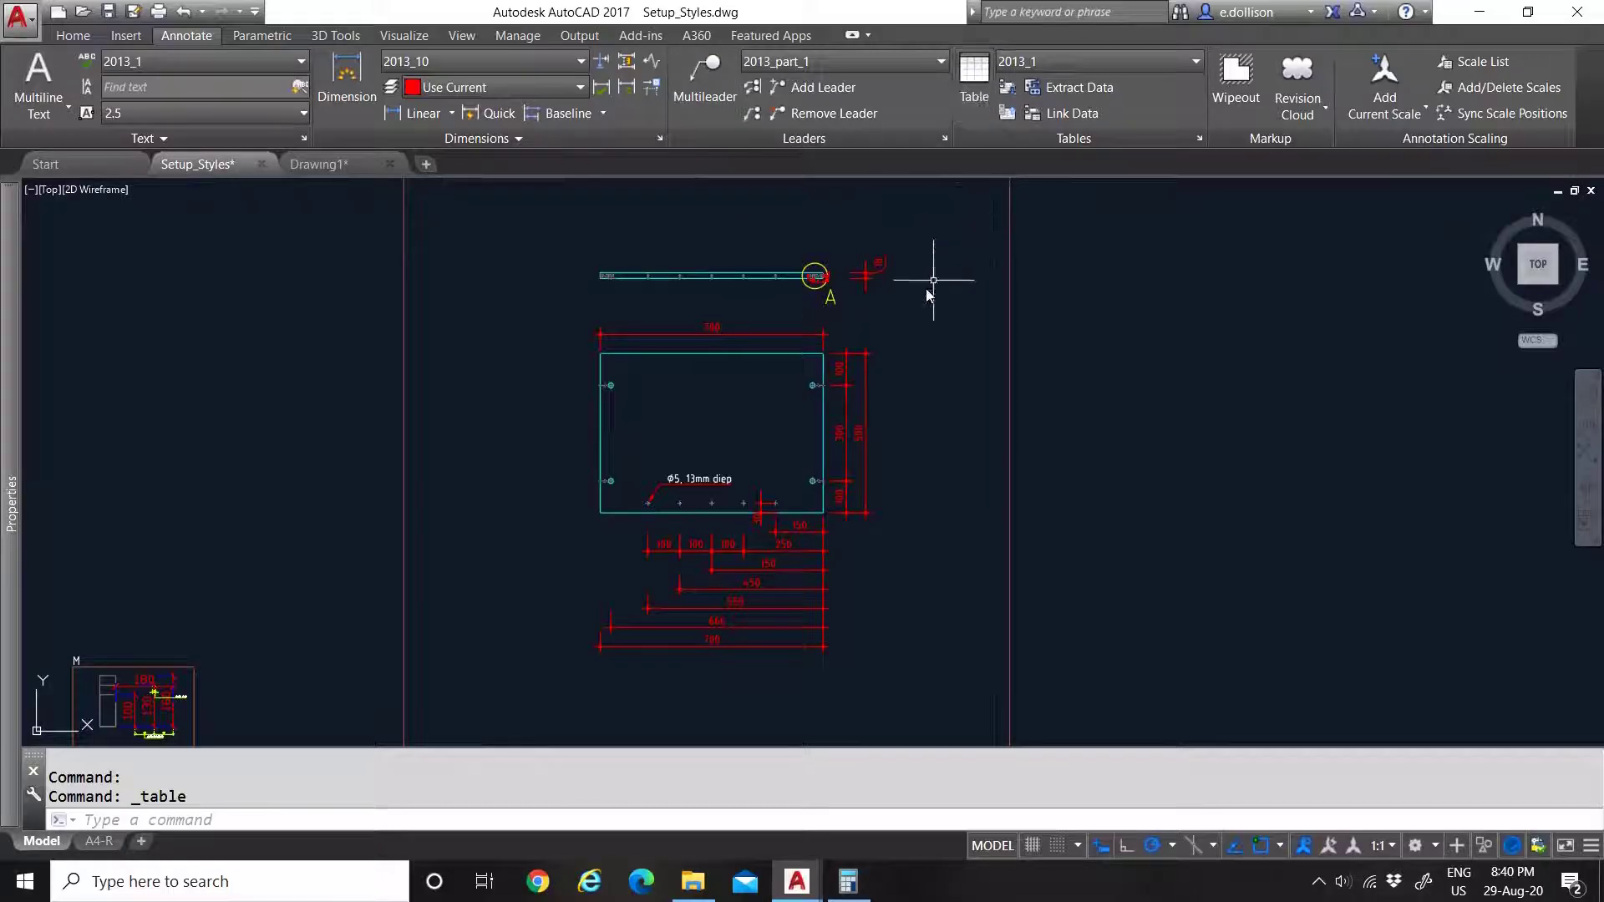
# Step: Change the Parts list quantity in cell C4 from 2 to 1
pyautogui.scroll(4, 700, 488)
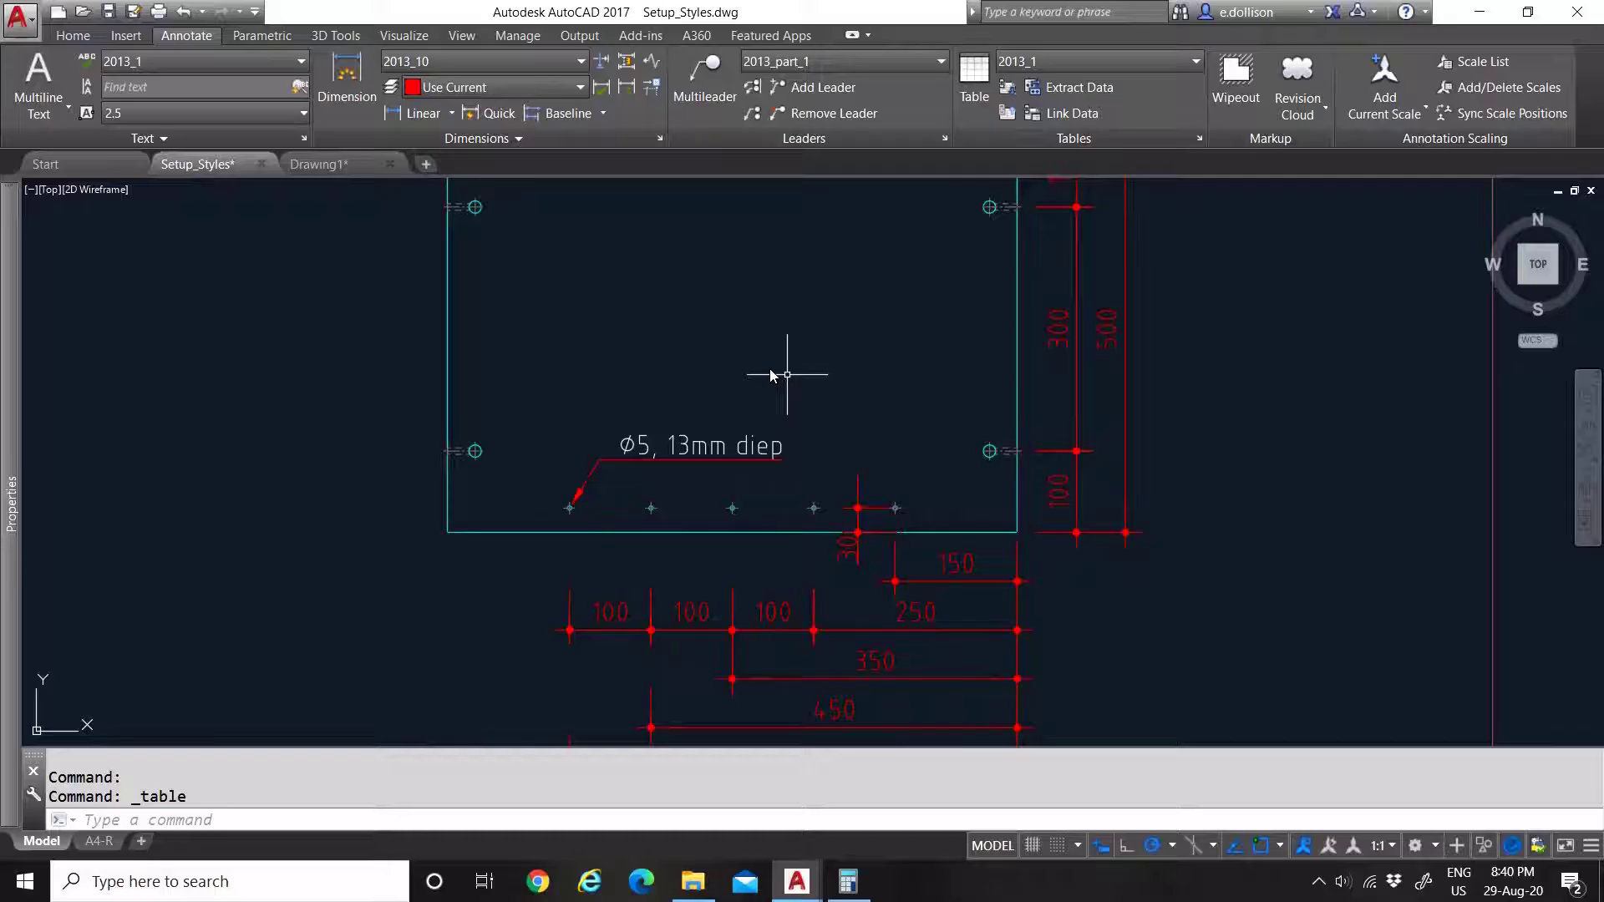
pyautogui.hotkey('ctrl', 'Tab')
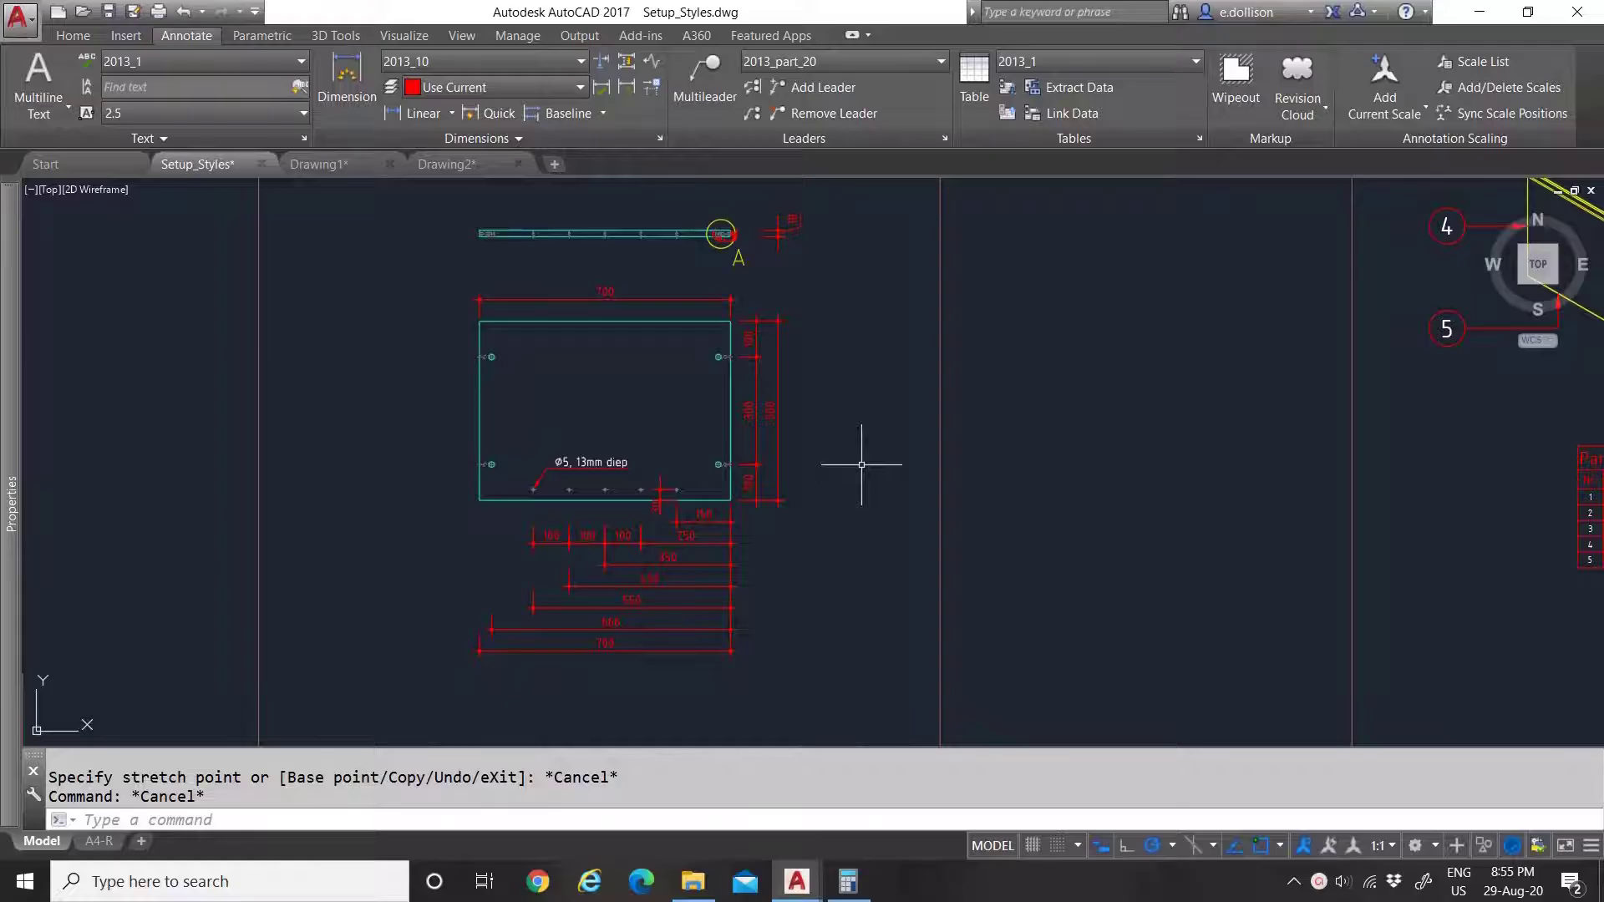
pyautogui.scroll(6, 585, 464)
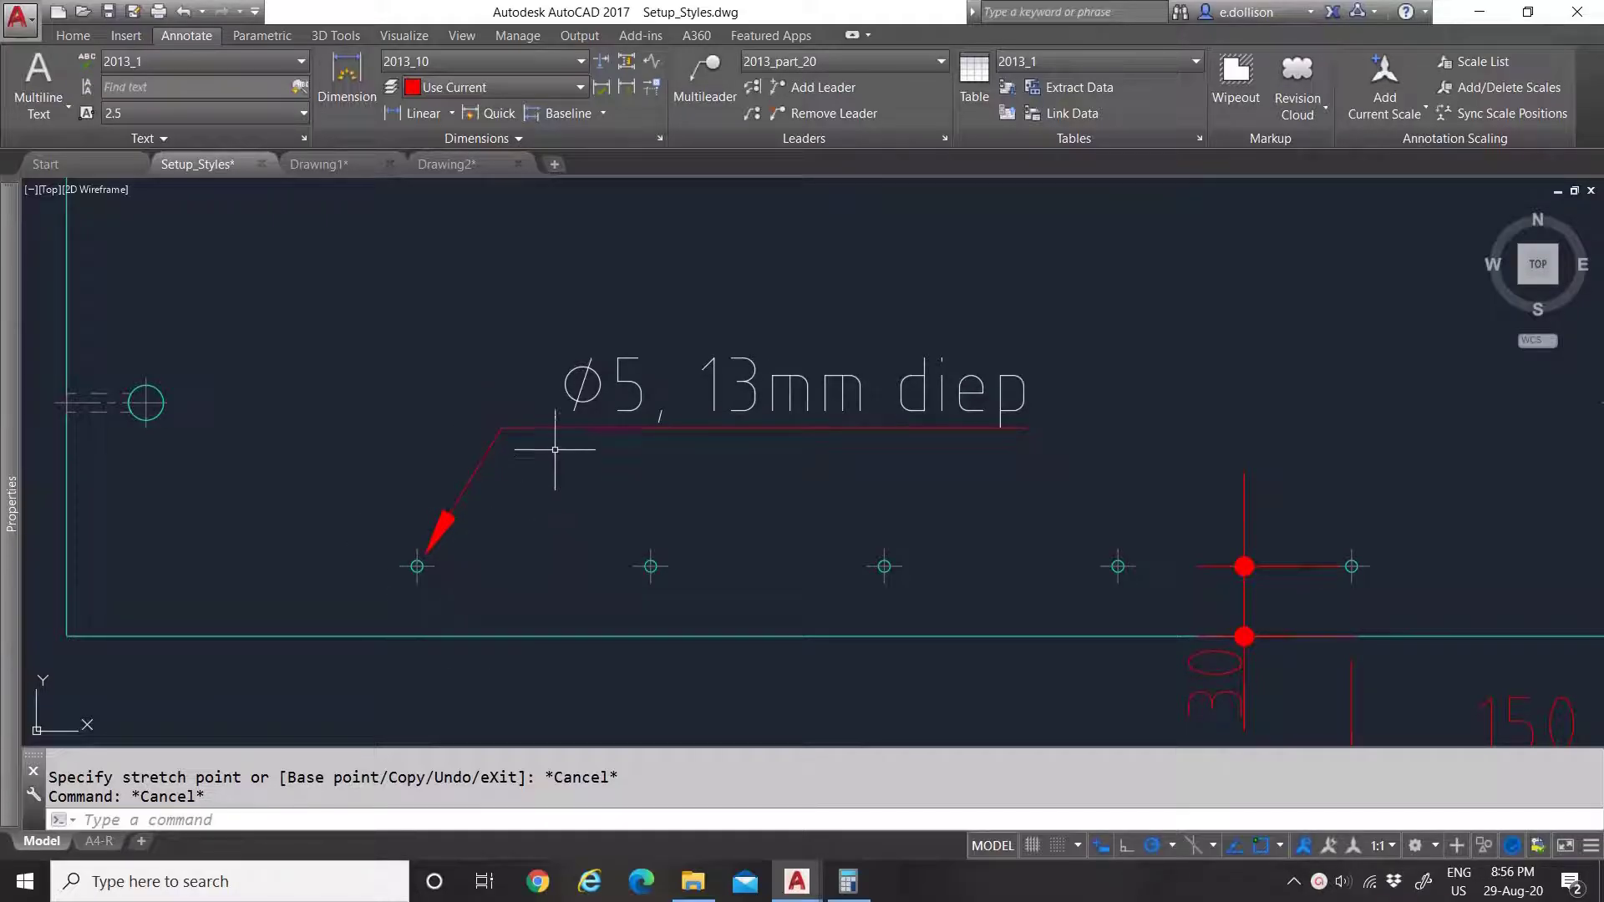
pyautogui.scroll(-10, 477, 522)
pyautogui.scroll(6, 1019, 477)
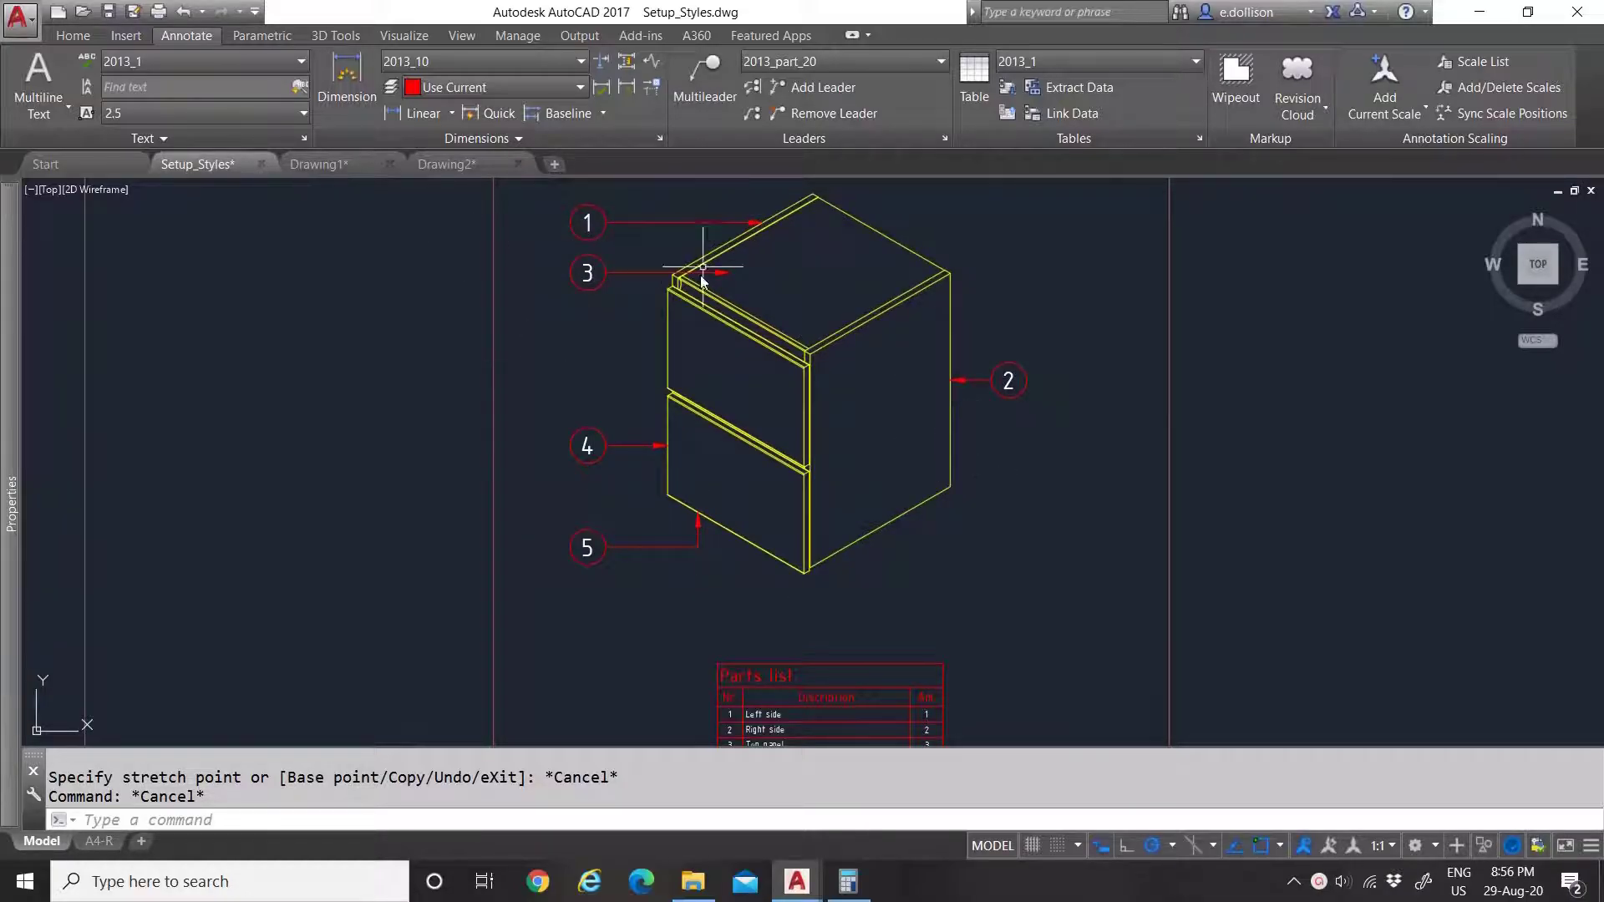
pyautogui.scroll(-5, 831, 394)
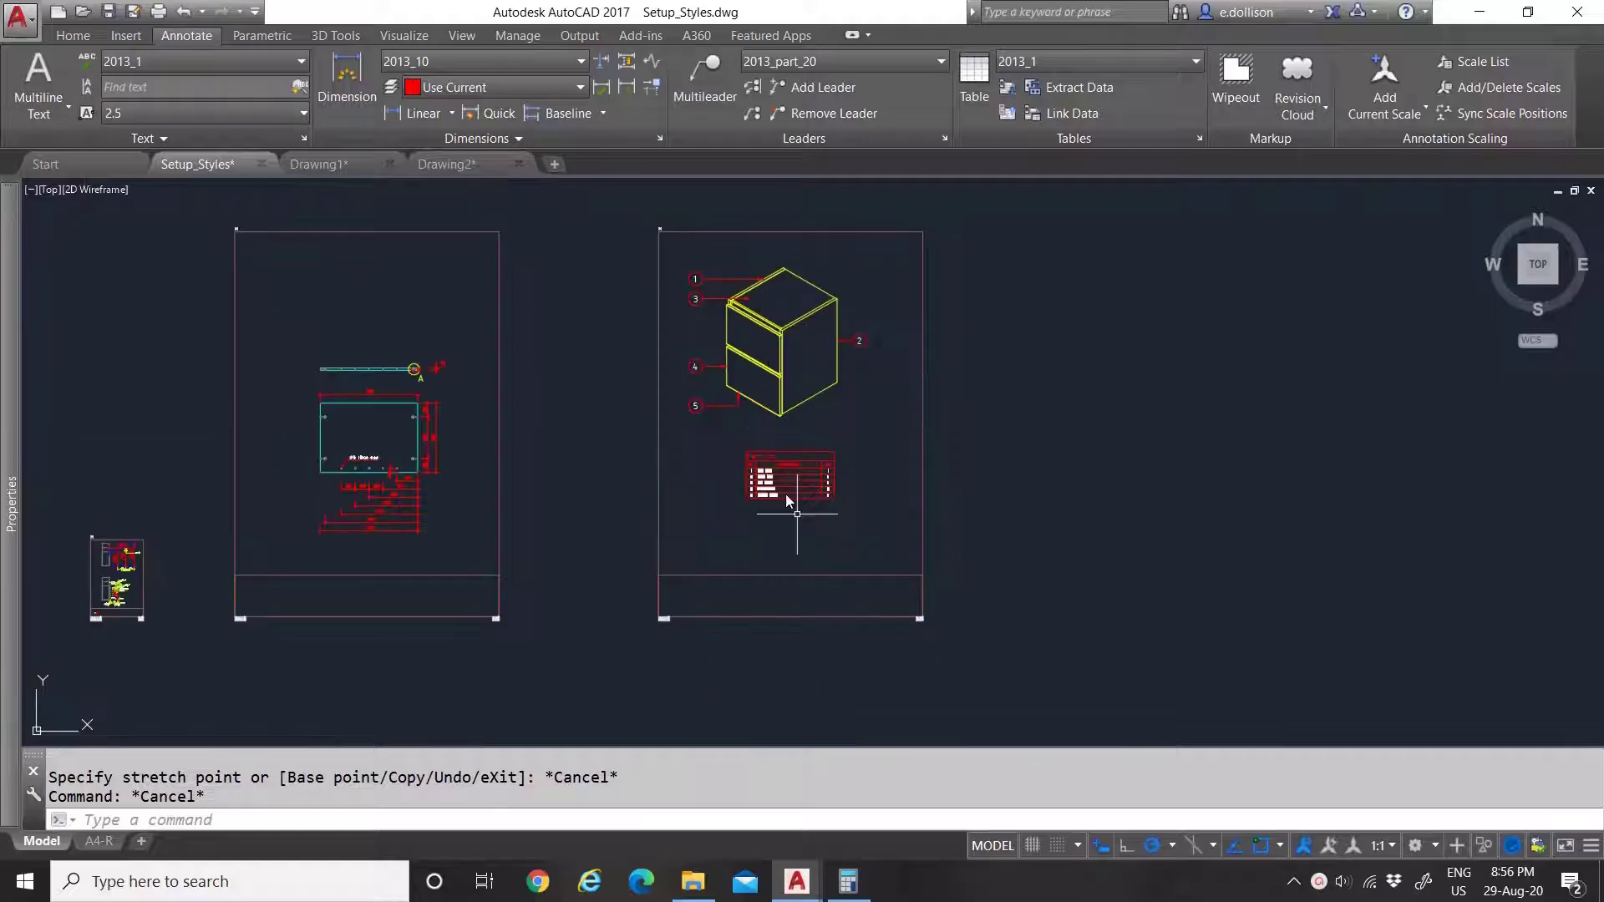
pyautogui.scroll(6, 791, 483)
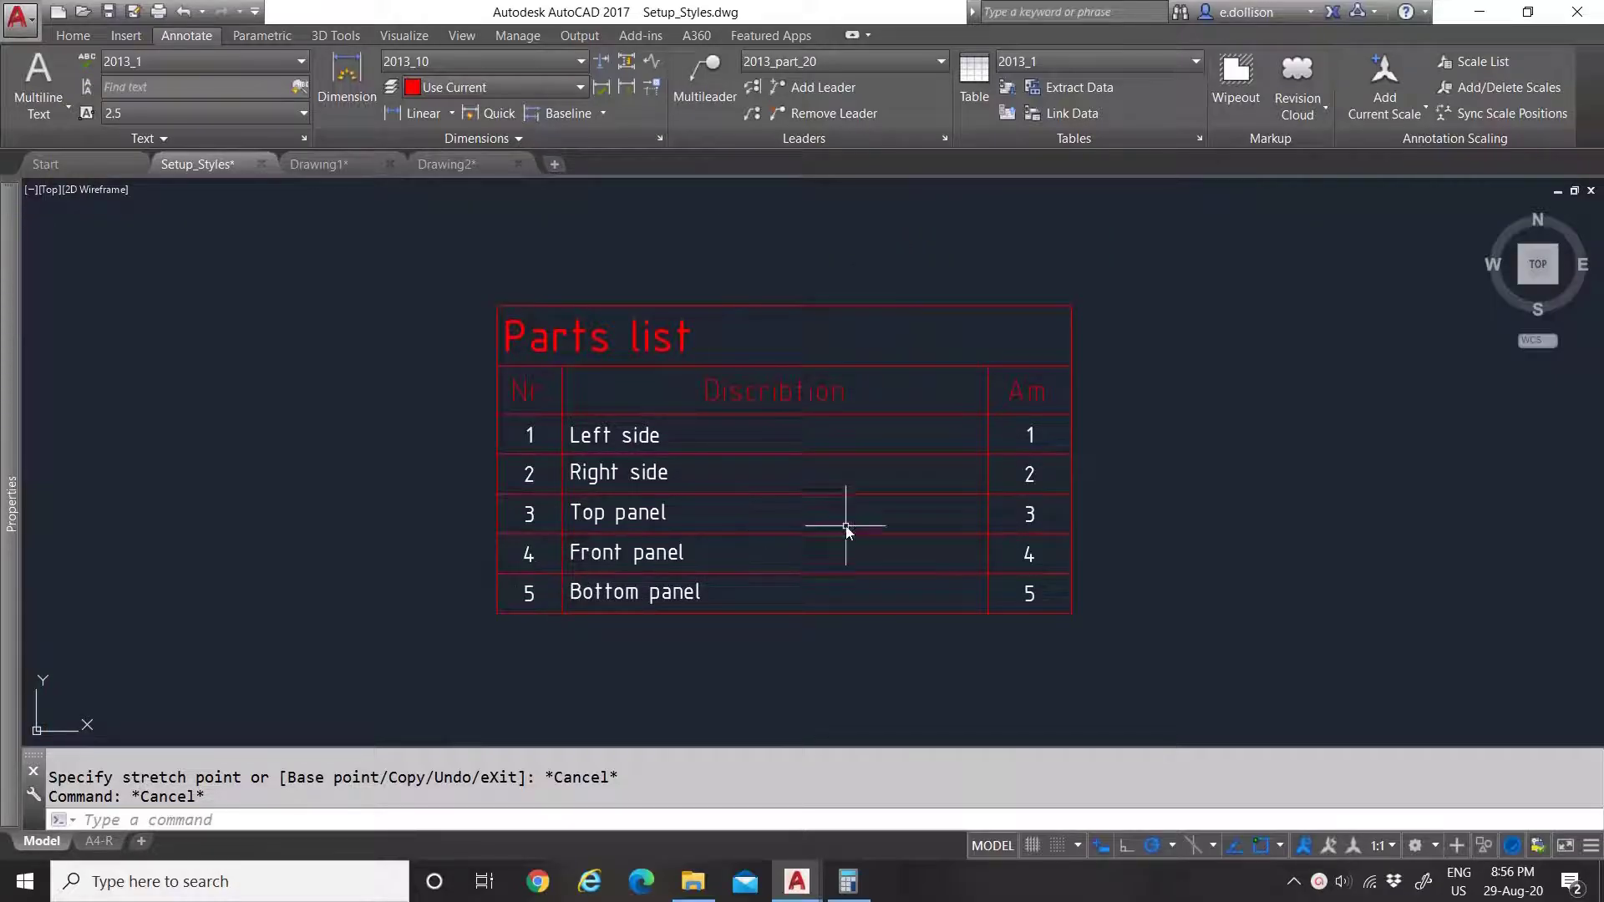
pyautogui.click(975, 414)
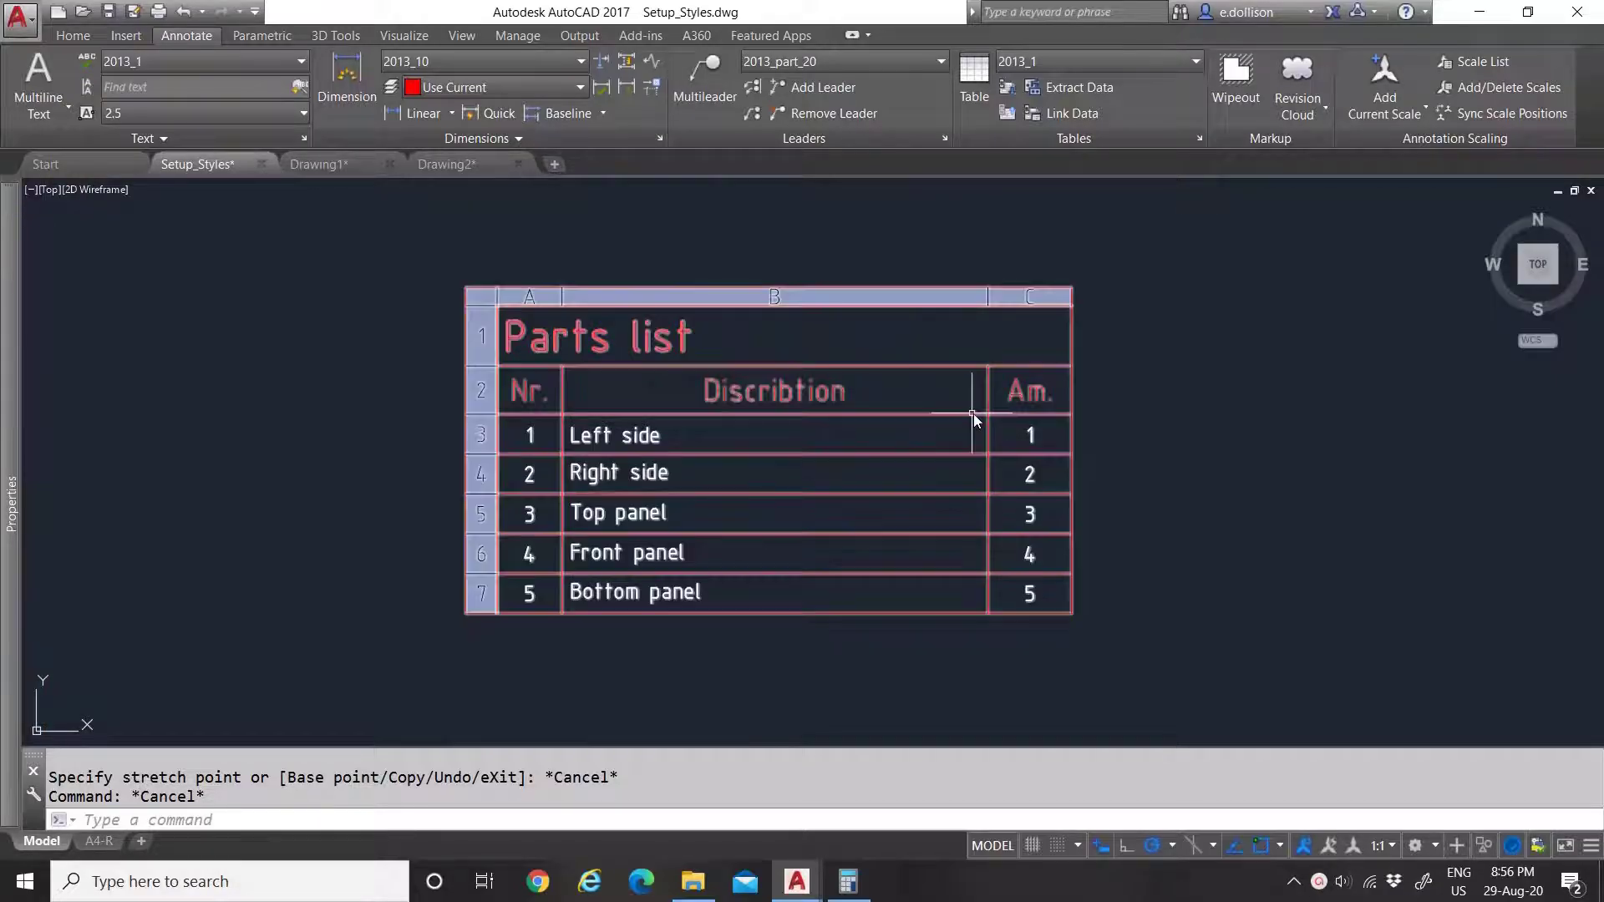
pyautogui.click(1031, 431)
pyautogui.click(1041, 478)
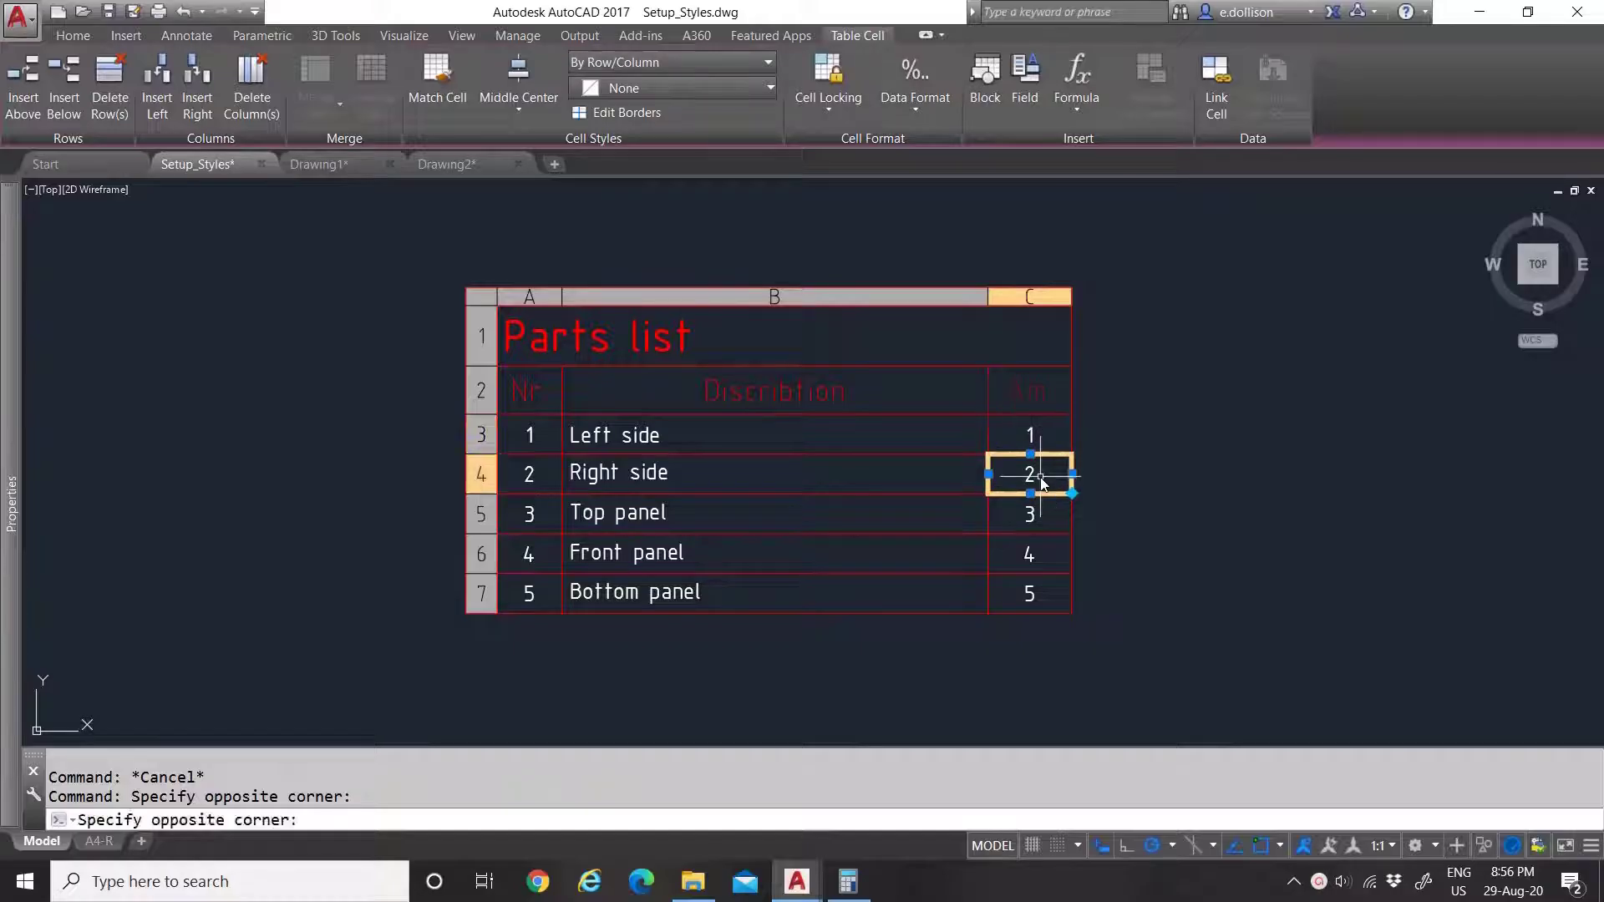
pyautogui.doubleClick(1041, 482)
pyautogui.write('1')
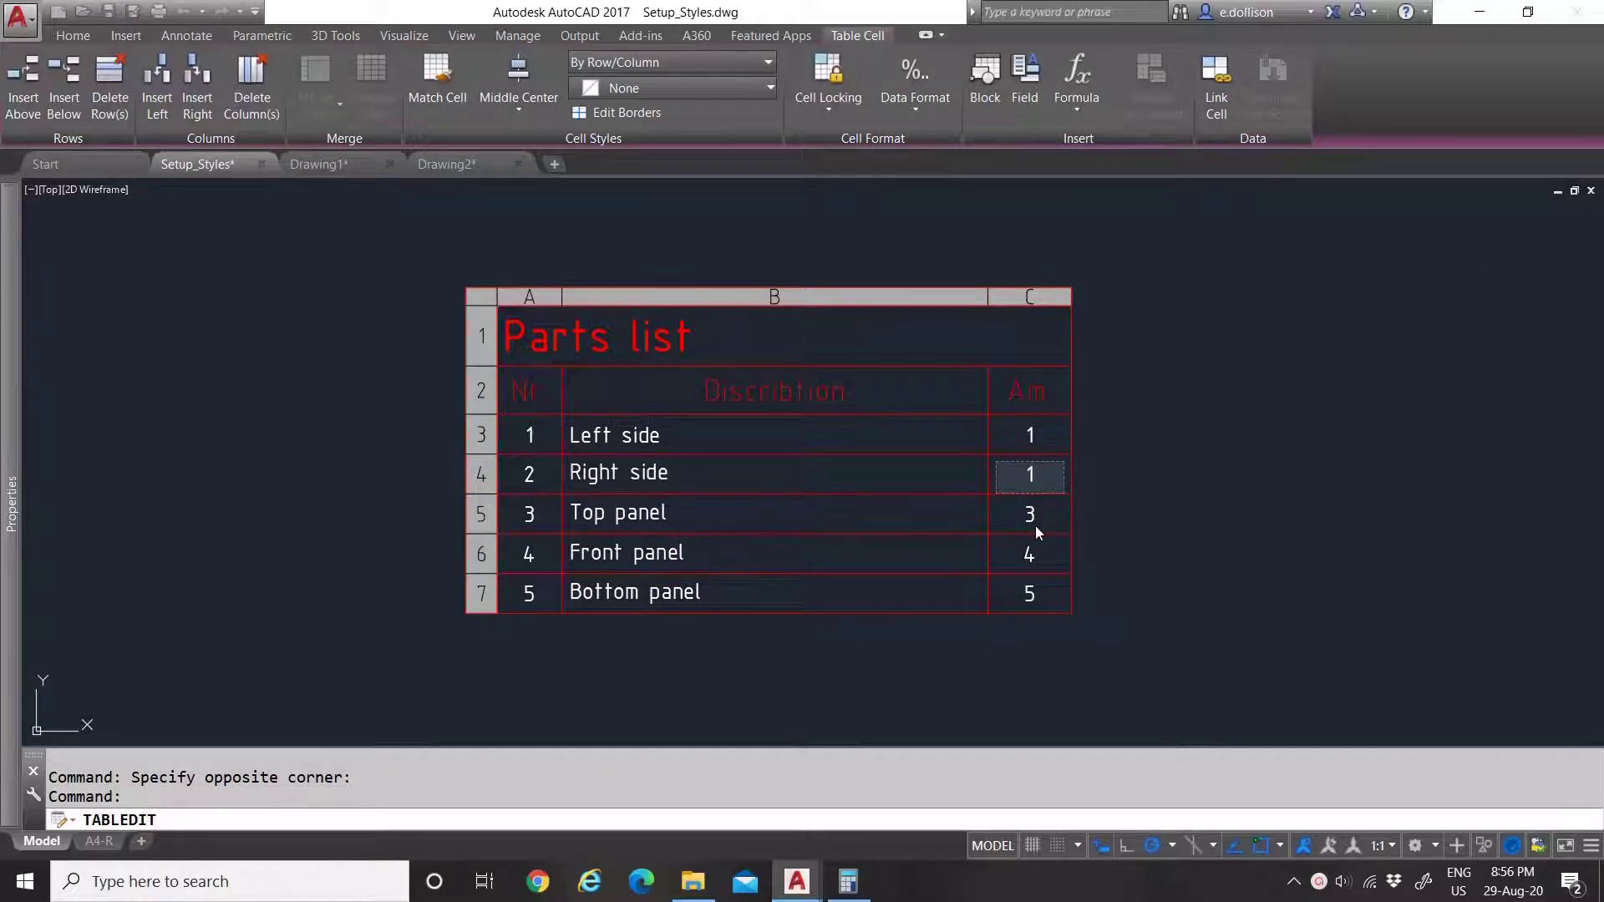
pyautogui.press('Escape')
# Step: Autofill 1 from cells C3:C4 down the Am column through C7
pyautogui.click(1031, 476)
pyautogui.press('Up')
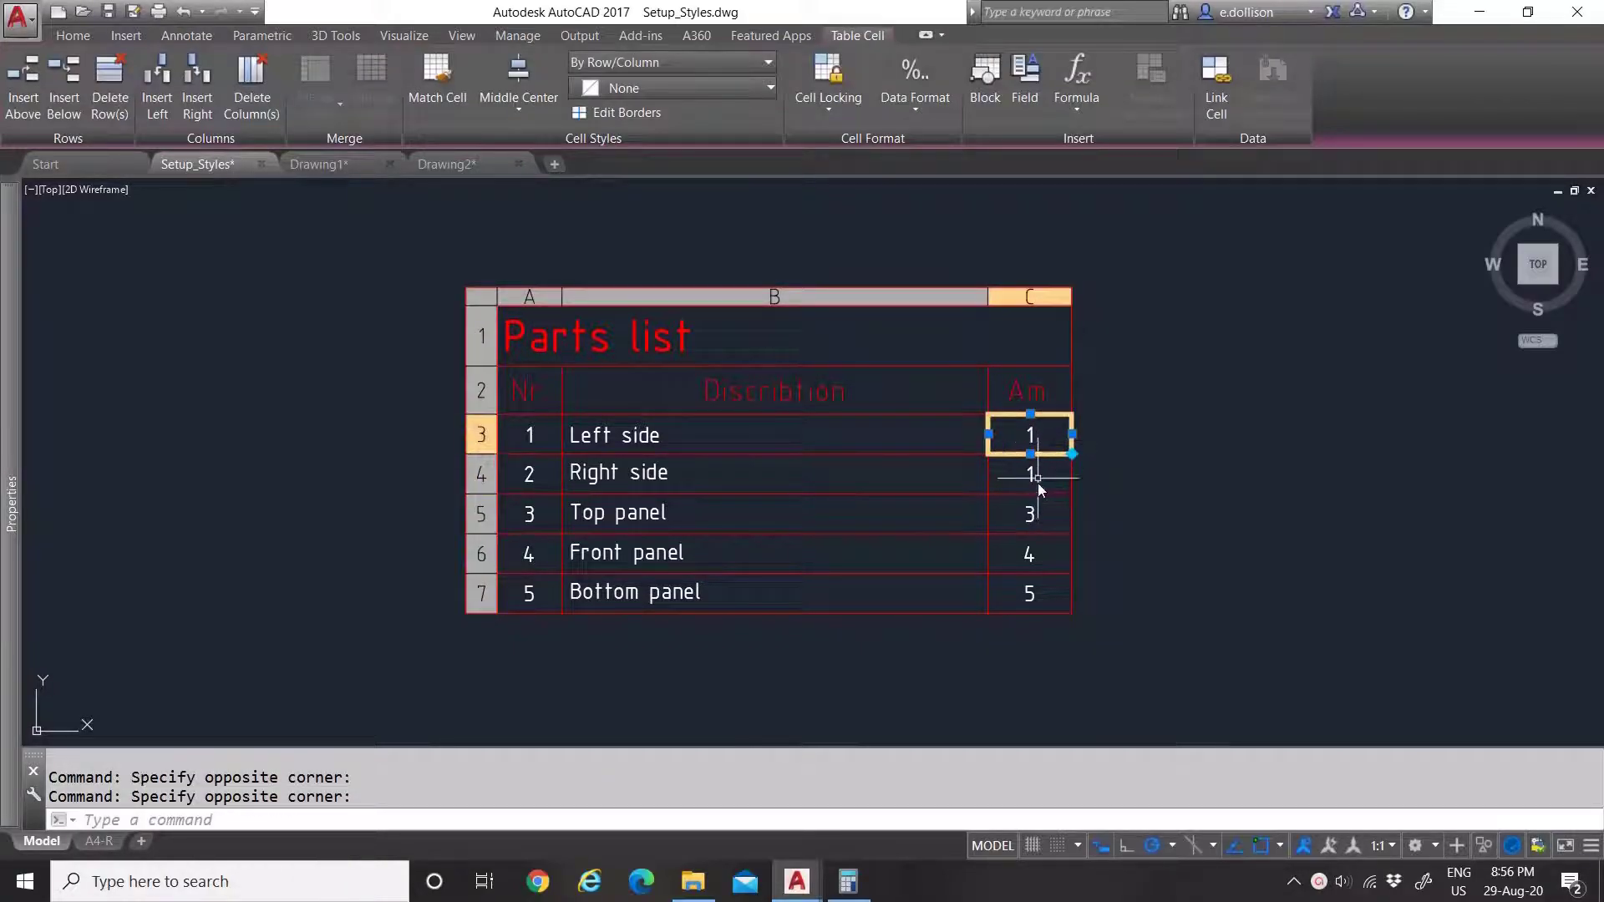
pyautogui.keyDown('shift'); pyautogui.click(1039, 485); pyautogui.keyUp('shift')
pyautogui.click(1072, 493)
pyautogui.click(1066, 615)
pyautogui.press('Escape')
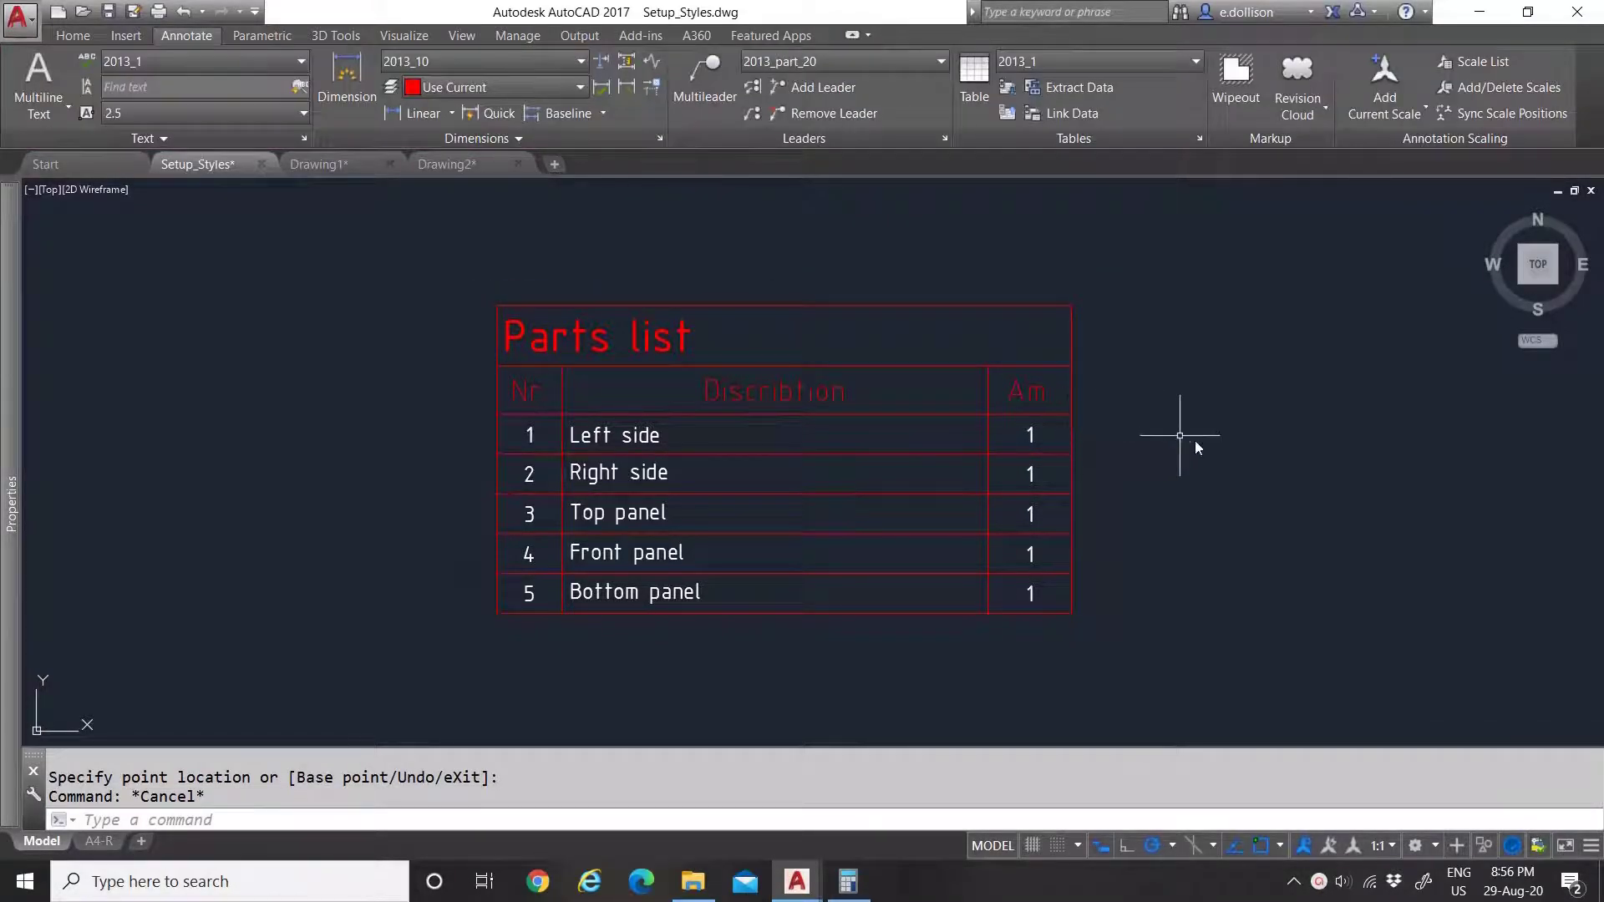
# Step: Check the filled table, then switch to the Drawing1 document
pyautogui.scroll(-5, 931, 593)
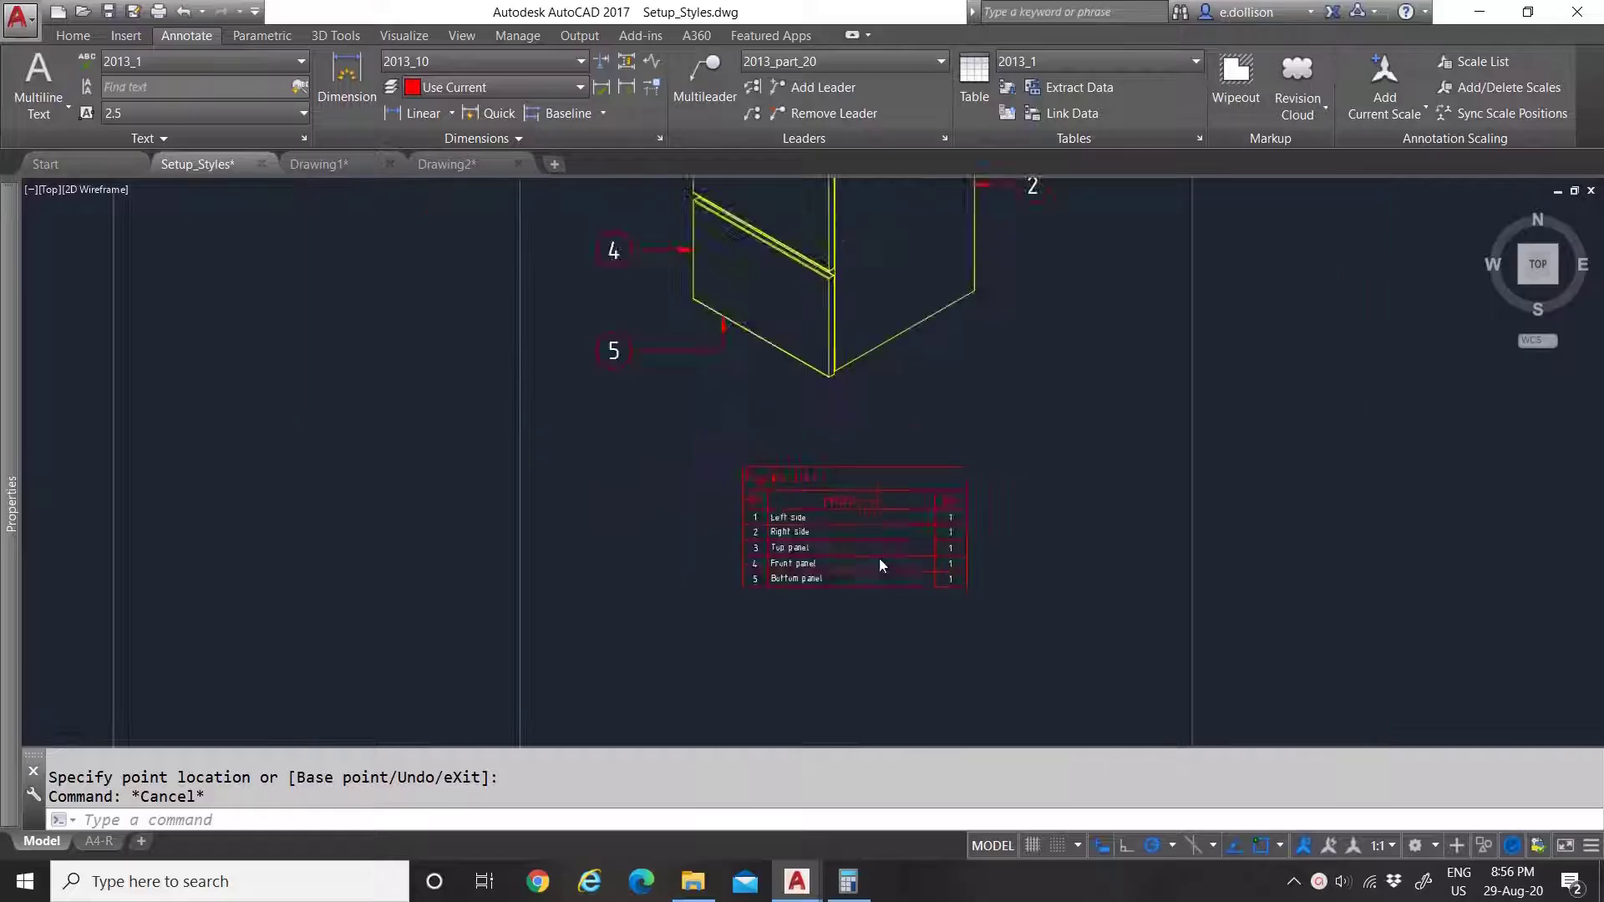
pyautogui.scroll(2, 867, 347)
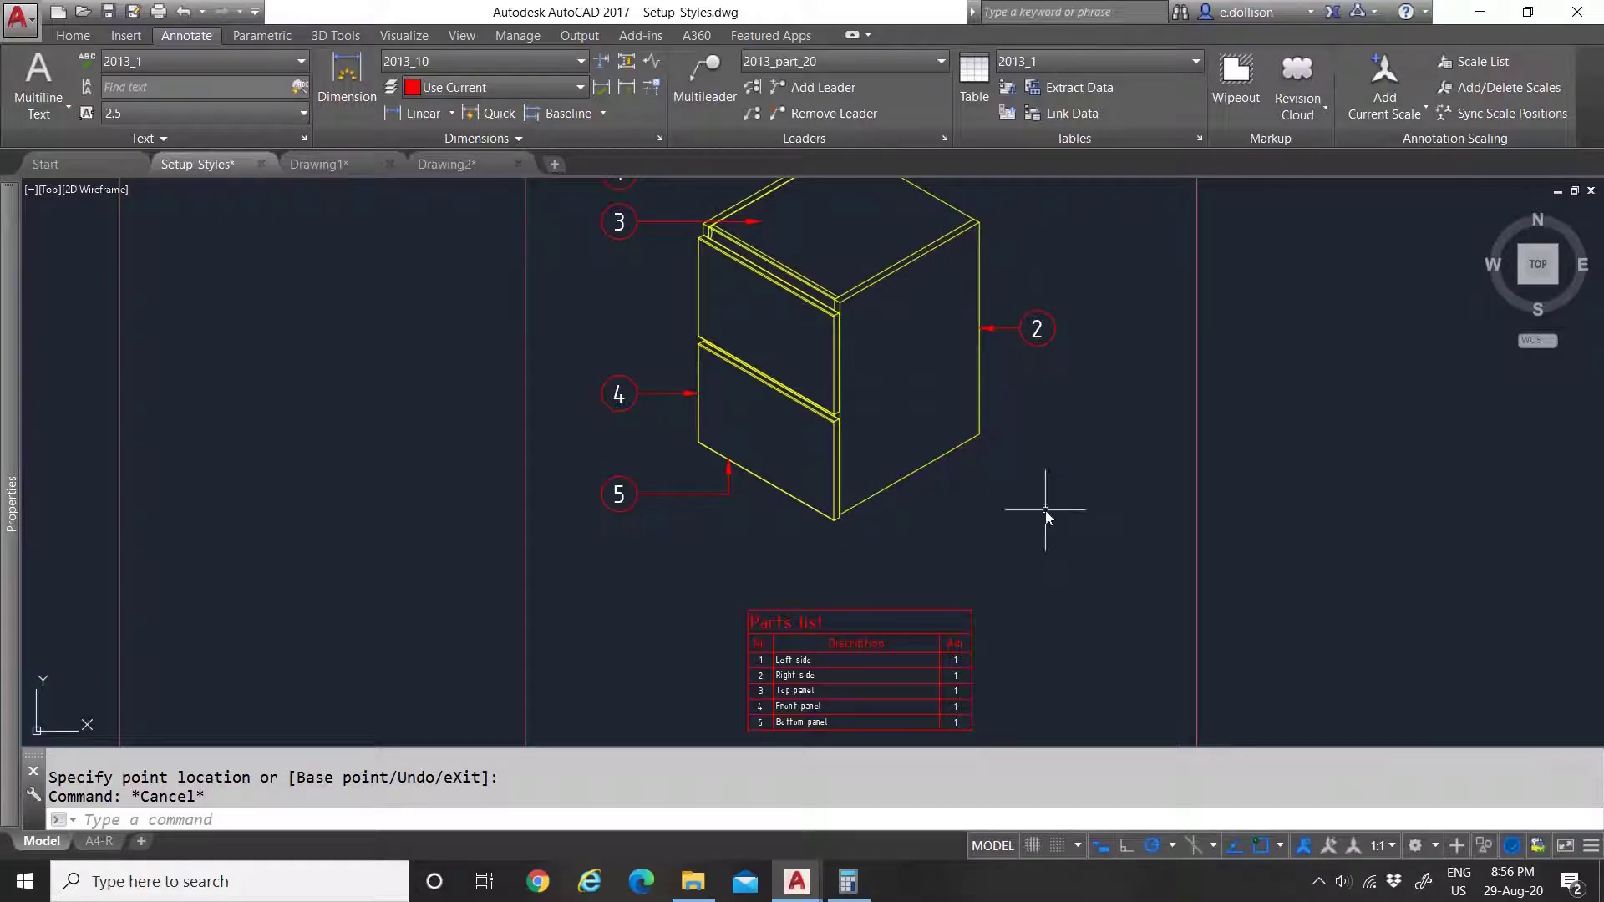
pyautogui.scroll(-5, 1035, 499)
pyautogui.scroll(4, 726, 568)
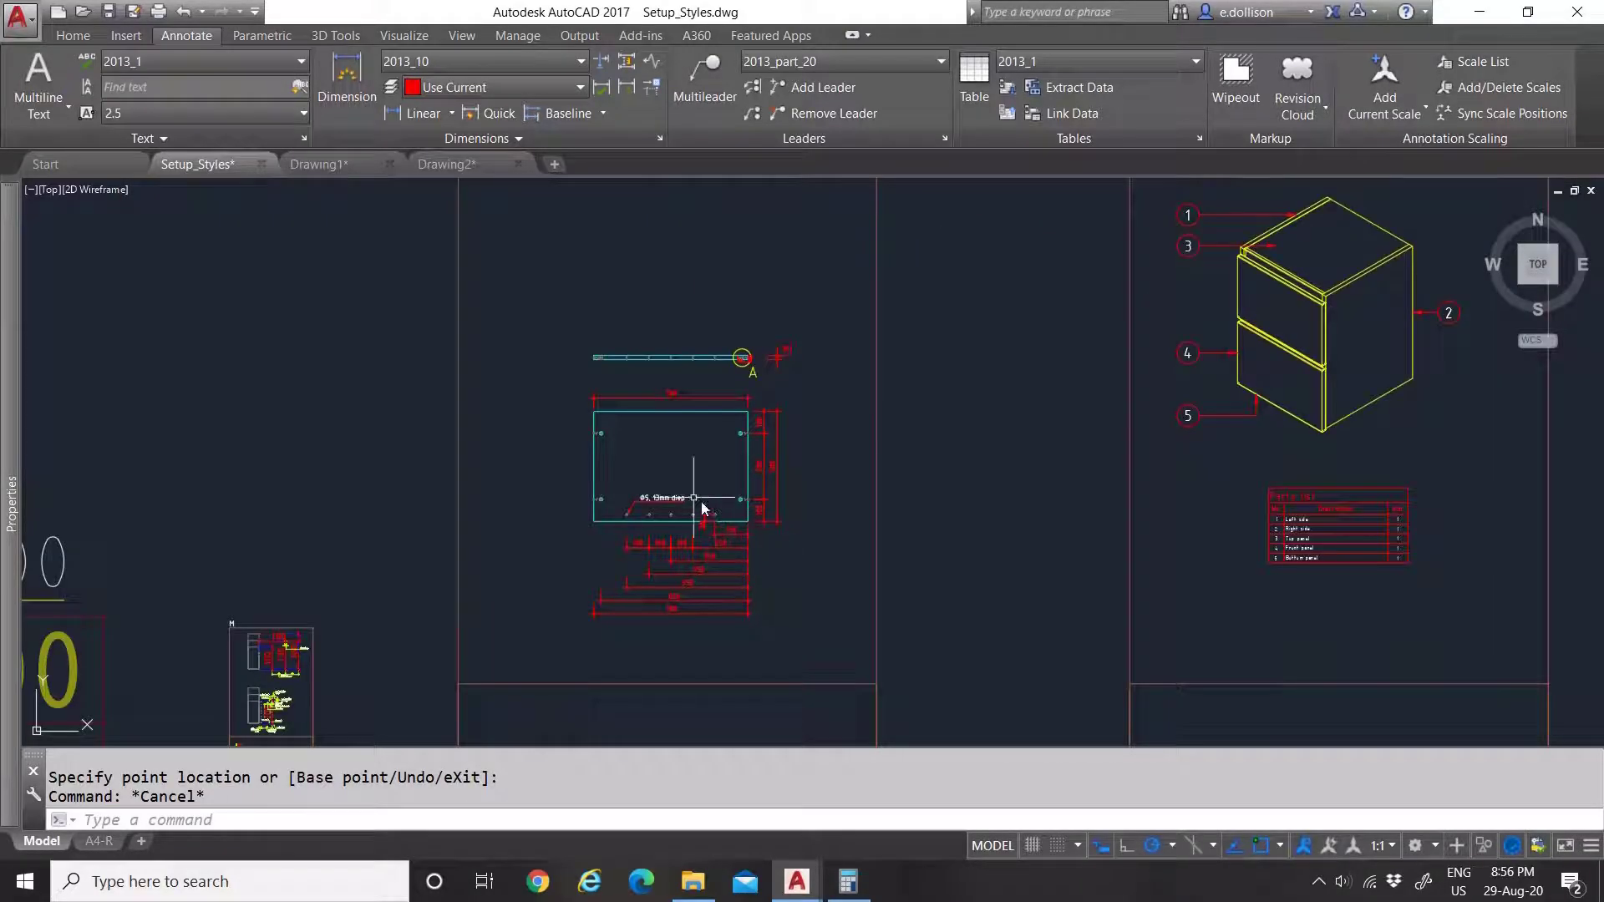
pyautogui.scroll(5, 1466, 556)
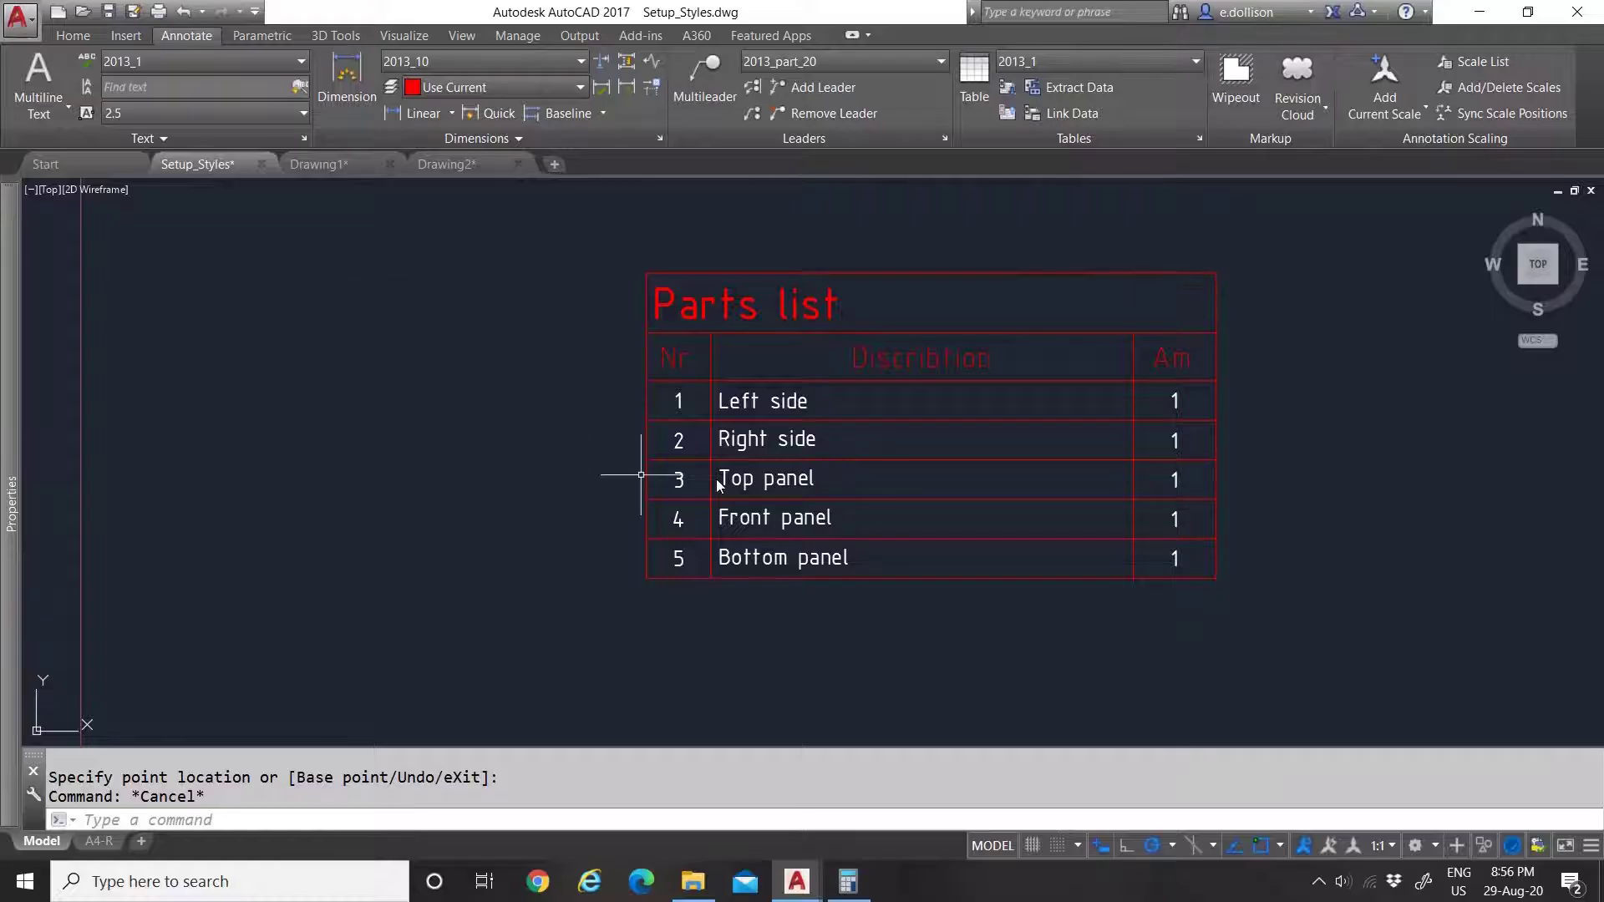
pyautogui.scroll(-8, 644, 465)
pyautogui.scroll(4, 457, 496)
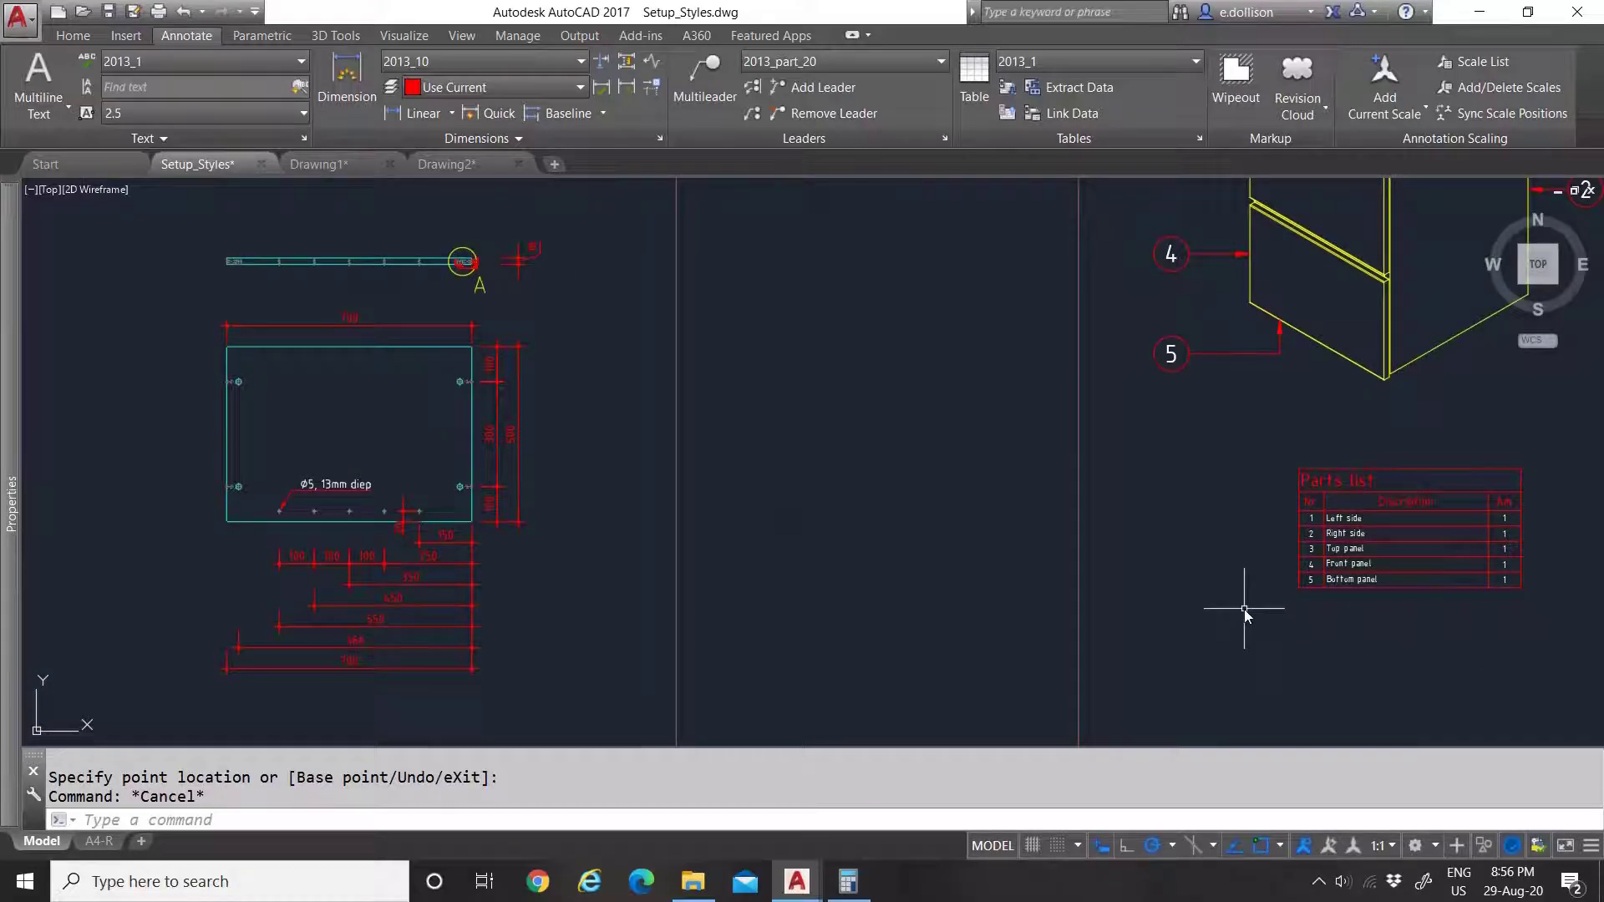
pyautogui.click(347, 164)
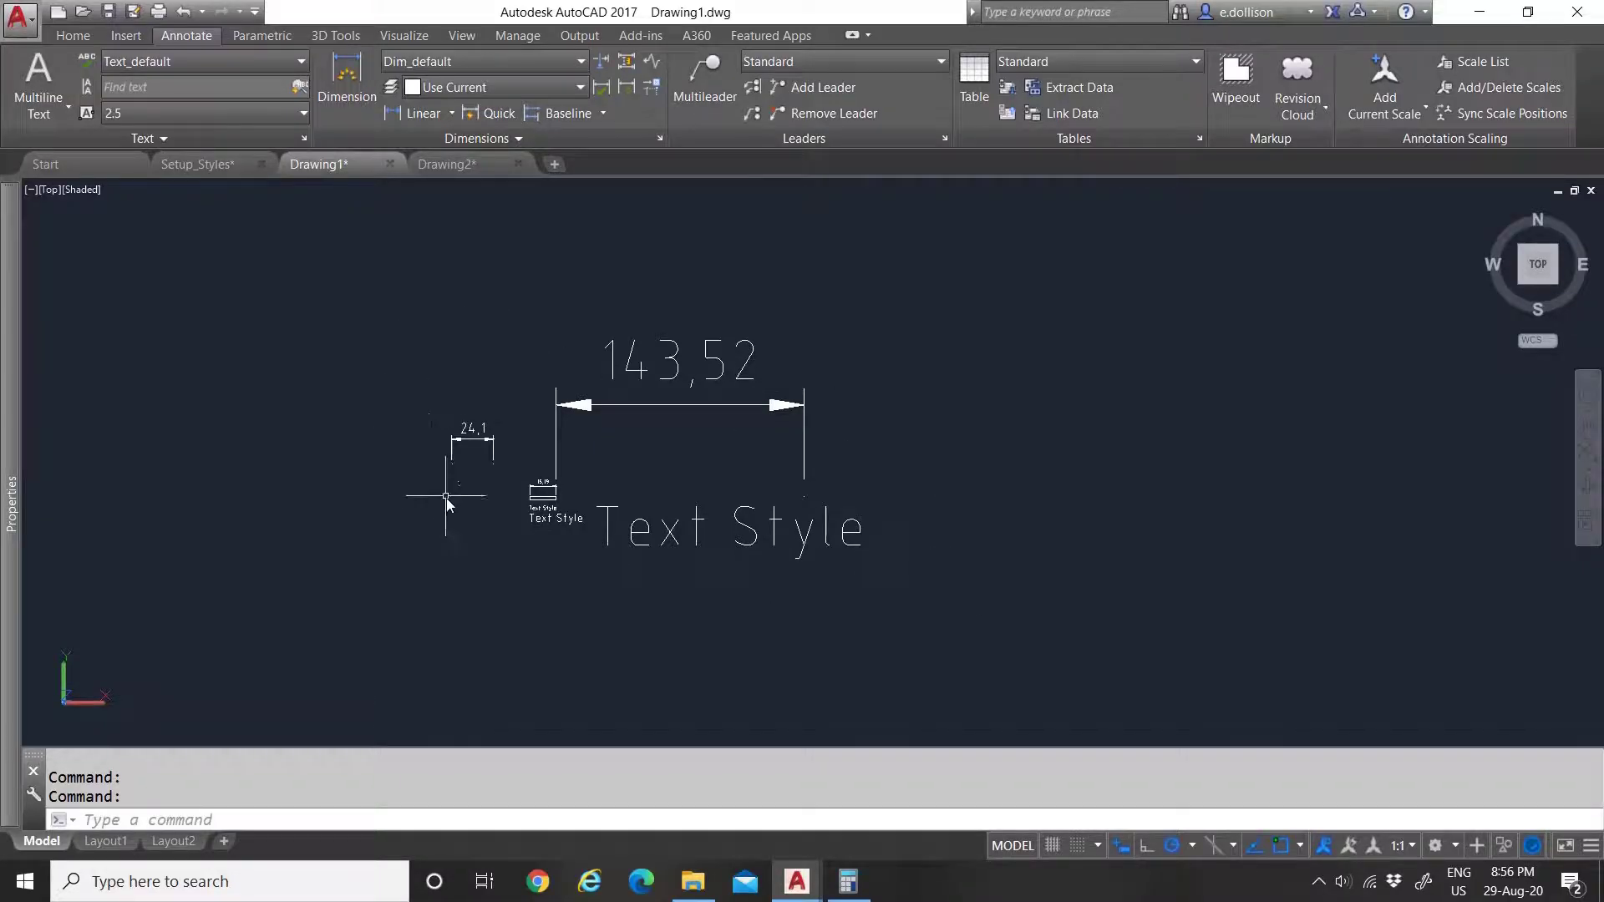
# Step: Open the Multileader Style Manager from the Annotate style list, showing only Standard
pyautogui.click(829, 67)
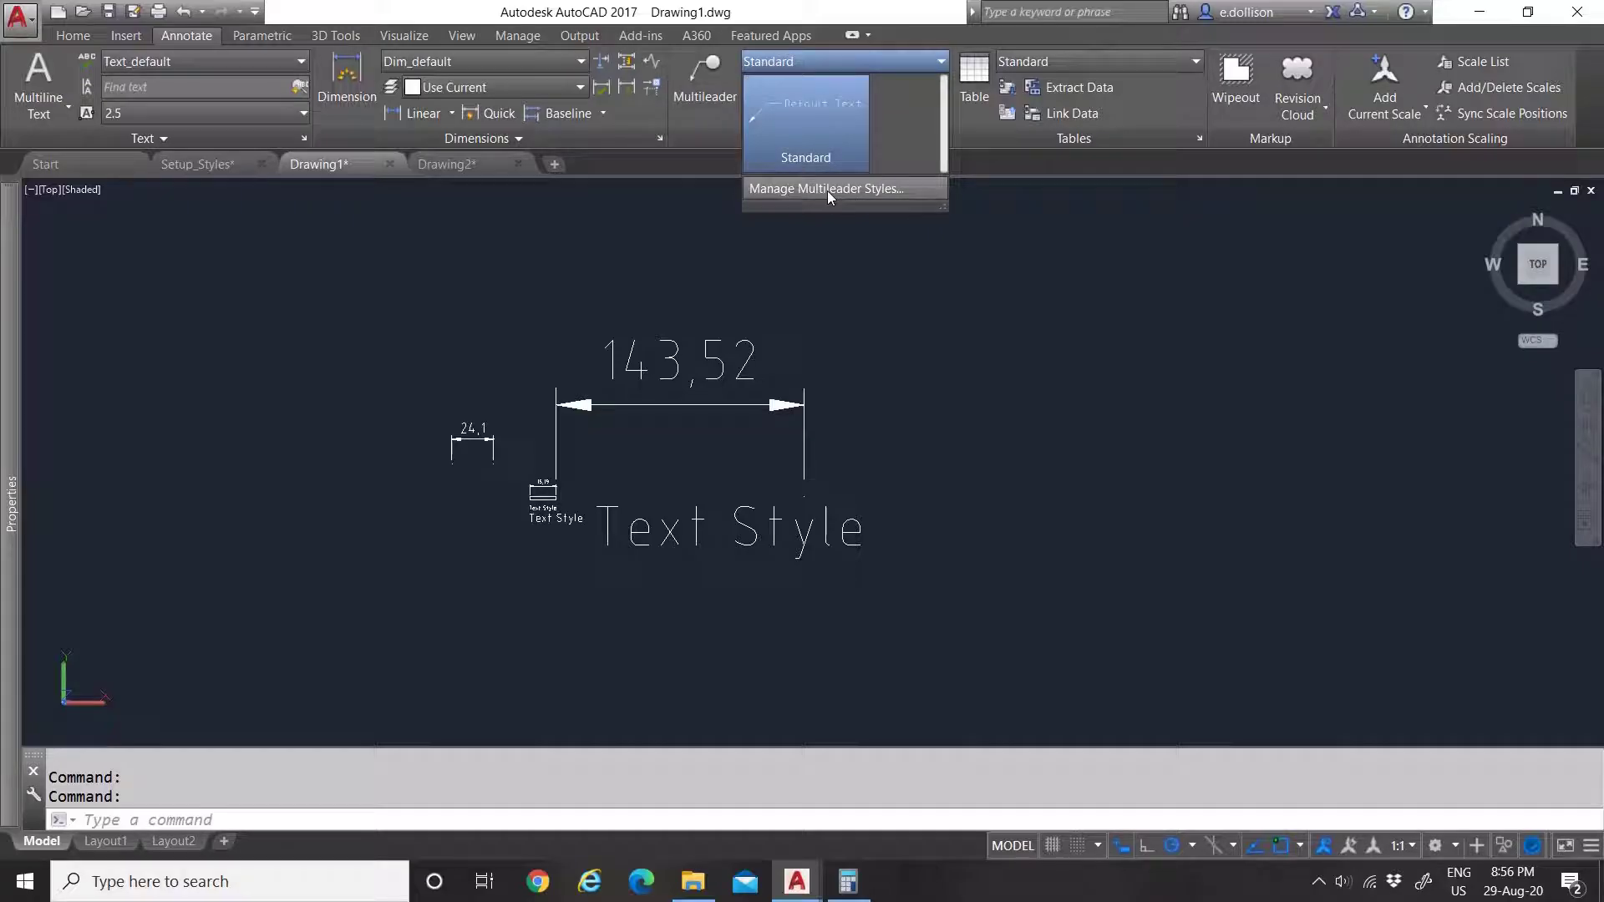
pyautogui.click(899, 318)
pyautogui.click(804, 66)
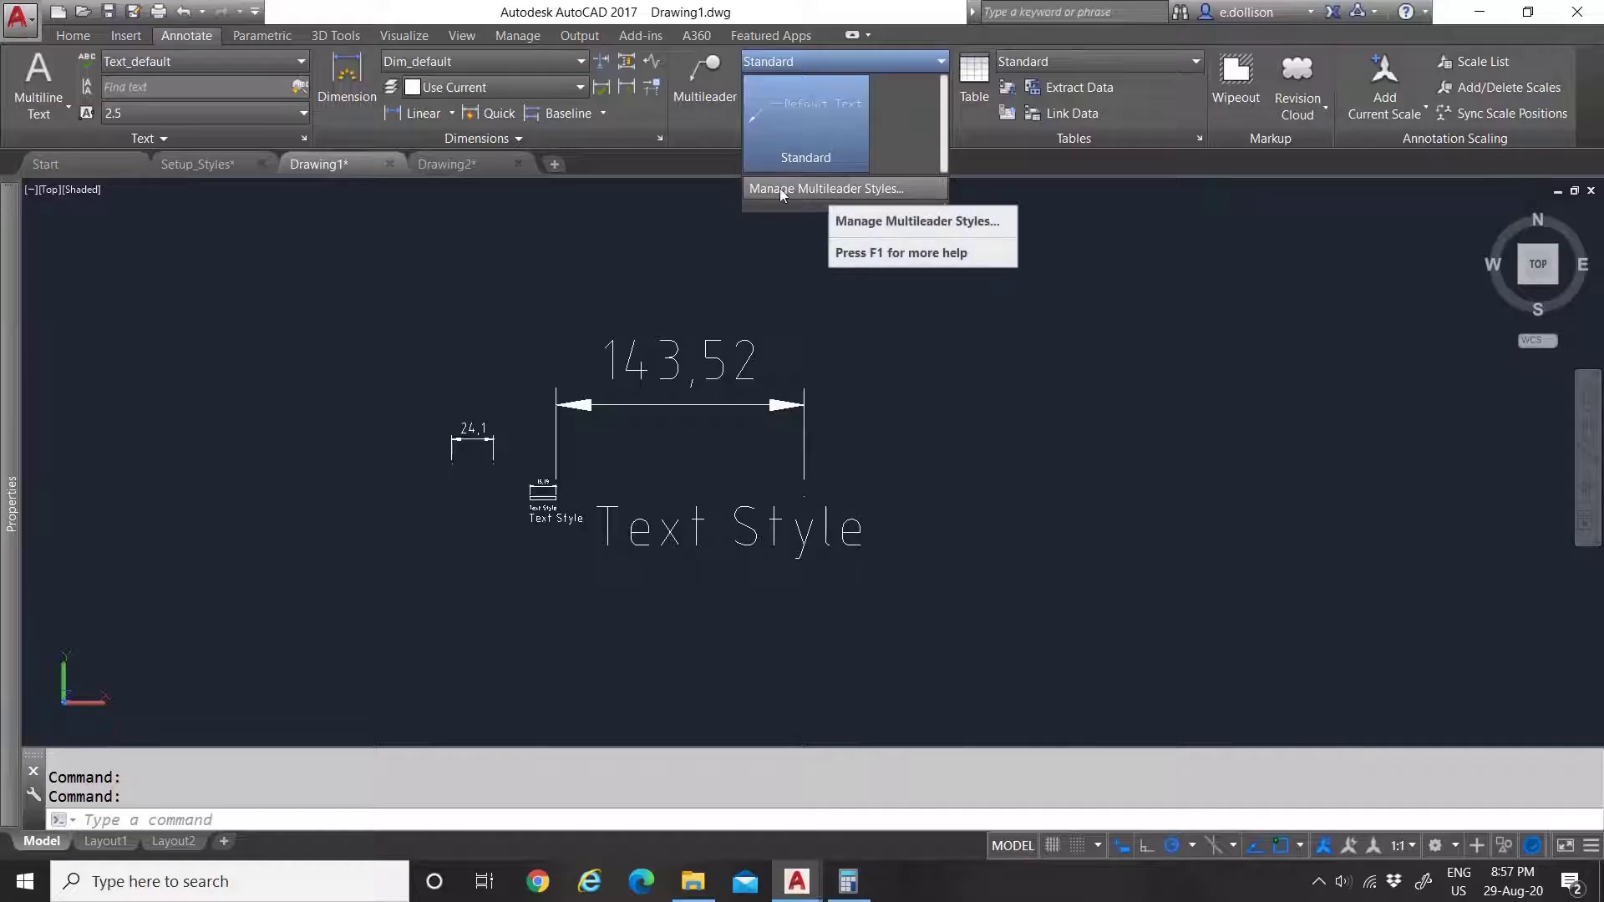
pyautogui.click(833, 191)
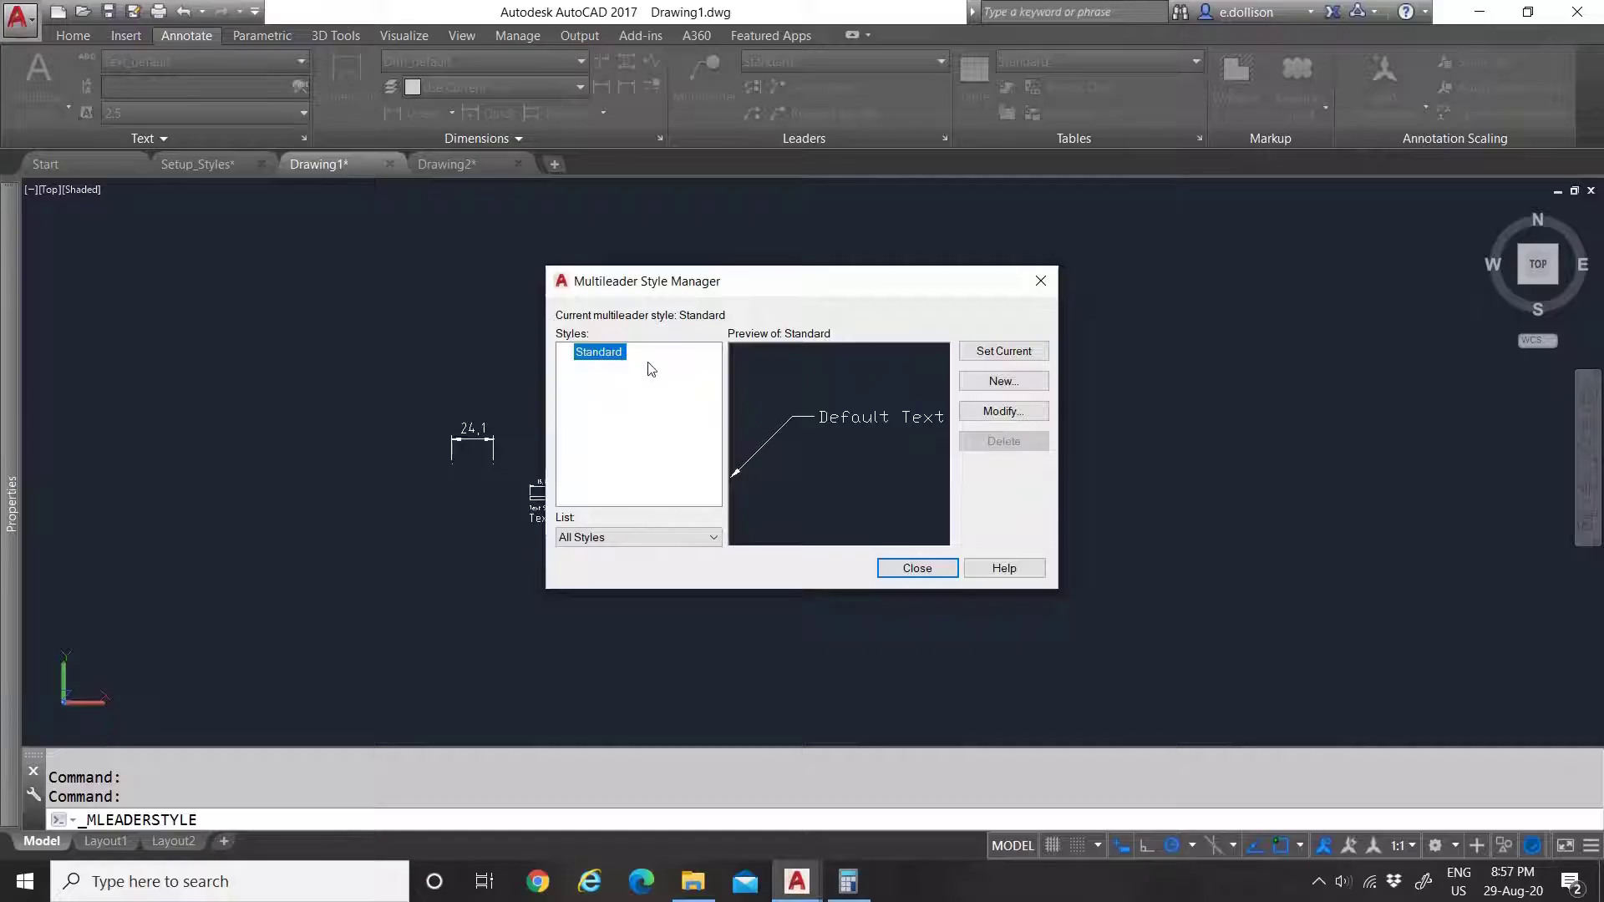
# Step: Create a multileader style named Leader_1, starting from Standard
pyautogui.click(1005, 383)
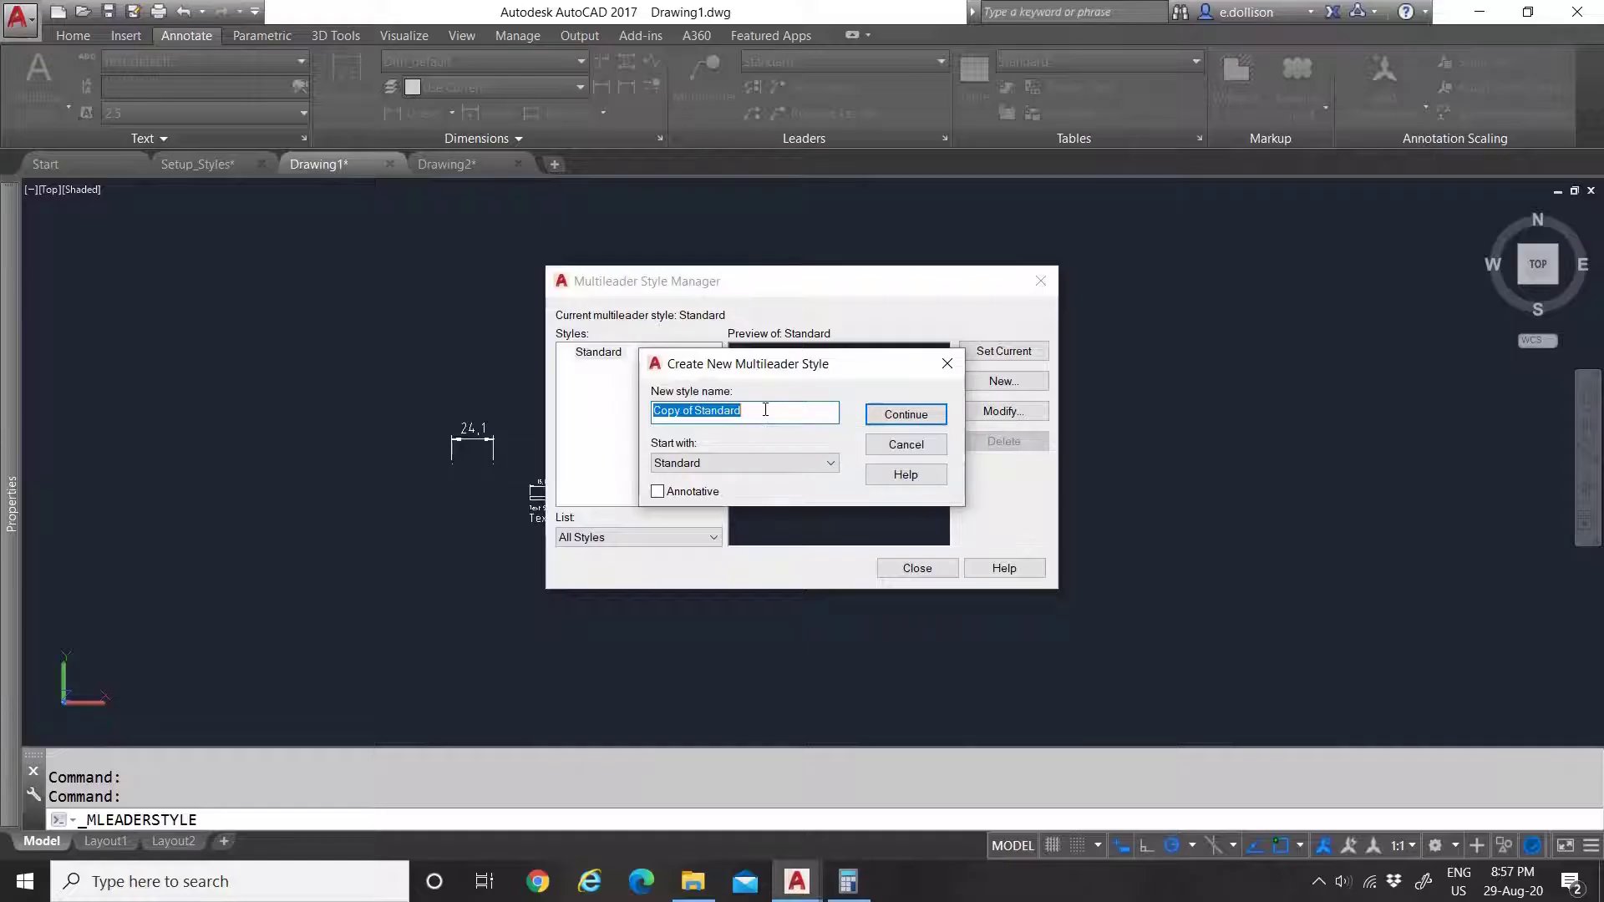
pyautogui.write('Leader_1')
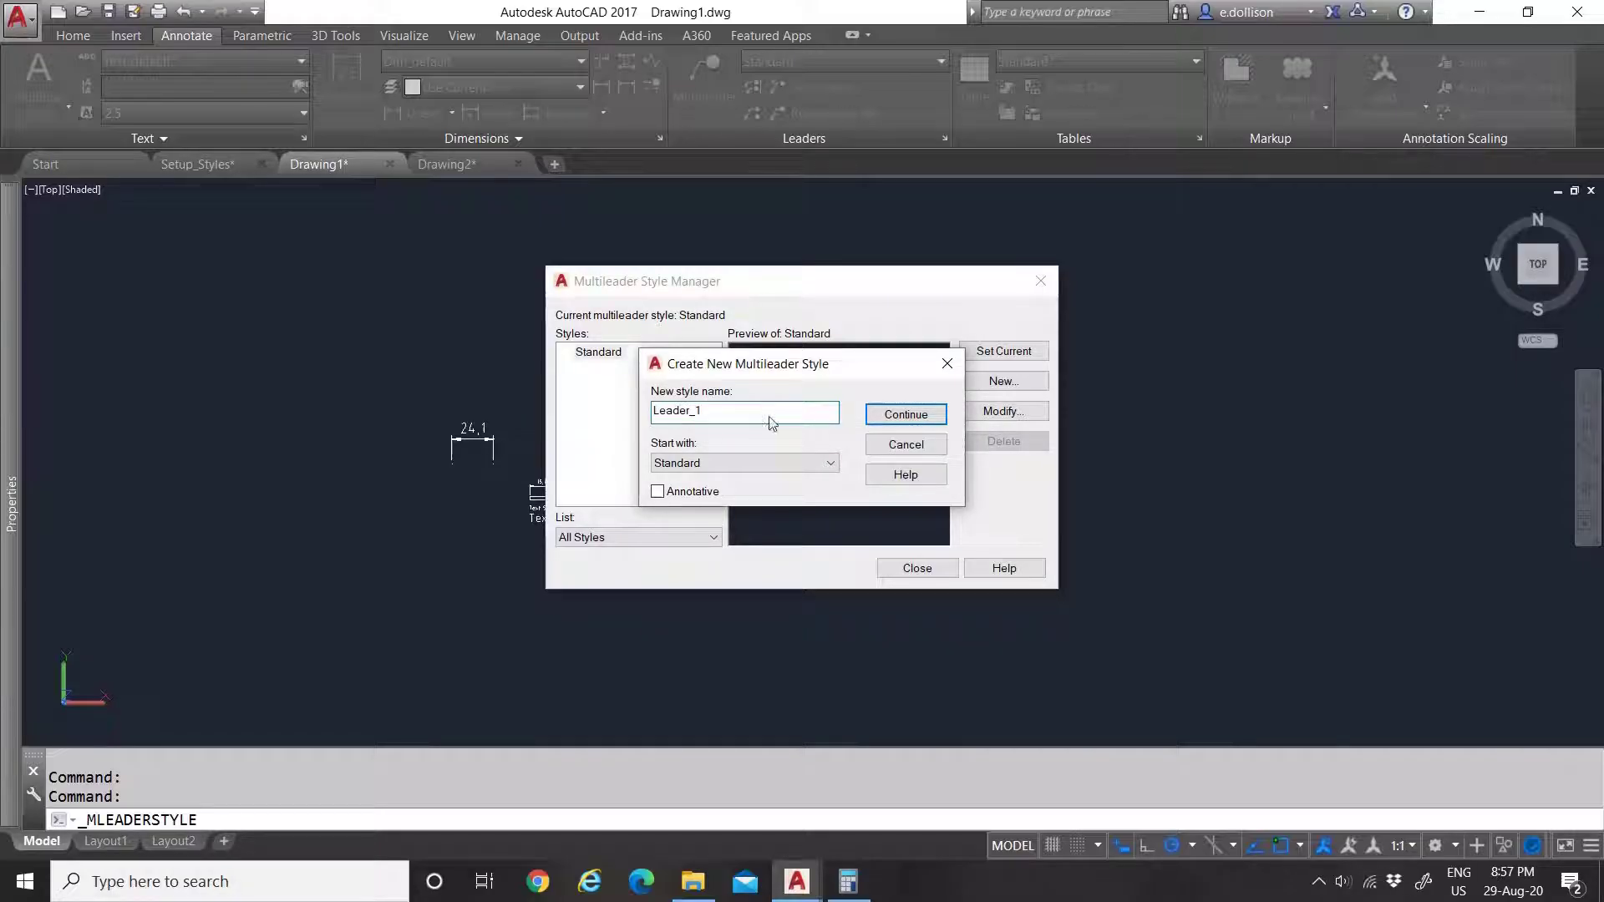
pyautogui.click(906, 417)
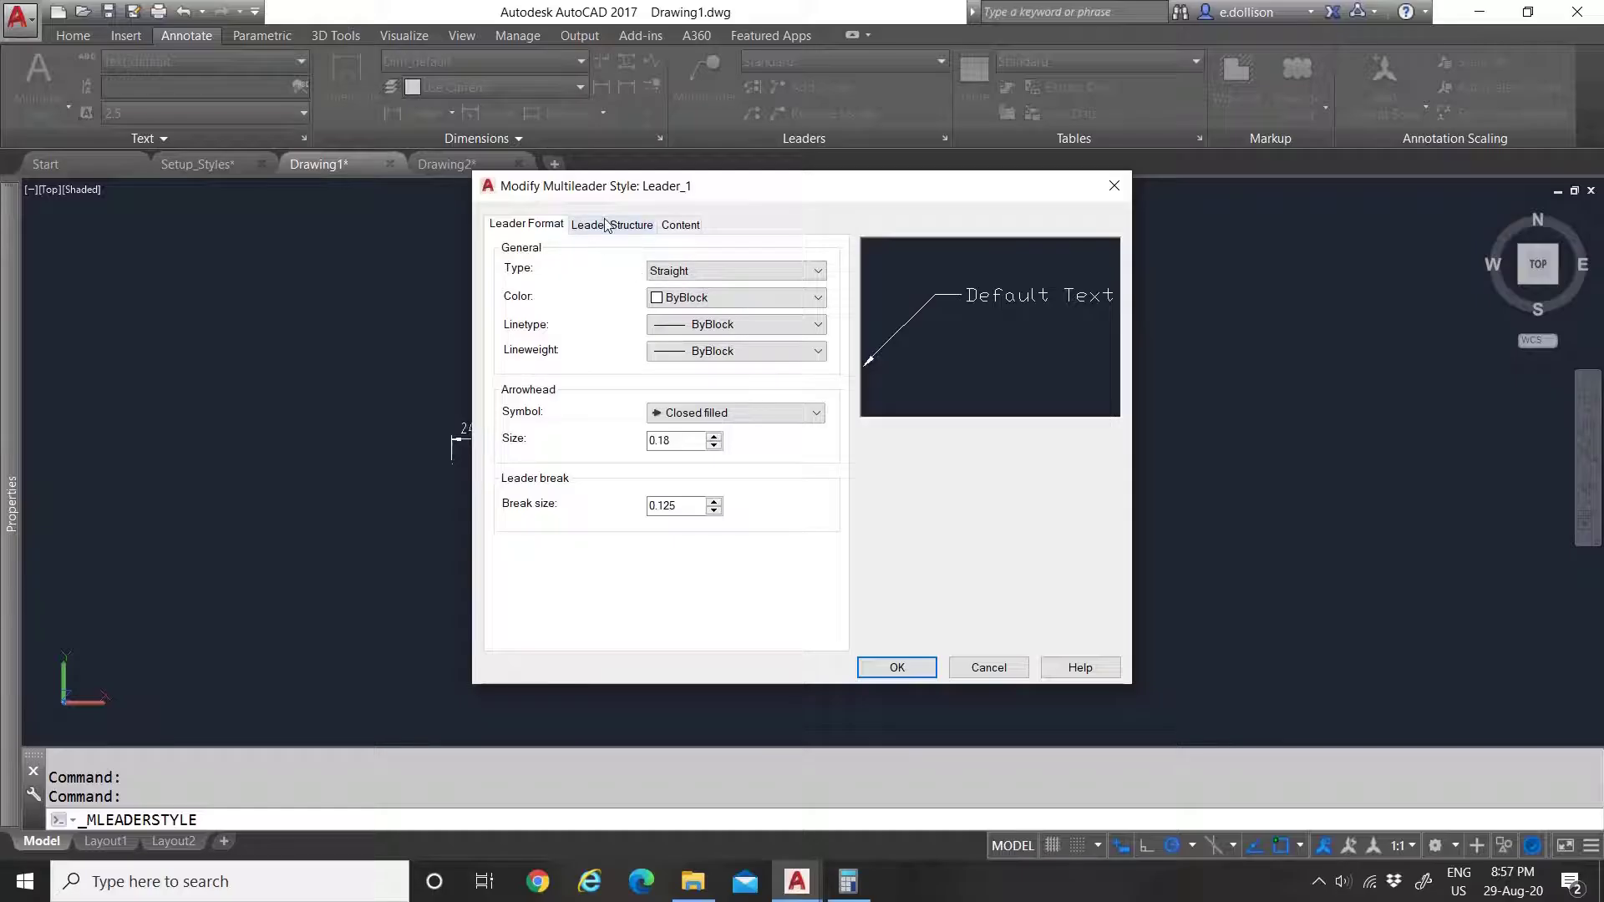
# Step: Keep Leader_1's leader type Straight after briefly trying Spline
pyautogui.click(725, 272)
pyautogui.click(695, 288)
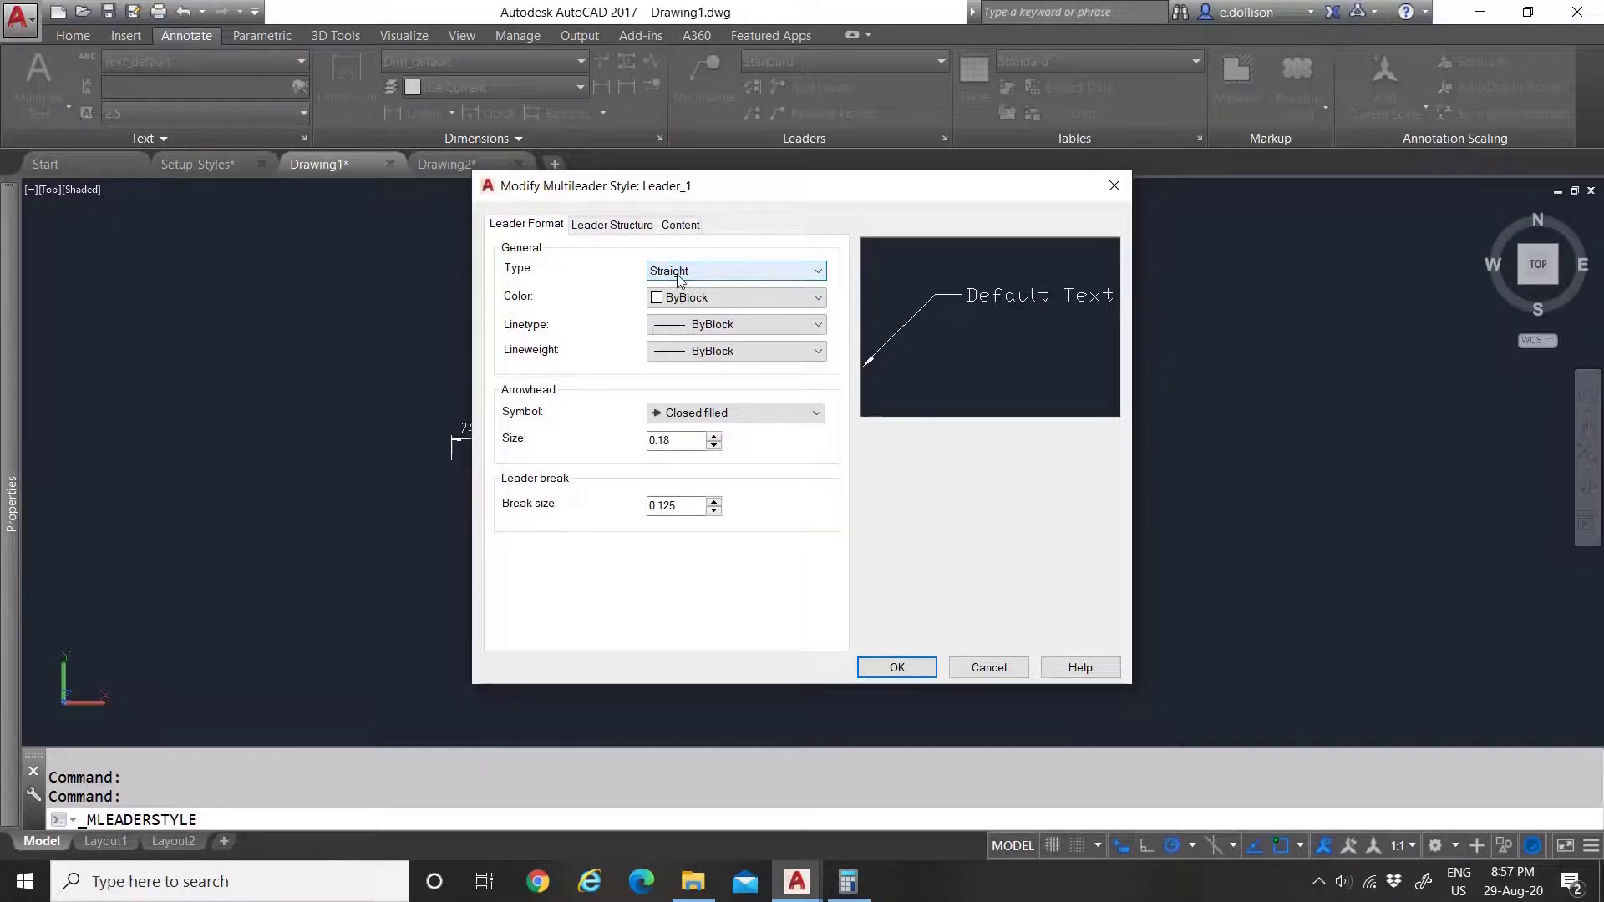
pyautogui.click(685, 280)
pyautogui.click(679, 298)
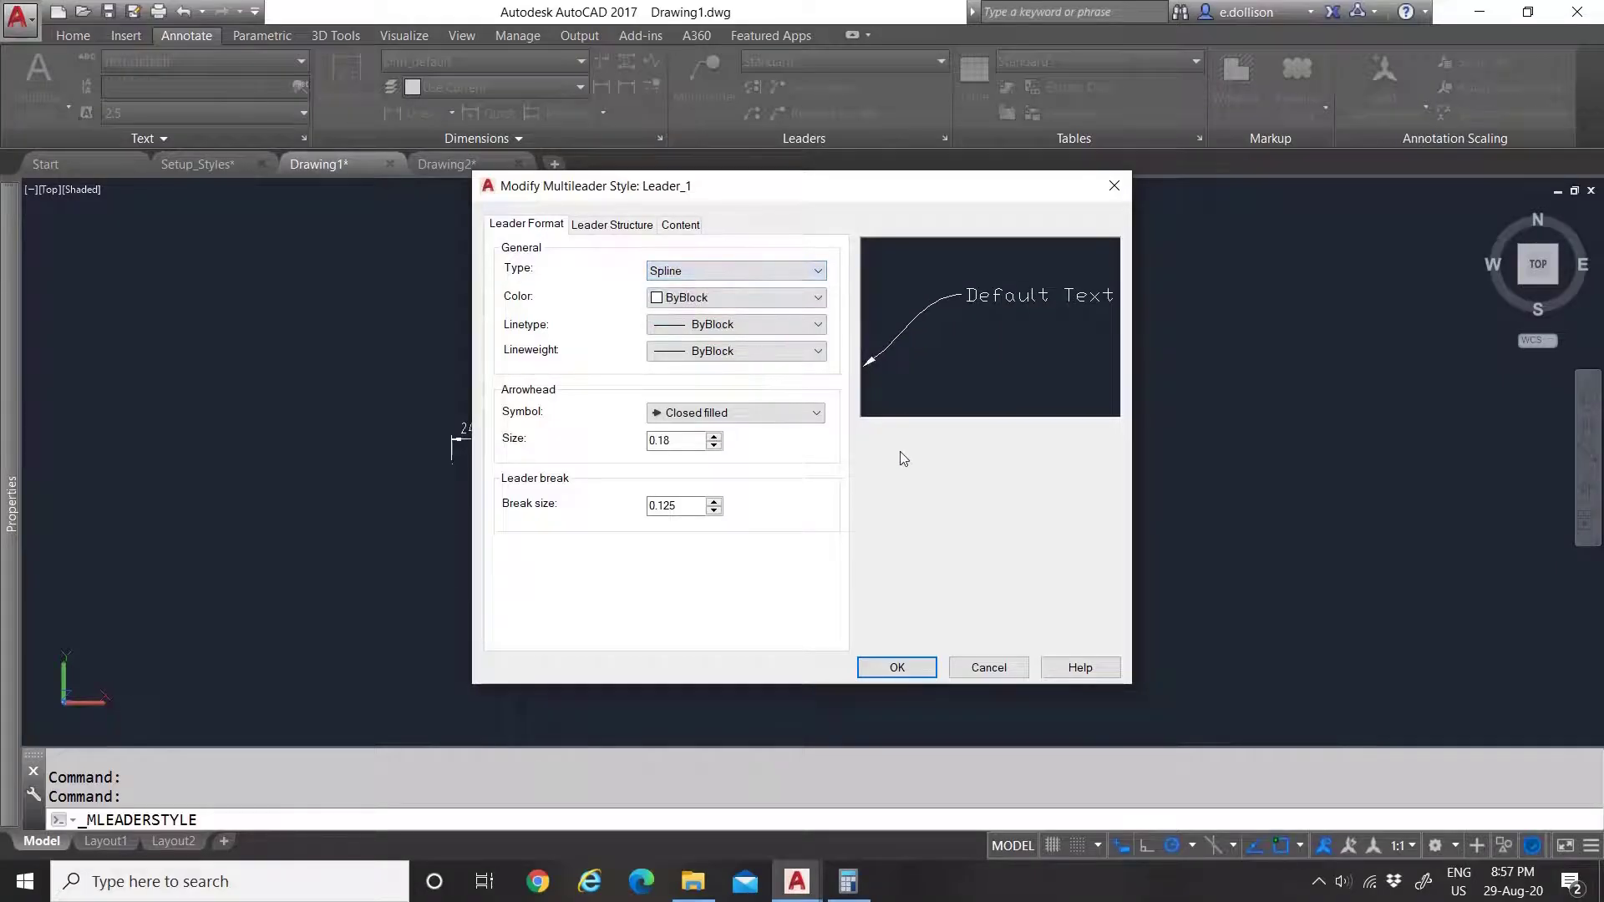
pyautogui.click(698, 274)
pyautogui.click(676, 284)
# Step: Set leader colour, linetype and lineweight to ByLayer, keeping the Closed filled arrowhead
pyautogui.click(704, 301)
pyautogui.click(704, 326)
pyautogui.click(704, 326)
pyautogui.click(720, 343)
pyautogui.click(733, 352)
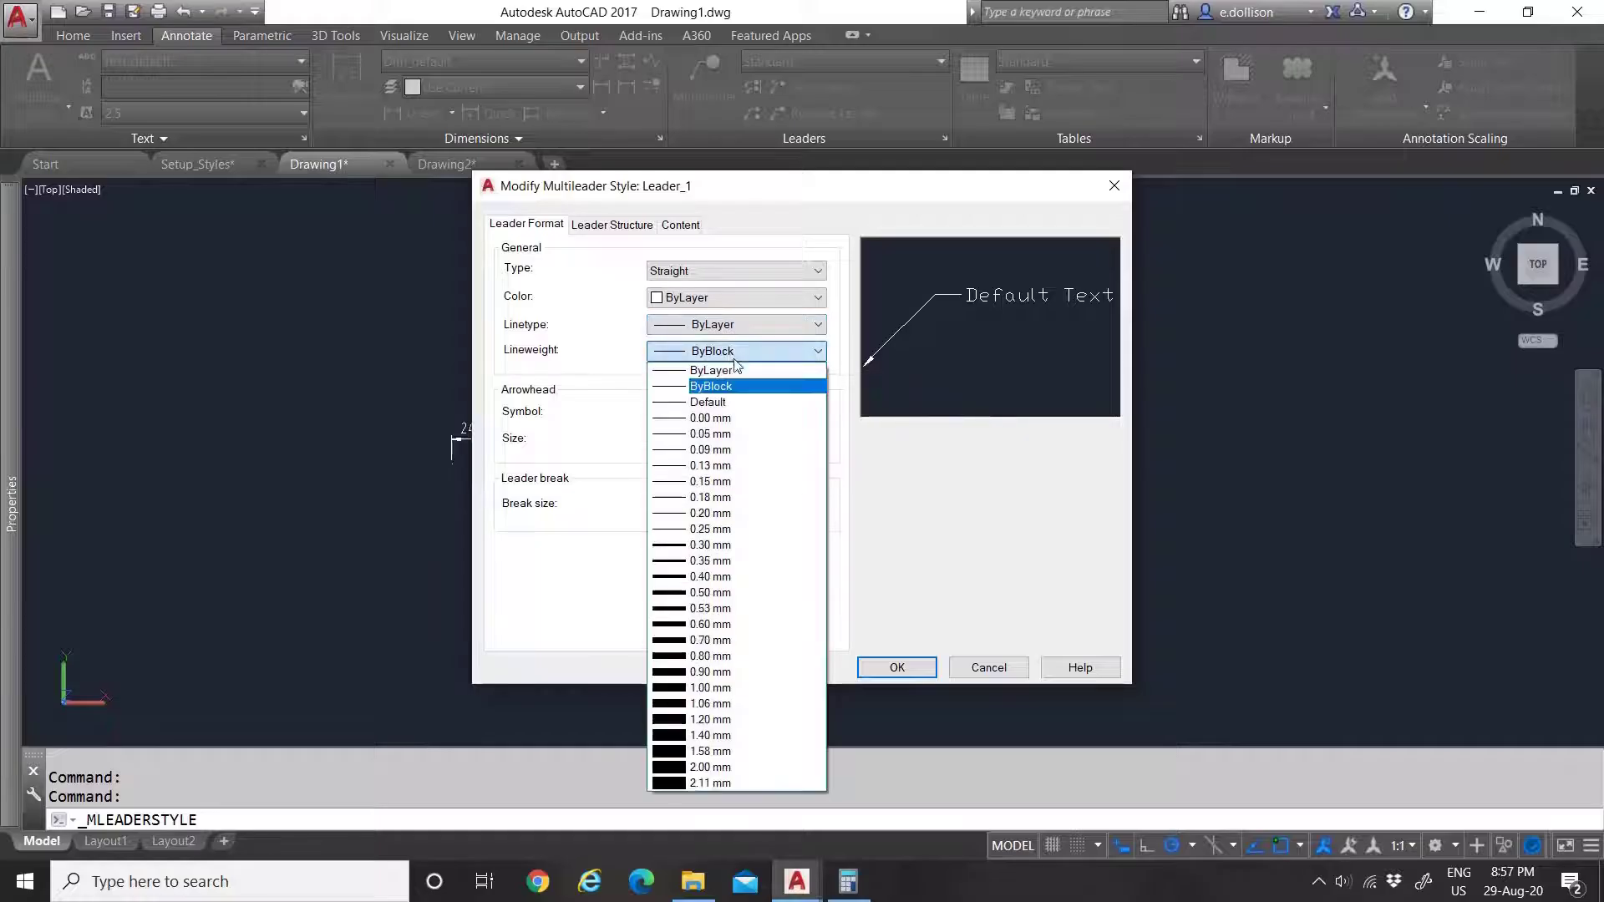
pyautogui.click(733, 370)
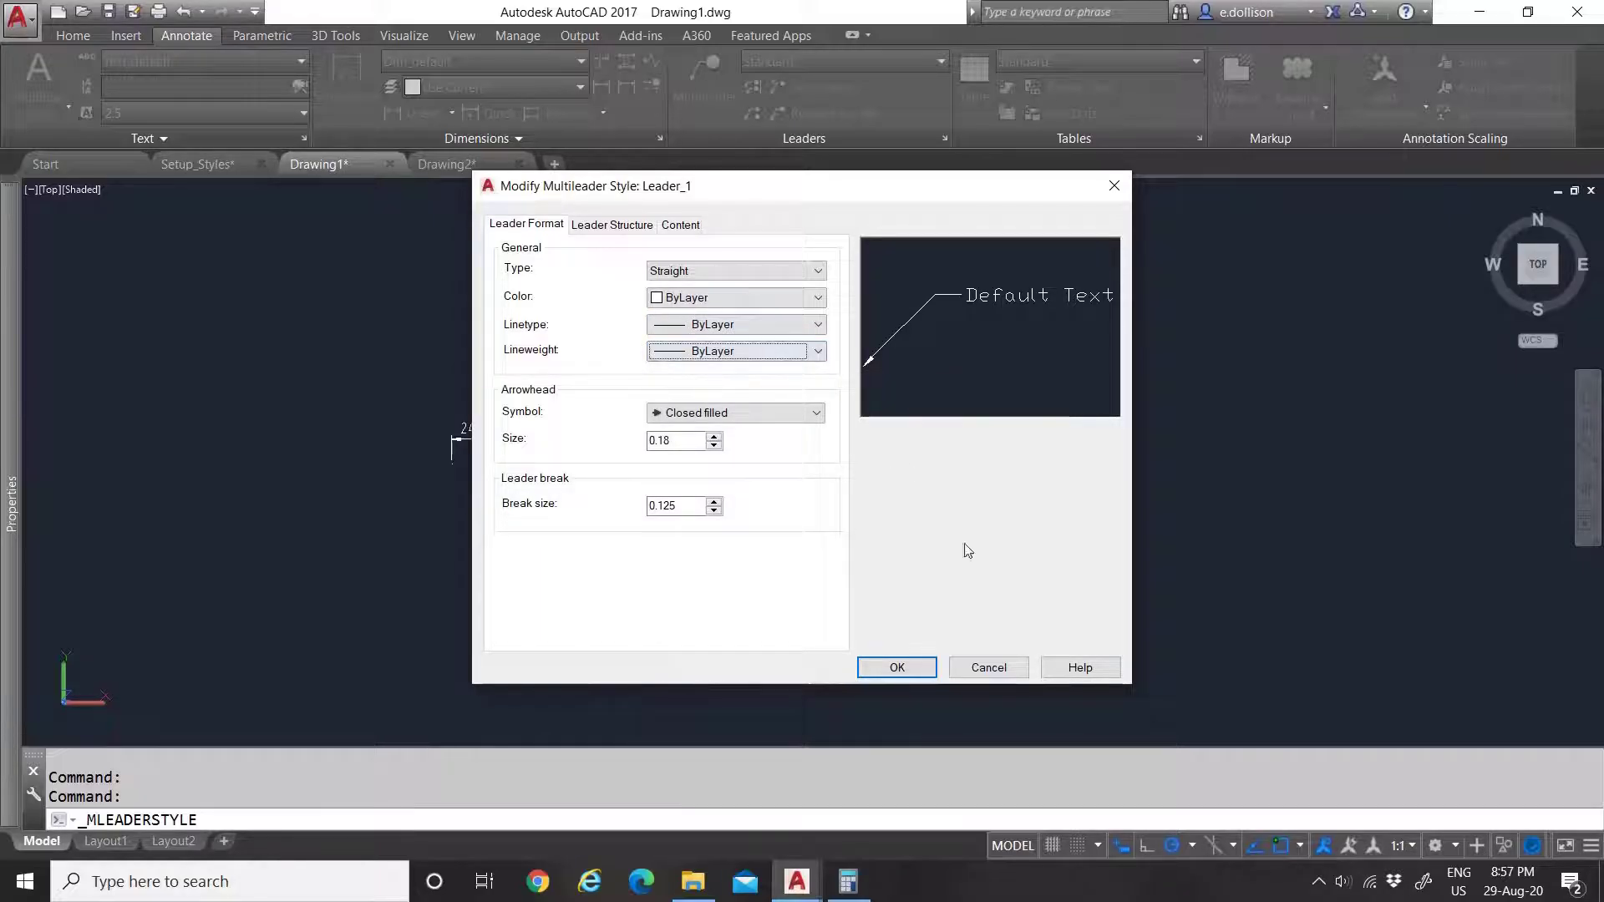
pyautogui.click(727, 413)
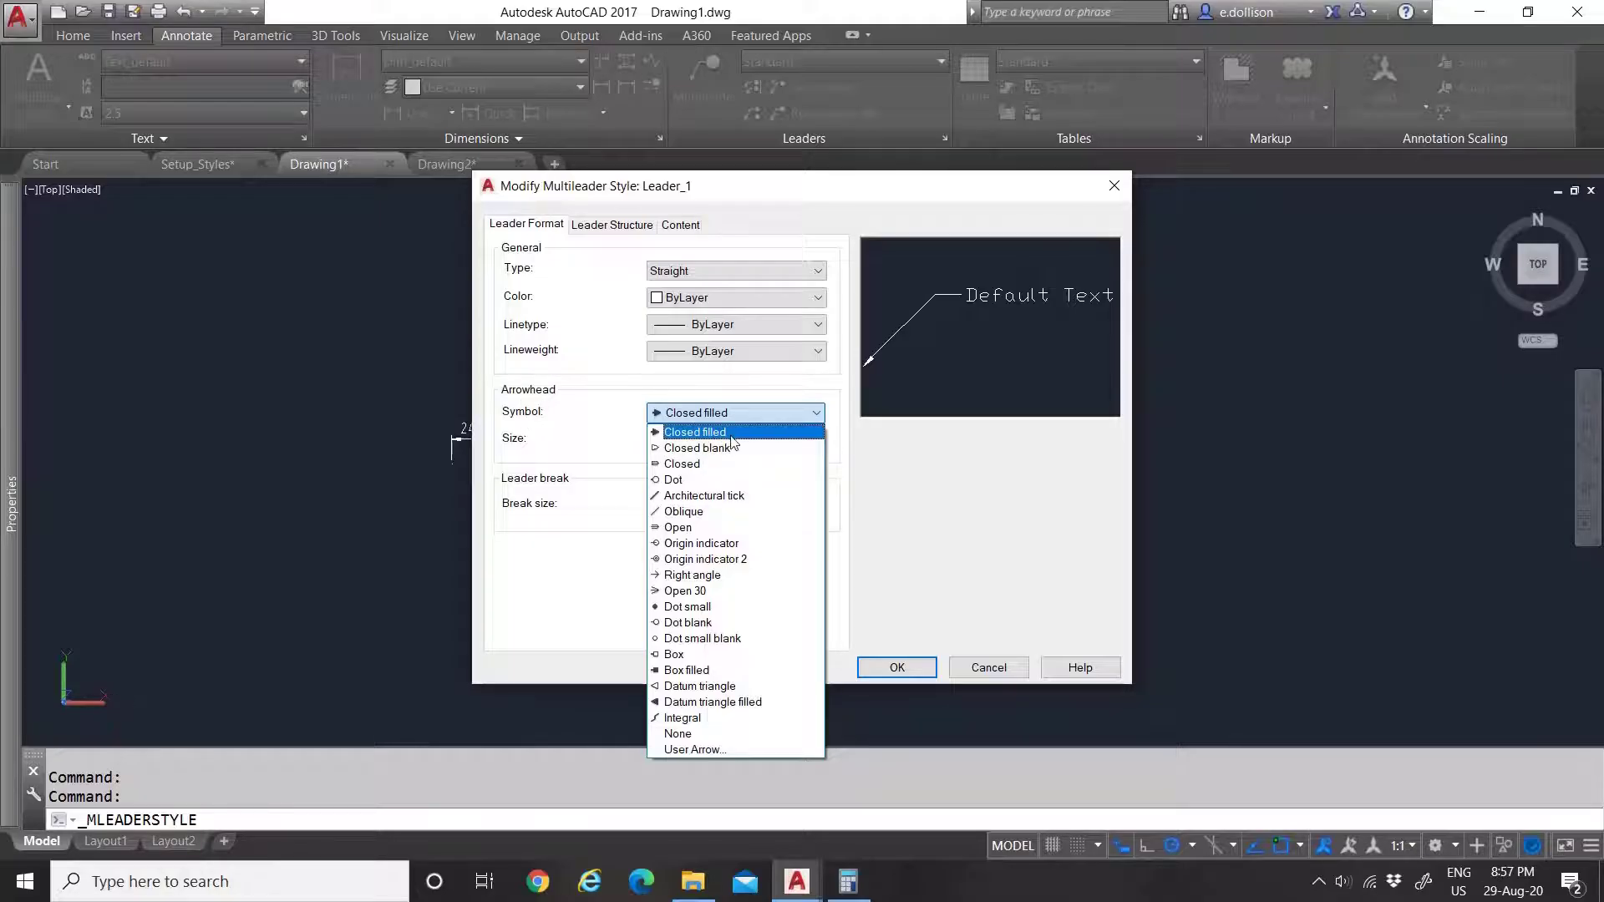
pyautogui.click(756, 428)
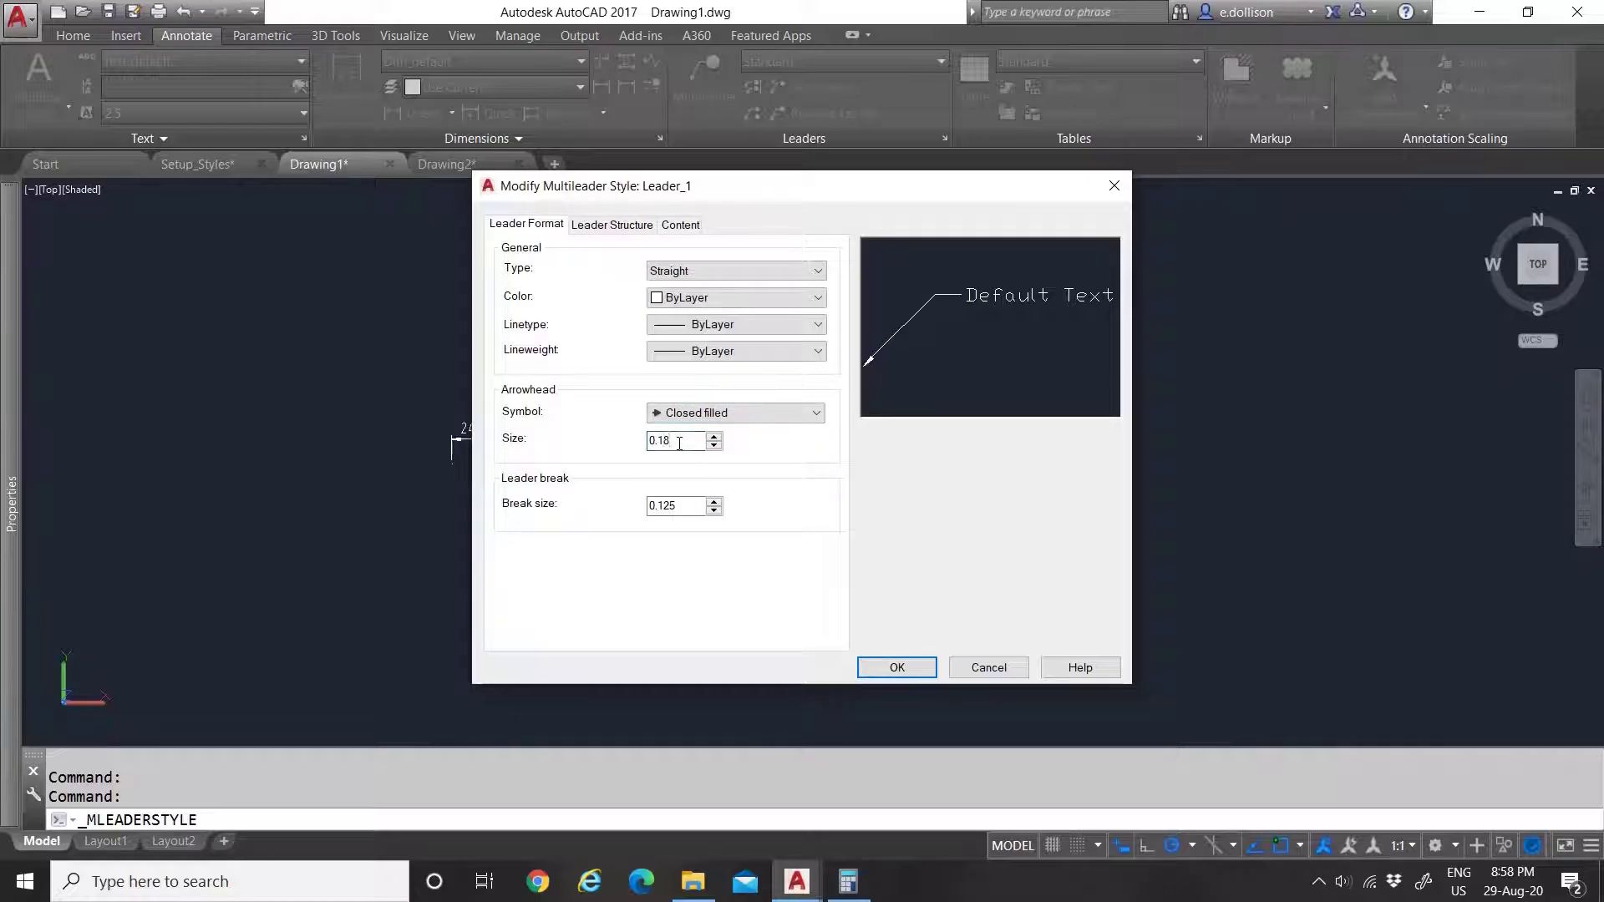
# Step: Set Leader_1's arrowhead size to 2 and break size to 11
pyautogui.moveTo(679, 444); pyautogui.dragTo(639, 435)
pyautogui.write('2')
pyautogui.click(683, 500)
pyautogui.write('11')
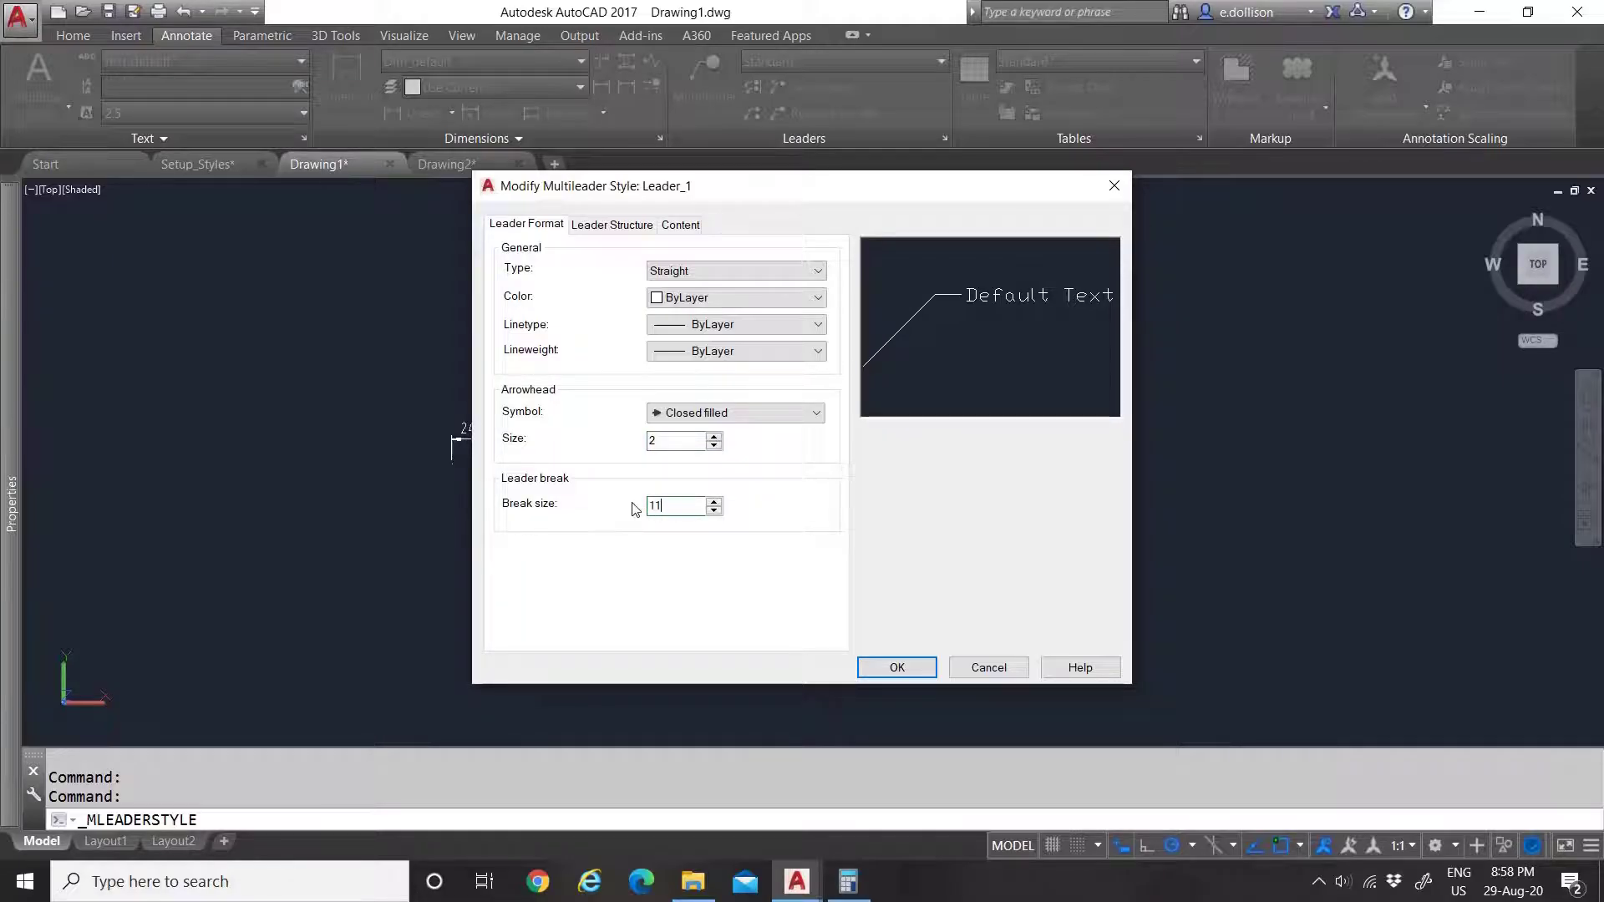
pyautogui.click(650, 442)
pyautogui.click(609, 227)
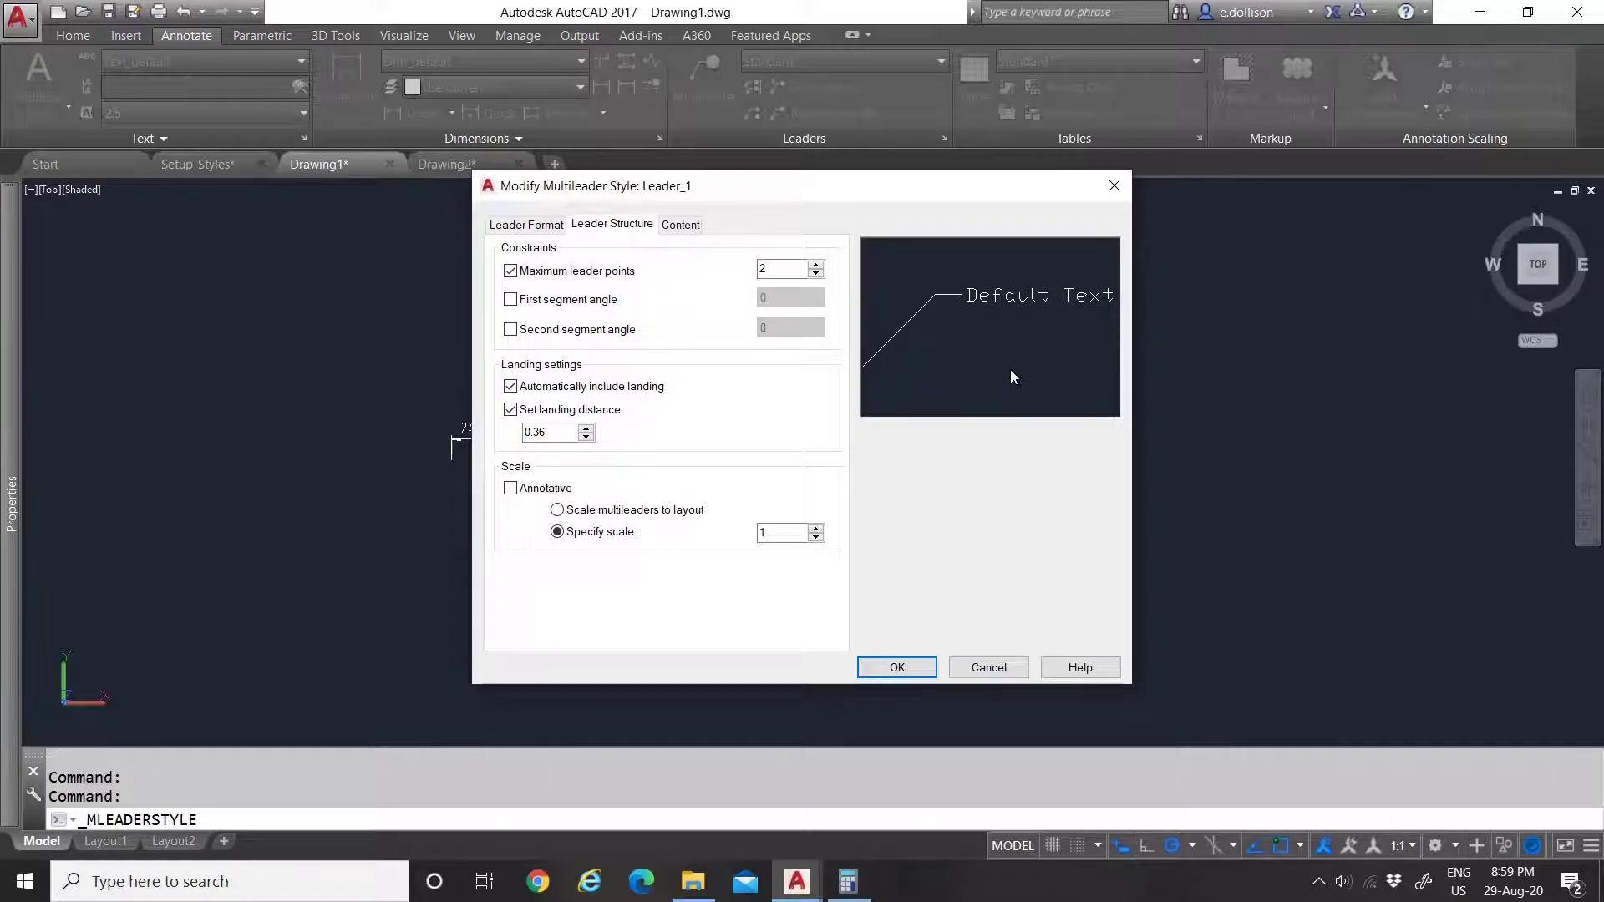
# Step: Uncheck maximum leader points, keep automatic landing on, and set landing distance to 1
pyautogui.click(510, 270)
pyautogui.click(511, 300)
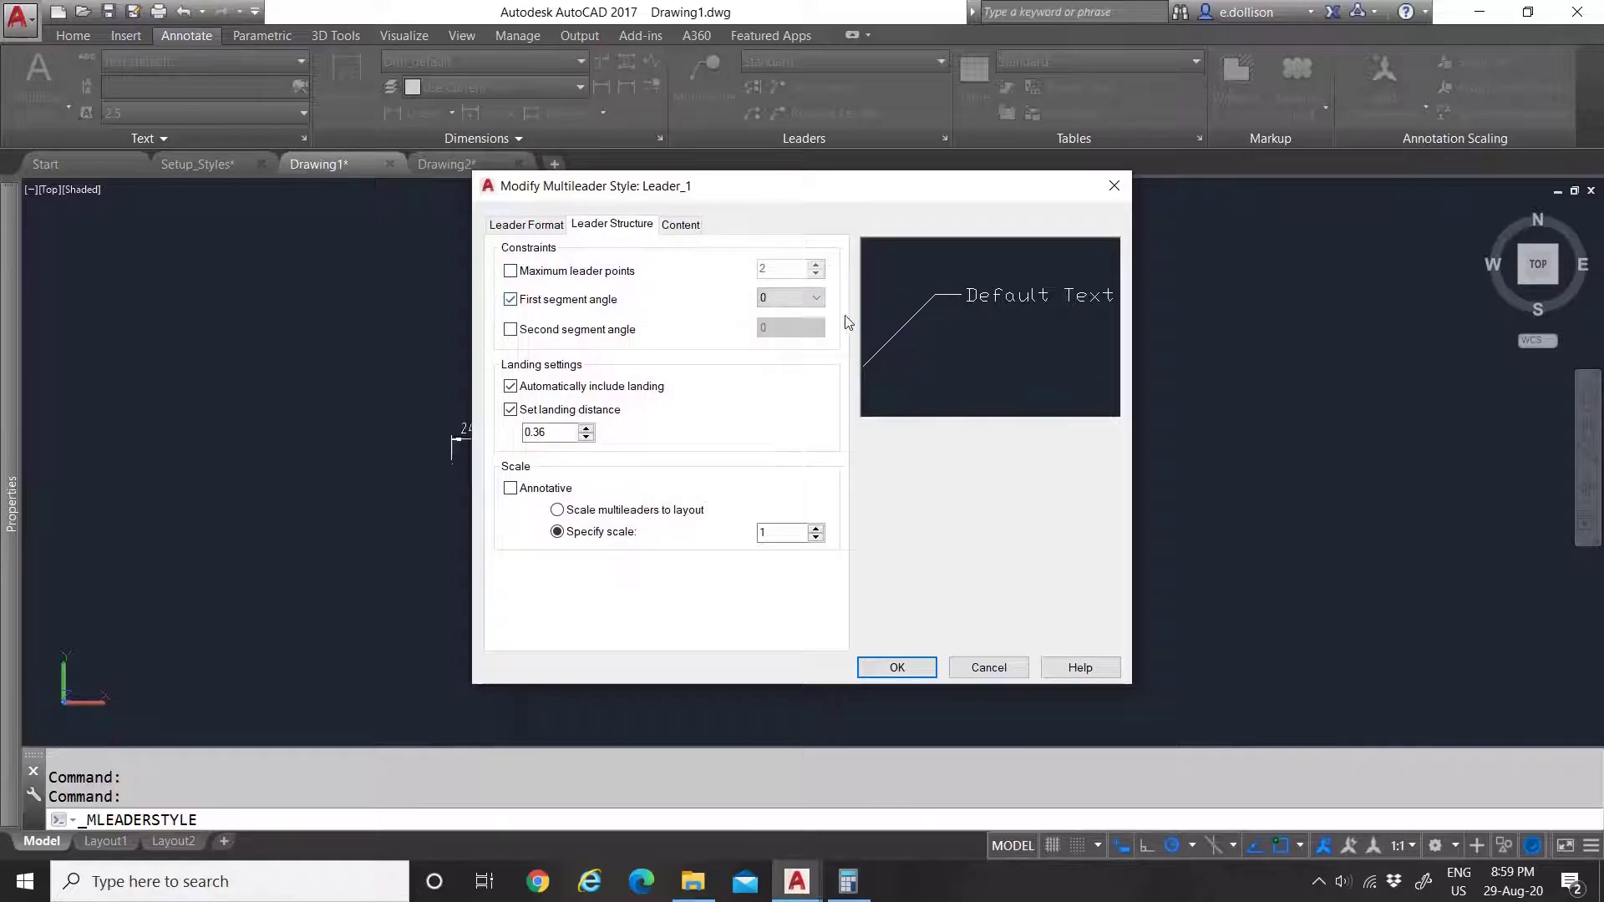
pyautogui.click(577, 302)
pyautogui.click(510, 386)
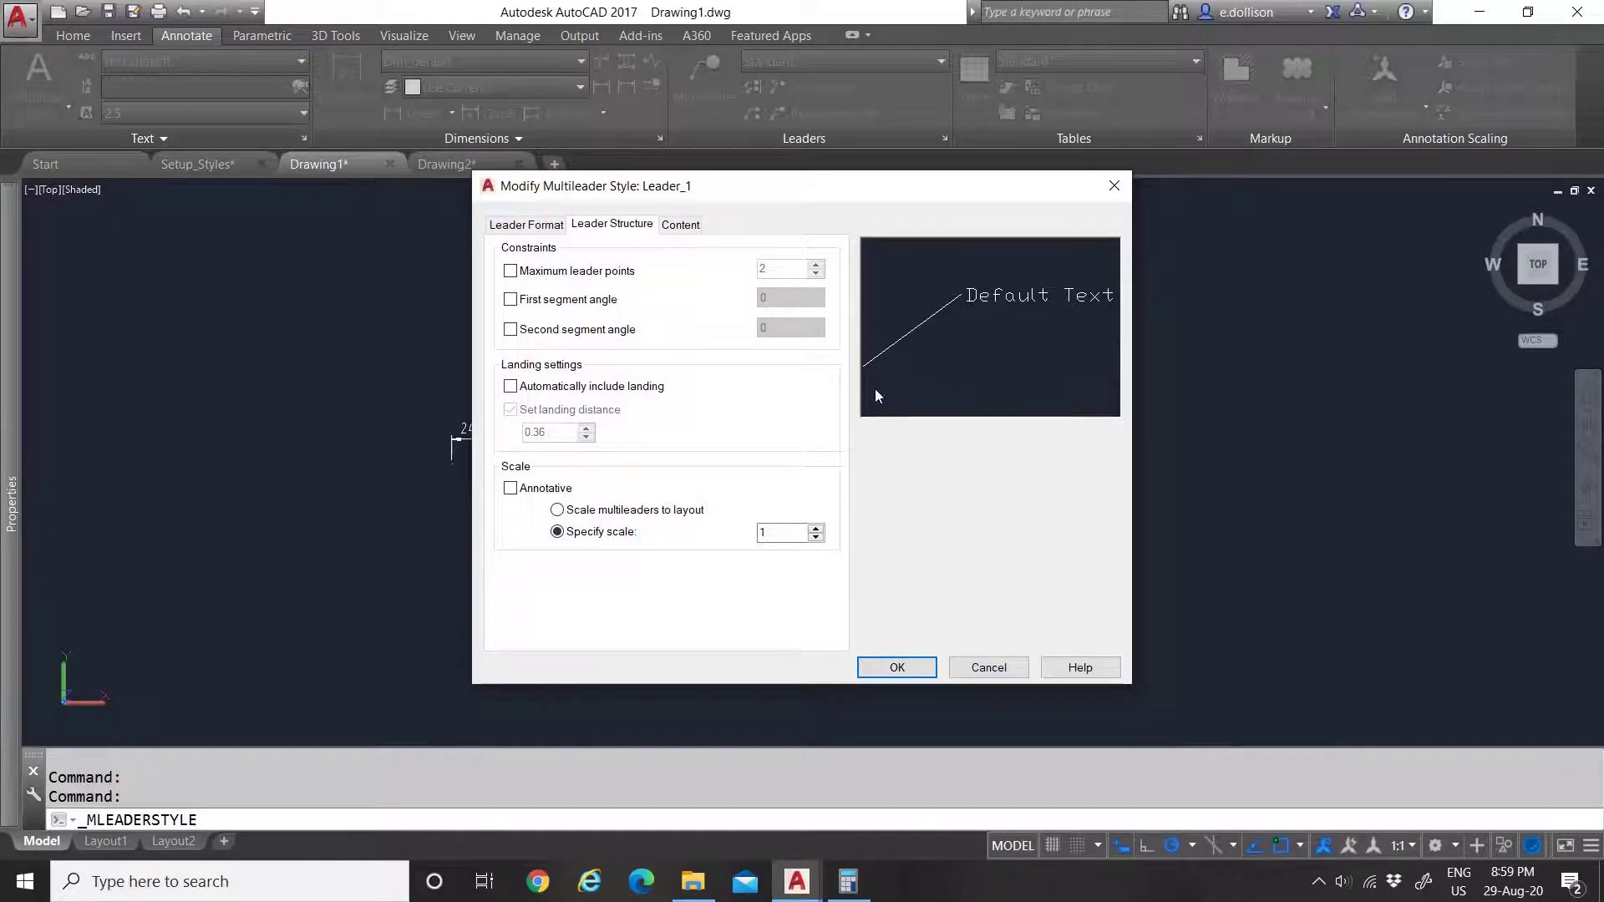
pyautogui.click(511, 389)
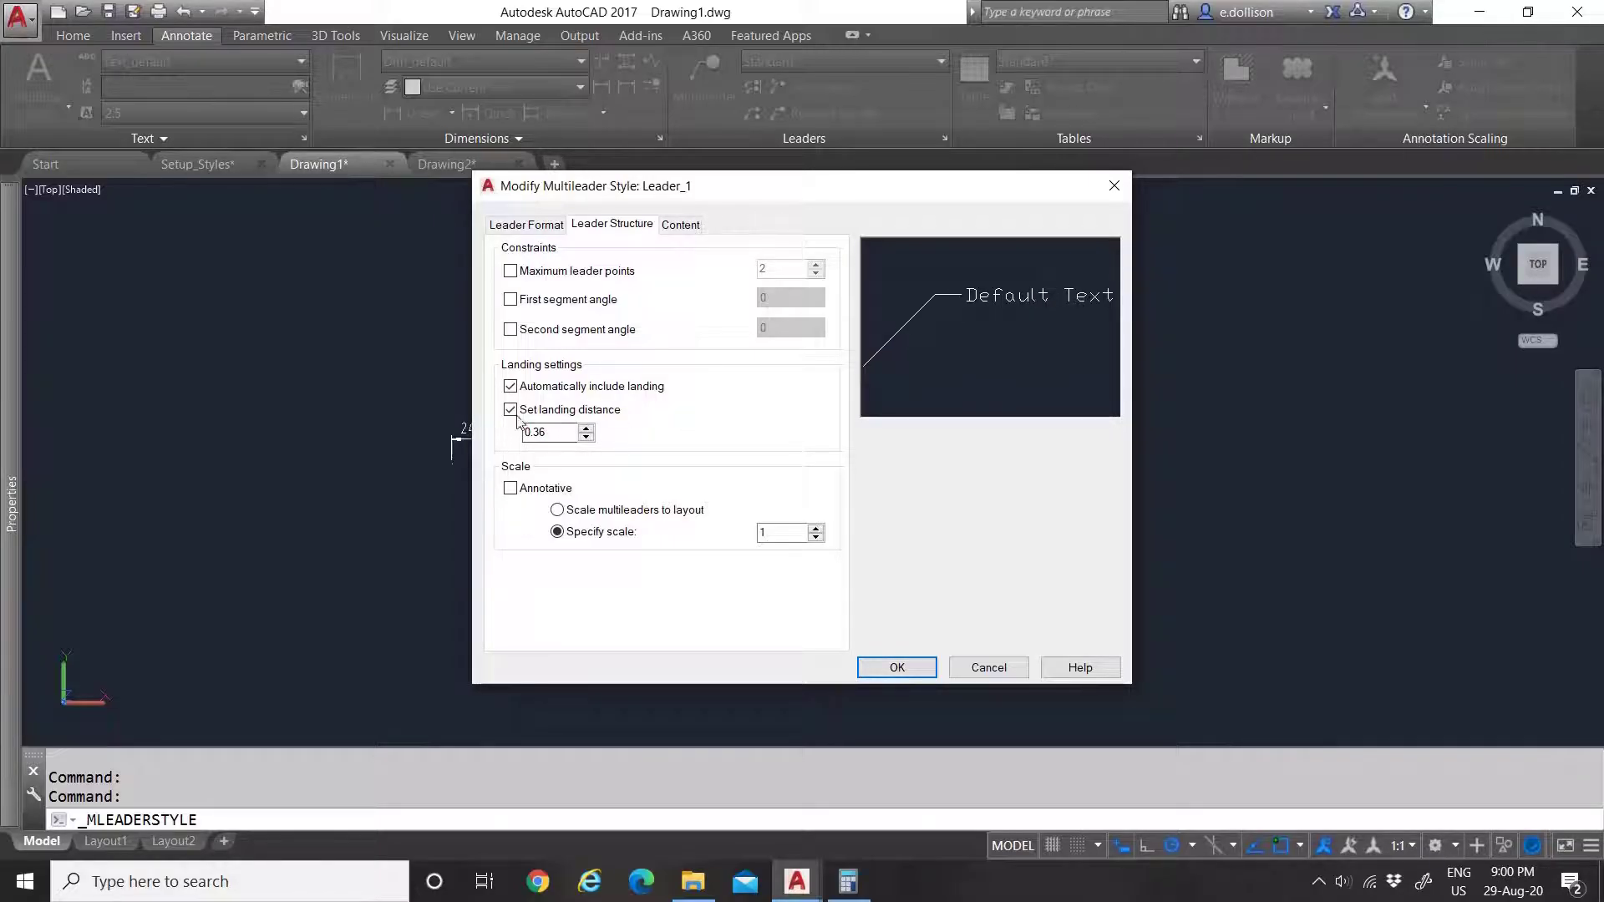
pyautogui.doubleClick(550, 430)
pyautogui.write('1')
pyautogui.click(782, 533)
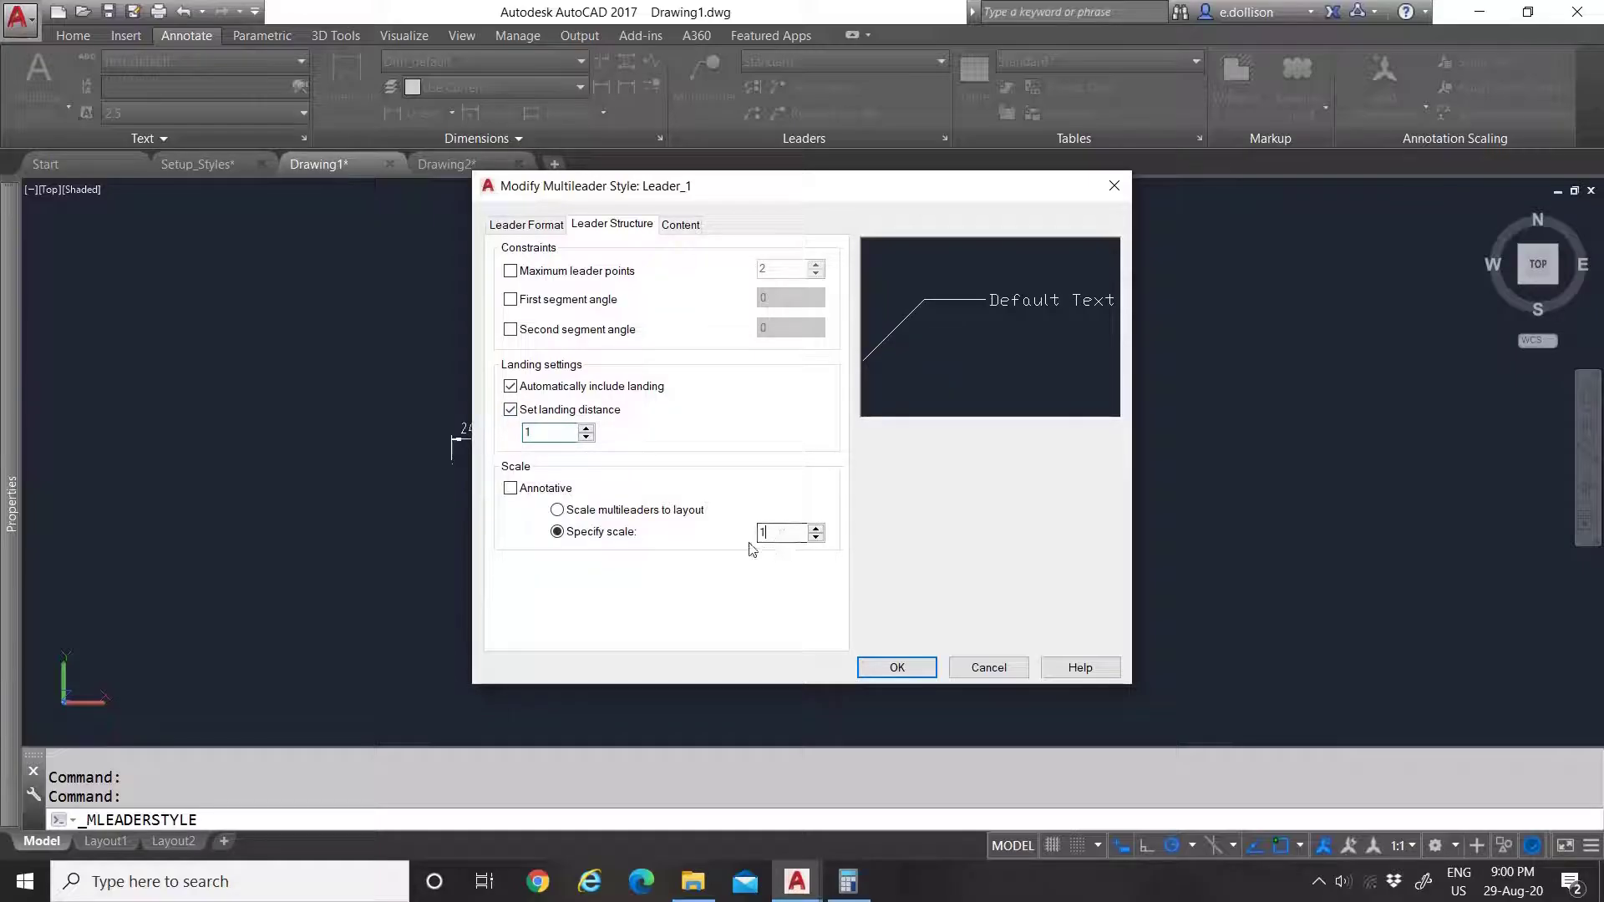
# Step: Give Leader_1 text the Text_1 style, Keep horizontal angle and ByLayer colour
pyautogui.click(683, 226)
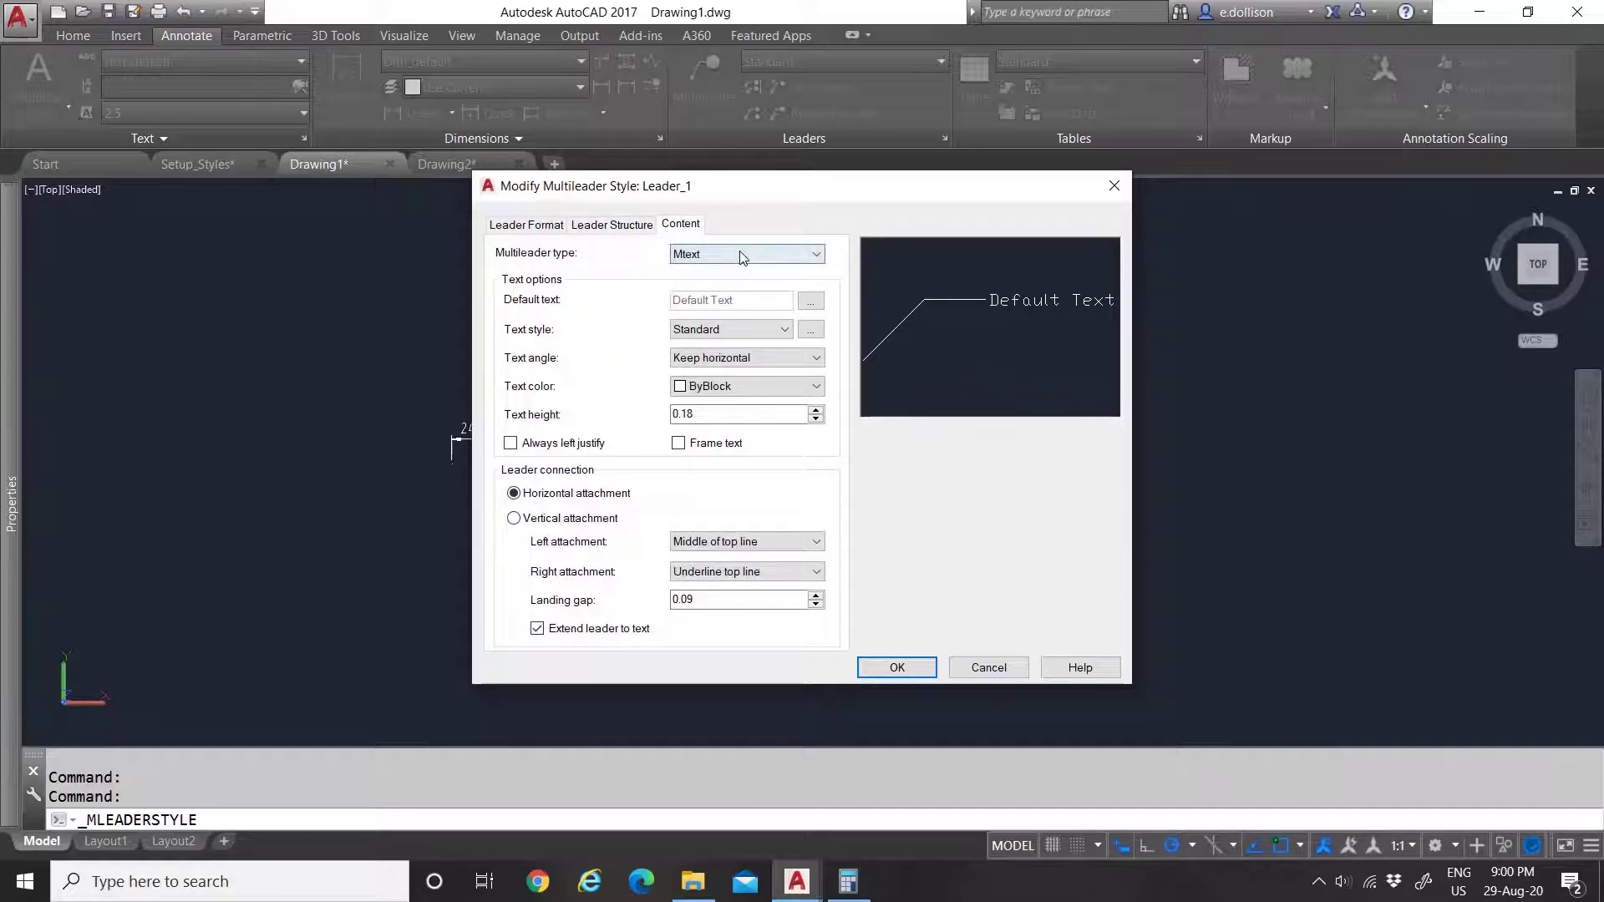
pyautogui.click(718, 333)
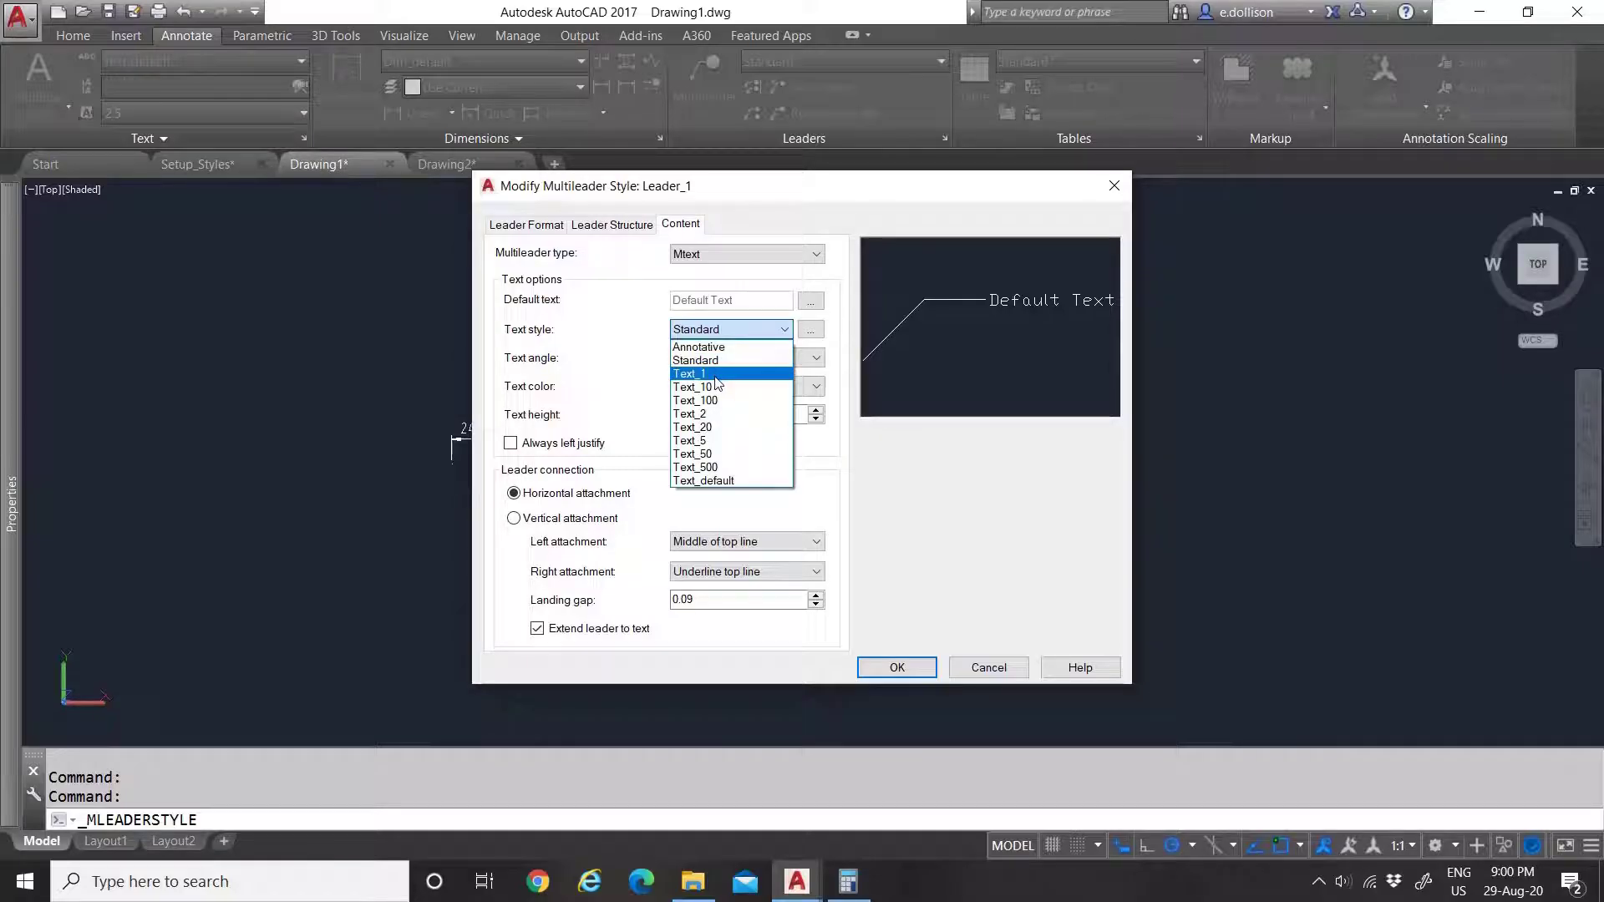
pyautogui.click(716, 374)
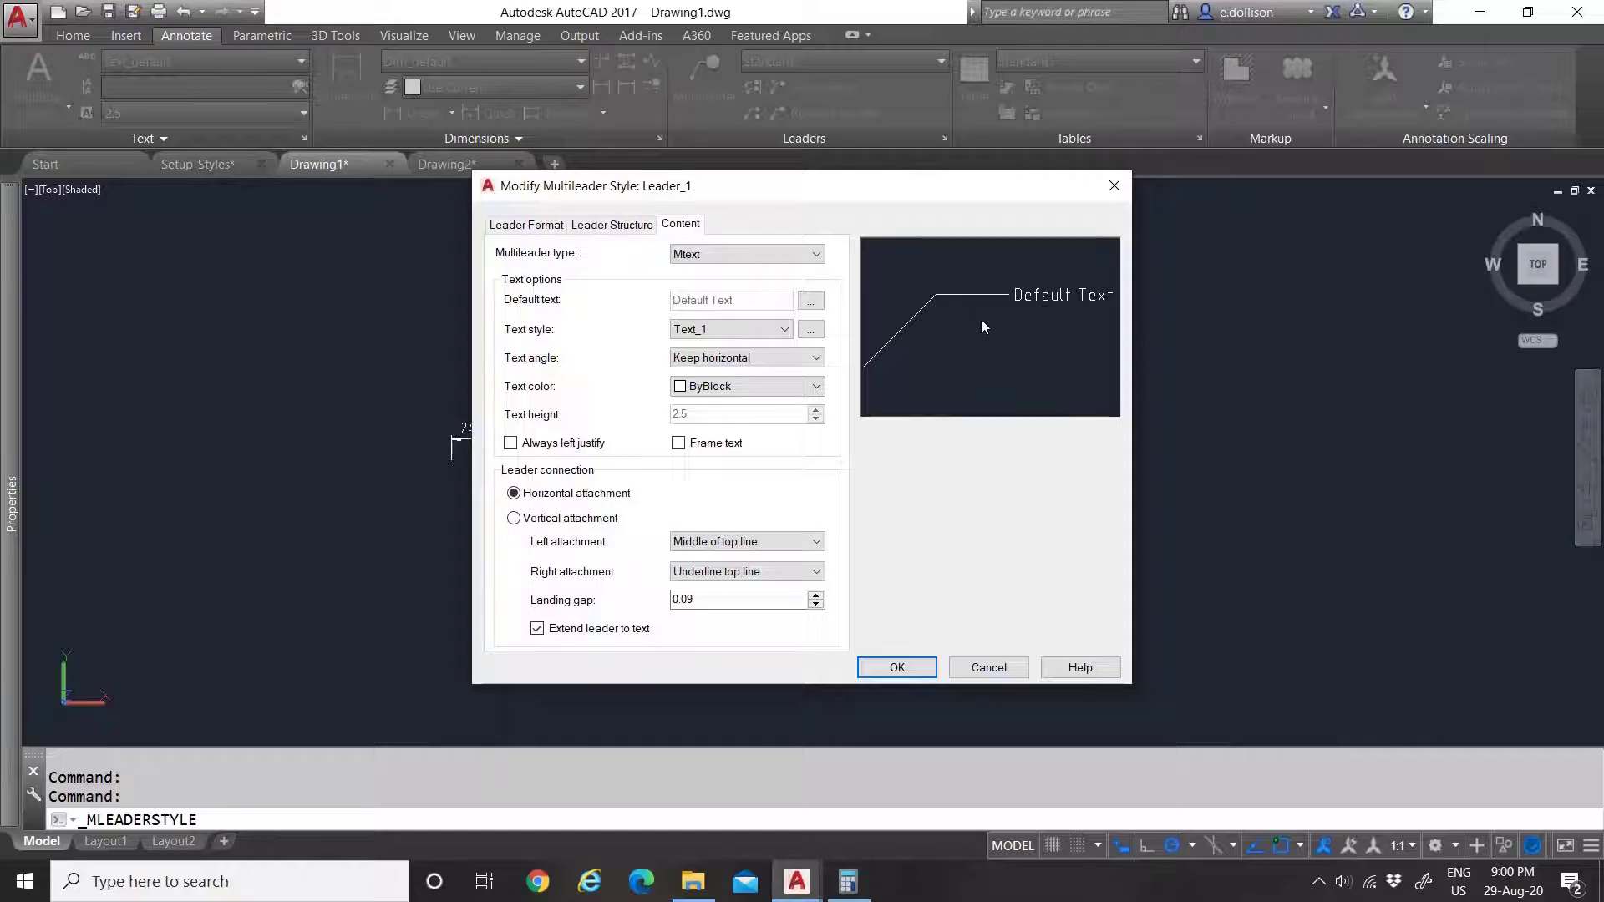
pyautogui.click(727, 359)
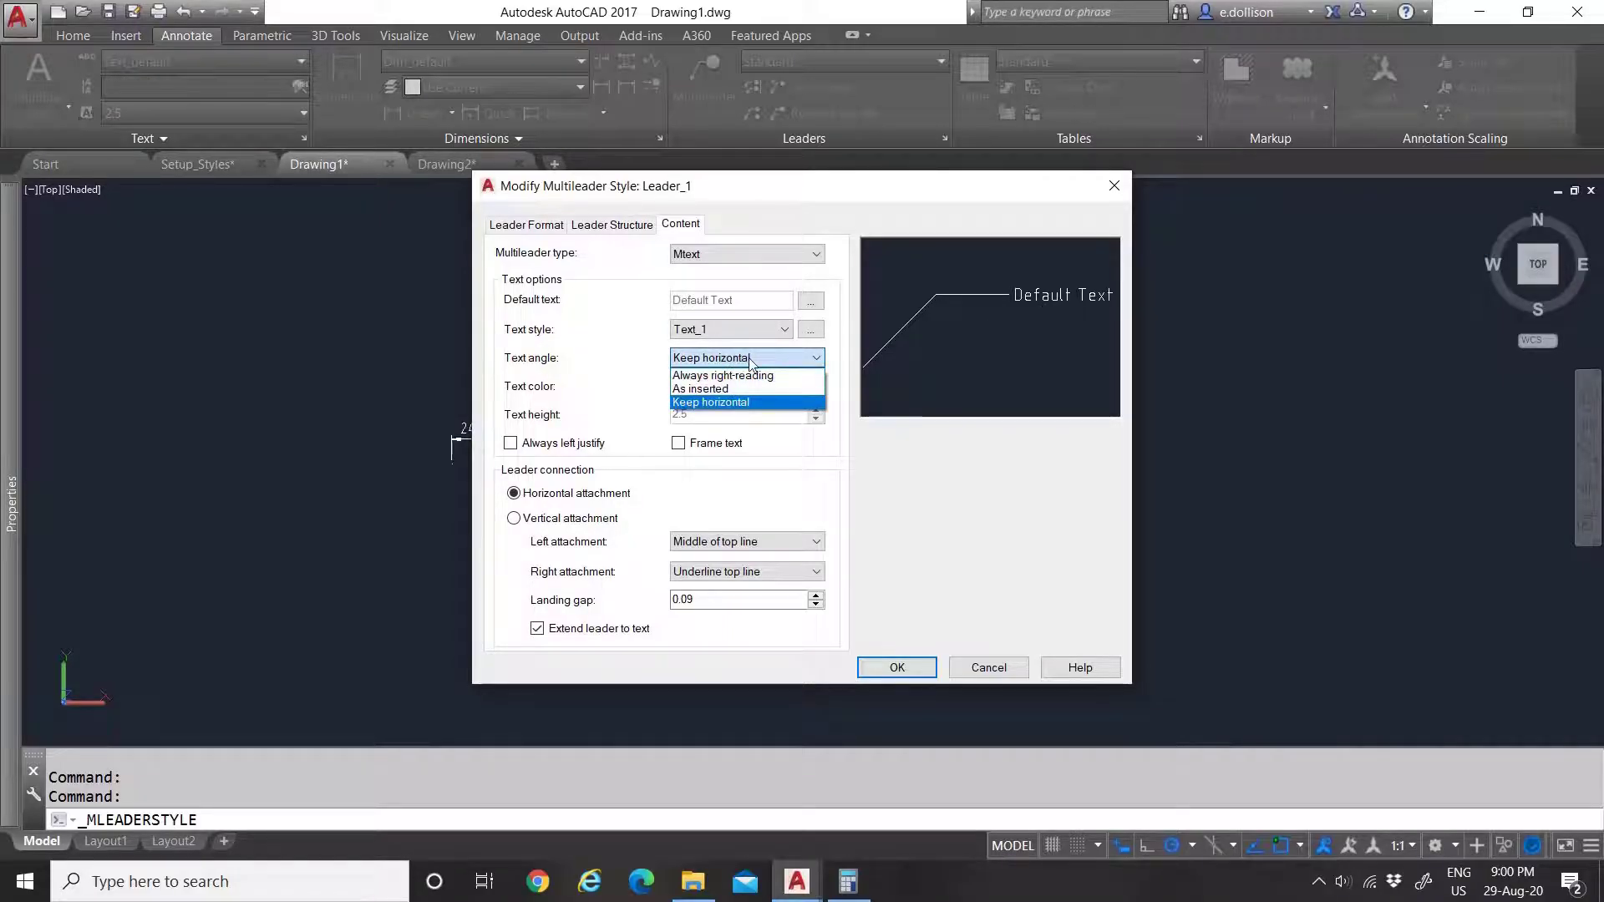
pyautogui.click(723, 361)
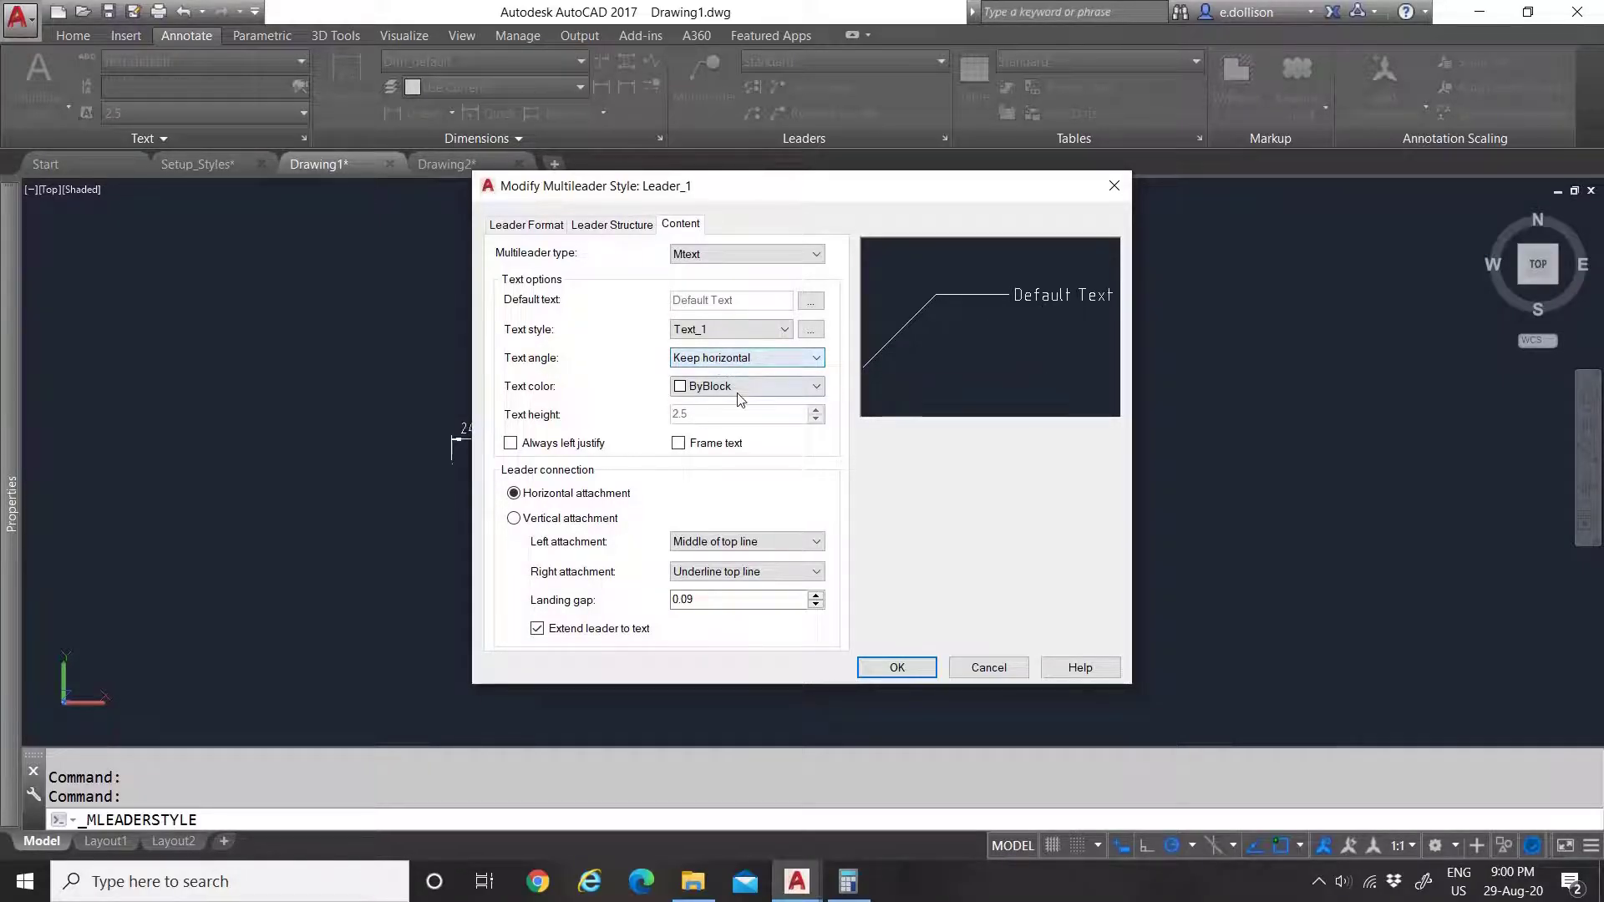
pyautogui.click(734, 387)
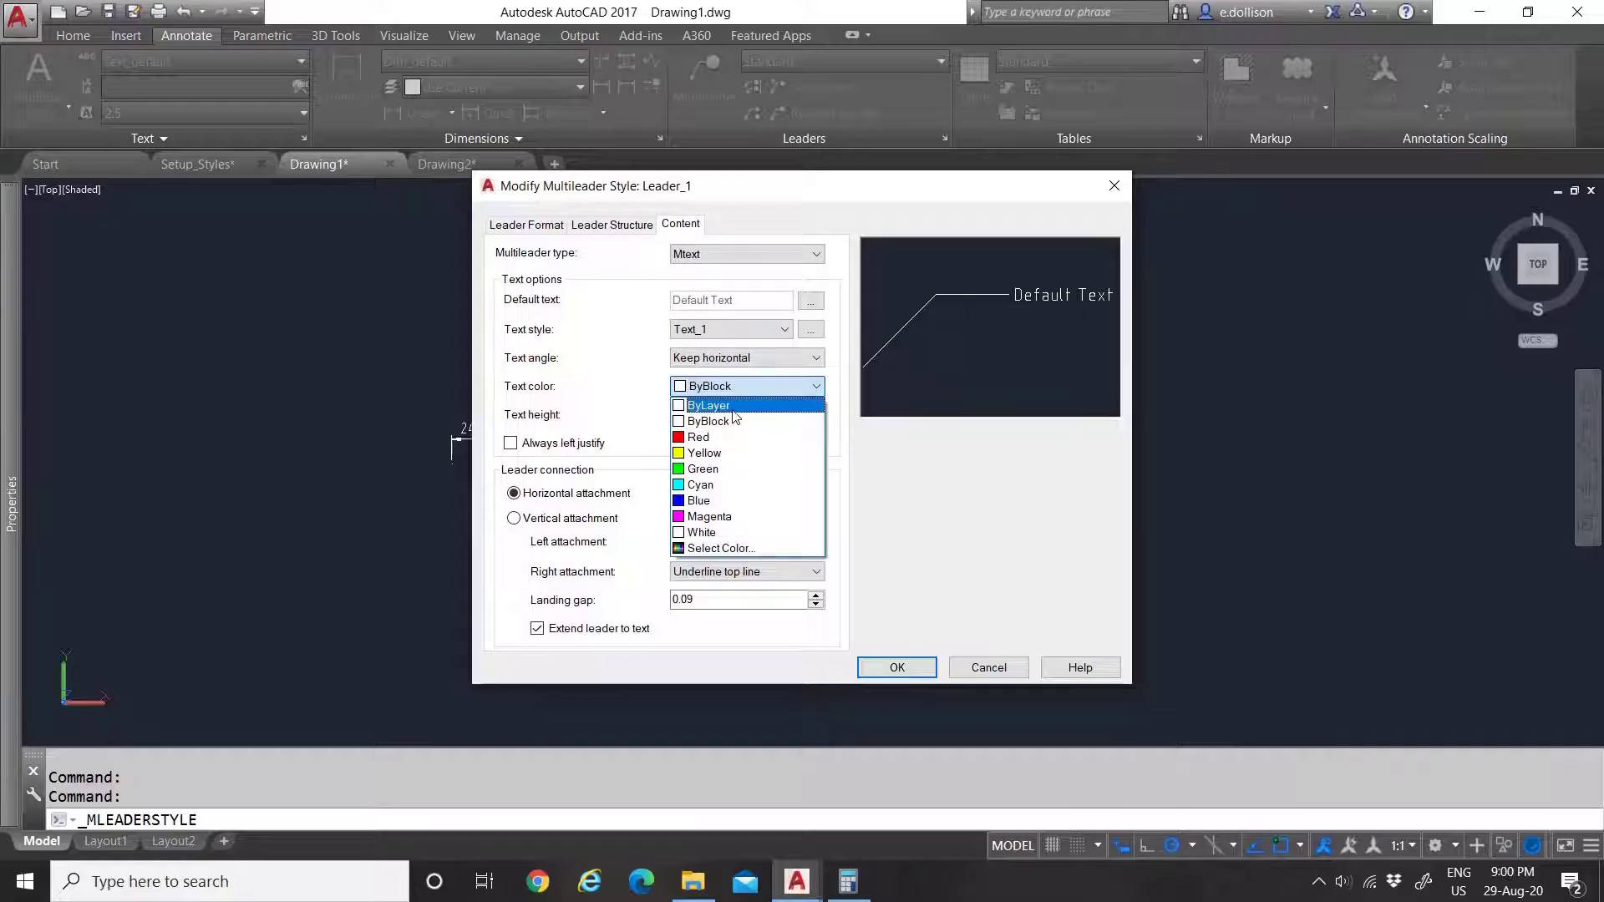
pyautogui.click(740, 407)
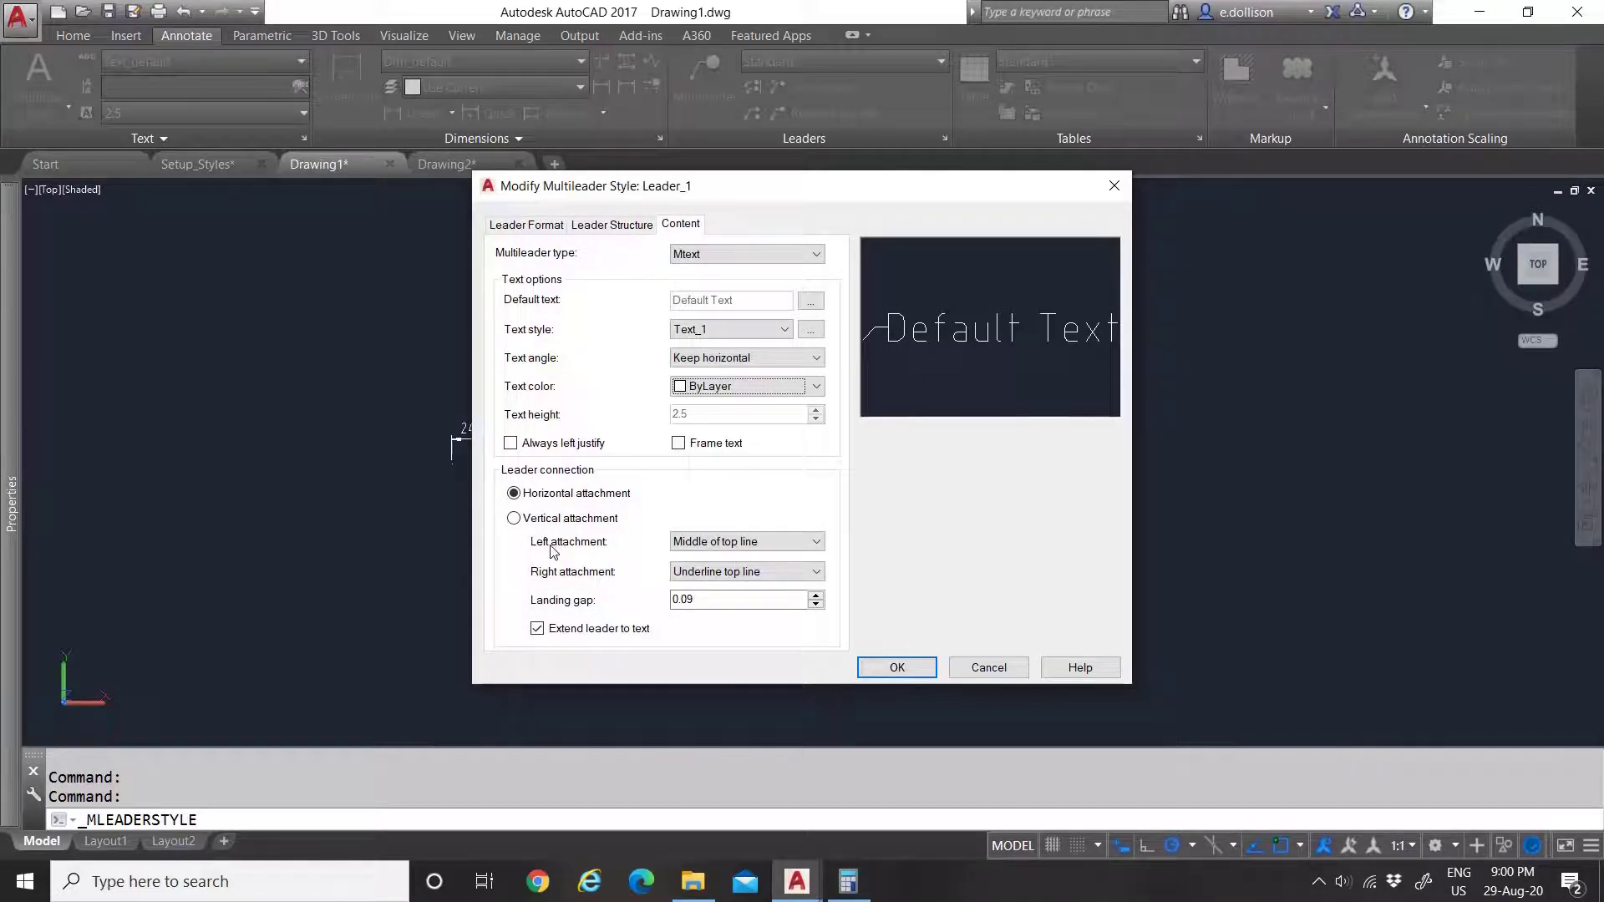
# Step: Use Underline top line left attachment and landing gap 1, then save Leader_1 and close
pyautogui.click(738, 543)
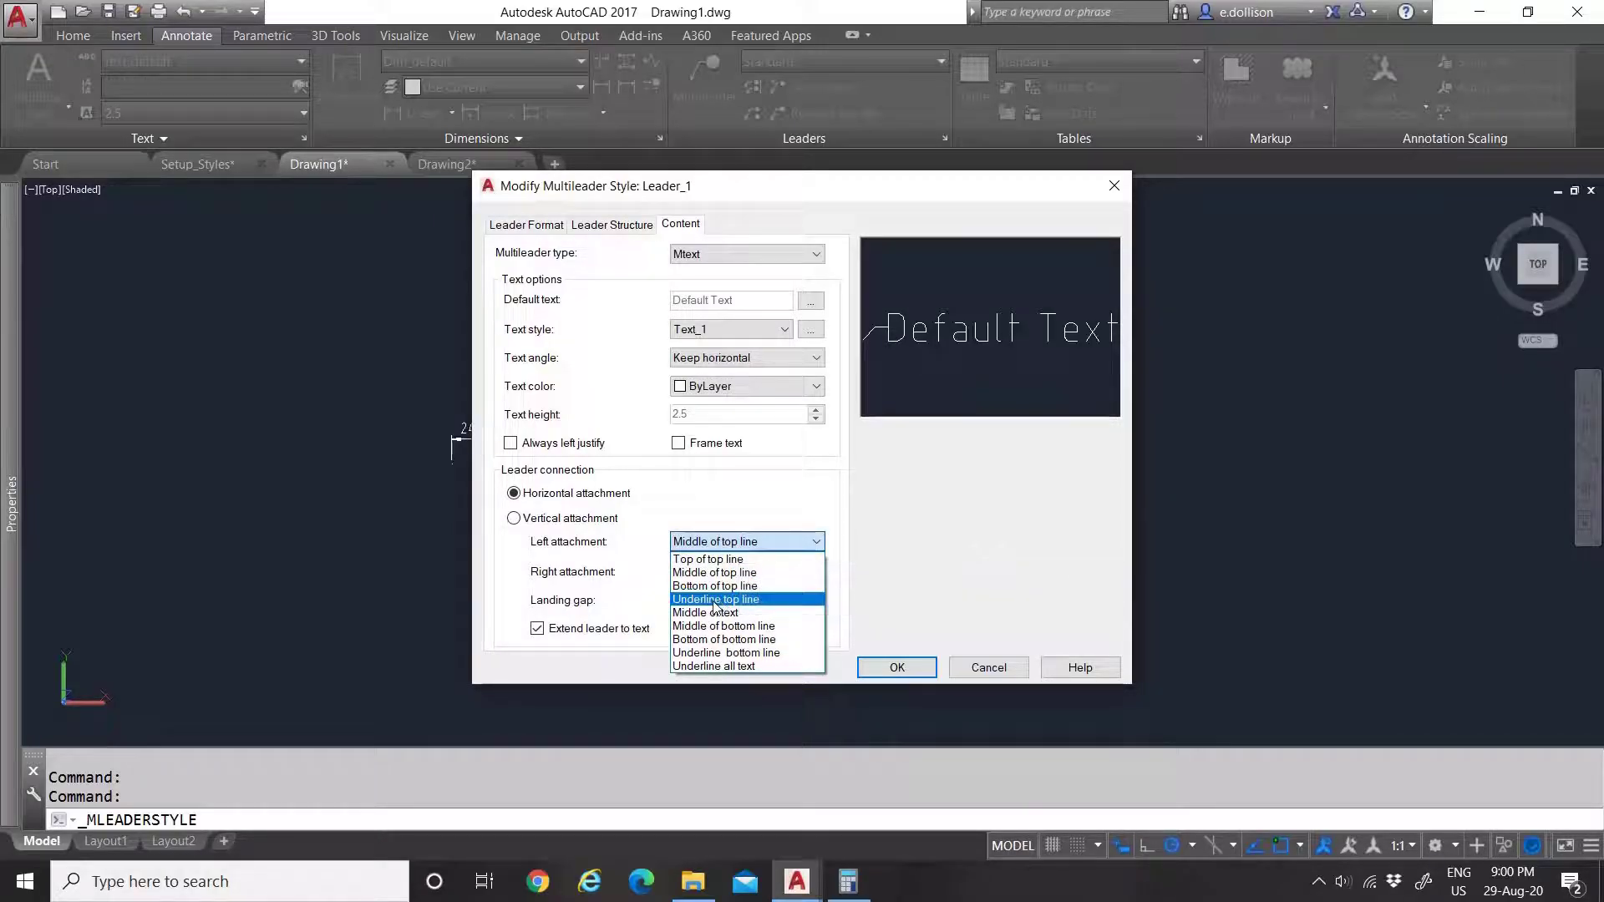
pyautogui.click(763, 600)
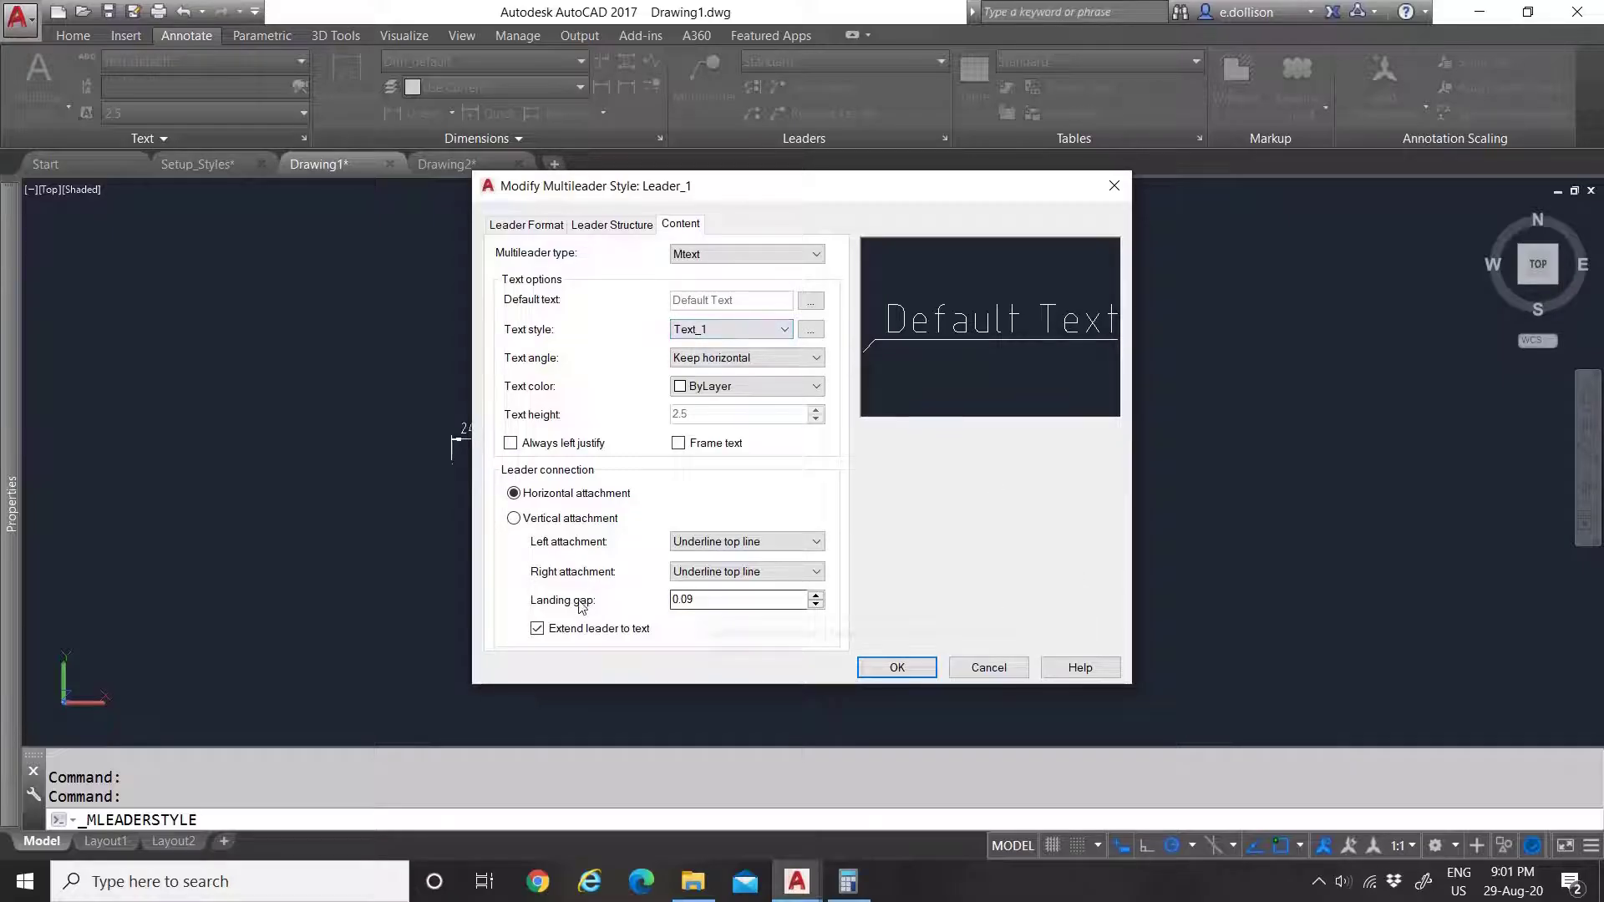
pyautogui.moveTo(717, 599); pyautogui.dragTo(674, 602)
pyautogui.write('0')
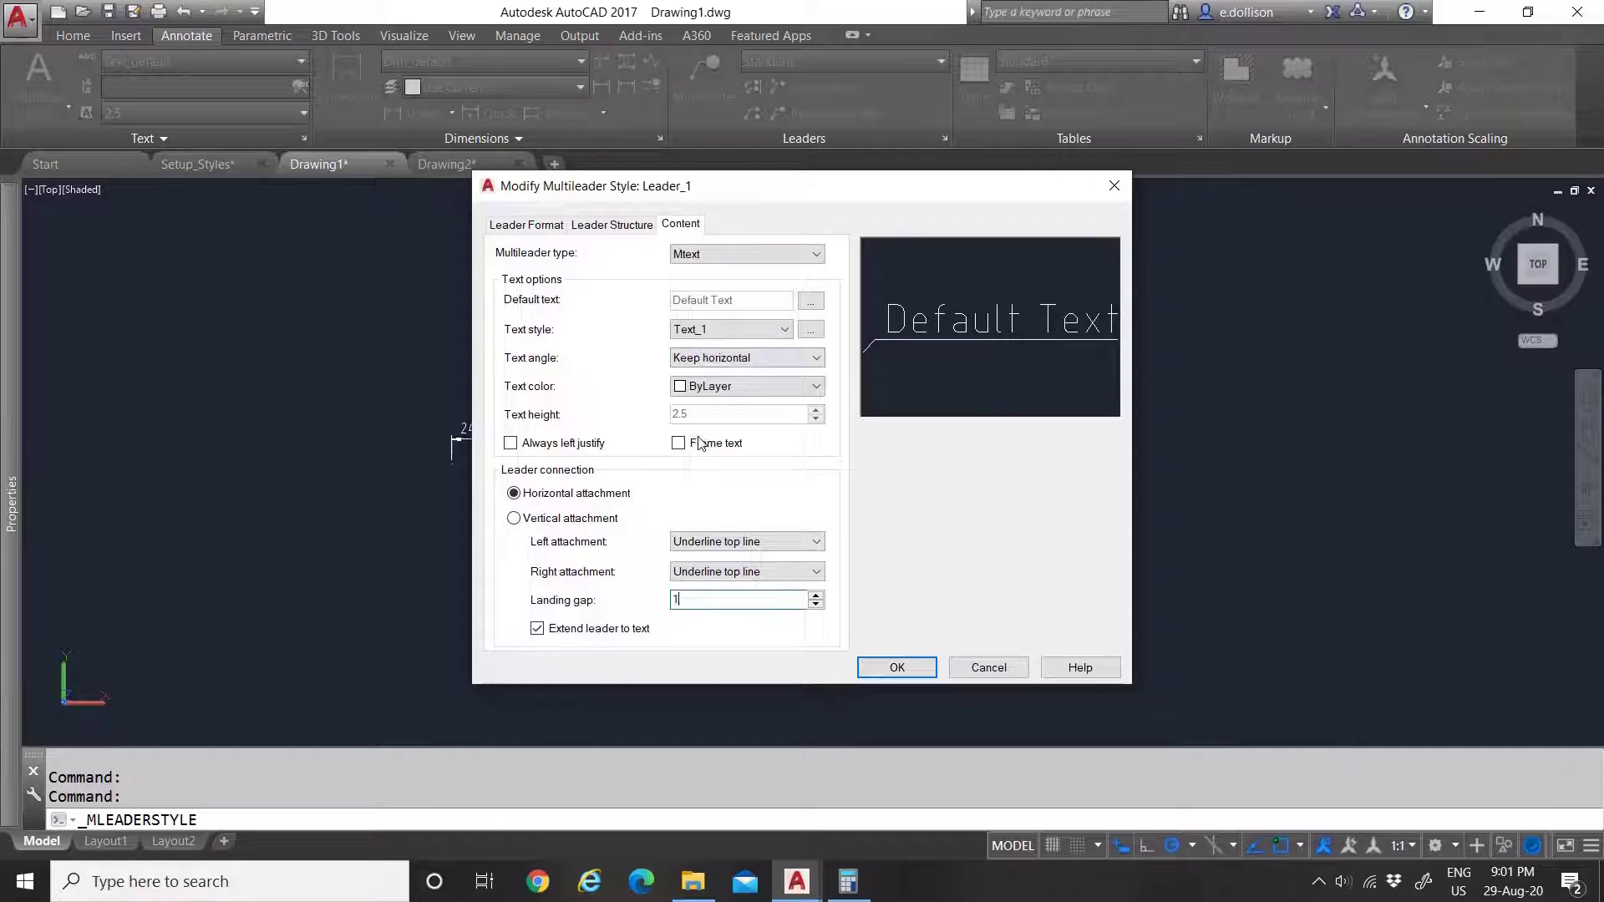
pyautogui.click(623, 224)
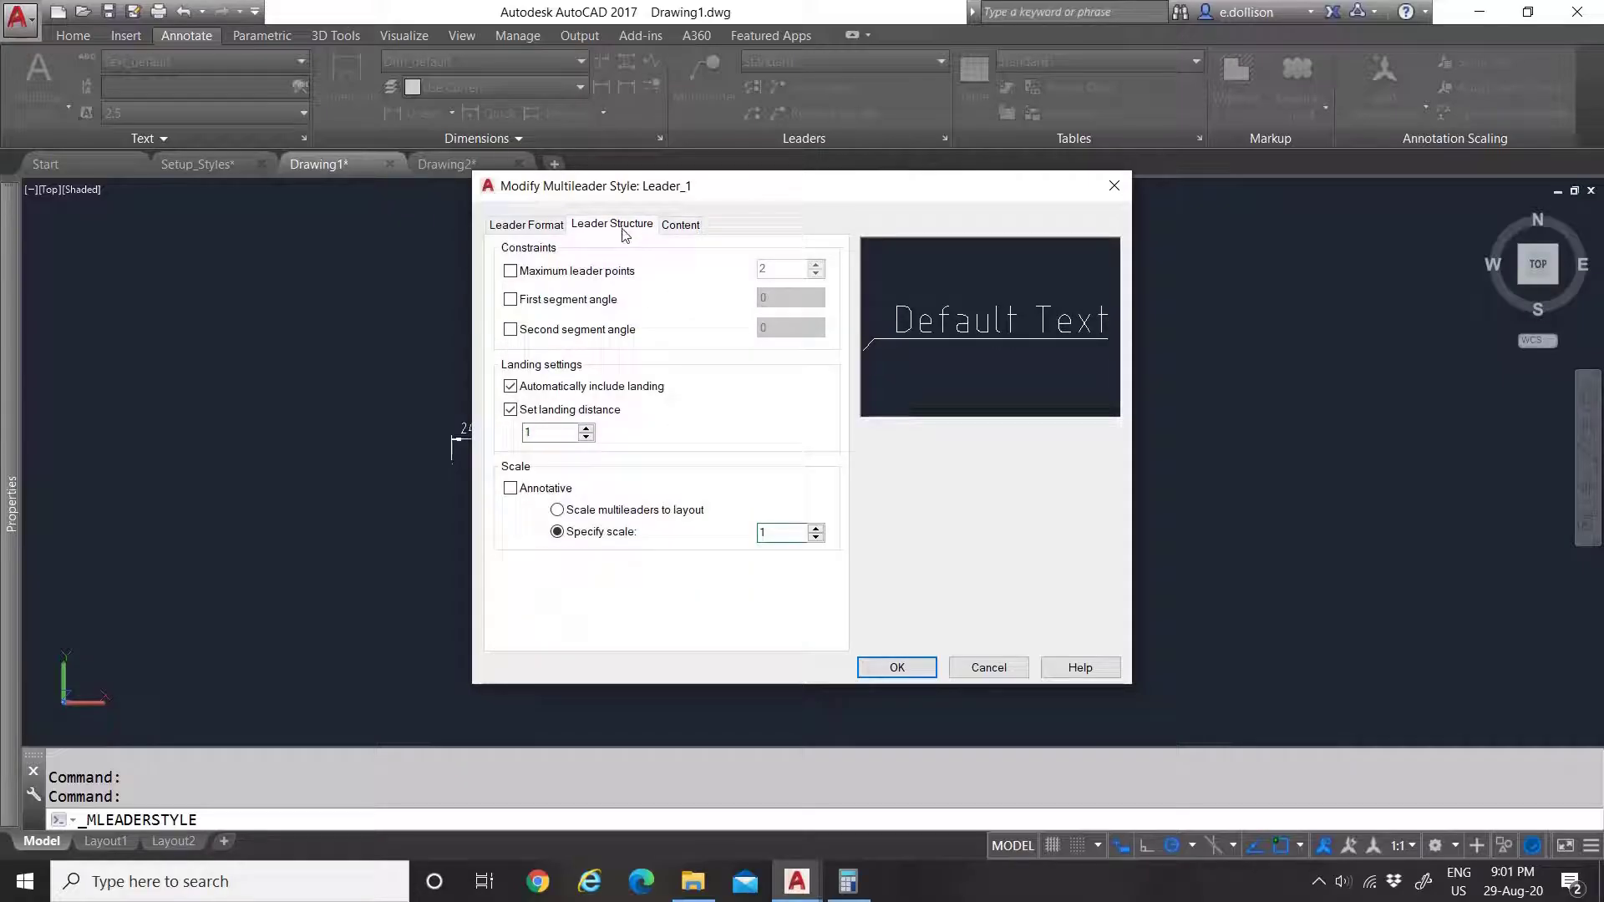
pyautogui.click(680, 225)
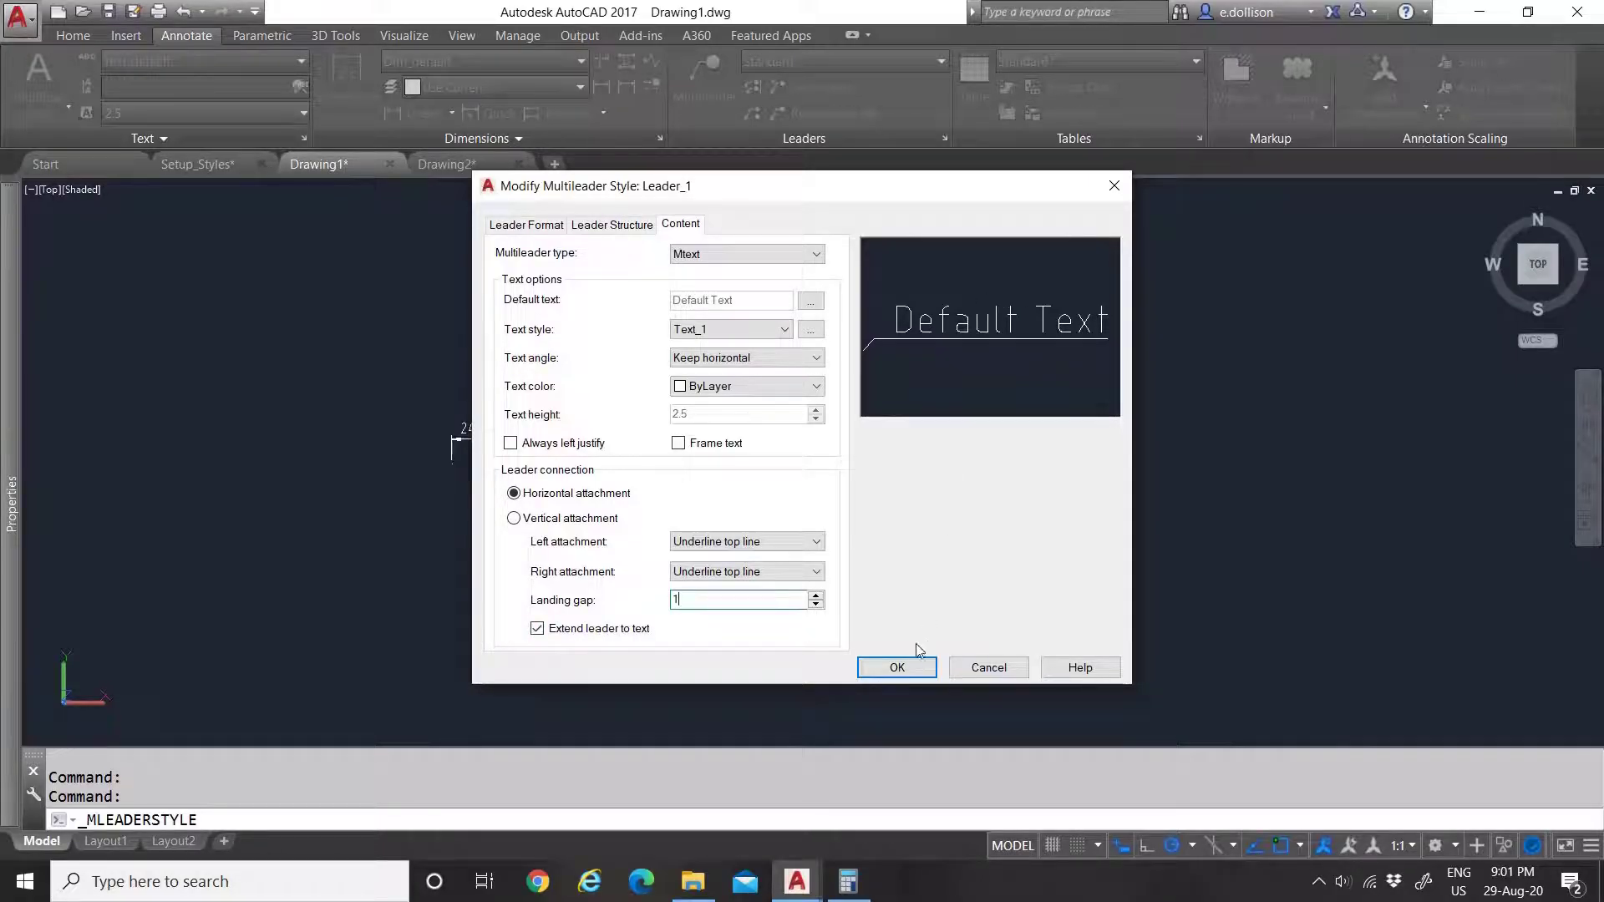
pyautogui.click(897, 667)
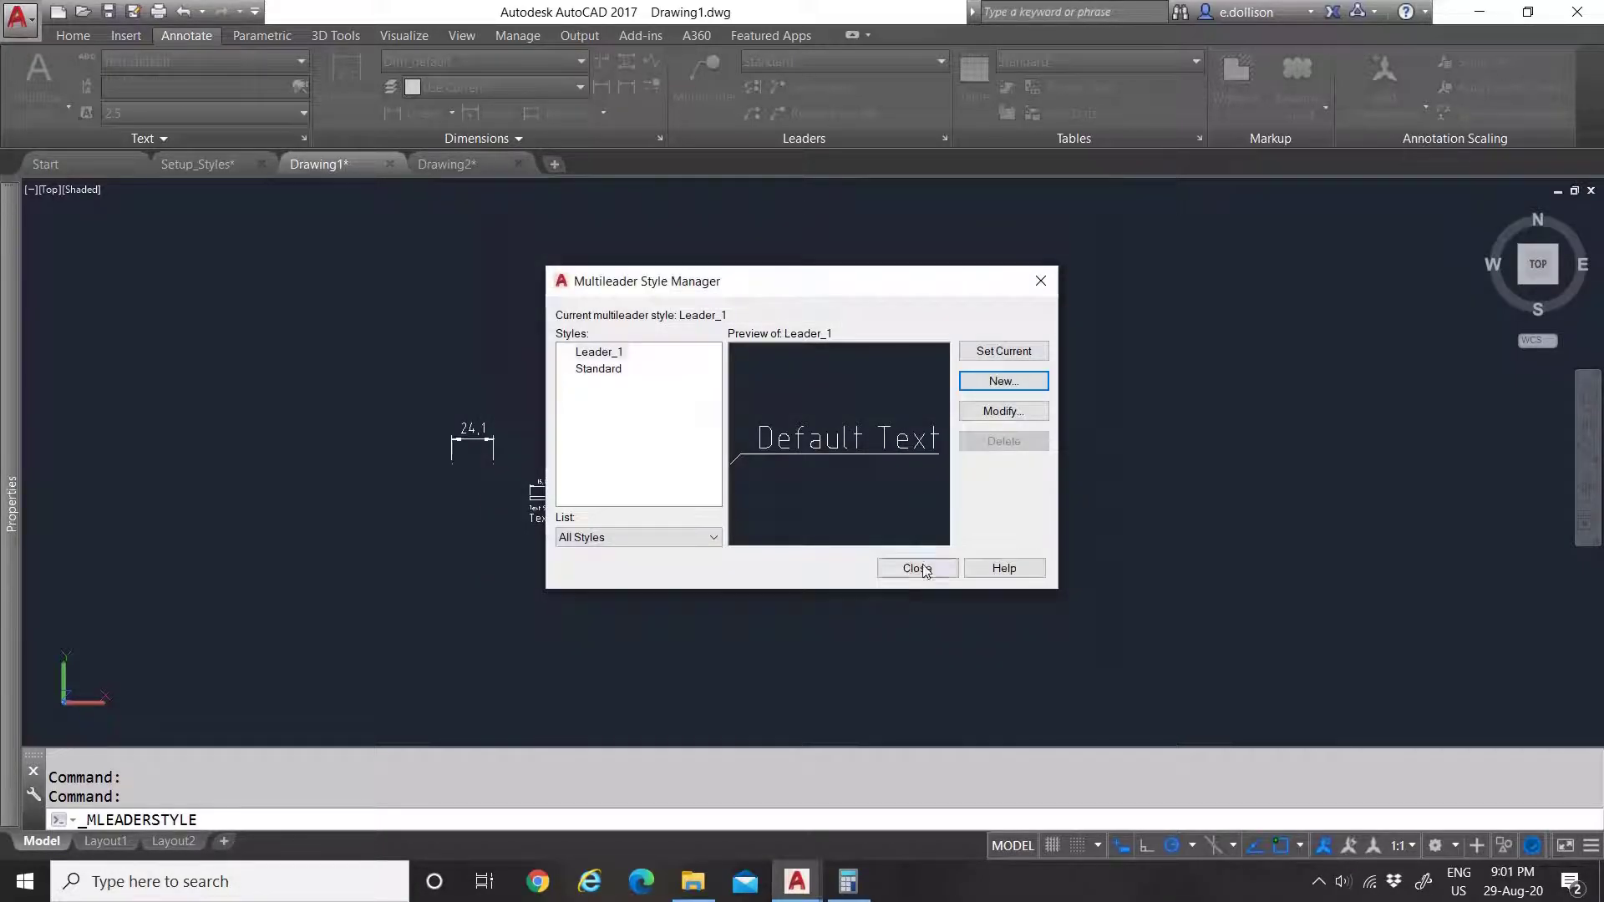
pyautogui.click(601, 354)
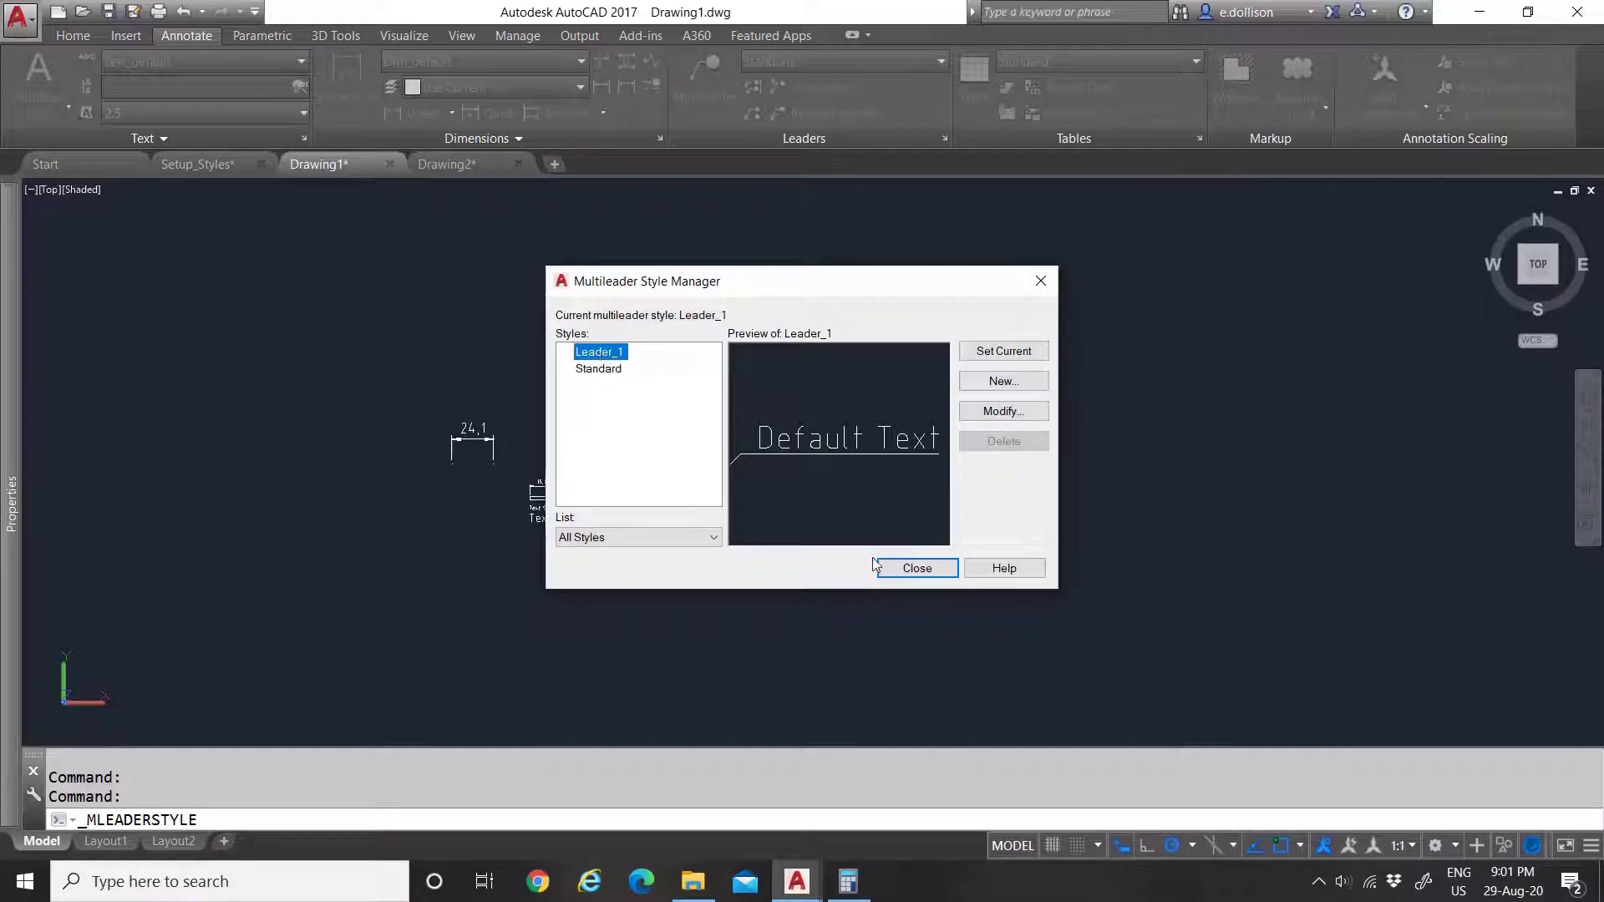
pyautogui.click(902, 572)
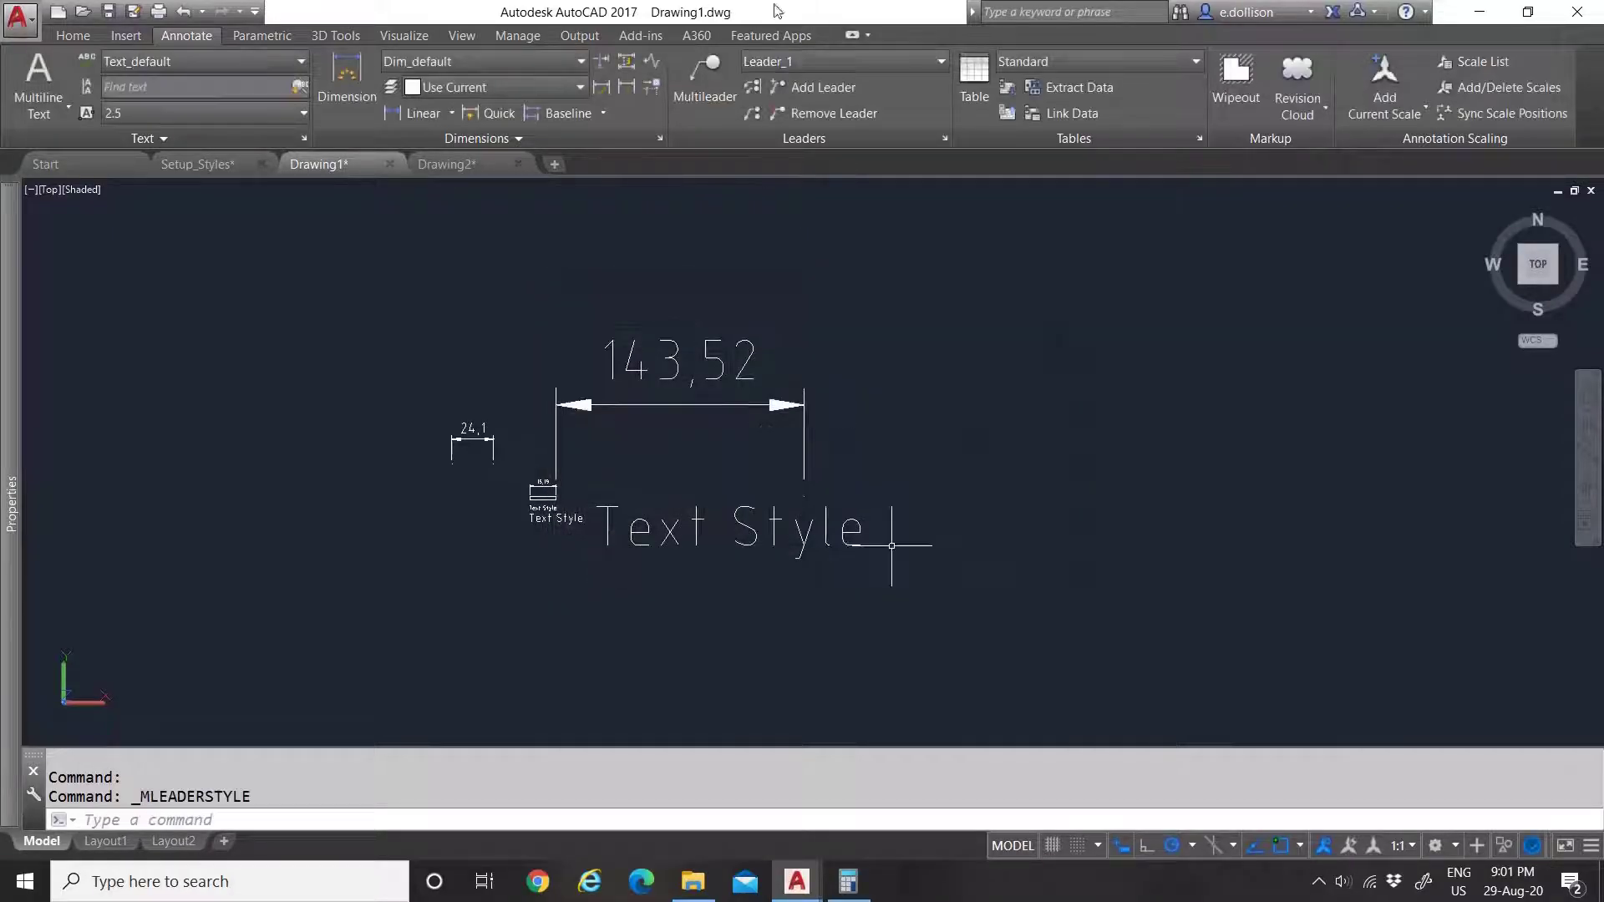
# Step: Start a multileader, then cancel the first unfinished attempt
pyautogui.click(692, 90)
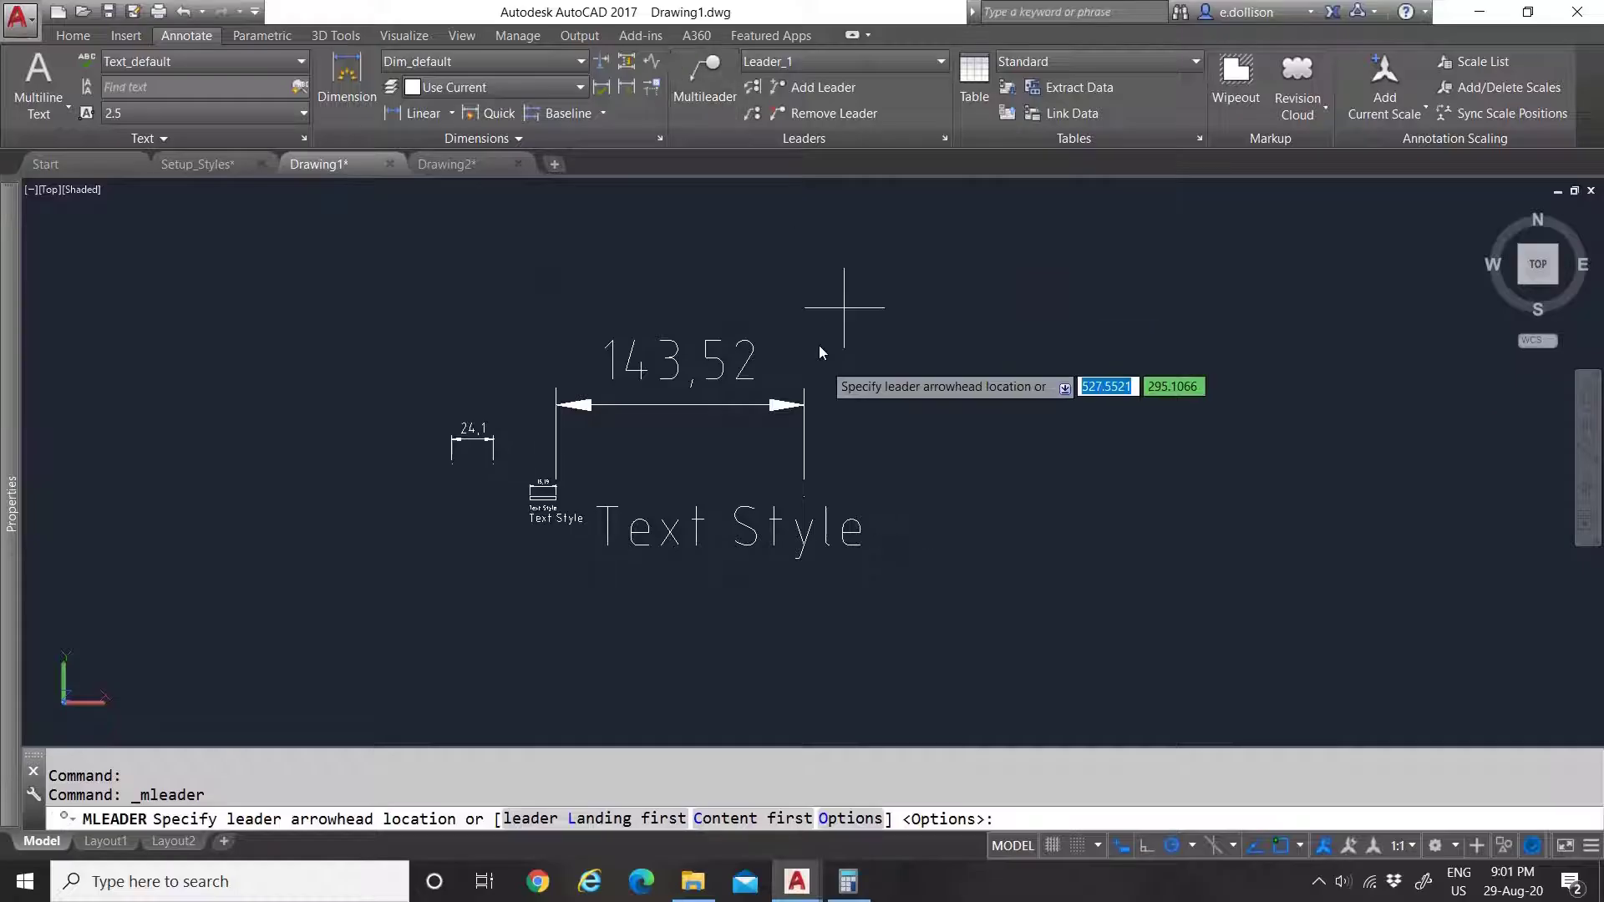
pyautogui.click(824, 455)
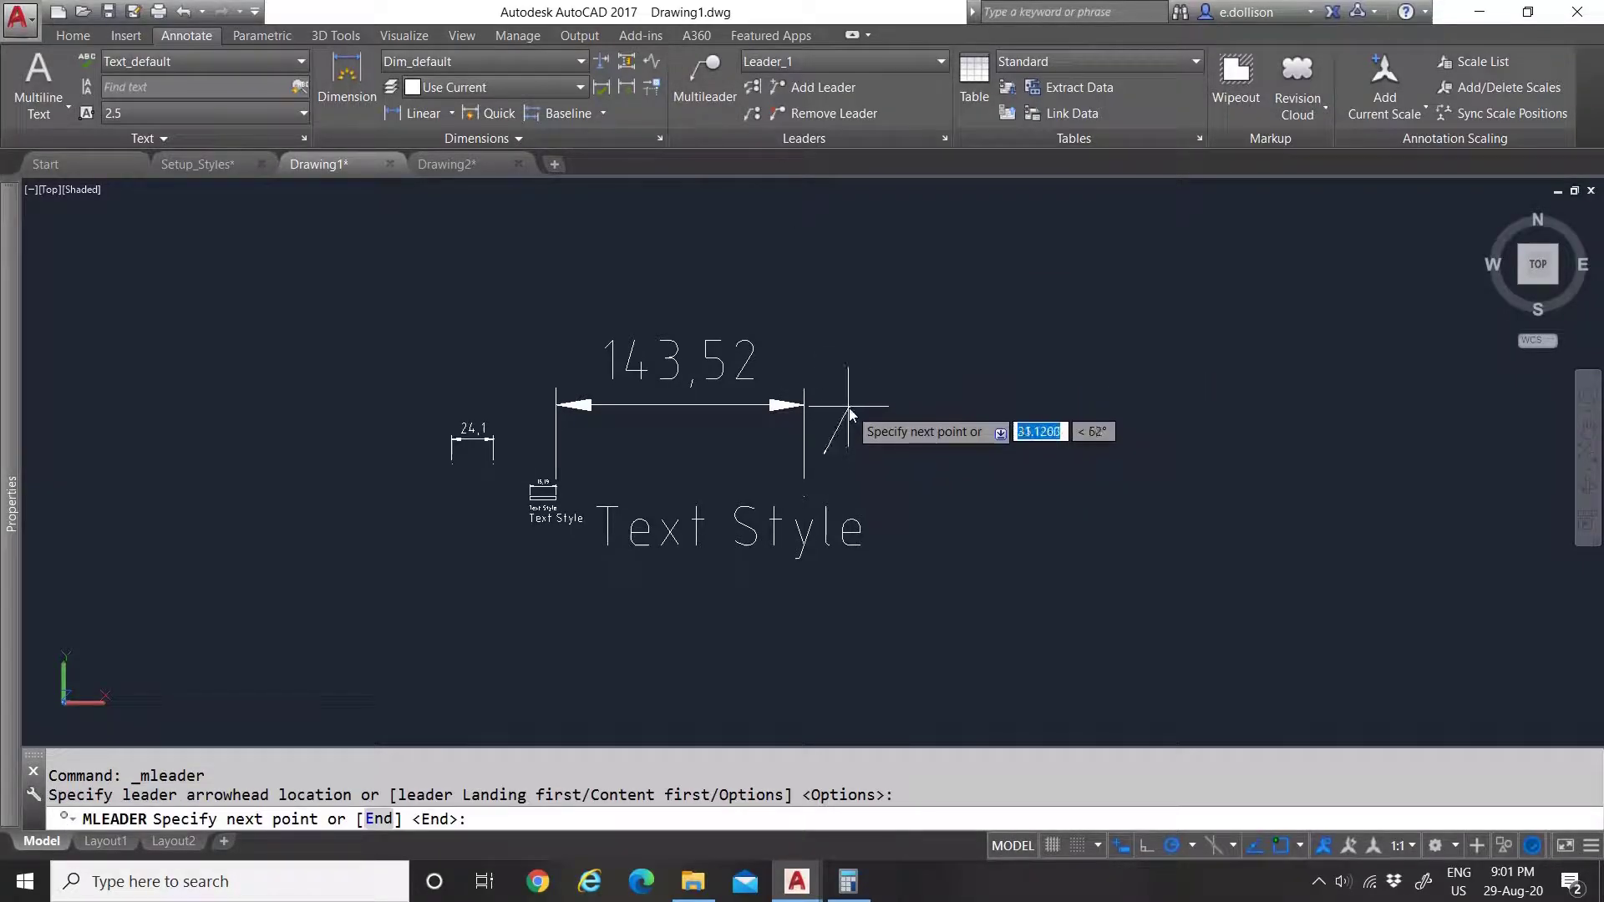
pyautogui.scroll(3, 821, 456)
pyautogui.scroll(3, 820, 458)
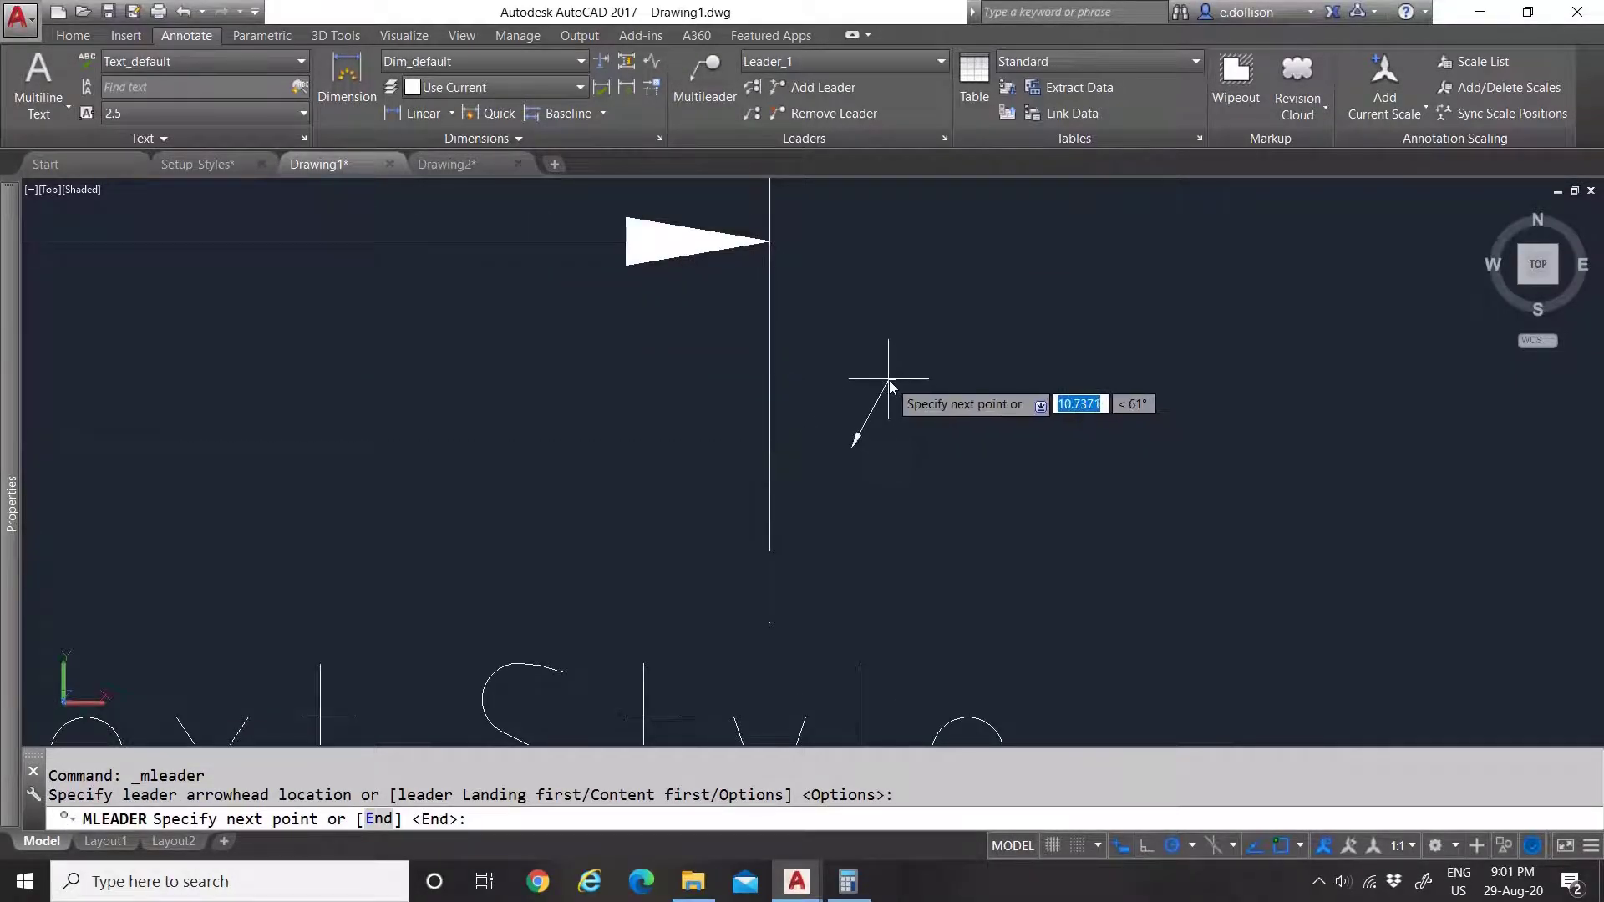
pyautogui.scroll(-4, 895, 386)
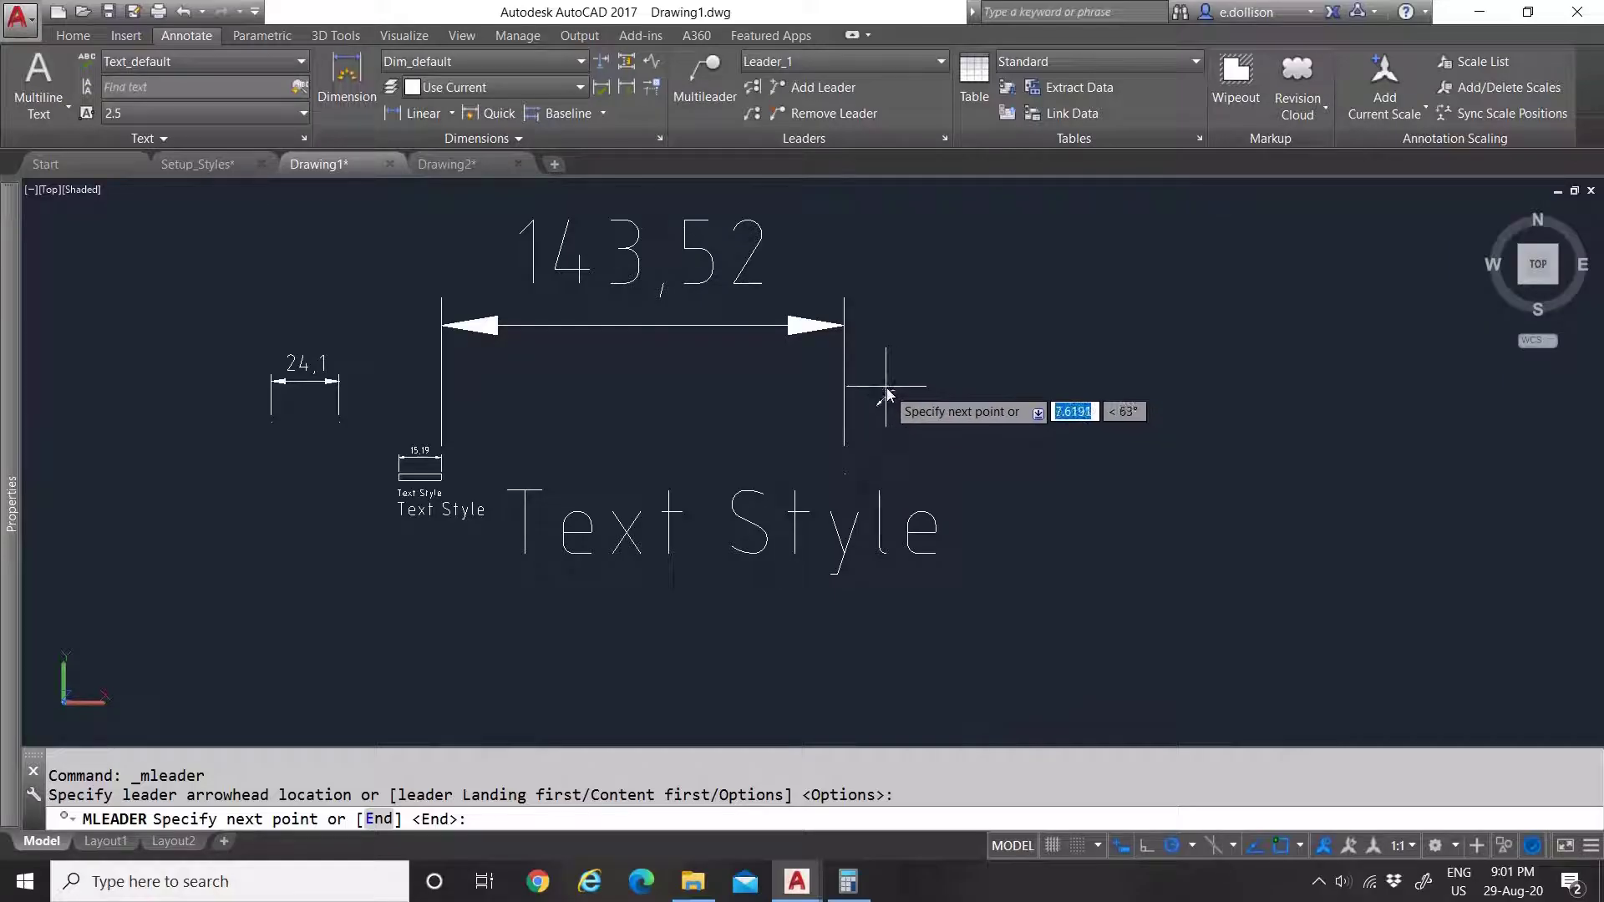
pyautogui.press('Escape')
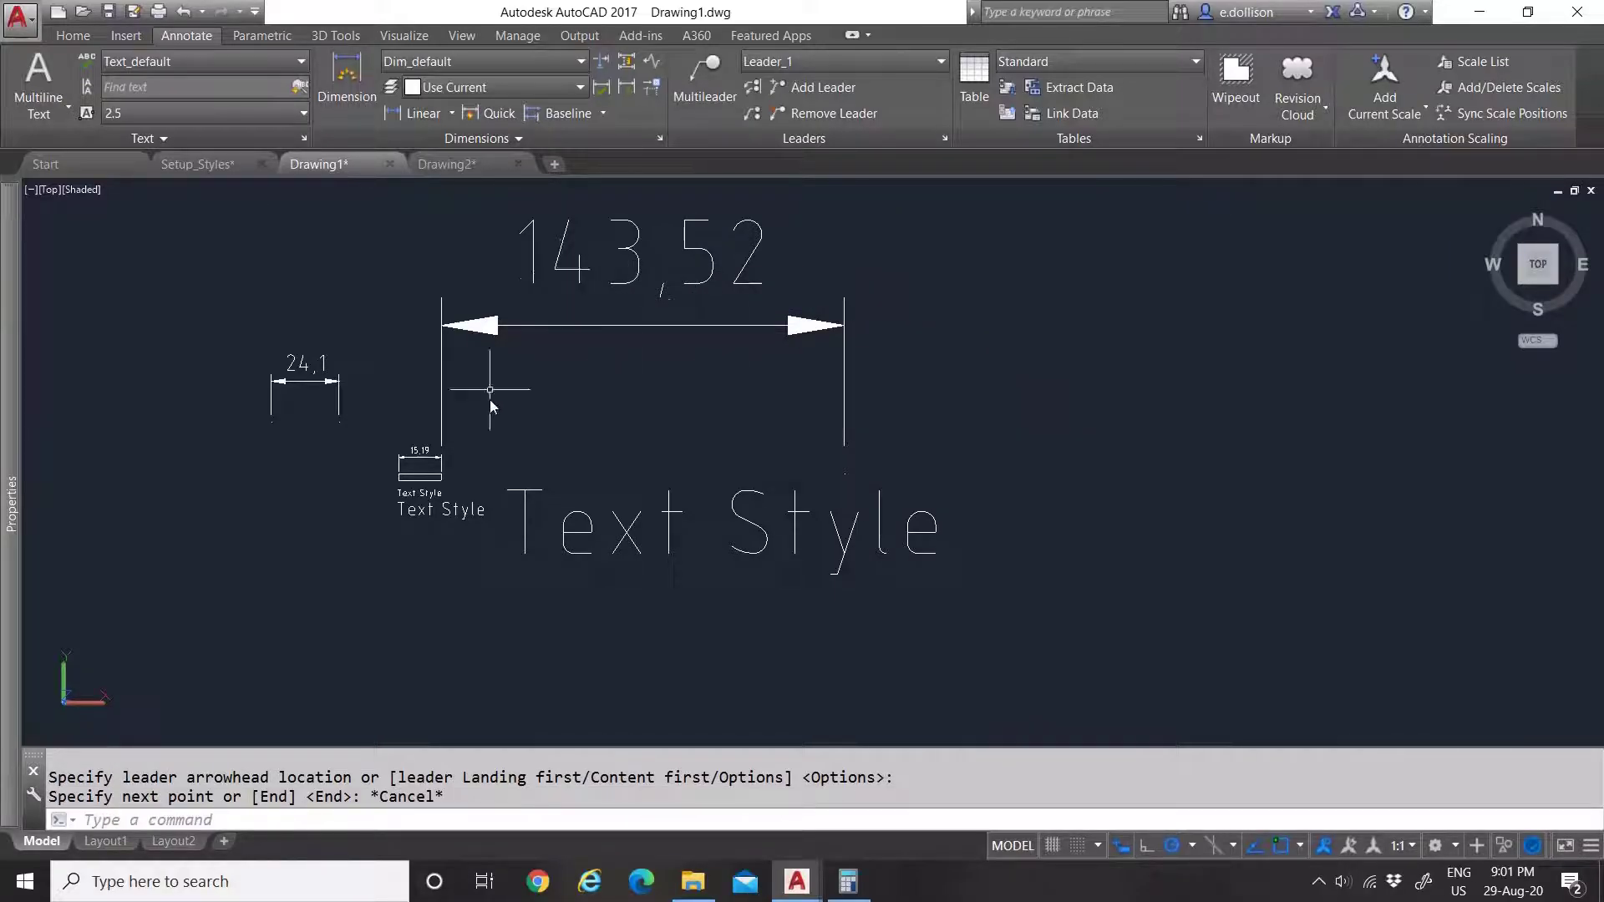
pyautogui.scroll(8, 418, 484)
pyautogui.scroll(2, 664, 403)
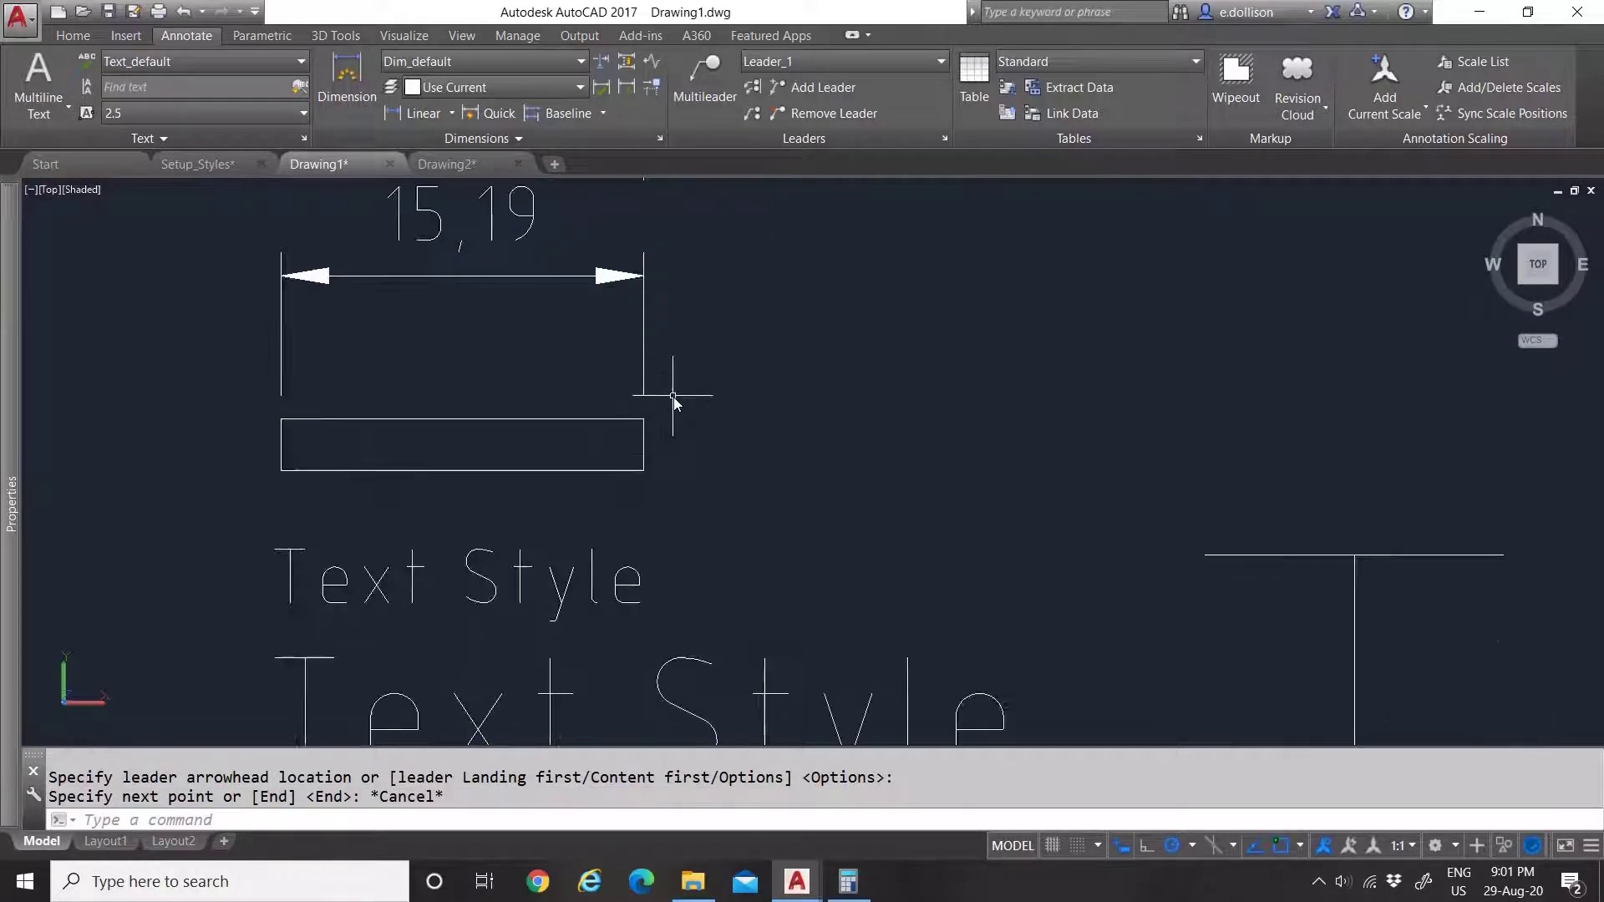
# Step: Draw the multileader from beside the 15,19 dimension to an upper bend point, ready for text
pyautogui.press('Return')
pyautogui.click(699, 392)
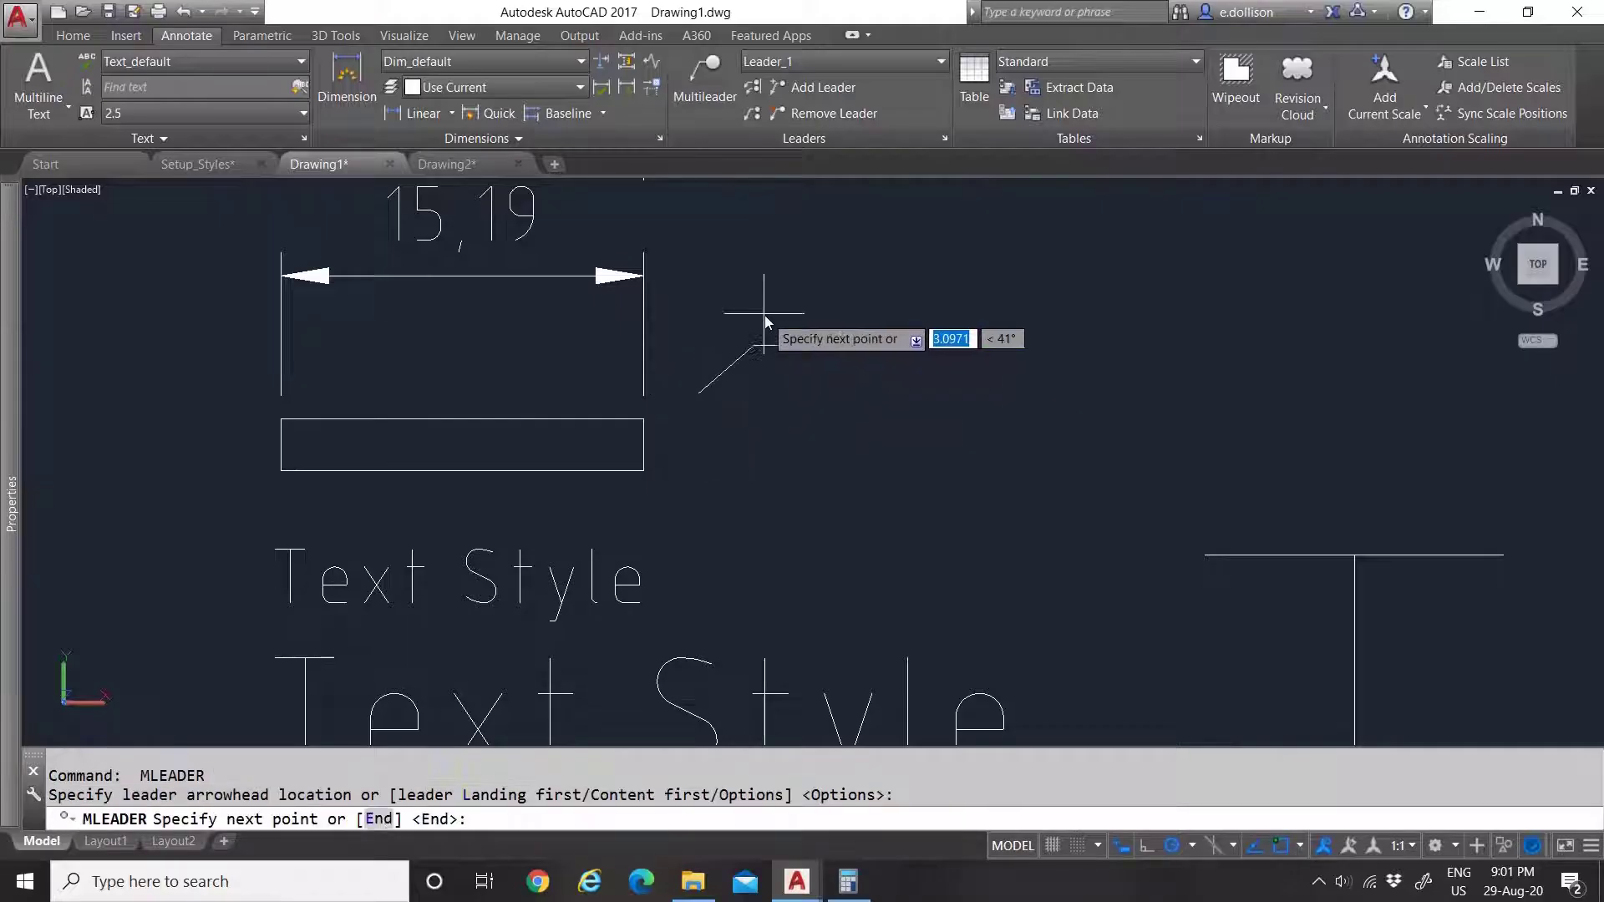
pyautogui.click(790, 278)
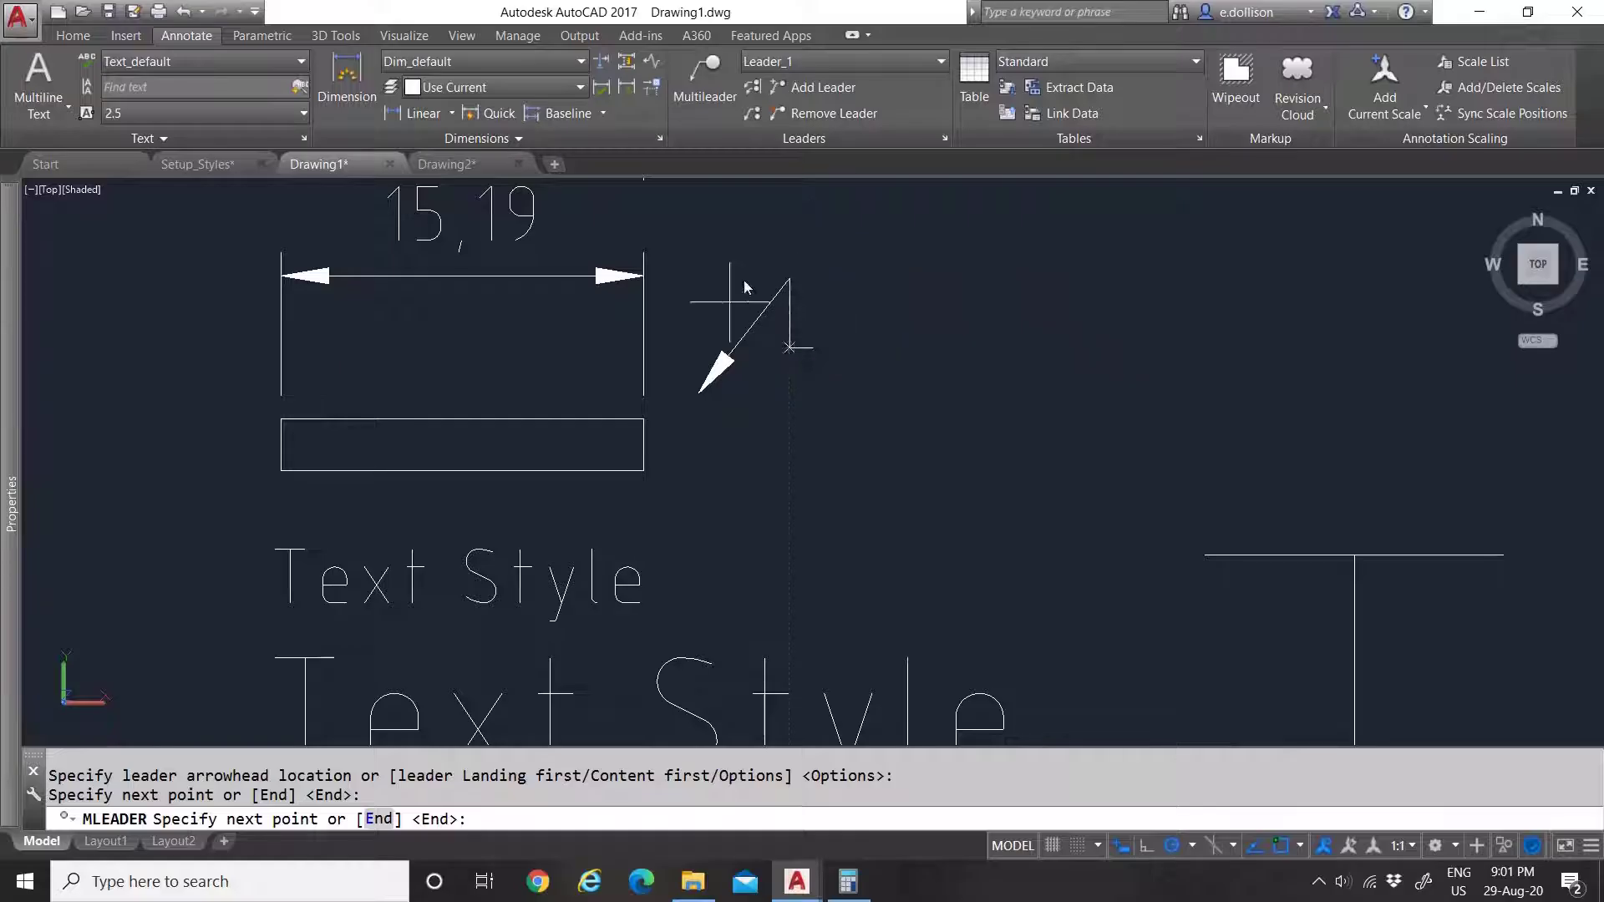
pyautogui.click(789, 279)
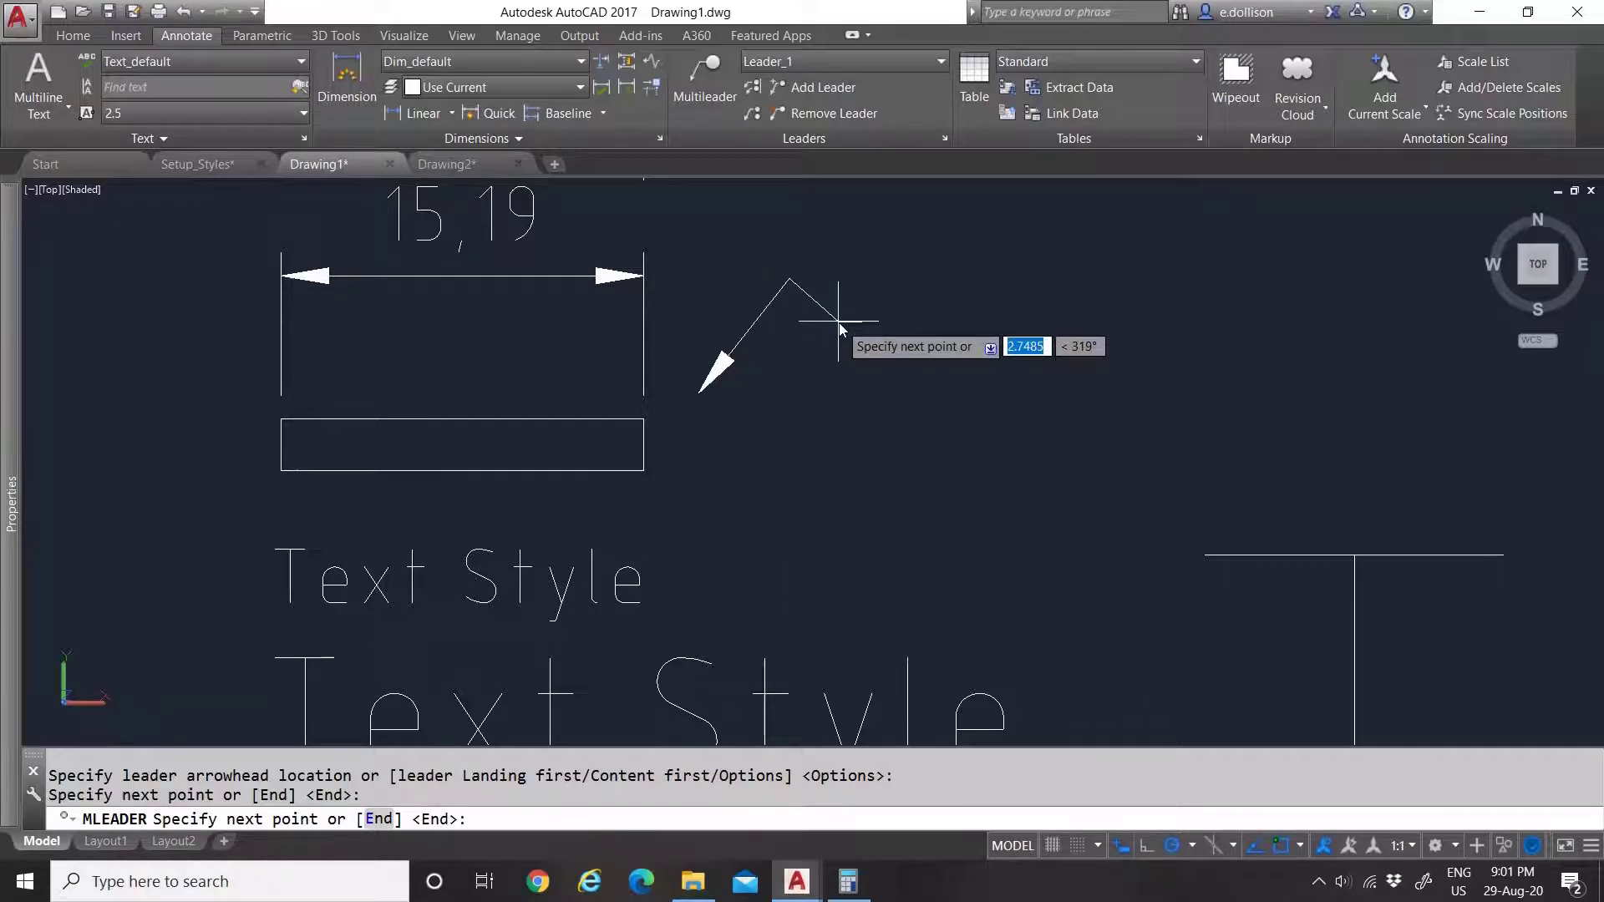
pyautogui.rightClick(841, 324)
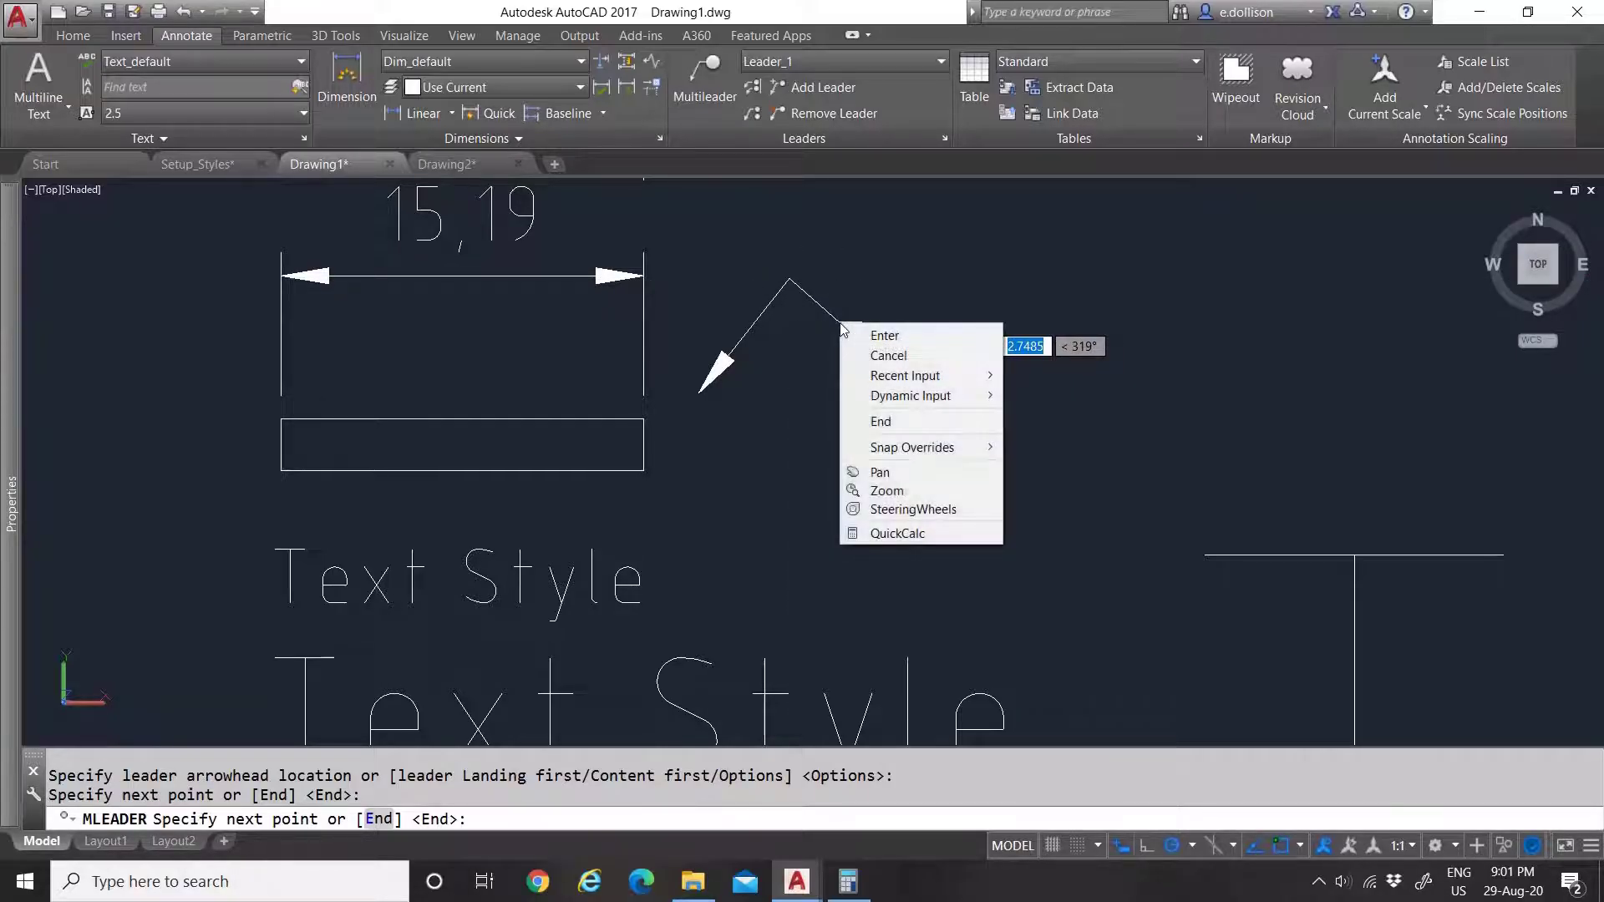
pyautogui.click(886, 335)
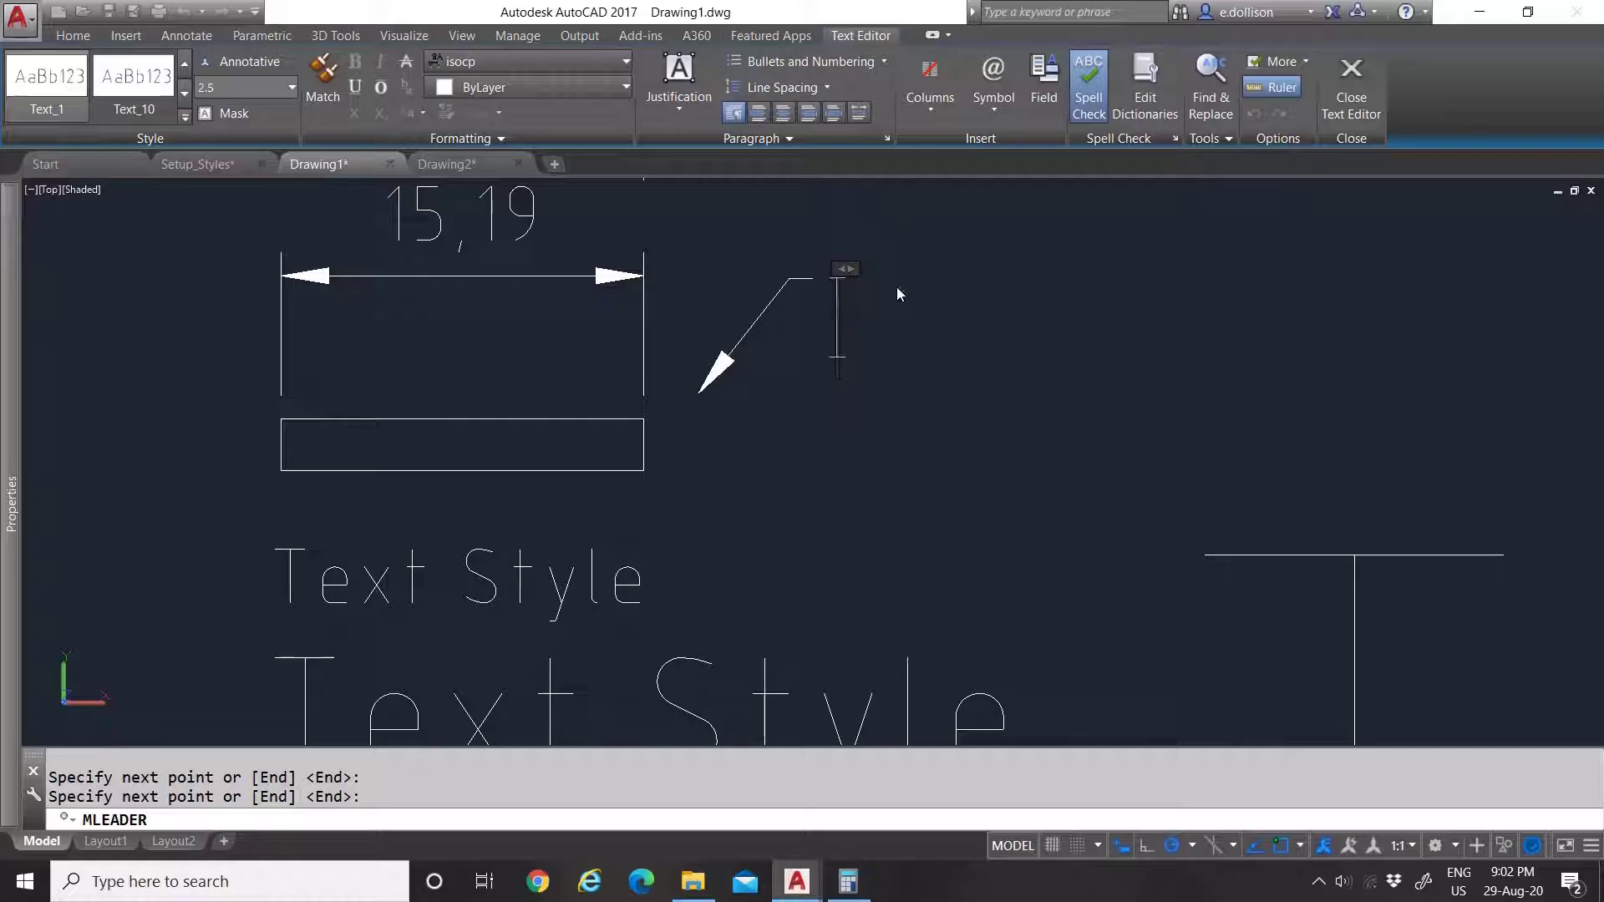
# Step: Enter 'Leader' as the multileader text and close the text editor
pyautogui.scroll(-3, 787, 411)
pyautogui.scroll(2, 847, 361)
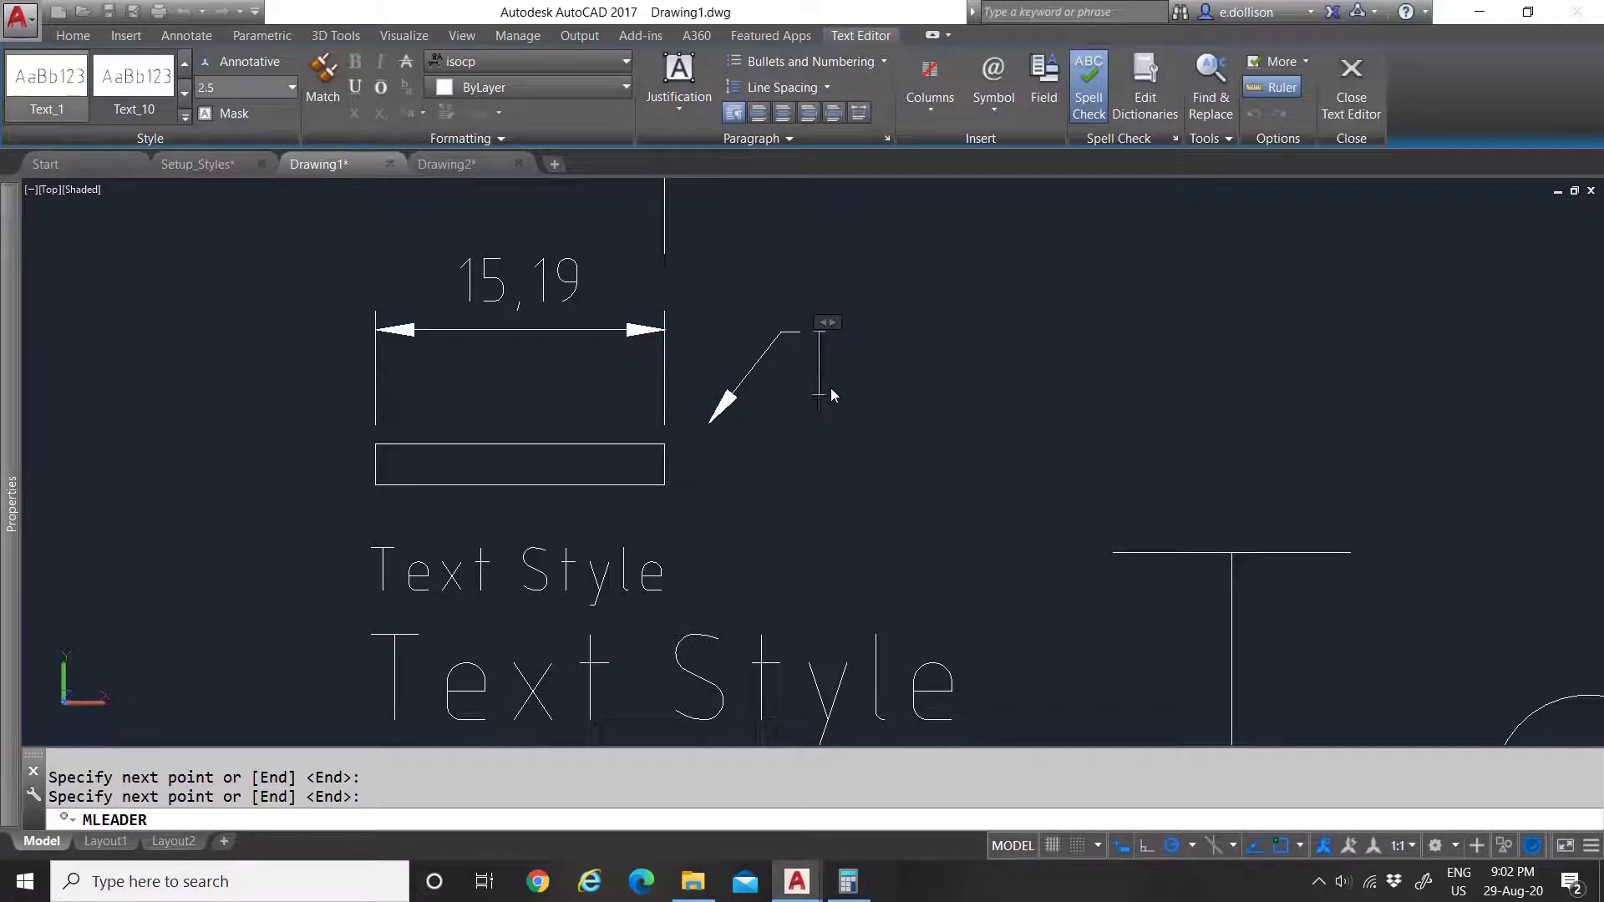
pyautogui.write('Leader')
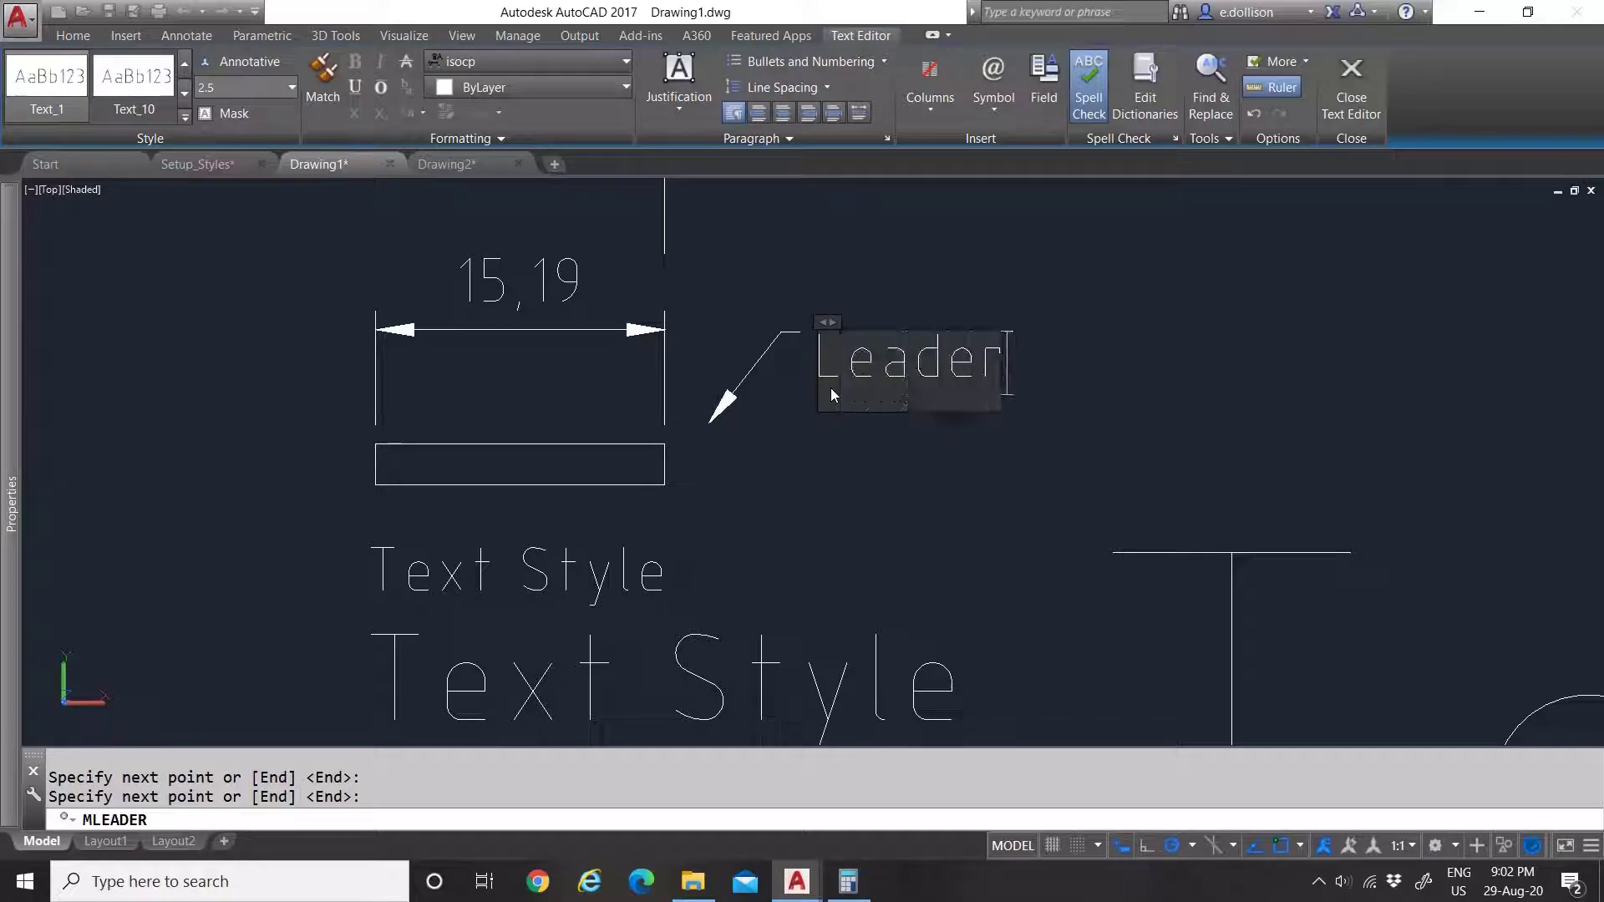
pyautogui.click(1130, 318)
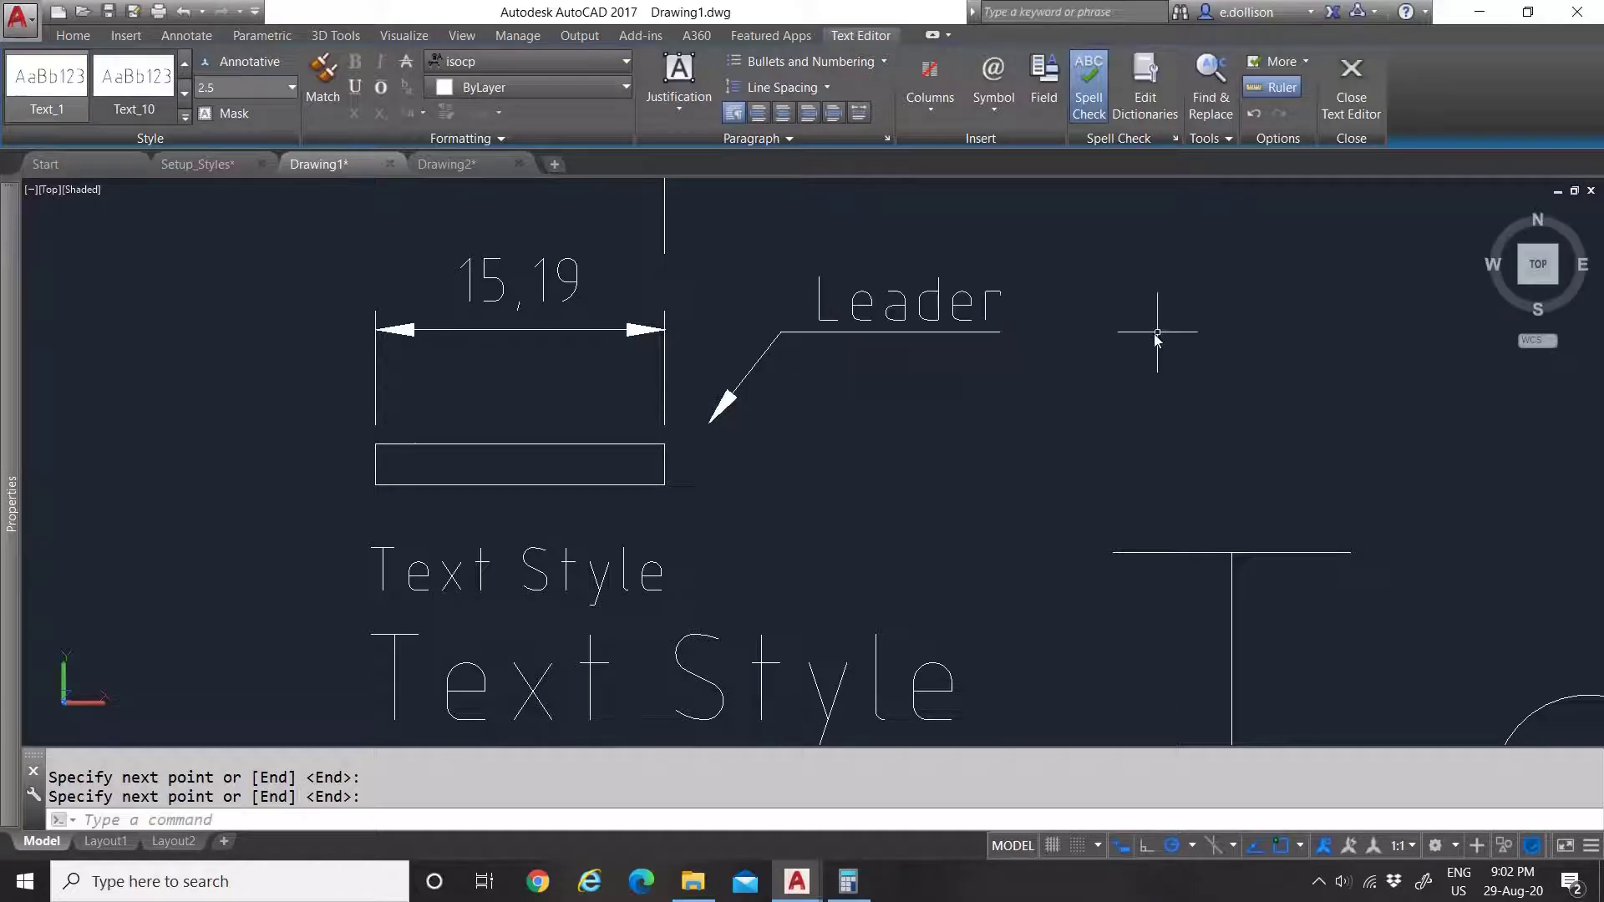
pyautogui.scroll(2, 943, 256)
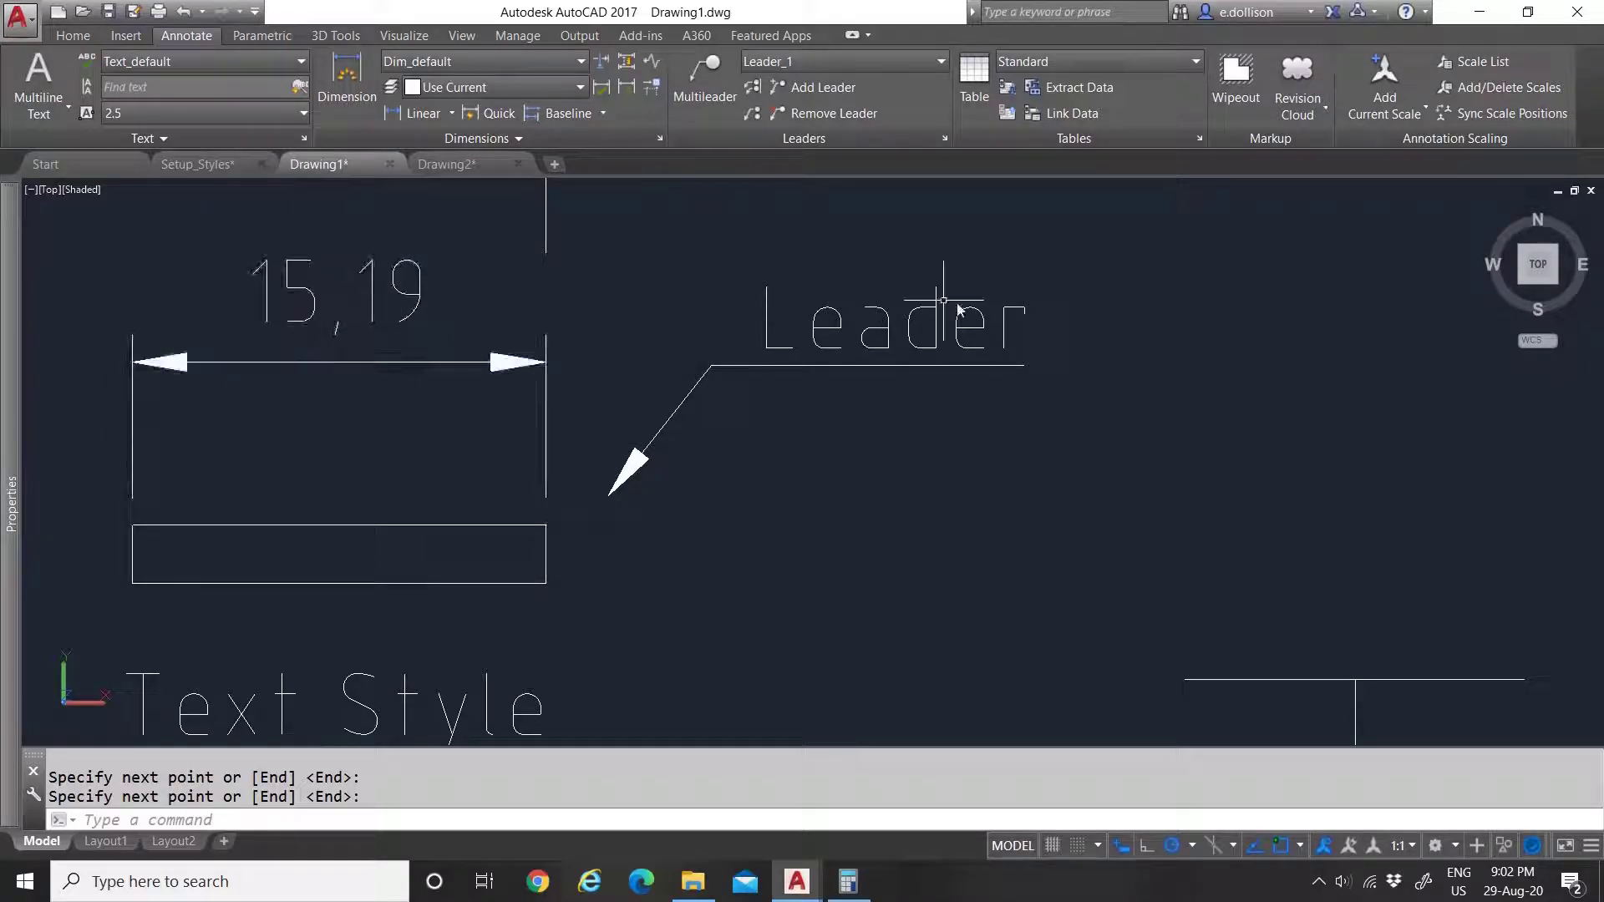
# Step: Select the Leader multileader to inspect it, then clear the selection
pyautogui.scroll(-5, 752, 388)
pyautogui.scroll(3, 677, 460)
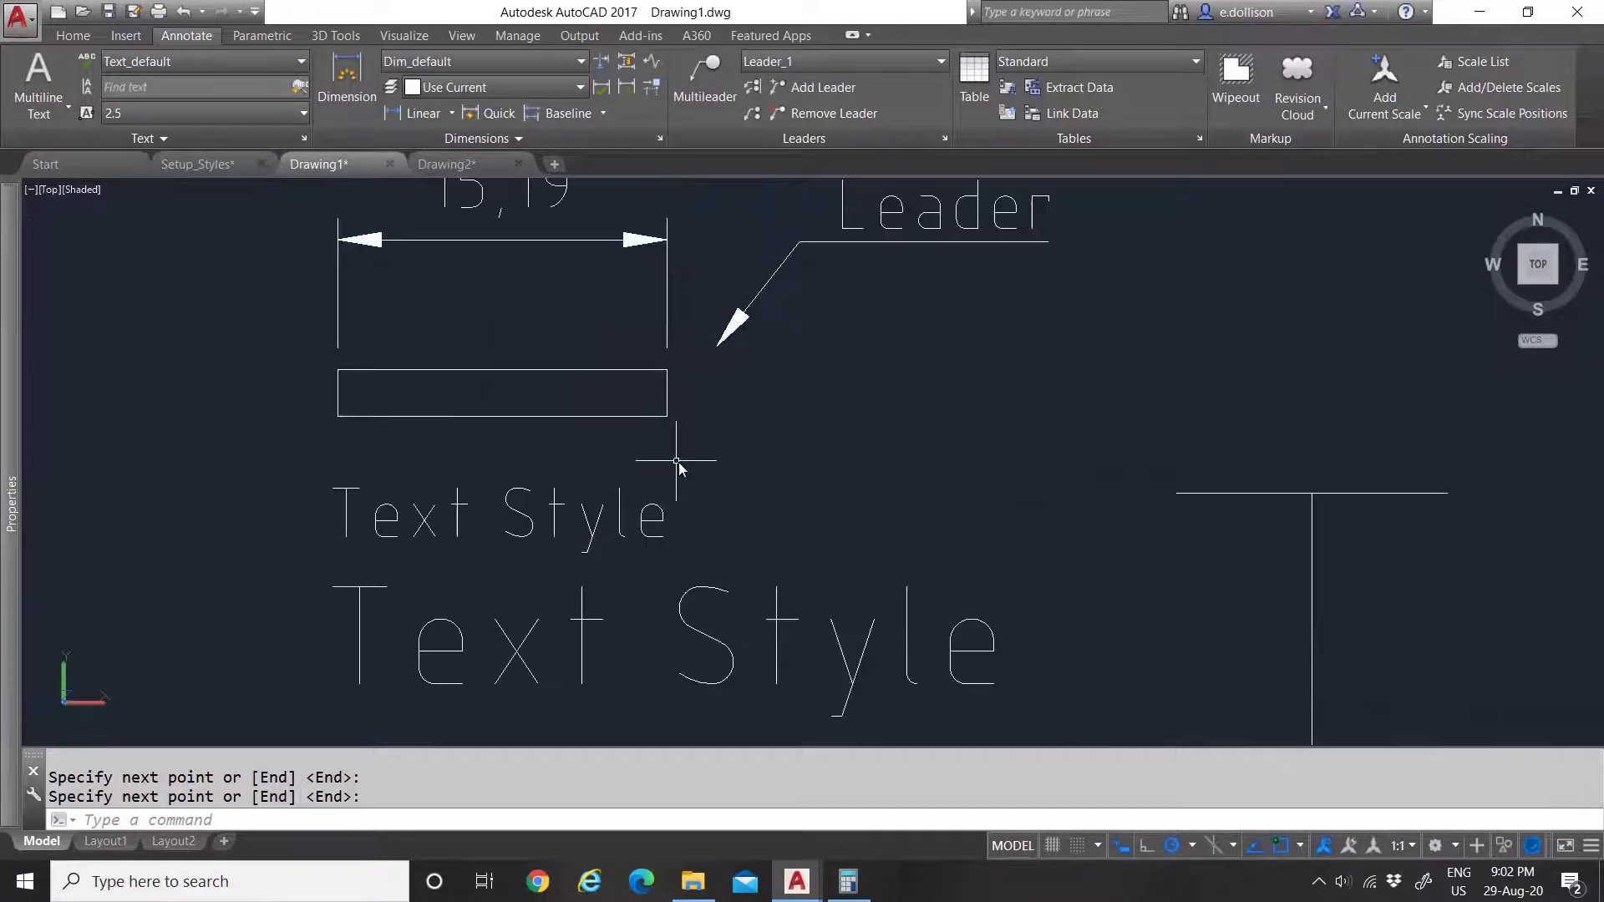
pyautogui.scroll(-2, 694, 451)
pyautogui.scroll(1, 731, 355)
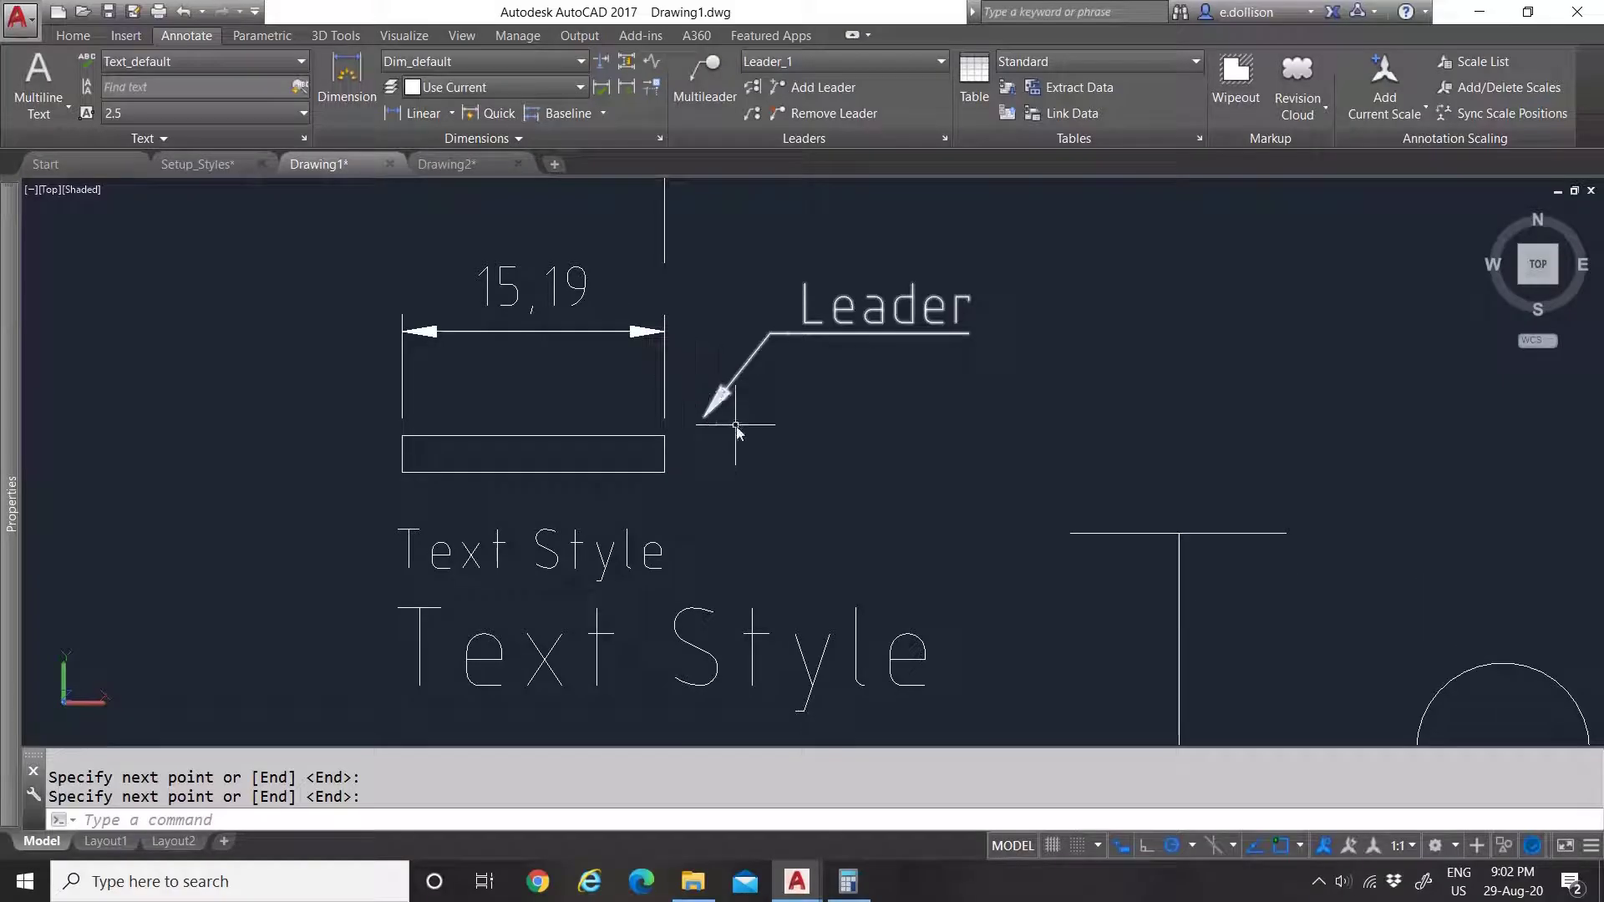
pyautogui.scroll(3, 781, 335)
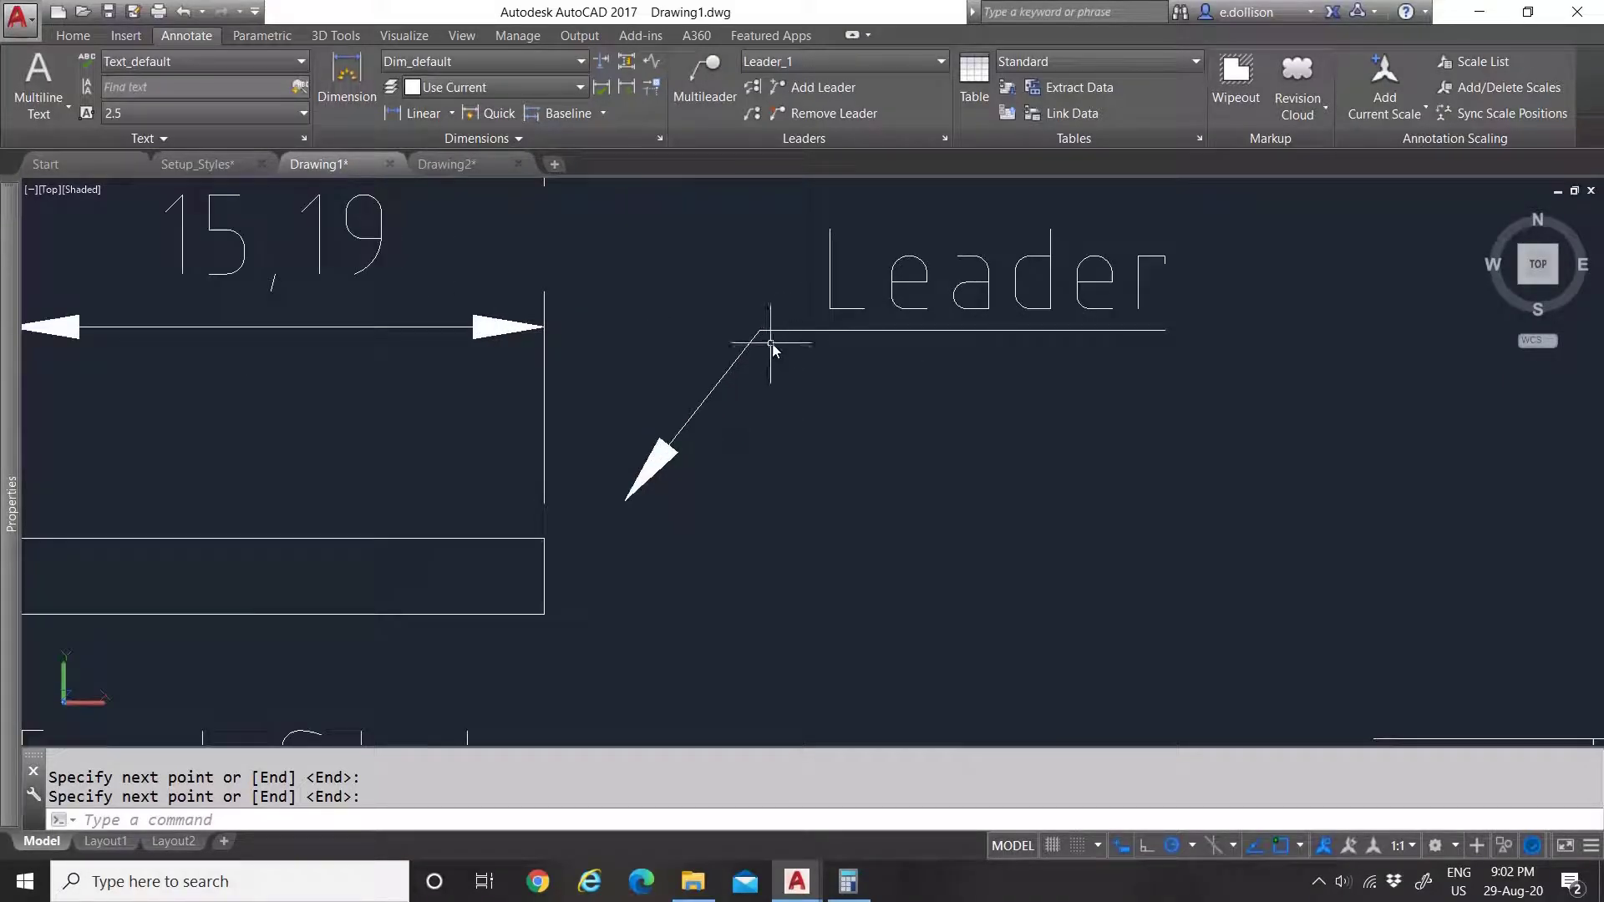
pyautogui.click(824, 335)
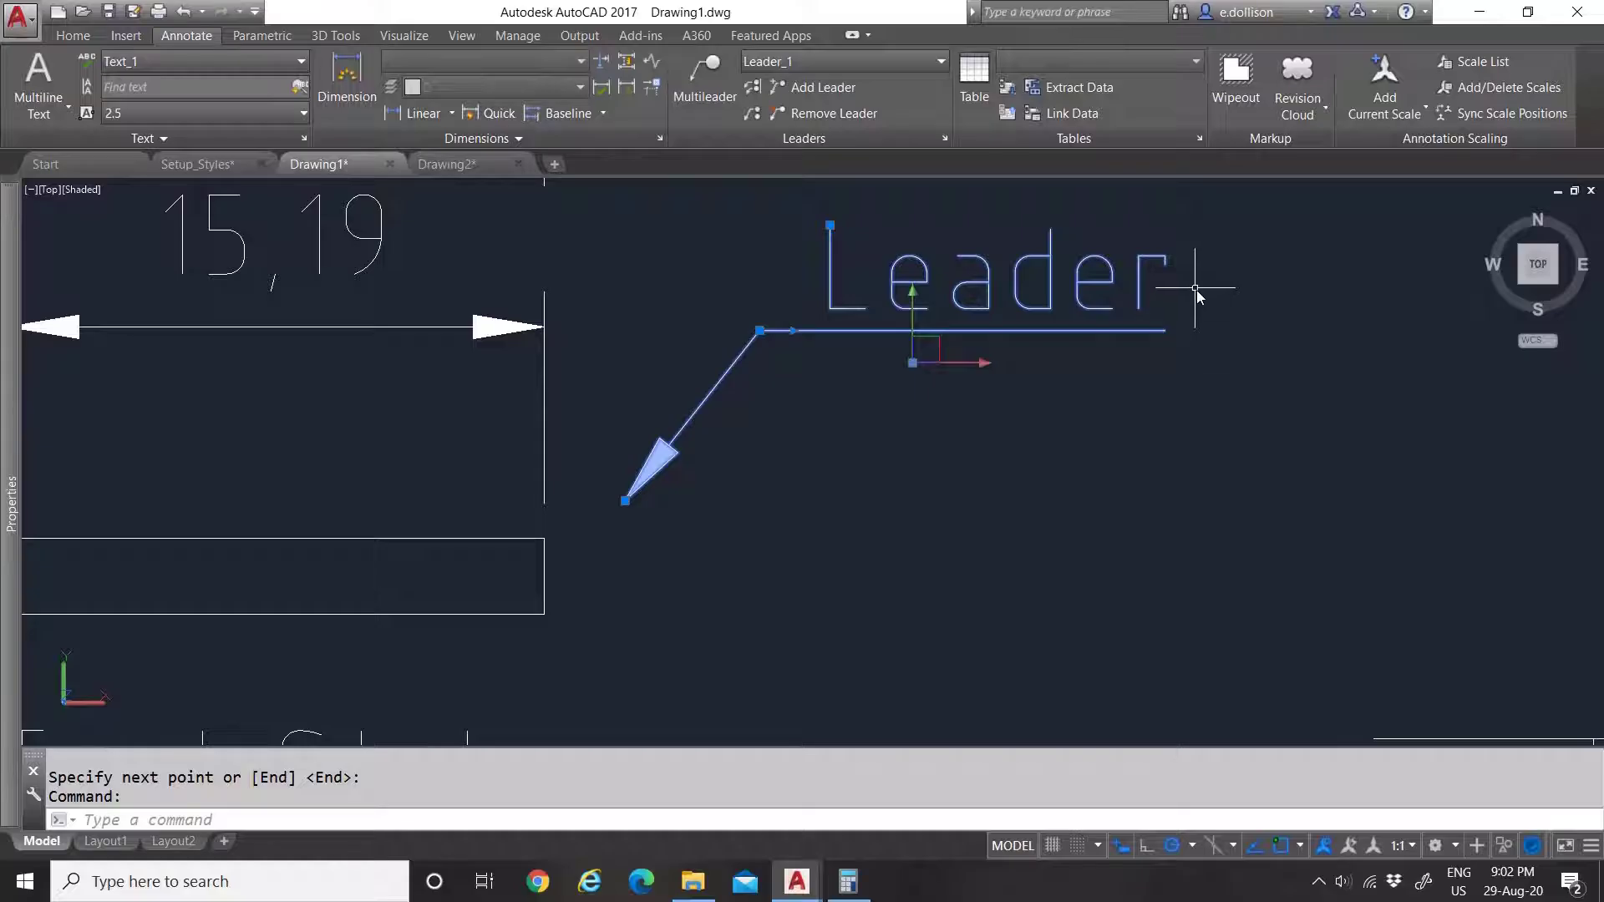
pyautogui.press('Escape')
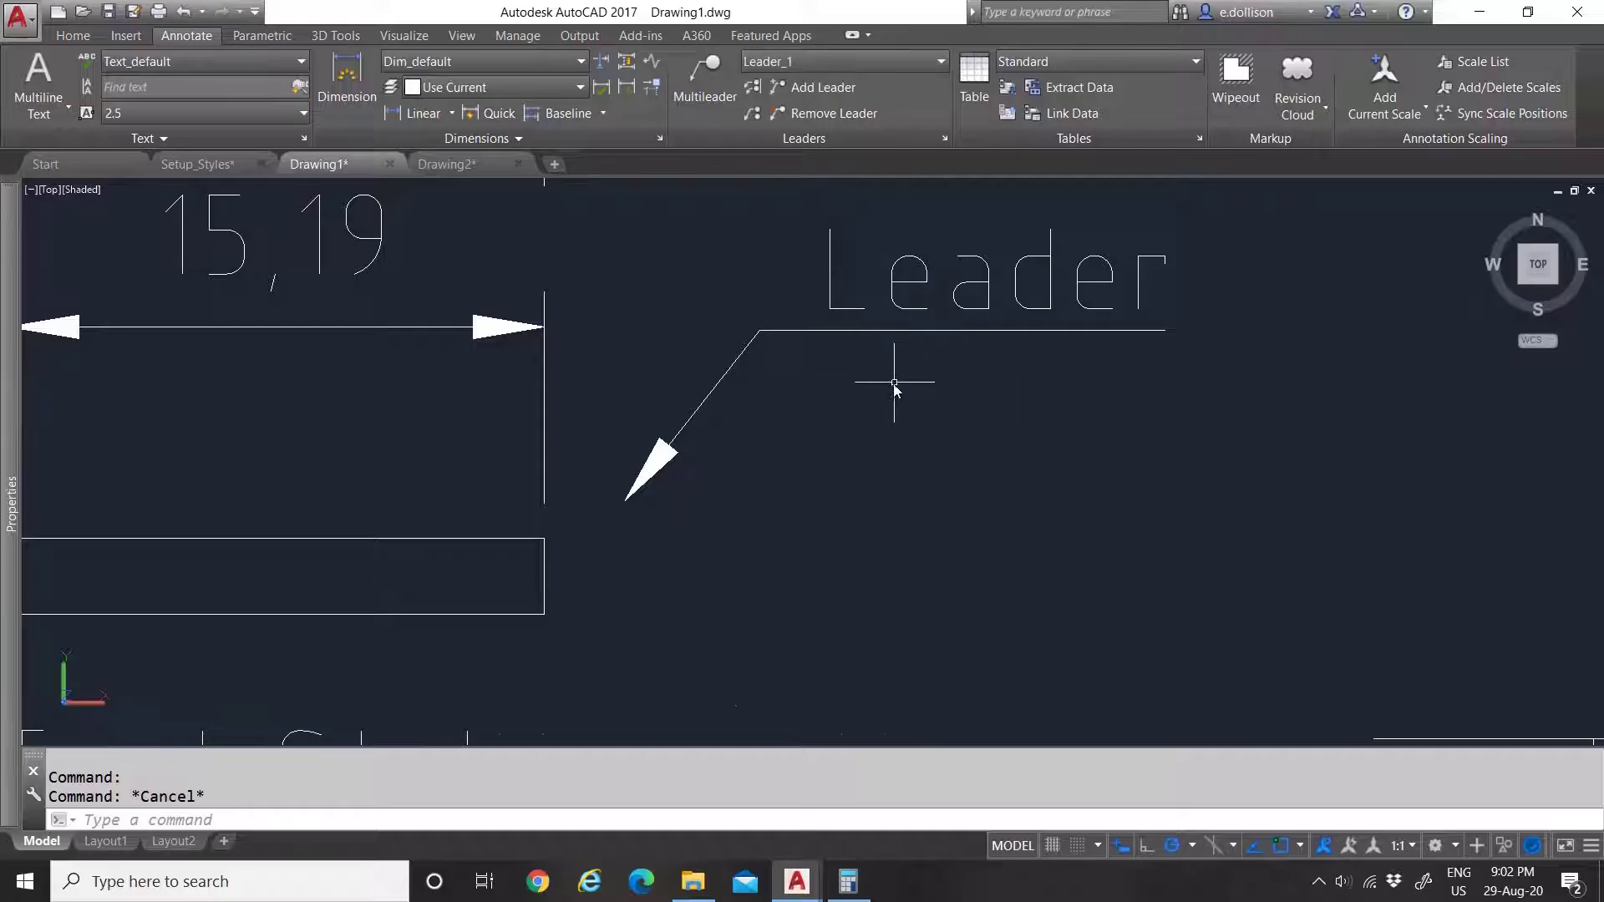
# Step: Reopen the Multileader Style Manager, now listing Leader_1 alongside Standard
pyautogui.scroll(-1, 914, 371)
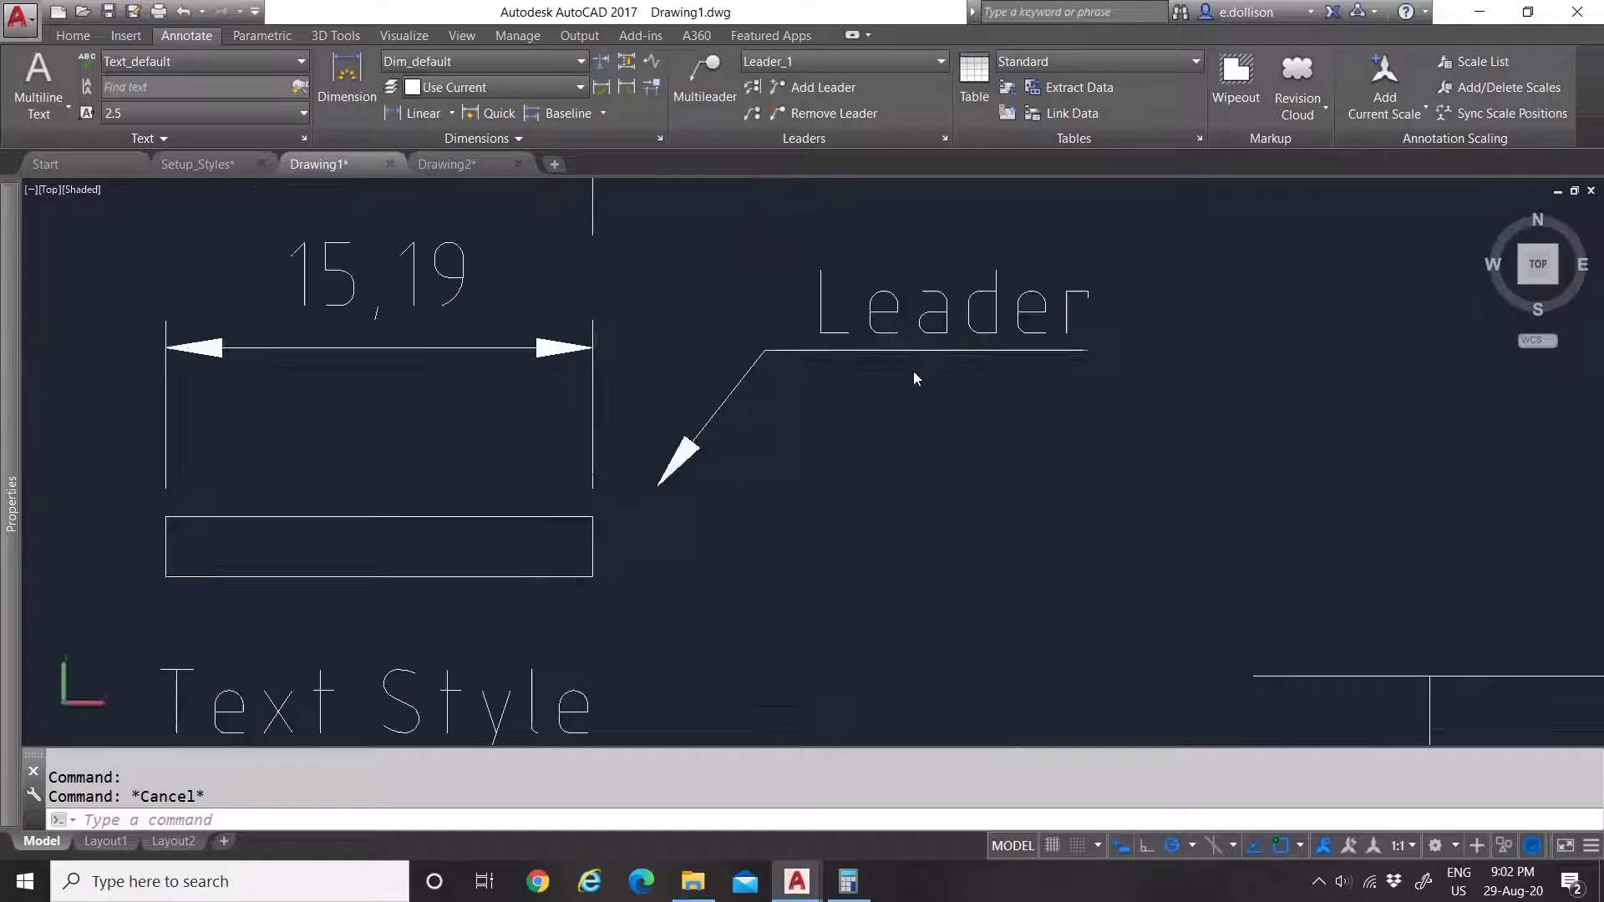
pyautogui.click(814, 63)
pyautogui.click(823, 188)
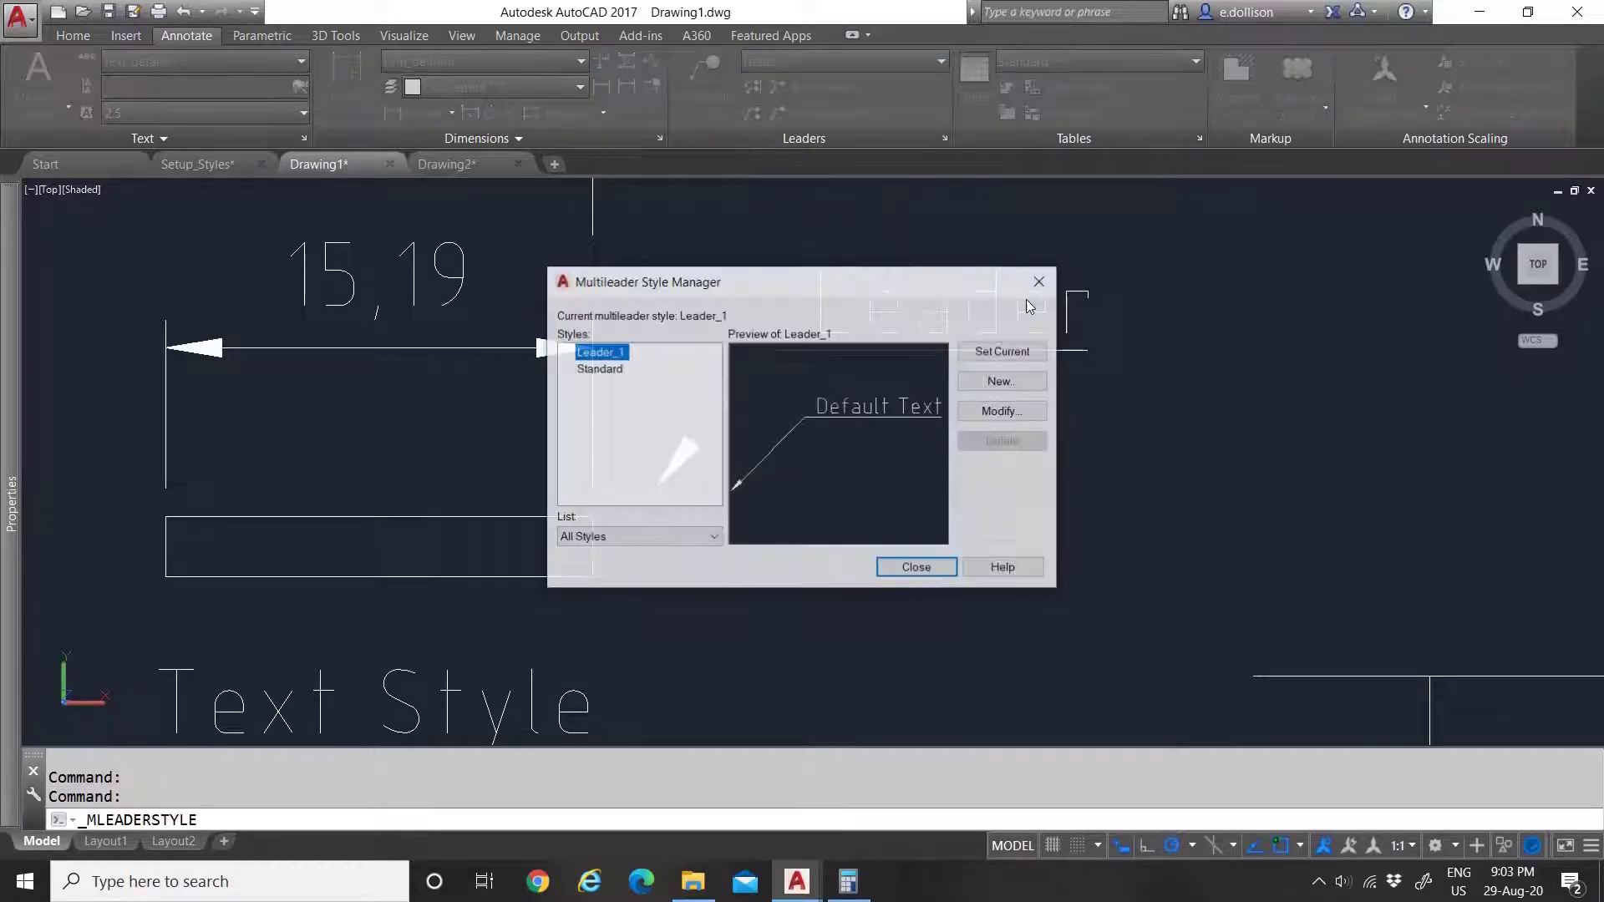
# Step: Create a new multileader style named Leader_10
pyautogui.click(1003, 381)
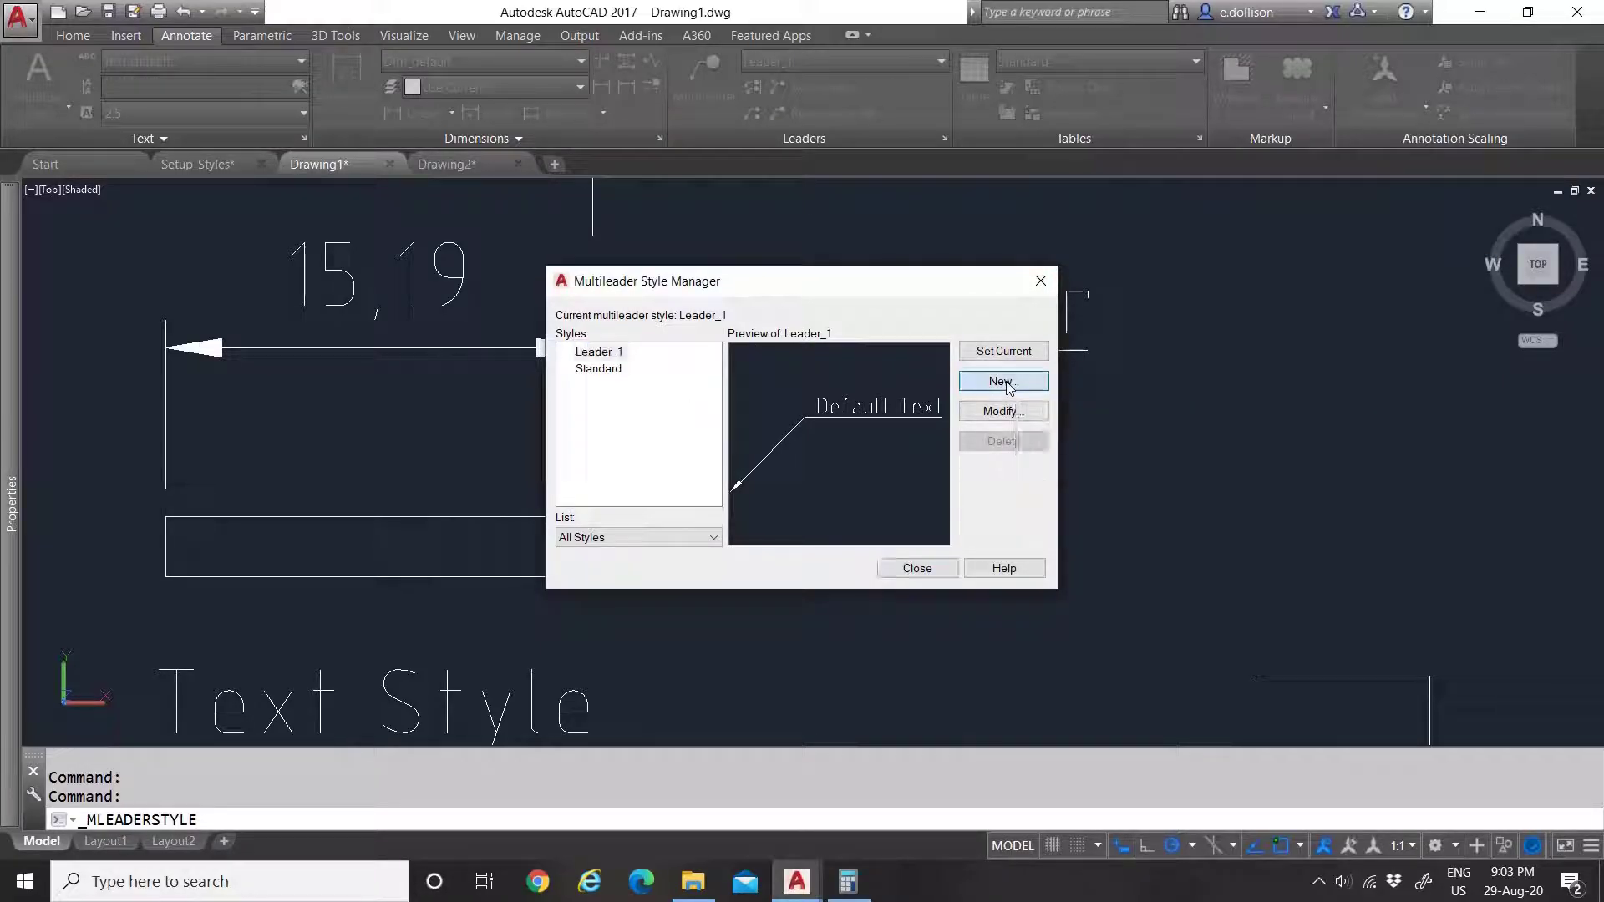
pyautogui.moveTo(695, 411); pyautogui.dragTo(595, 413)
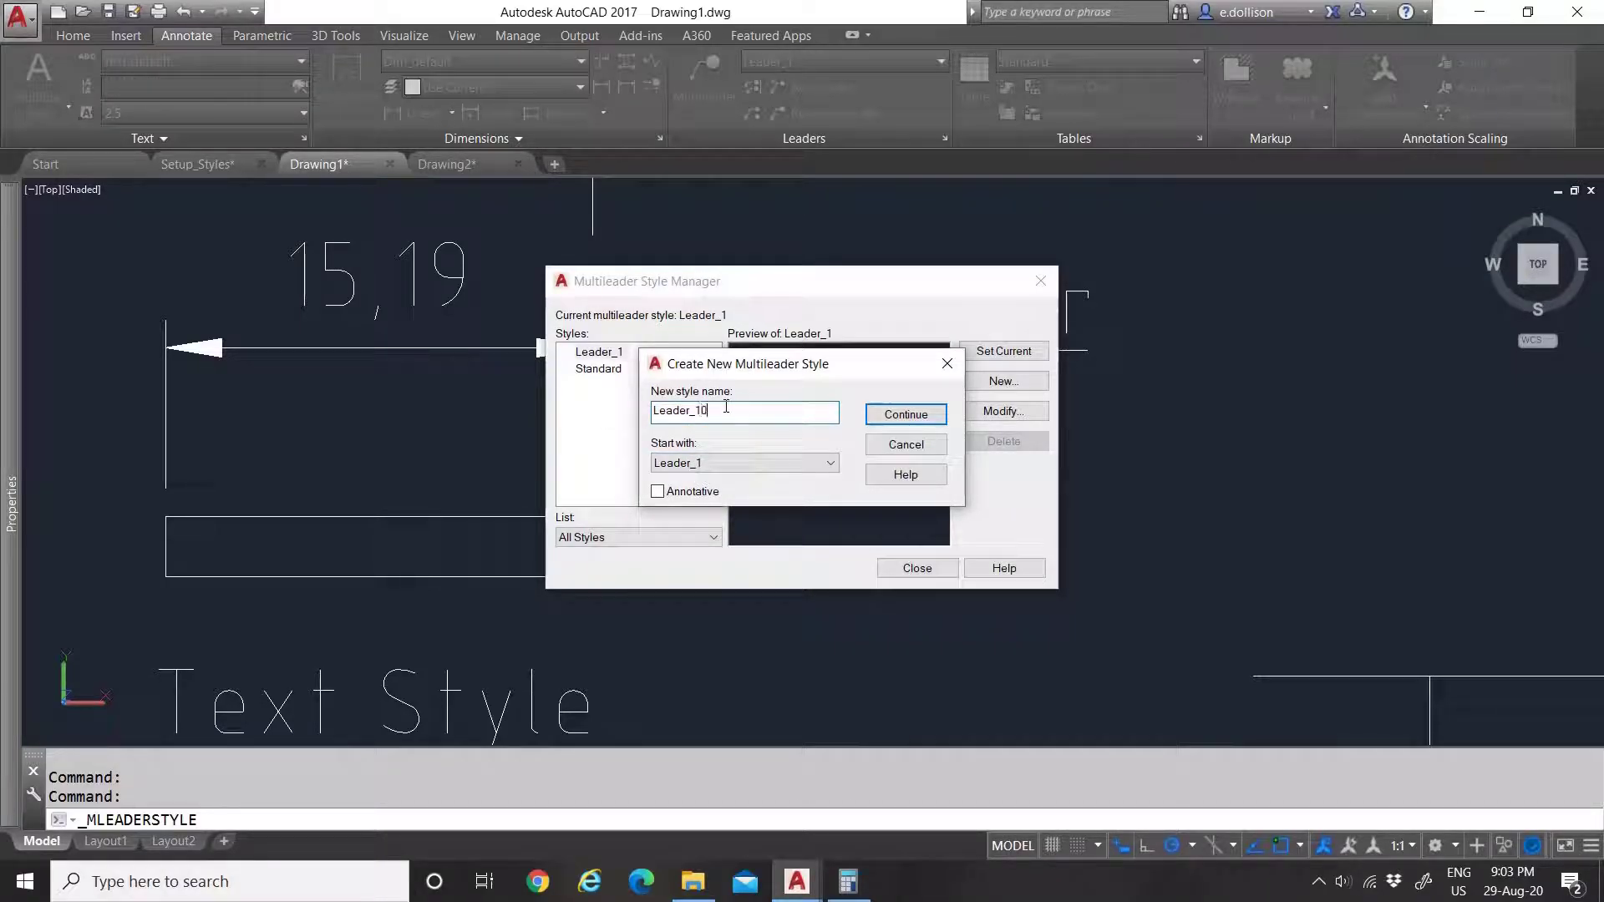
pyautogui.write('0')
pyautogui.click(909, 423)
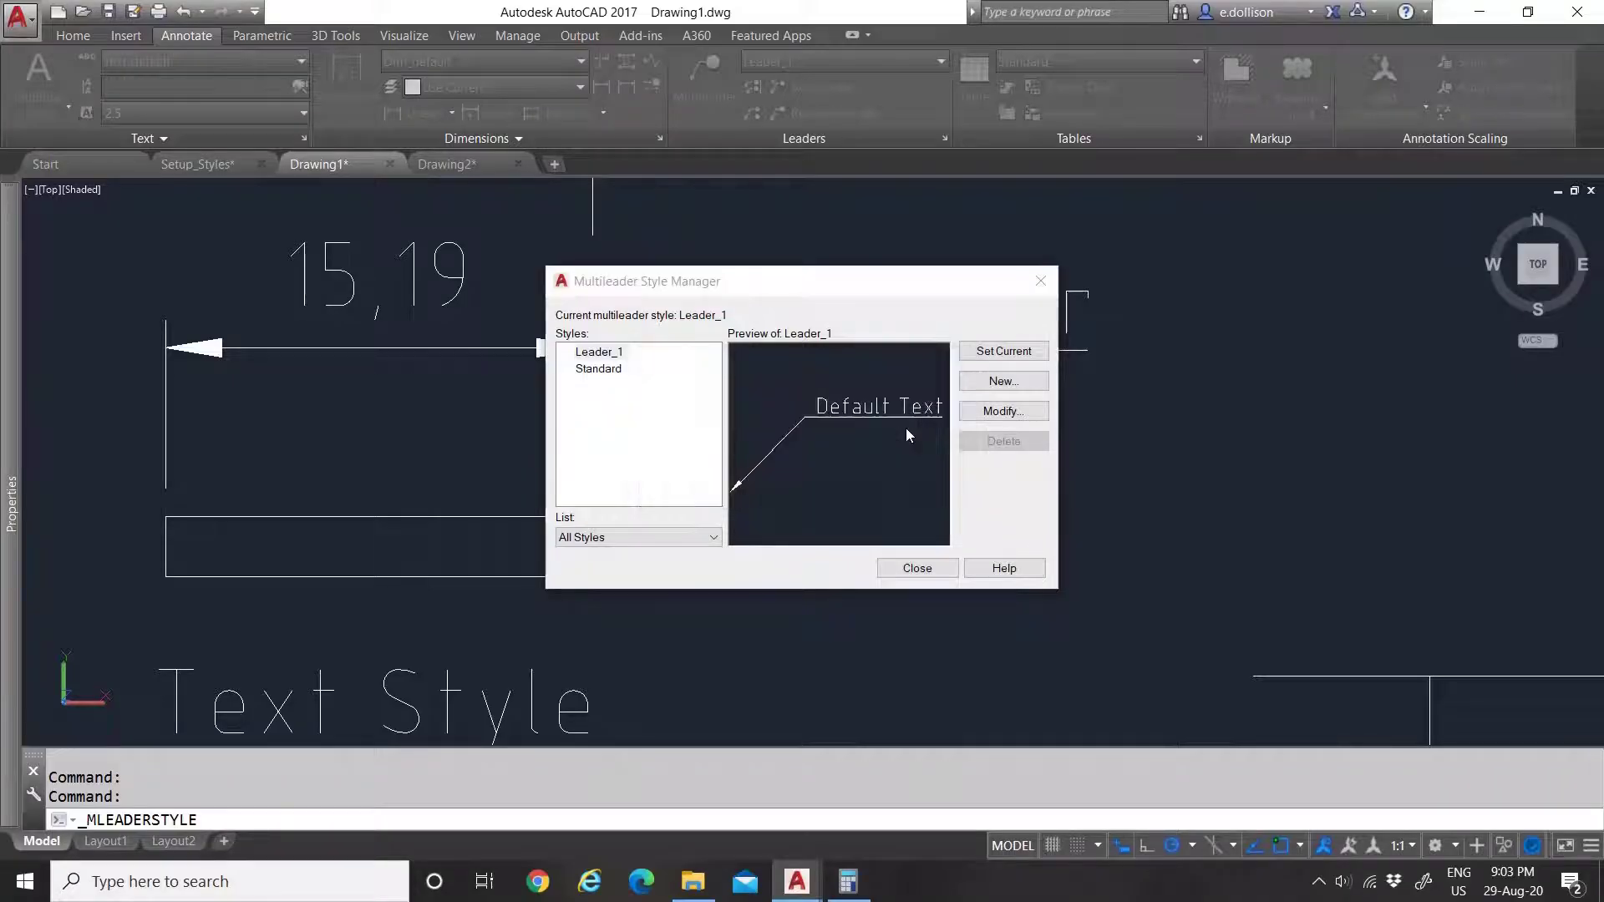
# Step: Set arrowhead size 20, break size 10, landing distance 10 and scale 10
pyautogui.click(509, 226)
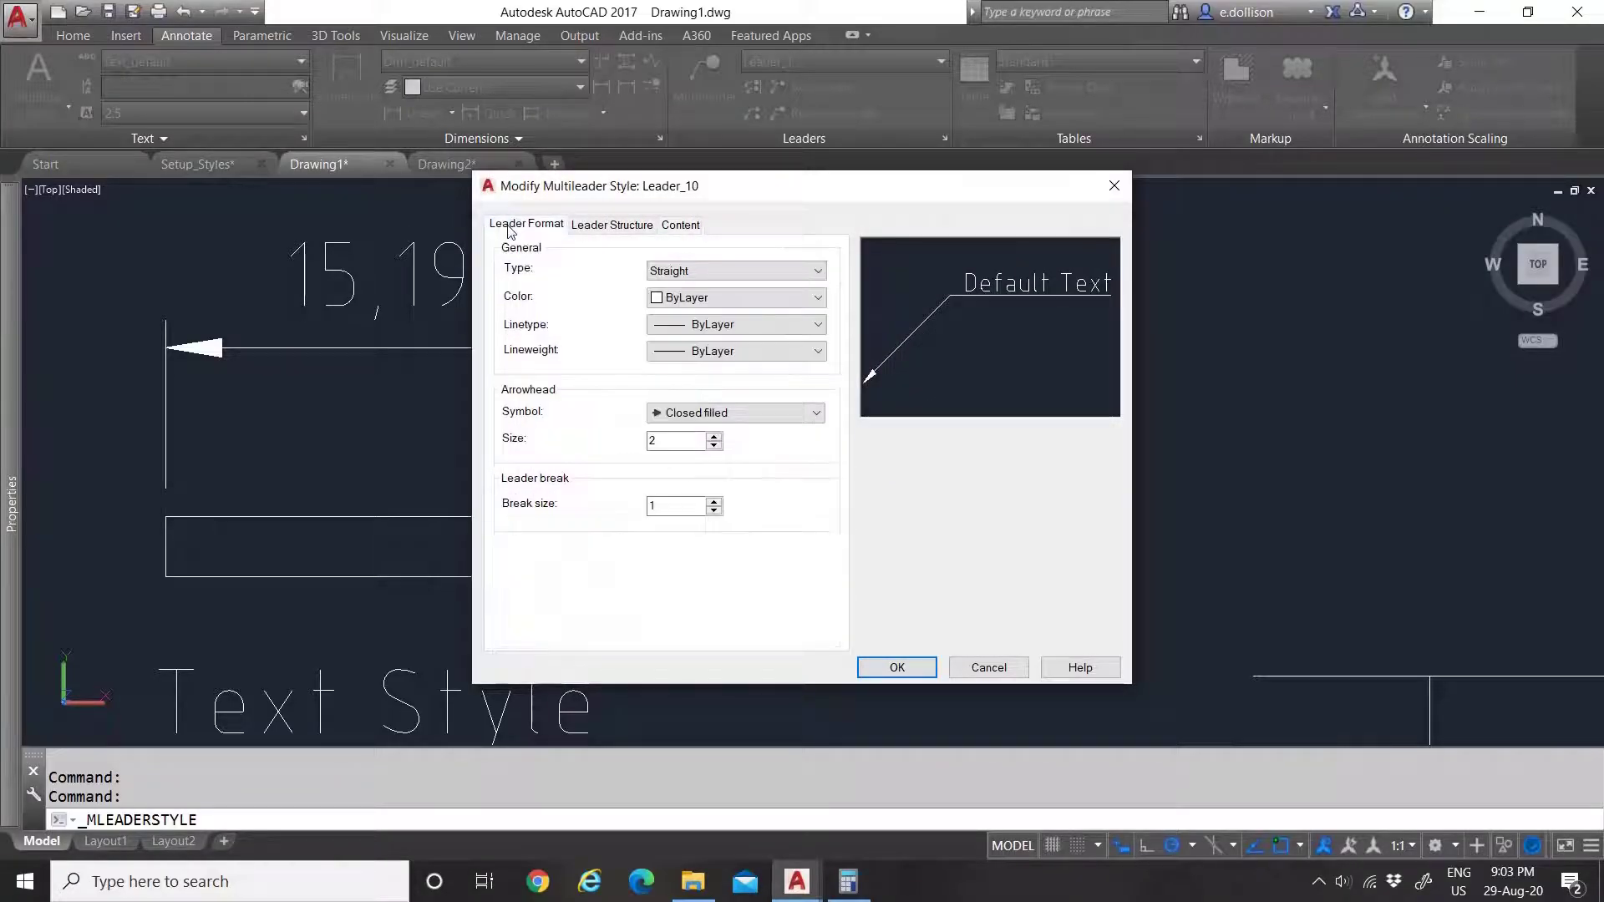
pyautogui.click(660, 441)
pyautogui.write('0')
pyautogui.click(676, 505)
pyautogui.write('0')
pyautogui.click(610, 225)
pyautogui.doubleClick(544, 432)
pyautogui.write('10')
pyautogui.click(769, 532)
pyautogui.write('0')
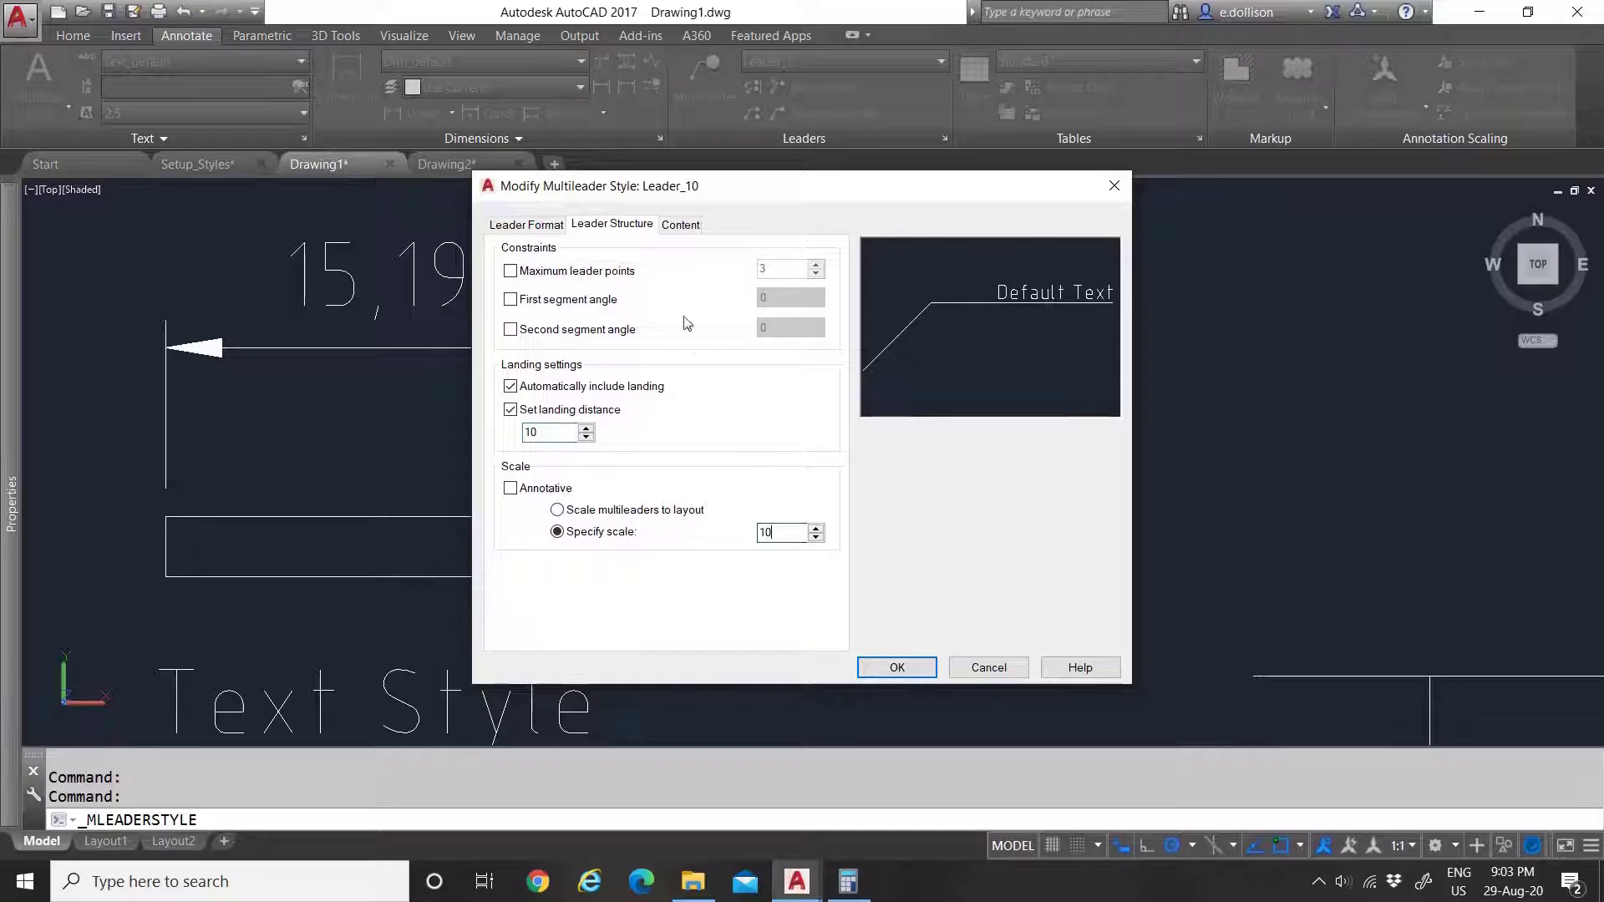
# Step: Use Text_10 text with landing gap 10 and save the Leader_10 style
pyautogui.click(680, 223)
pyautogui.click(732, 330)
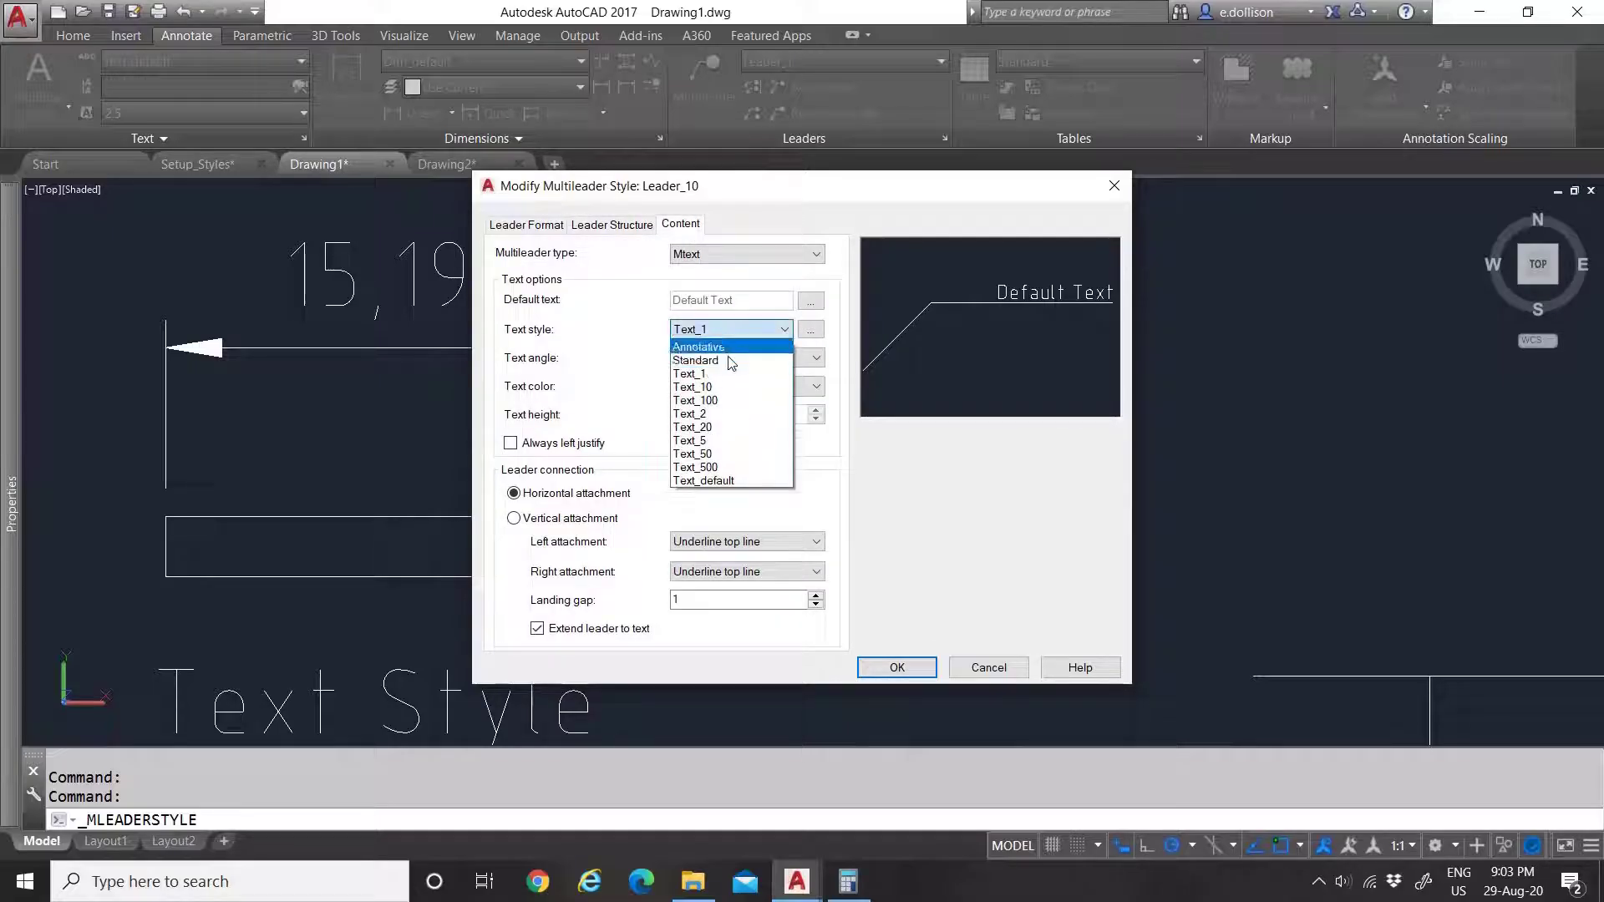
pyautogui.click(723, 387)
pyautogui.click(714, 599)
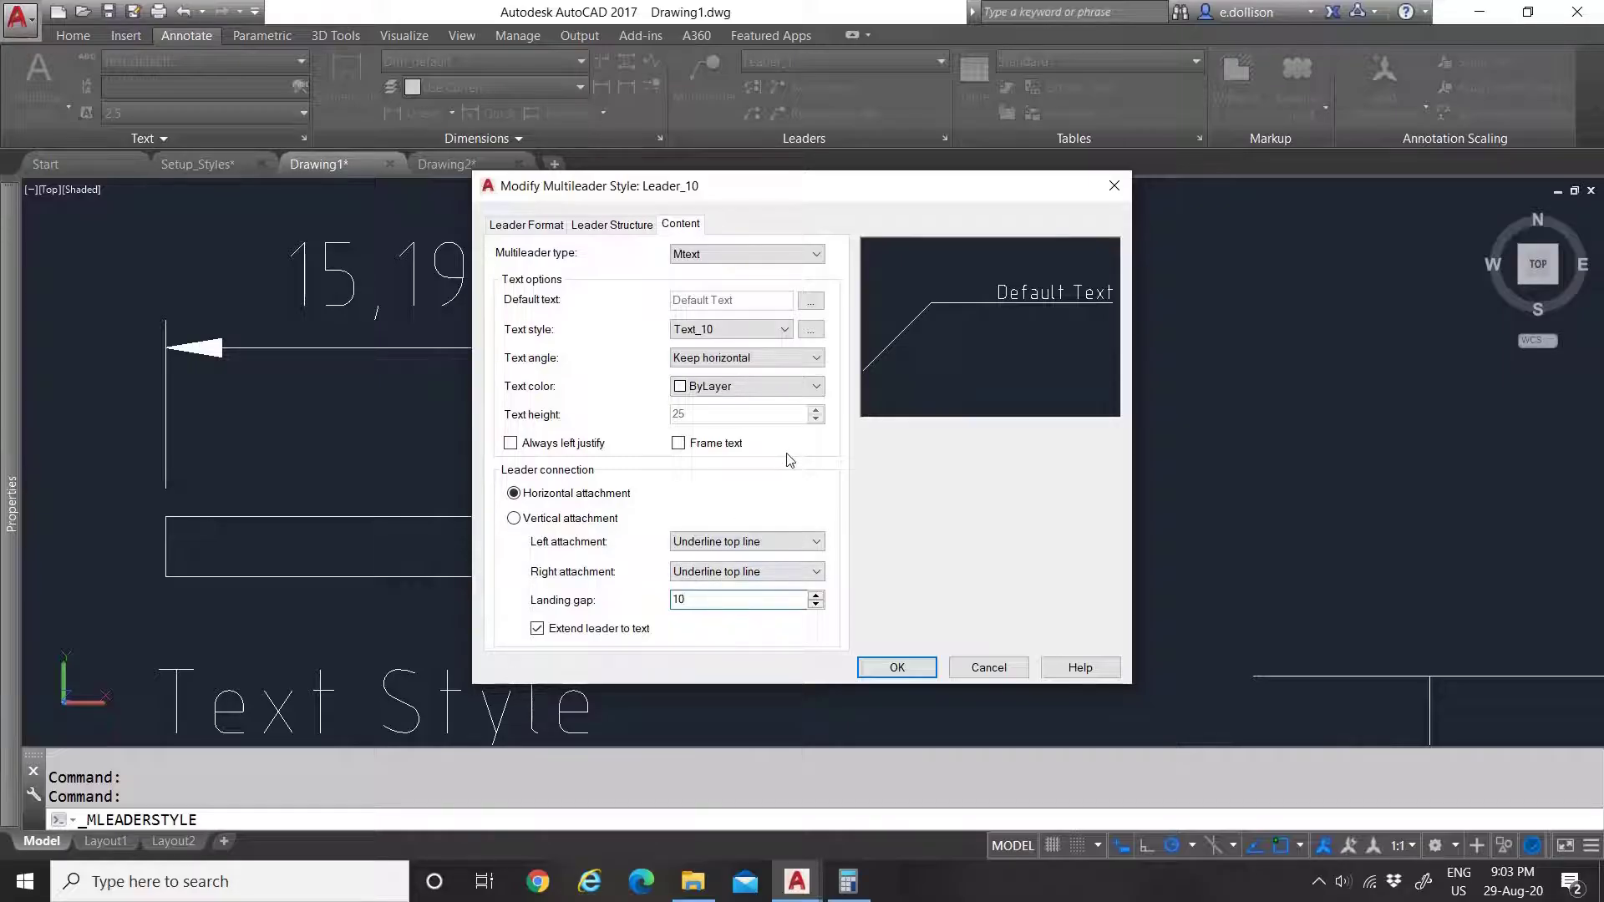
pyautogui.click(903, 660)
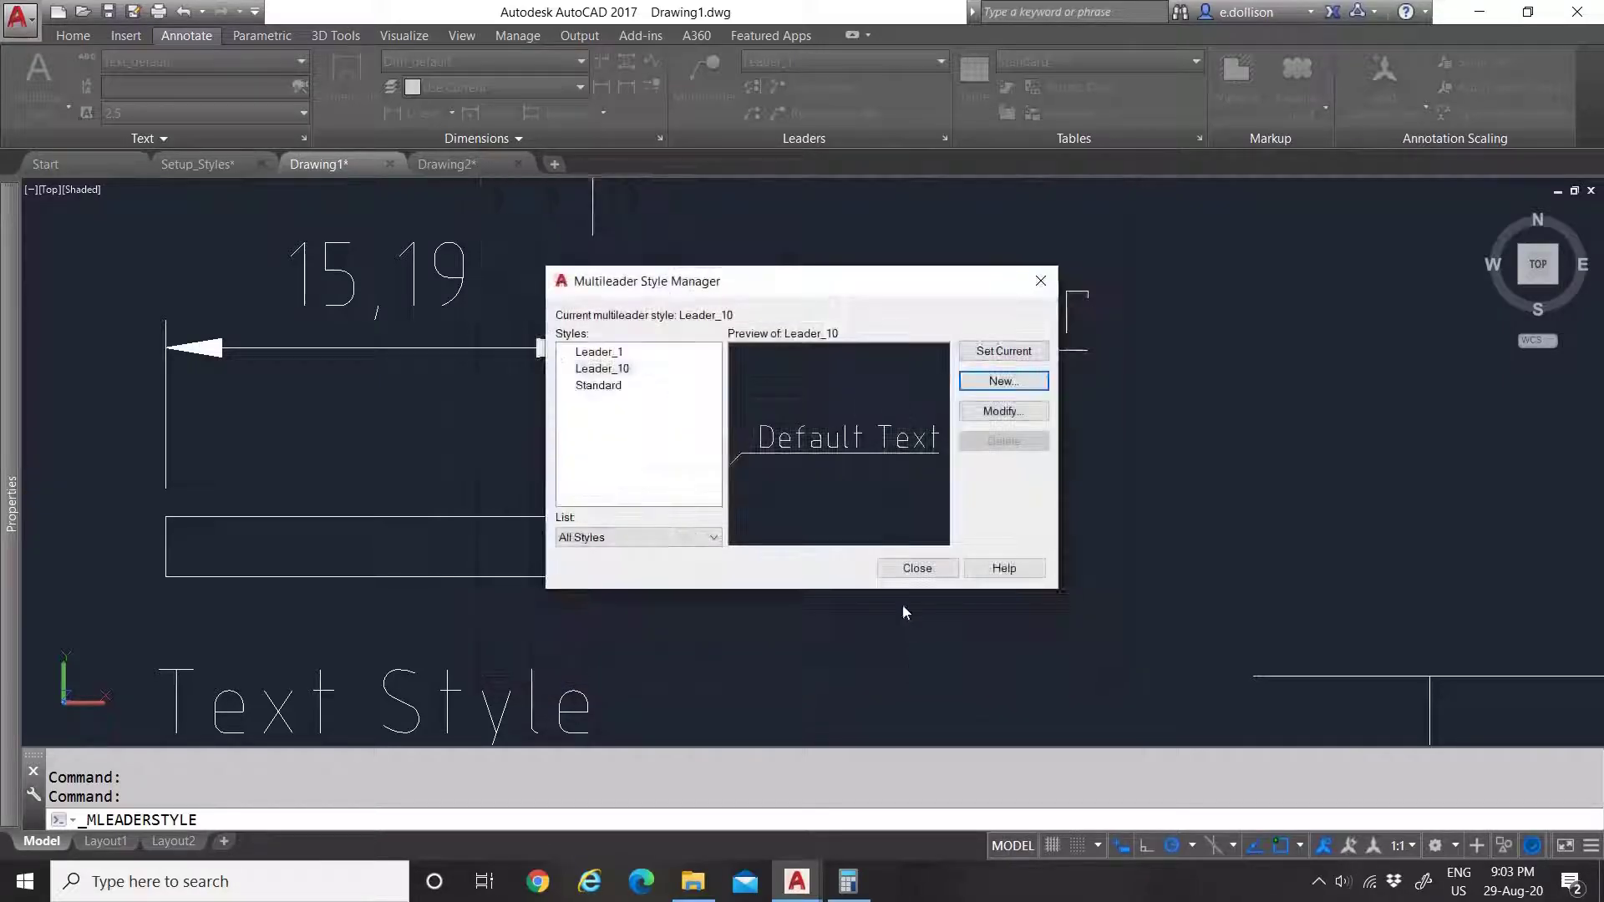
# Step: Create a Leader_100 style copied from Leader_10
pyautogui.click(610, 369)
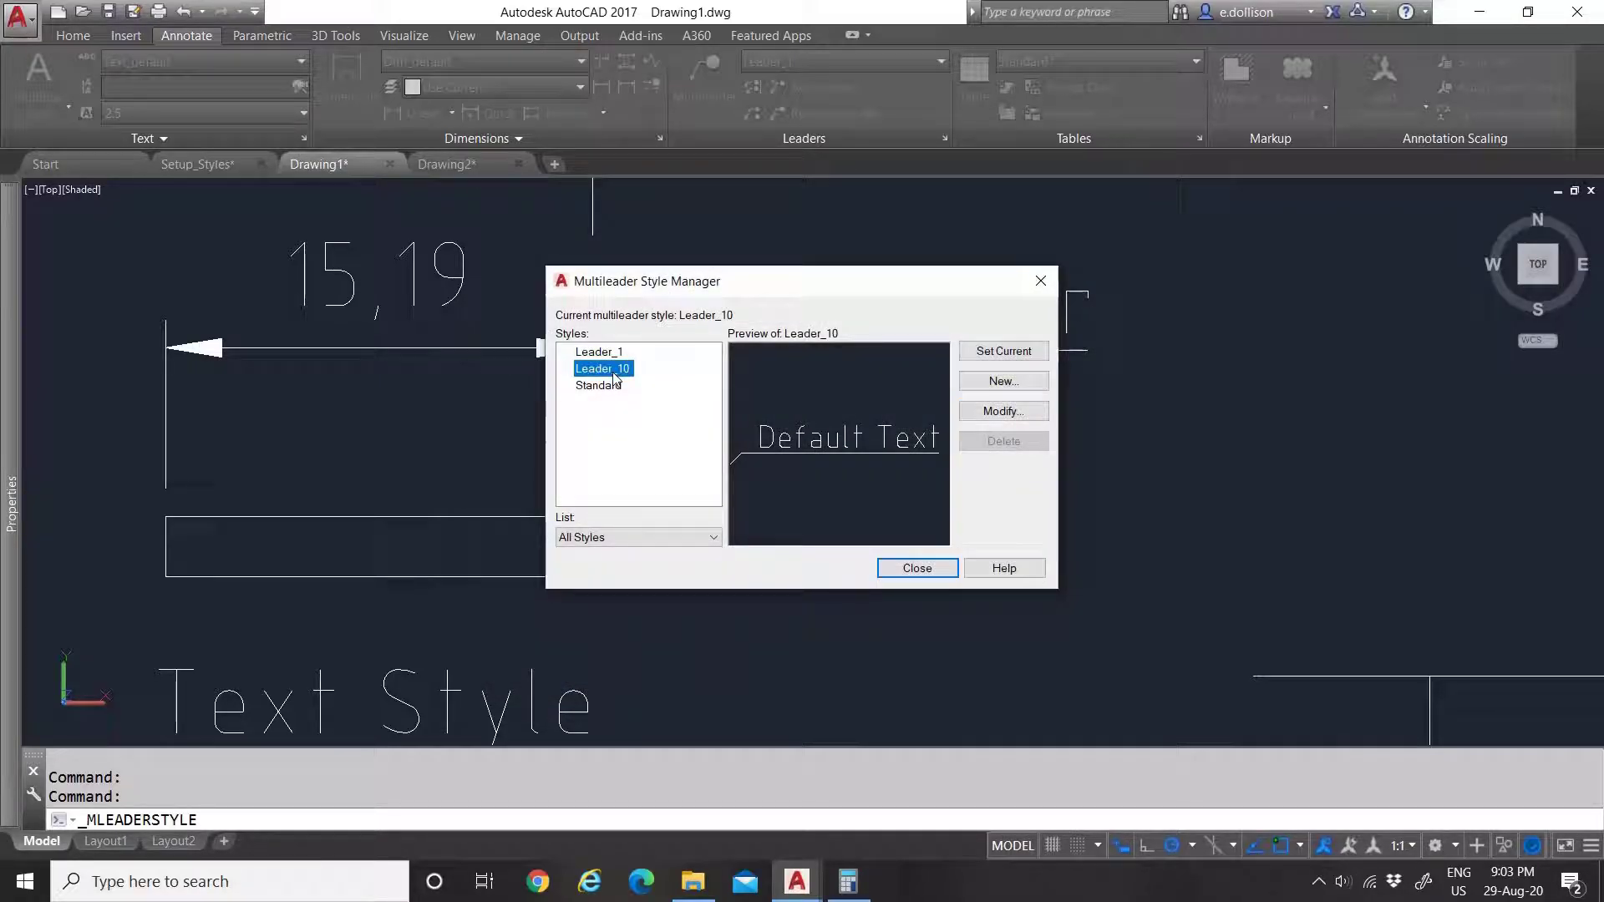
pyautogui.click(1005, 383)
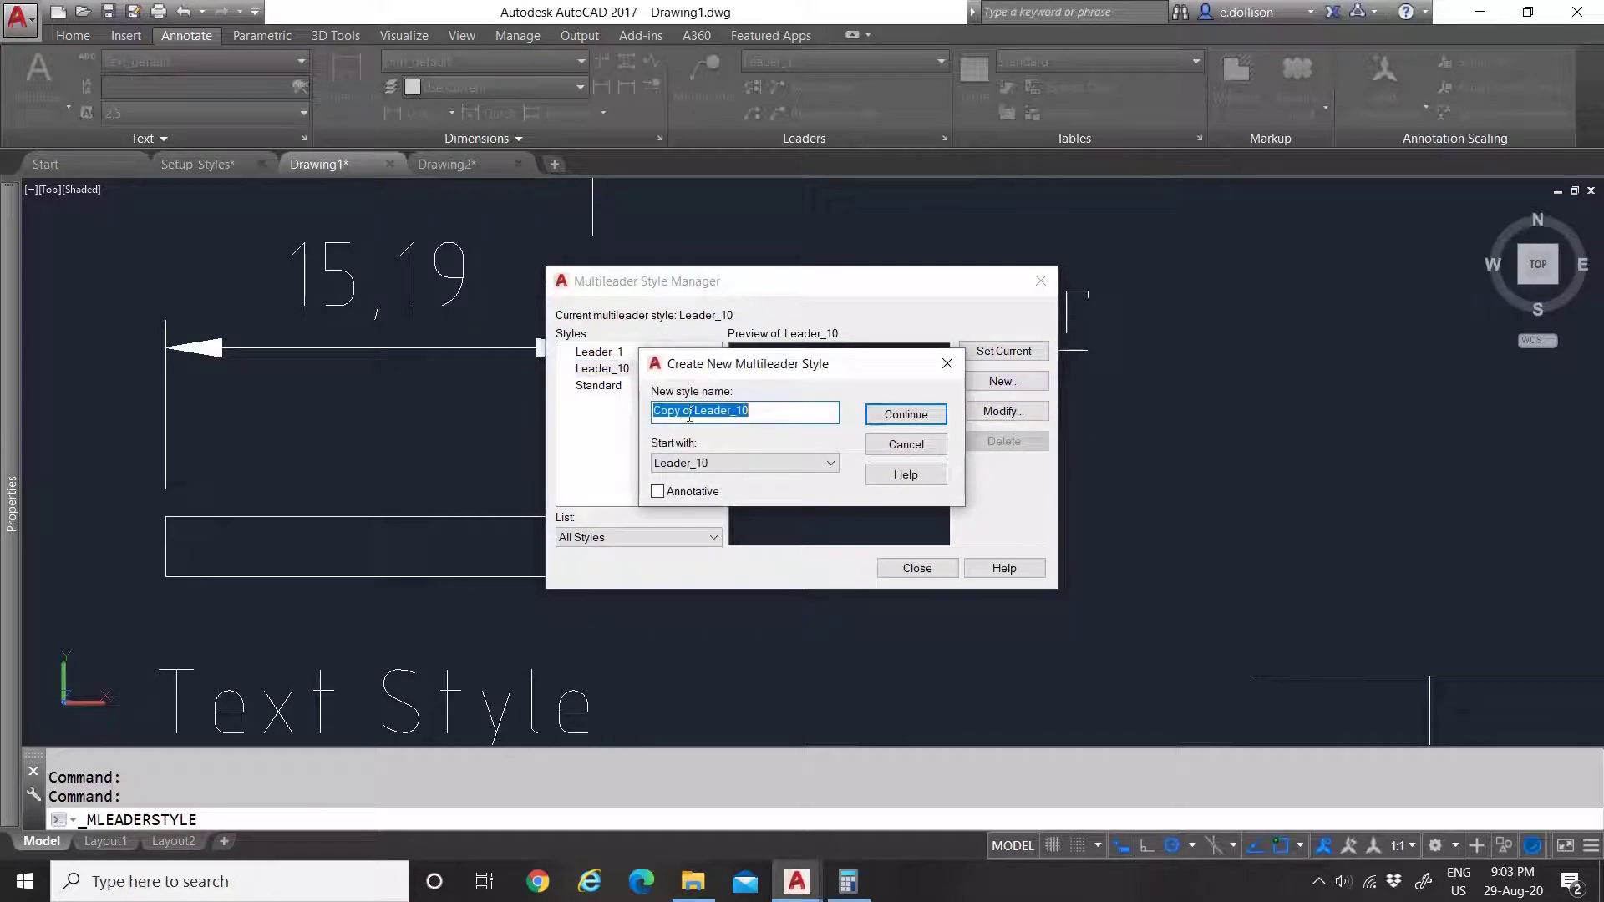
pyautogui.moveTo(697, 421); pyautogui.dragTo(555, 417)
pyautogui.press('BackSpace')
pyautogui.click(754, 410)
pyautogui.click(906, 414)
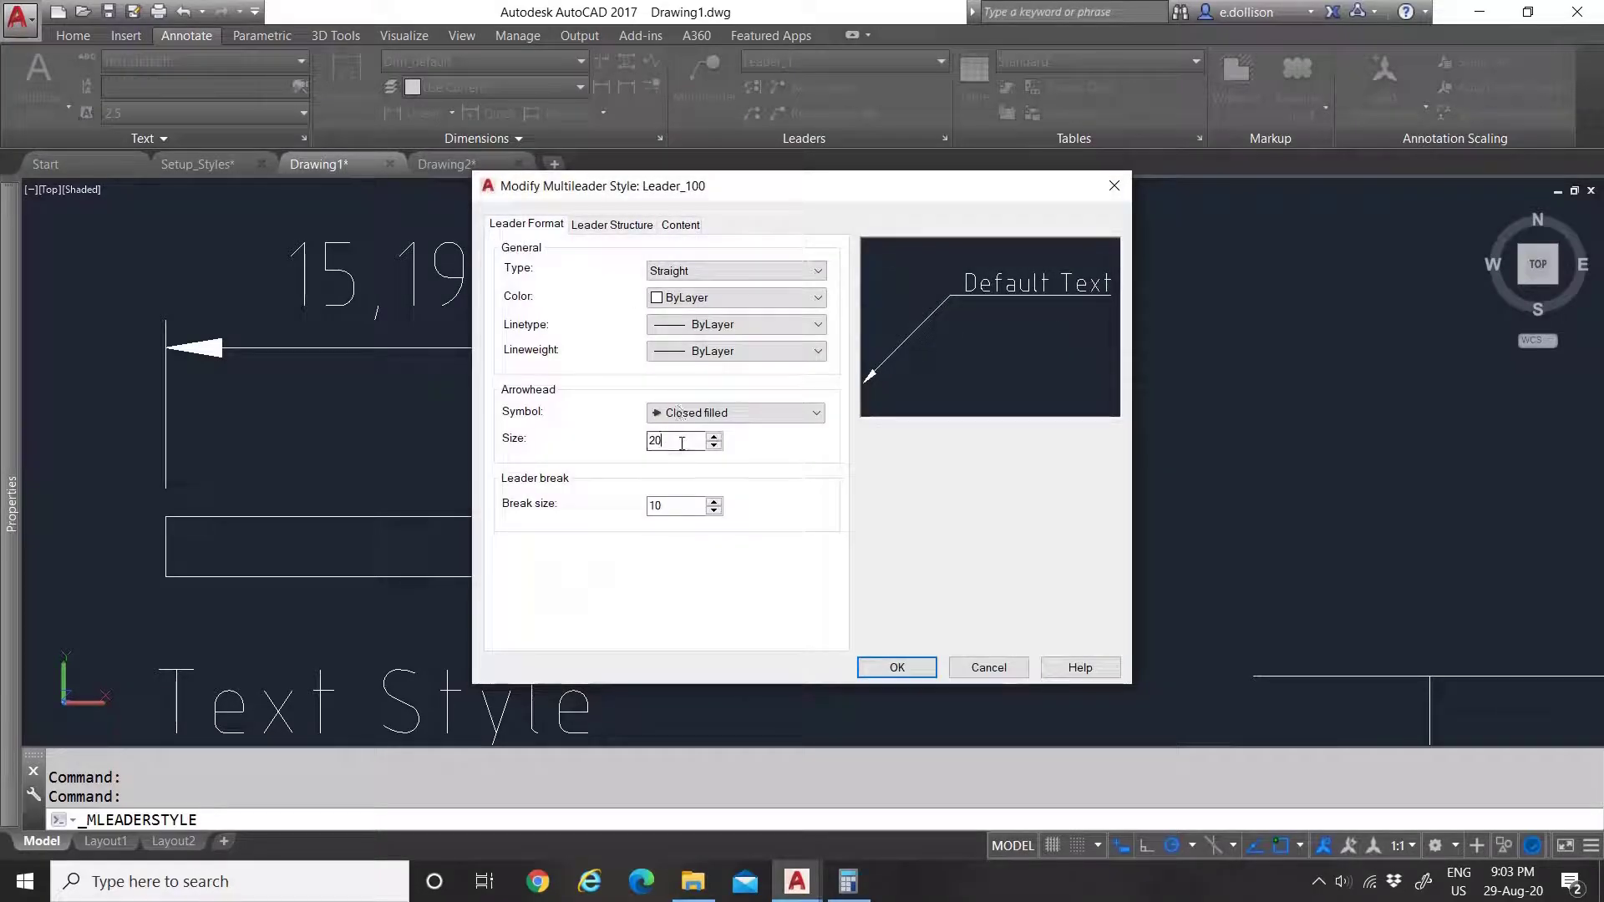
# Step: Set break size, landing distance and scale to 100
pyautogui.click(690, 506)
pyautogui.write('0')
pyautogui.click(612, 224)
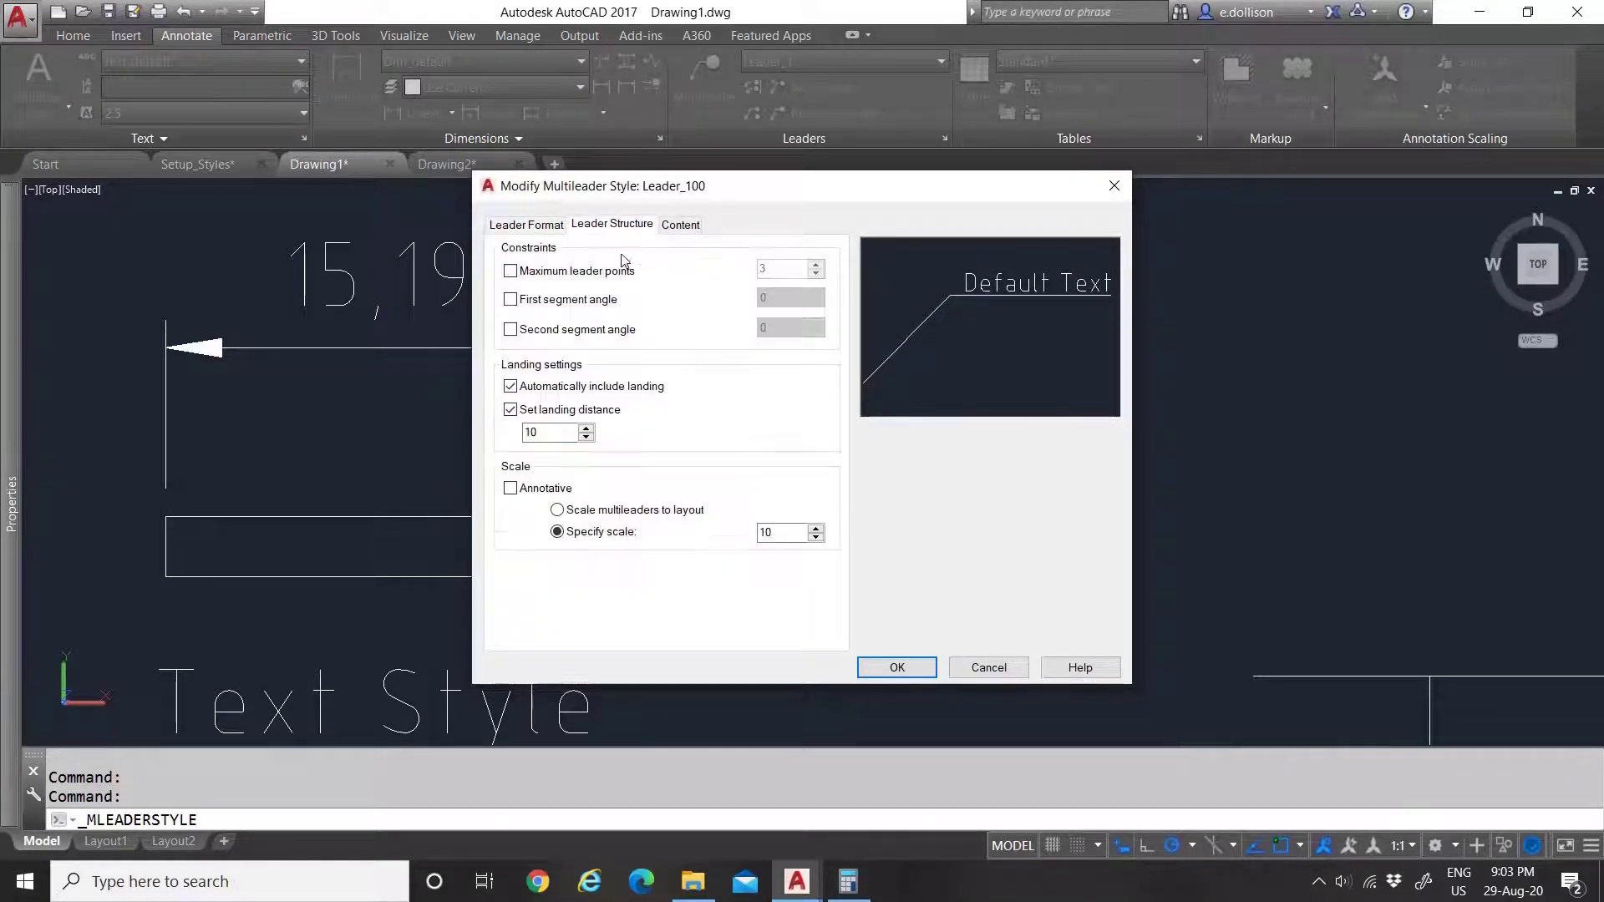
pyautogui.click(570, 432)
pyautogui.write('0')
pyautogui.click(788, 539)
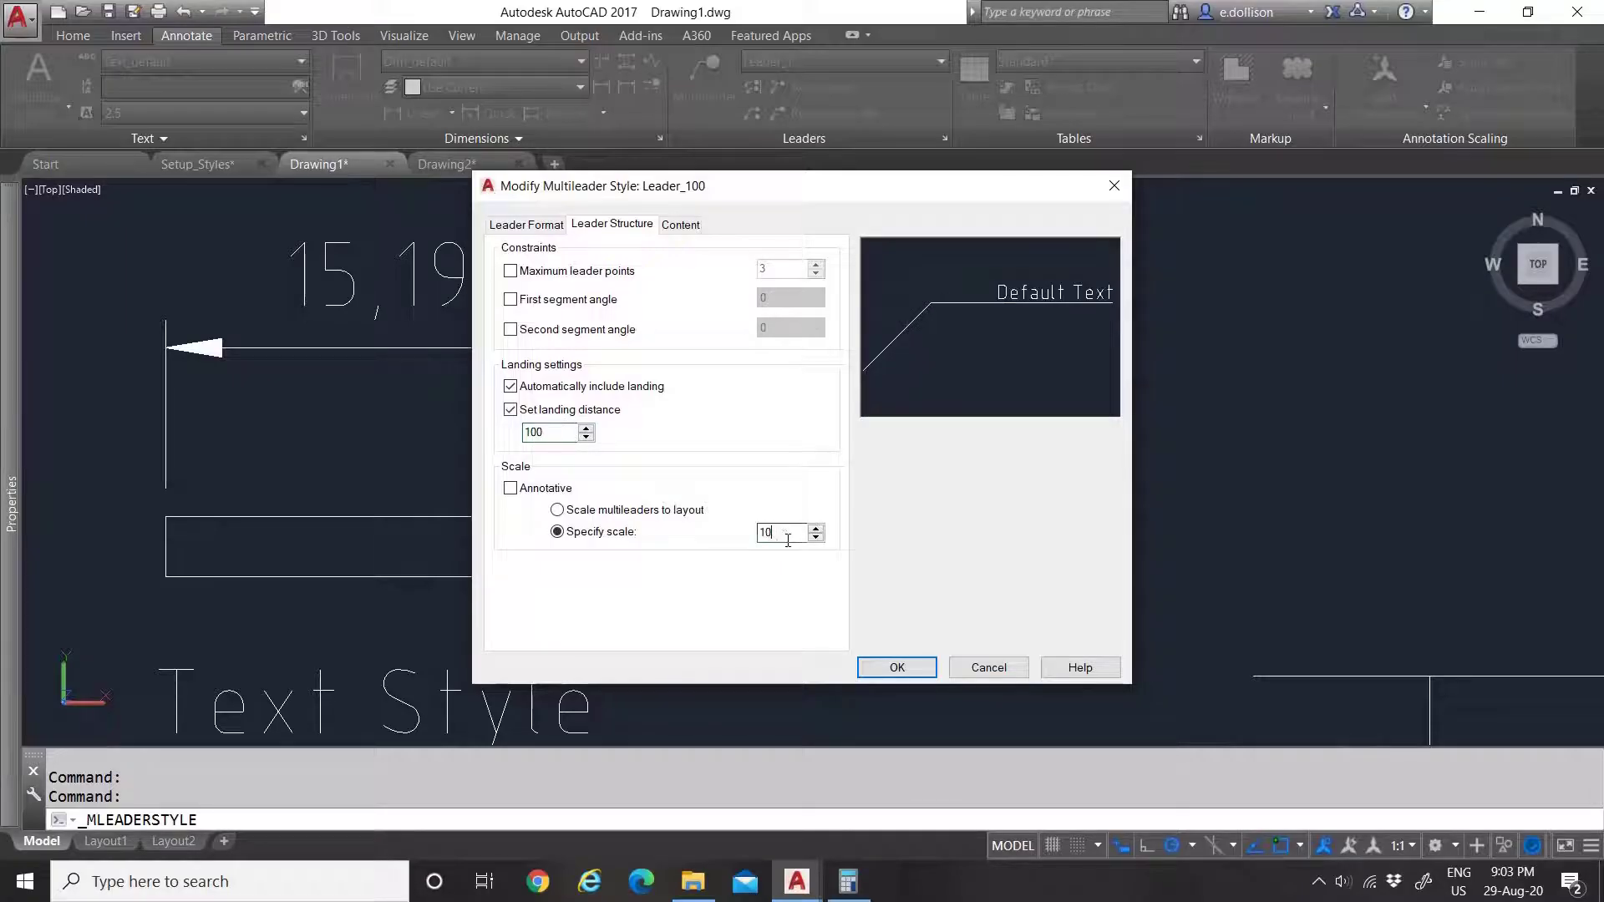
pyautogui.write('0')
# Step: Choose Text_100 text with landing gap 100 and save Leader_100
pyautogui.click(681, 225)
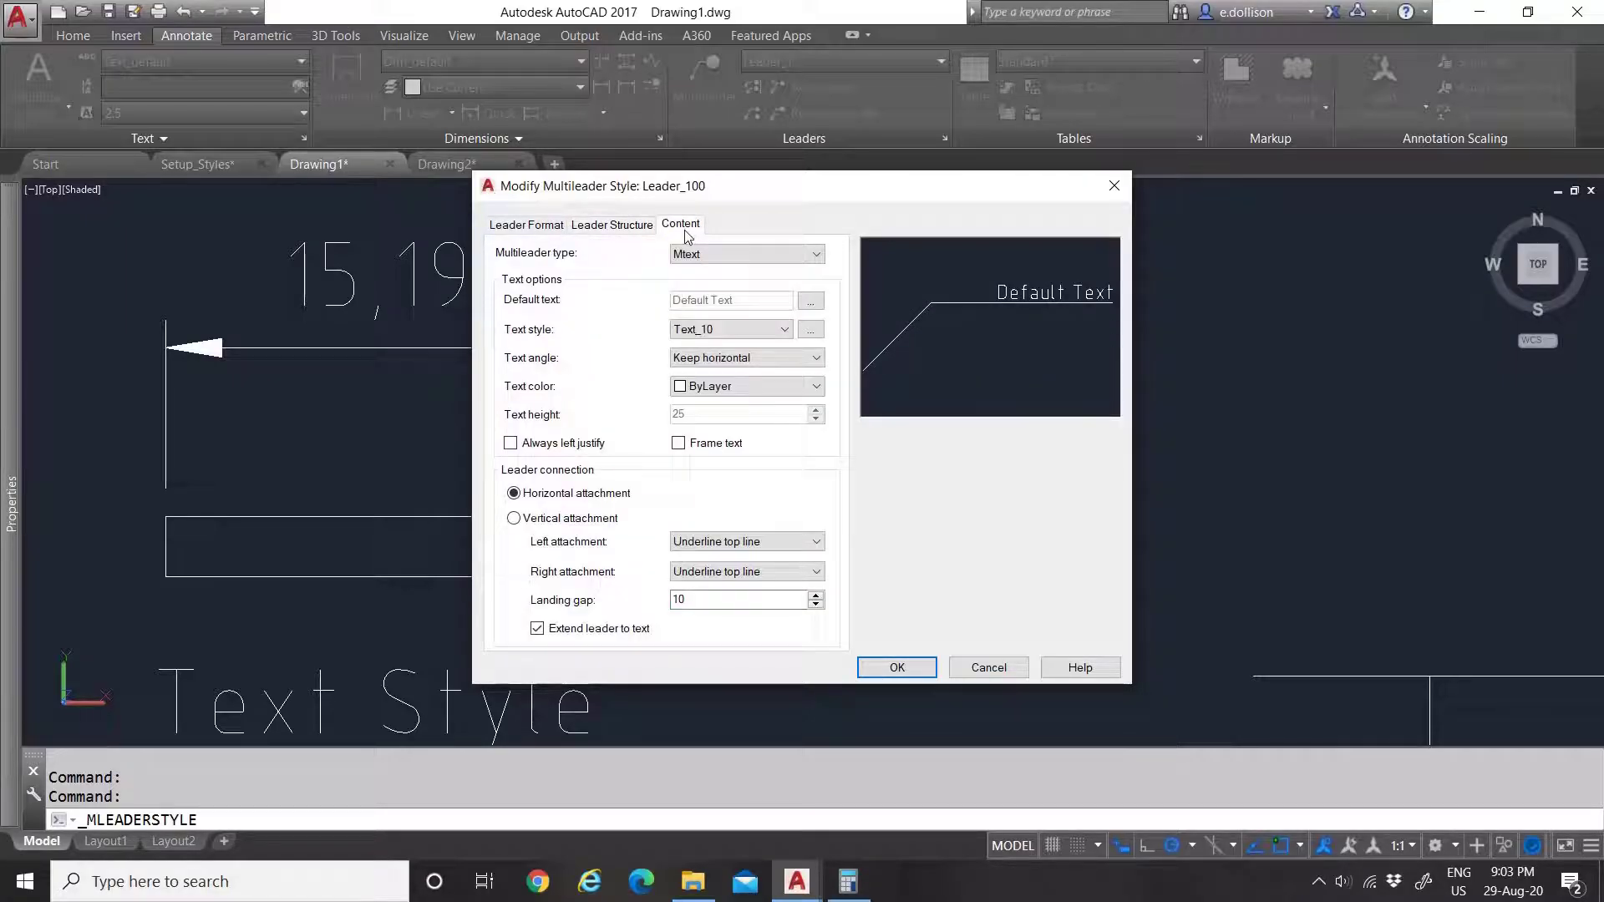
pyautogui.click(720, 331)
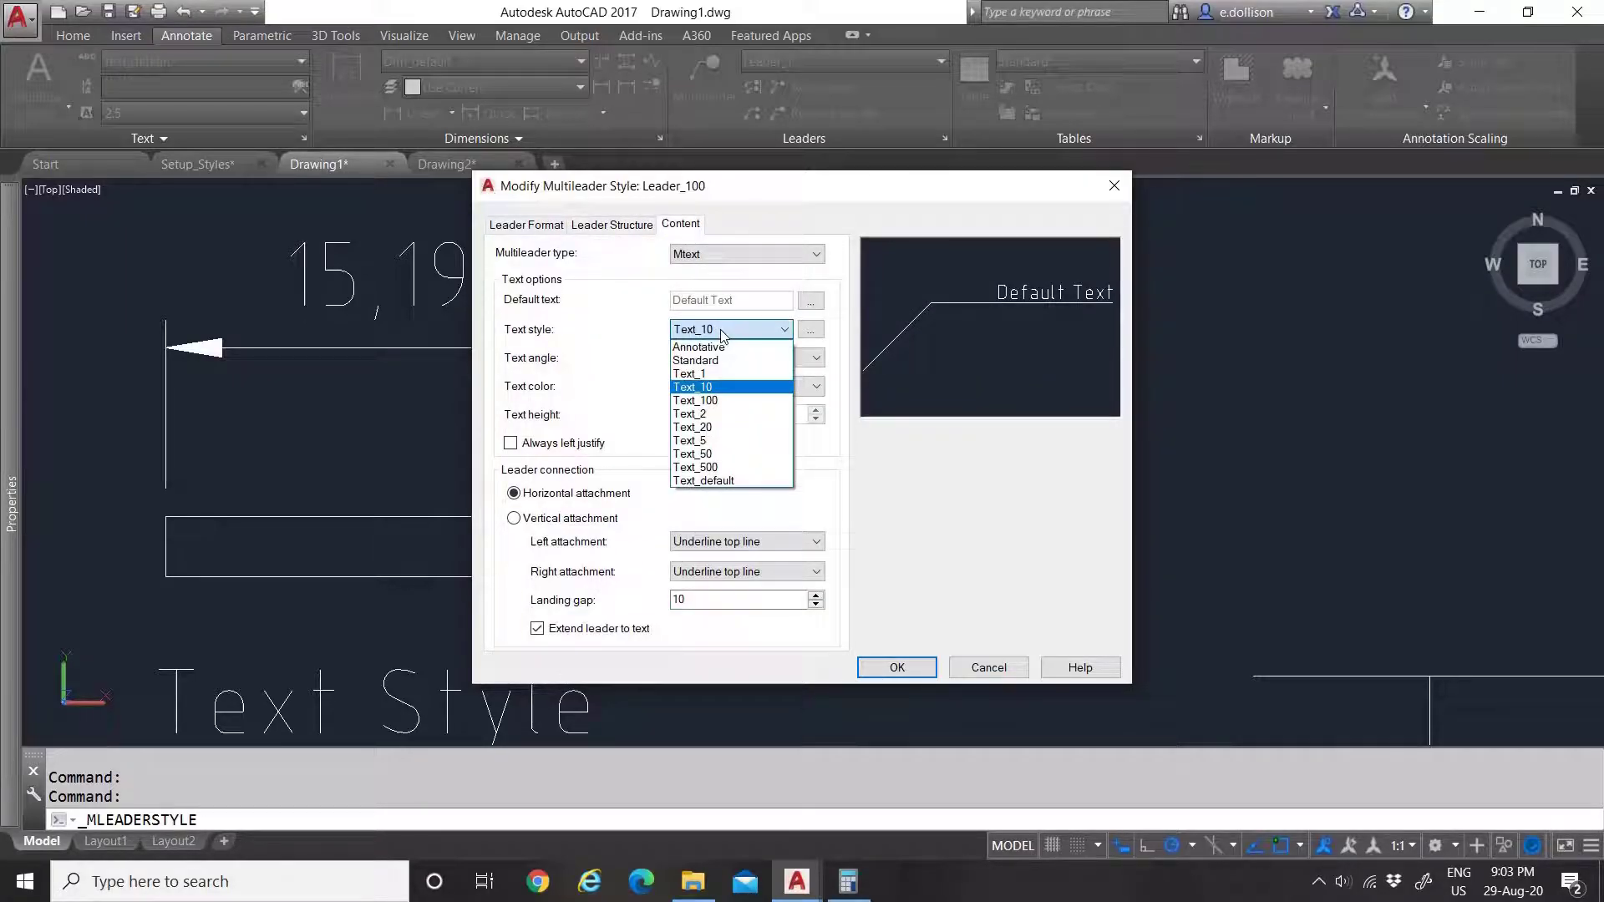
pyautogui.click(739, 401)
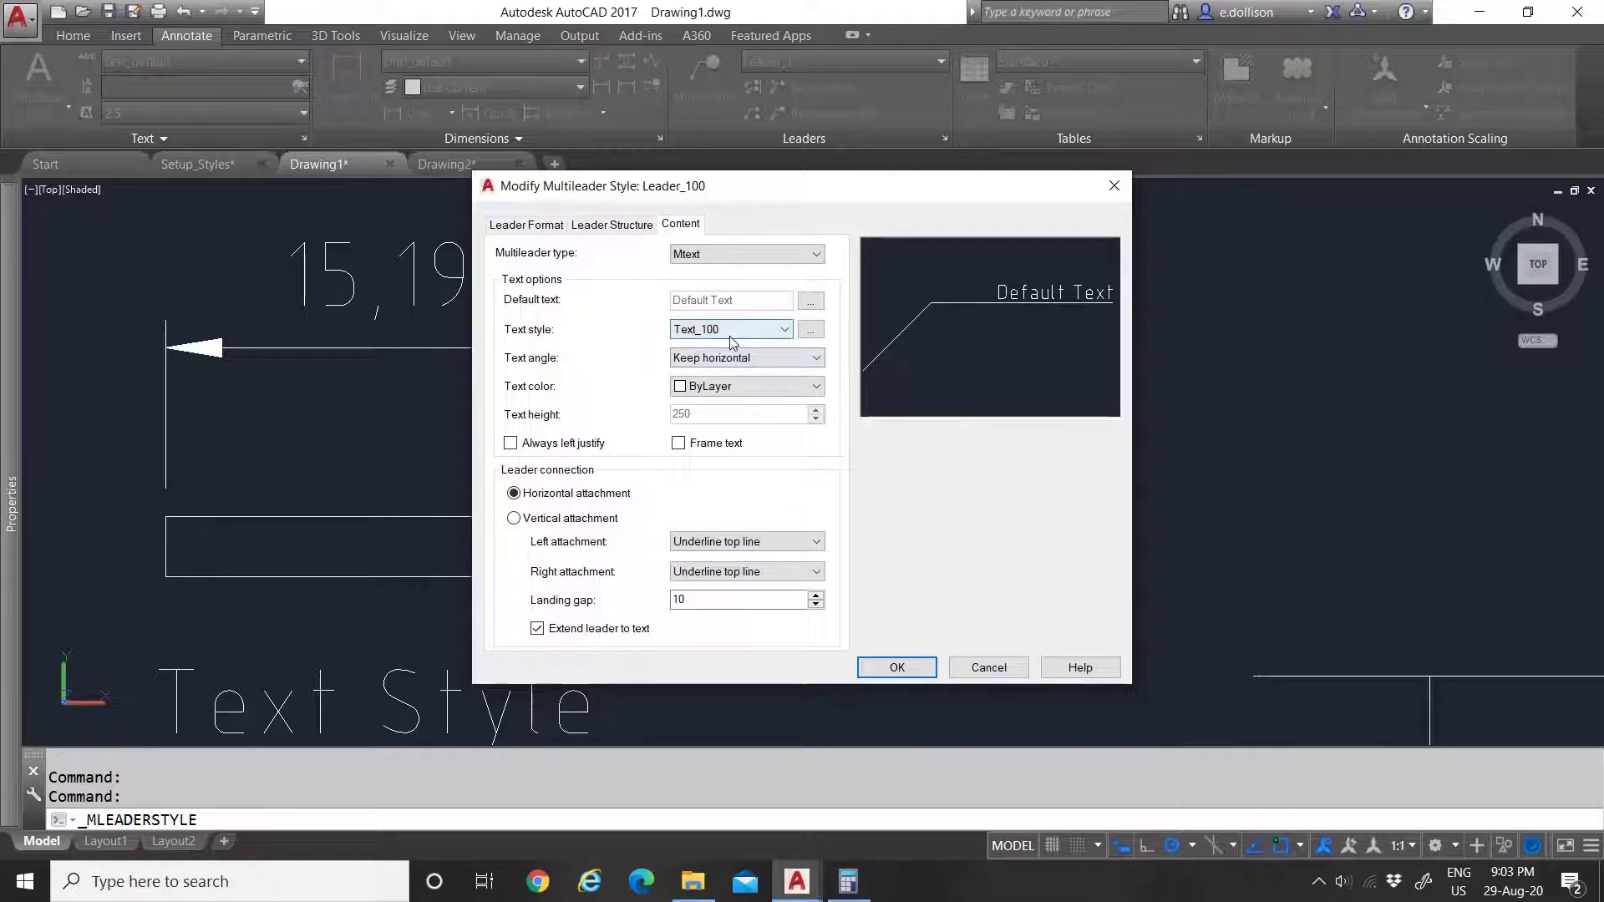
pyautogui.click(705, 602)
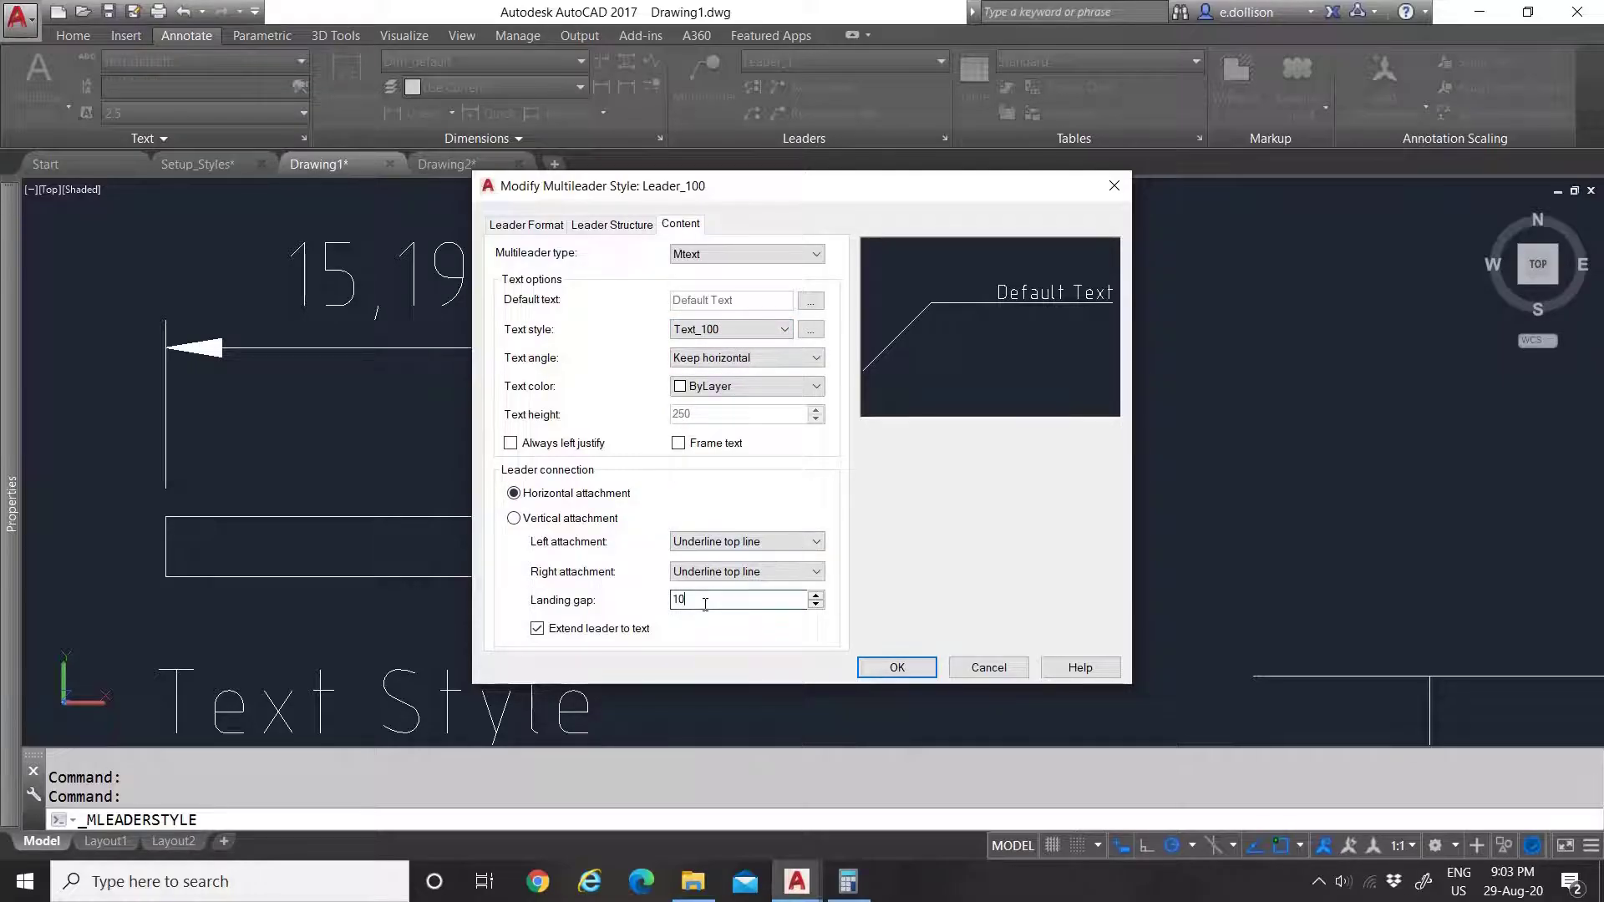
pyautogui.click(897, 668)
# Step: Create a Leader_2 style copied from Leader_1
pyautogui.click(615, 356)
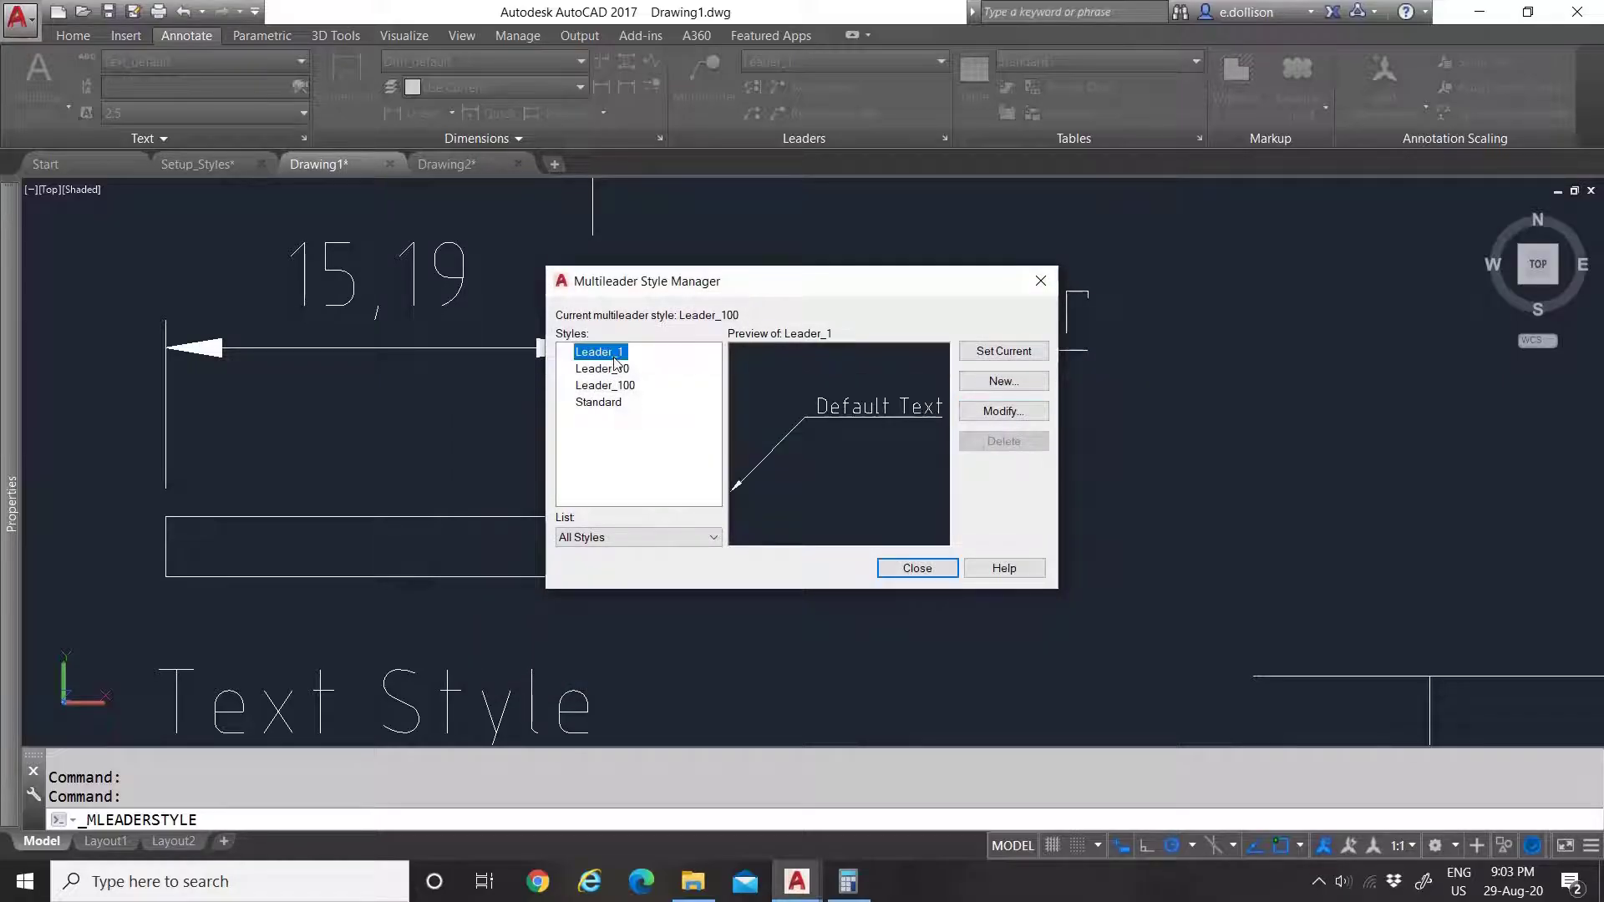
pyautogui.click(994, 383)
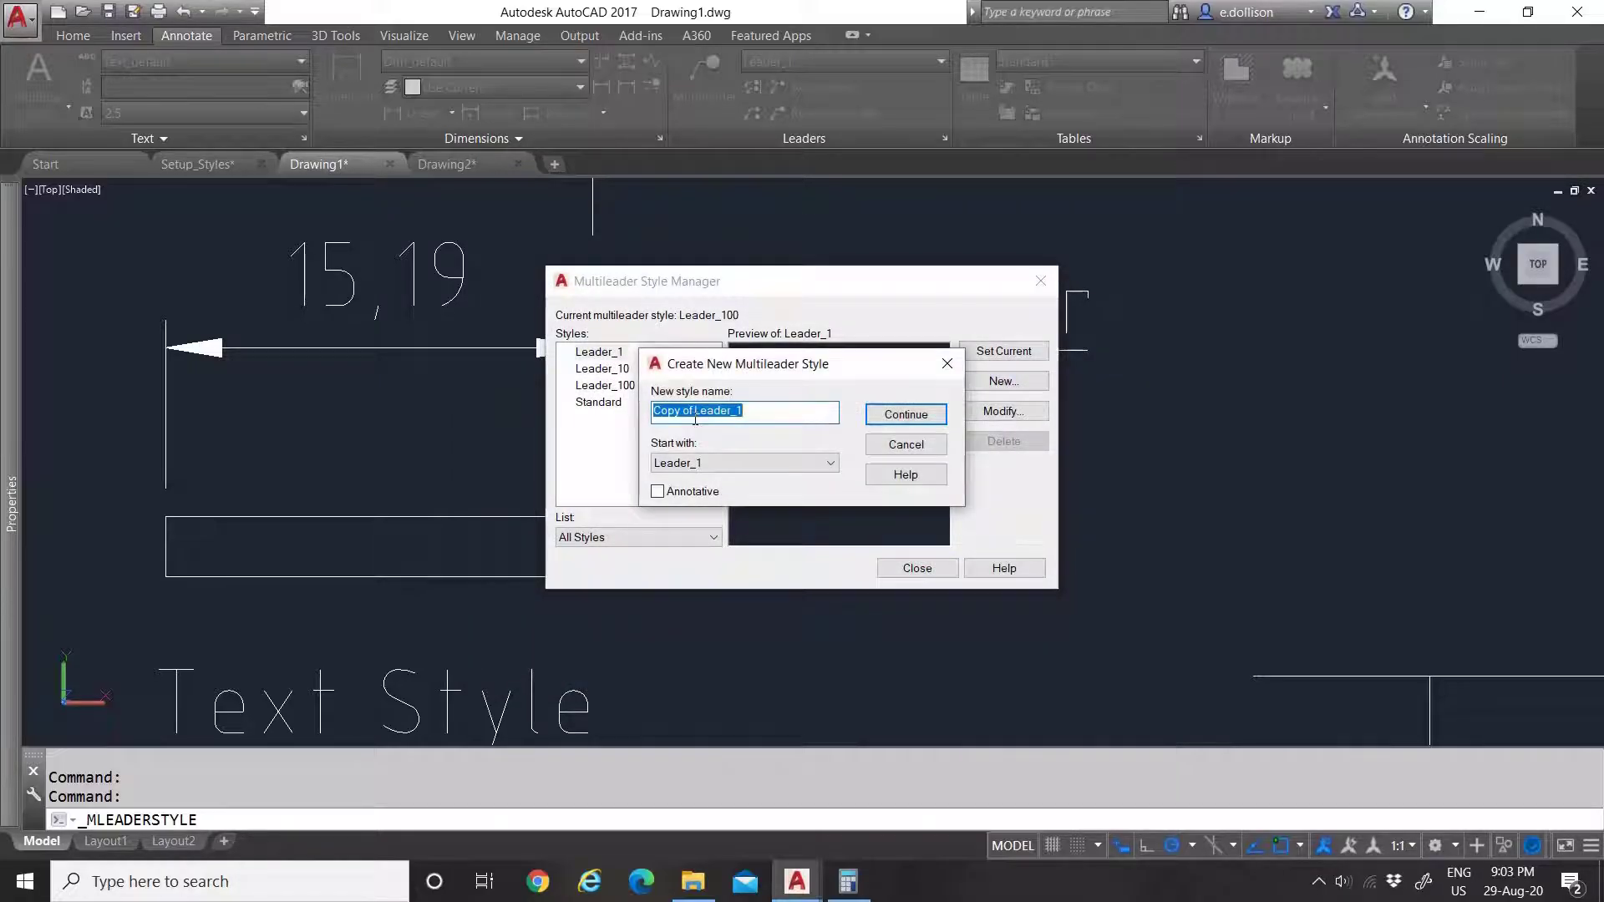
pyautogui.moveTo(695, 415); pyautogui.dragTo(566, 418)
pyautogui.press('BackSpace')
pyautogui.write('2')
pyautogui.click(905, 413)
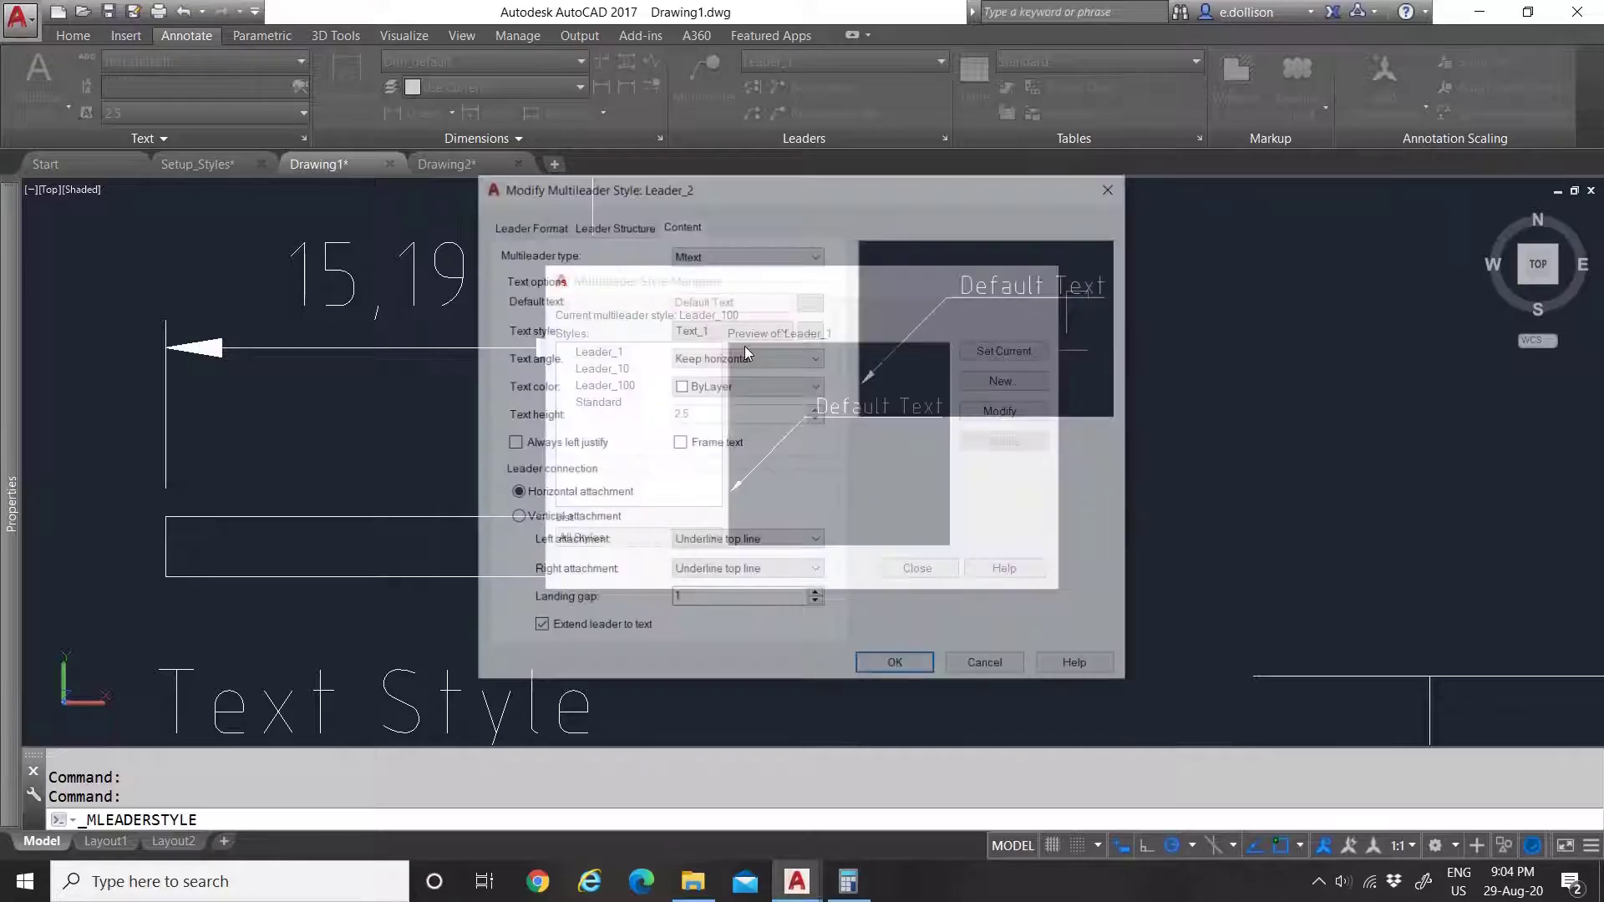
# Step: Confirm the arrowhead size and set landing distance and scale to 2
pyautogui.click(527, 224)
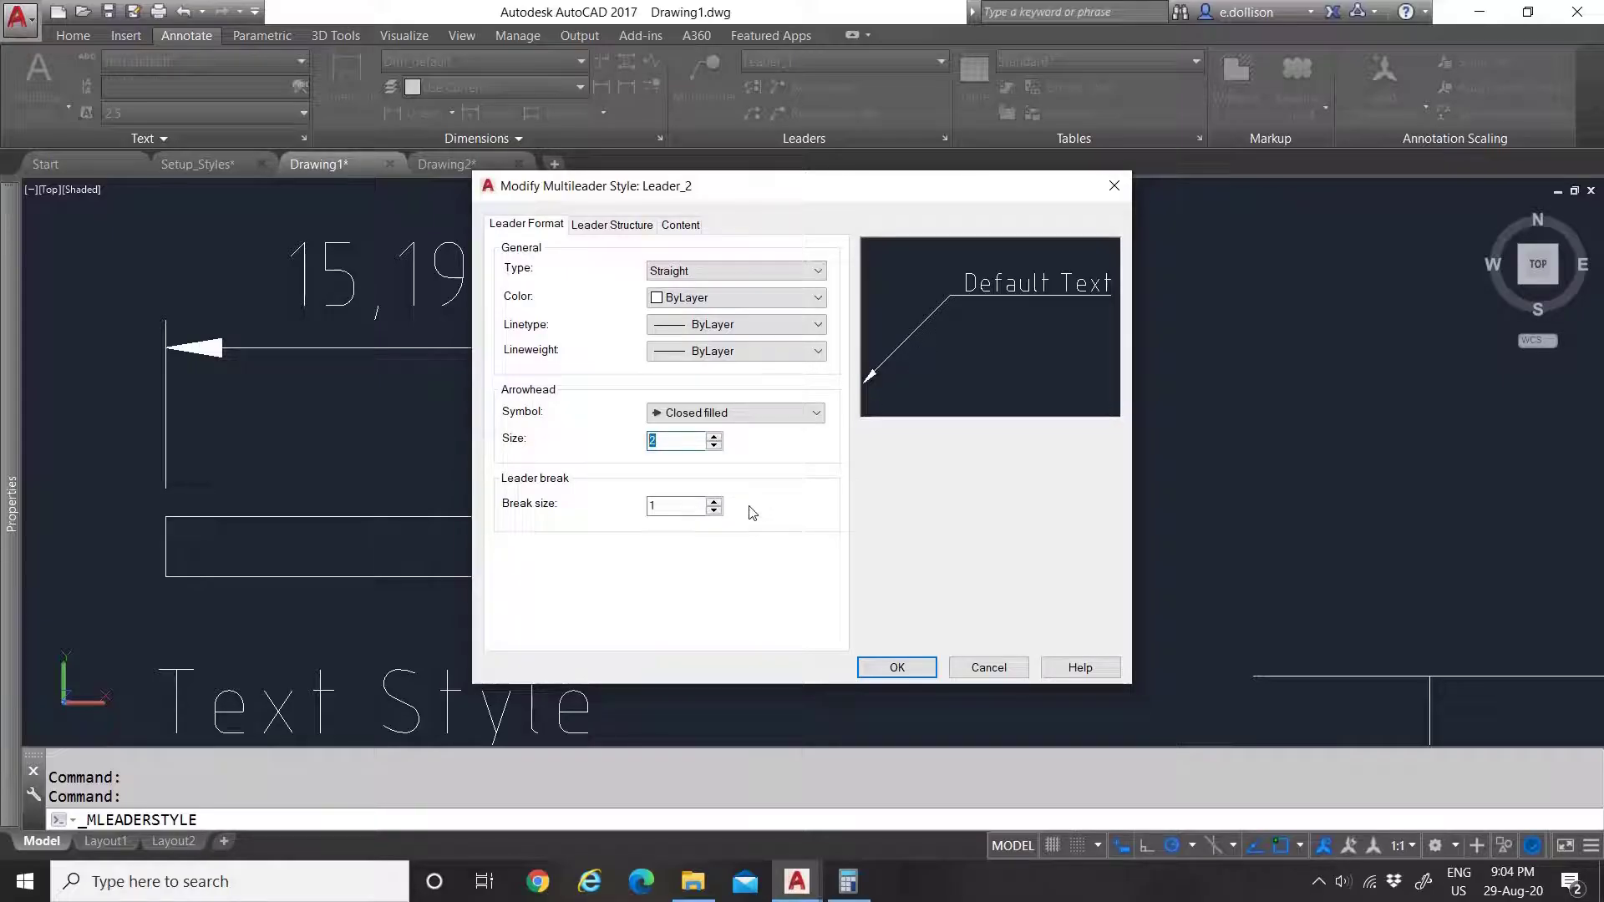
pyautogui.press('Tab')
pyautogui.click(612, 224)
pyautogui.doubleClick(528, 433)
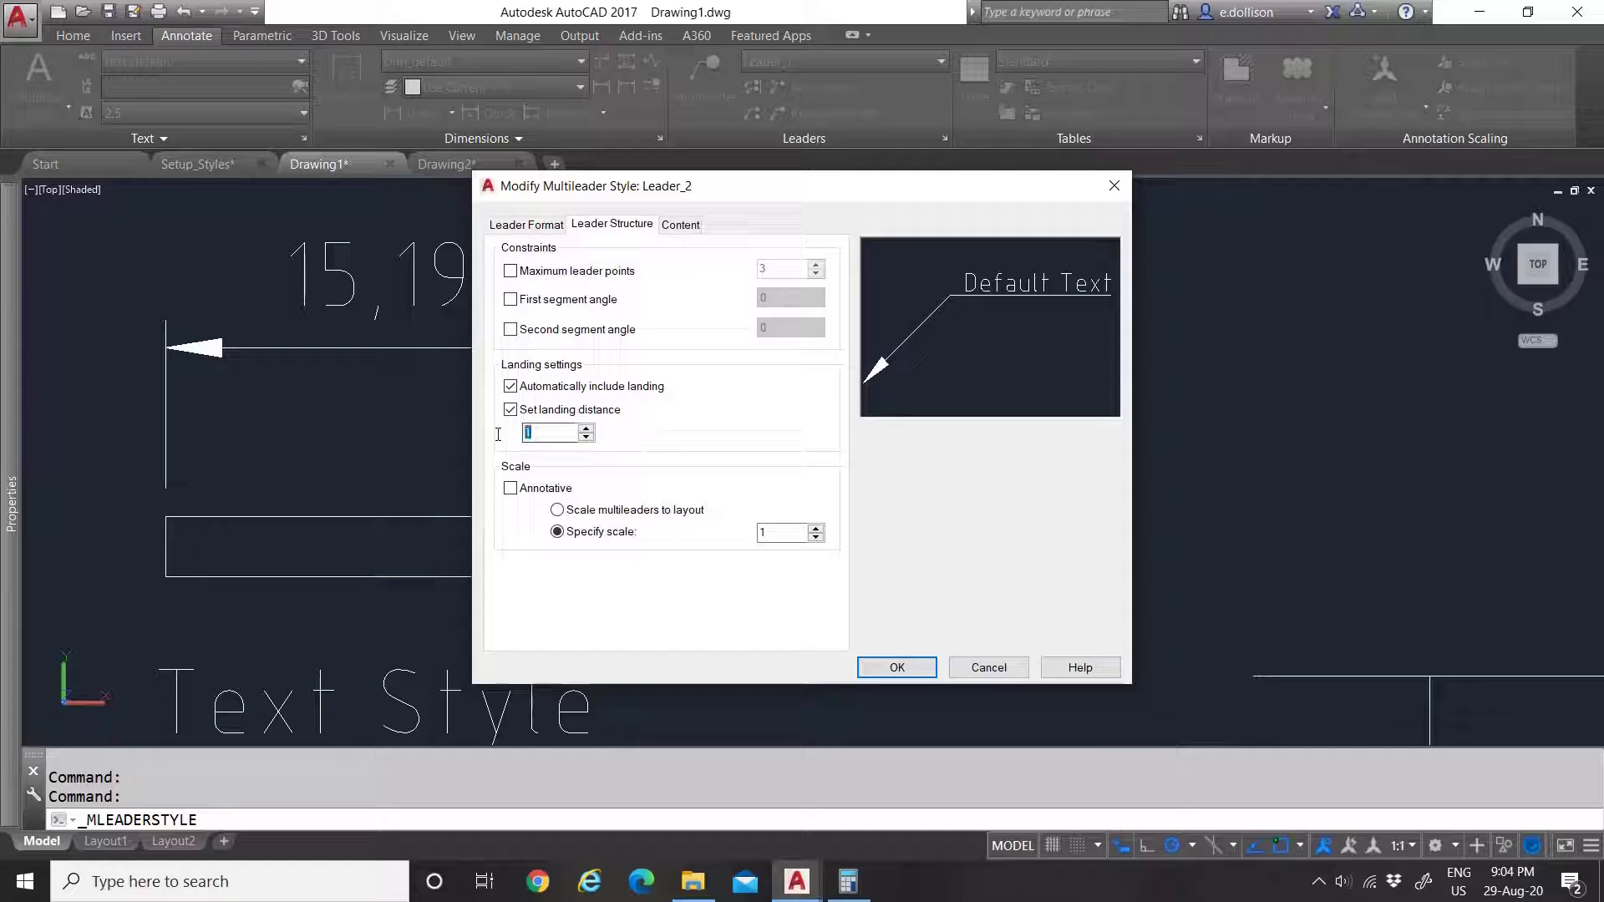
pyautogui.write('2')
pyautogui.doubleClick(786, 532)
pyautogui.write('2')
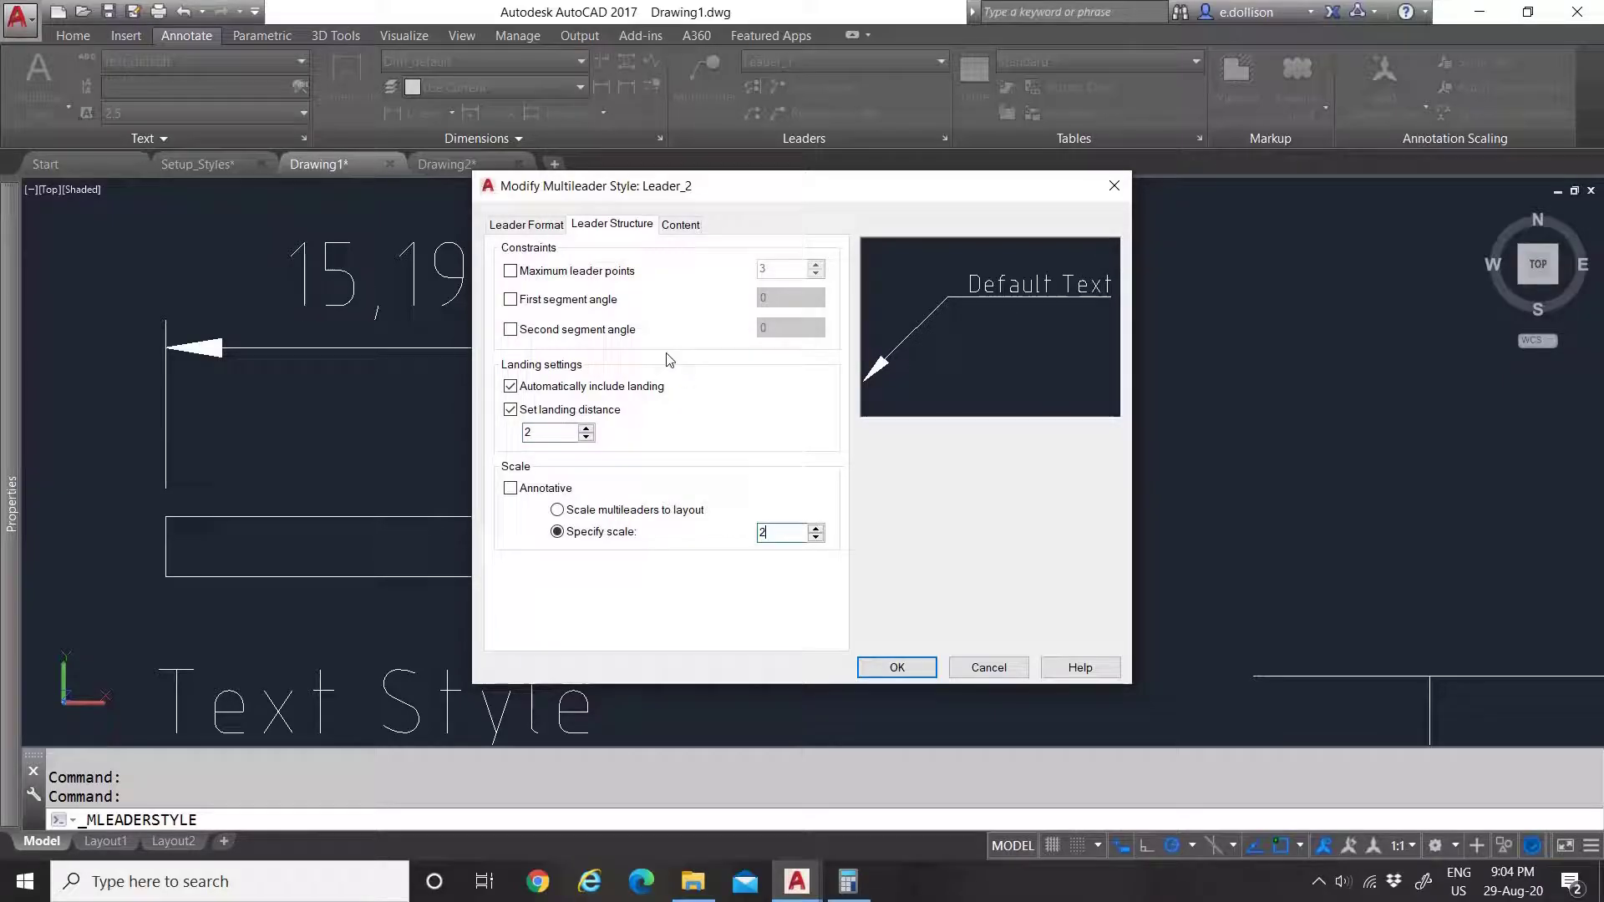
# Step: Apply Text_2 text with landing gap 2, save, and select Leader_2 for copying
pyautogui.click(673, 225)
pyautogui.click(732, 330)
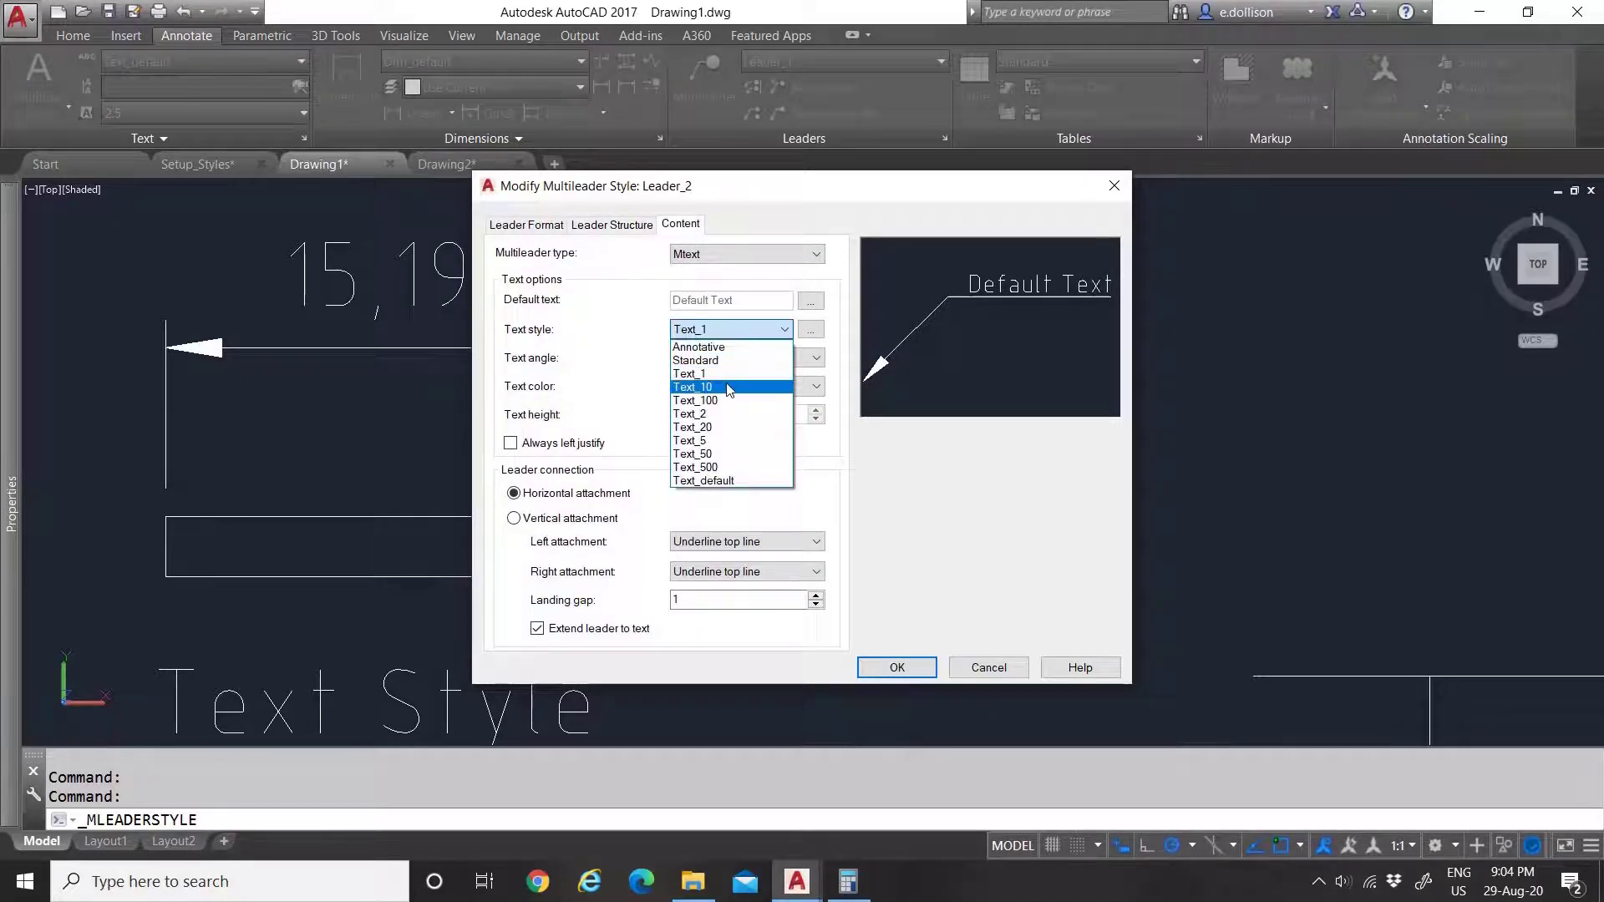
pyautogui.click(730, 413)
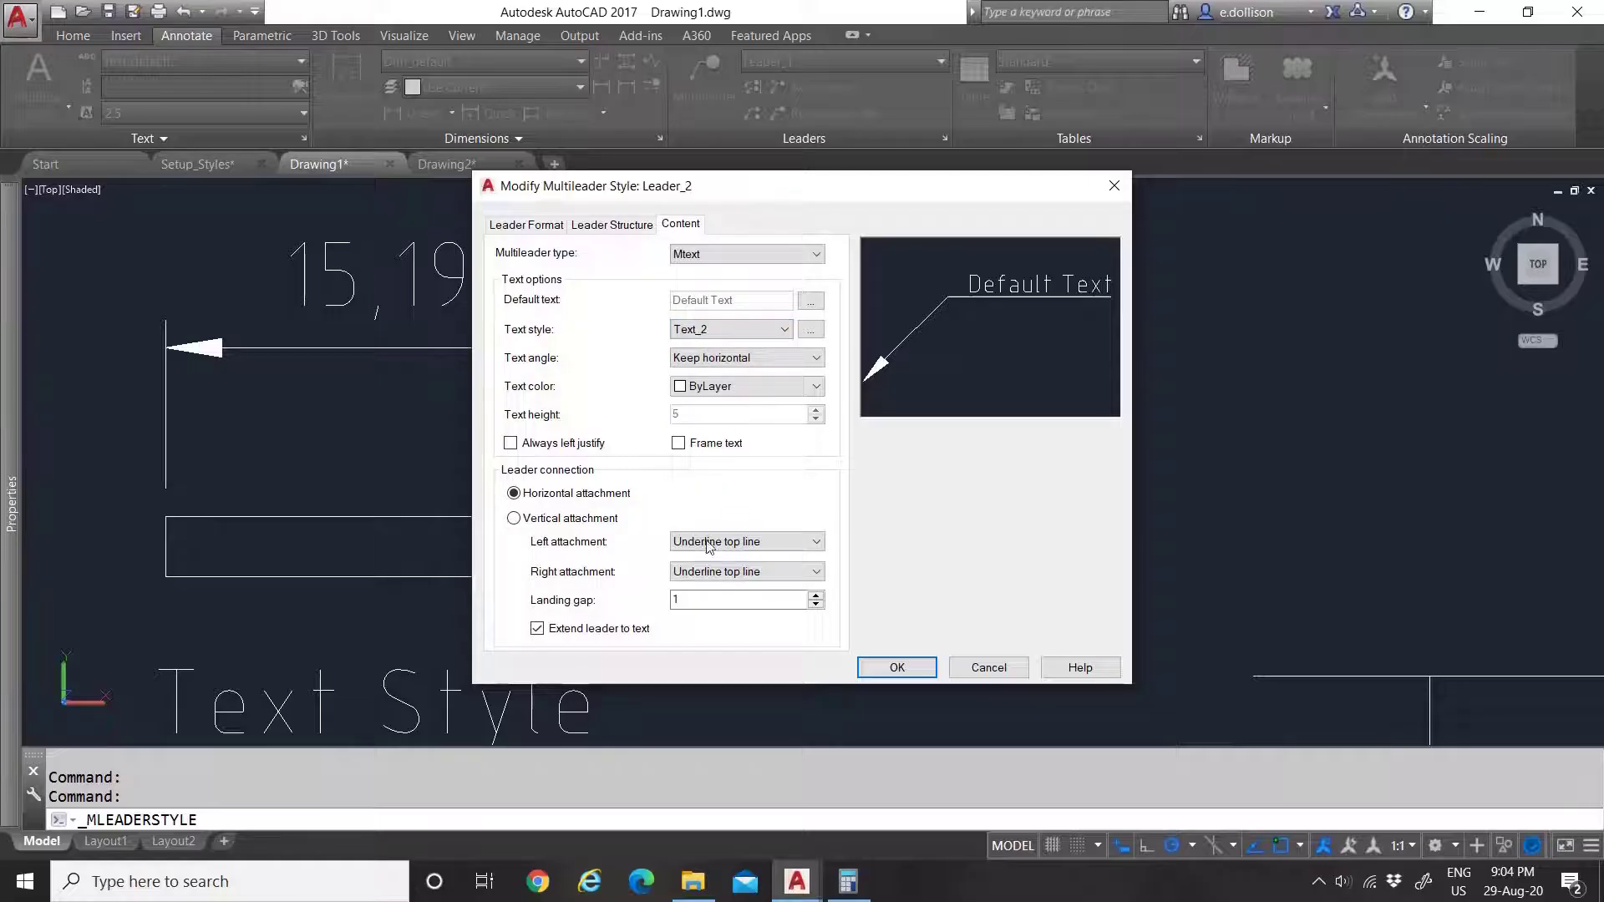
pyautogui.doubleClick(709, 603)
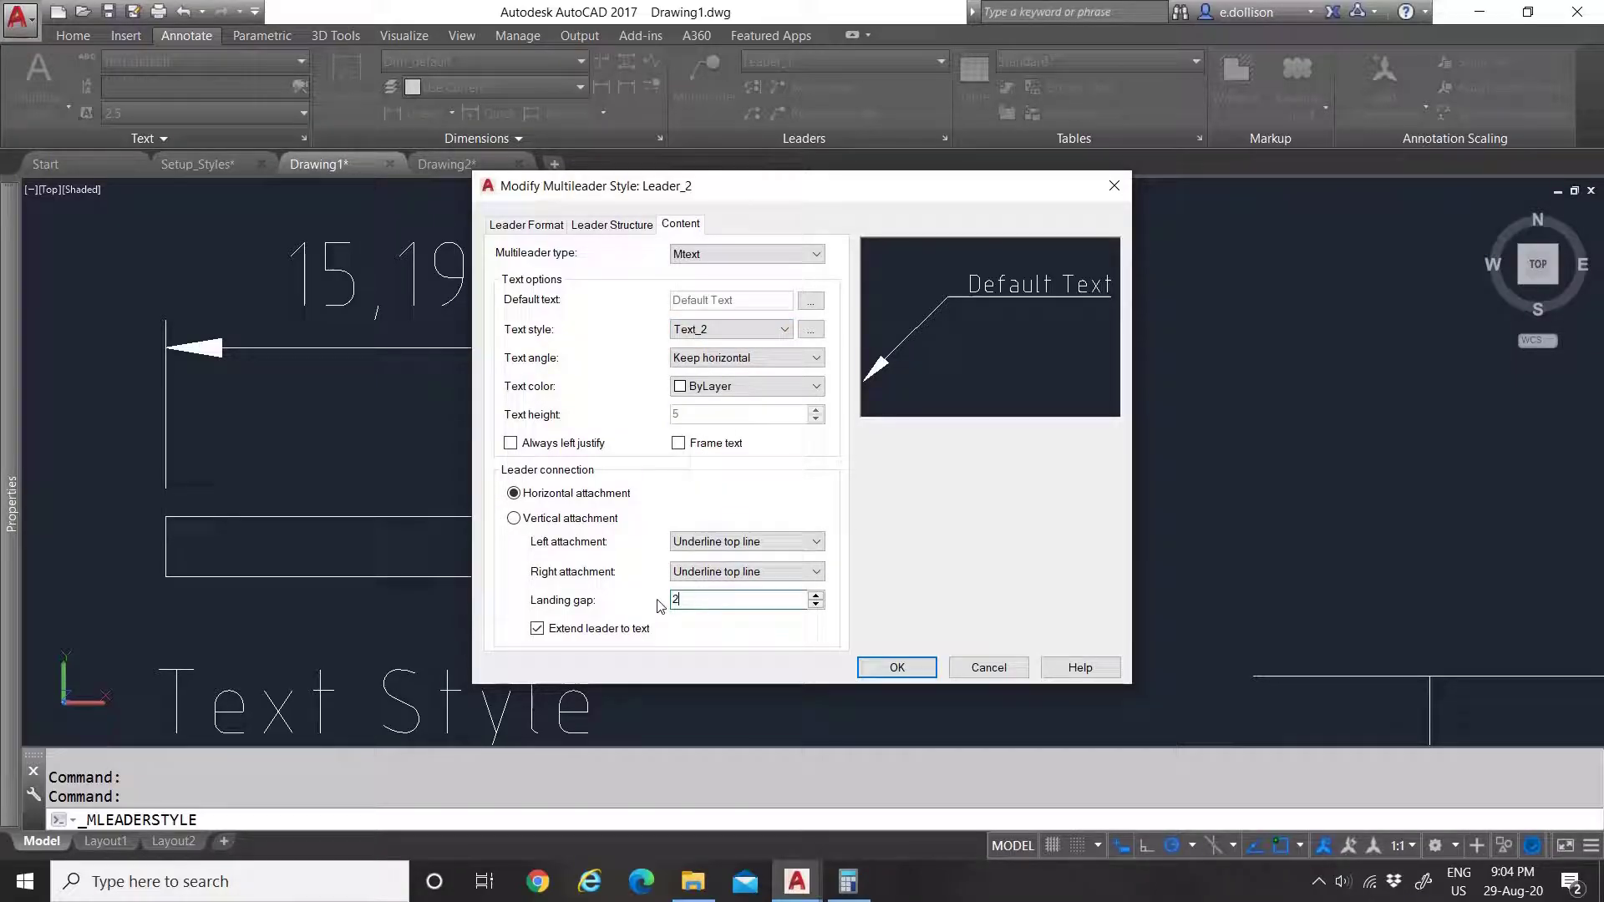
pyautogui.click(897, 667)
pyautogui.click(615, 406)
pyautogui.click(1006, 381)
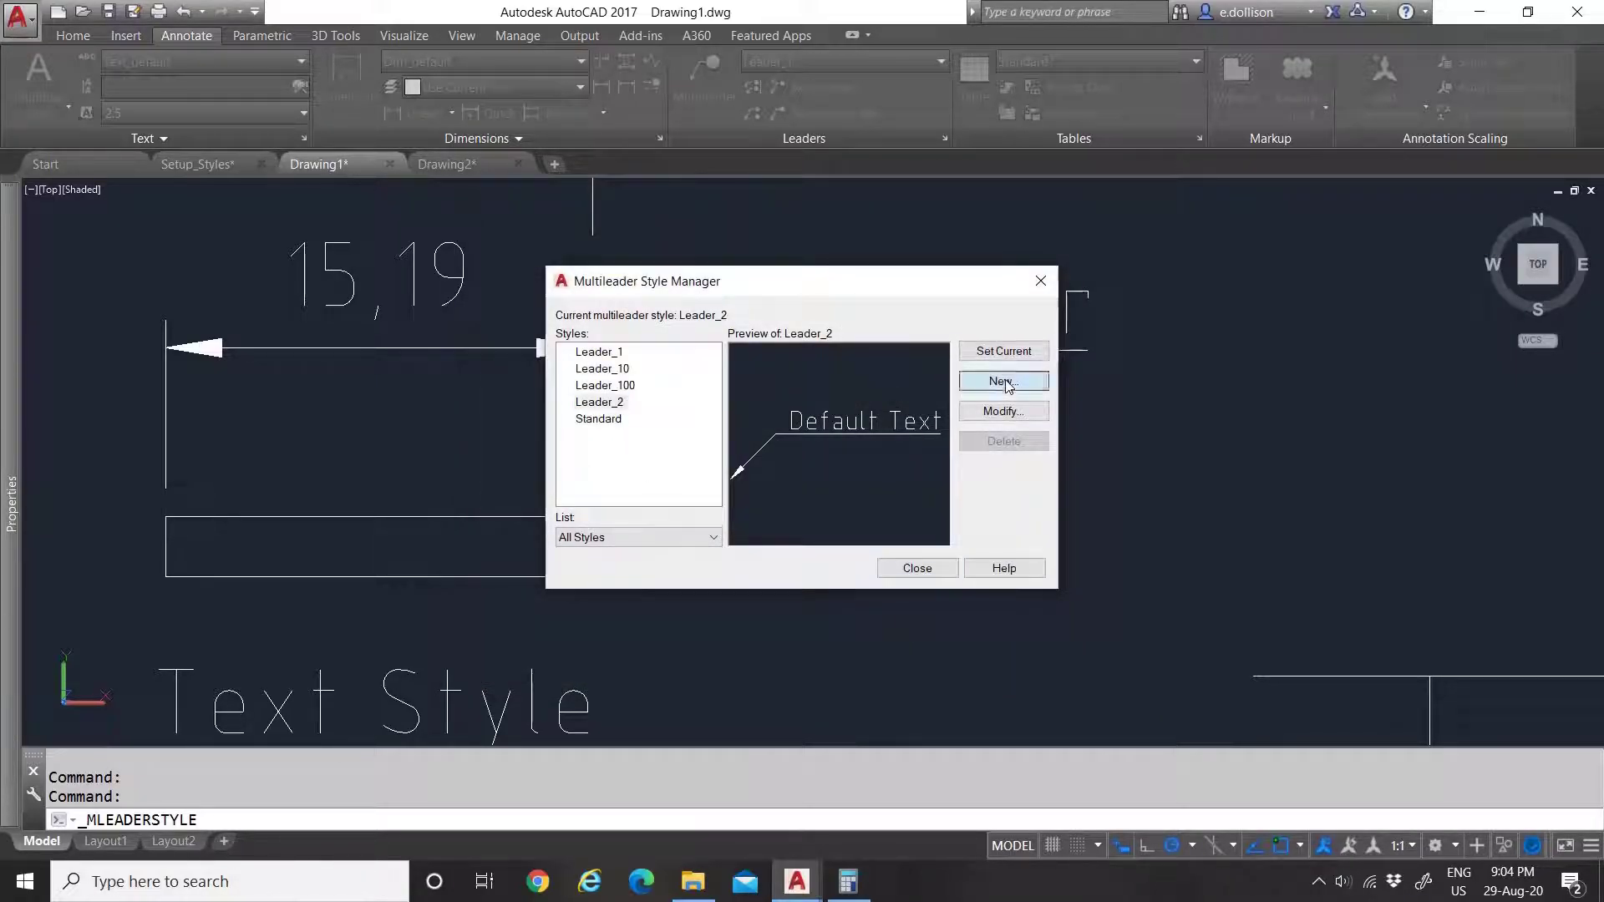
# Step: Name the new copied style Leader_20
pyautogui.moveTo(698, 412); pyautogui.dragTo(585, 410)
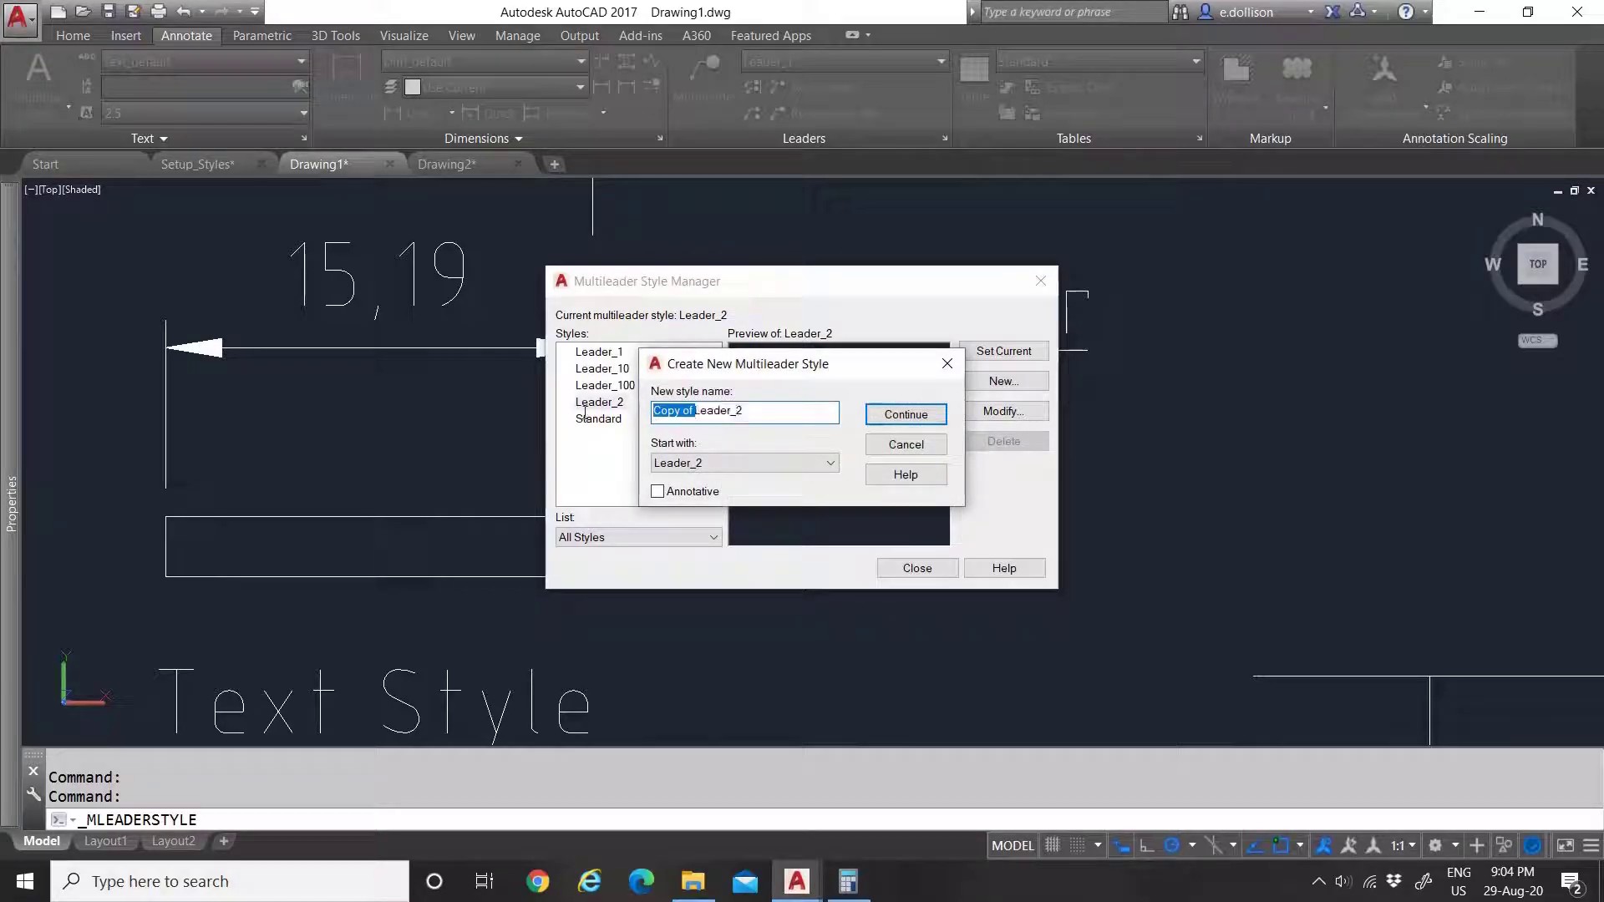
pyautogui.press('BackSpace')
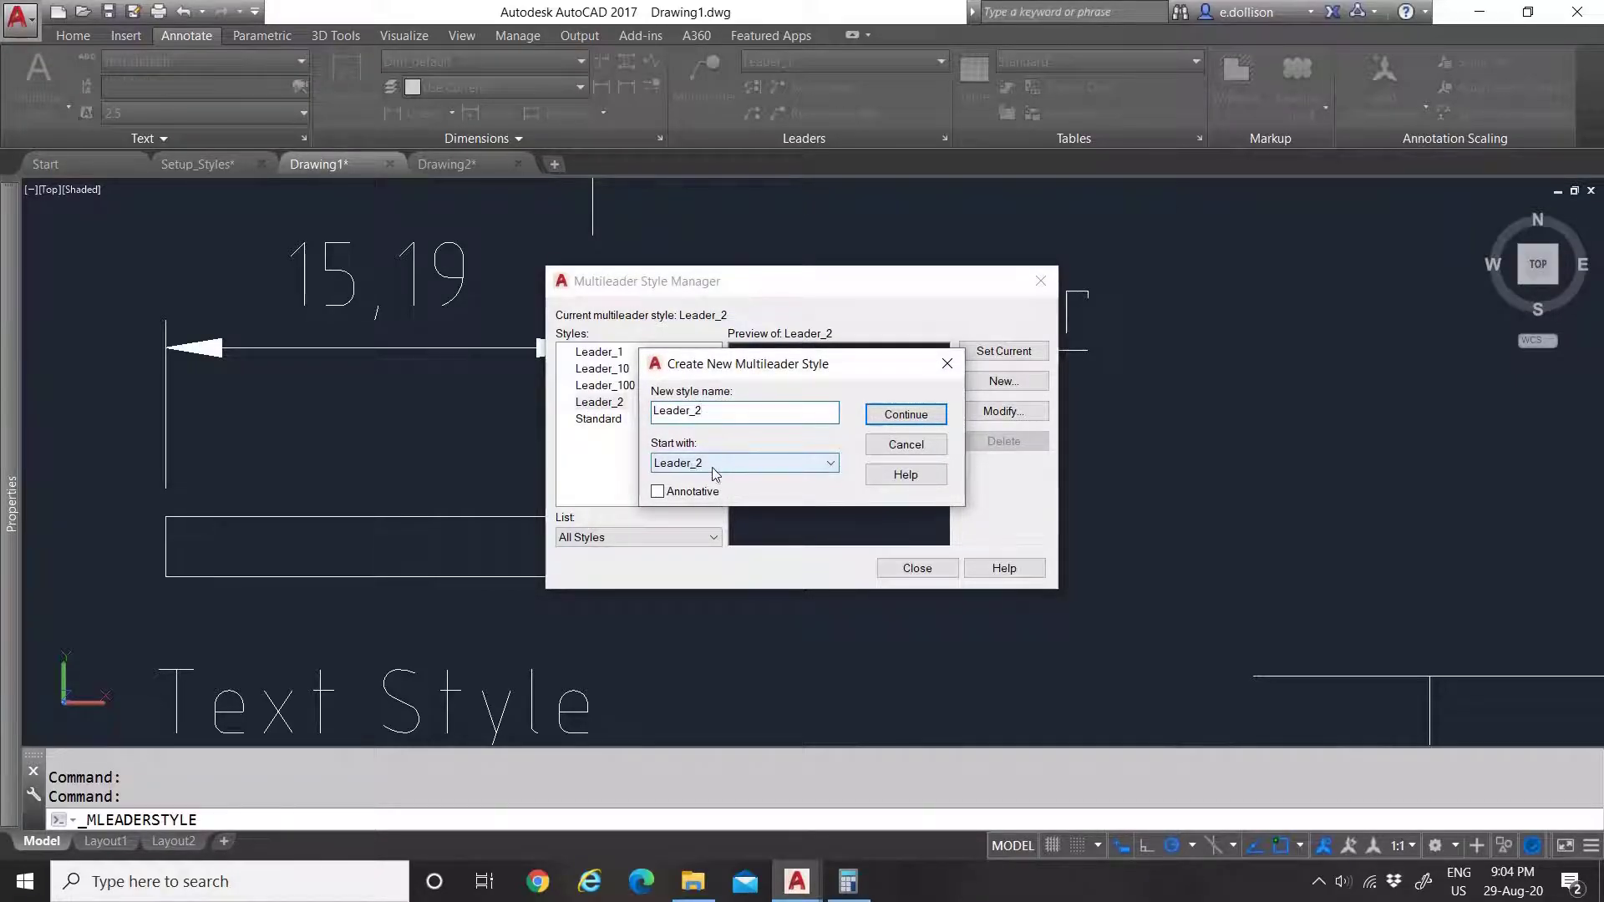
pyautogui.write('0')
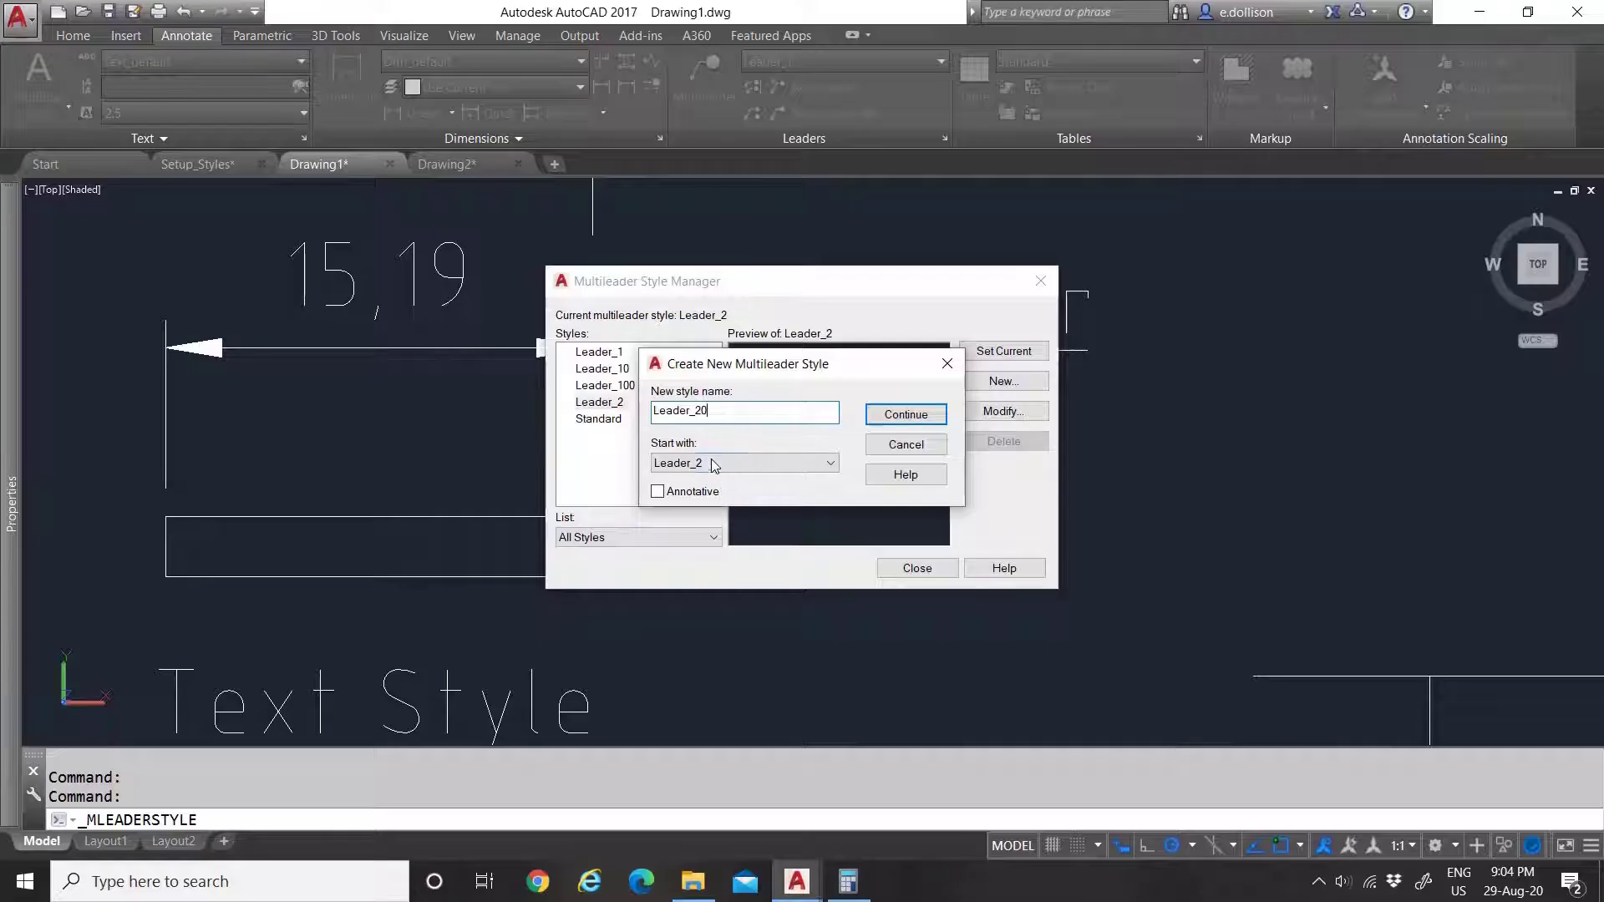
pyautogui.click(907, 416)
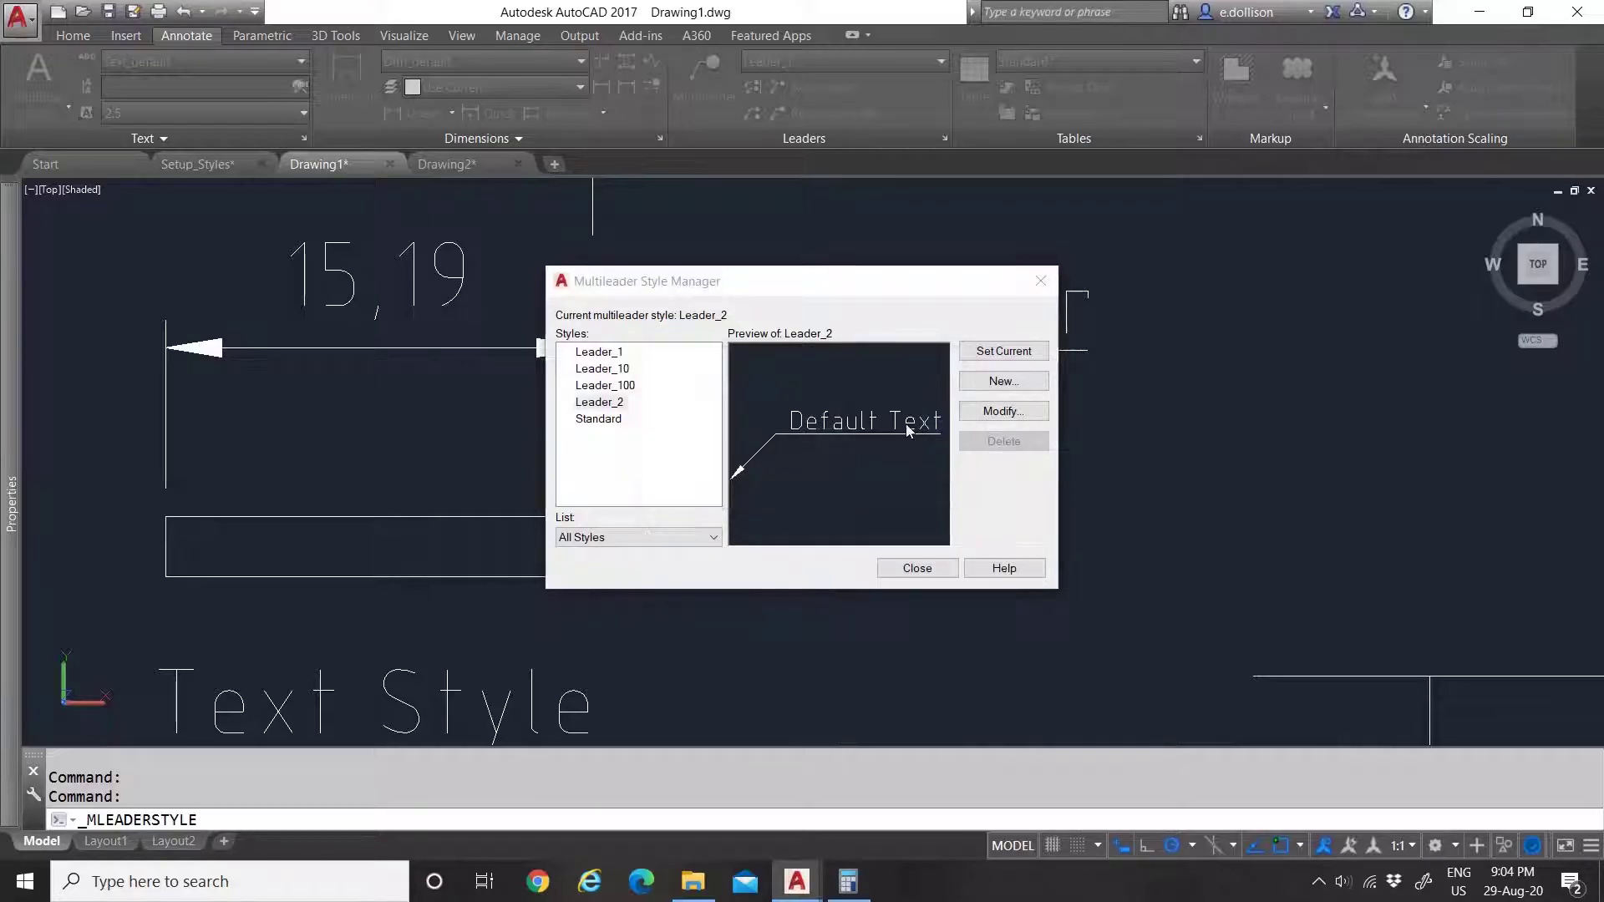
# Step: Set arrowhead size 40, break size 20, landing distance 20 and scale 20
pyautogui.click(528, 224)
pyautogui.doubleClick(687, 438)
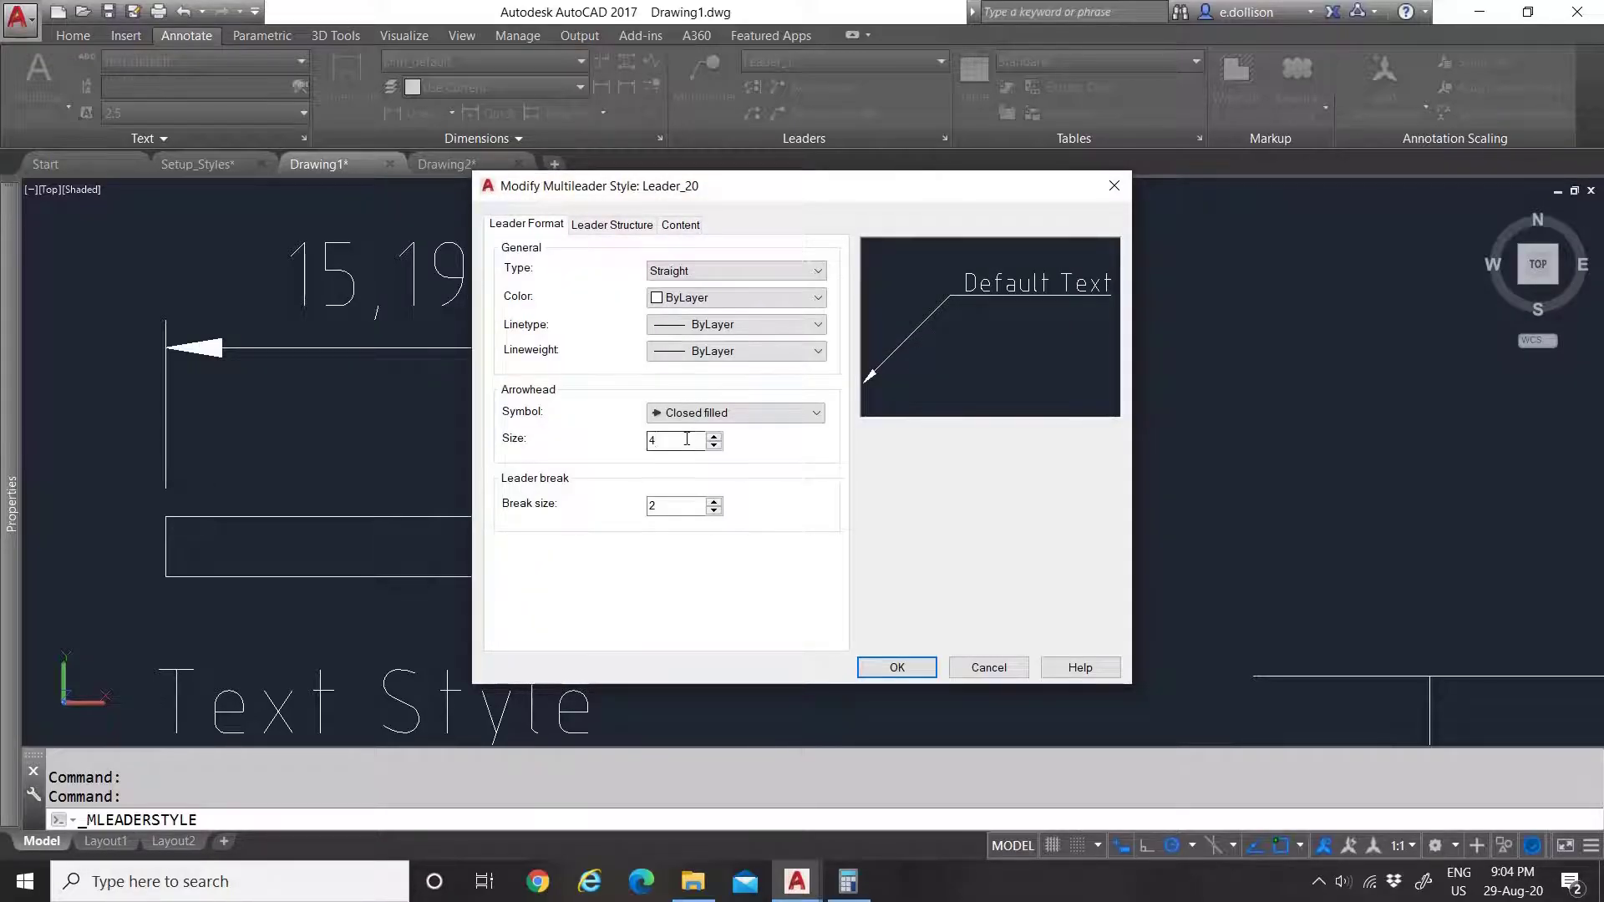
pyautogui.write('40')
pyautogui.doubleClick(687, 505)
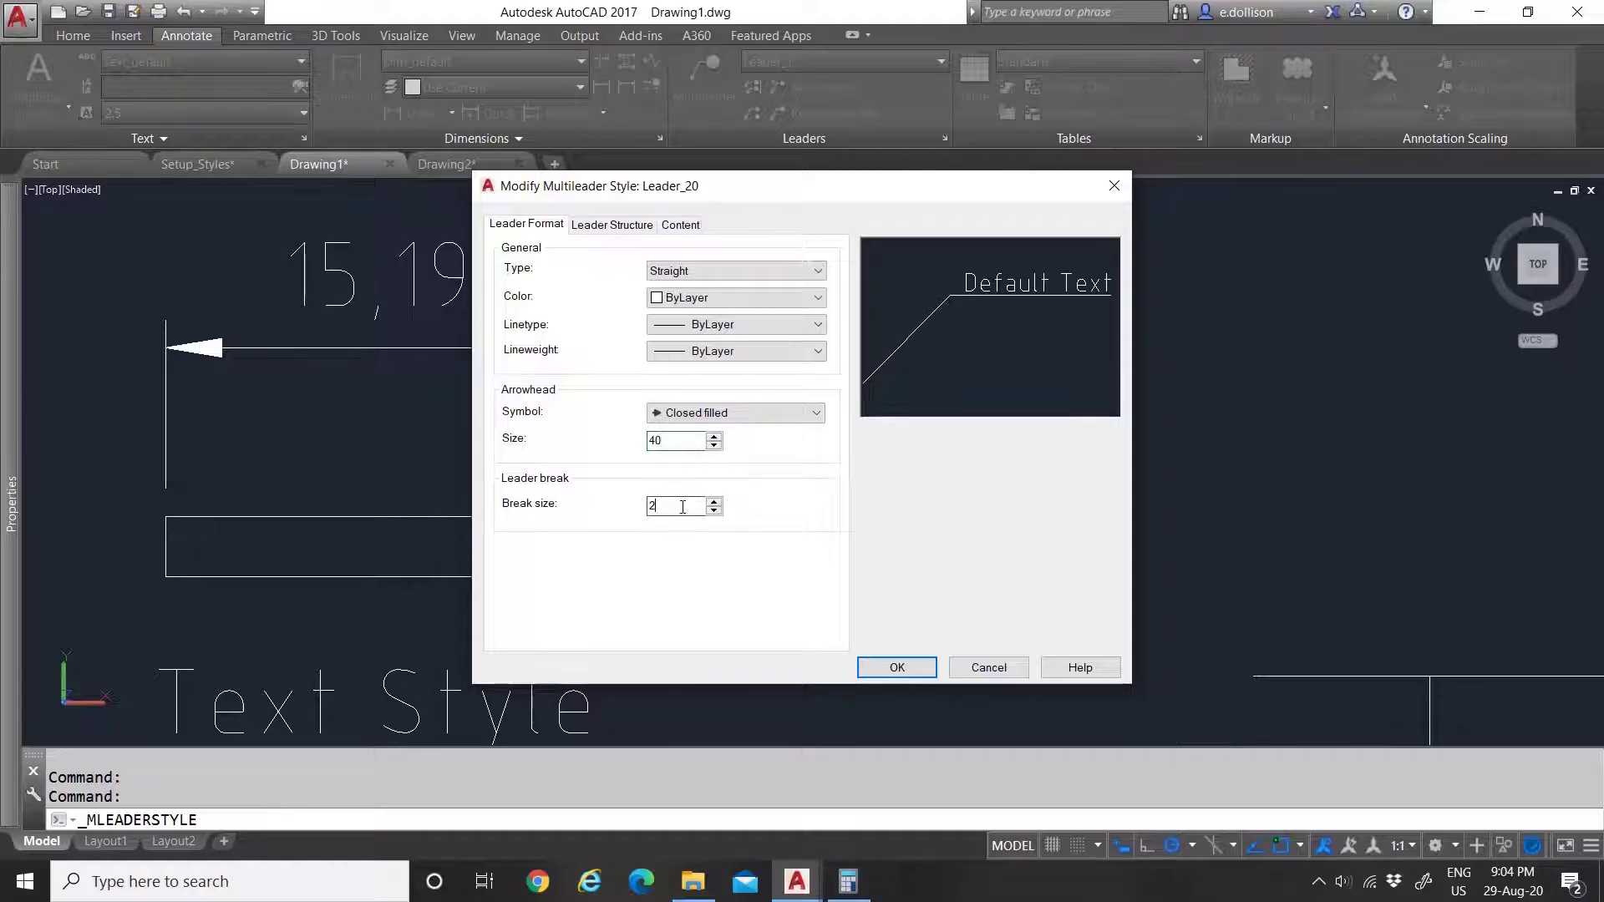
pyautogui.write('20')
pyautogui.click(604, 228)
pyautogui.doubleClick(543, 432)
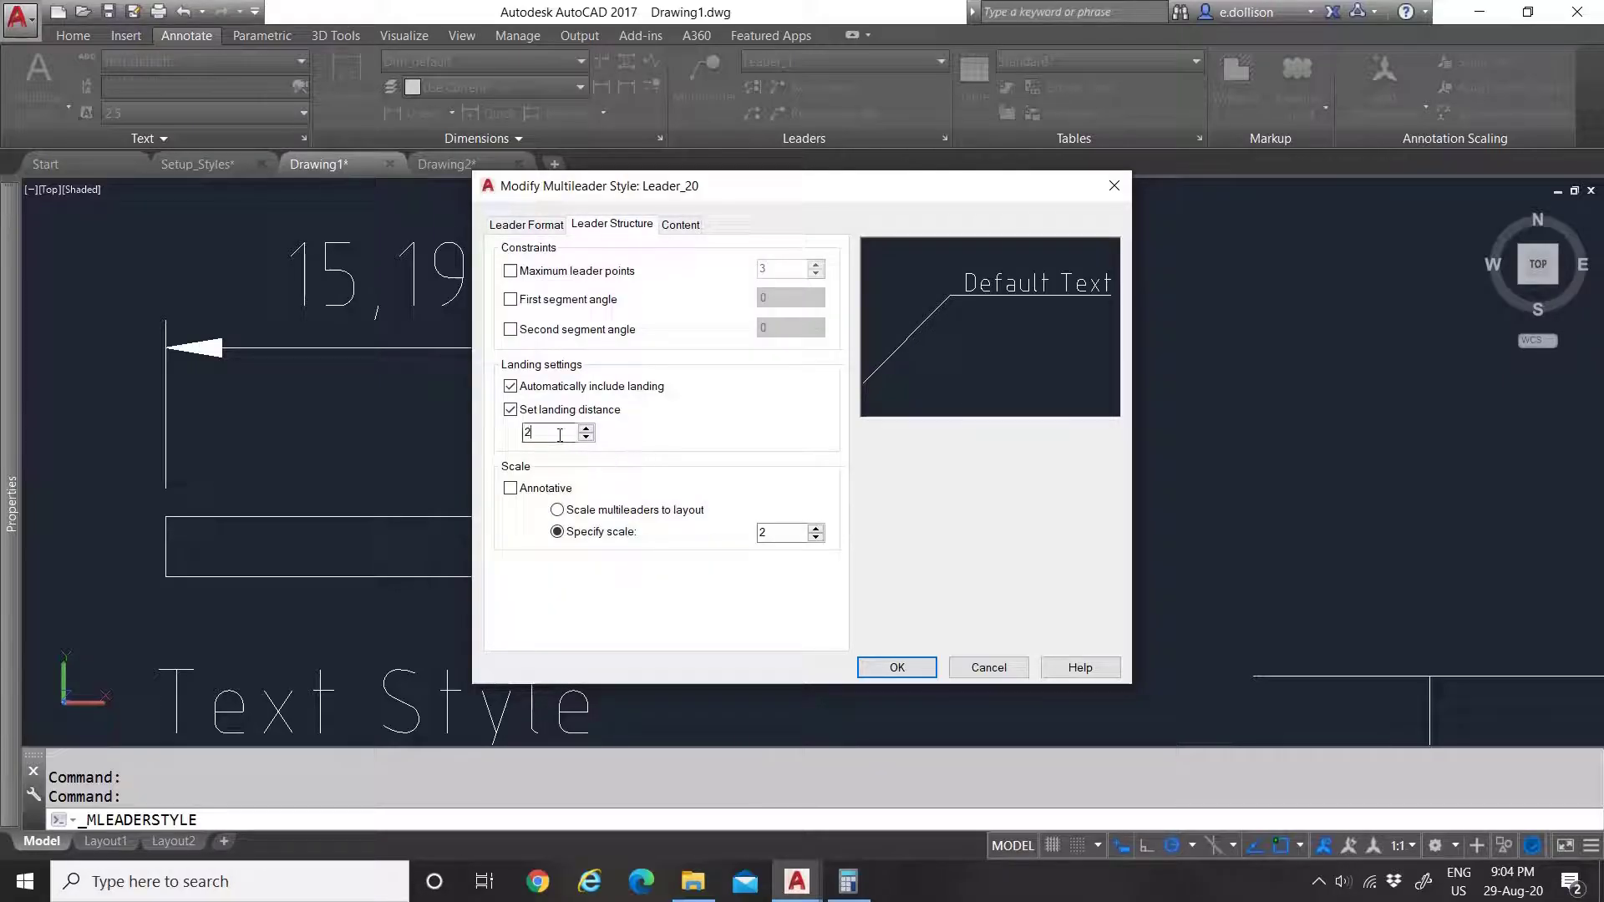
pyautogui.write('20')
pyautogui.doubleClick(780, 535)
pyautogui.write('20')
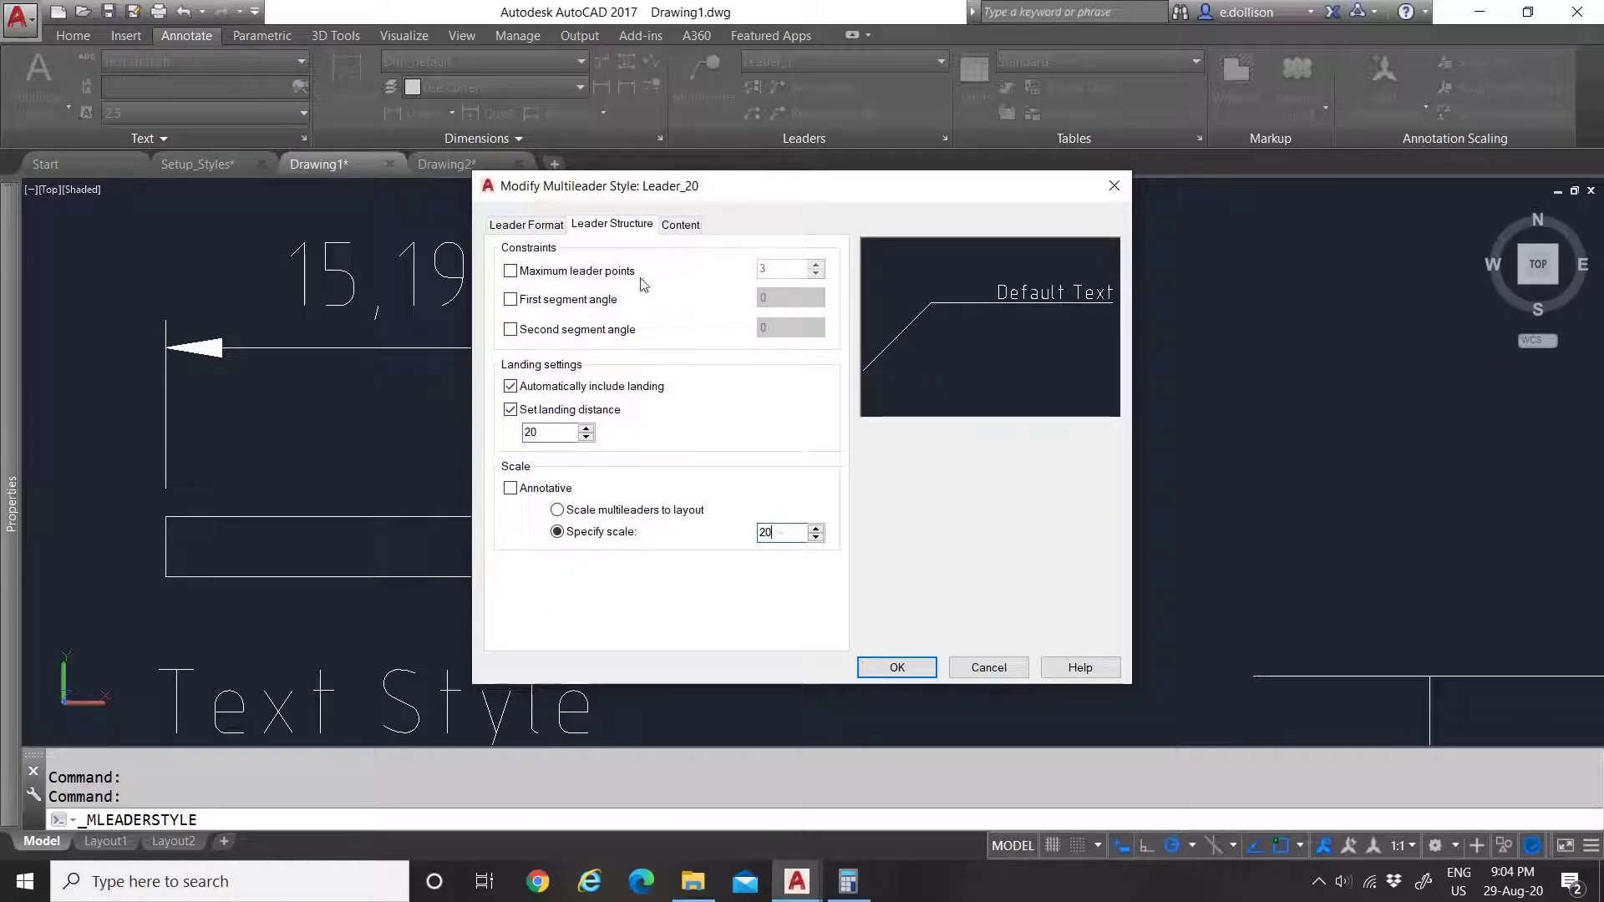
# Step: Apply Text_20 text with landing gap 20, save, and select Leader_20
pyautogui.click(680, 224)
pyautogui.click(720, 329)
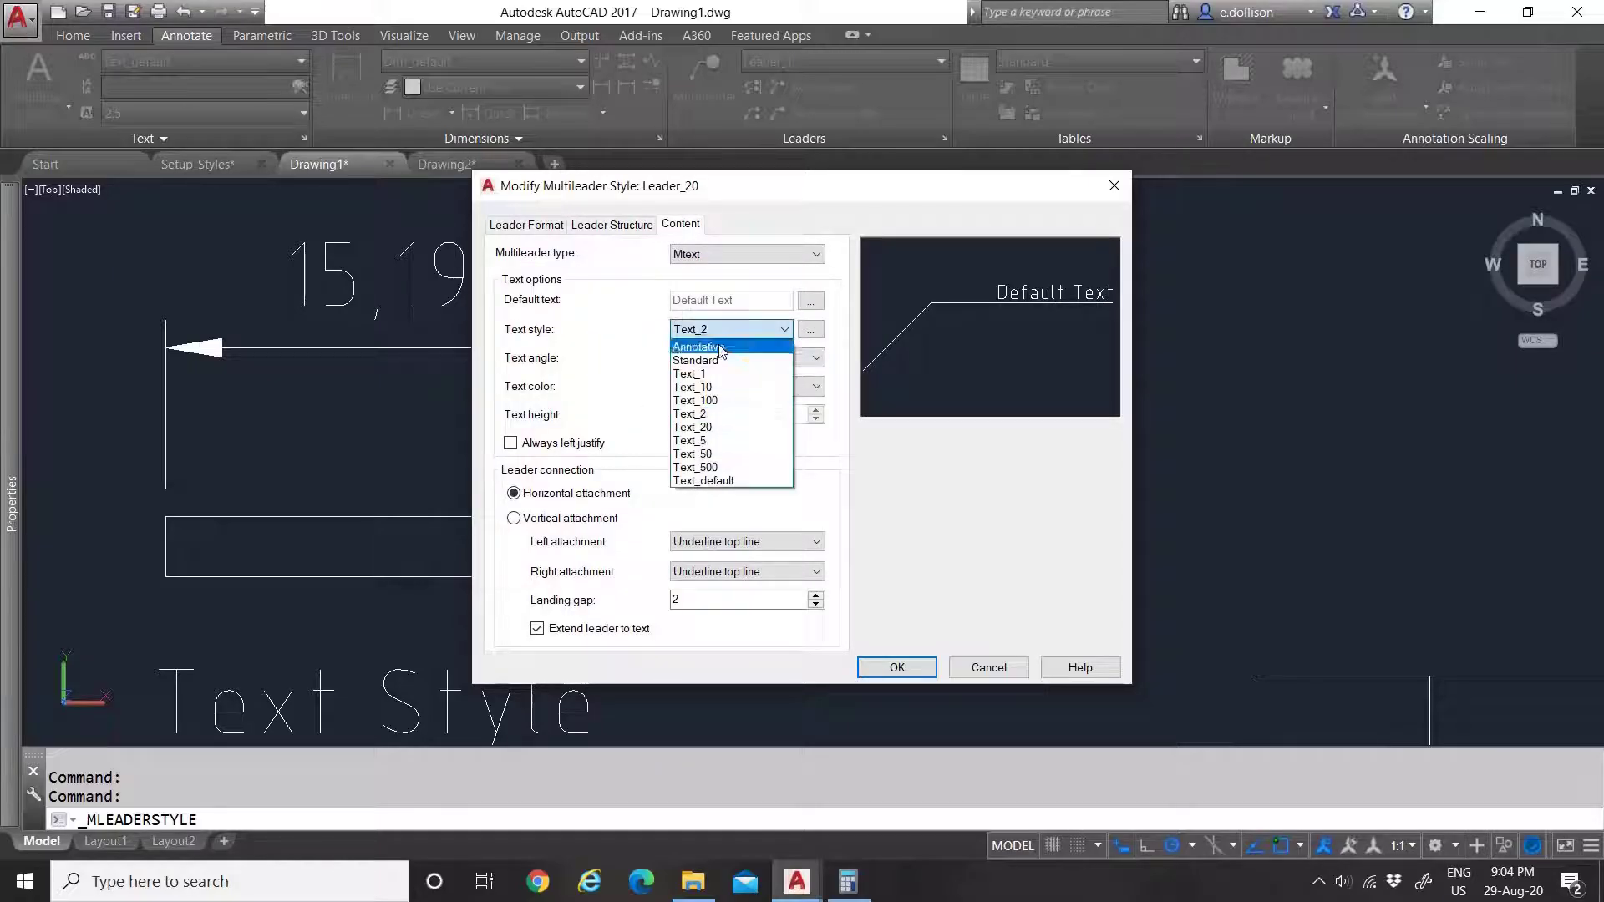
pyautogui.click(723, 426)
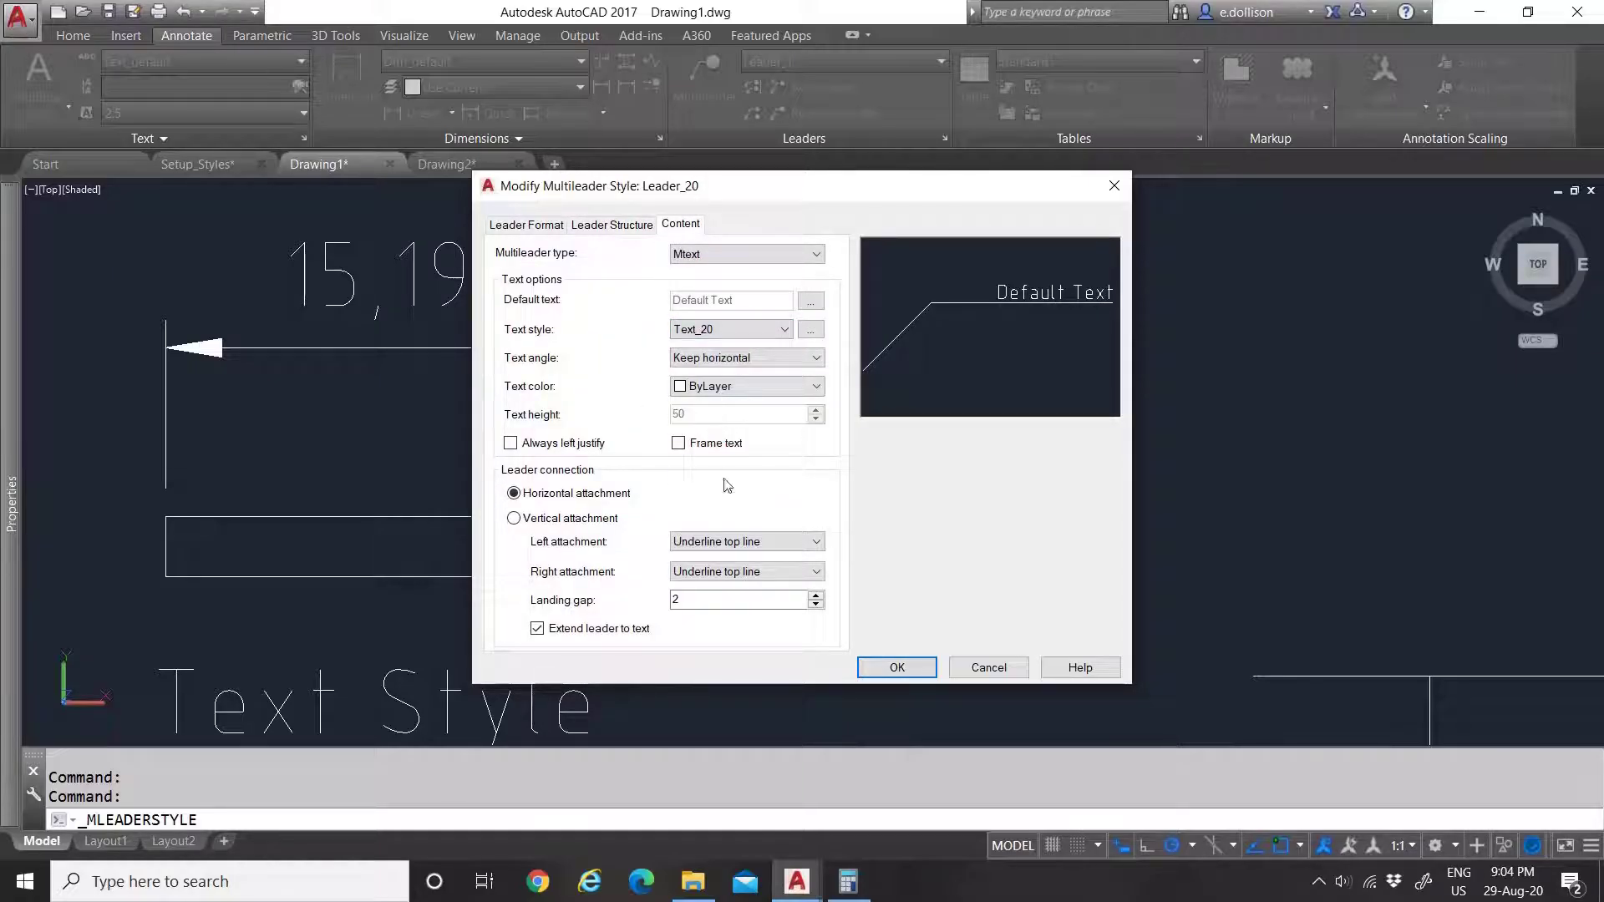
pyautogui.doubleClick(694, 599)
pyautogui.write('20')
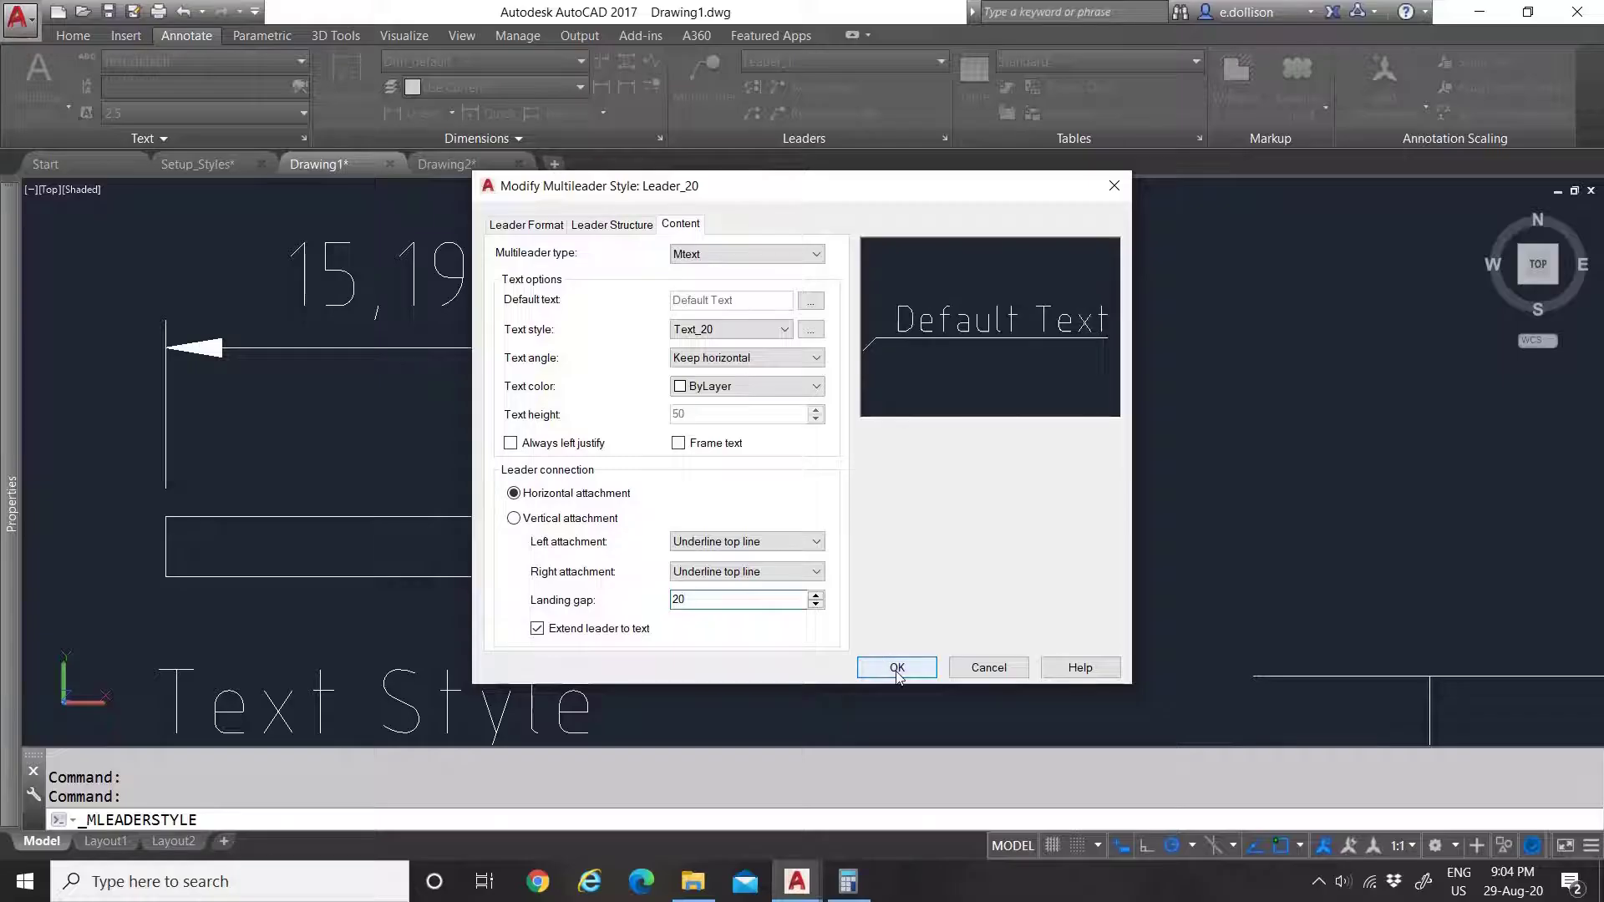
pyautogui.click(896, 667)
pyautogui.click(609, 425)
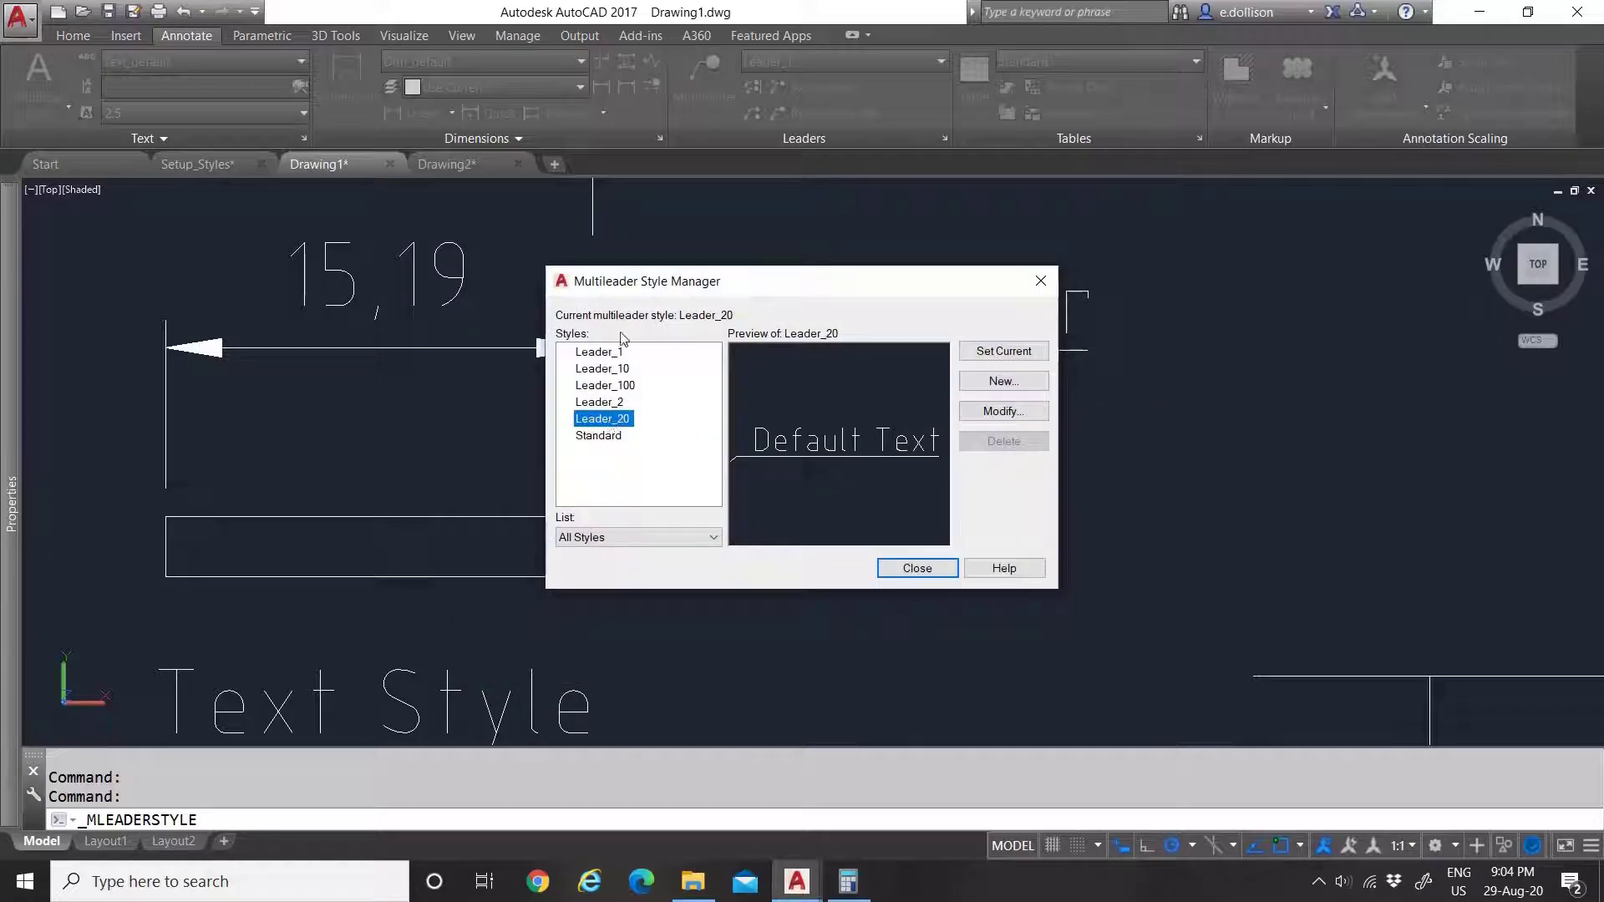
# Step: Create a Leader_5 style copied from Leader_1
pyautogui.click(608, 353)
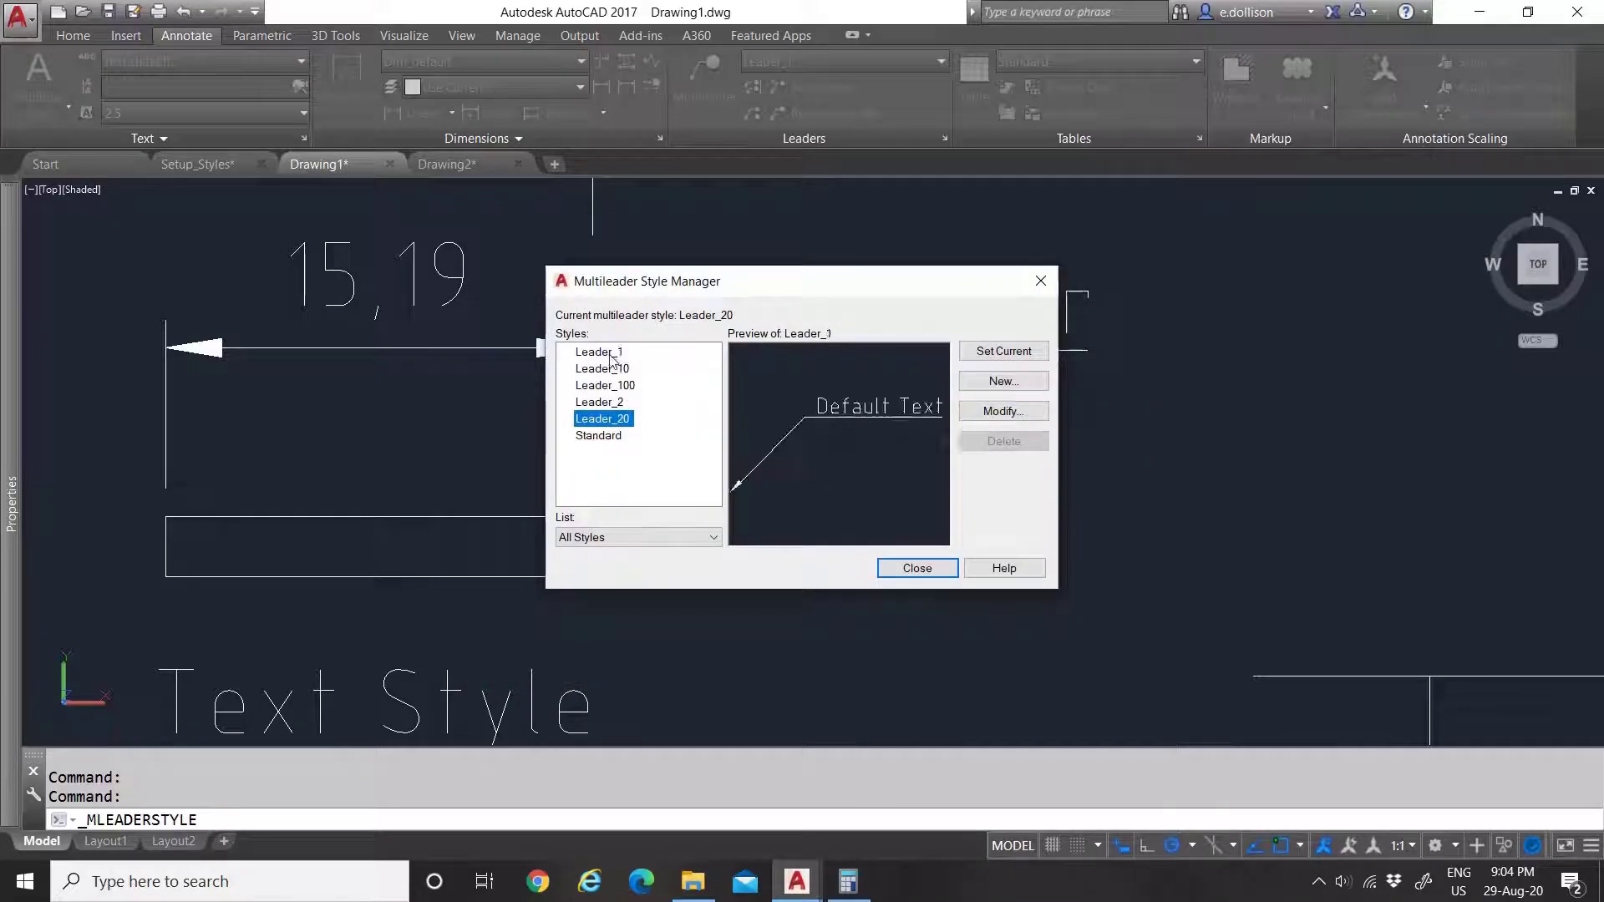
pyautogui.click(1005, 382)
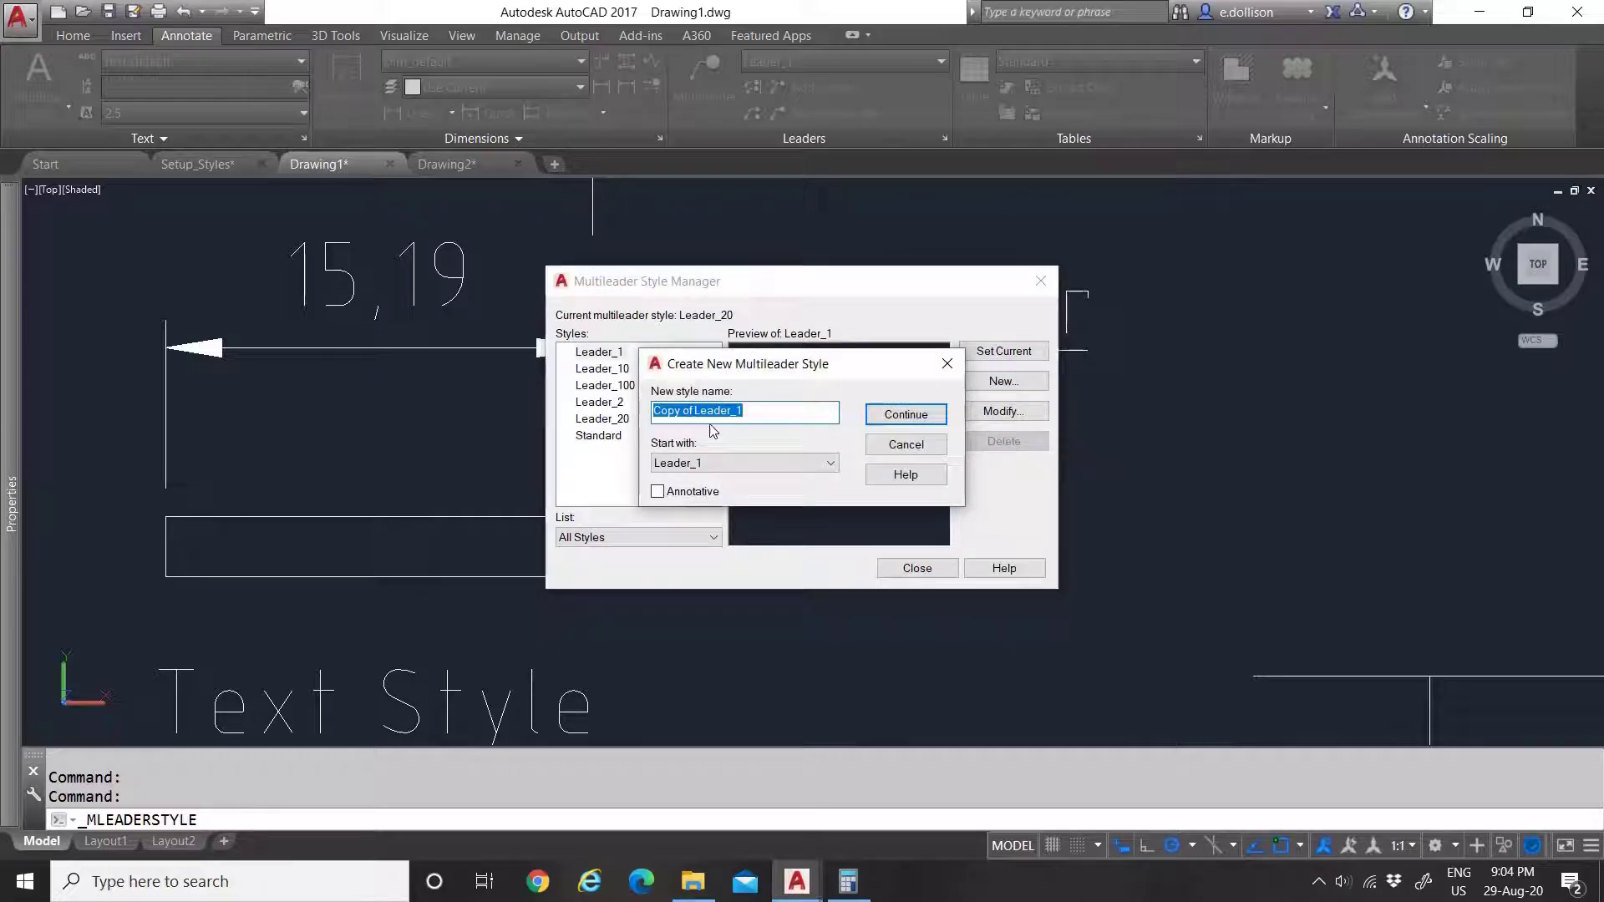
pyautogui.moveTo(698, 410); pyautogui.dragTo(639, 367)
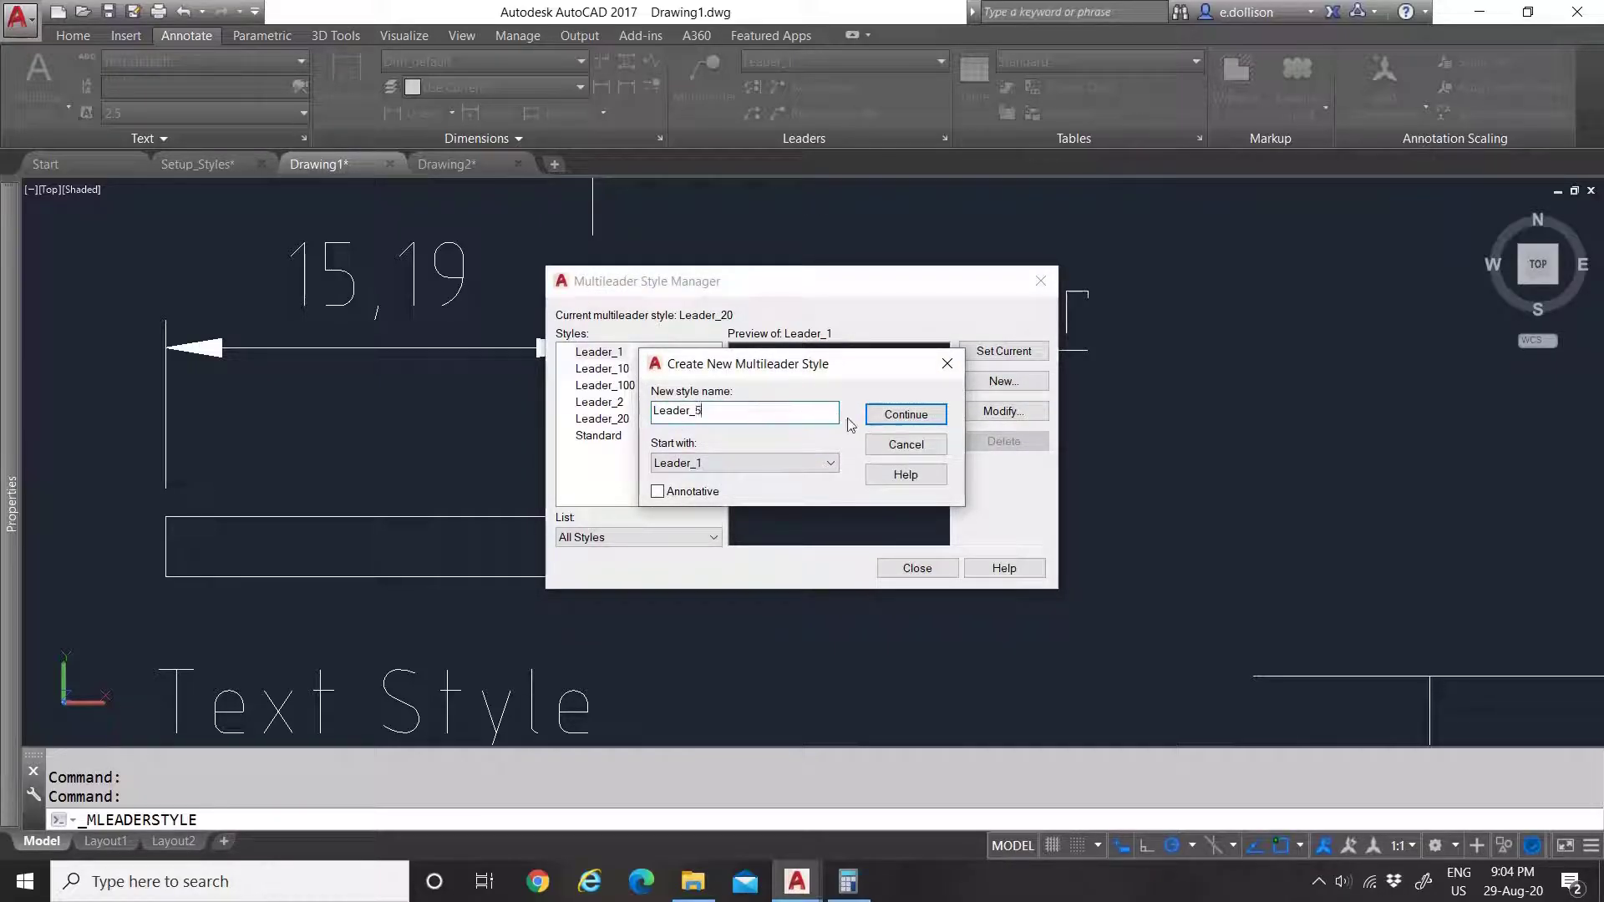
pyautogui.click(905, 414)
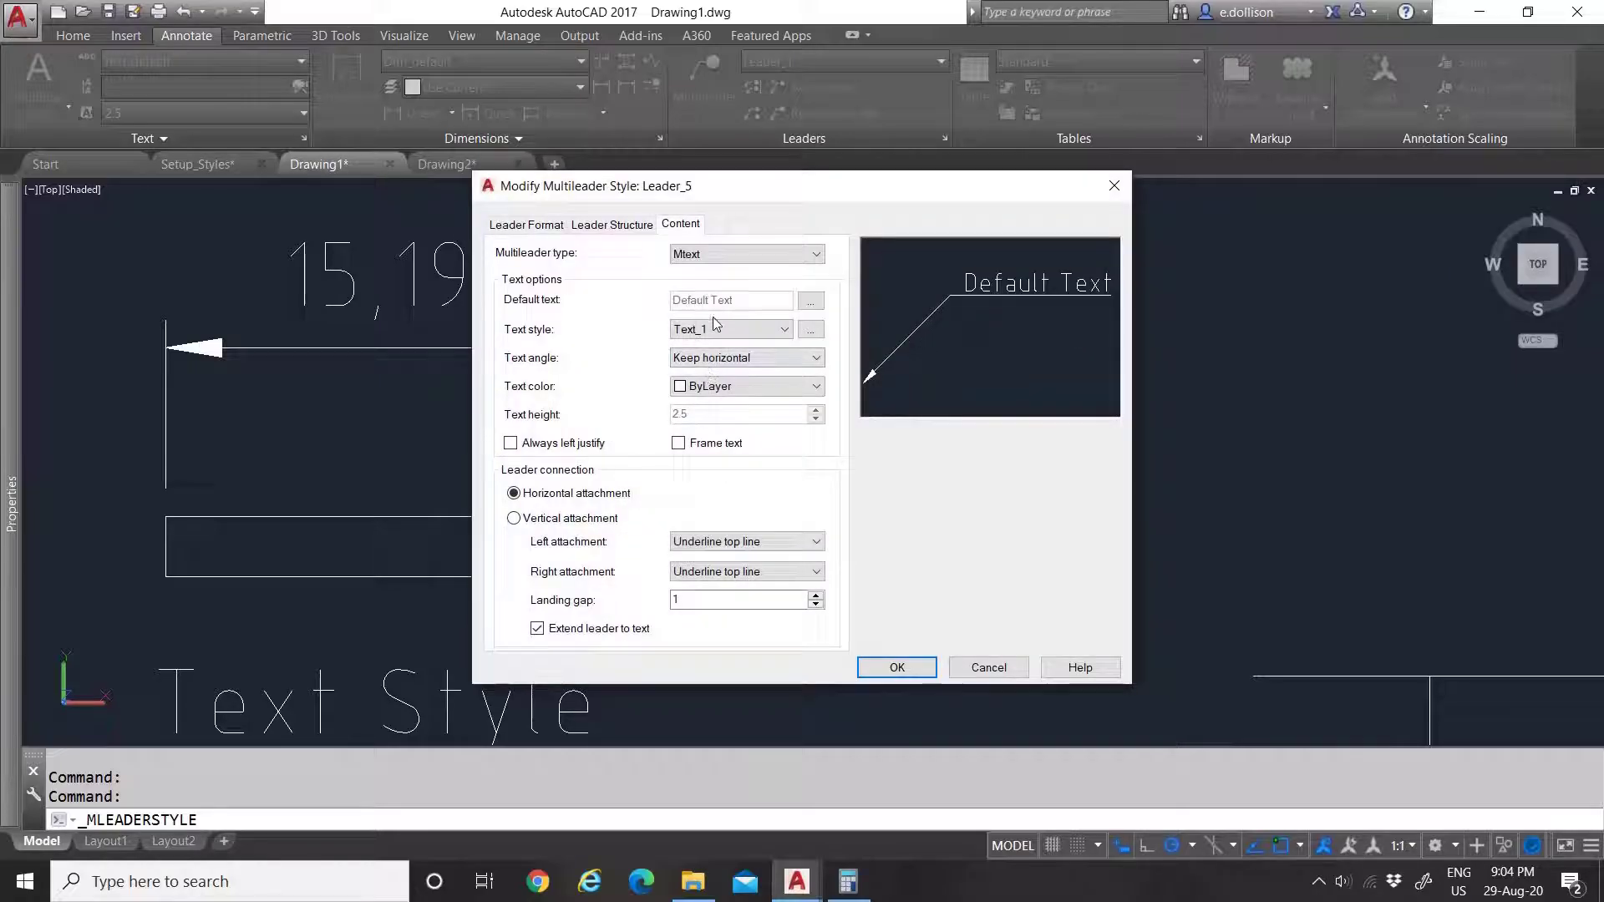
# Step: Set arrowhead size 10 with landing distance and scale 5
pyautogui.click(527, 226)
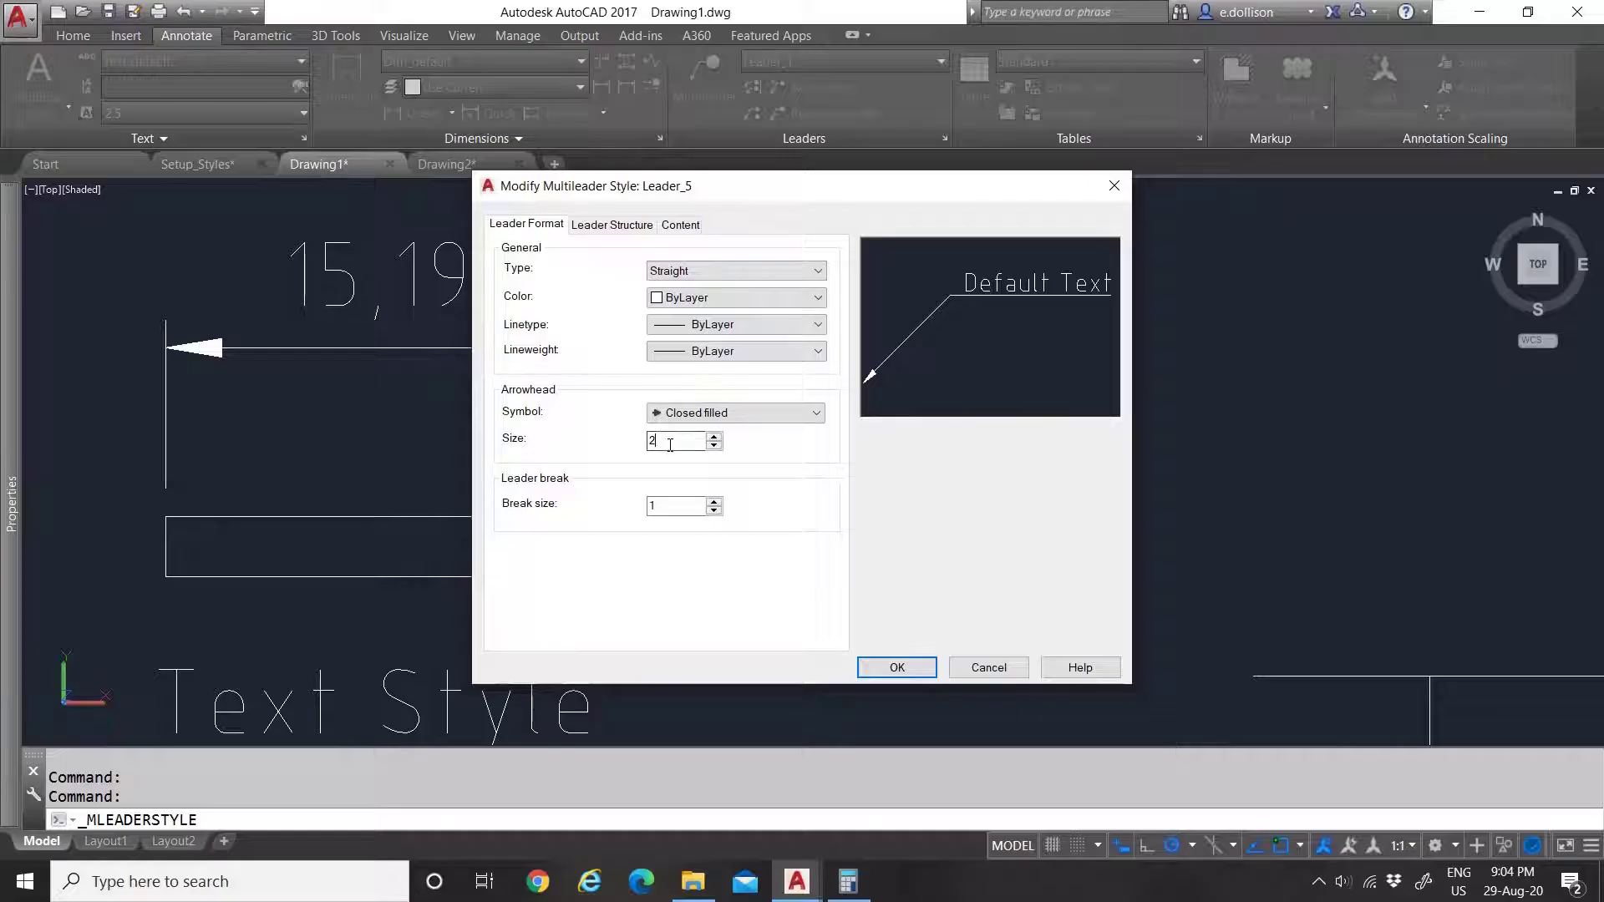
pyautogui.moveTo(671, 445); pyautogui.dragTo(632, 436)
pyautogui.click(665, 507)
pyautogui.click(609, 225)
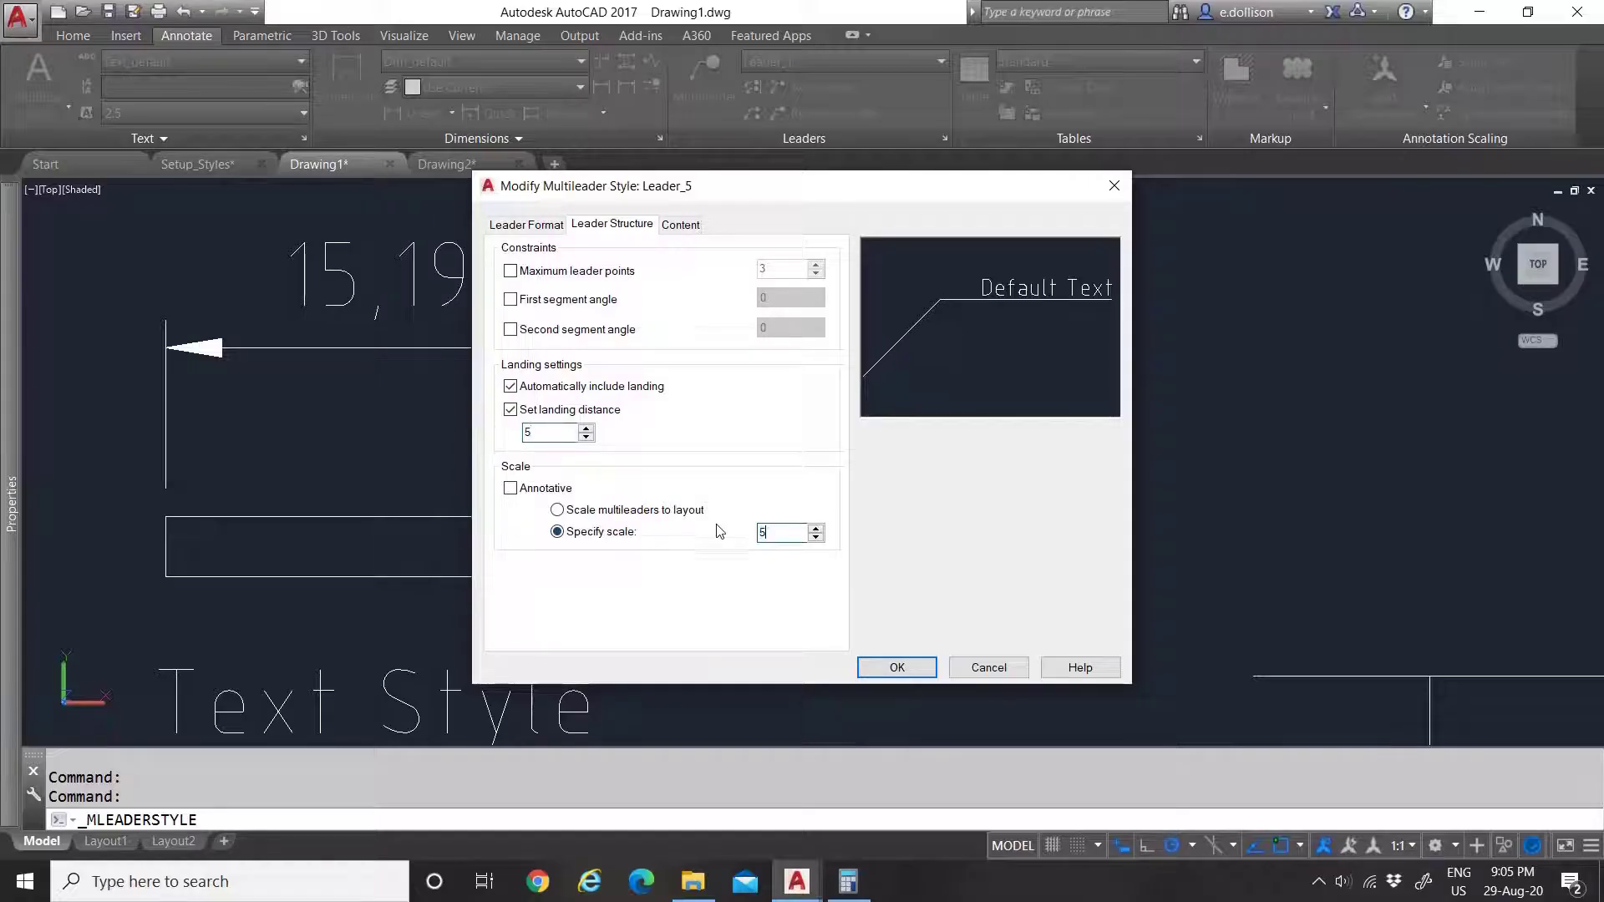
# Step: Apply Text_5 text, adjust the landing gap, and save Leader_5 as current
pyautogui.click(681, 226)
pyautogui.click(727, 329)
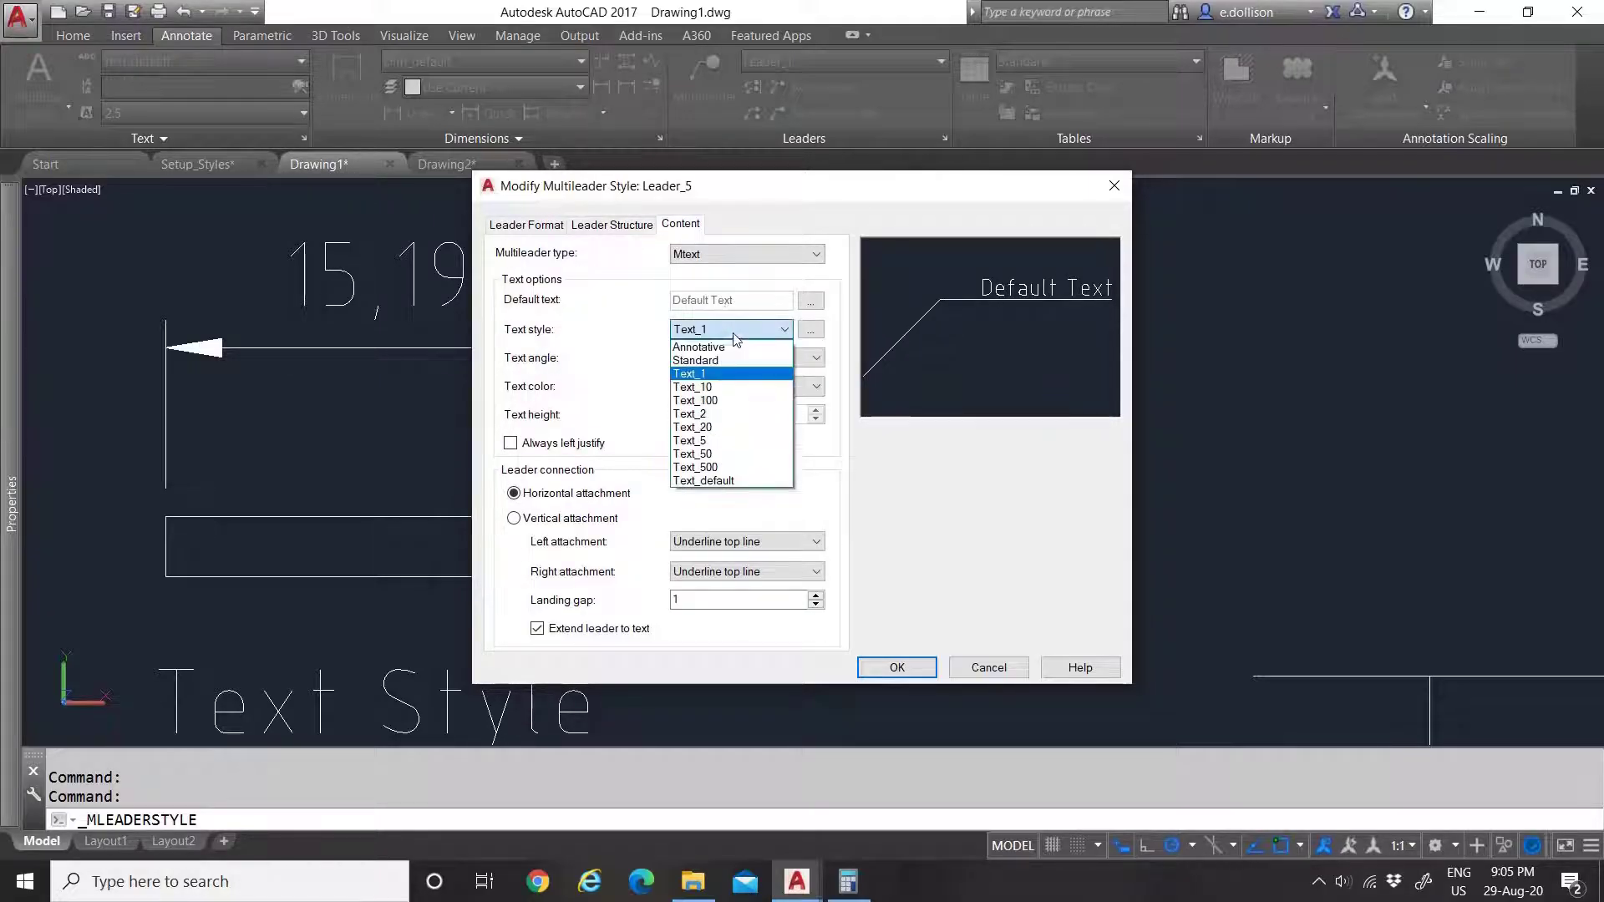
pyautogui.click(731, 444)
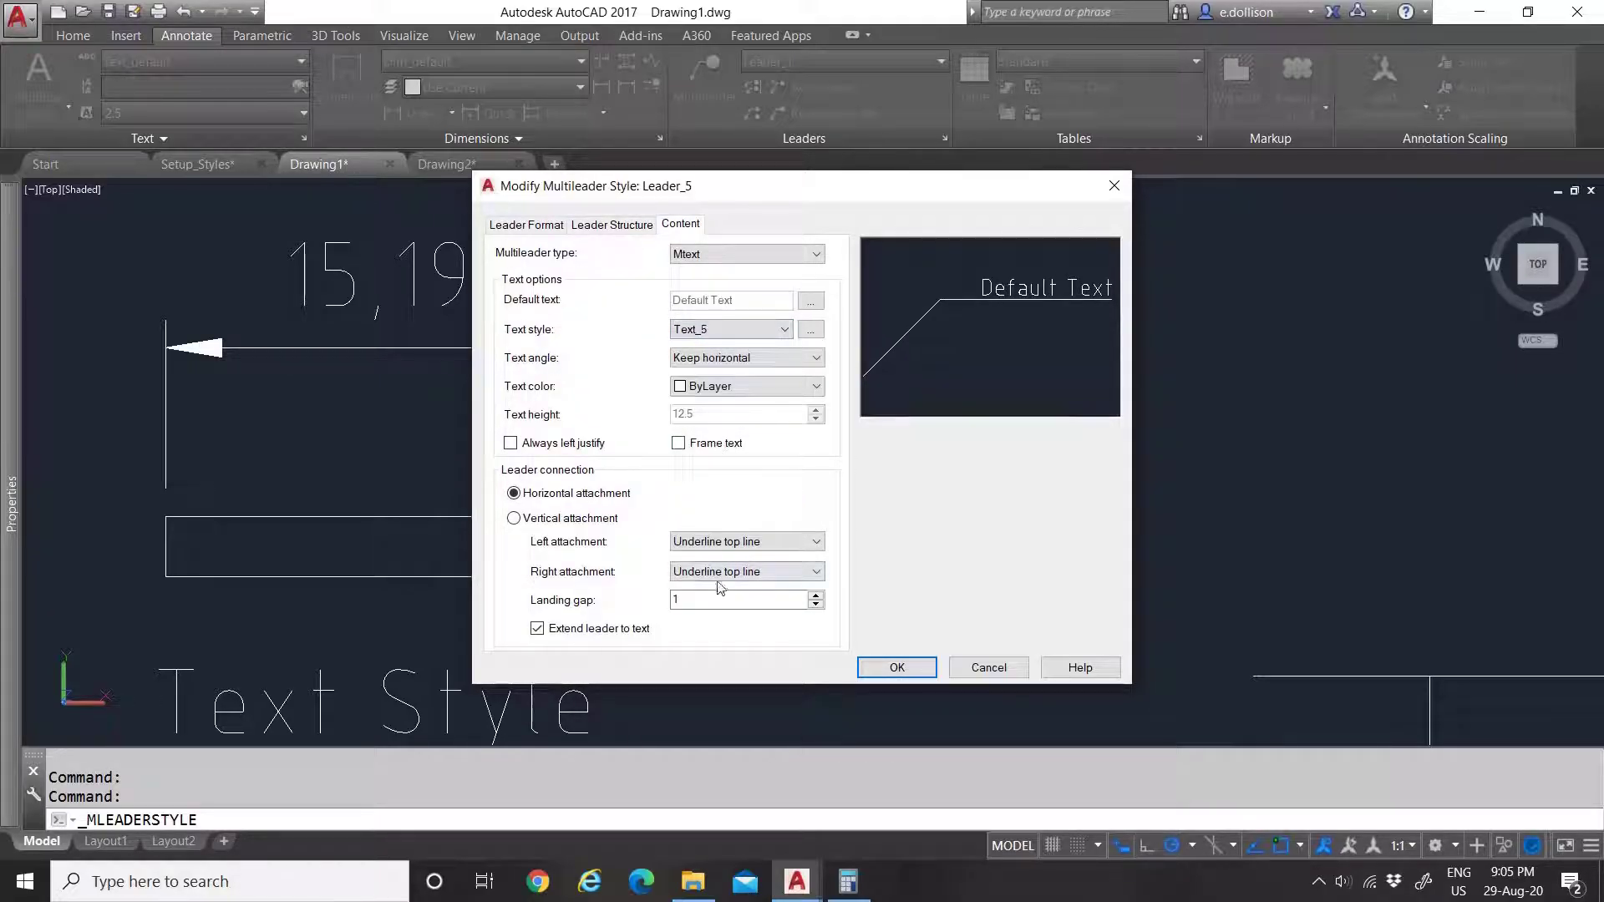
pyautogui.moveTo(697, 600); pyautogui.dragTo(635, 600)
pyautogui.click(893, 666)
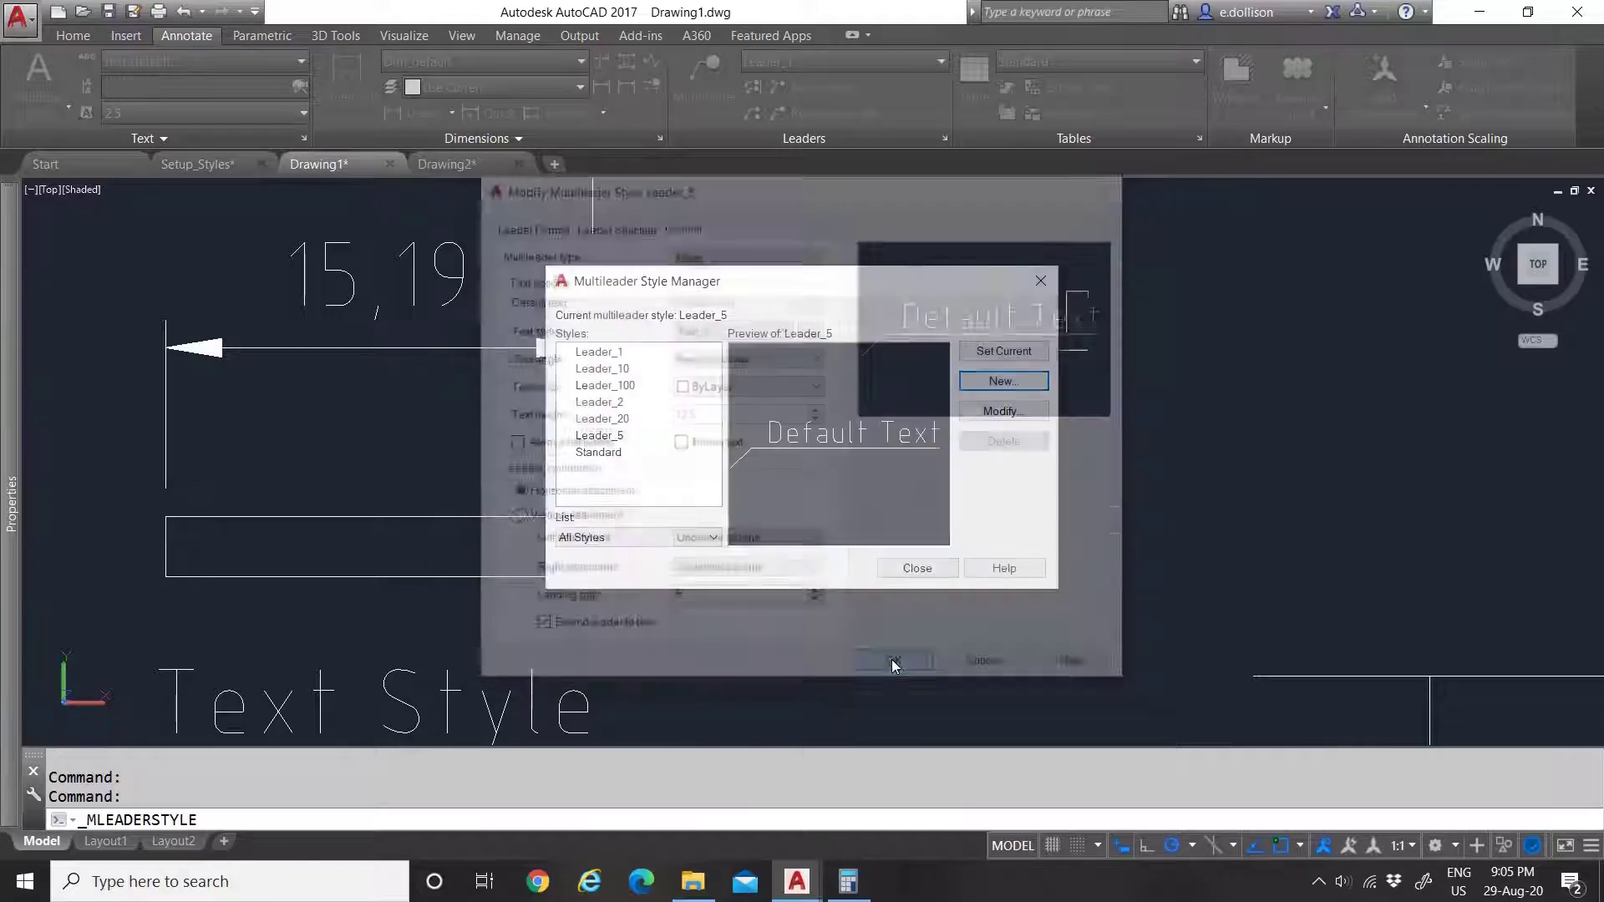
pyautogui.click(608, 436)
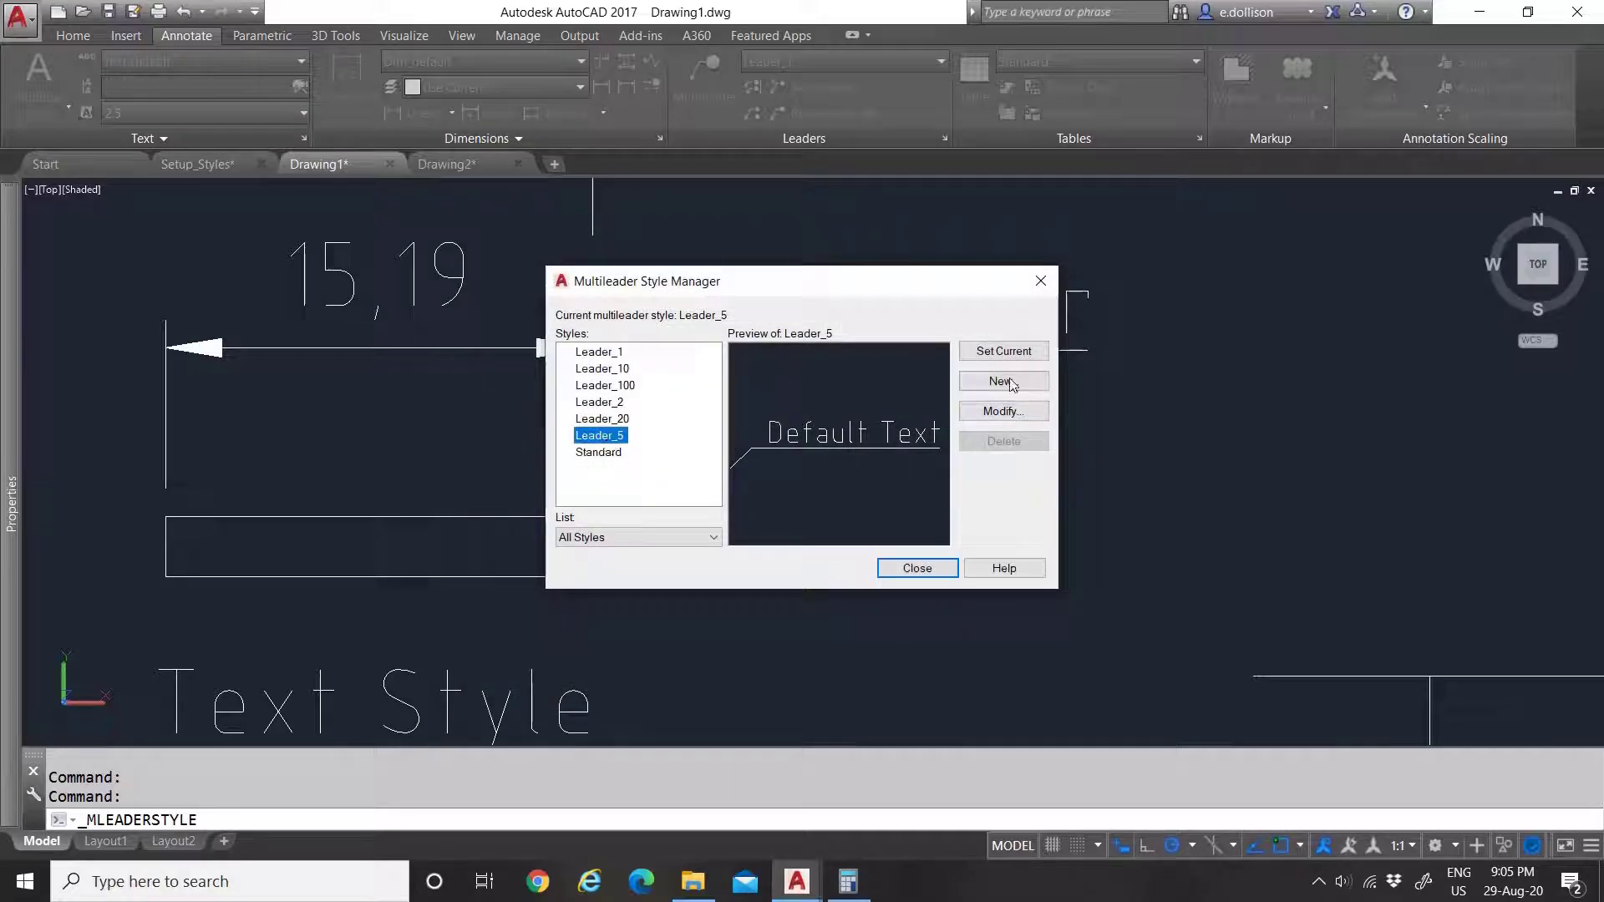
# Step: Create a Leader_50 style copied from Leader_5
pyautogui.click(1003, 382)
pyautogui.click(692, 410)
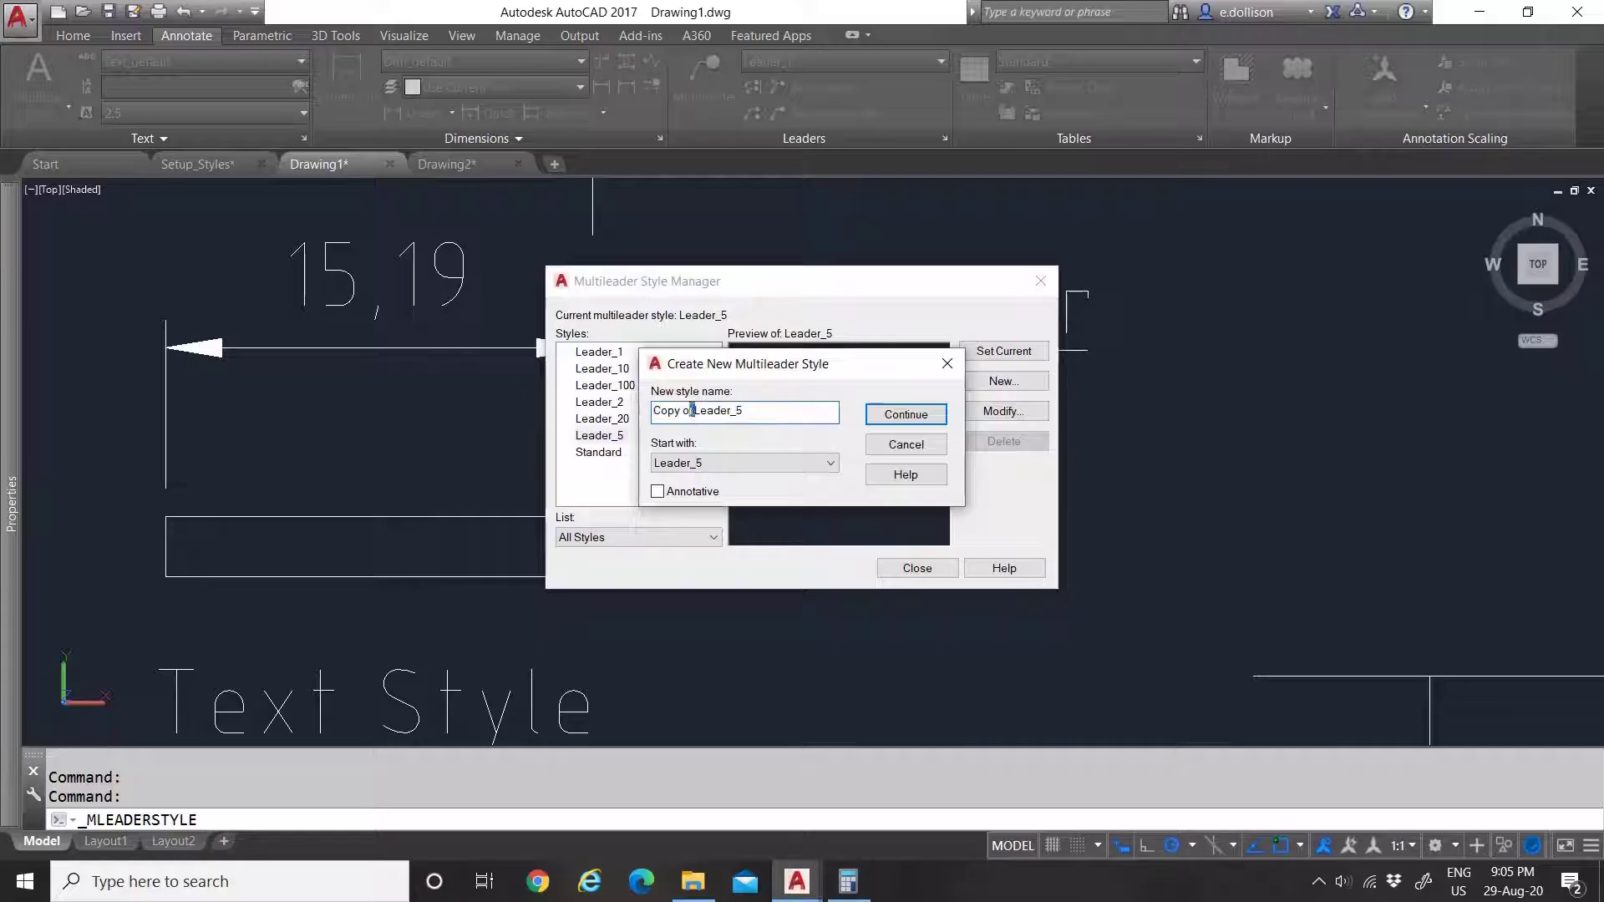
pyautogui.press('BackSpace')
pyautogui.press('End')
pyautogui.write('0')
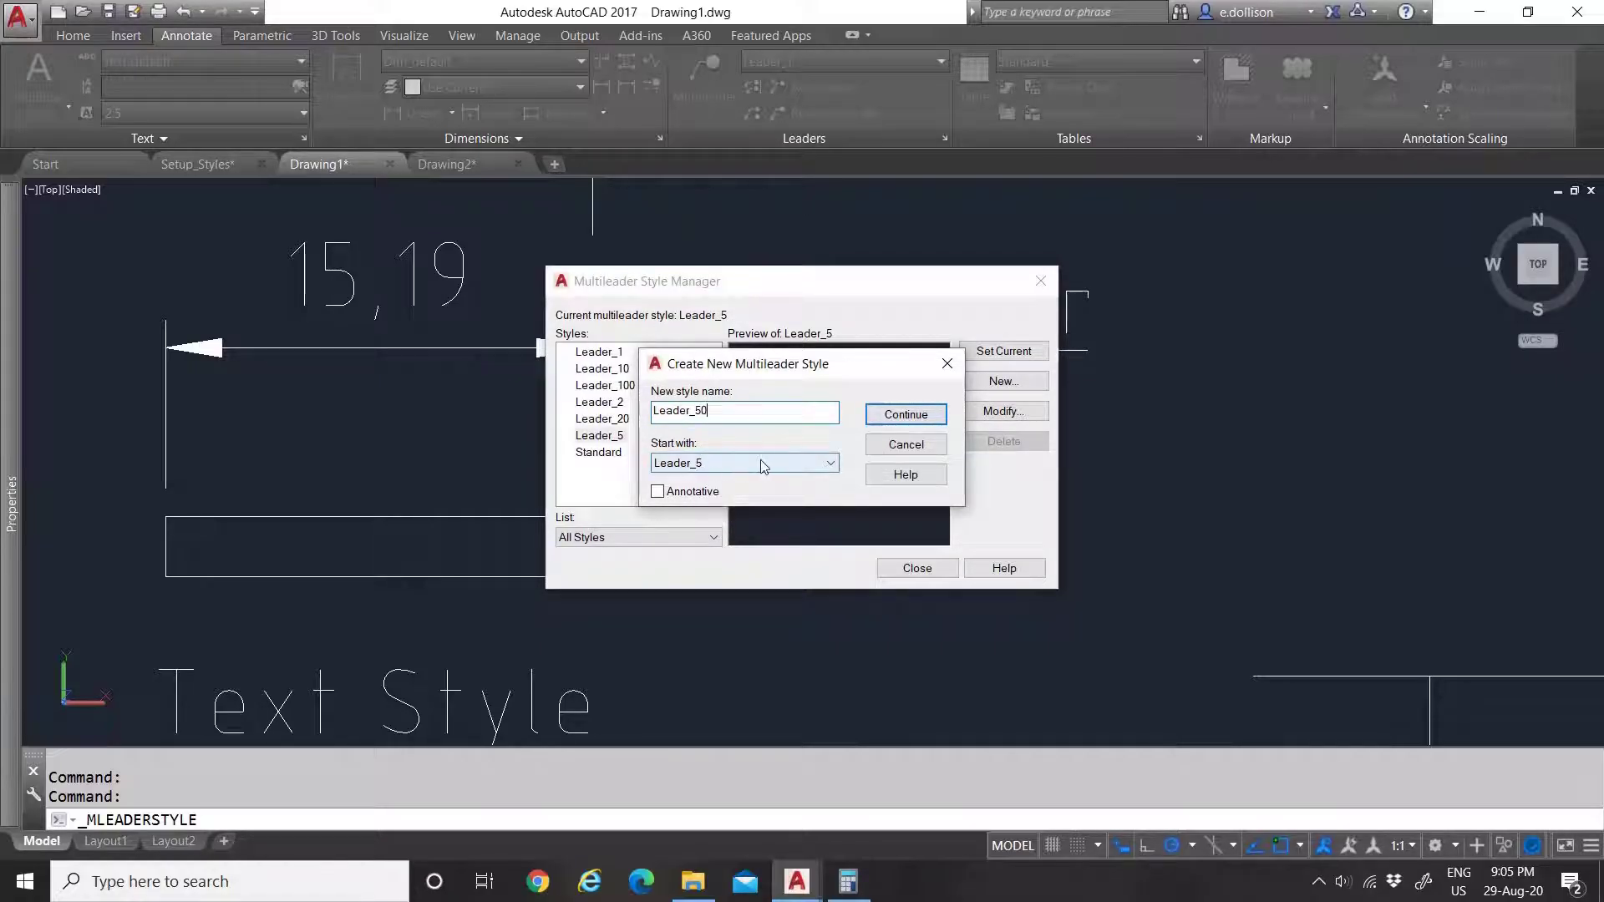
pyautogui.click(893, 418)
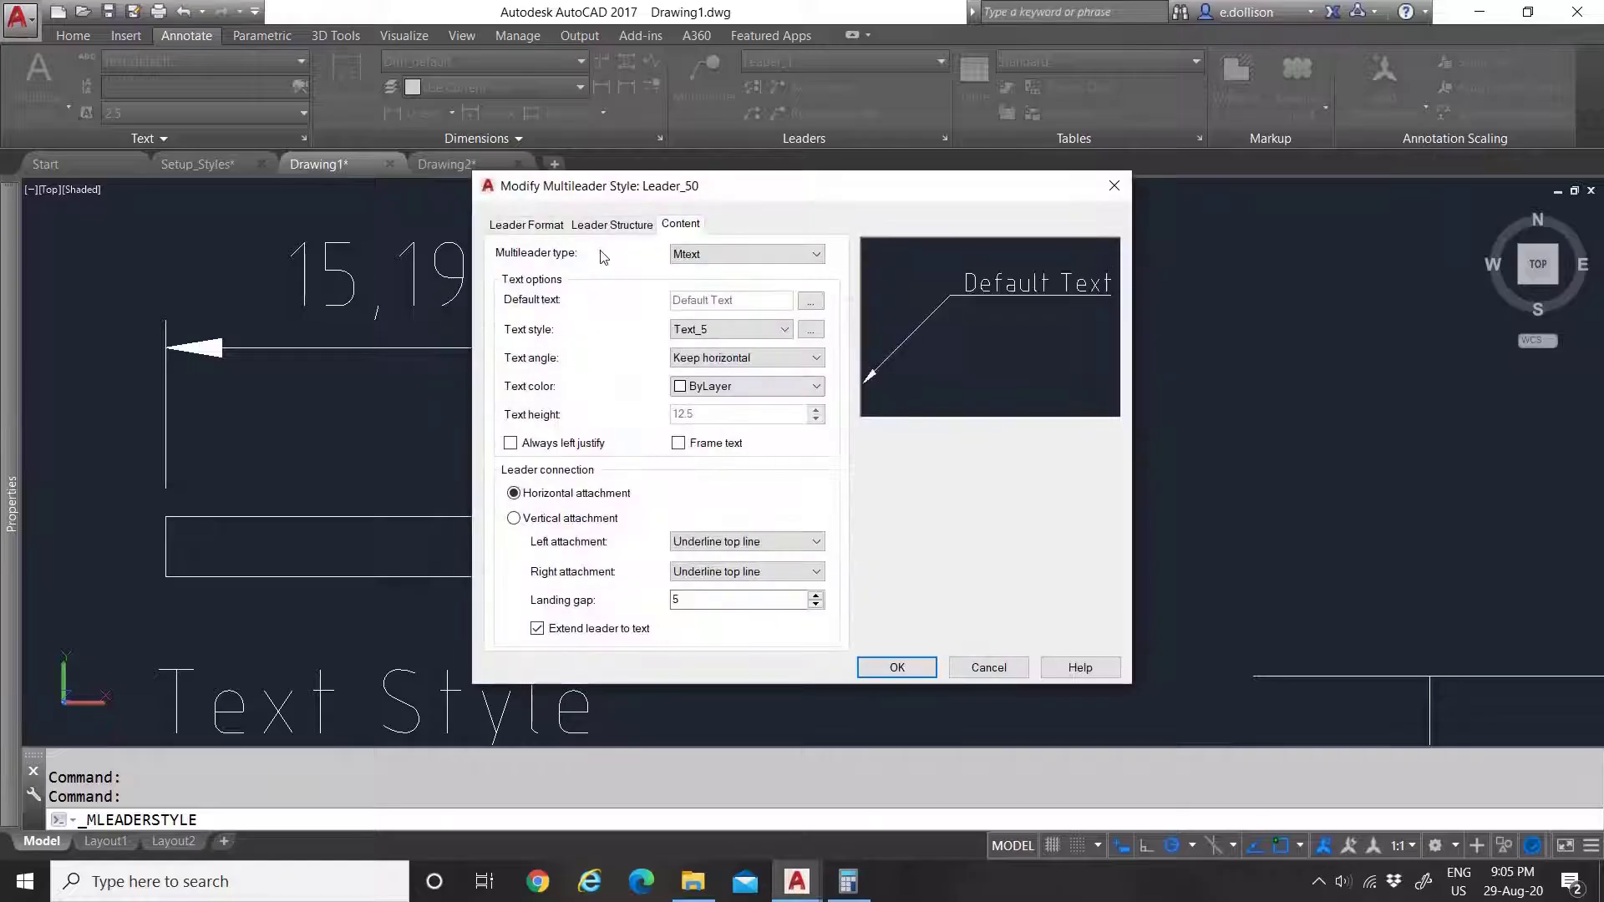
# Step: Adjust the break size and set landing distance and scale to 50
pyautogui.click(531, 233)
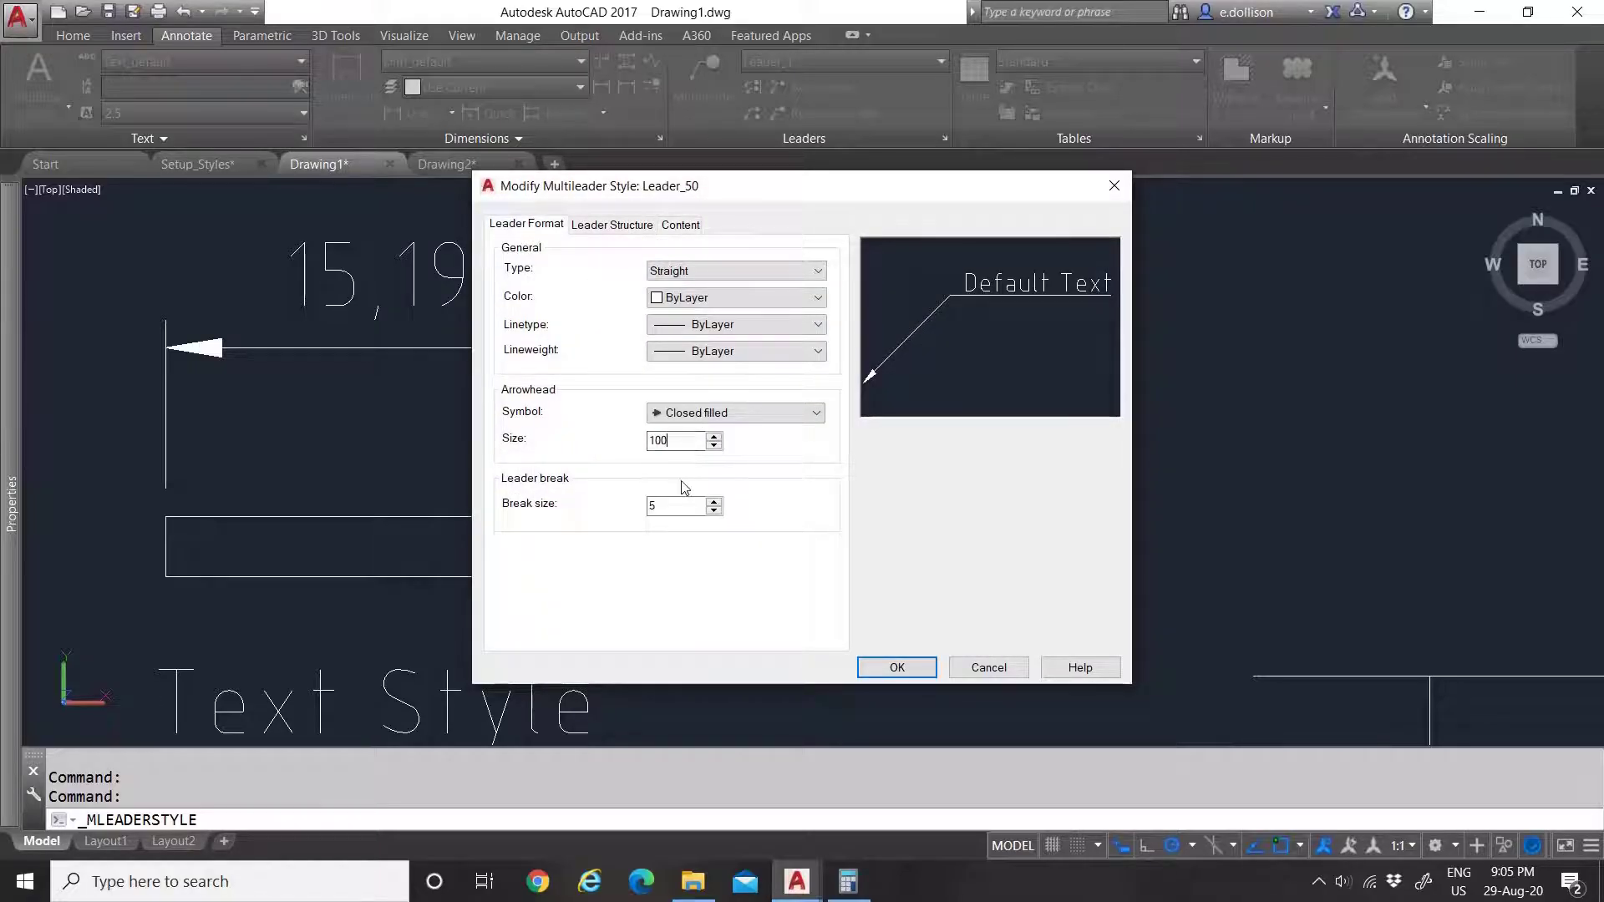
pyautogui.click(680, 505)
pyautogui.click(611, 223)
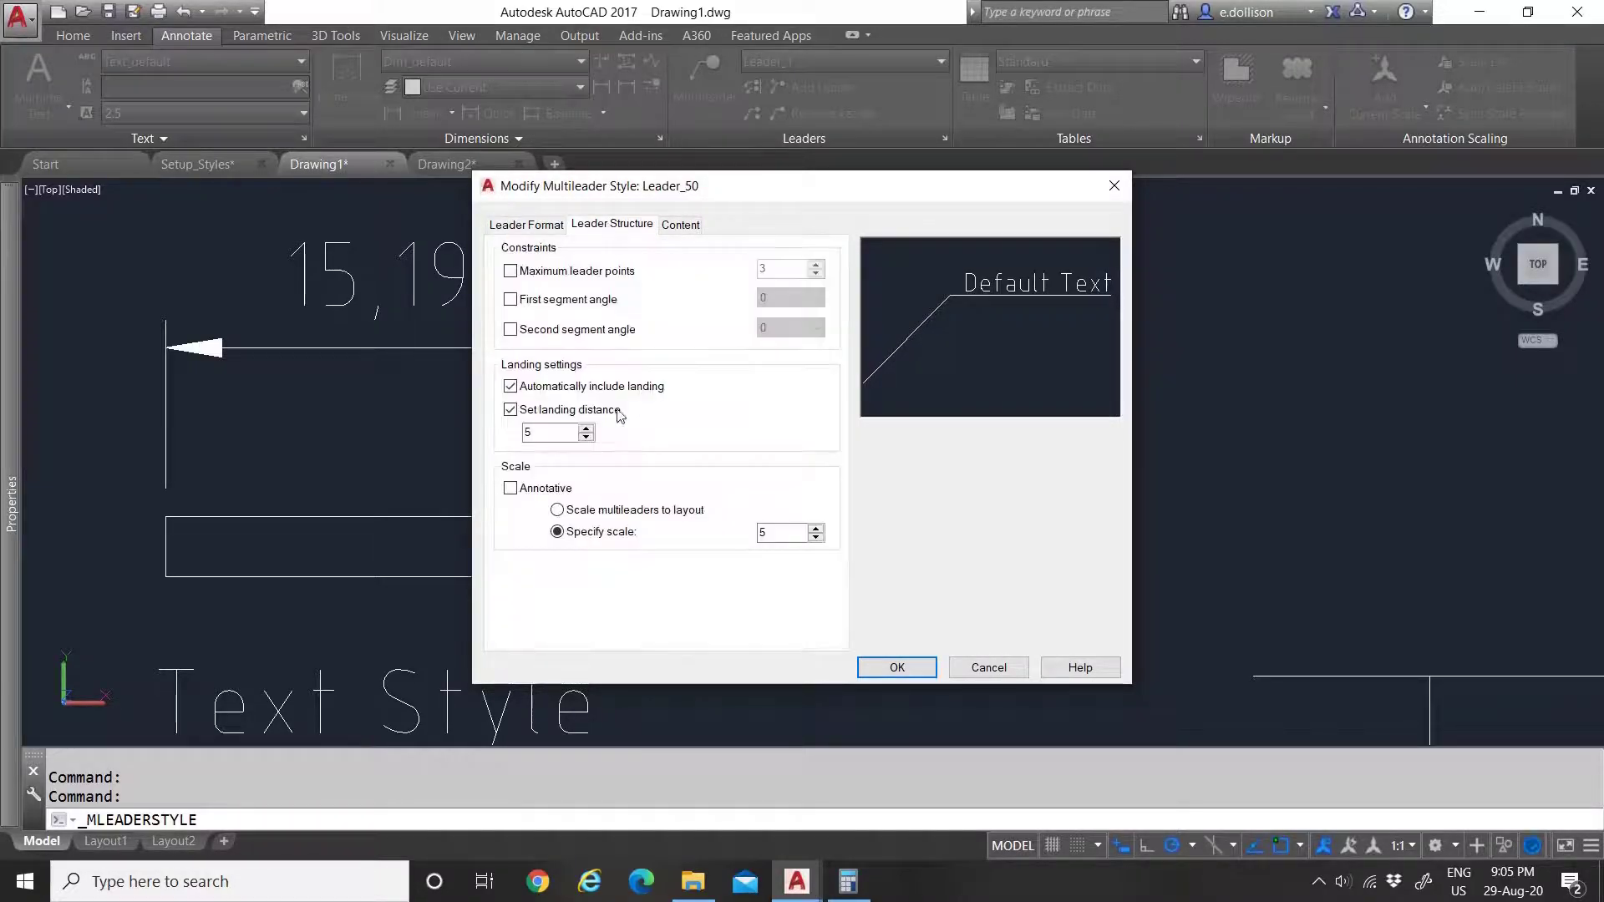
pyautogui.click(767, 539)
pyautogui.write('0')
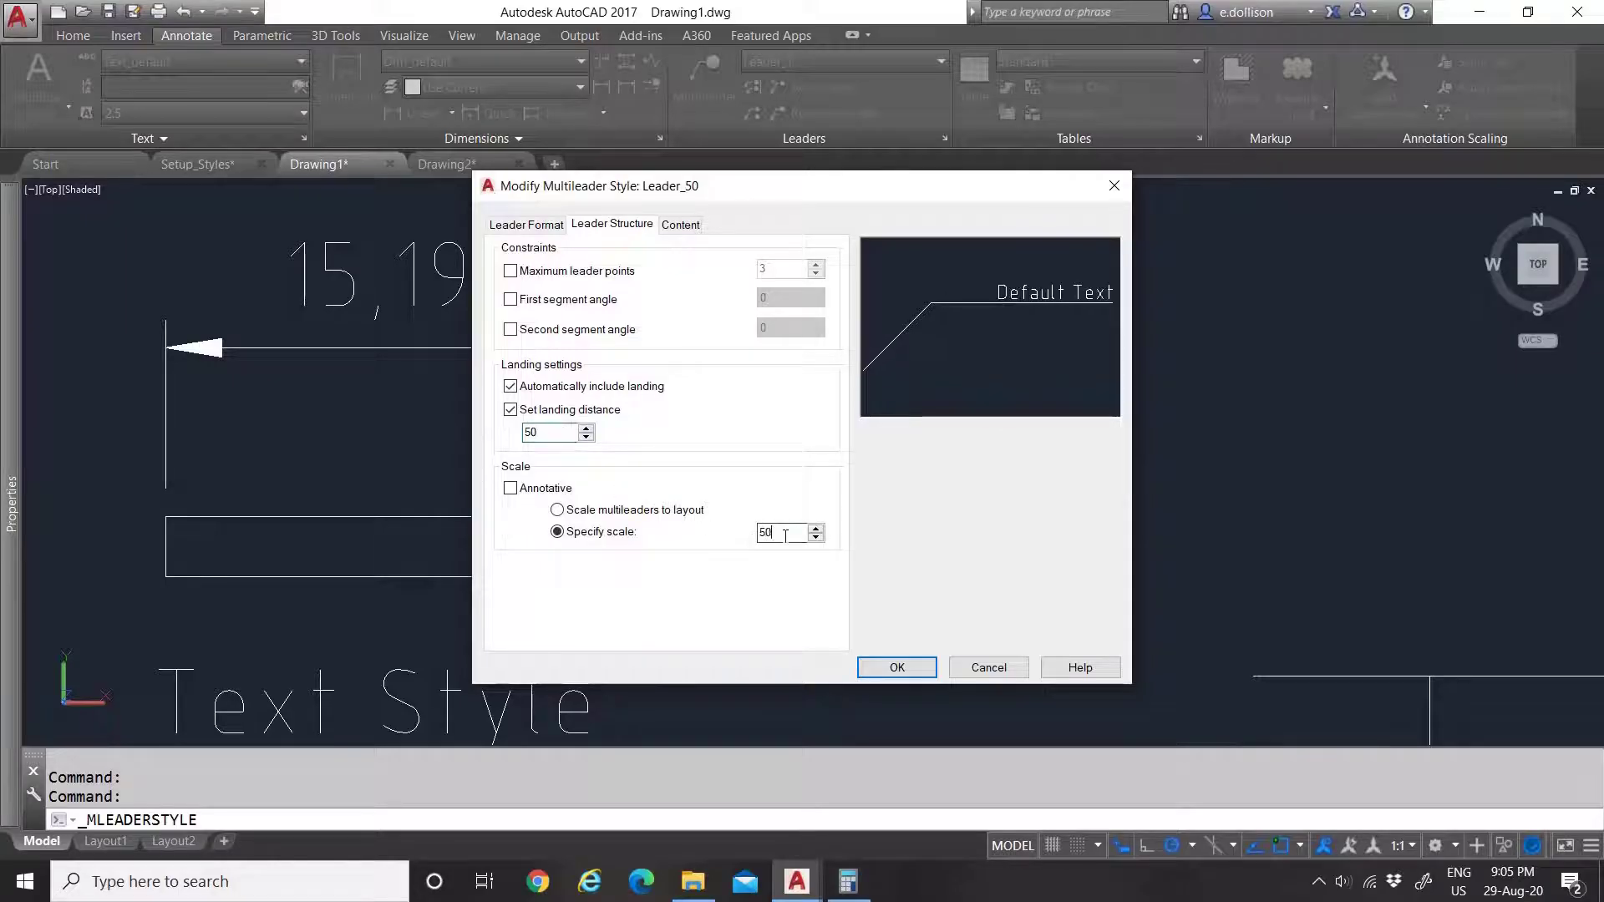
# Step: Apply Text_50 text, save Leader_50, and select it in the list
pyautogui.click(680, 225)
pyautogui.click(729, 329)
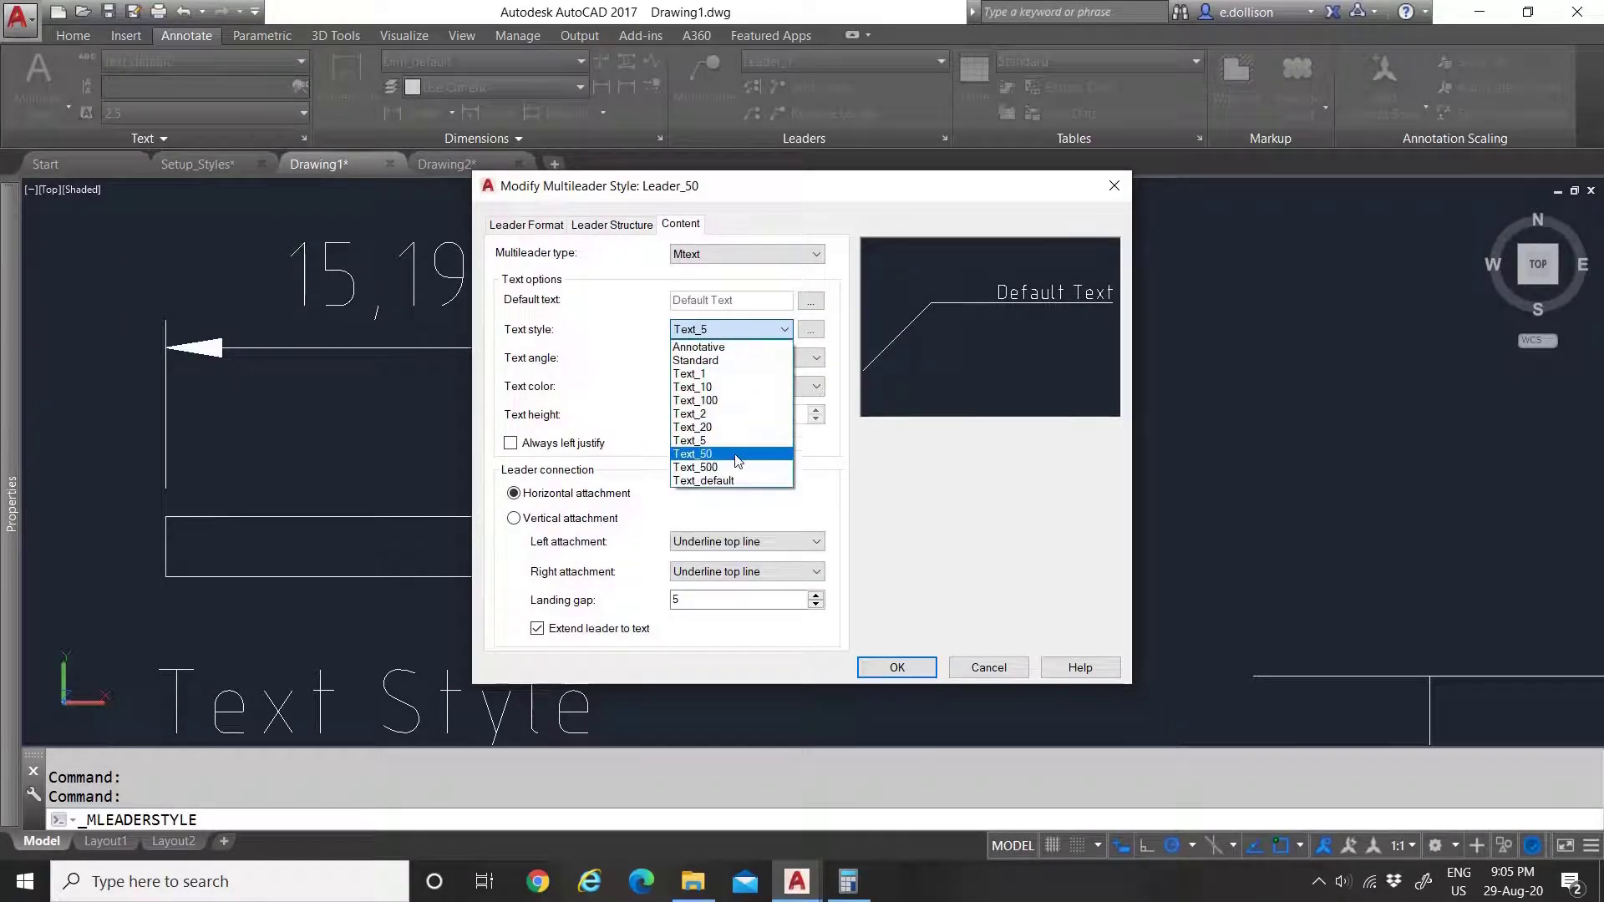
pyautogui.click(736, 455)
pyautogui.click(705, 601)
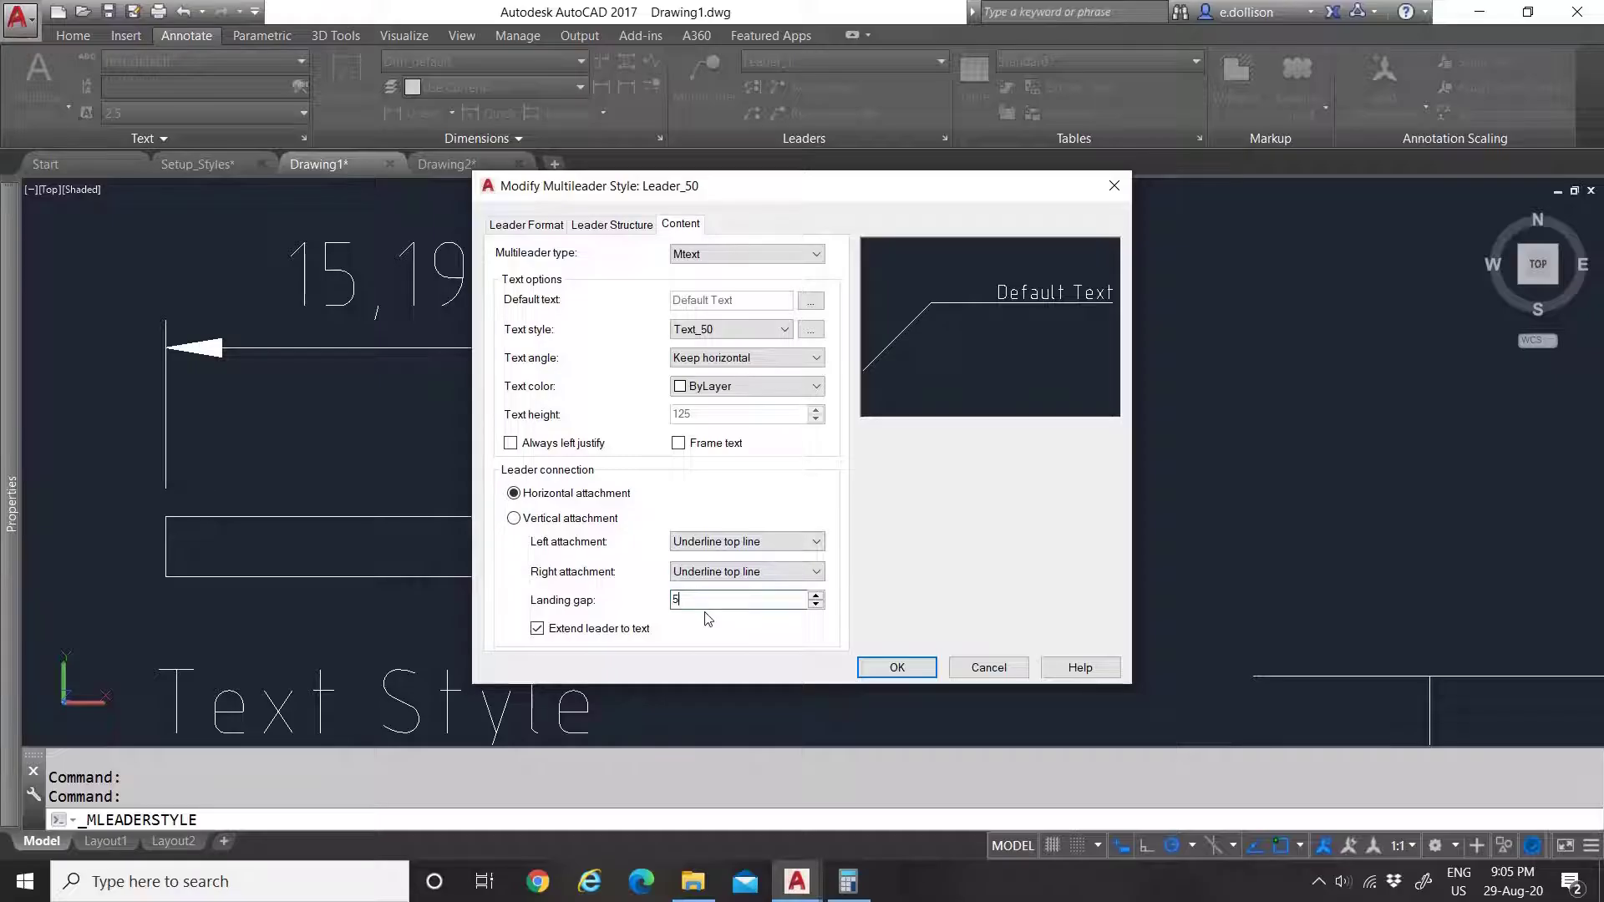
pyautogui.click(869, 667)
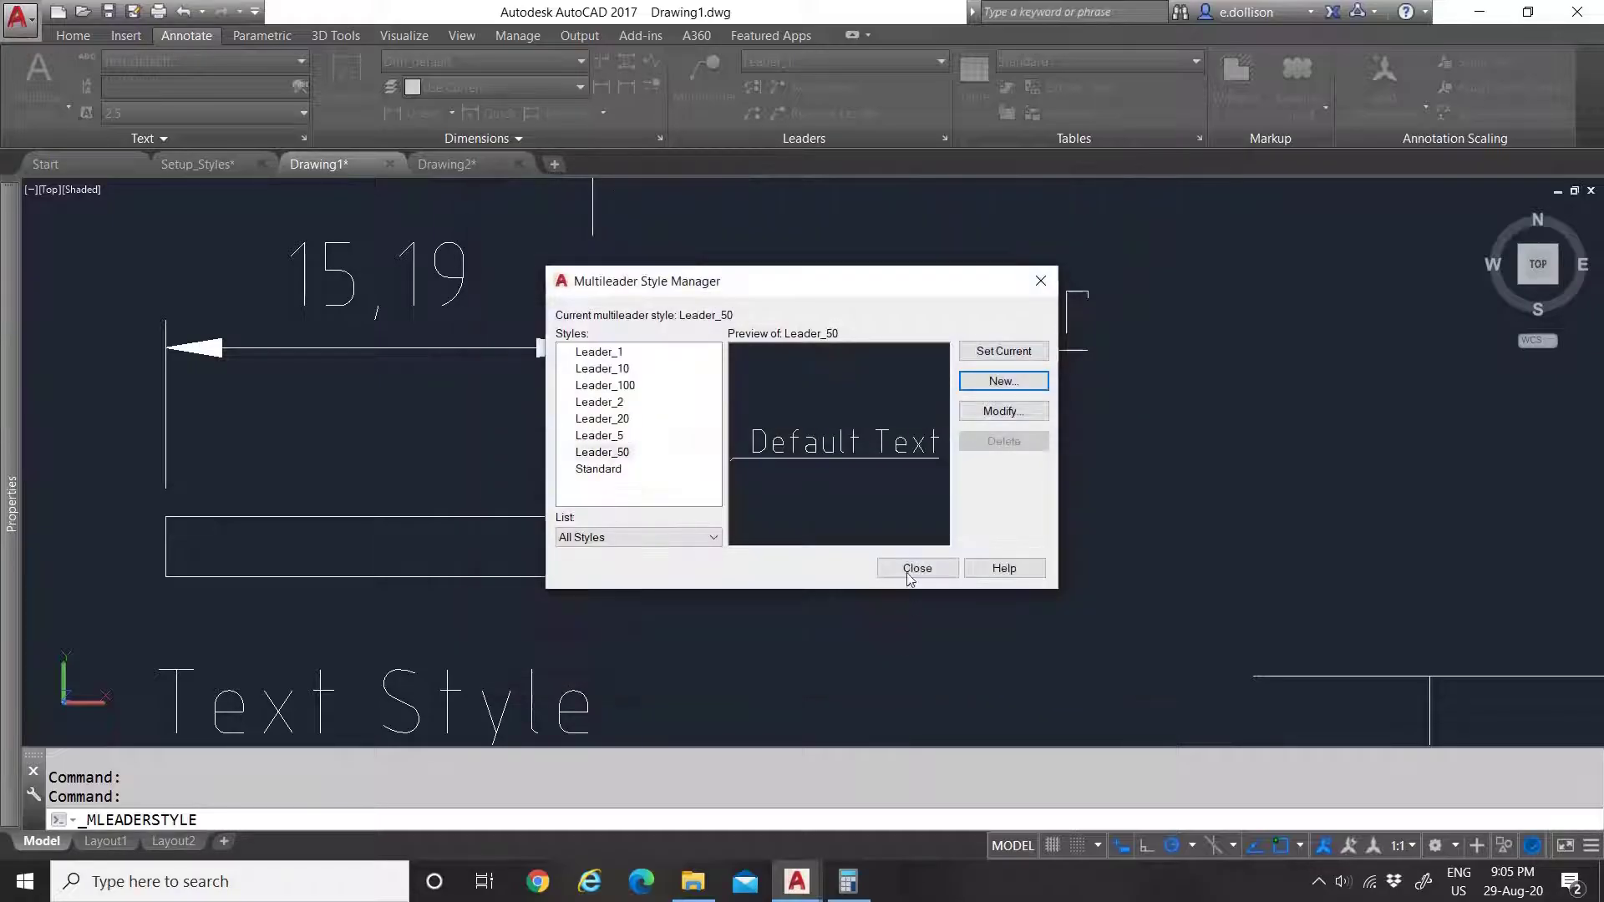
pyautogui.click(612, 456)
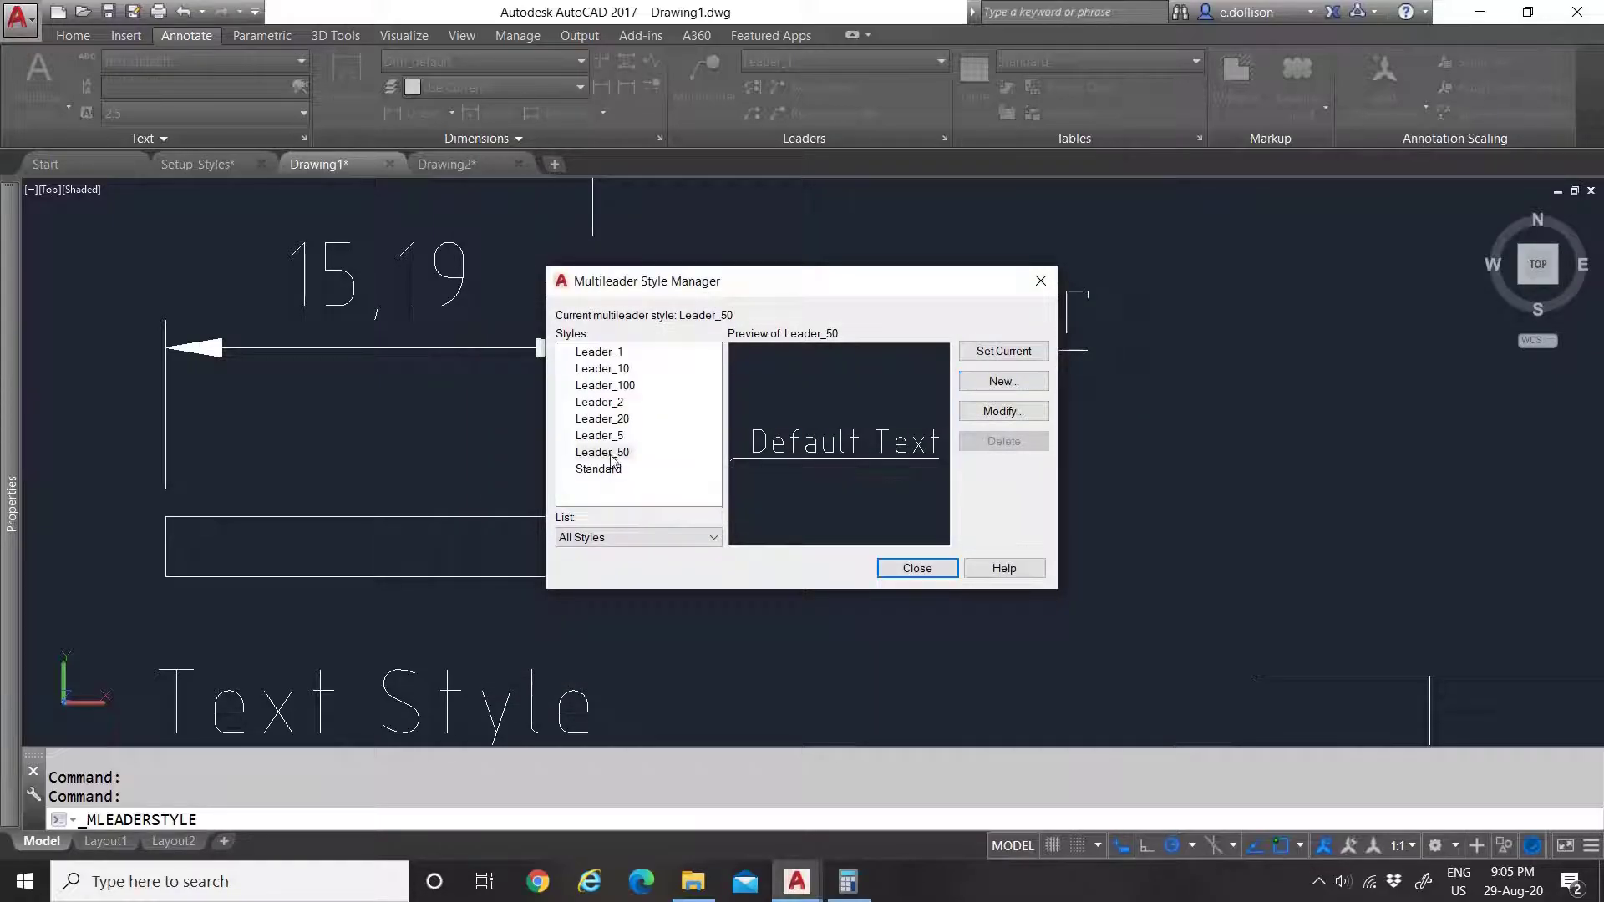
# Step: Create a Leader_500 style starting from Leader_50
pyautogui.click(996, 382)
pyautogui.click(697, 410)
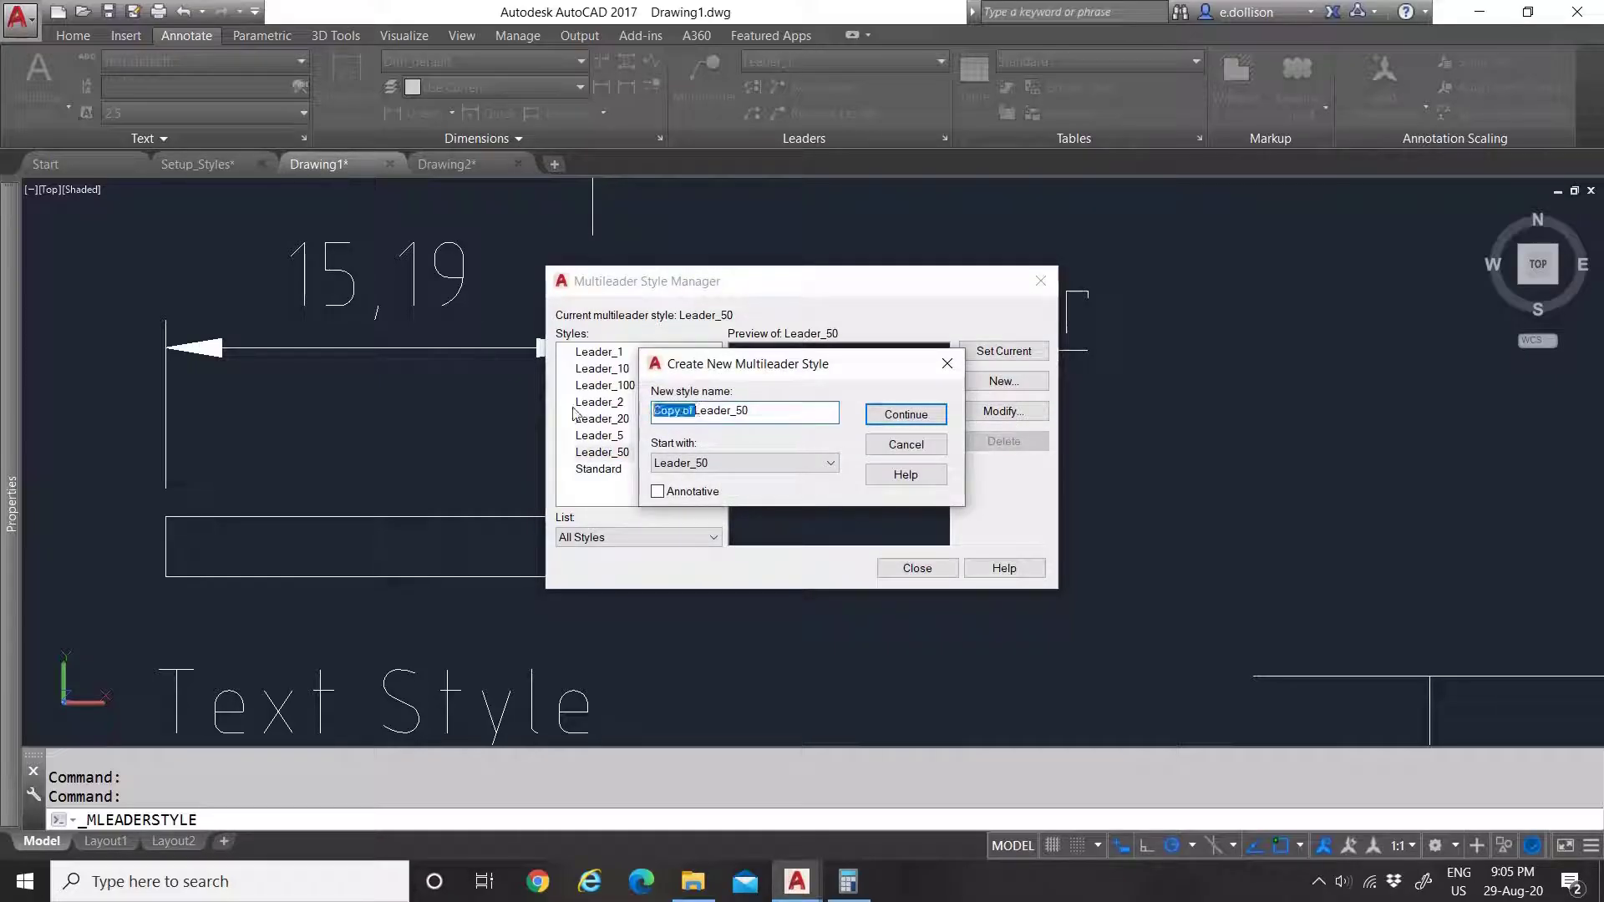
pyautogui.press('BackSpace')
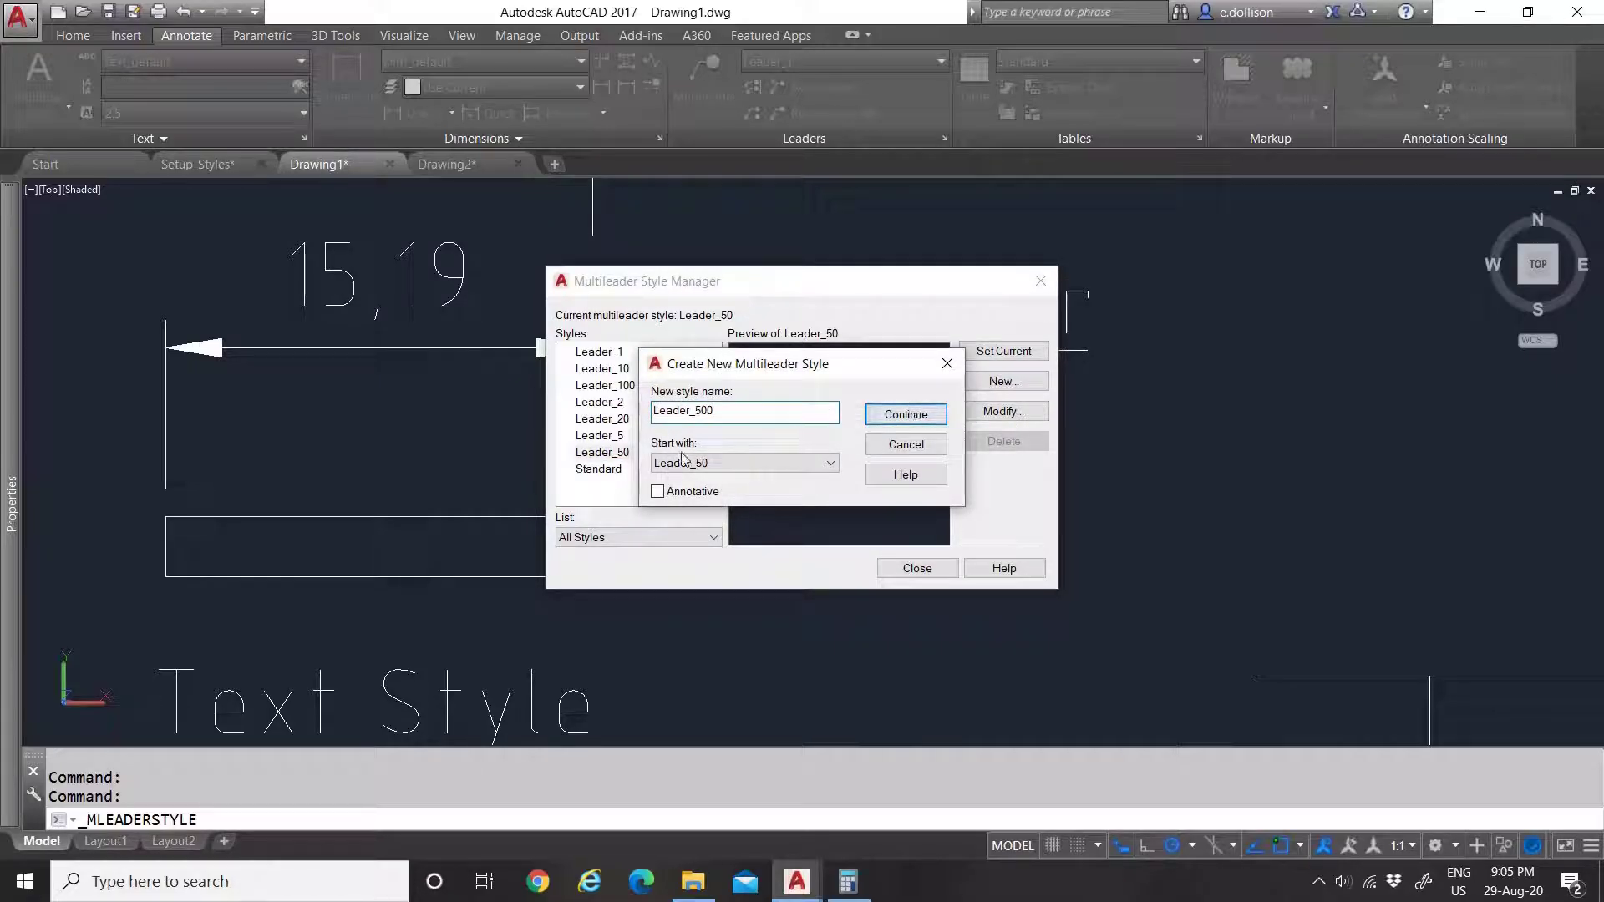
pyautogui.click(743, 463)
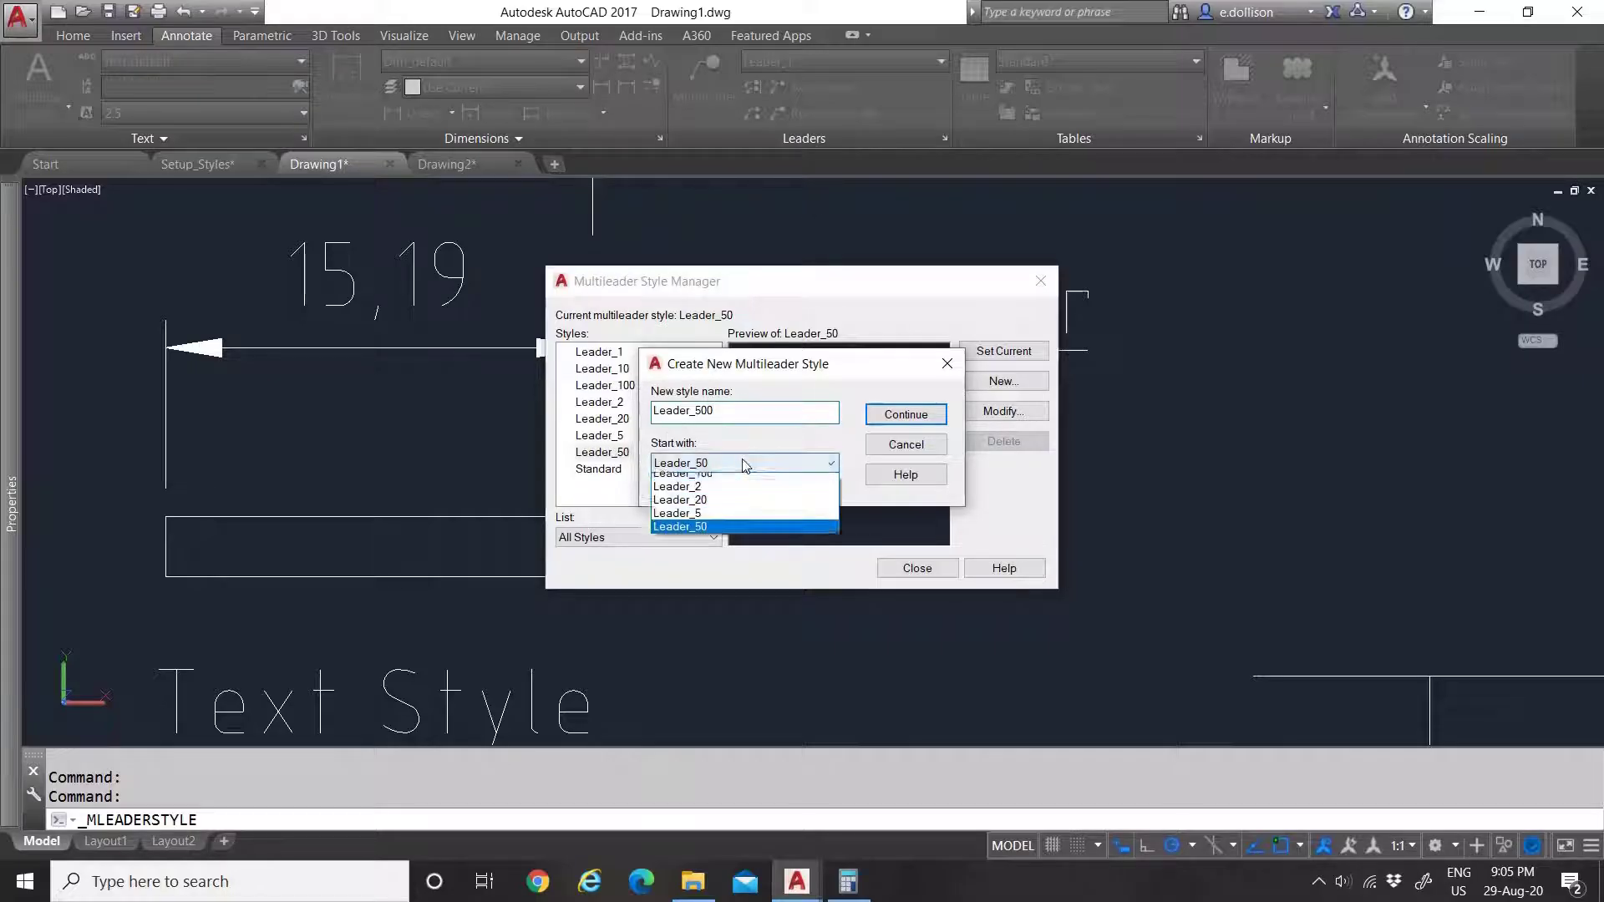
pyautogui.click(727, 439)
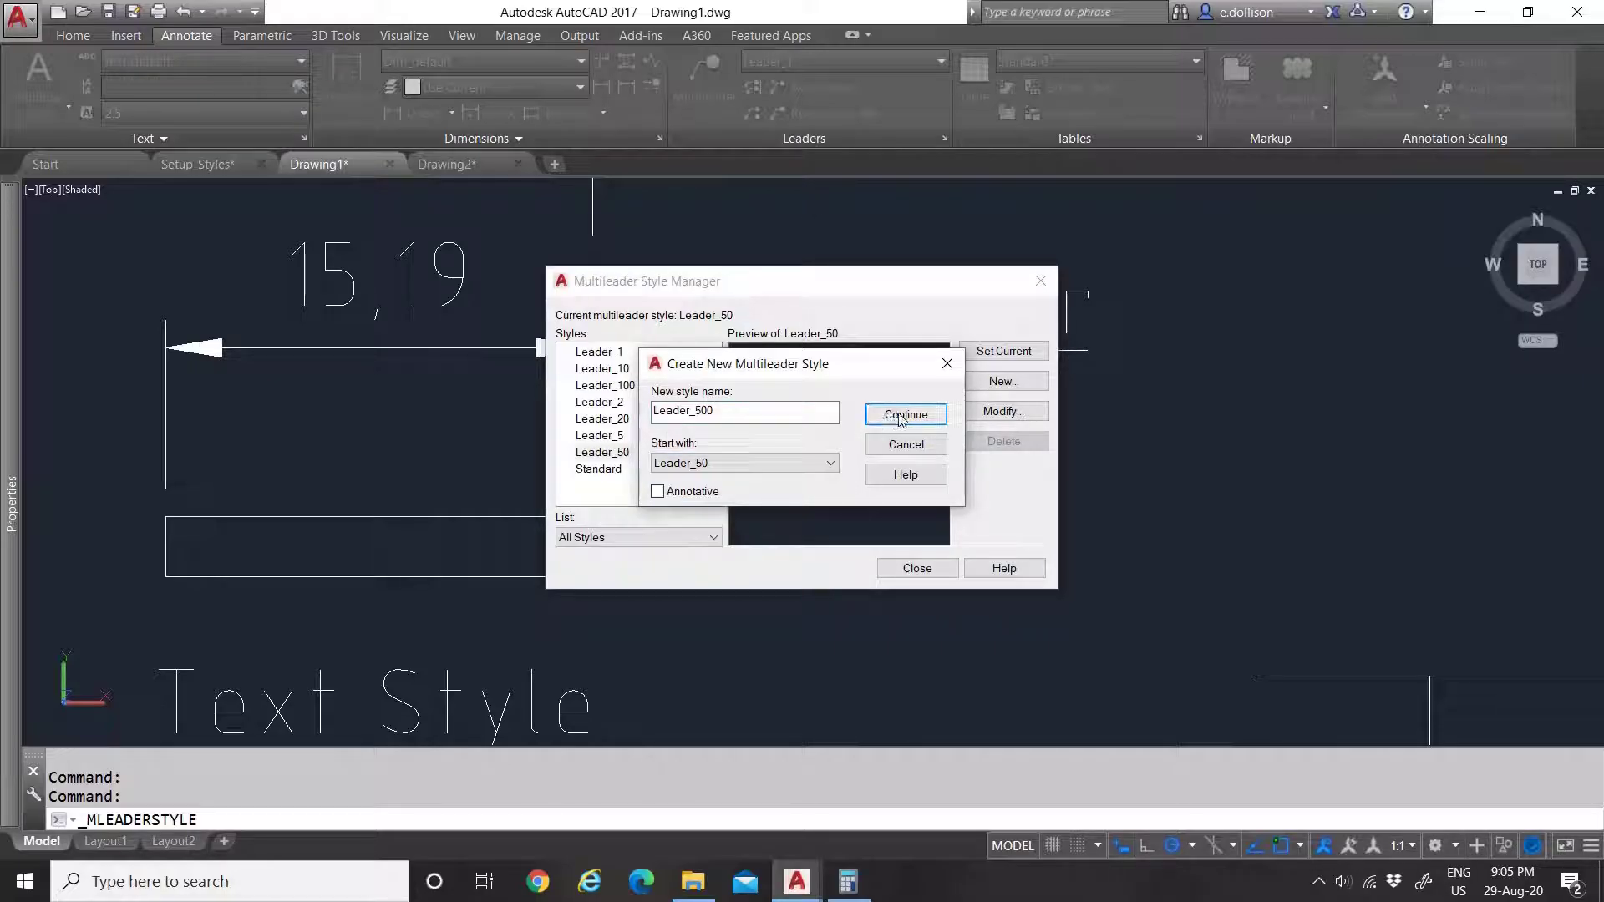
pyautogui.click(890, 418)
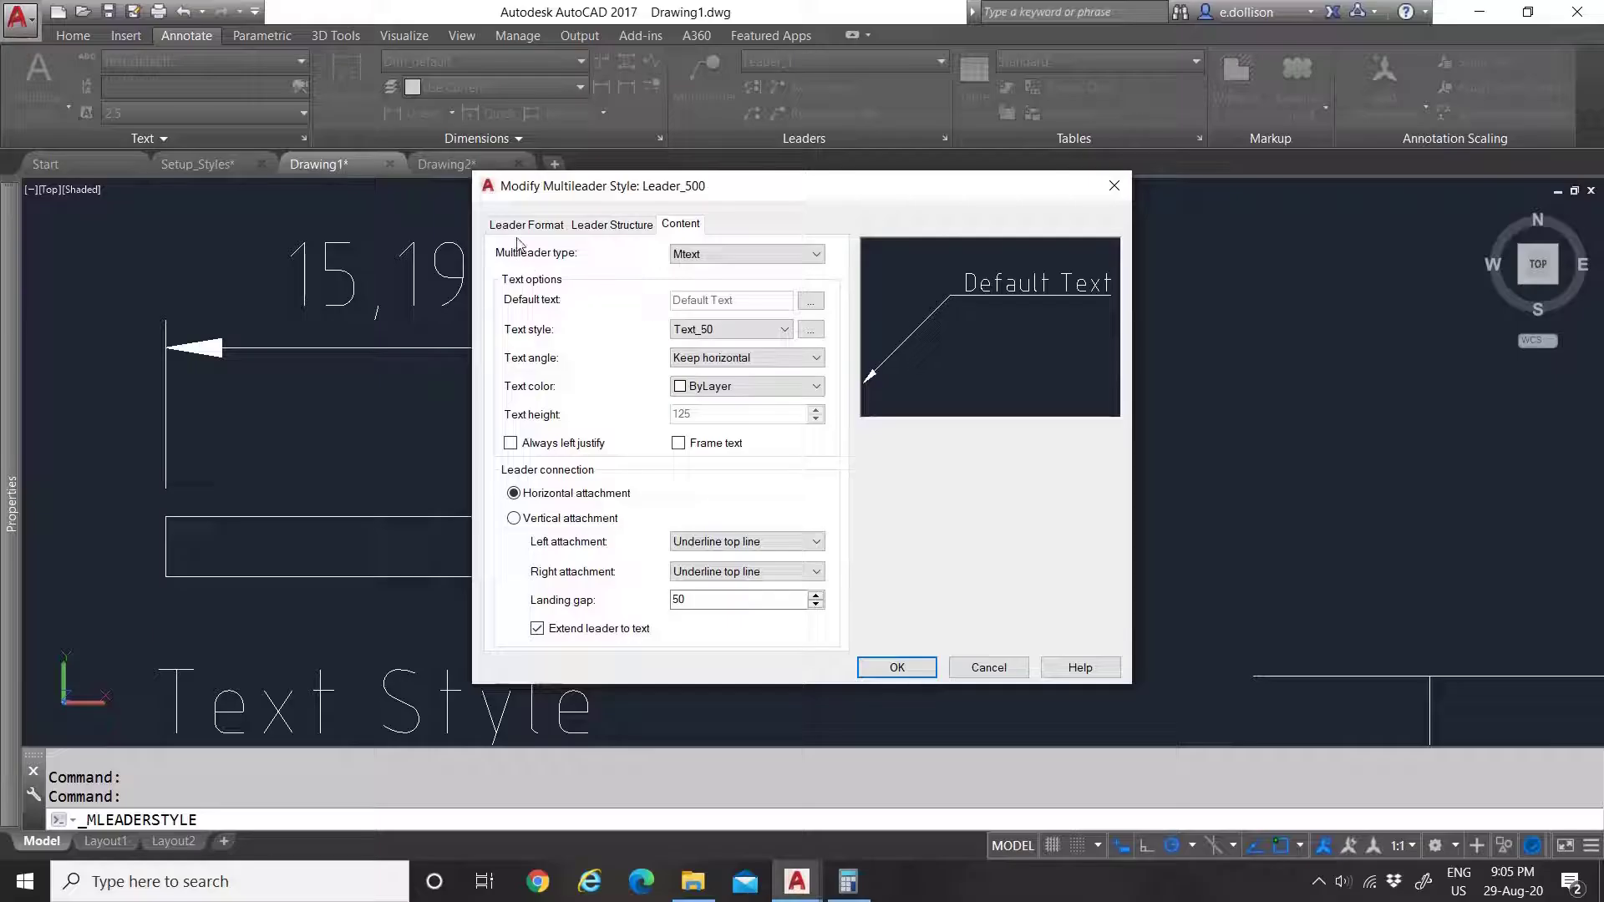
# Step: Set arrowhead size 1000 and update the landing distance and scale
pyautogui.click(527, 225)
pyautogui.click(682, 441)
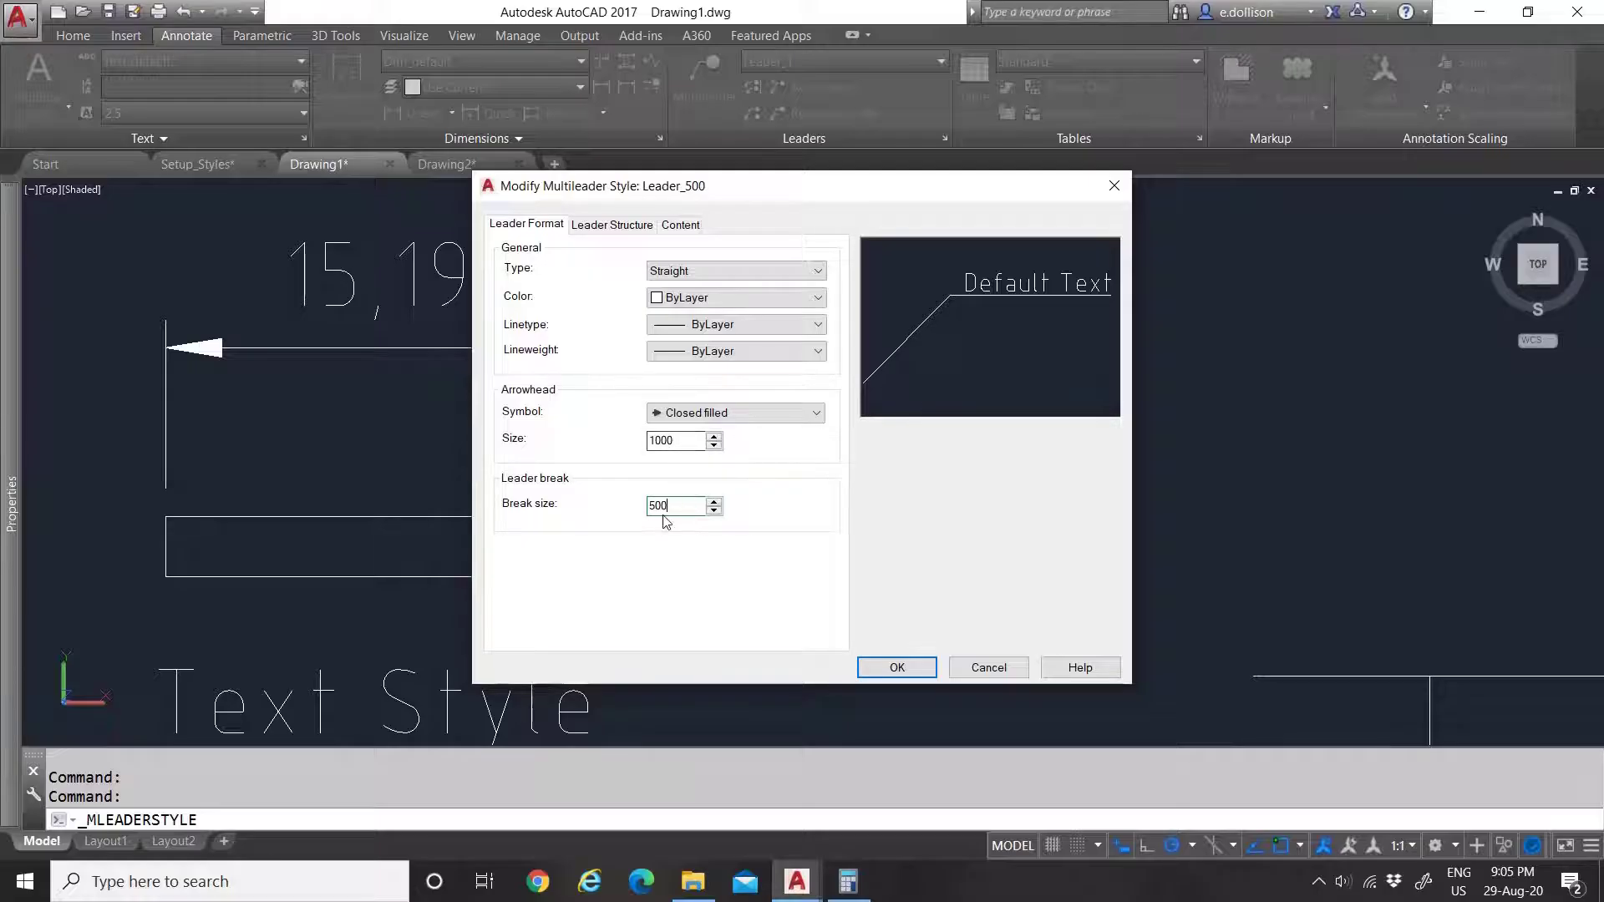
pyautogui.click(612, 224)
pyautogui.click(551, 432)
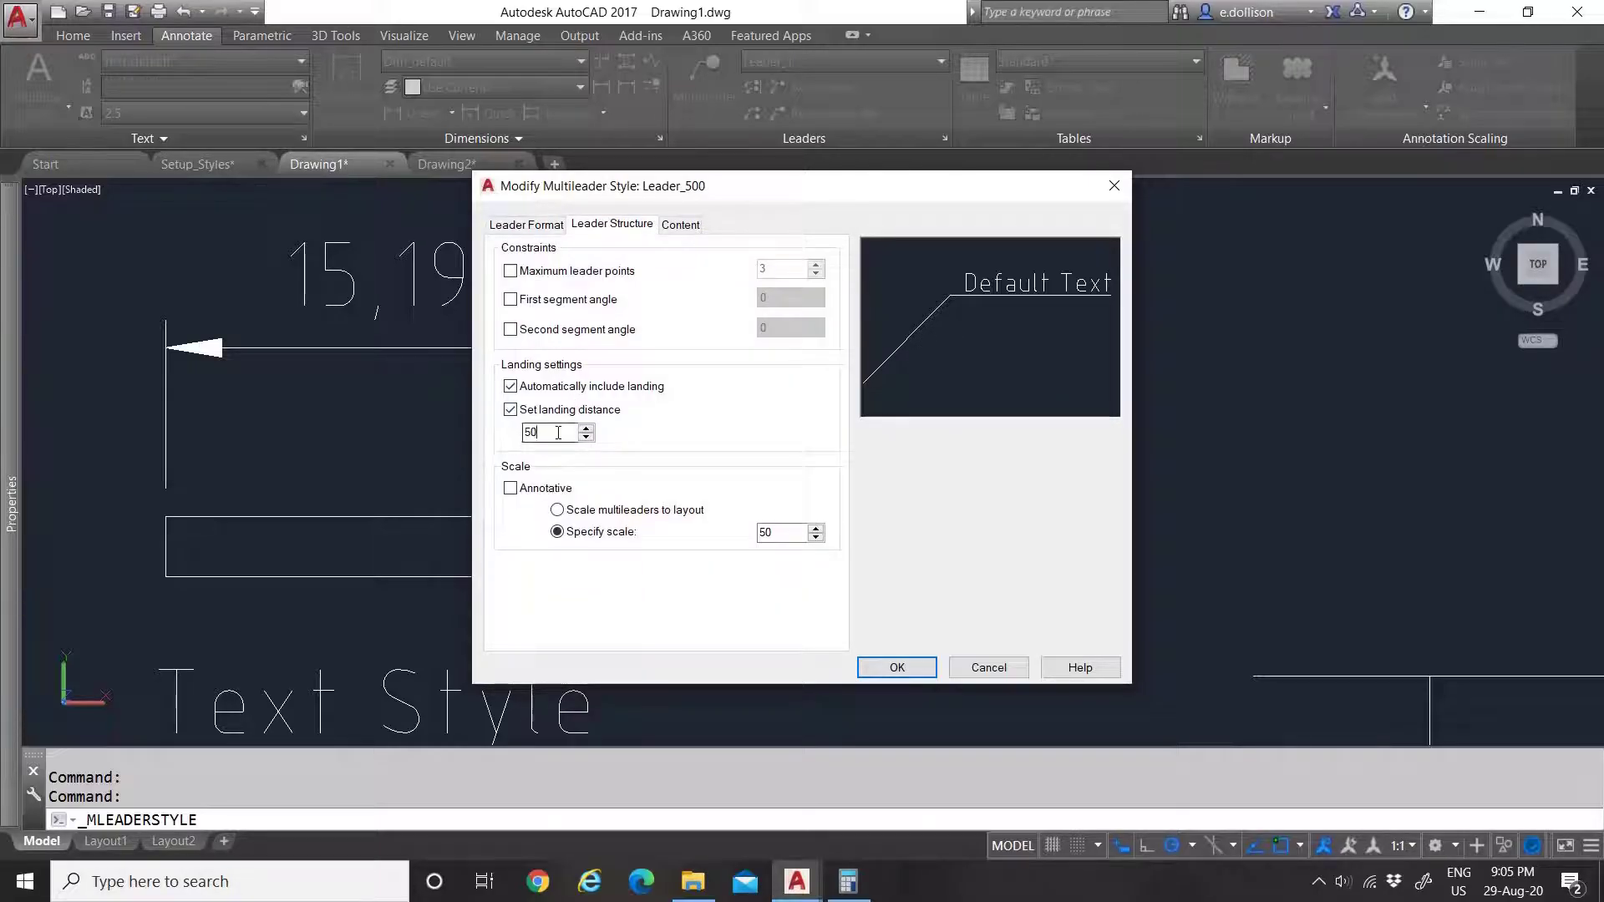
pyautogui.click(780, 540)
# Step: Apply Text_500 text, save Leader_500, and select Leader_1
pyautogui.click(680, 225)
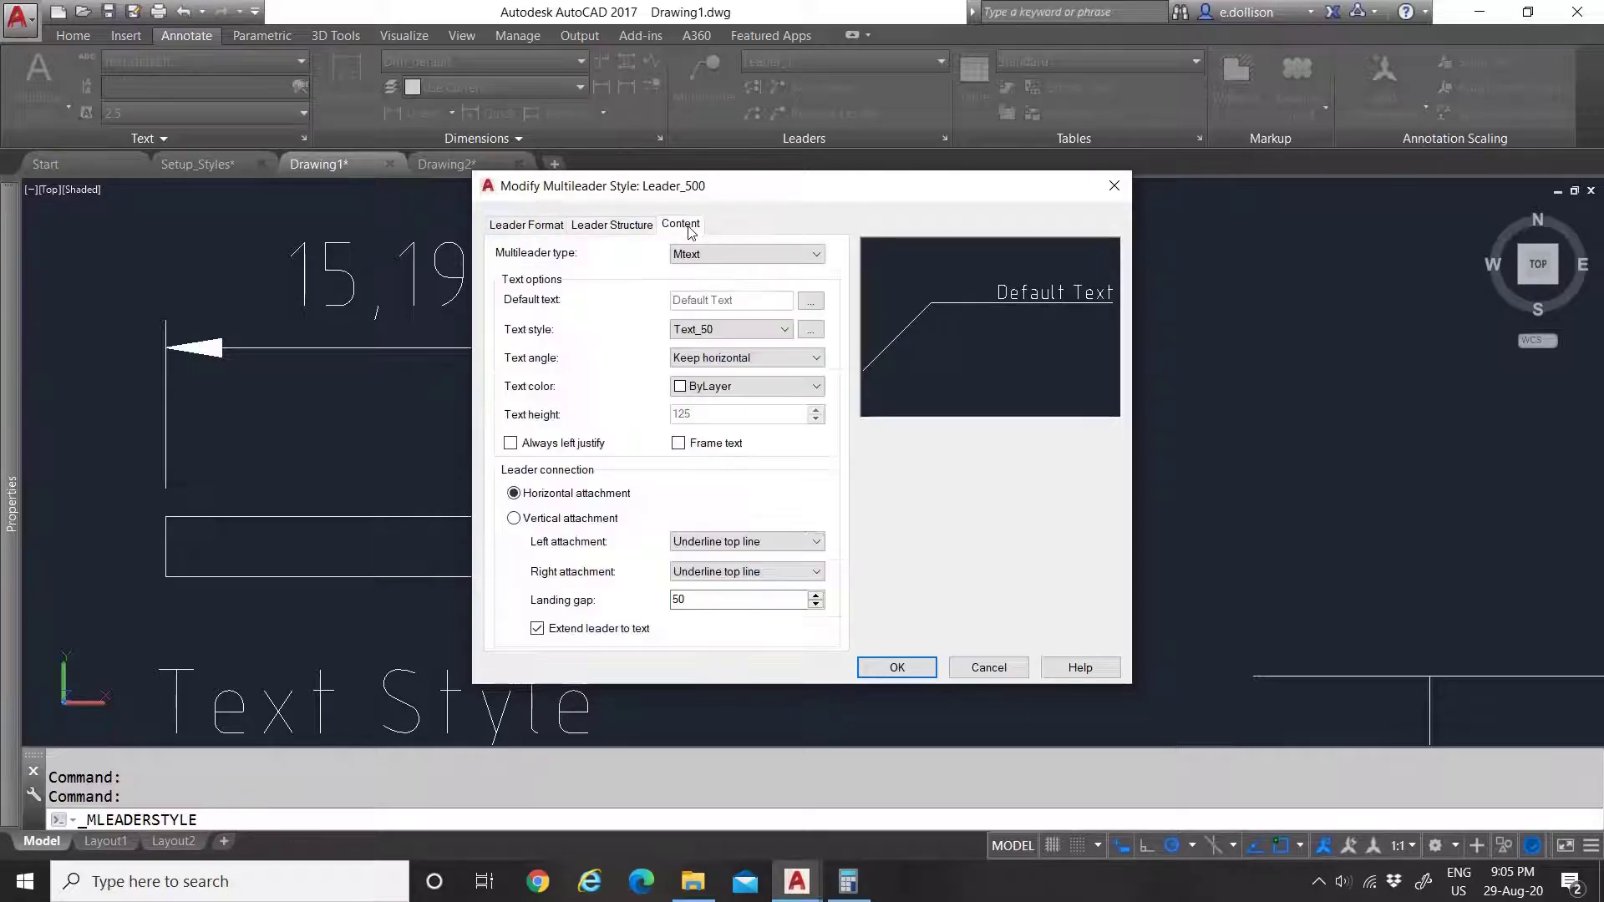
pyautogui.click(739, 328)
pyautogui.click(735, 469)
pyautogui.click(902, 666)
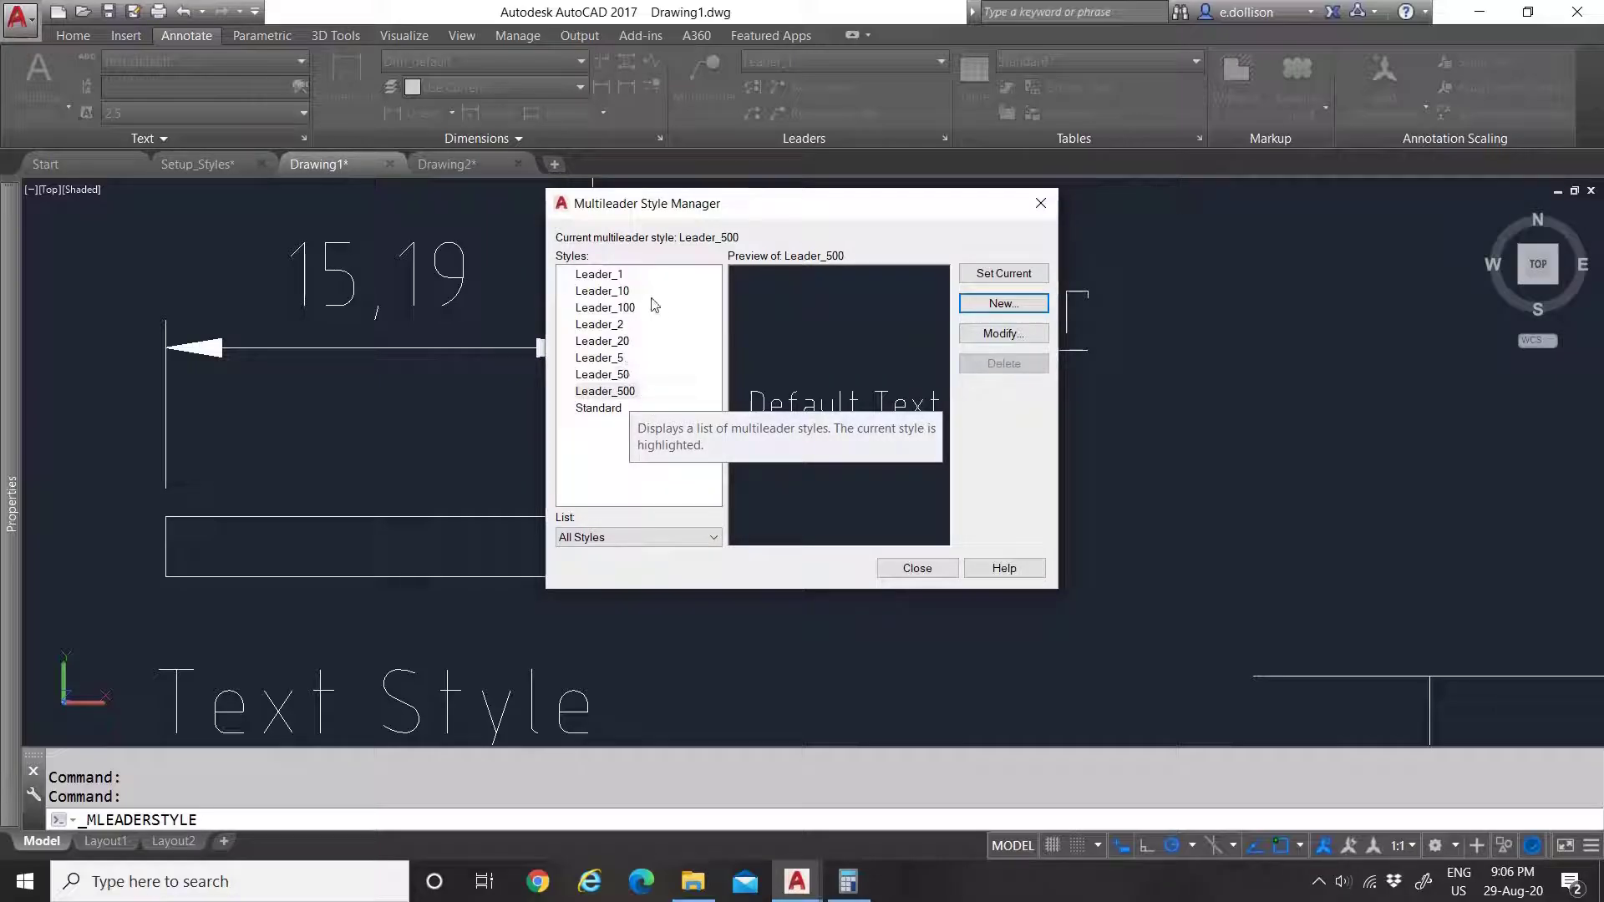
pyautogui.click(619, 278)
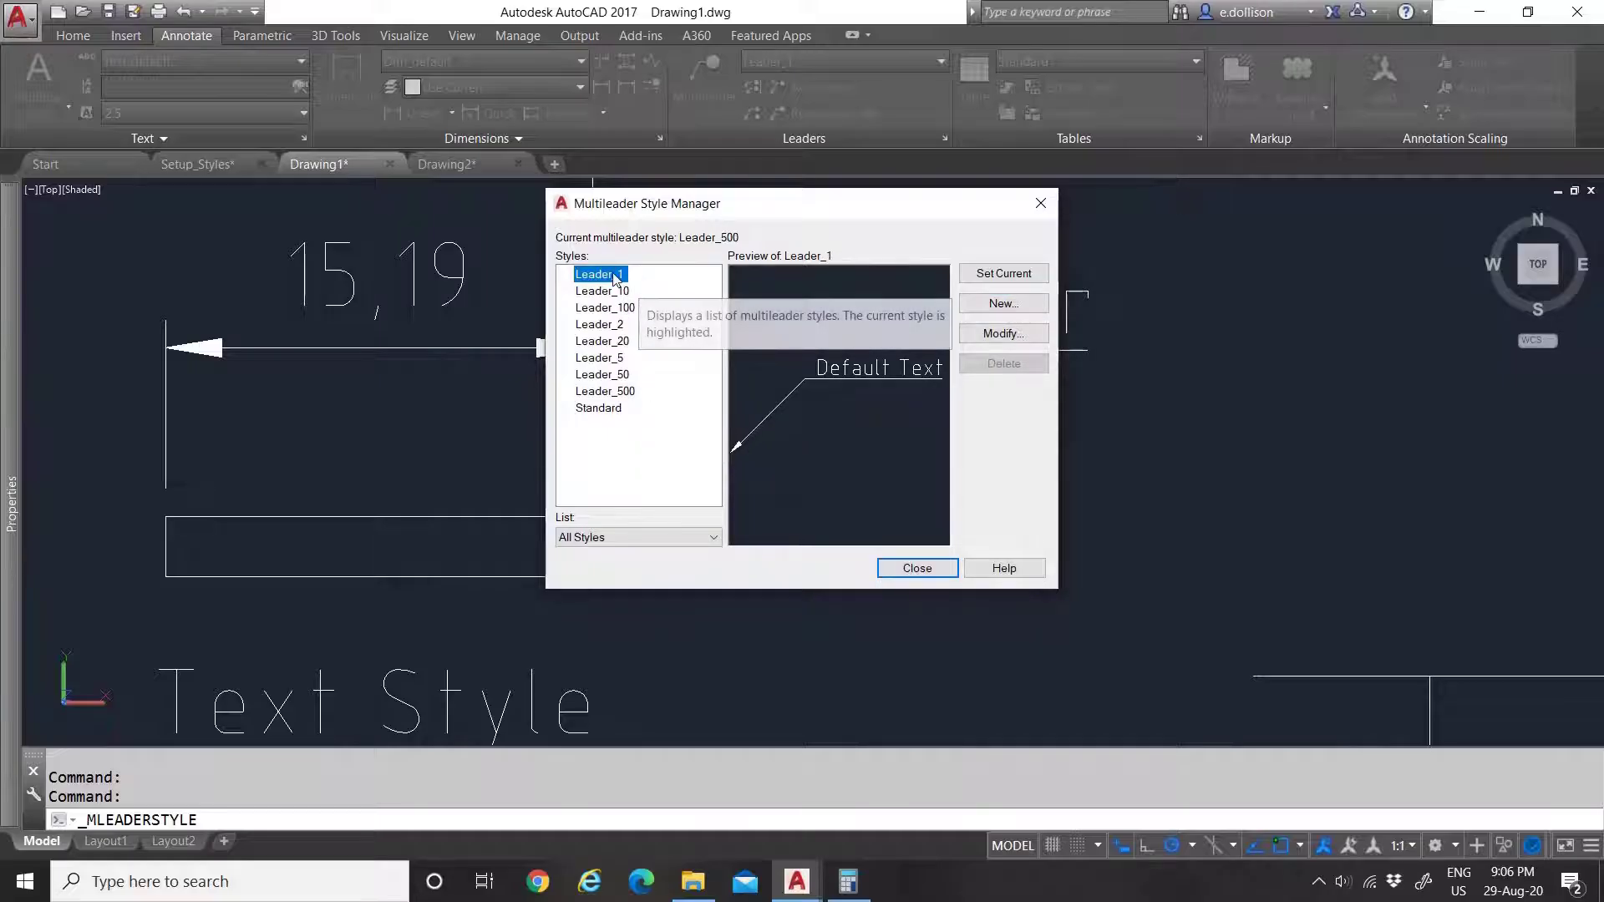
# Step: Create a Leader_default style copied from Leader_1 and review its arrowhead setting
pyautogui.click(996, 301)
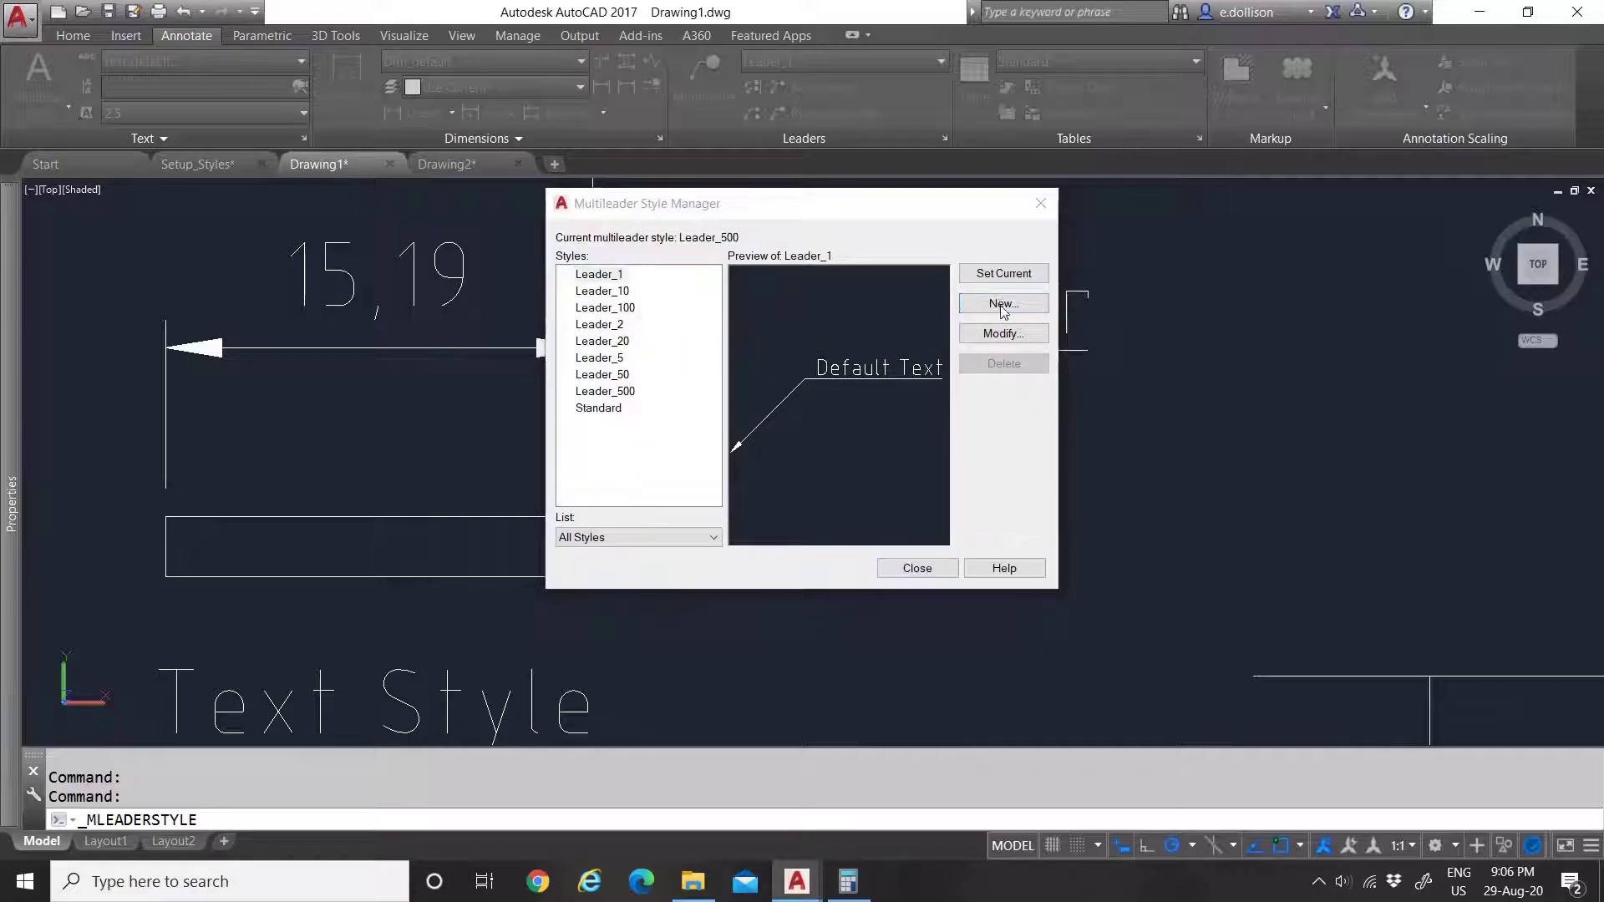
pyautogui.moveTo(697, 375); pyautogui.dragTo(590, 371)
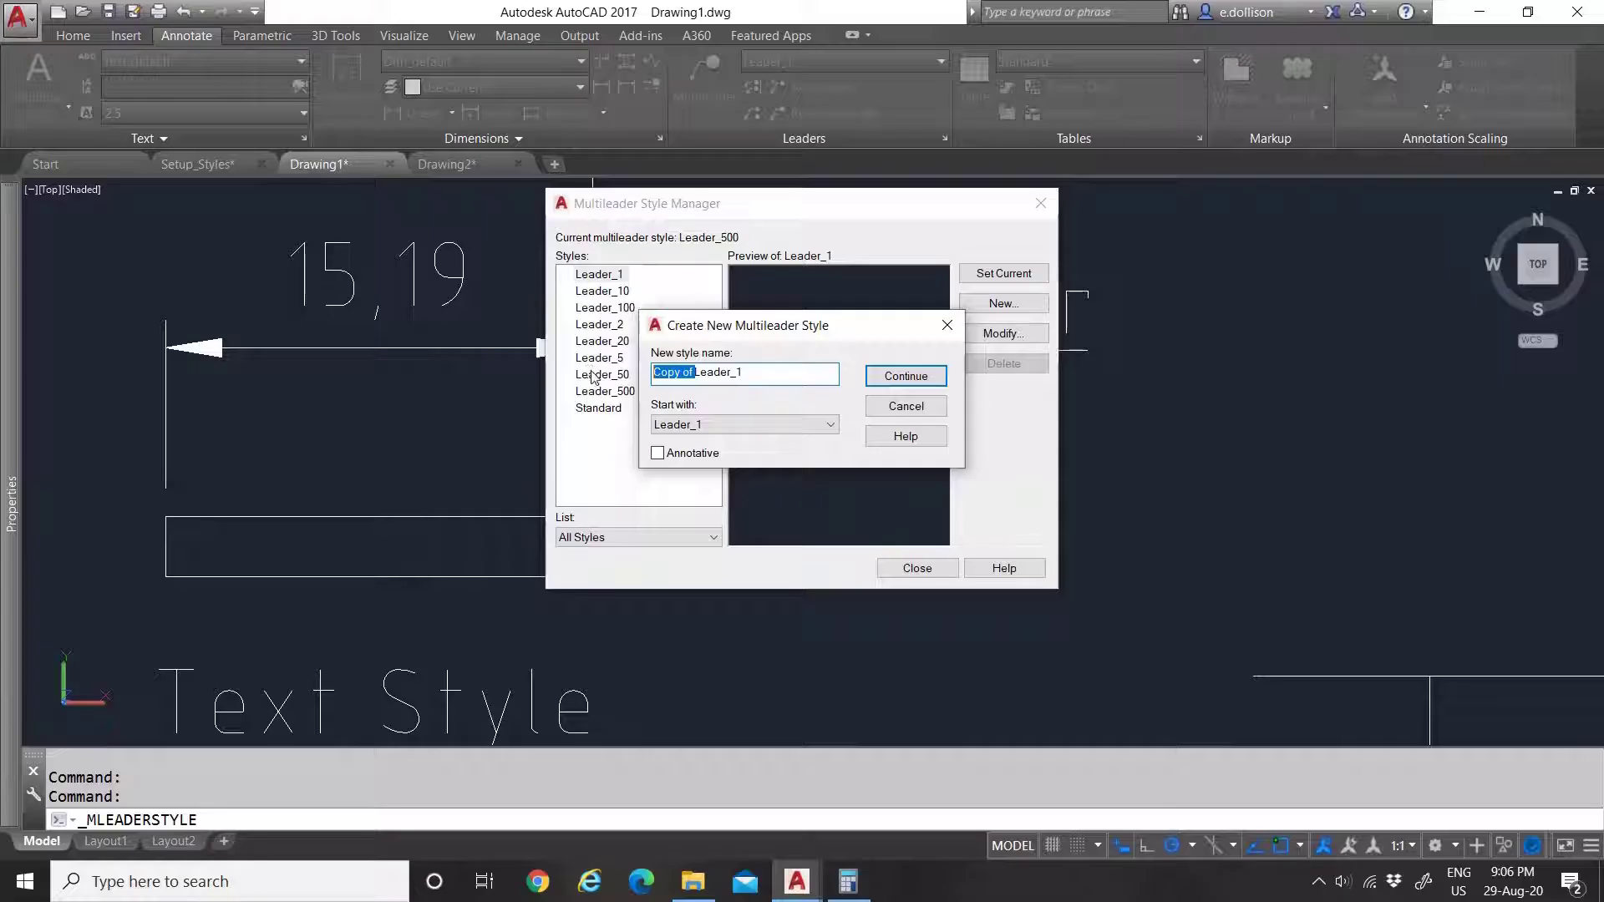
pyautogui.press('Delete')
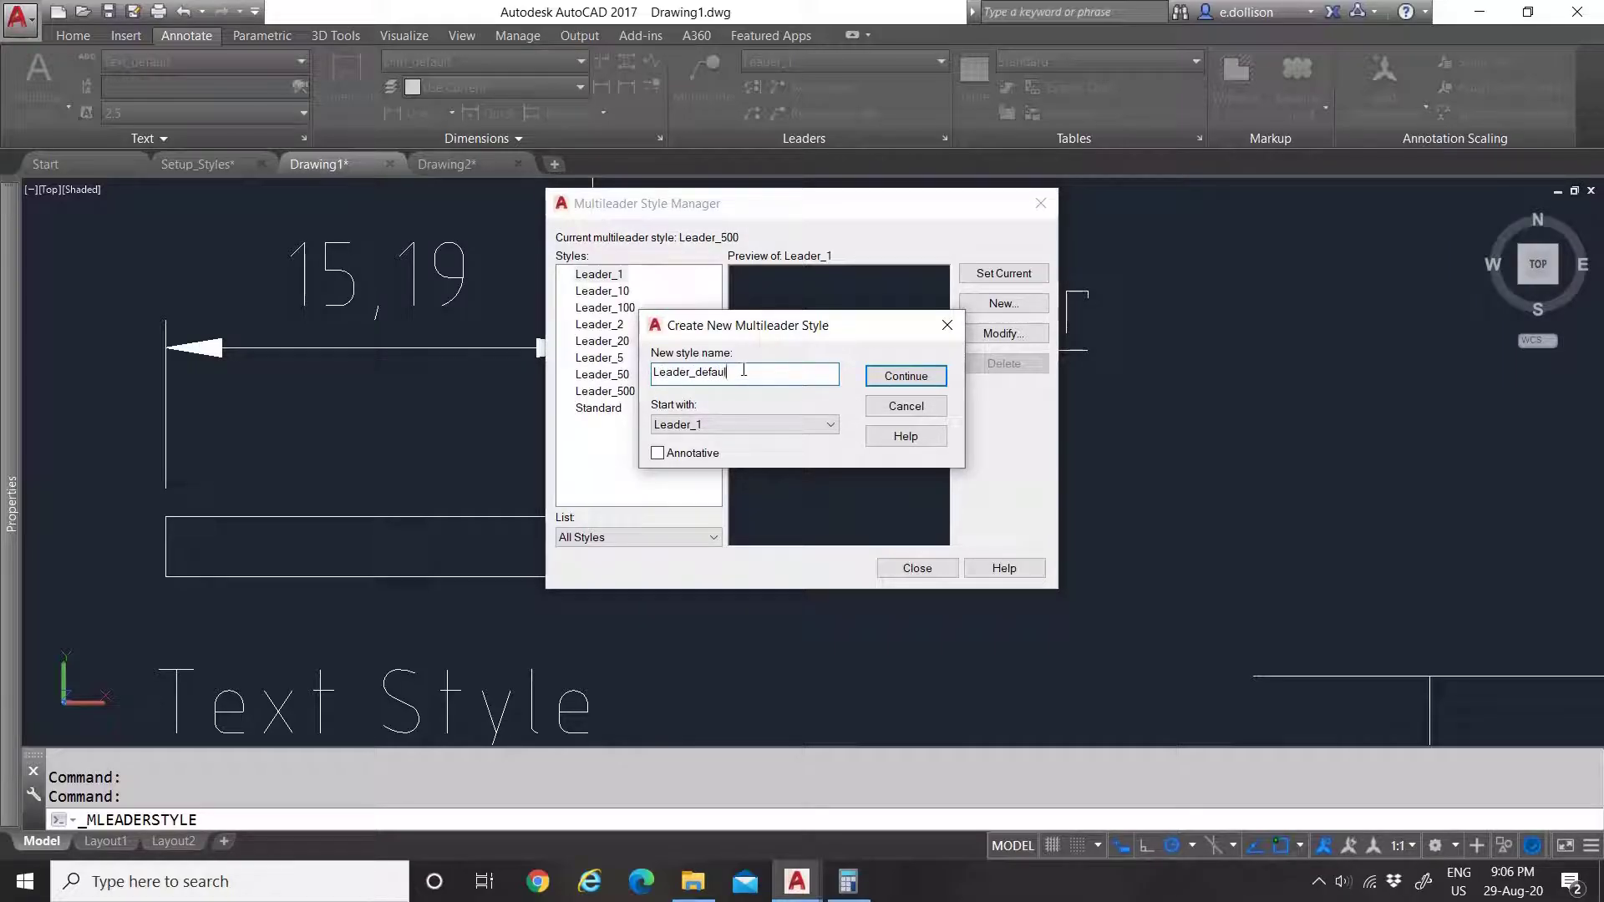
pyautogui.click(902, 378)
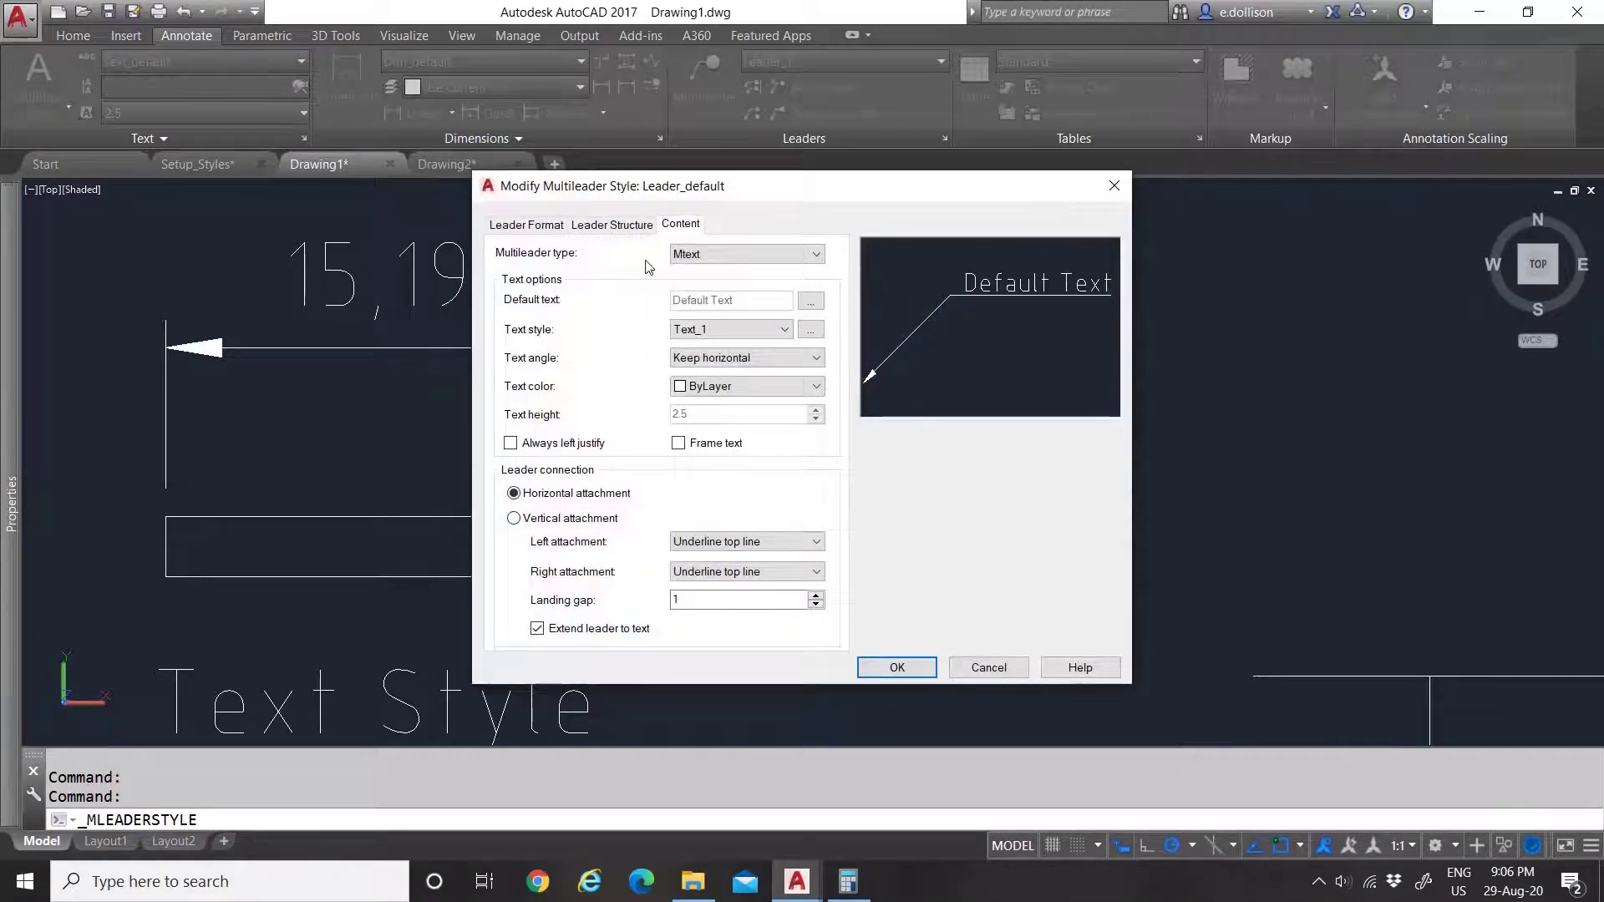
pyautogui.click(527, 224)
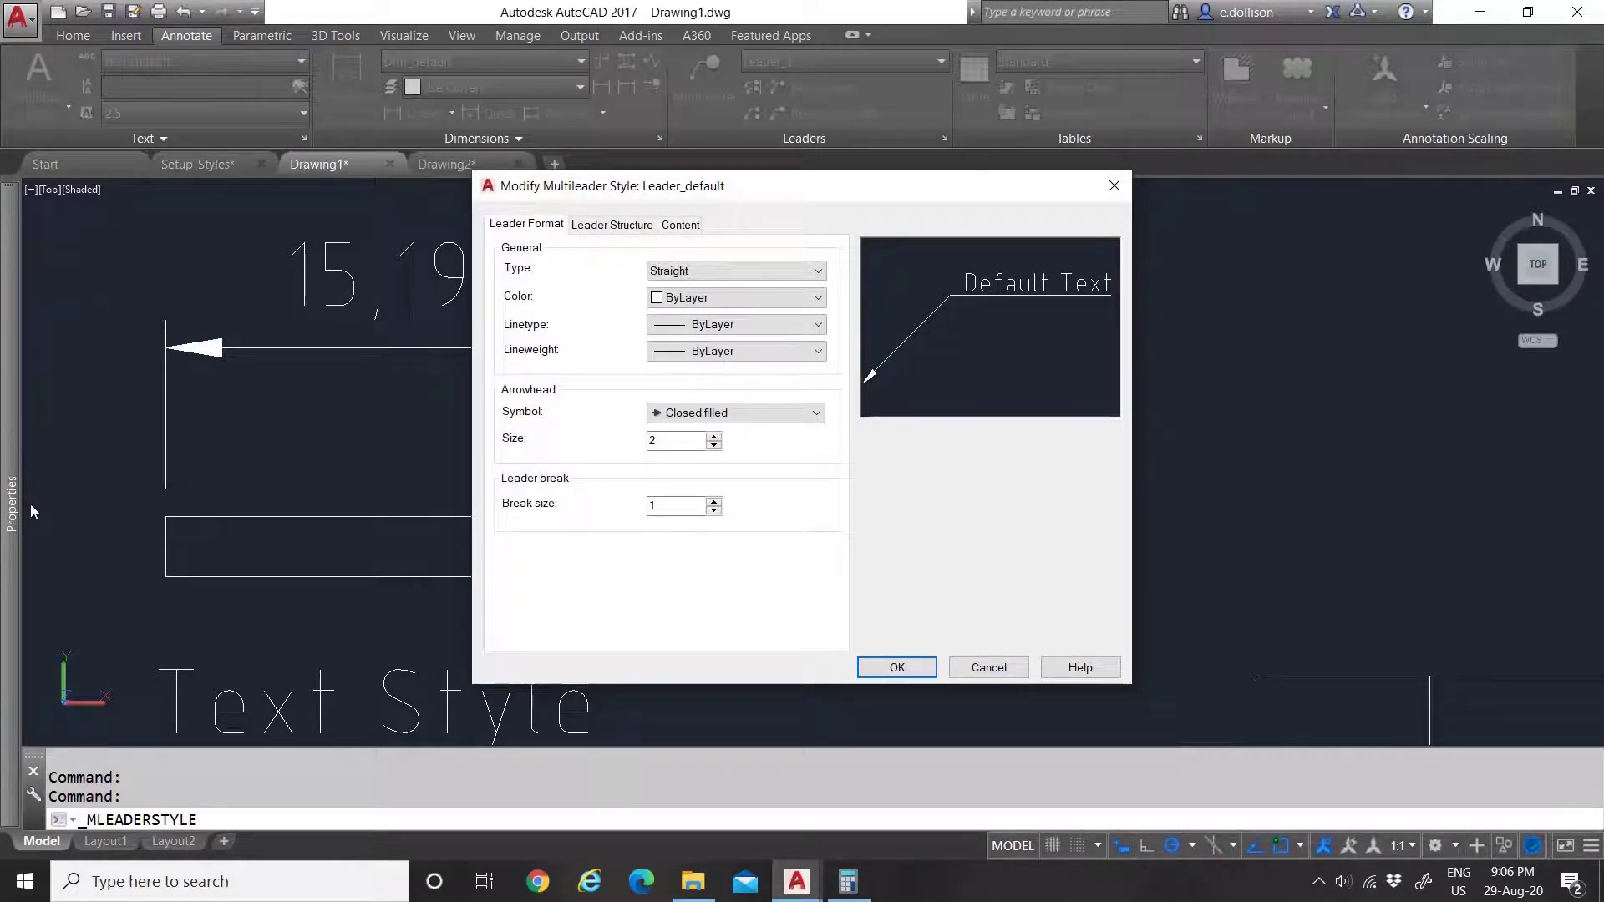
pyautogui.doubleClick(643, 440)
pyautogui.click(615, 226)
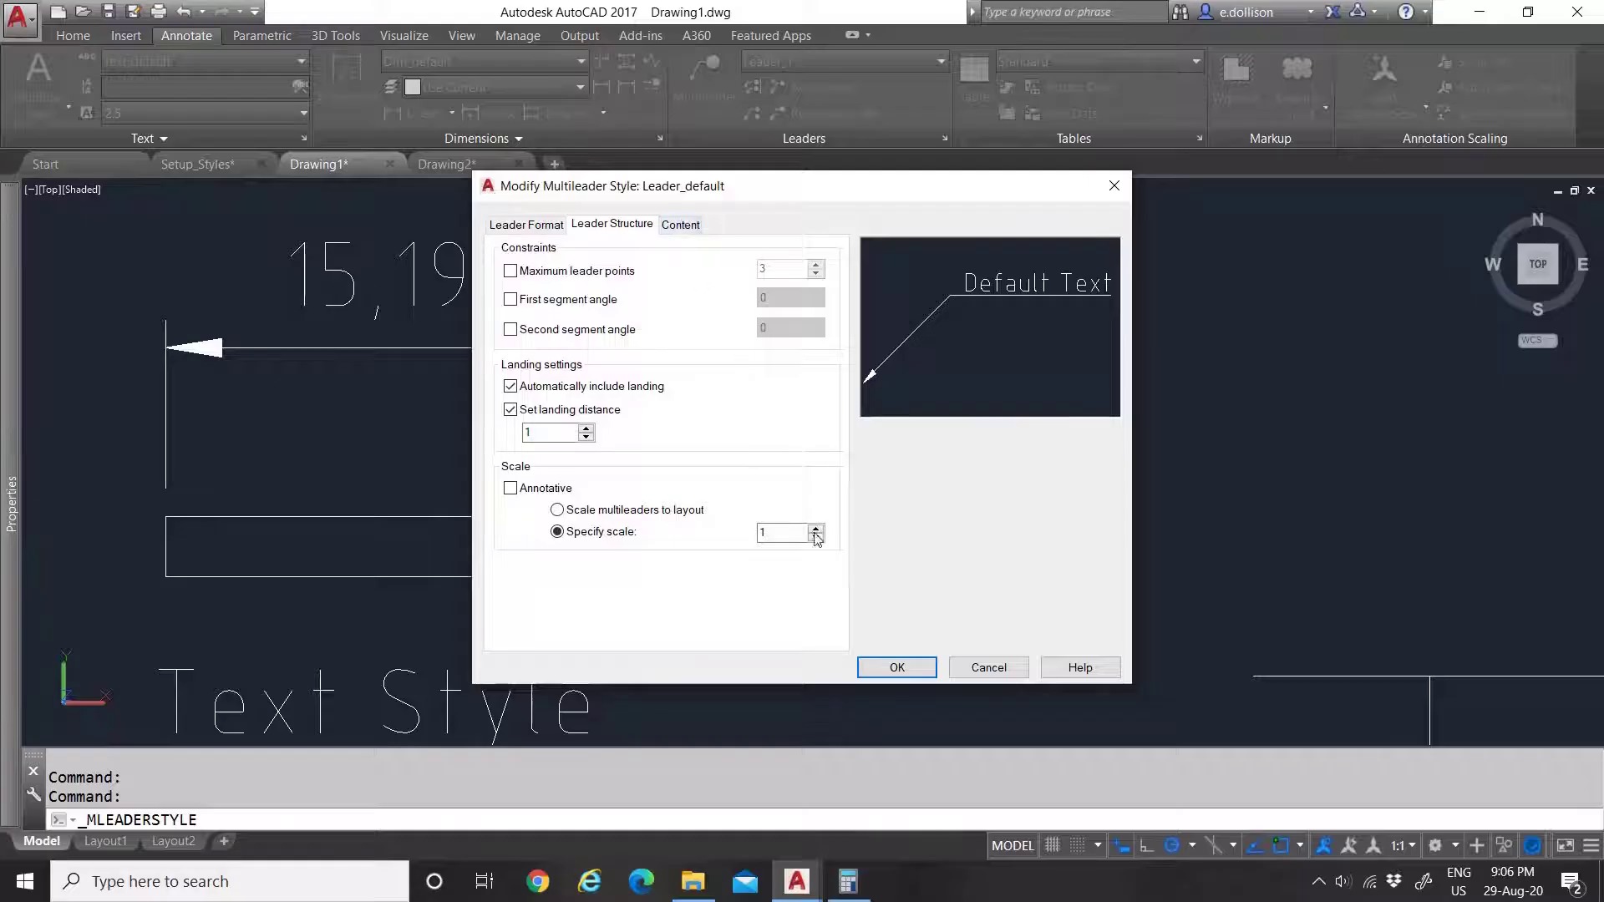
# Step: Set the text style to Text_default at height 2.5 and save the style
pyautogui.click(668, 223)
pyautogui.click(728, 330)
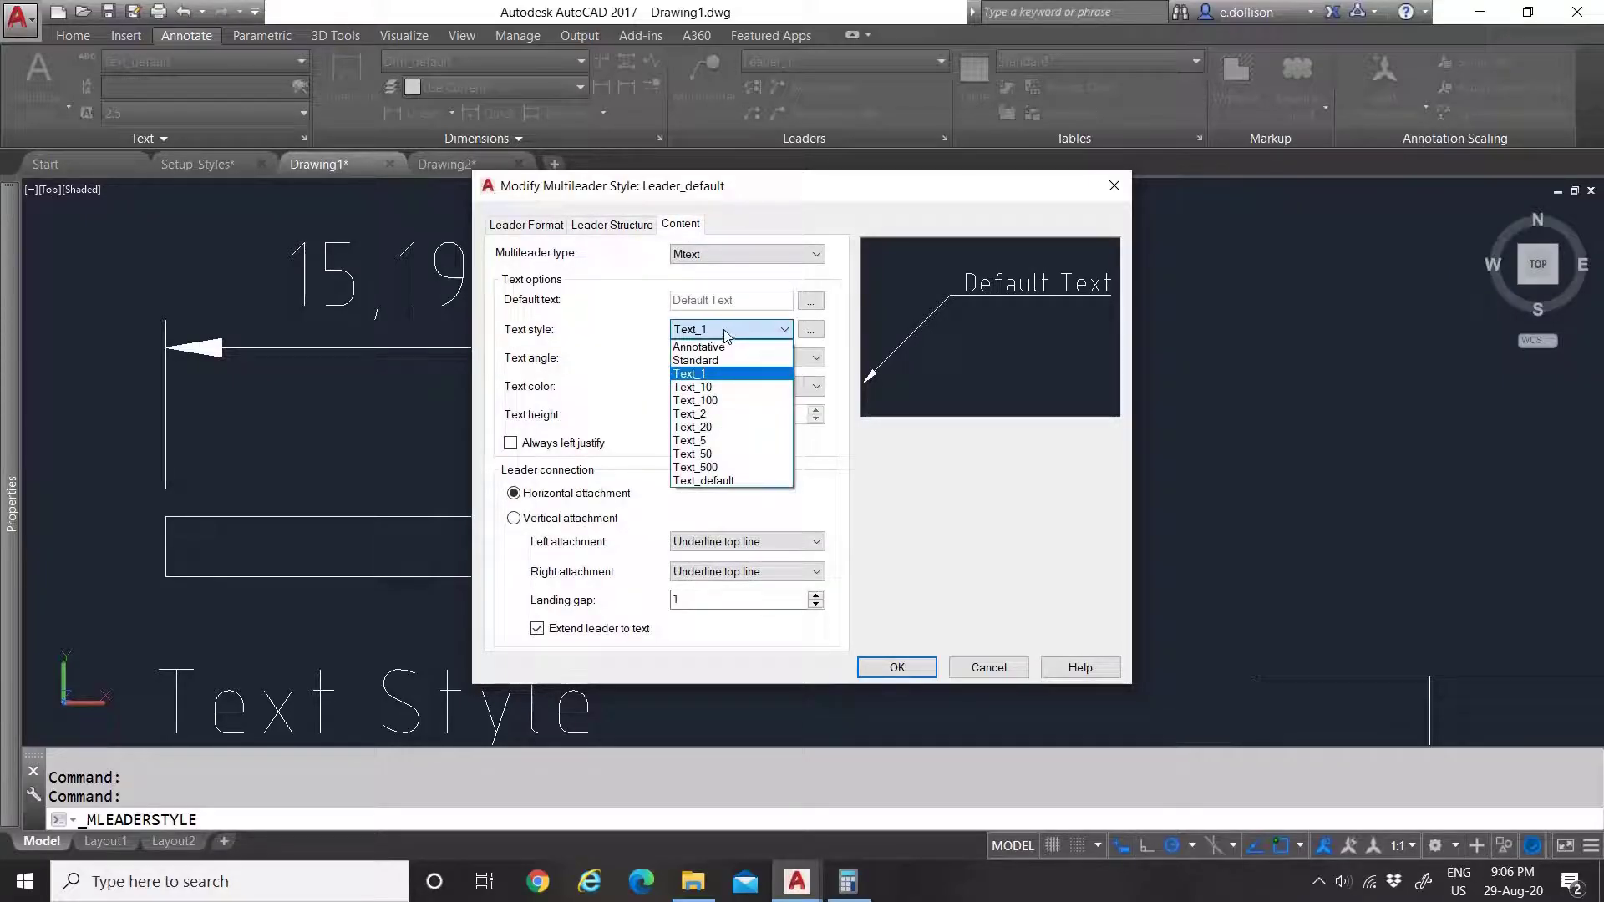
pyautogui.click(726, 481)
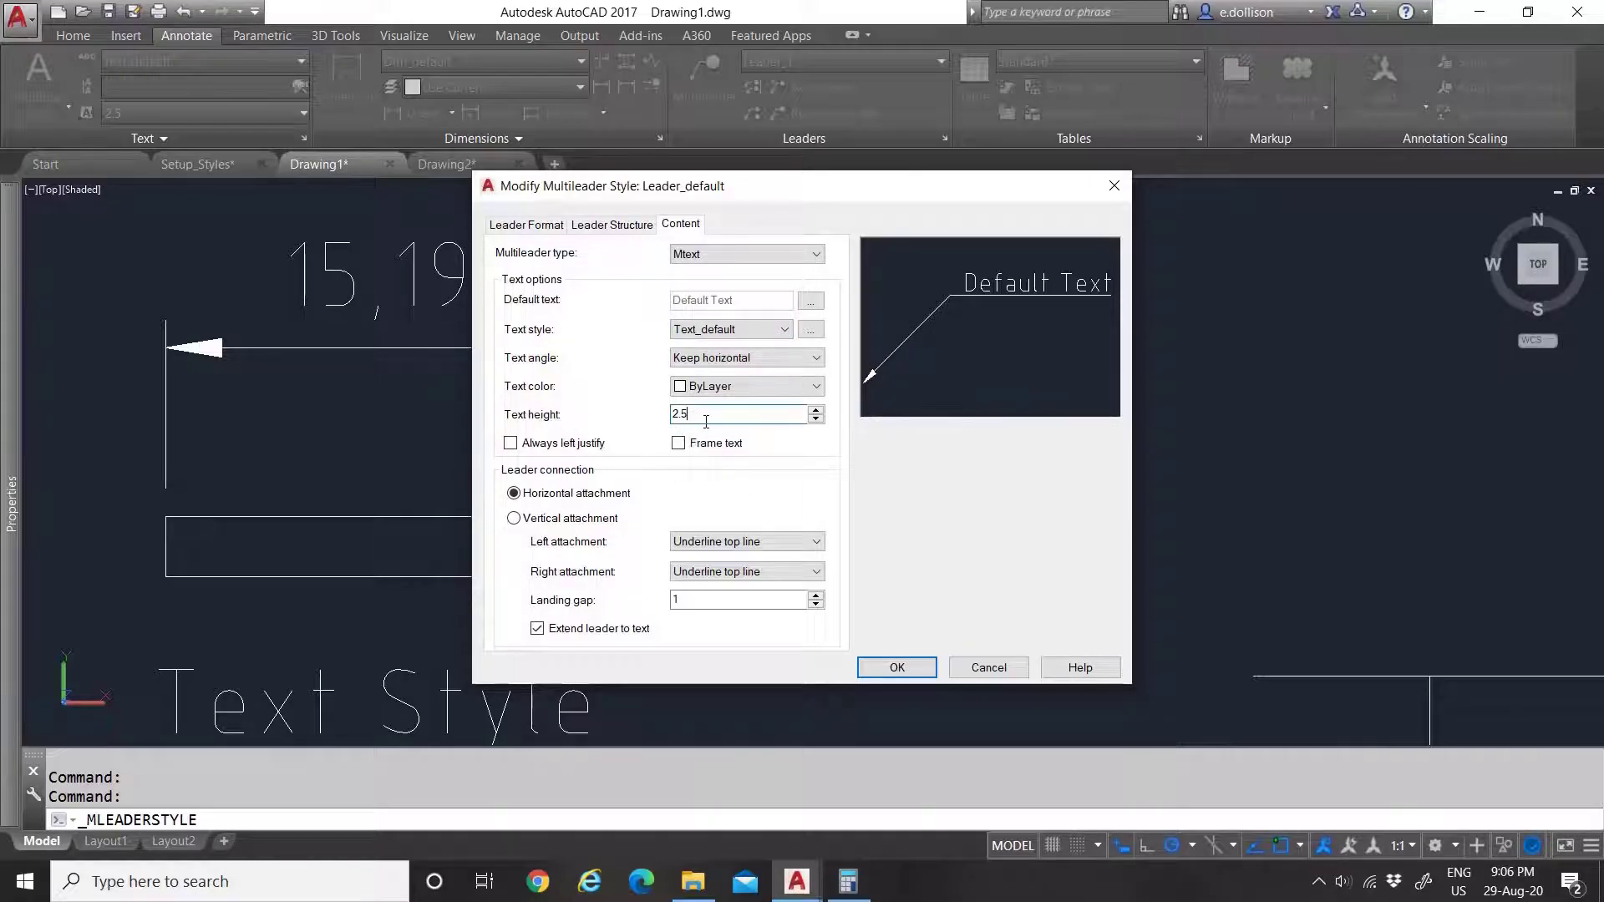
pyautogui.click(729, 330)
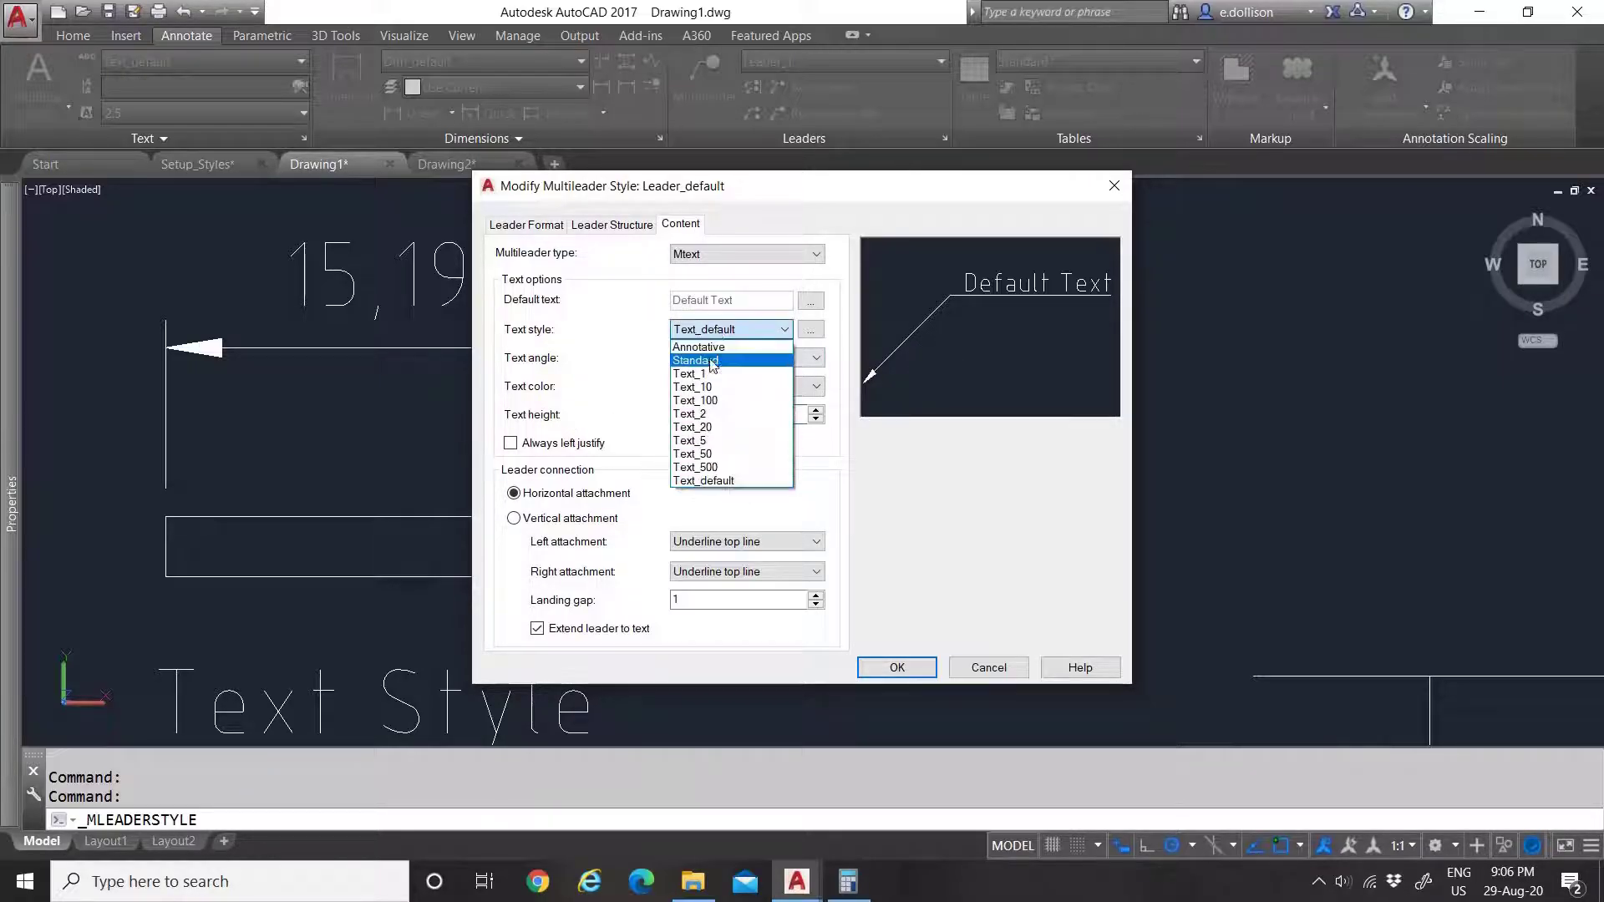
pyautogui.click(715, 359)
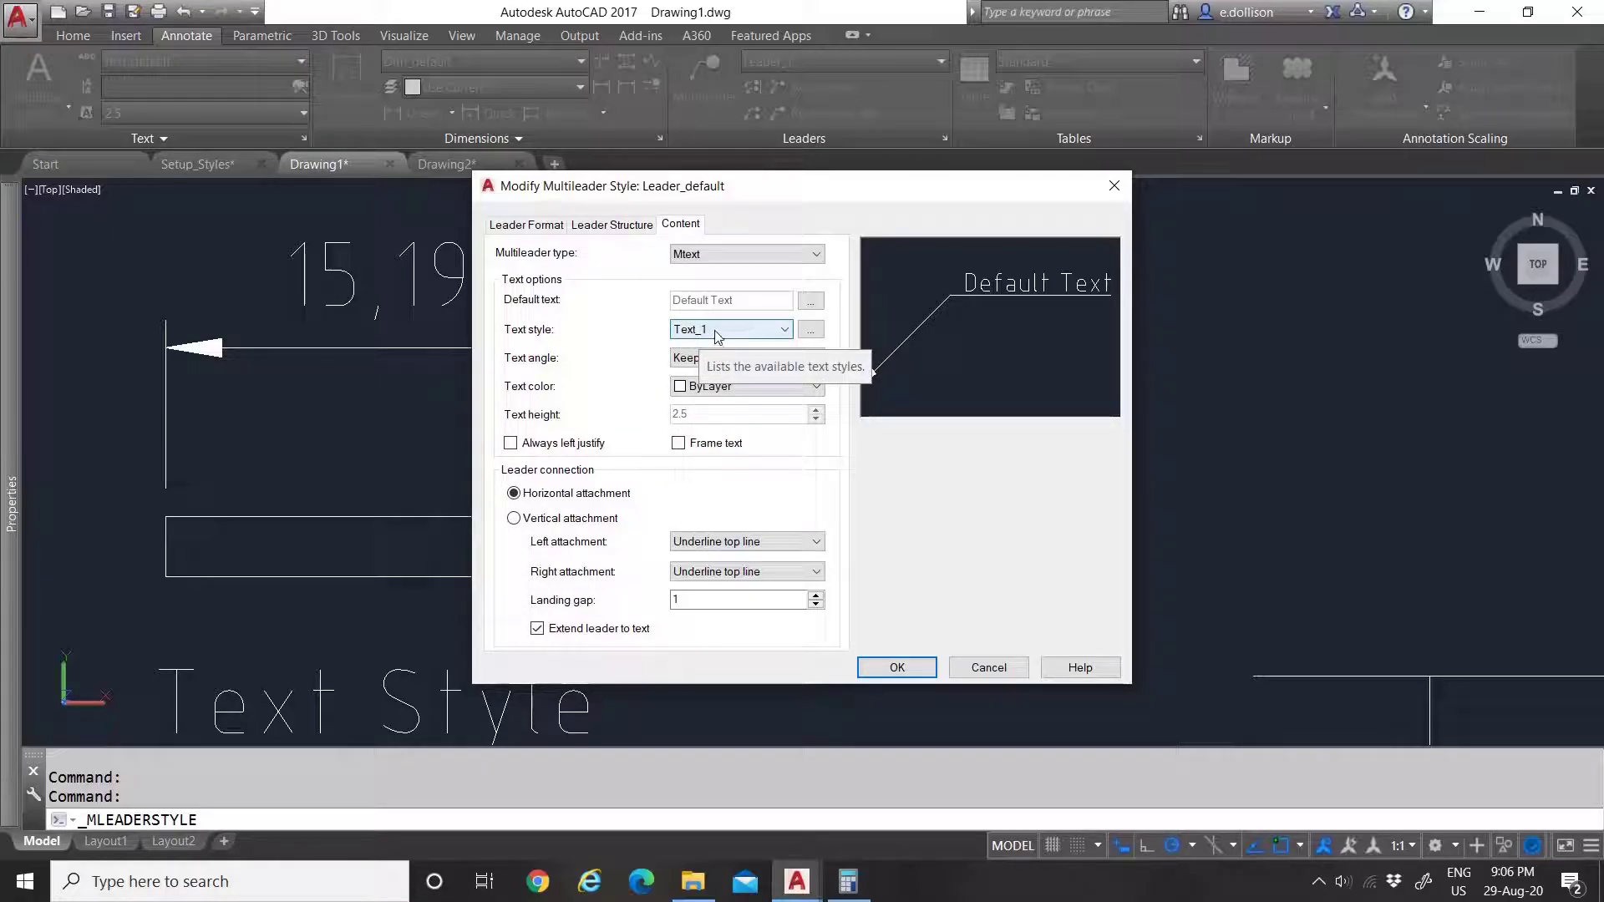
pyautogui.click(716, 334)
pyautogui.click(737, 482)
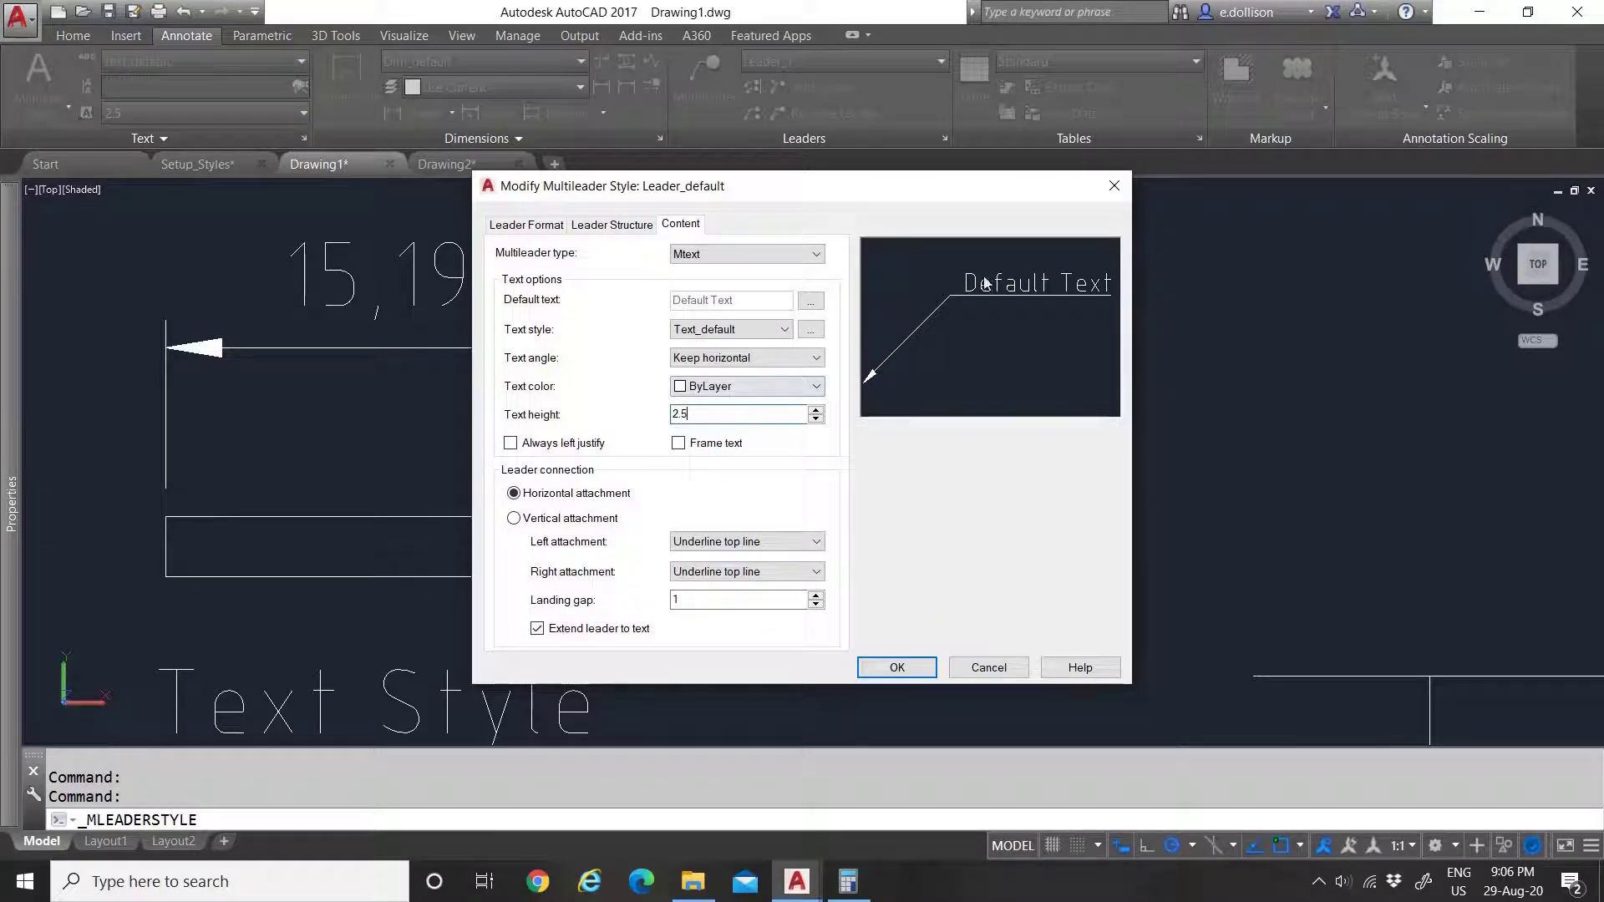
pyautogui.click(892, 664)
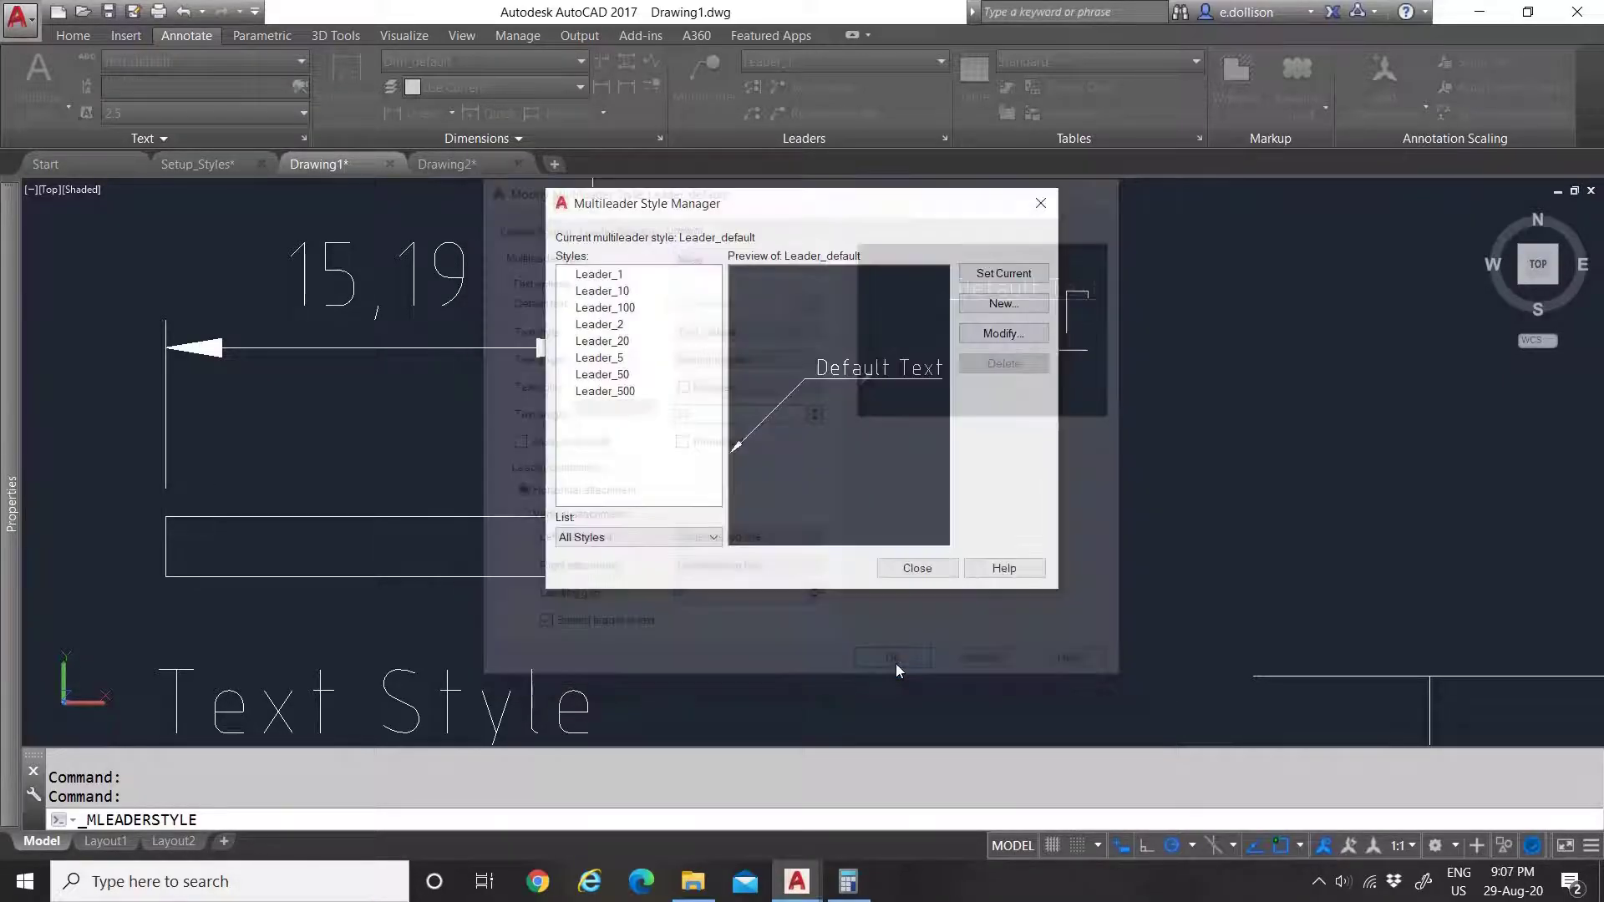
# Step: Close the Multileader Style Manager and zoom in on the Leader multileader
pyautogui.click(917, 569)
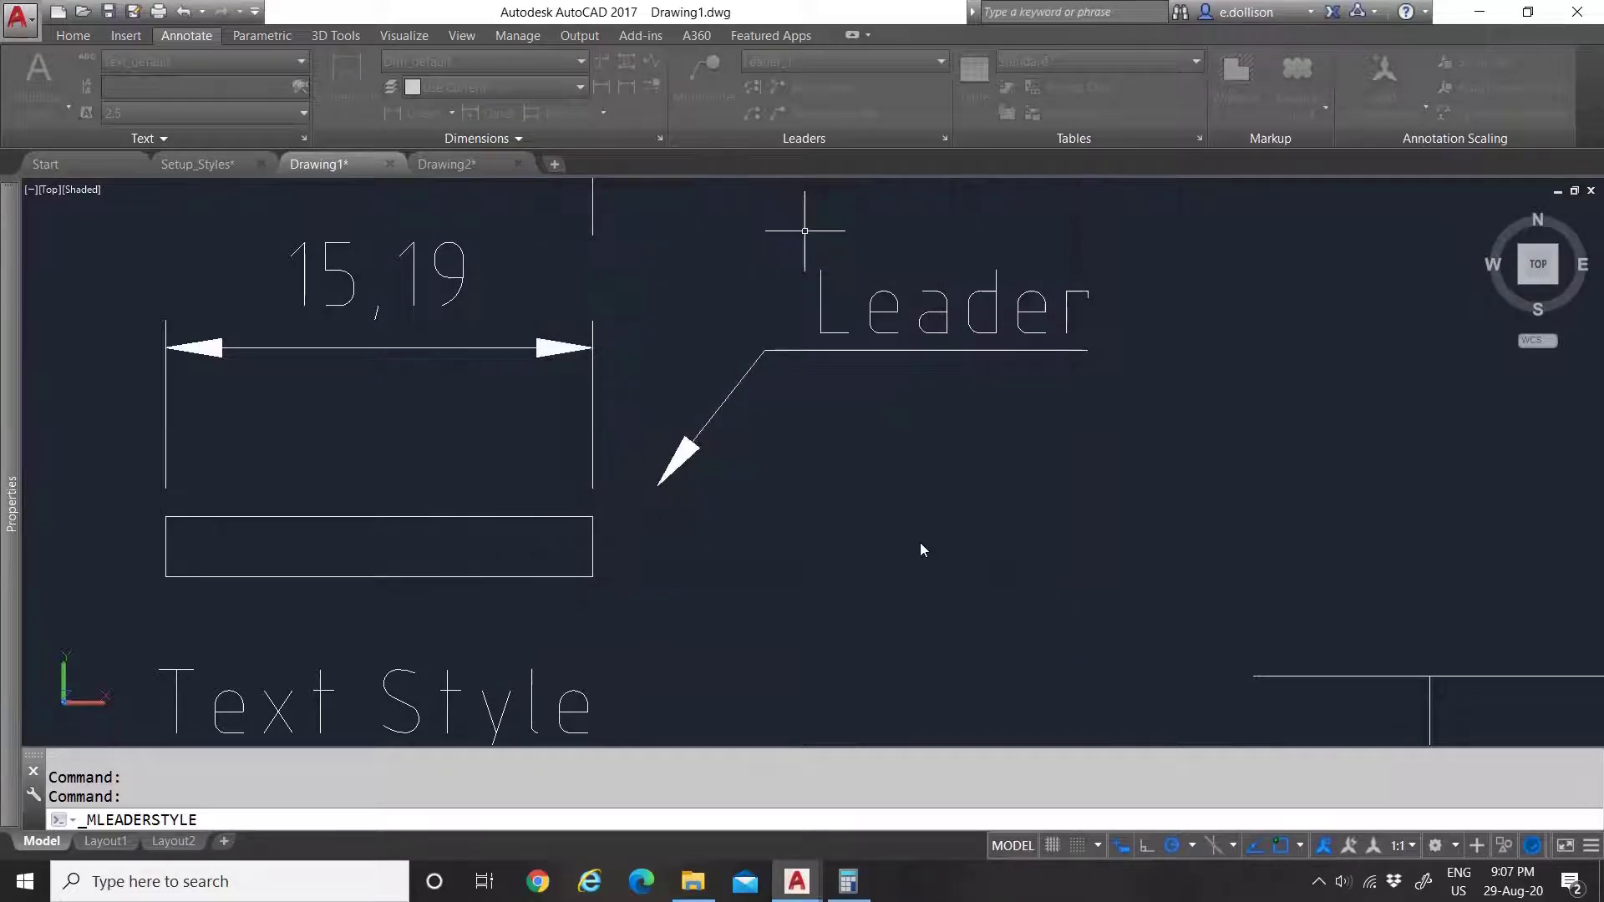
pyautogui.scroll(-4, 762, 508)
pyautogui.scroll(-2, 745, 509)
pyautogui.scroll(3, 834, 468)
pyautogui.scroll(-3, 834, 448)
pyautogui.scroll(3, 741, 502)
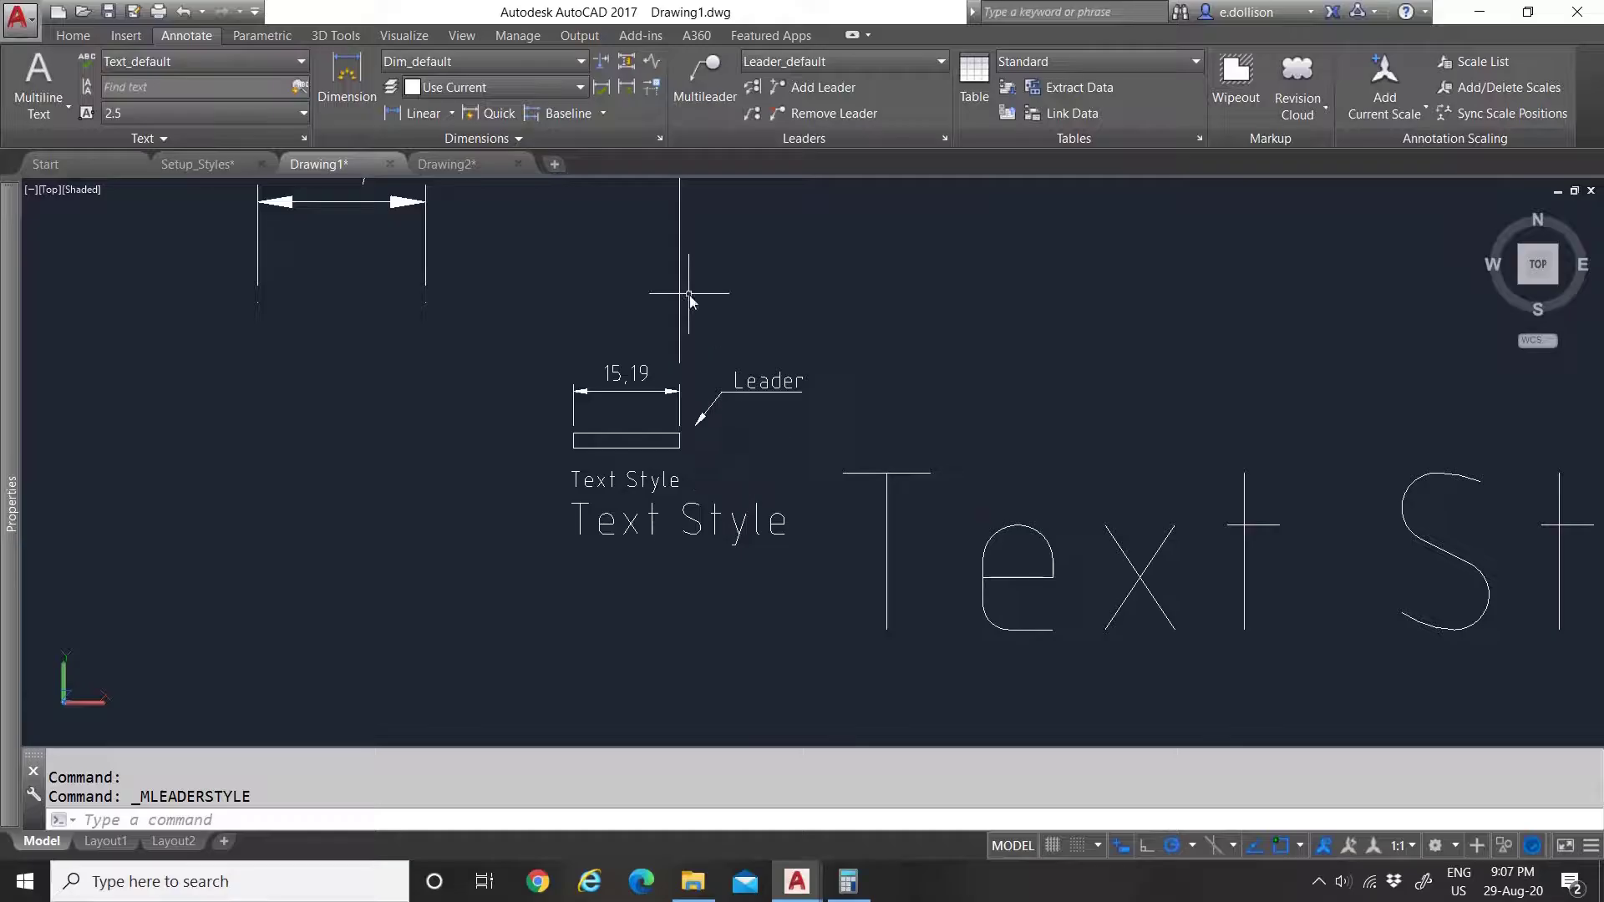
pyautogui.scroll(3, 756, 368)
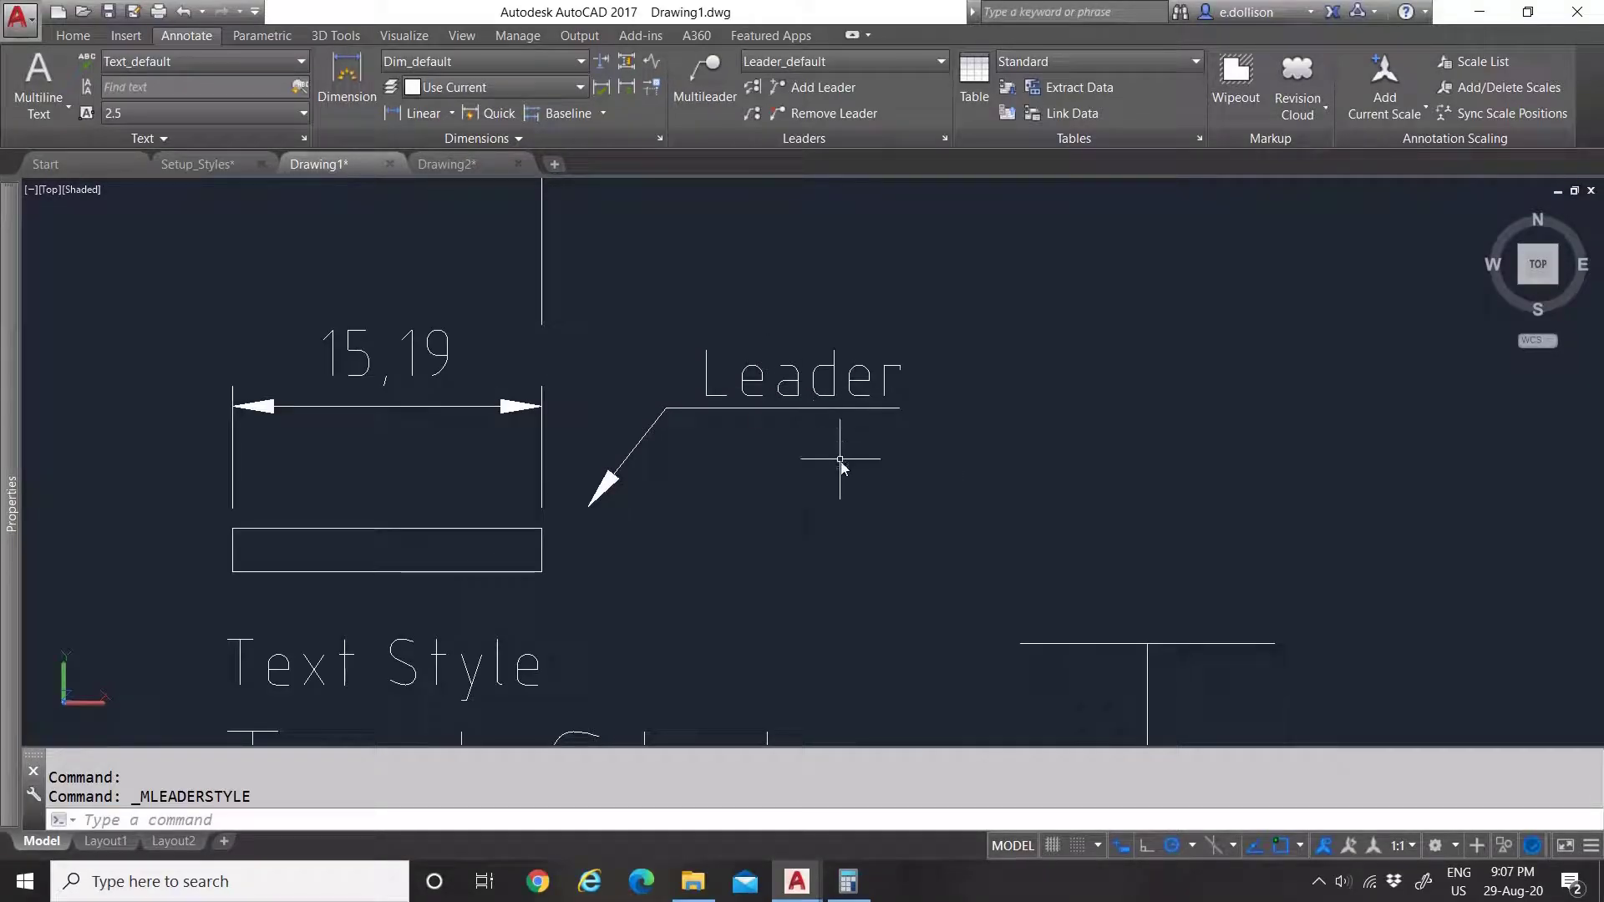
# Step: Copy the Leader multileader with CO to a point directly right of the original
pyautogui.click(840, 459)
pyautogui.click(756, 340)
pyautogui.write('c')
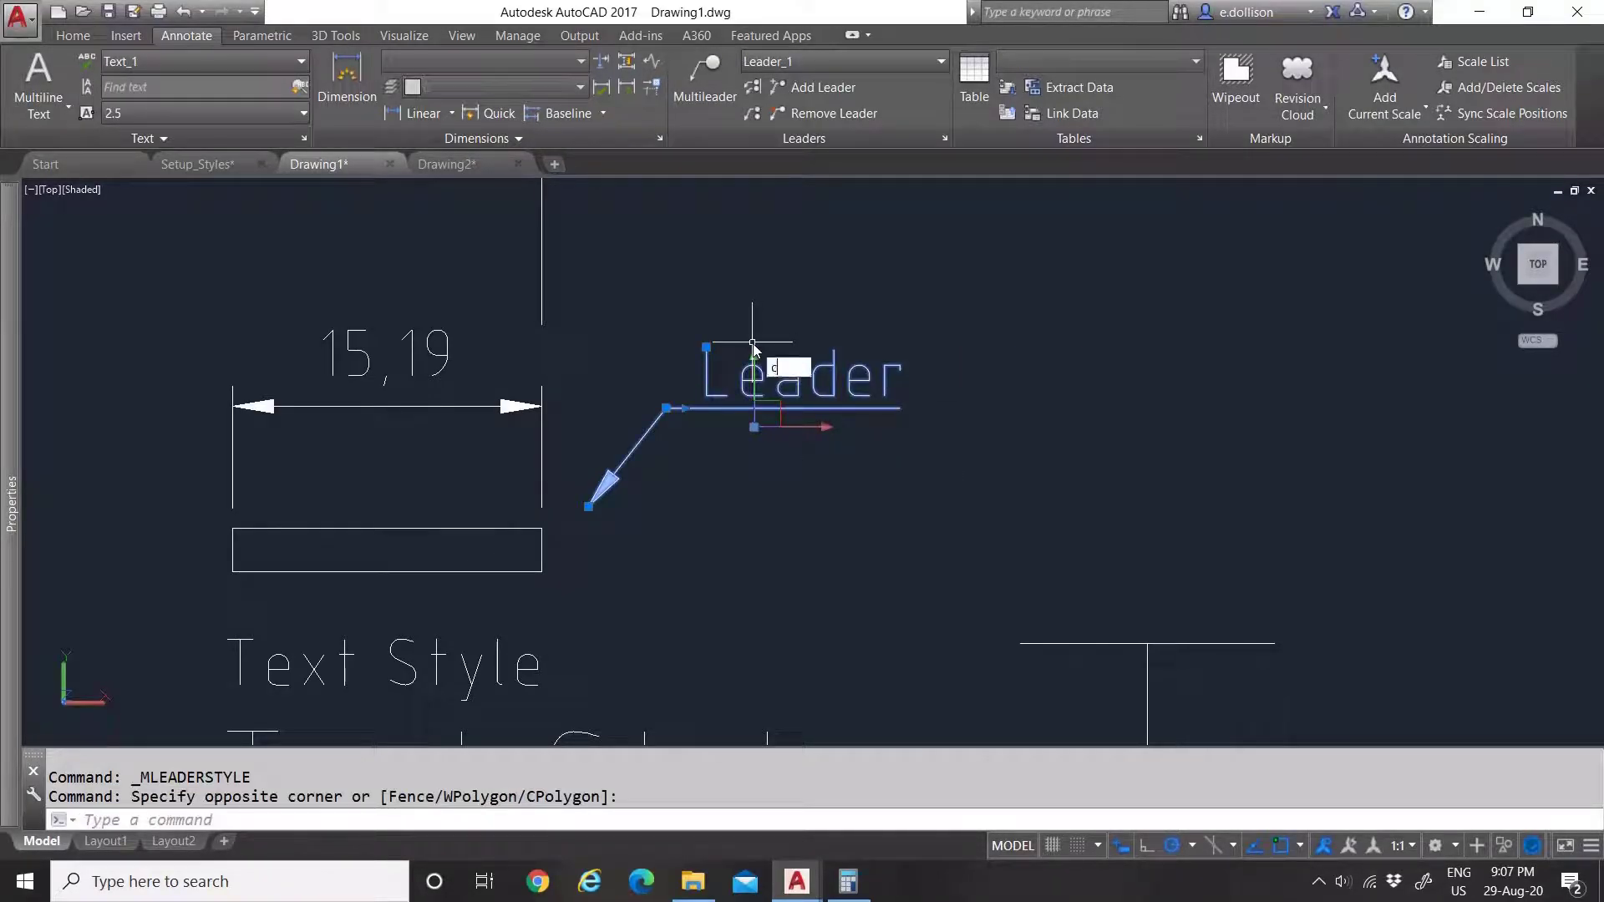
pyautogui.write('o')
pyautogui.press('Return')
pyautogui.click(733, 344)
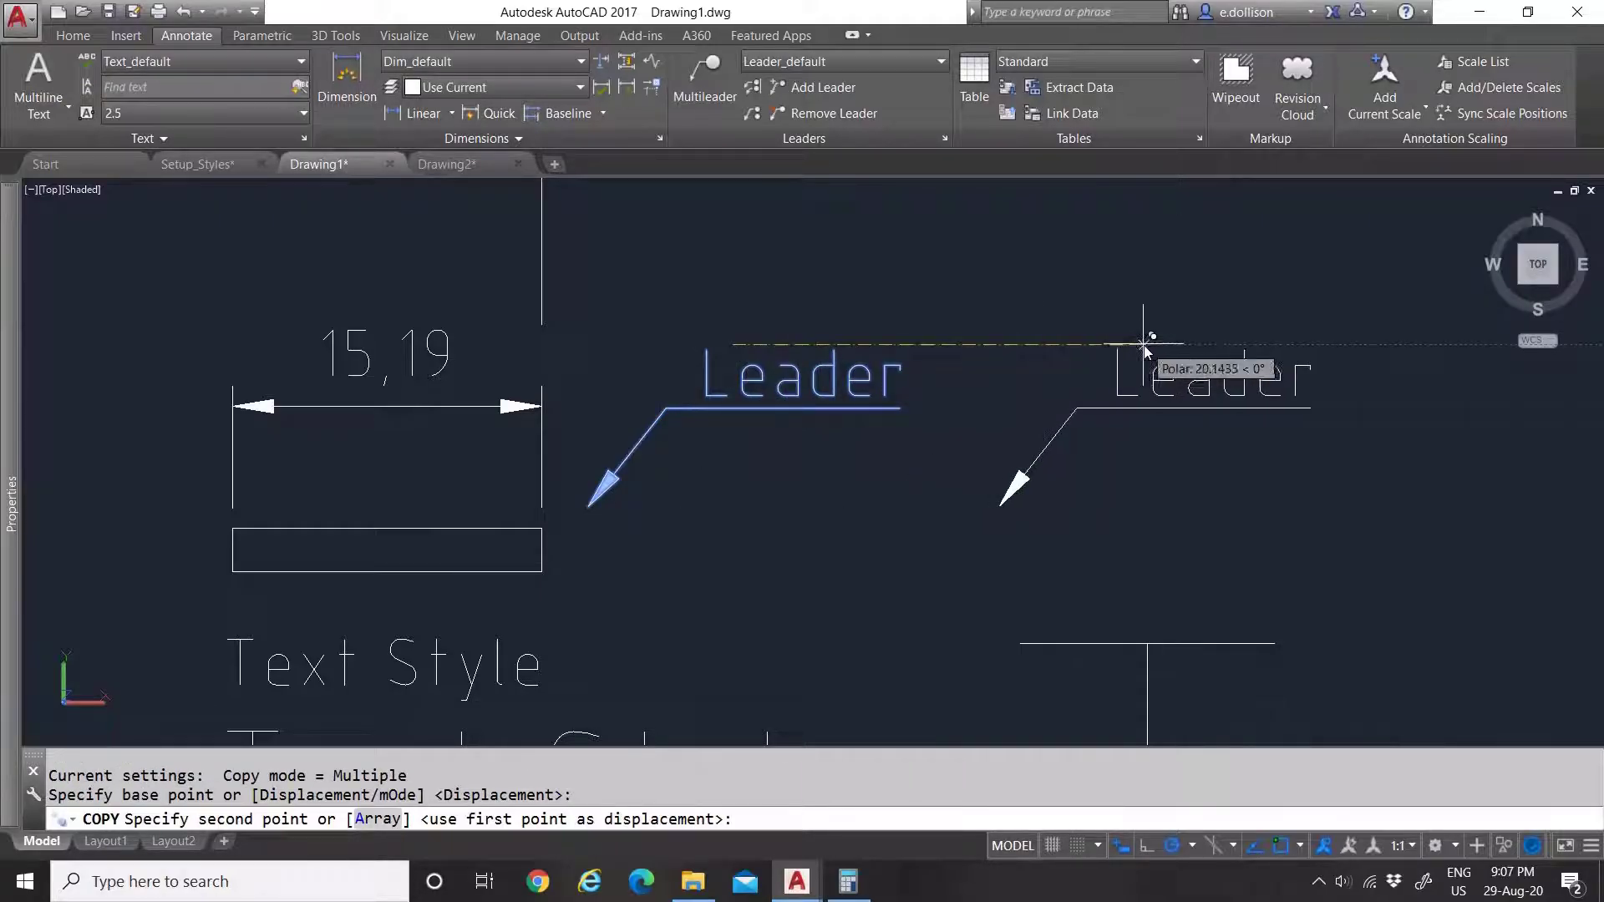
pyautogui.click(1145, 344)
pyautogui.rightClick(1123, 279)
pyautogui.click(1168, 291)
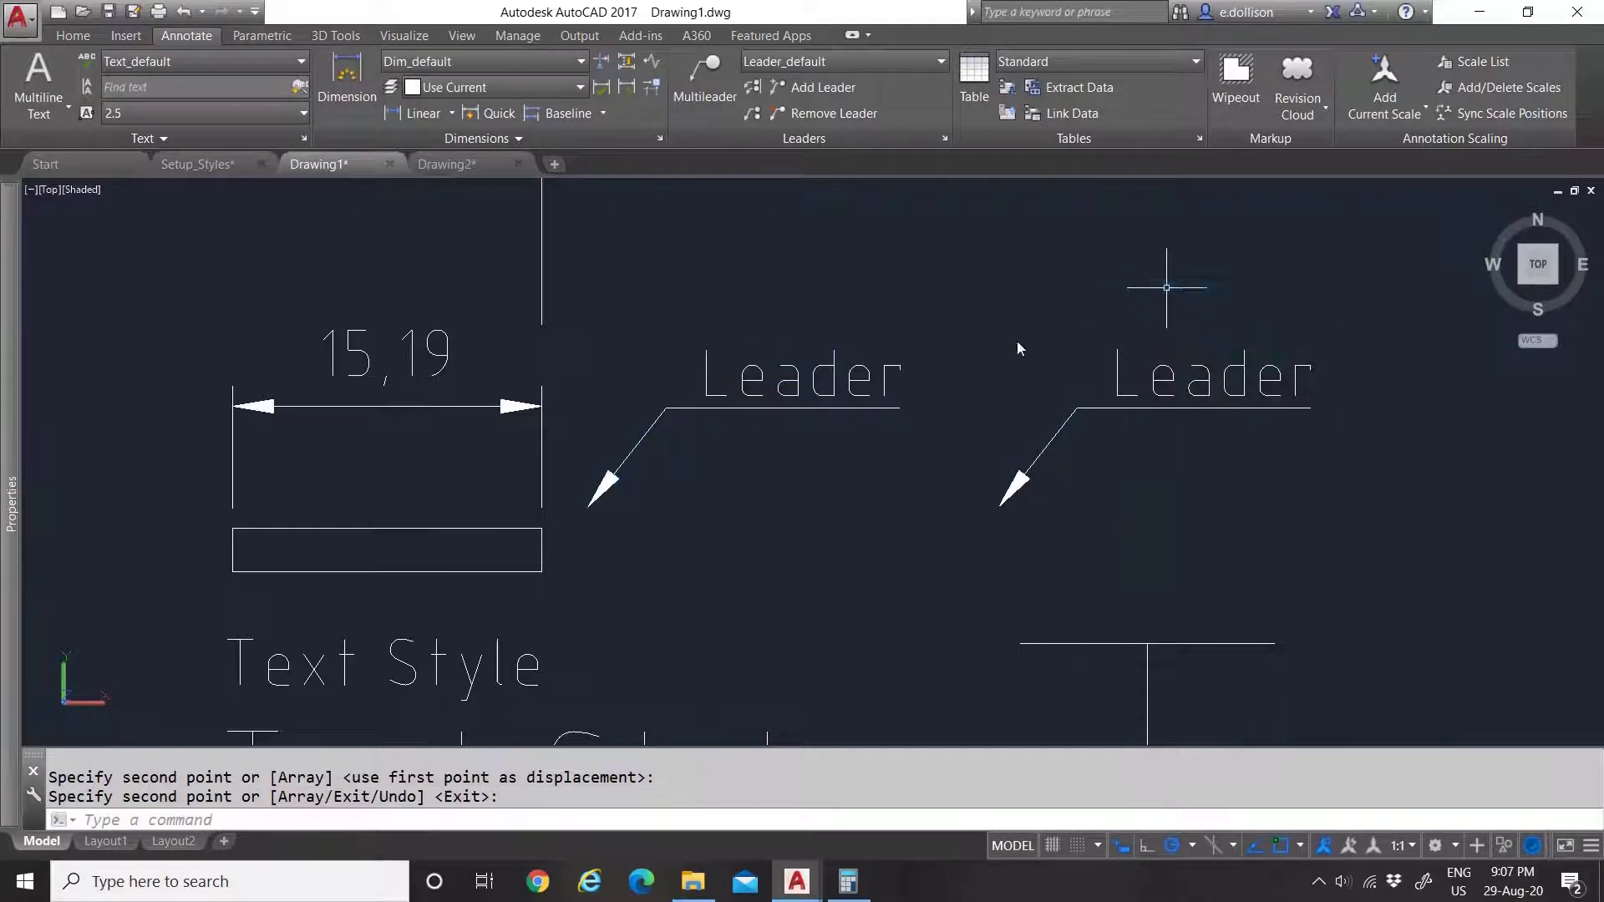
pyautogui.press('Escape')
# Step: Make a trial copy of the left leader at the upper right
pyautogui.click(751, 455)
pyautogui.click(675, 333)
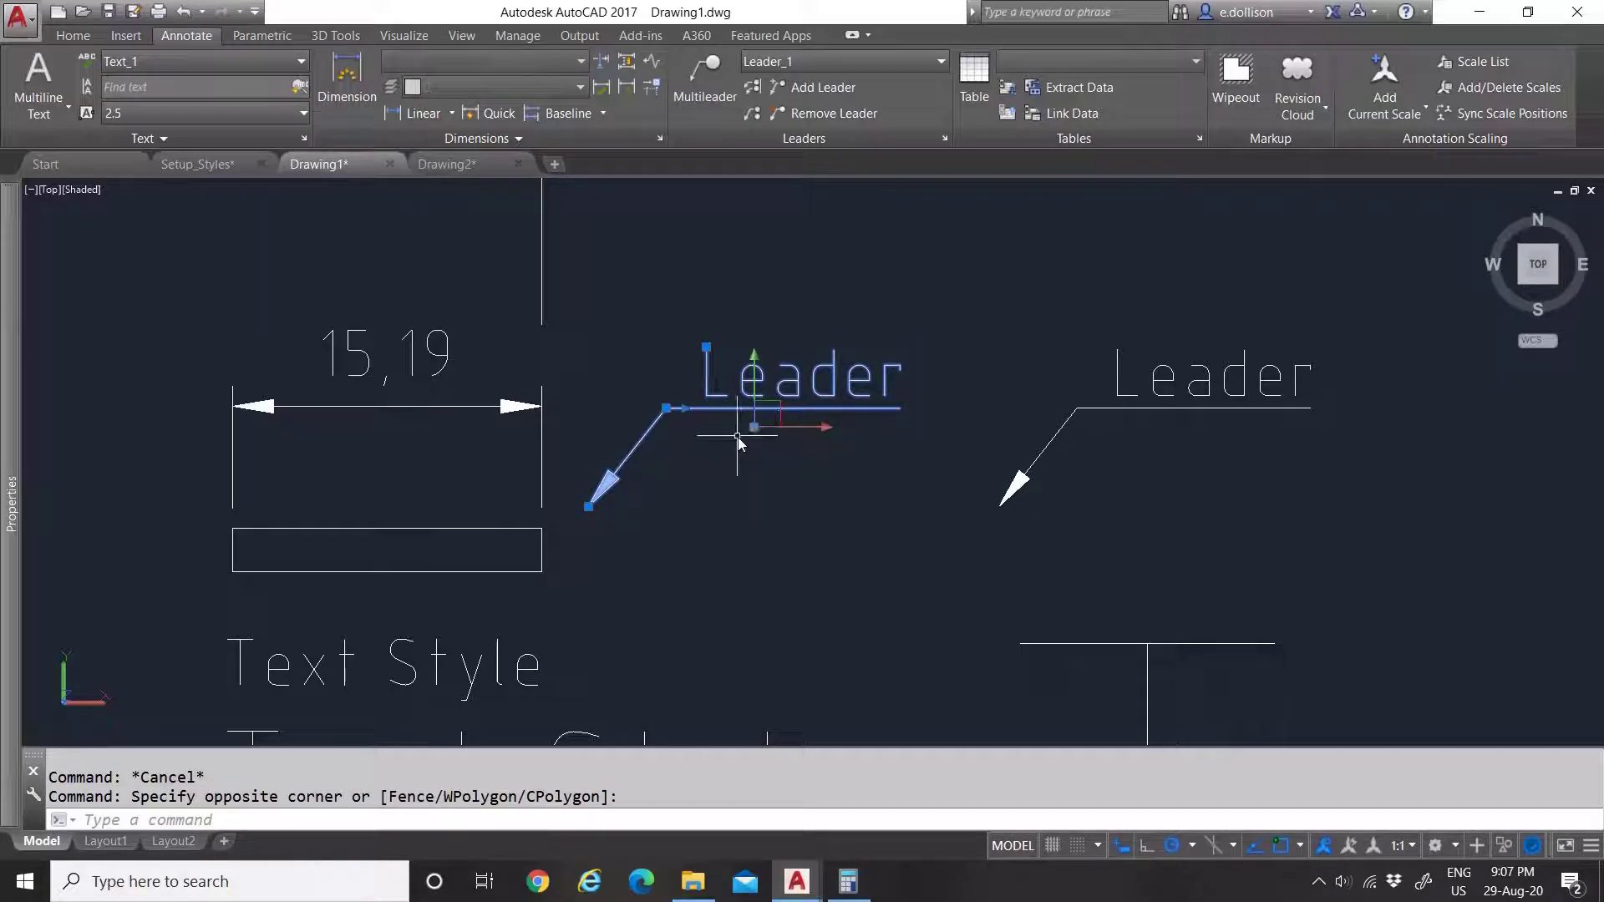
pyautogui.write('CO')
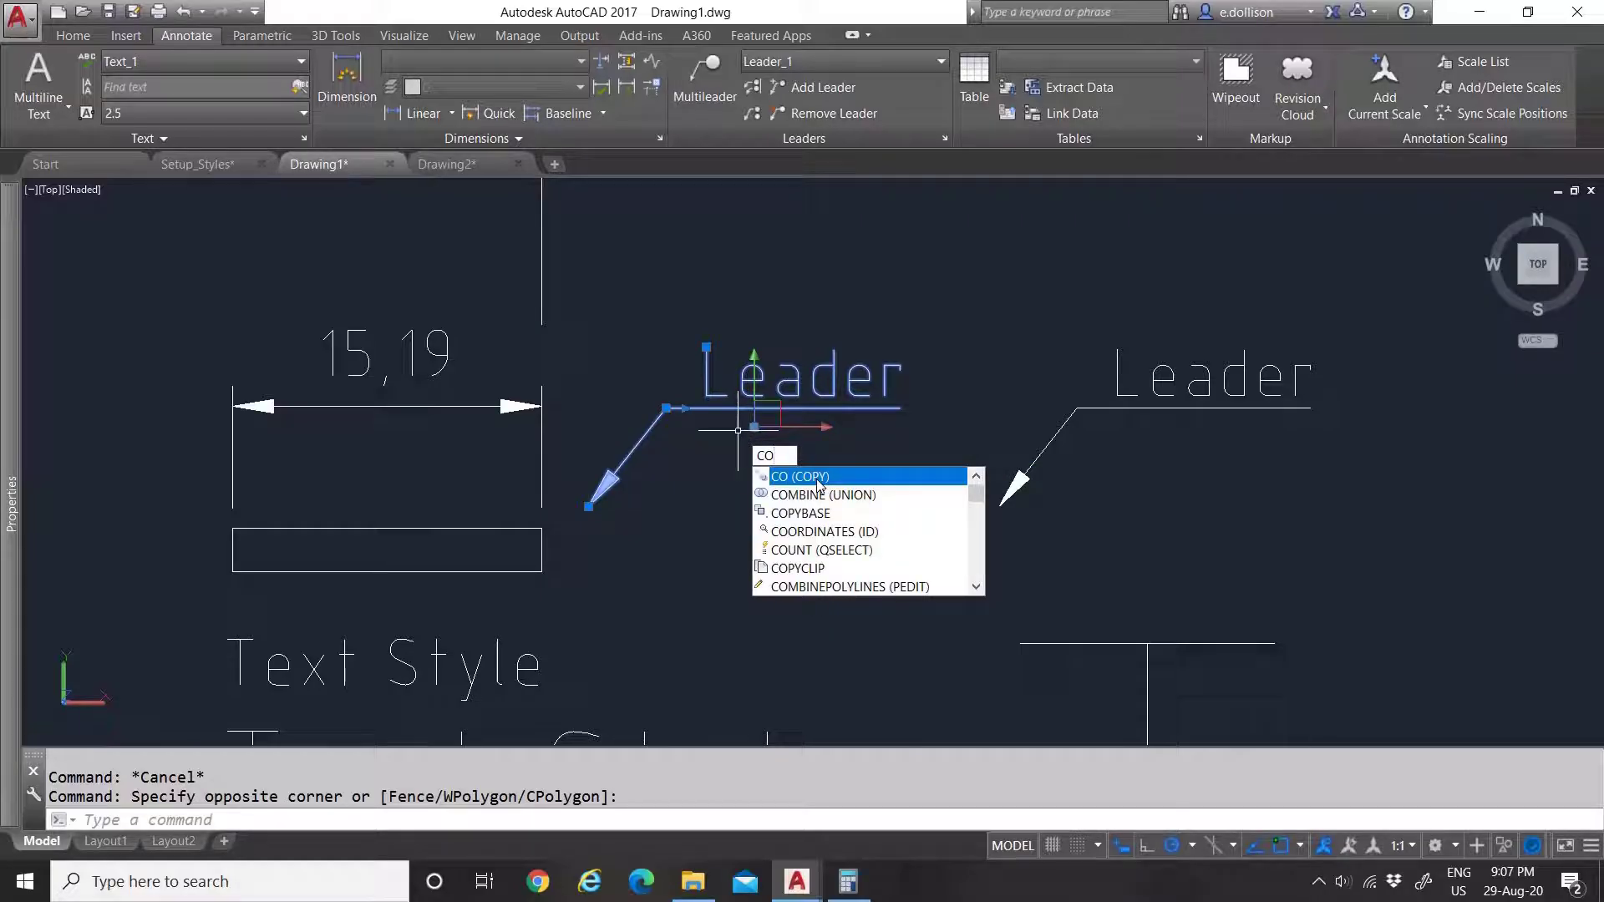
pyautogui.press('Return')
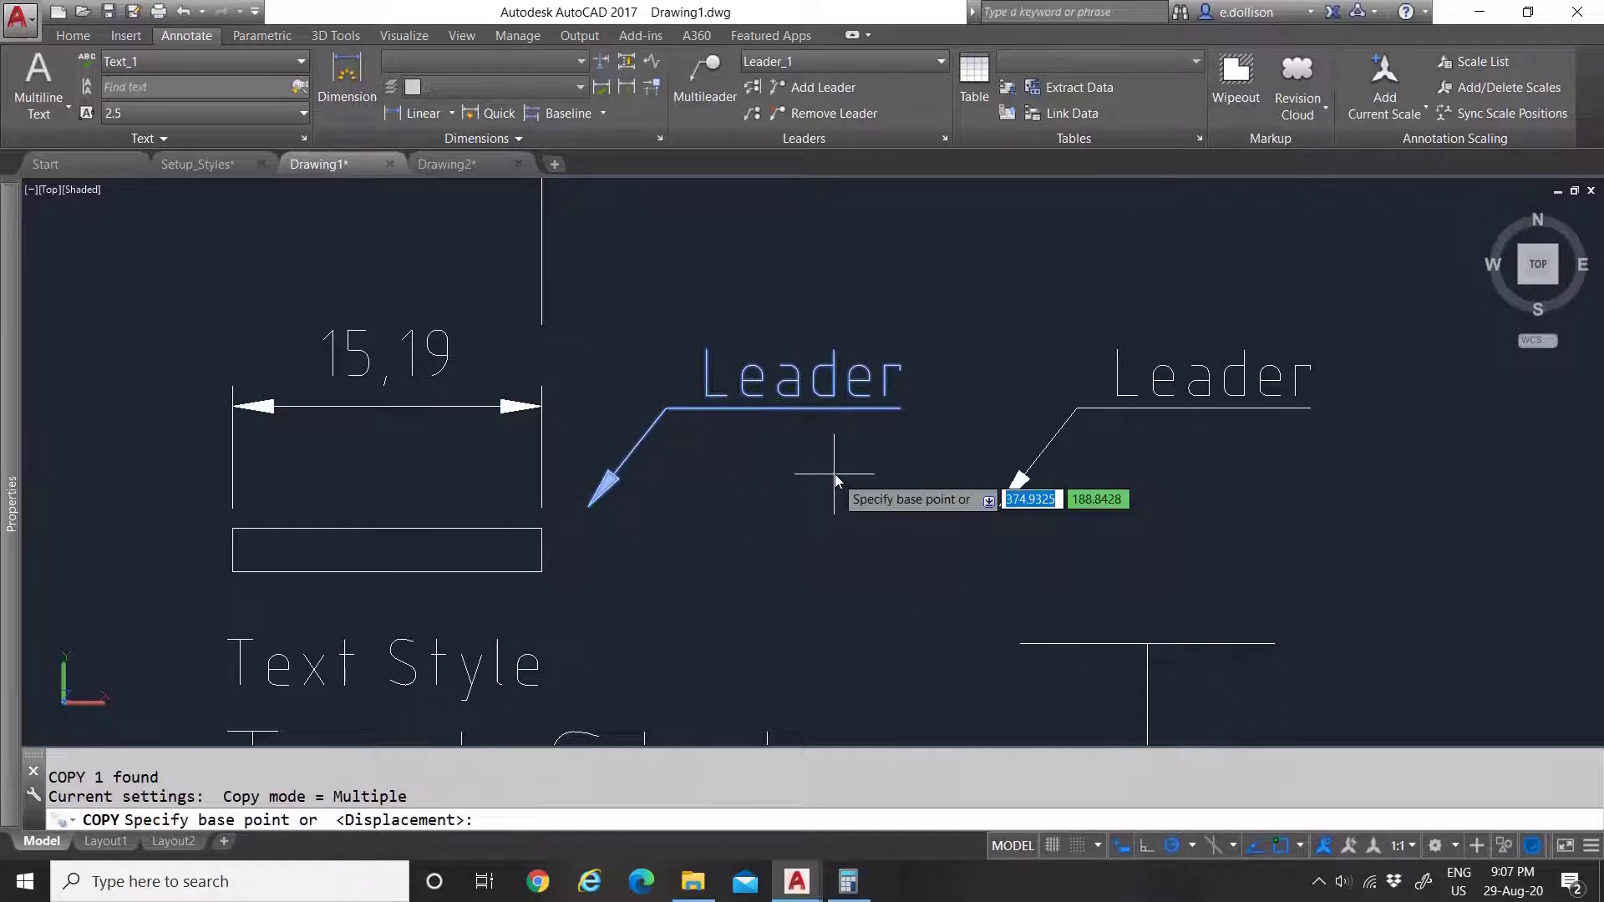
pyautogui.scroll(-4, 777, 427)
pyautogui.scroll(3, 859, 403)
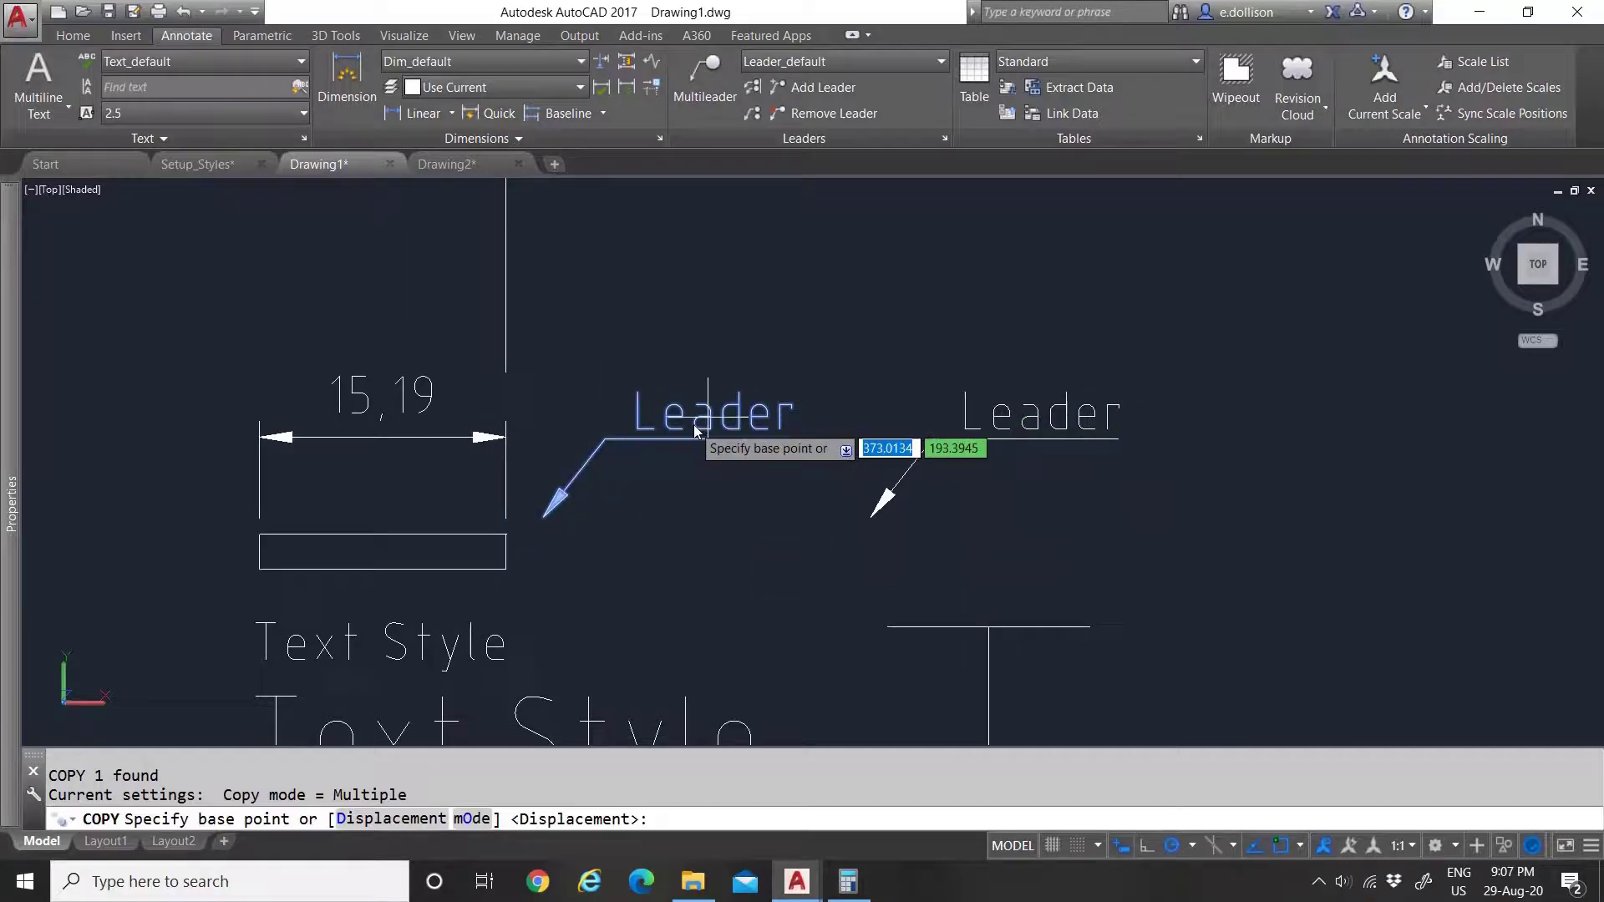
pyautogui.click(604, 443)
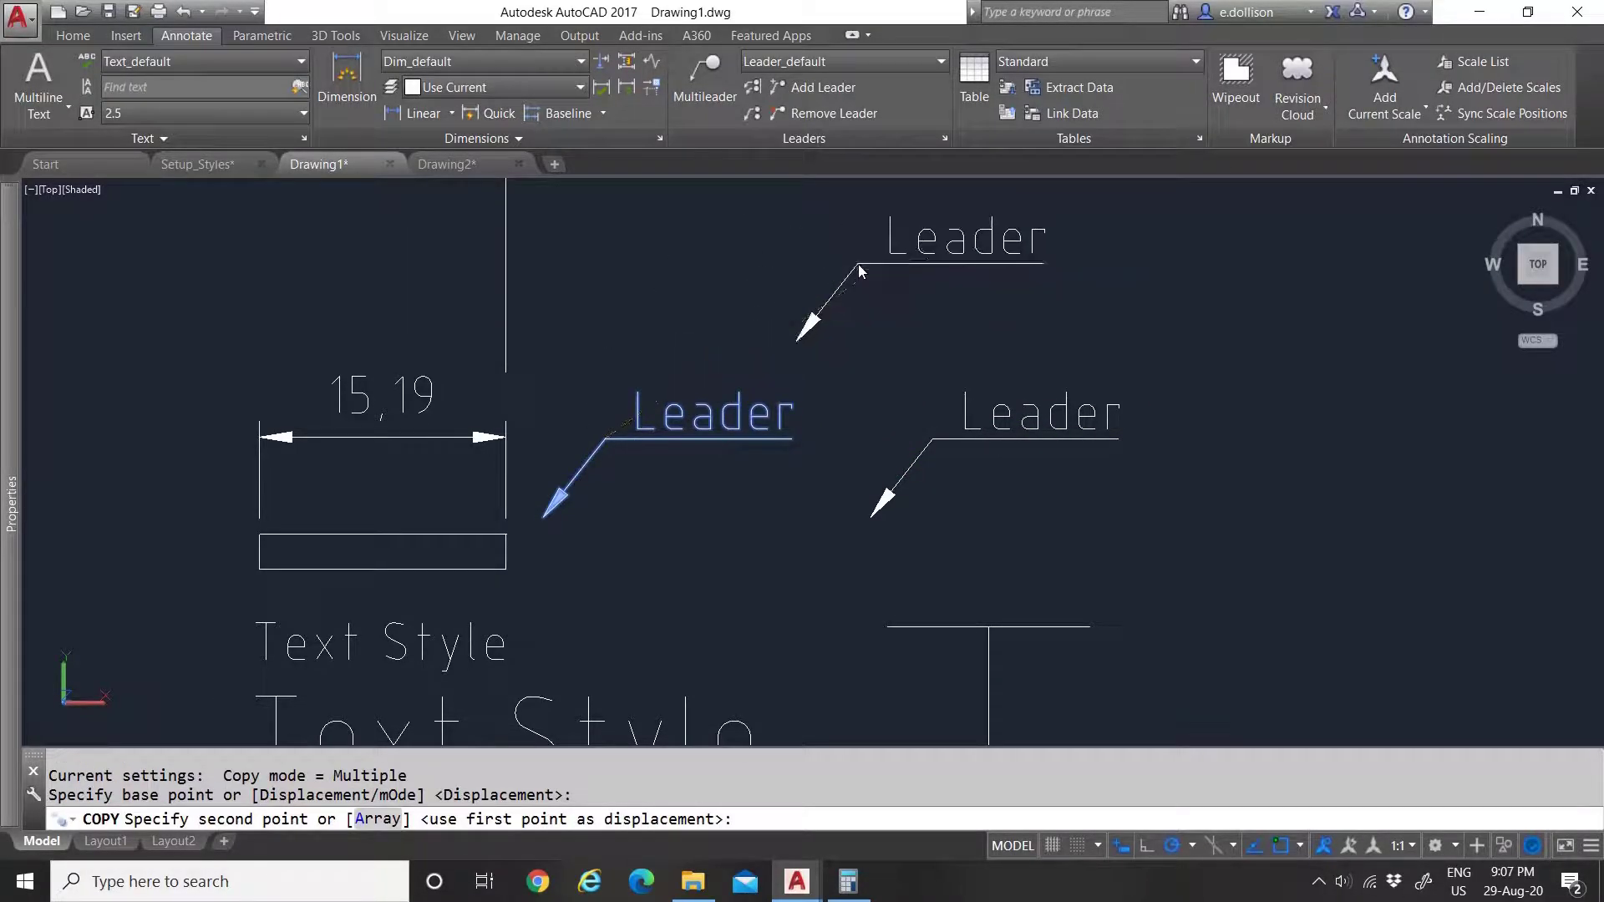
pyautogui.click(858, 264)
pyautogui.press('Return')
# Step: Delete the upper-right trial copy and select the right-hand leader
pyautogui.click(888, 324)
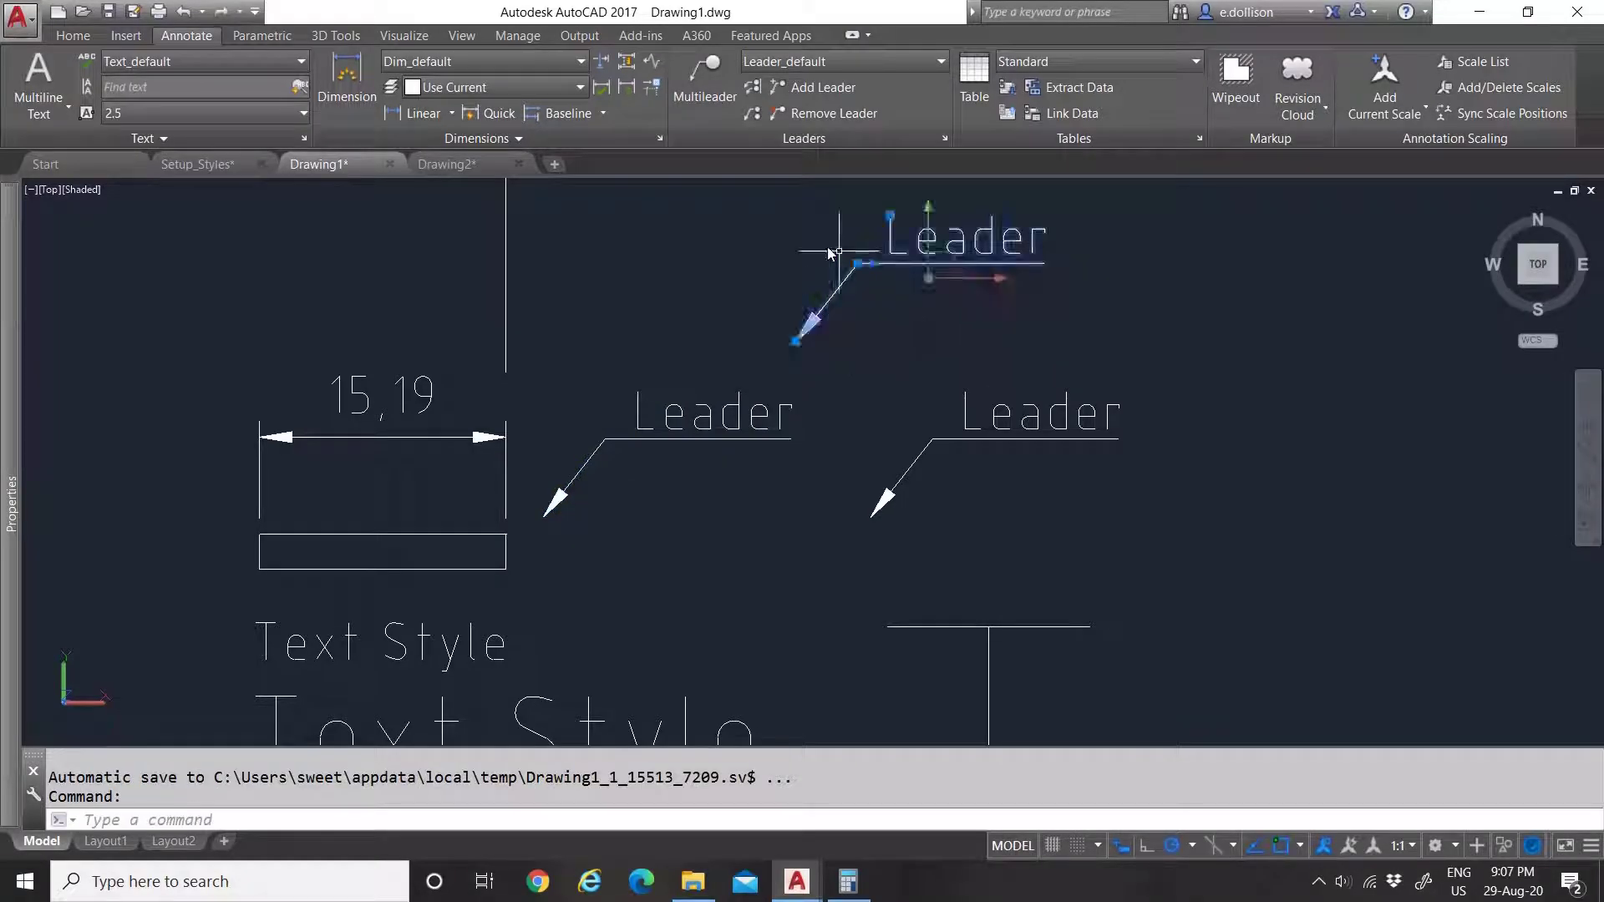
pyautogui.click(828, 249)
pyautogui.press('Delete')
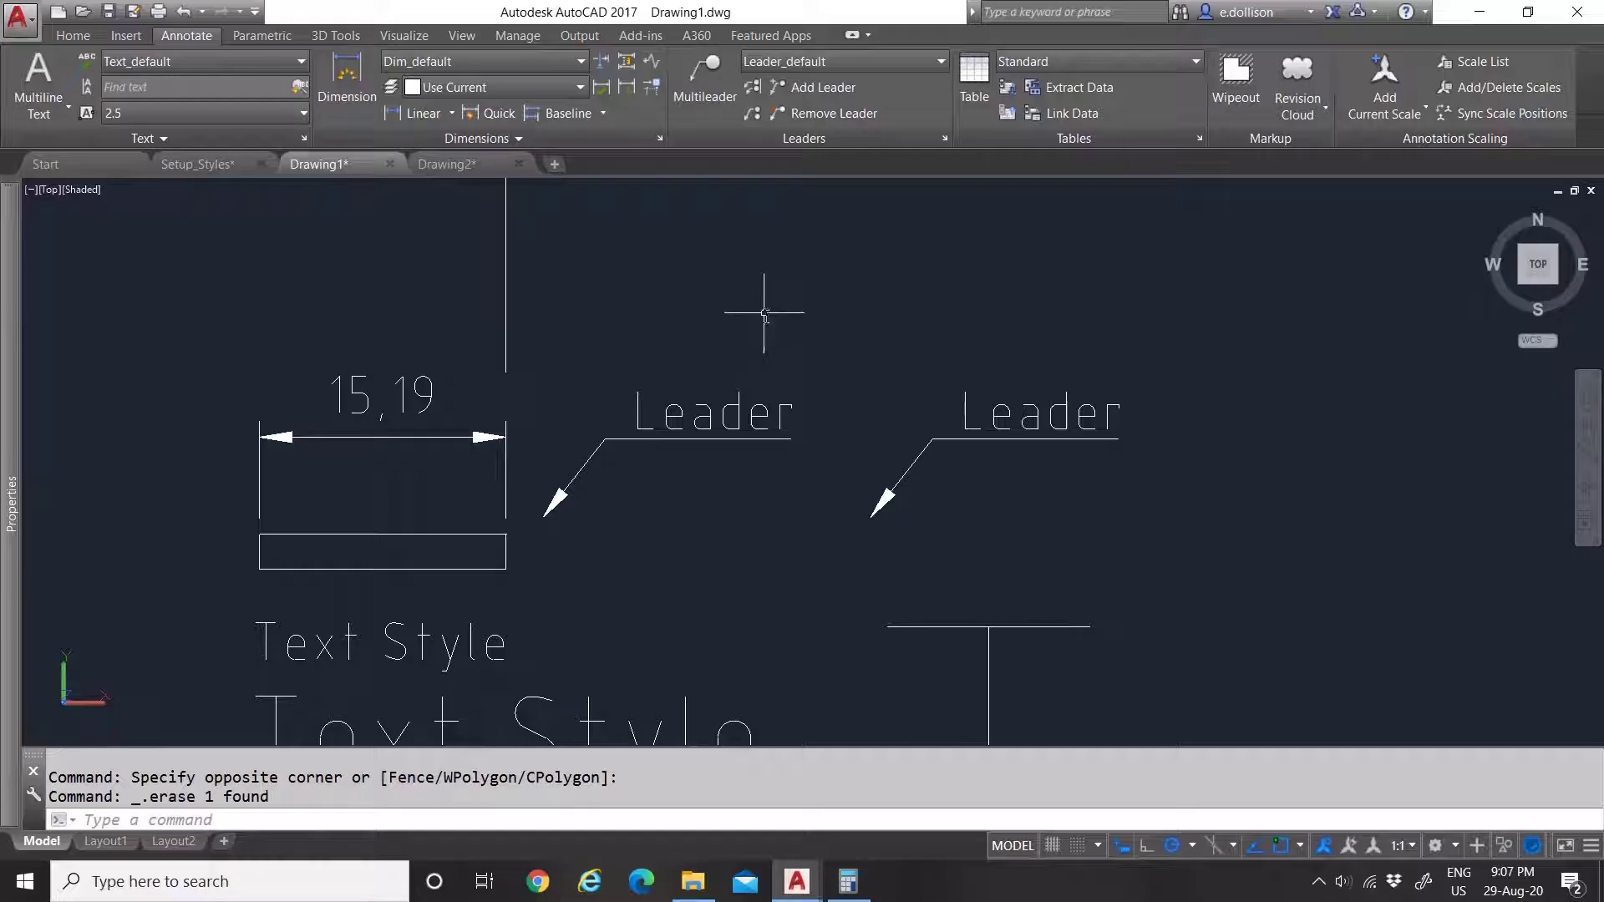
pyautogui.click(1015, 472)
pyautogui.click(925, 361)
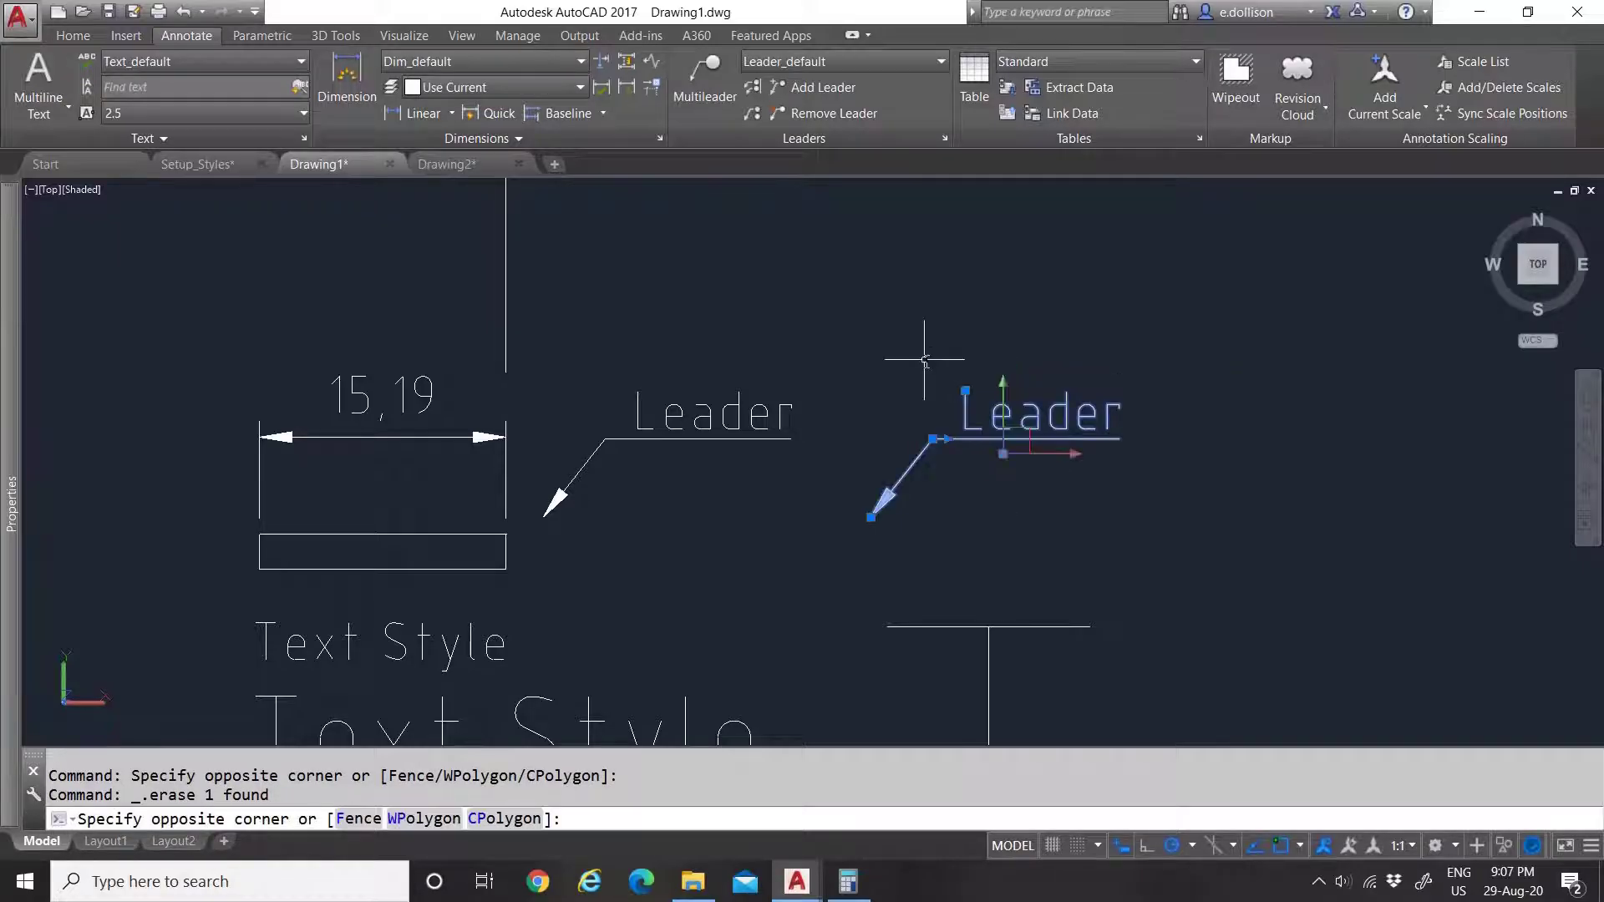
# Step: Assign the Leader_default multileader style to the right-hand leader, then reselect it
pyautogui.click(834, 61)
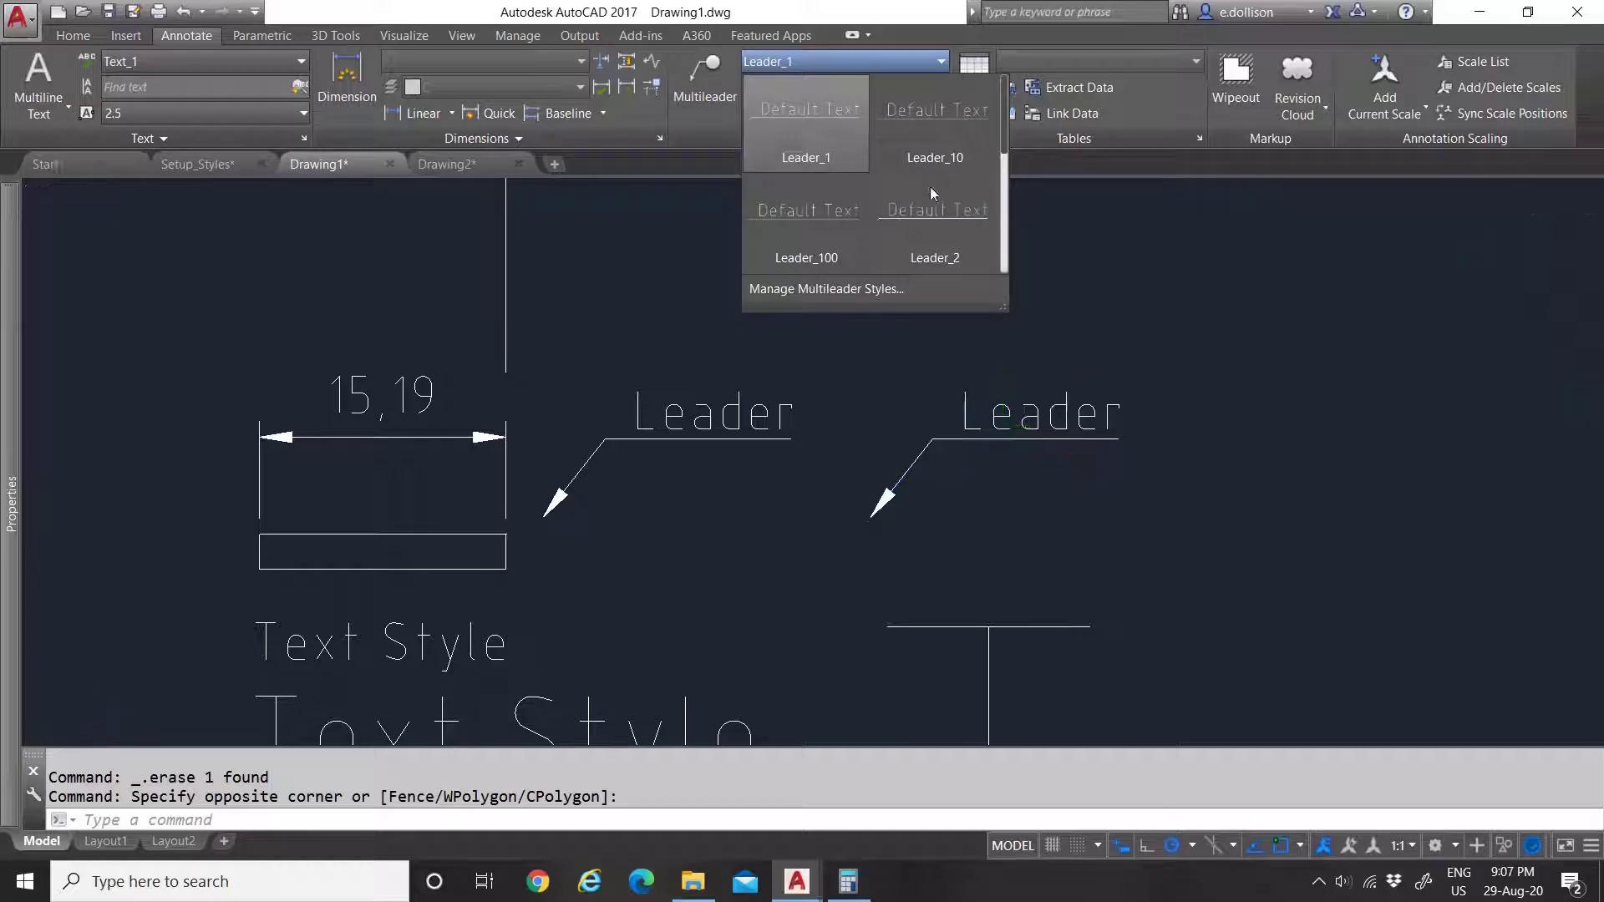
pyautogui.scroll(-1, 841, 209)
pyautogui.scroll(-2, 834, 232)
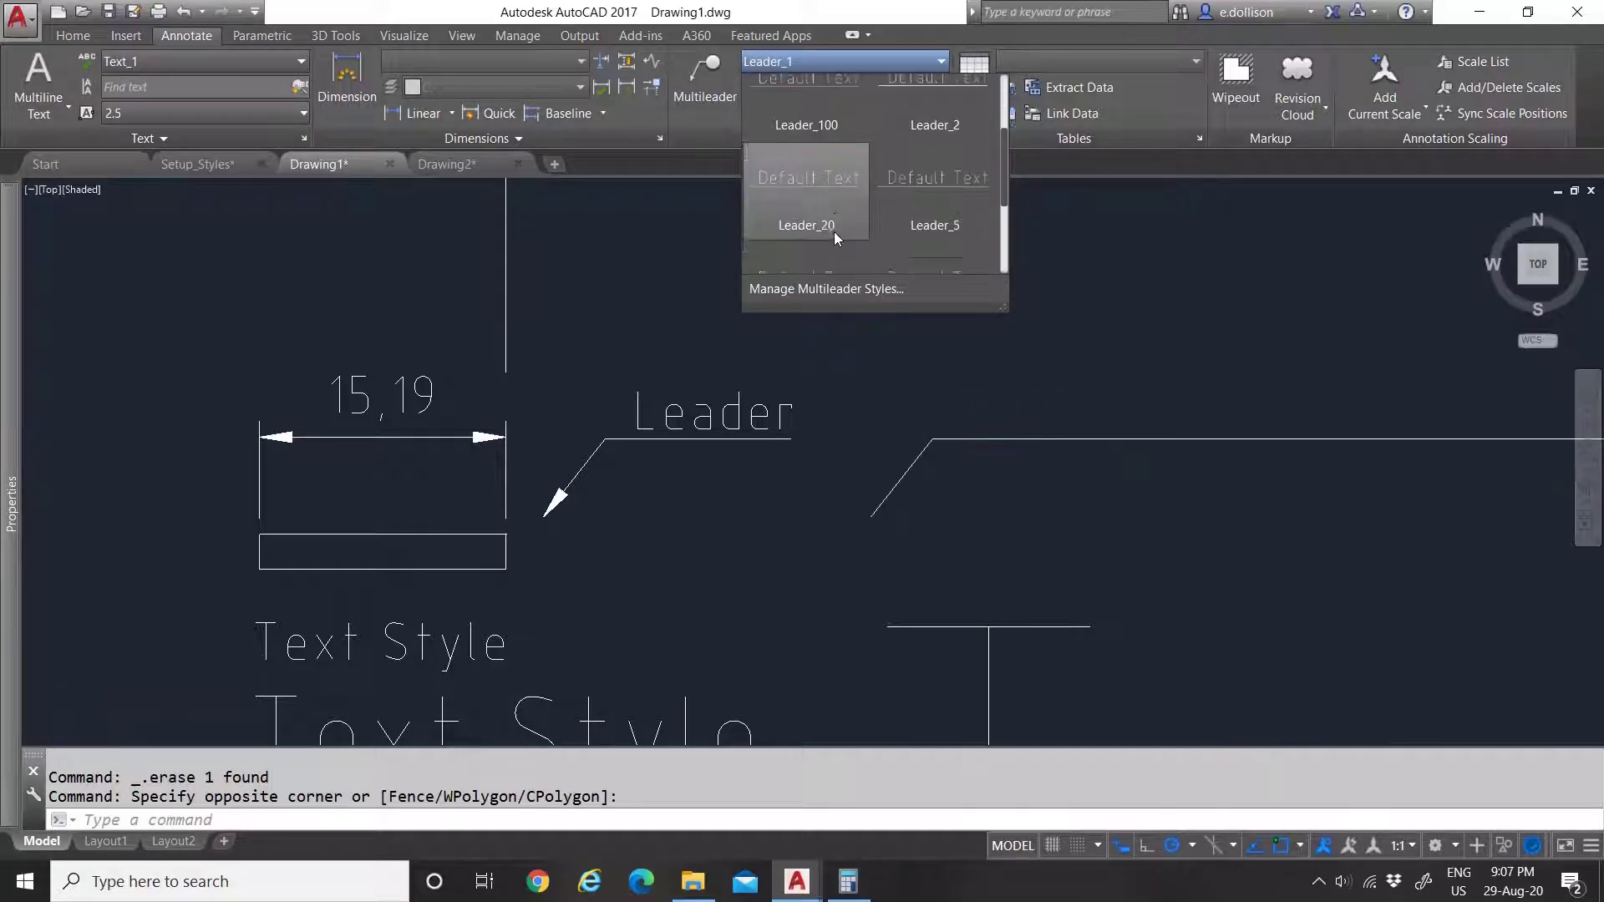
pyautogui.scroll(-1, 835, 233)
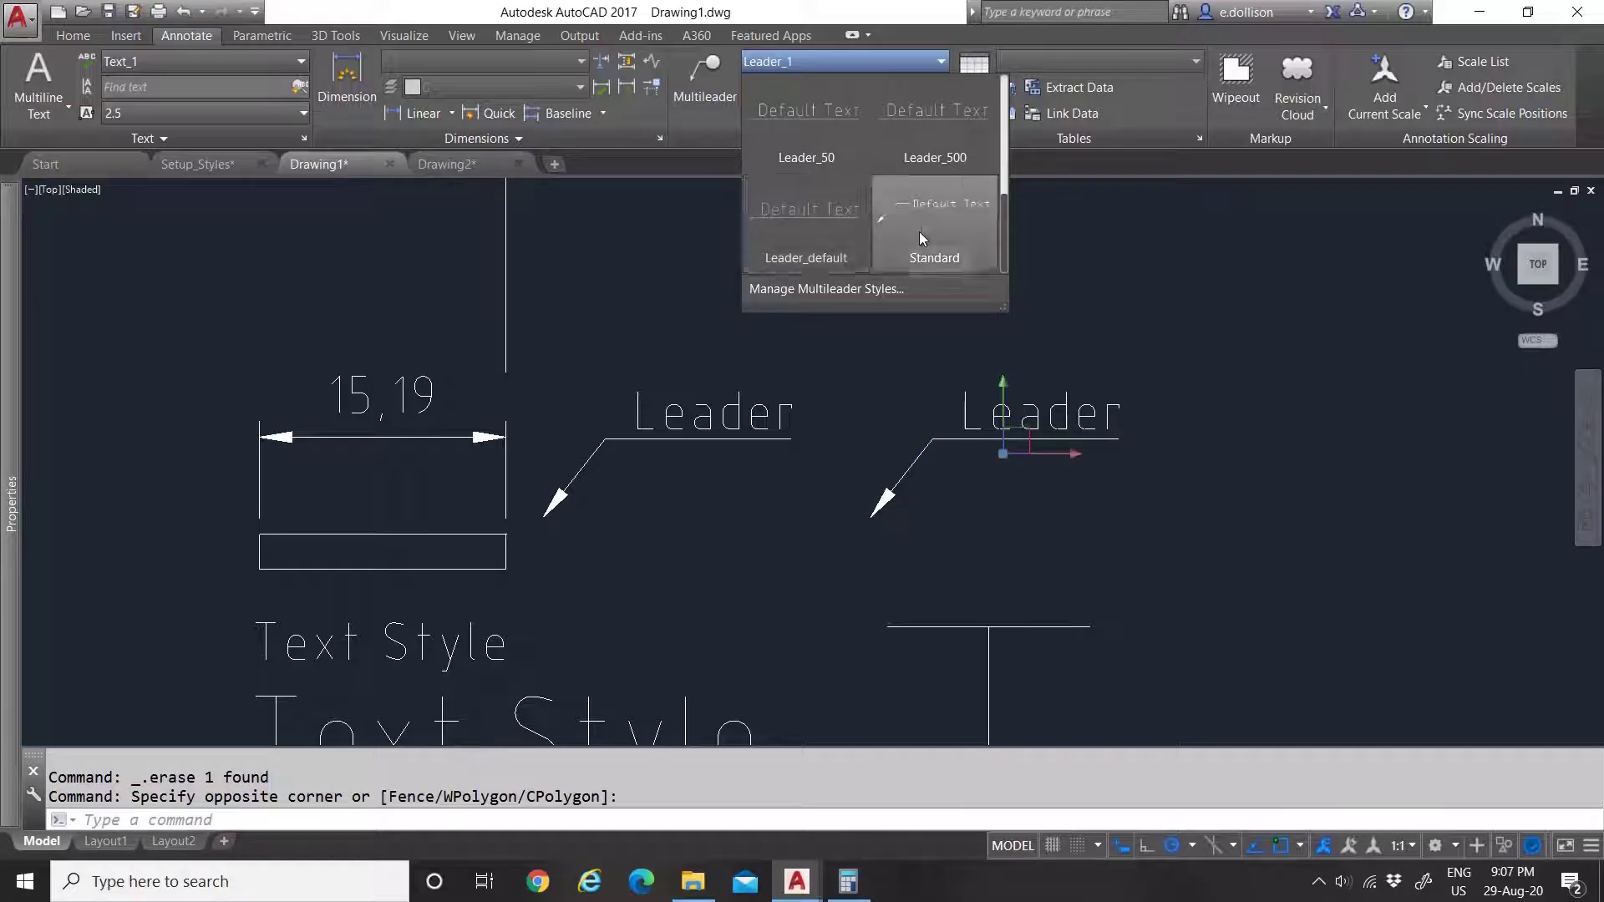
pyautogui.click(824, 233)
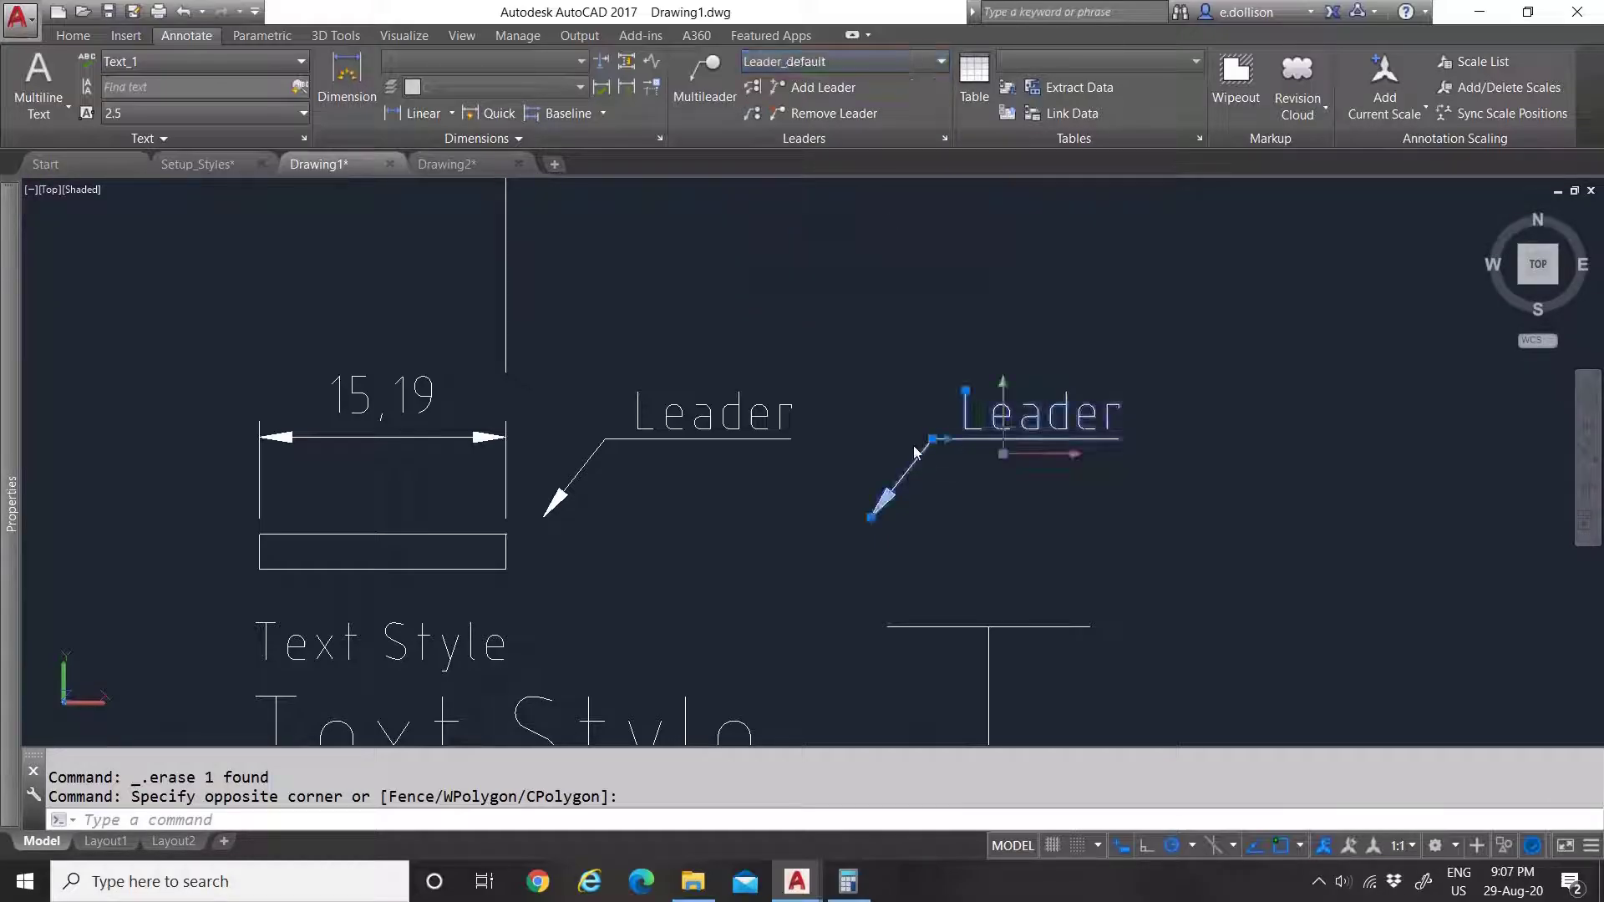
pyautogui.press('Escape')
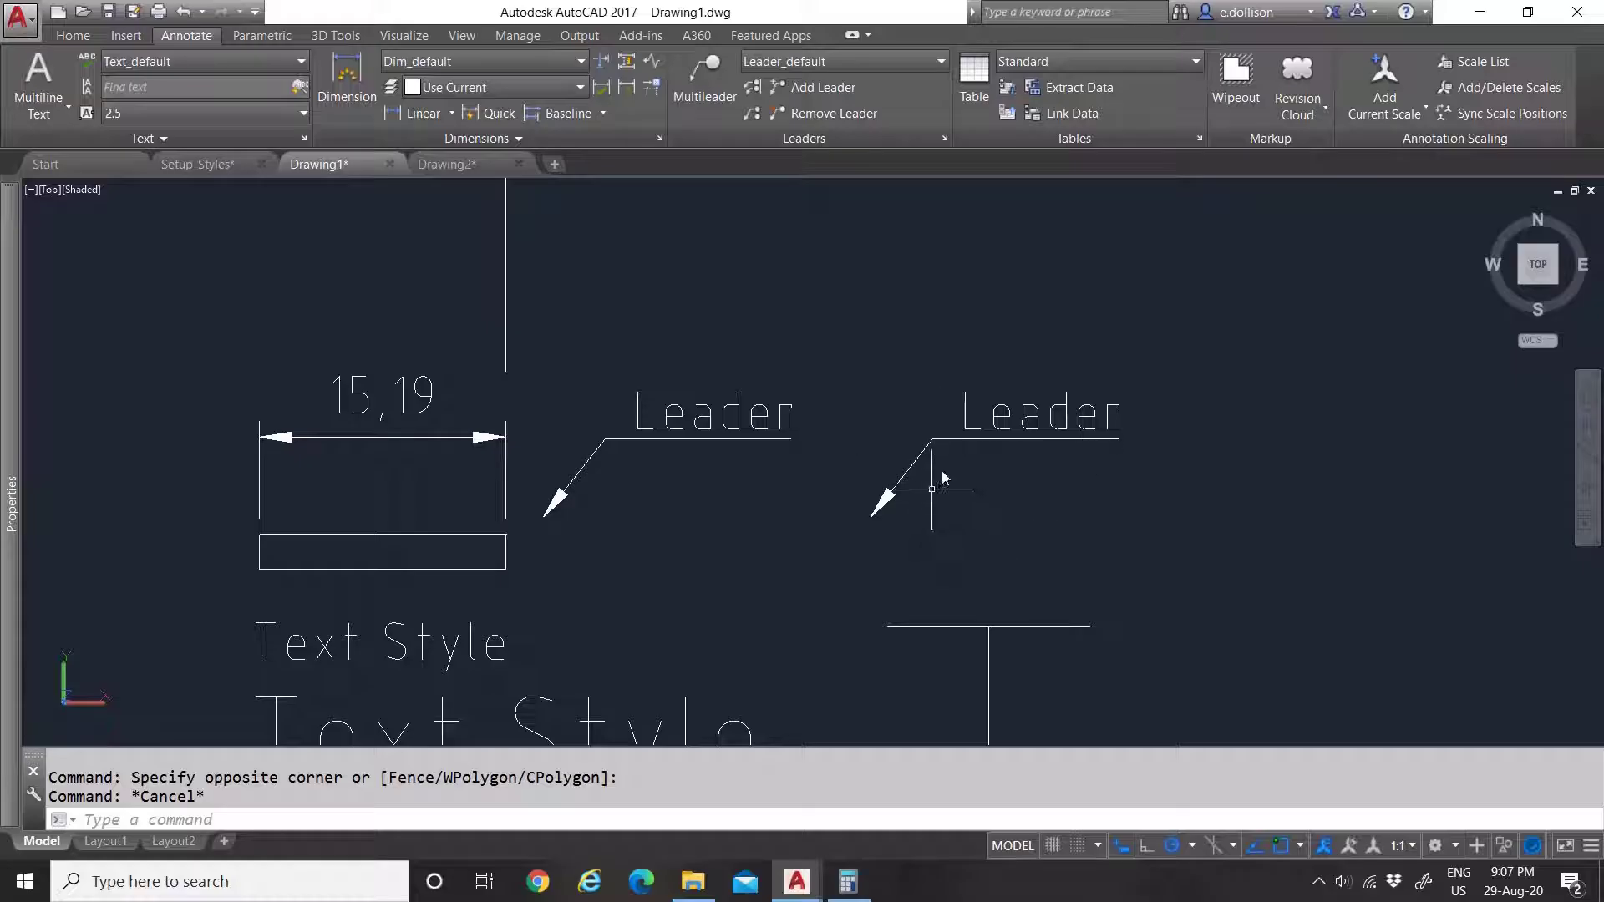
pyautogui.click(979, 492)
pyautogui.click(893, 386)
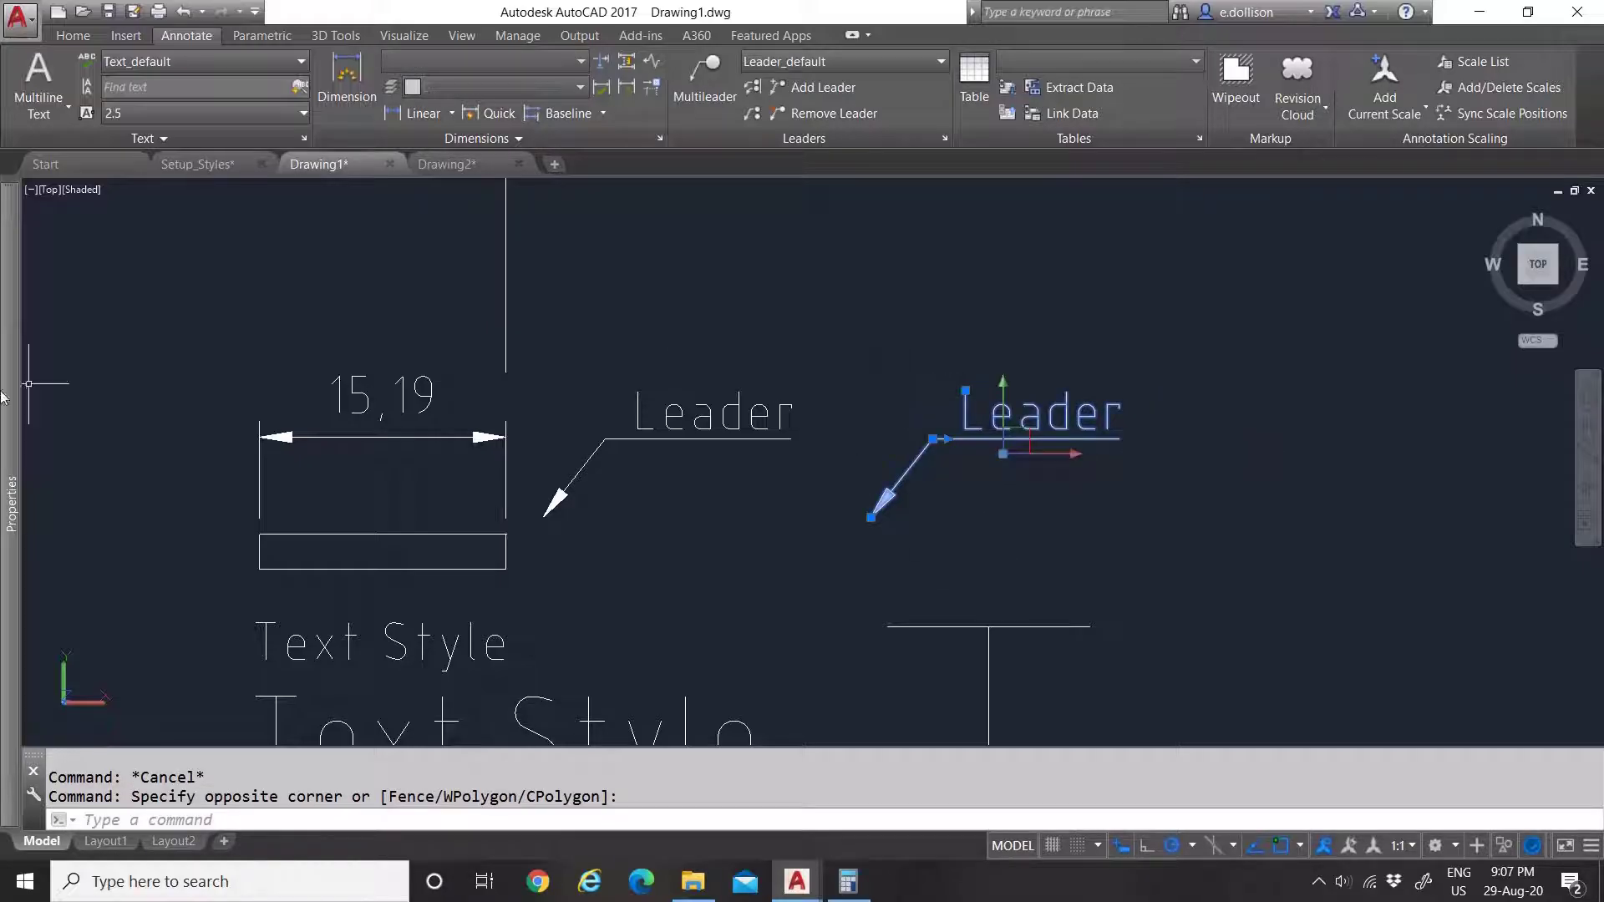
# Step: Set the right-hand leader's Overall scale to 10 in Properties
pyautogui.moveTo(7, 491)
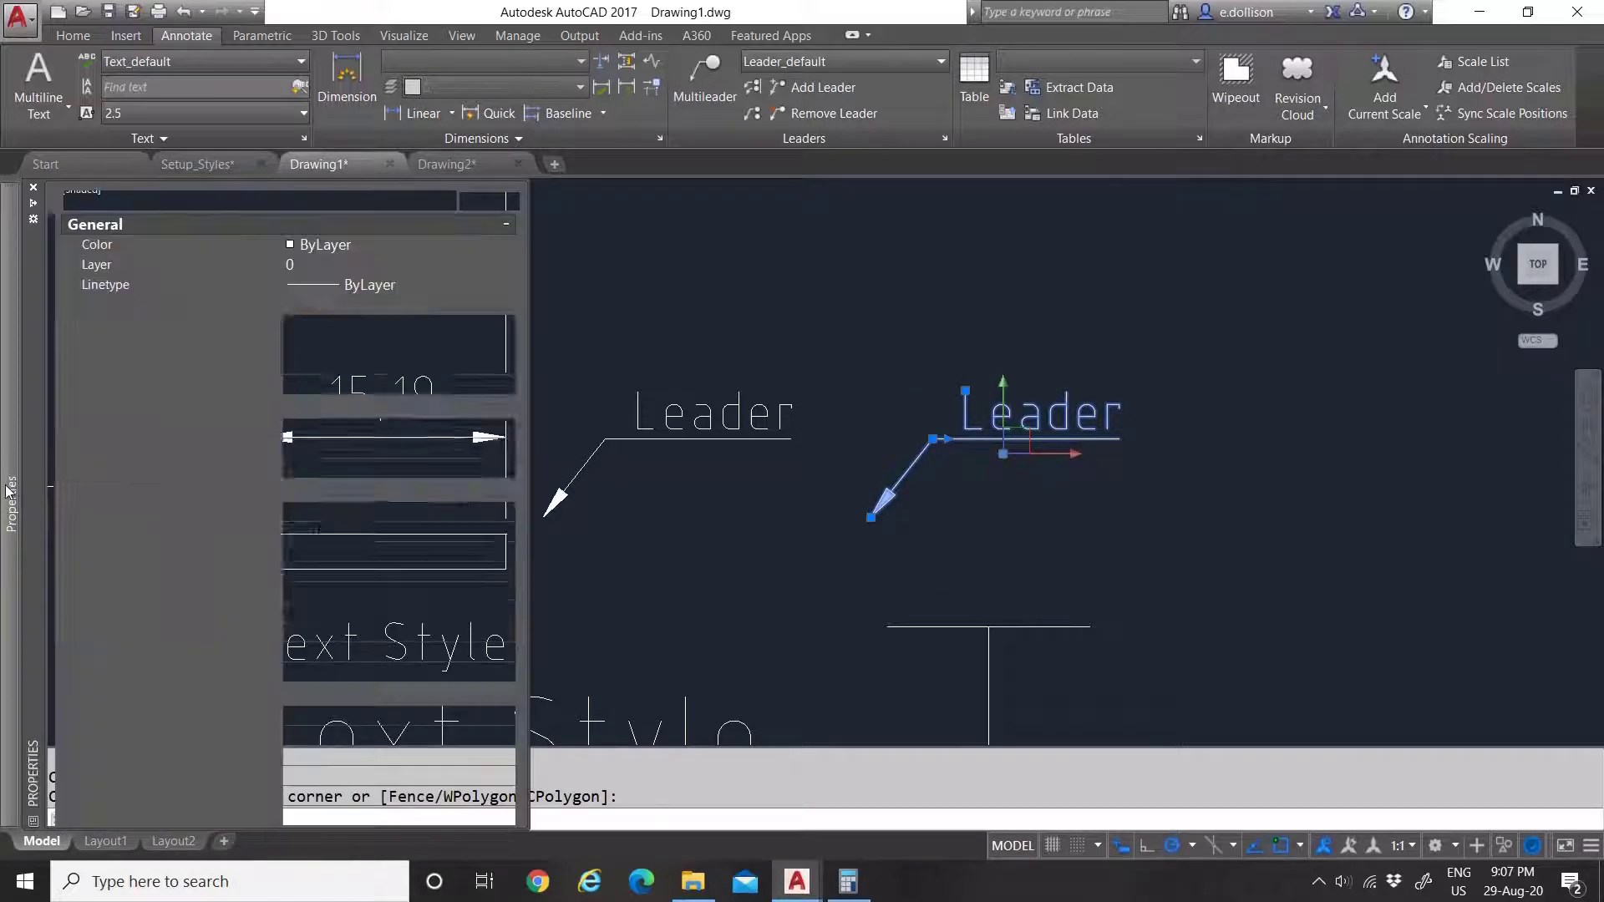
pyautogui.scroll(-4, 229, 552)
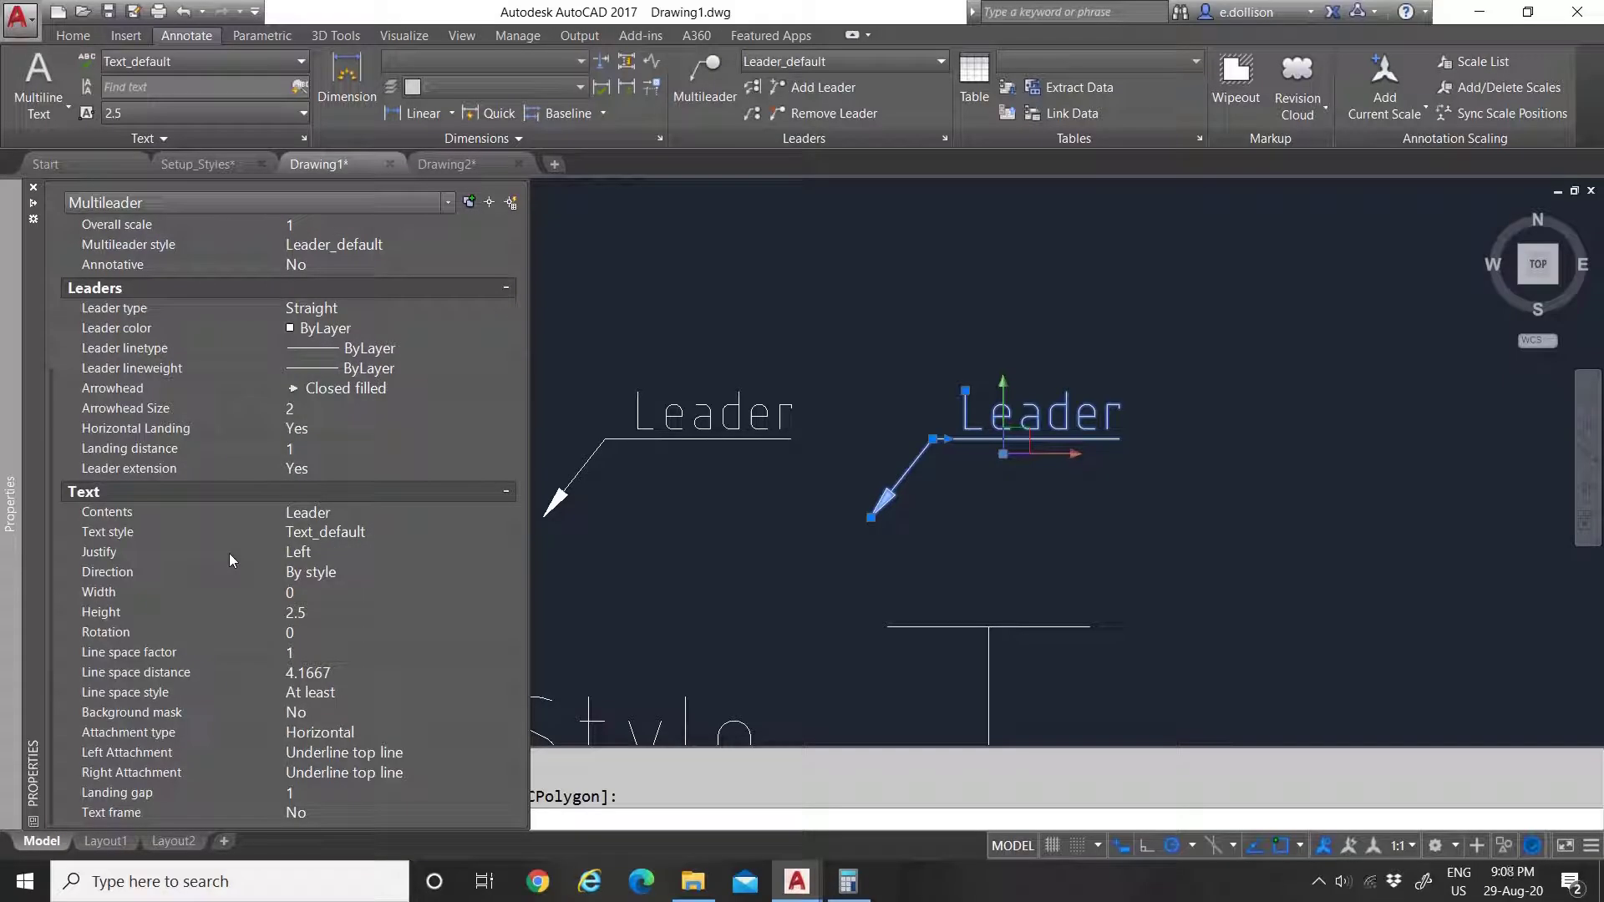
pyautogui.scroll(2, 222, 605)
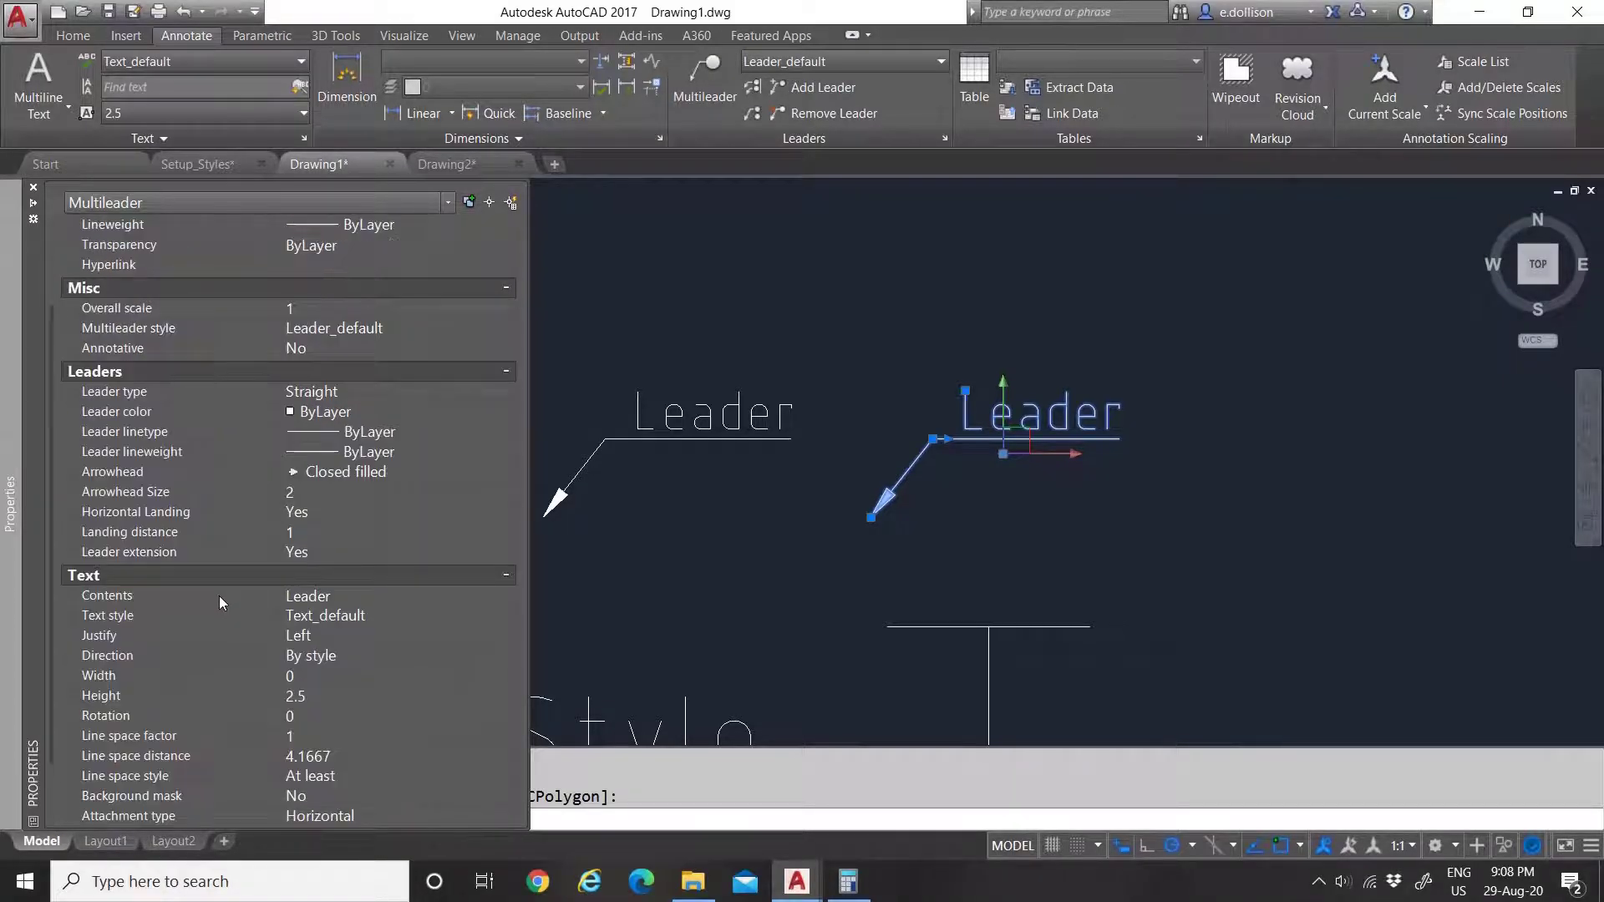
pyautogui.click(306, 309)
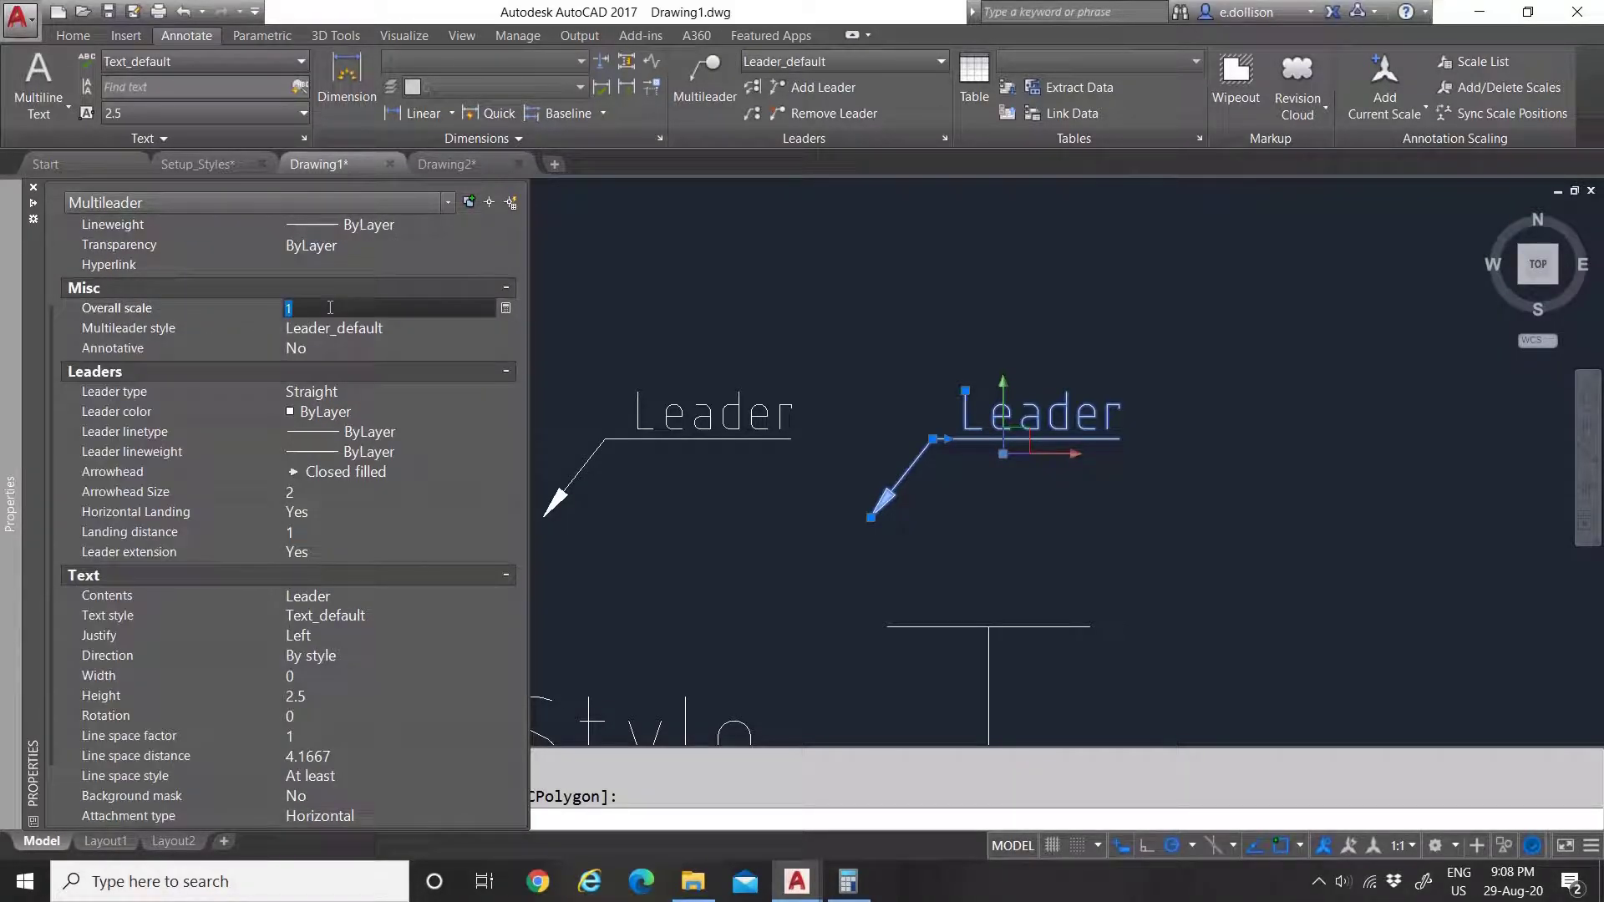
pyautogui.write('10')
pyautogui.press('Return')
# Step: Stretch the large leader's arrowhead down to a new point below the Text Style label
pyautogui.scroll(-1, 865, 452)
pyautogui.scroll(-2, 868, 456)
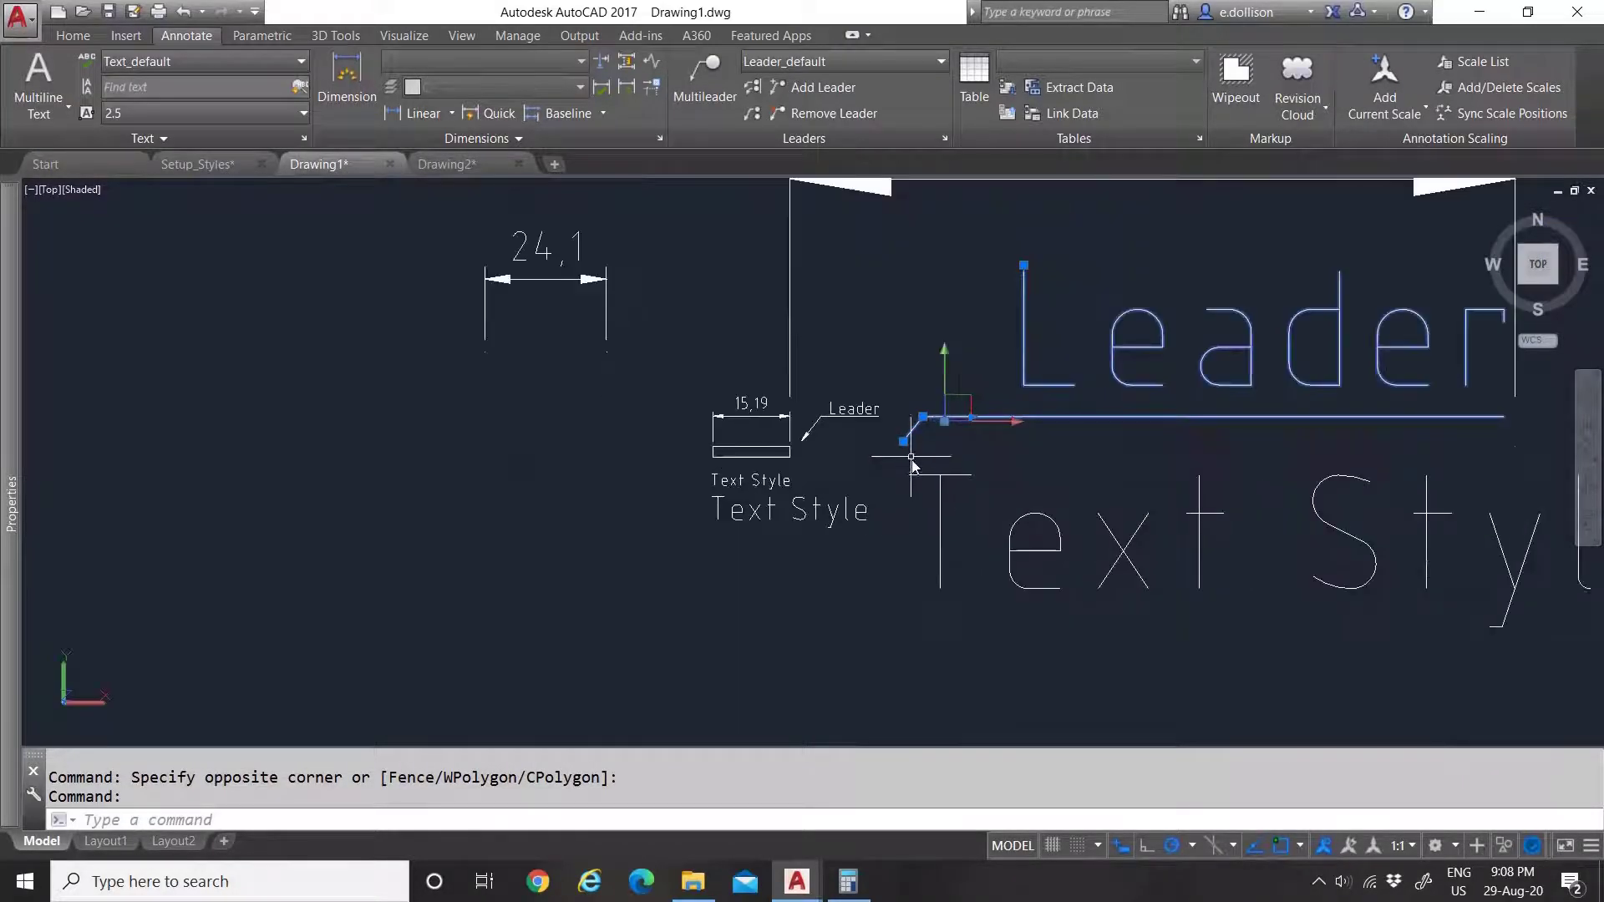
pyautogui.click(903, 440)
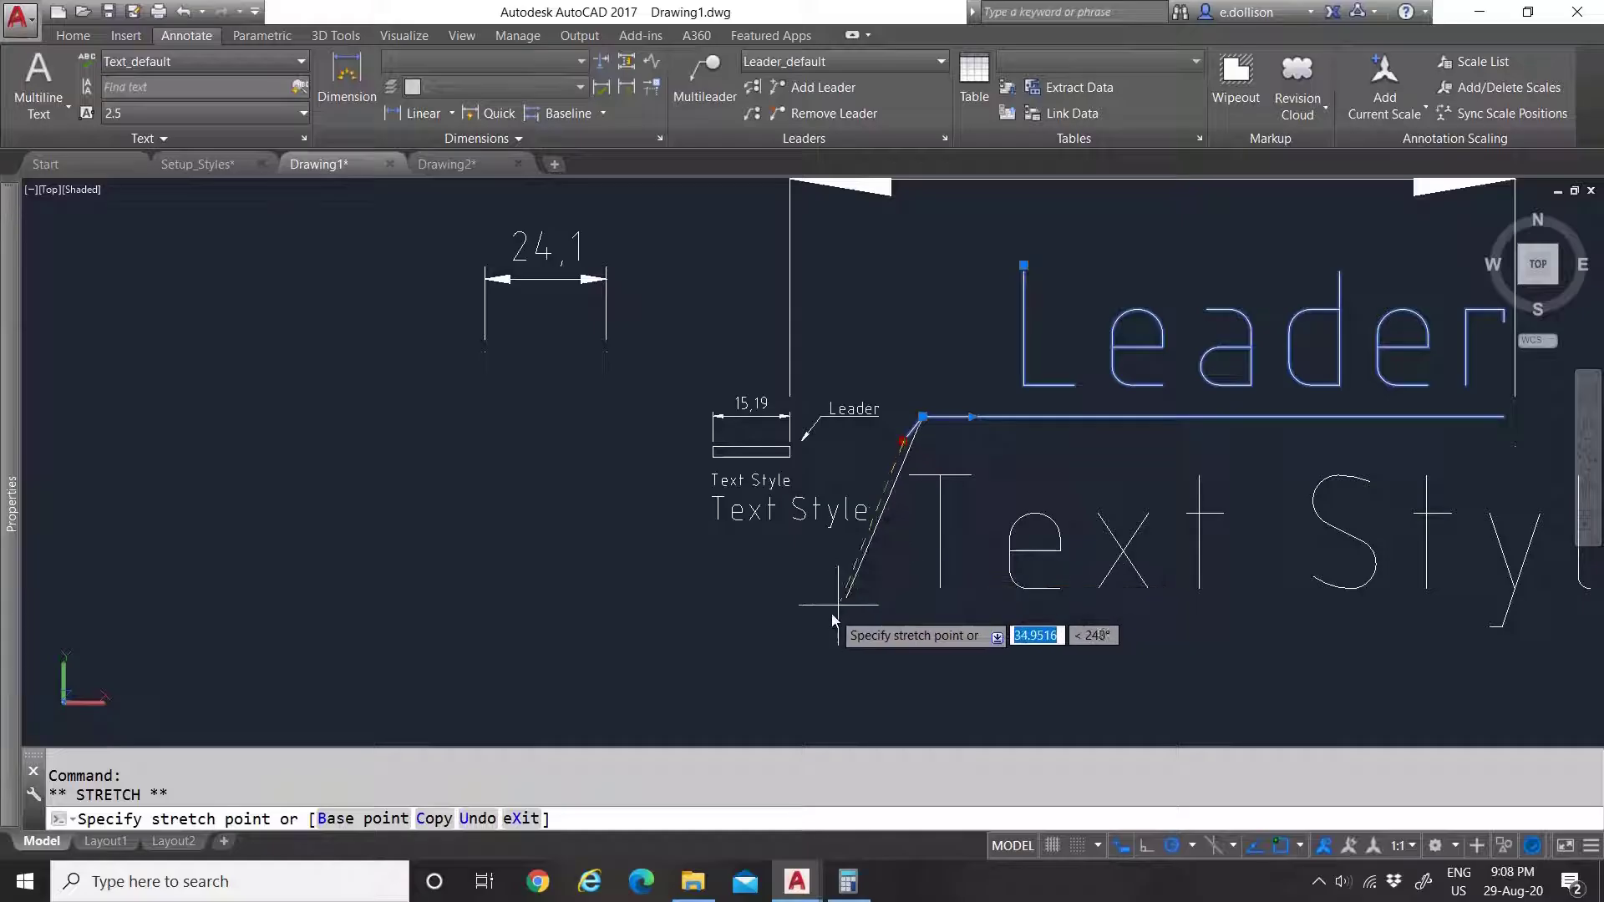
pyautogui.scroll(5, 906, 441)
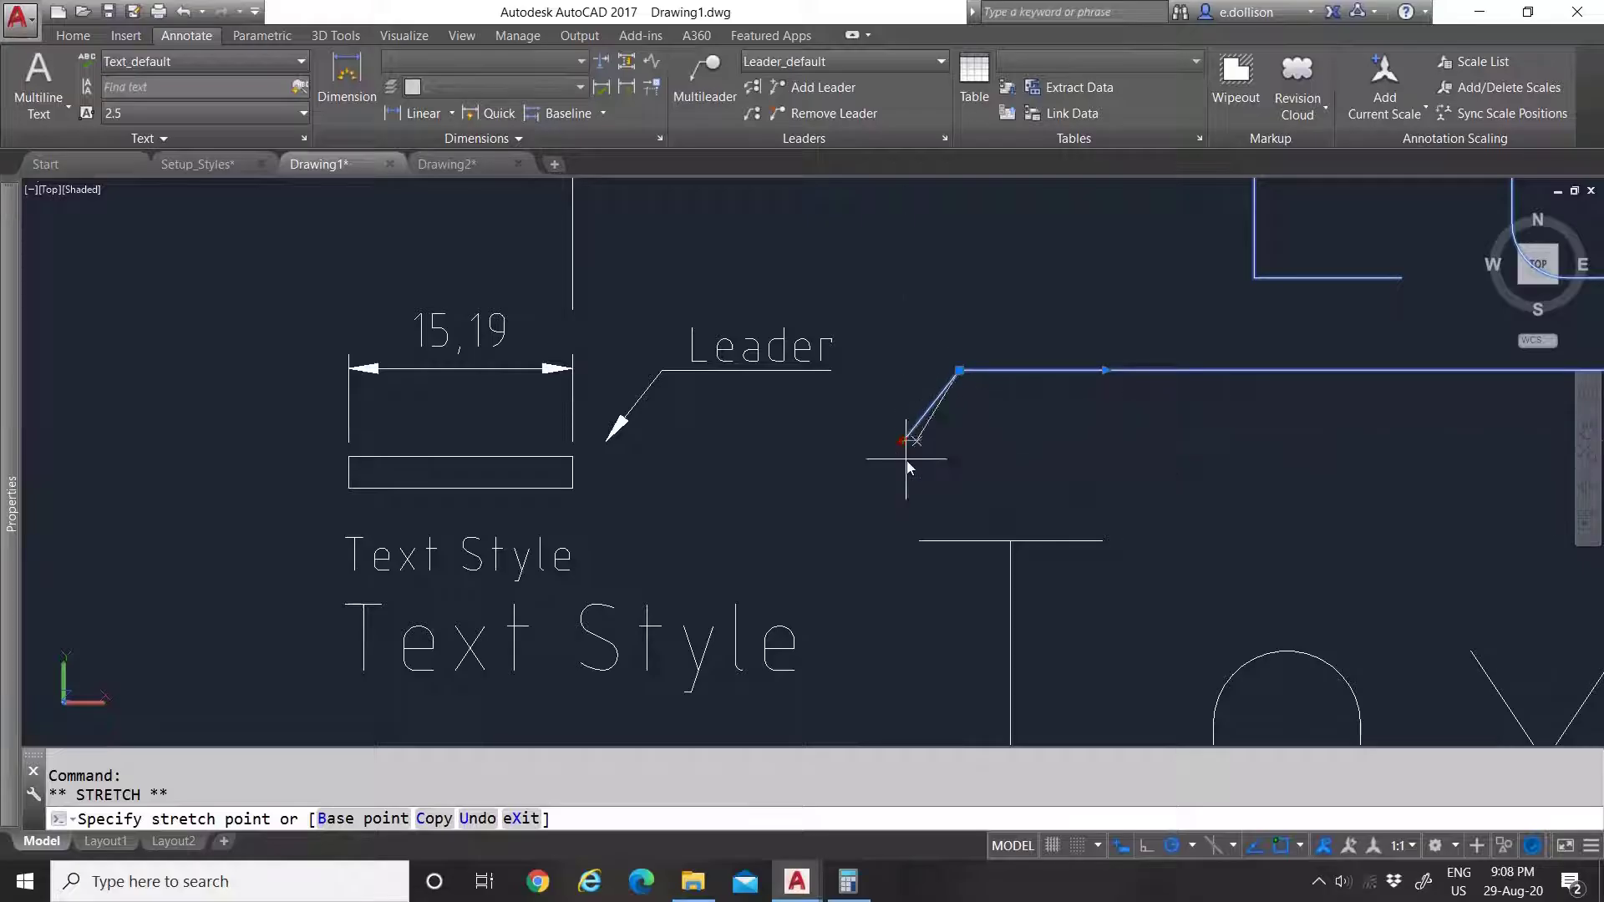
pyautogui.scroll(-2, 906, 458)
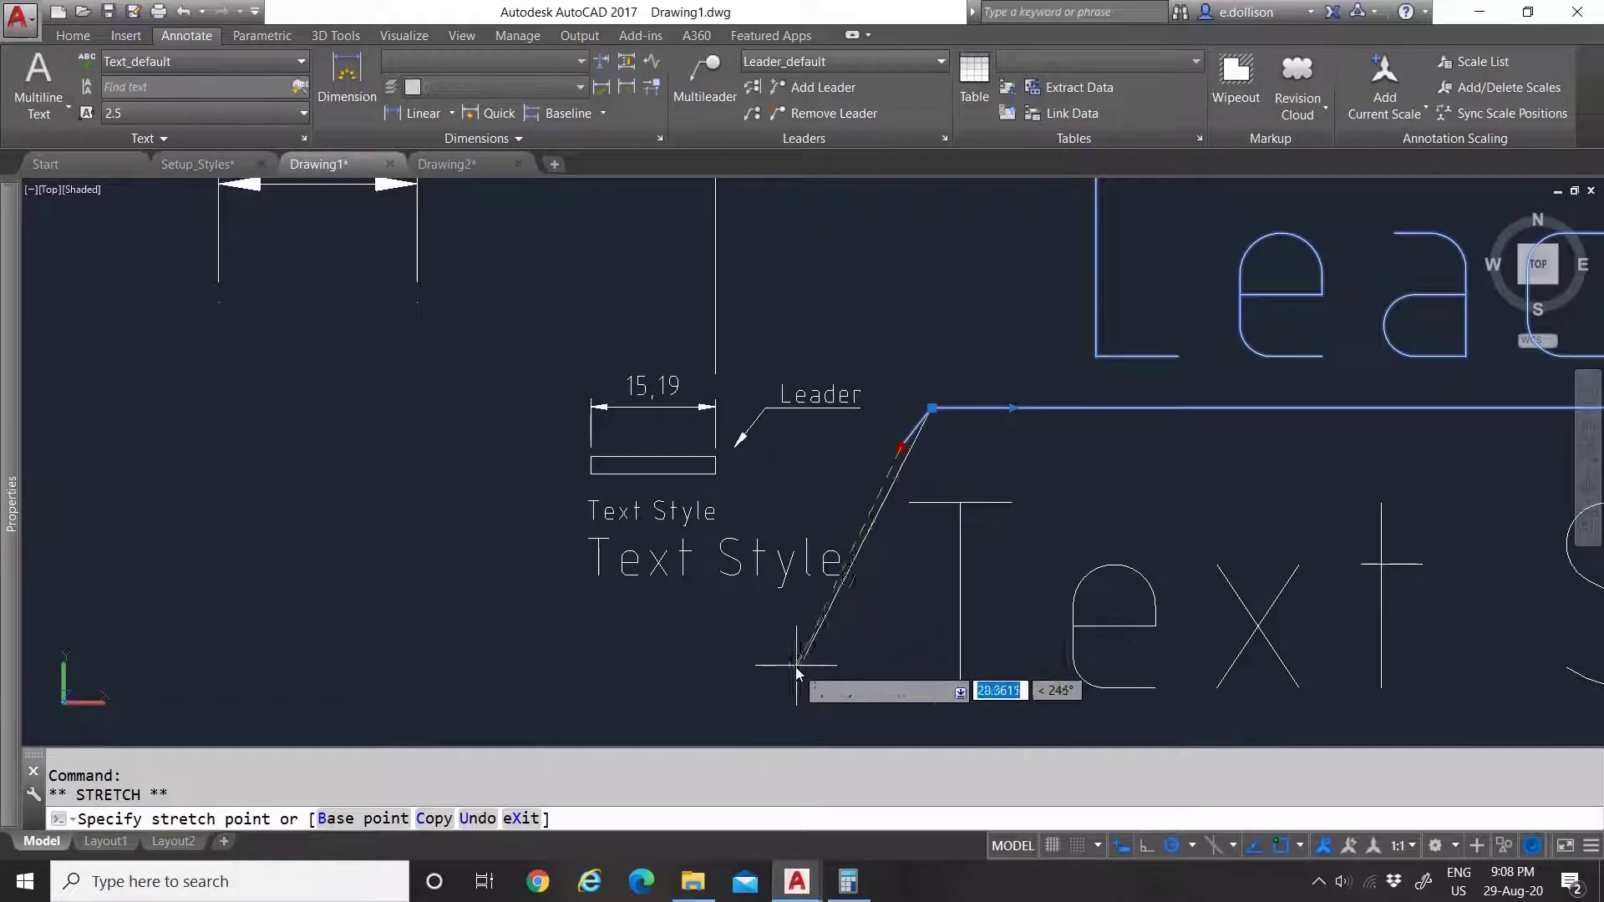
pyautogui.scroll(2, 905, 458)
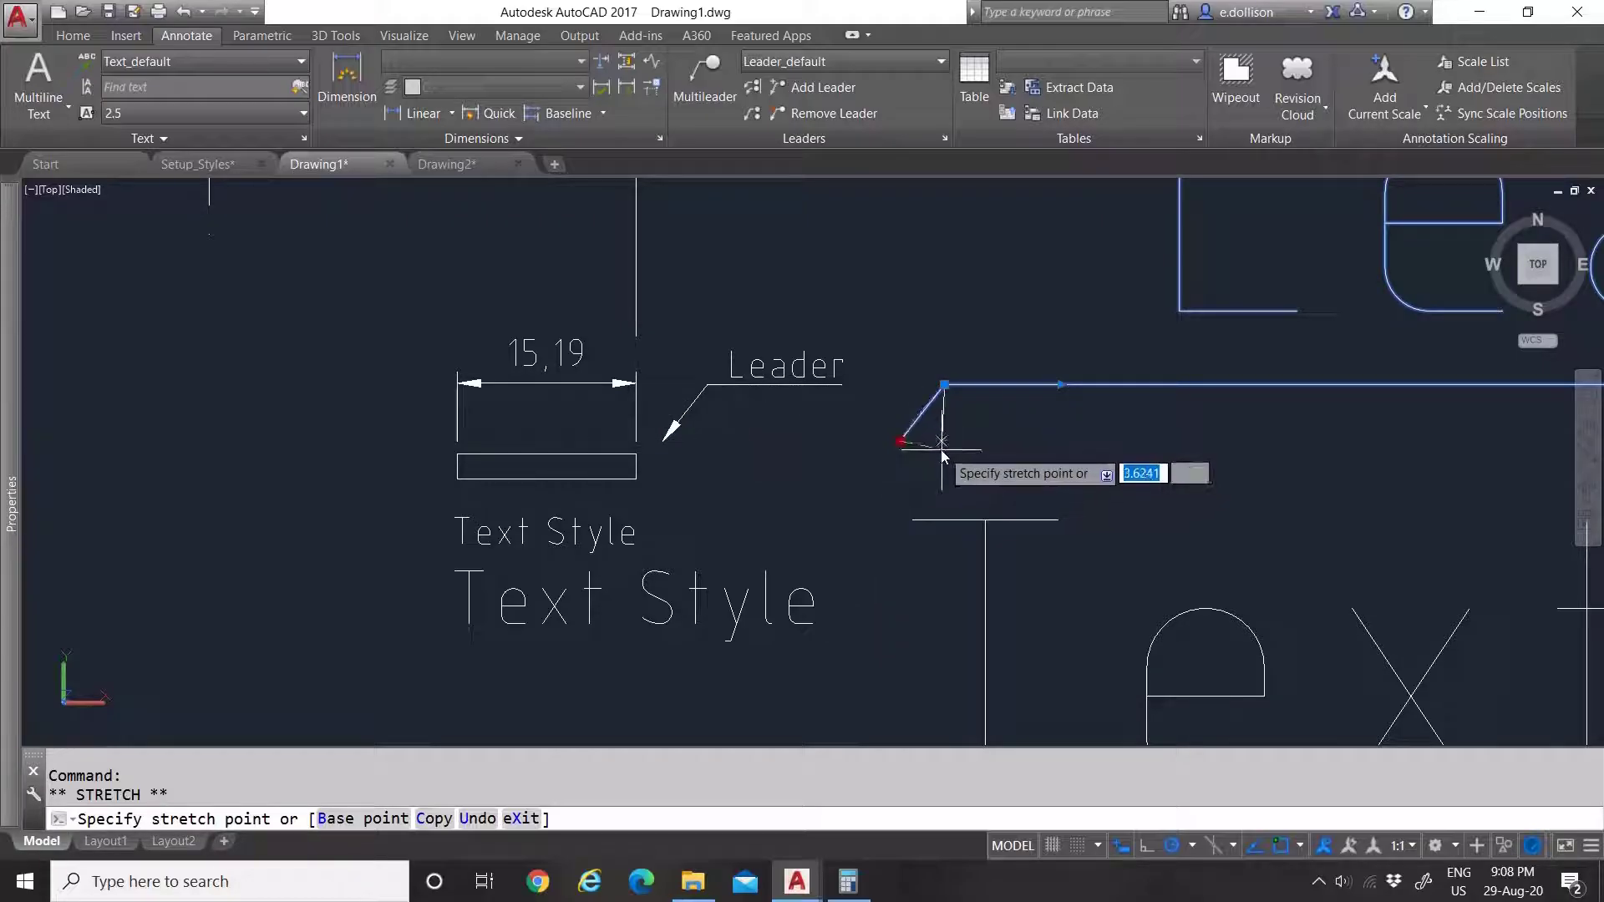
pyautogui.scroll(-3, 909, 445)
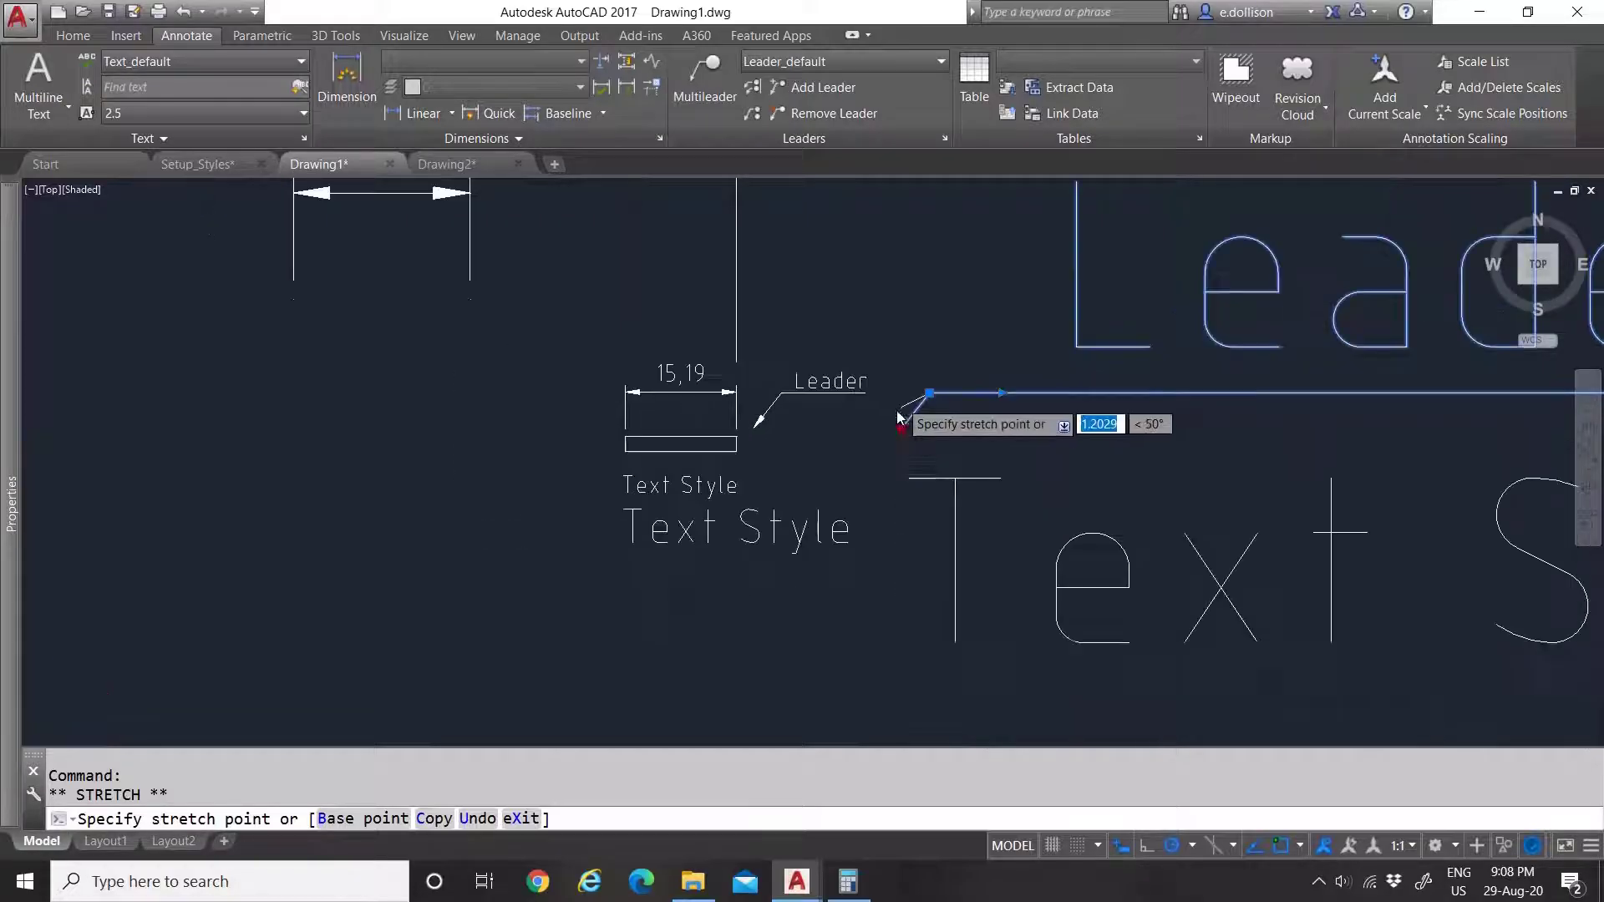
pyautogui.scroll(3, 908, 443)
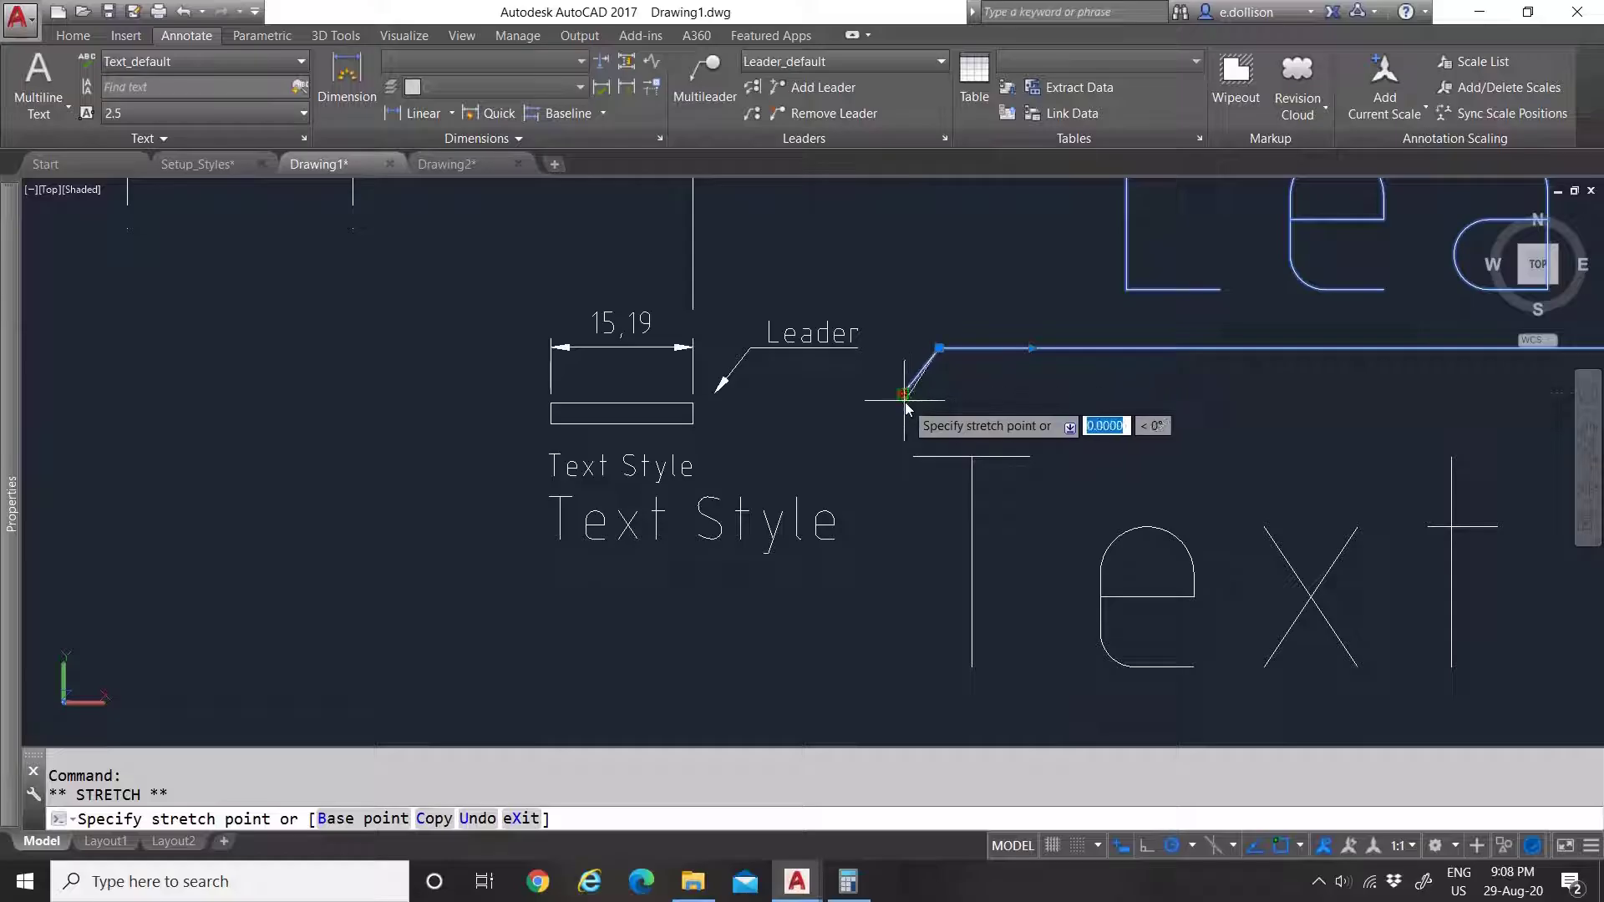
pyautogui.scroll(-3, 851, 543)
pyautogui.scroll(2, 847, 550)
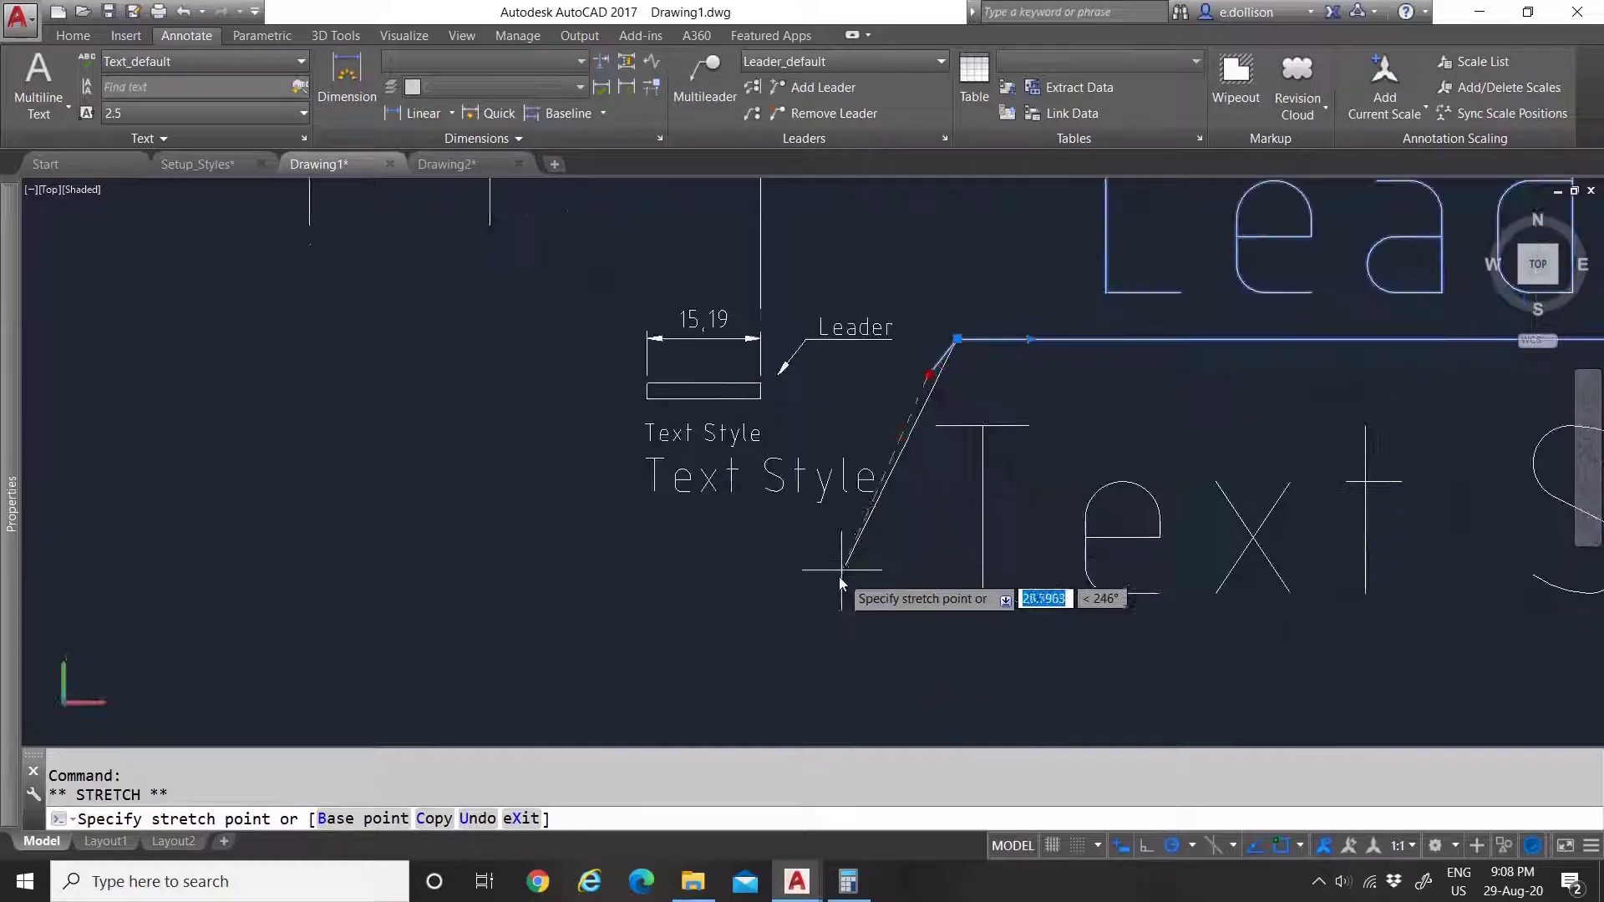
pyautogui.click(802, 659)
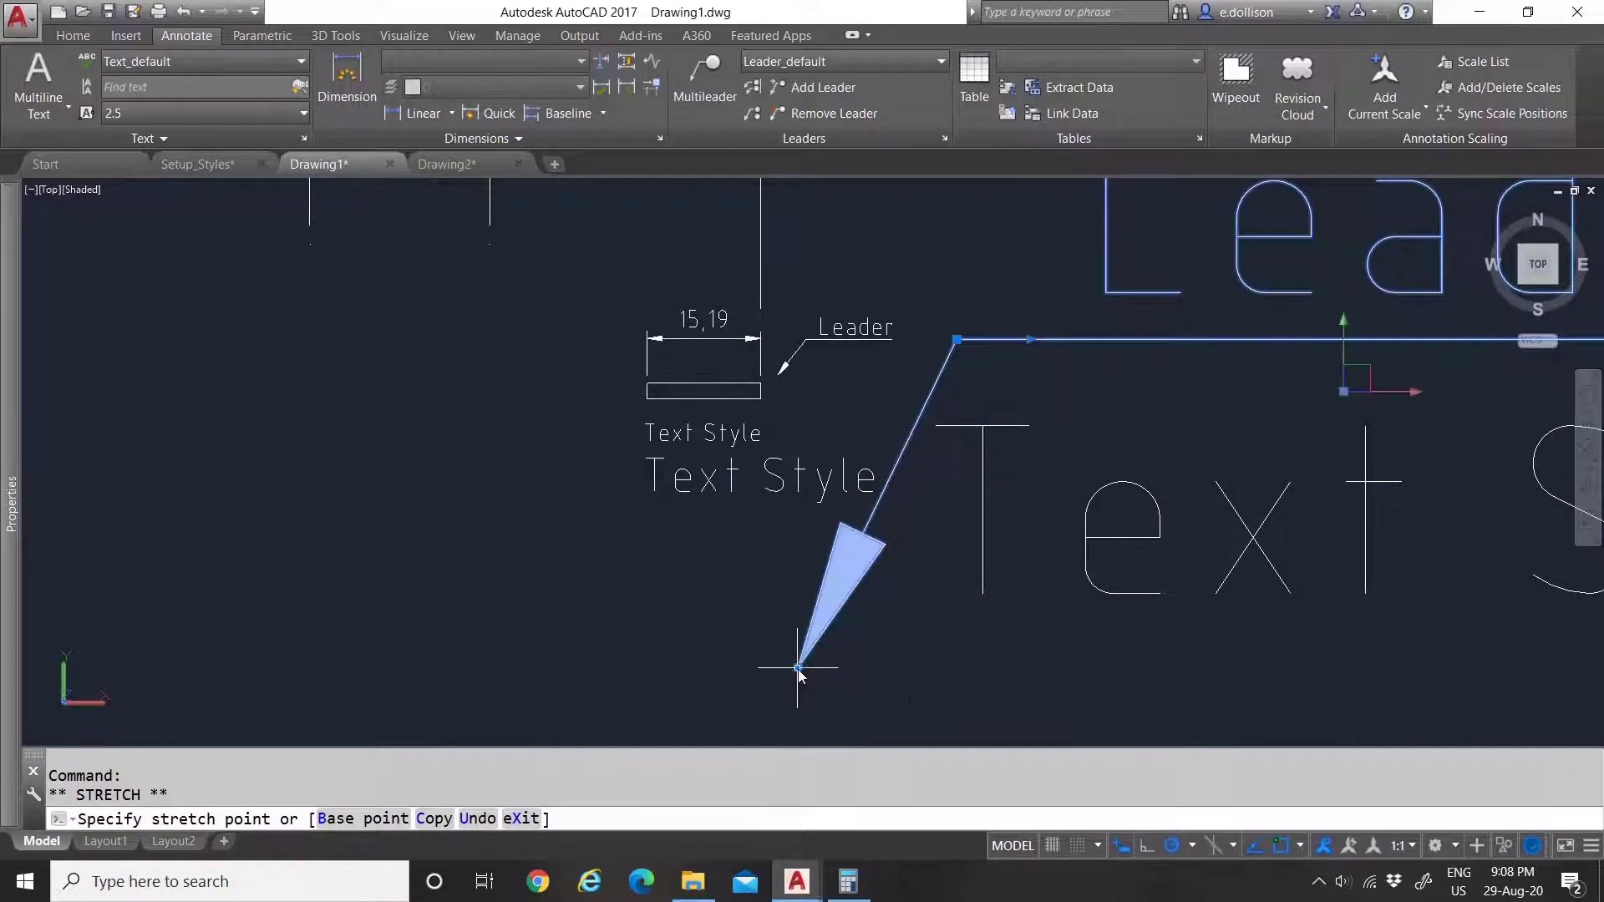
pyautogui.press('Escape')
# Step: Compare the 143,52 dimension and the large leader by selecting and deselecting each
pyautogui.scroll(-5, 902, 507)
pyautogui.scroll(1, 1003, 452)
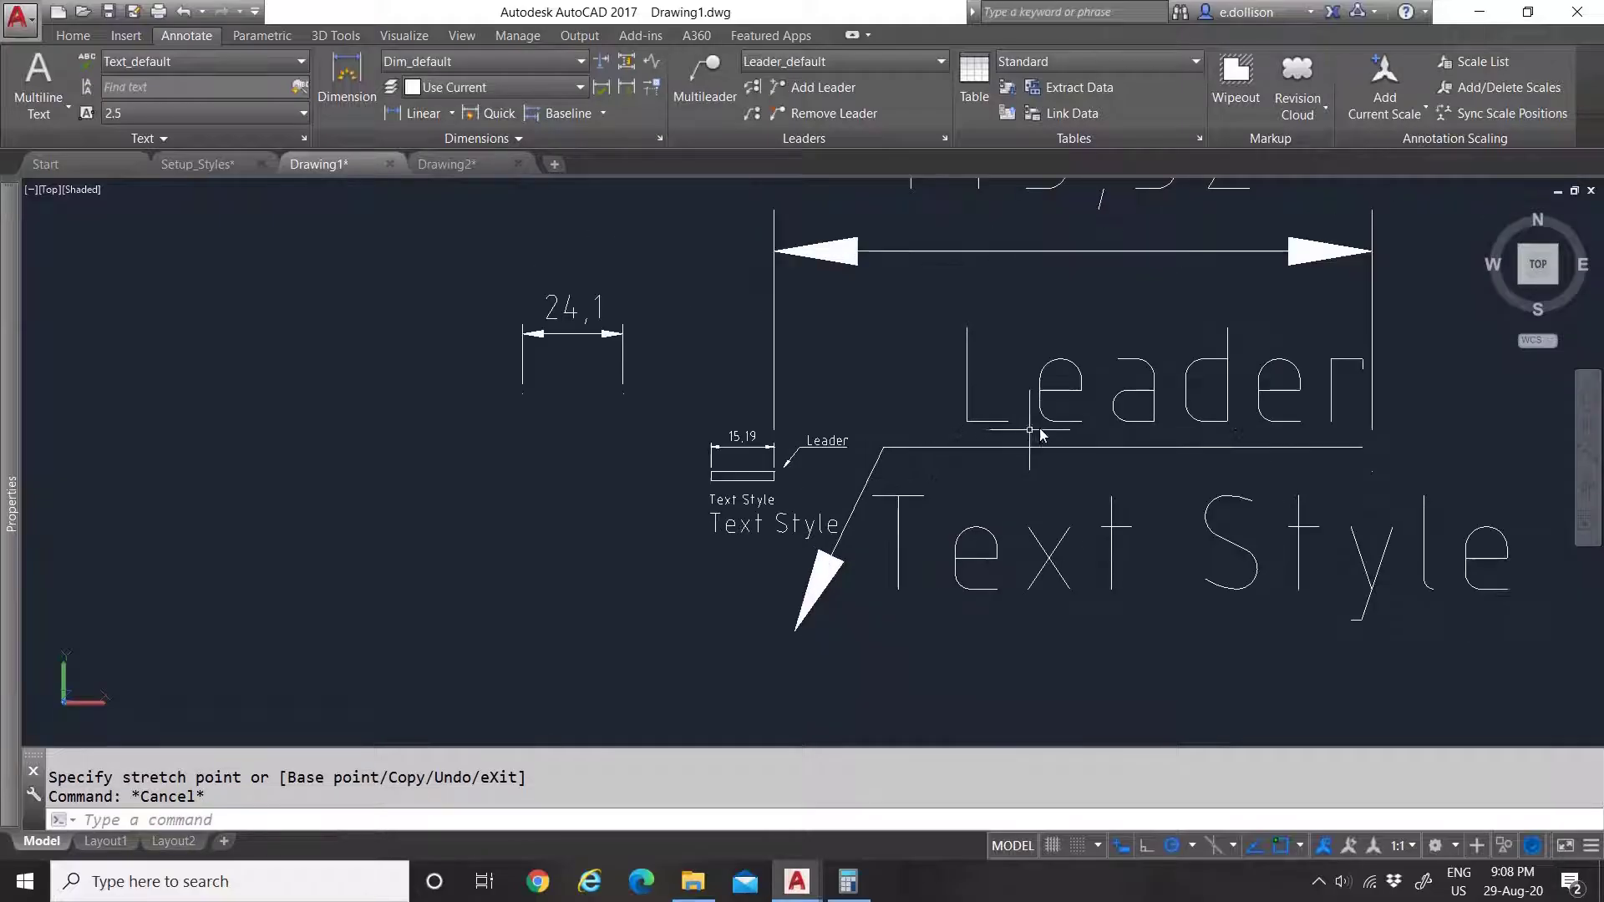
pyautogui.scroll(-3, 1038, 431)
pyautogui.scroll(3, 1061, 397)
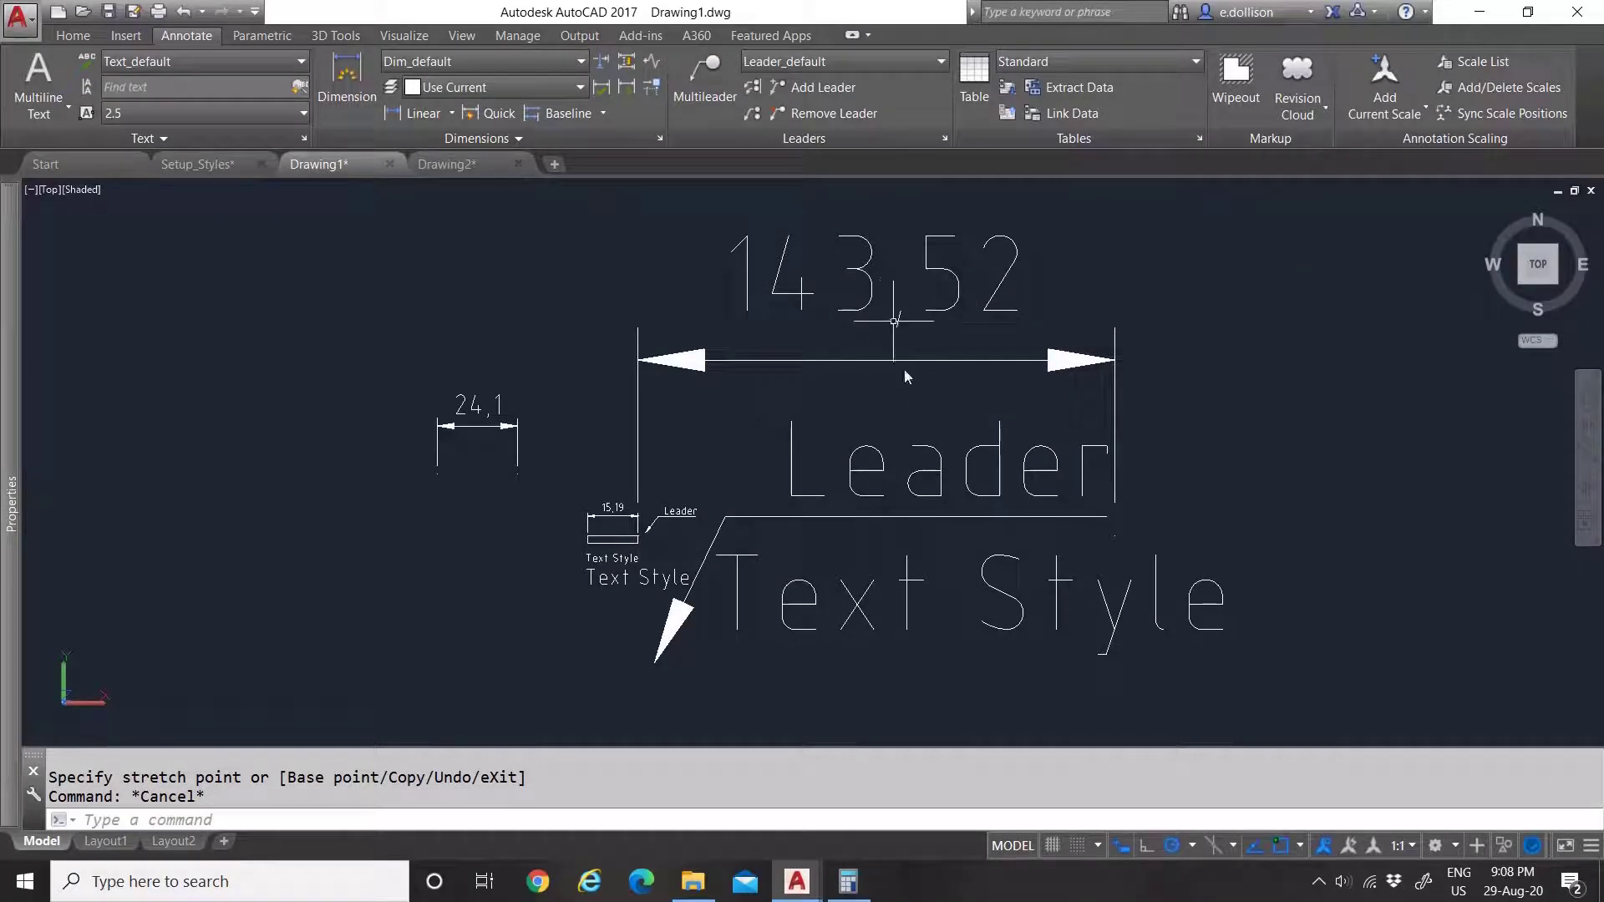
pyautogui.click(917, 446)
pyautogui.click(875, 313)
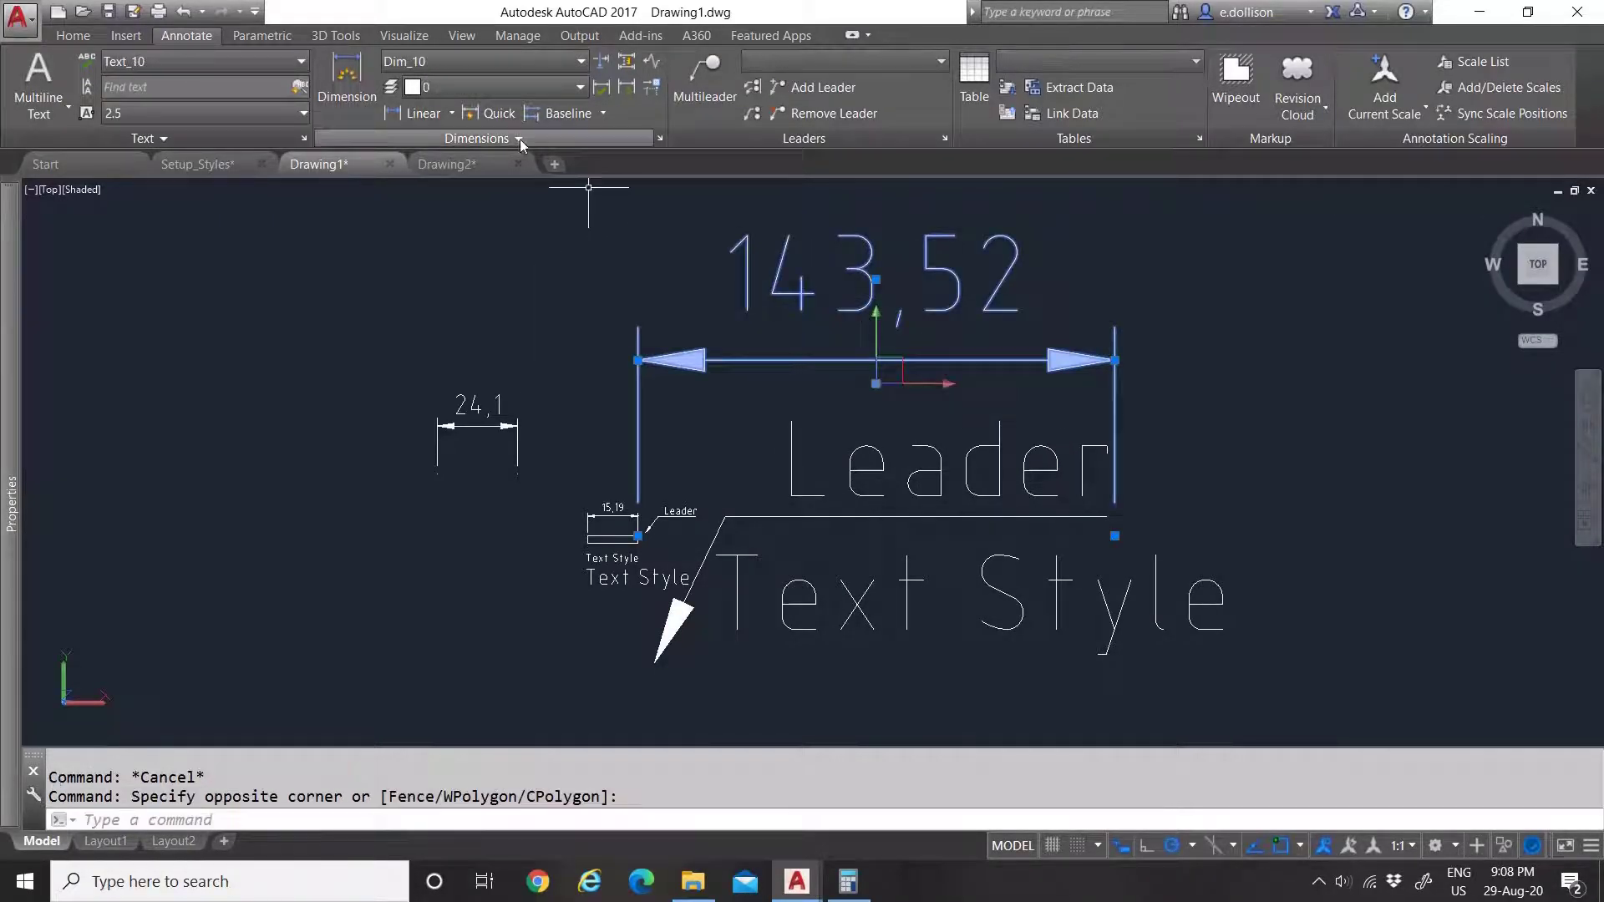
pyautogui.press('Escape')
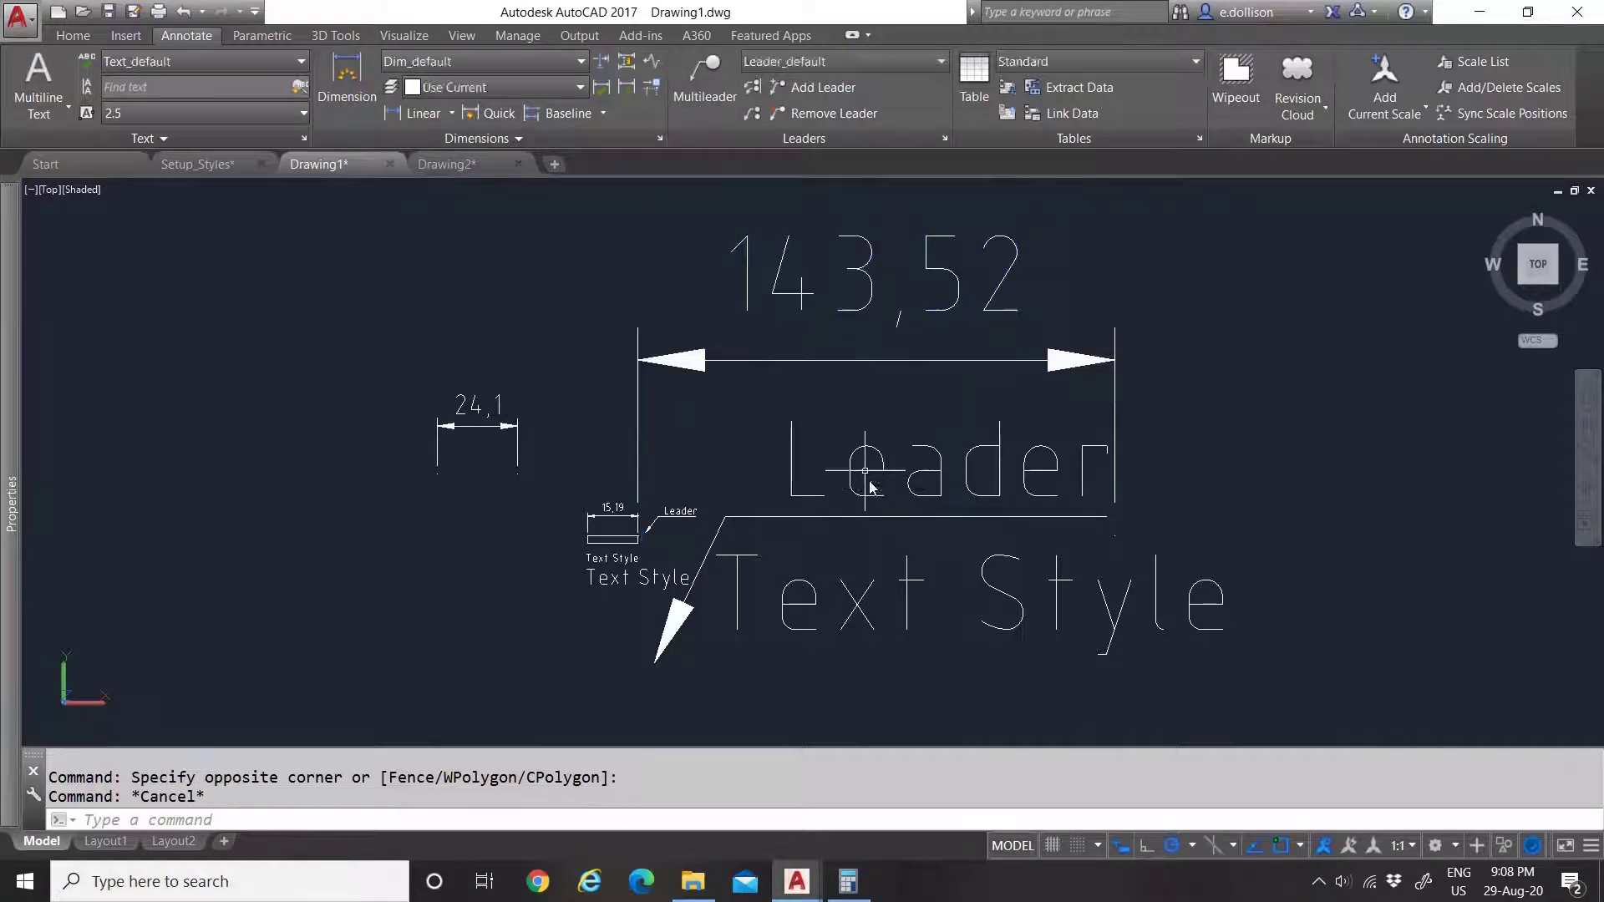
pyautogui.click(865, 472)
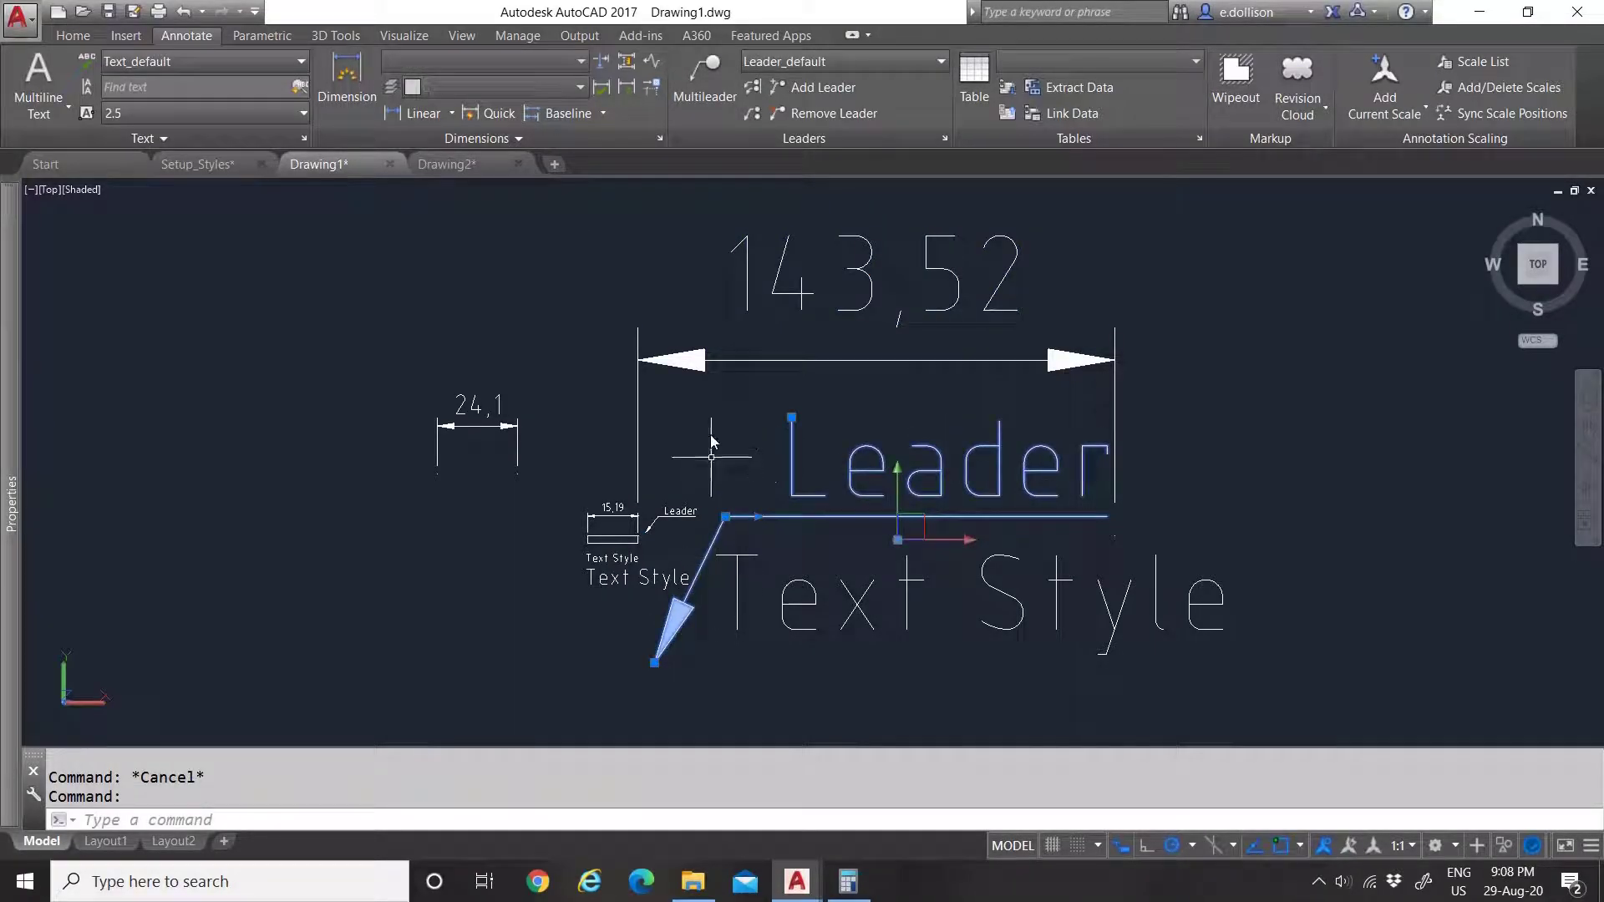
pyautogui.press('Escape')
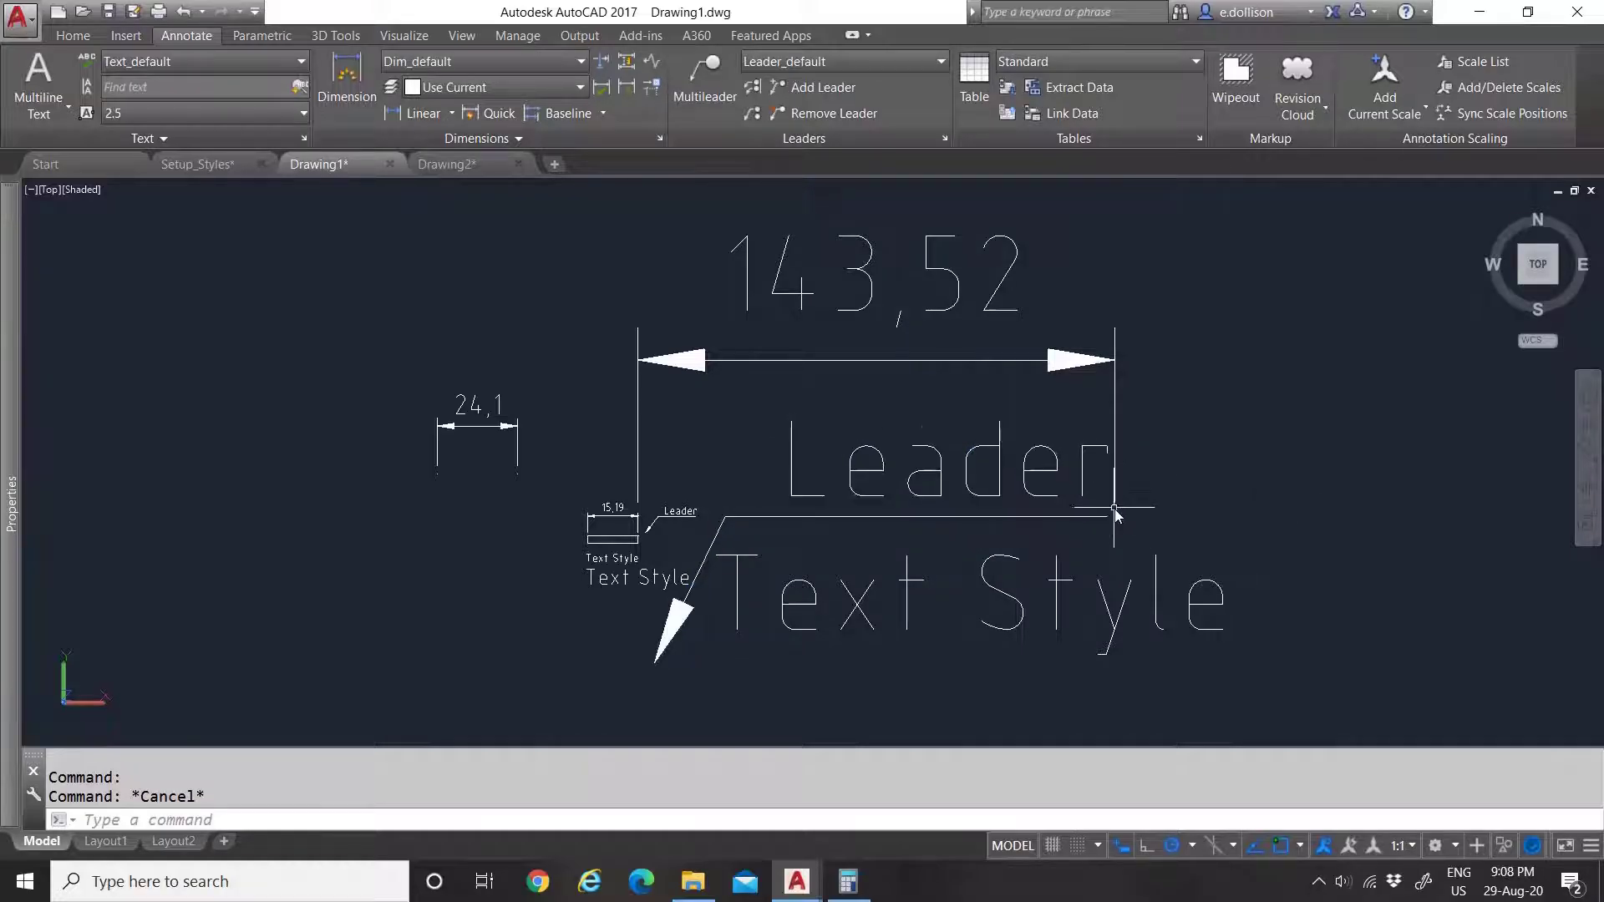
pyautogui.click(823, 498)
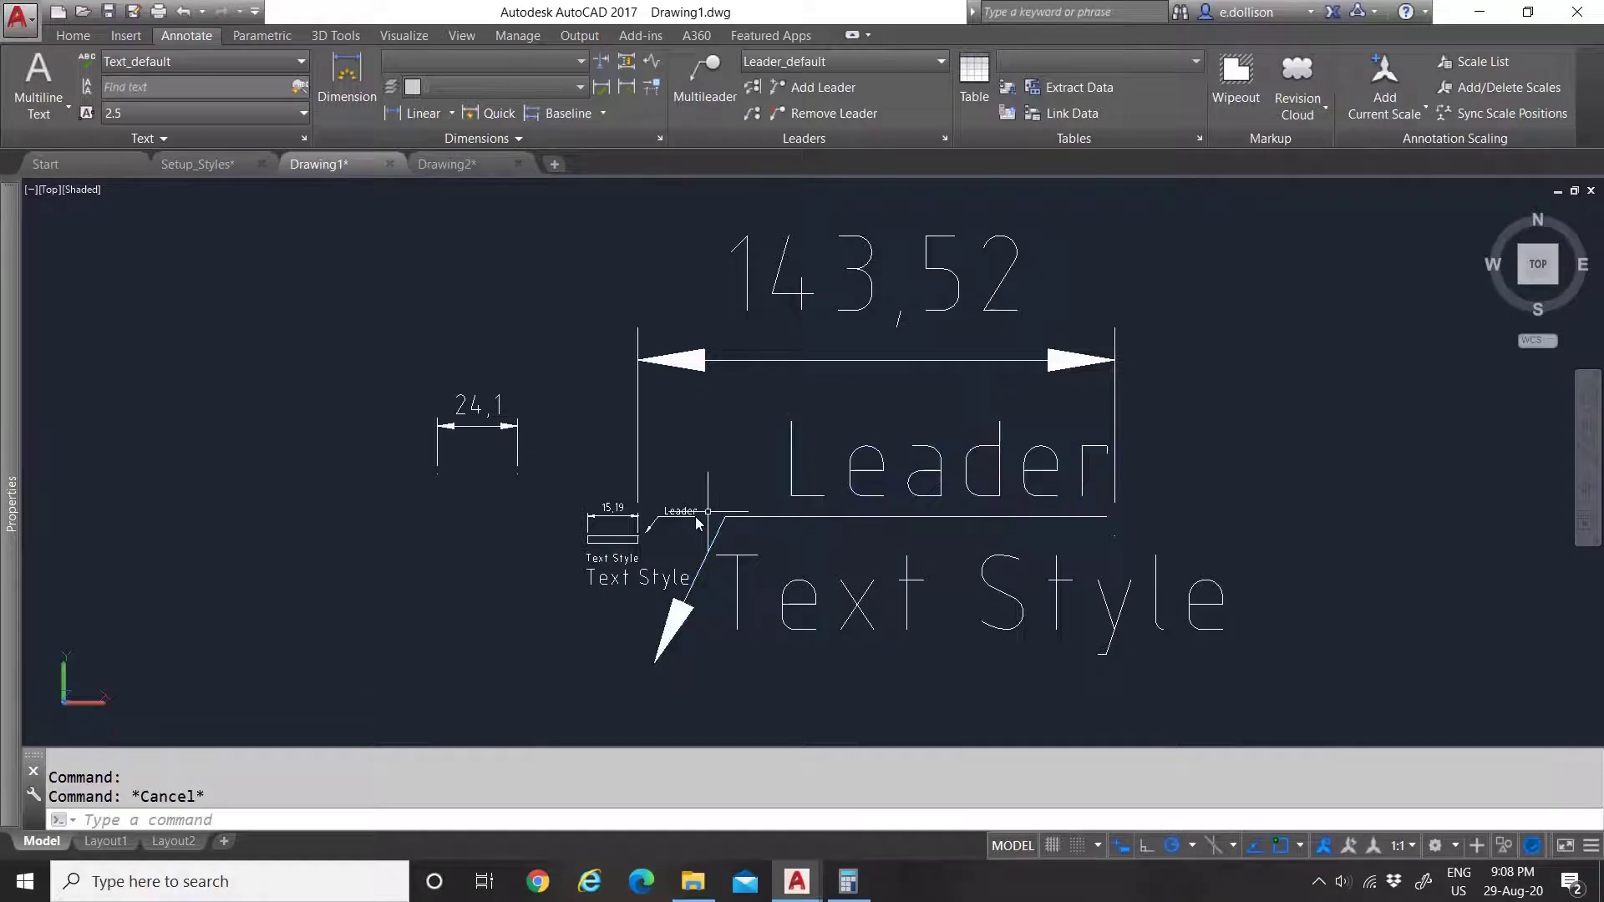
pyautogui.scroll(2, 695, 516)
pyautogui.click(708, 541)
# Step: Copy the small Leader_1 leader to a spot right of the 143,52 dimension
pyautogui.click(658, 499)
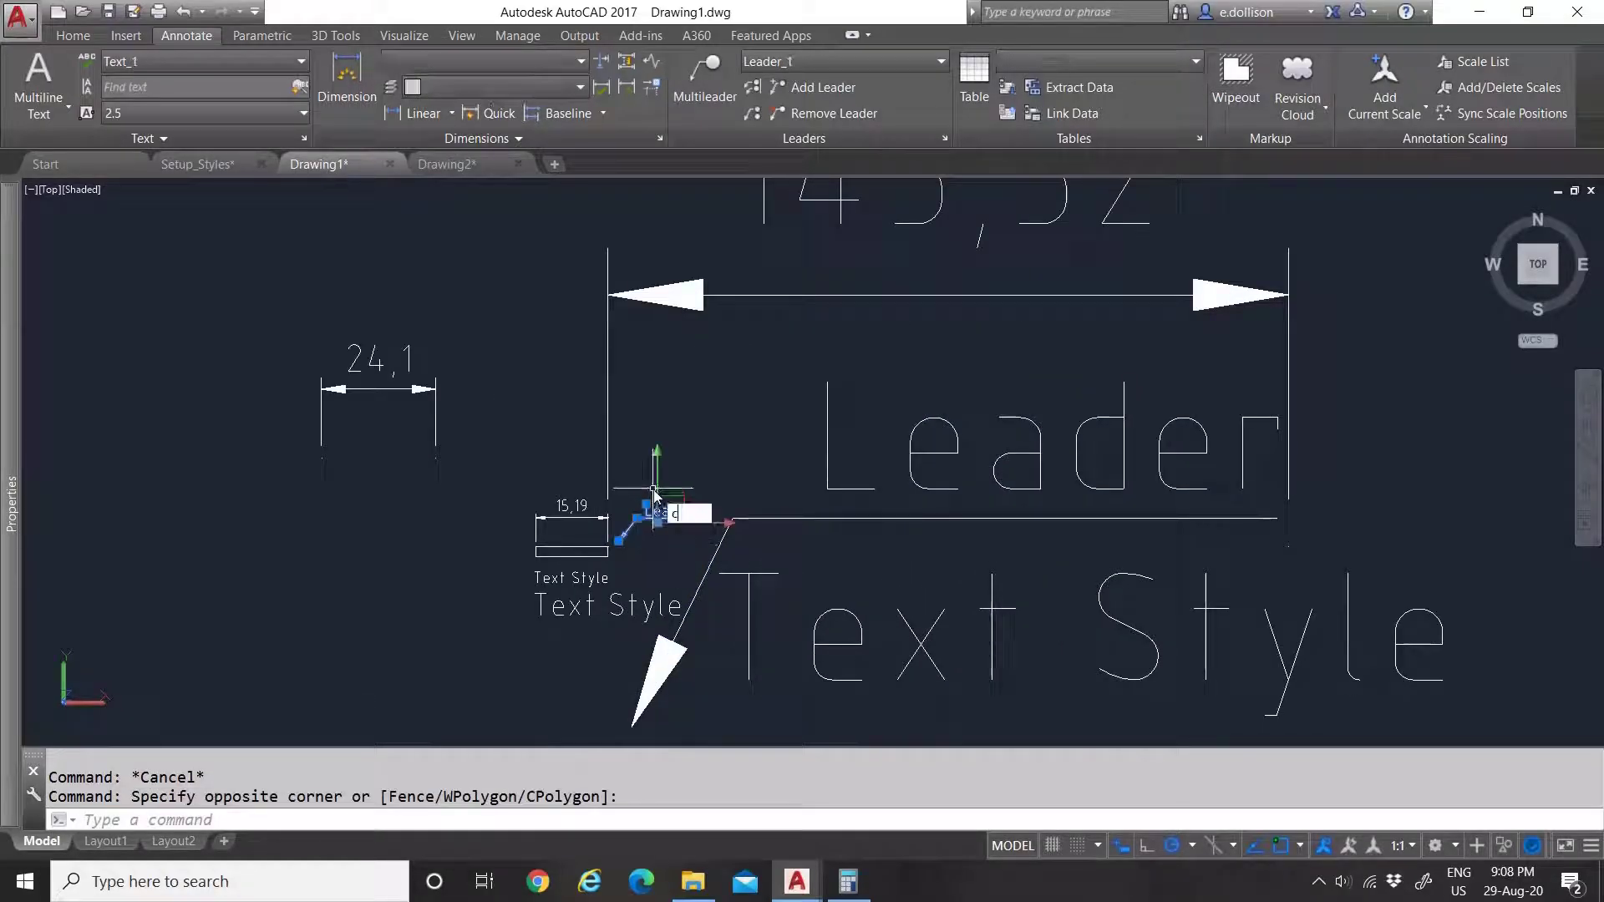
pyautogui.write('co')
pyautogui.press('Return')
pyautogui.click(701, 505)
pyautogui.scroll(-3, 686, 501)
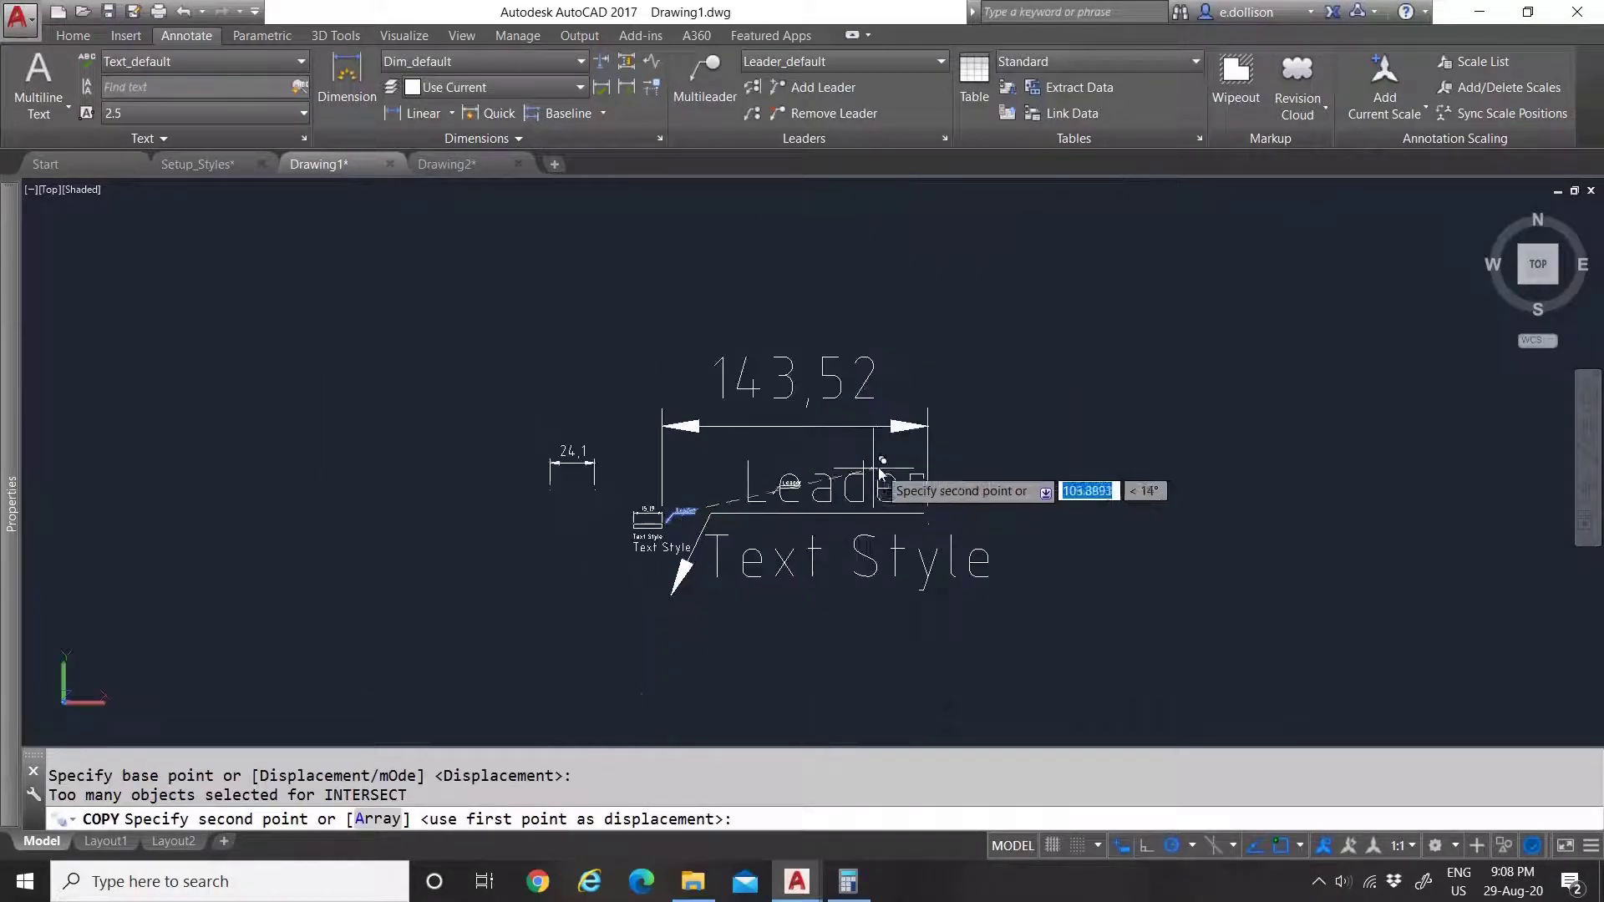
pyautogui.scroll(1, 864, 438)
pyautogui.click(1061, 448)
pyautogui.press('Escape')
# Step: Select the new copy and show its properties, listing Leader_1 and Text_1
pyautogui.click(1039, 410)
pyautogui.click(1046, 436)
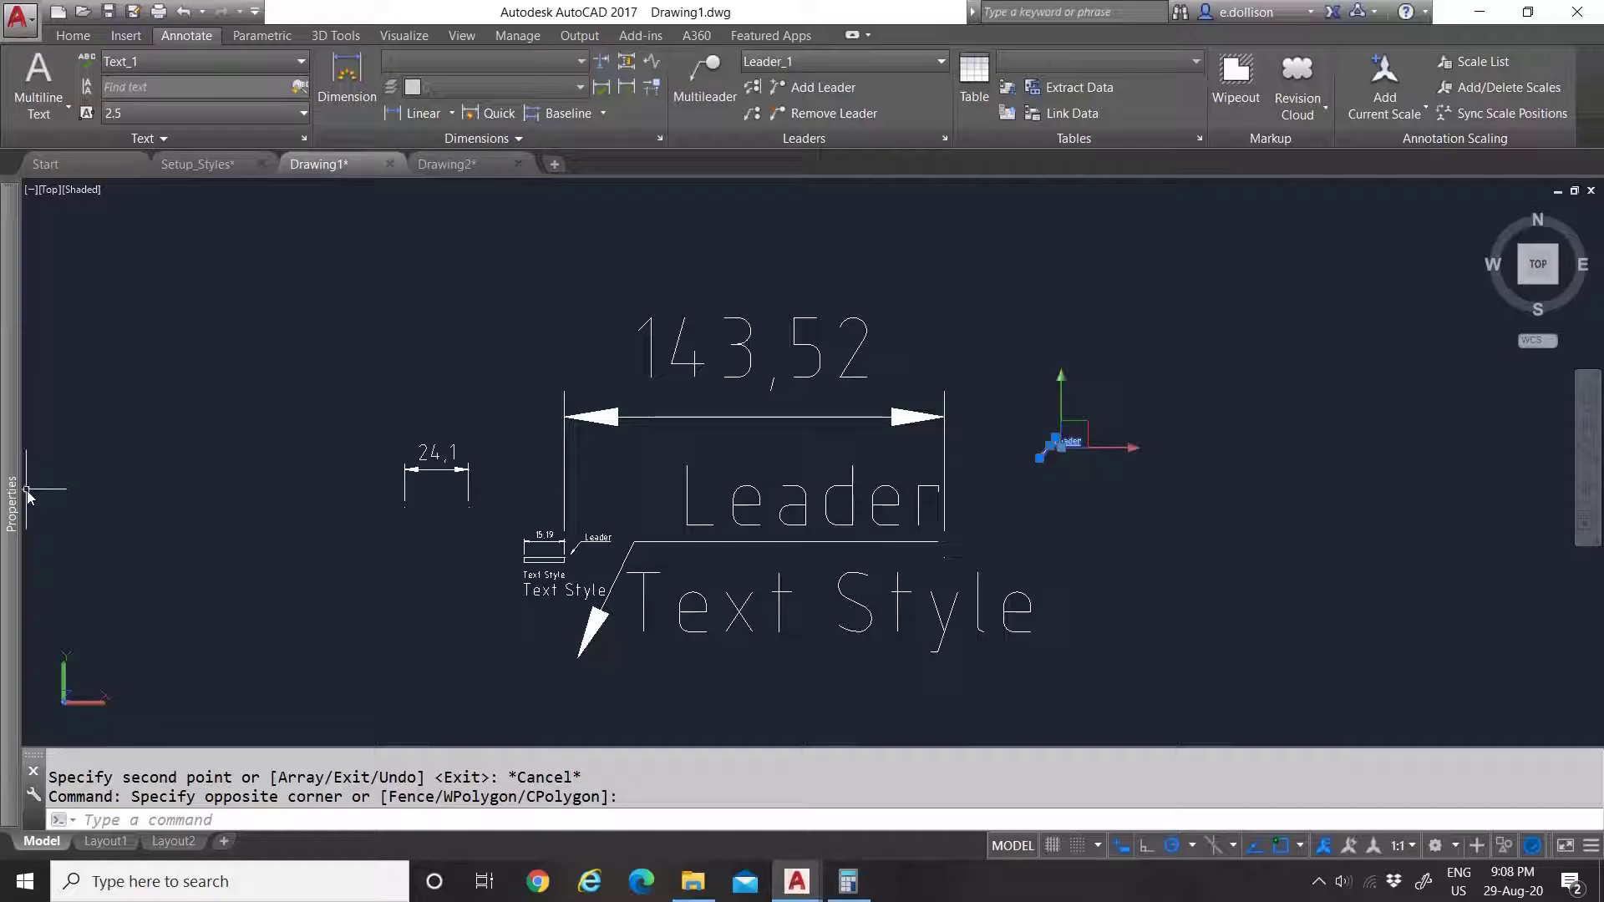
pyautogui.moveTo(17, 493)
pyautogui.scroll(-3, 63, 468)
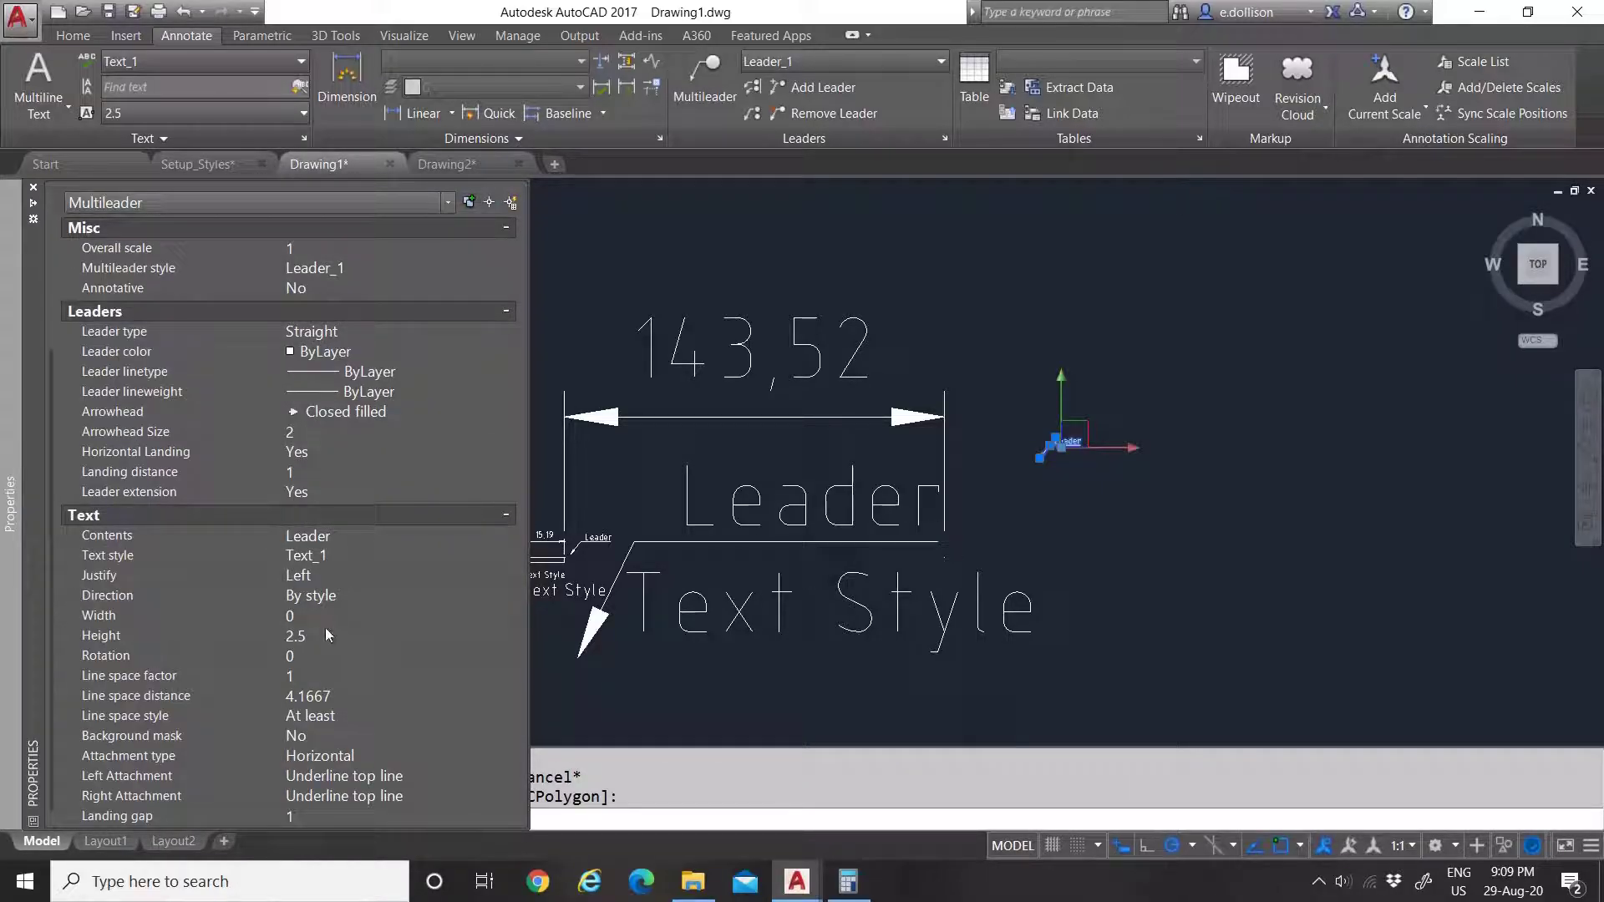
# Step: Set the copied leader's Overall scale to 10
pyautogui.scroll(2, 294, 394)
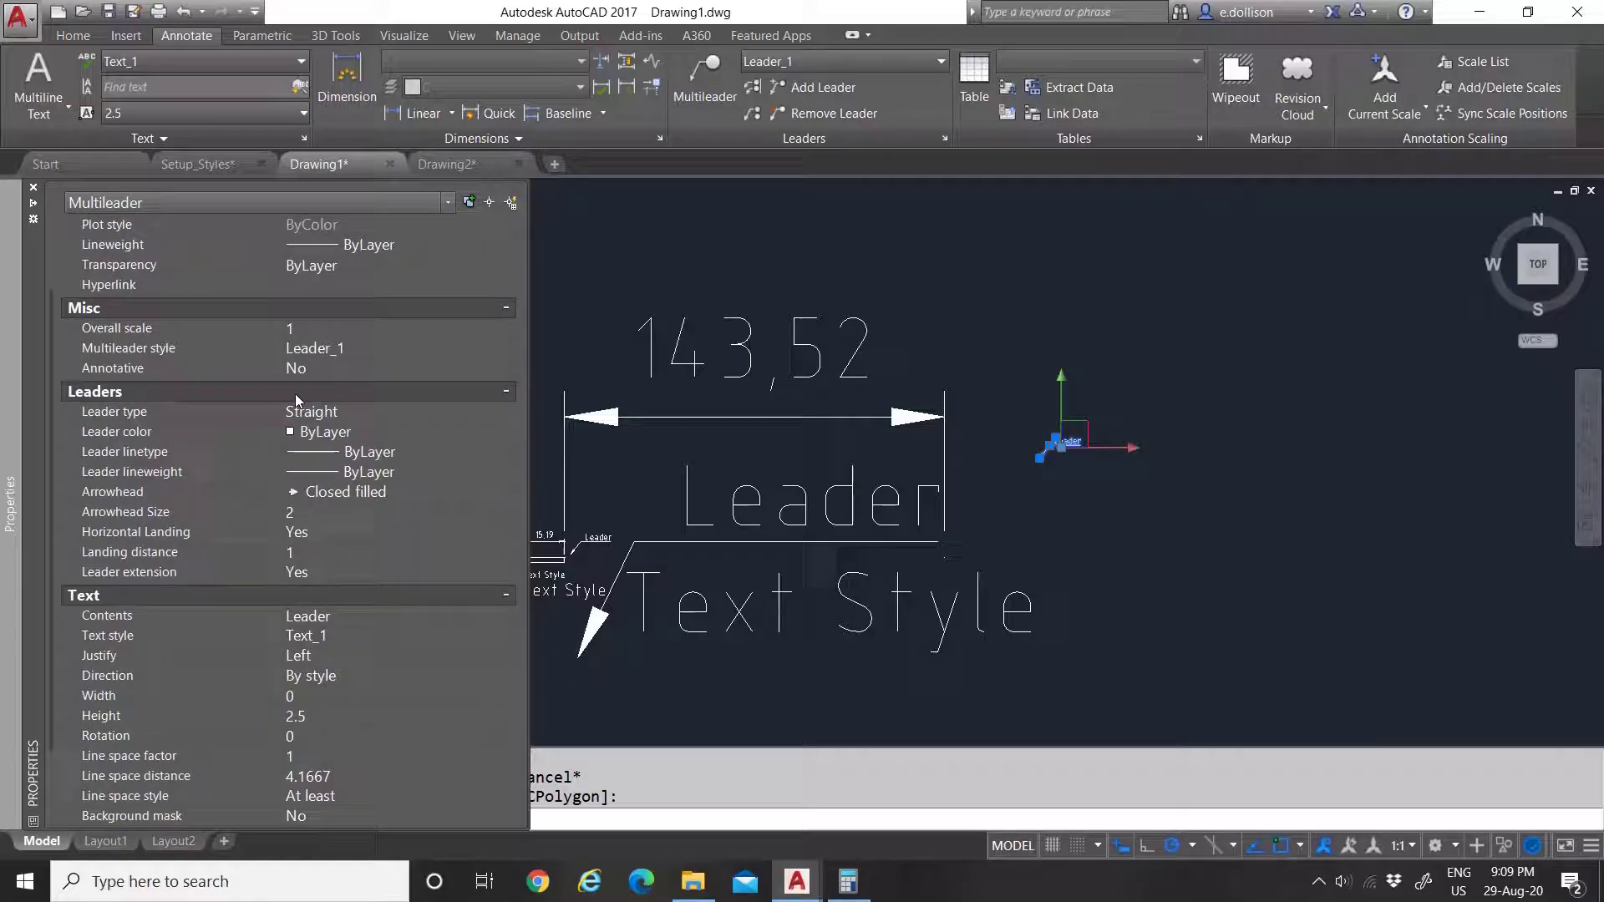
pyautogui.click(309, 327)
pyautogui.write('10')
pyautogui.press('Return')
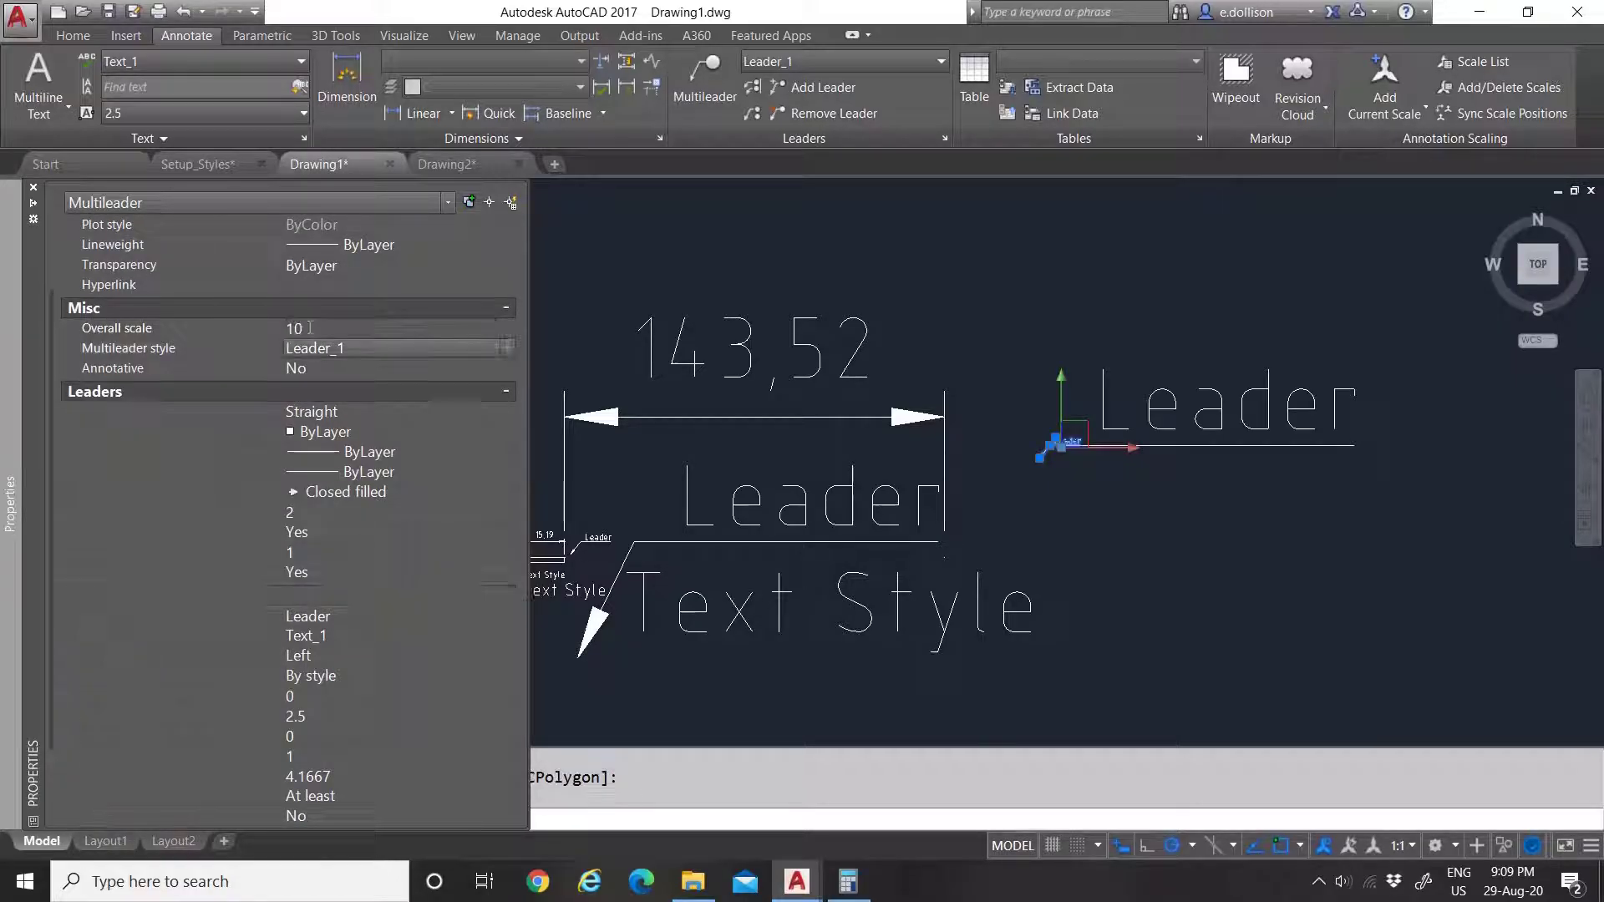
# Step: Move the copy's arrow to just right of the middle Leader text
pyautogui.scroll(2, 1103, 439)
pyautogui.scroll(2, 1094, 430)
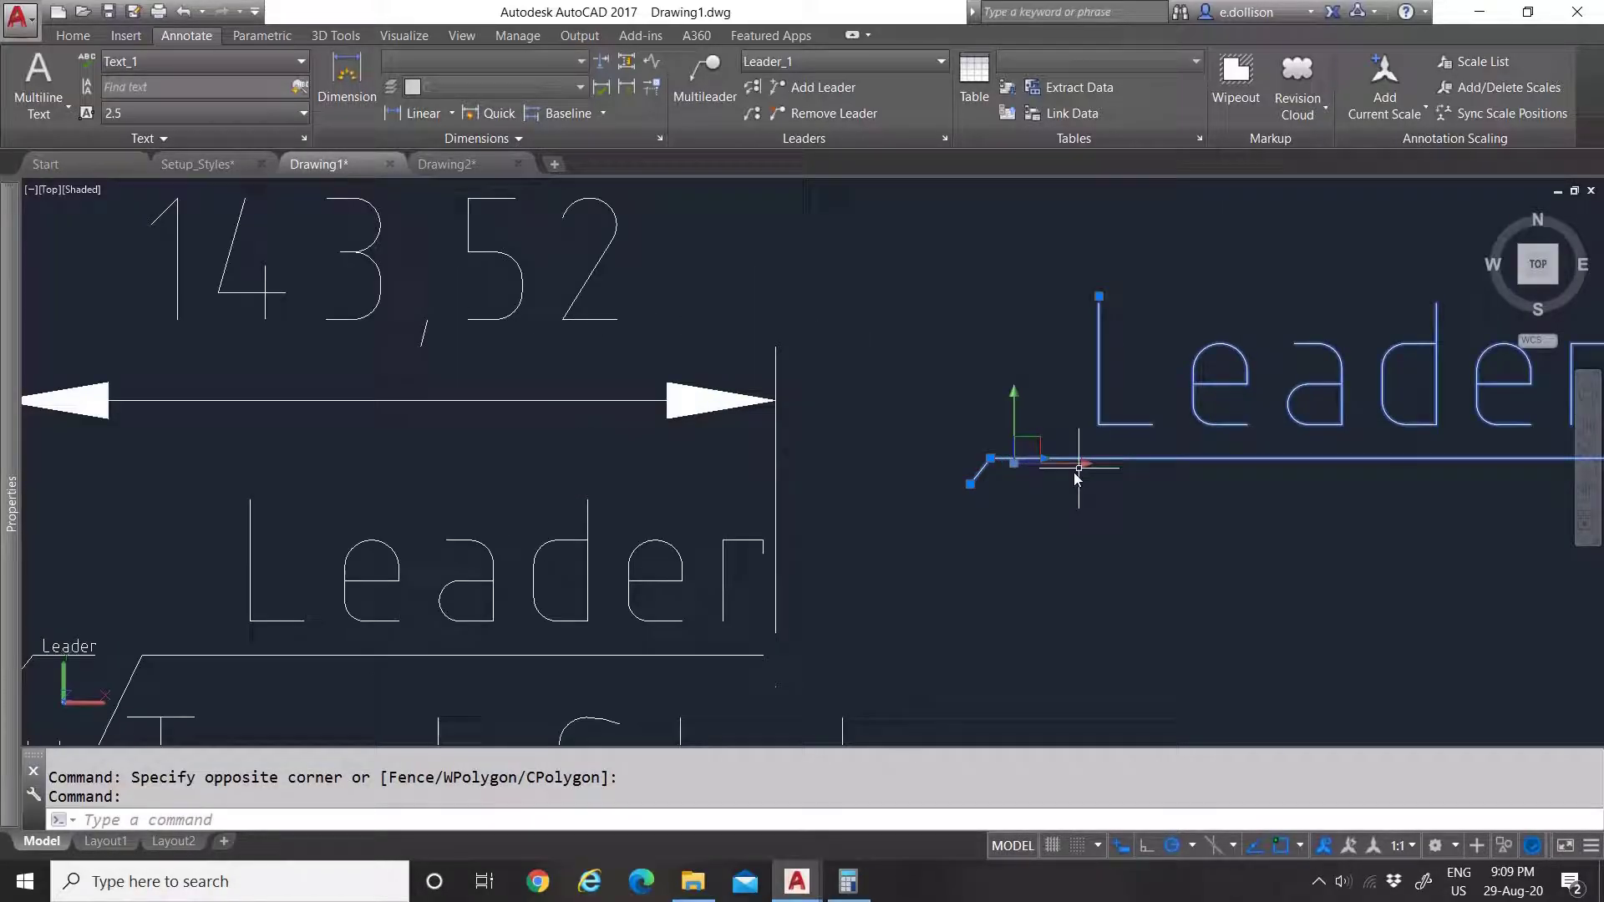
pyautogui.click(970, 484)
pyautogui.scroll(-3, 960, 486)
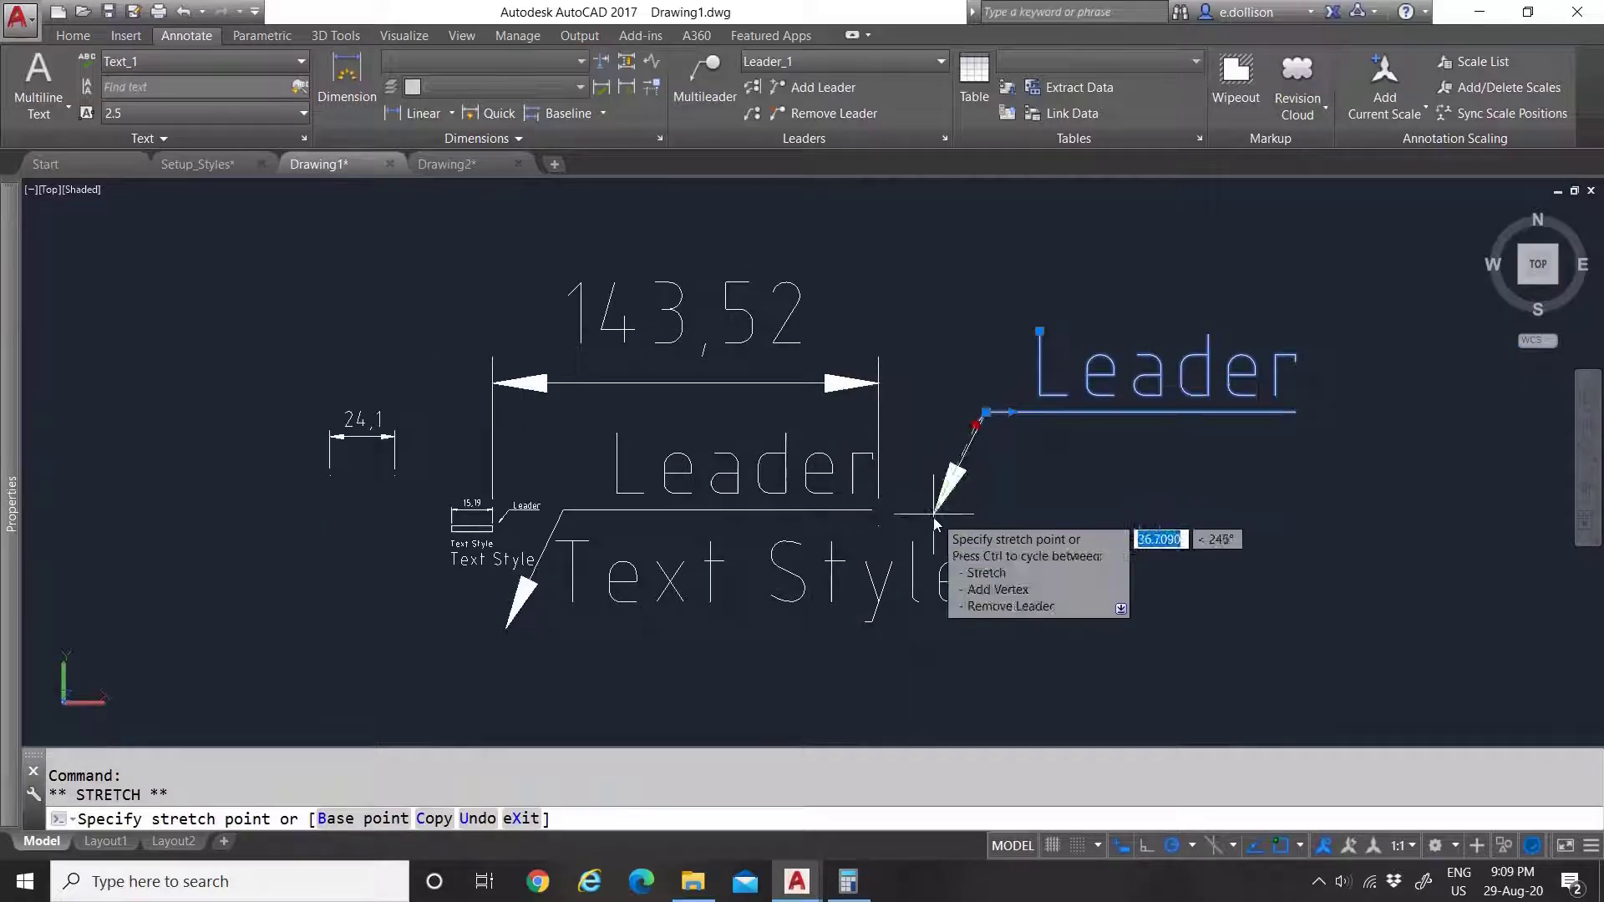
pyautogui.click(927, 519)
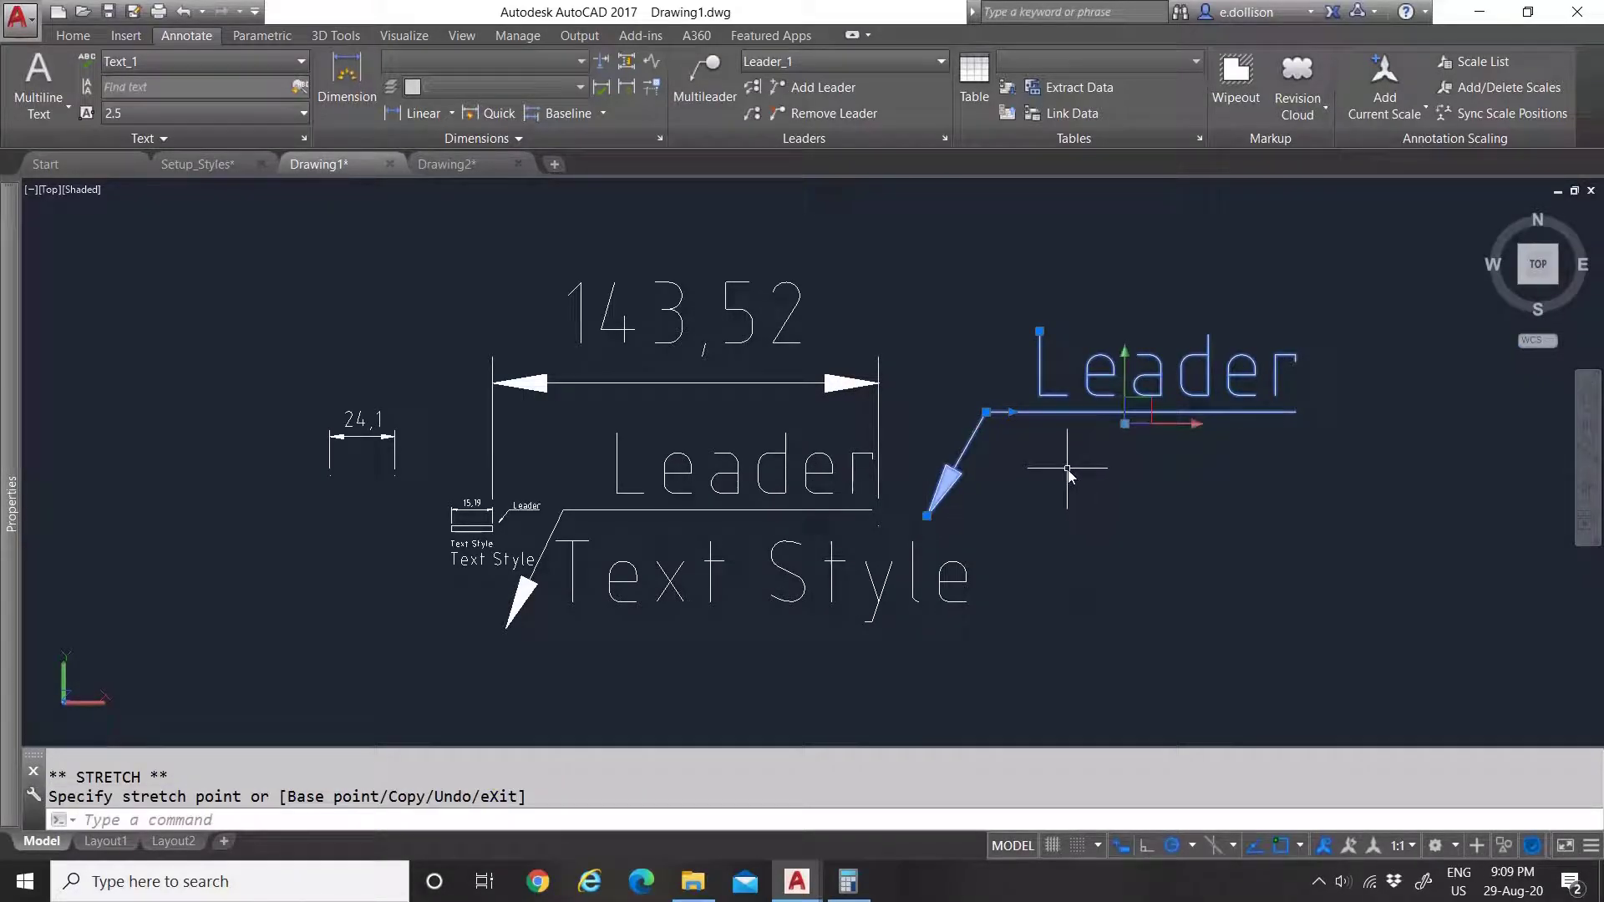
pyautogui.press('Escape')
# Step: Select the right-hand leader copy and delete it
pyautogui.click(1034, 456)
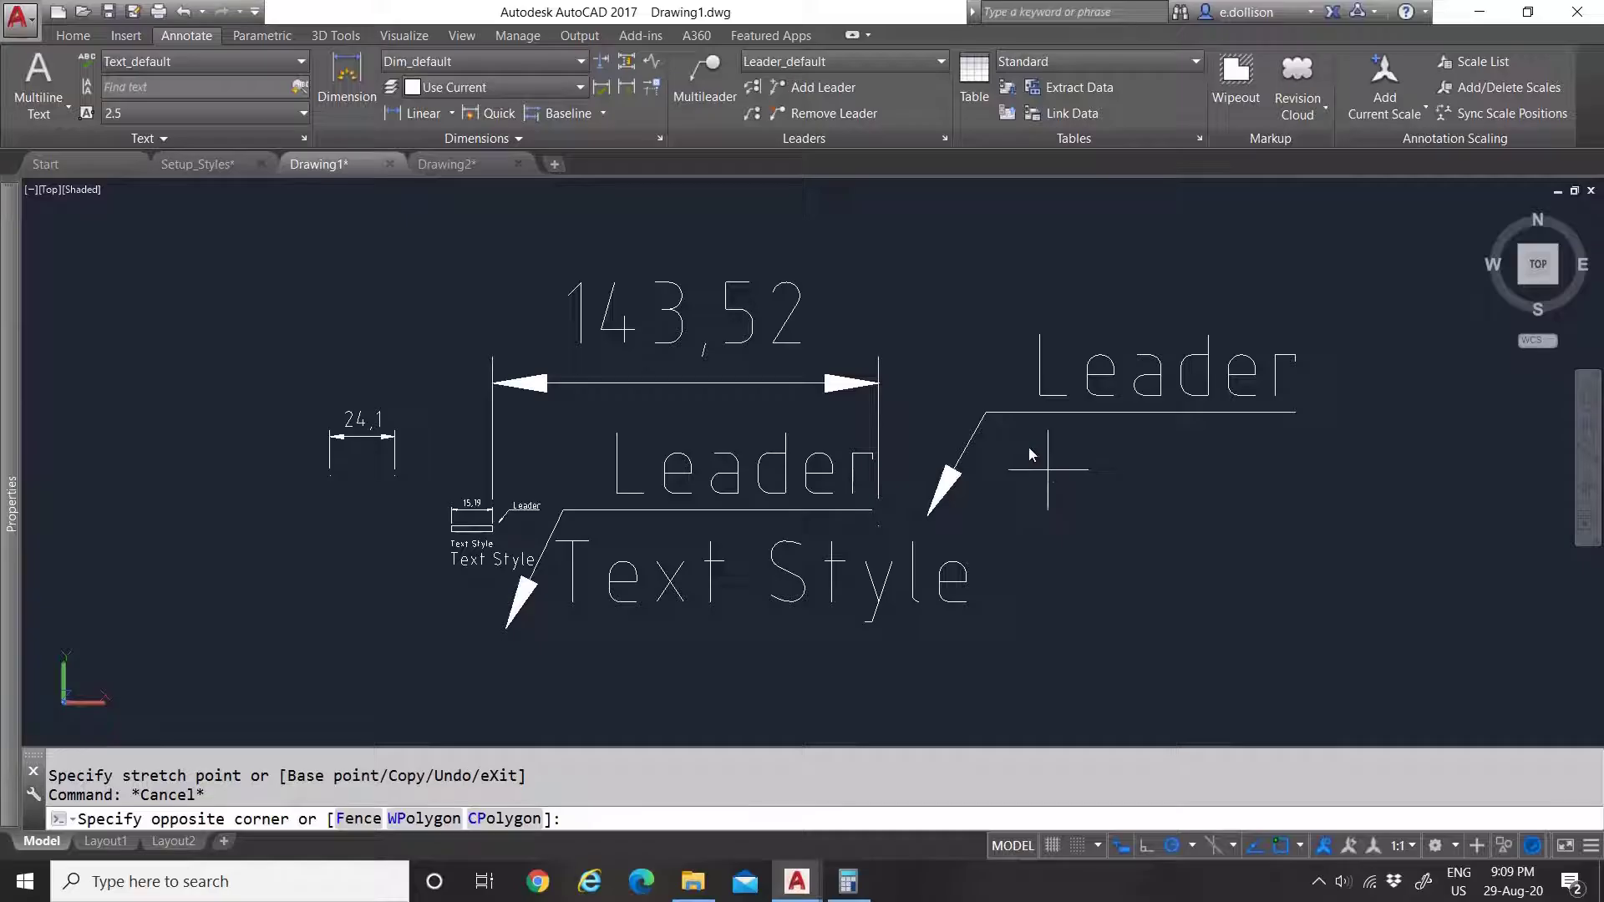
pyautogui.press('Escape')
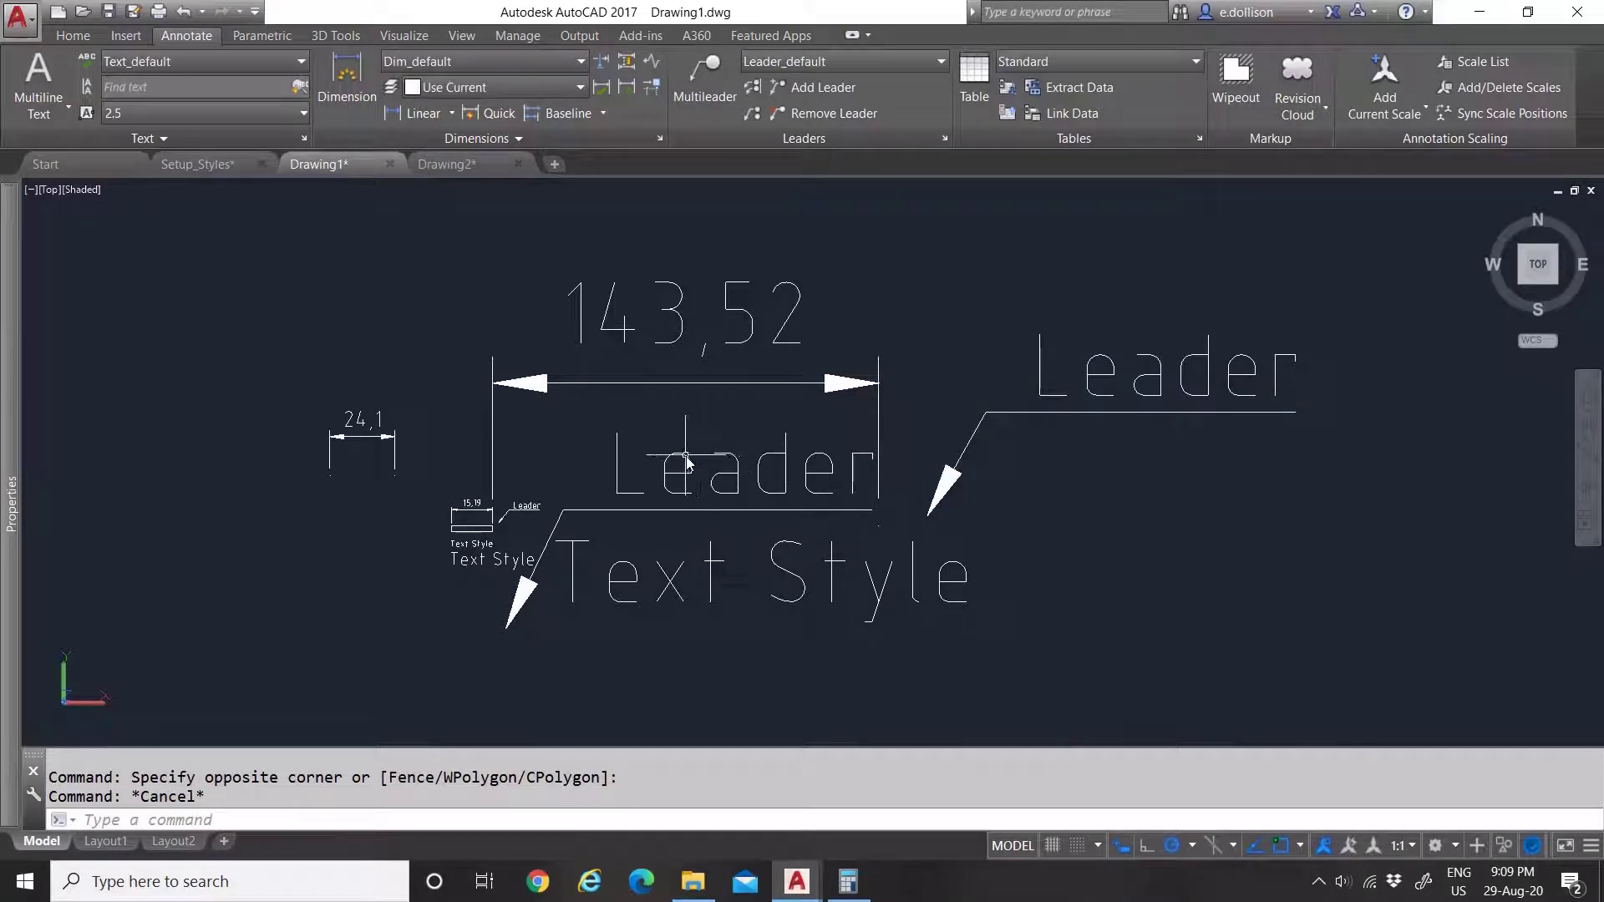
pyautogui.click(687, 462)
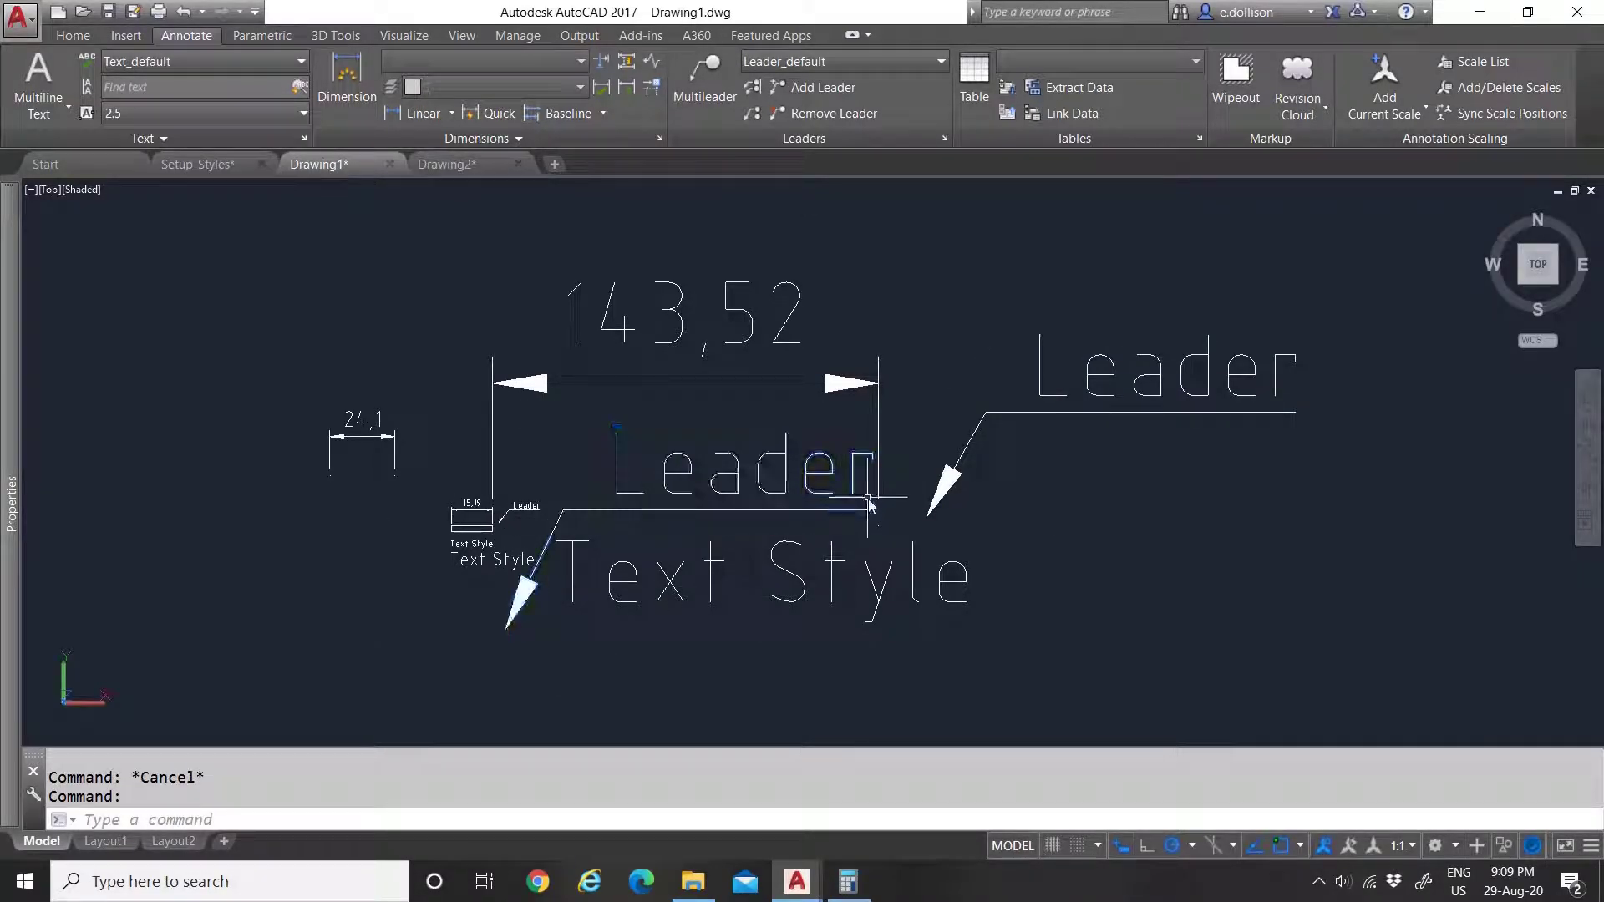
pyautogui.click(1036, 451)
pyautogui.click(950, 402)
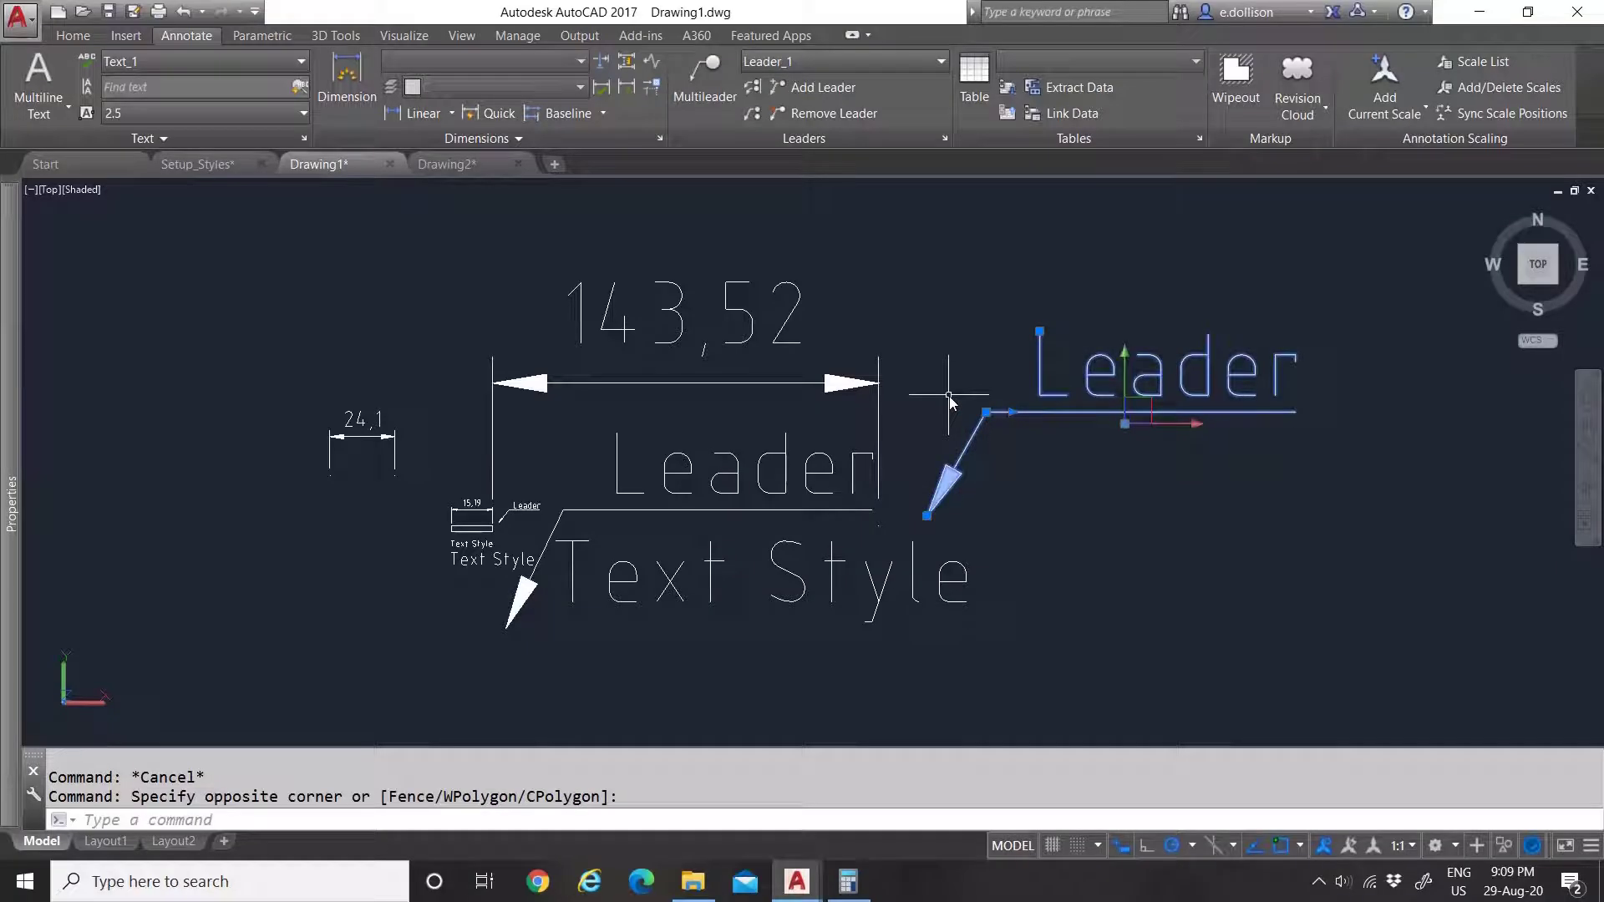
pyautogui.press('Delete')
pyautogui.scroll(2, 726, 477)
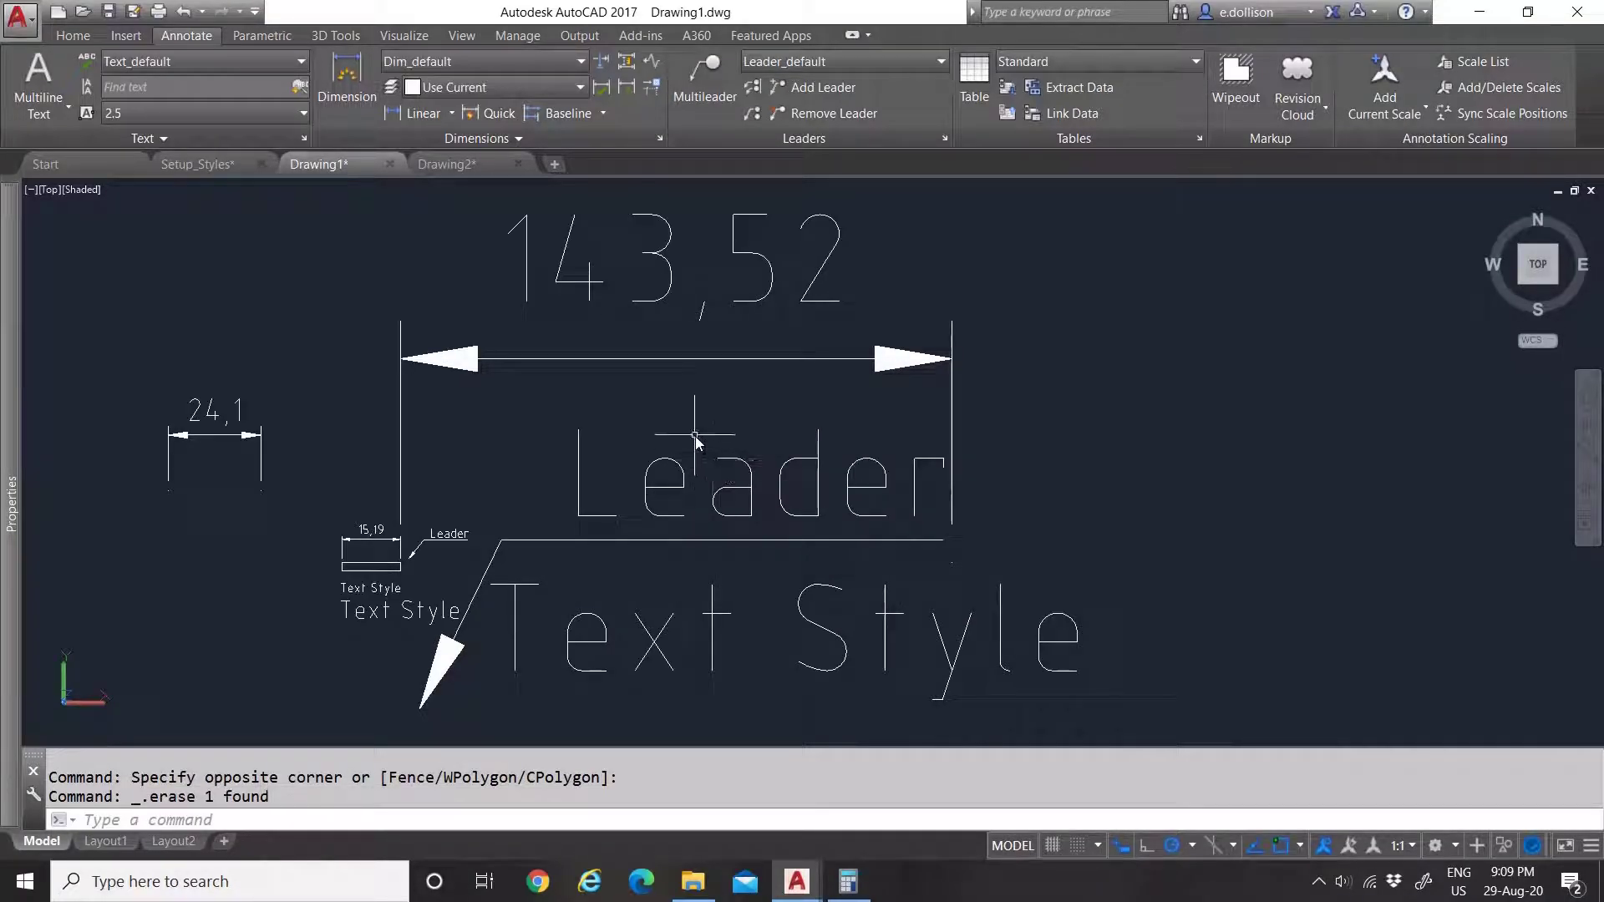
pyautogui.scroll(-2, 695, 436)
pyautogui.scroll(2, 429, 454)
pyautogui.click(332, 401)
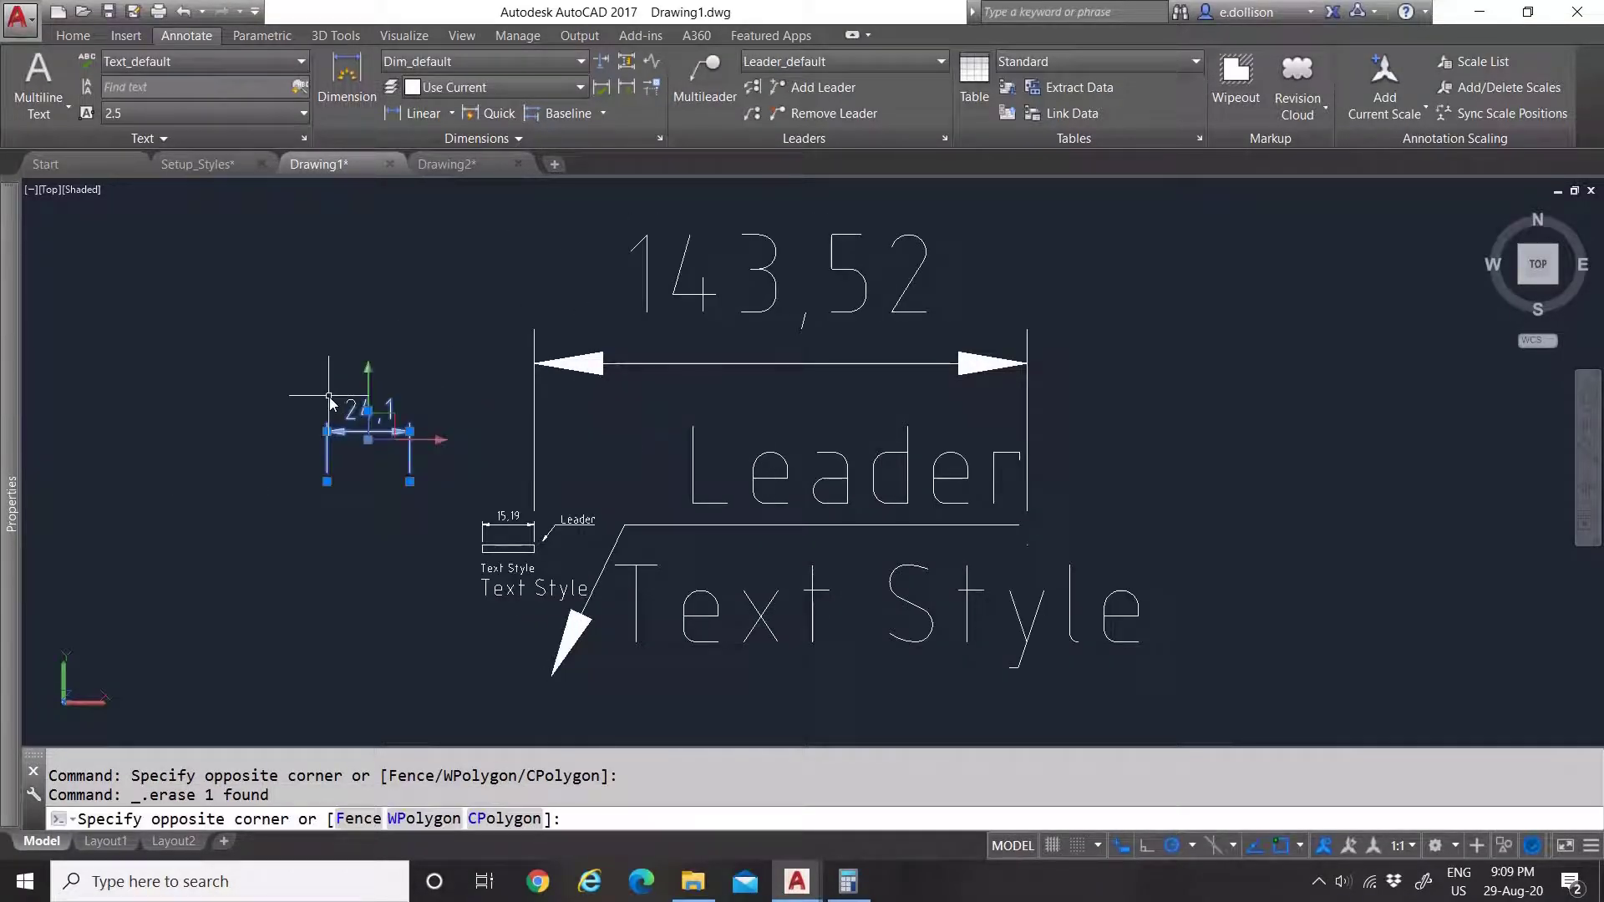
pyautogui.moveTo(18, 550)
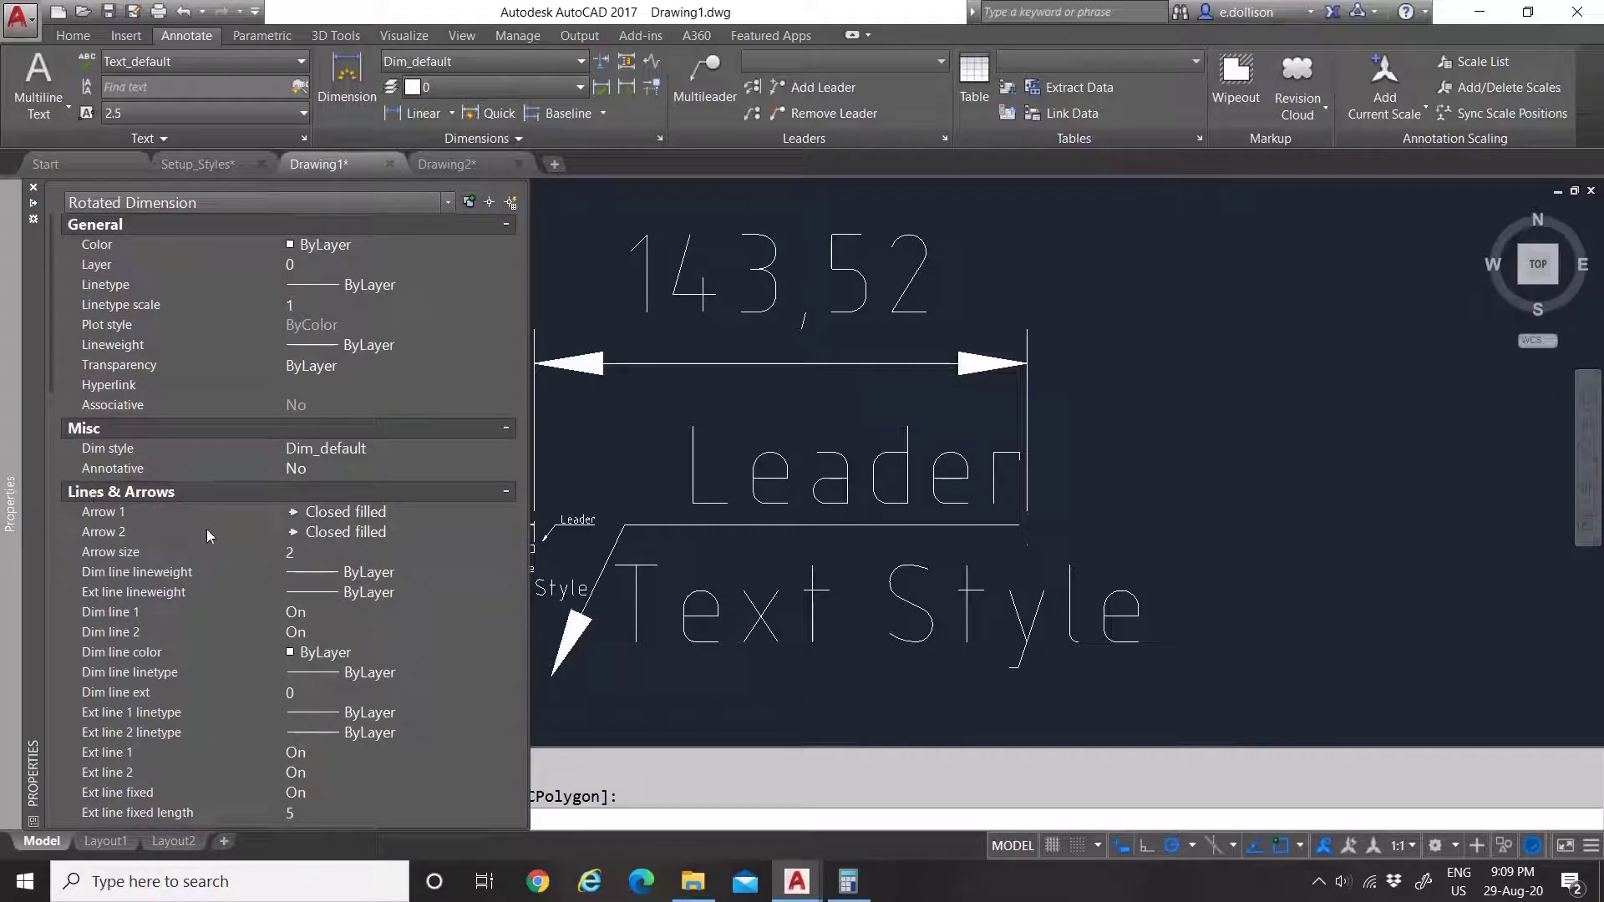
pyautogui.scroll(-6, 207, 529)
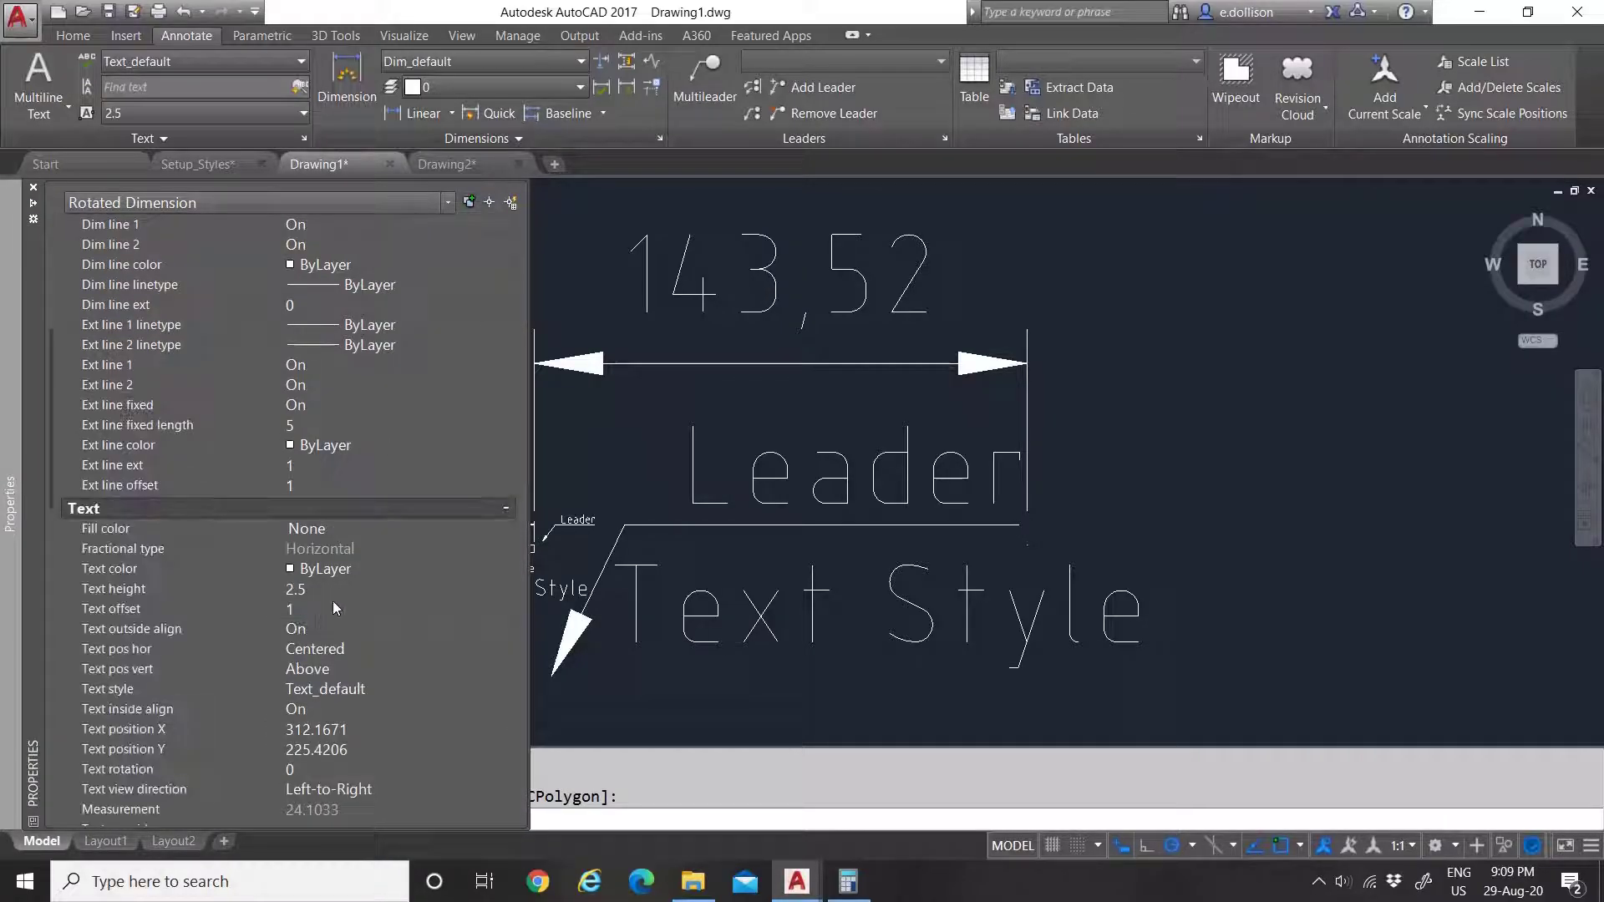
pyautogui.scroll(-2, 339, 608)
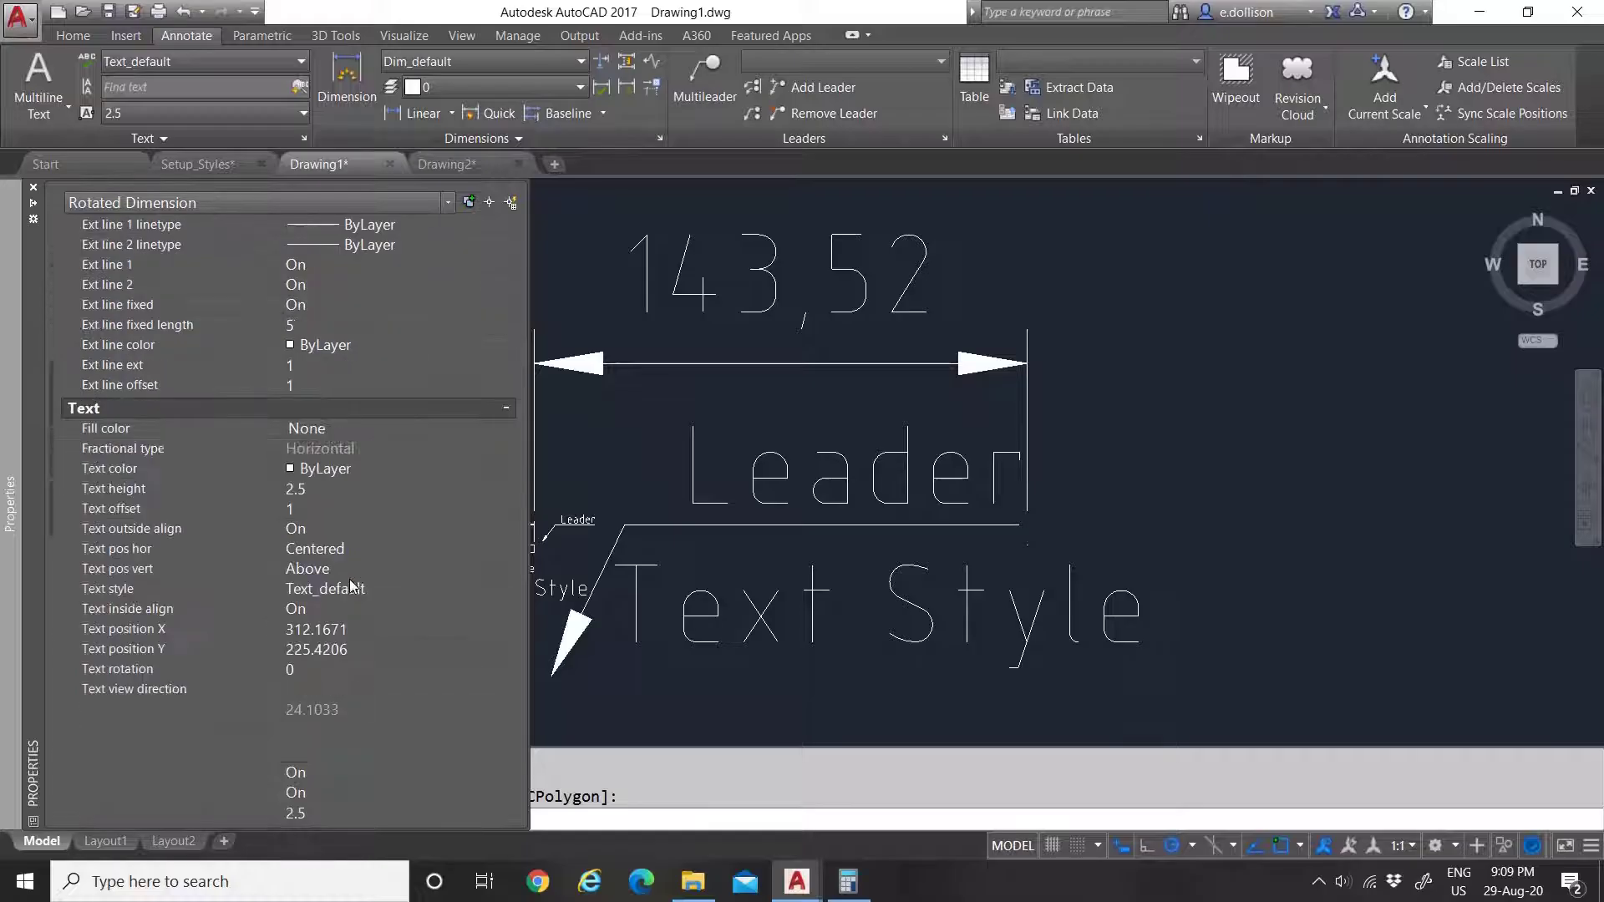
pyautogui.scroll(-4, 350, 584)
pyautogui.scroll(-4, 342, 605)
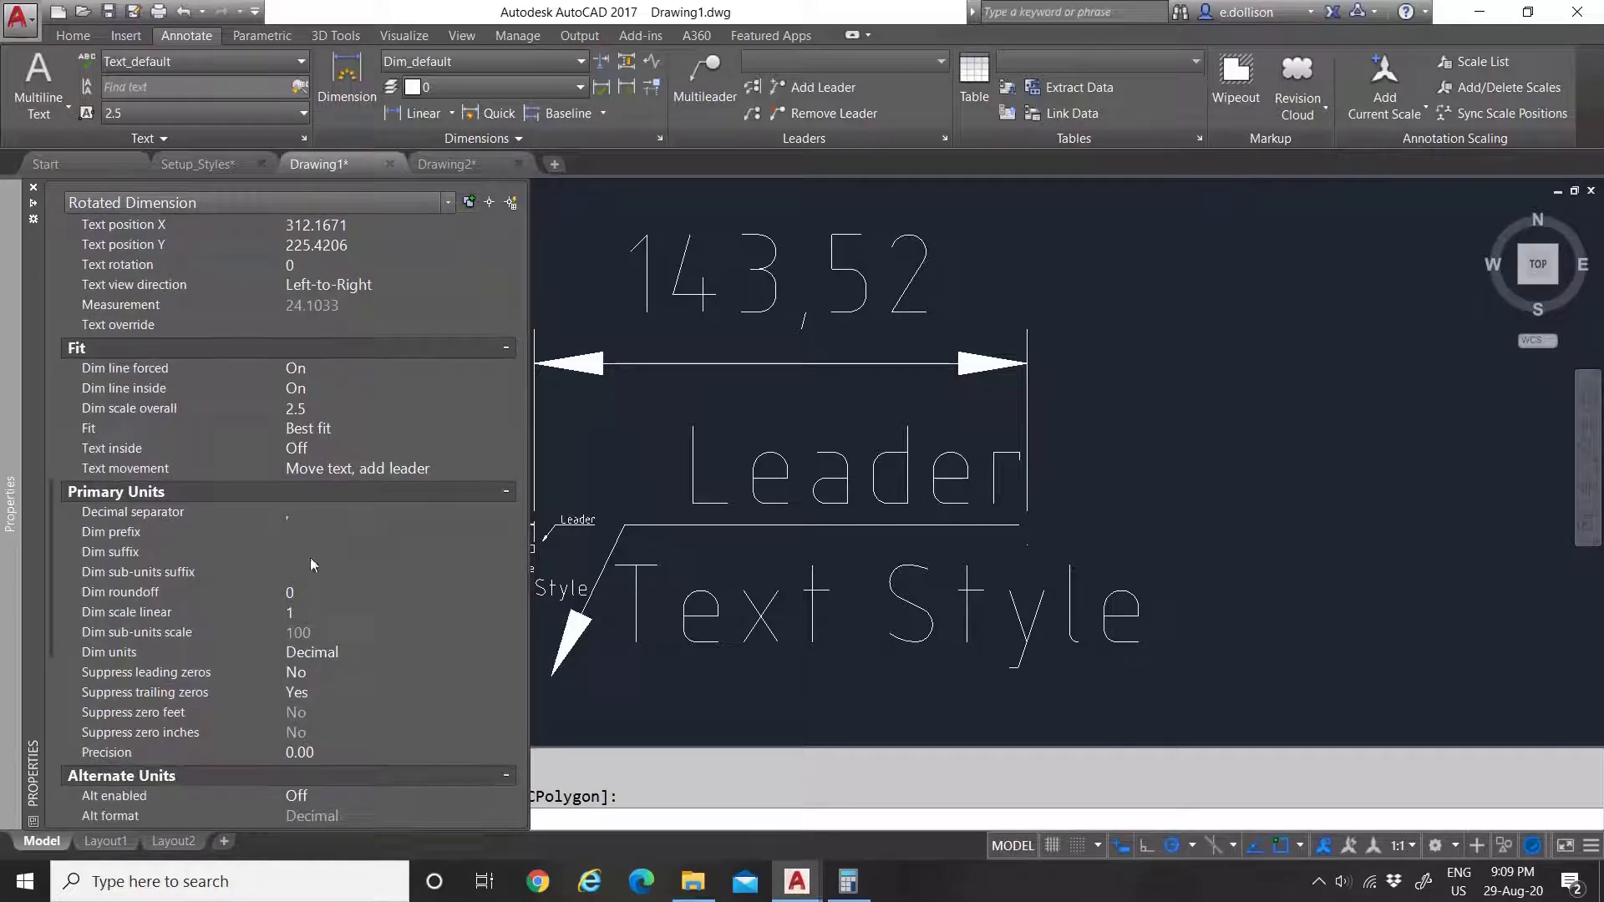
pyautogui.scroll(-4, 322, 581)
pyautogui.scroll(5, 326, 586)
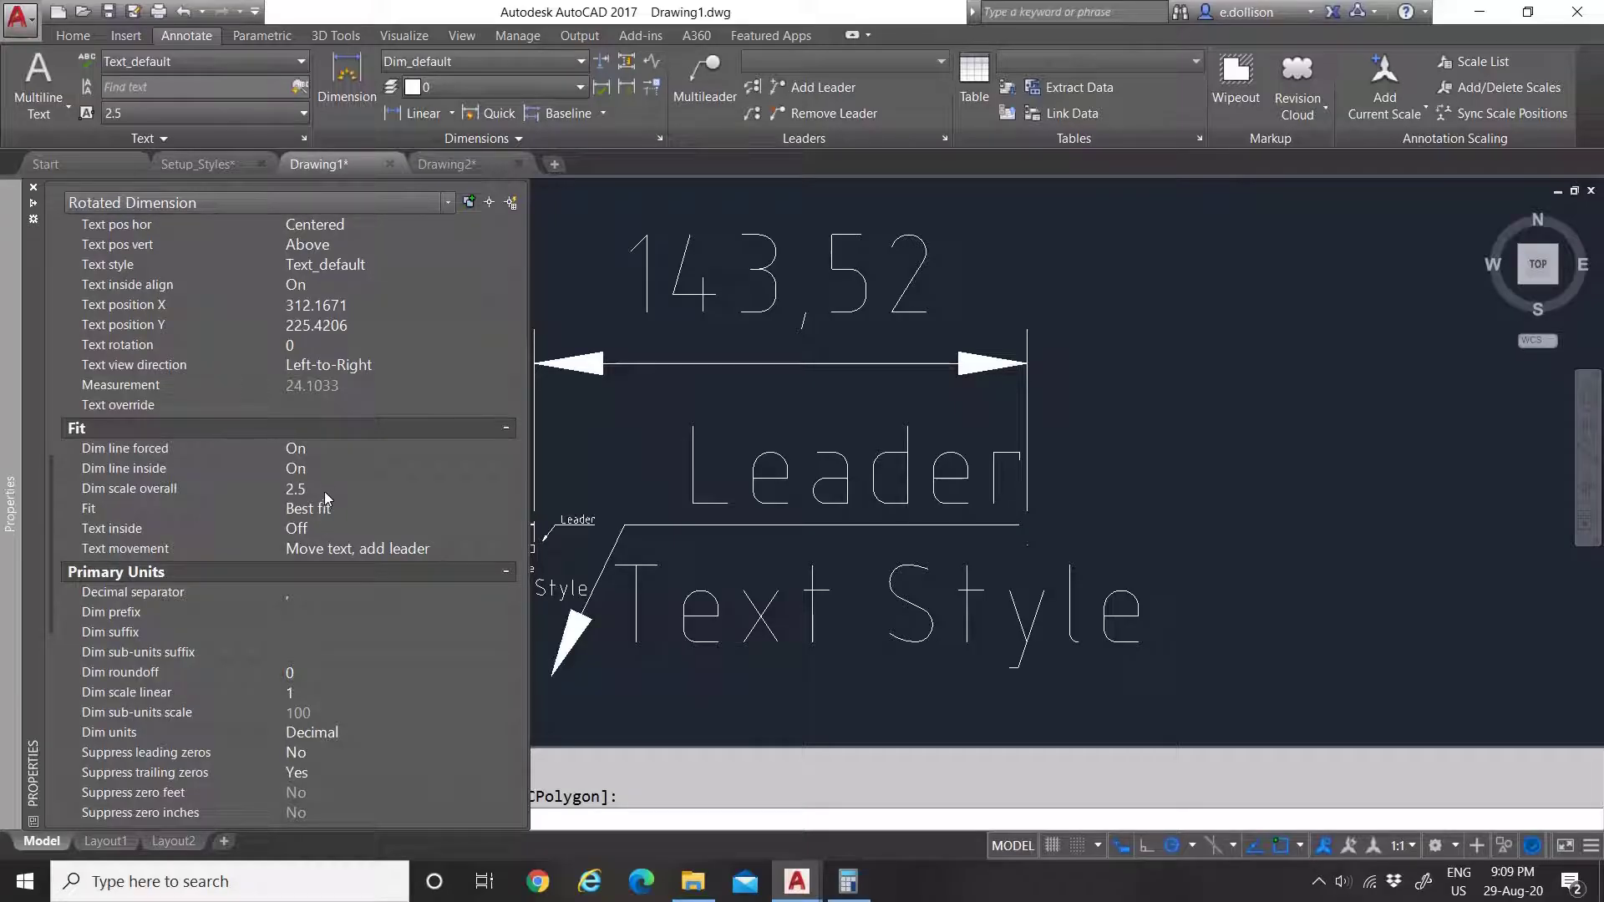
pyautogui.click(324, 490)
pyautogui.scroll(-5, 693, 376)
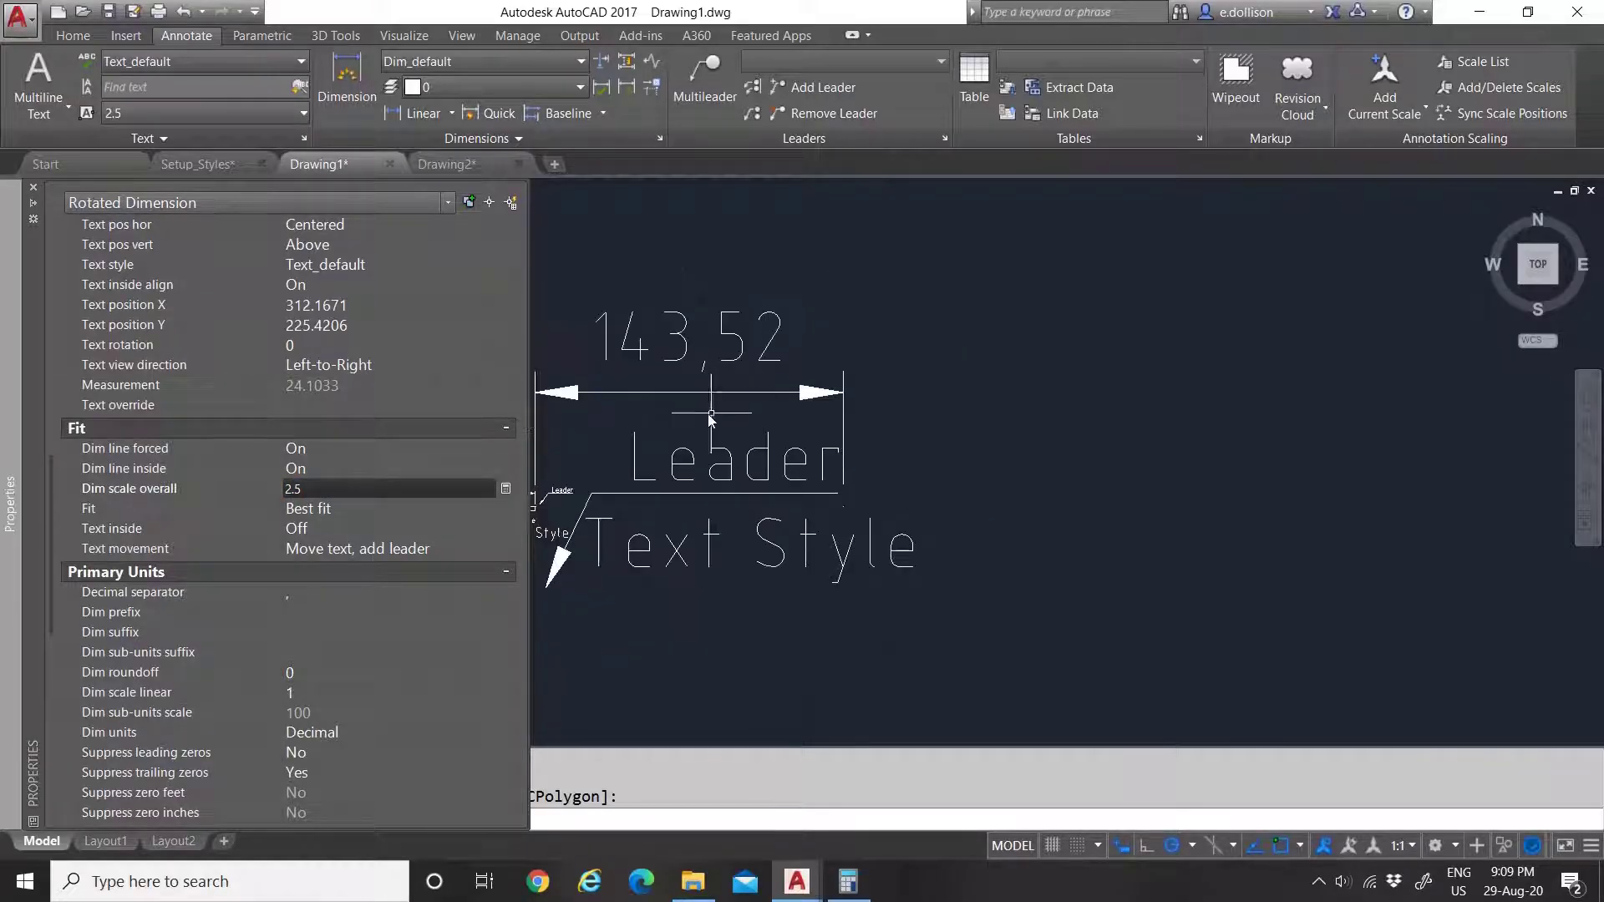
pyautogui.scroll(5, 897, 403)
pyautogui.hotkey('ctrl', '1')
pyautogui.scroll(-5, 585, 401)
pyautogui.scroll(5, 420, 465)
pyautogui.moveTo(18, 433)
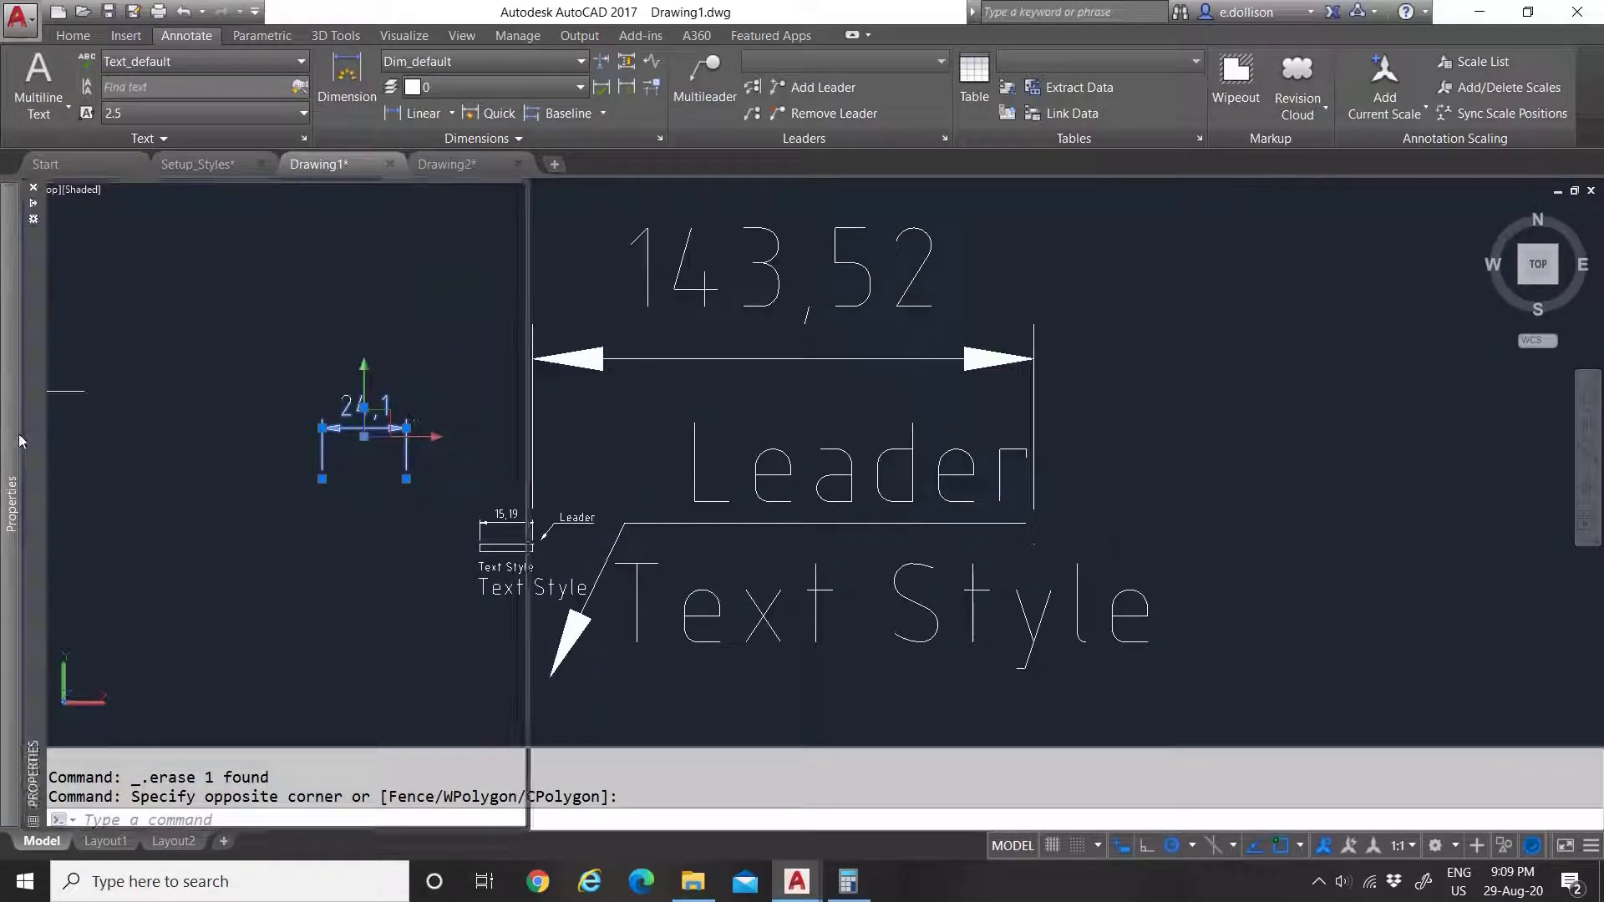
pyautogui.scroll(10, 378, 350)
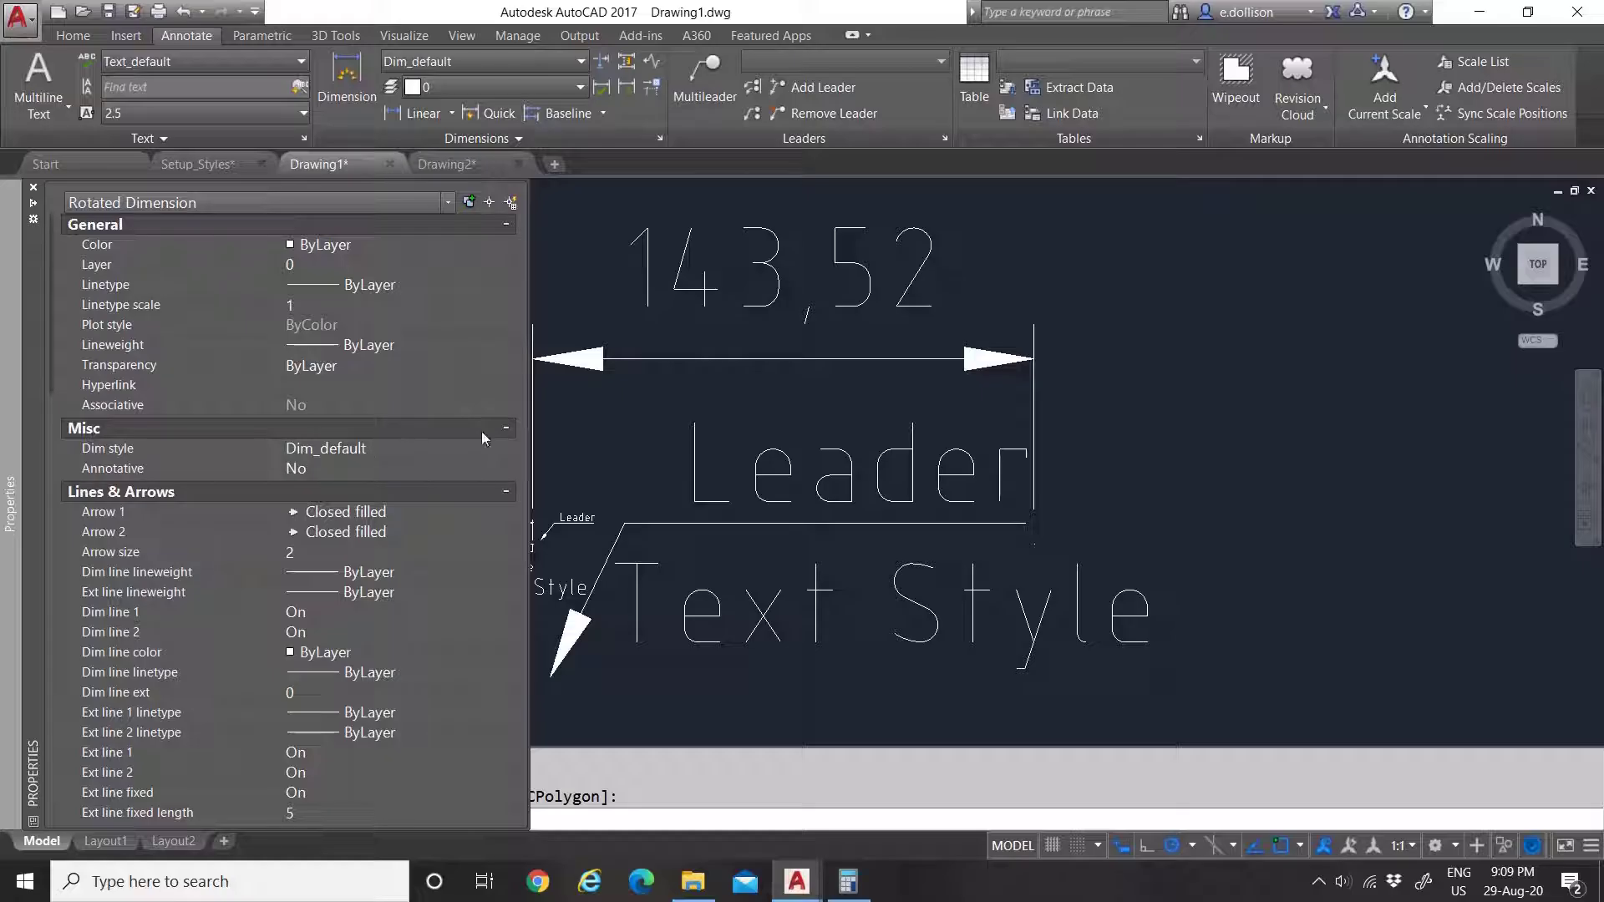
pyautogui.scroll(-2, 910, 374)
pyautogui.scroll(4, 739, 384)
pyautogui.press('Escape')
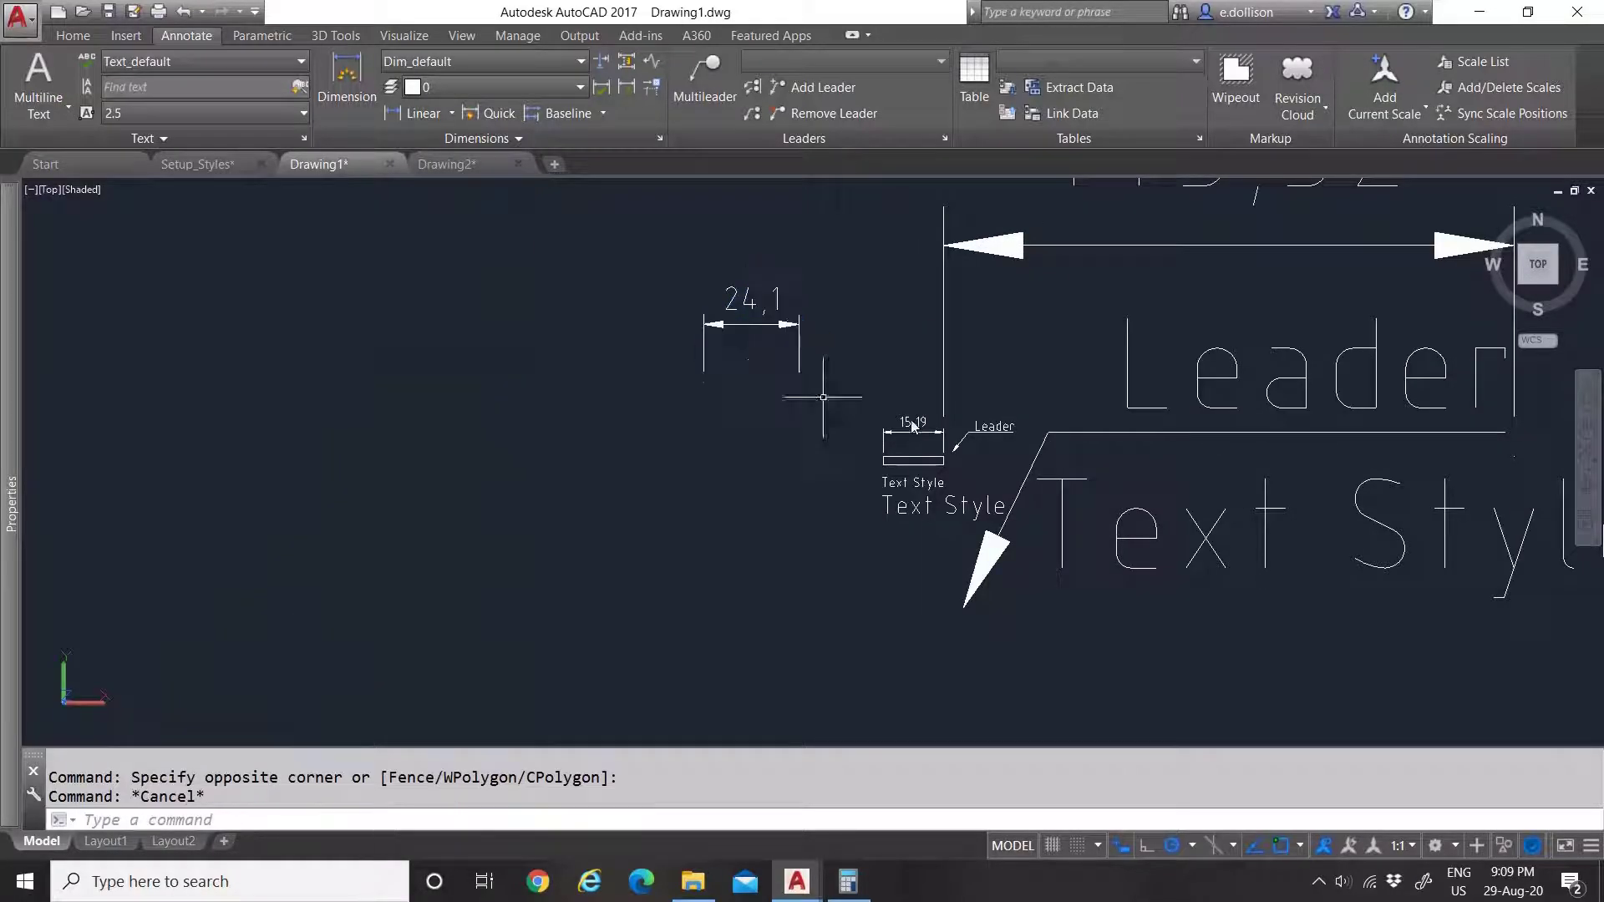
pyautogui.scroll(3, 931, 430)
# Step: Give the 15.19 dimension an overall dimension scale of 10 in Properties
pyautogui.click(900, 431)
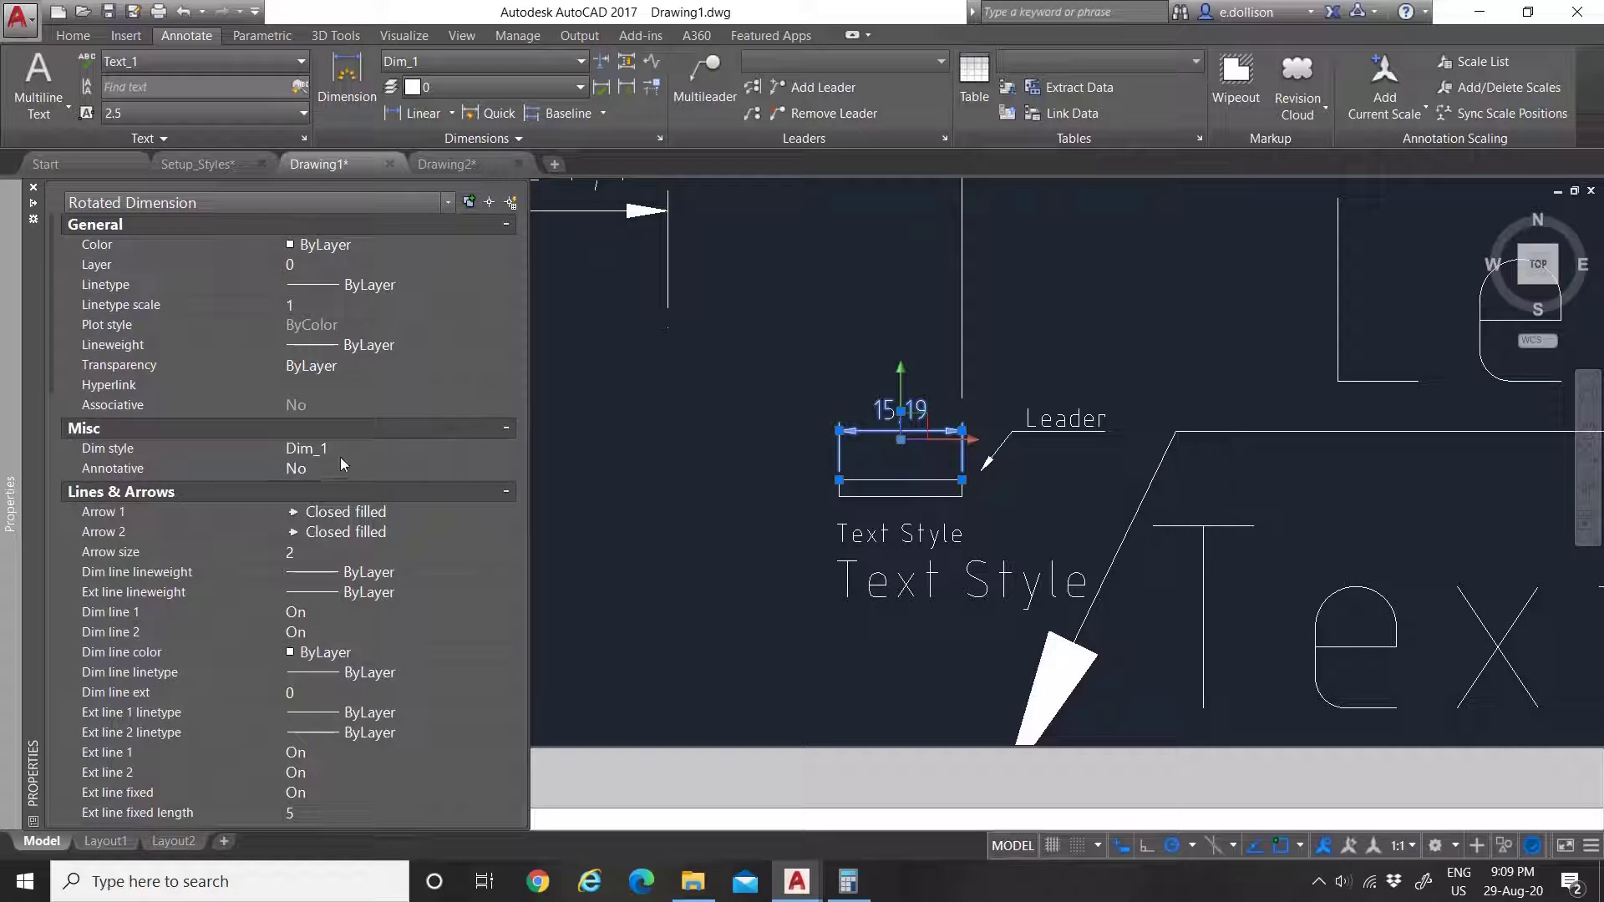
pyautogui.scroll(-8, 411, 577)
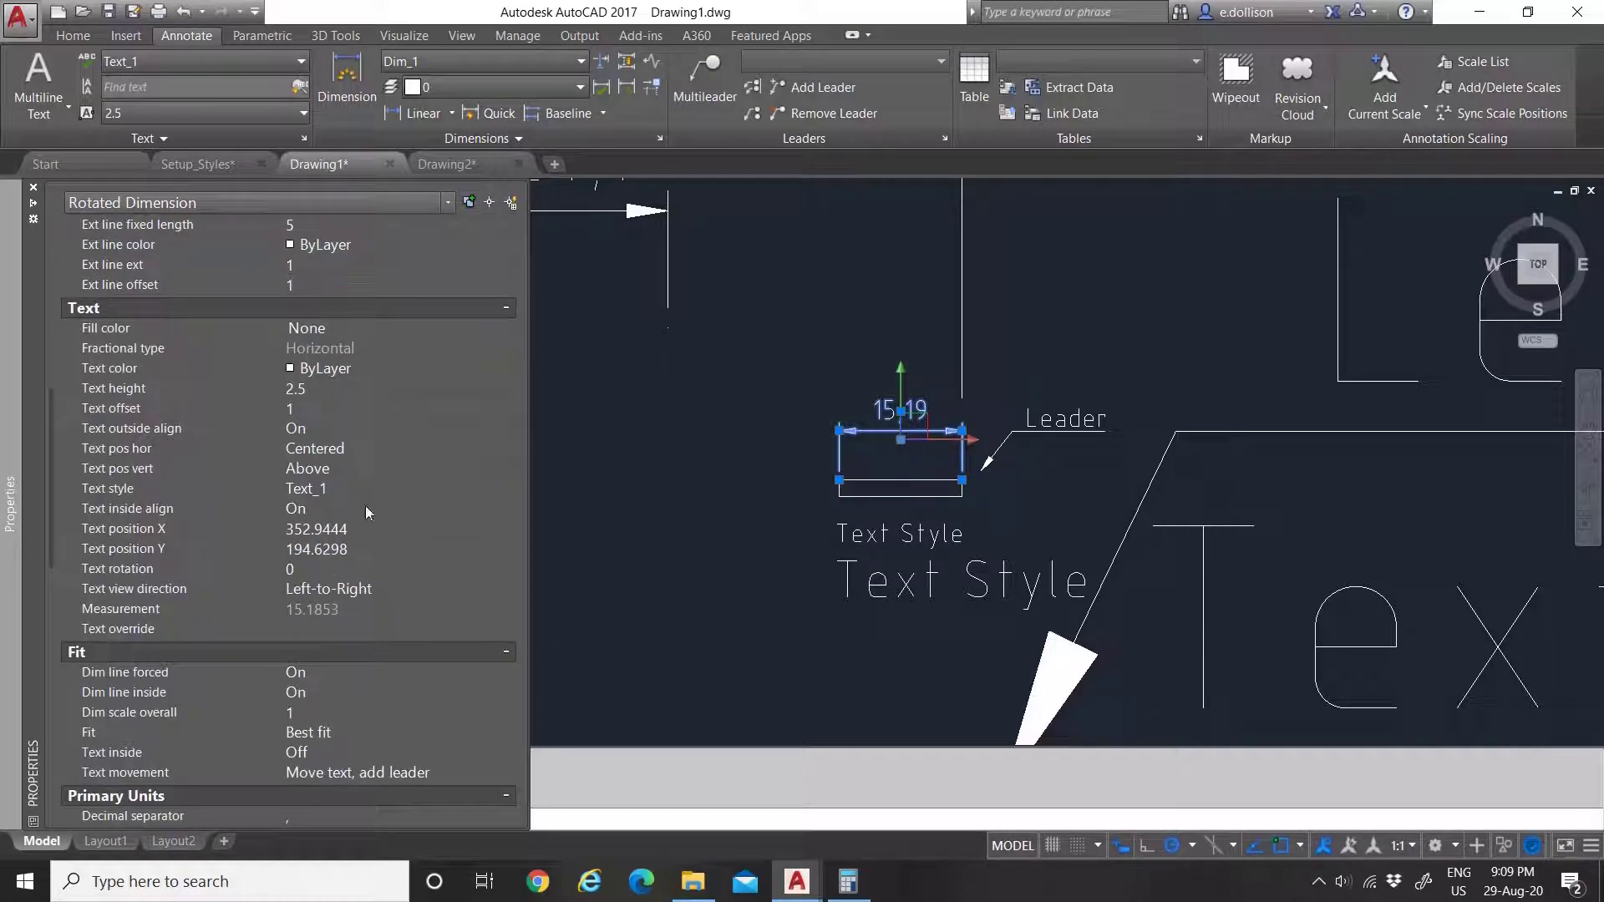
pyautogui.click(333, 387)
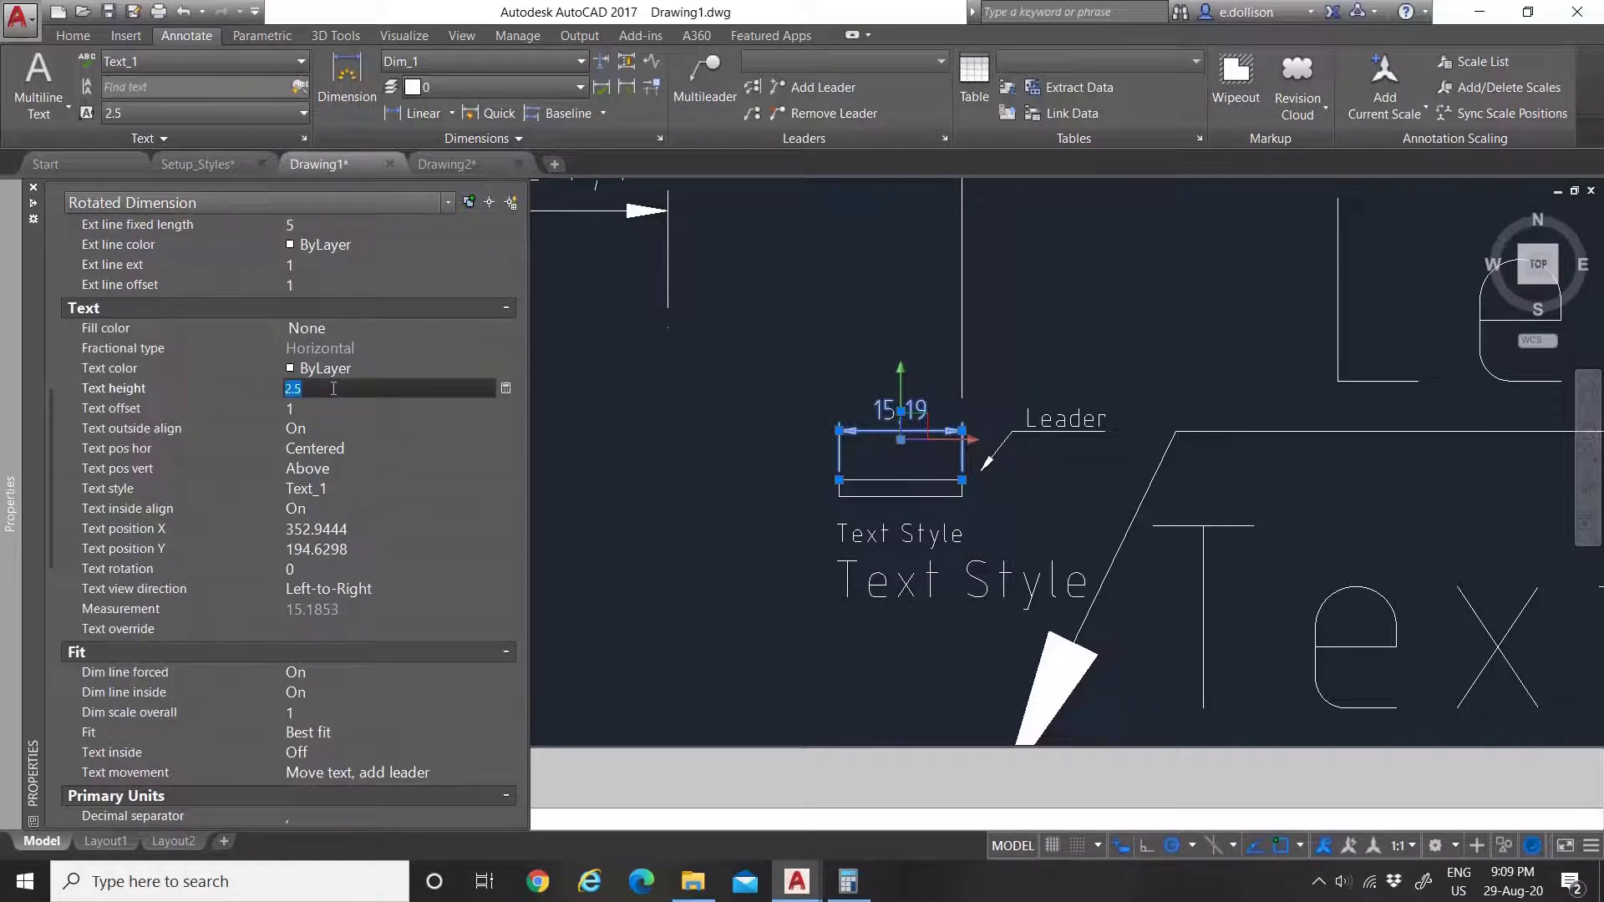
pyautogui.click(331, 713)
pyautogui.write('10')
pyautogui.press('Return')
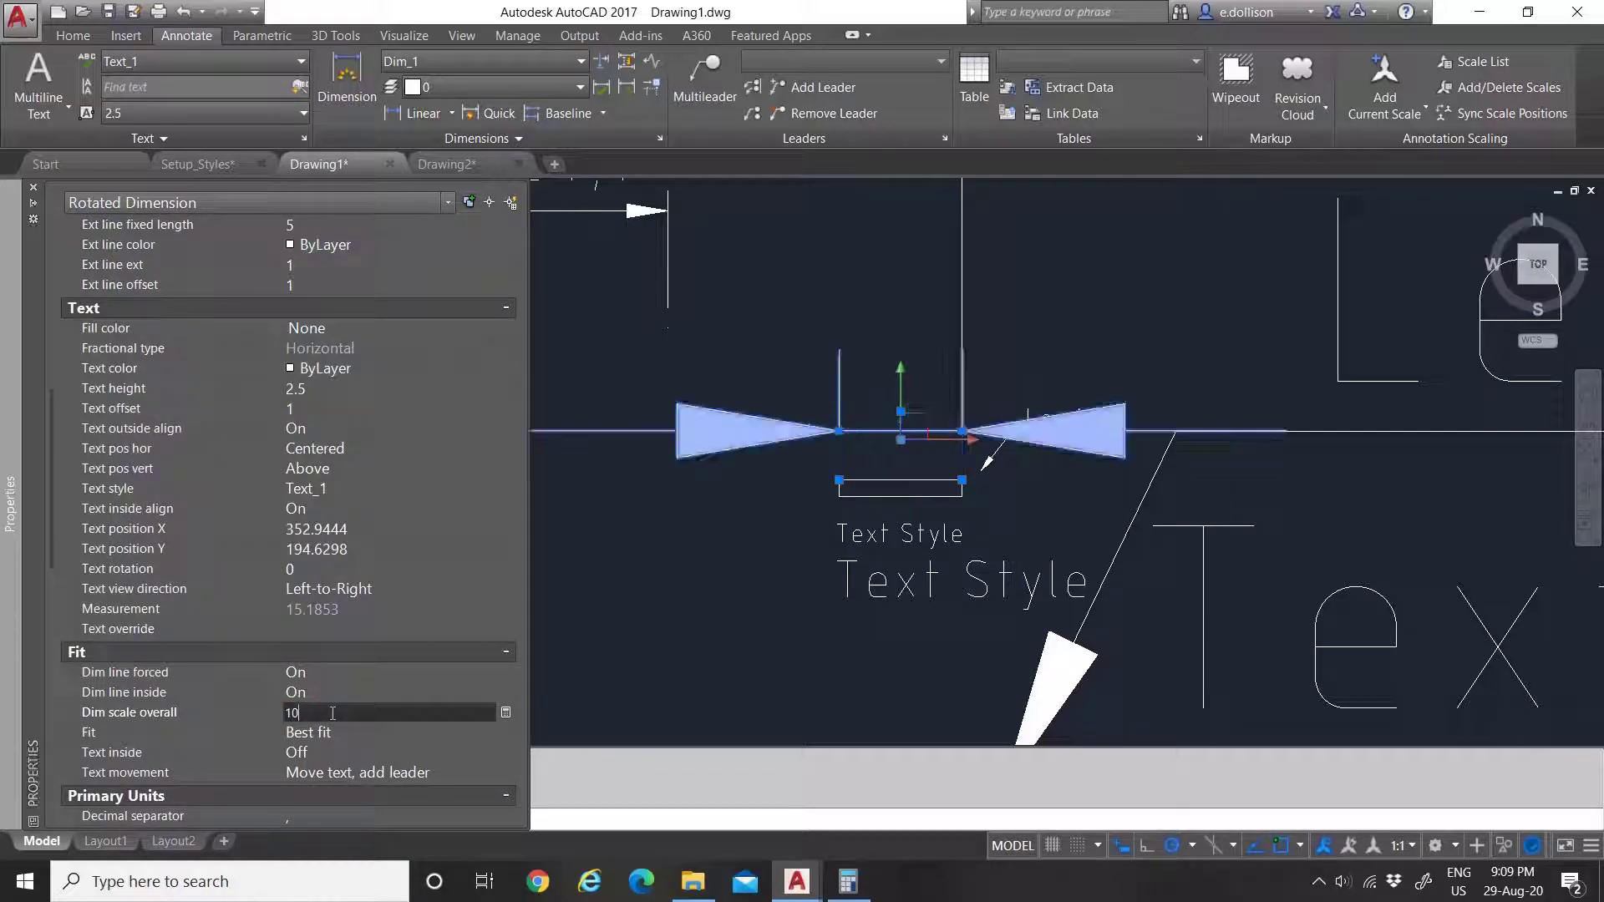
pyautogui.hotkey('ctrl', '1')
pyautogui.scroll(-2, 920, 499)
pyautogui.scroll(-2, 919, 500)
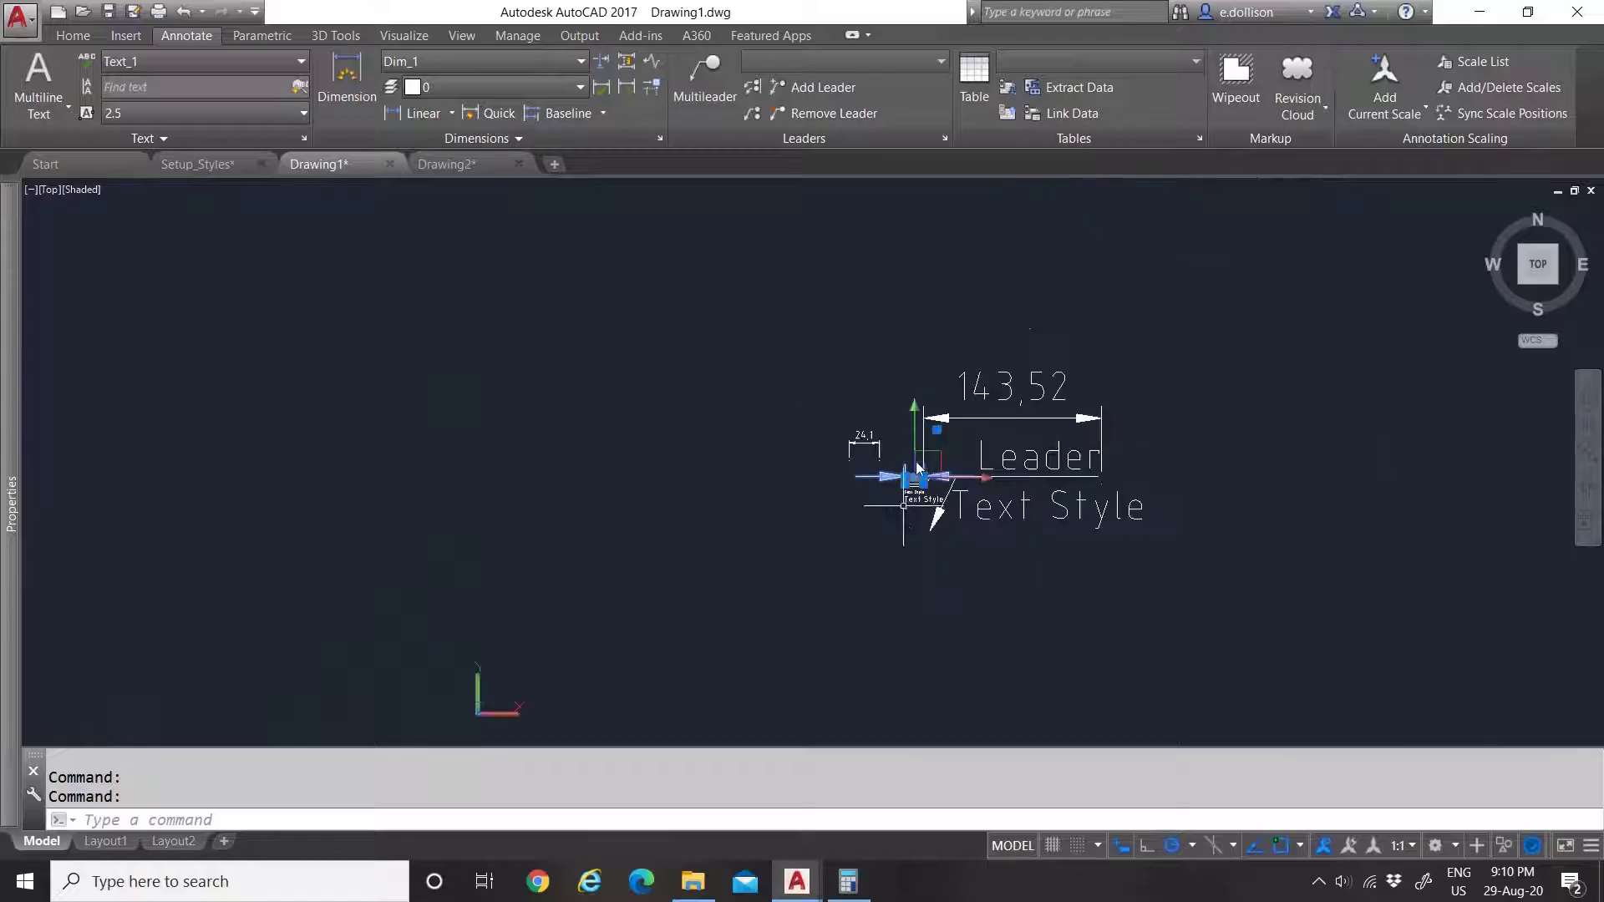
pyautogui.scroll(5, 950, 459)
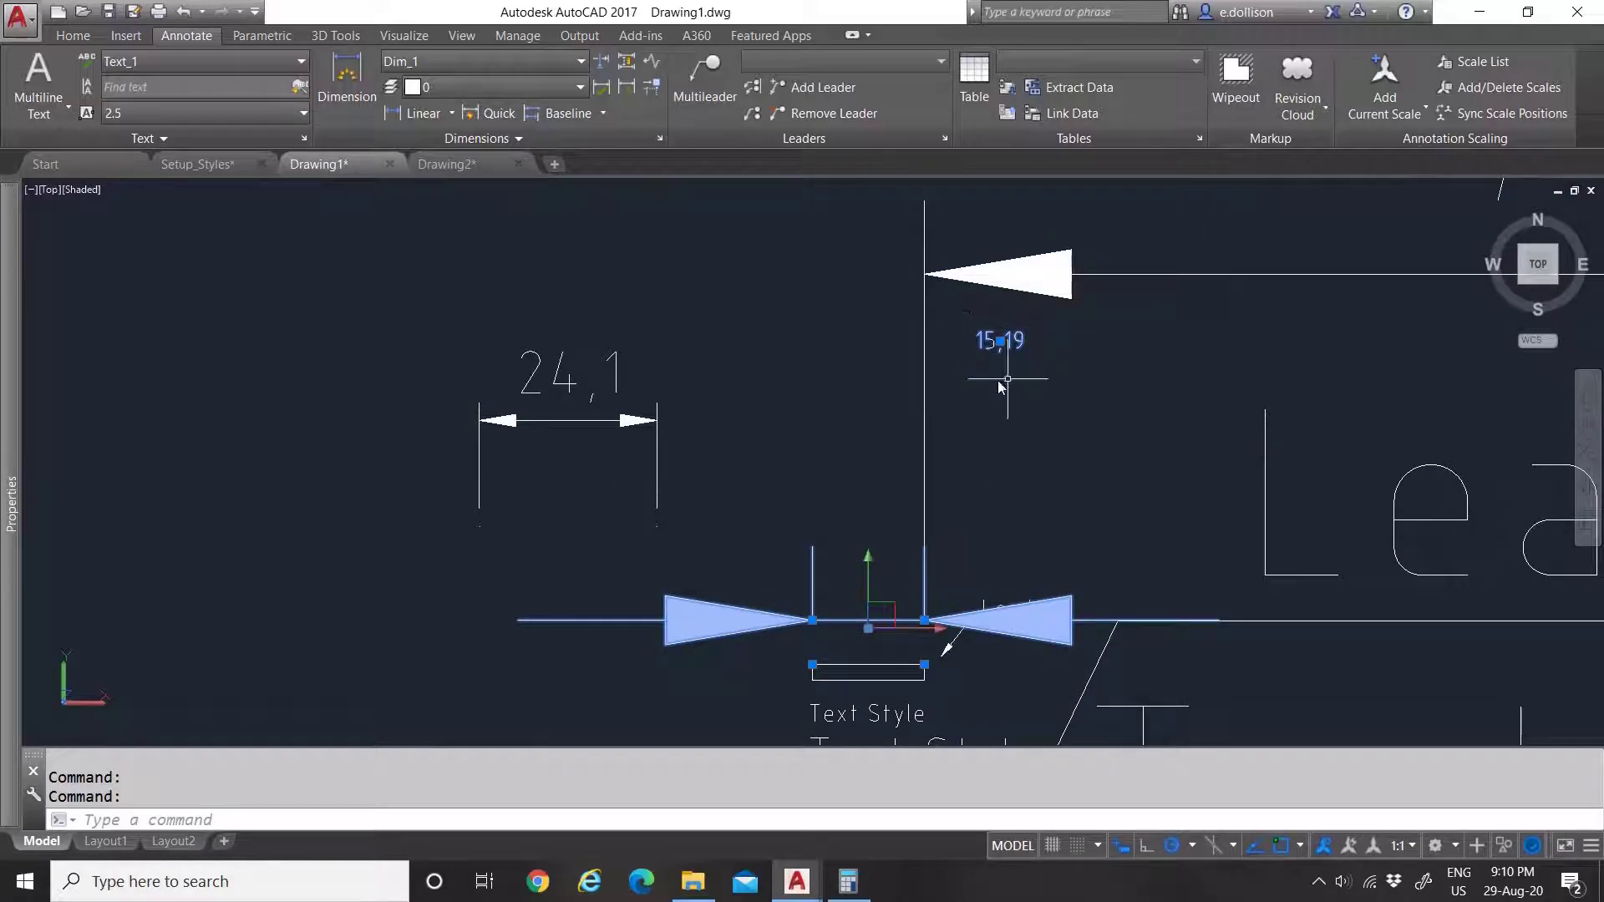
# Step: Switch the dimension's text style, then clear the selection and undo
pyautogui.moveTo(20, 638)
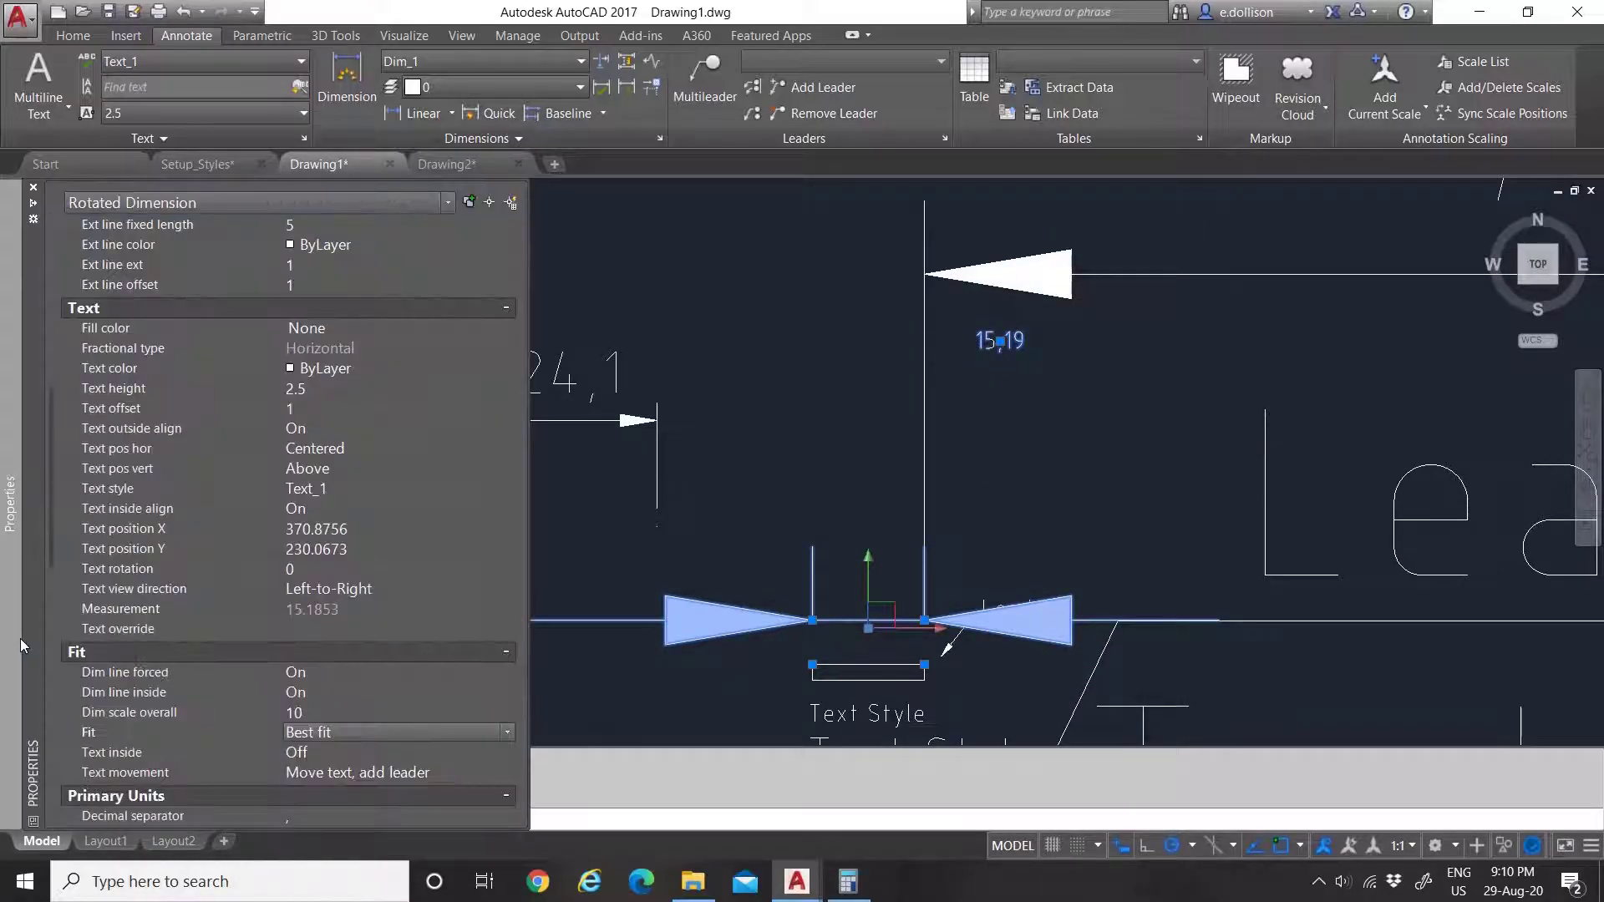
pyautogui.scroll(2, 332, 580)
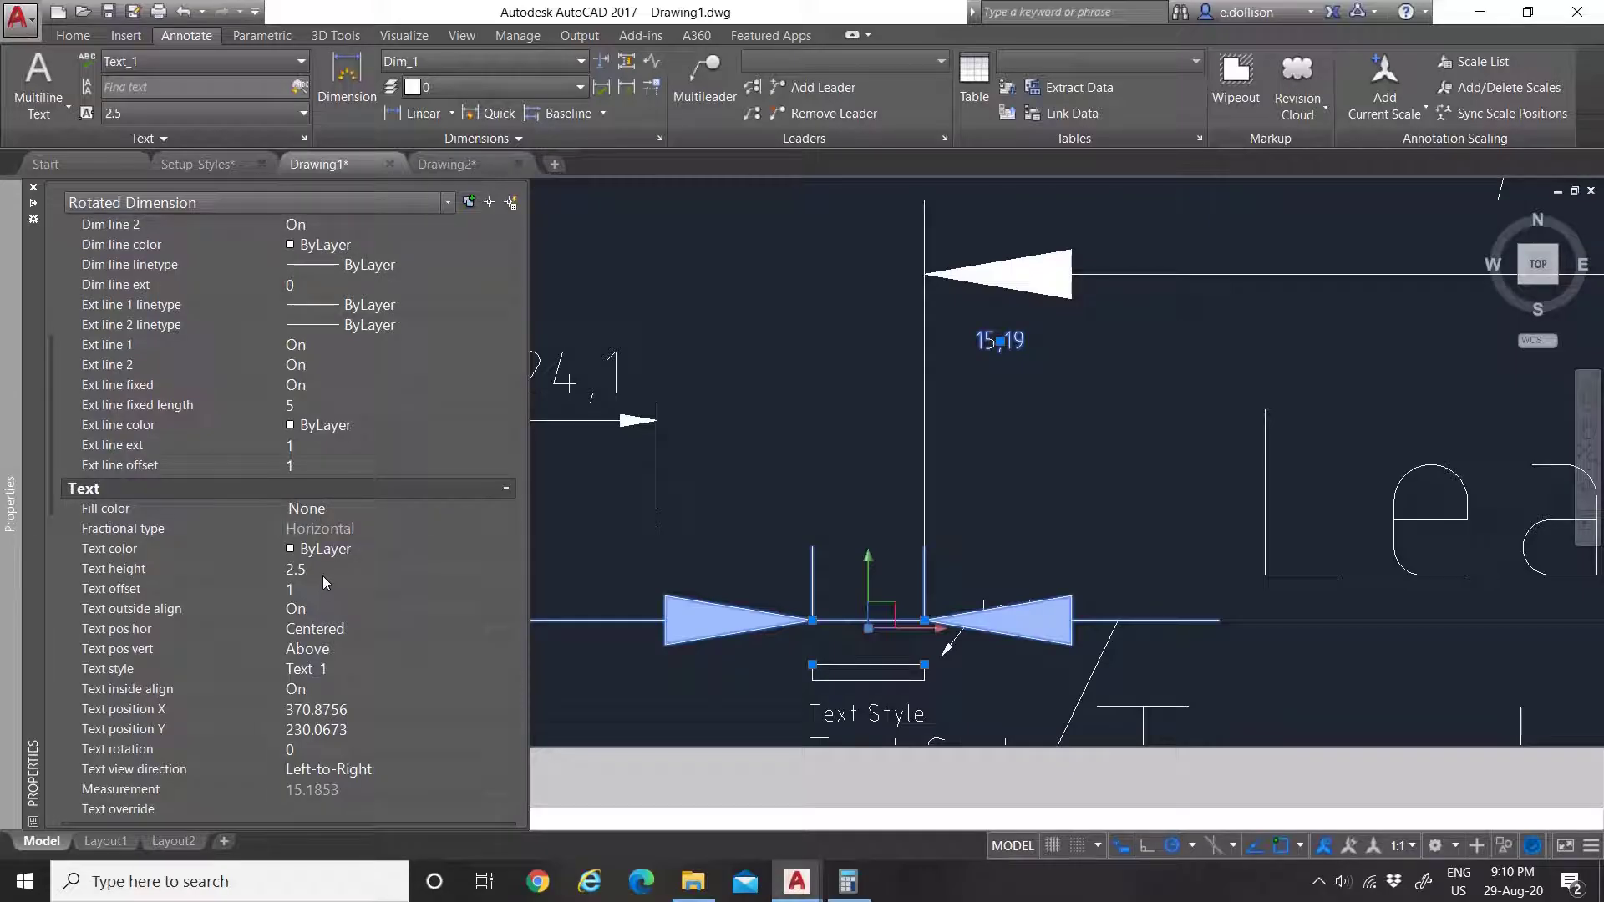
pyautogui.click(337, 668)
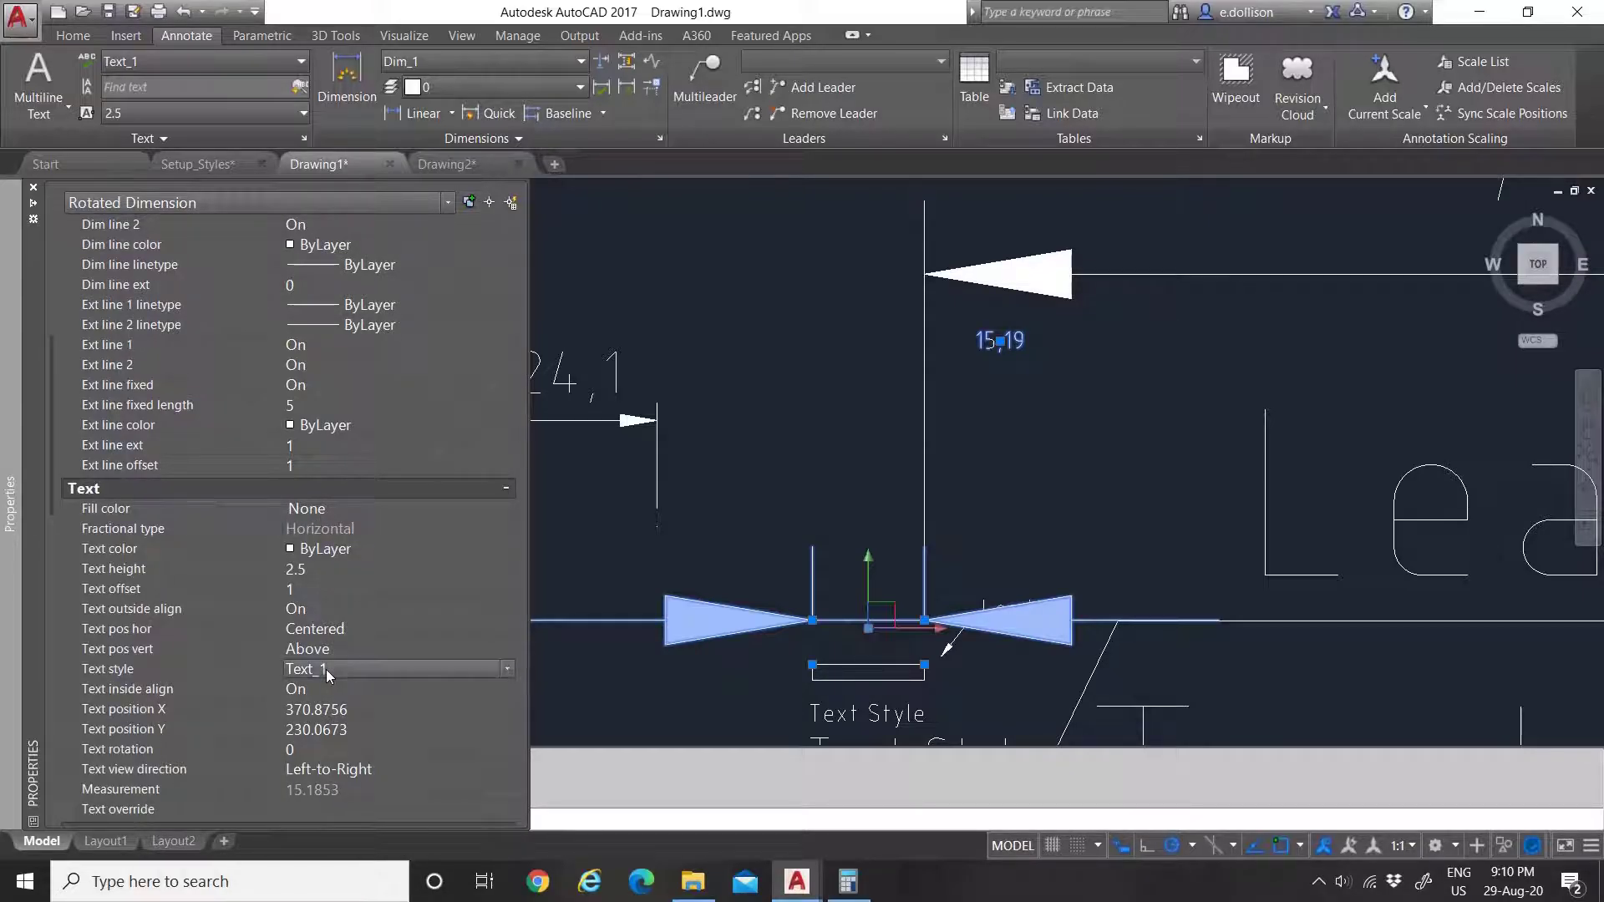
pyautogui.click(353, 670)
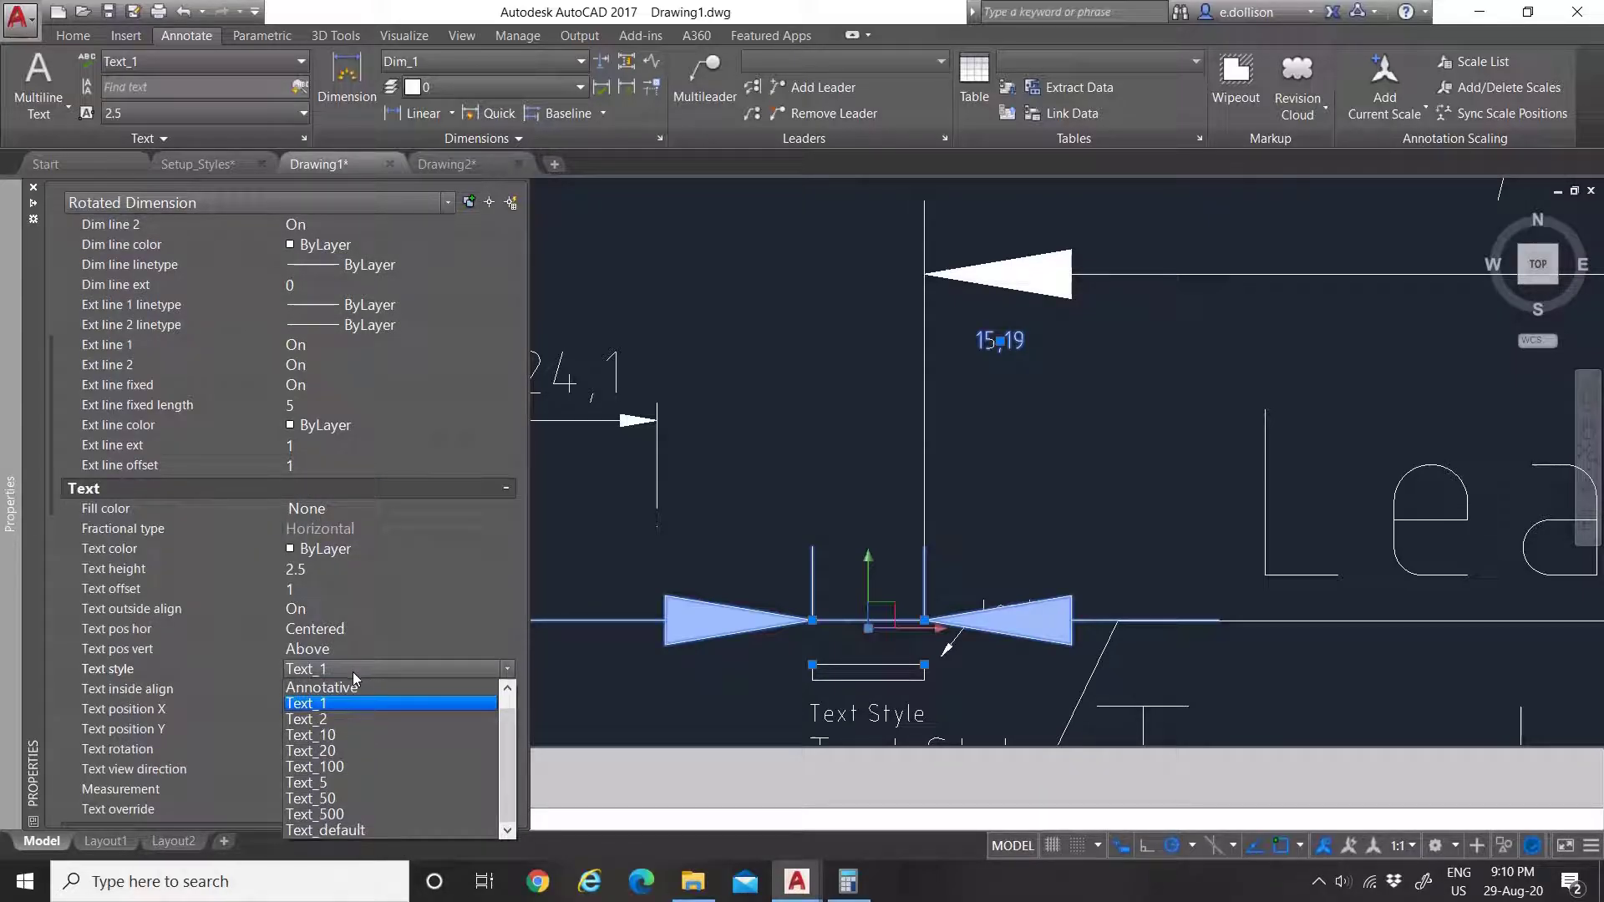
pyautogui.click(343, 719)
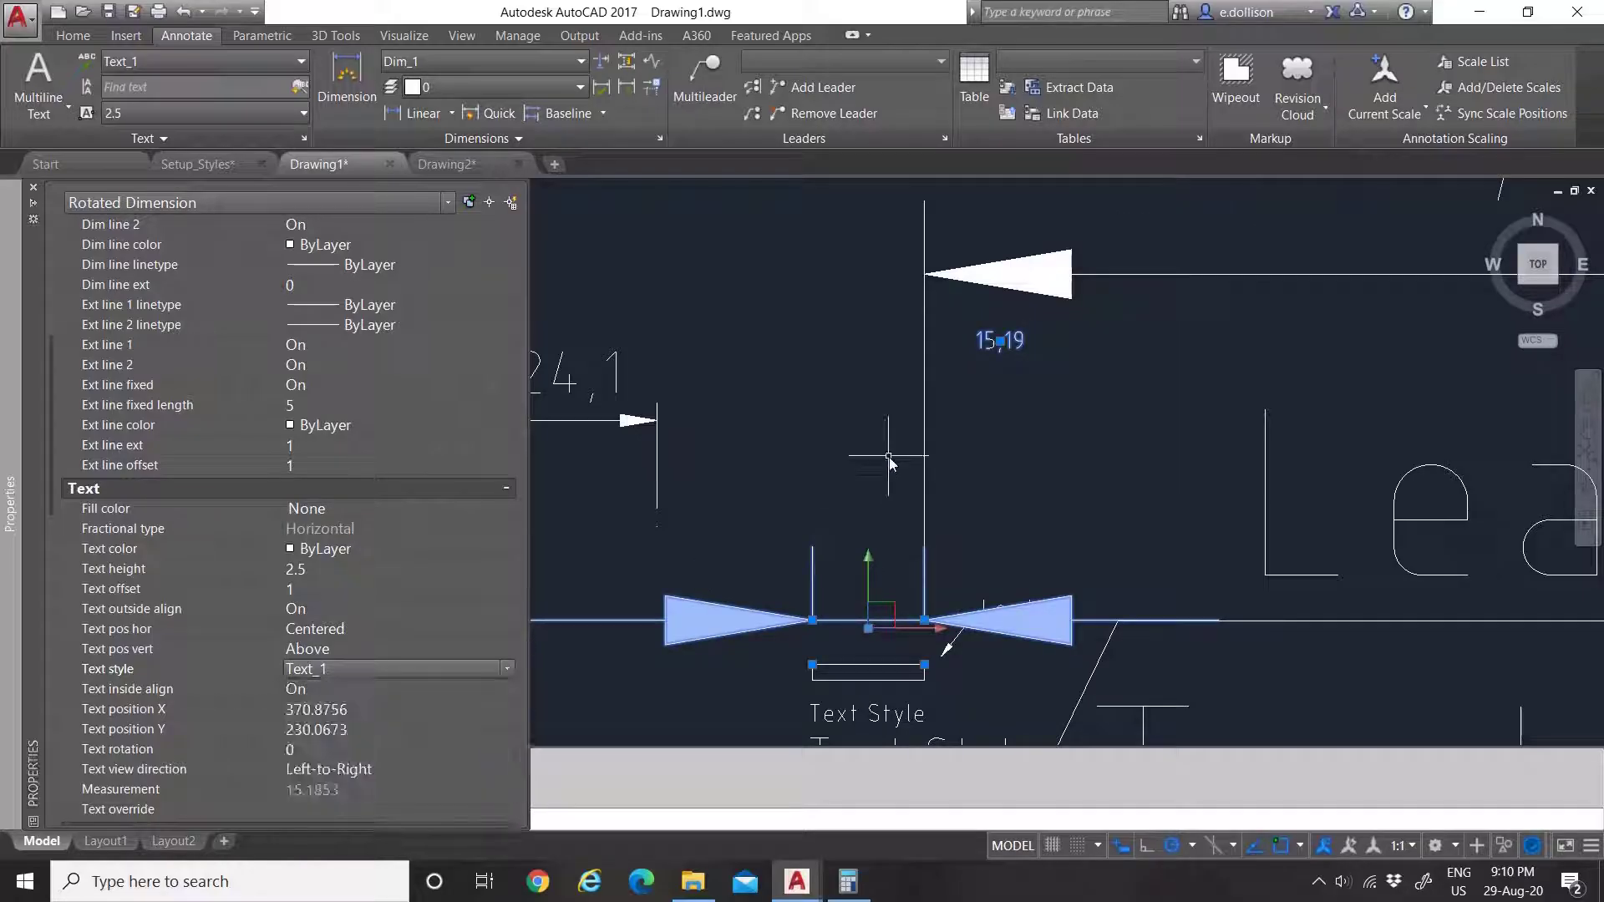
pyautogui.press('Escape')
pyautogui.hotkey('ctrl', '1')
pyautogui.click(180, 13)
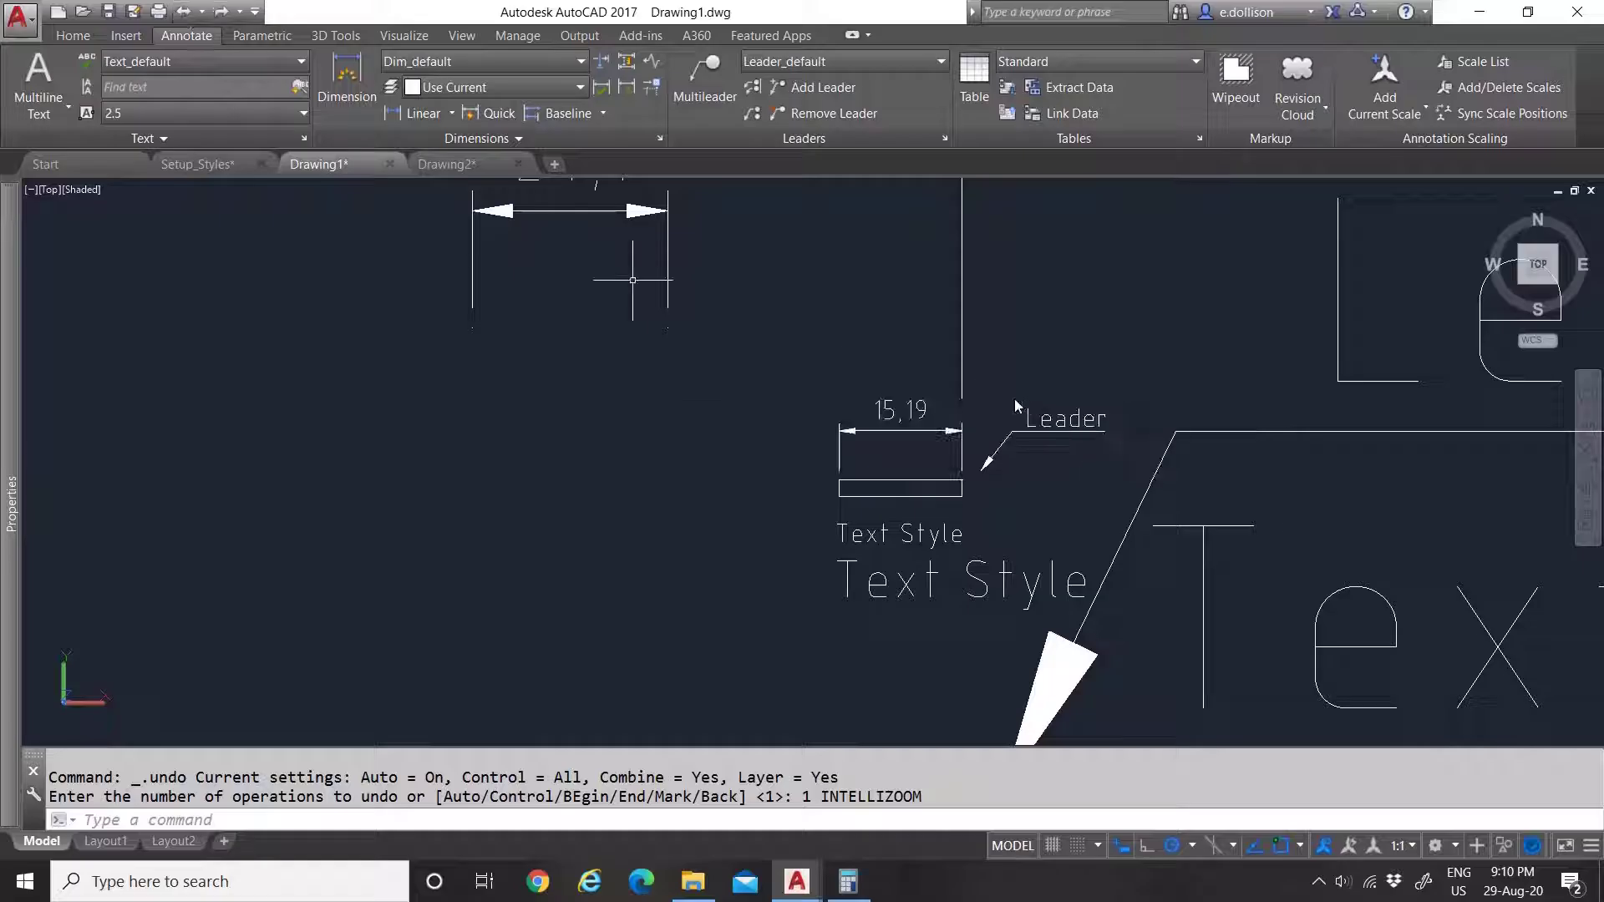
# Step: Undo the remaining property change on the 15.19 dimension
pyautogui.click(181, 13)
pyautogui.scroll(2, 969, 343)
pyautogui.scroll(-3, 739, 536)
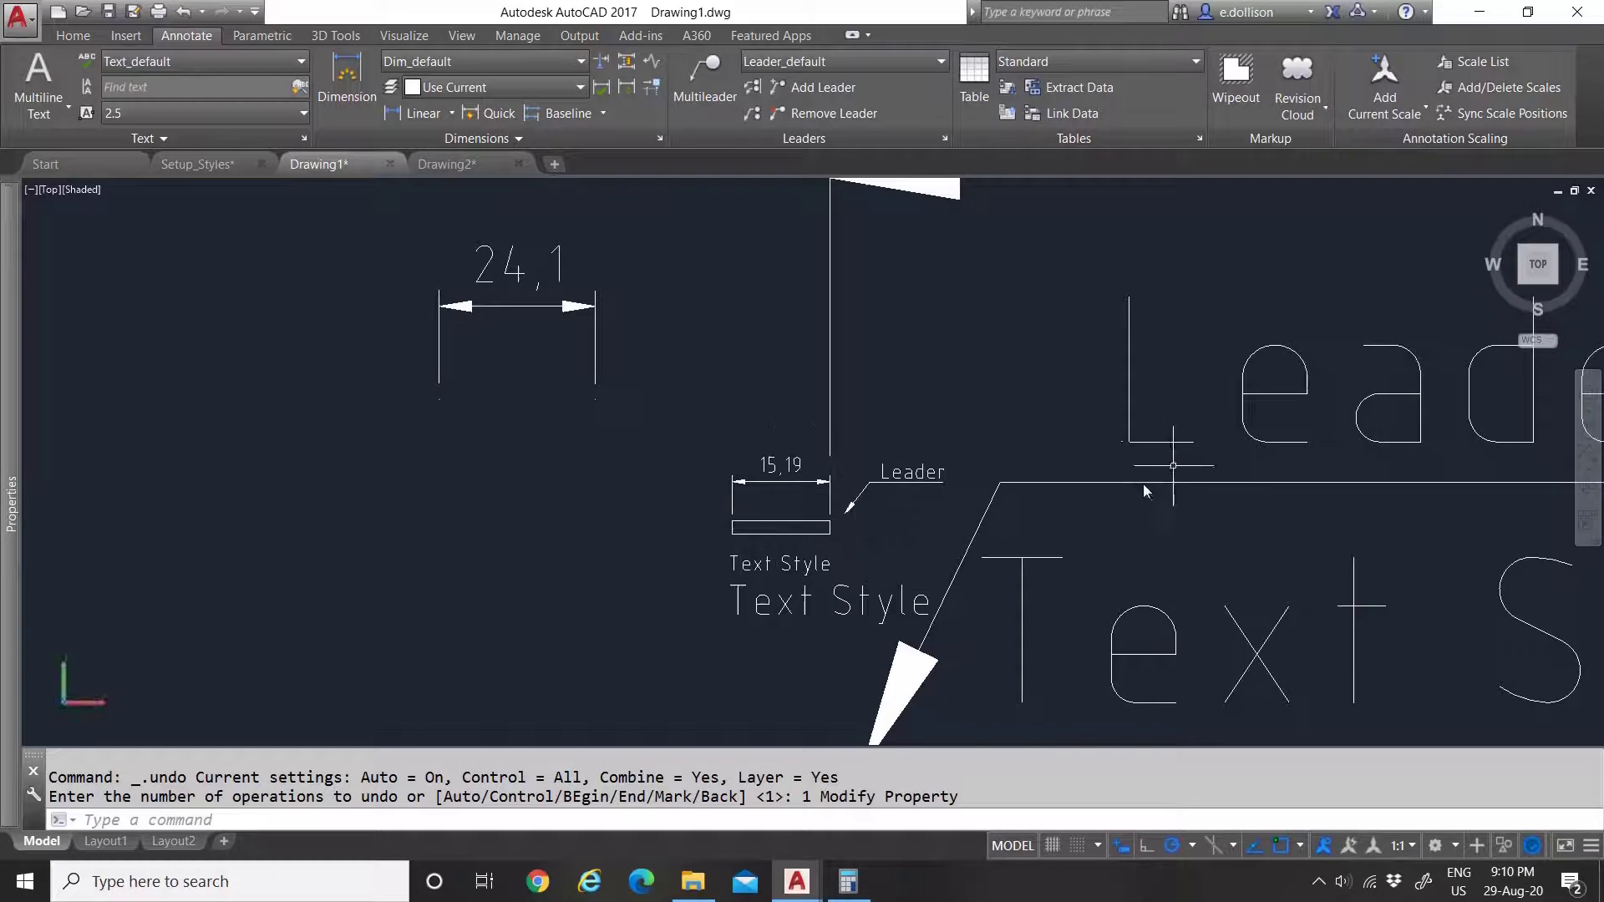
pyautogui.scroll(-3, 1143, 484)
pyautogui.scroll(2, 950, 340)
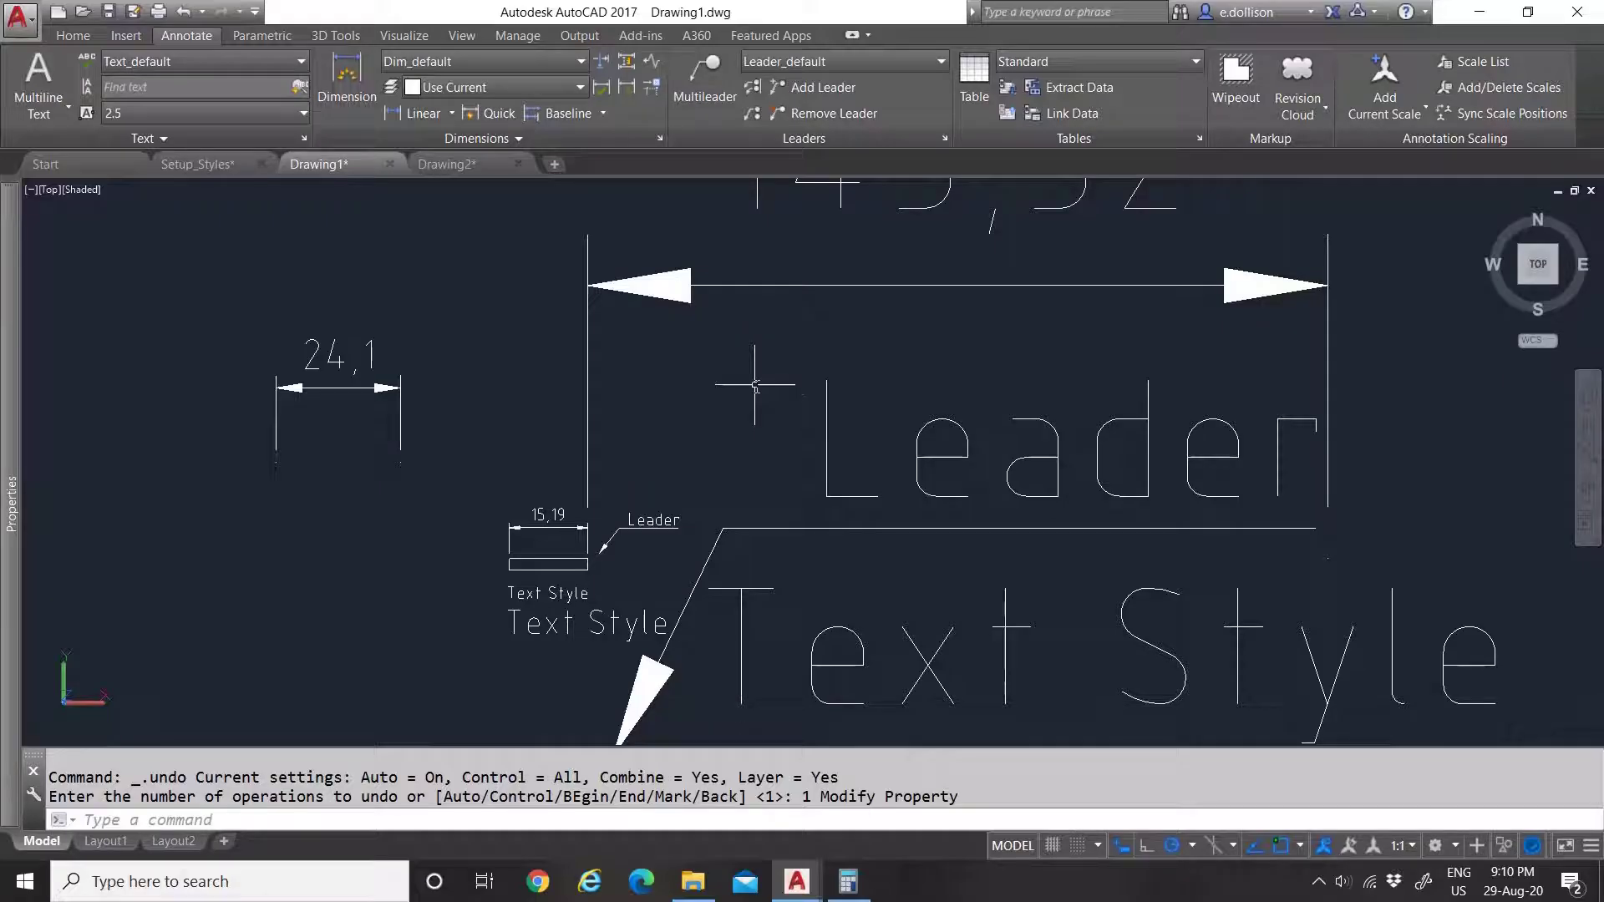
pyautogui.scroll(-4, 755, 385)
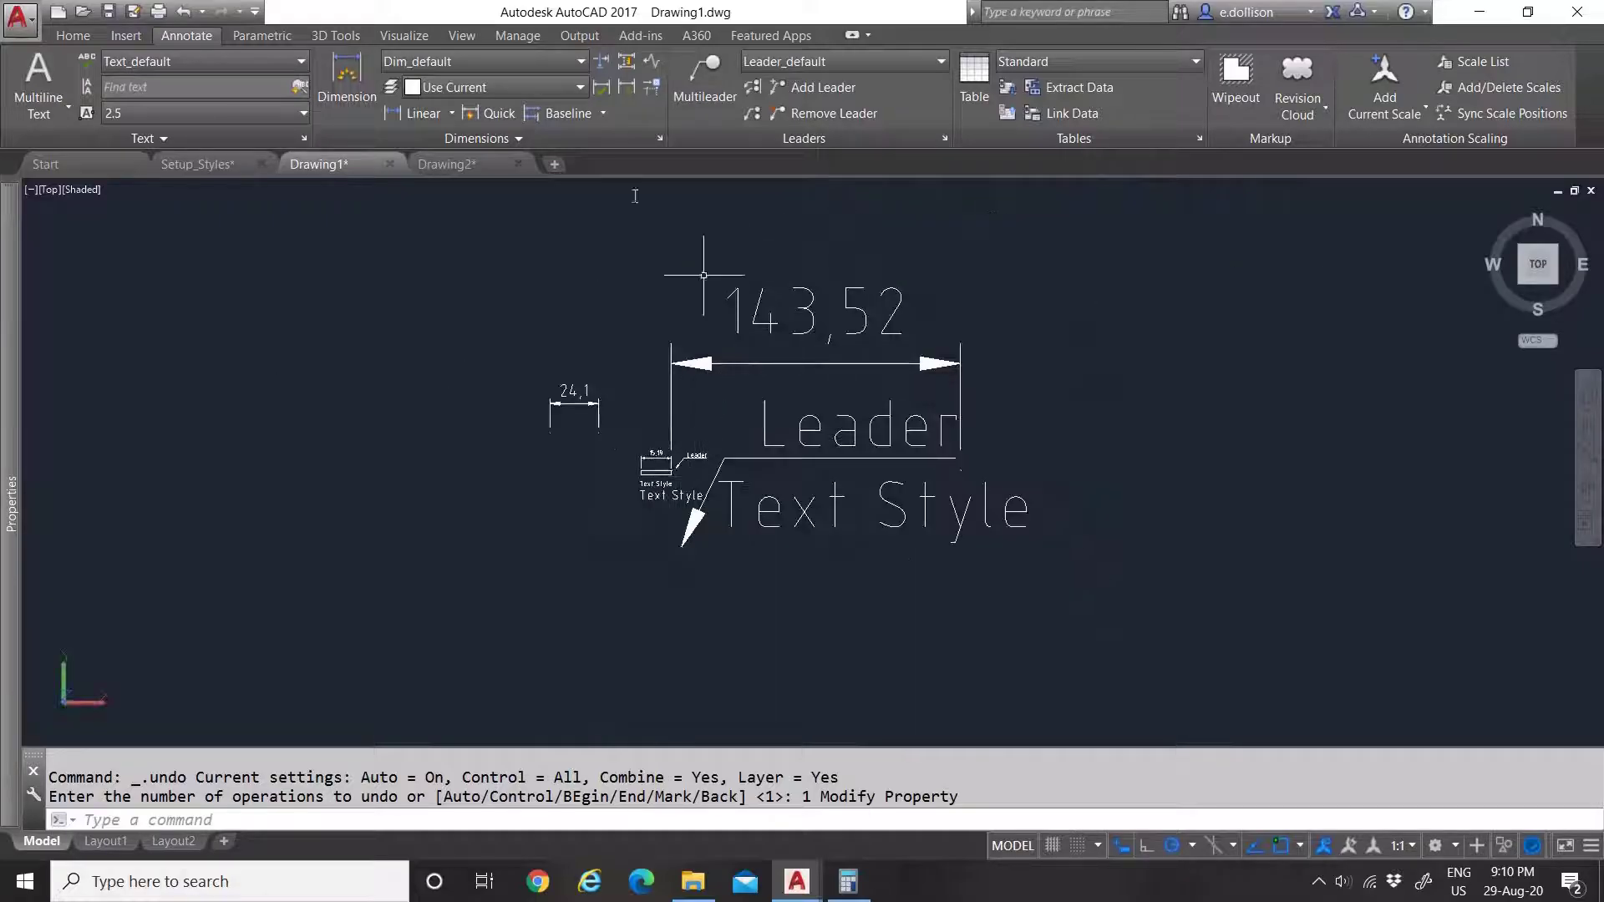
# Step: Look over the Setup_Styles drawing for reference
pyautogui.click(212, 64)
pyautogui.scroll(3, 184, 210)
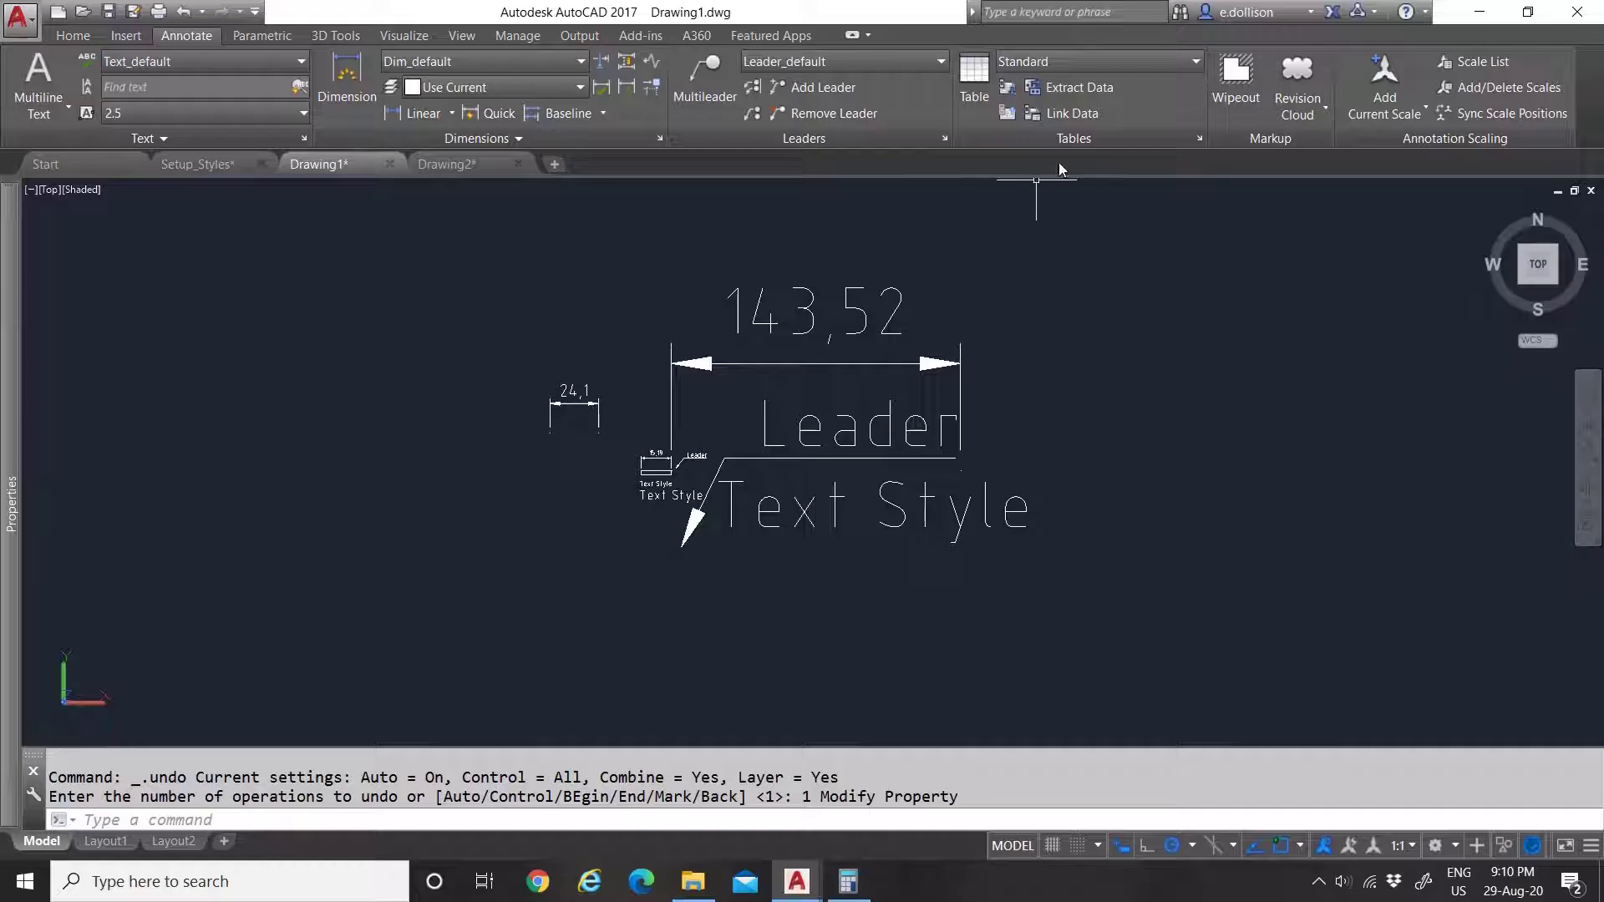
pyautogui.scroll(-2, 820, 477)
pyautogui.scroll(5, 864, 365)
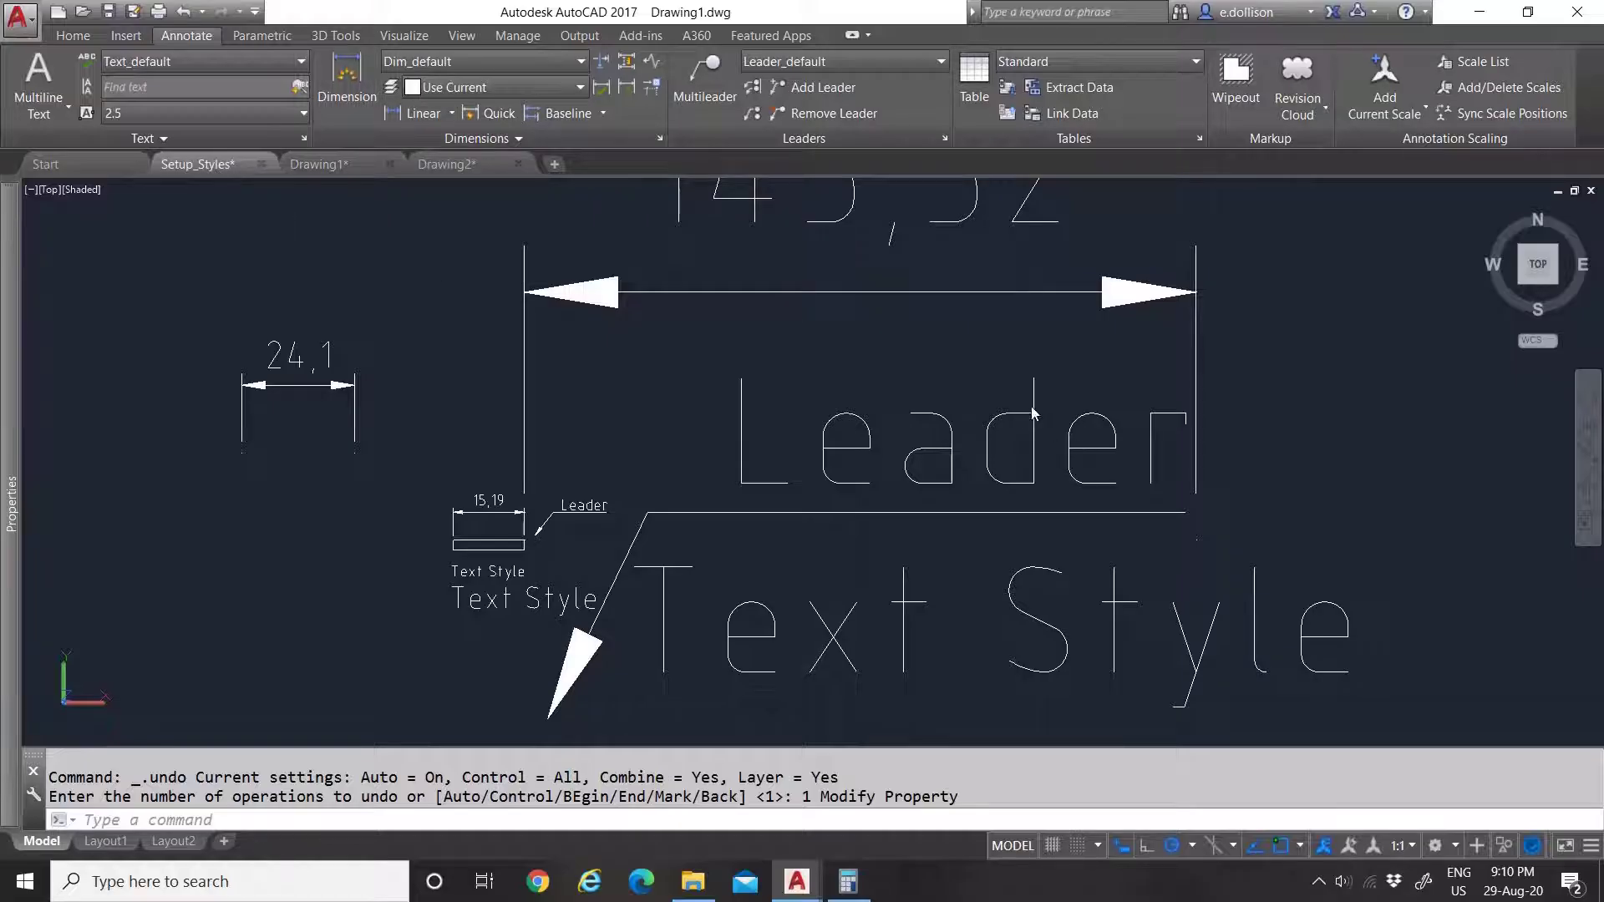
pyautogui.scroll(-4, 798, 477)
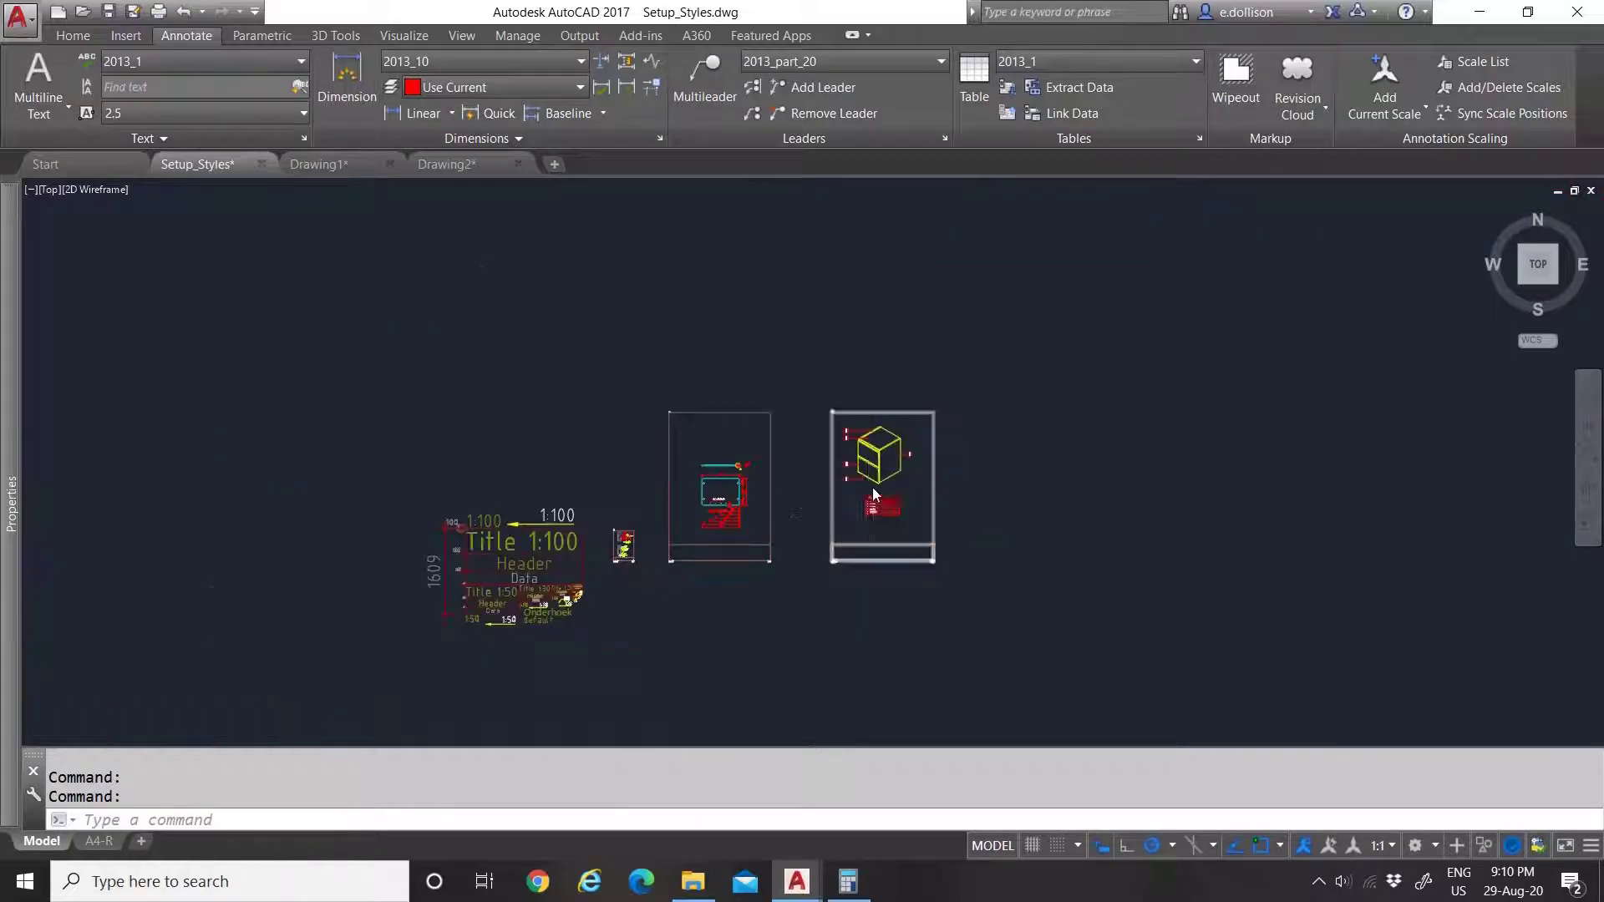
pyautogui.scroll(8, 873, 488)
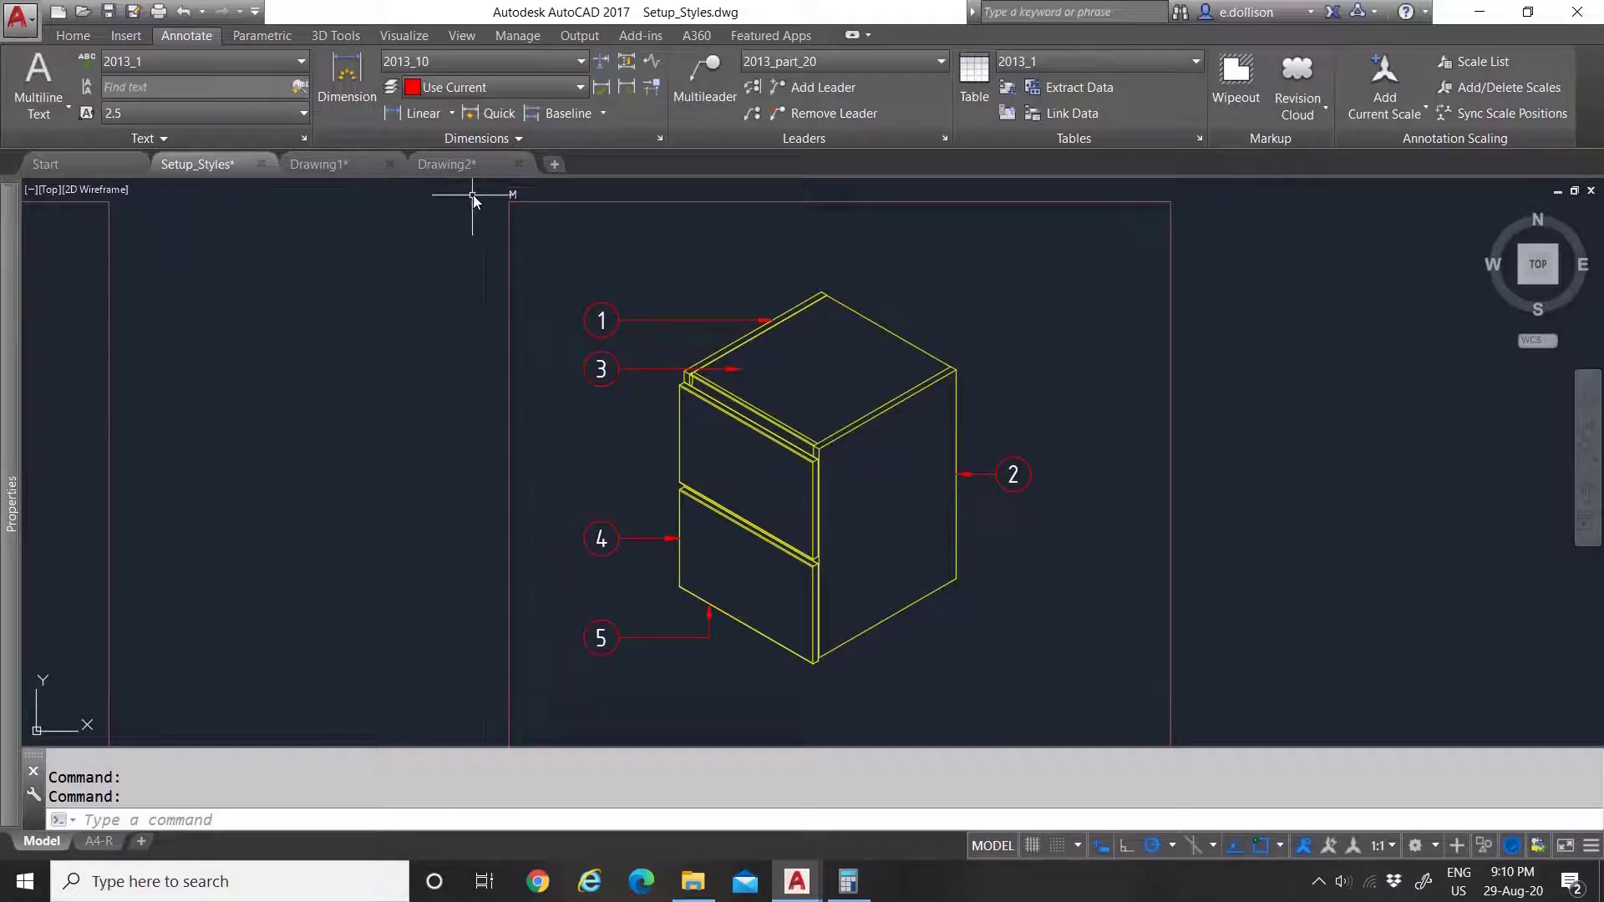
# Step: Back in Drawing1, open Manage Multileader Styles and select Leader_1
pyautogui.click(333, 167)
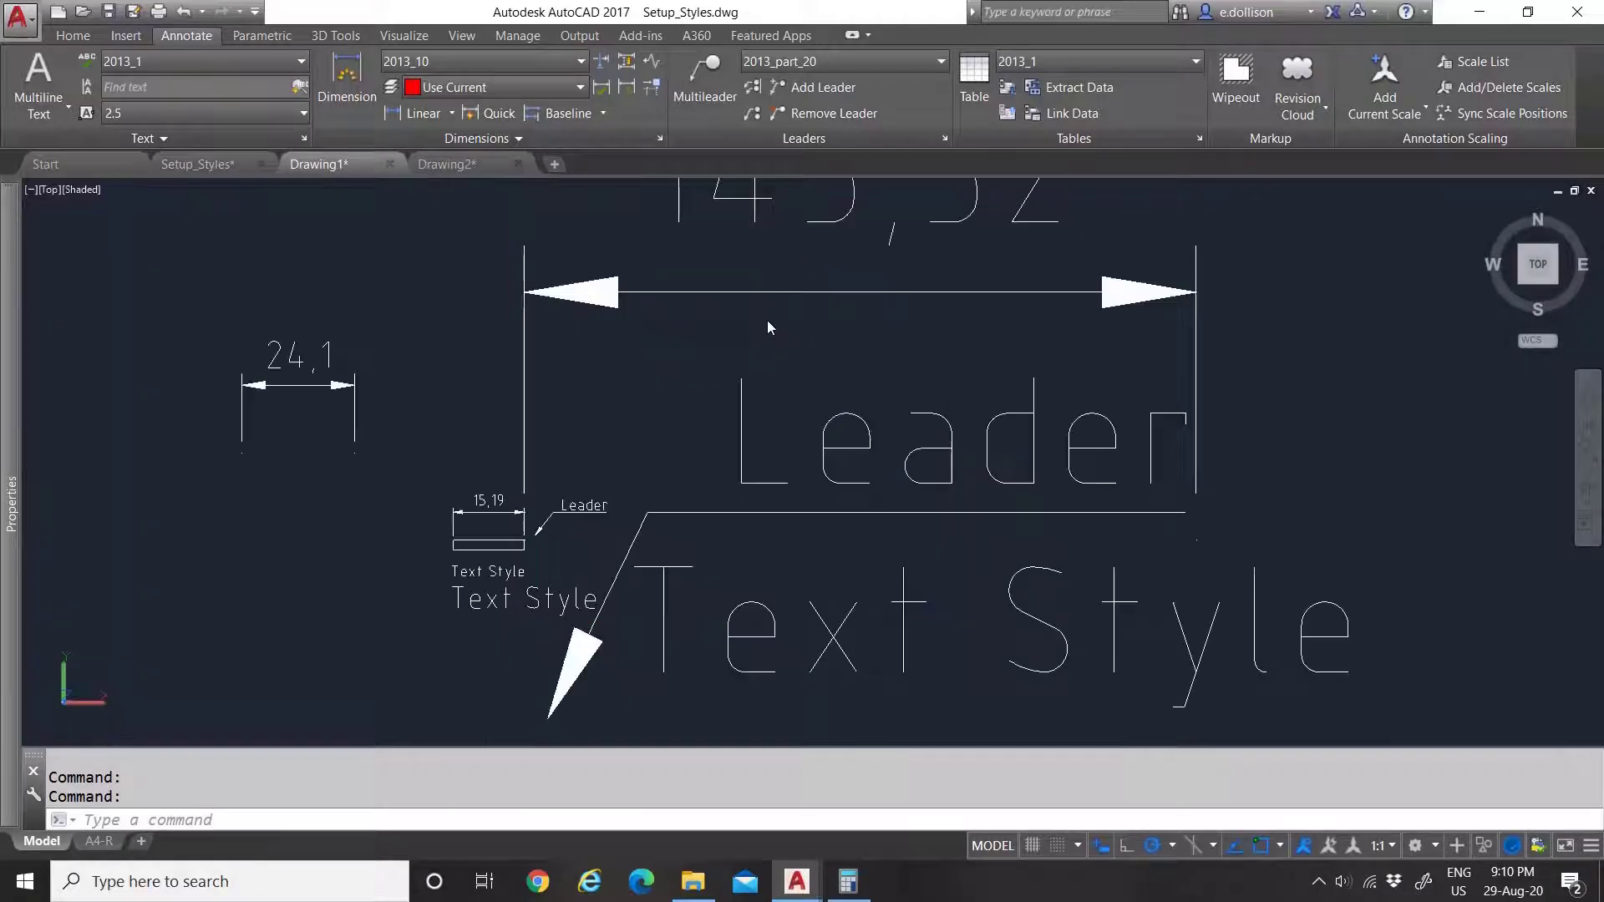
pyautogui.scroll(-3, 668, 376)
pyautogui.scroll(2, 644, 429)
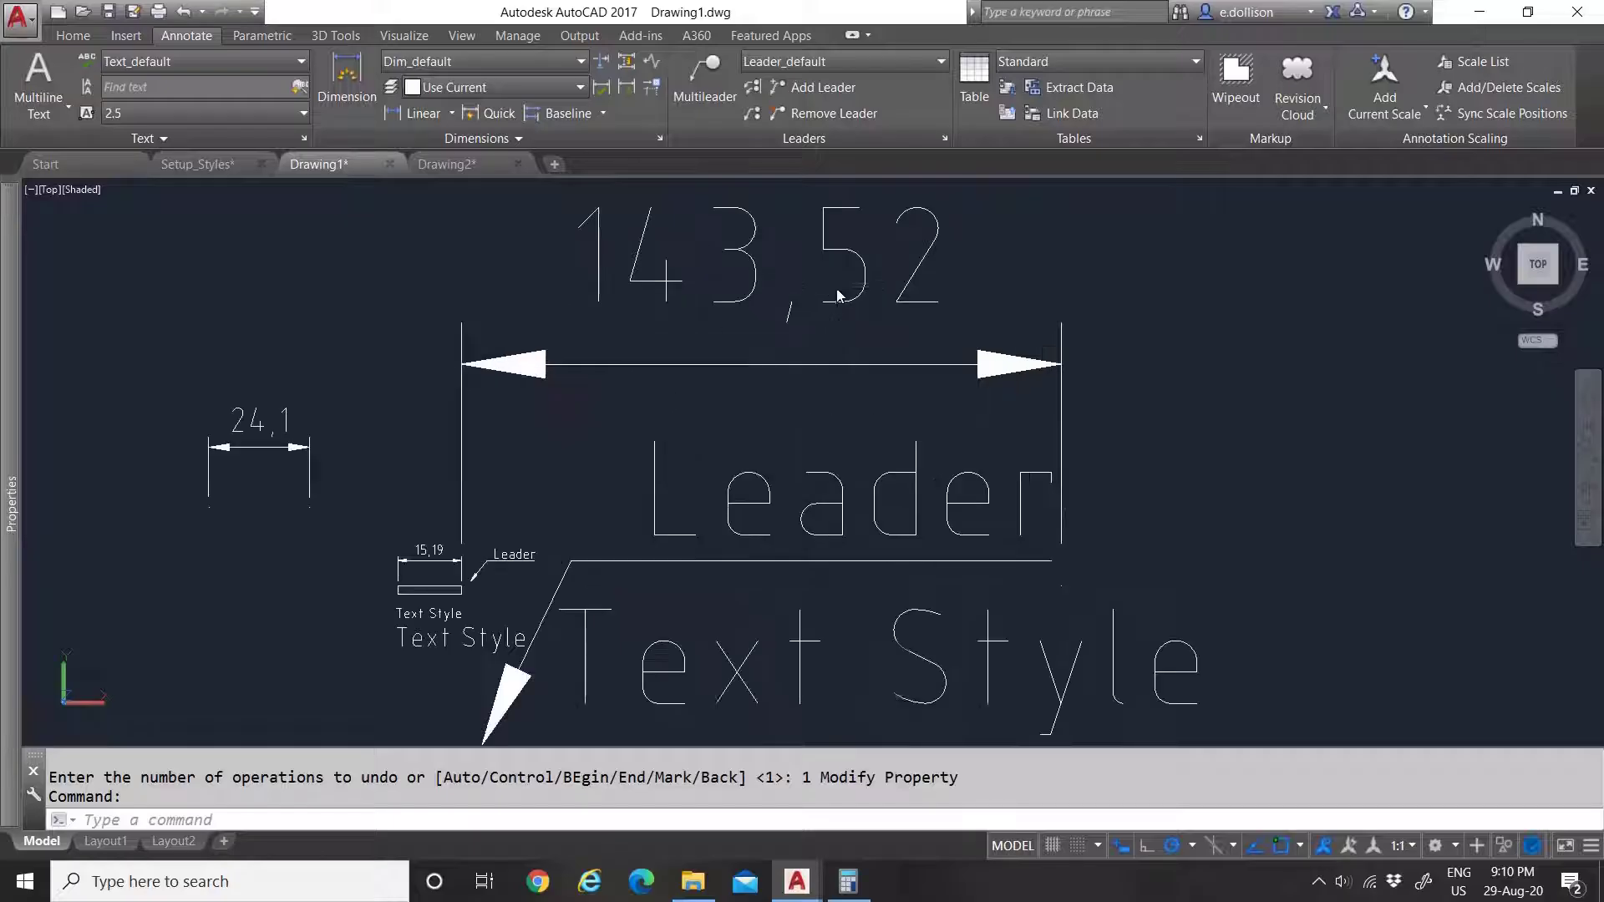
pyautogui.click(794, 66)
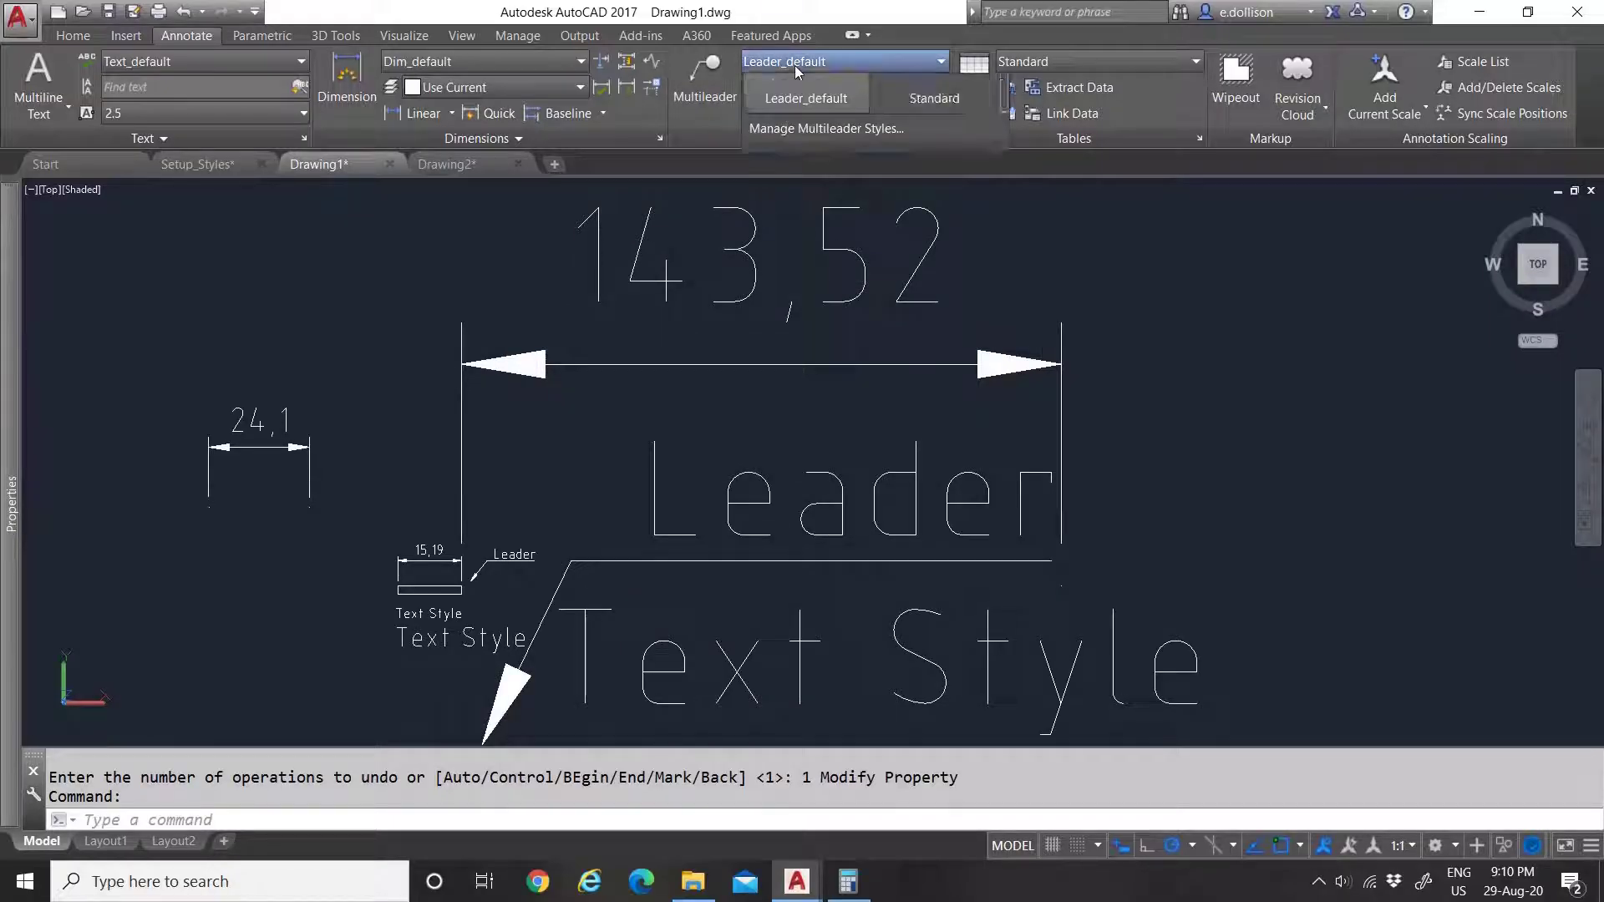
pyautogui.click(802, 289)
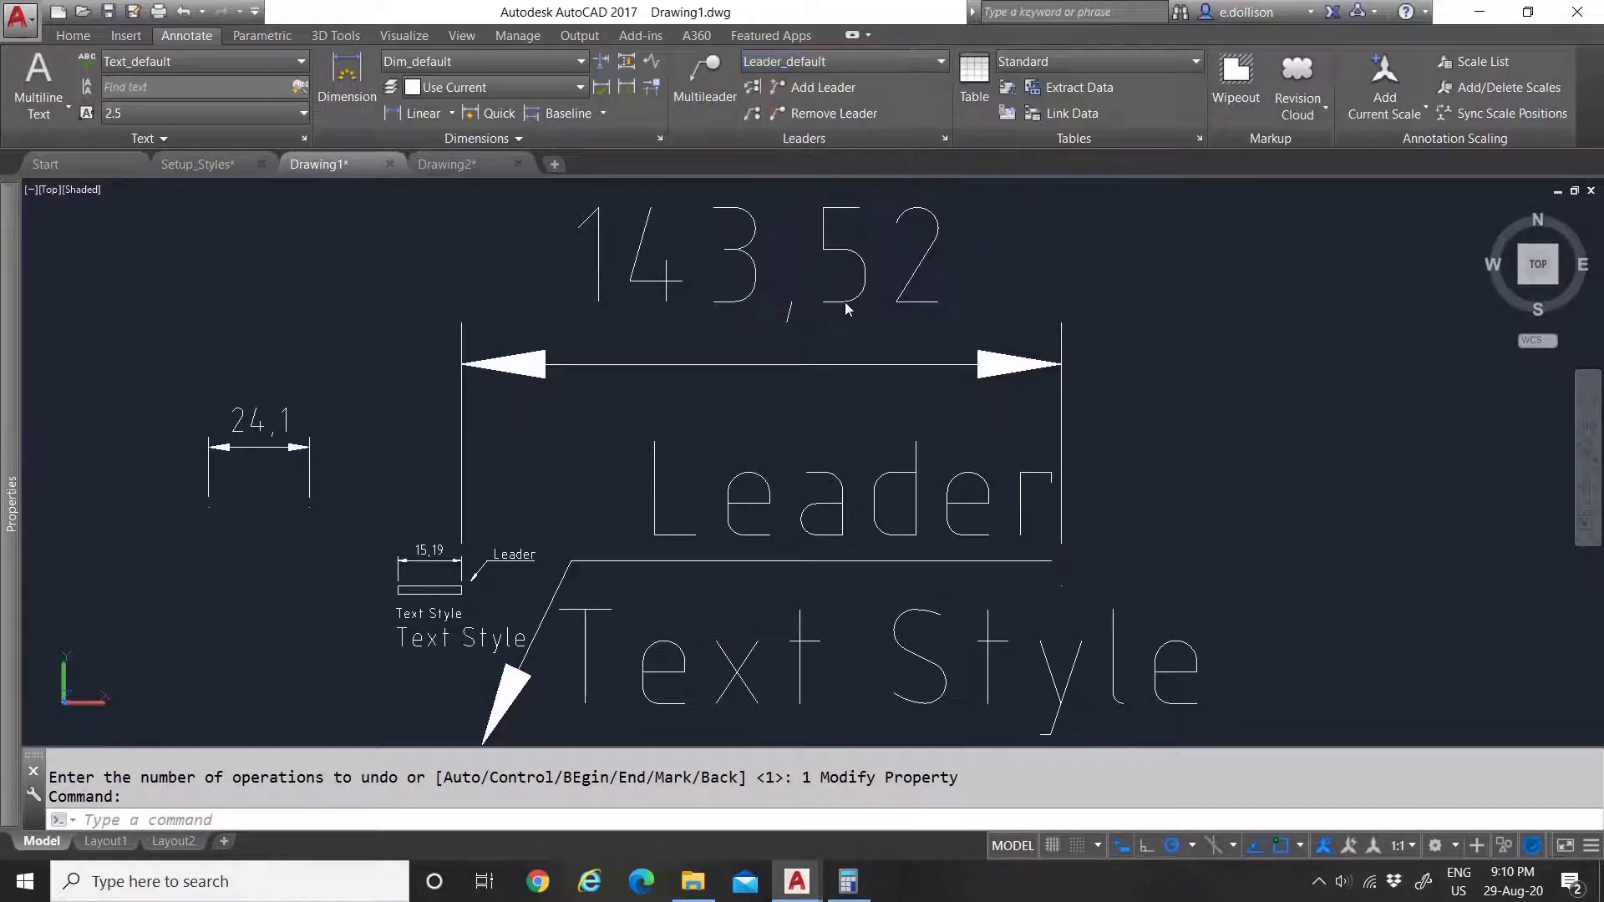
pyautogui.click(615, 275)
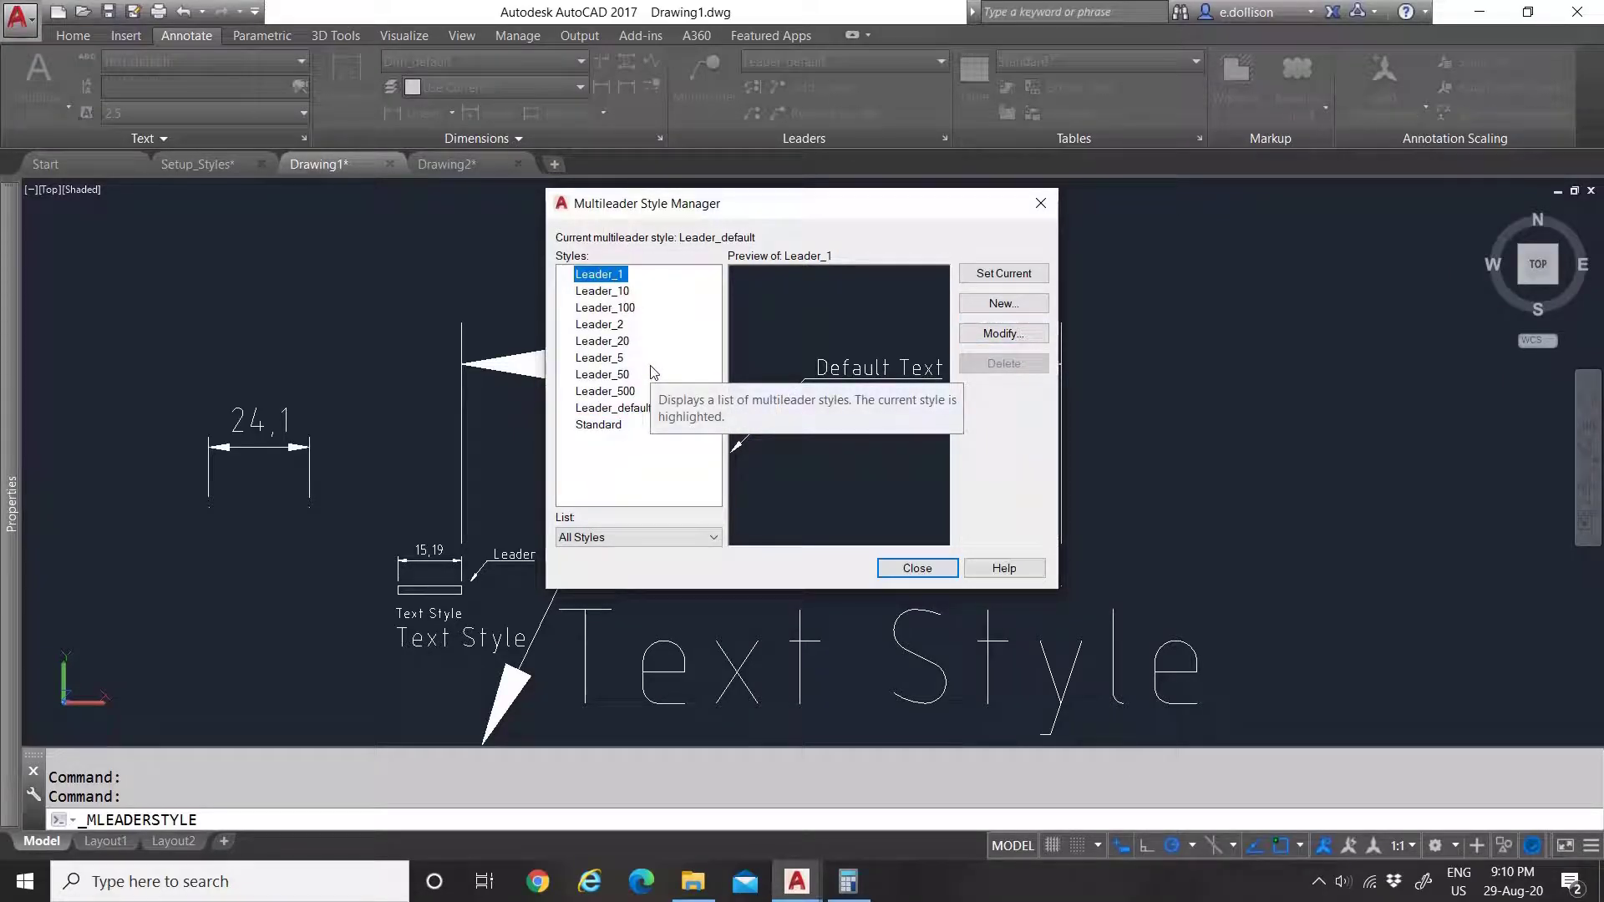
# Step: Start a new style from Leader_1, strip the 'Copy of' prefix to name it Part_1, and continue
pyautogui.click(1001, 306)
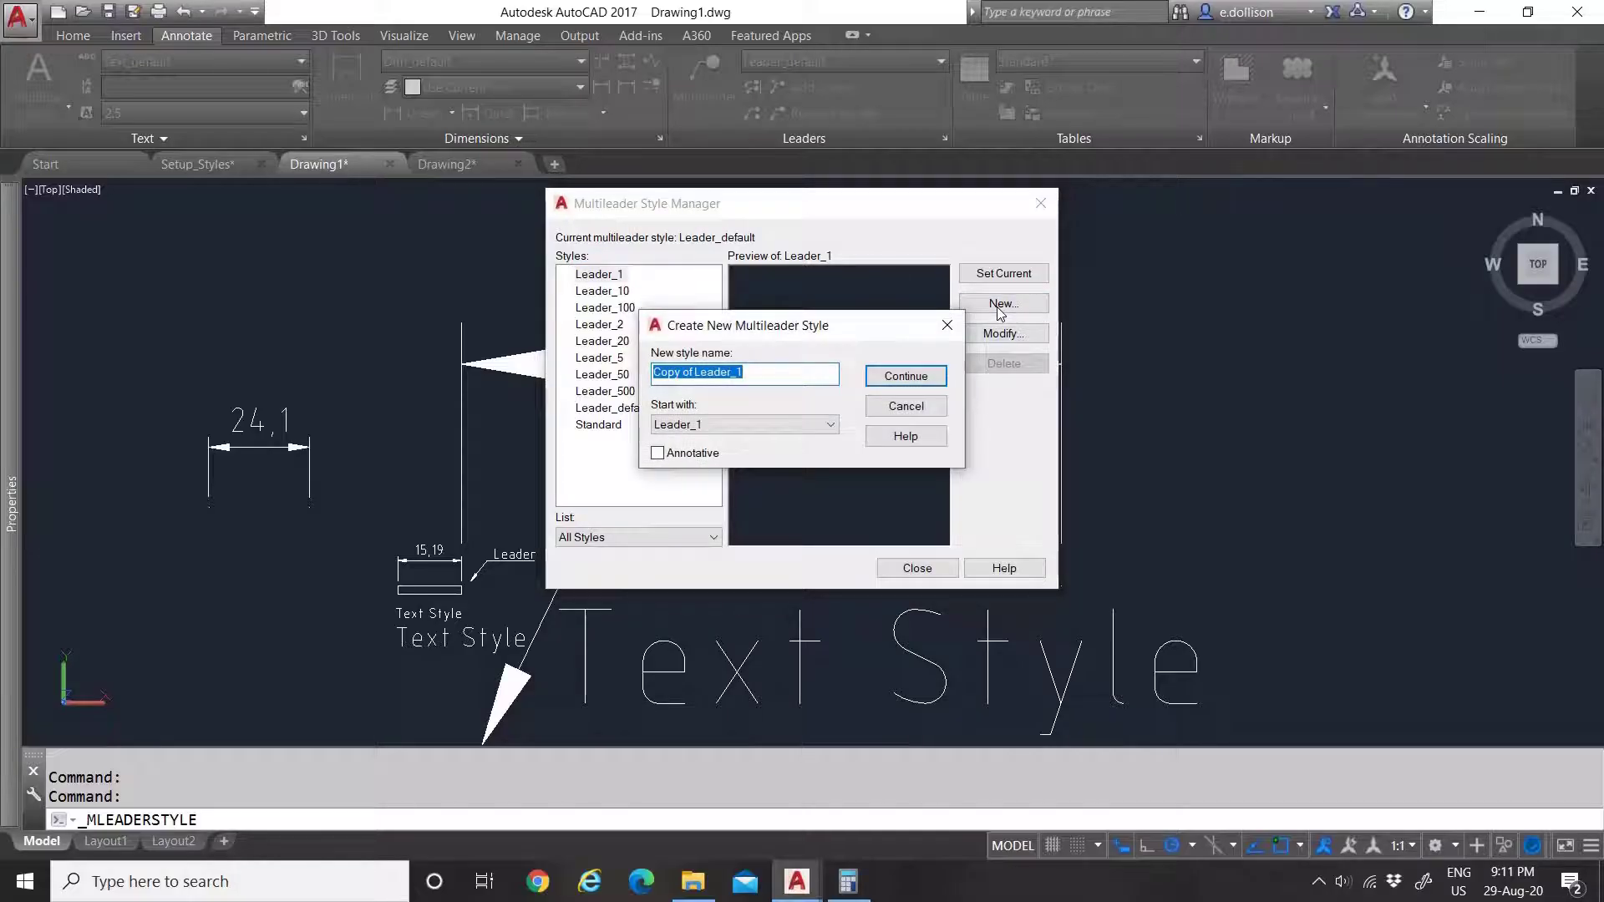
pyautogui.moveTo(696, 373); pyautogui.dragTo(582, 375)
pyautogui.press('BackSpace')
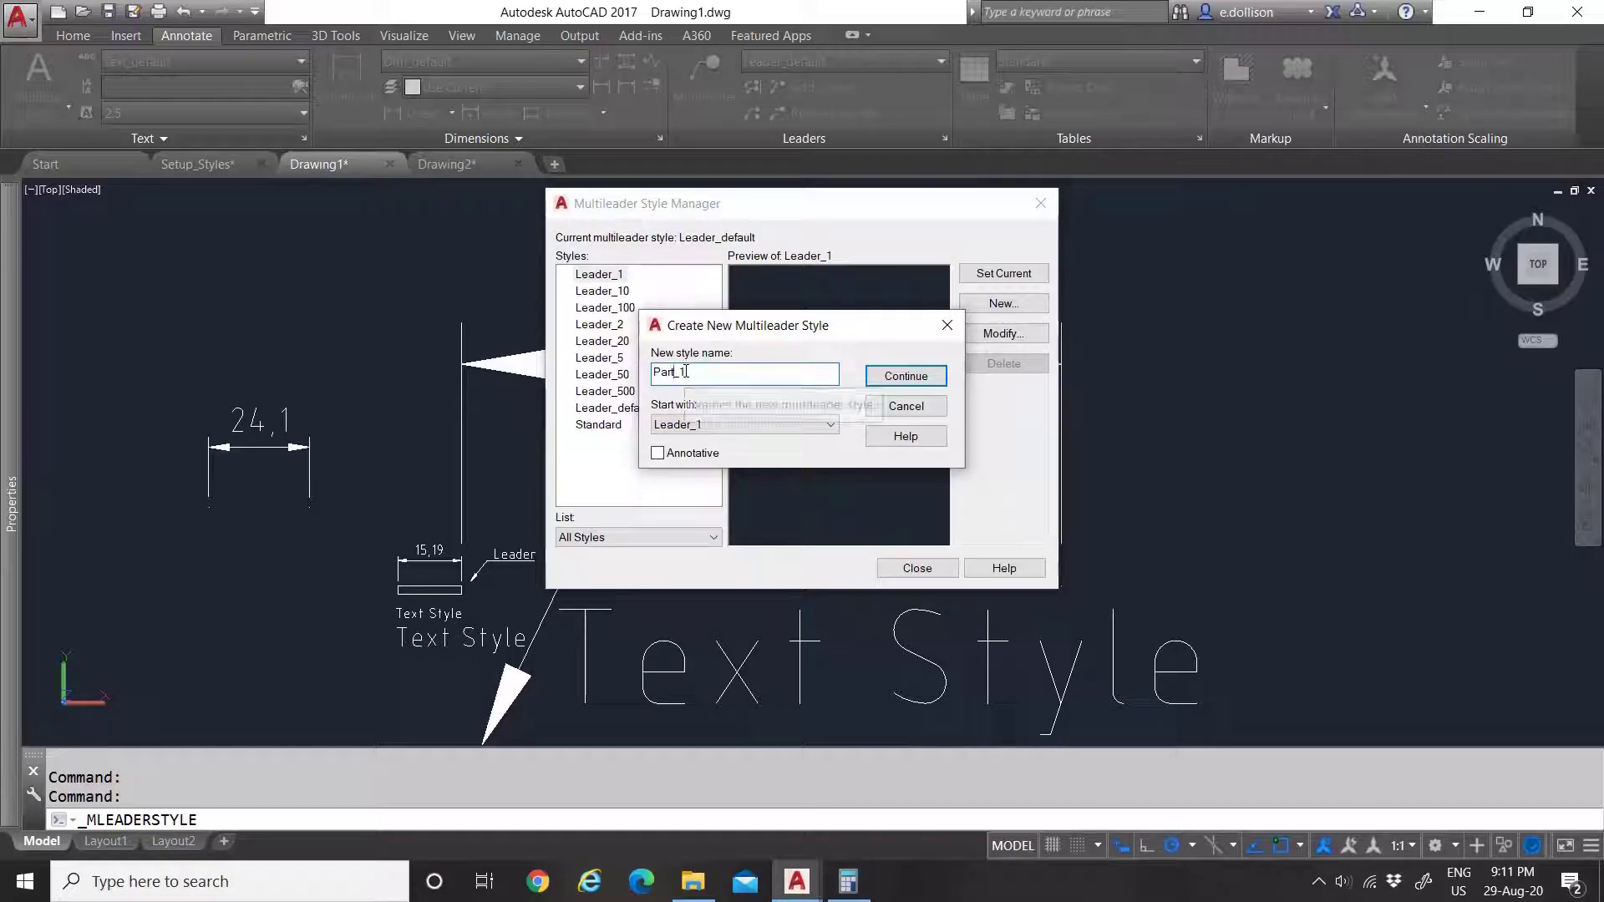
pyautogui.click(904, 377)
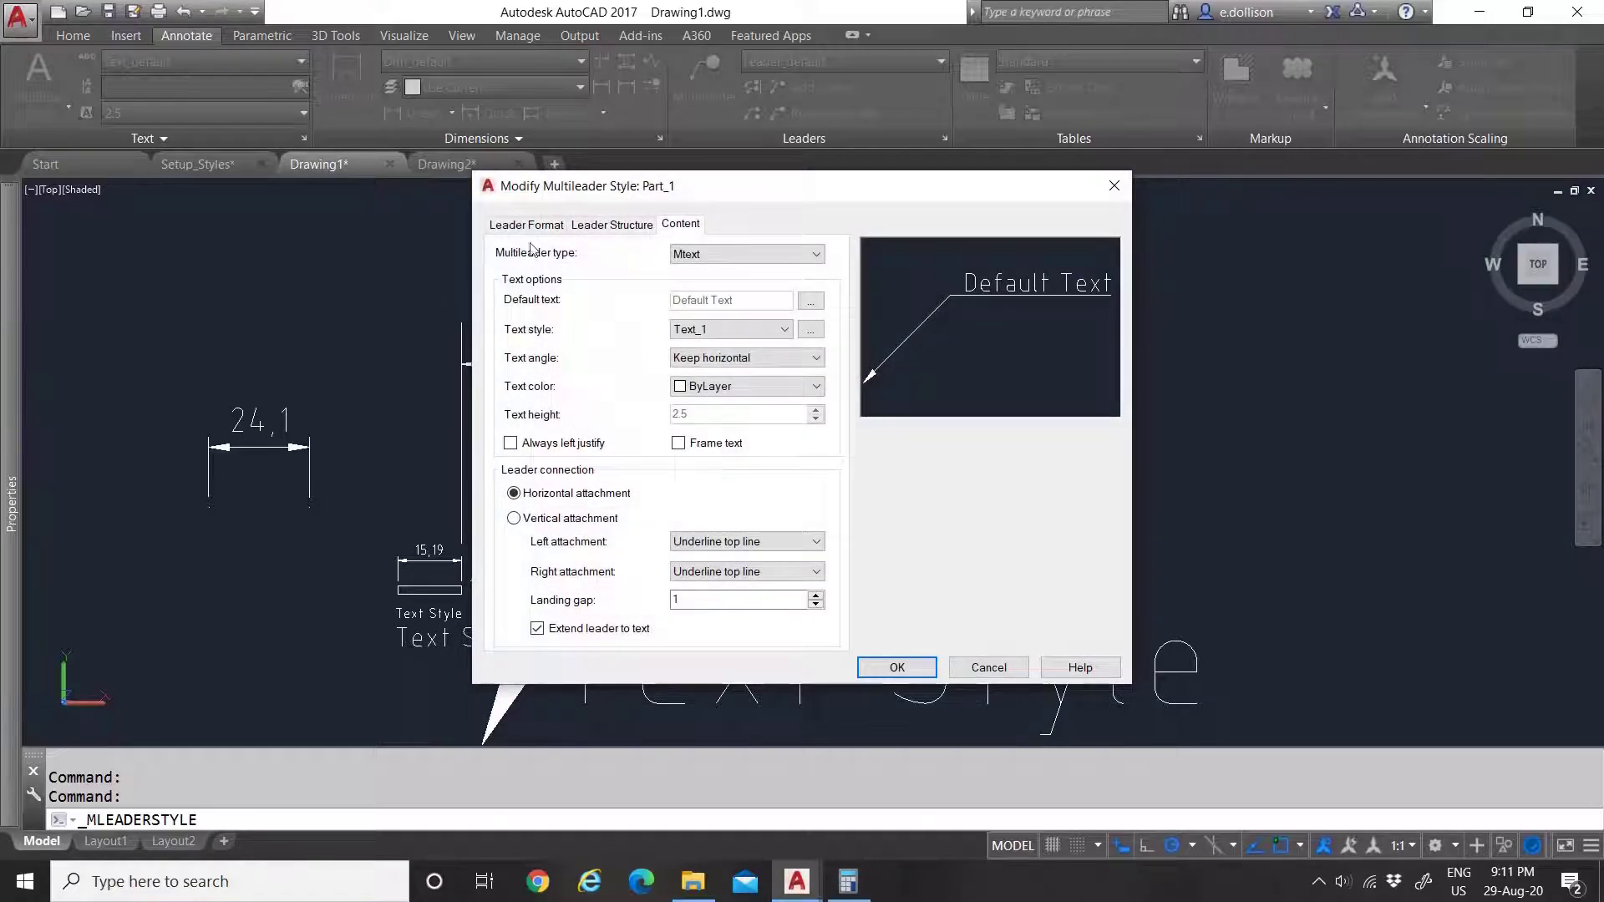
# Step: On Part_1's Leader Format tab, try a Spline leader type, then revert to Straight
pyautogui.click(507, 227)
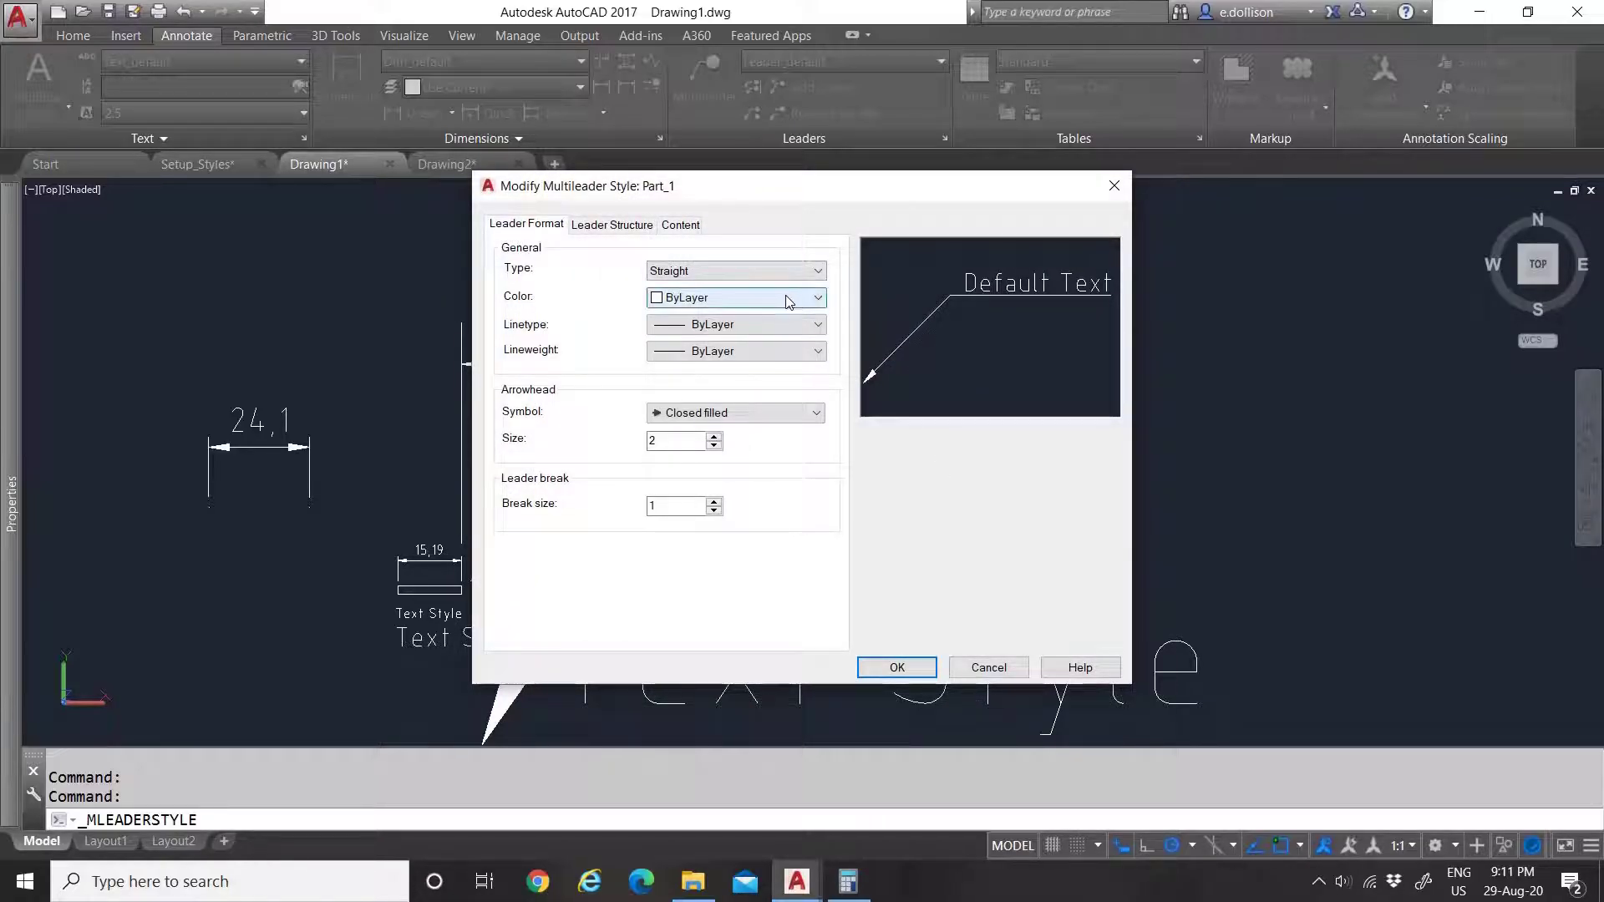
pyautogui.click(710, 271)
pyautogui.click(698, 289)
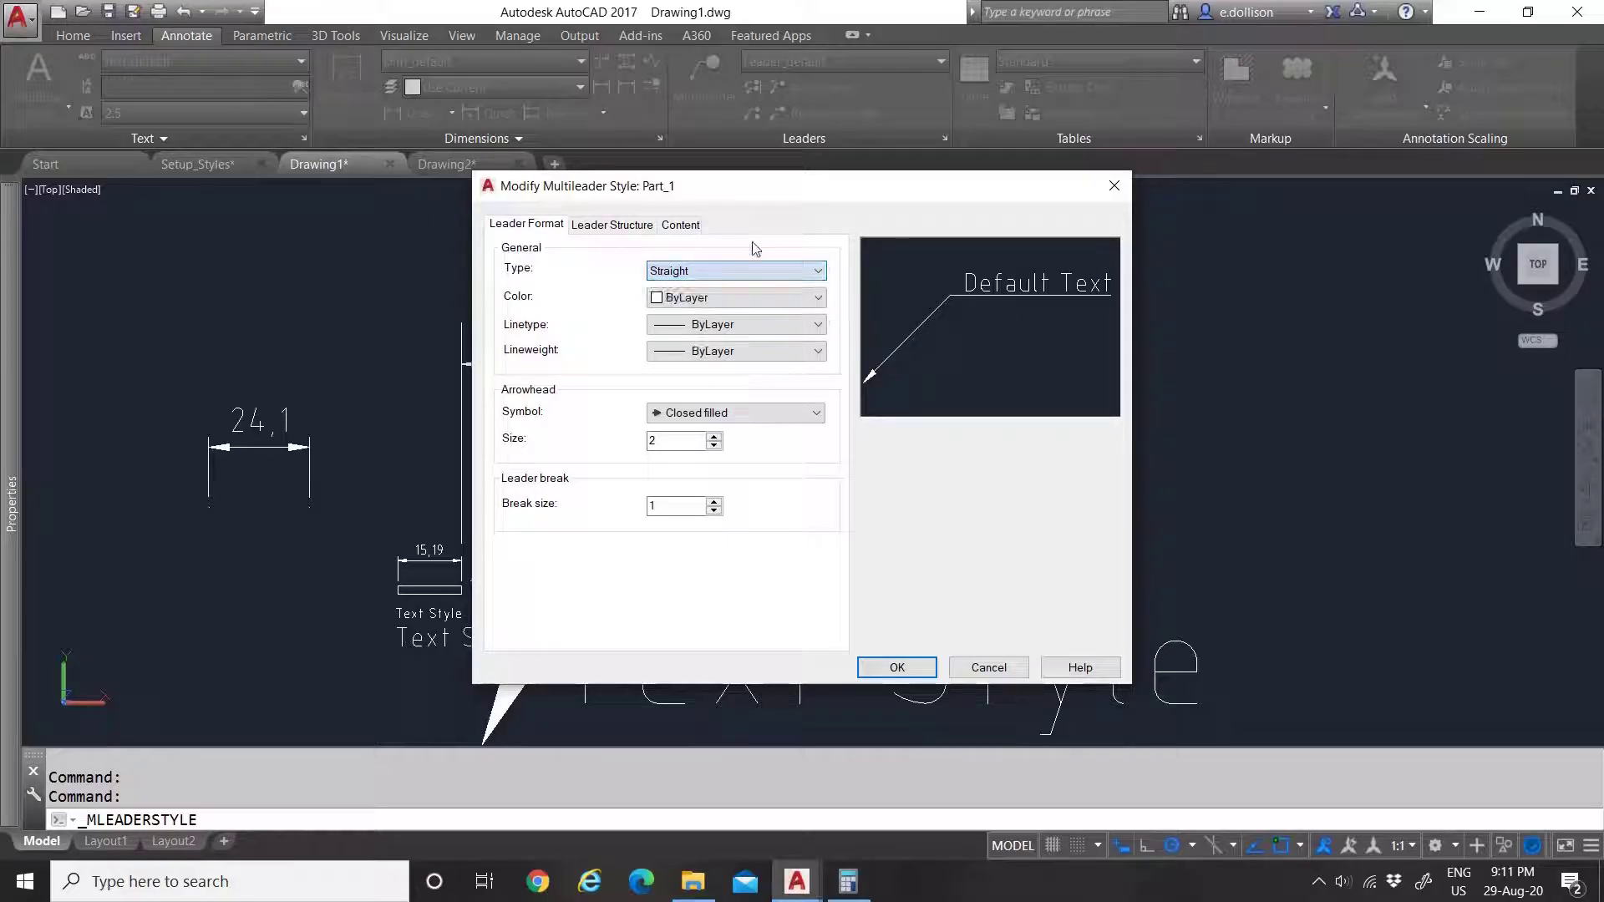
pyautogui.click(699, 272)
pyautogui.click(698, 293)
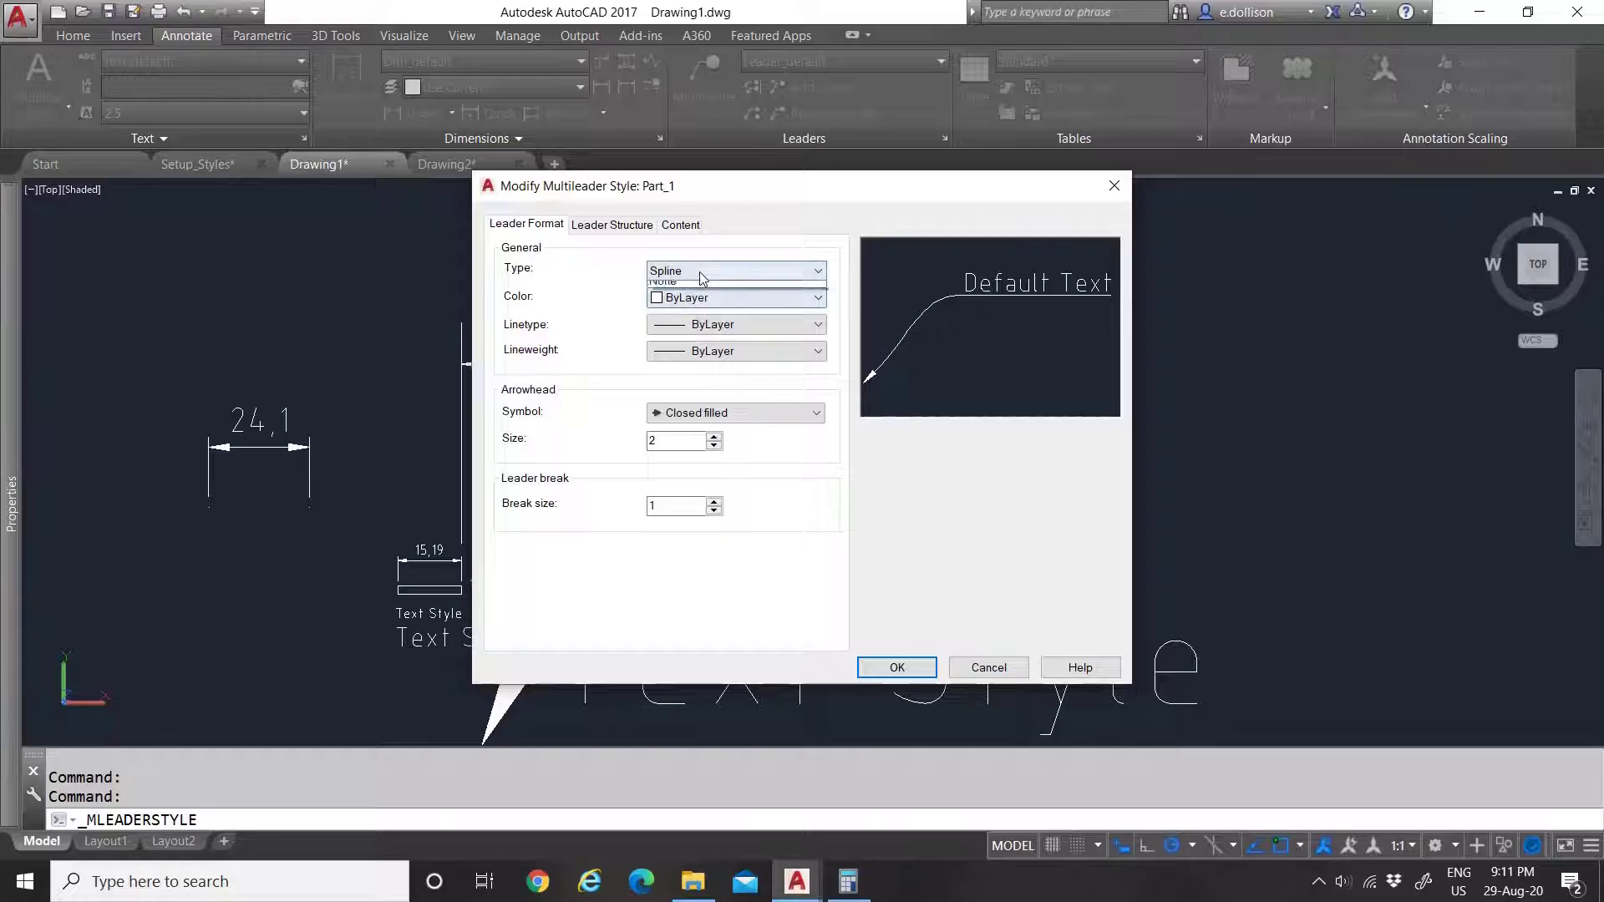
pyautogui.click(699, 272)
pyautogui.click(702, 285)
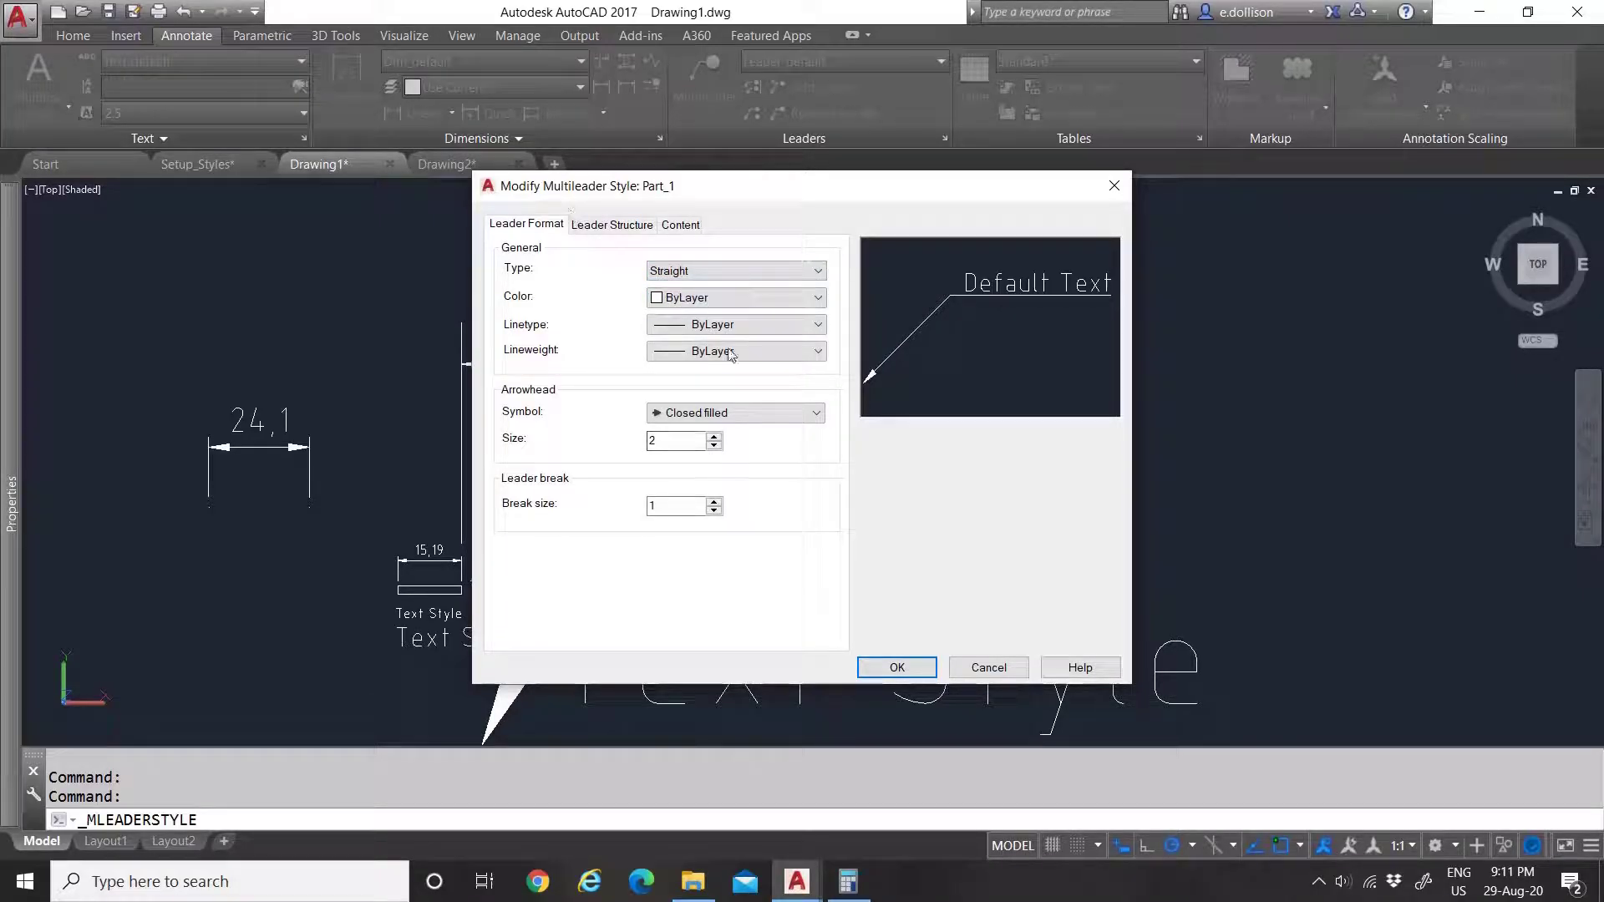
# Step: Review Part_1's leader structure settings, then its content settings and multileader type list
pyautogui.click(589, 228)
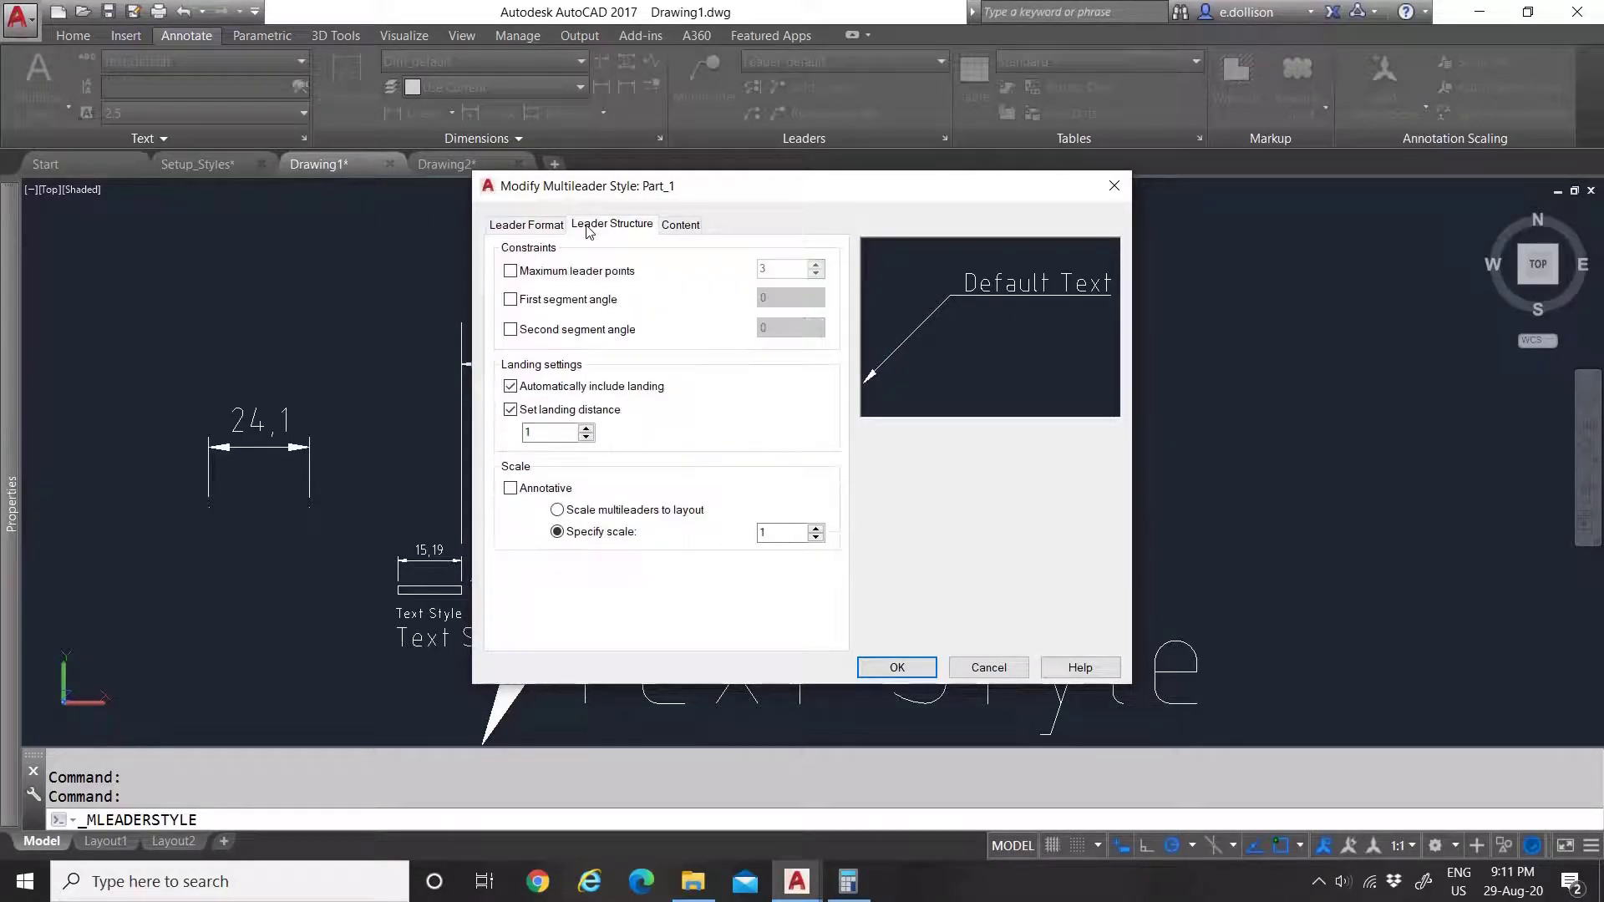
pyautogui.click(680, 227)
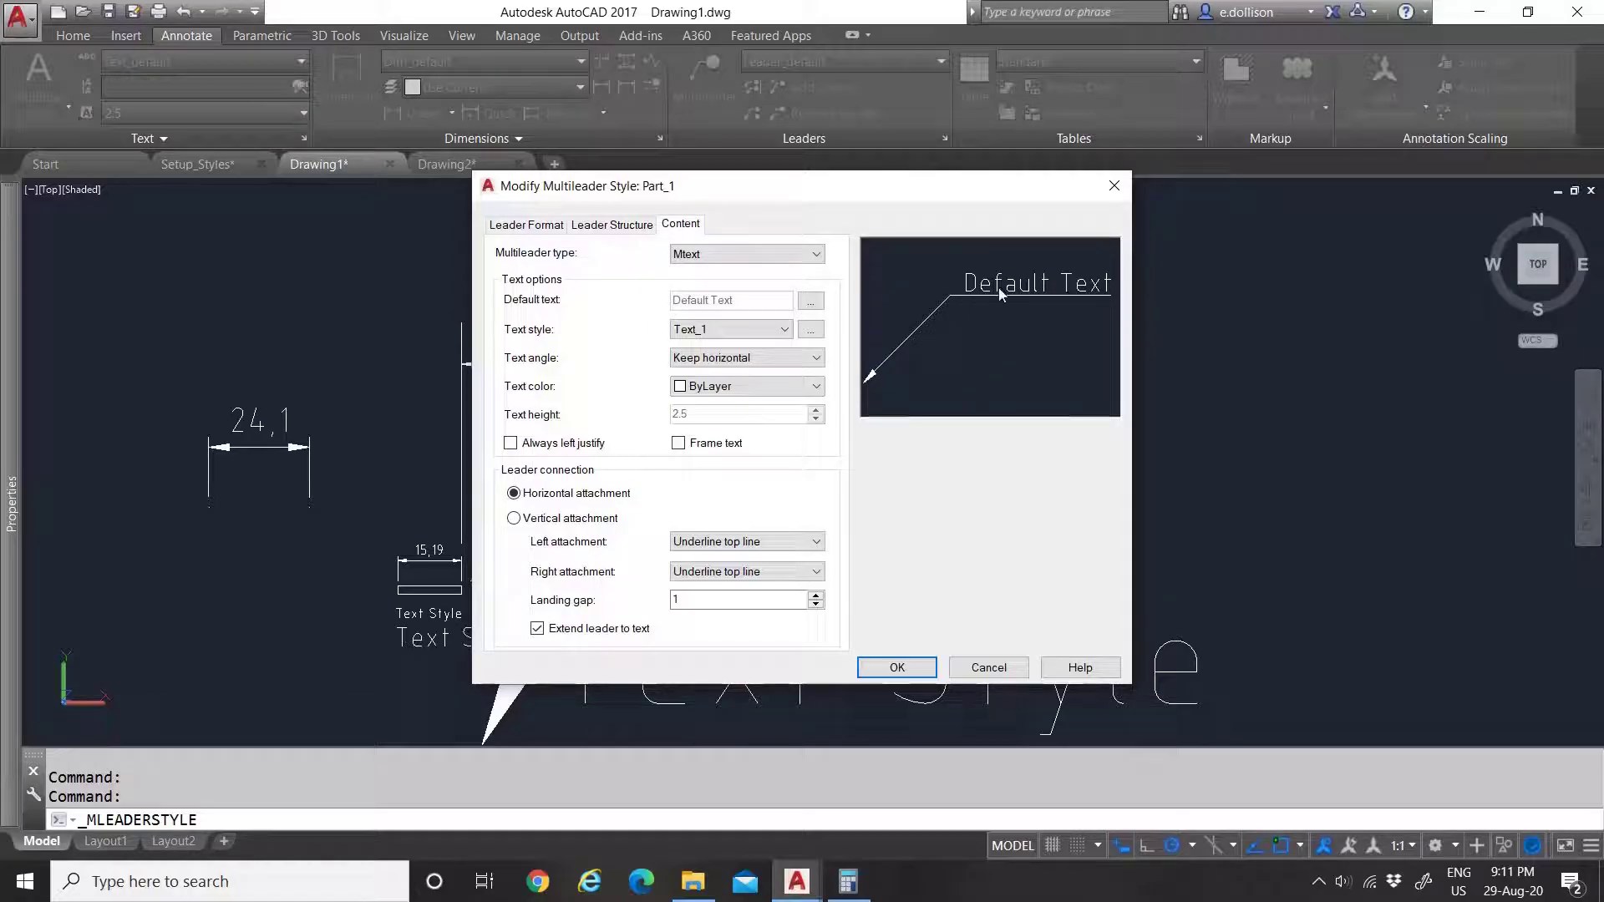
pyautogui.click(752, 256)
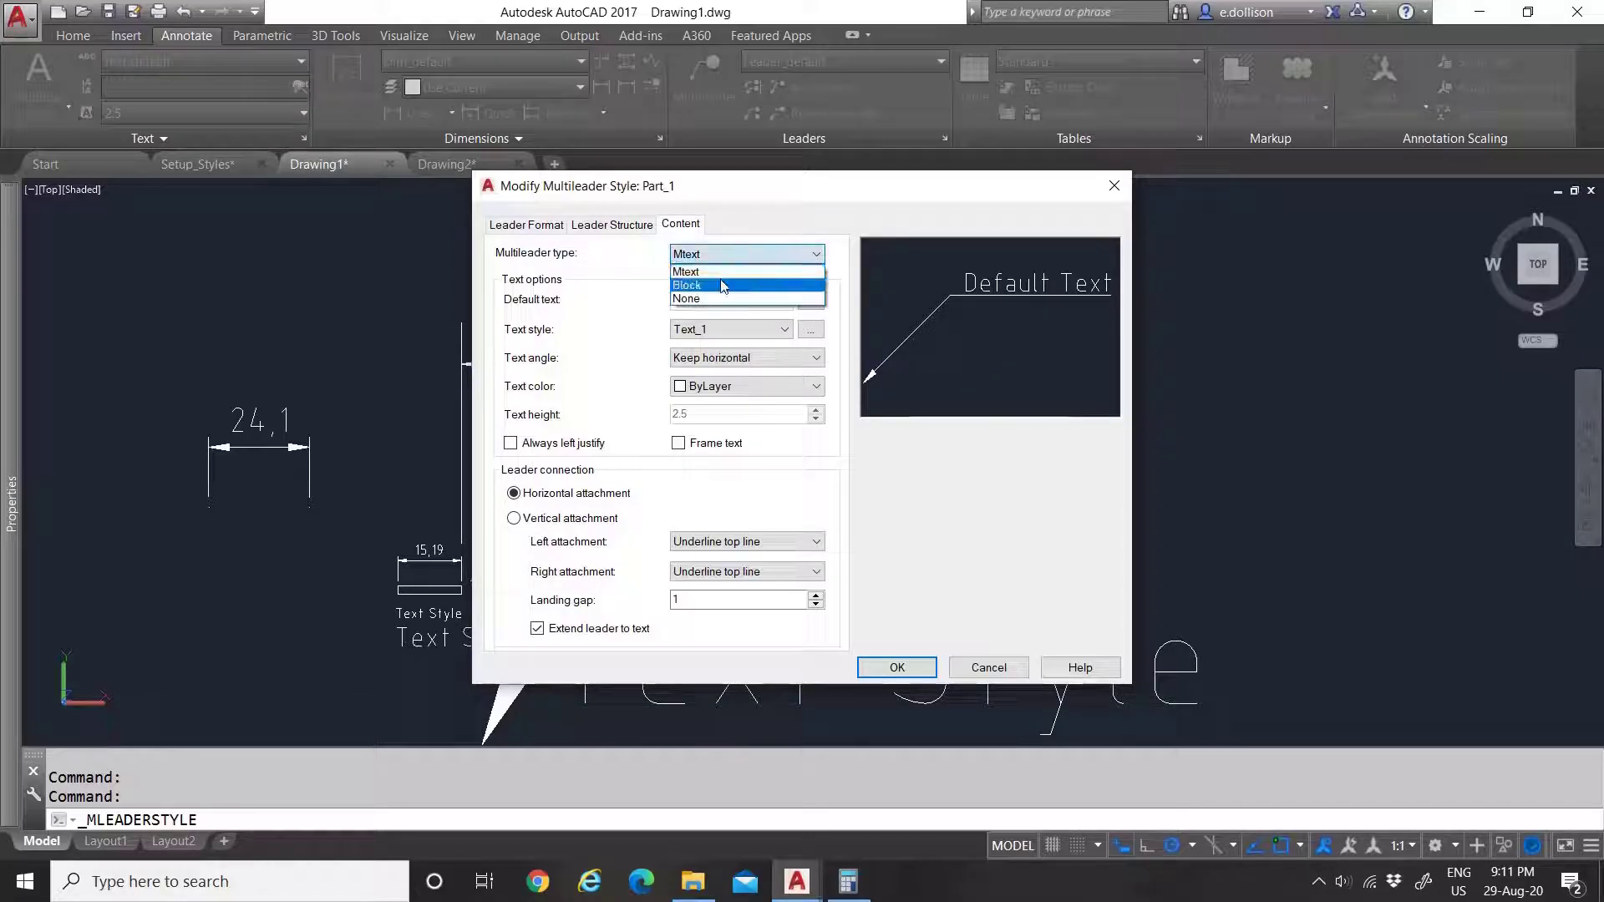
# Step: Set Part_1's multileader content to Block with the Circle source block
pyautogui.click(722, 285)
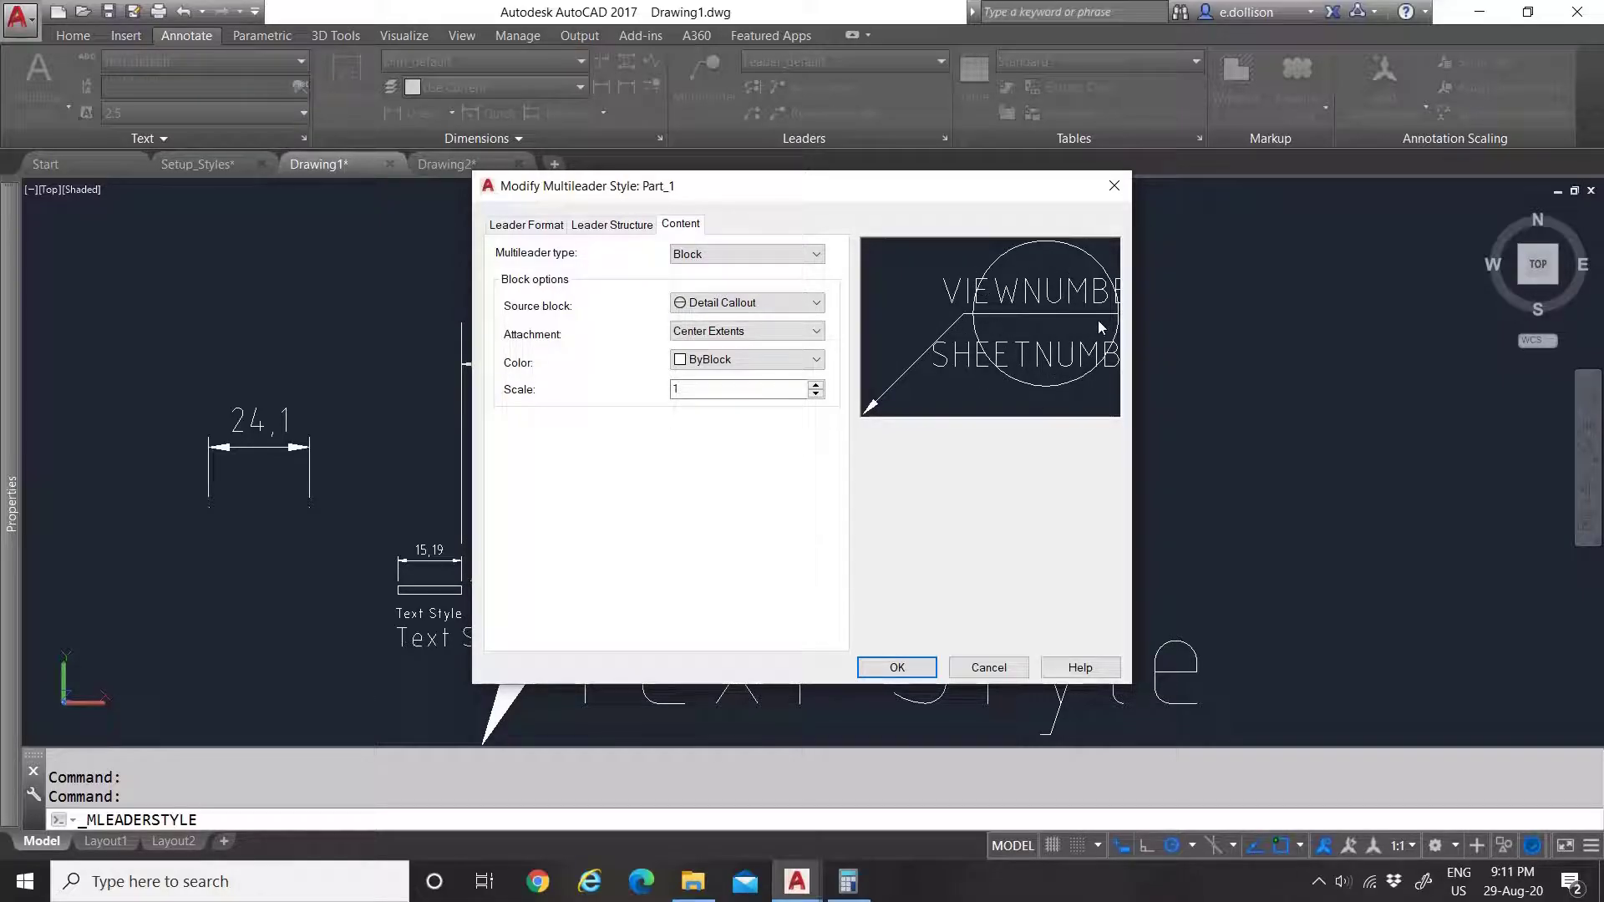
pyautogui.click(704, 305)
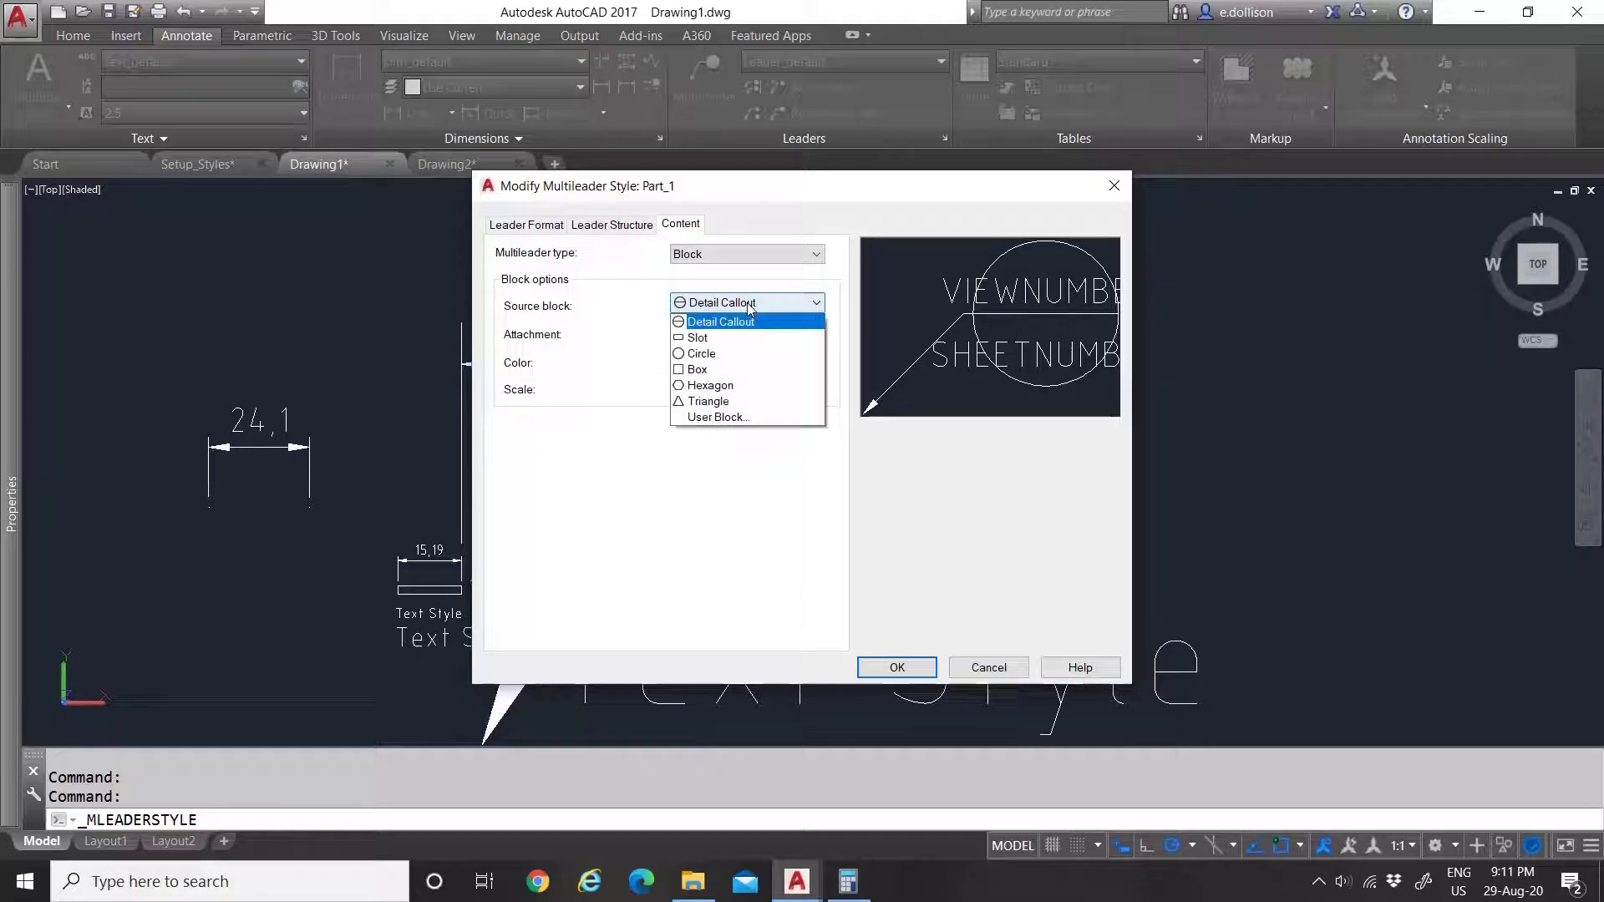
pyautogui.click(735, 361)
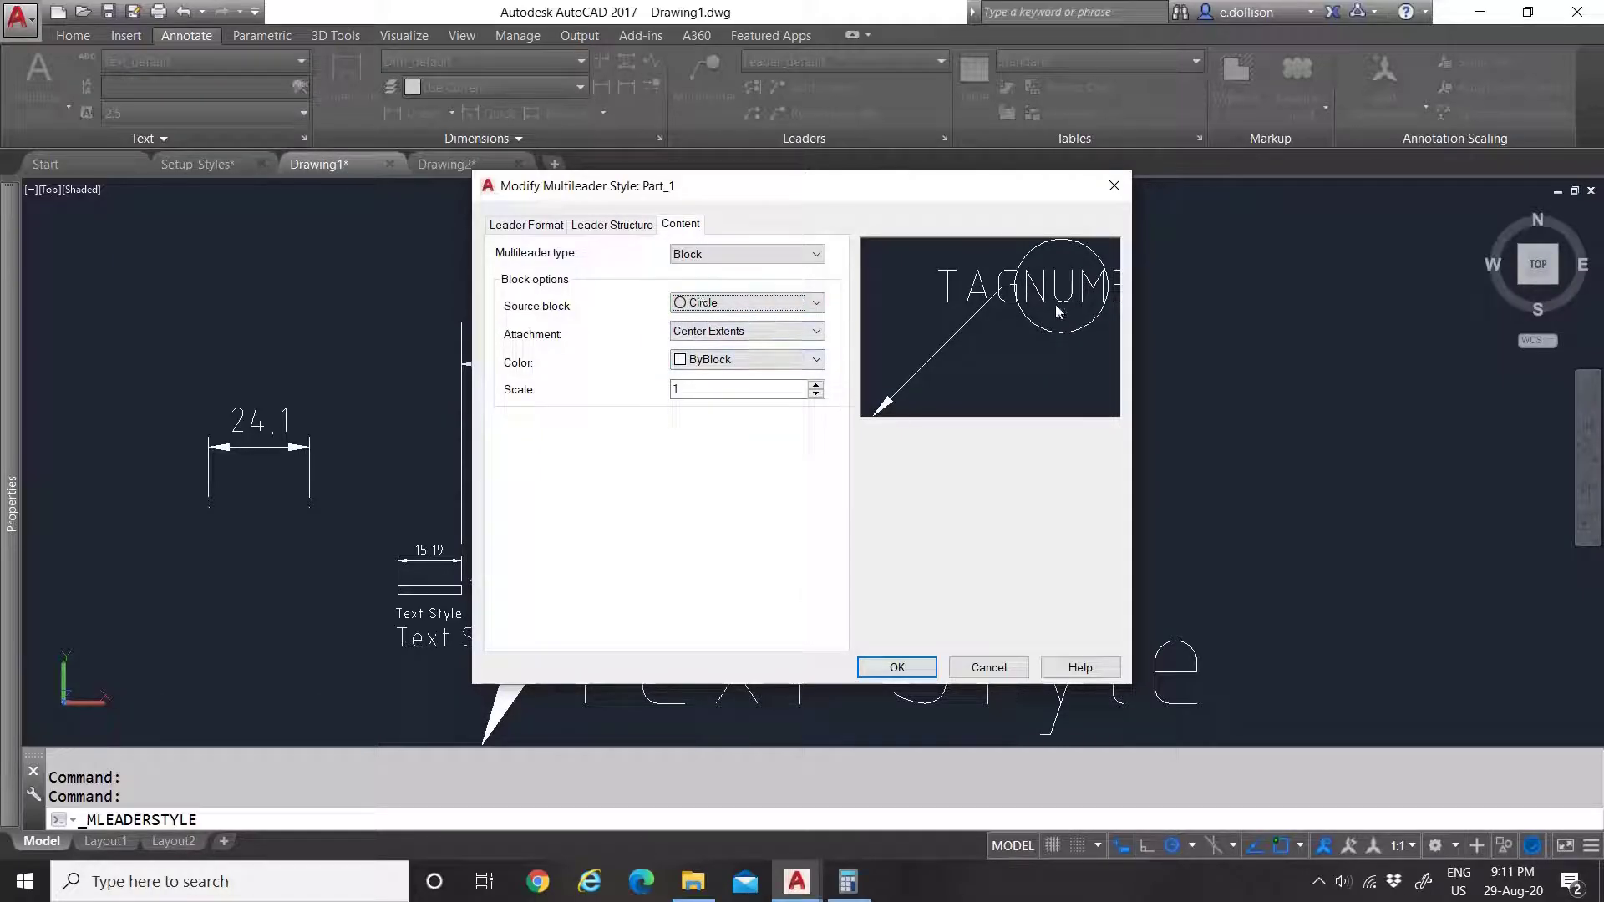
pyautogui.click(737, 302)
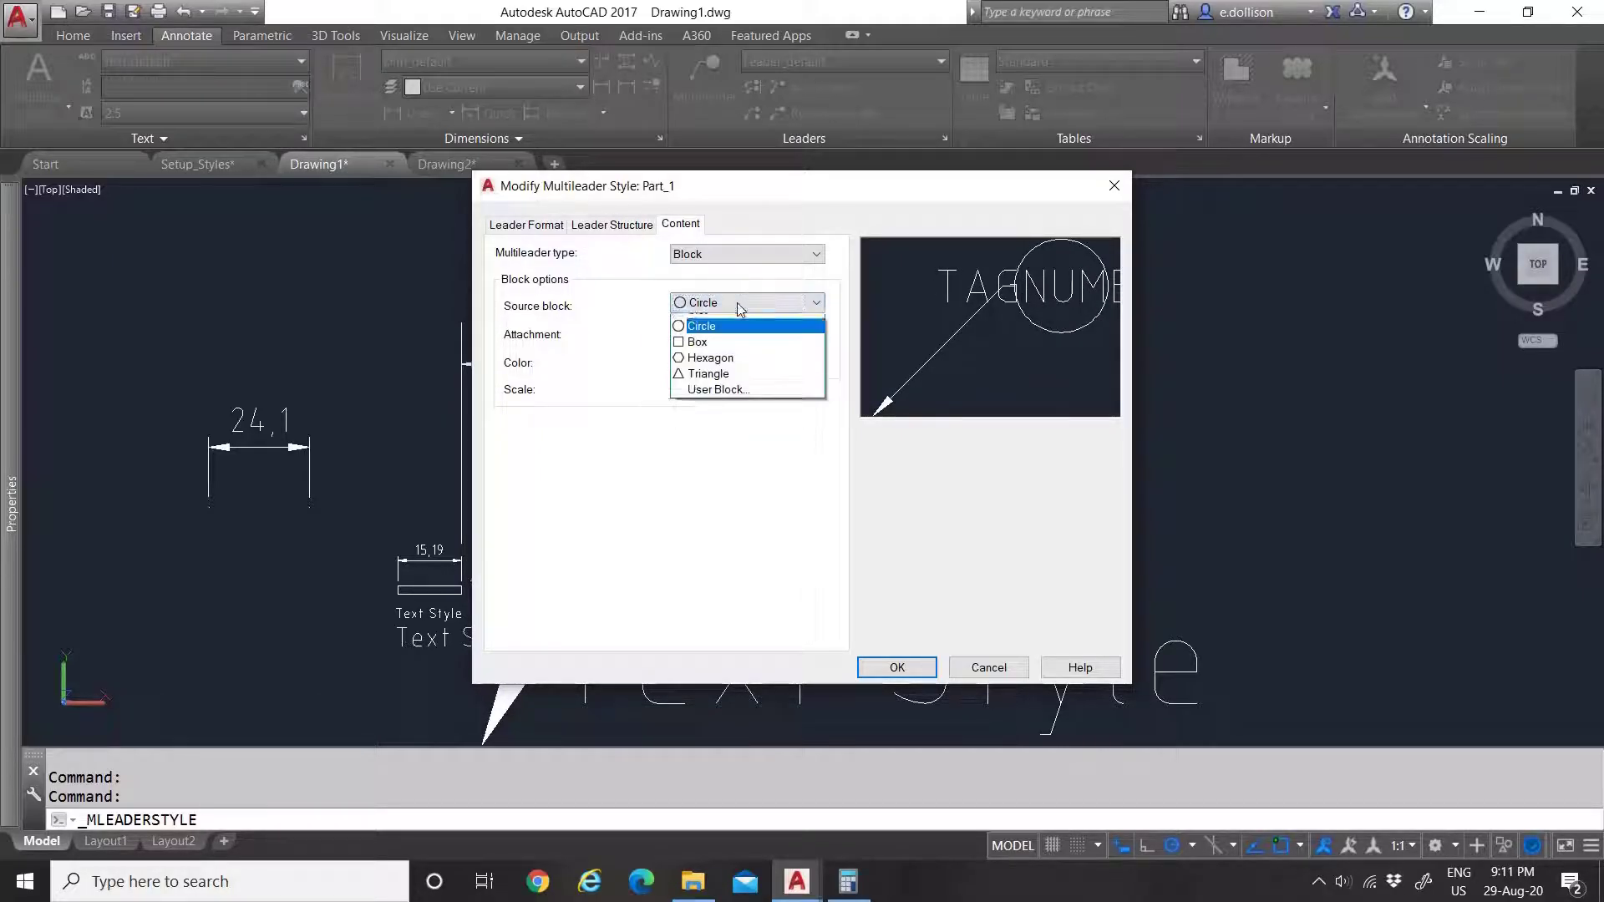
pyautogui.click(735, 325)
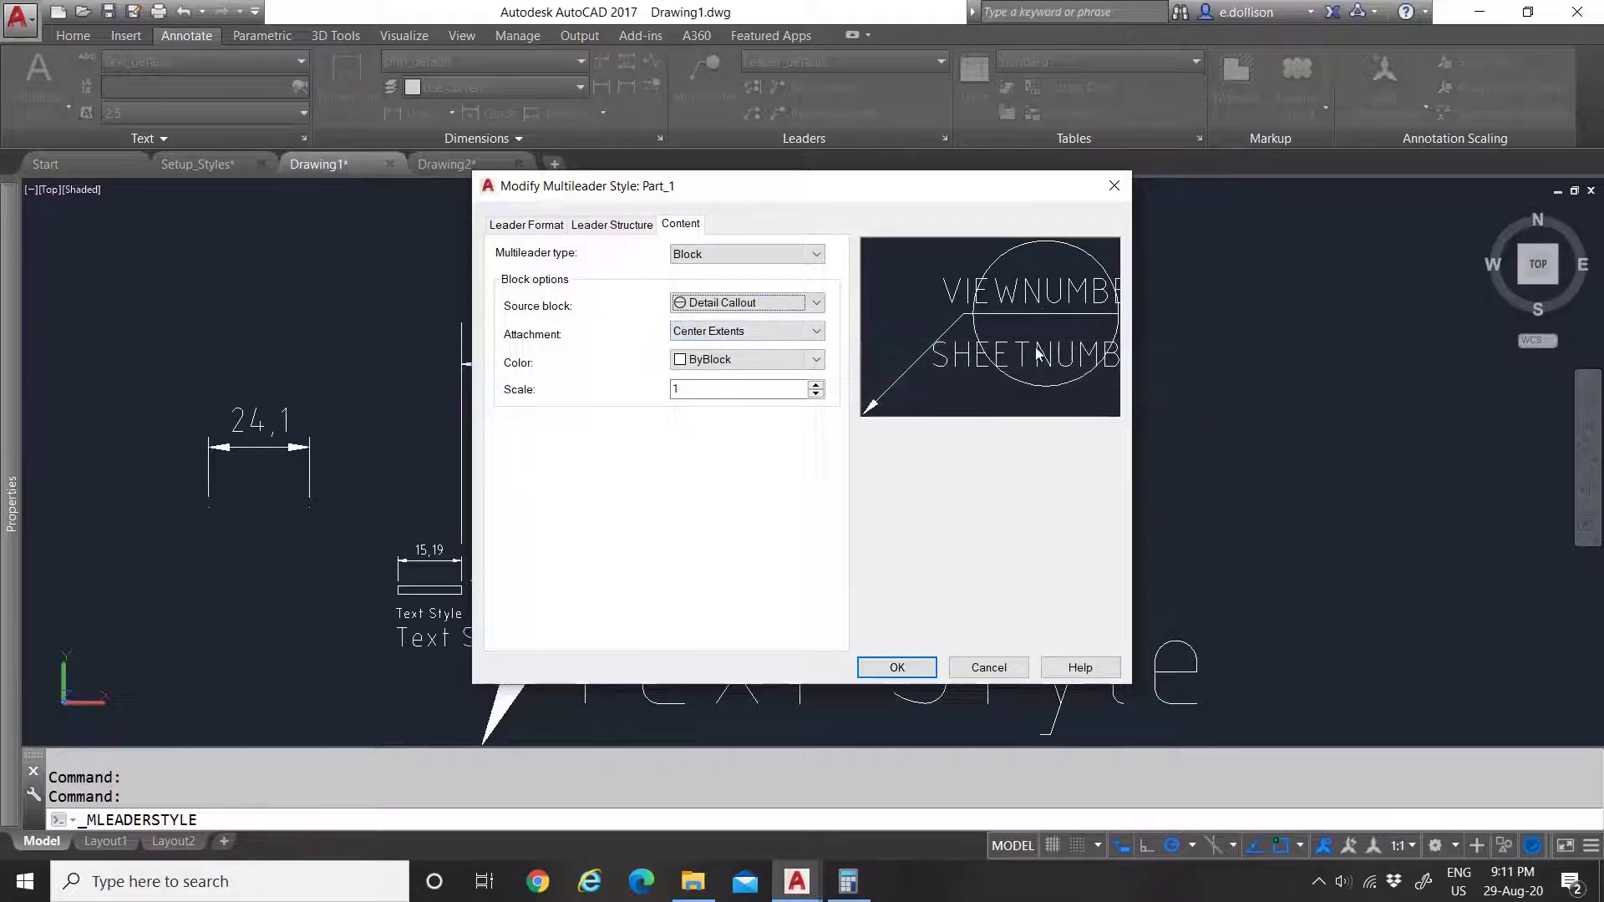
pyautogui.click(748, 302)
pyautogui.click(731, 347)
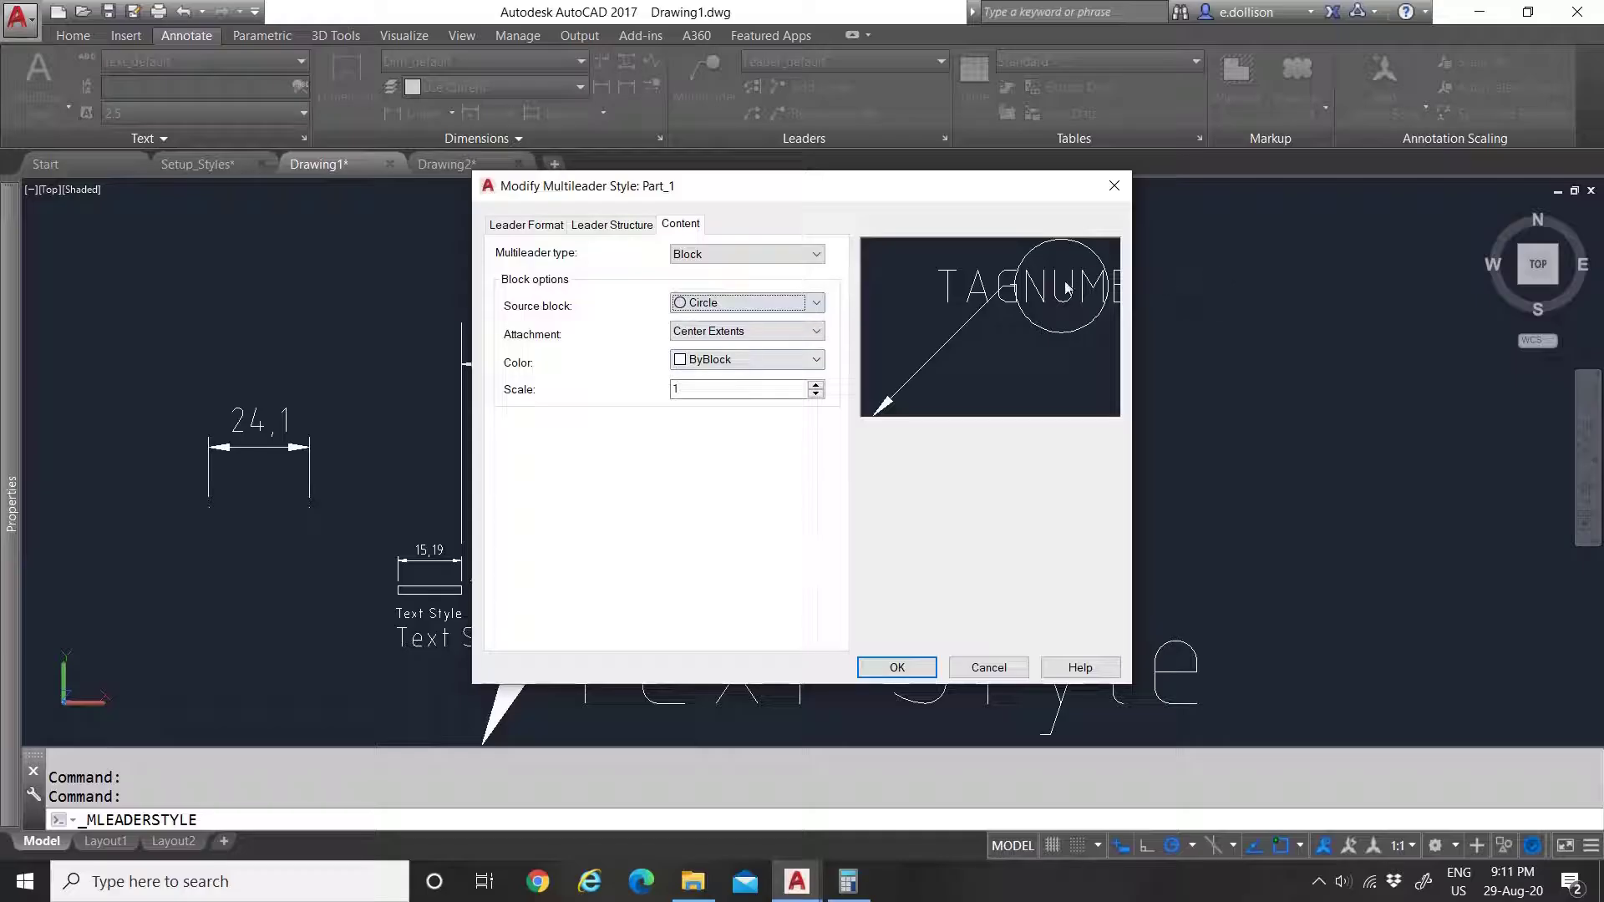
# Step: Attach the Circle block at Insertion point, colour it ByLayer, and confirm the style
pyautogui.click(746, 332)
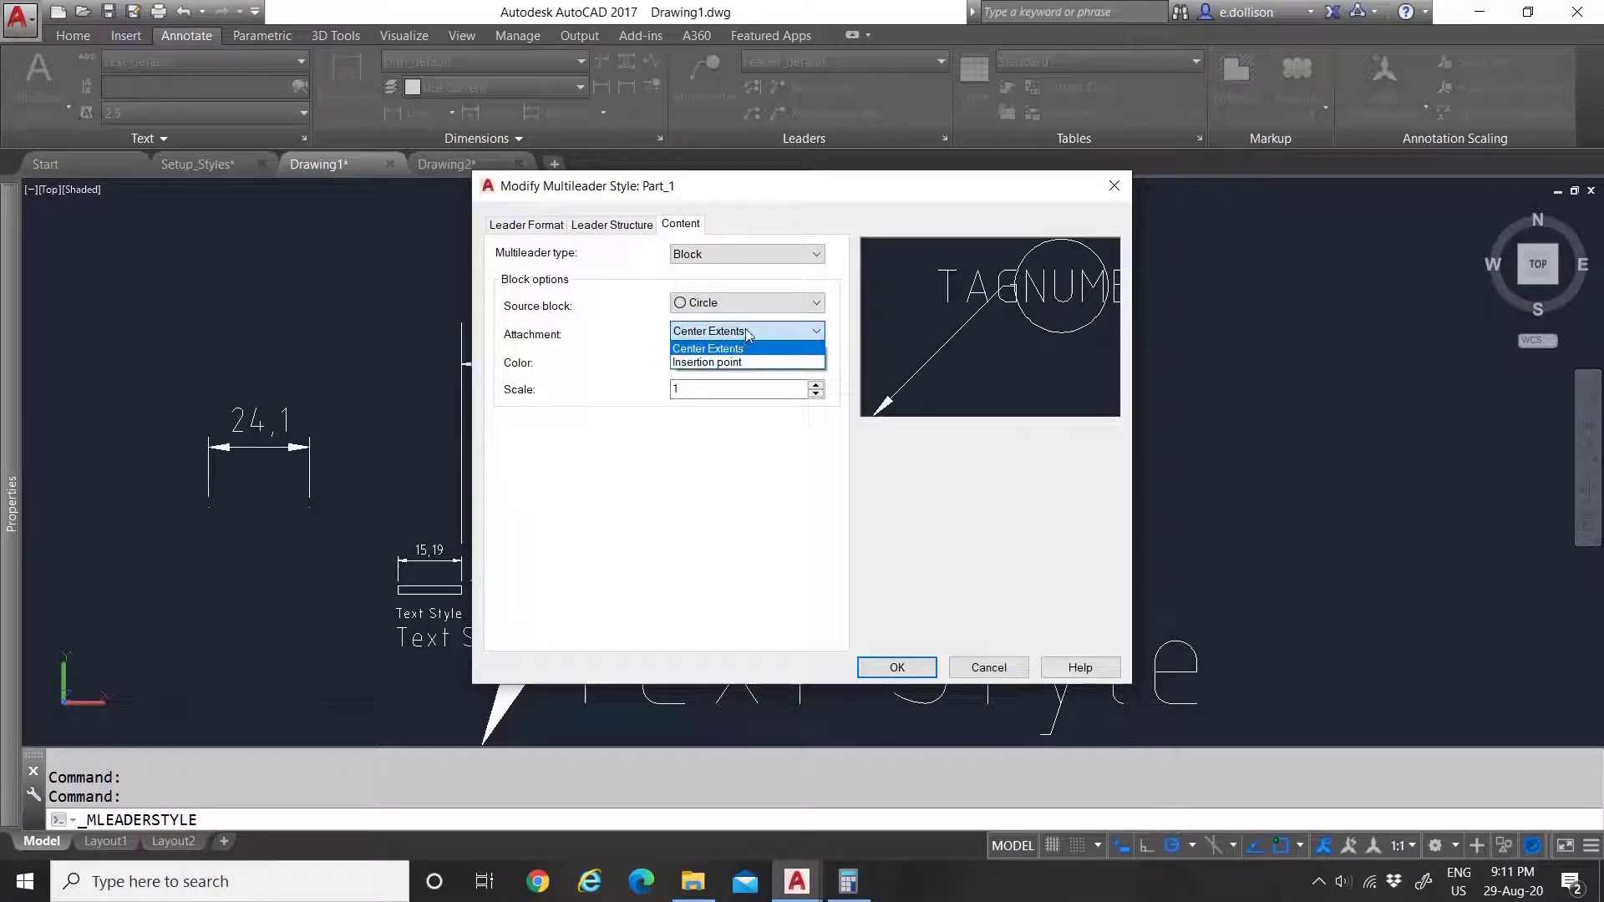
pyautogui.click(760, 348)
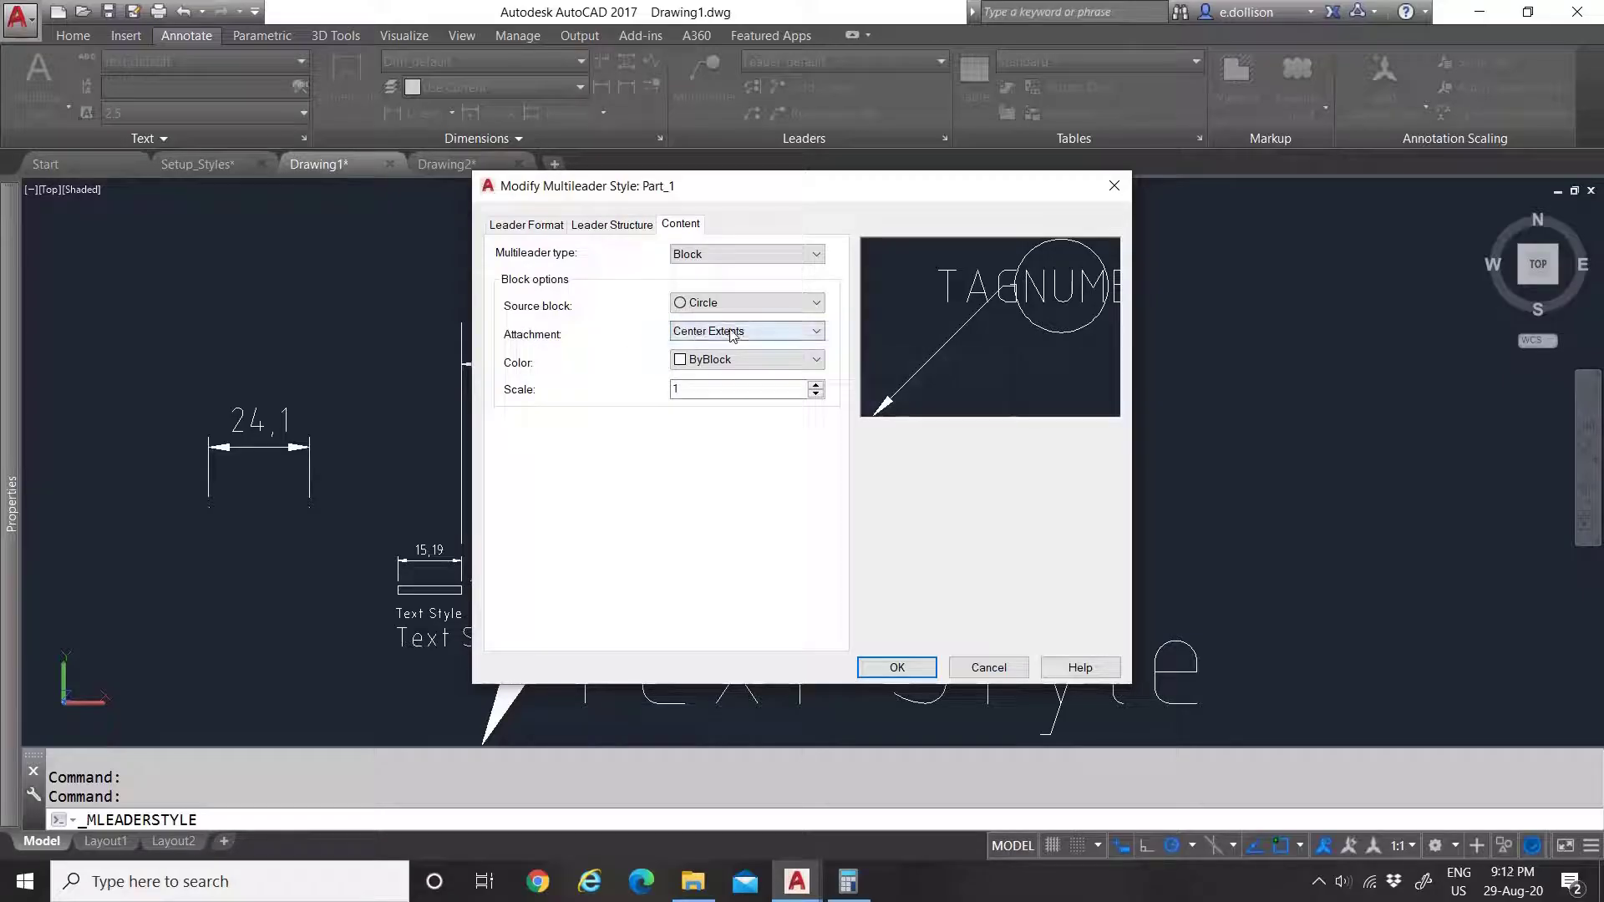
pyautogui.click(758, 331)
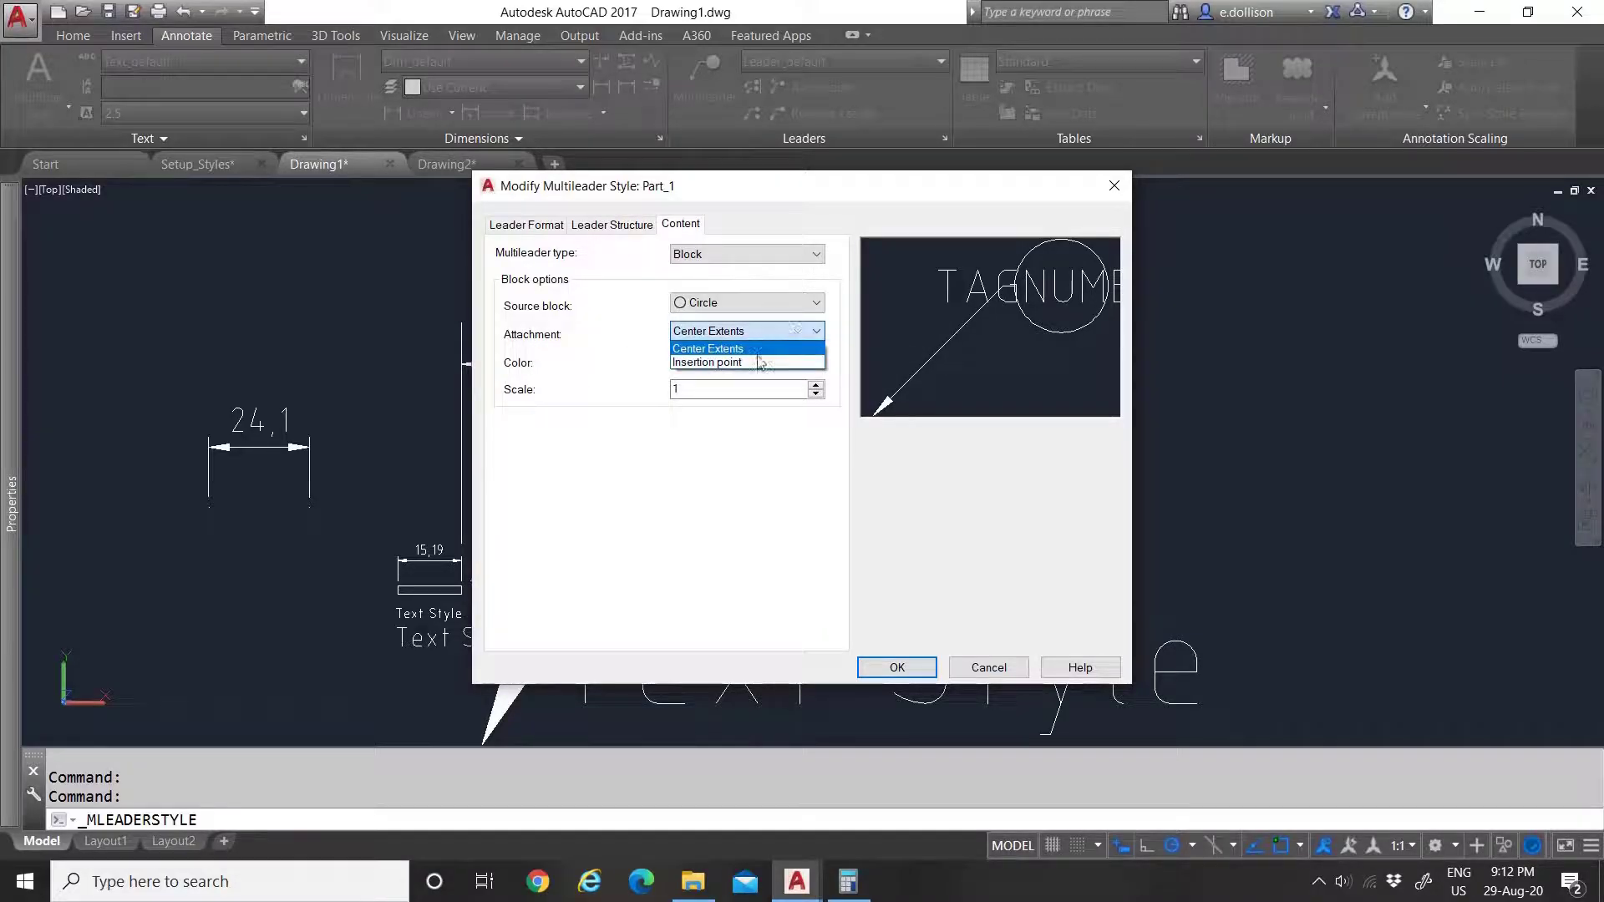
pyautogui.click(761, 362)
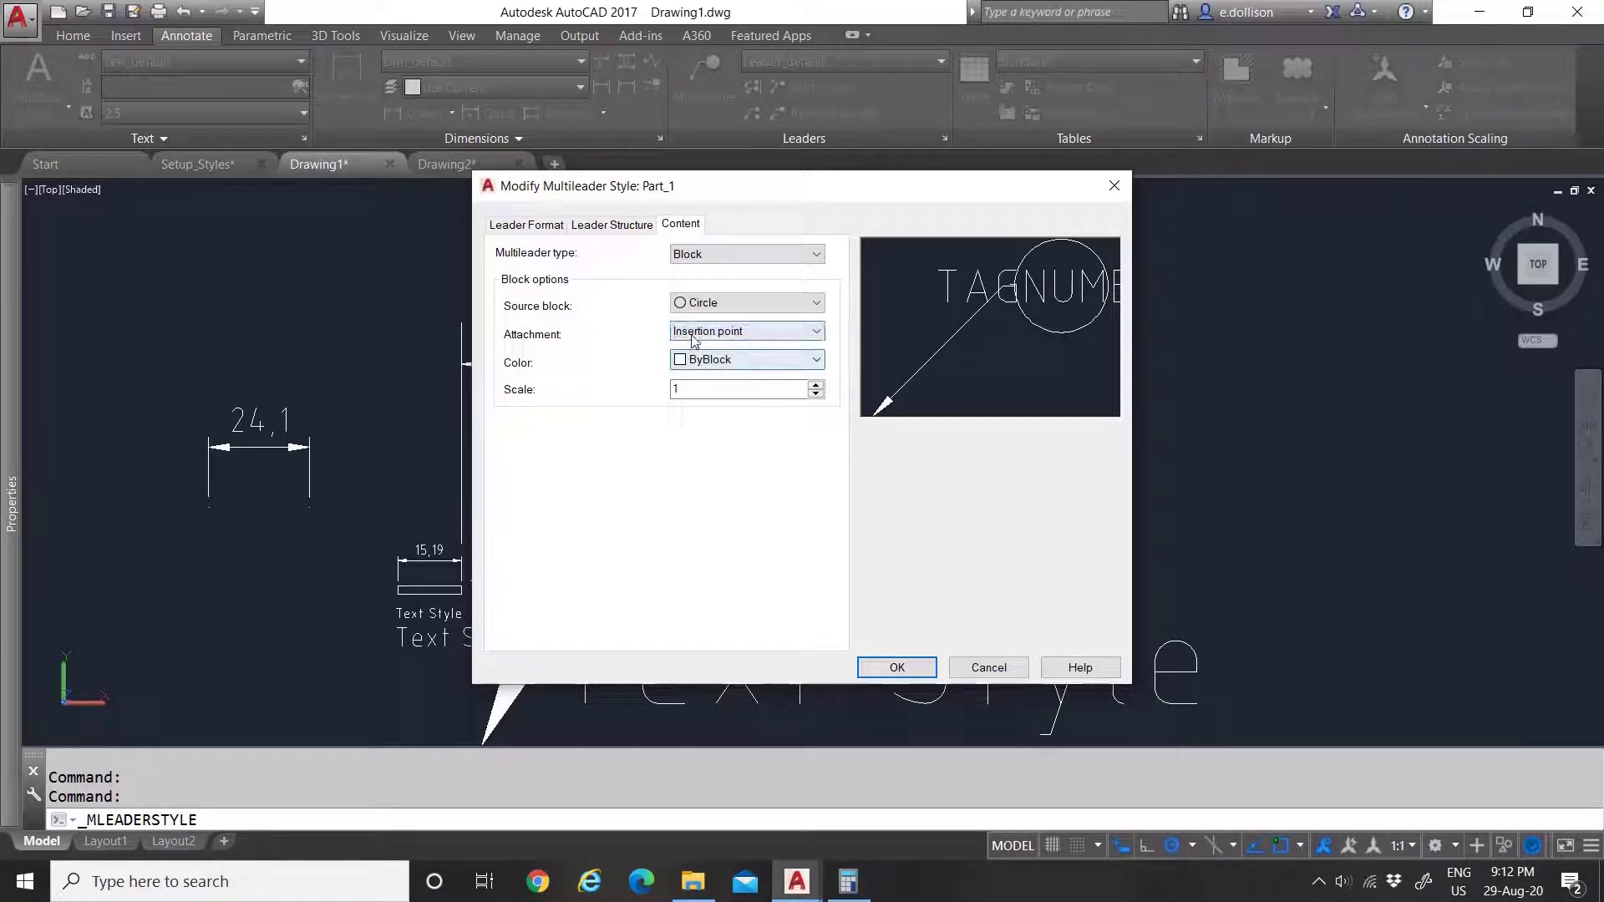
pyautogui.click(733, 363)
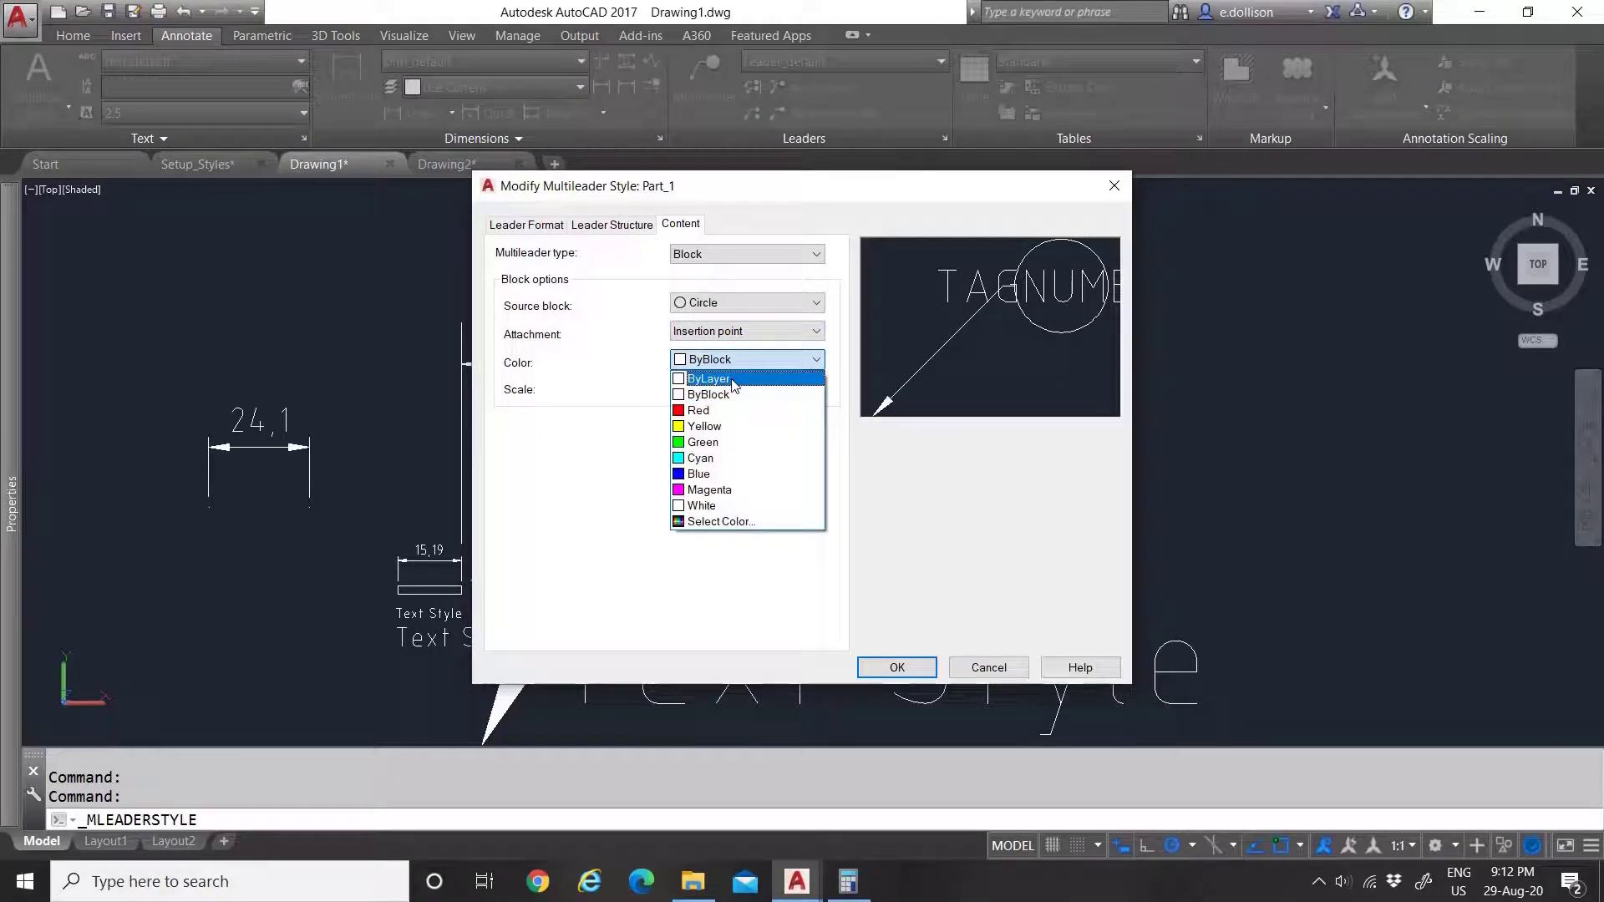
pyautogui.click(733, 381)
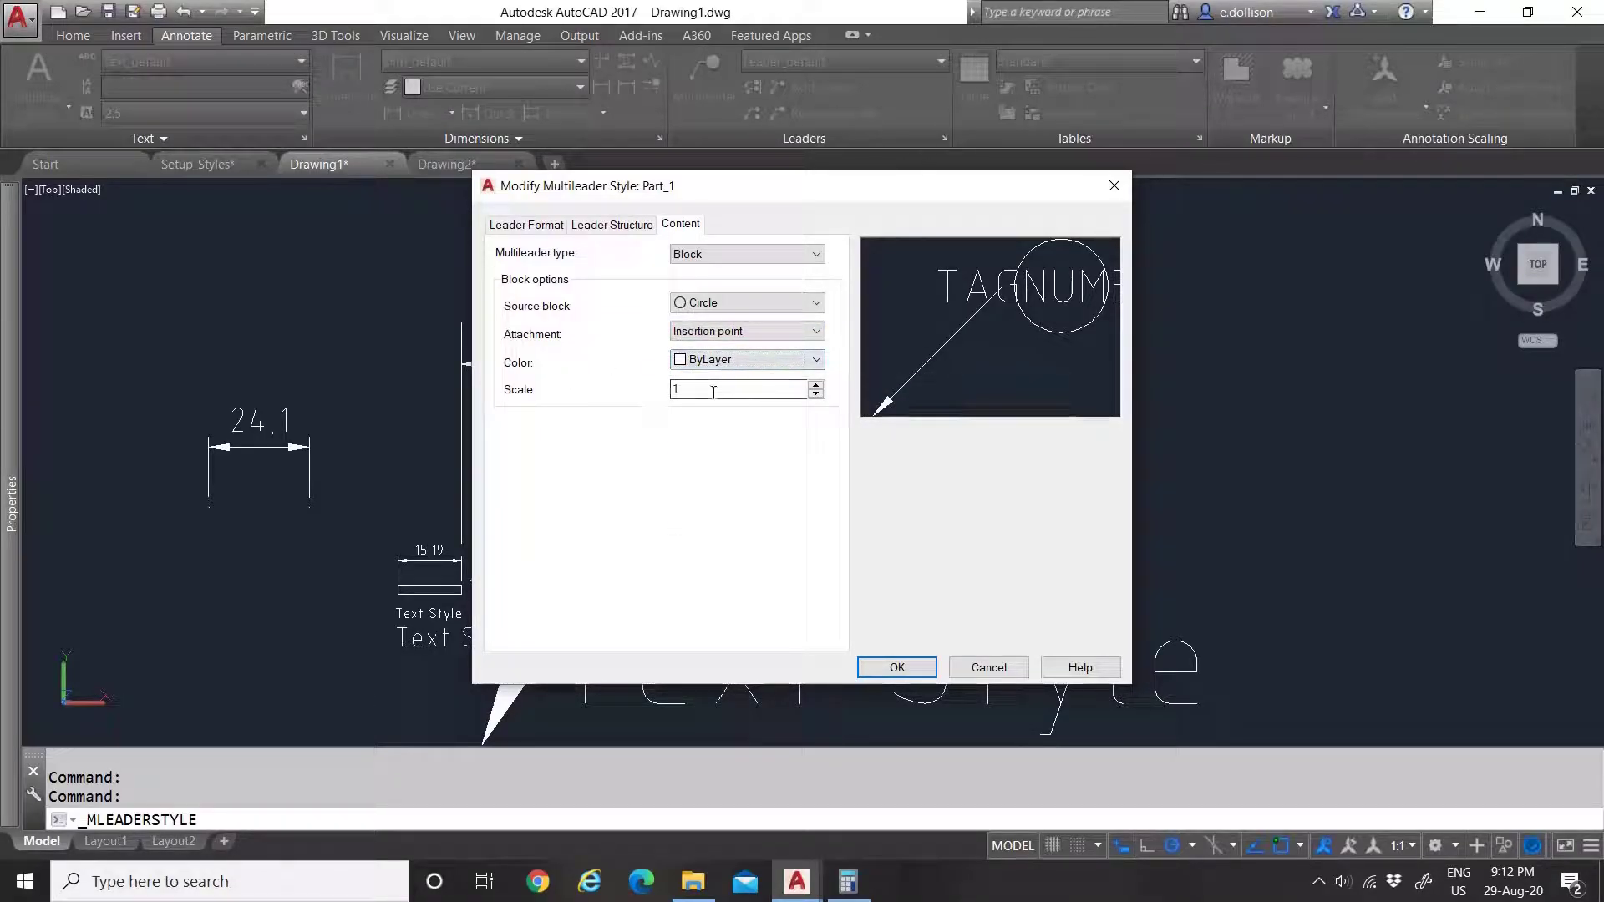
pyautogui.click(907, 673)
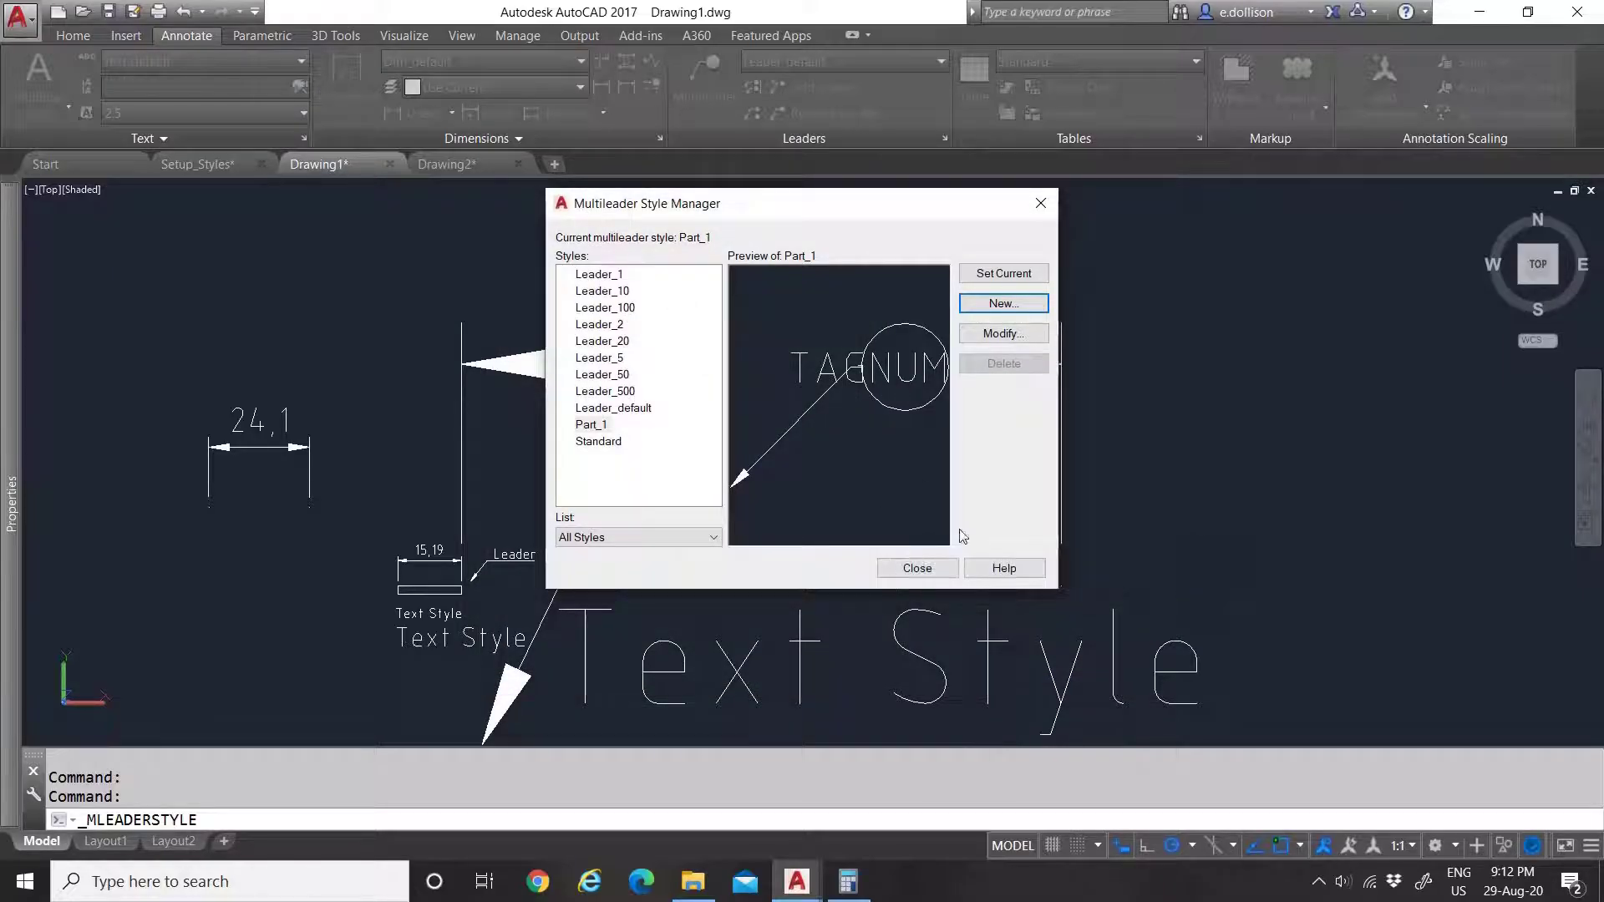
# Step: Draw a Part_1 multileader with its arrowhead at the 15,19 dimension
pyautogui.click(912, 570)
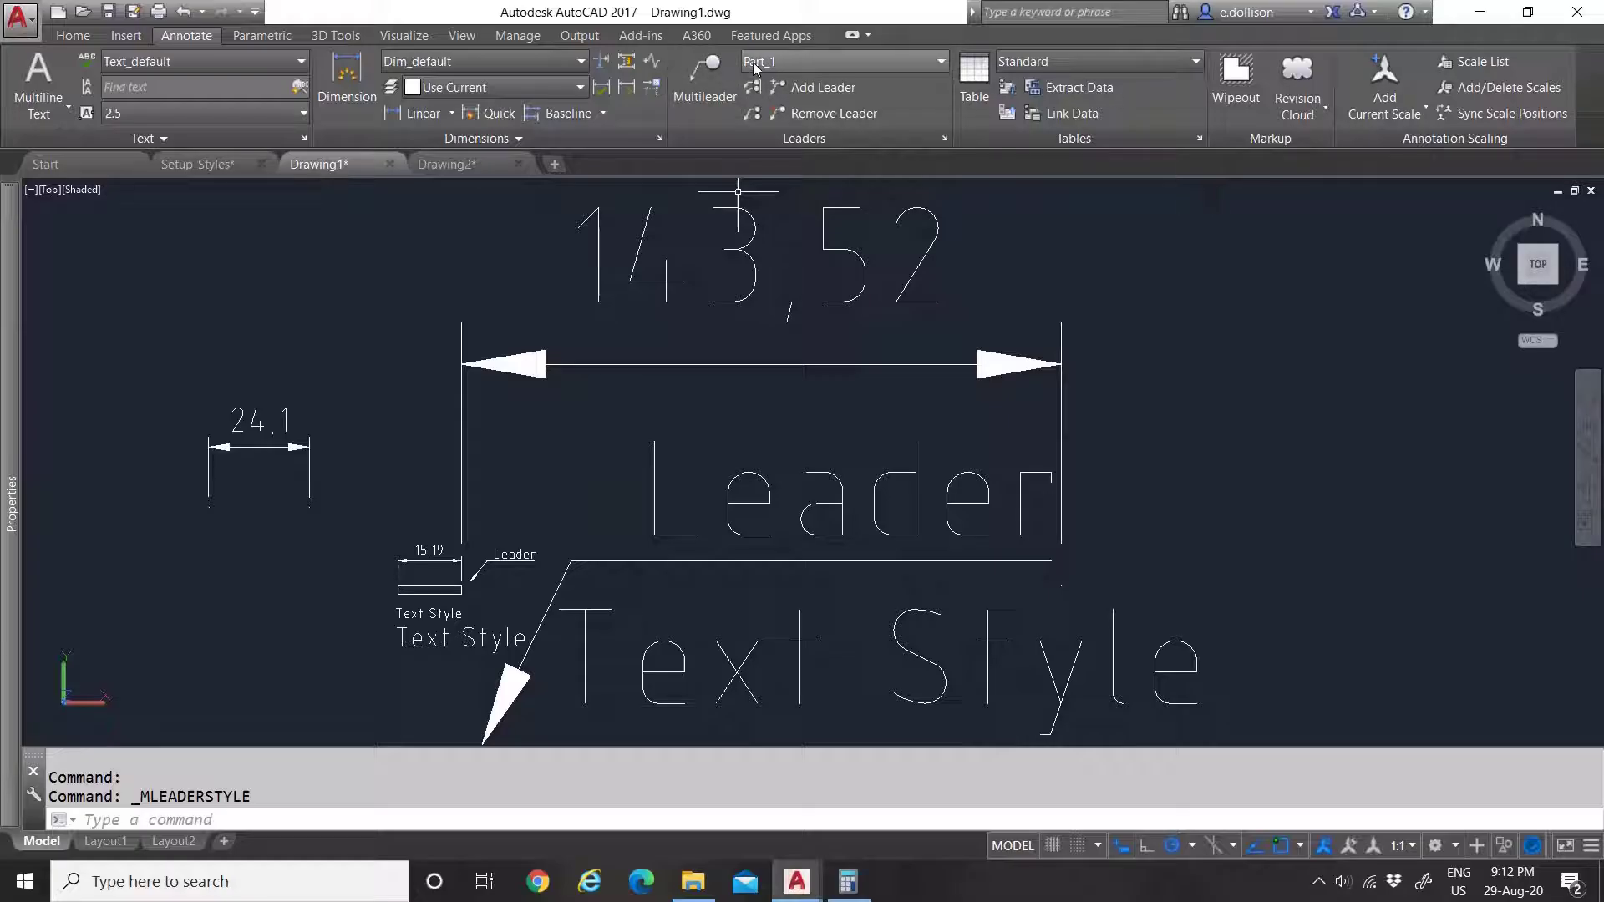
pyautogui.click(710, 87)
pyautogui.scroll(-3, 699, 442)
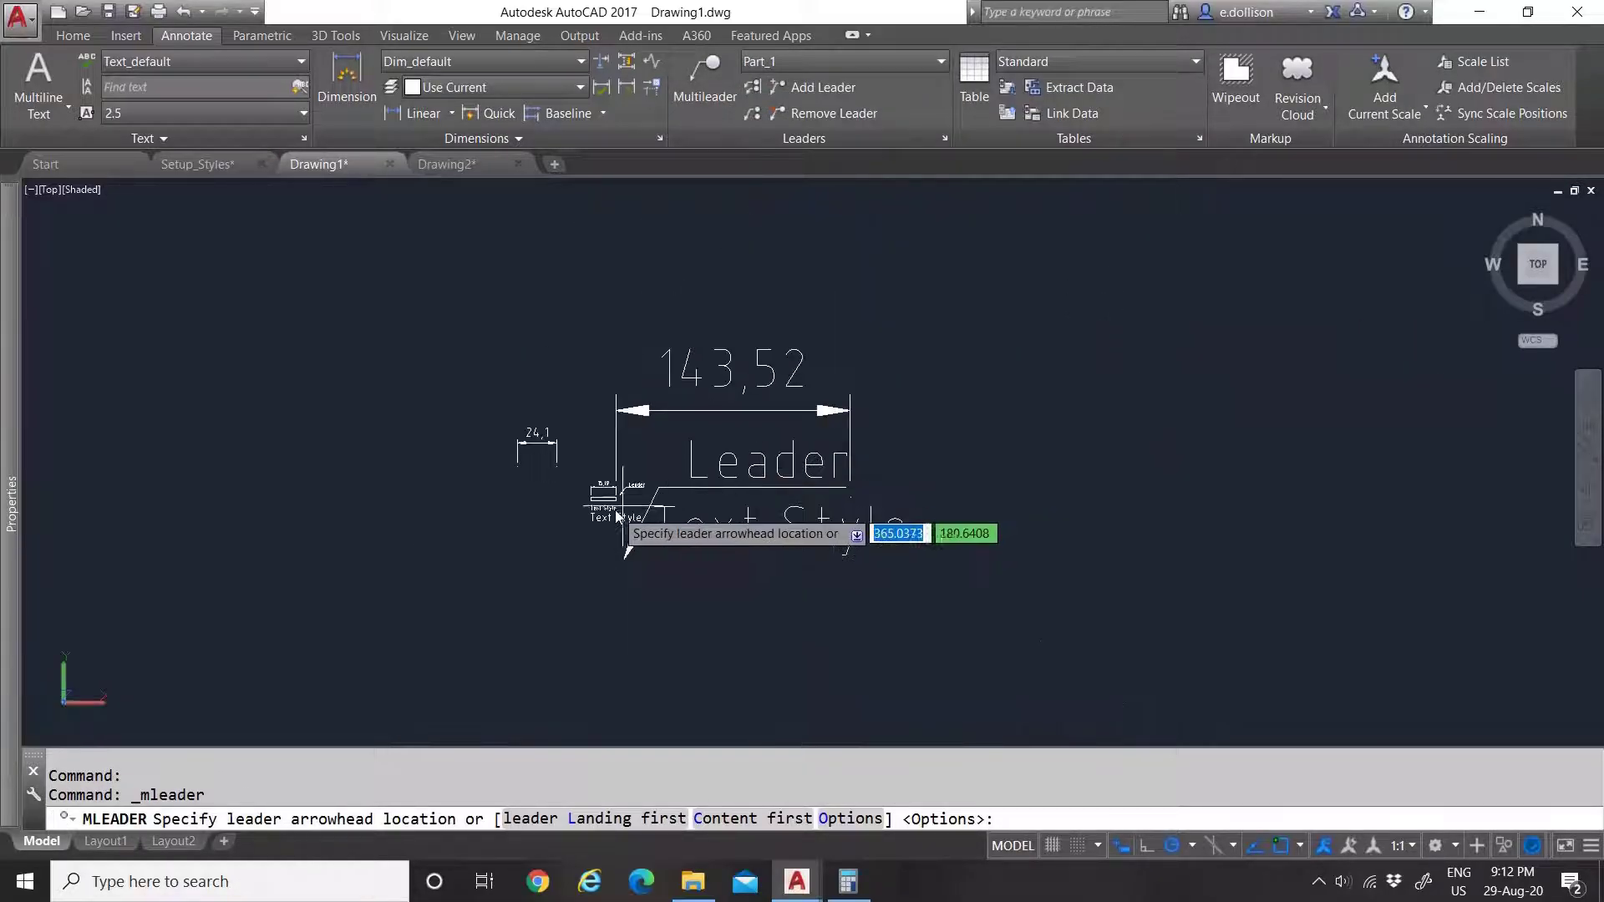
pyautogui.scroll(5, 635, 468)
pyautogui.click(618, 439)
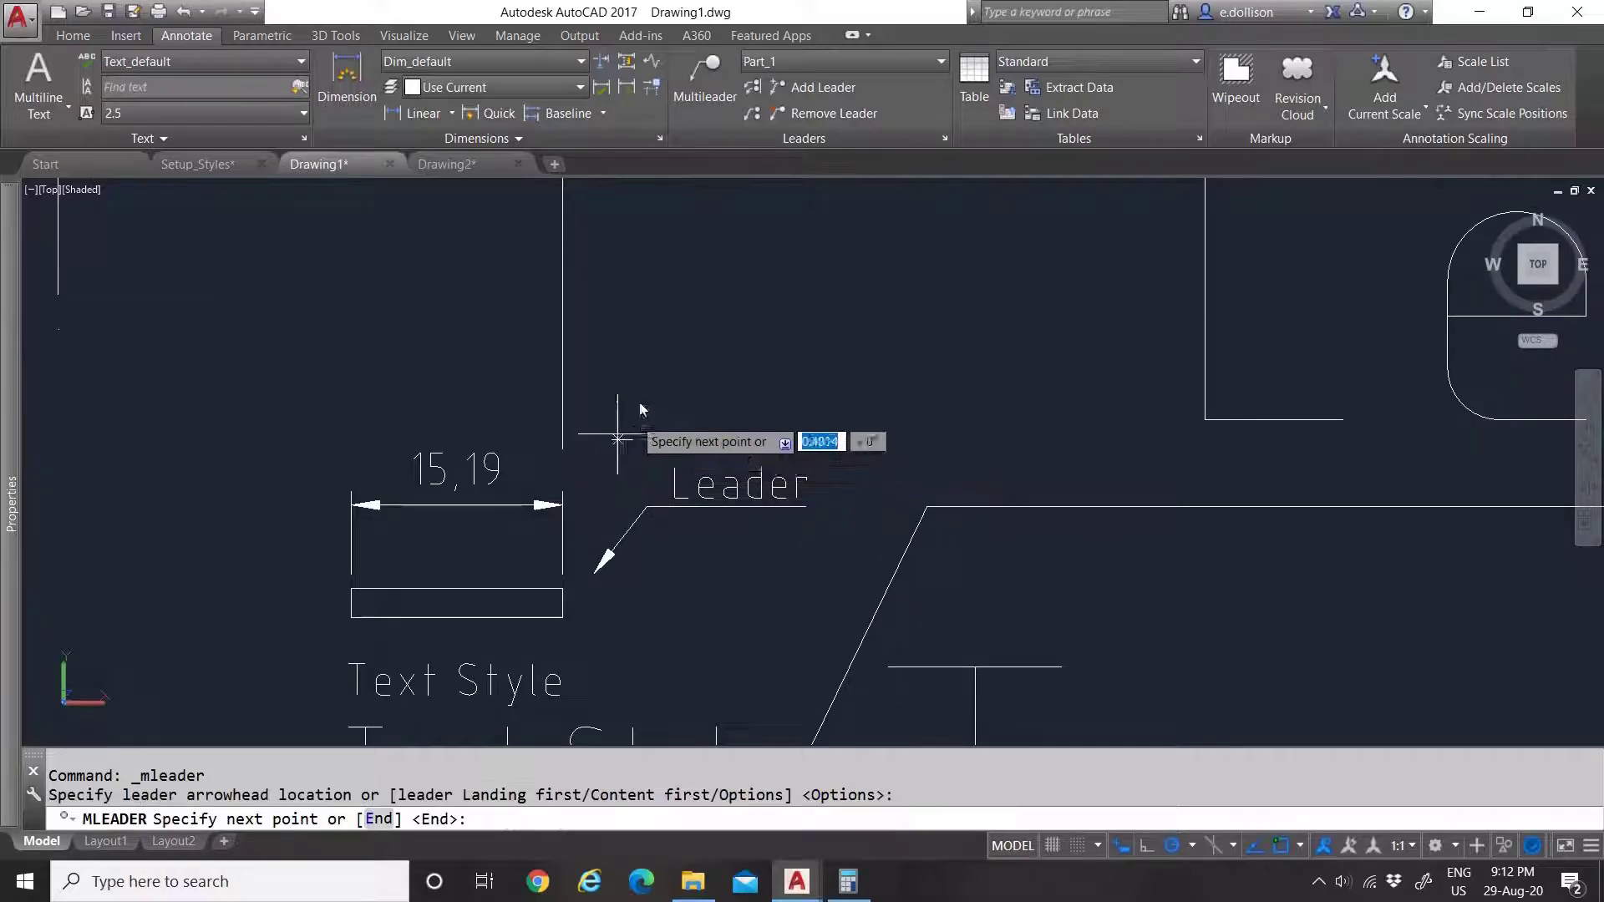
pyautogui.click(651, 369)
pyautogui.rightClick(683, 357)
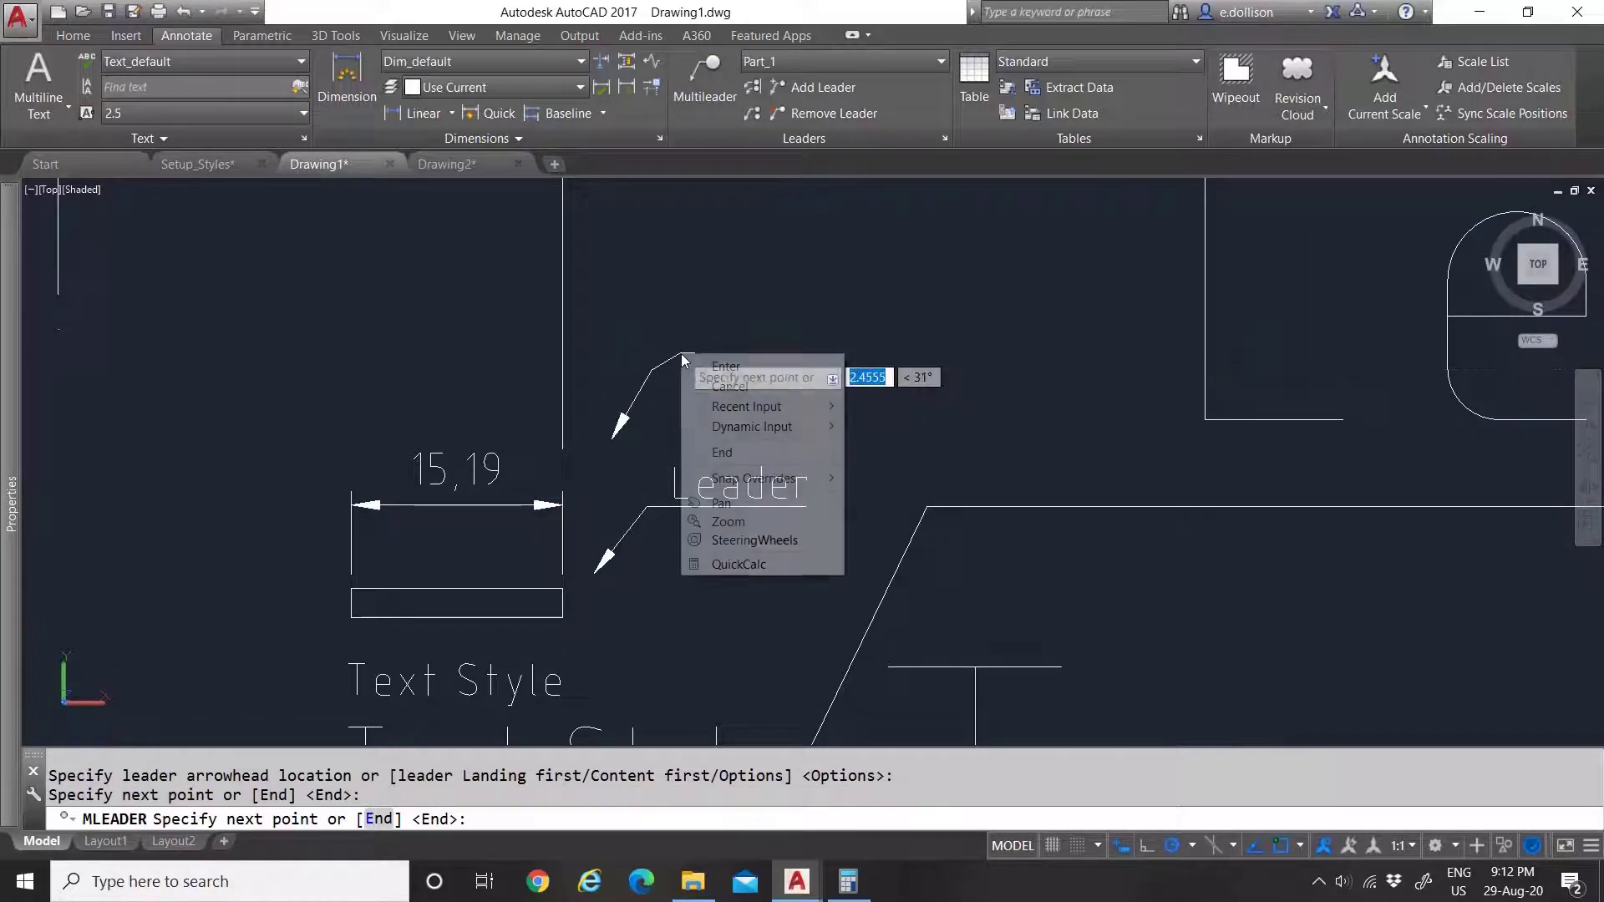
pyautogui.click(720, 366)
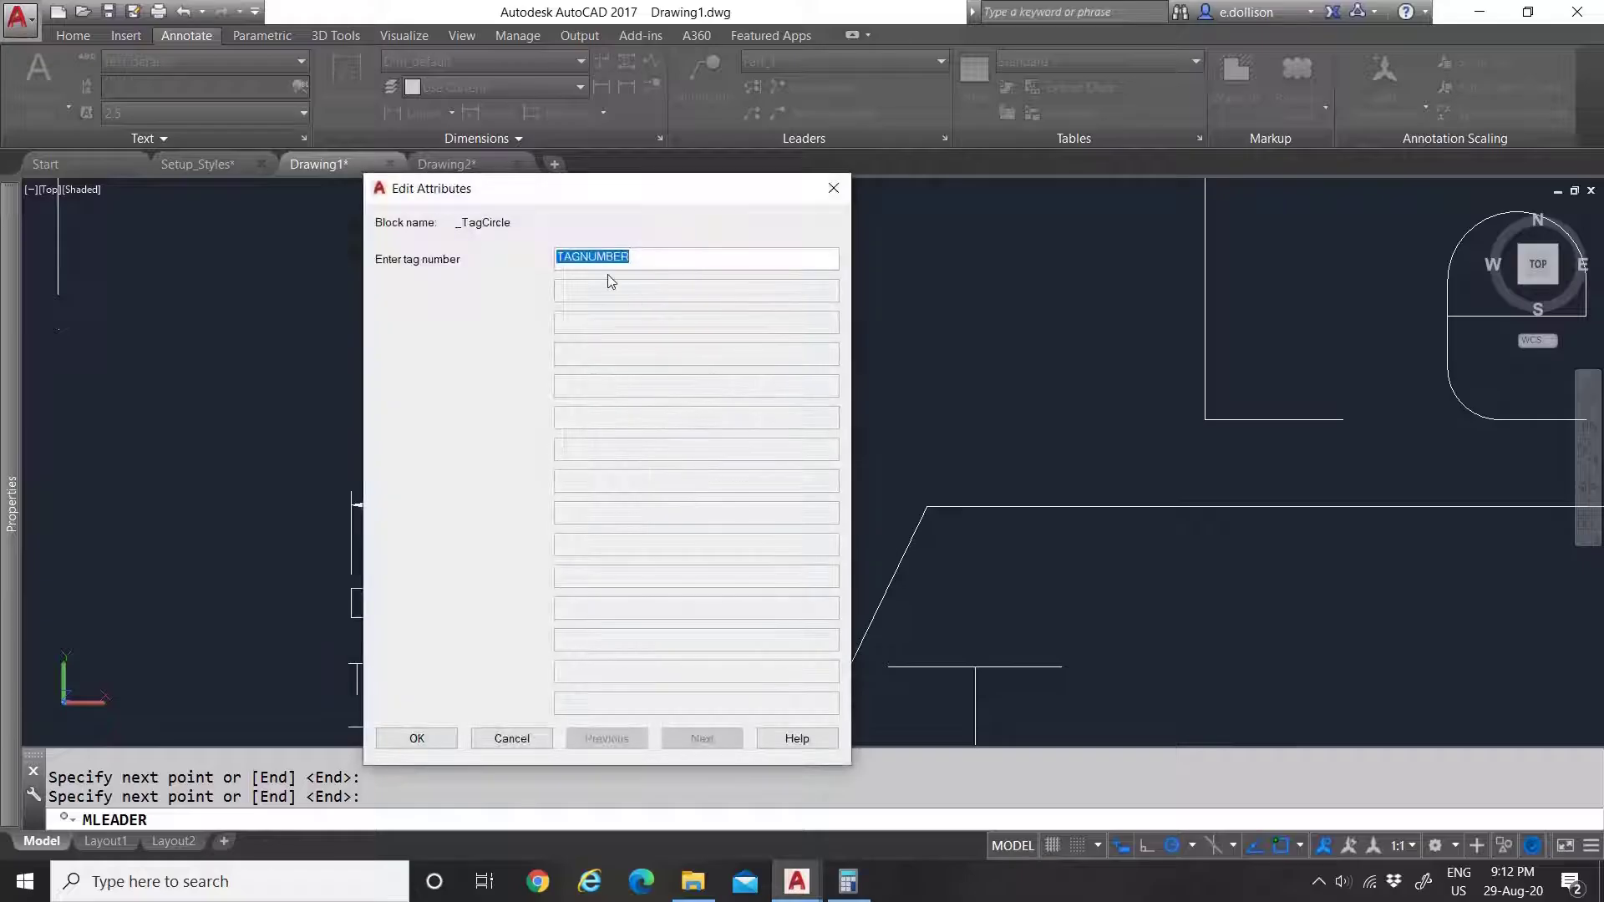
# Step: Give the new circle balloon the tag number 1
pyautogui.moveTo(571, 208); pyautogui.dragTo(971, 179)
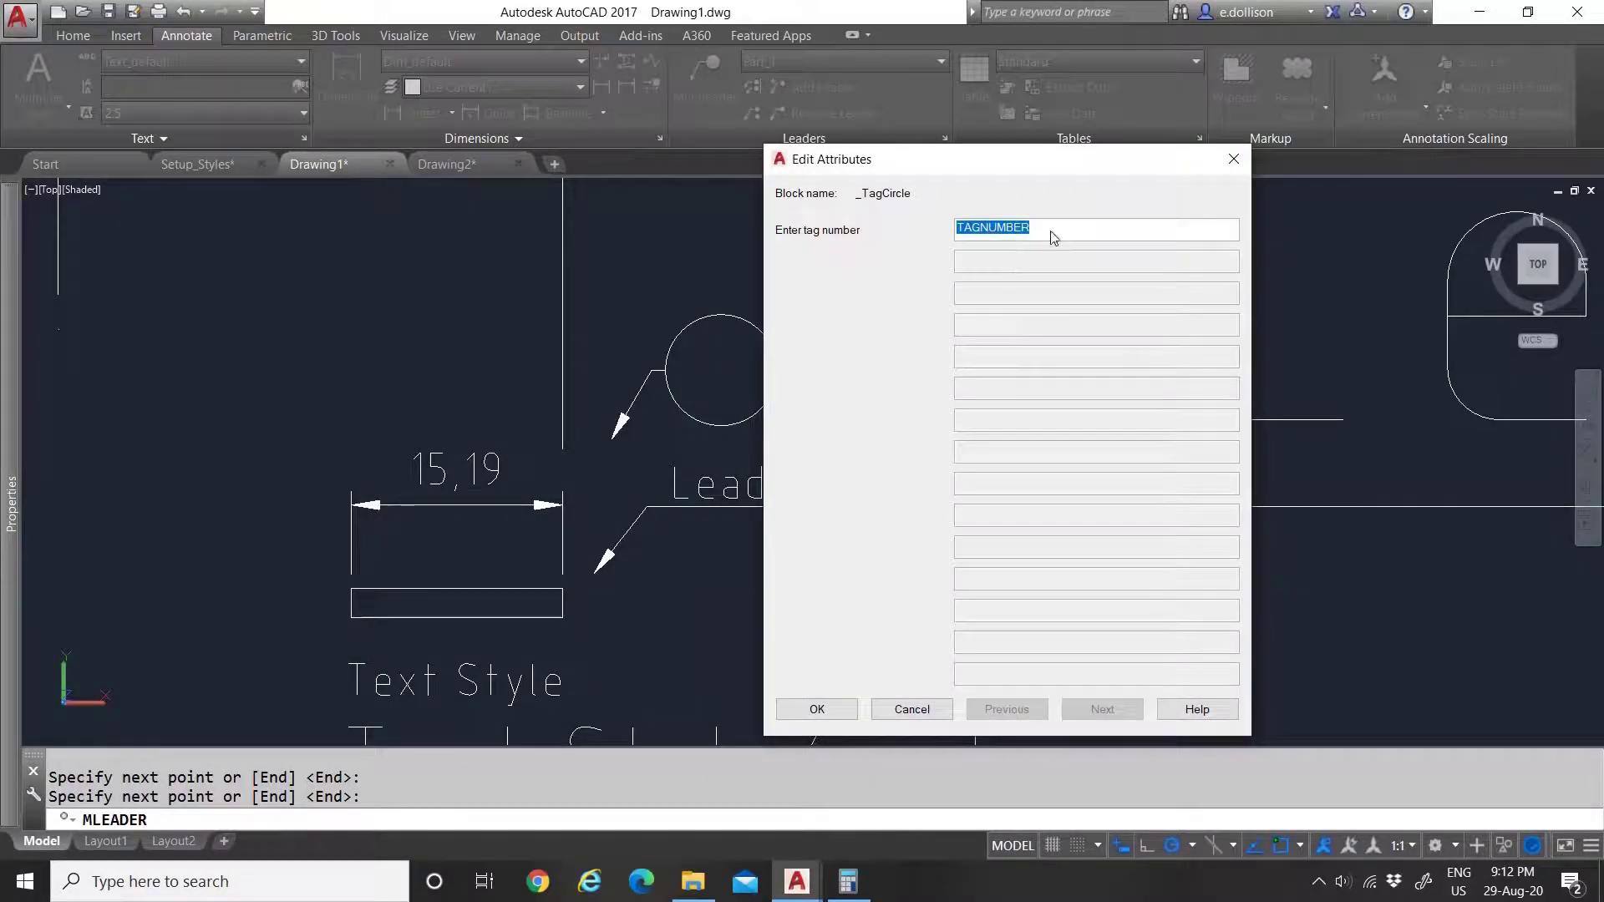
pyautogui.write('1')
pyautogui.click(818, 709)
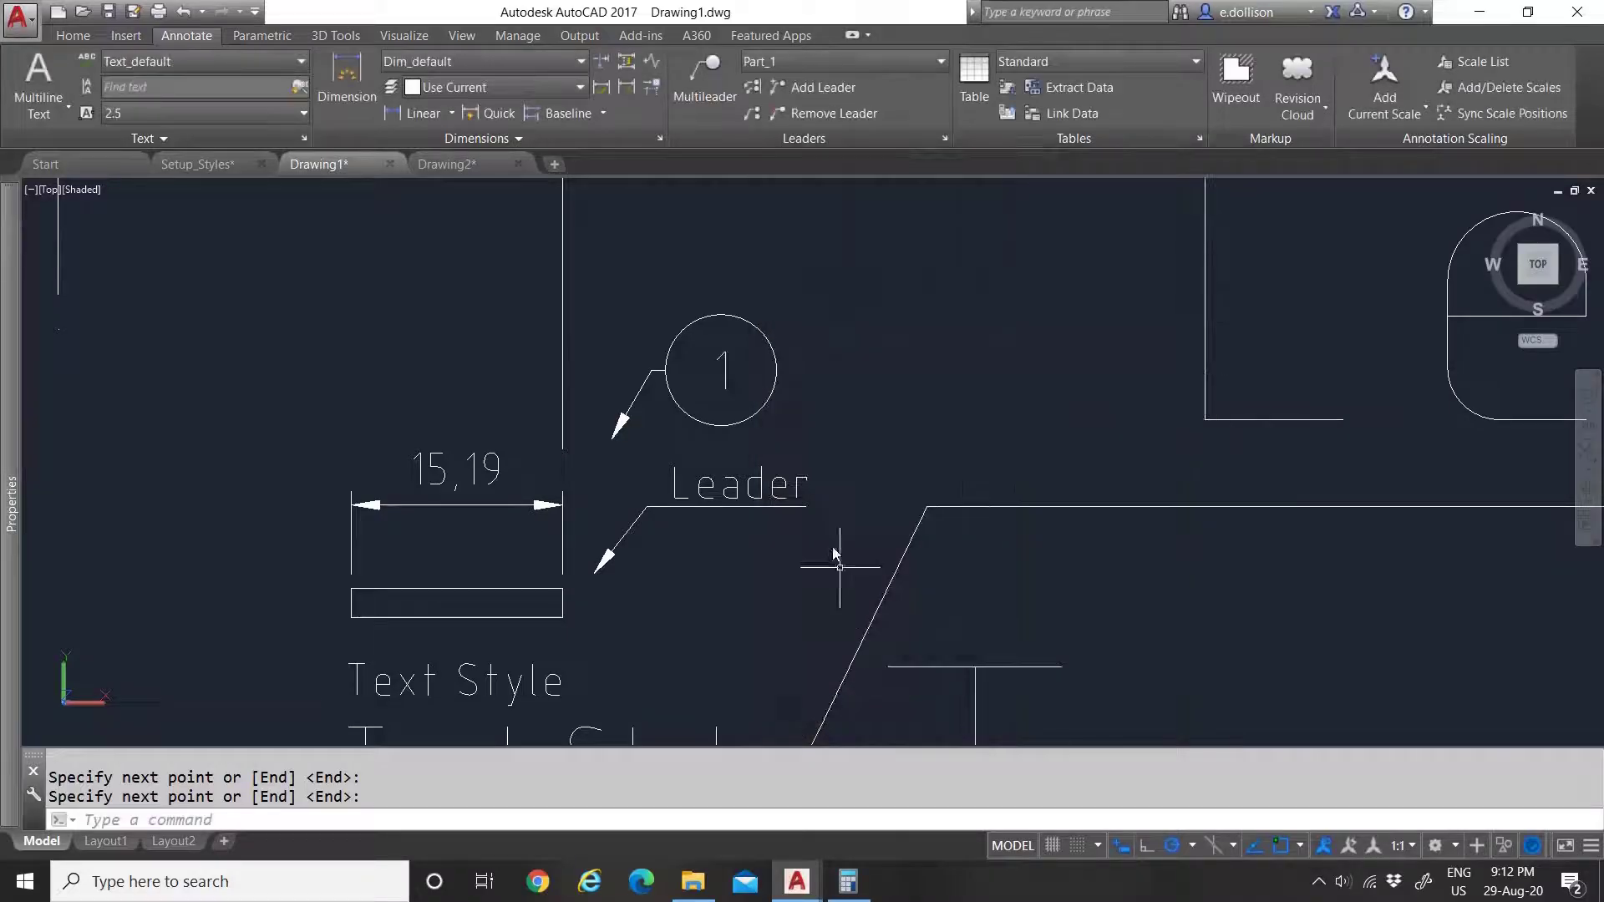
pyautogui.scroll(5, 673, 300)
pyautogui.scroll(-6, 770, 405)
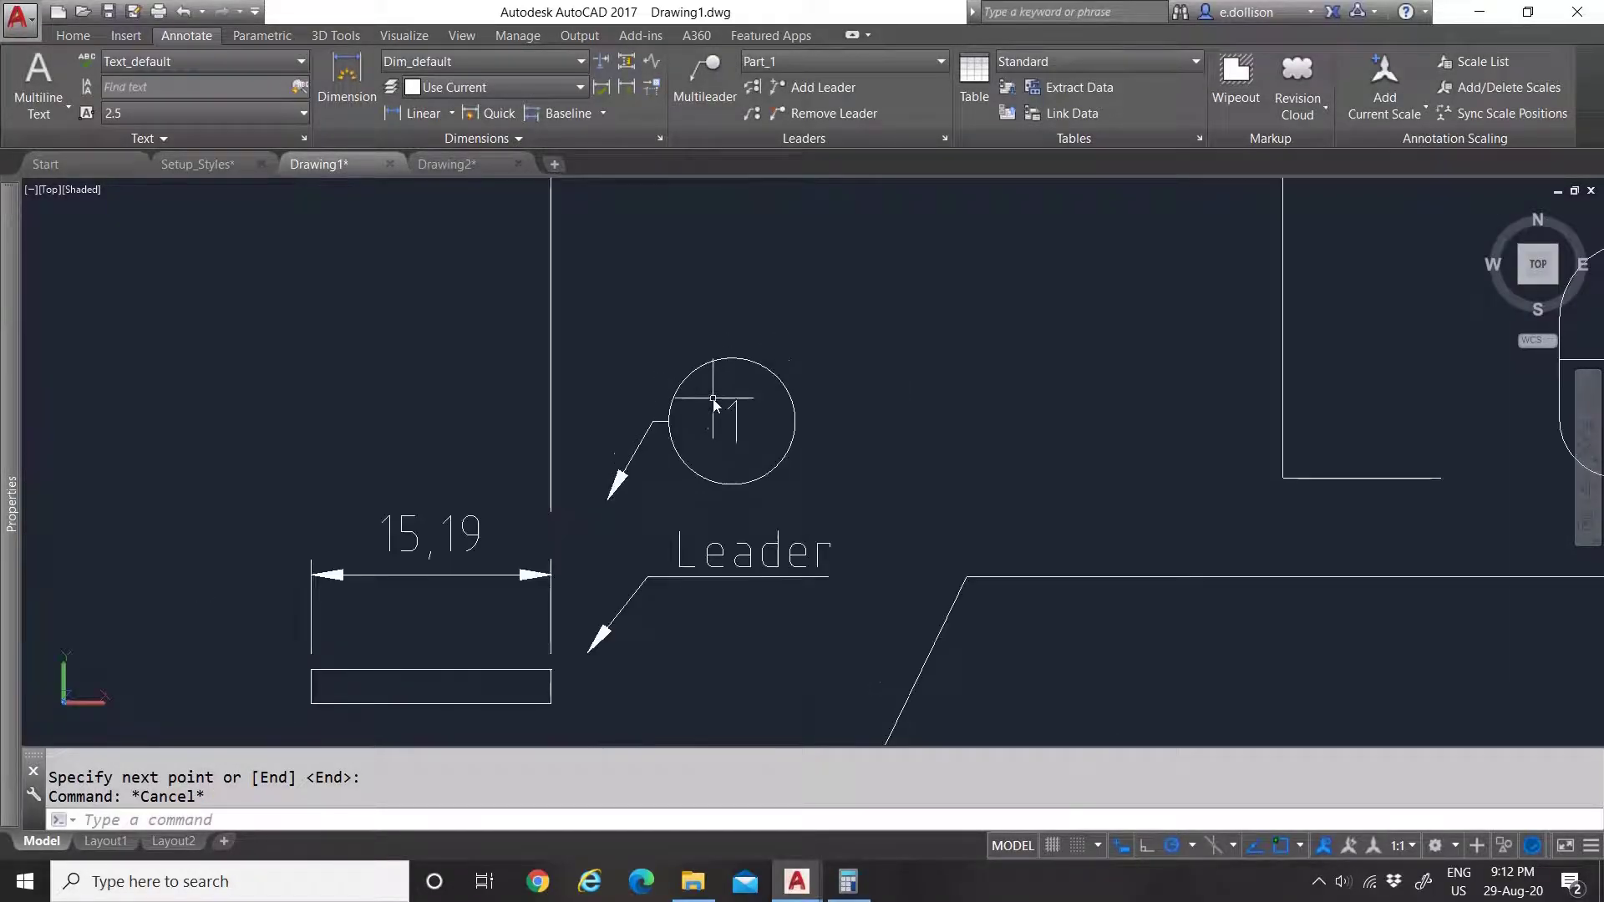
pyautogui.scroll(6, 728, 380)
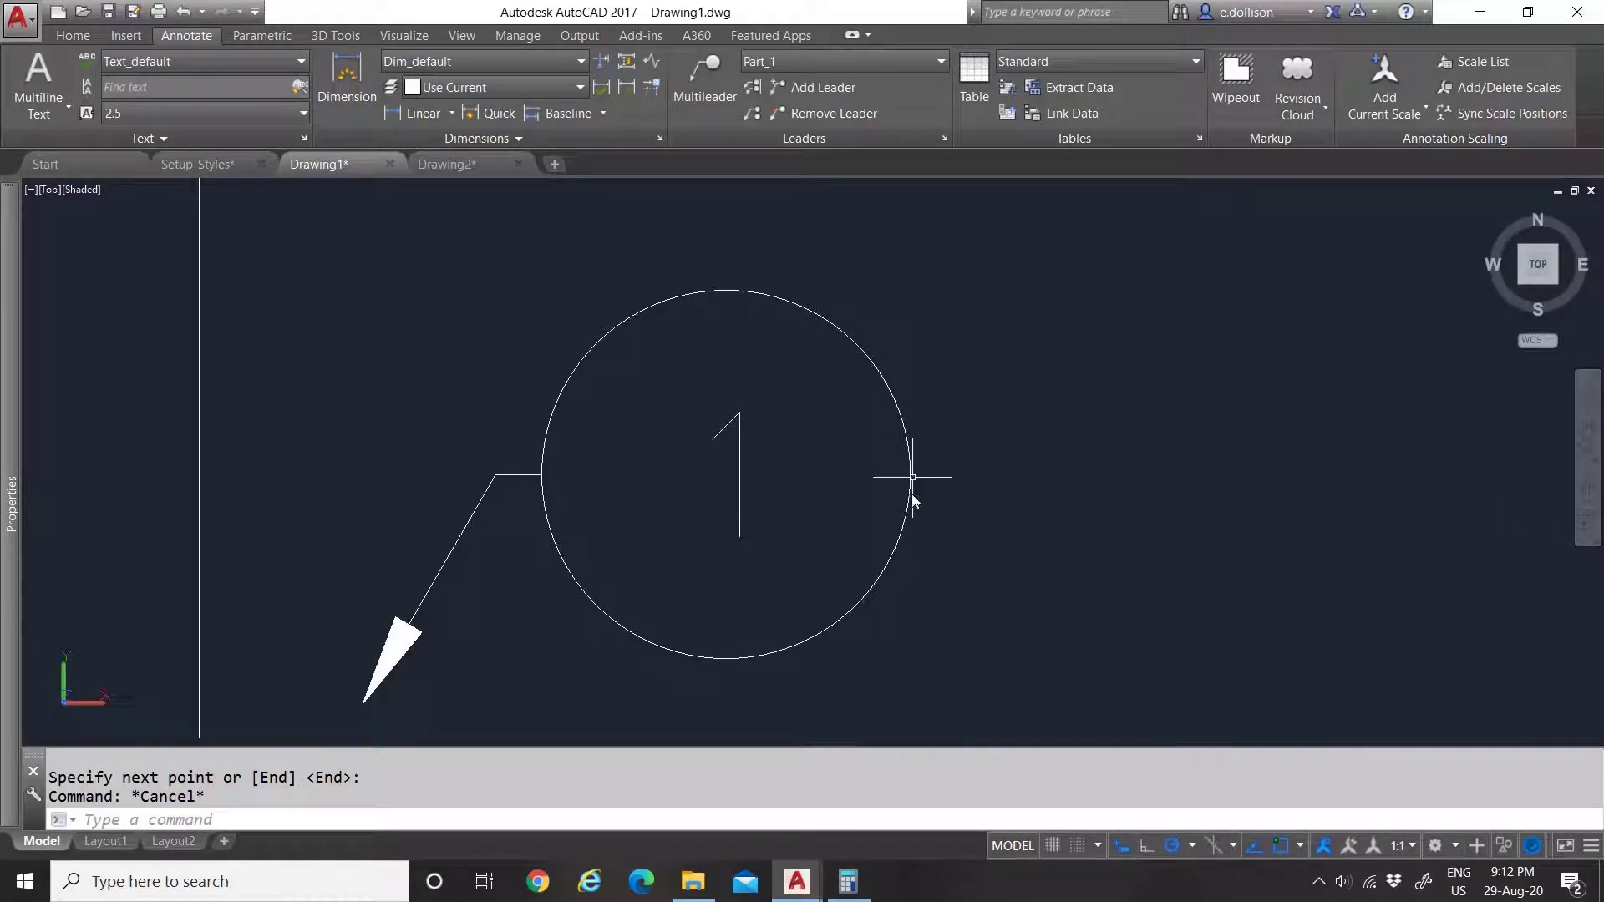
pyautogui.click(884, 380)
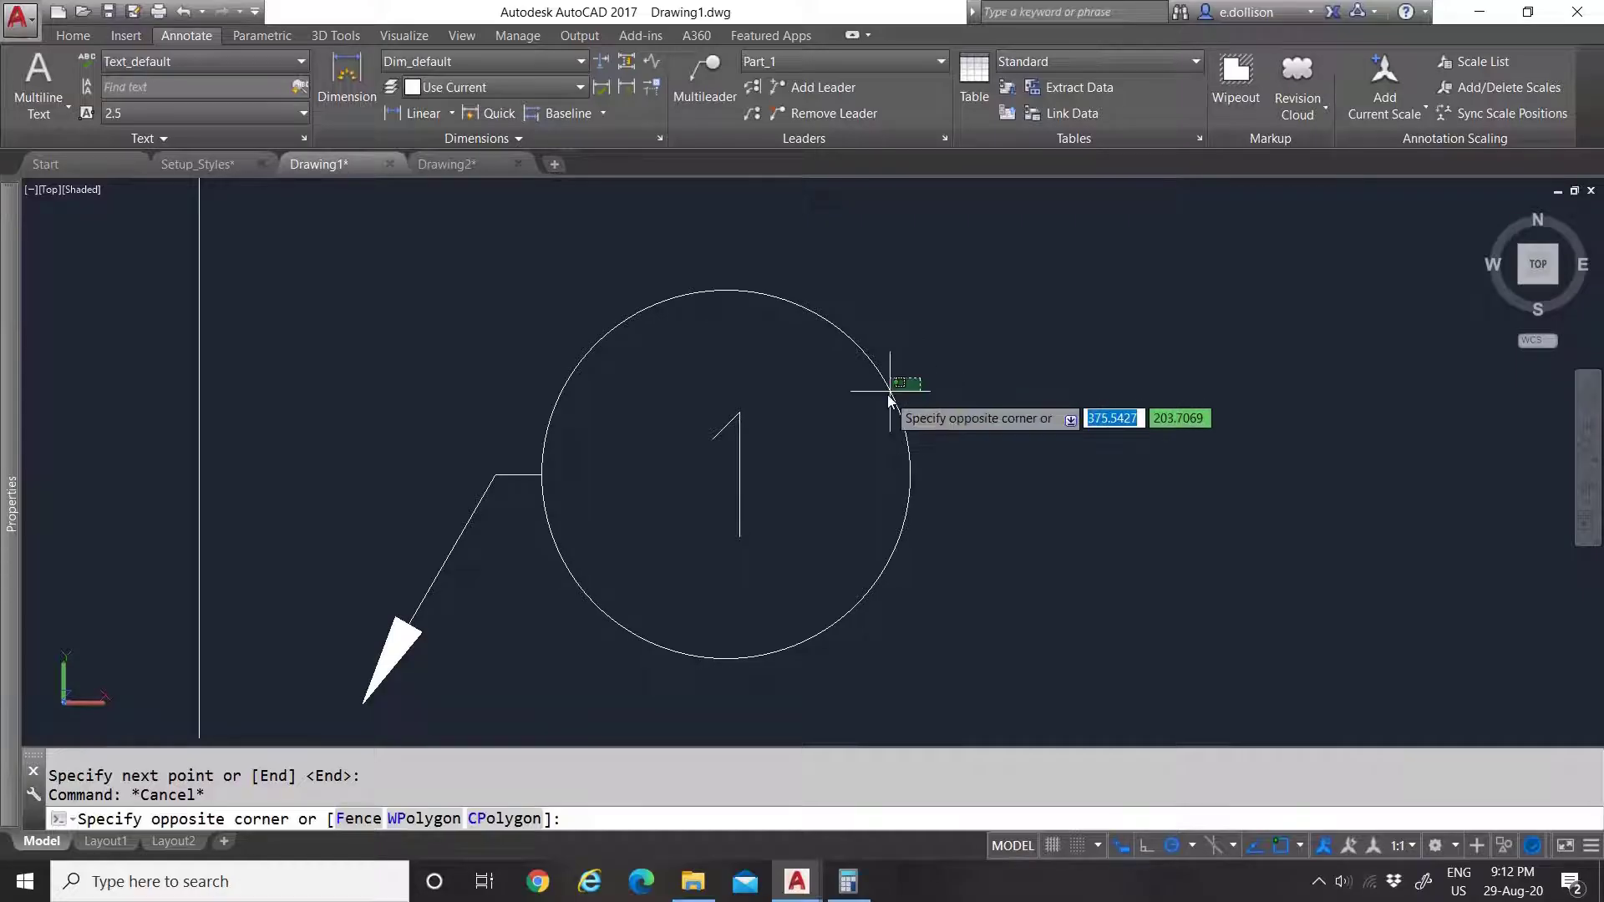
pyautogui.press('Escape')
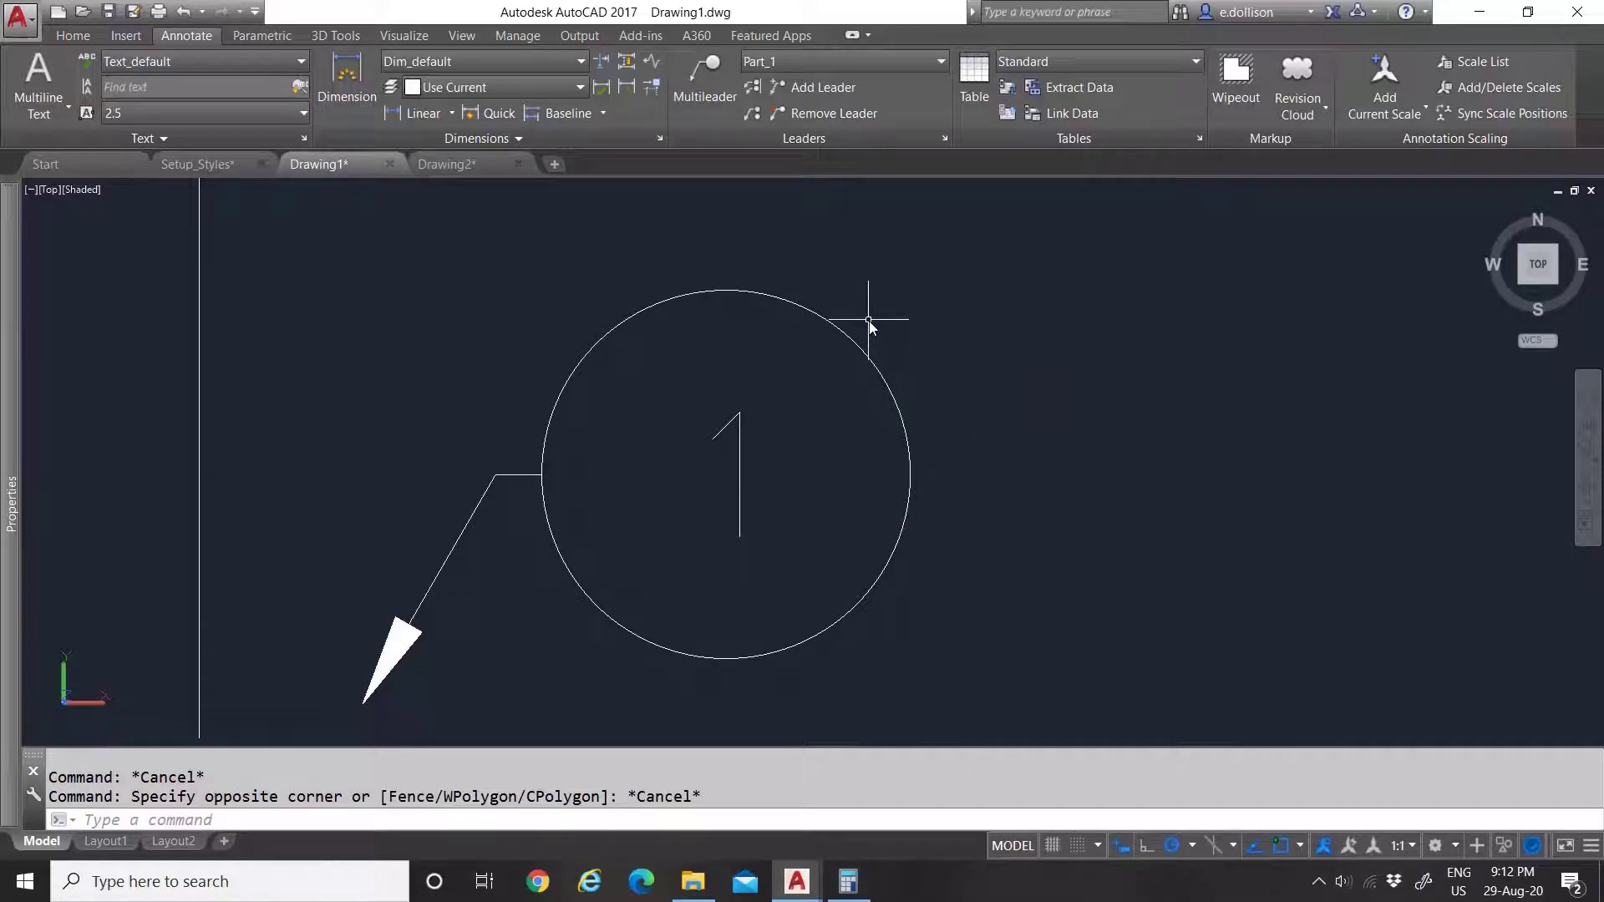
pyautogui.scroll(-4, 844, 339)
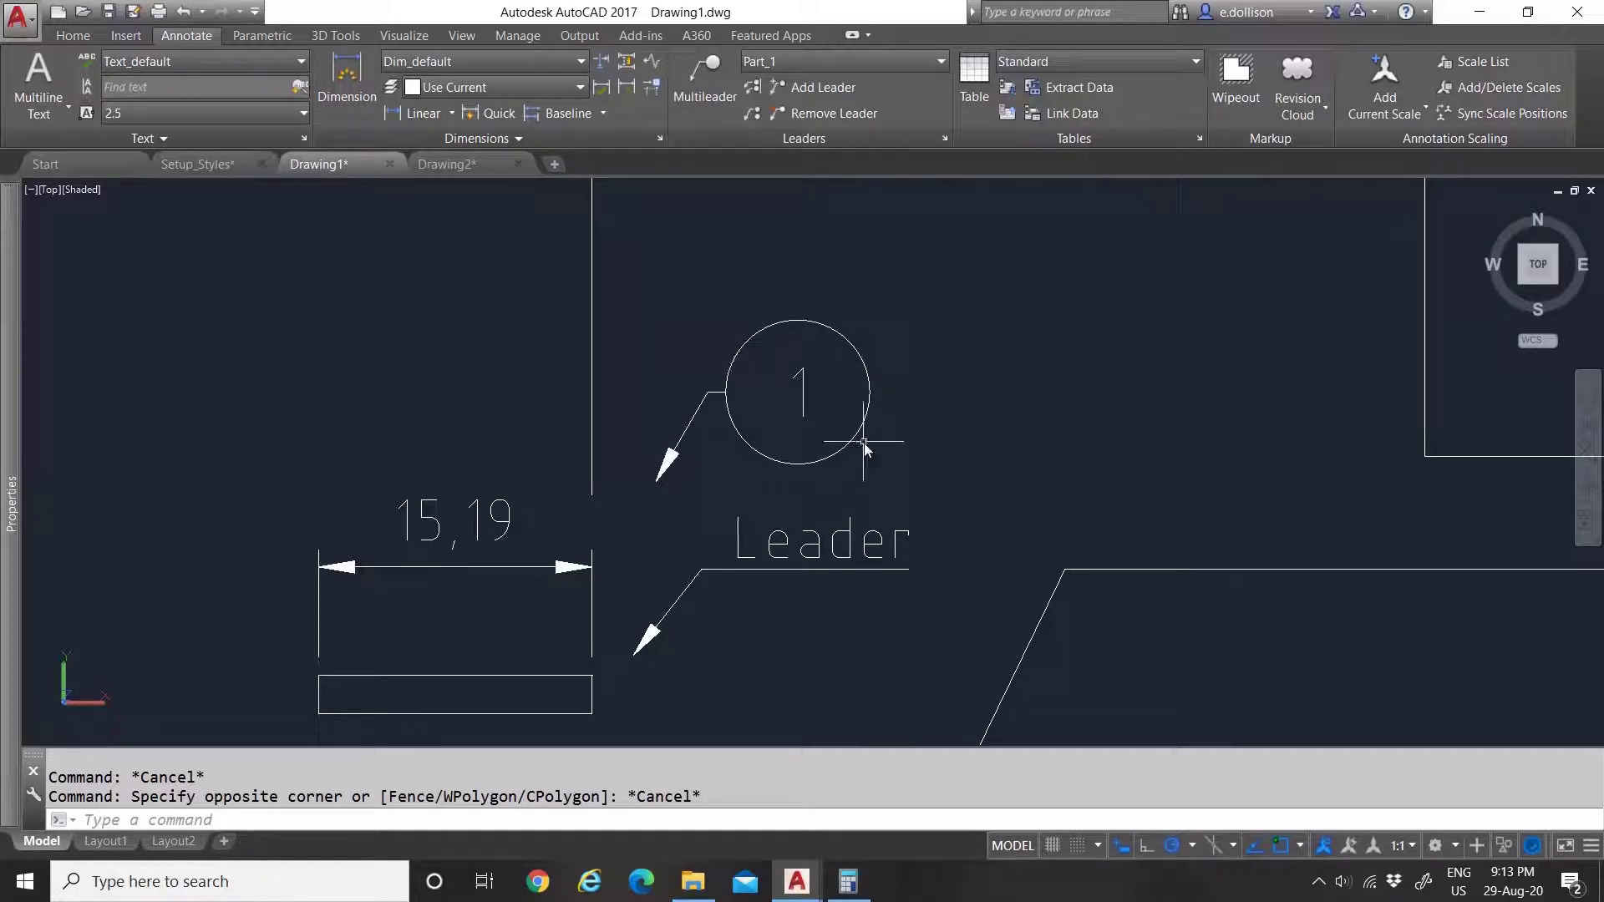
# Step: Review the Part_1 multileader style settings and close the style manager without changes
pyautogui.click(790, 63)
pyautogui.click(828, 386)
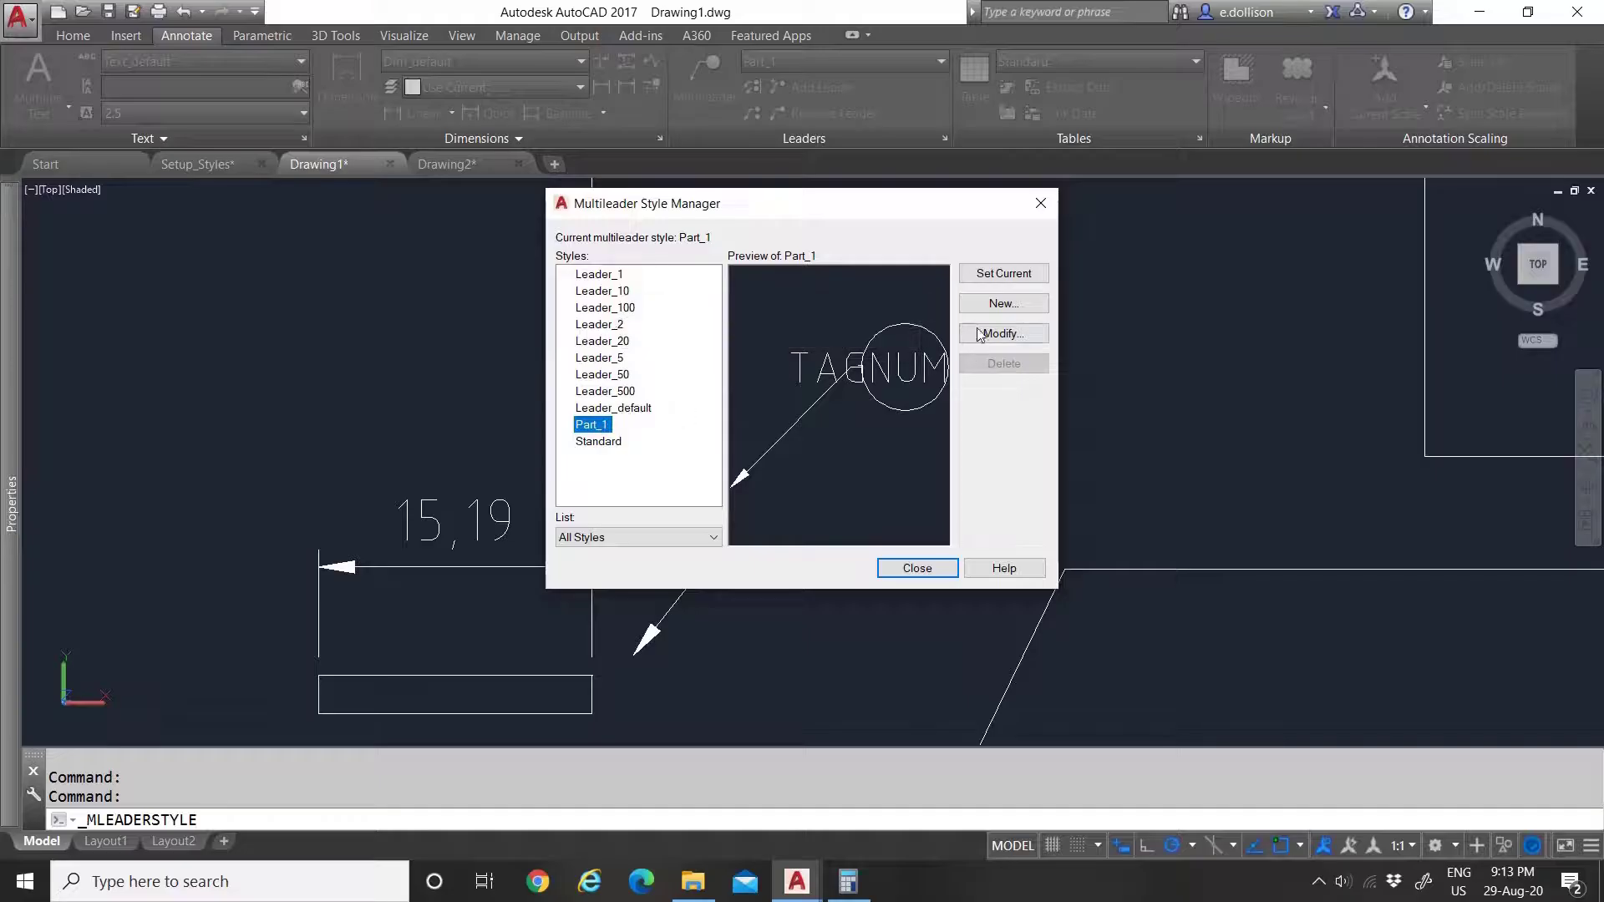
pyautogui.click(1017, 332)
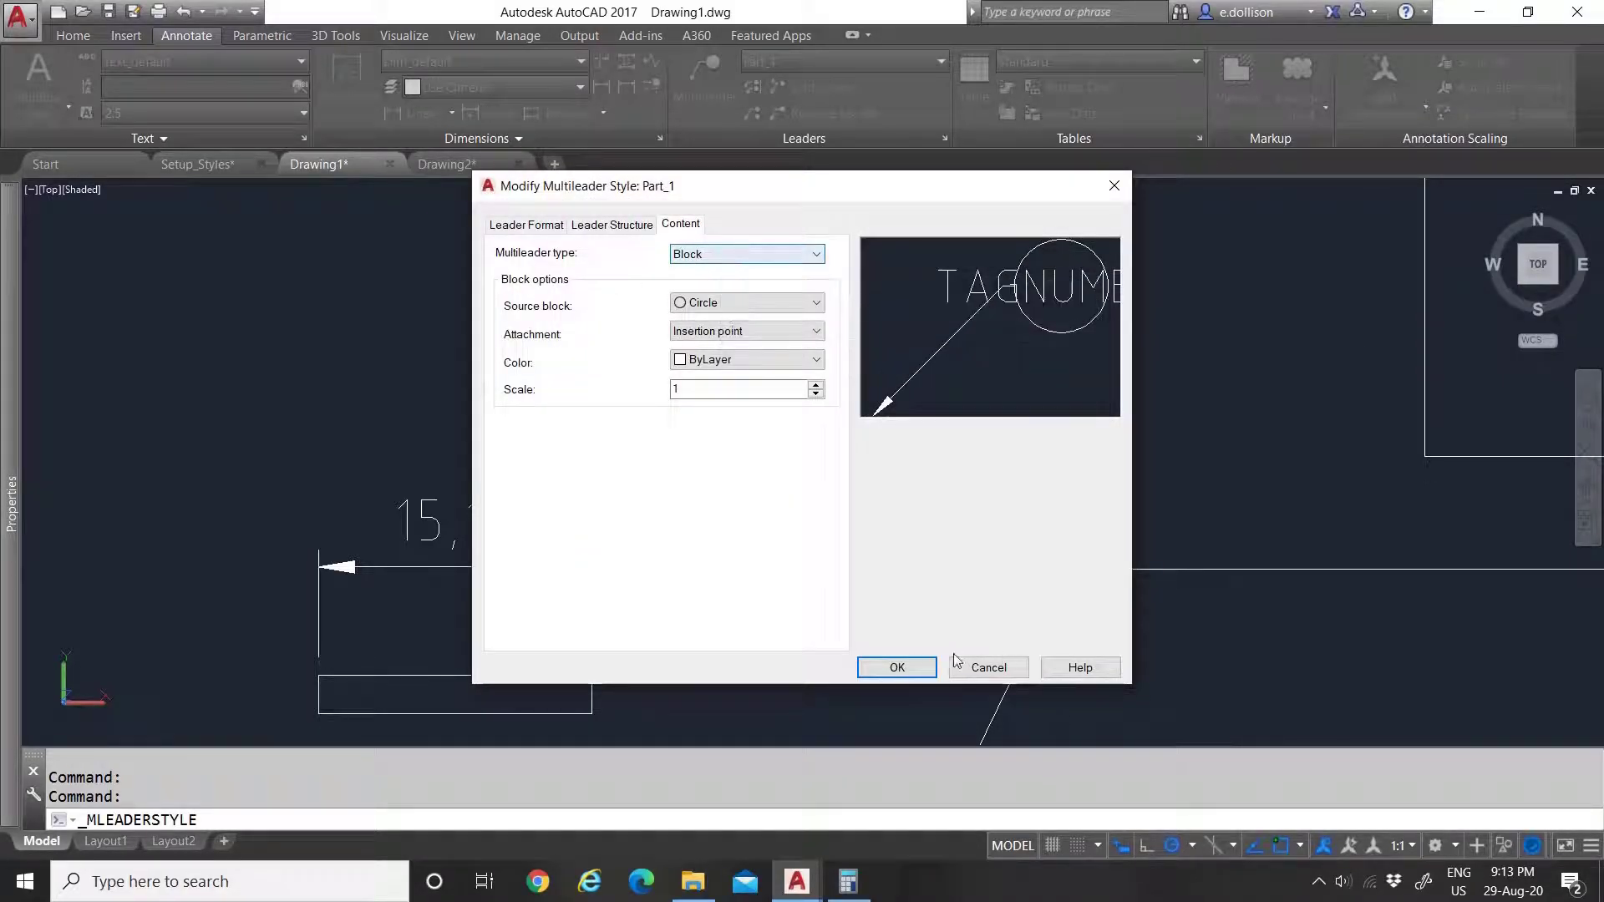
pyautogui.click(983, 673)
pyautogui.click(928, 568)
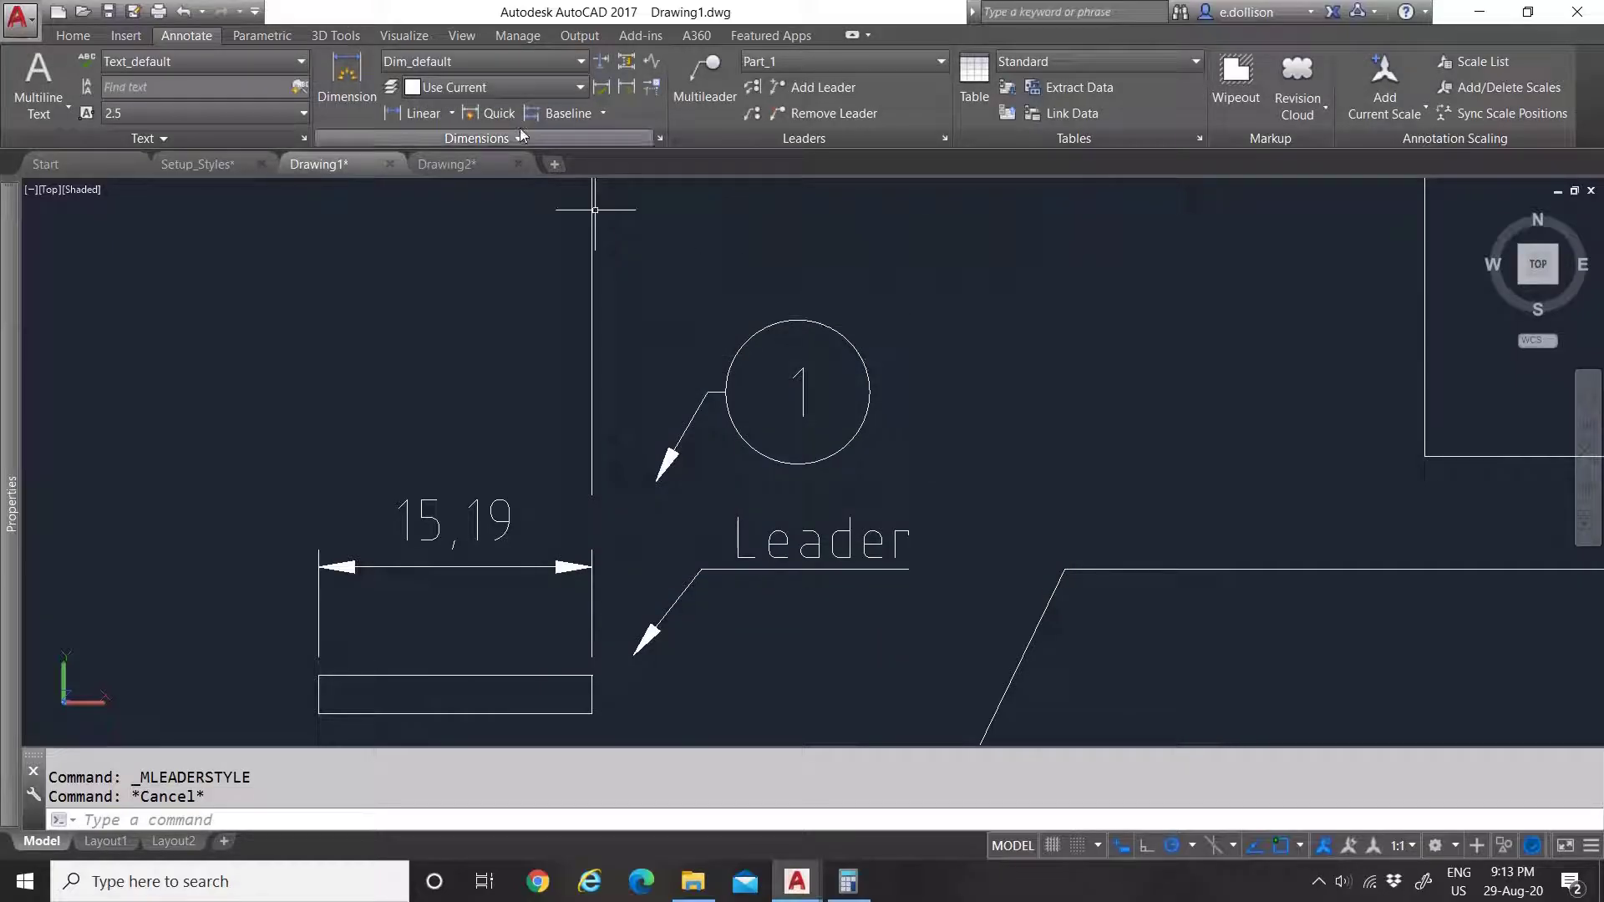
# Step: Start the Block Editor and choose _TagCircle after previewing _DetailCallout
pyautogui.click(126, 35)
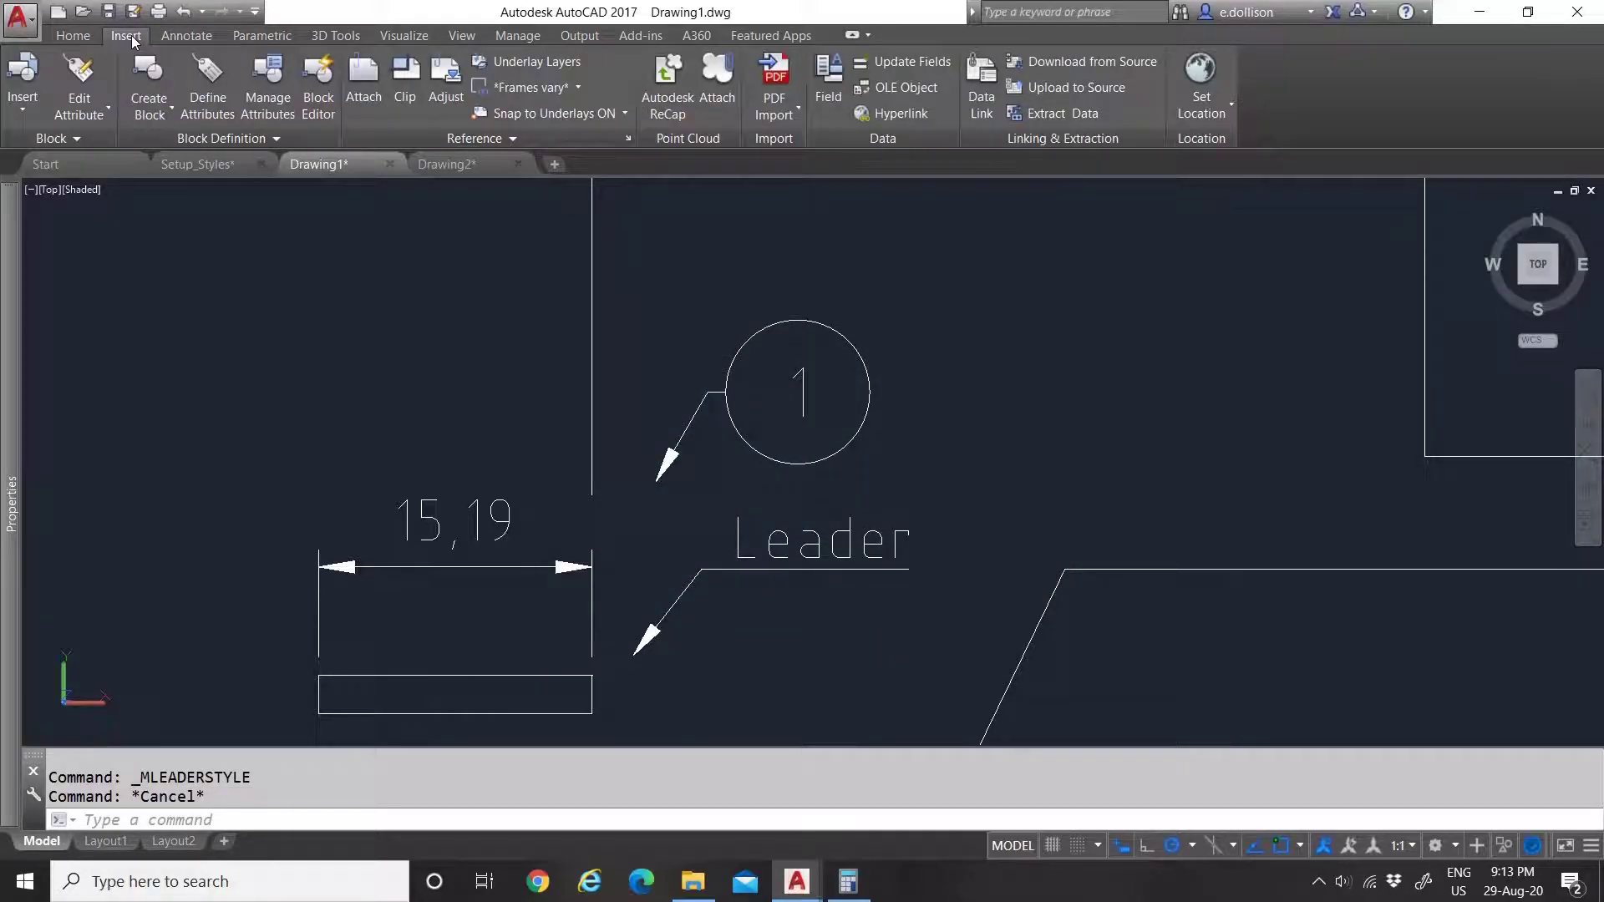
pyautogui.click(320, 116)
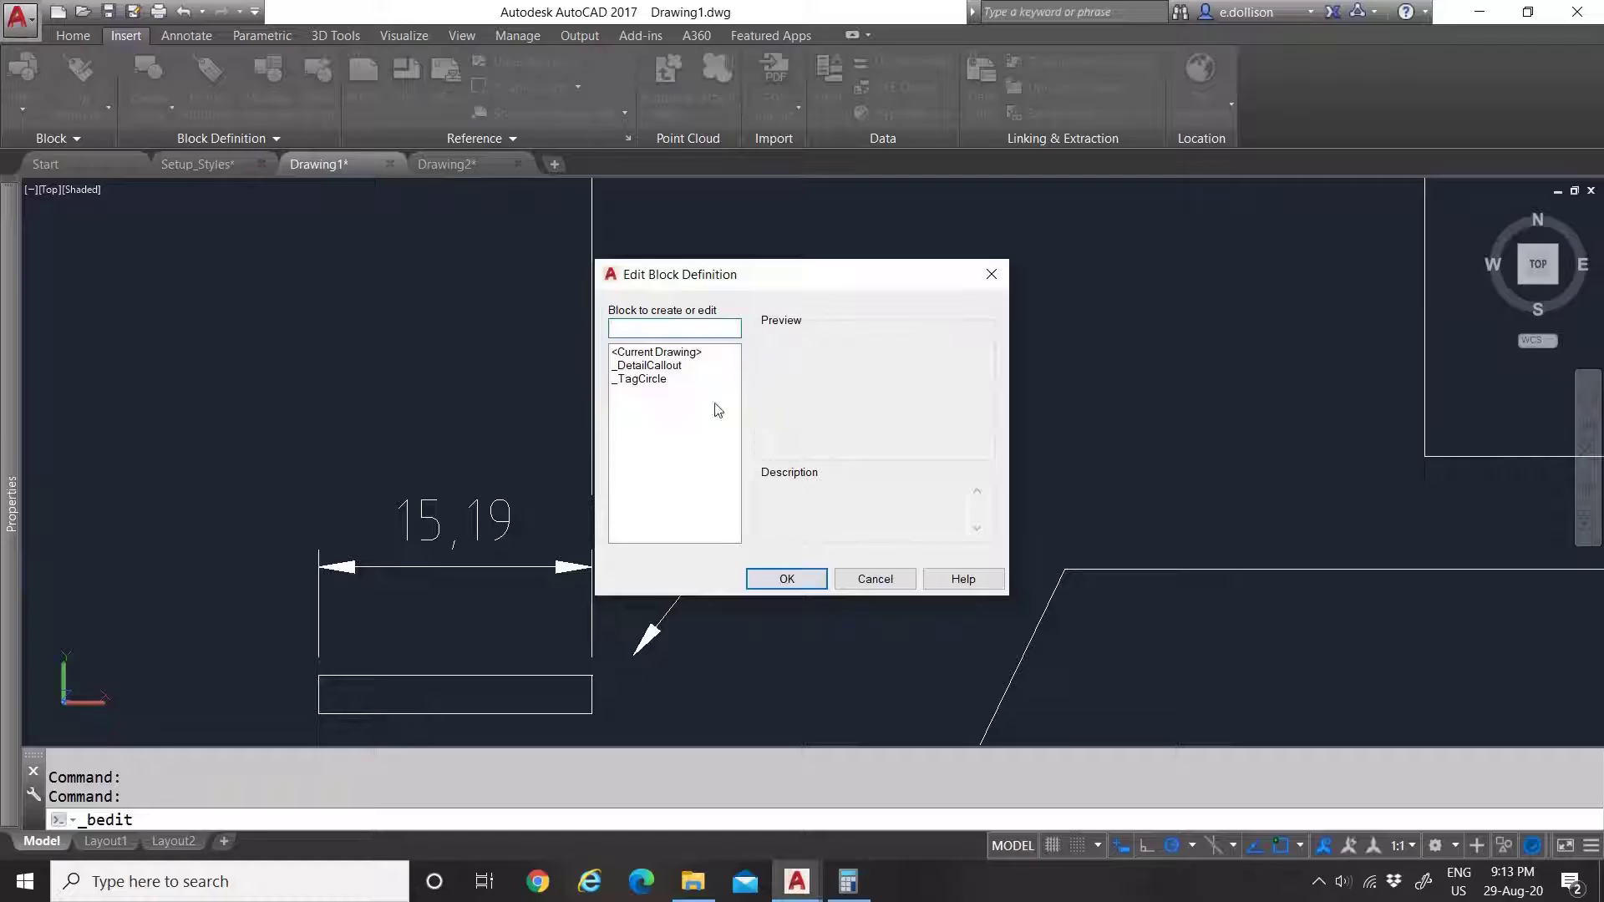
pyautogui.click(645, 380)
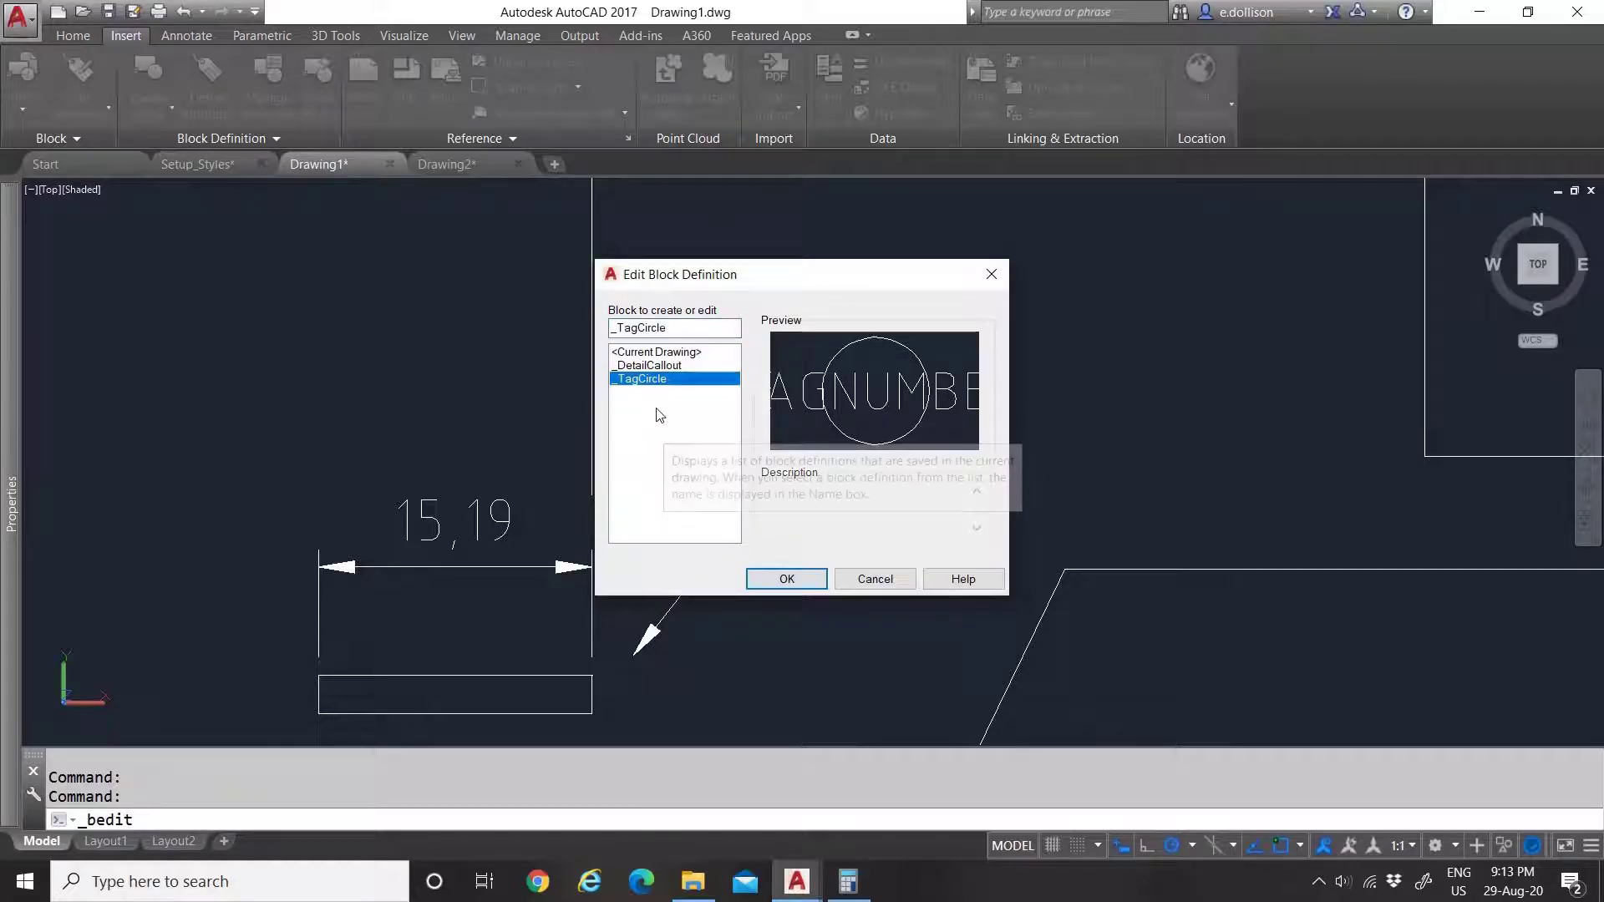
pyautogui.click(649, 367)
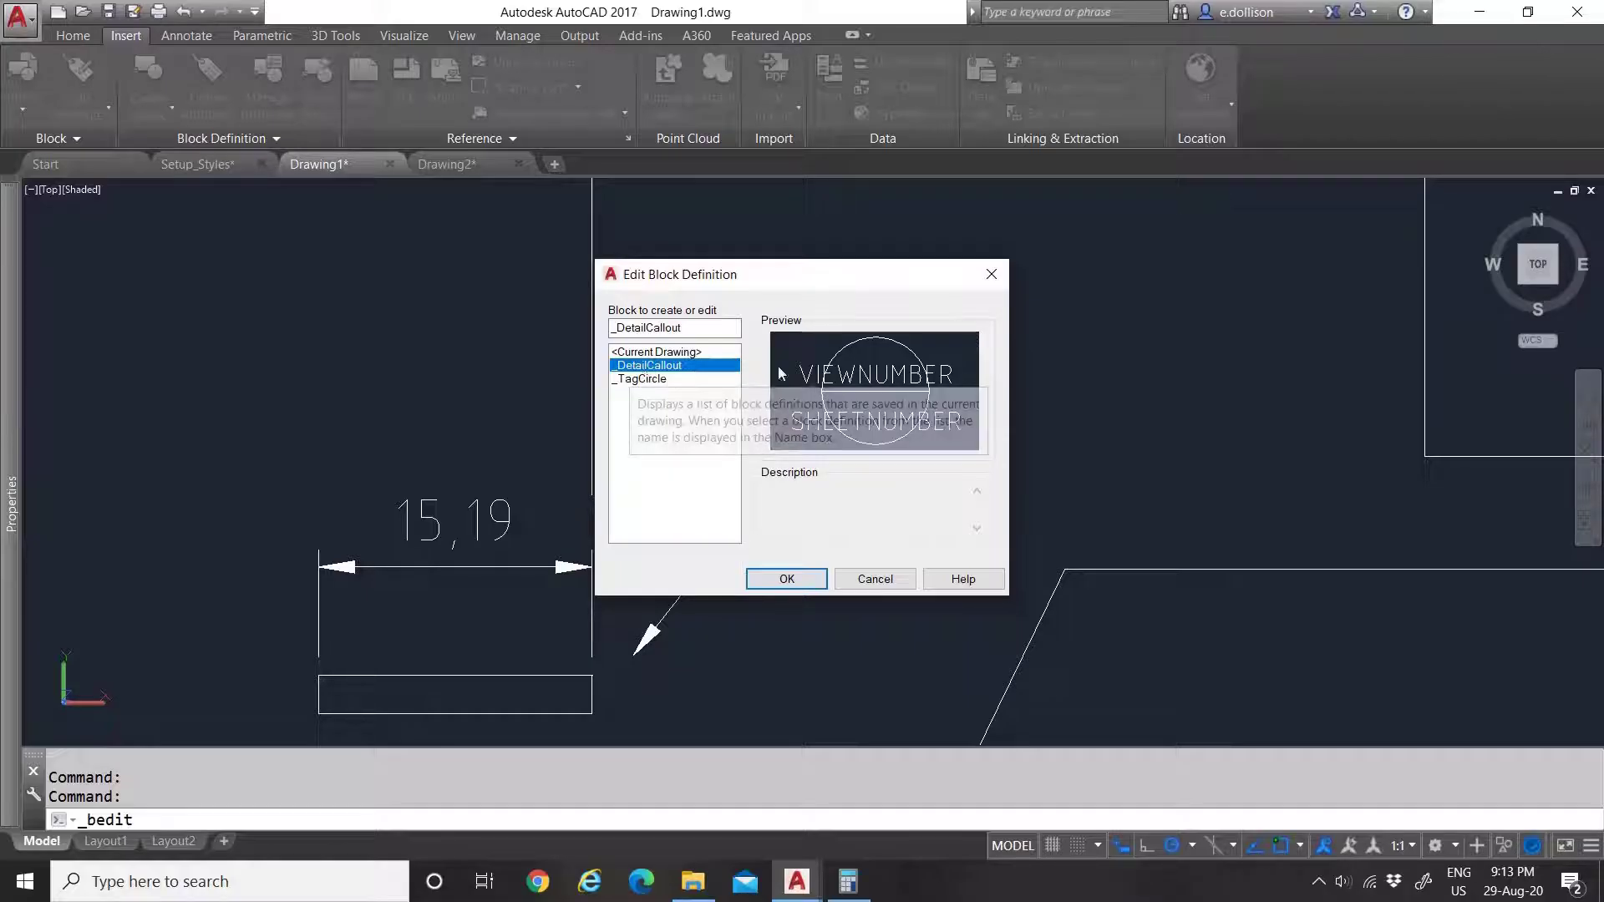
pyautogui.click(639, 381)
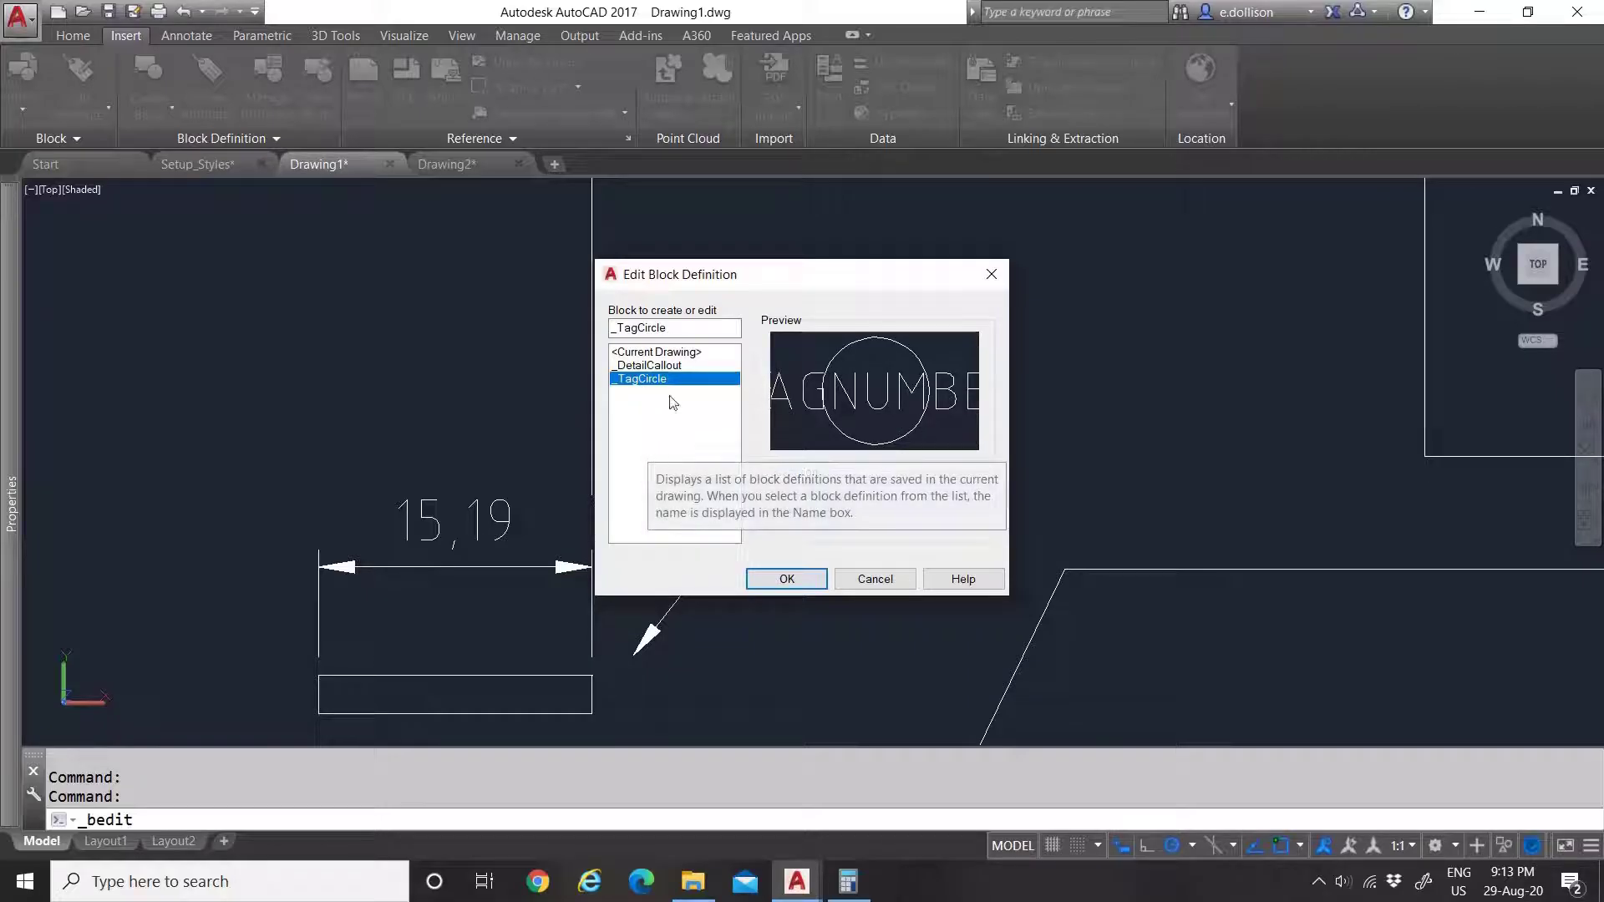
pyautogui.moveTo(710, 274)
pyautogui.mouseDown()
pyautogui.moveTo(954, 273)
pyautogui.moveTo(640, 284)
pyautogui.mouseUp()
pyautogui.click(738, 589)
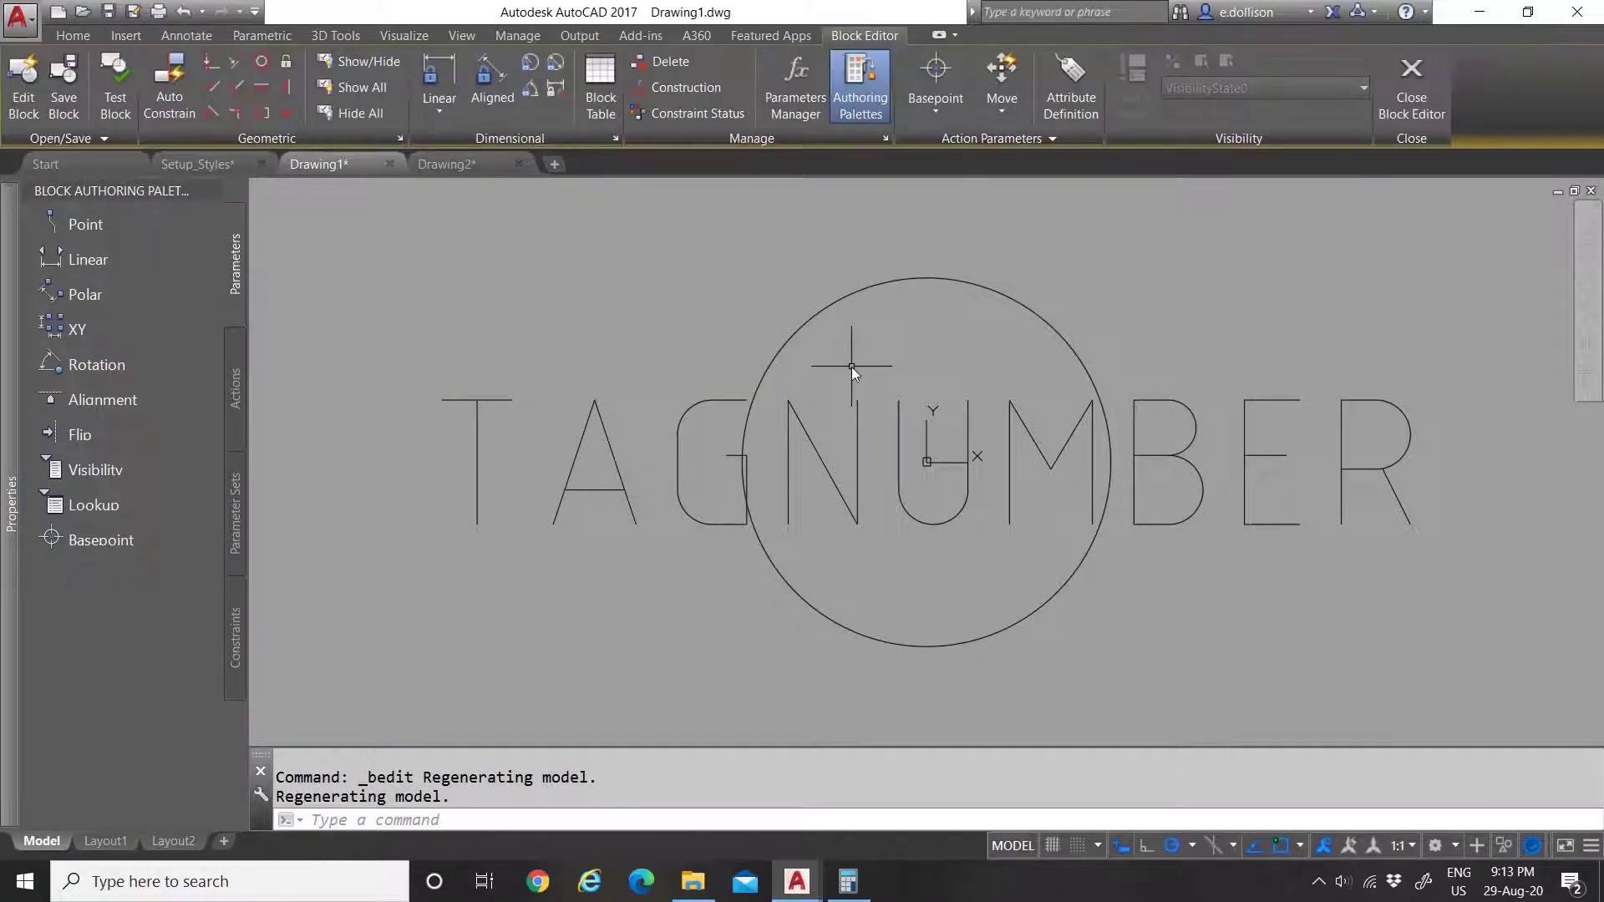
# Step: Open _TagCircle in the Block Editor and select its circle rather than the TAGNUMBER text
pyautogui.click(1262, 583)
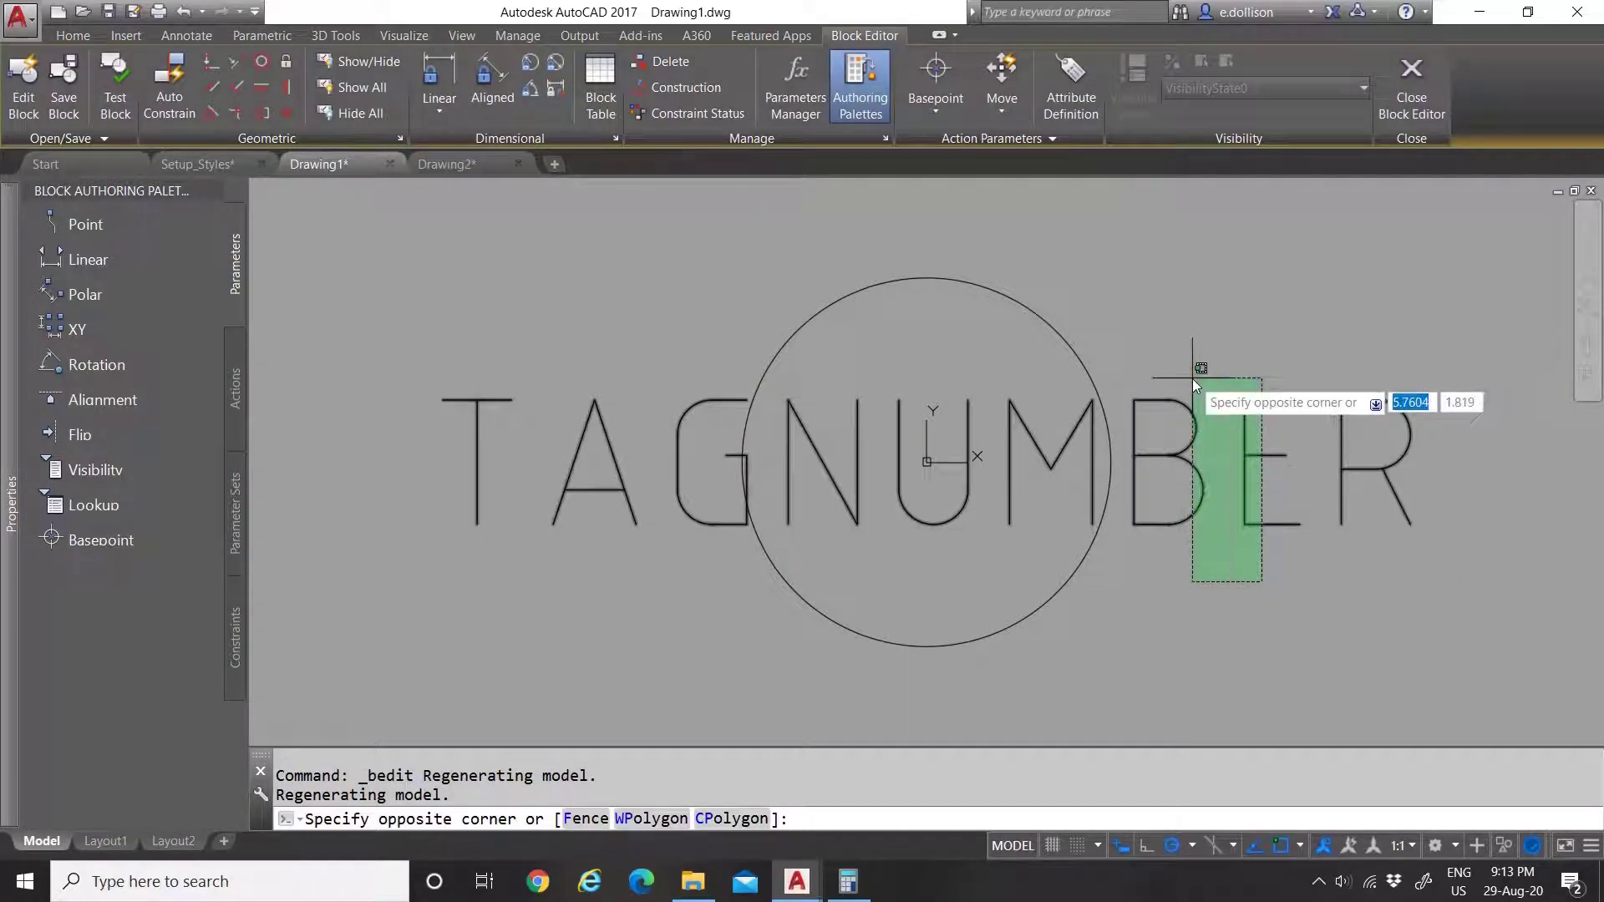
pyautogui.press('Escape')
pyautogui.click(855, 294)
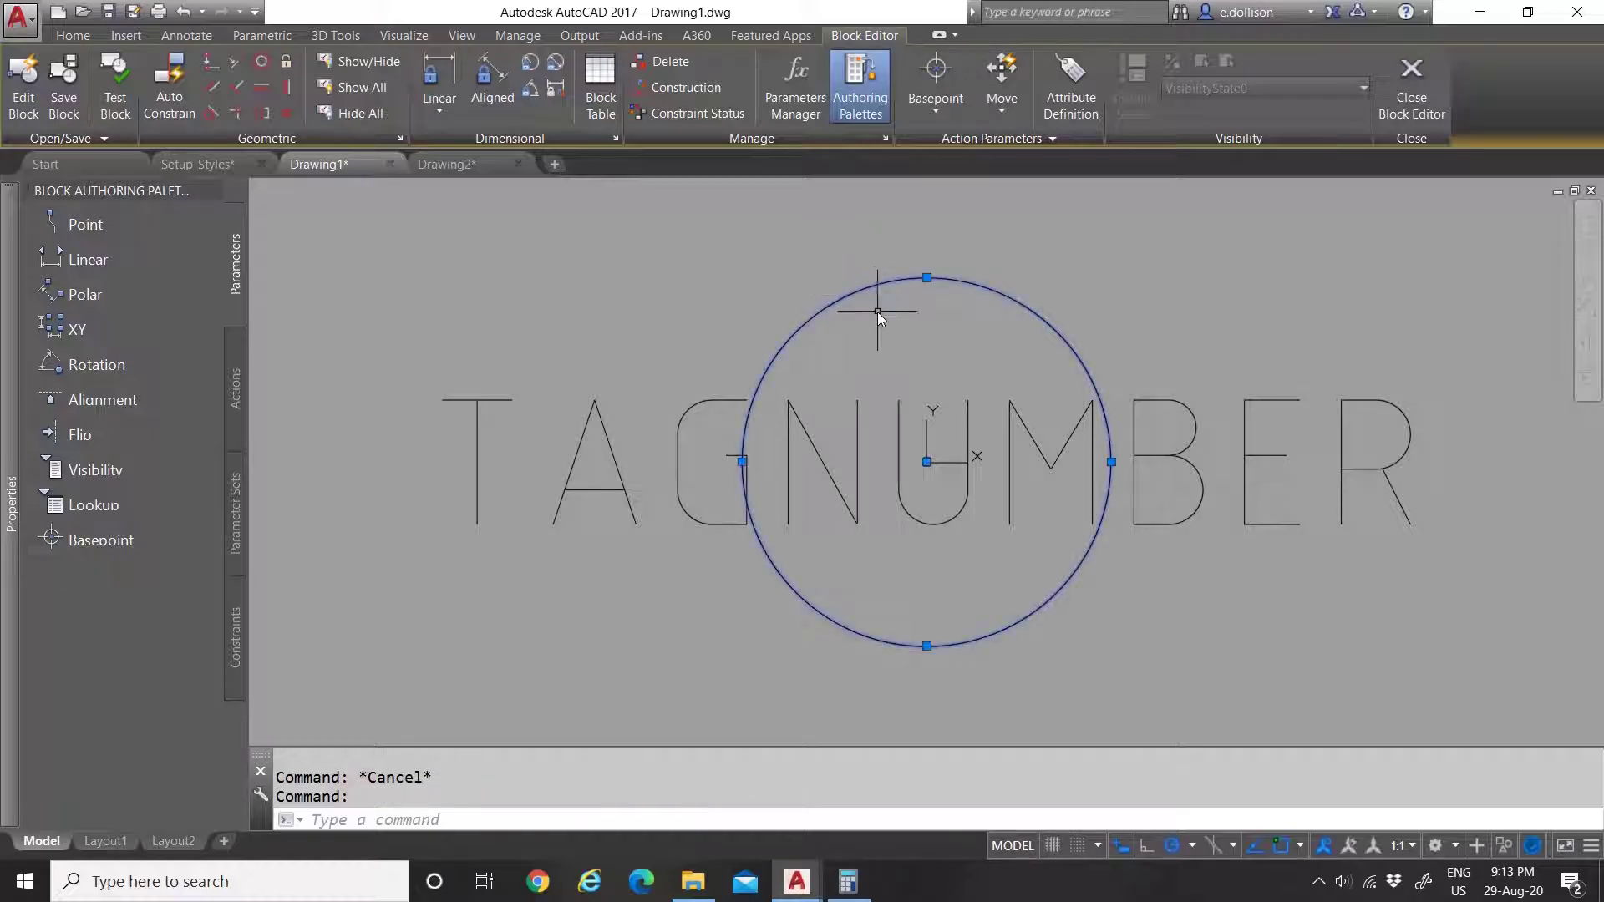
pyautogui.click(1251, 485)
pyautogui.click(1197, 424)
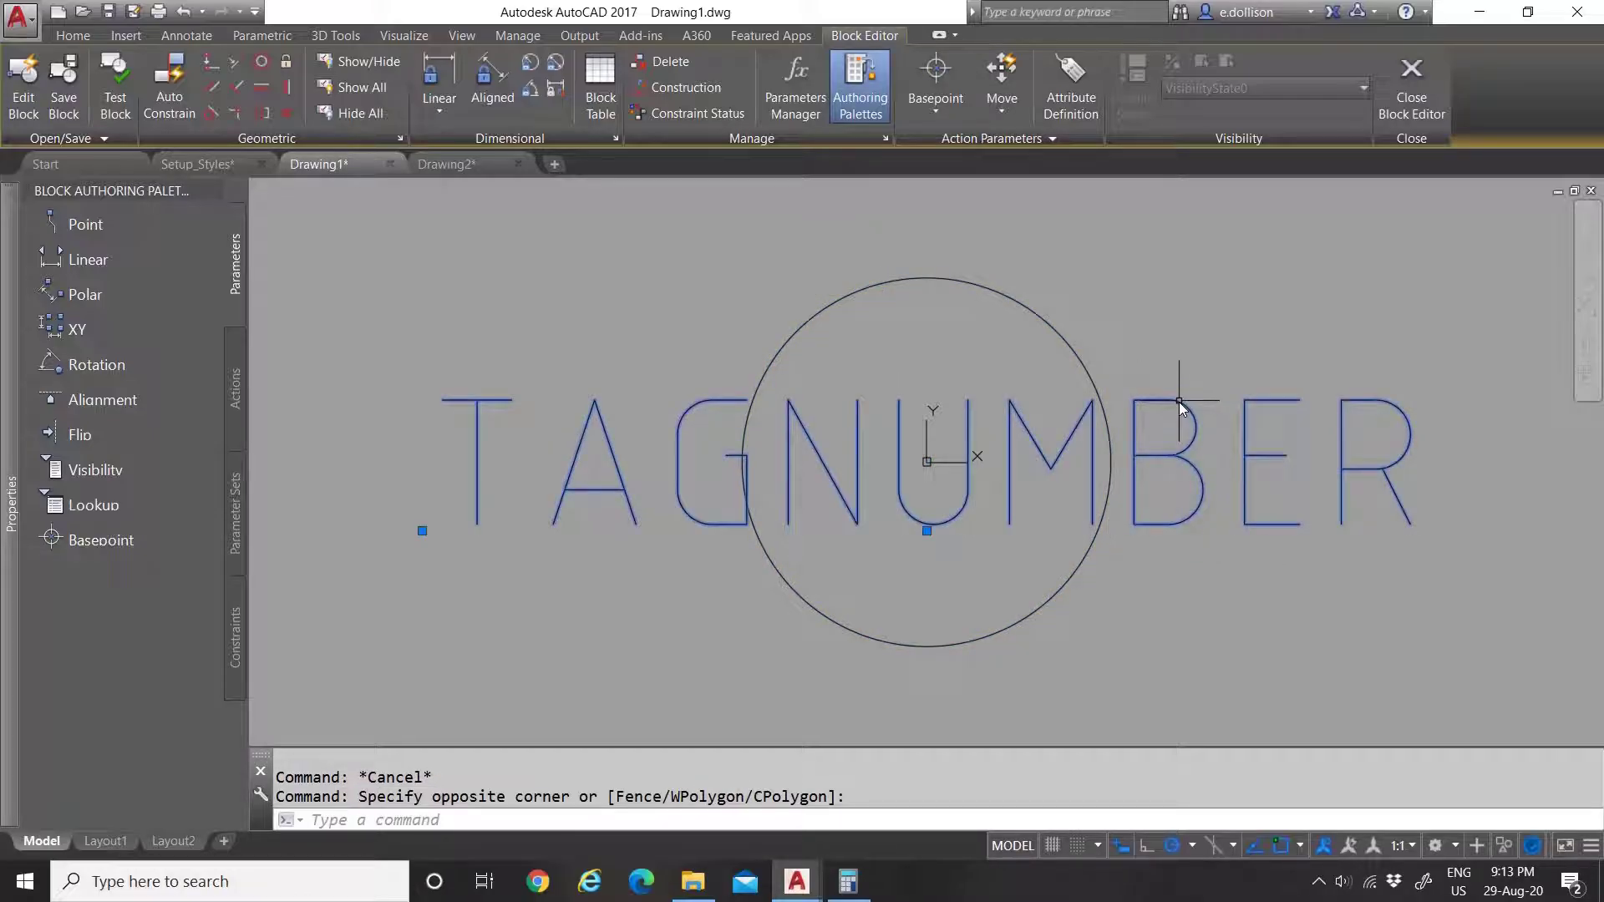
pyautogui.press('Escape')
pyautogui.click(840, 364)
pyautogui.click(744, 289)
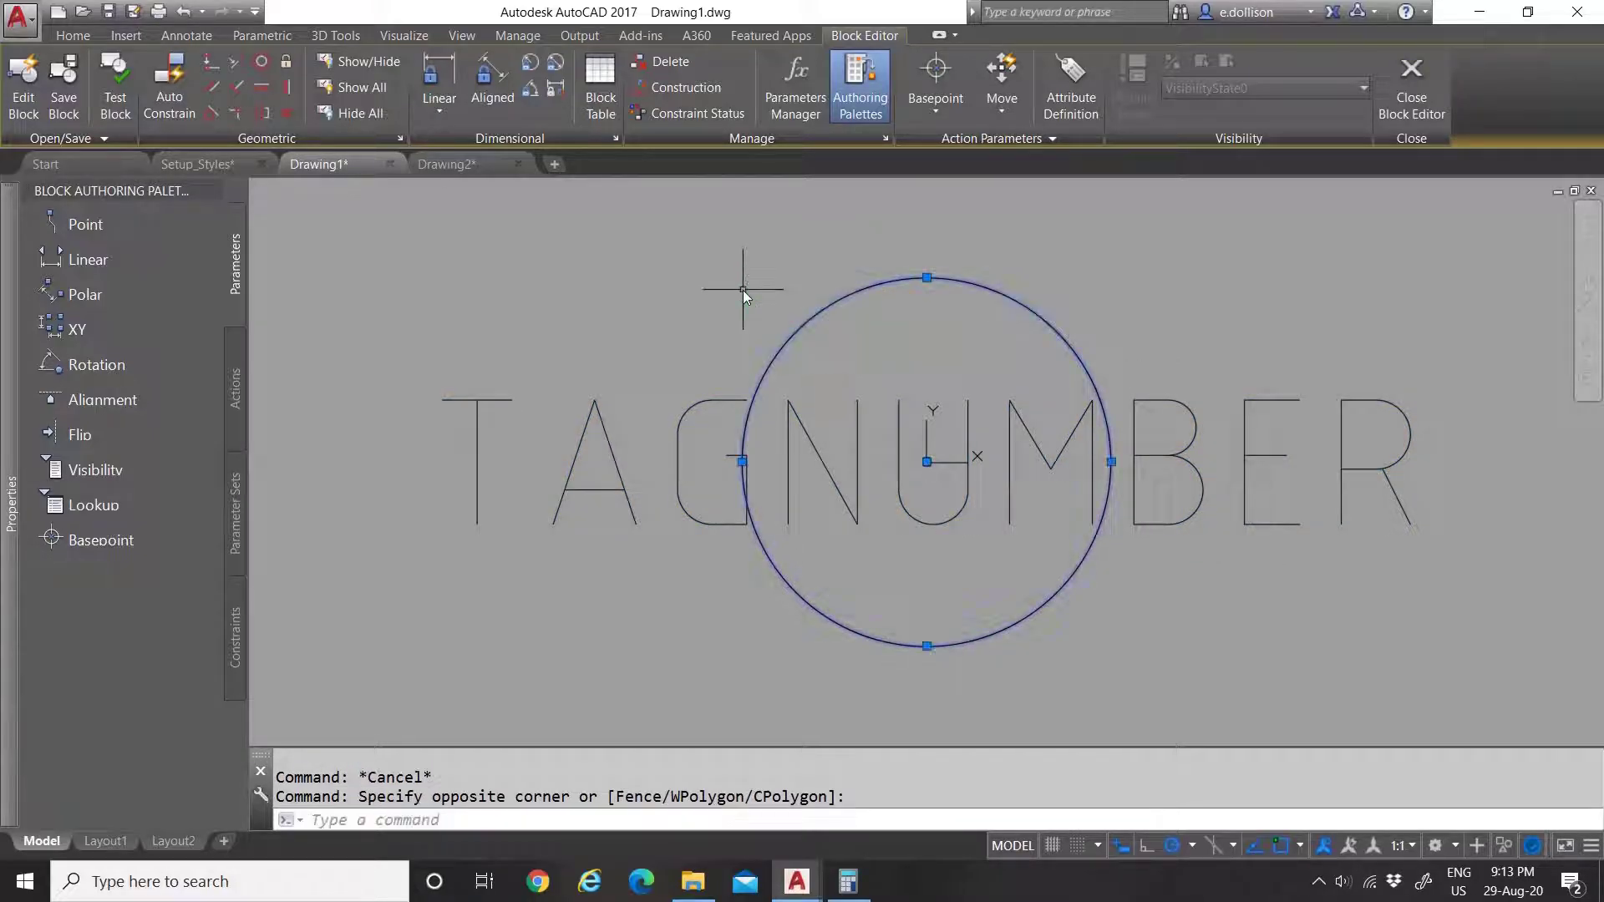
# Step: Set the circle's diameter to 5 in Properties, giving radius 2.5
pyautogui.moveTo(3, 386)
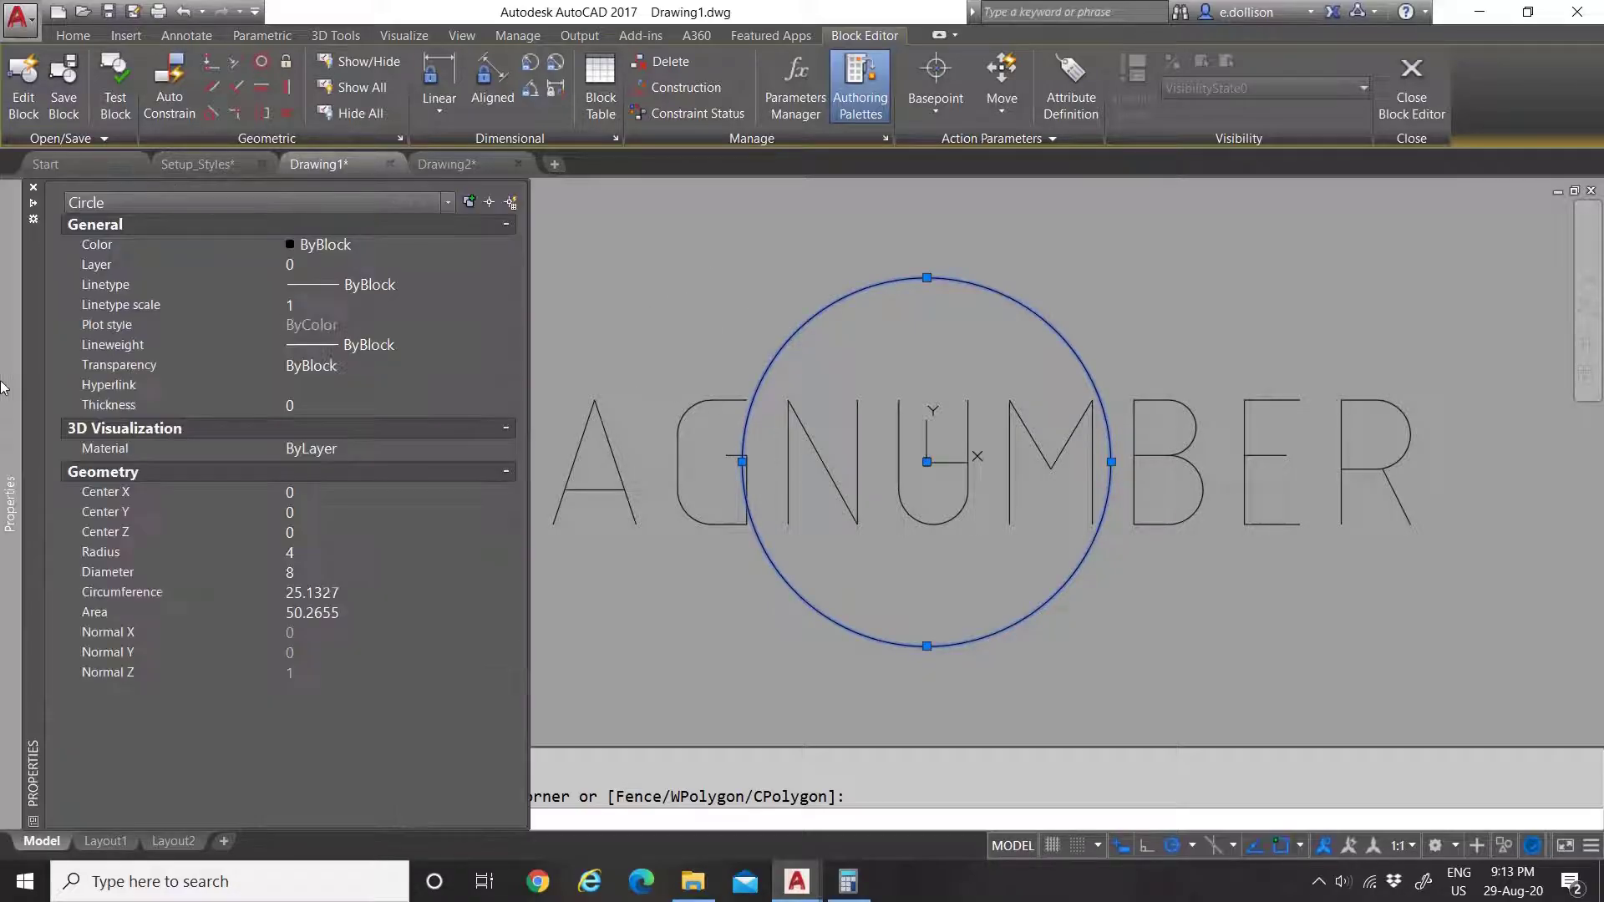
pyautogui.click(328, 554)
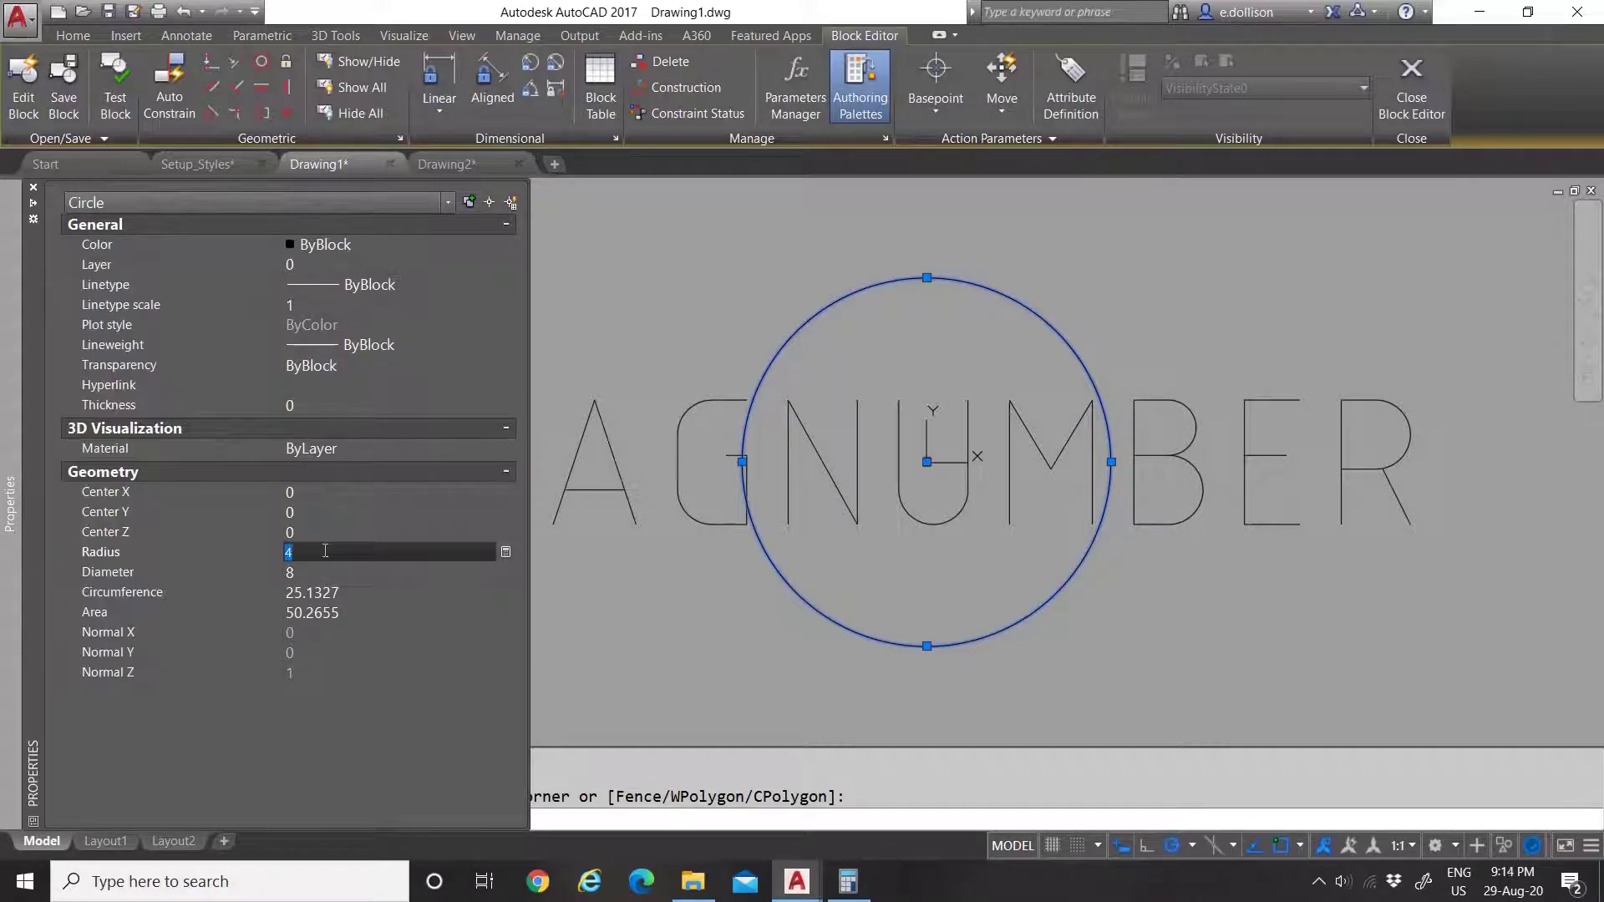
pyautogui.click(324, 573)
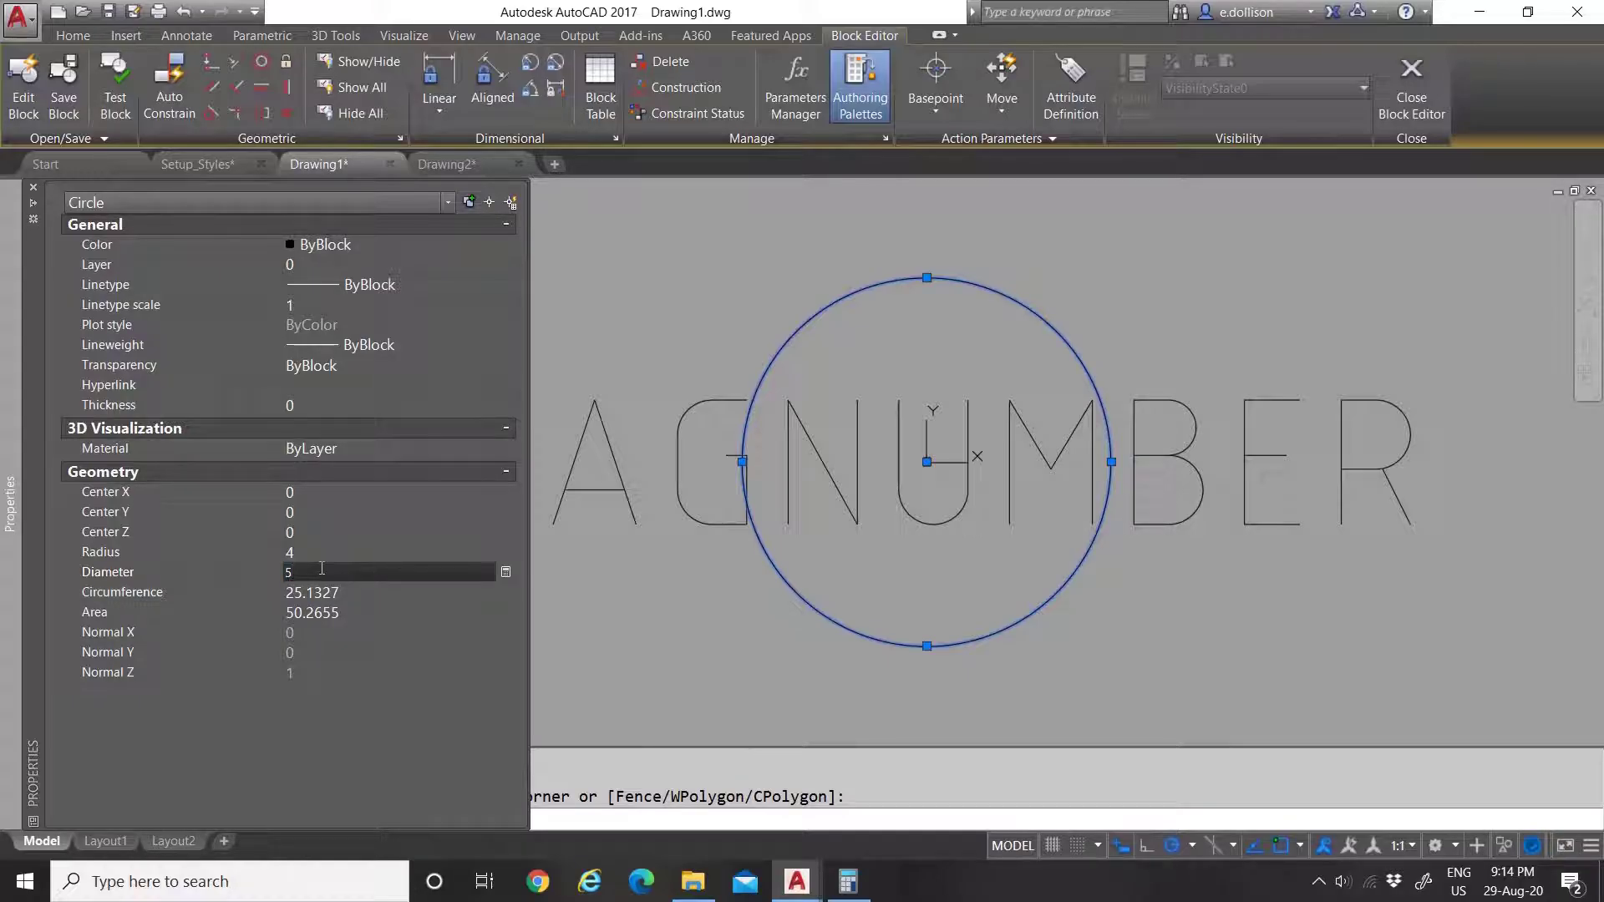
pyautogui.press('Tab')
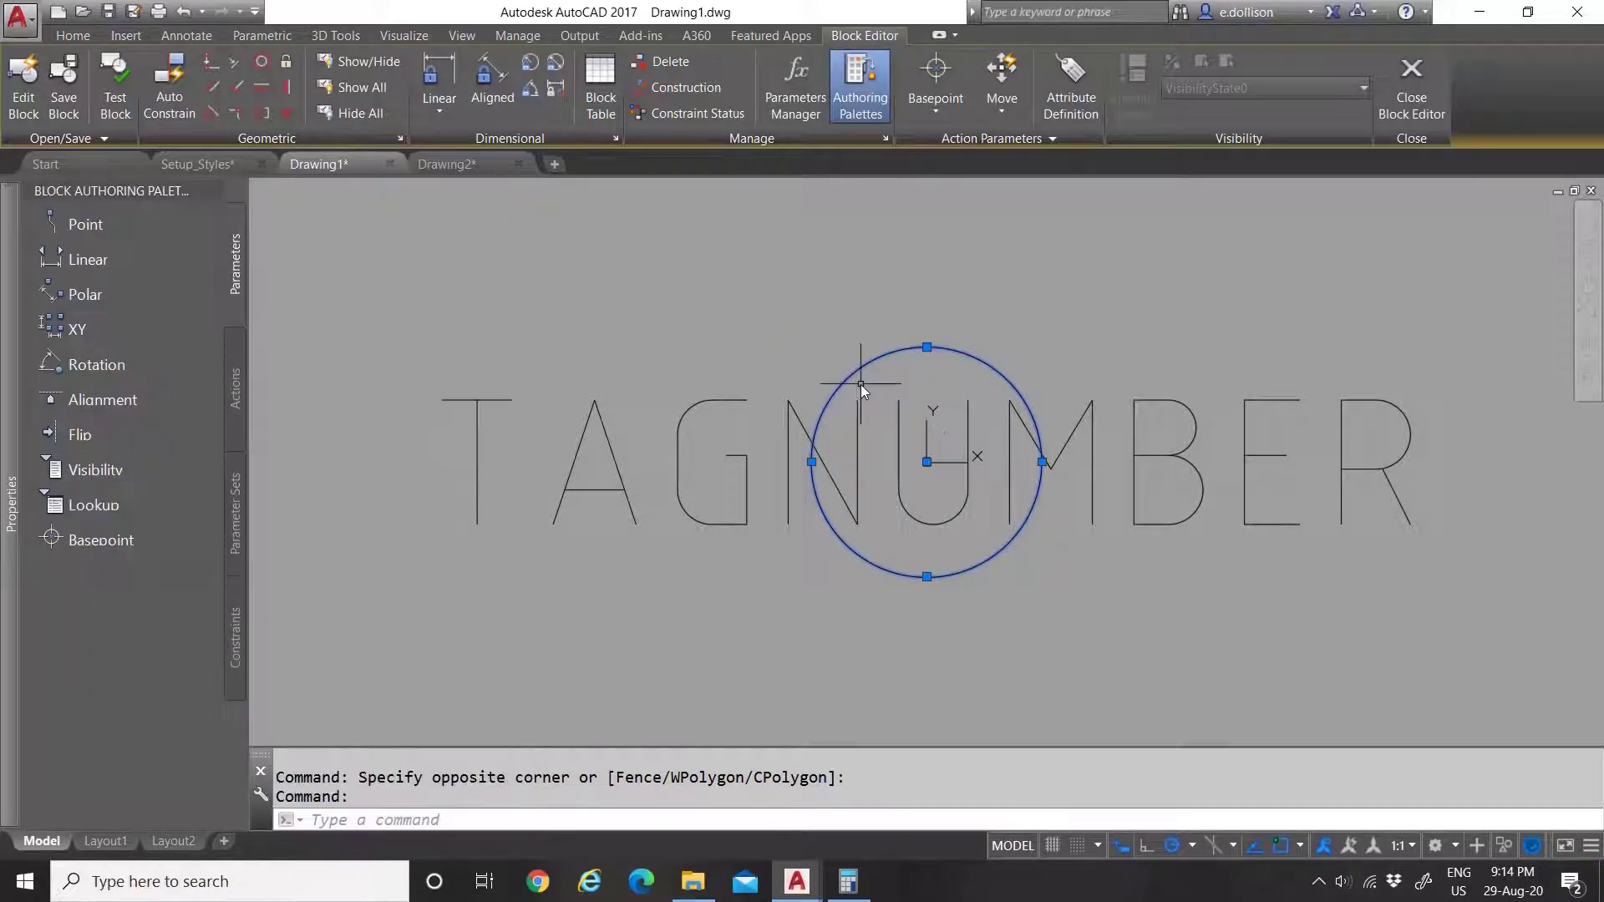
pyautogui.scroll(1, 986, 485)
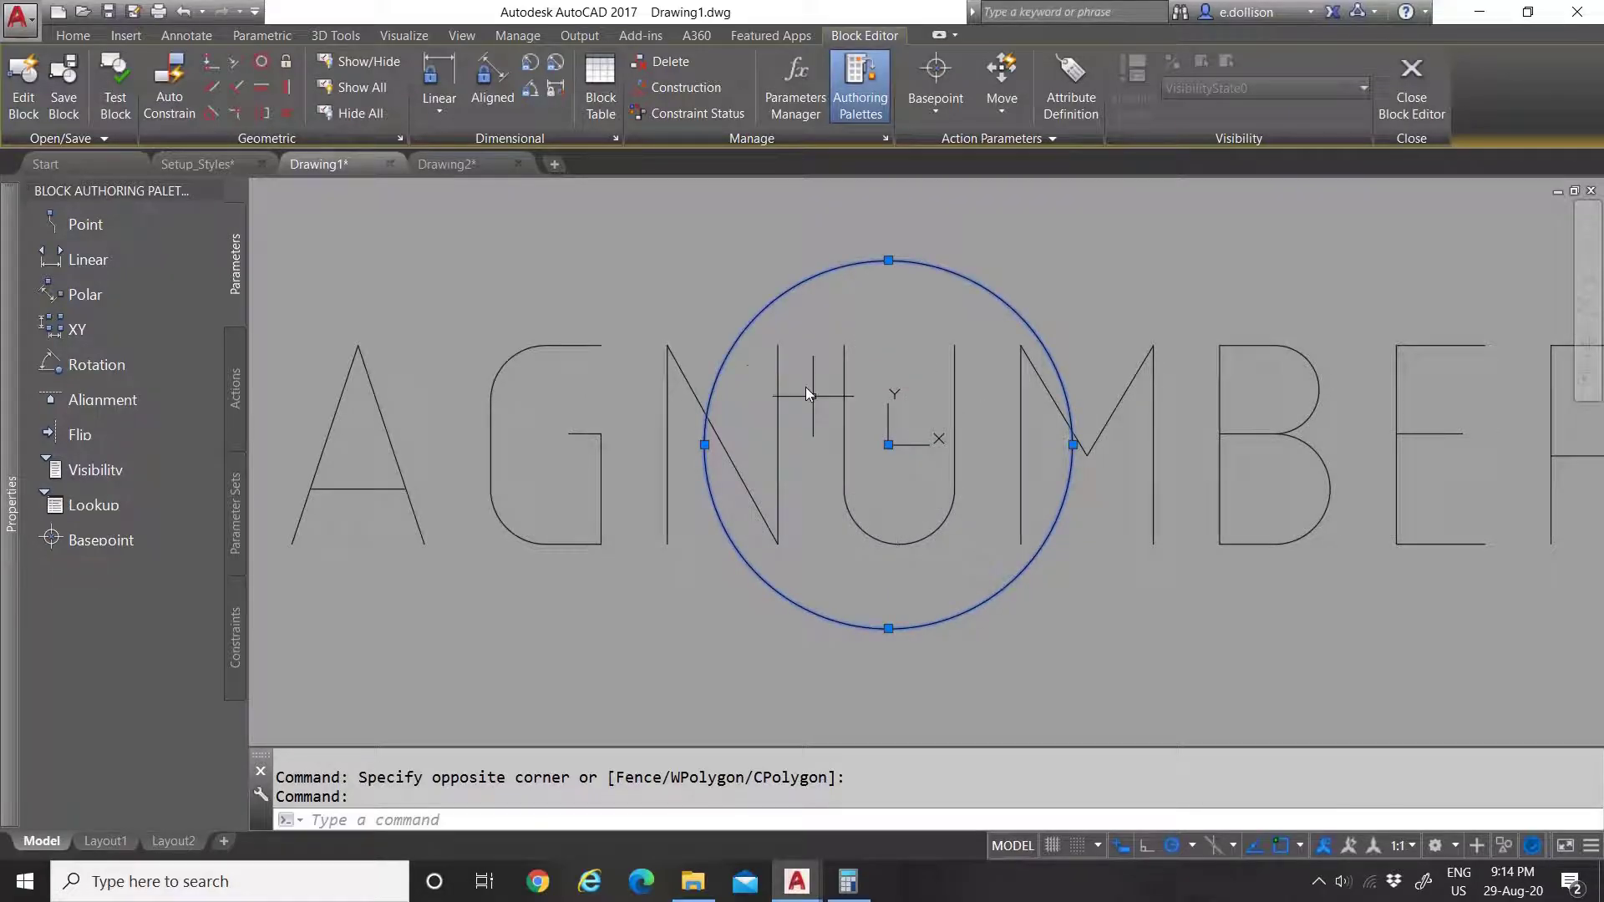
pyautogui.scroll(-1, 887, 508)
pyautogui.scroll(1, 890, 480)
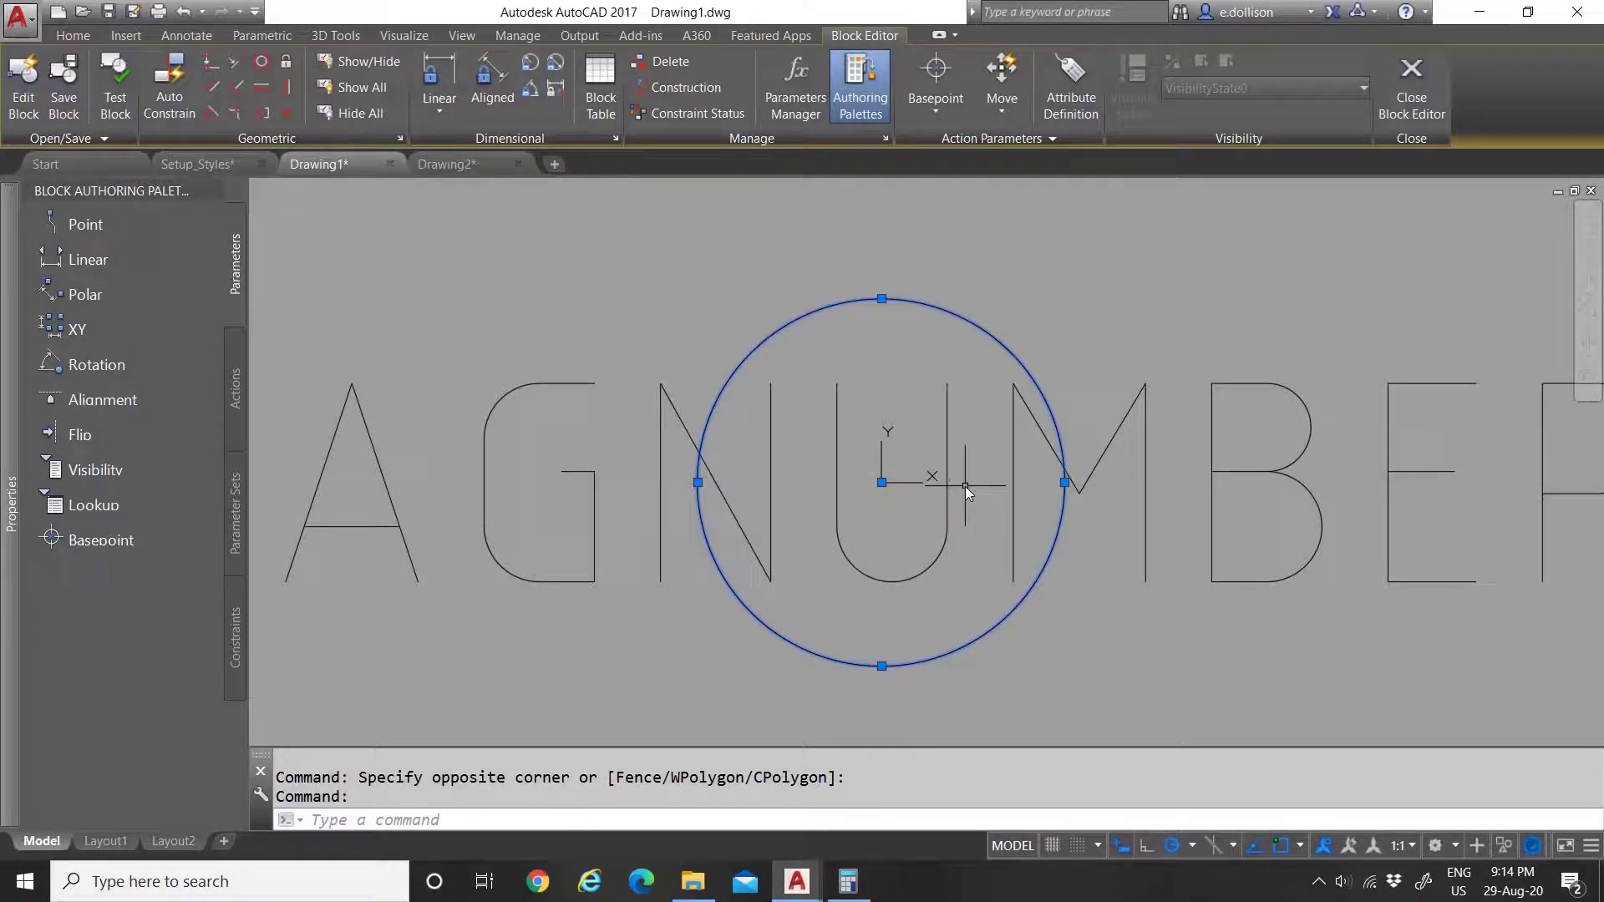
pyautogui.moveTo(11, 501)
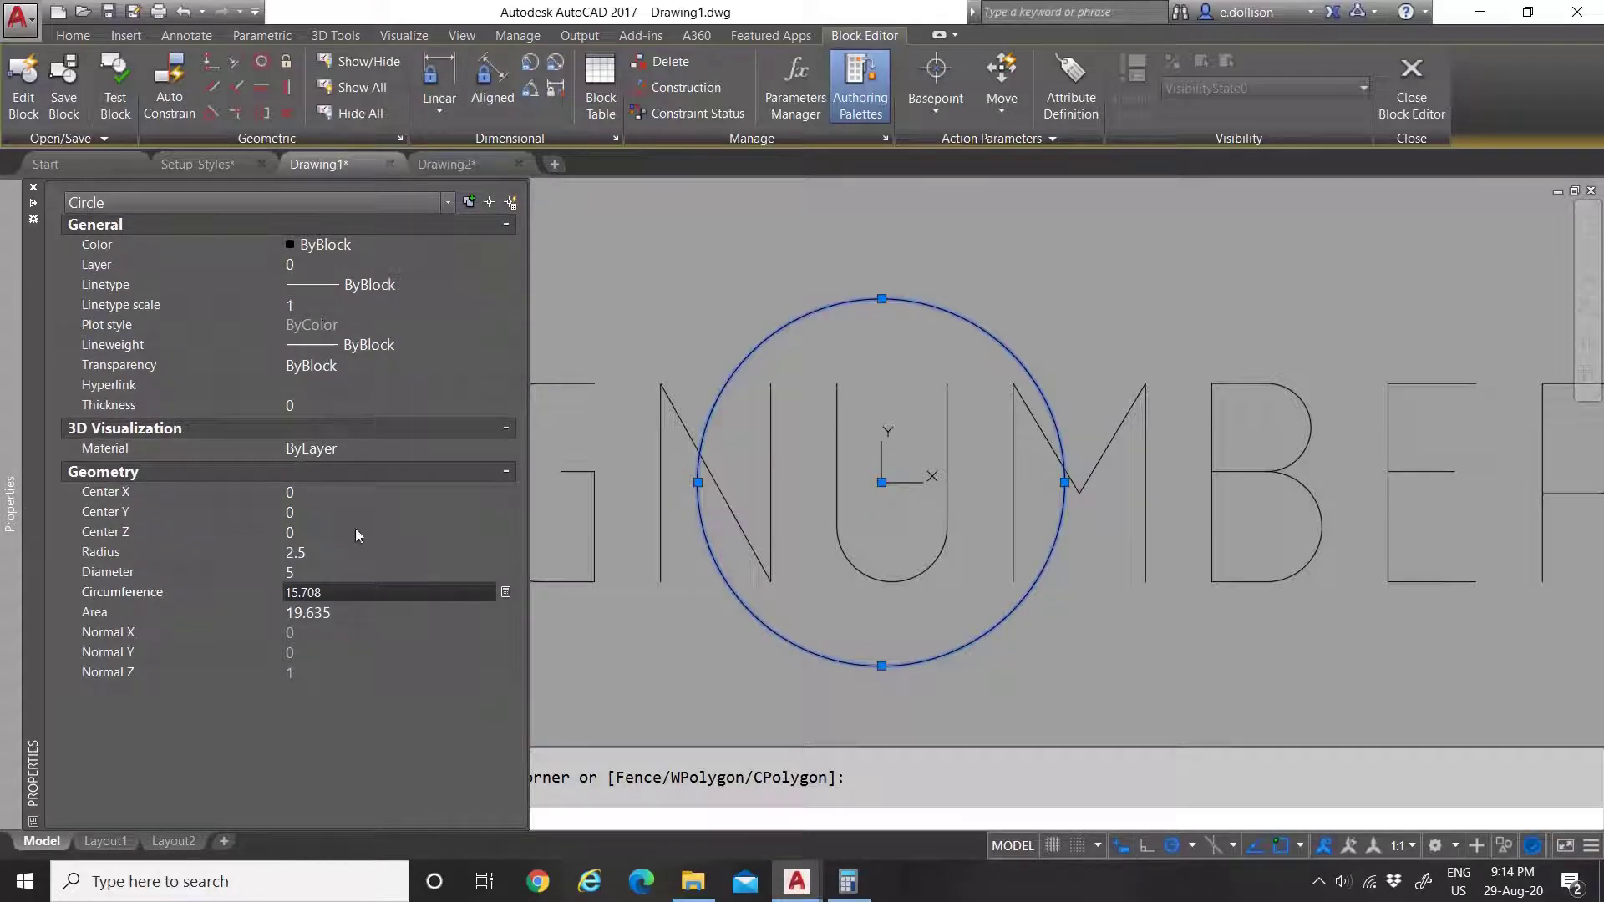
pyautogui.press('Escape')
pyautogui.press('Escape')
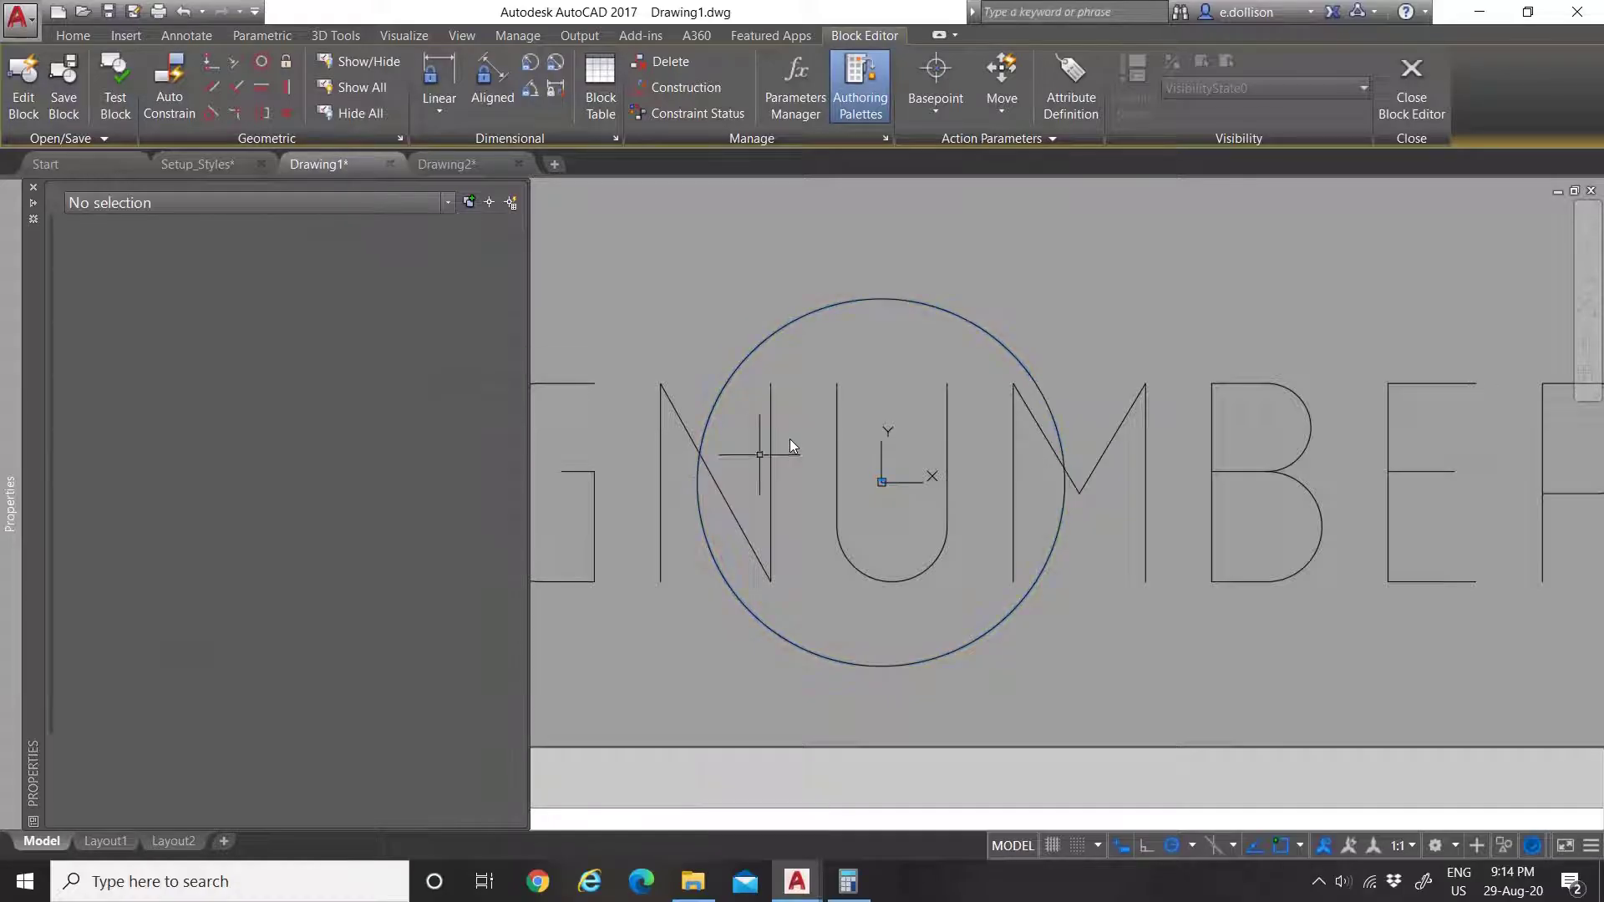
# Step: Select the TAGNUMBER attribute and set its default value to 1
pyautogui.hotkey('ctrl', '1')
pyautogui.click(767, 422)
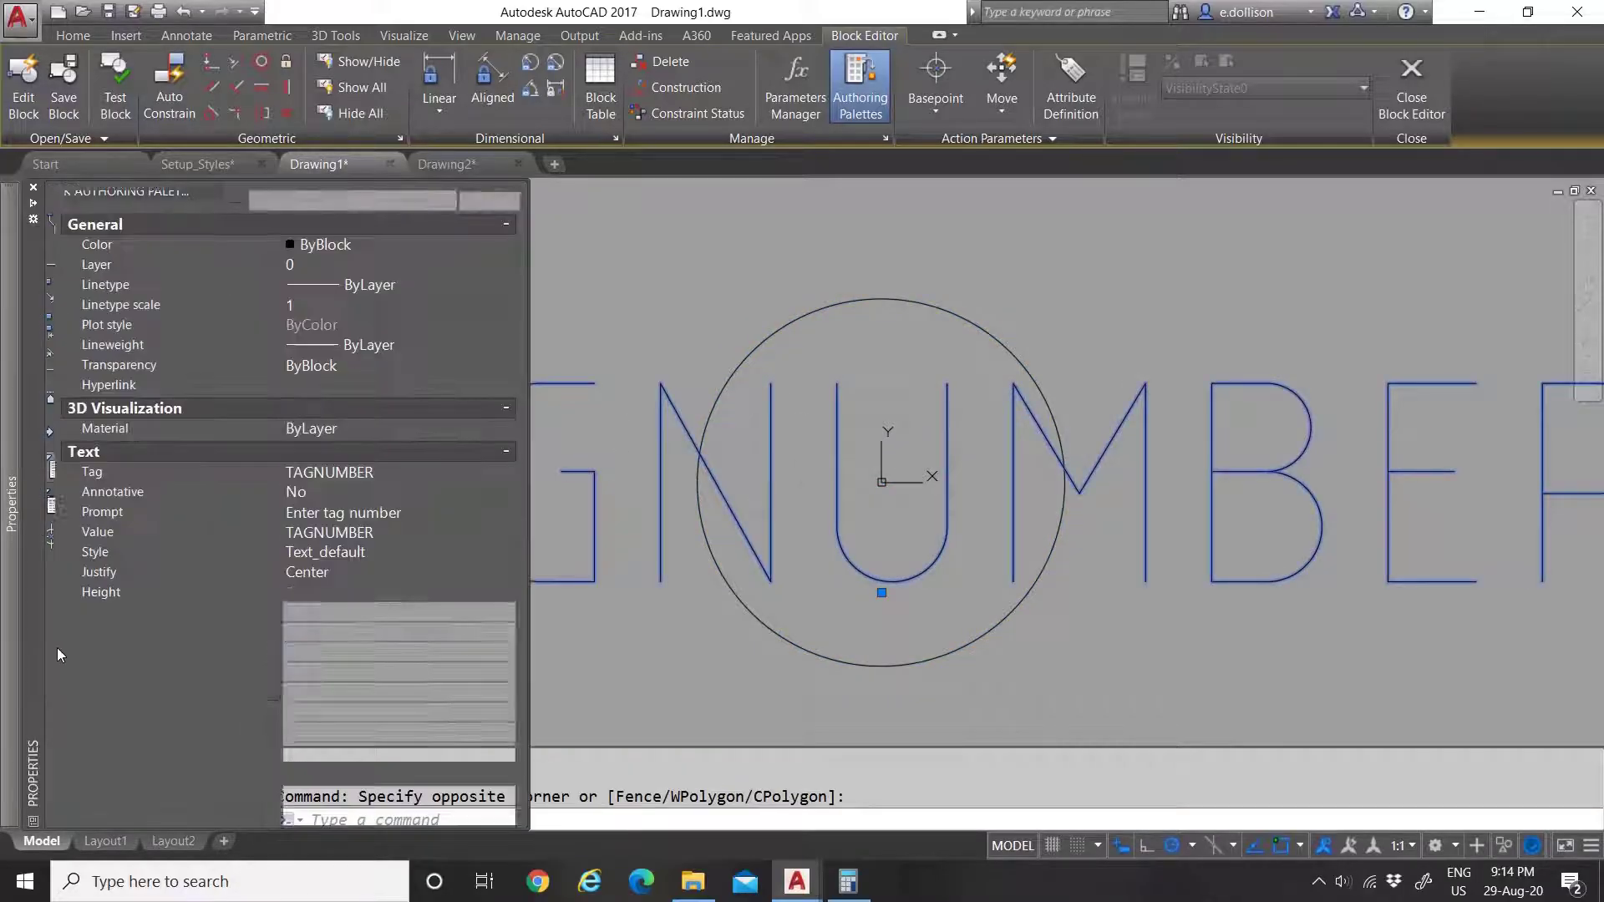
pyautogui.click(343, 475)
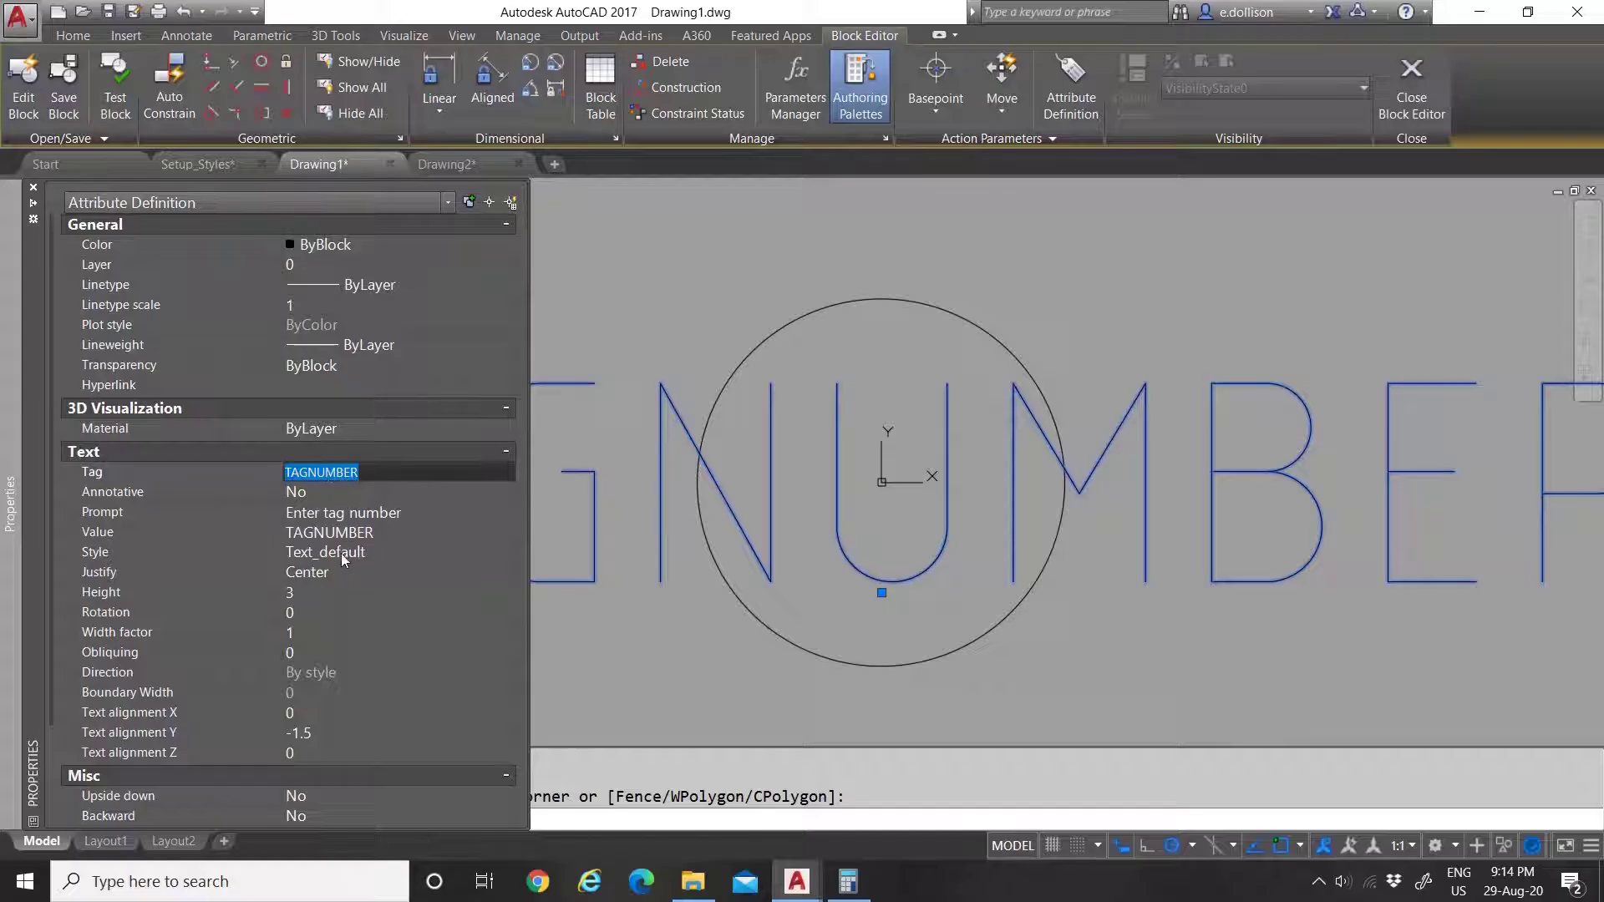
pyautogui.click(368, 533)
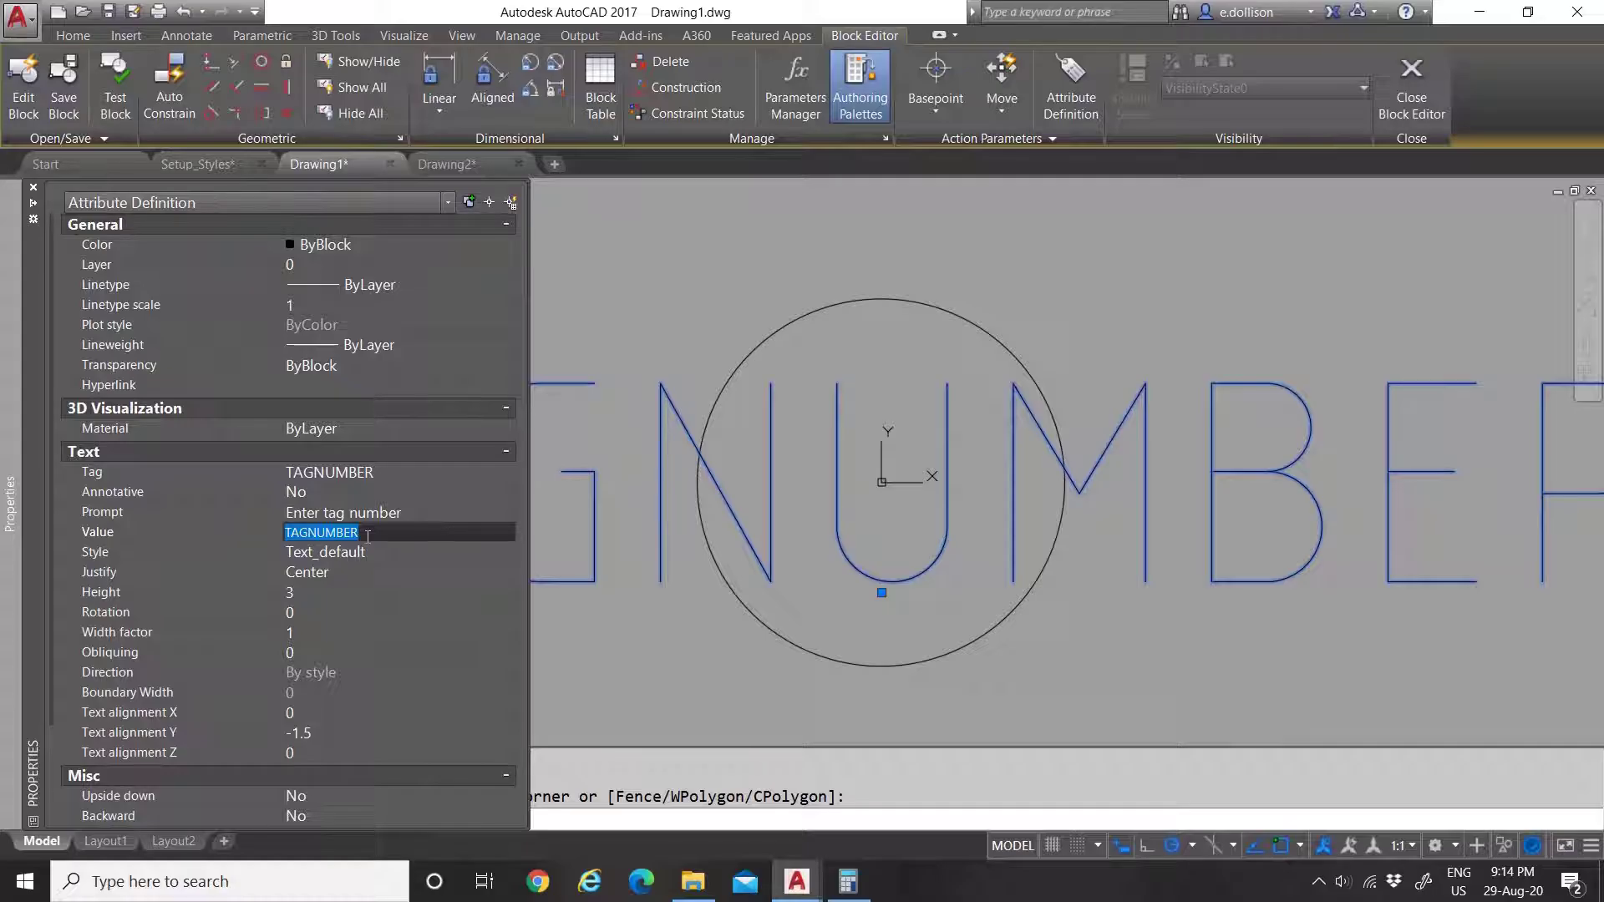
pyautogui.write('1')
pyautogui.click(373, 557)
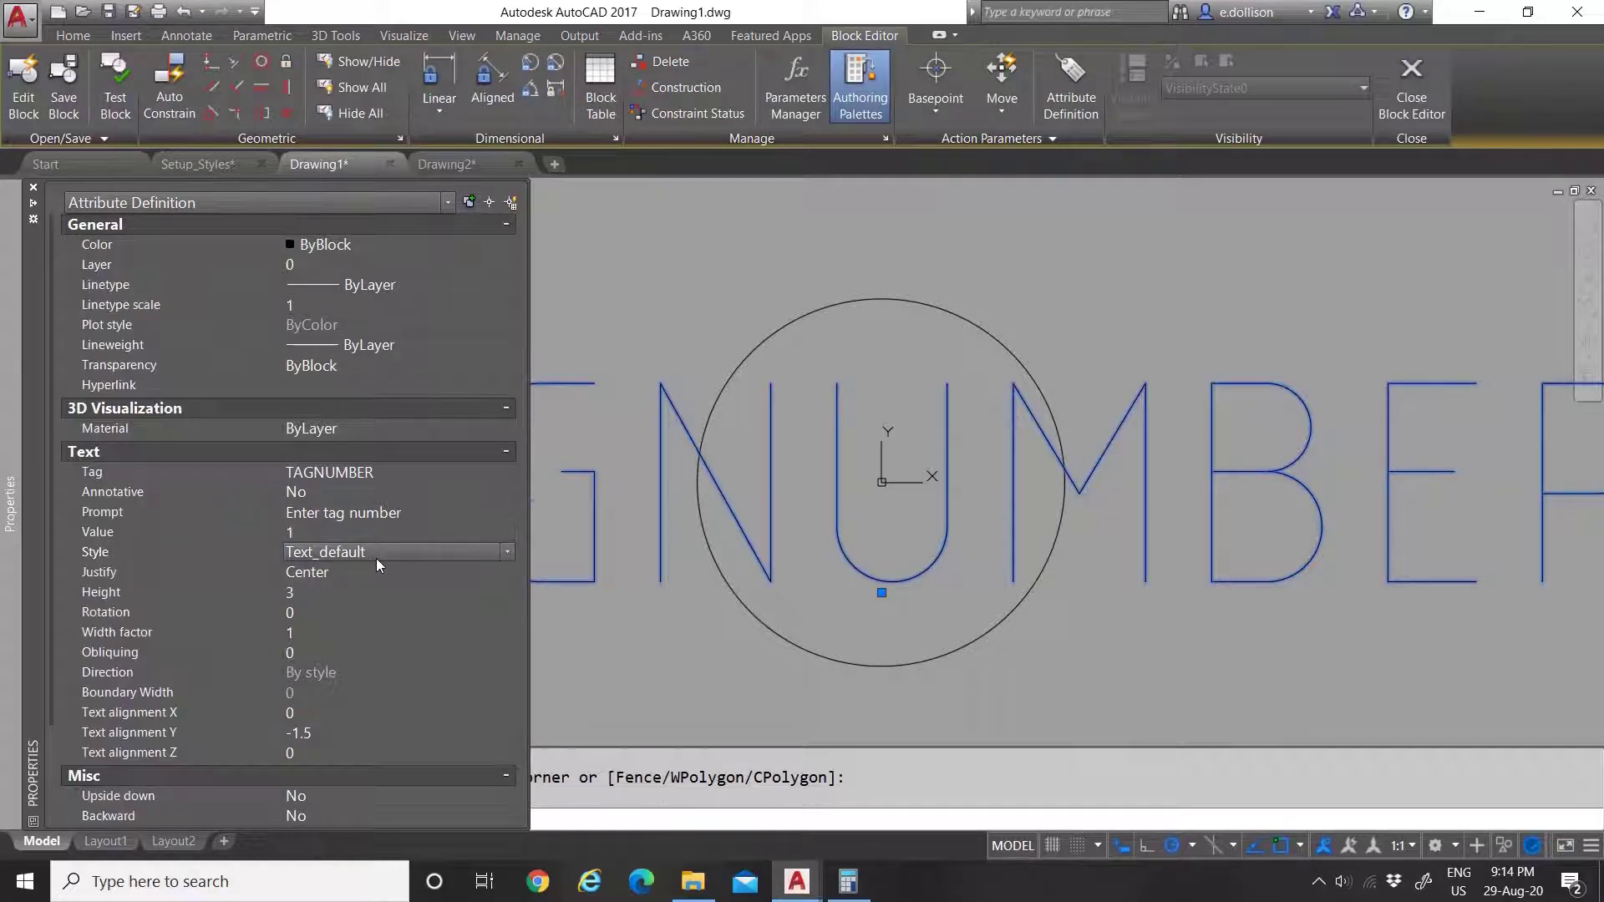
pyautogui.click(340, 531)
pyautogui.click(374, 551)
# Step: Apply the Text_1 text style to the TAGNUMBER attribute
pyautogui.click(405, 555)
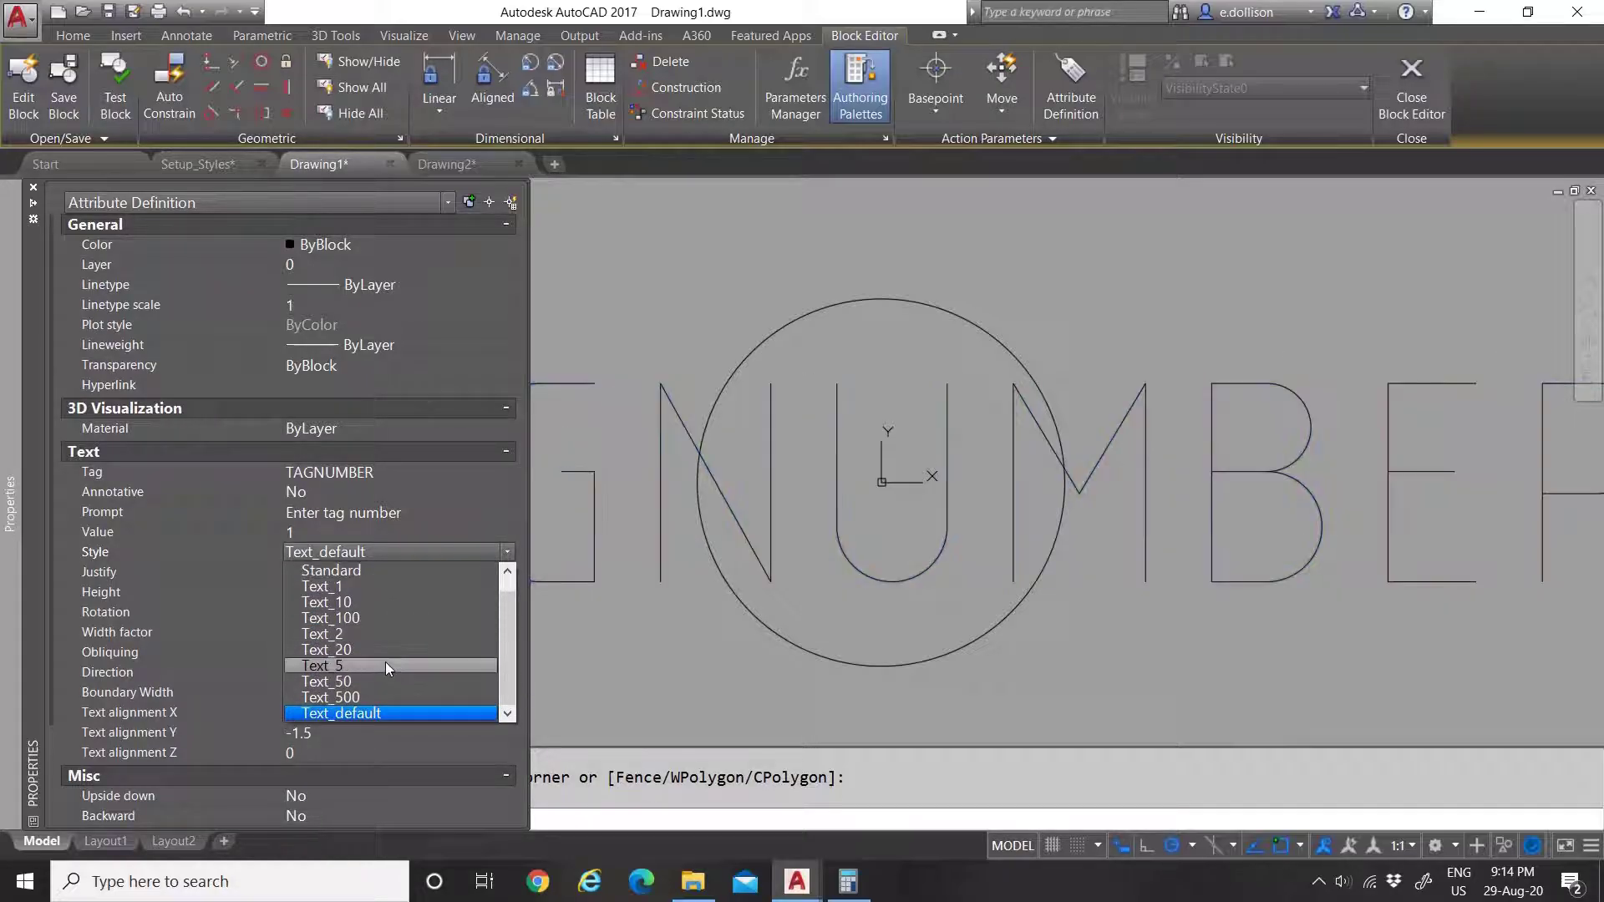
pyautogui.scroll(1, 369, 658)
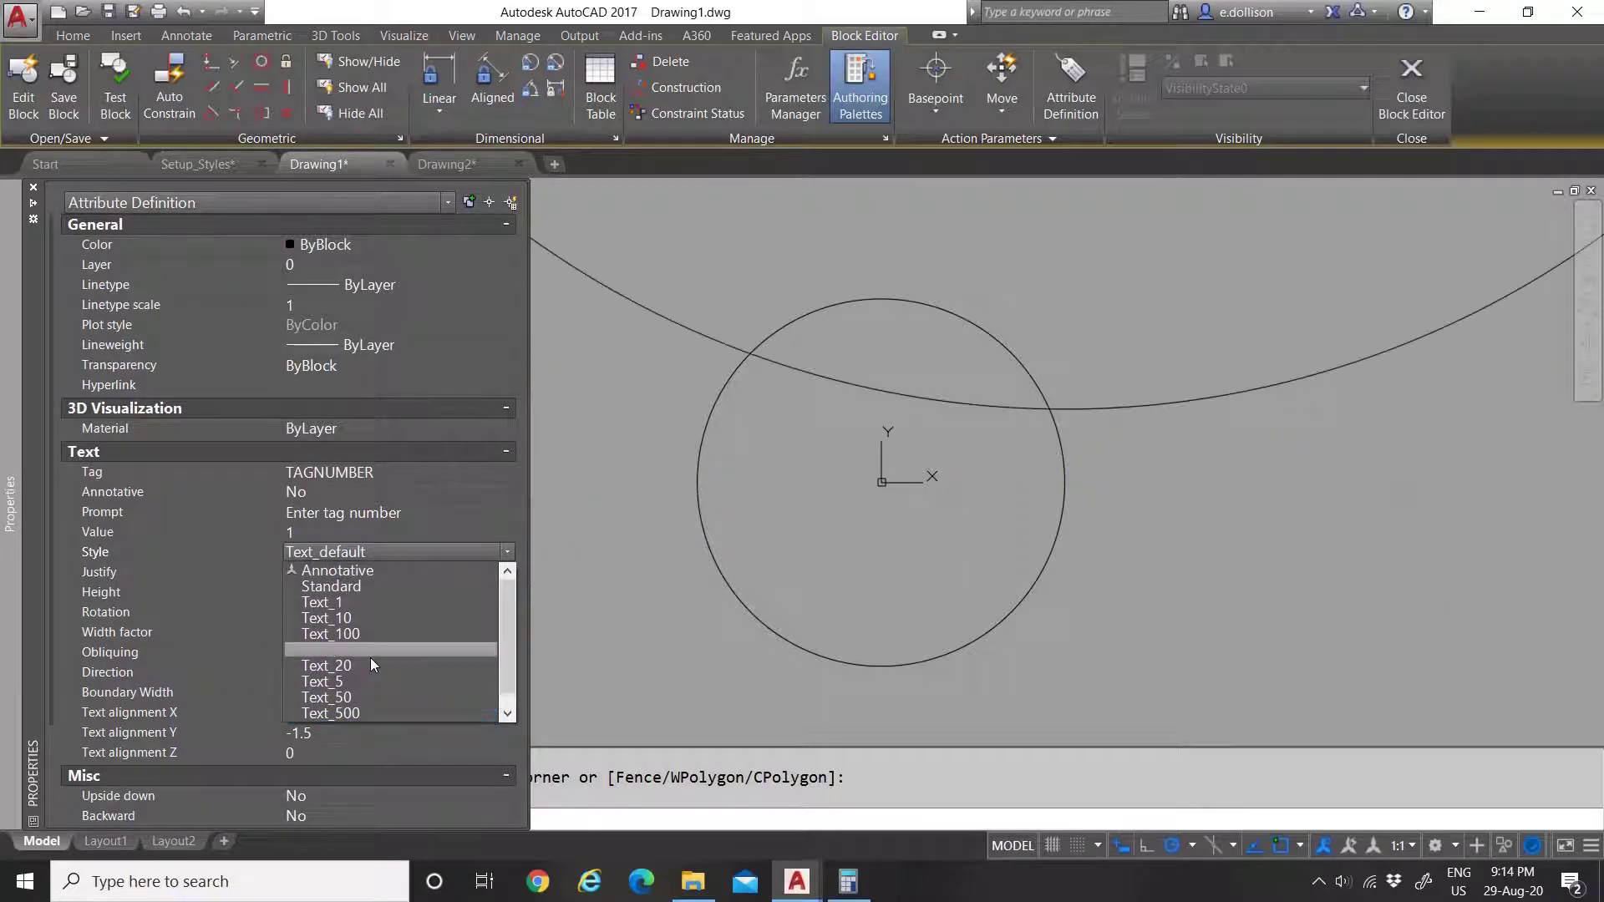
pyautogui.click(352, 604)
pyautogui.scroll(-2, 827, 508)
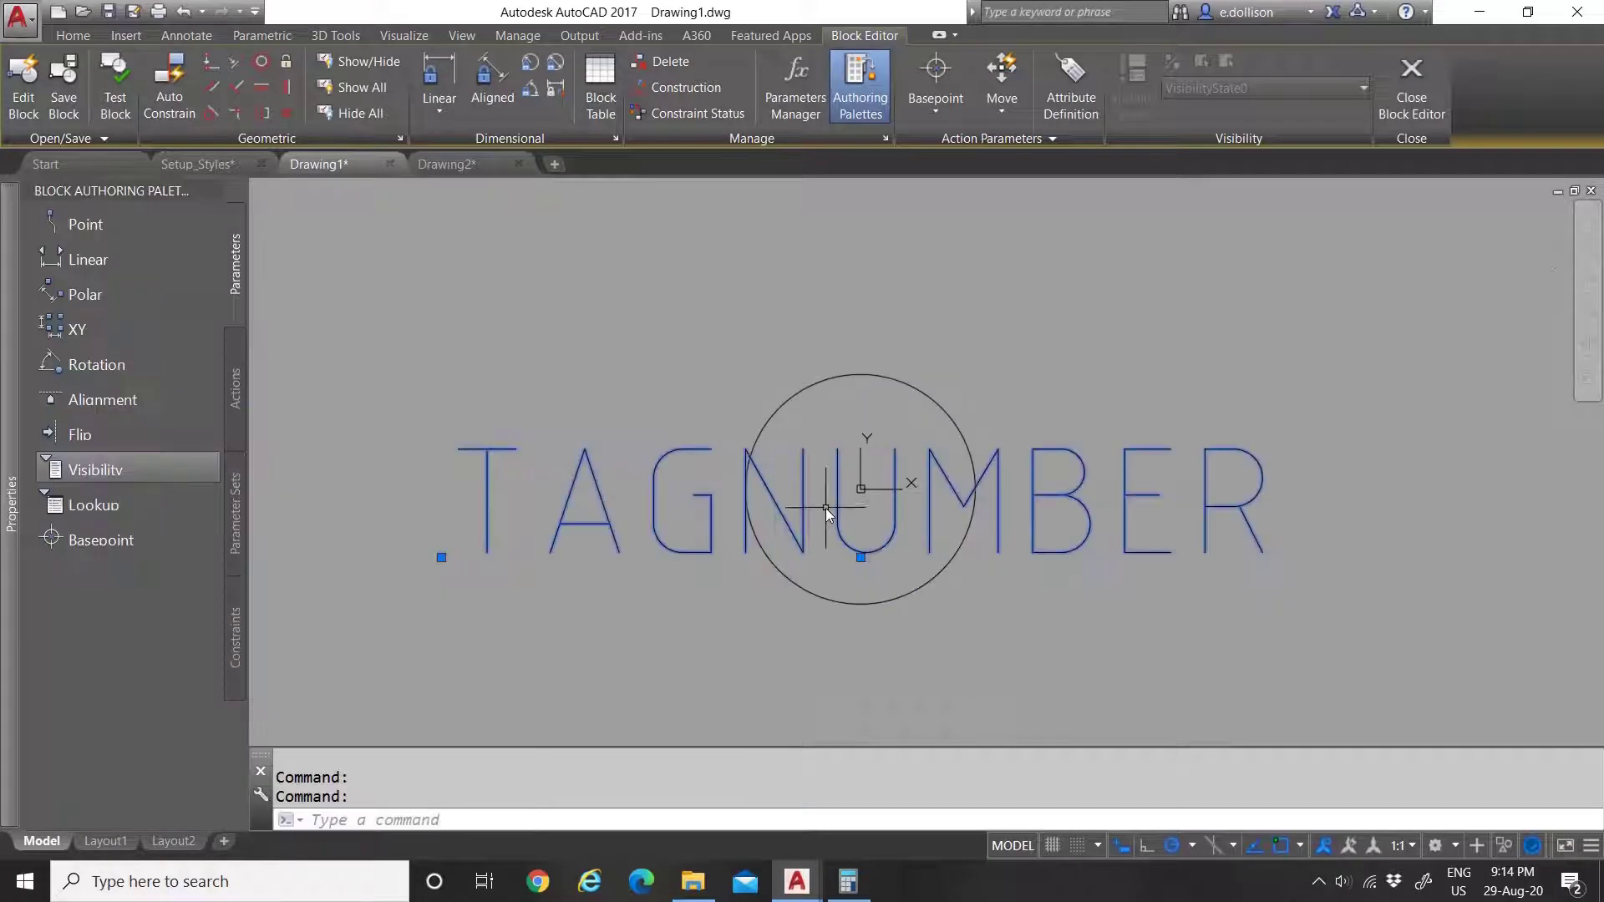
pyautogui.scroll(2, 811, 525)
pyautogui.moveTo(15, 556)
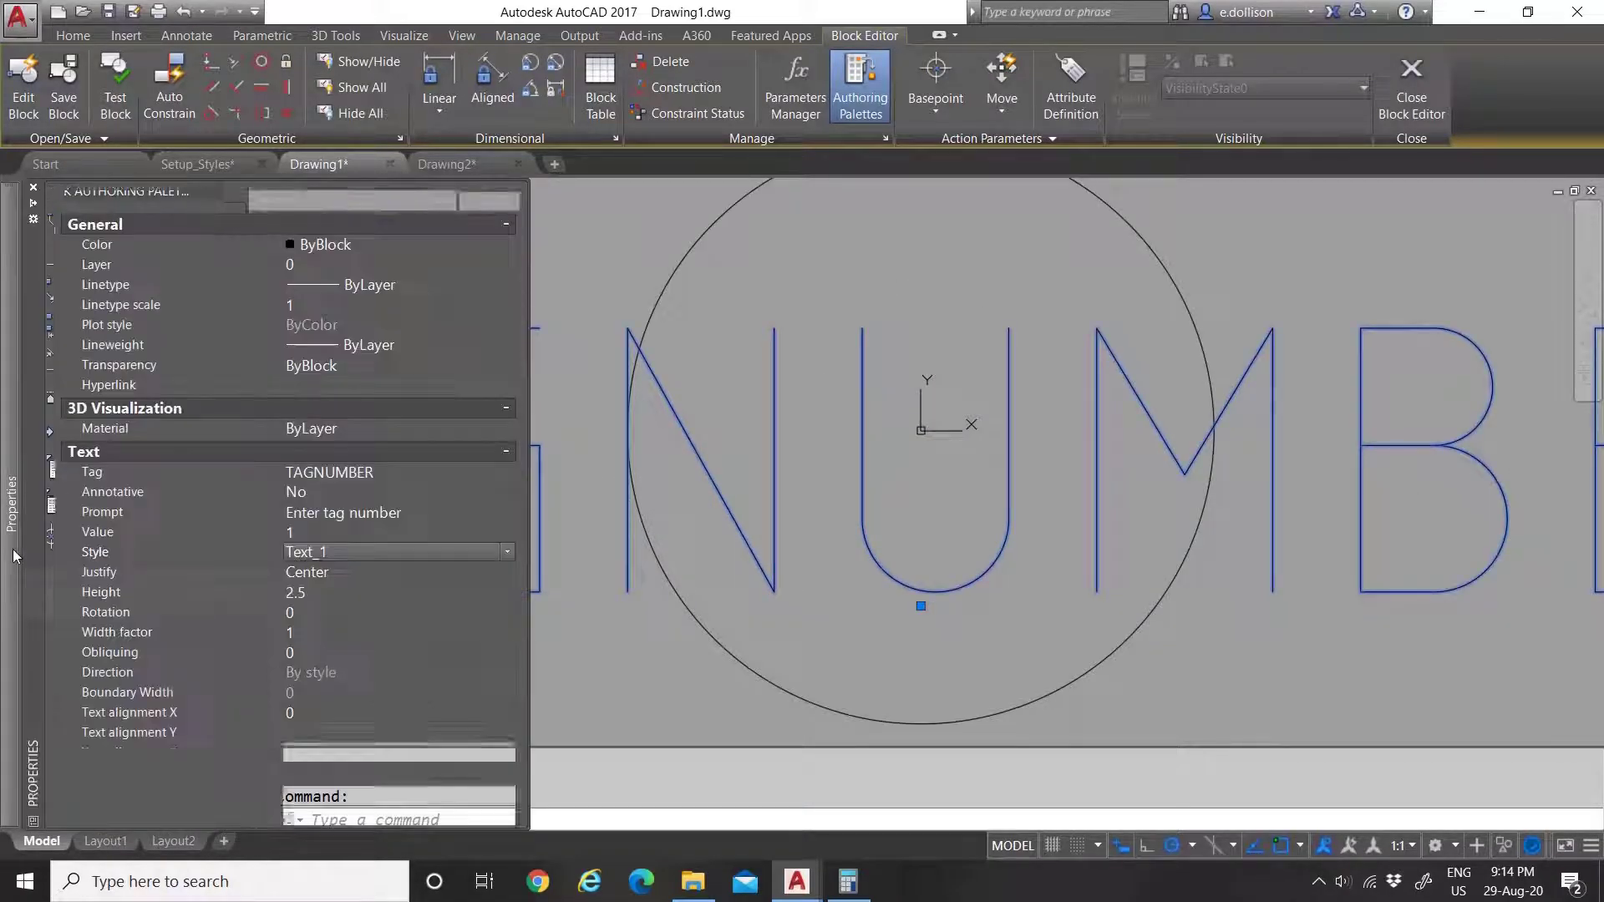
# Step: Keep the attribute height at 2.5, set its colour to ByLayer, and leave transparency ByBlock
pyautogui.click(351, 572)
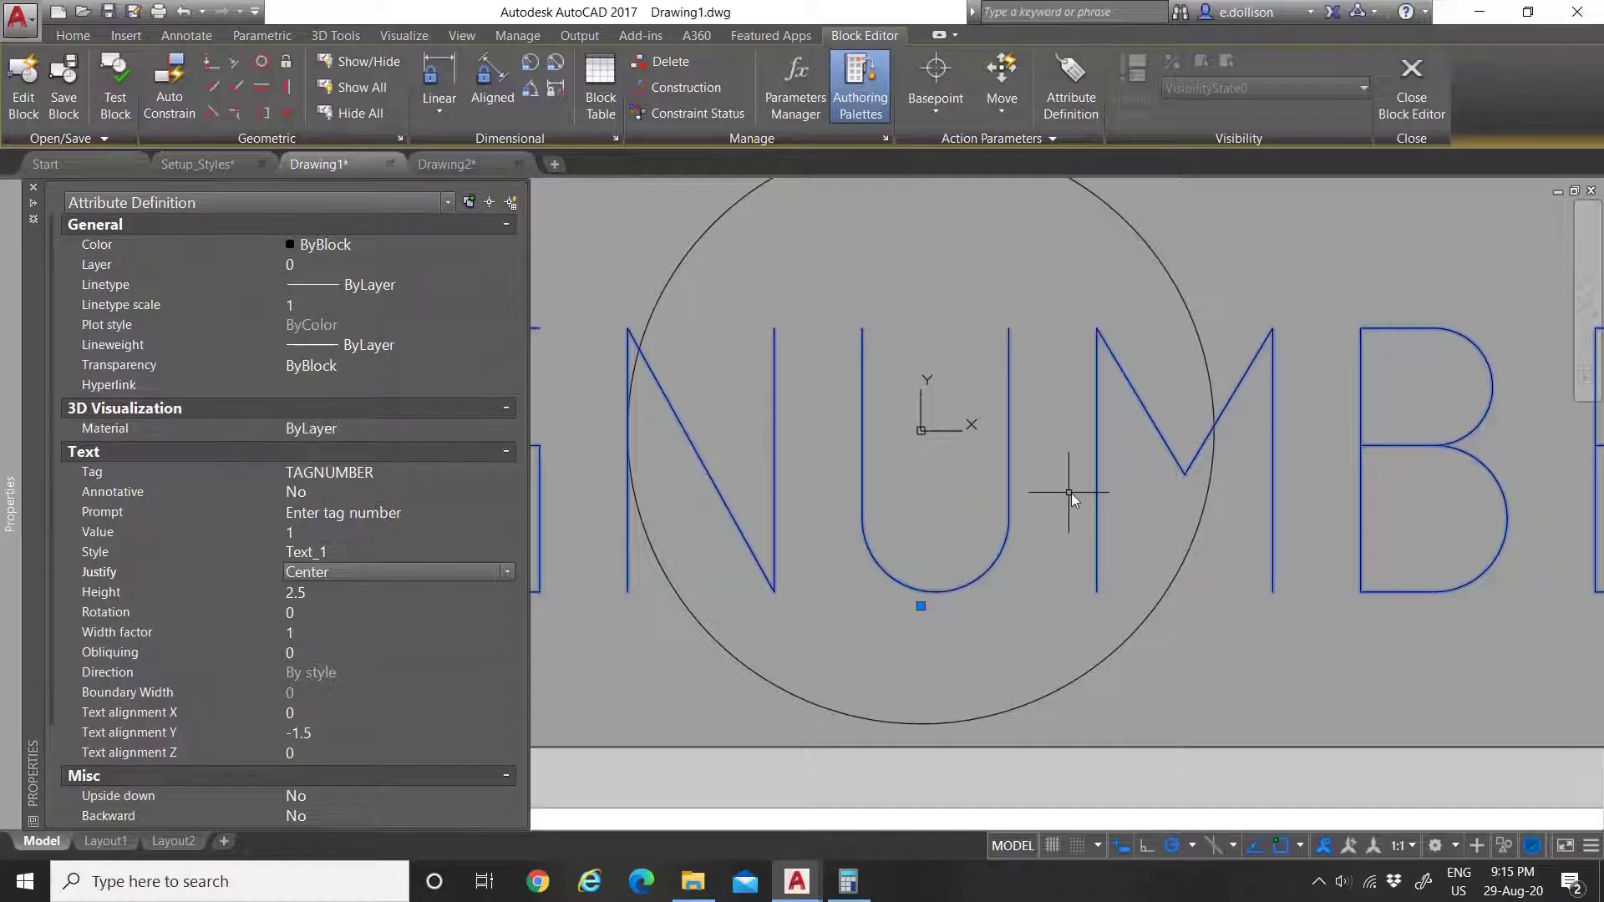
pyautogui.scroll(-4, 1028, 493)
pyautogui.hotkey('ctrl', '1')
pyautogui.scroll(3, 952, 459)
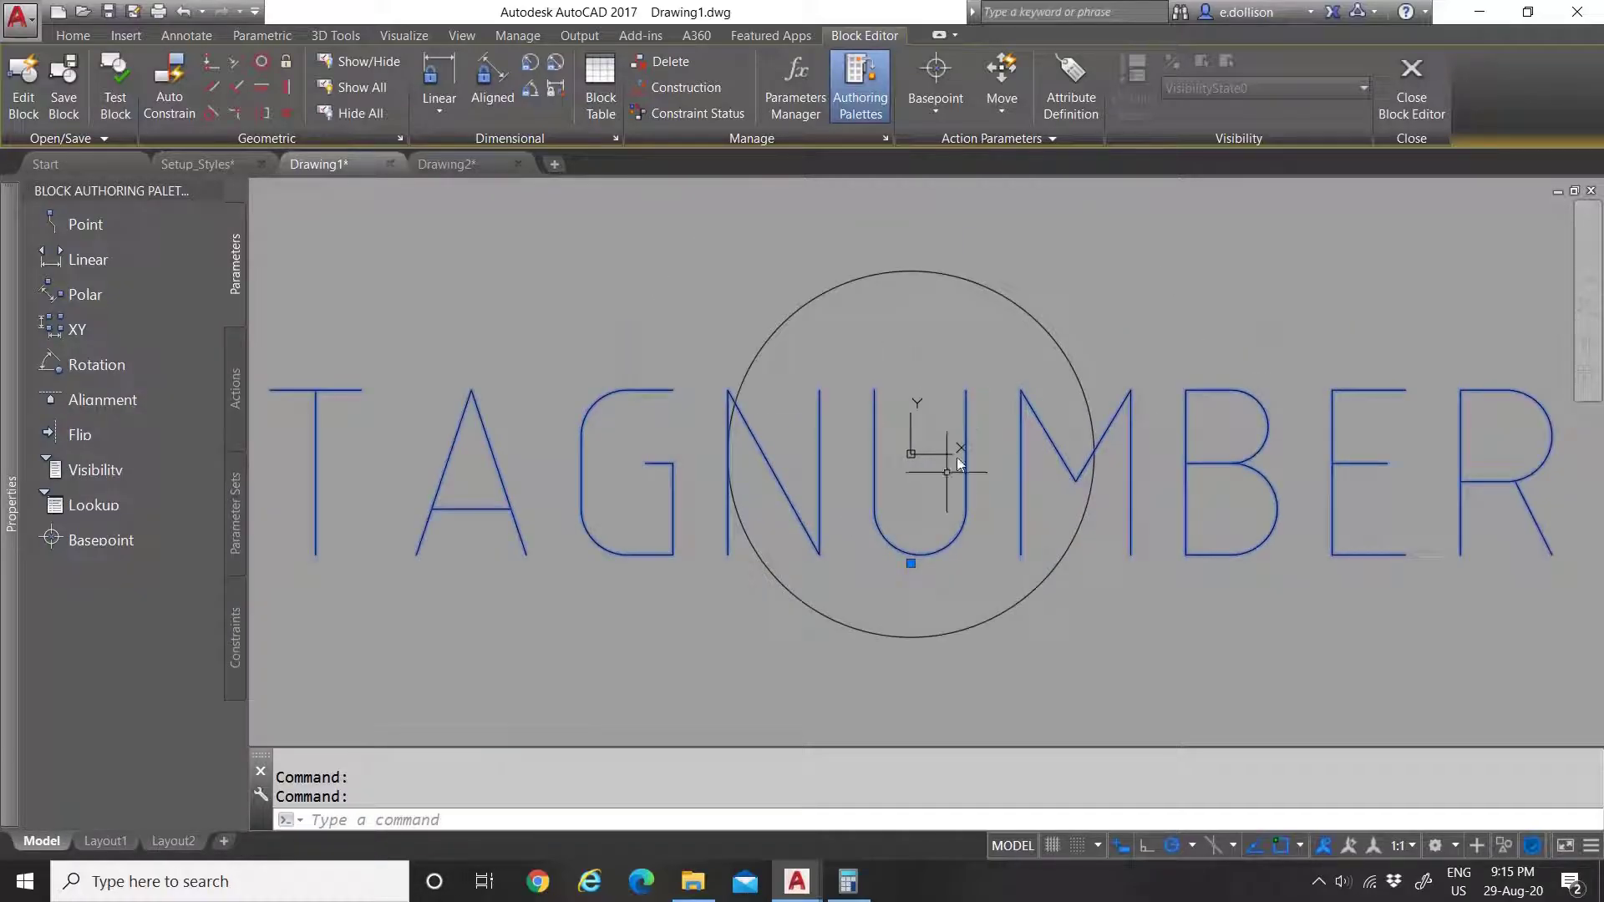
pyautogui.moveTo(23, 522)
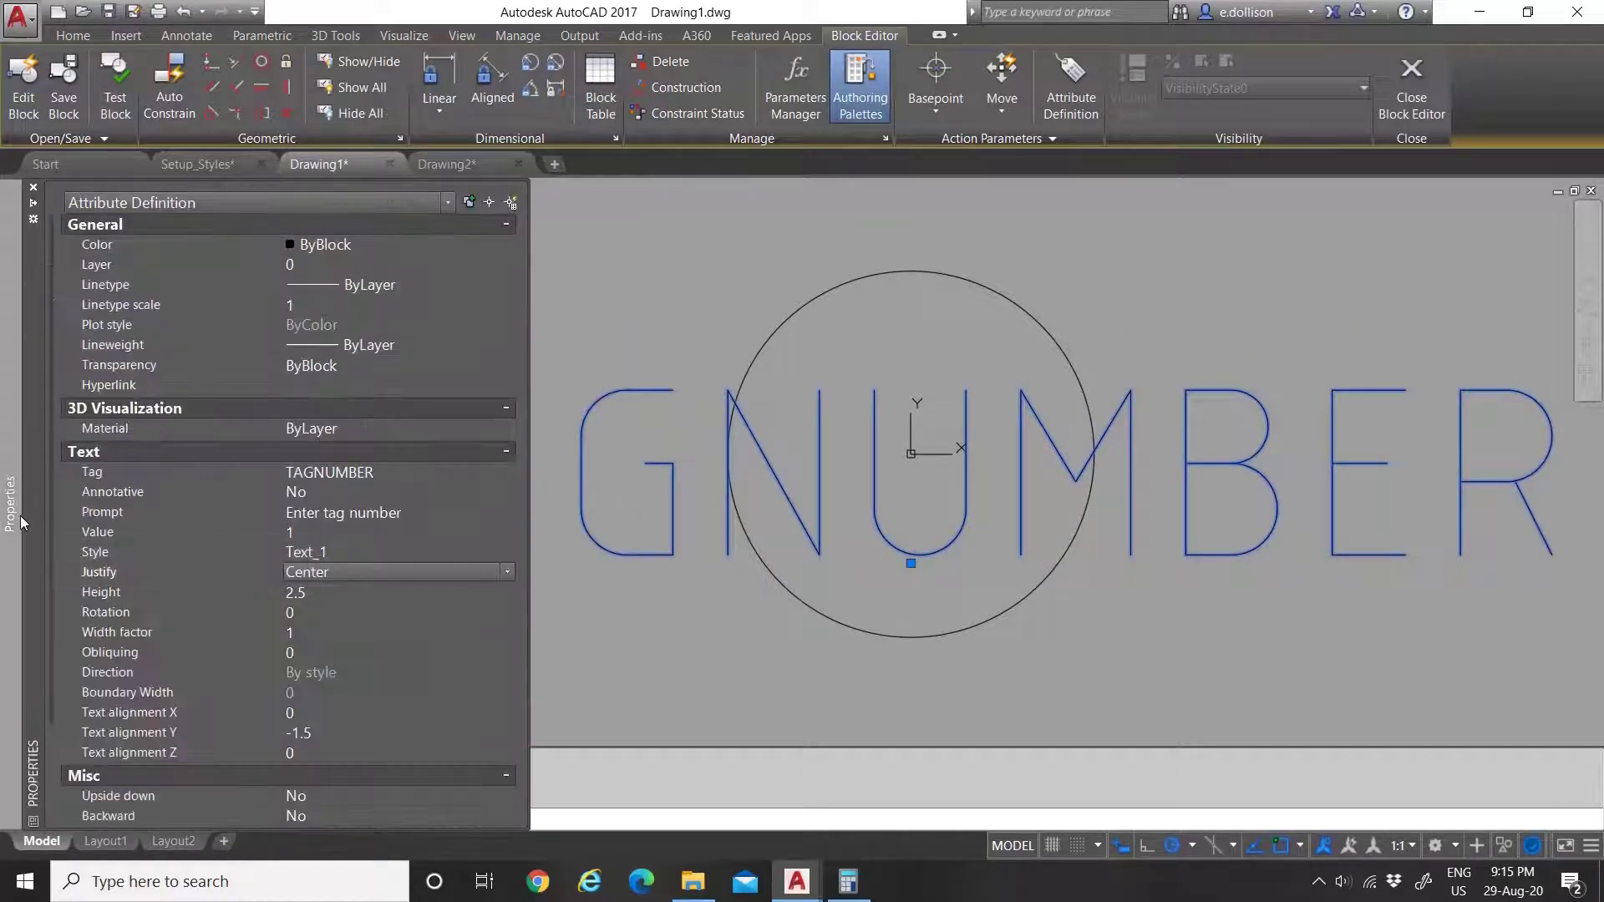
pyautogui.click(335, 592)
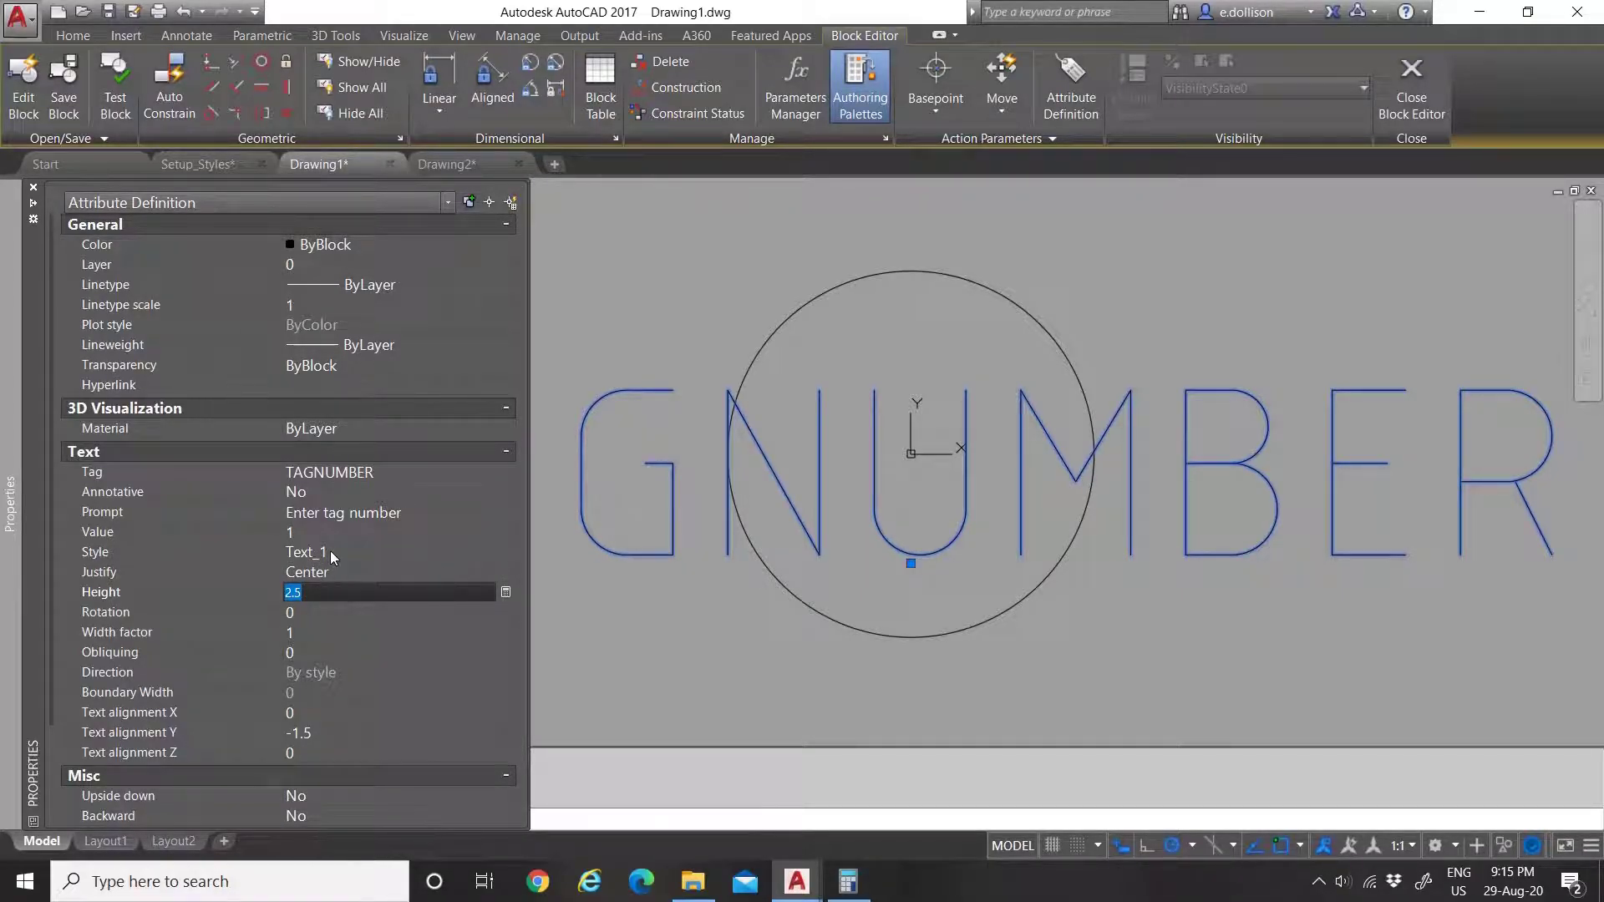
pyautogui.click(376, 244)
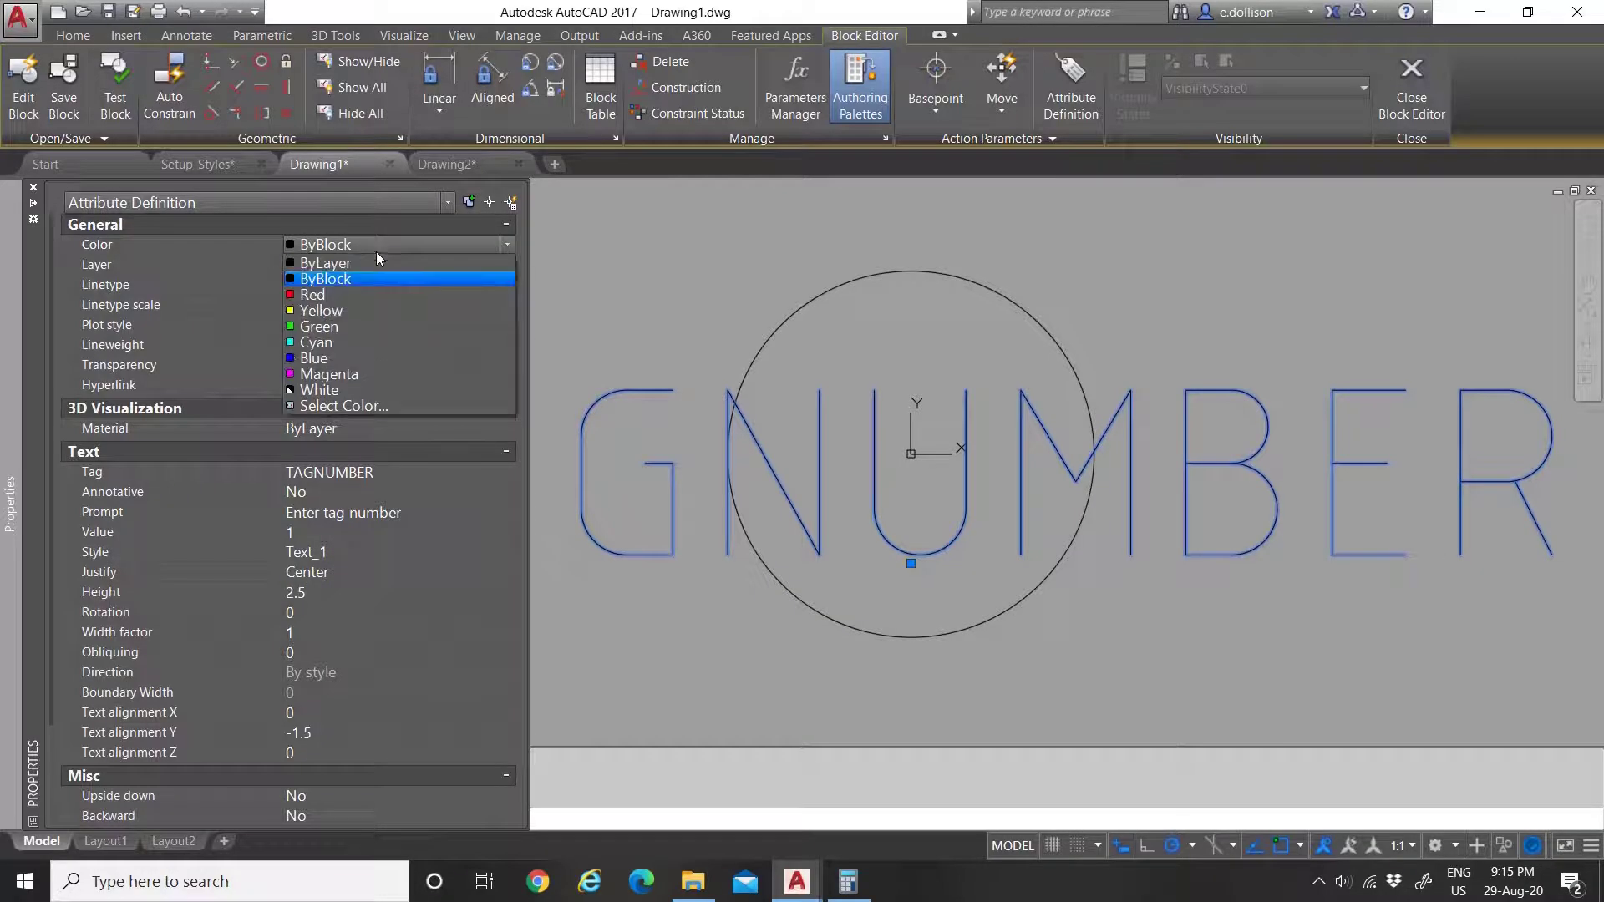
pyautogui.click(375, 263)
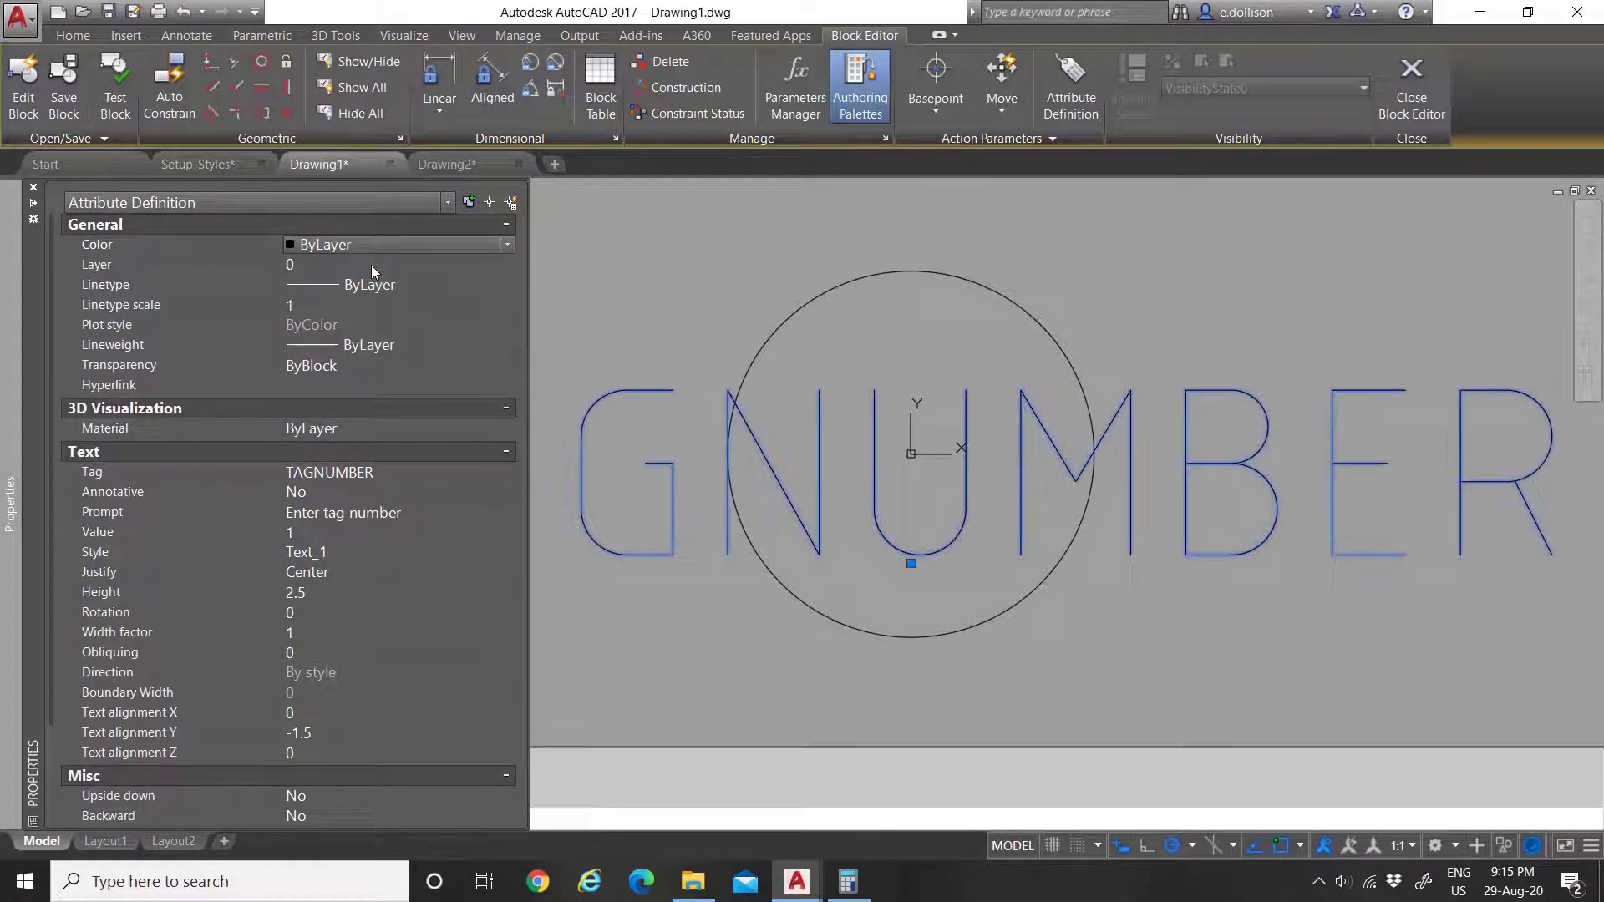
pyautogui.click(359, 364)
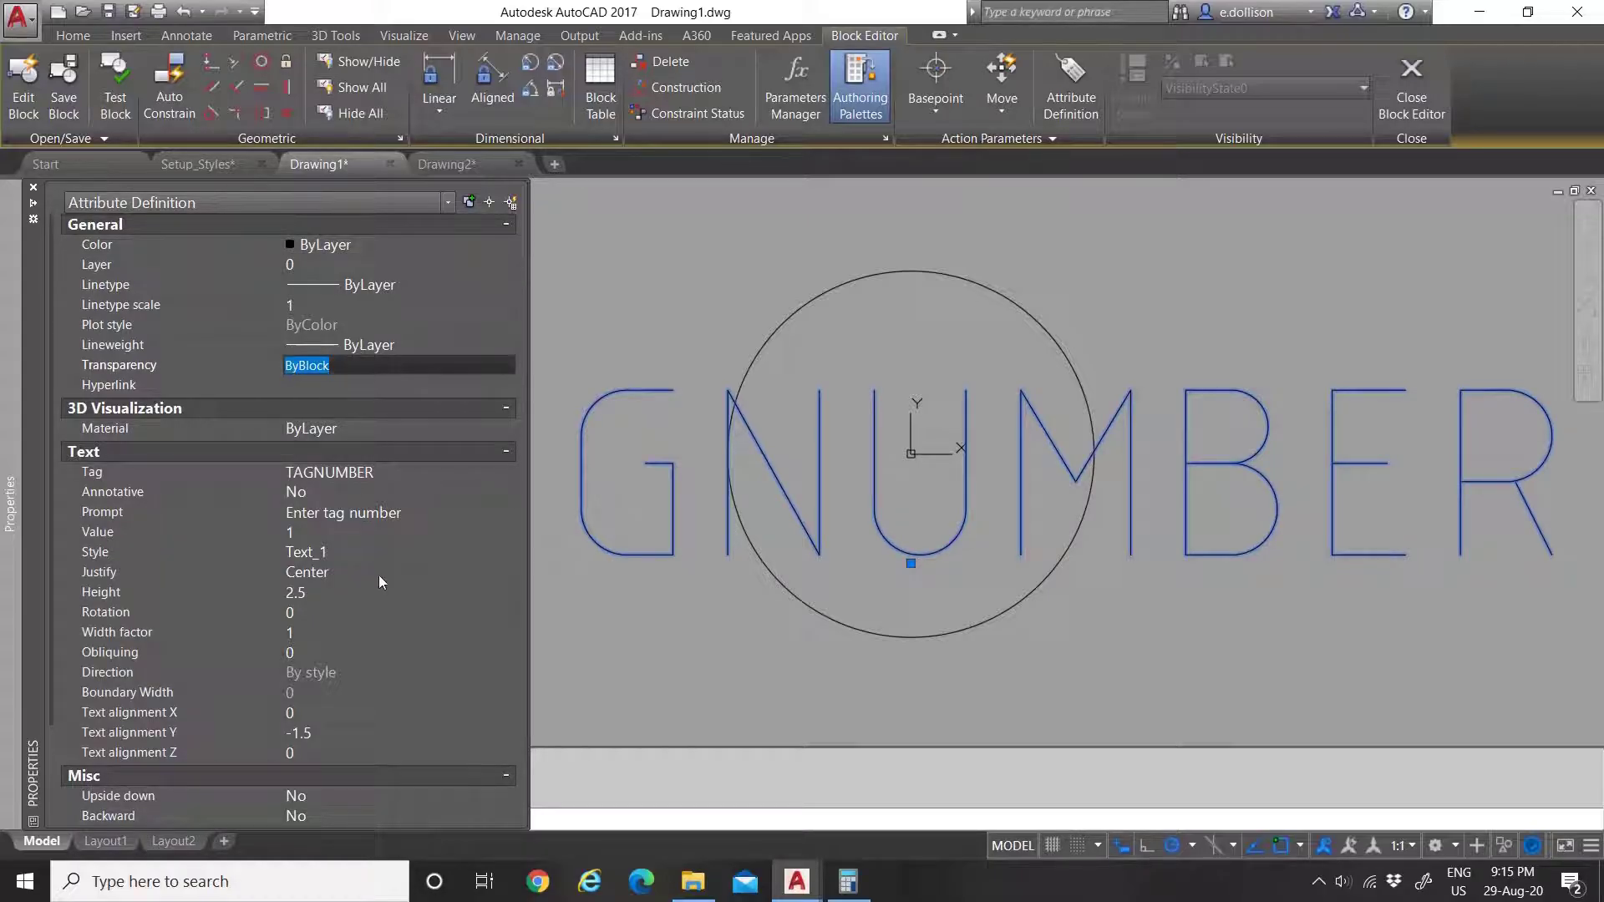
pyautogui.click(348, 680)
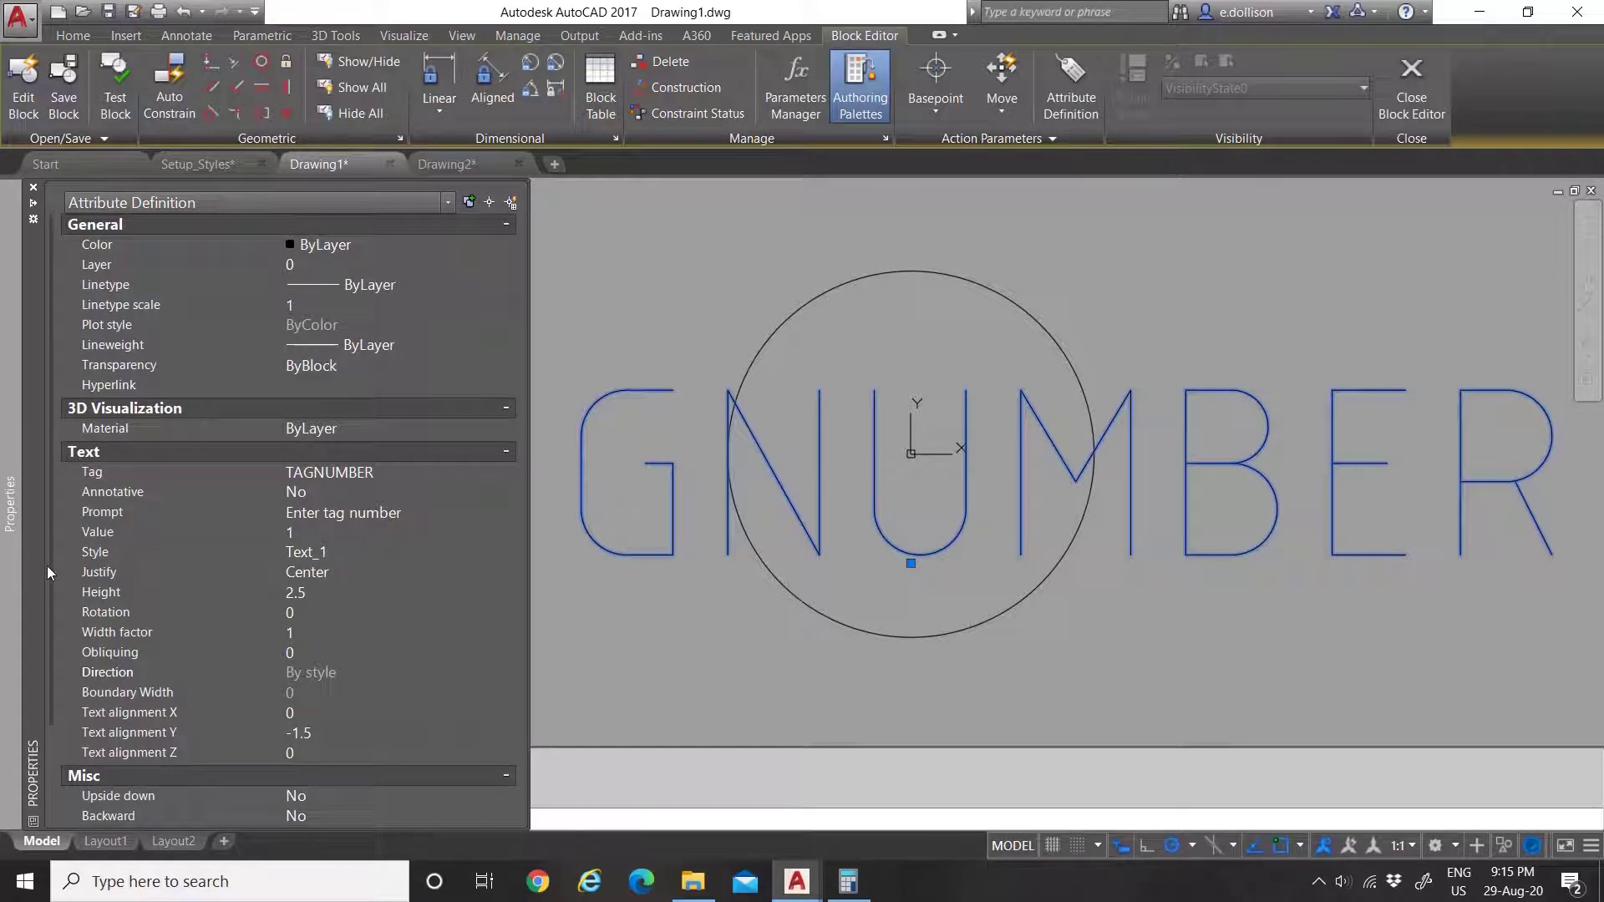
pyautogui.scroll(-3, 53, 591)
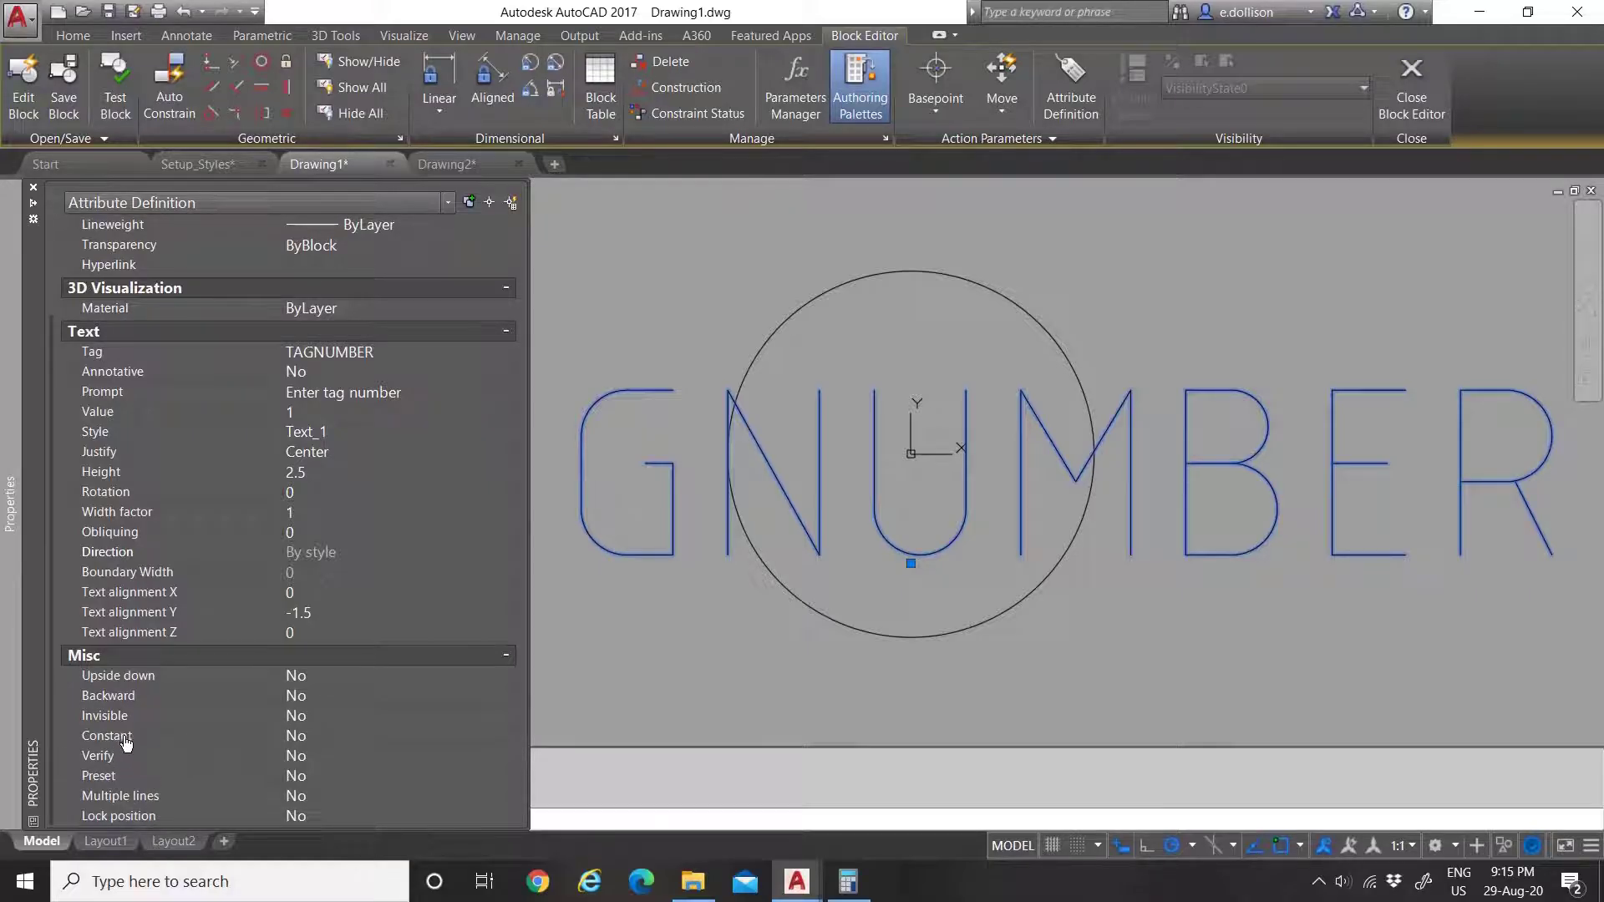
pyautogui.scroll(3, 126, 743)
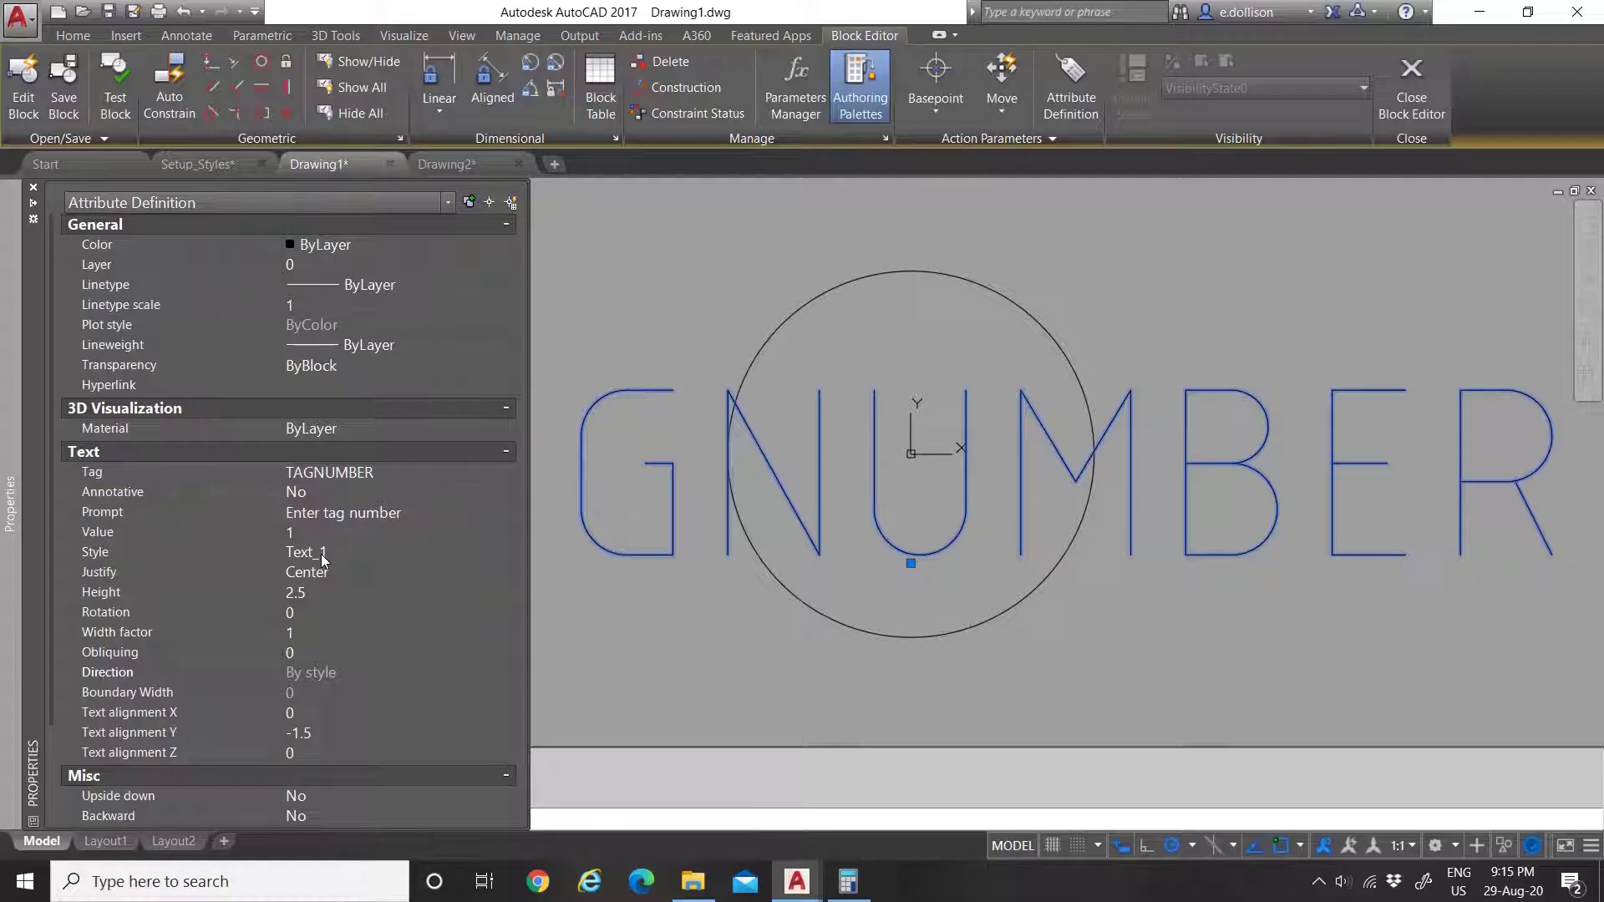
# Step: Close the Block Editor, saving the changes to _TagCircle
pyautogui.hotkey('ctrl', '1')
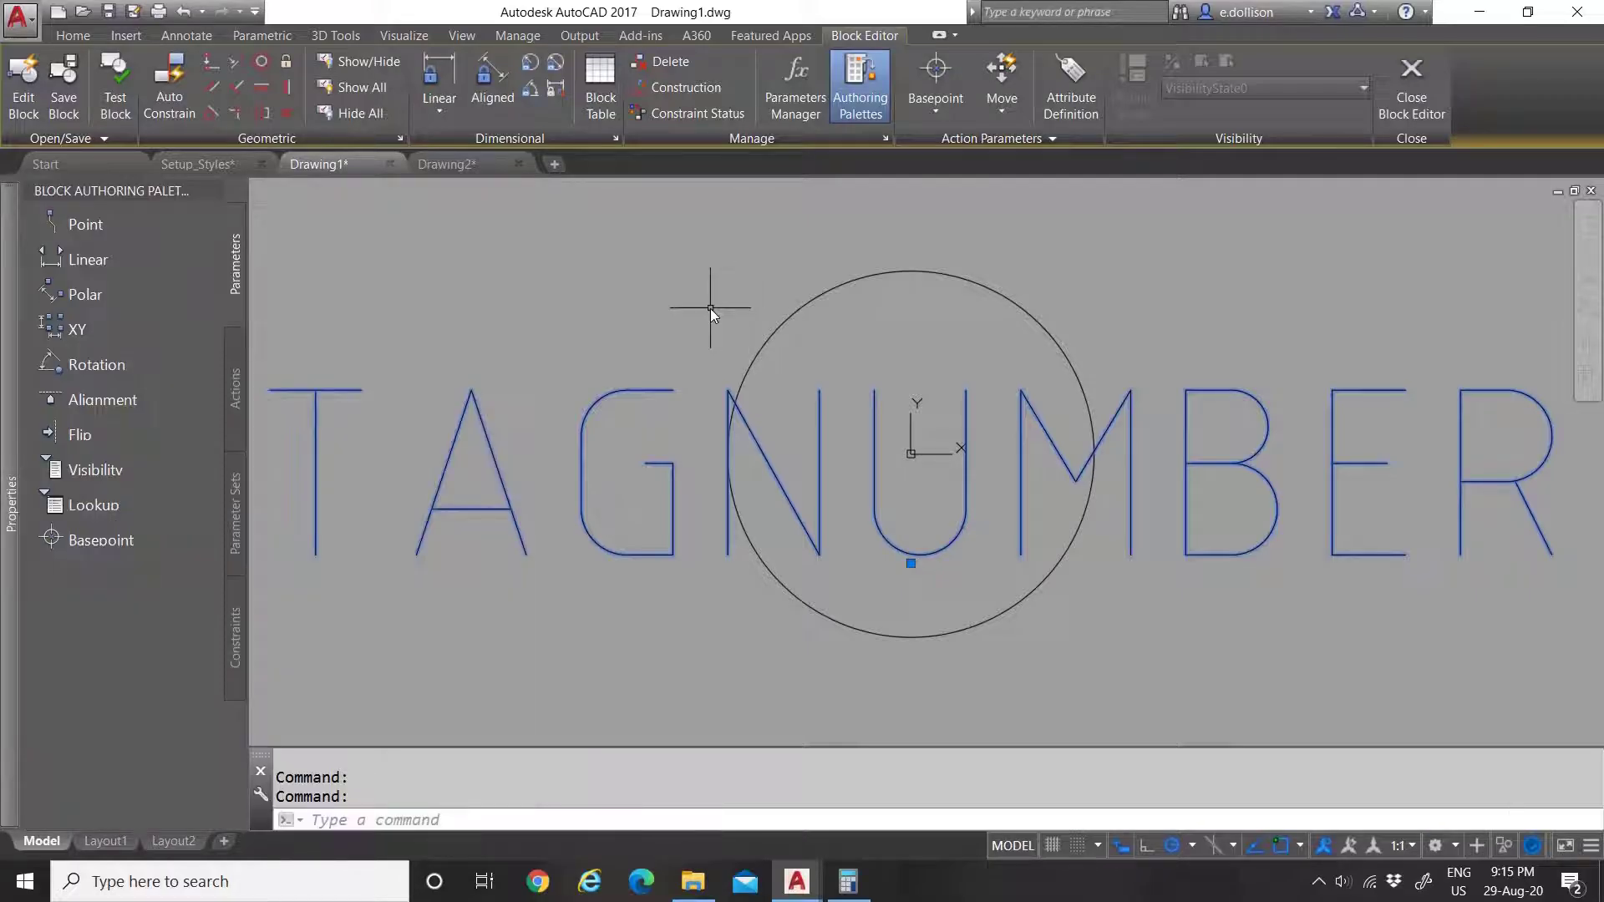
pyautogui.click(1401, 87)
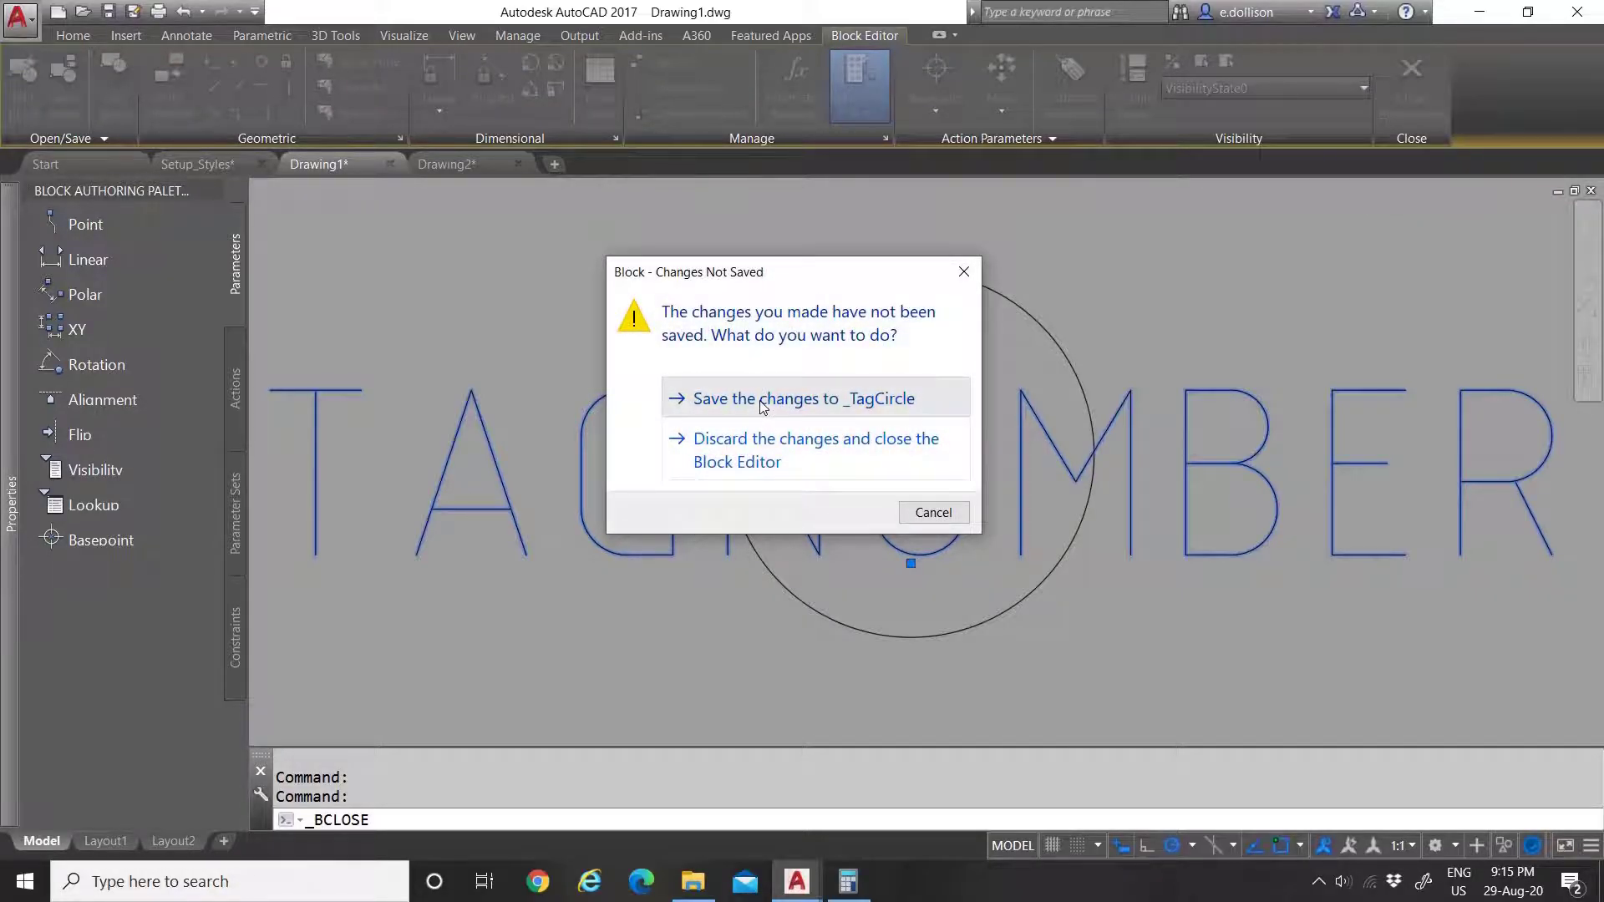
pyautogui.click(760, 401)
# Step: Zoom around the regenerated balloon and switch to the Annotate ribbon tab
pyautogui.scroll(3, 802, 456)
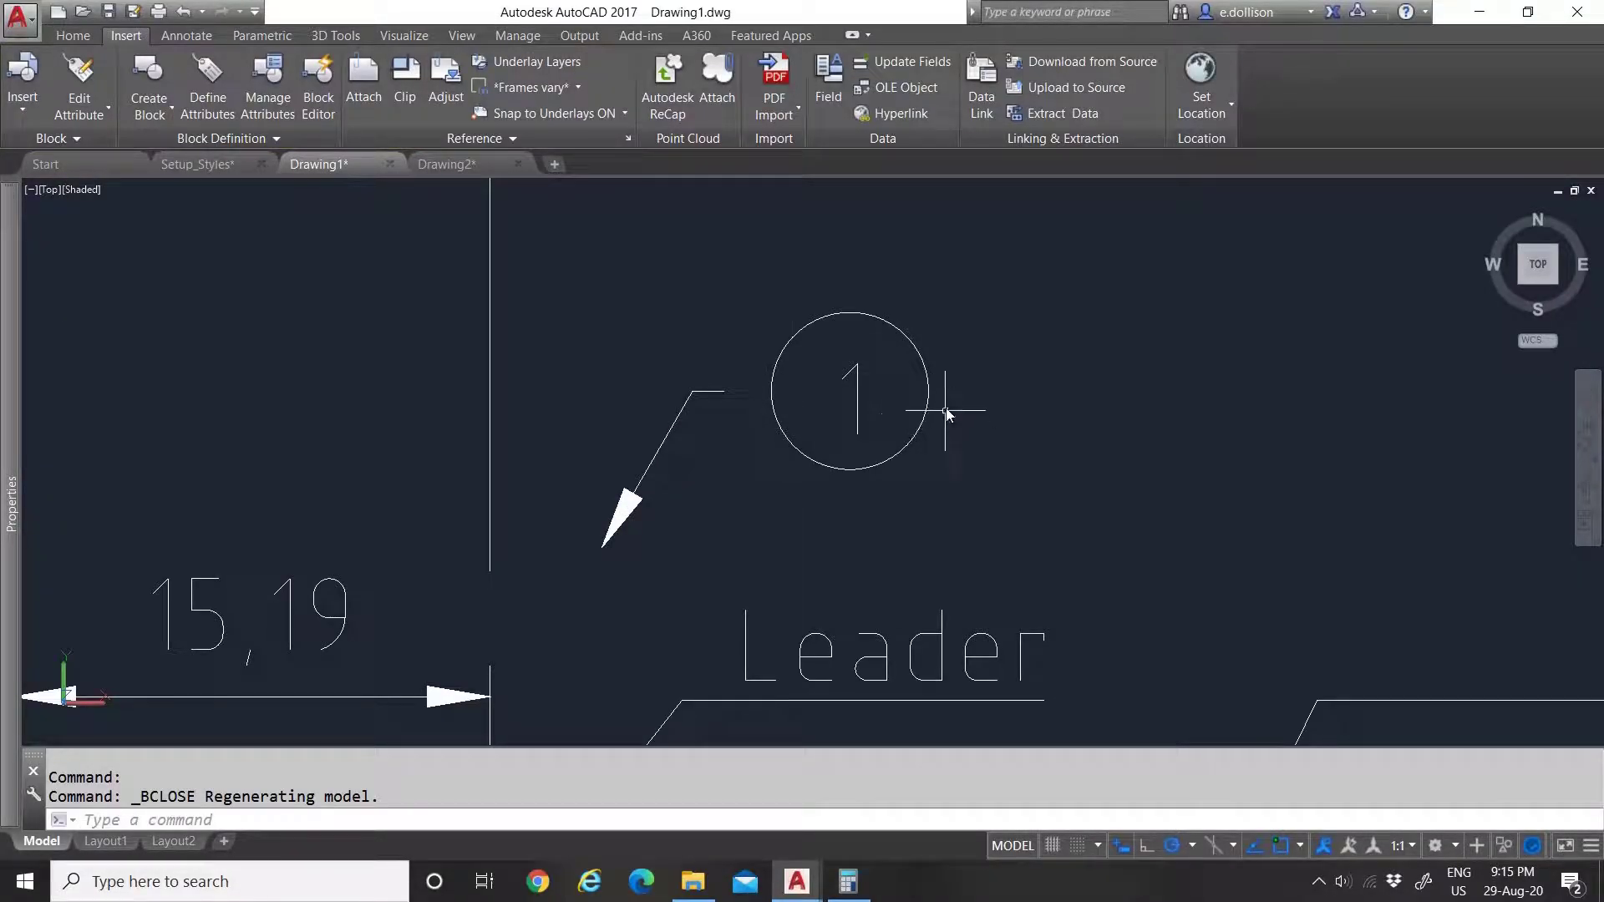
pyautogui.scroll(2, 944, 422)
pyautogui.scroll(-3, 810, 434)
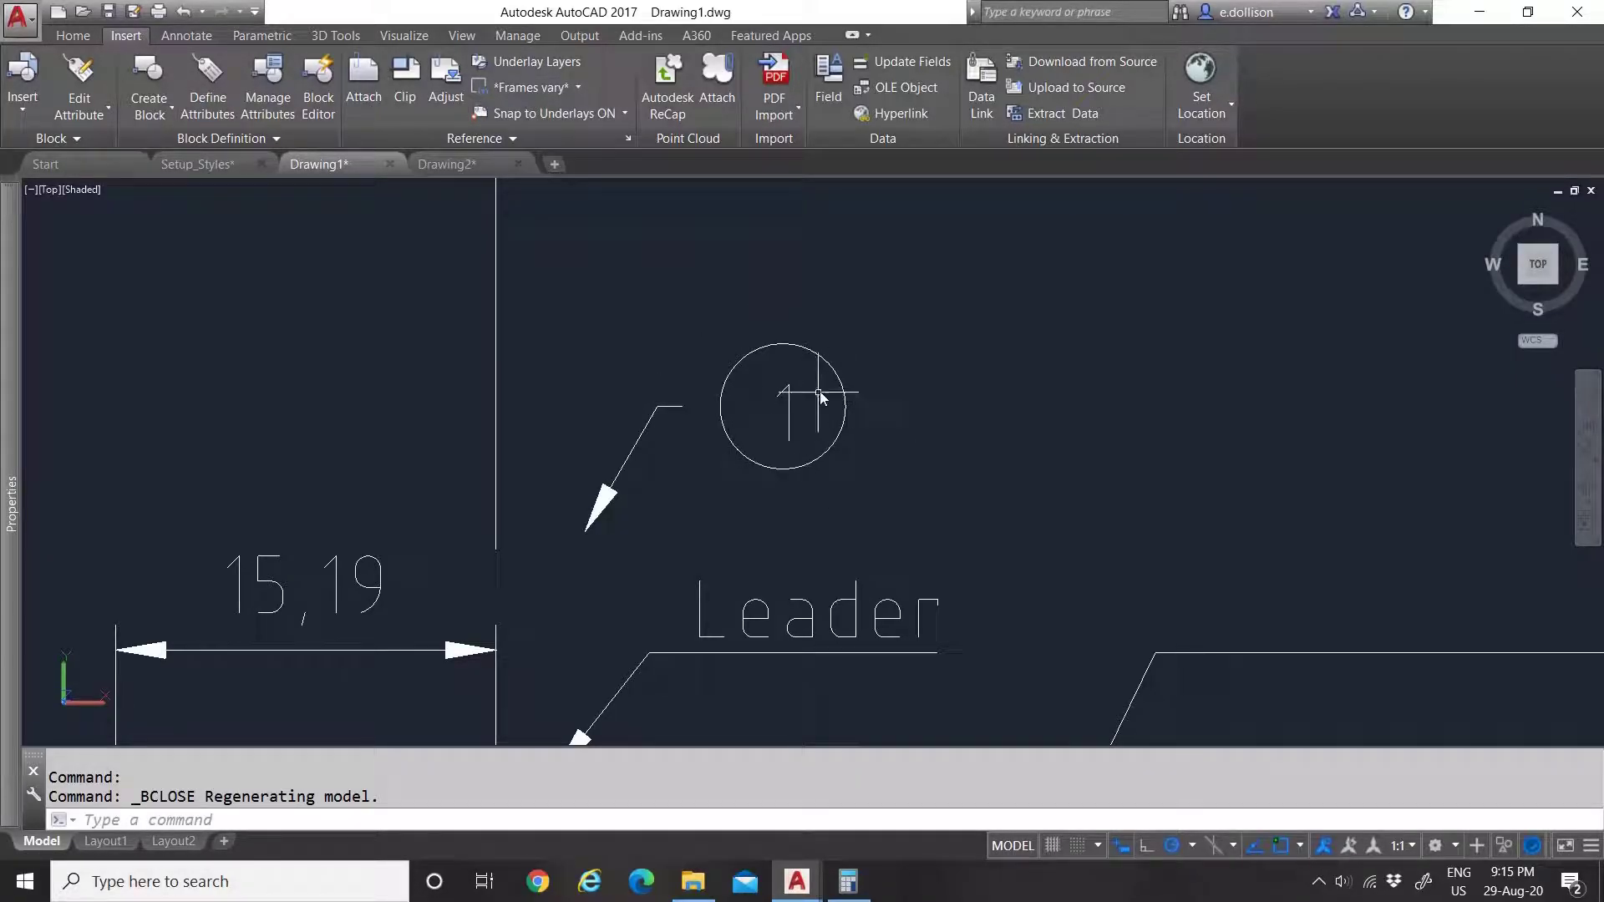
pyautogui.scroll(3, 799, 403)
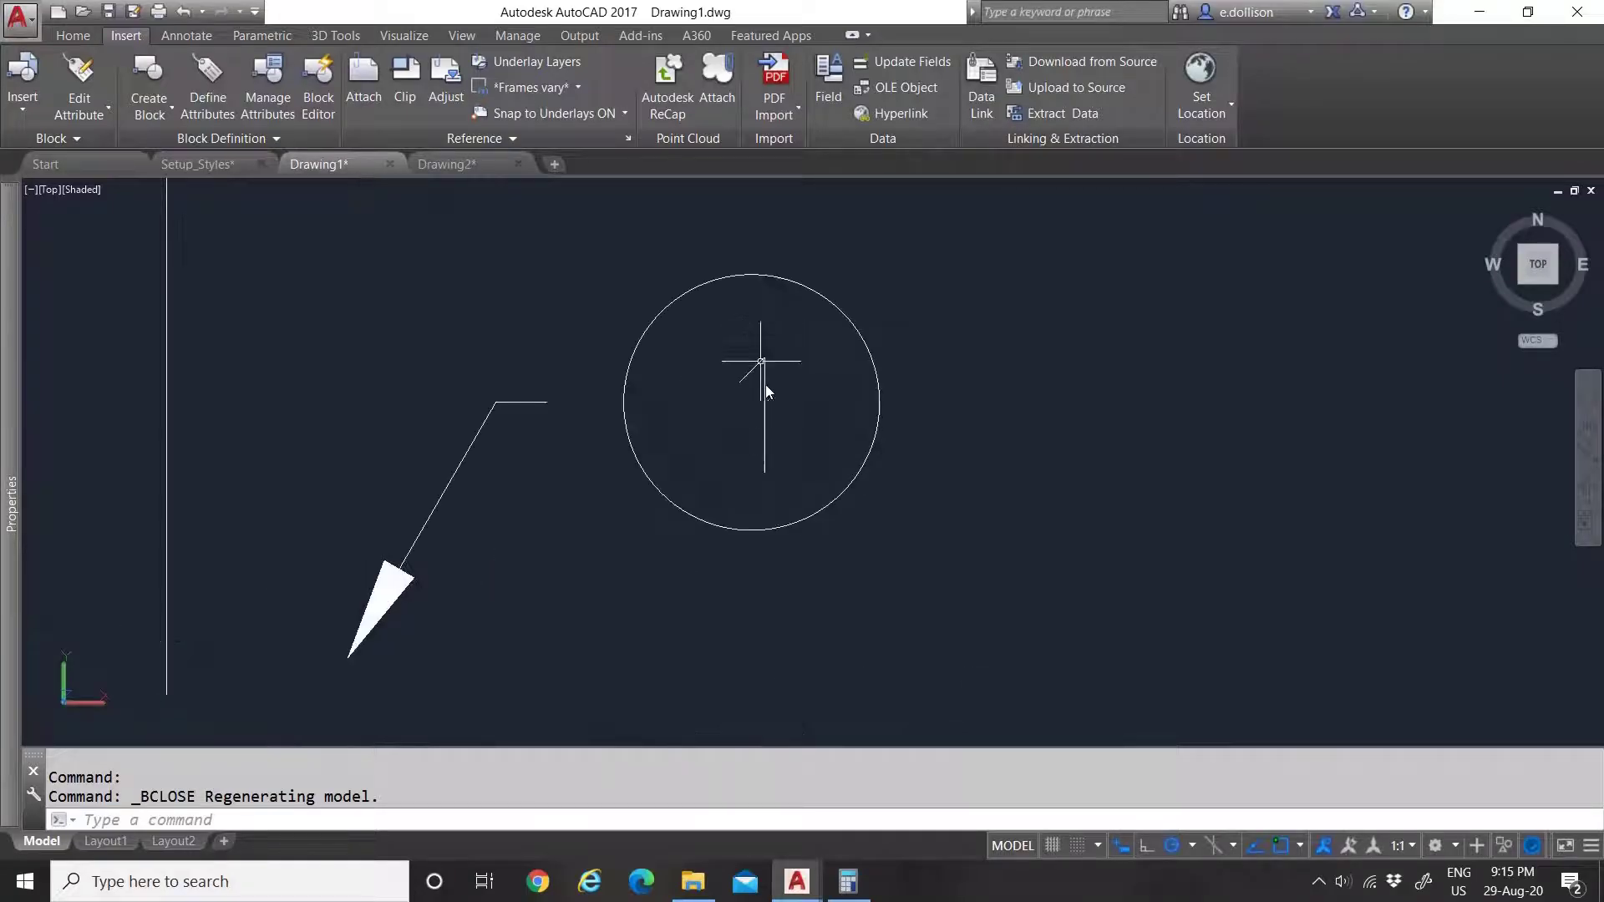
pyautogui.scroll(-4, 783, 393)
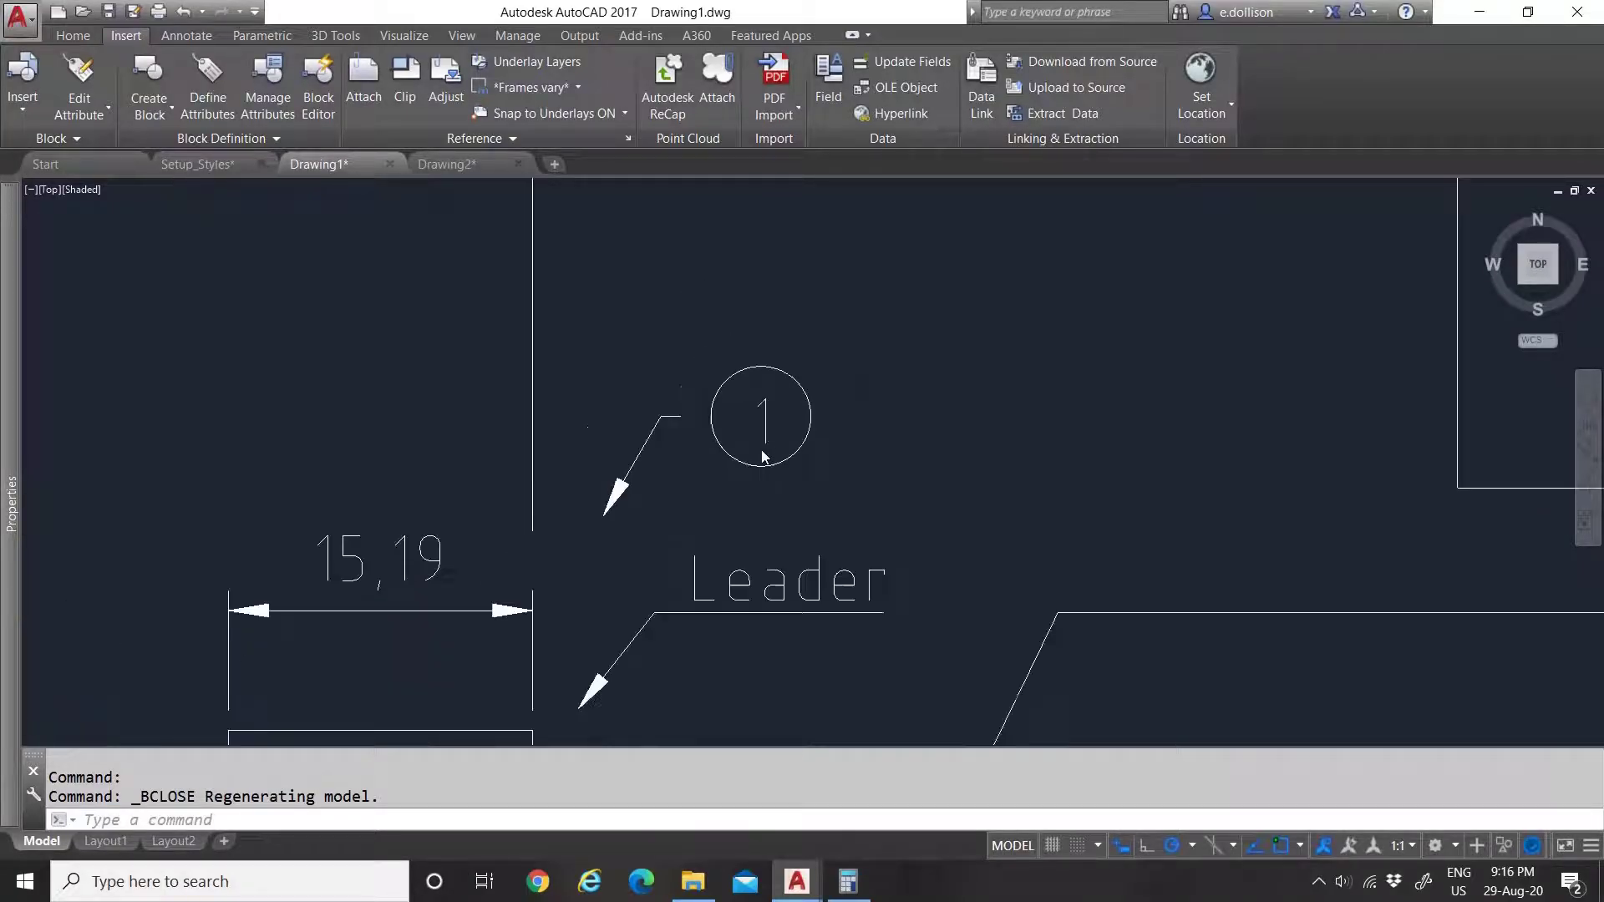
pyautogui.scroll(1, 789, 439)
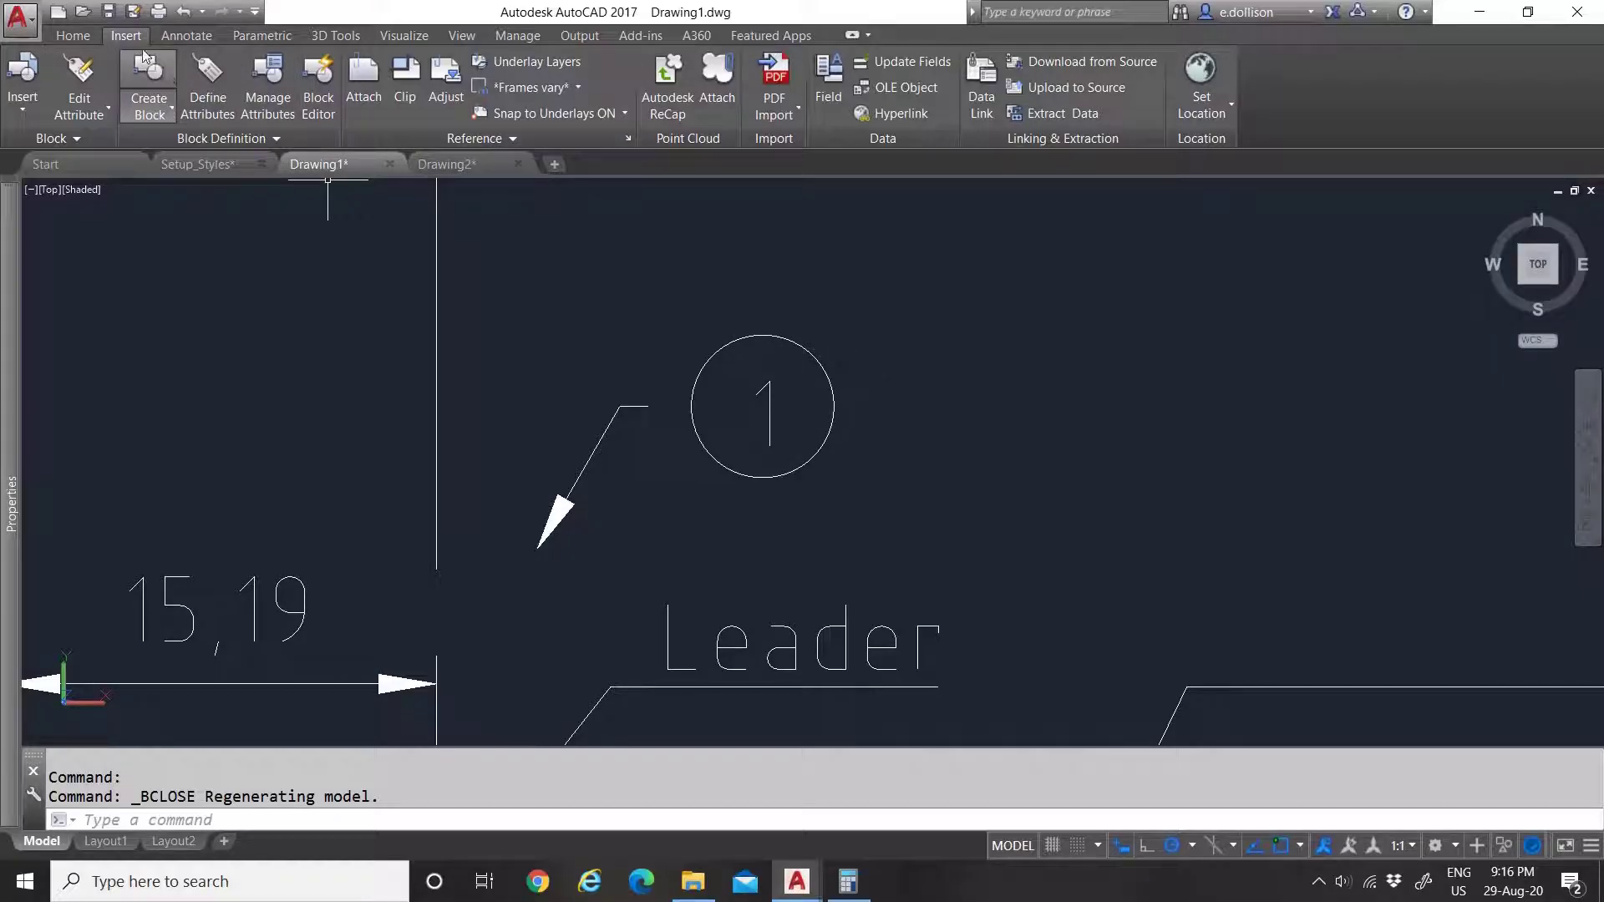
pyautogui.click(73, 35)
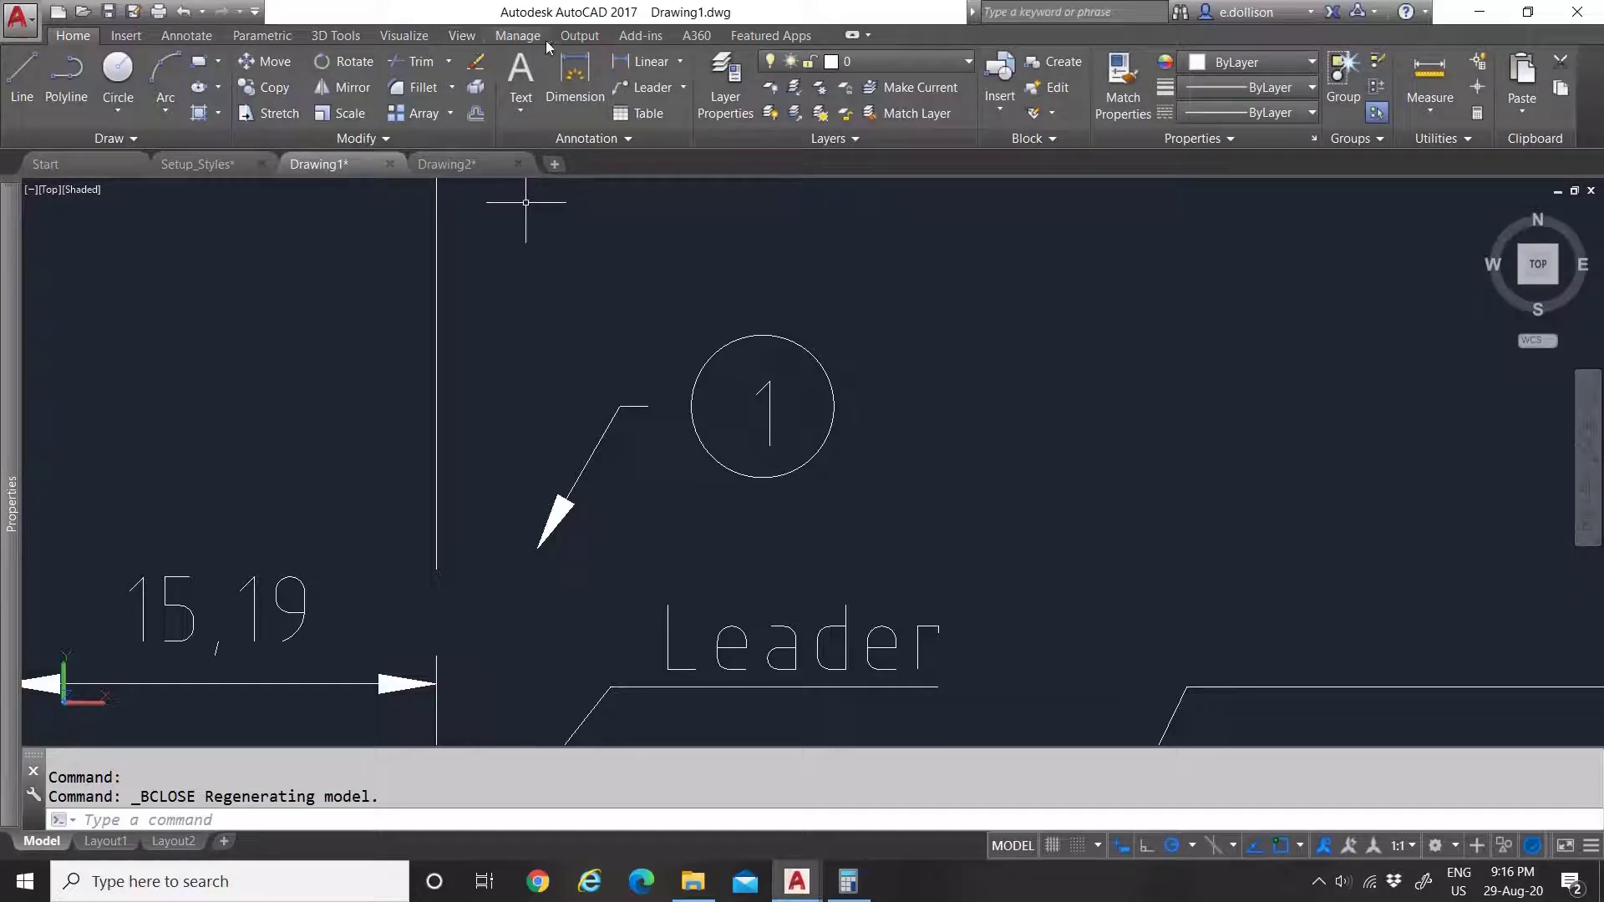
pyautogui.click(187, 35)
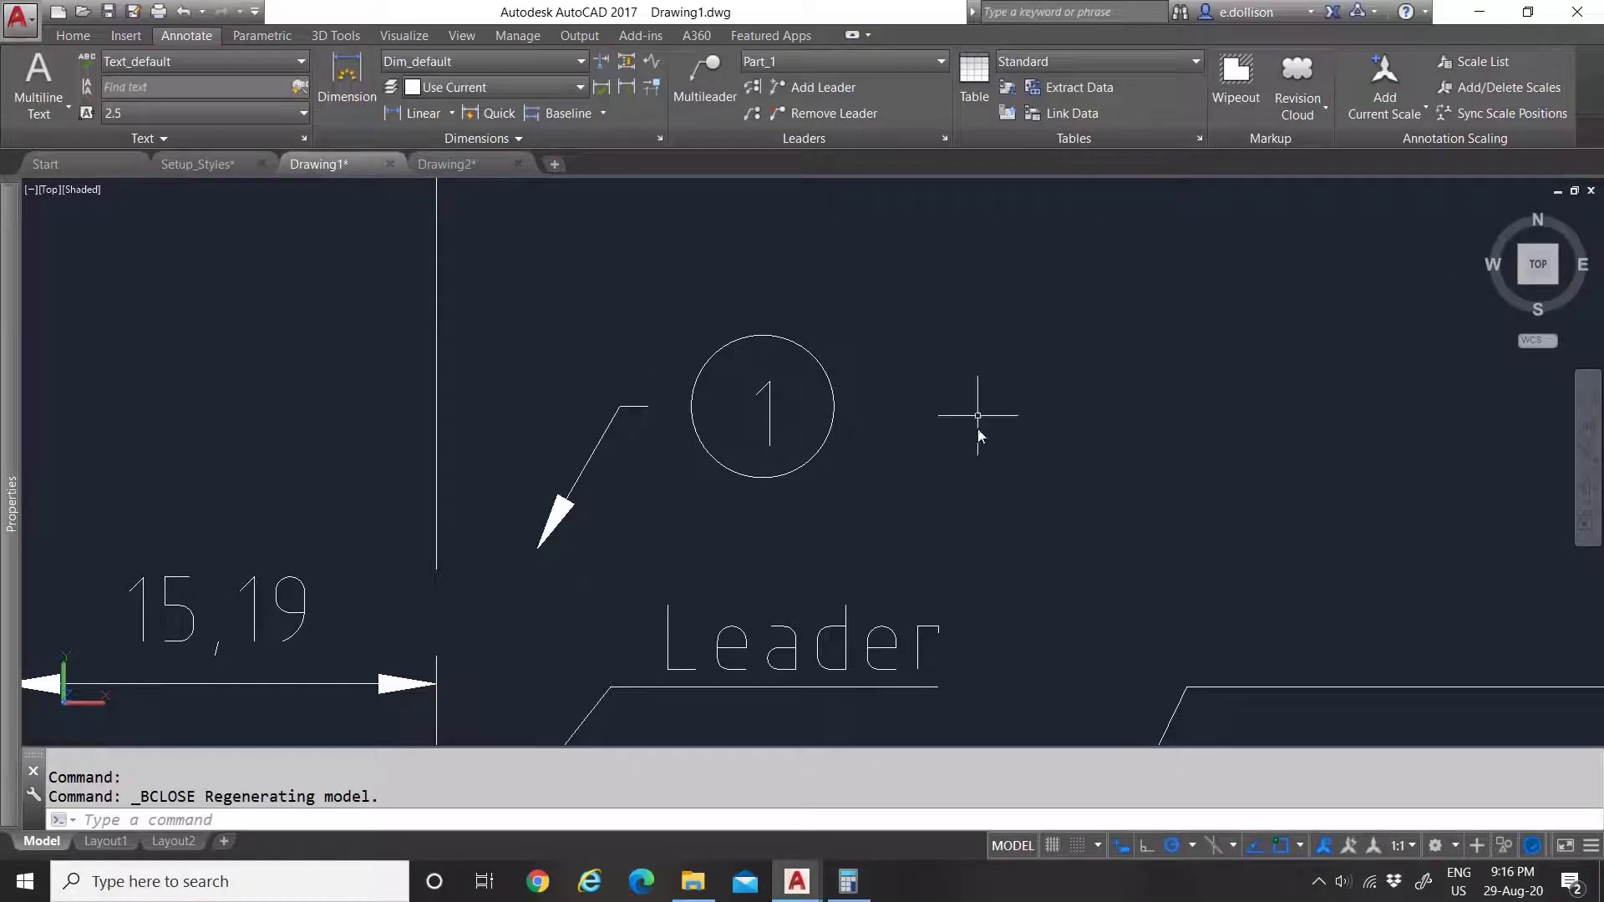
# Step: Place a new multileader balloon tagged 1 with its arrowhead and landing points
pyautogui.click(705, 73)
pyautogui.click(555, 373)
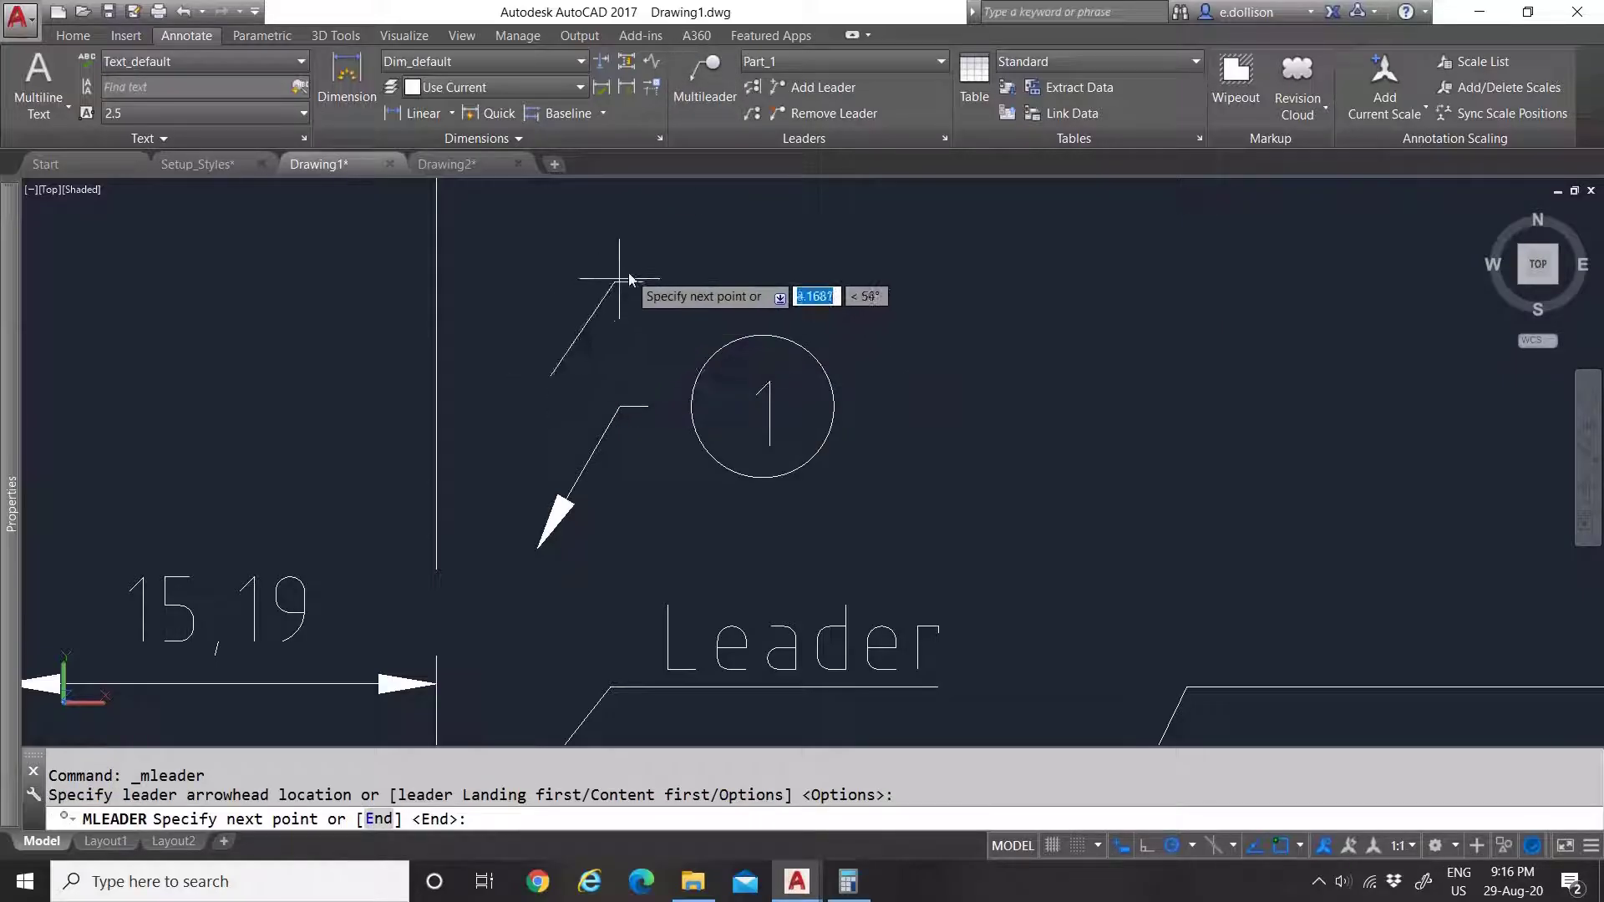
pyautogui.click(676, 246)
pyautogui.rightClick(702, 253)
pyautogui.click(745, 254)
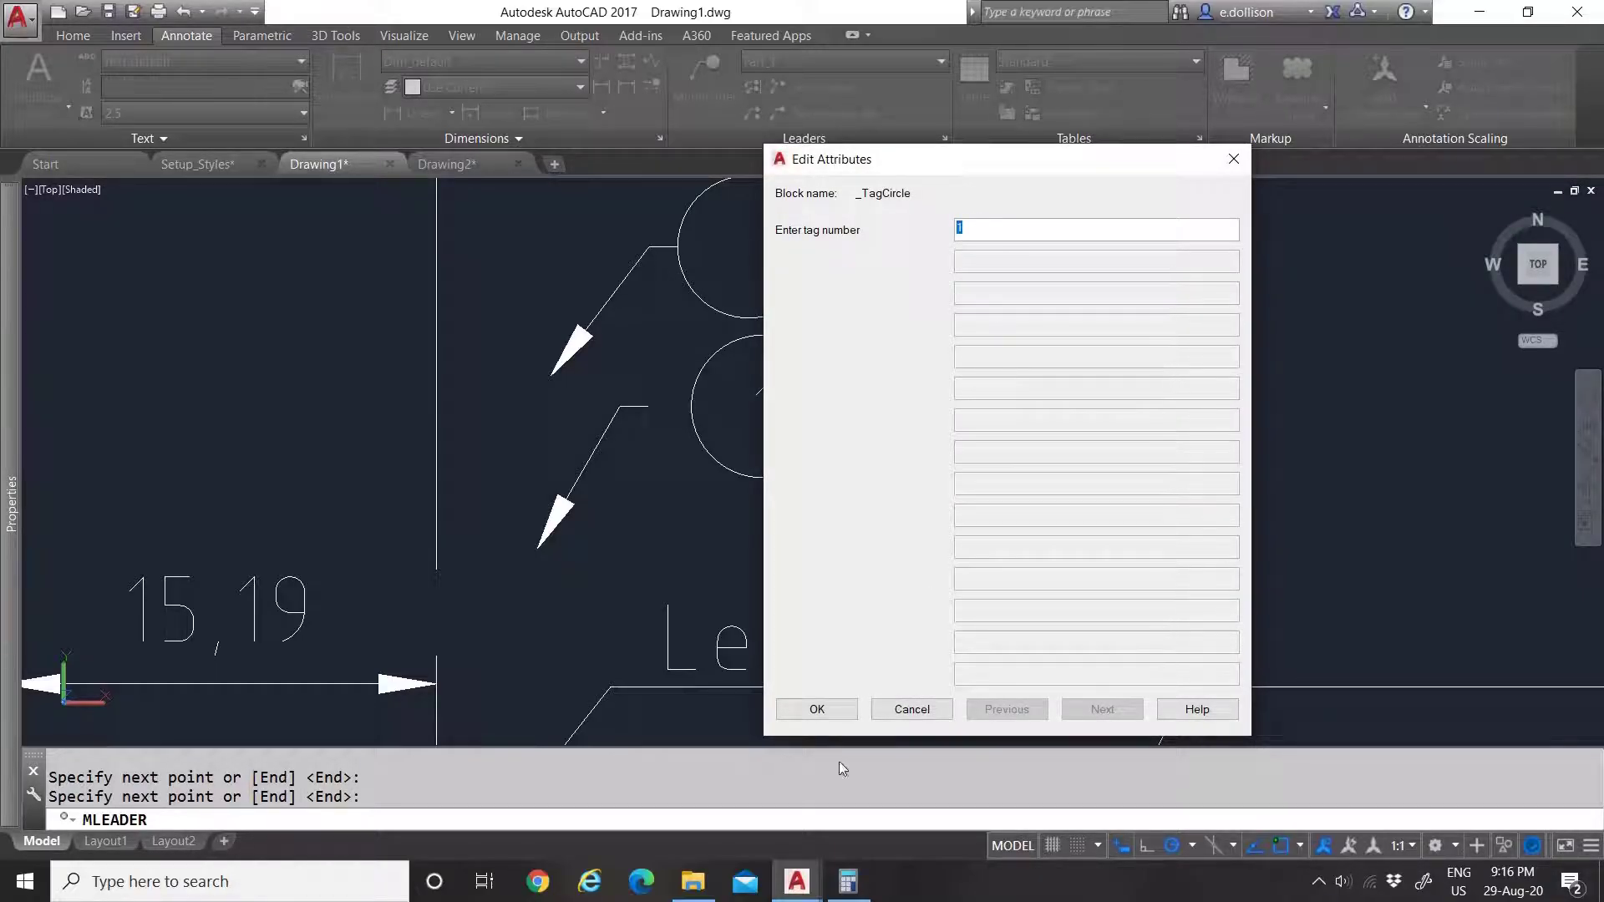
pyautogui.click(816, 709)
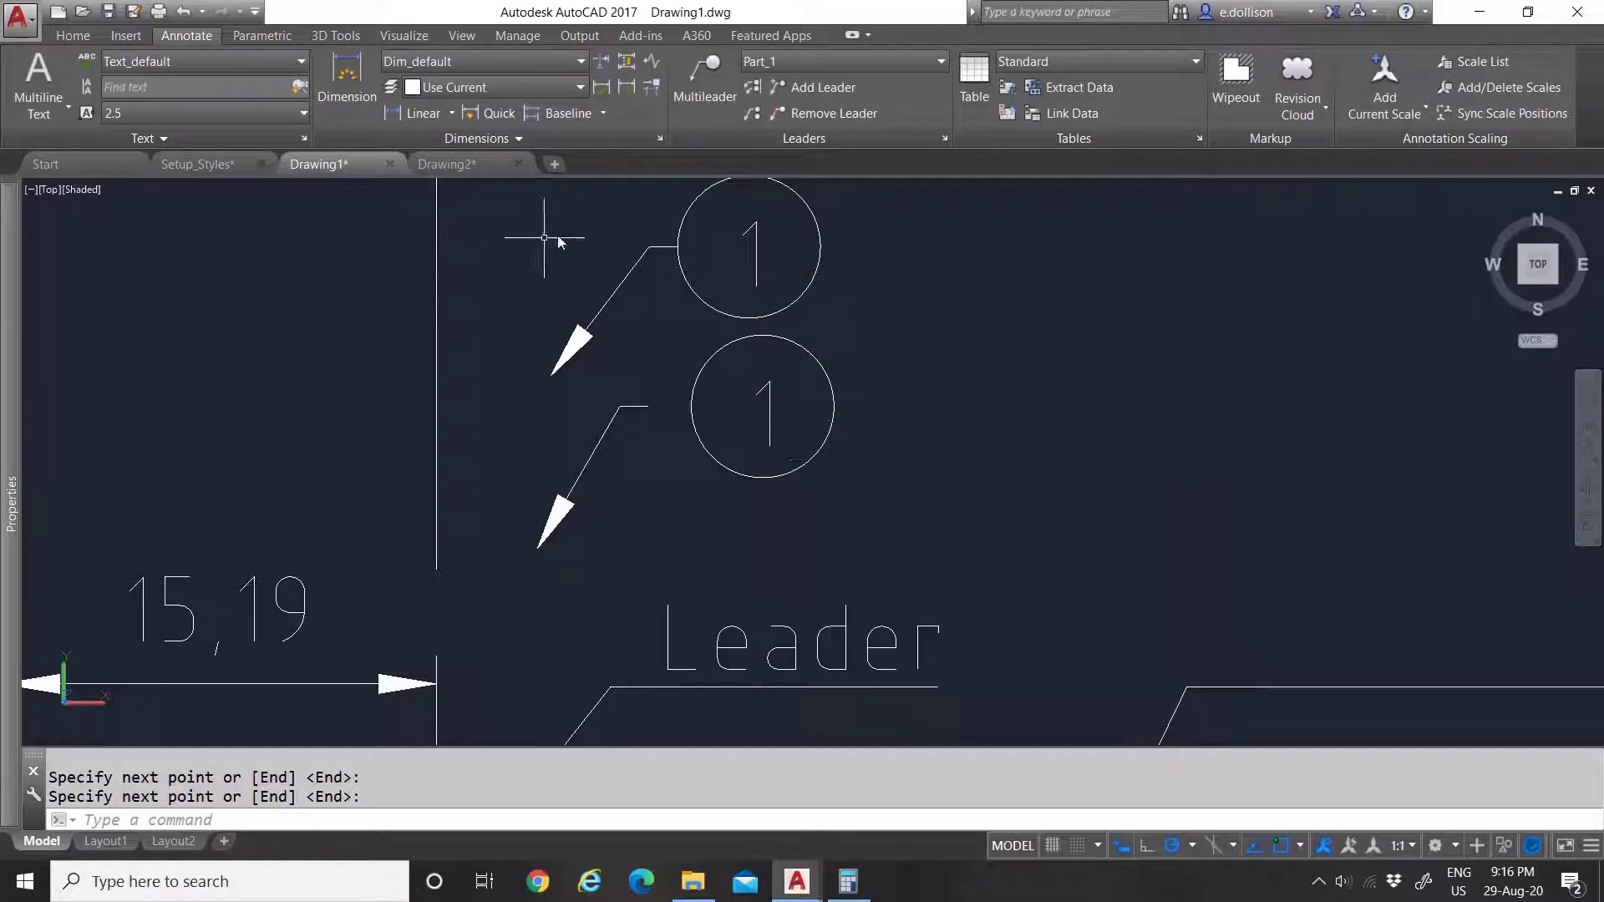
# Step: Select the older lower balloon and nudge it slightly left
pyautogui.press('Escape')
pyautogui.click(672, 439)
pyautogui.click(622, 384)
pyautogui.click(648, 407)
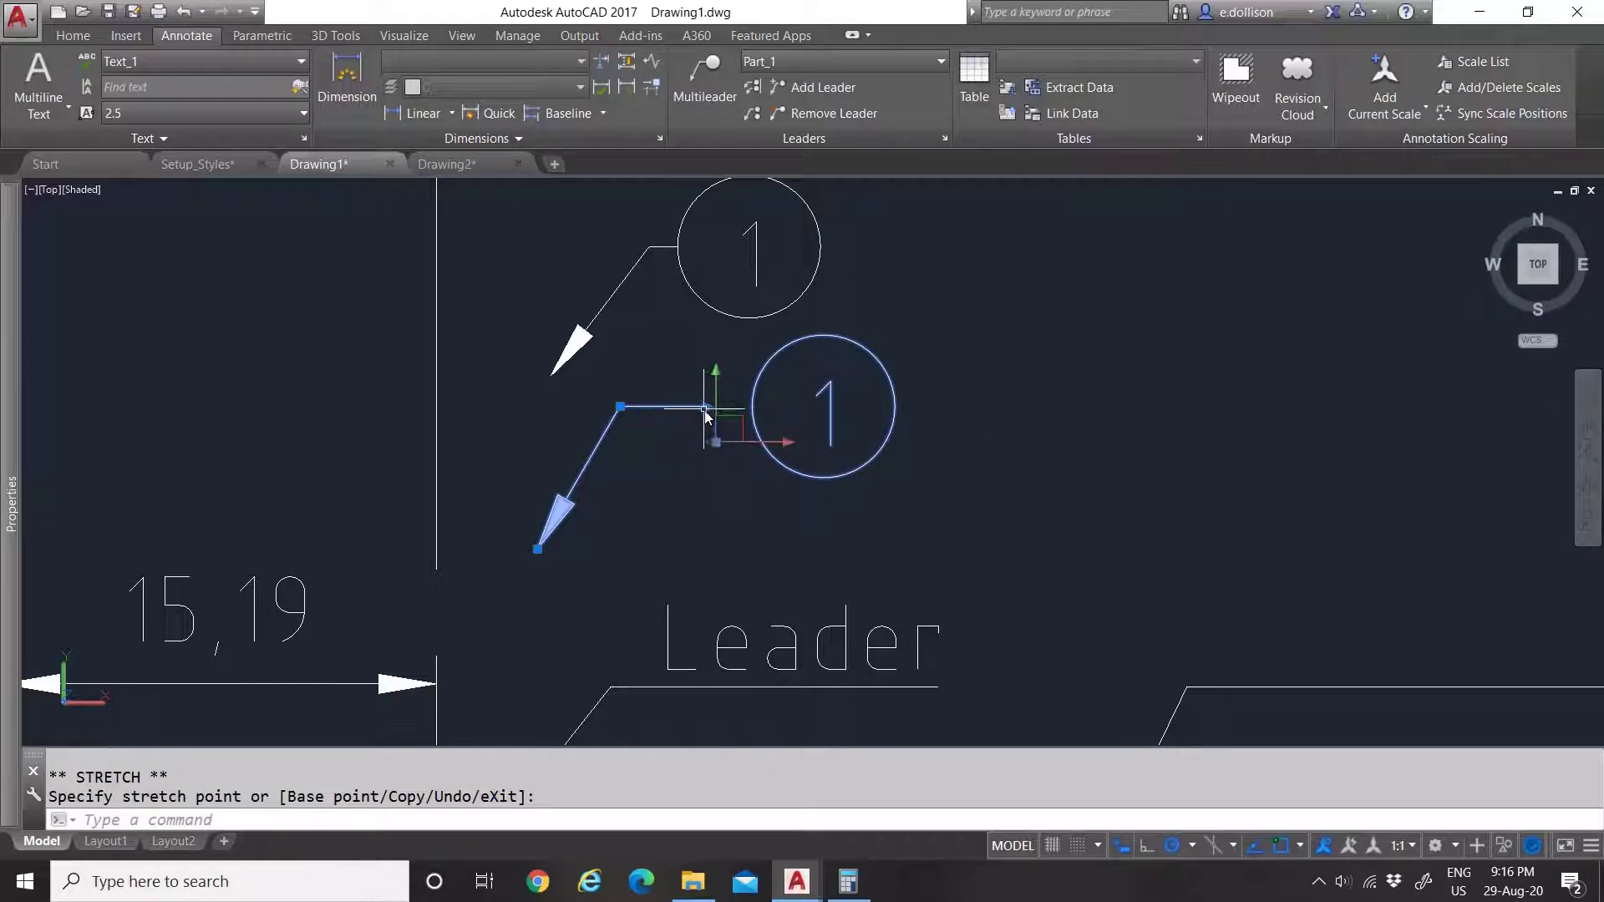
pyautogui.click(685, 442)
pyautogui.click(685, 442)
pyautogui.press('Escape')
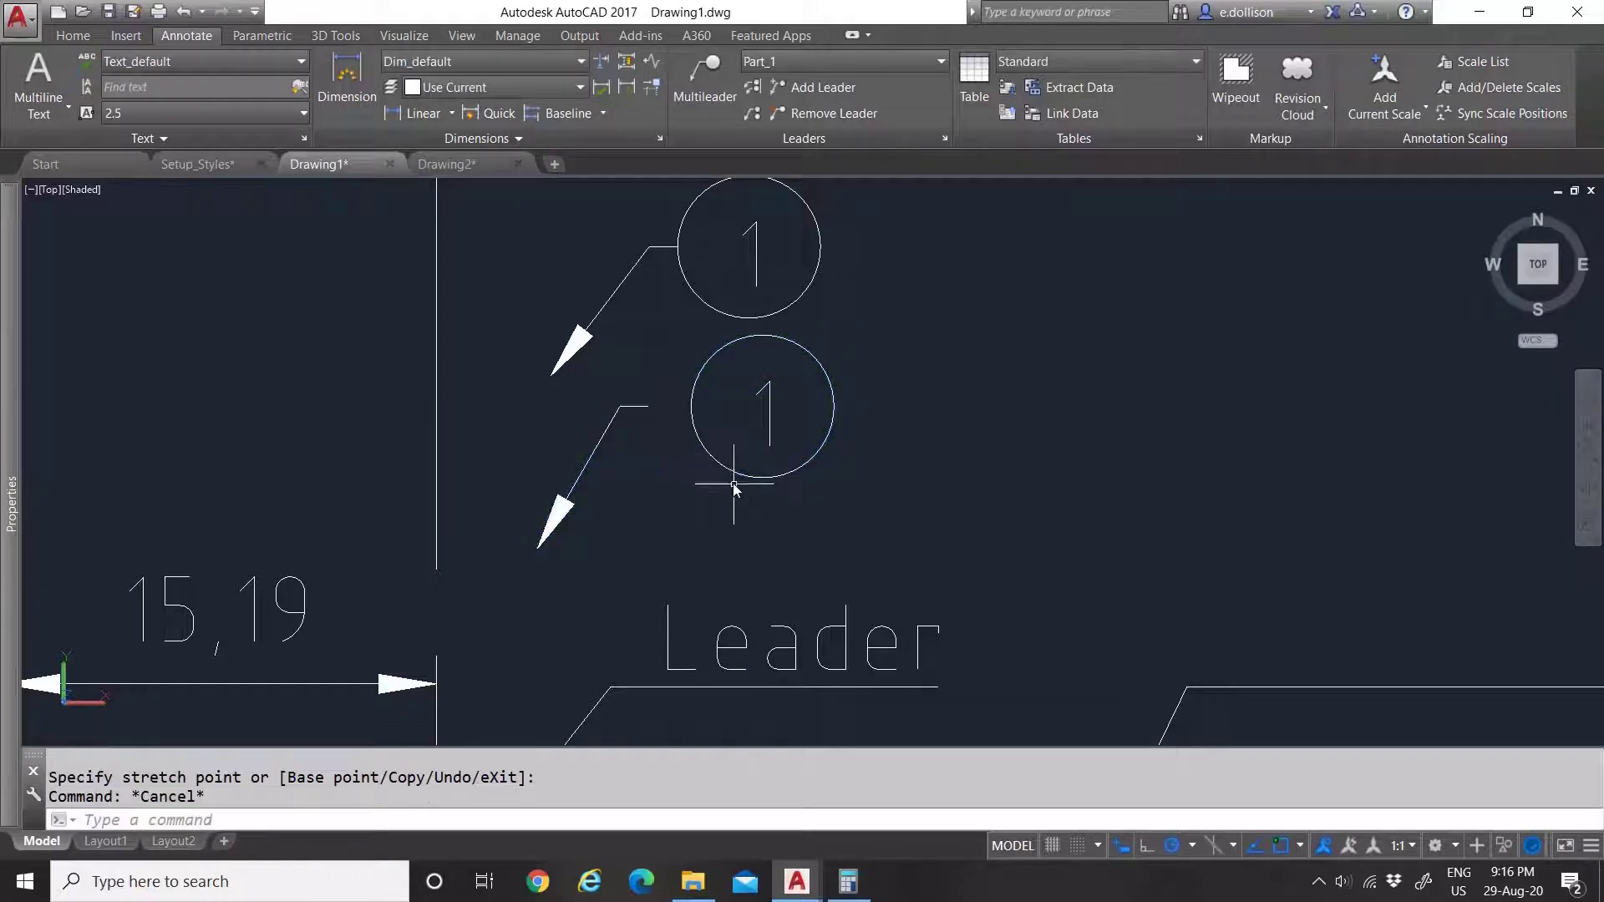
# Step: Delete the lower balloon, leaving a single balloon beside the Leader text
pyautogui.click(681, 439)
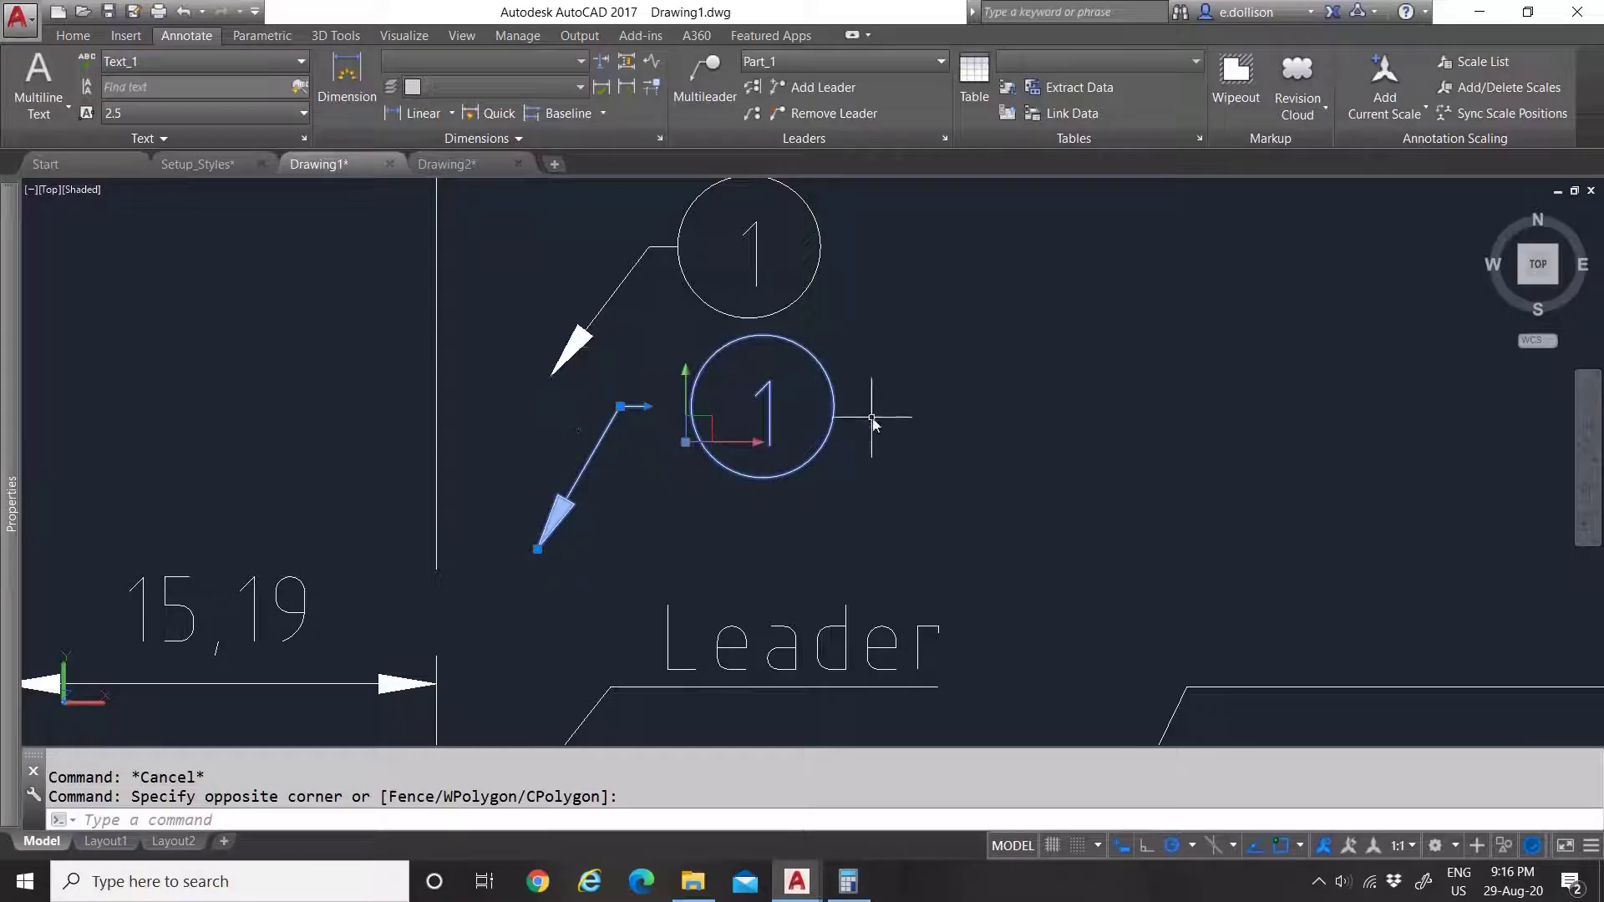
pyautogui.press('Delete')
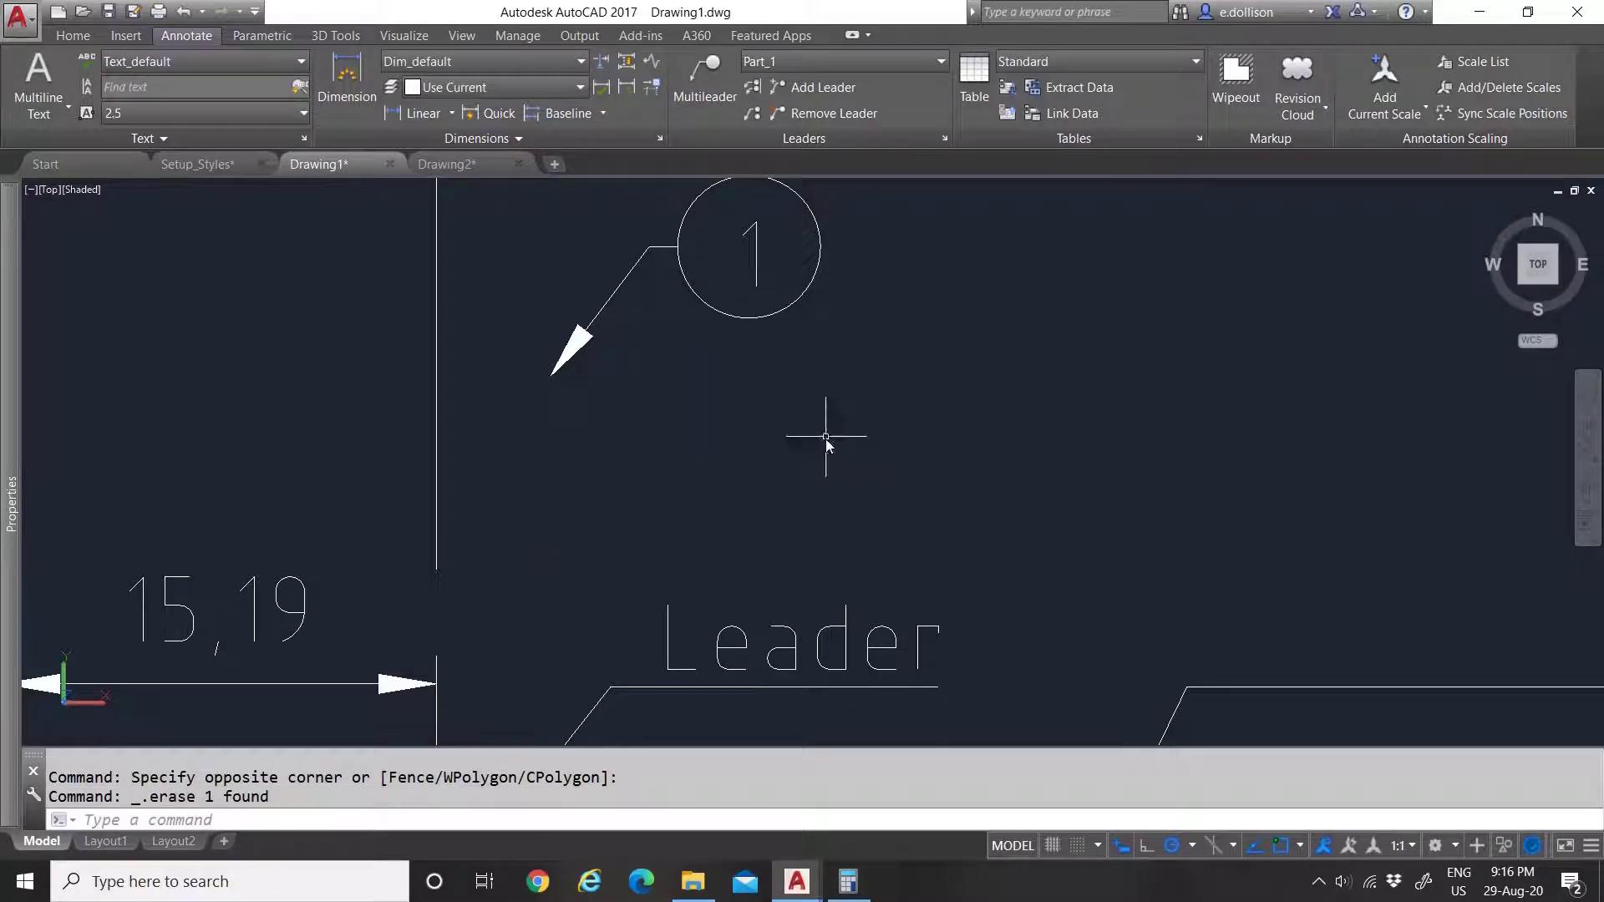
pyautogui.scroll(-3, 827, 437)
pyautogui.scroll(2, 802, 427)
pyautogui.scroll(4, 787, 309)
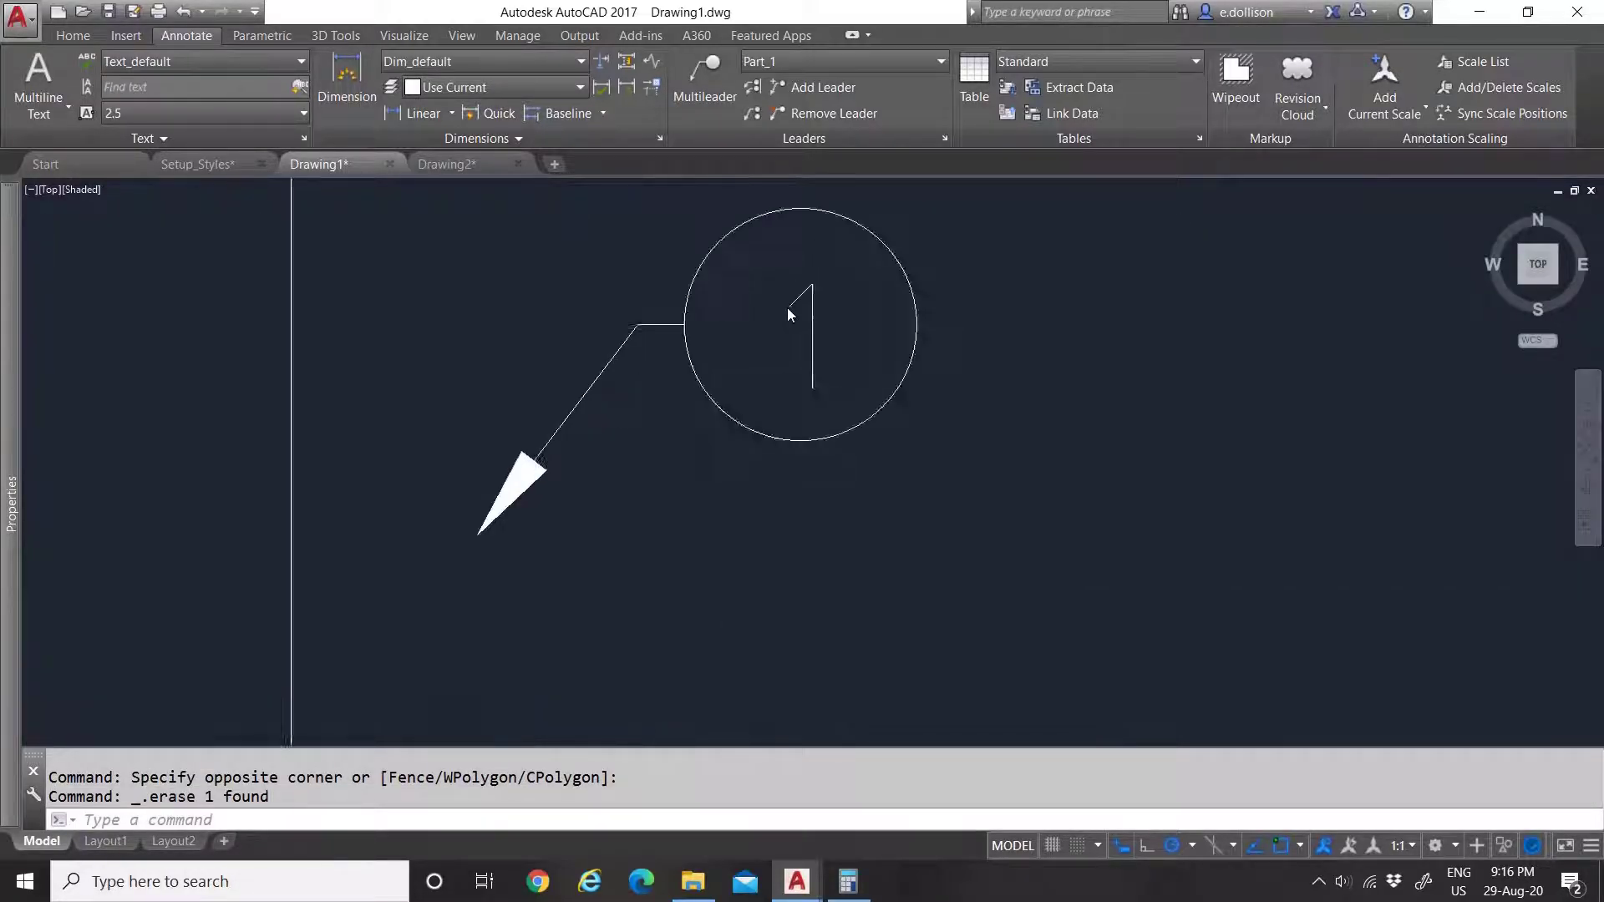
pyautogui.scroll(-2, 710, 433)
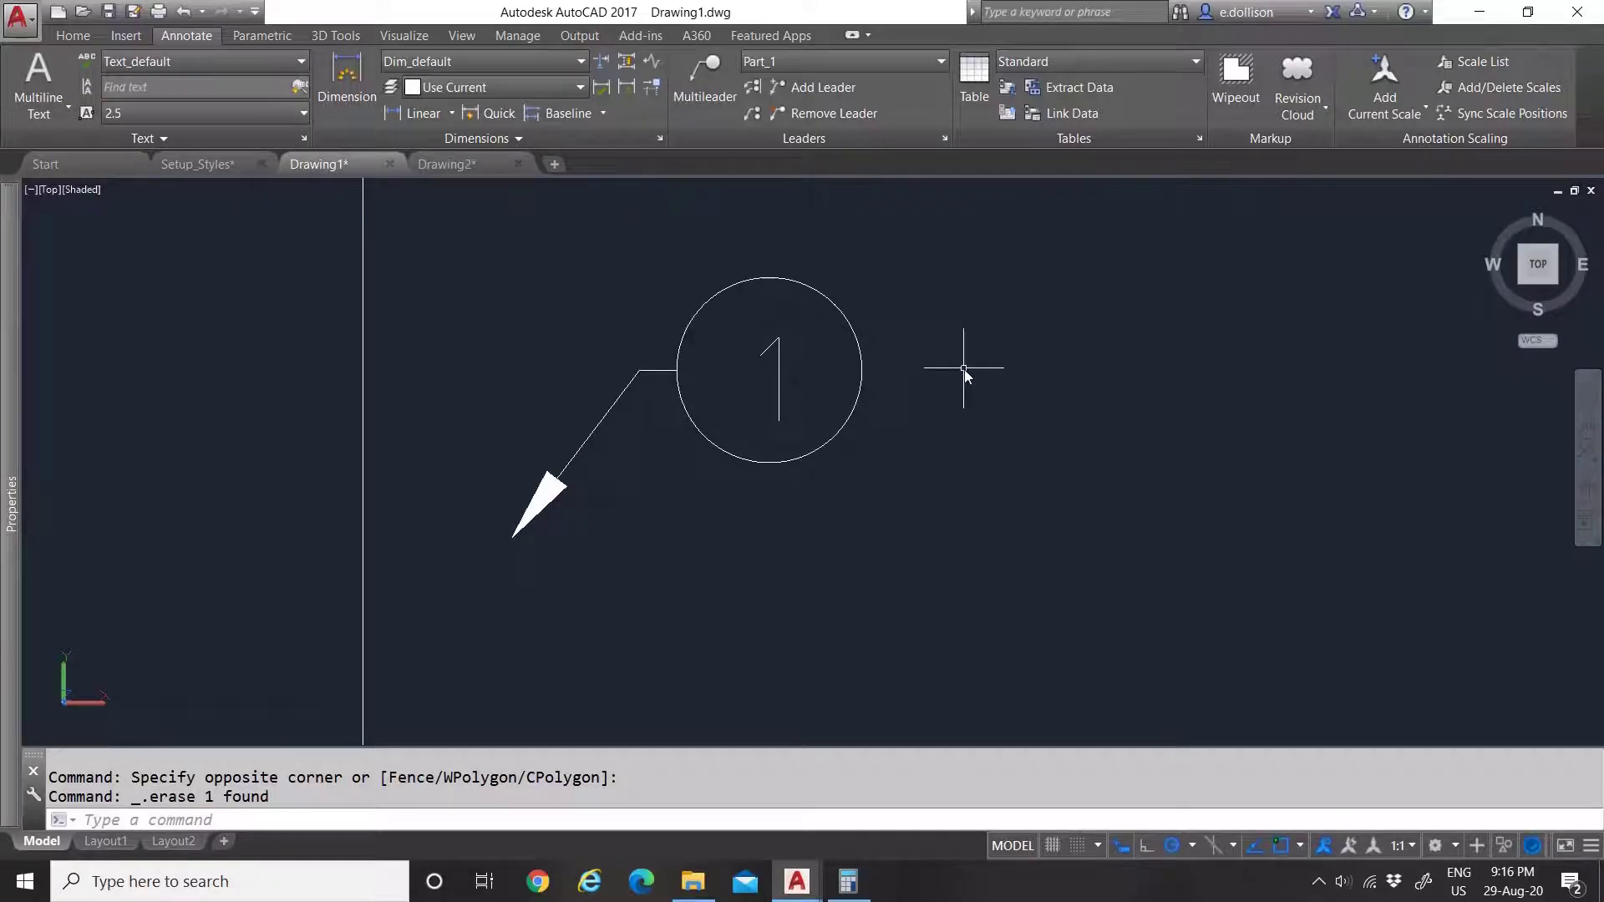
pyautogui.scroll(-3, 773, 393)
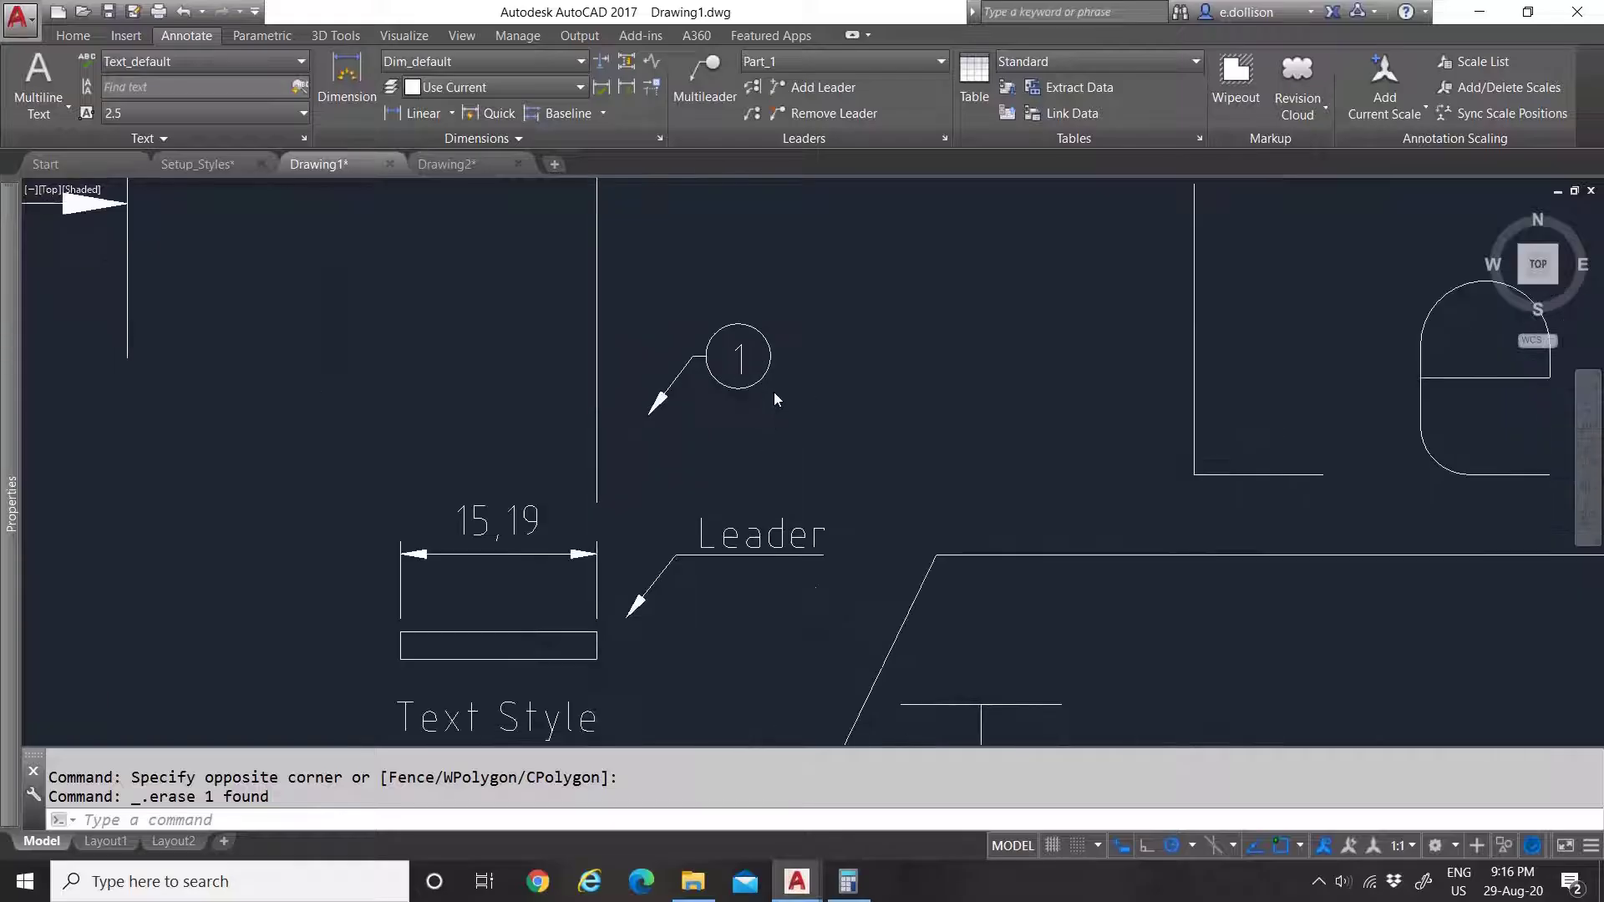
pyautogui.scroll(2, 775, 388)
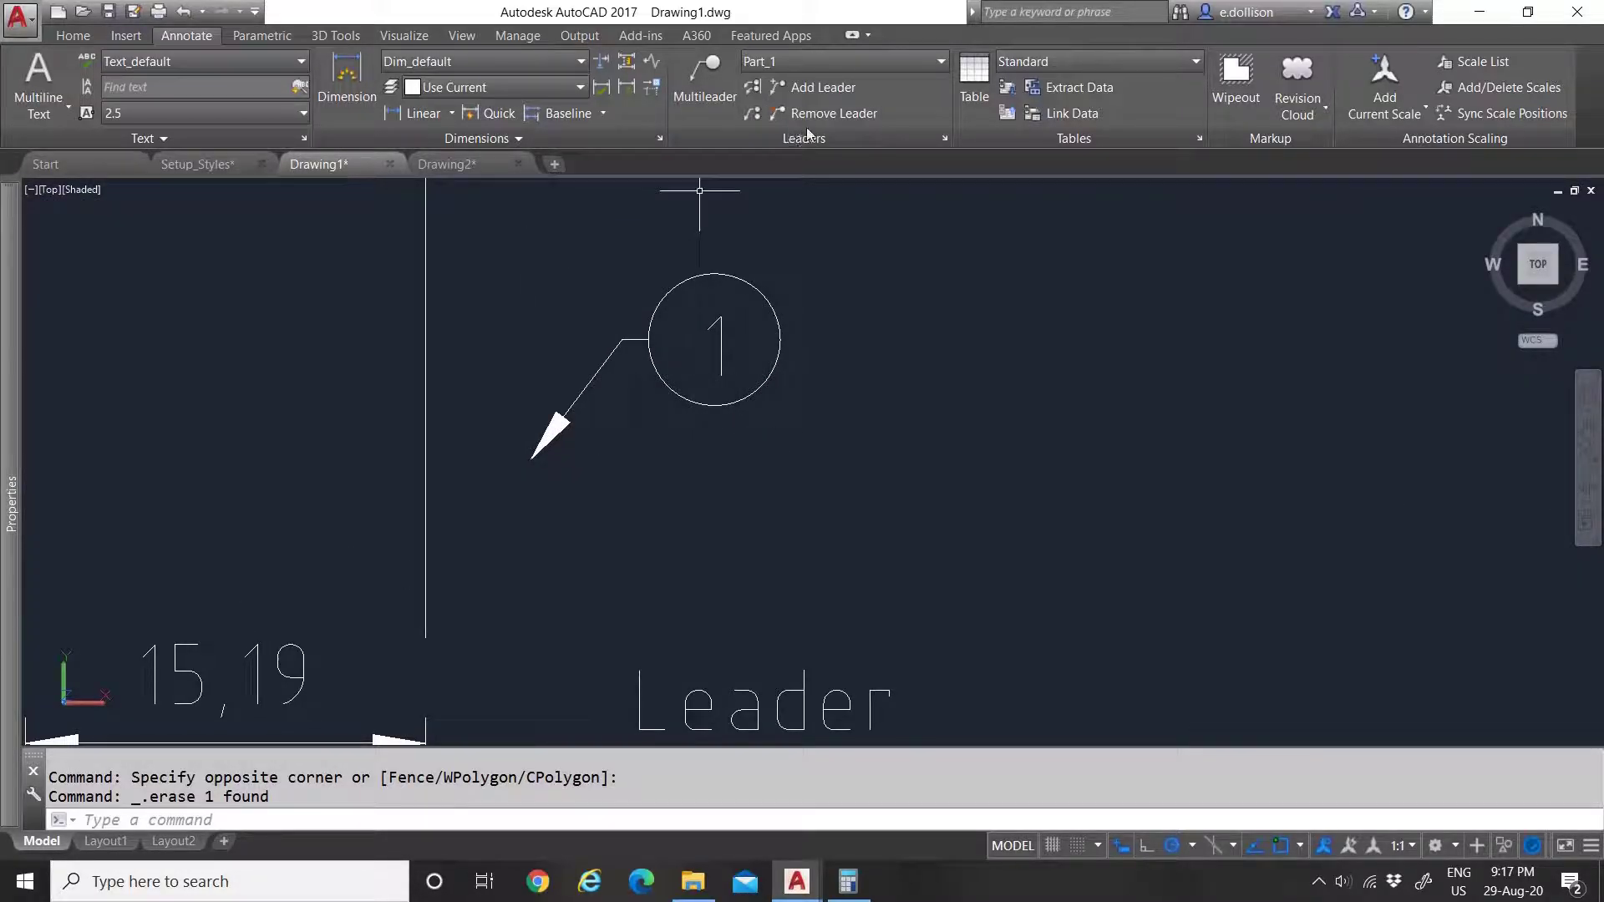
# Step: Create a new multileader style from Part_1 named Part_10
pyautogui.click(792, 67)
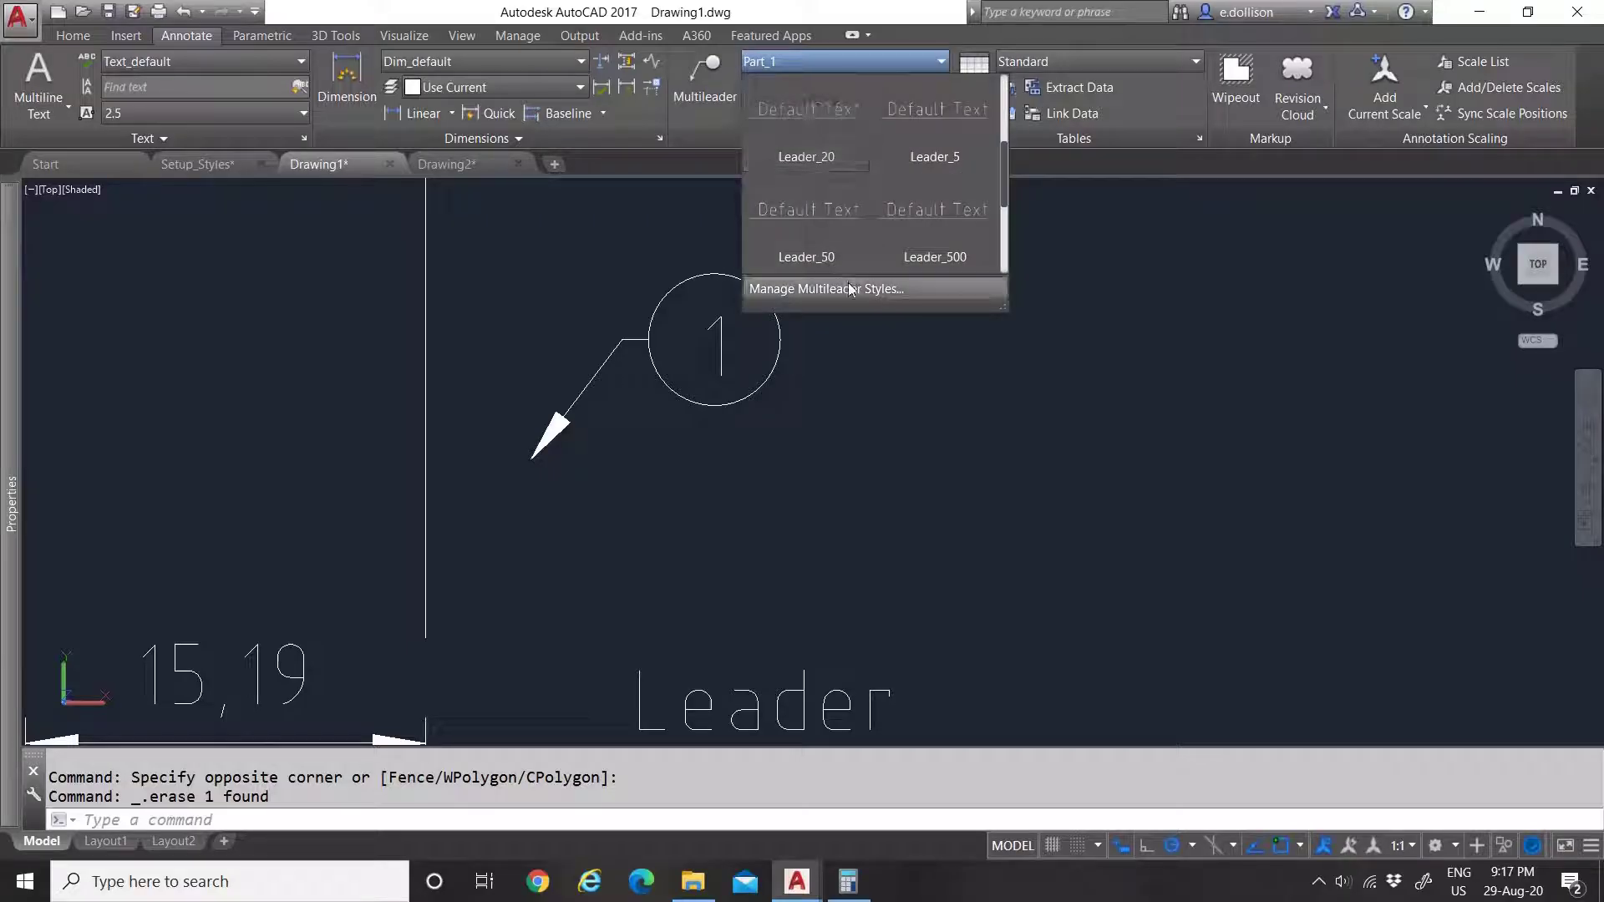
pyautogui.click(863, 306)
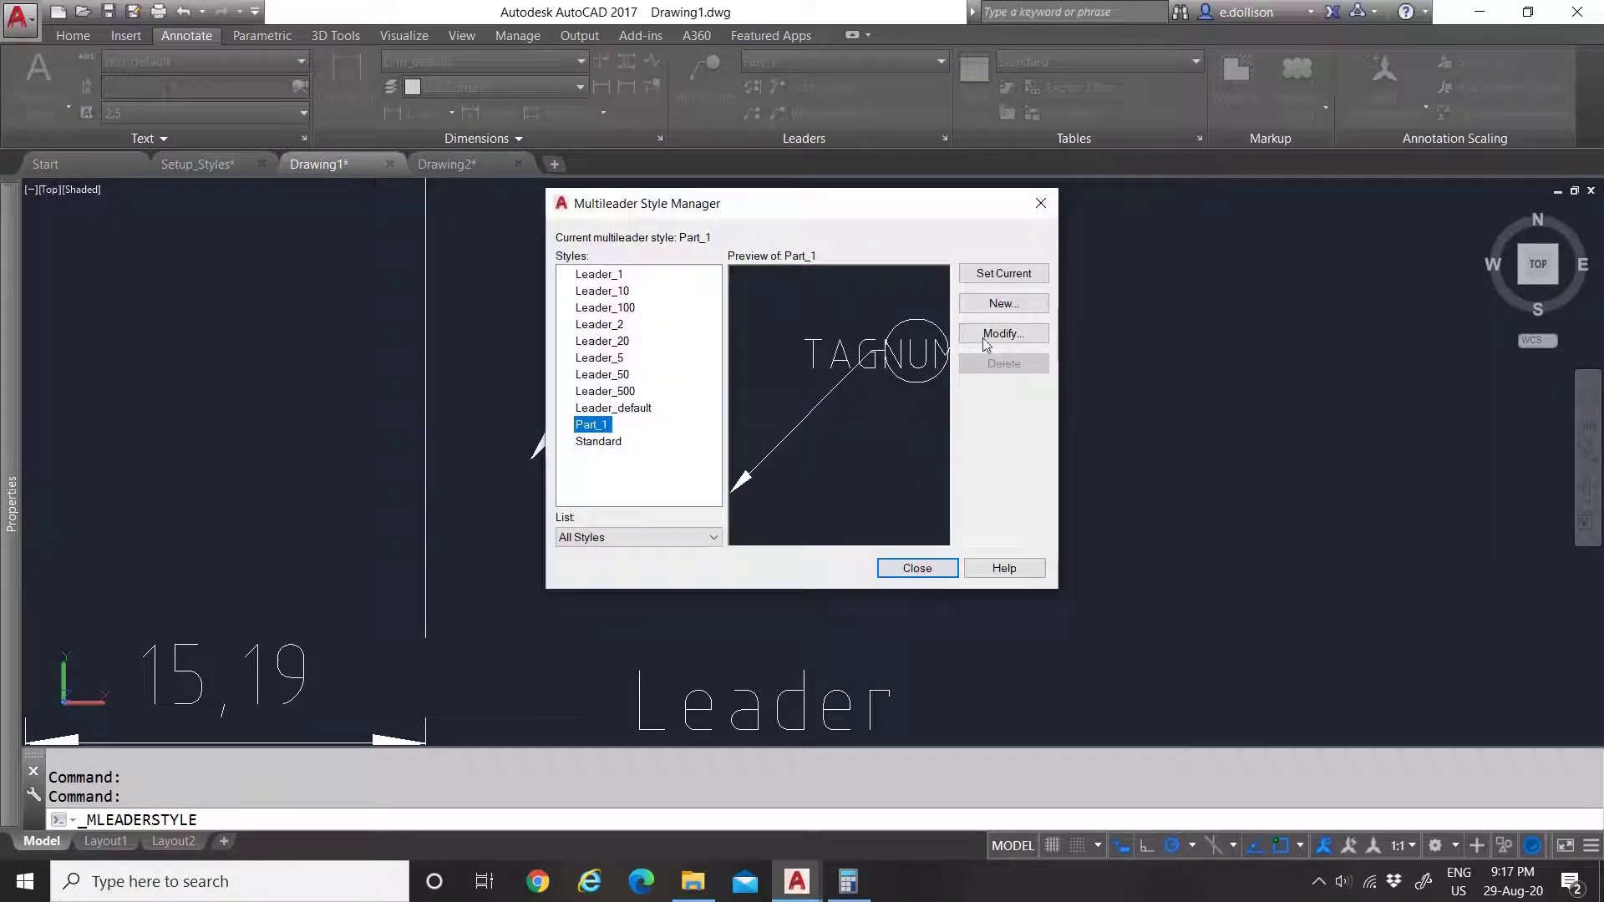
pyautogui.click(992, 306)
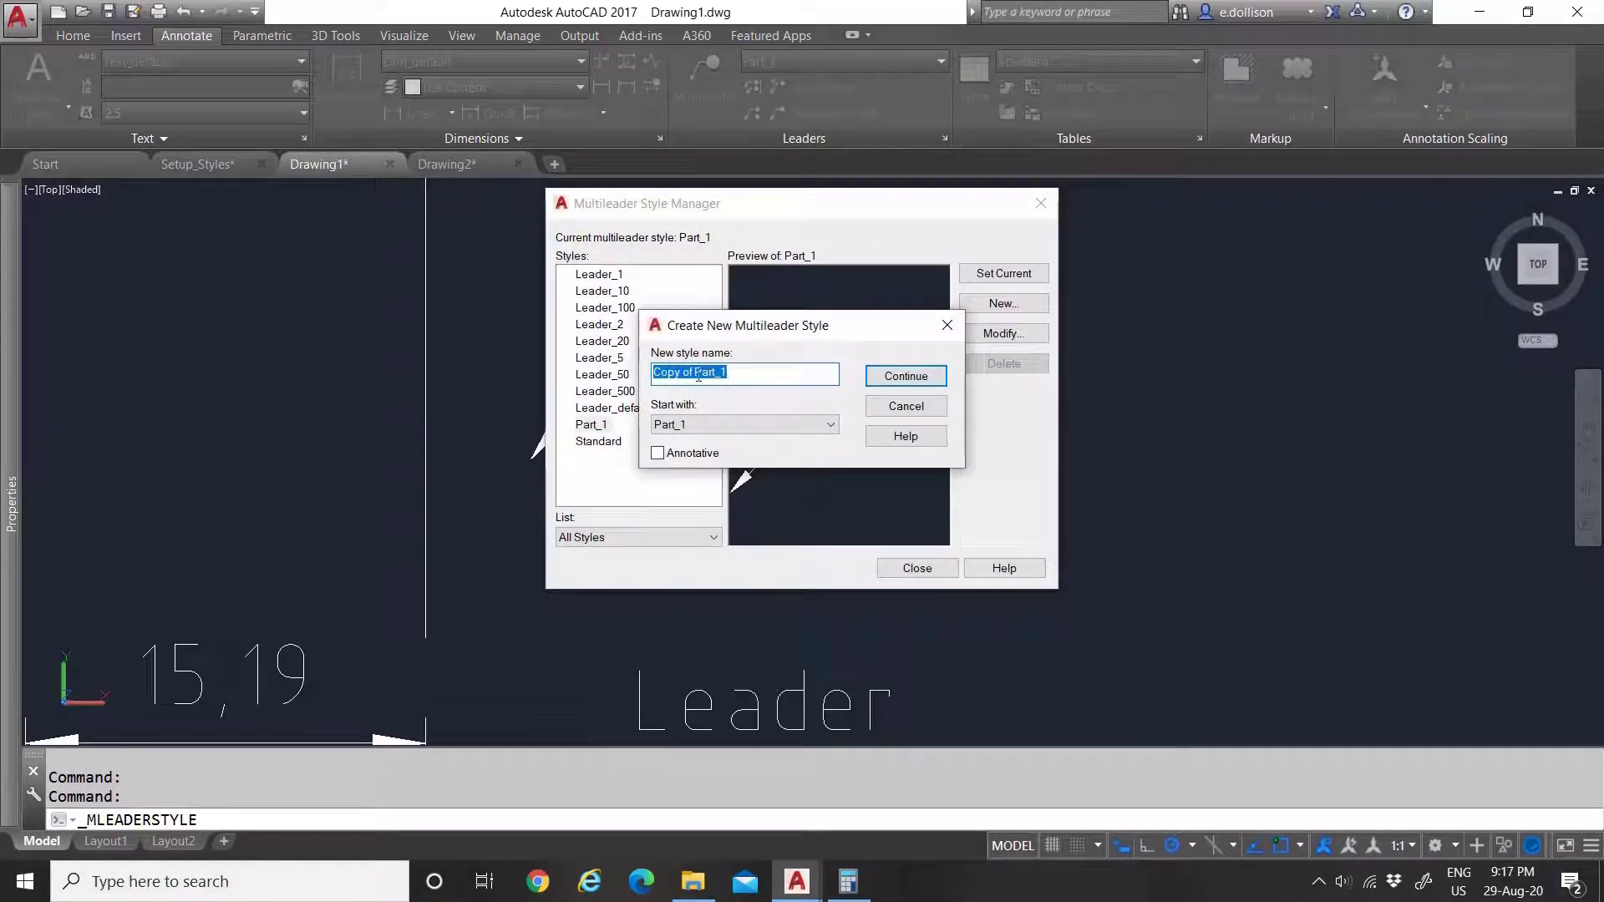
pyautogui.moveTo(698, 377); pyautogui.dragTo(579, 374)
pyautogui.press('BackSpace')
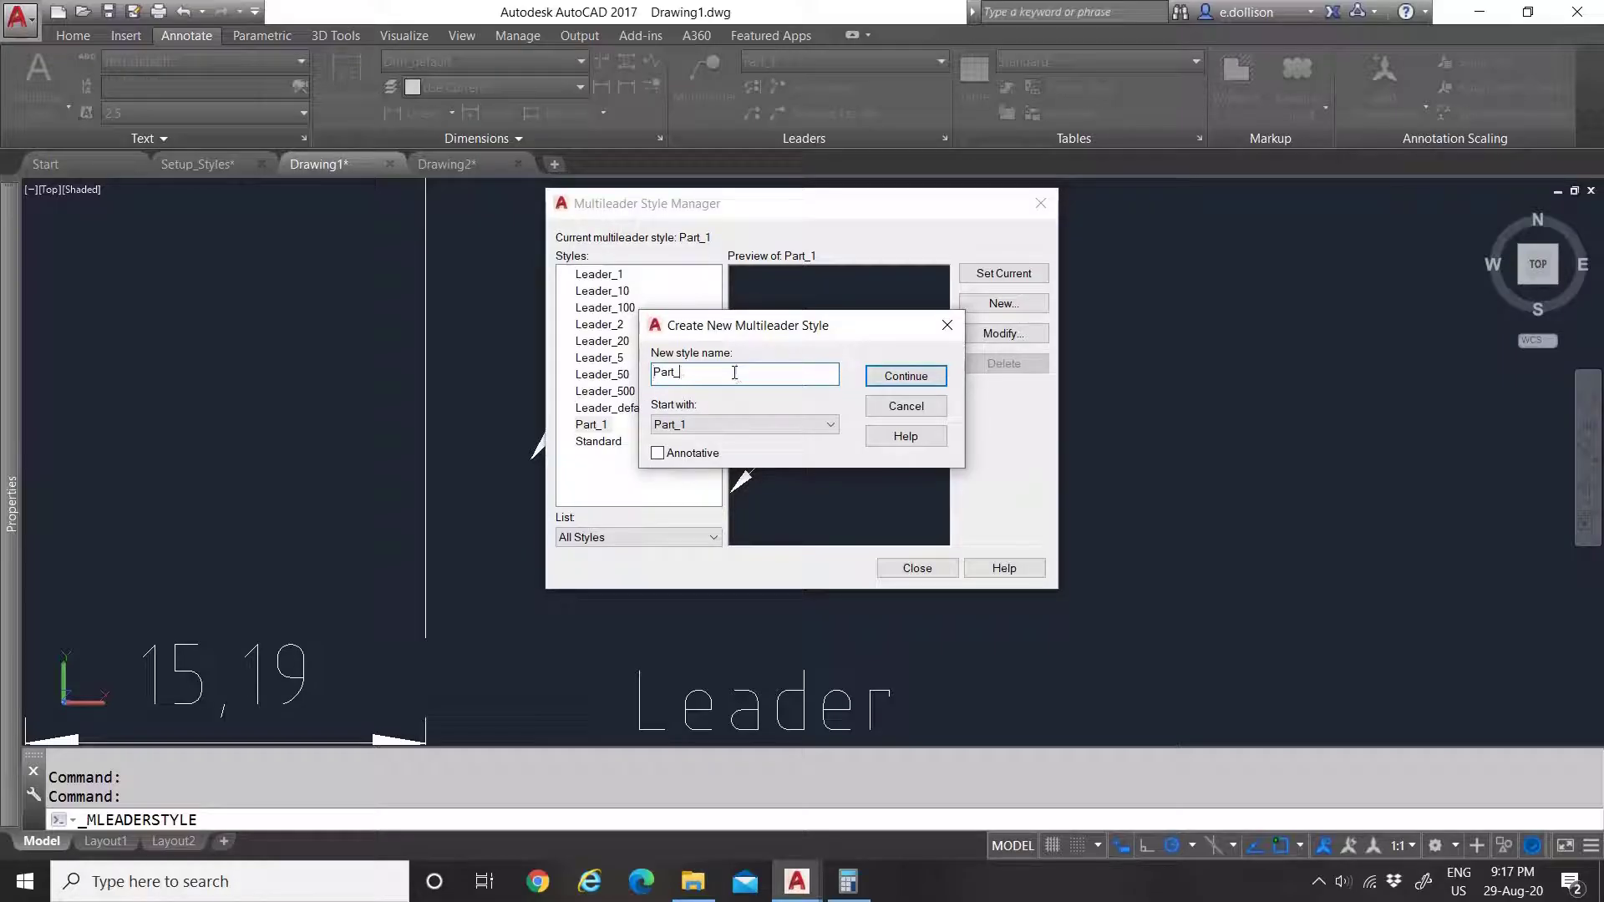
pyautogui.write('10')
pyautogui.click(923, 378)
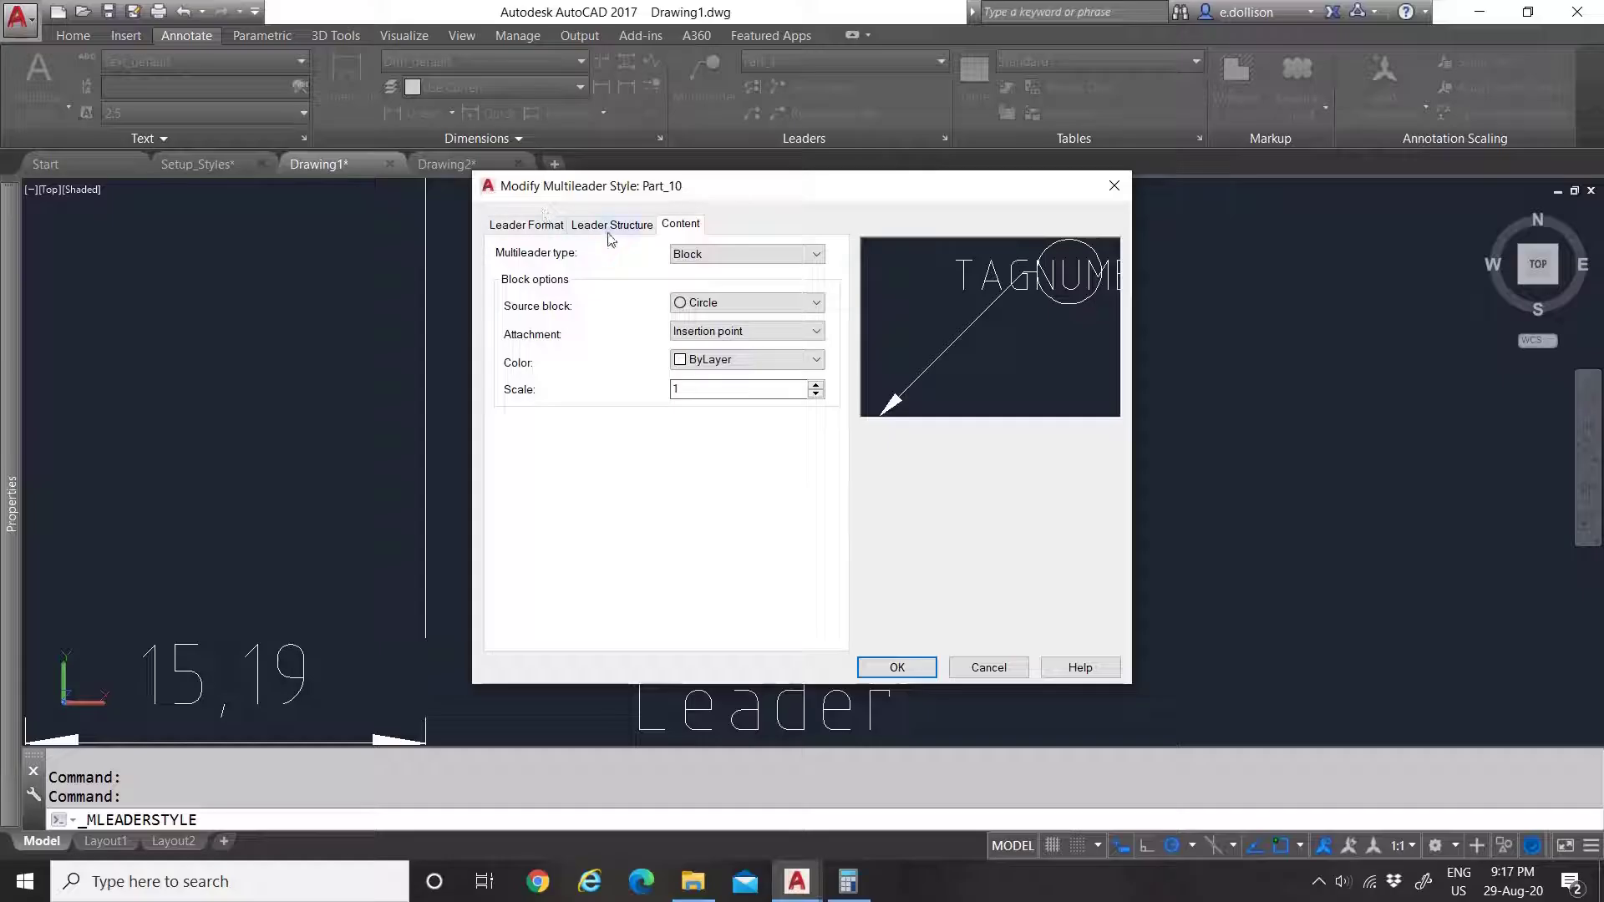
# Step: Give Part_10 arrowhead size 20 and break size 10, then save and close the manager
pyautogui.click(612, 225)
pyautogui.click(561, 227)
pyautogui.click(699, 226)
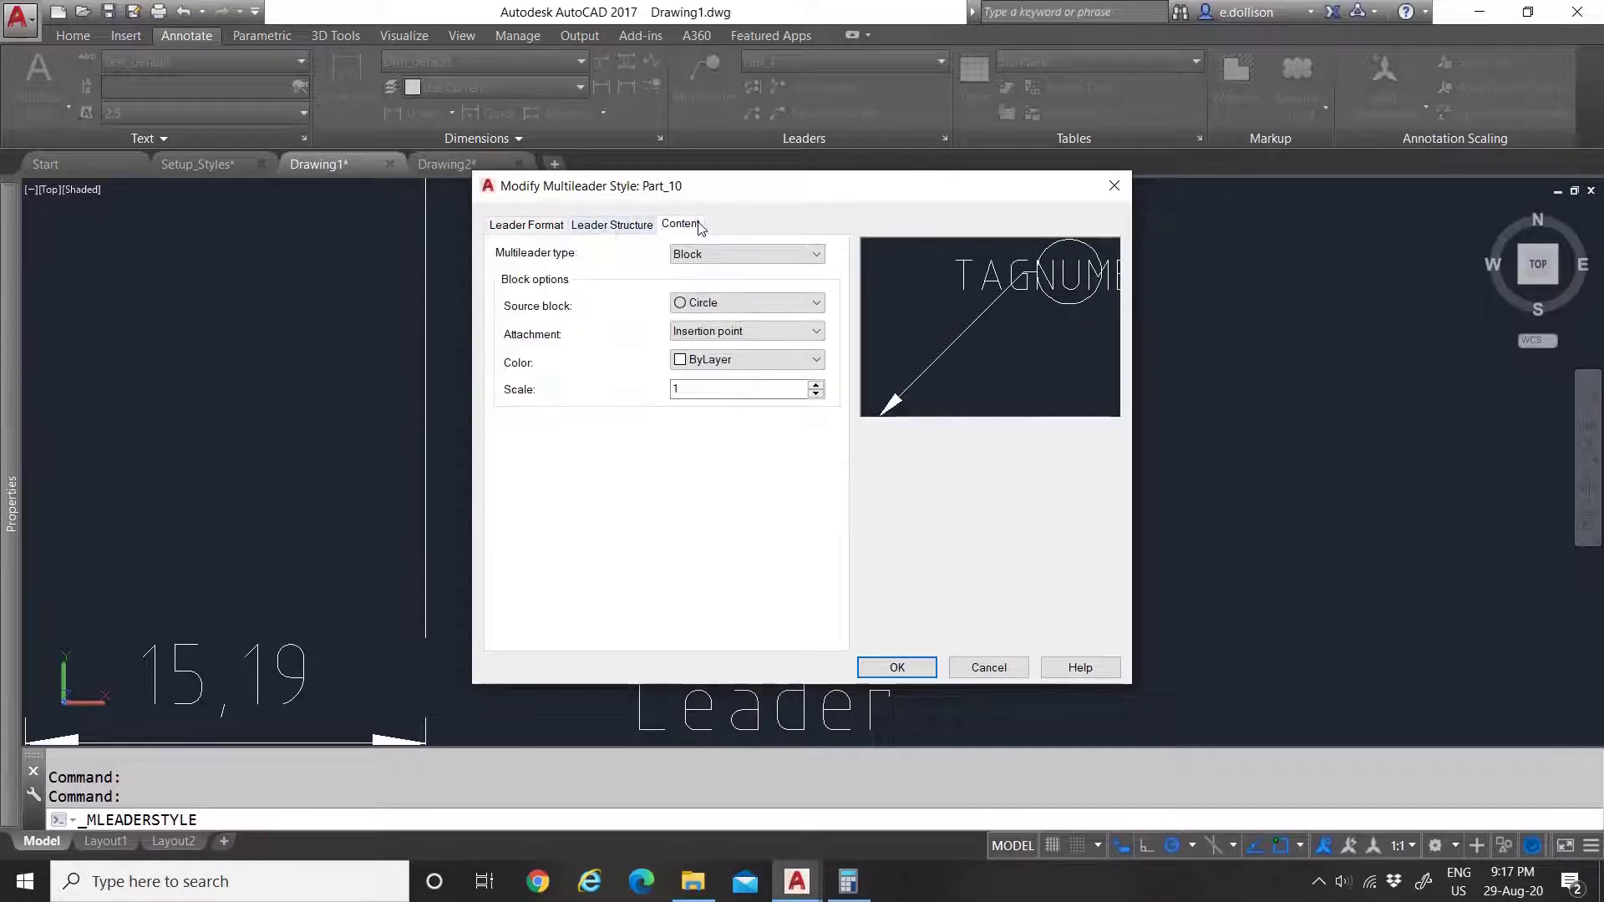
pyautogui.click(543, 228)
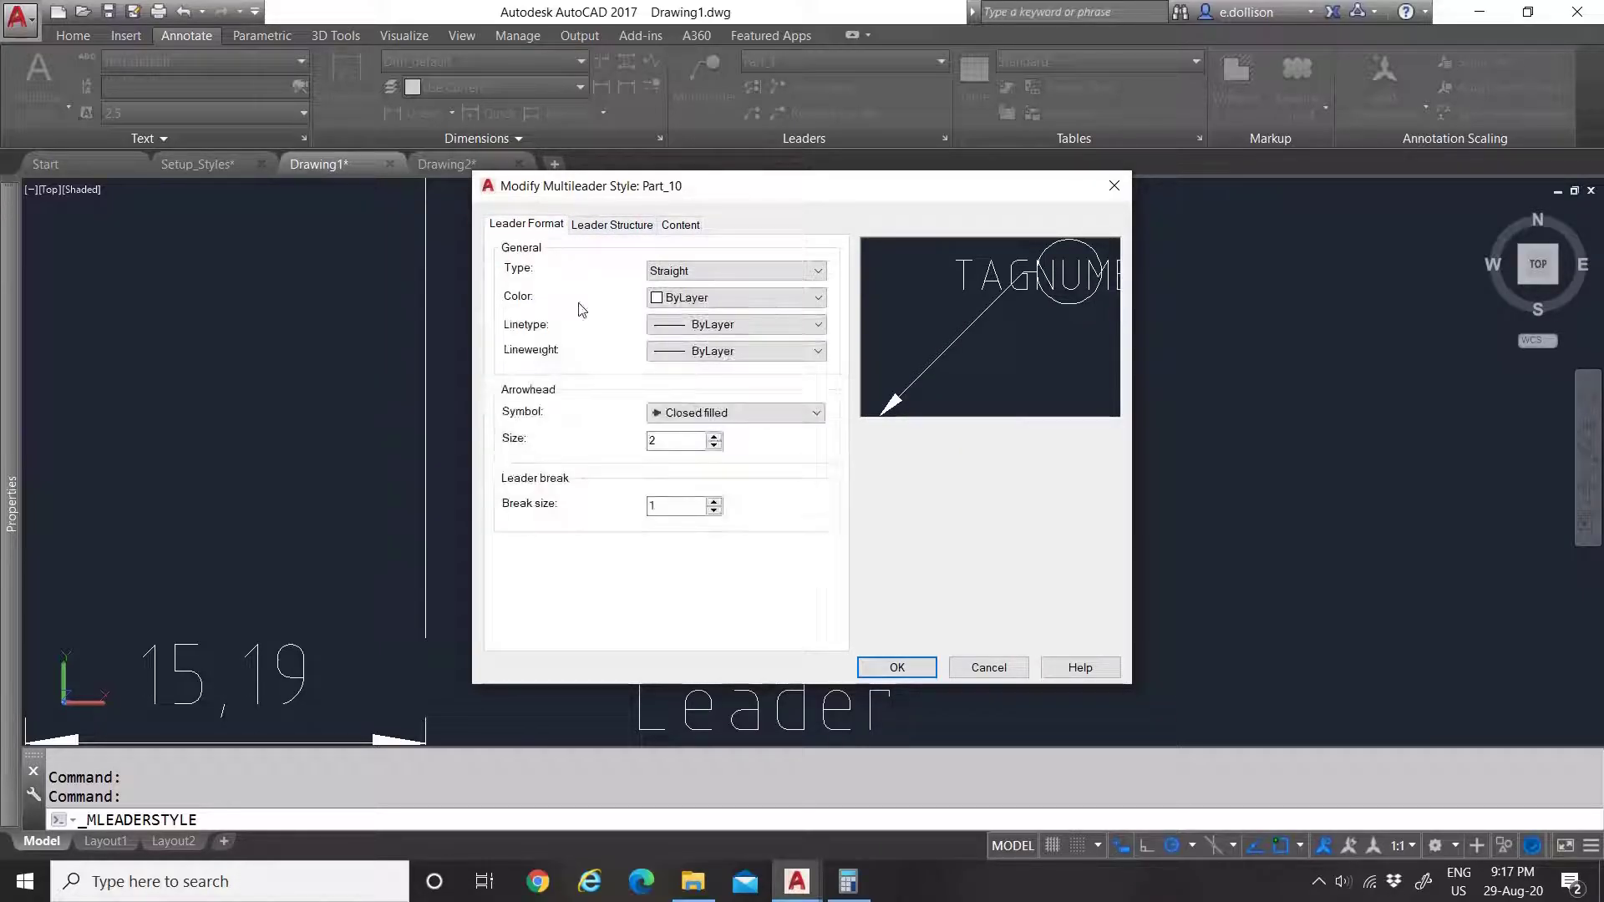
pyautogui.click(672, 443)
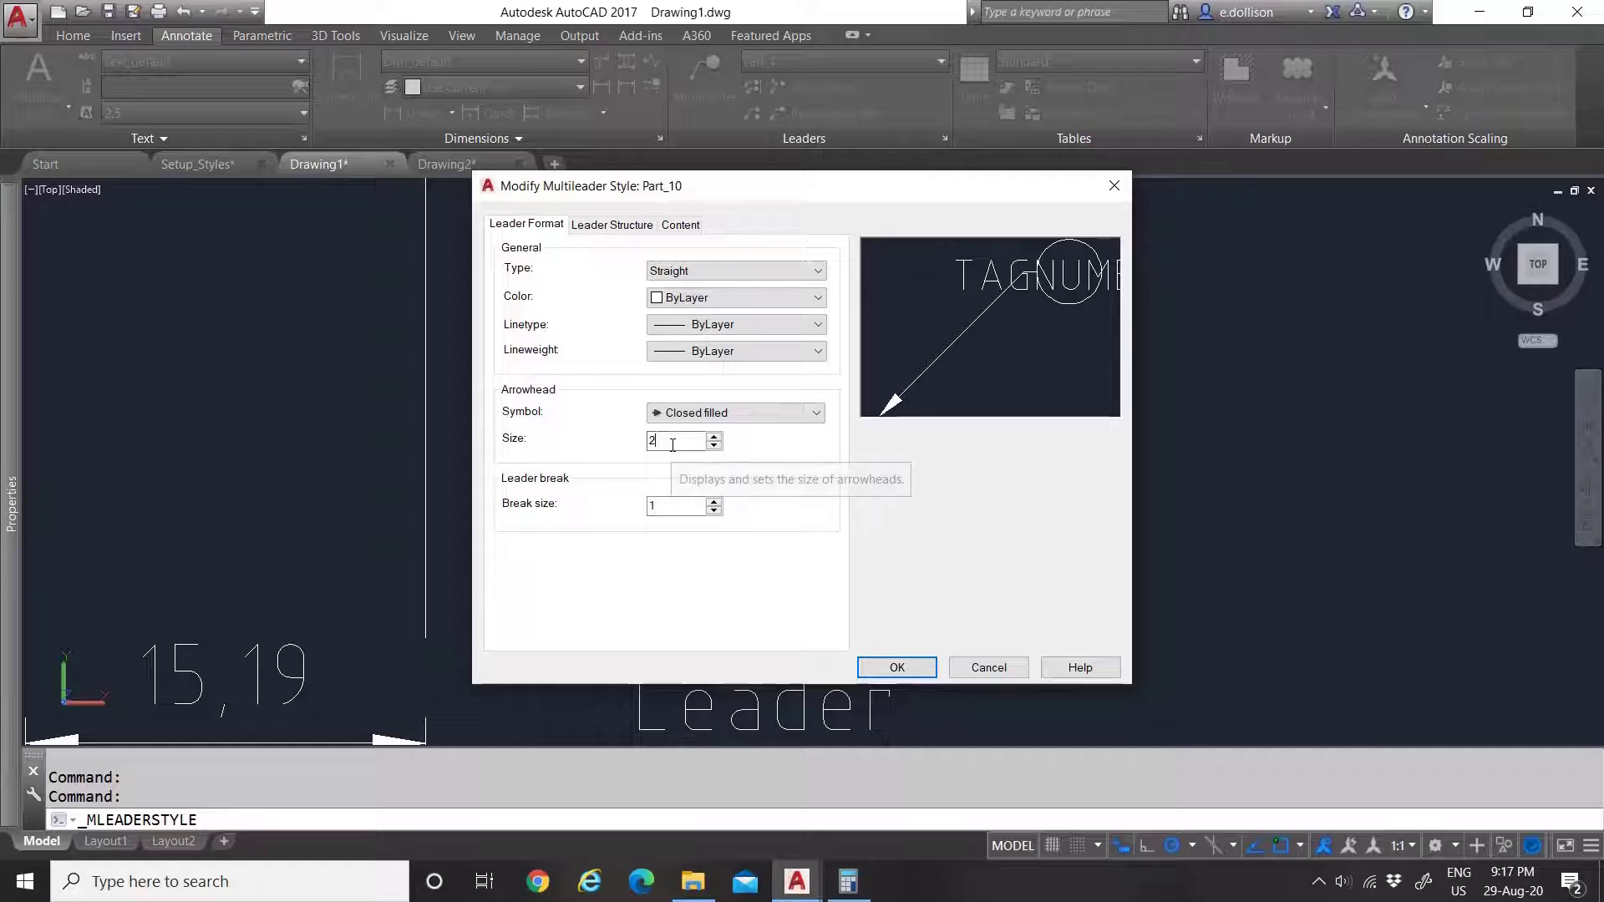
pyautogui.write('0')
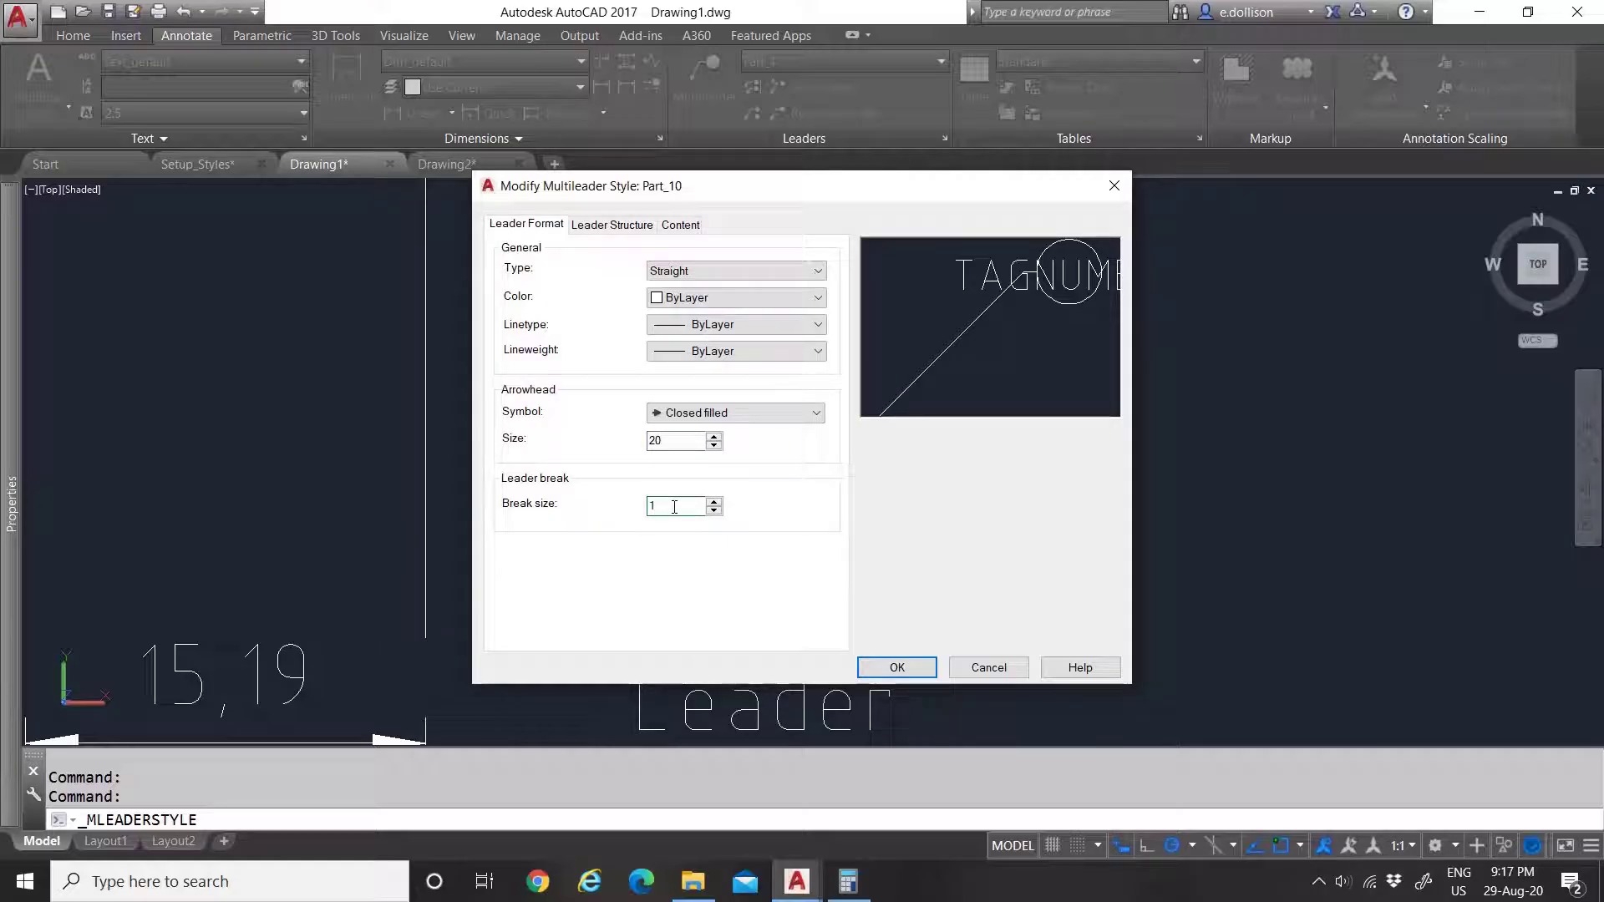
pyautogui.click(612, 226)
pyautogui.click(782, 534)
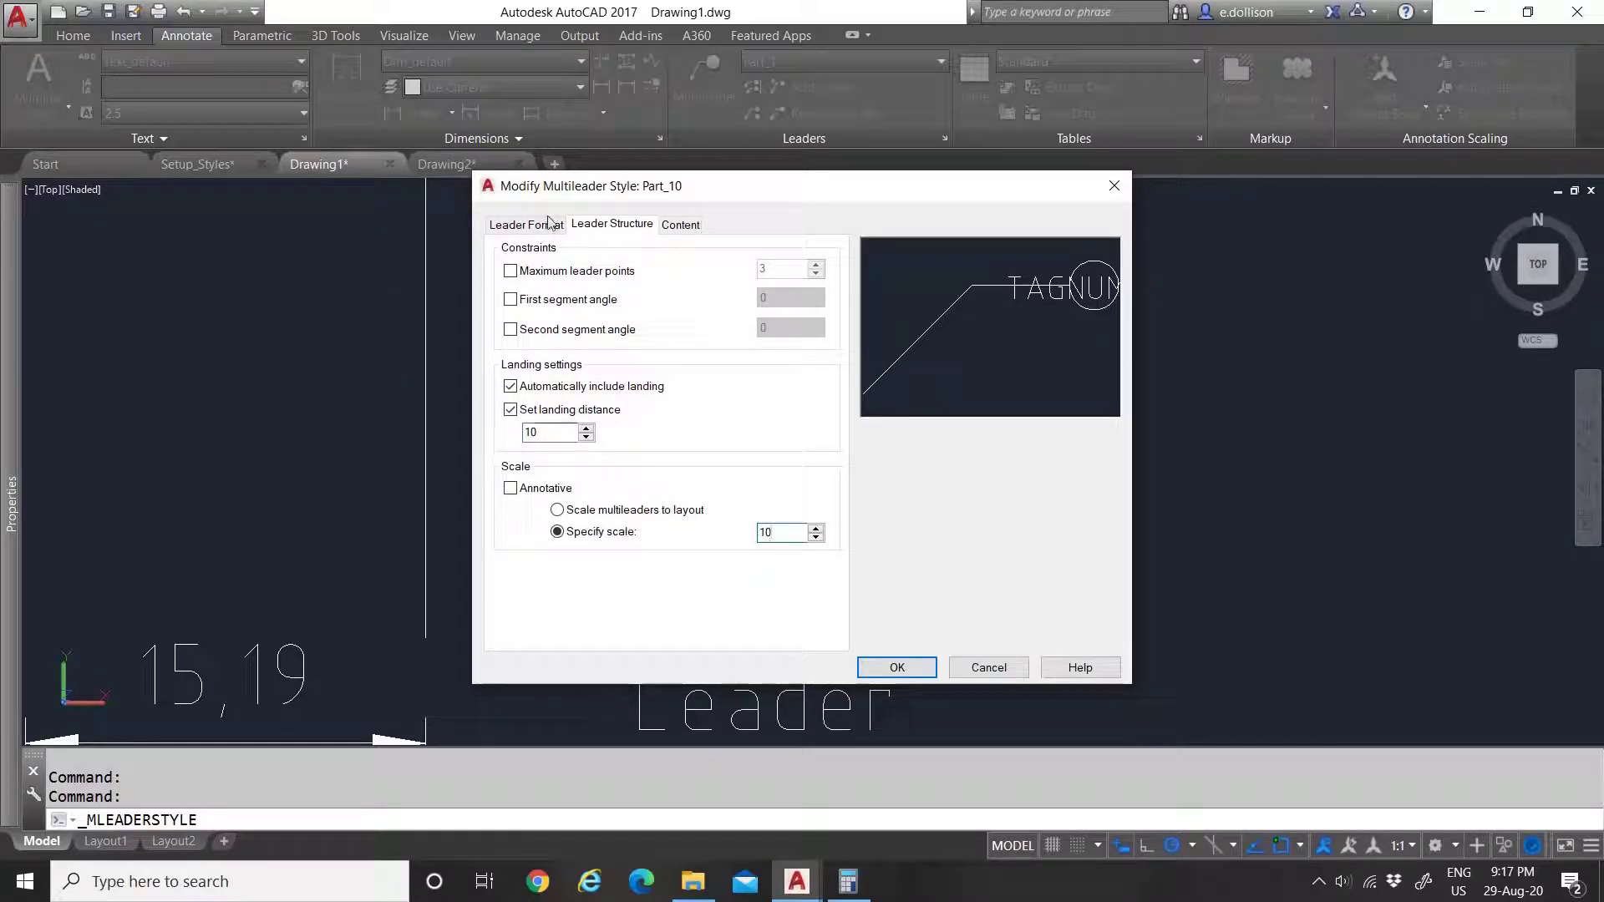
pyautogui.click(682, 225)
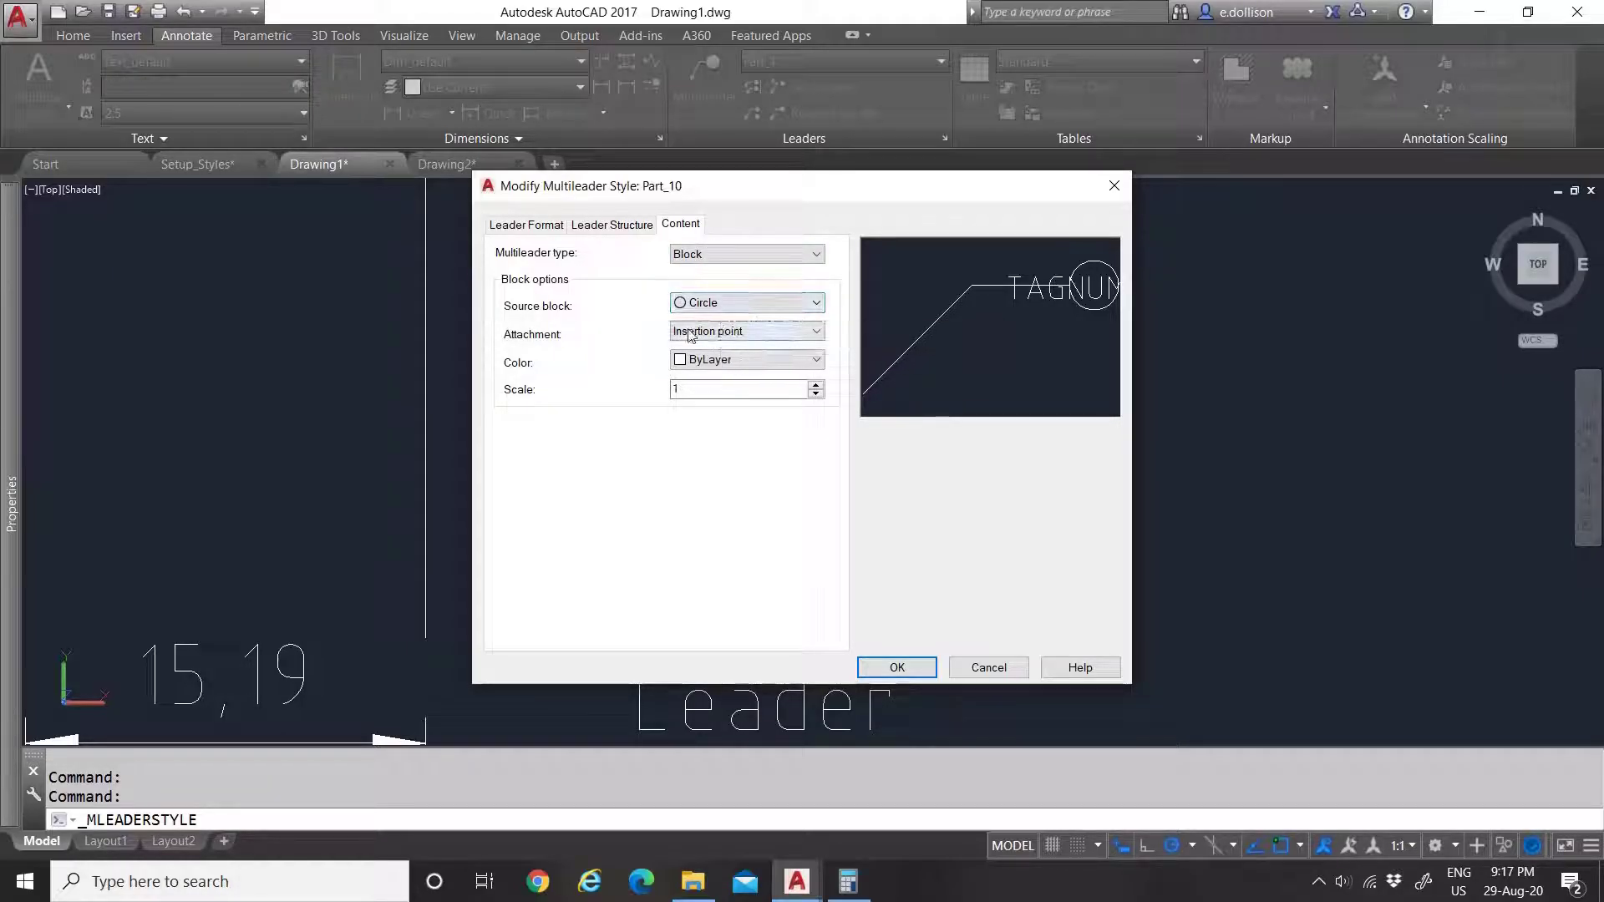
pyautogui.click(896, 667)
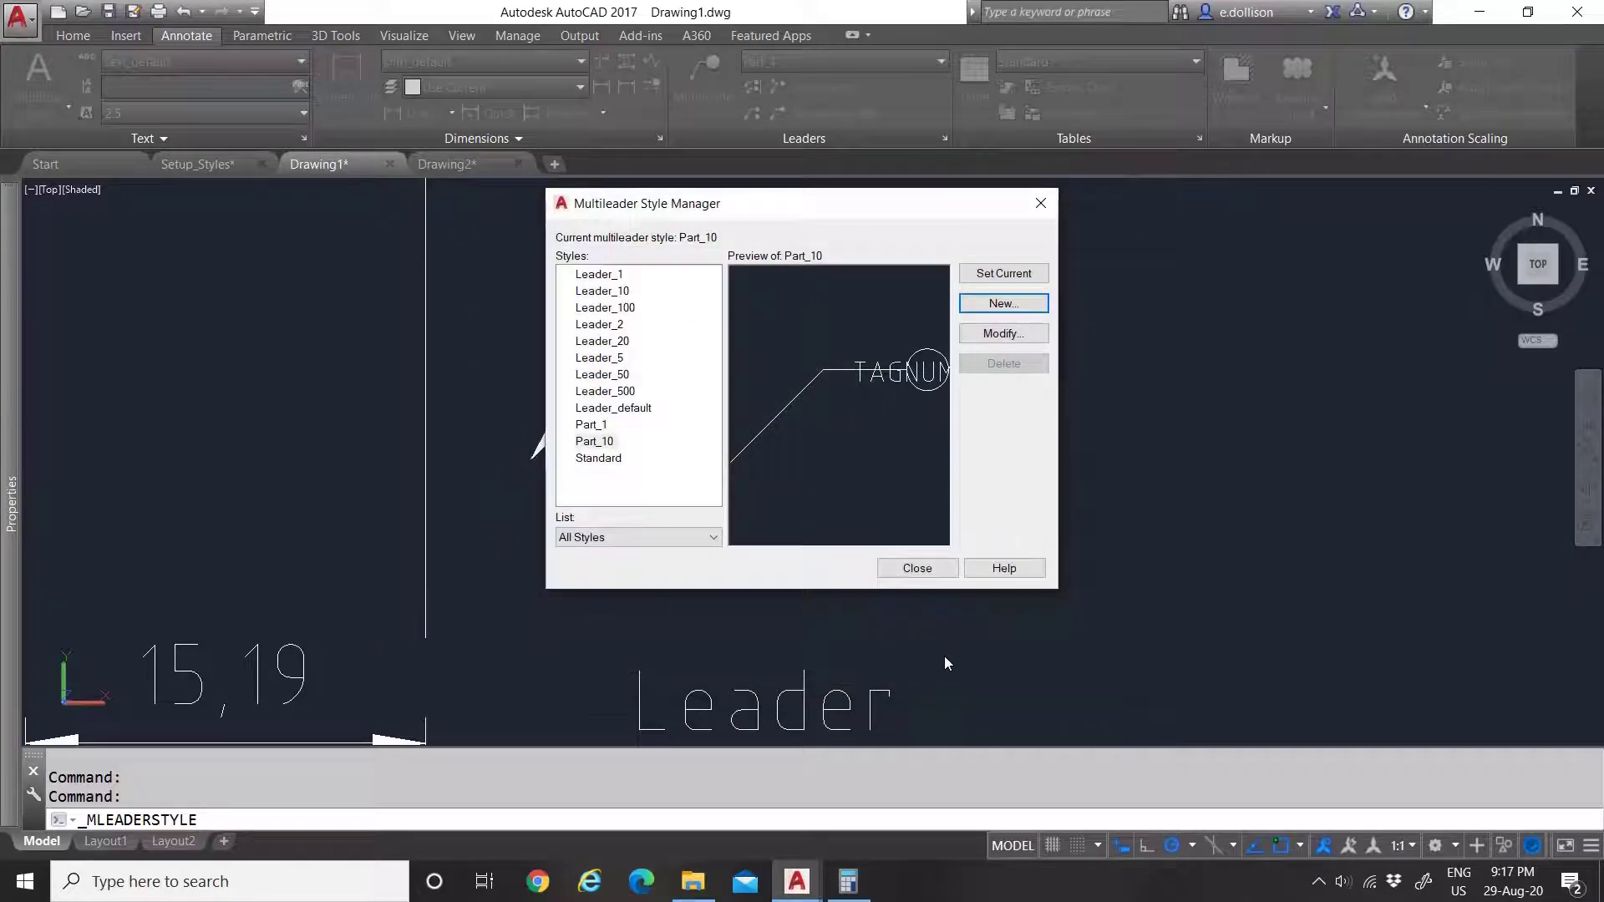
pyautogui.click(933, 566)
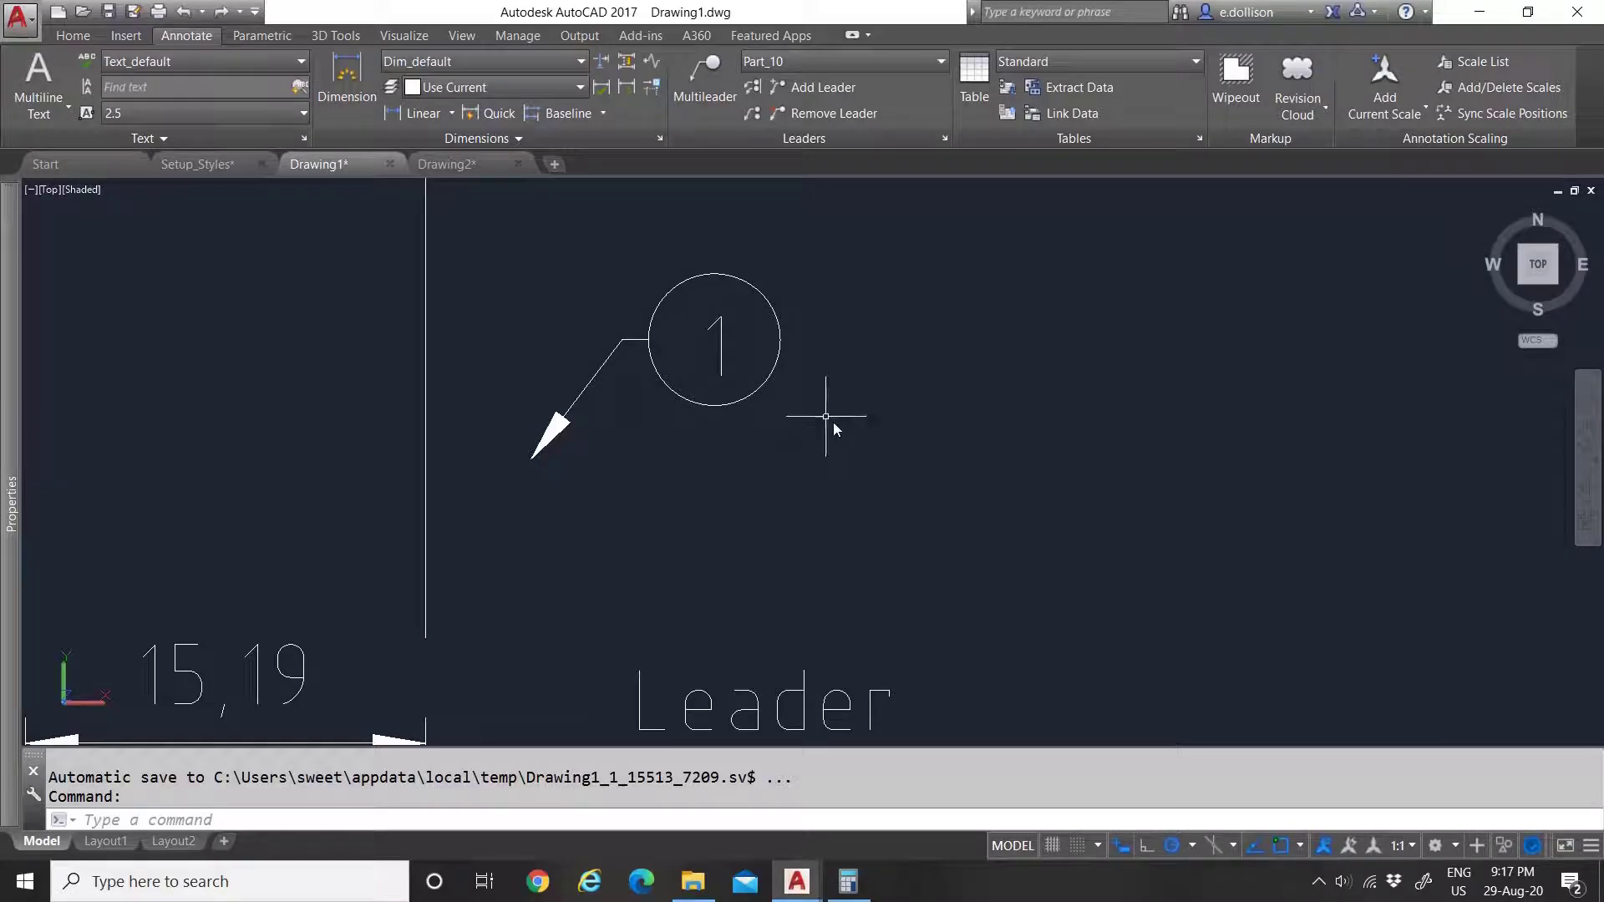
# Step: Select the existing balloon to inspect its options, then deselect it
pyautogui.click(750, 289)
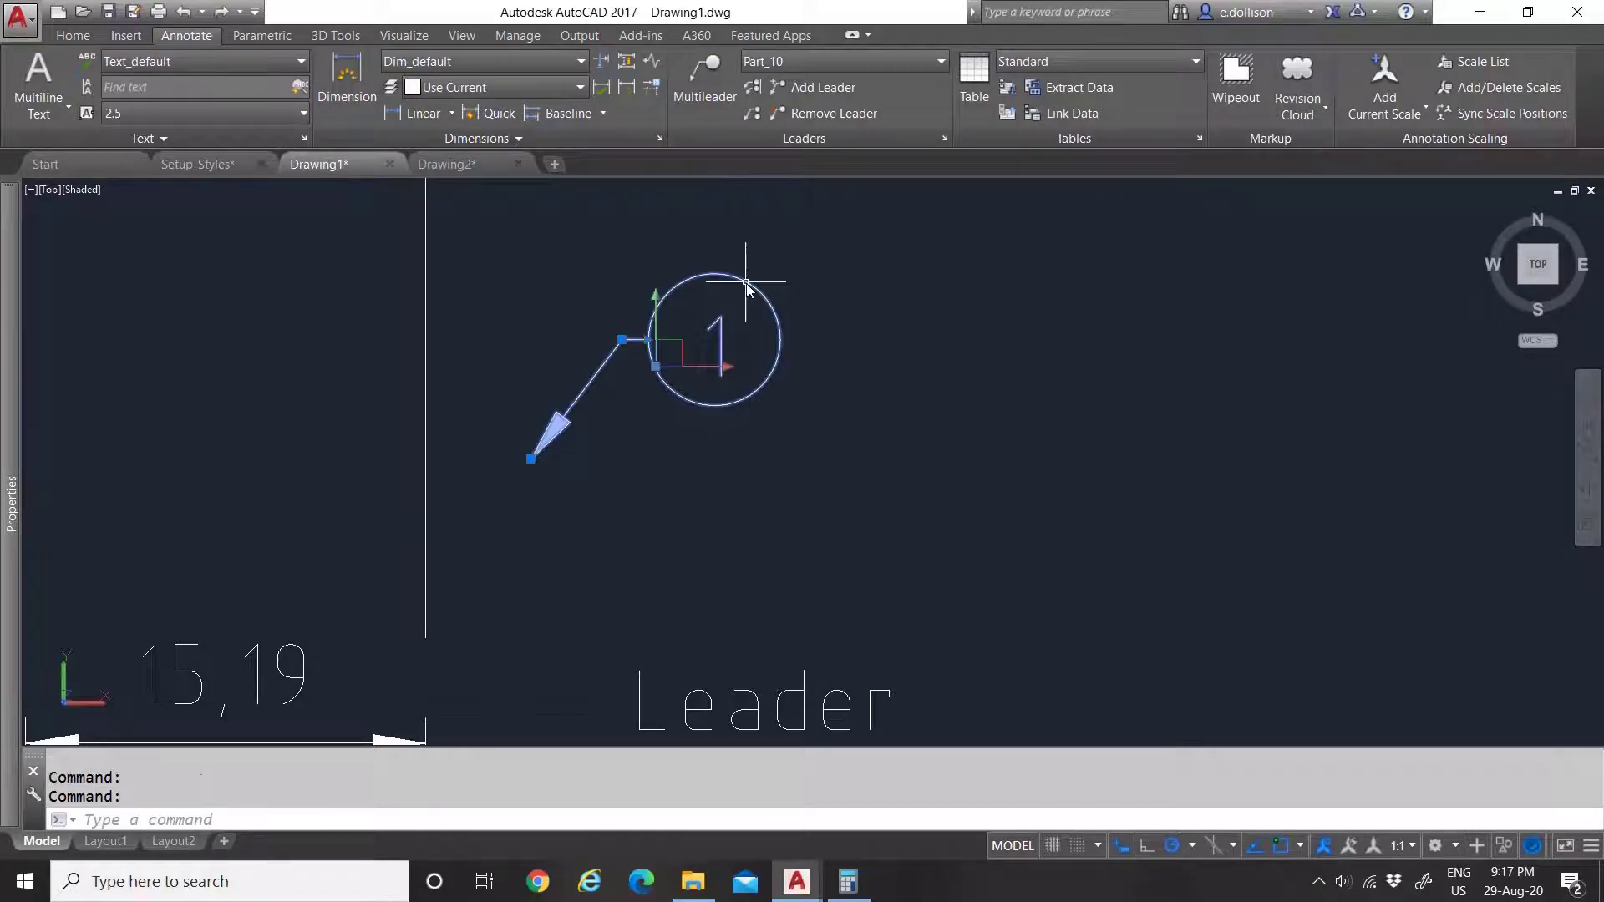
pyautogui.press('Escape')
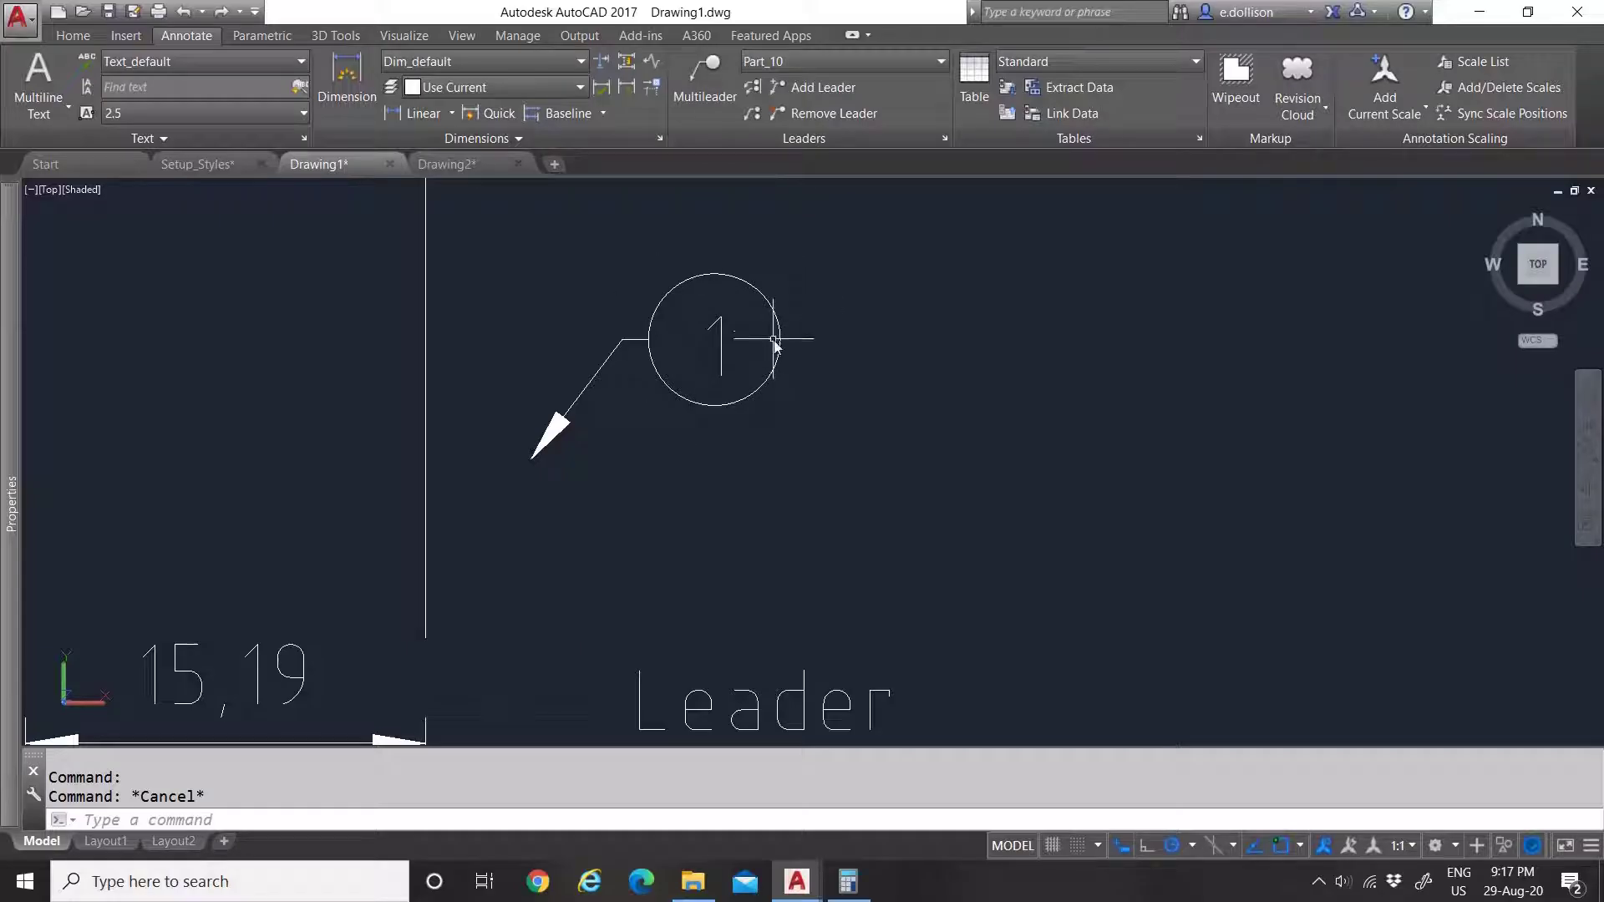
pyautogui.click(723, 321)
pyautogui.rightClick(724, 317)
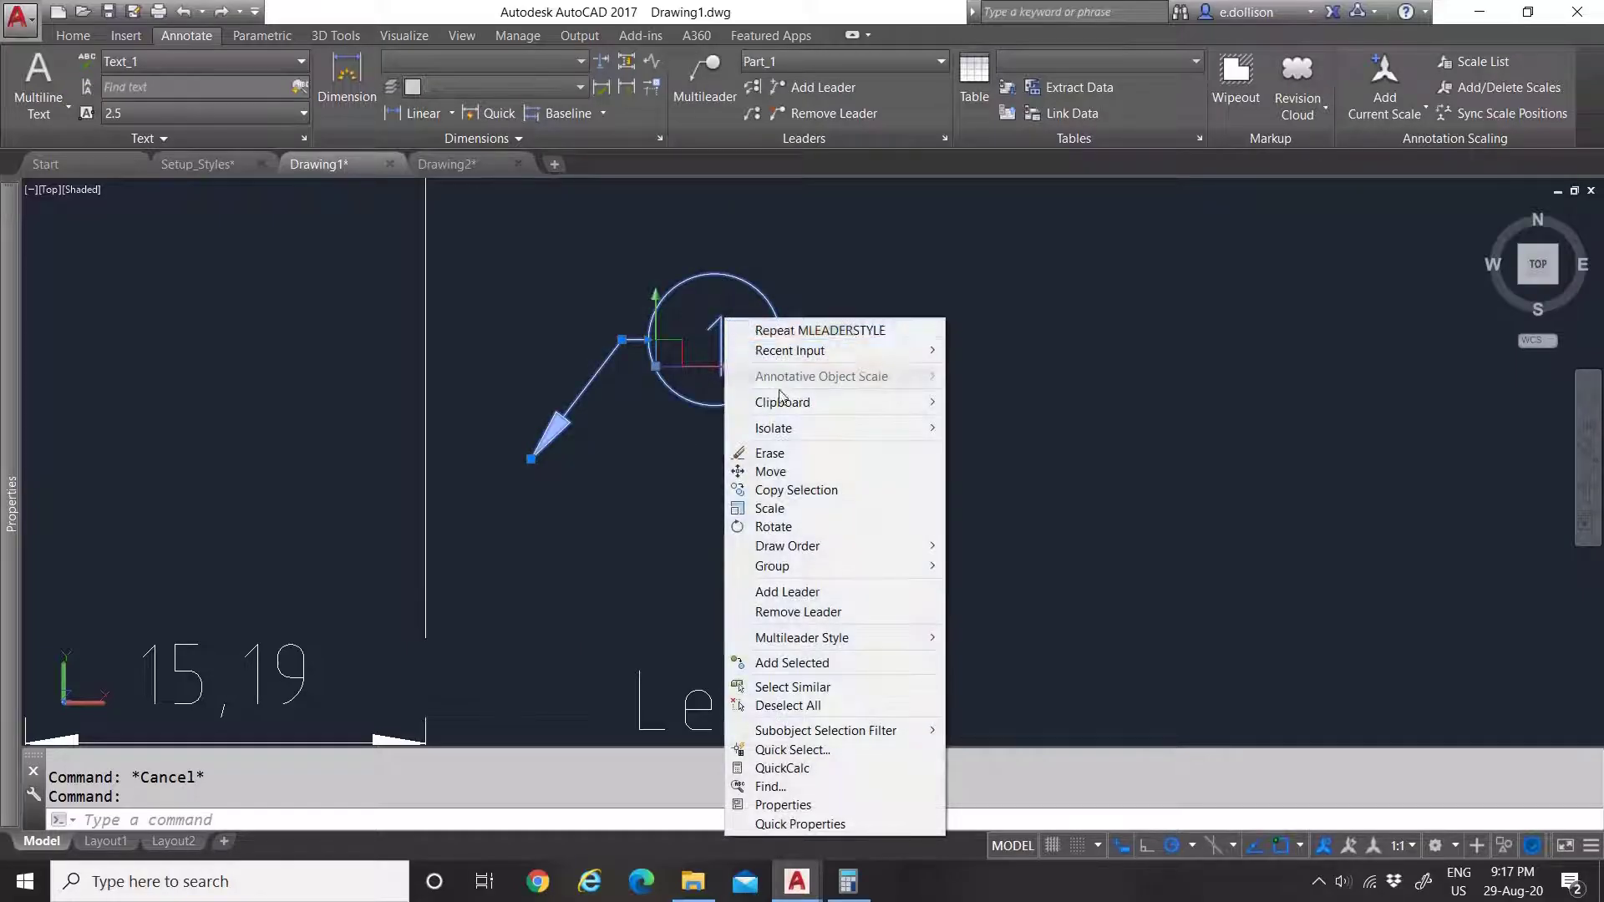
pyautogui.press('Escape')
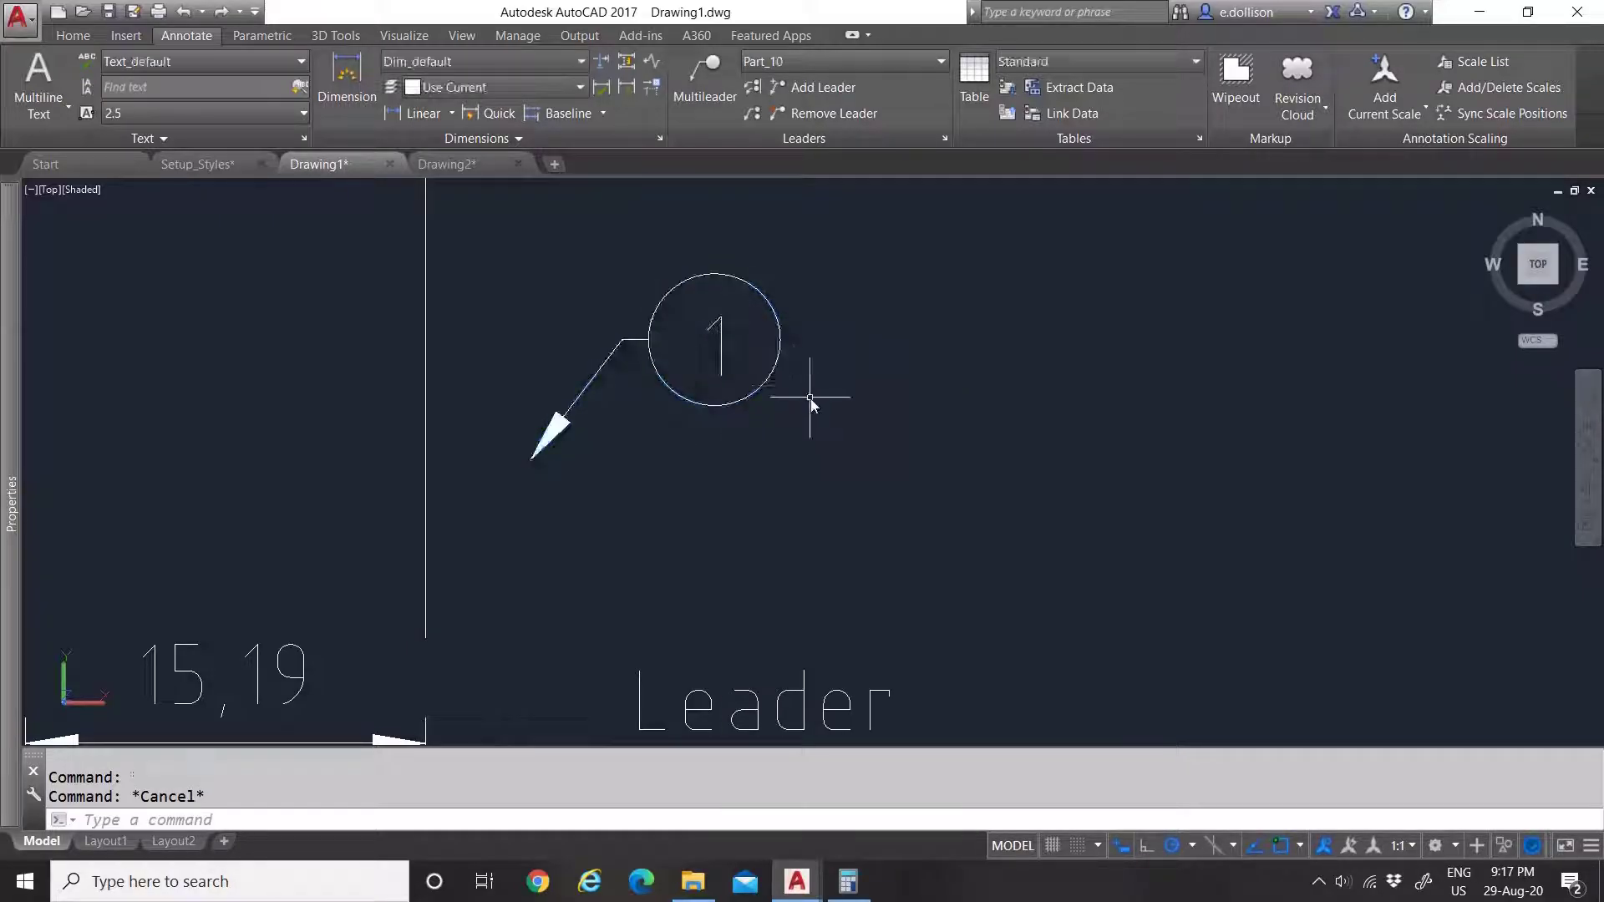
# Step: Draw a new balloon tagged 1 on a long leader bent high above the annotations
pyautogui.click(700, 75)
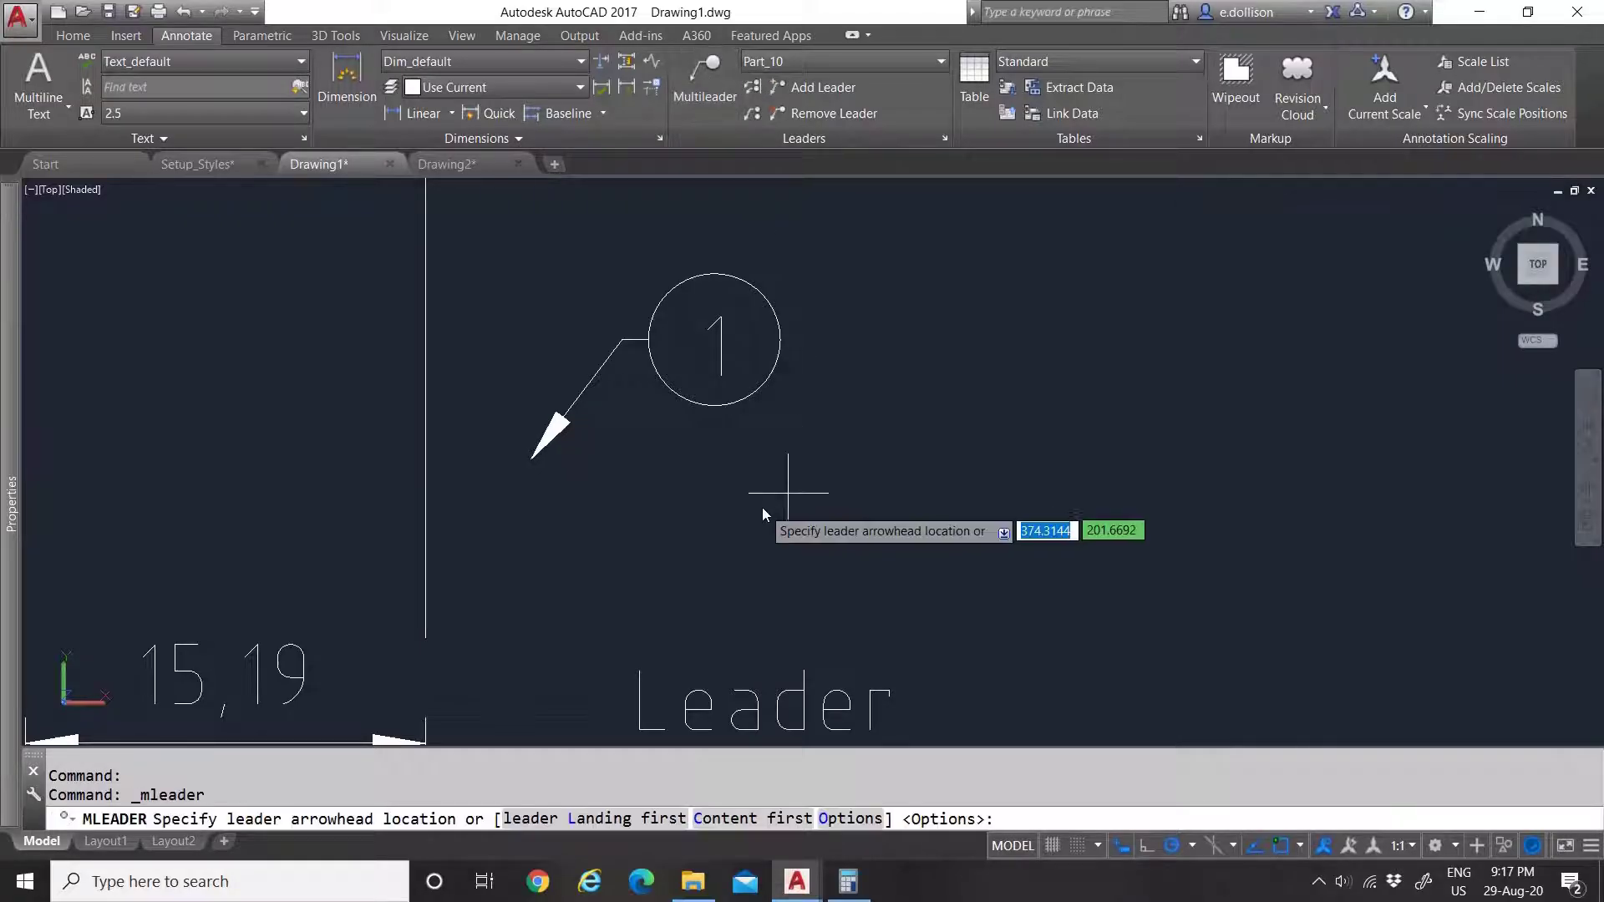
pyautogui.click(802, 477)
pyautogui.scroll(-3, 836, 438)
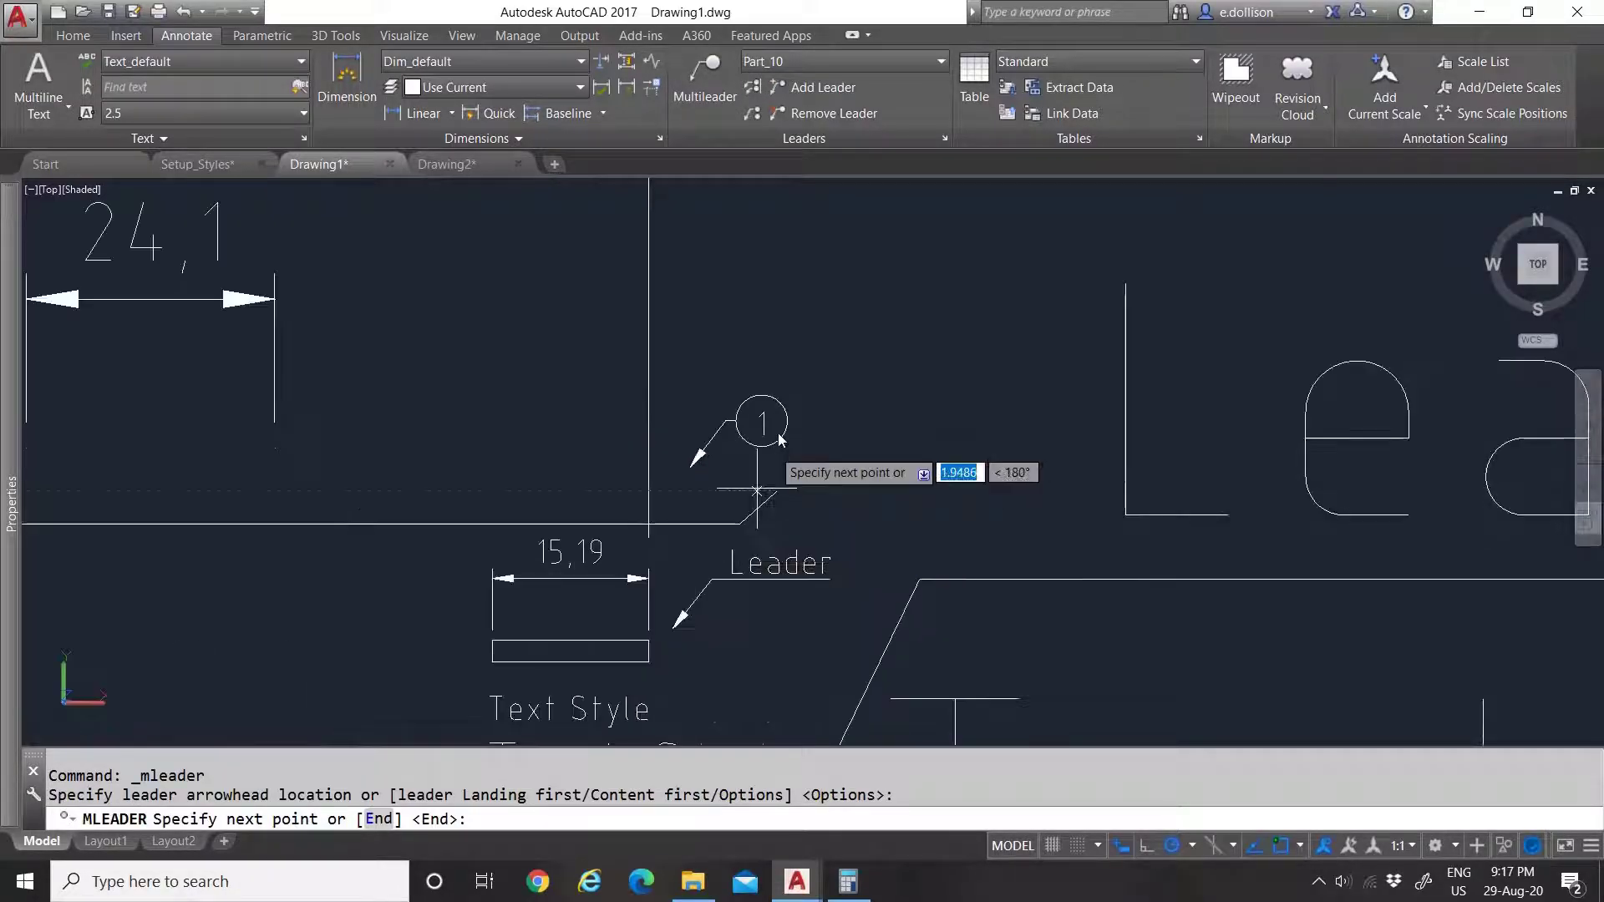
pyautogui.scroll(-3, 805, 373)
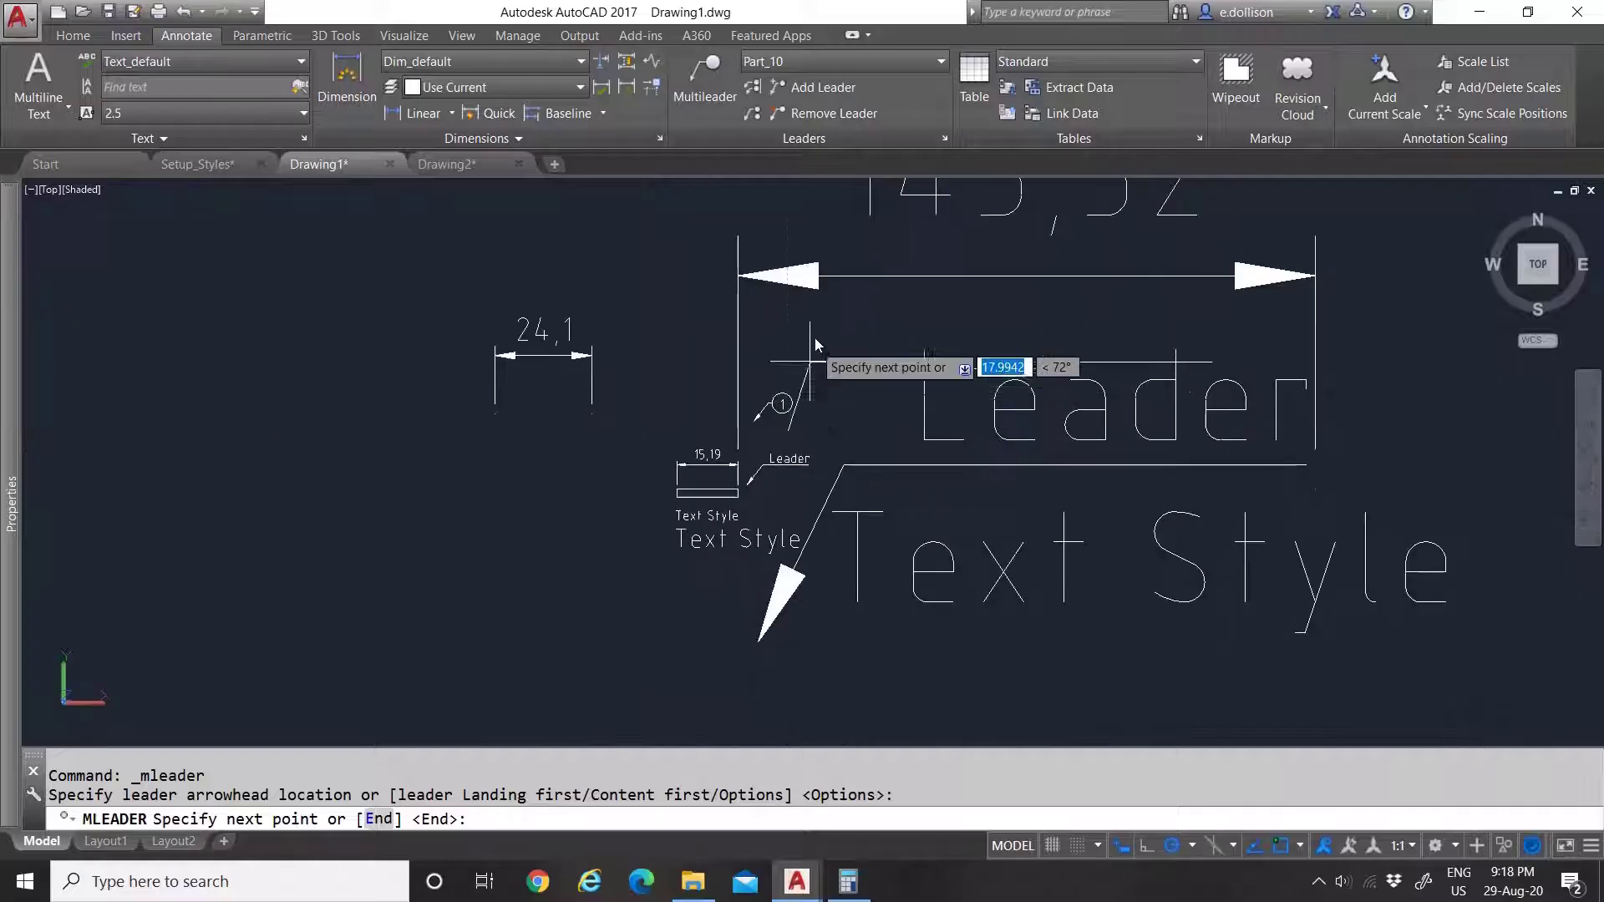
pyautogui.scroll(-3, 830, 368)
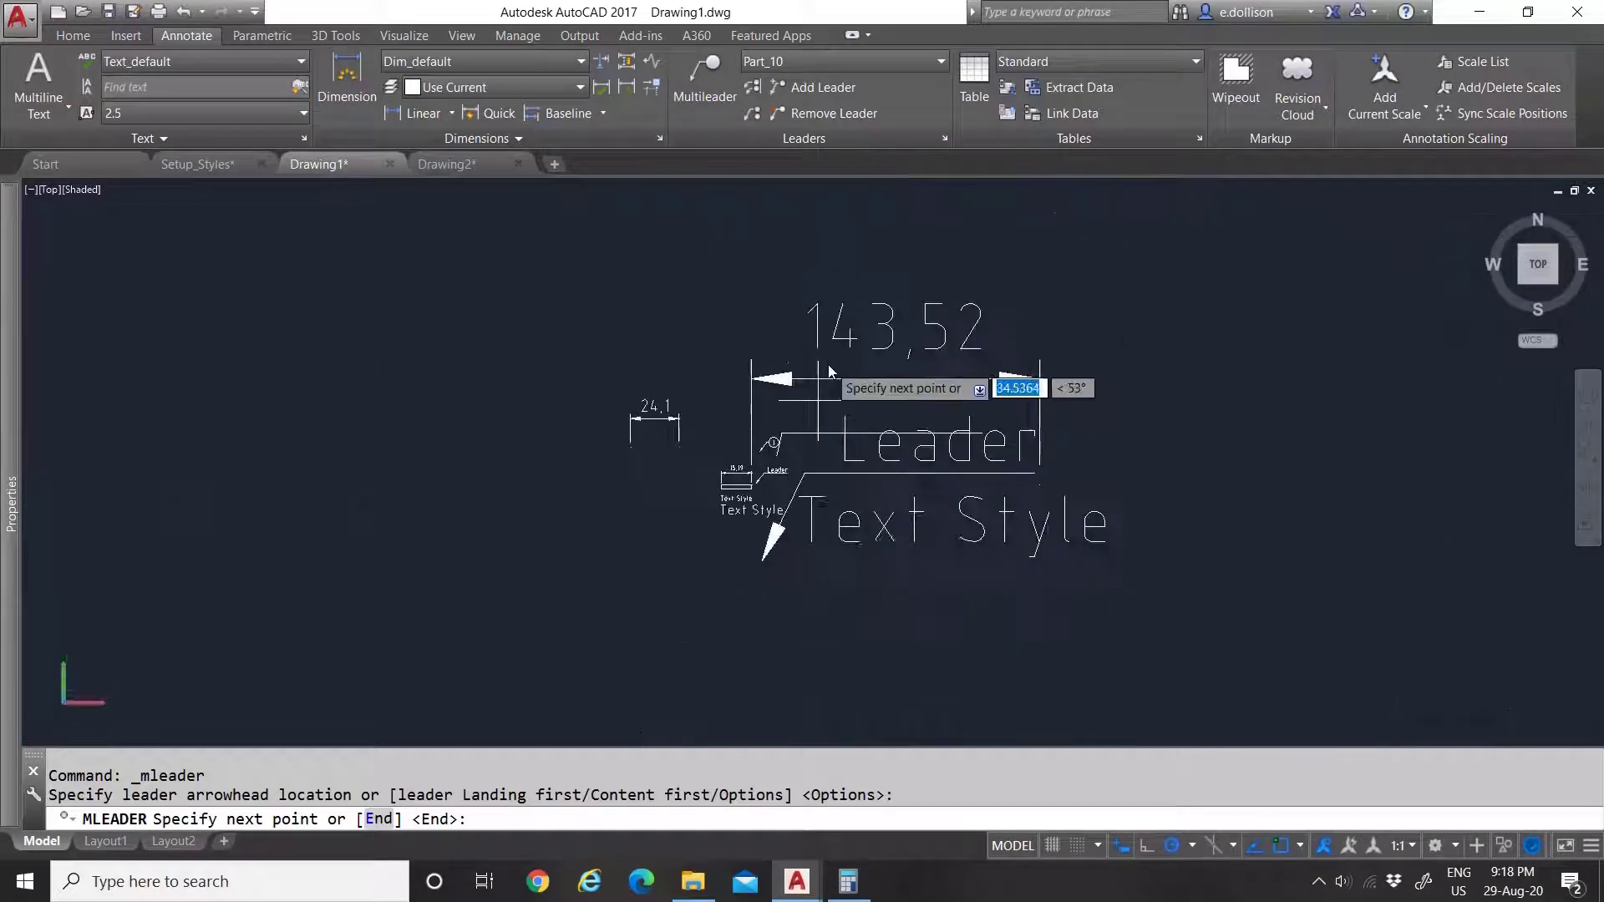
pyautogui.scroll(4, 818, 295)
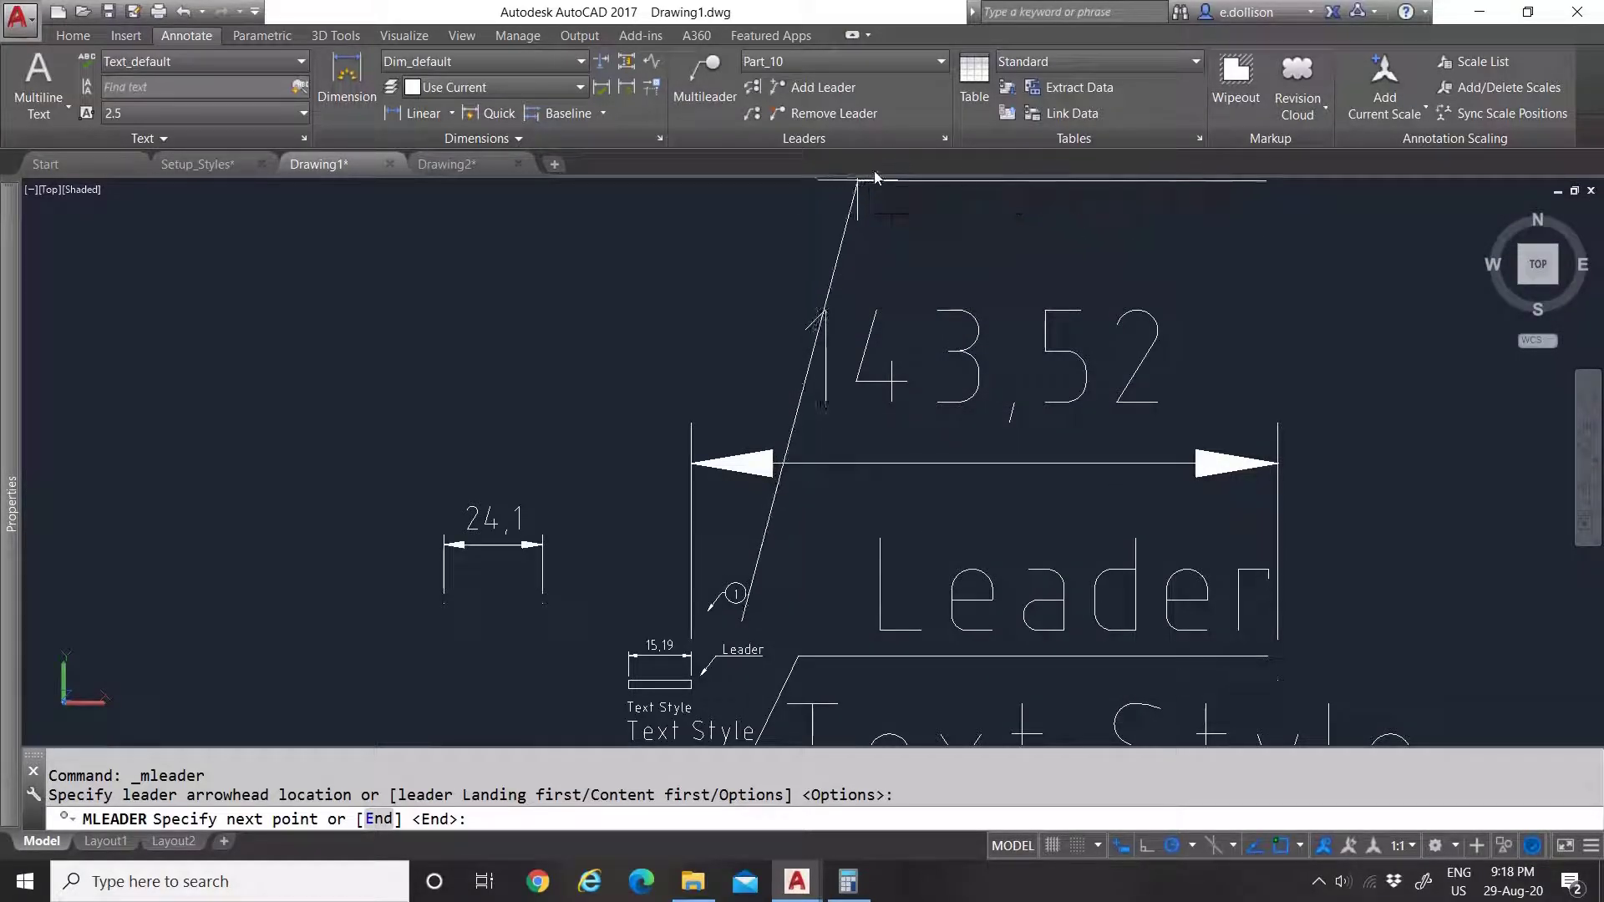
pyautogui.scroll(-3, 777, 372)
pyautogui.scroll(3, 798, 309)
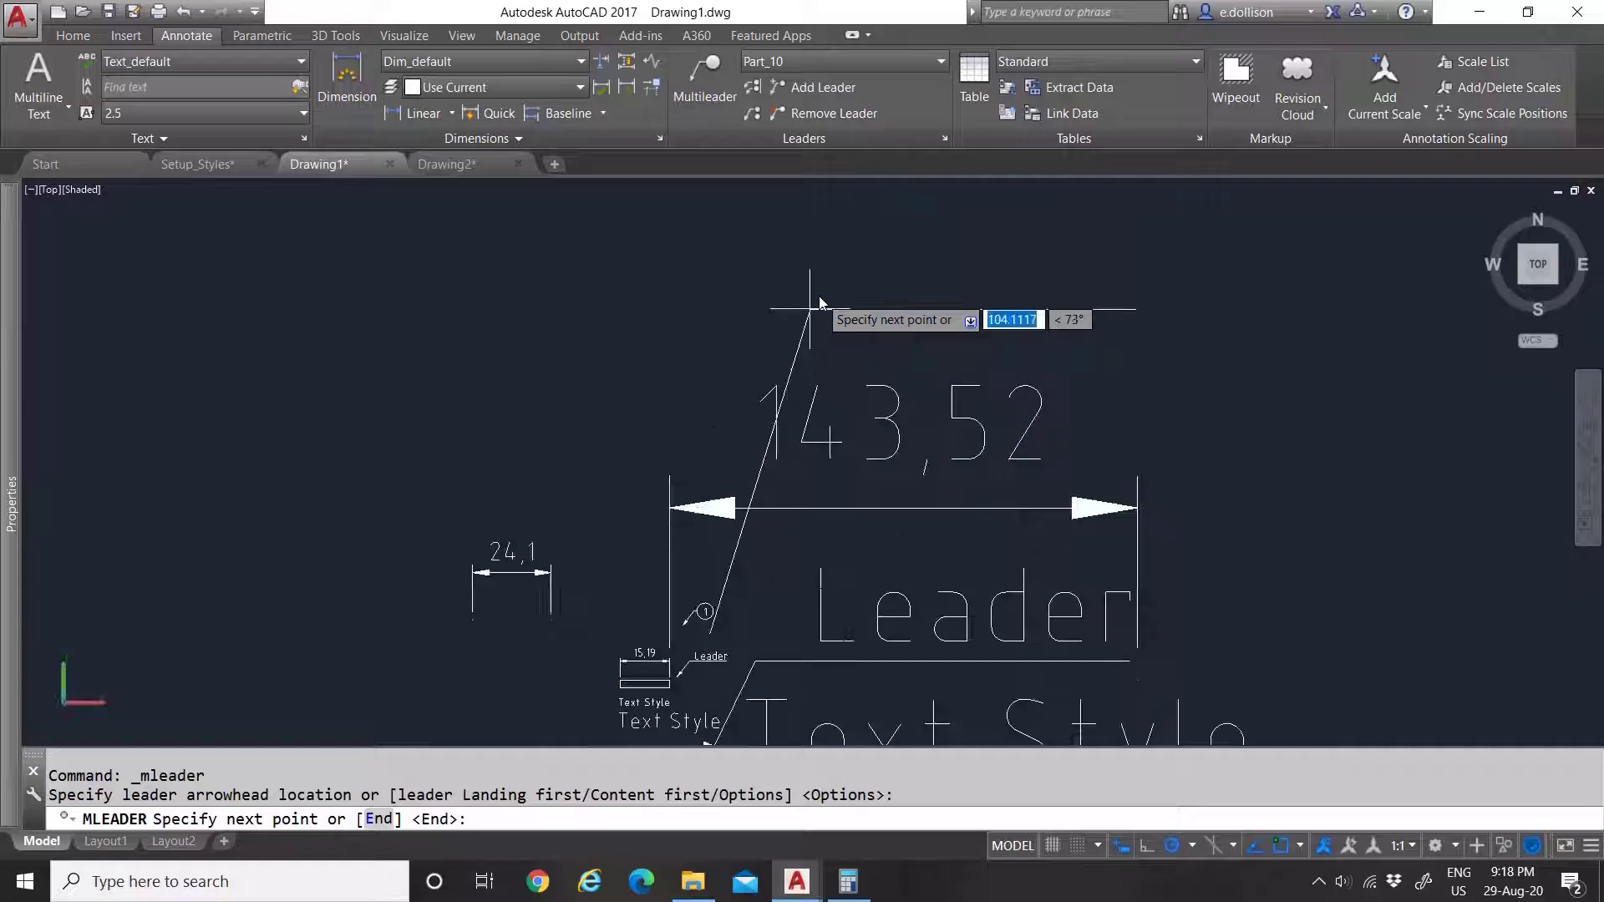
pyautogui.click(859, 260)
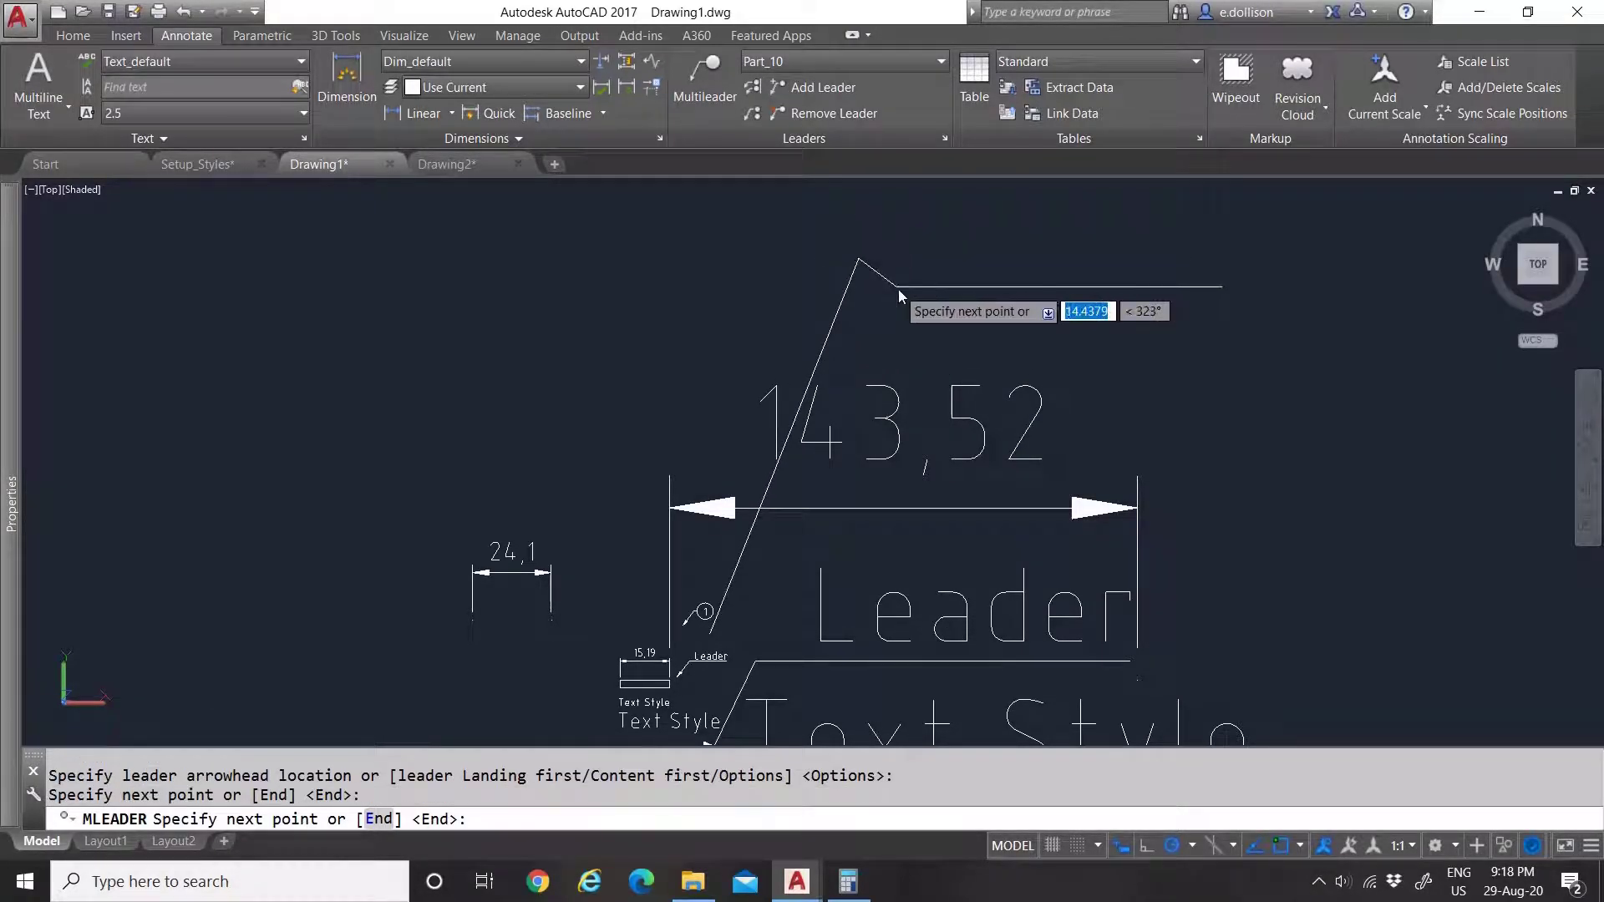
pyautogui.click(934, 304)
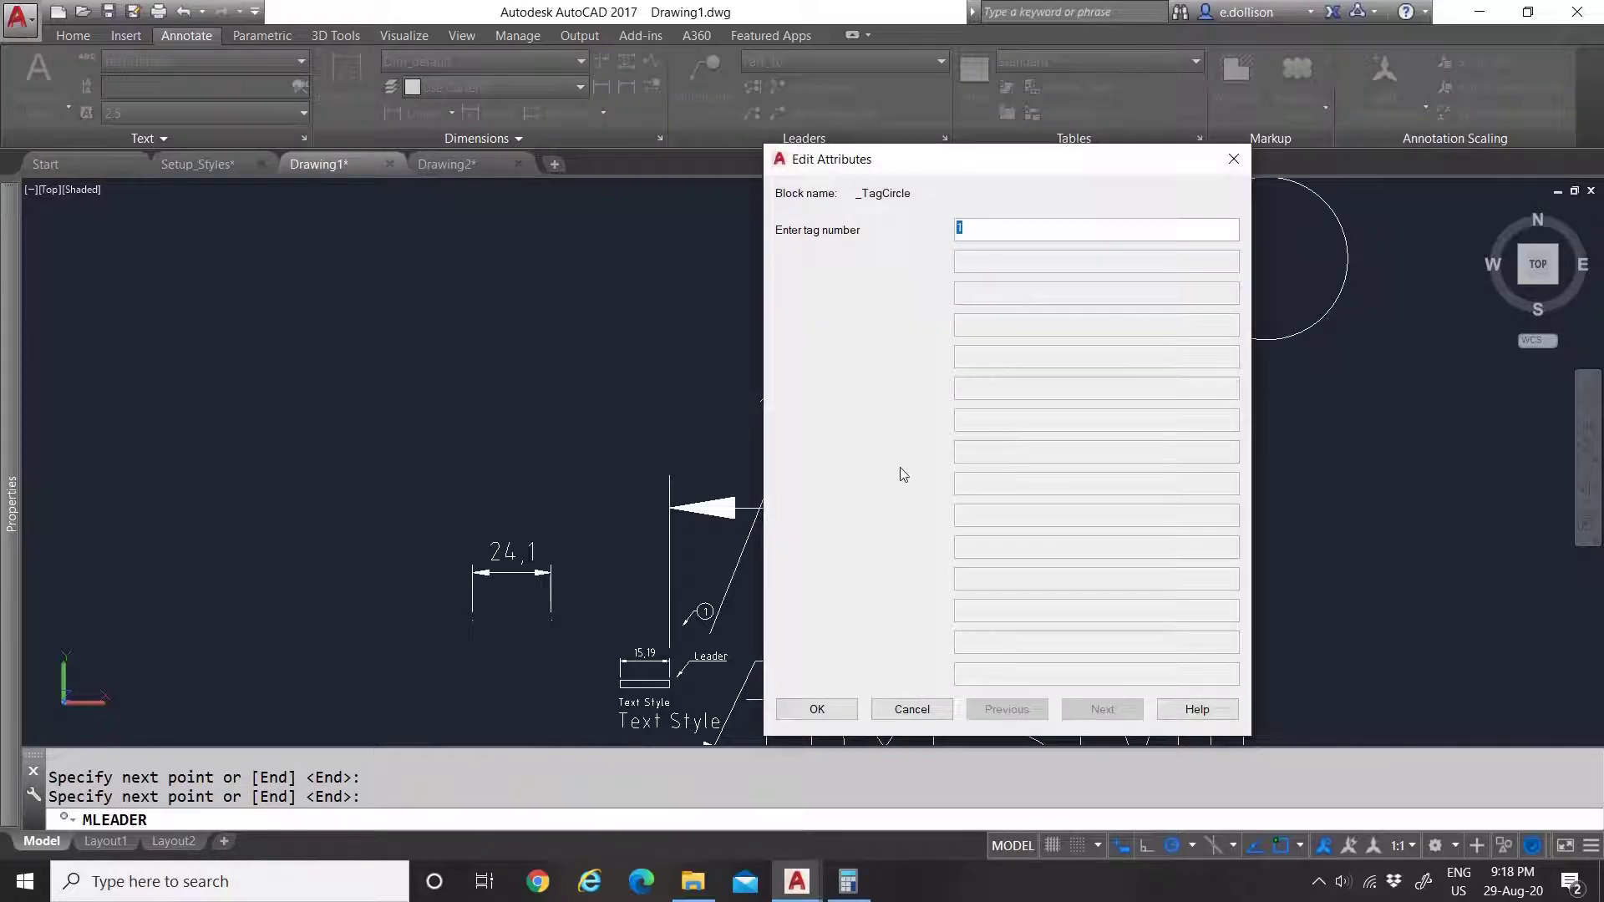
pyautogui.click(816, 707)
# Step: Stretch the new leader's arrow end down-left and reopen the Multileader Style Manager
pyautogui.press('Escape')
pyautogui.click(934, 311)
pyautogui.click(777, 293)
pyautogui.scroll(-2, 835, 422)
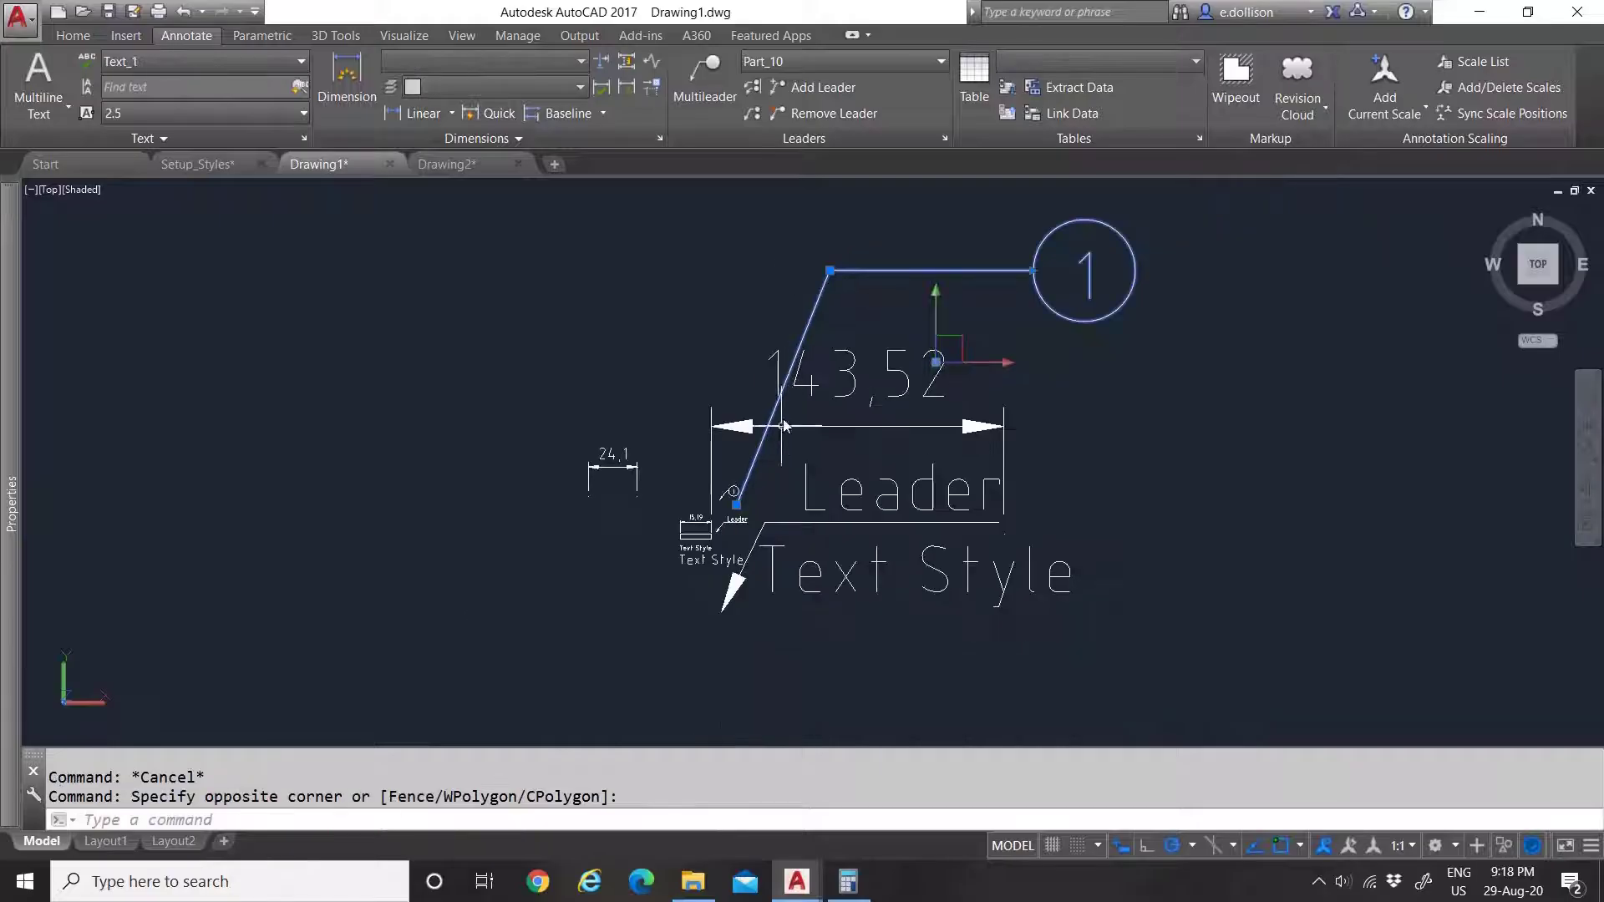
pyautogui.scroll(4, 704, 575)
pyautogui.click(694, 582)
pyautogui.scroll(-4, 706, 535)
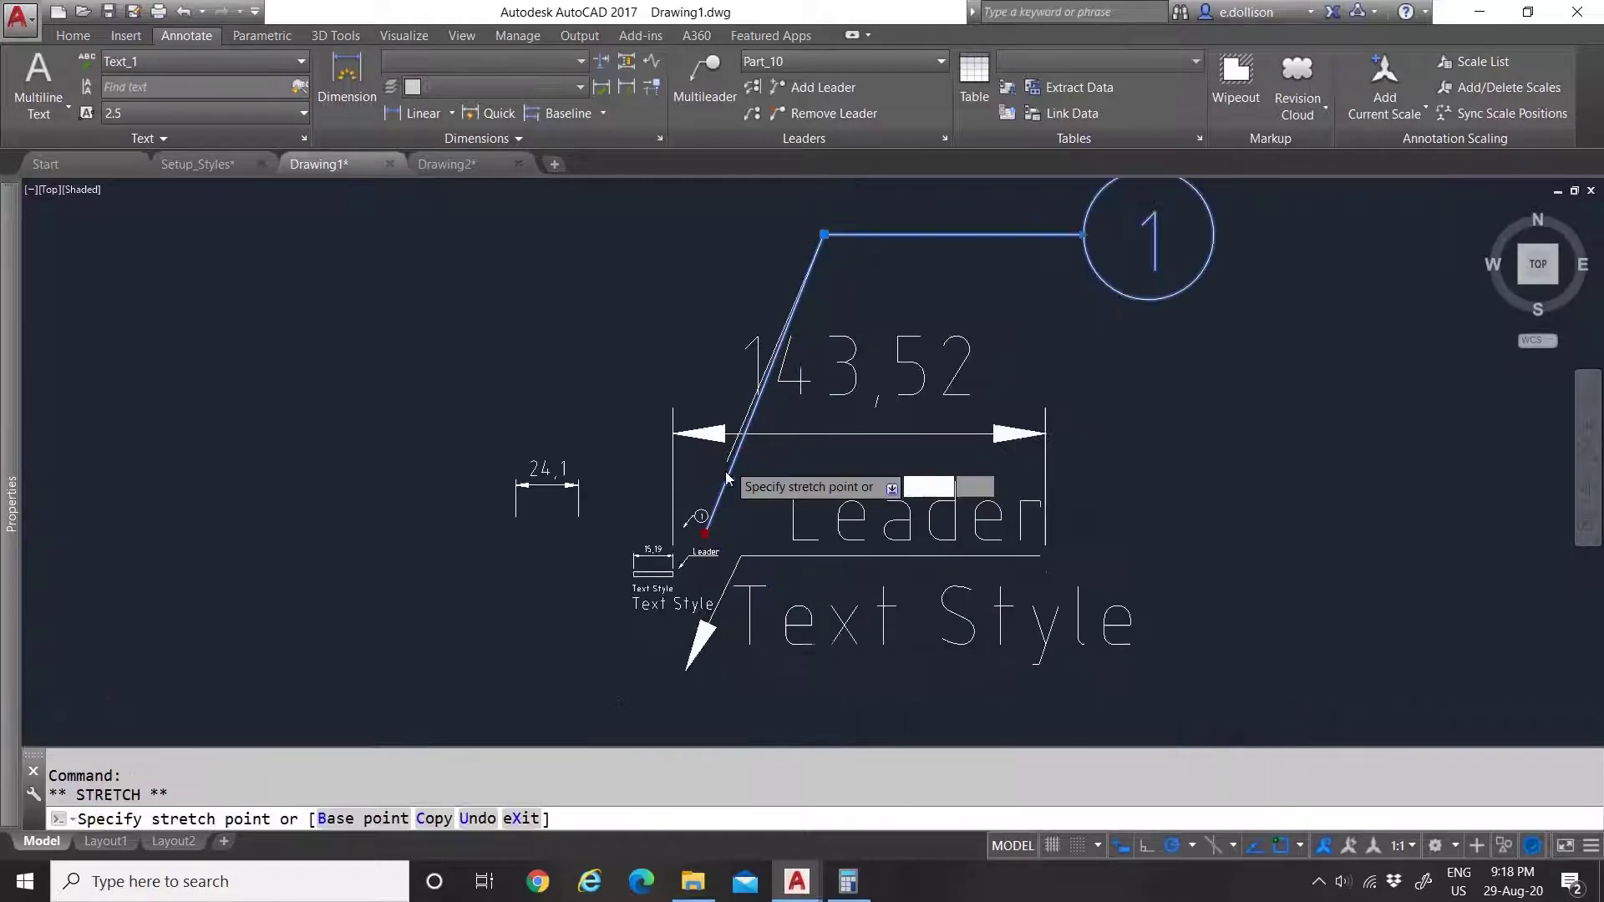
pyautogui.click(538, 608)
pyautogui.press('Escape')
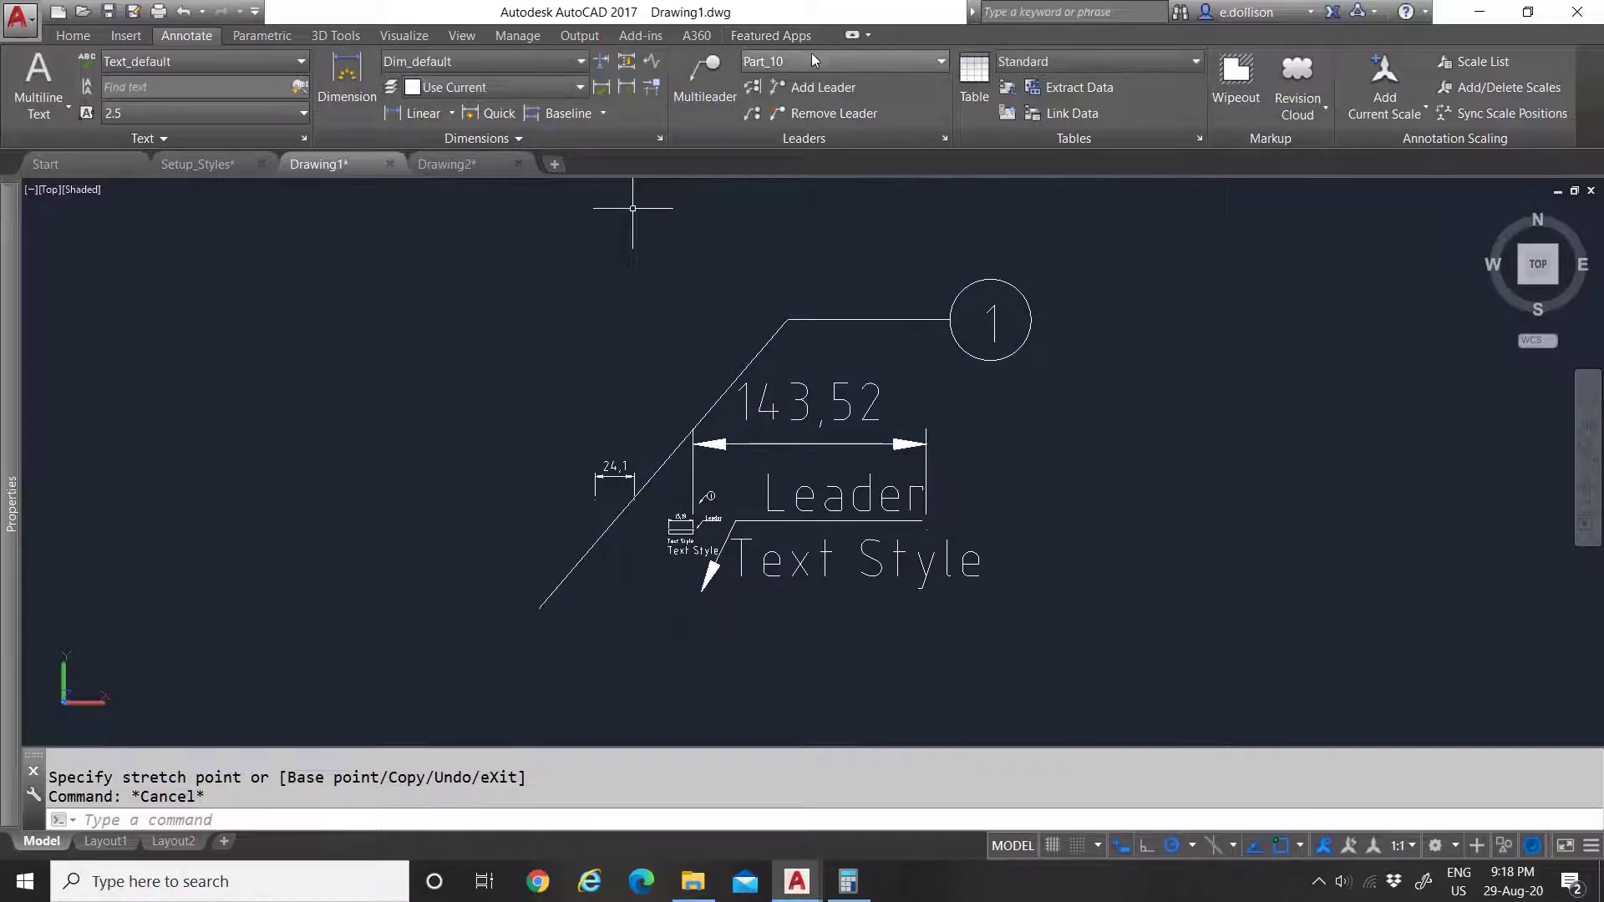
pyautogui.click(812, 54)
pyautogui.click(828, 286)
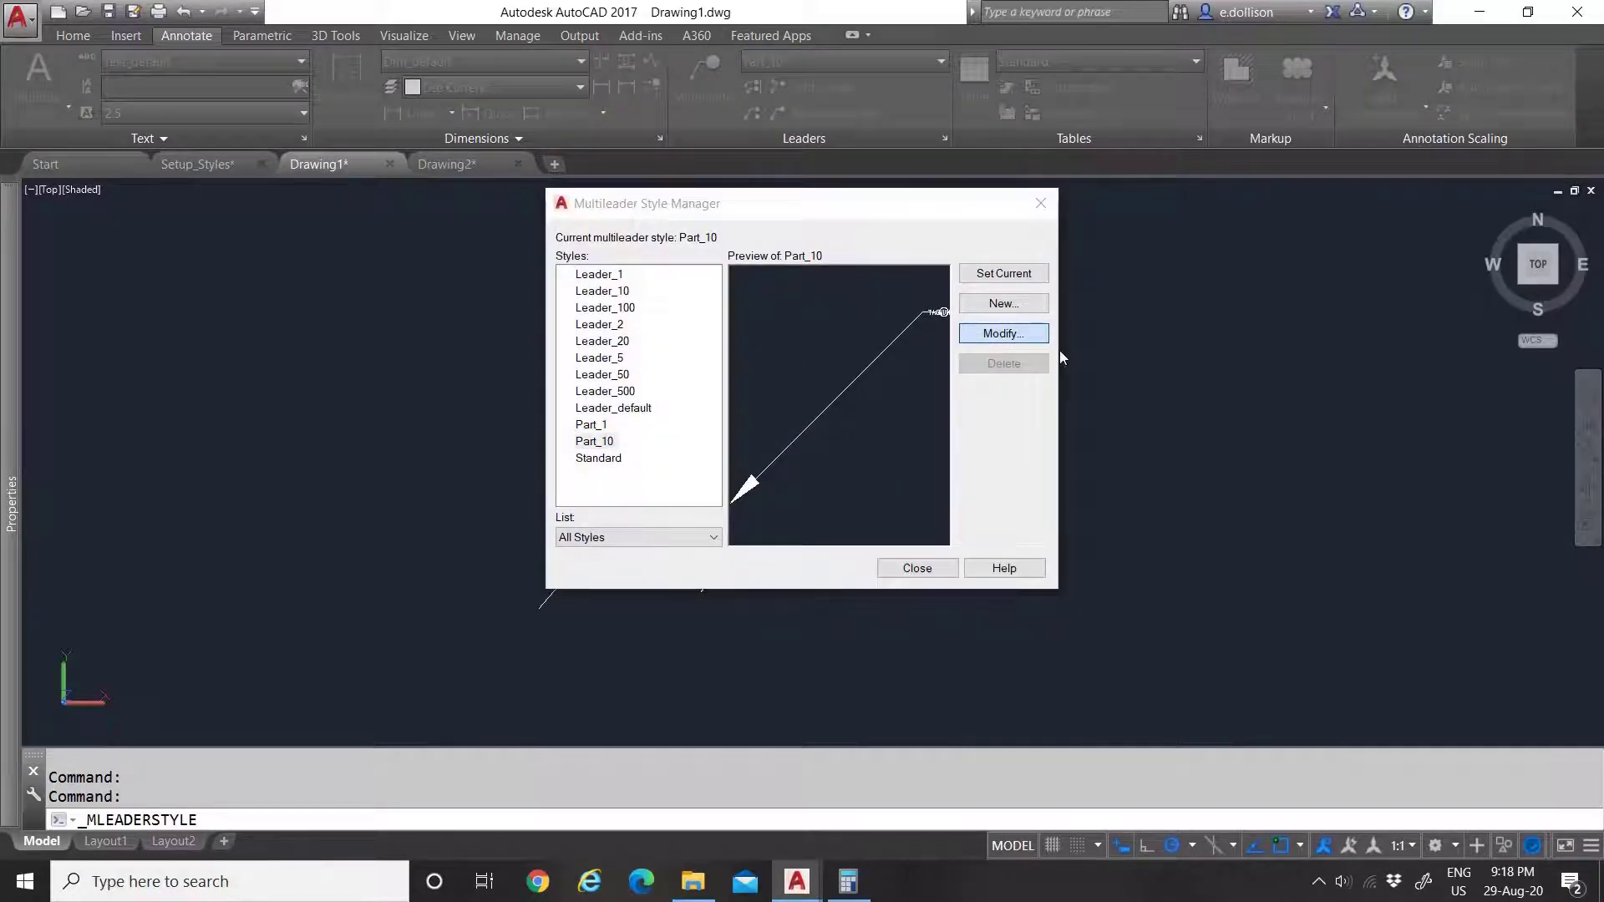
# Step: Modify Part_10 so its balloon block scale is 10, then save and close the manager
pyautogui.click(1003, 334)
pyautogui.click(702, 391)
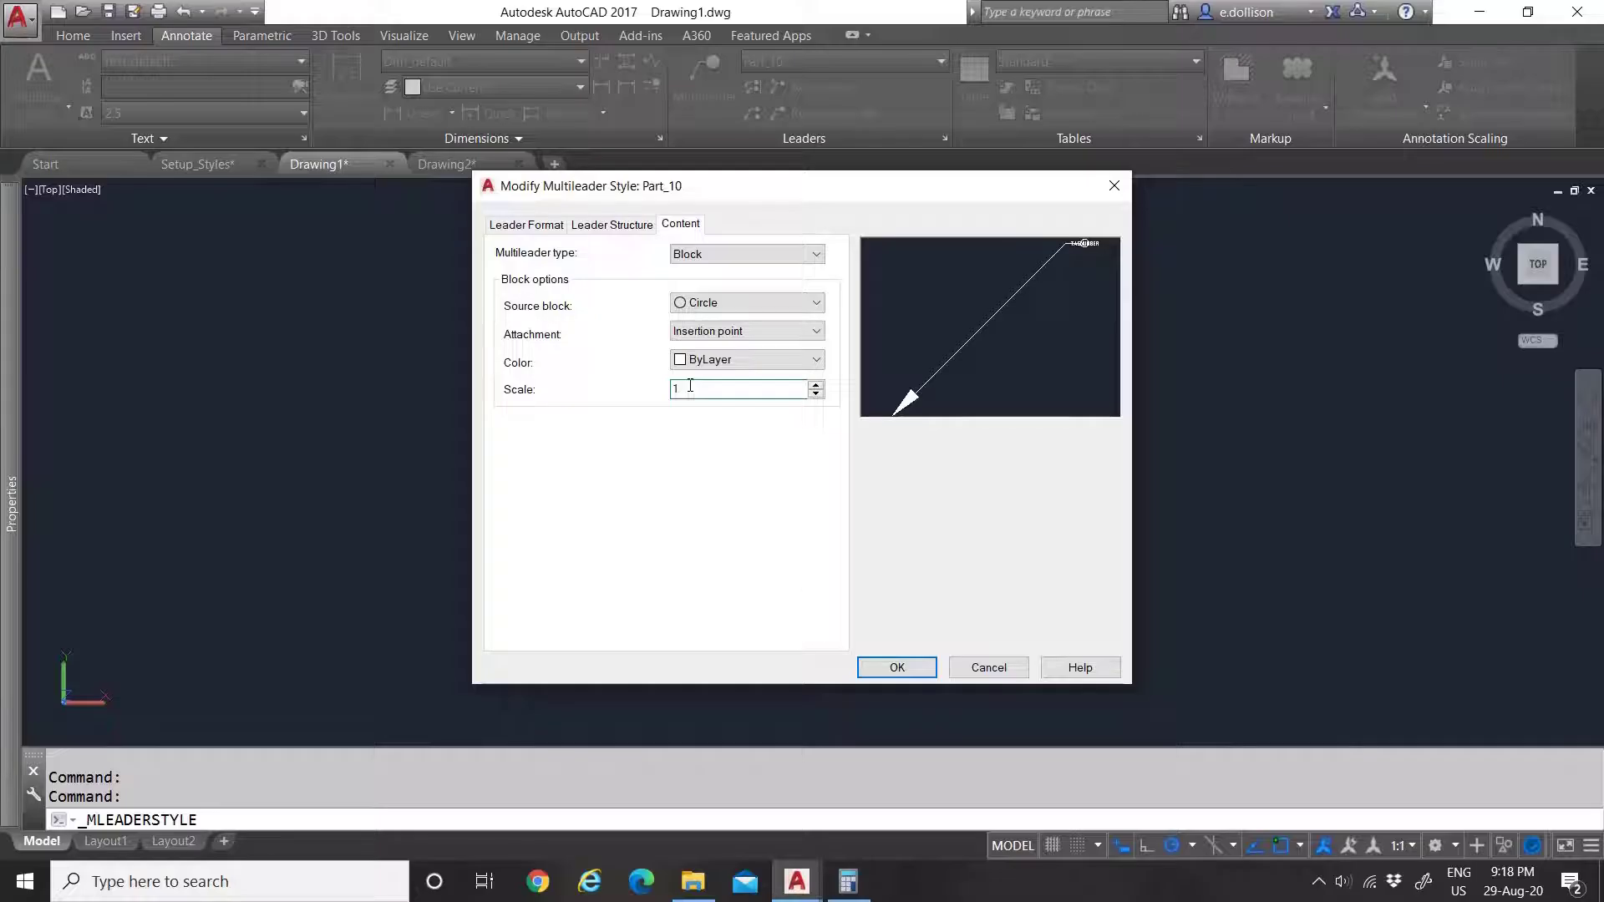
pyautogui.write('0')
pyautogui.click(635, 226)
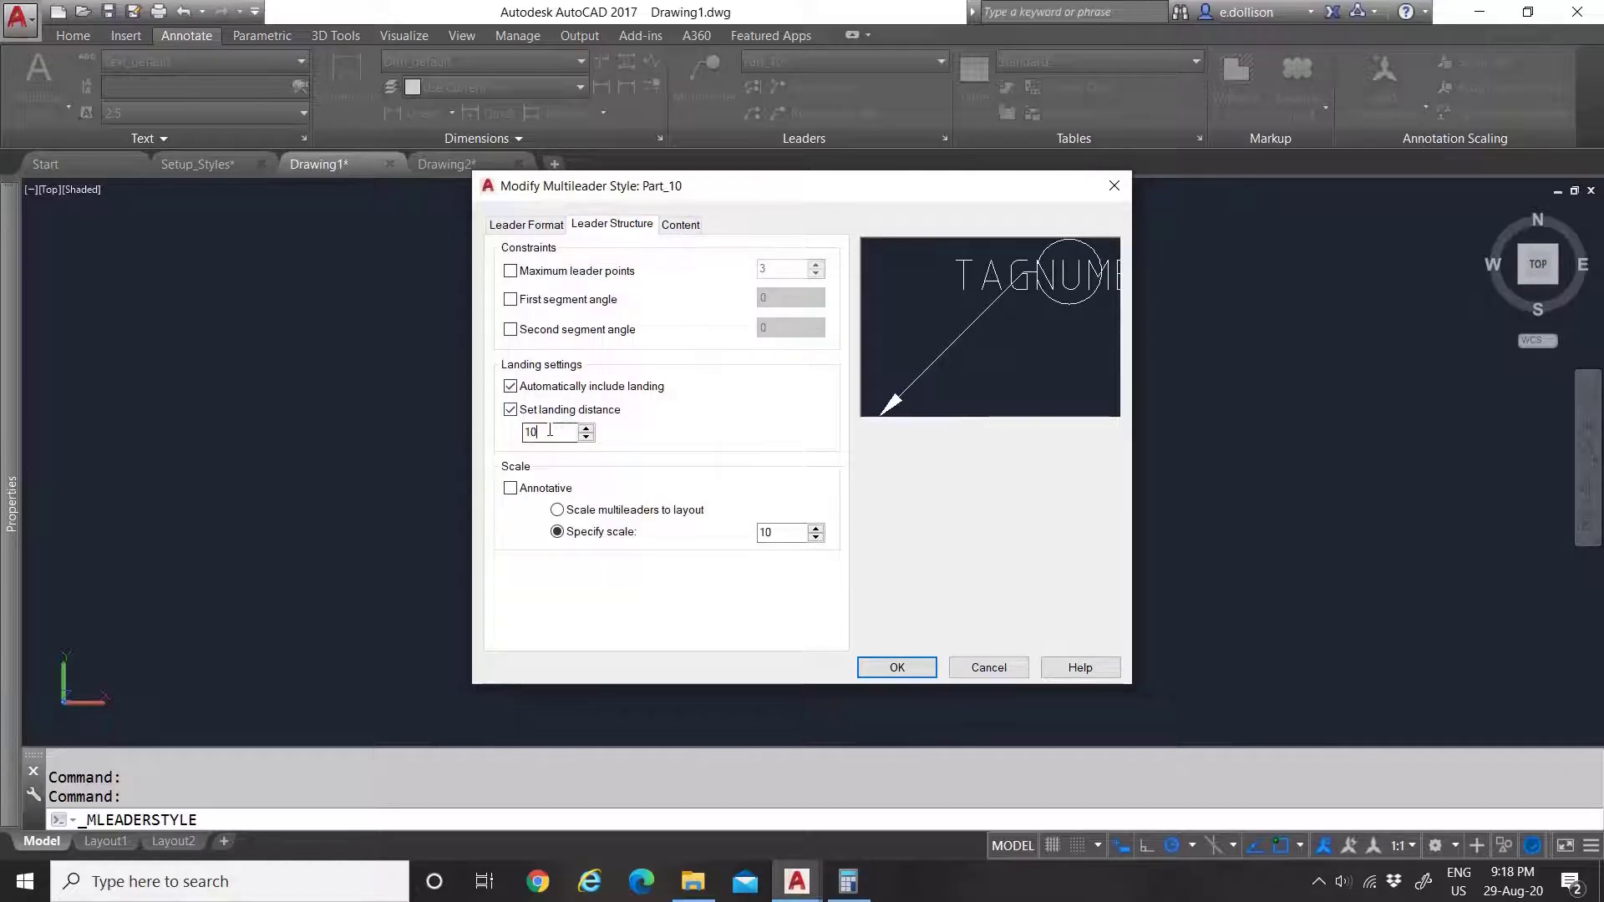
pyautogui.click(555, 227)
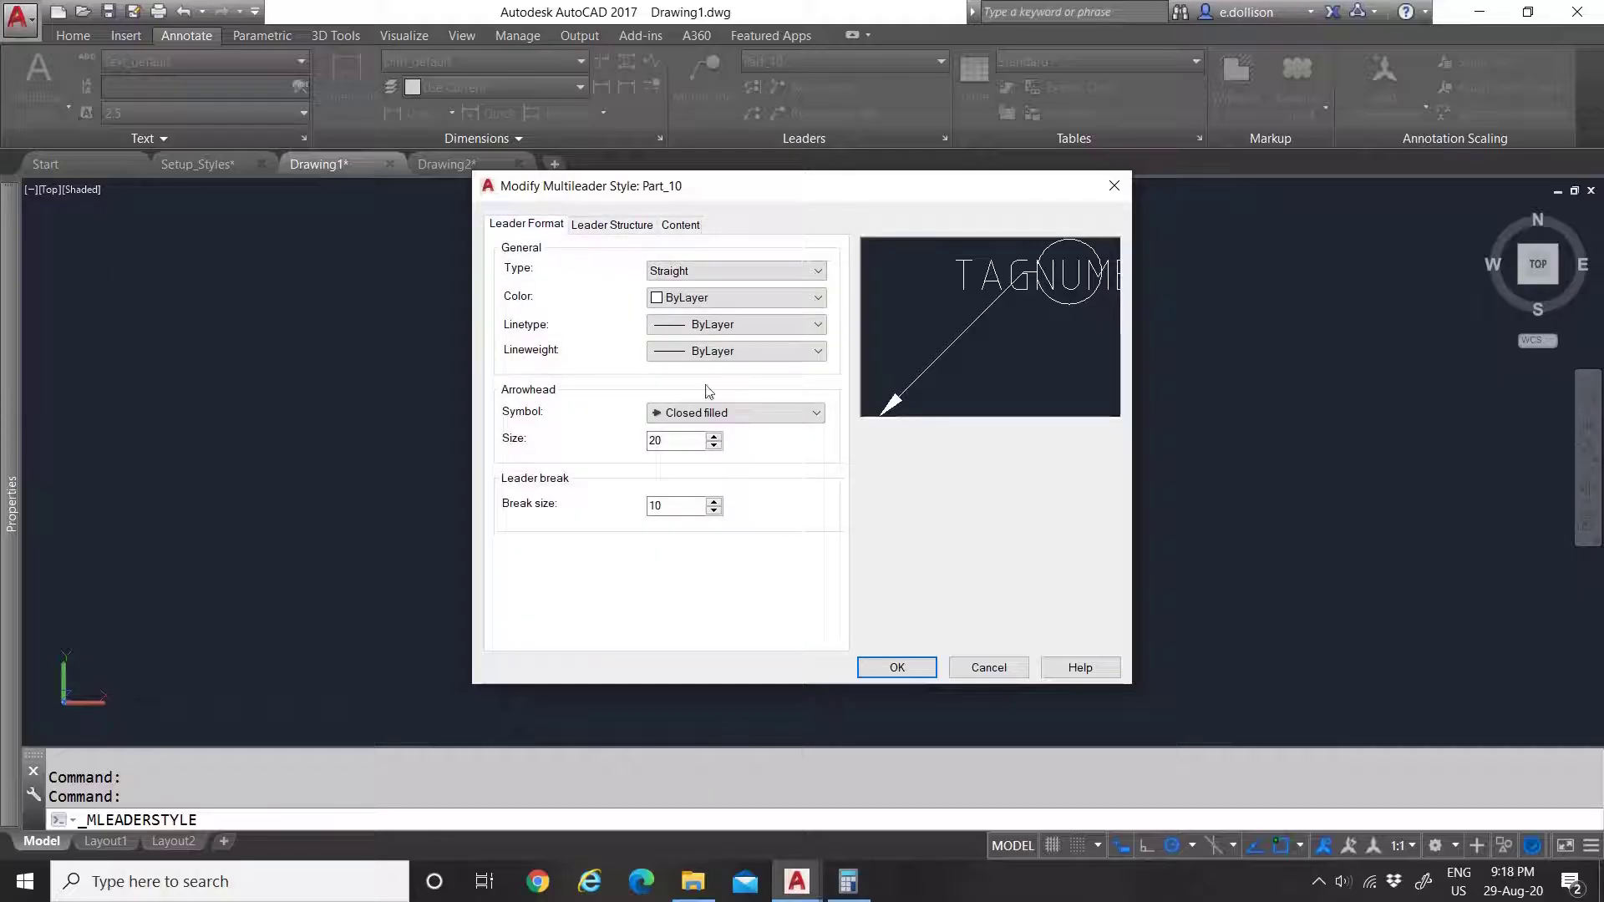
pyautogui.click(879, 665)
pyautogui.click(911, 566)
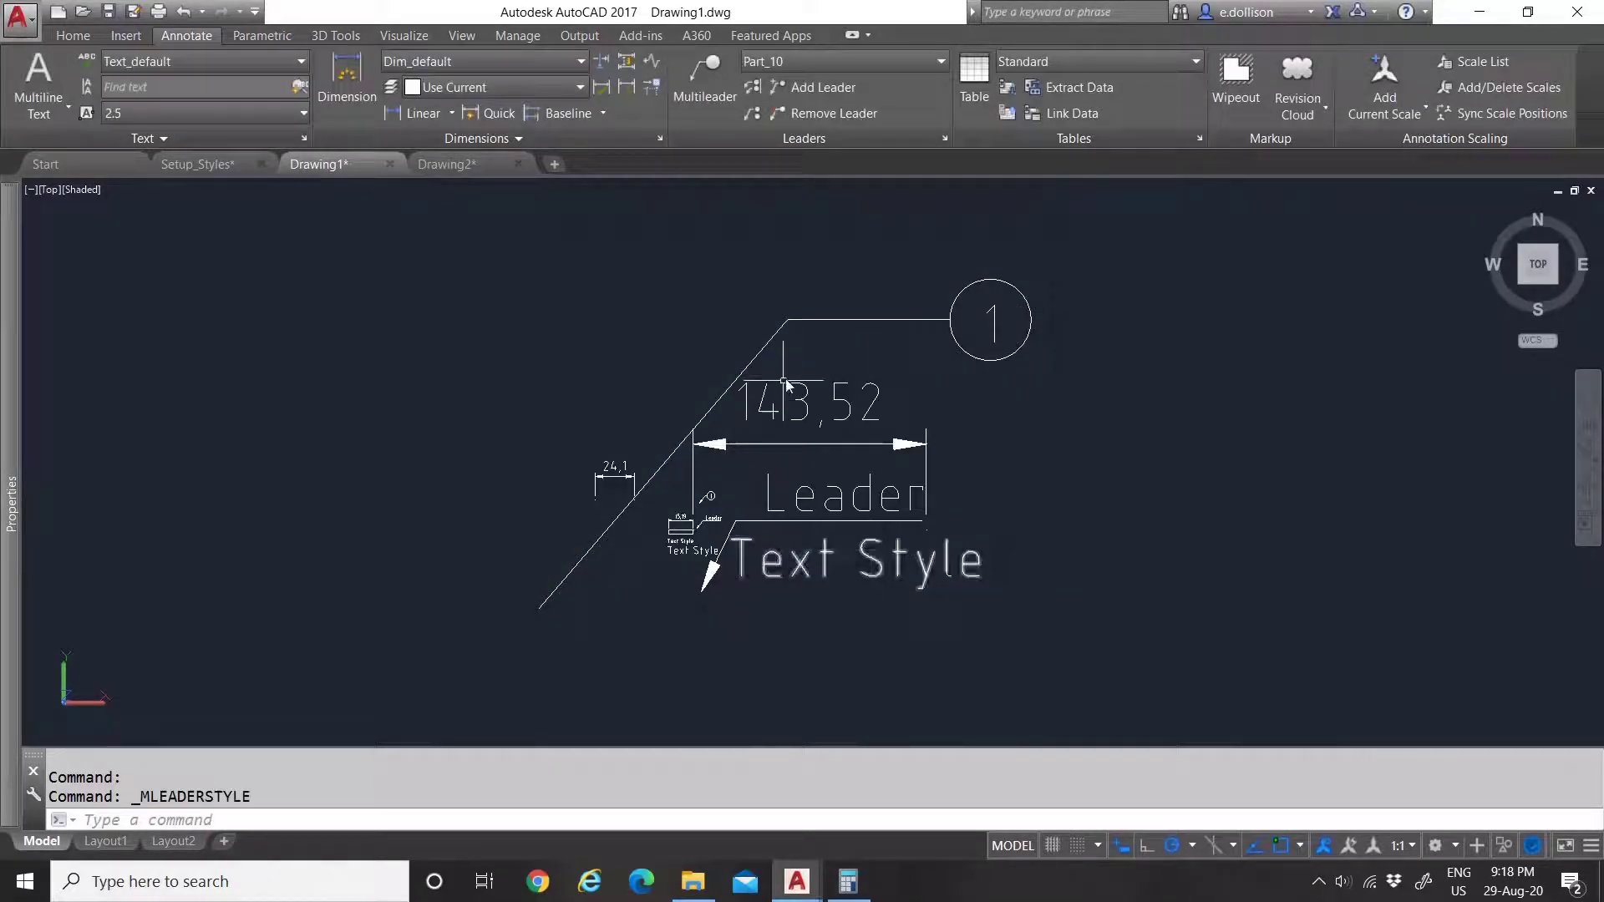
# Step: Erase the old multileader from the drawing
pyautogui.click(804, 341)
pyautogui.click(763, 280)
pyautogui.press('Delete')
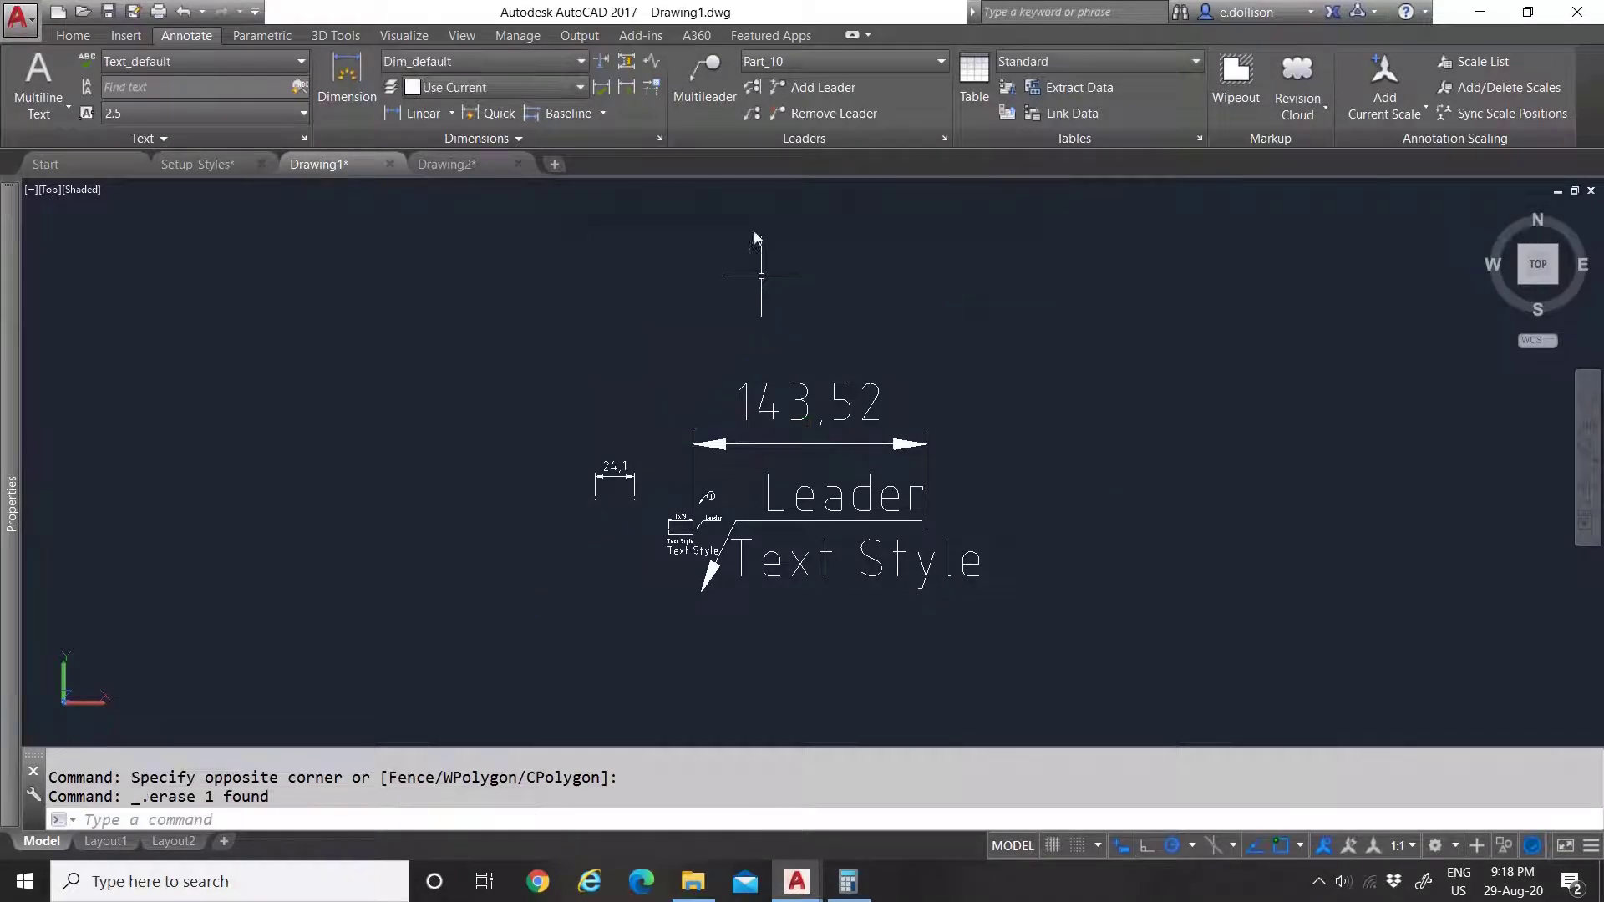
# Step: Place a new Part_10 balloon leader beside the annotations, accepting tag number 1
pyautogui.click(704, 75)
pyautogui.scroll(2, 709, 478)
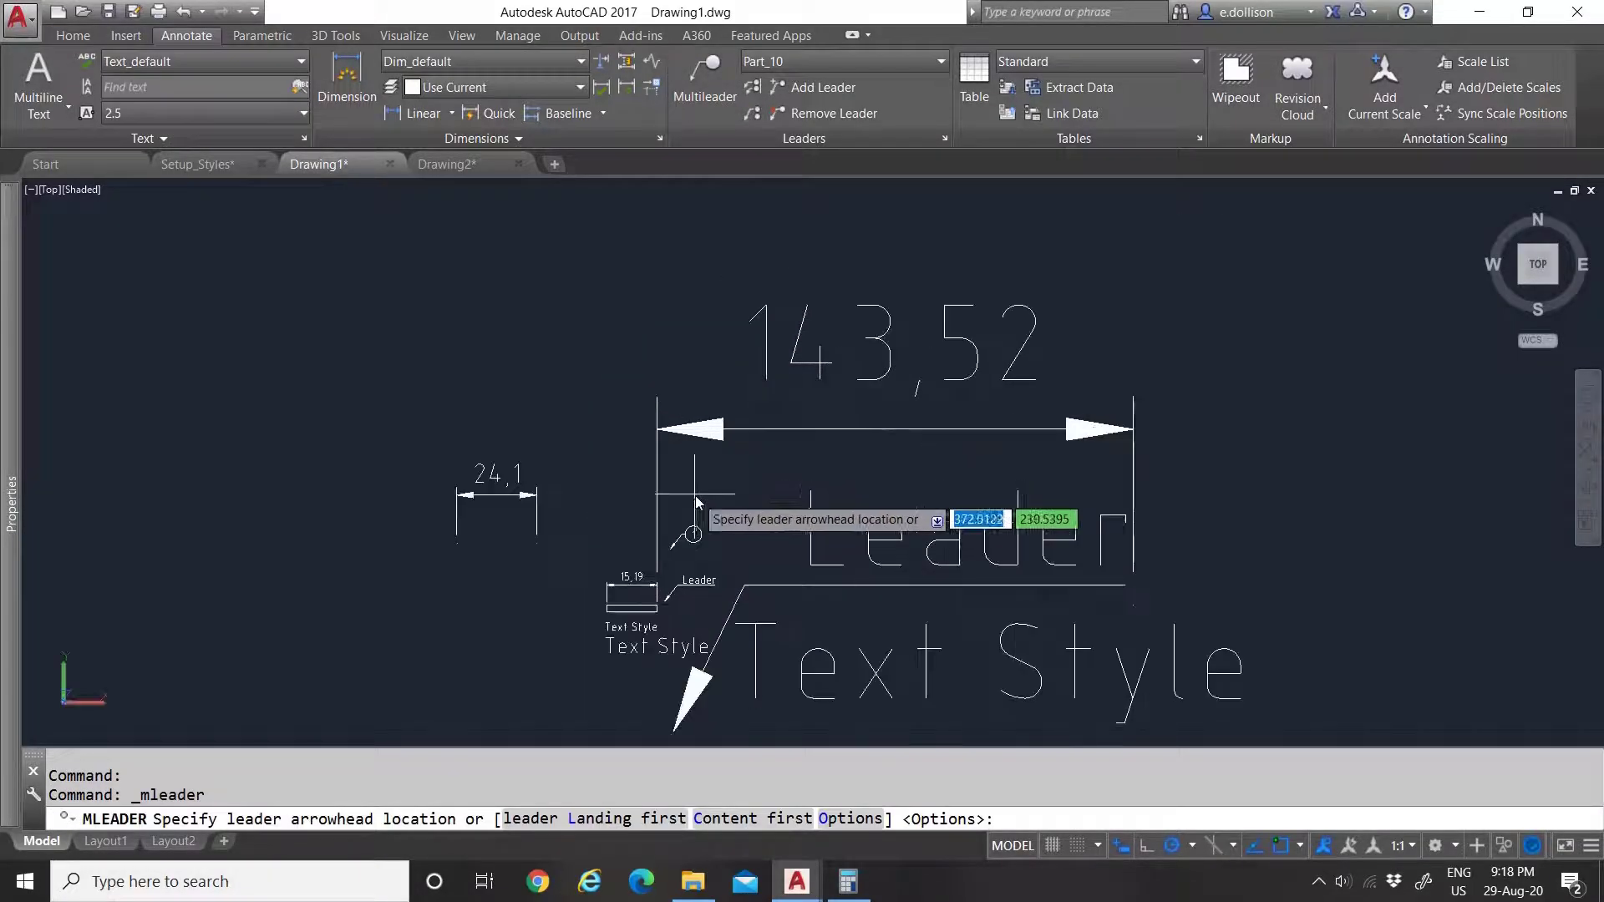
pyautogui.click(702, 488)
pyautogui.scroll(2, 755, 397)
pyautogui.scroll(-5, 754, 397)
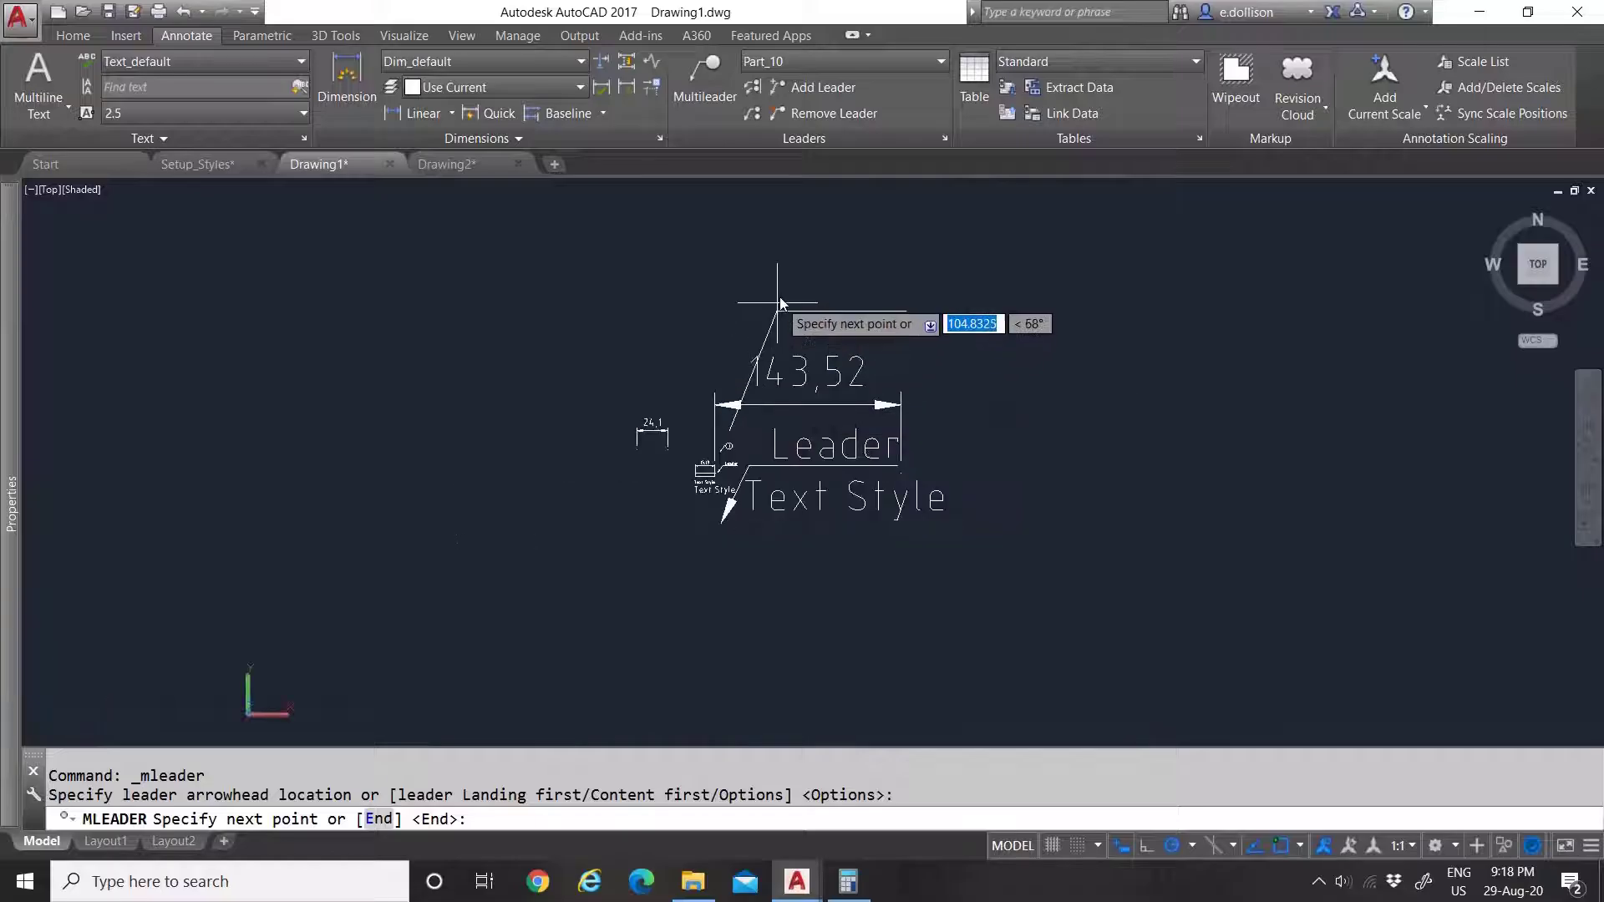
pyautogui.scroll(3, 831, 315)
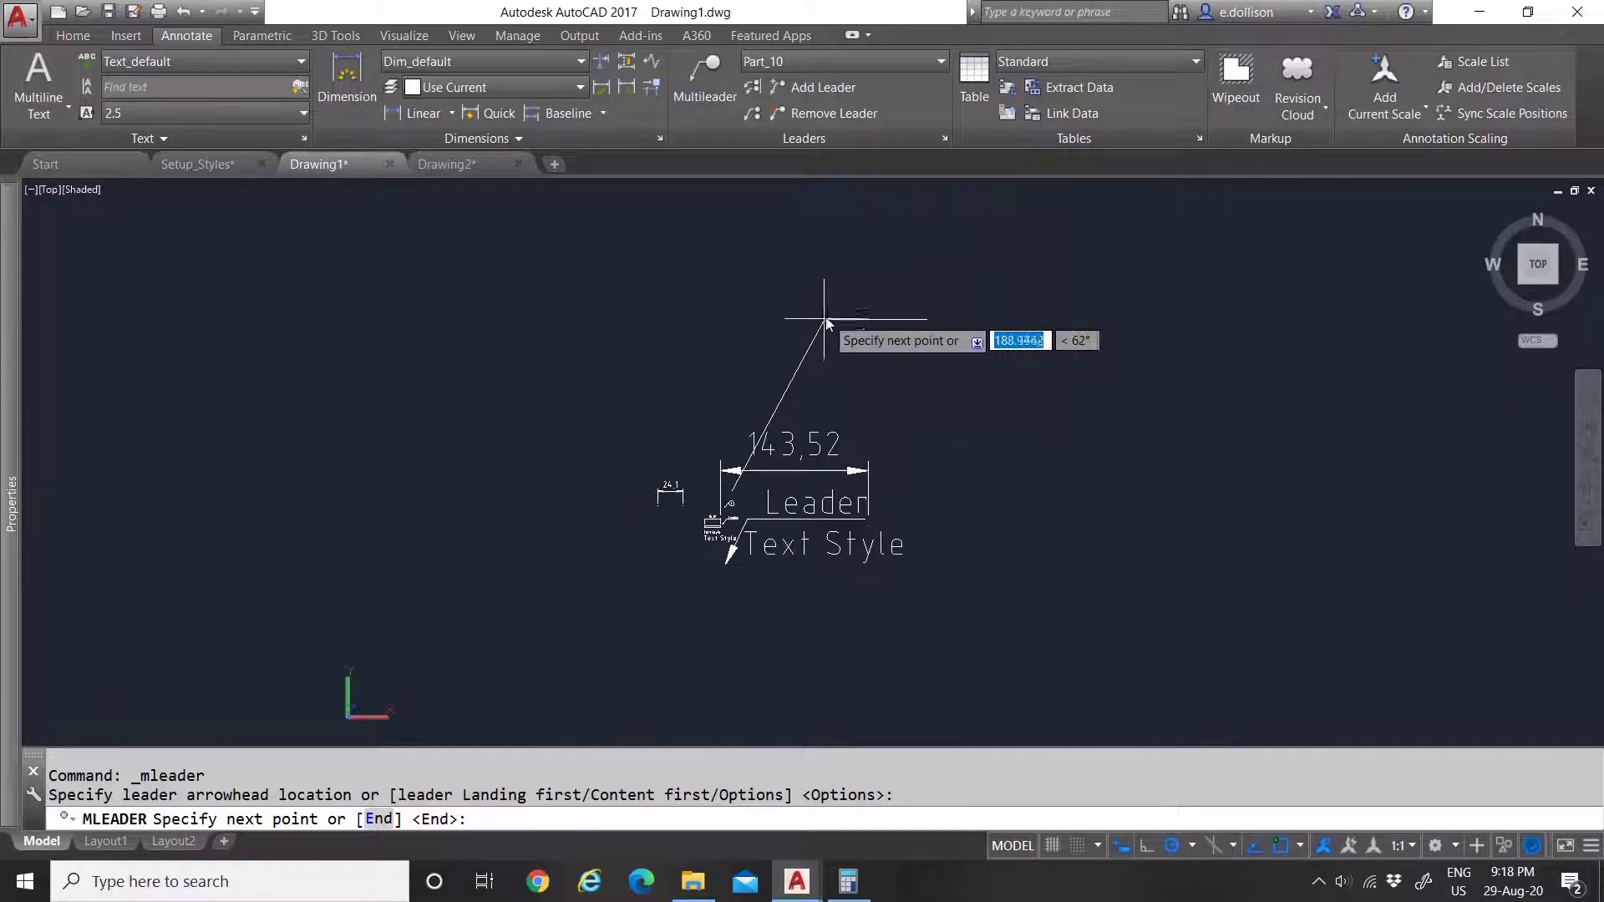
pyautogui.scroll(5, 719, 513)
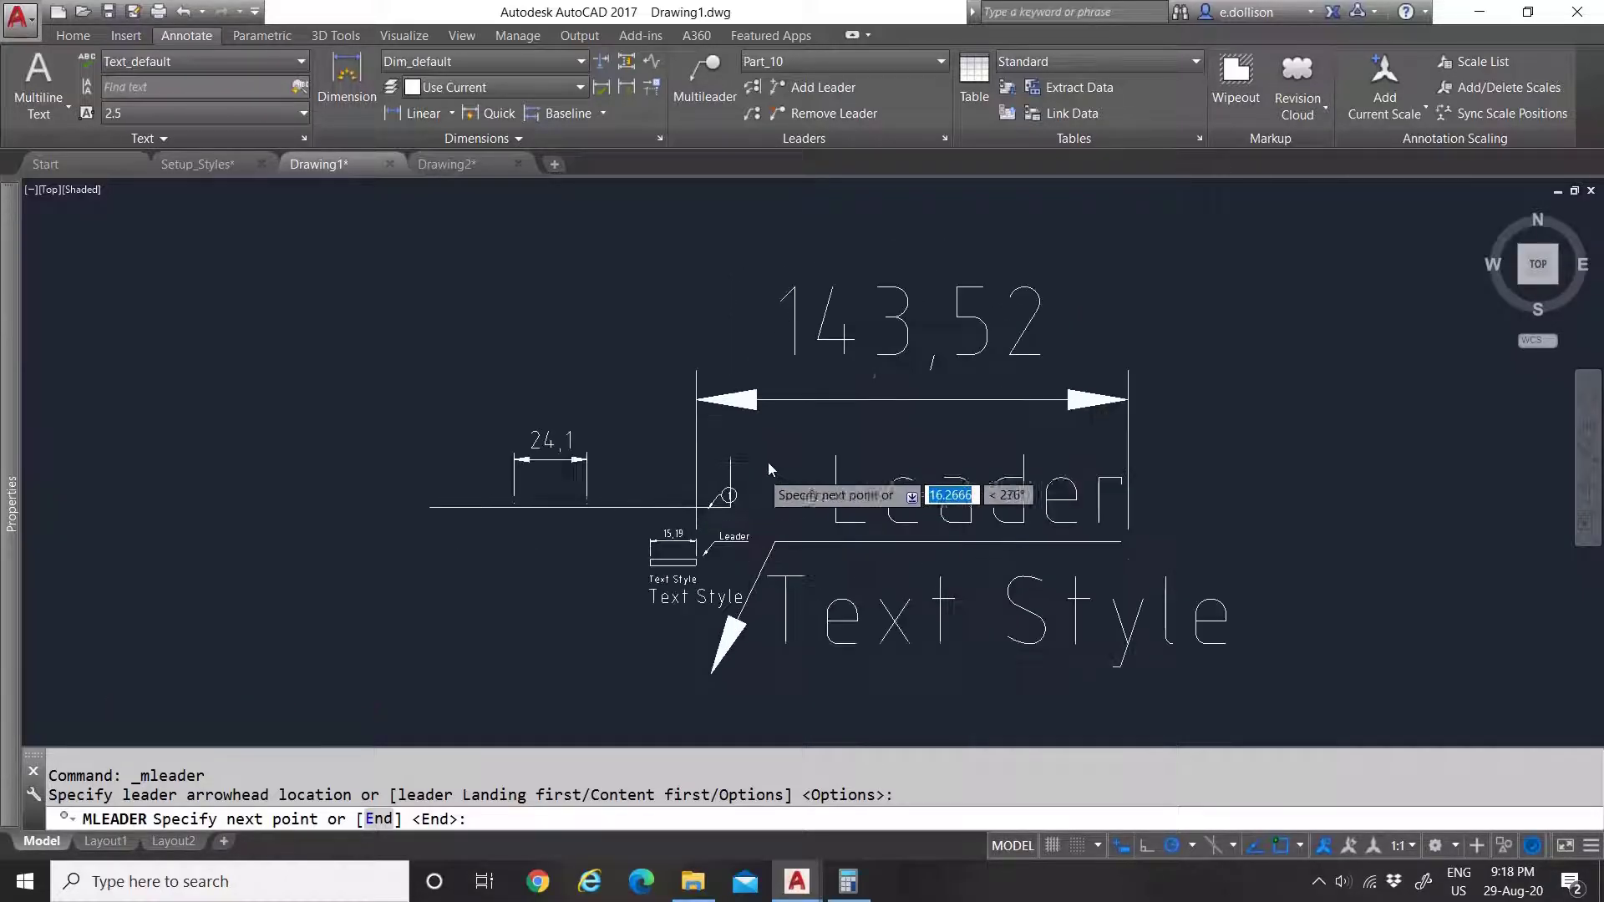
pyautogui.scroll(-2, 769, 463)
pyautogui.scroll(1, 815, 276)
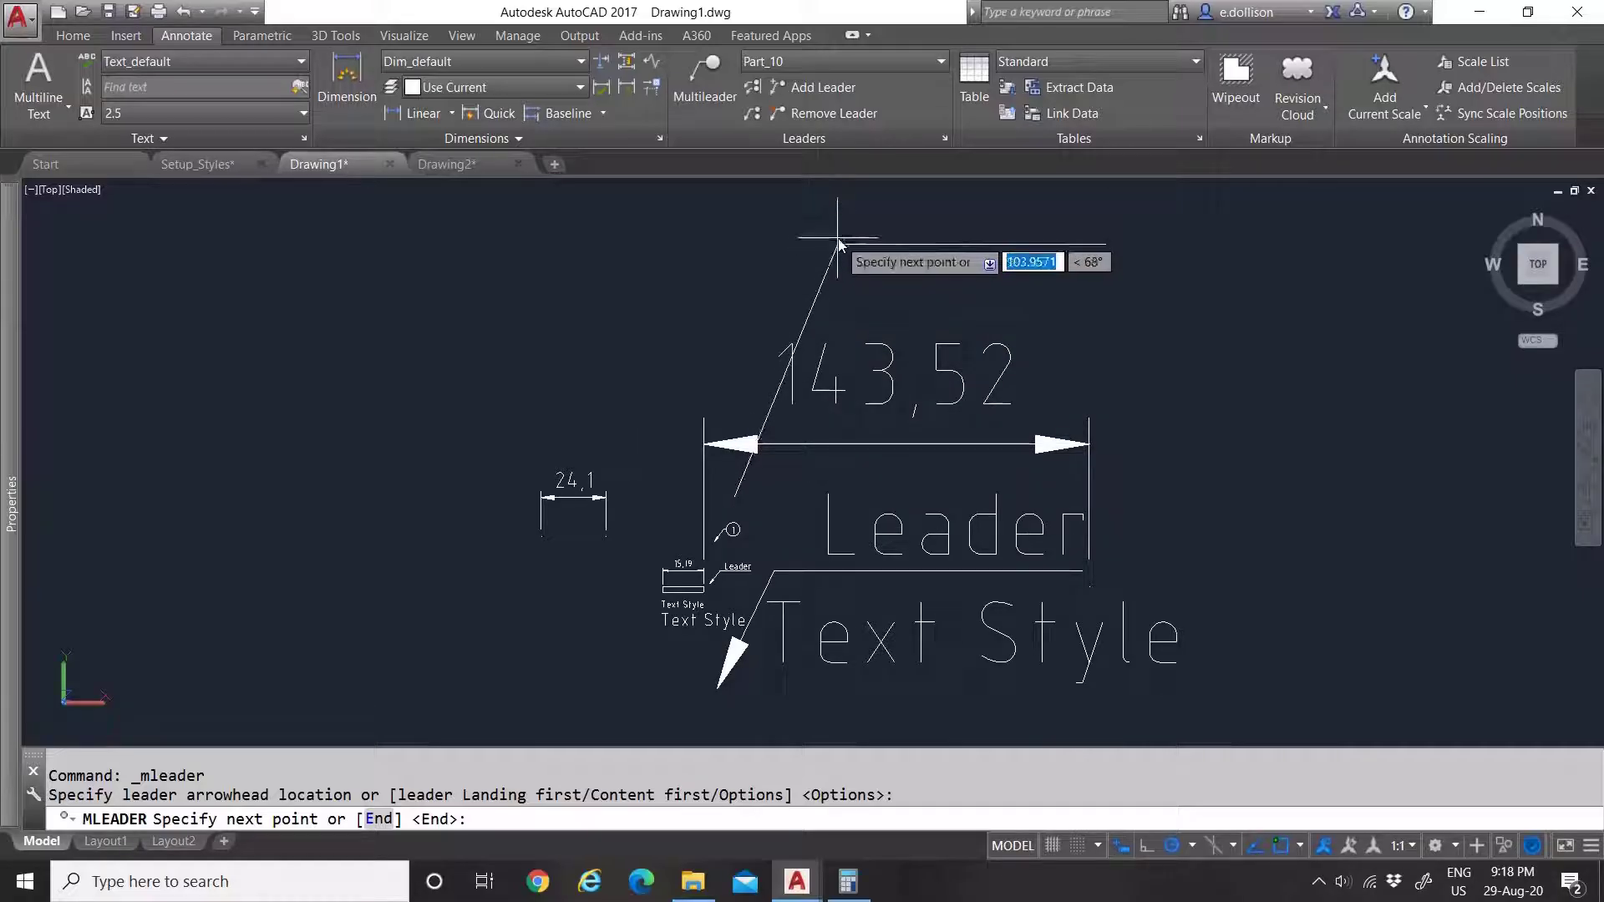
pyautogui.click(836, 238)
pyautogui.rightClick(874, 237)
pyautogui.click(920, 249)
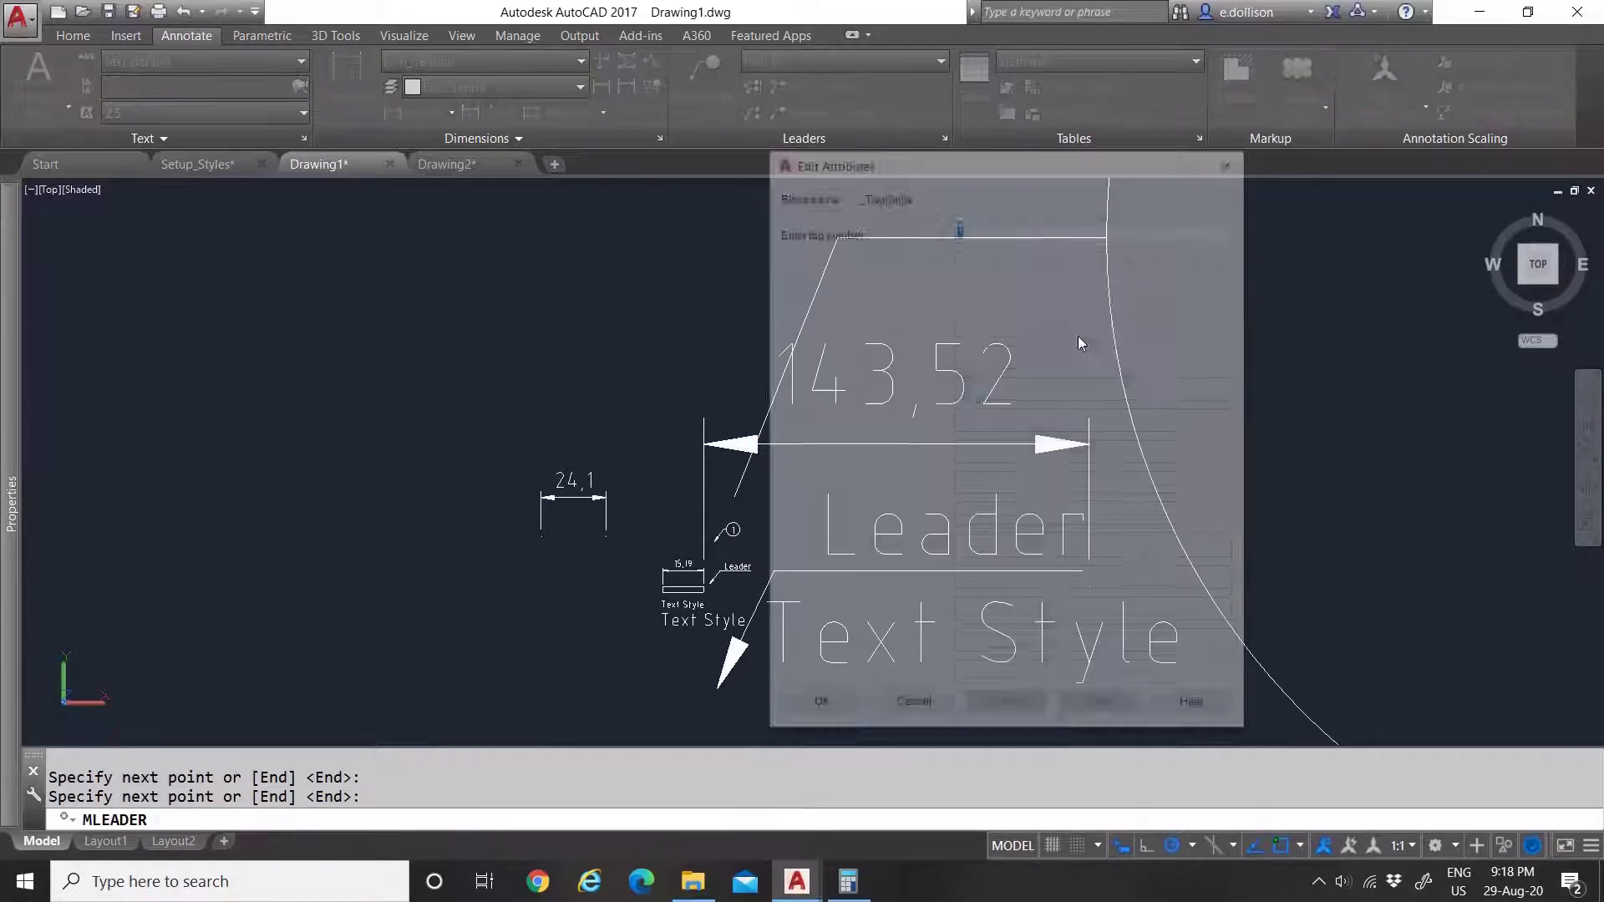
pyautogui.press('Return')
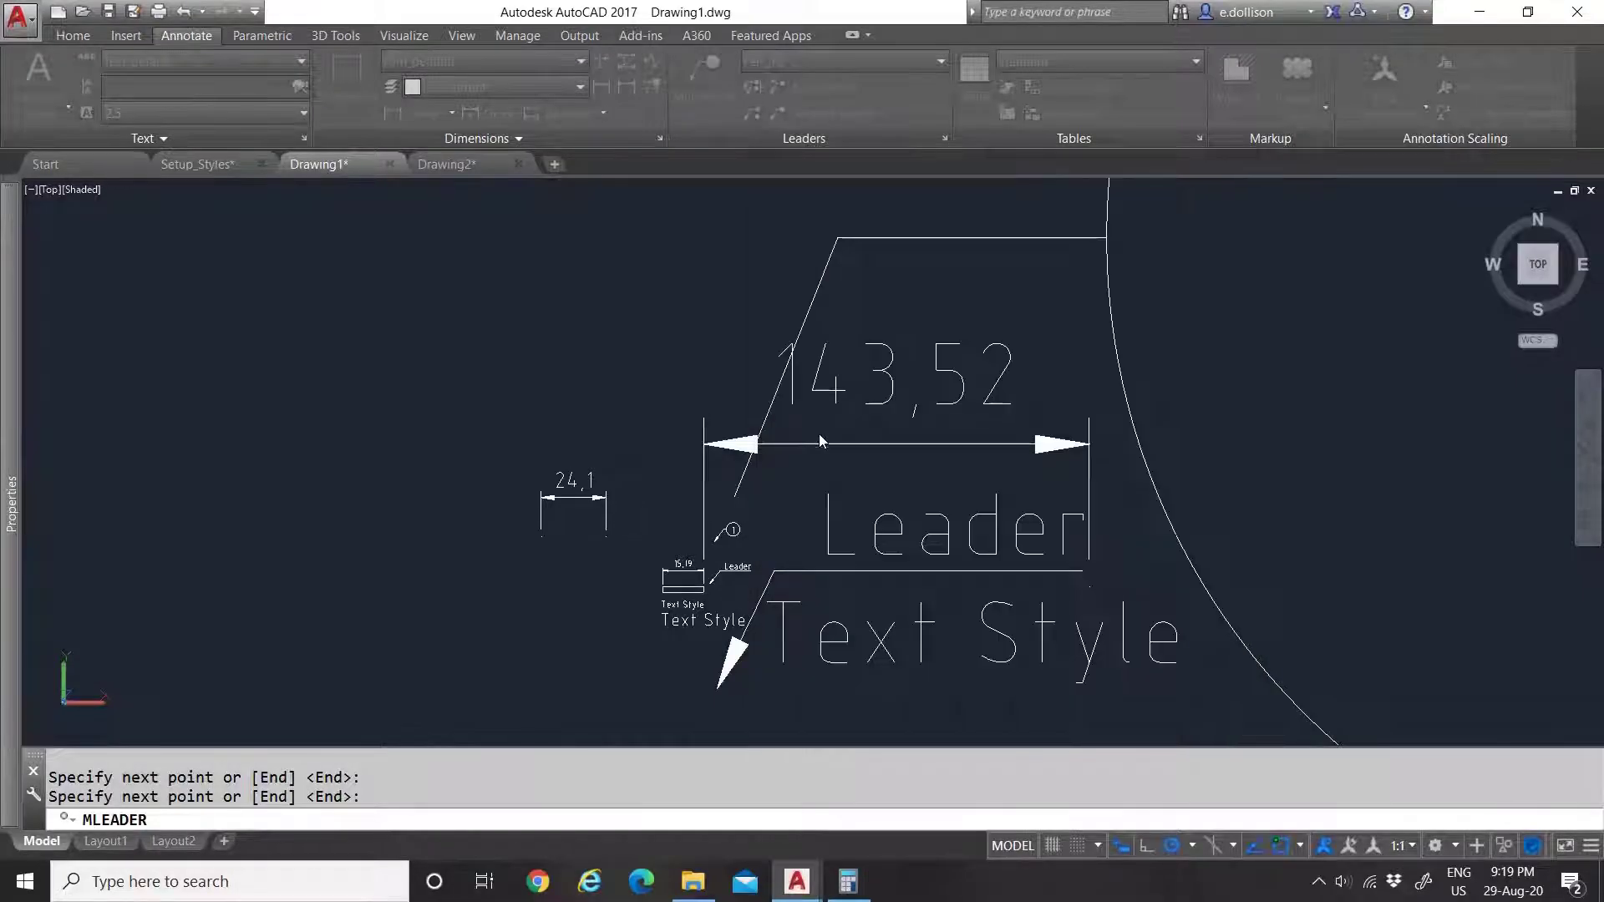
pyautogui.scroll(-5, 887, 479)
pyautogui.scroll(3, 950, 262)
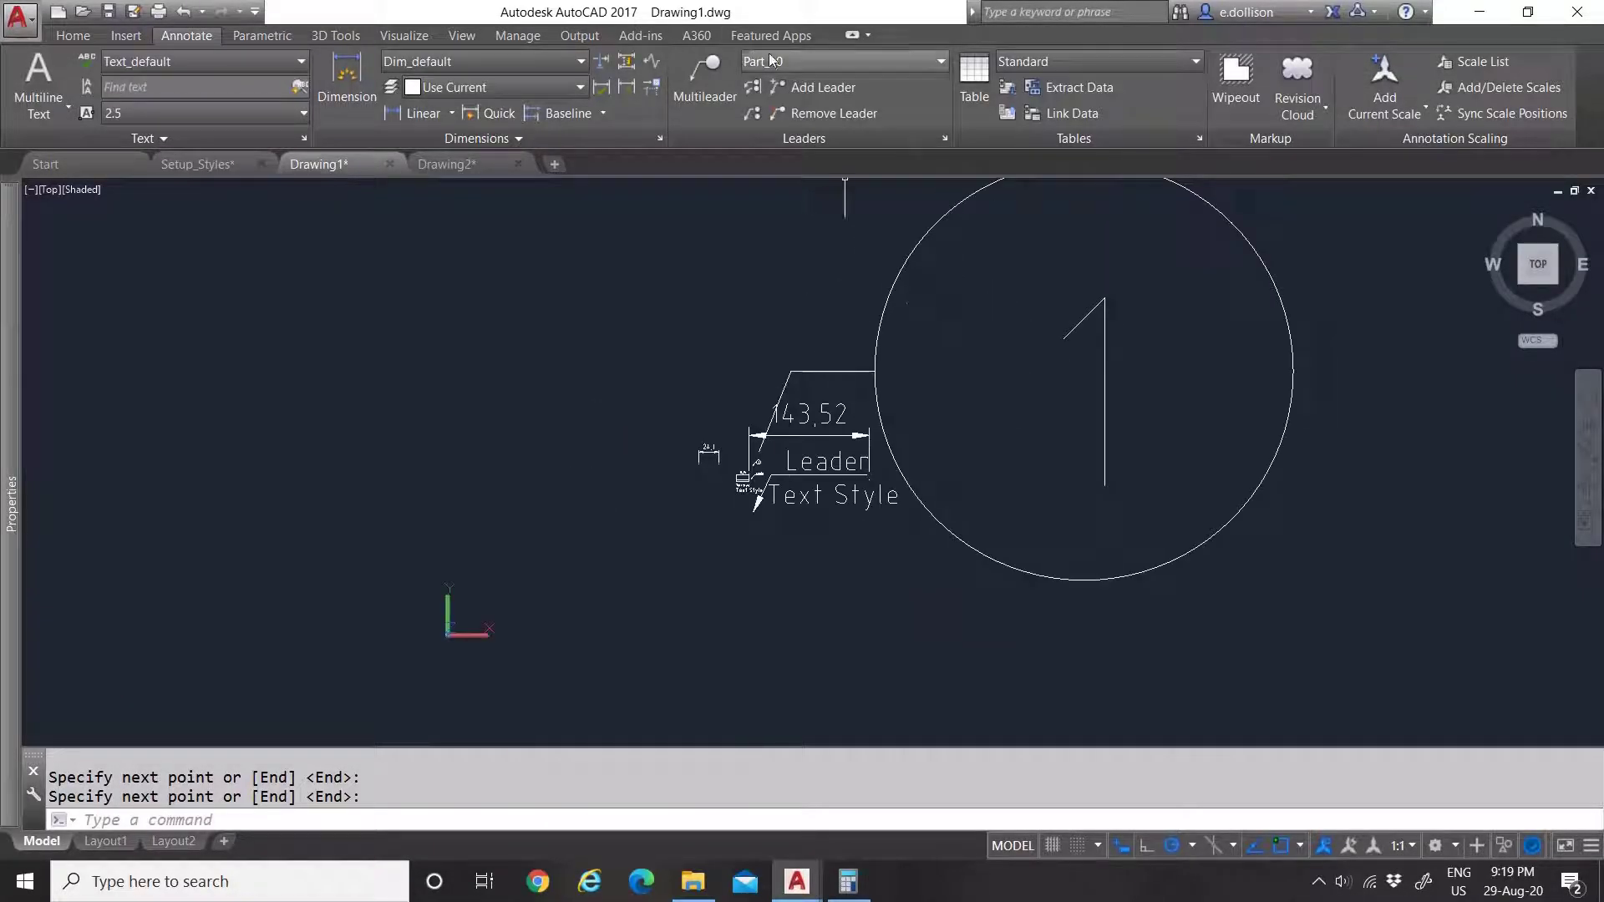
pyautogui.click(789, 55)
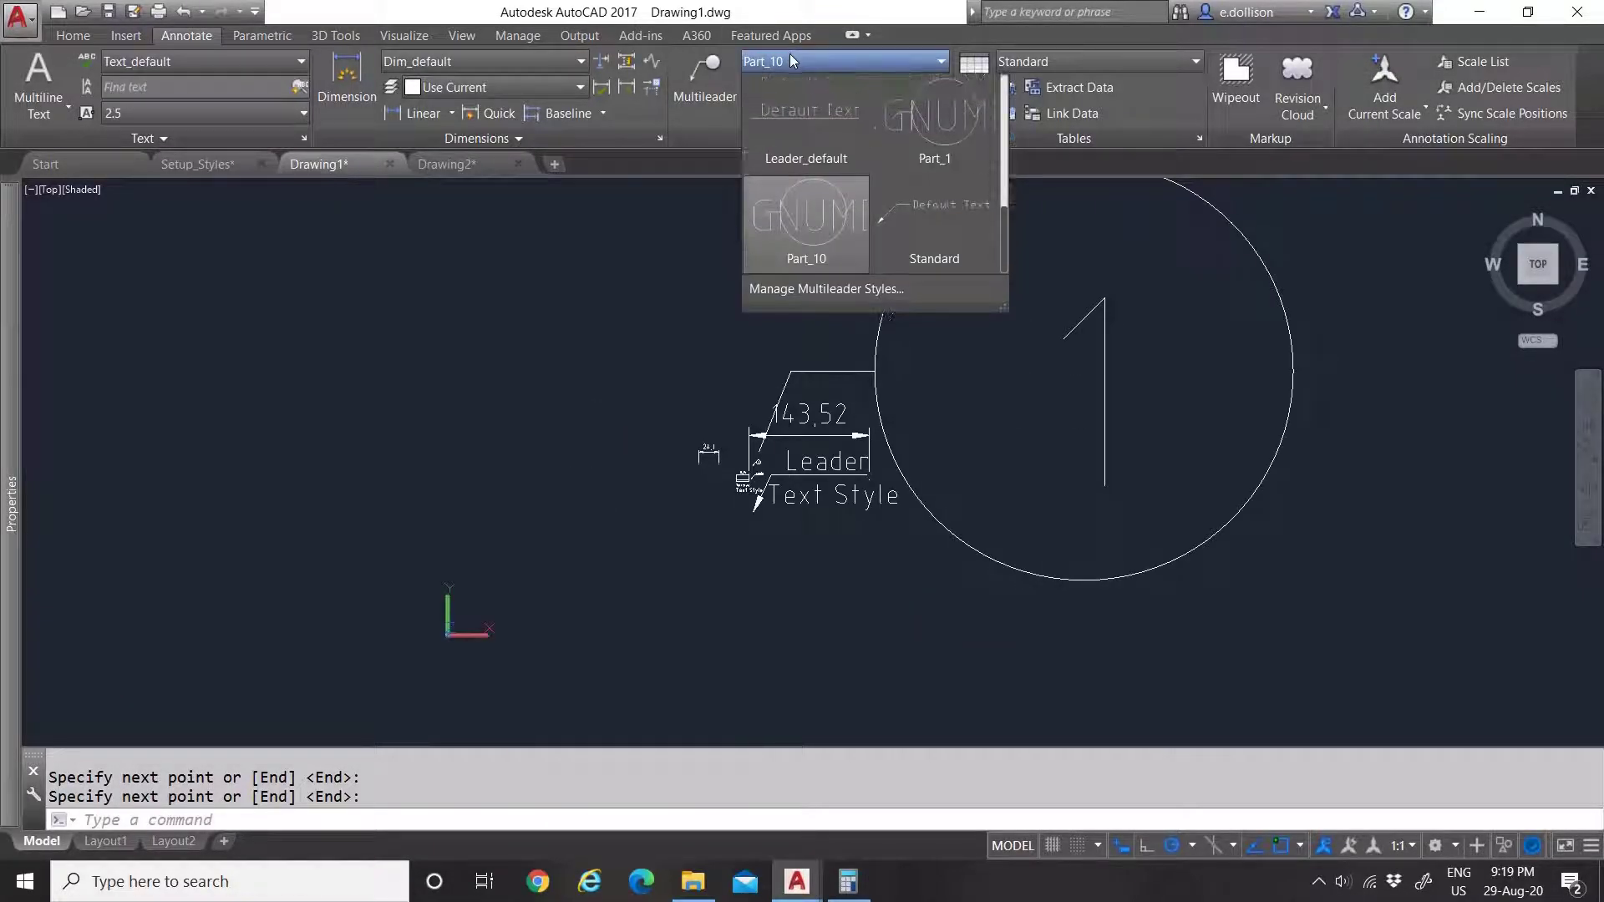
# Step: Change Part_10's leader scale from 10 to 1, keeping block scale 10, and close the manager
pyautogui.click(837, 292)
pyautogui.click(986, 334)
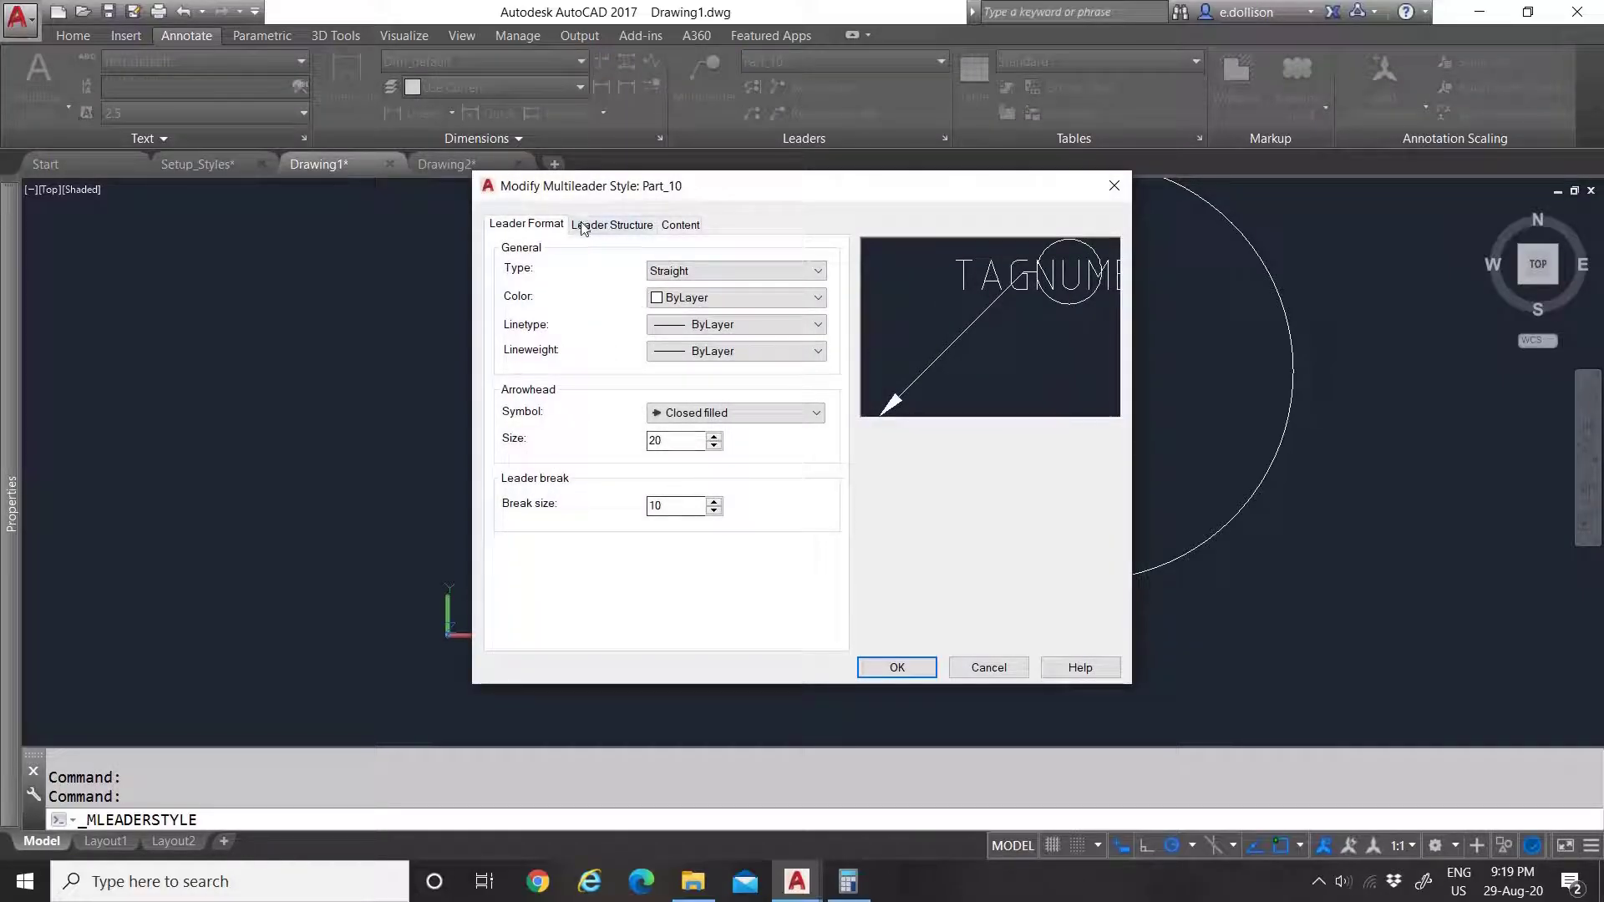
pyautogui.click(639, 226)
pyautogui.click(677, 227)
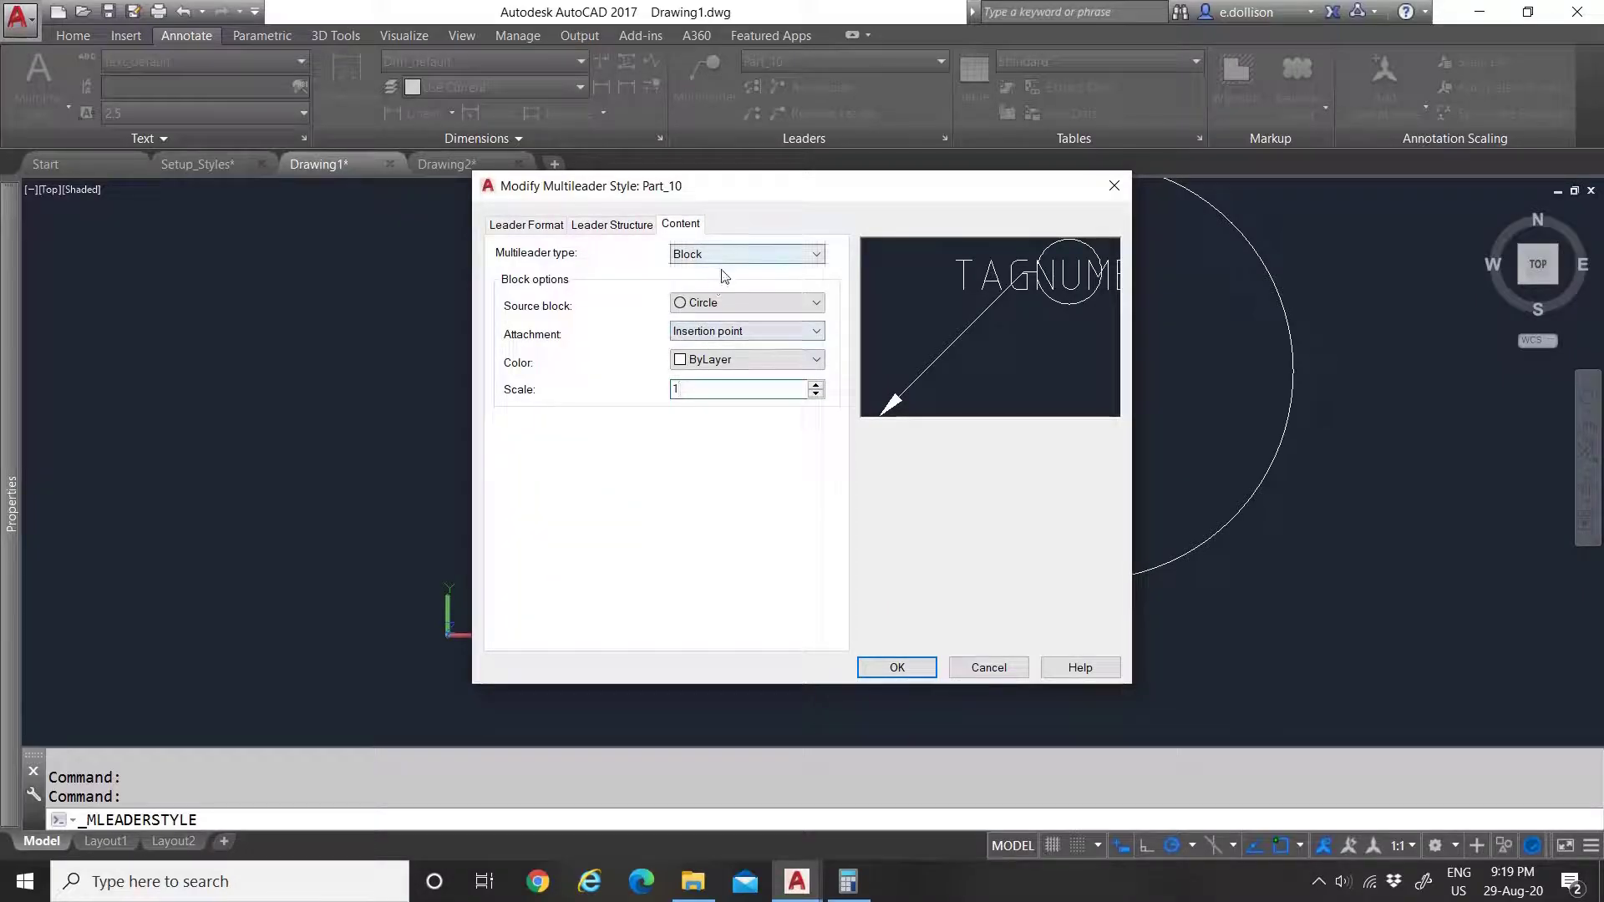
pyautogui.click(615, 231)
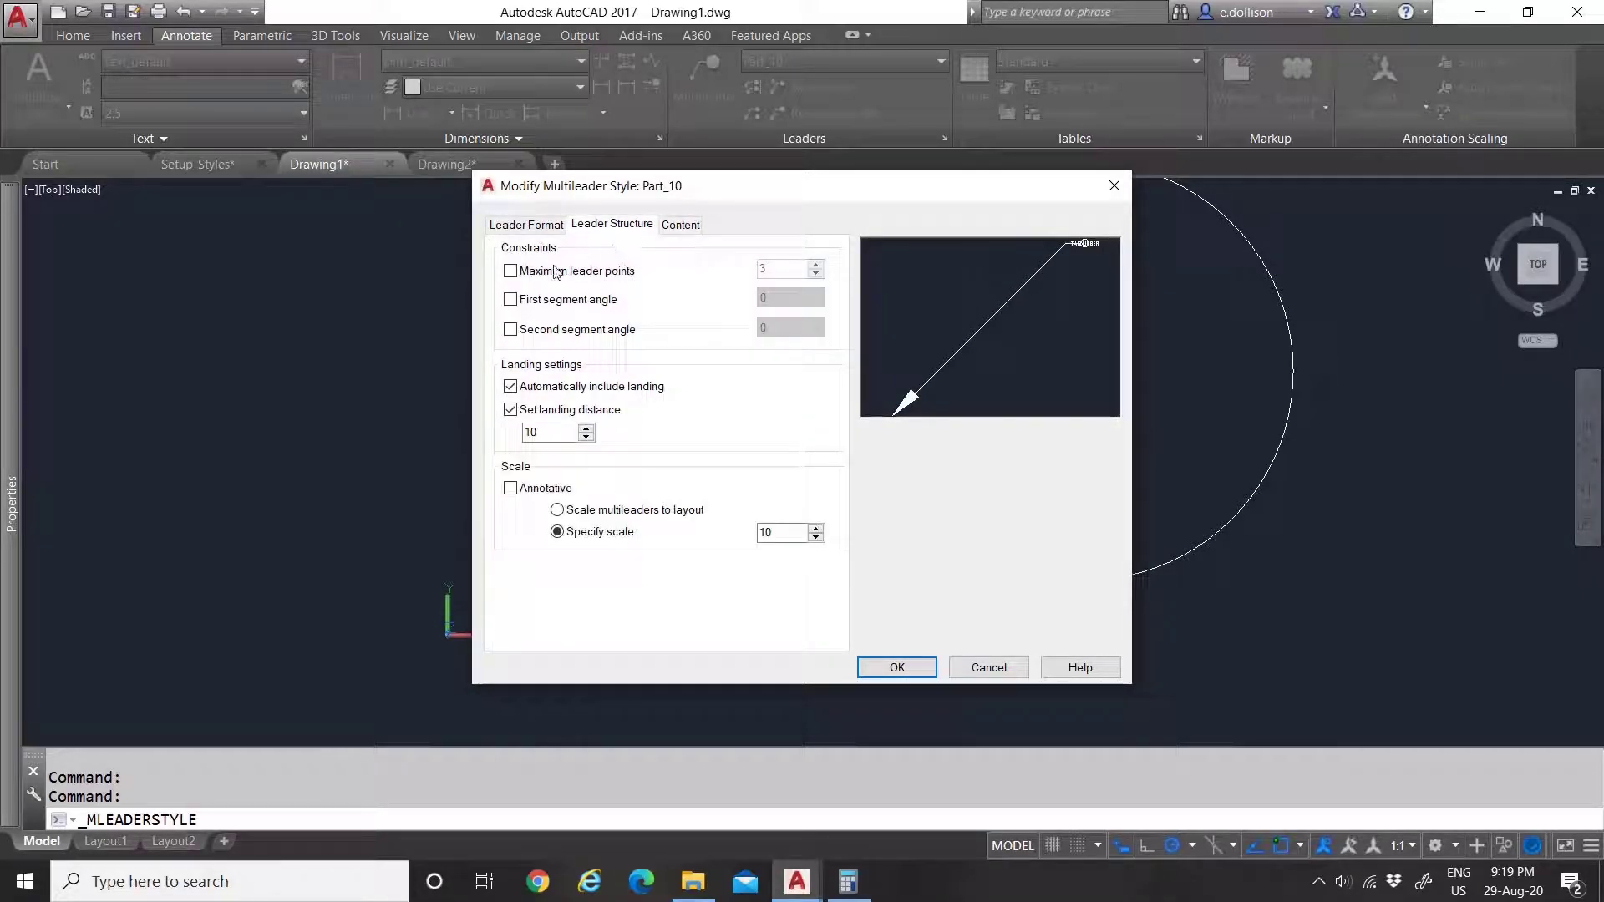
pyautogui.click(770, 540)
pyautogui.click(681, 229)
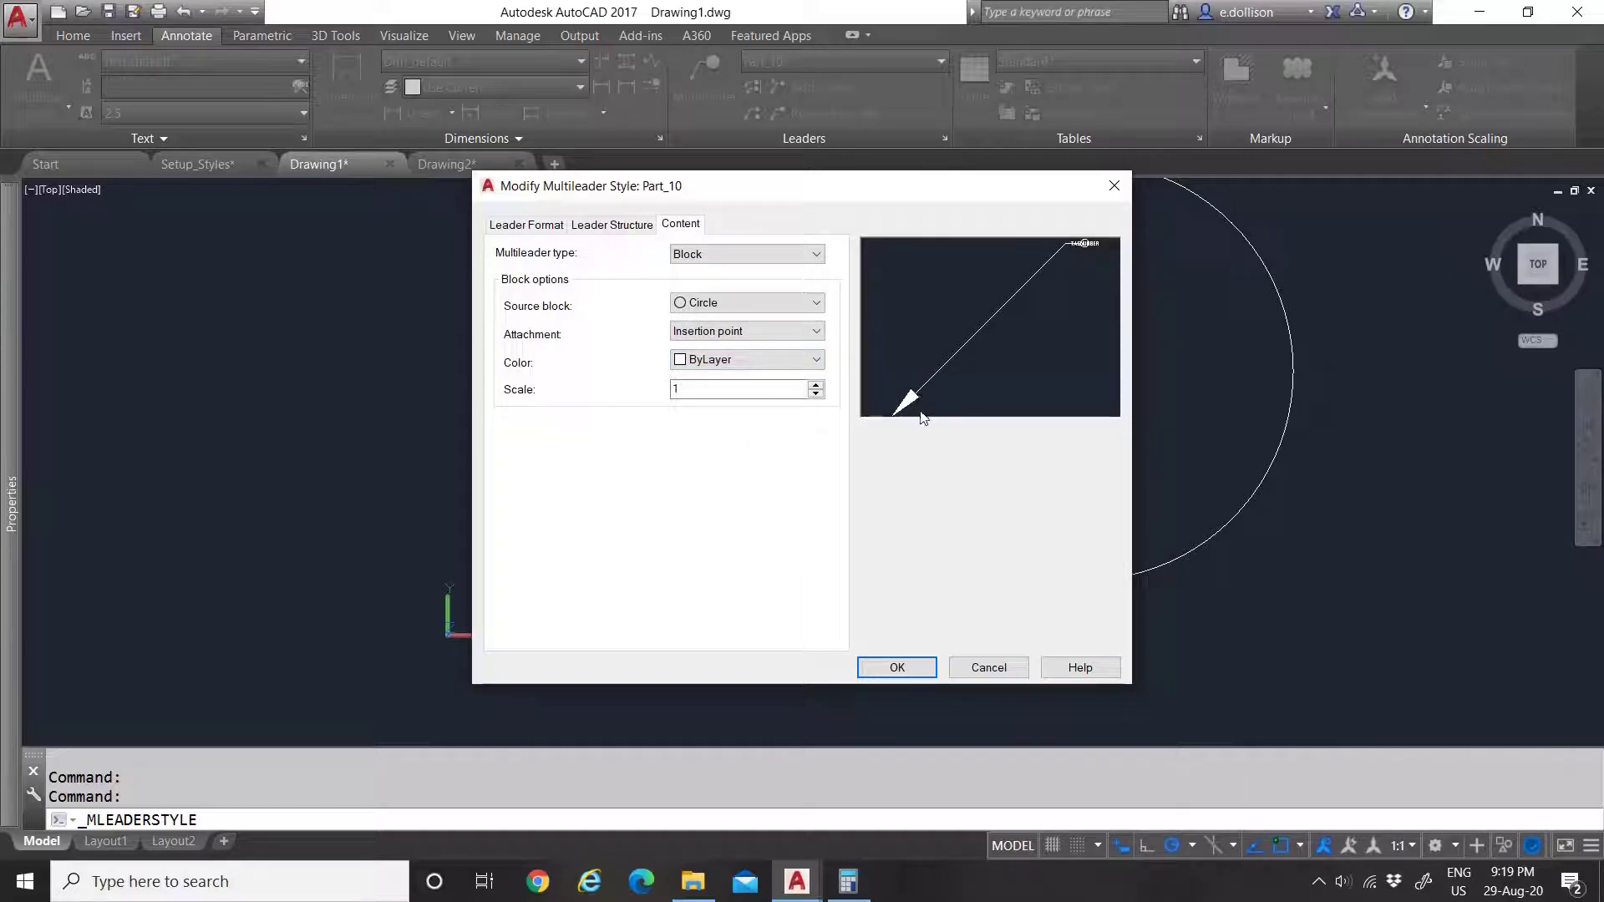
pyautogui.click(603, 227)
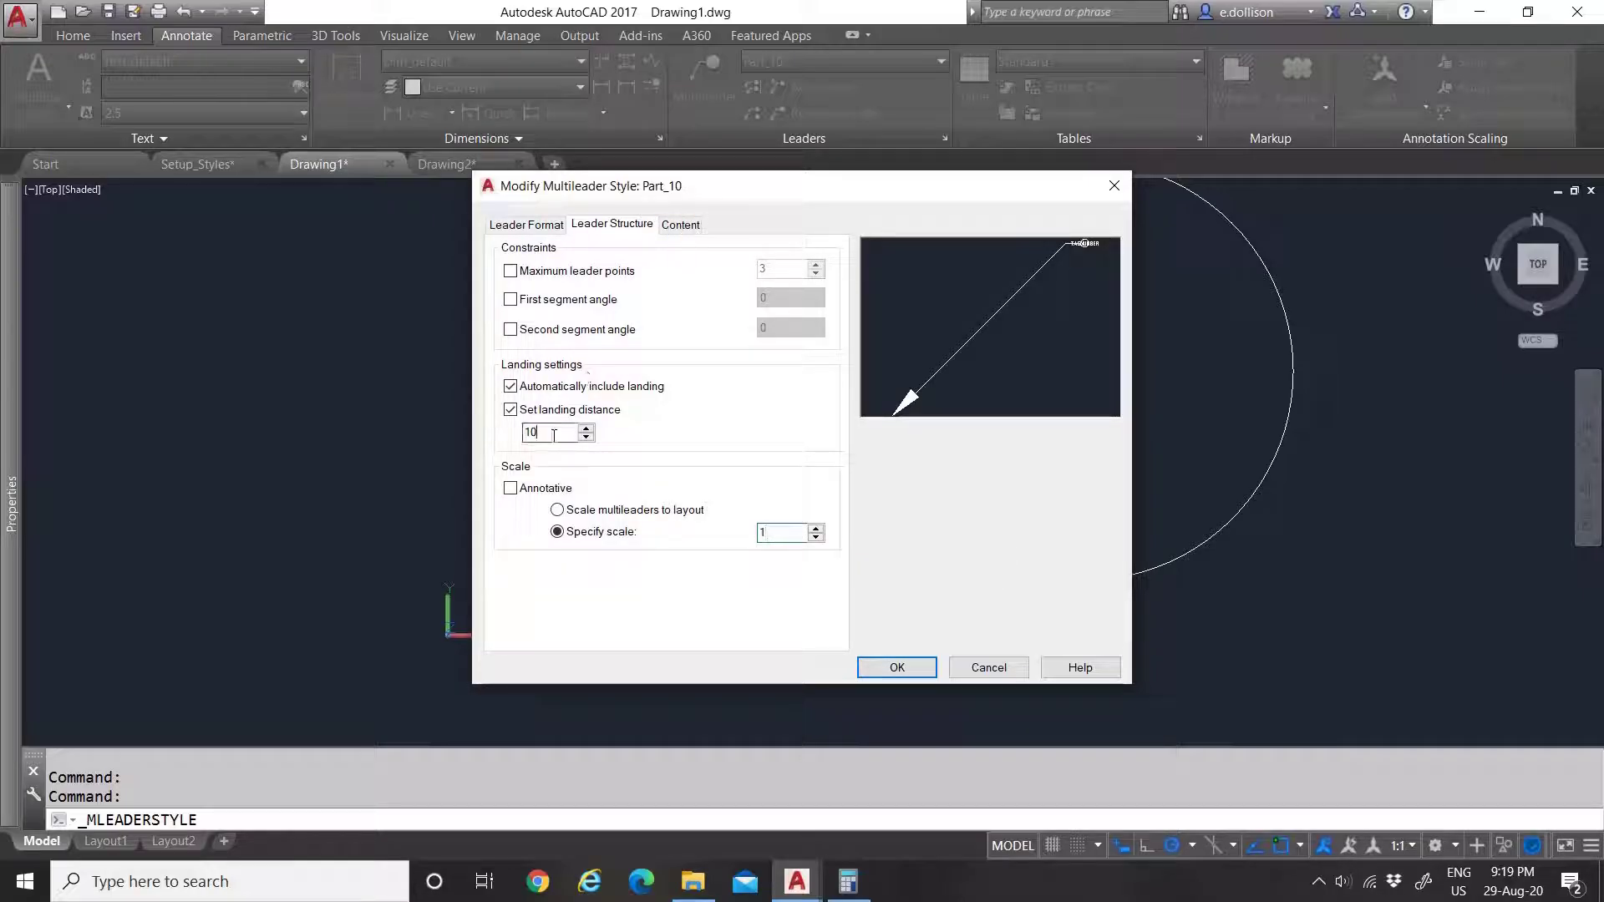
pyautogui.click(678, 225)
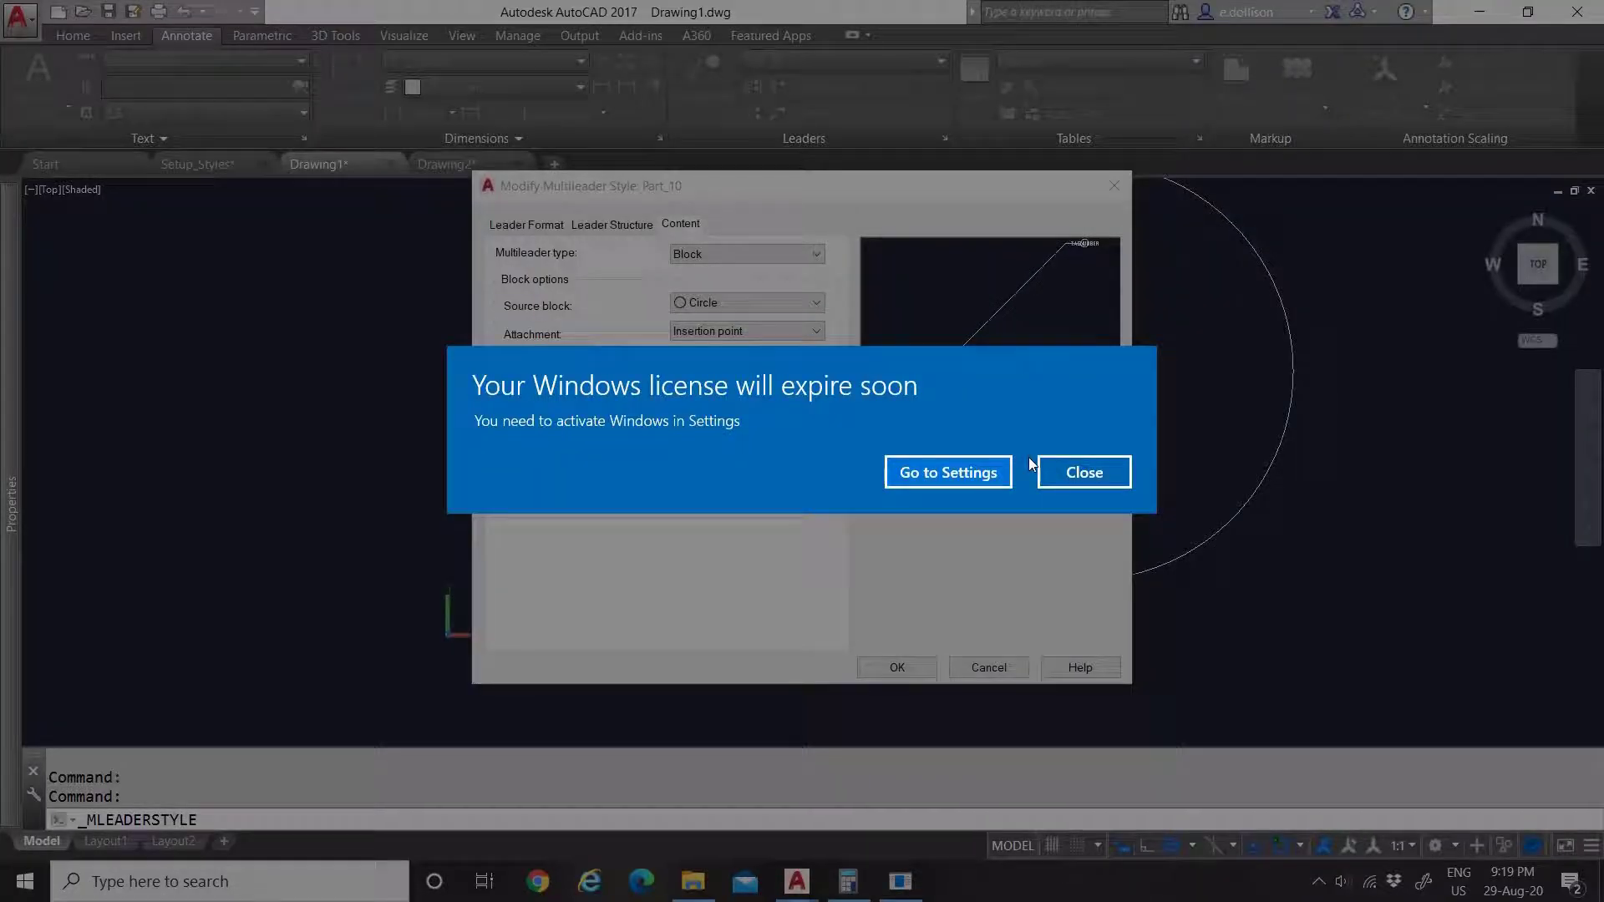
pyautogui.click(1049, 473)
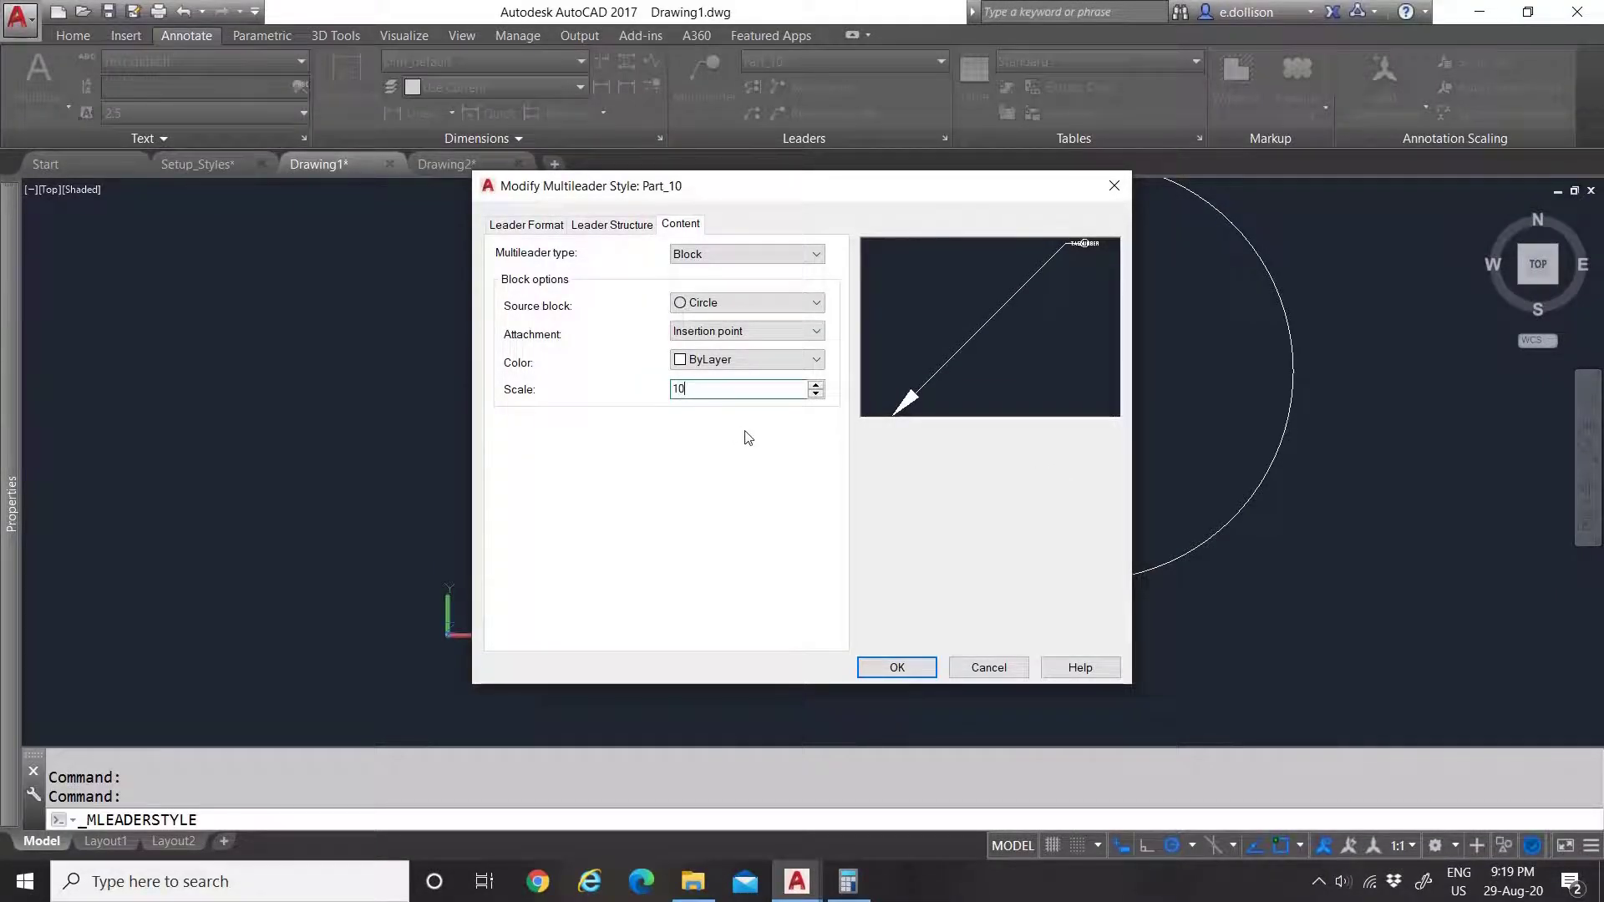
pyautogui.click(896, 667)
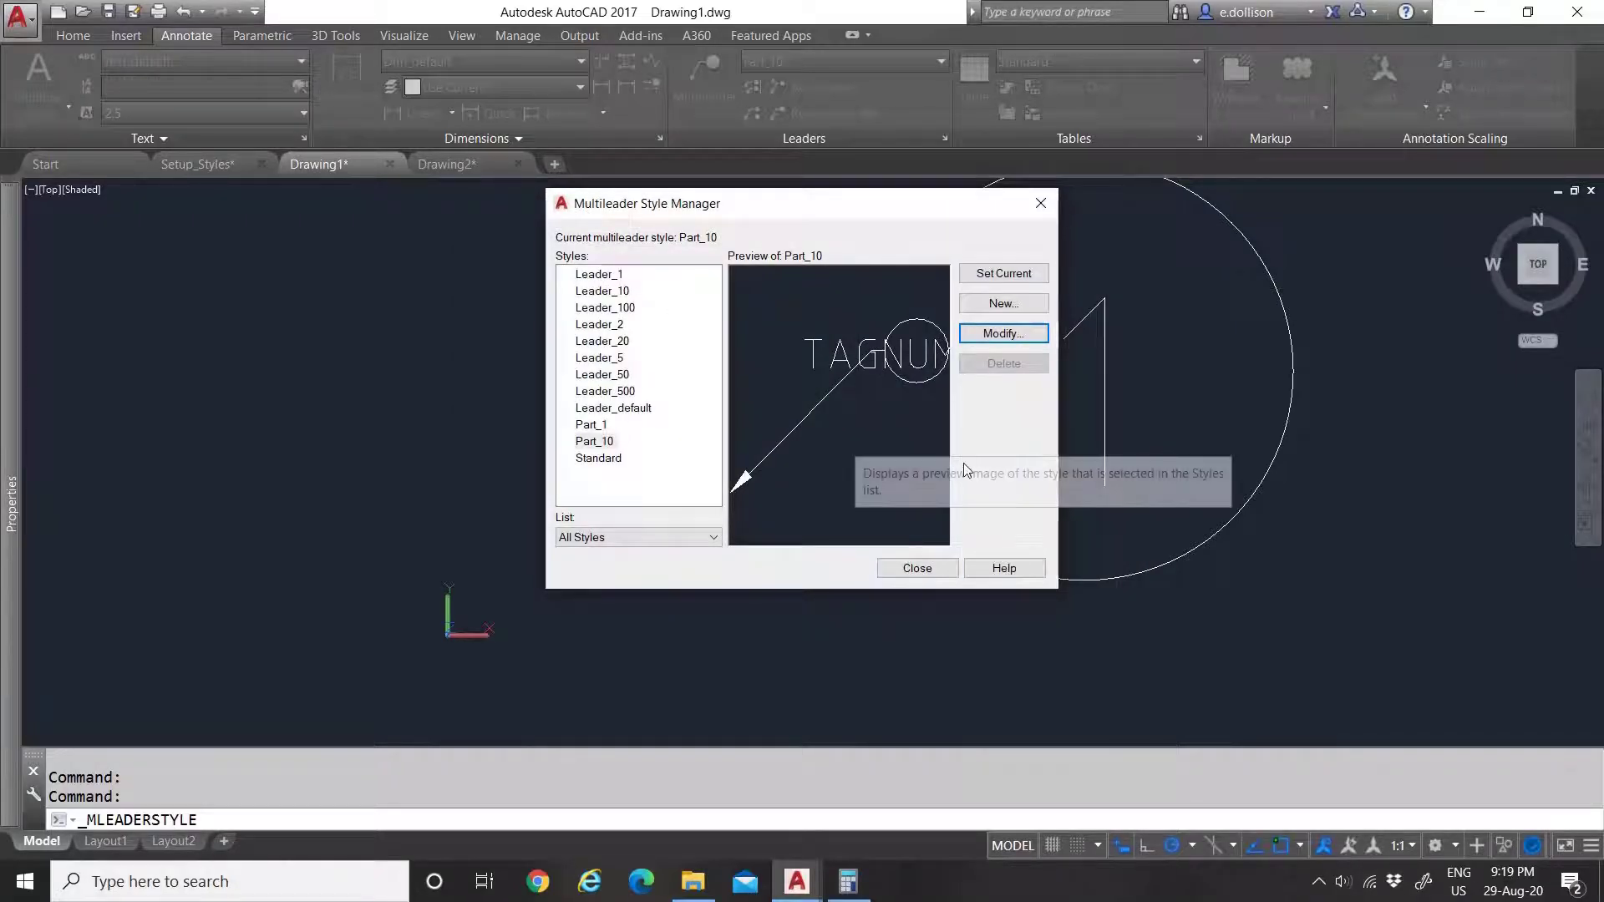
pyautogui.click(917, 568)
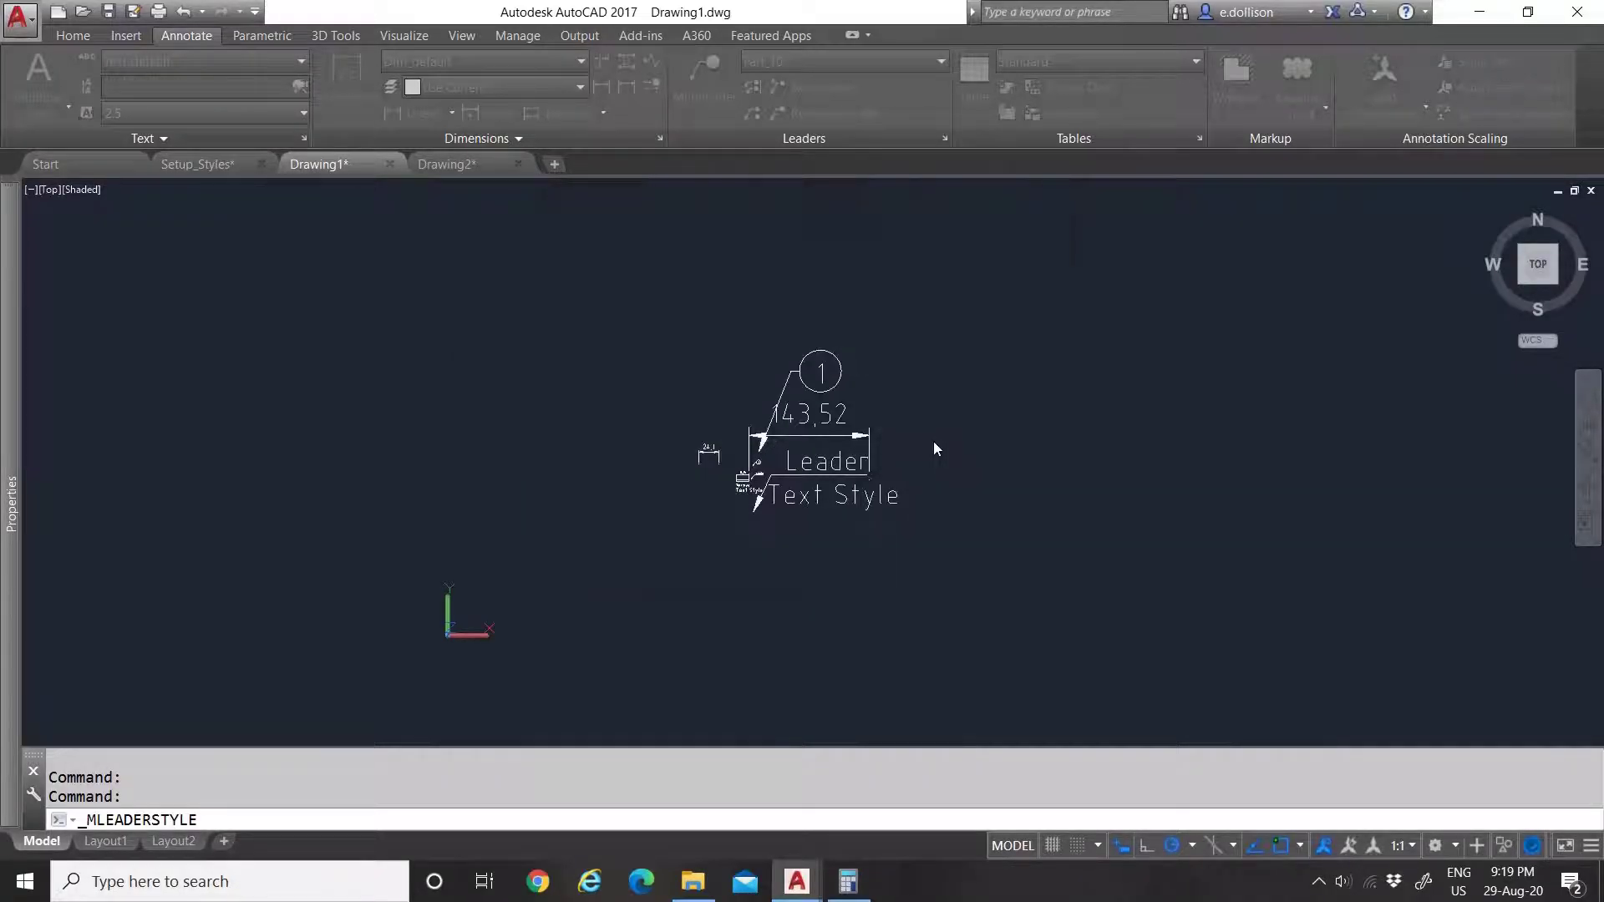
# Step: Move the balloon tagged 1 from its landing point up and to the right
pyautogui.scroll(1, 779, 377)
pyautogui.scroll(3, 832, 327)
pyautogui.moveTo(835, 331); pyautogui.dragTo(769, 307)
pyautogui.write('m')
pyautogui.press('Return')
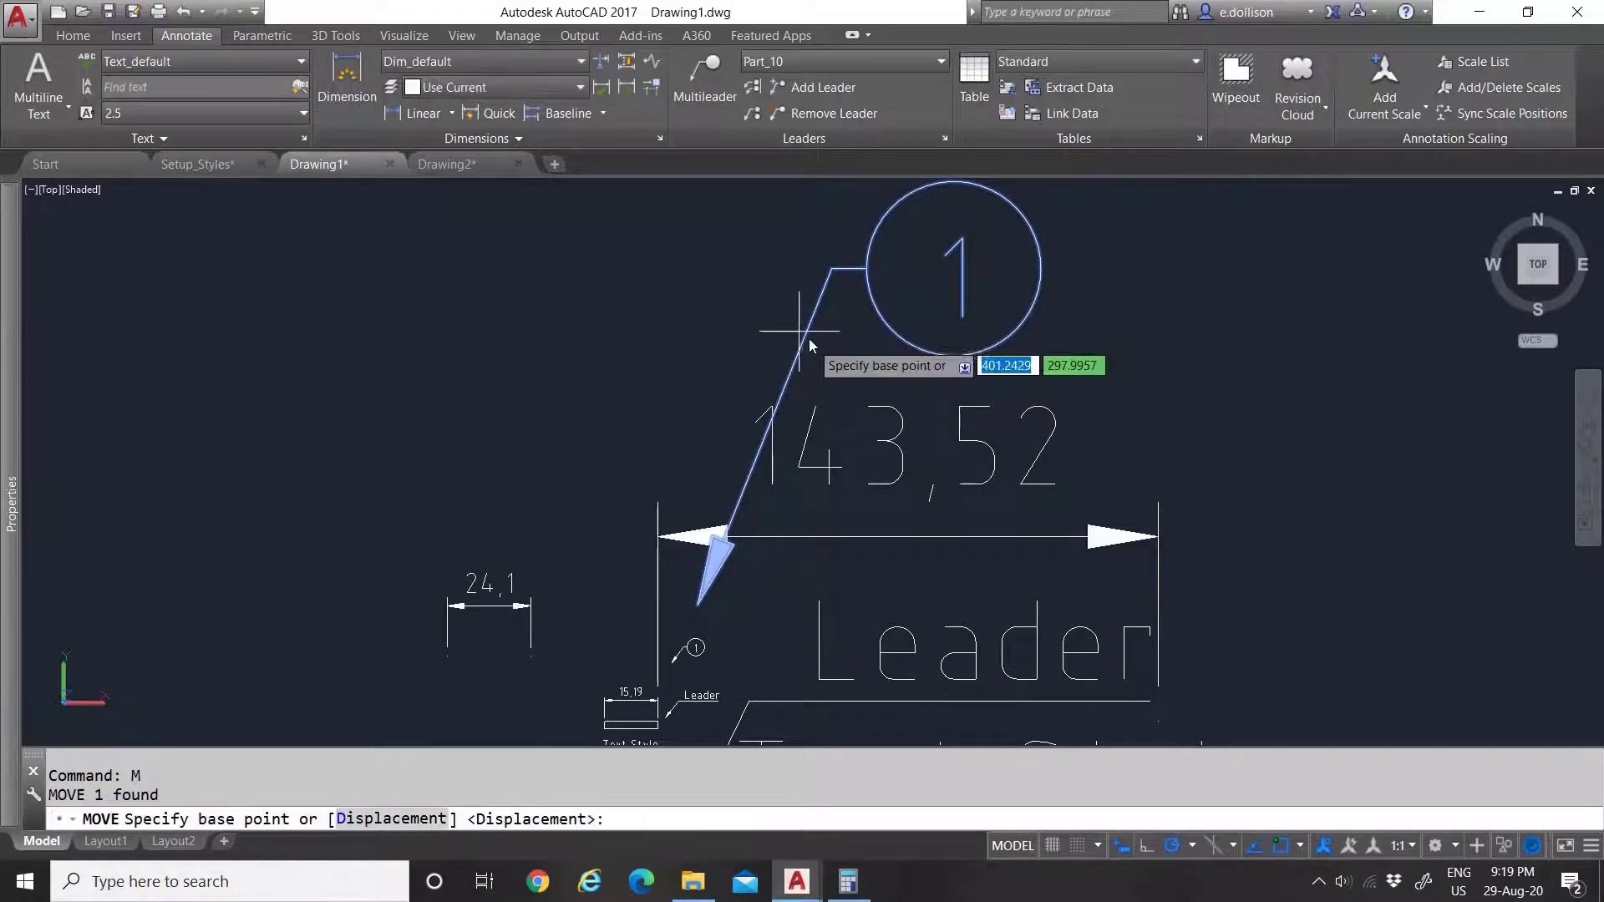
pyautogui.click(832, 269)
pyautogui.scroll(-2, 812, 344)
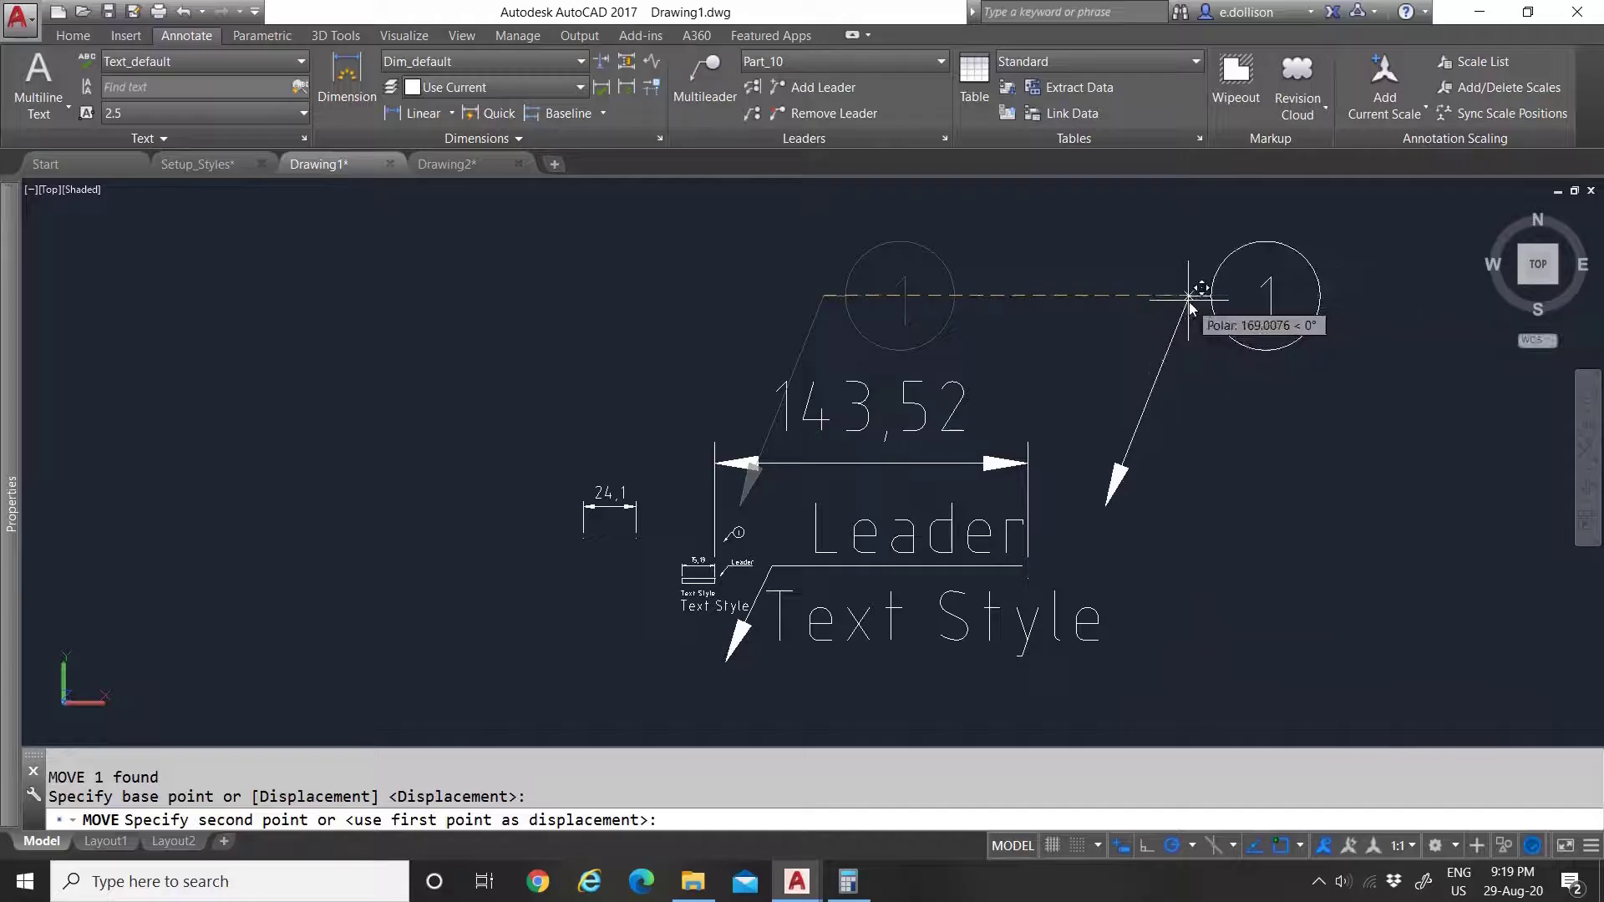
pyautogui.click(1170, 323)
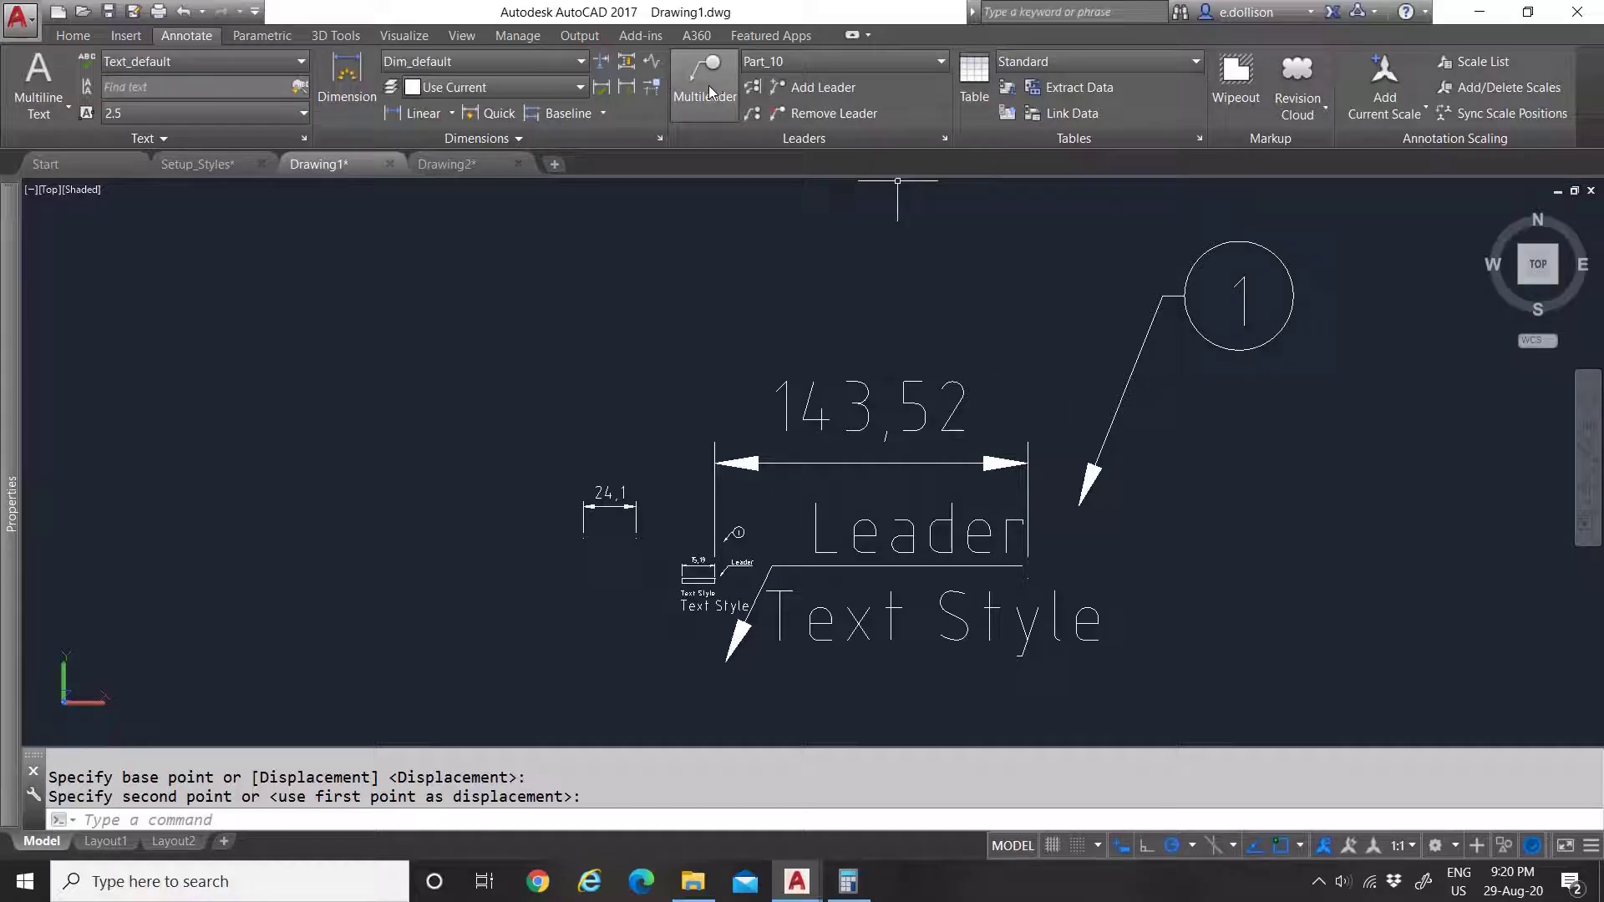
pyautogui.click(809, 61)
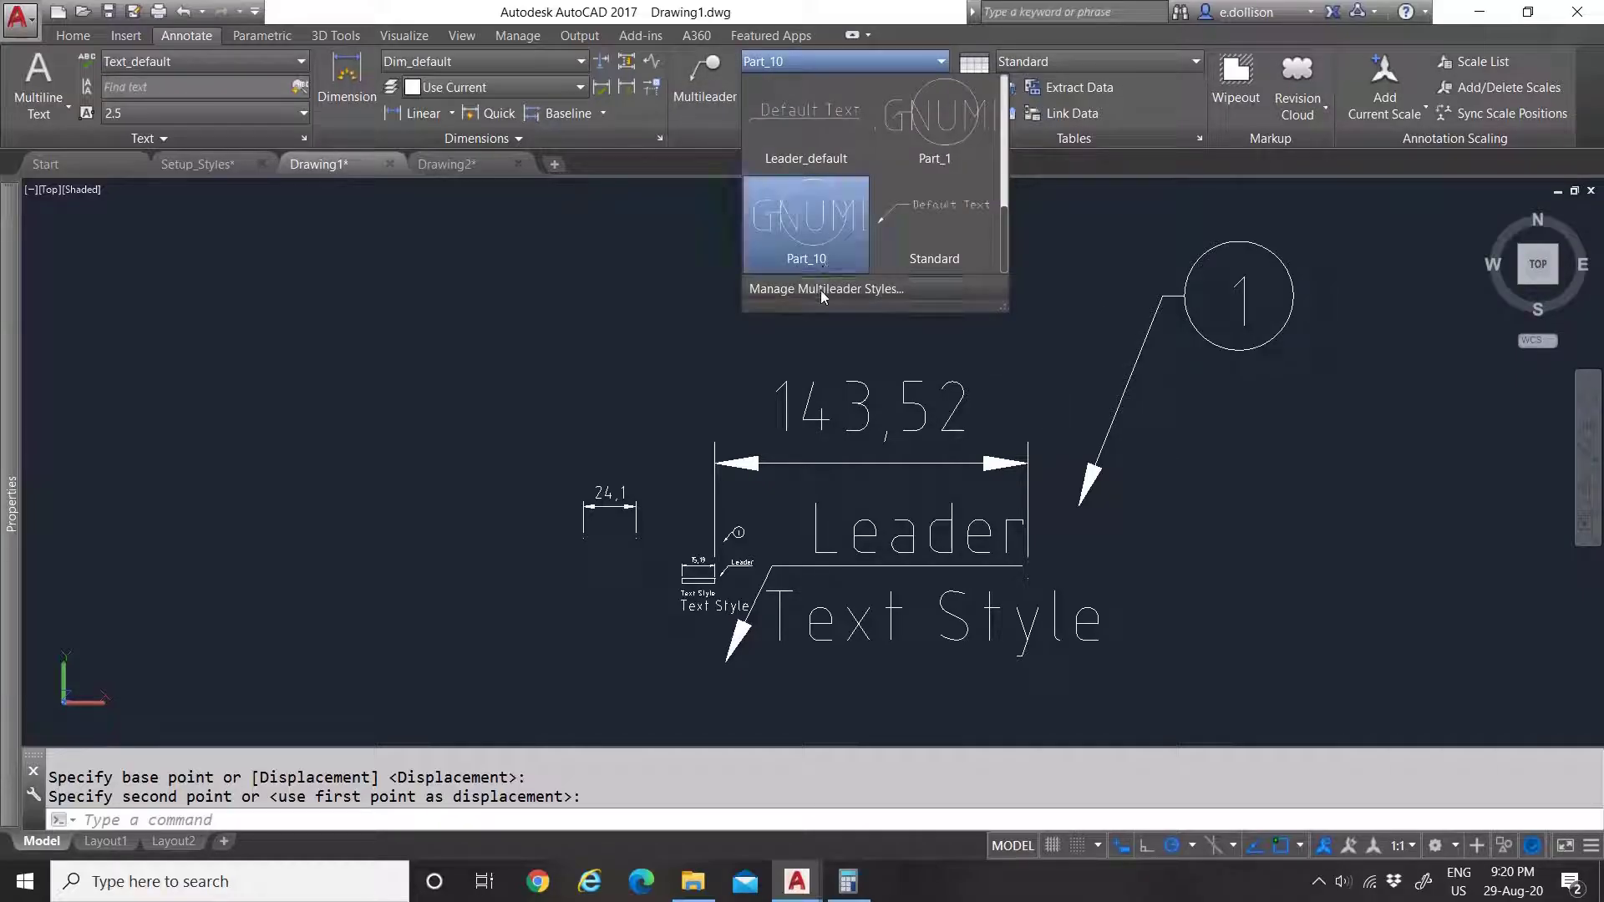
# Step: Create a new multileader style named Part_100, copied from Part_10
pyautogui.click(820, 289)
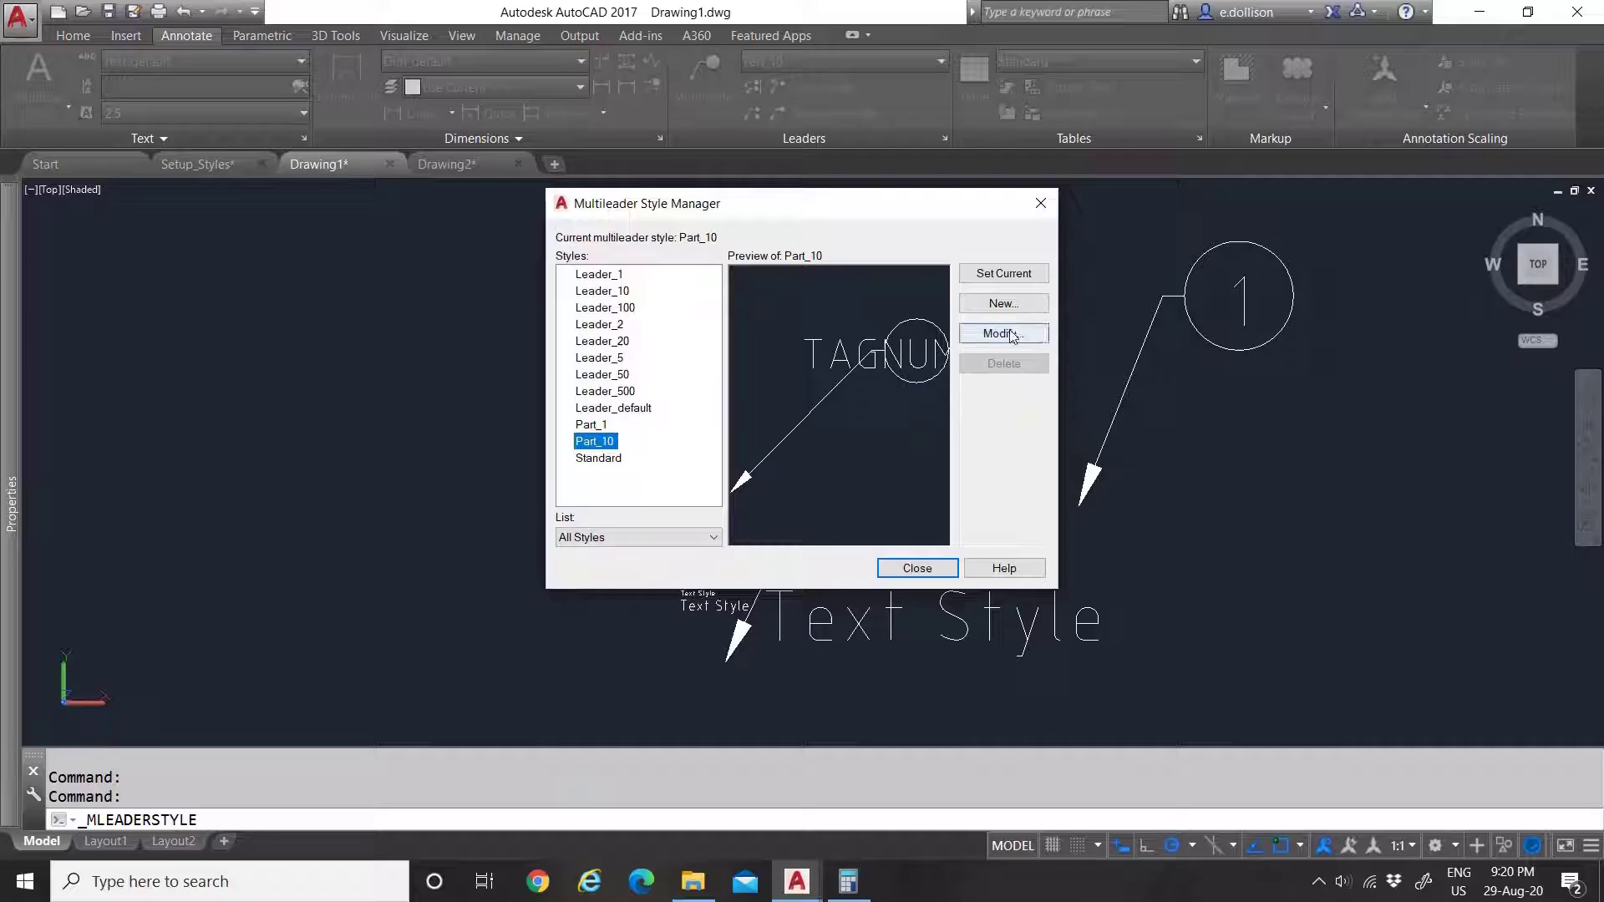
pyautogui.click(1004, 304)
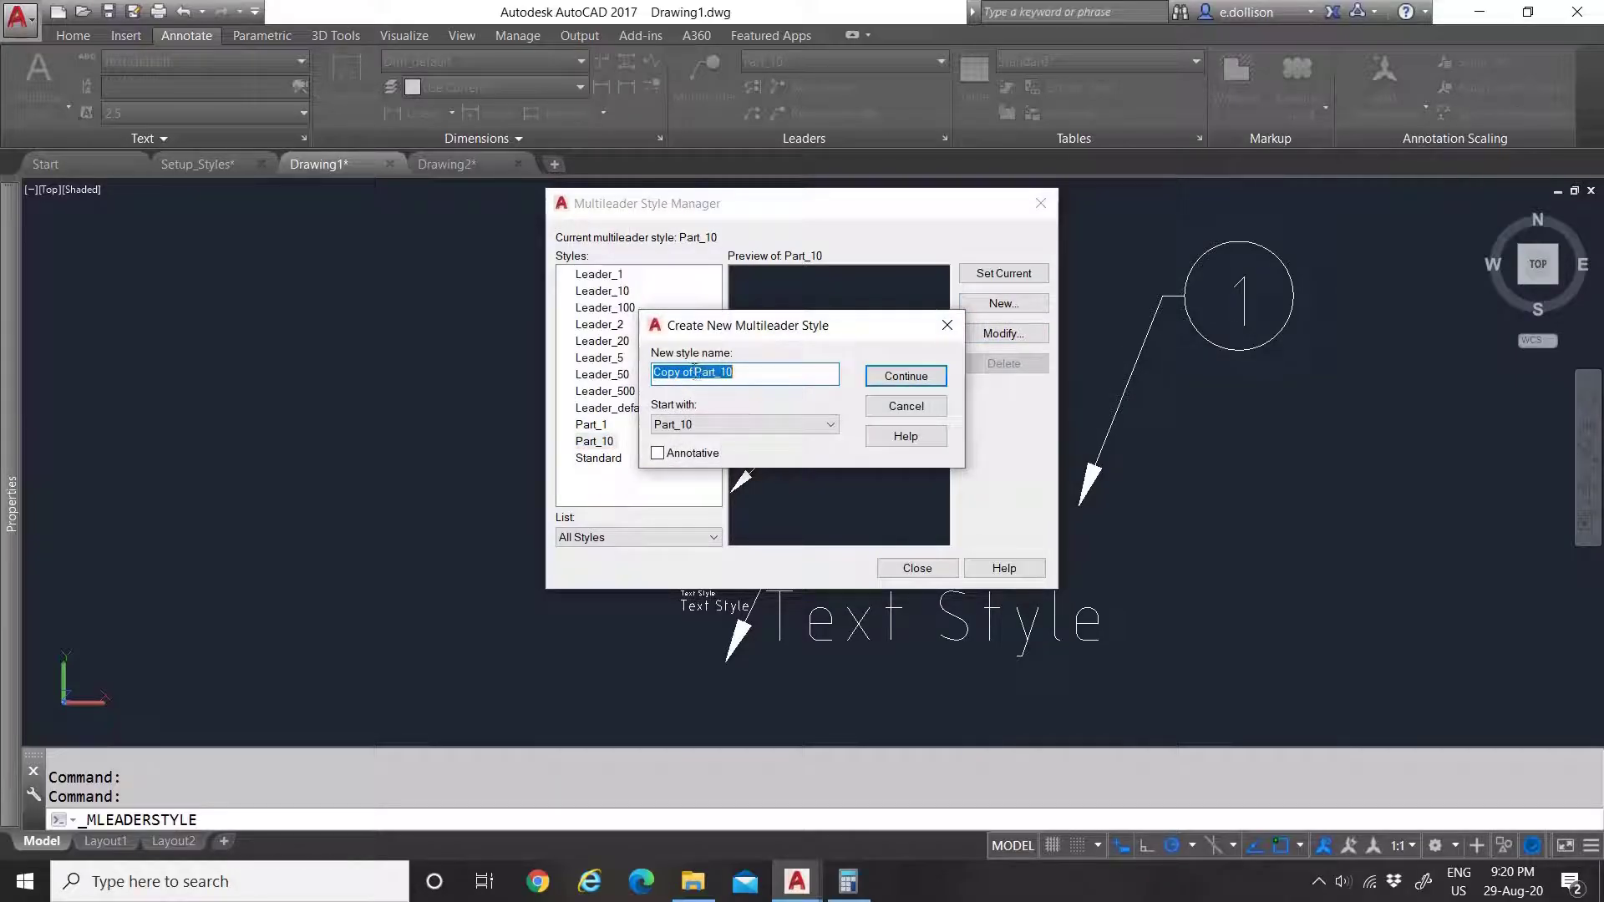
pyautogui.moveTo(694, 373); pyautogui.dragTo(543, 378)
pyautogui.press('BackSpace')
pyautogui.click(902, 376)
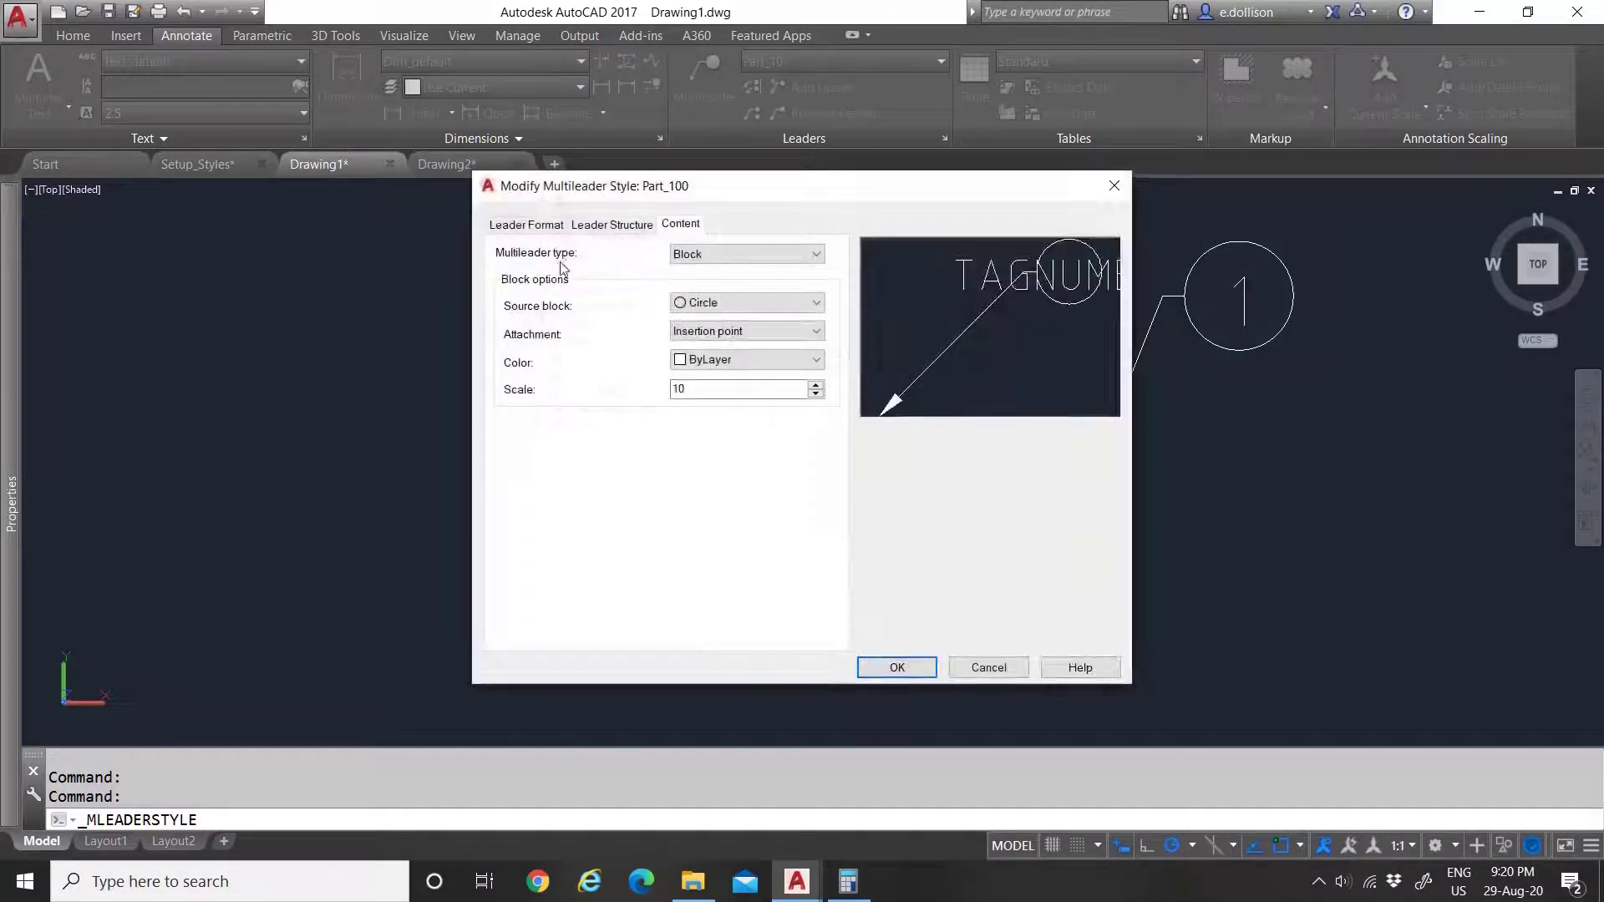
# Step: Give Part_100 block scale 100, landing distance 100, arrowhead 200 and break size 100
pyautogui.click(724, 390)
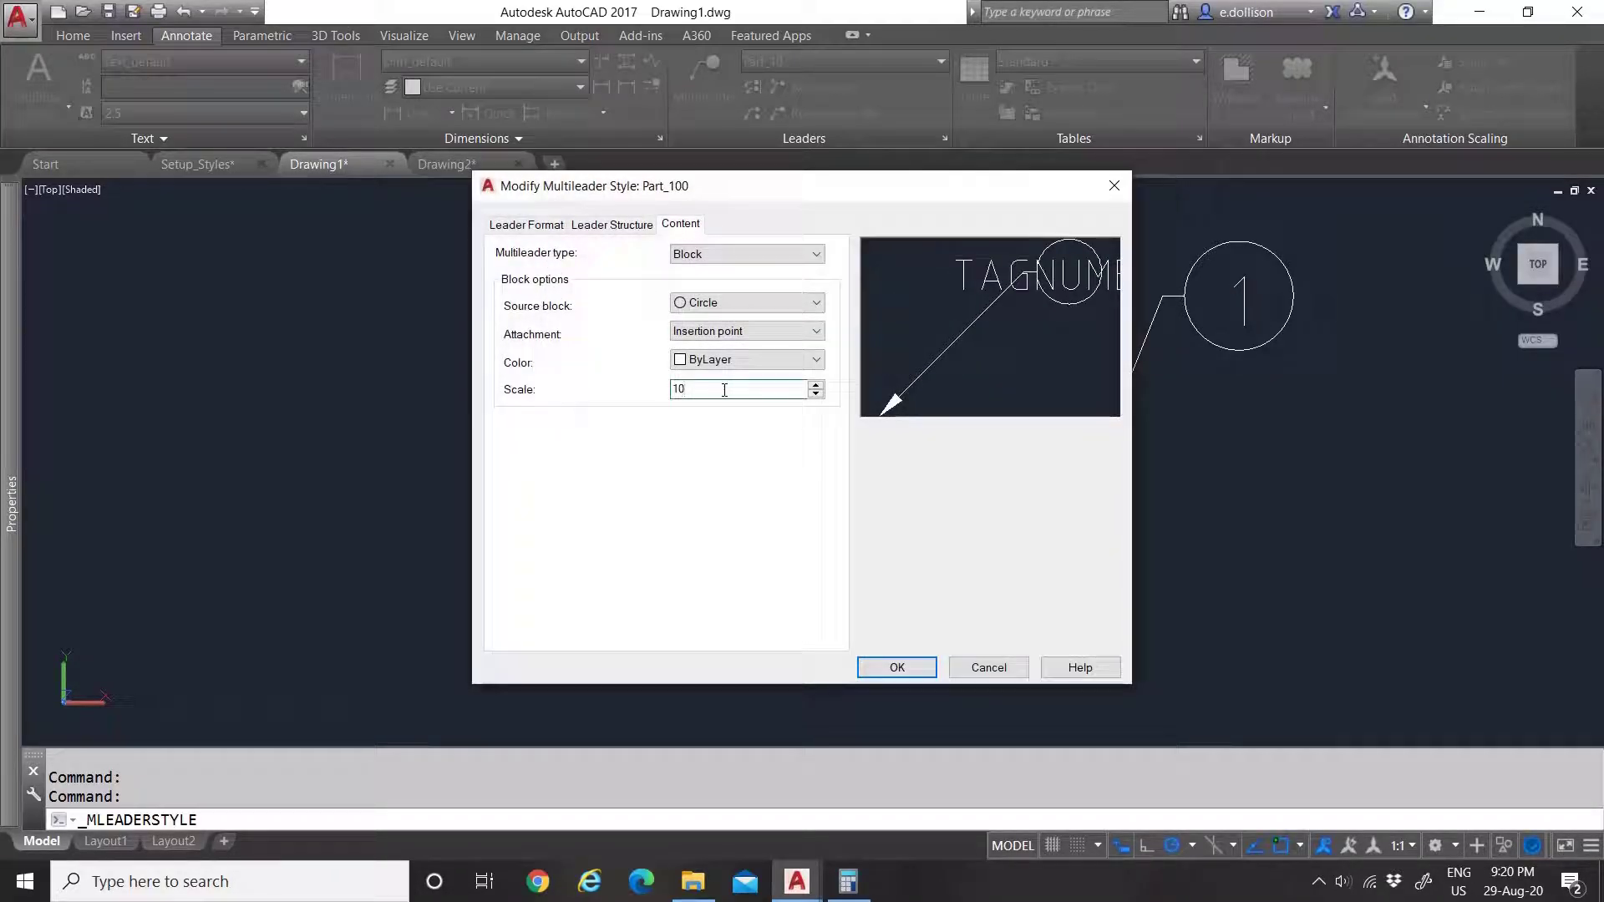
pyautogui.click(611, 224)
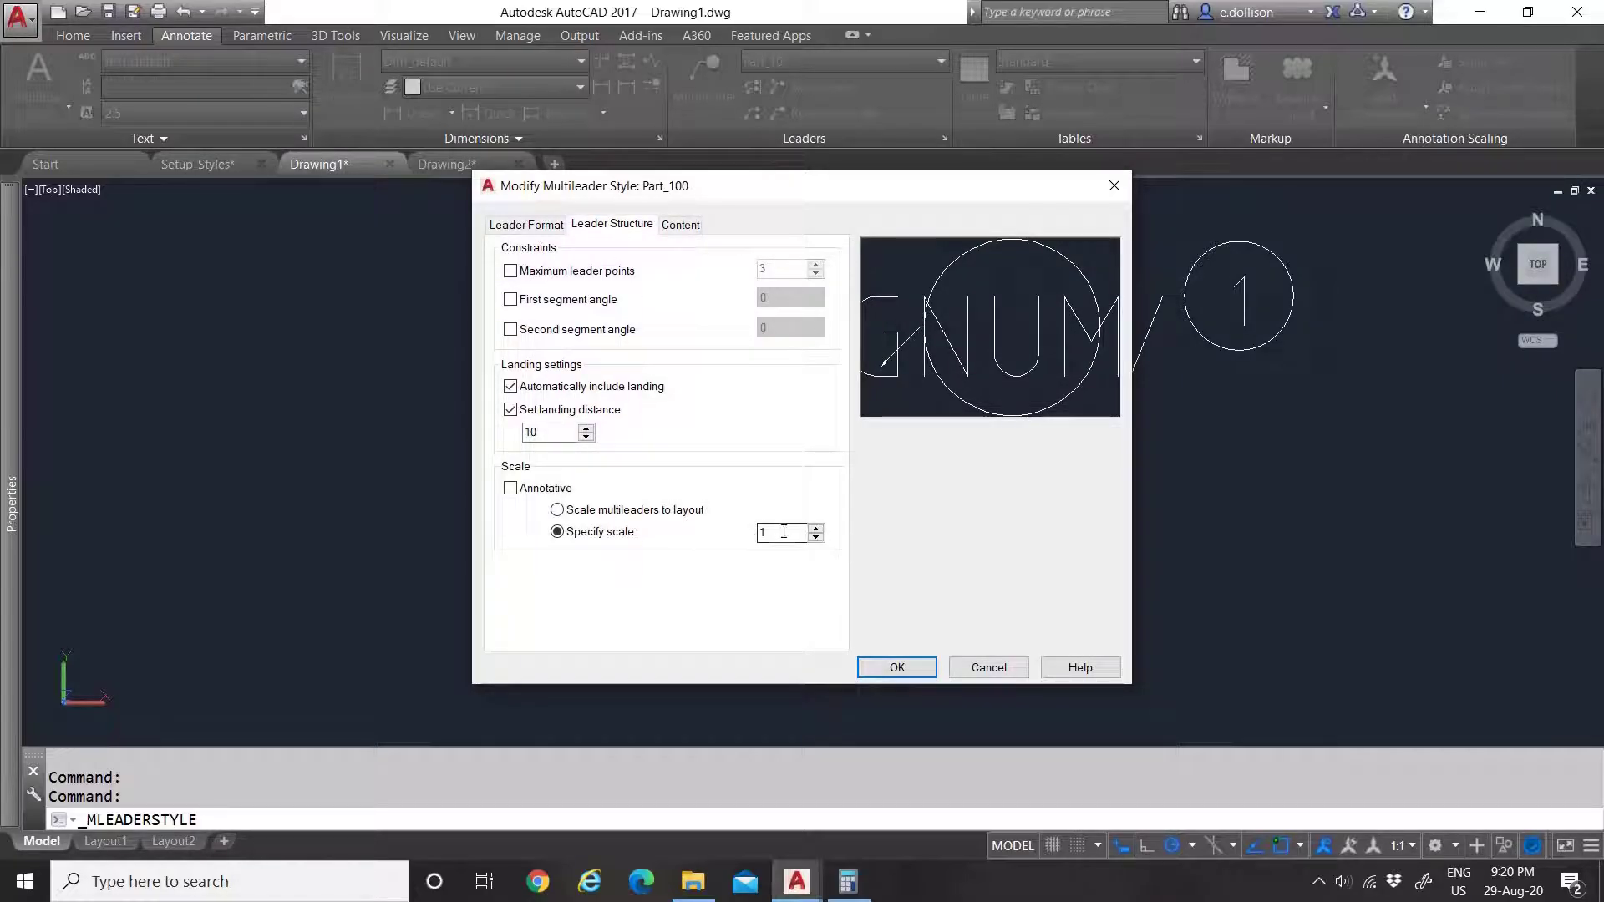
pyautogui.click(558, 436)
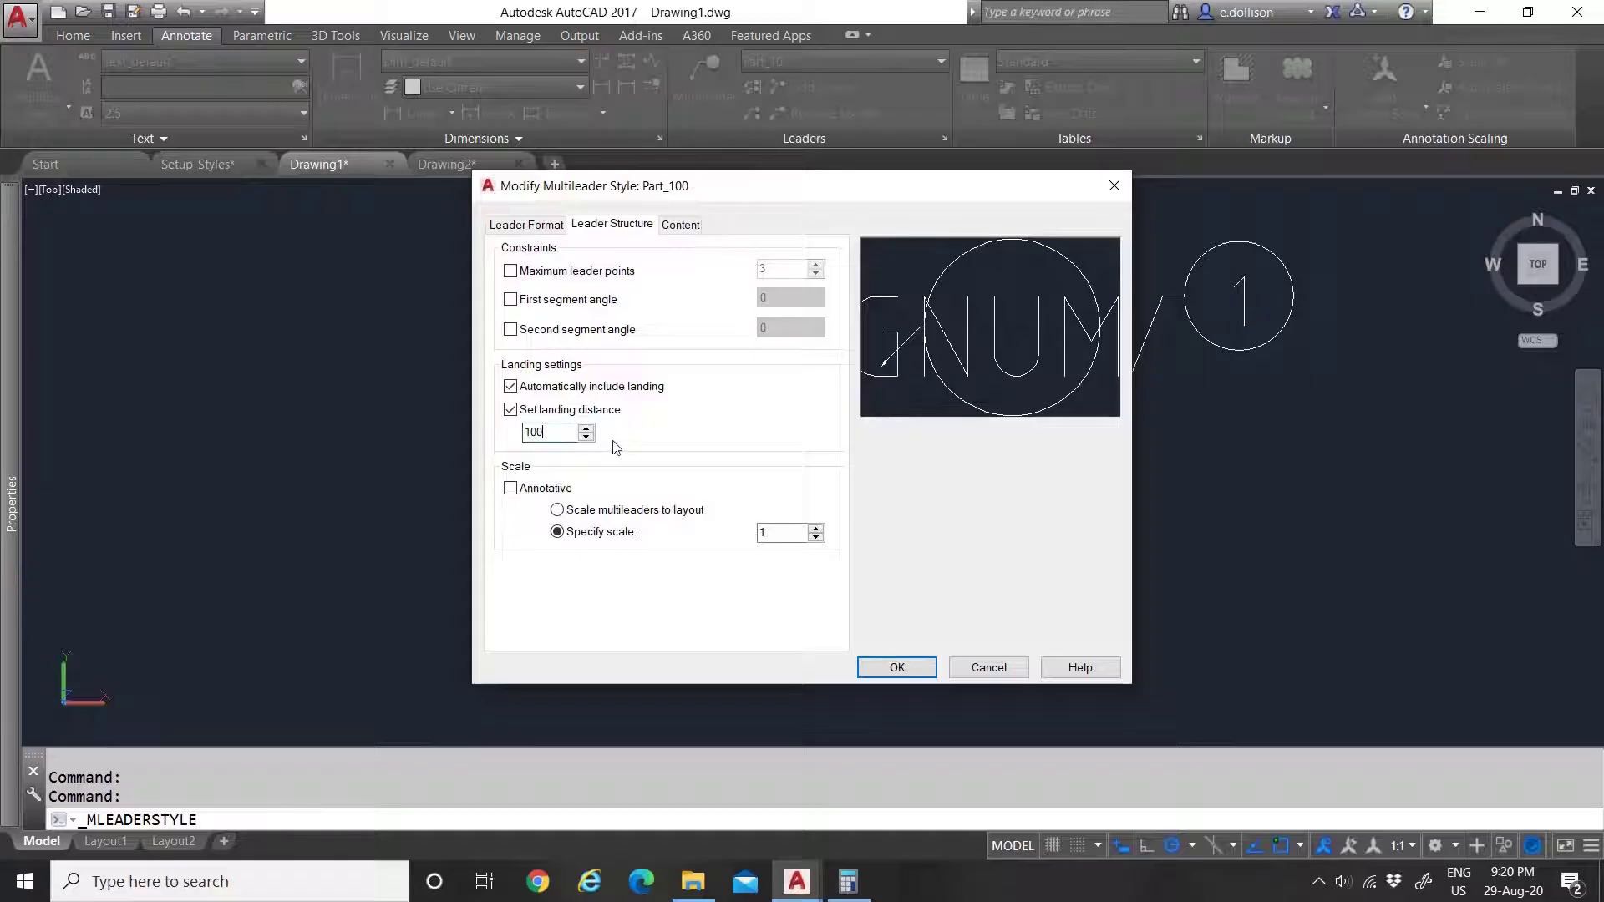
pyautogui.click(528, 227)
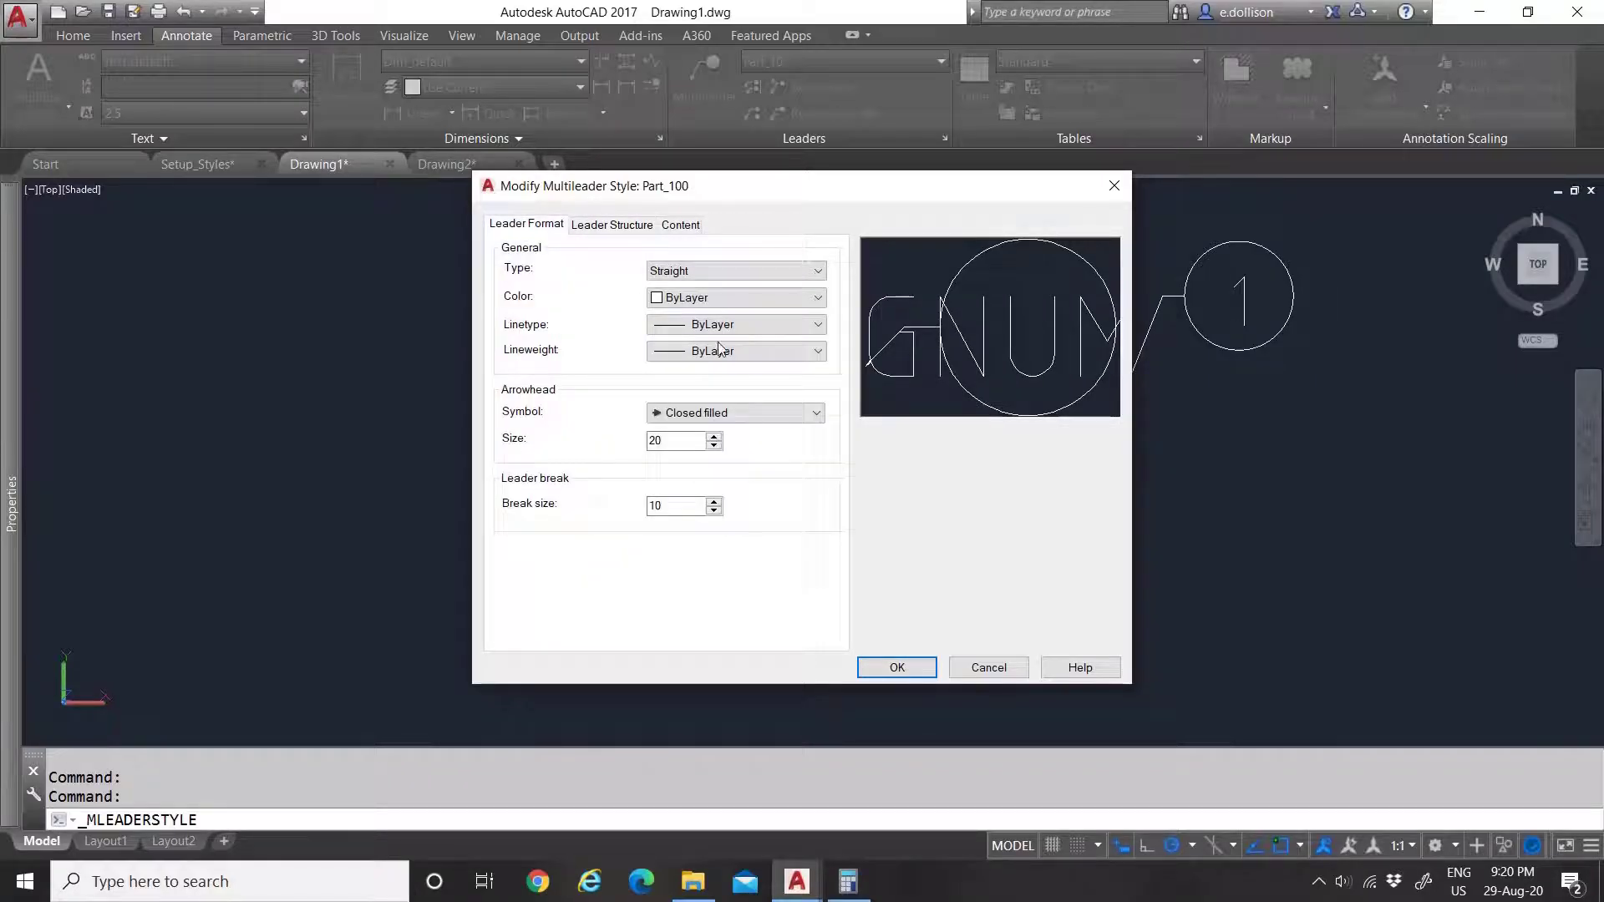
pyautogui.click(685, 502)
pyautogui.click(677, 225)
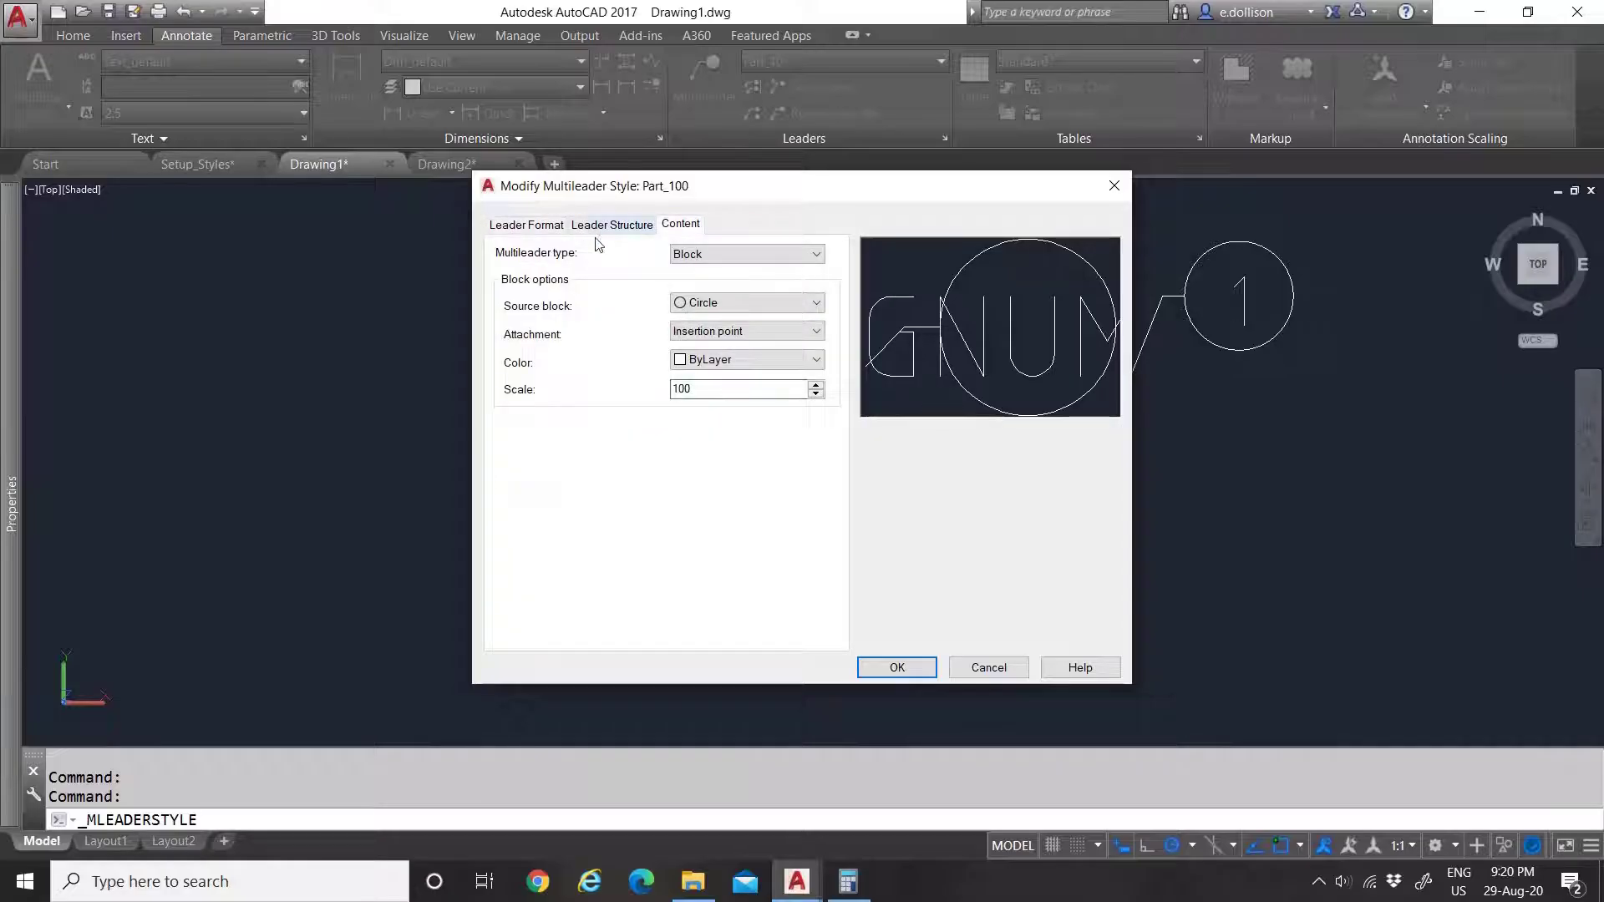
pyautogui.click(896, 668)
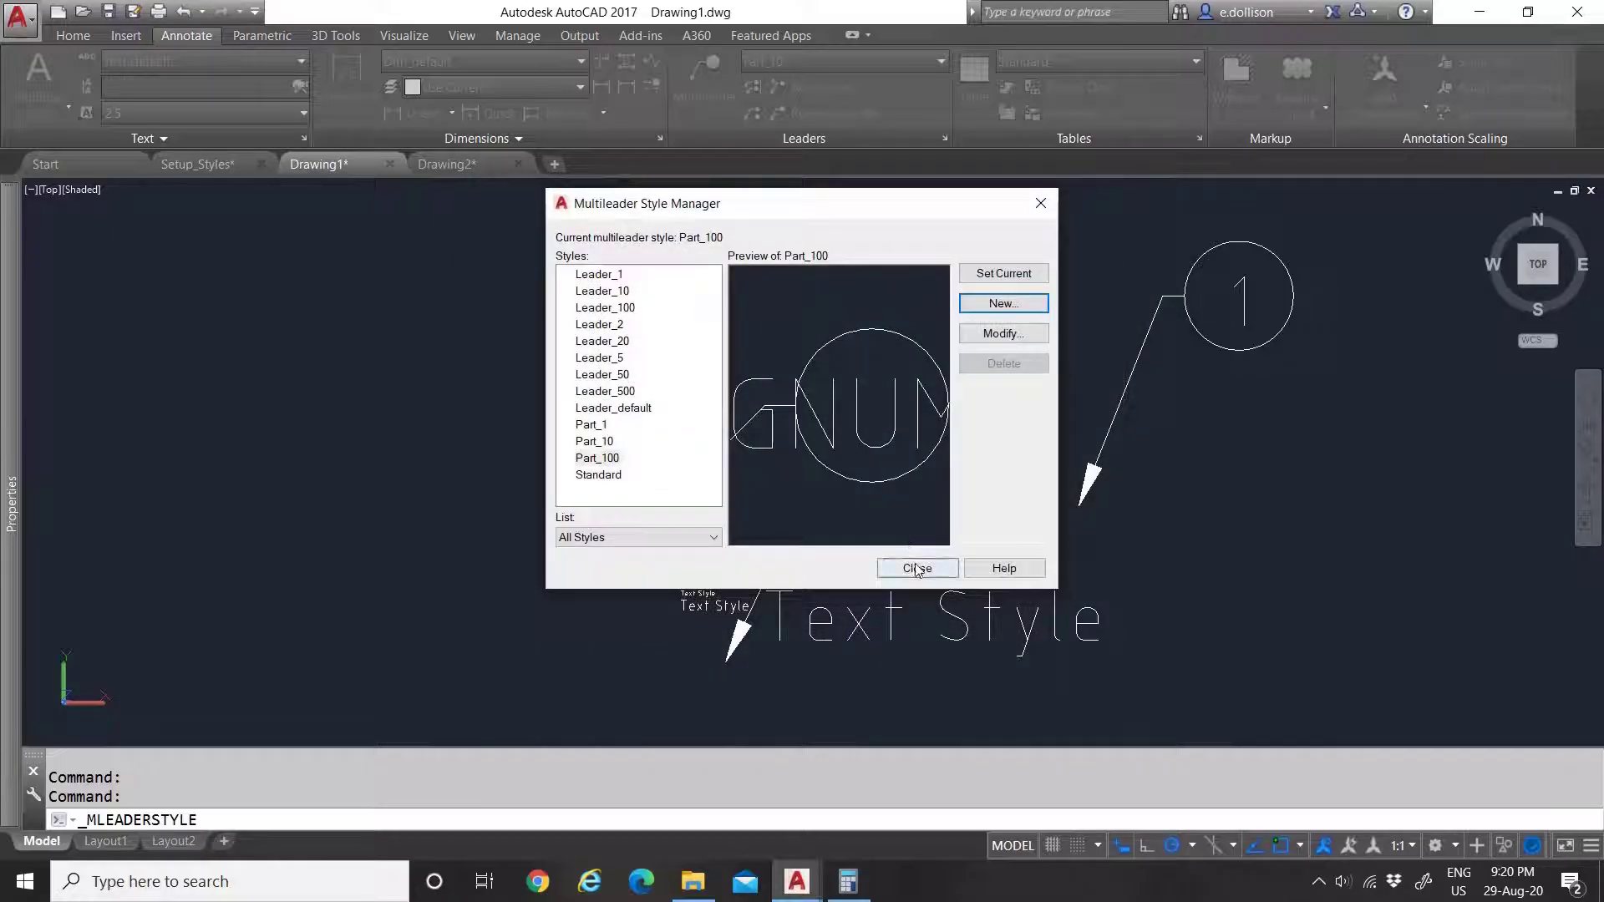
pyautogui.click(917, 568)
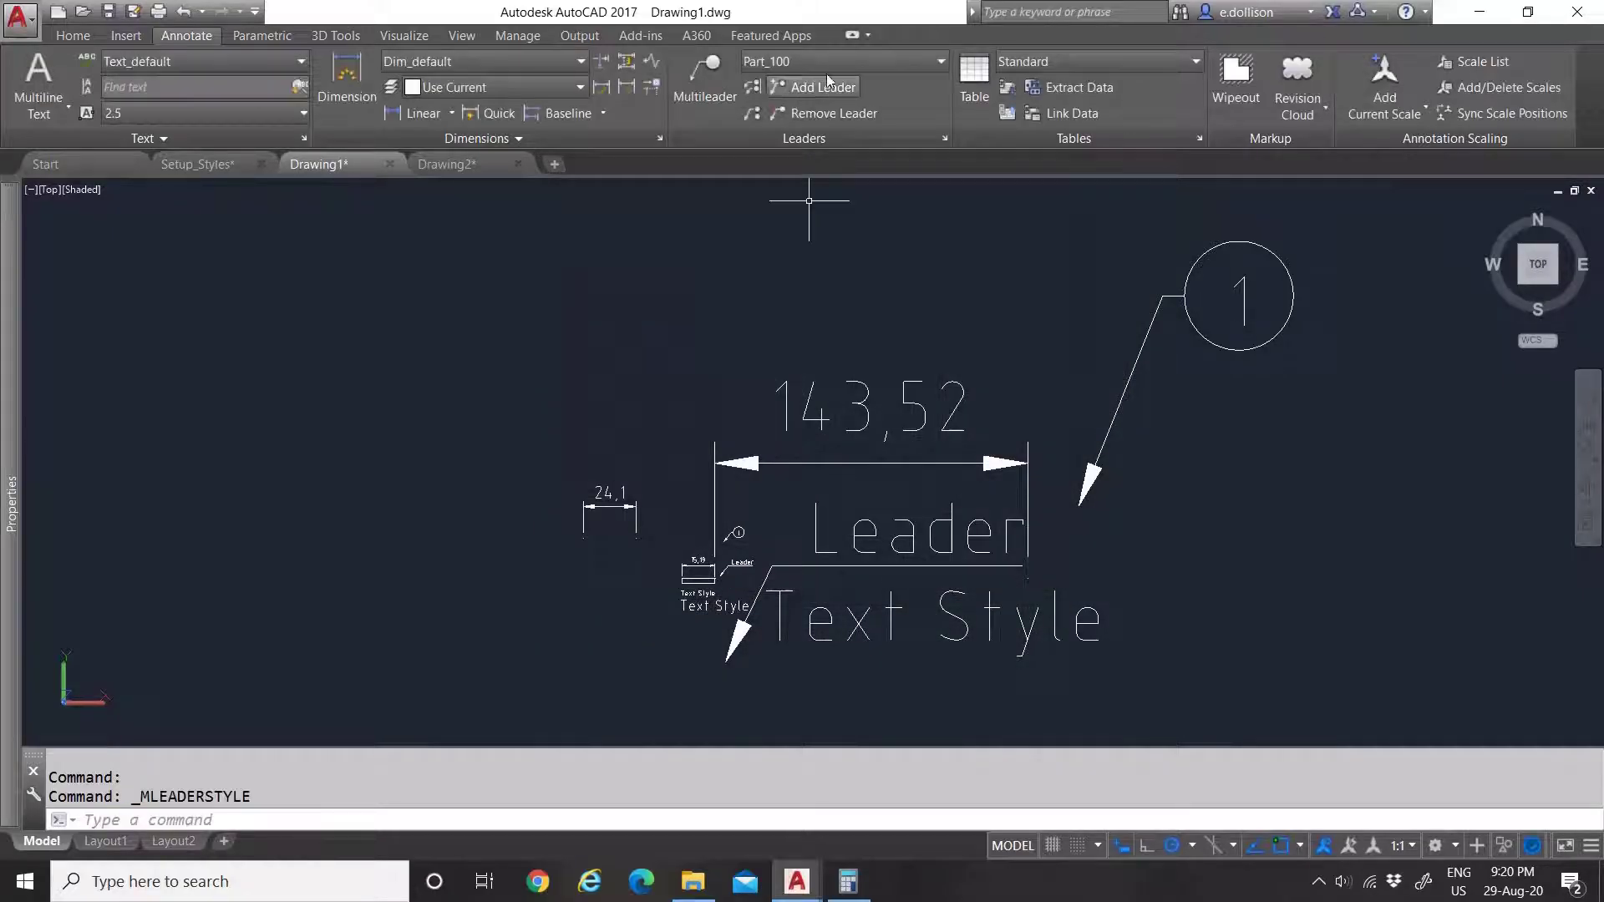
# Step: Place a test Part_100 balloon leader with tag number 1
pyautogui.click(704, 84)
pyautogui.scroll(-5, 836, 476)
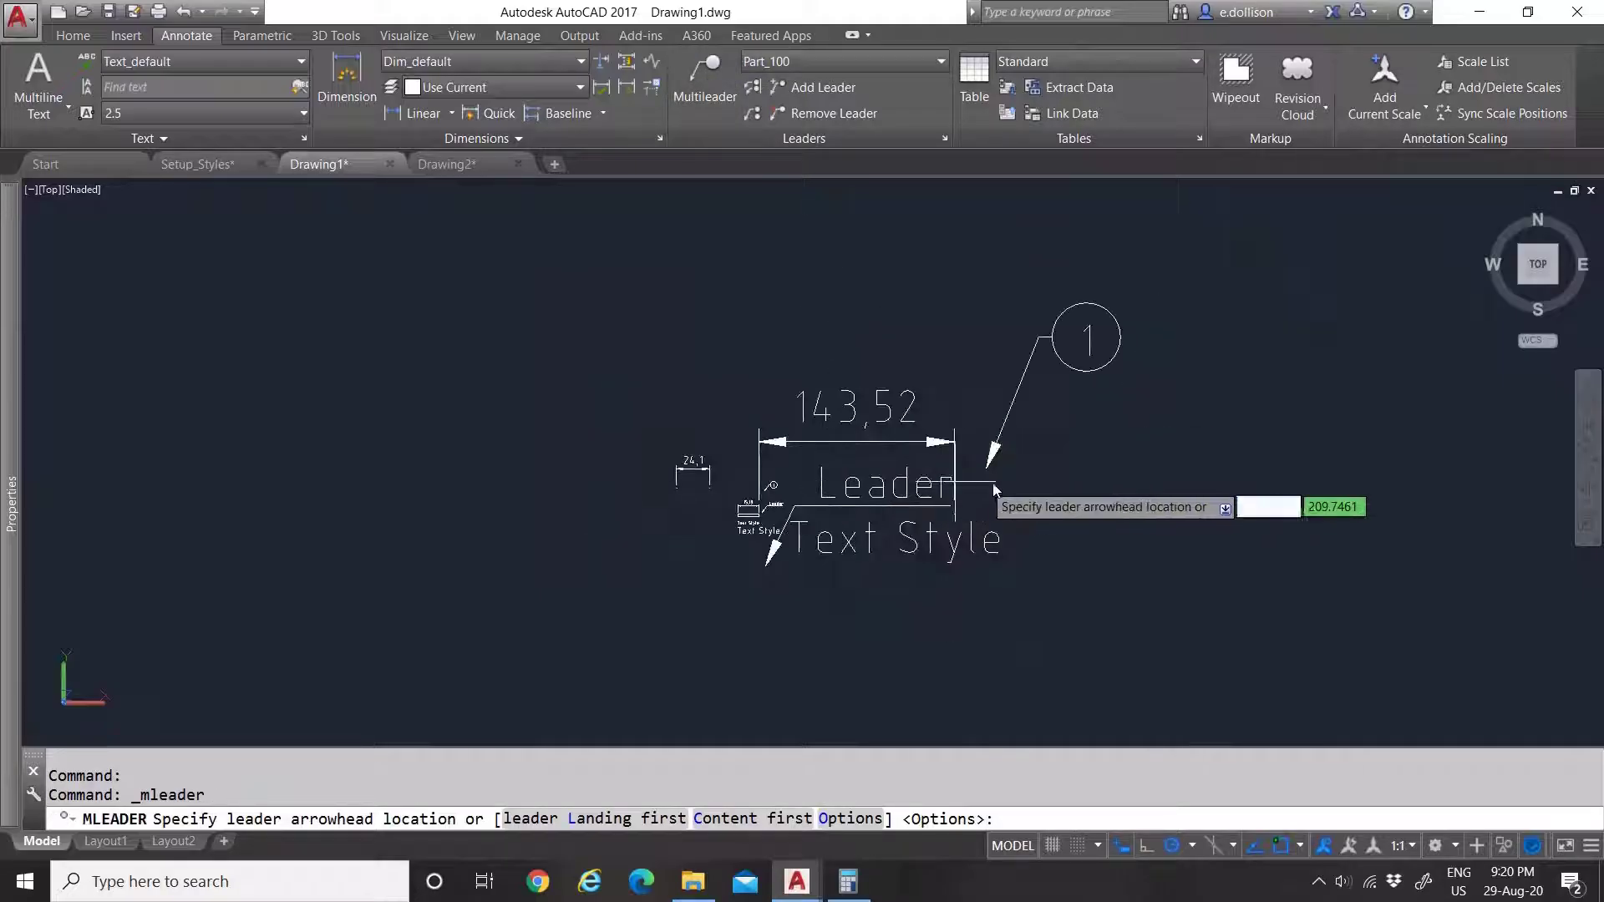
pyautogui.click(1036, 511)
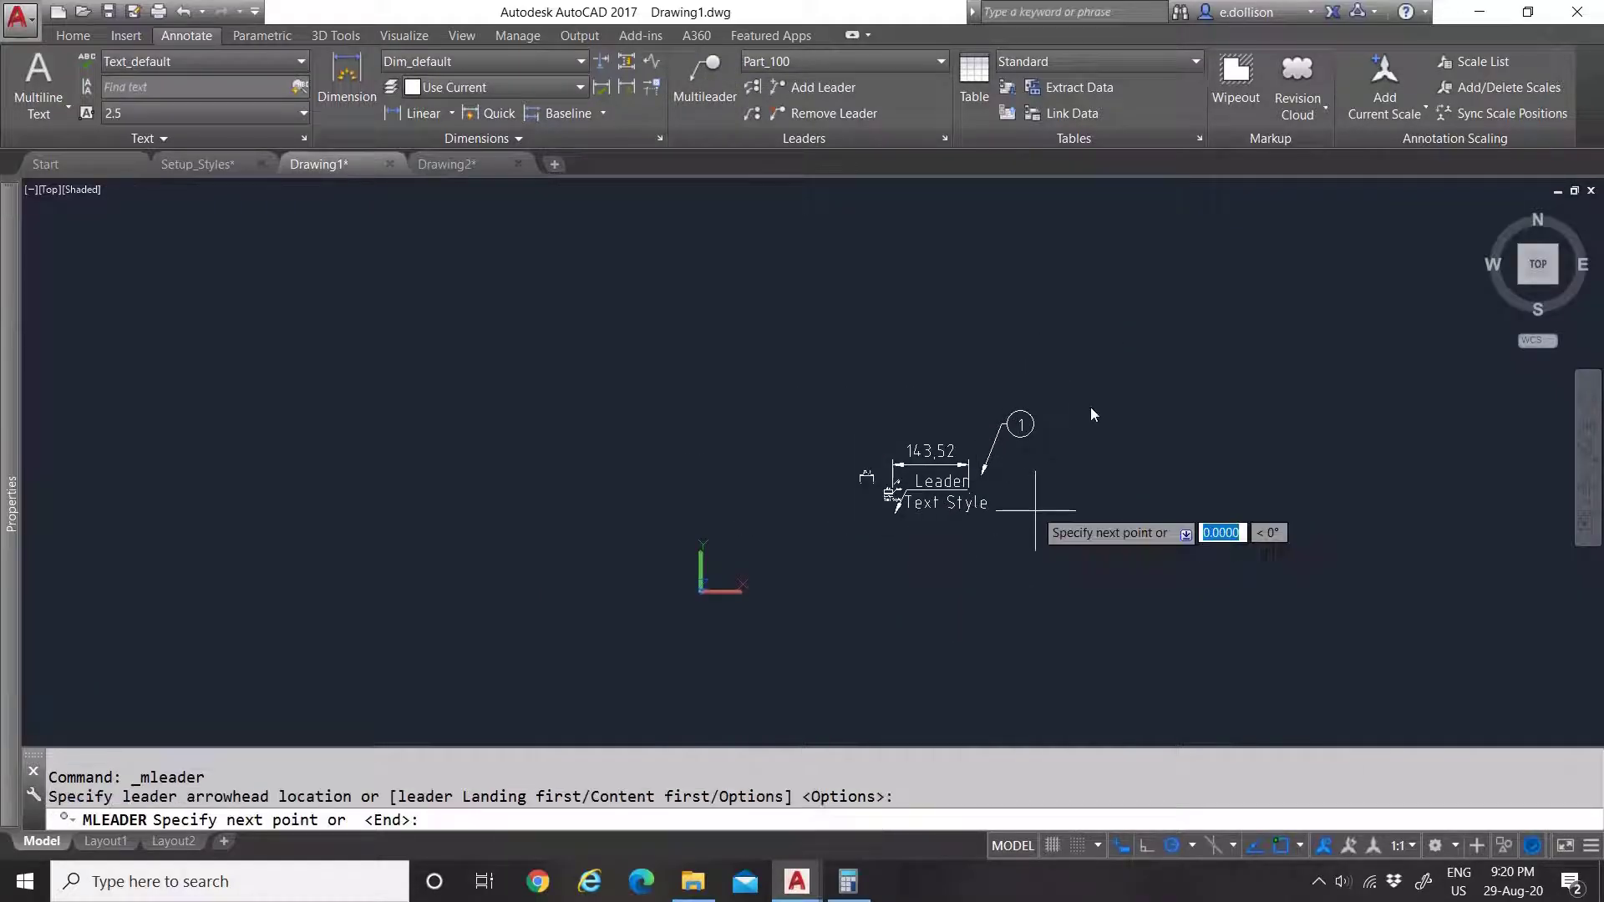
pyautogui.click(1154, 259)
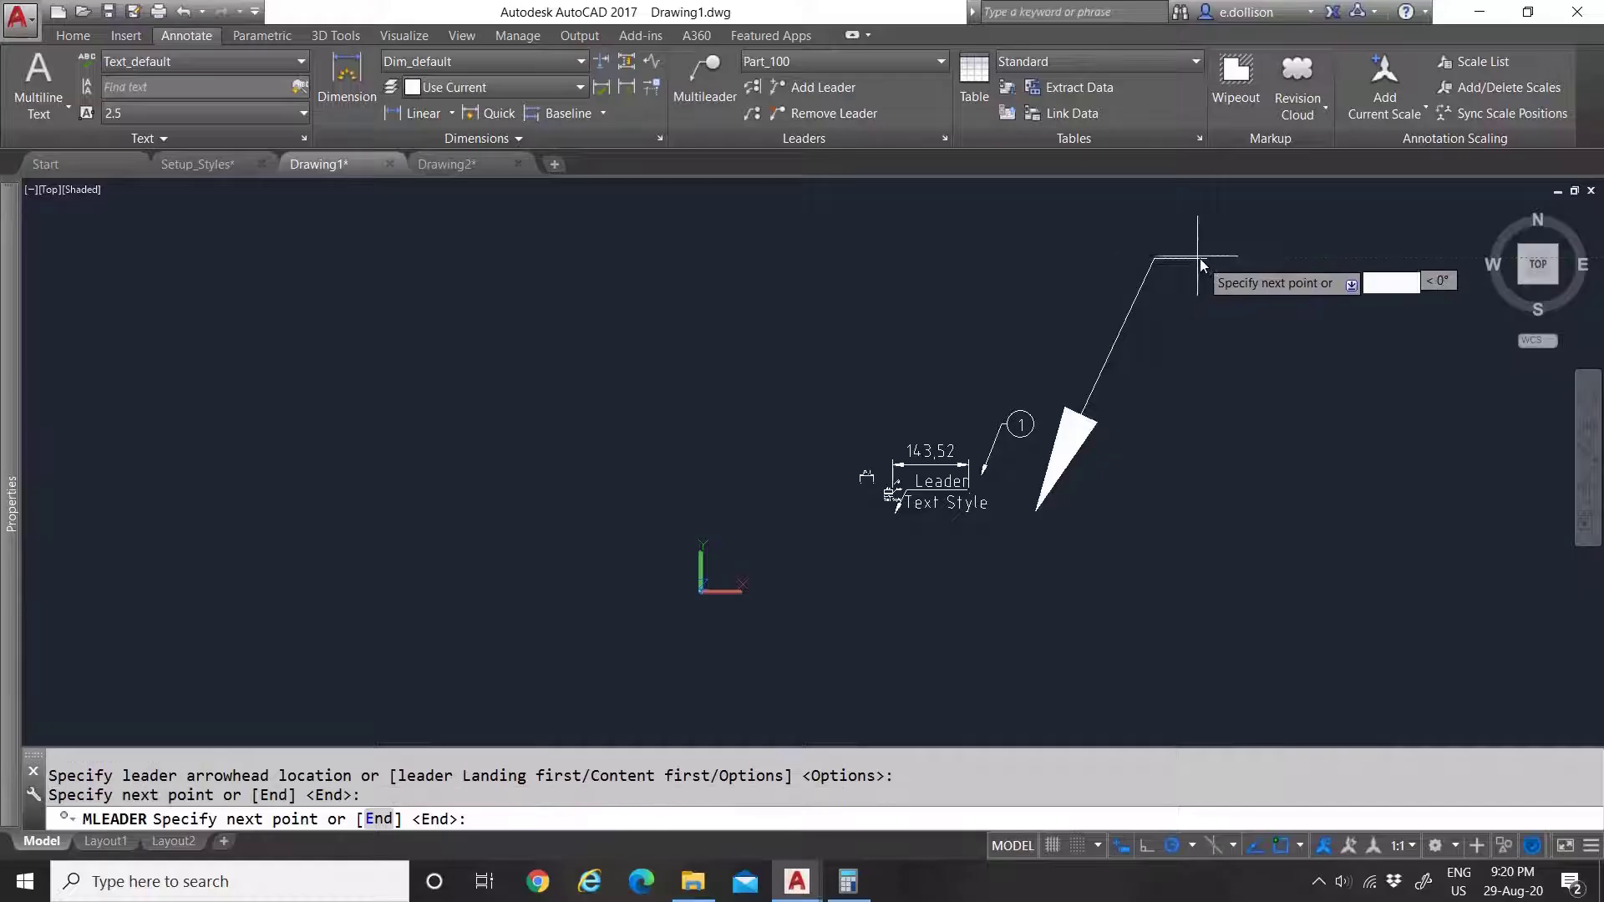
pyautogui.rightClick(1201, 260)
pyautogui.click(1239, 275)
pyautogui.click(1239, 276)
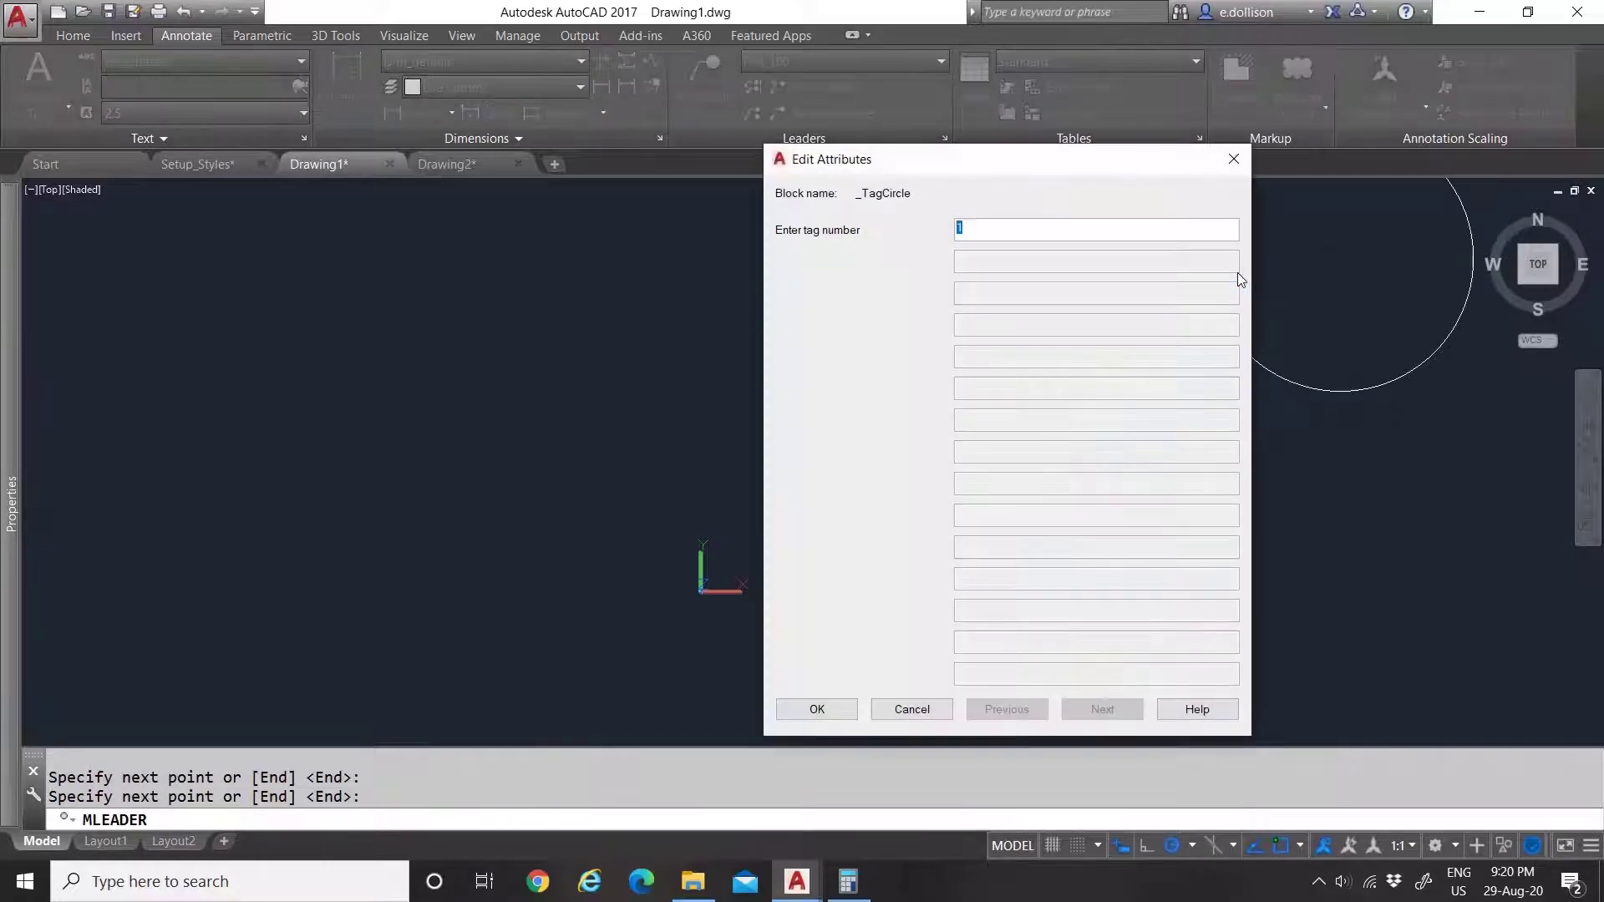
pyautogui.click(841, 708)
# Step: Bring up the Multileader Style Manager from the style dropdown
pyautogui.scroll(3, 1182, 359)
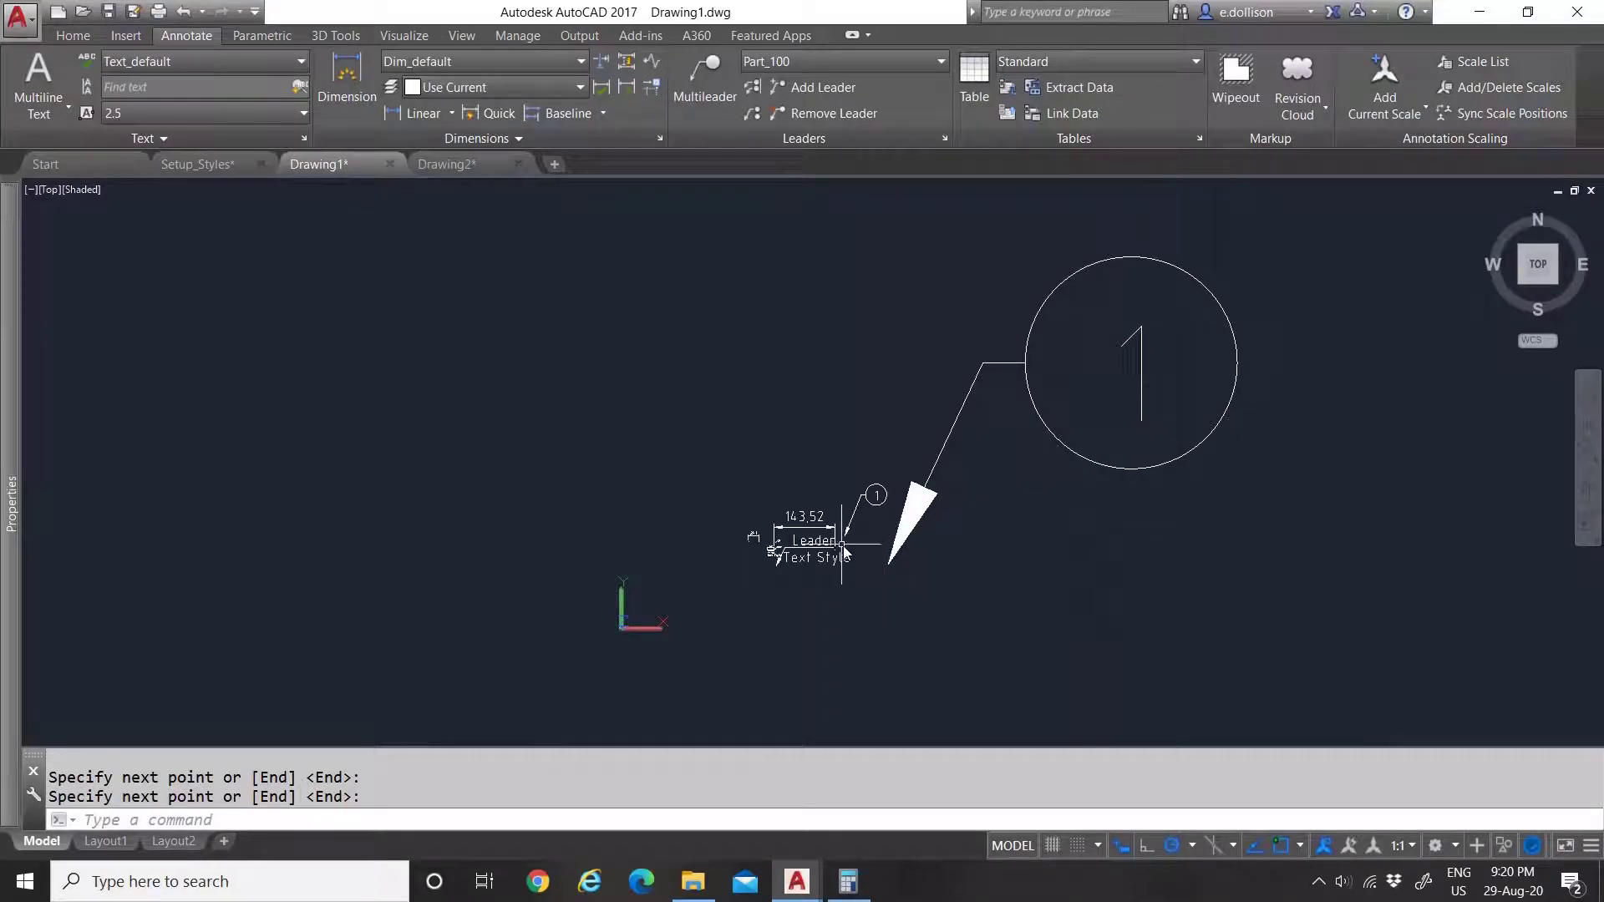
pyautogui.scroll(7, 791, 543)
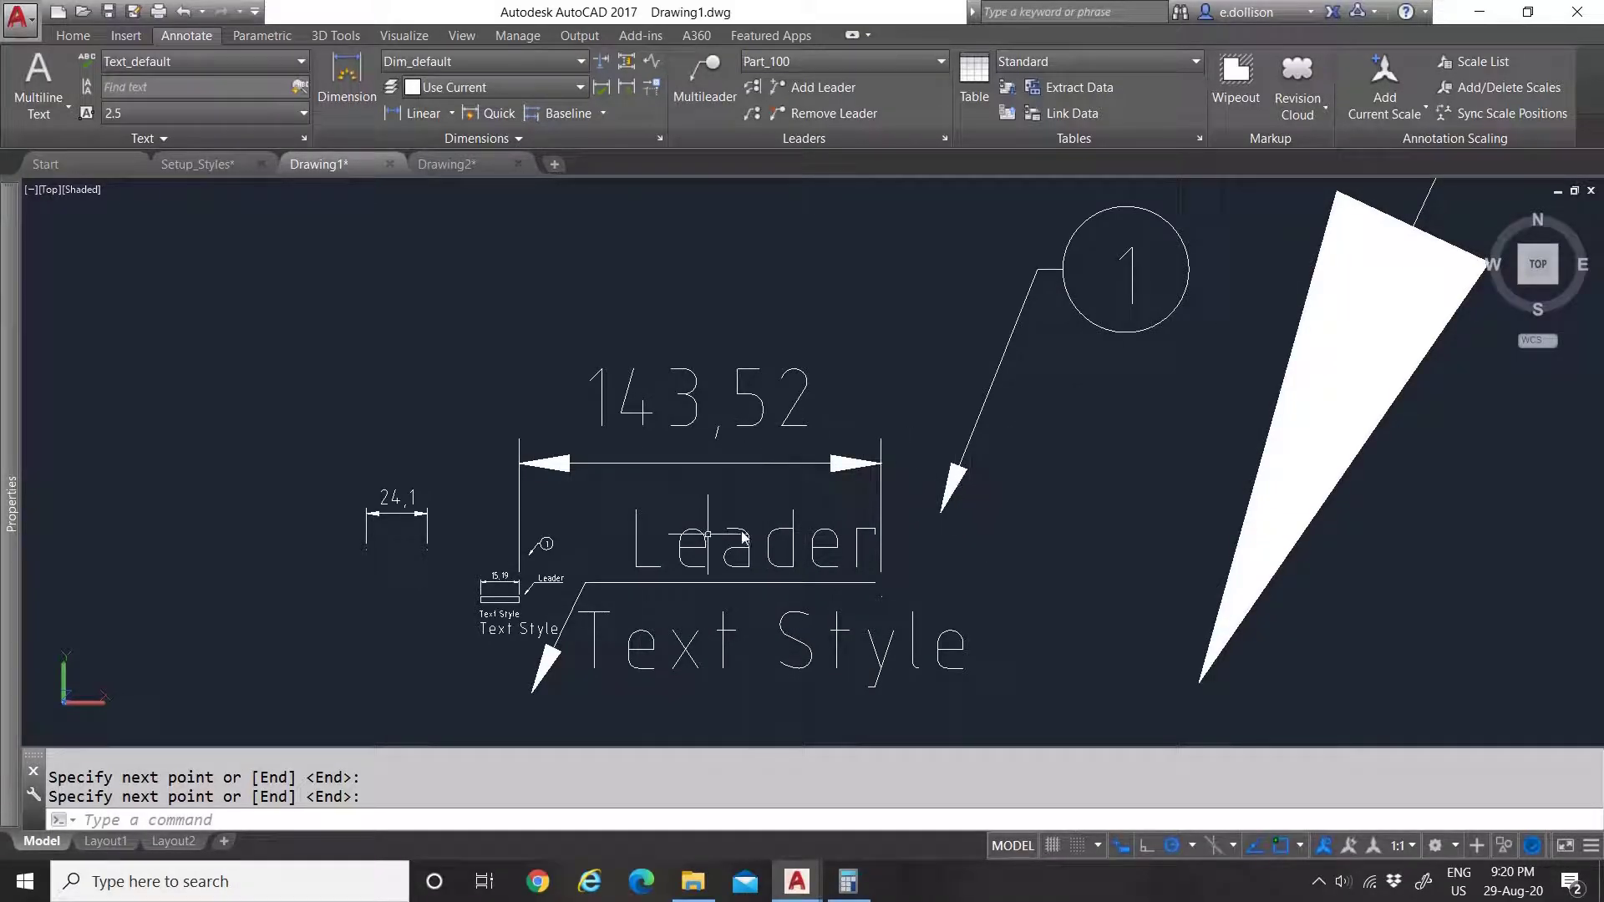
pyautogui.scroll(3, 492, 620)
pyautogui.scroll(4, 468, 600)
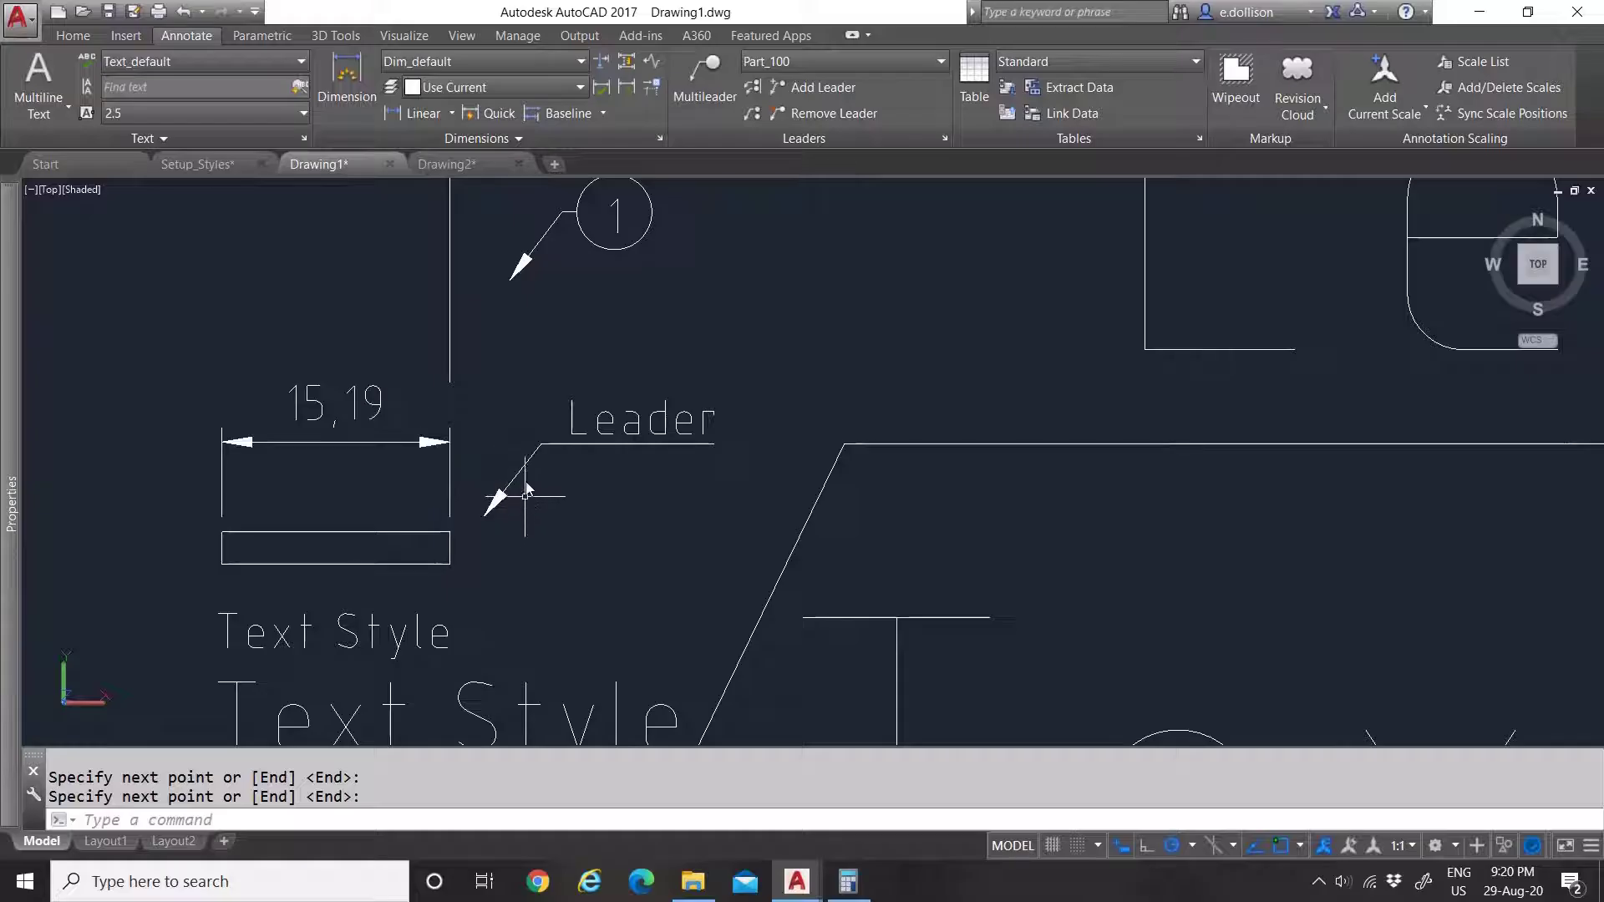
pyautogui.scroll(-5, 715, 442)
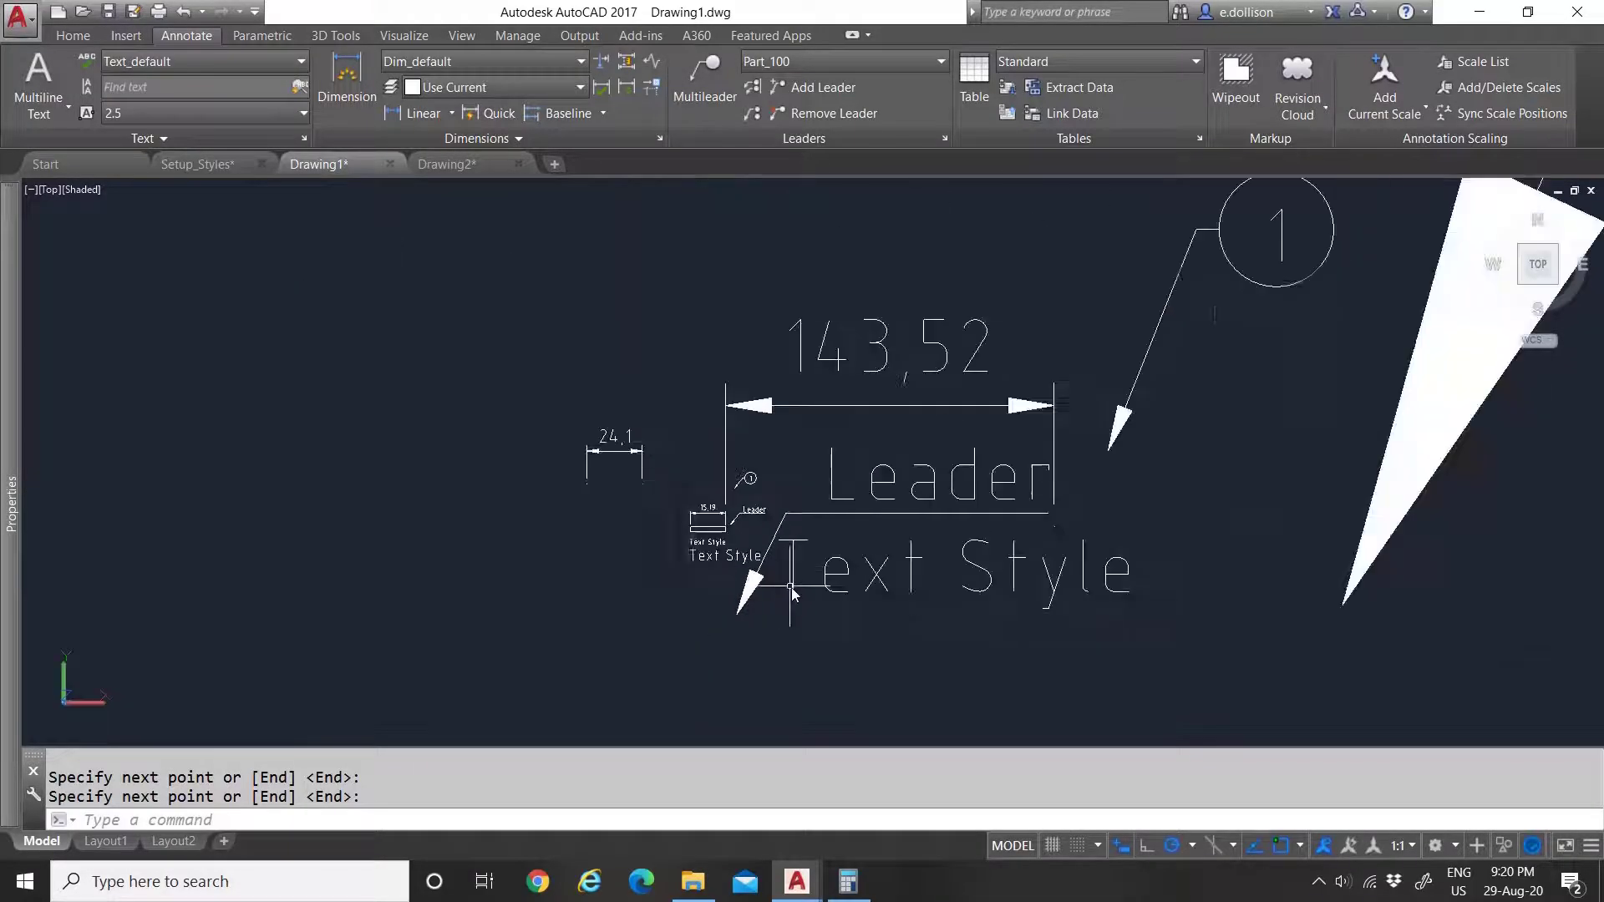
pyautogui.scroll(3, 998, 502)
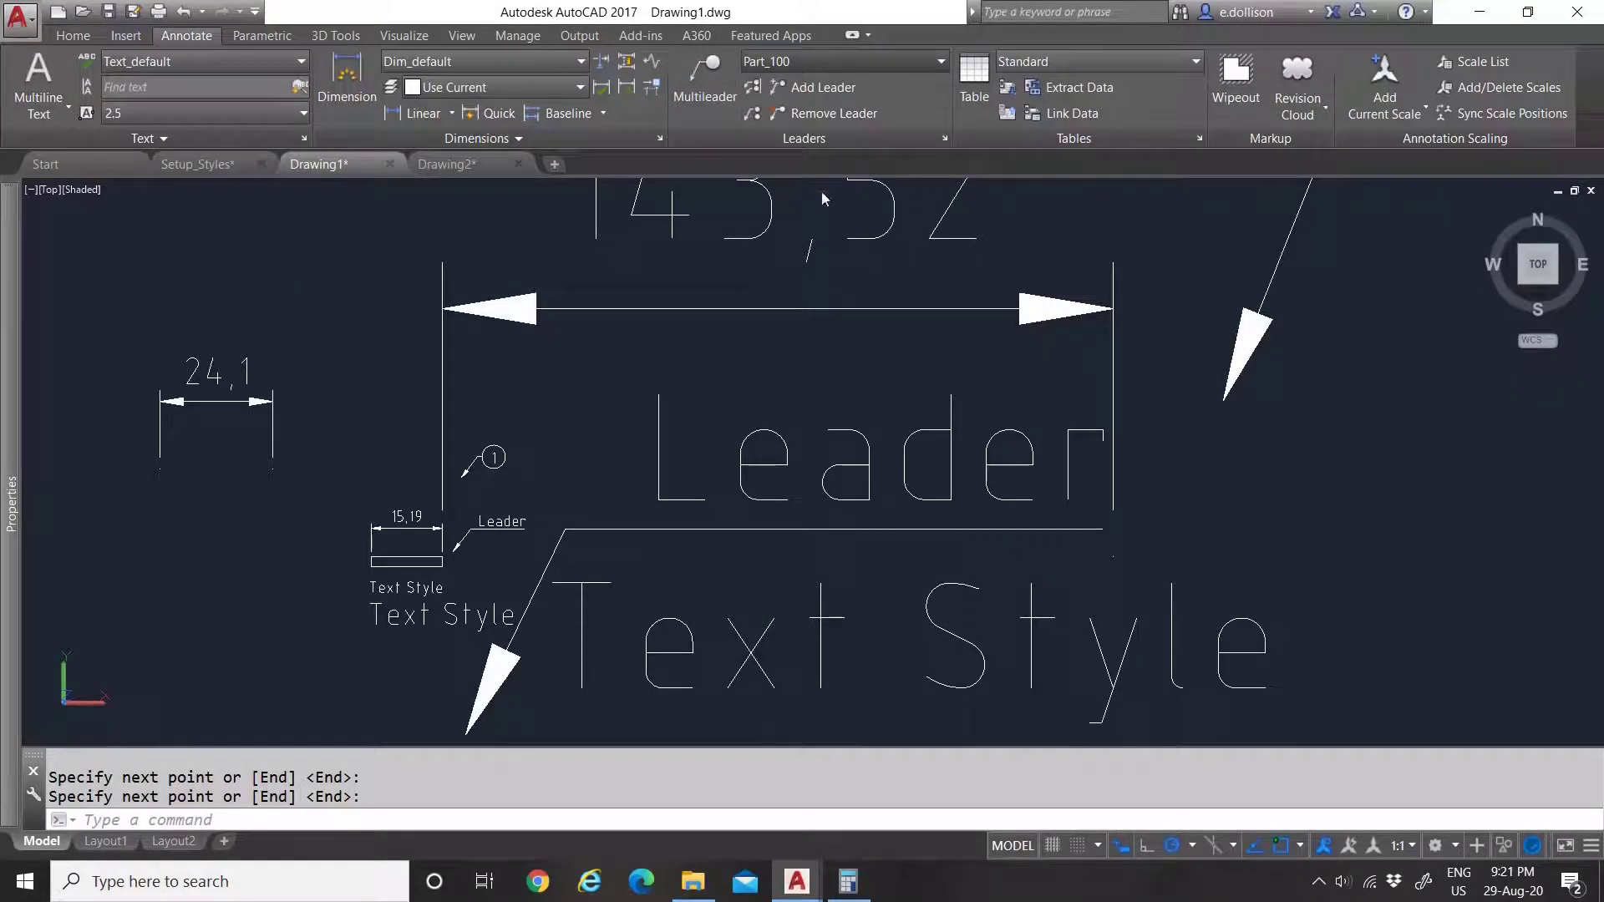
pyautogui.click(827, 61)
pyautogui.click(840, 289)
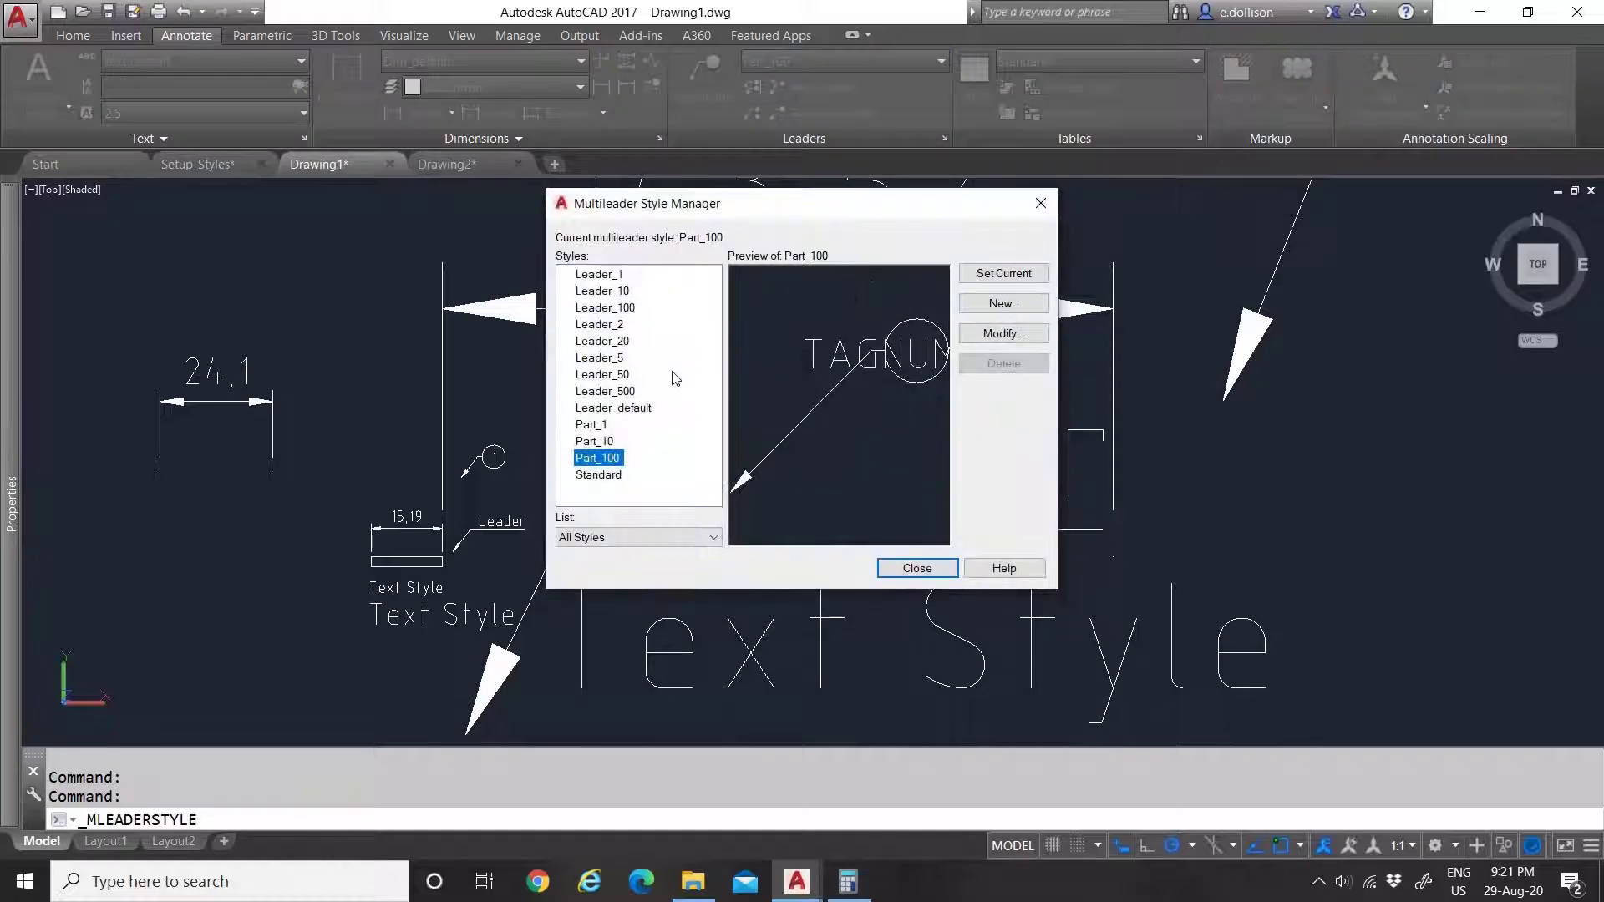
# Step: Create a new multileader style named Part_2, copied from Part_1
pyautogui.click(603, 326)
pyautogui.click(590, 424)
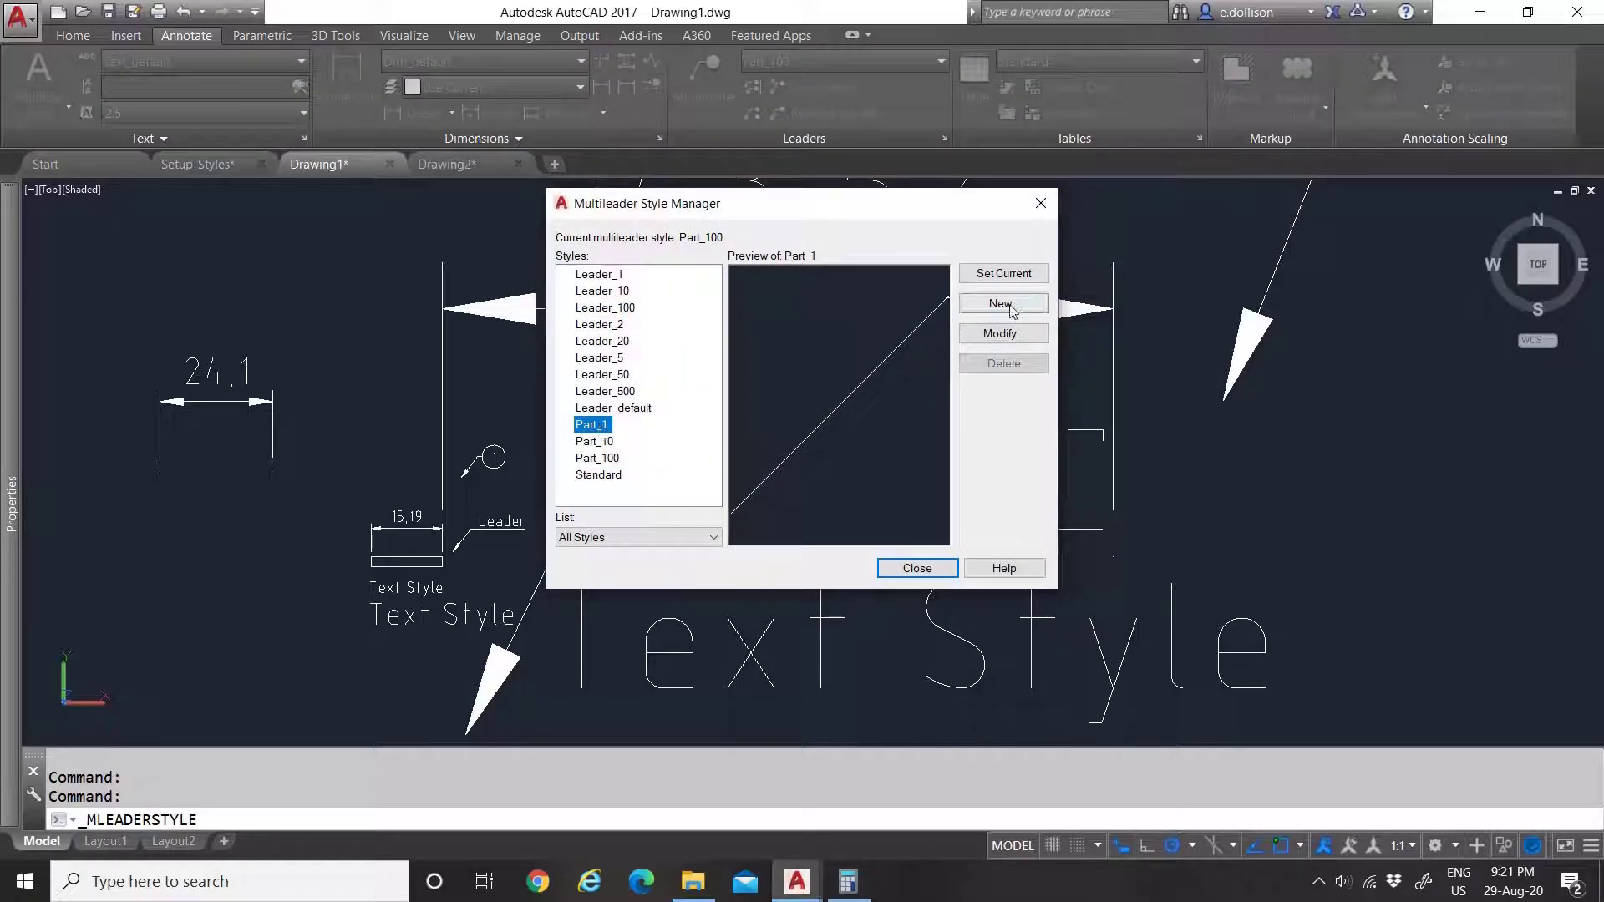
pyautogui.click(1004, 334)
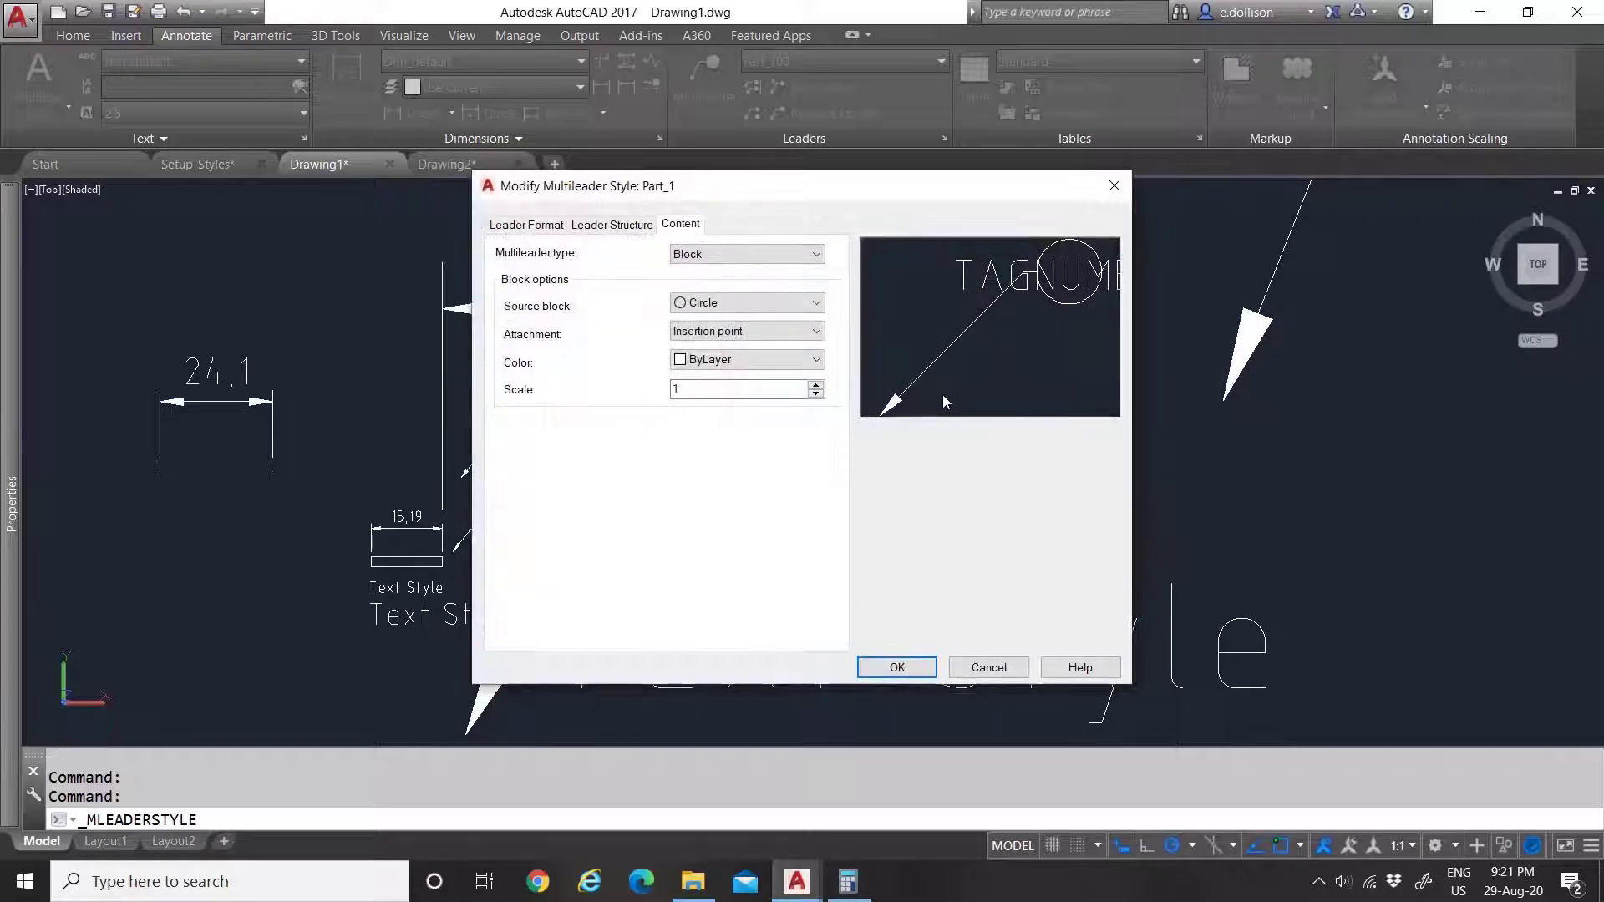
pyautogui.press('Escape')
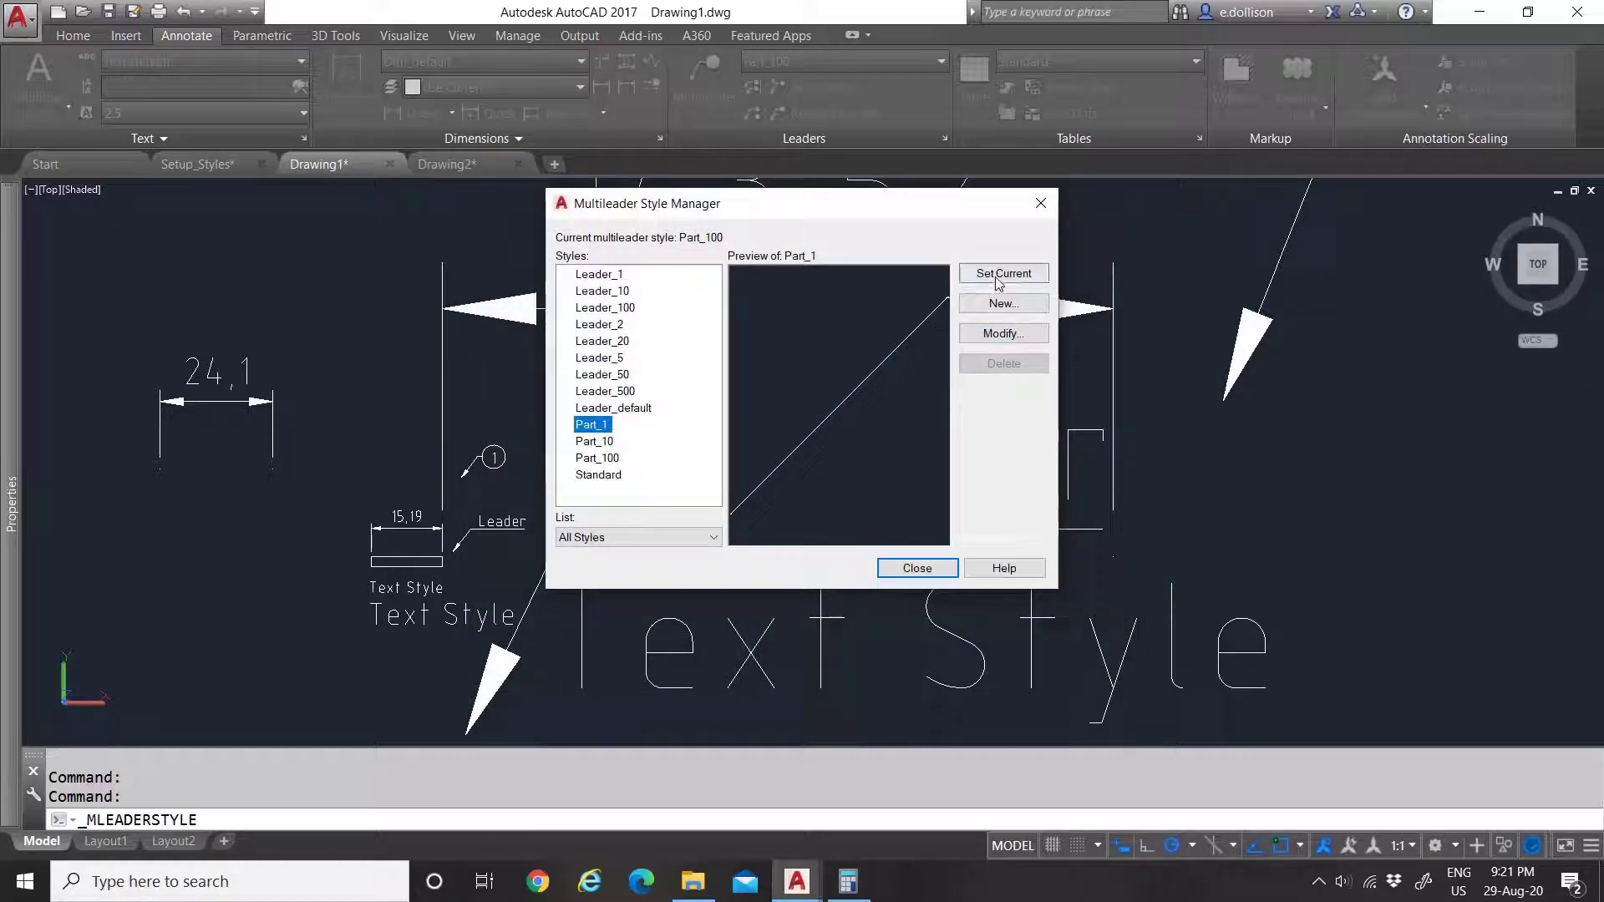
pyautogui.click(1004, 303)
pyautogui.moveTo(697, 372); pyautogui.dragTo(577, 378)
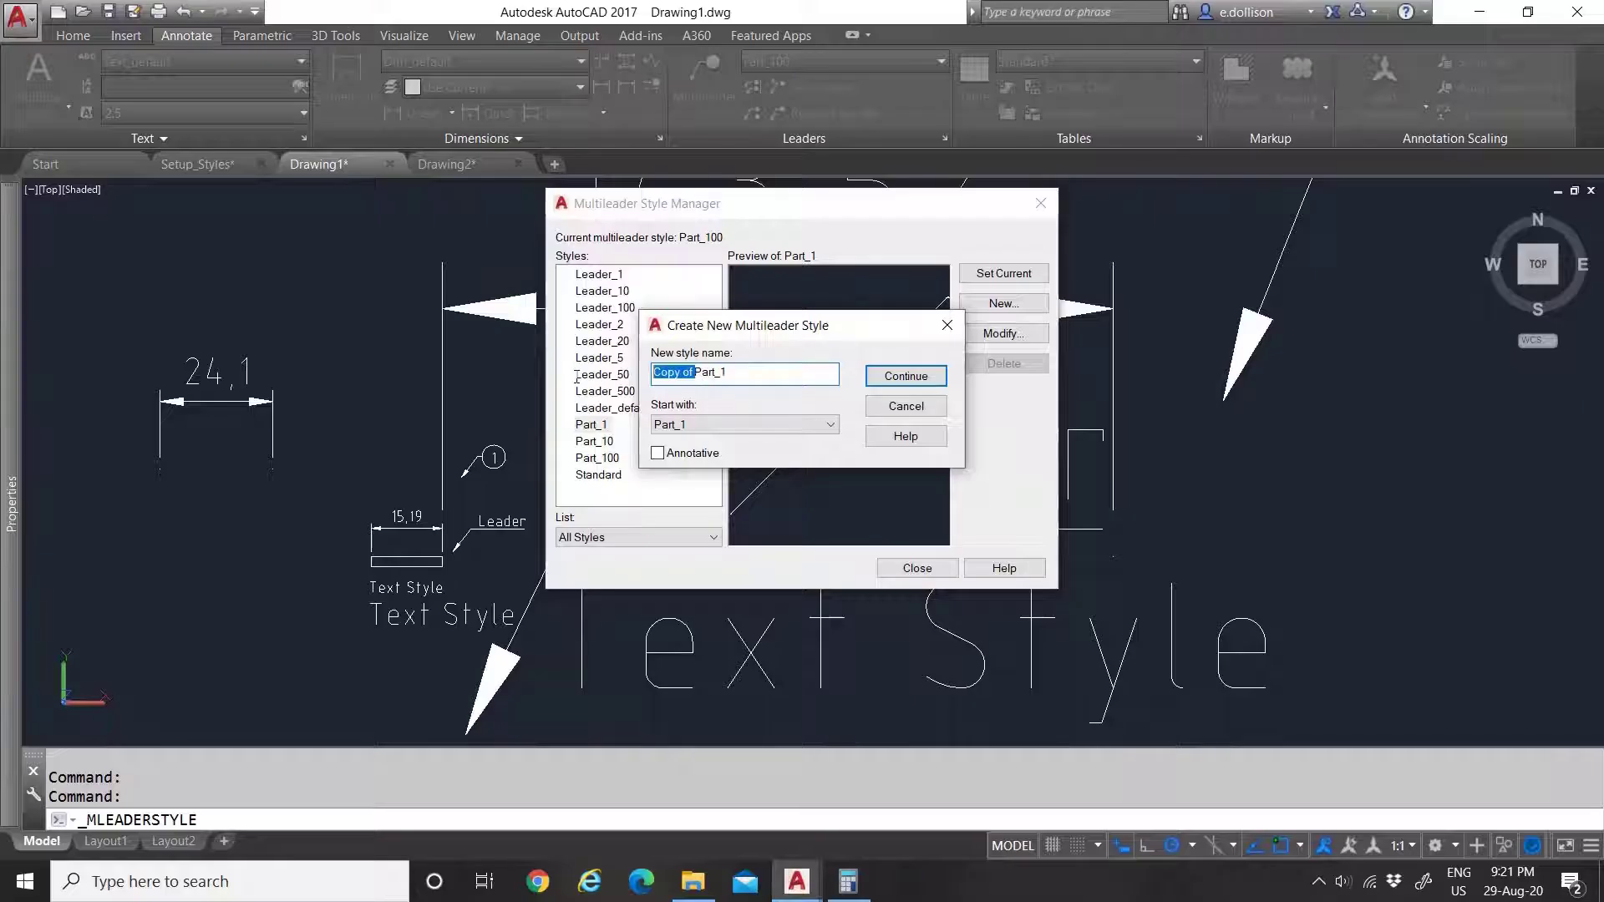
pyautogui.press('Delete')
pyautogui.click(887, 377)
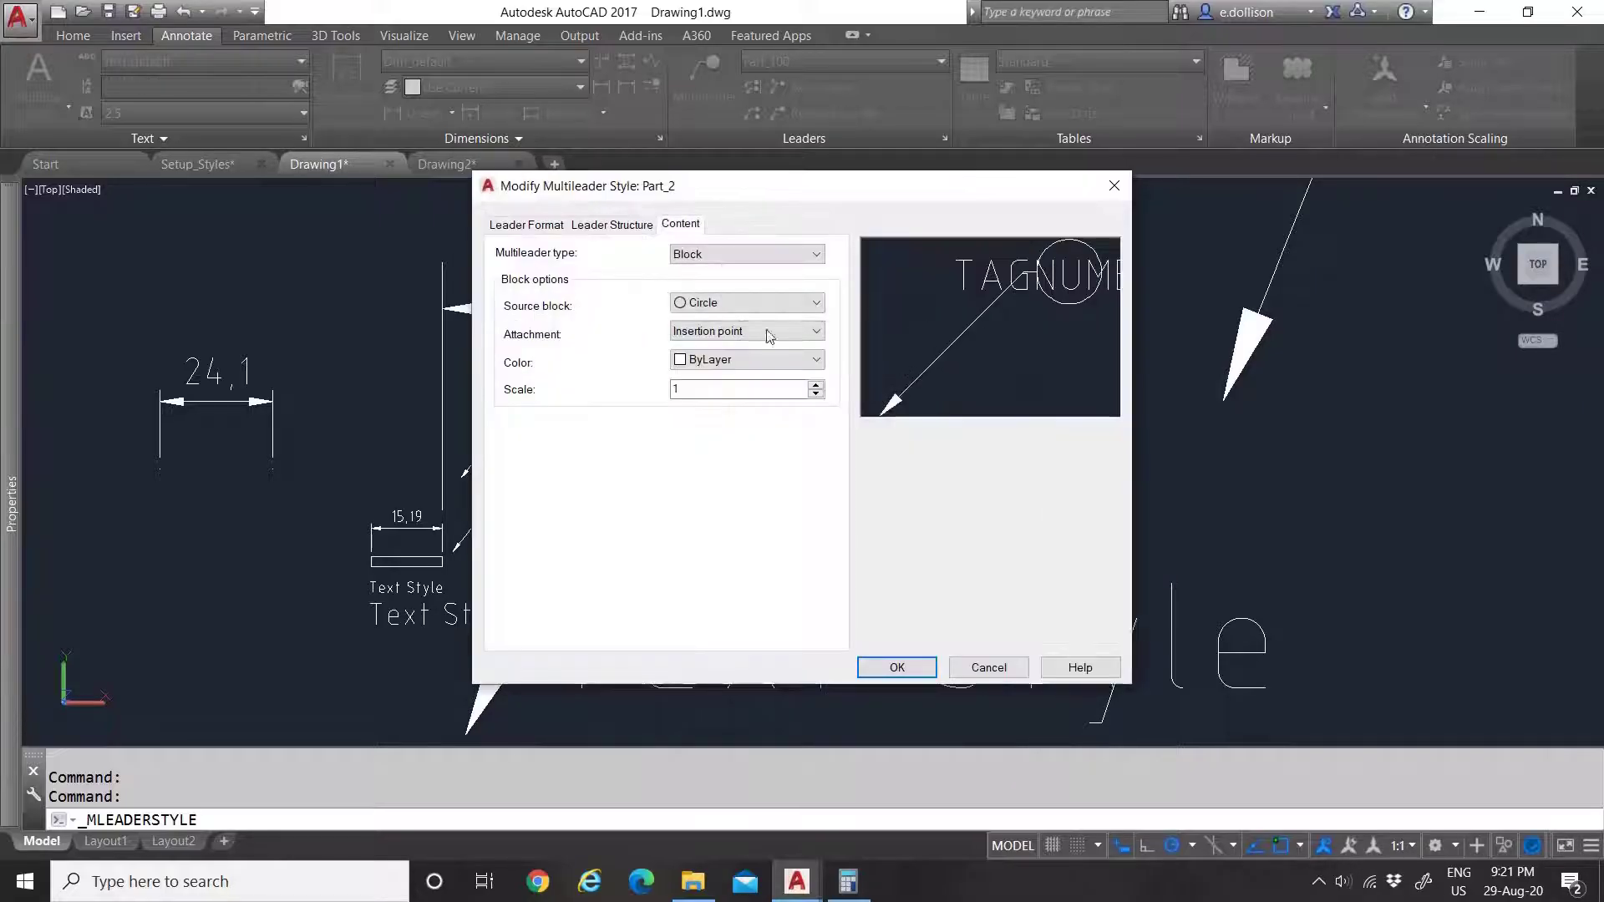
# Step: Give Part_2 landing distance 2, arrowhead size 4 and break size 2, and save it
pyautogui.click(713, 392)
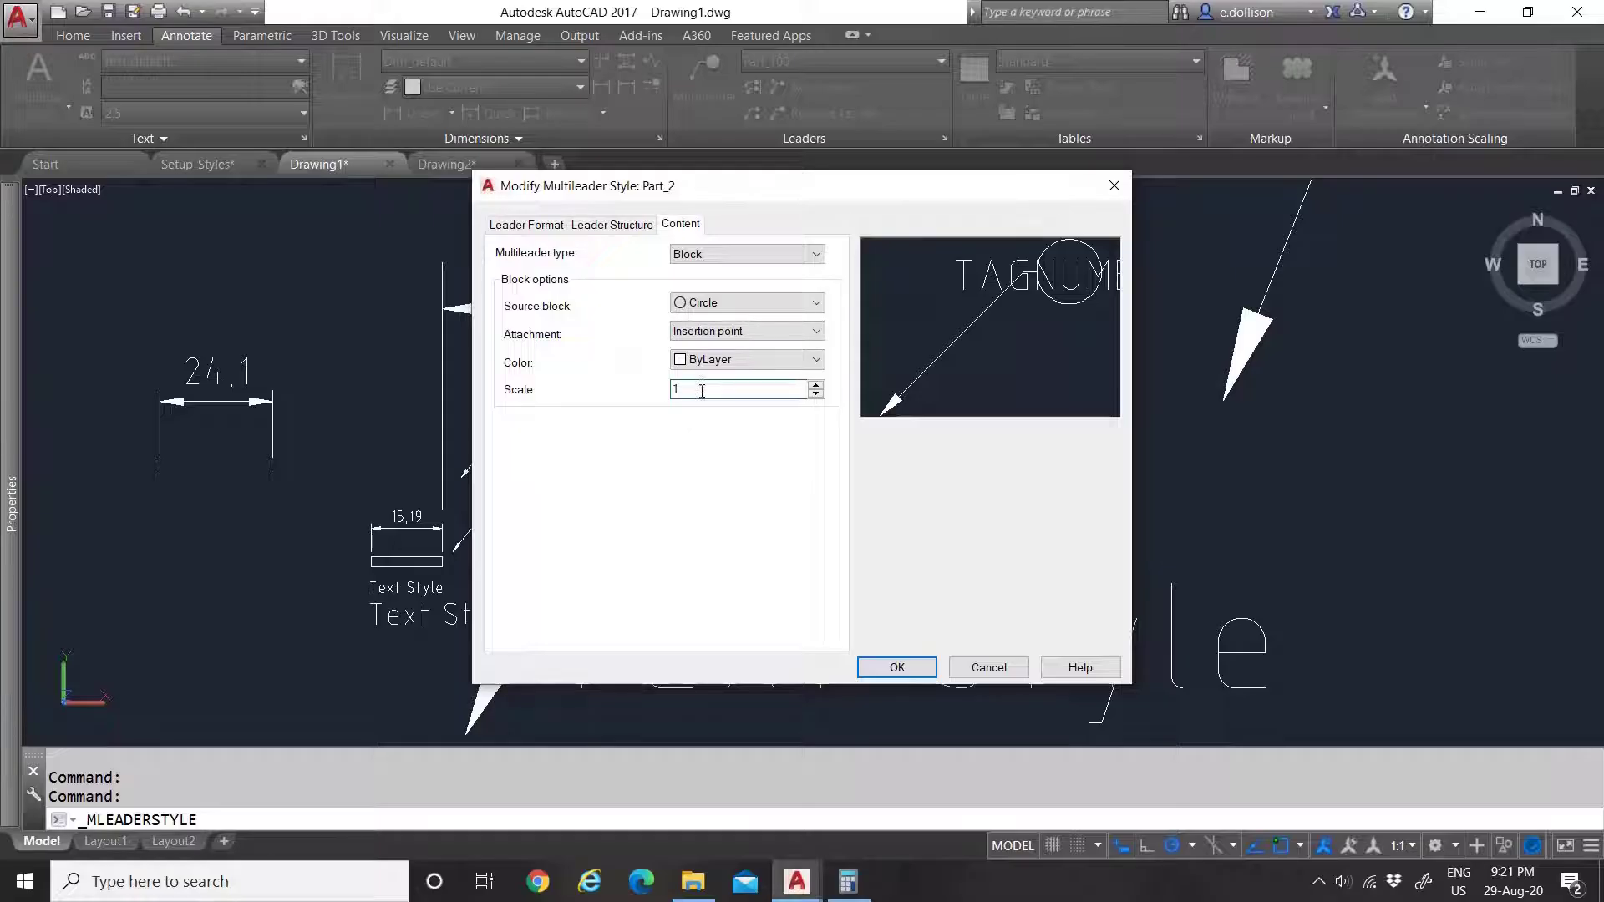
pyautogui.click(618, 224)
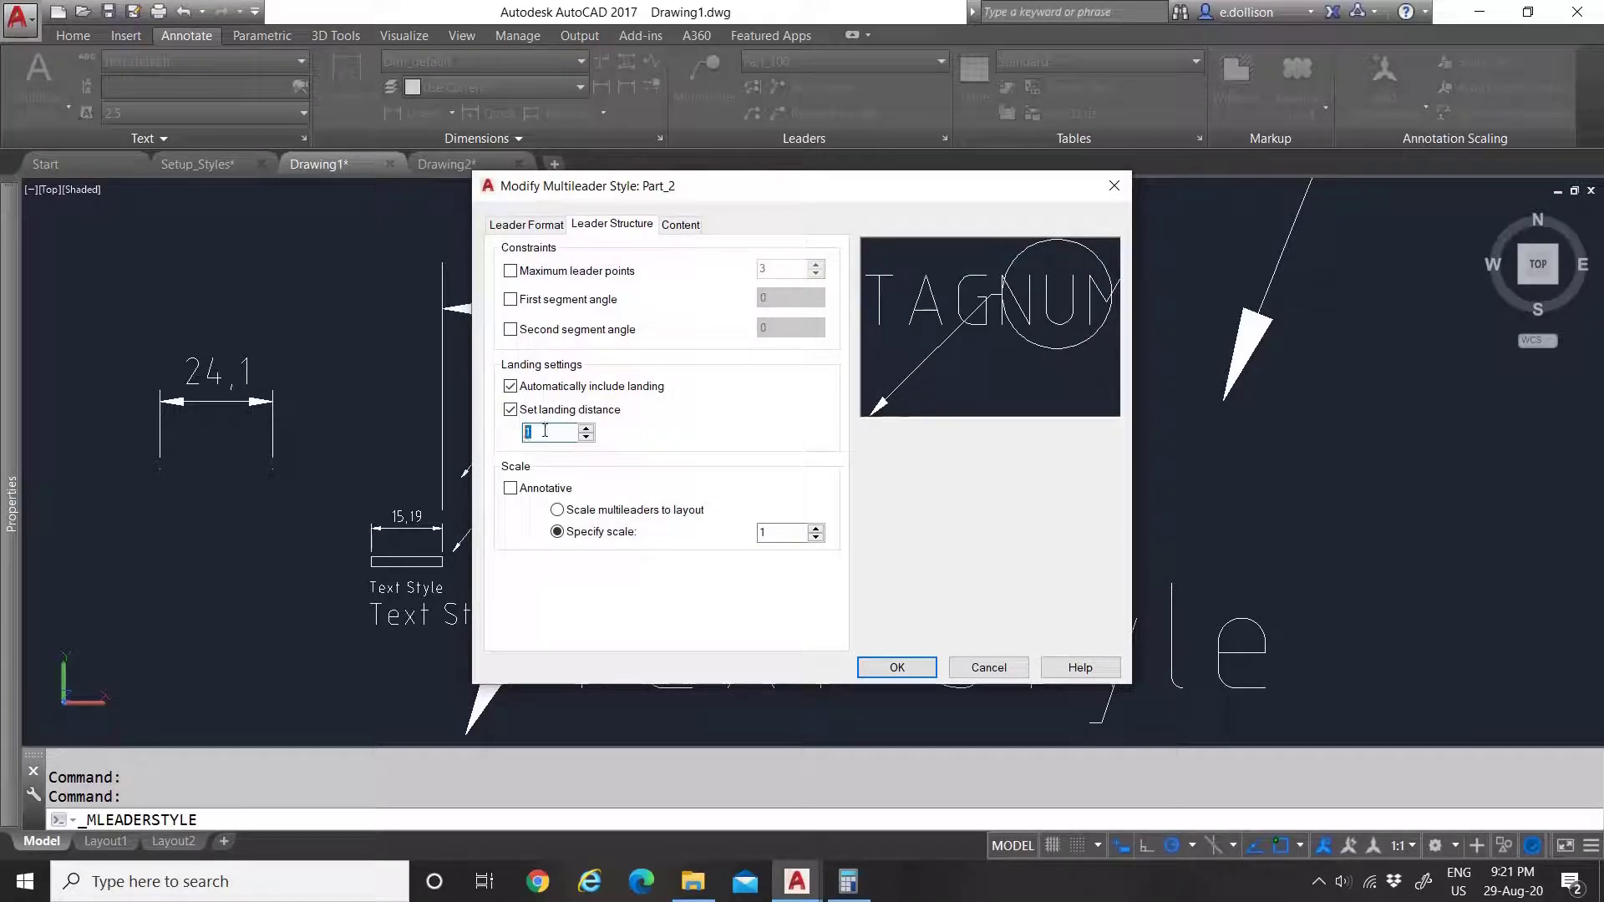
pyautogui.write('2')
pyautogui.click(792, 533)
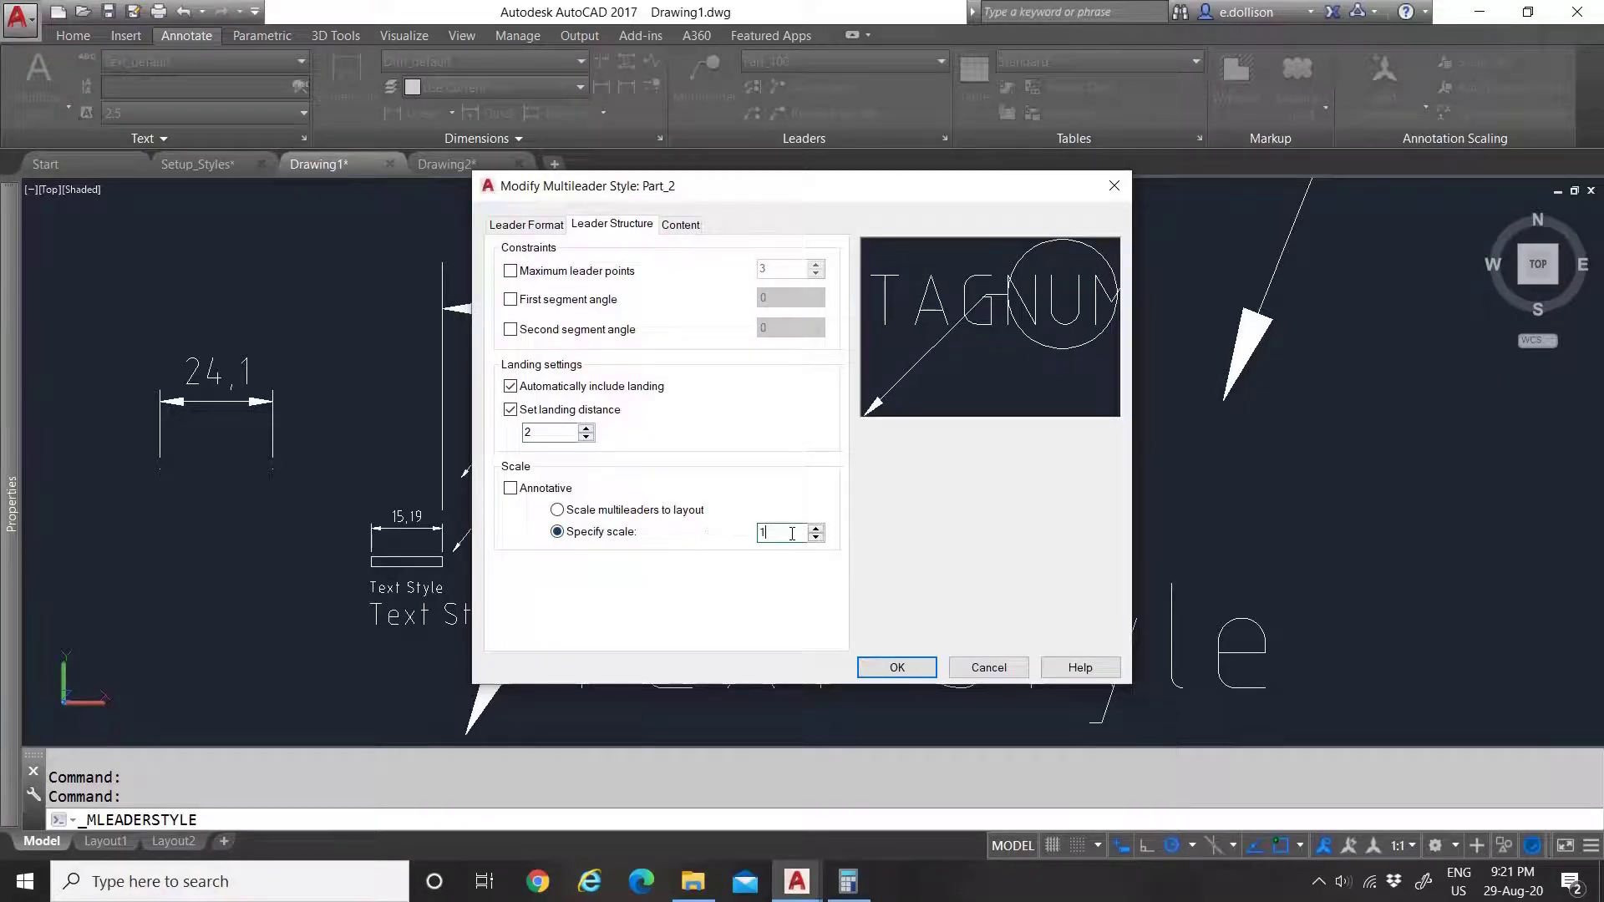
pyautogui.click(544, 225)
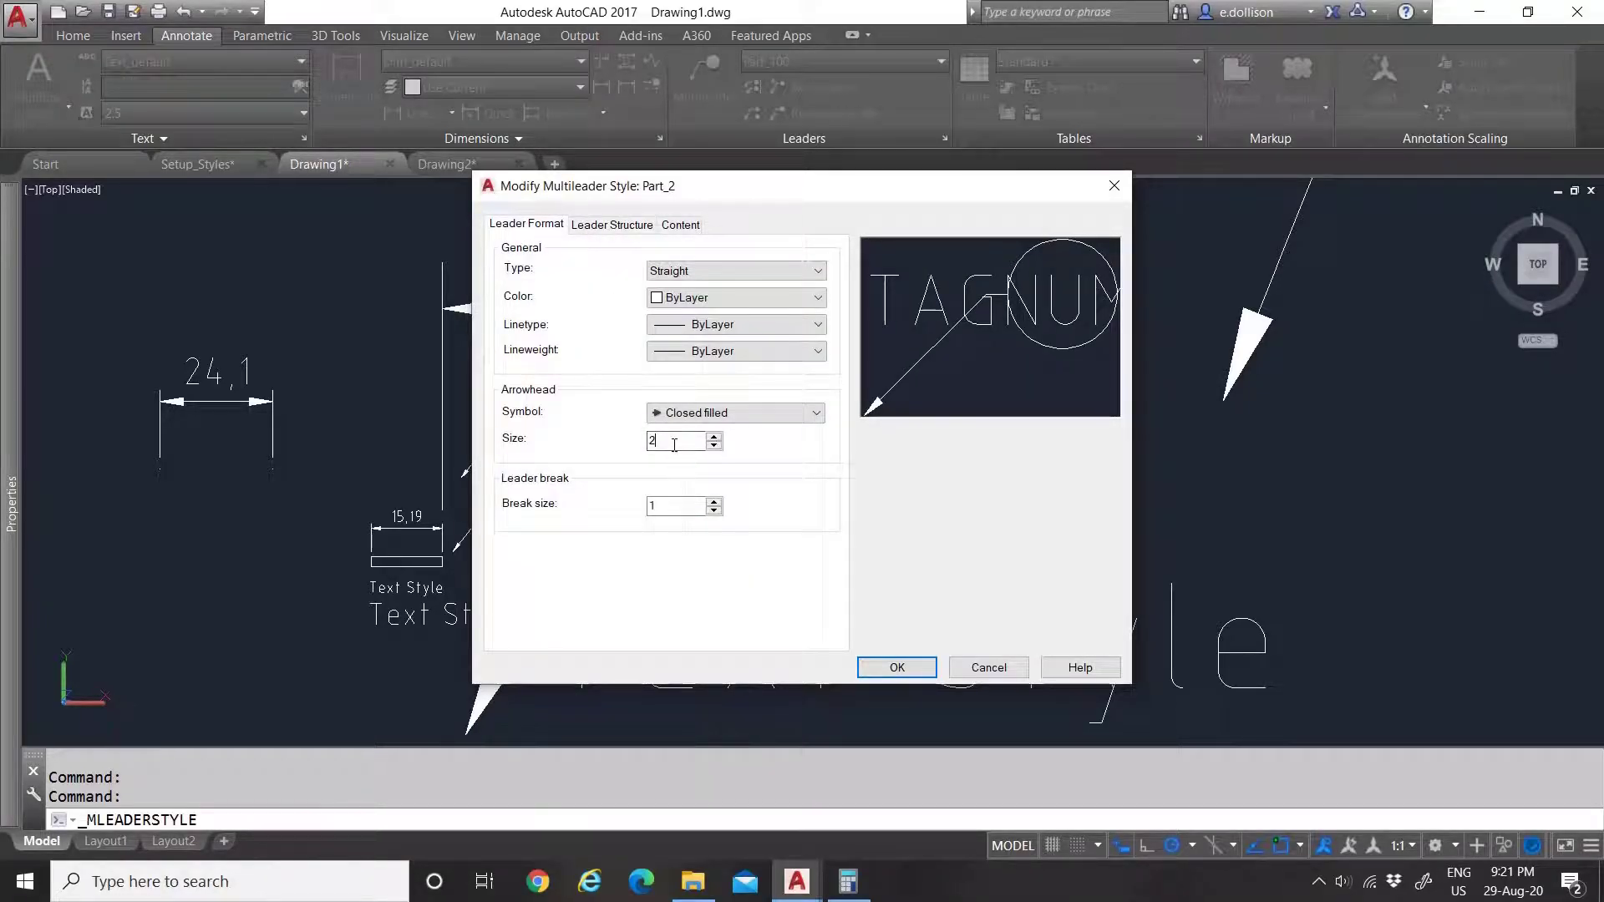
pyautogui.press('Tab')
pyautogui.click(900, 668)
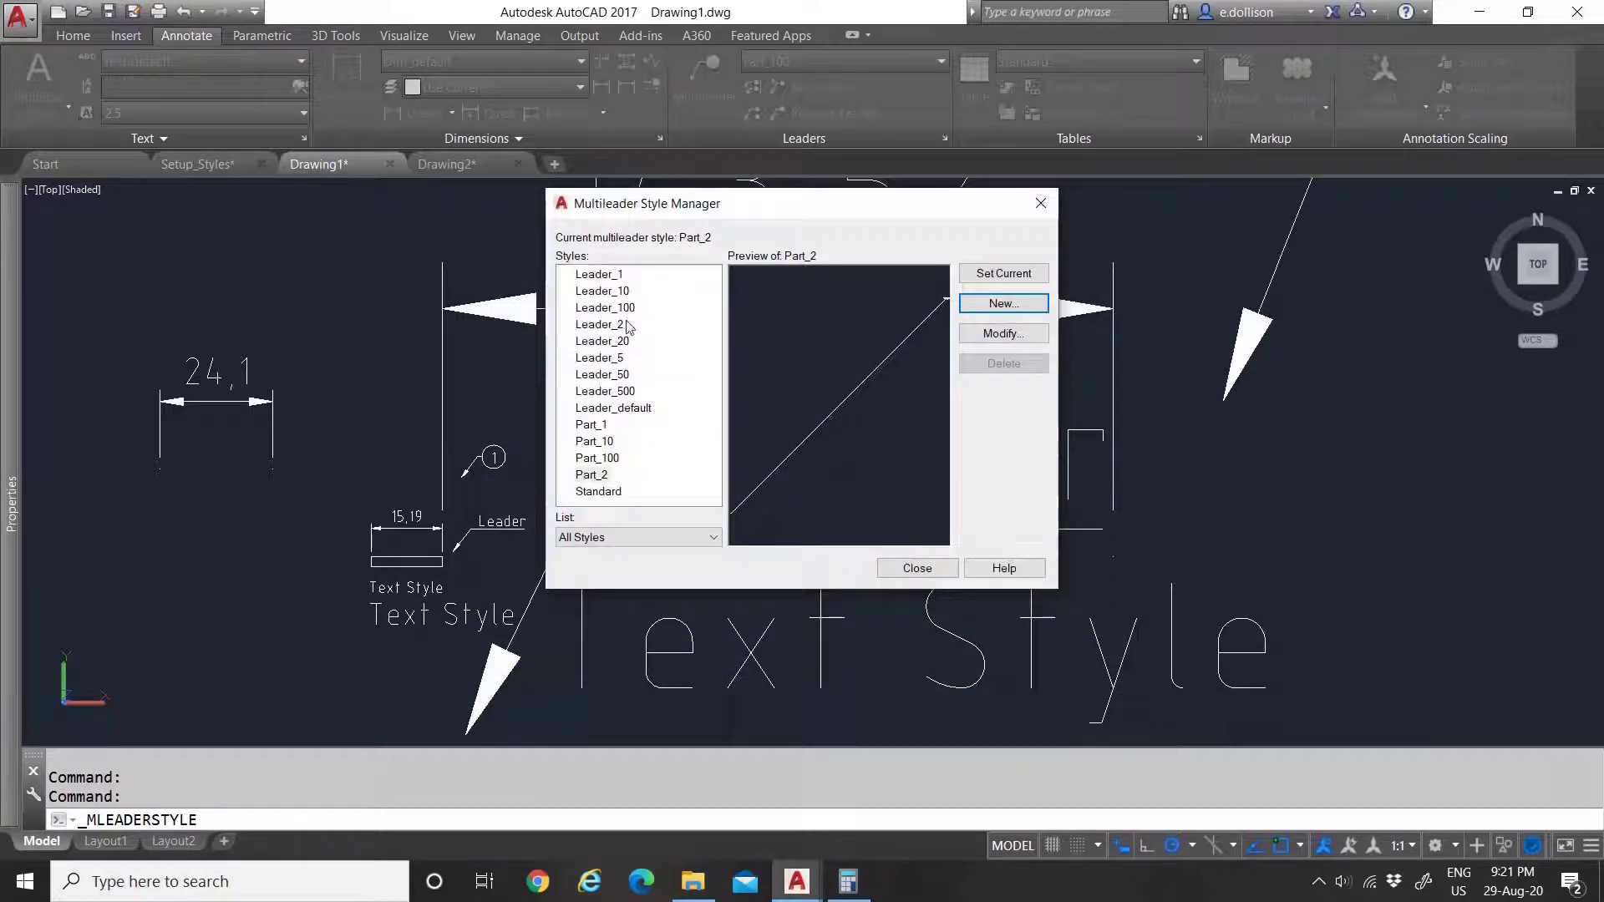
# Step: Create a new multileader style named Part_20, copied from Part_2
pyautogui.click(1010, 302)
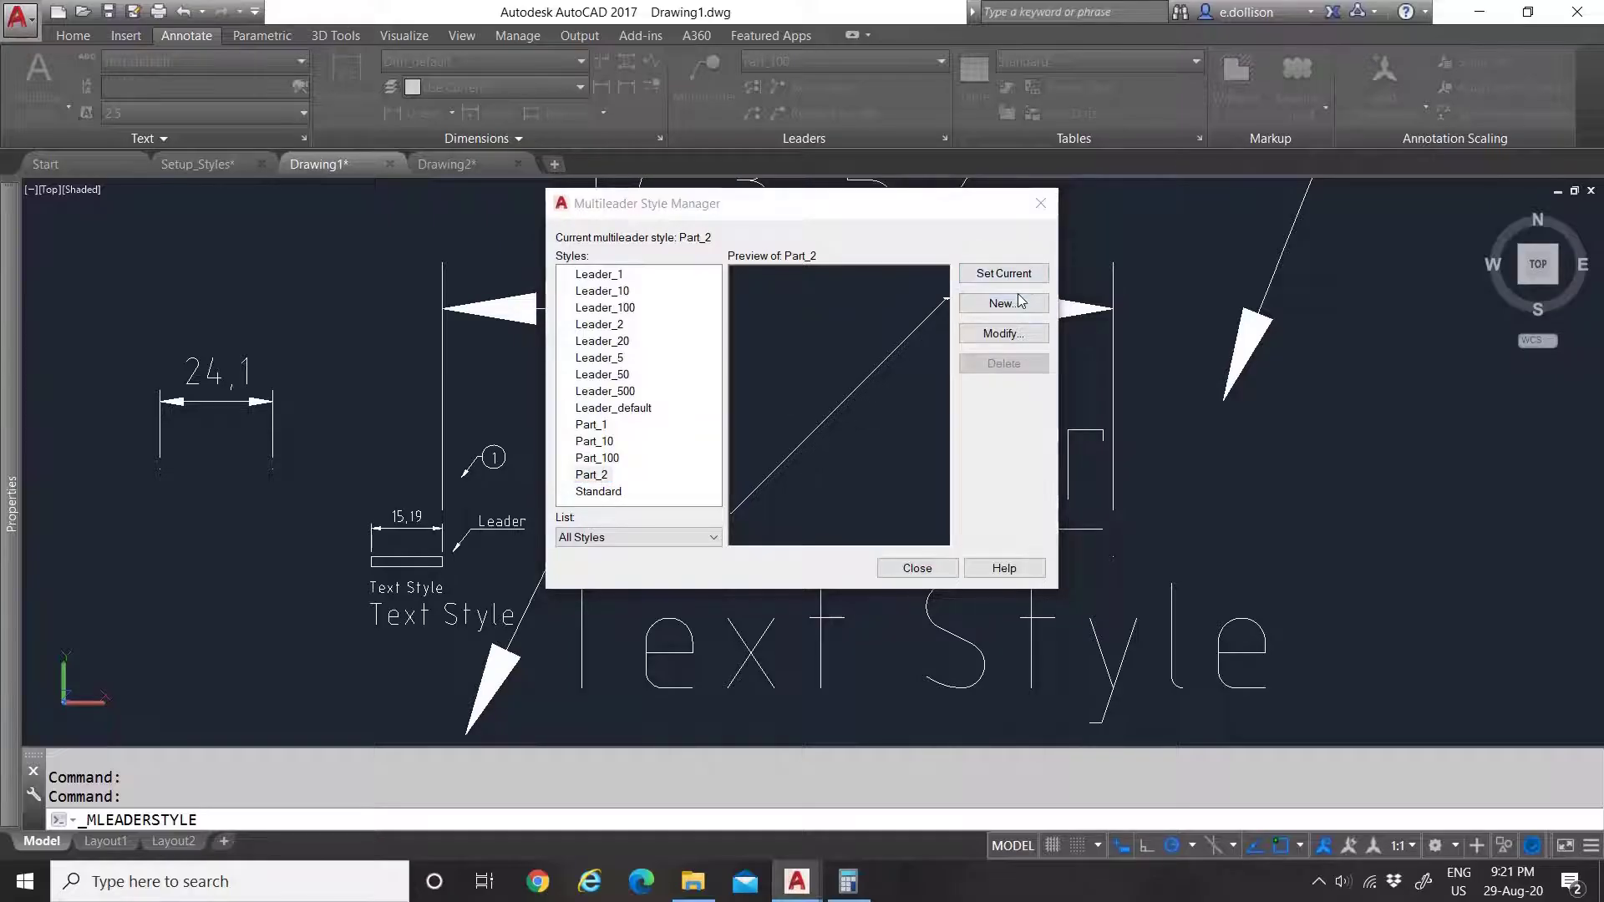
pyautogui.click(701, 374)
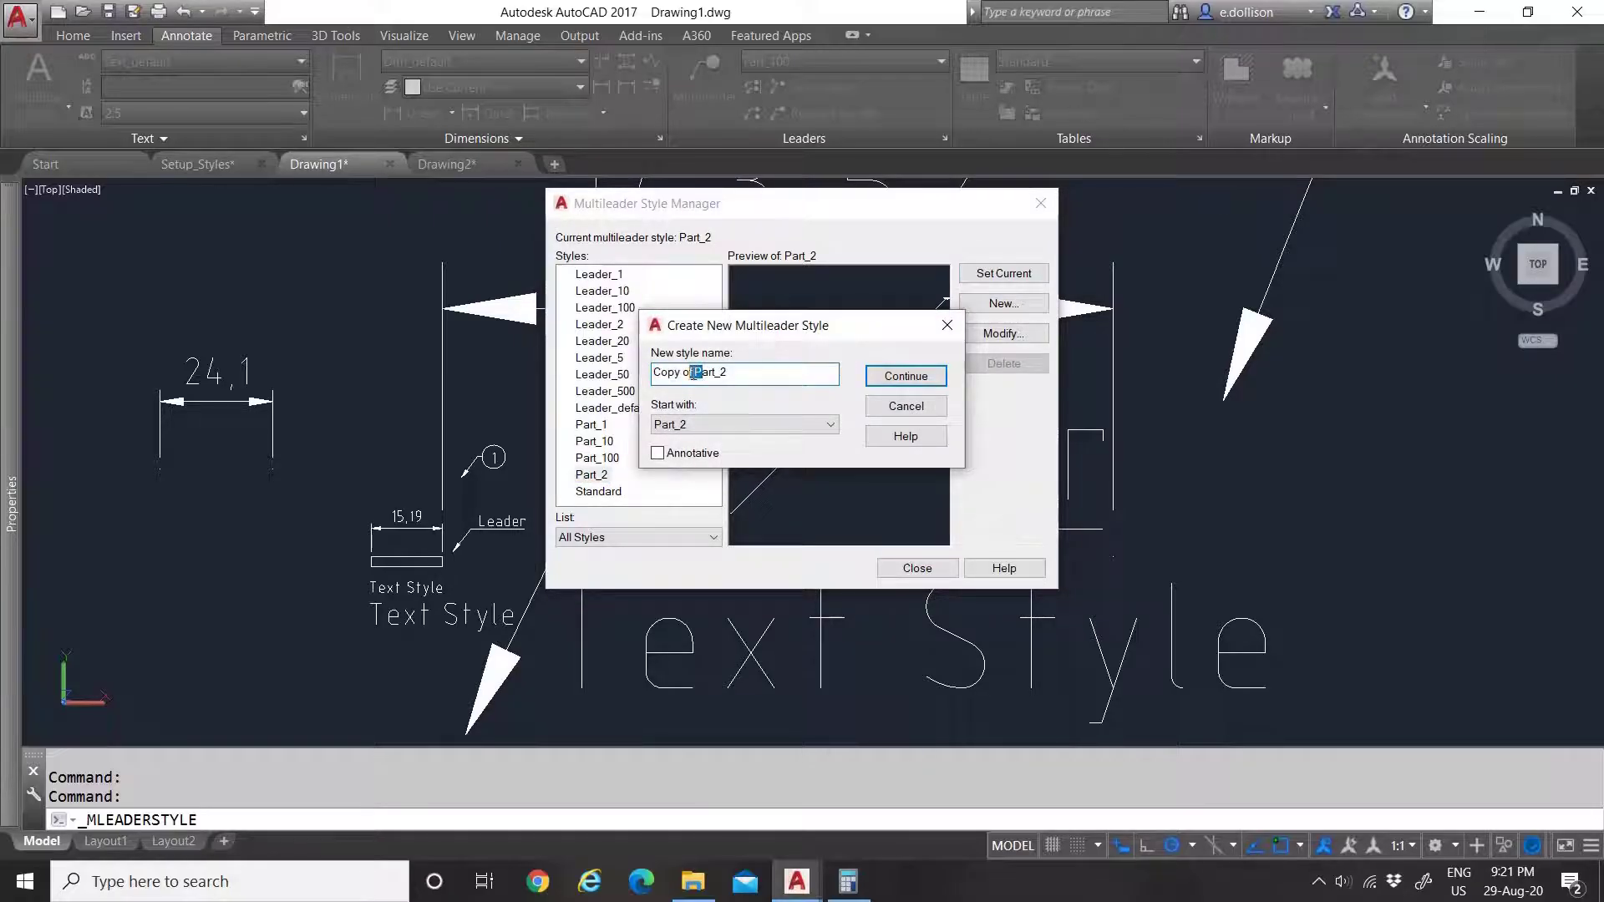
pyautogui.hotkey('shift', 'Home')
pyautogui.press('BackSpace')
pyautogui.click(885, 376)
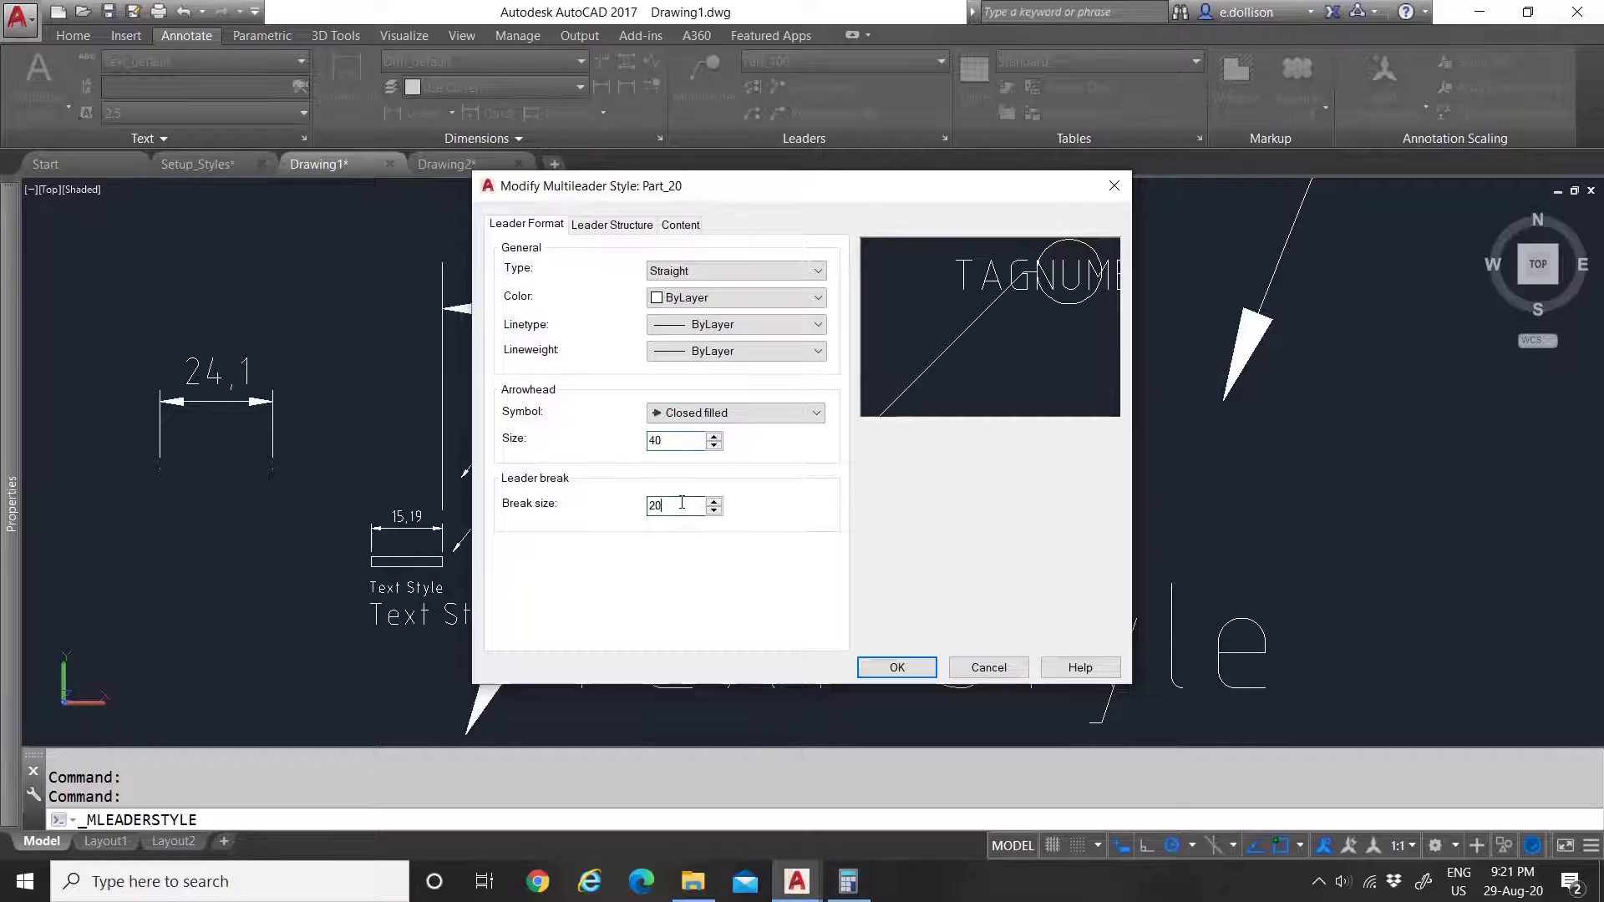
# Step: Give Part_20 arrowhead size 40, break size 20 and block scale 20, and save it
pyautogui.click(598, 227)
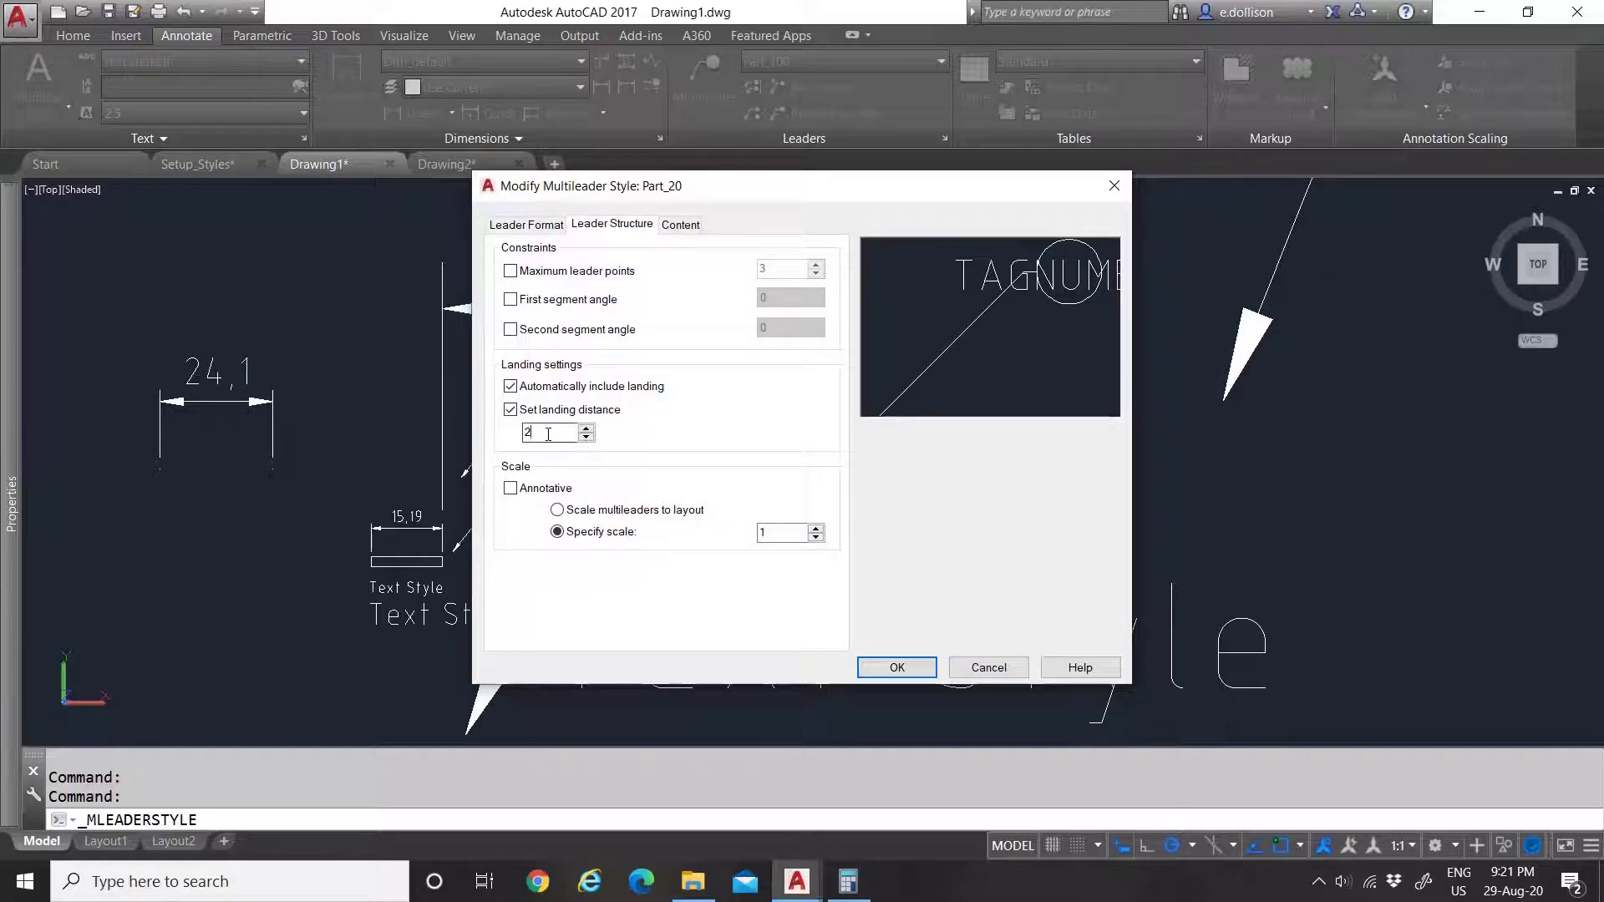
pyautogui.click(680, 225)
pyautogui.click(681, 393)
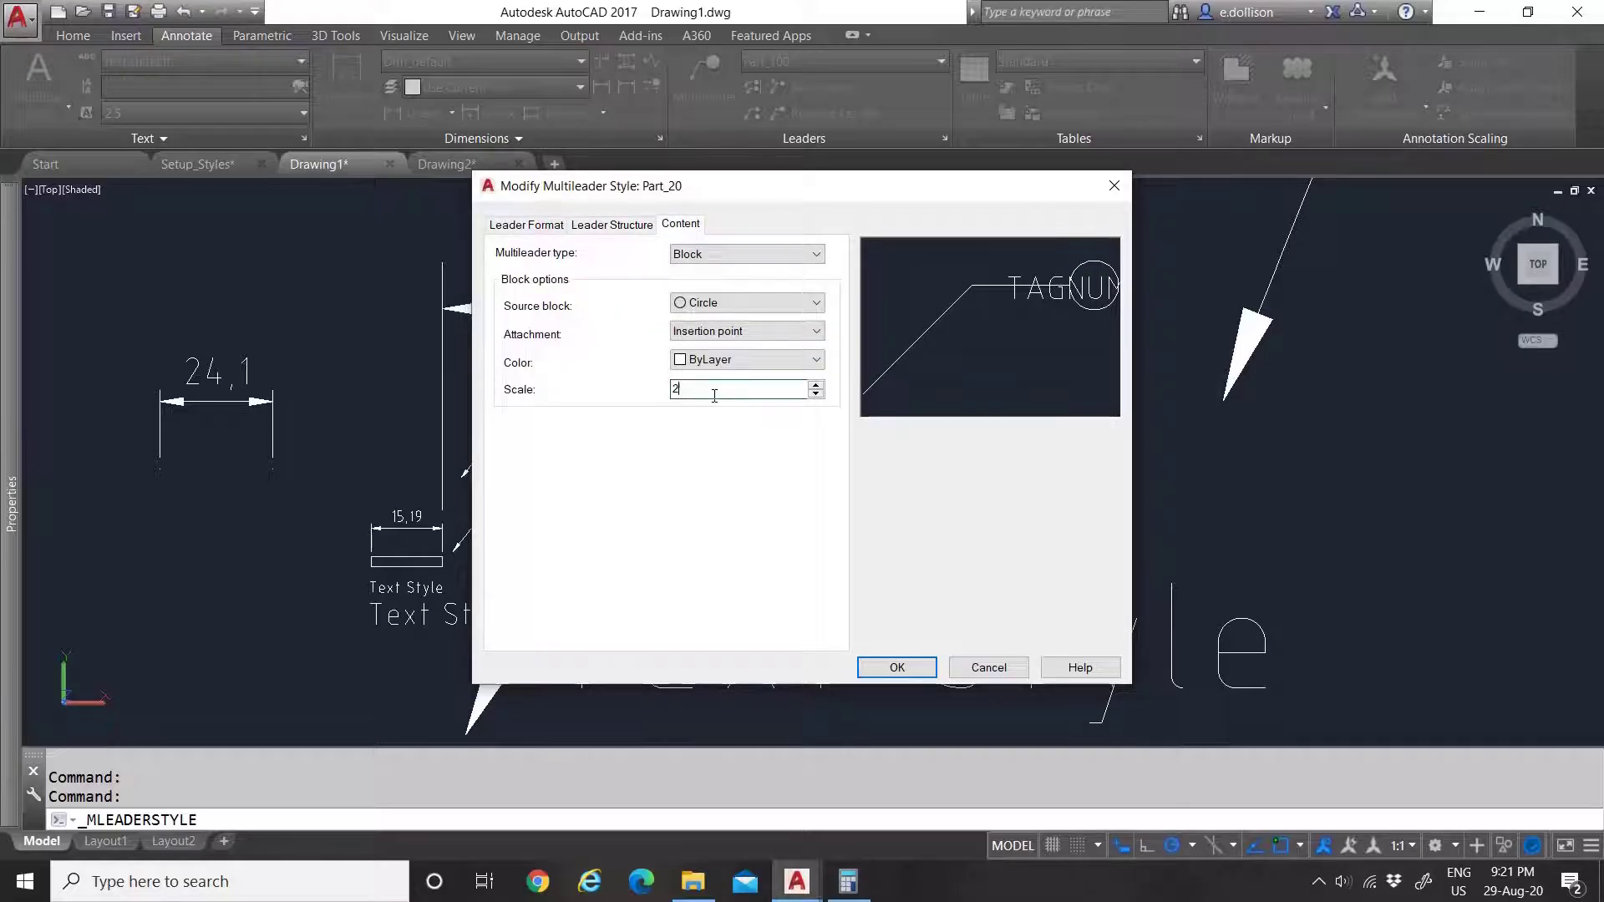
pyautogui.click(896, 667)
pyautogui.scroll(-1, 635, 451)
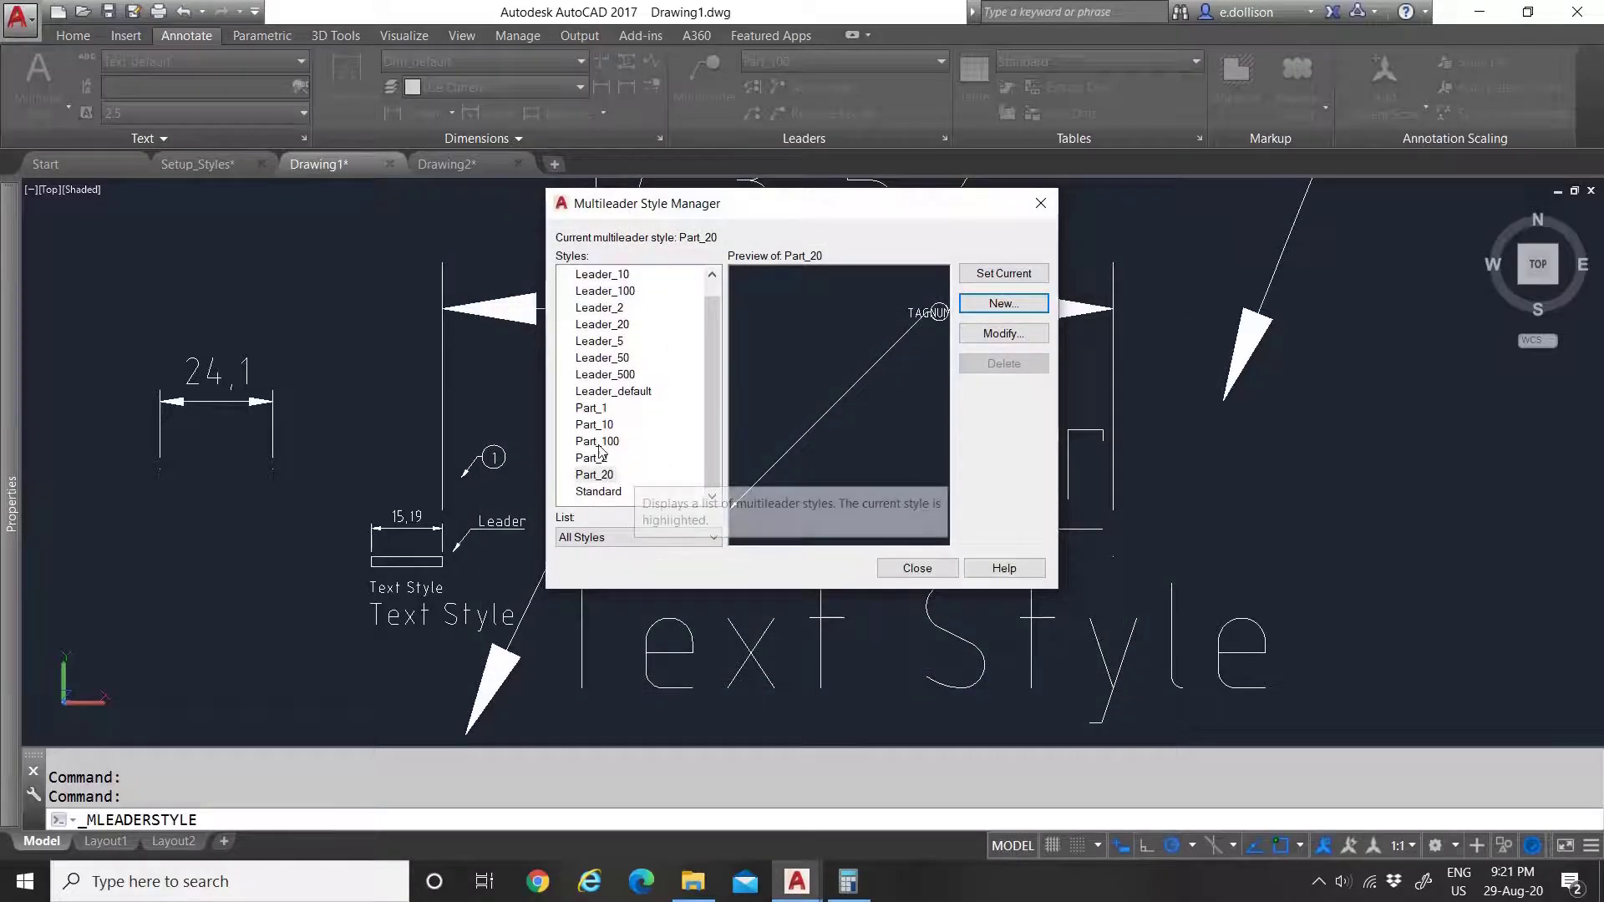
# Step: Create a new multileader style named Part_5, copied from Part_1
pyautogui.click(591, 408)
pyautogui.click(1004, 304)
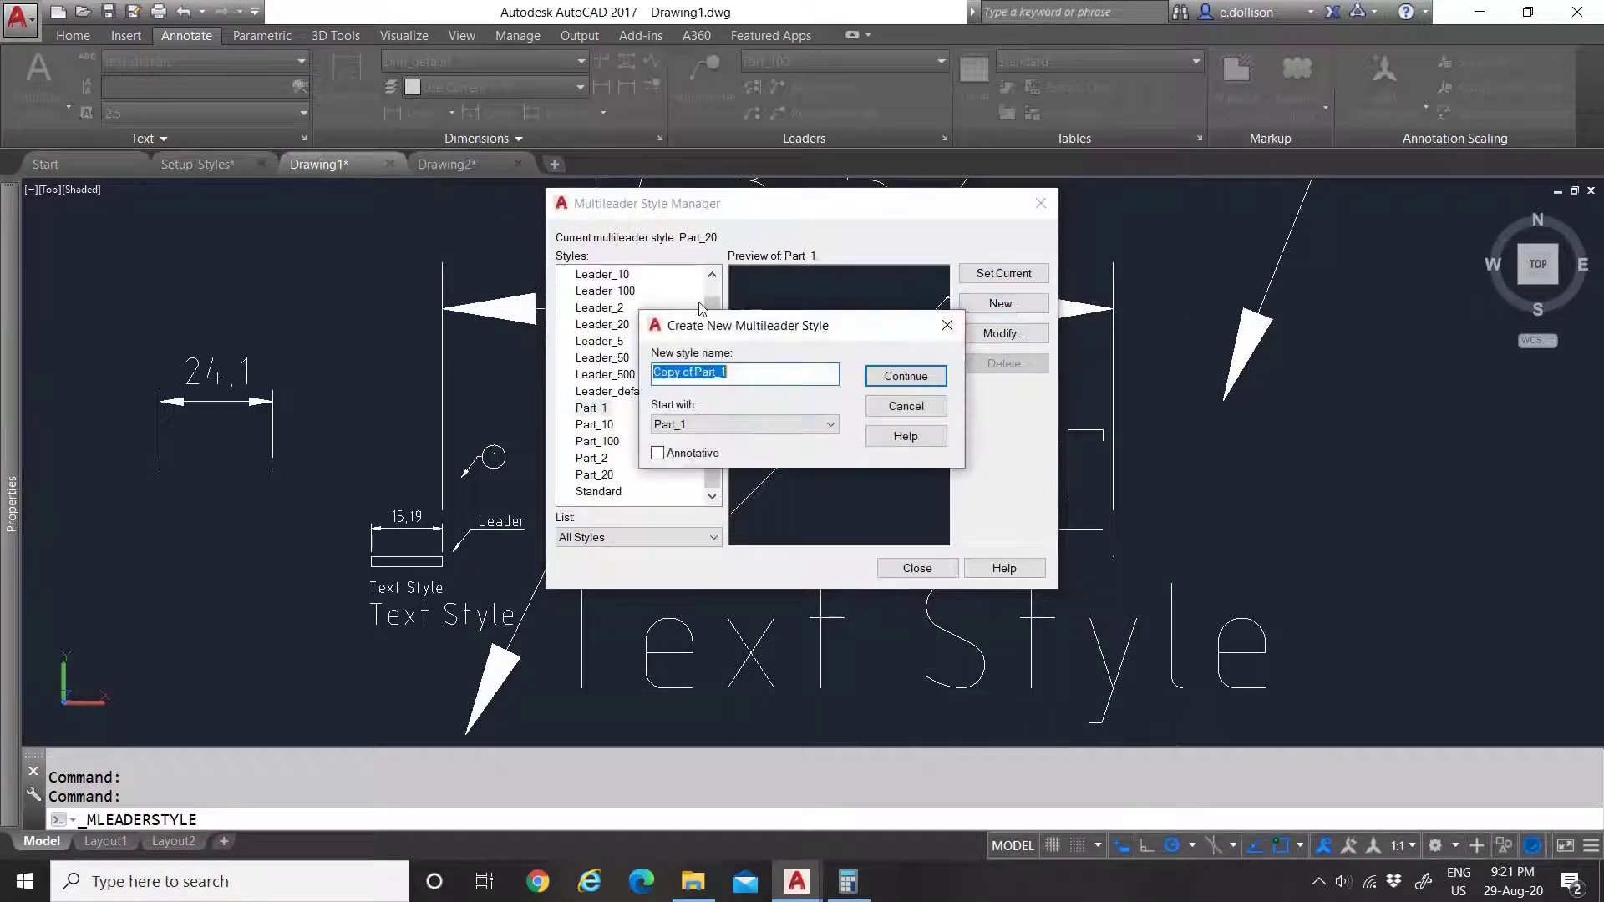
pyautogui.moveTo(696, 381); pyautogui.dragTo(602, 374)
pyautogui.press('Delete')
pyautogui.click(899, 374)
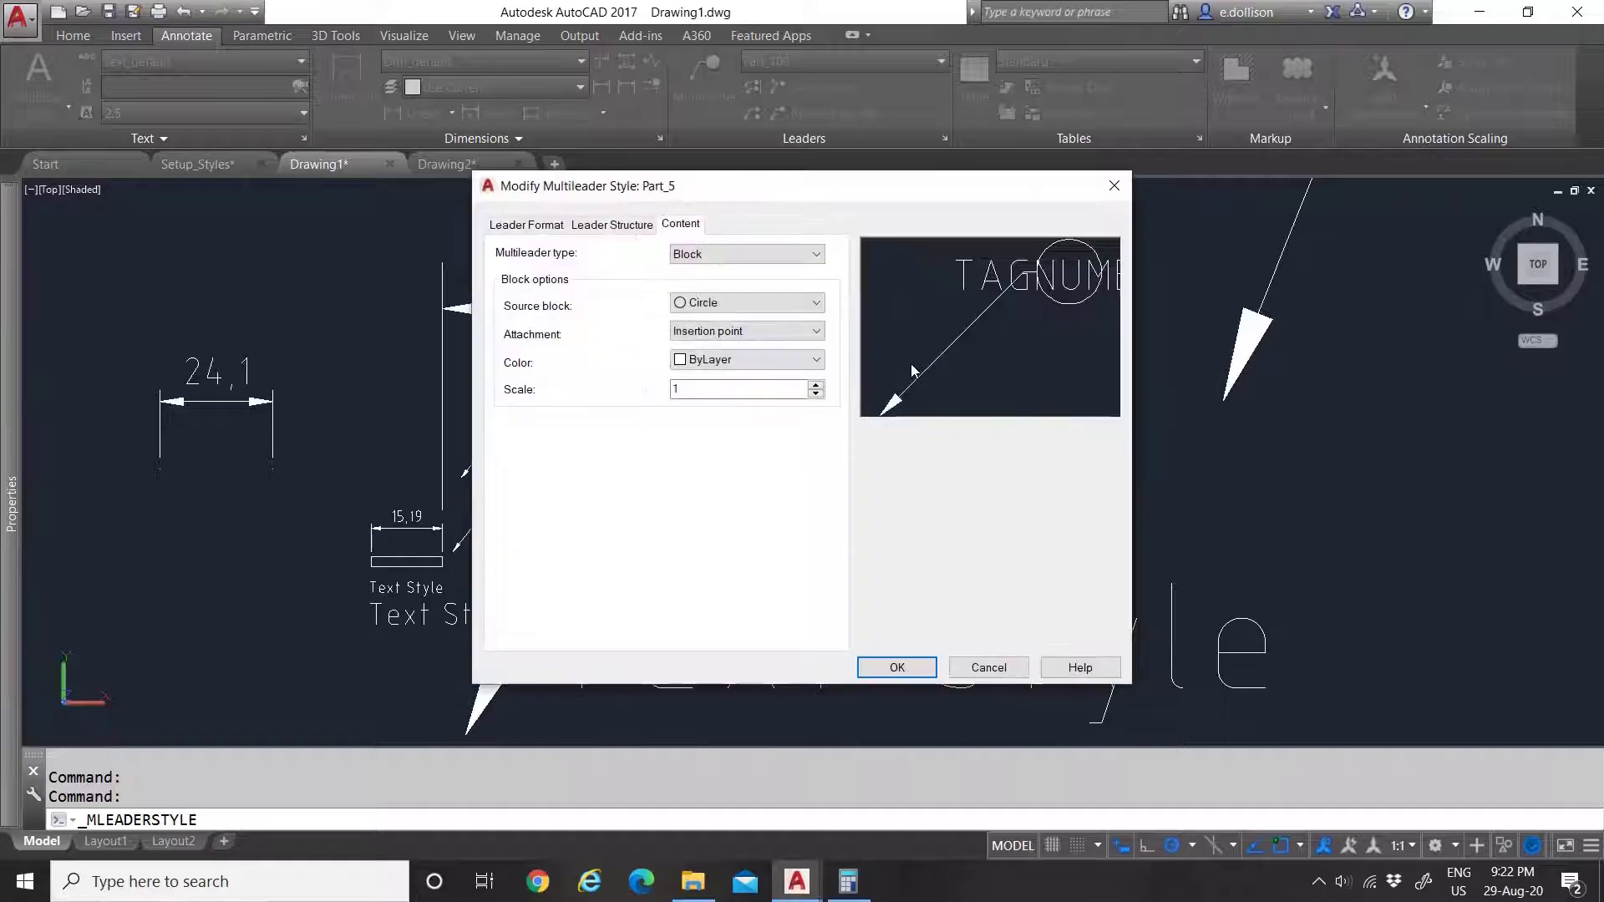
# Step: Give Part_5 block scale 5, arrowhead 10, break size 5 and landing distance 5
pyautogui.doubleClick(714, 389)
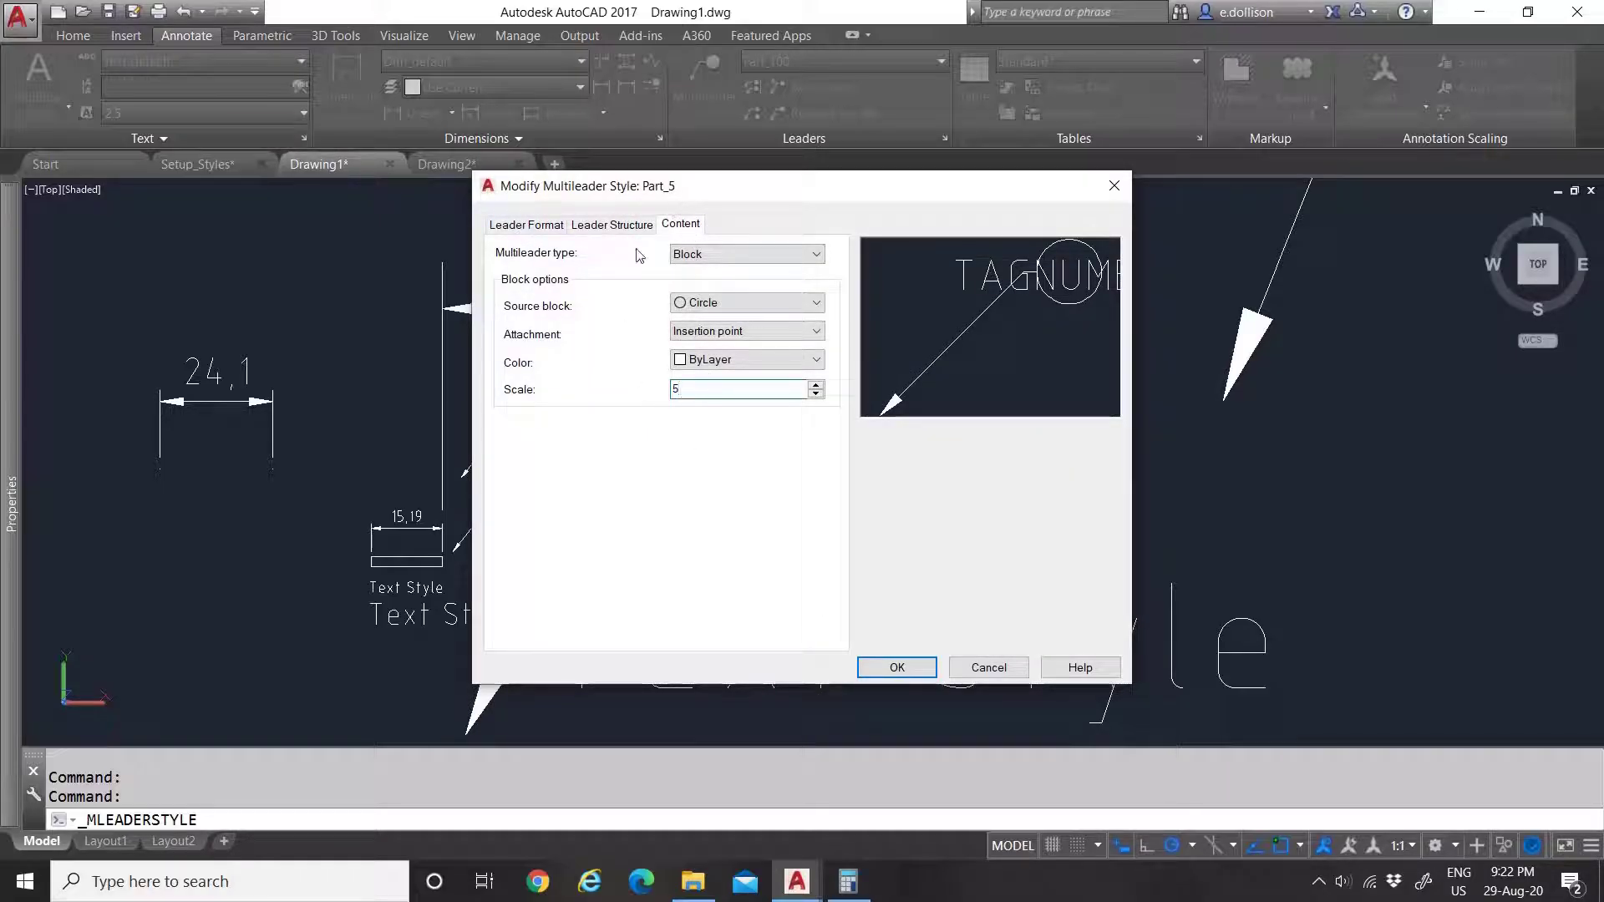
pyautogui.click(527, 224)
pyautogui.doubleClick(674, 440)
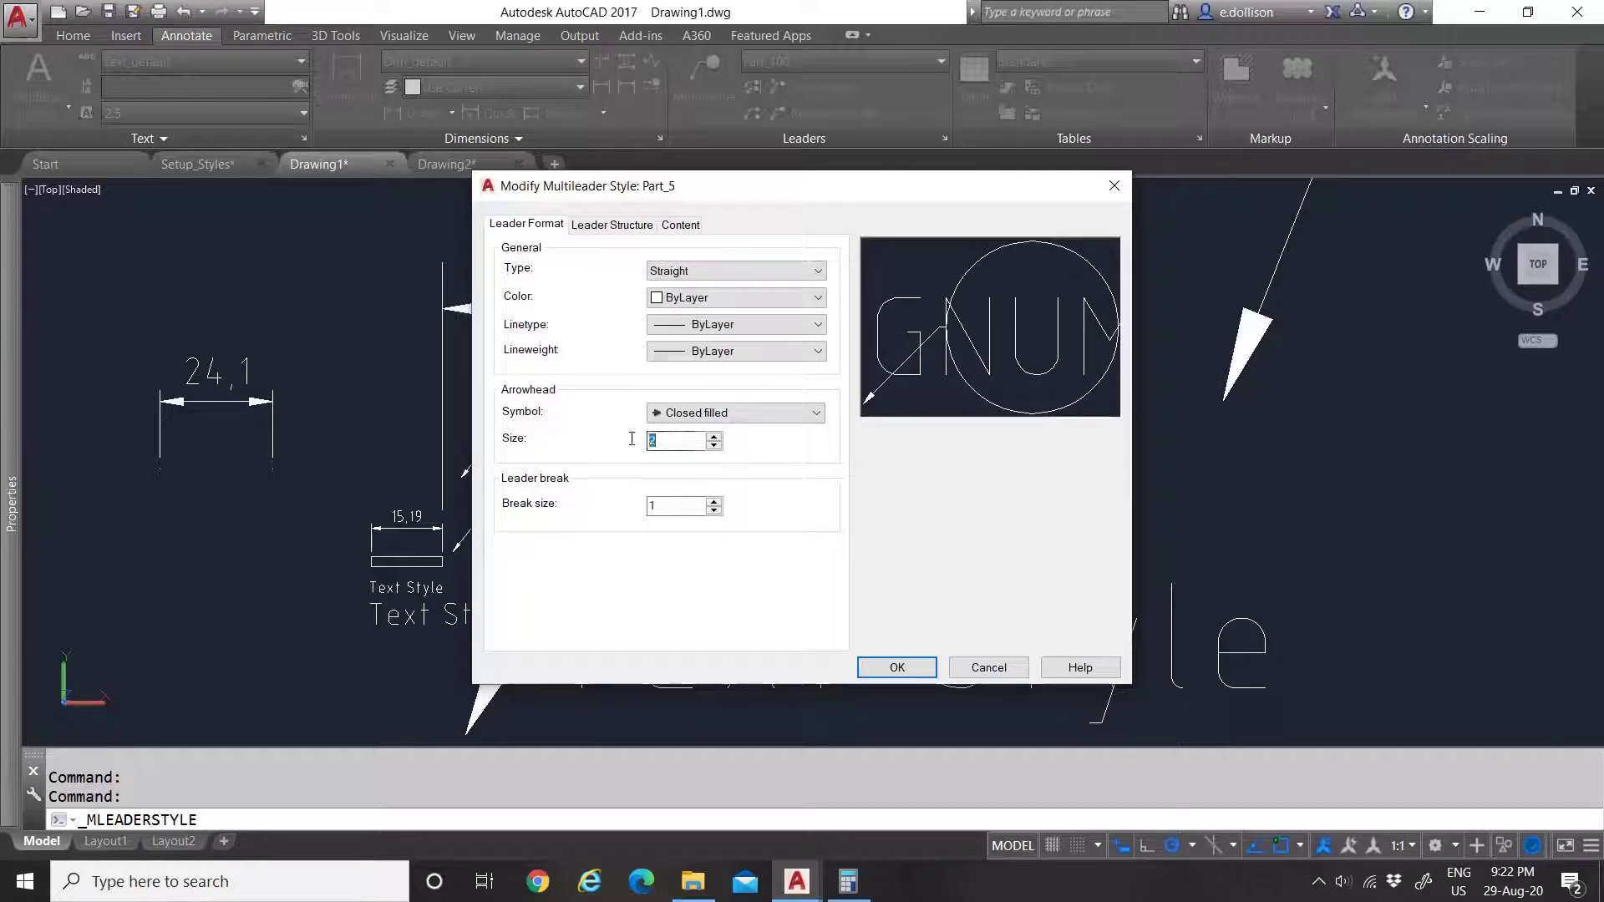
pyautogui.write('10')
pyautogui.press('Tab')
pyautogui.click(619, 226)
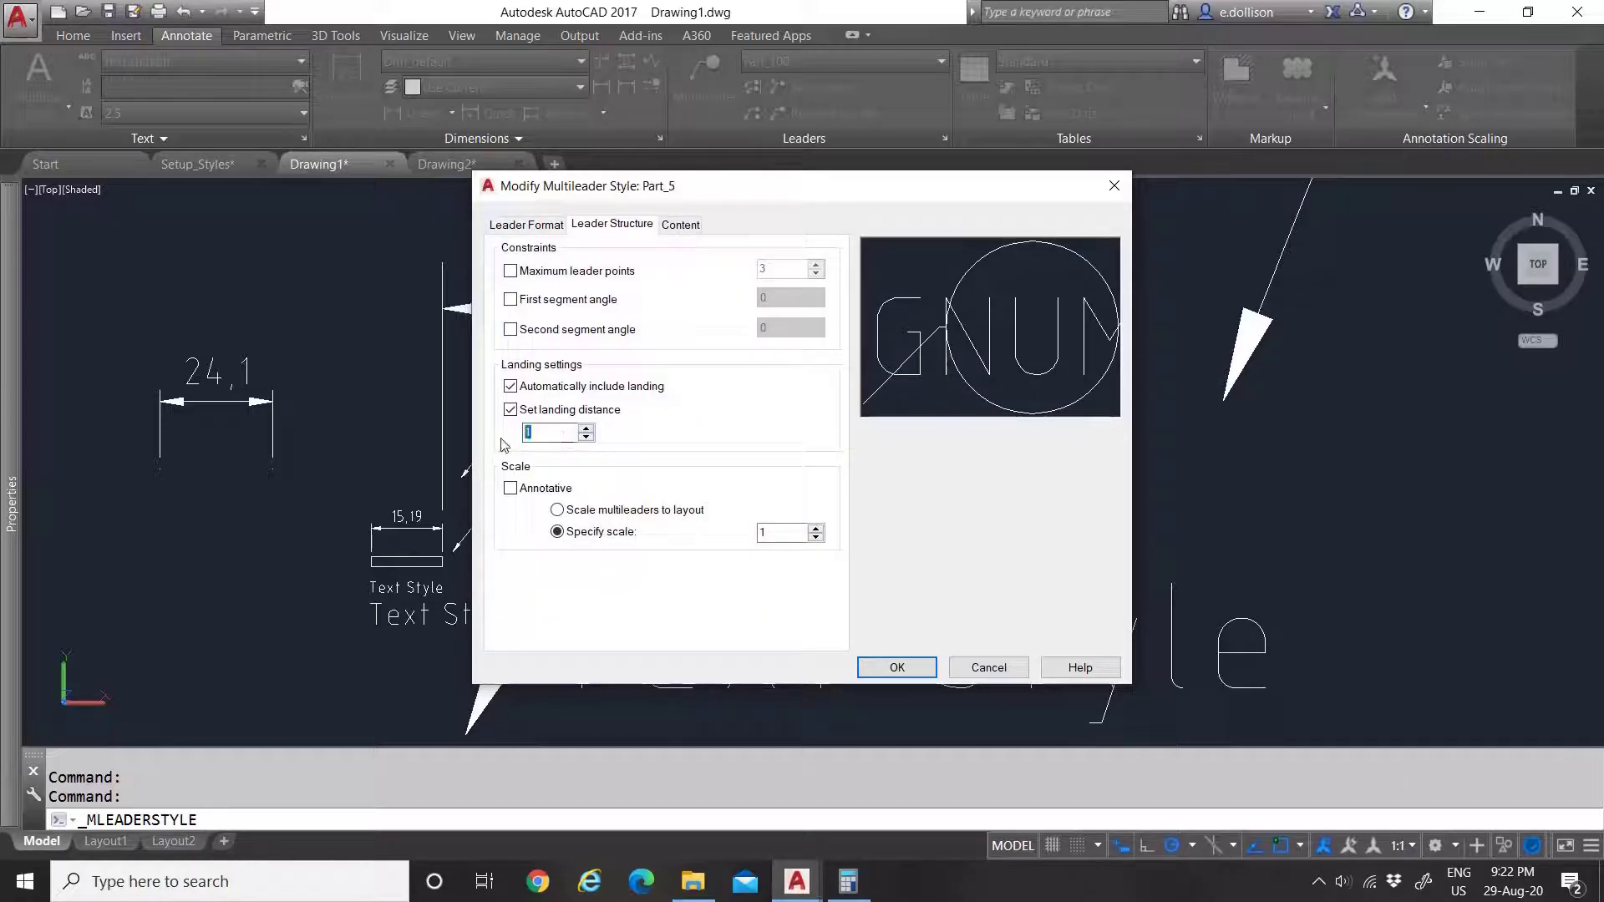
pyautogui.write('5')
pyautogui.click(887, 666)
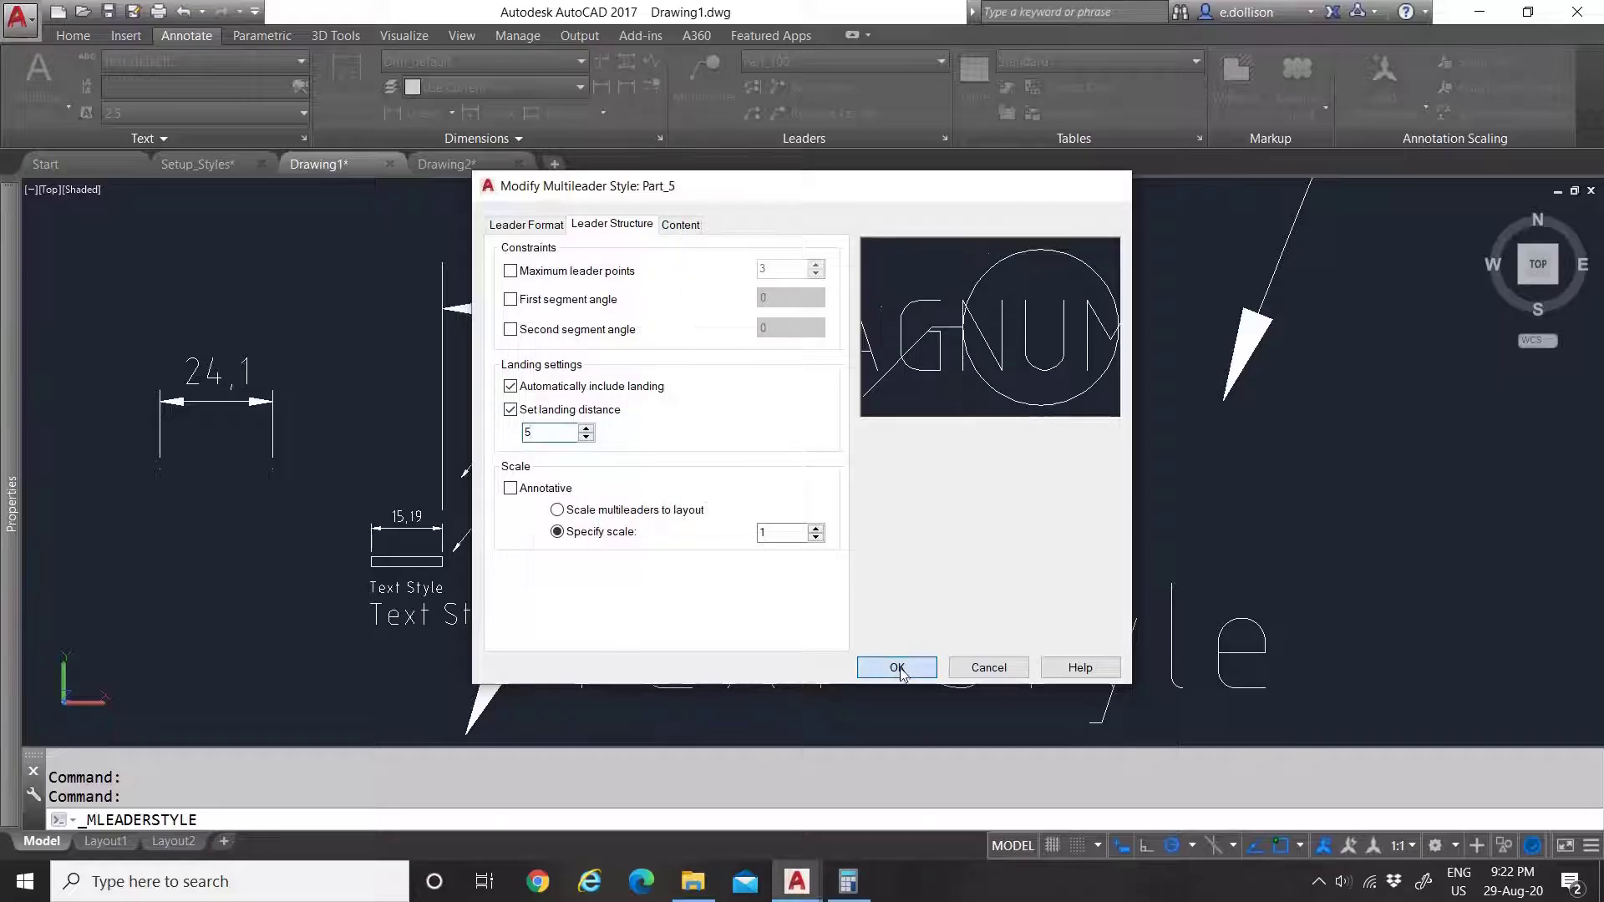
pyautogui.scroll(-1, 666, 409)
pyautogui.click(594, 475)
# Step: Create a new multileader style named Part_50, copied from Part_5
pyautogui.click(1003, 303)
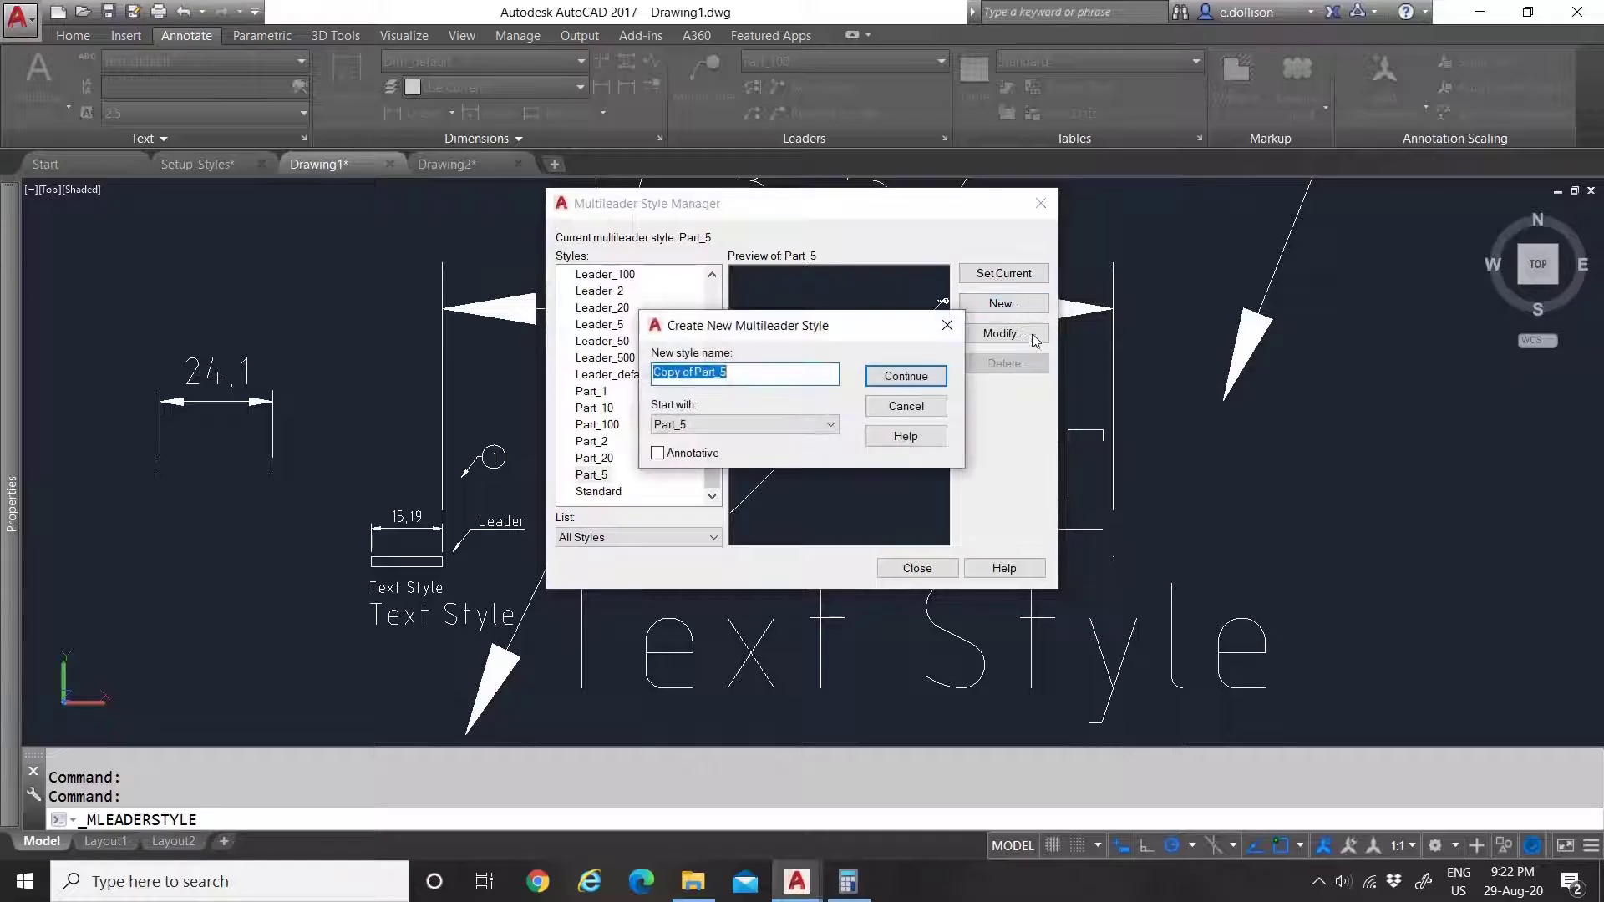
pyautogui.click(697, 372)
pyautogui.hotkey('shift', 'Home')
pyautogui.press('BackSpace')
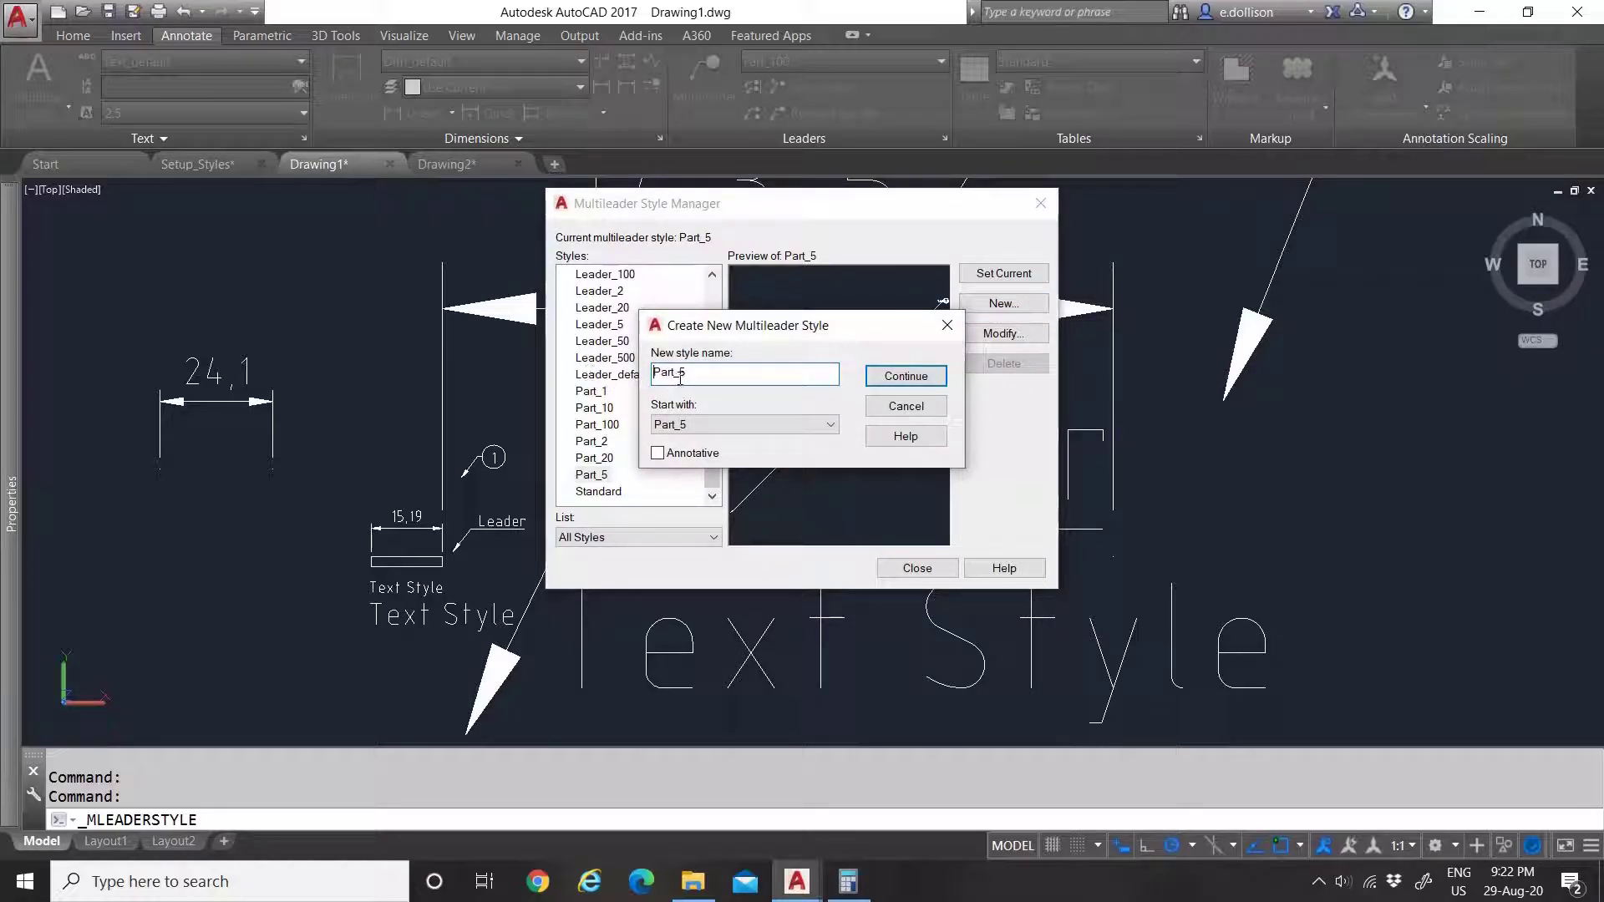
pyautogui.click(907, 377)
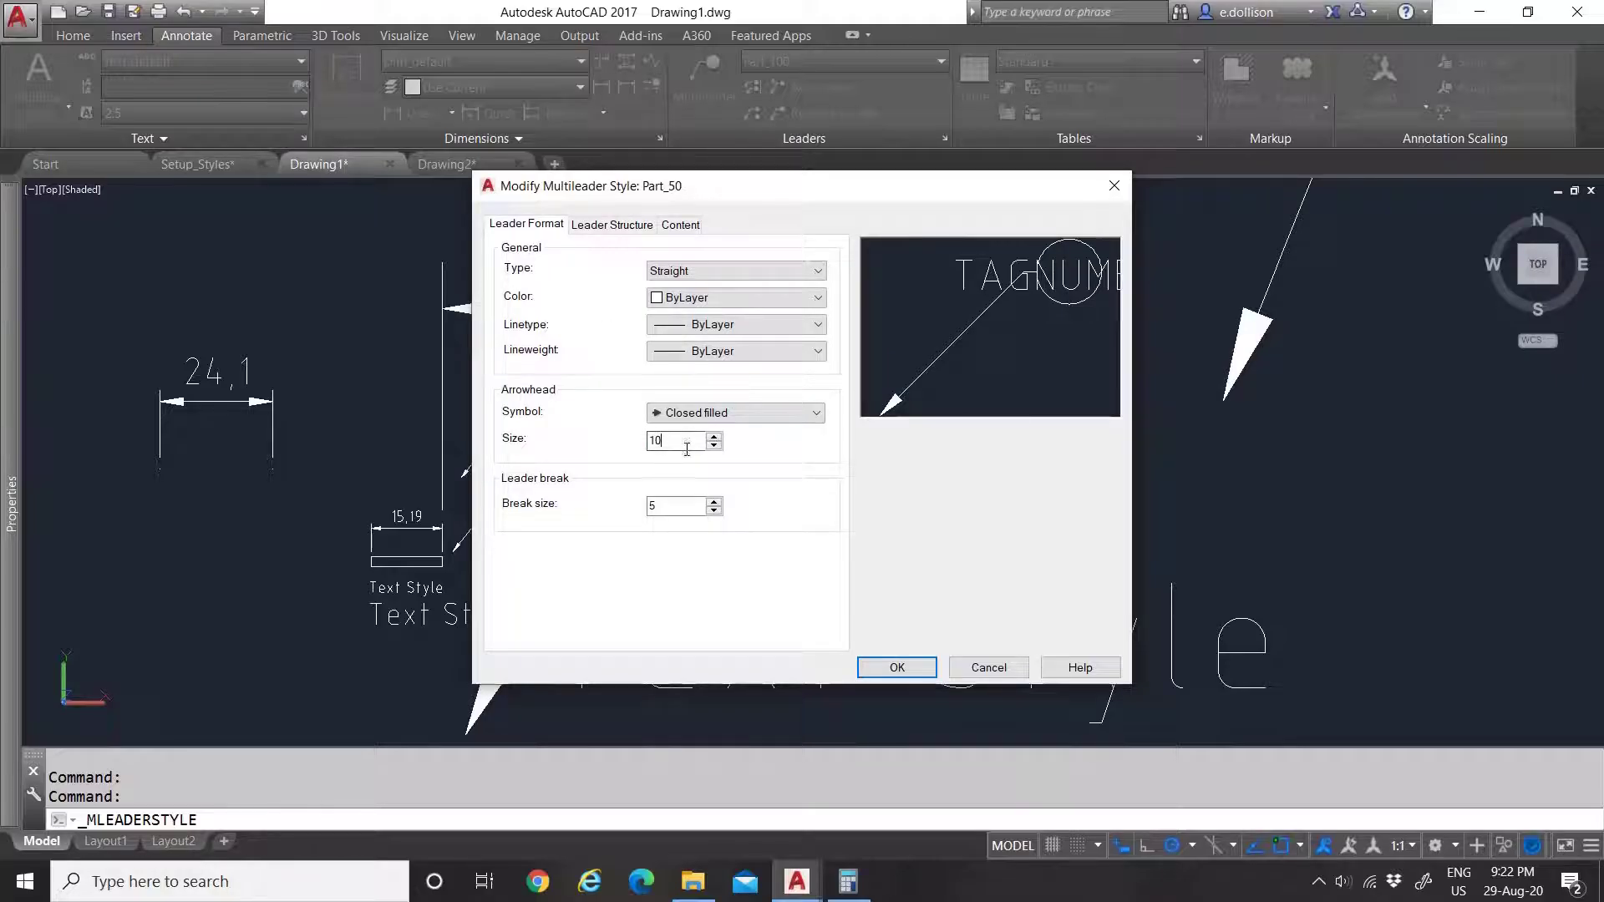
# Step: Give Part_50 arrowhead size 100, landing distance 50 and block scale 50, and save it
pyautogui.write('0')
pyautogui.click(611, 225)
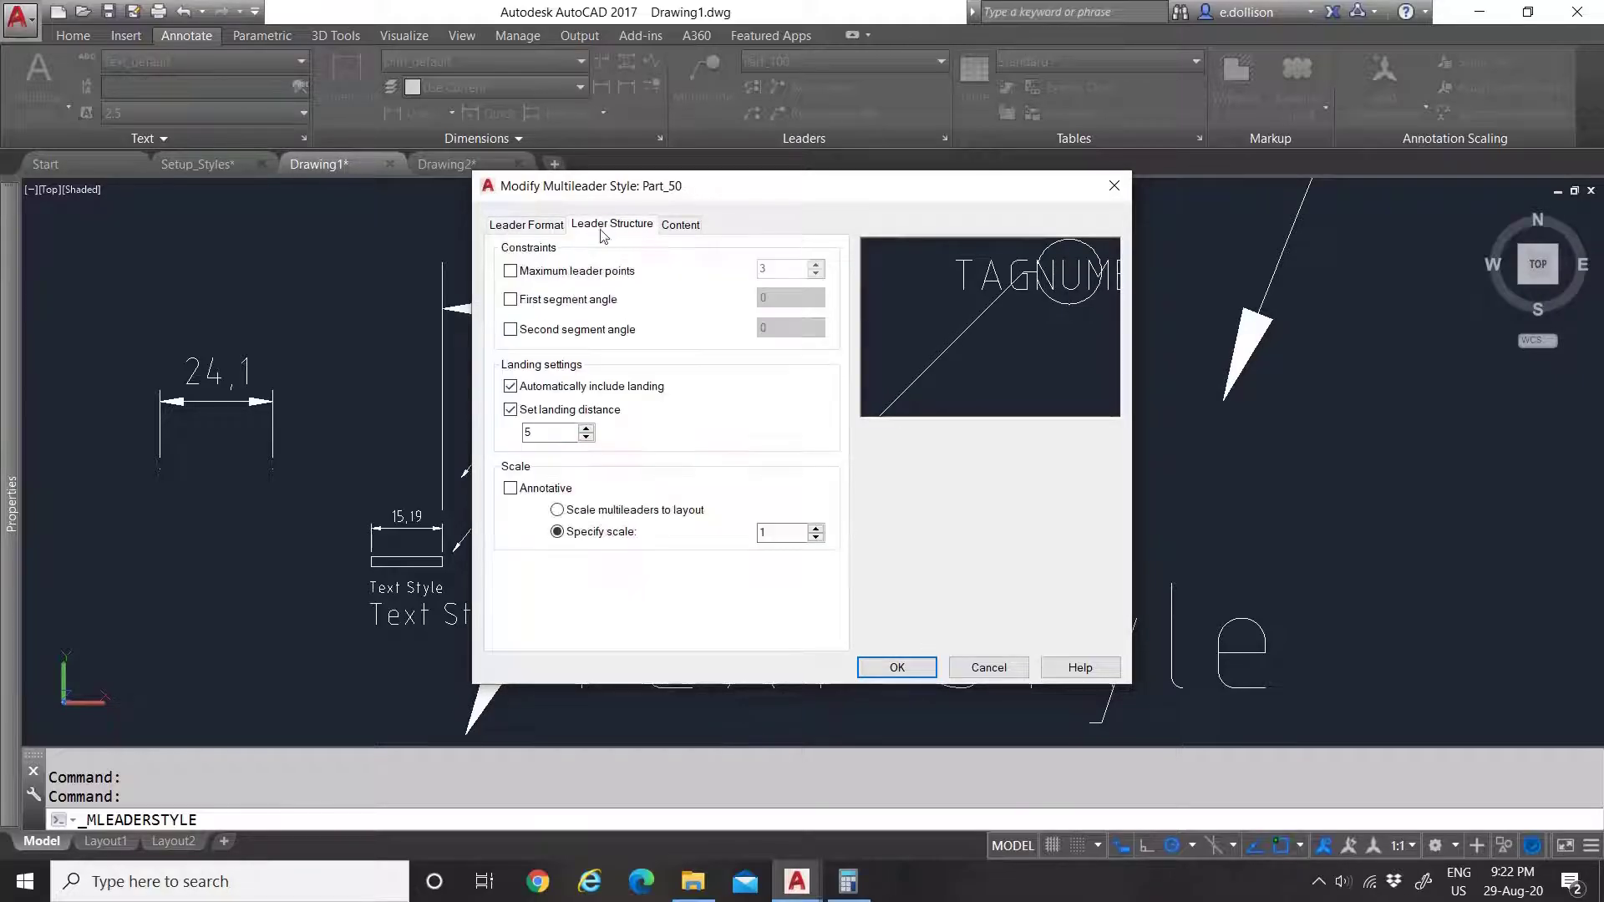
pyautogui.doubleClick(552, 432)
pyautogui.write('50')
pyautogui.click(680, 224)
pyautogui.doubleClick(714, 389)
pyautogui.write('50')
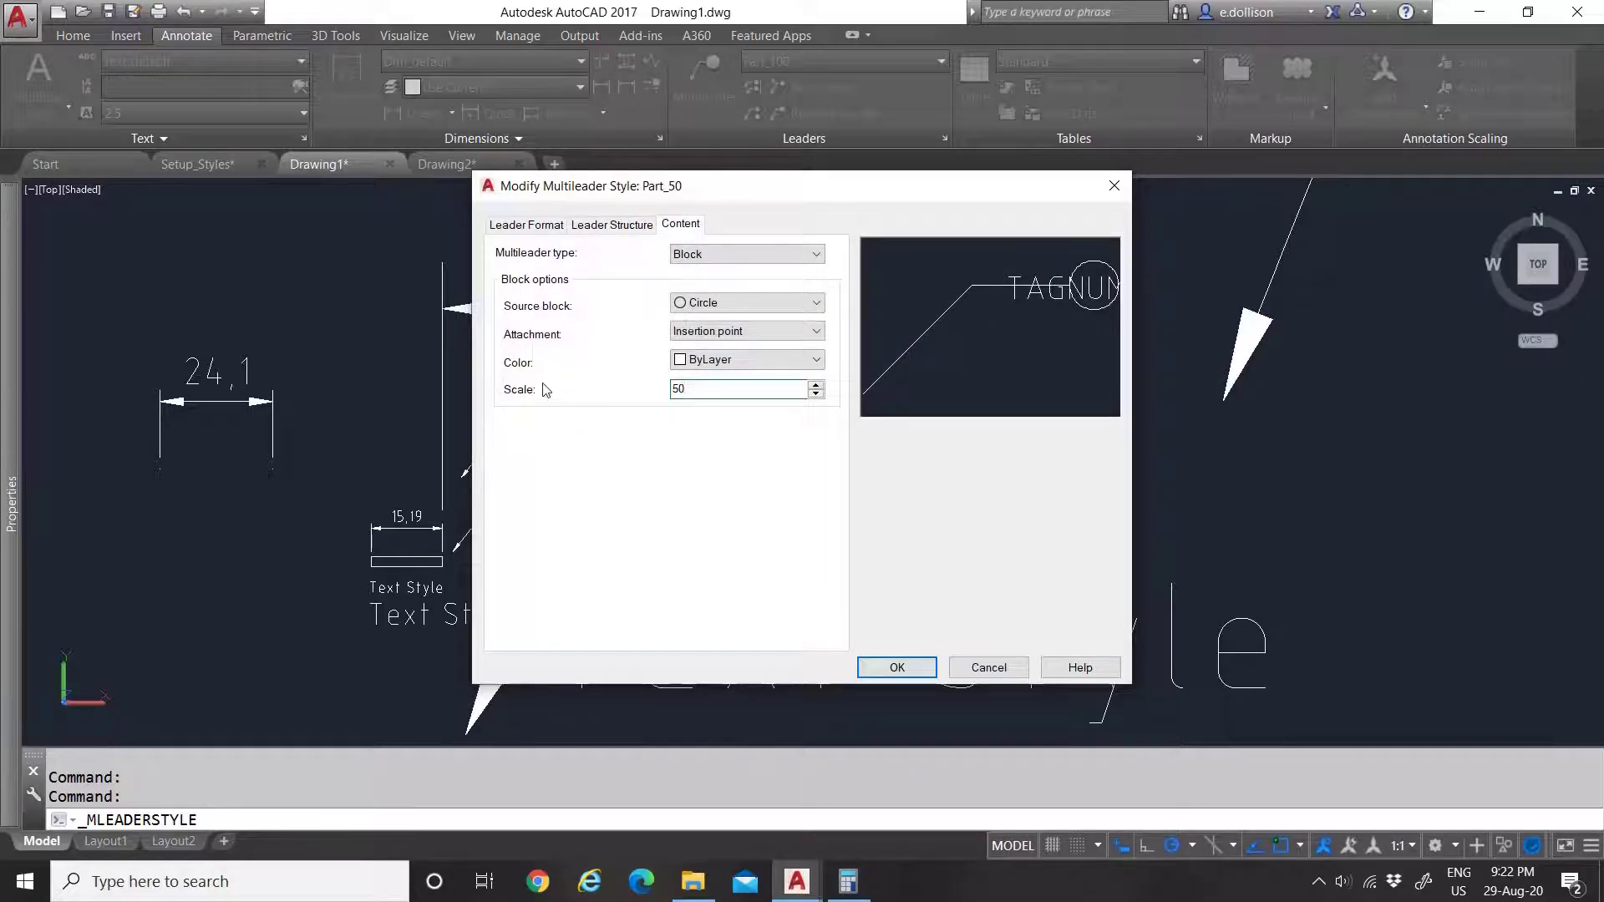
pyautogui.click(895, 666)
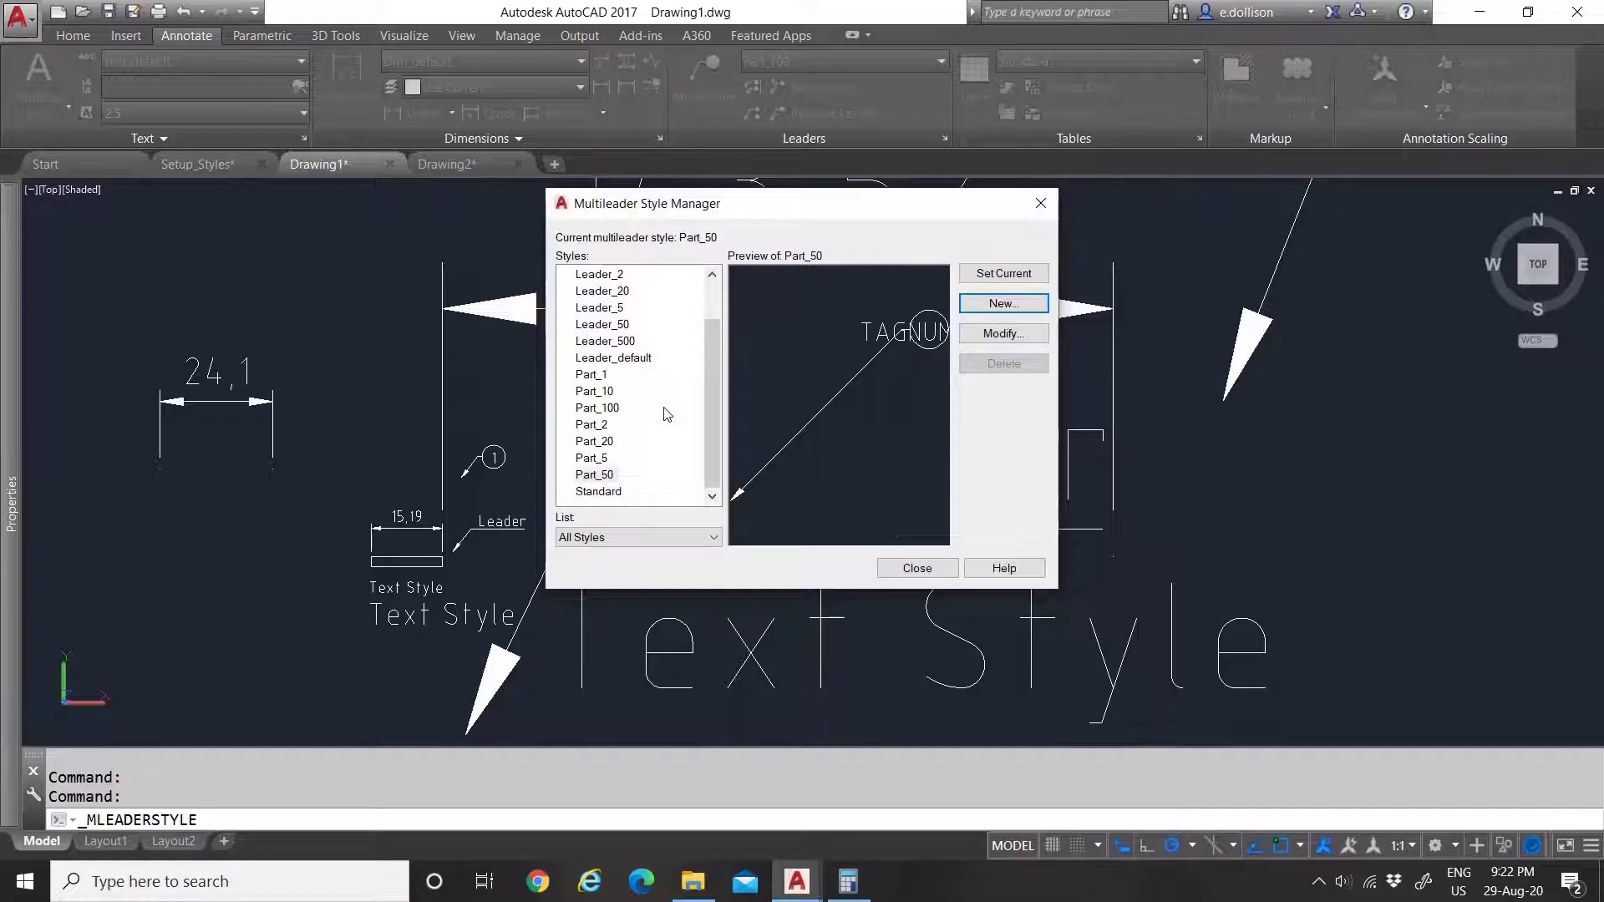
# Step: Create a new multileader style named Part_500, copied from Part_50
pyautogui.click(595, 475)
pyautogui.click(1005, 302)
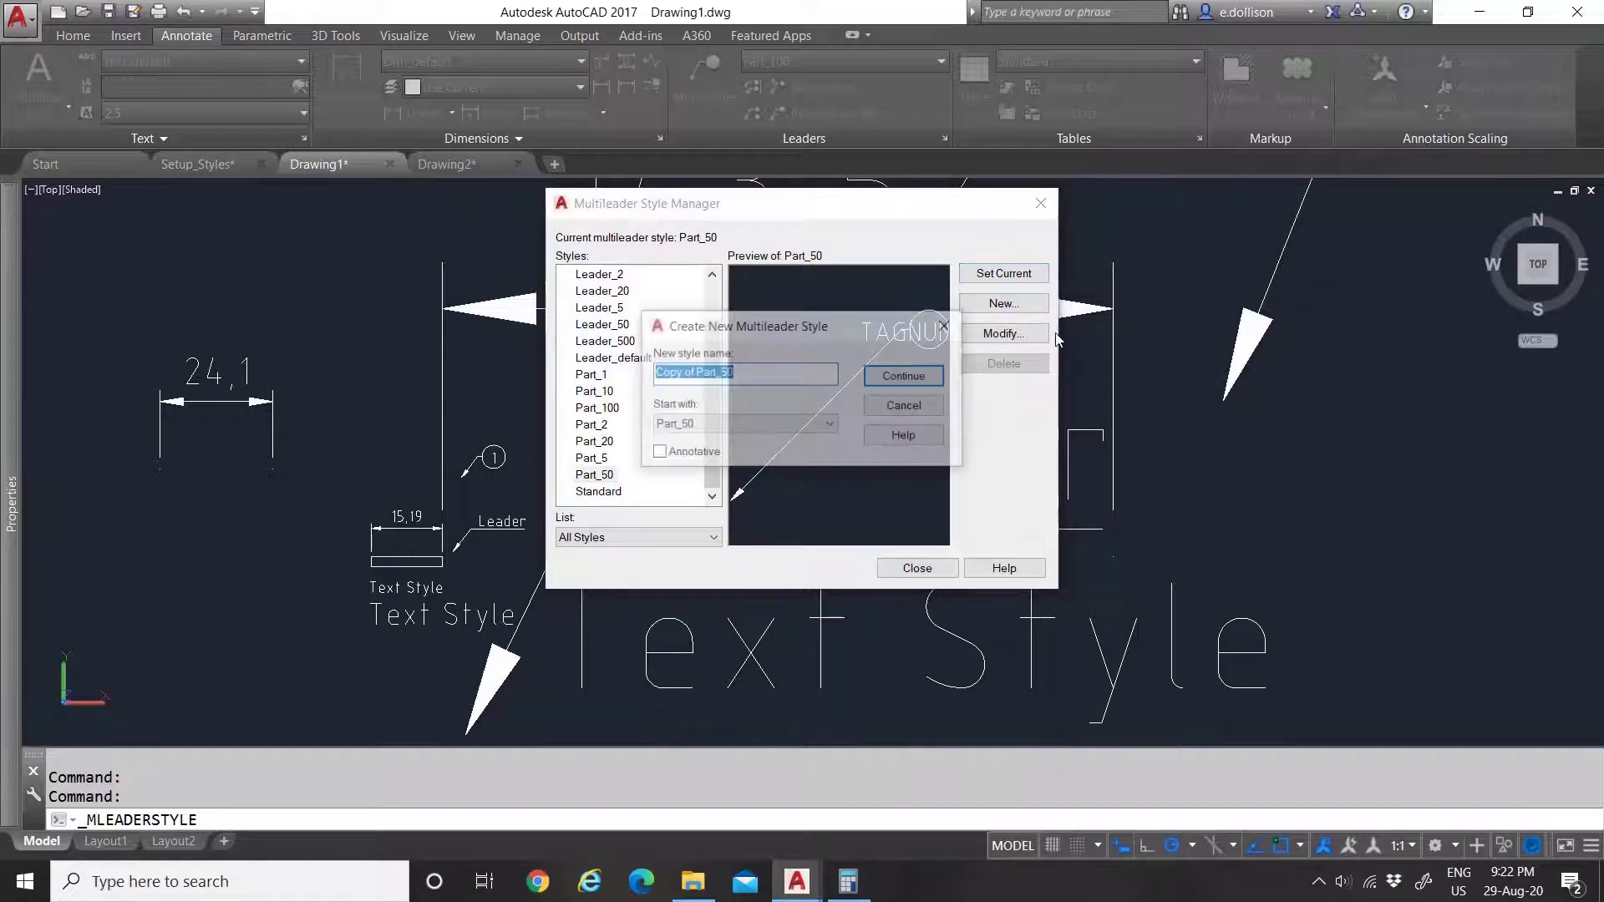
pyautogui.click(697, 375)
pyautogui.moveTo(694, 373); pyautogui.dragTo(654, 373)
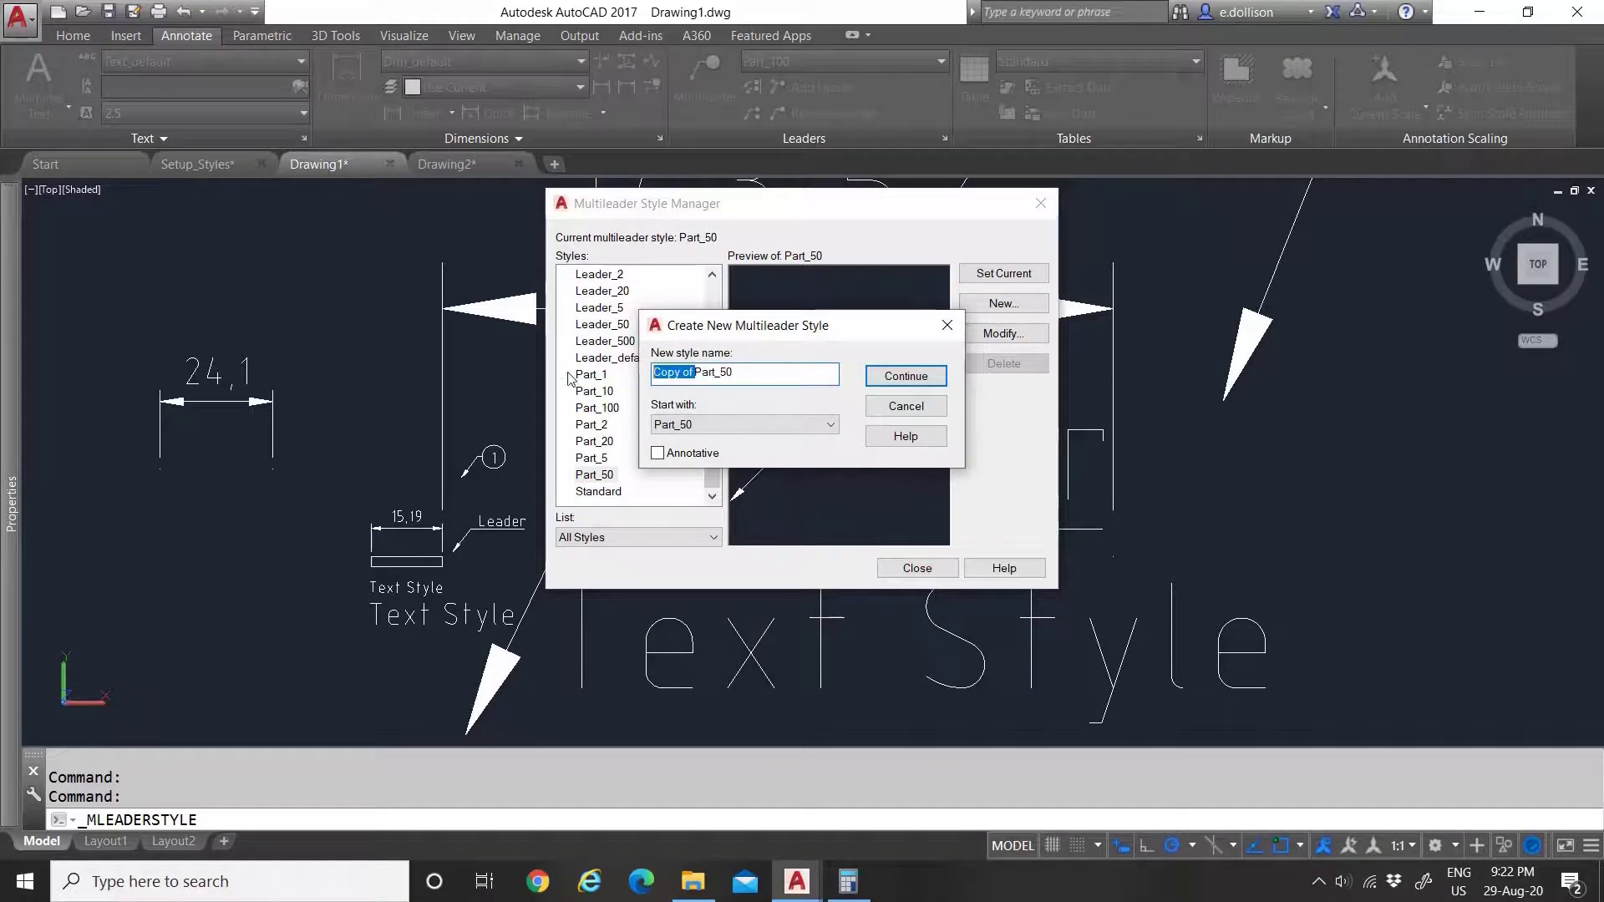
pyautogui.press('BackSpace')
pyautogui.click(940, 369)
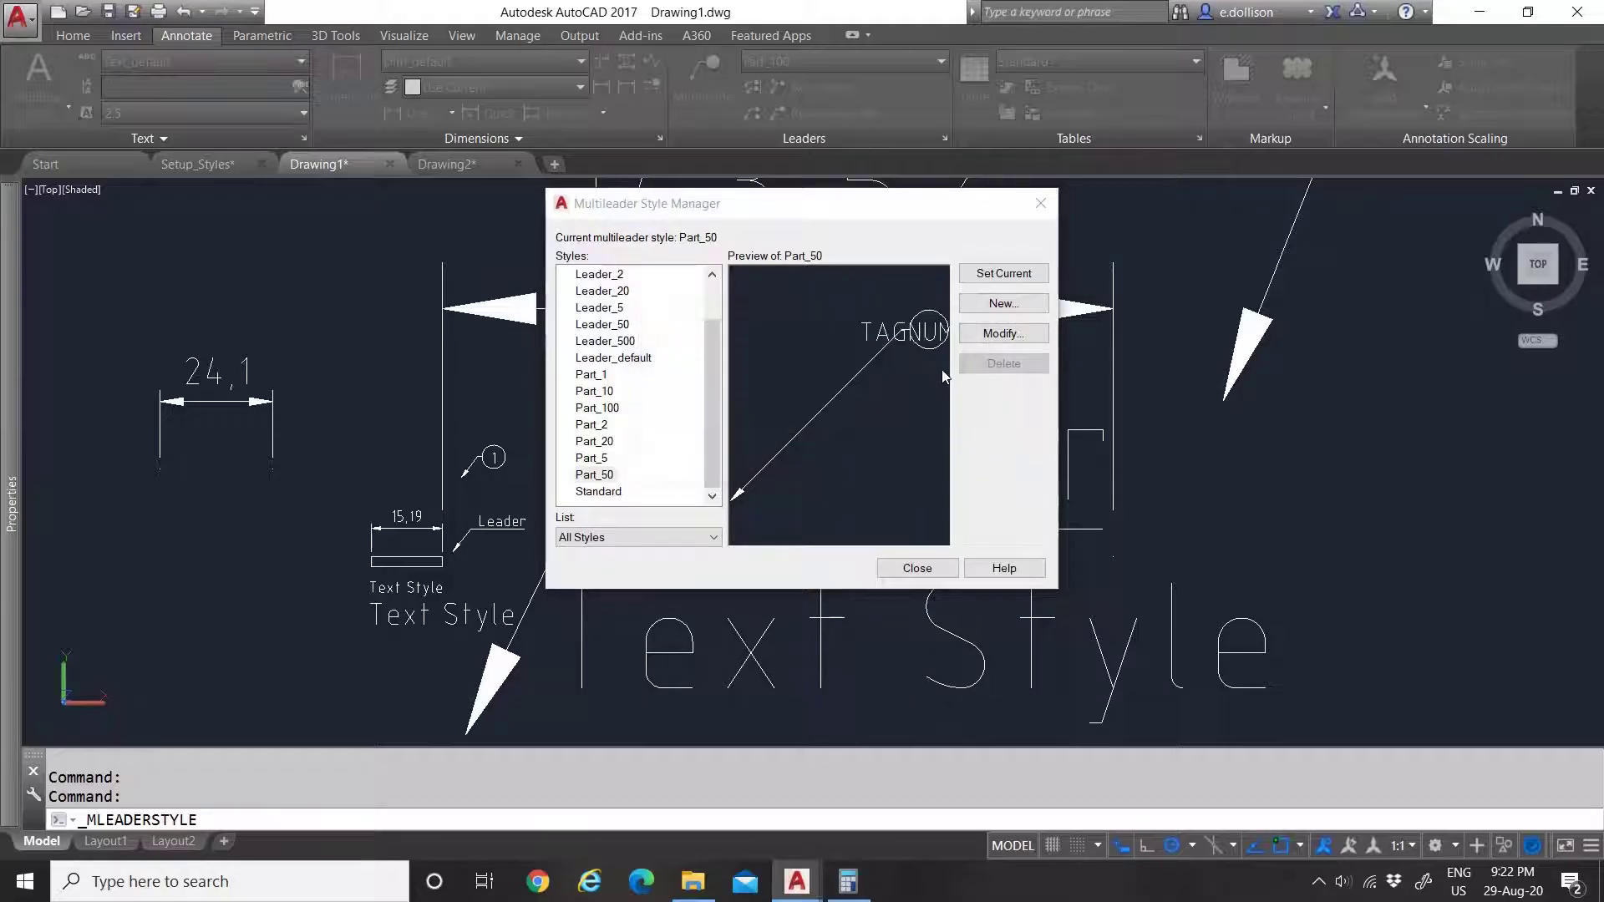
# Step: Give Part_500 arrowhead size 1000, break size 500 and block scale 500, and save it
pyautogui.click(528, 223)
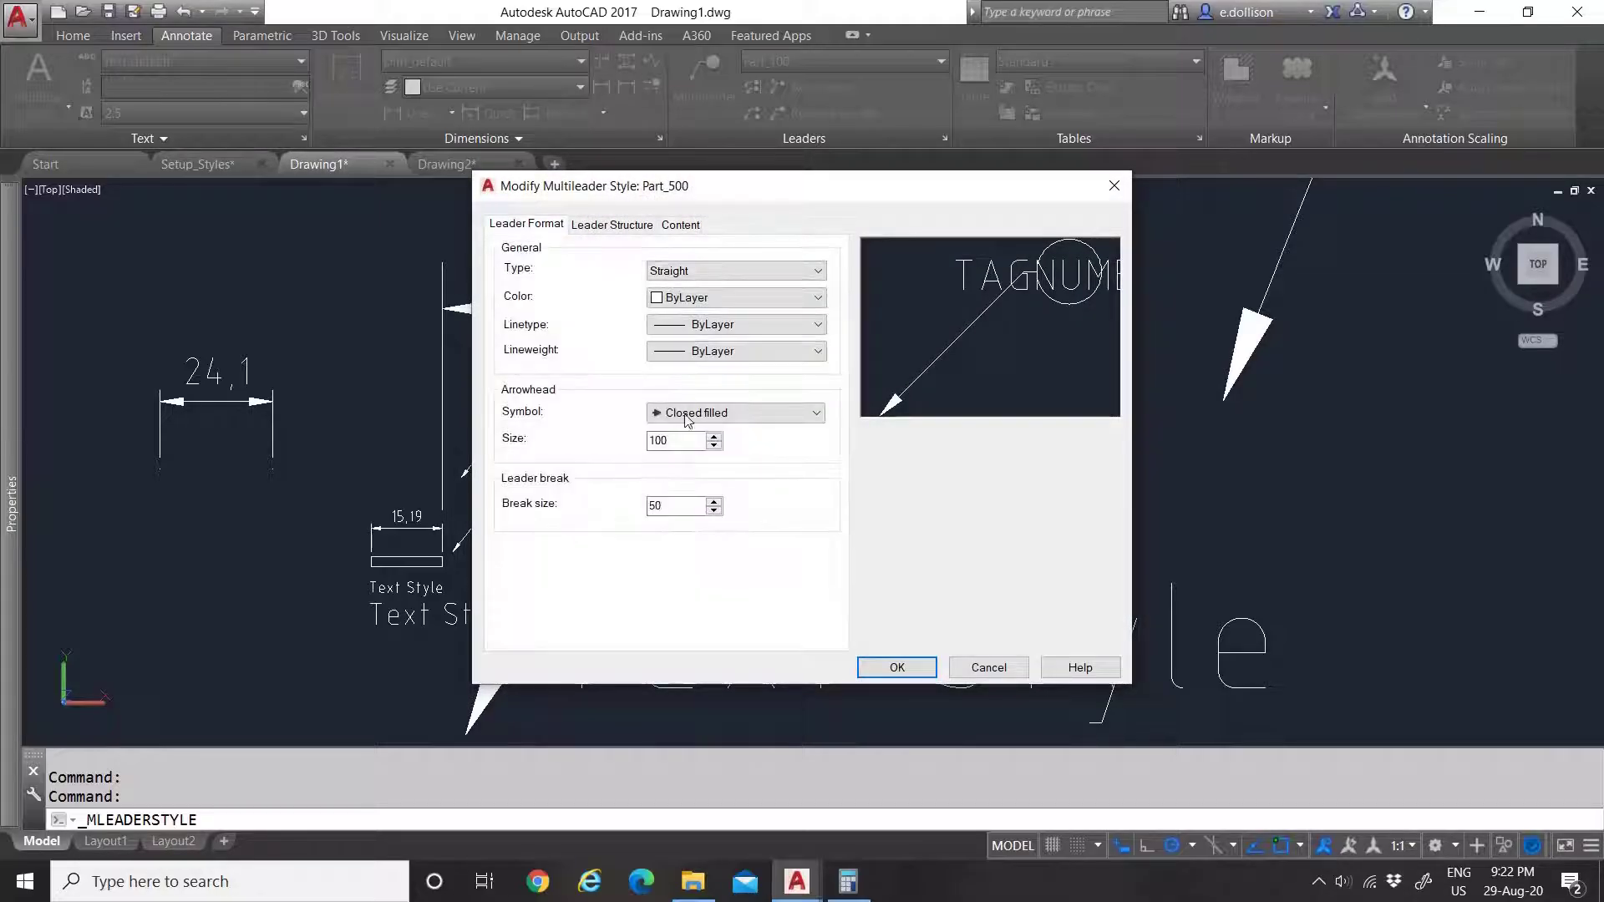
pyautogui.doubleClick(675, 441)
pyautogui.write('100')
pyautogui.doubleClick(693, 501)
pyautogui.write('100')
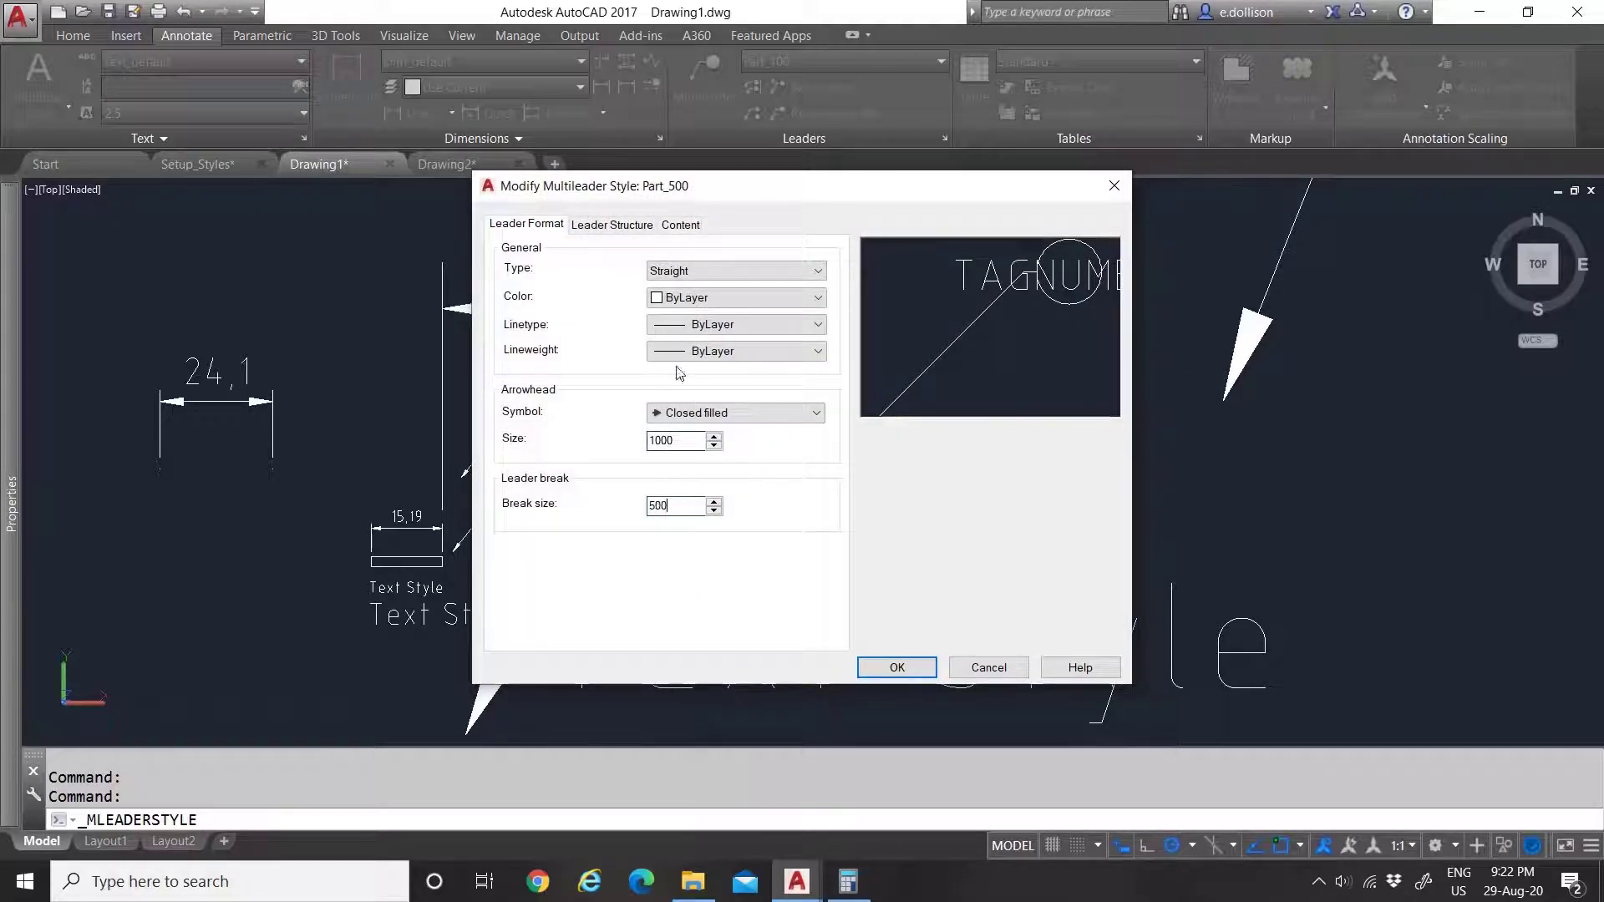
pyautogui.click(612, 225)
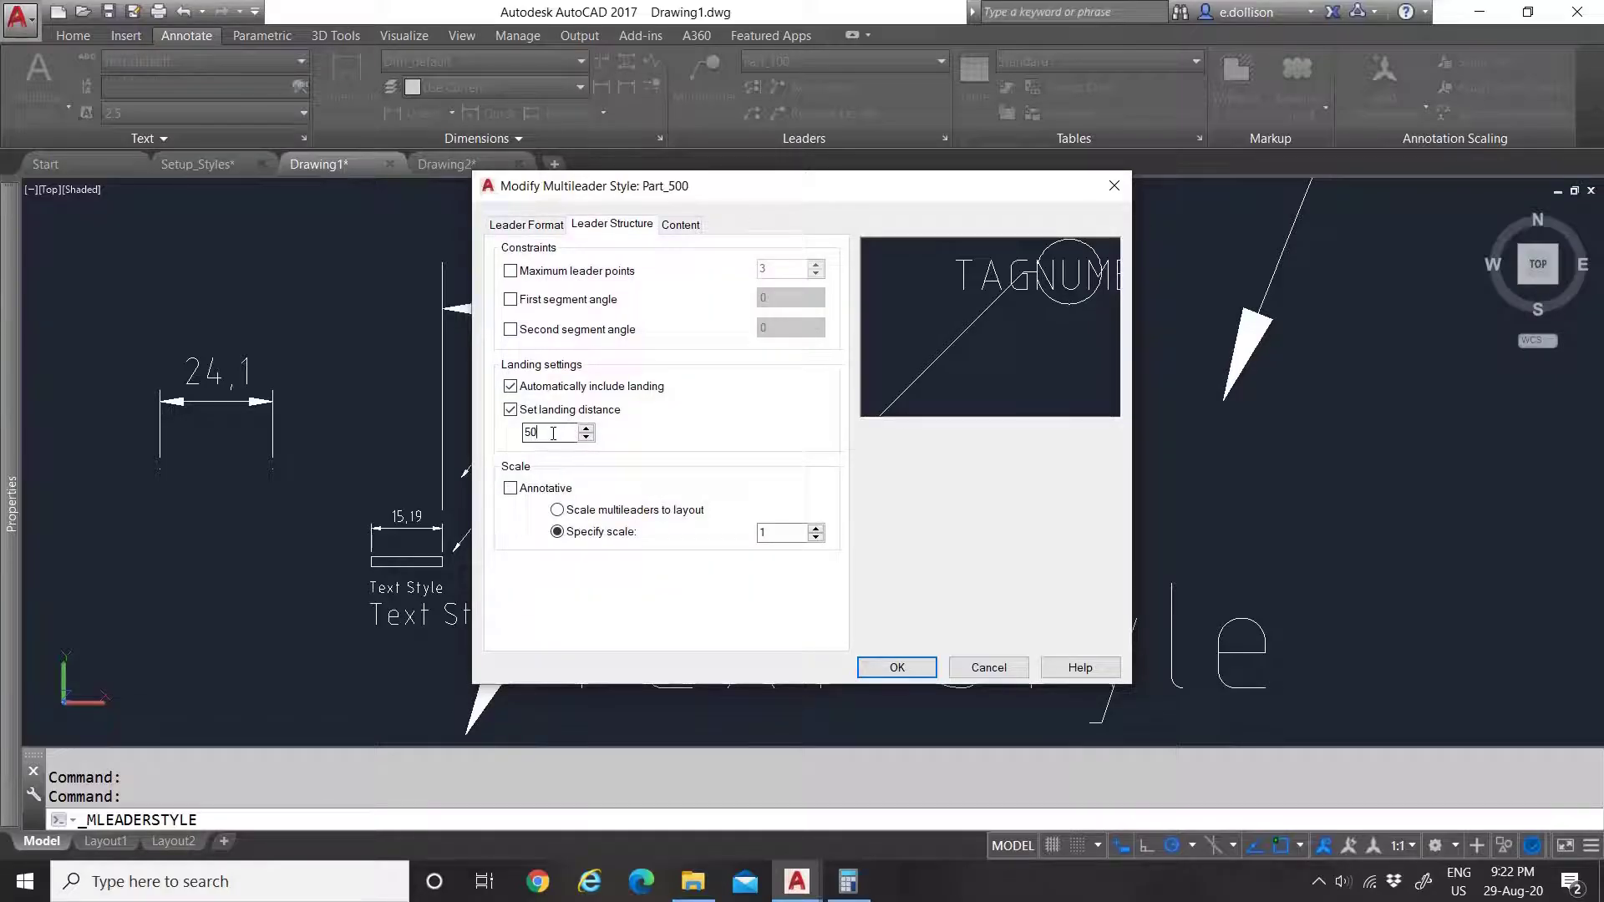
pyautogui.click(684, 224)
pyautogui.click(708, 390)
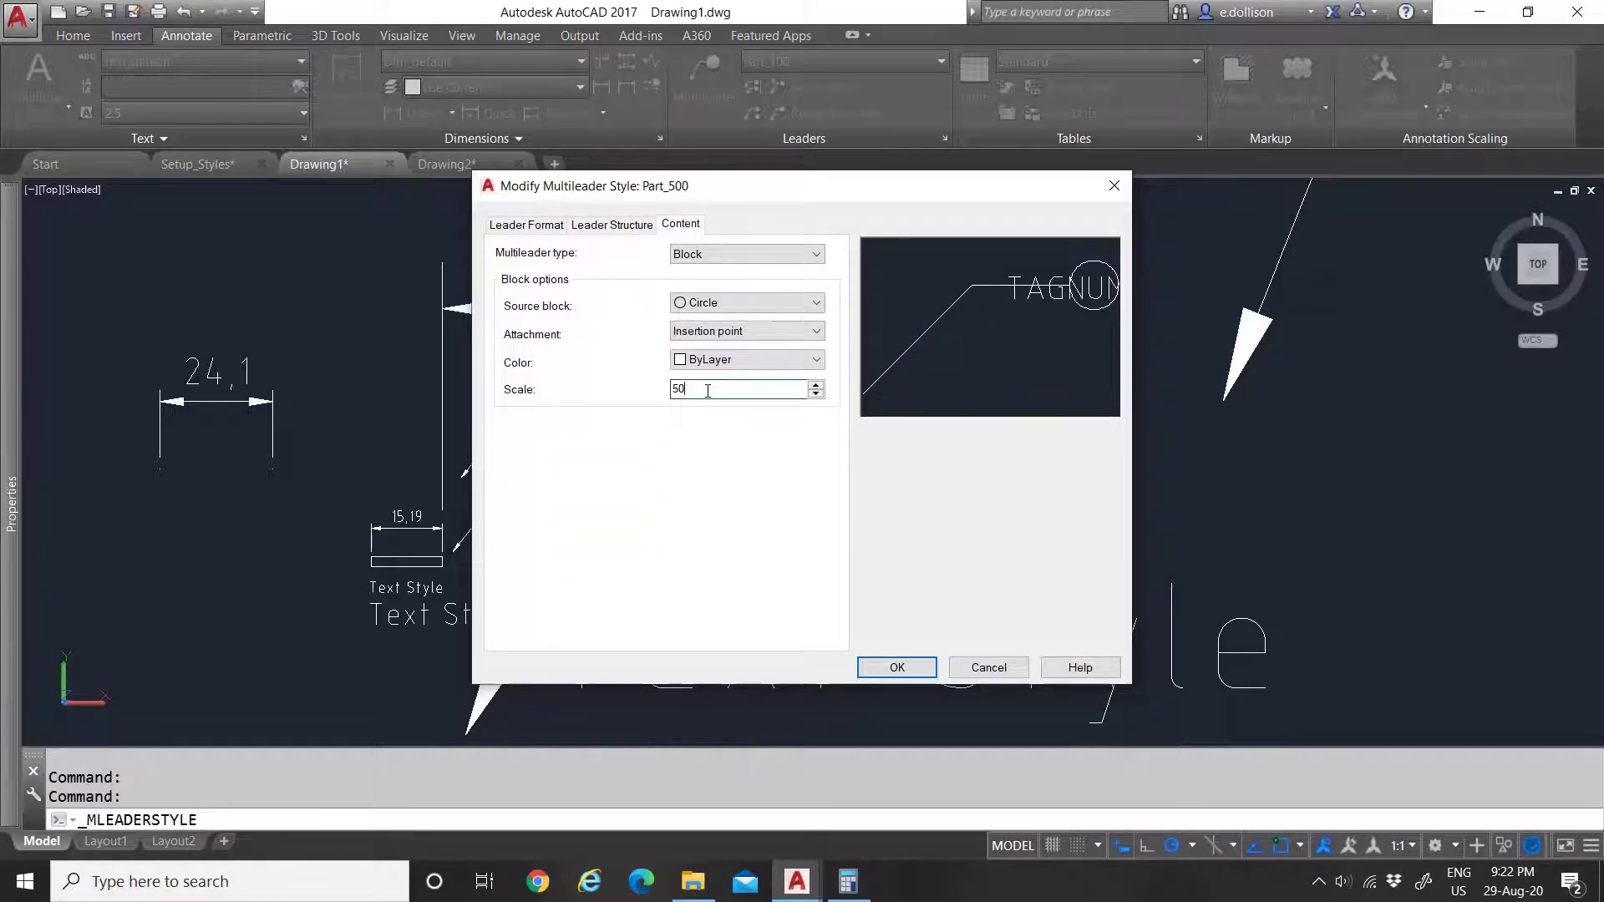
pyautogui.click(886, 668)
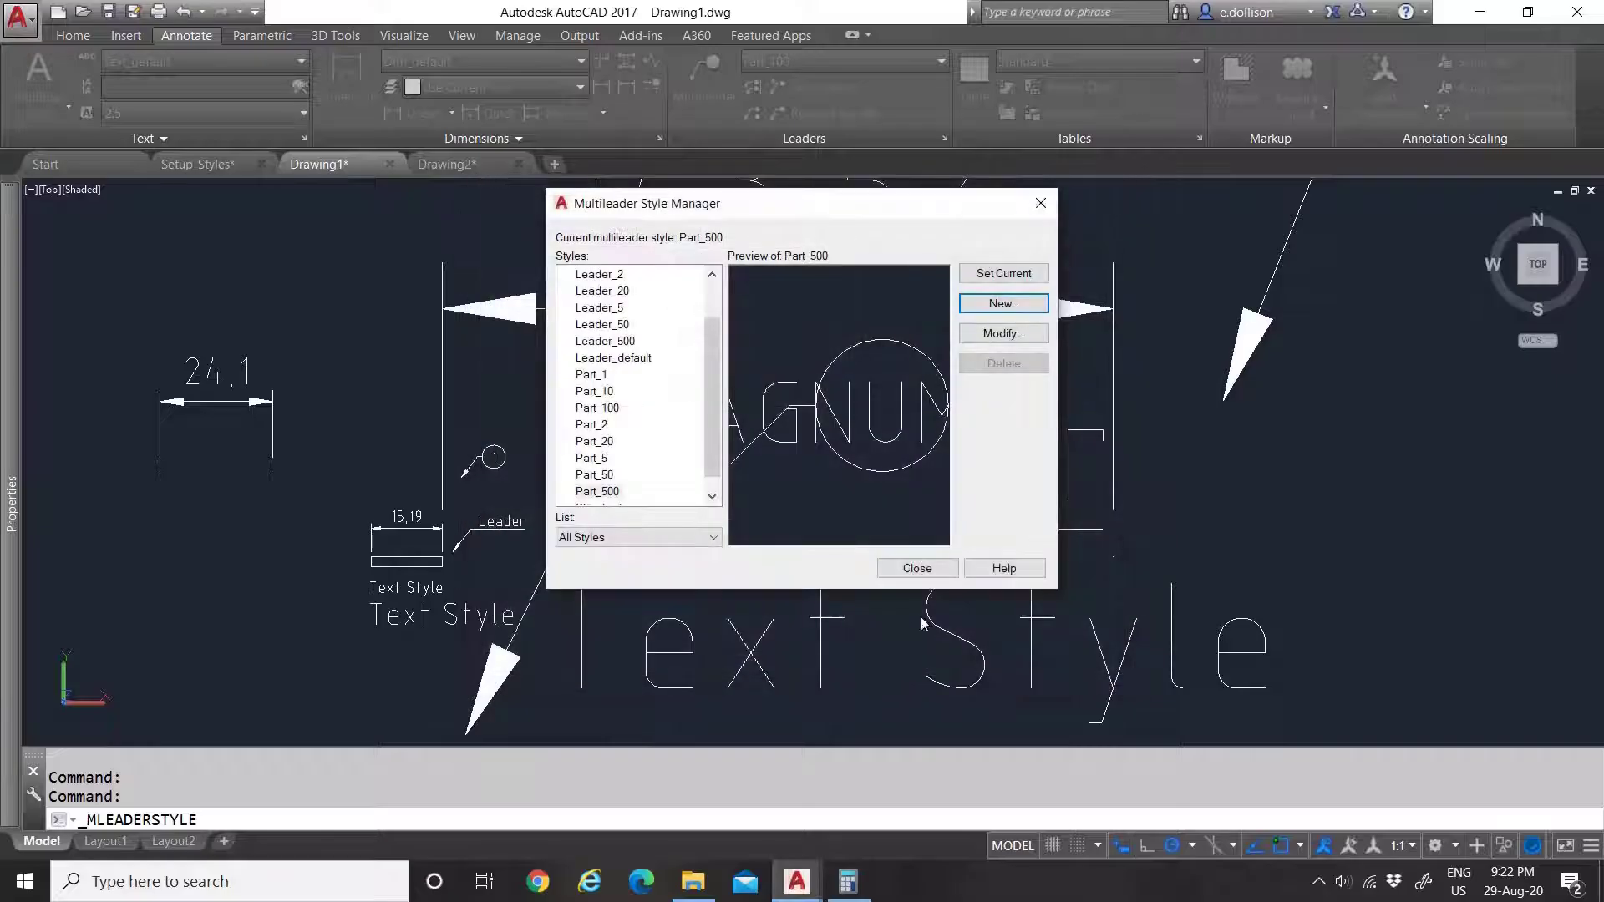
pyautogui.scroll(-1, 653, 418)
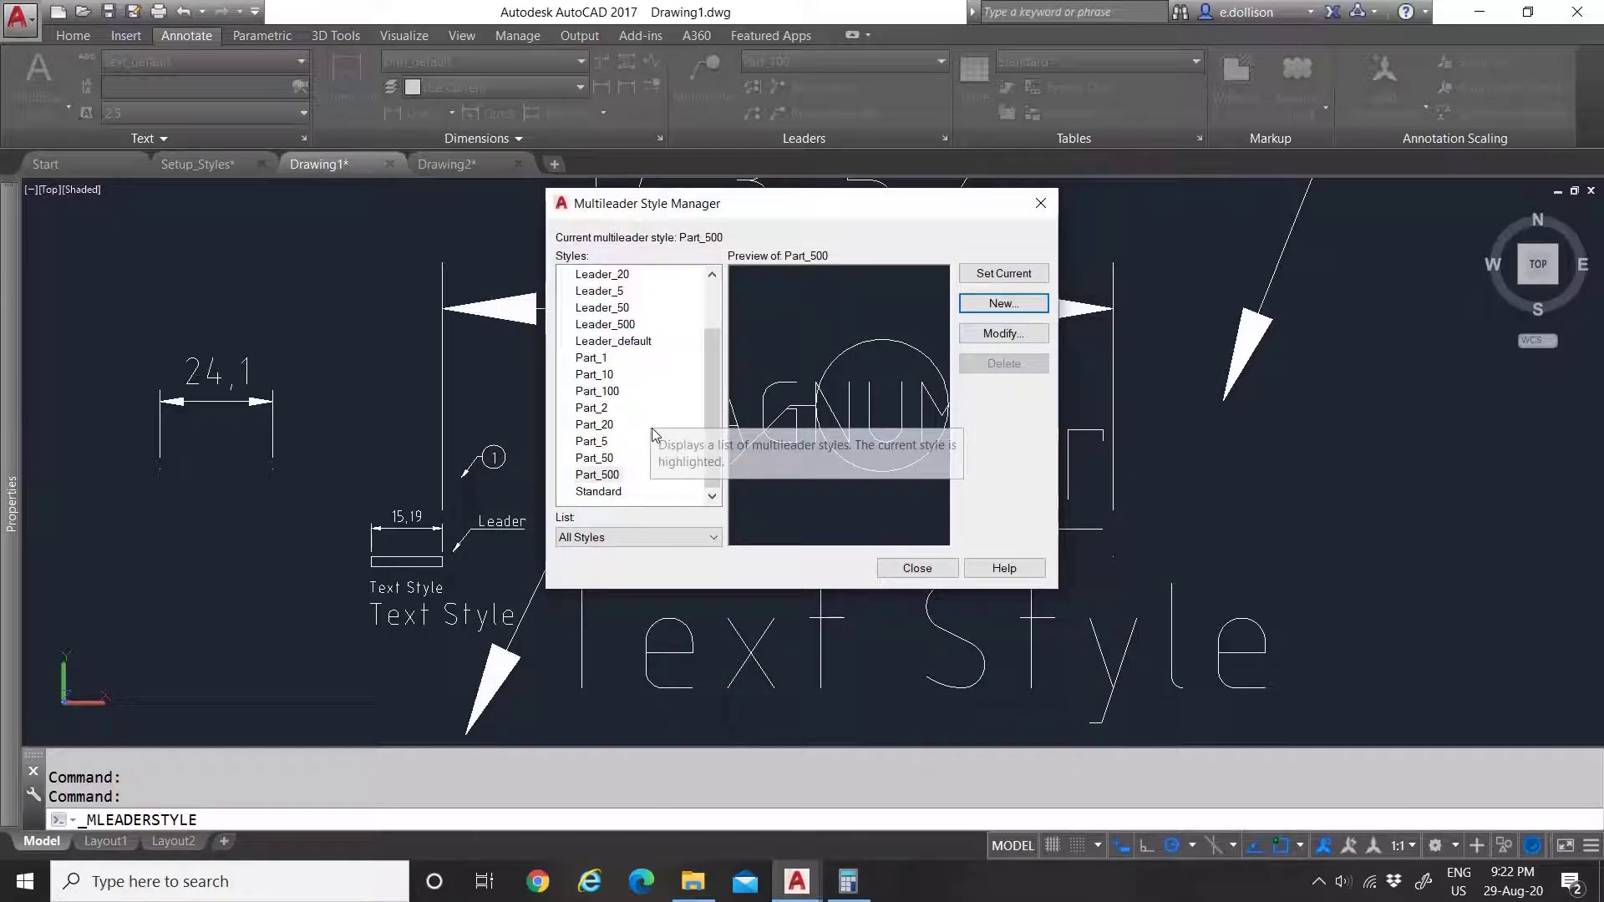
pyautogui.click(598, 361)
pyautogui.click(1006, 305)
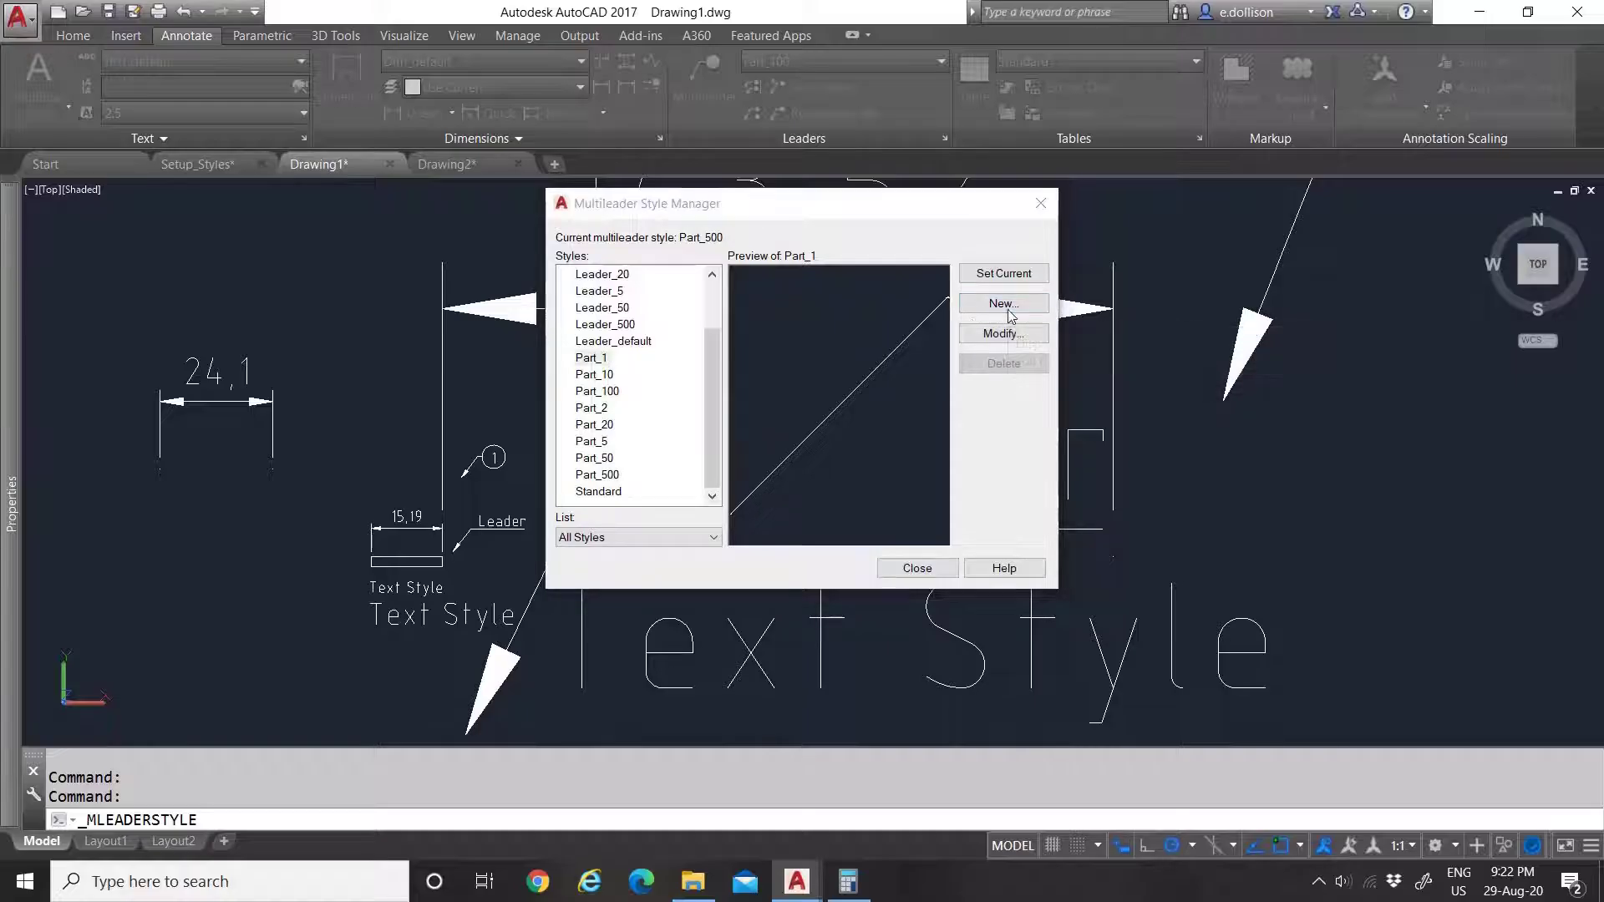
# Step: Create a new multileader style named Part_default based on Part_1
pyautogui.click(696, 373)
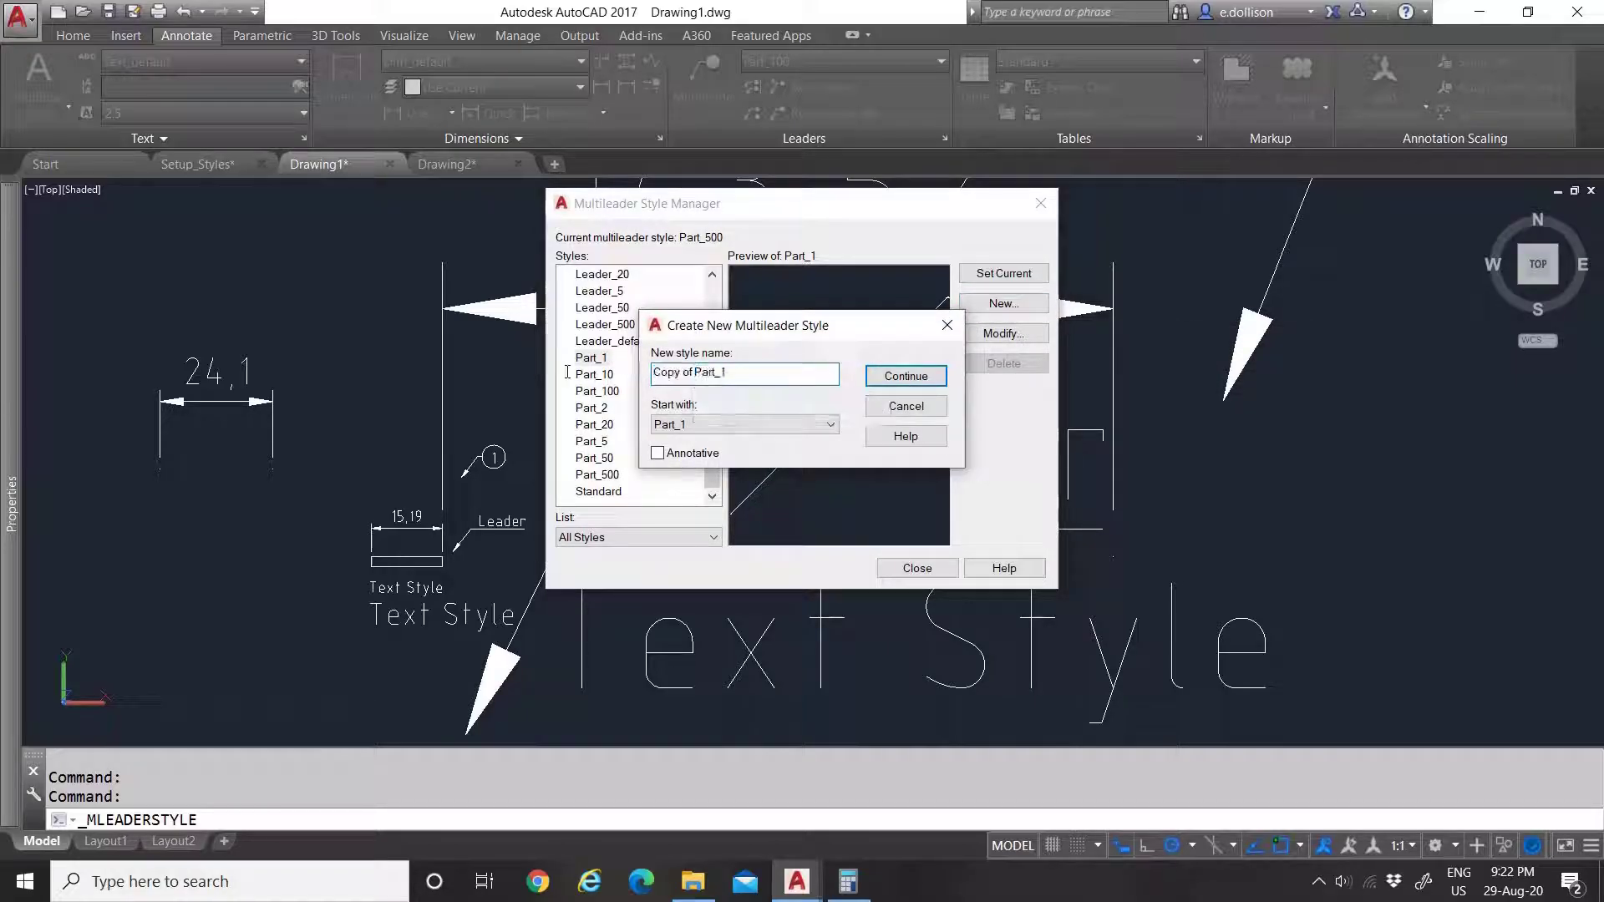
pyautogui.hotkey('shift', 'Home')
pyautogui.press('BackSpace')
pyautogui.click(729, 422)
pyautogui.click(728, 422)
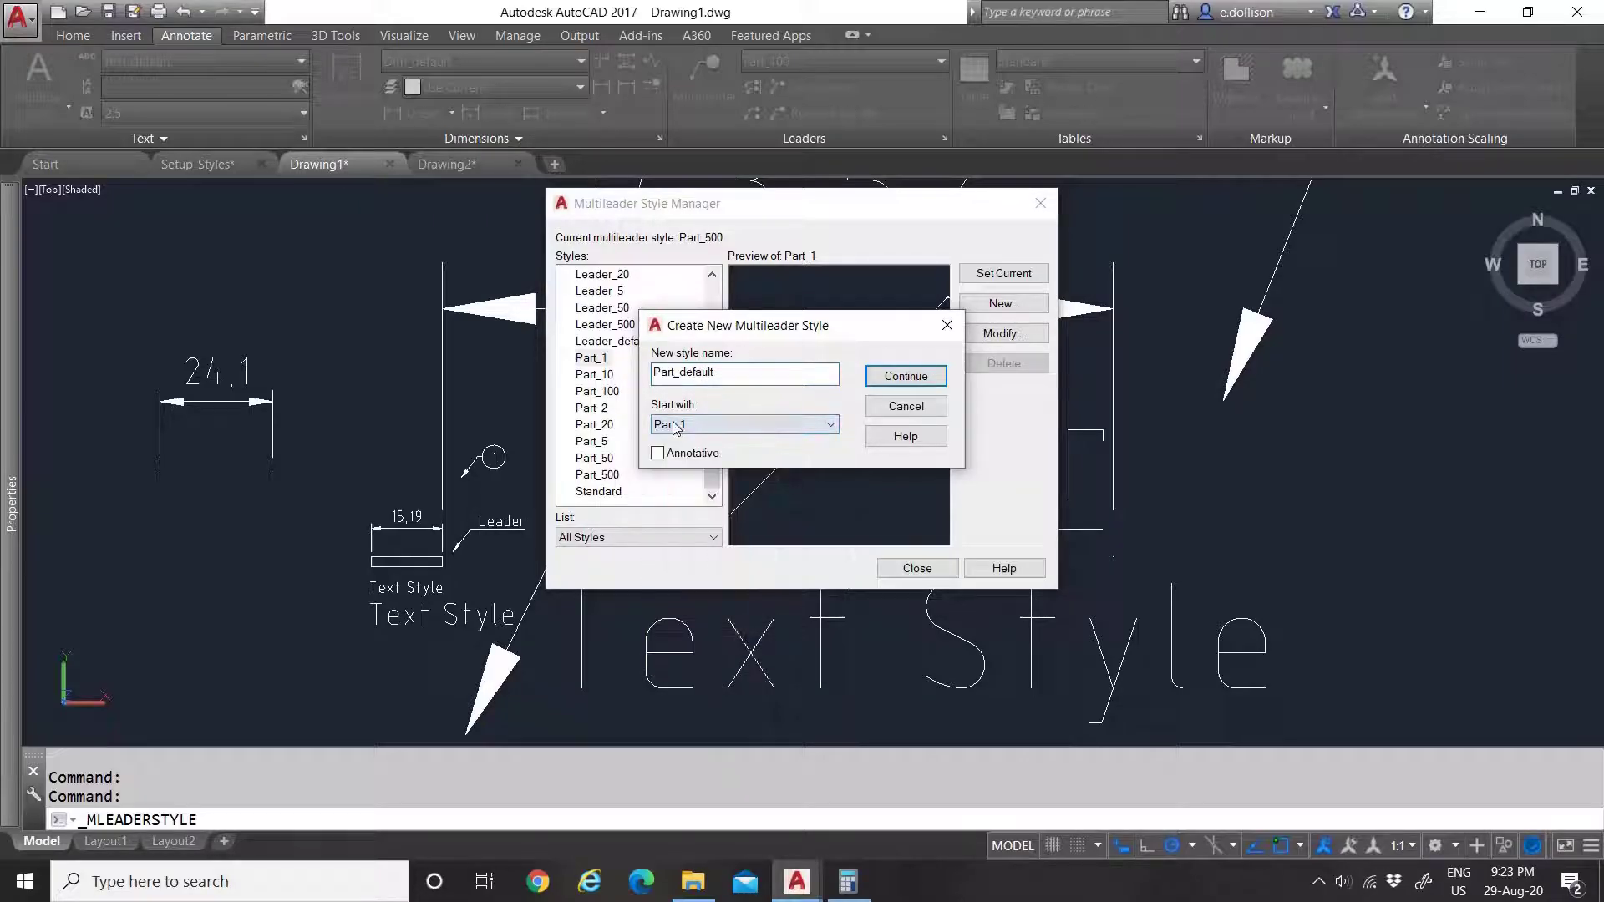
pyautogui.click(886, 378)
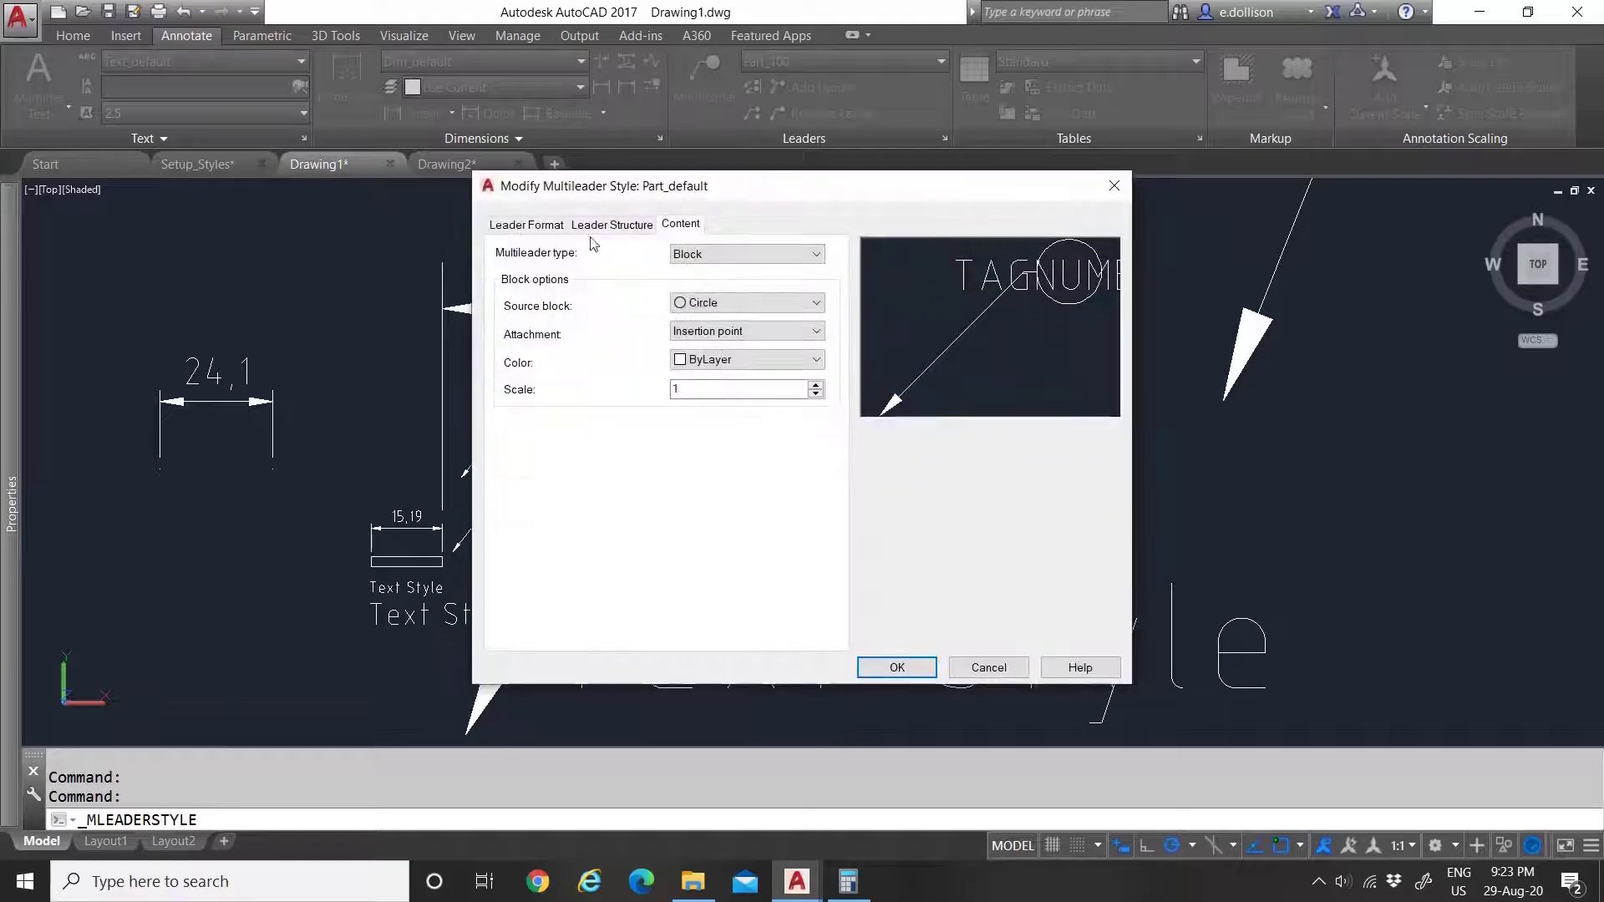
# Step: Review Part_default's block scale 1, landing 1 and leader format, then save it unchanged
pyautogui.click(702, 389)
pyautogui.click(614, 229)
pyautogui.click(549, 430)
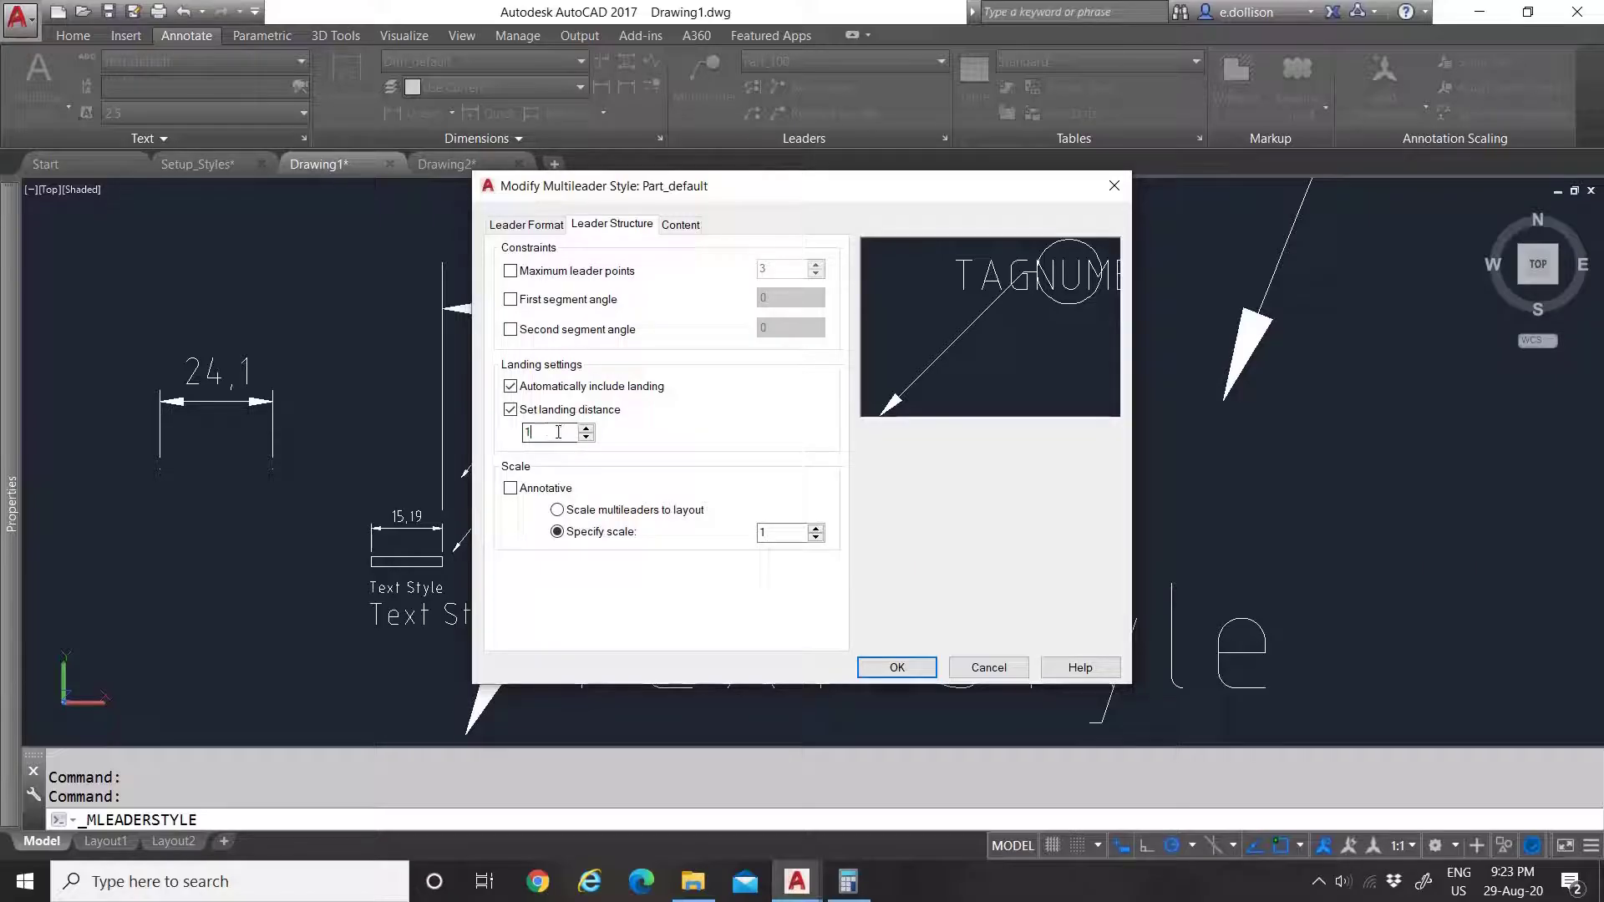
pyautogui.click(520, 228)
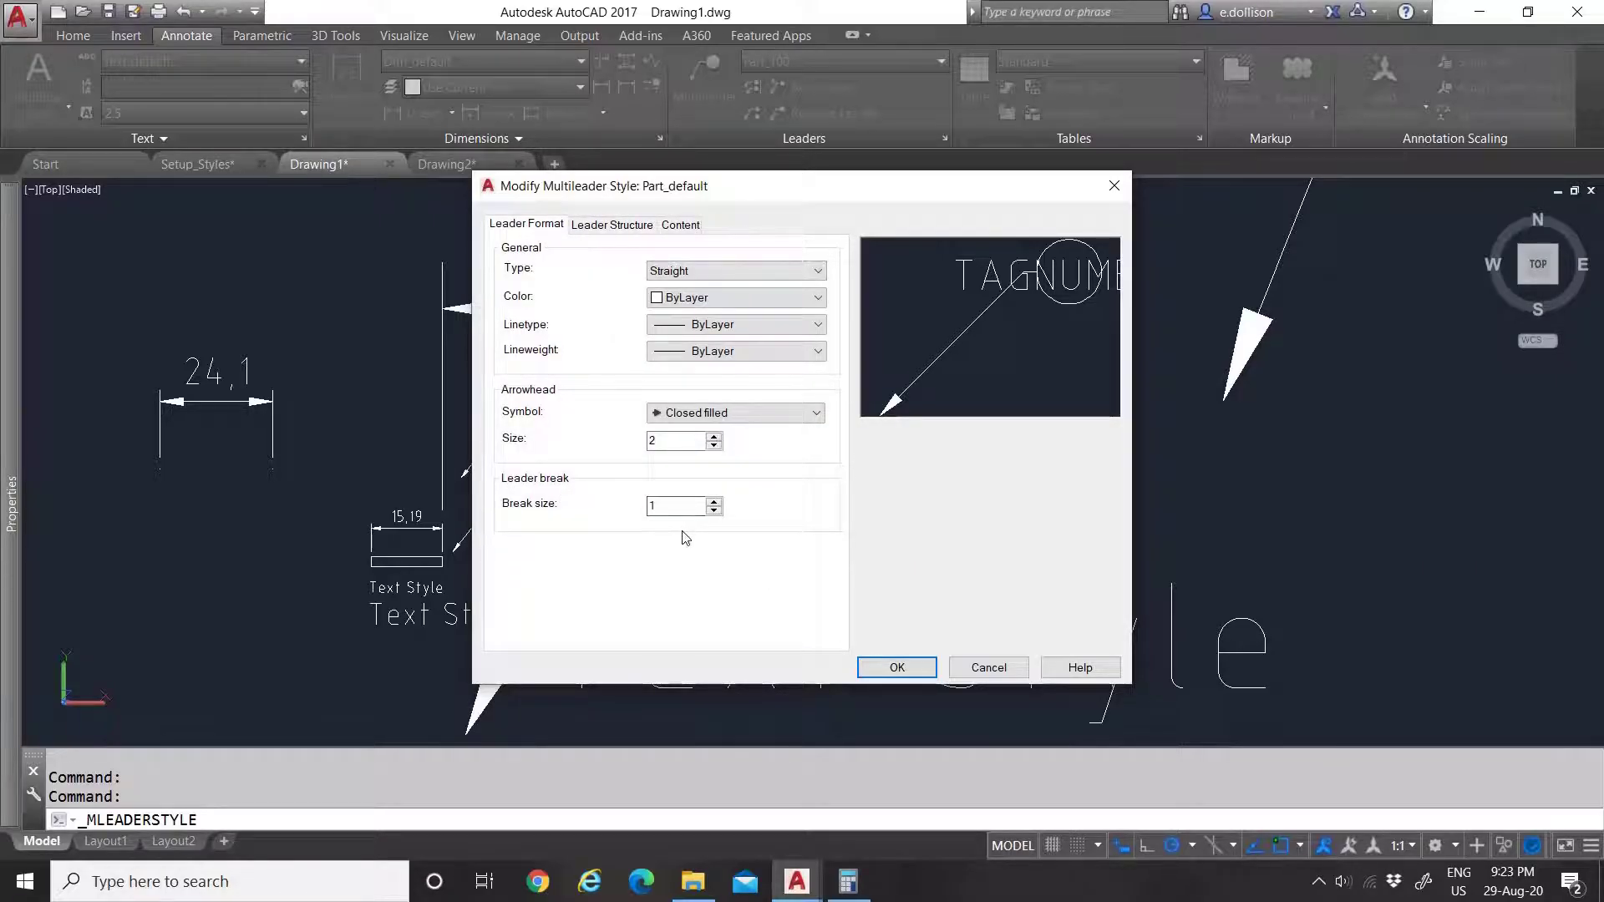
pyautogui.click(680, 225)
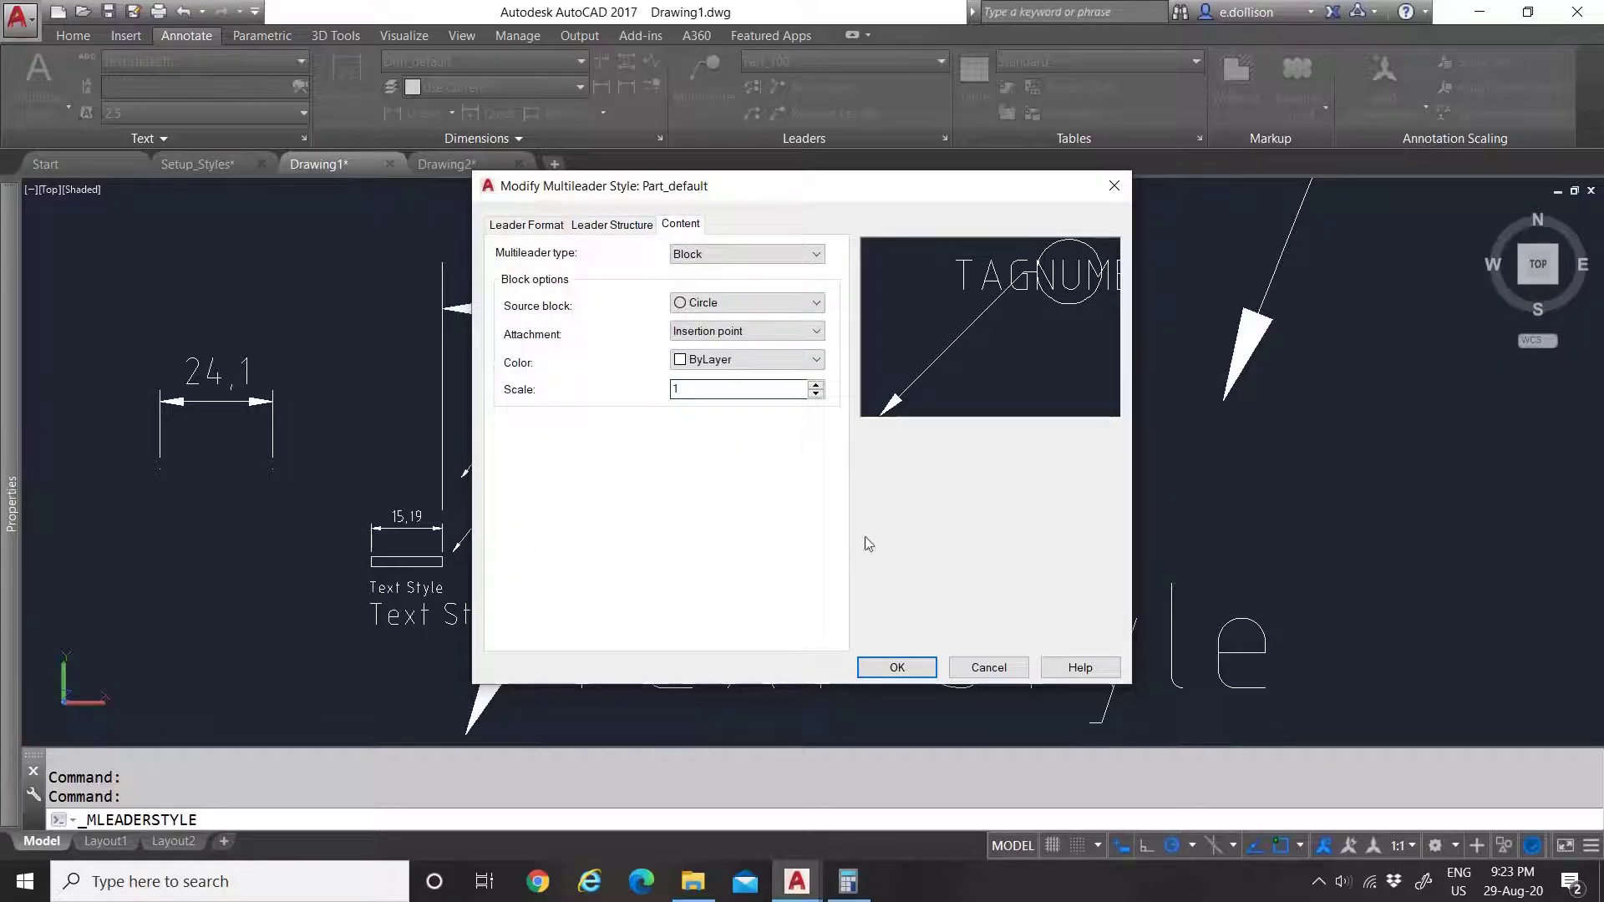
pyautogui.click(896, 669)
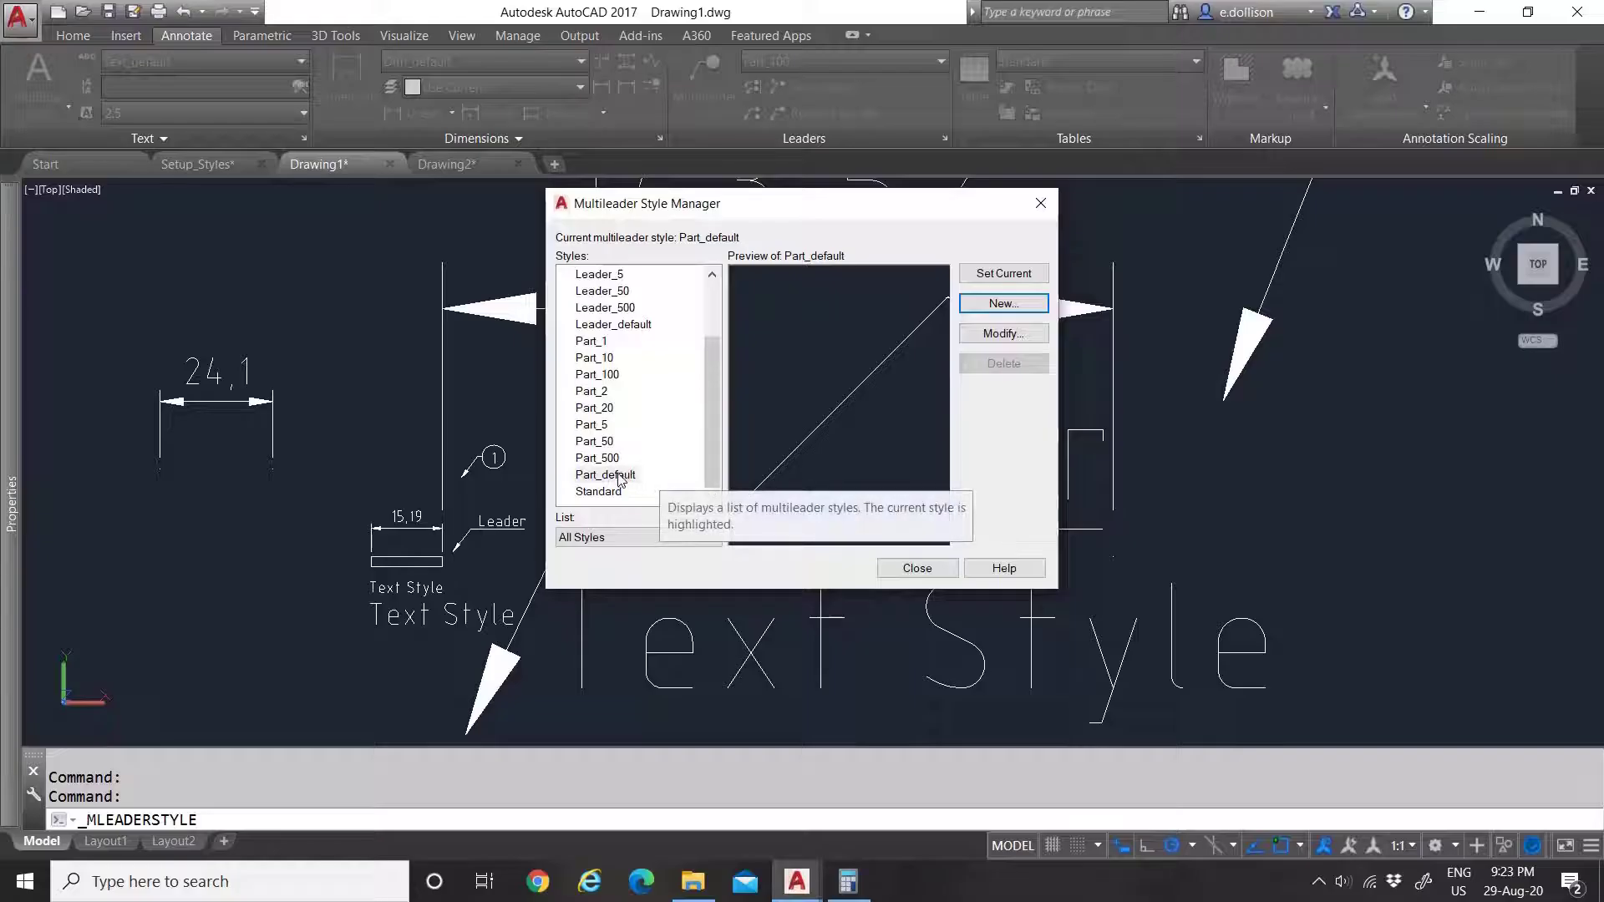
# Step: Attempt to delete Part_default, which is refused because the style is in use
pyautogui.scroll(2, 656, 464)
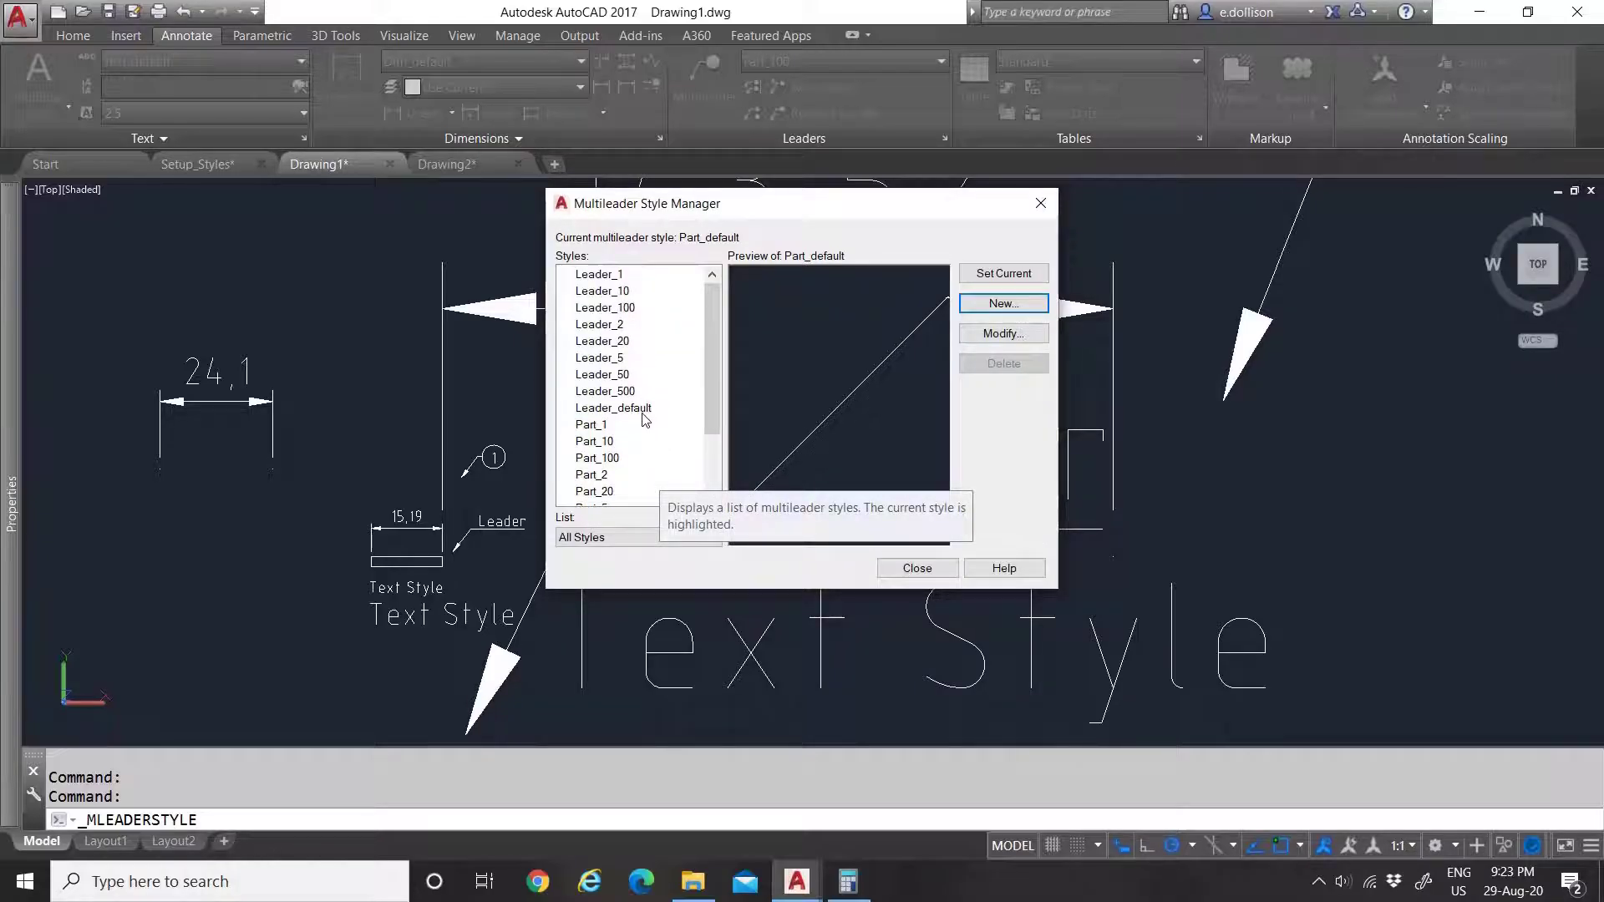
pyautogui.scroll(-2, 644, 419)
pyautogui.click(609, 476)
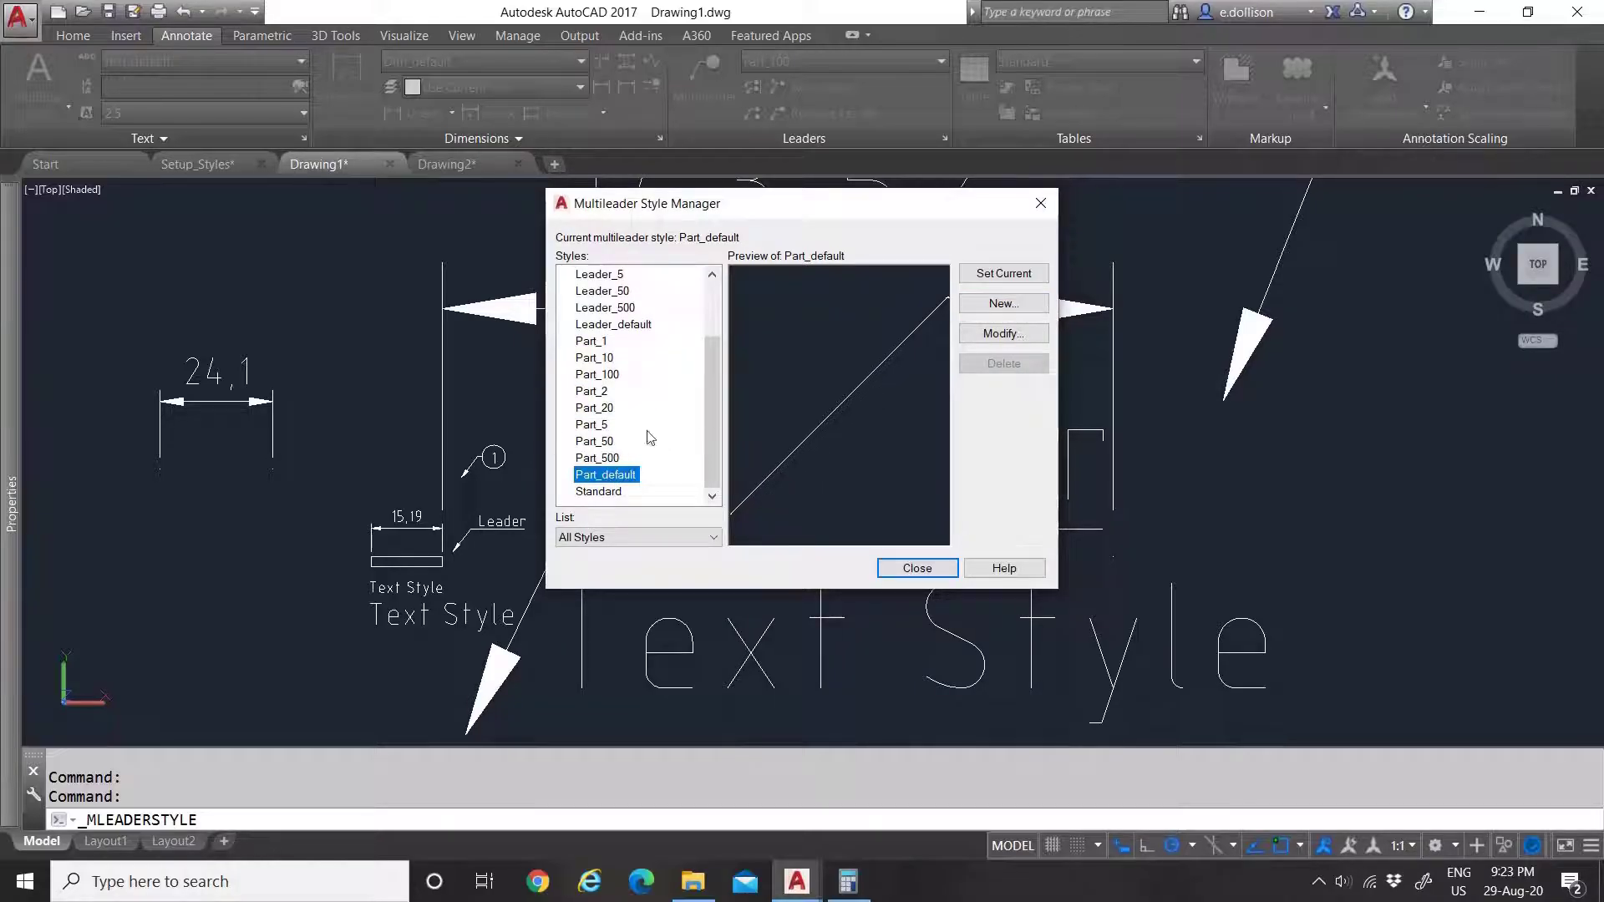
pyautogui.rightClick(618, 478)
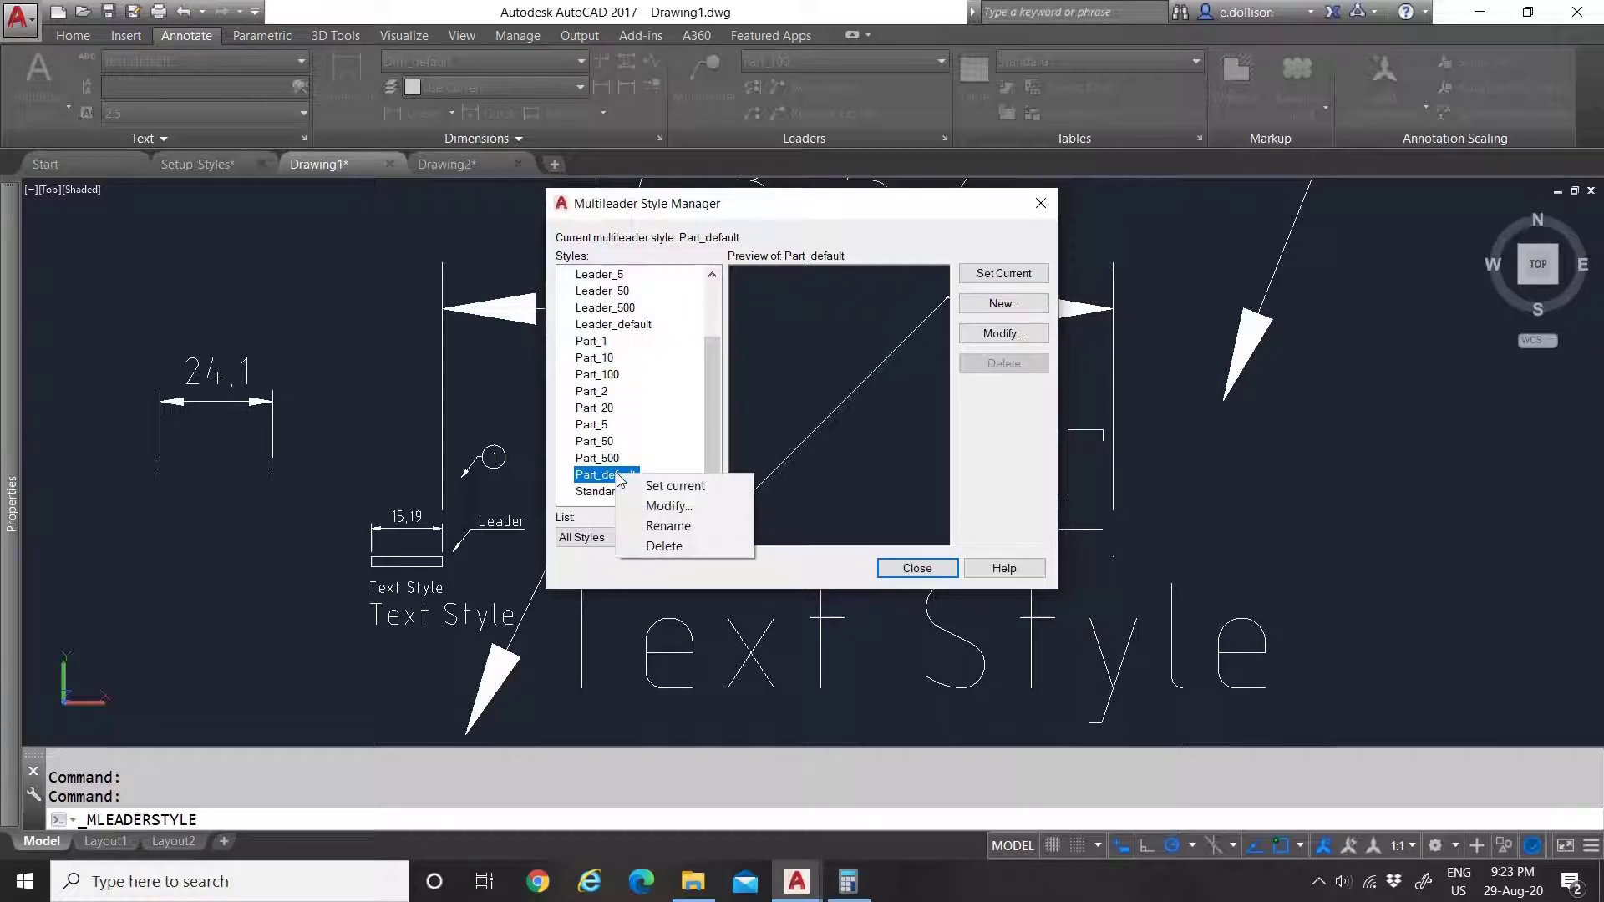
pyautogui.click(676, 548)
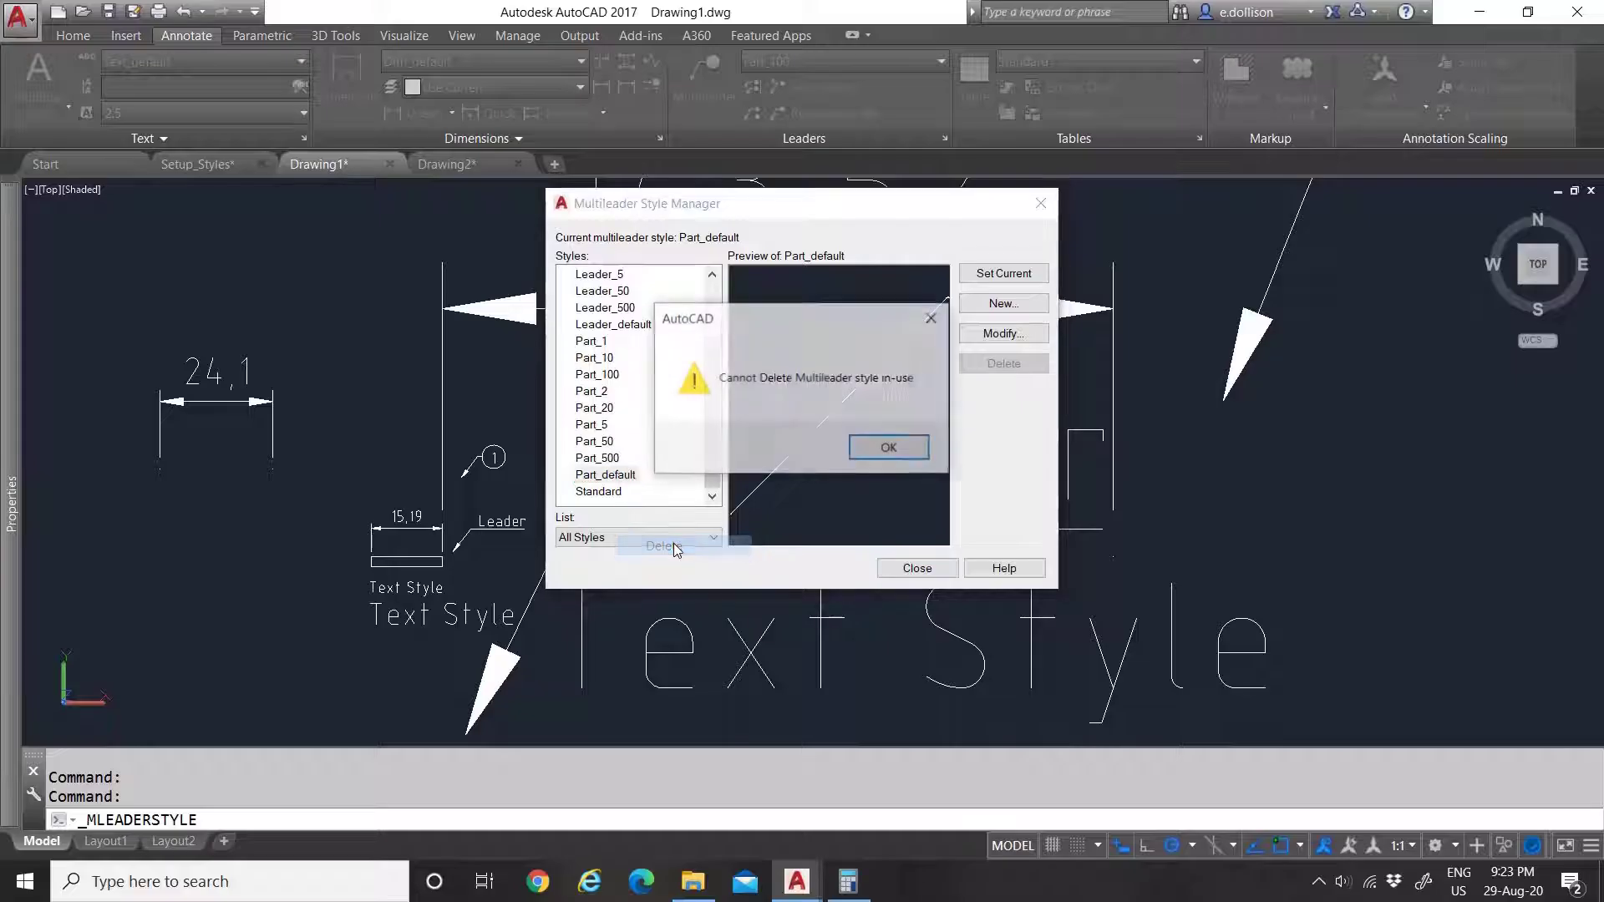
pyautogui.click(890, 450)
# Step: Make Part_1 the current multileader style
pyautogui.click(596, 458)
pyautogui.click(607, 475)
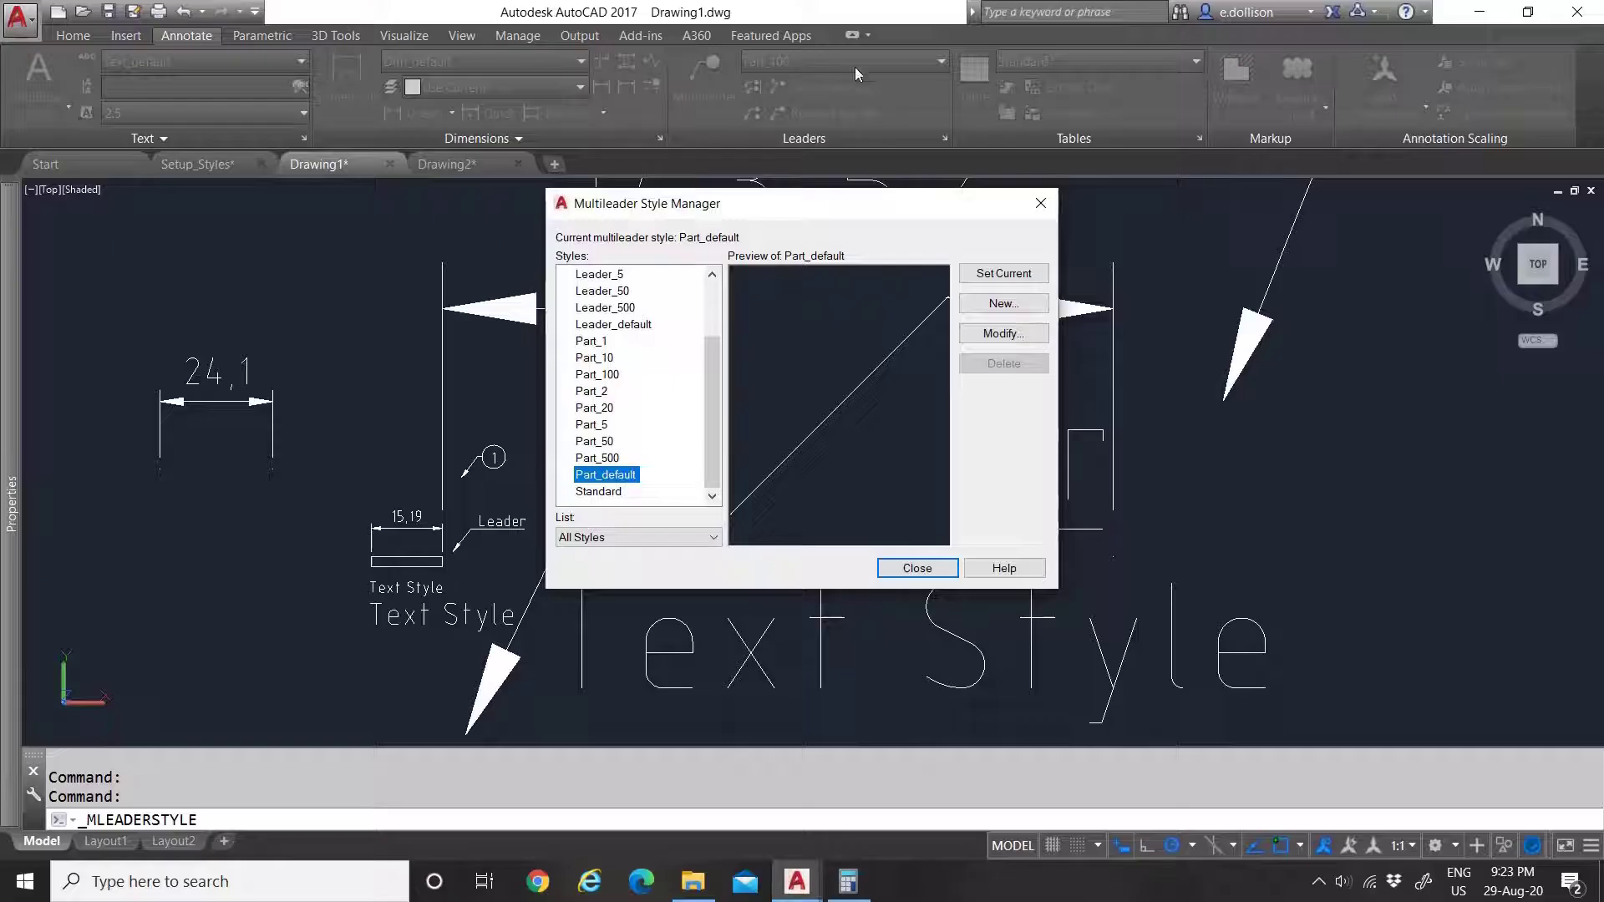
pyautogui.click(596, 458)
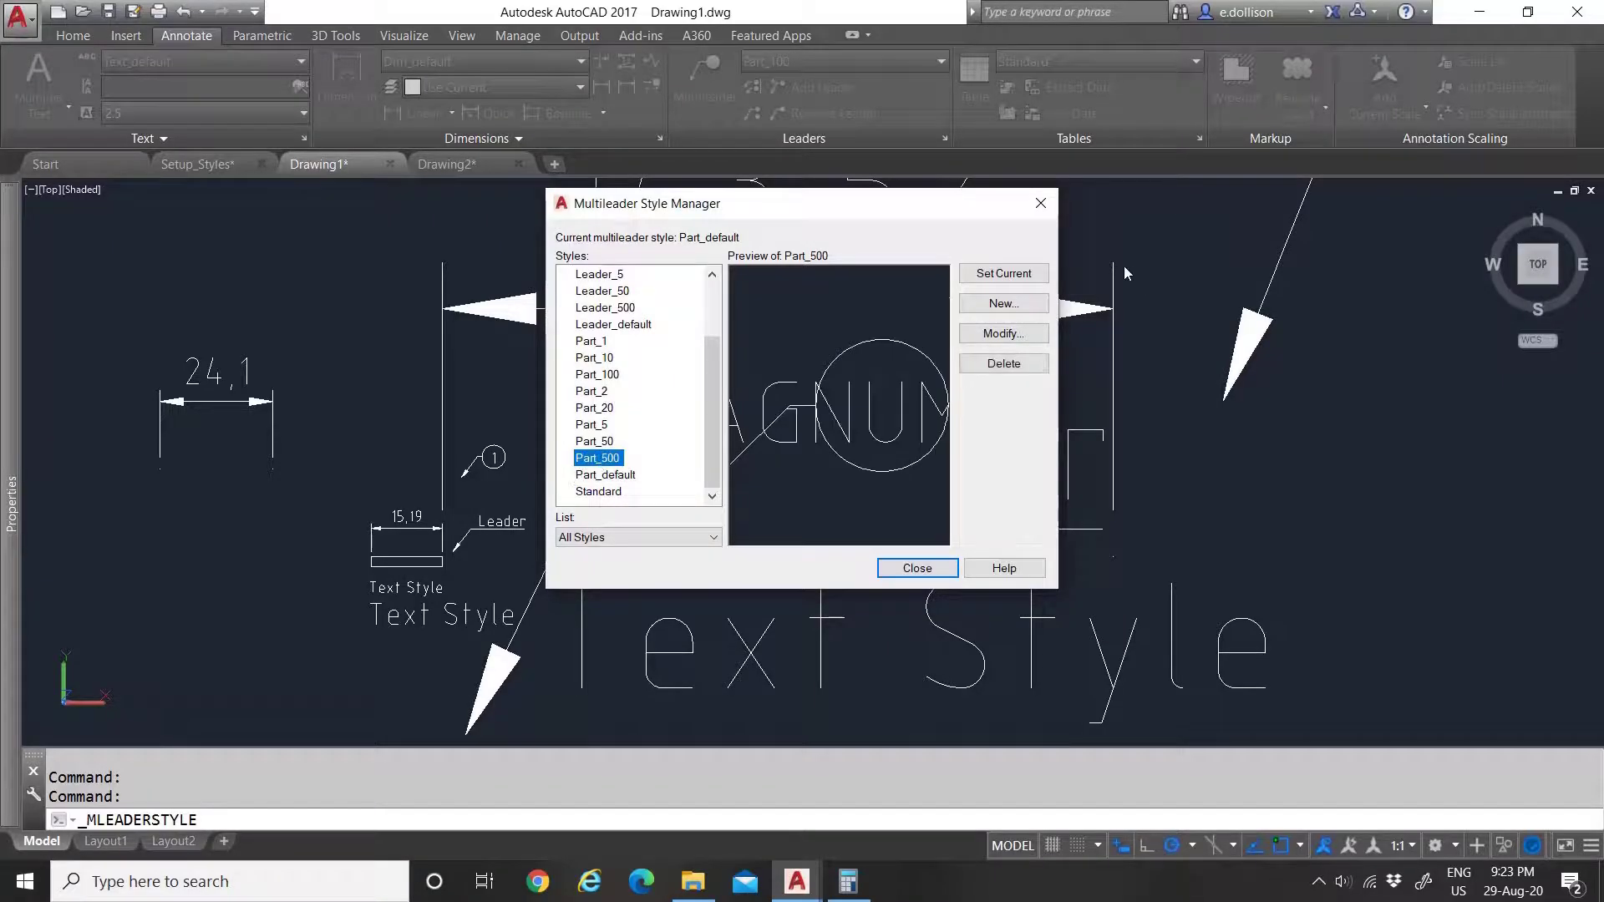
pyautogui.click(593, 341)
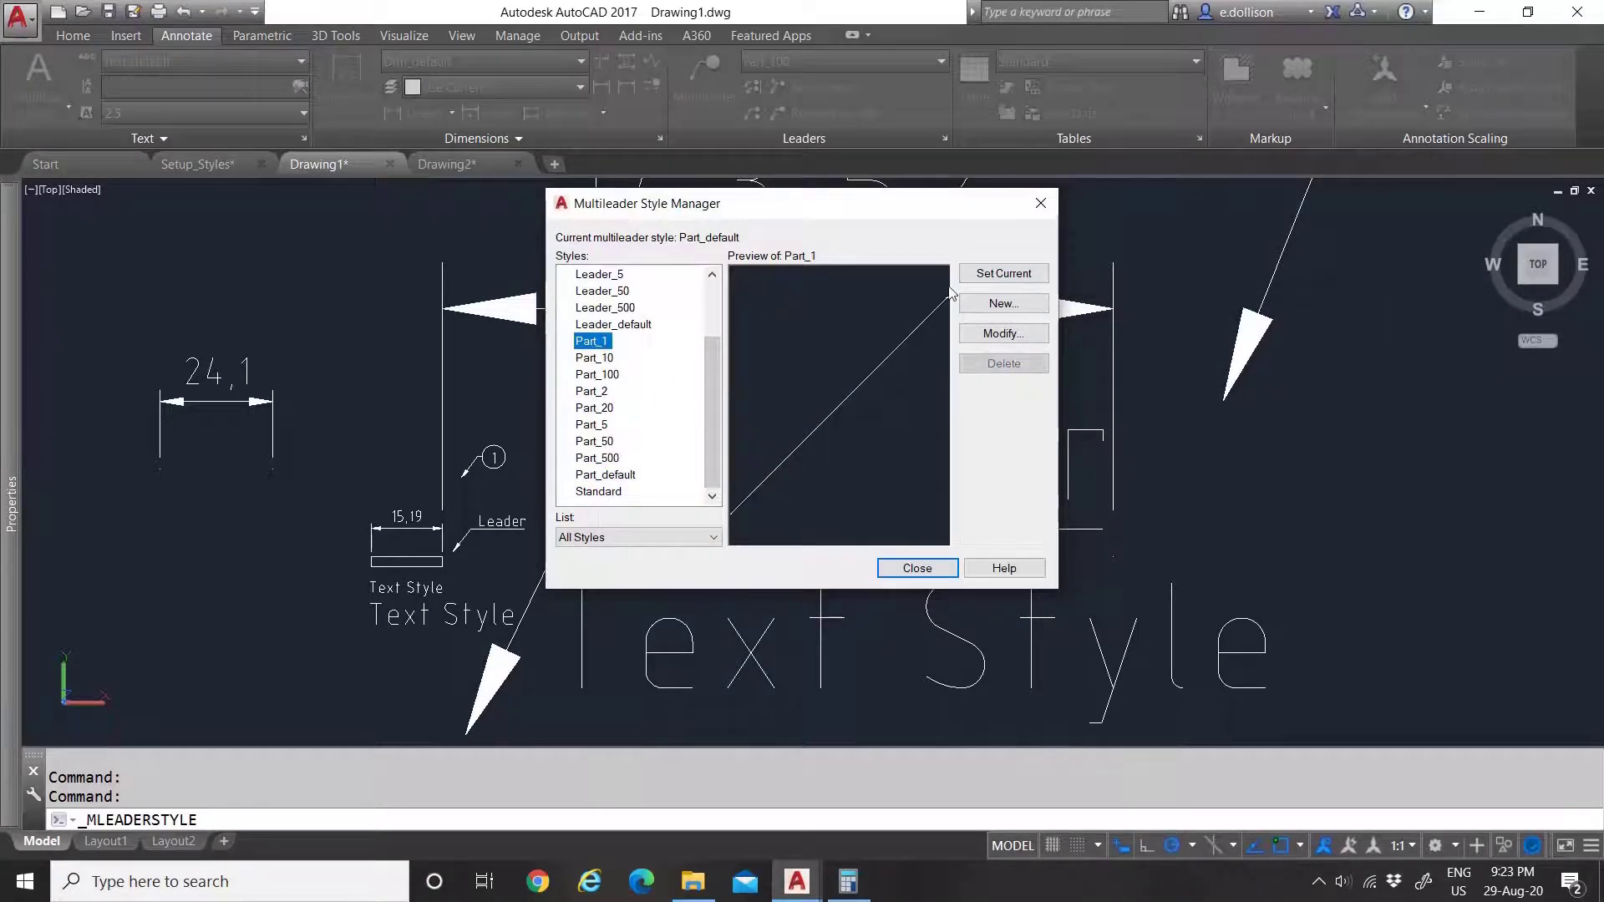
pyautogui.click(1011, 278)
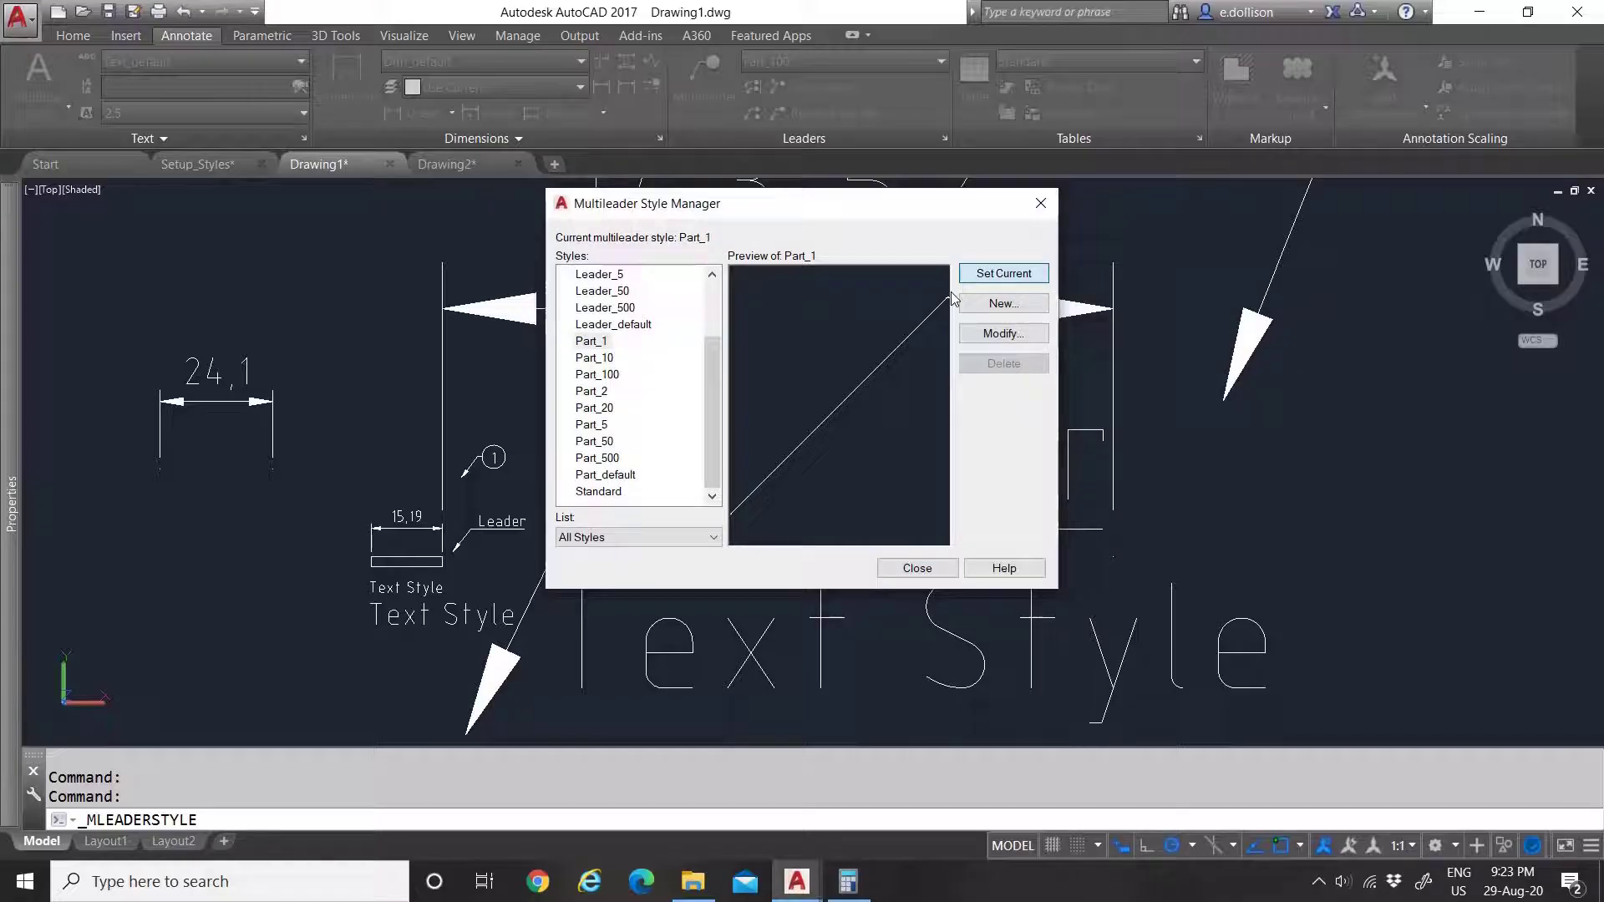
# Step: Delete the Part_default style, confirm the removal, and close the Multileader Style Manager
pyautogui.click(609, 476)
pyautogui.rightClick(612, 483)
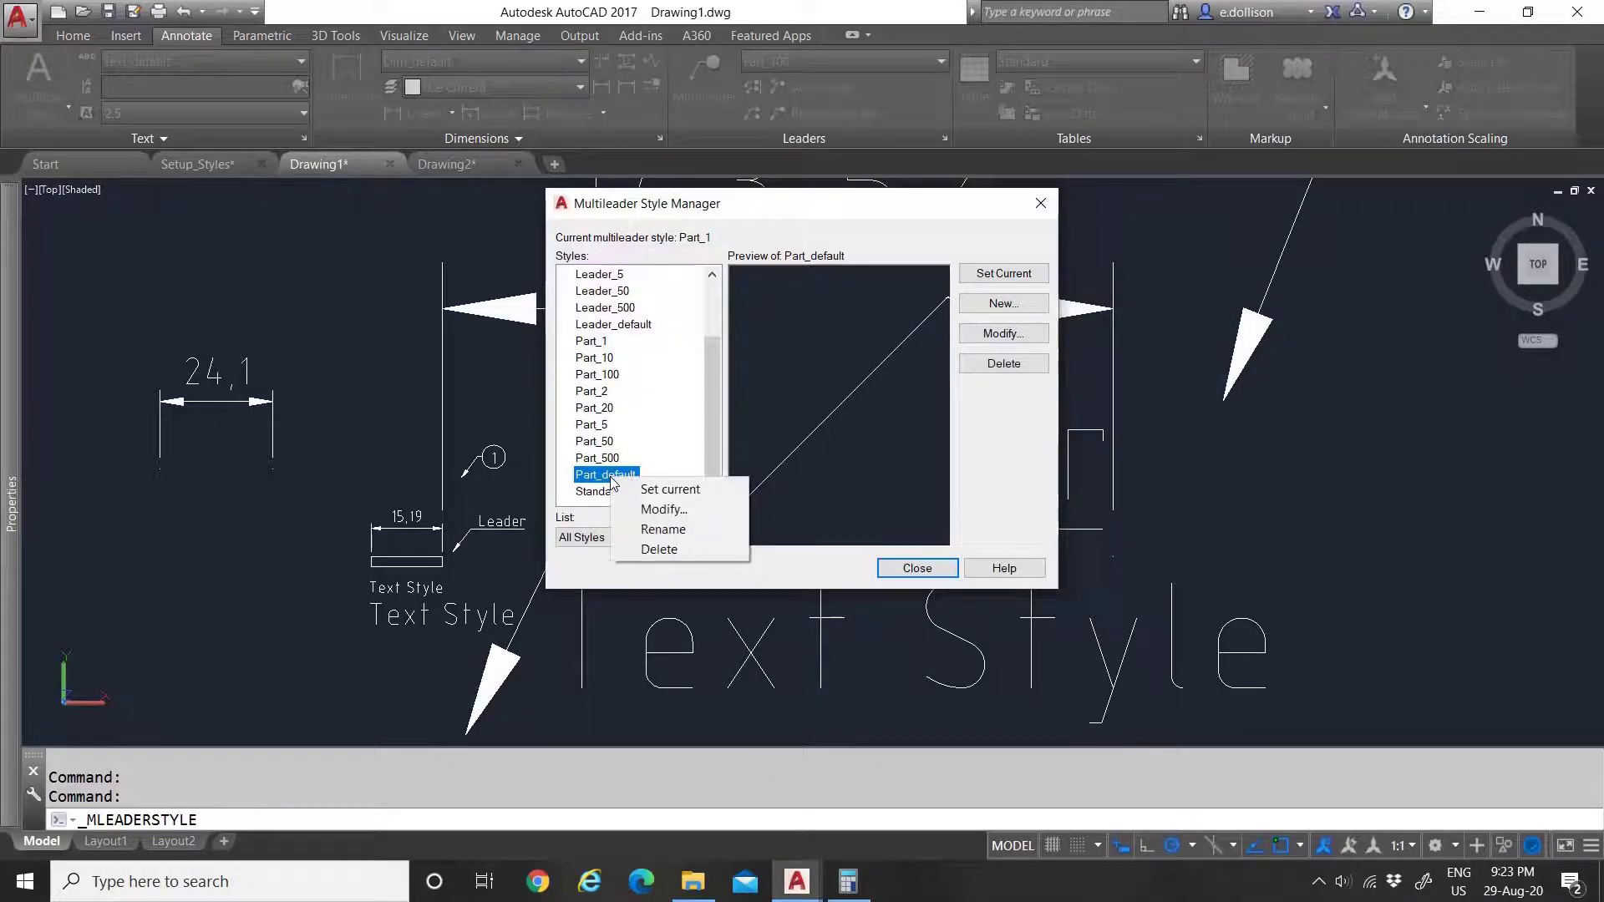
pyautogui.click(661, 546)
pyautogui.click(851, 453)
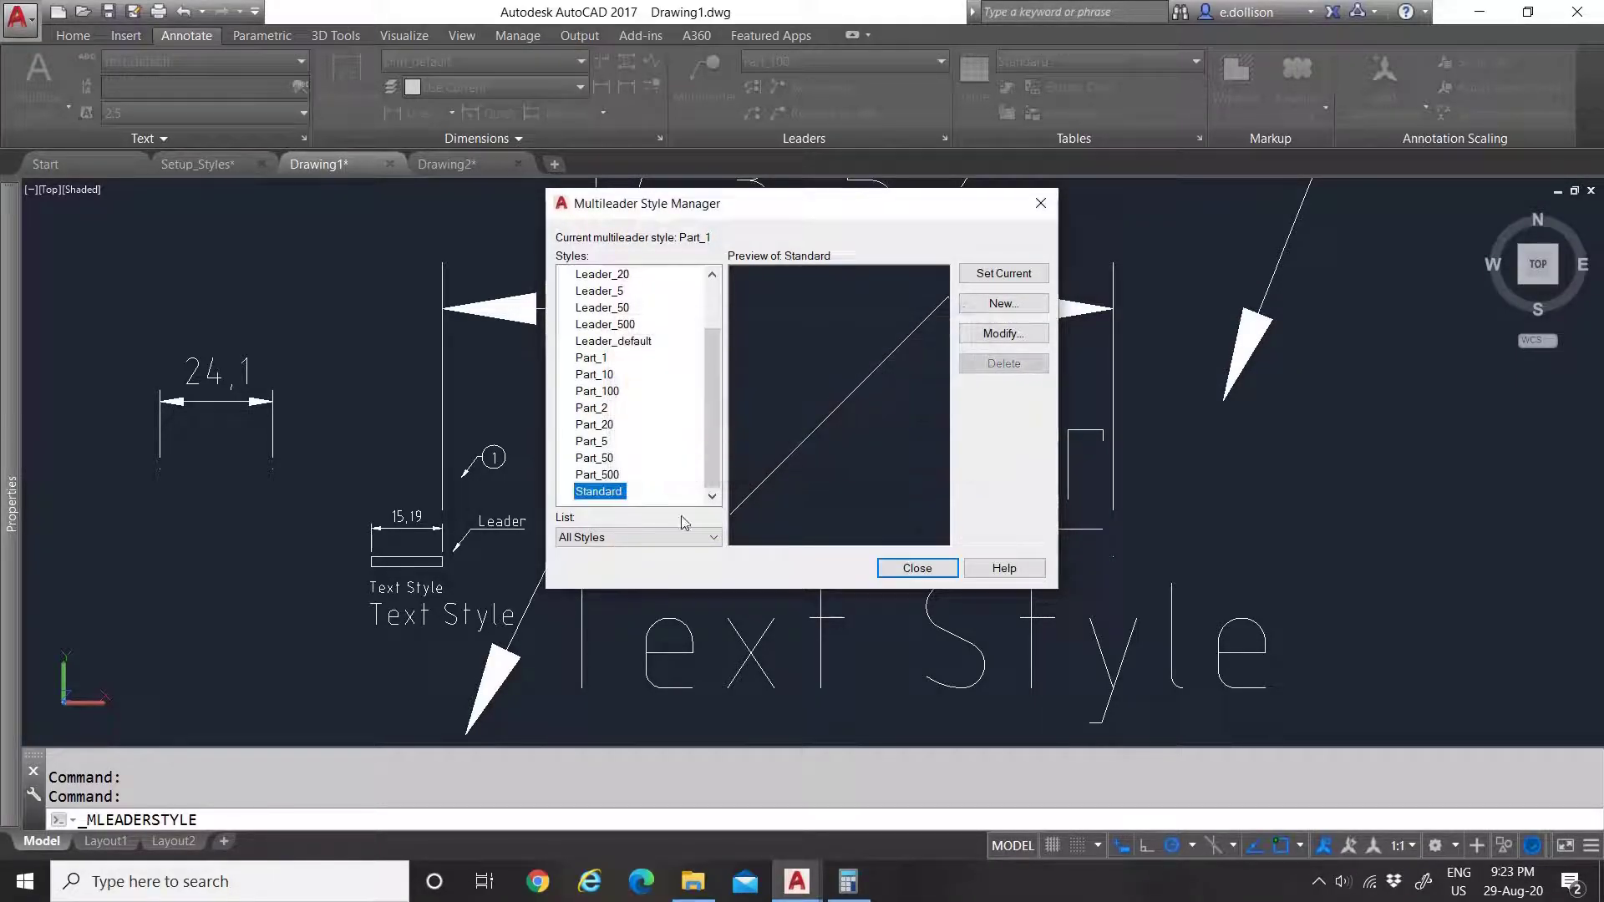
pyautogui.click(917, 568)
pyautogui.scroll(-4, 935, 501)
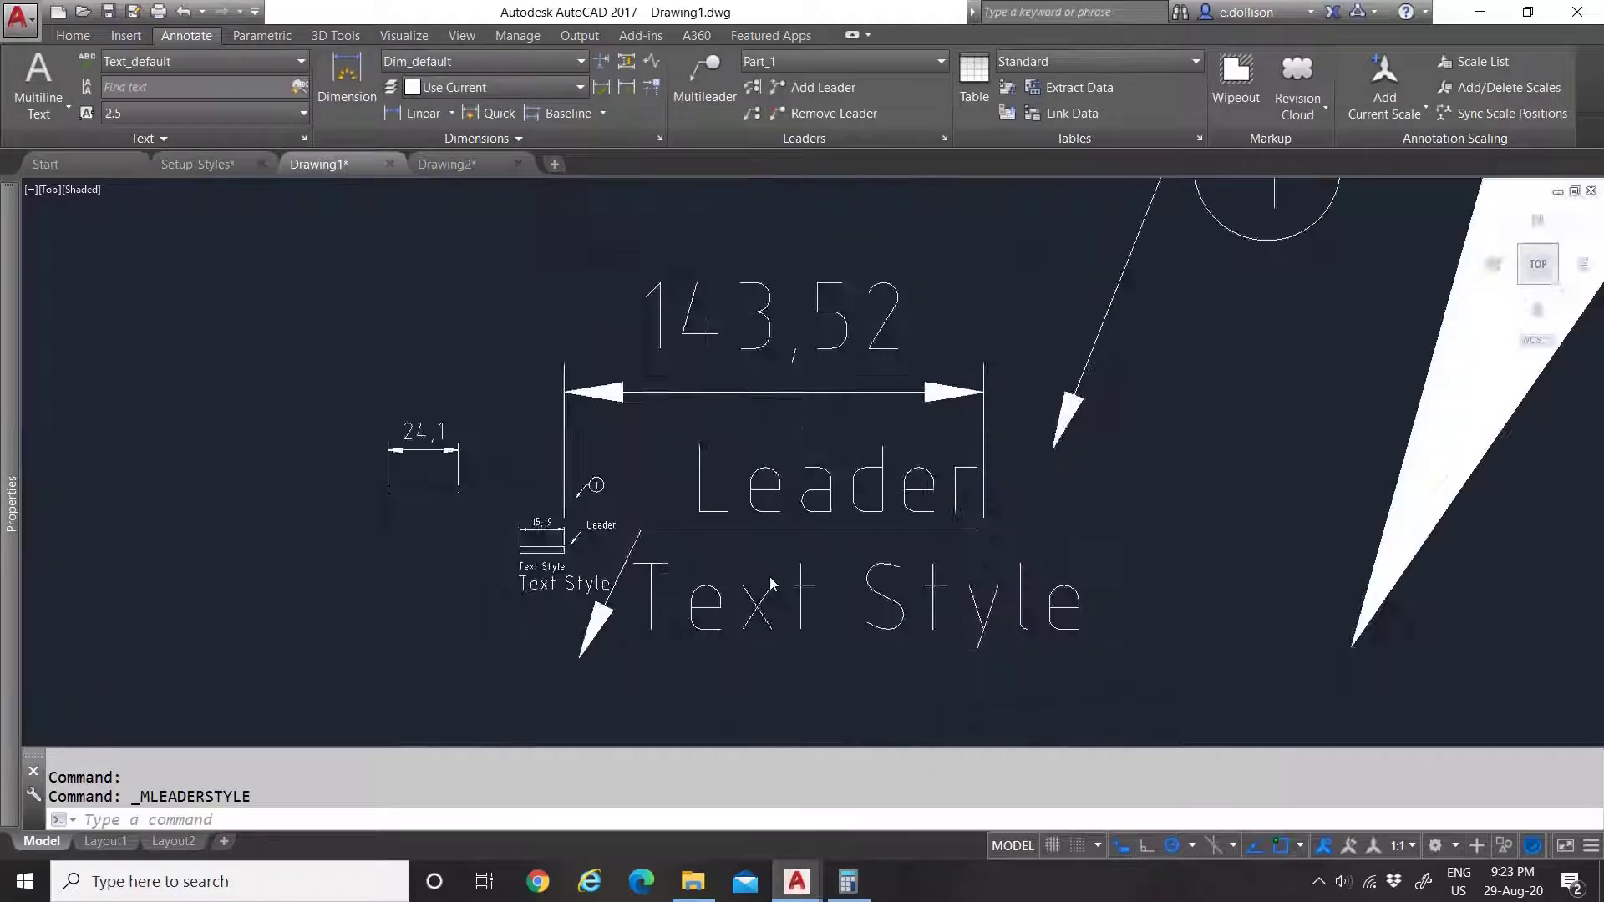
pyautogui.scroll(-3, 932, 498)
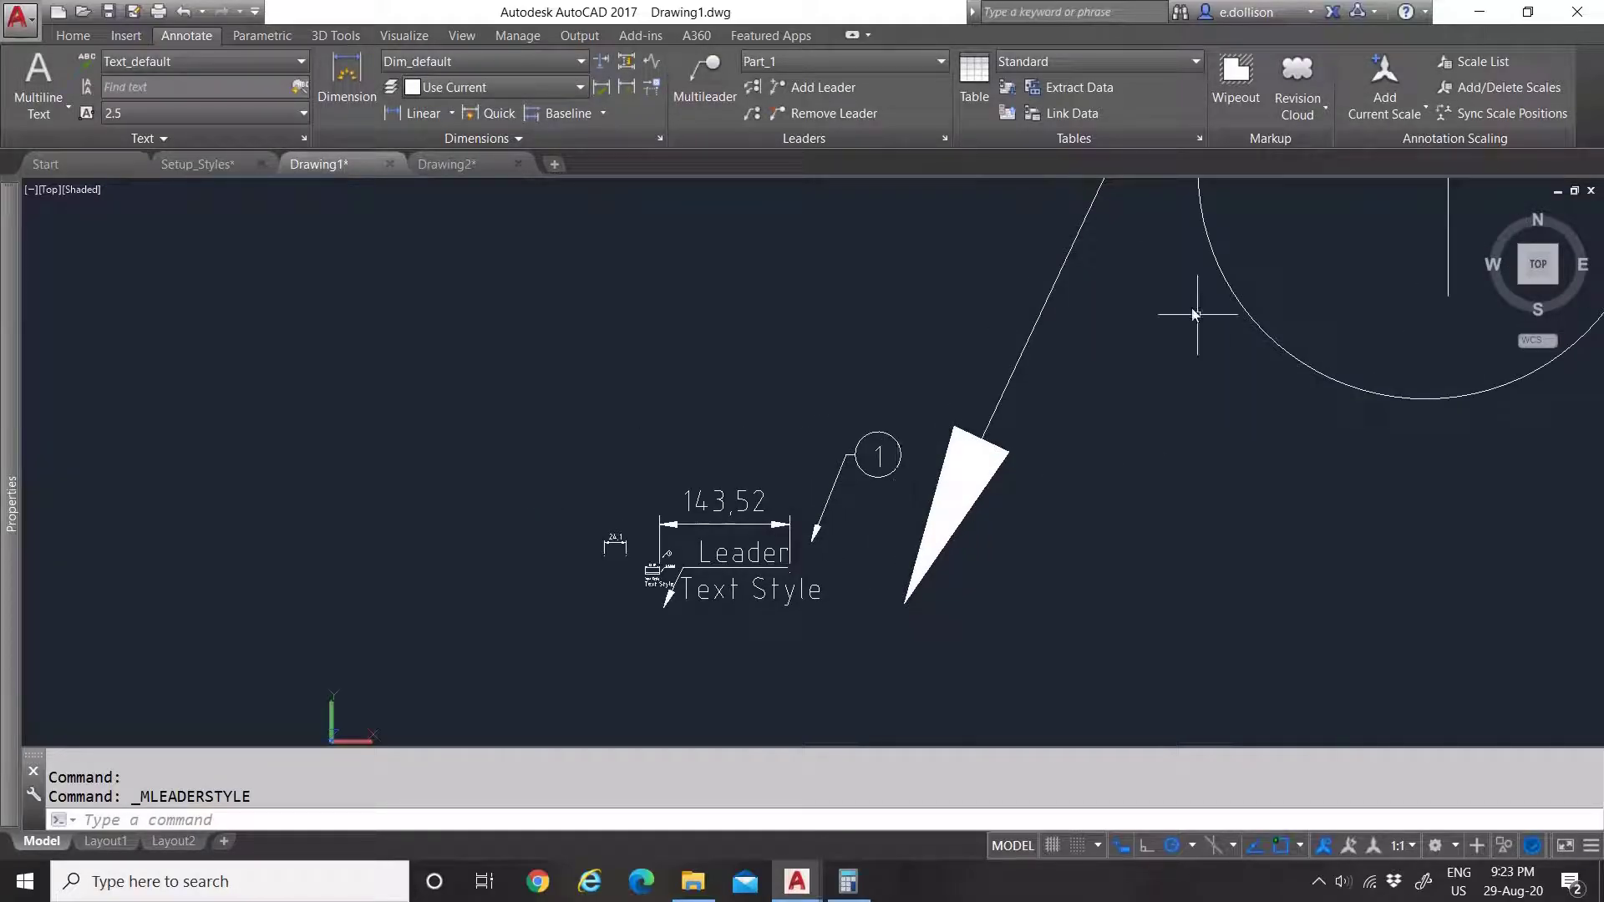
pyautogui.scroll(3, 727, 564)
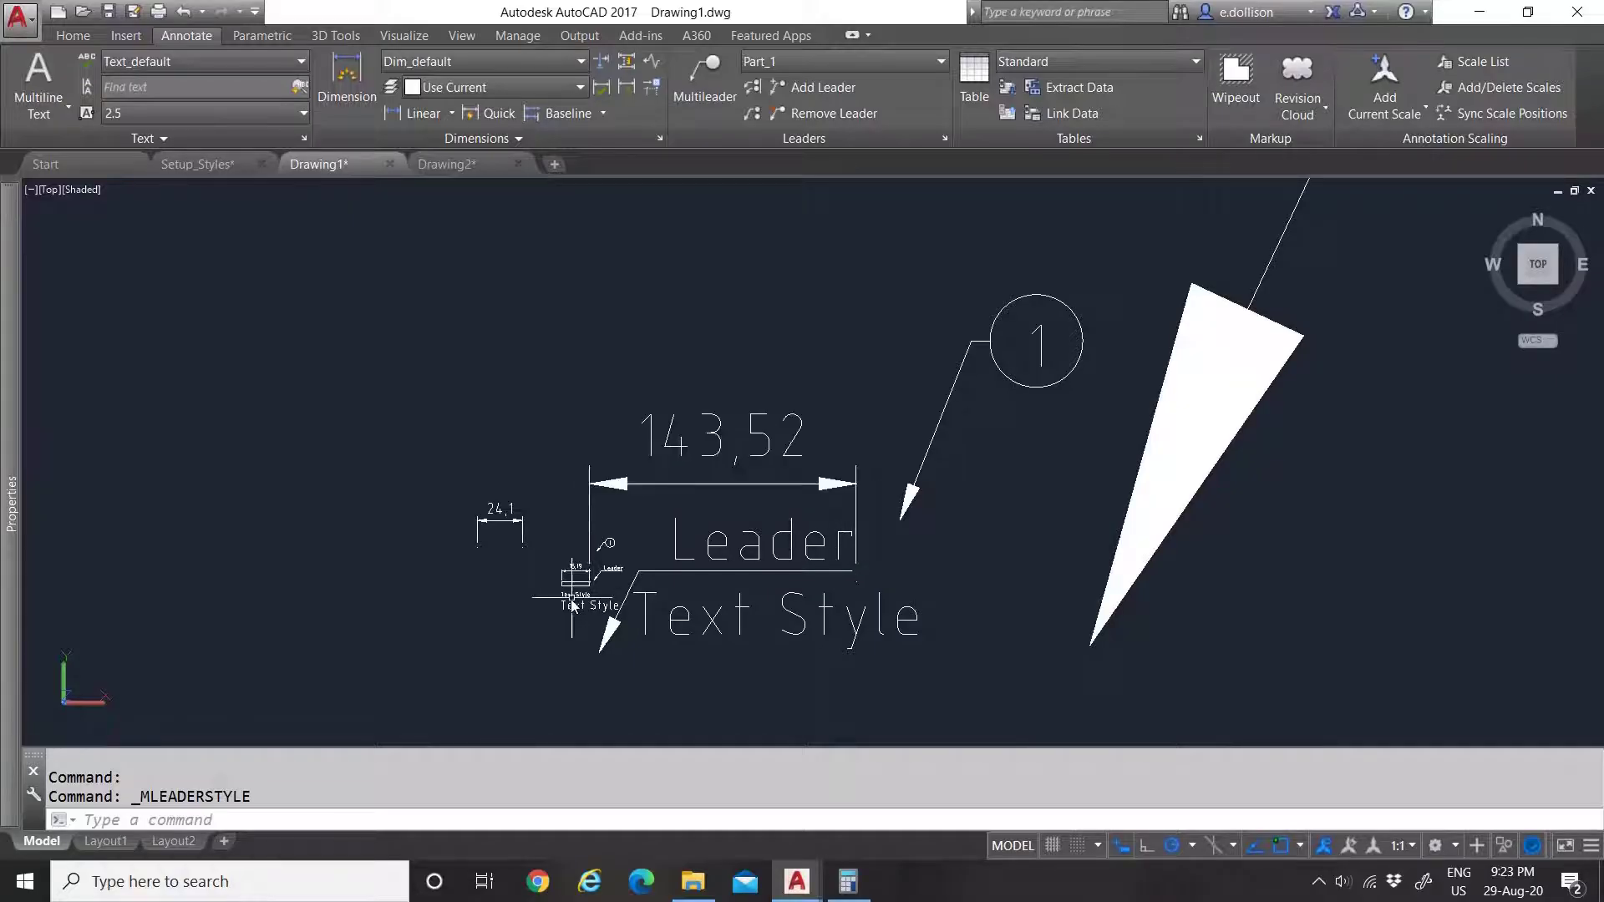
pyautogui.scroll(4, 570, 599)
pyautogui.scroll(-8, 614, 522)
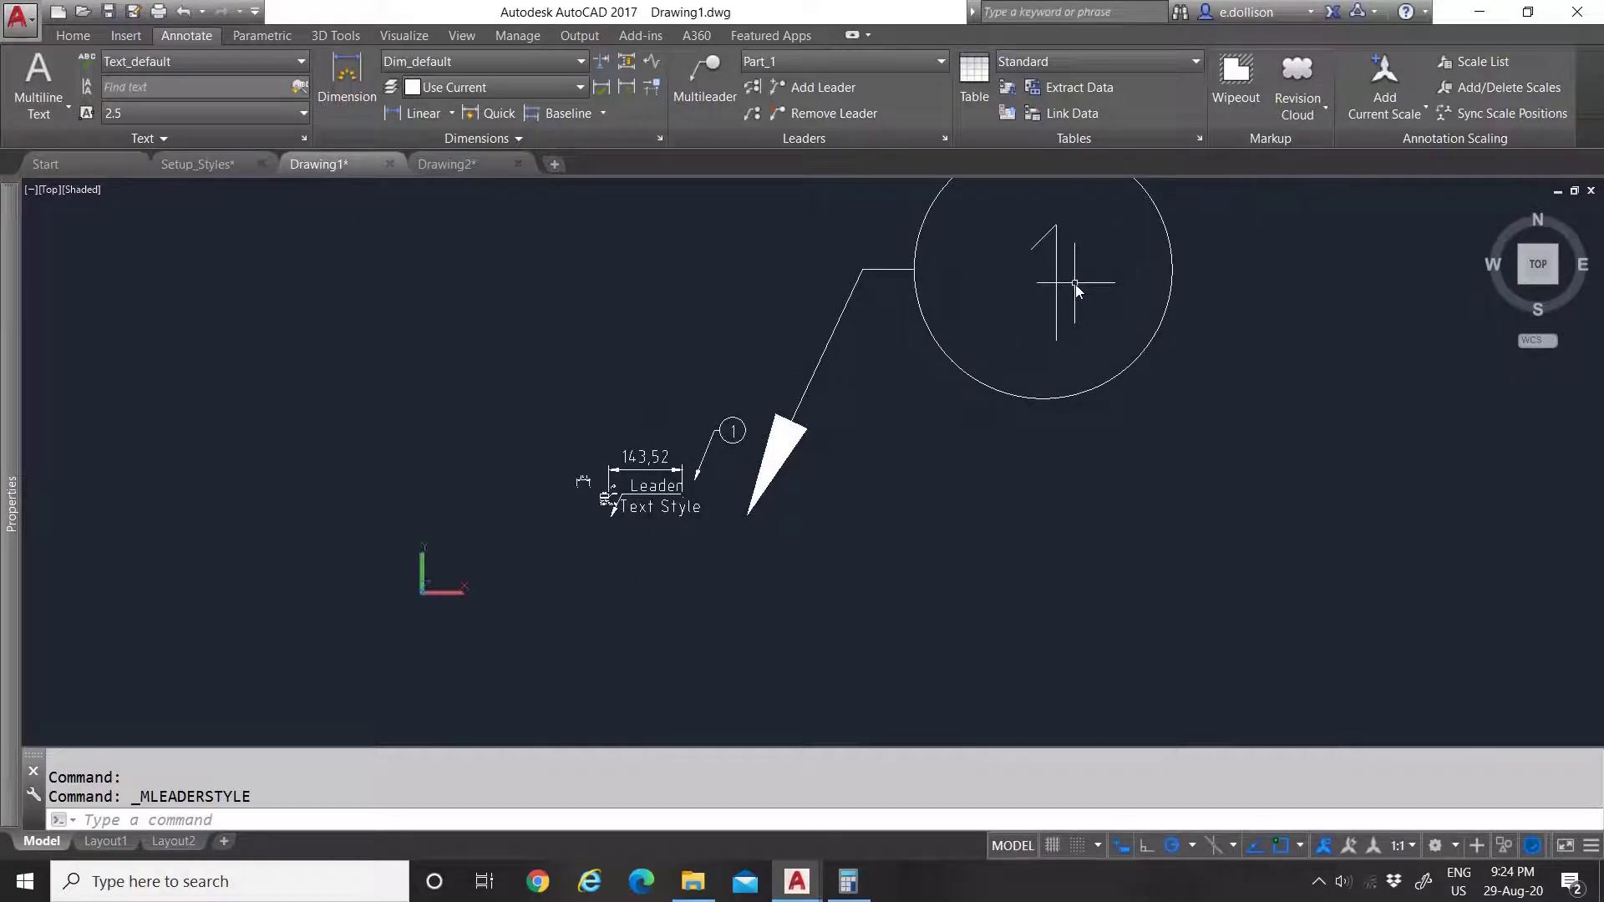
pyautogui.scroll(-4, 984, 334)
pyautogui.scroll(3, 984, 334)
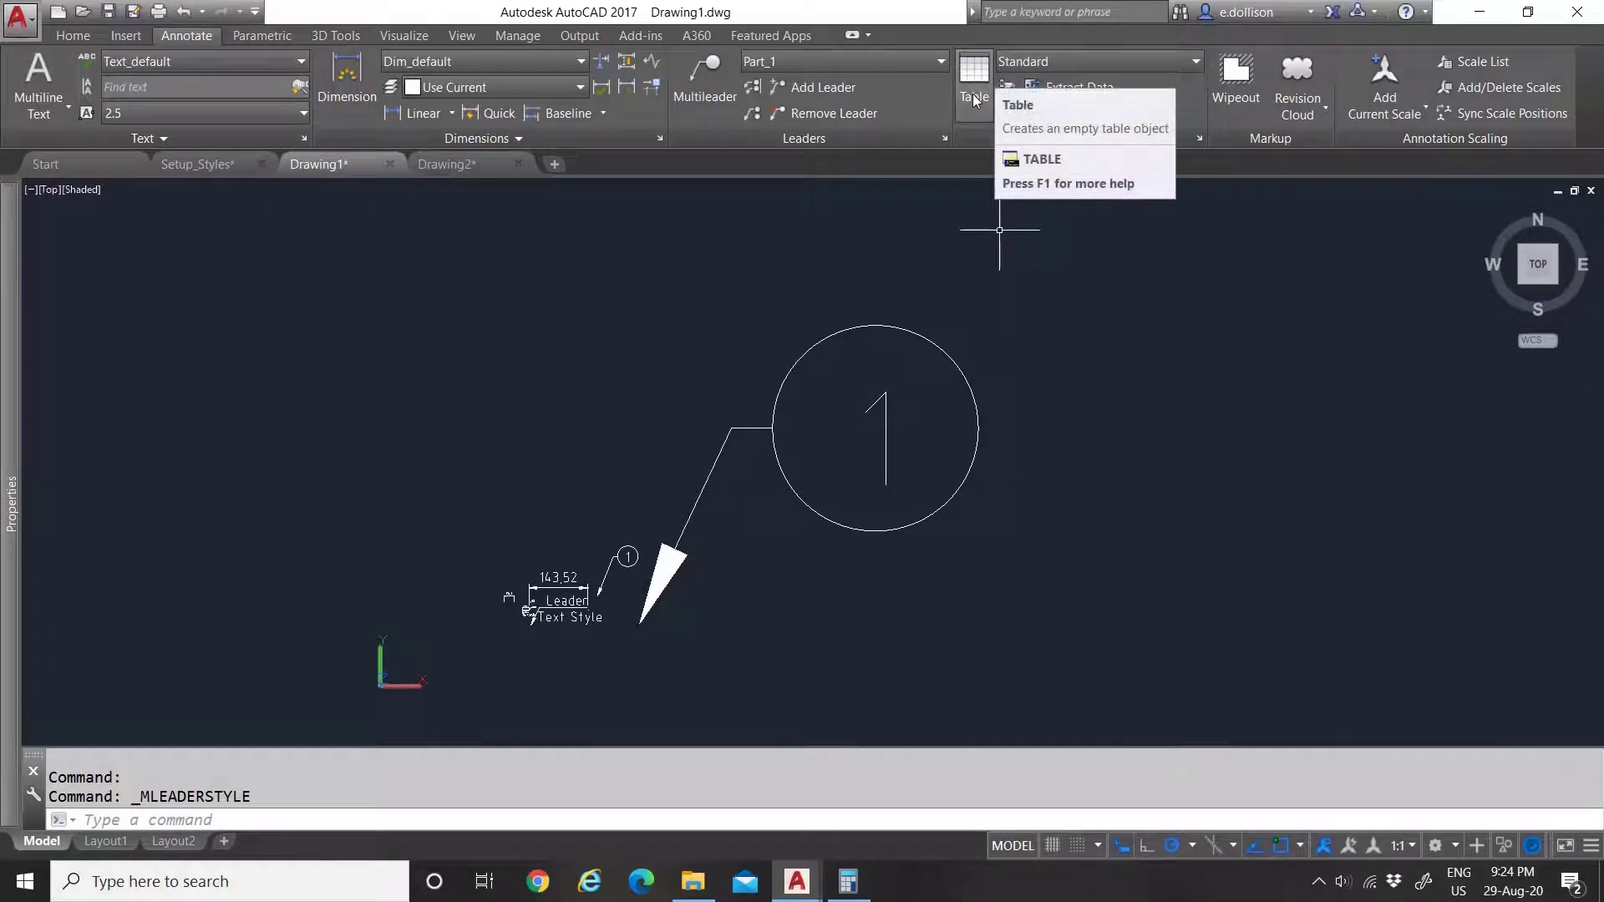
pyautogui.click(194, 164)
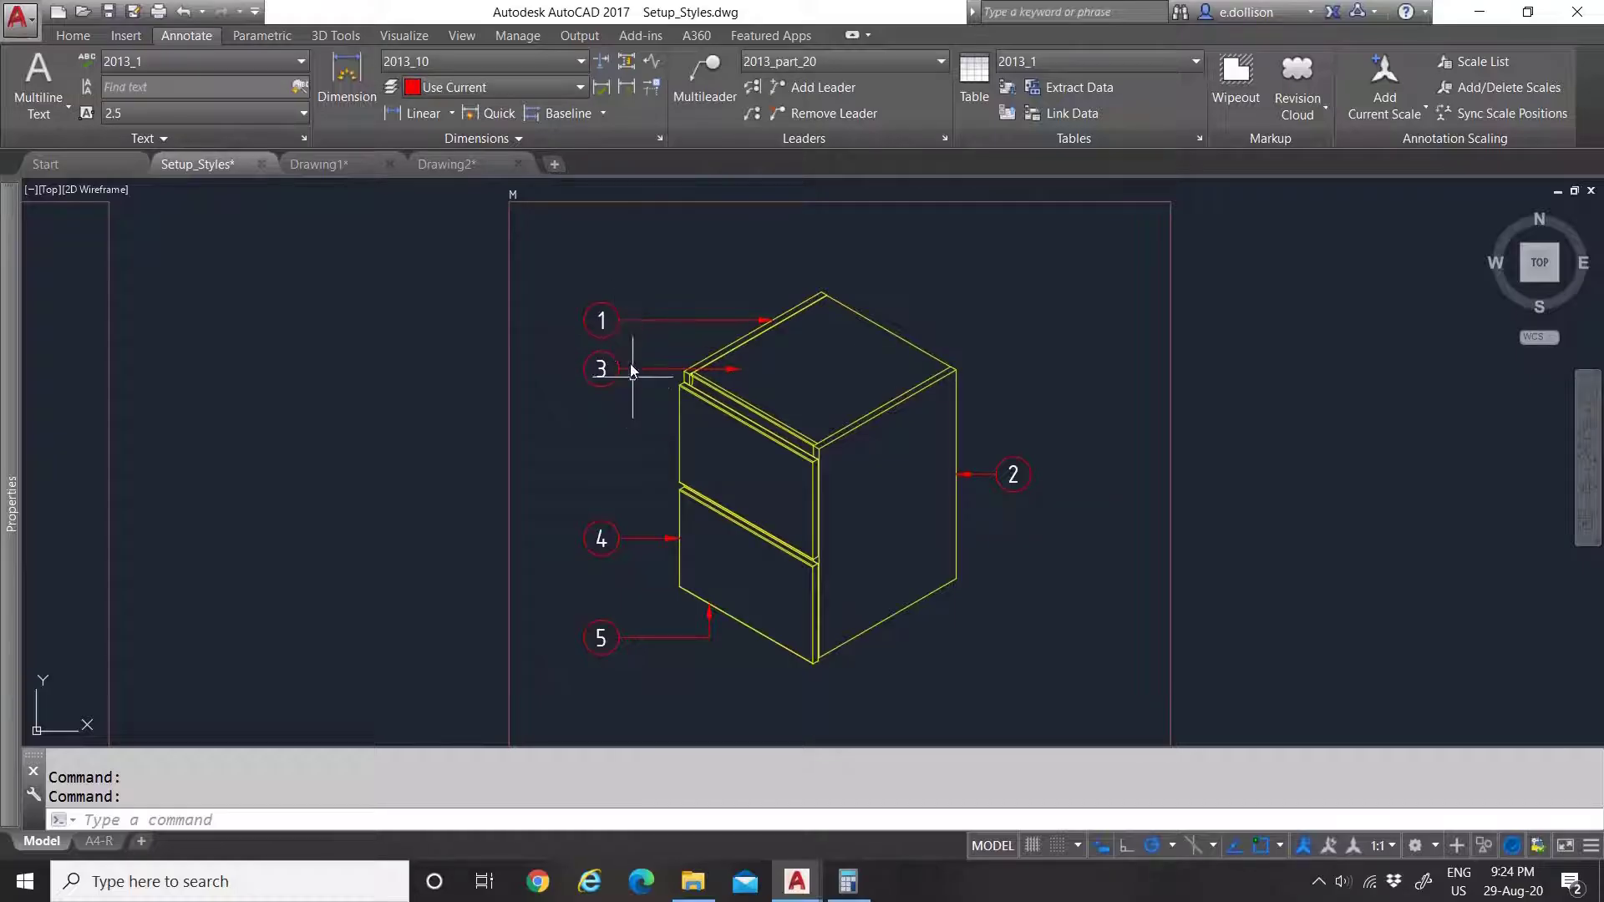
pyautogui.scroll(-4, 663, 374)
pyautogui.scroll(10, 703, 433)
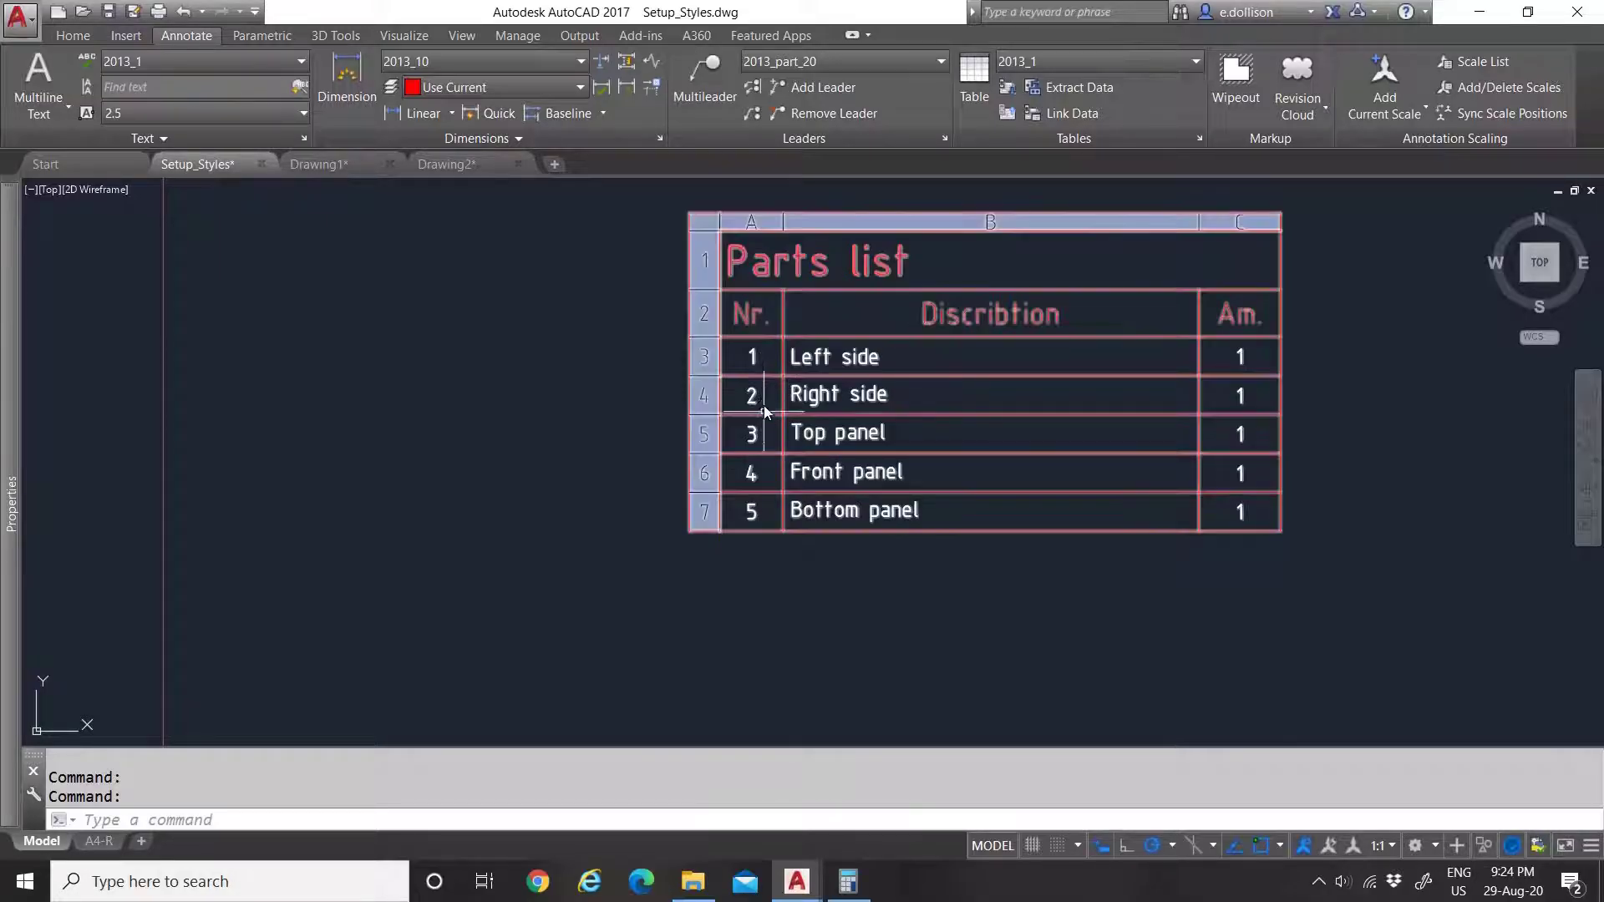
pyautogui.scroll(-6, 811, 531)
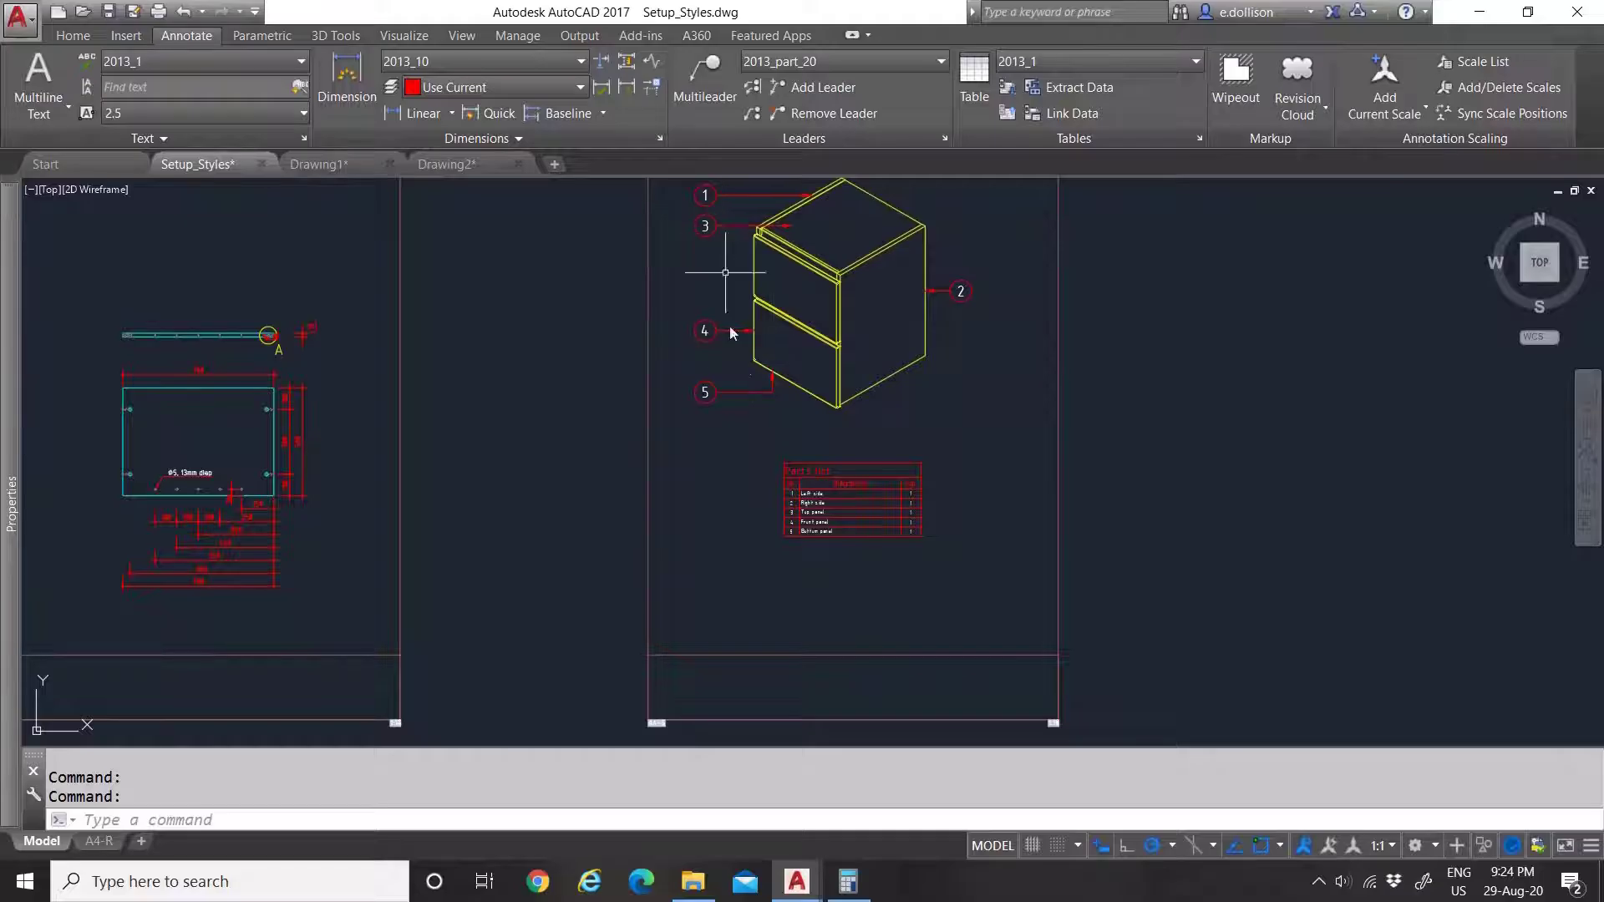
pyautogui.click(320, 164)
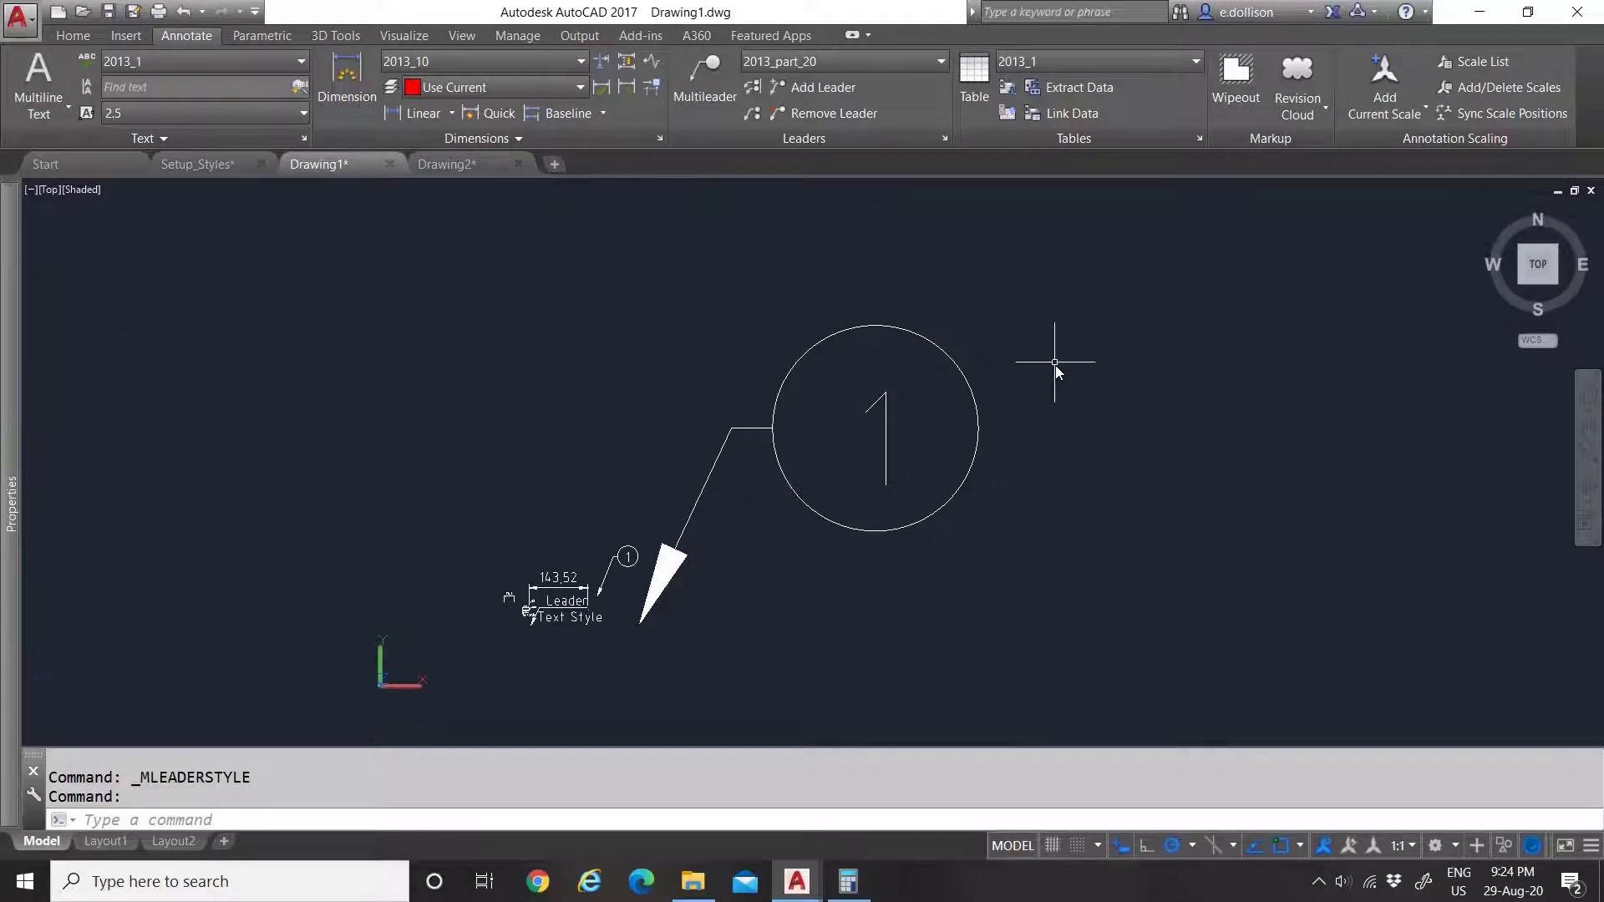
pyautogui.click(969, 91)
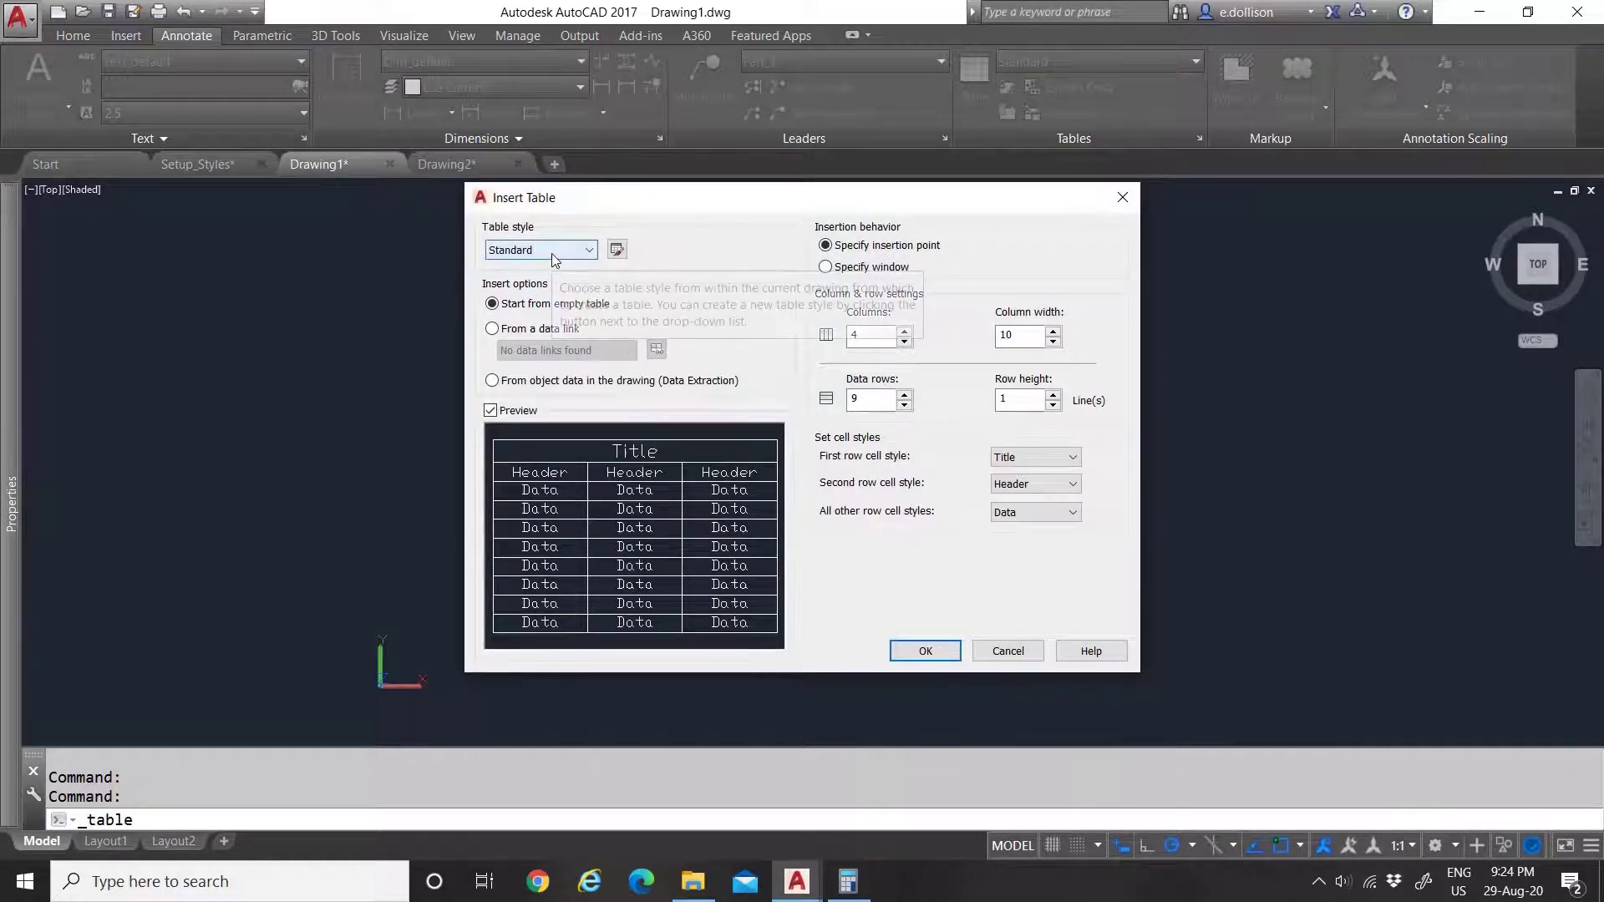
# Step: In the Table Style dialog, create a new style from Standard named Table_1
pyautogui.click(616, 250)
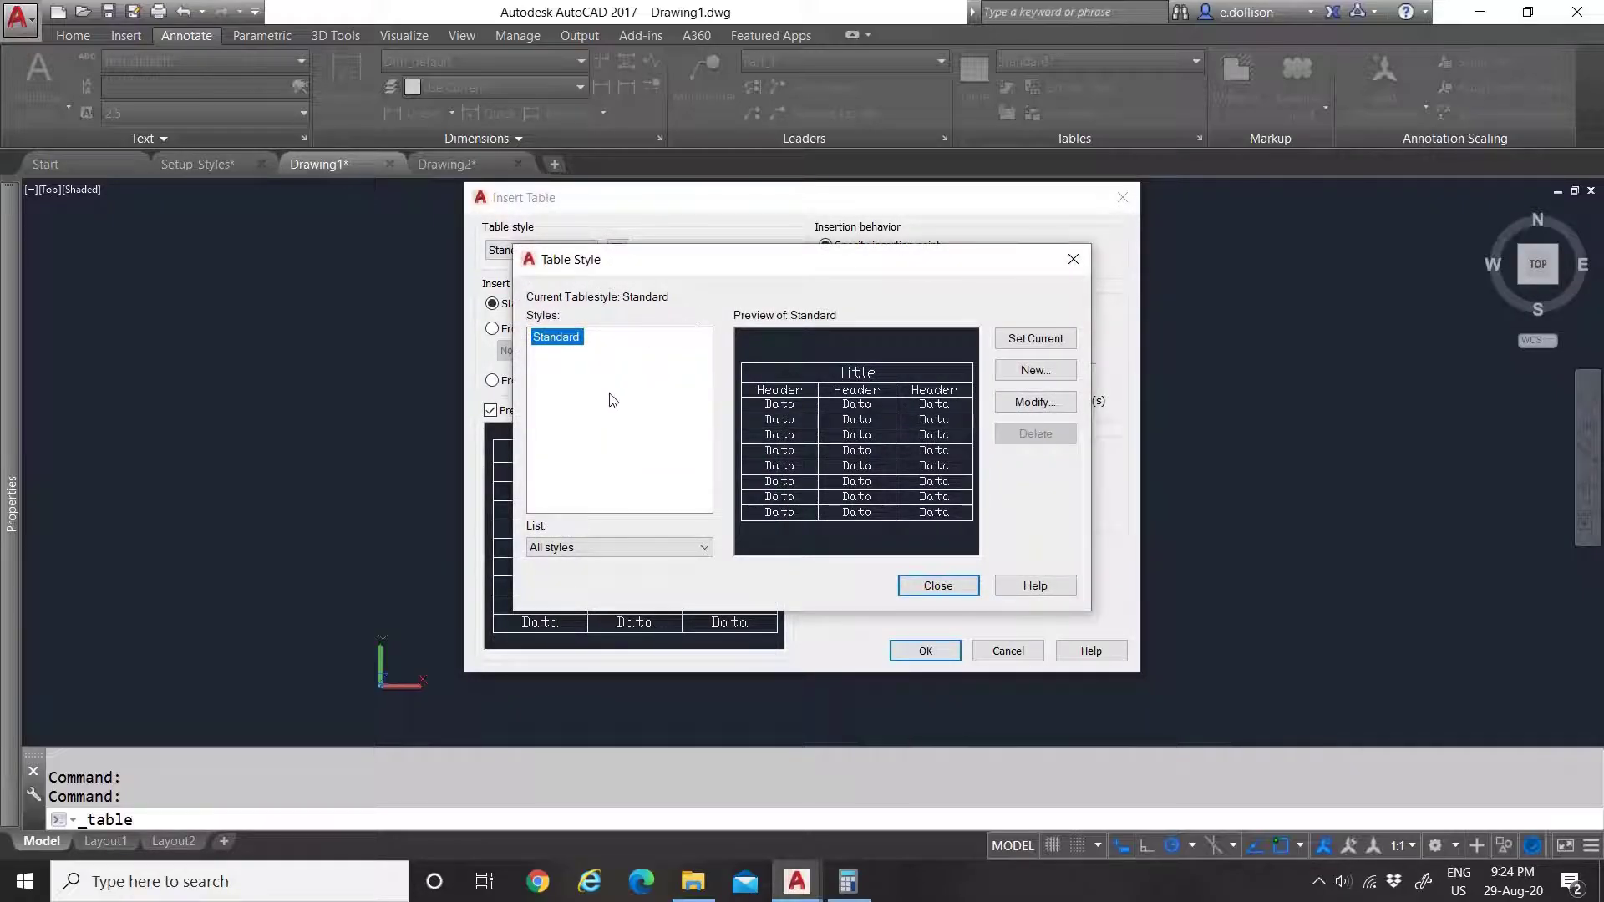
pyautogui.click(1036, 370)
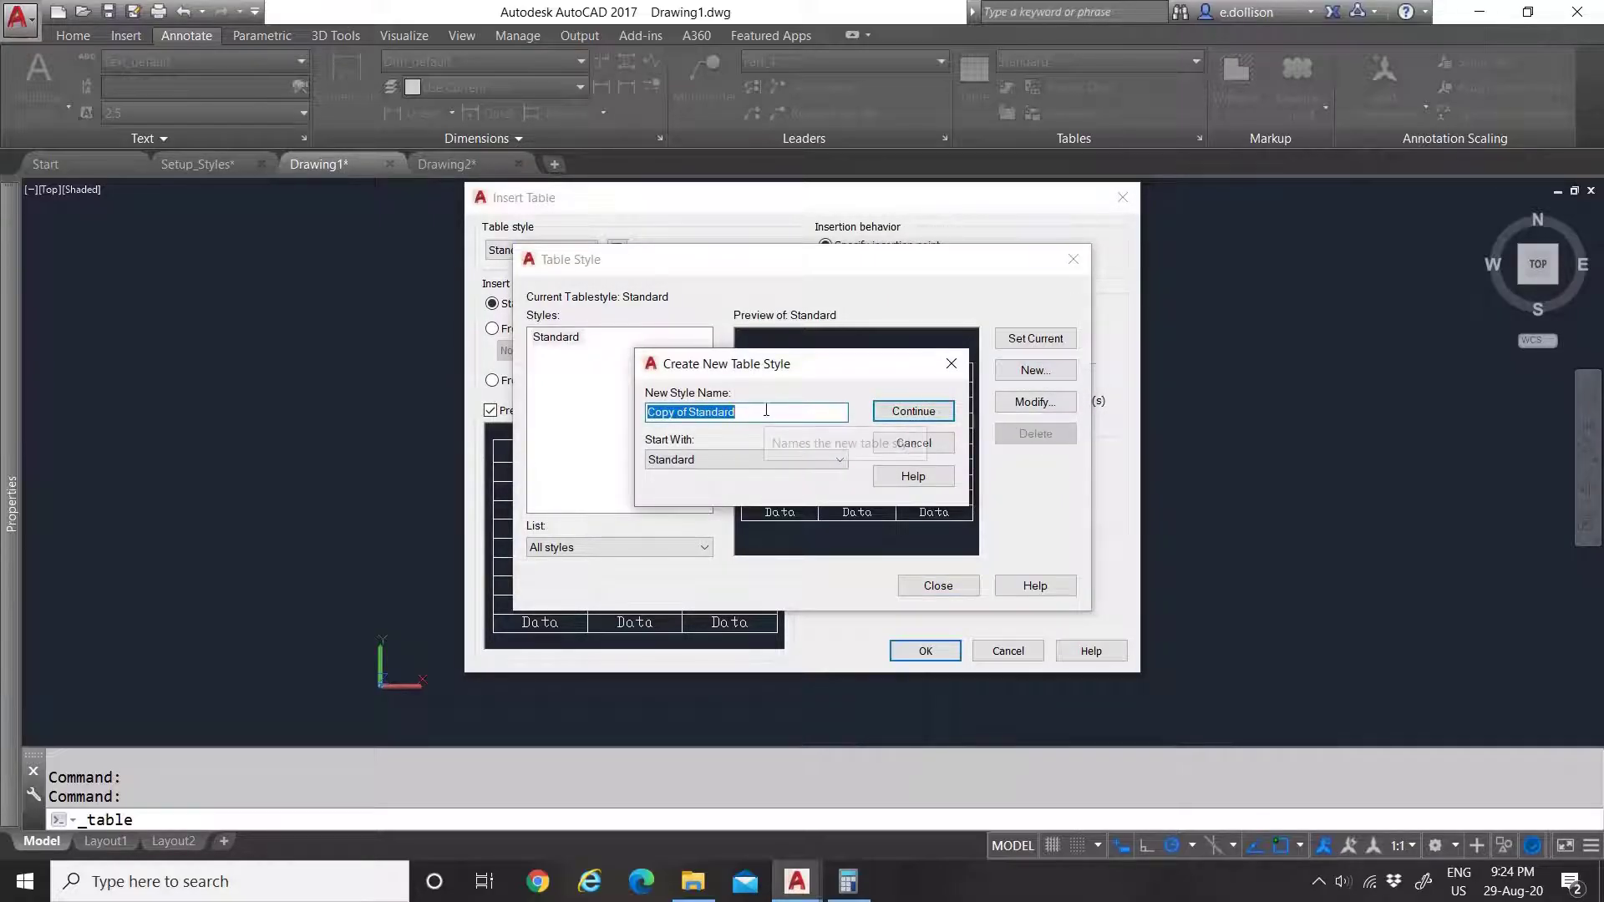
pyautogui.write('Table_1')
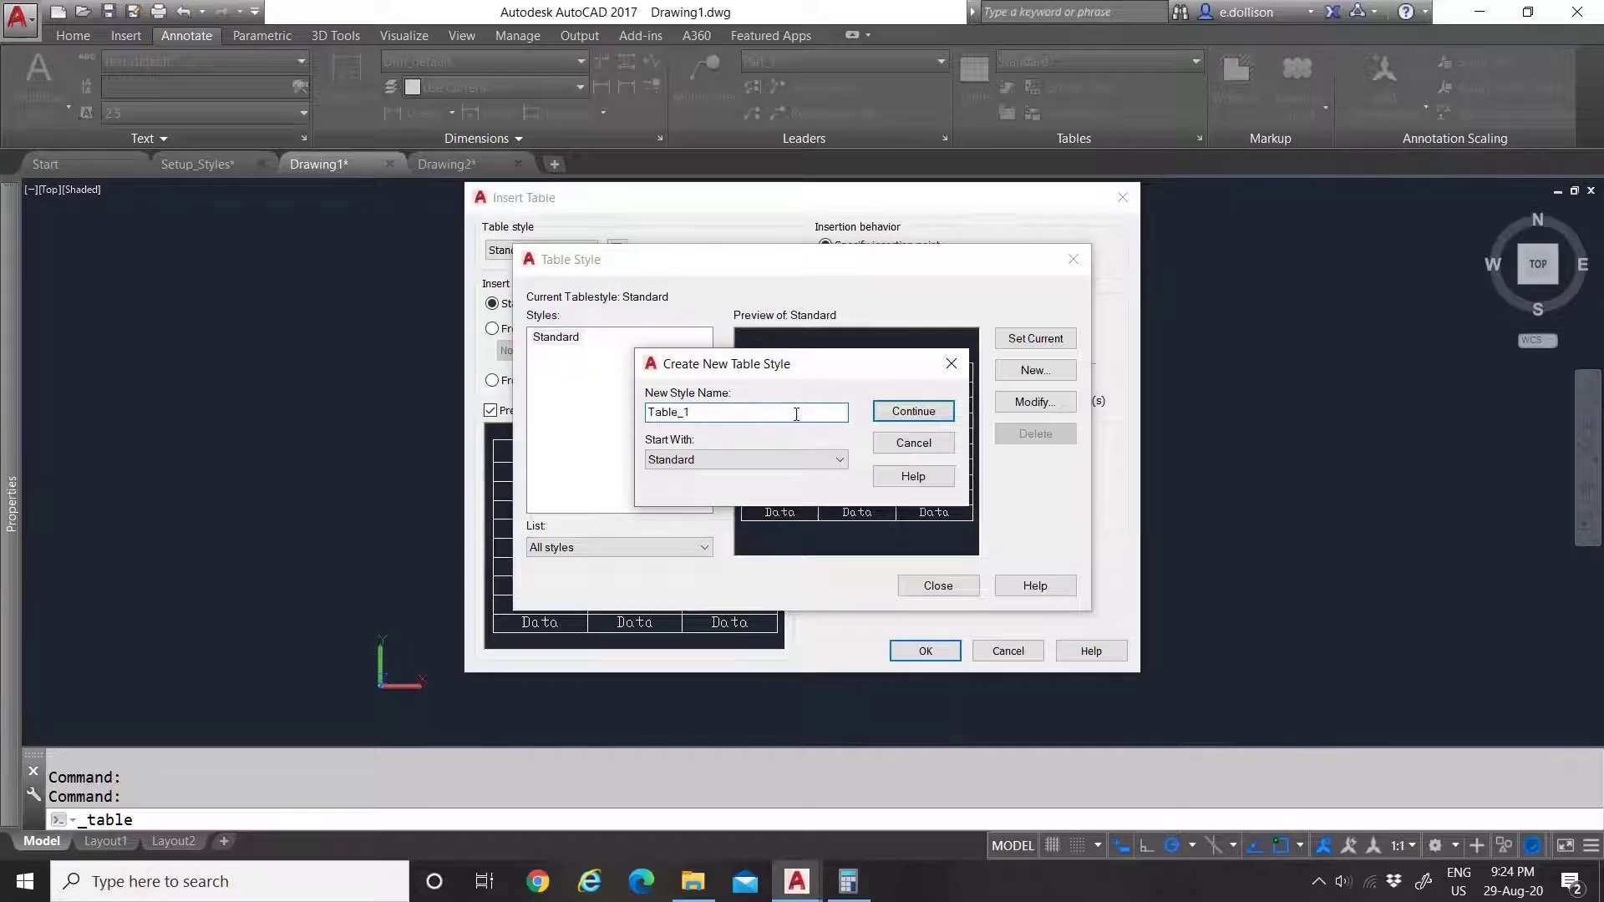
pyautogui.click(936, 411)
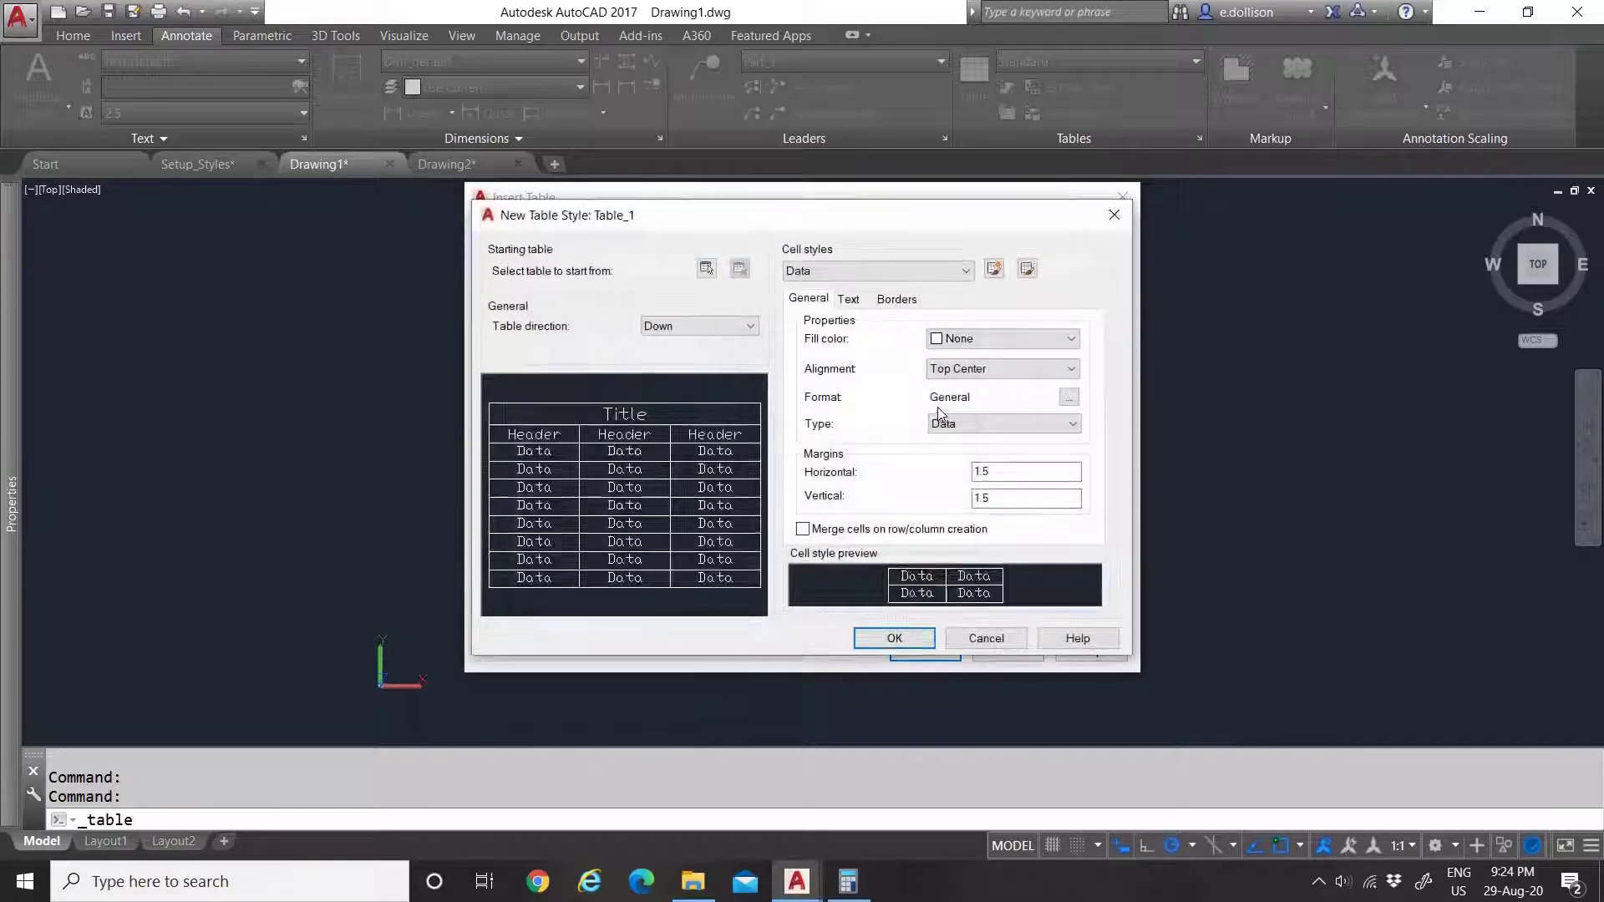
# Step: Switch Table_1's table direction to Up and then back to Down
pyautogui.click(695, 323)
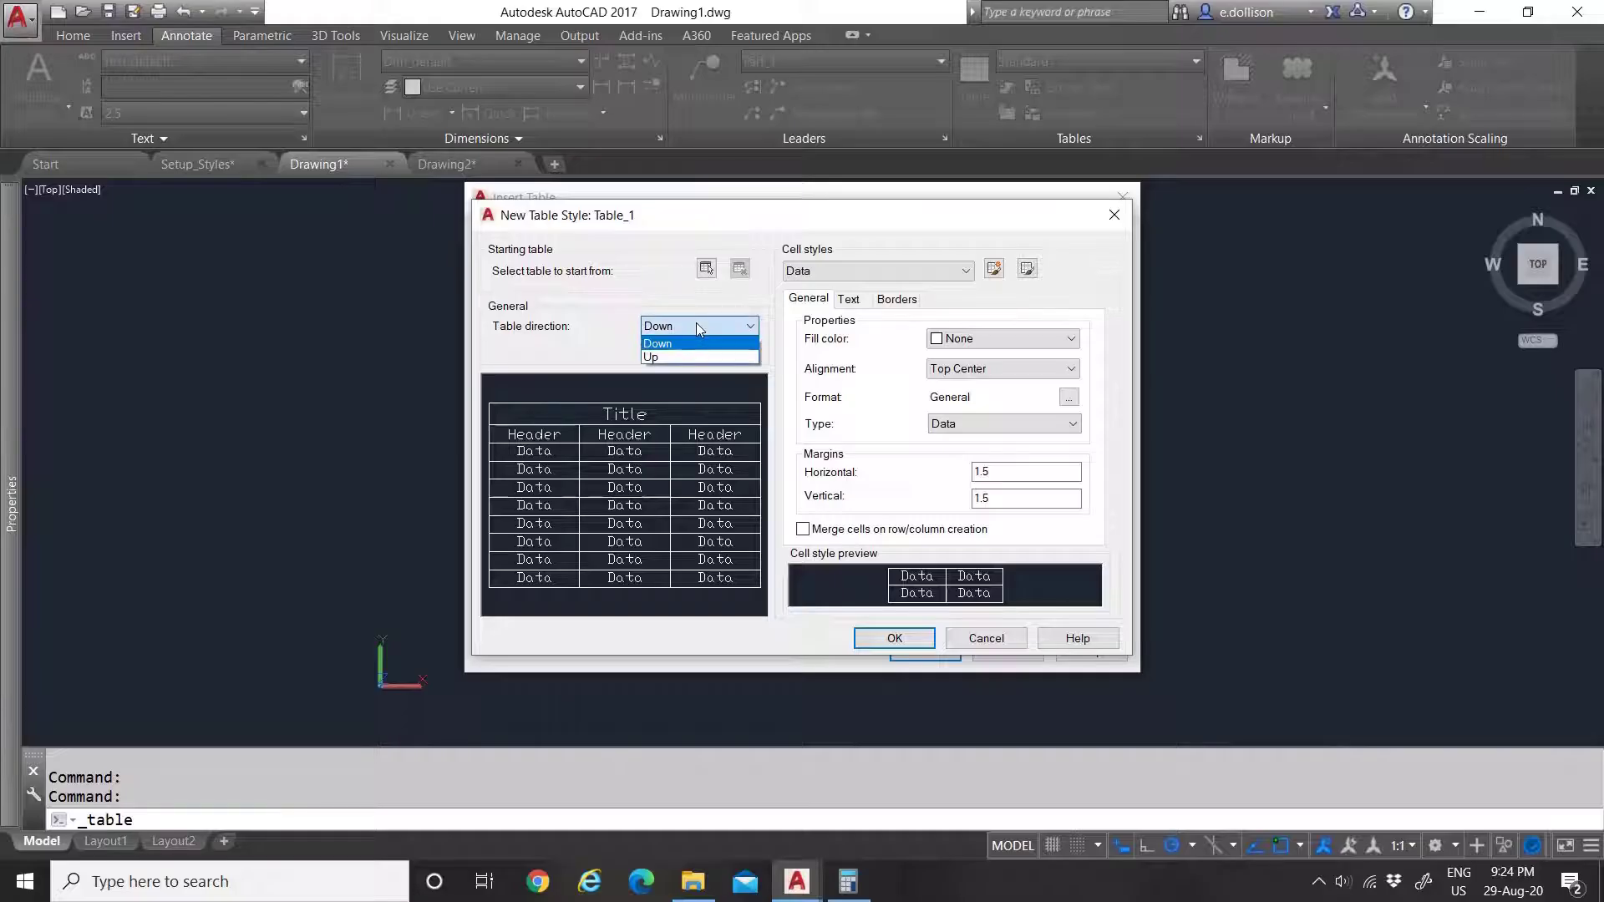
pyautogui.click(630, 320)
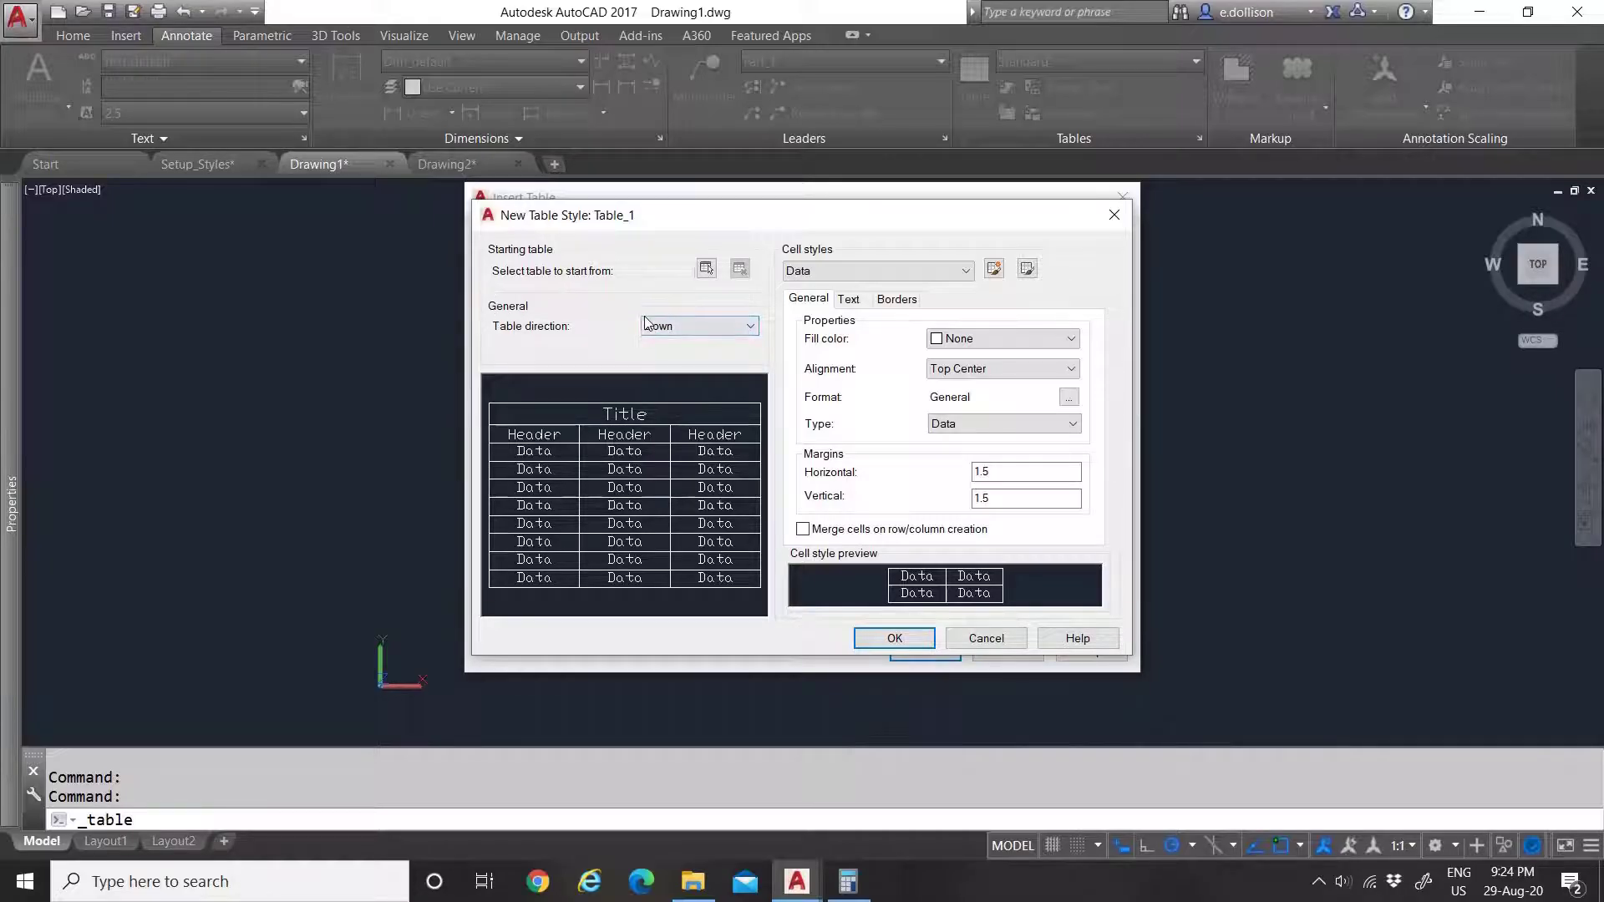
pyautogui.click(645, 323)
pyautogui.click(613, 319)
pyautogui.click(673, 324)
pyautogui.click(654, 357)
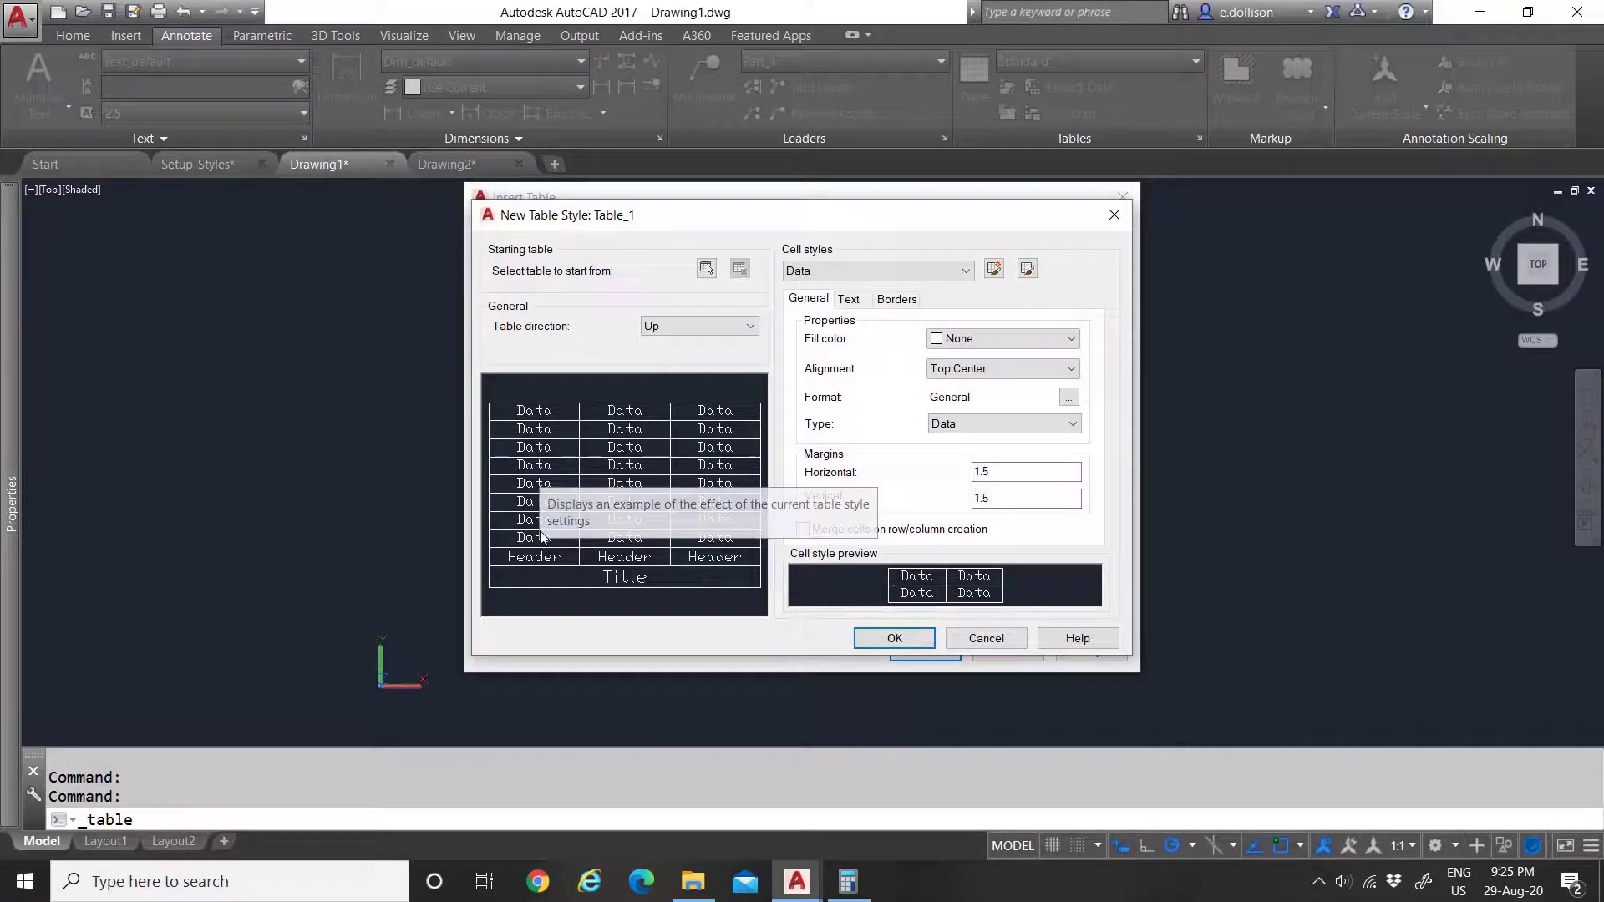
pyautogui.click(668, 327)
pyautogui.click(654, 353)
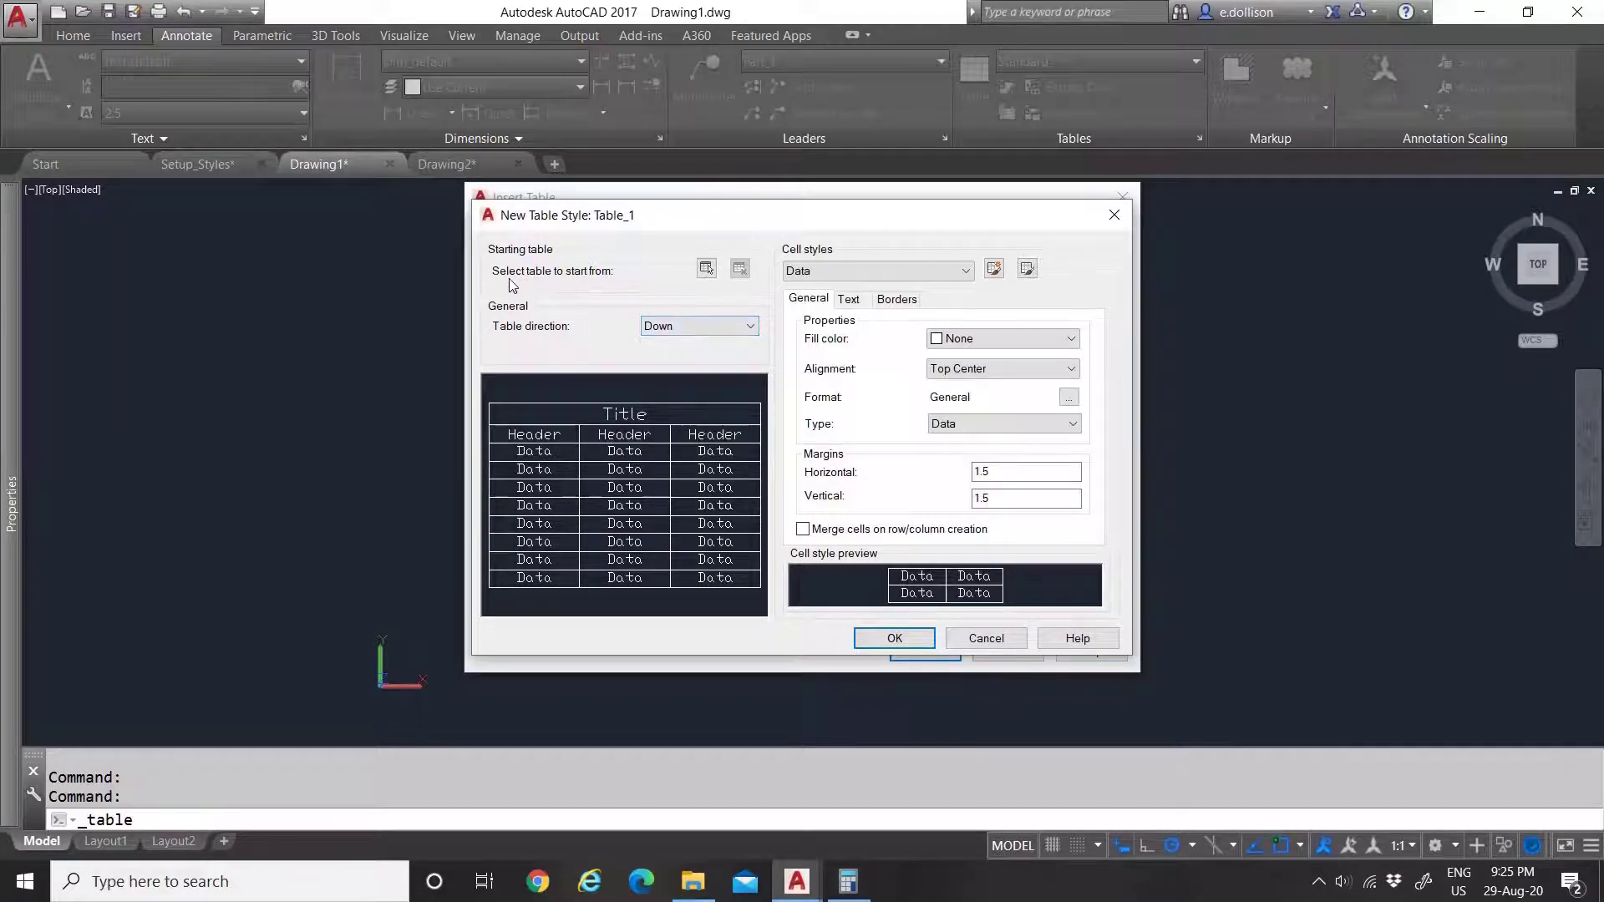
# Step: Try starting from an existing drawing table, cancel, and keep Data as the cell style
pyautogui.click(707, 269)
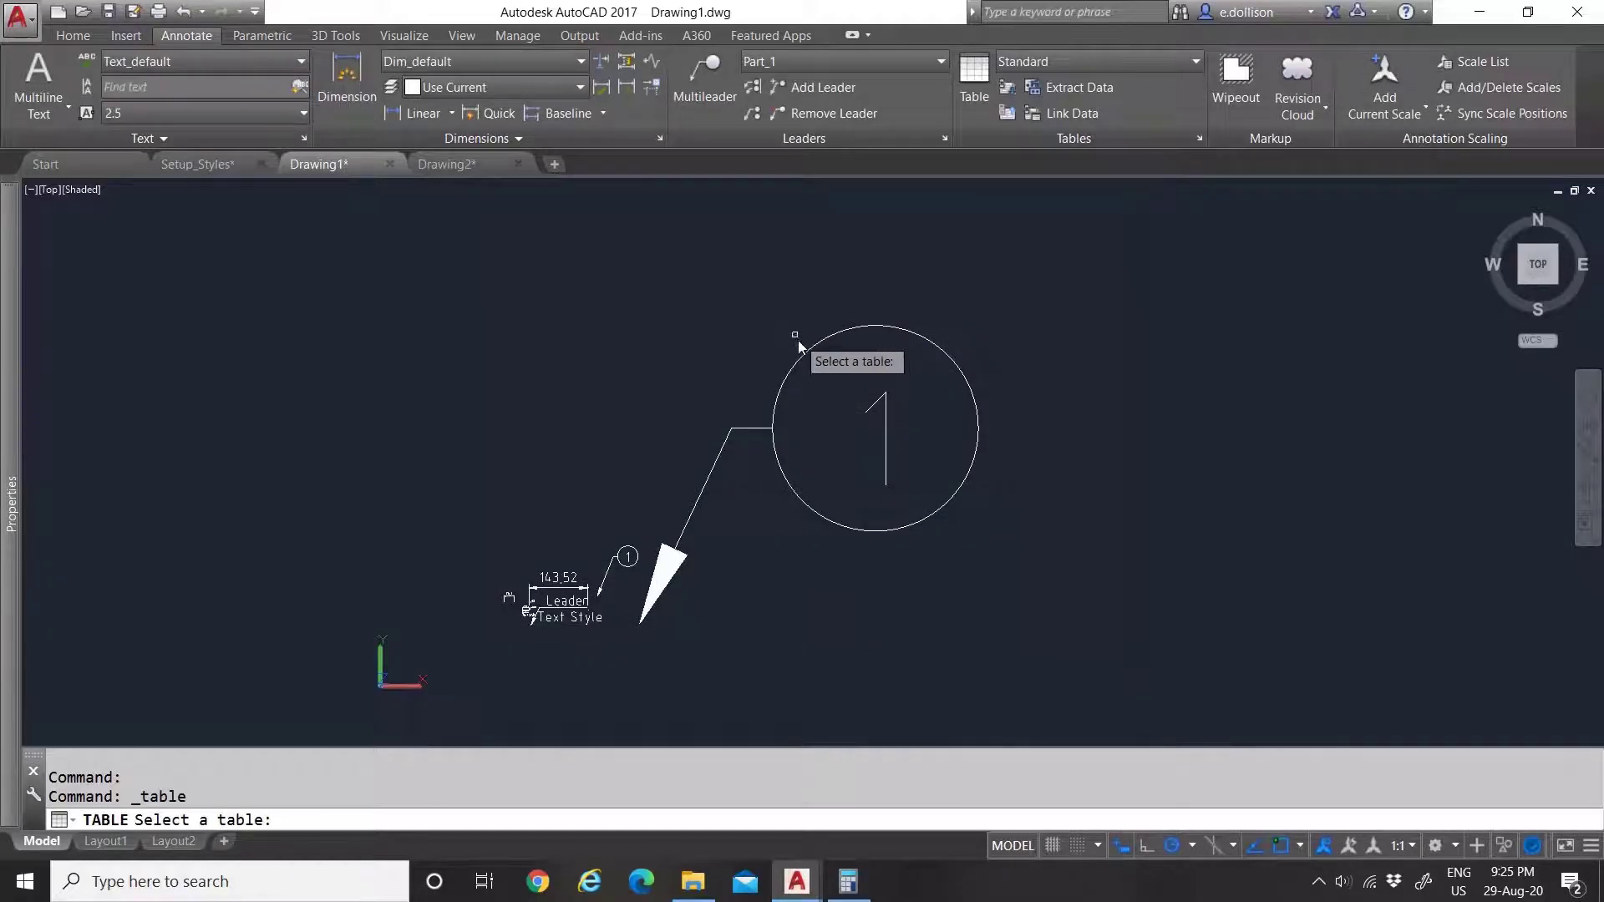
pyautogui.scroll(4, 601, 601)
pyautogui.click(655, 378)
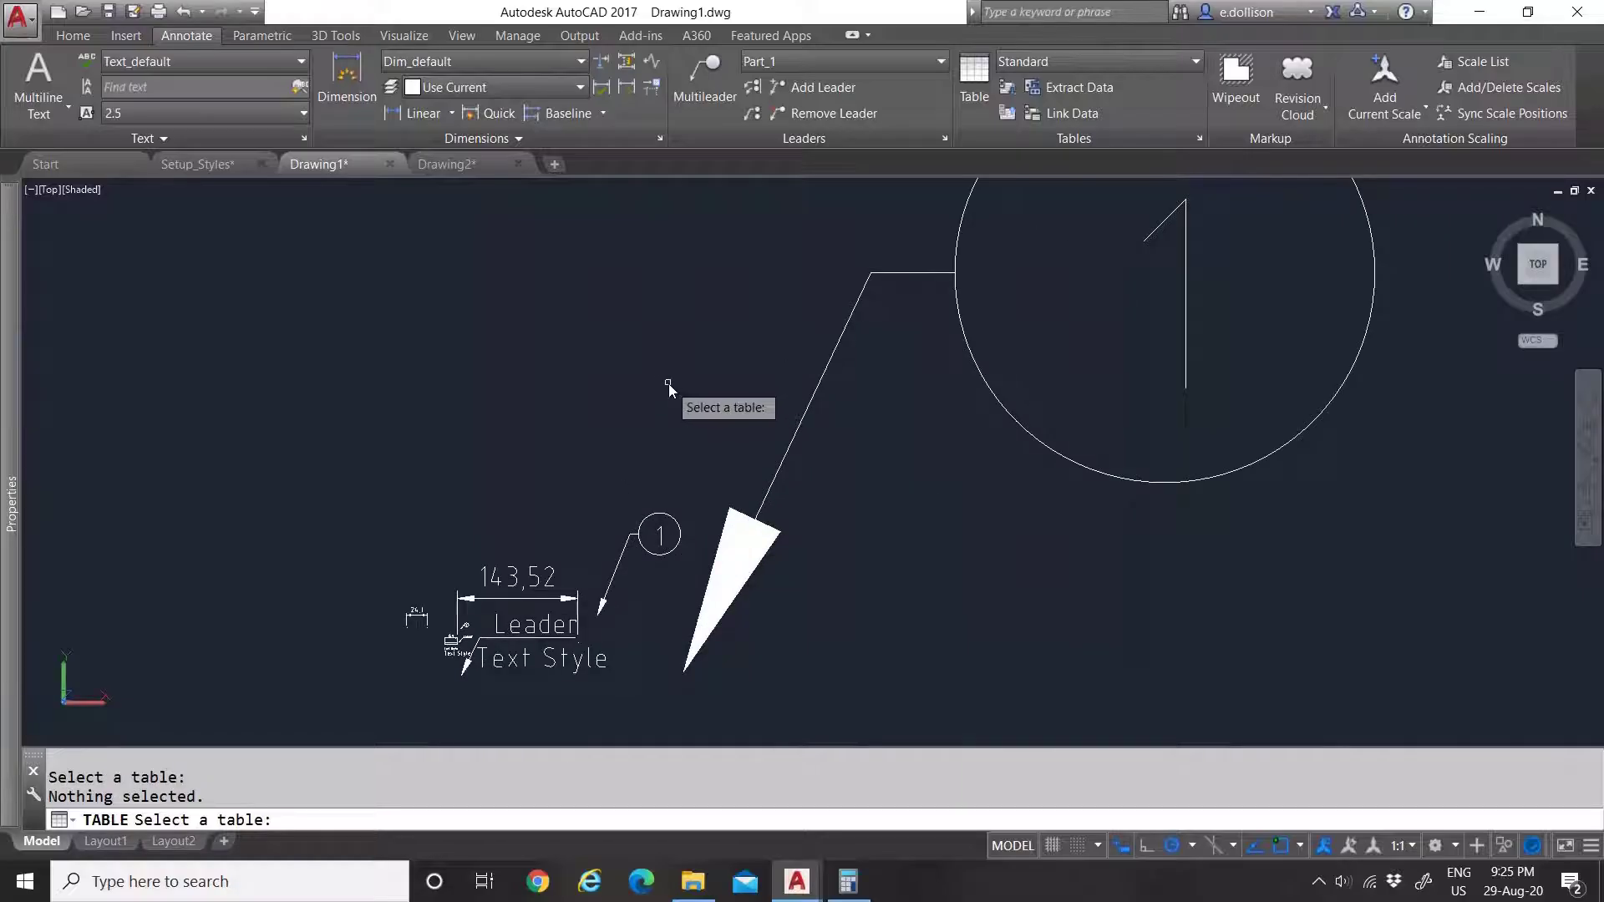
pyautogui.press('Escape')
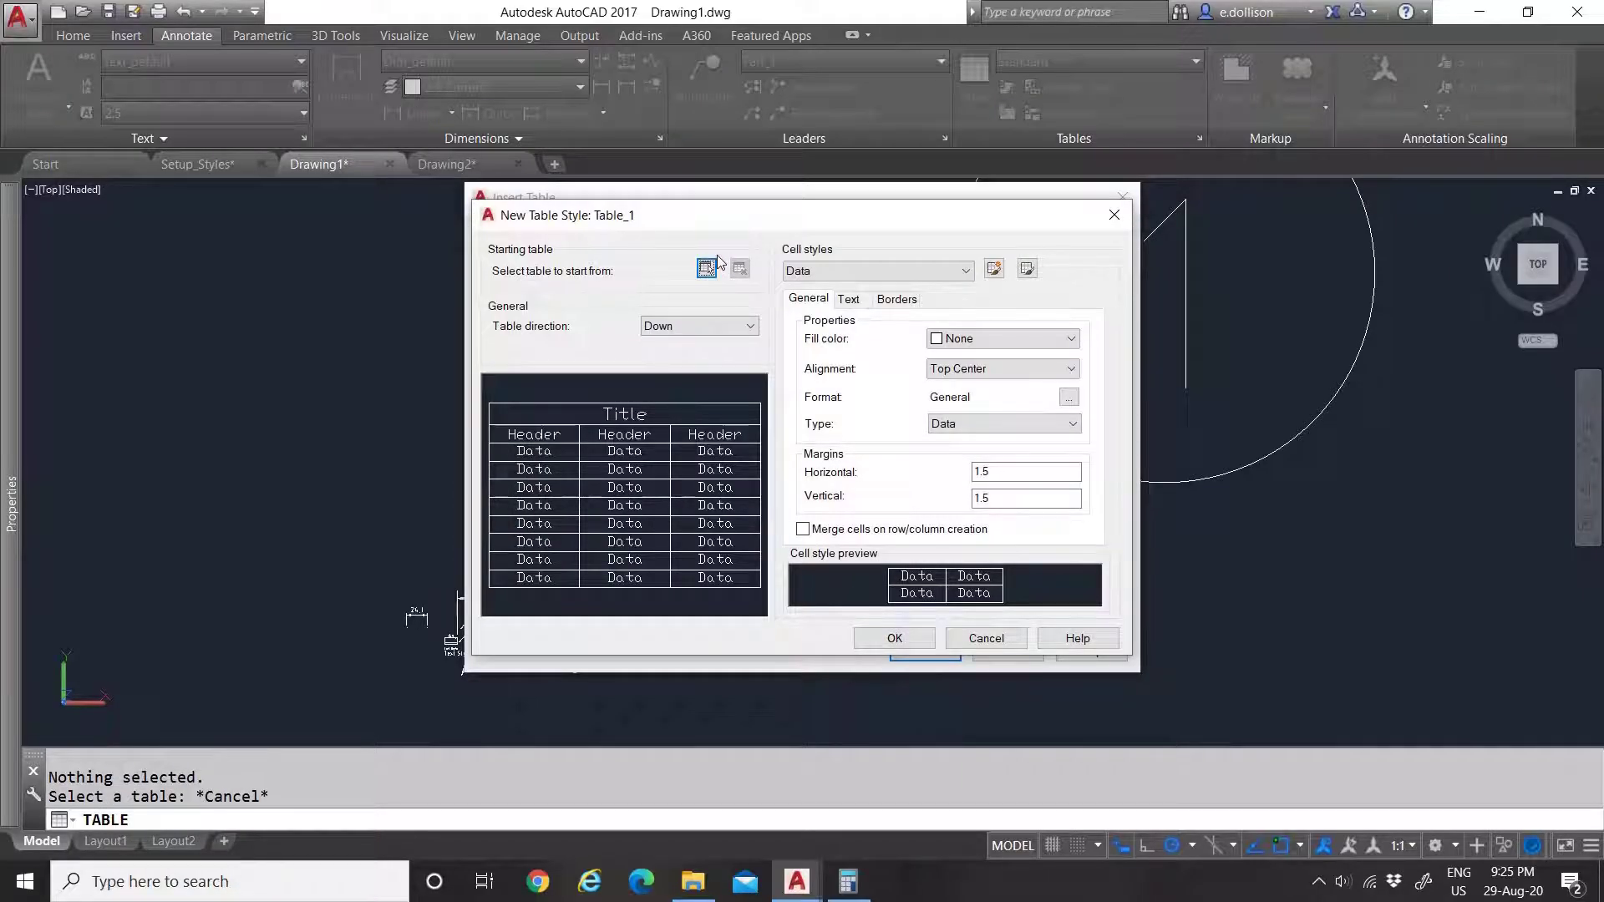
pyautogui.click(840, 276)
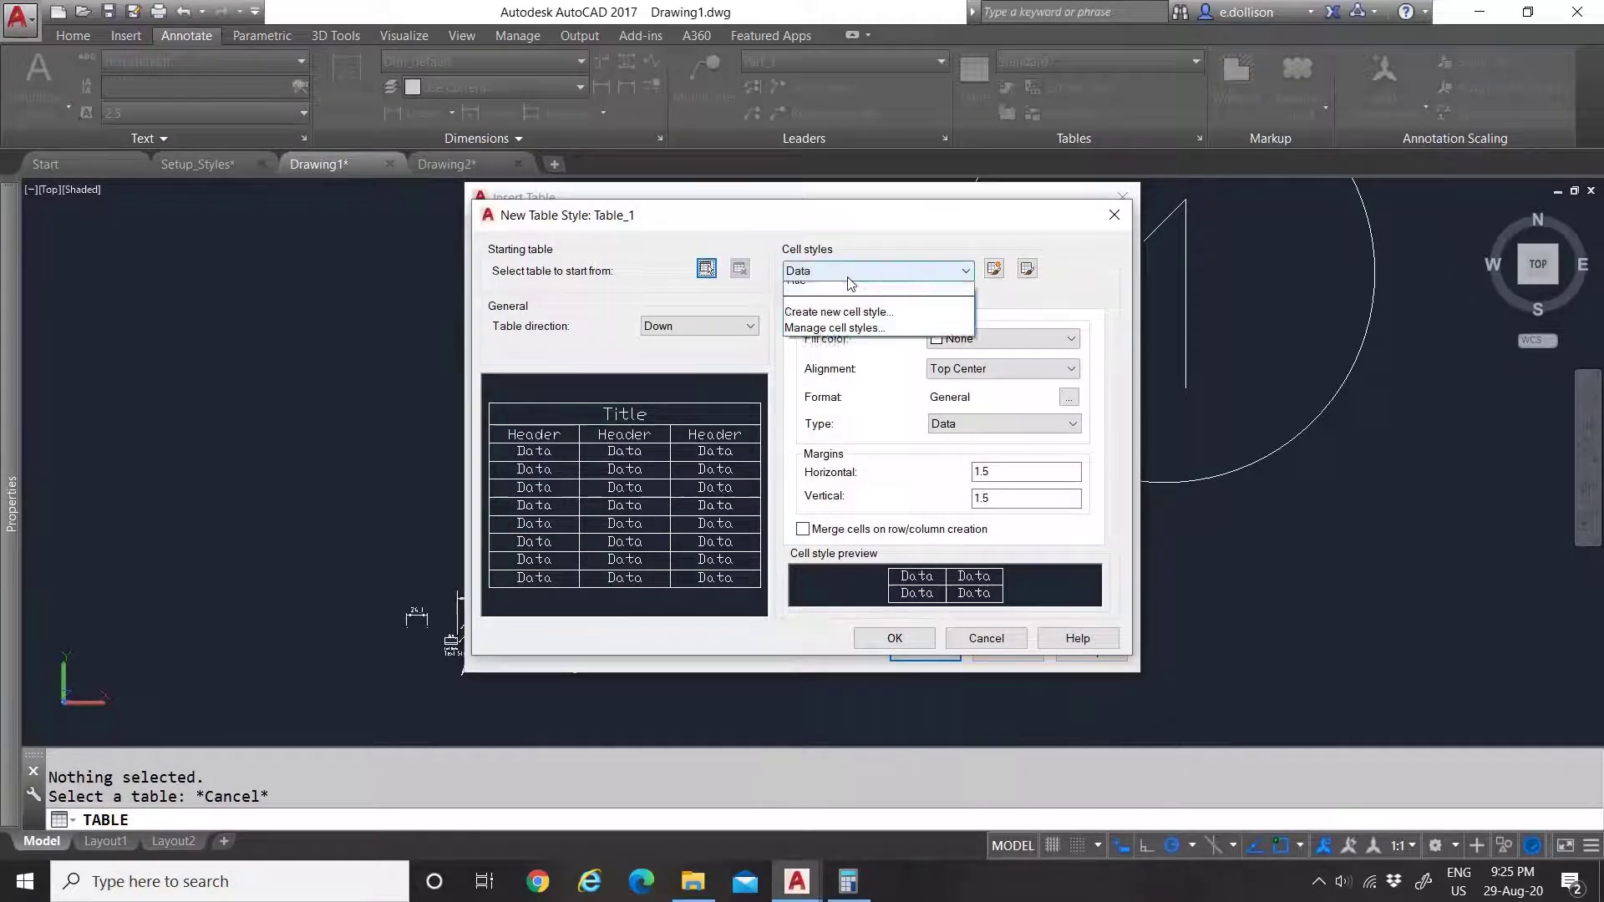
pyautogui.click(842, 291)
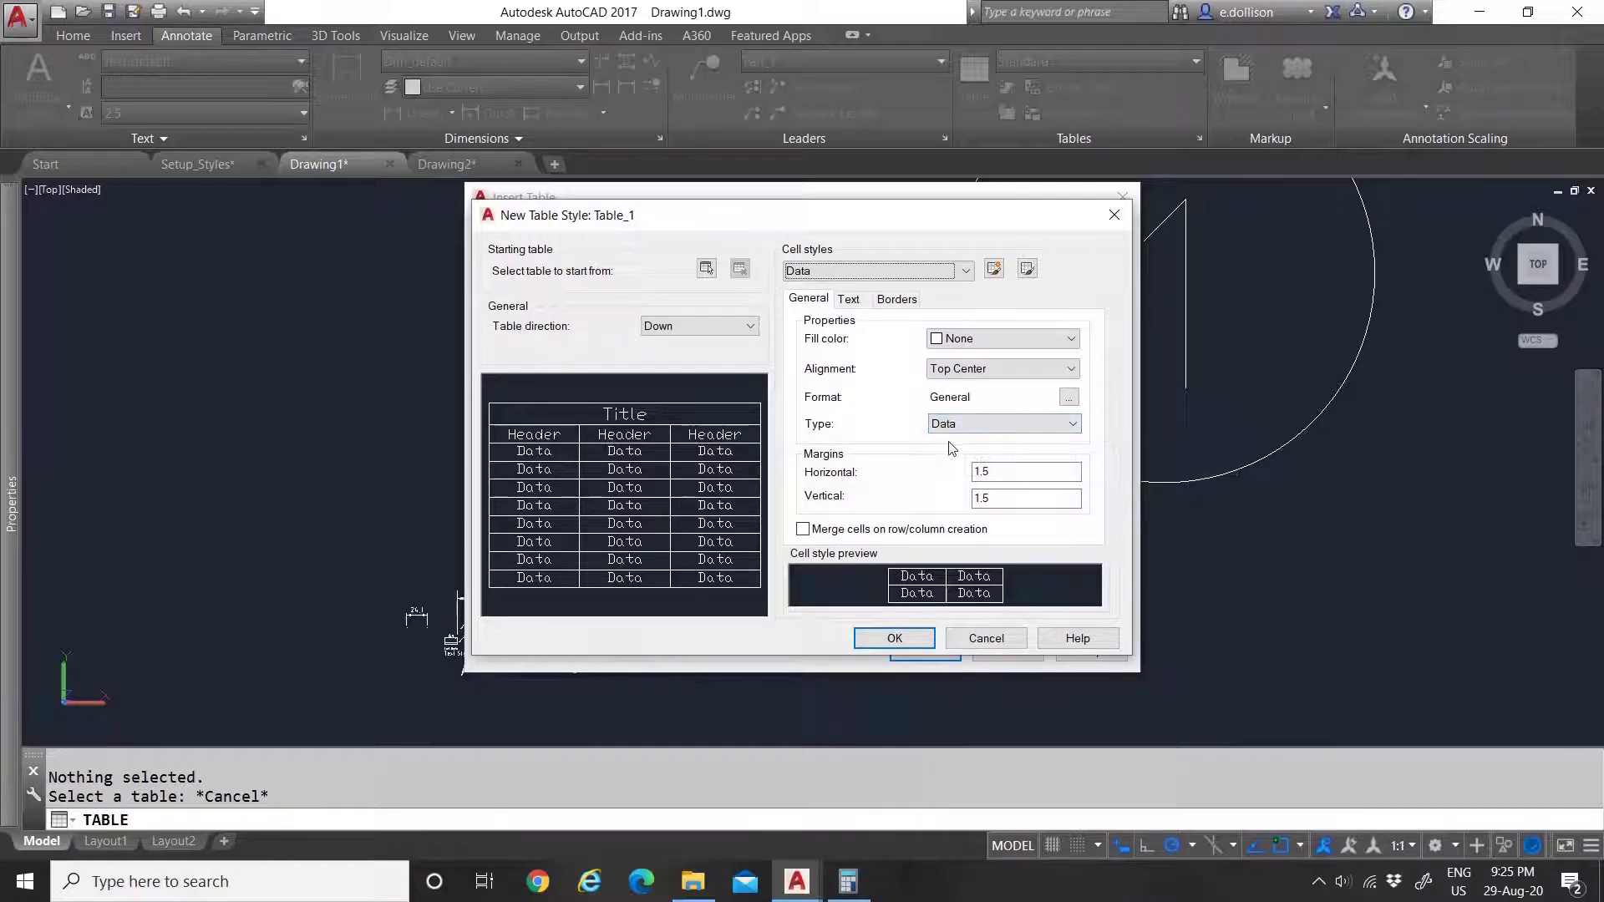
# Step: Review the Header cell style's cell type, leaving it set to Label
pyautogui.click(861, 272)
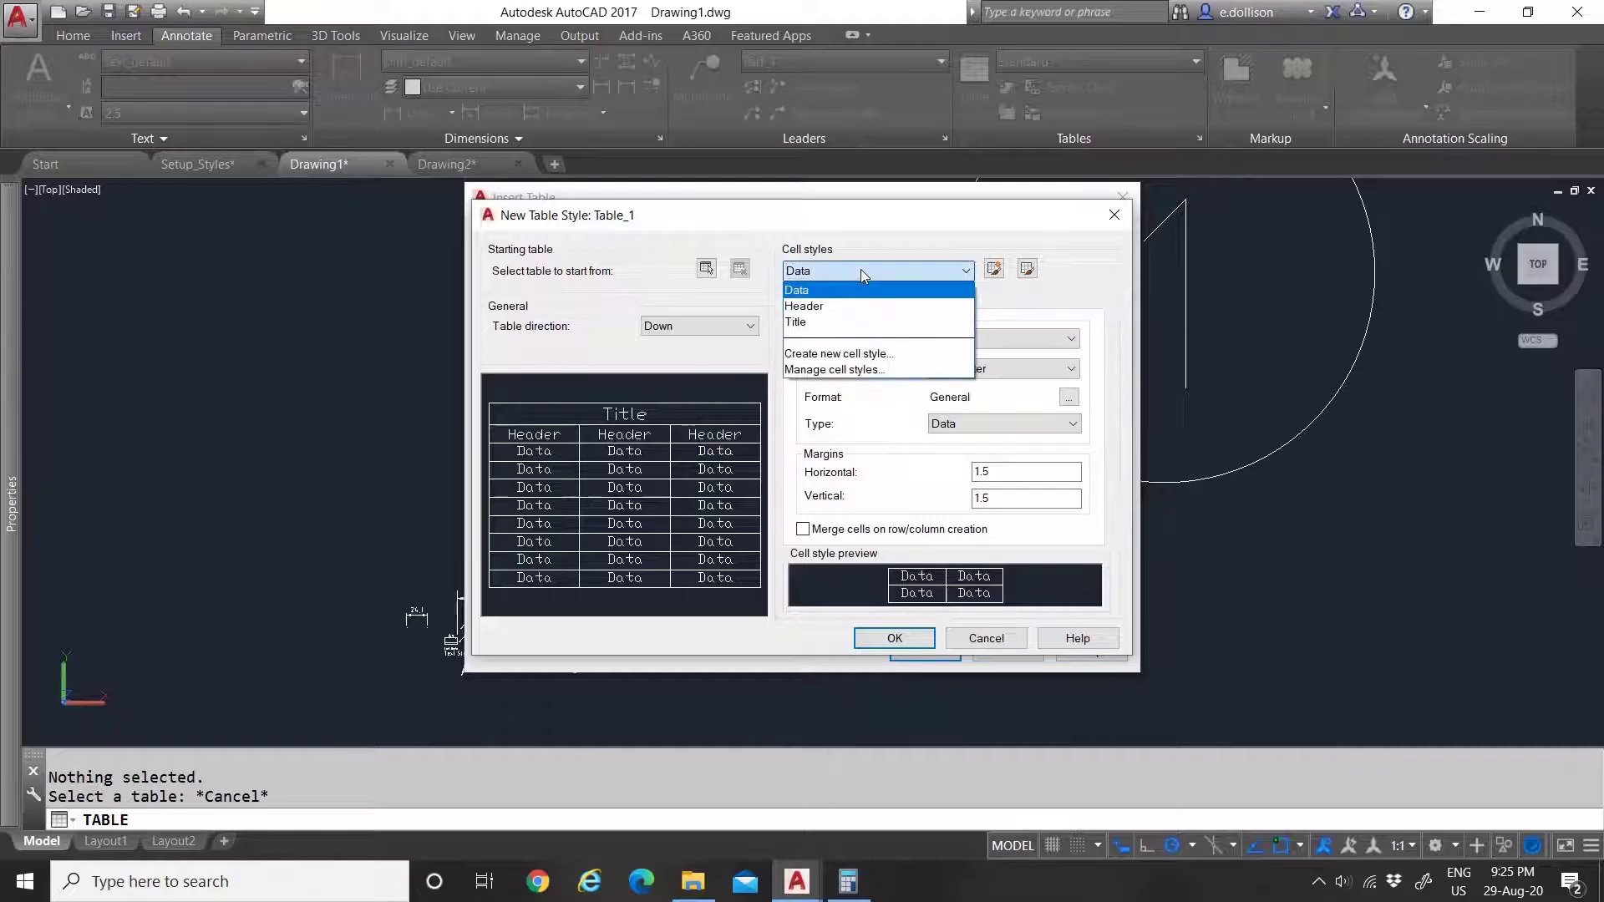
pyautogui.click(847, 305)
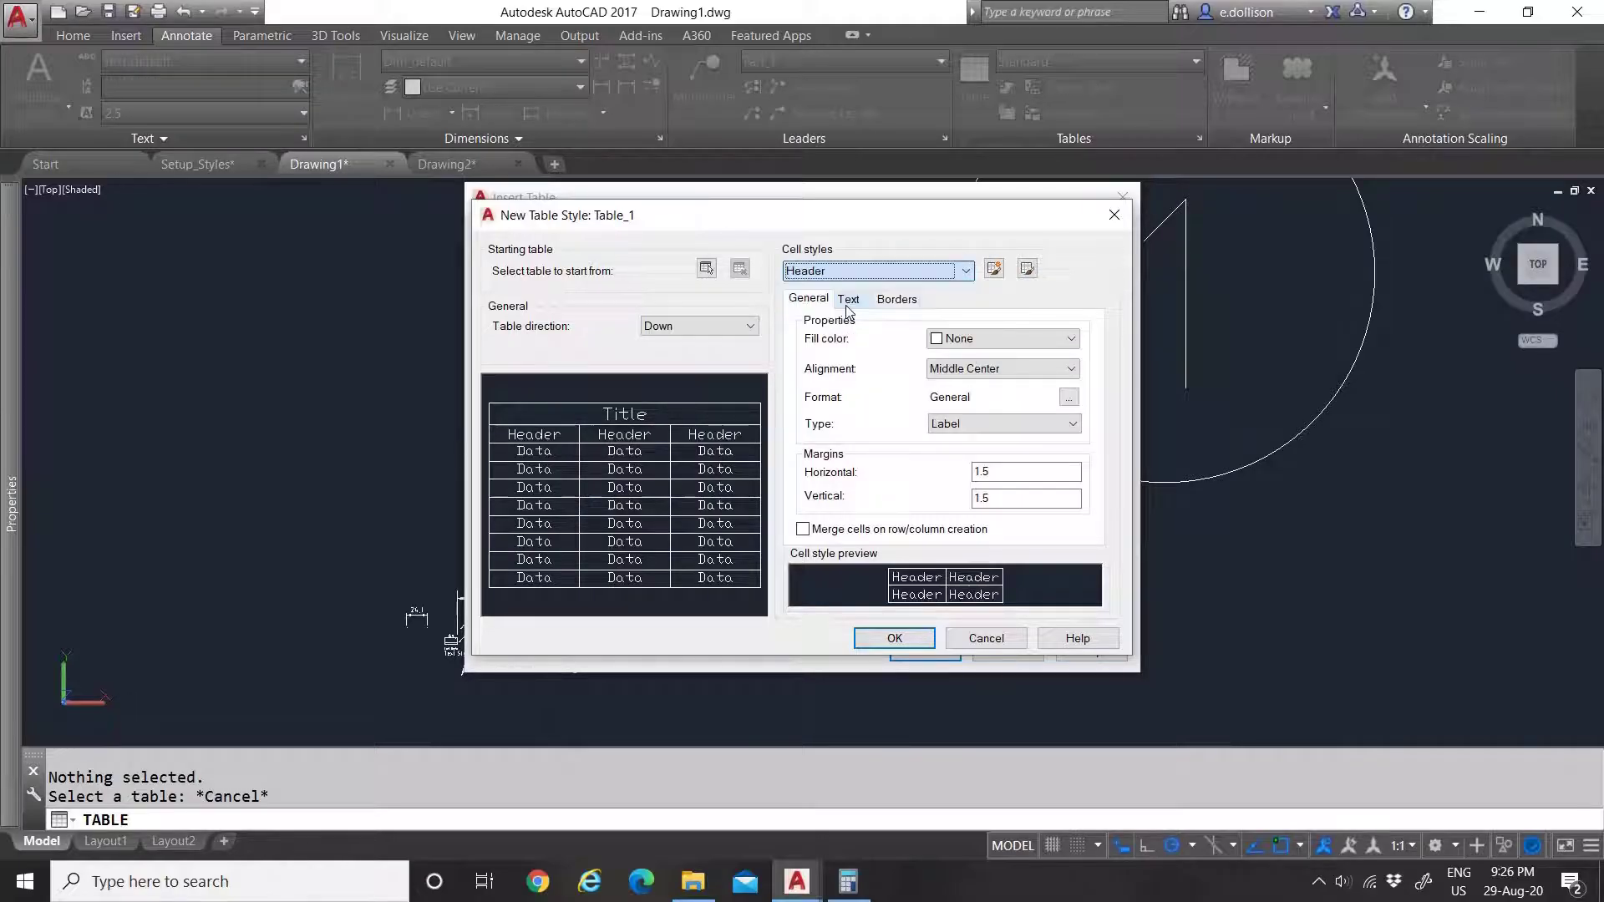
pyautogui.click(986, 426)
pyautogui.click(978, 426)
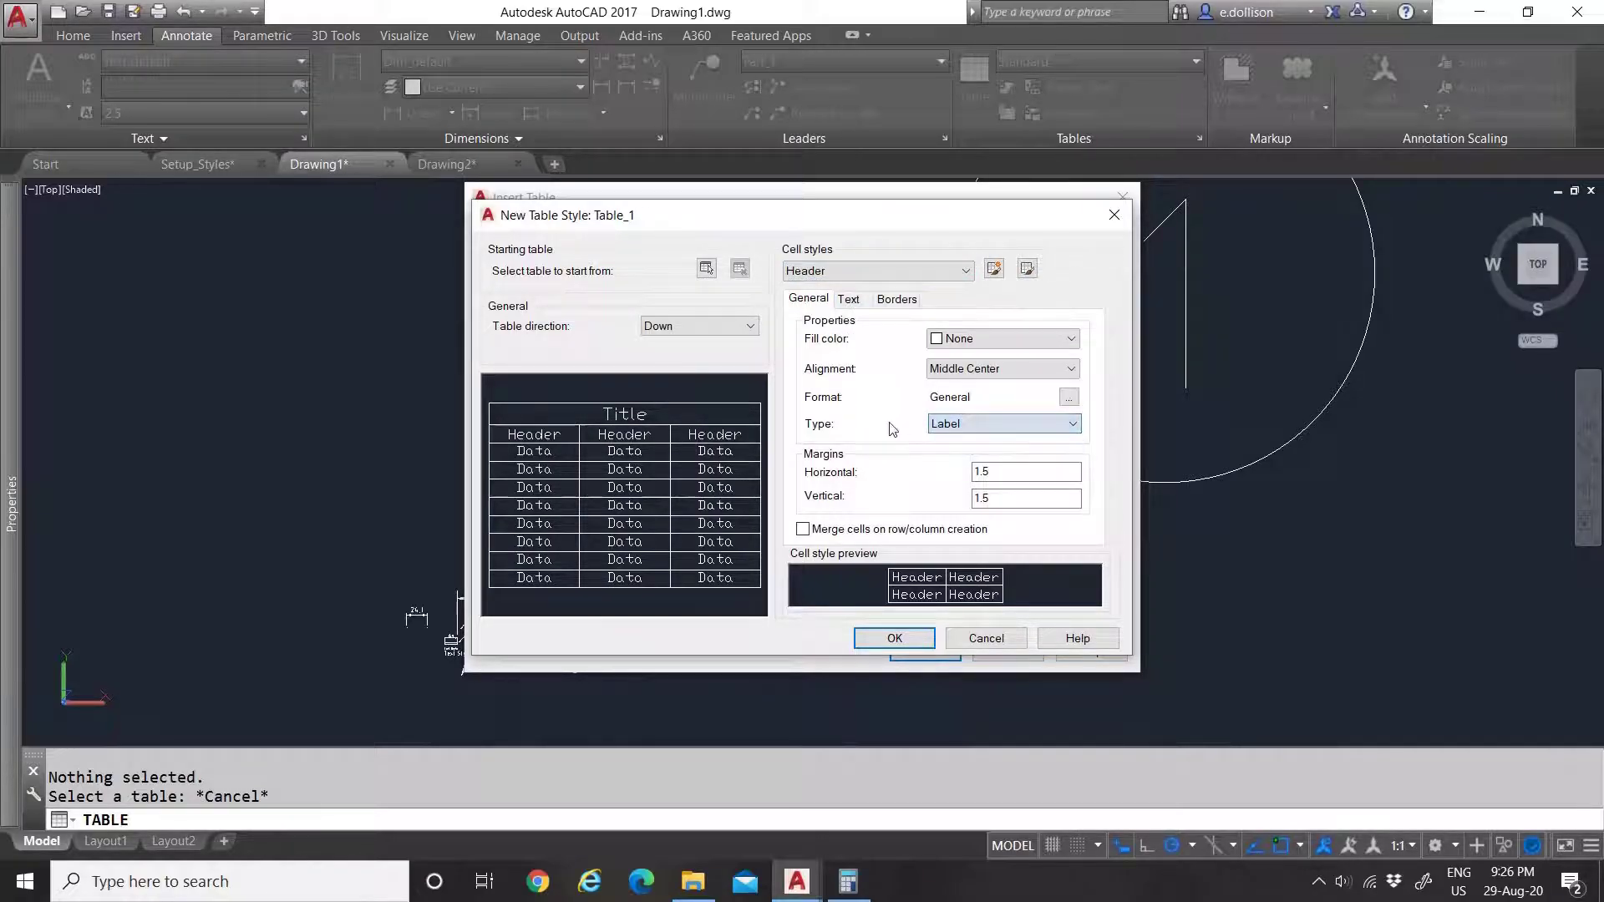
pyautogui.click(973, 427)
pyautogui.click(971, 438)
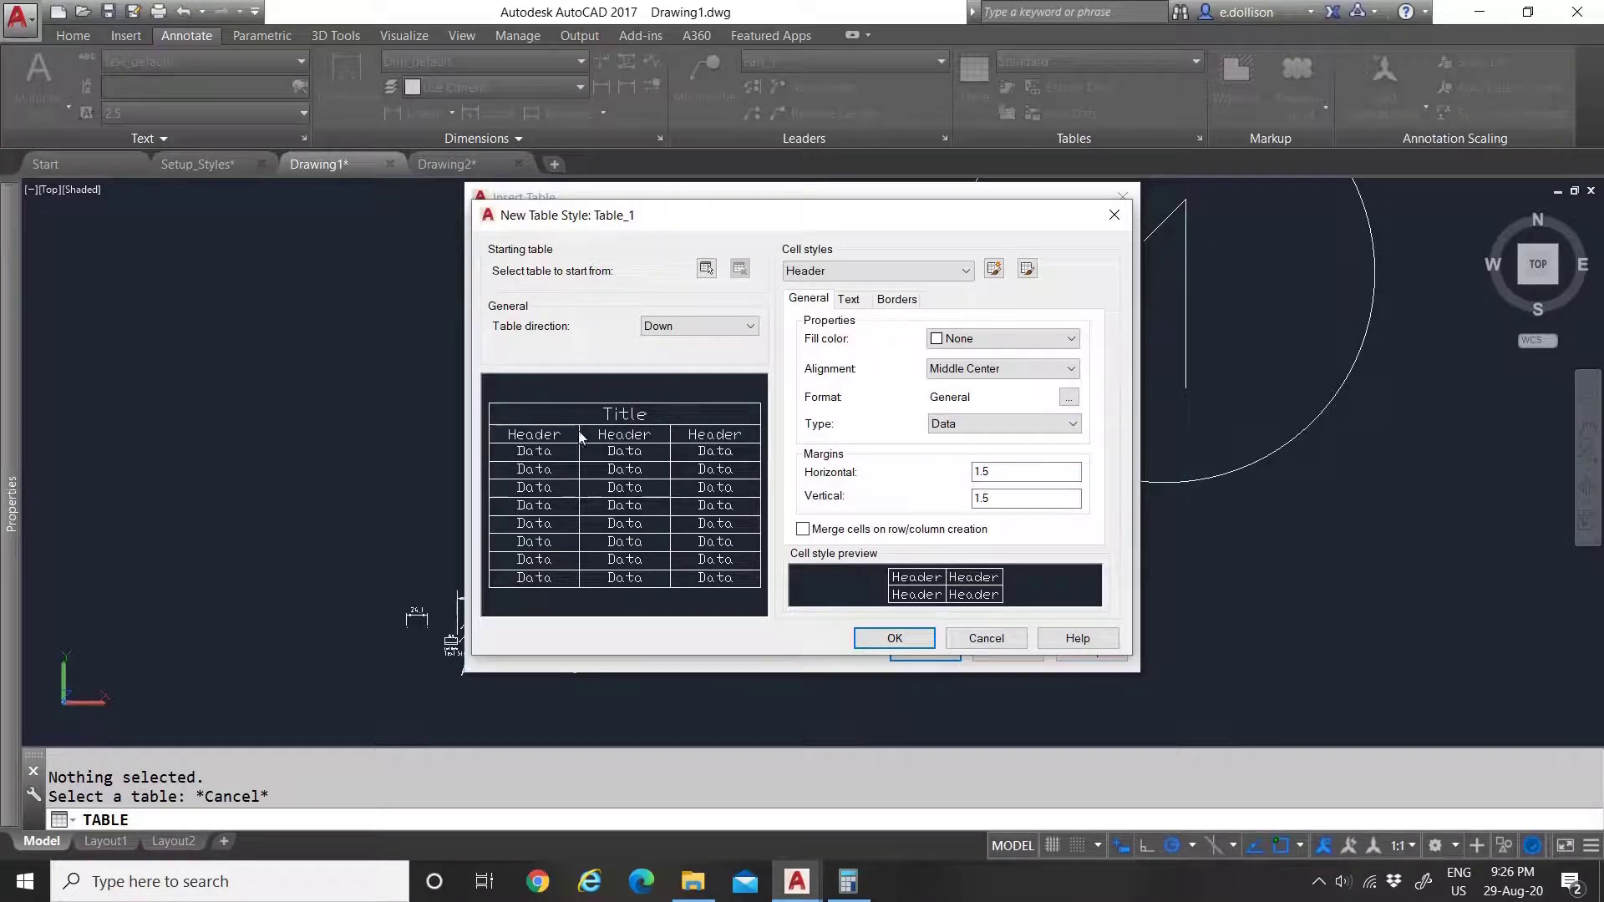
pyautogui.click(993, 426)
pyautogui.click(977, 451)
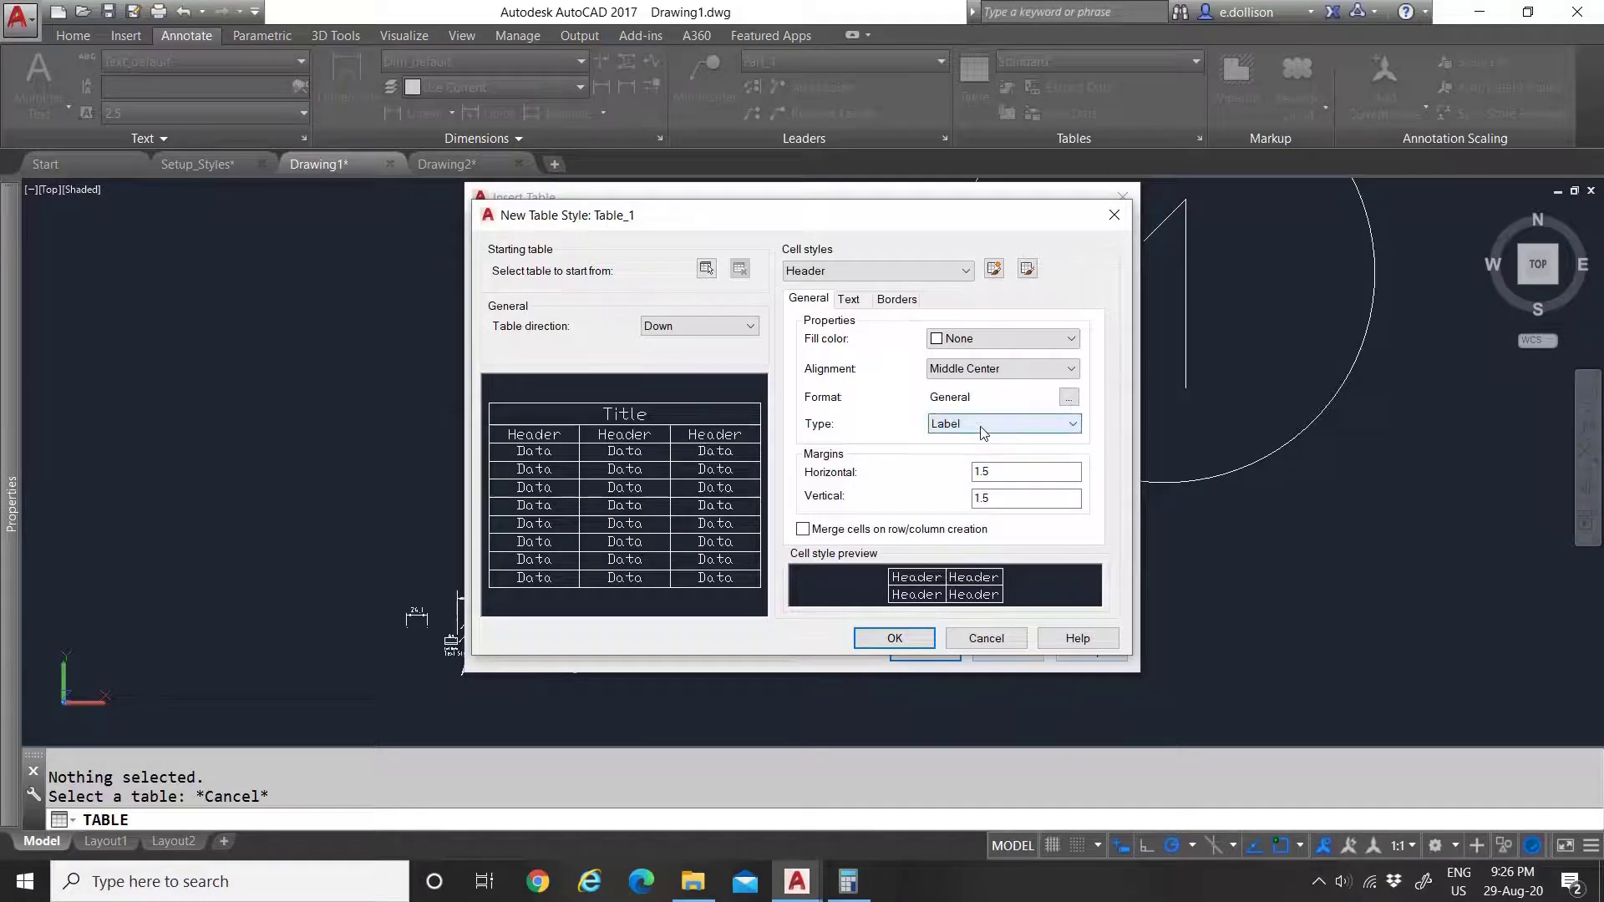
# Step: Review the Title cell style's cell type, leaving it set to Label
pyautogui.click(823, 280)
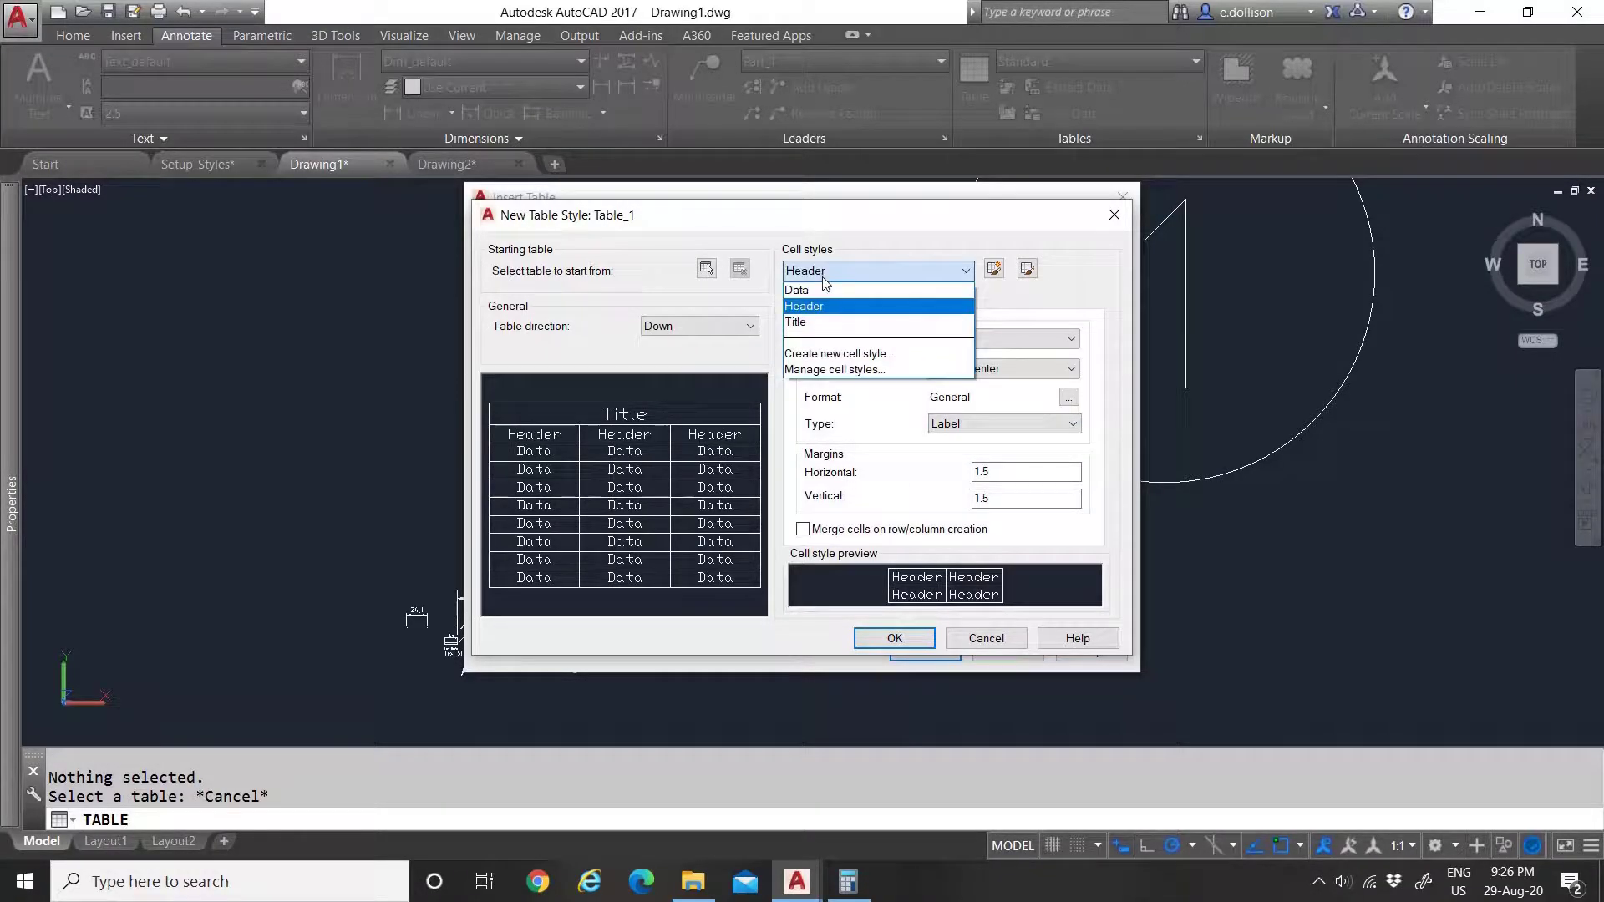
pyautogui.click(814, 322)
pyautogui.click(969, 427)
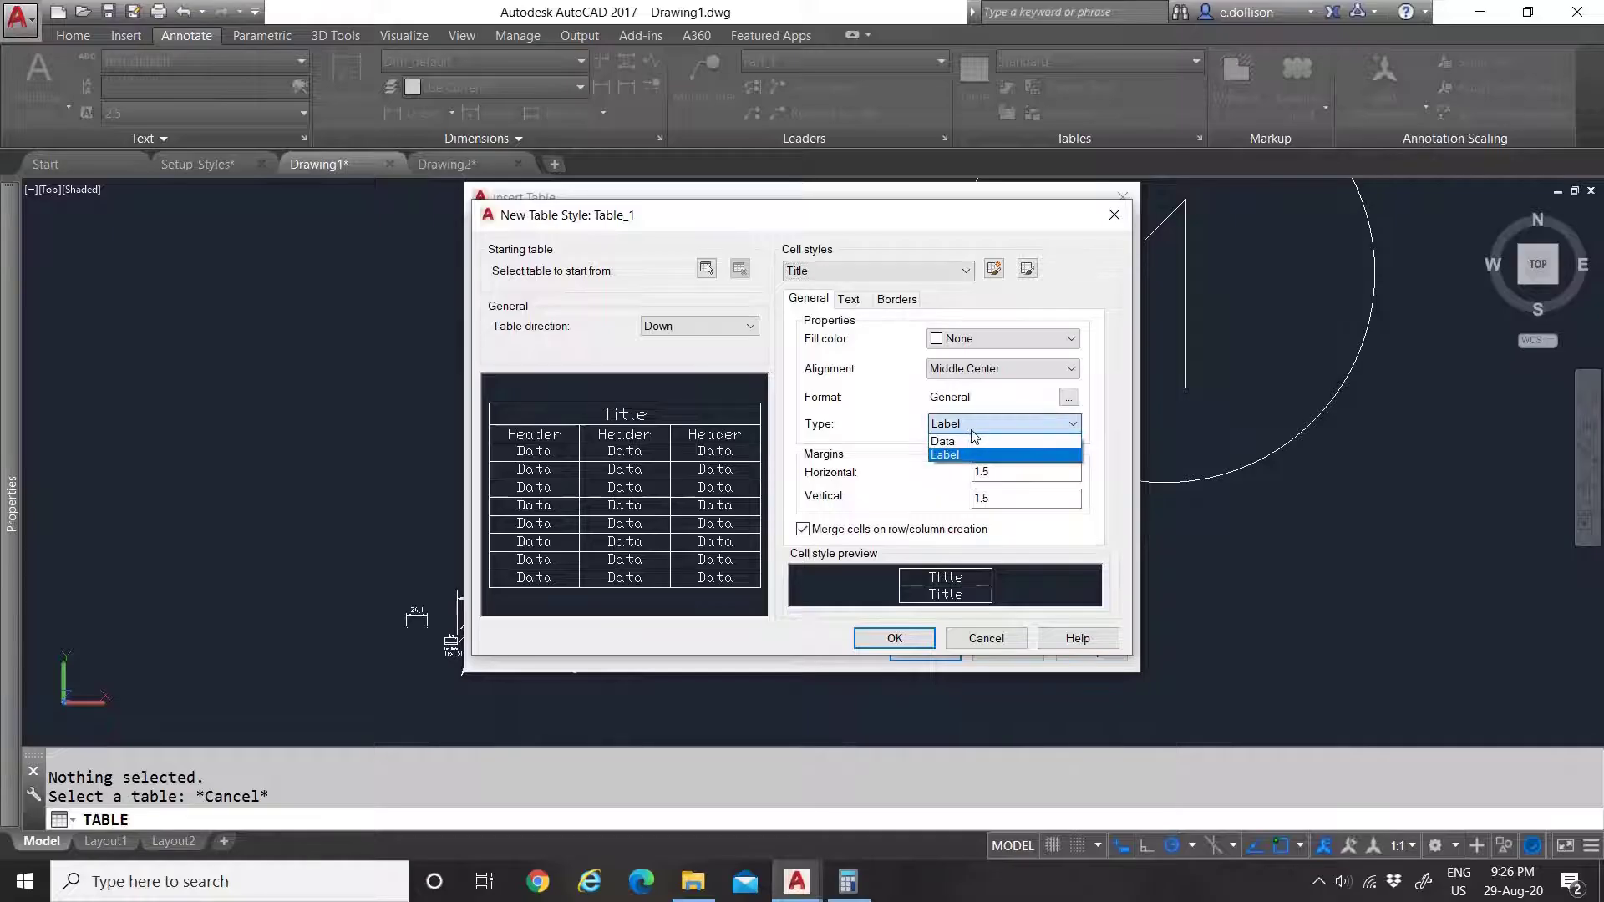
pyautogui.click(976, 442)
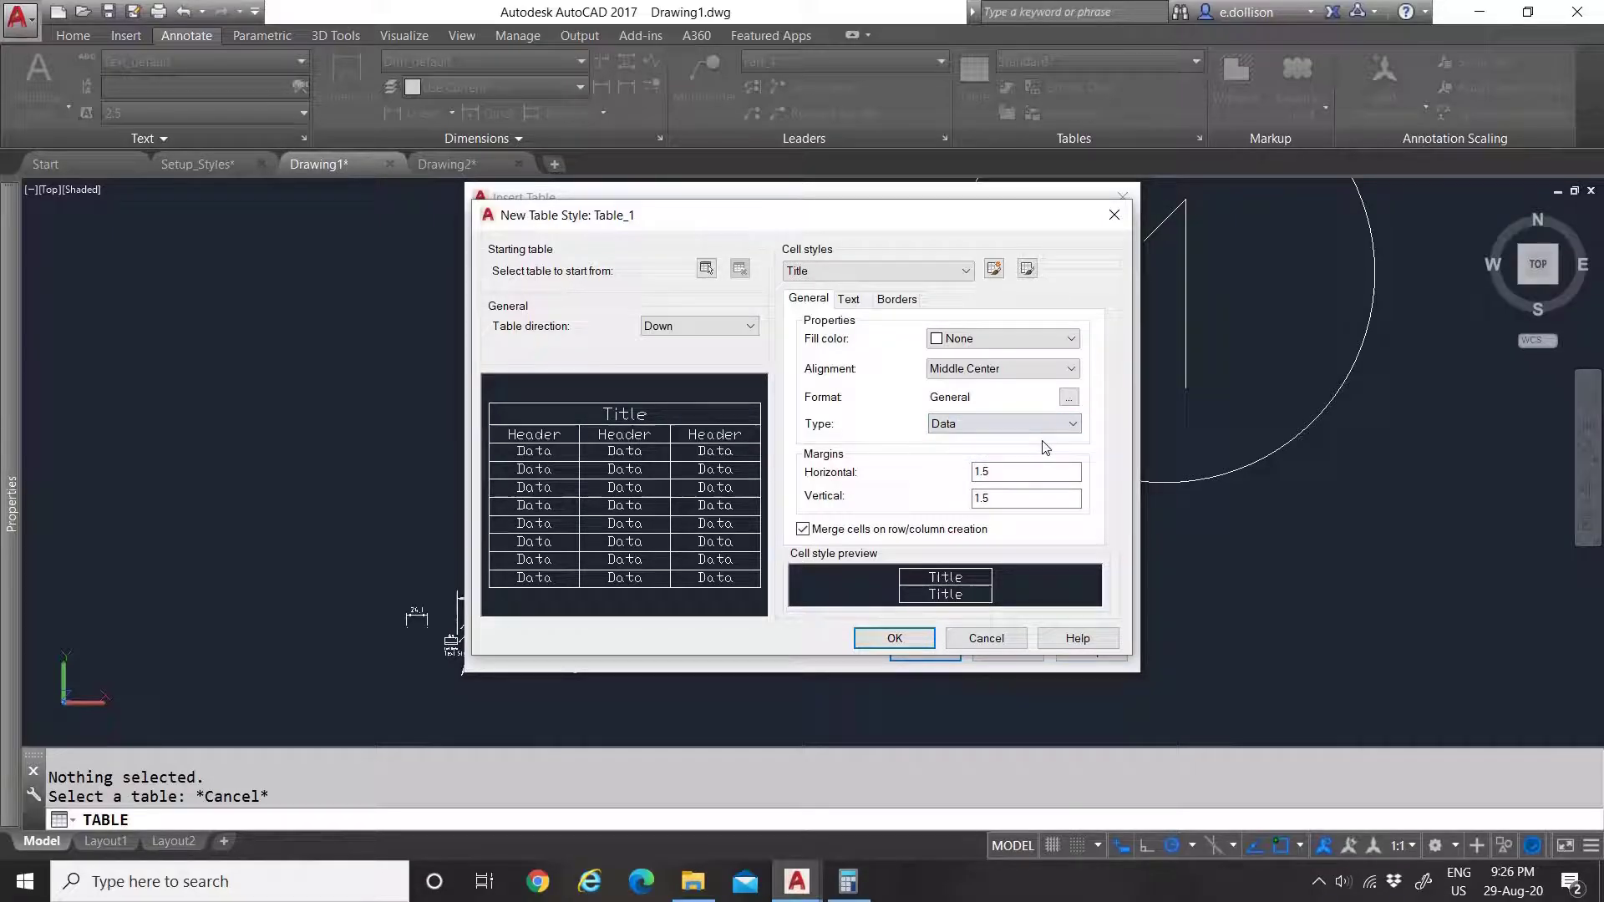
pyautogui.click(969, 423)
pyautogui.click(969, 450)
# Step: Set the Data cell style's horizontal and vertical margins to 1
pyautogui.click(852, 270)
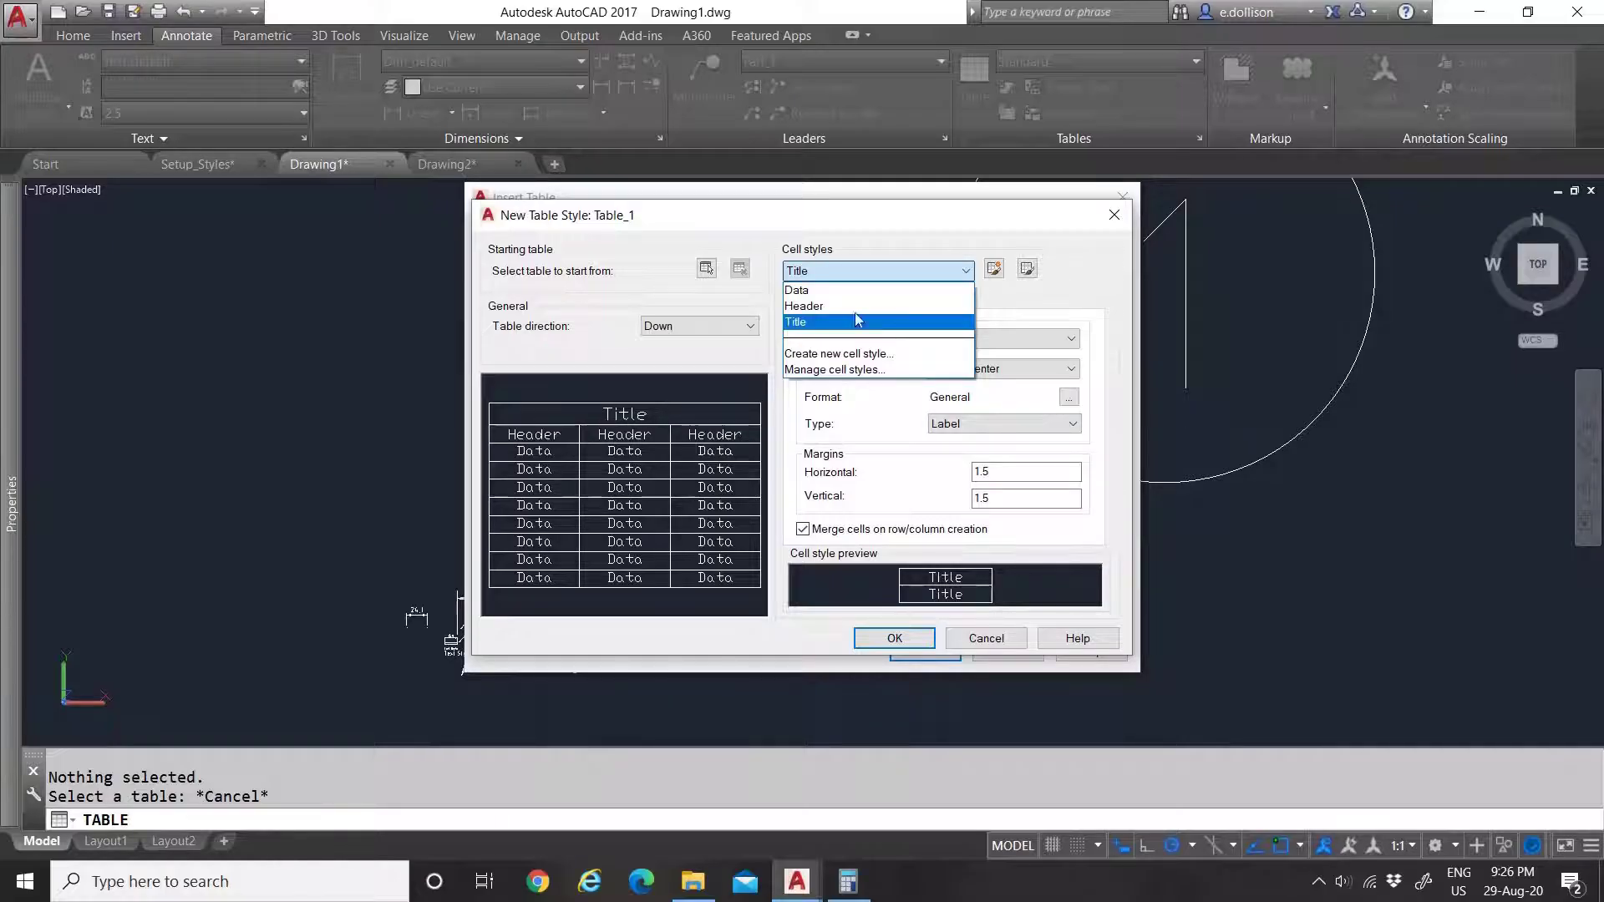
pyautogui.click(881, 290)
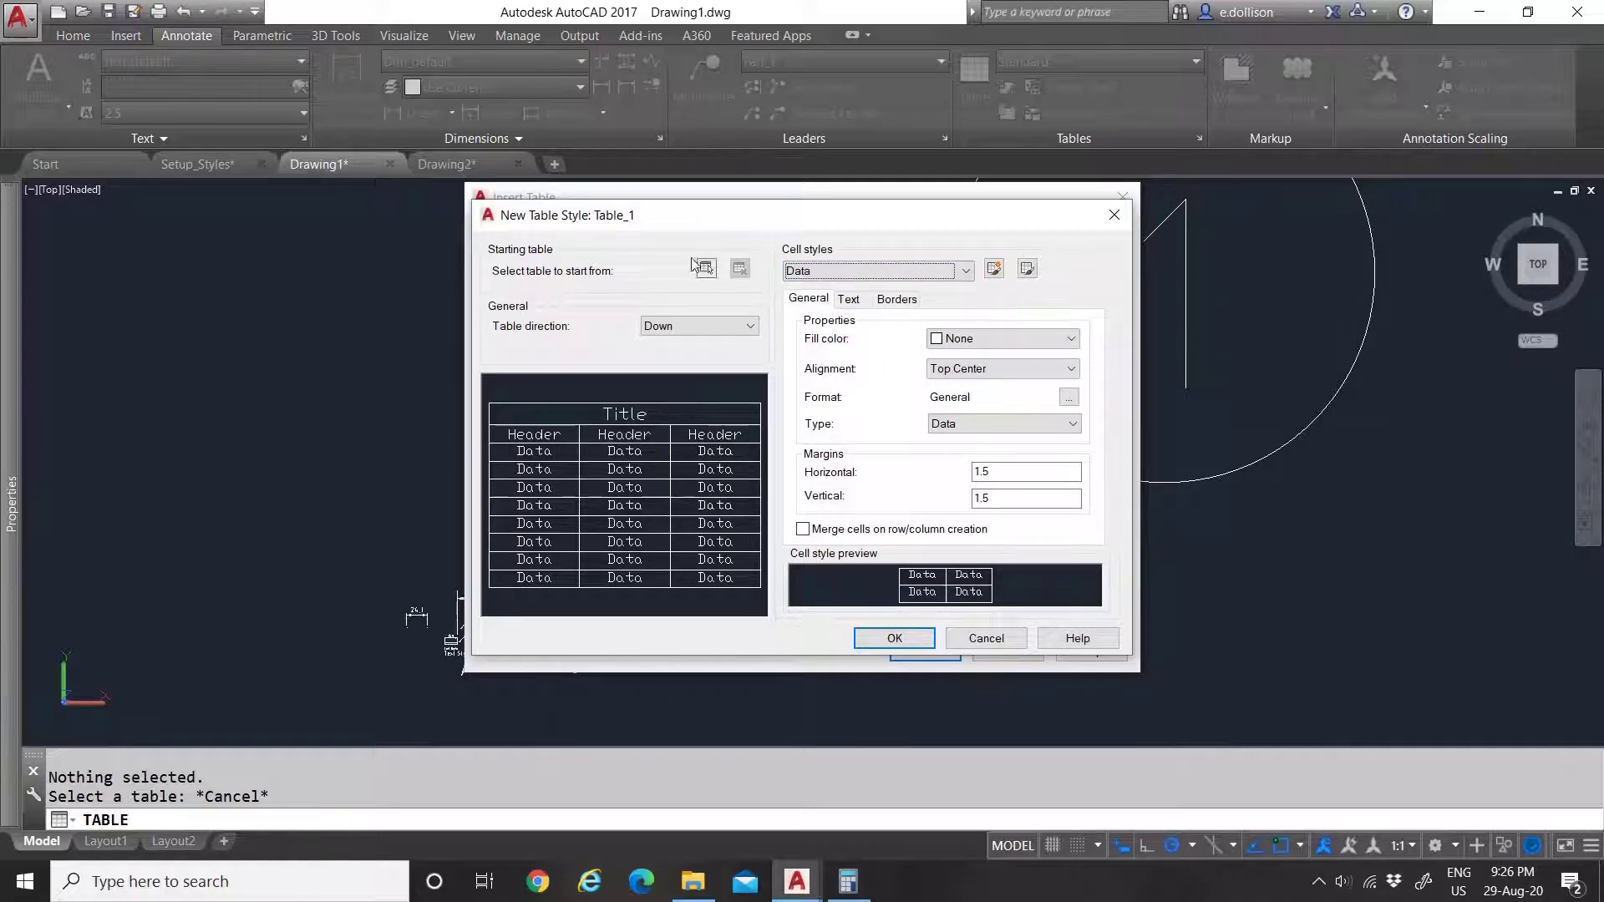
pyautogui.doubleClick(982, 473)
pyautogui.write('1')
pyautogui.doubleClick(994, 496)
pyautogui.write('1')
pyautogui.click(999, 474)
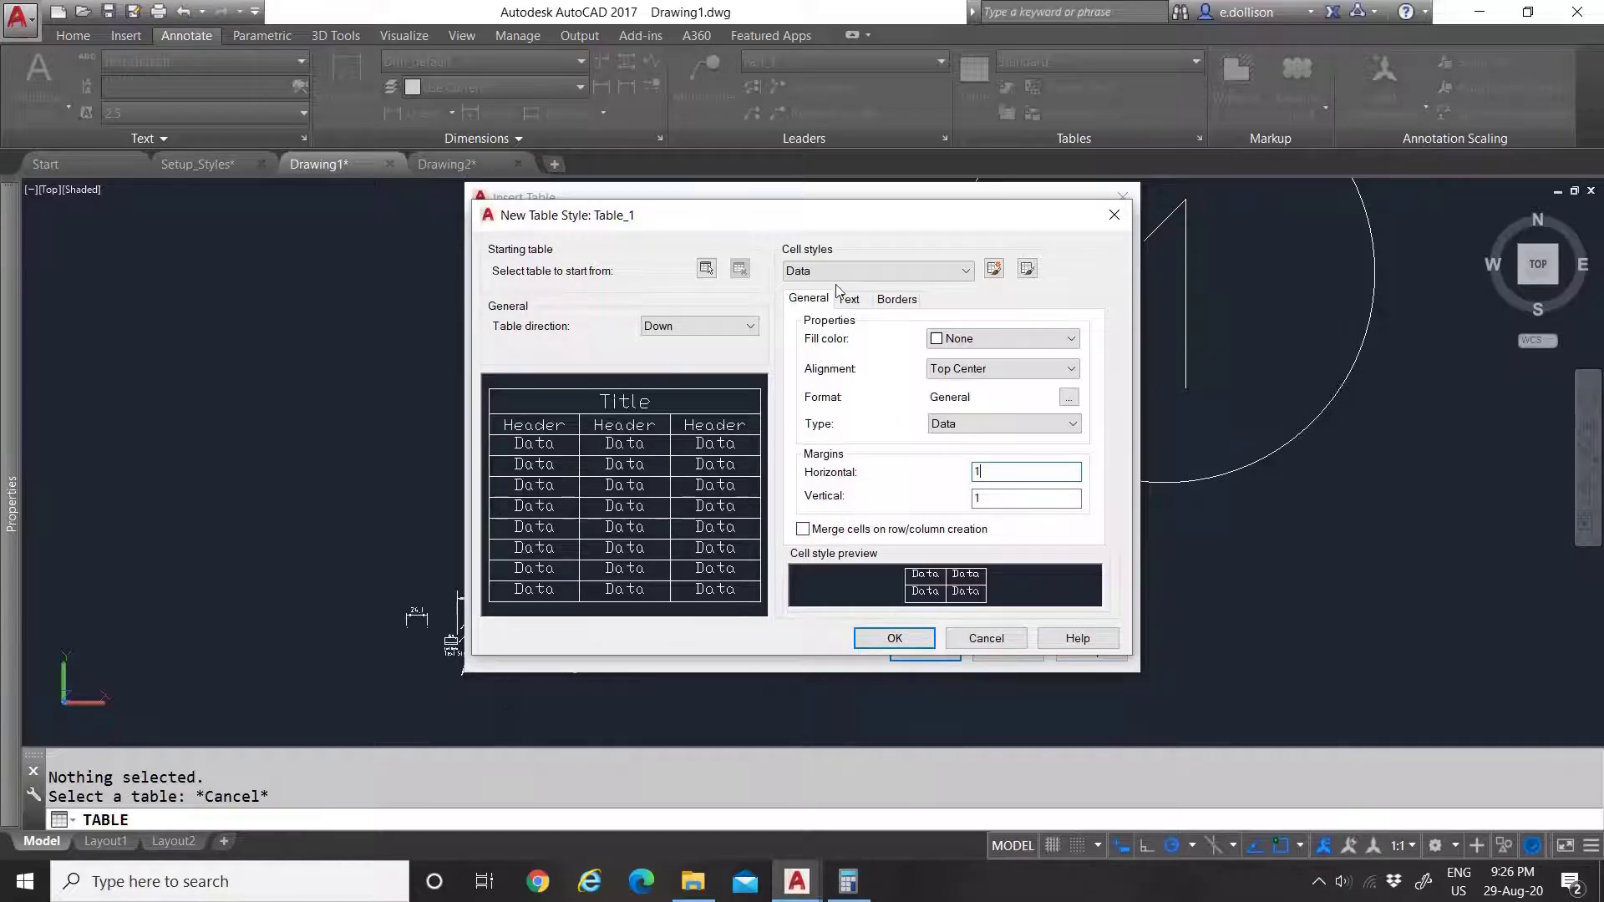
pyautogui.click(860, 299)
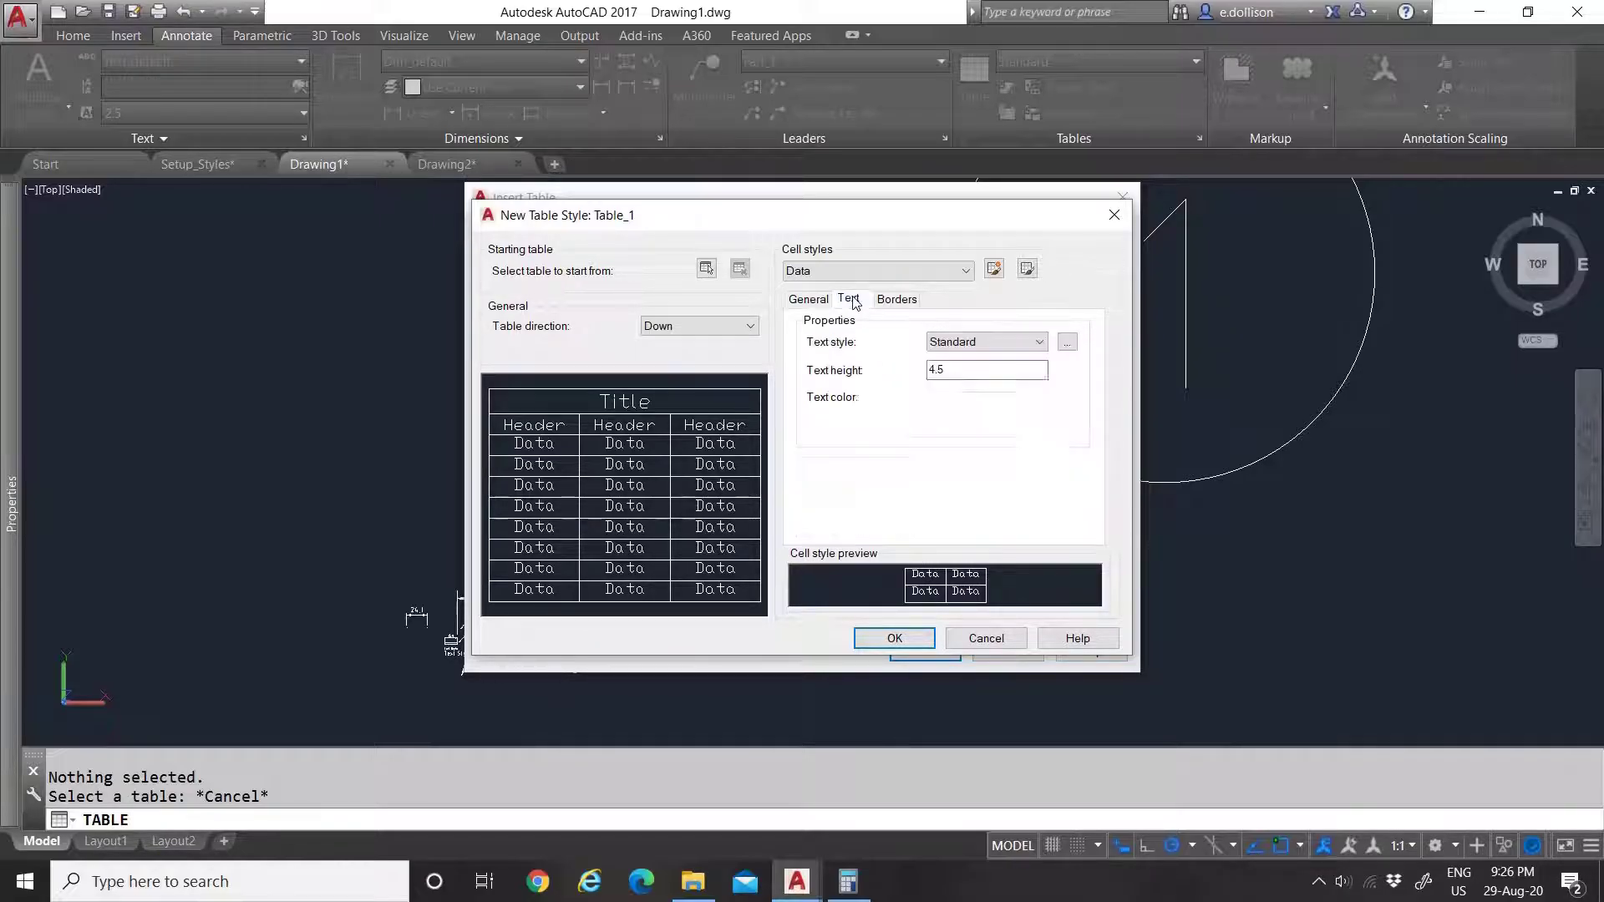
# Step: Choose Text_default as the Data cells' text style after briefly trying Text_1
pyautogui.click(963, 341)
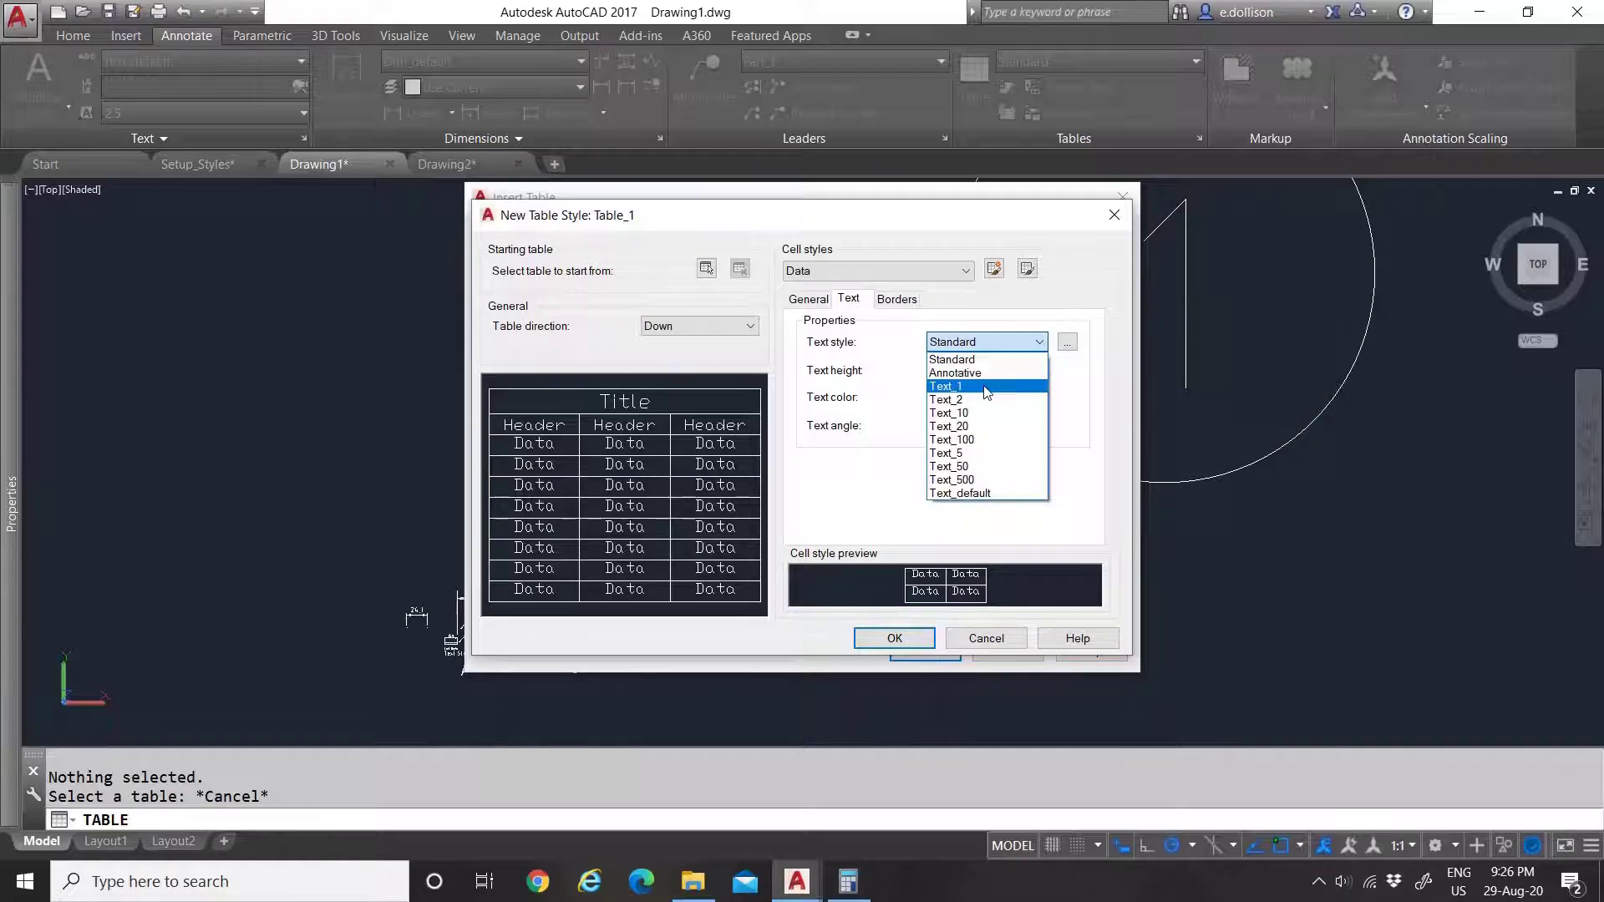
pyautogui.click(975, 495)
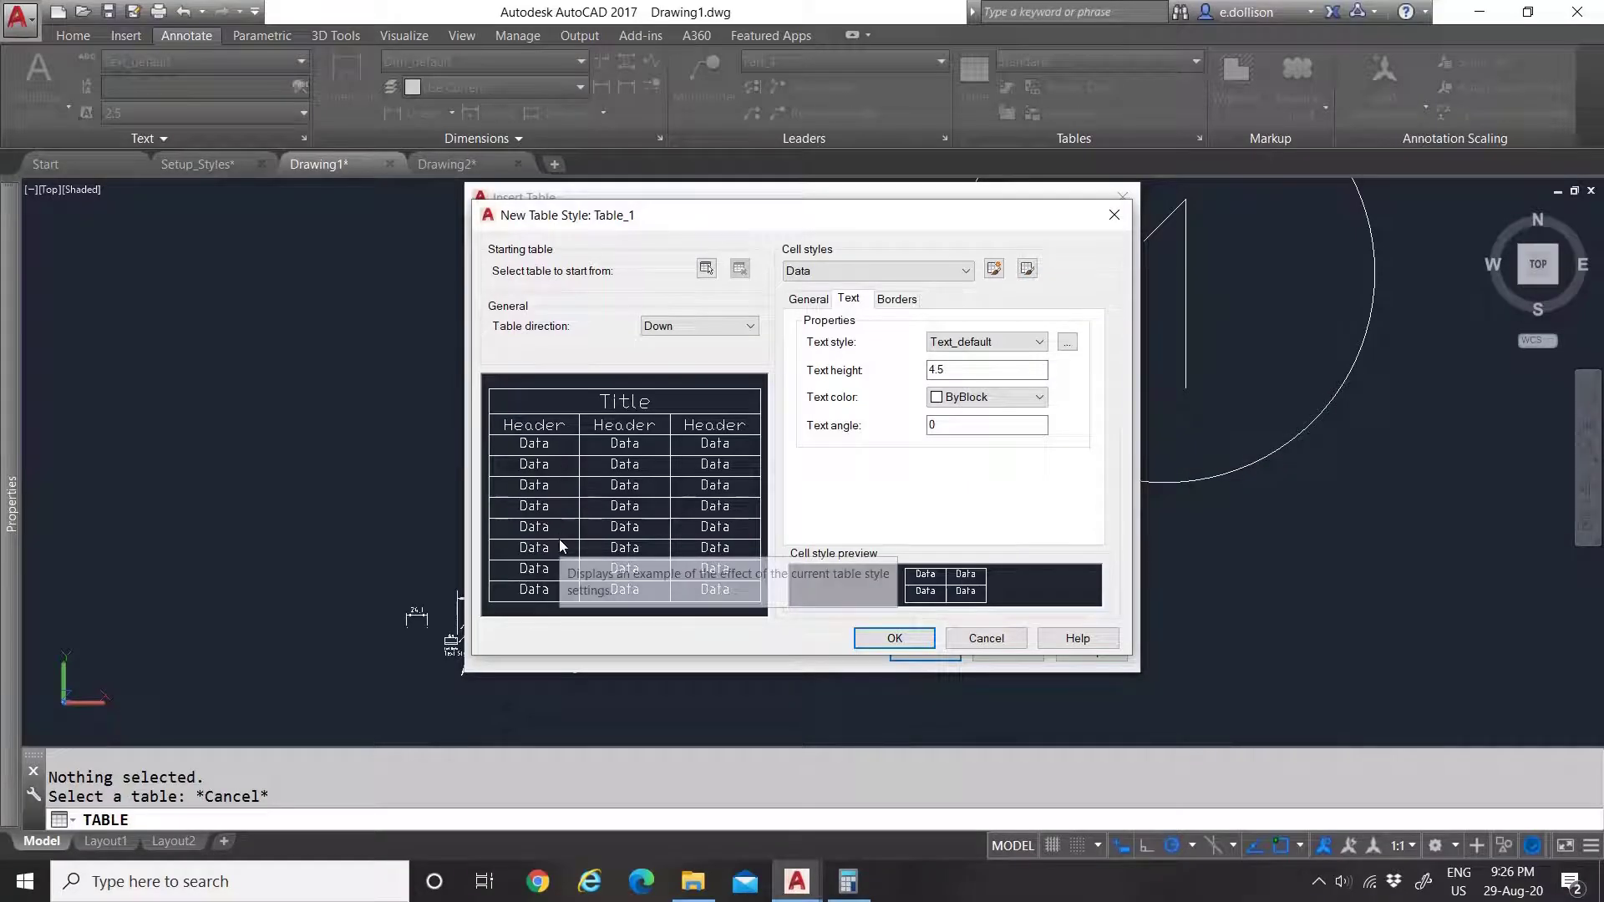
pyautogui.click(984, 342)
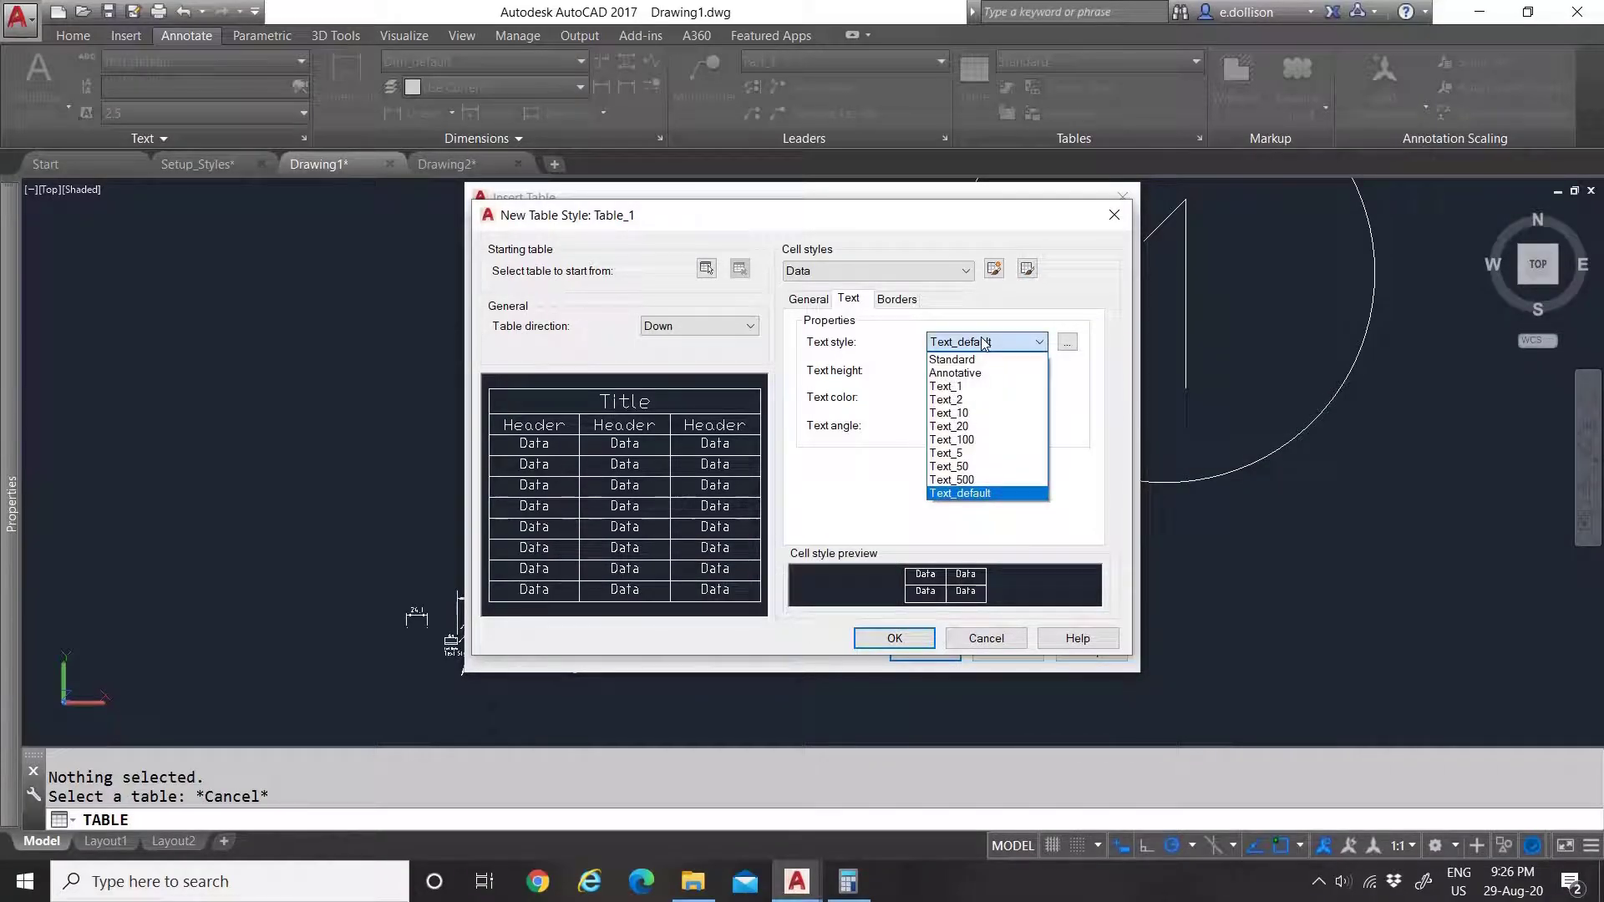
pyautogui.click(973, 388)
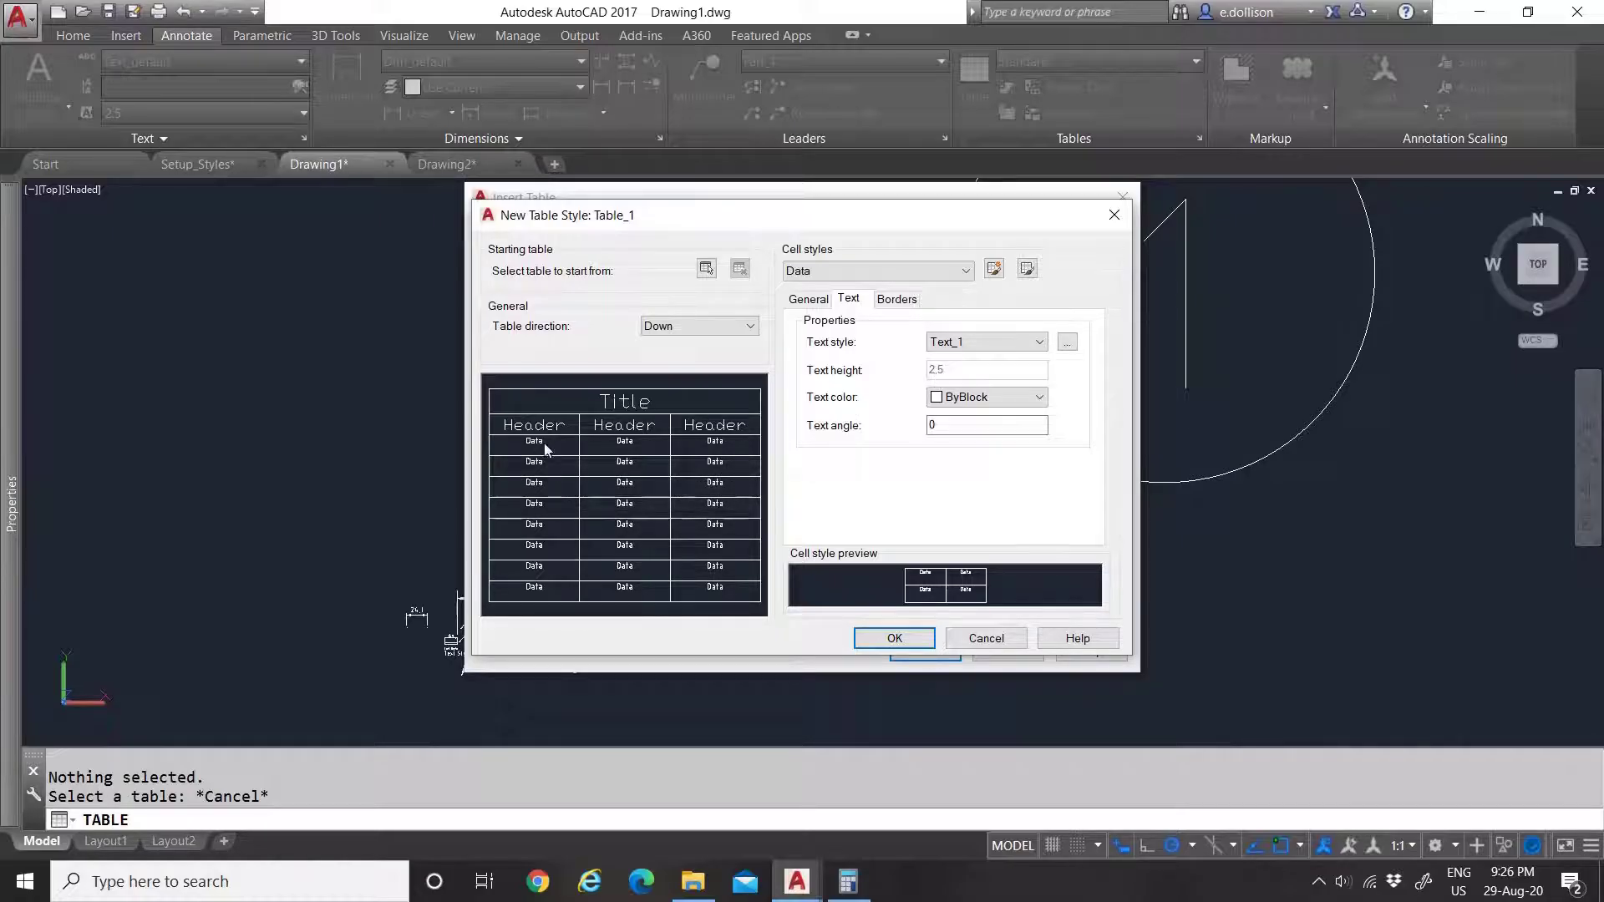
pyautogui.click(978, 342)
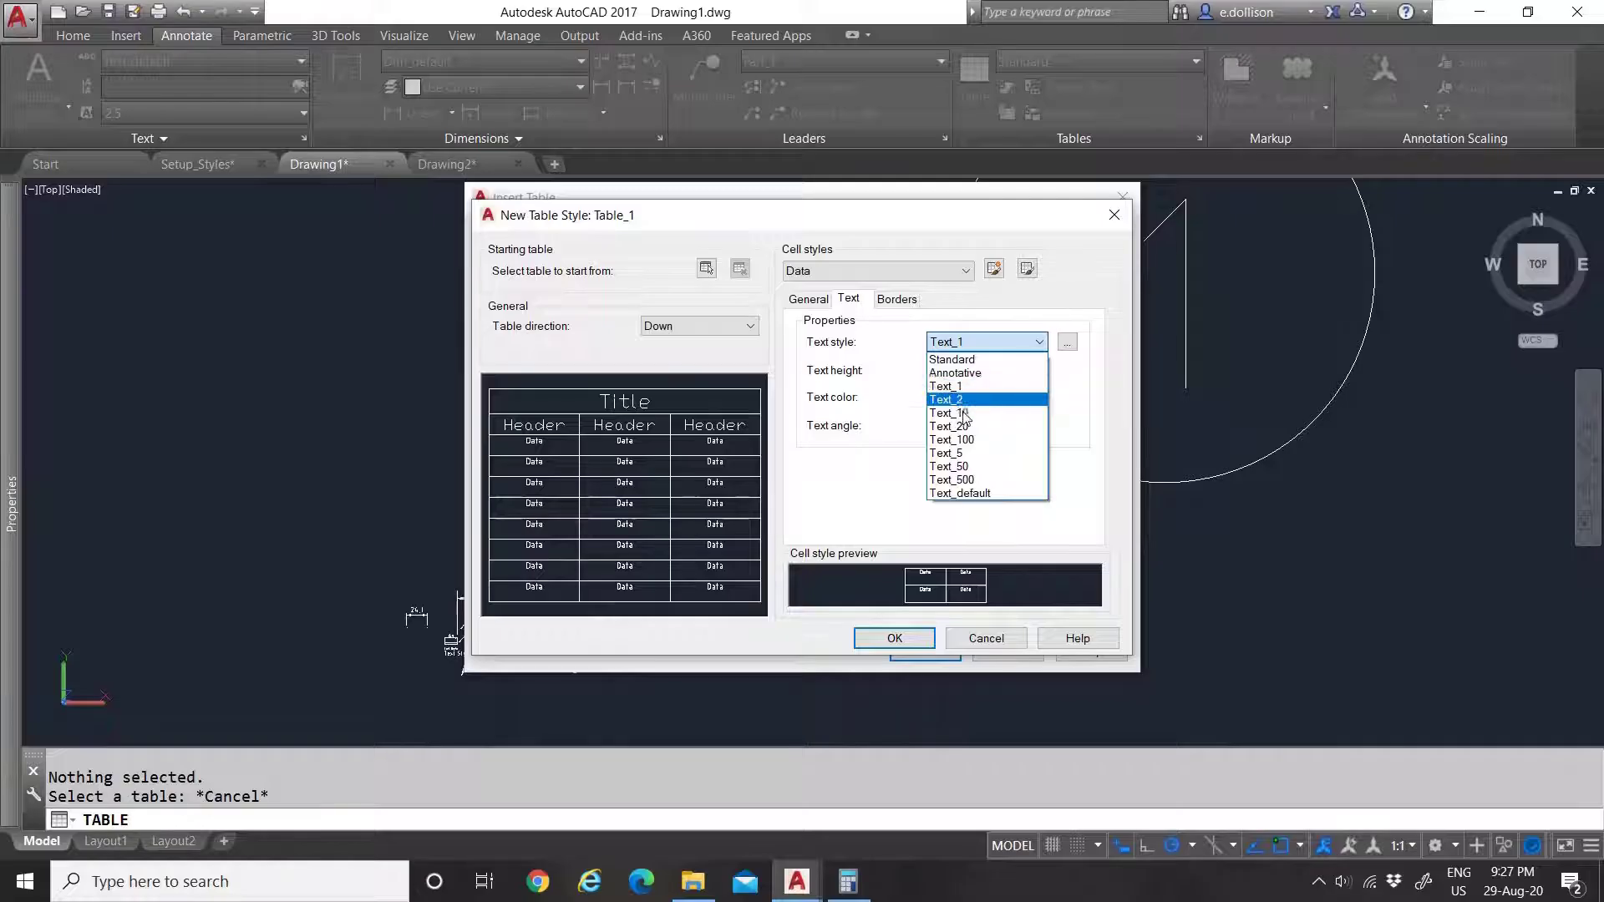
pyautogui.click(968, 492)
# Step: Set the Data text height to 1.8 and the text colour to ByLayer
pyautogui.moveTo(955, 371); pyautogui.dragTo(917, 368)
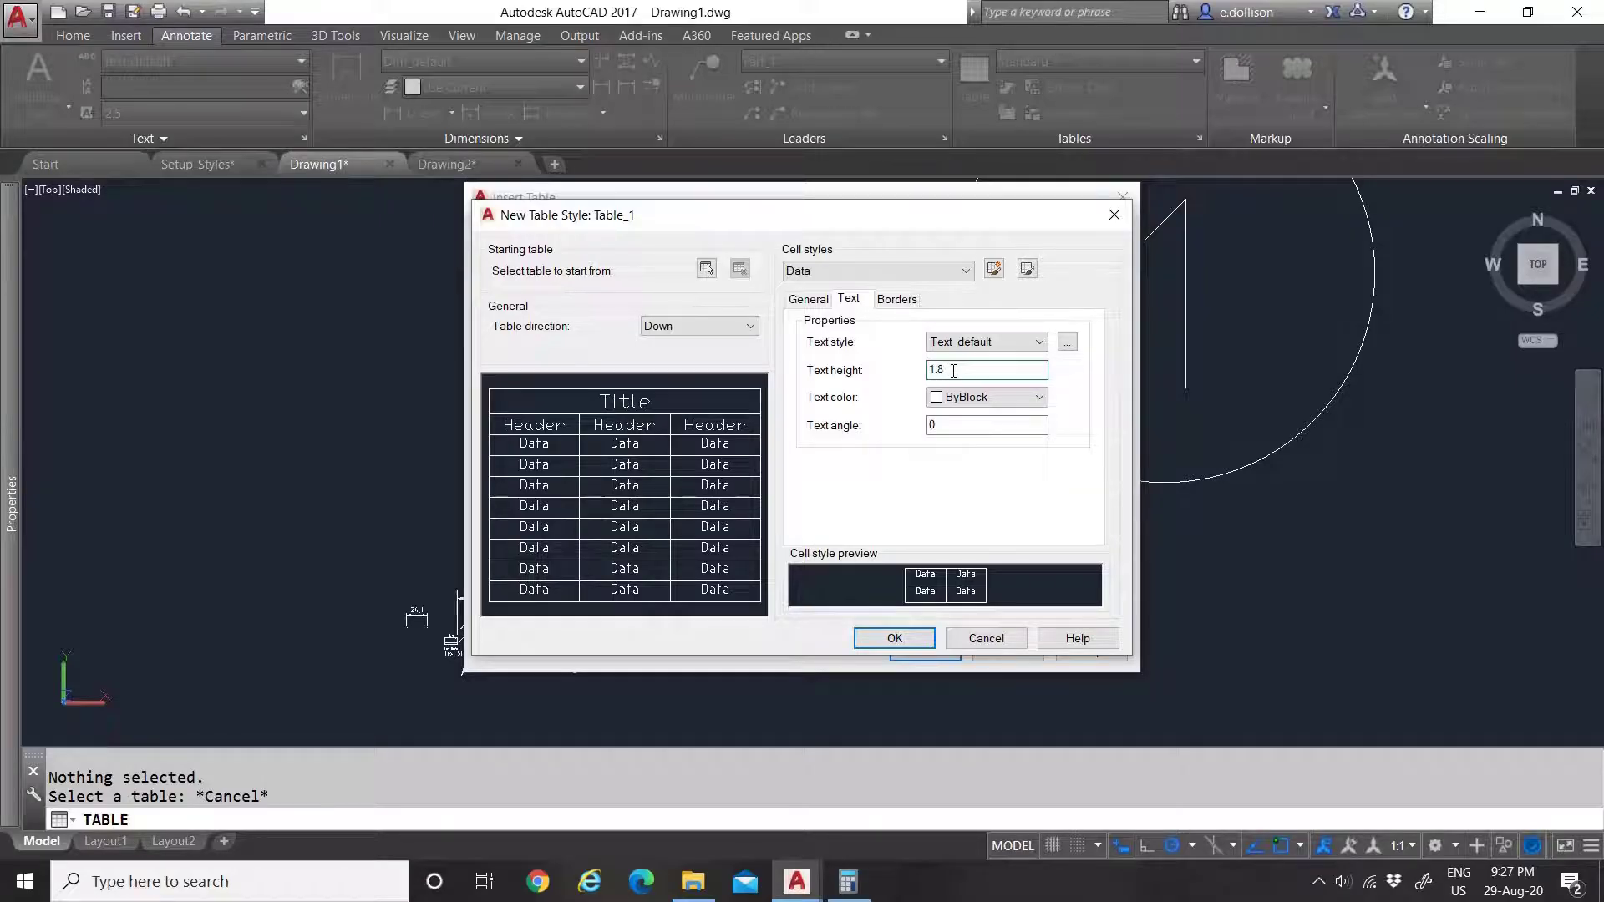
pyautogui.click(977, 425)
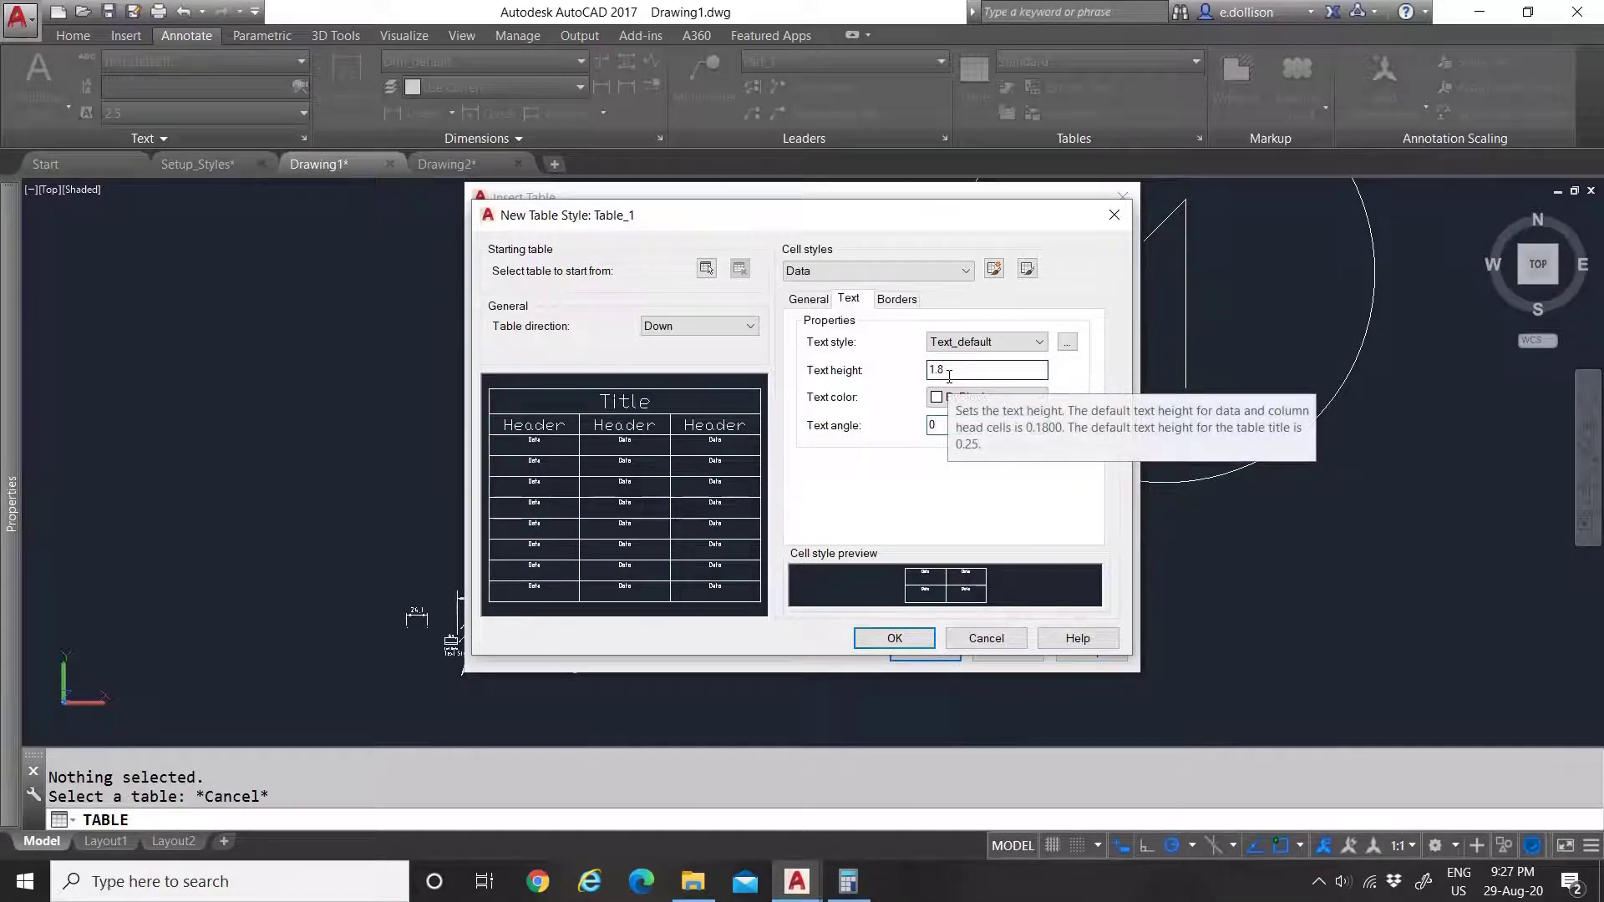
pyautogui.click(969, 396)
pyautogui.click(975, 417)
pyautogui.click(968, 426)
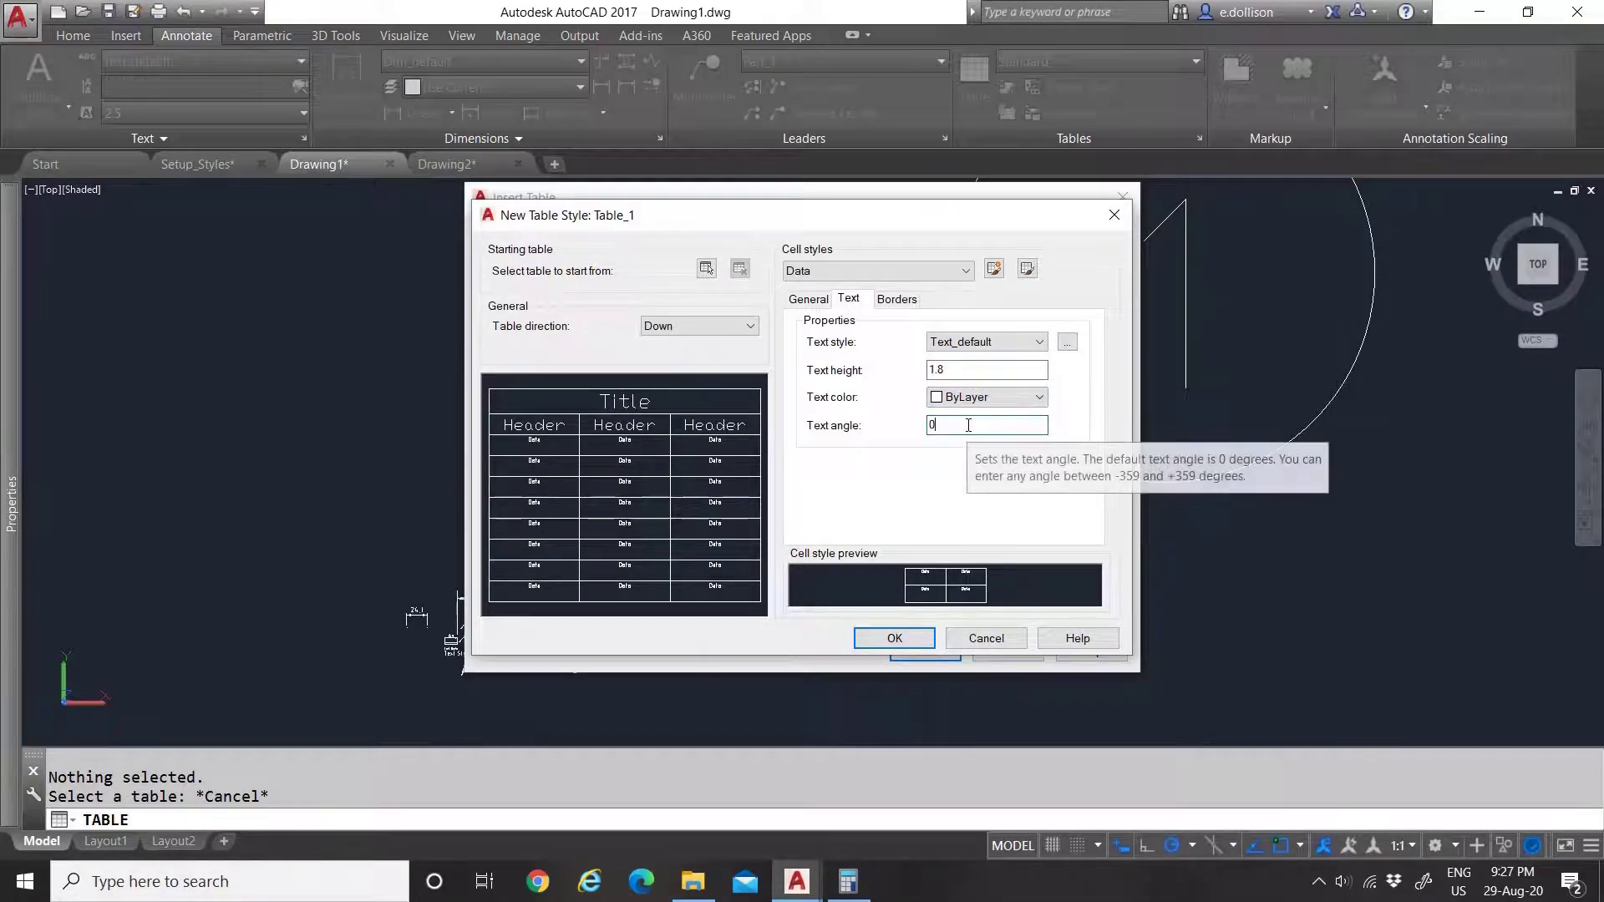
# Step: Give the Header cells Text_default text, height 3.5, in ByLayer colour
pyautogui.click(859, 269)
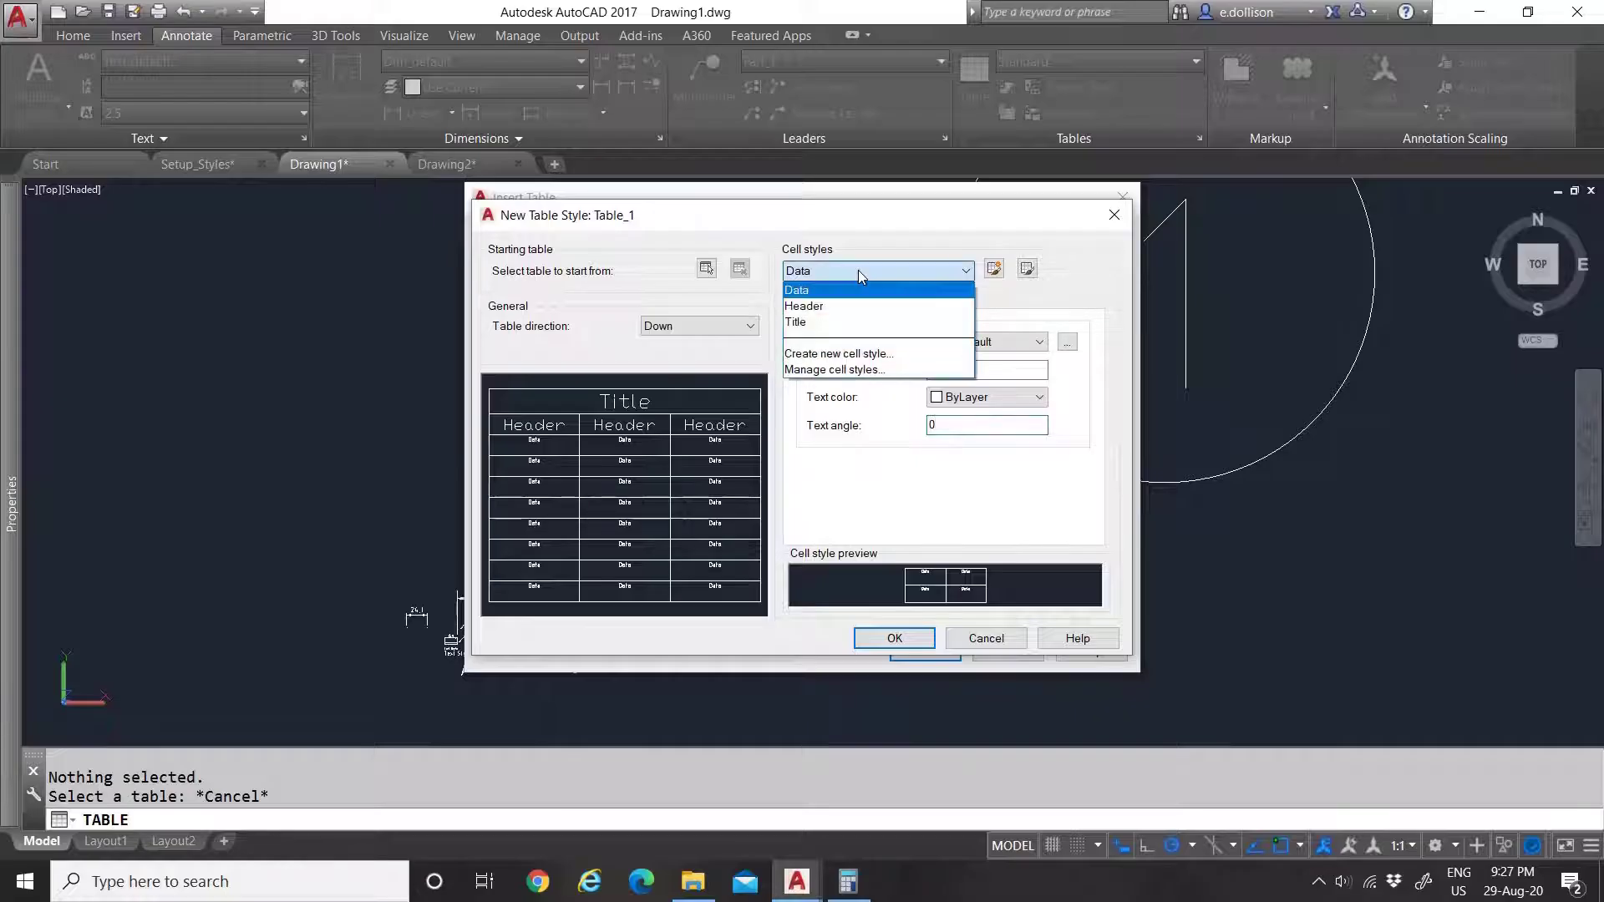
pyautogui.click(858, 304)
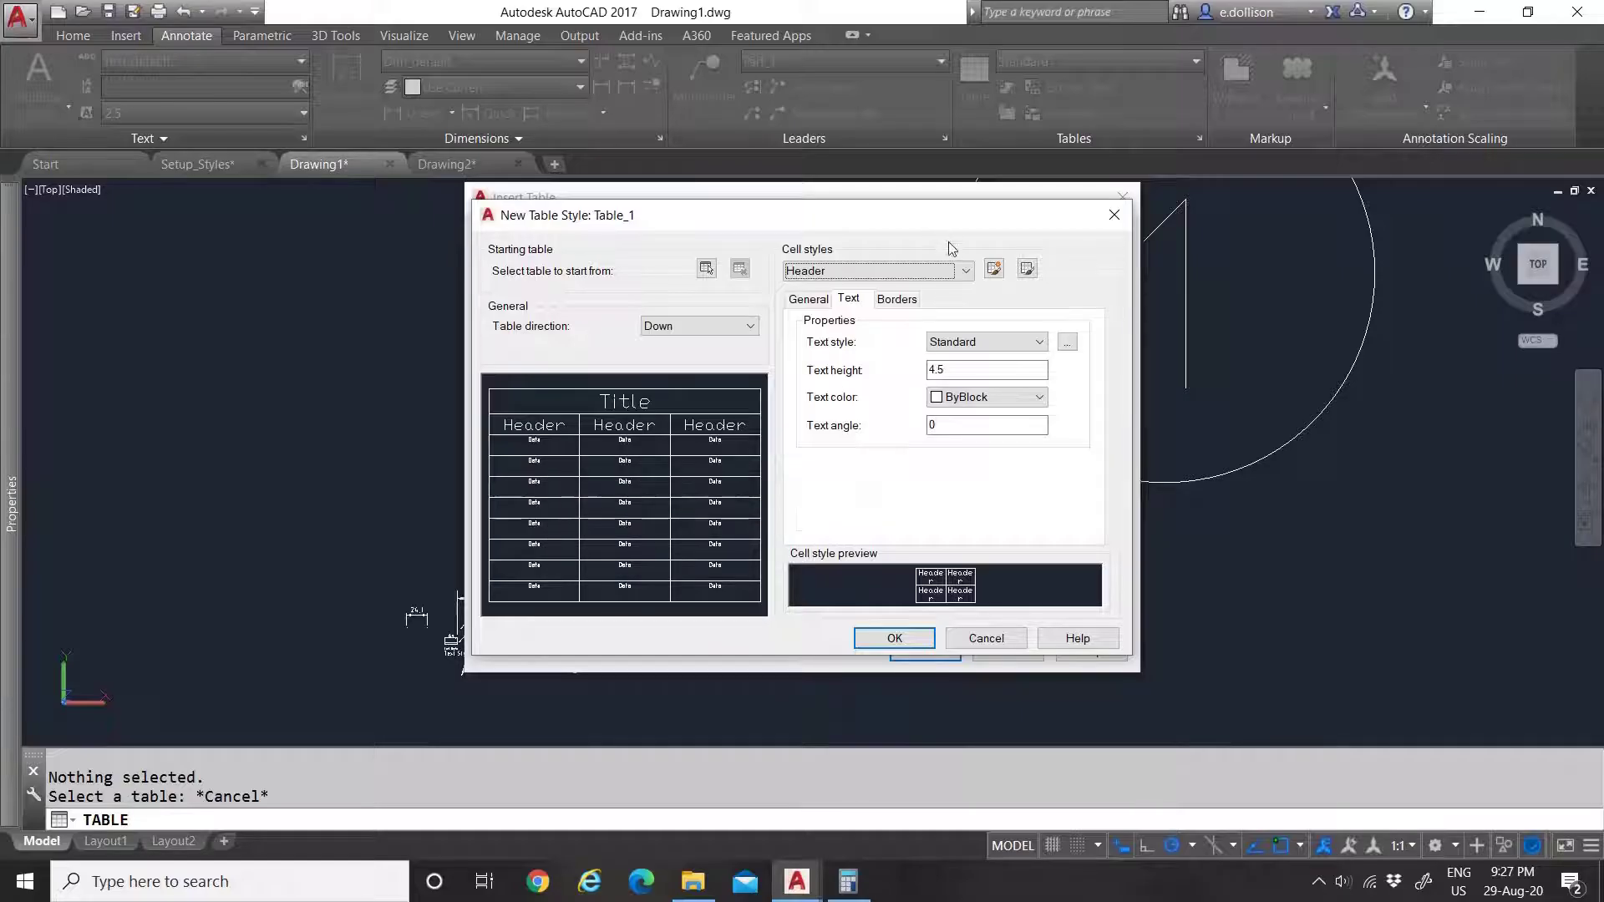
pyautogui.click(961, 345)
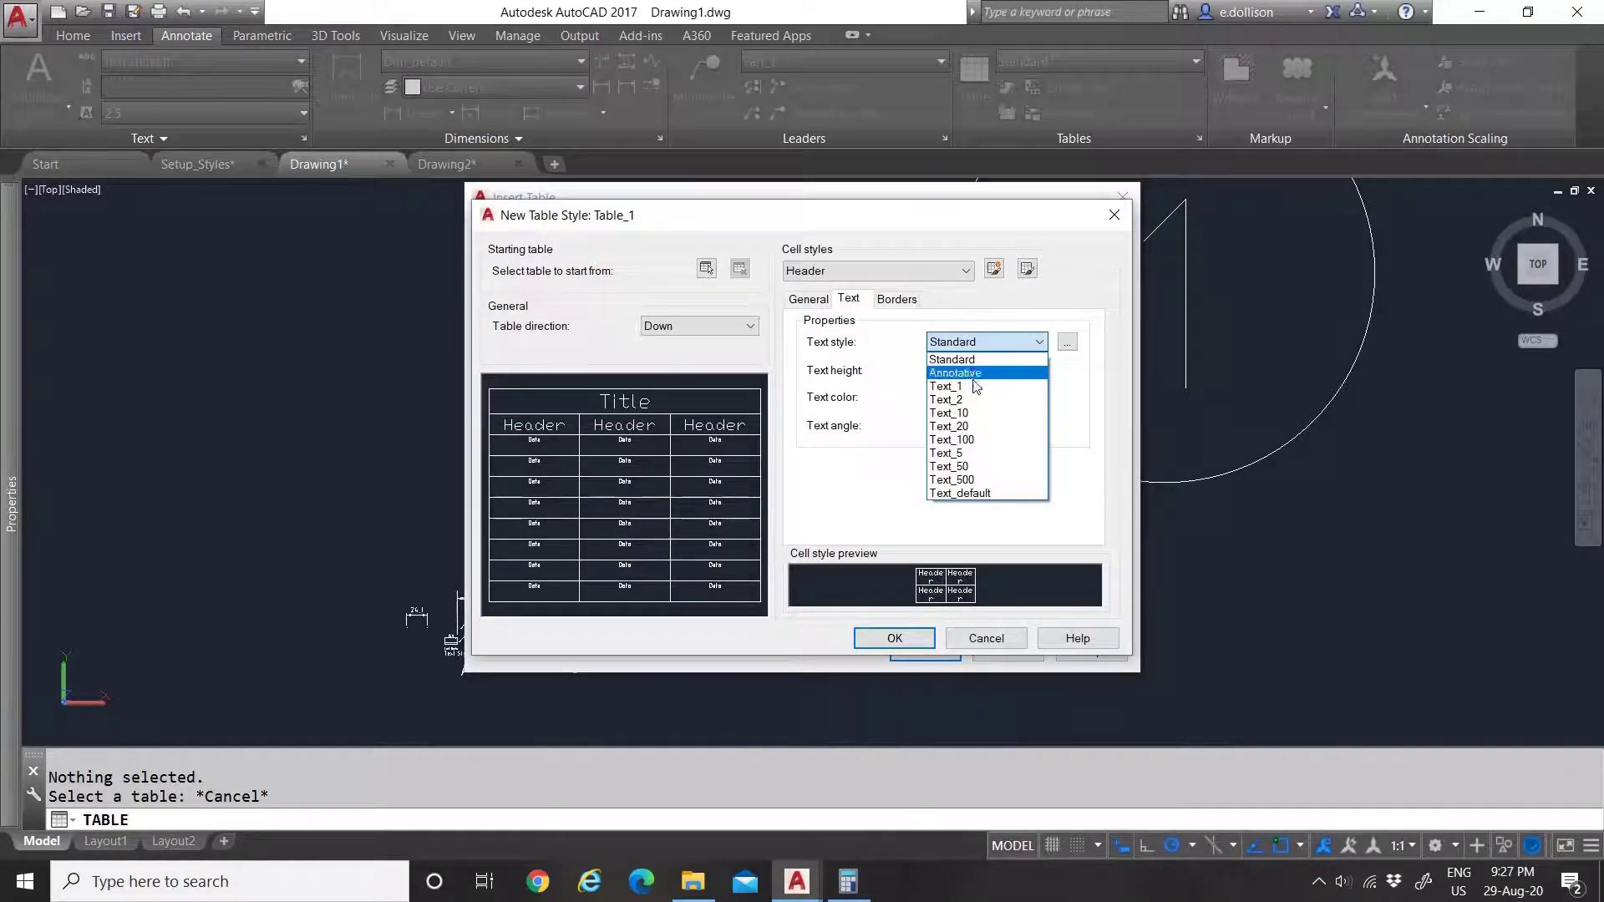
pyautogui.click(989, 494)
pyautogui.moveTo(960, 370); pyautogui.dragTo(923, 374)
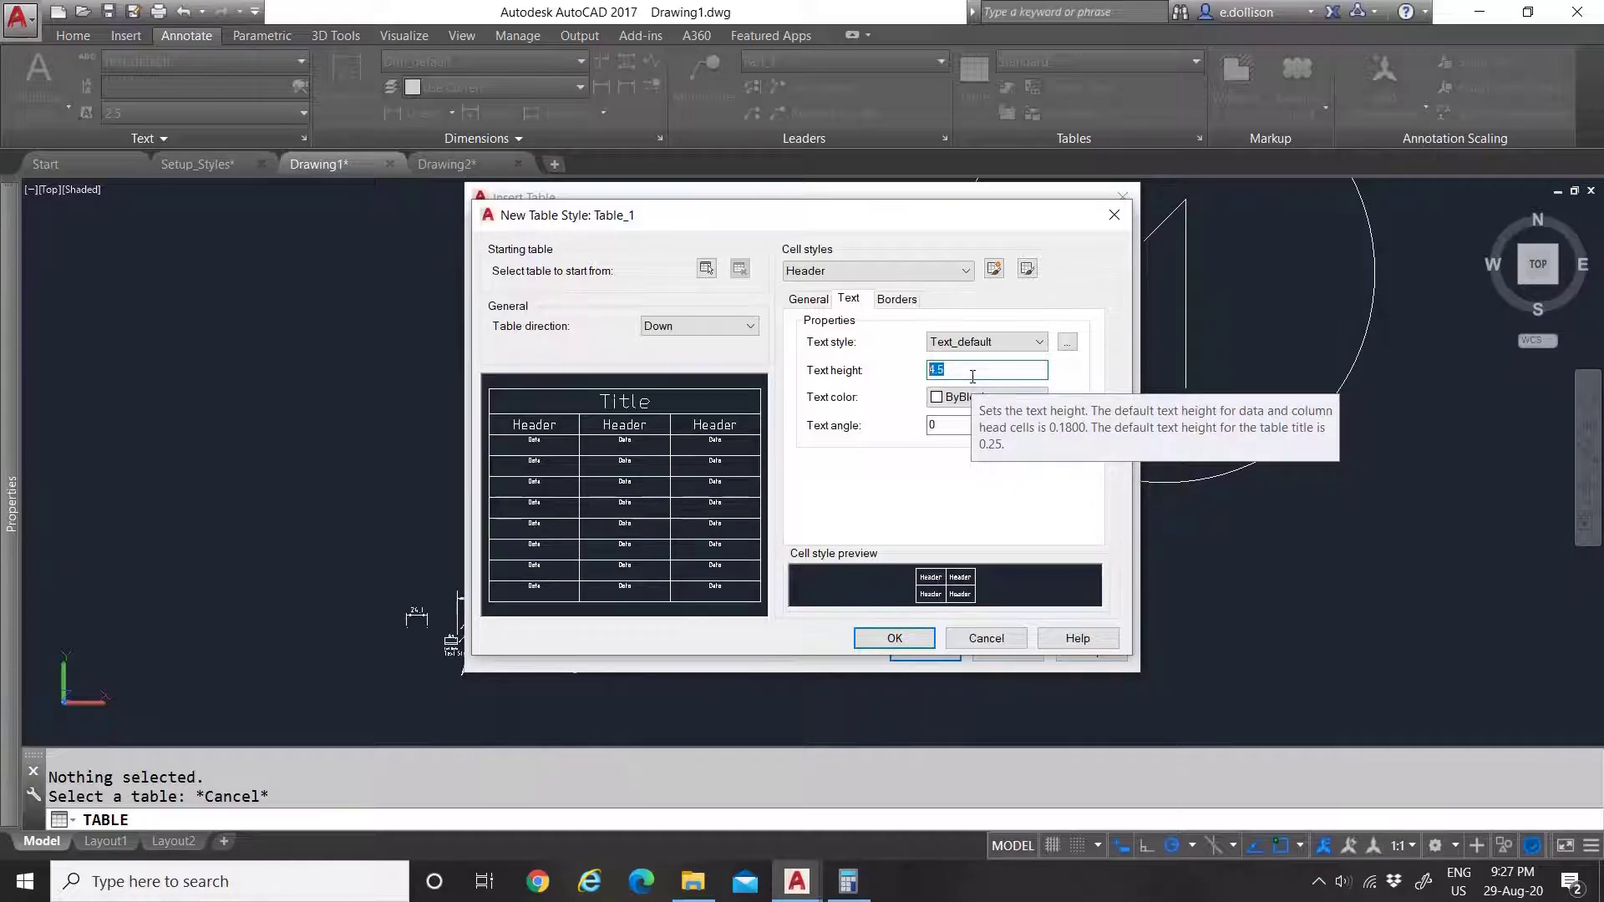
pyautogui.write('3.5')
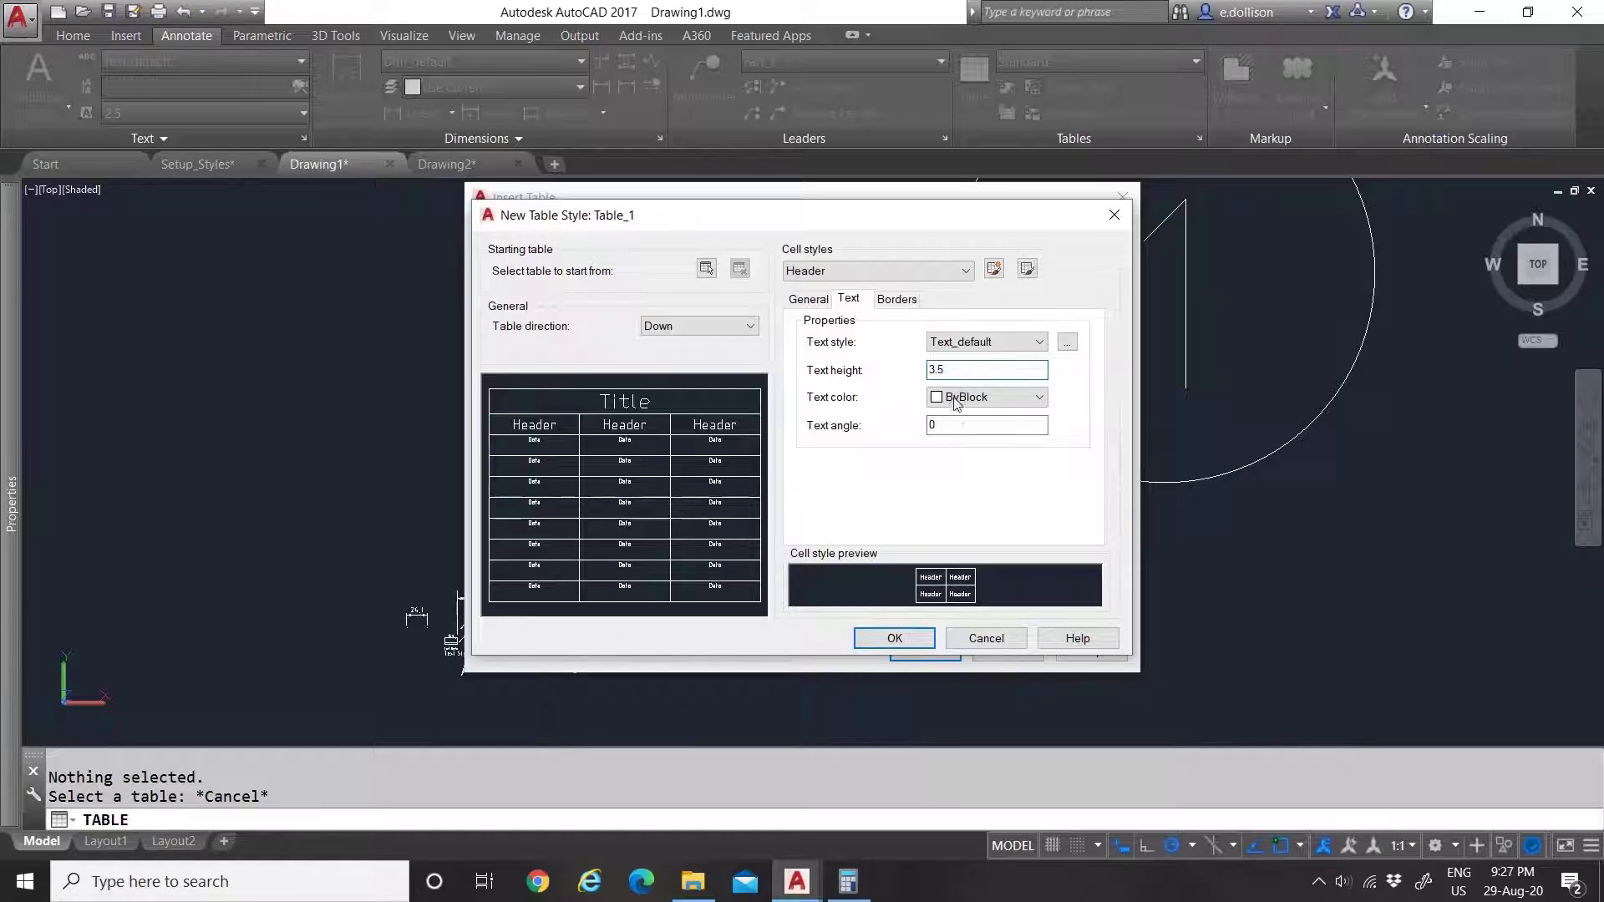
pyautogui.click(957, 404)
pyautogui.click(946, 424)
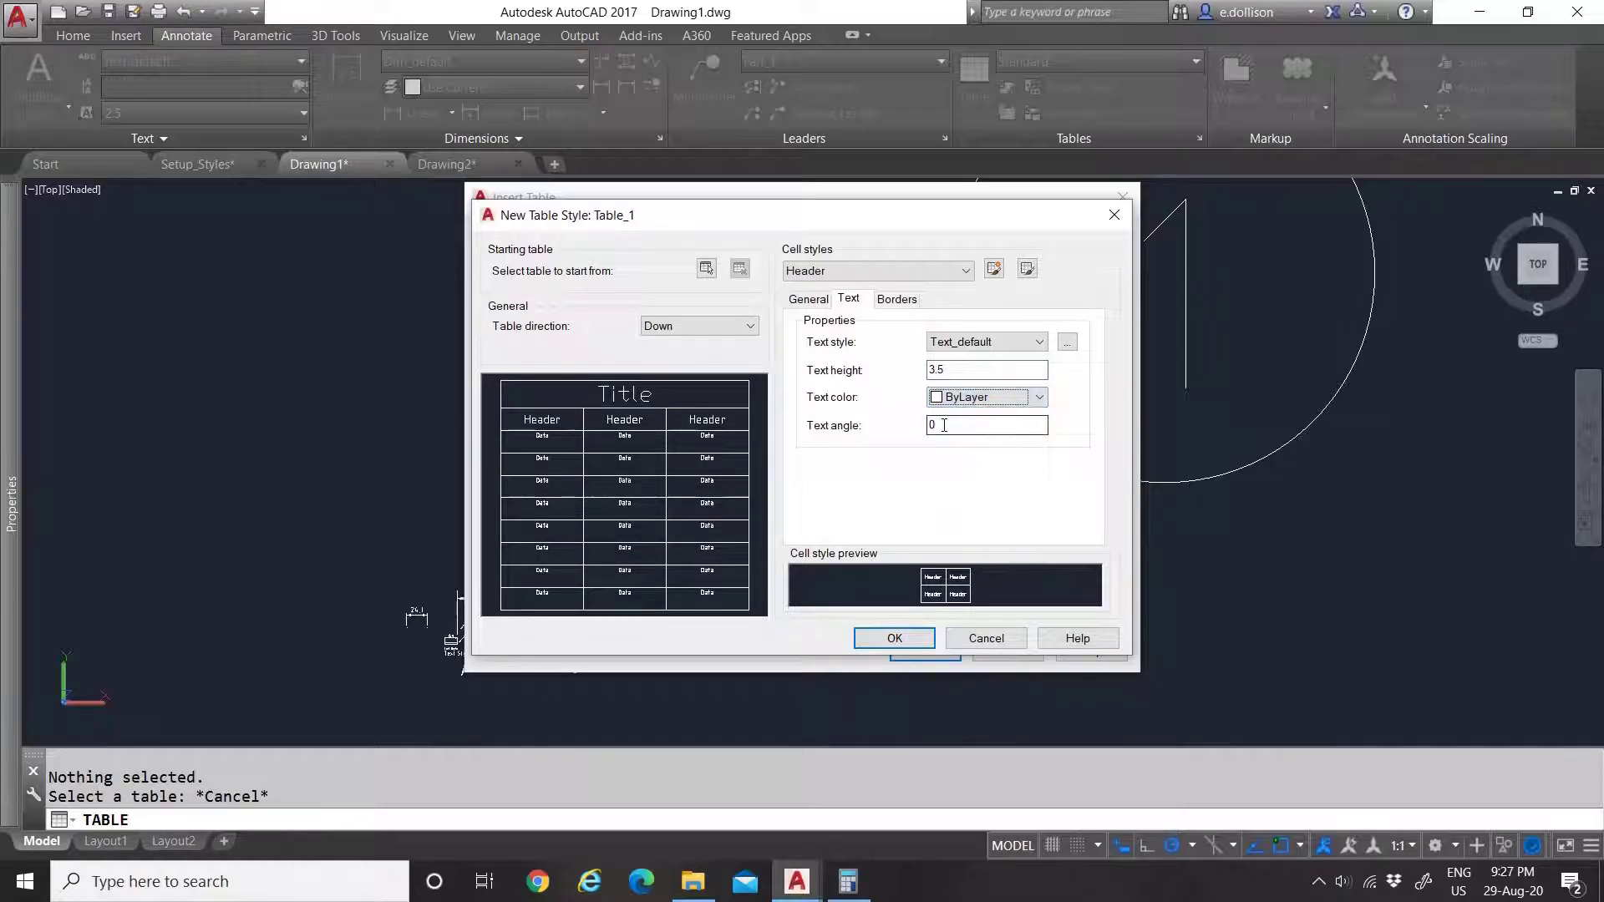
pyautogui.click(807, 300)
pyautogui.click(849, 299)
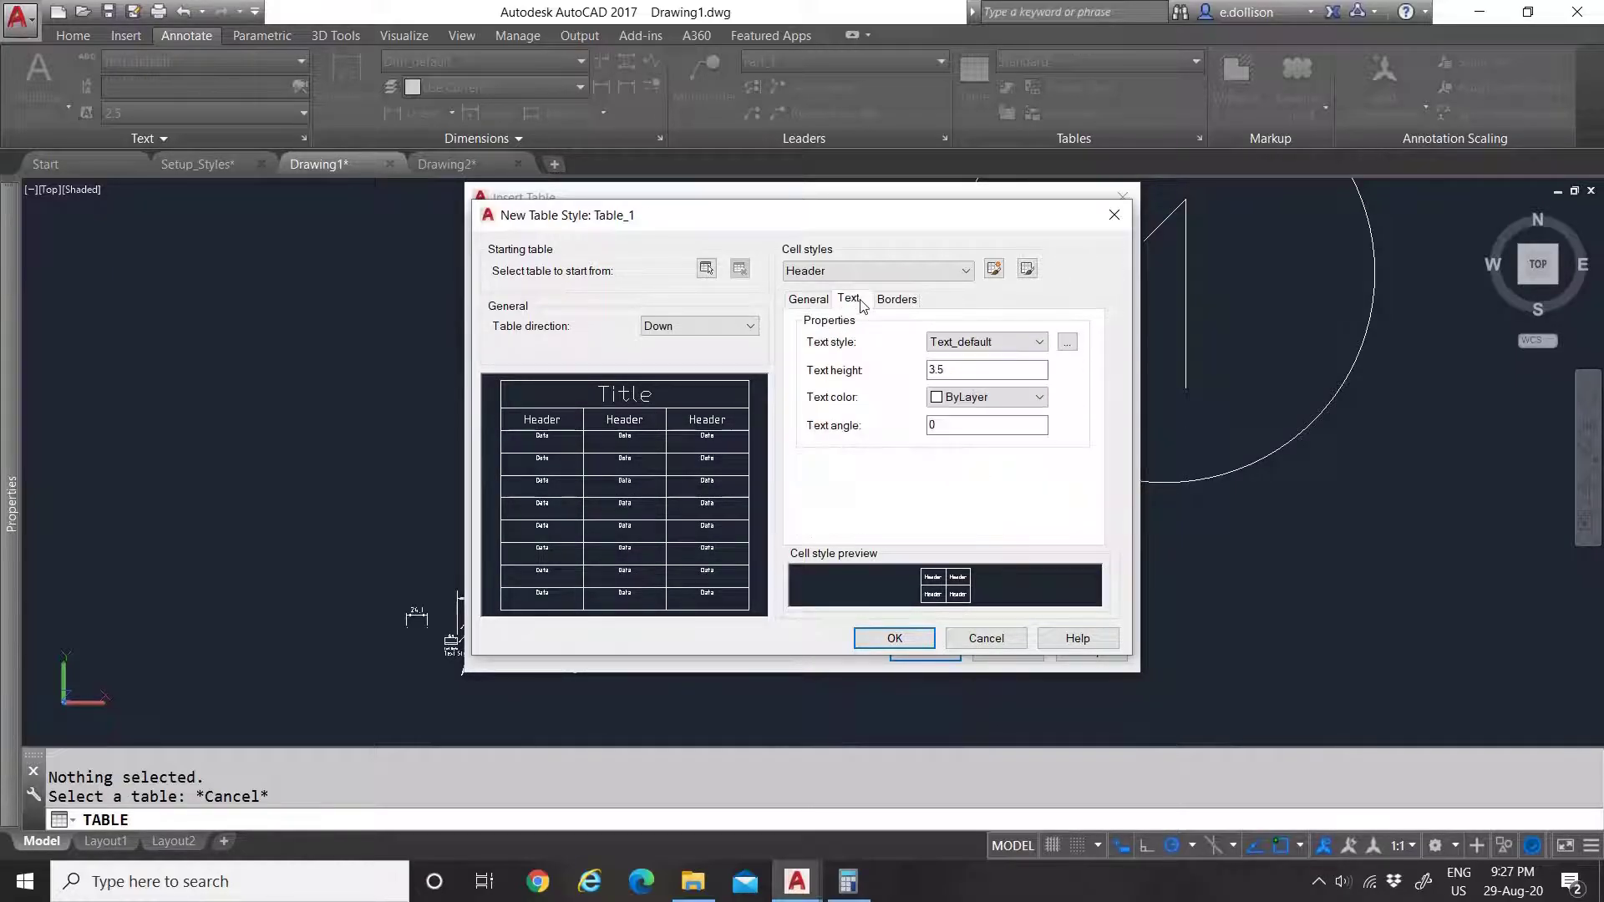
# Step: Return to the Data cell style and verify its 1.8 text height
pyautogui.click(869, 272)
pyautogui.click(844, 288)
pyautogui.click(966, 372)
pyautogui.click(981, 341)
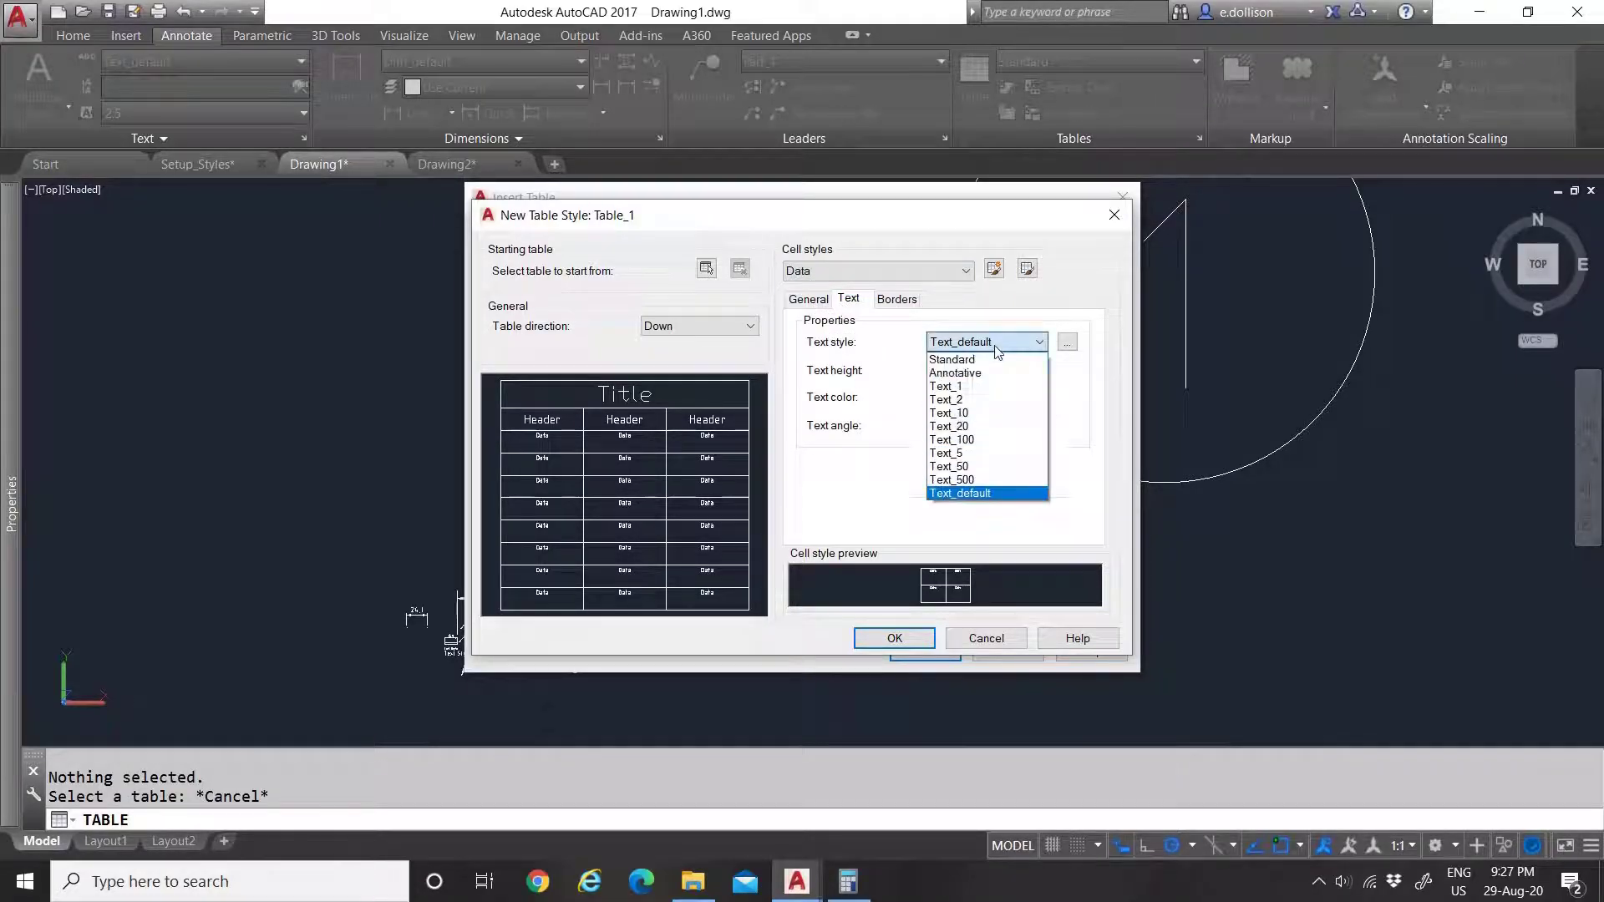
# Step: Set the Data cells to Middle Center alignment with no fill colour
pyautogui.click(974, 391)
pyautogui.click(806, 301)
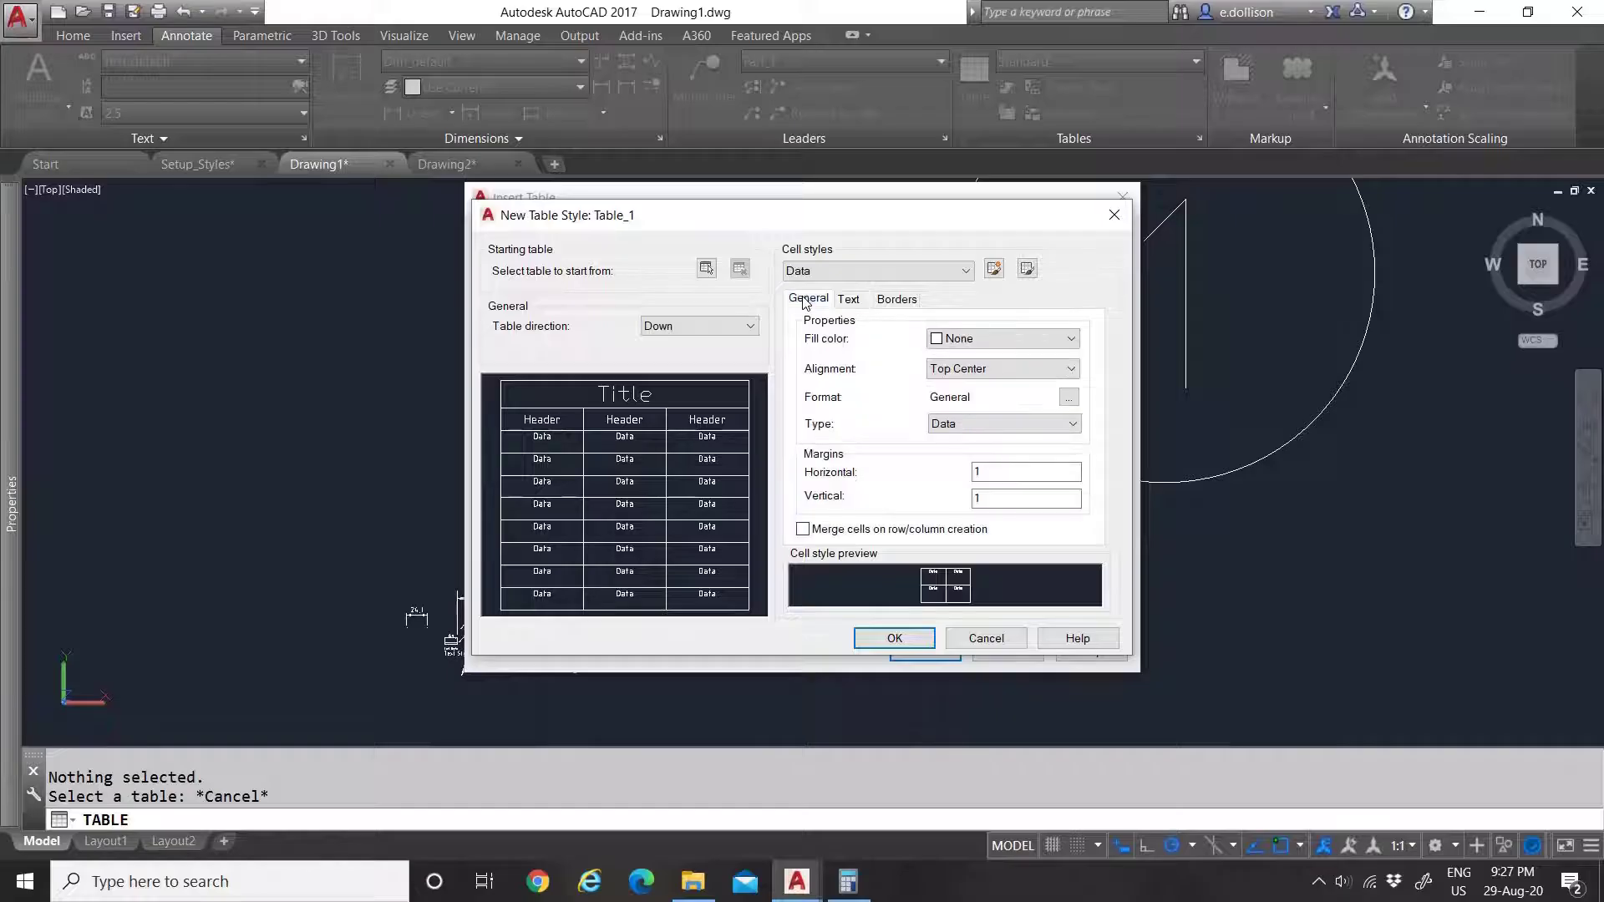
pyautogui.click(1001, 340)
pyautogui.click(836, 354)
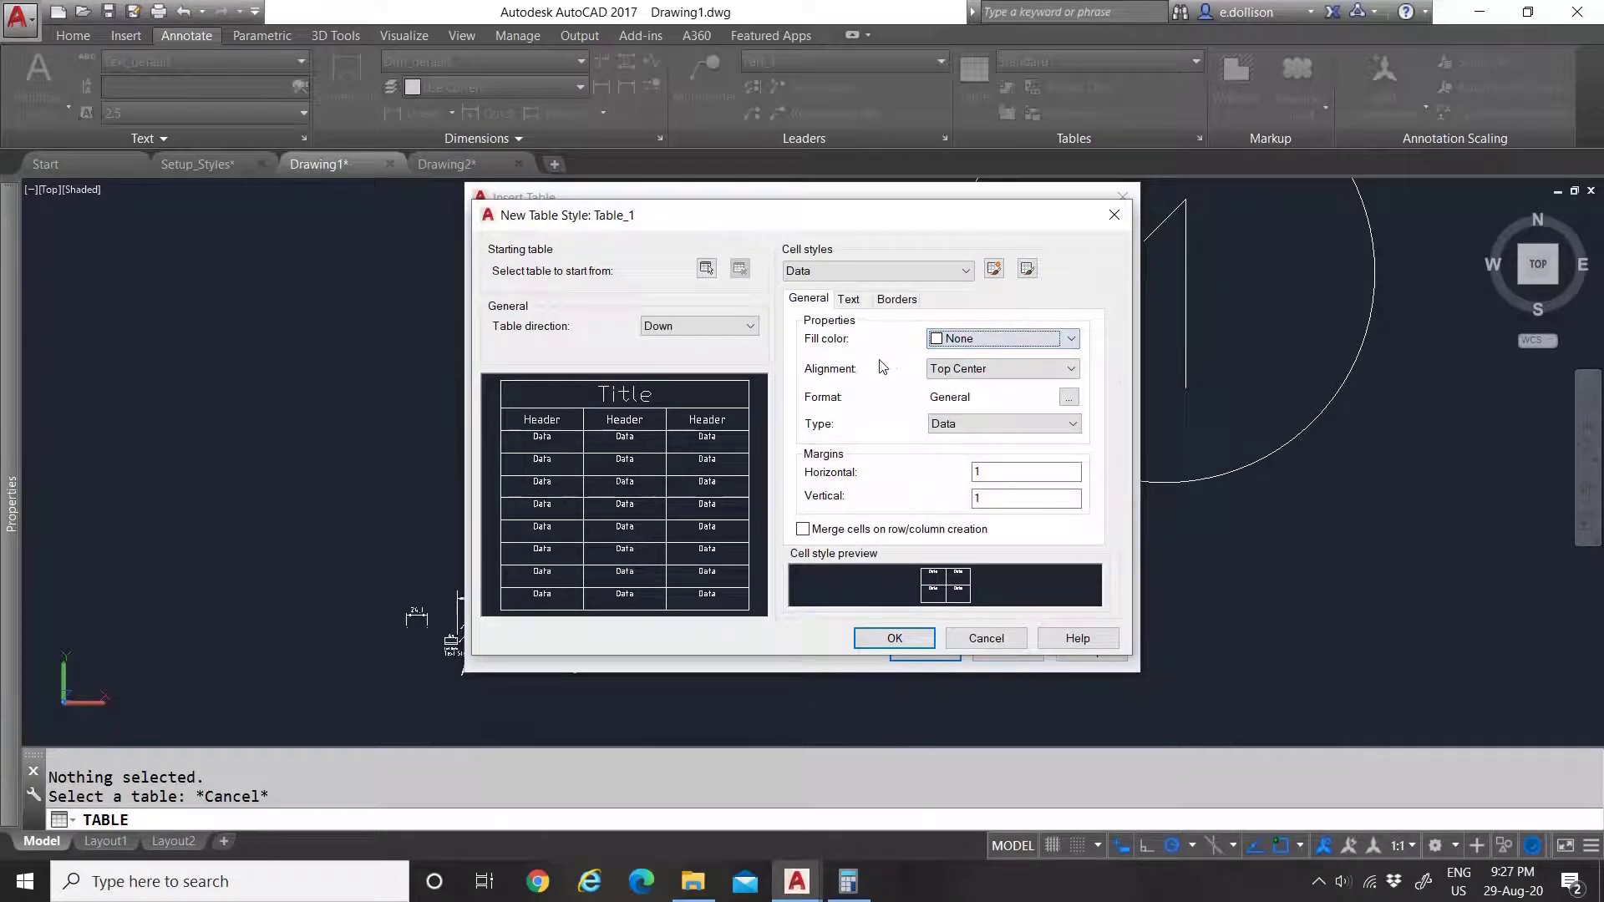
pyautogui.click(994, 369)
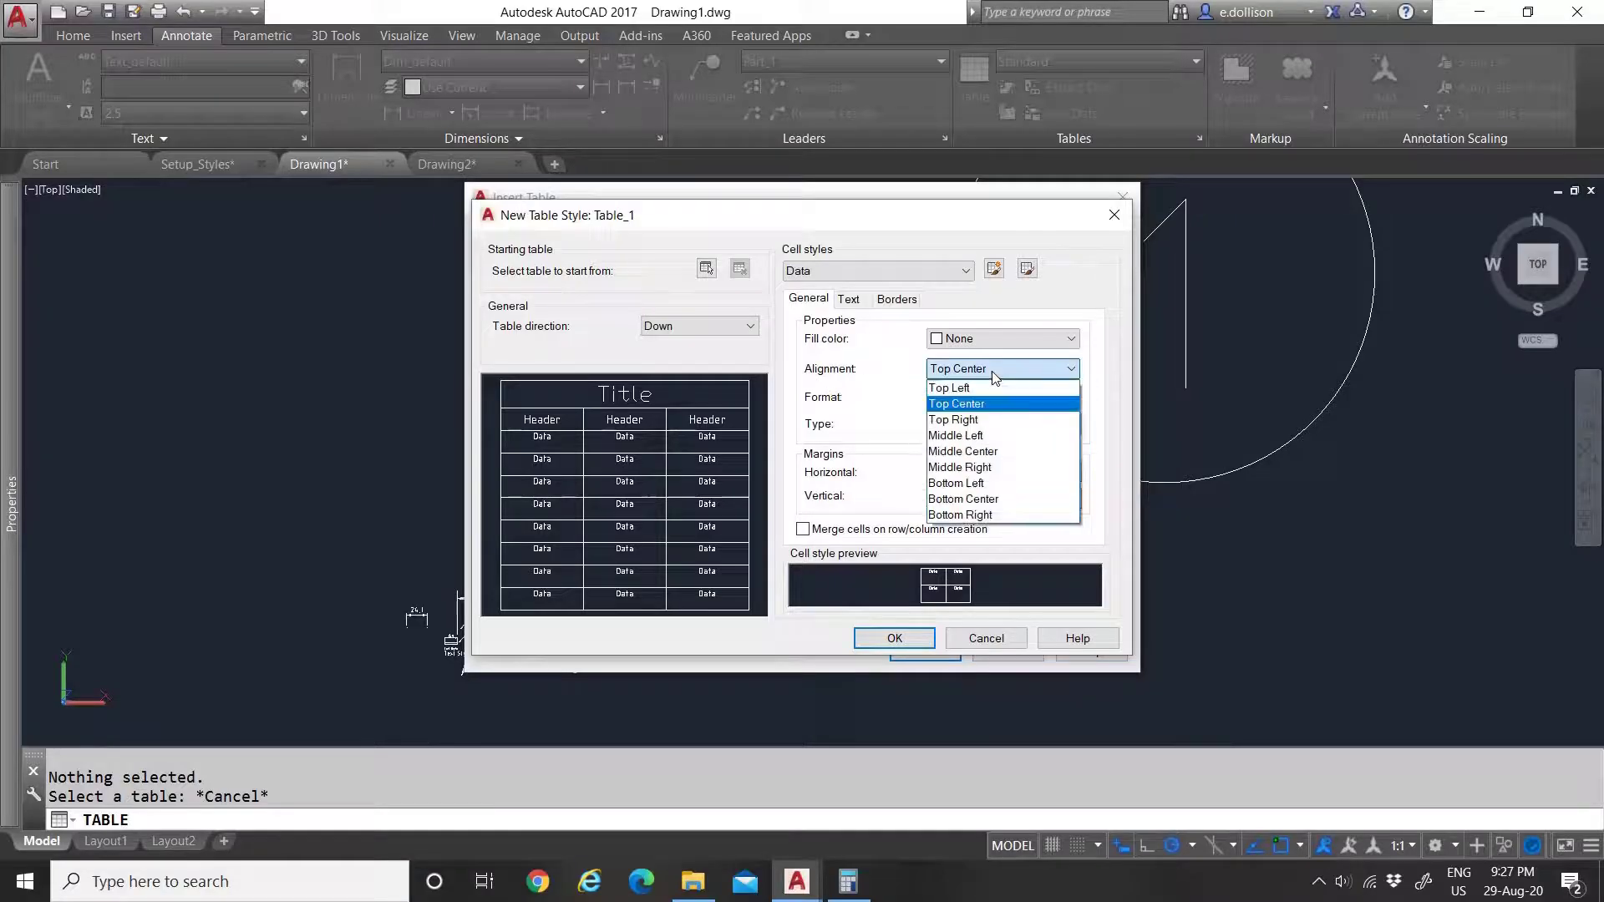
pyautogui.click(996, 452)
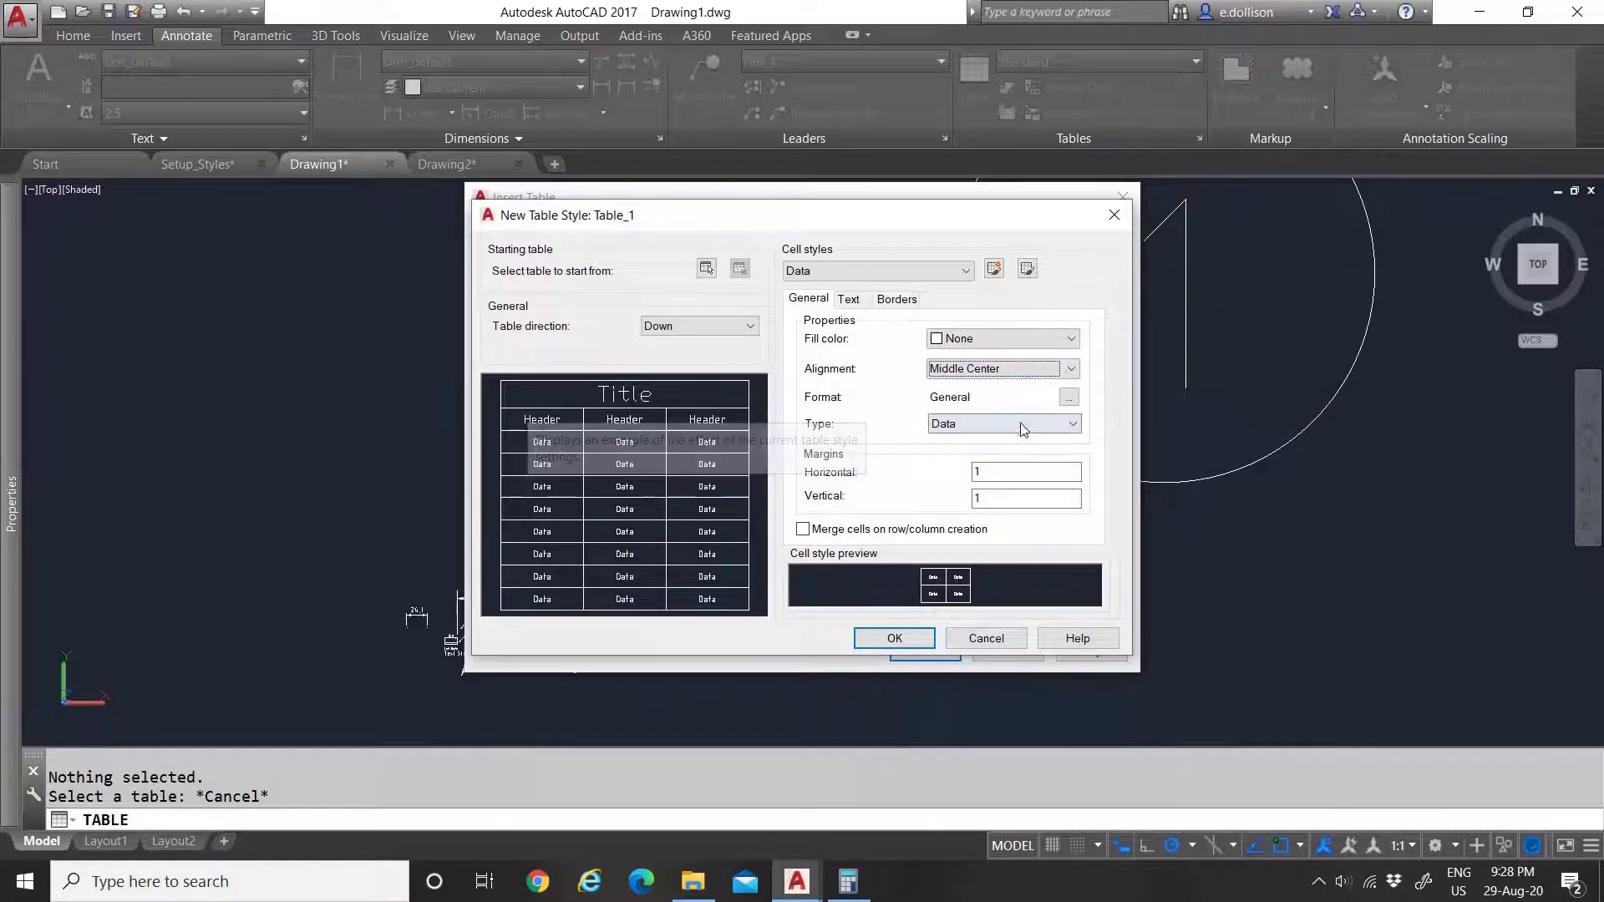
# Step: Keep the Data cell format as General and the cell type as Data
pyautogui.click(1070, 398)
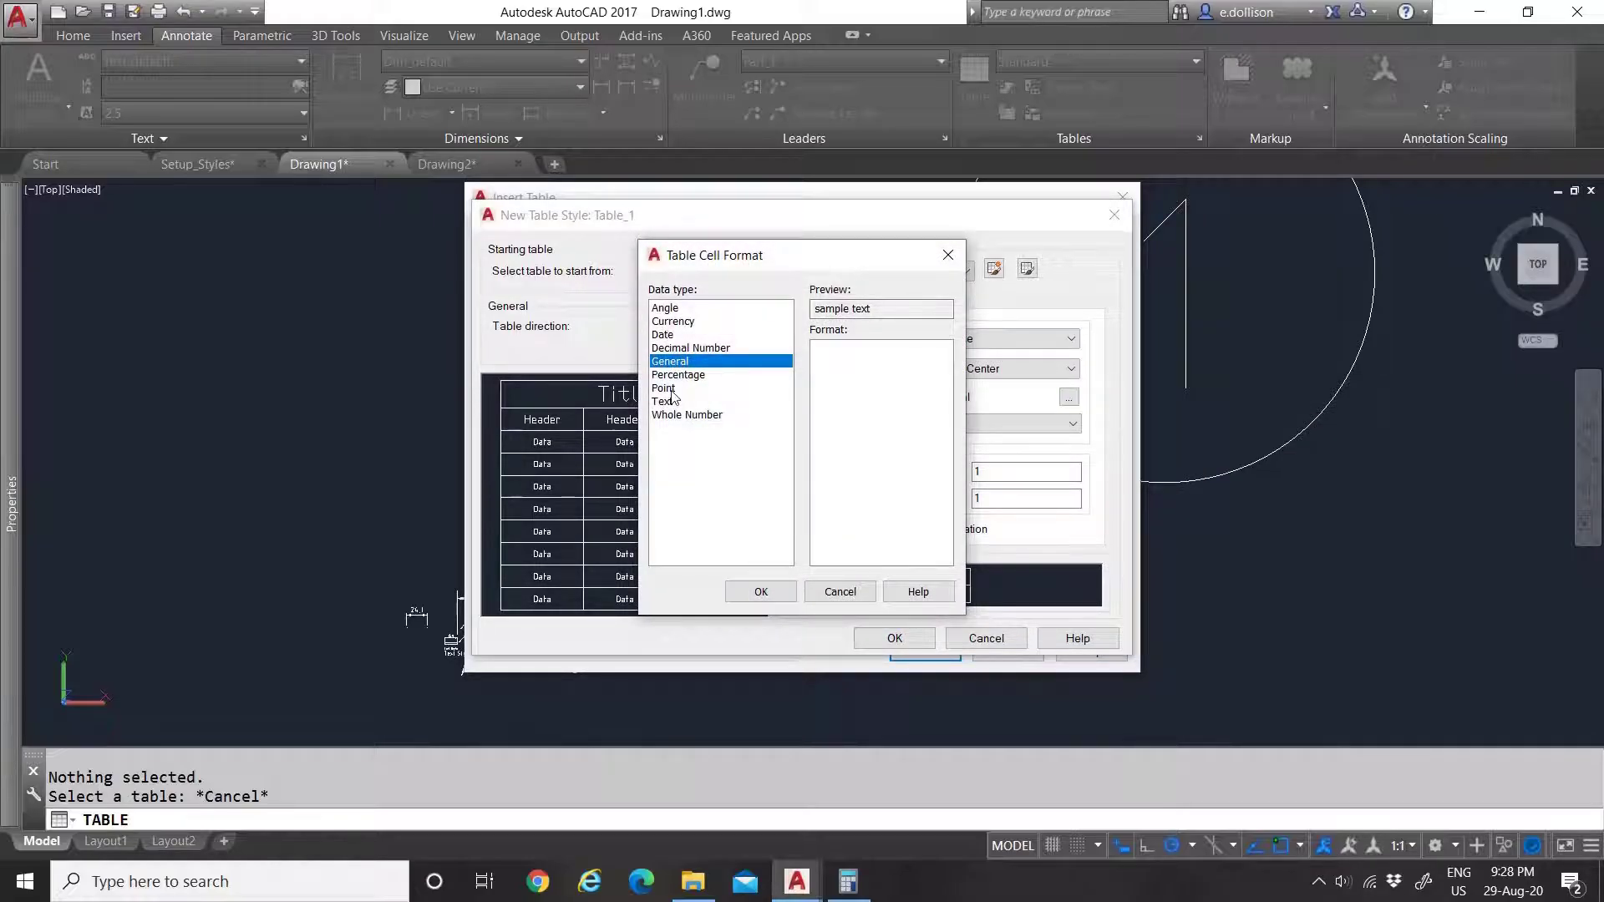
pyautogui.click(675, 322)
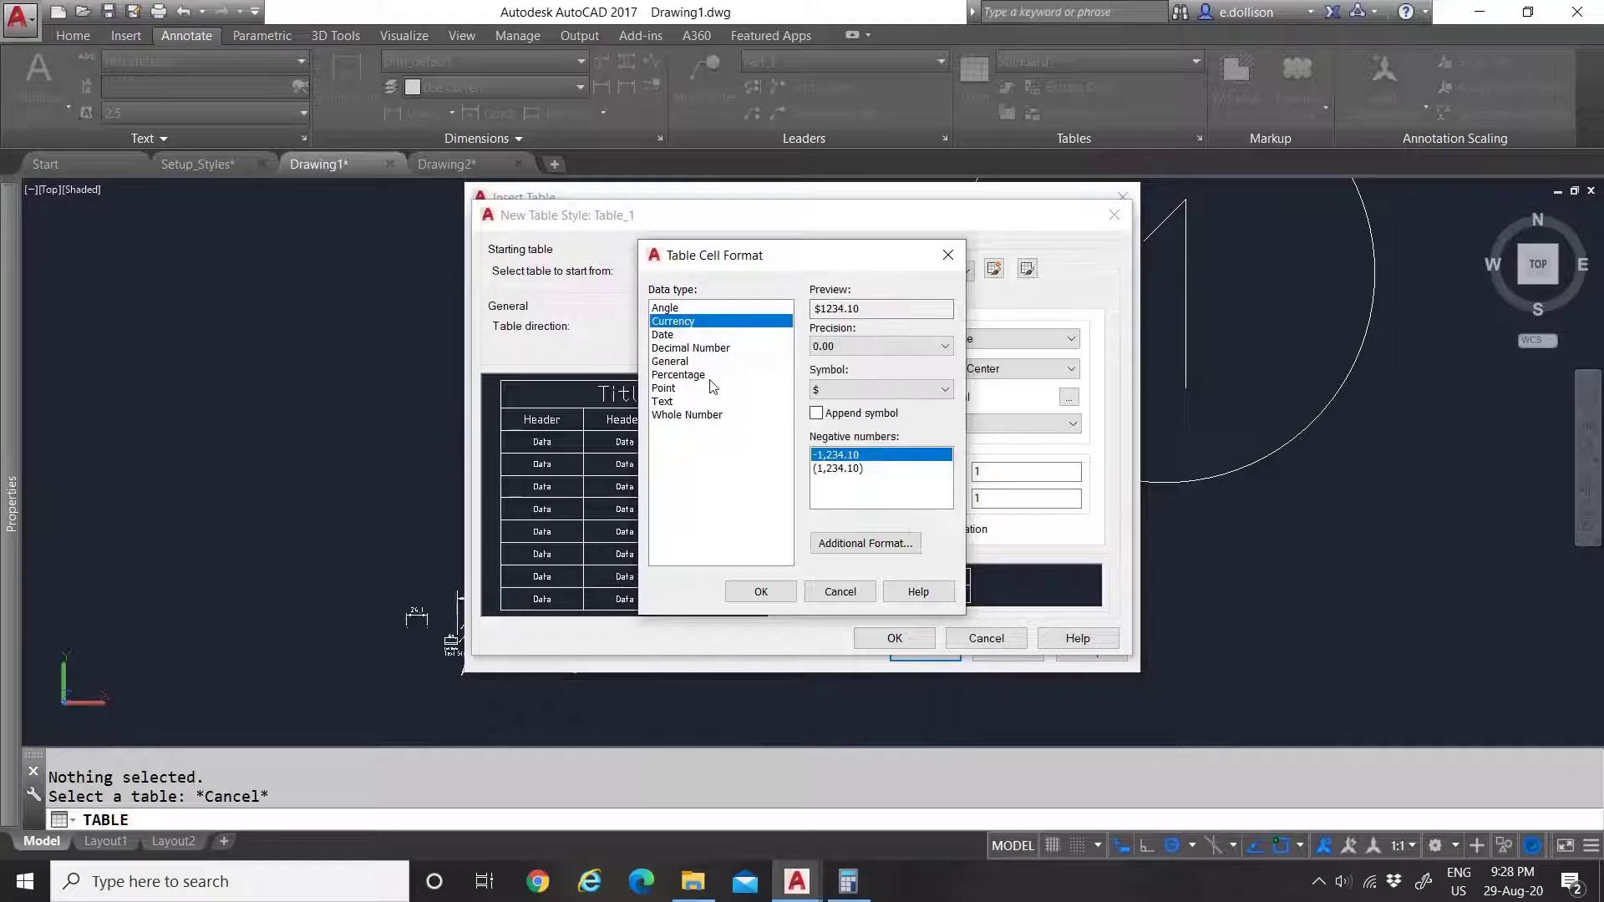
pyautogui.click(683, 349)
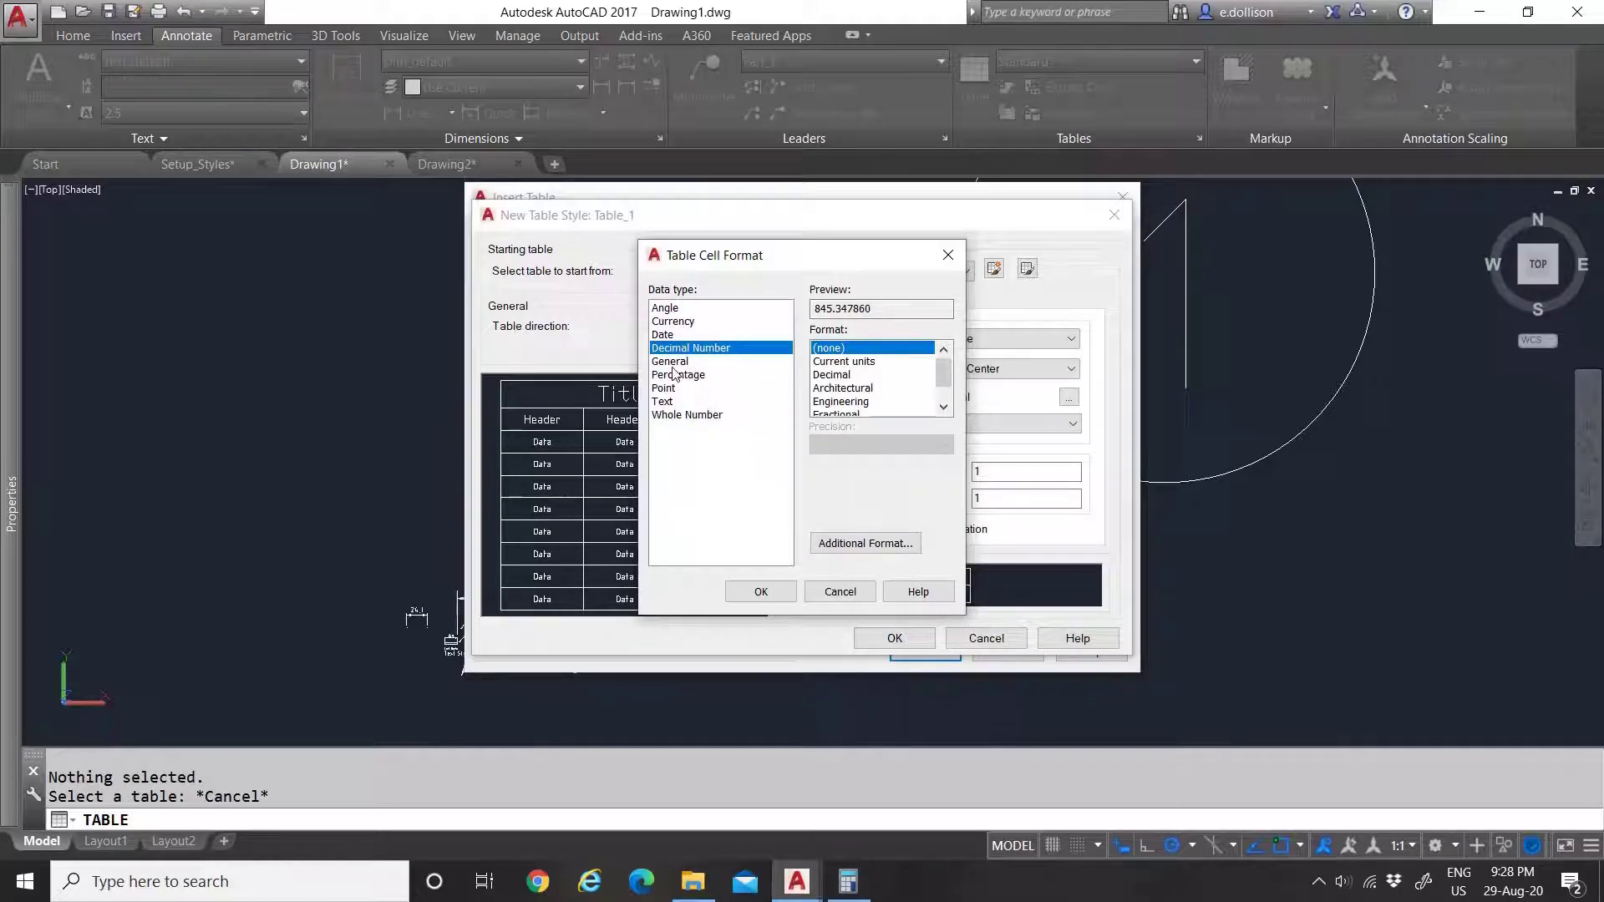
pyautogui.click(672, 361)
pyautogui.click(760, 591)
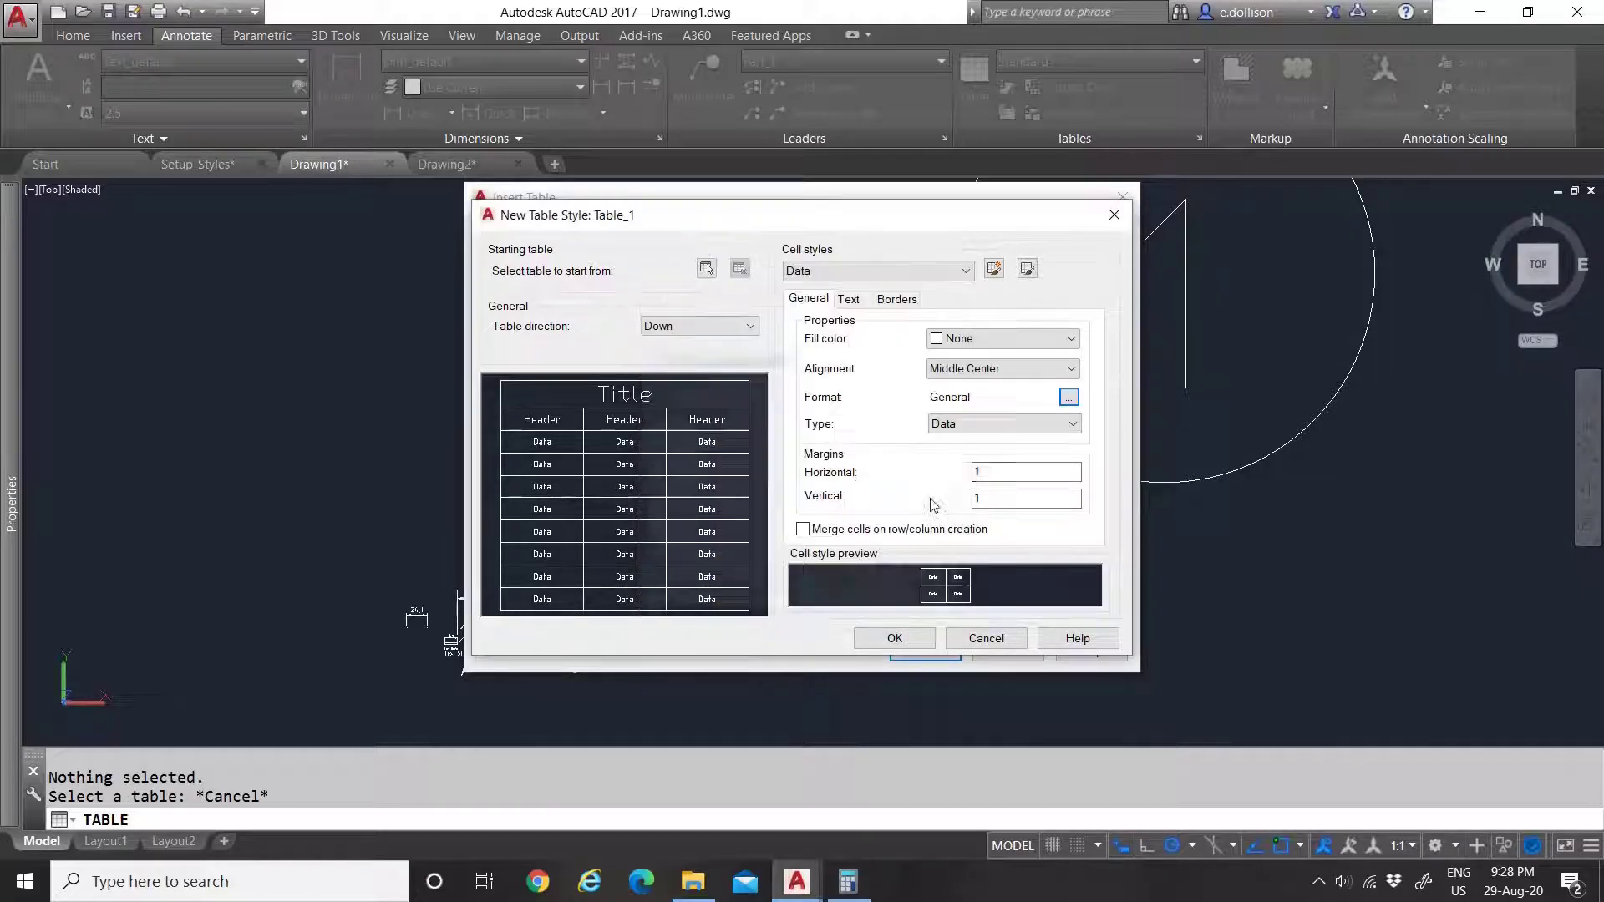
pyautogui.click(955, 425)
pyautogui.click(956, 424)
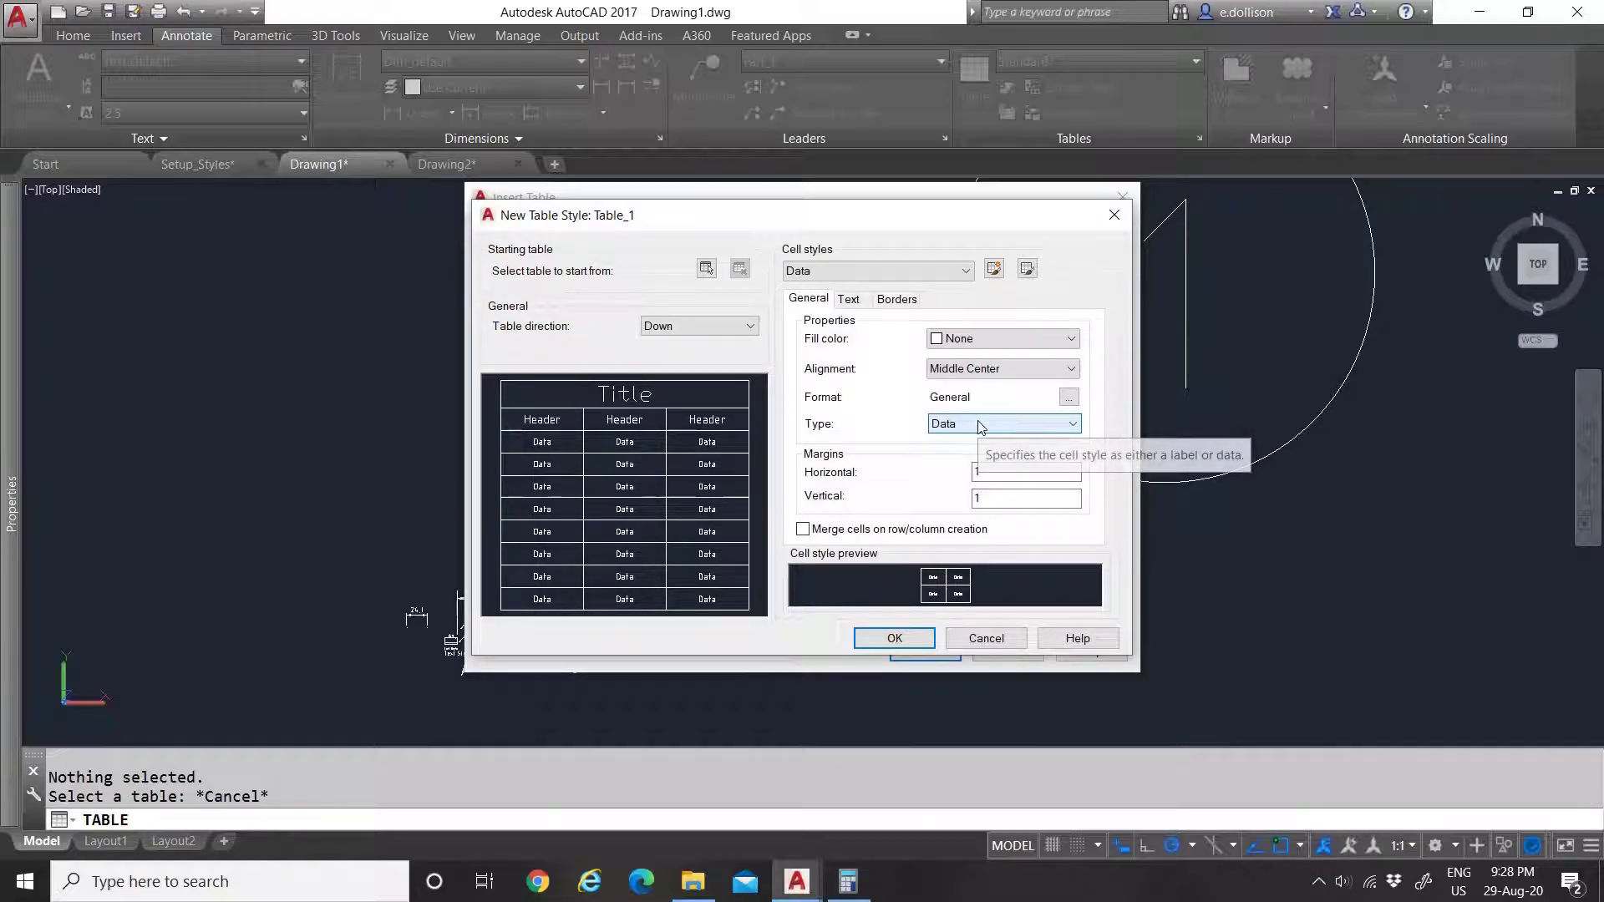
pyautogui.click(1017, 475)
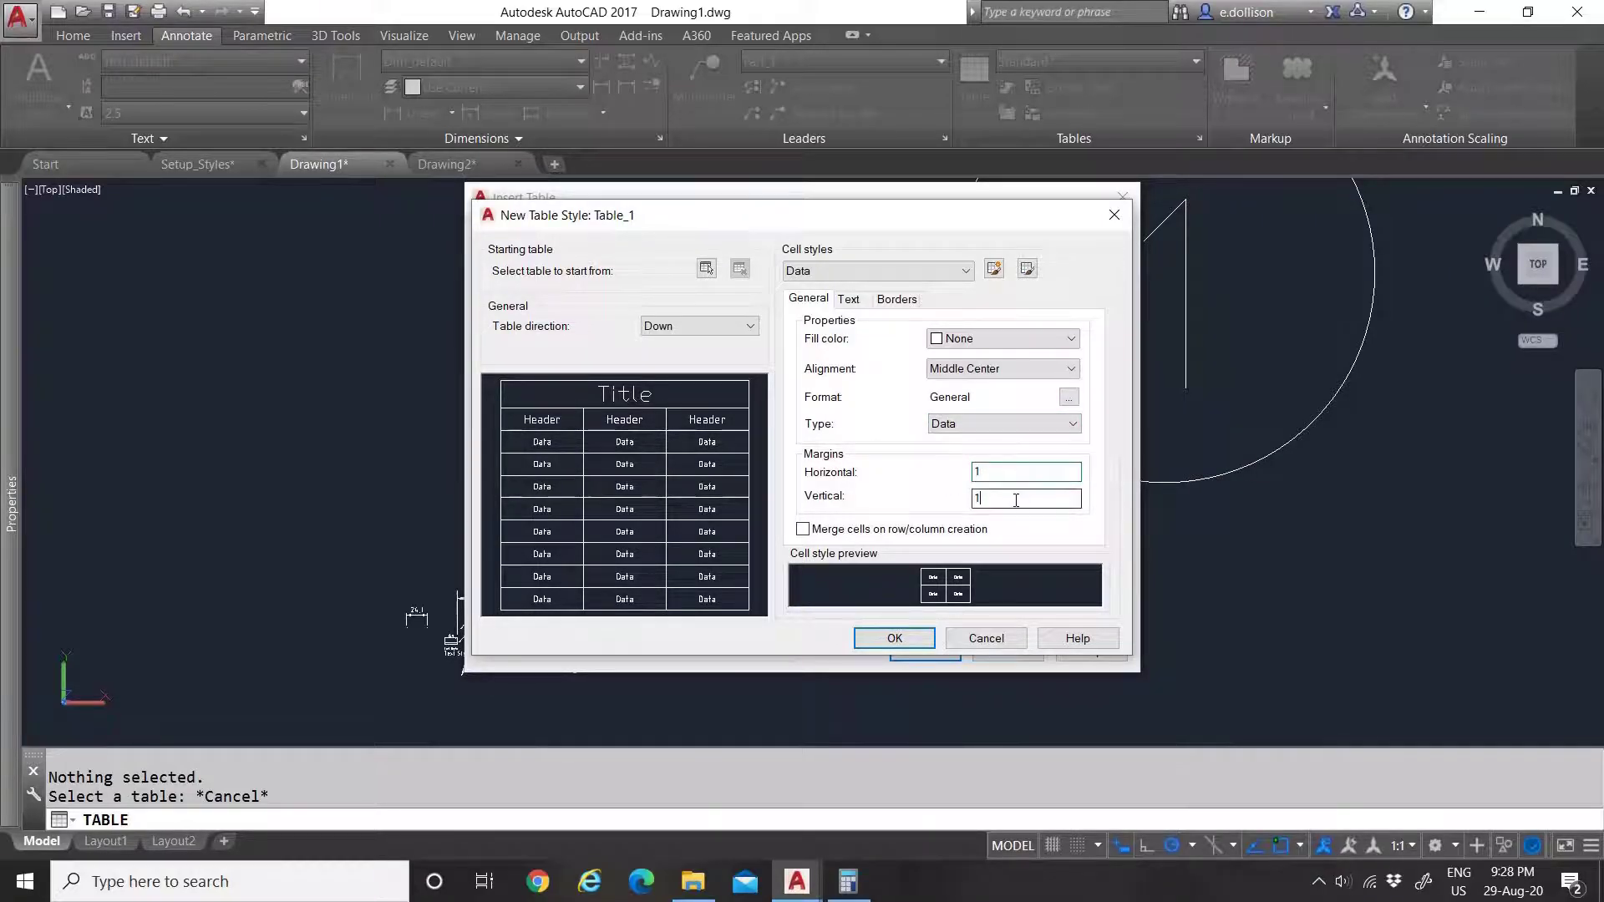
# Step: Set the Data cell borders' lineweight, linetype and colour to ByLayer
pyautogui.click(849, 299)
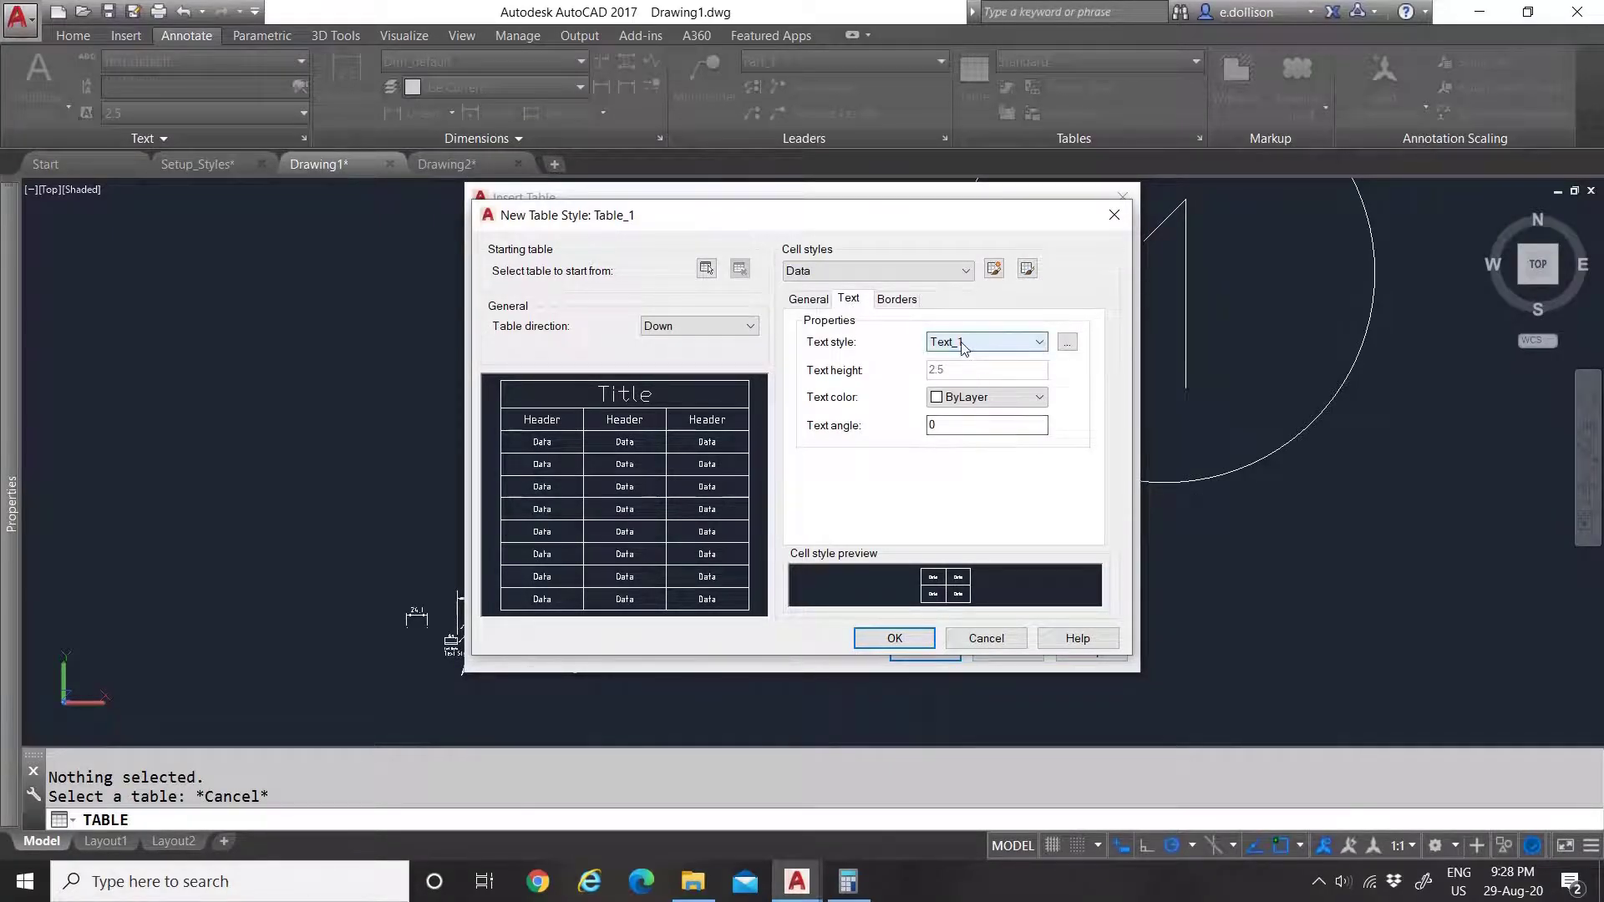
pyautogui.click(895, 299)
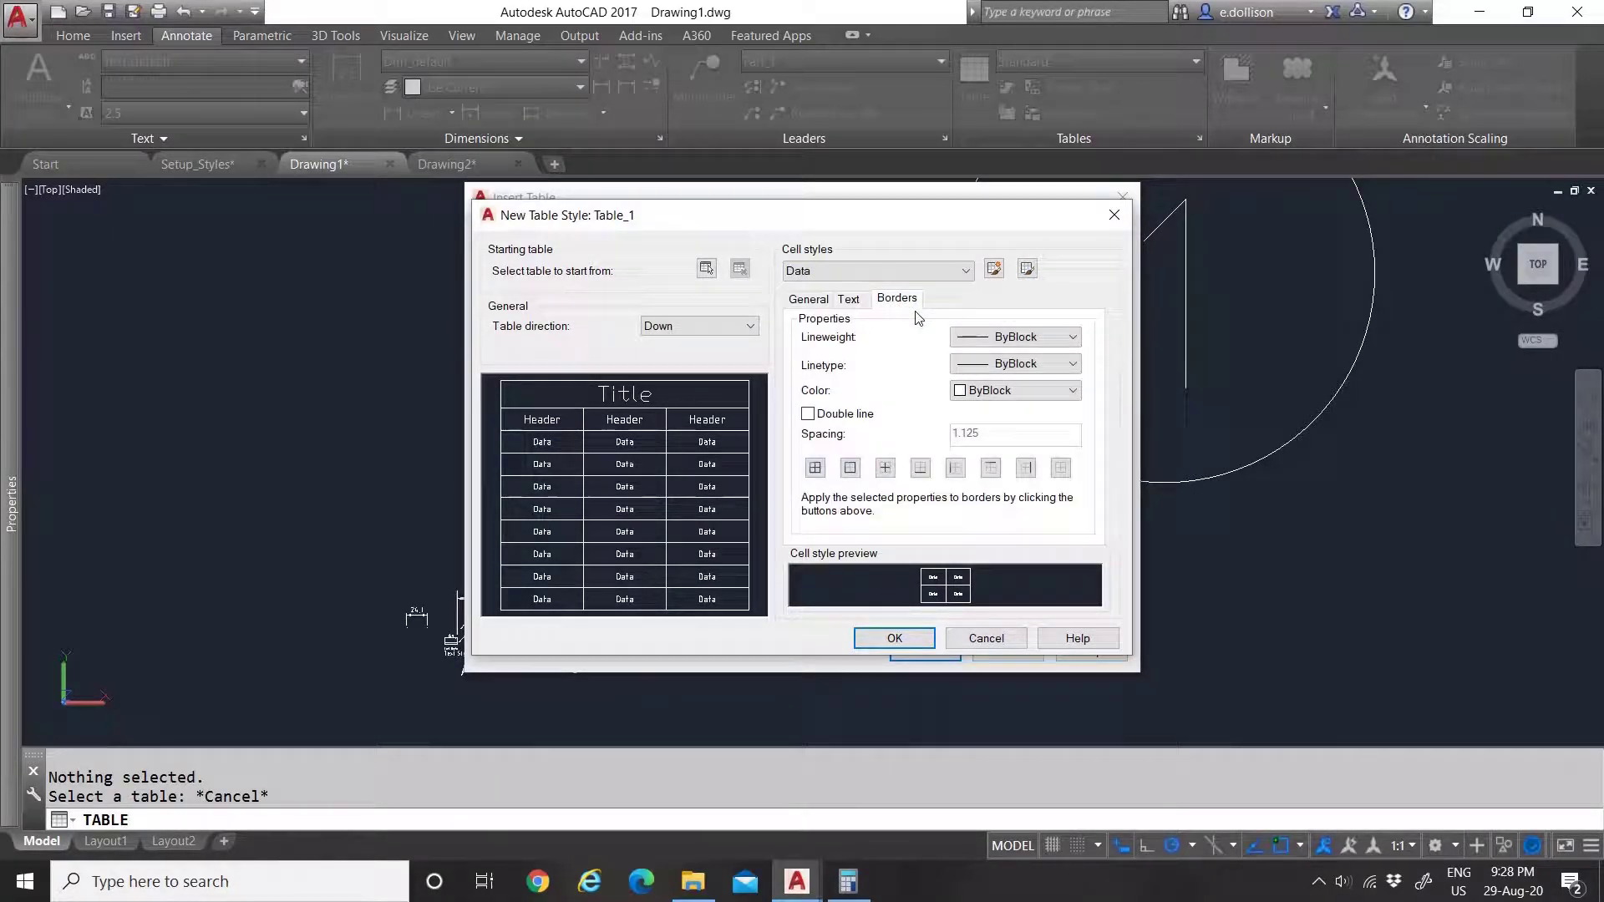
pyautogui.click(968, 335)
pyautogui.click(1003, 359)
pyautogui.click(1015, 363)
pyautogui.click(1018, 393)
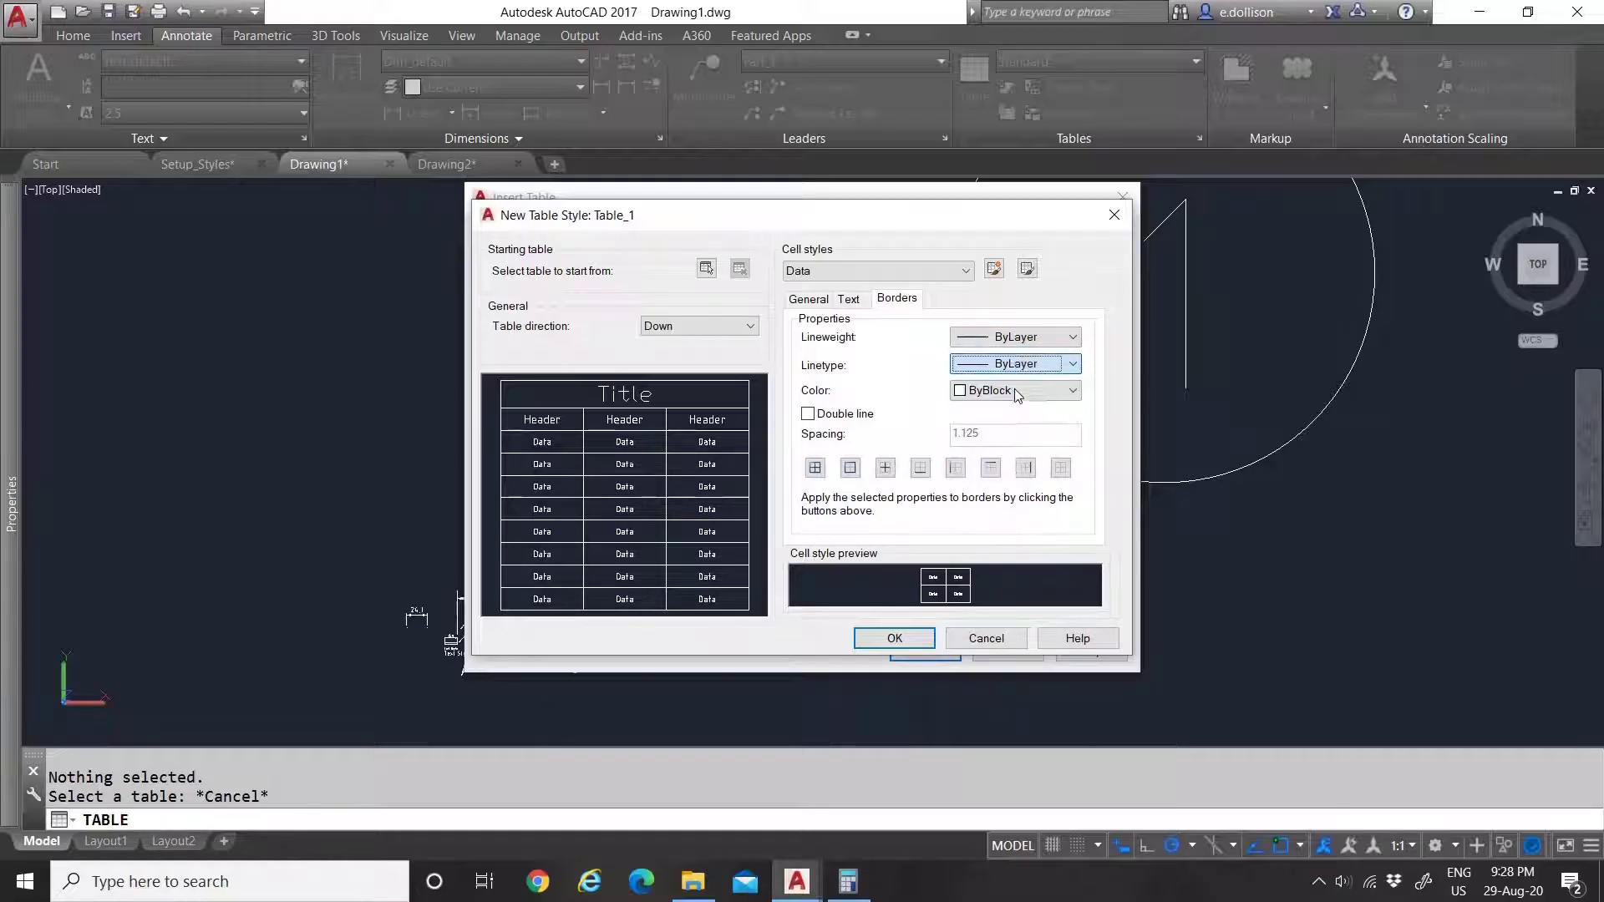
pyautogui.click(1018, 392)
pyautogui.click(1014, 426)
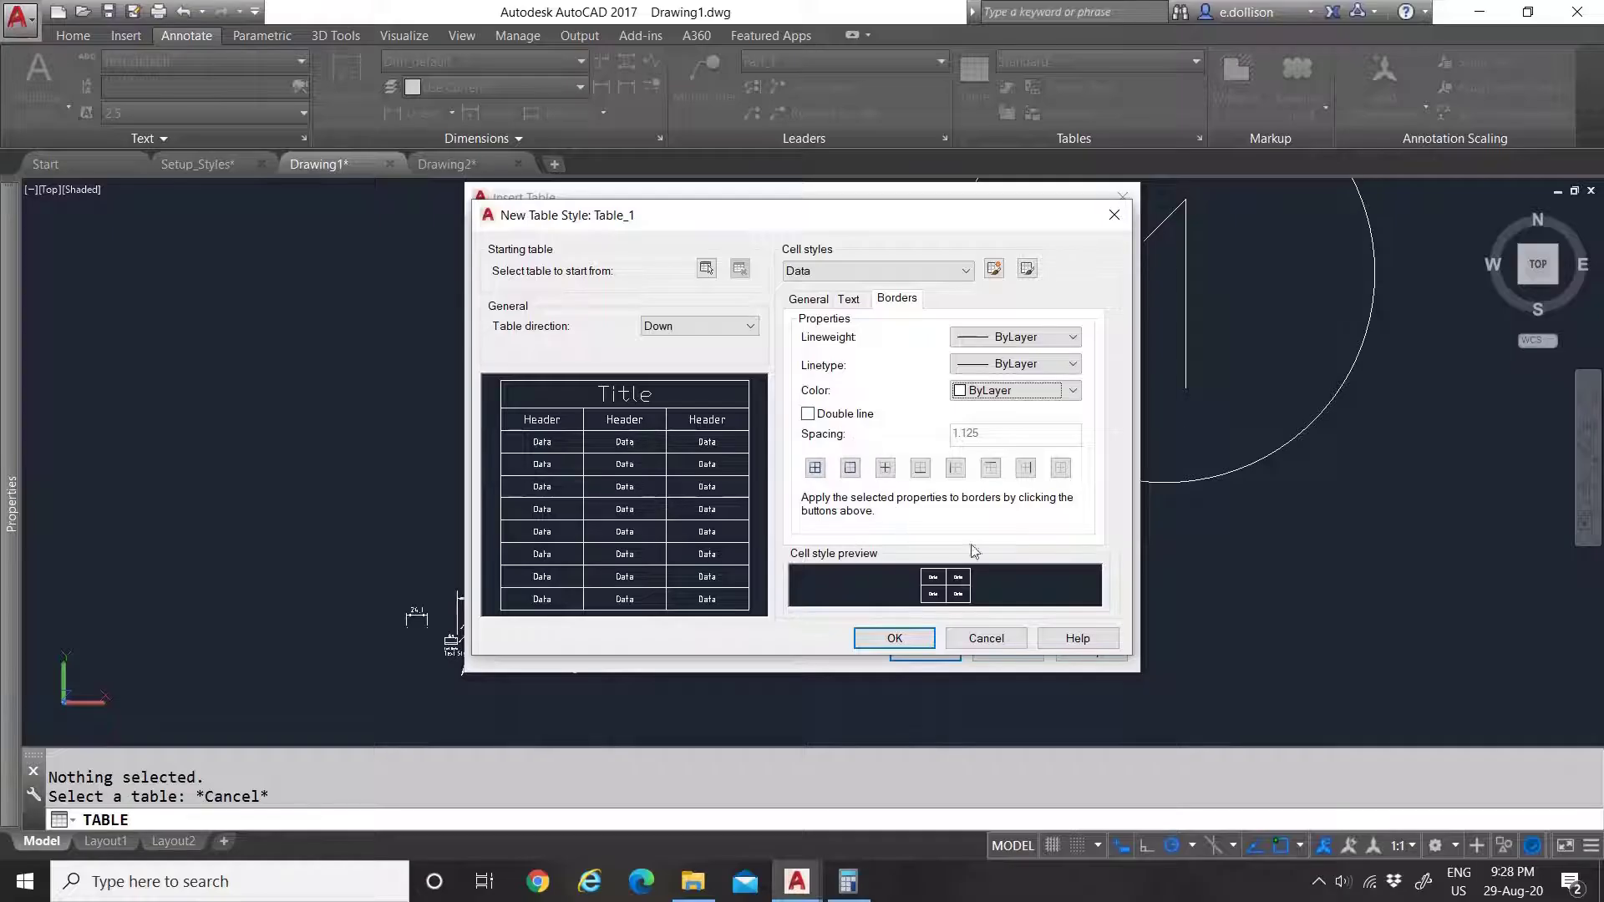
pyautogui.click(812, 273)
# Step: Keep Header alignment at Middle Center and set its horizontal margin to 1
pyautogui.click(840, 307)
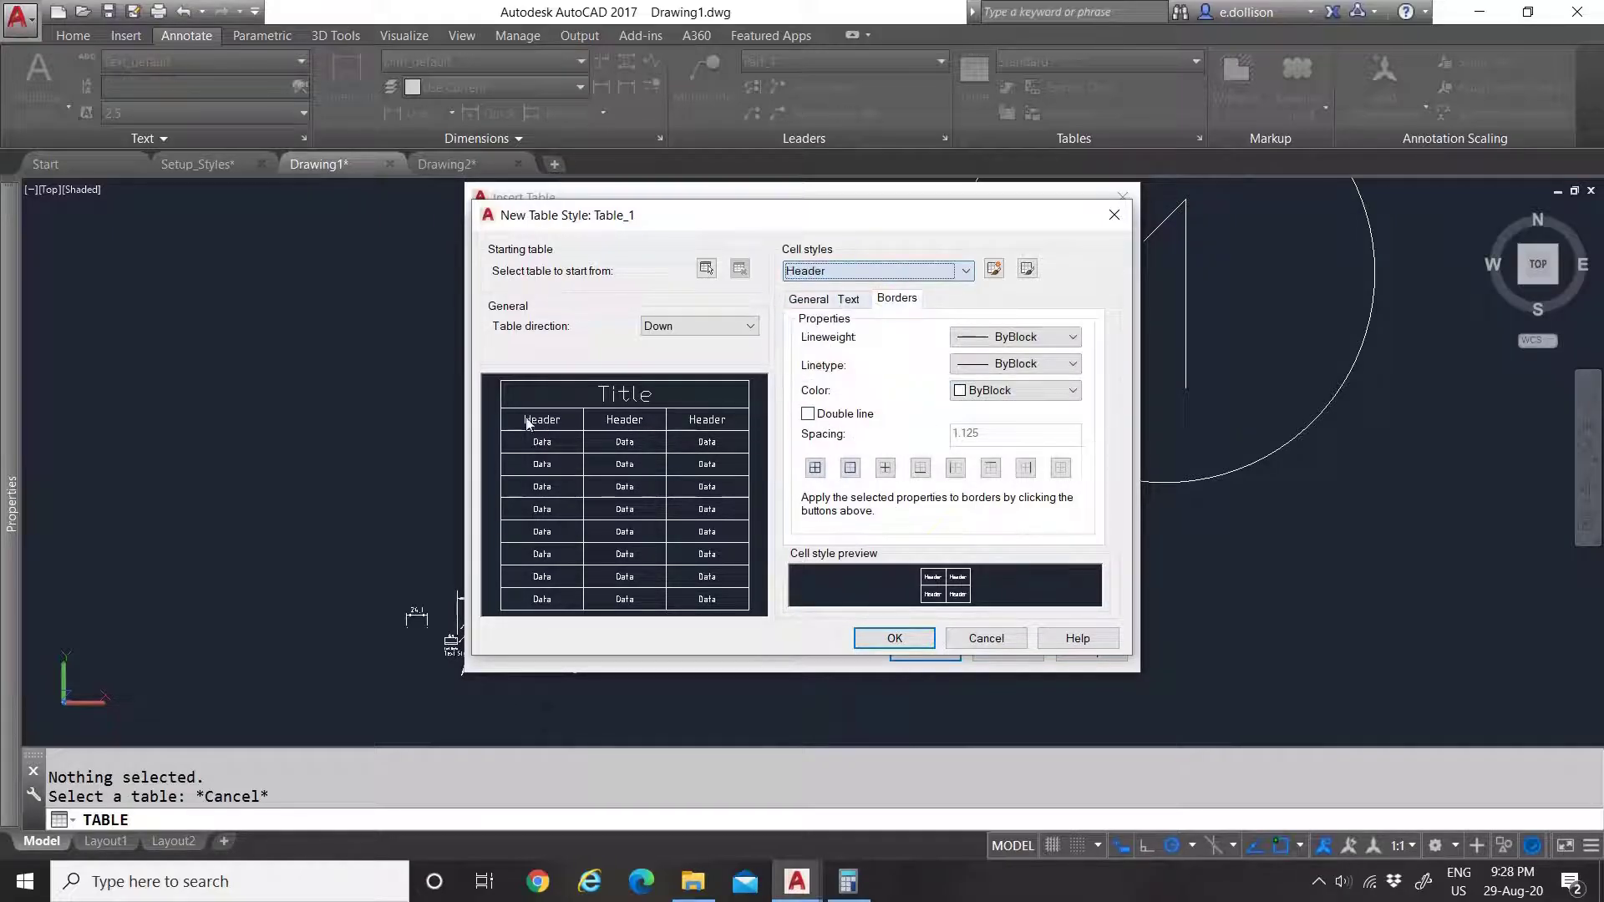
pyautogui.click(809, 300)
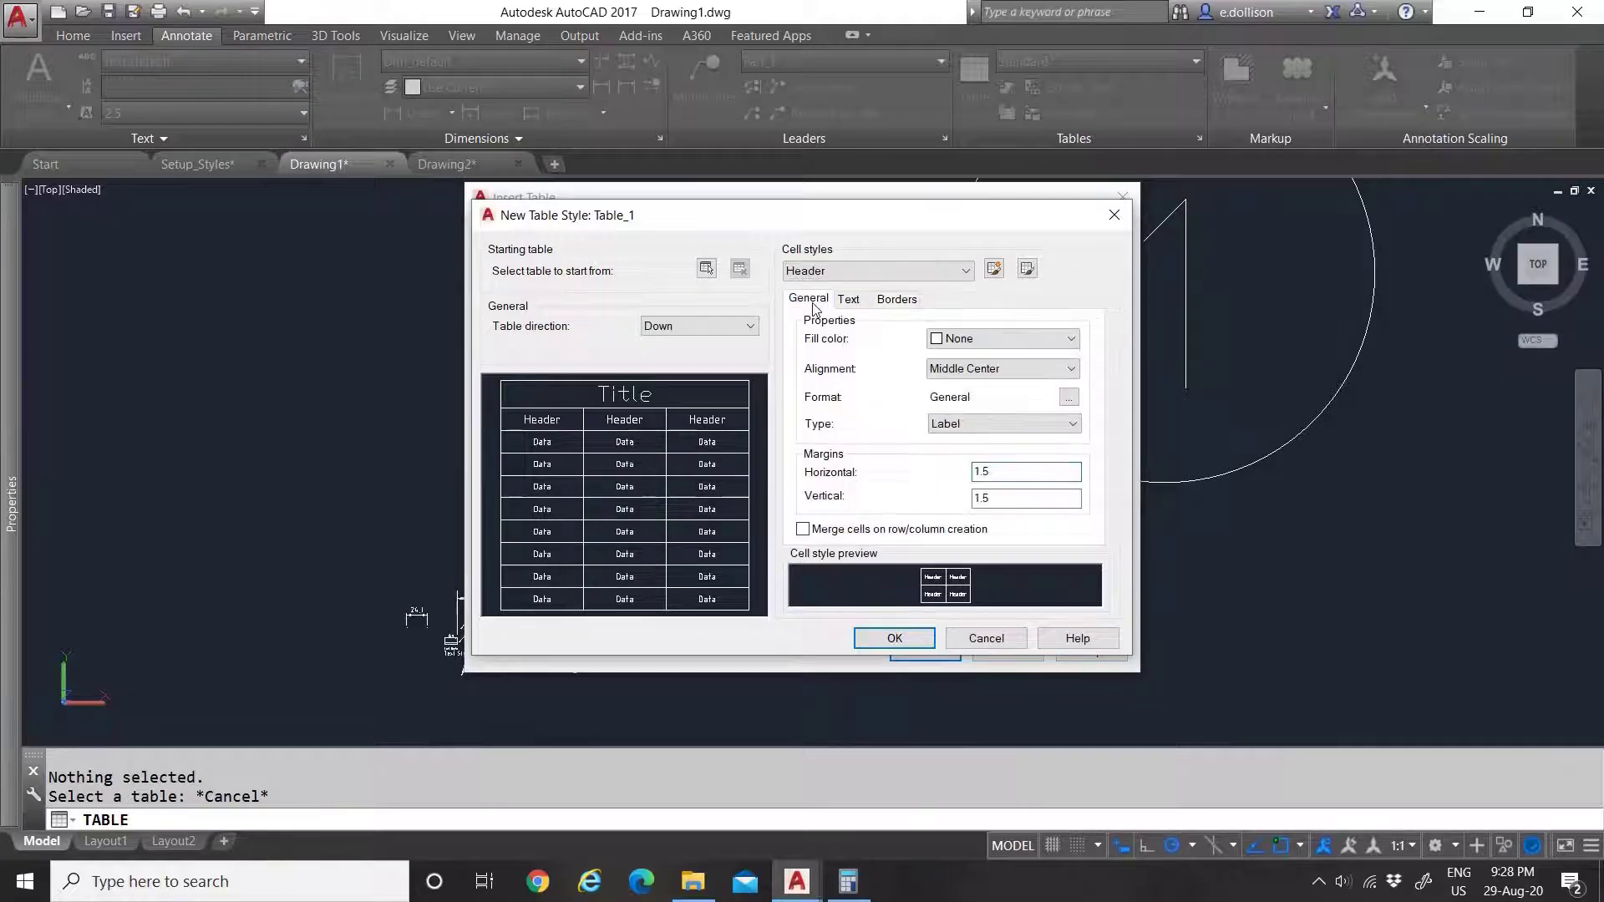
pyautogui.click(989, 373)
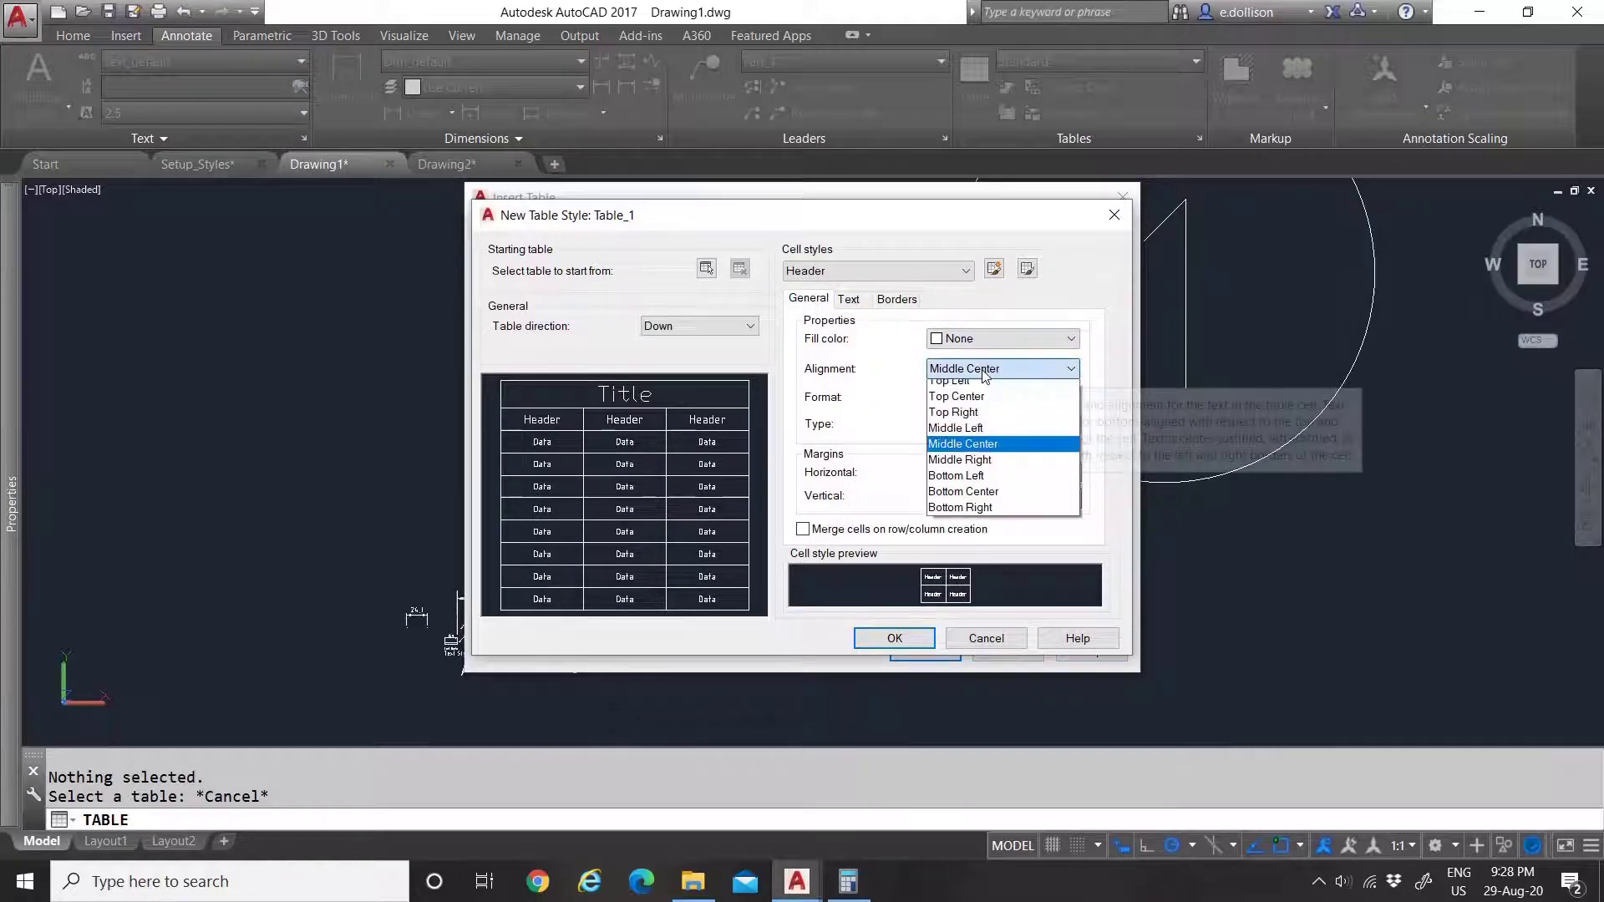
pyautogui.click(996, 451)
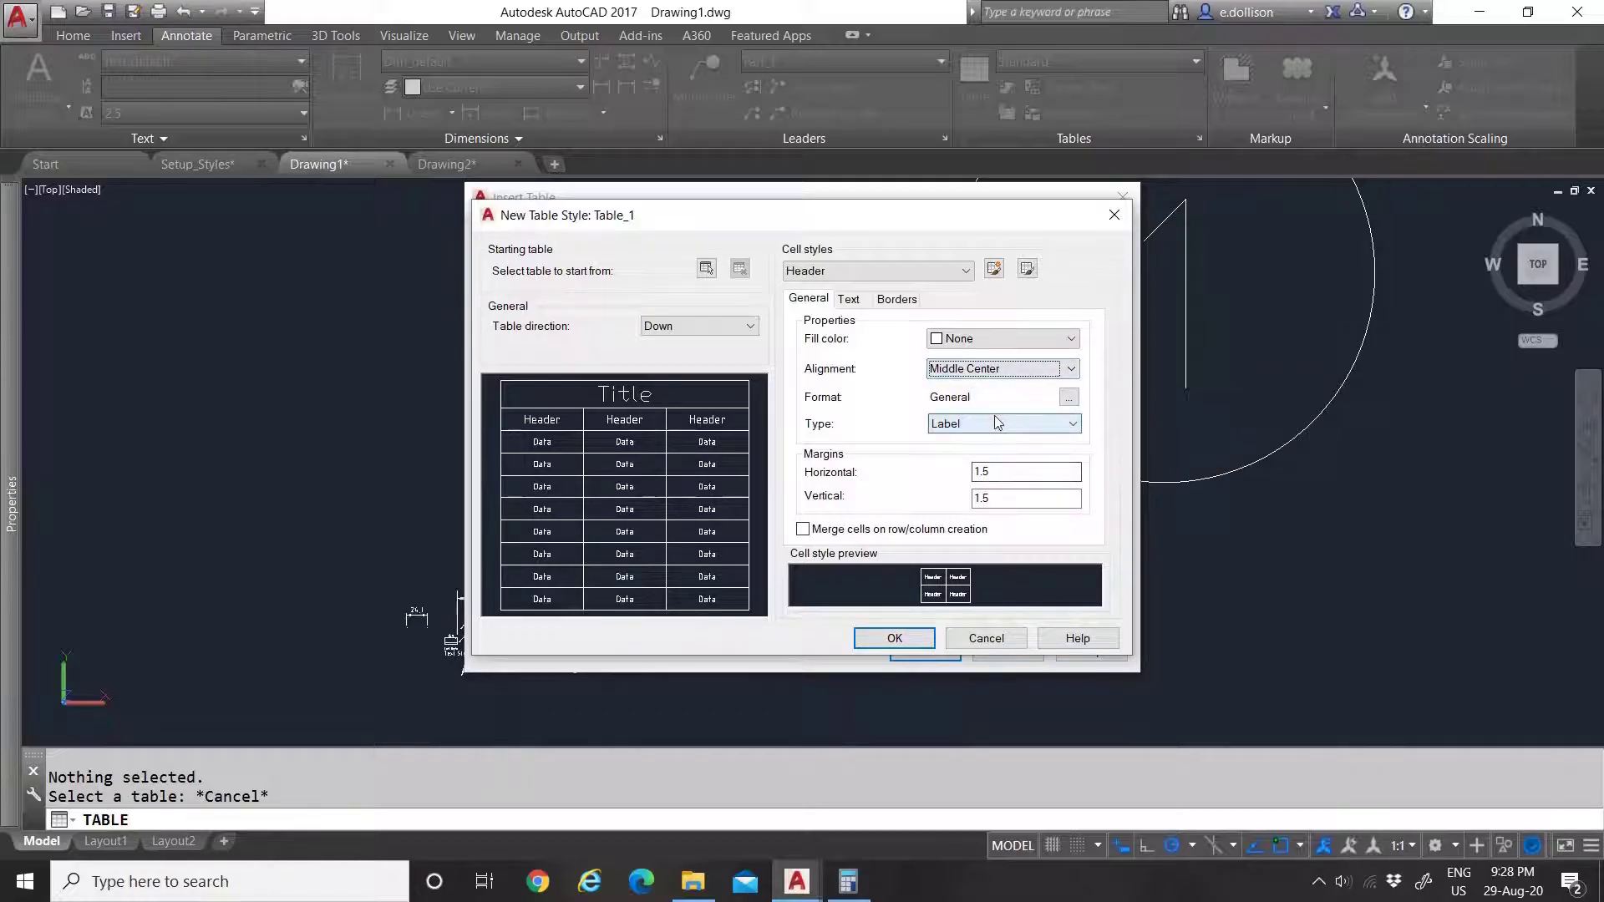
pyautogui.click(999, 473)
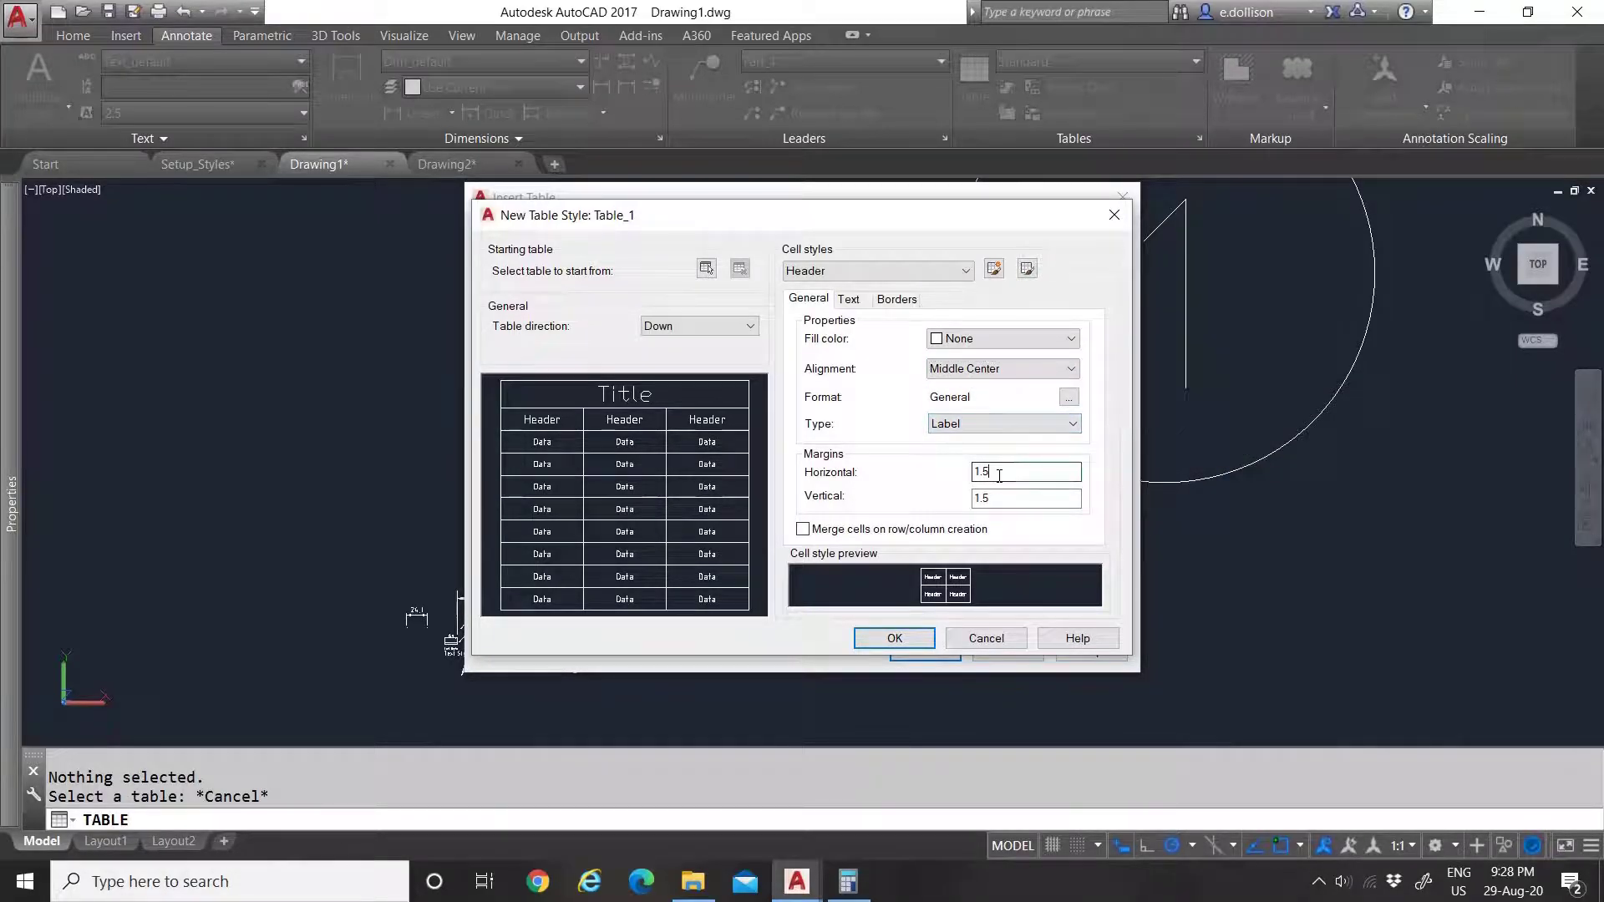
pyautogui.write('1')
pyautogui.press('Tab')
pyautogui.click(1002, 475)
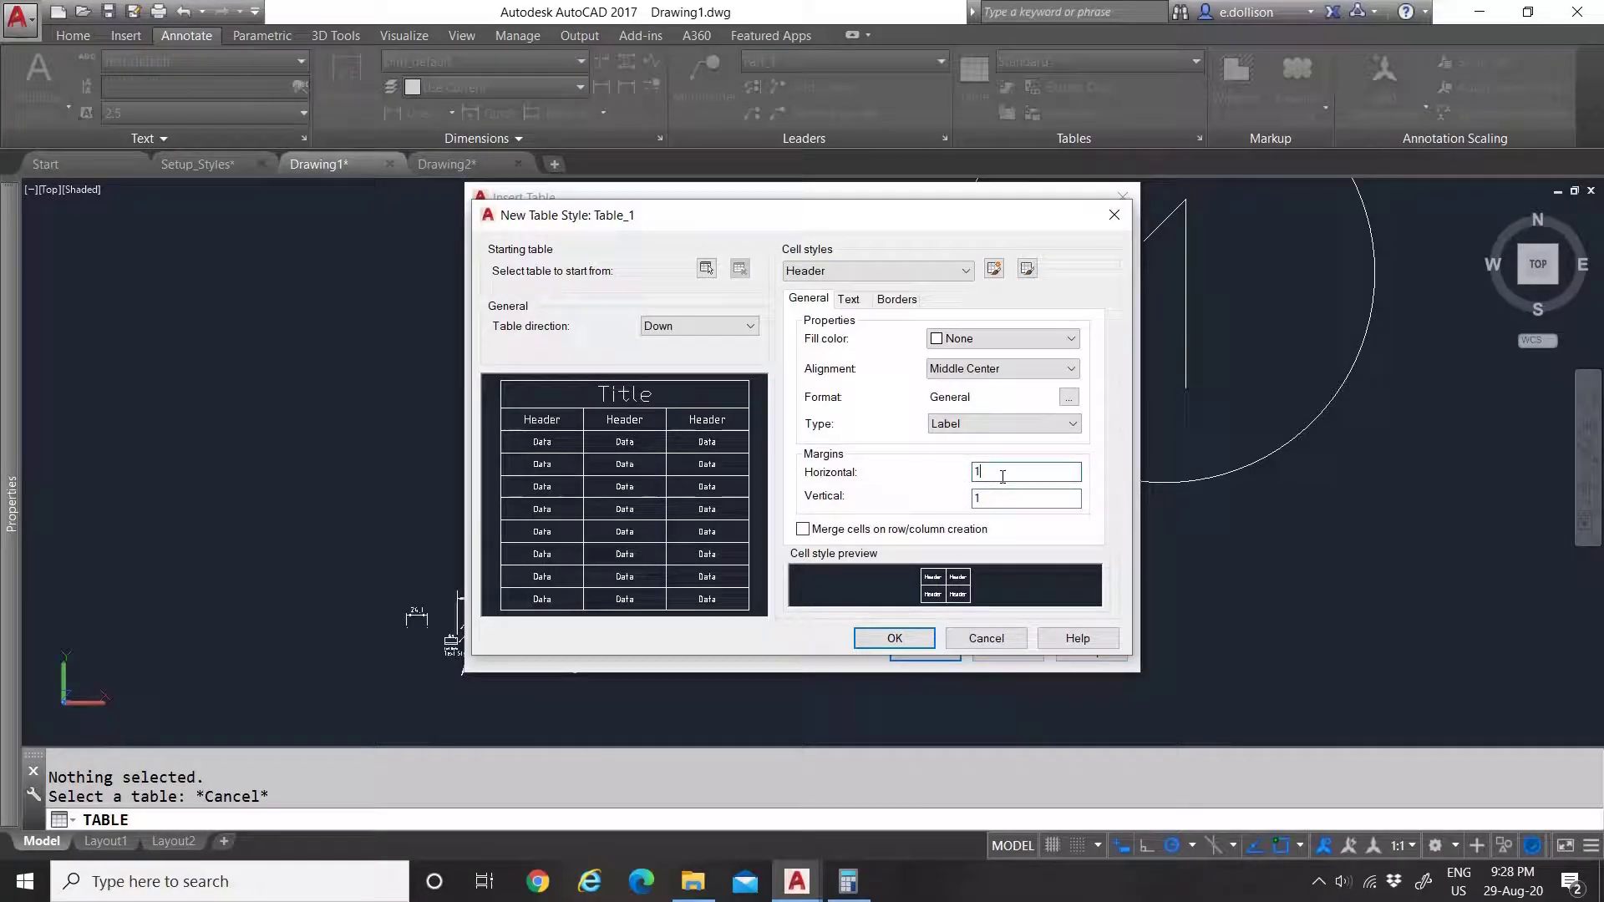
# Step: Set the Header cell borders' lineweight, linetype and colour to ByLayer
pyautogui.click(848, 300)
pyautogui.click(935, 370)
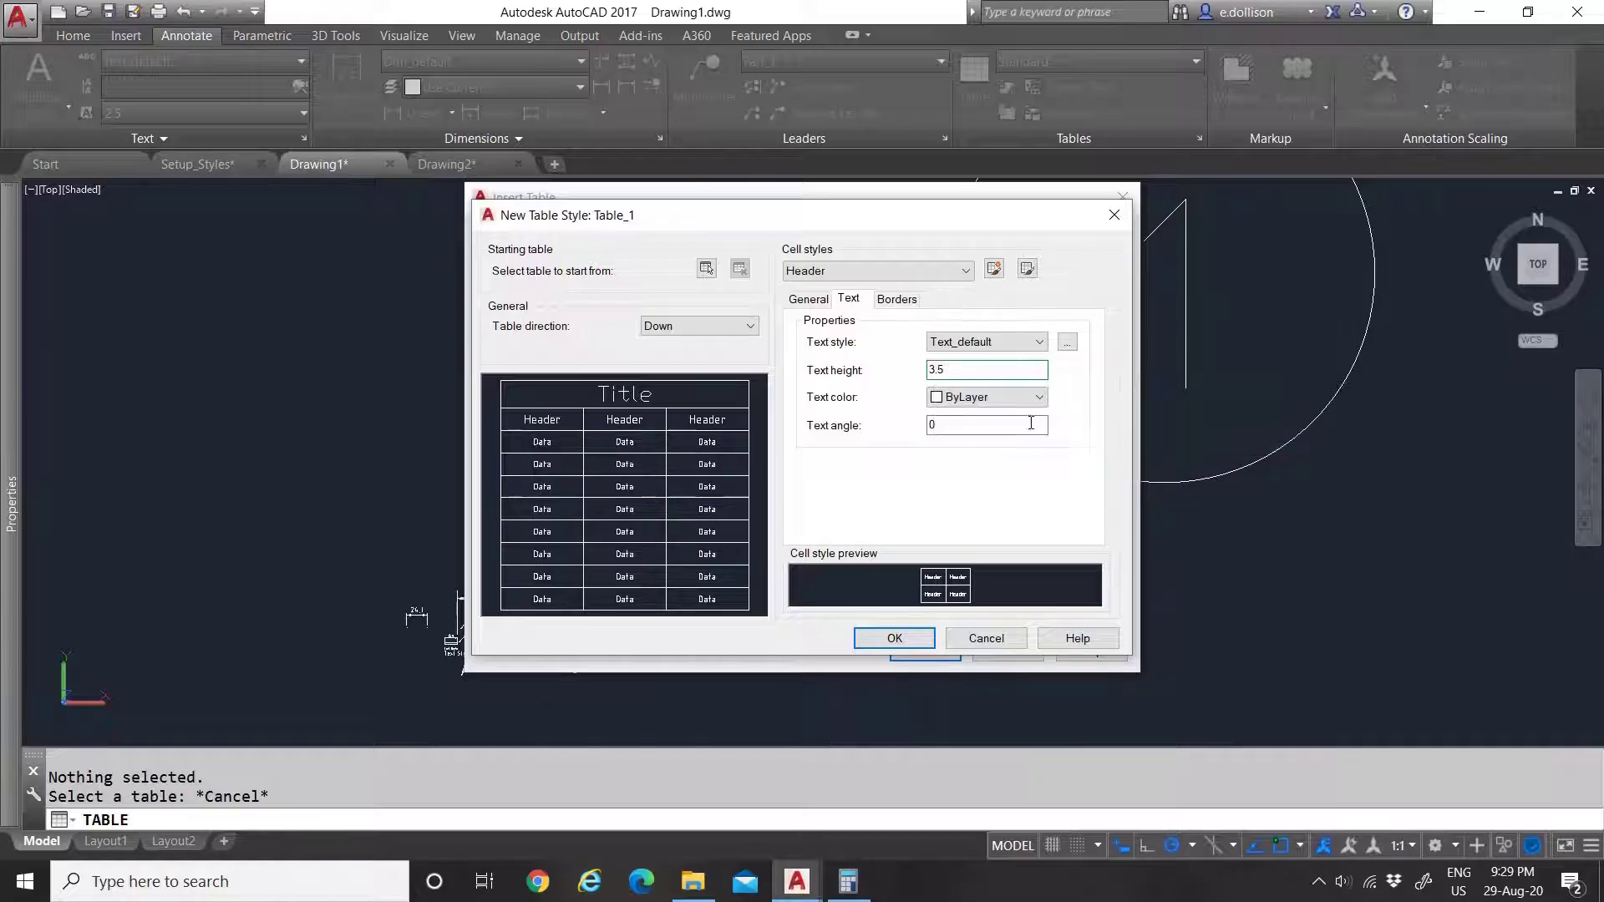
pyautogui.click(897, 299)
pyautogui.click(1015, 337)
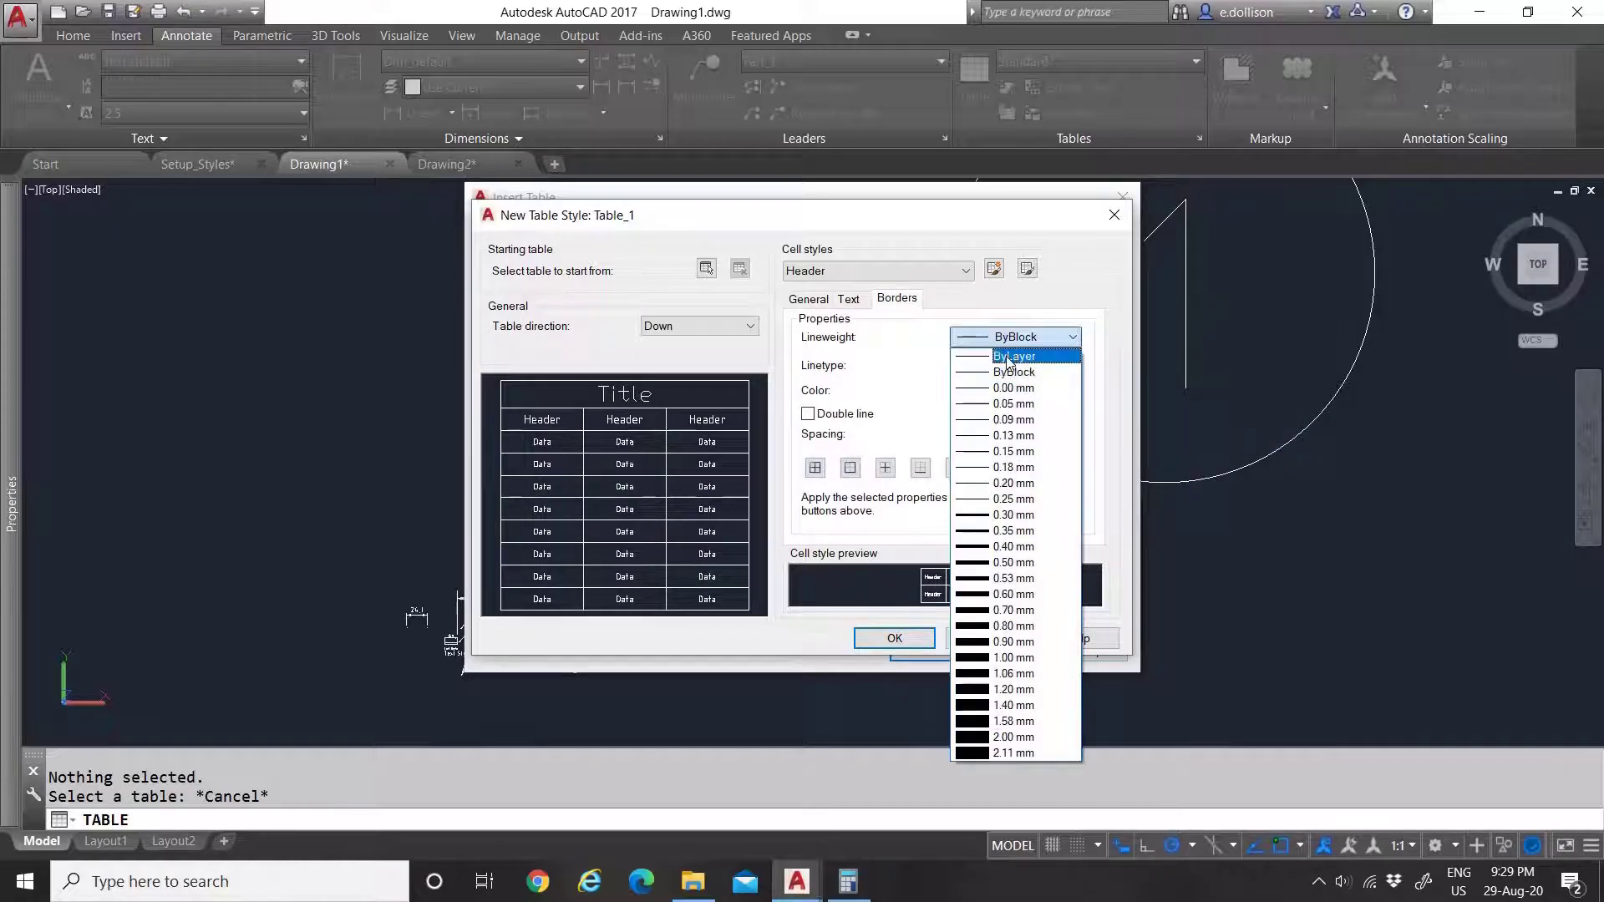
pyautogui.click(1015, 349)
pyautogui.click(1015, 364)
pyautogui.click(1018, 383)
pyautogui.click(1017, 390)
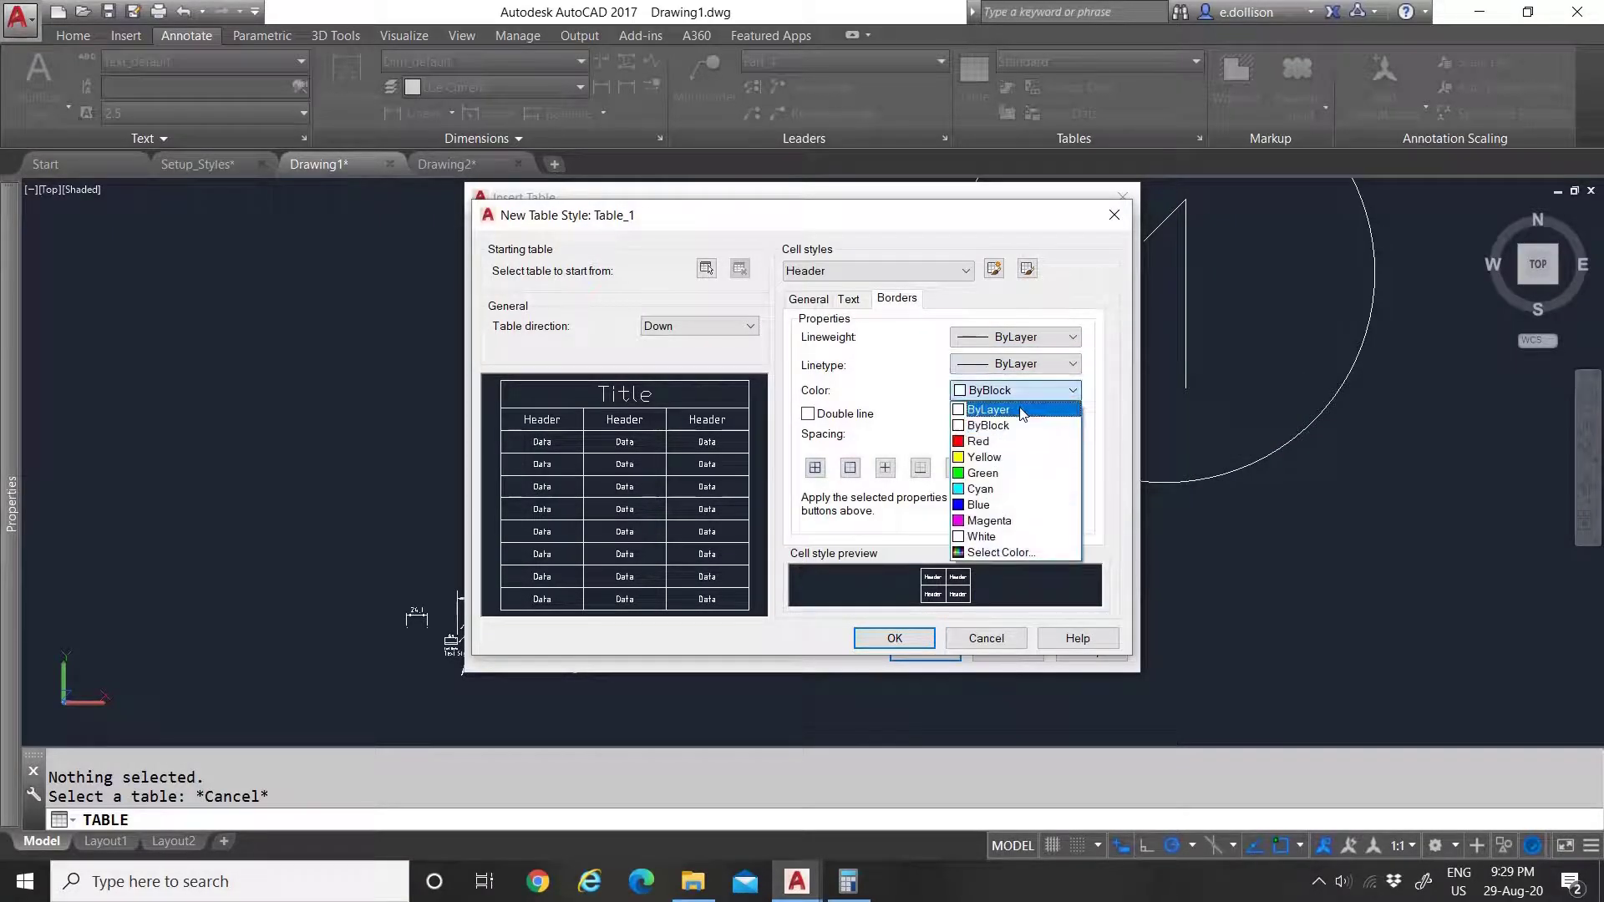
pyautogui.click(1019, 407)
pyautogui.click(847, 271)
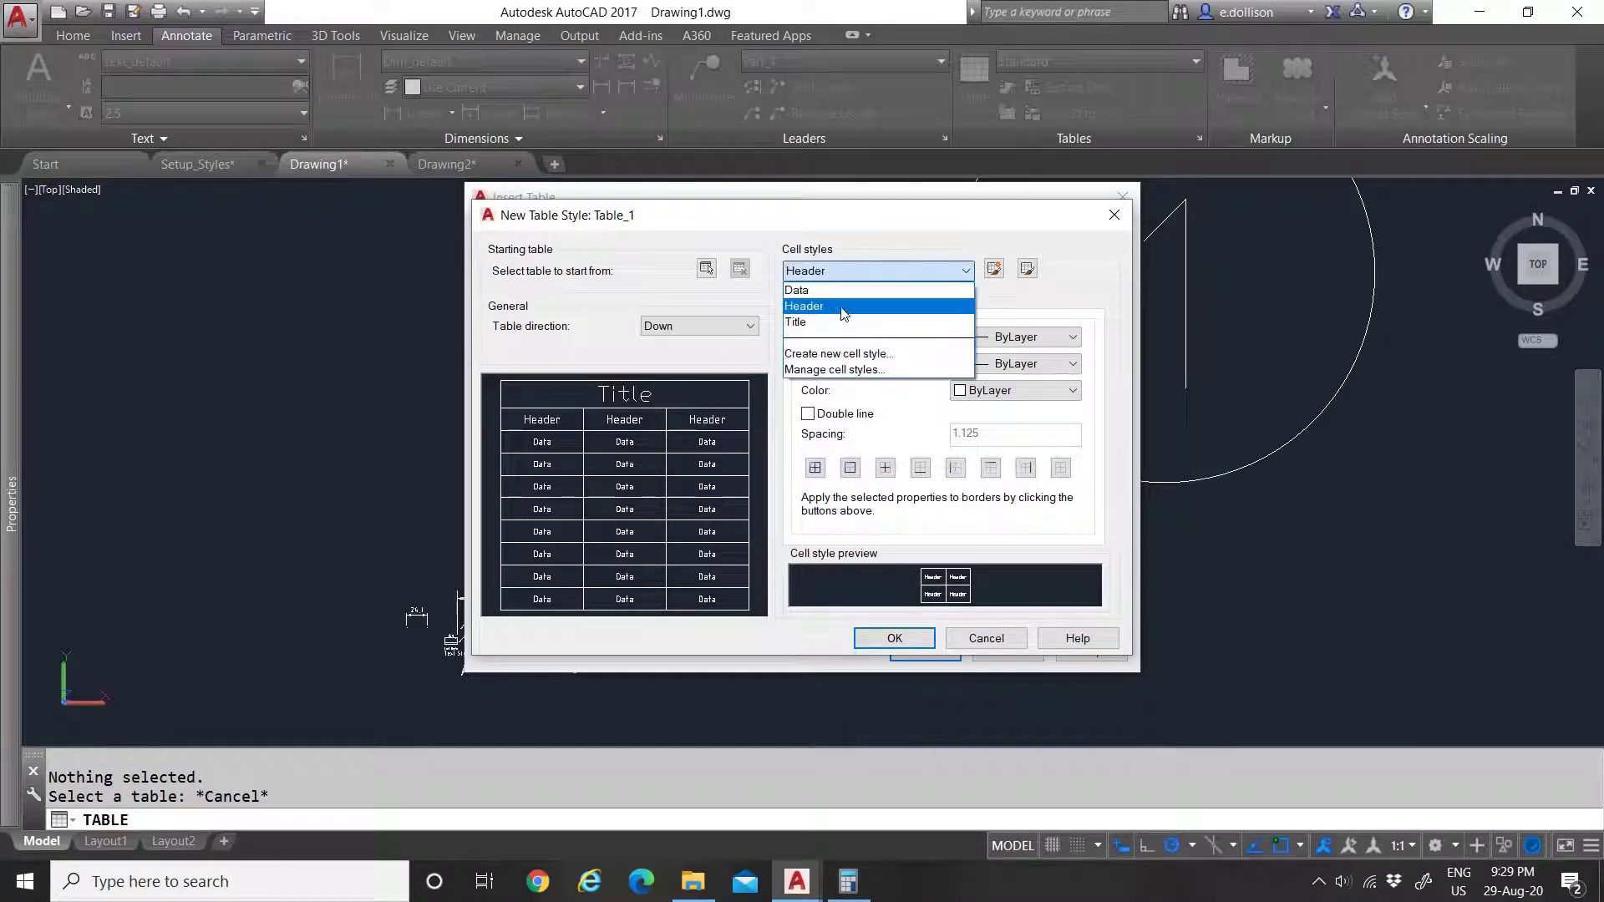
# Step: Set the Title cell style's horizontal and vertical margins to 1
pyautogui.click(844, 320)
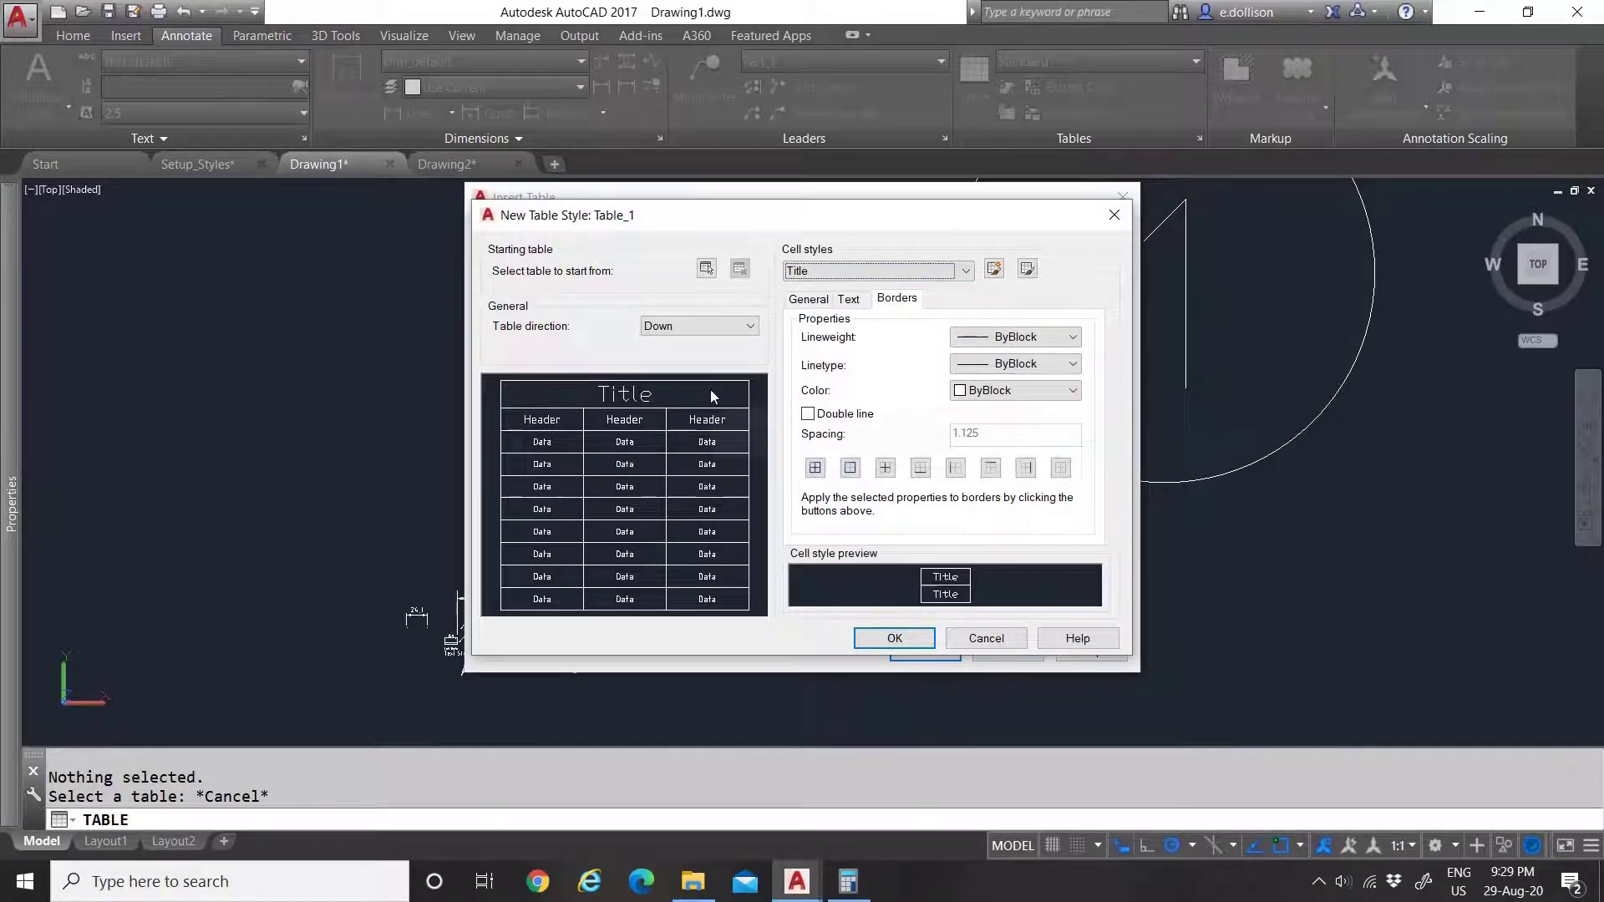
pyautogui.click(823, 300)
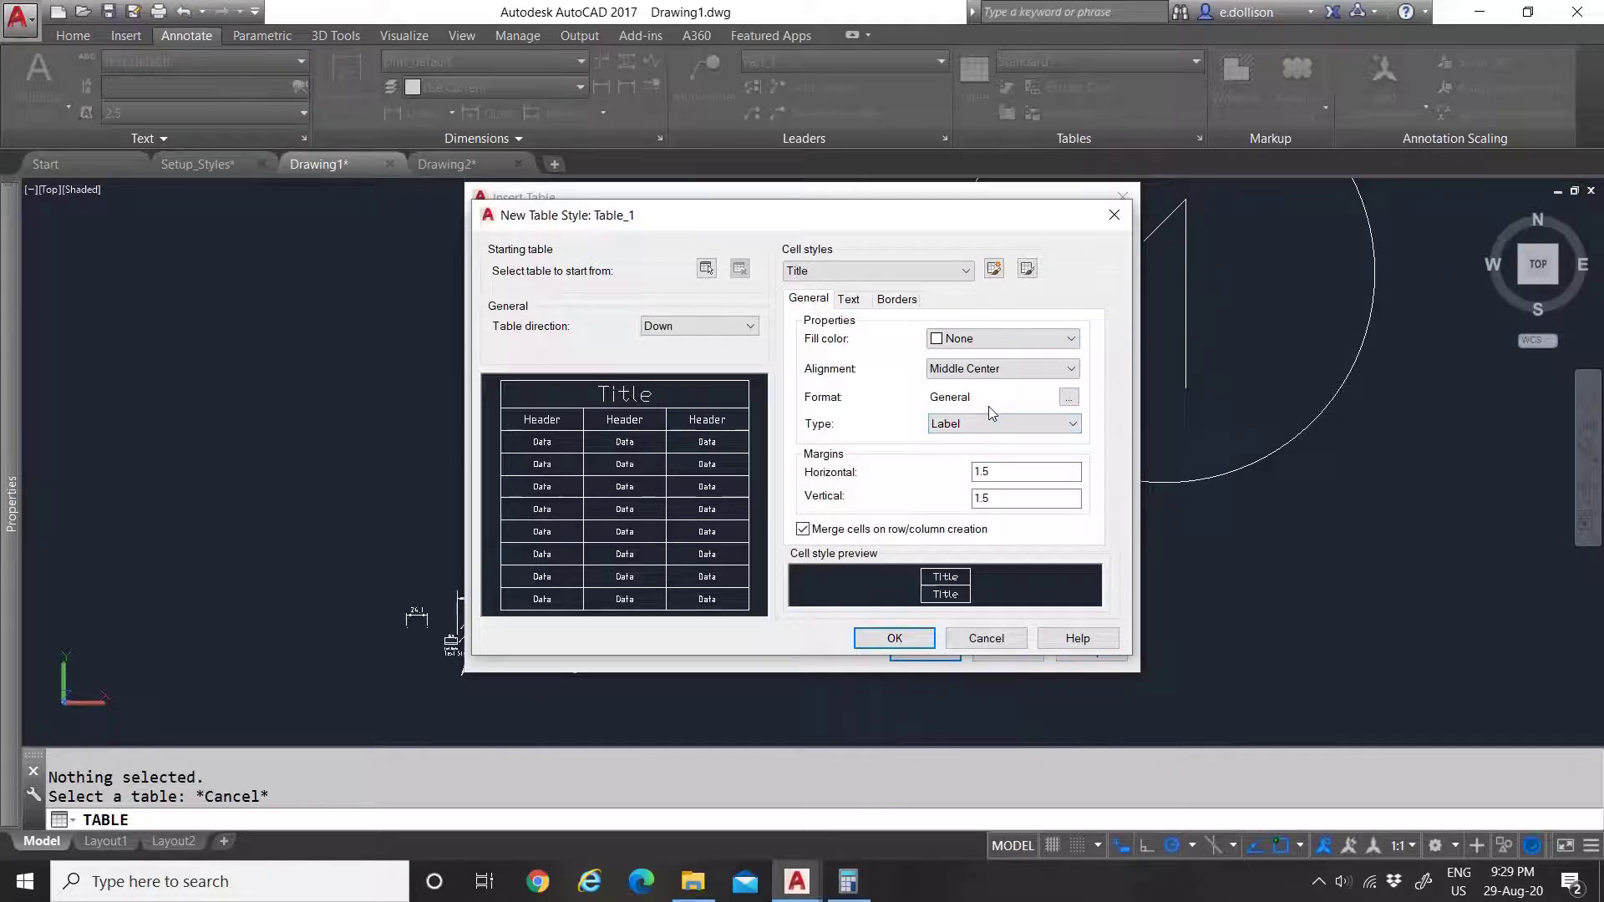
pyautogui.moveTo(1013, 471); pyautogui.dragTo(950, 469)
pyautogui.write('1')
pyautogui.doubleClick(978, 499)
pyautogui.write('1')
pyautogui.click(1005, 472)
# Step: Give the Title text the Text_default style, height 4, in ByLayer colour
pyautogui.click(849, 299)
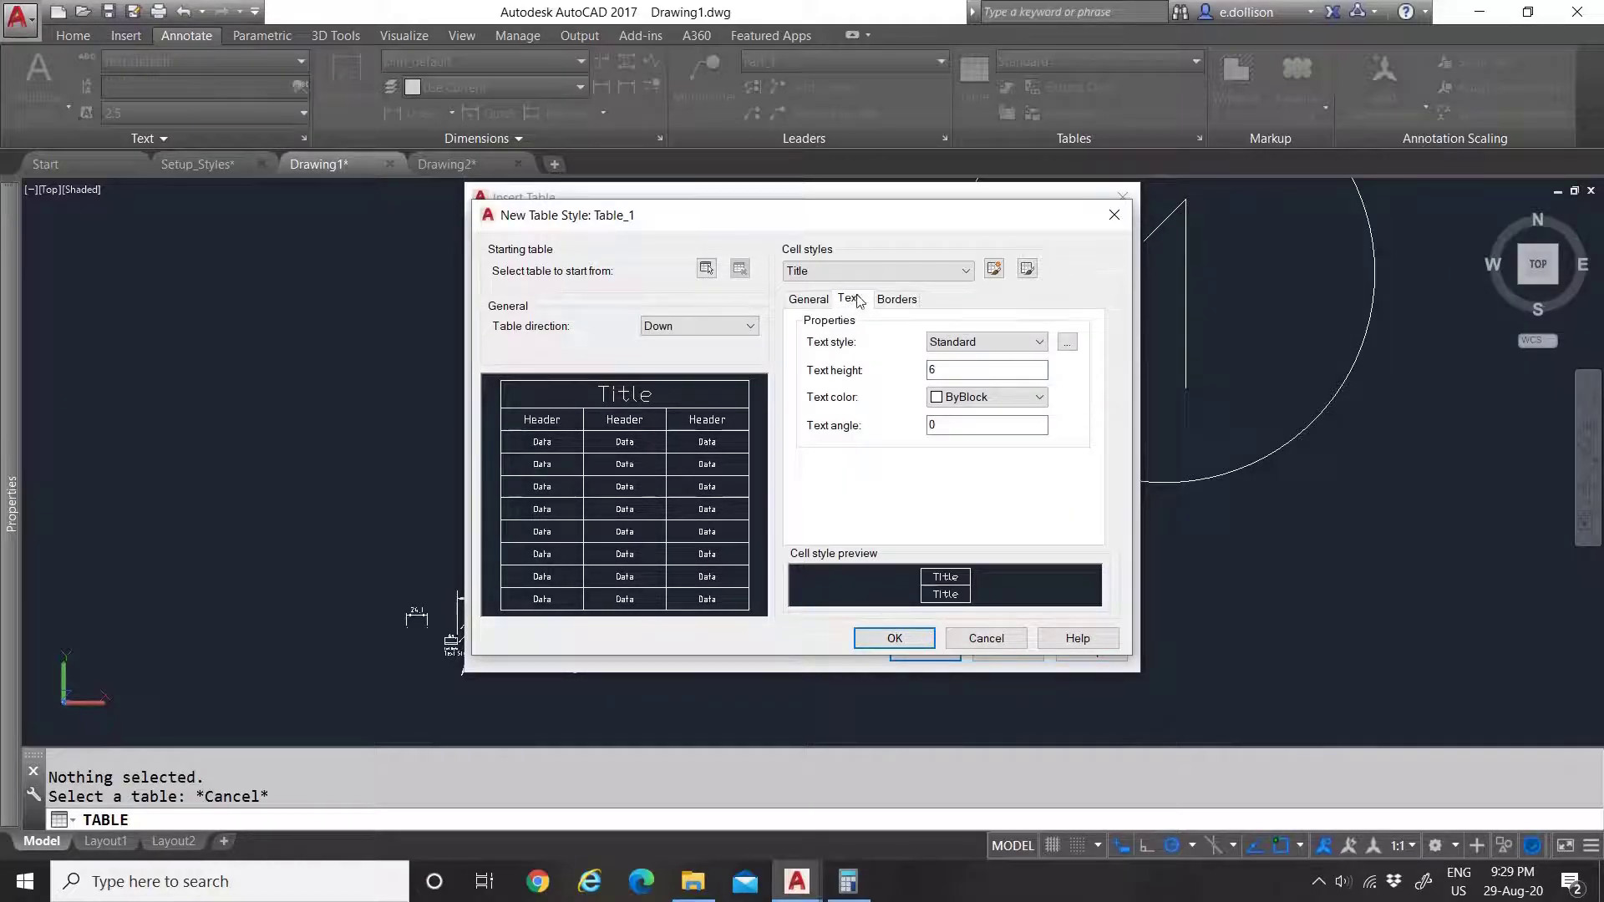
pyautogui.click(987, 342)
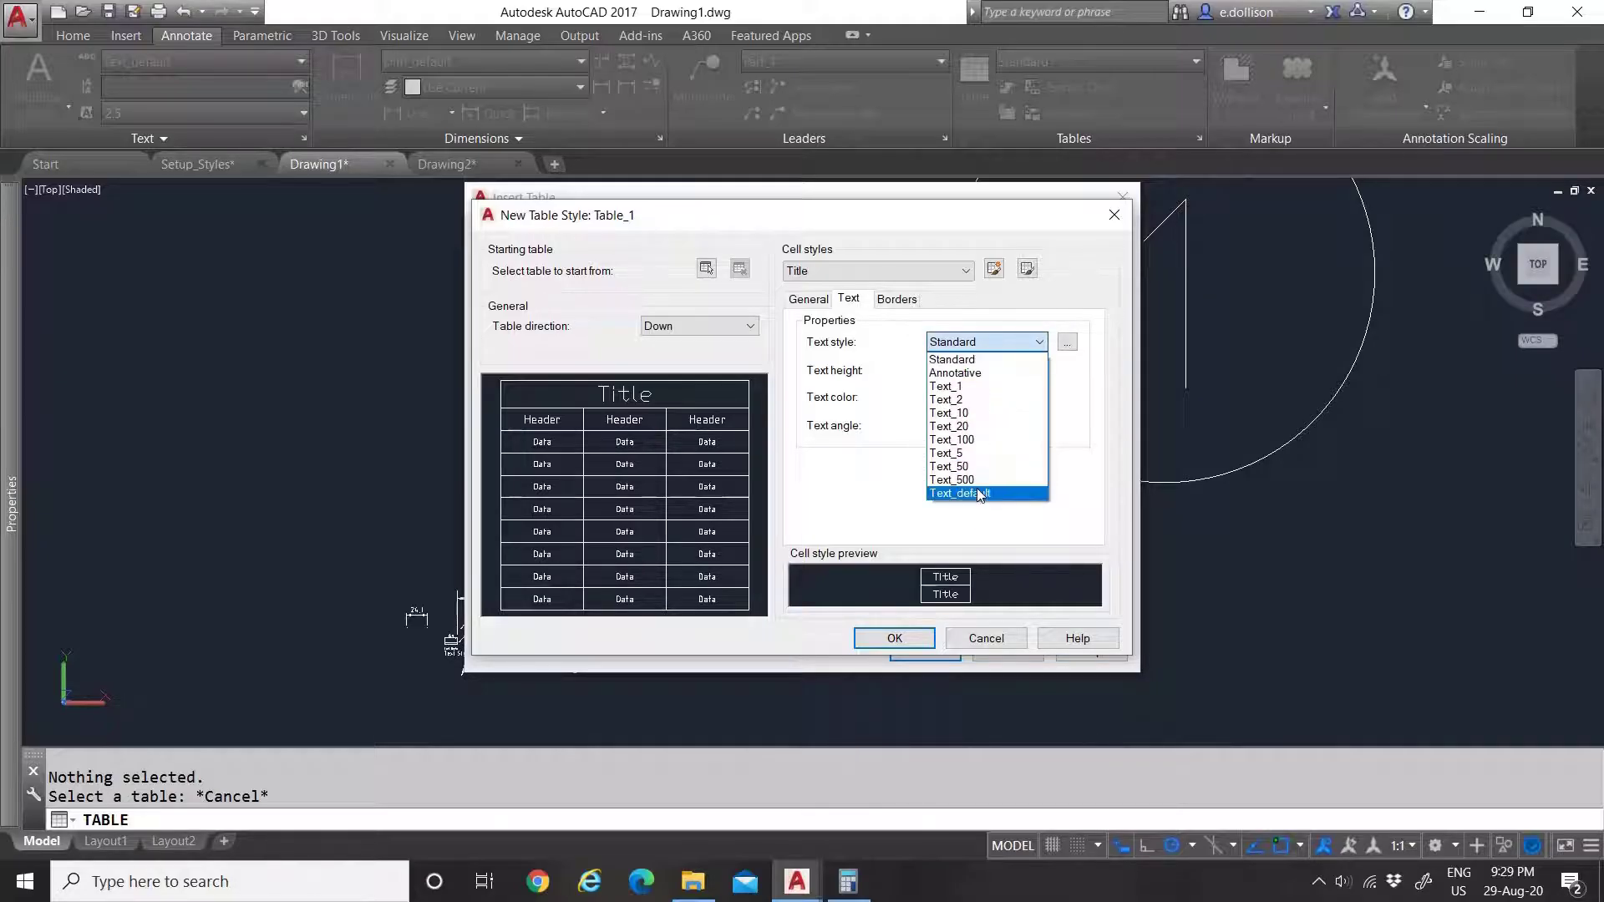
pyautogui.click(982, 490)
pyautogui.doubleClick(961, 371)
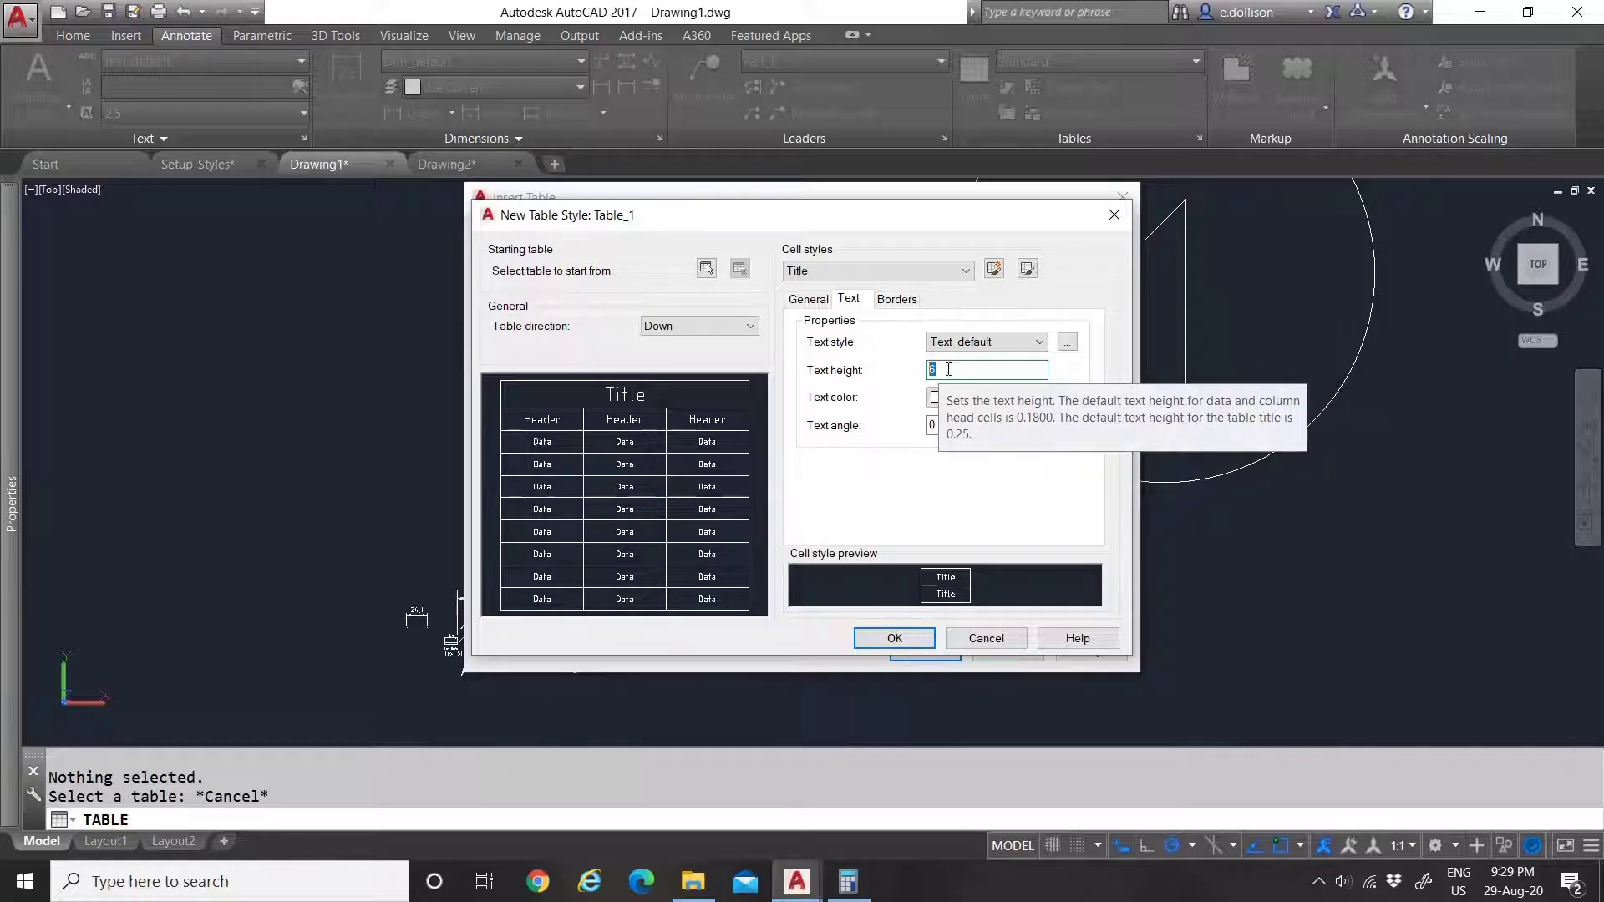
pyautogui.write('4')
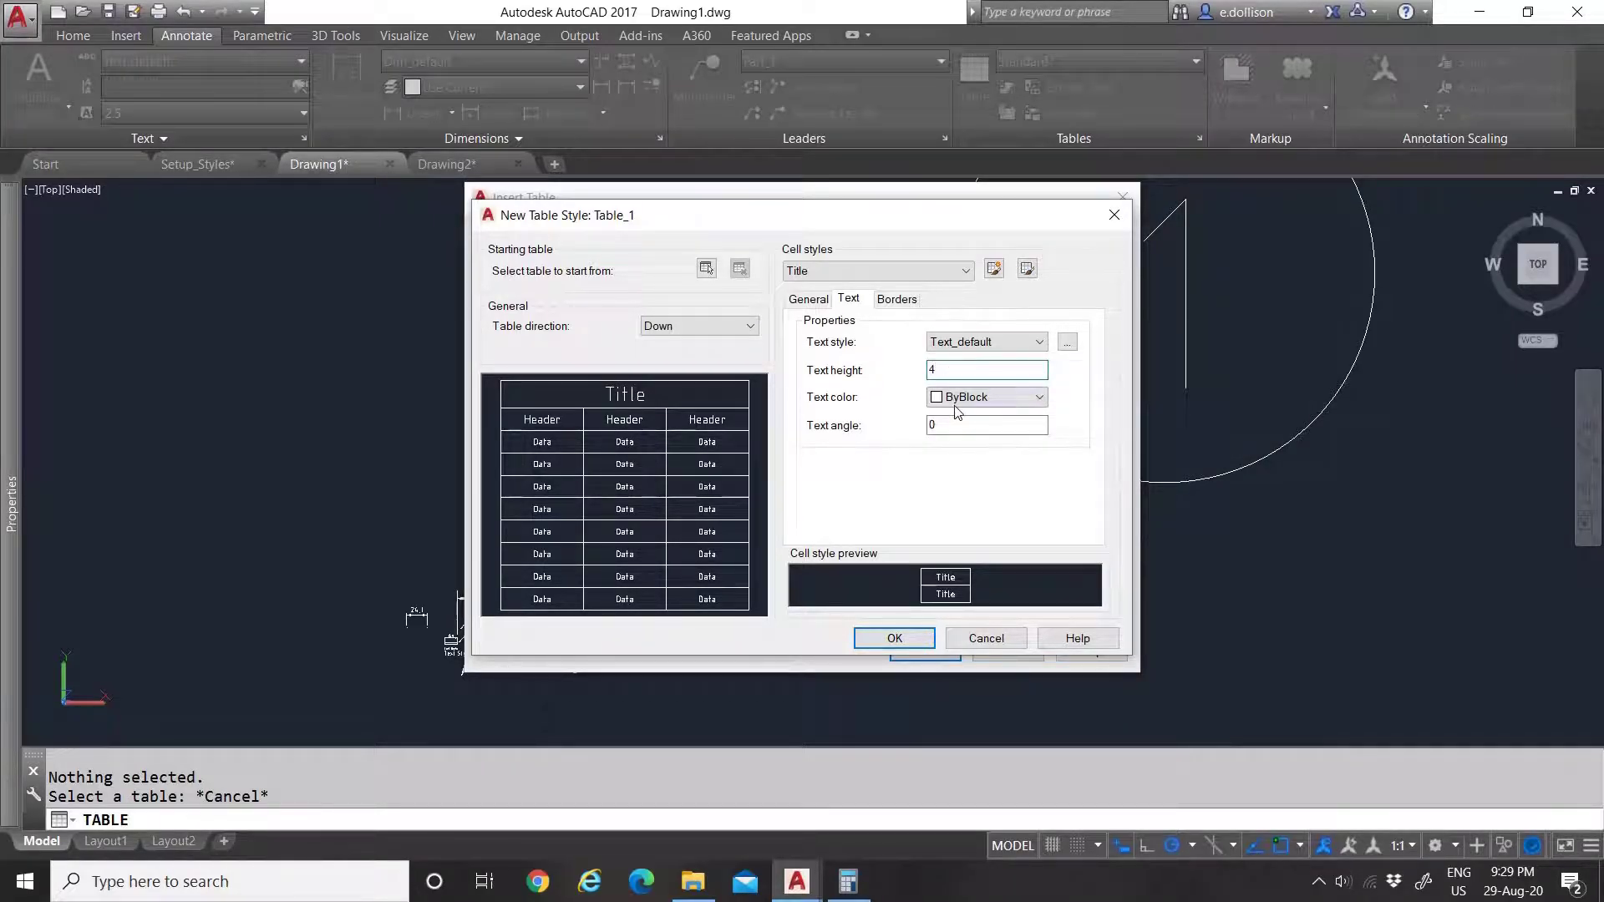
pyautogui.click(986, 397)
pyautogui.click(958, 426)
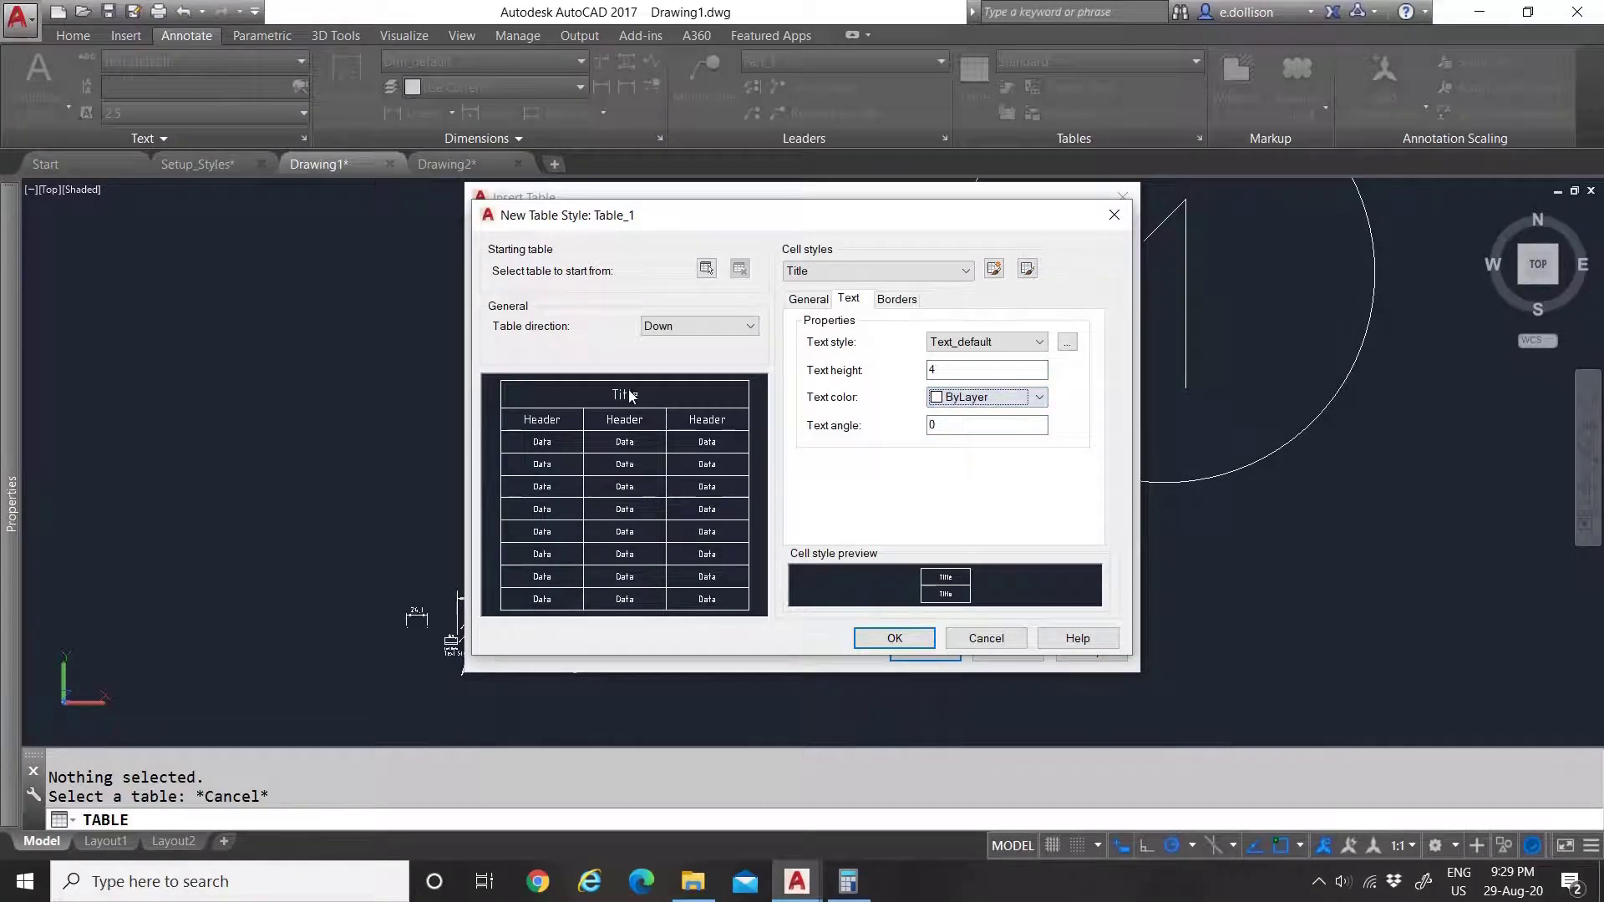
pyautogui.click(895, 301)
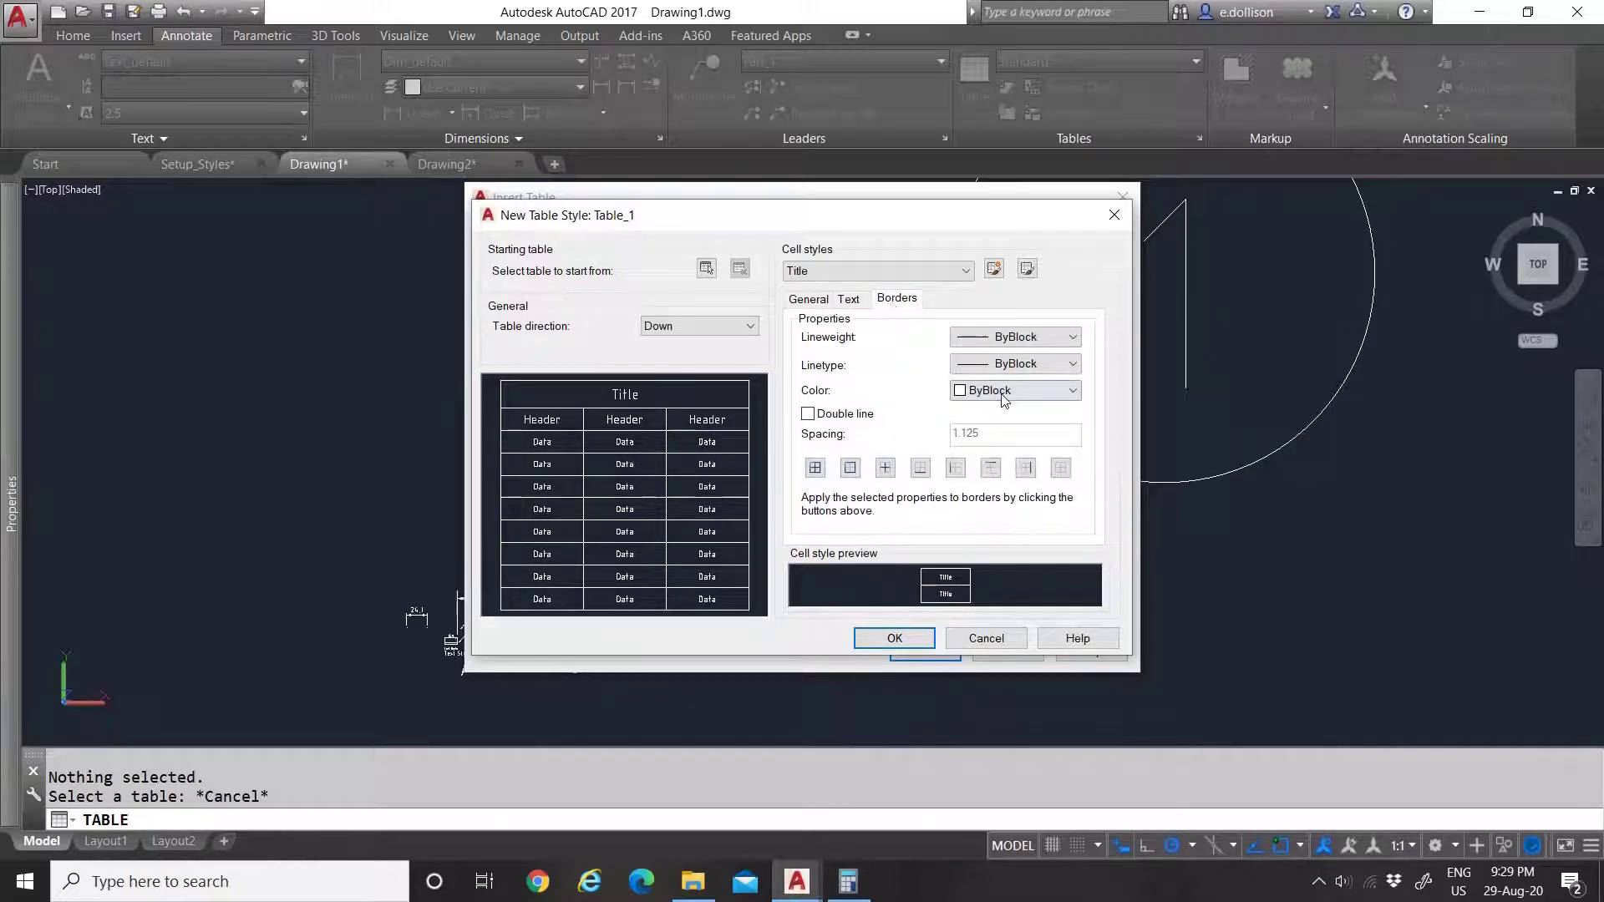
pyautogui.click(1019, 338)
pyautogui.click(1011, 349)
pyautogui.click(1006, 365)
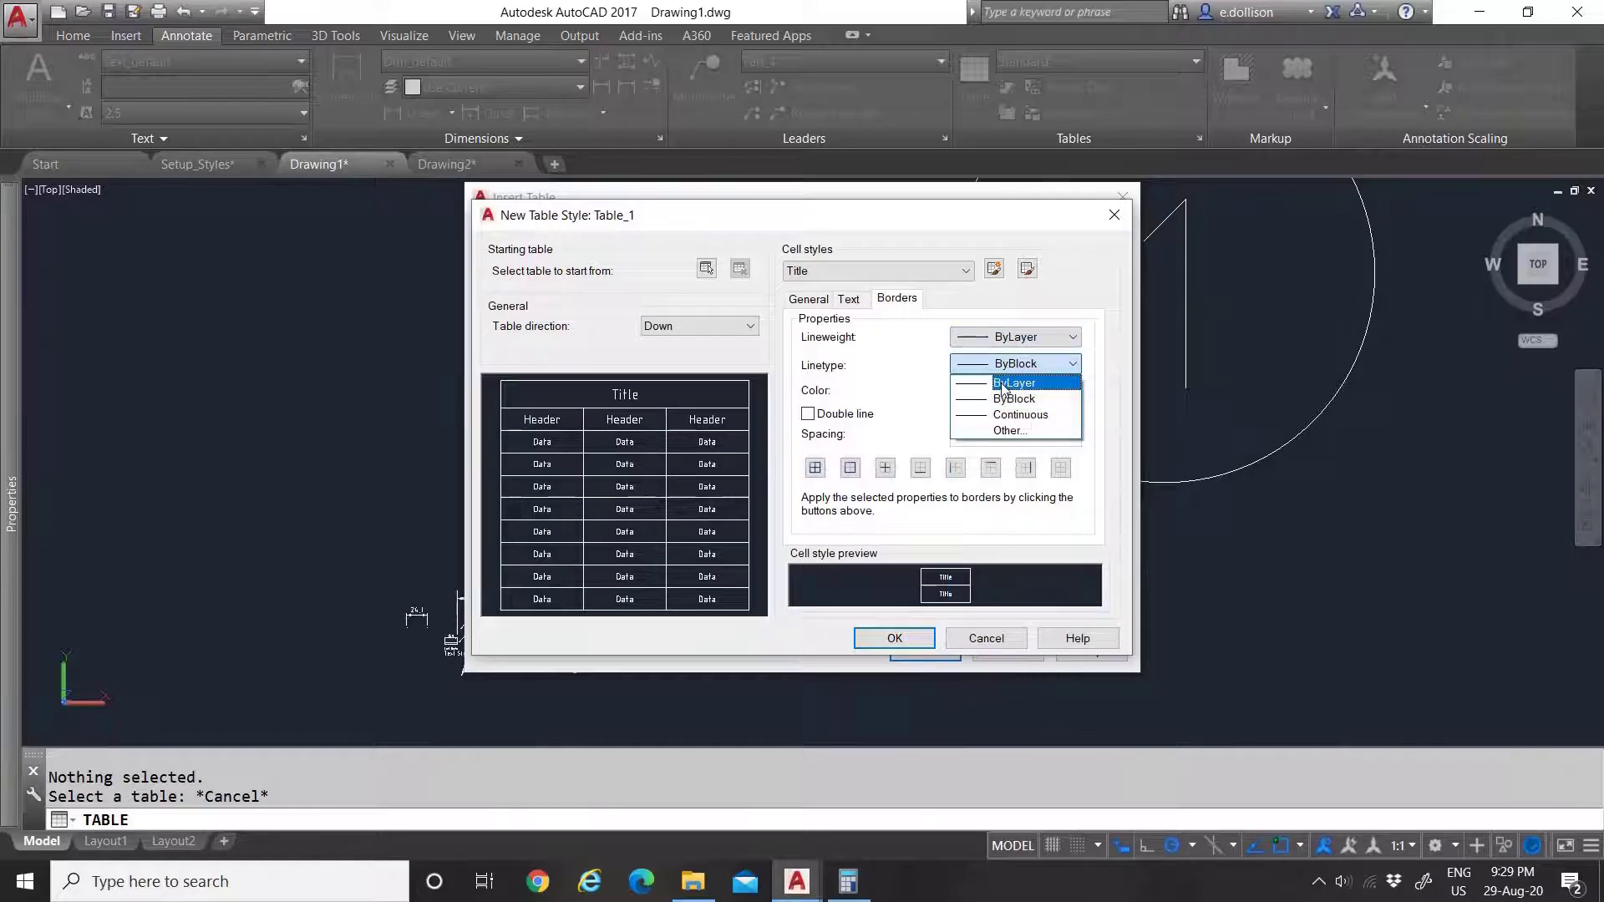
pyautogui.click(1011, 382)
pyautogui.click(1015, 390)
pyautogui.click(1007, 422)
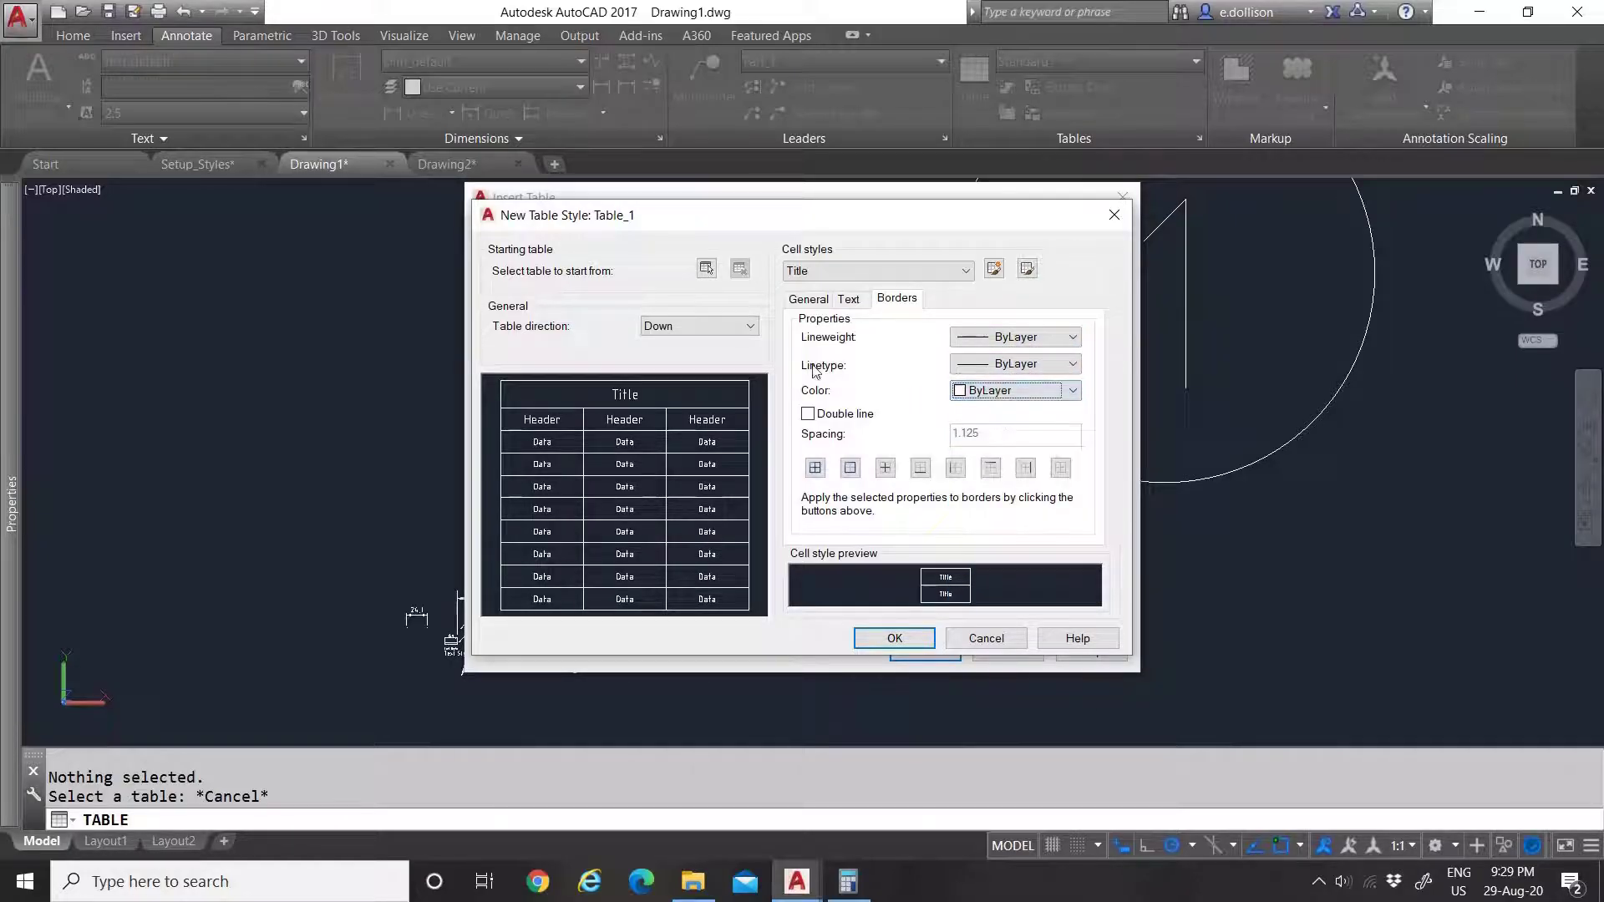
pyautogui.click(849, 300)
pyautogui.click(808, 299)
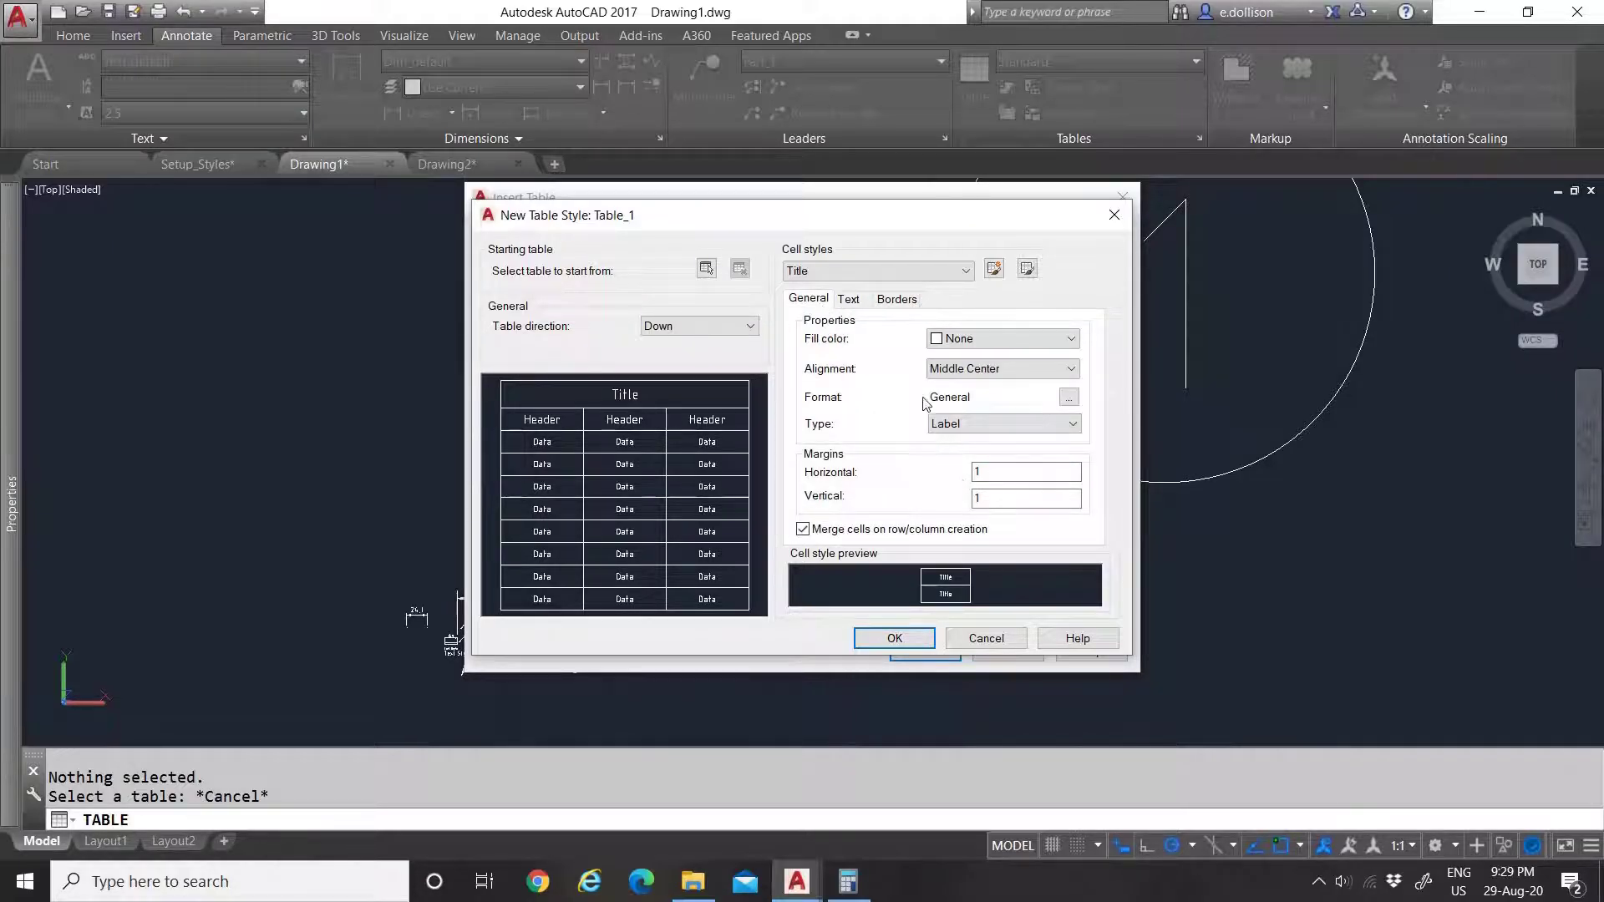
pyautogui.moveTo(836, 537)
pyautogui.moveTo(718, 400)
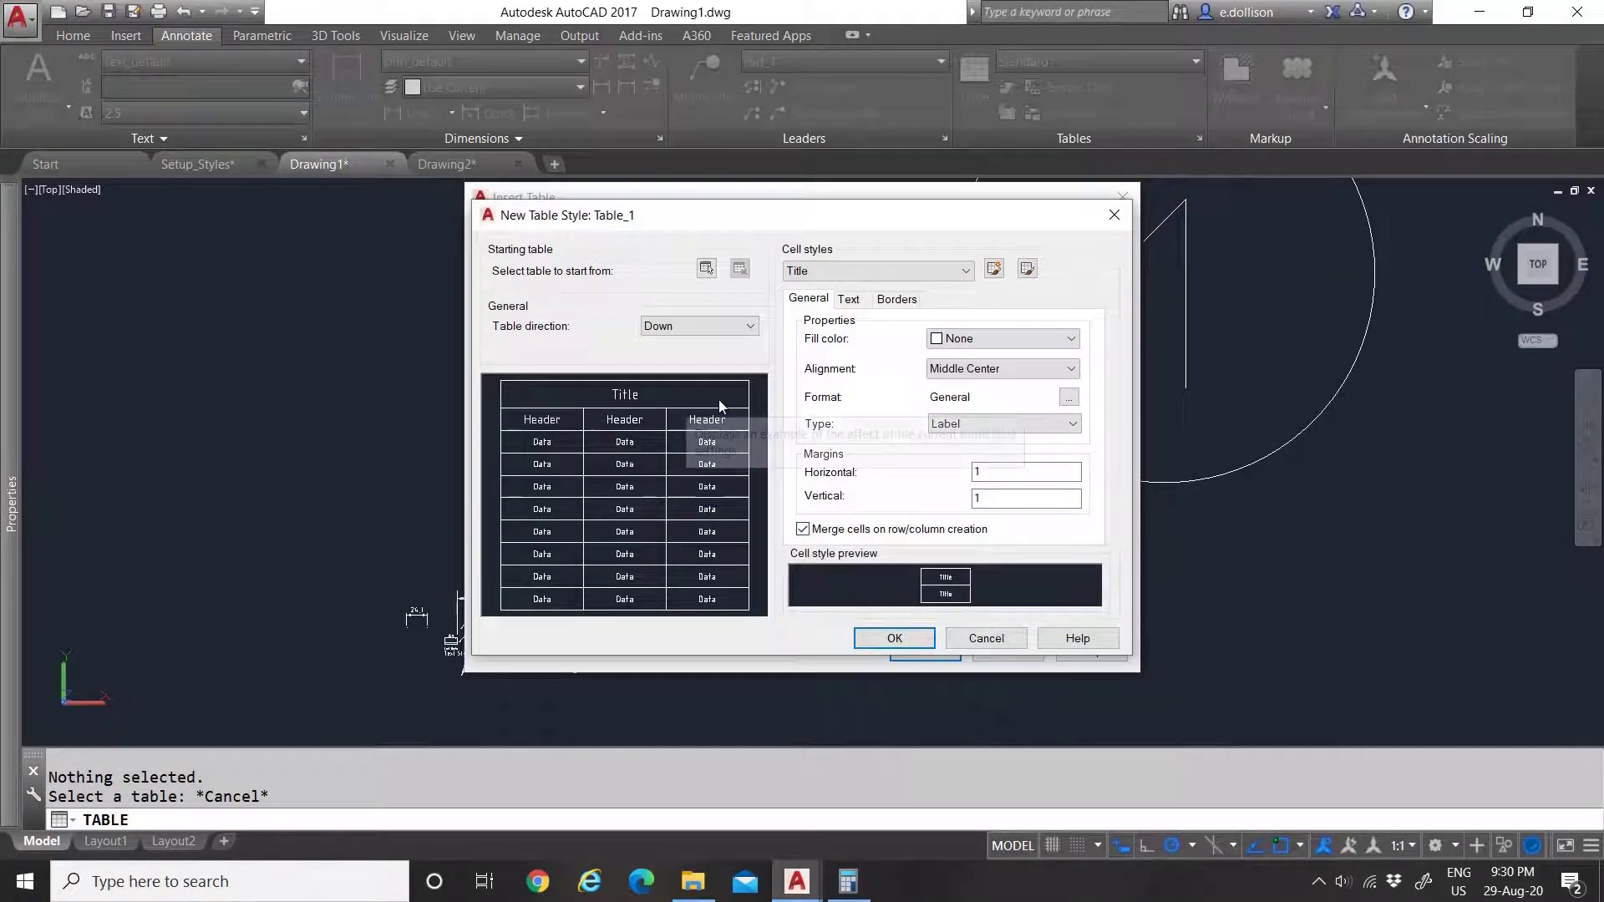
pyautogui.click(803, 530)
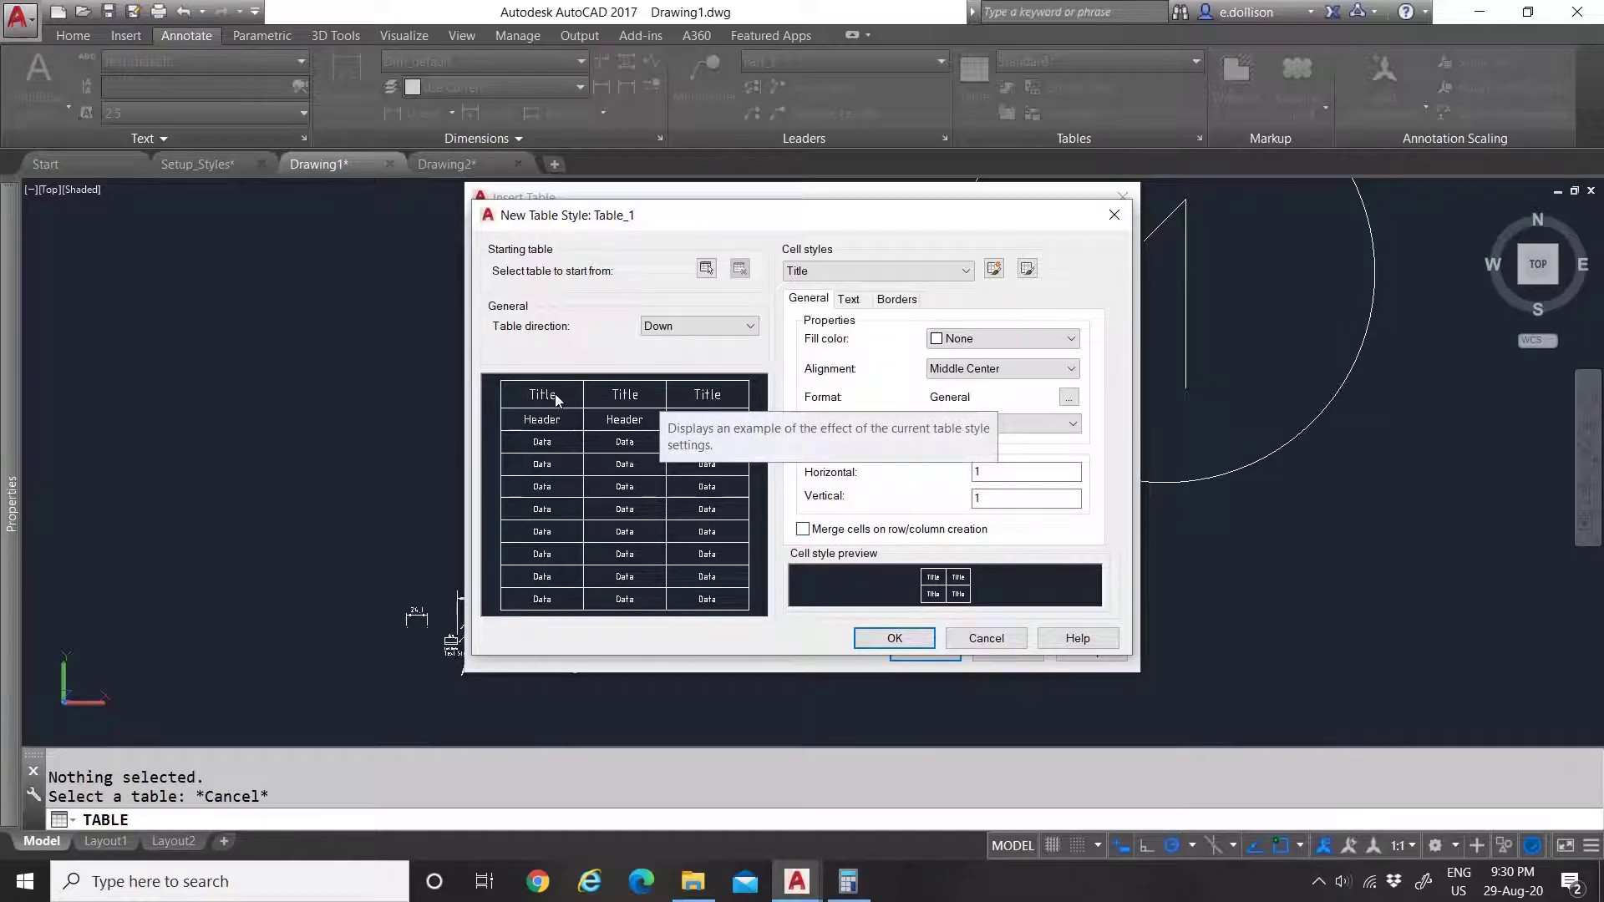
pyautogui.click(803, 530)
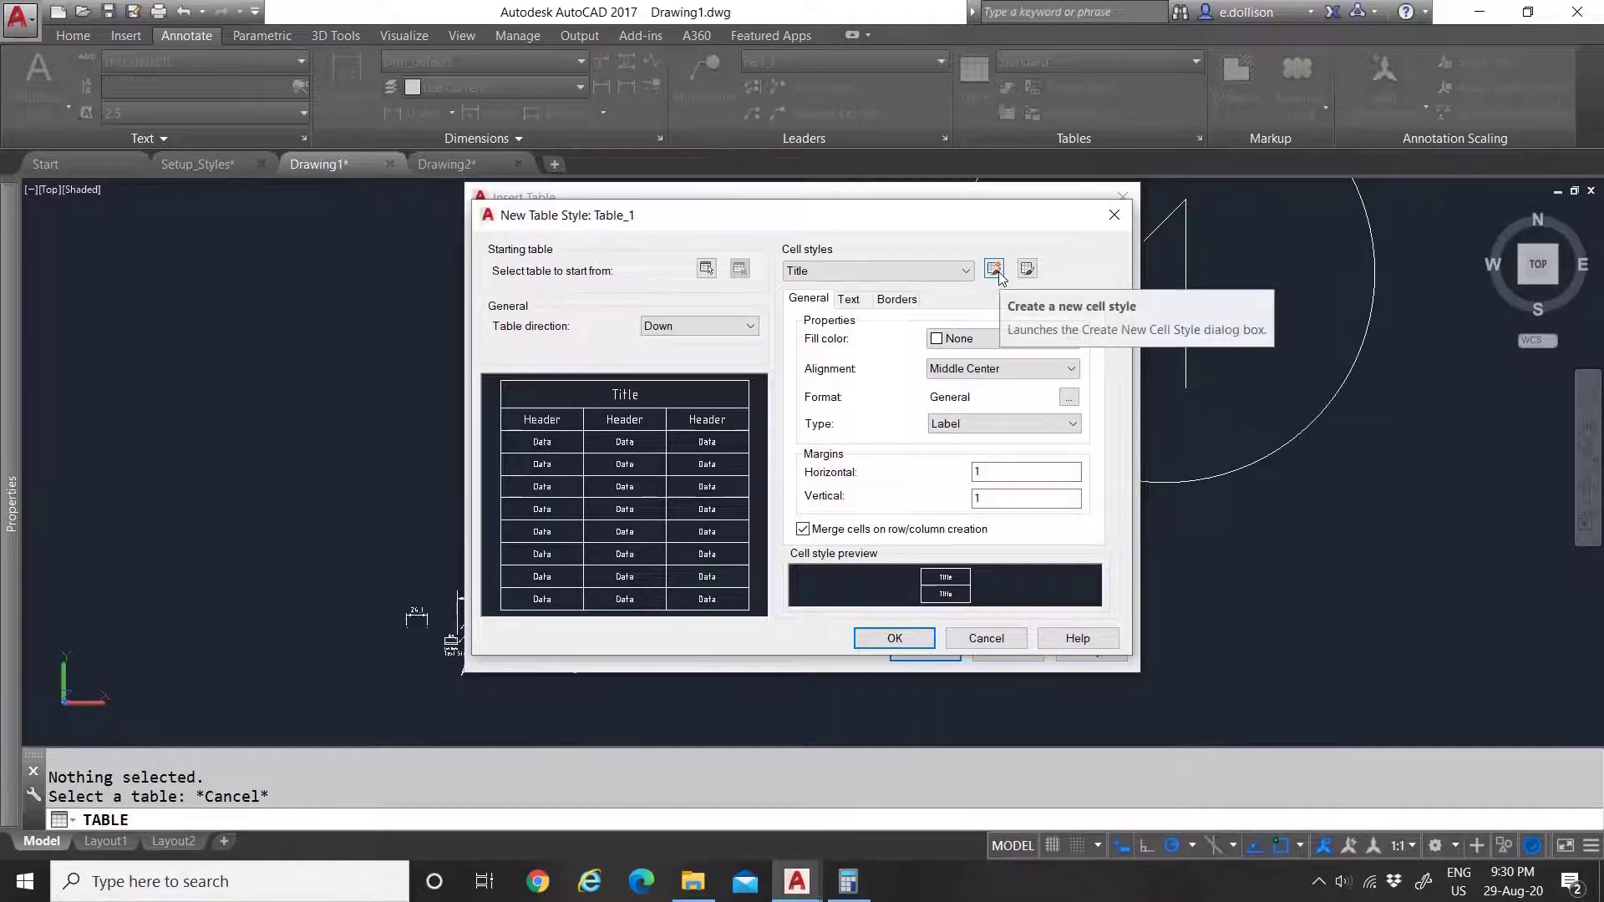
pyautogui.click(894, 638)
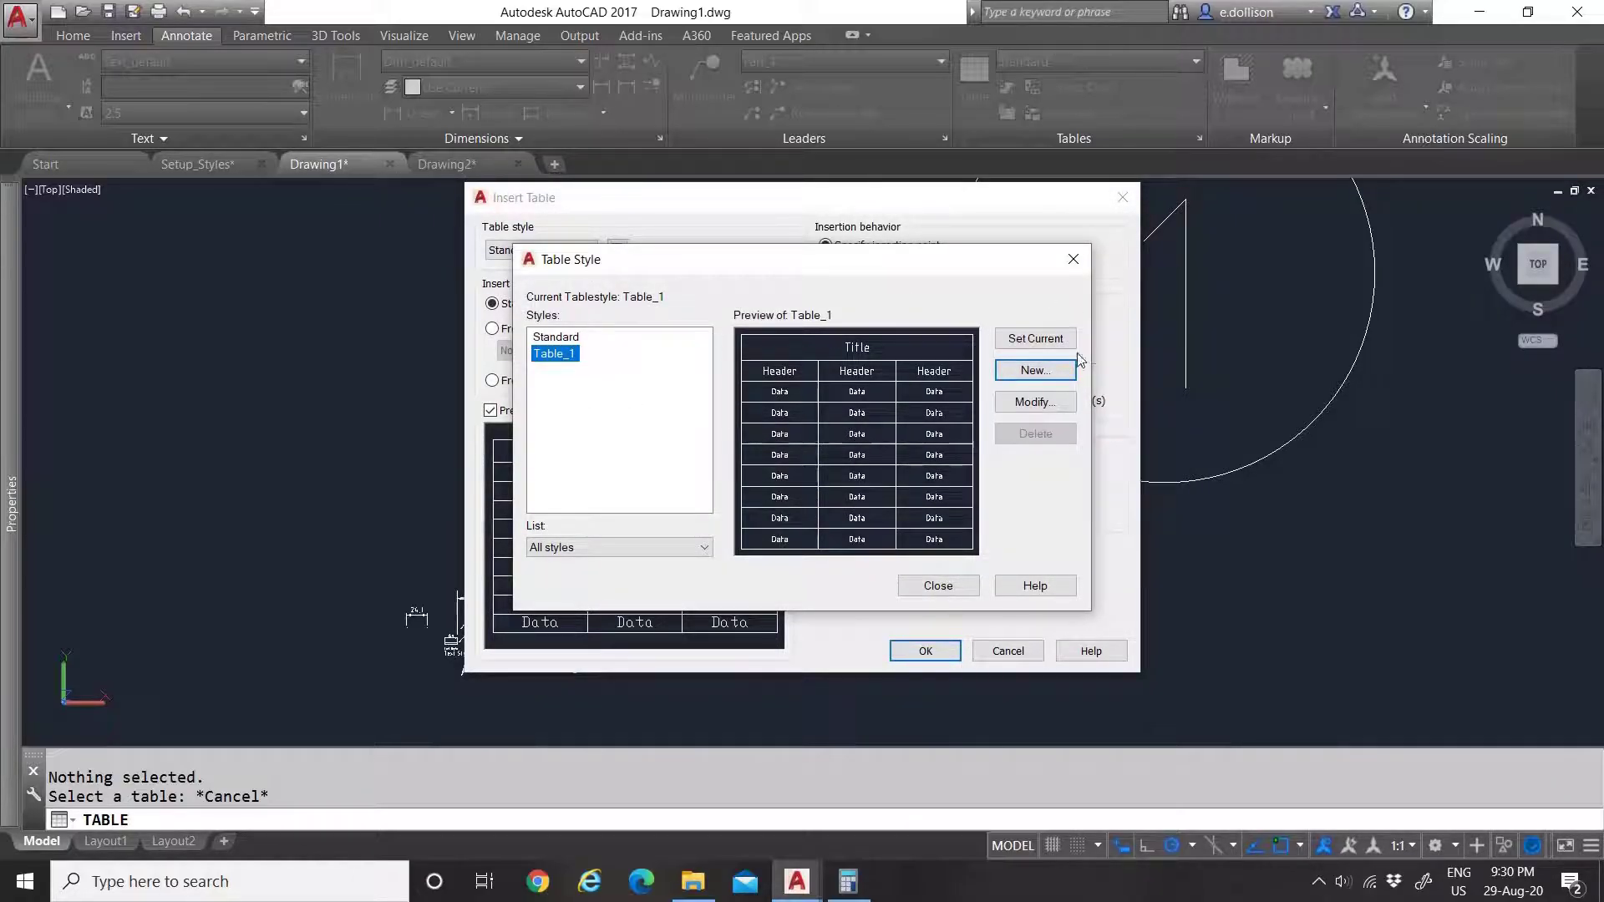
# Step: Create a new table style Table_10 based on Table_1, removing the 'Copy of' prefix
pyautogui.click(1036, 370)
pyautogui.moveTo(693, 419); pyautogui.dragTo(611, 416)
pyautogui.press('BackSpace')
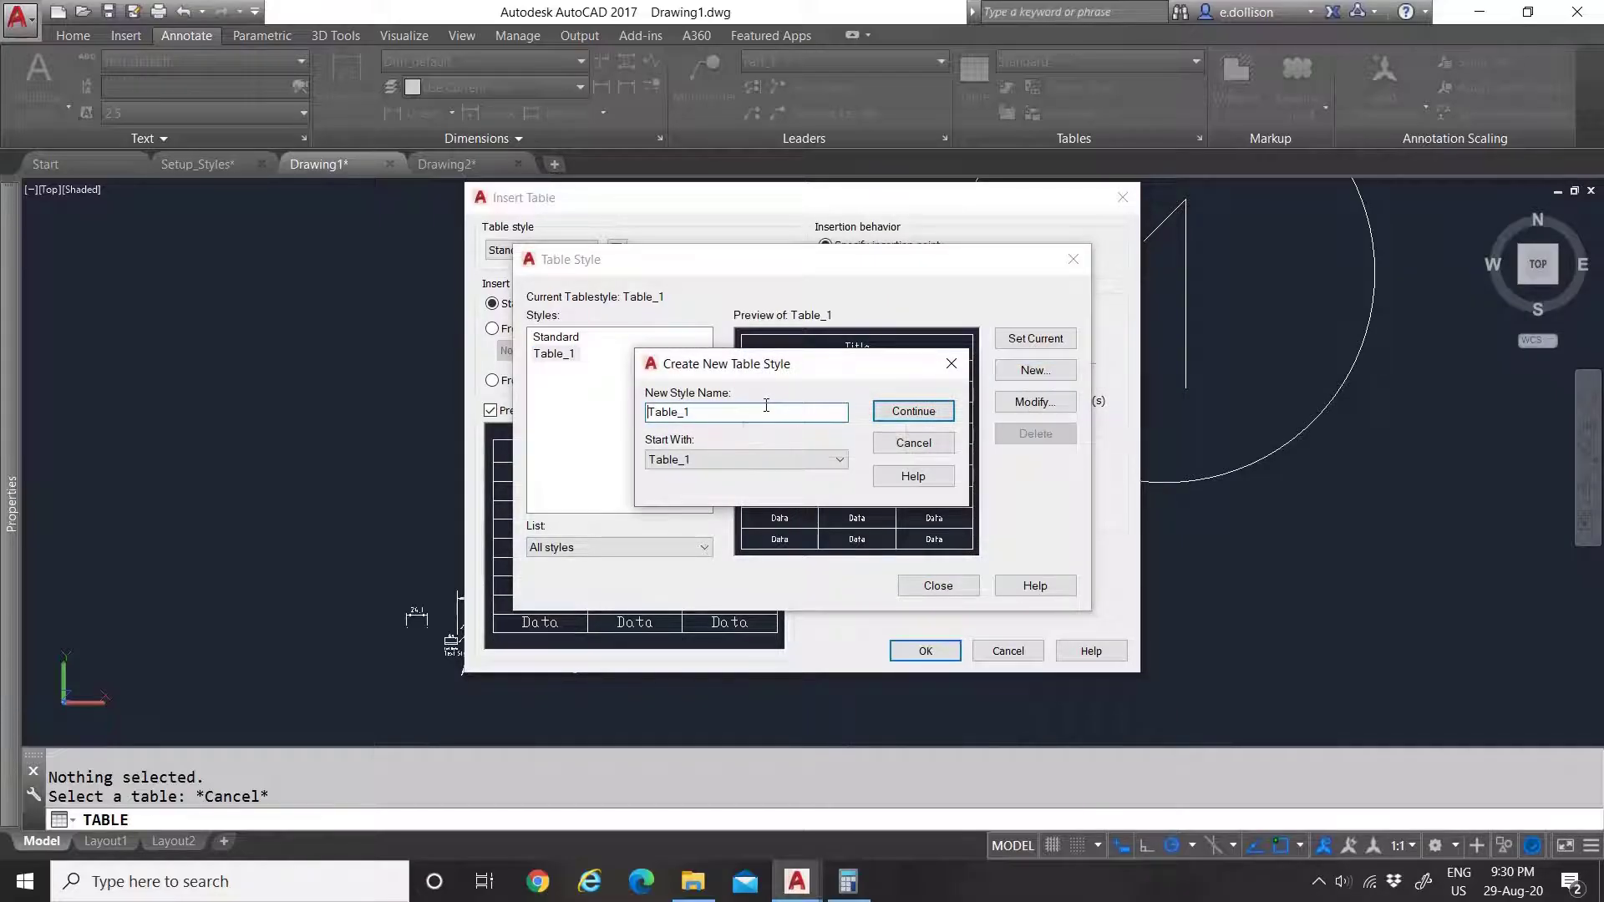
pyautogui.click(906, 414)
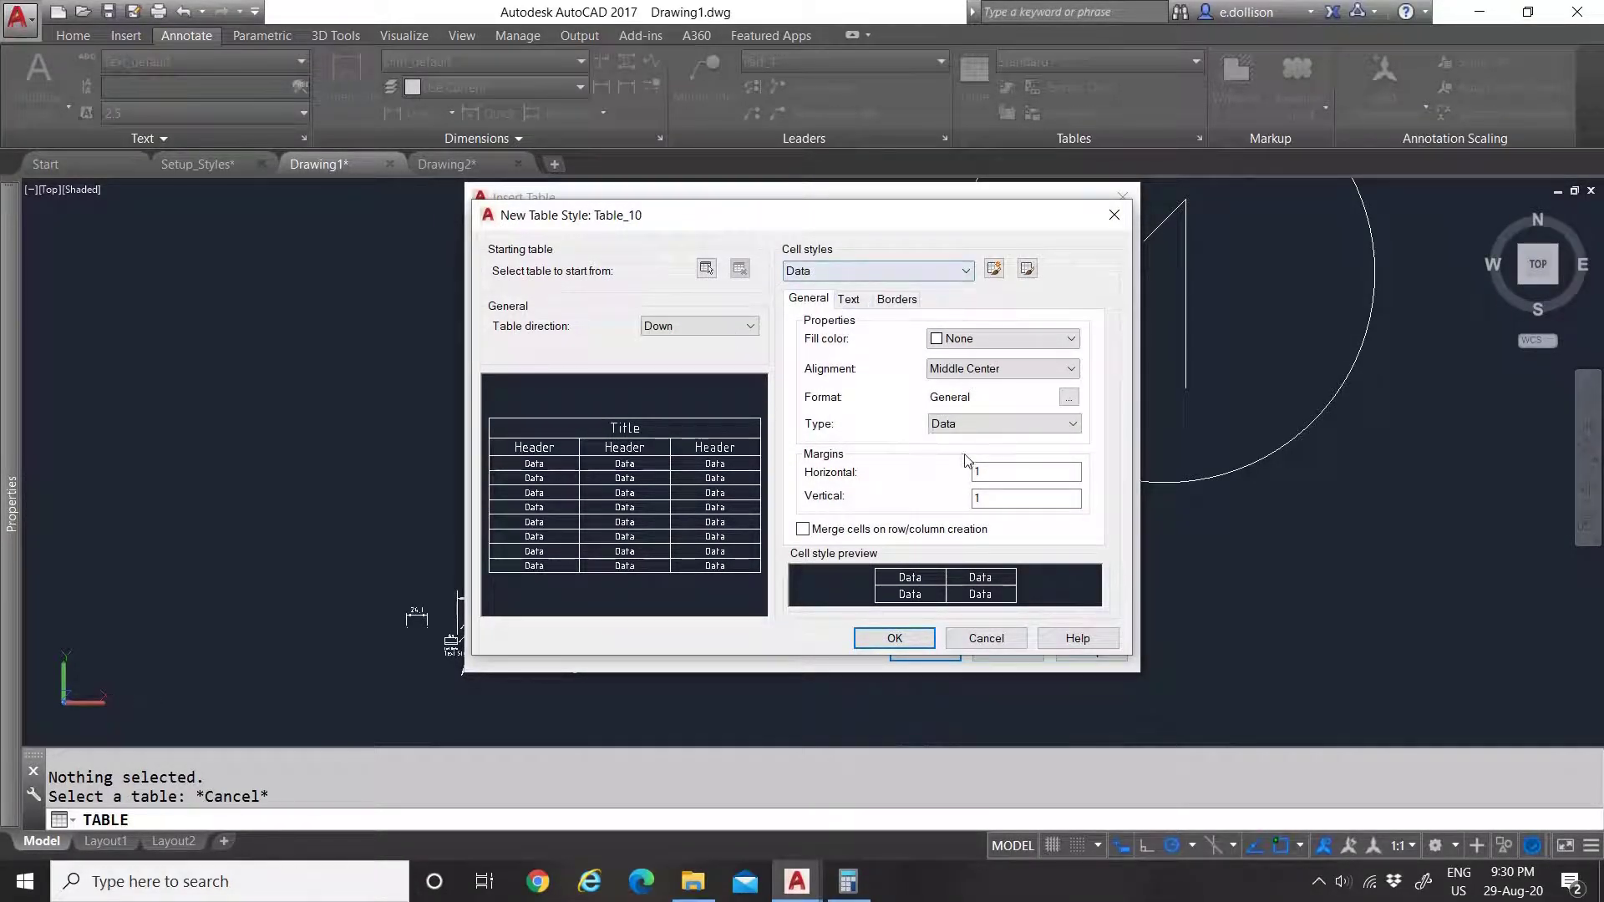
# Step: Set the Data cells' horizontal and vertical margins to 10
pyautogui.click(1009, 474)
pyautogui.write('0')
pyautogui.click(1002, 498)
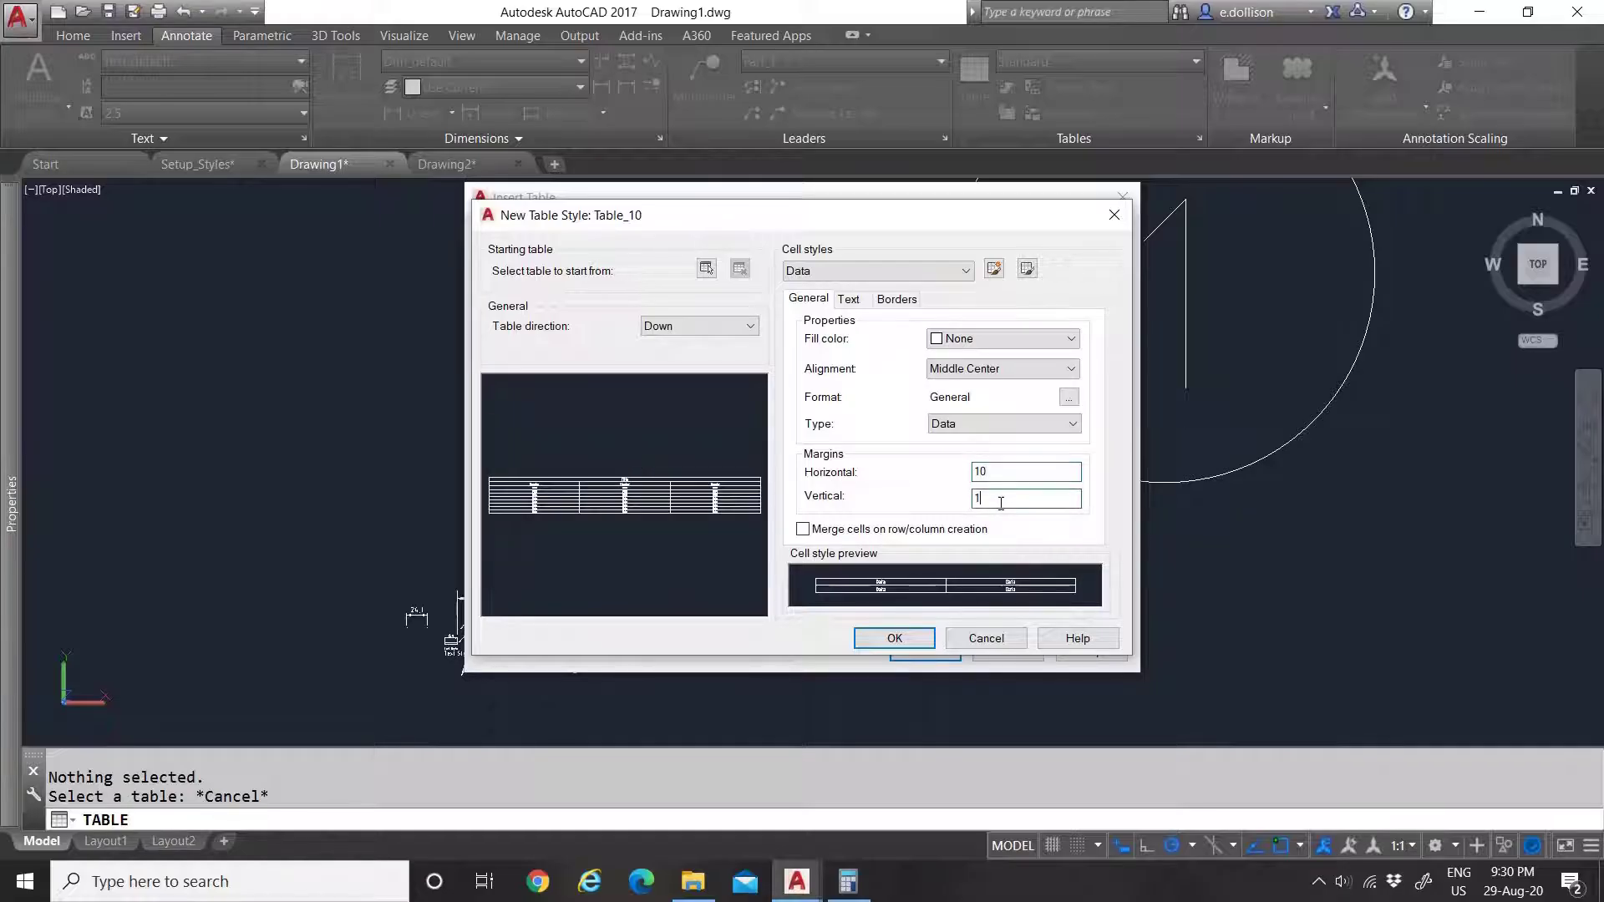
pyautogui.write('0')
pyautogui.click(999, 474)
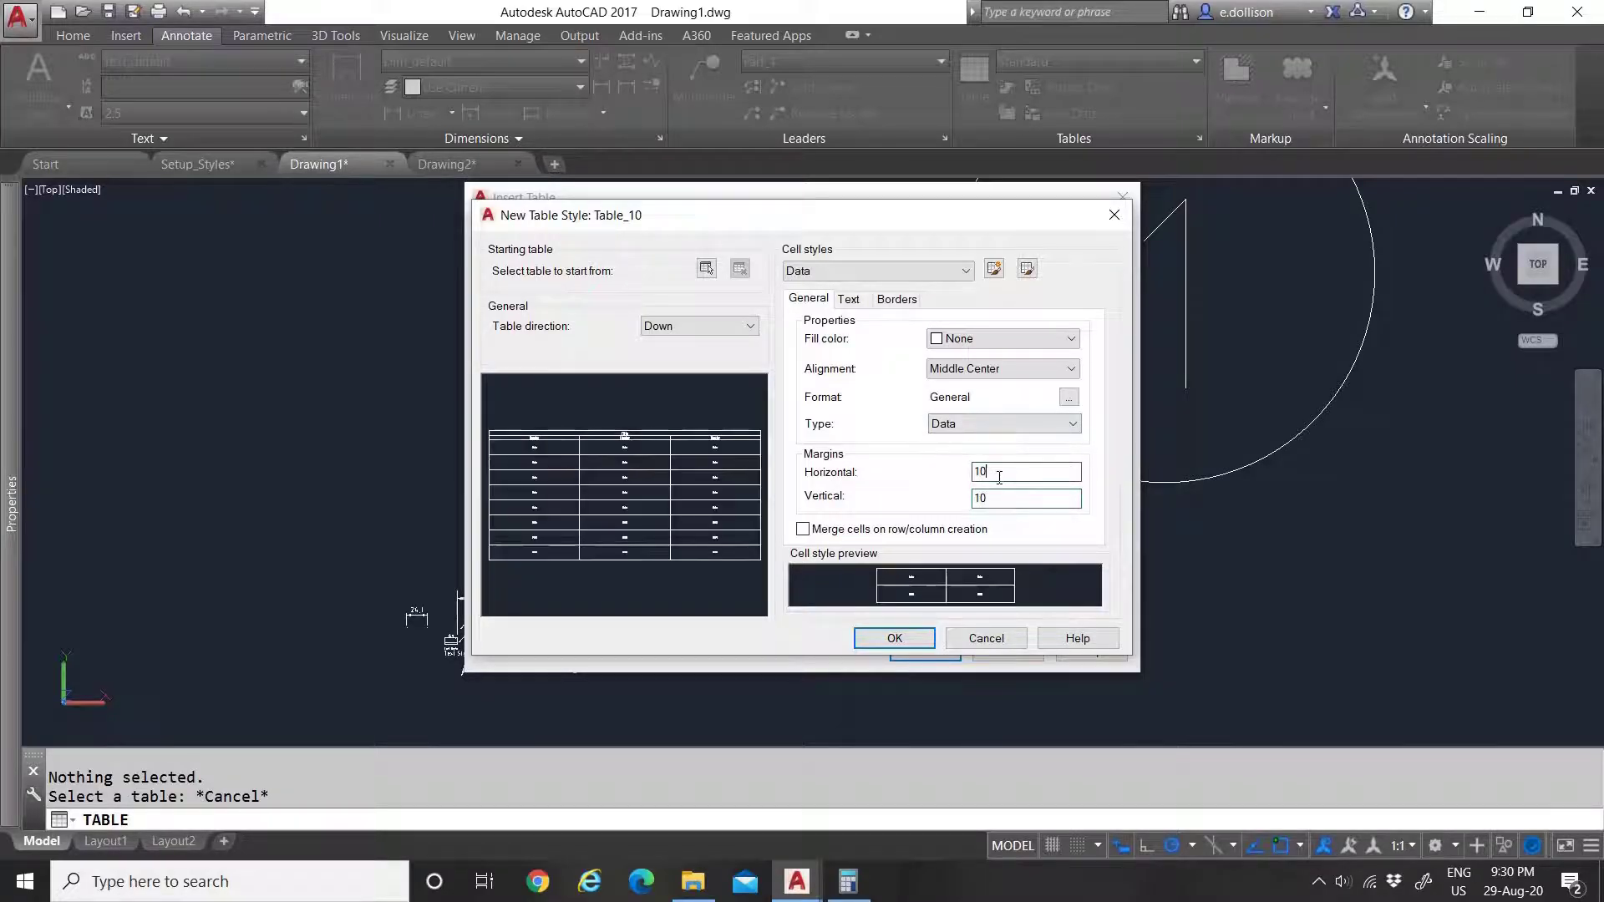
# Step: Choose Text_10 as the Data cells' text style and review the other tabs
pyautogui.click(846, 307)
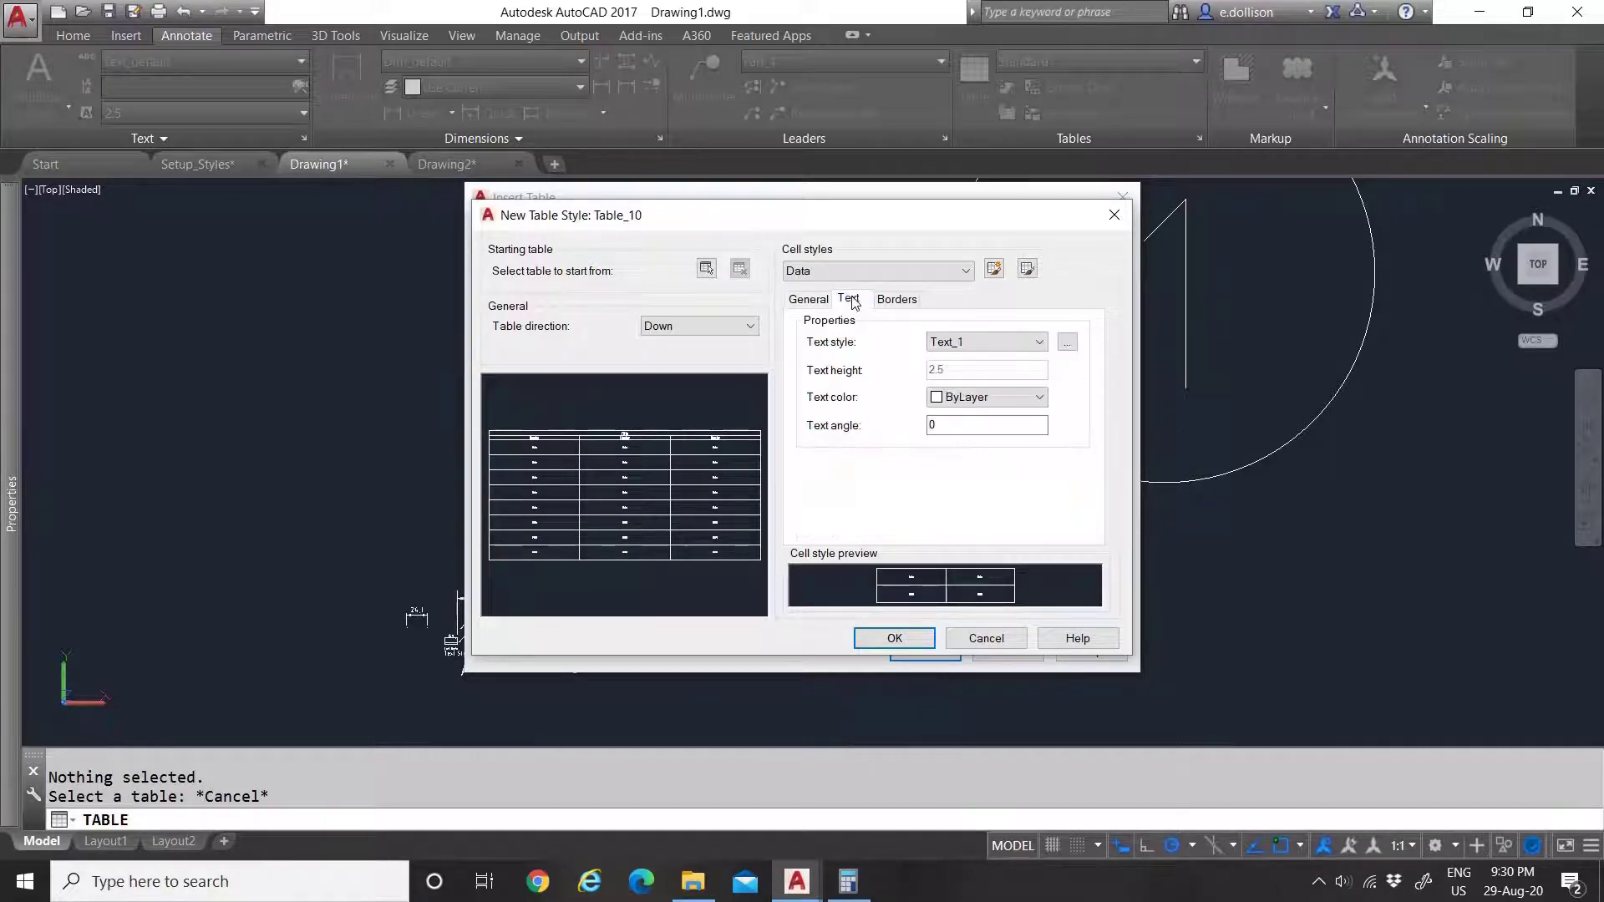
pyautogui.click(994, 343)
pyautogui.click(982, 400)
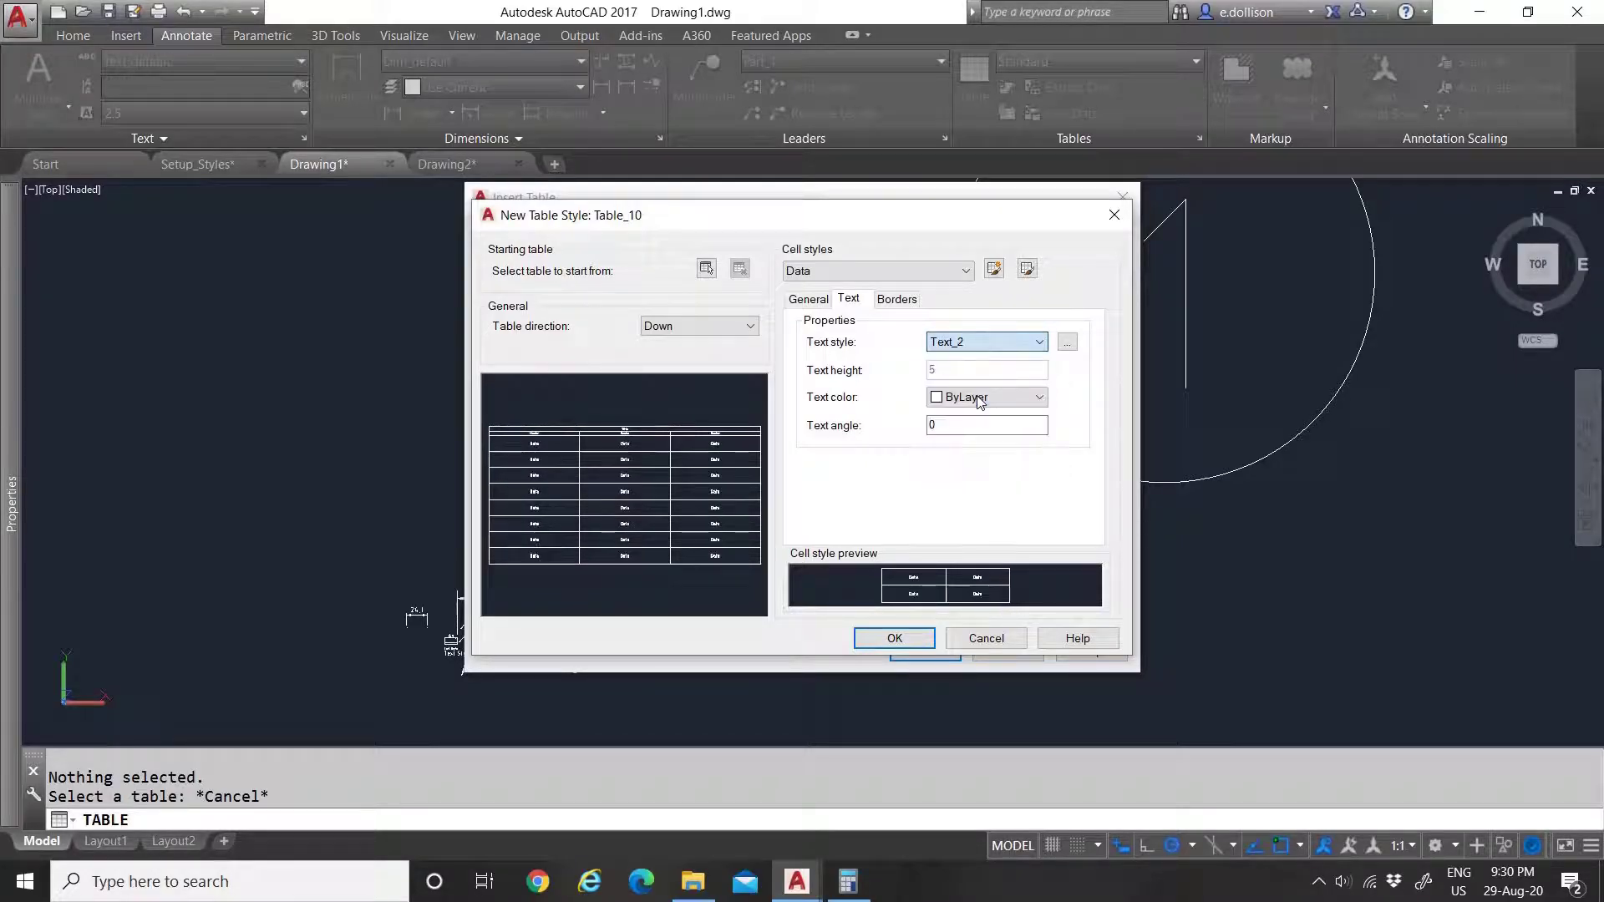
pyautogui.click(986, 342)
pyautogui.click(980, 412)
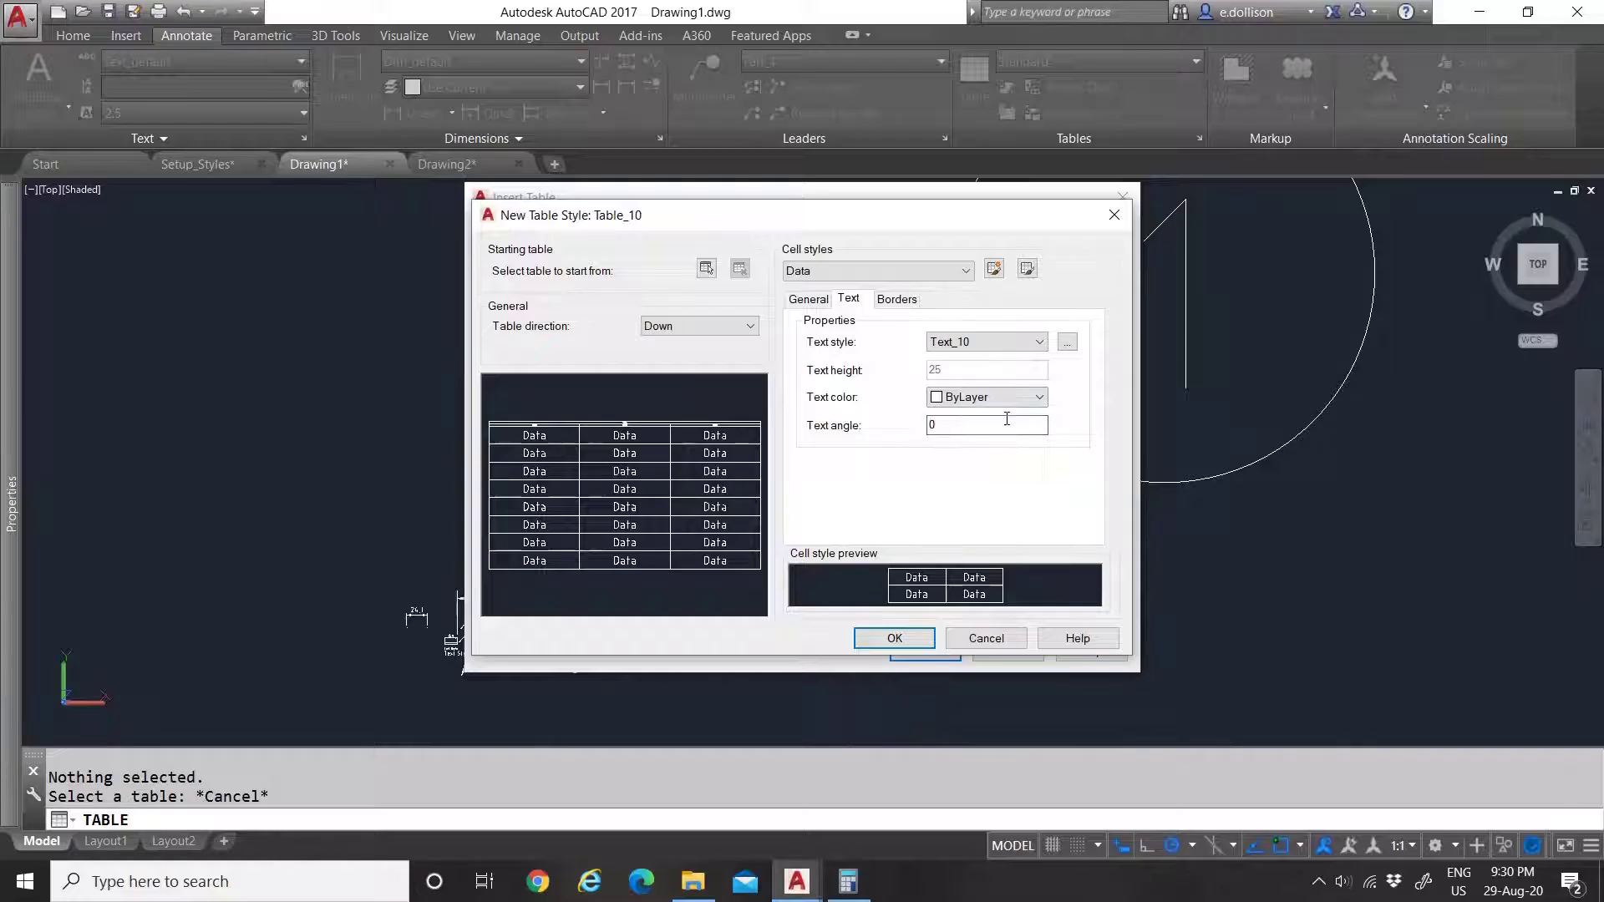
pyautogui.click(894, 303)
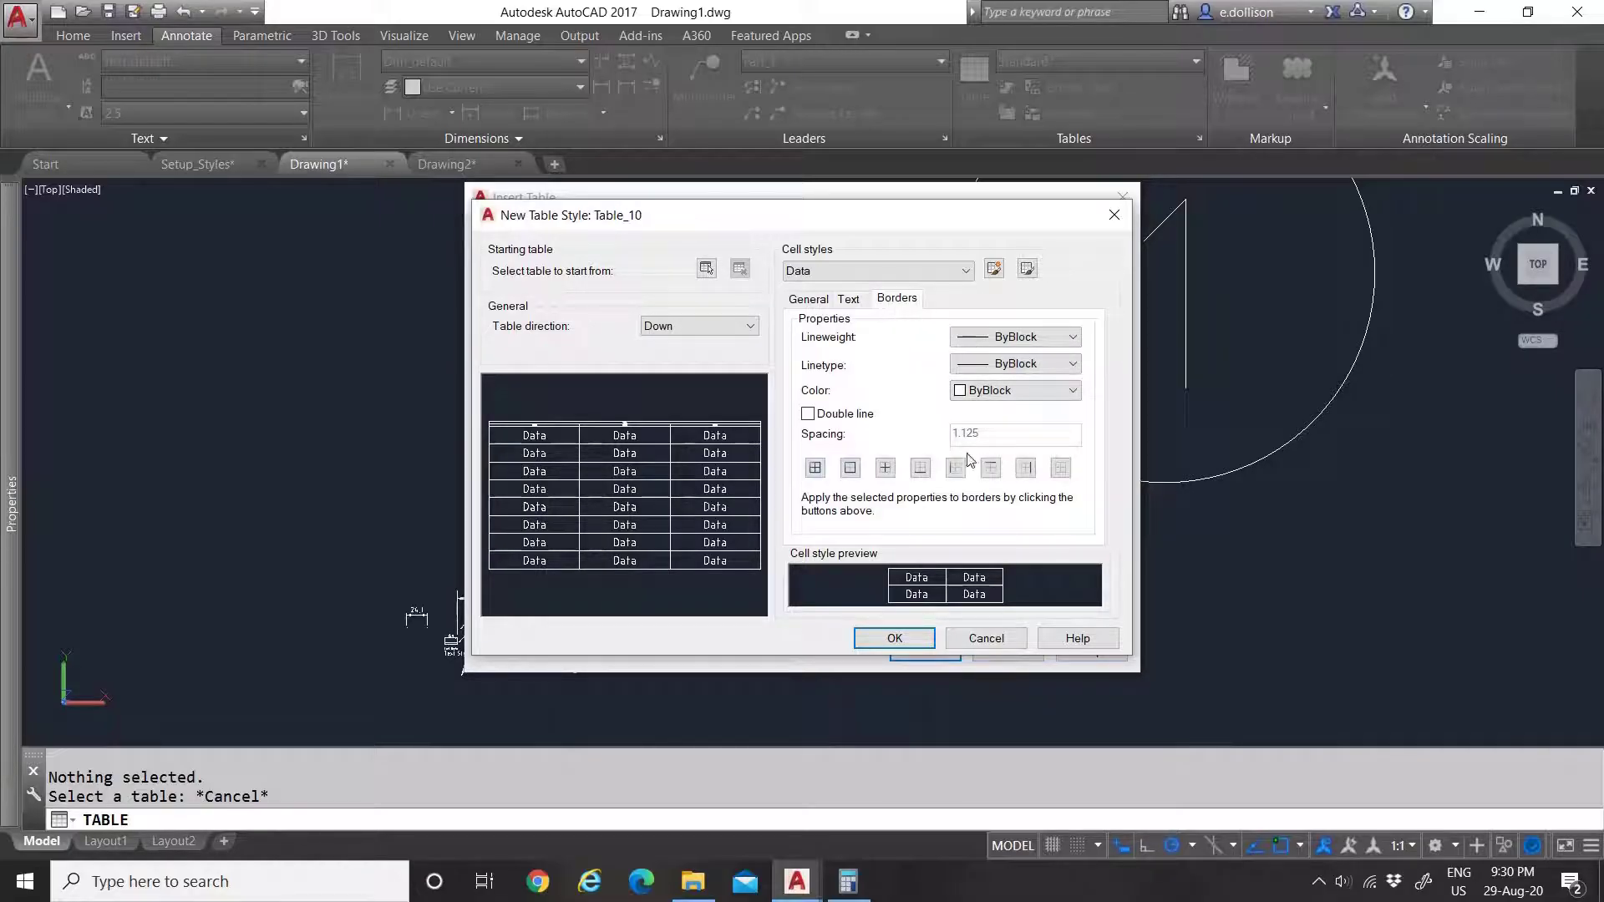
pyautogui.click(823, 302)
pyautogui.click(863, 302)
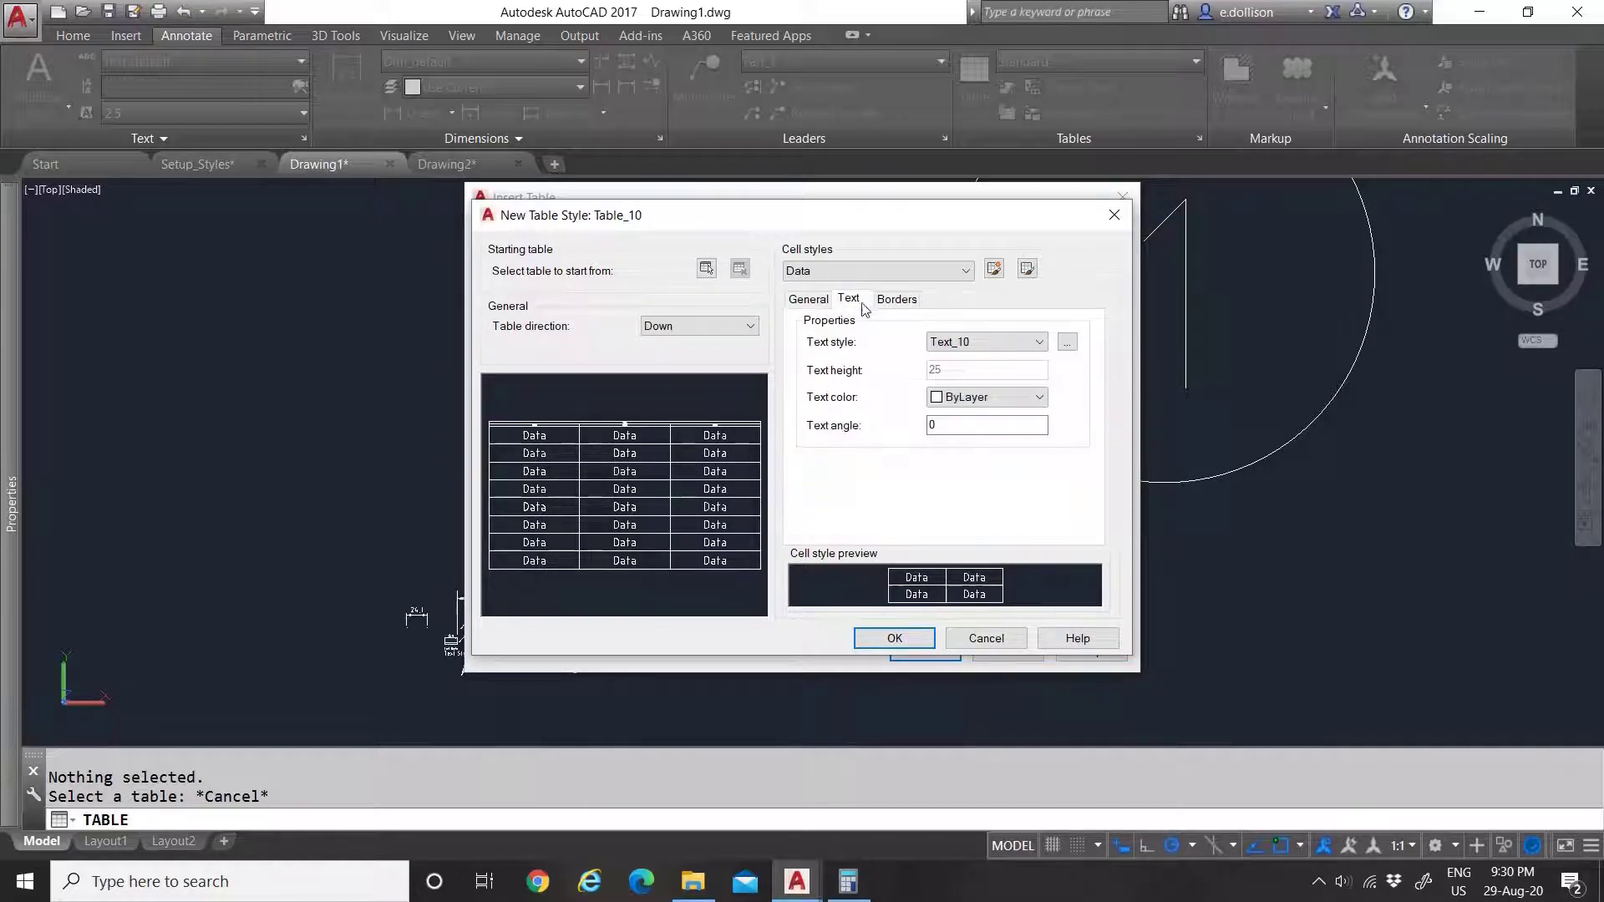
pyautogui.click(823, 302)
pyautogui.click(866, 304)
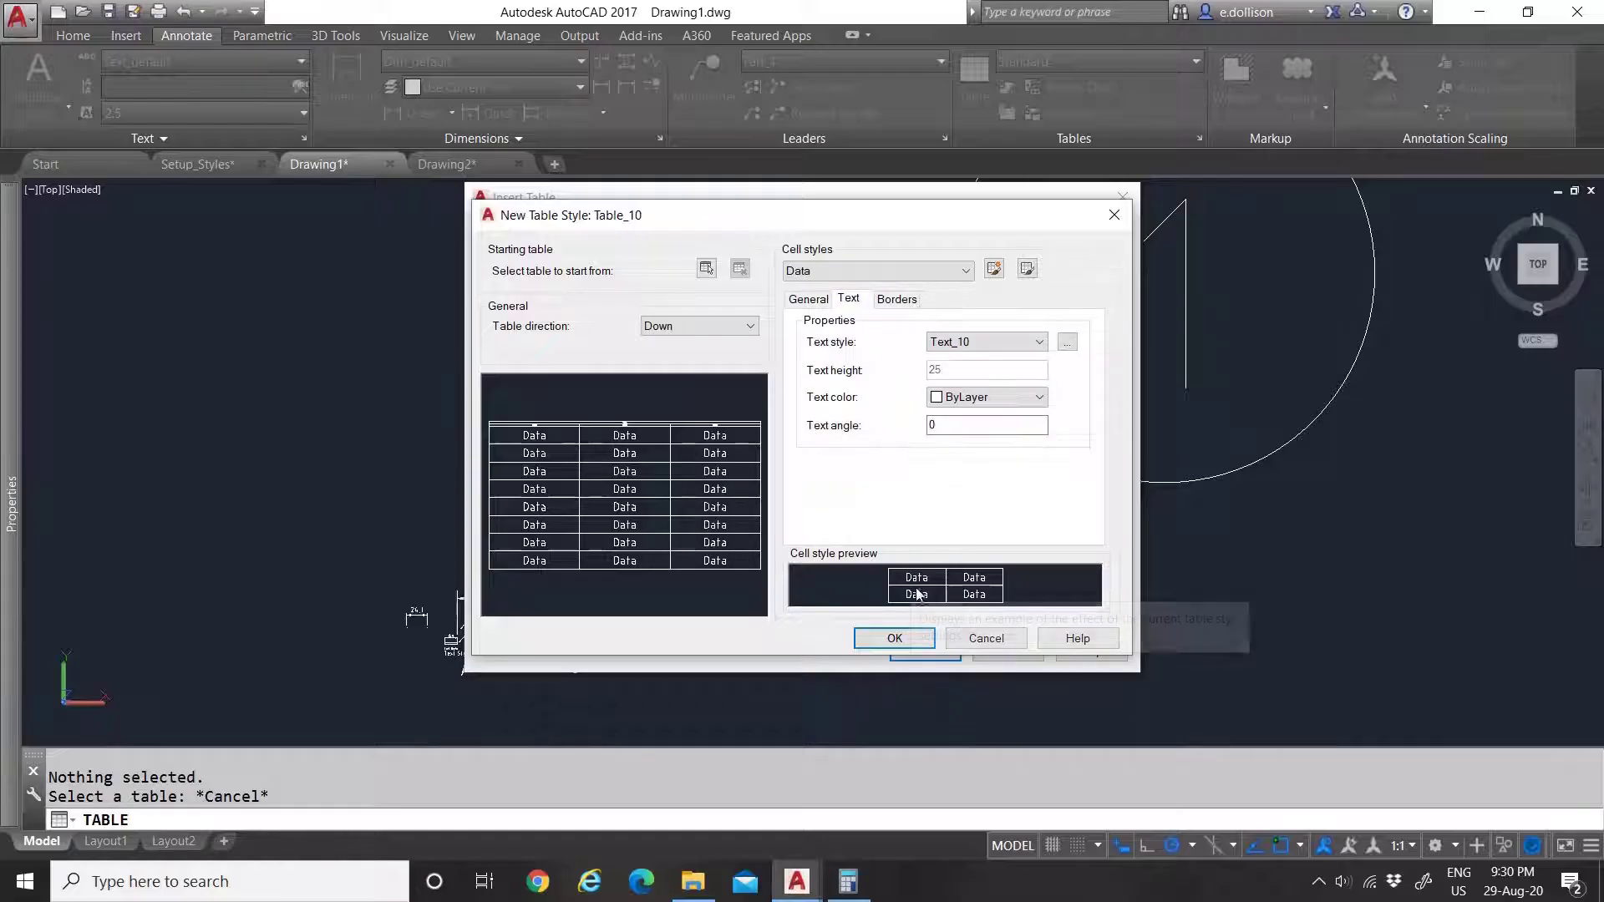
pyautogui.click(877, 271)
pyautogui.click(851, 305)
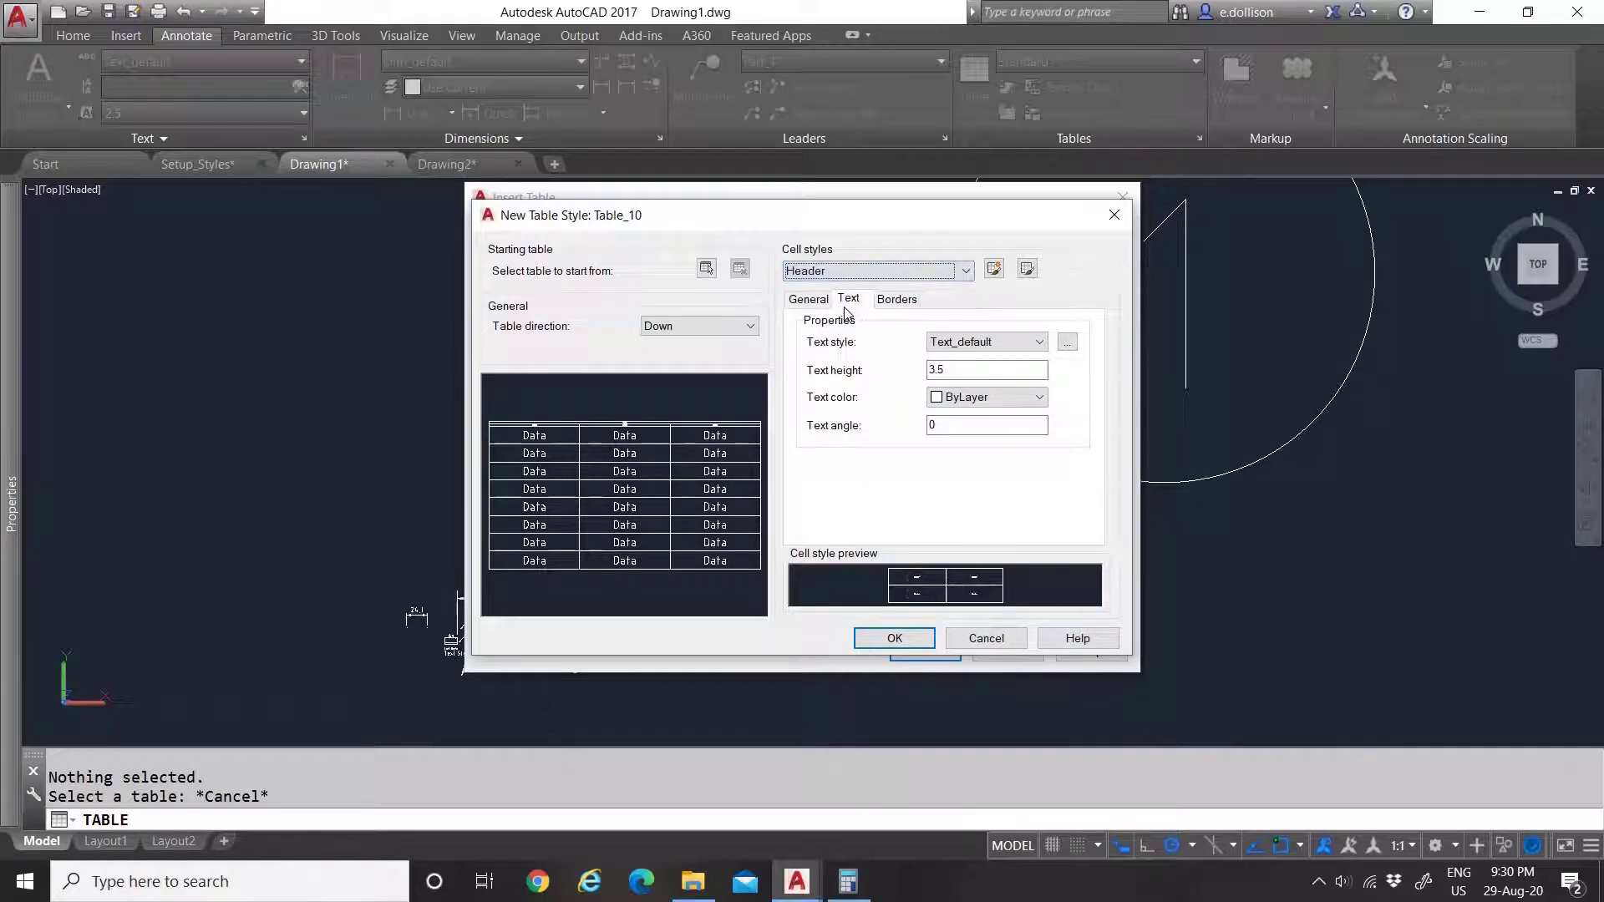
# Step: Set the Header cells' text height to 35 and vertical margin to 10
pyautogui.doubleClick(936, 369)
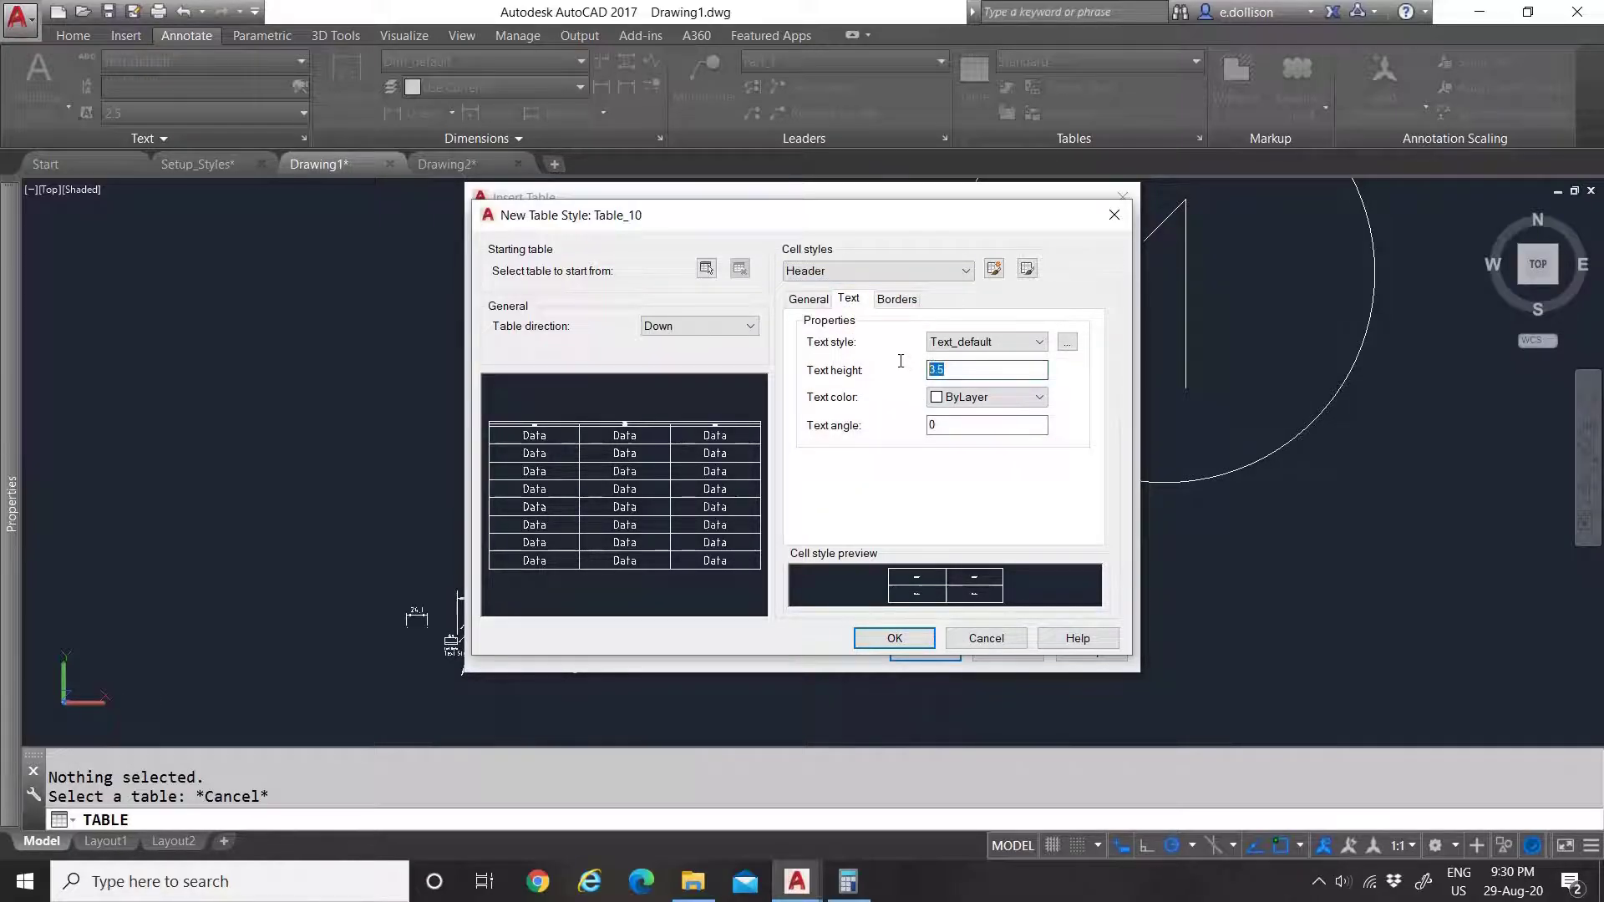
pyautogui.write('35')
pyautogui.press('Tab')
pyautogui.press('Tab')
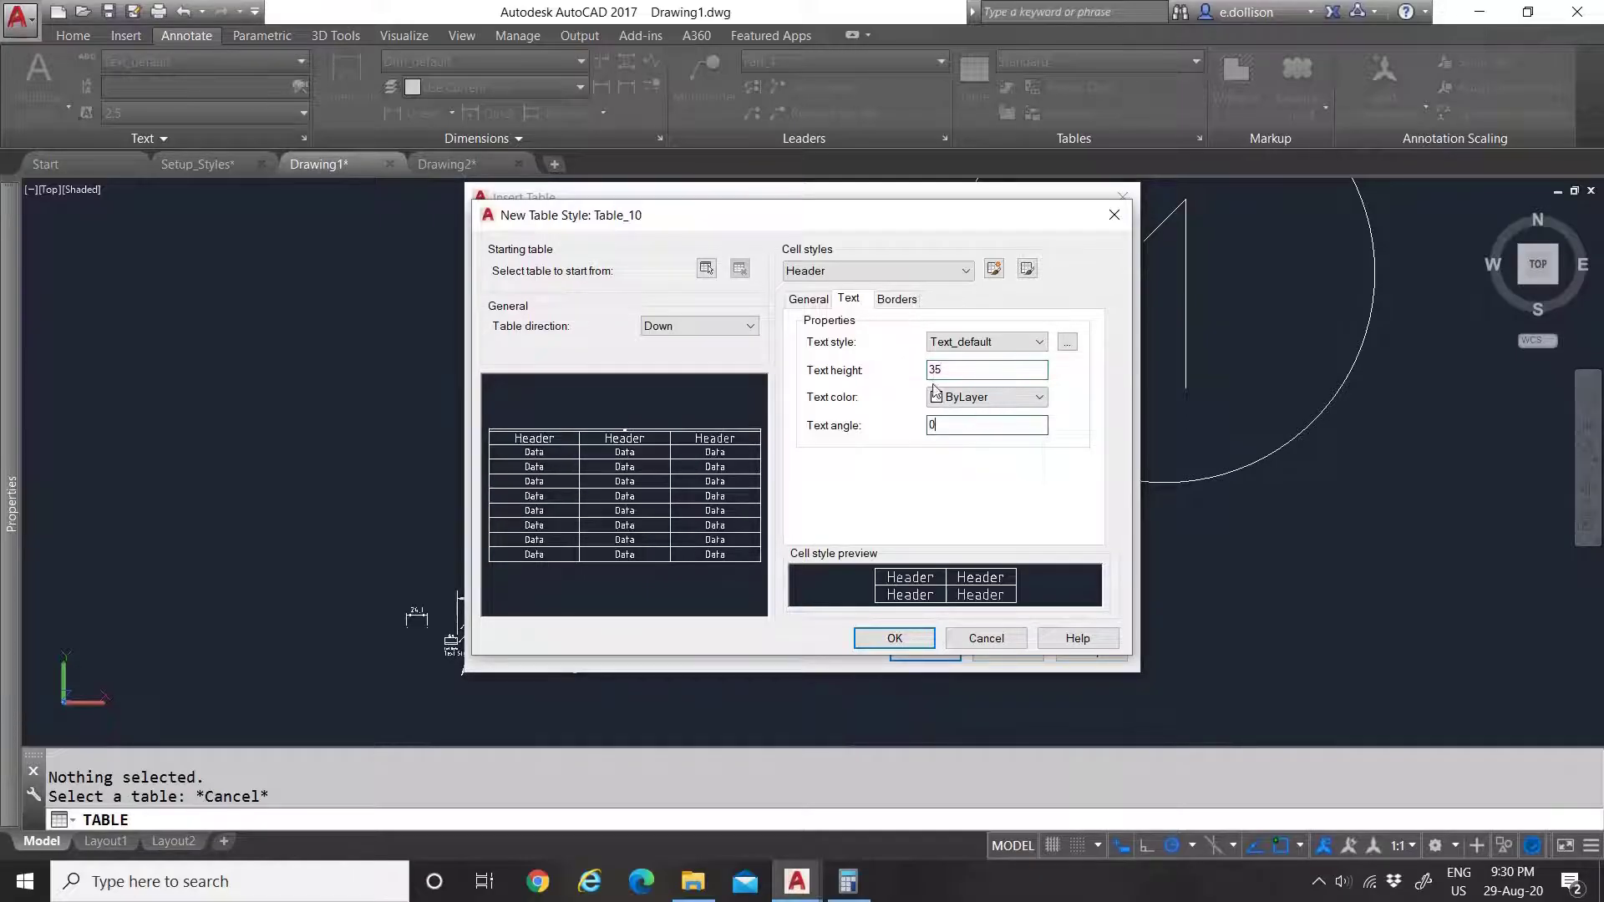
pyautogui.click(810, 301)
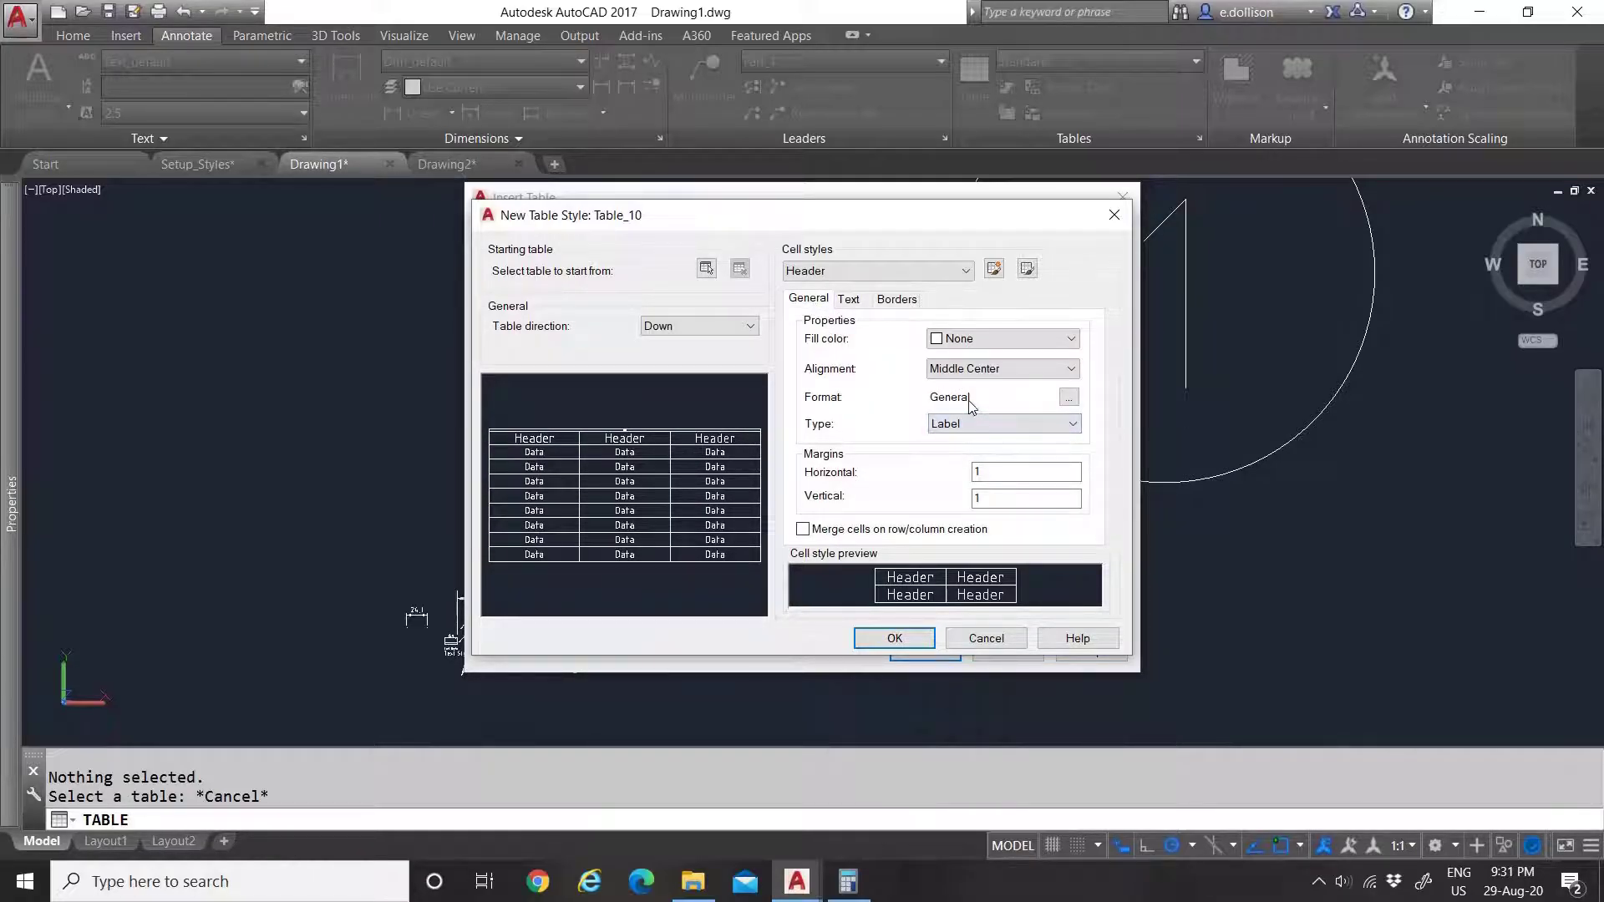
pyautogui.click(1001, 499)
pyautogui.write('0')
pyautogui.click(1003, 471)
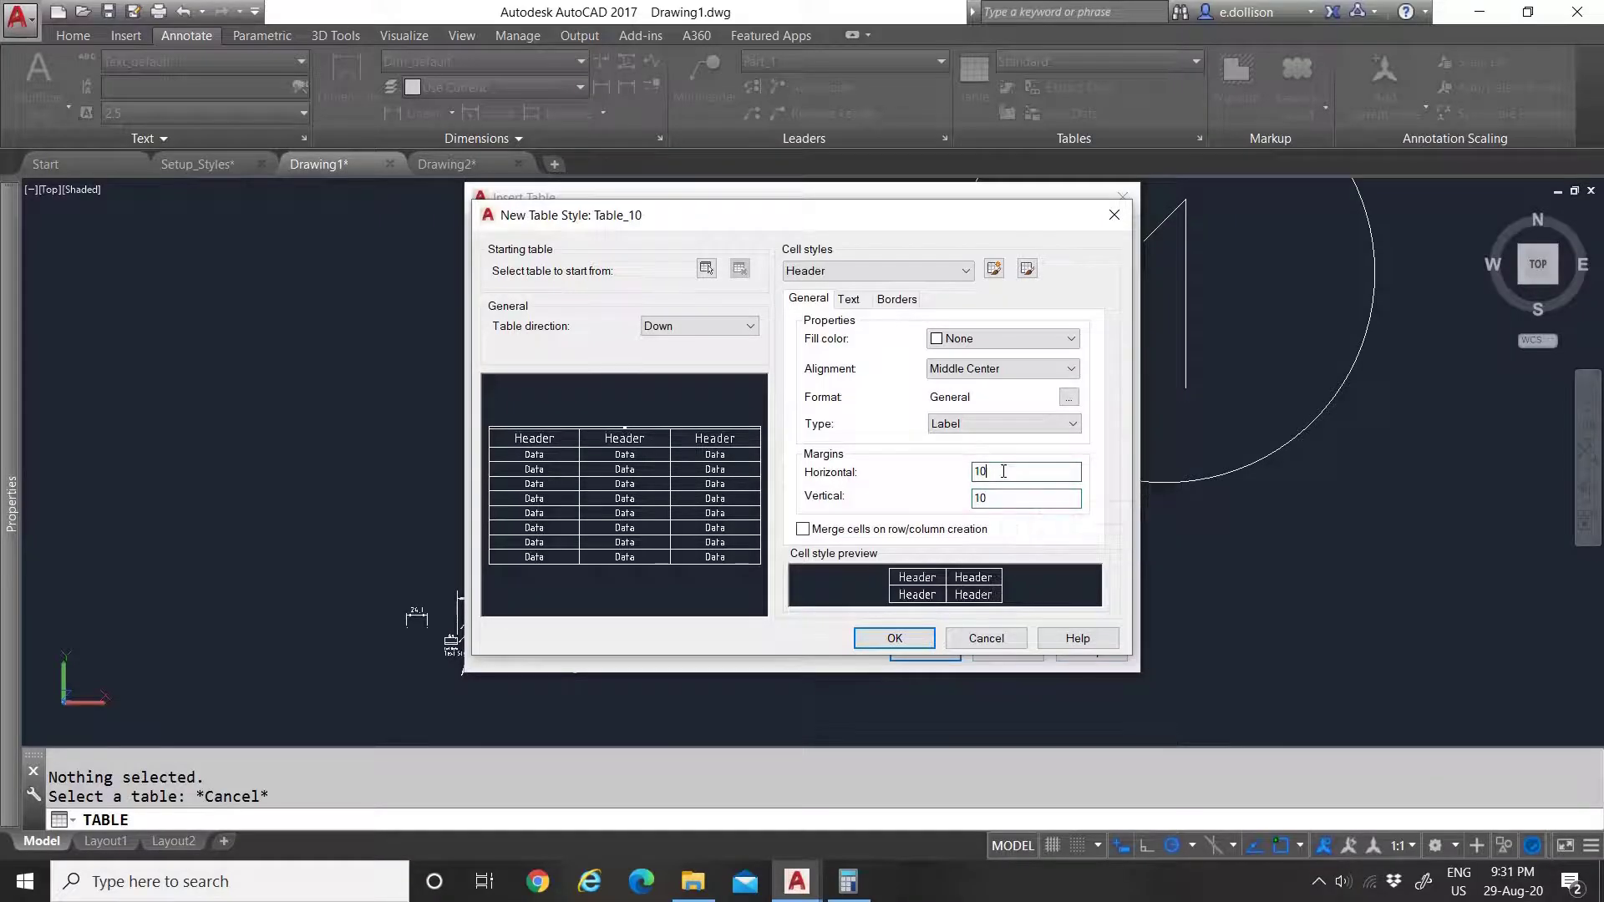
pyautogui.click(854, 302)
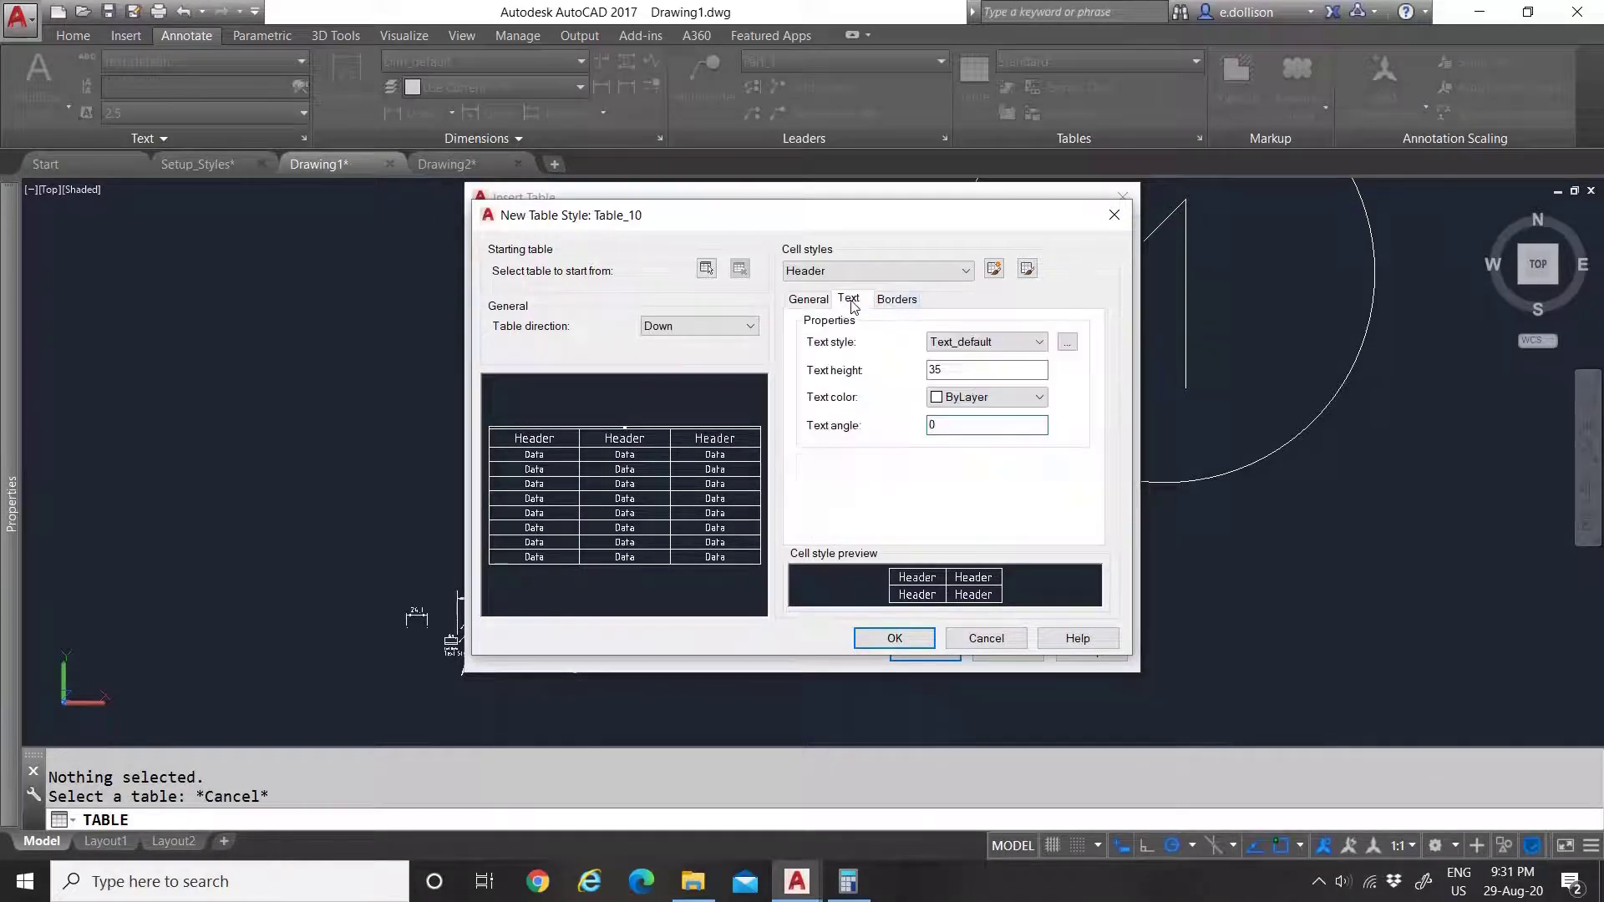
pyautogui.click(893, 305)
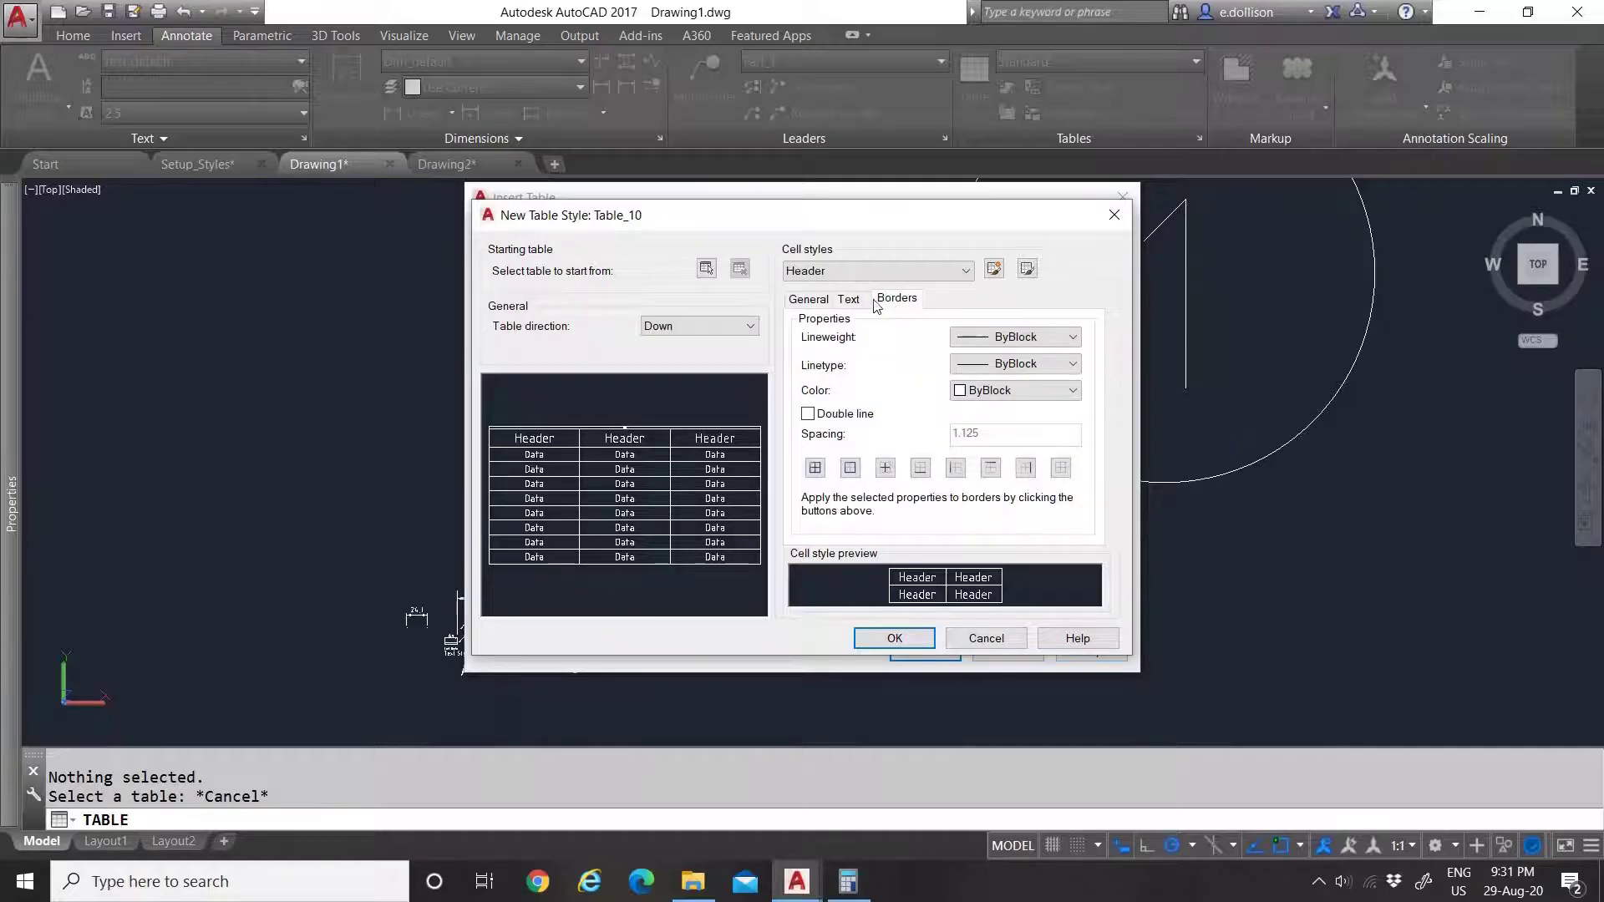
pyautogui.click(848, 299)
pyautogui.click(808, 299)
# Step: Switch to the Title cells and set margins to 10 and text height to 40
pyautogui.click(843, 271)
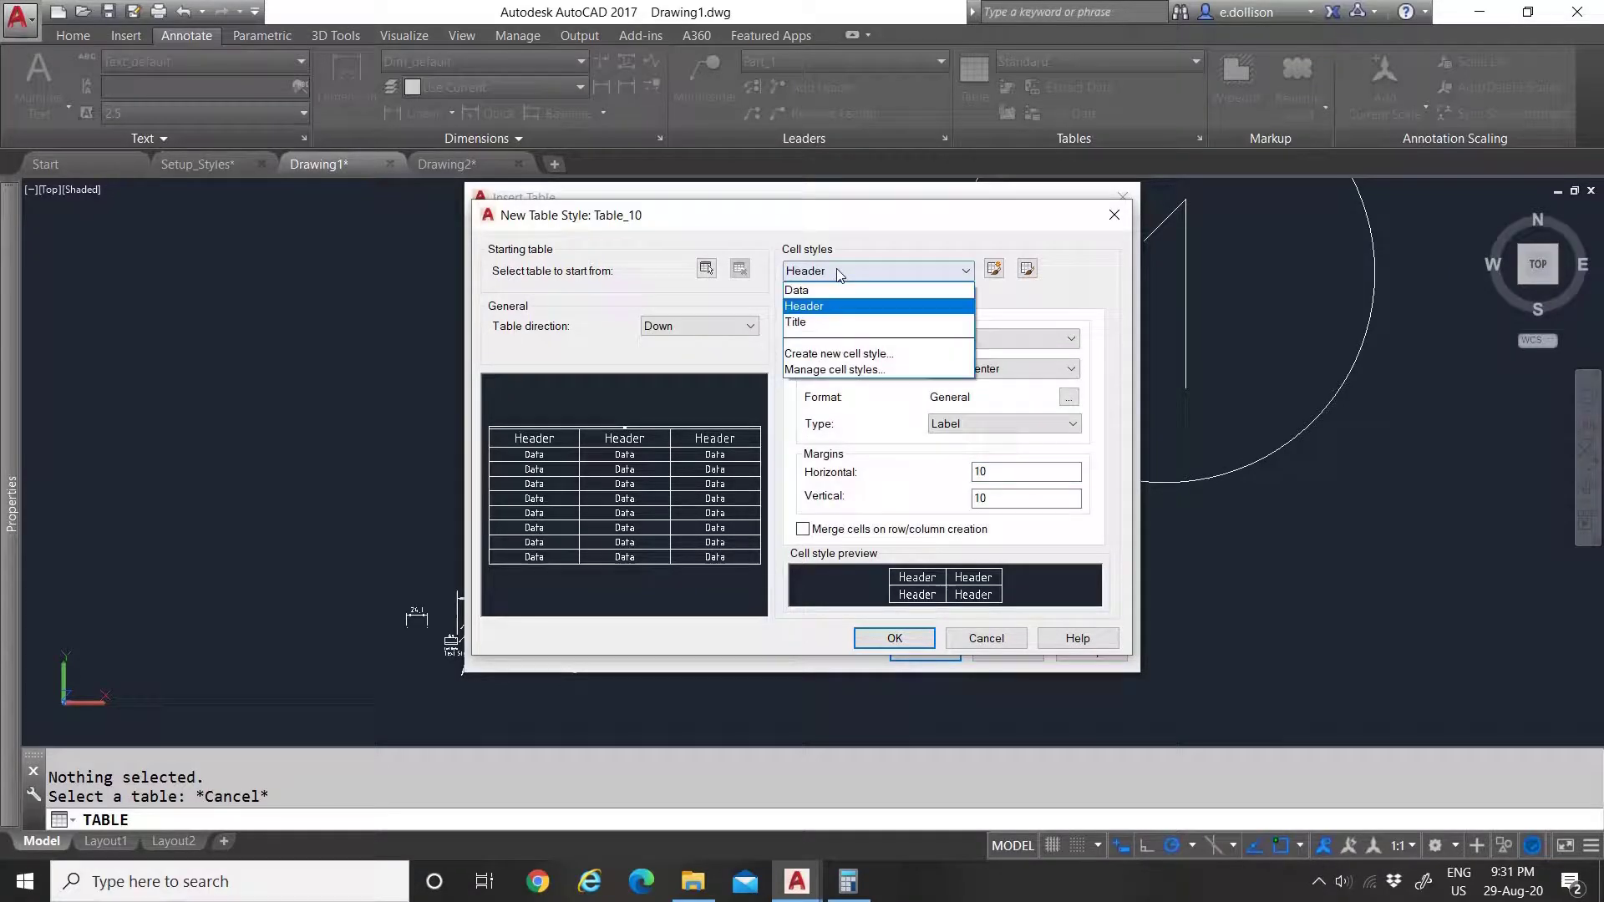
pyautogui.click(848, 323)
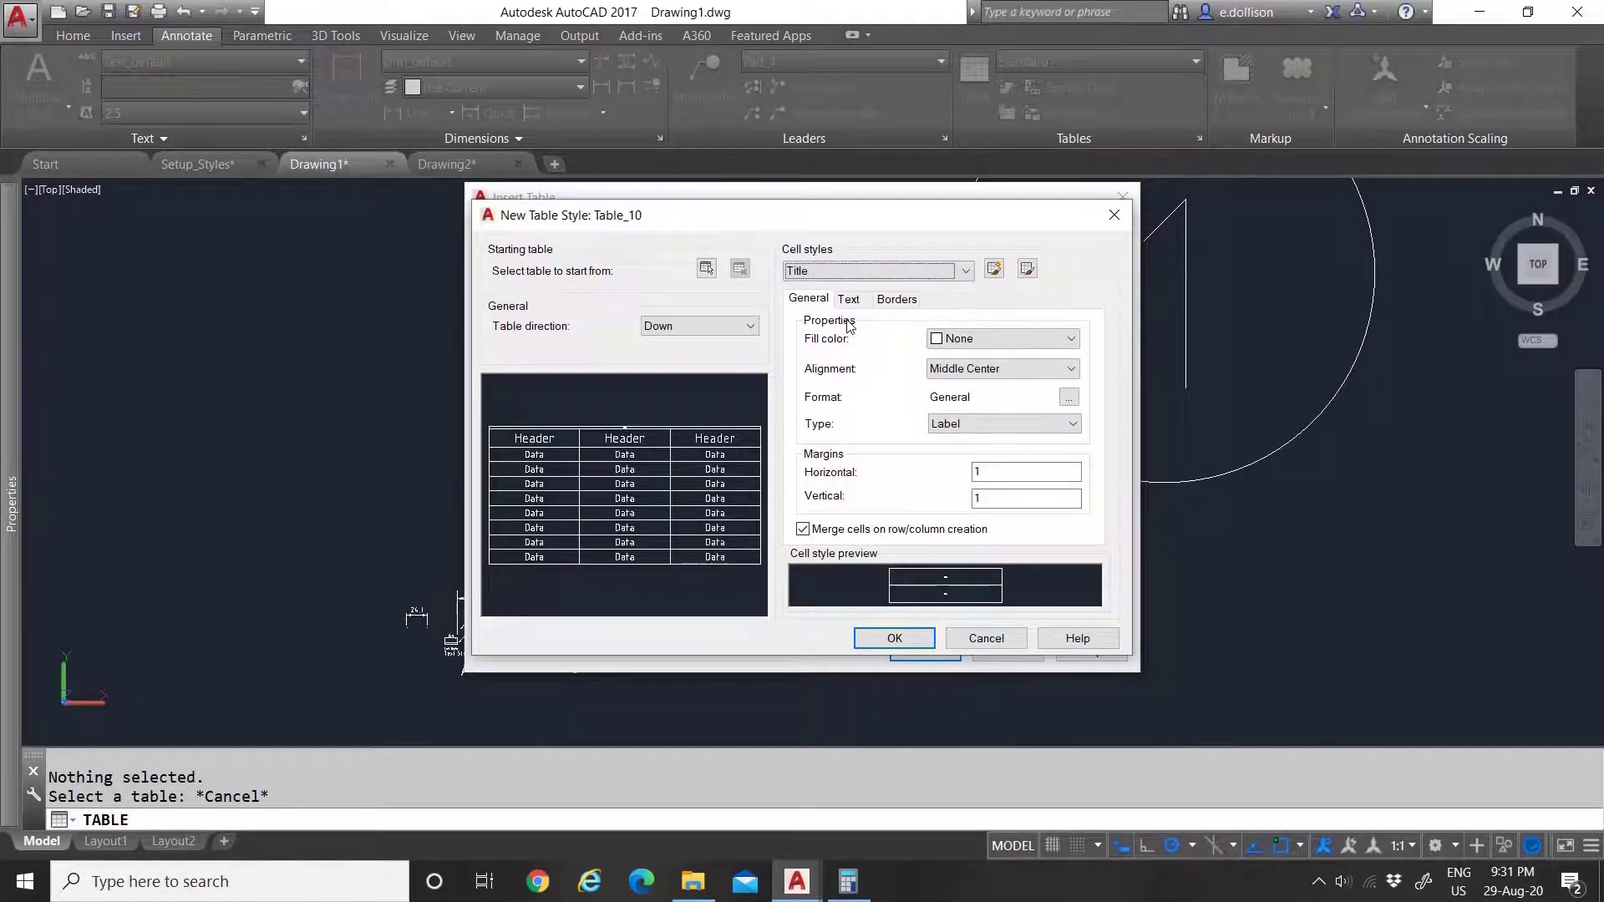
pyautogui.click(994, 473)
pyautogui.click(1004, 500)
pyautogui.write('0')
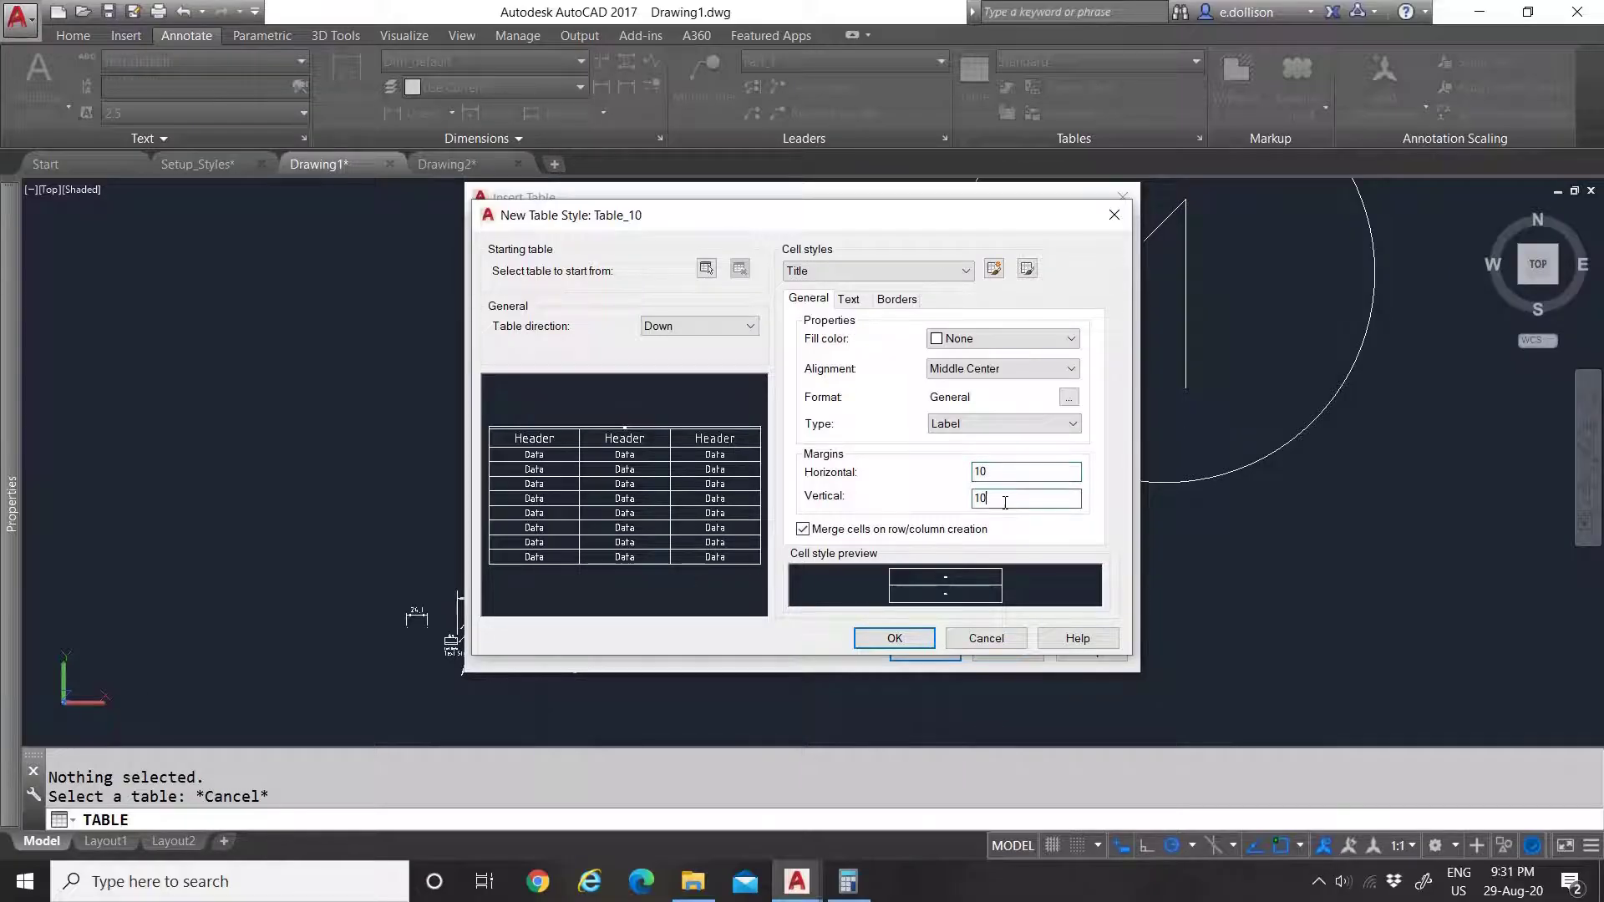
pyautogui.click(849, 299)
pyautogui.click(957, 371)
pyautogui.write('0')
pyautogui.click(959, 424)
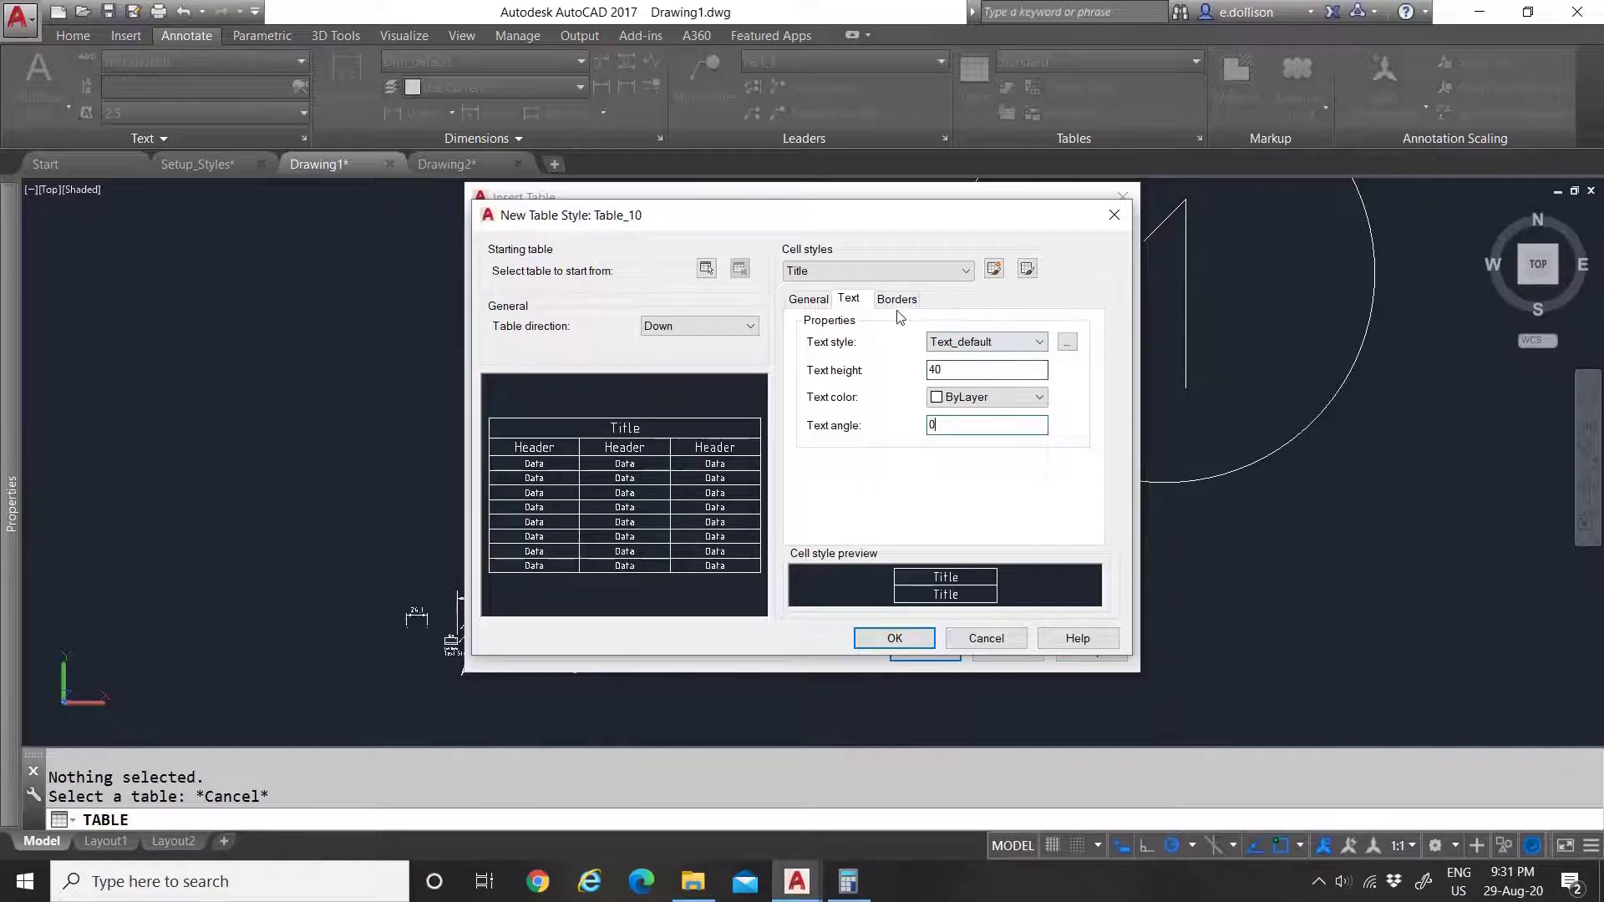
# Step: Save Table_10, then start a new style Table_100 based on it
pyautogui.click(894, 639)
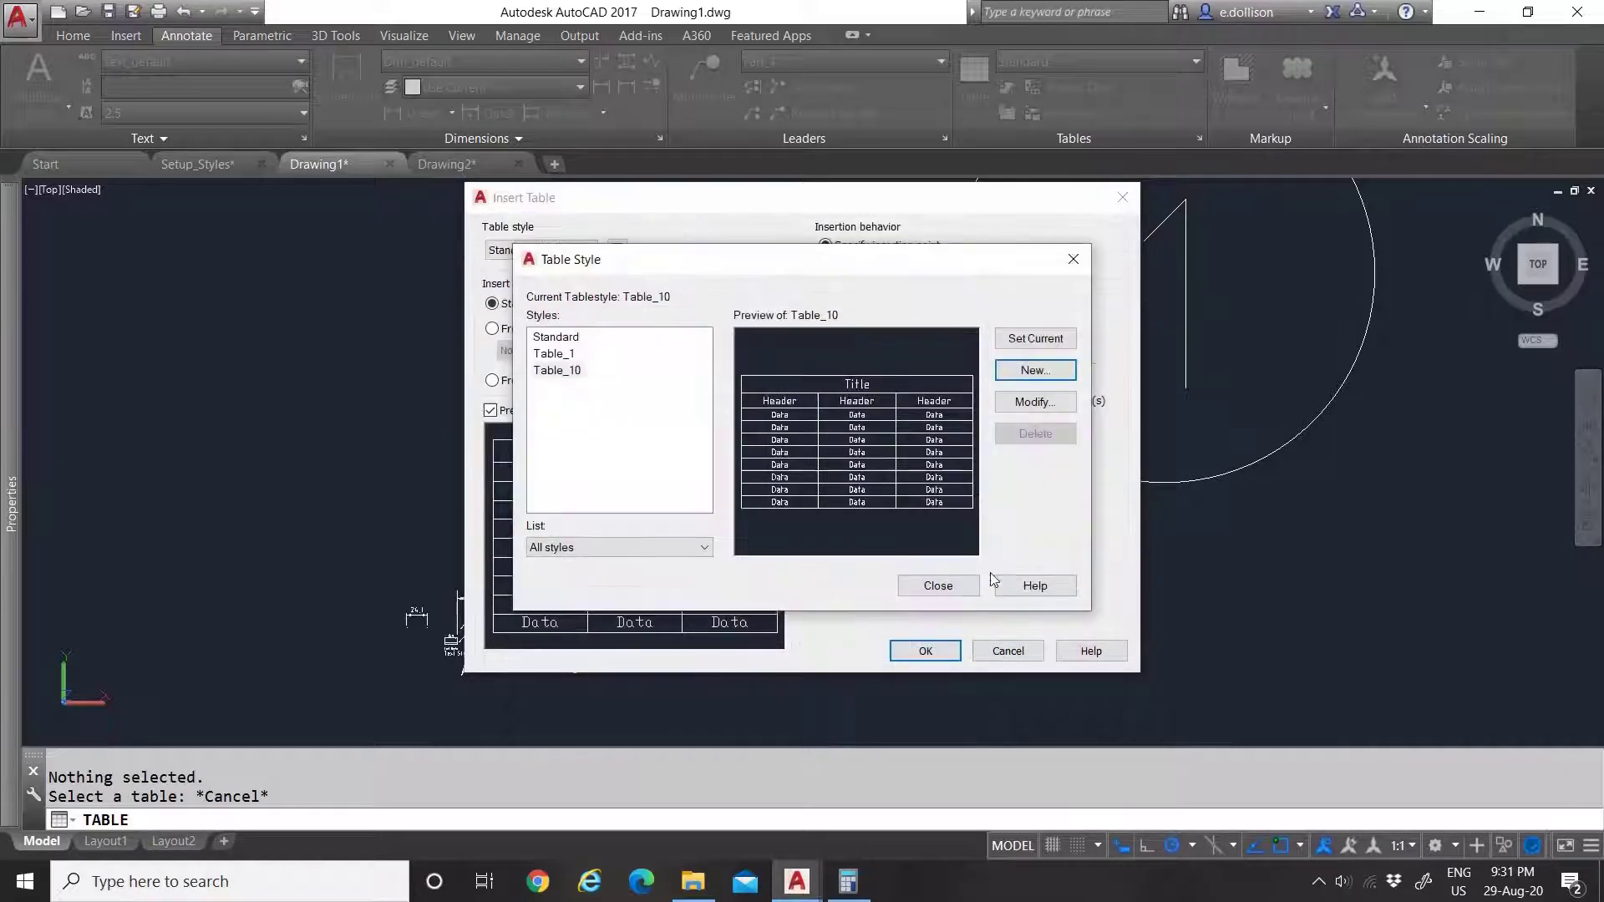
pyautogui.click(568, 370)
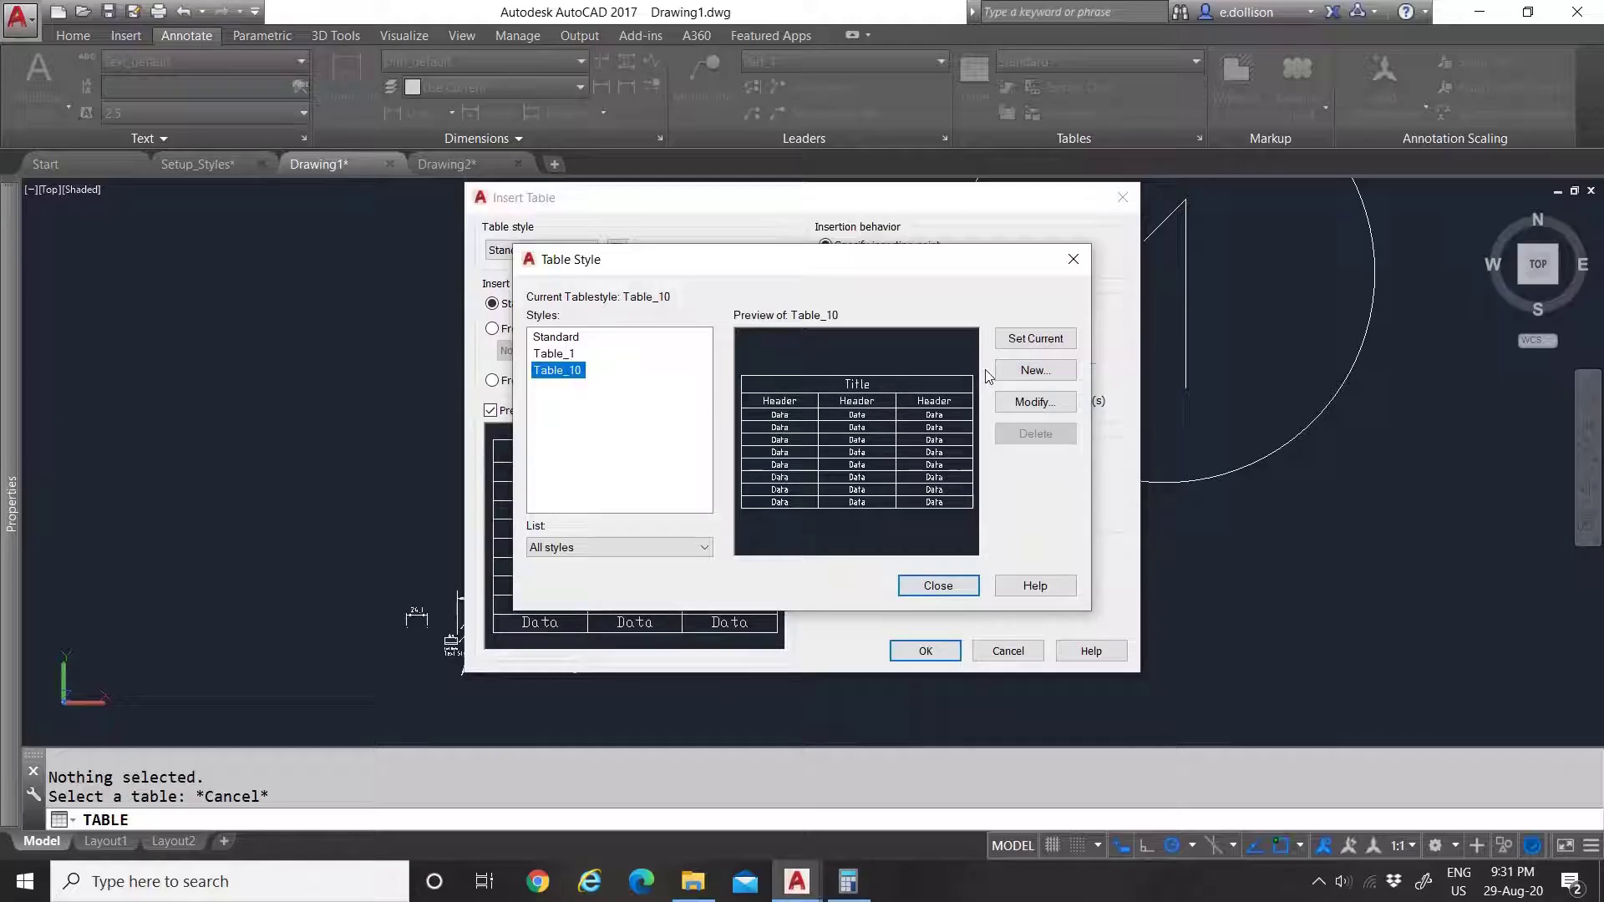
pyautogui.click(1041, 372)
pyautogui.click(737, 411)
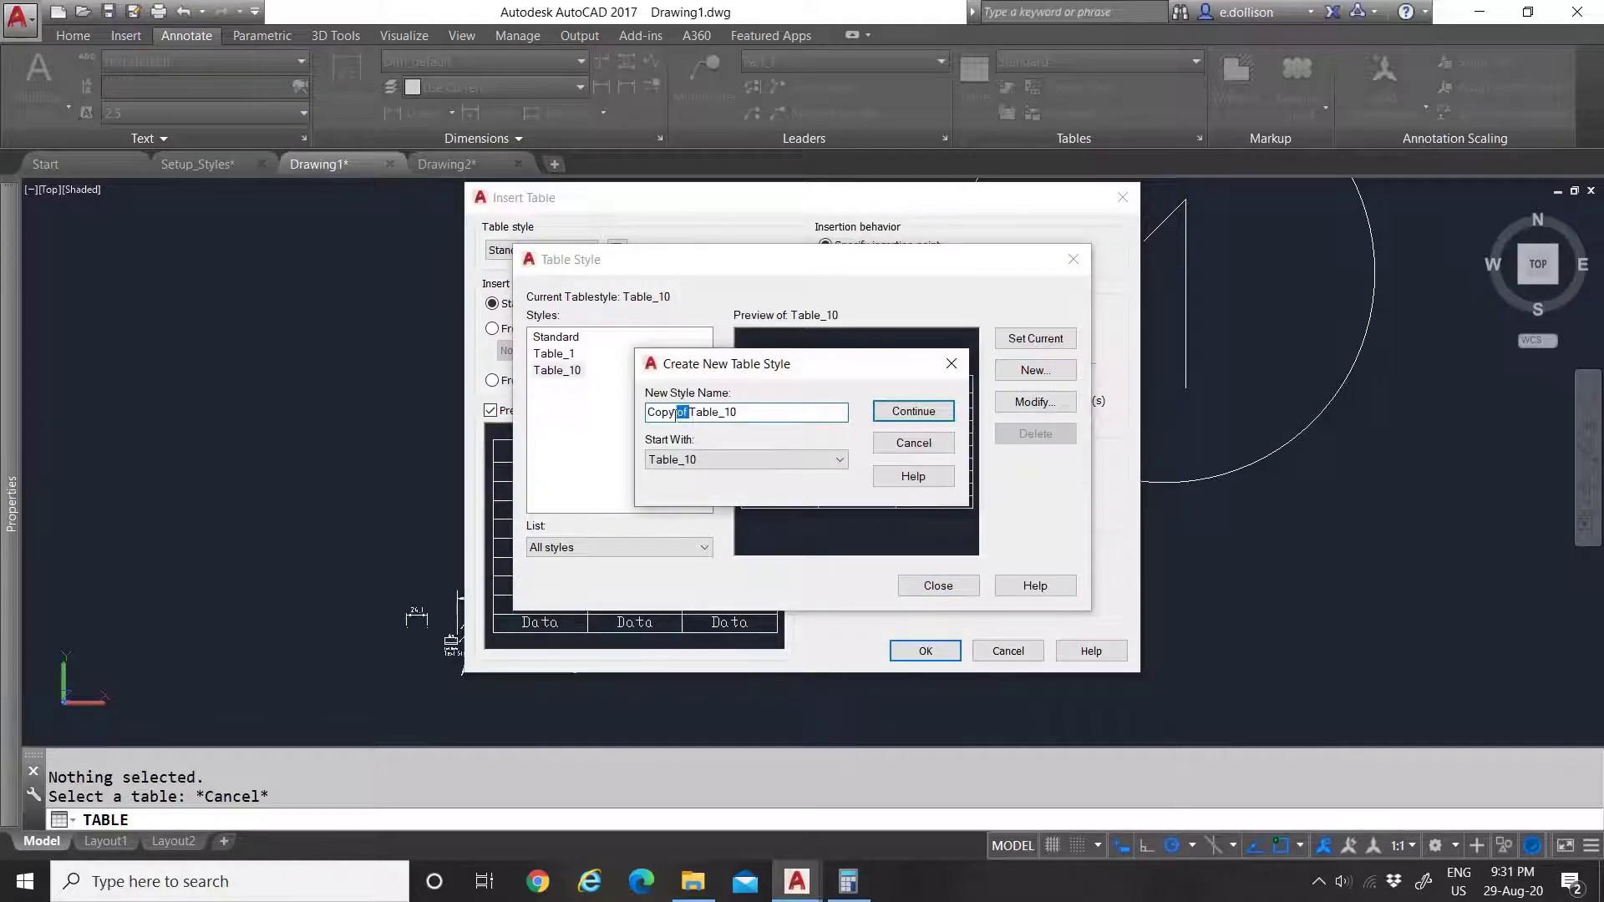
pyautogui.press('Home')
pyautogui.hotkey('shift', 'ctrl', 'Right')
pyautogui.hotkey('shift', 'ctrl', 'Right')
pyautogui.press('Delete')
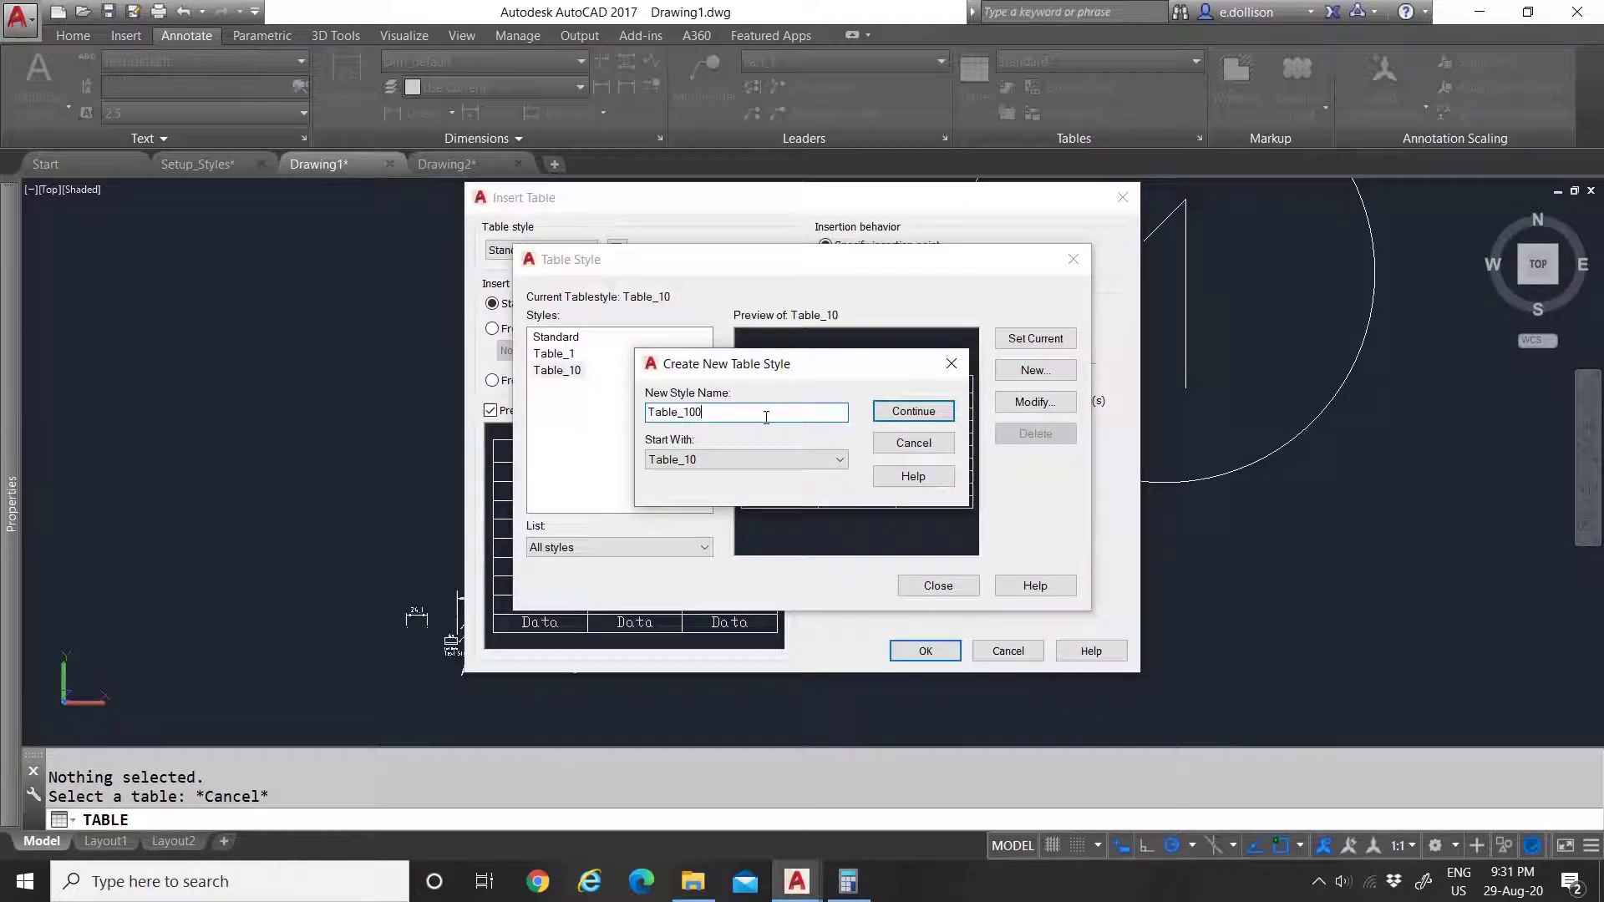
pyautogui.press('Tab')
pyautogui.click(927, 411)
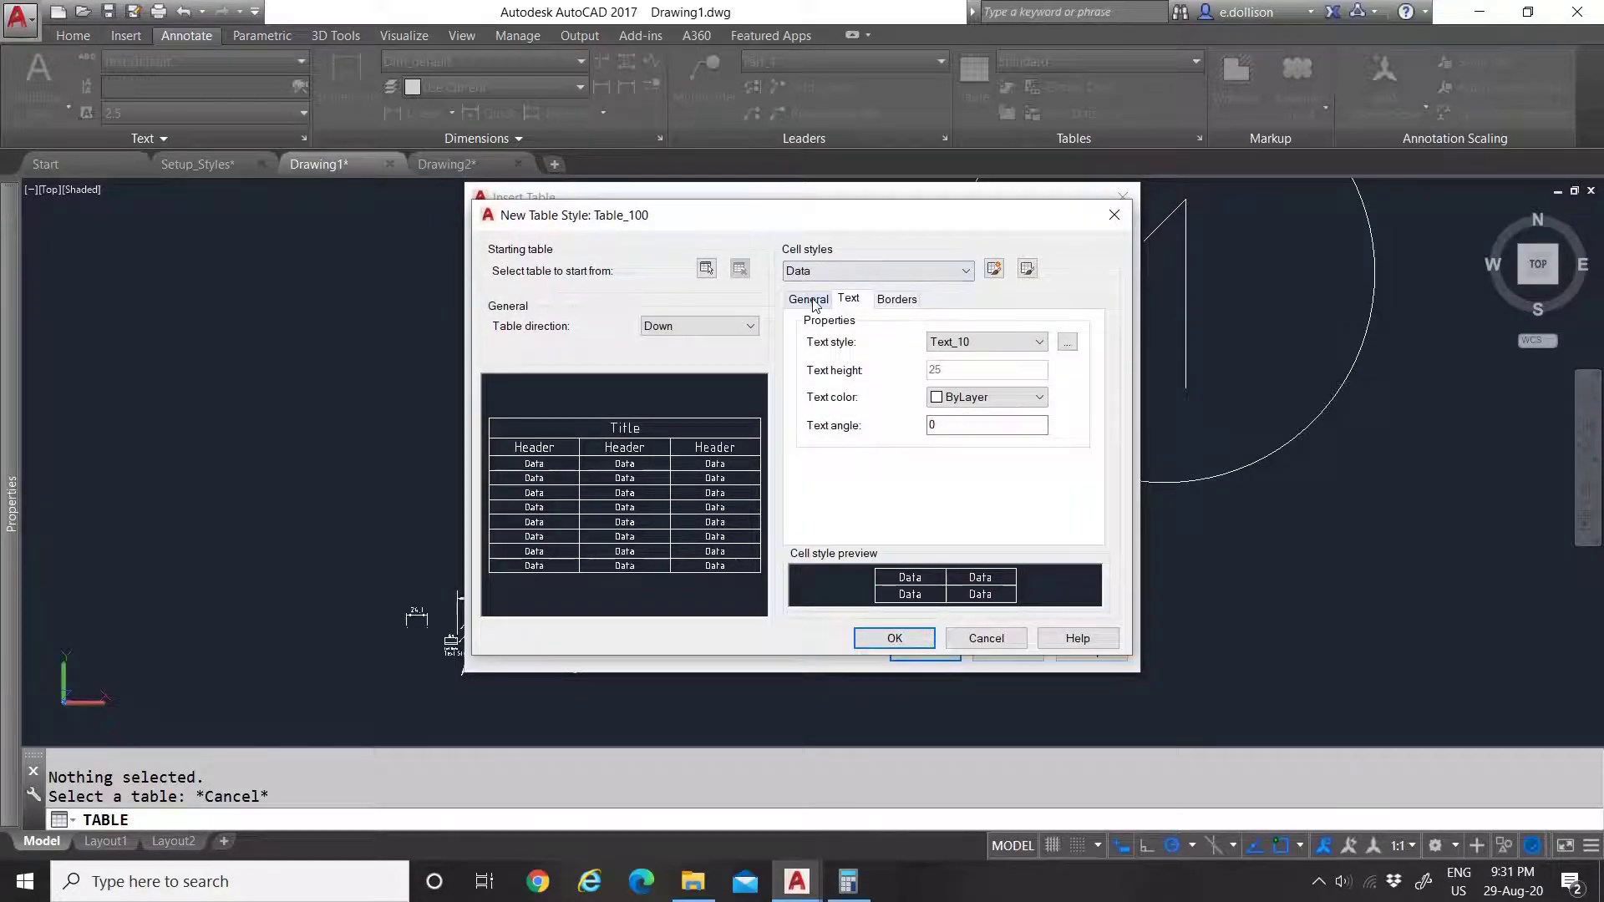
# Step: Give the Data cells margins of 100 and the Text_100 text style
pyautogui.click(819, 292)
pyautogui.doubleClick(1026, 471)
pyautogui.write('100')
pyautogui.doubleClick(1026, 498)
pyautogui.write('100')
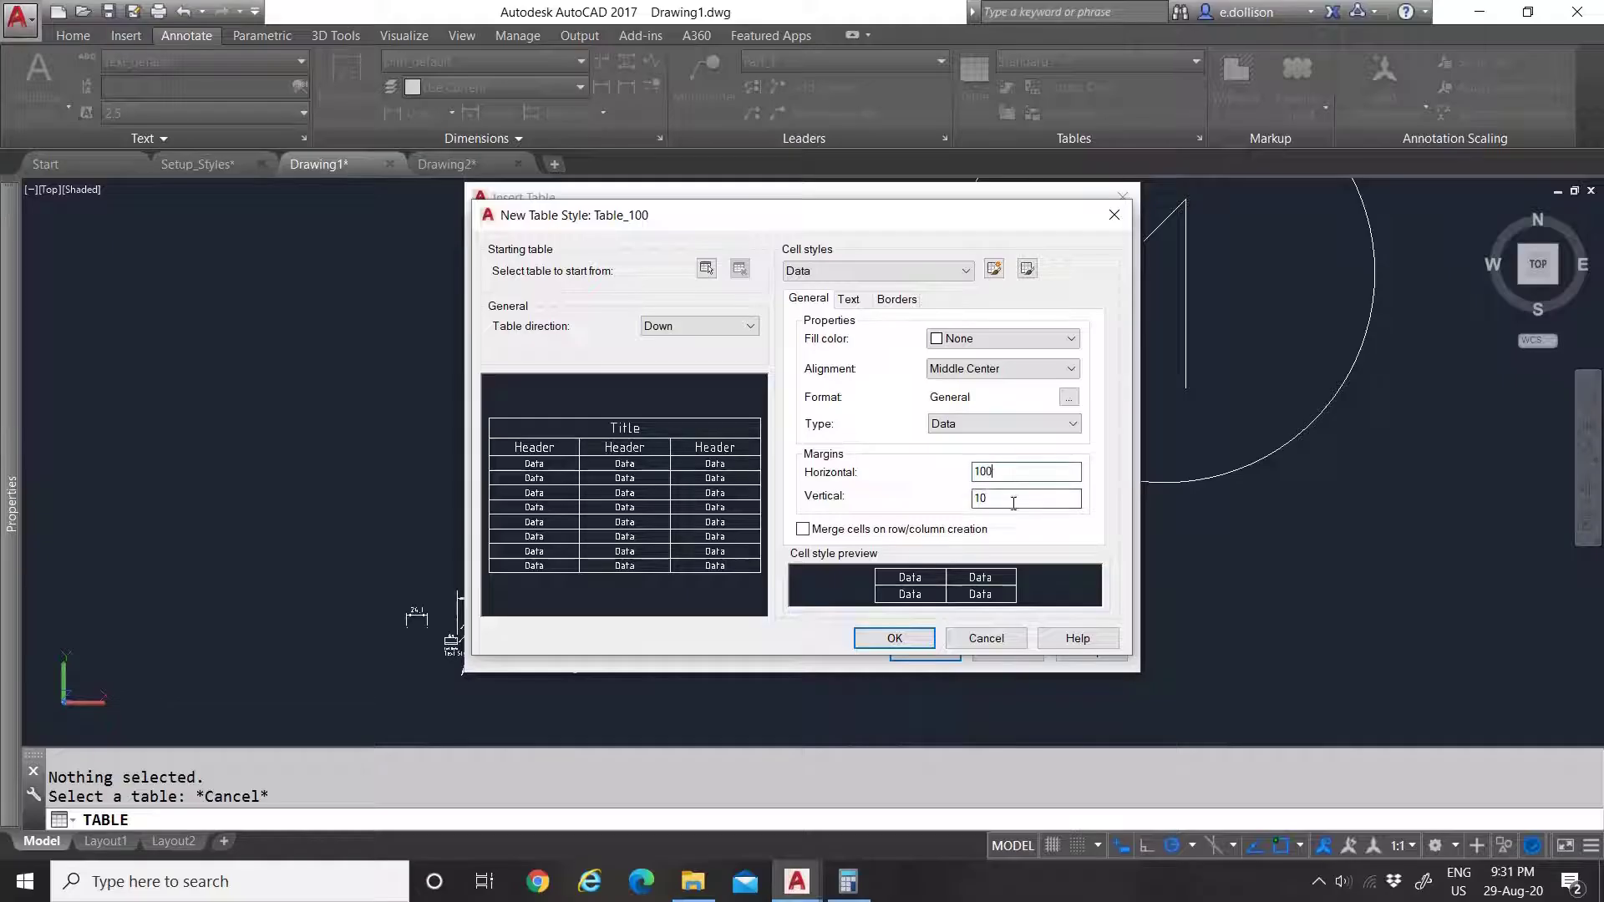
pyautogui.click(849, 299)
pyautogui.click(986, 342)
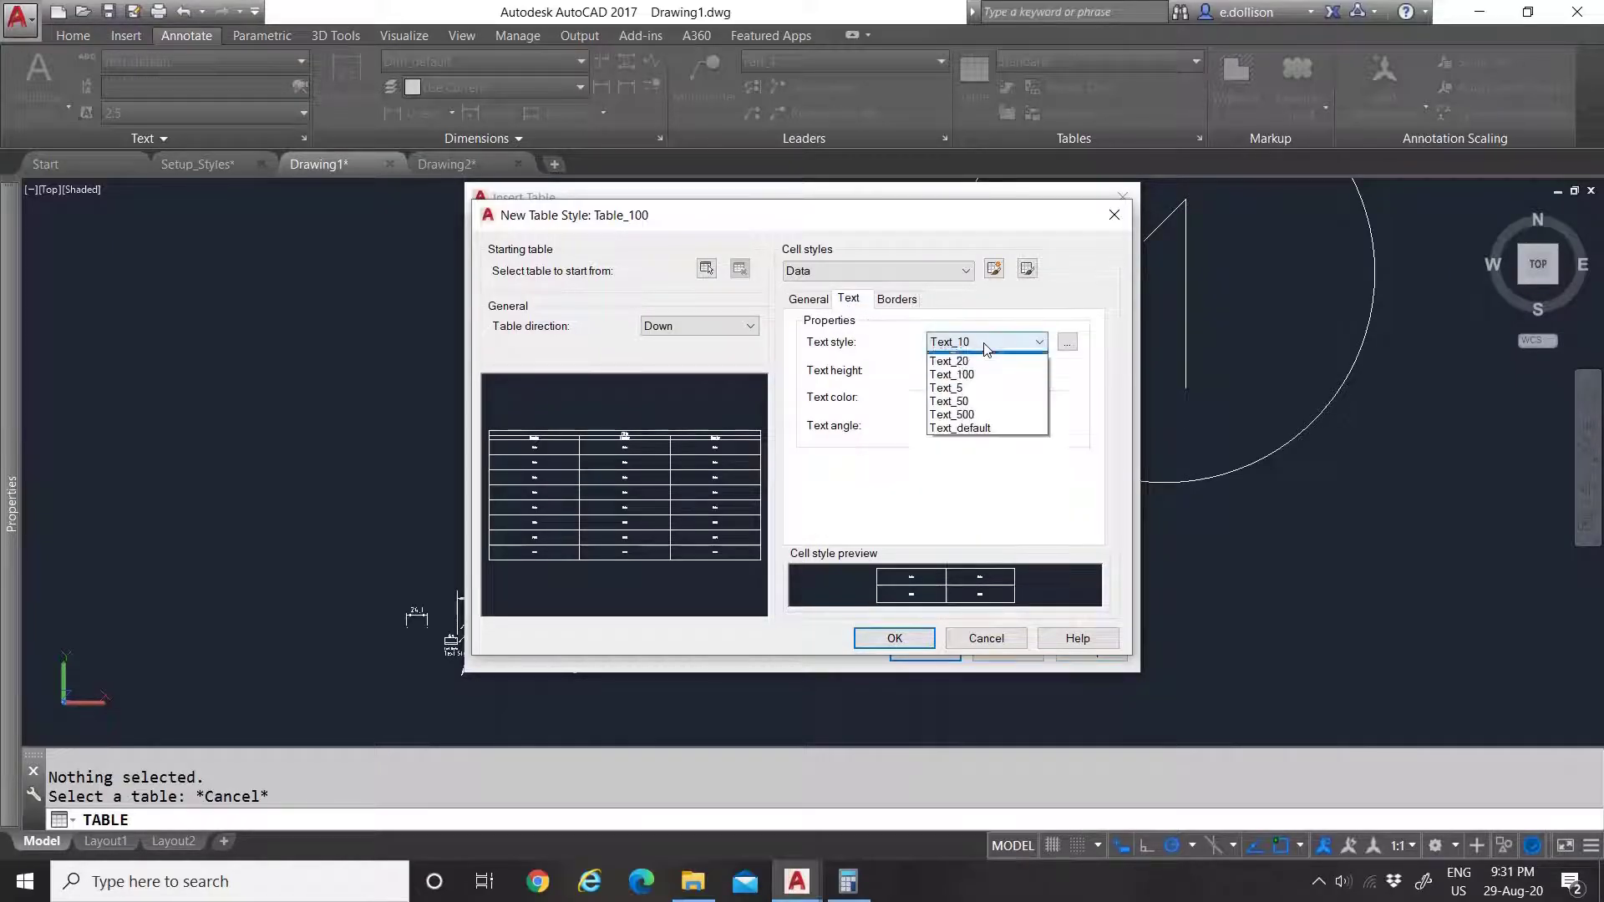
pyautogui.click(991, 440)
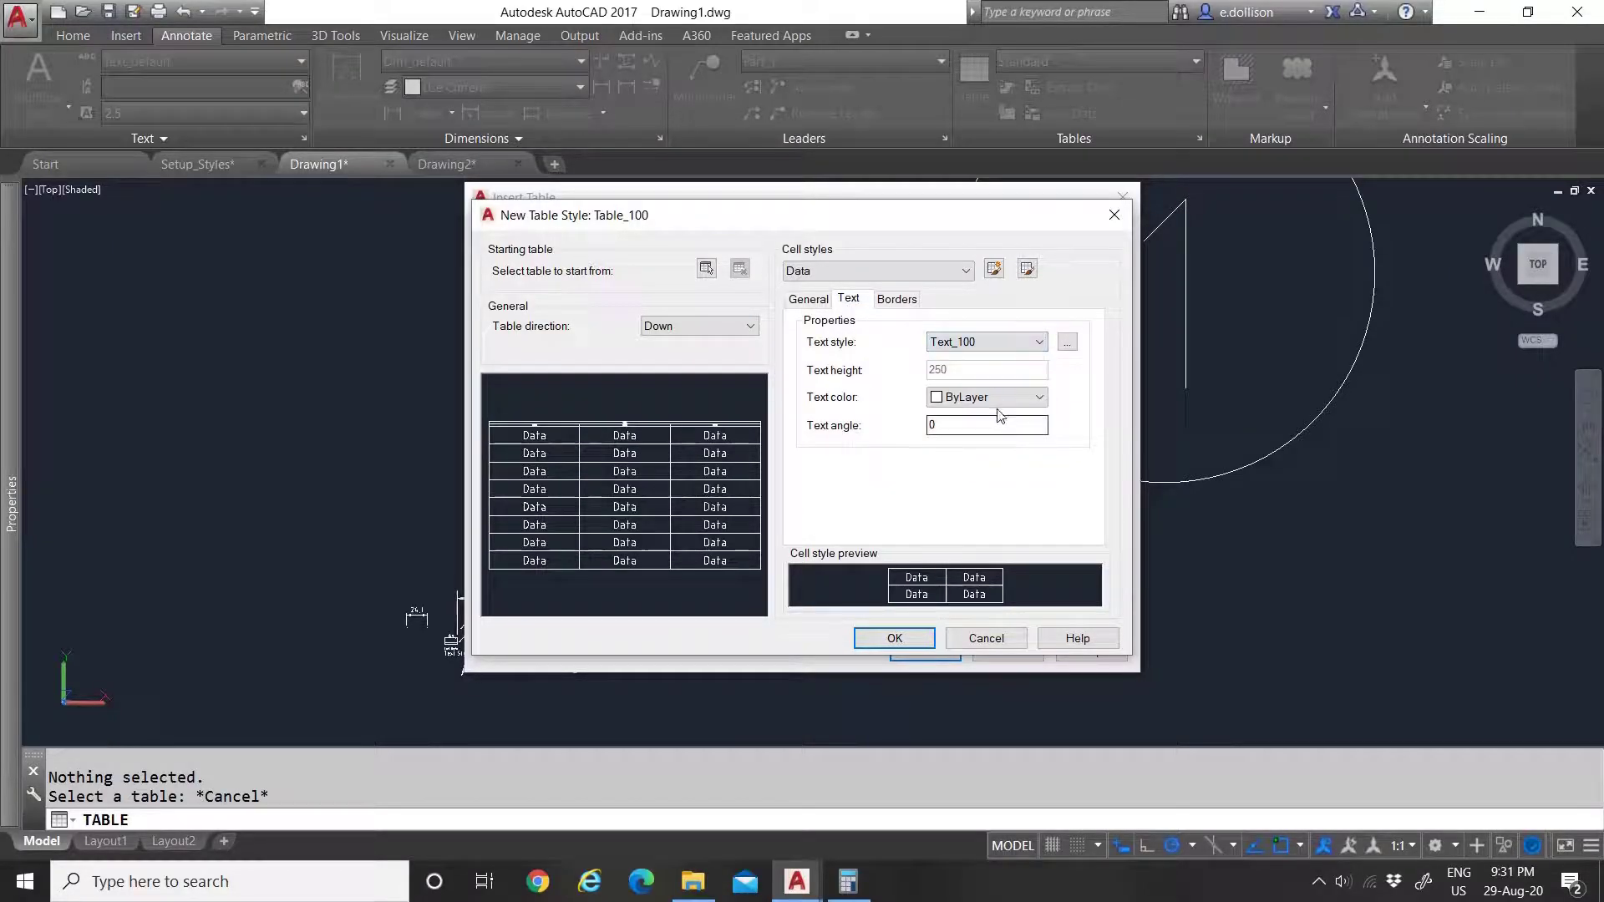
pyautogui.click(900, 299)
pyautogui.click(849, 298)
pyautogui.click(808, 299)
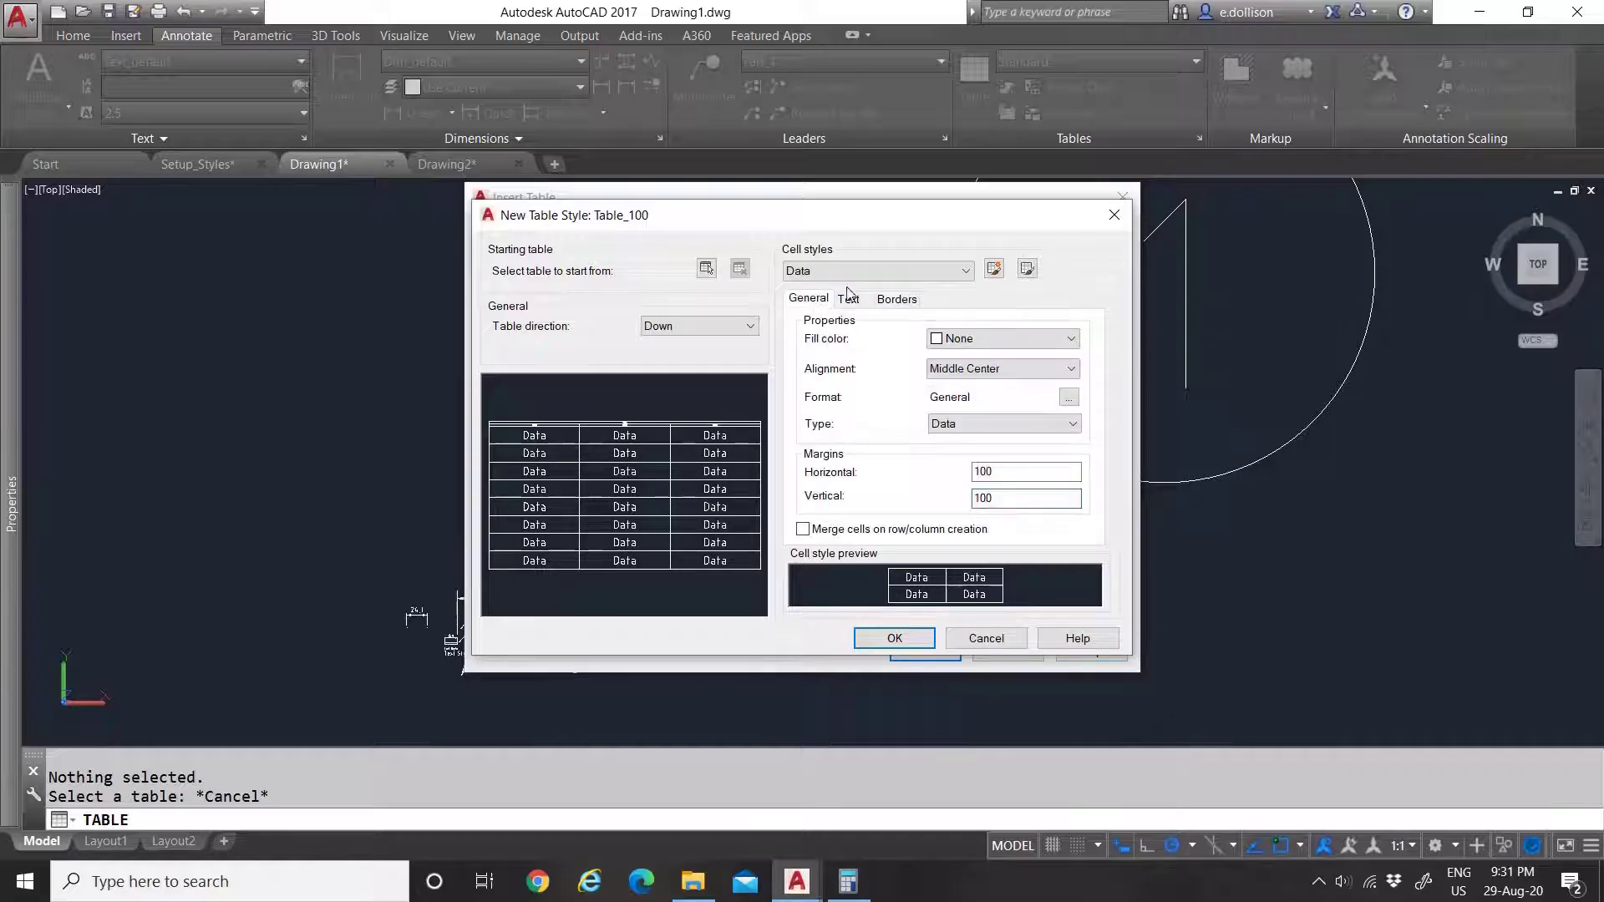
pyautogui.click(879, 272)
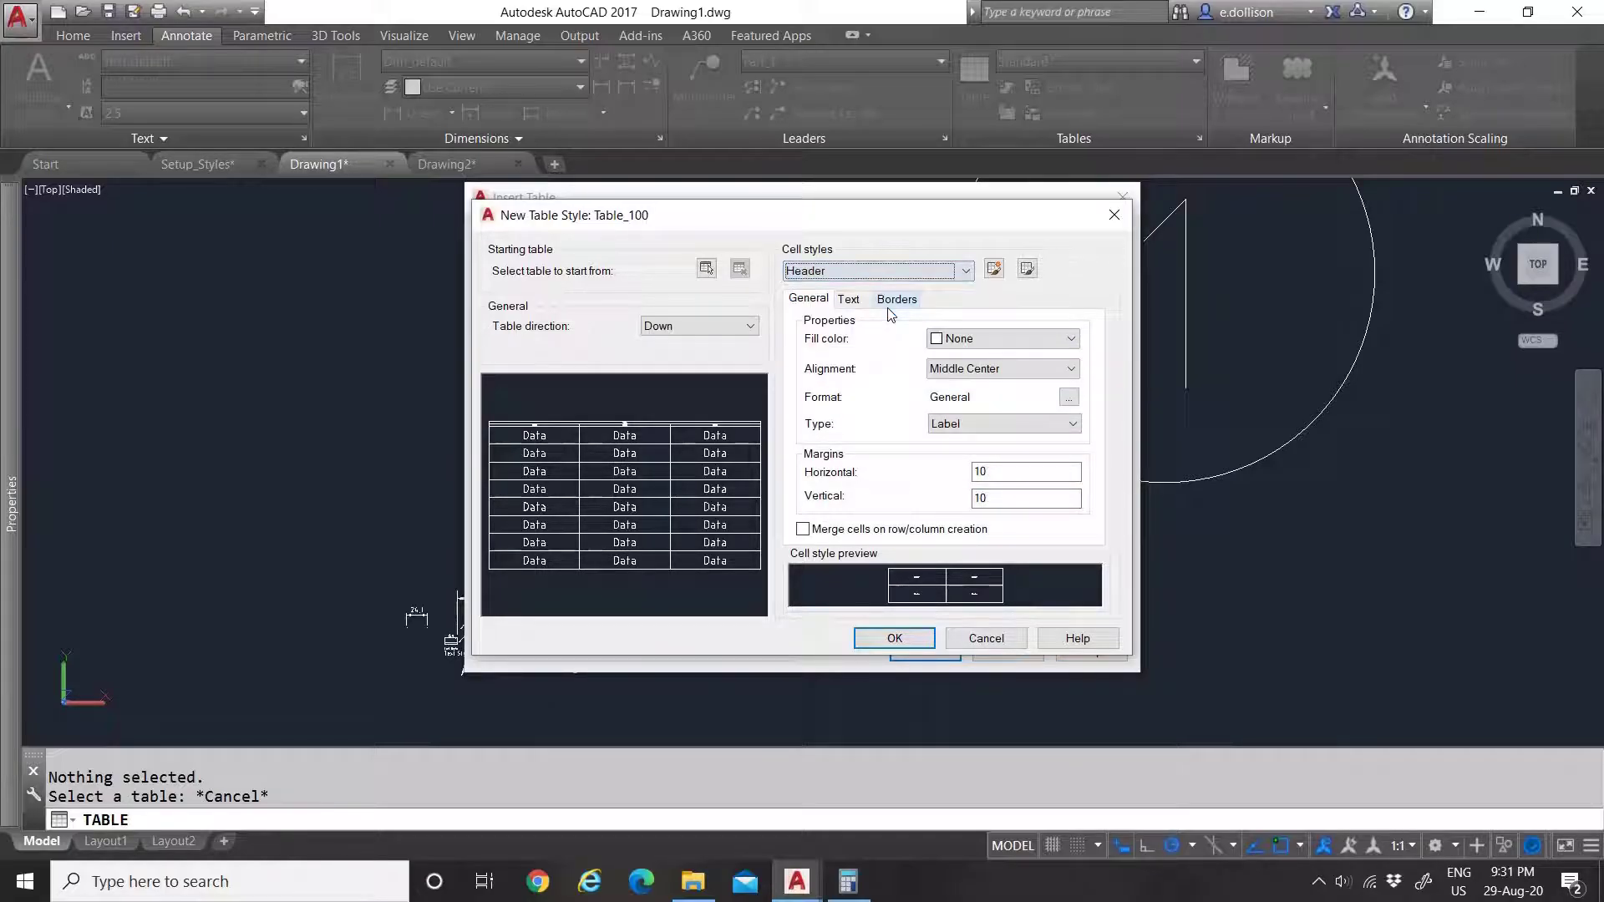
# Step: Set the Header cells' margins to 100 and text height to 350
pyautogui.click(1002, 471)
pyautogui.write('0')
pyautogui.click(1003, 498)
pyautogui.write('0')
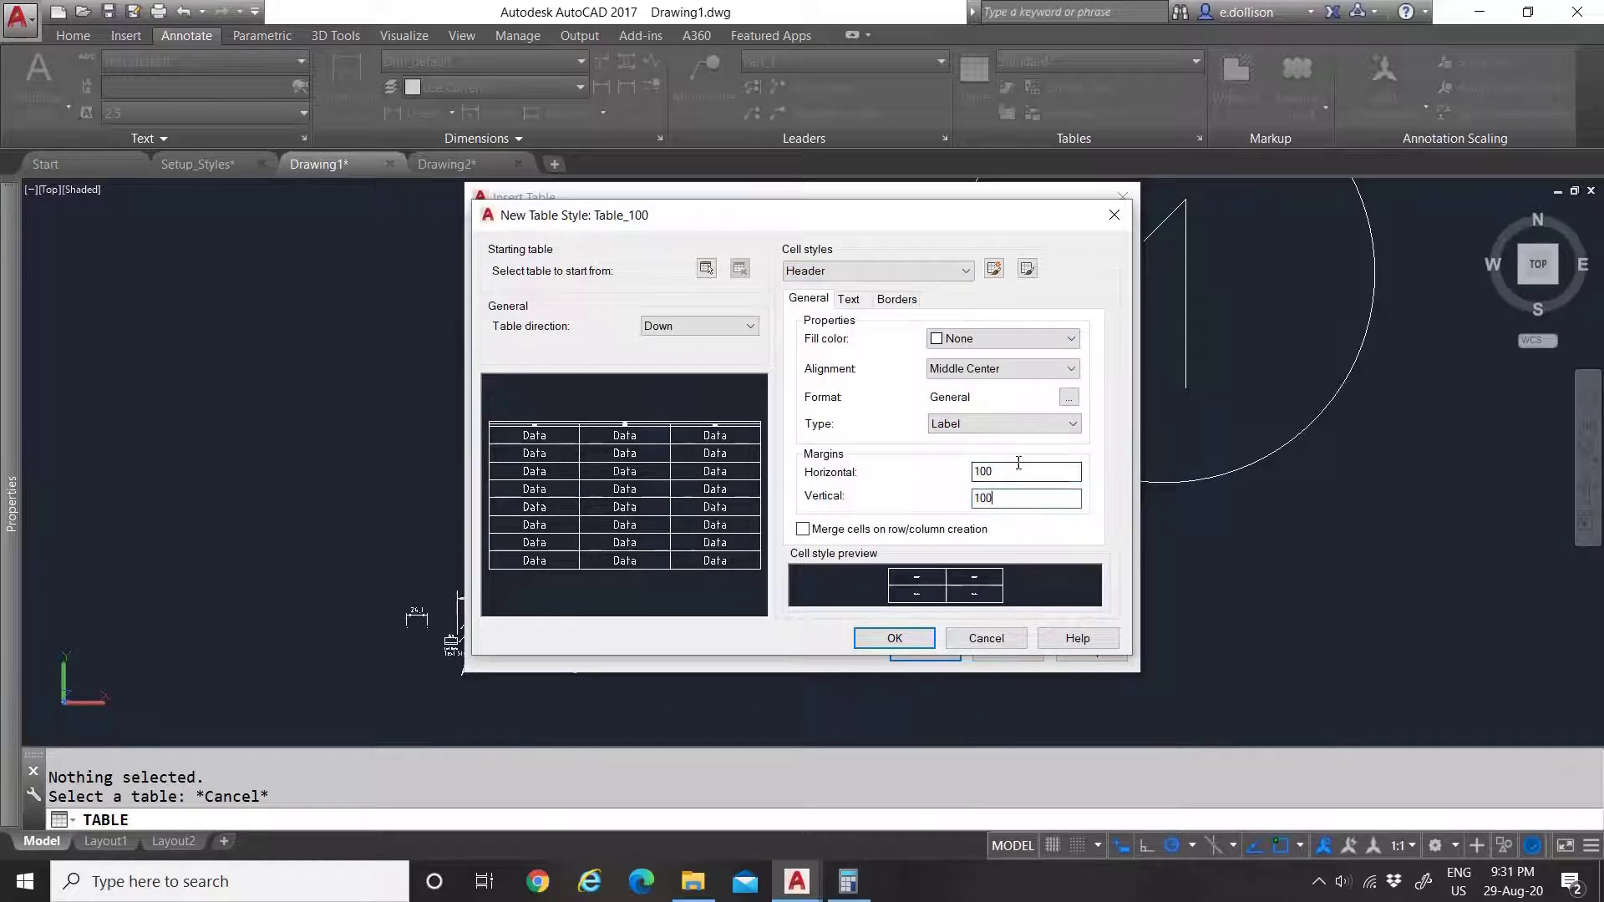
pyautogui.click(850, 301)
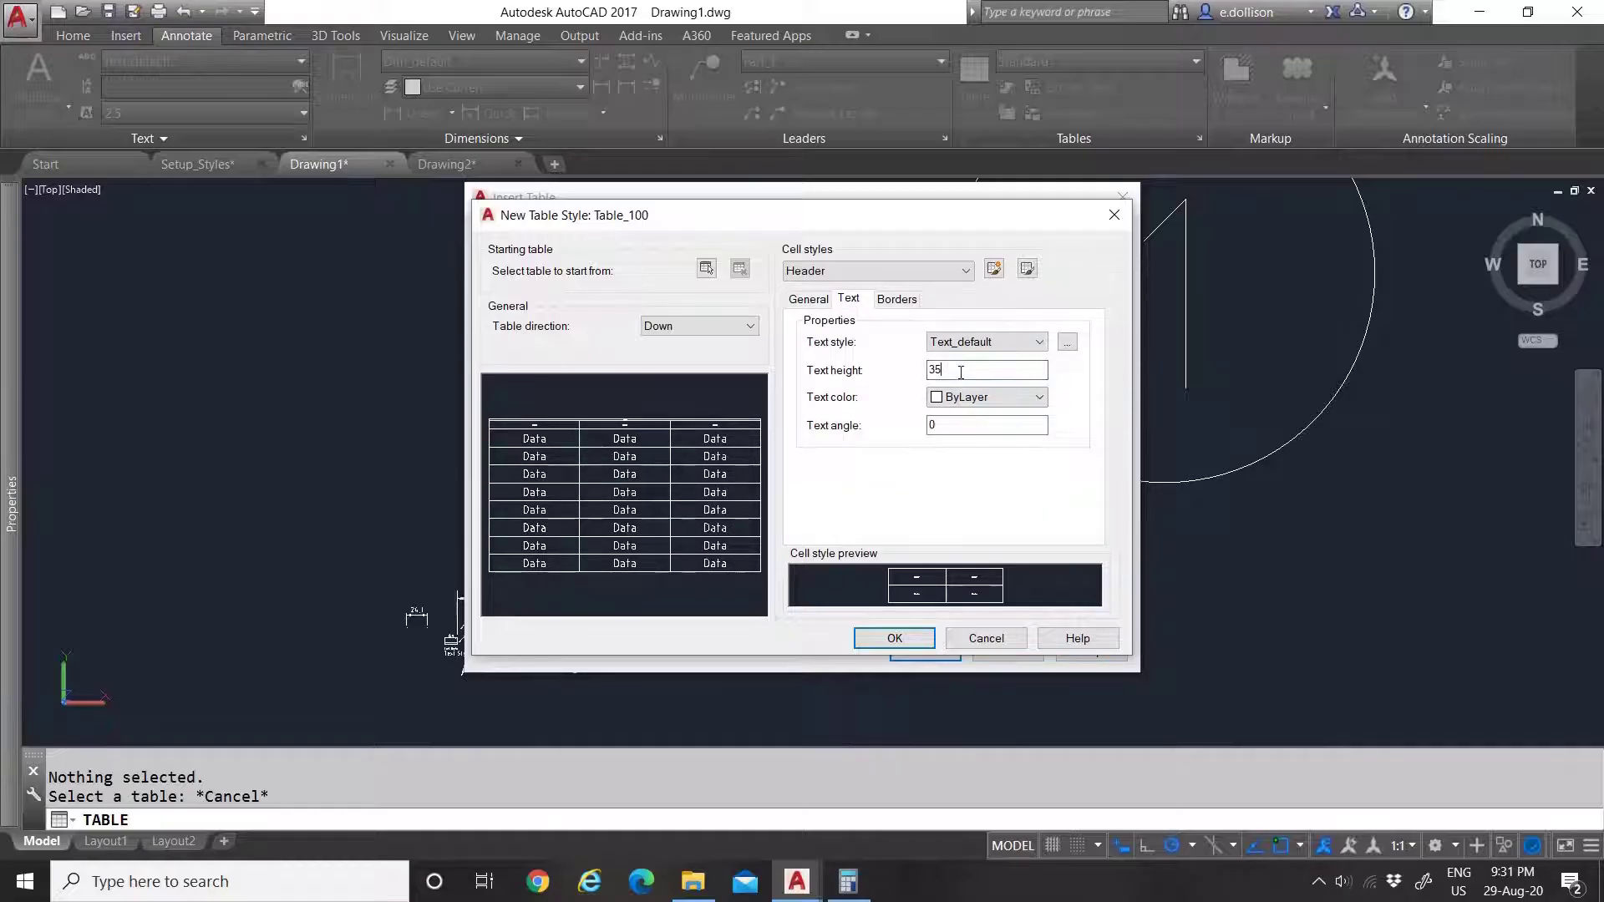
pyautogui.write('0')
pyautogui.click(958, 426)
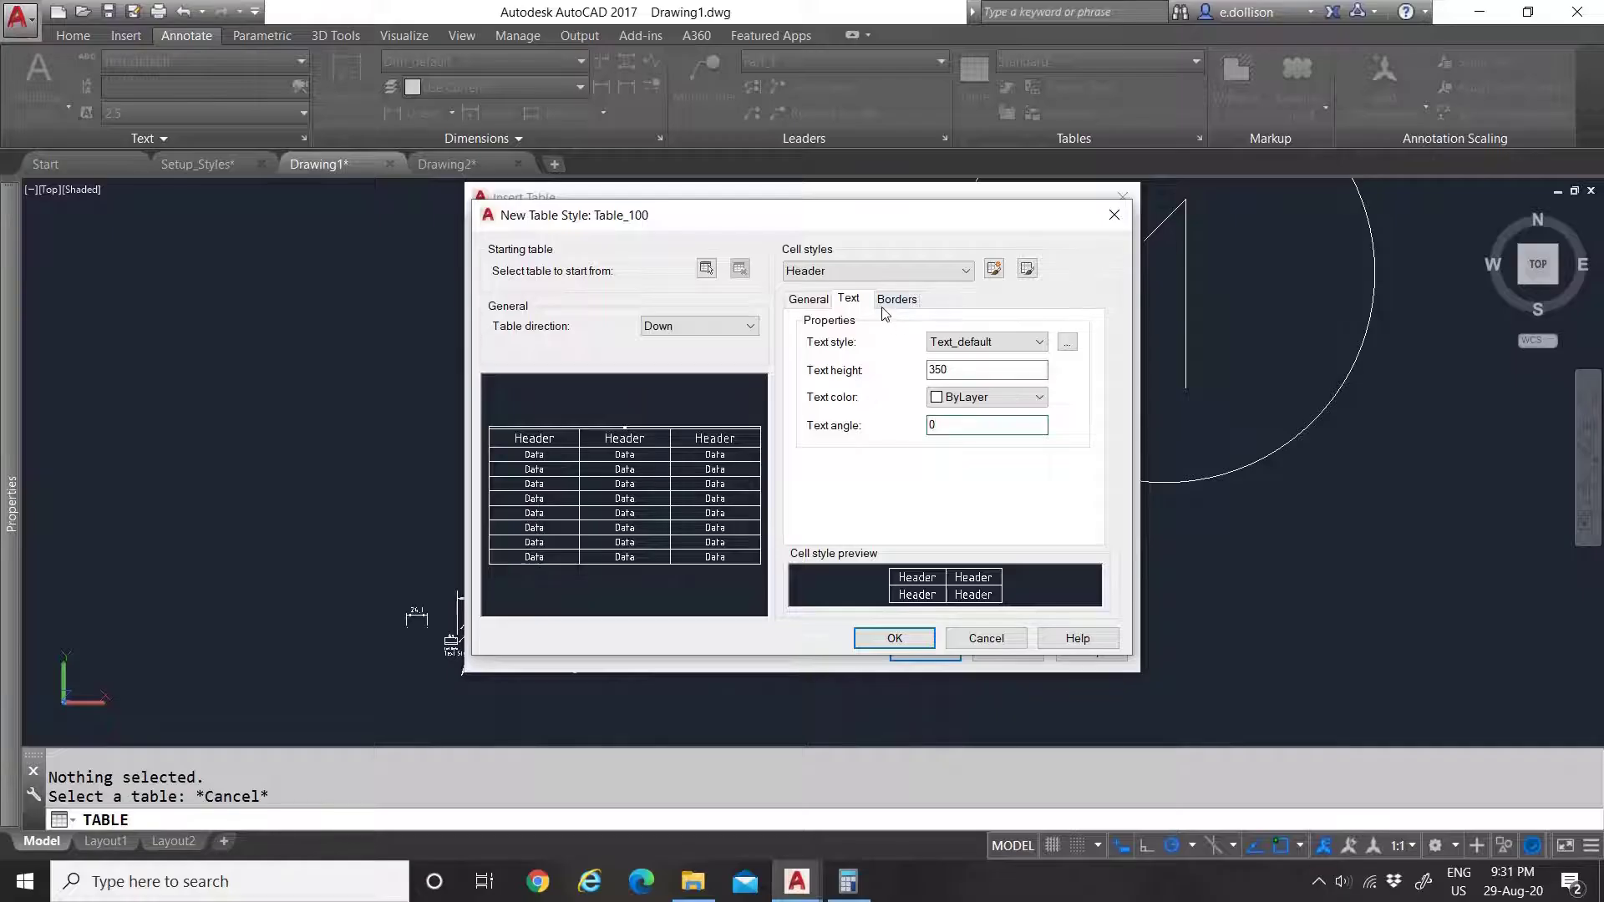
# Step: Give the Title cells margins of 100 and text height 400, then save Table_100
pyautogui.click(873, 271)
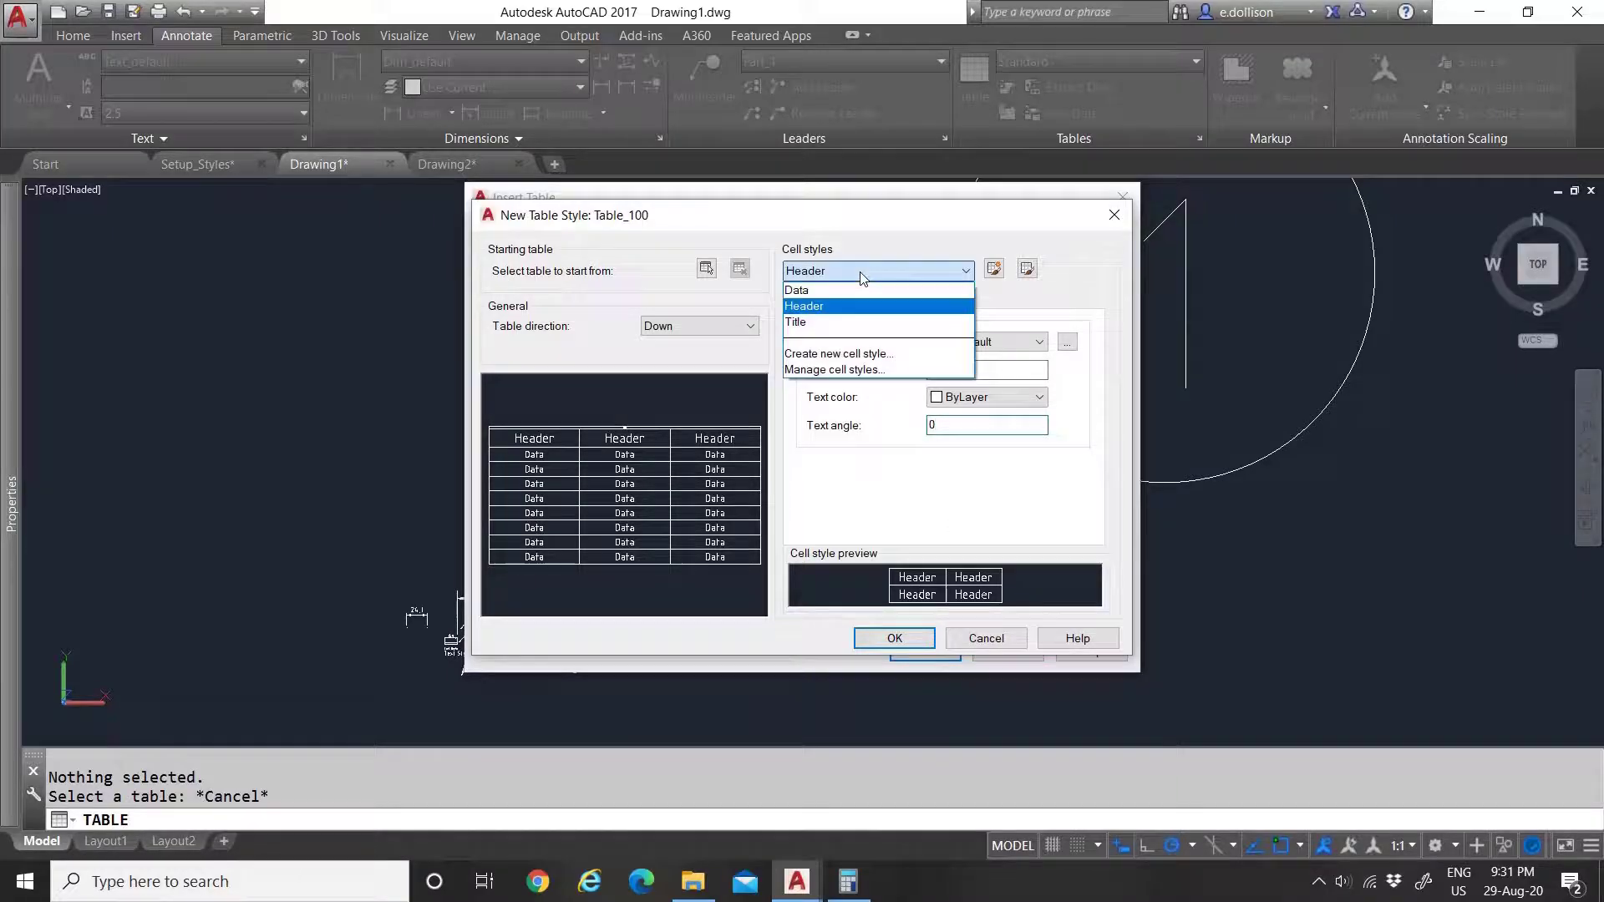
pyautogui.click(859, 321)
pyautogui.click(807, 299)
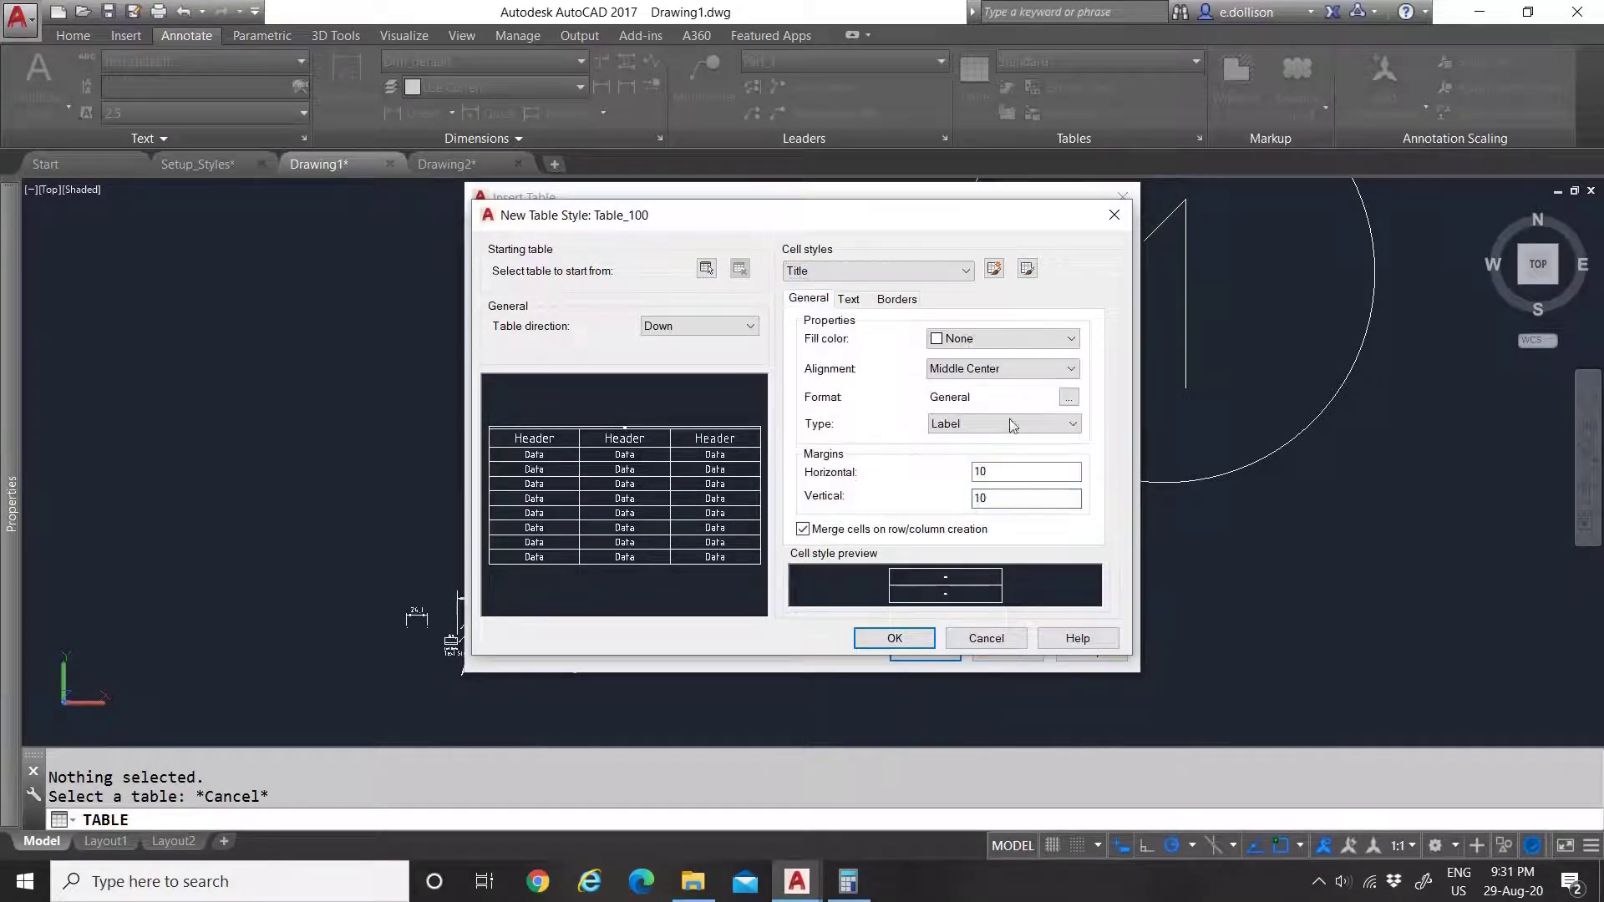
pyautogui.doubleClick(1020, 472)
pyautogui.write('100')
pyautogui.press('Tab')
pyautogui.write('100')
pyautogui.click(849, 301)
pyautogui.doubleClick(966, 371)
pyautogui.write('400')
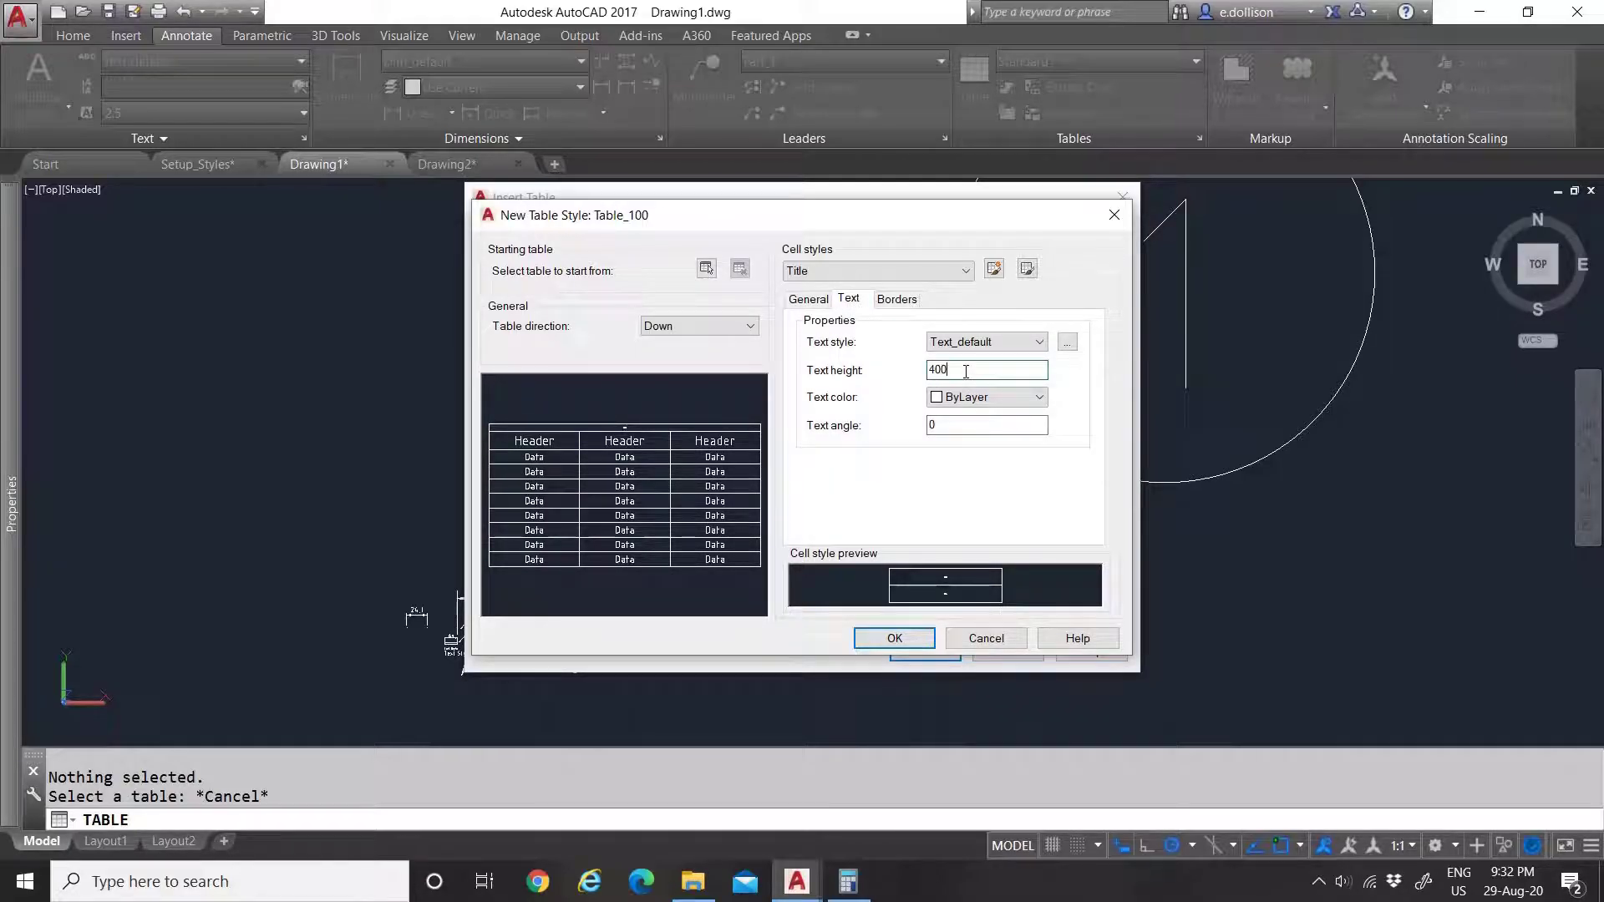
pyautogui.click(976, 425)
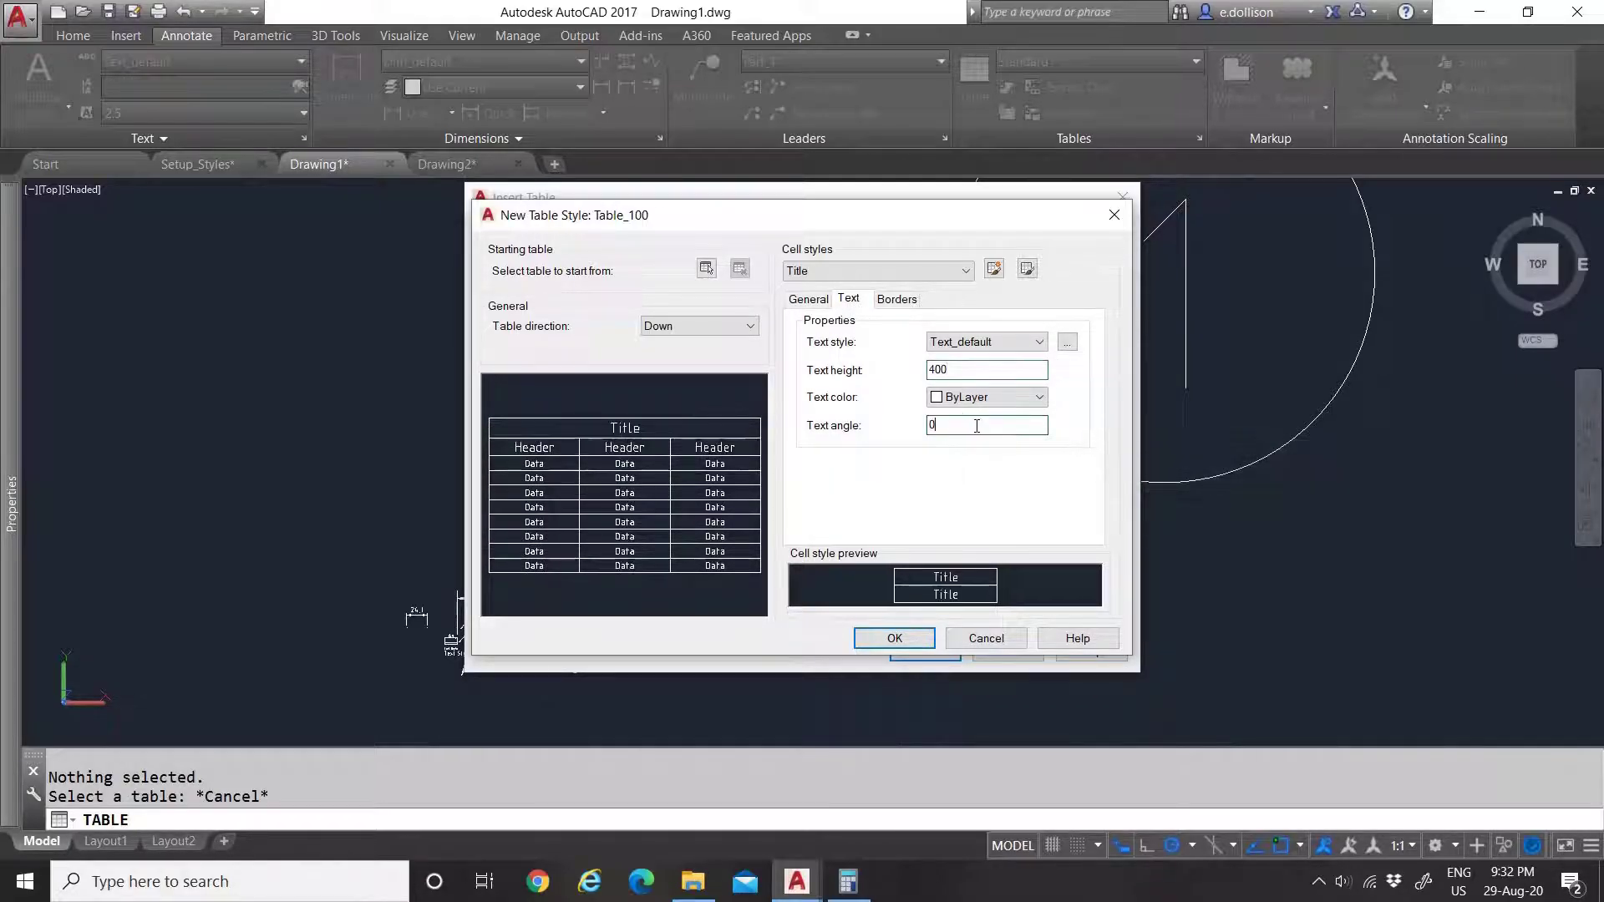
pyautogui.click(878, 642)
pyautogui.click(551, 358)
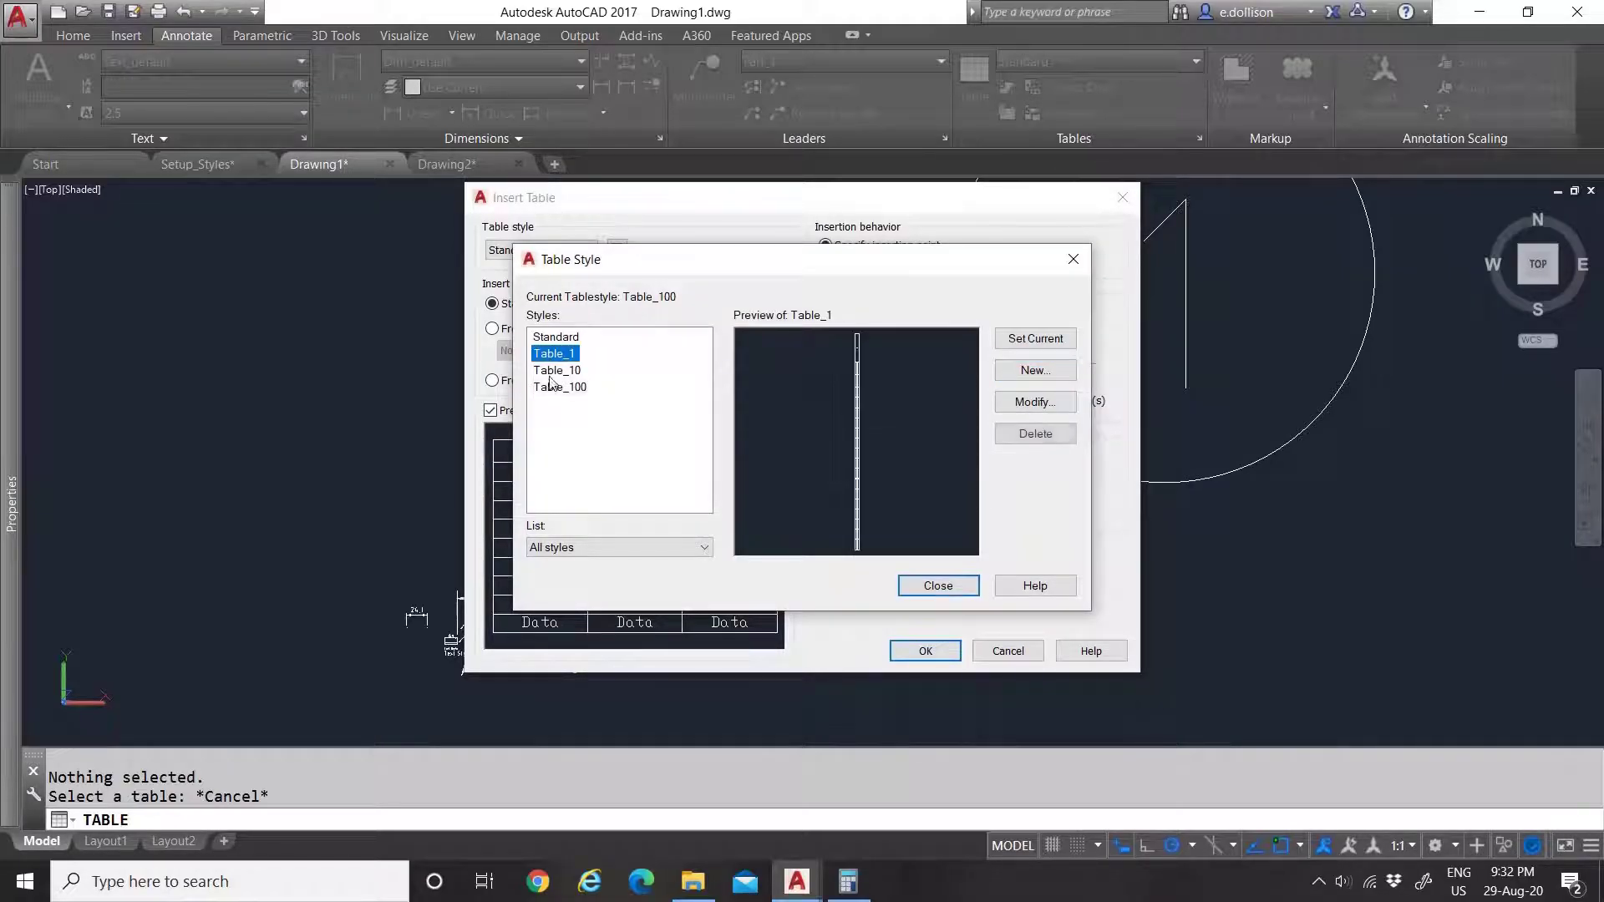
# Step: Start a new table style named Table_2 based on Table_1
pyautogui.click(1054, 370)
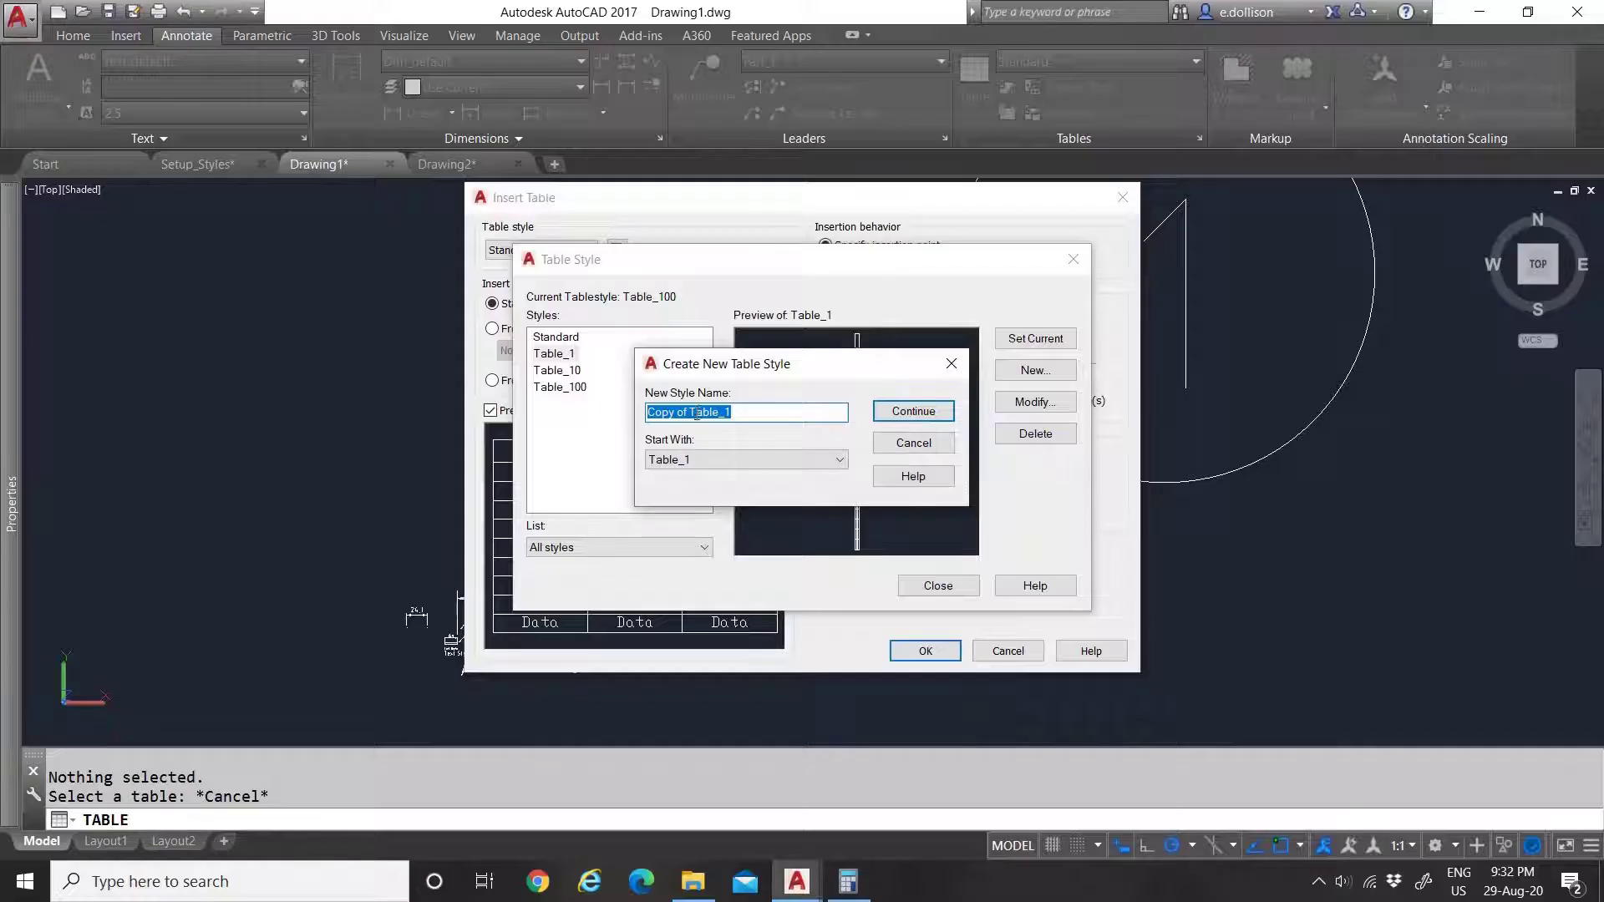
pyautogui.moveTo(696, 411); pyautogui.dragTo(556, 418)
pyautogui.press('BackSpace')
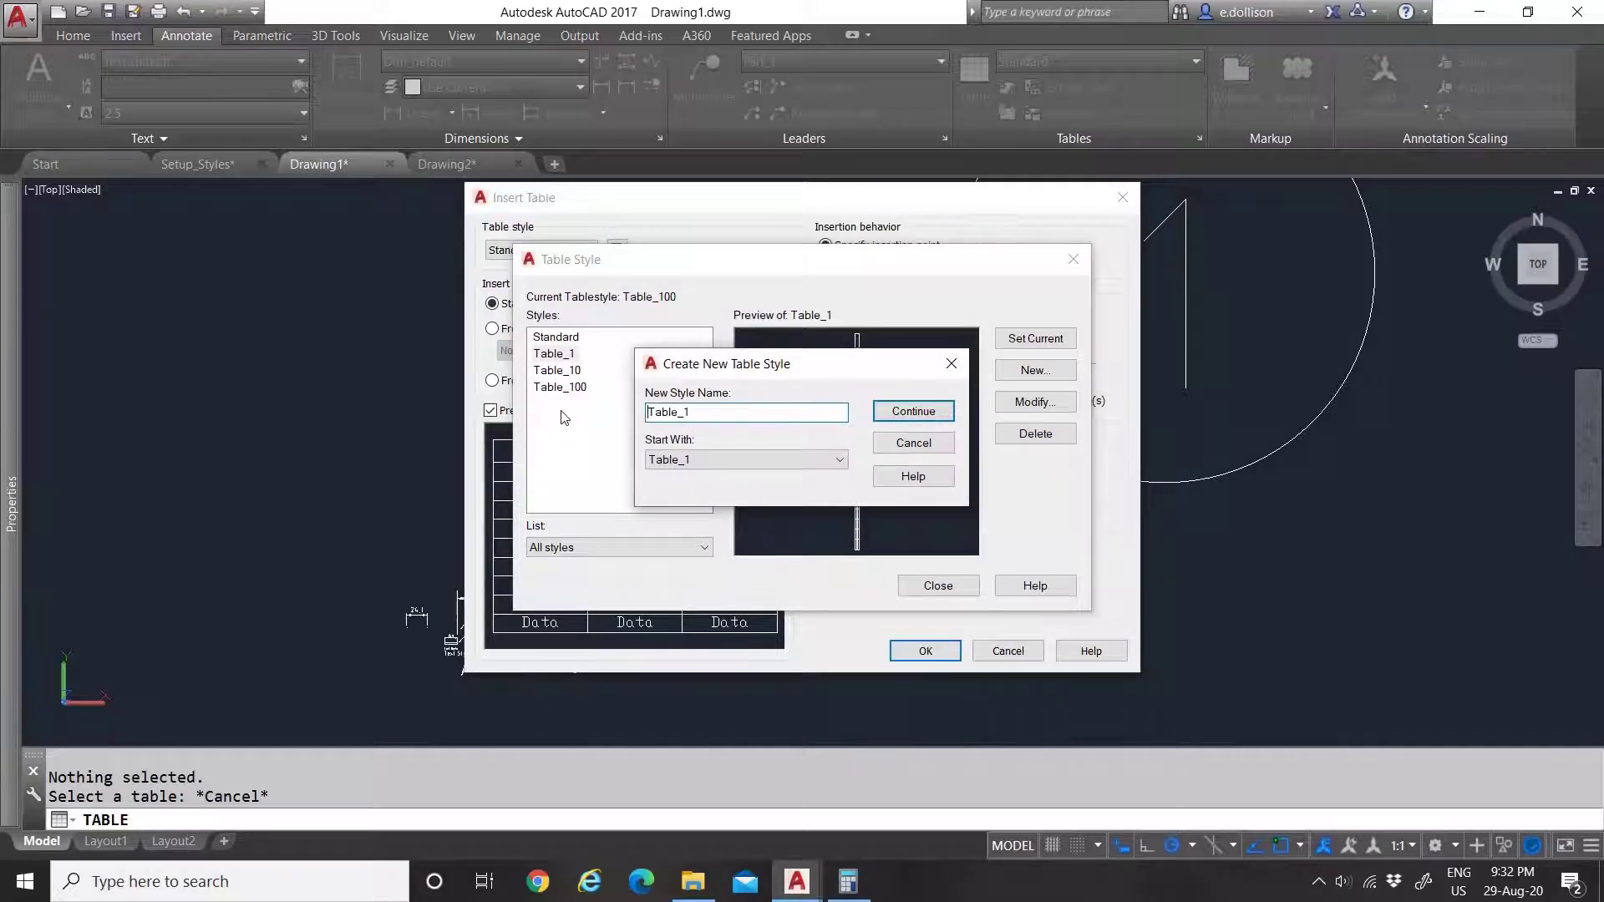
pyautogui.write('2')
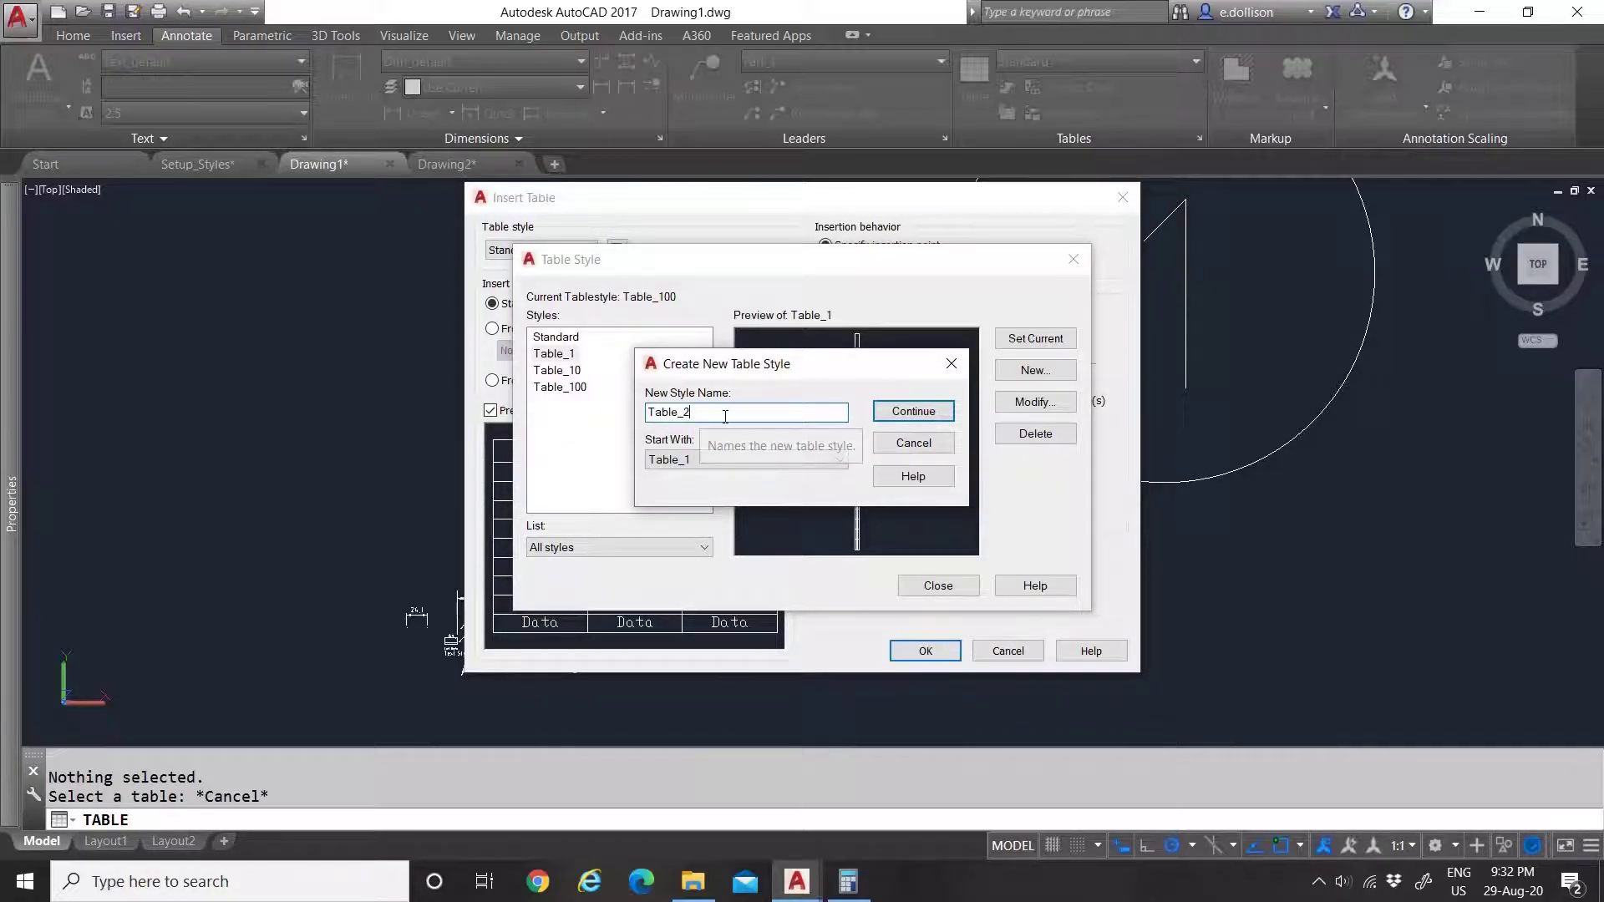
pyautogui.click(927, 412)
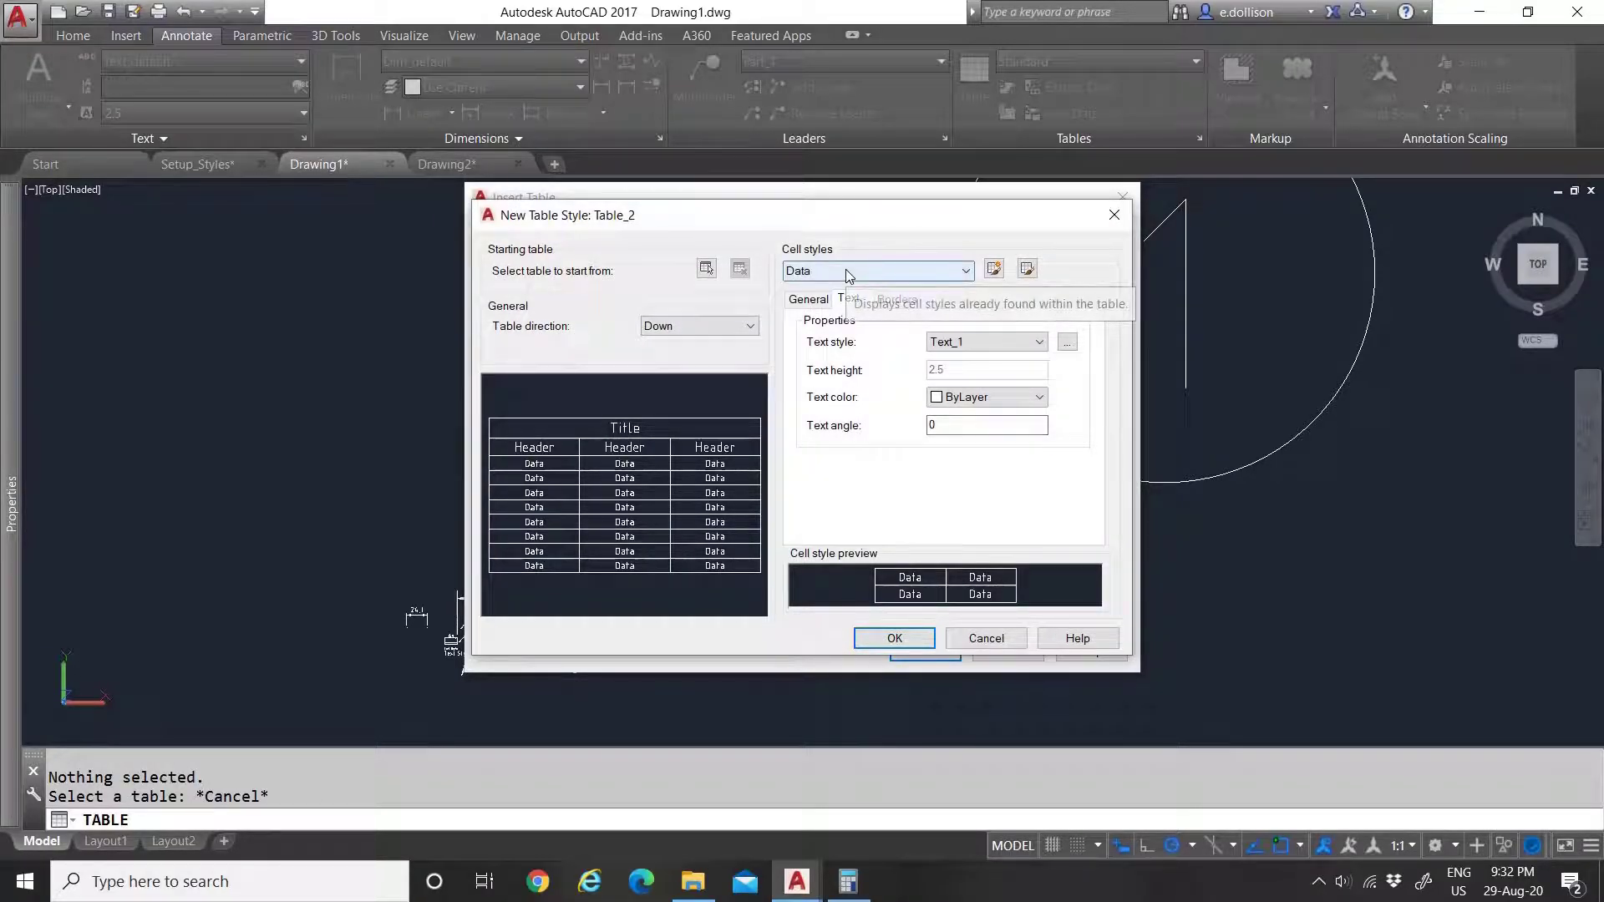
# Step: Give the Data cells margins of 2 and the Text_2 text style, then save
pyautogui.click(816, 305)
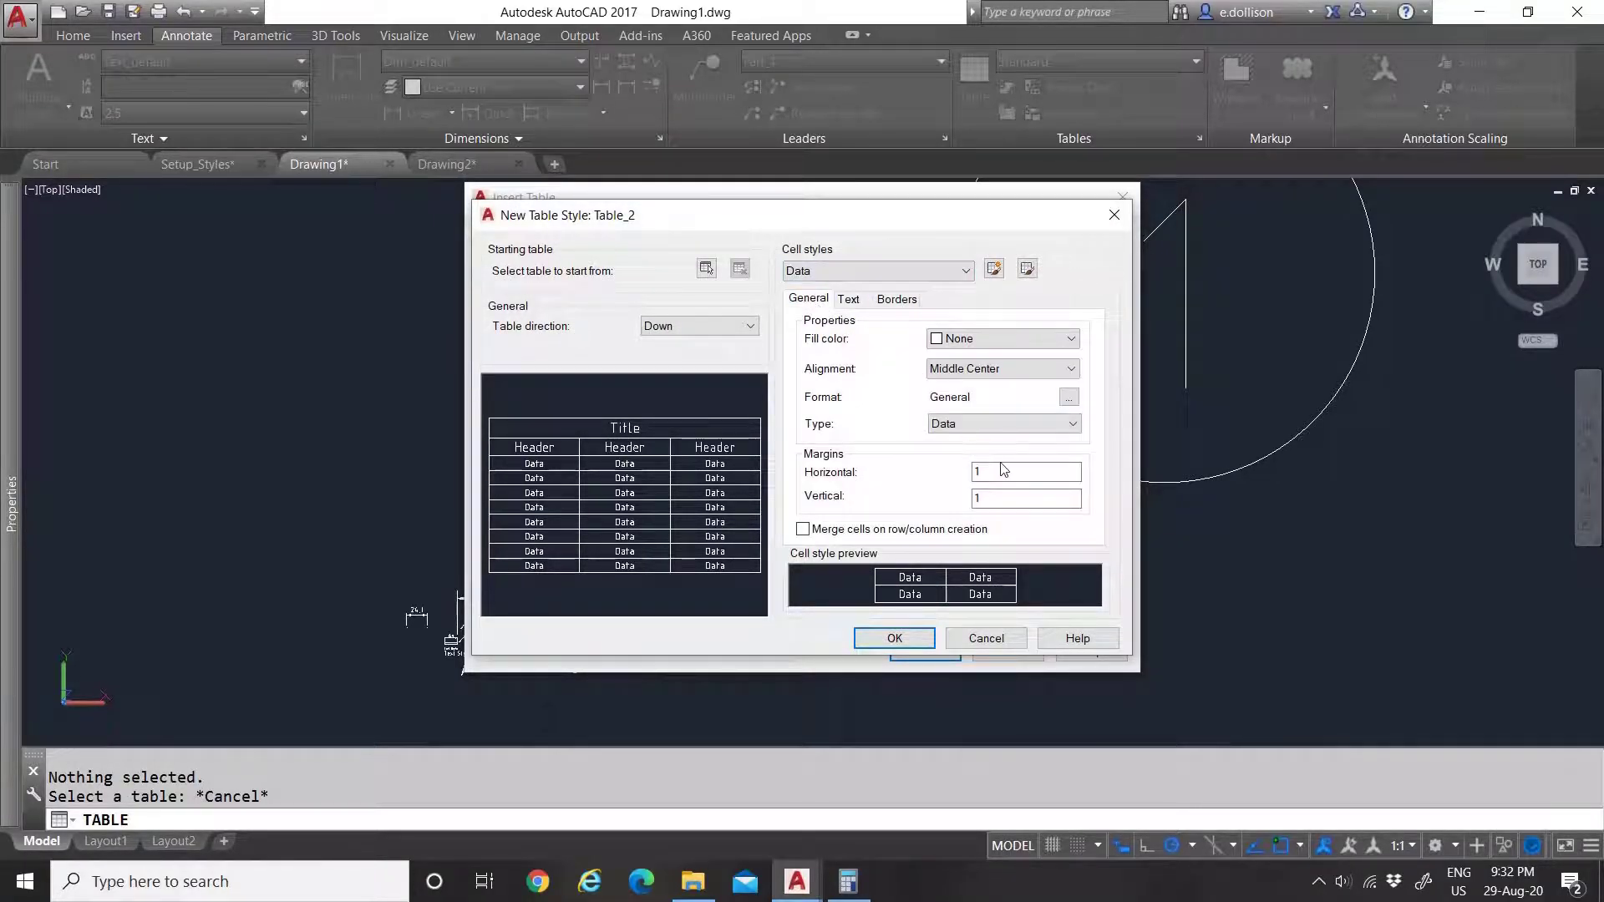
pyautogui.moveTo(1004, 470); pyautogui.dragTo(954, 475)
pyautogui.write('2')
pyautogui.press('Tab')
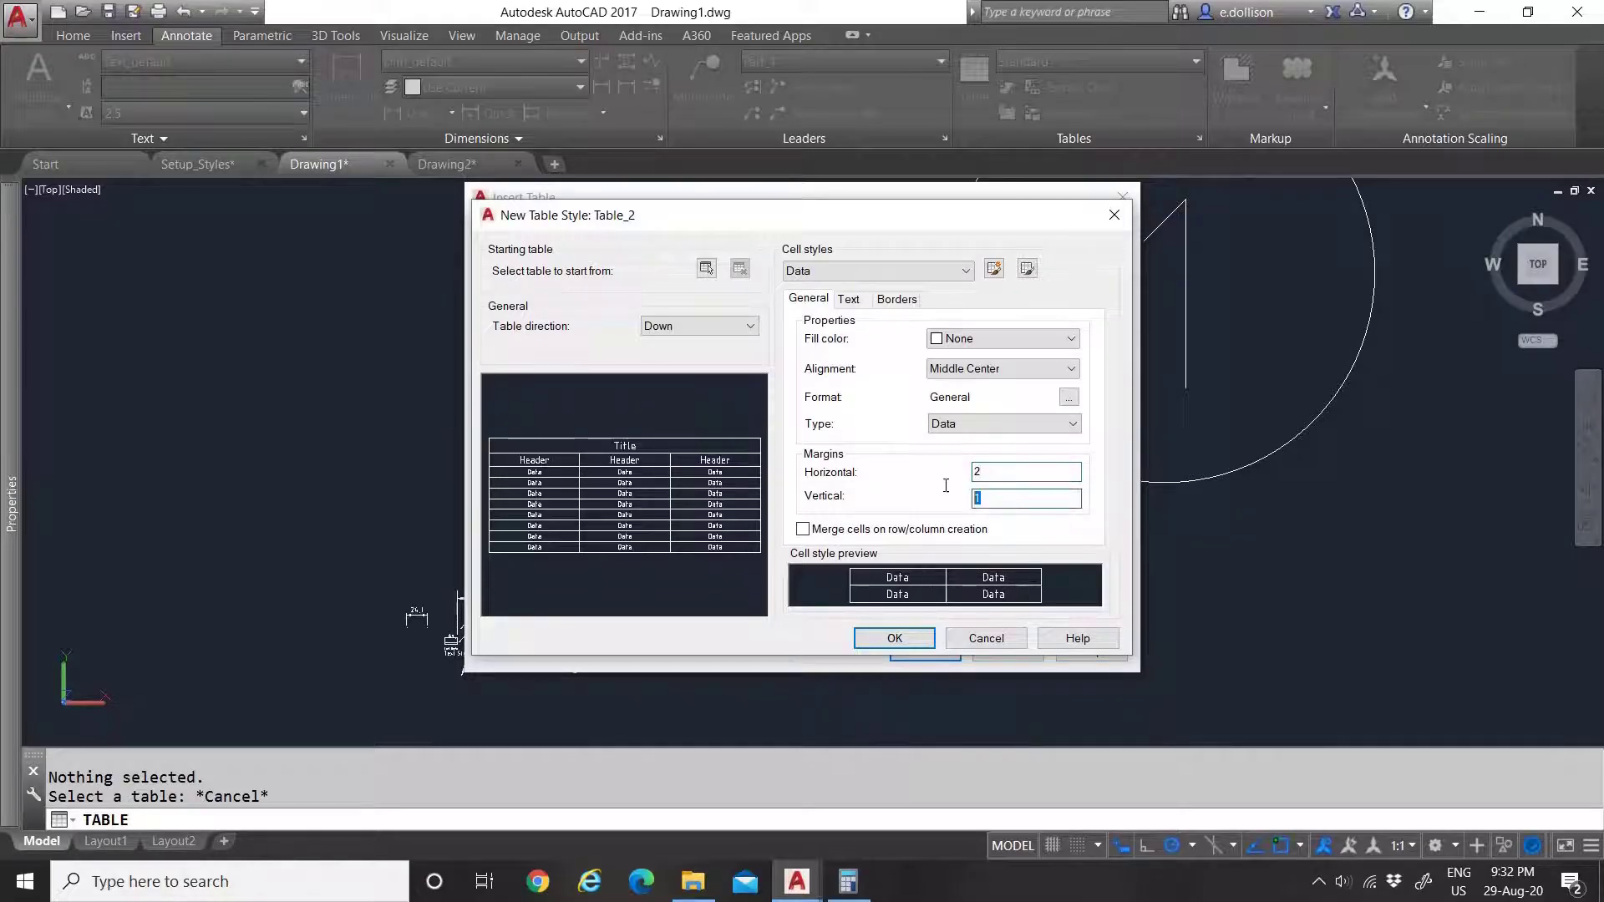
pyautogui.write('2')
pyautogui.click(848, 299)
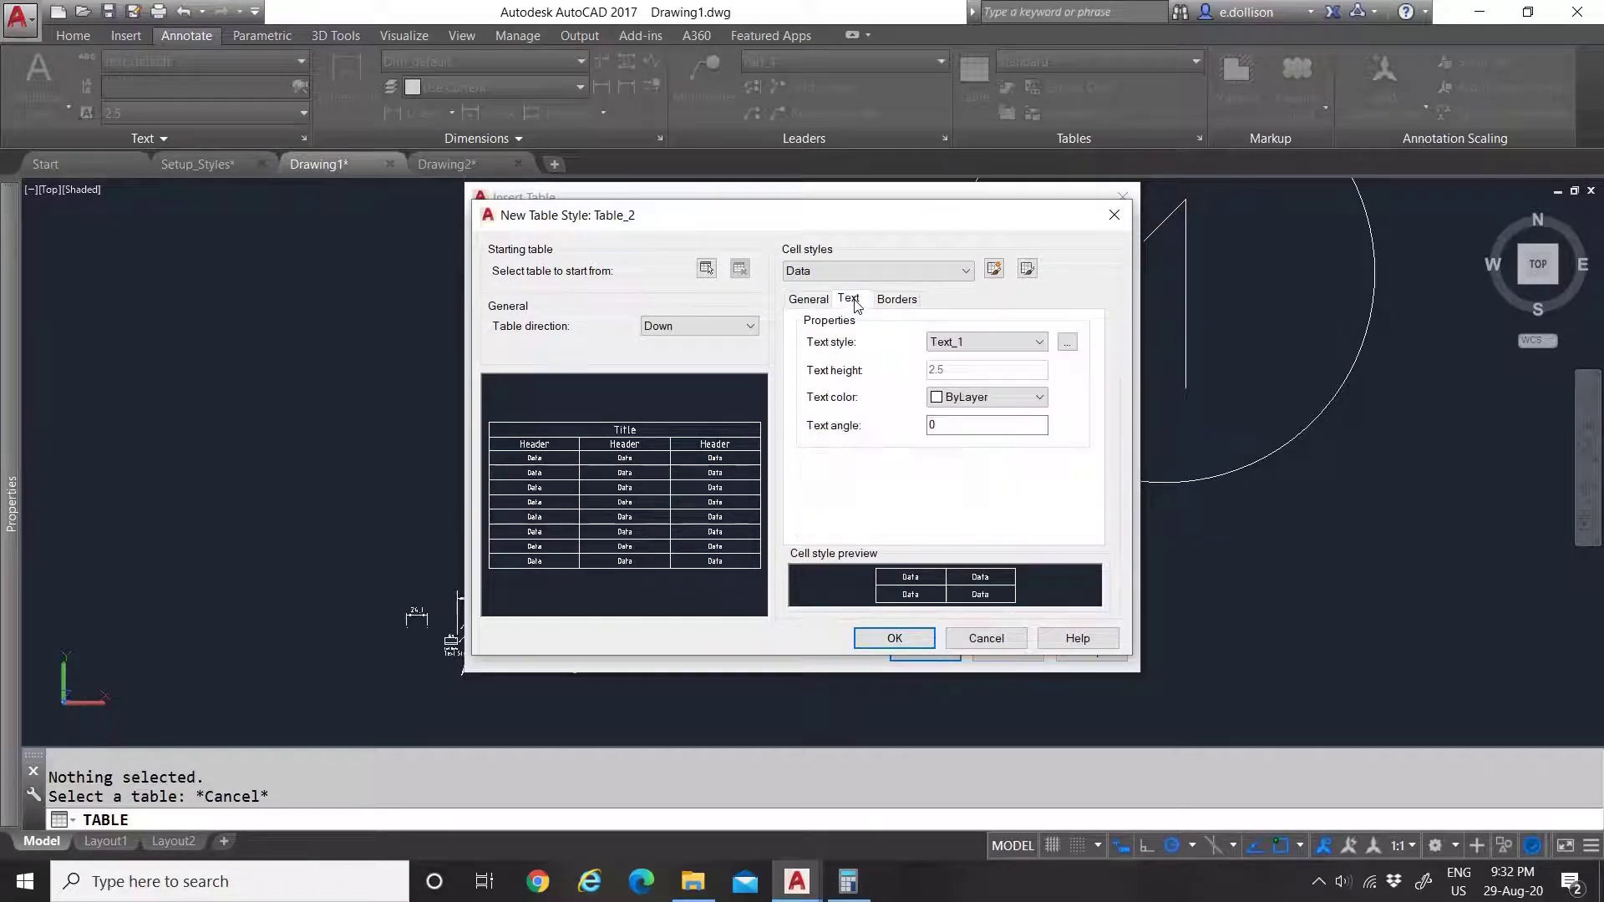
pyautogui.click(986, 342)
pyautogui.click(982, 406)
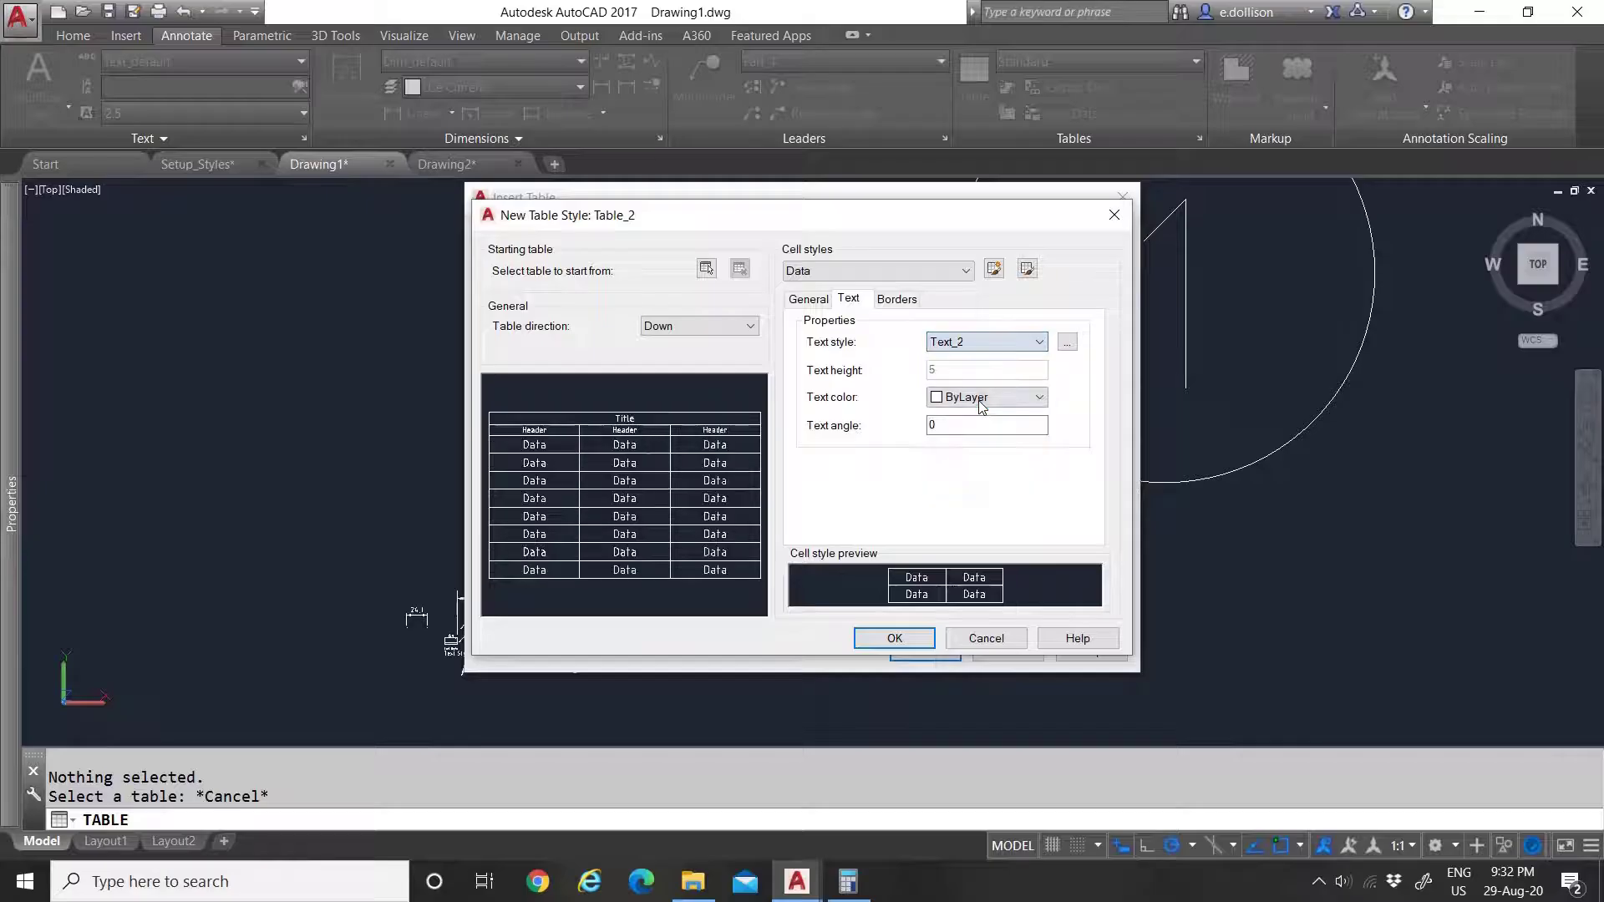
pyautogui.click(894, 299)
pyautogui.click(848, 299)
pyautogui.click(896, 638)
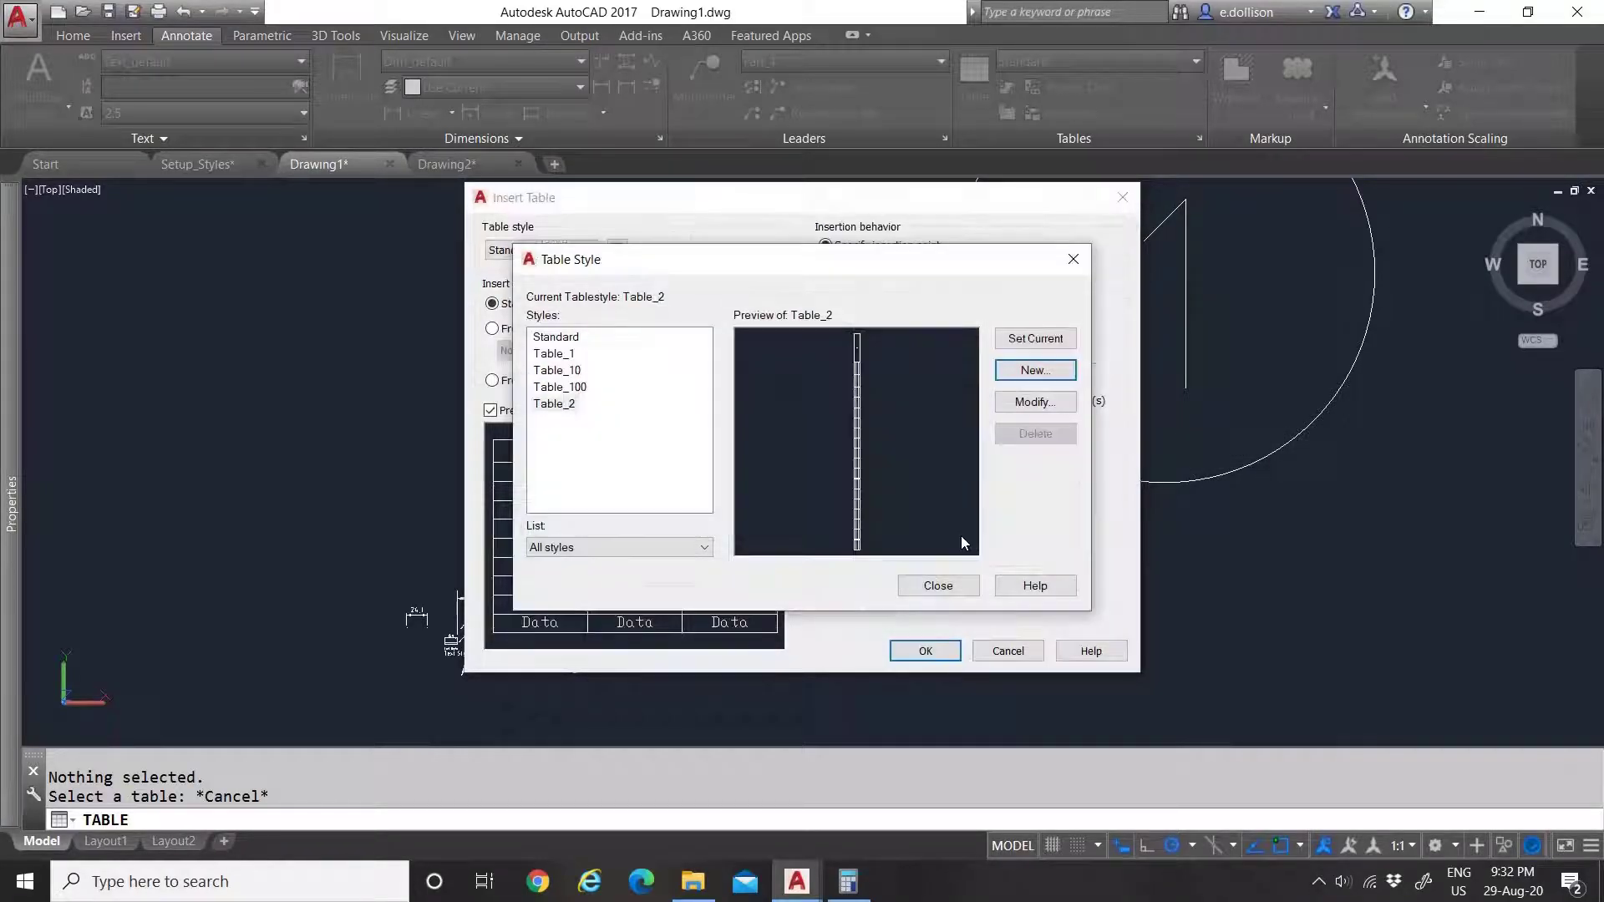
# Step: Reopen Table_2 and set the Header cells' vertical margin to 2 and text height to 7
pyautogui.click(562, 405)
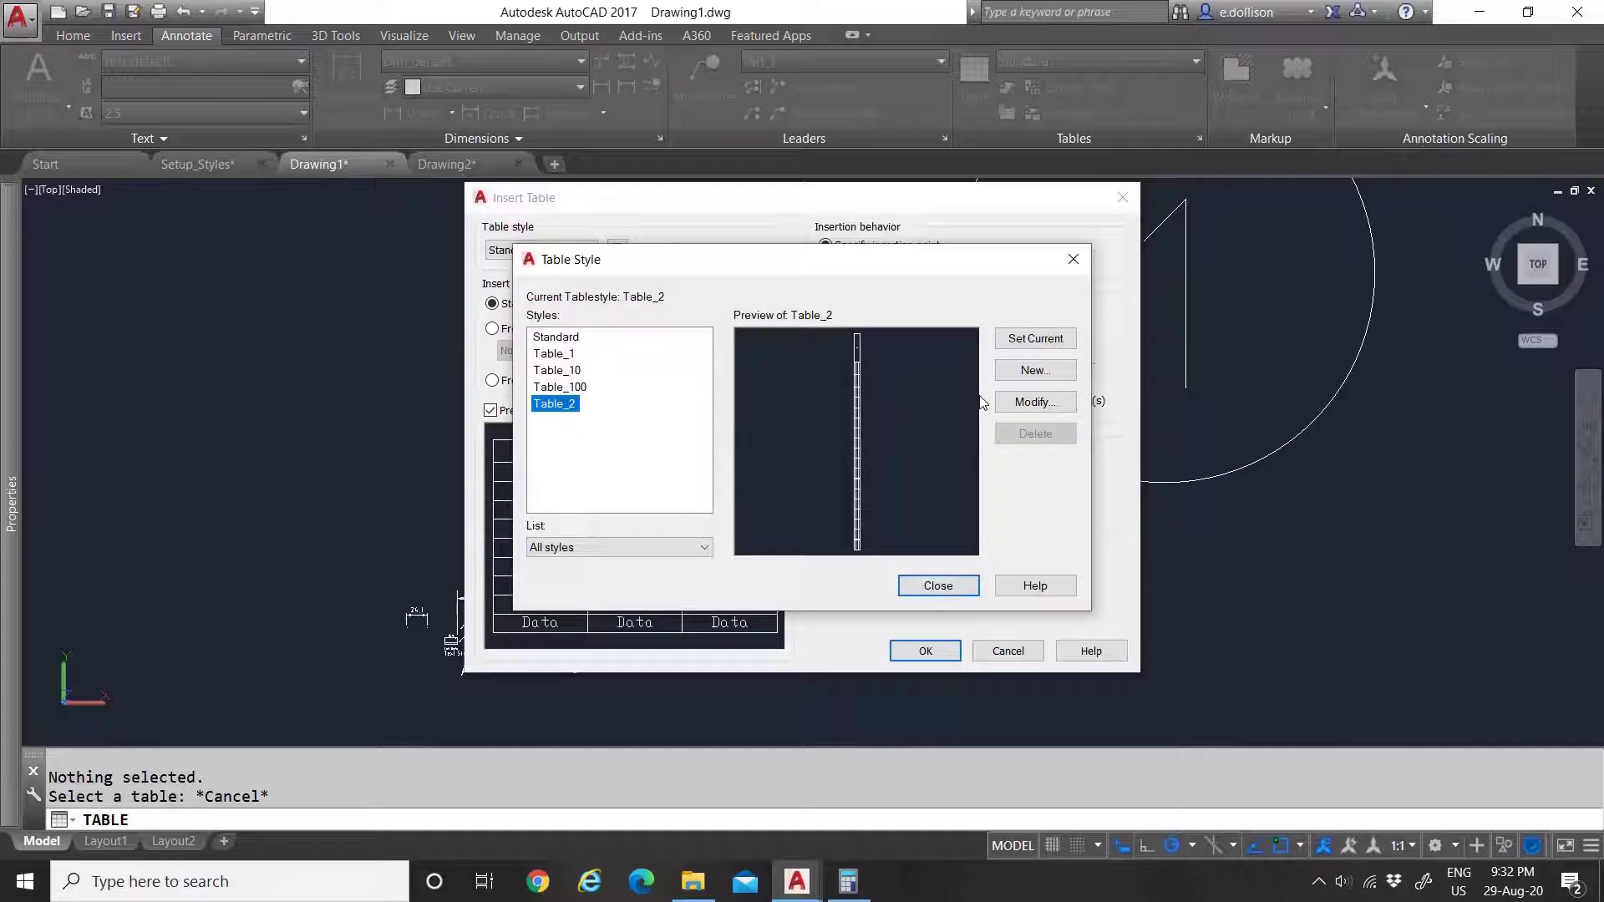
pyautogui.click(1034, 402)
pyautogui.click(841, 275)
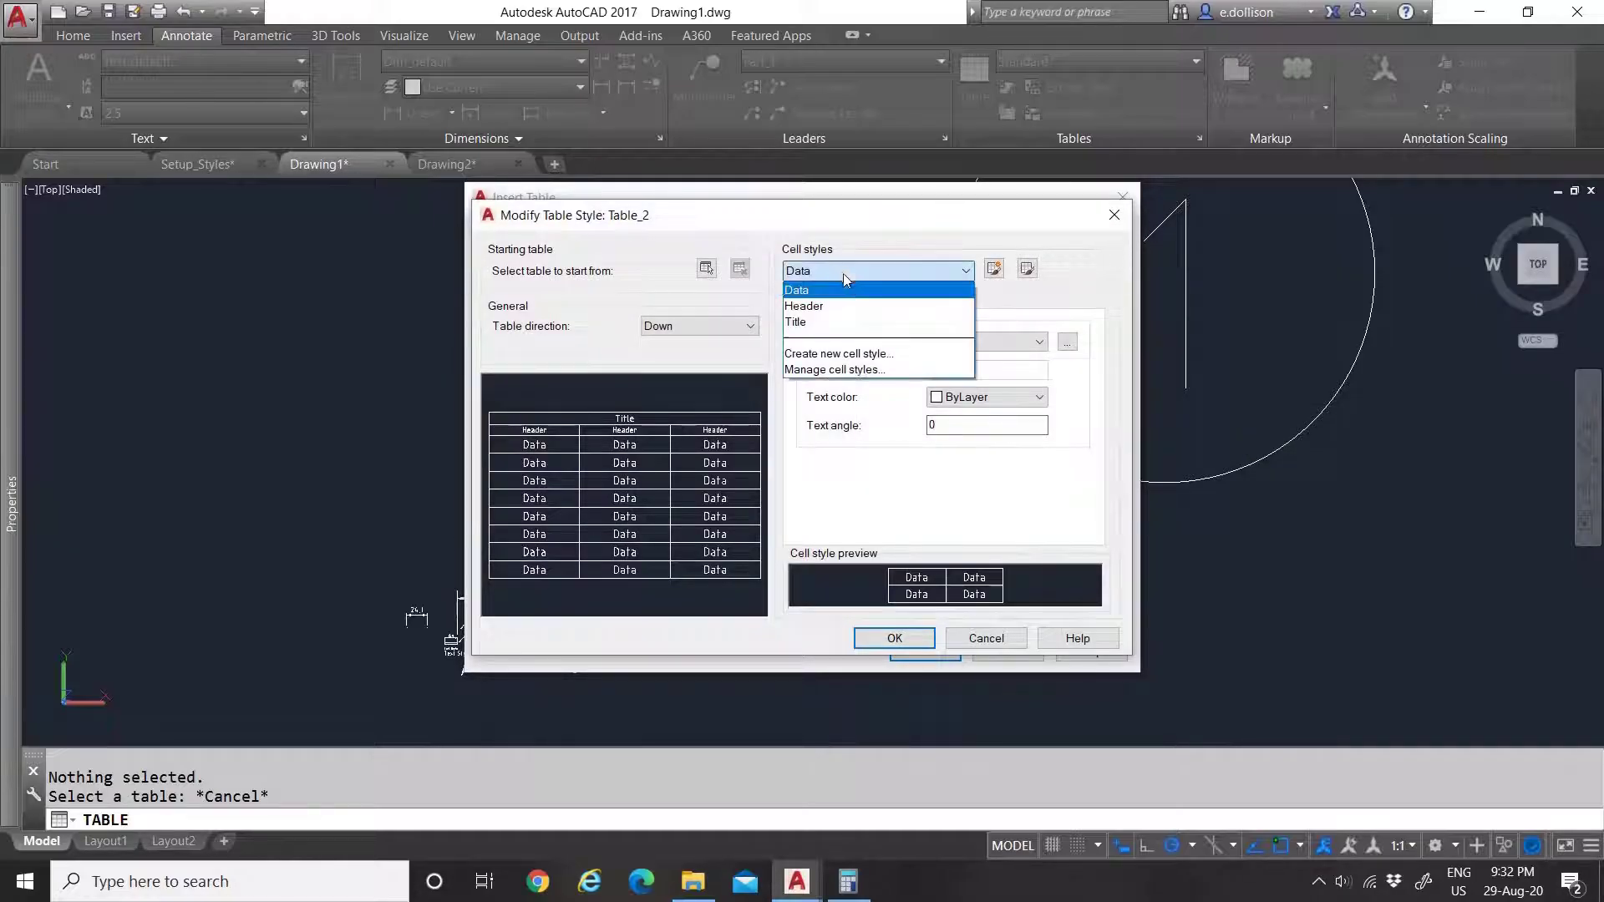
pyautogui.click(848, 308)
pyautogui.click(798, 301)
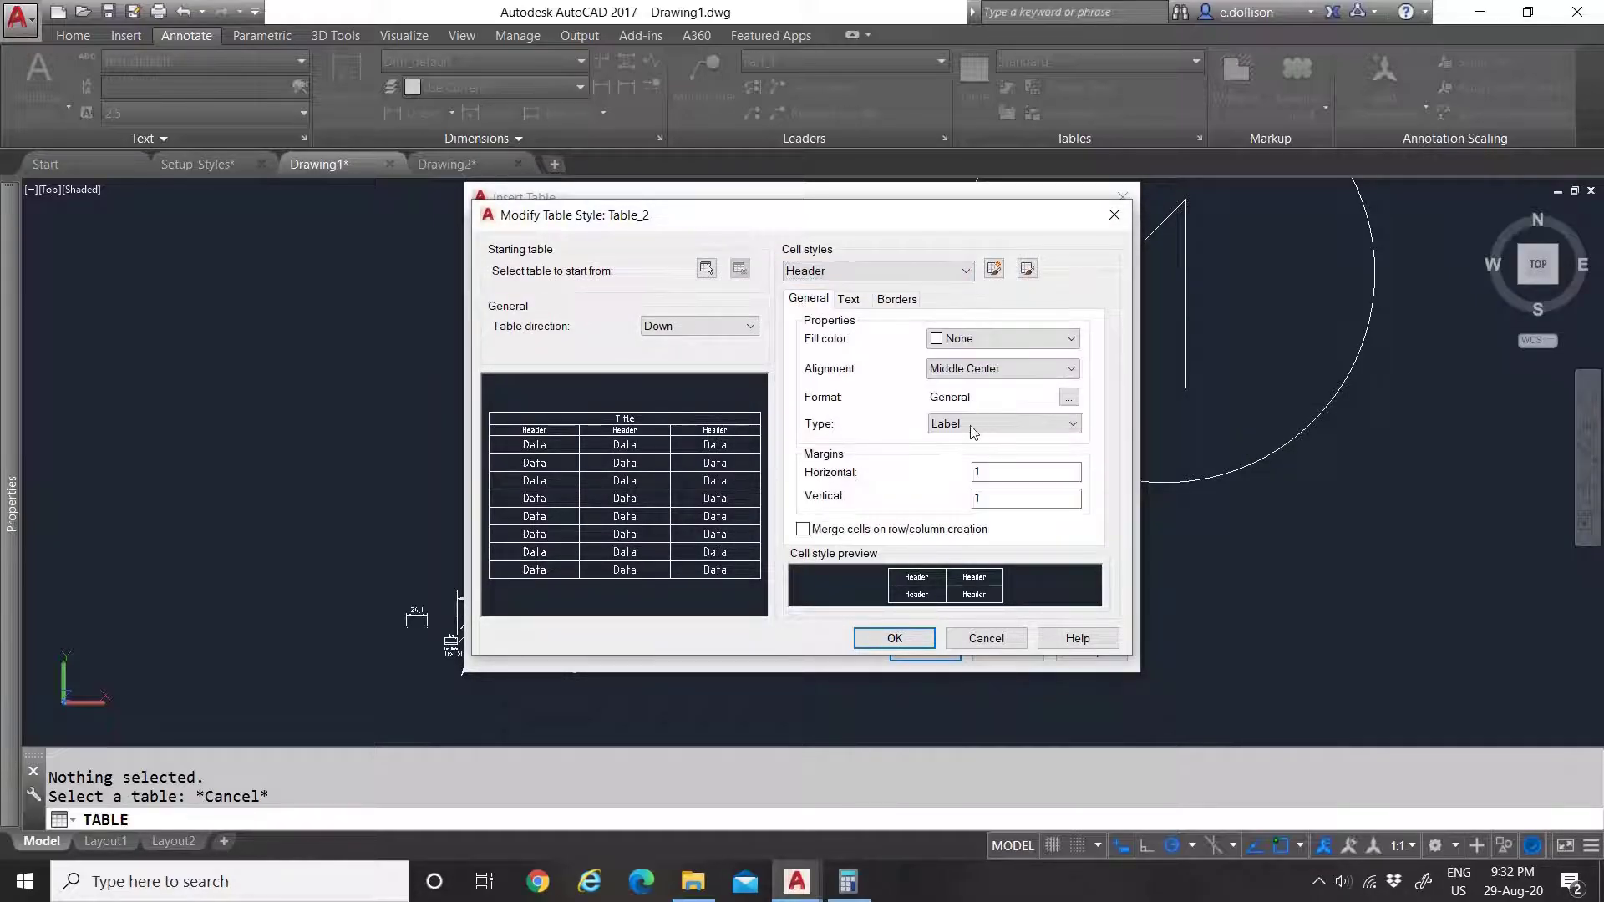
pyautogui.doubleClick(998, 496)
pyautogui.write('2')
pyautogui.click(849, 299)
pyautogui.doubleClick(948, 370)
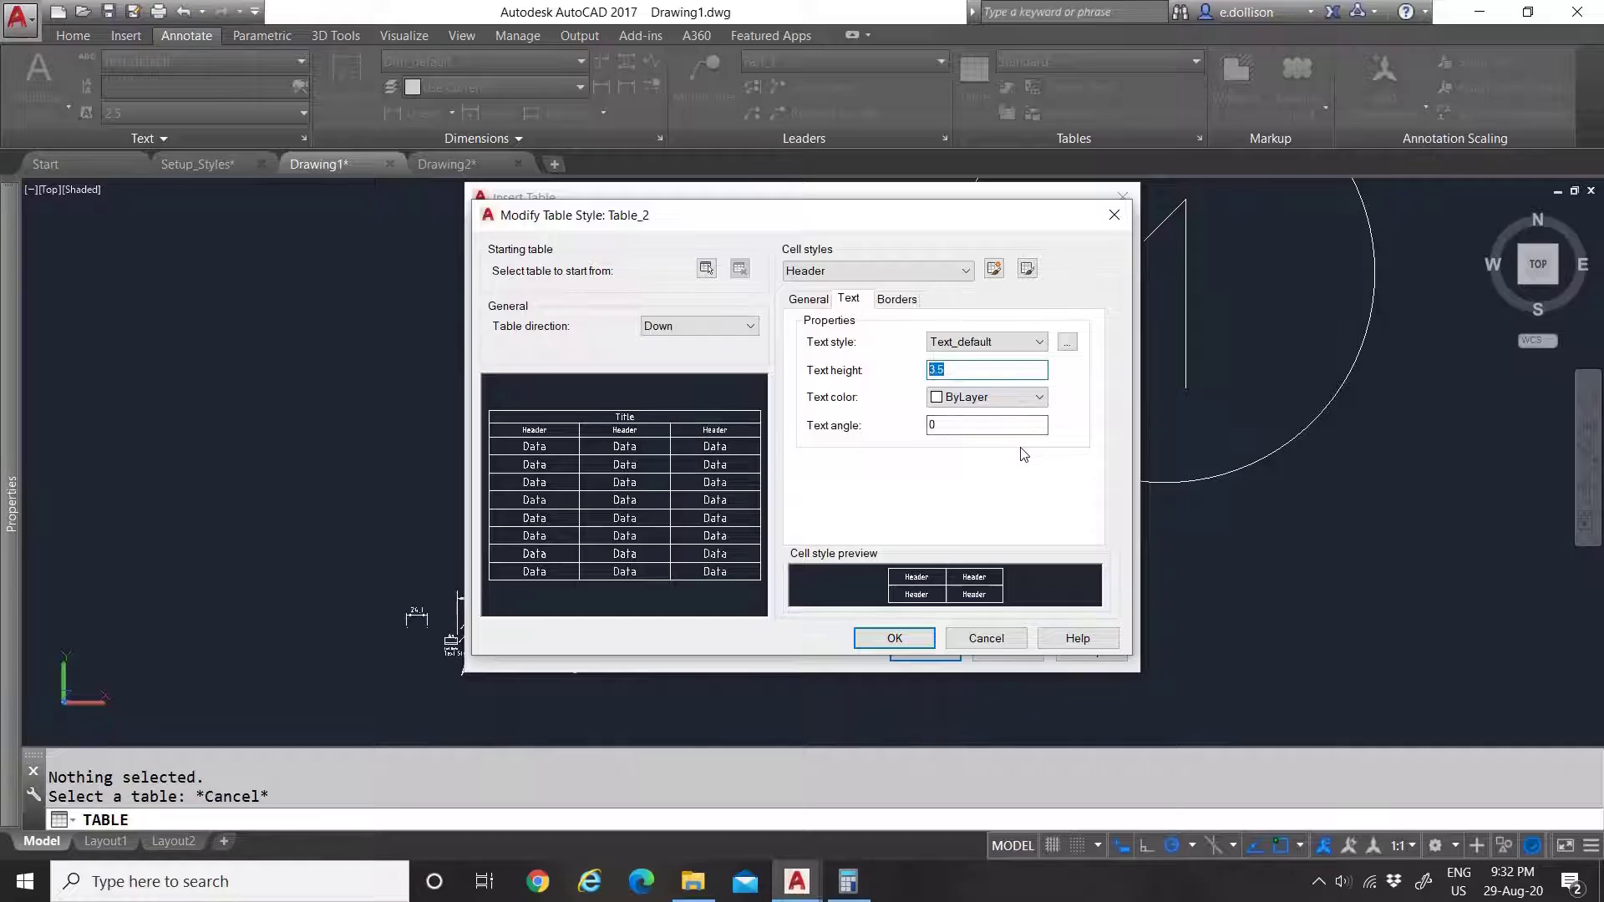
pyautogui.write('7')
pyautogui.press('Tab')
pyautogui.click(957, 427)
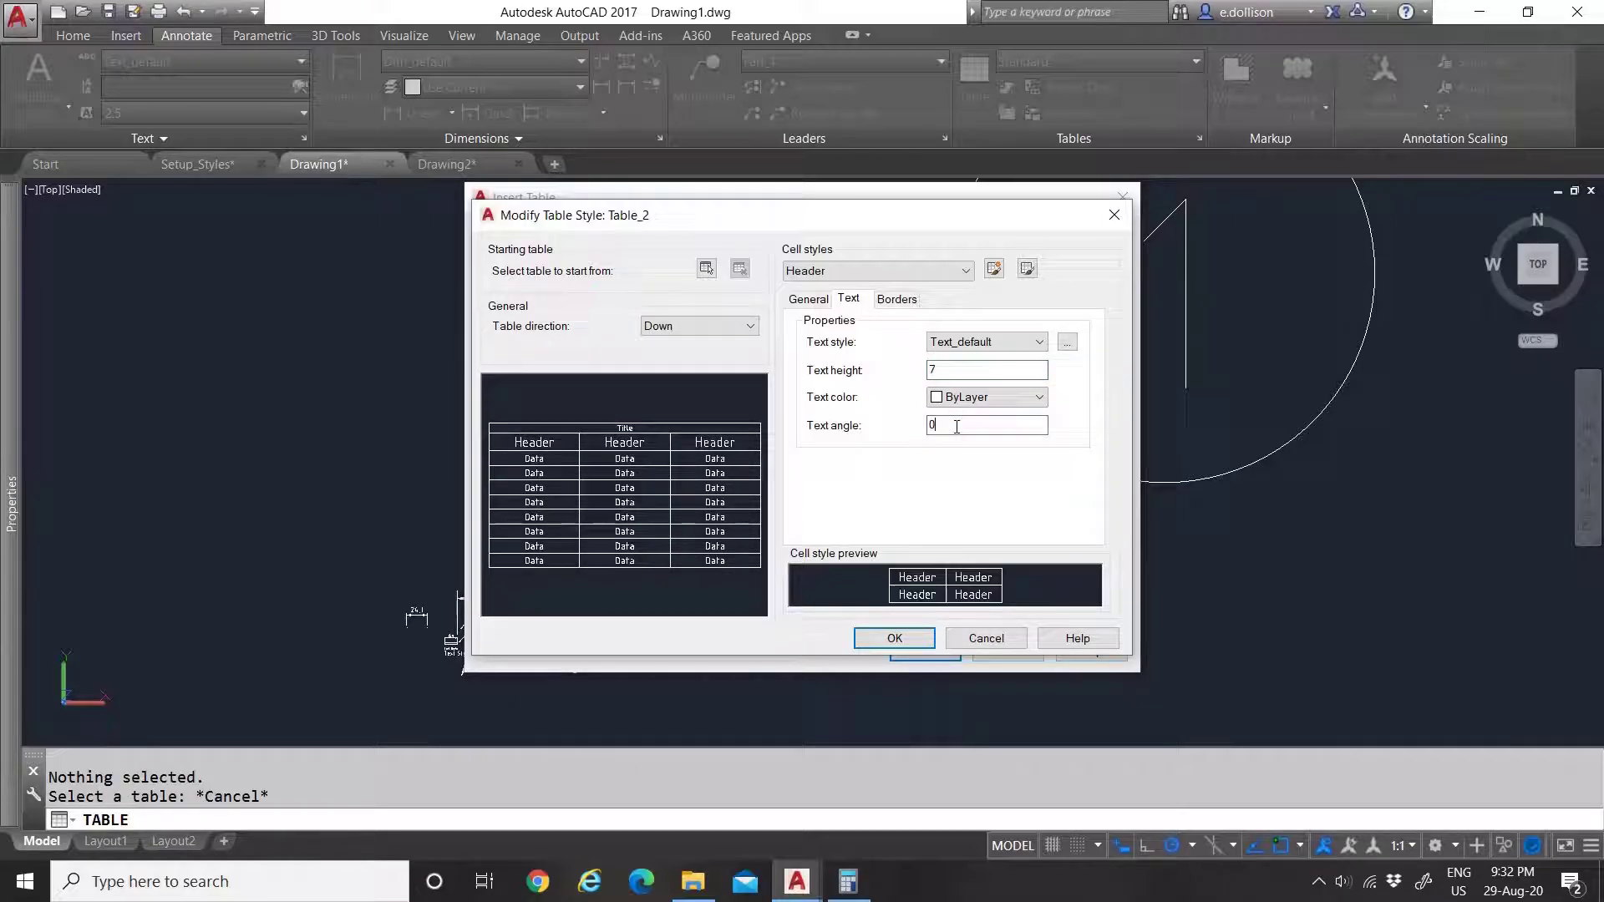
pyautogui.click(898, 299)
pyautogui.click(849, 300)
# Step: Set the Title cells' margins to 2 and text height to 8, then save Table_2
pyautogui.click(873, 269)
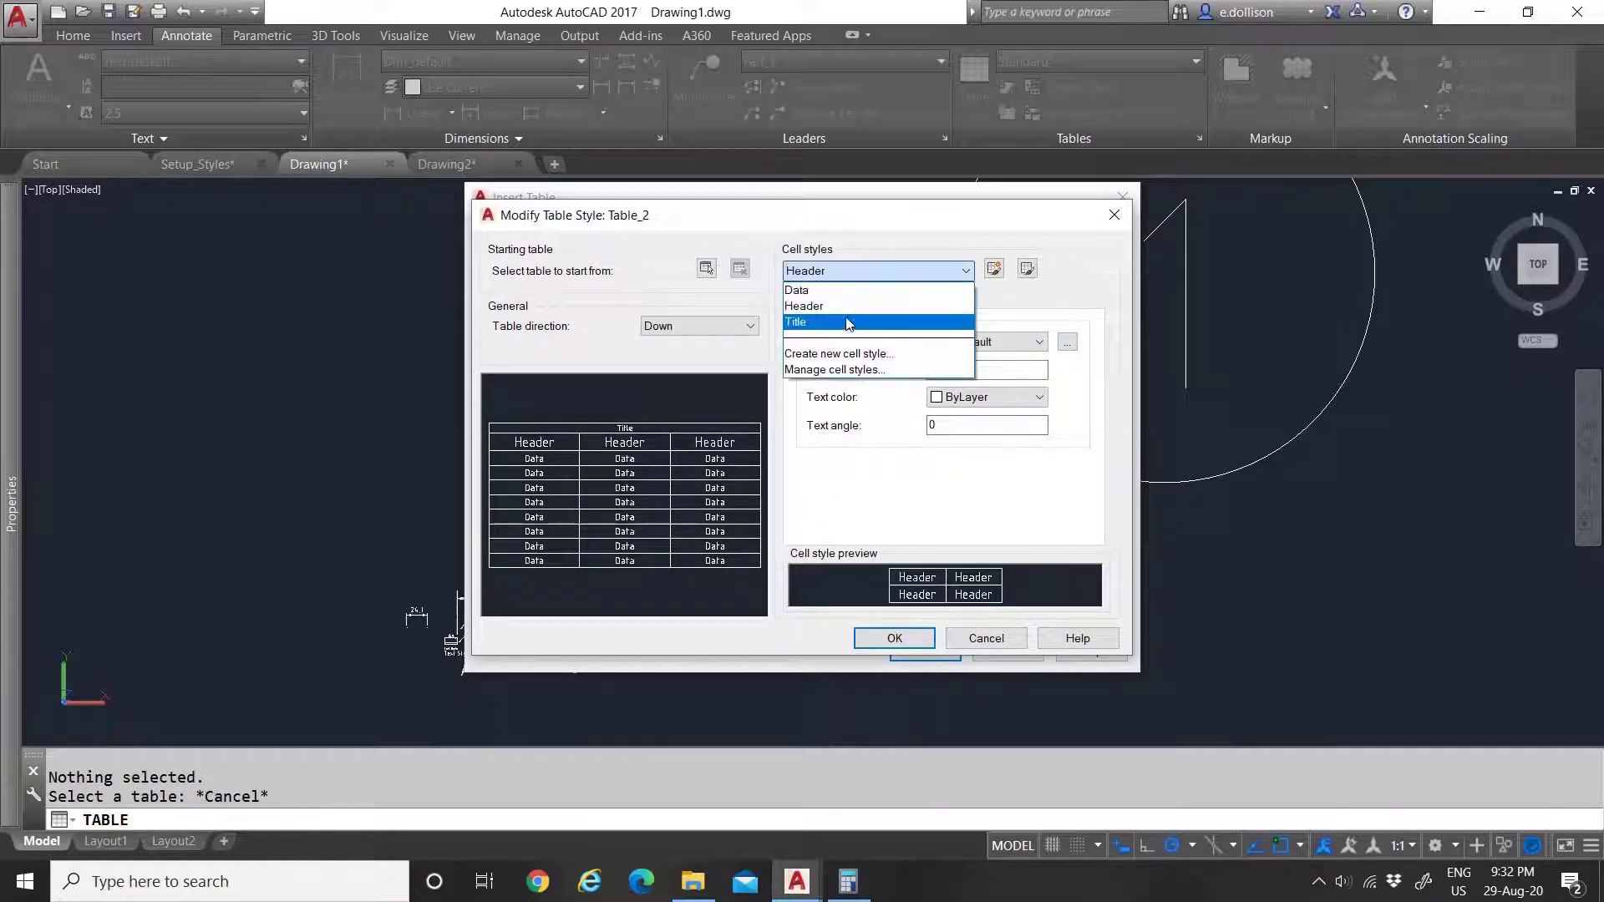
pyautogui.click(847, 324)
pyautogui.moveTo(1002, 469); pyautogui.dragTo(938, 467)
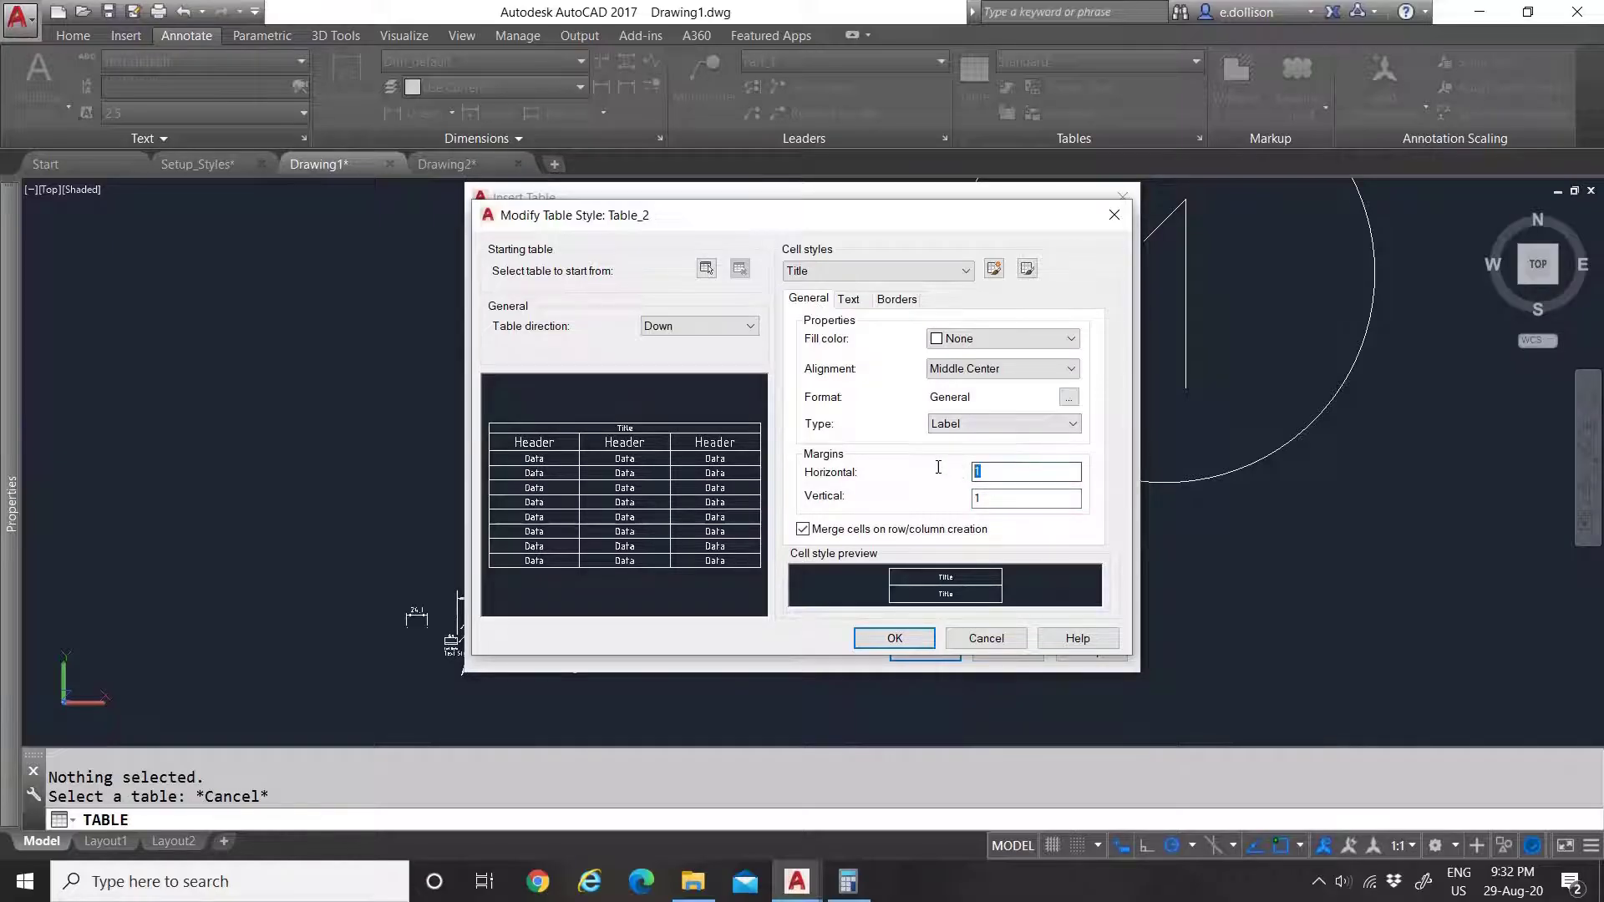
pyautogui.write('2')
pyautogui.click(982, 494)
pyautogui.write('2')
pyautogui.click(850, 300)
pyautogui.moveTo(940, 370); pyautogui.dragTo(903, 369)
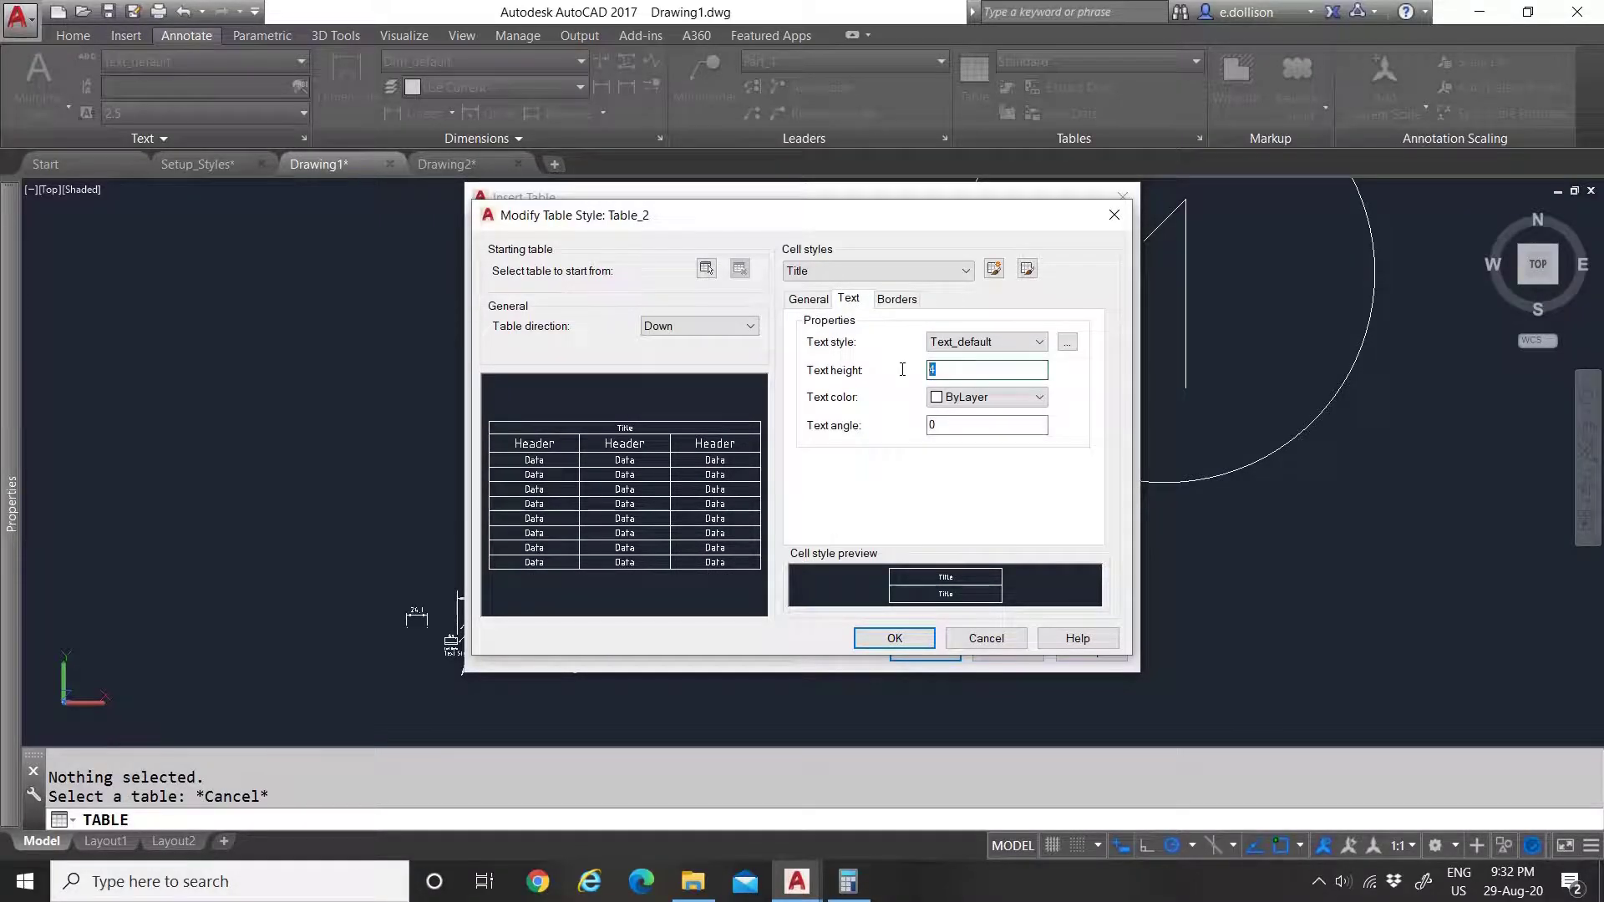
pyautogui.write('8')
pyautogui.press('Tab')
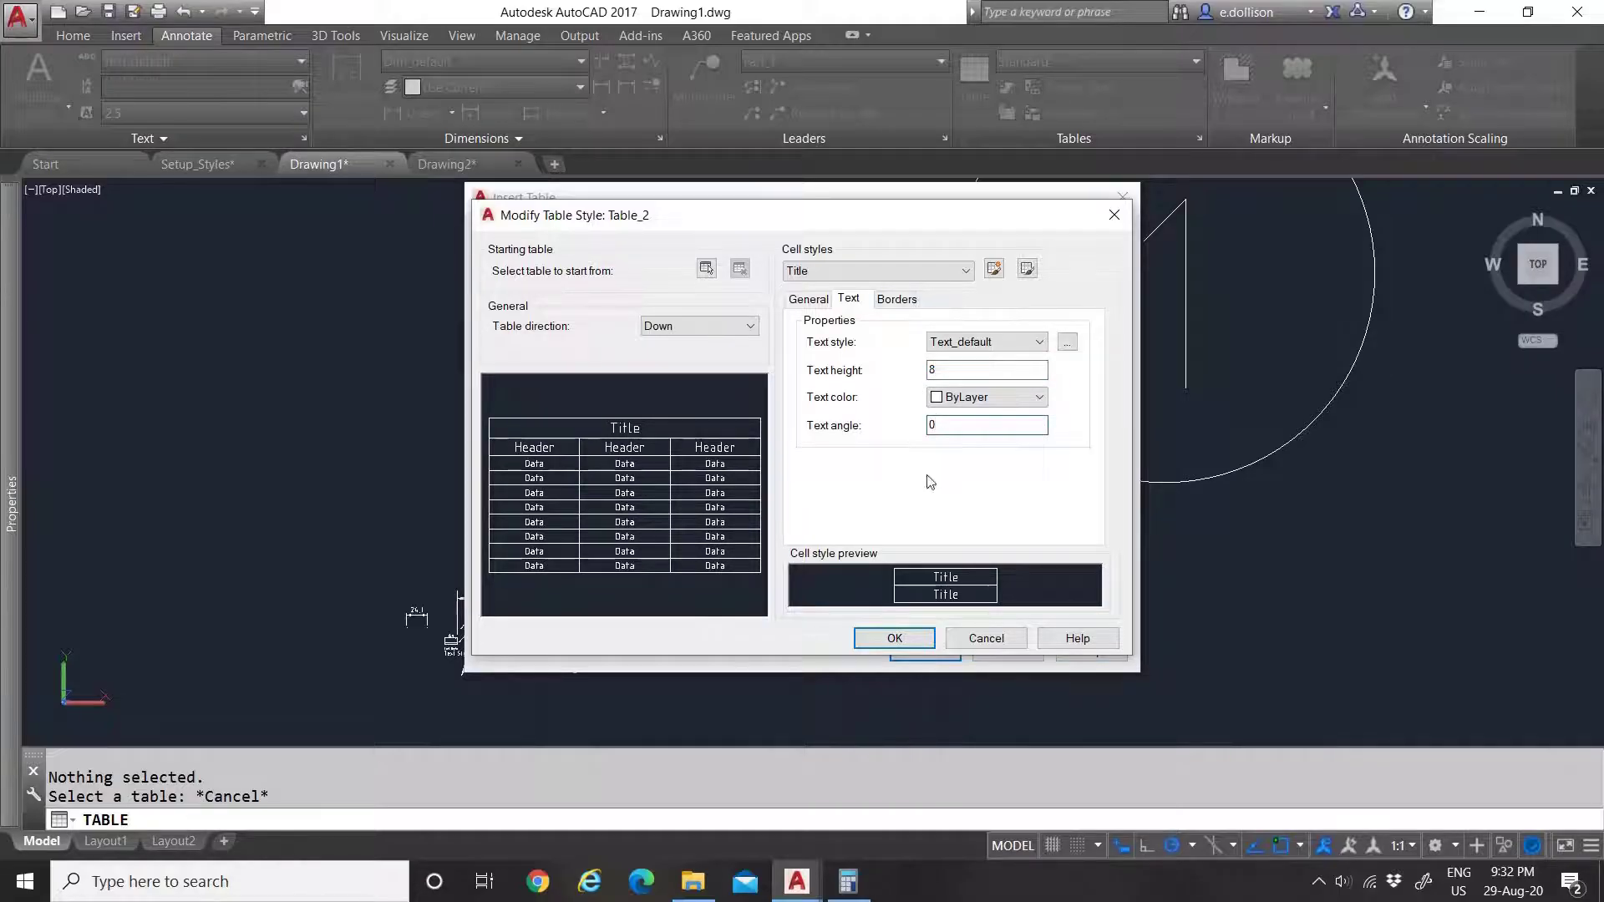
pyautogui.click(896, 639)
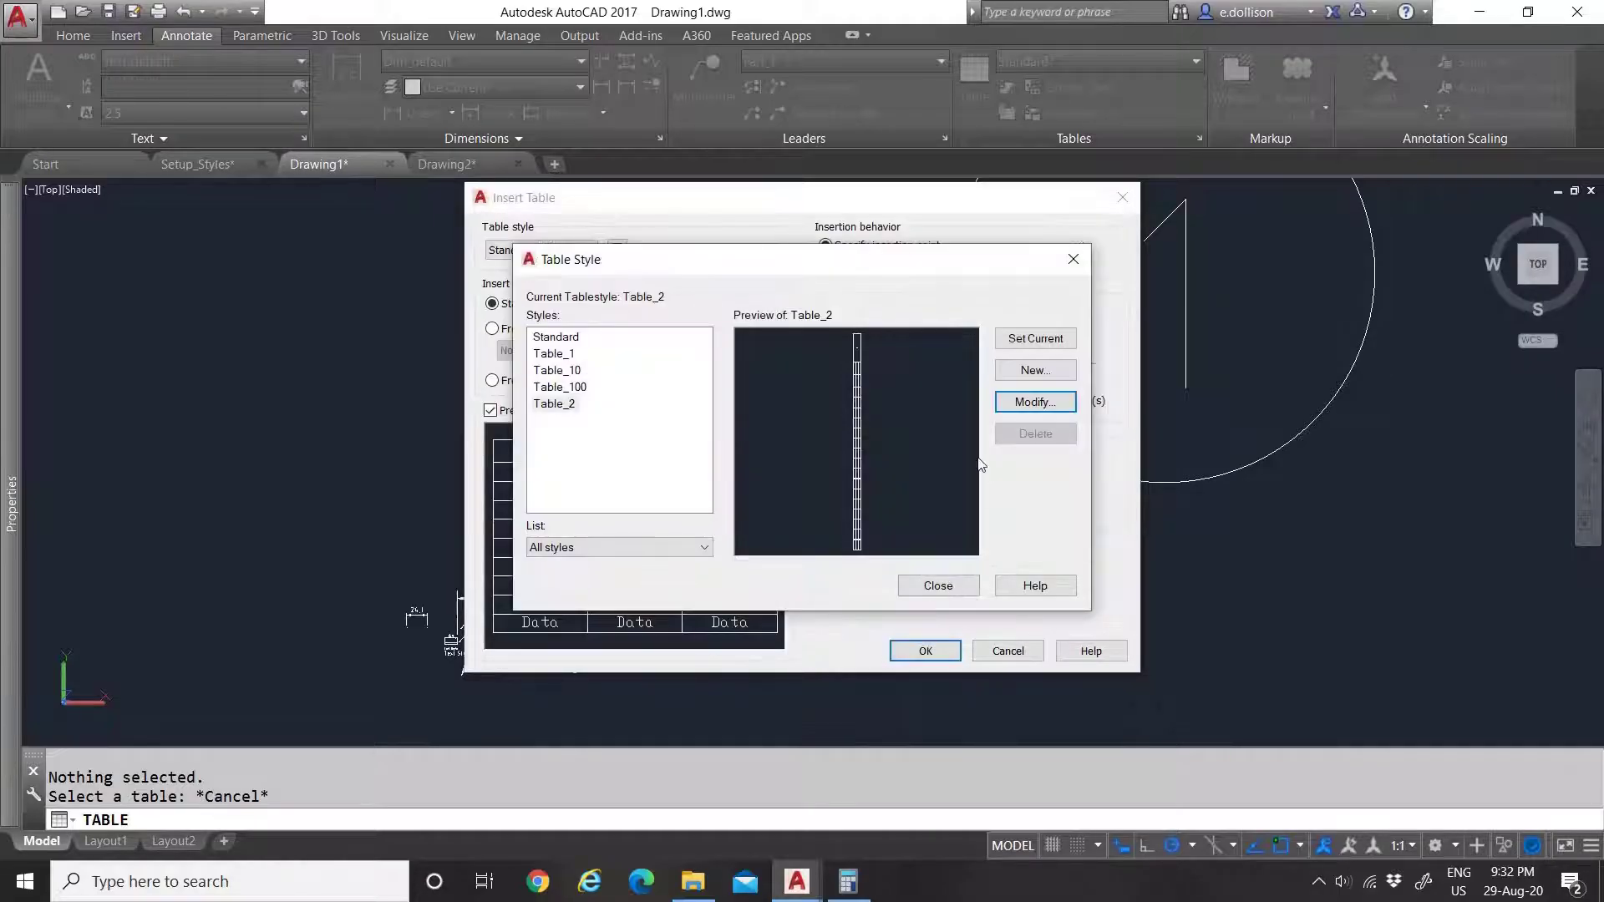
pyautogui.click(562, 404)
# Step: Start a new table style named Table_20 based on Table_2
pyautogui.click(1035, 376)
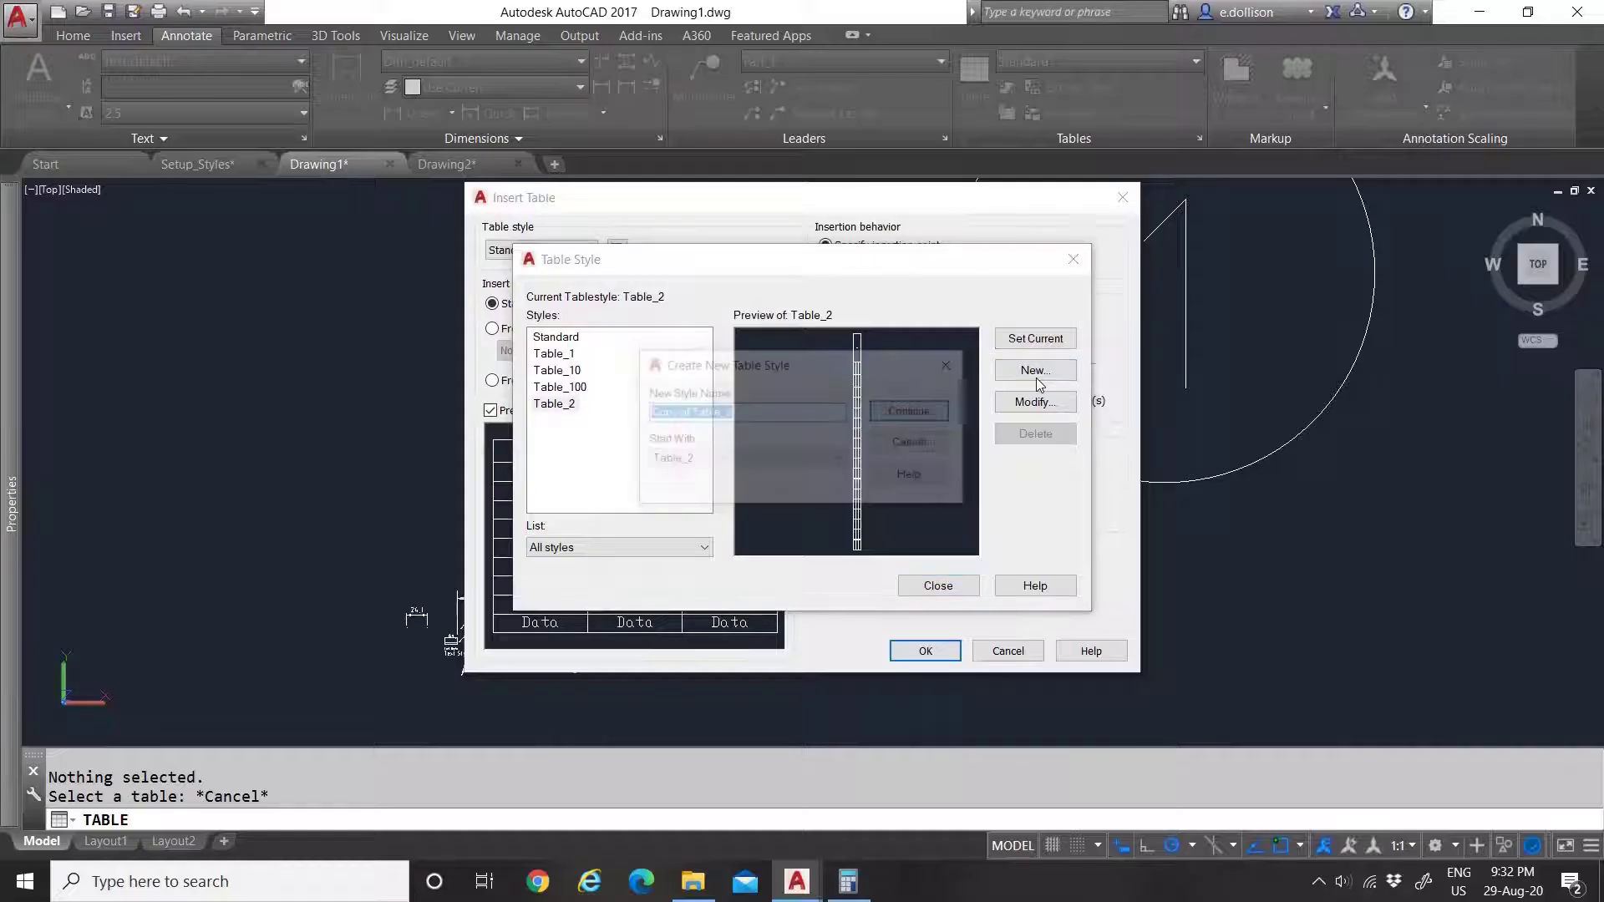
pyautogui.moveTo(689, 416); pyautogui.dragTo(605, 413)
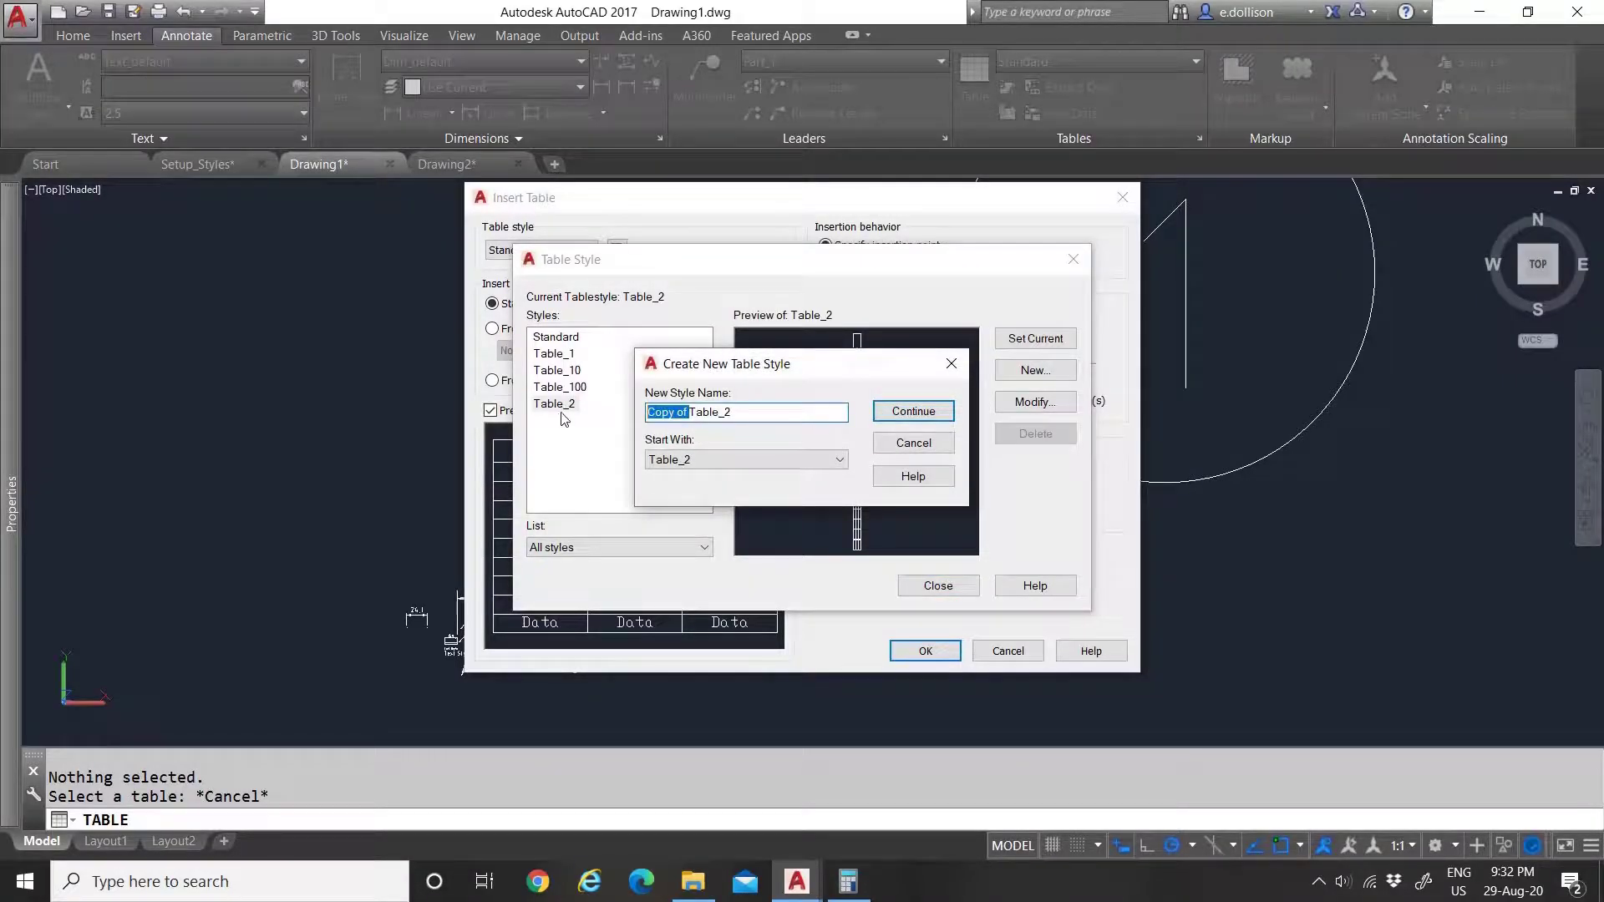
pyautogui.press('BackSpace')
pyautogui.write('_1')
pyautogui.click(913, 411)
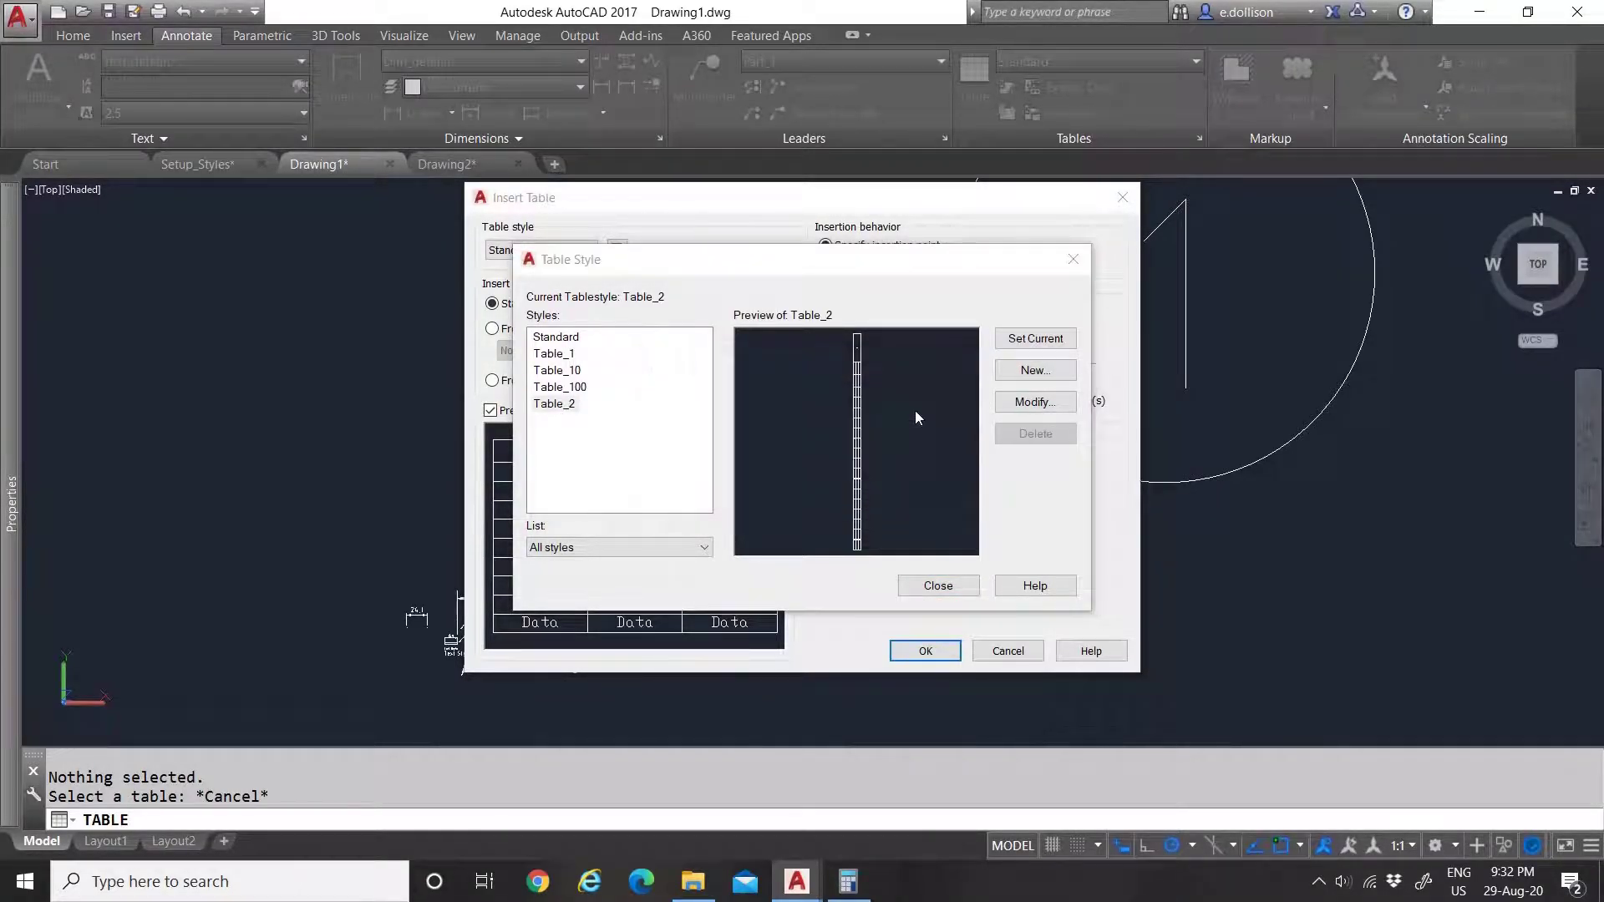
# Step: Give the Data cells margins of 20 and the Text_20 text style
pyautogui.click(814, 302)
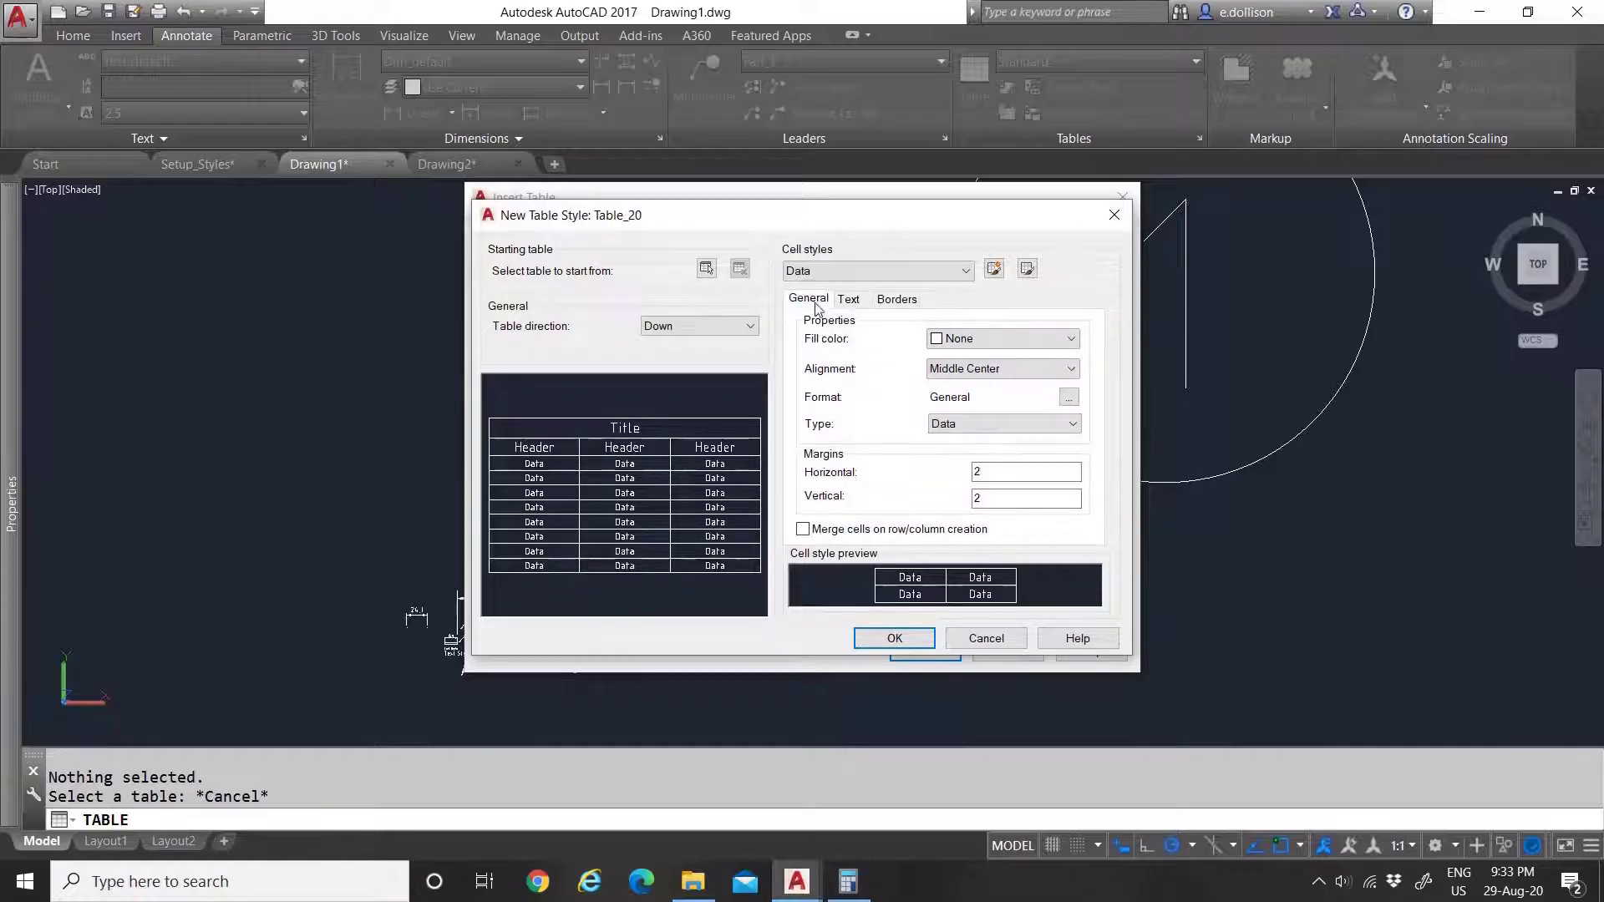
pyautogui.doubleClick(986, 473)
pyautogui.write('20')
pyautogui.doubleClick(1015, 499)
pyautogui.write('20')
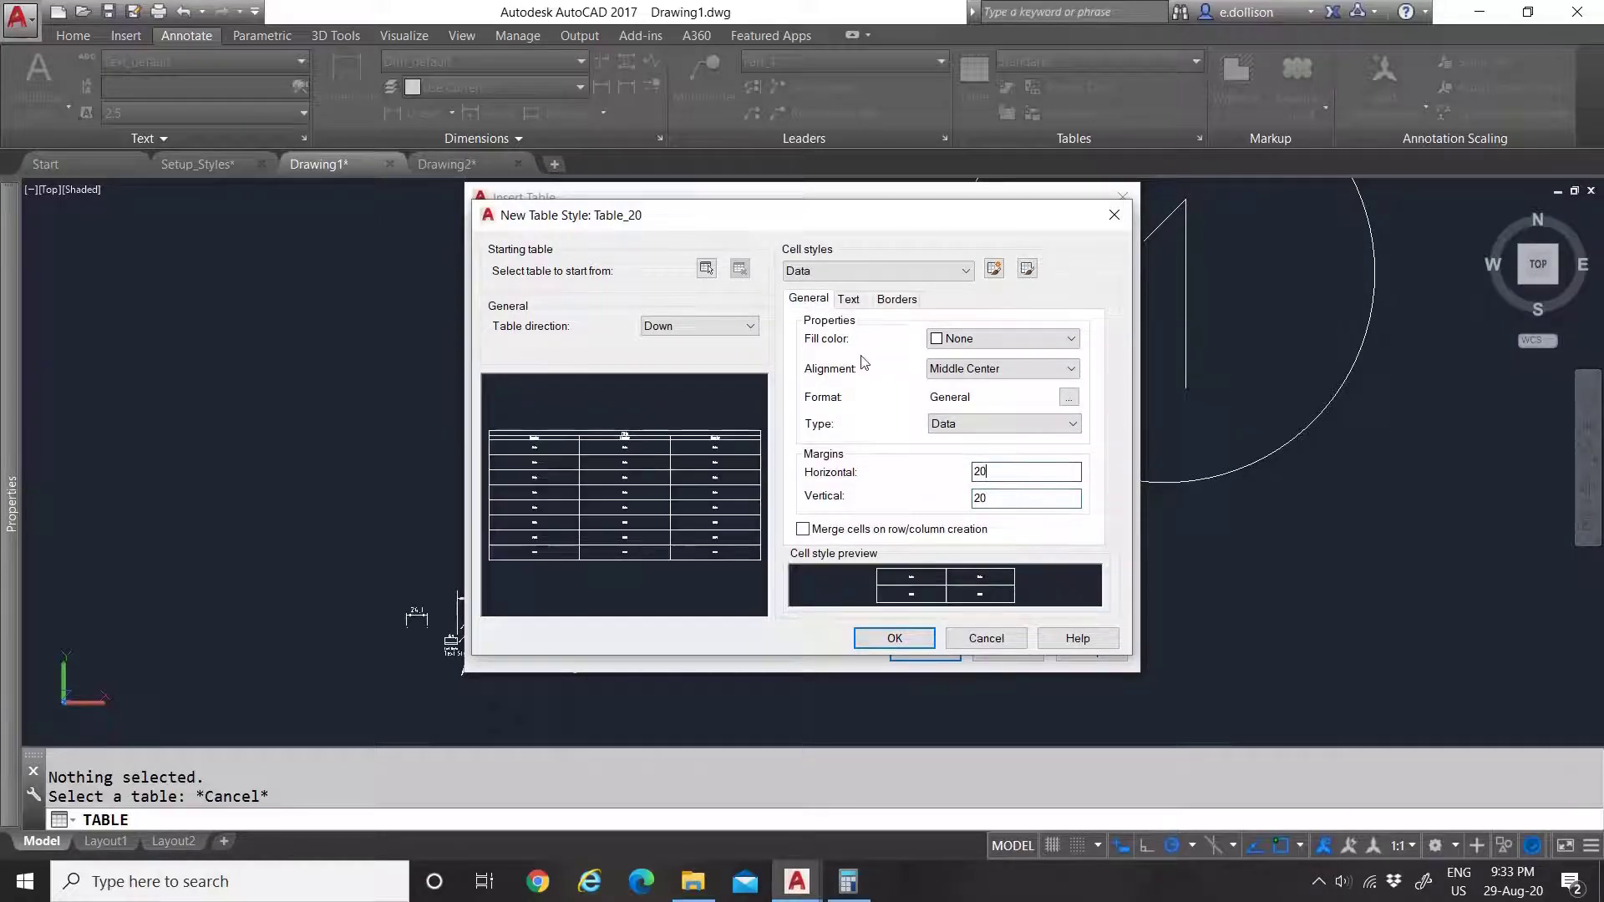
pyautogui.click(849, 301)
pyautogui.click(986, 342)
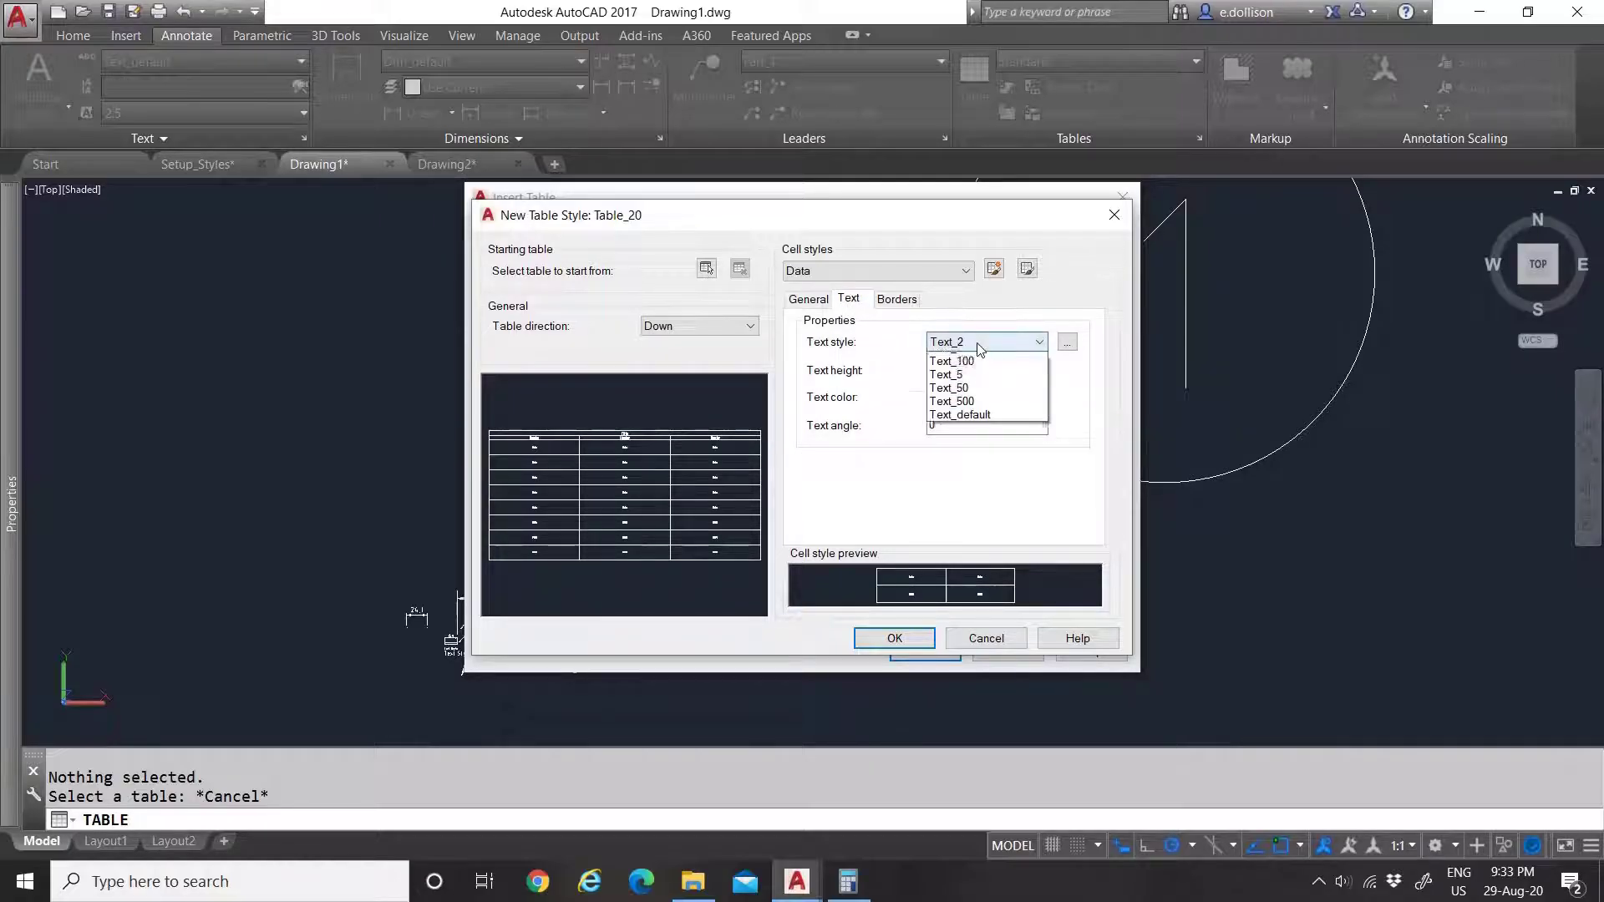
pyautogui.click(981, 425)
pyautogui.click(981, 425)
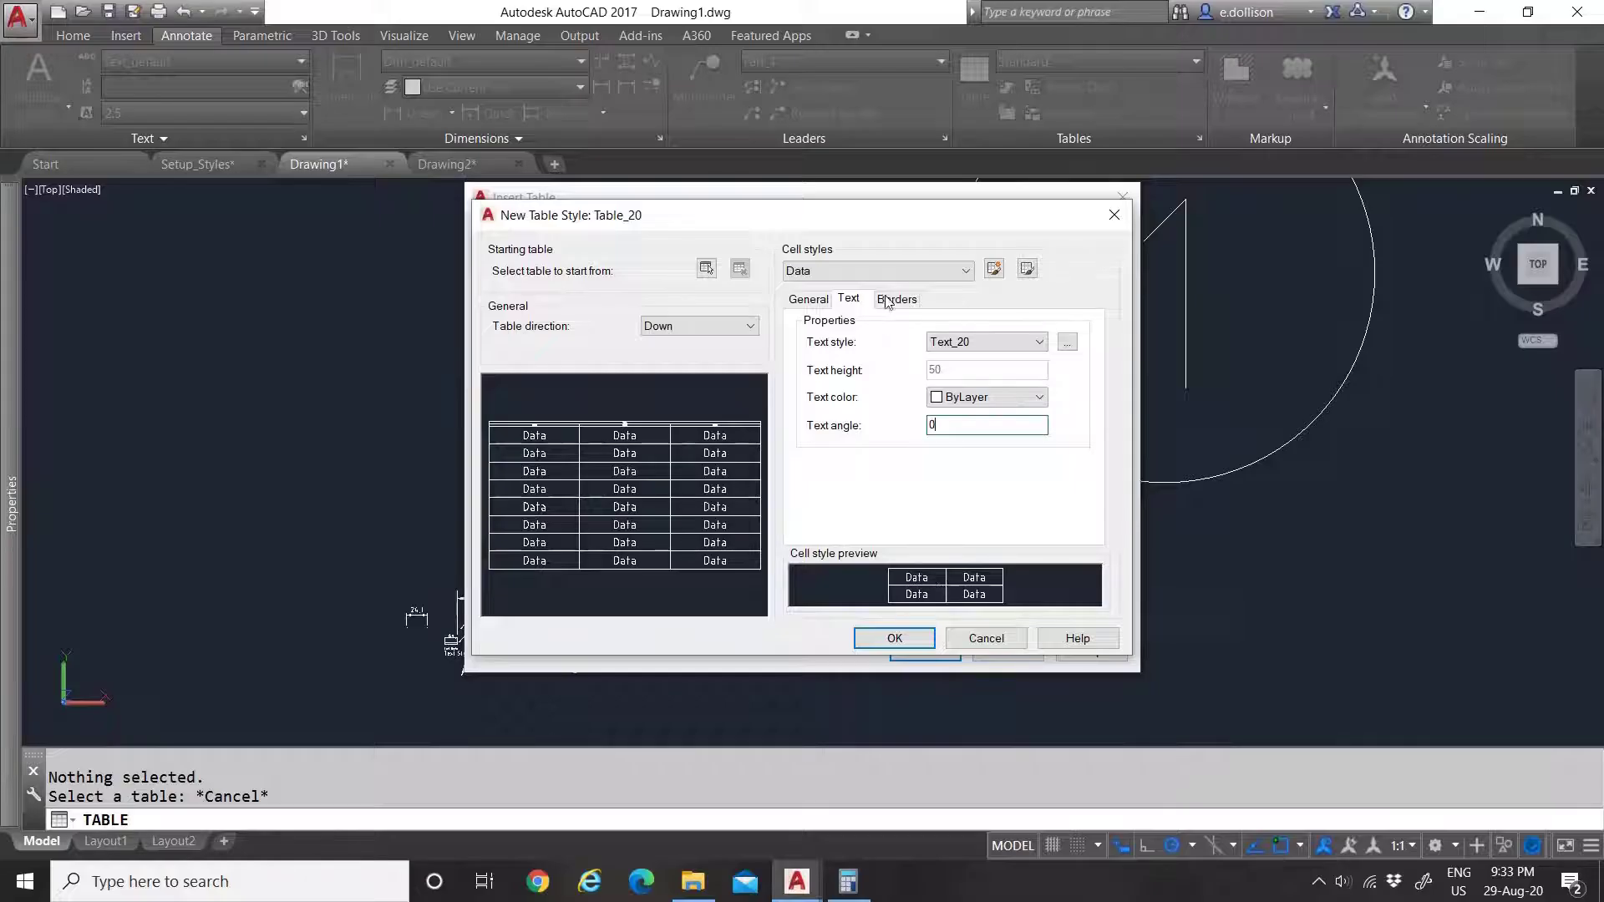
# Step: Set the Header cells' margins to 20 and text height to 70
pyautogui.click(848, 271)
pyautogui.click(839, 301)
pyautogui.click(808, 299)
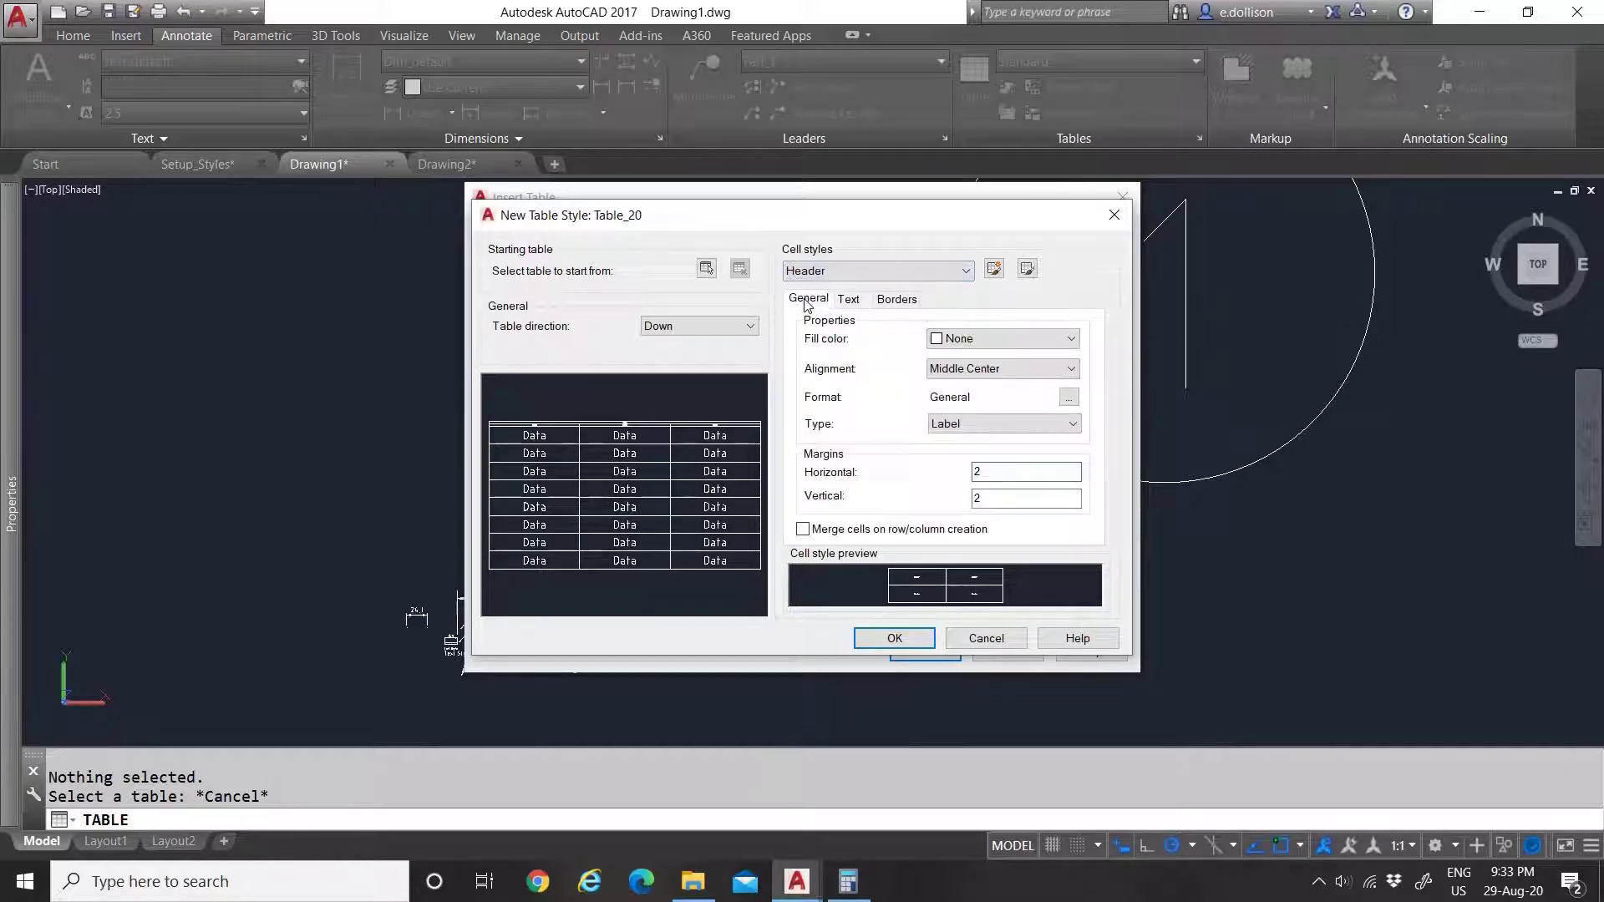
pyautogui.doubleClick(1011, 470)
pyautogui.write('20')
pyautogui.press('Tab')
pyautogui.write('20')
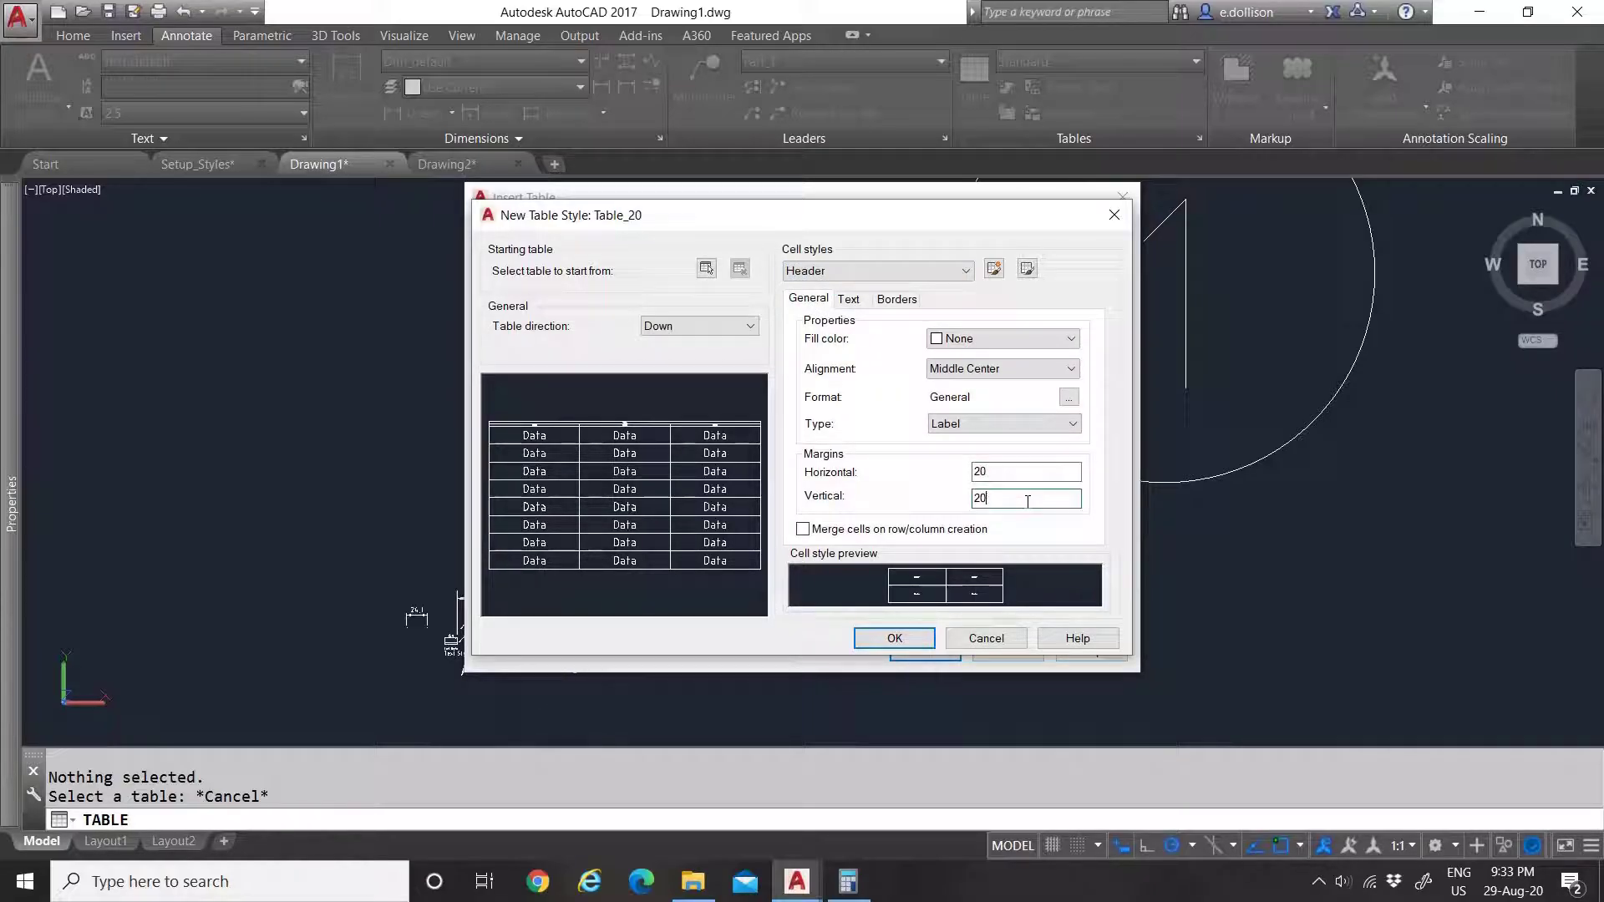
pyautogui.click(848, 300)
pyautogui.doubleClick(952, 370)
pyautogui.write('70')
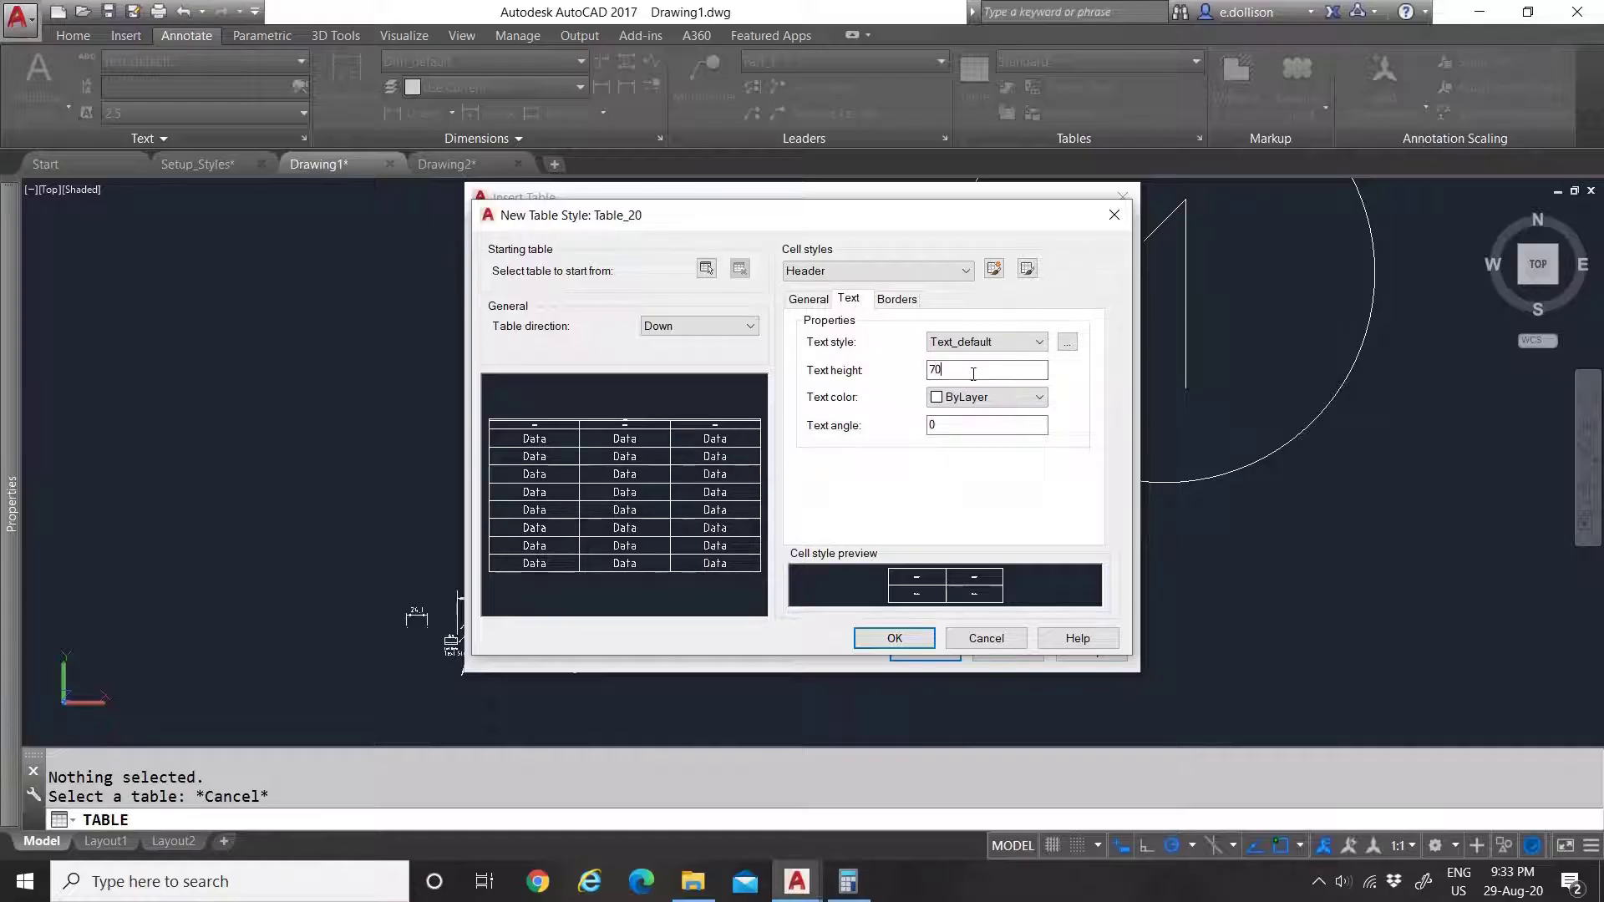
pyautogui.click(947, 428)
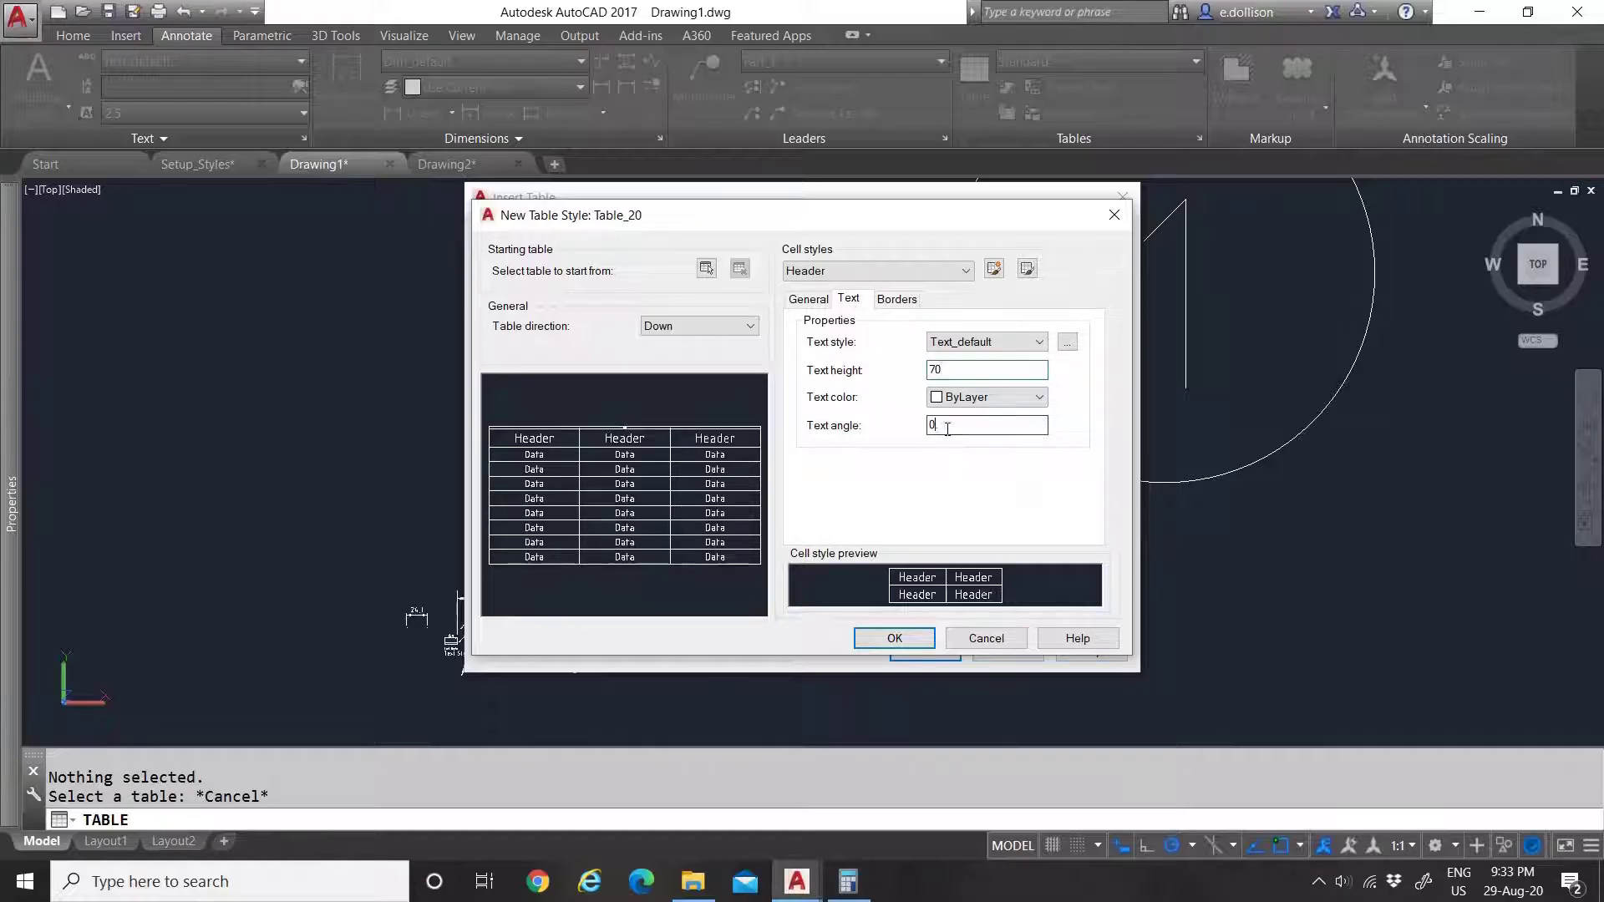
# Step: Set the Title cells' margins to 20 and text height to 80
pyautogui.click(850, 269)
pyautogui.click(849, 324)
pyautogui.click(808, 298)
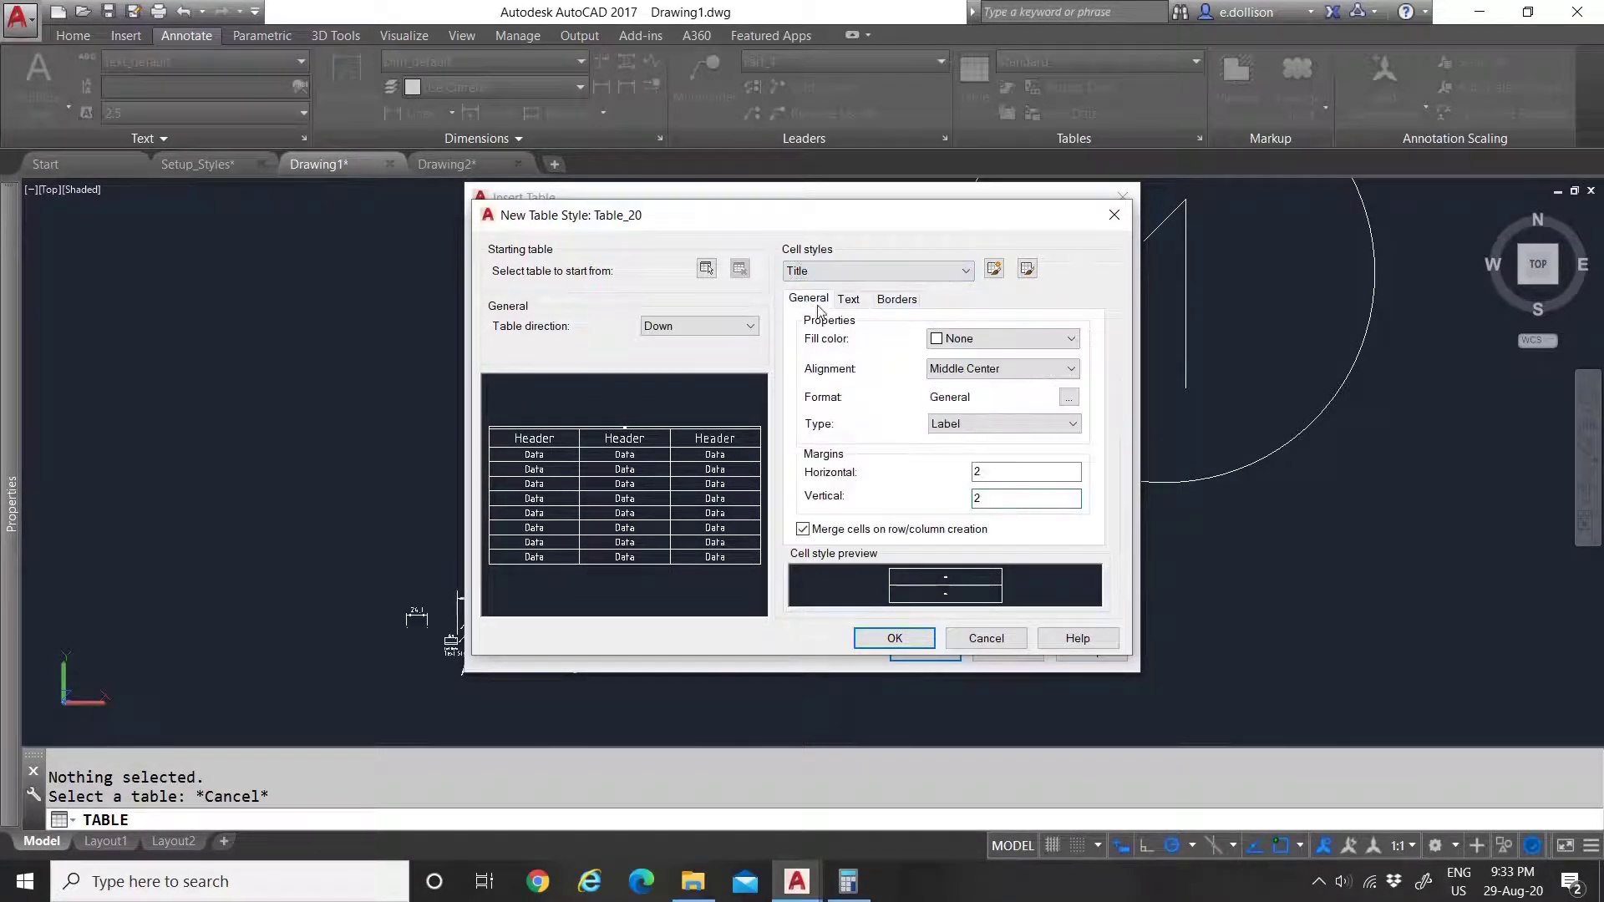
pyautogui.doubleClick(1011, 472)
pyautogui.write('20')
pyautogui.doubleClick(1014, 498)
pyautogui.write('20')
pyautogui.click(848, 300)
pyautogui.click(969, 370)
pyautogui.write('0')
pyautogui.click(957, 424)
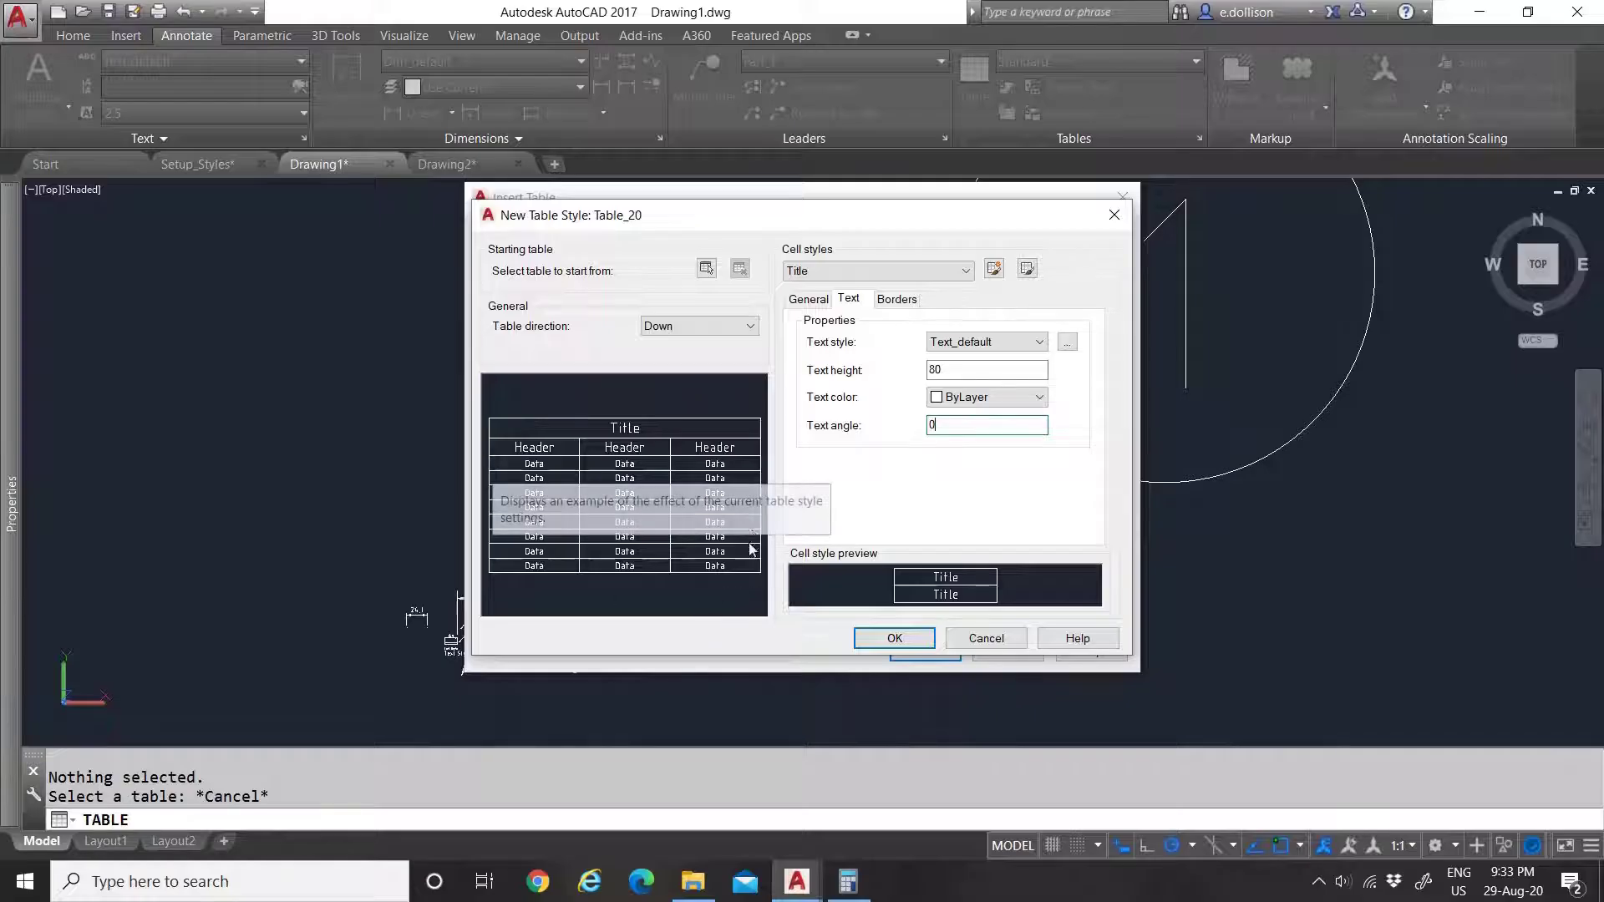
# Step: Save Table_20, then start a new Table_5 style copied from Table_1
pyautogui.click(895, 639)
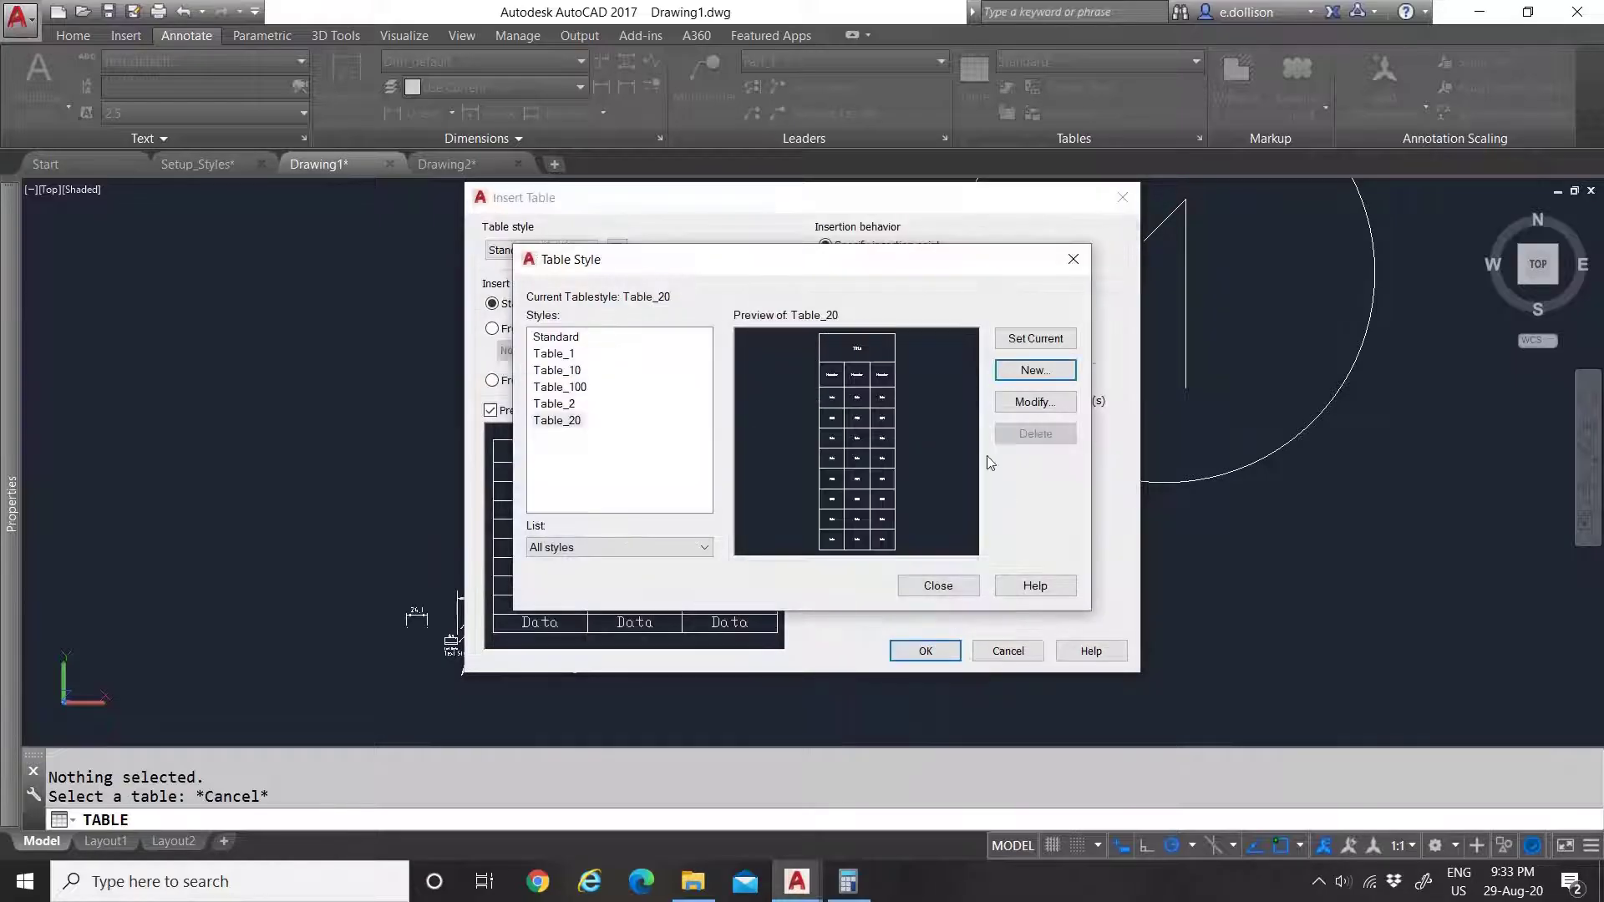
pyautogui.click(570, 421)
pyautogui.click(554, 353)
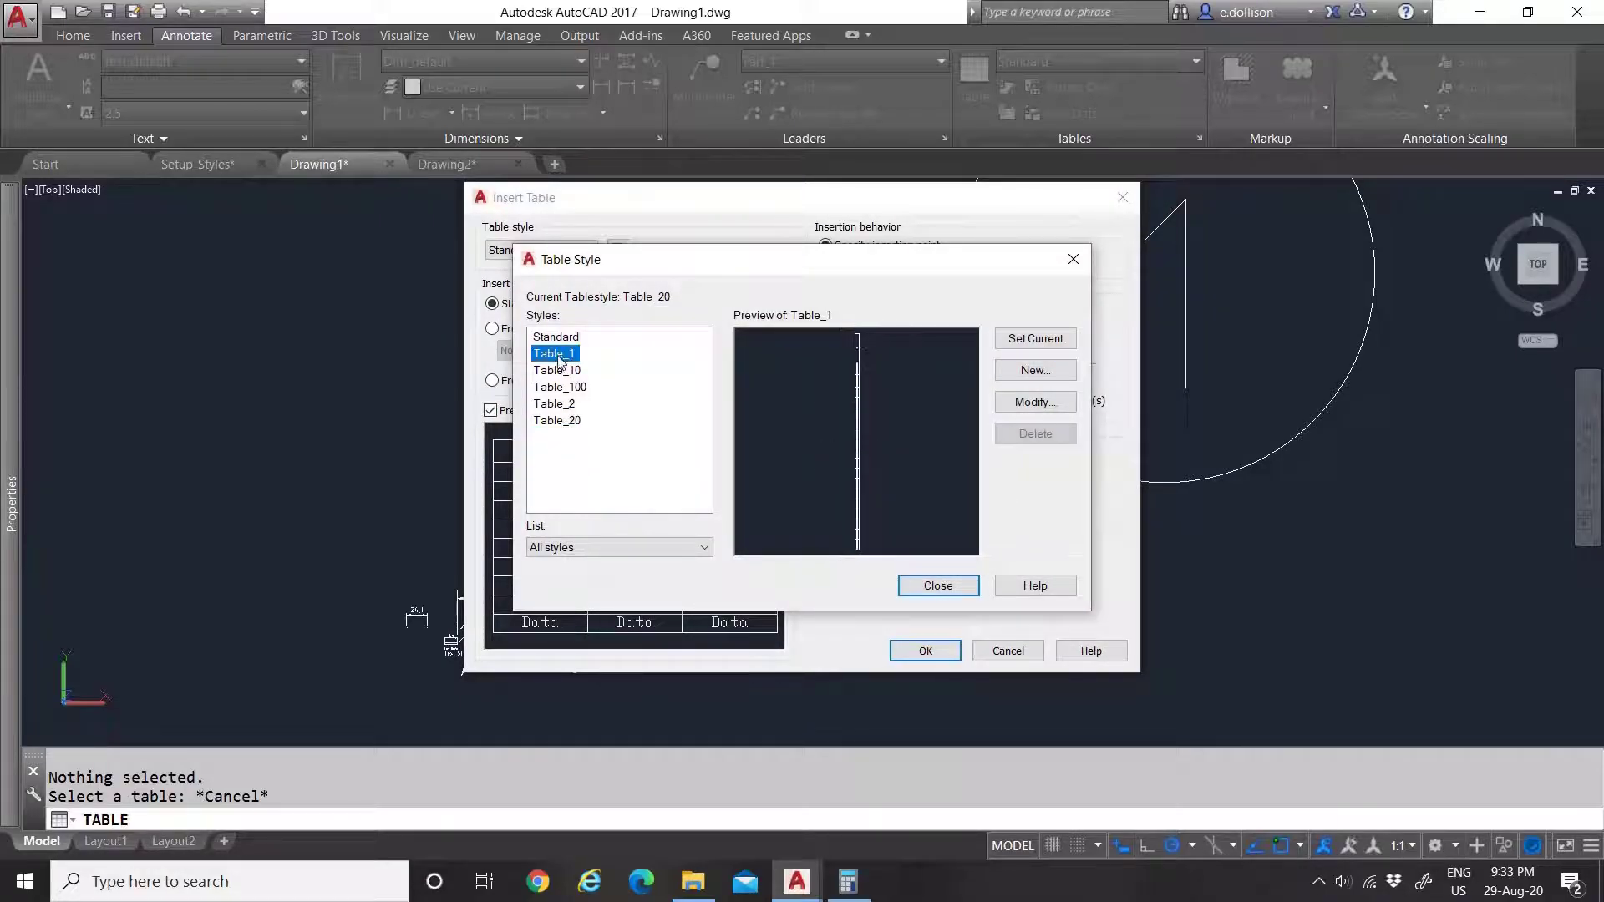
pyautogui.click(1034, 370)
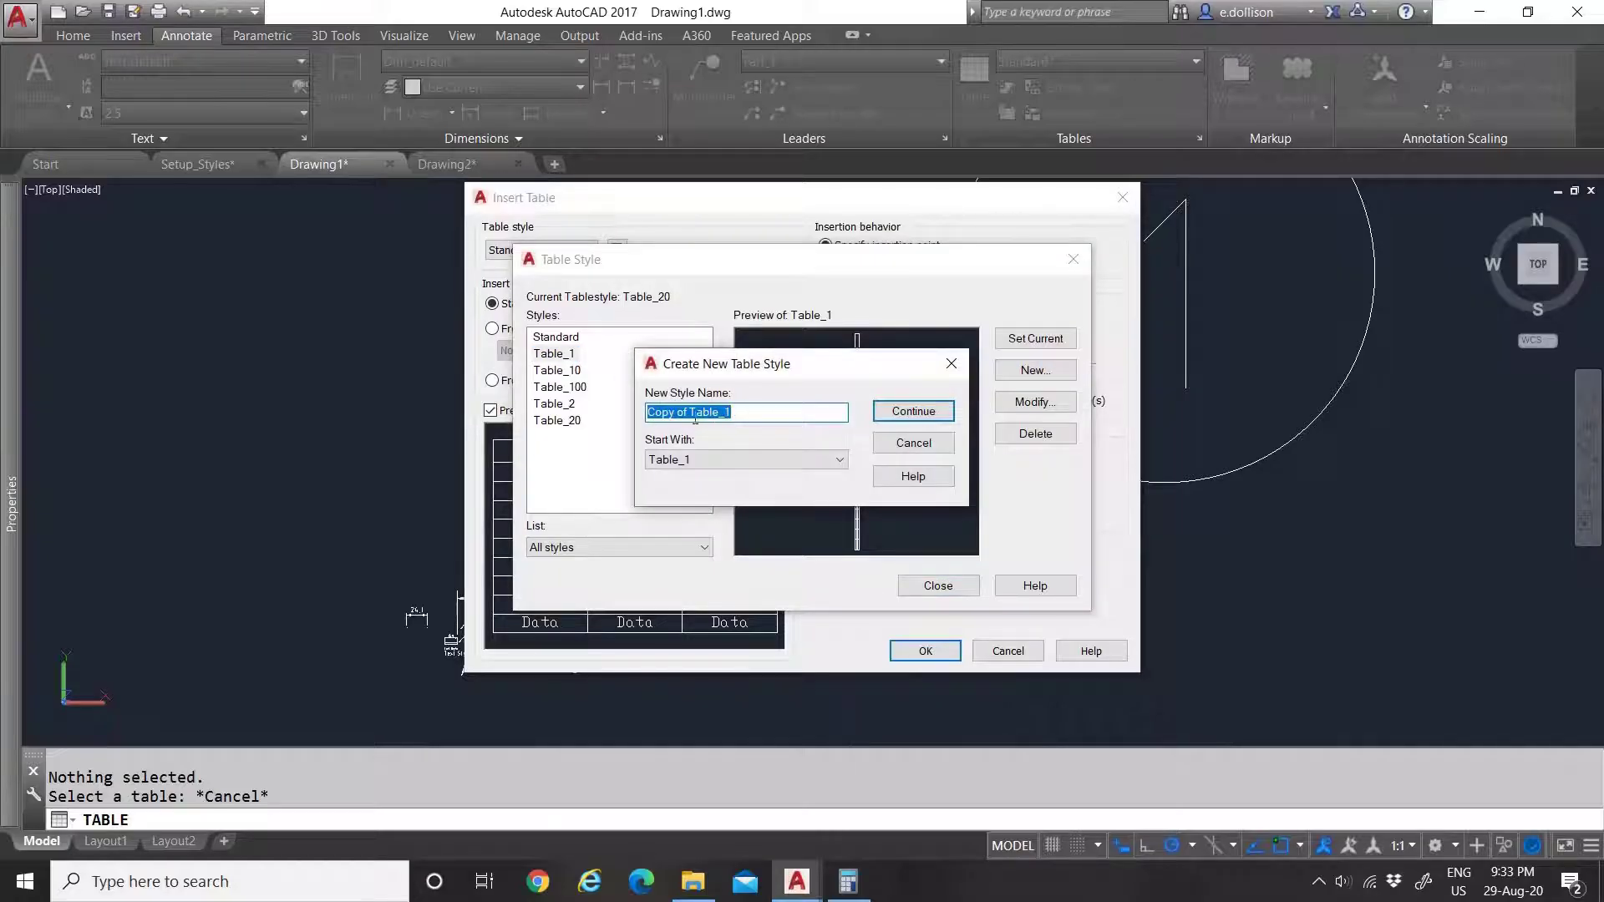
pyautogui.click(696, 418)
pyautogui.moveTo(683, 413); pyautogui.dragTo(555, 430)
pyautogui.press('BackSpace')
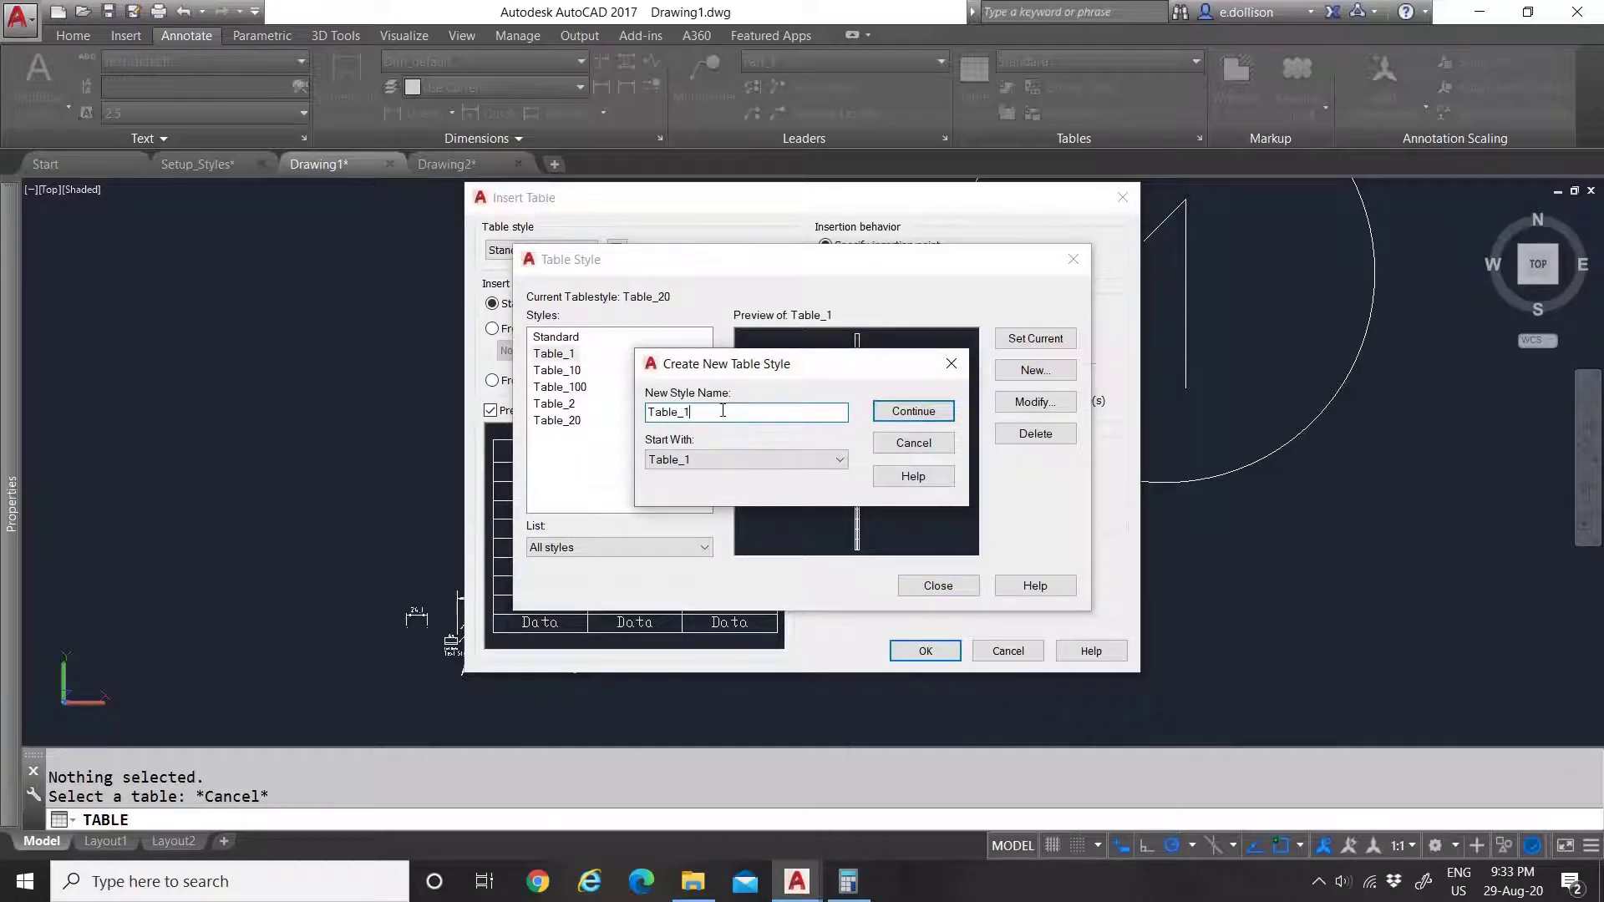
pyautogui.write('5')
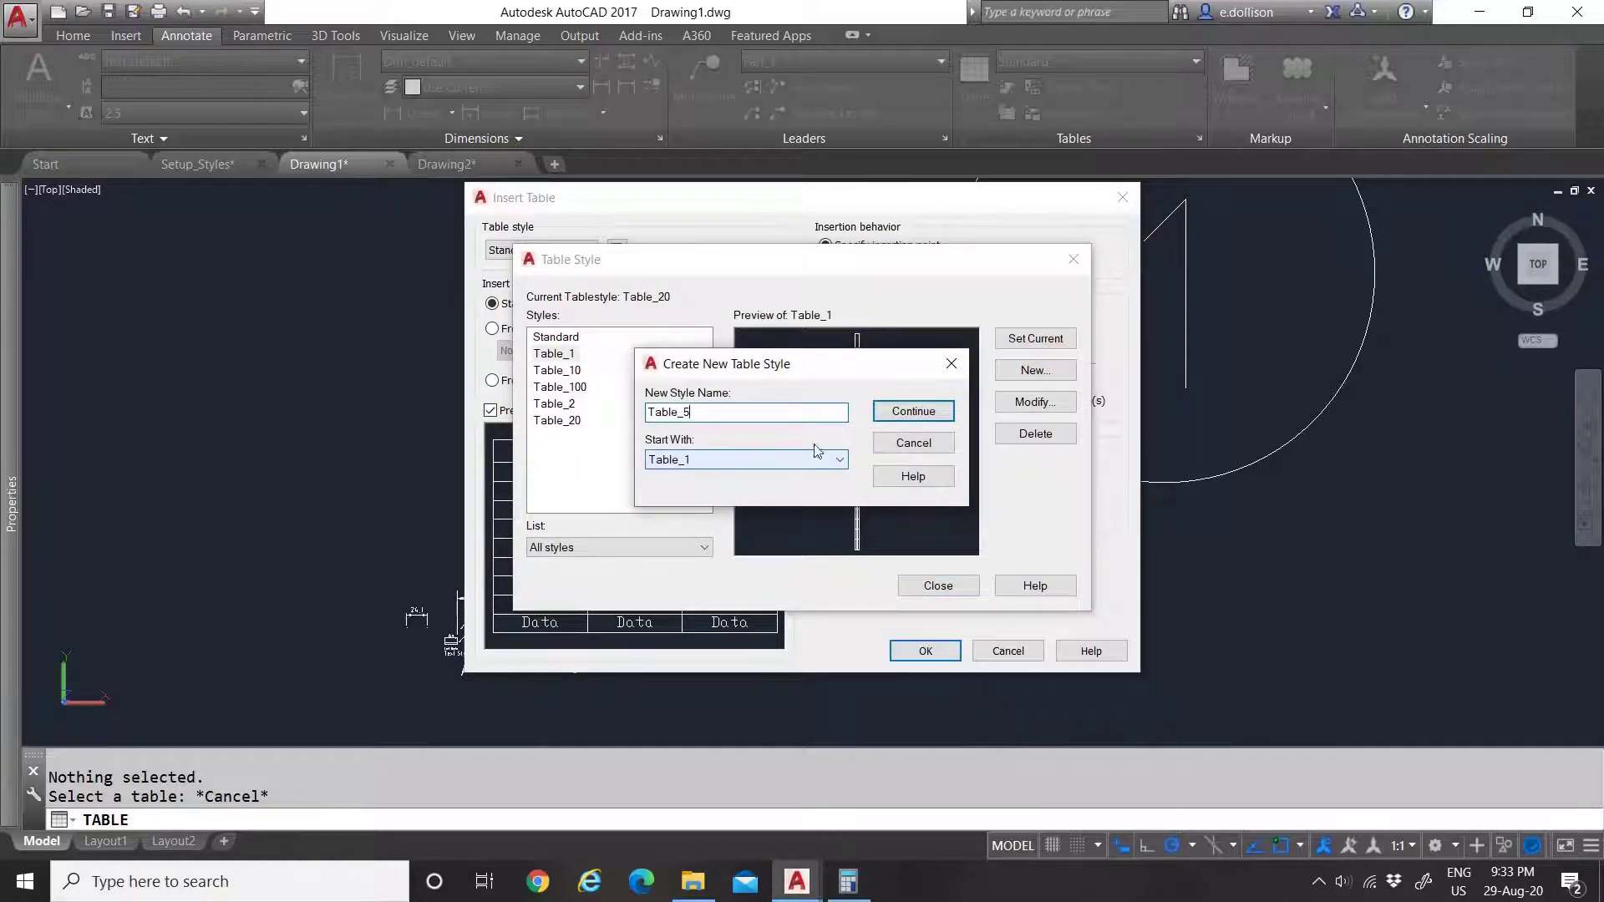
pyautogui.click(914, 412)
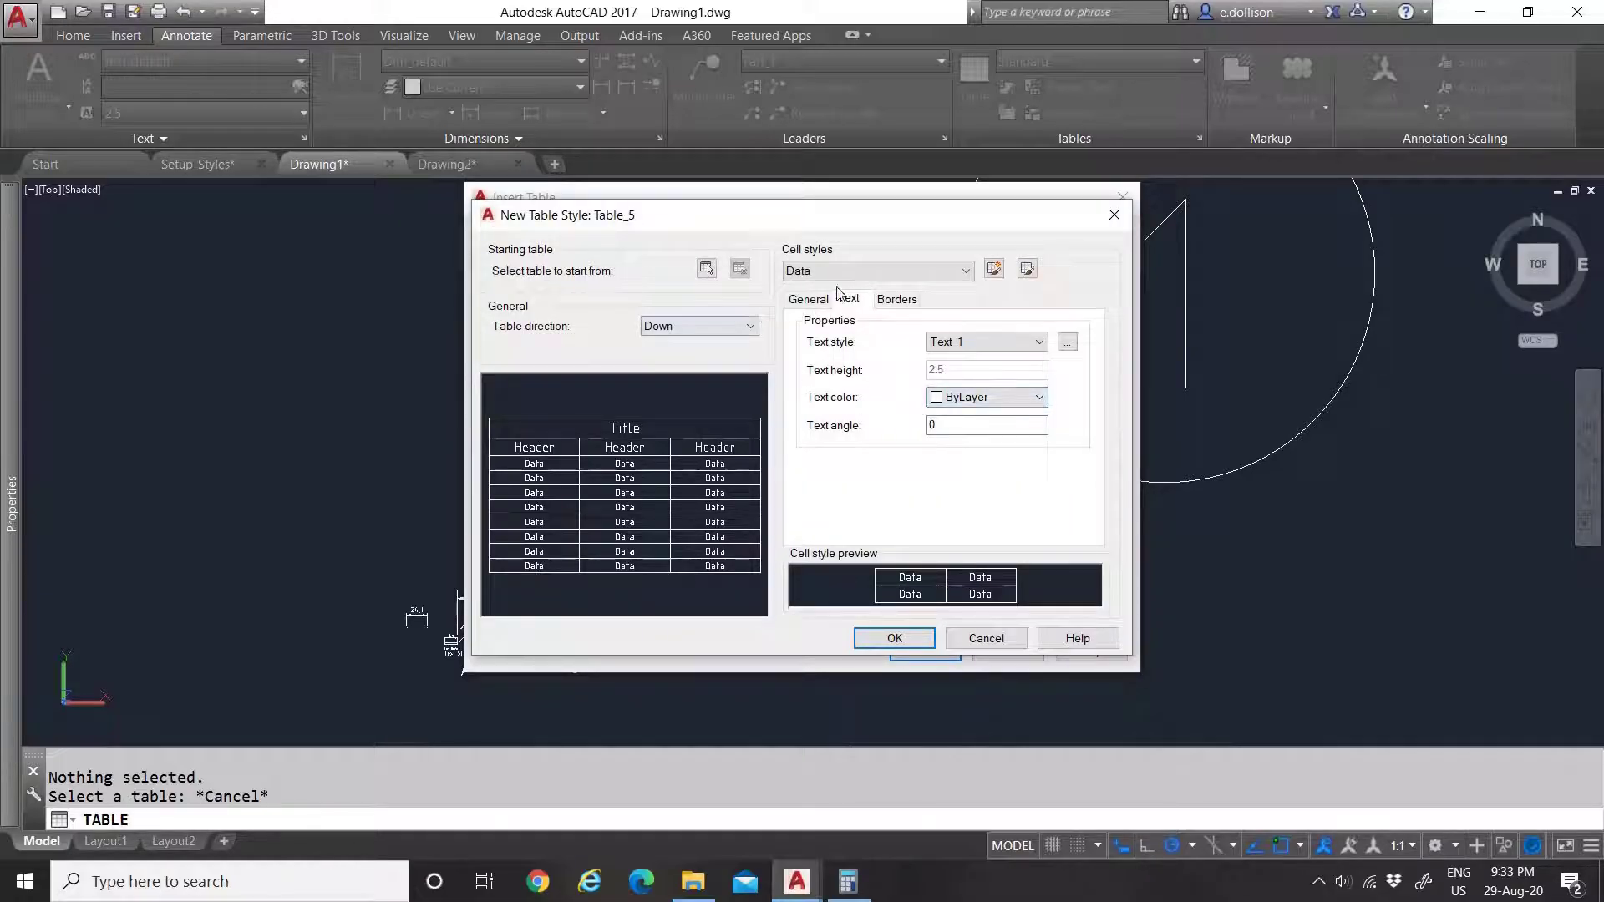
# Step: Give the Data cells horizontal and vertical margins of 5 and the Text_5 text style
pyautogui.click(808, 299)
pyautogui.moveTo(989, 471); pyautogui.dragTo(931, 474)
pyautogui.write('5')
pyautogui.press('Tab')
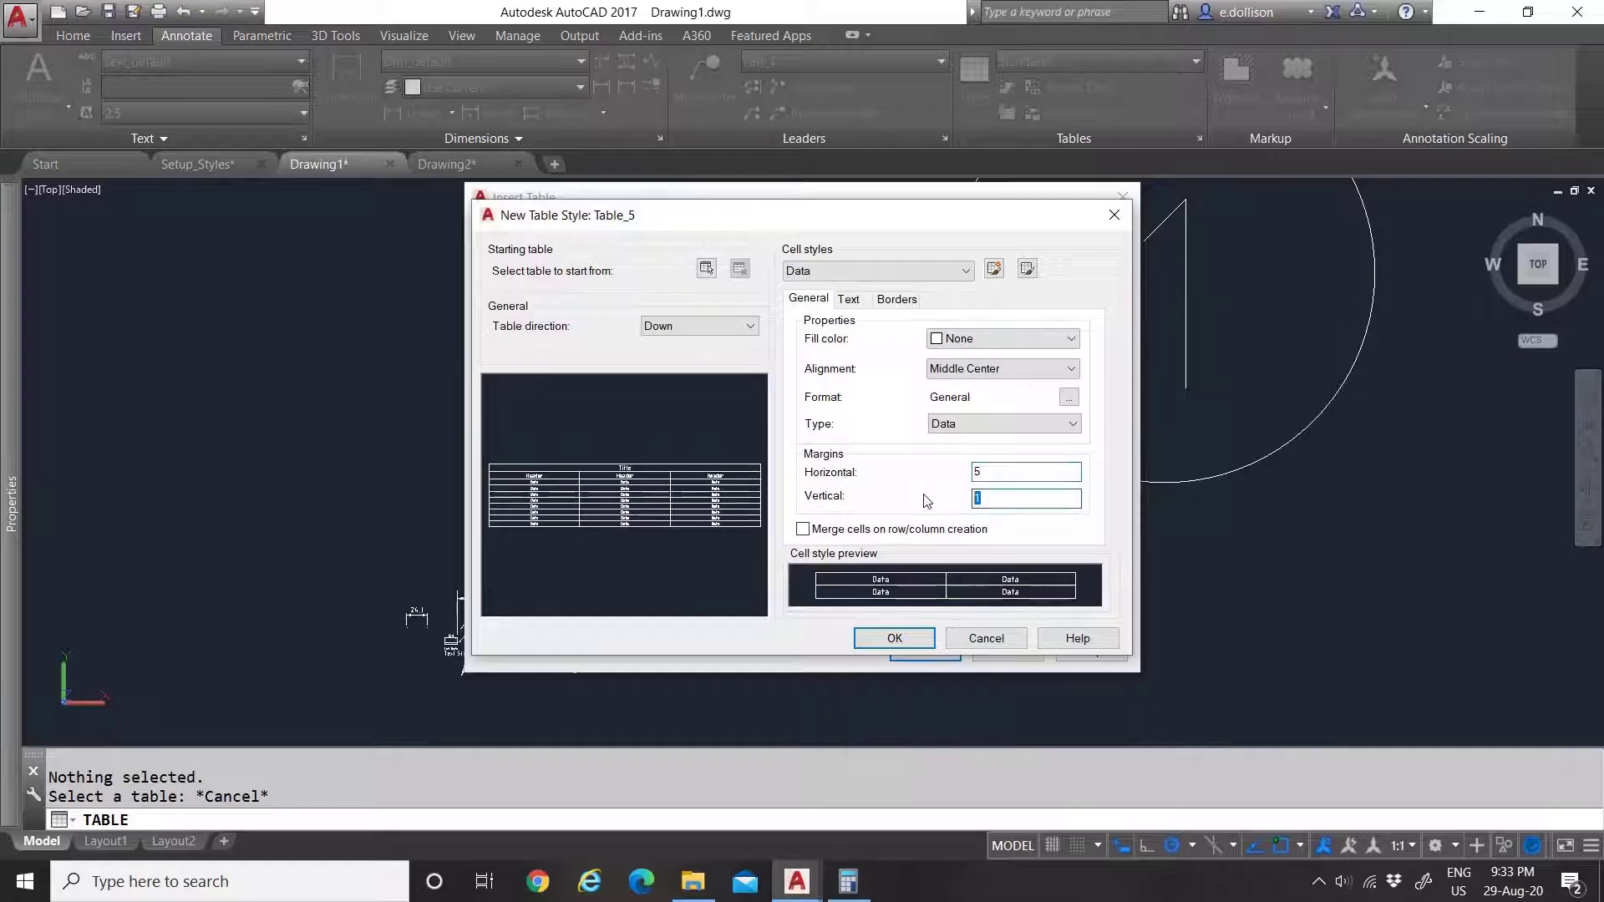
pyautogui.write('5')
pyautogui.click(849, 299)
pyautogui.click(975, 343)
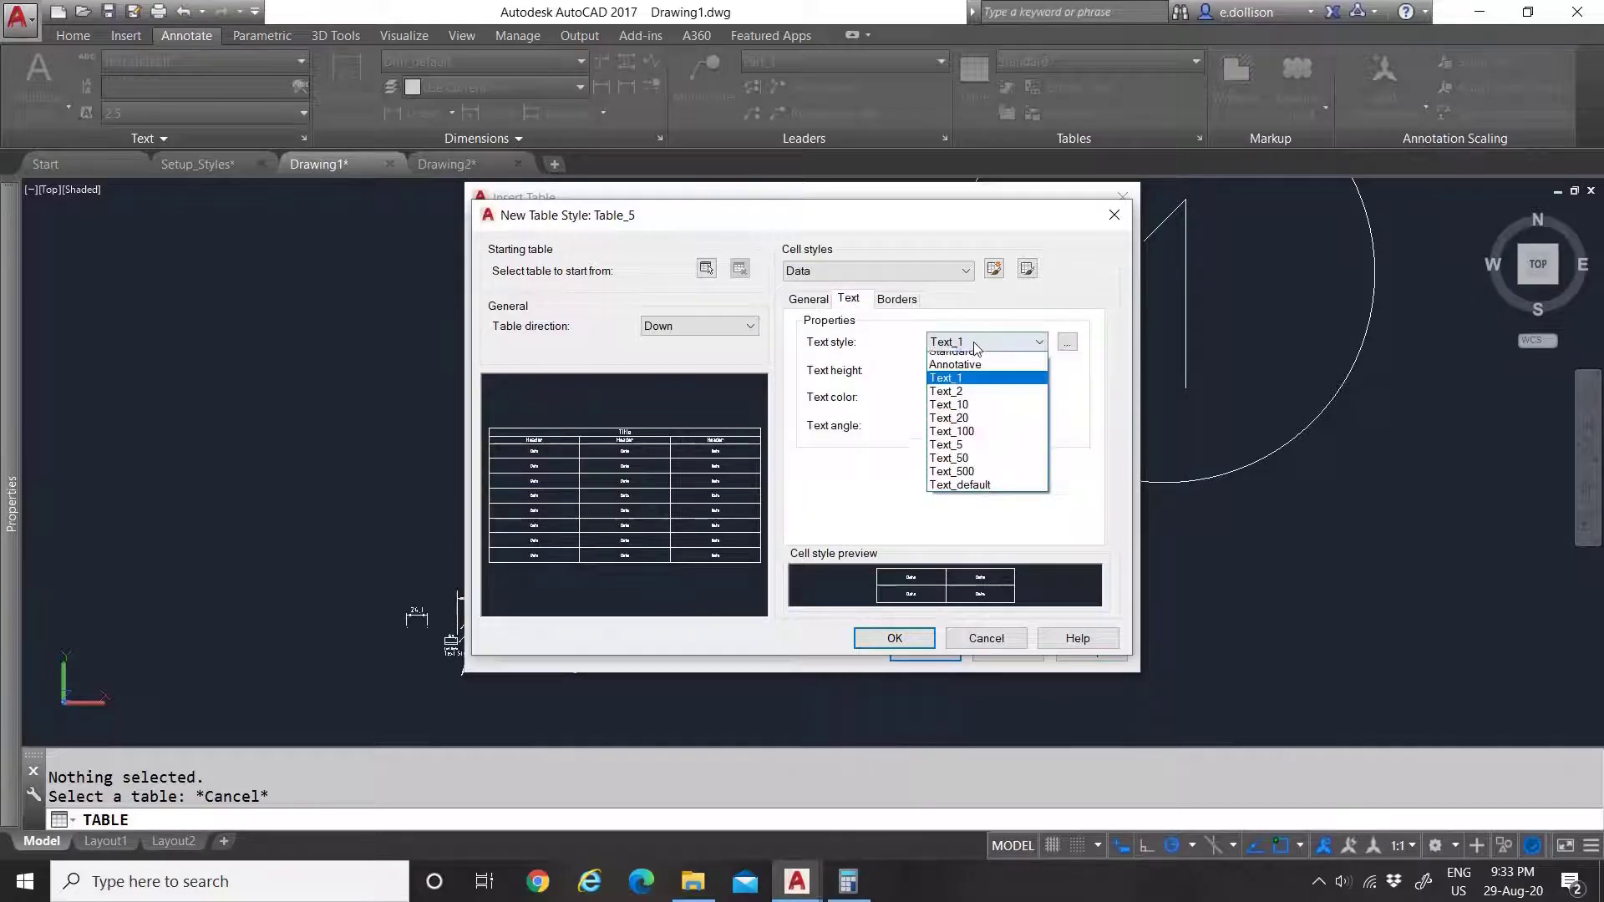
pyautogui.click(975, 454)
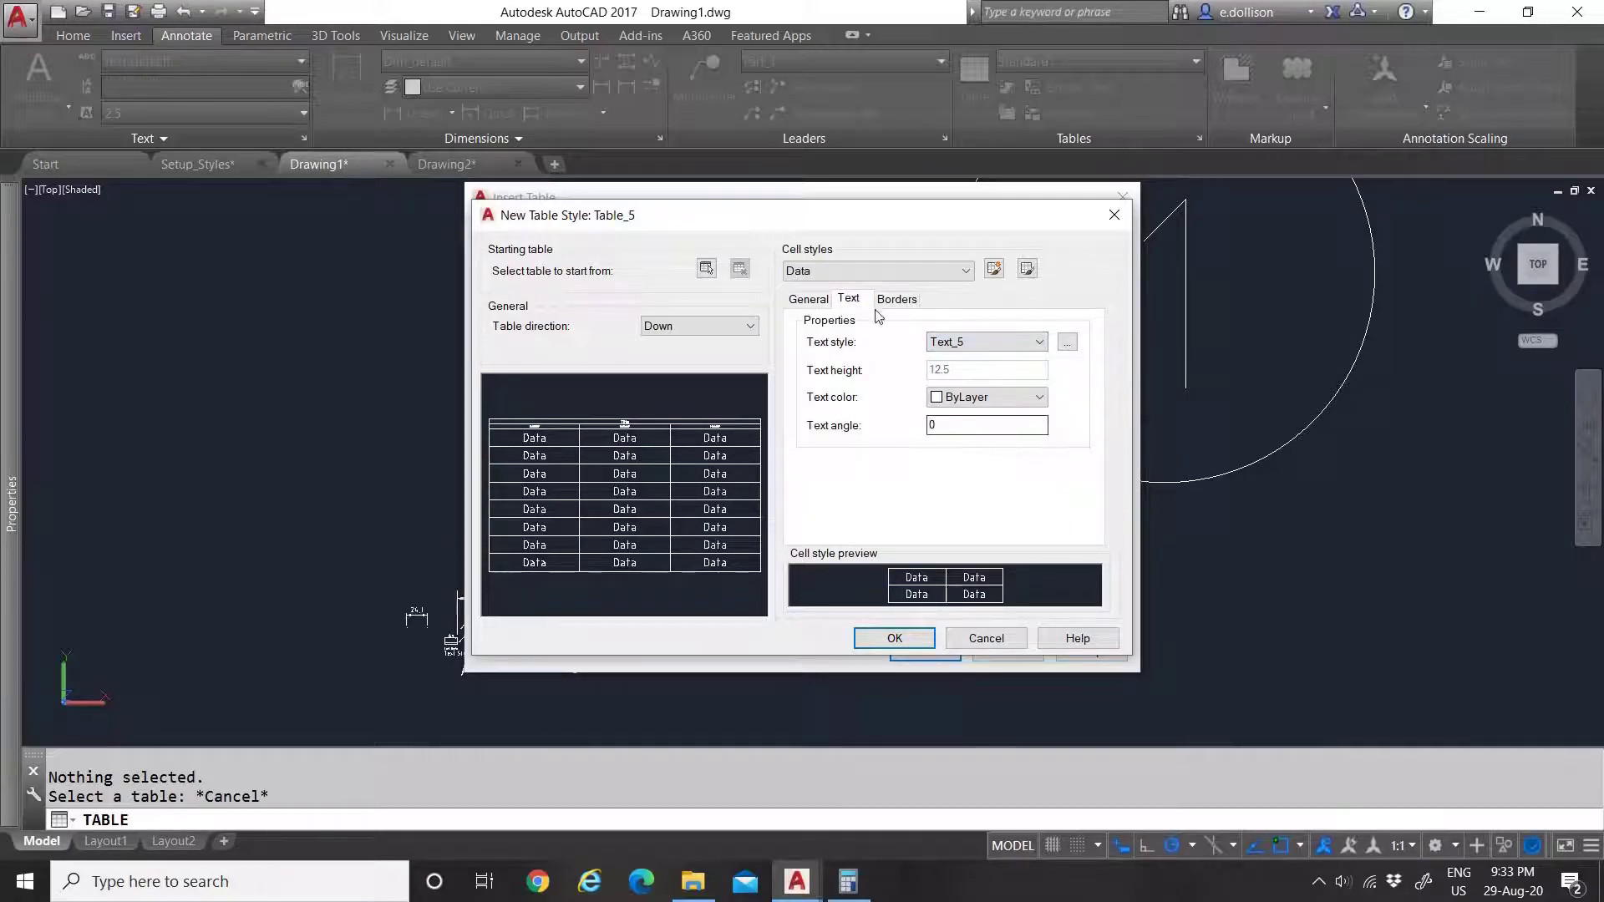
pyautogui.click(899, 300)
pyautogui.click(849, 300)
# Step: Set the Header cells' margins to 5 and their text height to 17.5
pyautogui.click(835, 272)
pyautogui.click(838, 307)
pyautogui.click(808, 302)
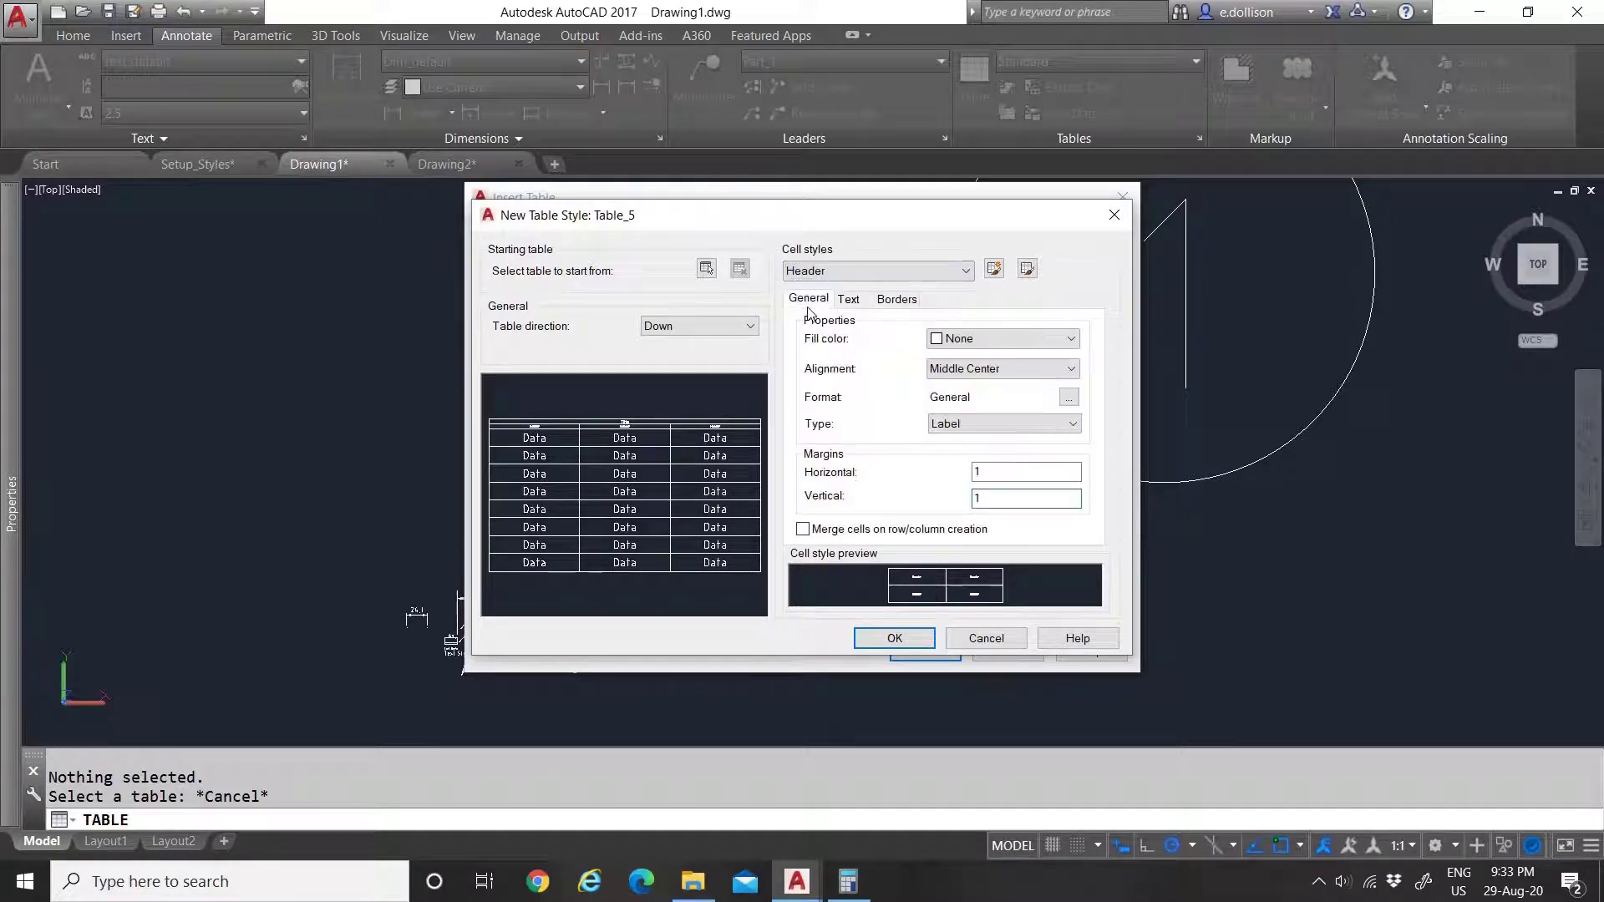
pyautogui.doubleClick(977, 472)
pyautogui.write('5')
pyautogui.doubleClick(977, 498)
pyautogui.write('5')
pyautogui.click(849, 299)
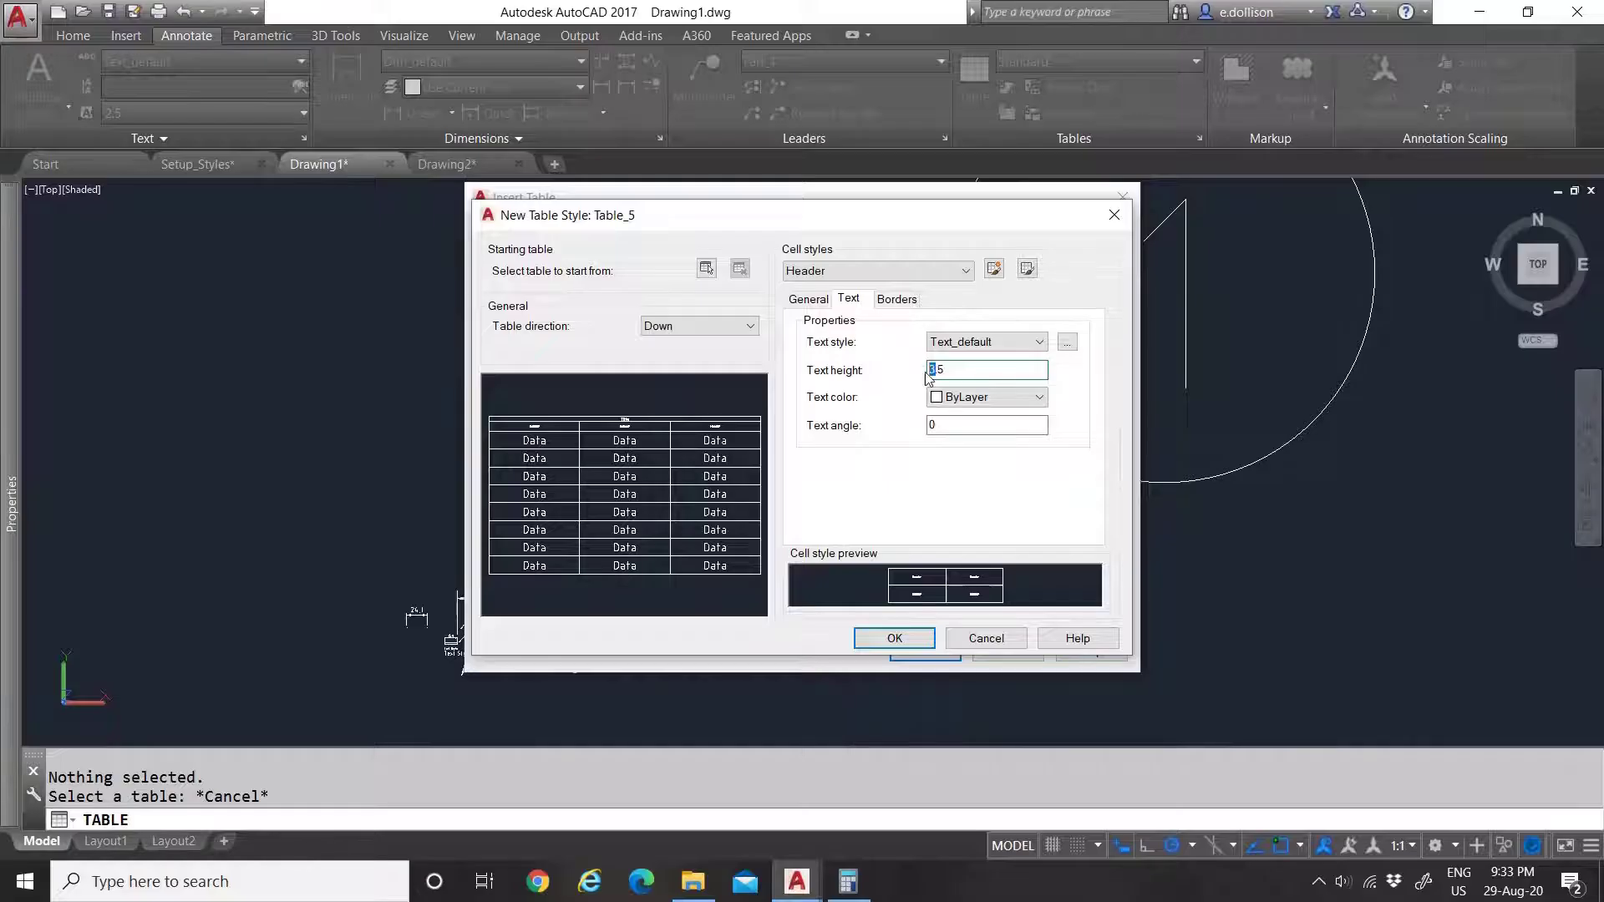
pyautogui.write('17')
pyautogui.click(970, 426)
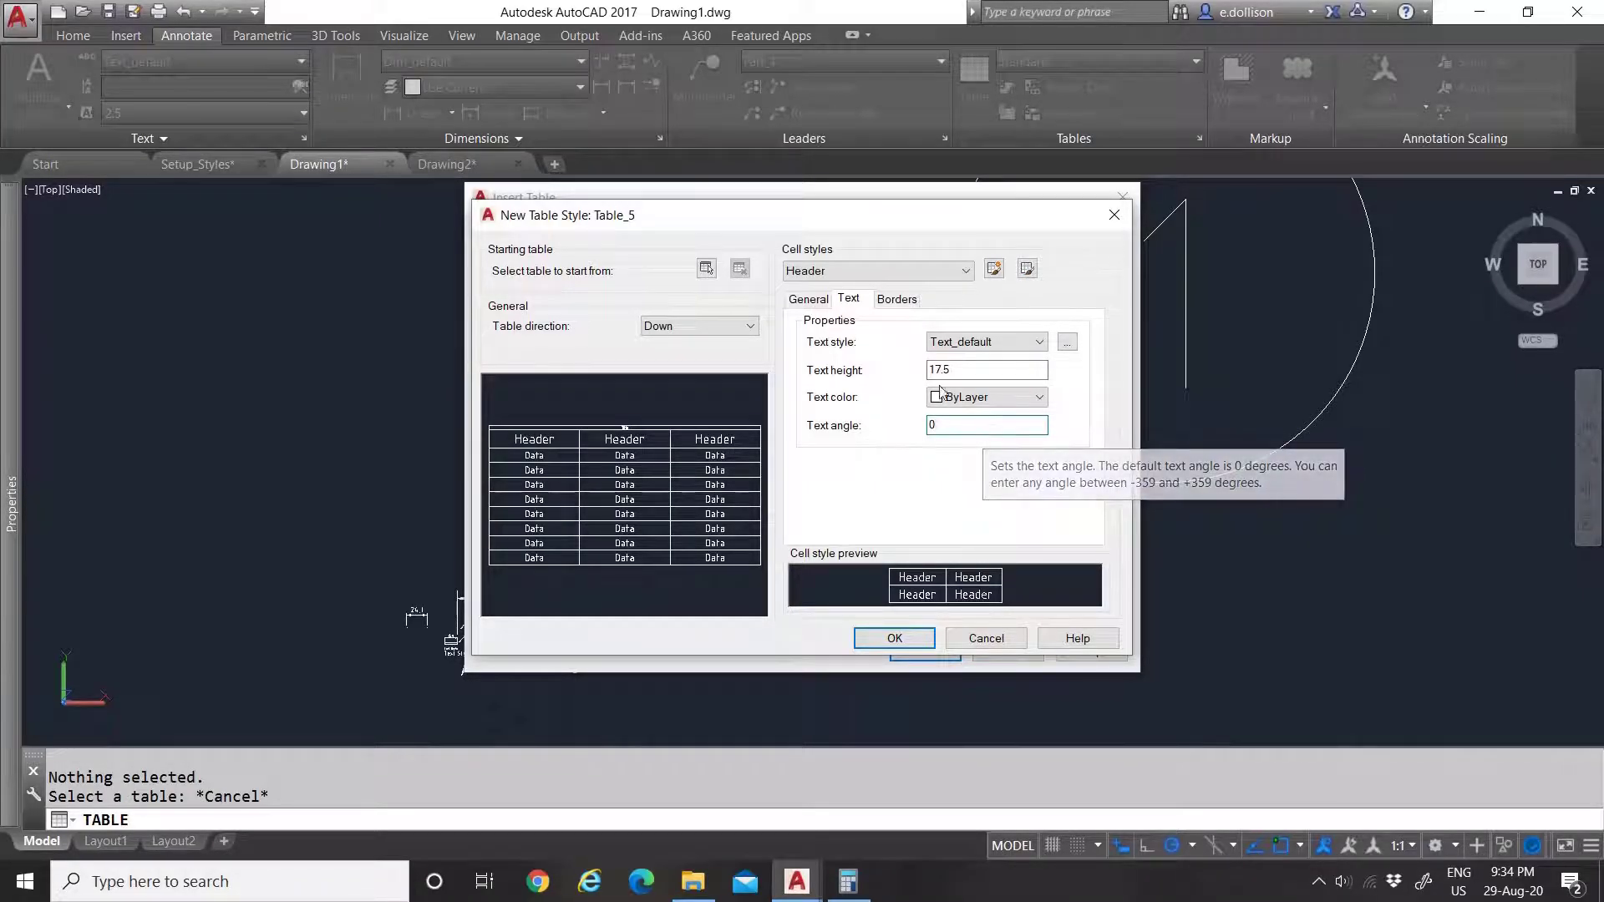
# Step: Set the Title vertical margin to 5 and text height to 20, then save Table_5
pyautogui.click(877, 271)
pyautogui.click(823, 321)
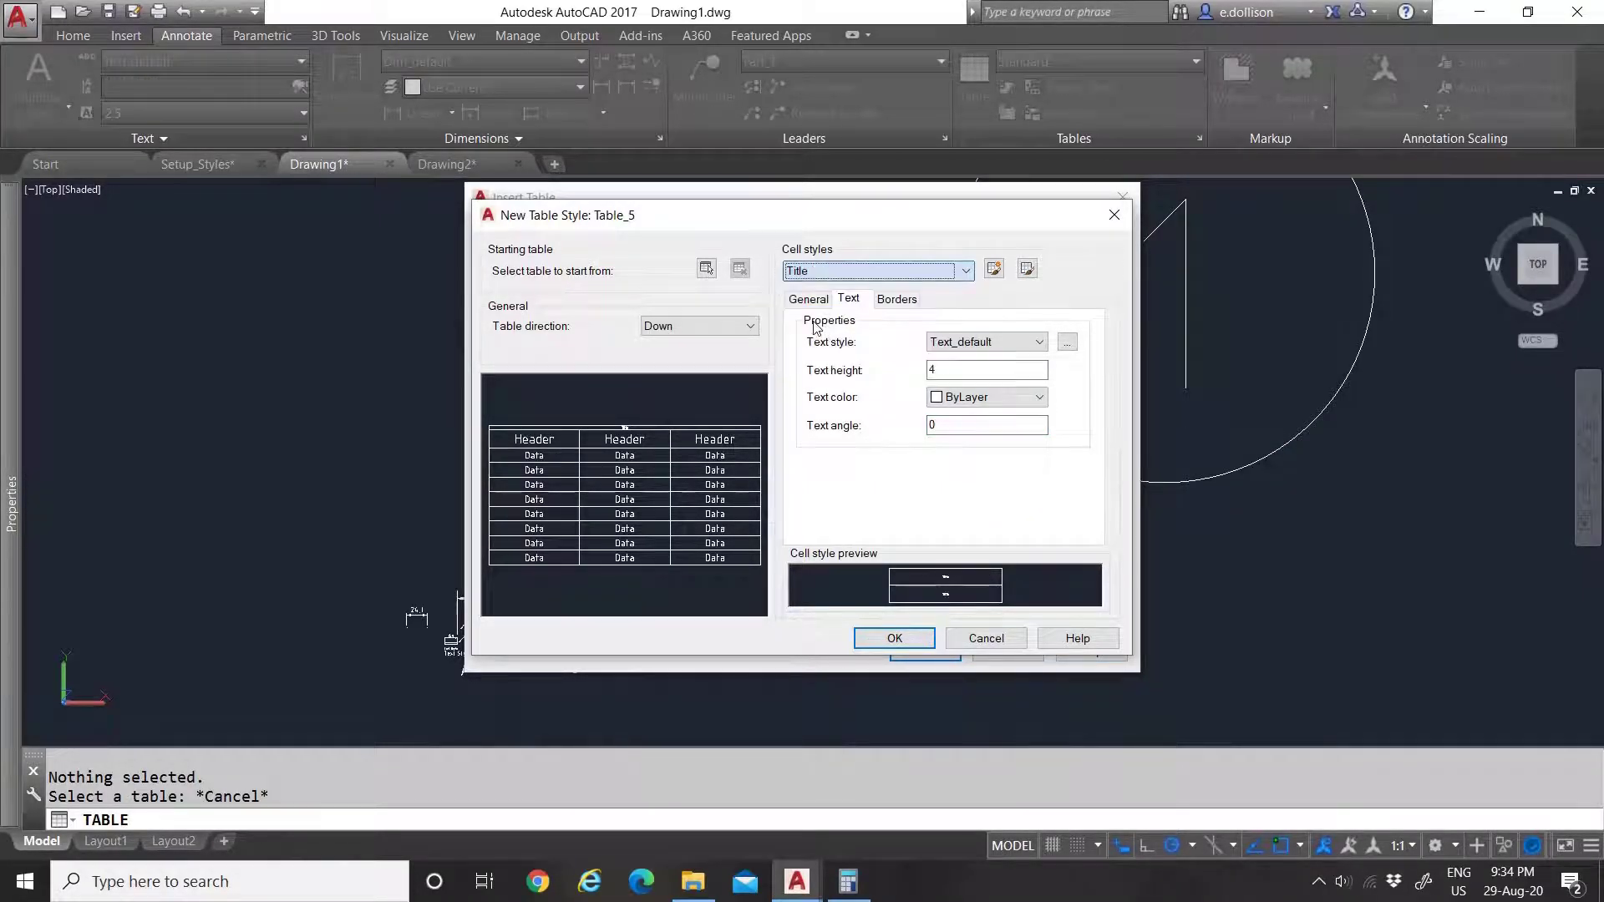
pyautogui.click(805, 302)
pyautogui.doubleClick(1008, 474)
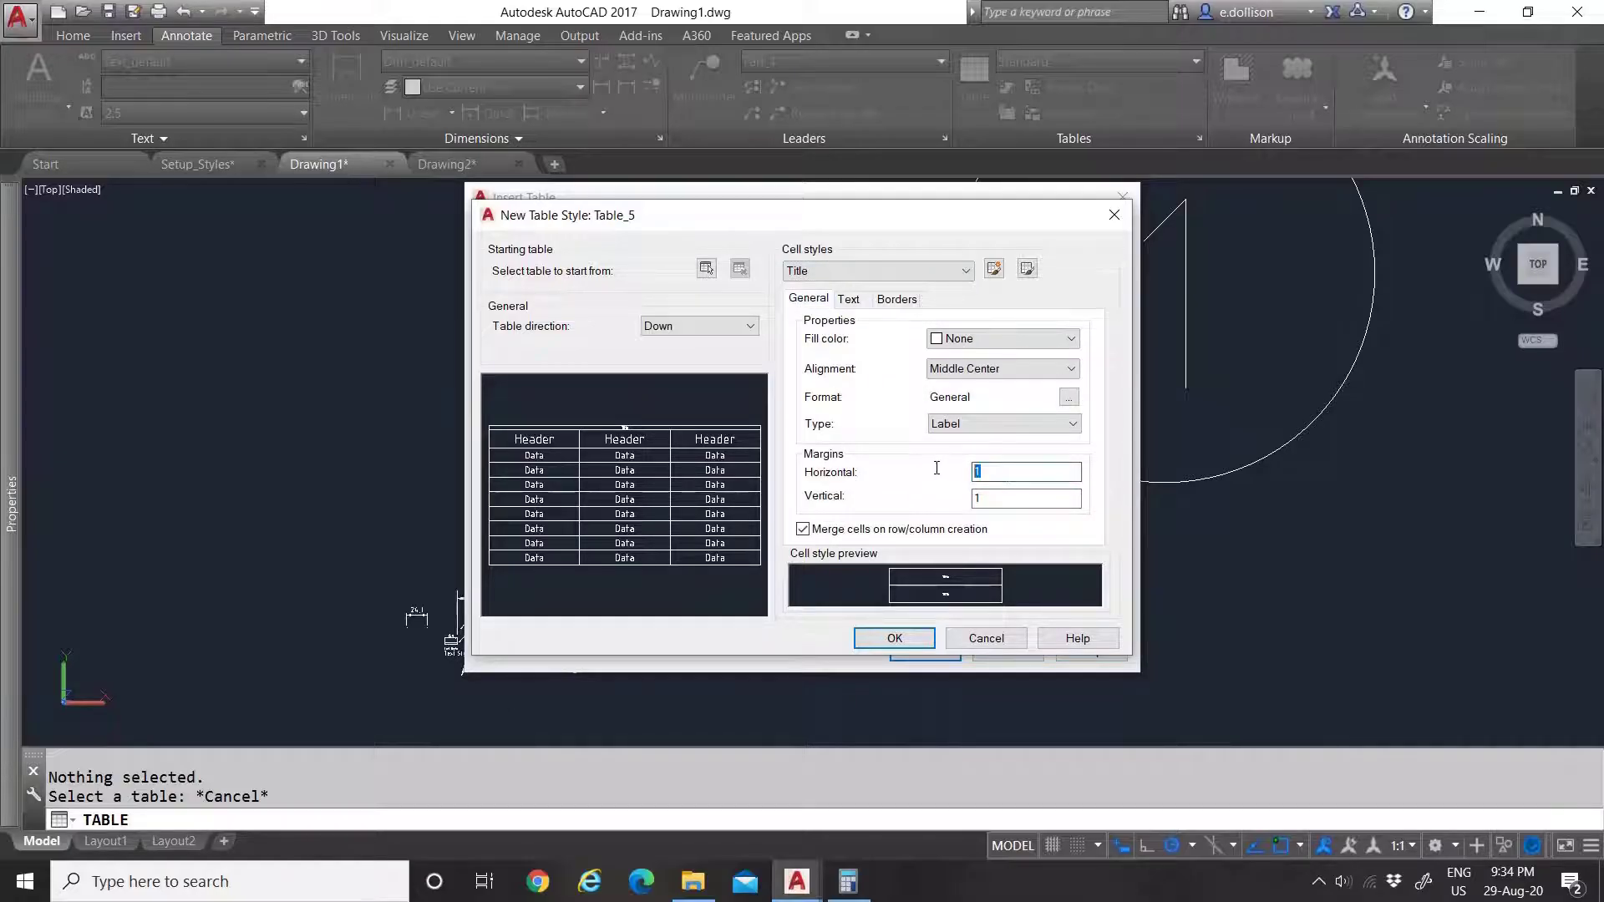
pyautogui.press('Tab')
pyautogui.write('5')
pyautogui.click(849, 299)
pyautogui.doubleClick(952, 371)
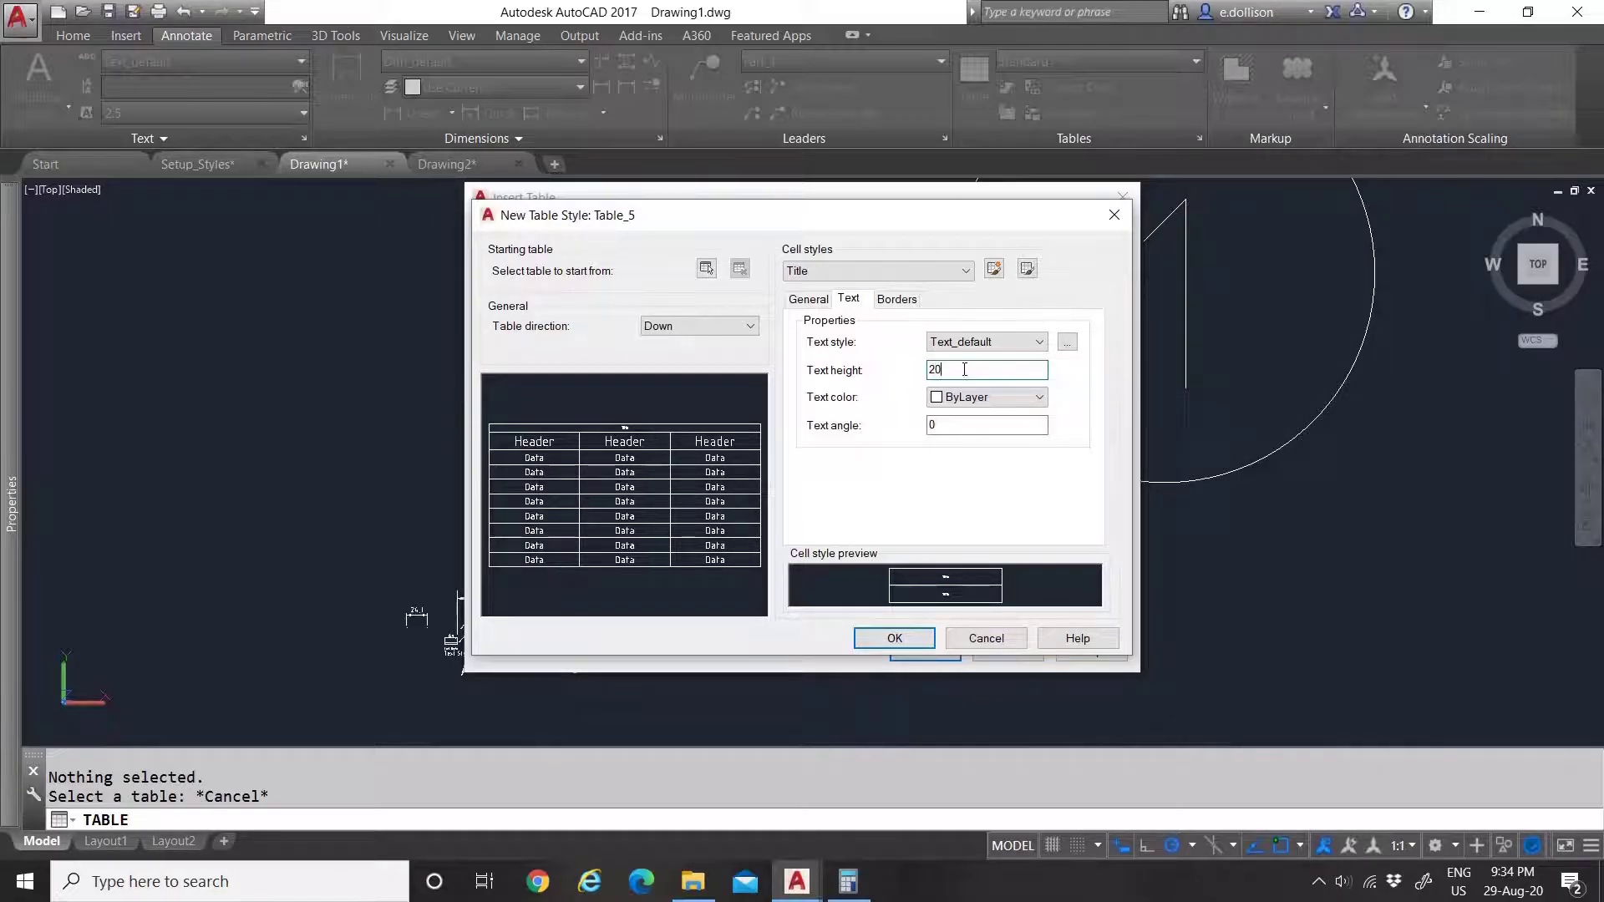
pyautogui.click(956, 425)
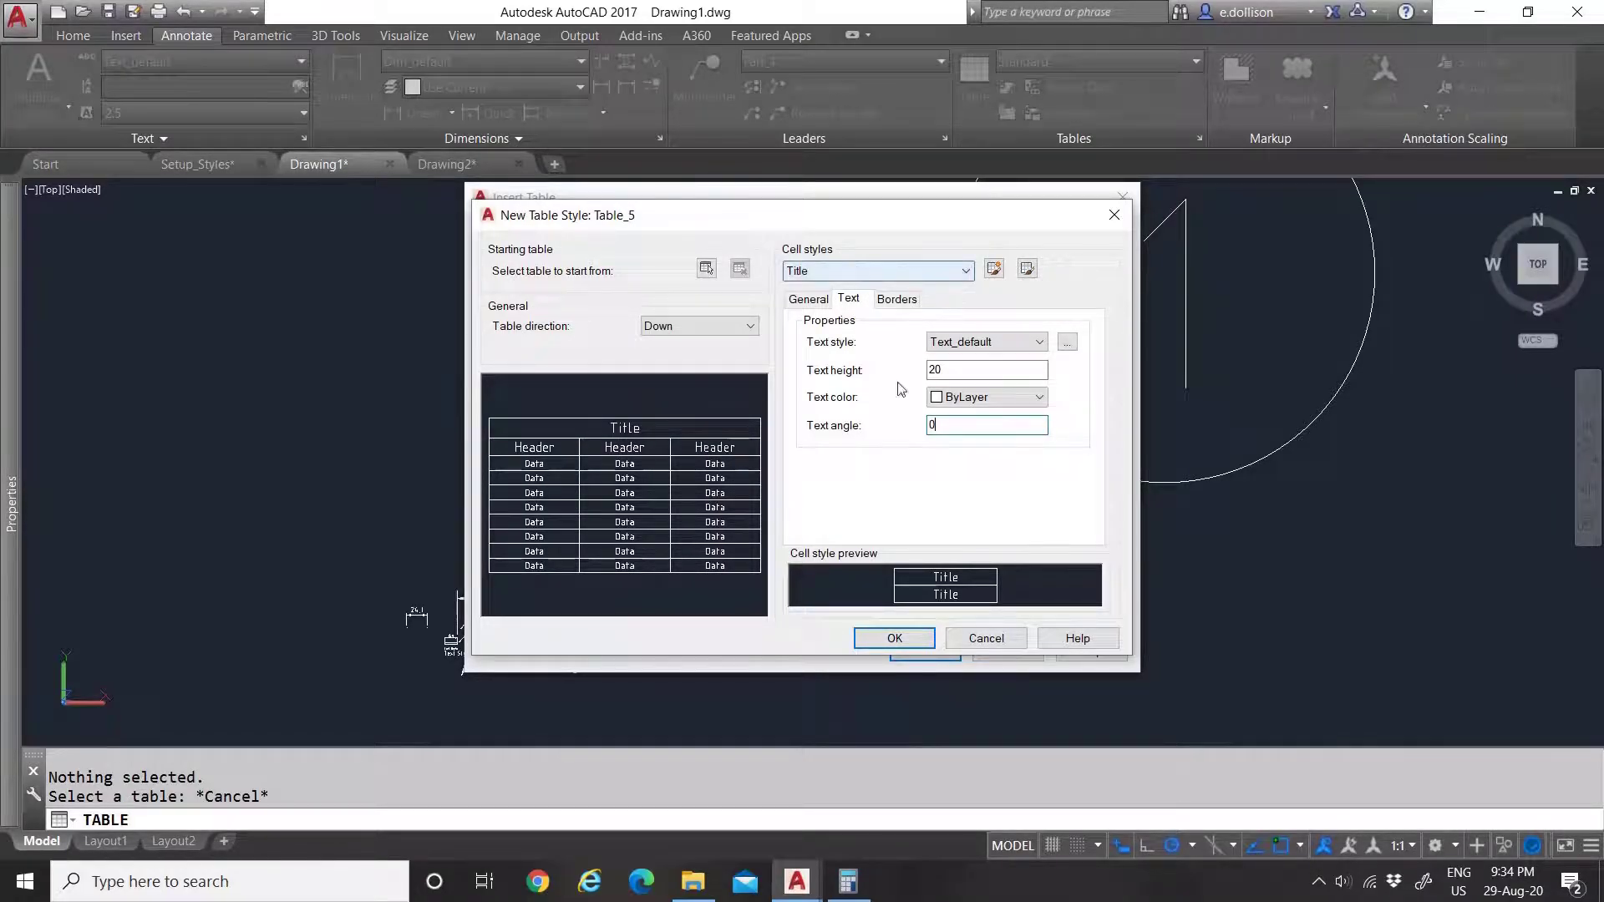
pyautogui.click(896, 639)
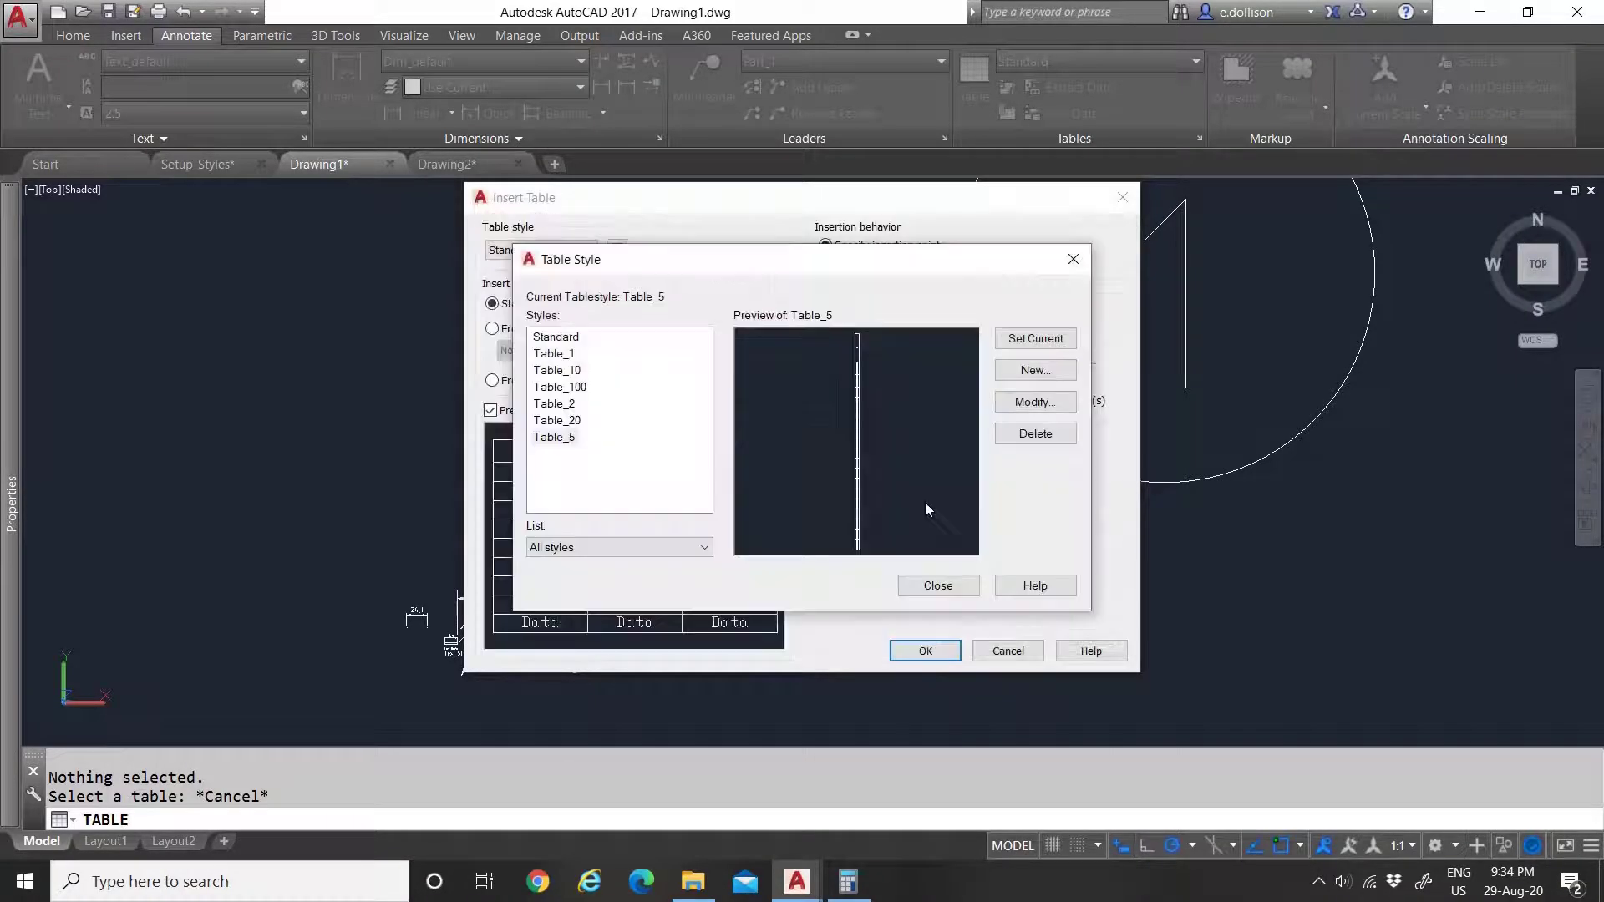
# Step: Create a new style from Table_5 named Table_50 by removing the 'Copy of ' prefix
pyautogui.click(565, 438)
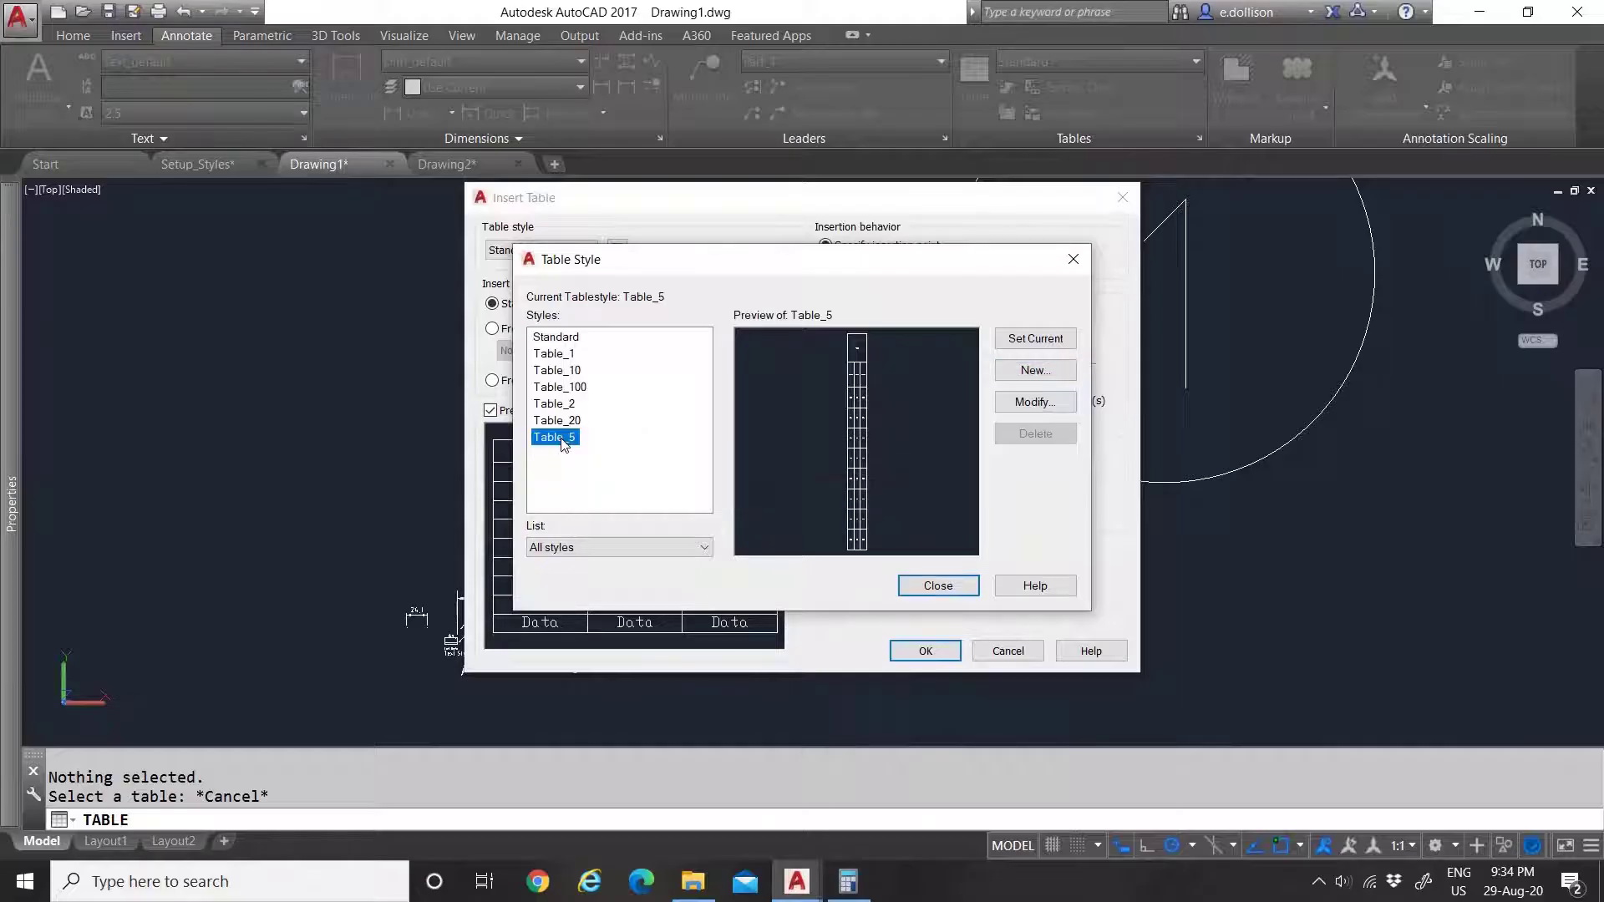
pyautogui.click(1049, 372)
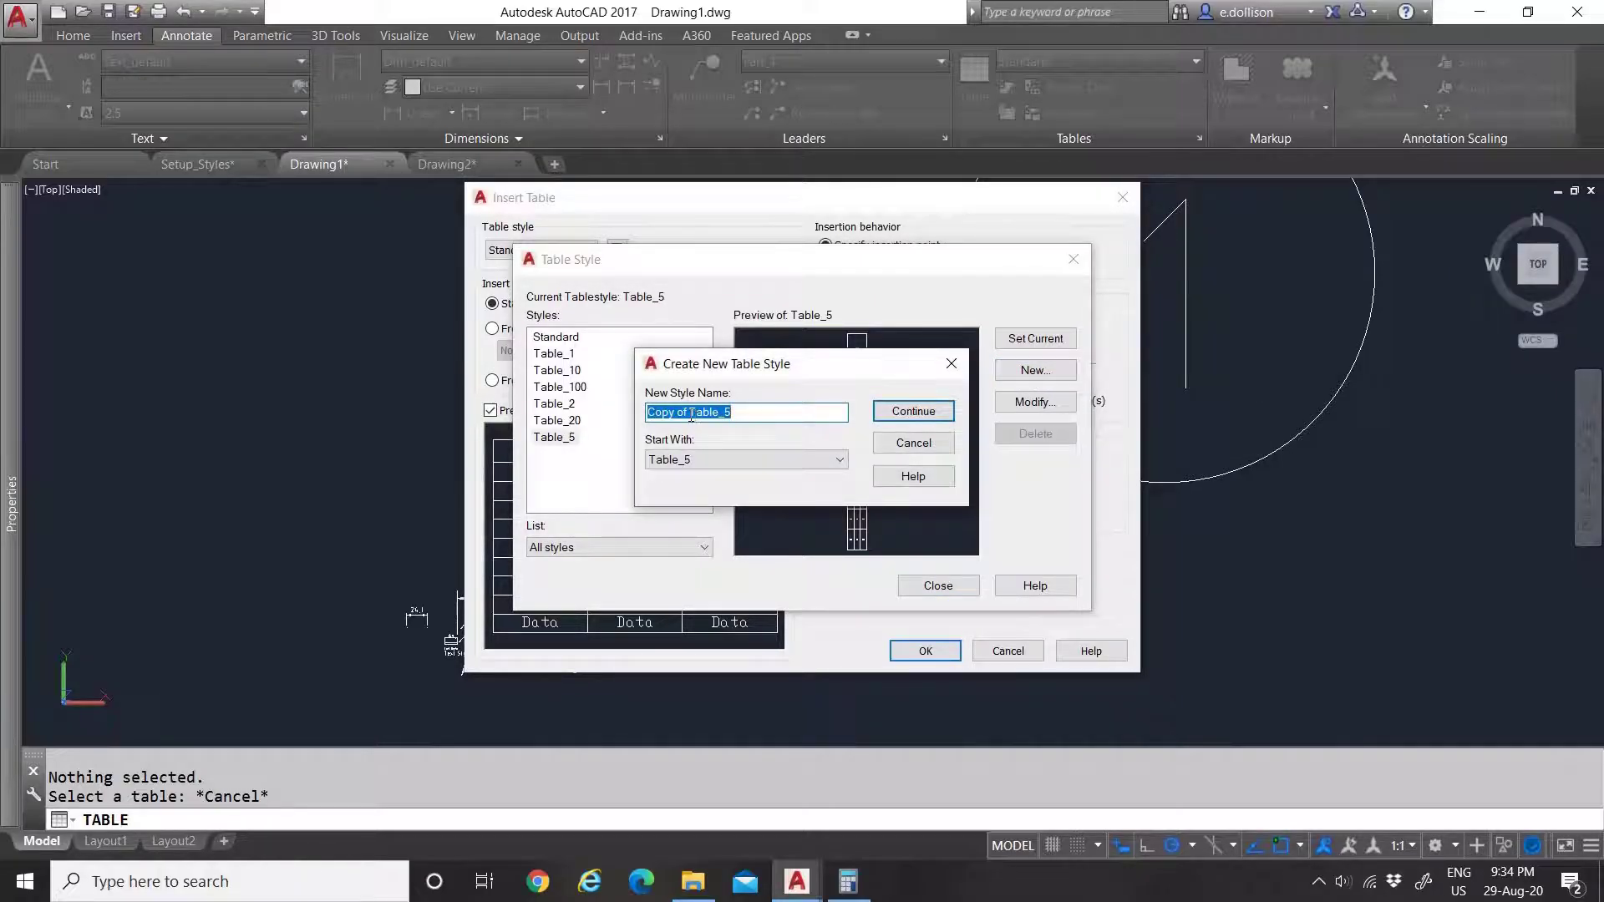
pyautogui.moveTo(691, 417); pyautogui.dragTo(647, 417)
pyautogui.press('BackSpace')
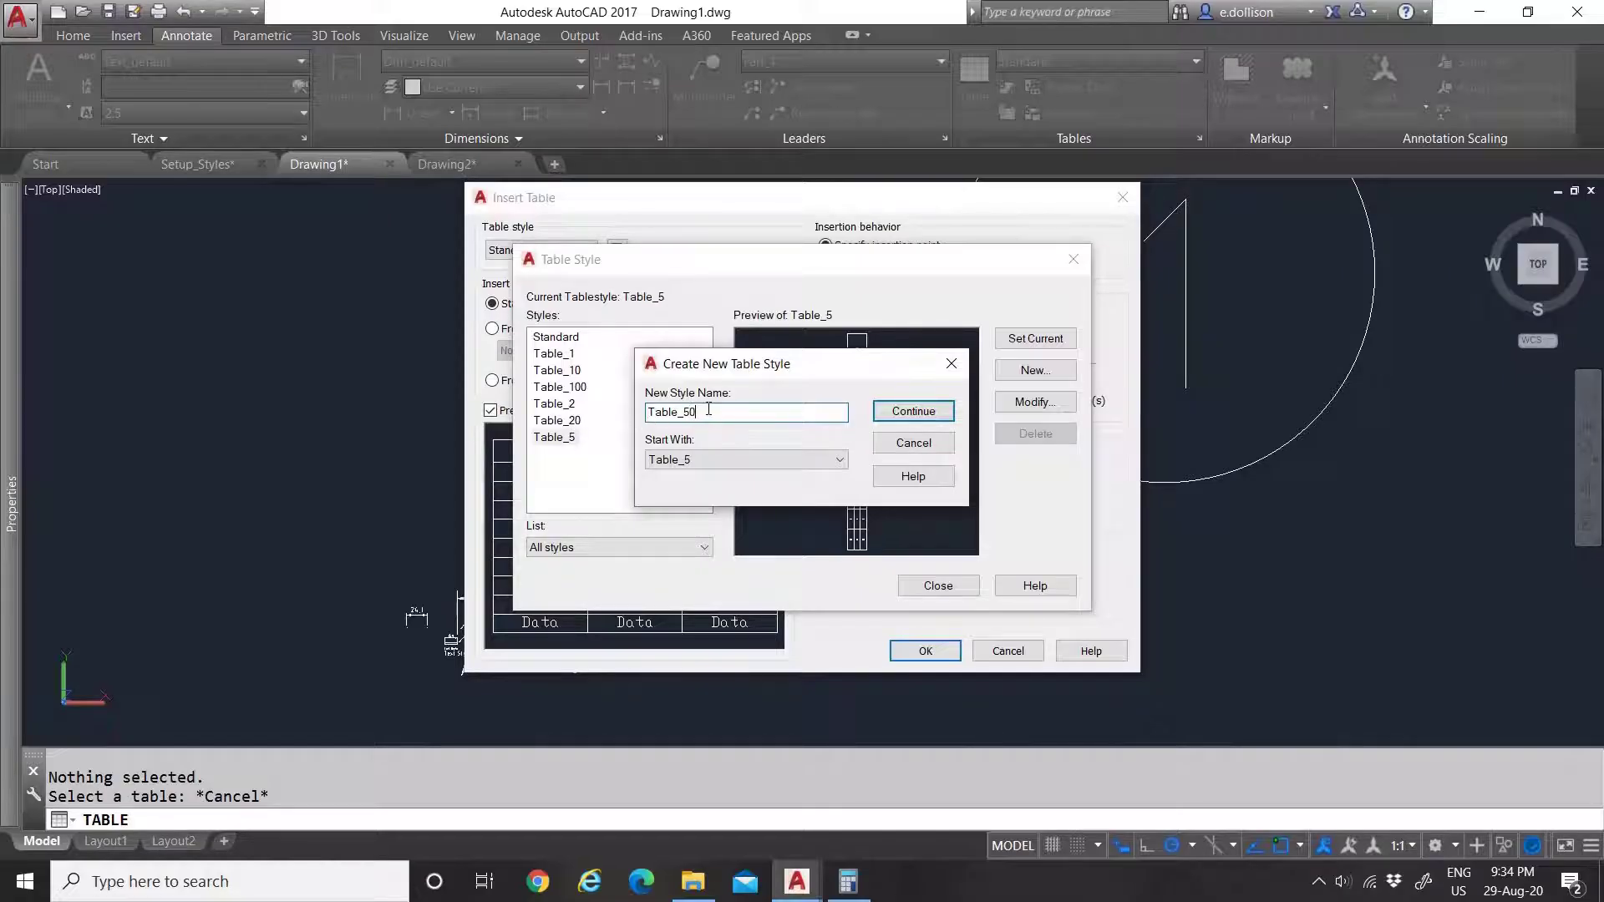
pyautogui.click(919, 413)
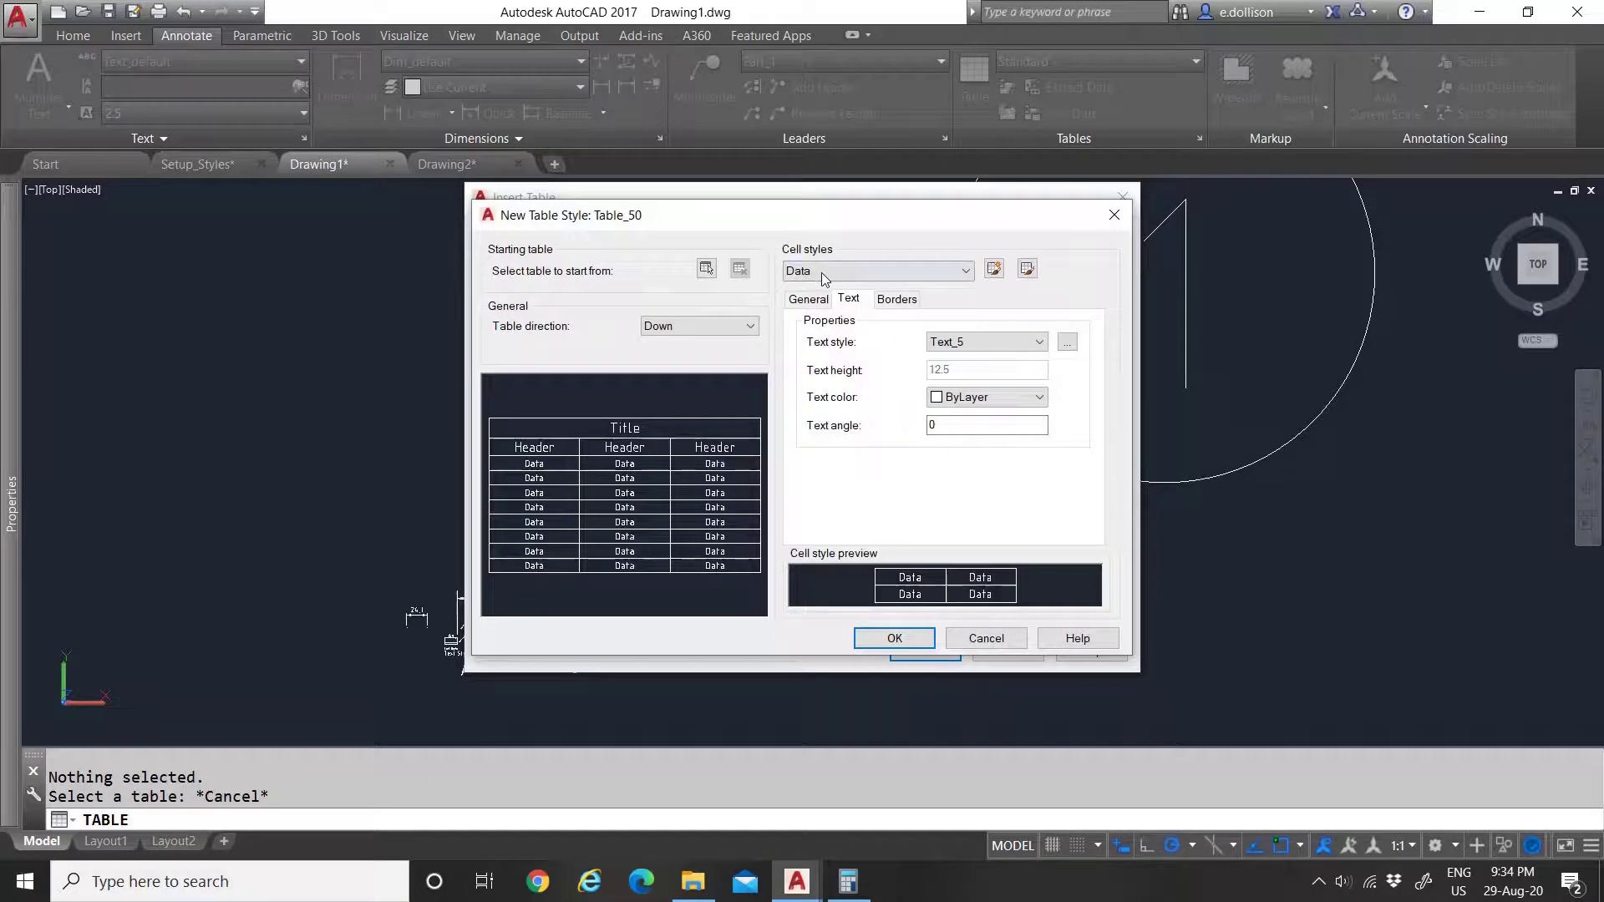
# Step: Set the Data cells' margins to 50 and their text style to Text_50
pyautogui.click(821, 272)
pyautogui.click(821, 273)
pyautogui.click(808, 299)
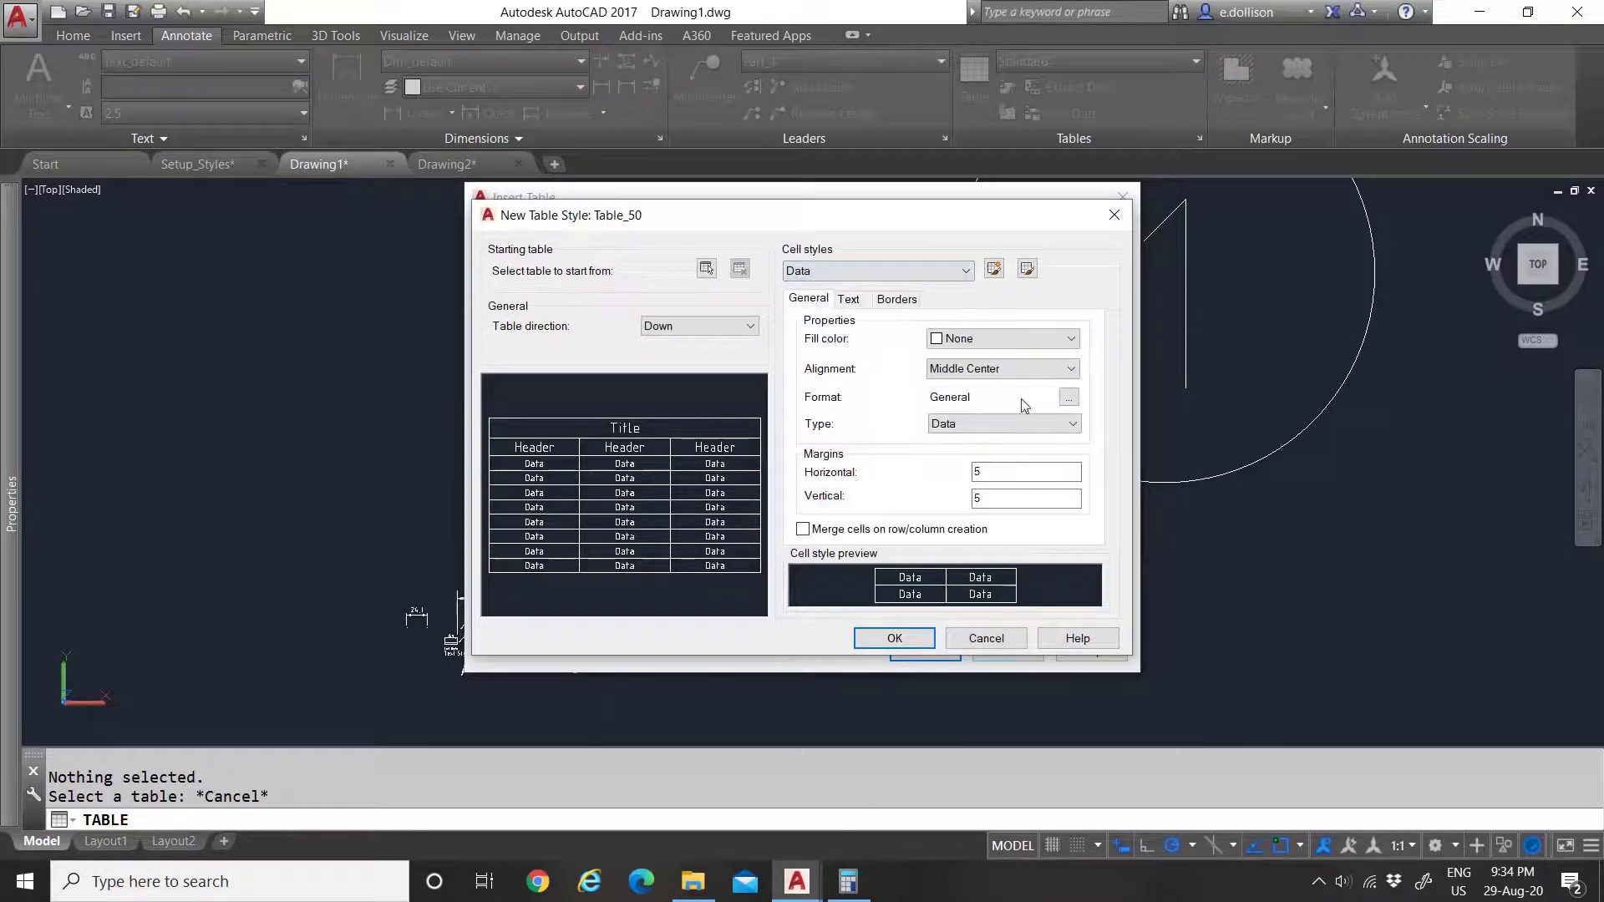
pyautogui.click(1011, 472)
pyautogui.write('0')
pyautogui.press('Tab')
pyautogui.write('50')
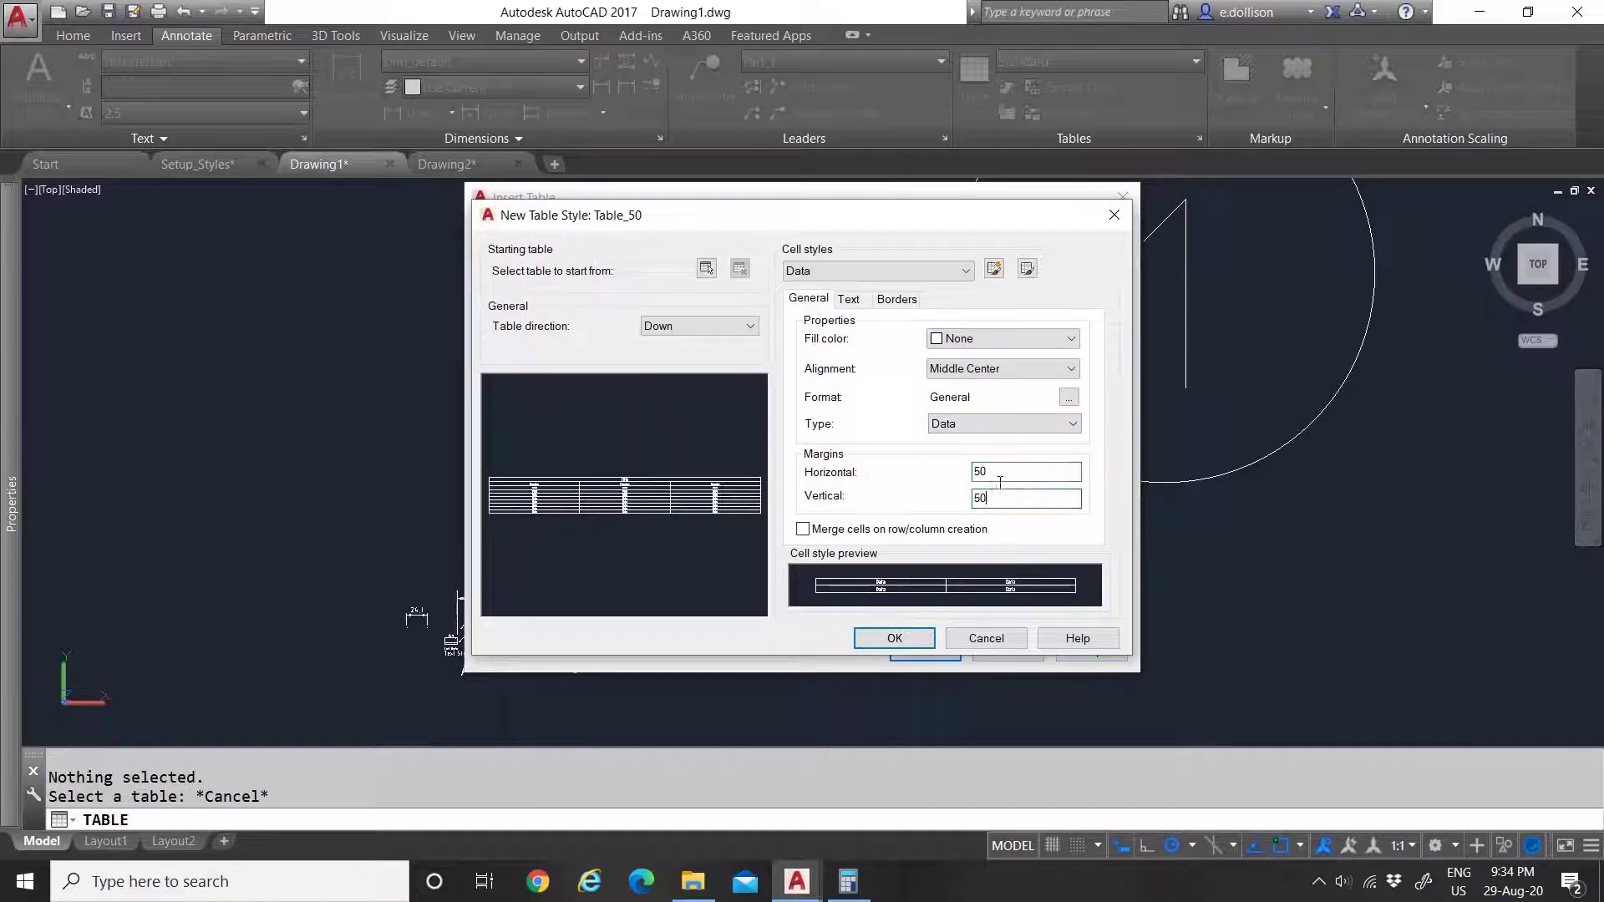
pyautogui.click(849, 299)
pyautogui.click(979, 343)
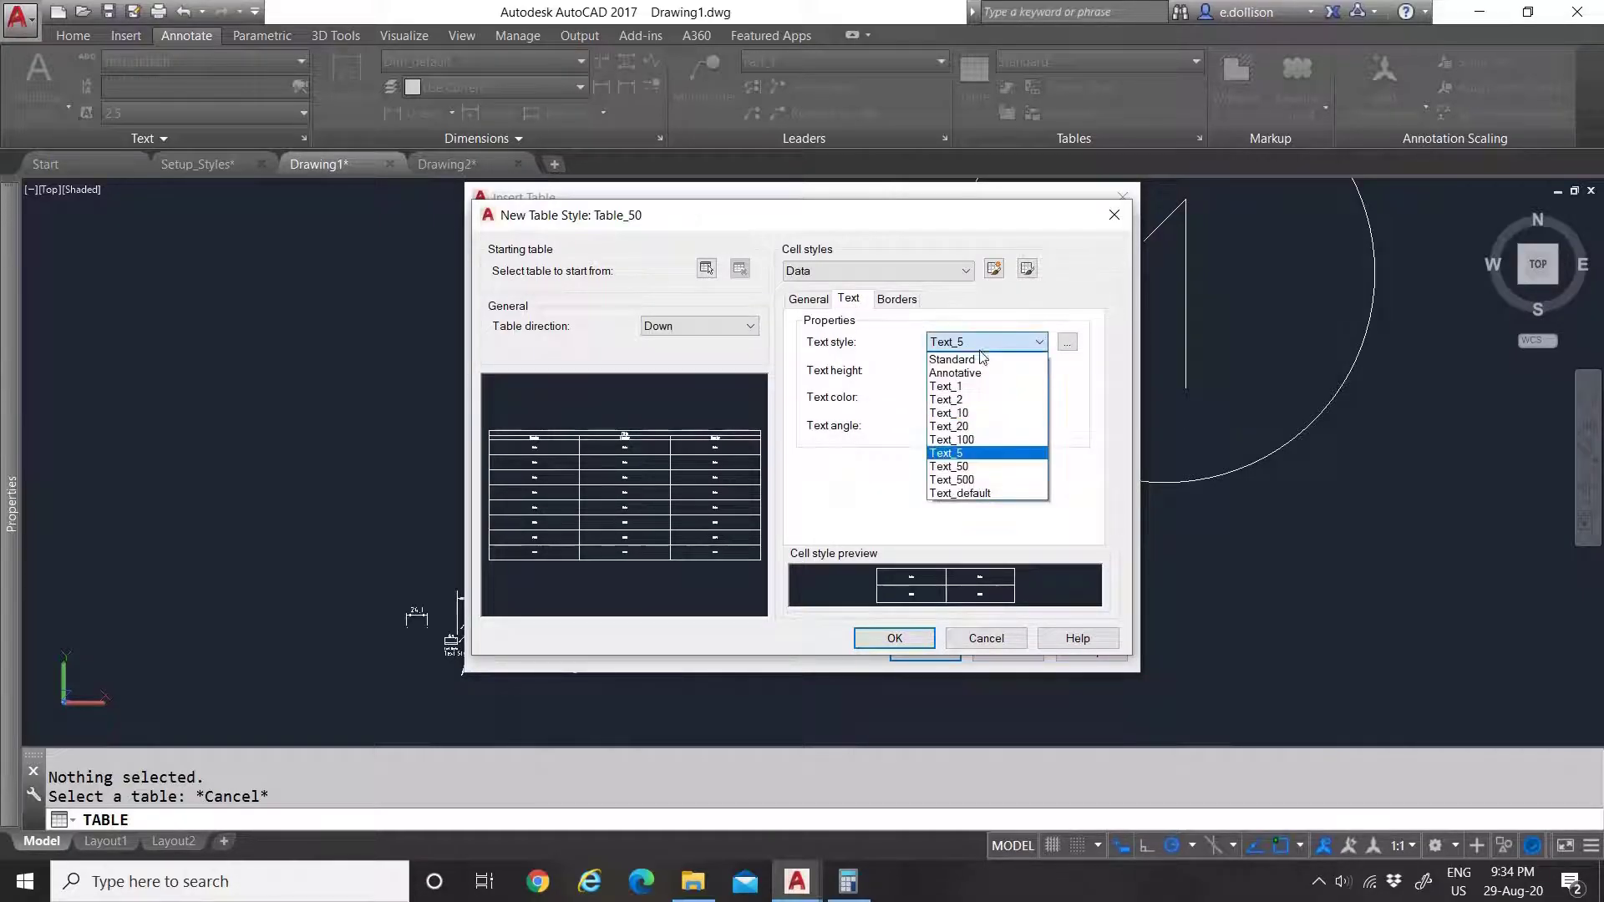
pyautogui.click(952, 466)
pyautogui.click(969, 426)
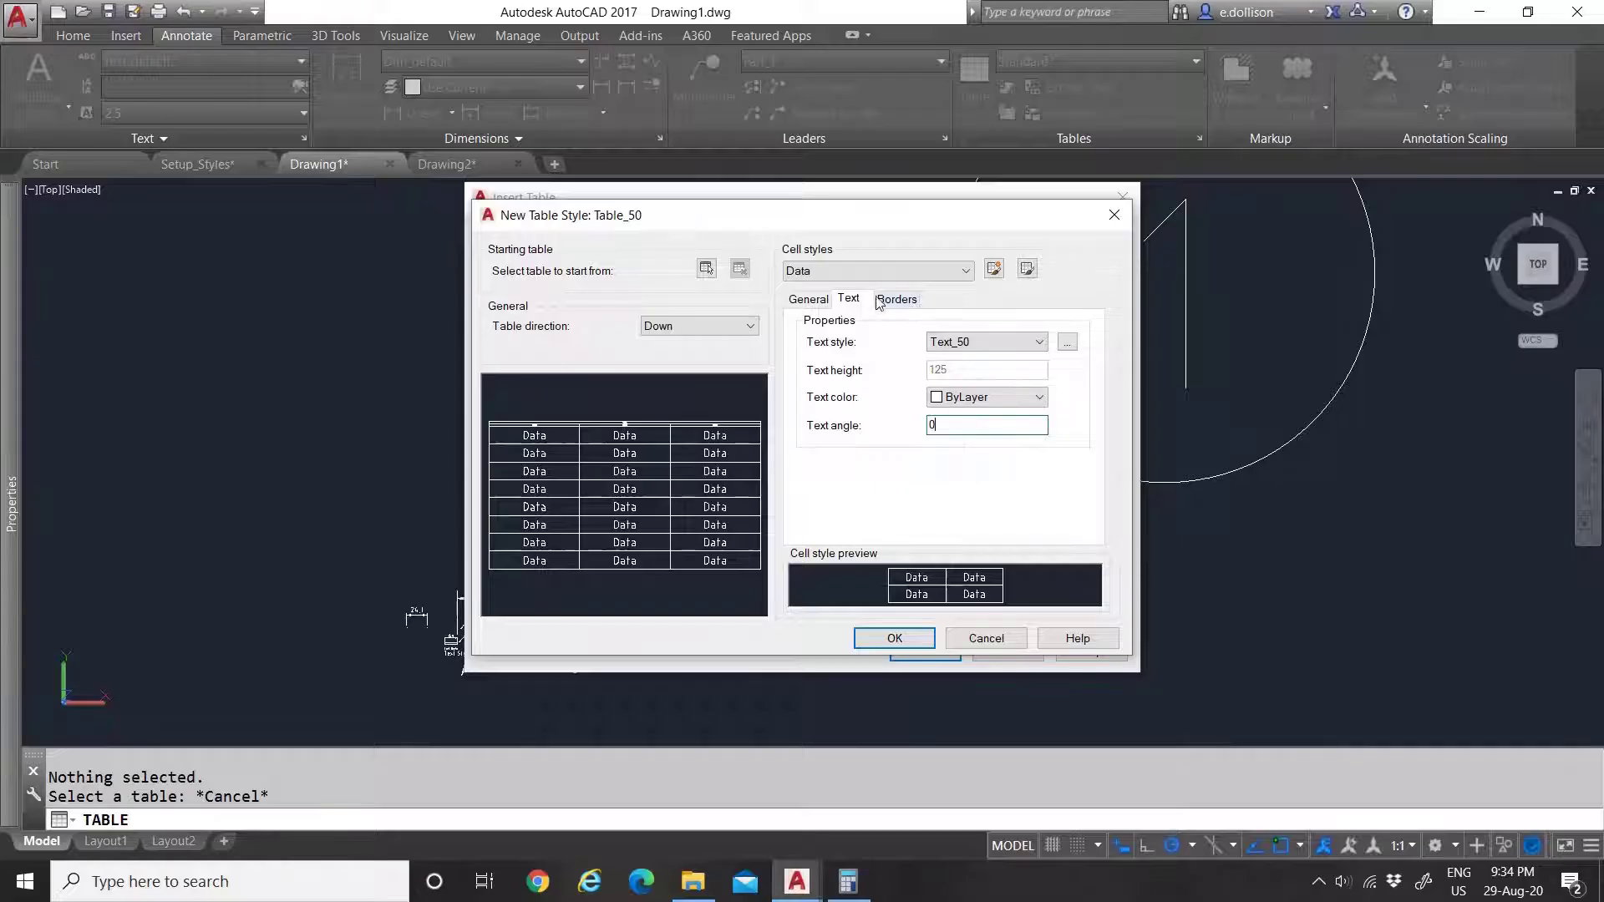
# Step: Set the Header cells' margins to 50 and their text height to 175
pyautogui.click(857, 271)
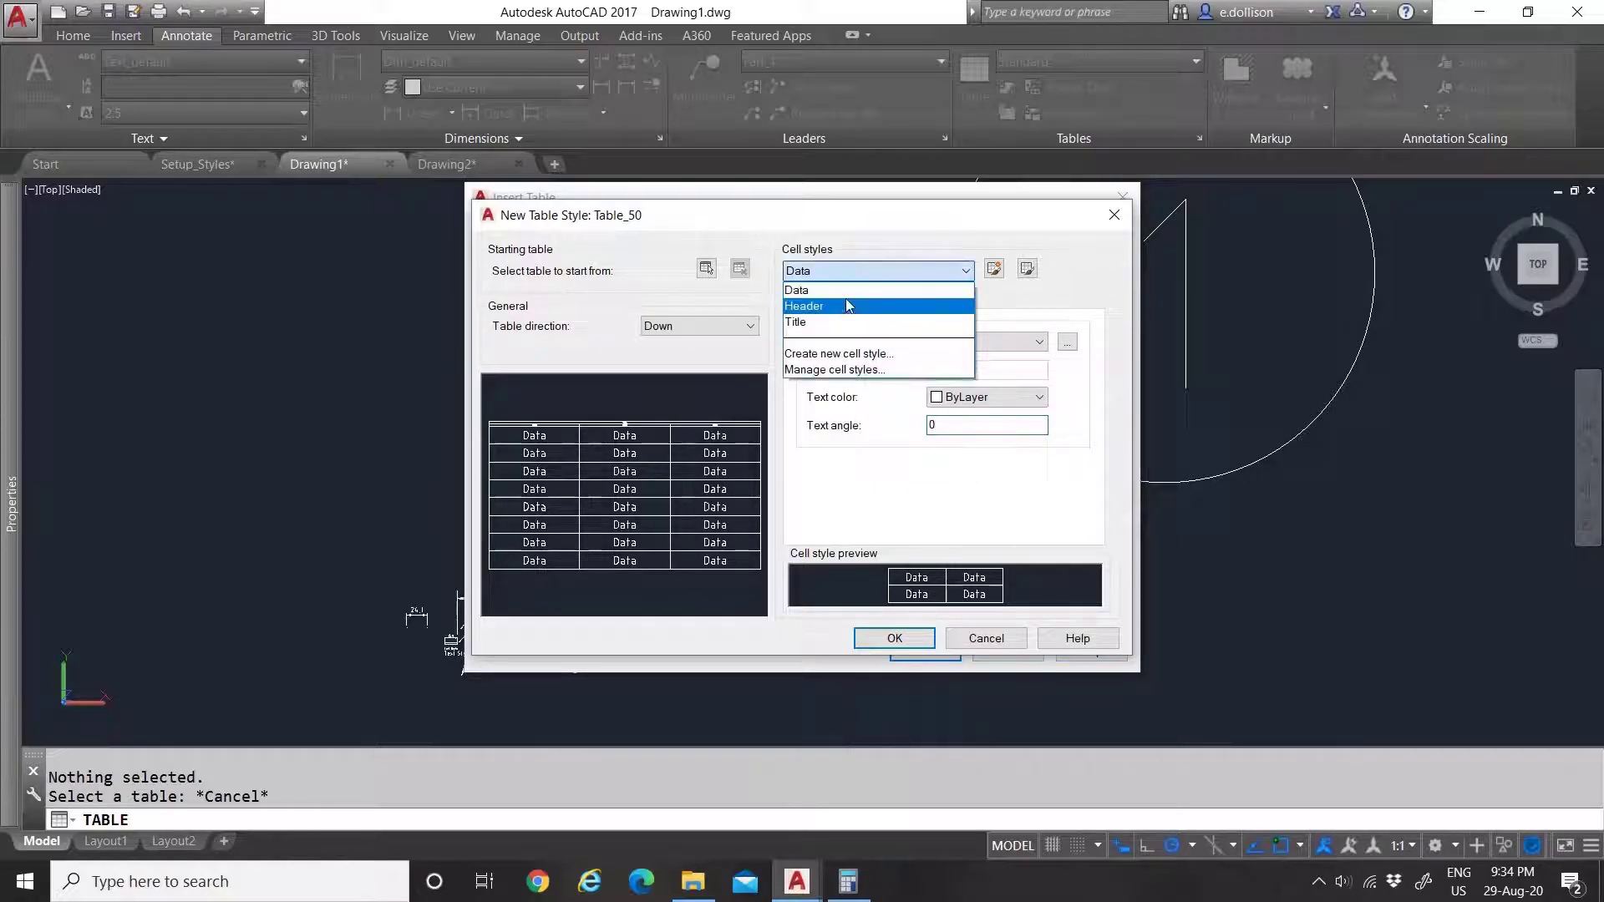
pyautogui.click(845, 298)
pyautogui.click(807, 300)
pyautogui.click(1020, 471)
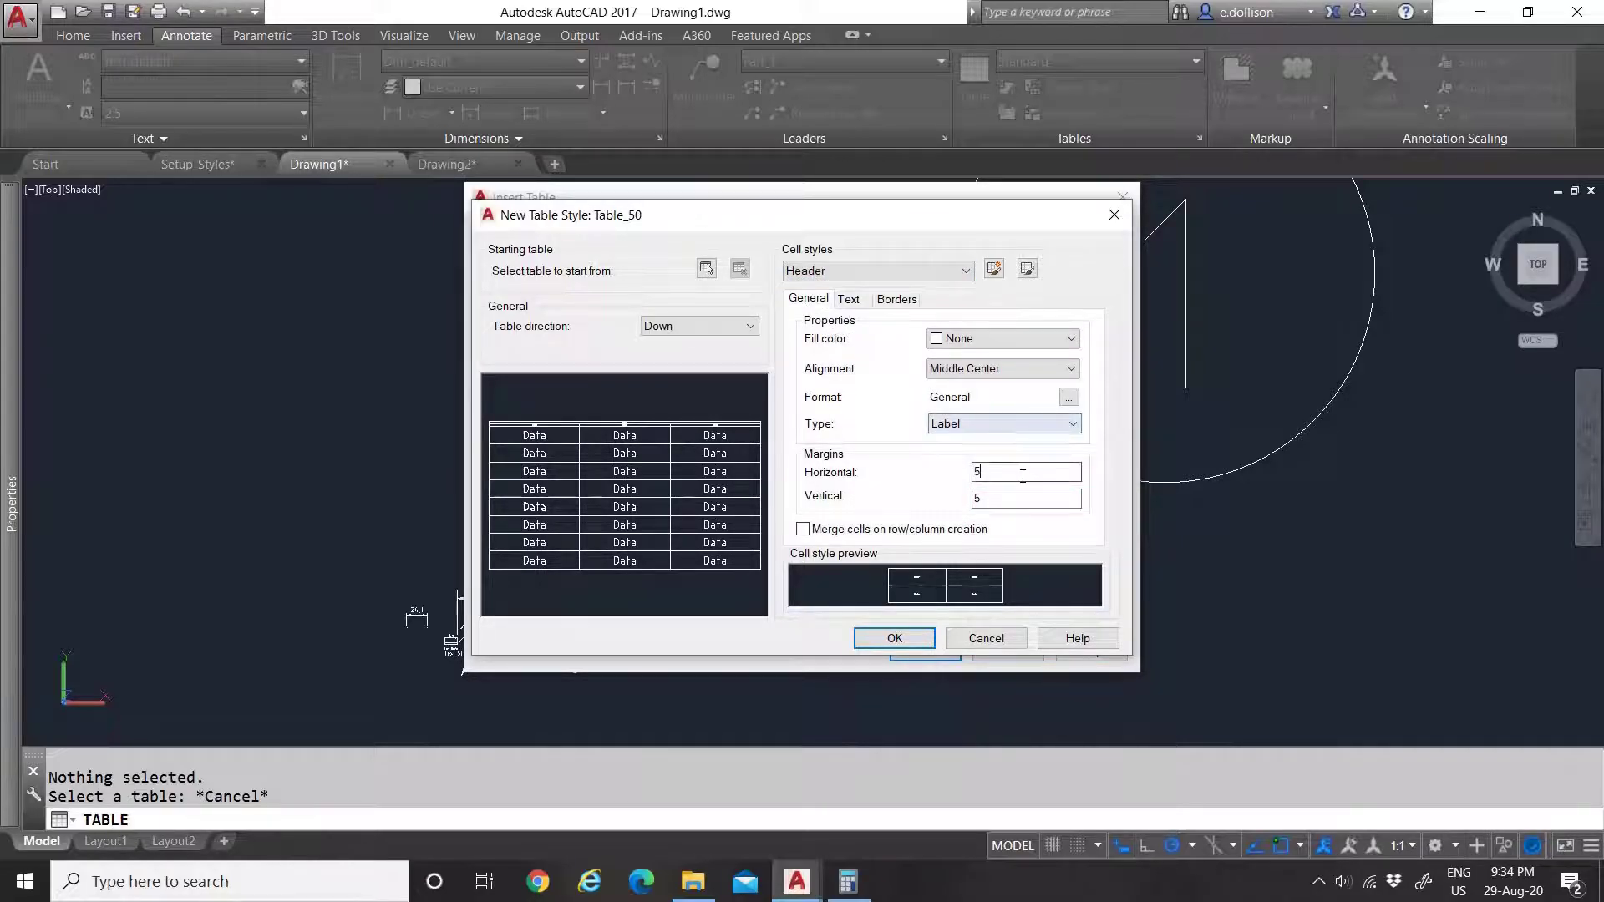
pyautogui.write('0')
pyautogui.click(1018, 498)
pyautogui.write('0')
pyautogui.click(848, 299)
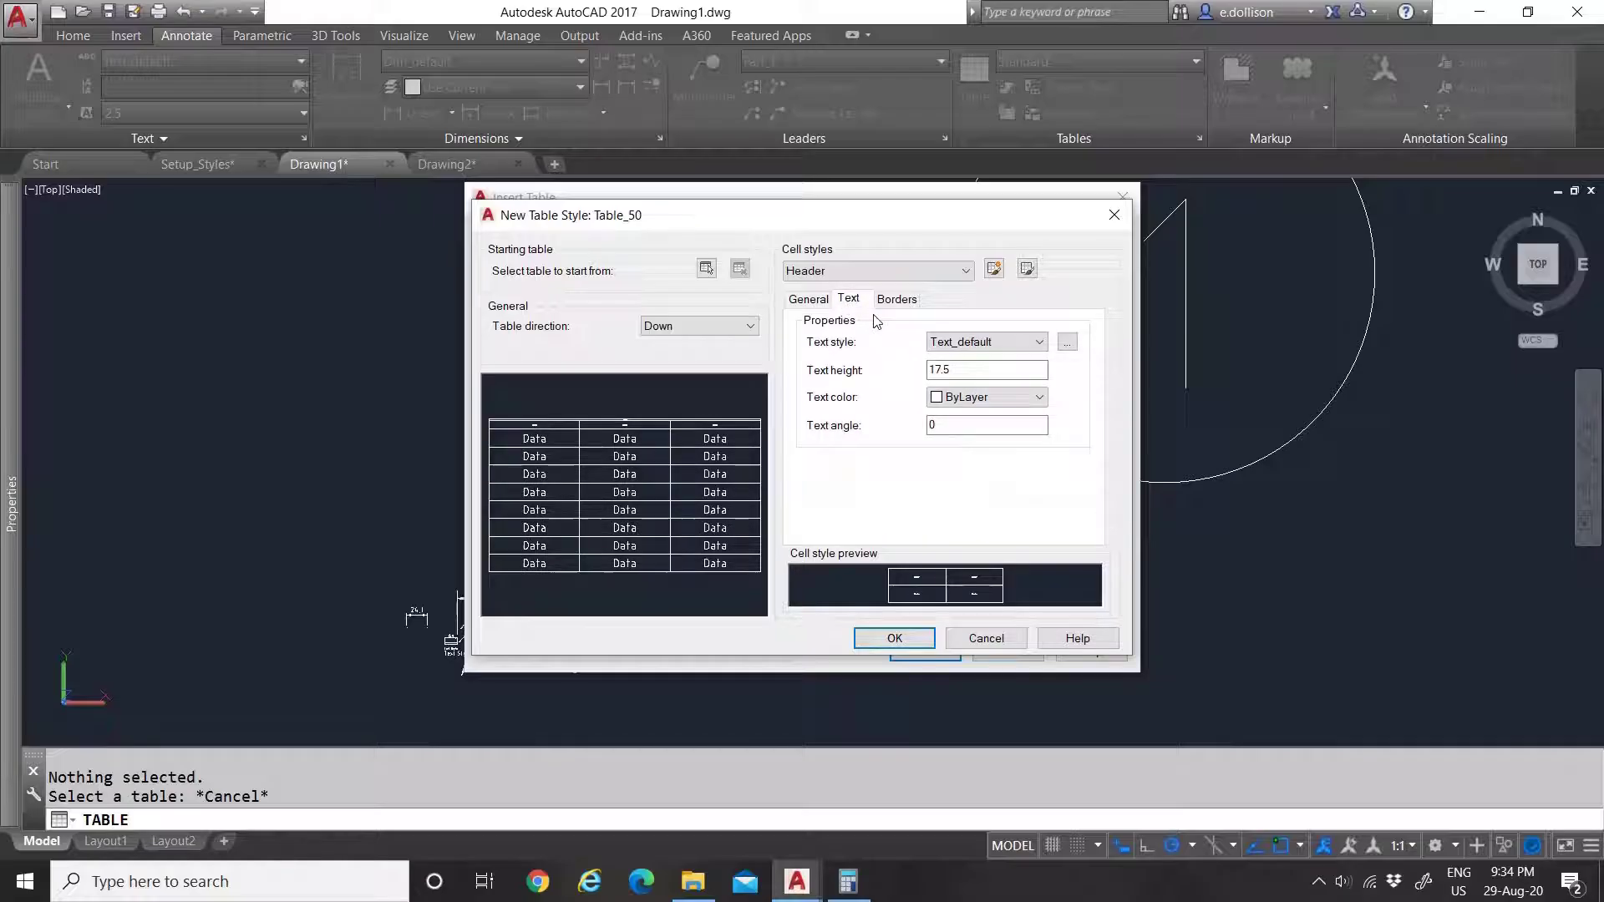
pyautogui.click(945, 369)
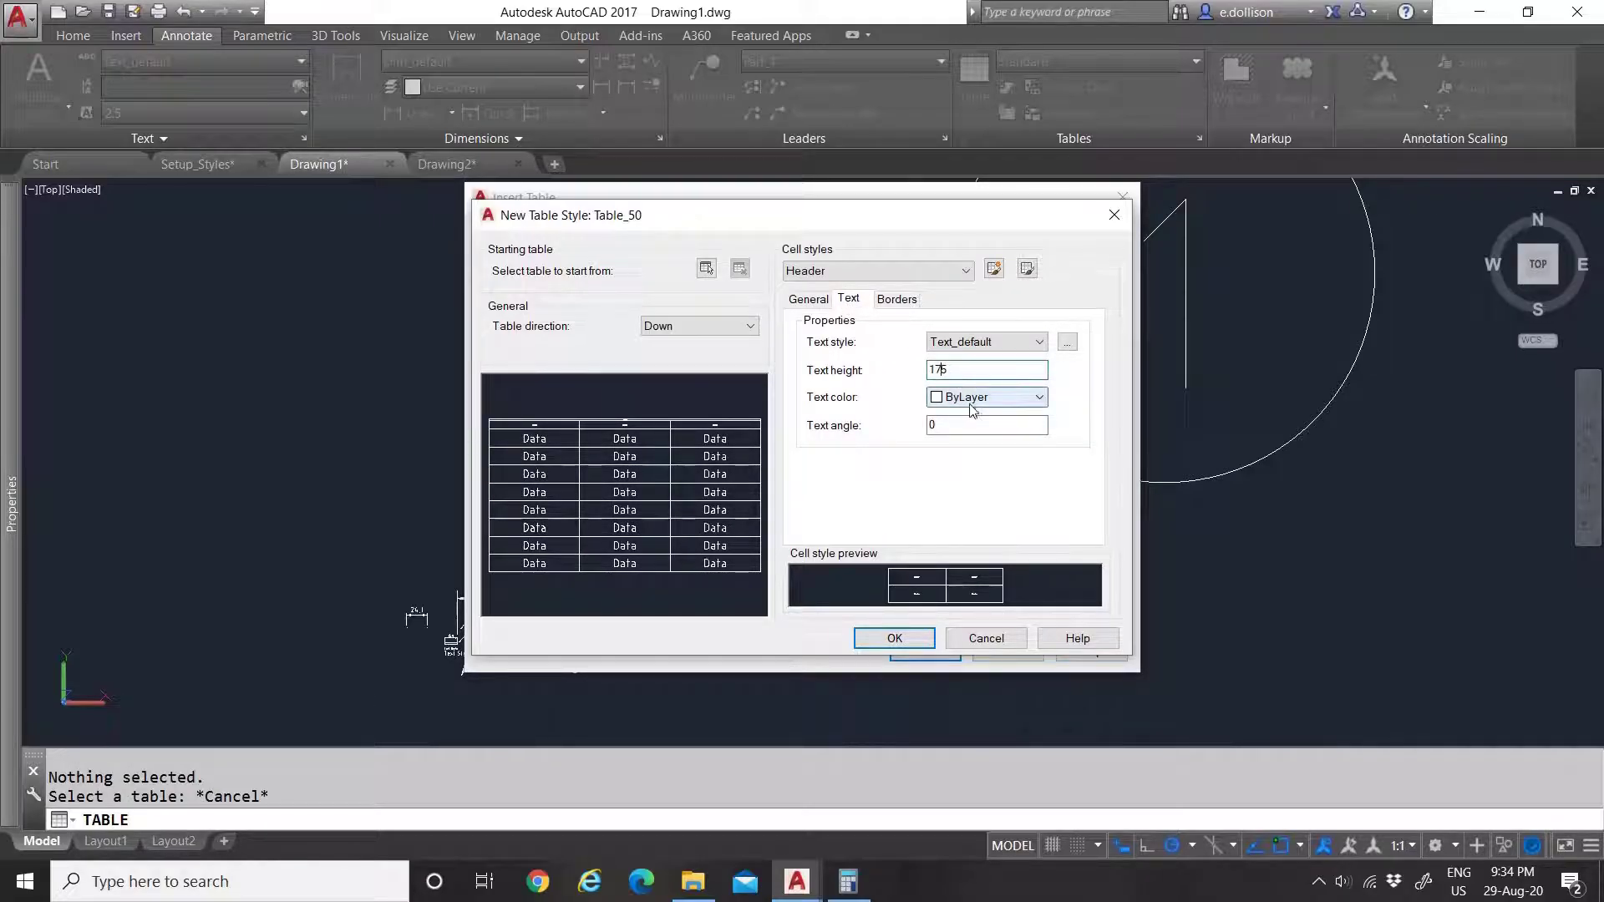
pyautogui.click(969, 426)
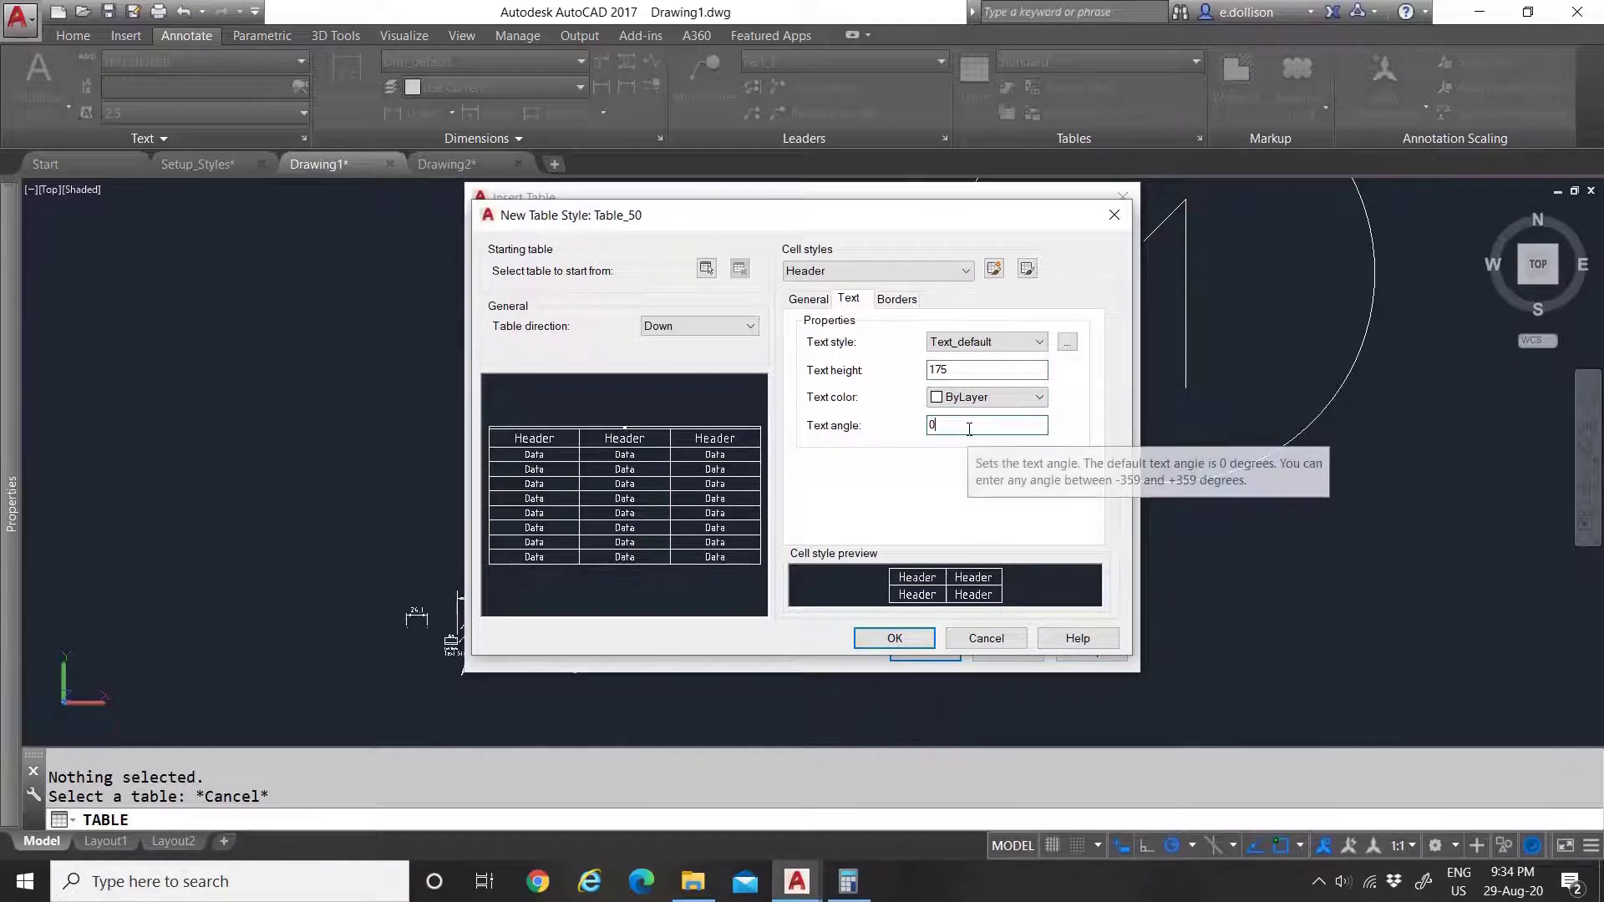
# Step: Set the Title margins to 50 and text height to 200, then save Table_50
pyautogui.click(897, 299)
pyautogui.click(834, 299)
pyautogui.click(864, 270)
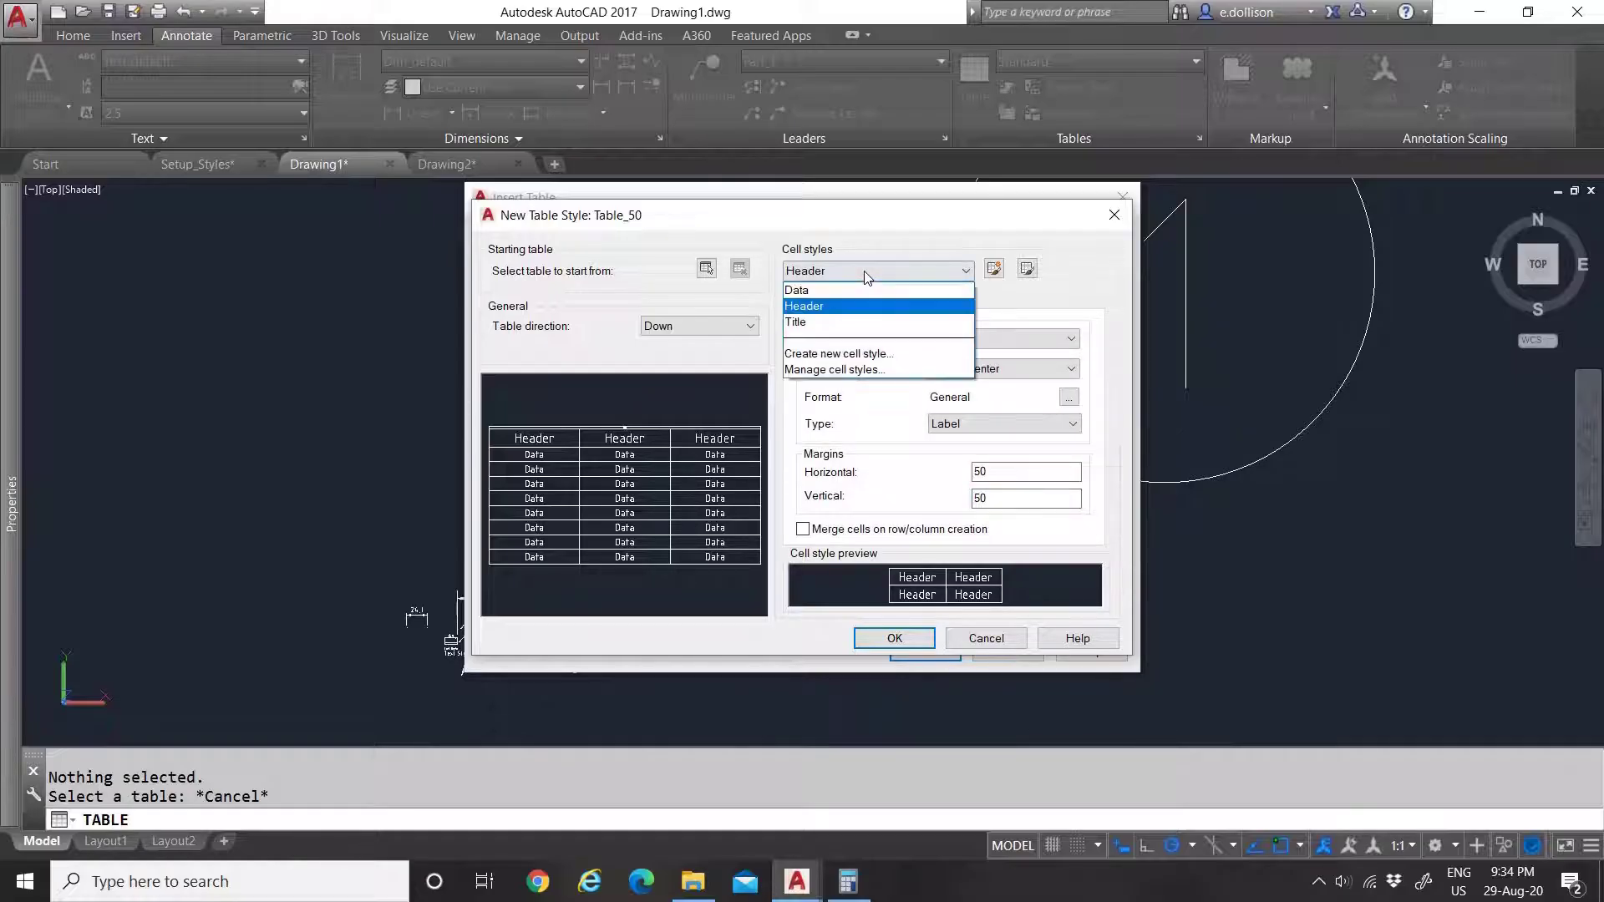
pyautogui.click(868, 316)
pyautogui.click(1023, 472)
pyautogui.write('0')
pyautogui.click(1038, 498)
pyautogui.write('0')
pyautogui.click(868, 303)
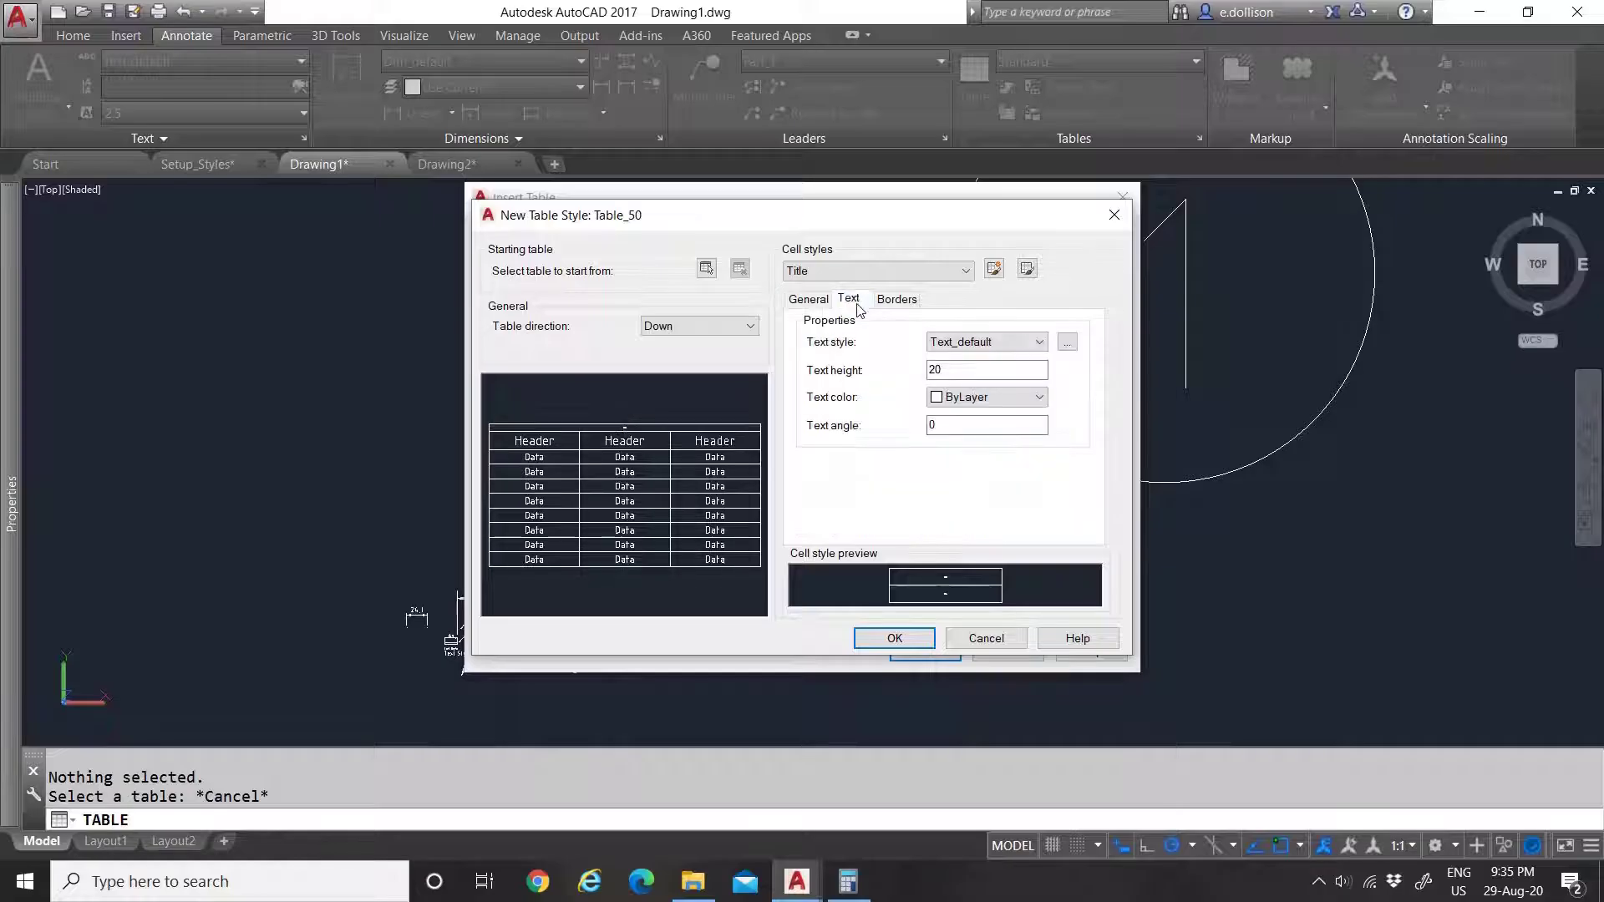
pyautogui.doubleClick(964, 371)
pyautogui.write('200')
pyautogui.click(959, 419)
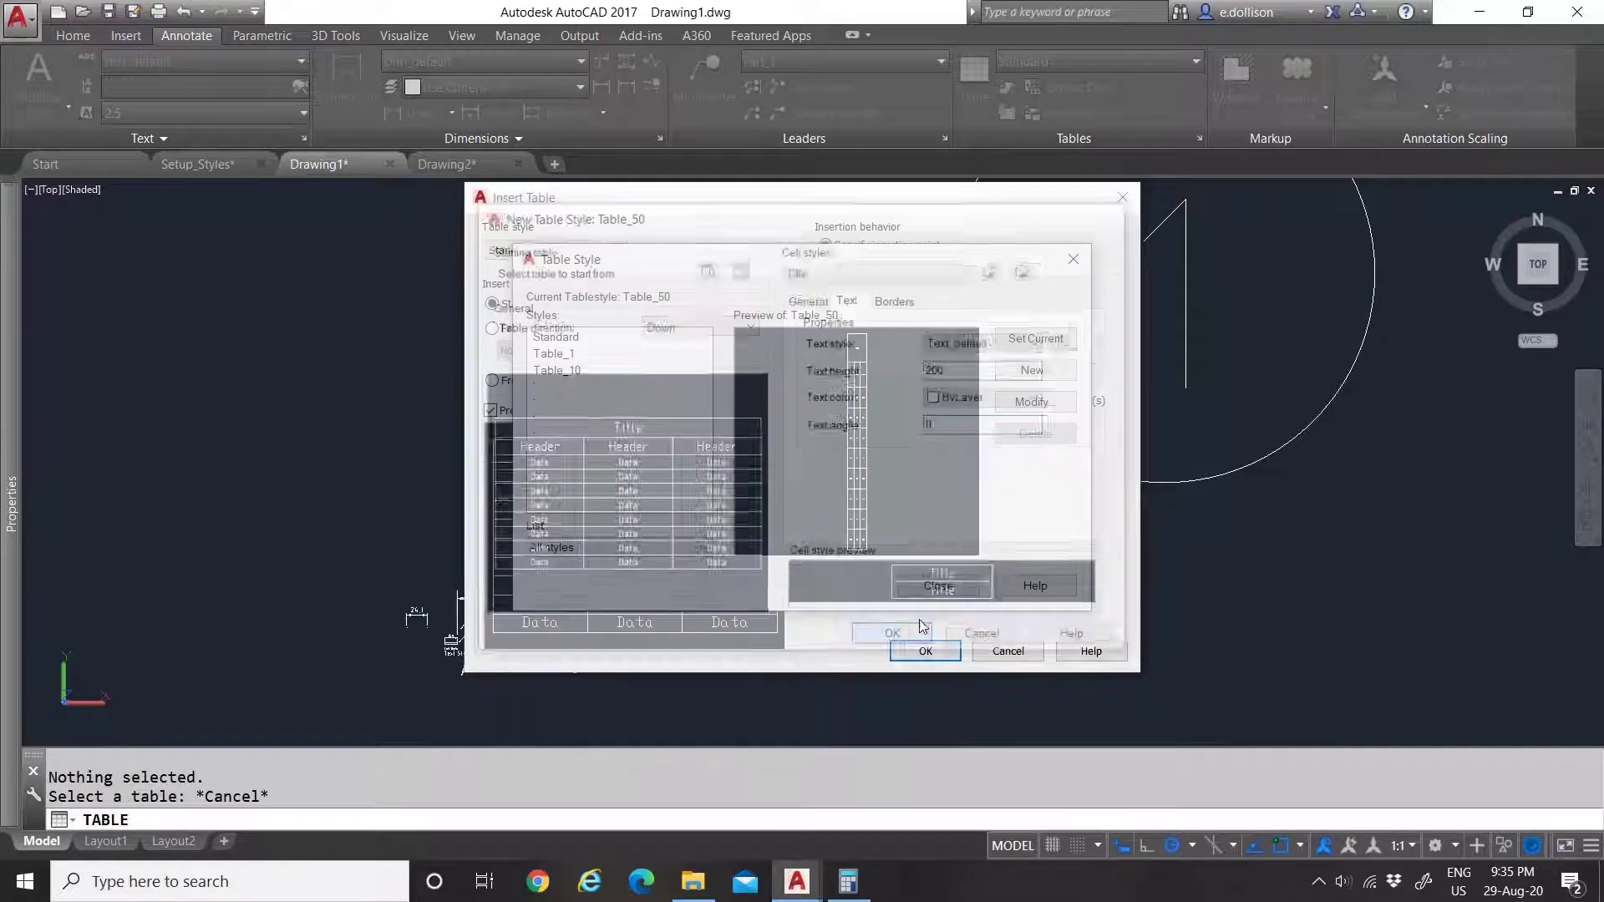
pyautogui.click(894, 637)
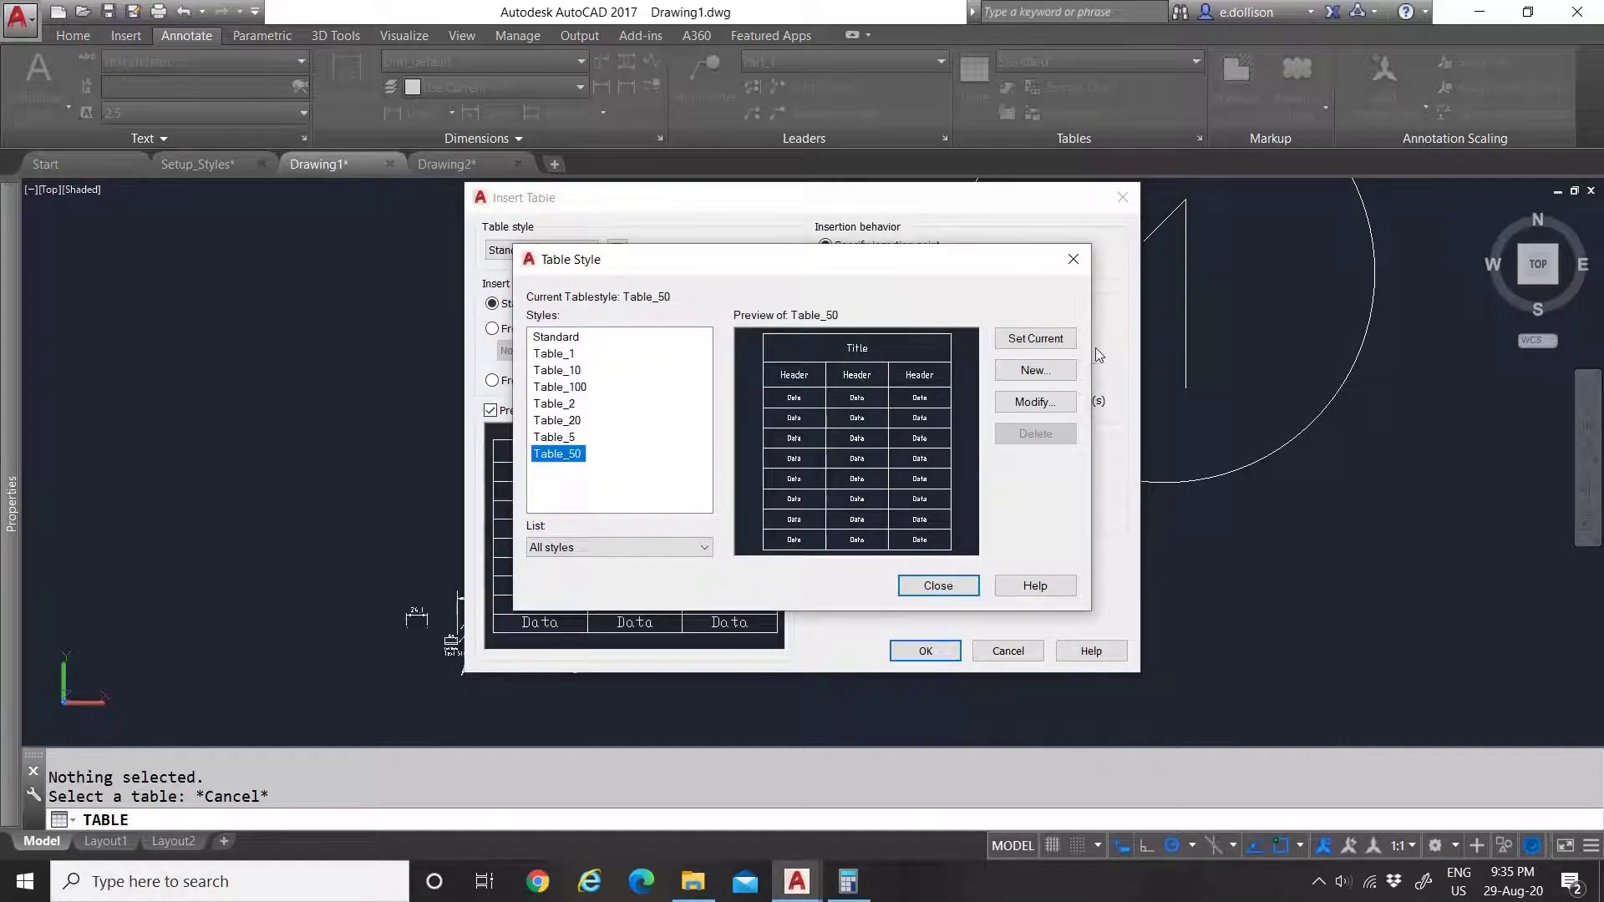
# Step: Start a new style from Table_50 named Table_500 by stripping the 'Copy of ' prefix
pyautogui.click(1048, 378)
pyautogui.click(698, 412)
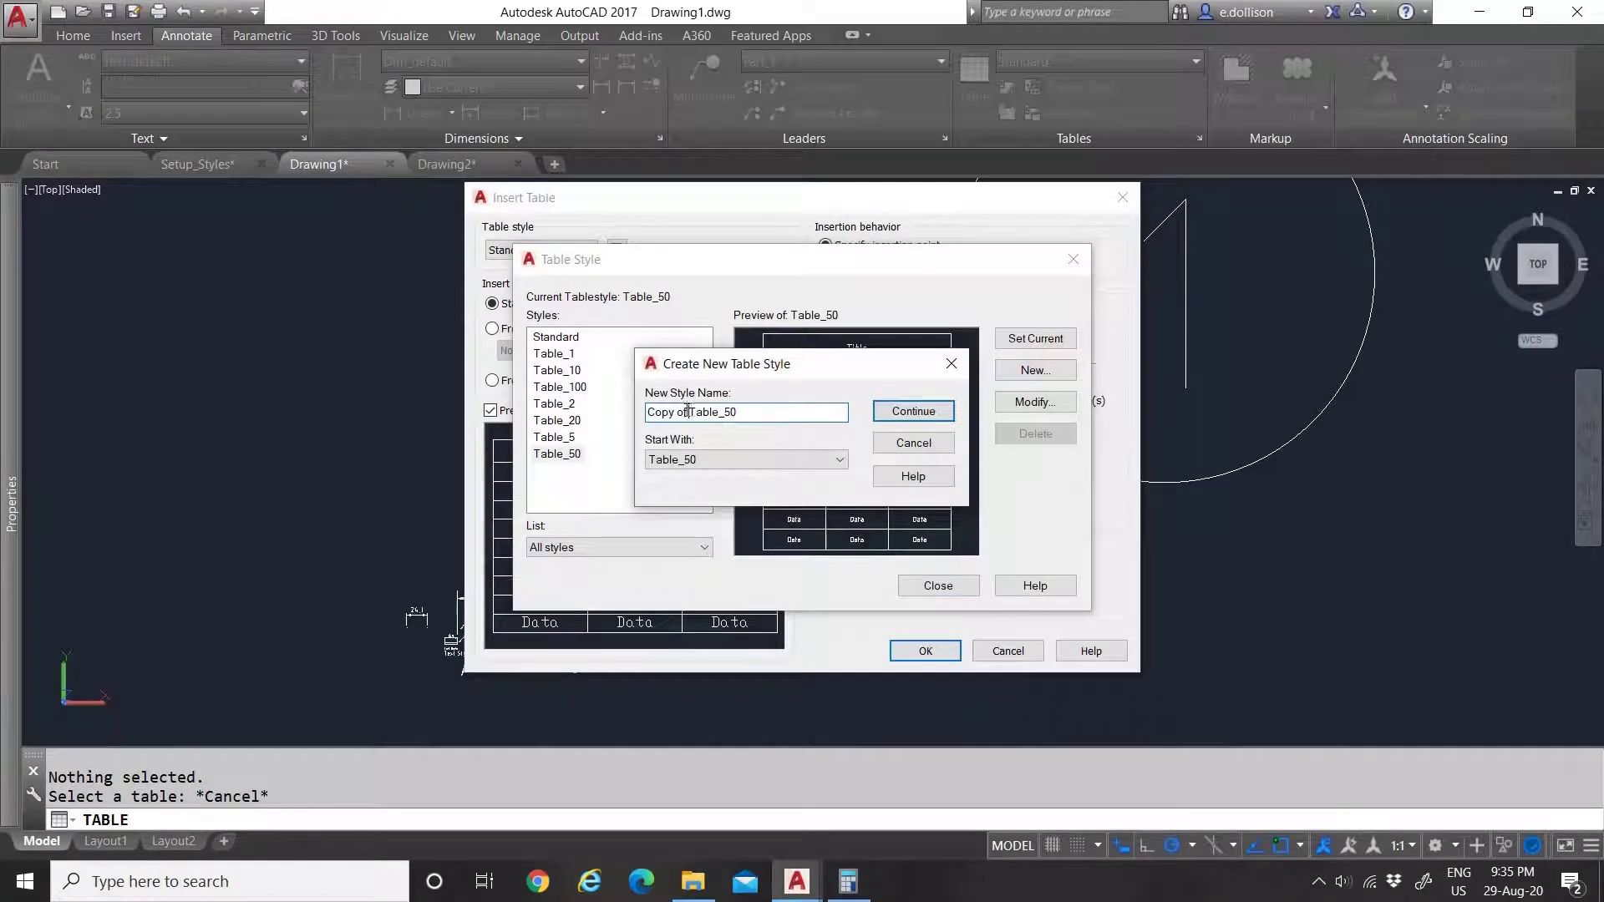
pyautogui.hotkey('shift', 'Home')
pyautogui.press('BackSpace')
pyautogui.click(913, 411)
# Step: Give the Data cells margins of 500 and the Text_500 text style
pyautogui.click(919, 270)
pyautogui.click(877, 286)
pyautogui.click(1013, 469)
pyautogui.write('0')
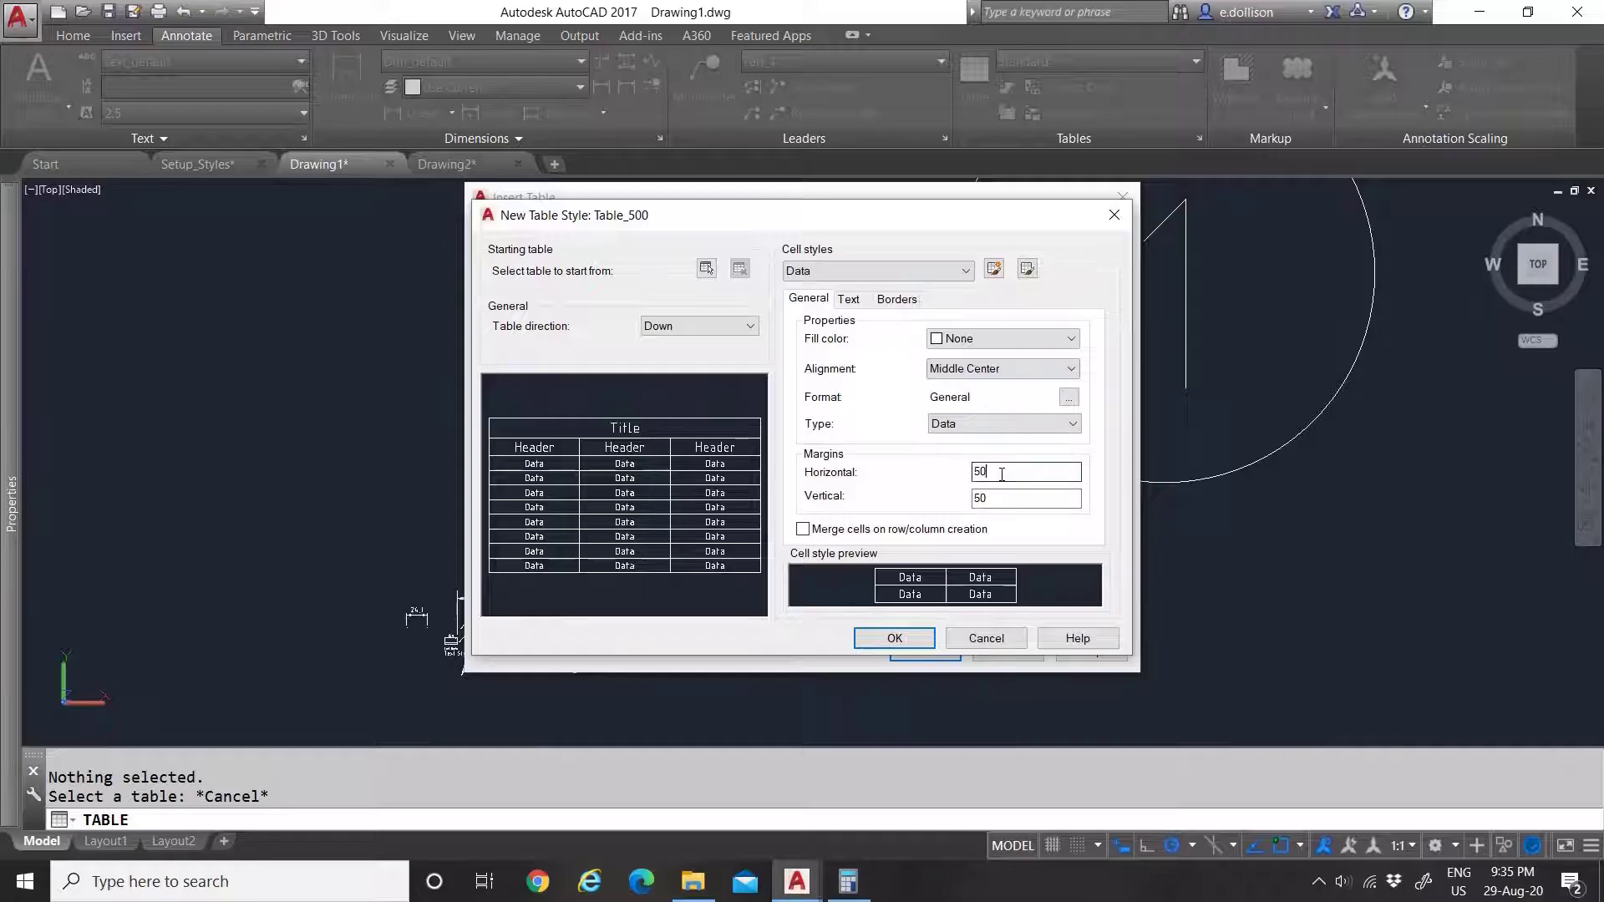
pyautogui.press('Tab')
pyautogui.write('500')
pyautogui.click(849, 301)
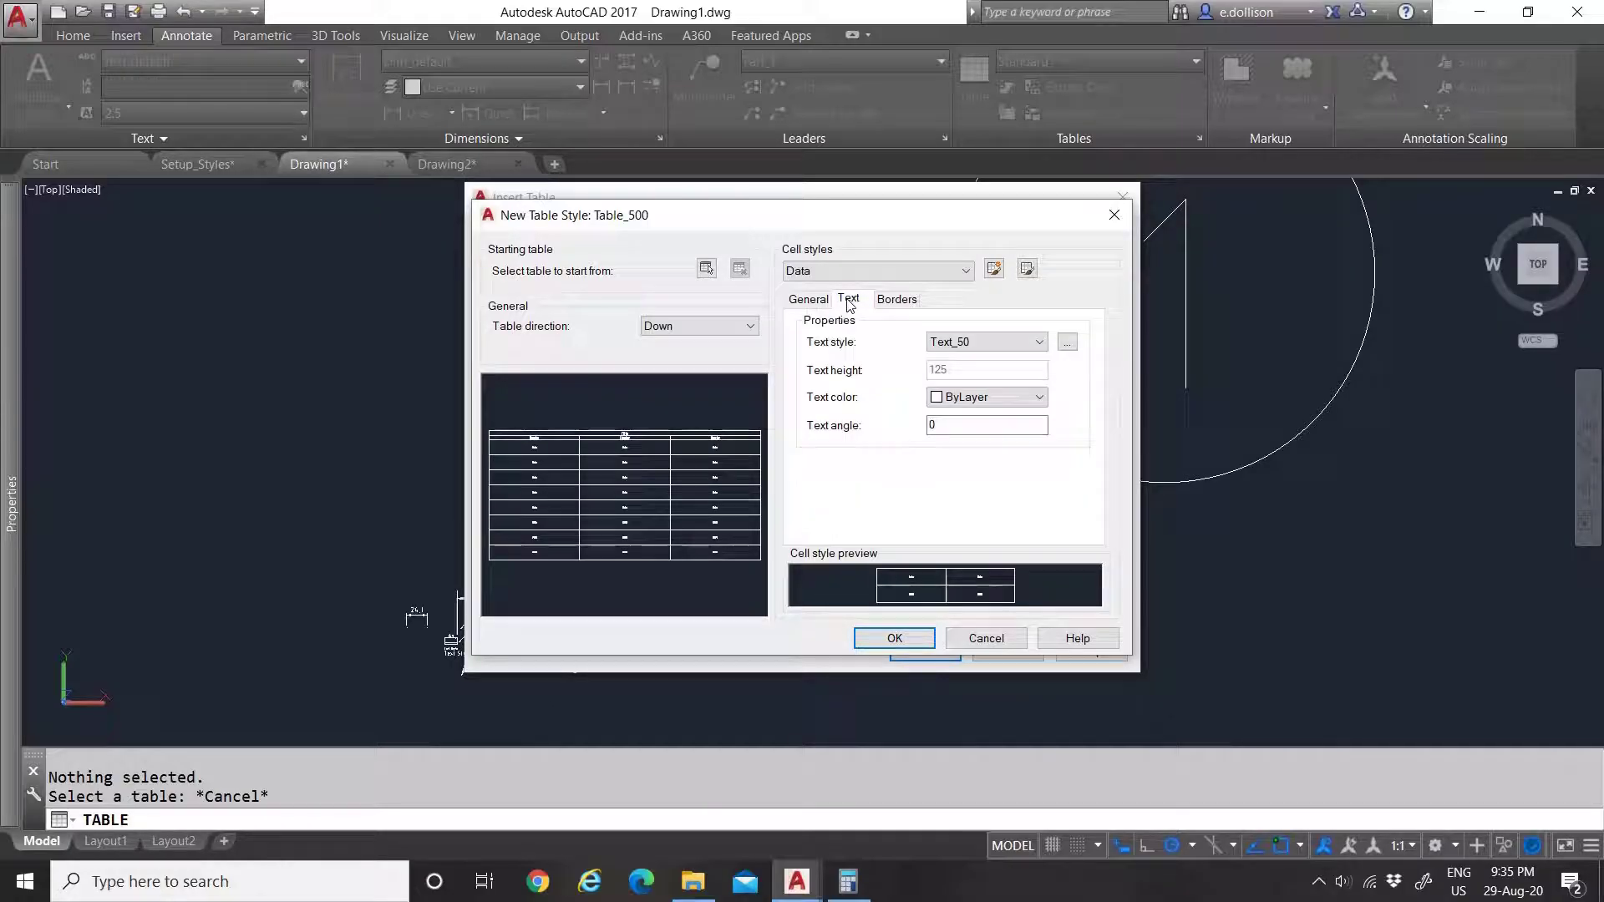
pyautogui.click(963, 424)
pyautogui.click(973, 345)
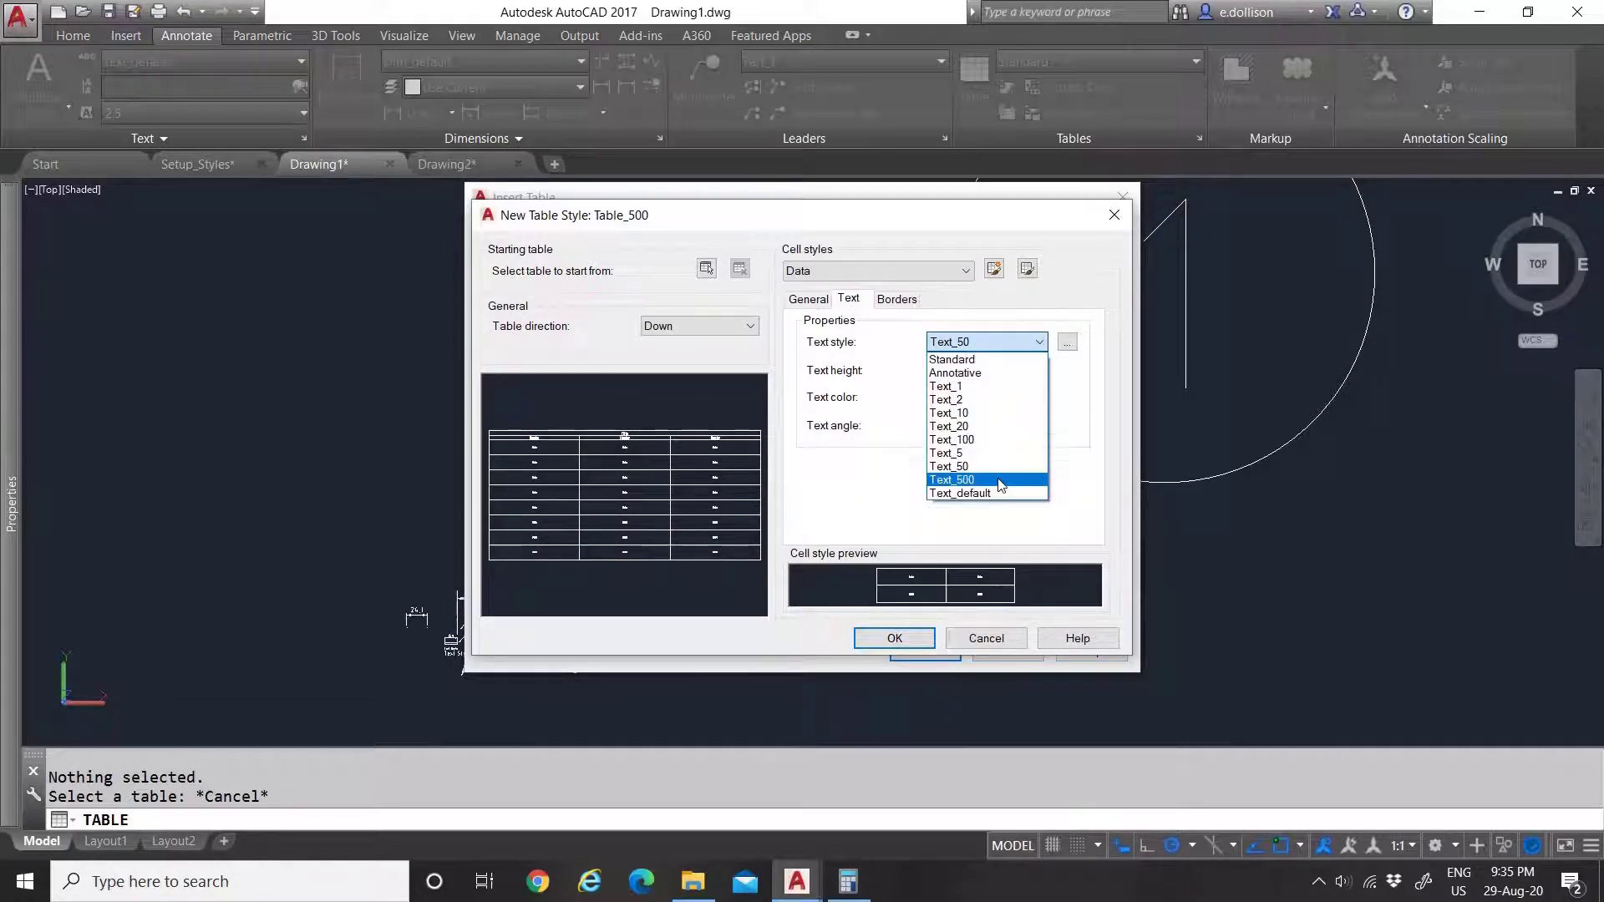
pyautogui.click(961, 476)
pyautogui.click(897, 299)
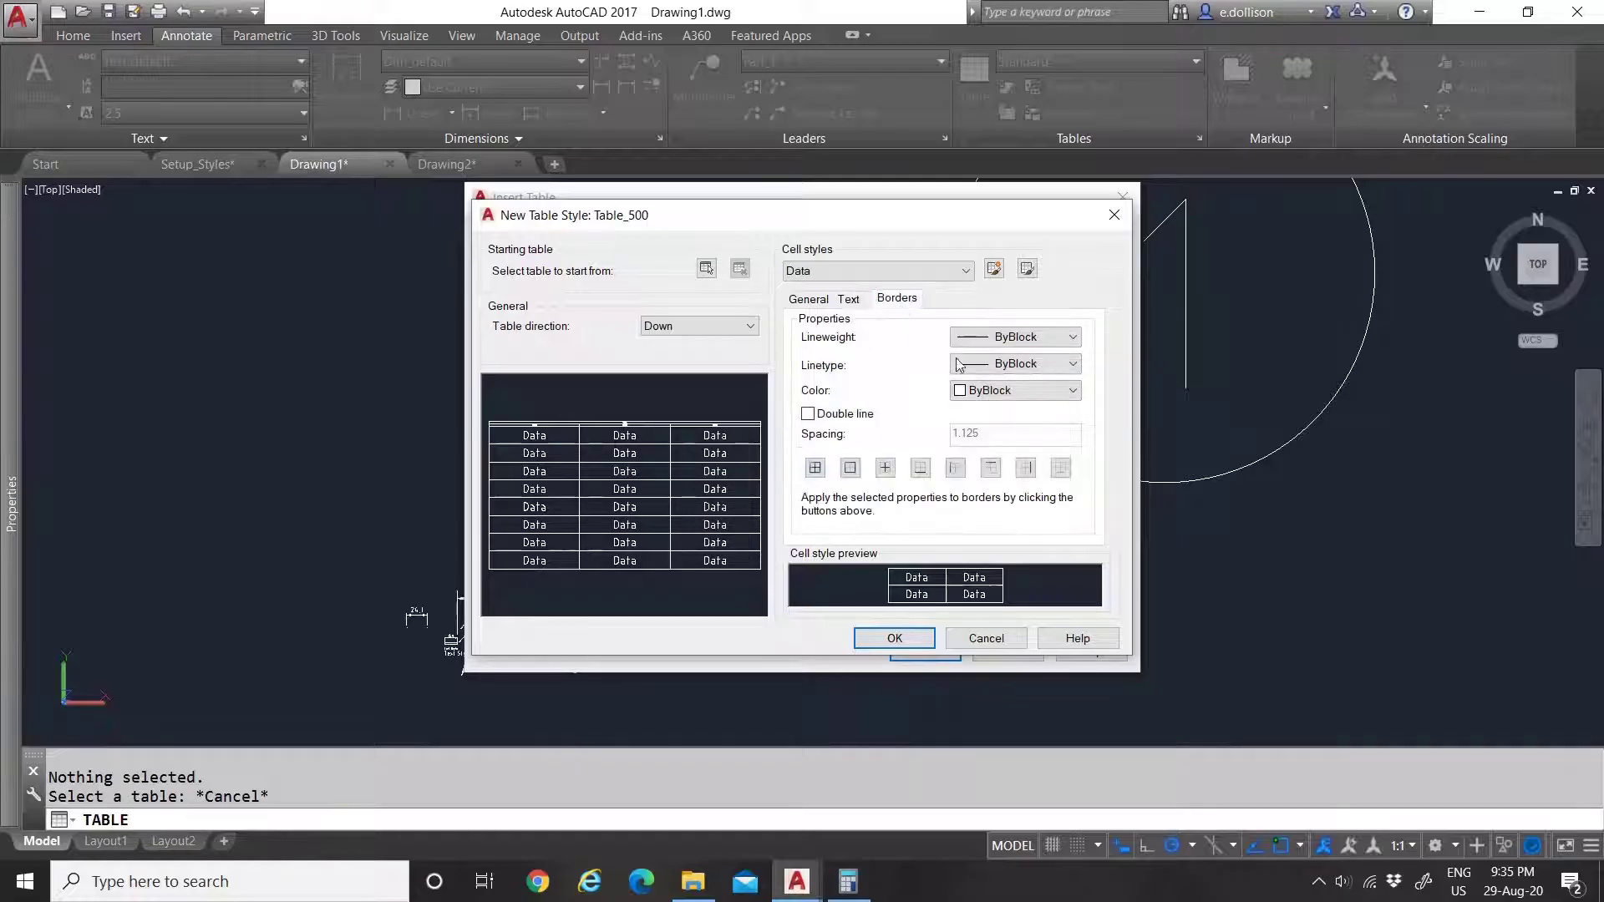
pyautogui.click(848, 299)
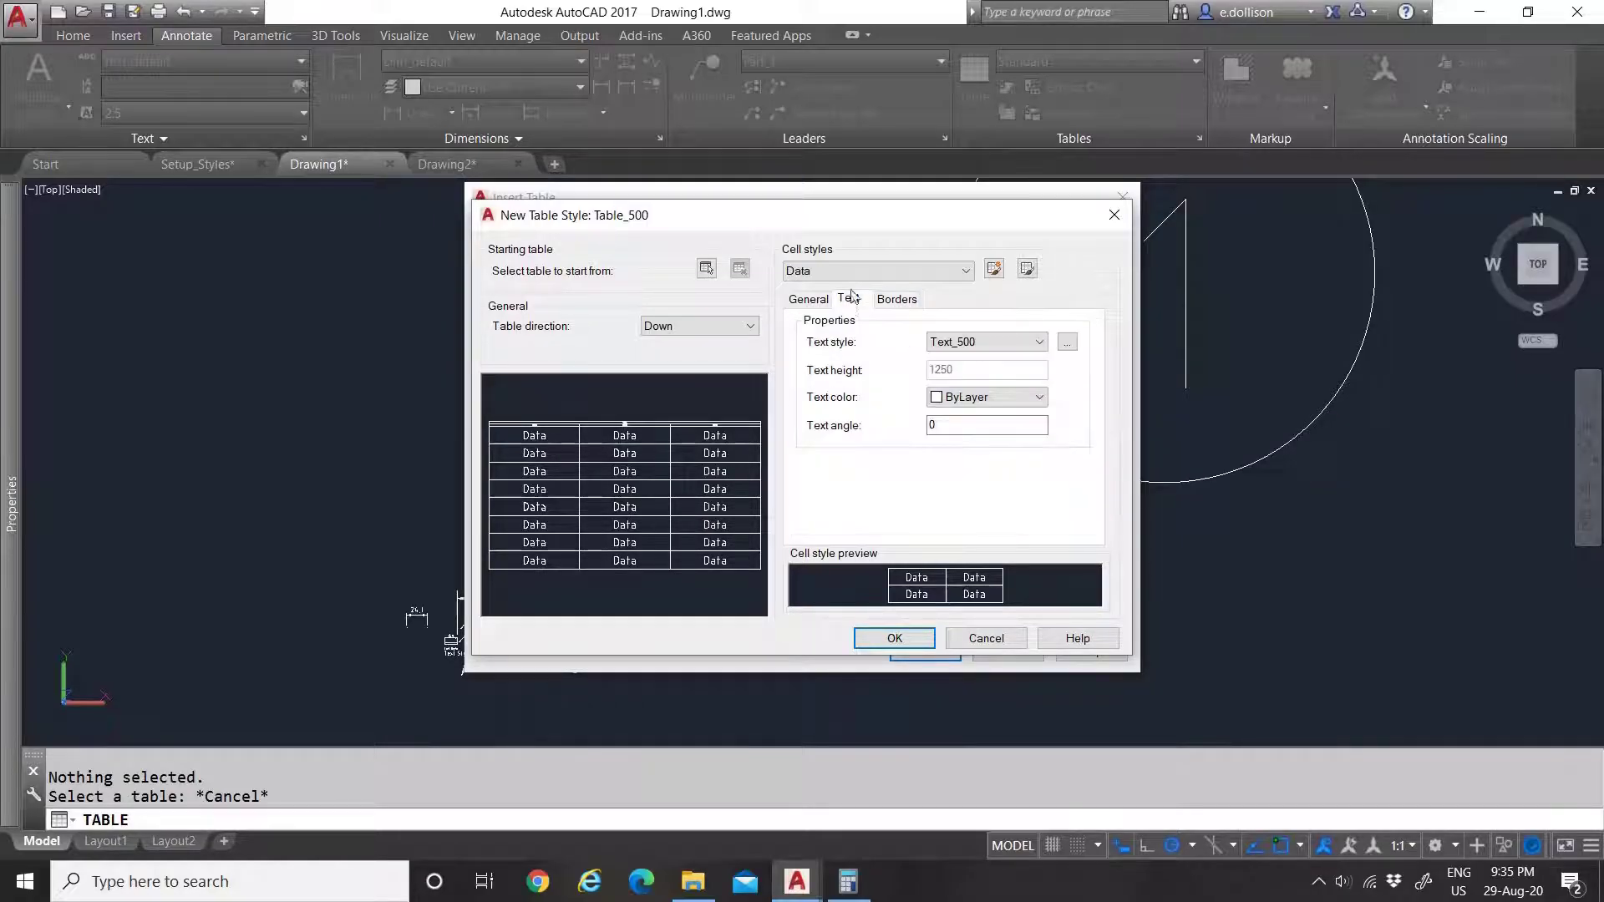
# Step: Set the Header cells' margins to 500 and their text height to 1750
pyautogui.click(965, 271)
pyautogui.click(839, 310)
pyautogui.click(808, 299)
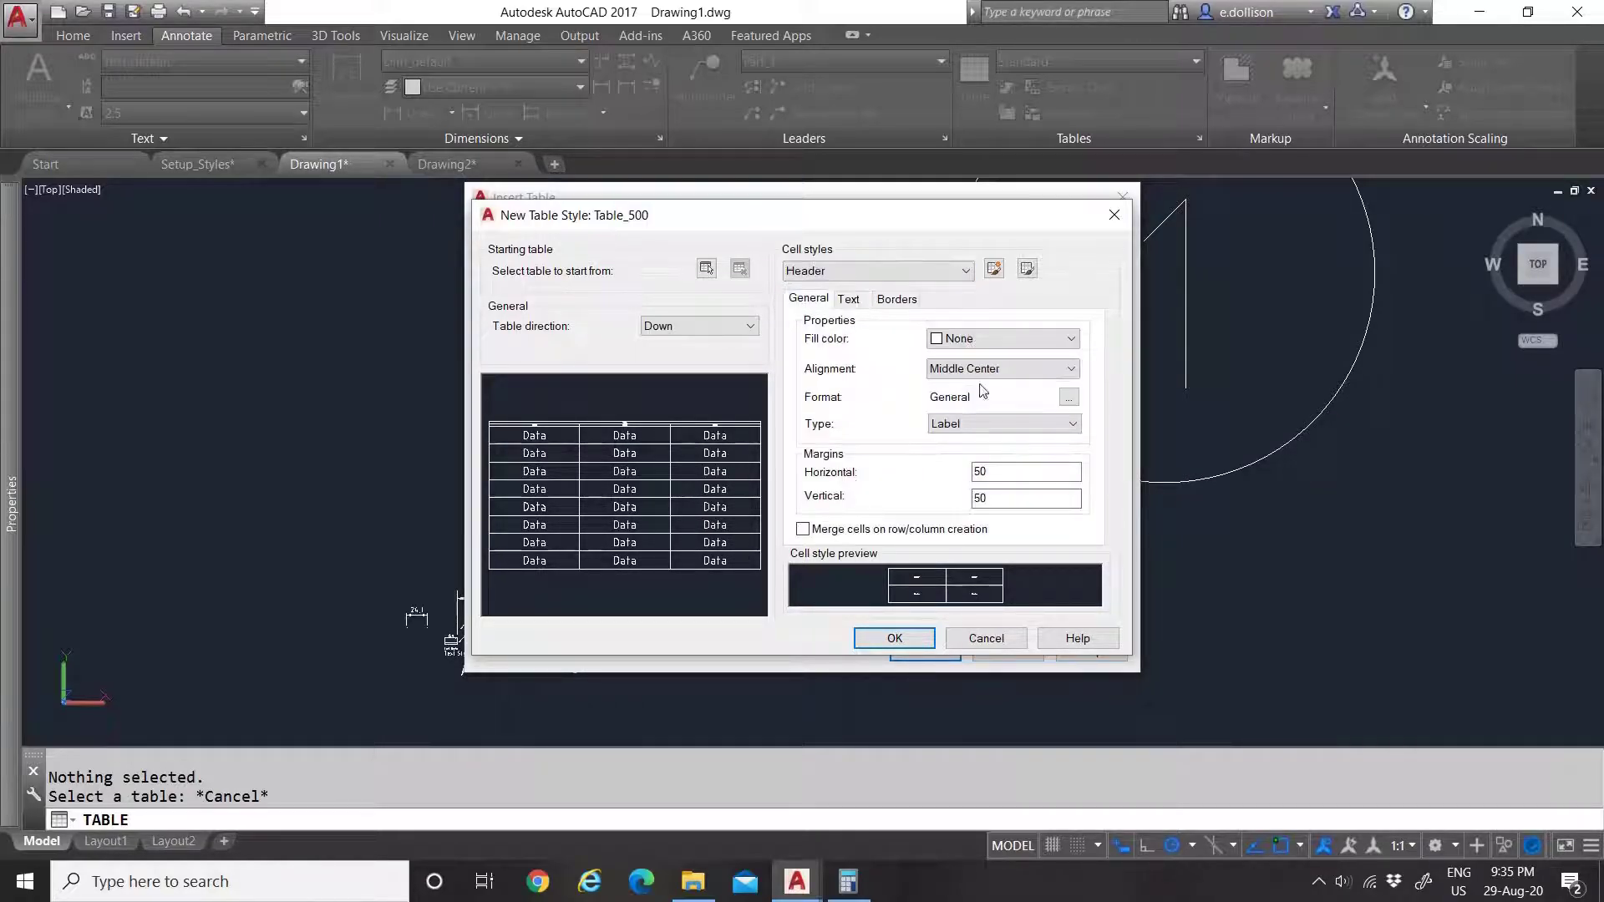
pyautogui.click(1026, 472)
pyautogui.write('500')
pyautogui.click(1007, 499)
pyautogui.write('500')
pyautogui.click(848, 299)
pyautogui.doubleClick(970, 369)
pyautogui.write('1750')
pyautogui.click(944, 424)
# Step: Set the Title margins to 500 and text height to 2000, then save Table_500
pyautogui.click(860, 271)
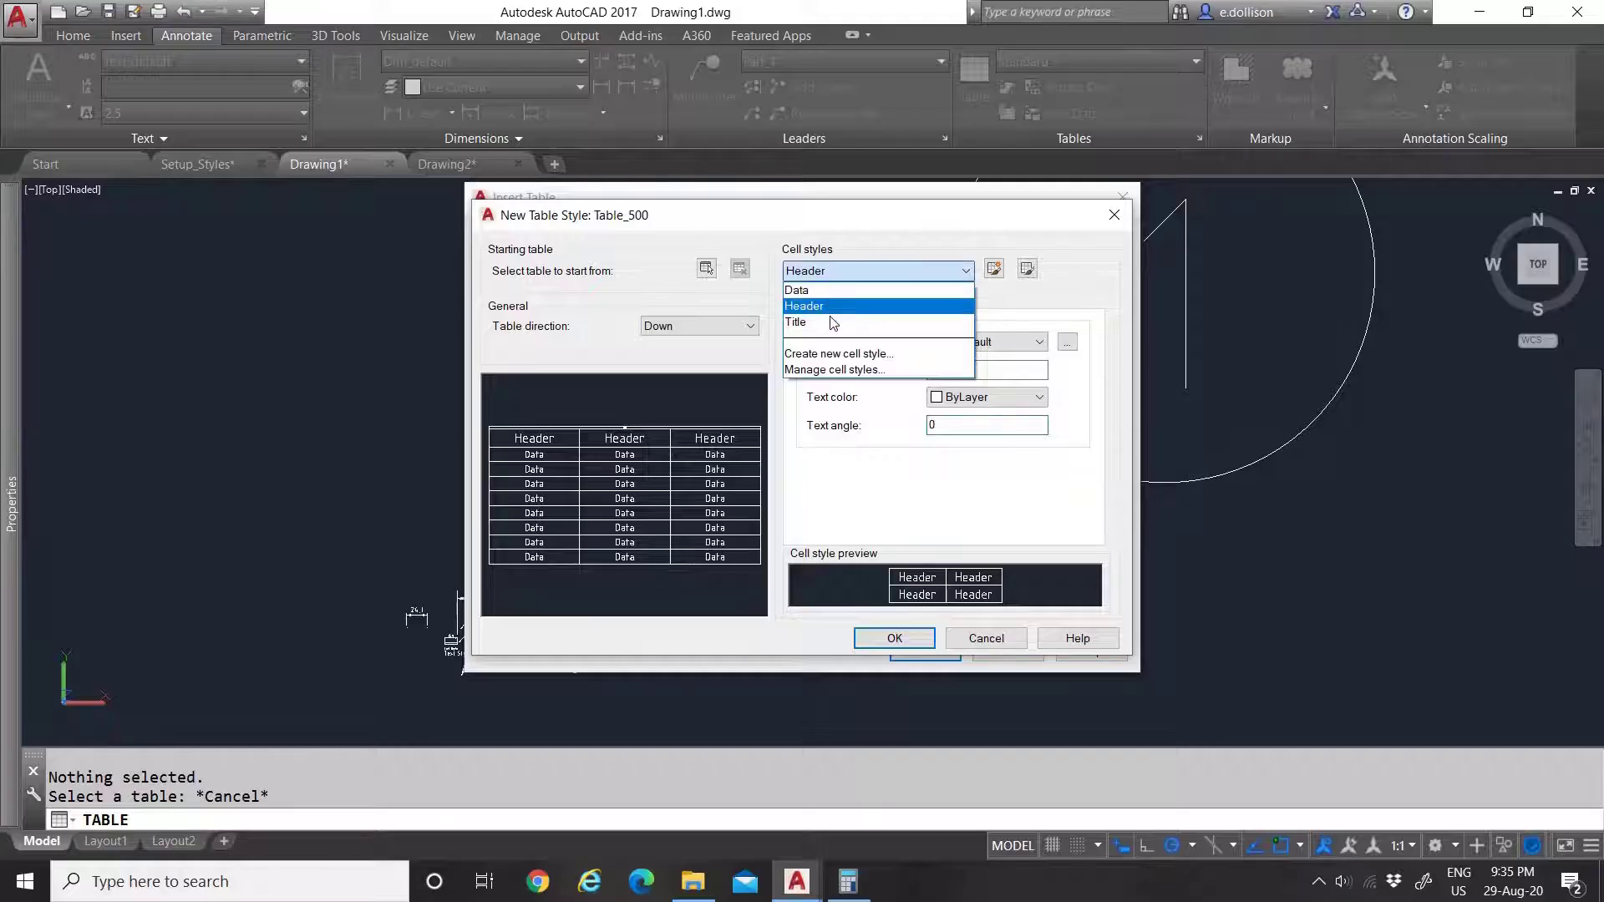
pyautogui.click(833, 323)
pyautogui.click(808, 299)
pyautogui.click(1024, 472)
pyautogui.write('500')
pyautogui.click(1007, 499)
pyautogui.write('50')
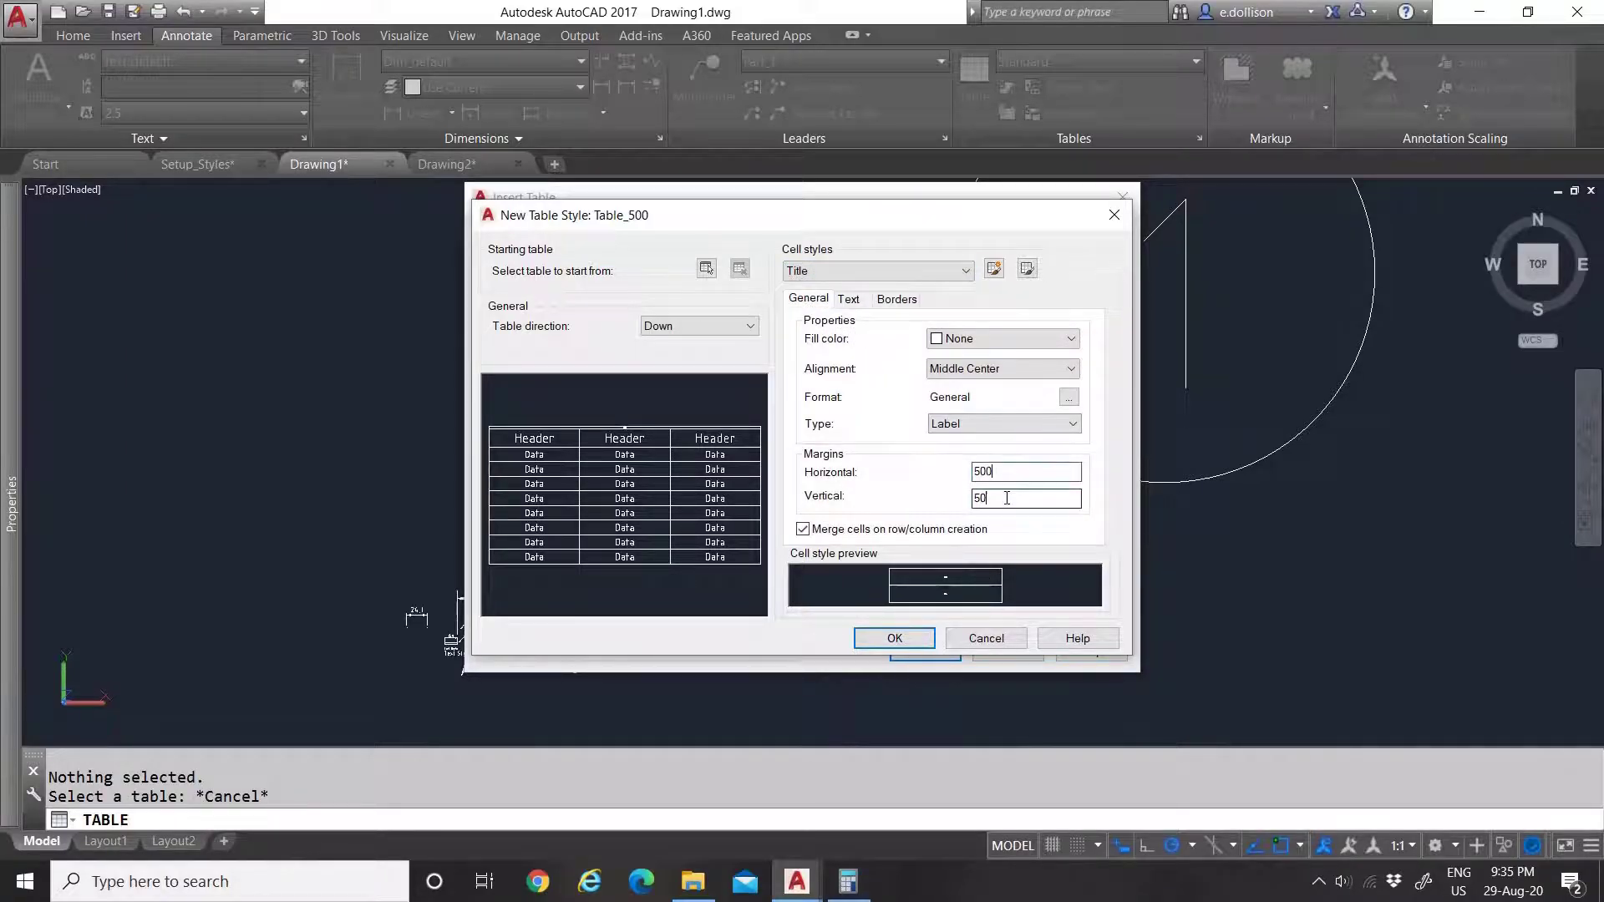
pyautogui.write('0')
pyautogui.click(848, 299)
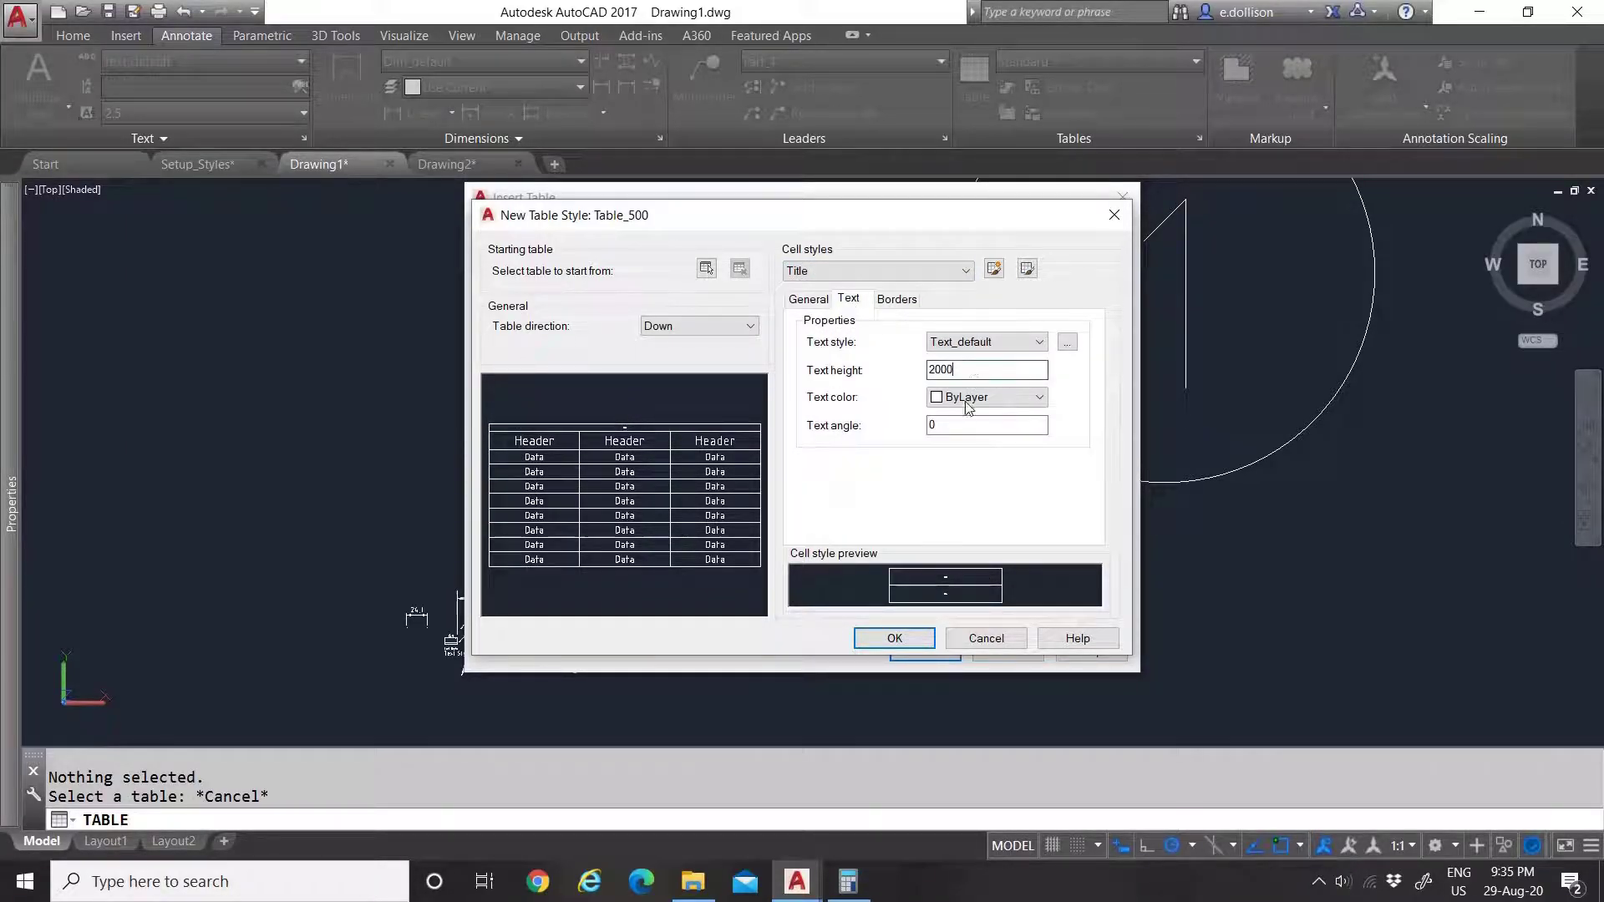
pyautogui.click(949, 425)
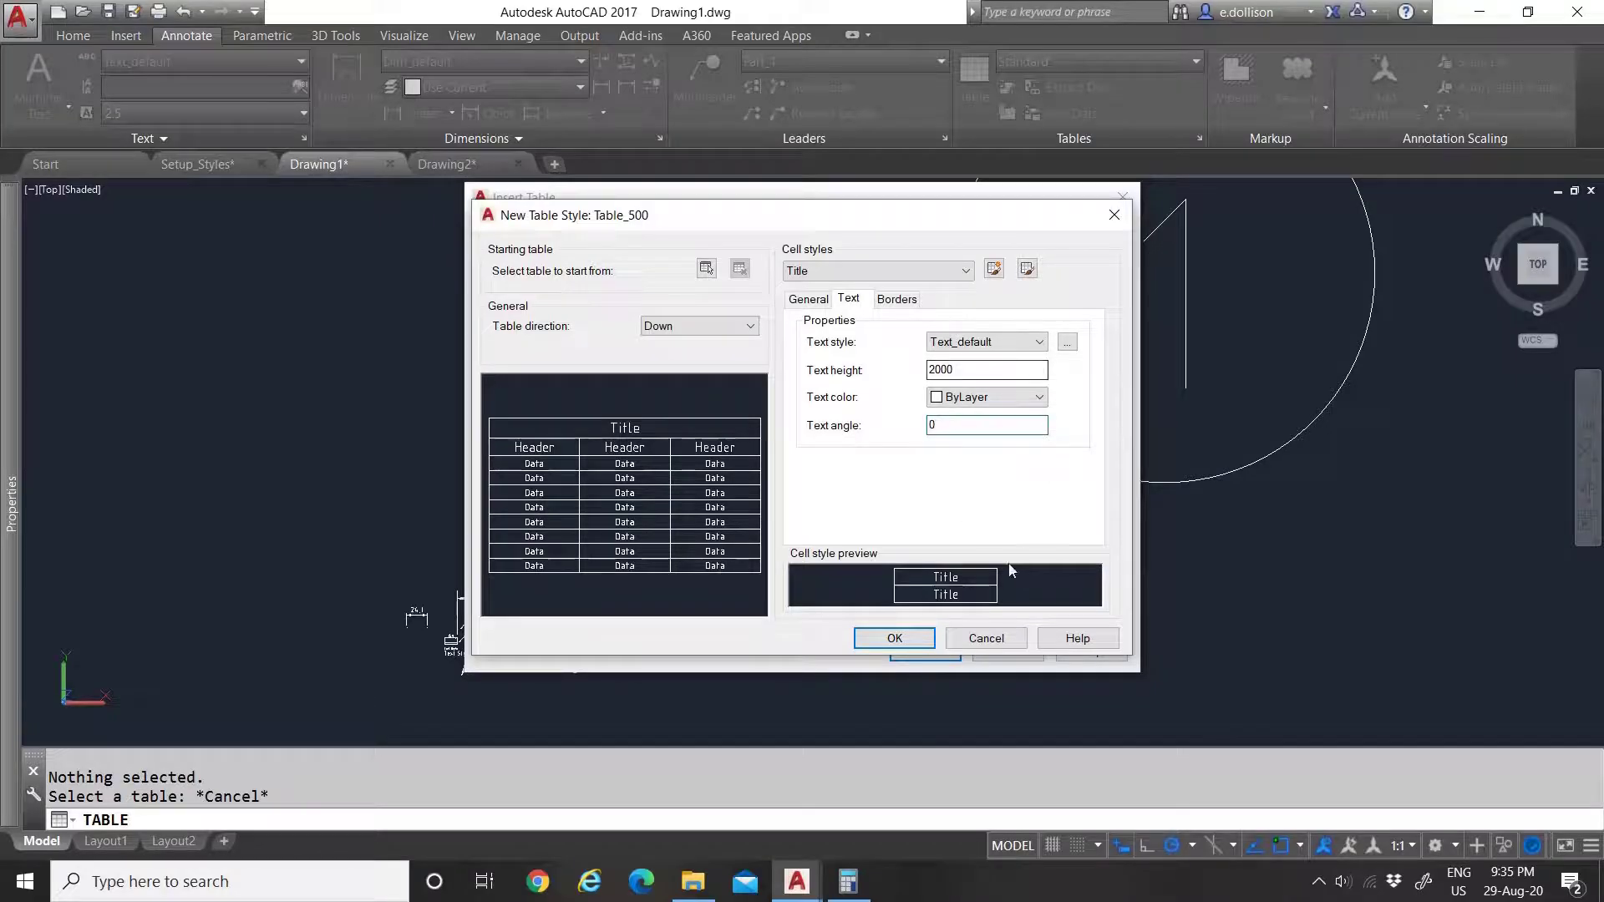
pyautogui.click(894, 638)
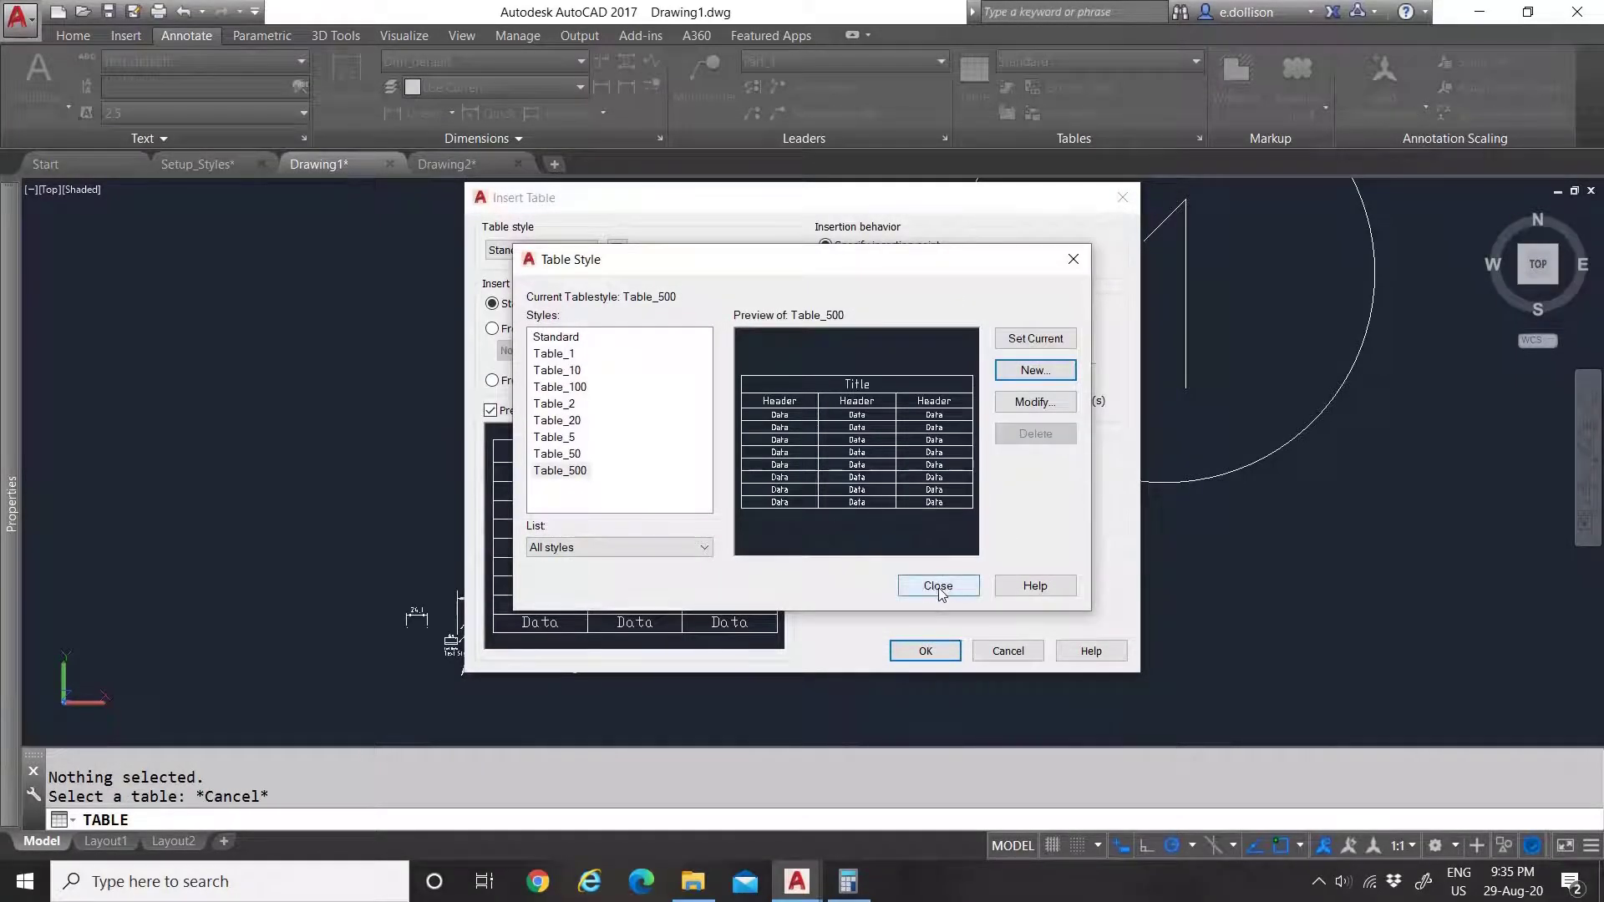
# Step: Start a new style from Table_1 and name it Table_default
pyautogui.click(561, 358)
pyautogui.click(1036, 376)
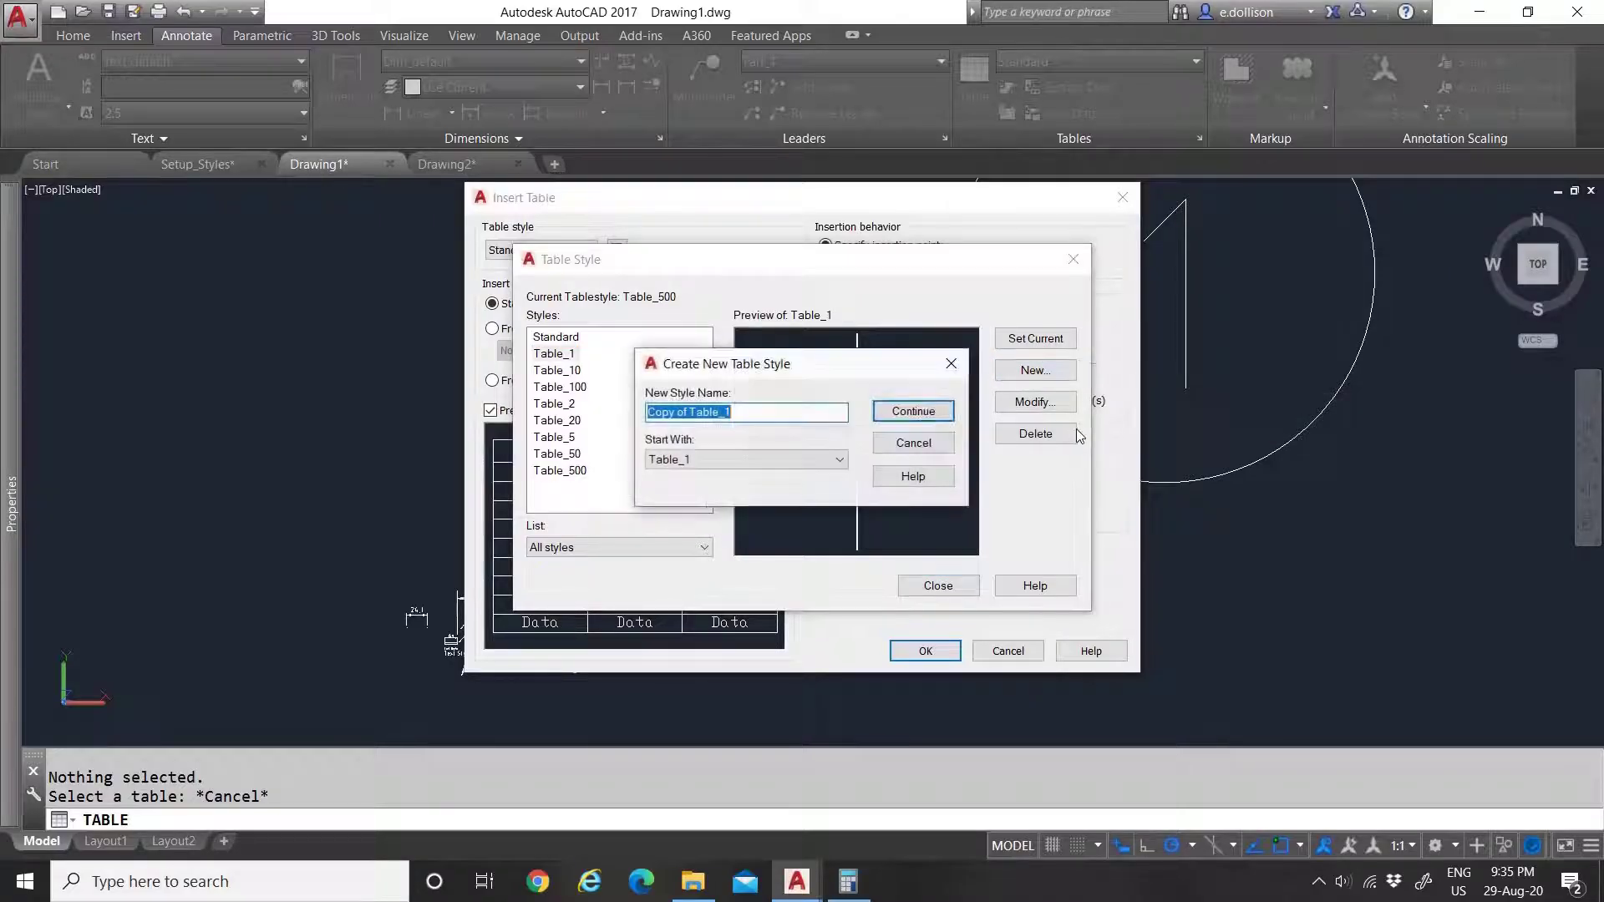
pyautogui.moveTo(689, 412); pyautogui.dragTo(535, 418)
pyautogui.press('BackSpace')
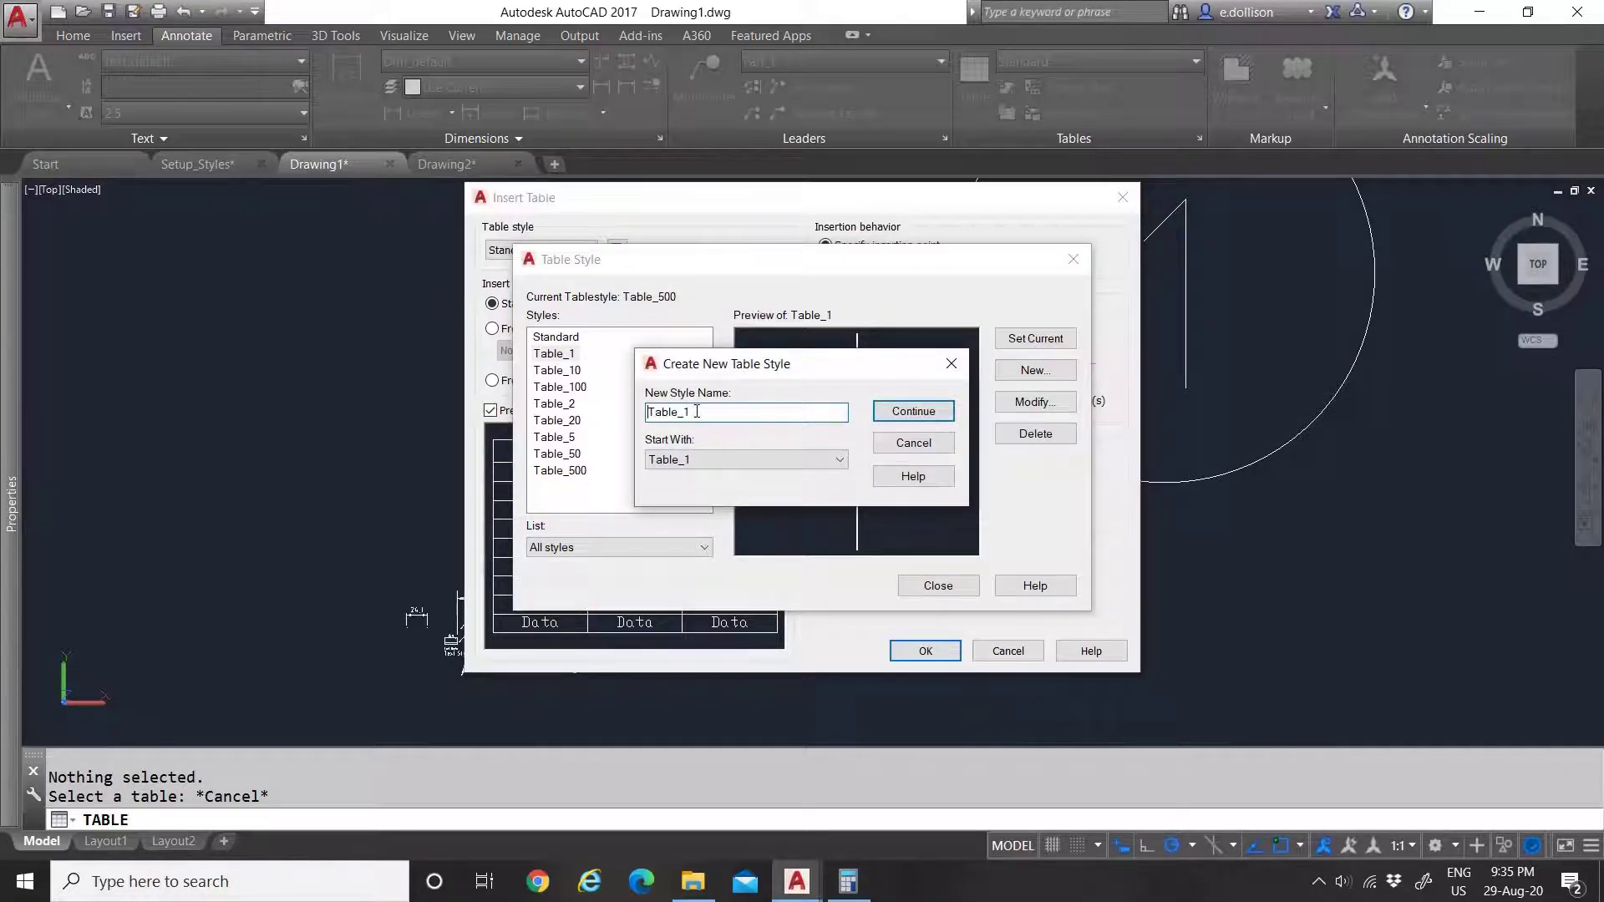
pyautogui.press('BackSpace')
pyautogui.write('default')
pyautogui.click(894, 413)
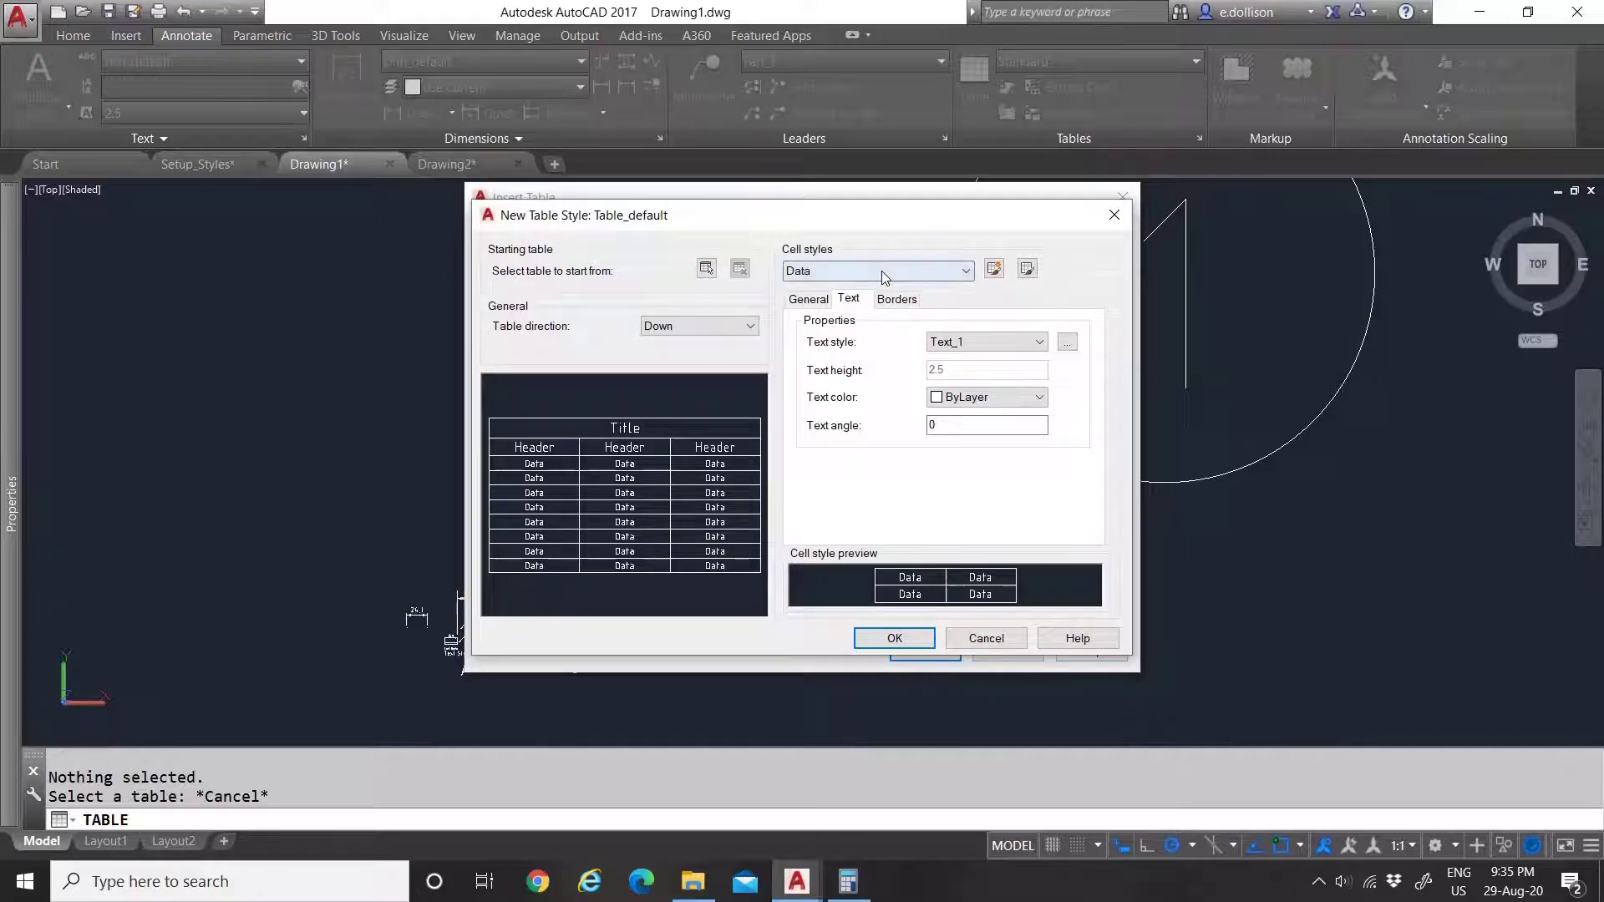
# Step: Give the data cells the Text_default text style at height 2.5 and save Table_default
pyautogui.click(981, 346)
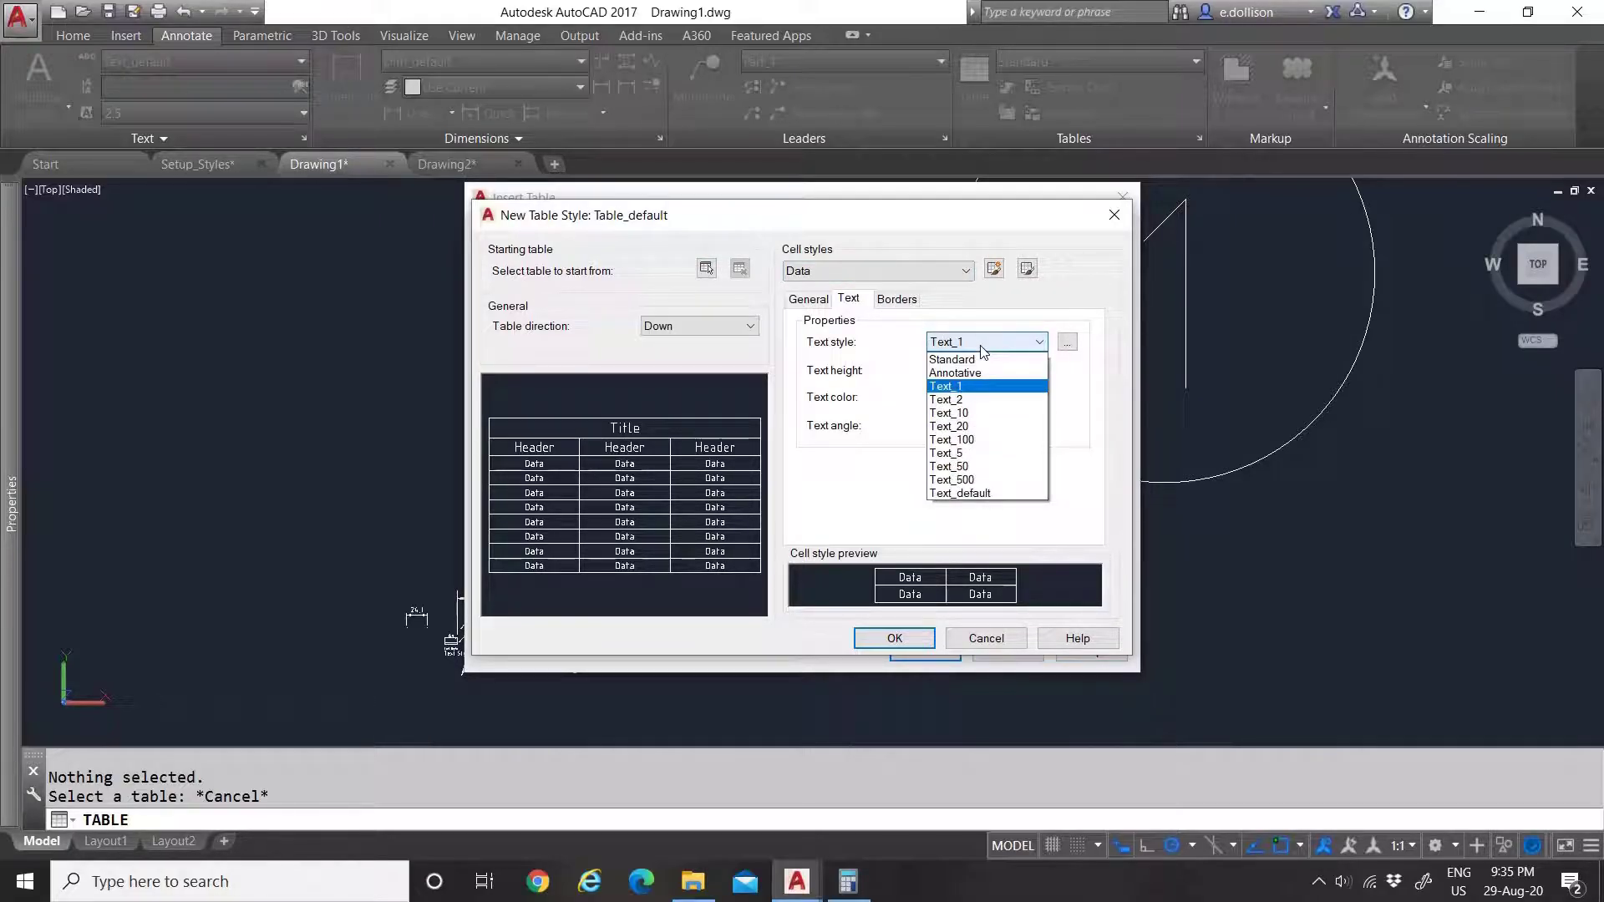
pyautogui.click(977, 493)
pyautogui.click(953, 373)
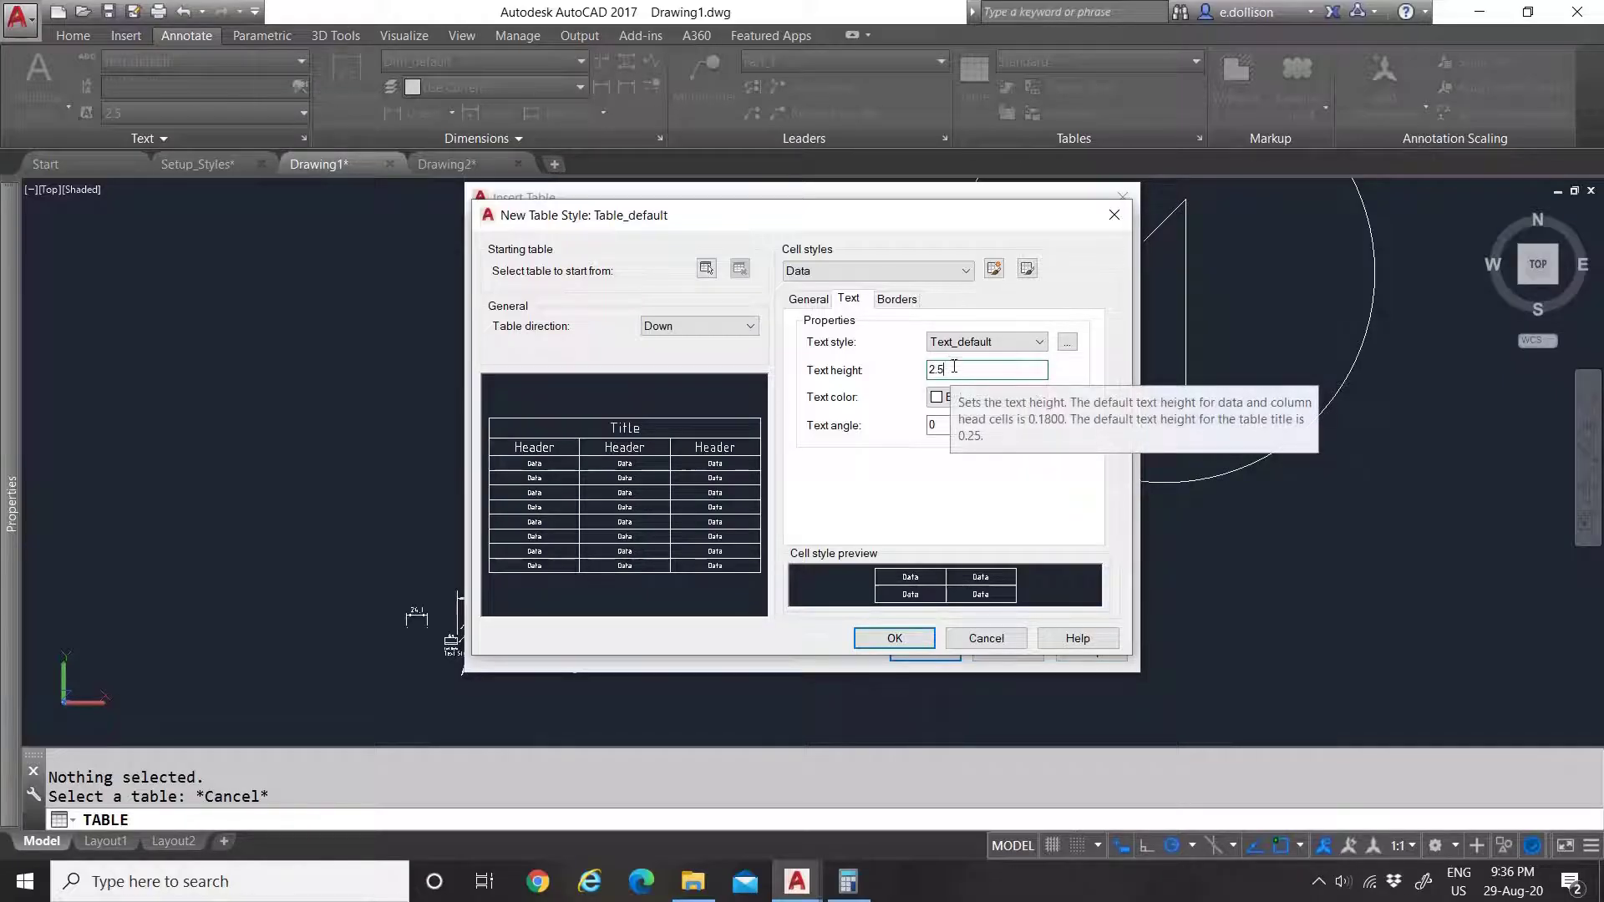
pyautogui.click(818, 302)
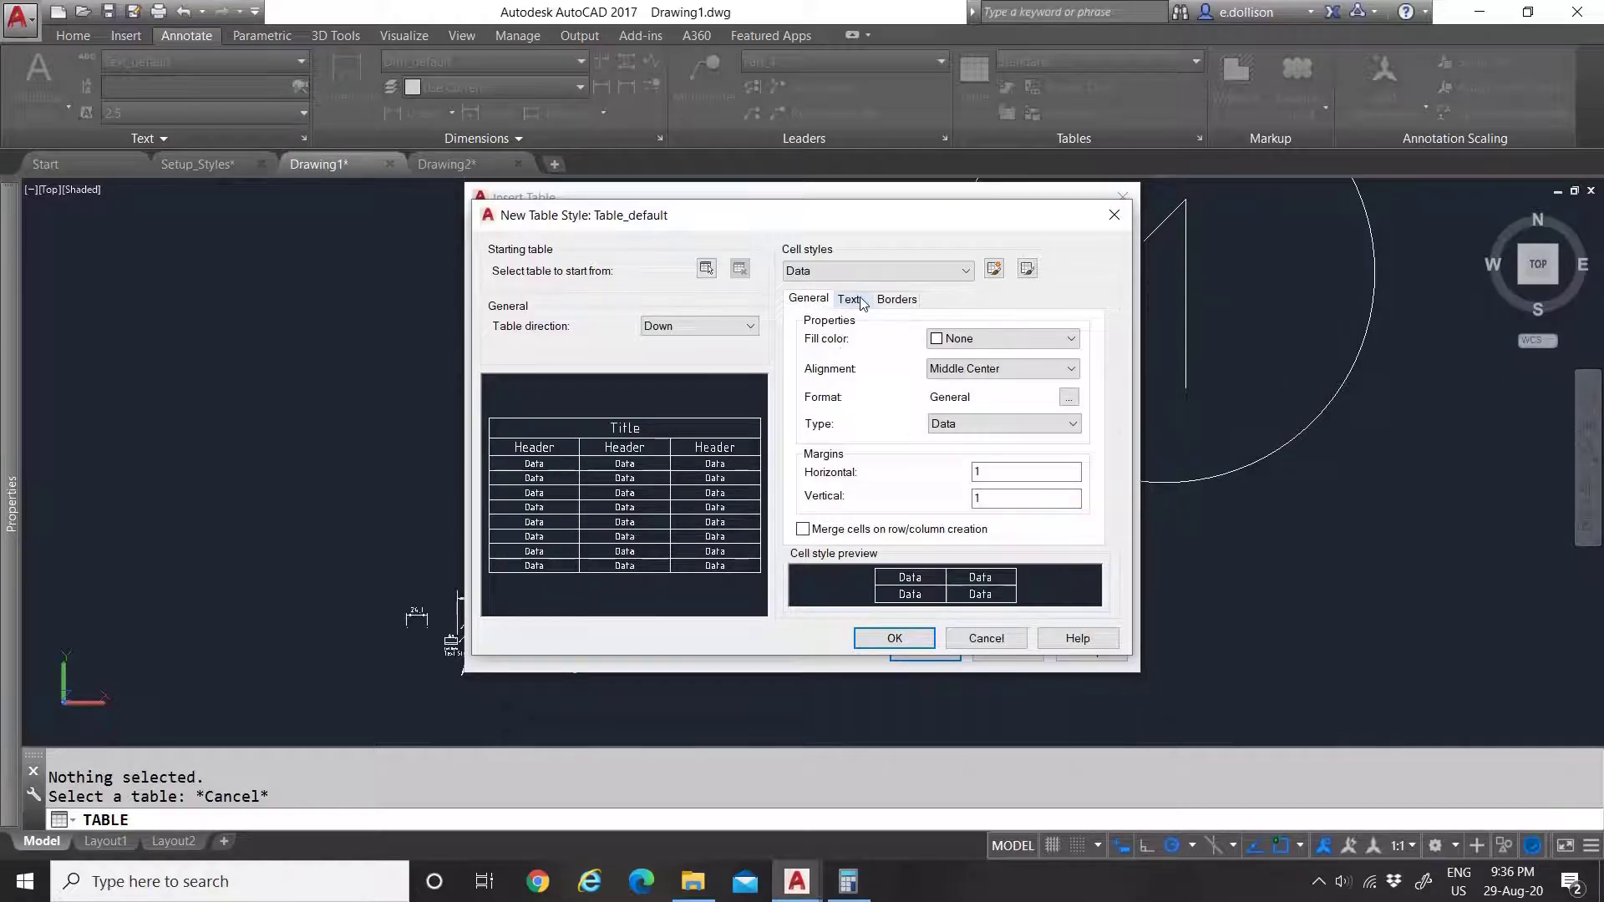
pyautogui.click(860, 300)
pyautogui.click(897, 299)
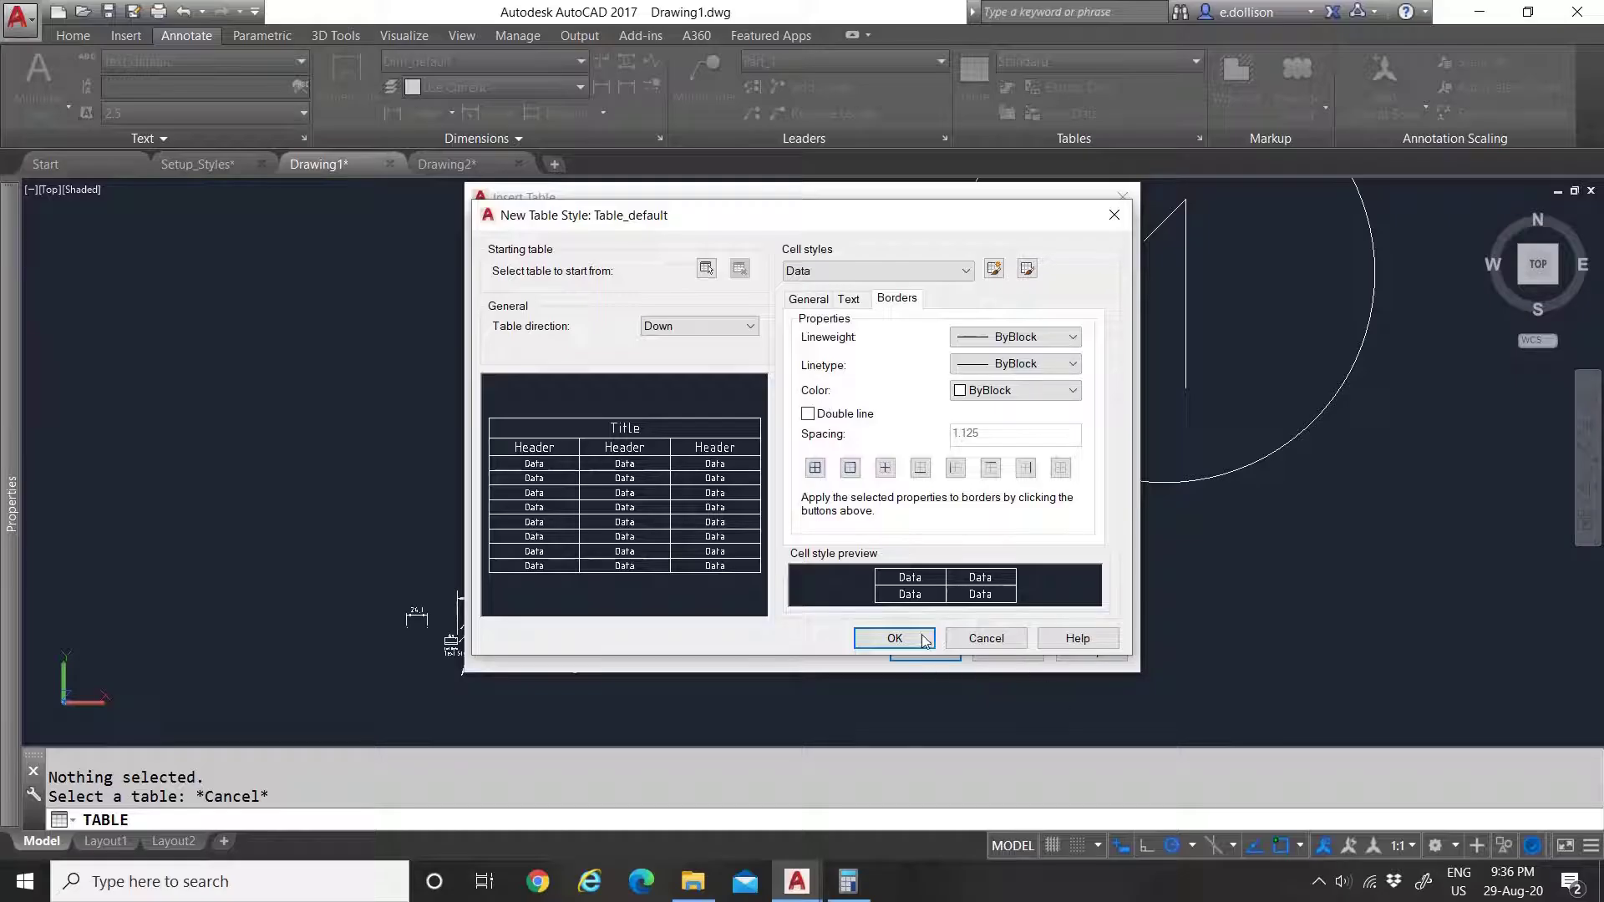
pyautogui.click(894, 639)
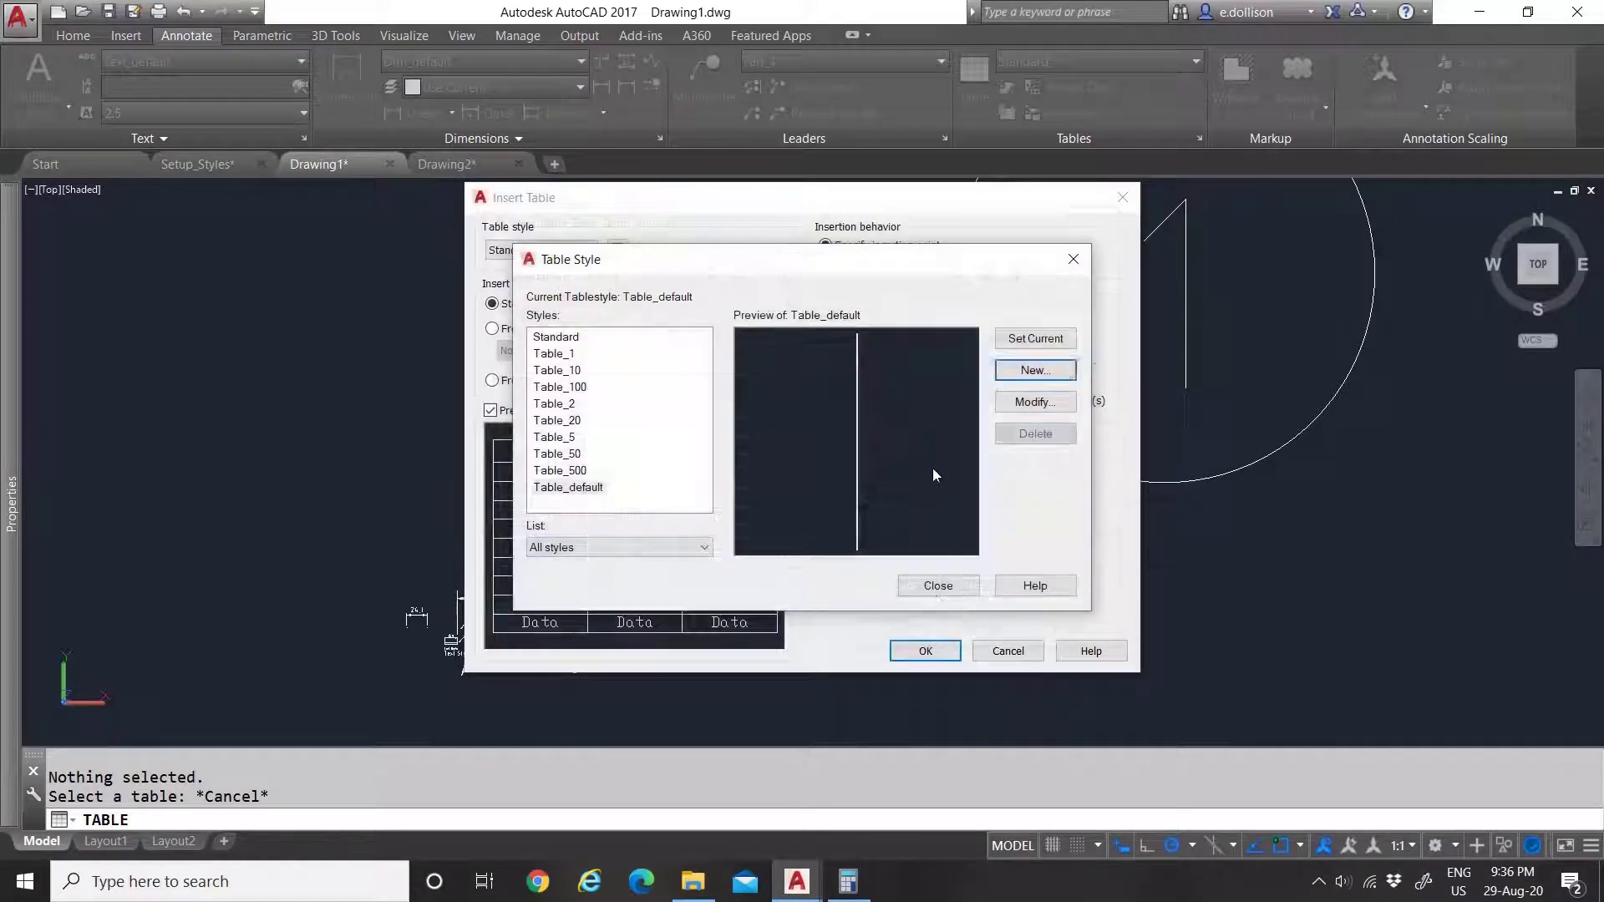
# Step: Insert a 4-column, 9-row Table_default table into the drawing
pyautogui.click(936, 585)
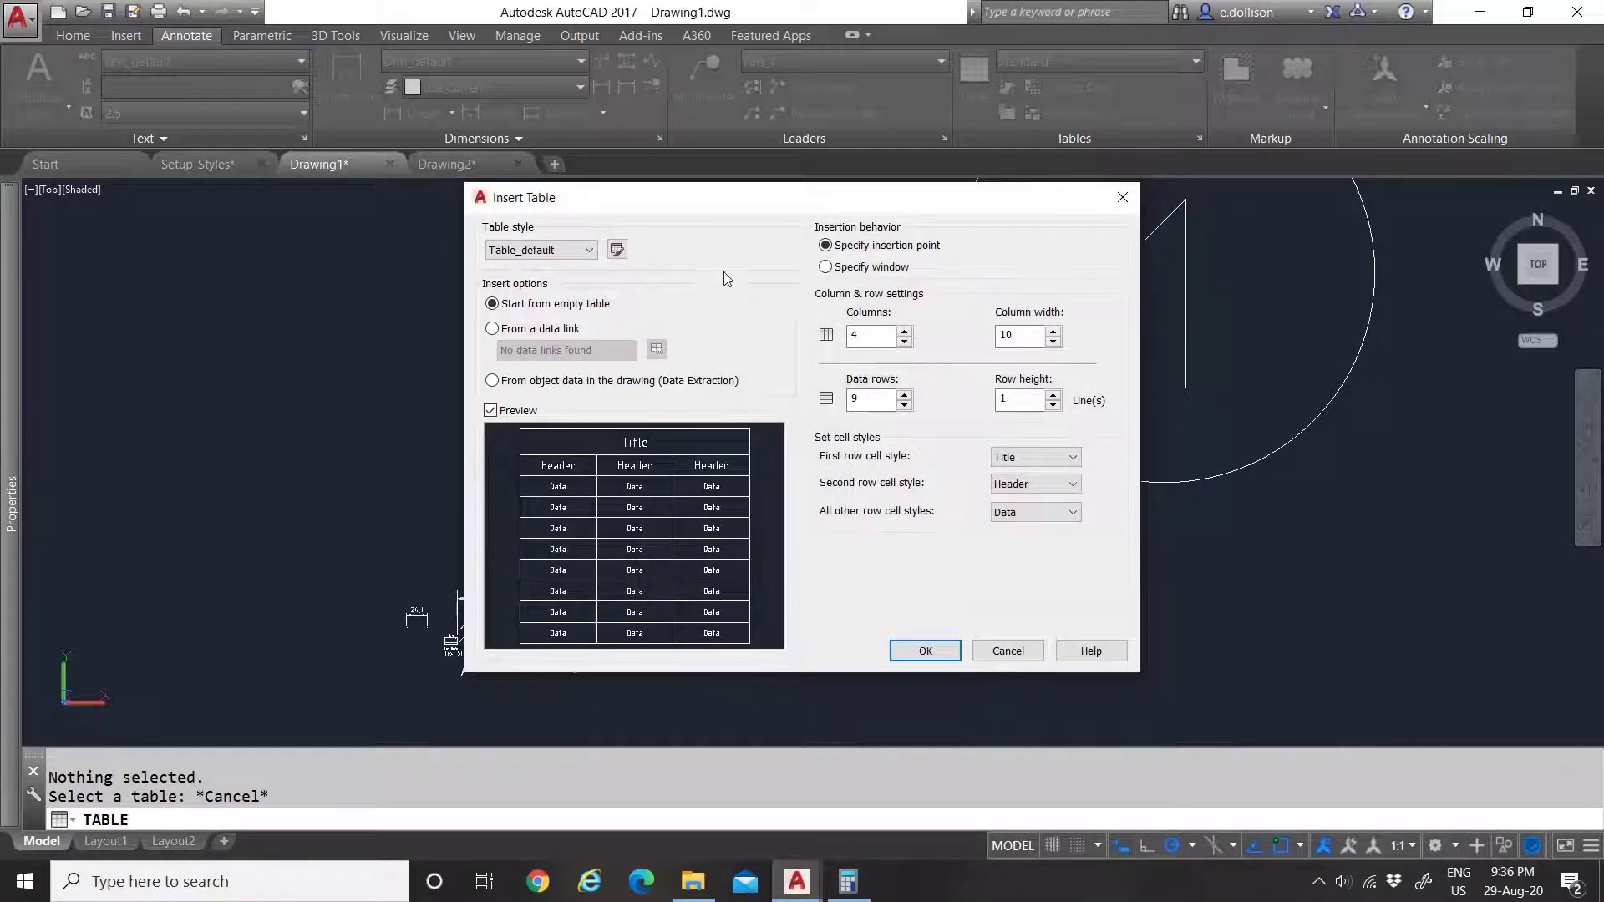
pyautogui.click(926, 651)
pyautogui.scroll(2, 670, 379)
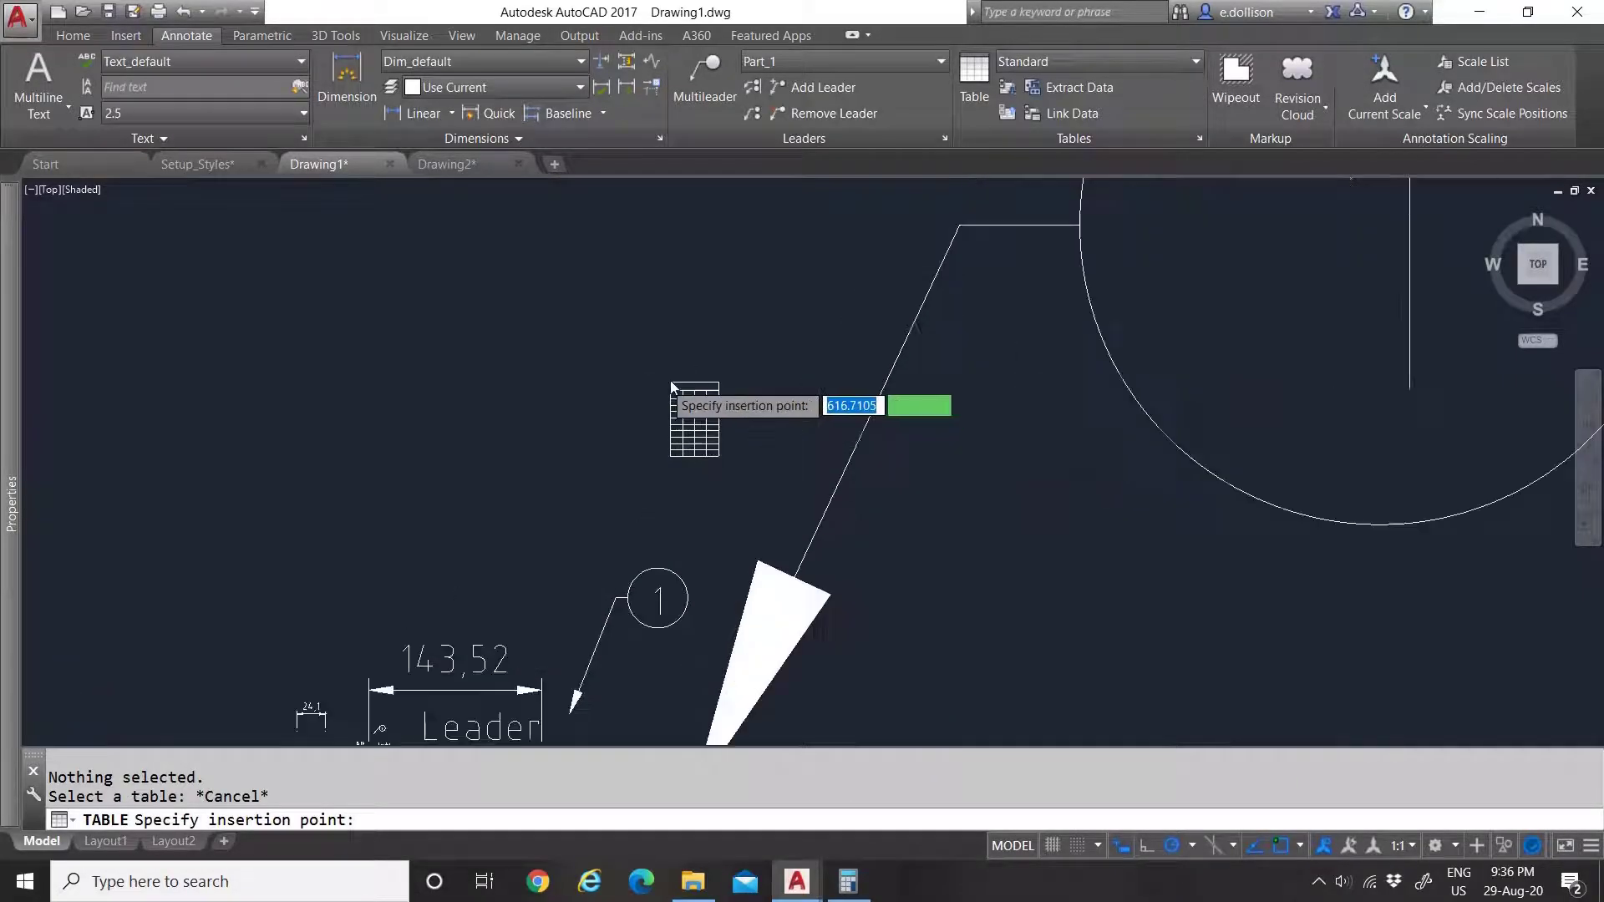
pyautogui.scroll(3, 762, 439)
pyautogui.press('Return')
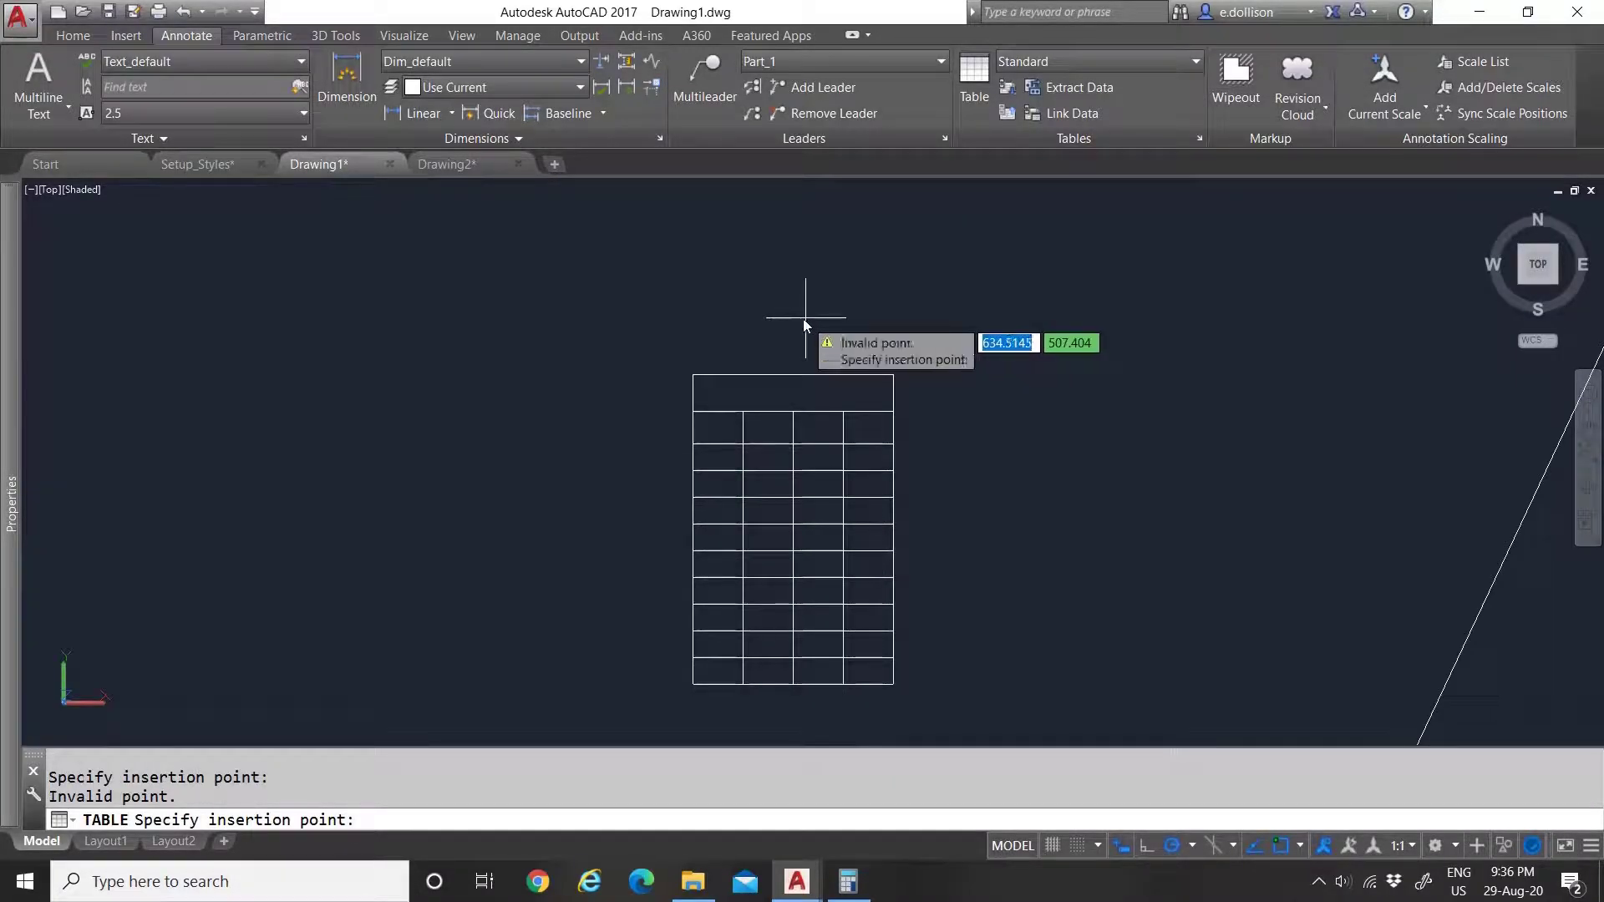
pyautogui.click(928, 401)
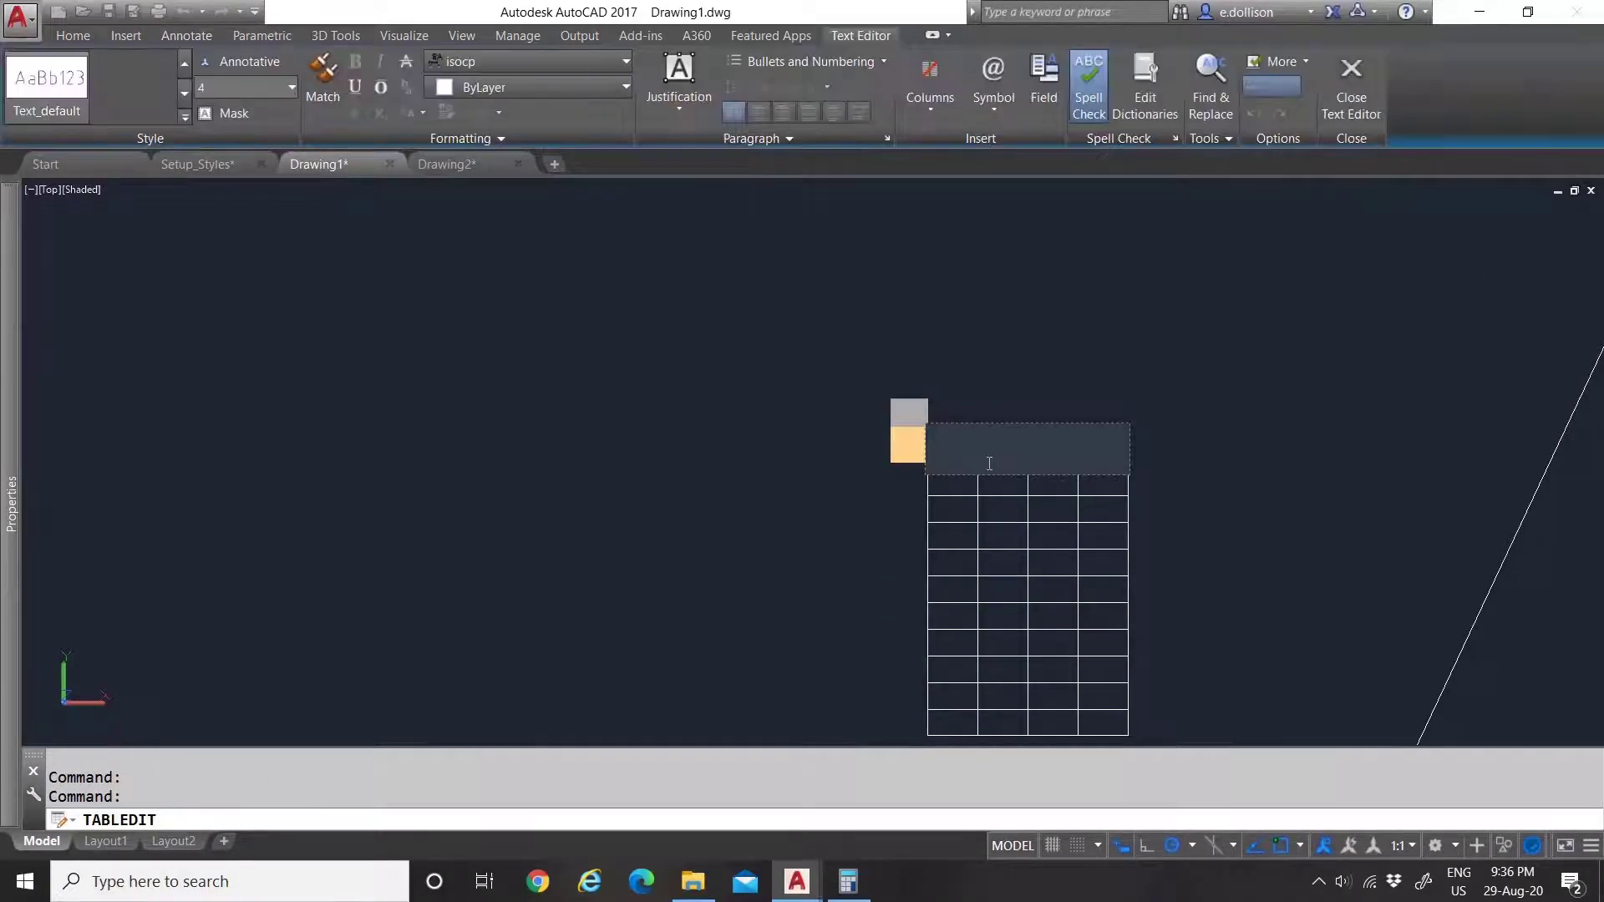
# Step: Enter 'Hello' as the table title and 'Nr' in the first header cell
pyautogui.write('Hello')
pyautogui.press('Tab')
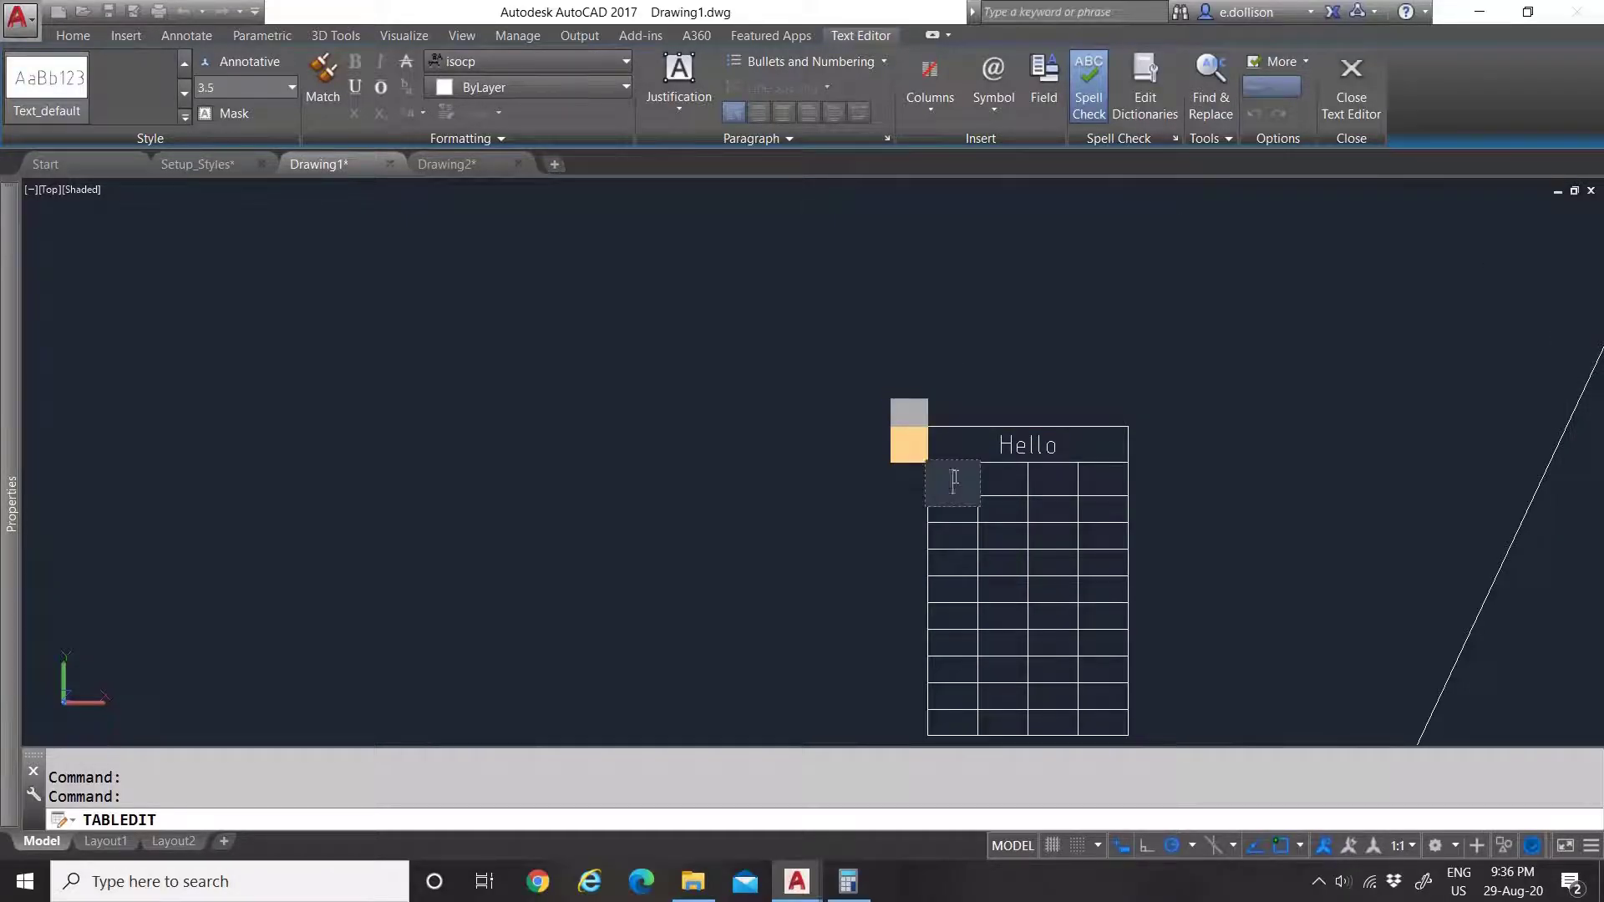
pyautogui.scroll(3, 955, 480)
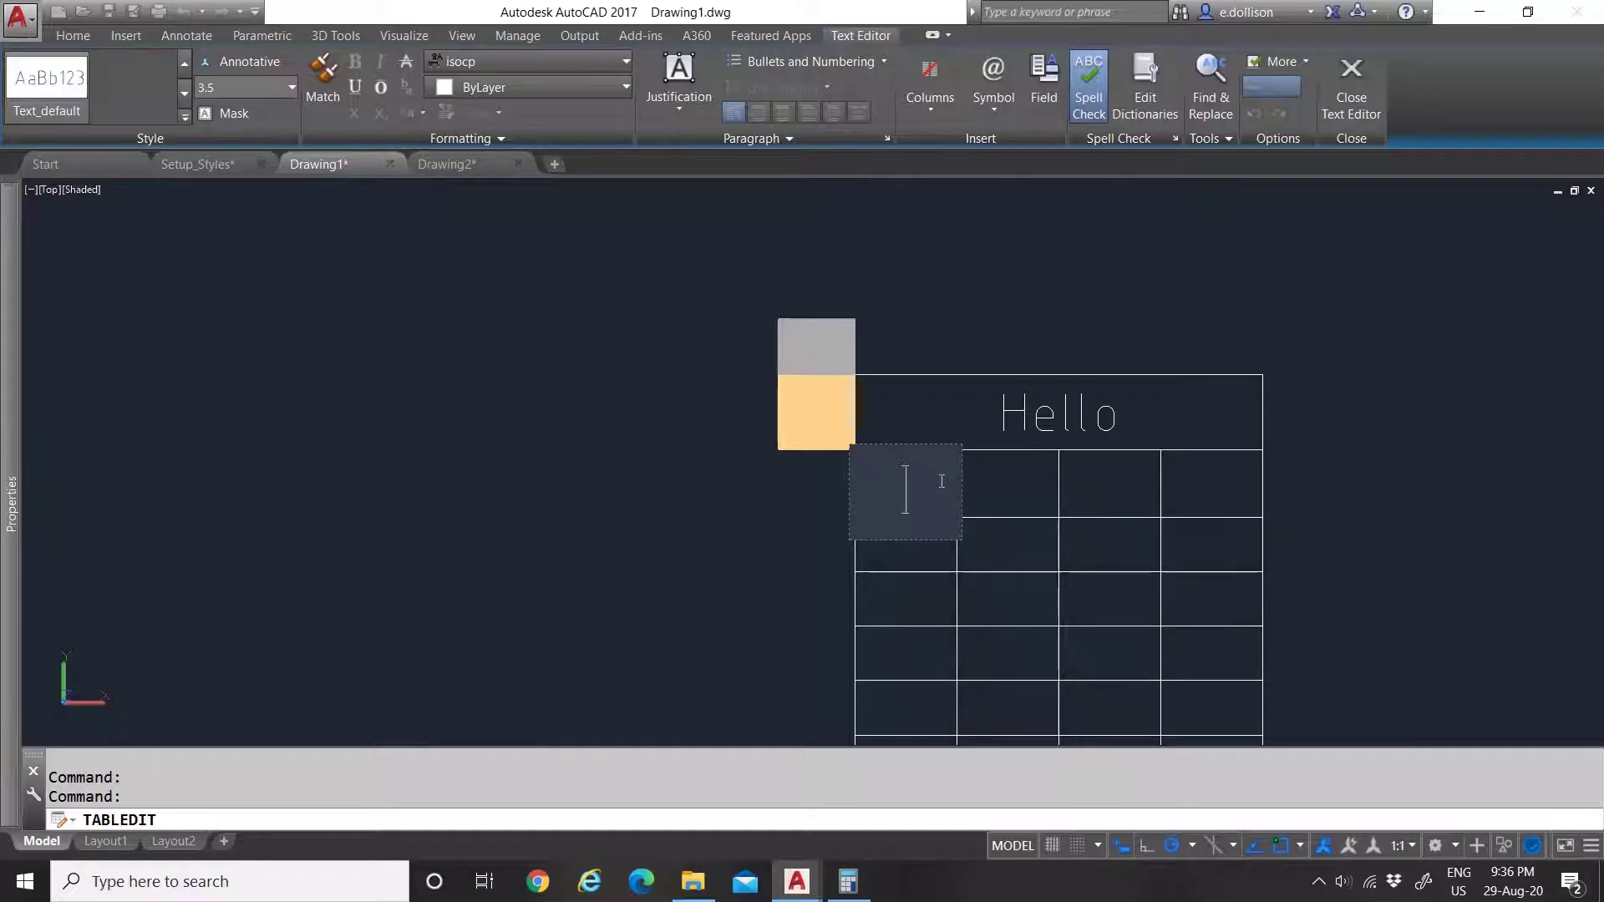
pyautogui.write('Nr')
pyautogui.click(1014, 511)
pyautogui.scroll(-6, 952, 434)
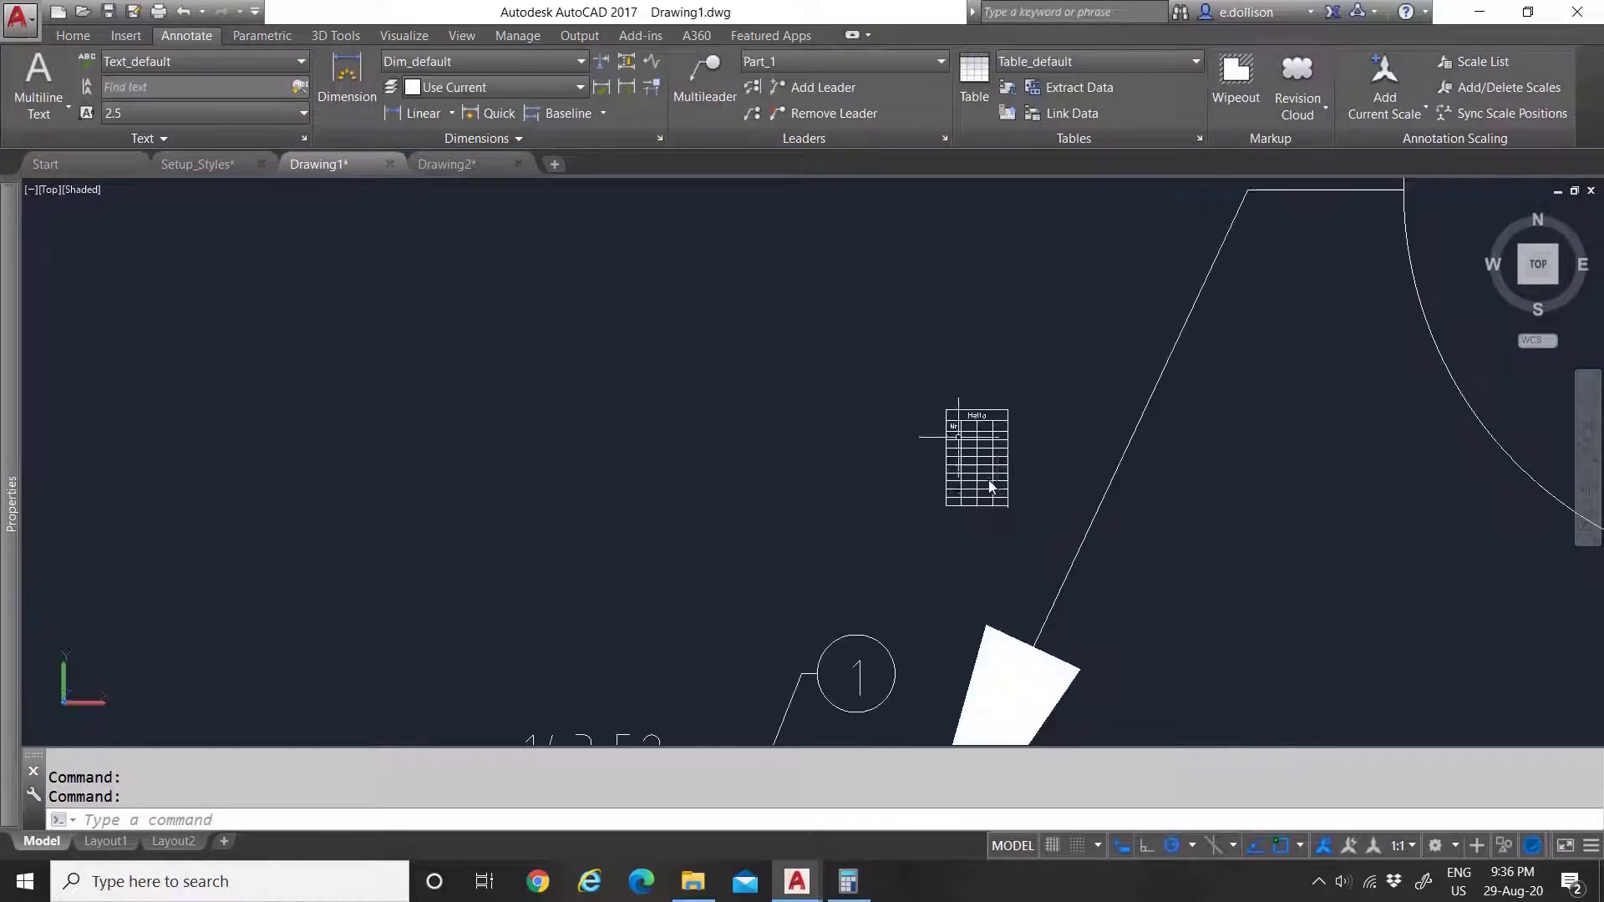
# Step: Enter 1 in the first data cell under Nr
pyautogui.scroll(5, 992, 486)
pyautogui.click(844, 294)
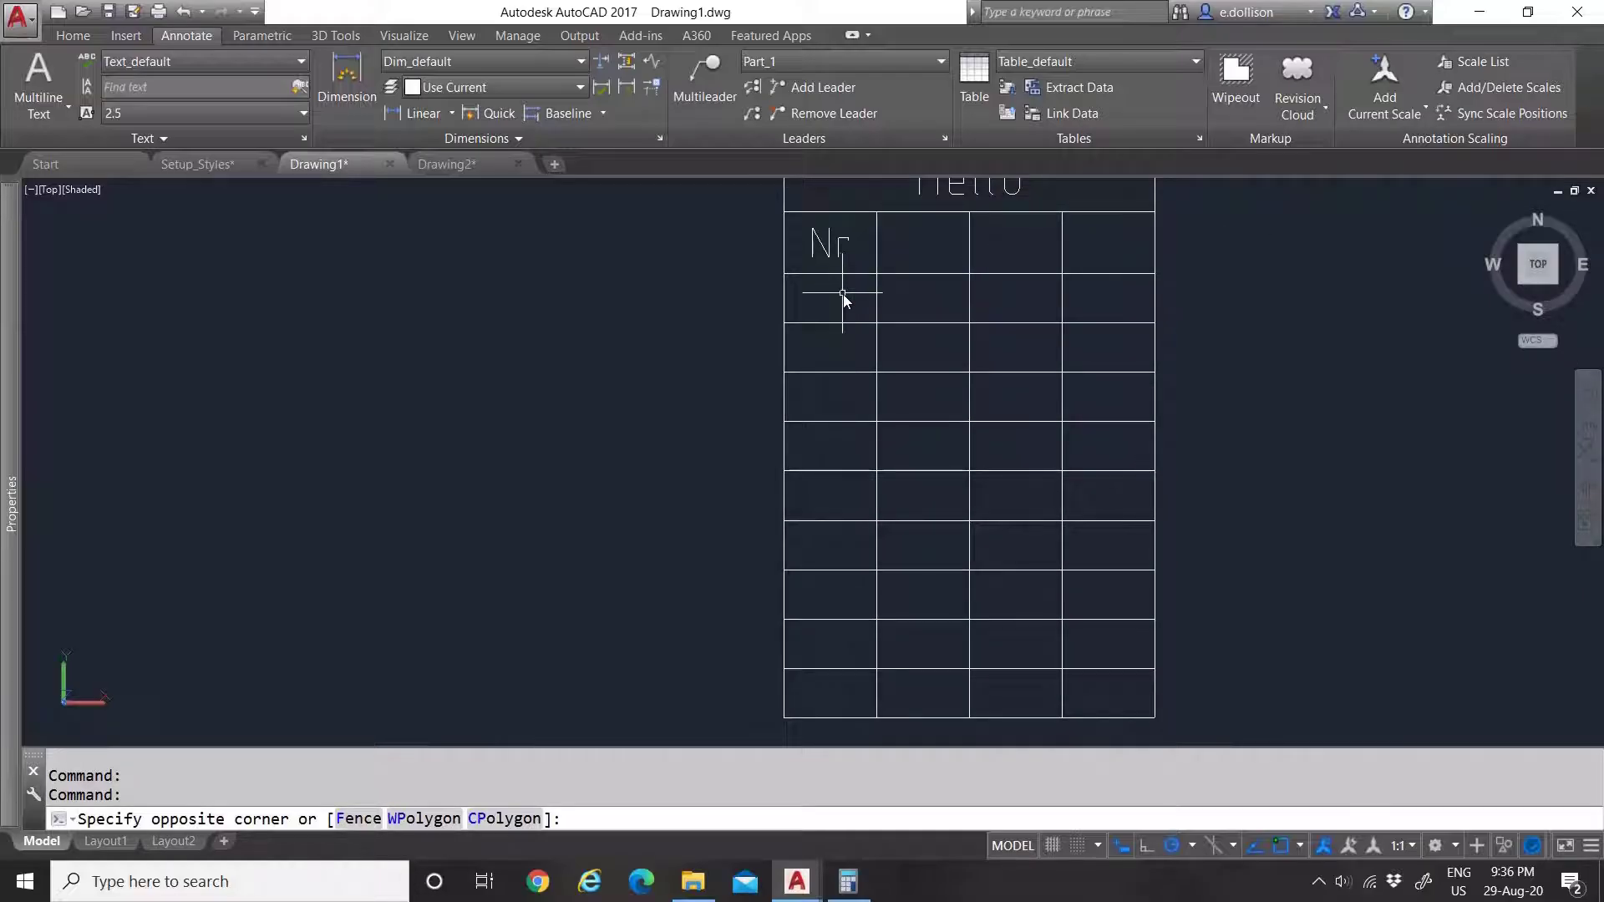
pyautogui.click(807, 296)
pyautogui.click(808, 297)
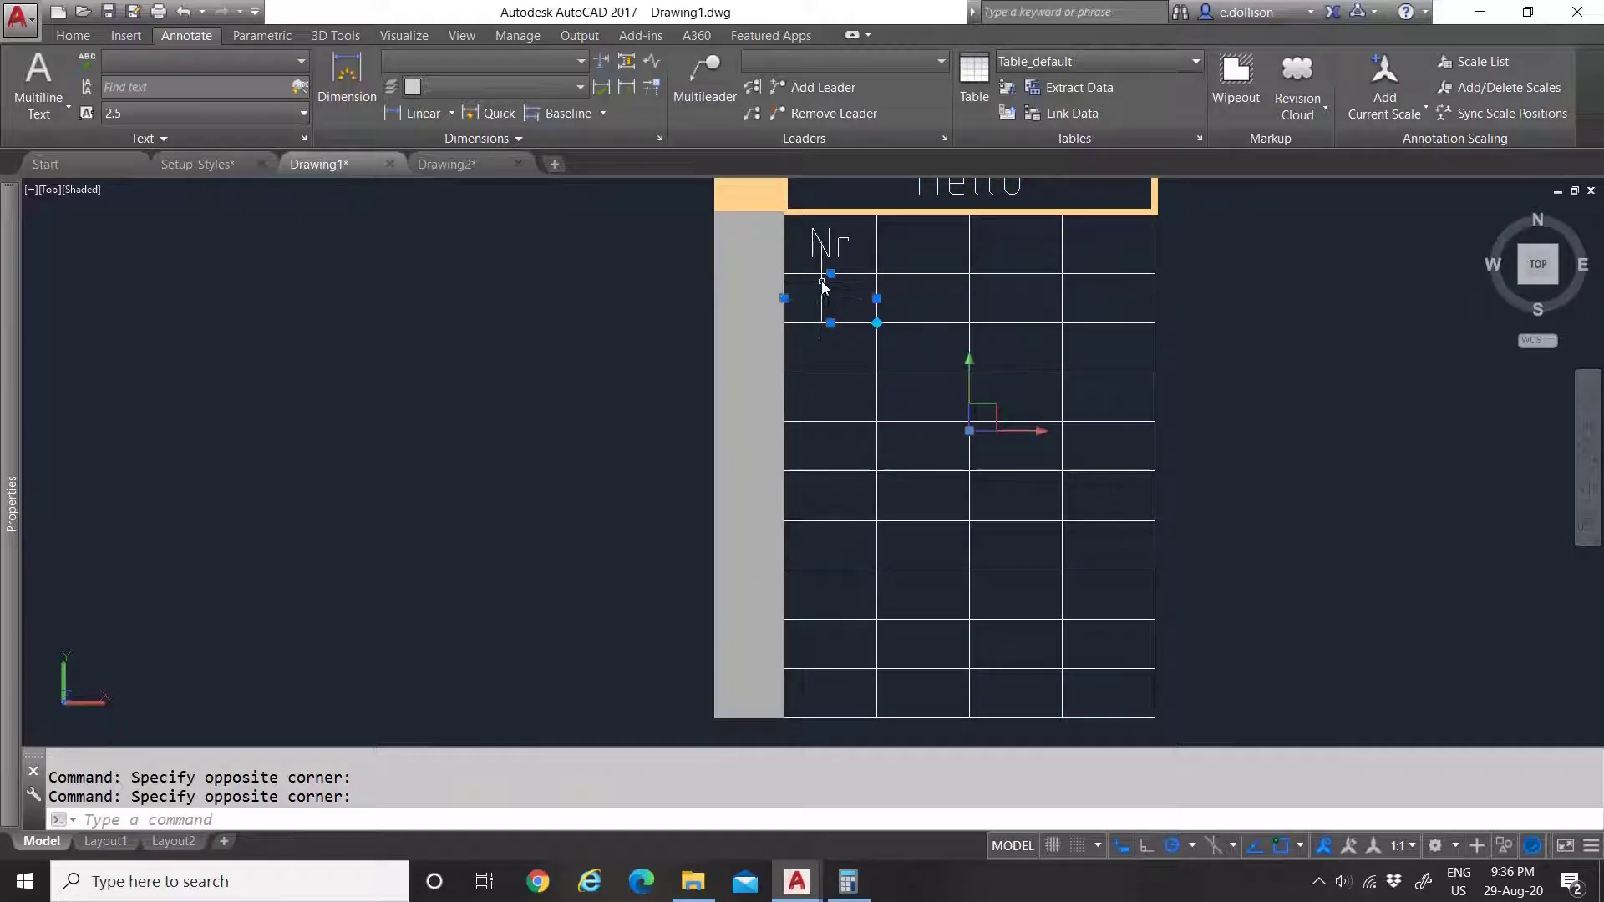
pyautogui.click(823, 302)
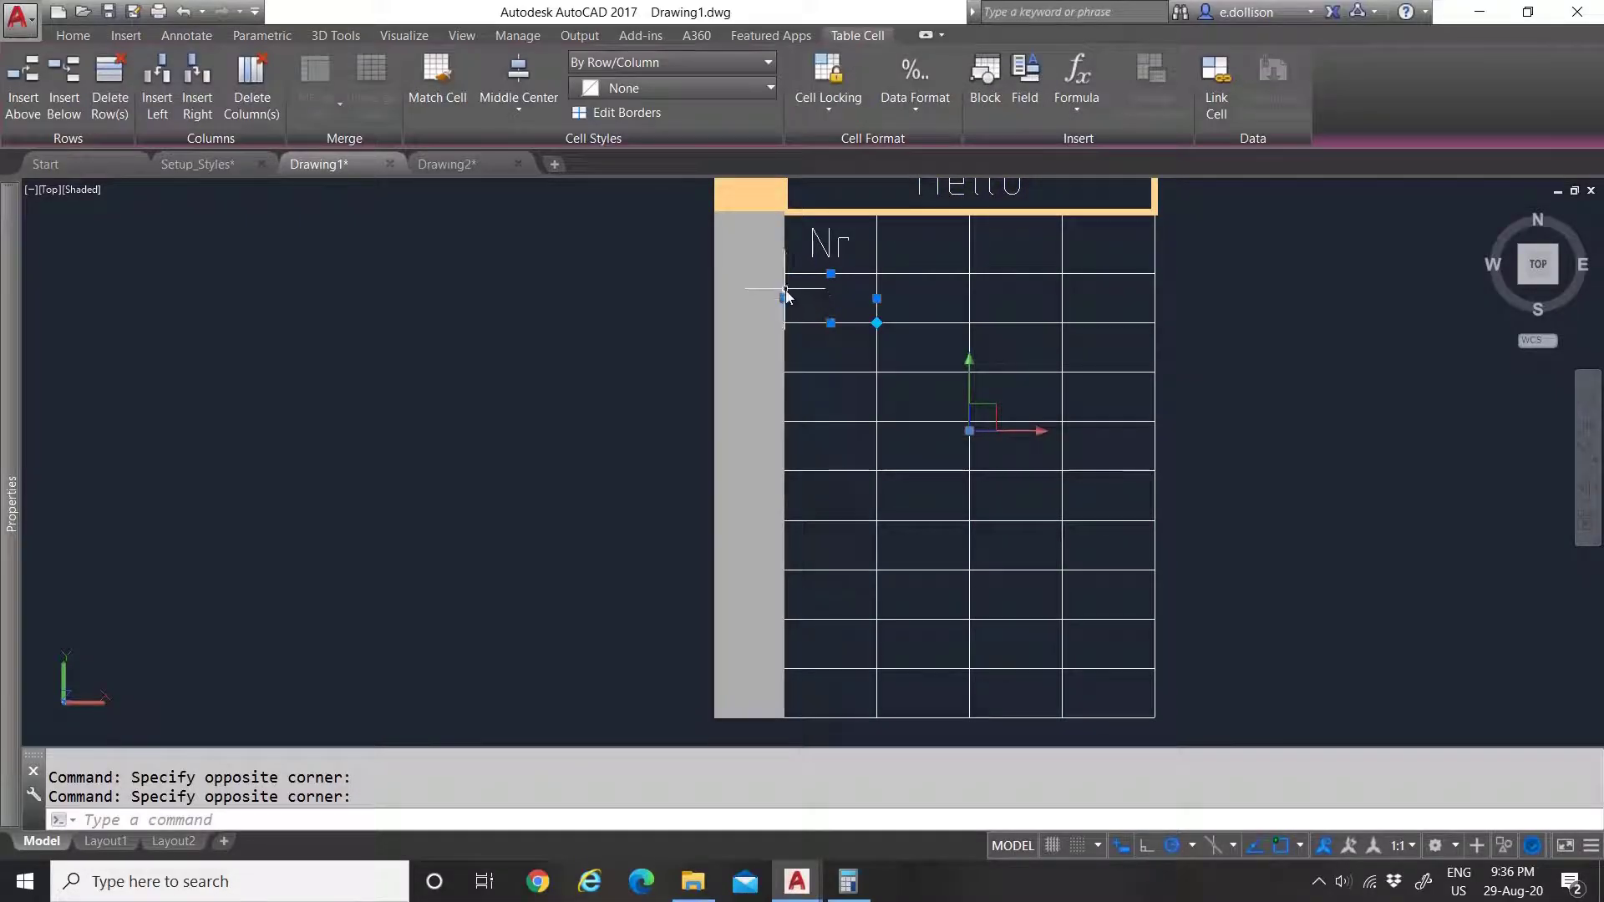
pyautogui.scroll(-4, 820, 388)
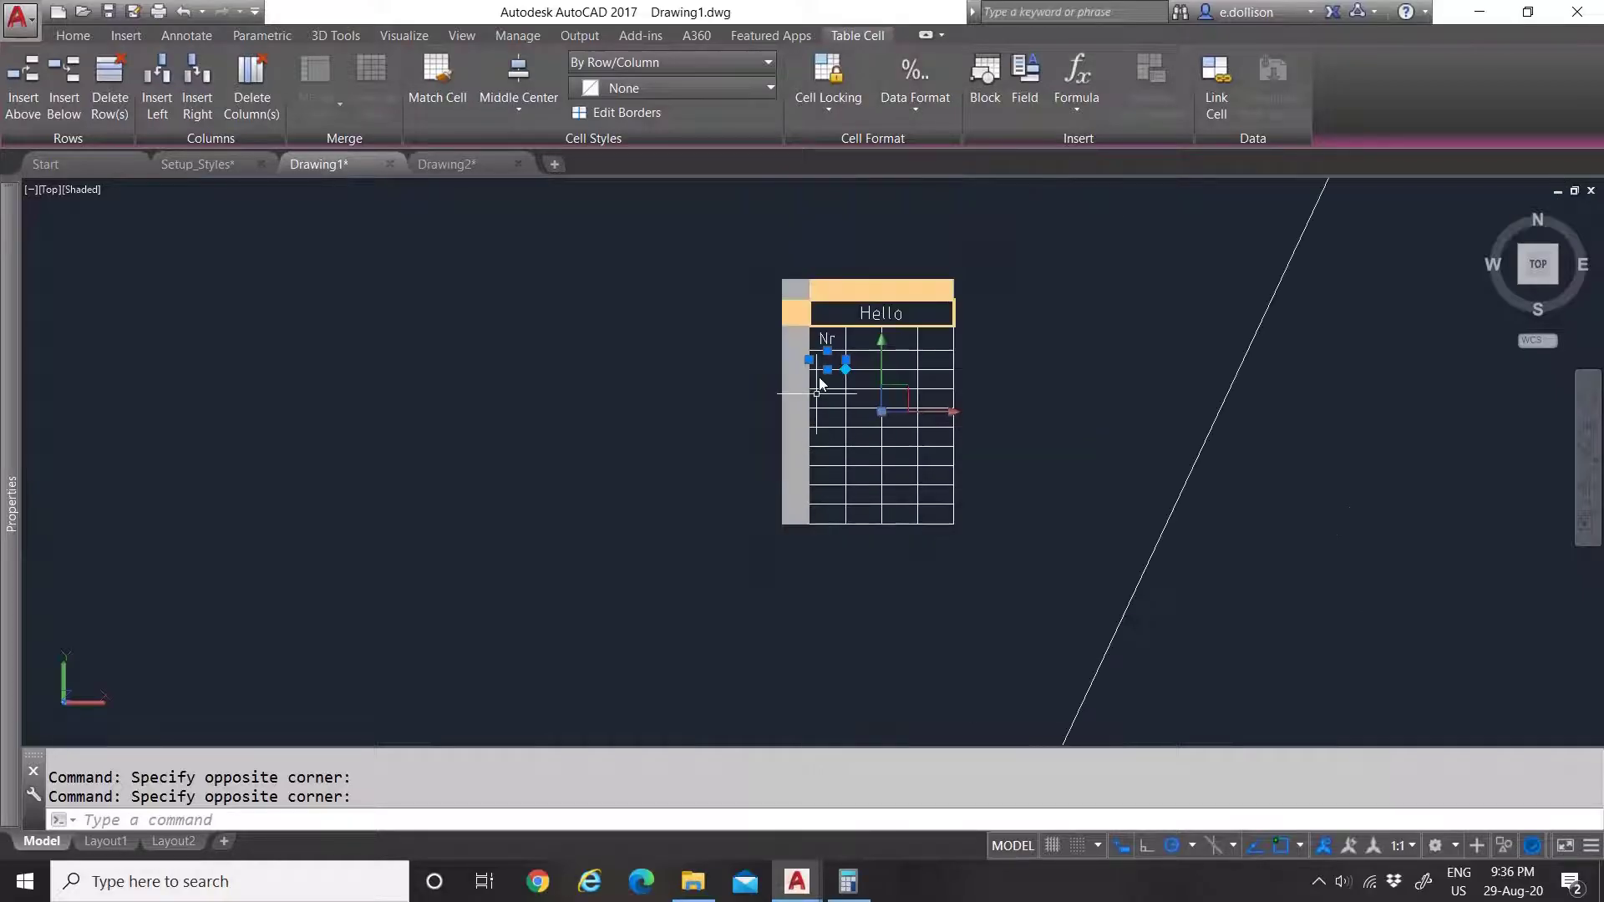
pyautogui.scroll(1, 827, 368)
pyautogui.click(820, 315)
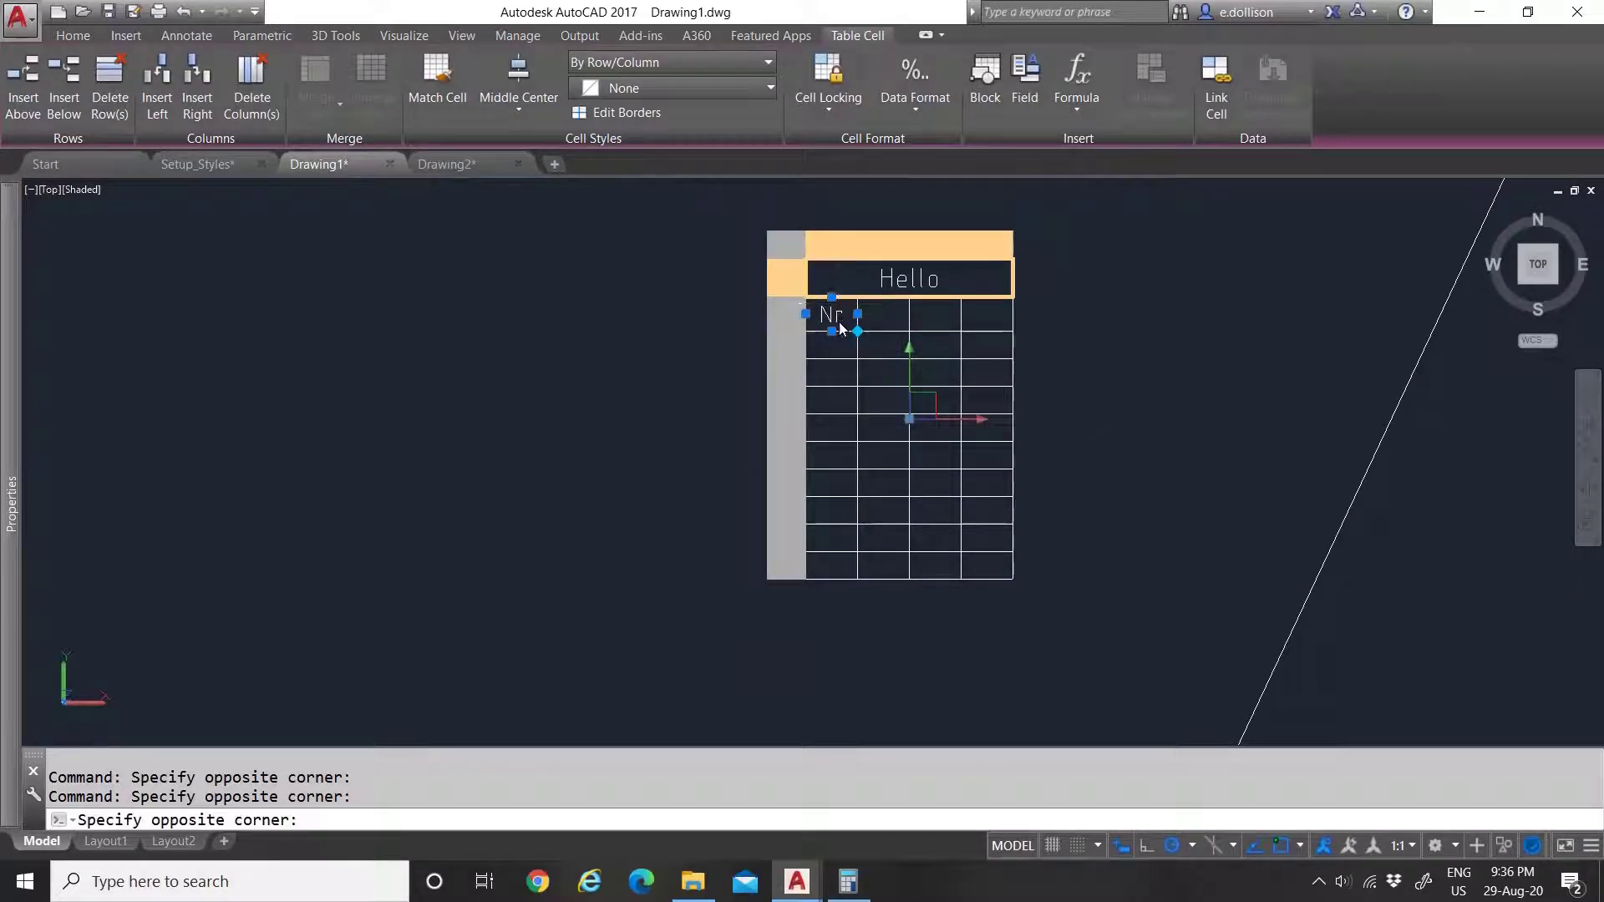
pyautogui.click(839, 352)
pyautogui.doubleClick(837, 348)
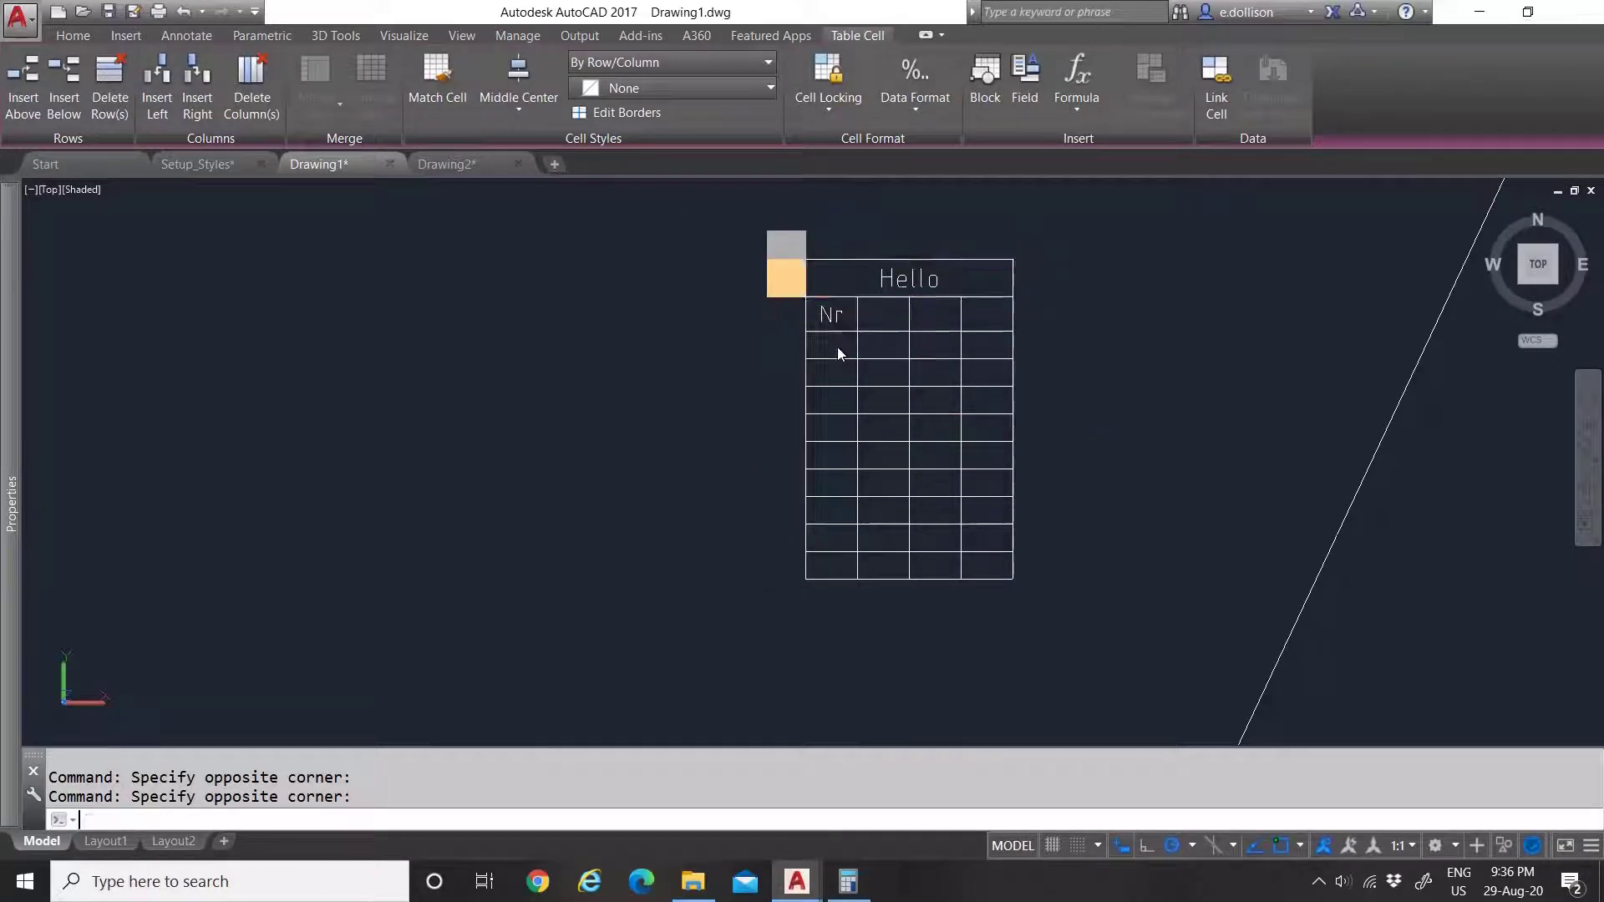
pyautogui.click(842, 369)
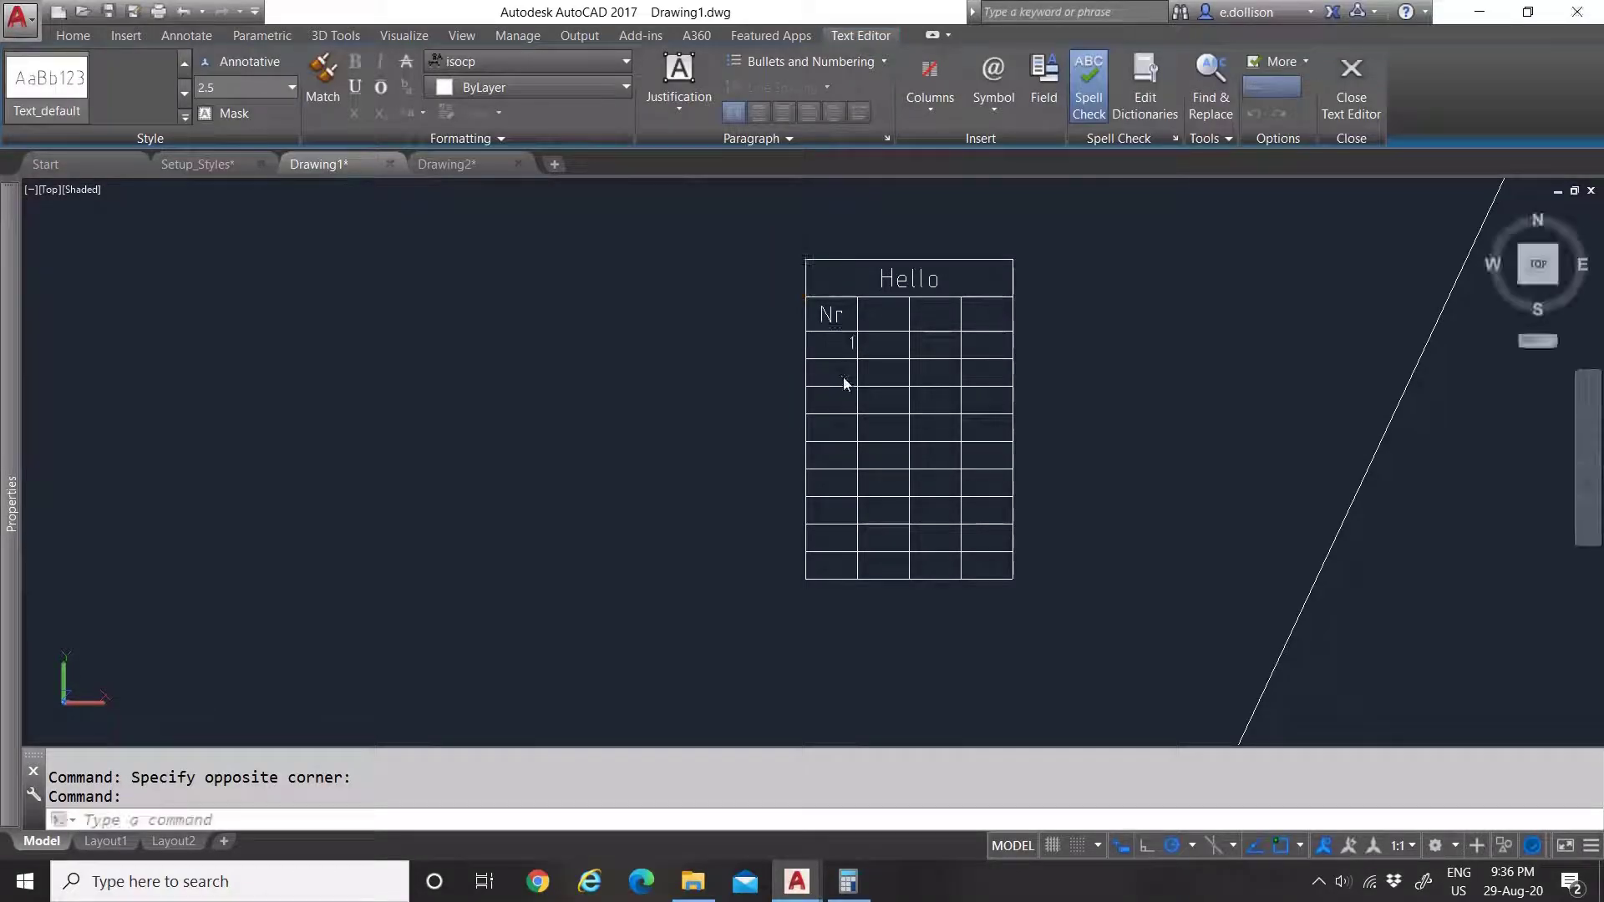
# Step: Autofill the Nr column down to the last row, numbering it 1 through 9
pyautogui.click(834, 349)
pyautogui.click(770, 340)
pyautogui.scroll(4, 835, 349)
pyautogui.click(824, 351)
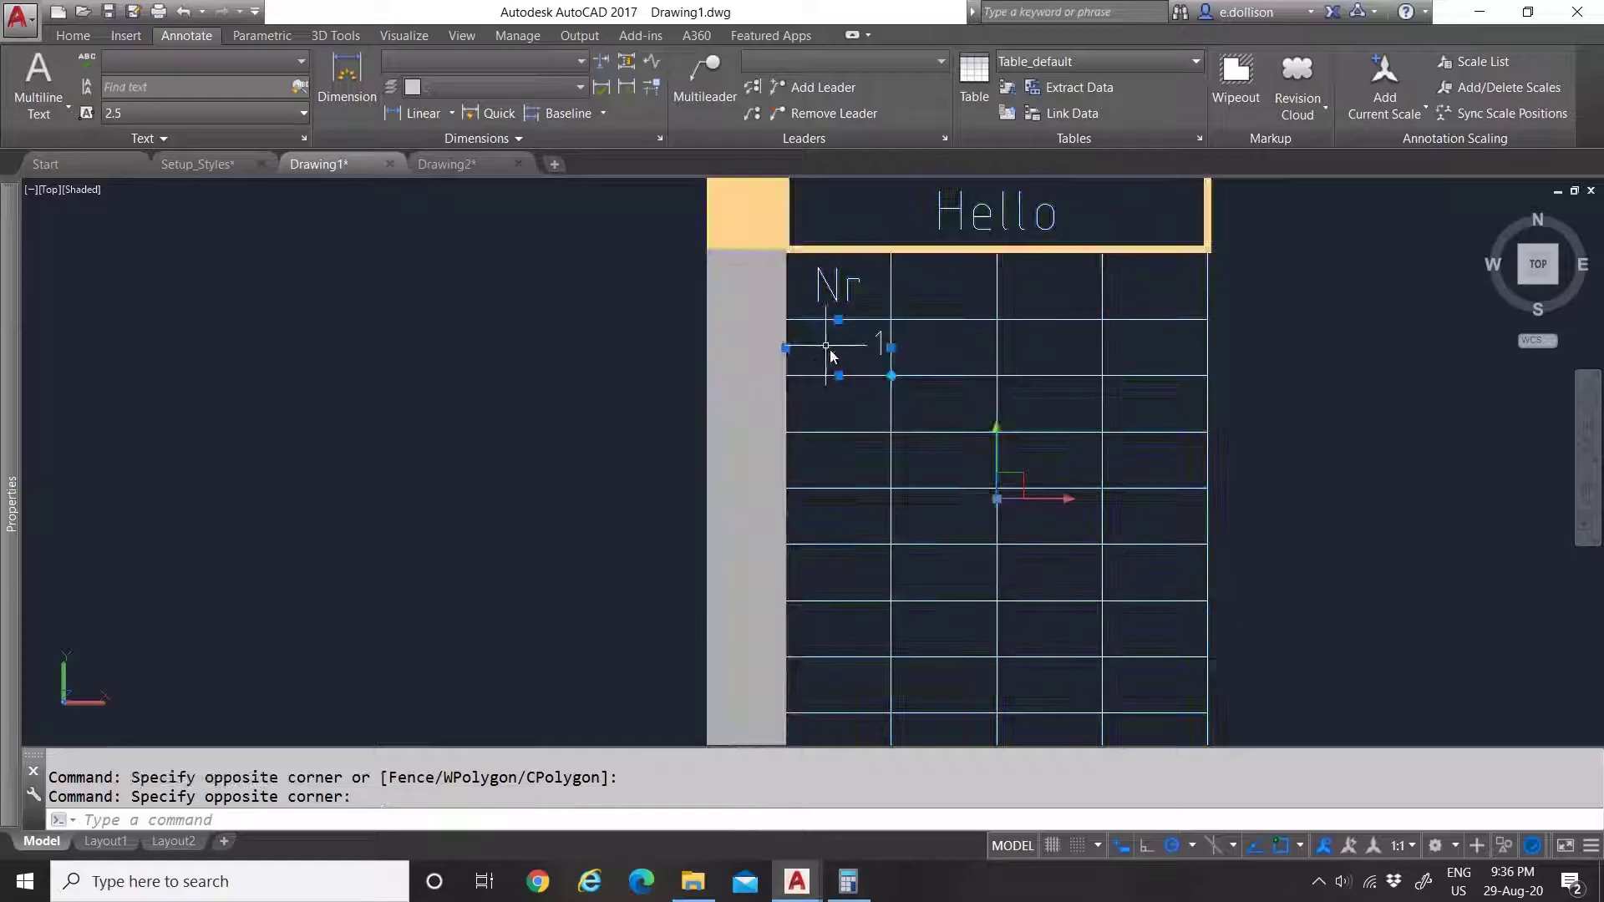
pyautogui.scroll(-2, 836, 334)
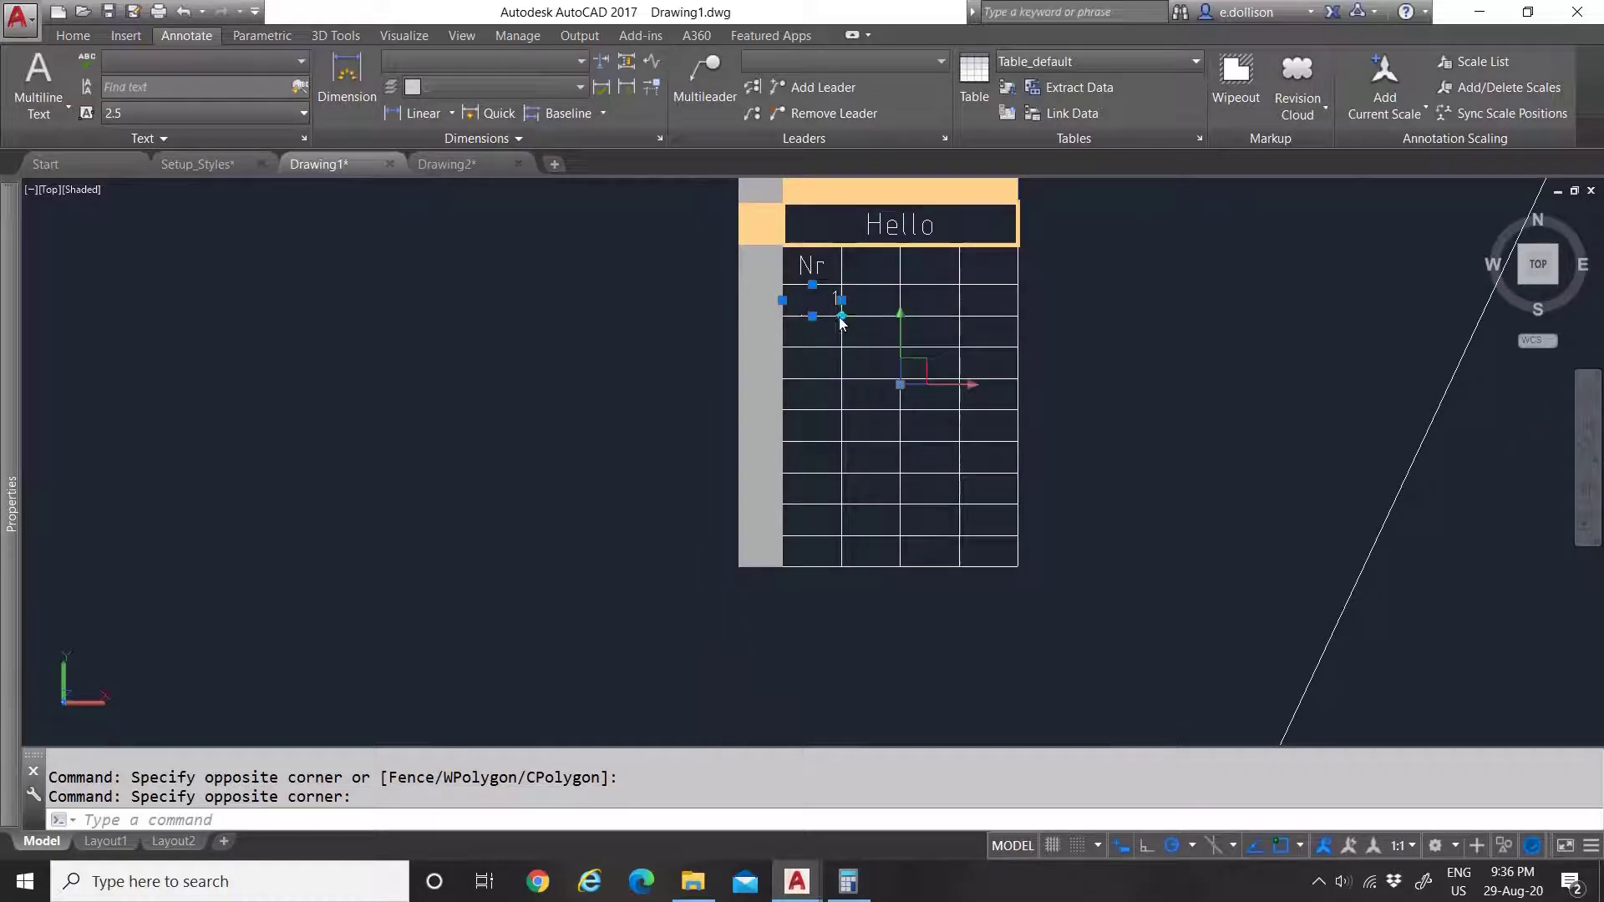
pyautogui.click(841, 316)
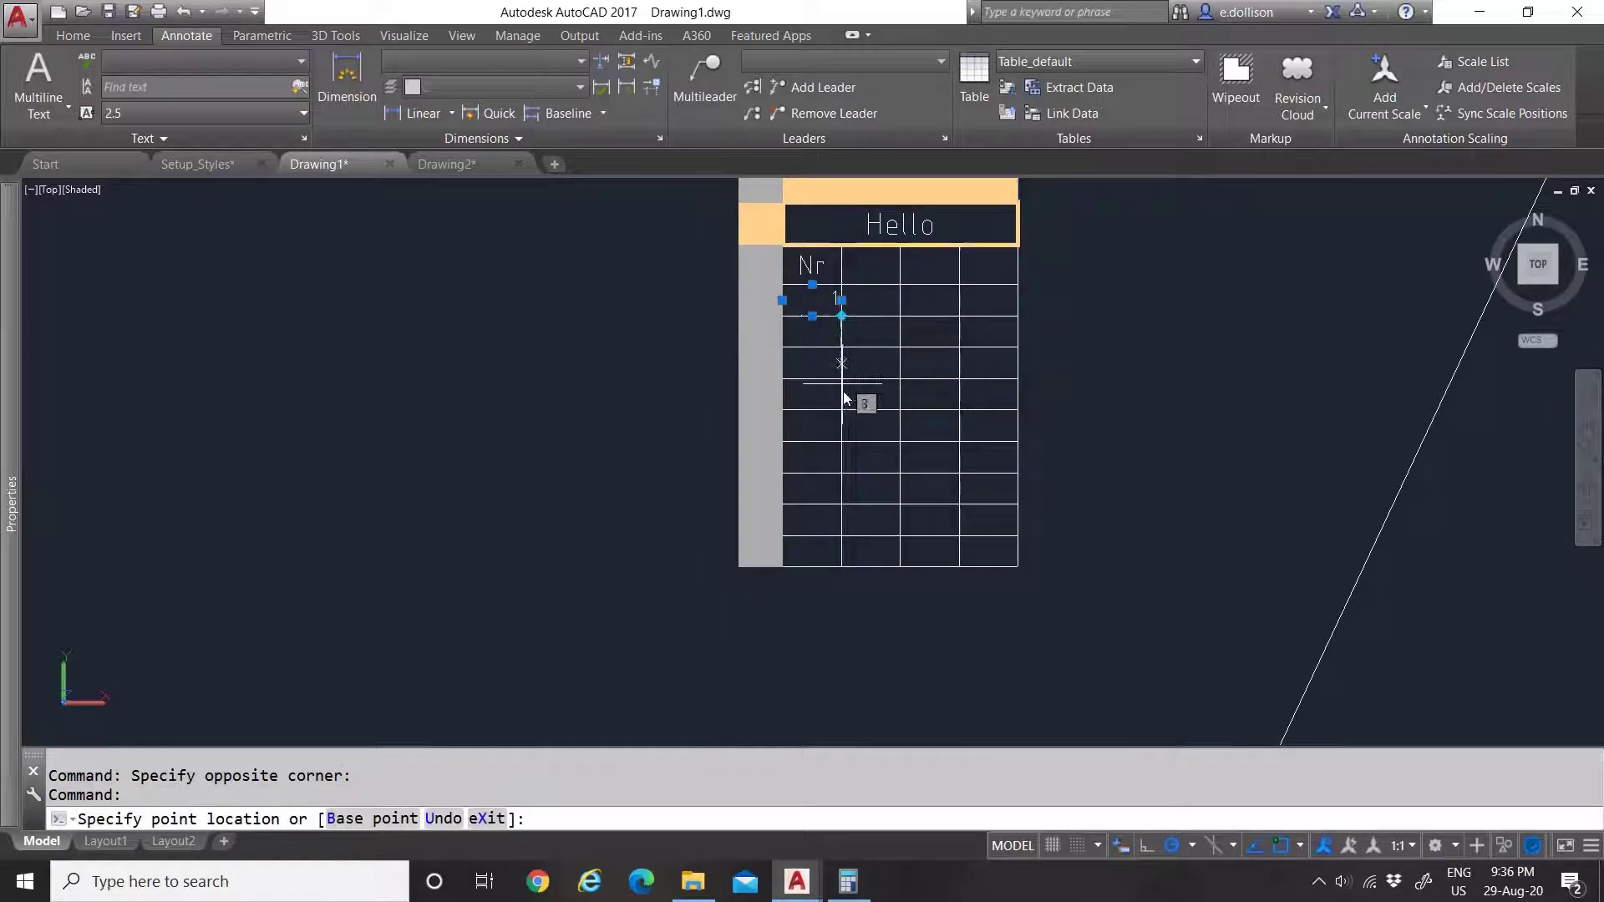
pyautogui.click(841, 569)
pyautogui.press('Escape')
pyautogui.scroll(2, 861, 350)
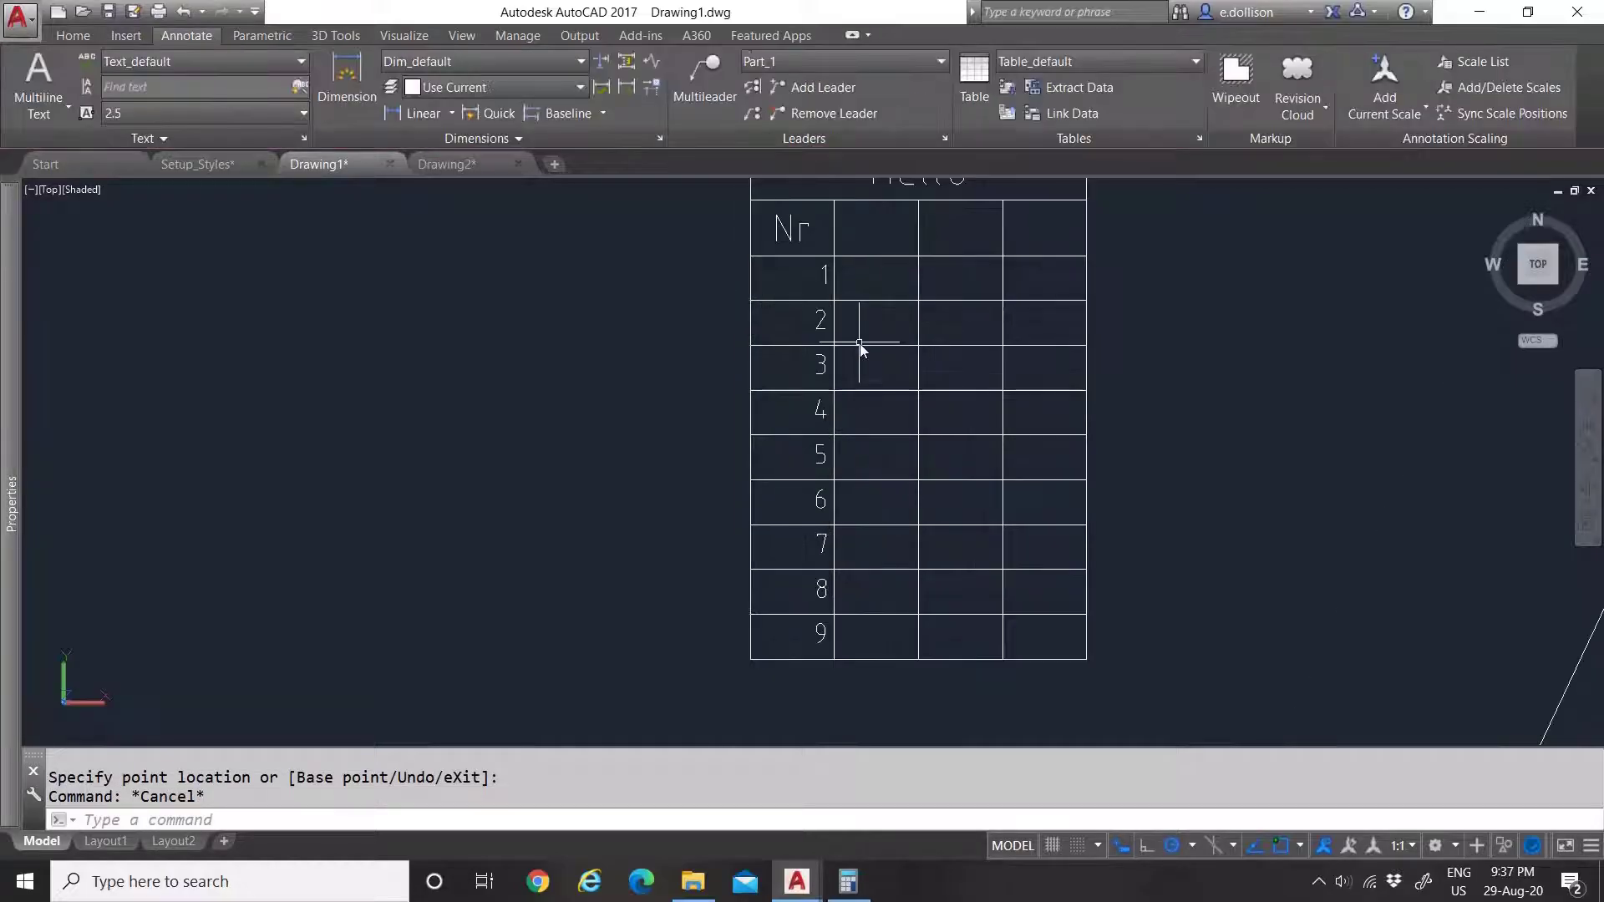
pyautogui.scroll(-2, 861, 350)
pyautogui.scroll(1, 824, 341)
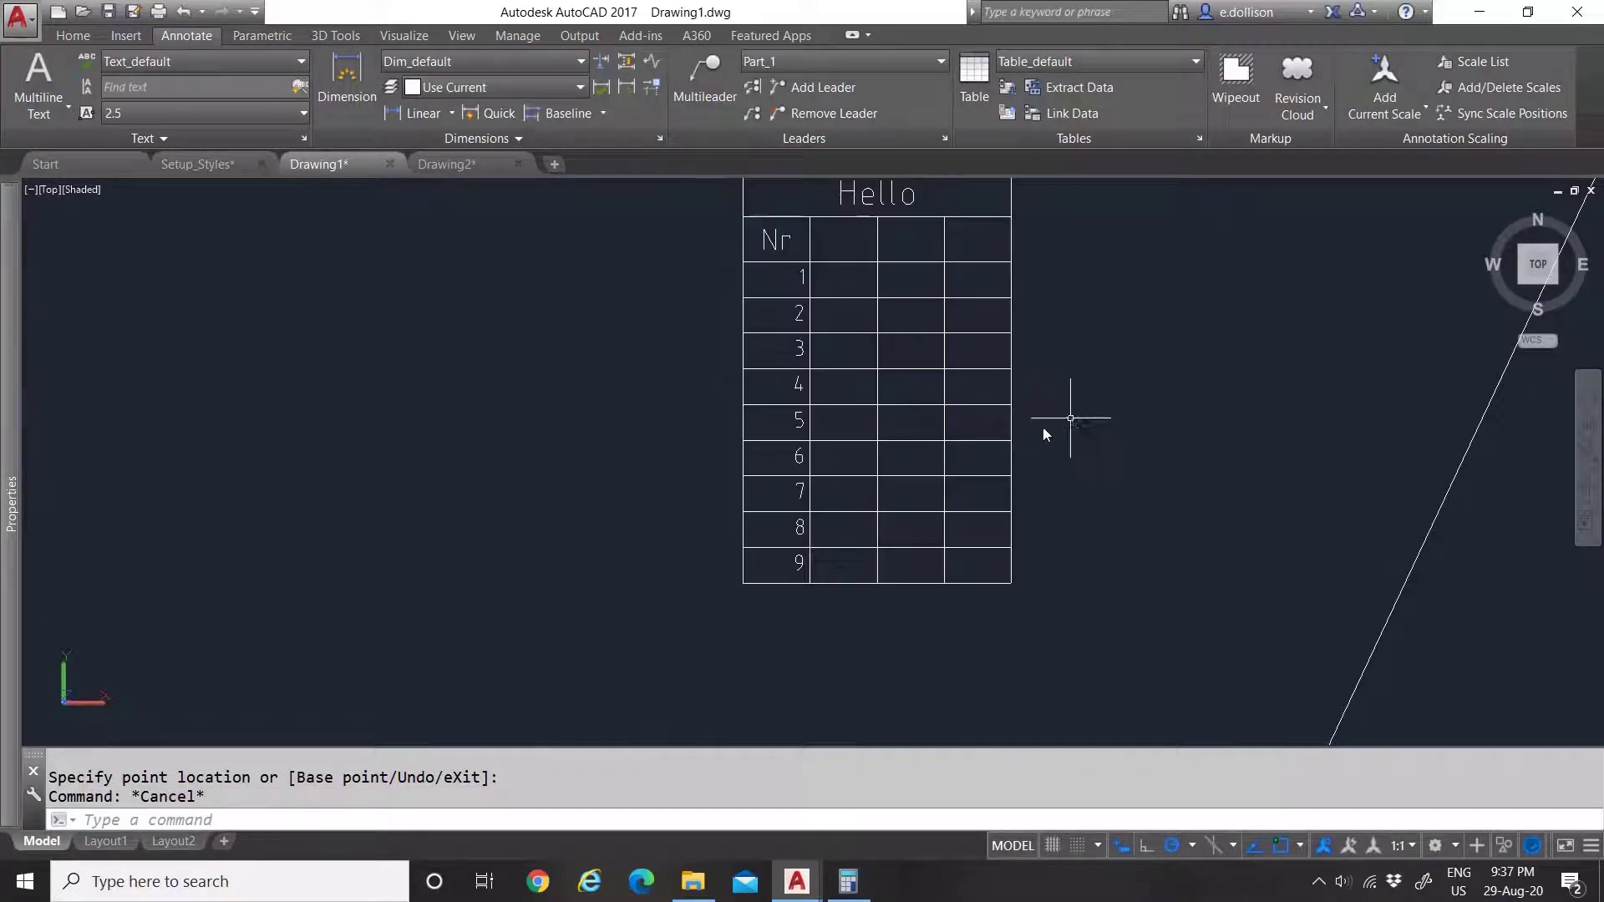
pyautogui.scroll(-3, 1070, 418)
pyautogui.scroll(2, 1131, 353)
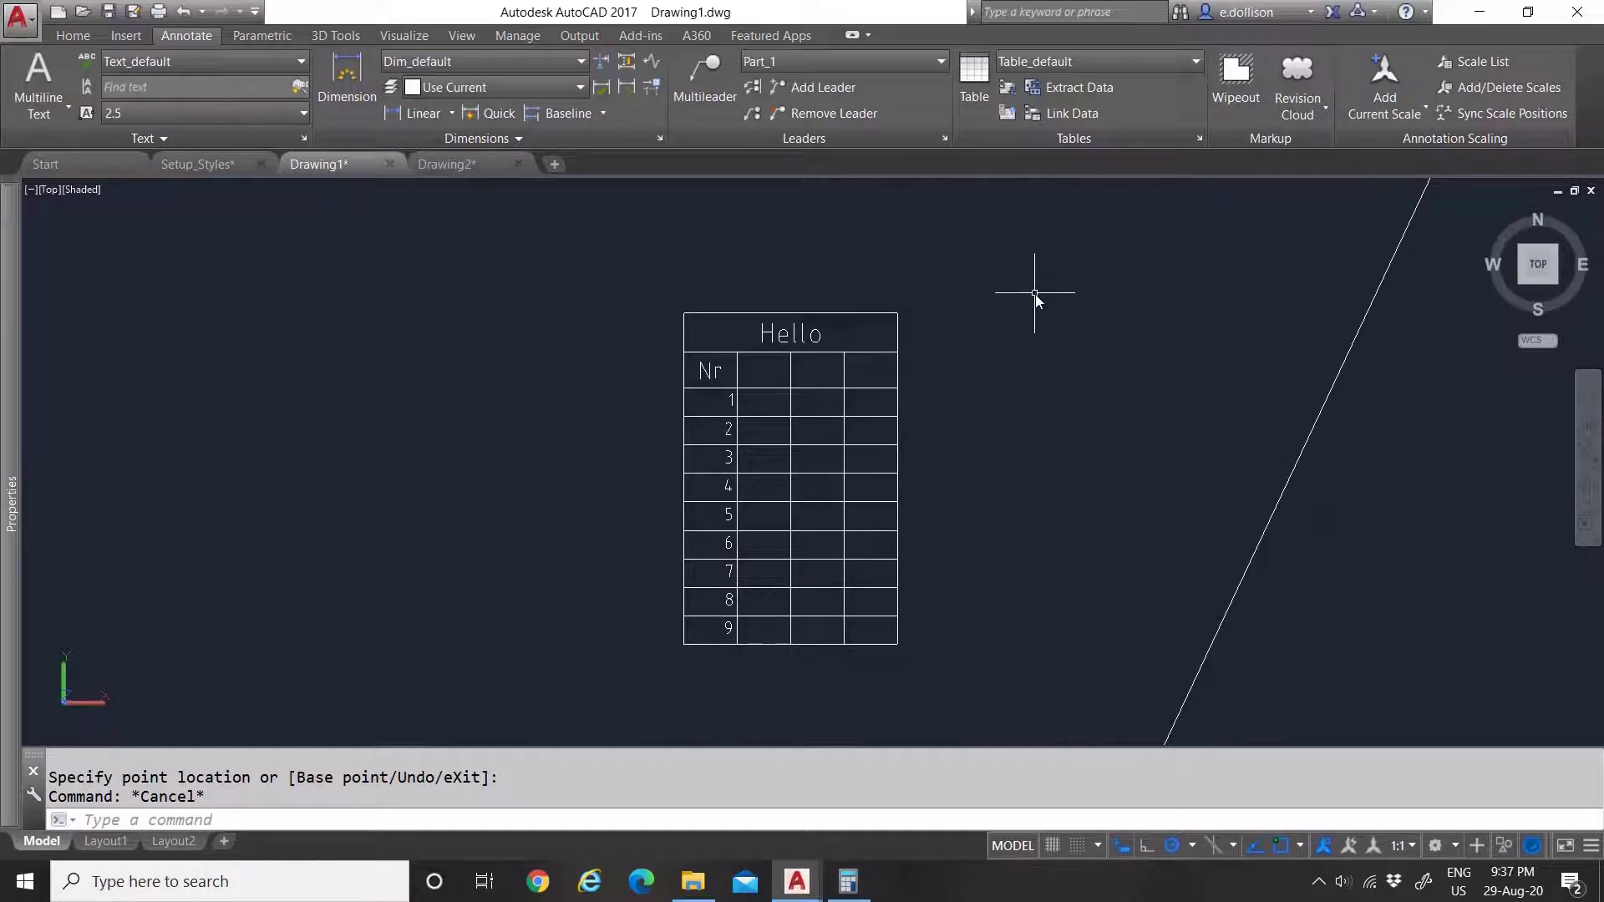
# Step: Reopen Insert Table and review Table_default's column width 10 and 9 data rows
pyautogui.click(976, 93)
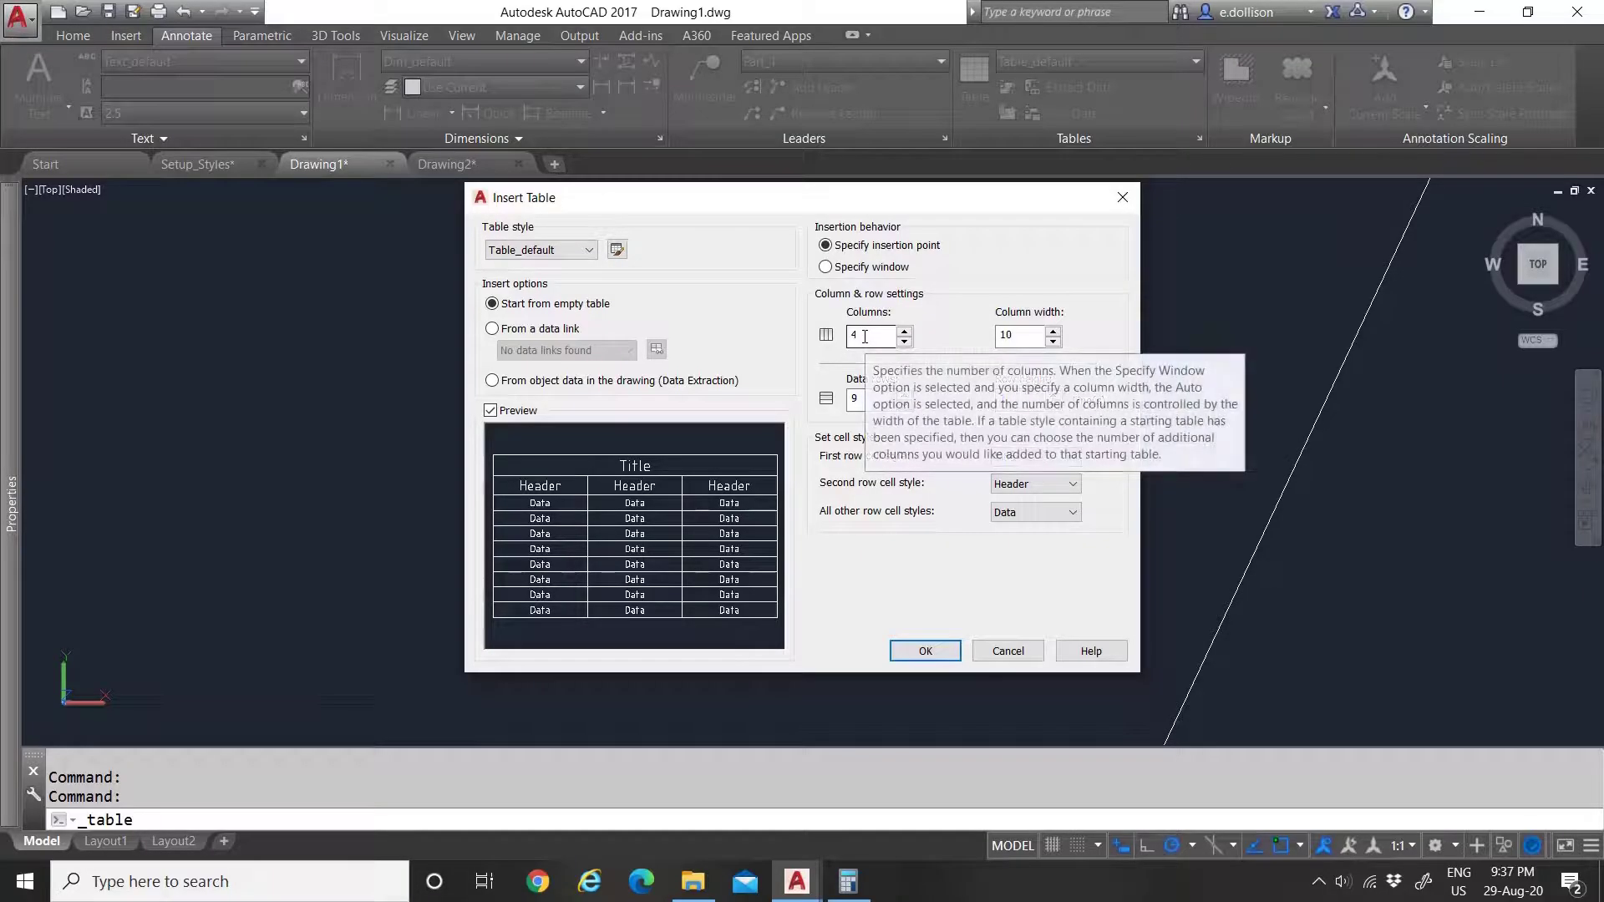
pyautogui.click(1007, 336)
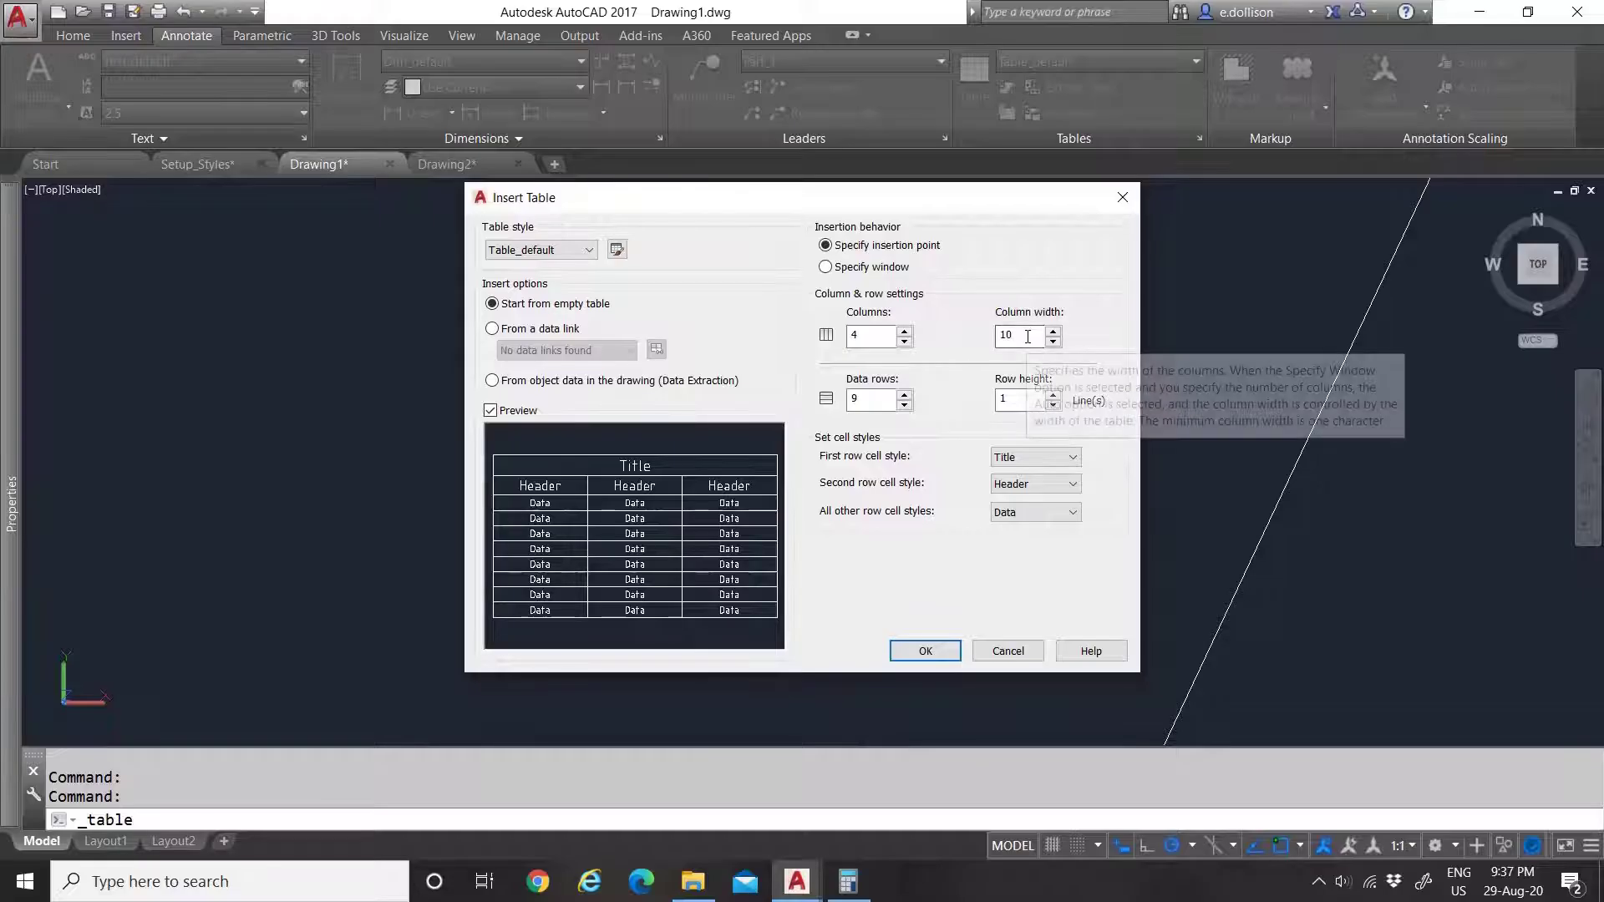
pyautogui.click(868, 397)
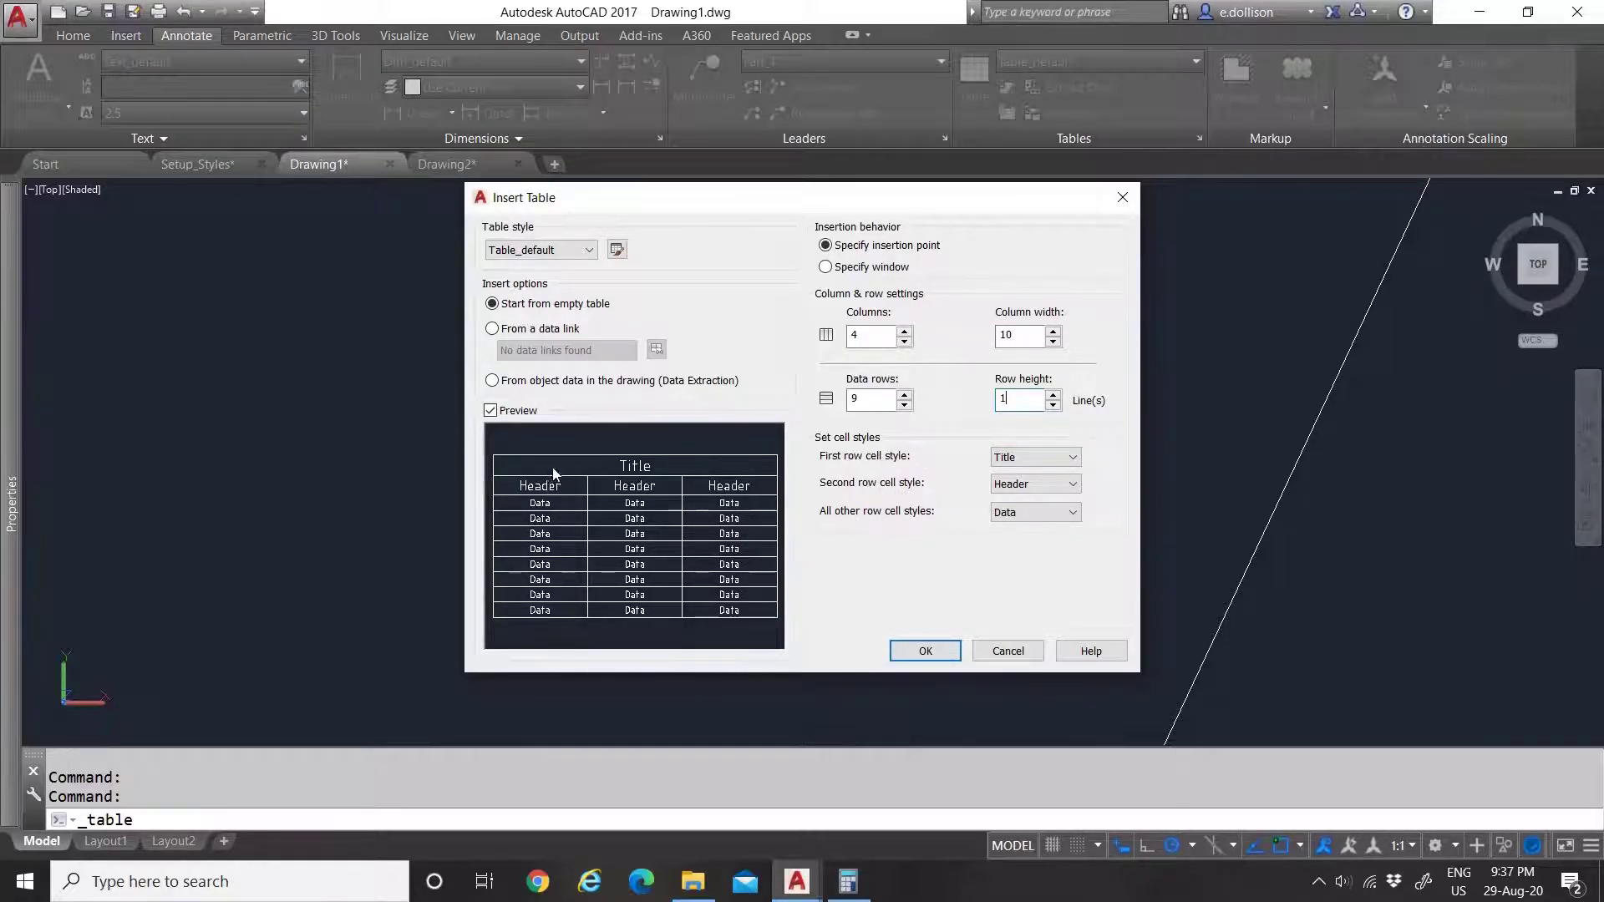
# Step: Try Data and Header cell styles on the first two rows, then restore Title and Header
pyautogui.click(1043, 458)
pyautogui.click(1036, 460)
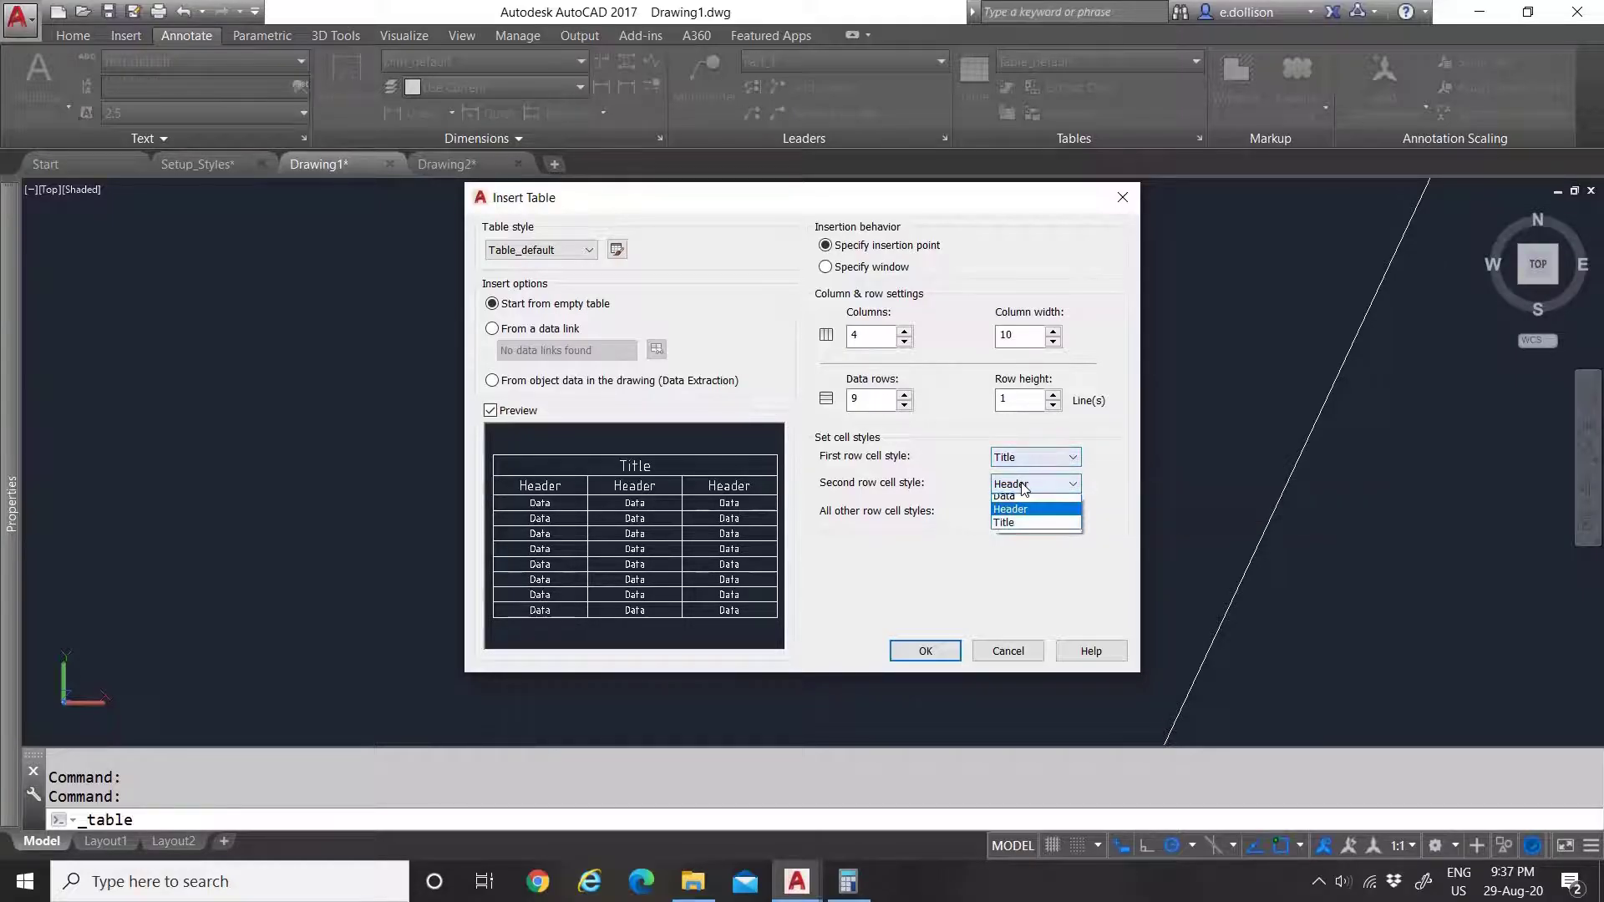
pyautogui.click(1045, 536)
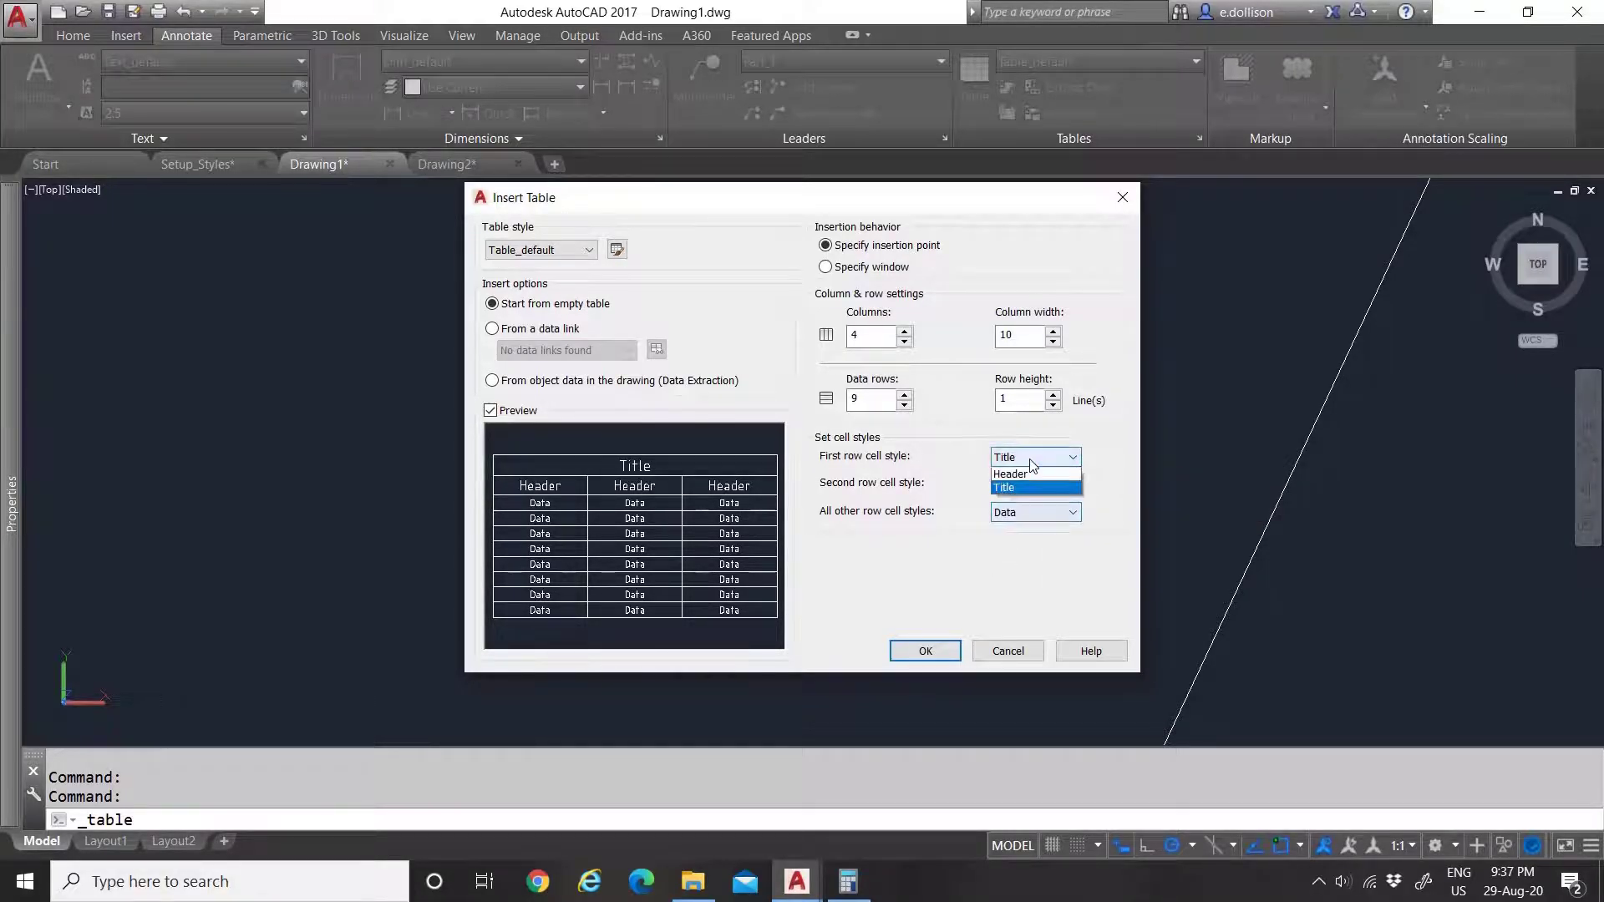
pyautogui.click(1032, 474)
pyautogui.click(1036, 483)
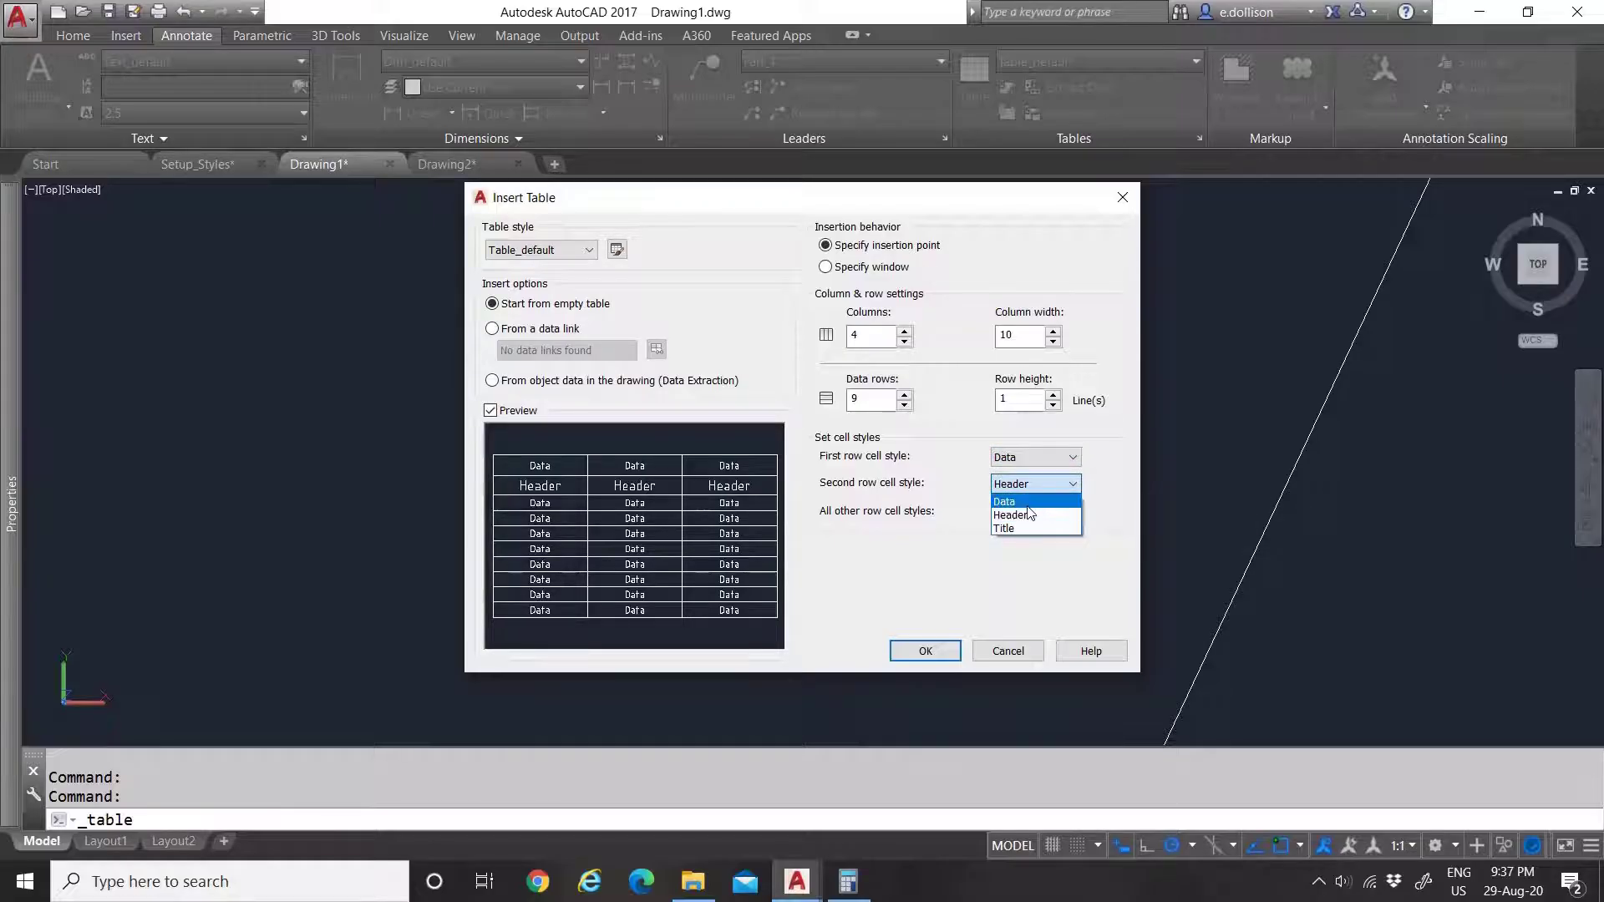
pyautogui.click(1026, 502)
pyautogui.click(992, 451)
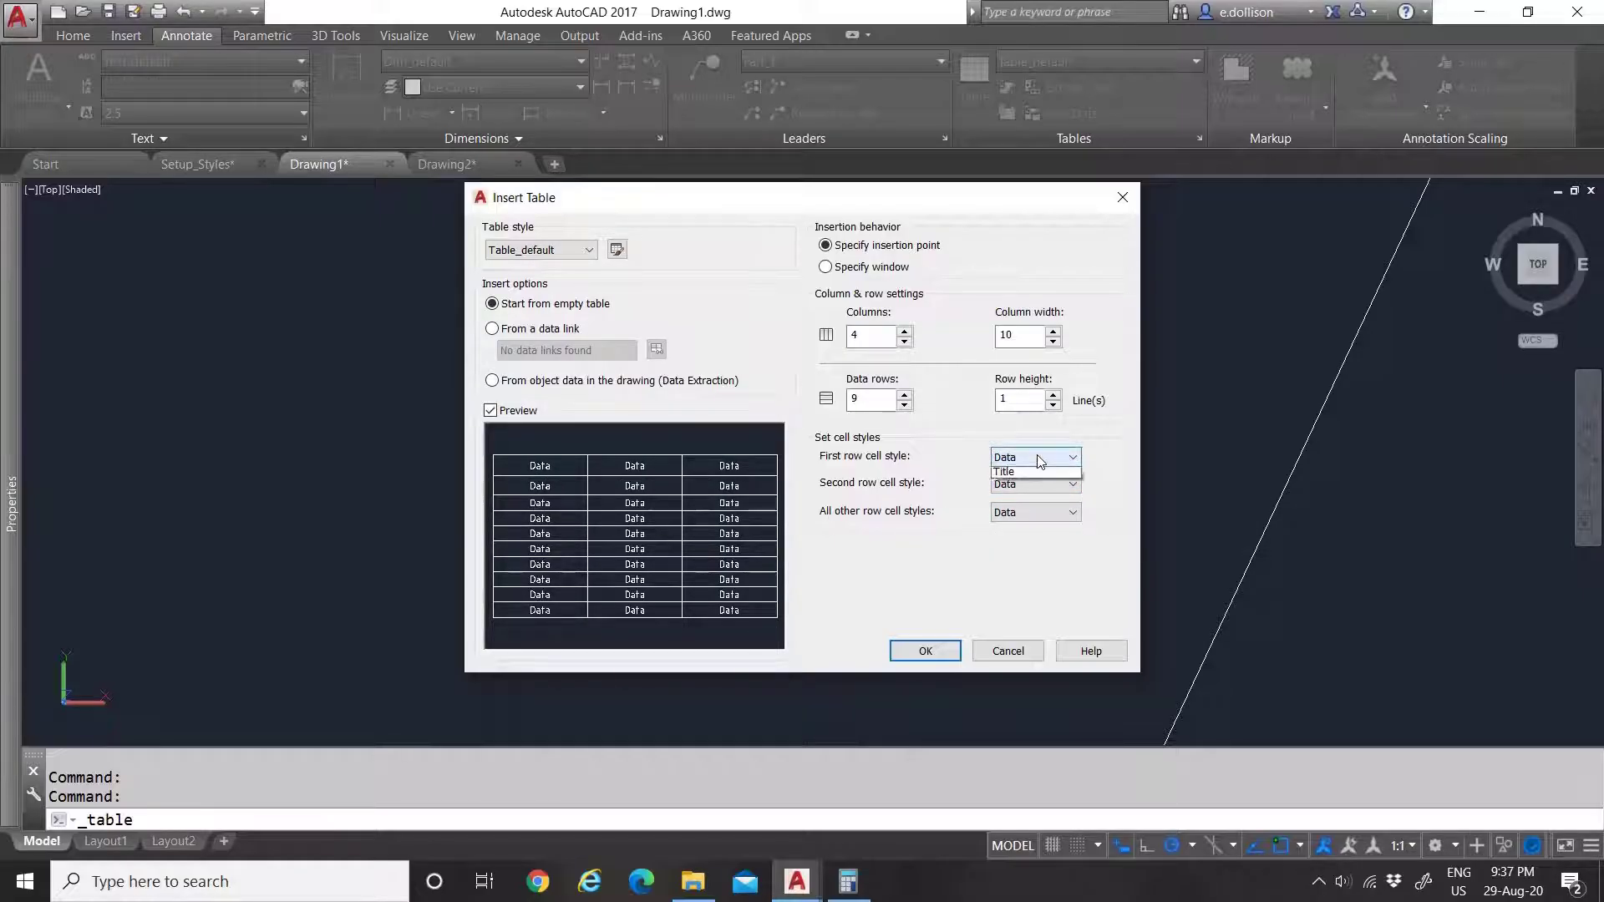
pyautogui.click(1021, 484)
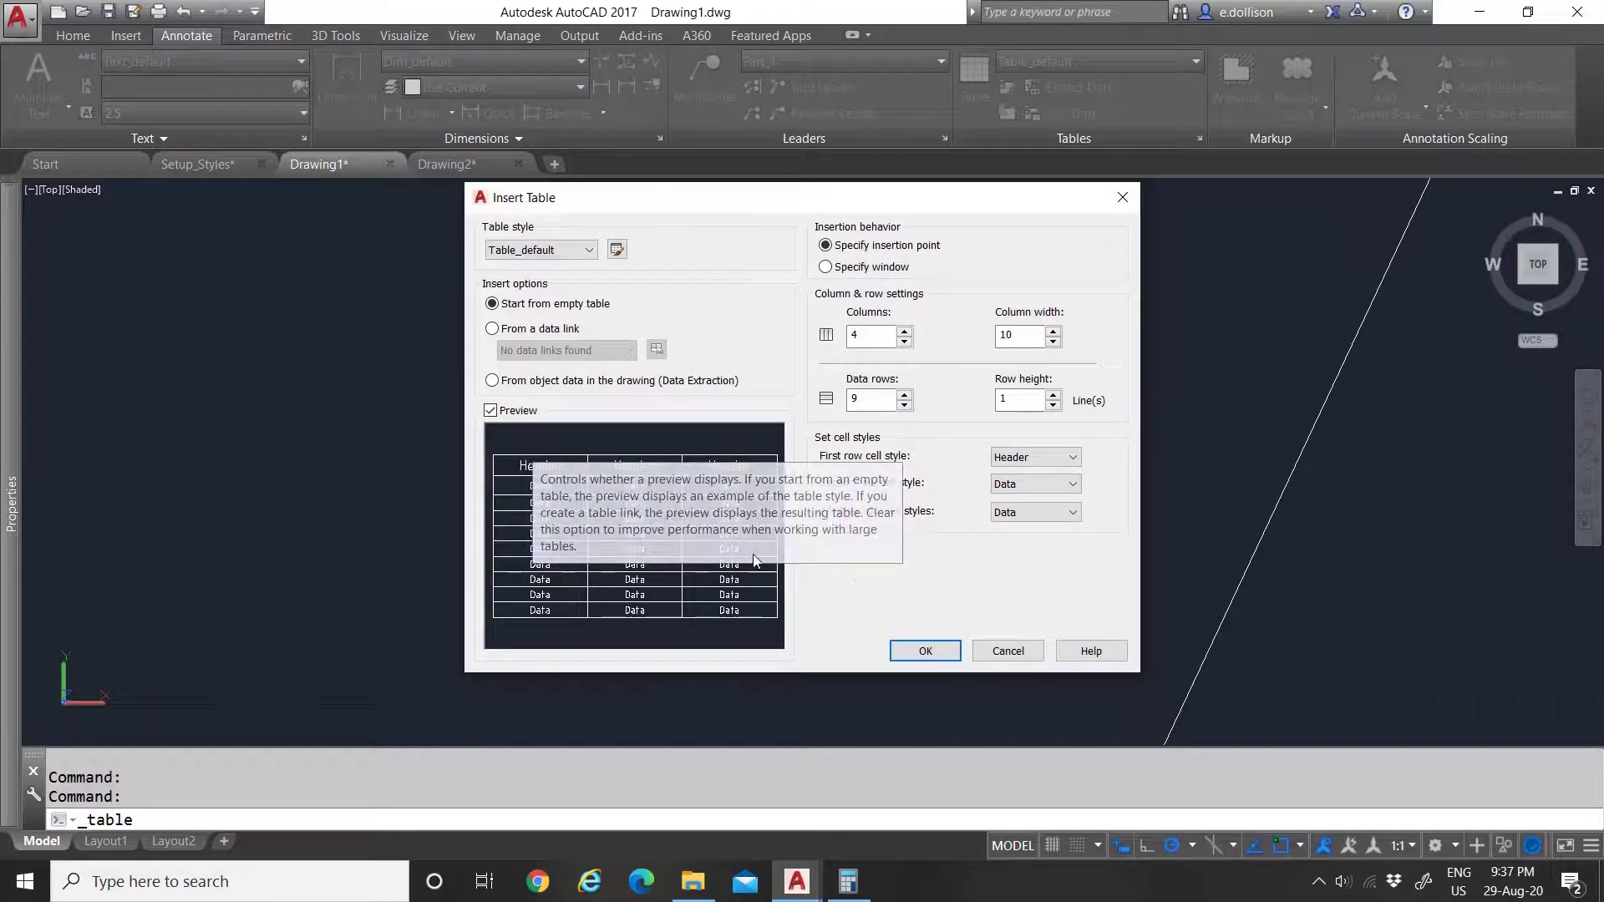
pyautogui.click(1038, 458)
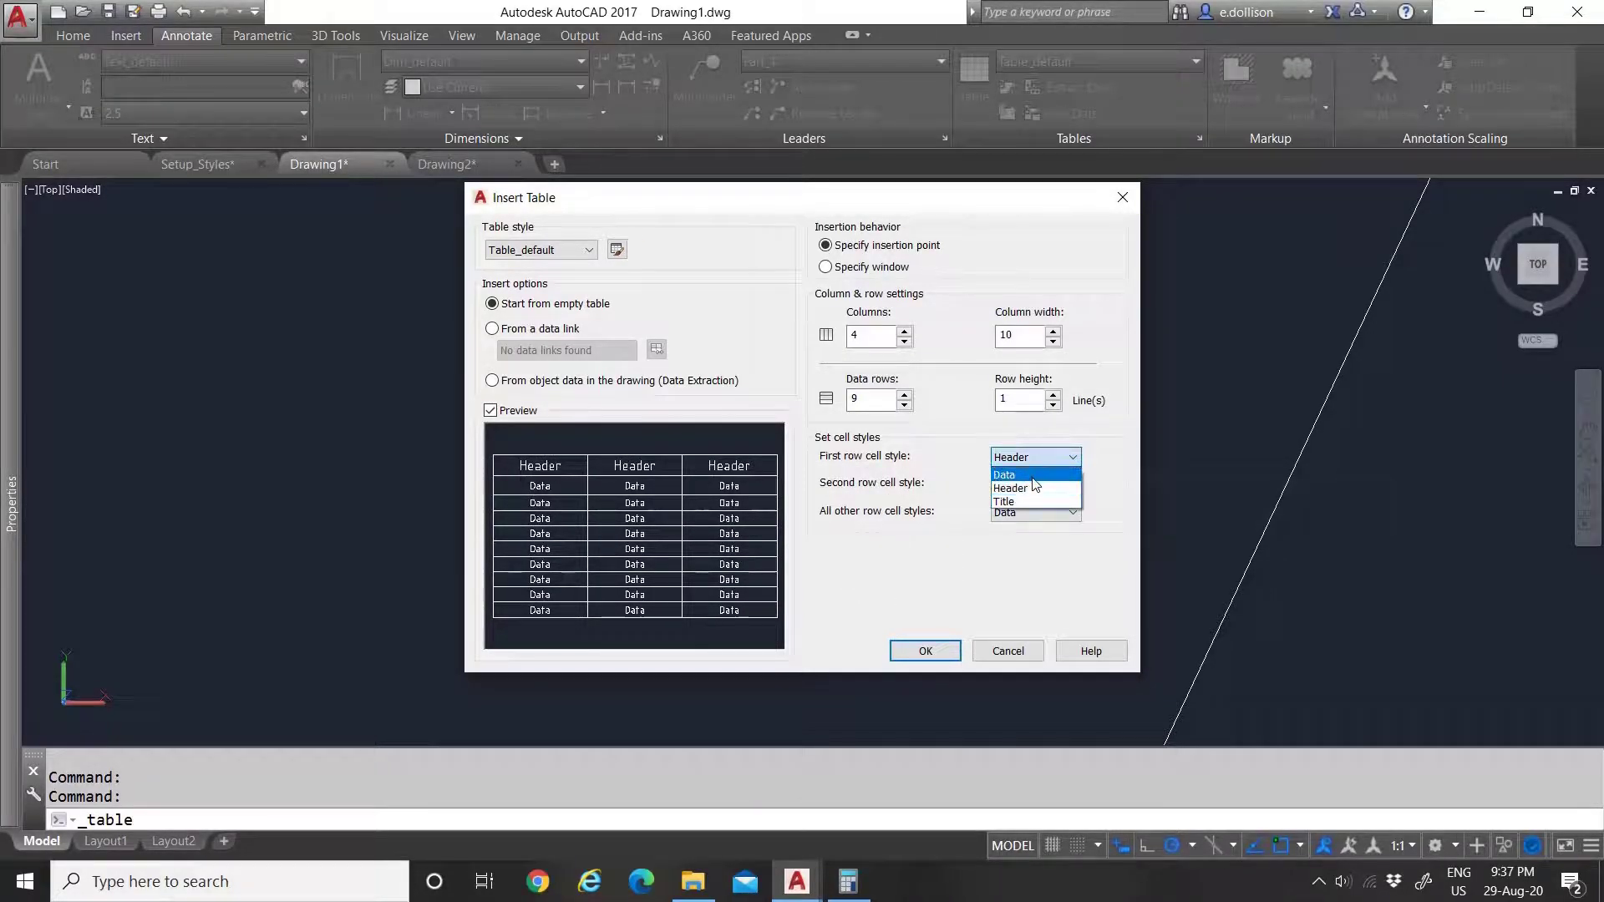
pyautogui.click(1015, 487)
pyautogui.click(1032, 485)
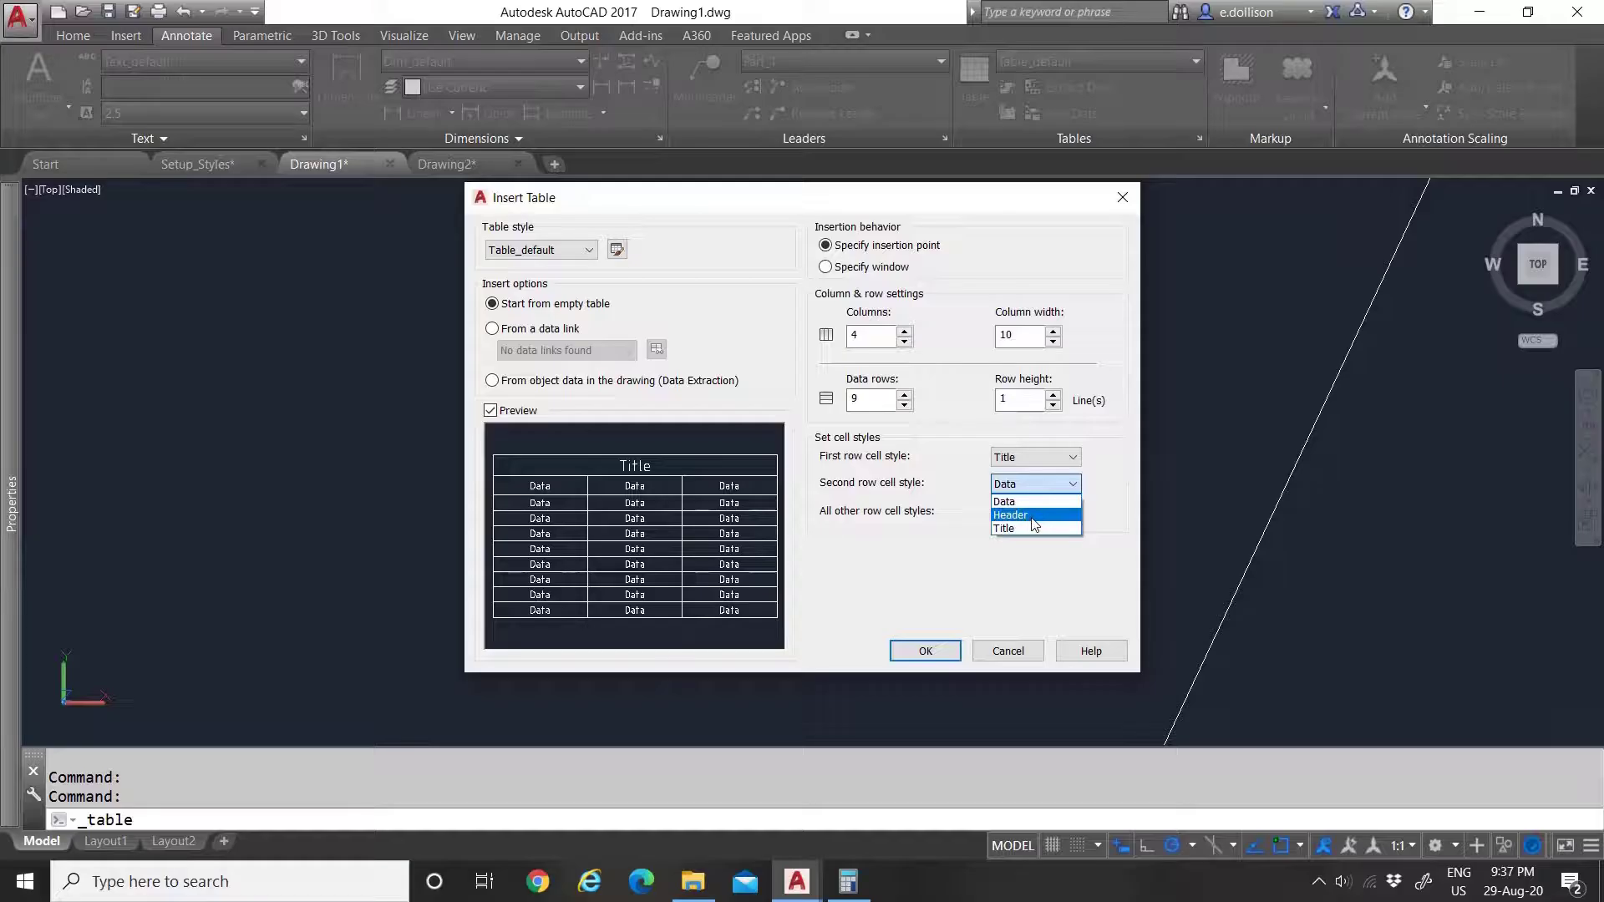
pyautogui.click(1034, 516)
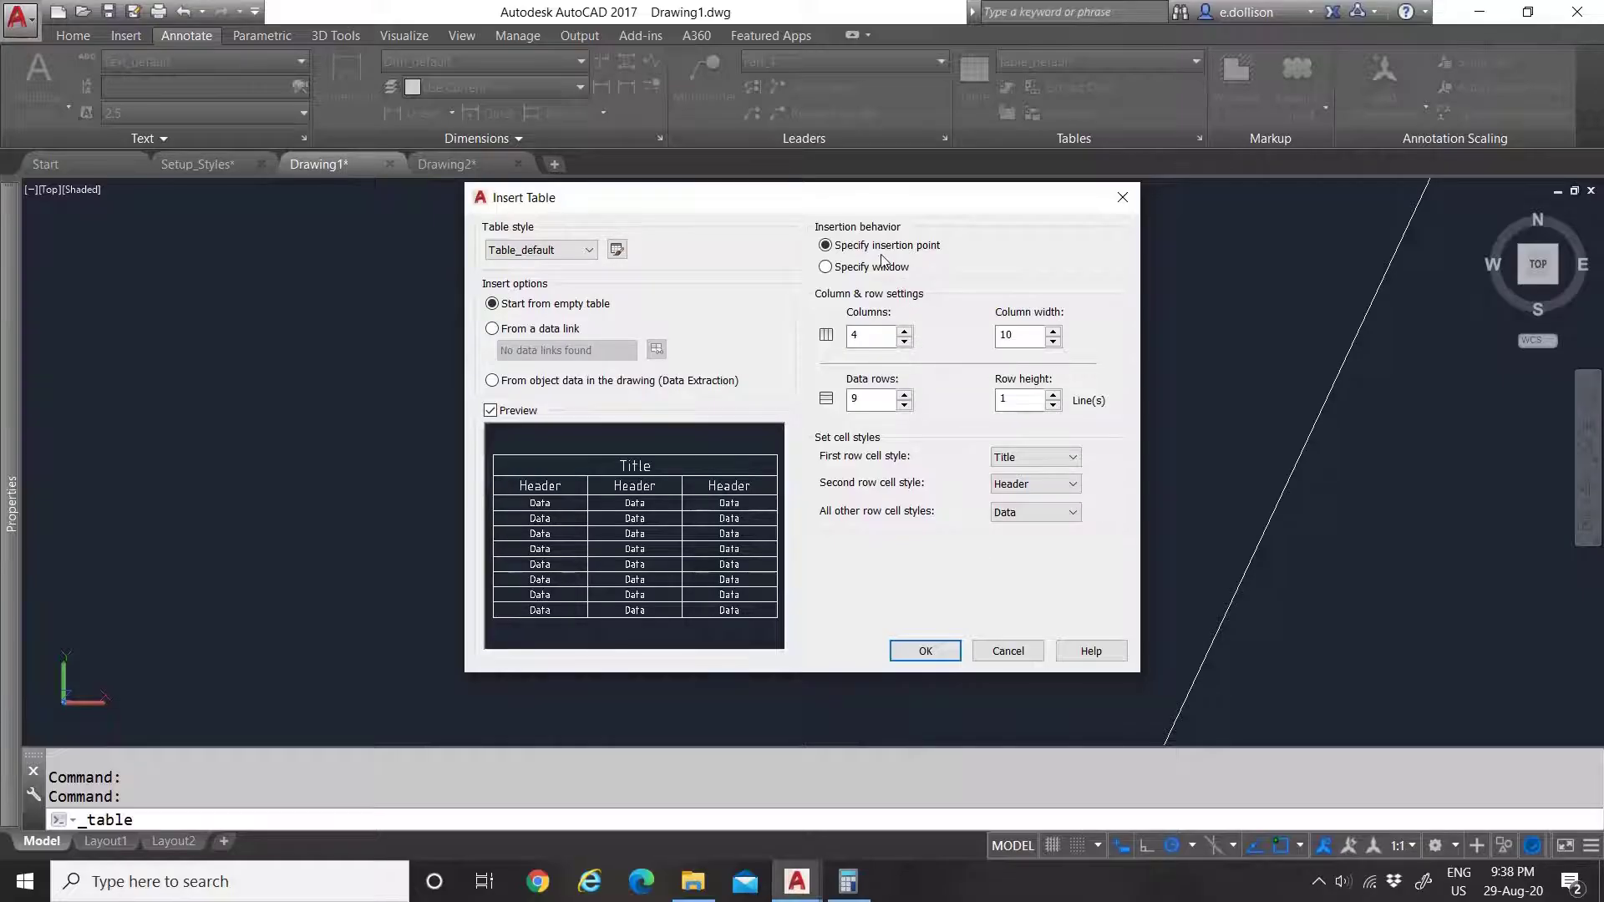
# Step: Explore the 'From a data link' option and its Excel Links chooser without creating a link
pyautogui.click(493, 329)
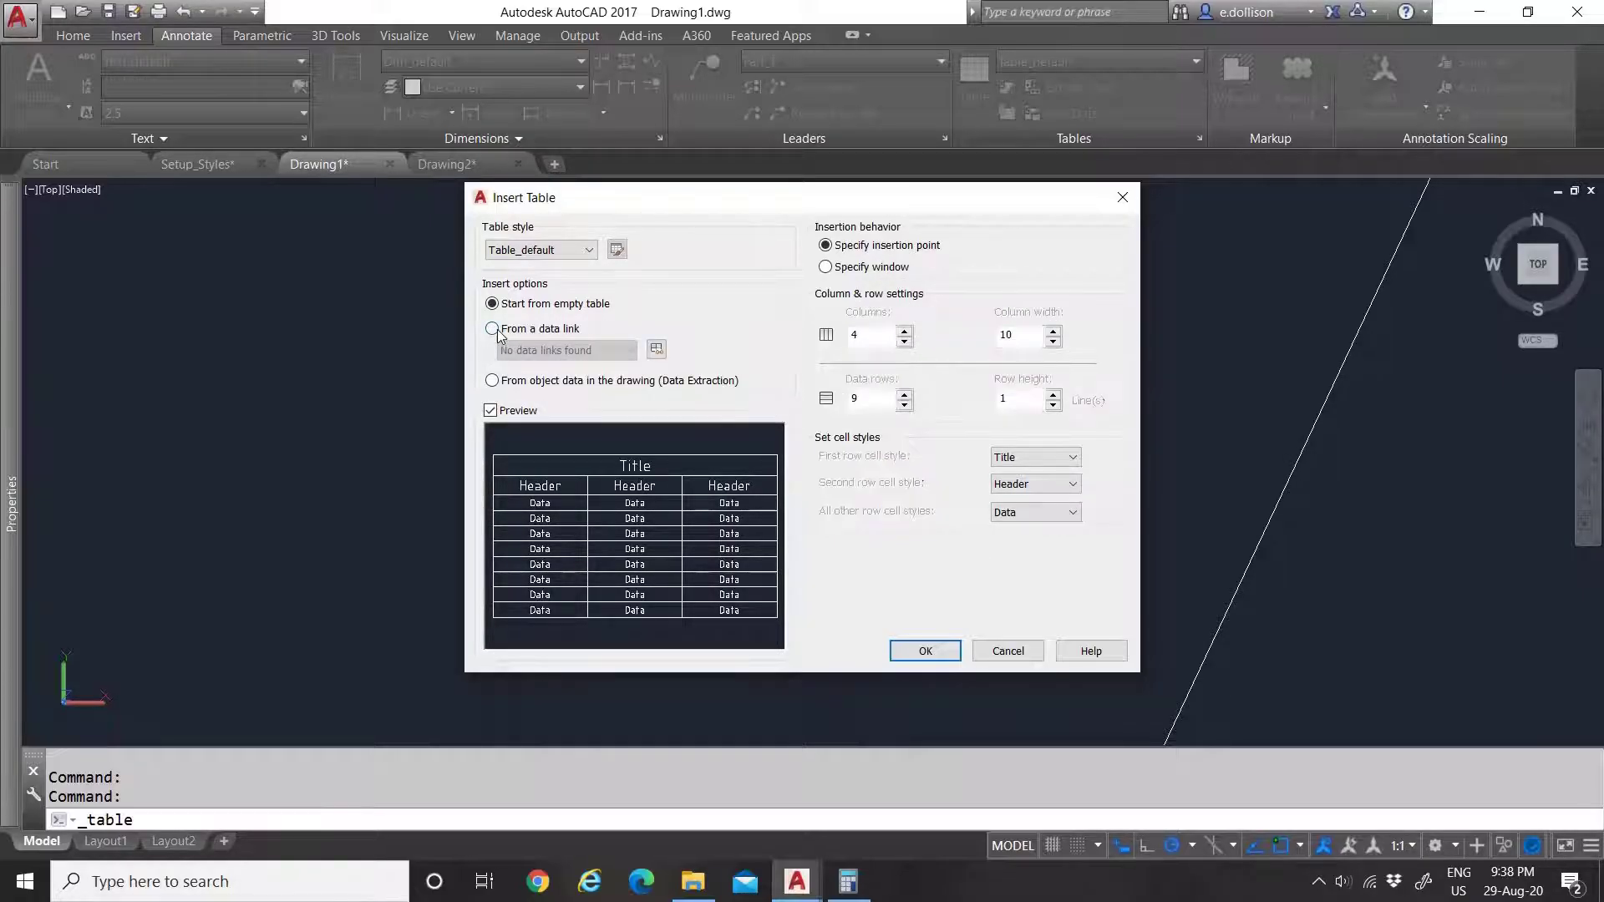
pyautogui.click(656, 350)
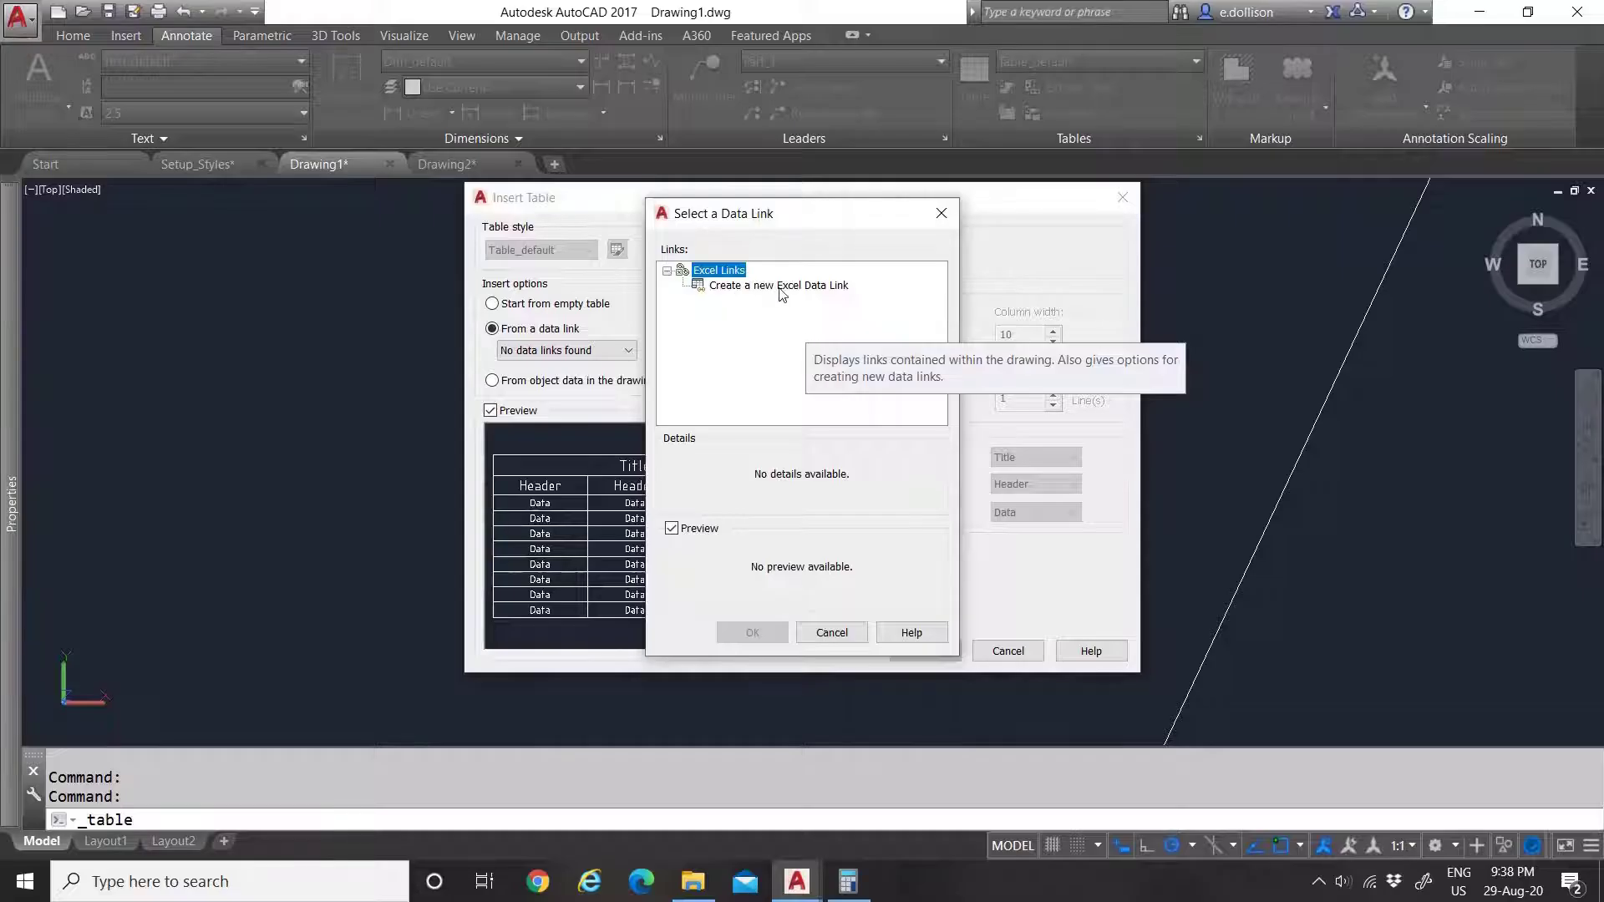
pyautogui.click(781, 286)
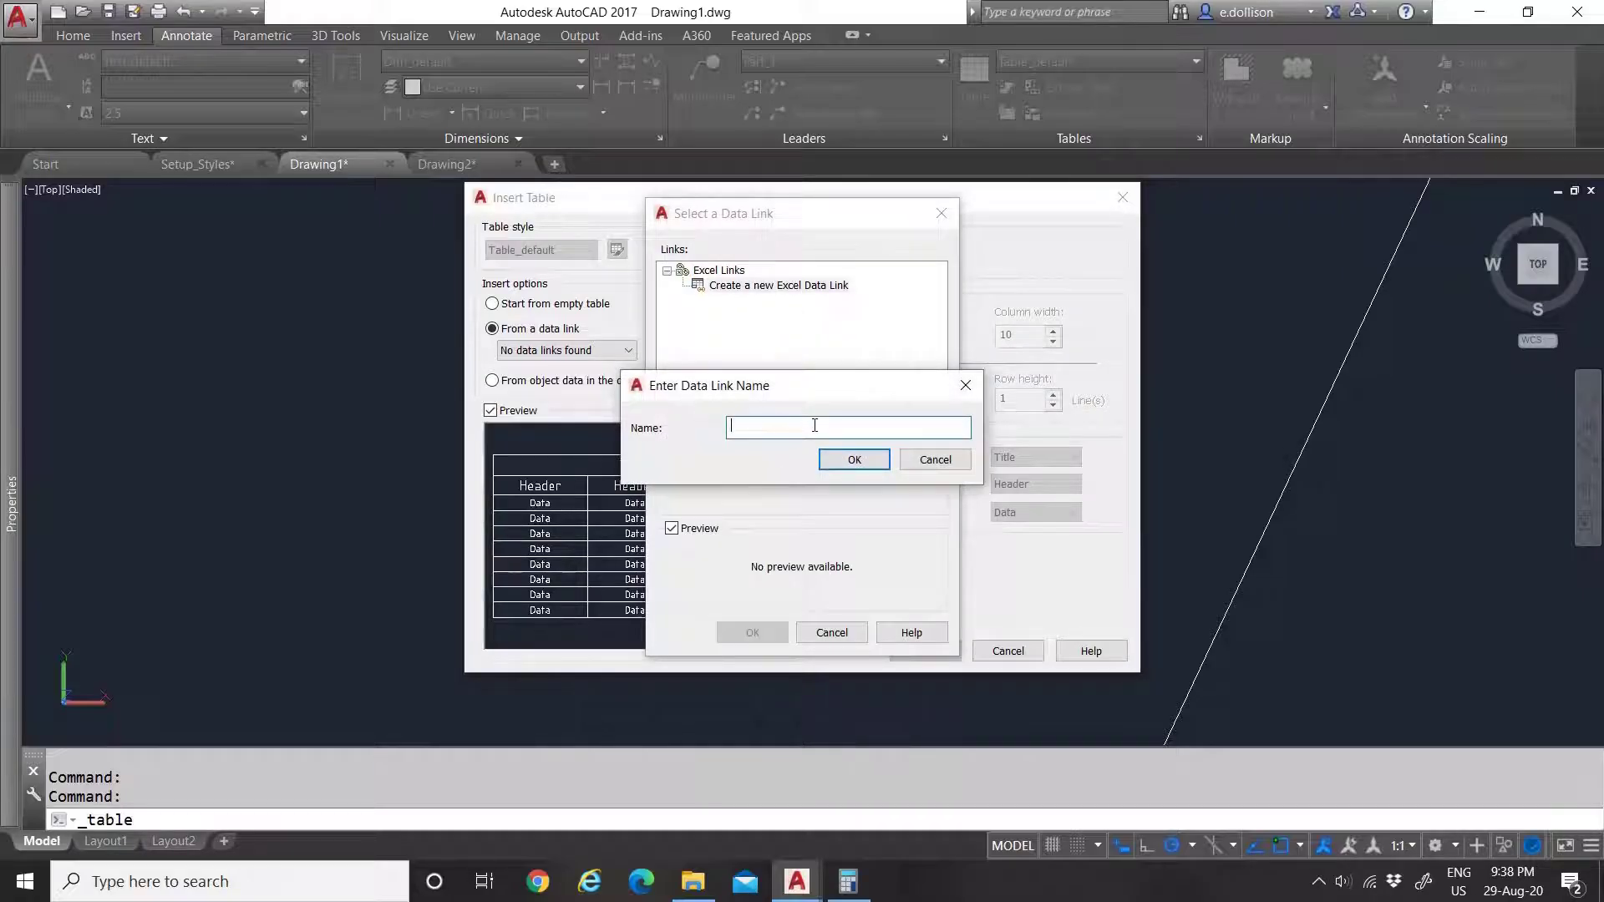
pyautogui.press('Escape')
pyautogui.click(720, 271)
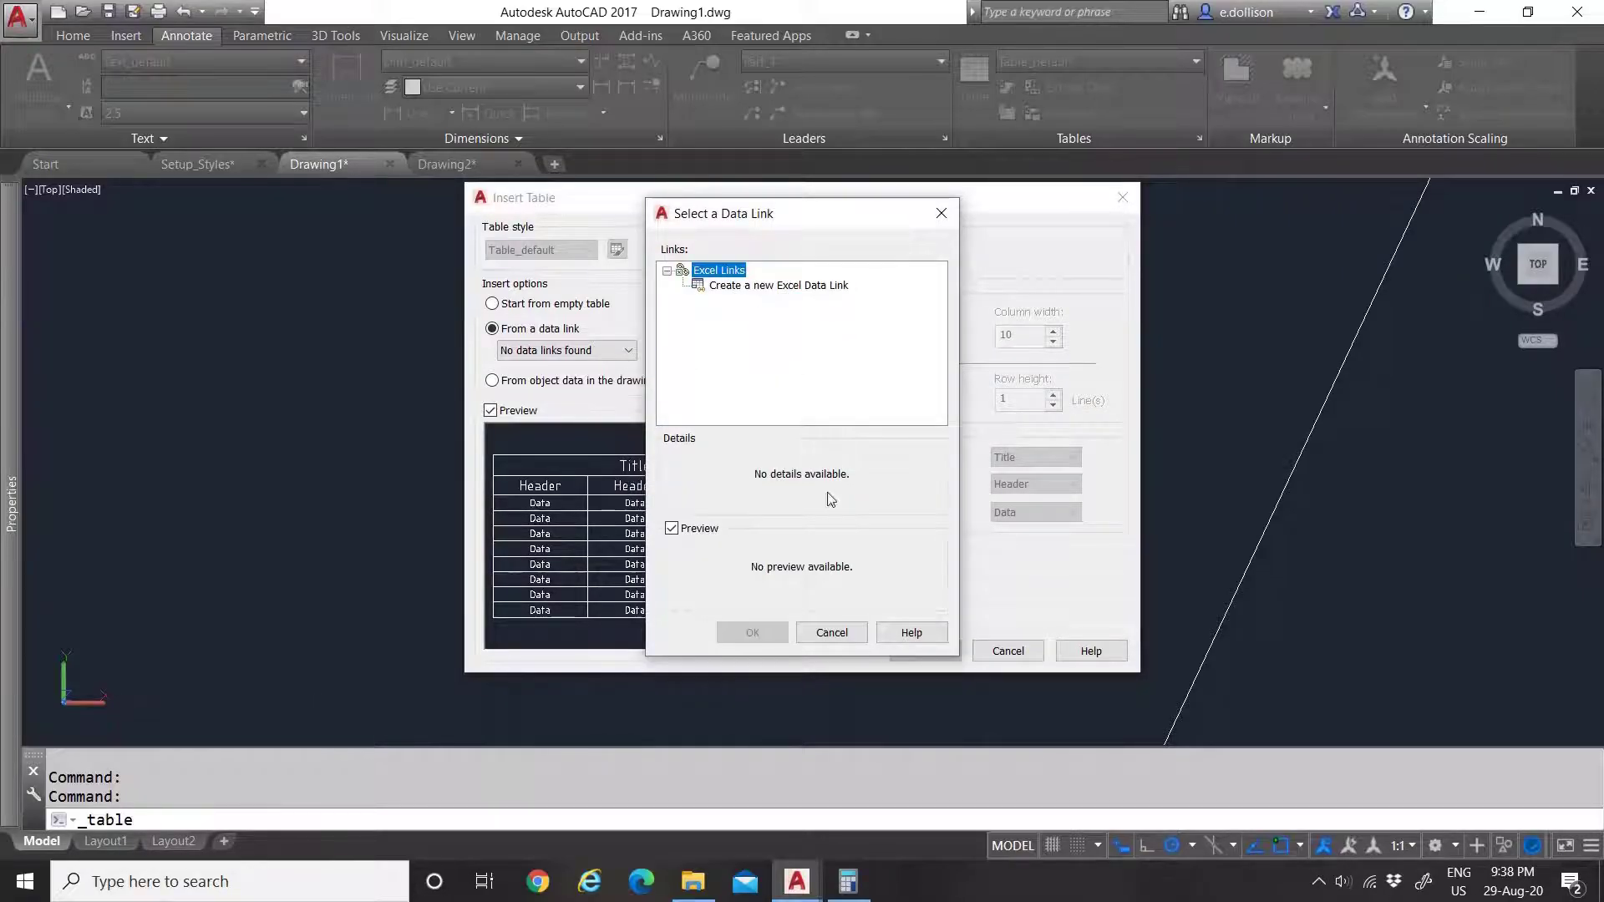
pyautogui.click(831, 632)
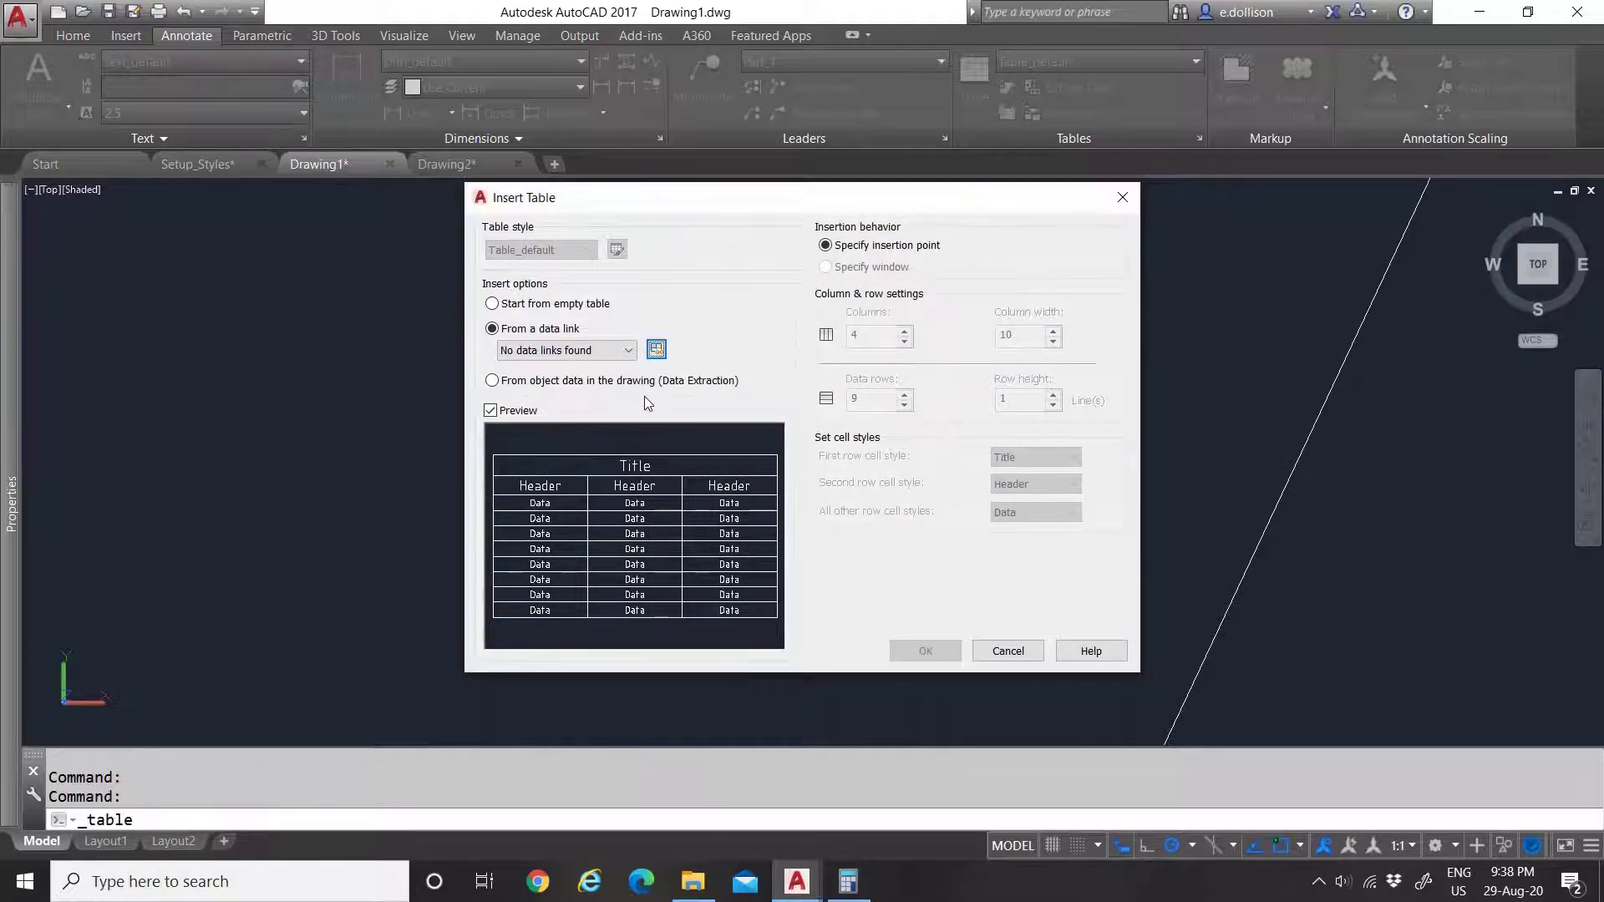
# Step: Try Data Extraction, then return to an empty table with Table_default and cancel
pyautogui.click(493, 382)
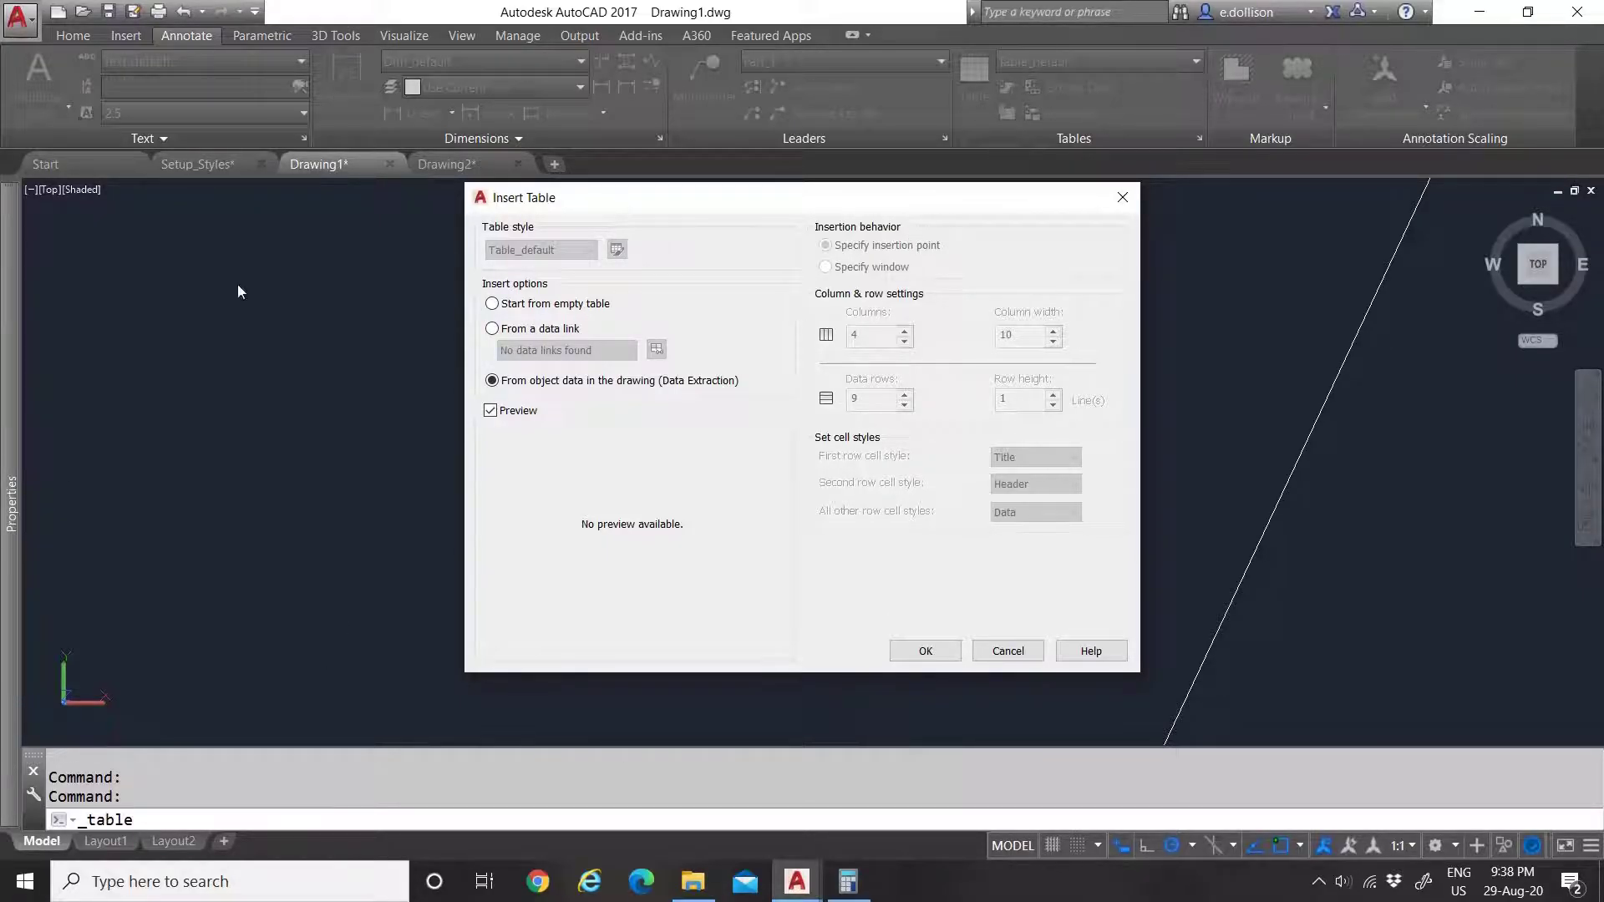
pyautogui.click(516, 304)
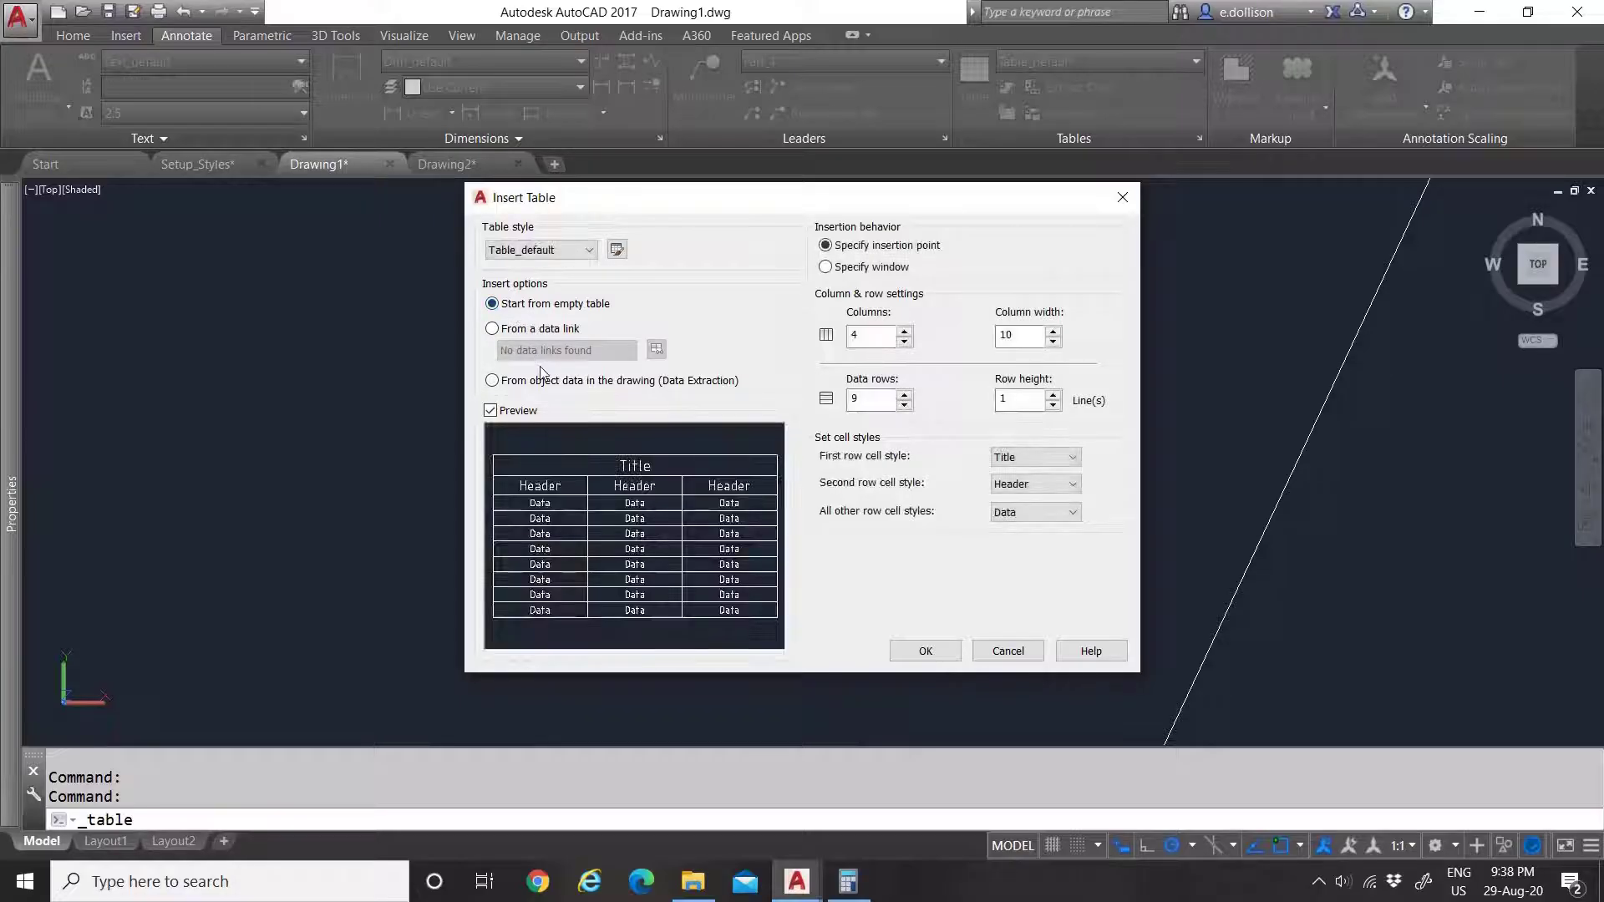
pyautogui.click(584, 253)
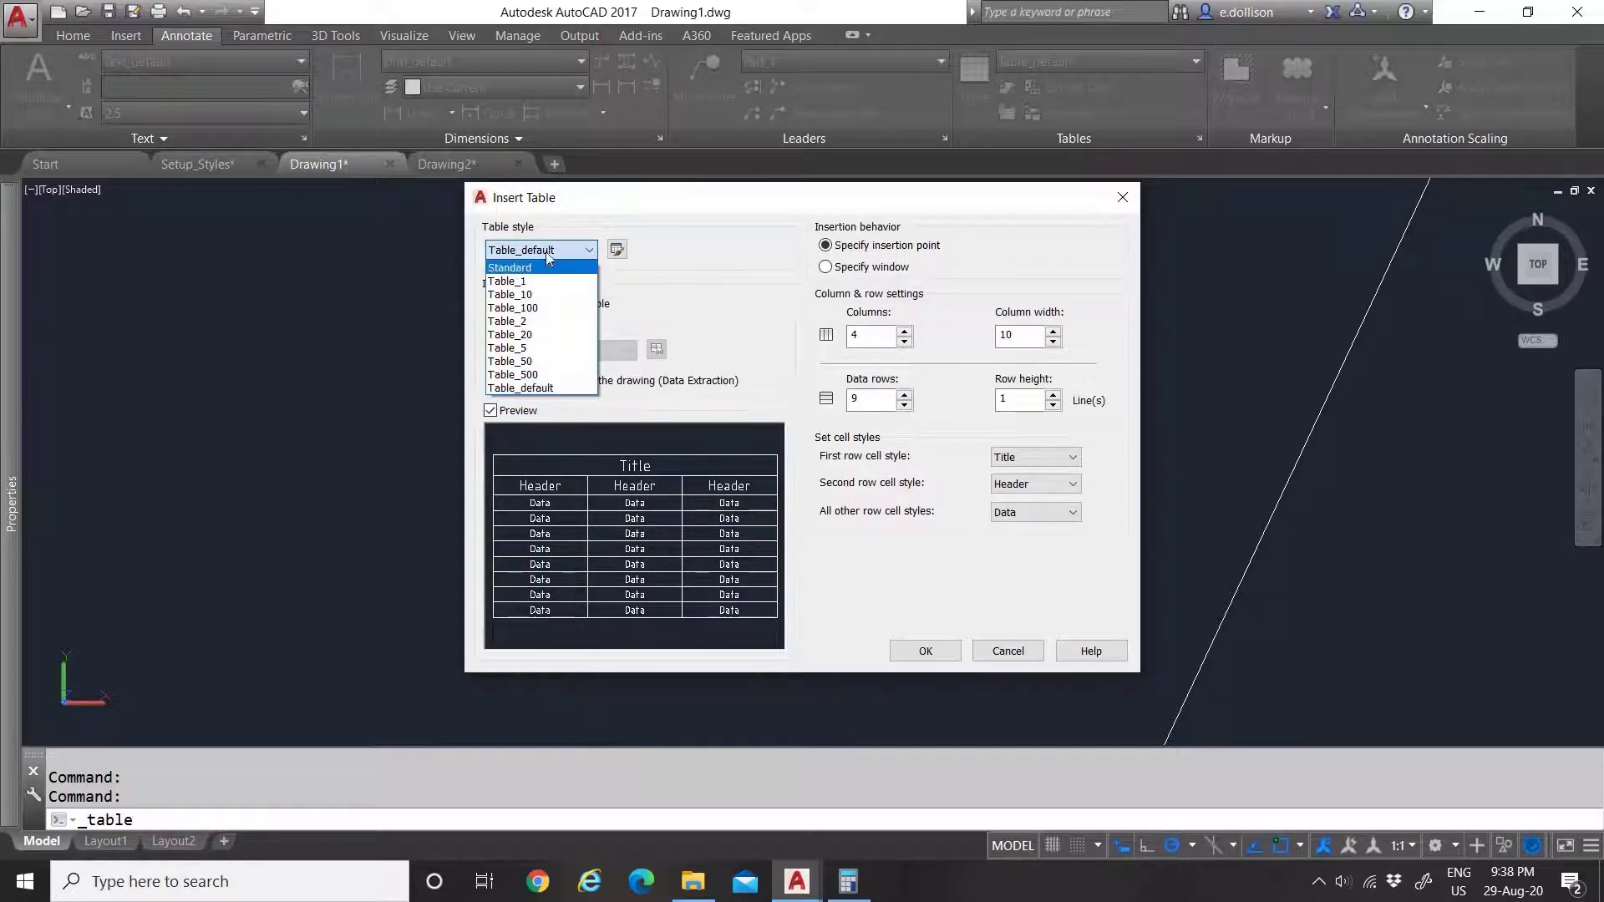
pyautogui.click(663, 289)
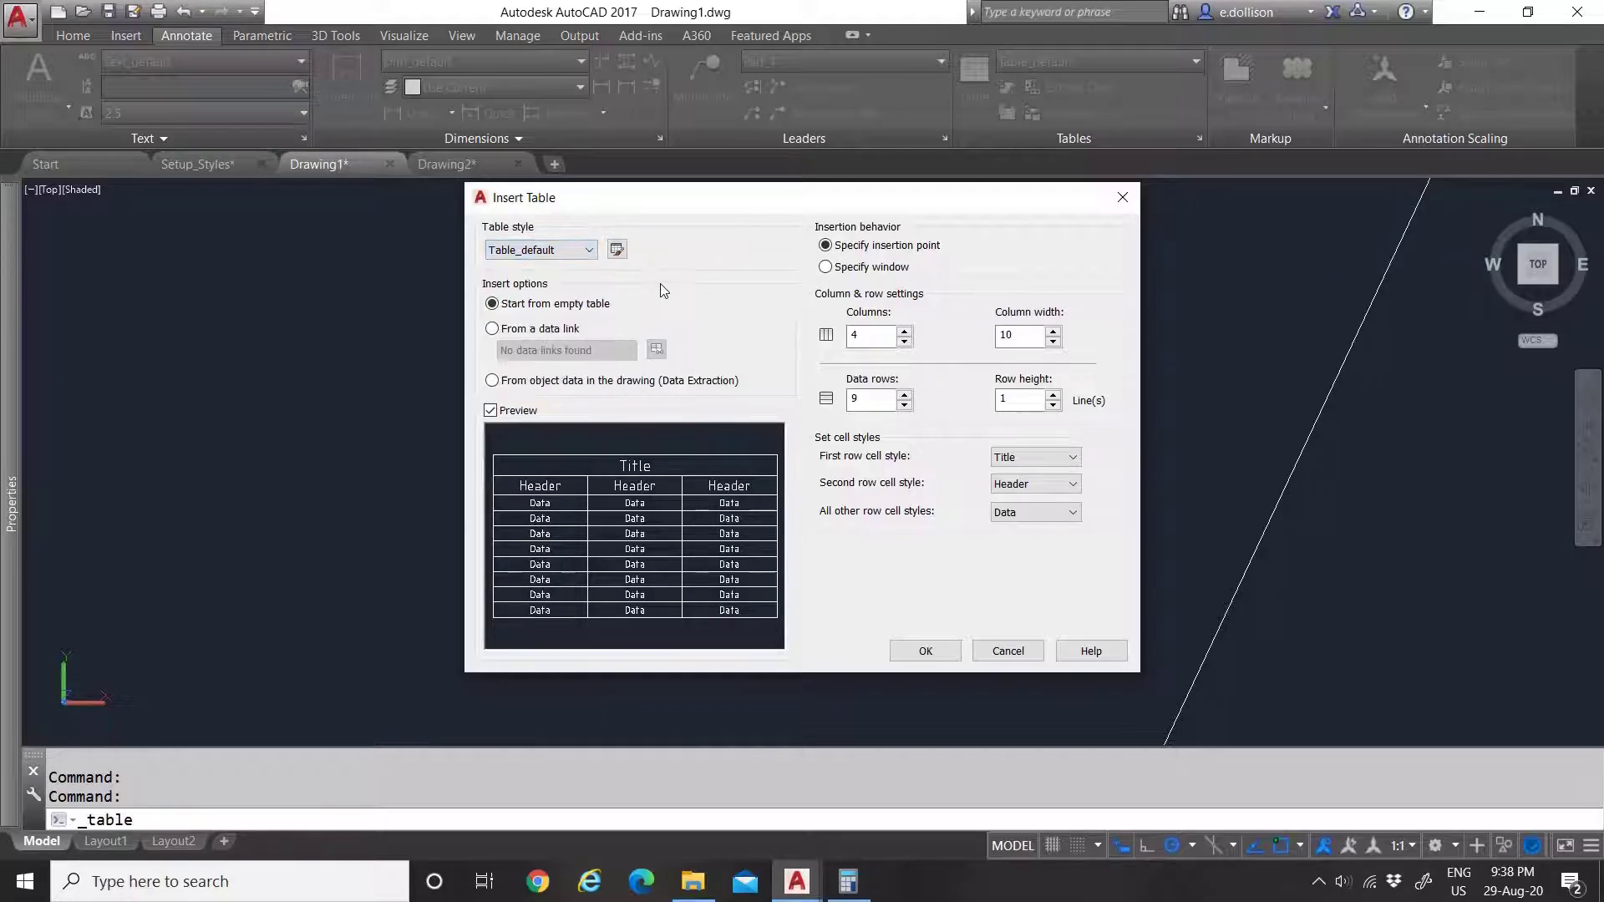
pyautogui.click(996, 654)
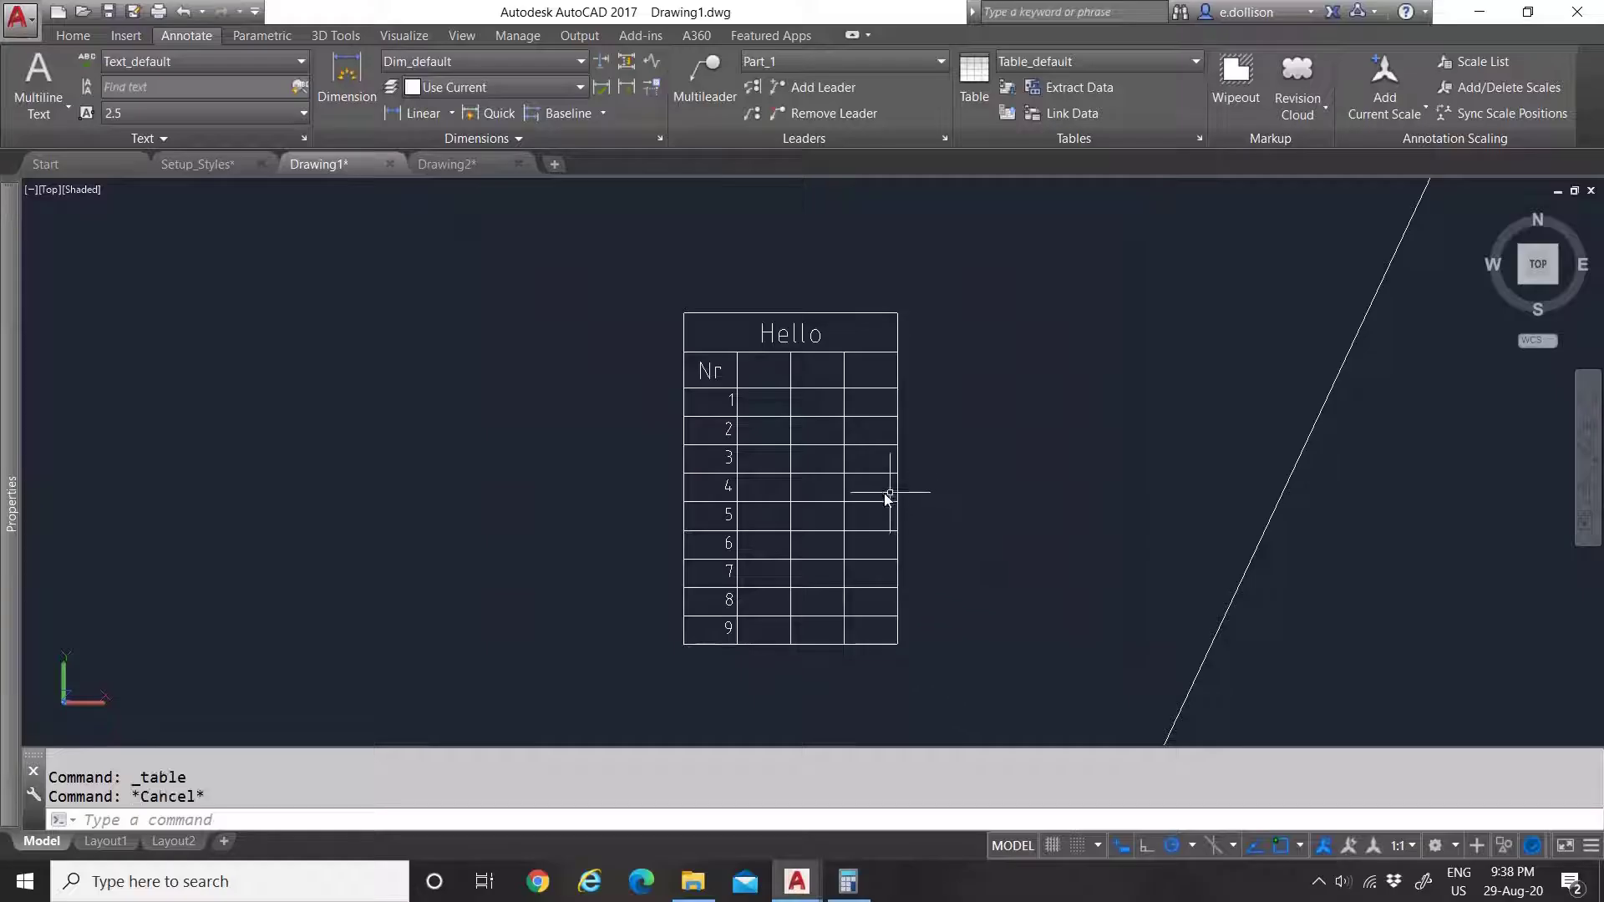
# Step: Reopen Insert Table and start editing the Table_1 table style
pyautogui.scroll(-3, 888, 497)
pyautogui.scroll(5, 886, 468)
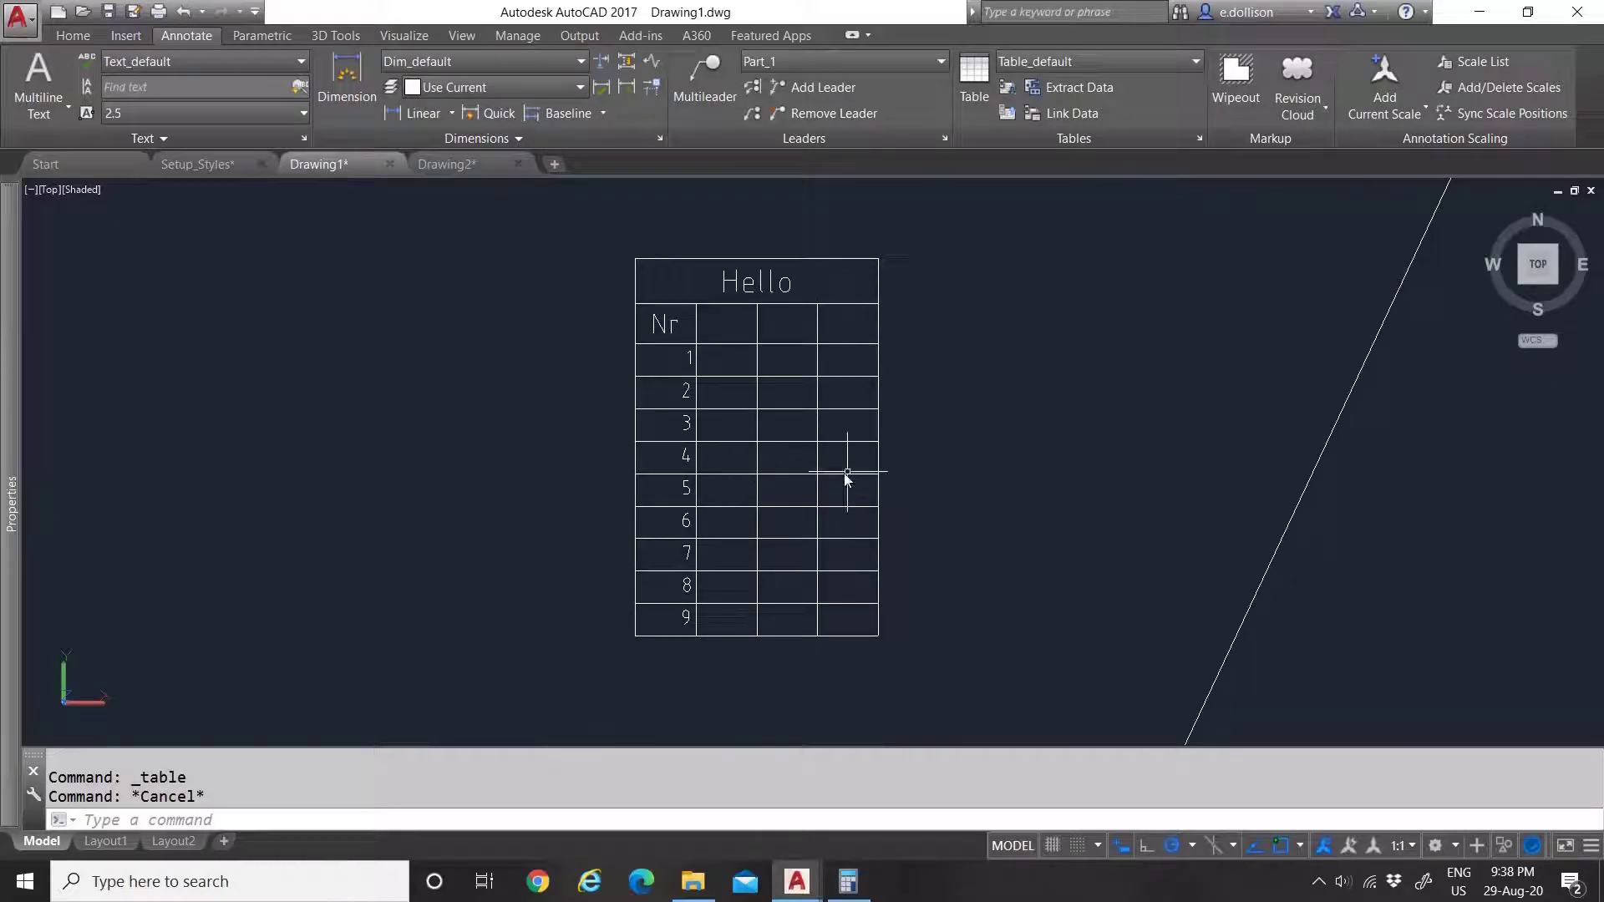
pyautogui.click(958, 93)
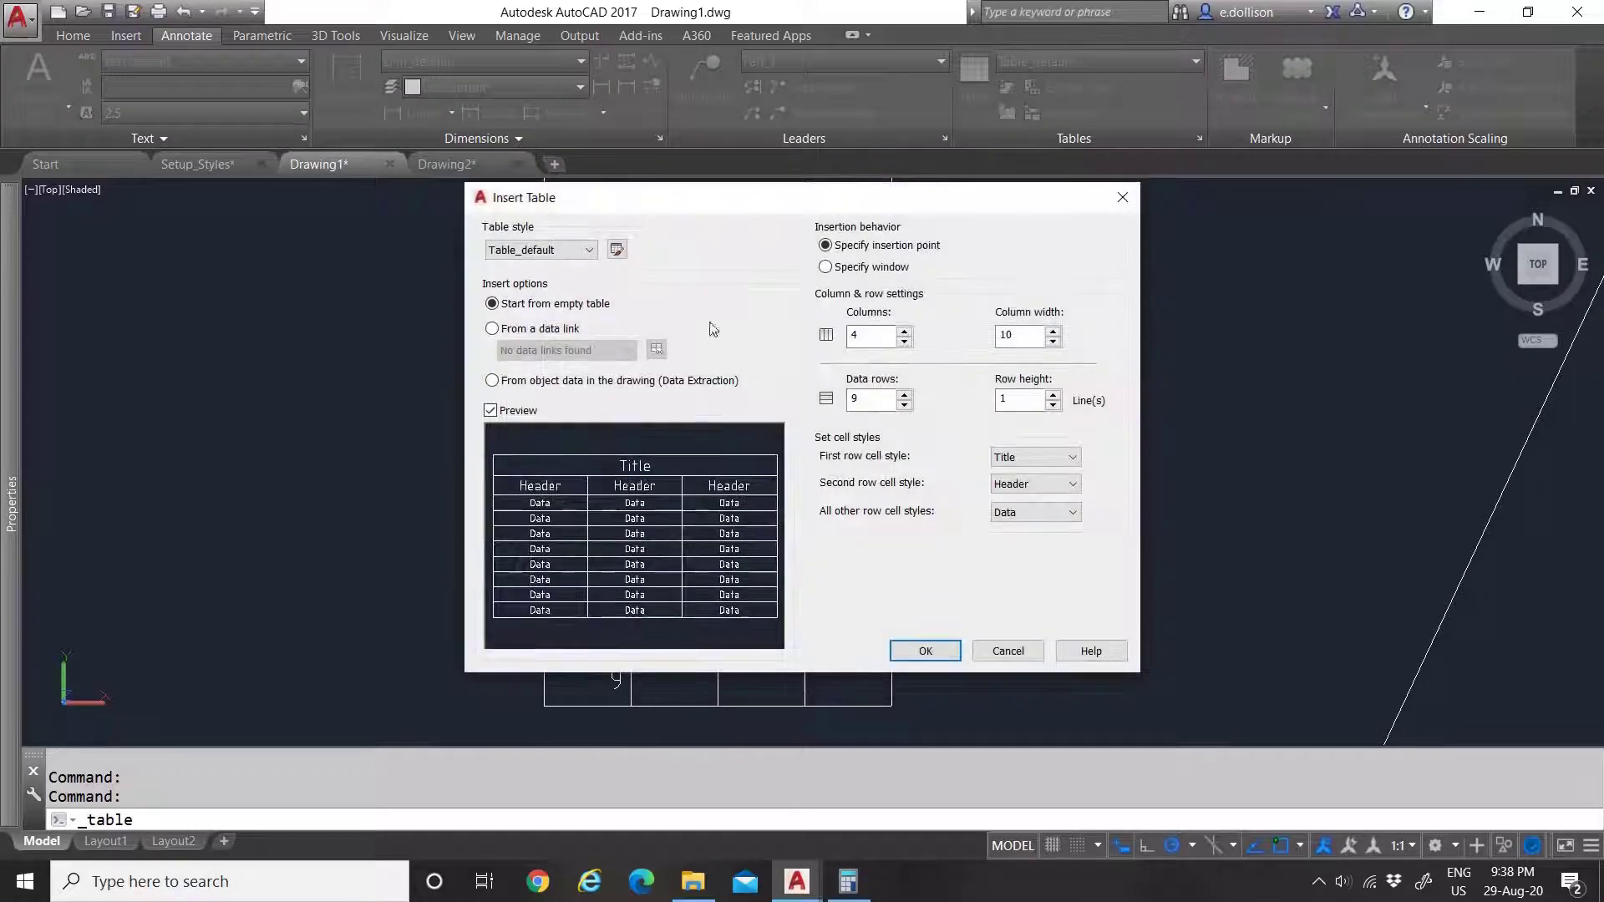
pyautogui.click(616, 250)
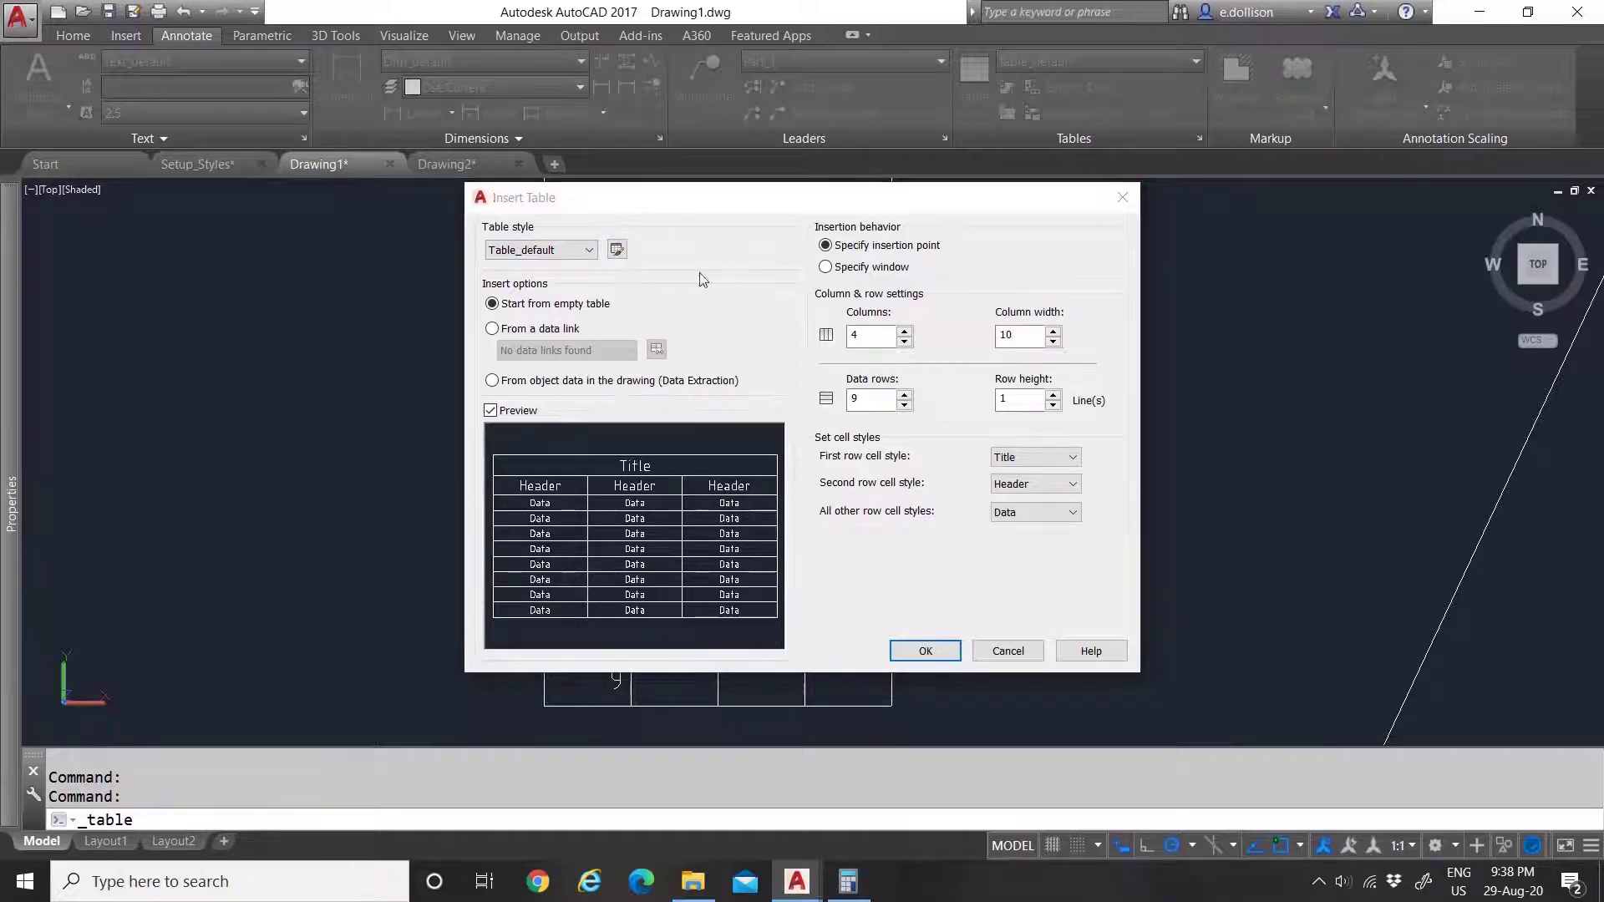
pyautogui.click(556, 354)
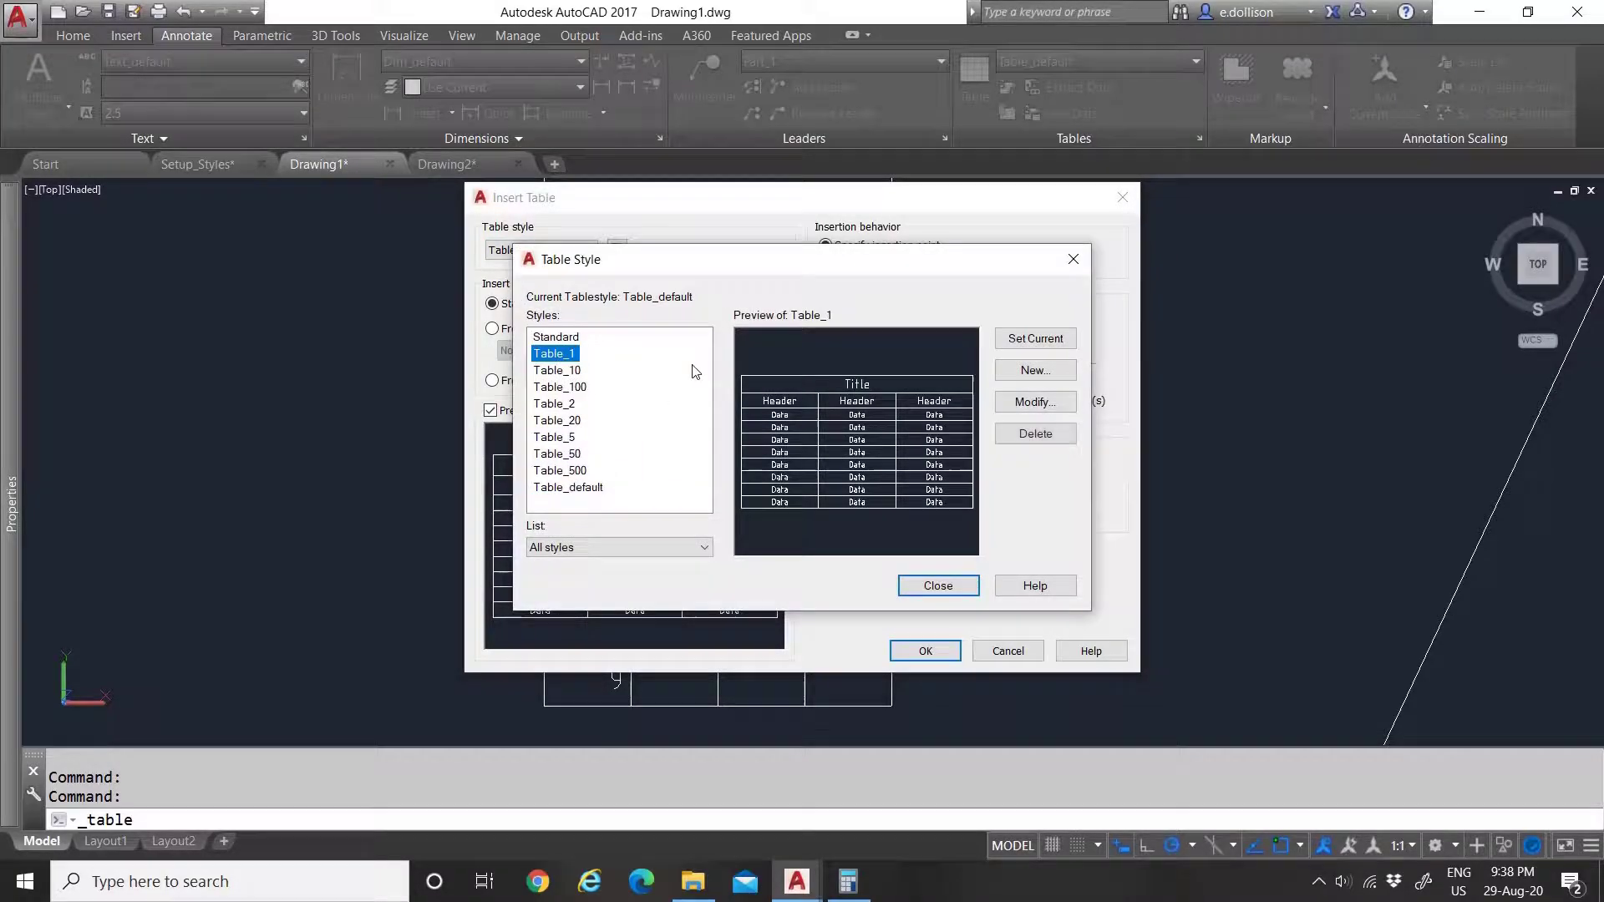
pyautogui.click(1035, 402)
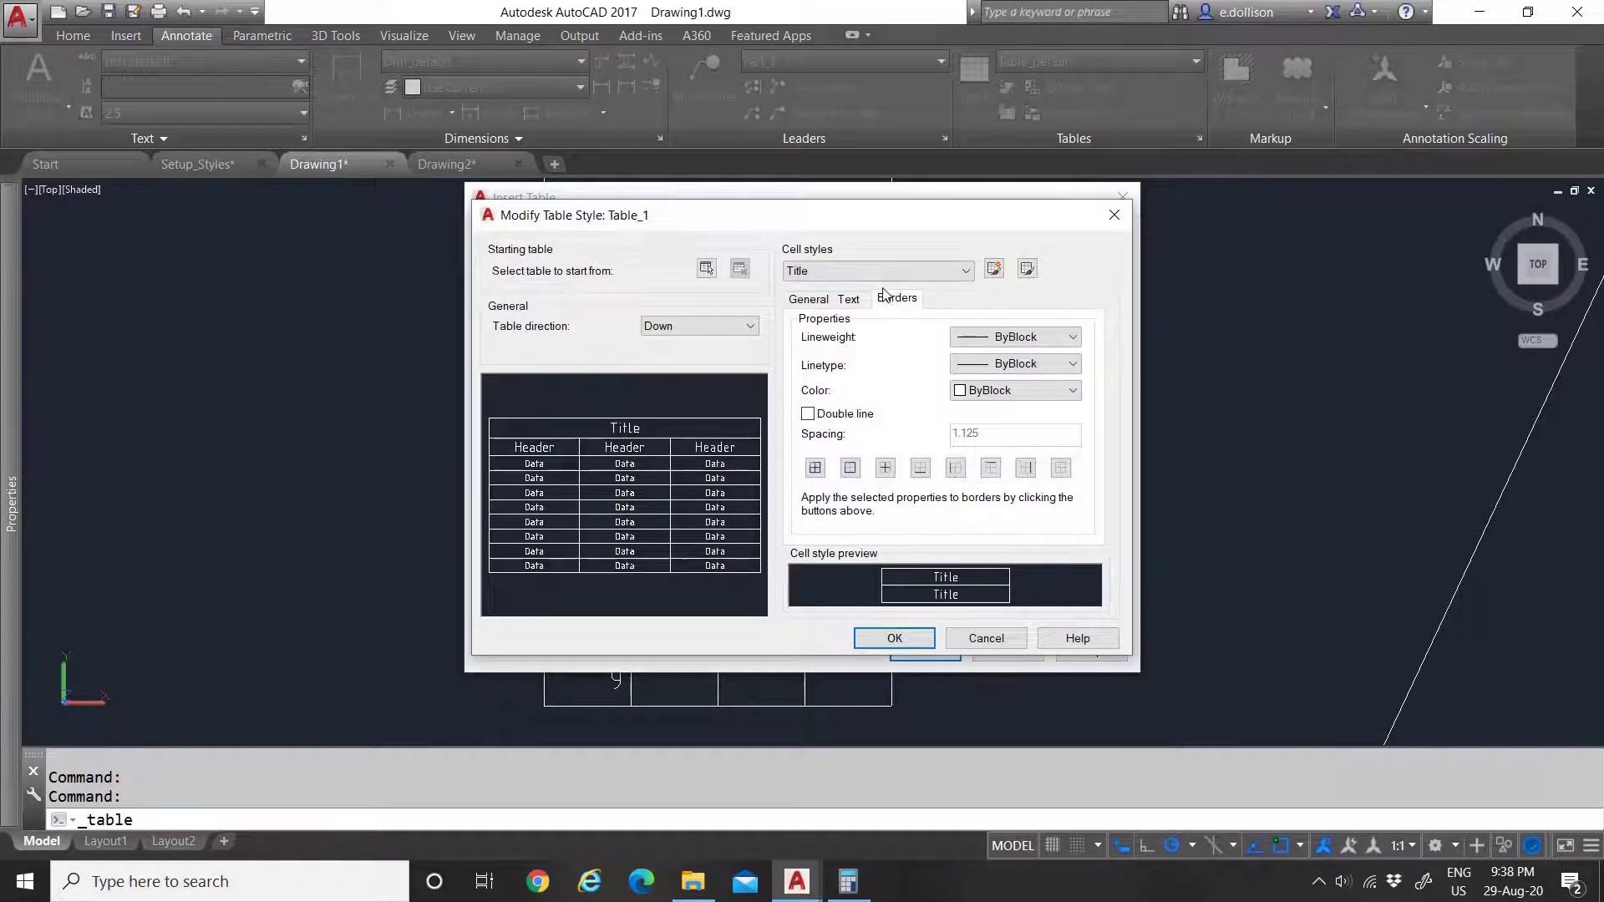
# Step: Inspect the Data cell style's general, text and border settings, keeping Middle Center, without saving
pyautogui.click(821, 274)
pyautogui.click(819, 291)
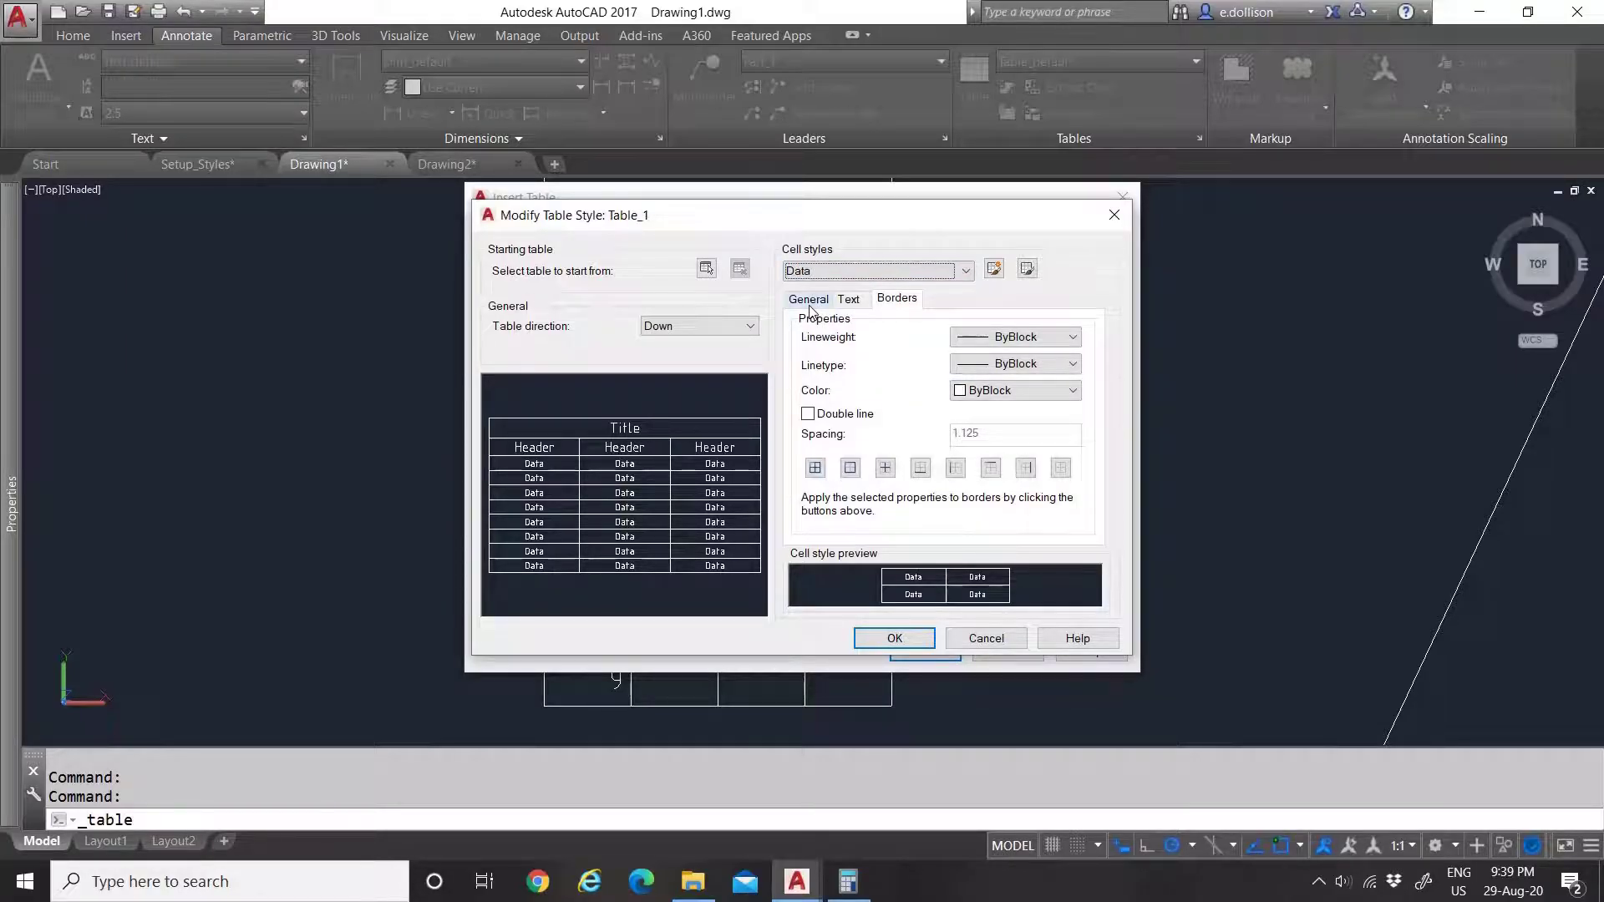
pyautogui.click(809, 301)
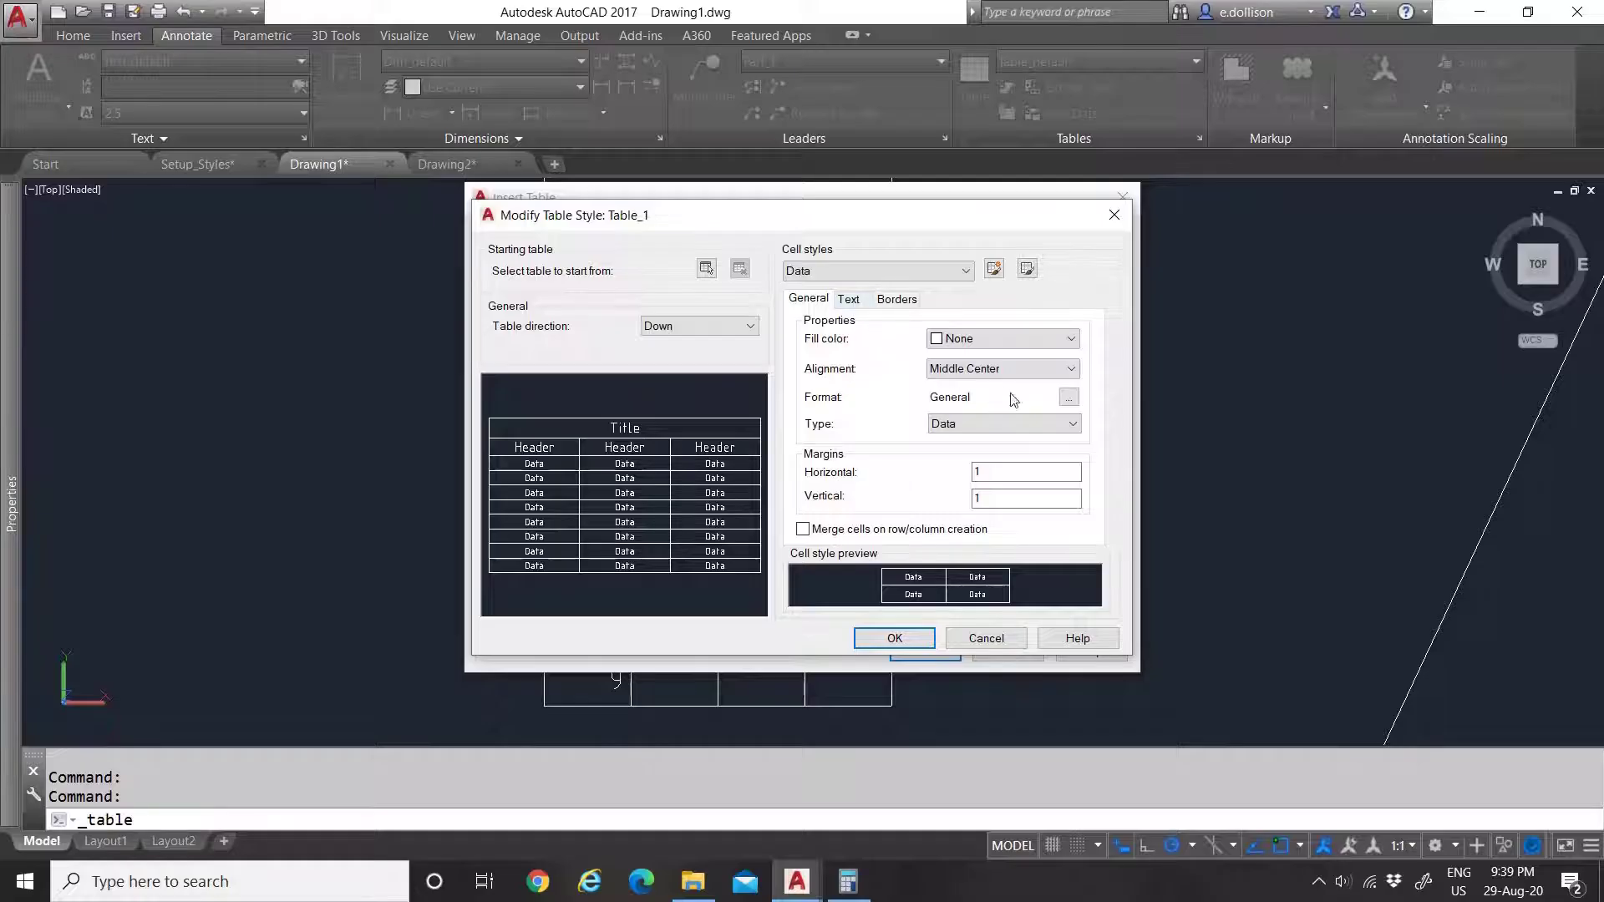
pyautogui.click(1067, 369)
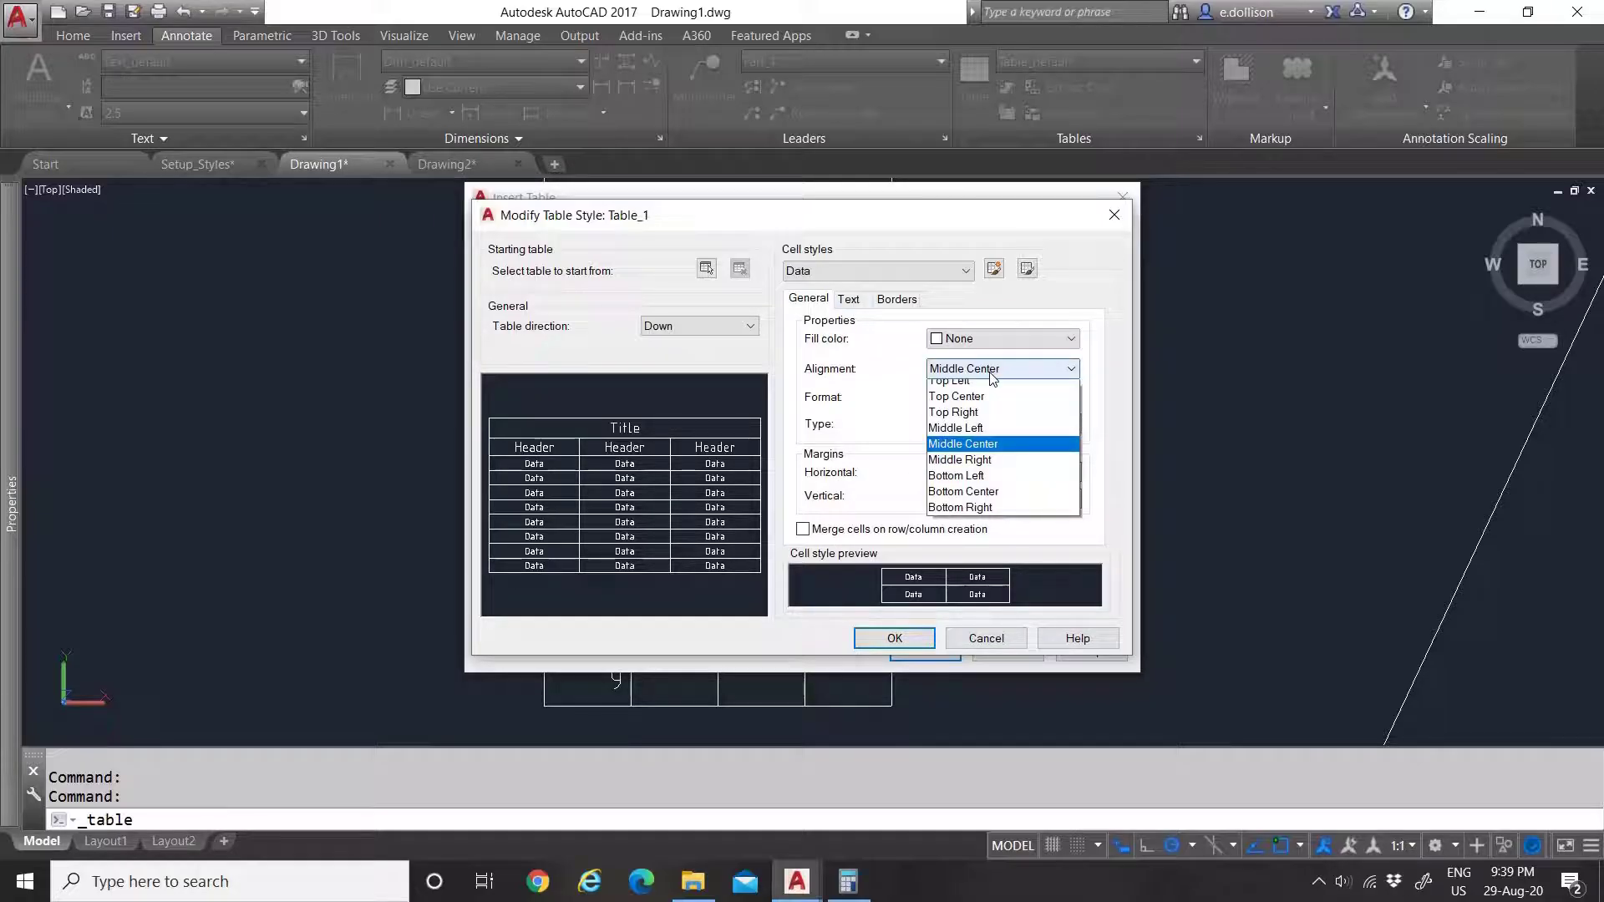
pyautogui.click(878, 403)
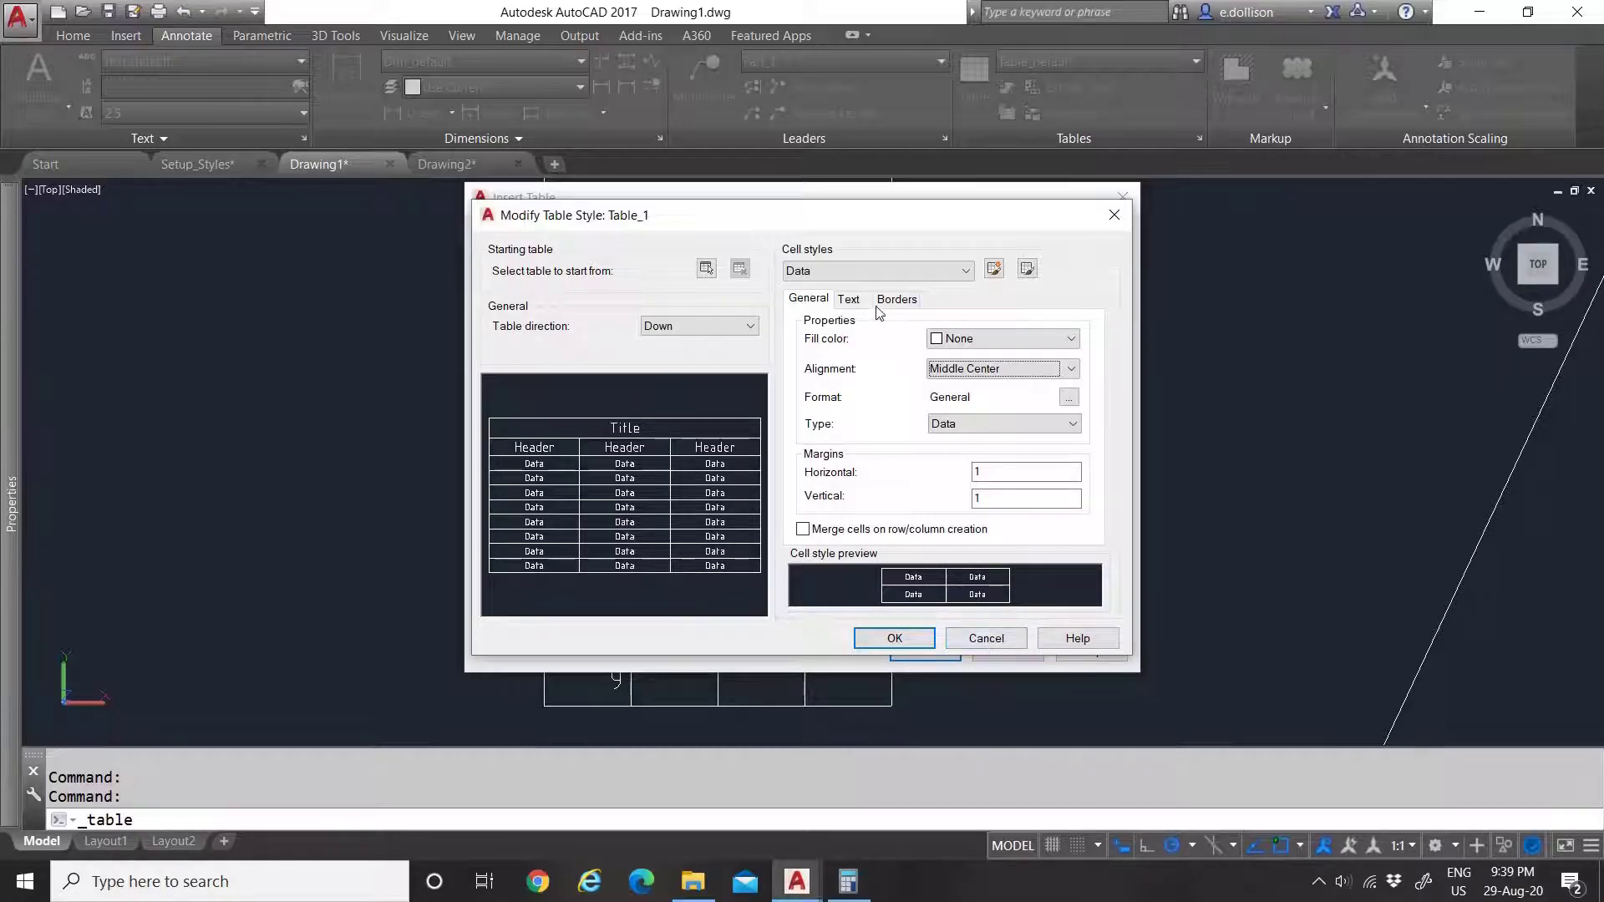
pyautogui.click(849, 299)
pyautogui.click(911, 300)
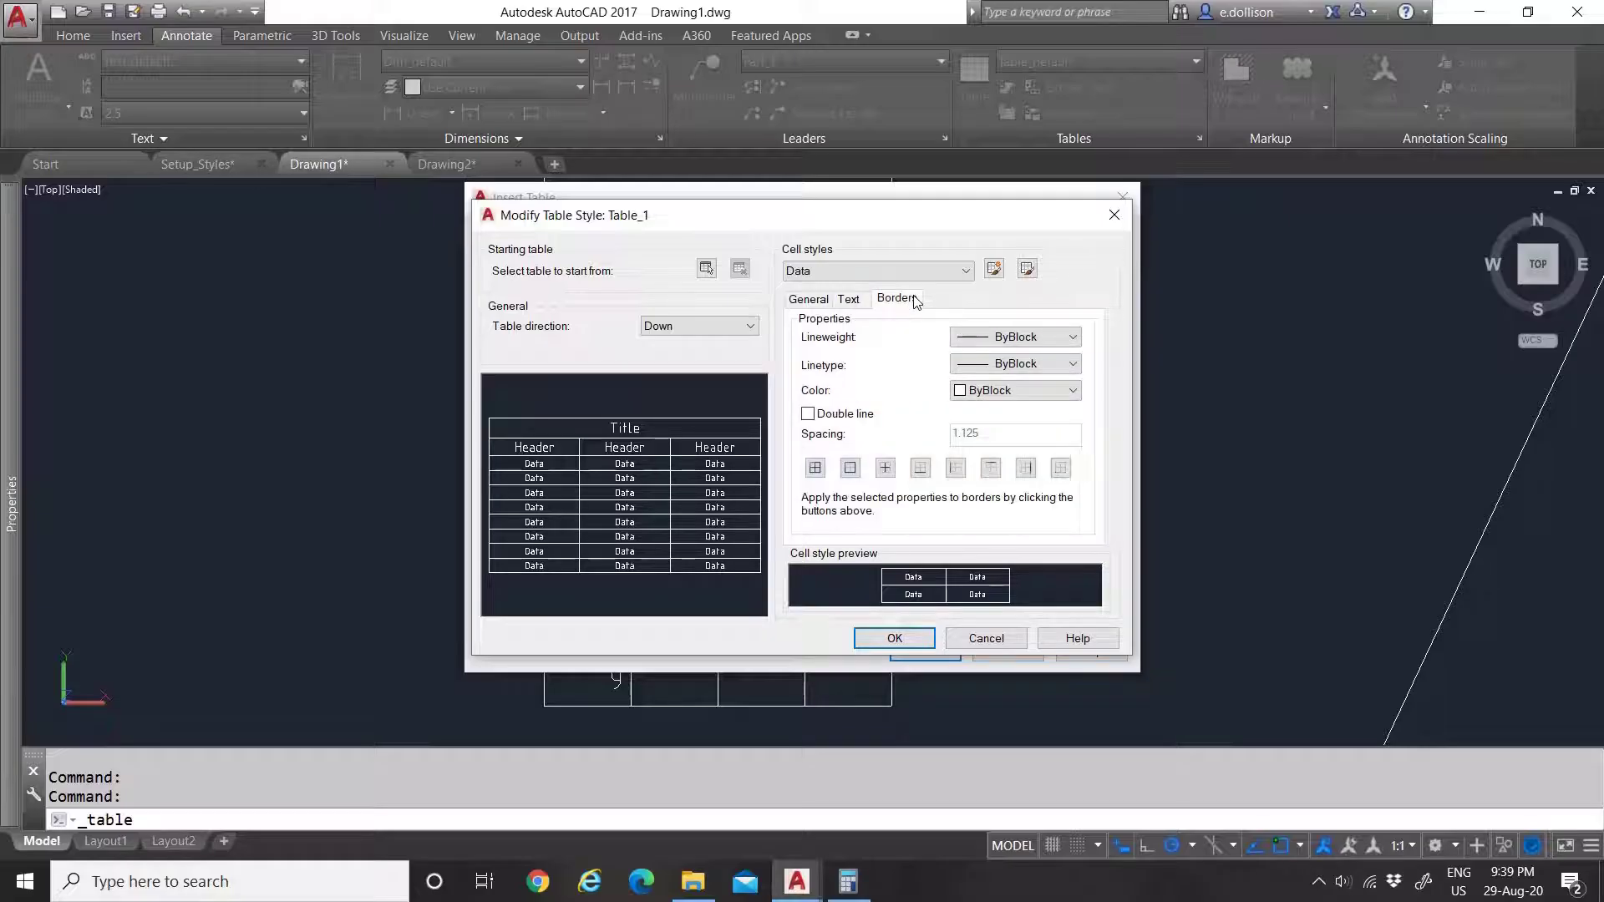
pyautogui.click(986, 640)
pyautogui.click(939, 586)
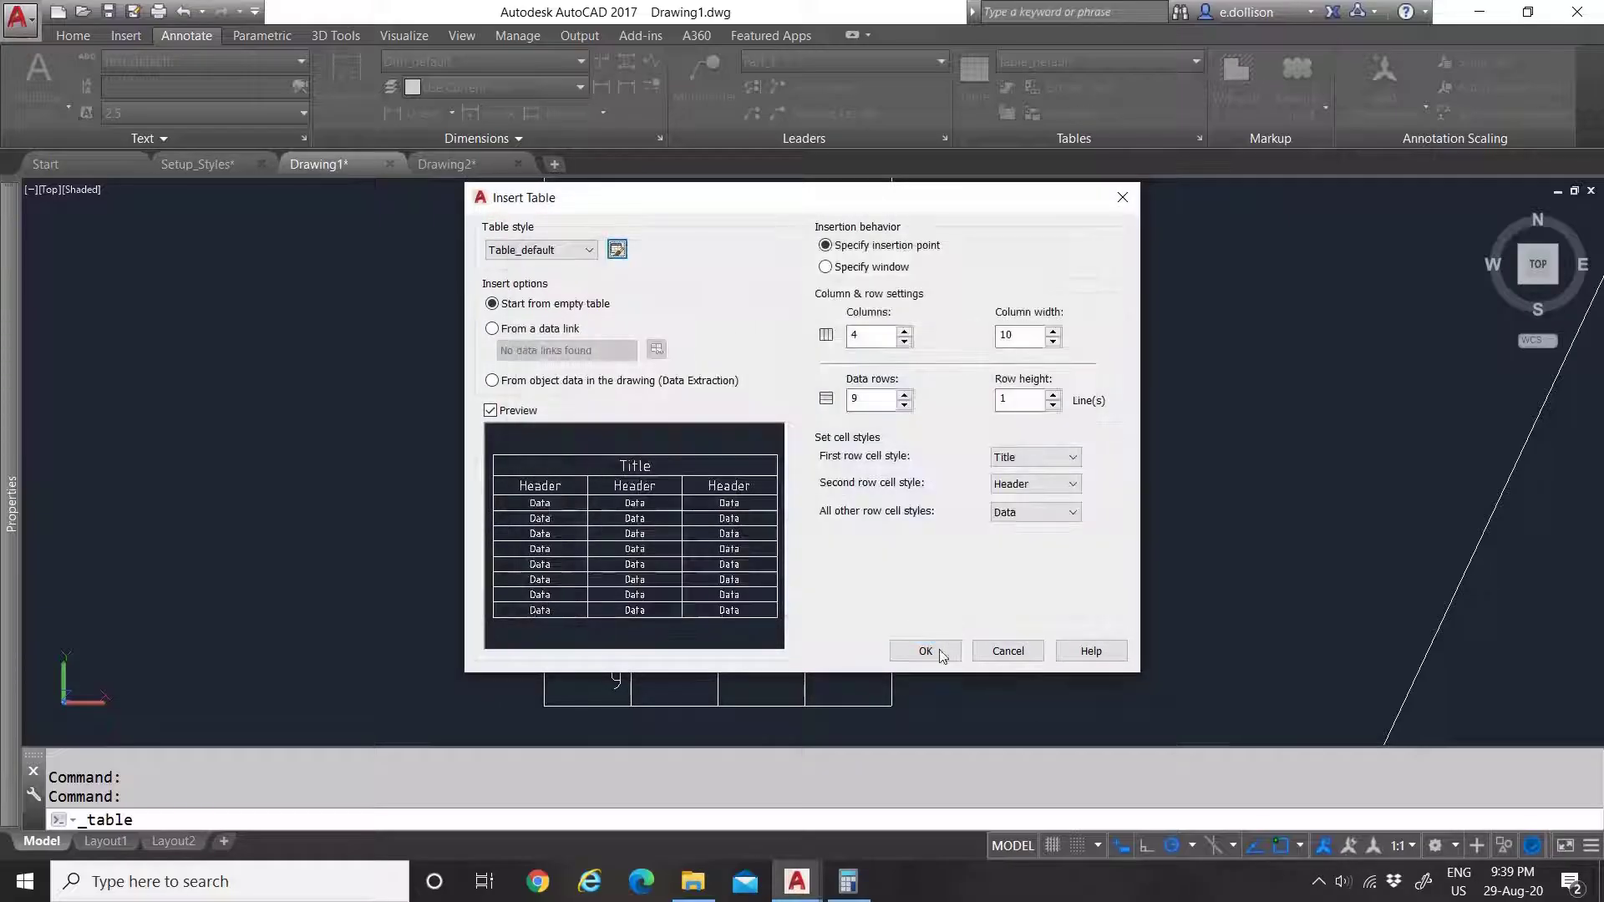
# Step: Cancel the new table and select the Nr column cells holding 1 through 9
pyautogui.click(1008, 651)
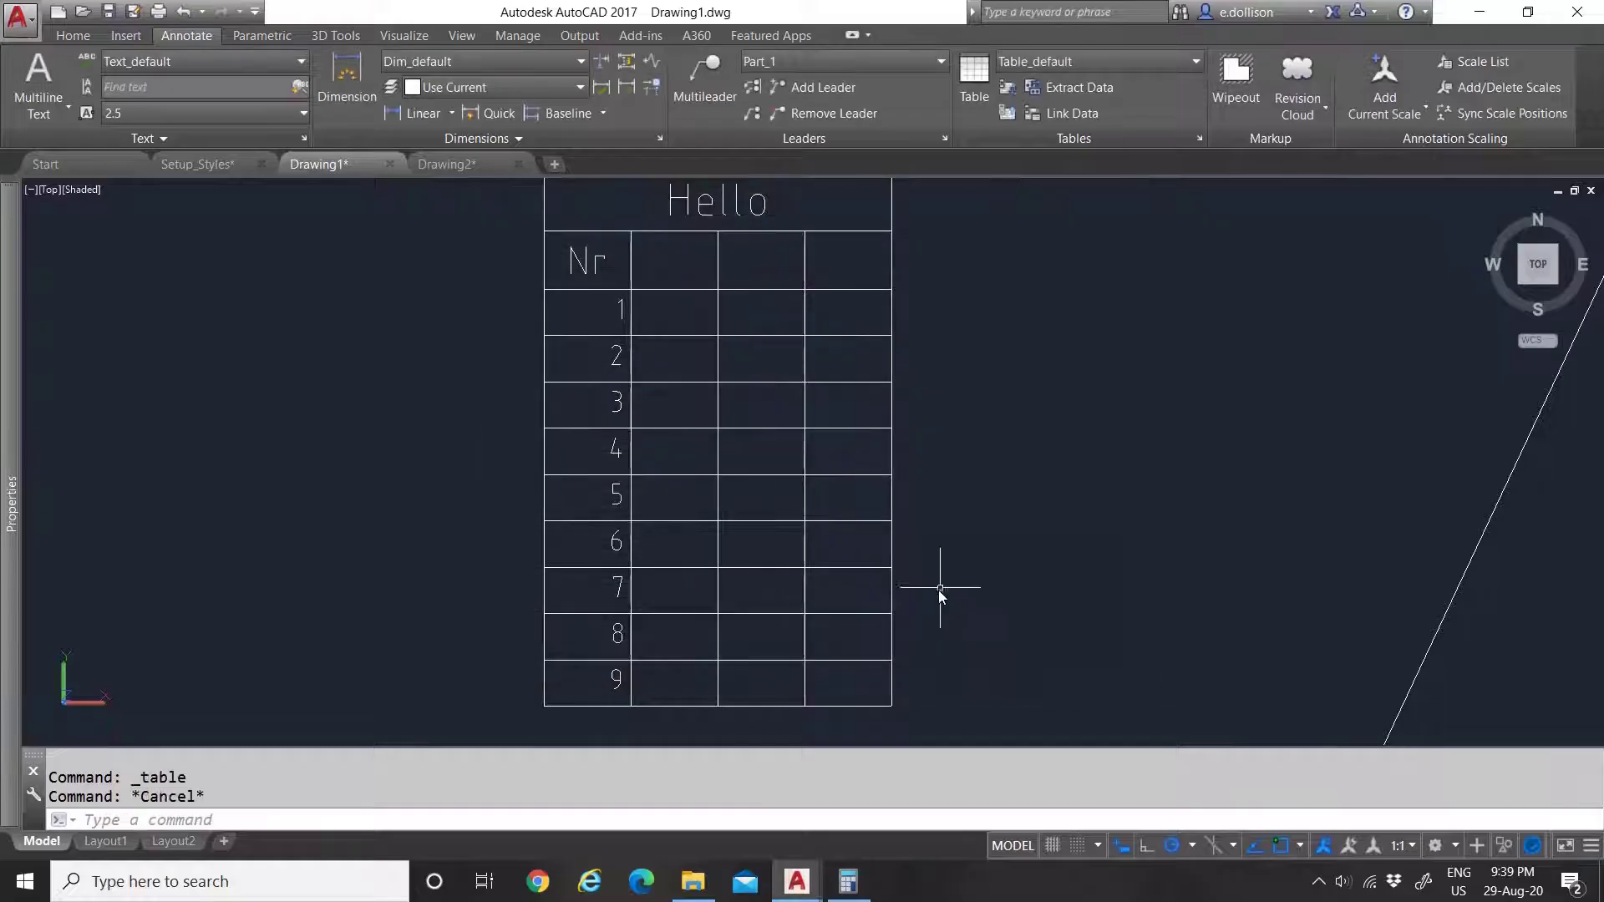
pyautogui.click(591, 304)
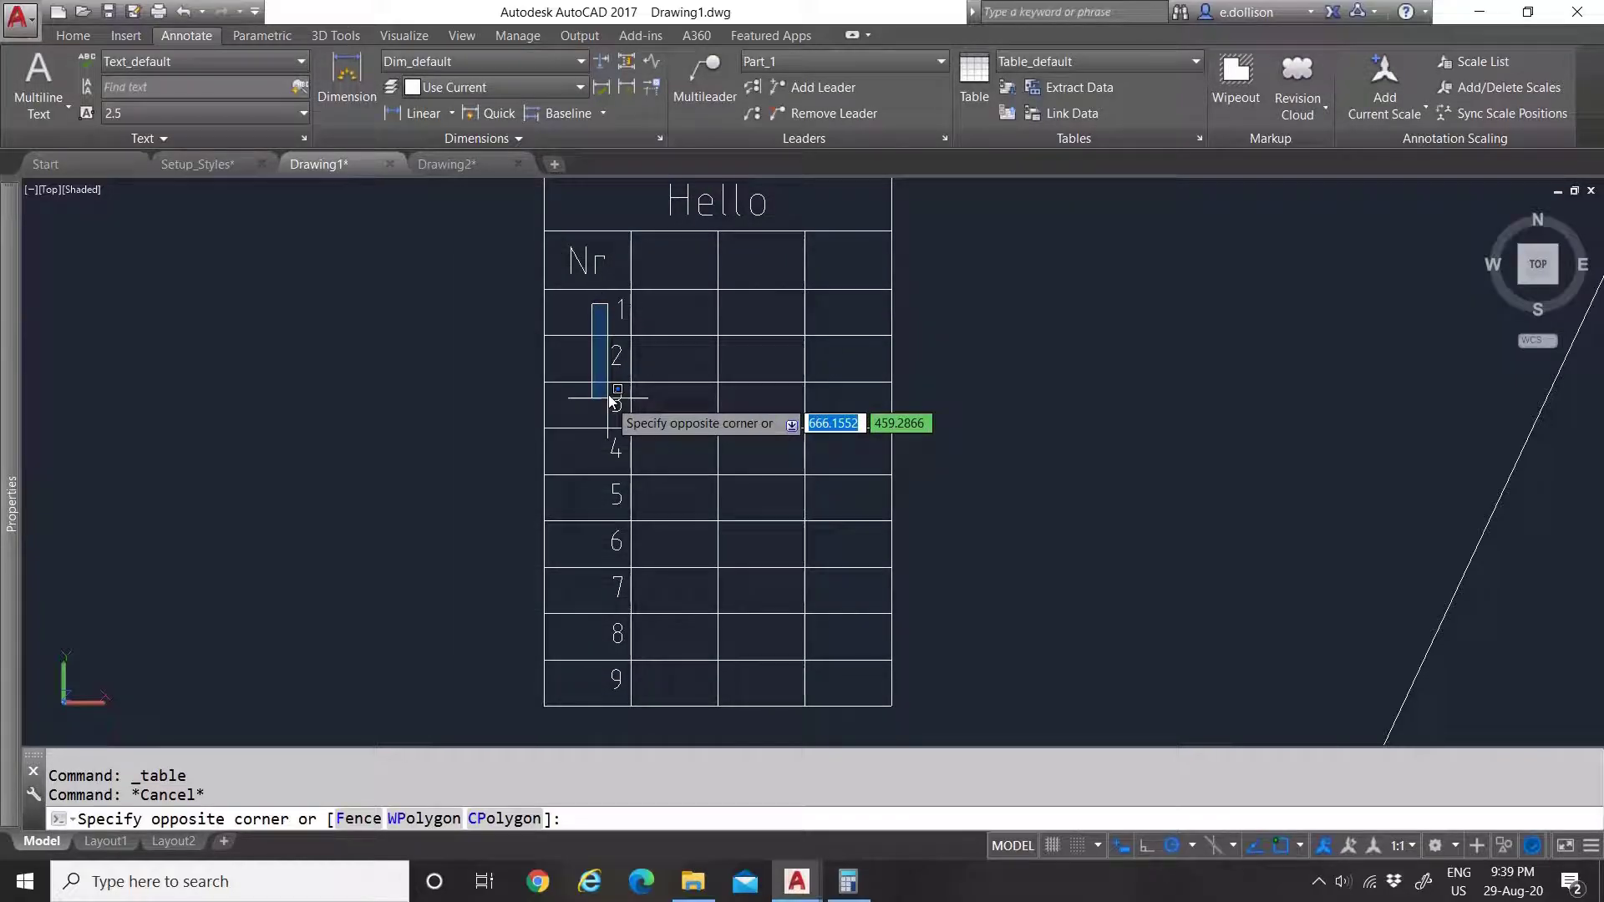
pyautogui.click(538, 329)
pyautogui.click(573, 322)
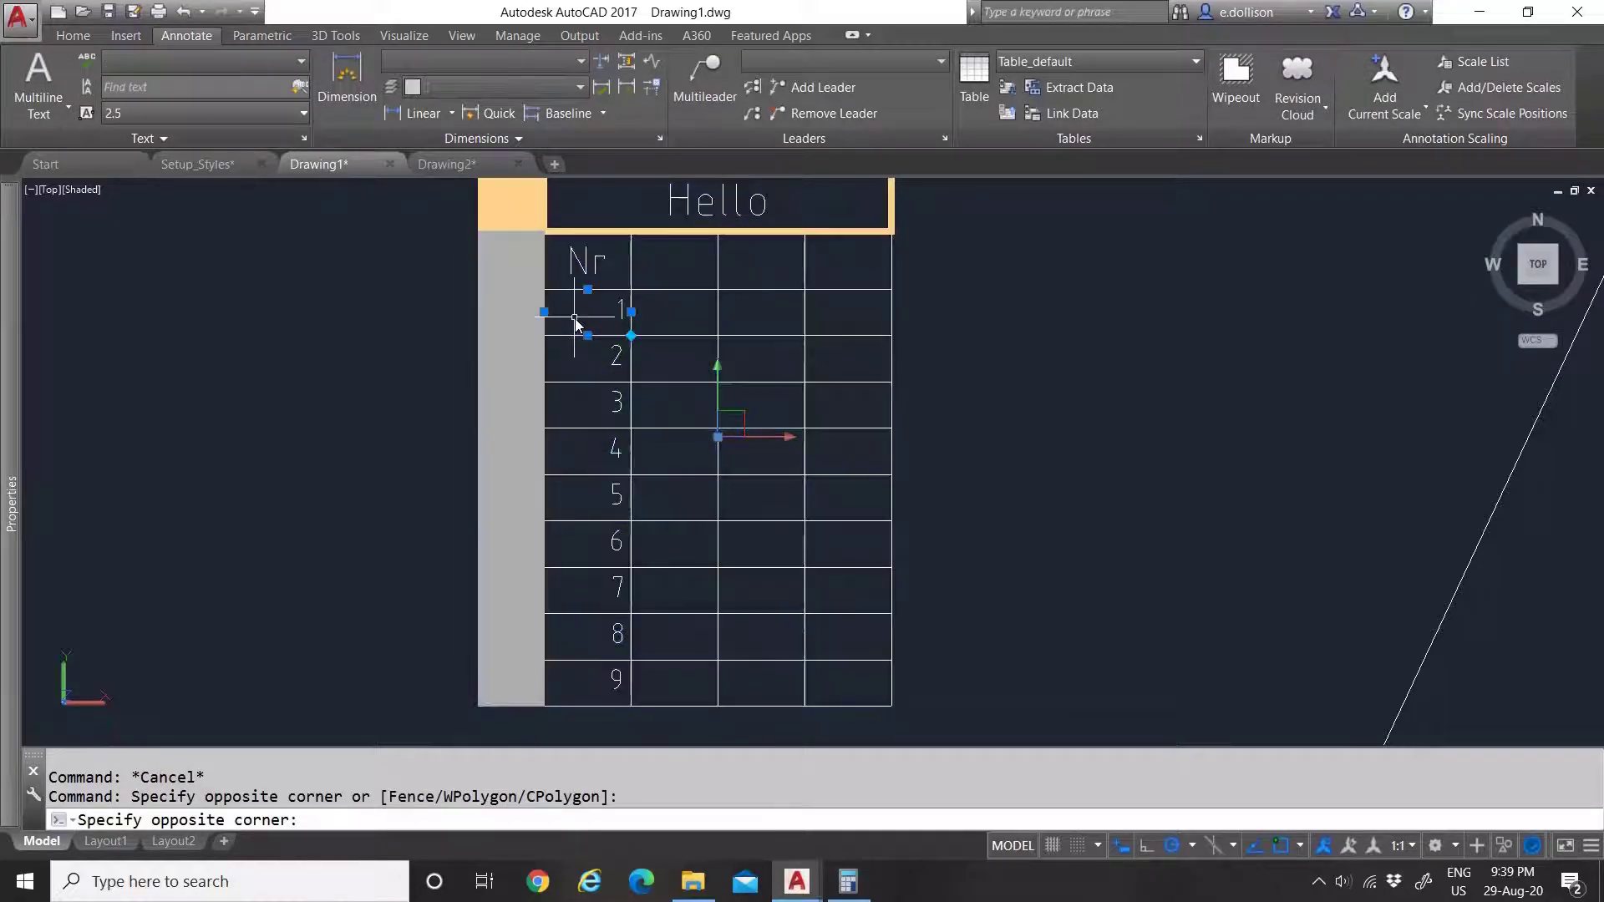
pyautogui.keyDown('shift'); pyautogui.click(595, 672); pyautogui.keyUp('shift')
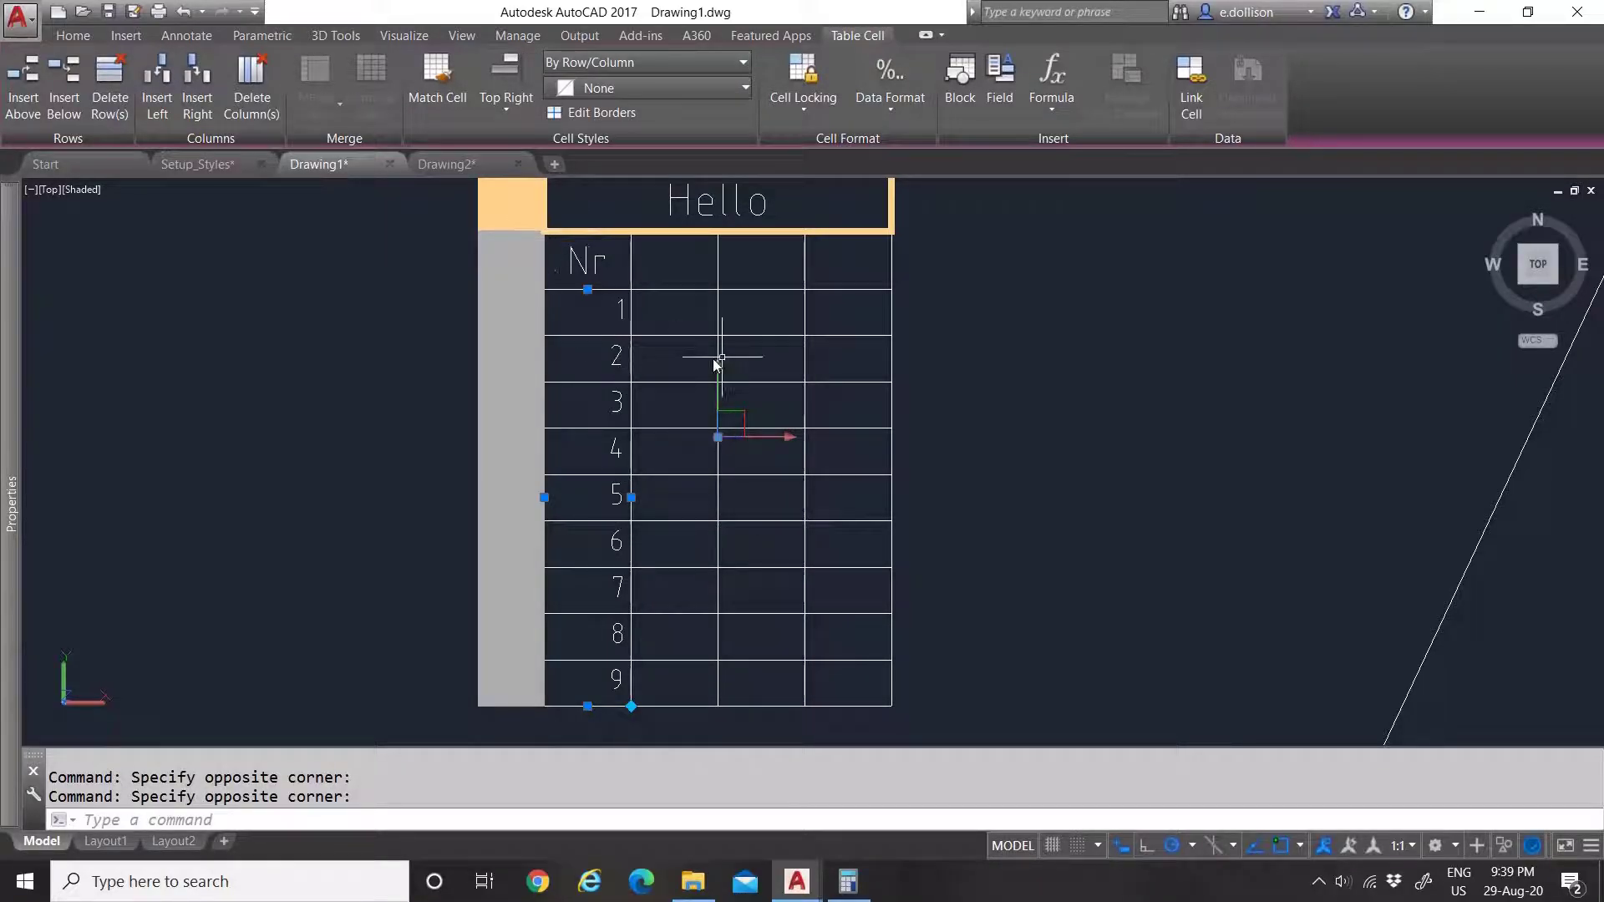
pyautogui.scroll(-4, 727, 368)
pyautogui.scroll(2, 732, 373)
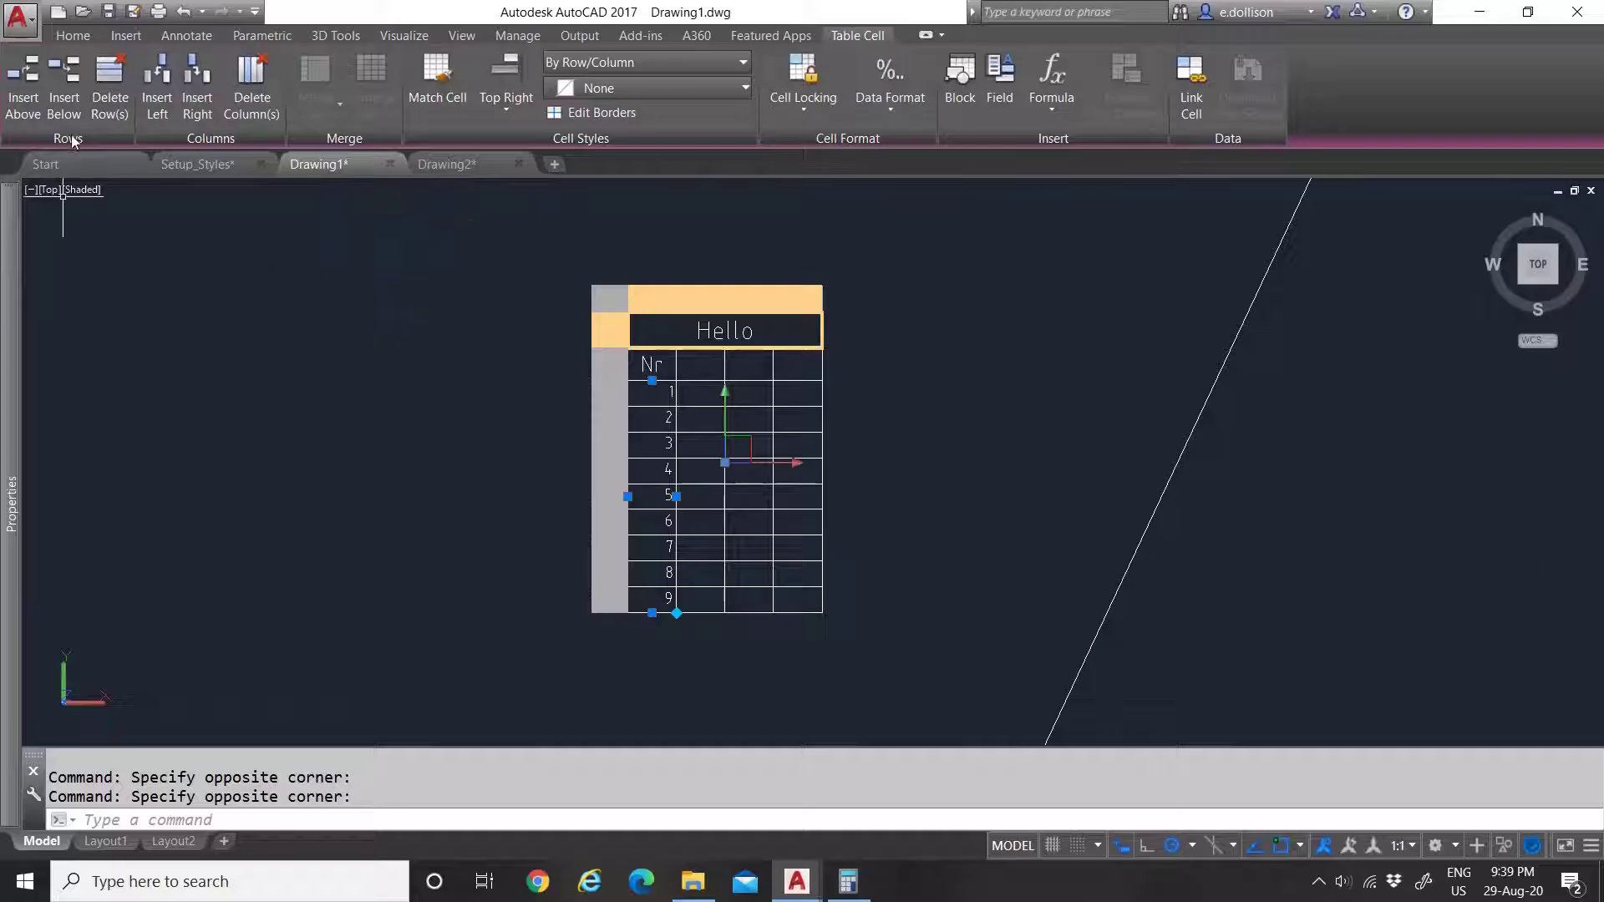
# Step: Set the selected cells' alignment to Middle Center and clear the selection
pyautogui.click(509, 106)
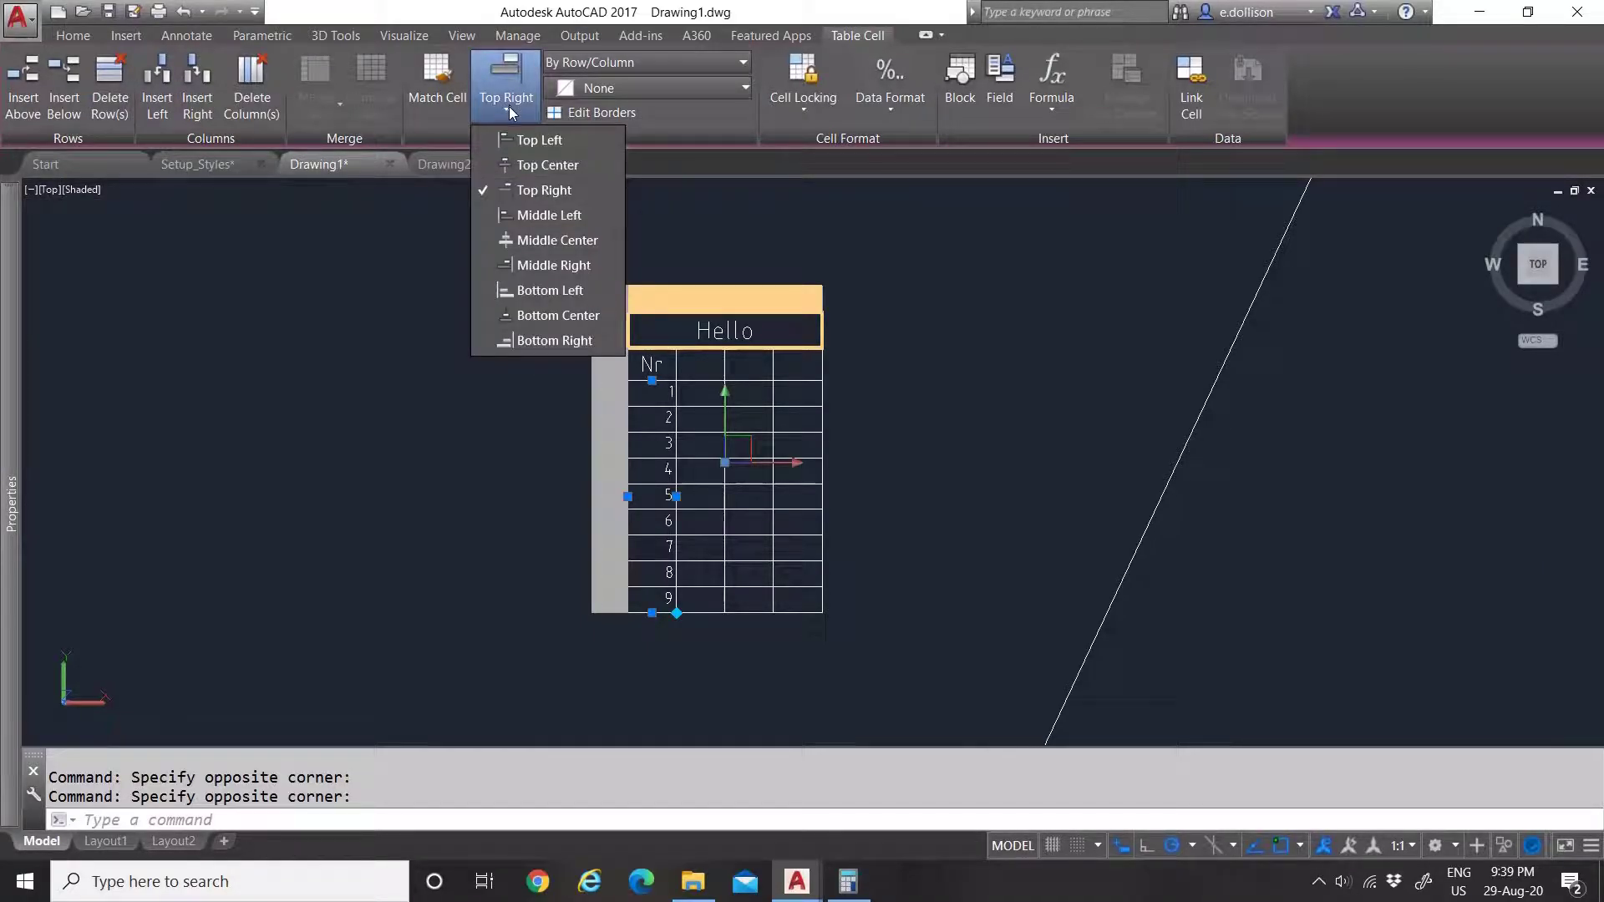
pyautogui.click(544, 240)
pyautogui.scroll(2, 635, 408)
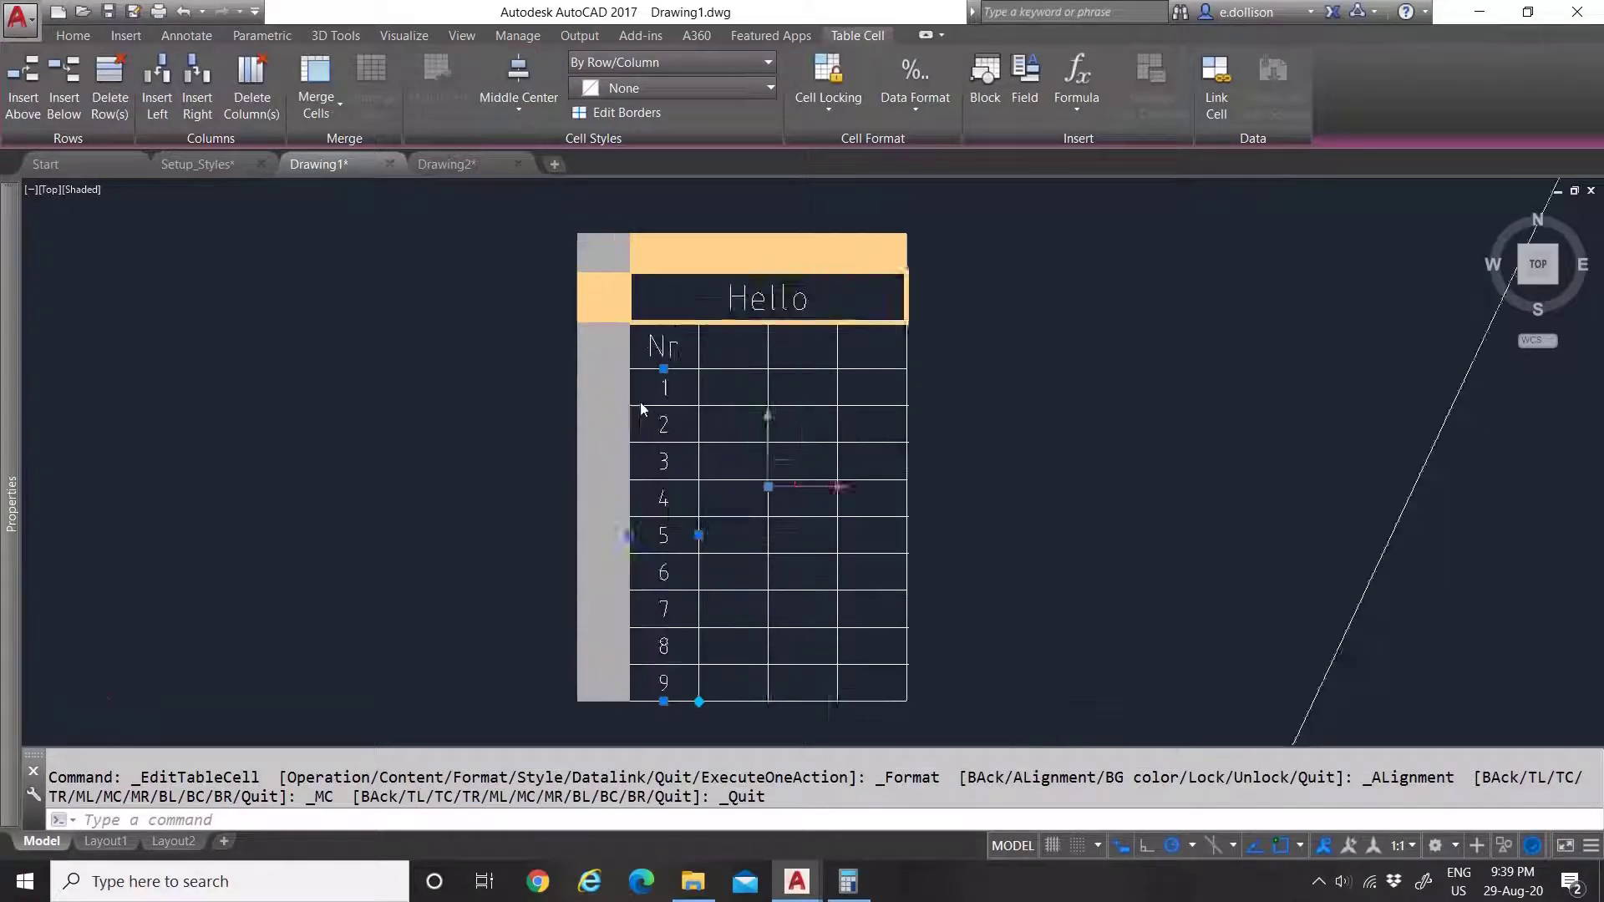
pyautogui.scroll(2, 641, 408)
pyautogui.scroll(-4, 651, 409)
pyautogui.scroll(3, 660, 409)
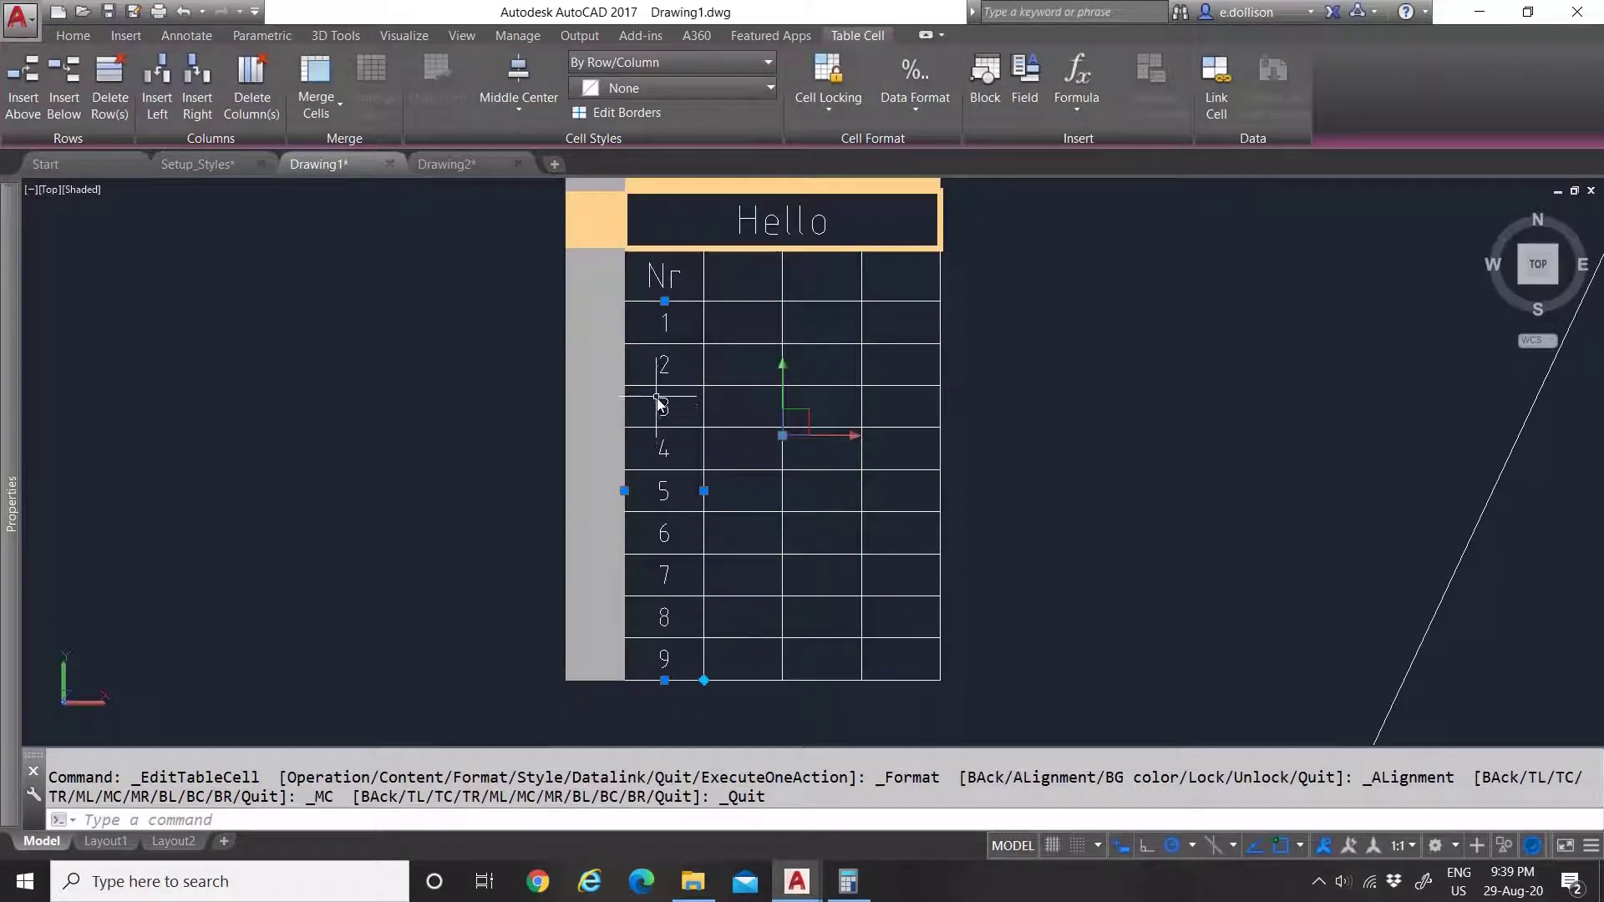
pyautogui.press('Escape')
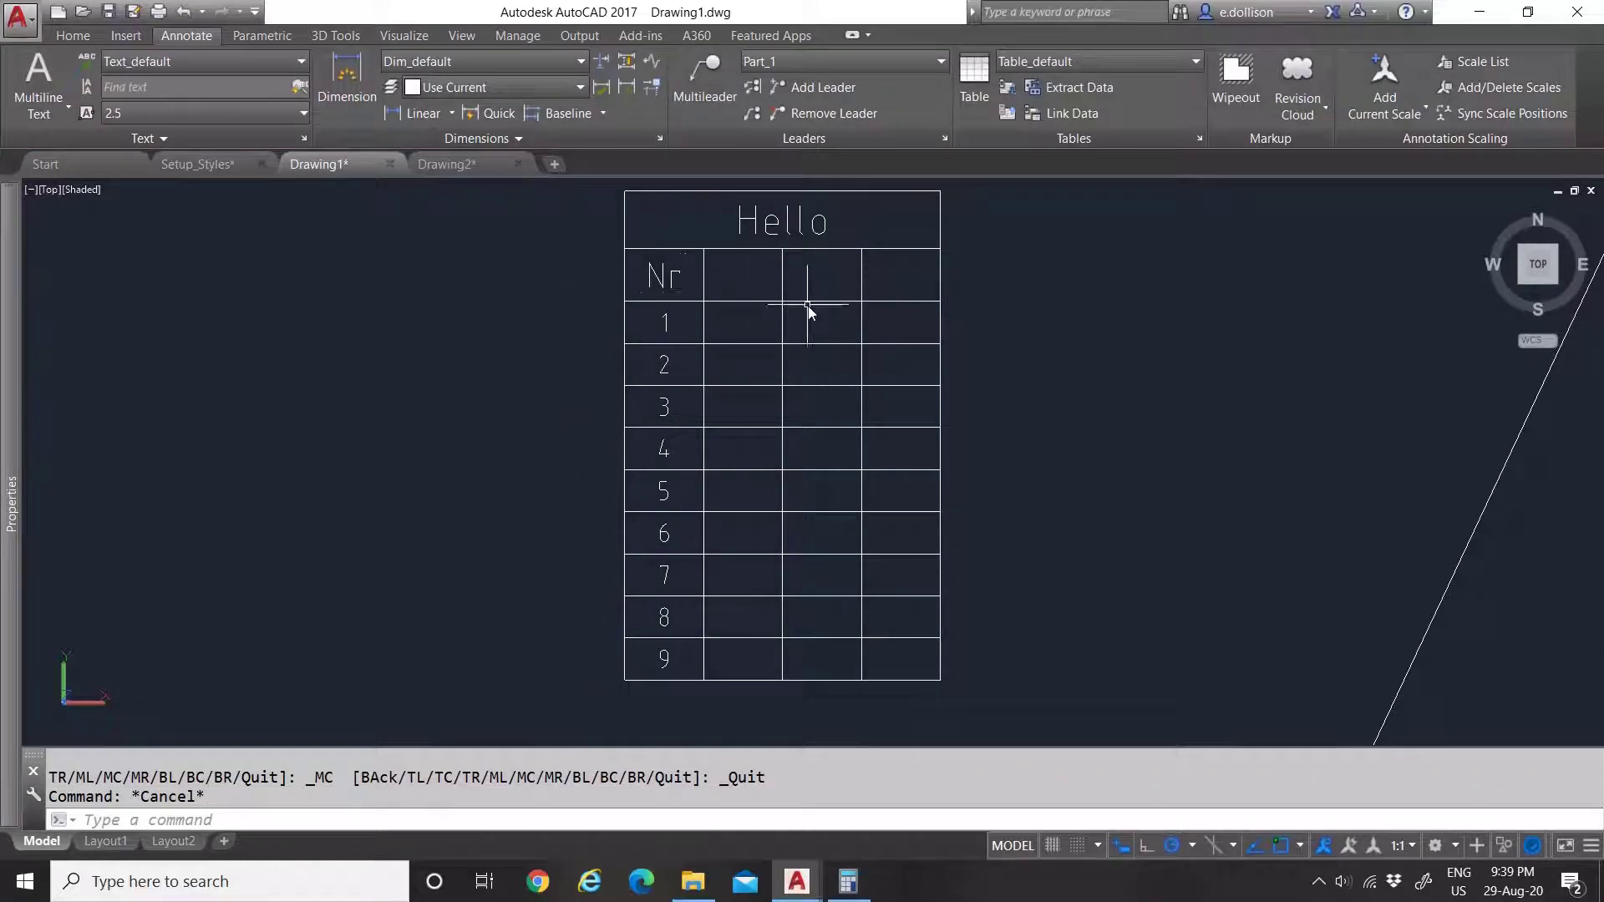
pyautogui.scroll(-3, 827, 343)
pyautogui.scroll(1, 848, 359)
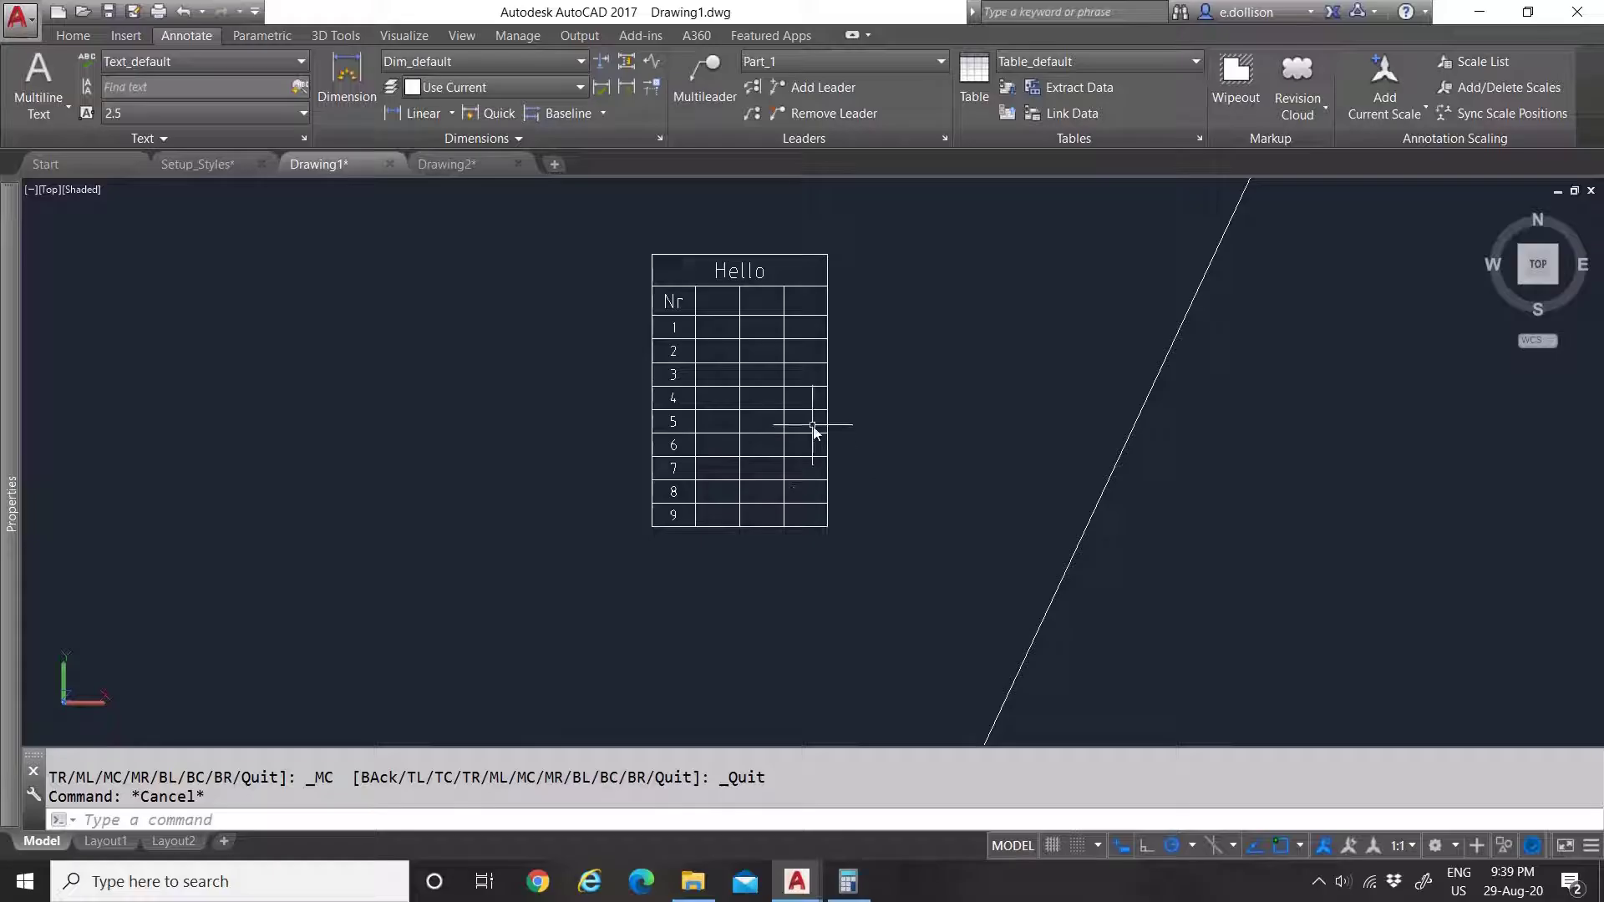
# Step: Select the row-1 Nr cell and try filling it down, then cancel the fill
pyautogui.scroll(2, 867, 369)
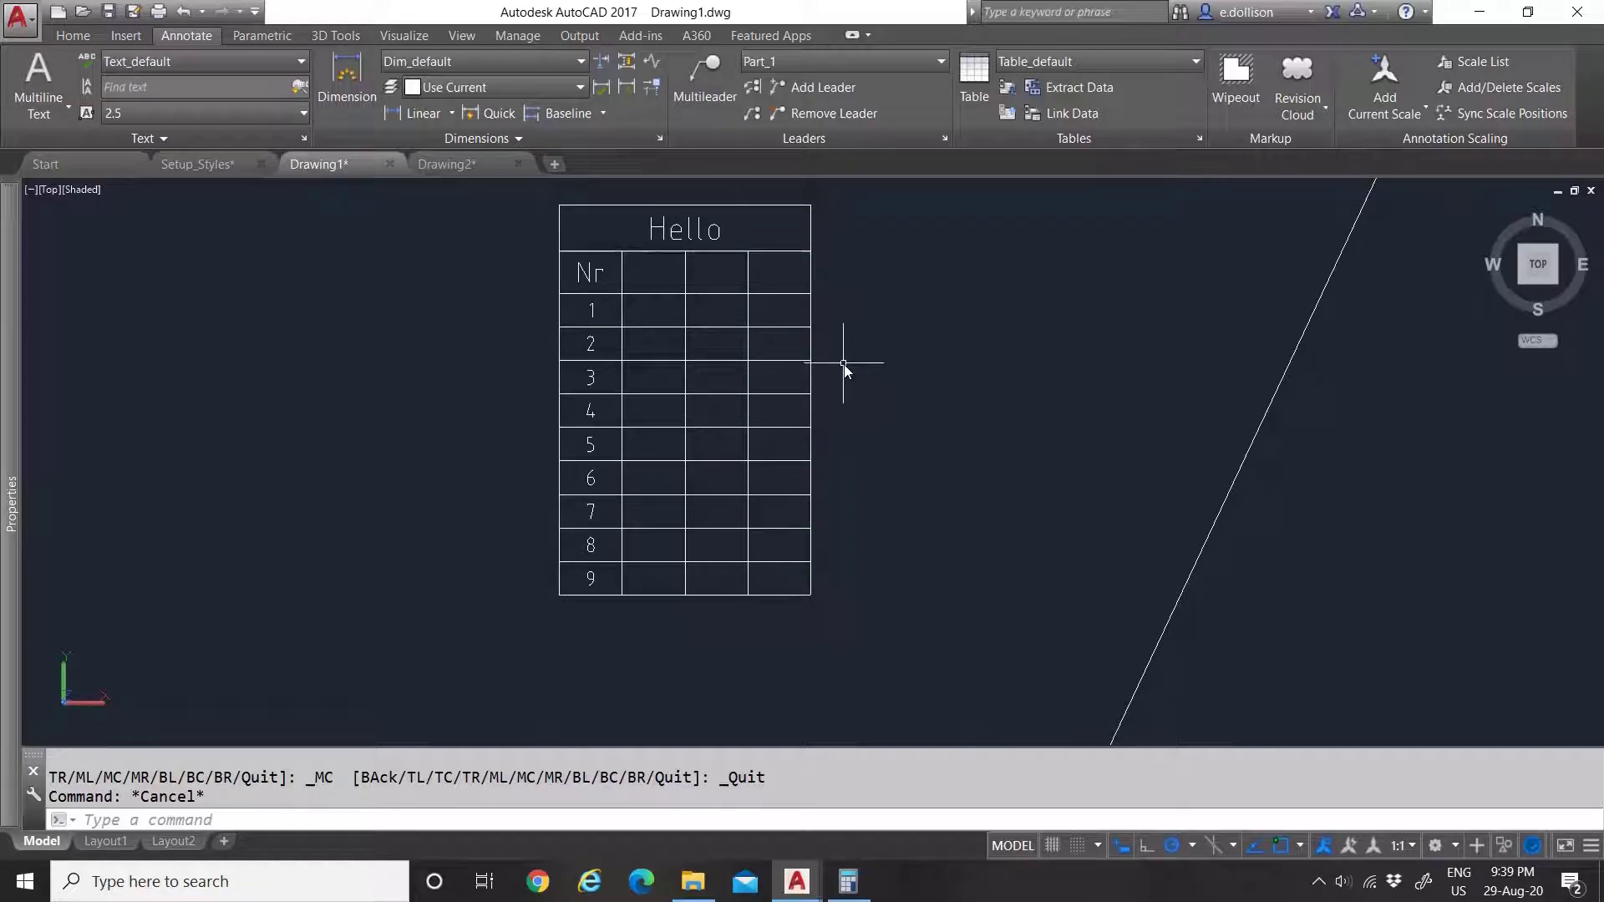
pyautogui.click(609, 322)
pyautogui.click(573, 317)
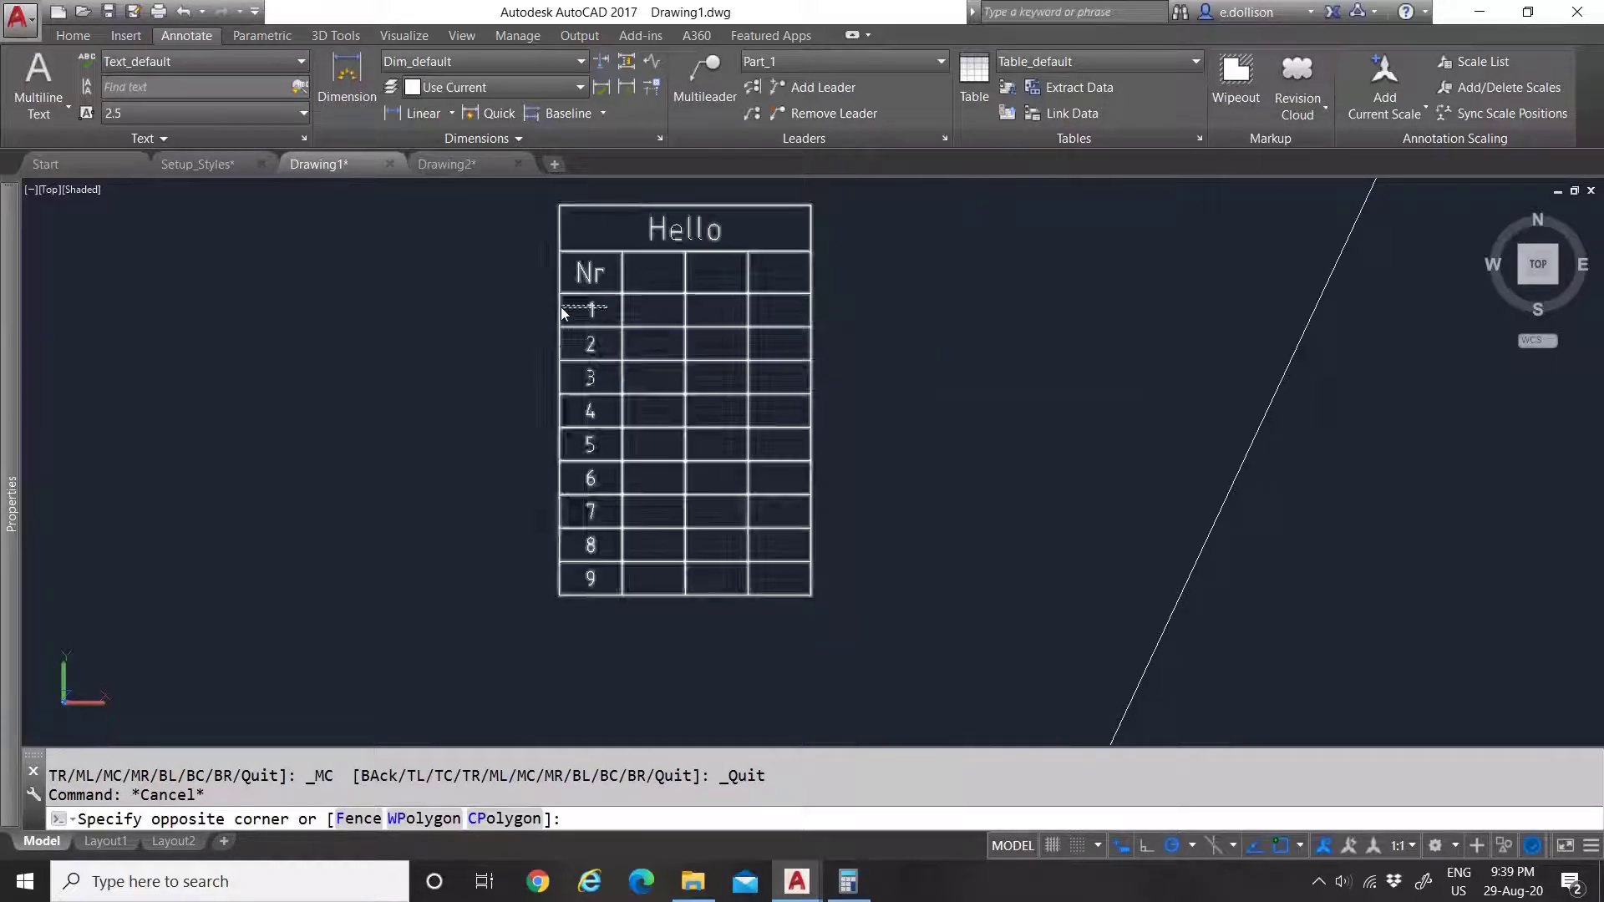
pyautogui.click(573, 321)
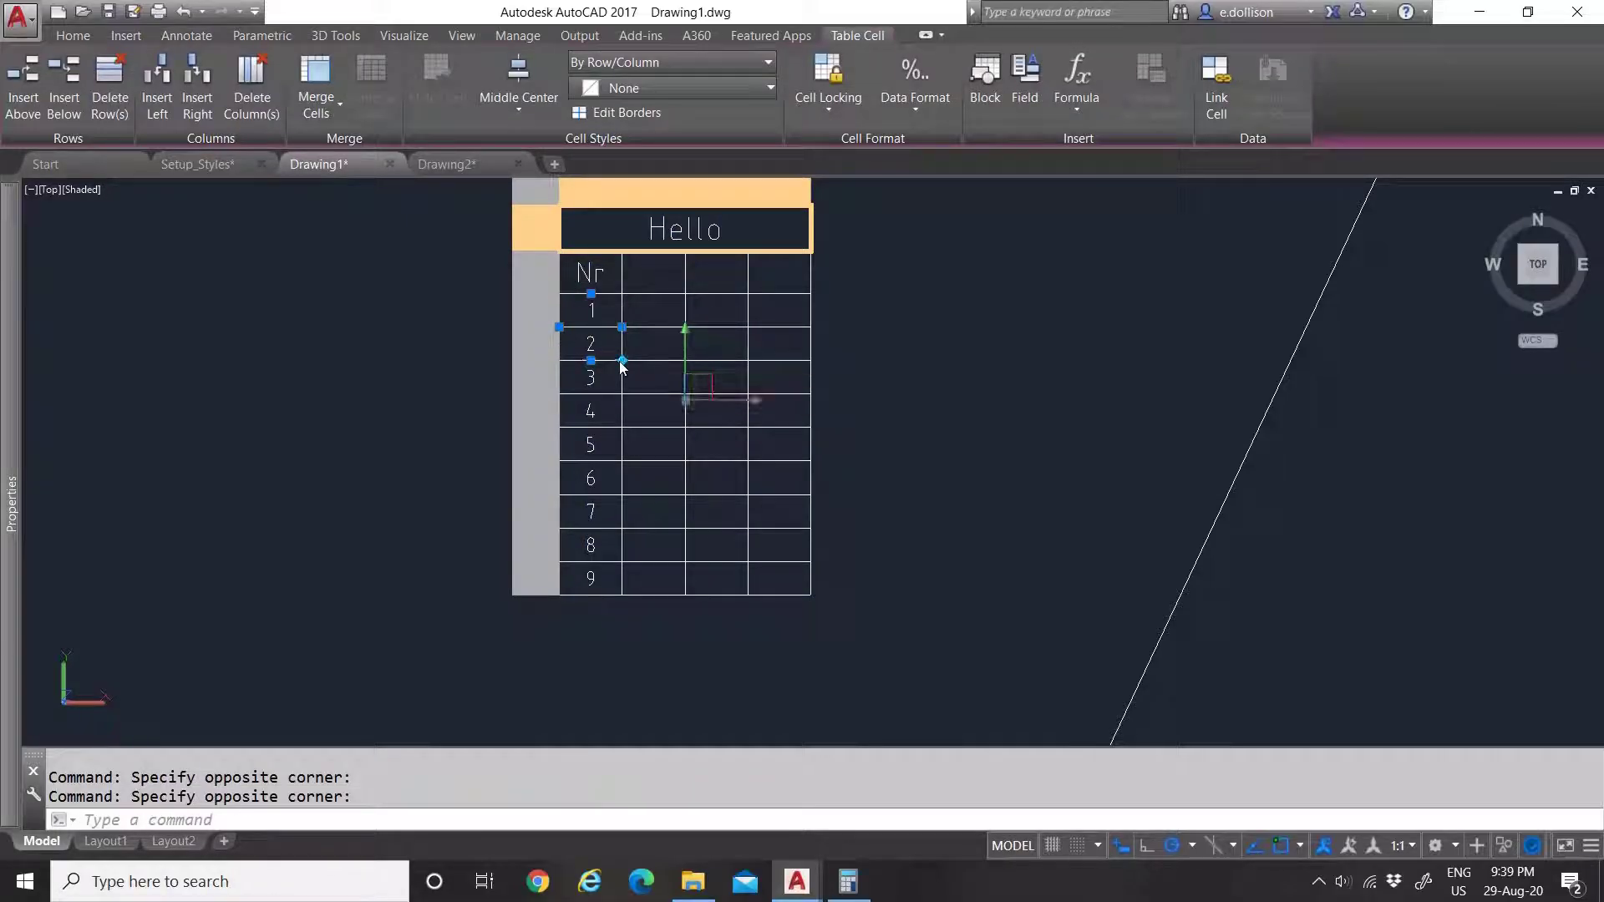
pyautogui.click(623, 360)
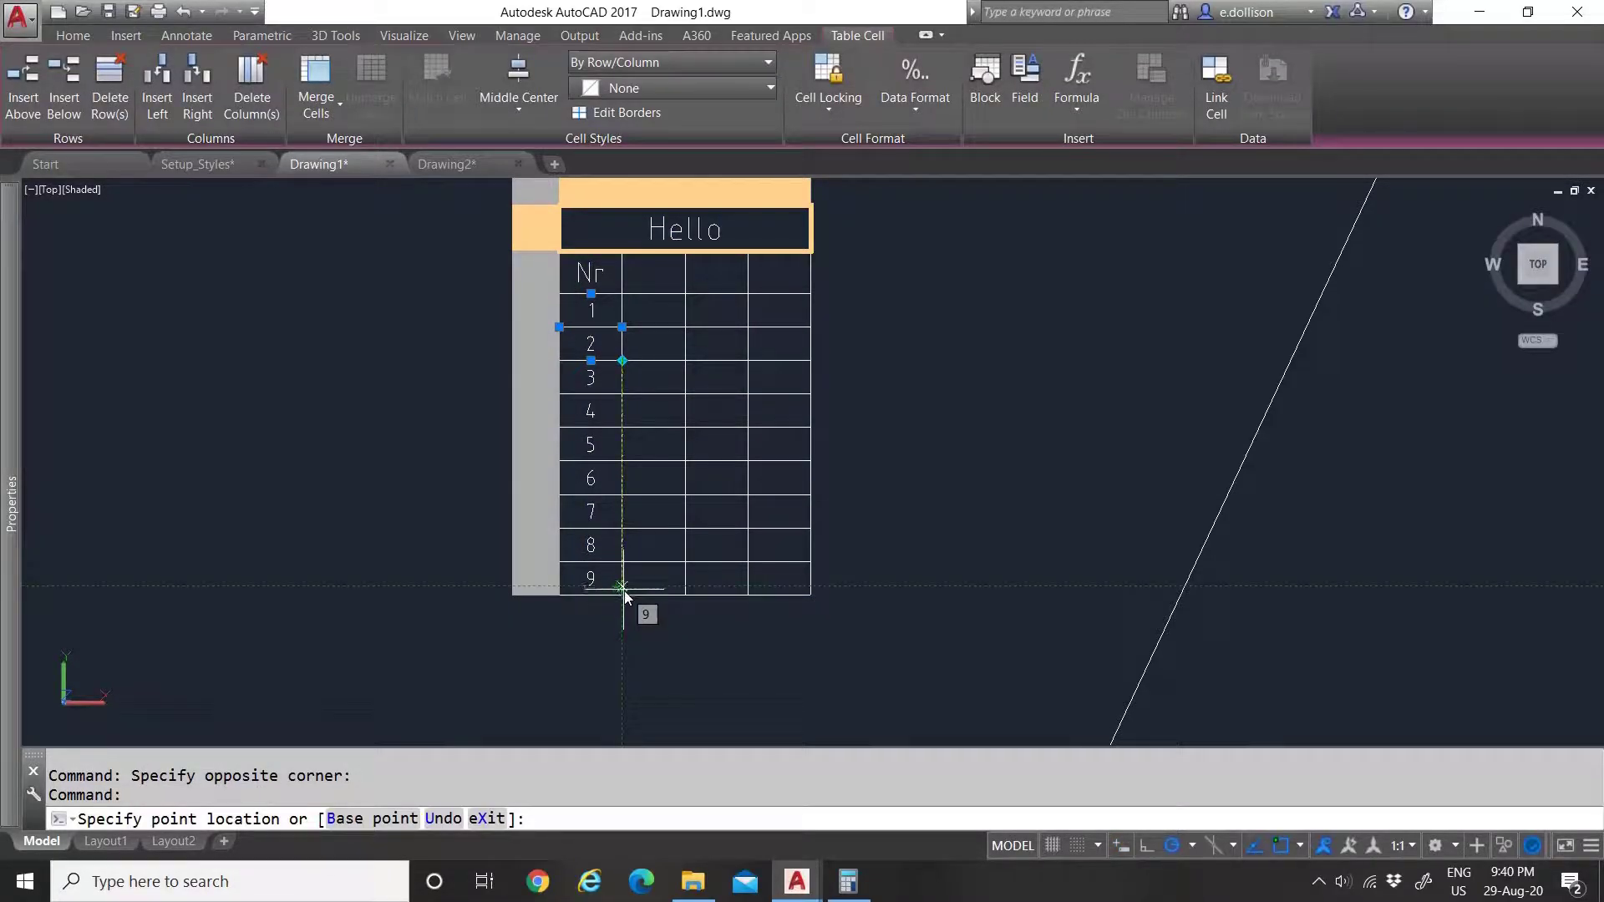
pyautogui.press('Escape')
pyautogui.press('Escape')
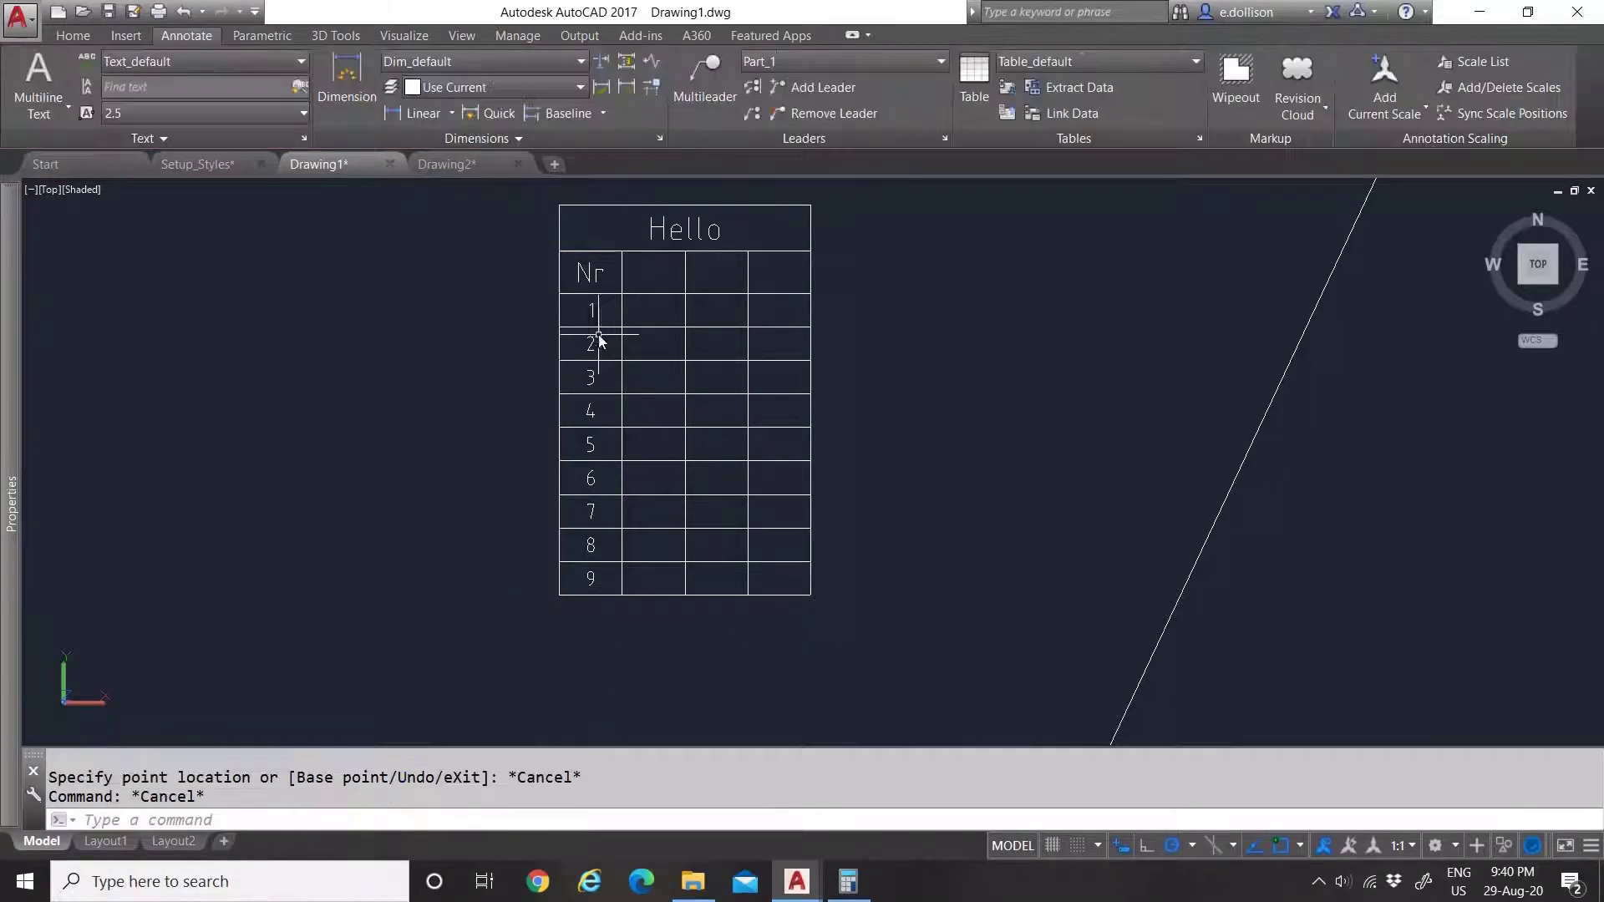
# Step: Replace the 2 in the row-2 Nr cell with 1
pyautogui.click(594, 338)
pyautogui.click(592, 346)
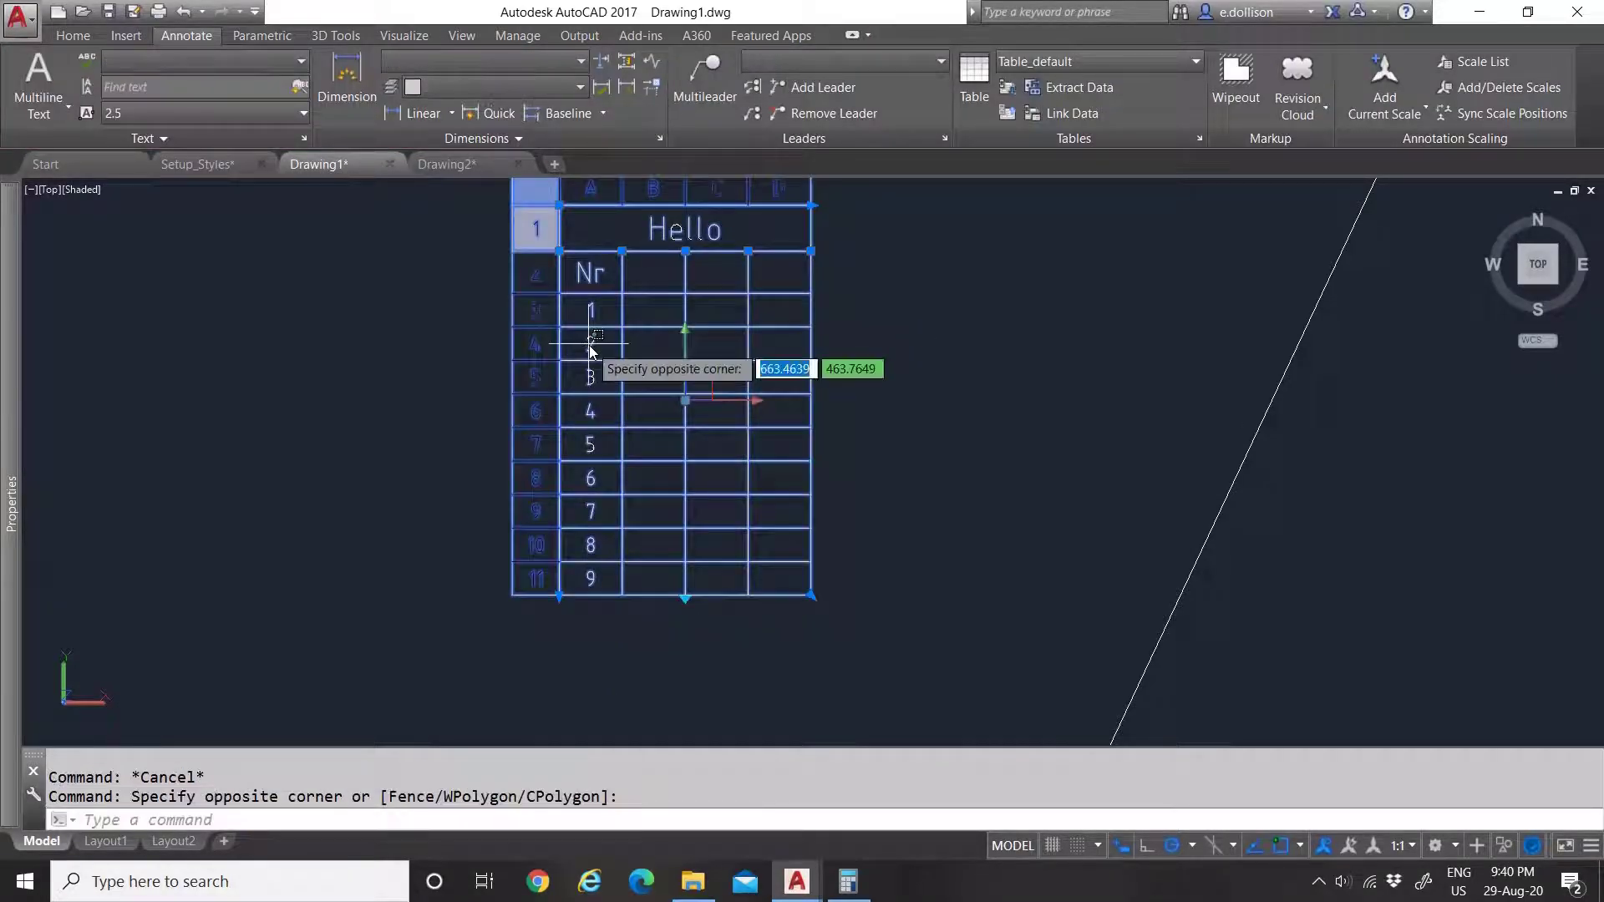
pyautogui.click(590, 351)
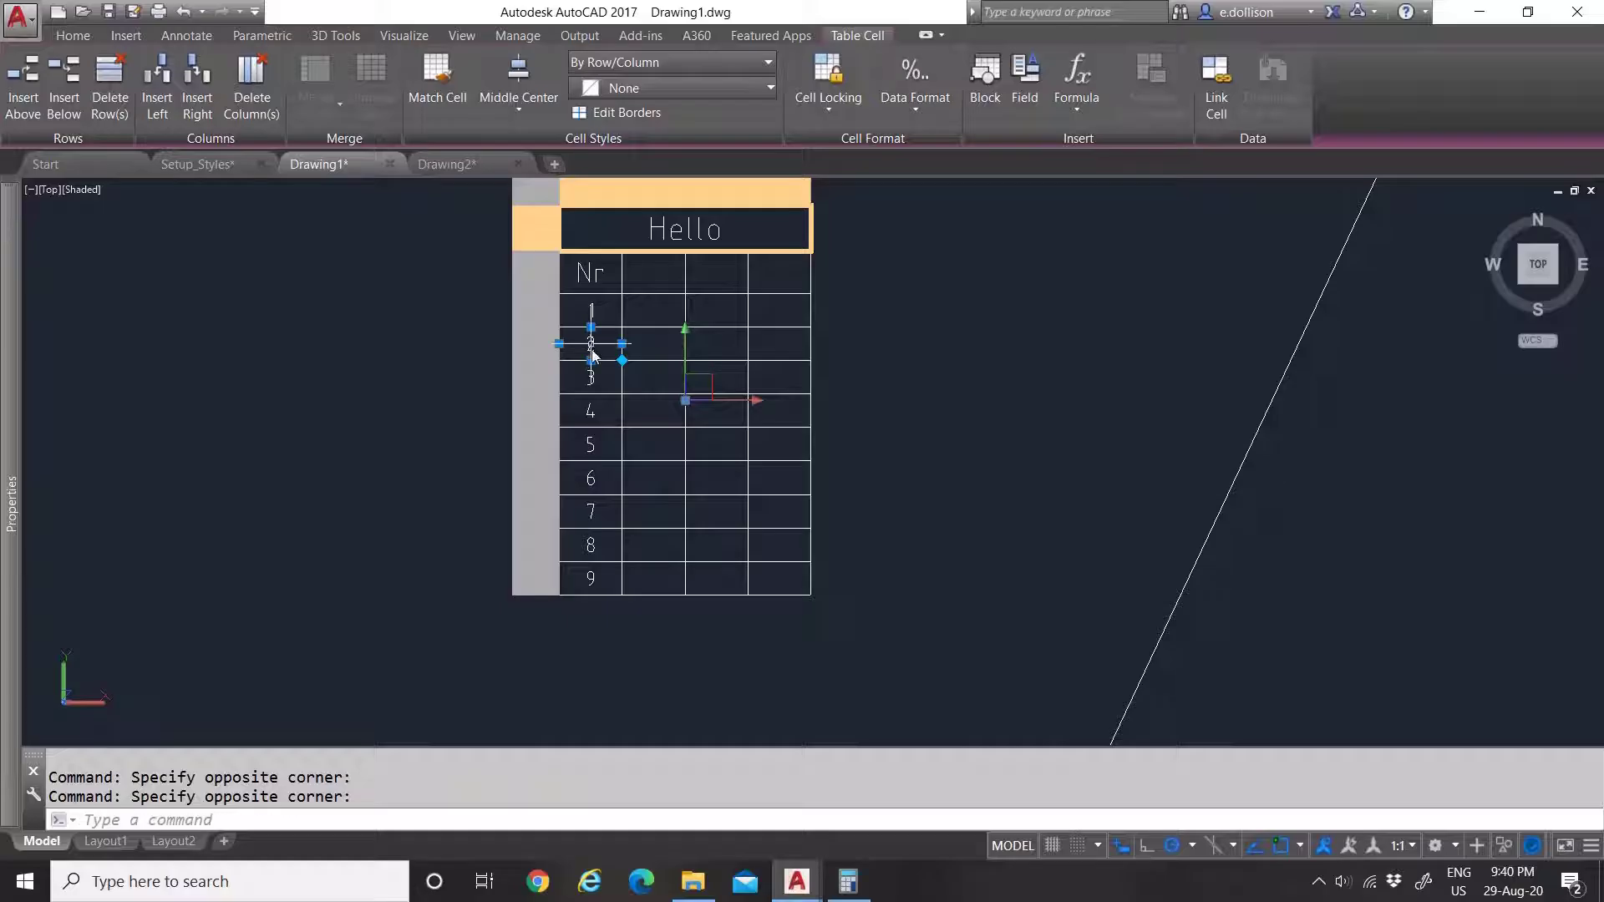
pyautogui.press('Delete')
pyautogui.doubleClick(598, 346)
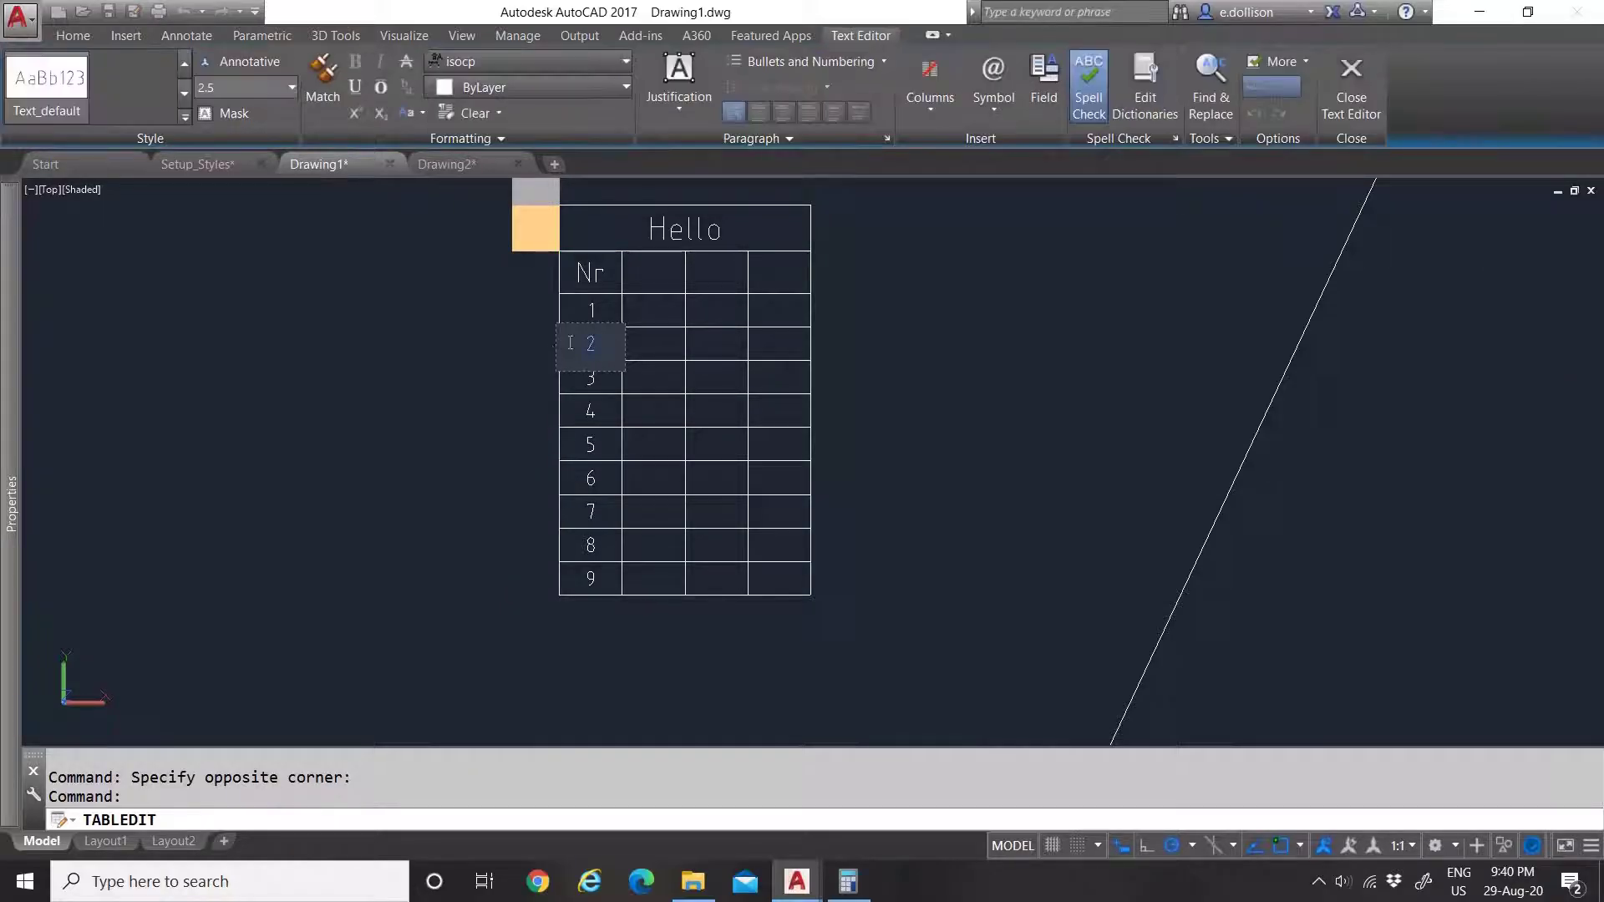
pyautogui.write('1')
pyautogui.press('Escape')
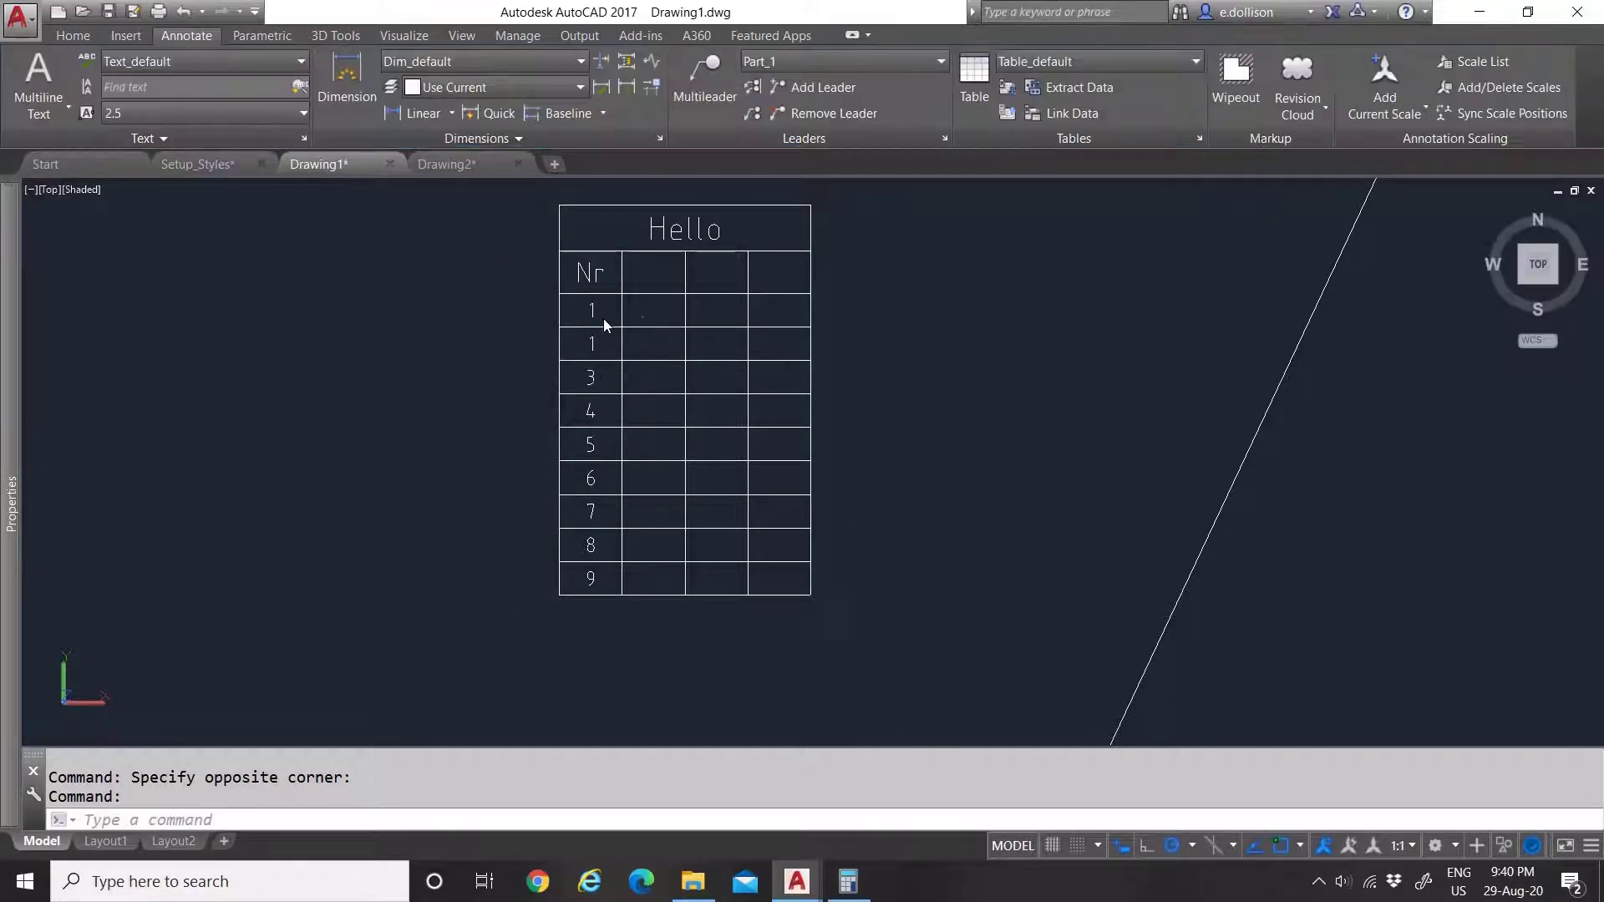
# Step: Autofill the 1 from row 2 down to row 9 of the Nr column
pyautogui.click(601, 351)
pyautogui.click(601, 330)
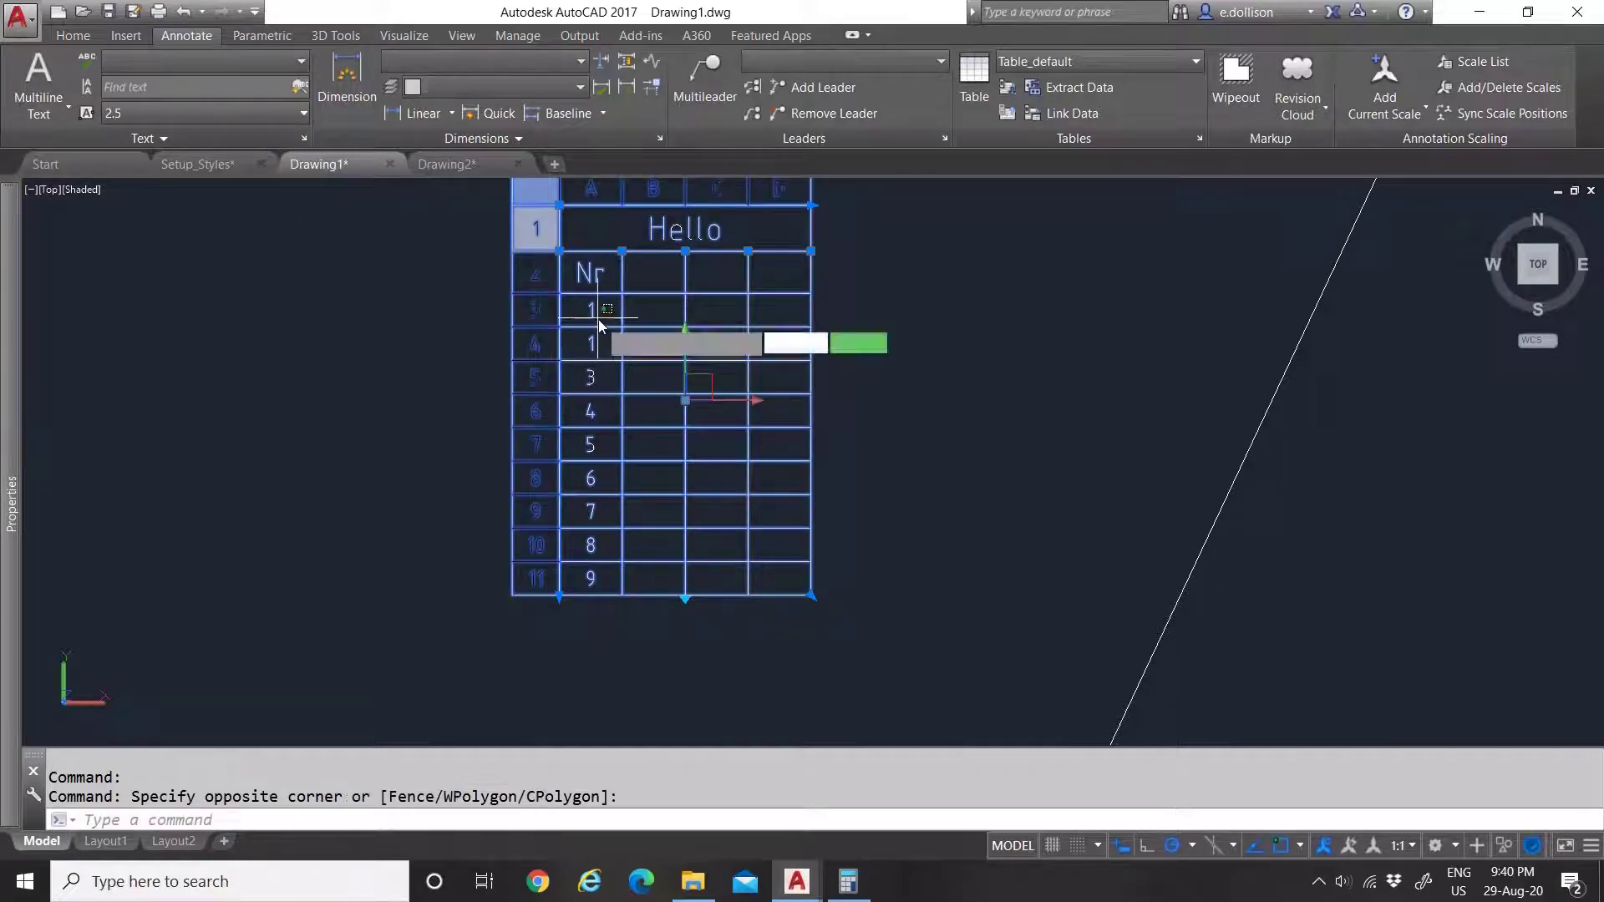
pyautogui.click(612, 351)
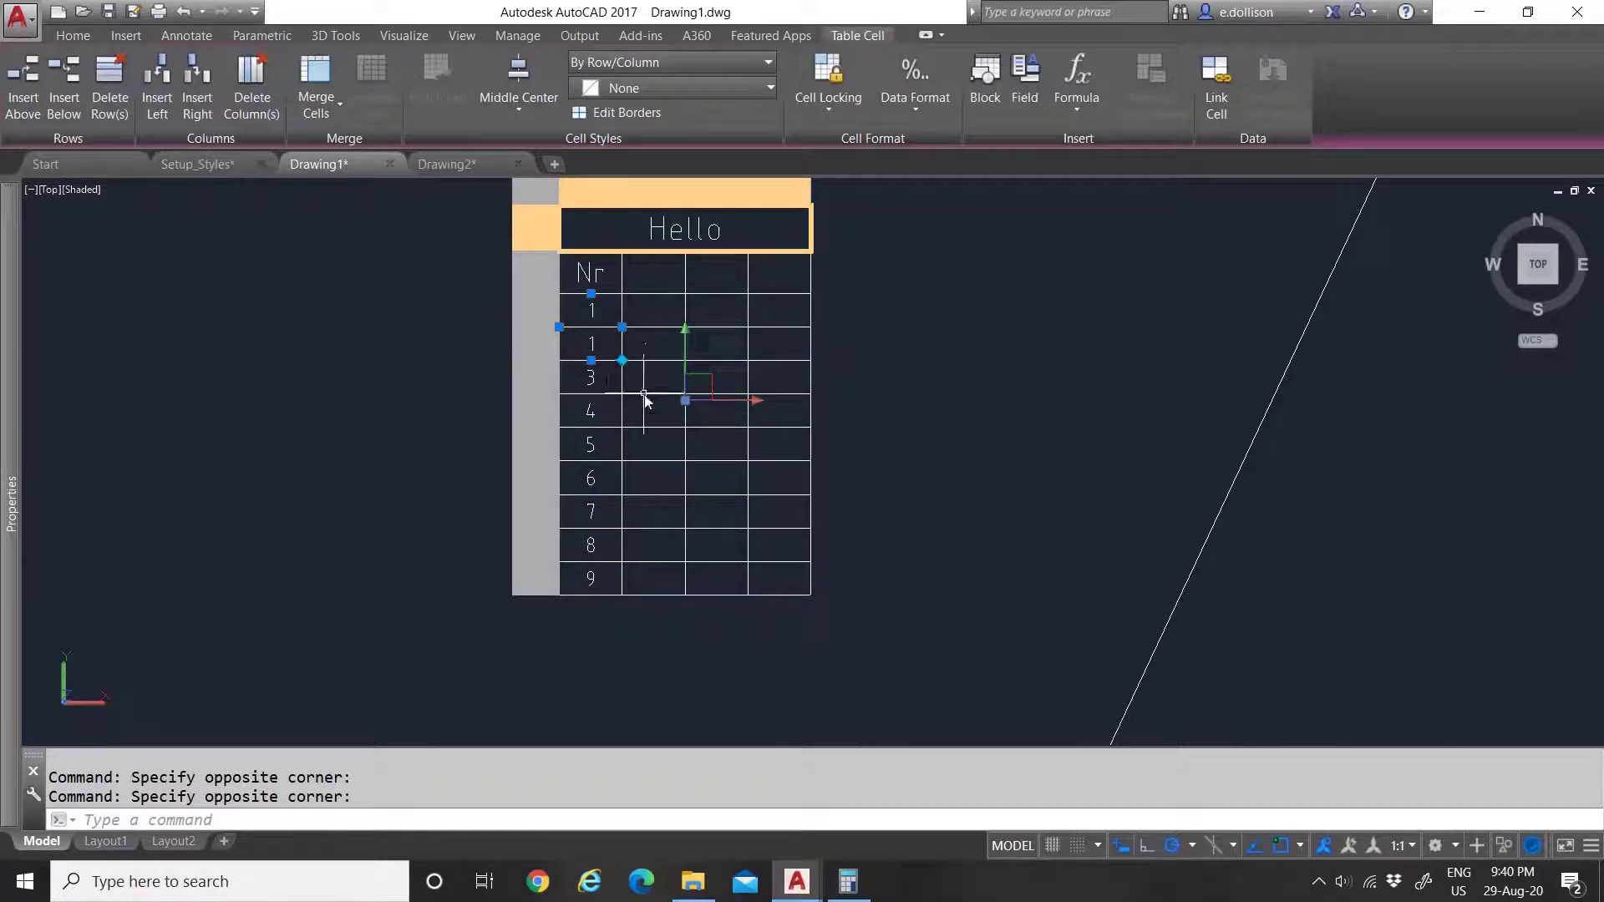
pyautogui.click(623, 360)
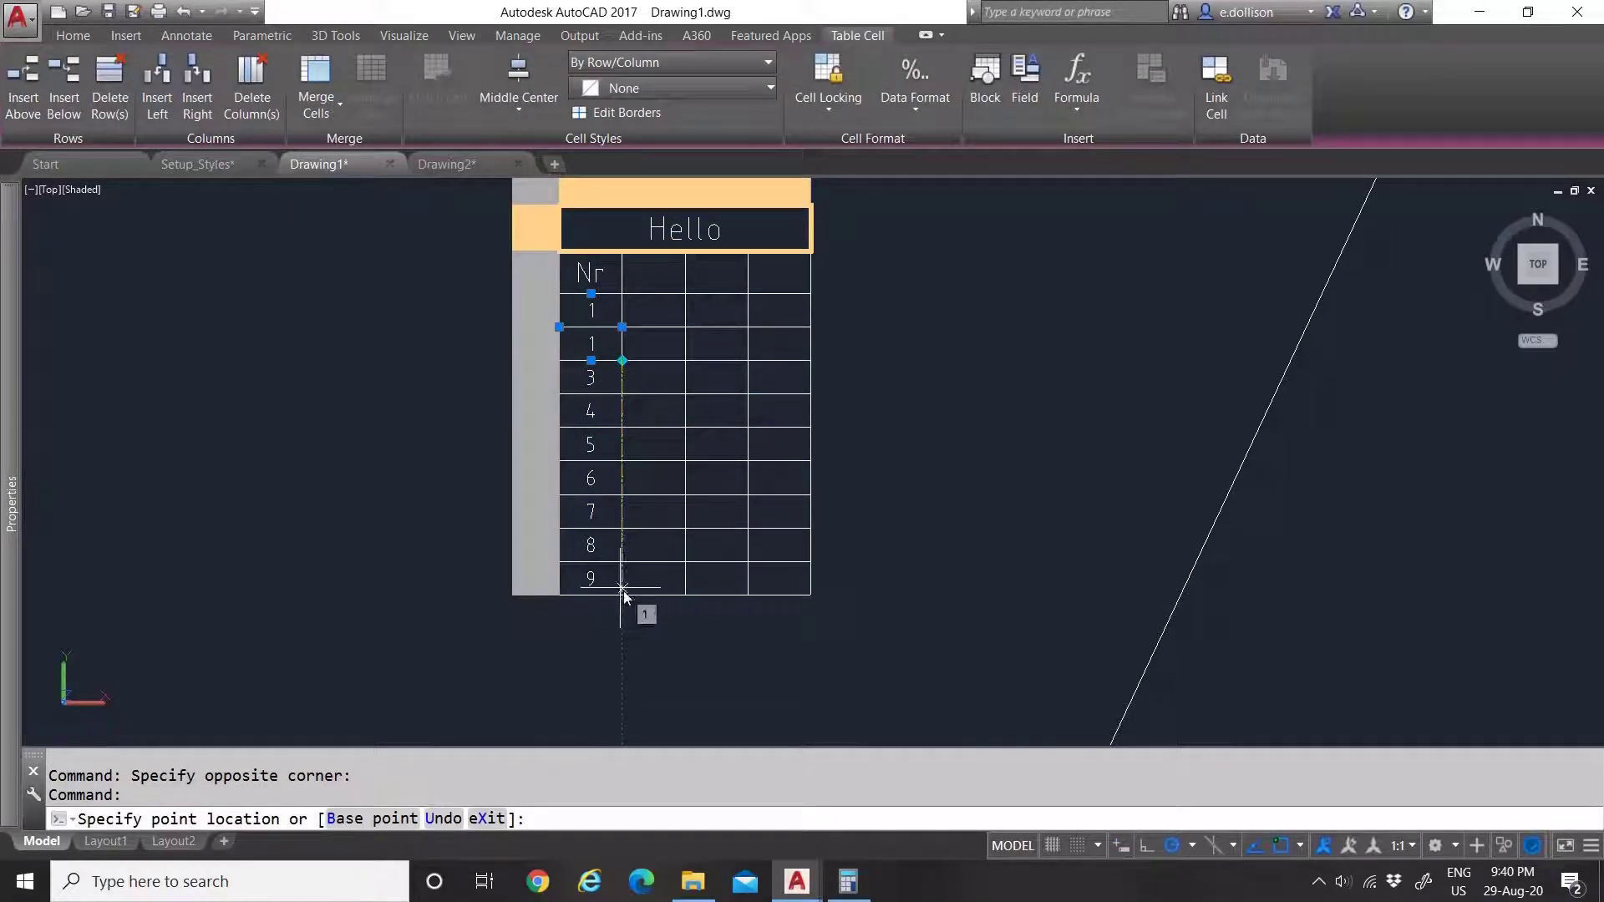
pyautogui.click(623, 593)
pyautogui.press('Escape')
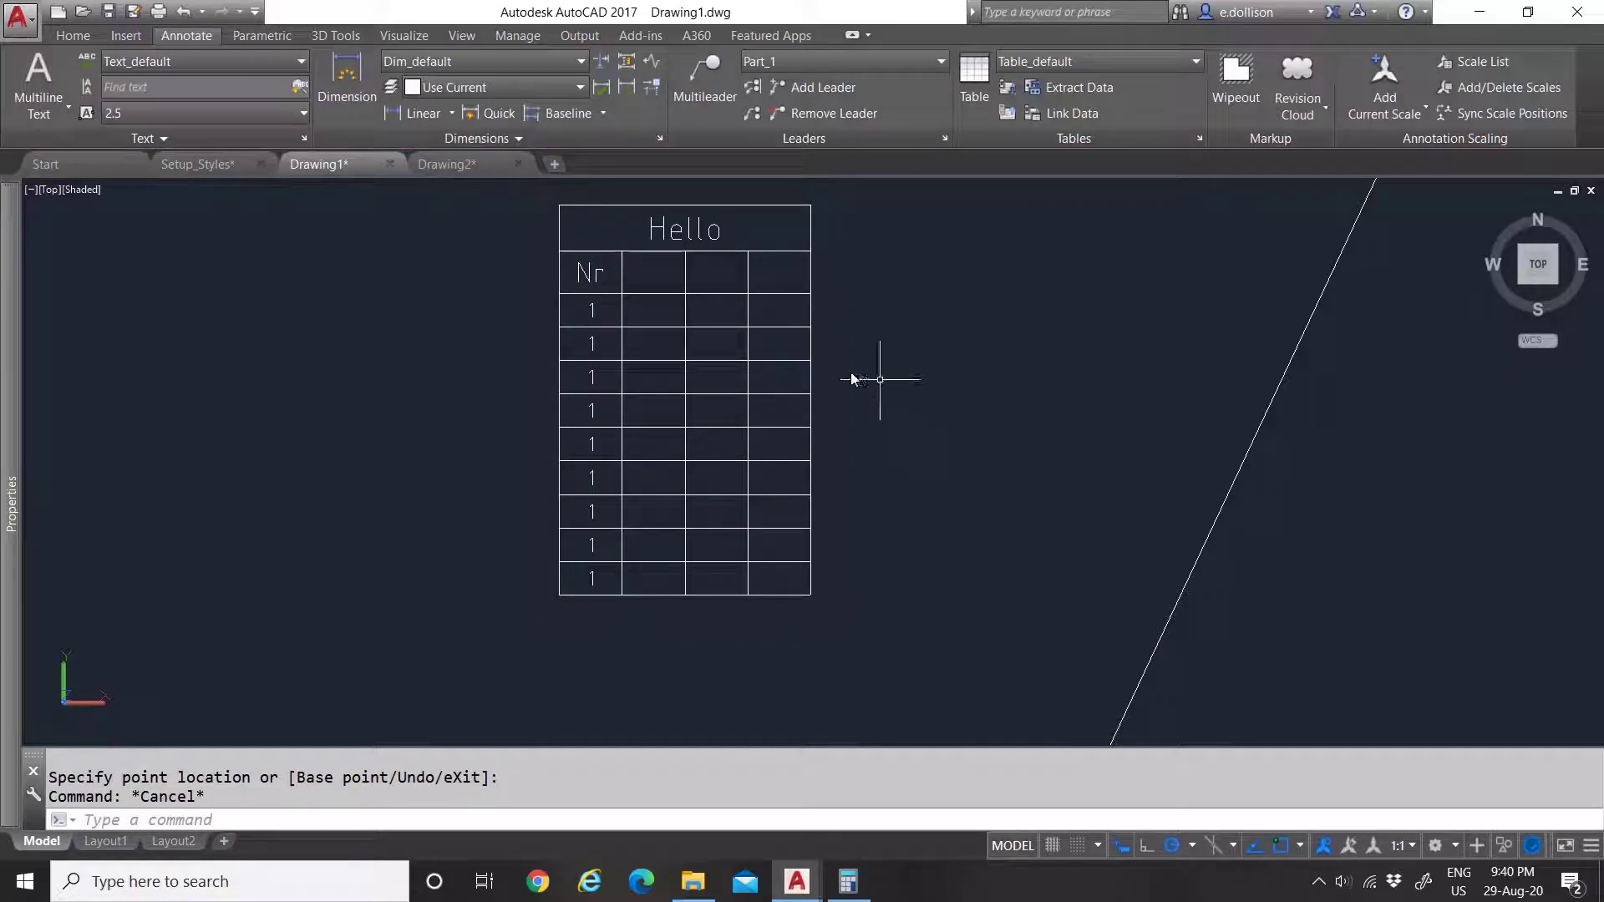
# Step: Select the Hello table and start a MOVE, then cancel it so the table stays put
pyautogui.scroll(-5, 645, 380)
pyautogui.scroll(6, 635, 396)
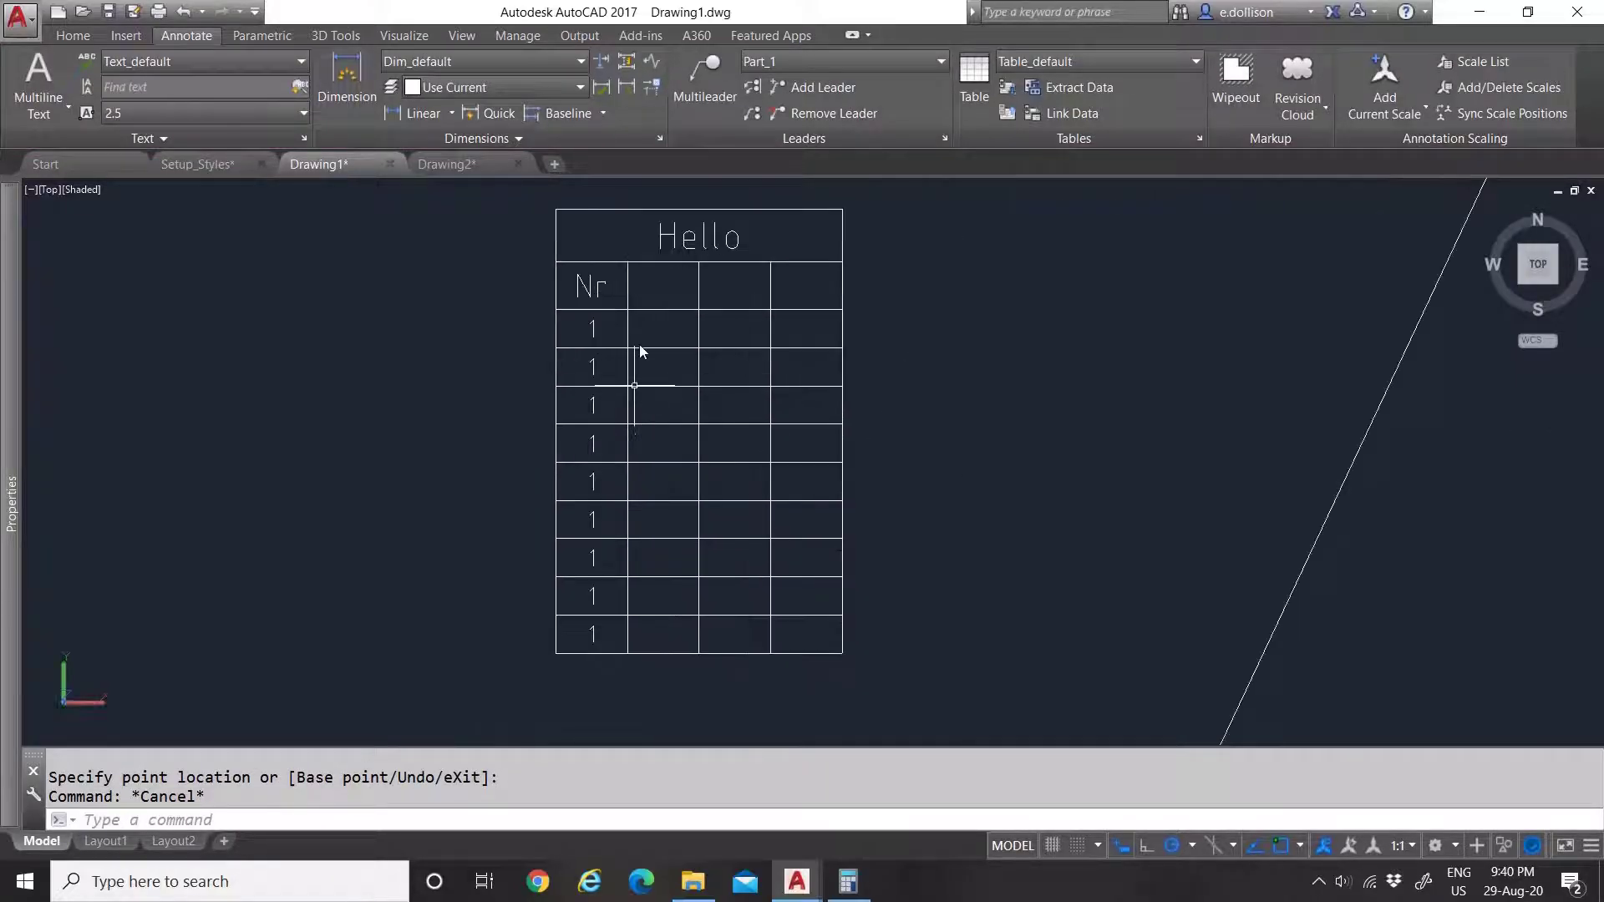
pyautogui.scroll(-2, 683, 375)
pyautogui.scroll(-3, 683, 374)
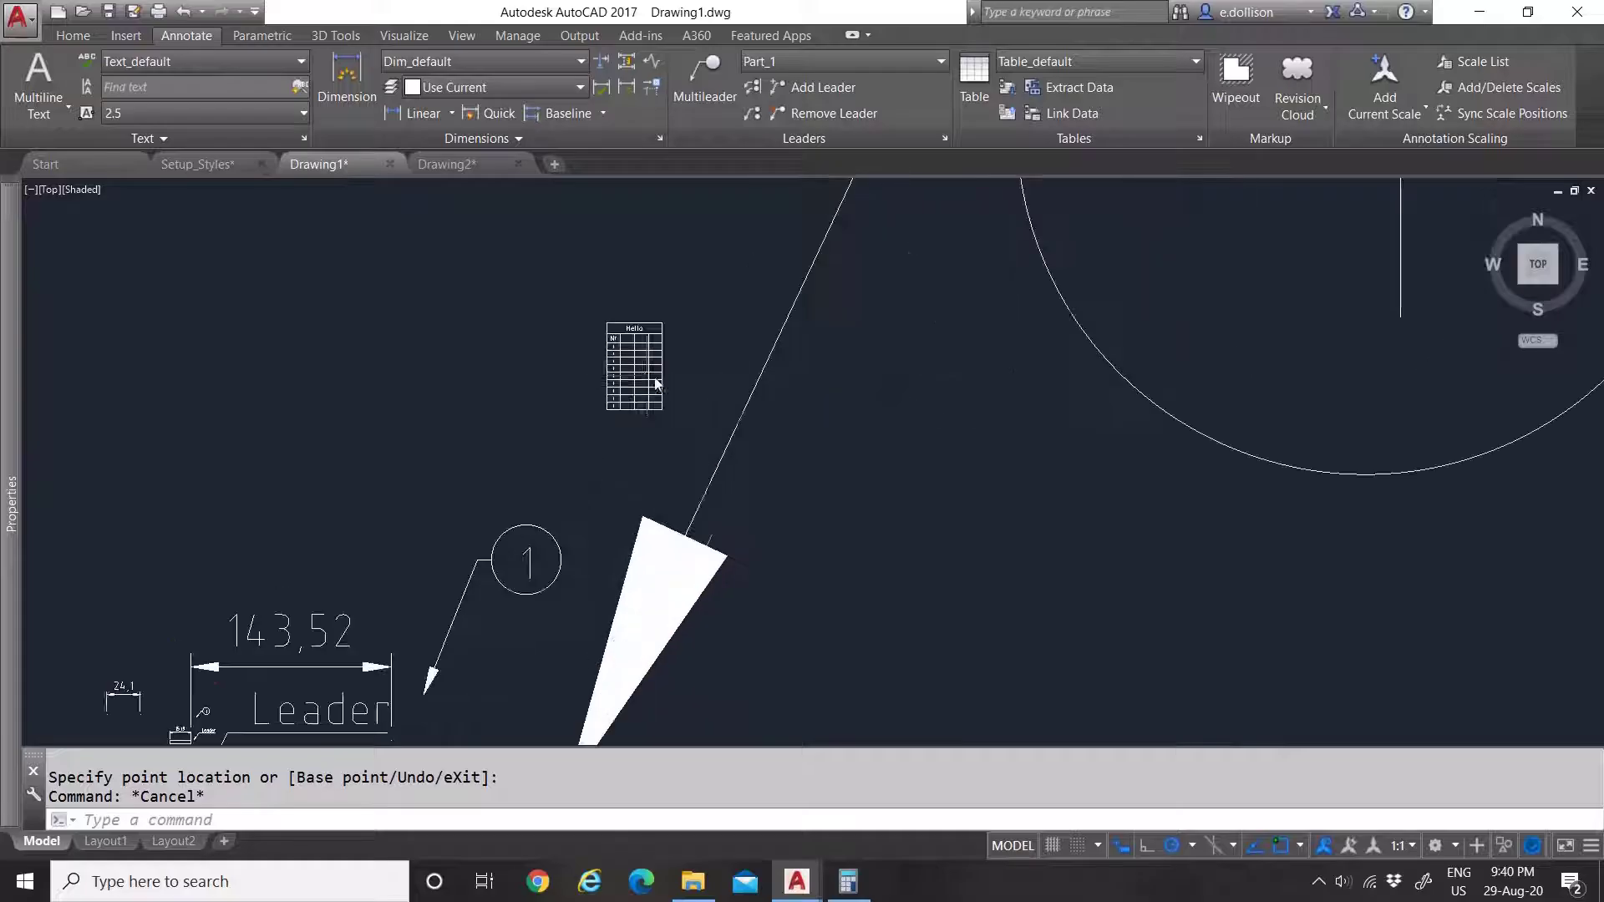
pyautogui.click(706, 386)
pyautogui.click(545, 294)
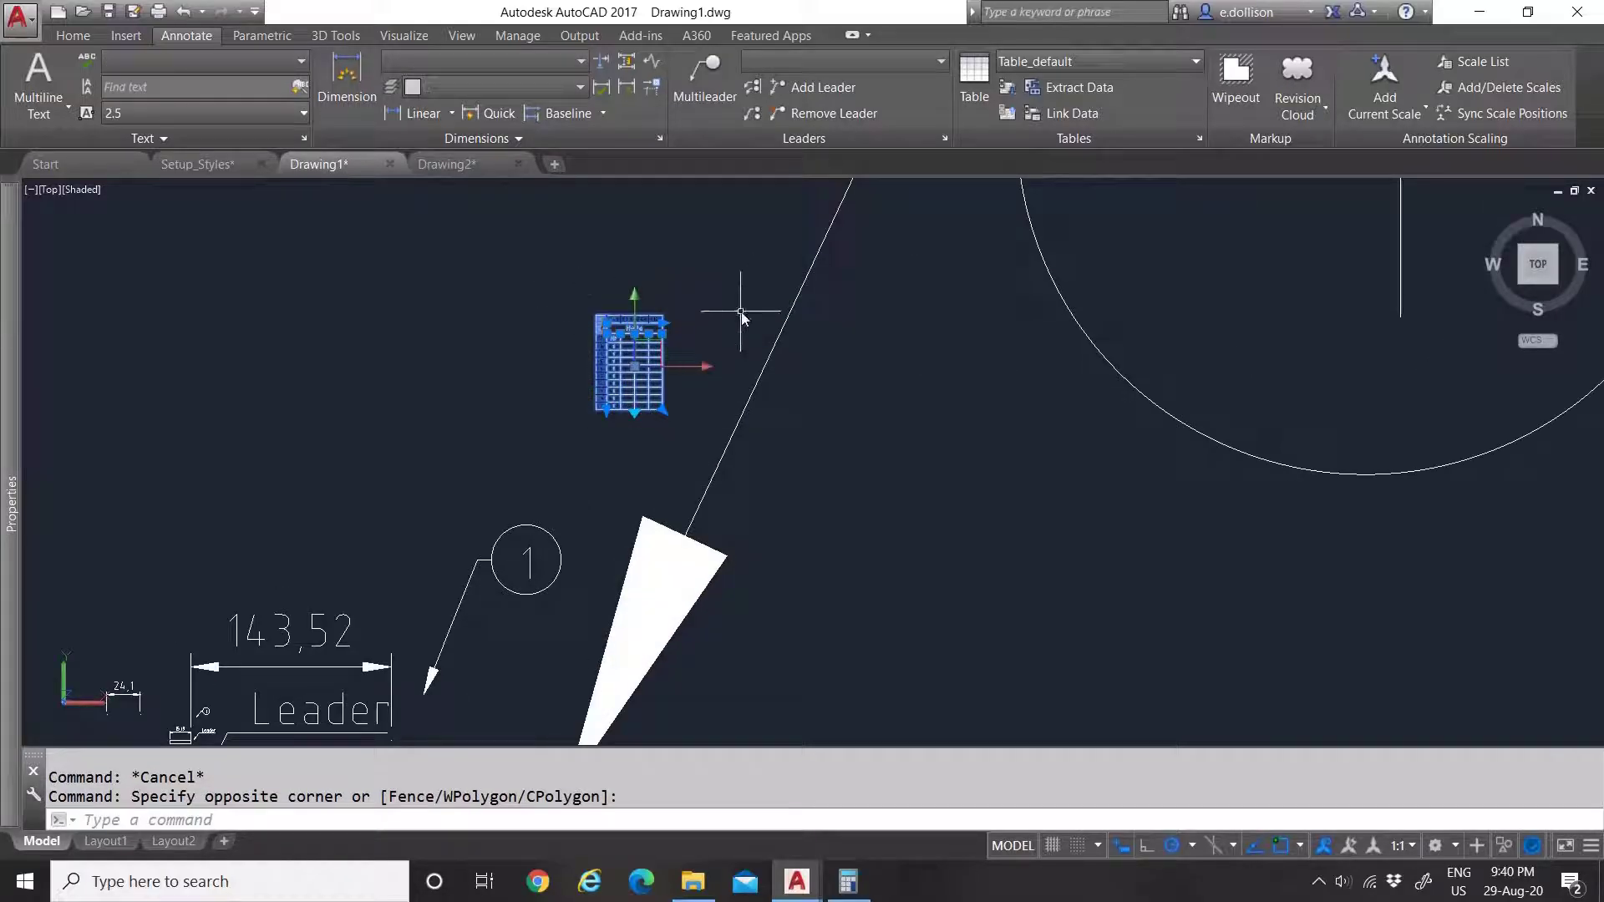
pyautogui.write('m')
pyautogui.press('Return')
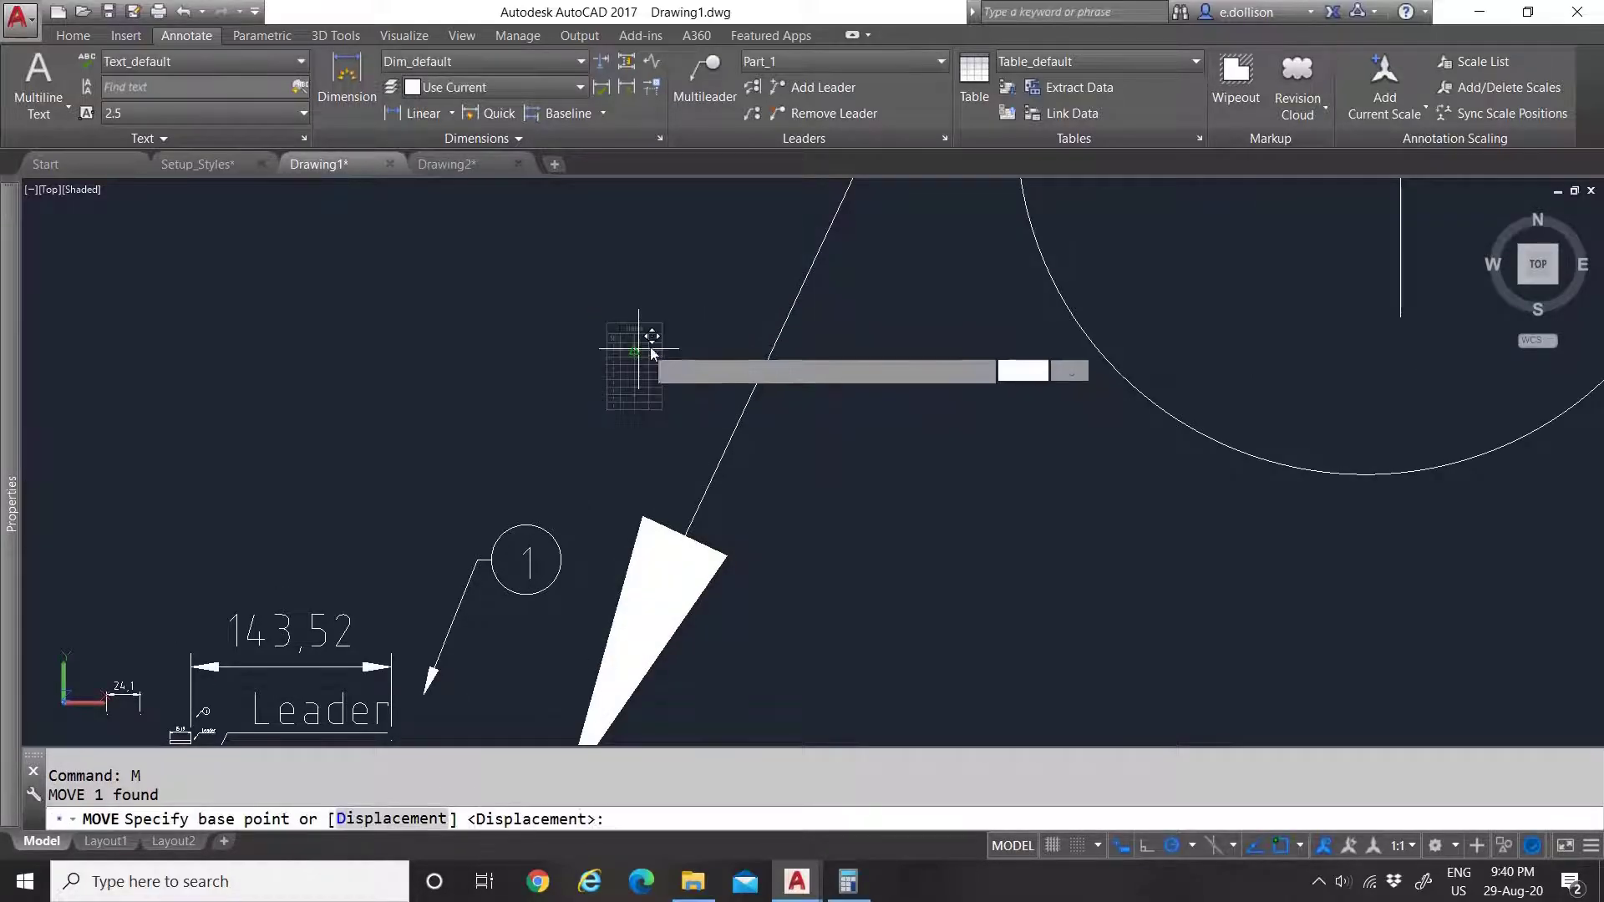
pyautogui.click(638, 348)
pyautogui.scroll(-4, 660, 351)
pyautogui.scroll(2, 531, 491)
pyautogui.scroll(4, 376, 451)
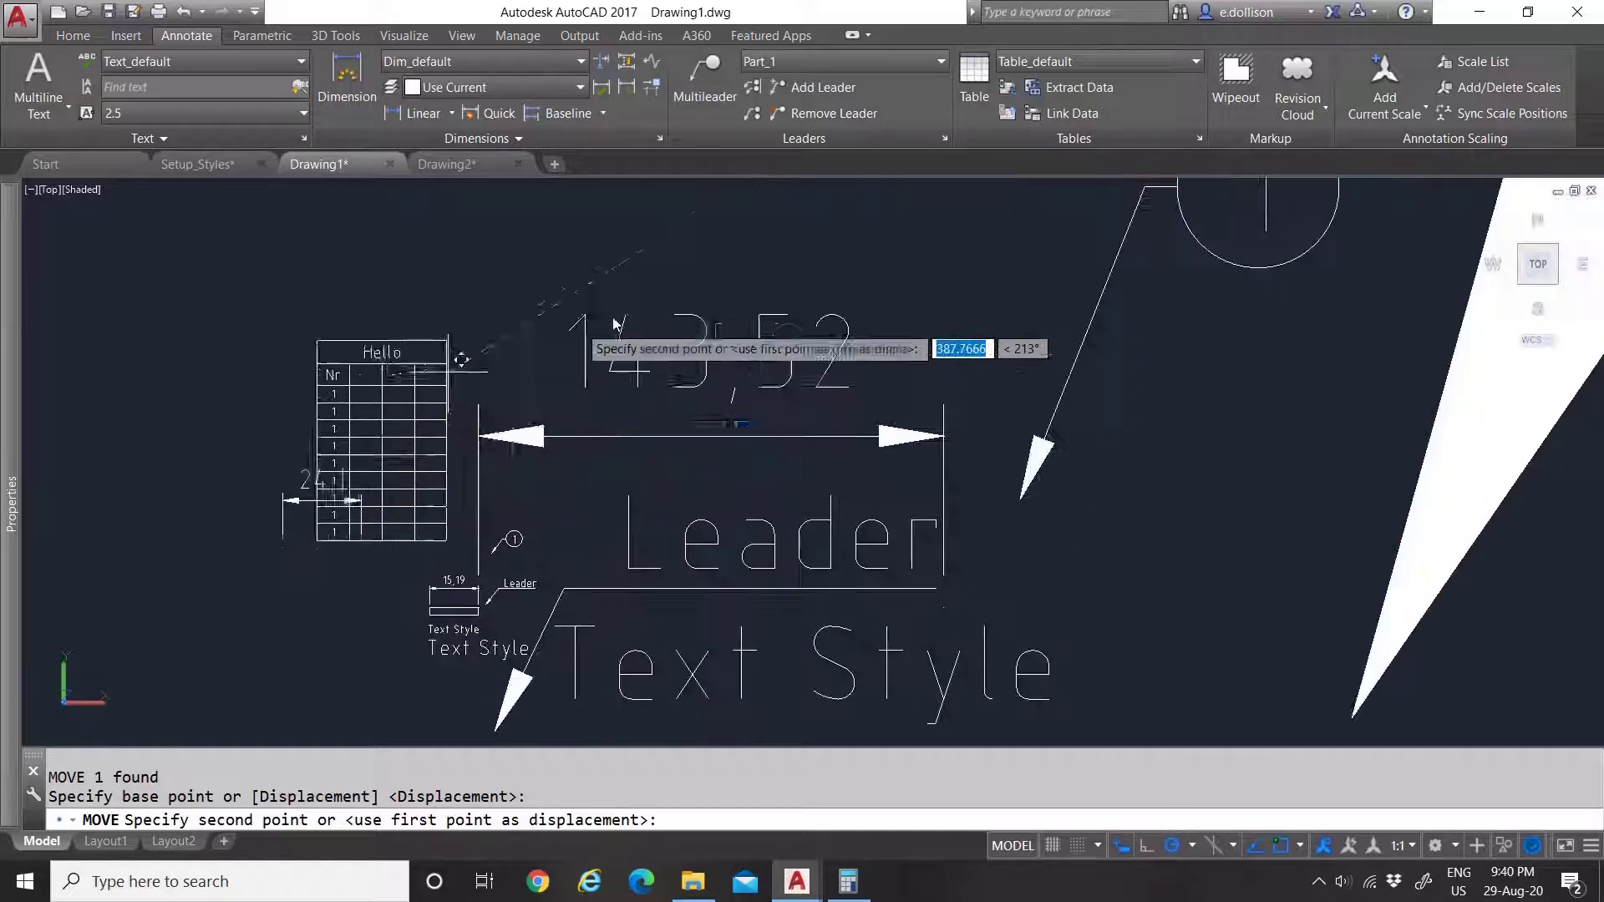
pyautogui.scroll(-2, 576, 334)
pyautogui.scroll(2, 502, 455)
pyautogui.scroll(3, 494, 458)
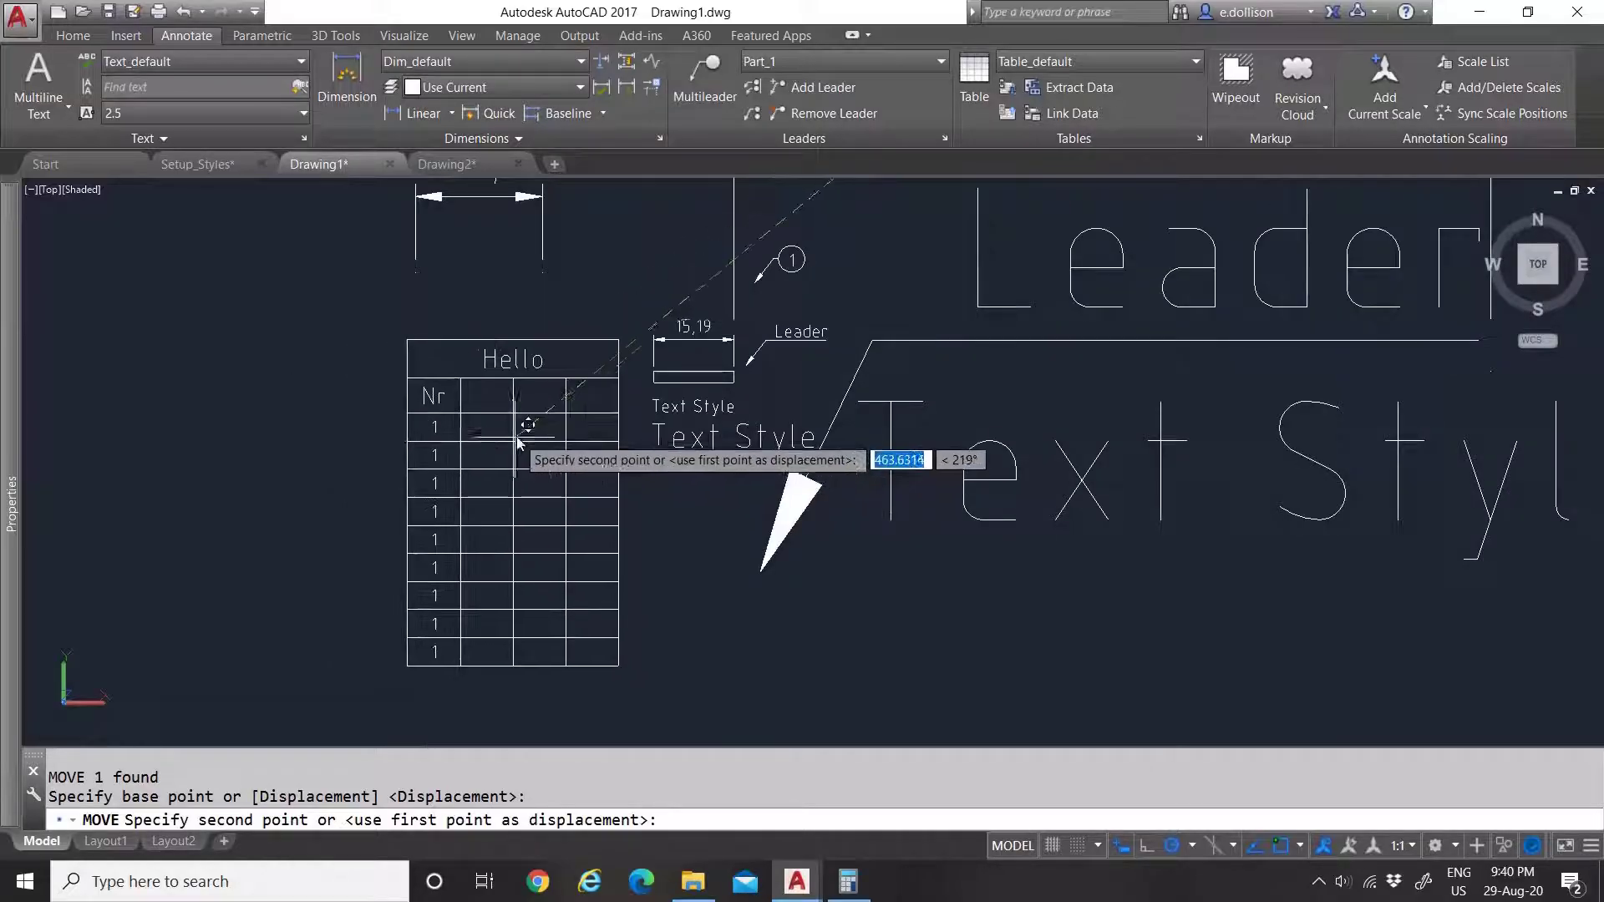
pyautogui.click(513, 452)
pyautogui.press('Escape')
# Step: Zoom around the Hello table and begin window-selecting it
pyautogui.scroll(2, 518, 452)
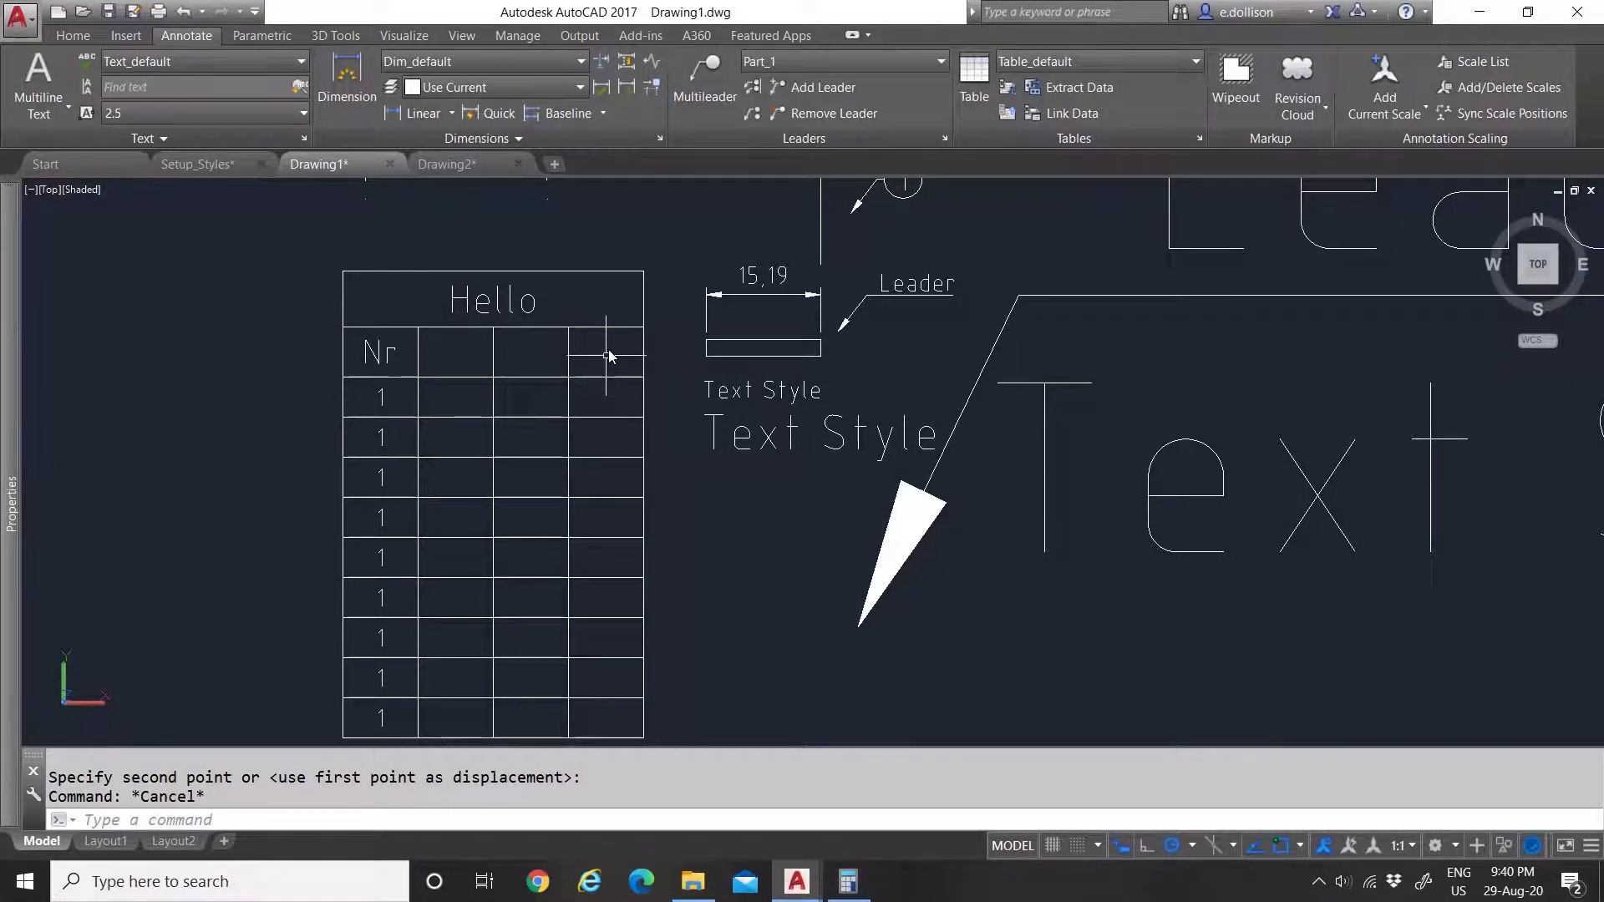
pyautogui.scroll(-5, 608, 355)
pyautogui.scroll(4, 626, 238)
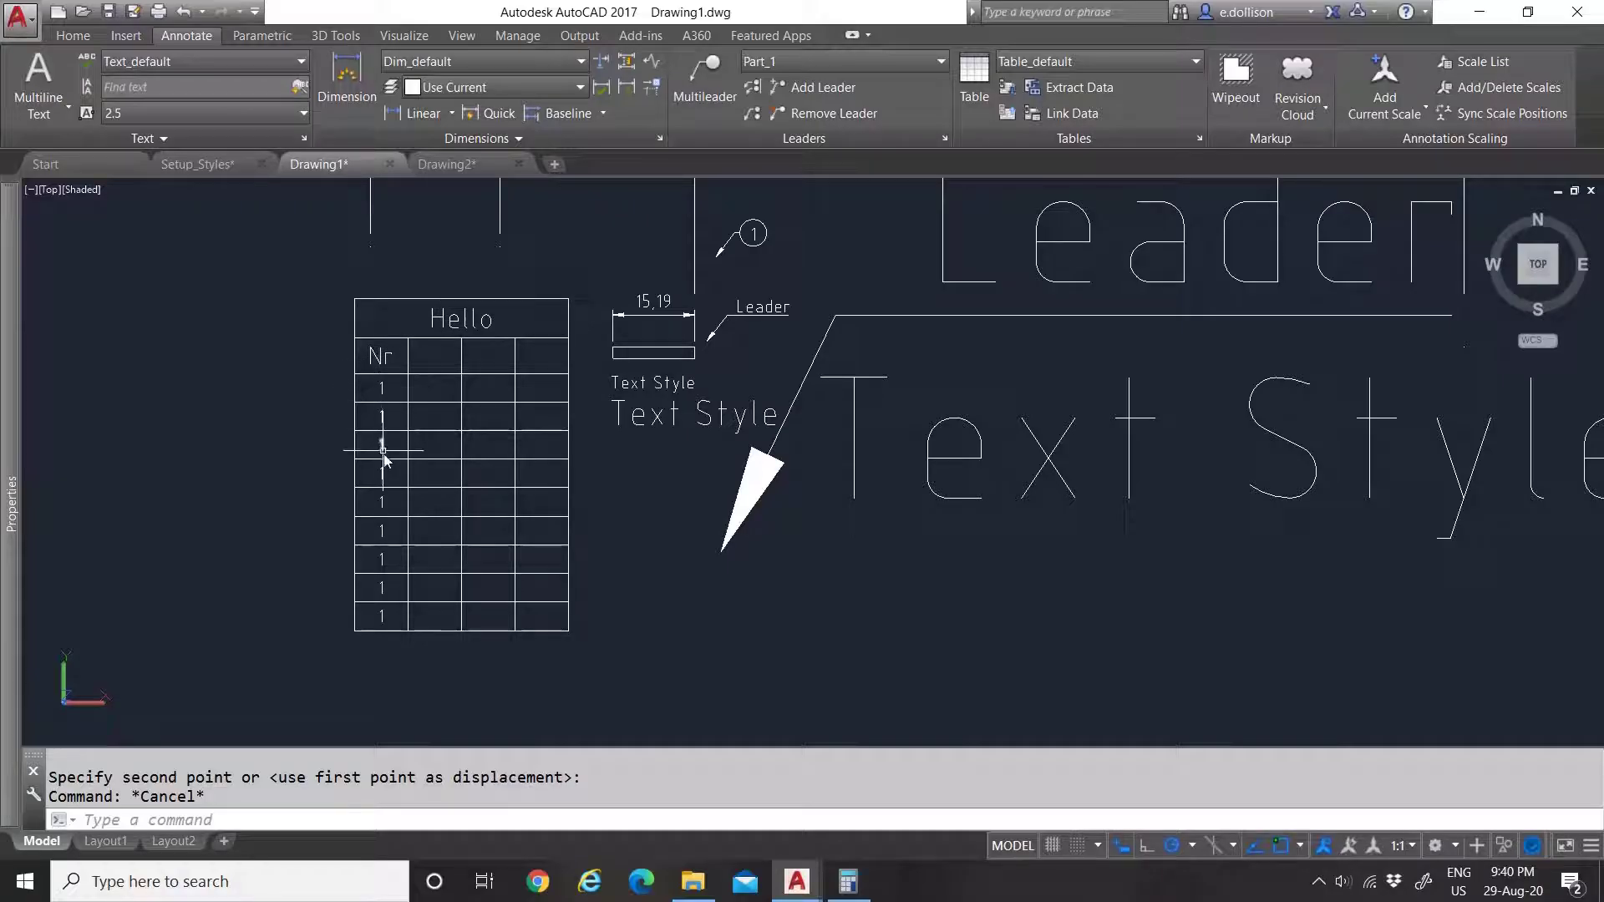
pyautogui.scroll(-2, 635, 493)
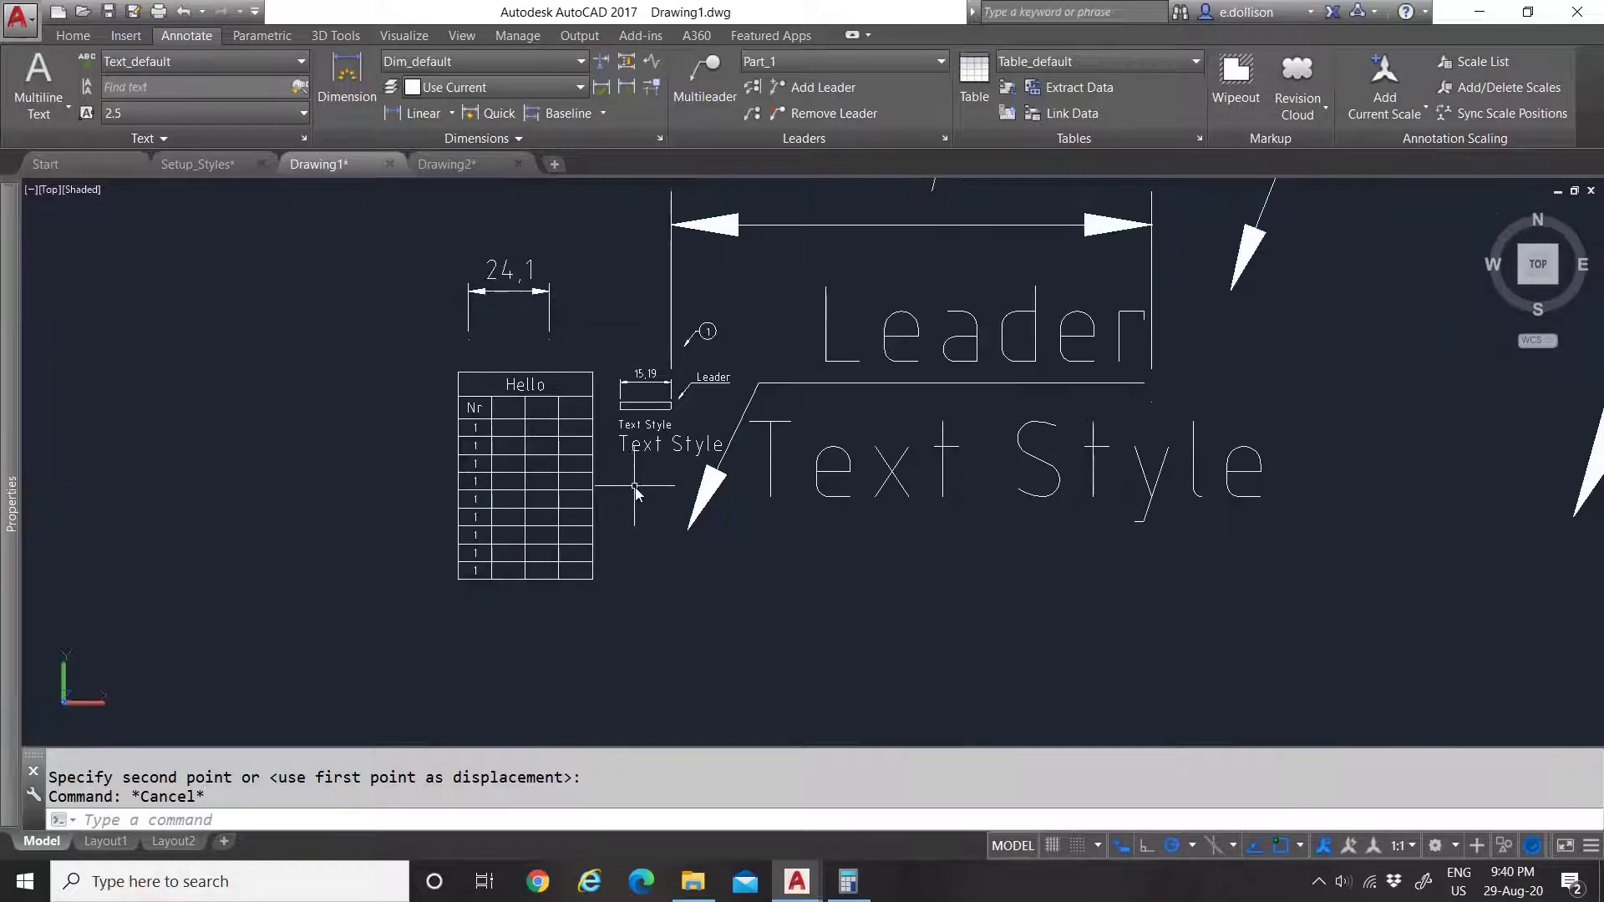
pyautogui.scroll(3, 635, 493)
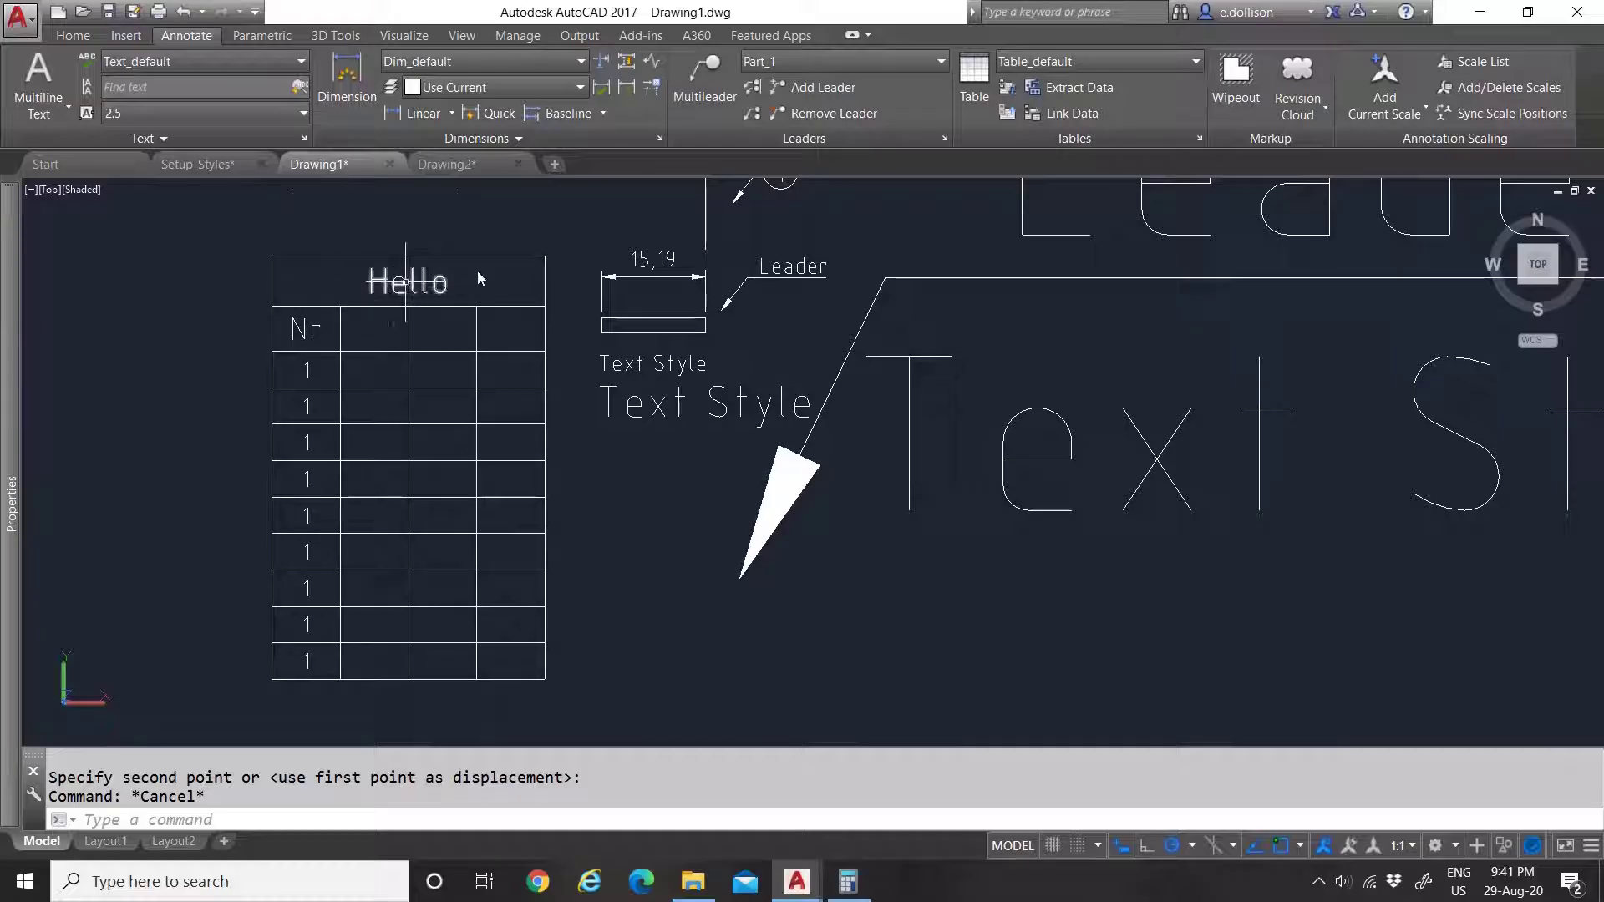
pyautogui.click(377, 330)
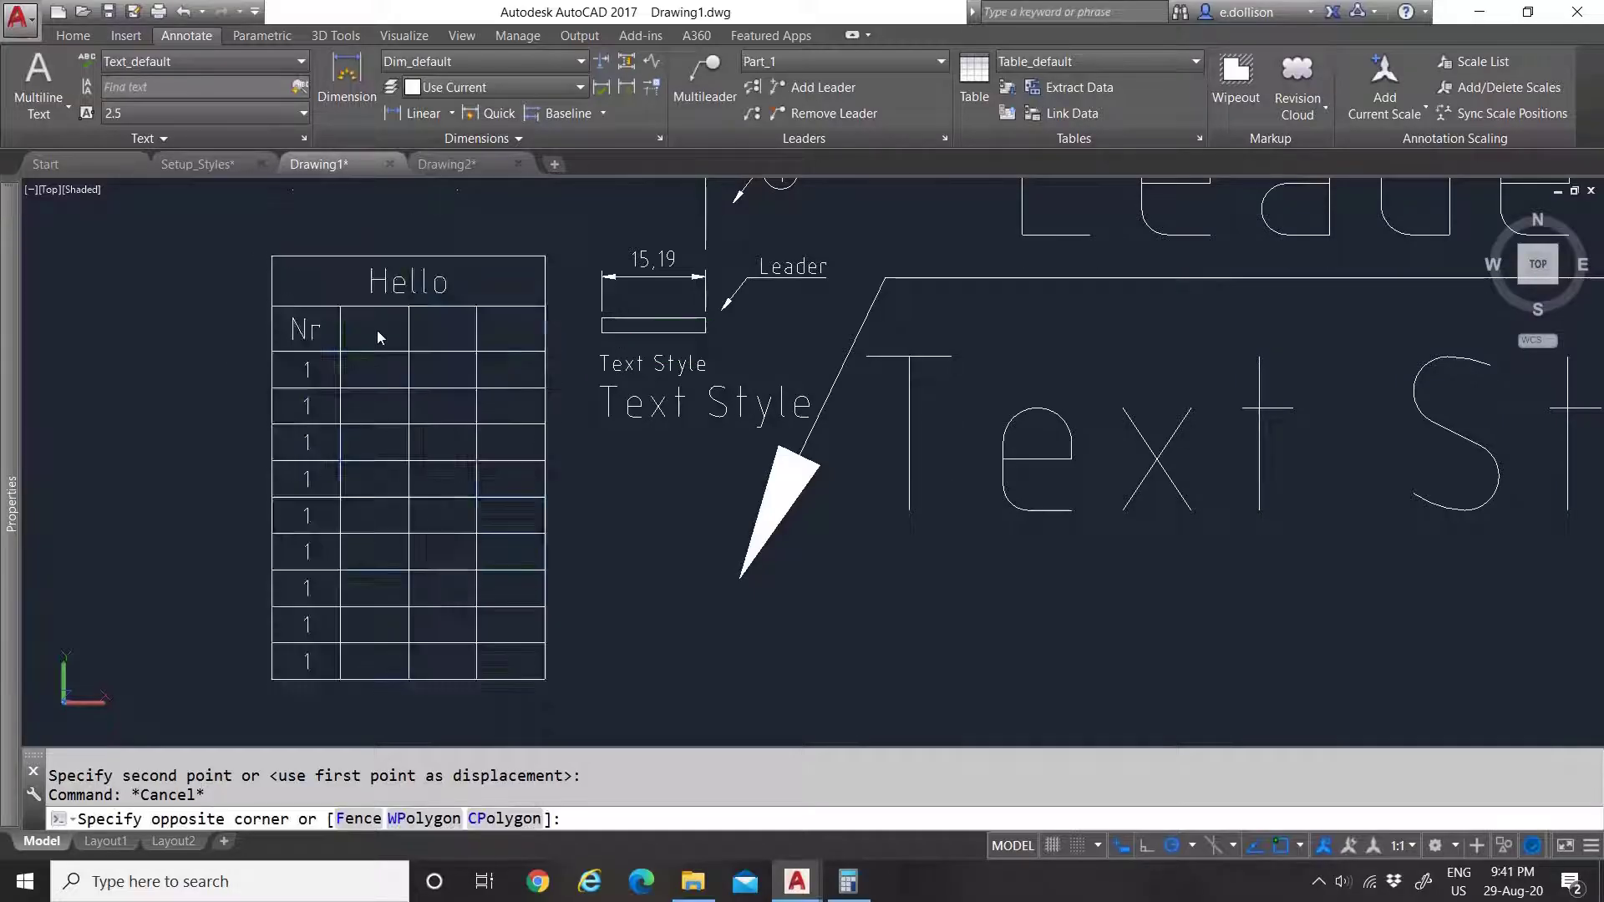
# Step: Set the whole Hello table's colour to Red, then start inserting a new table
pyautogui.click(421, 316)
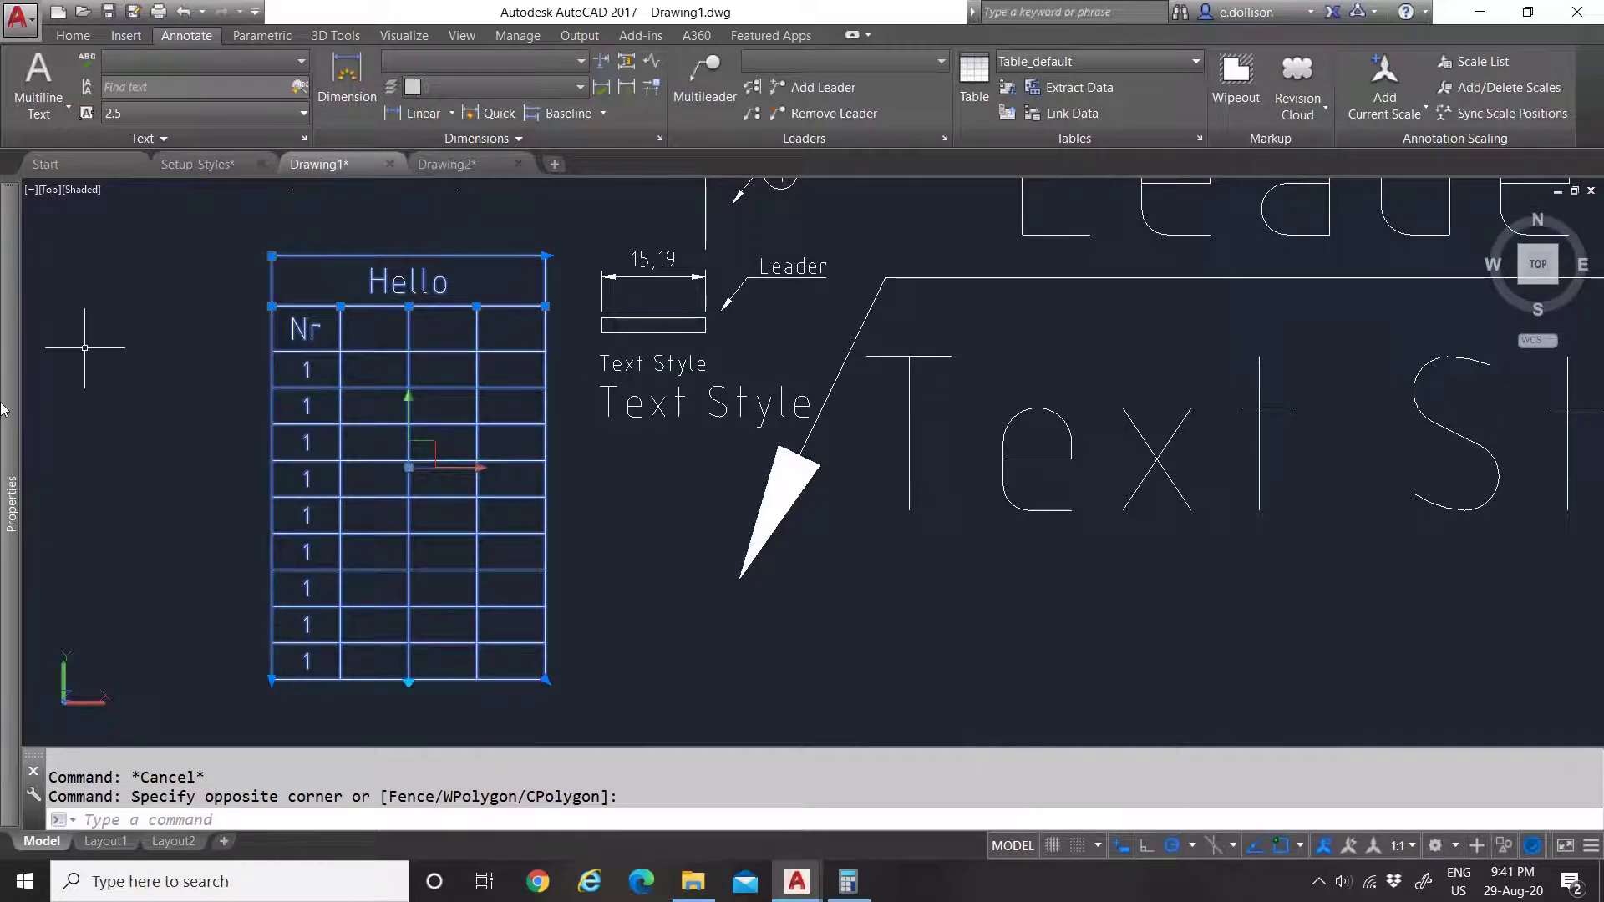
pyautogui.moveTo(3, 410)
pyautogui.click(371, 244)
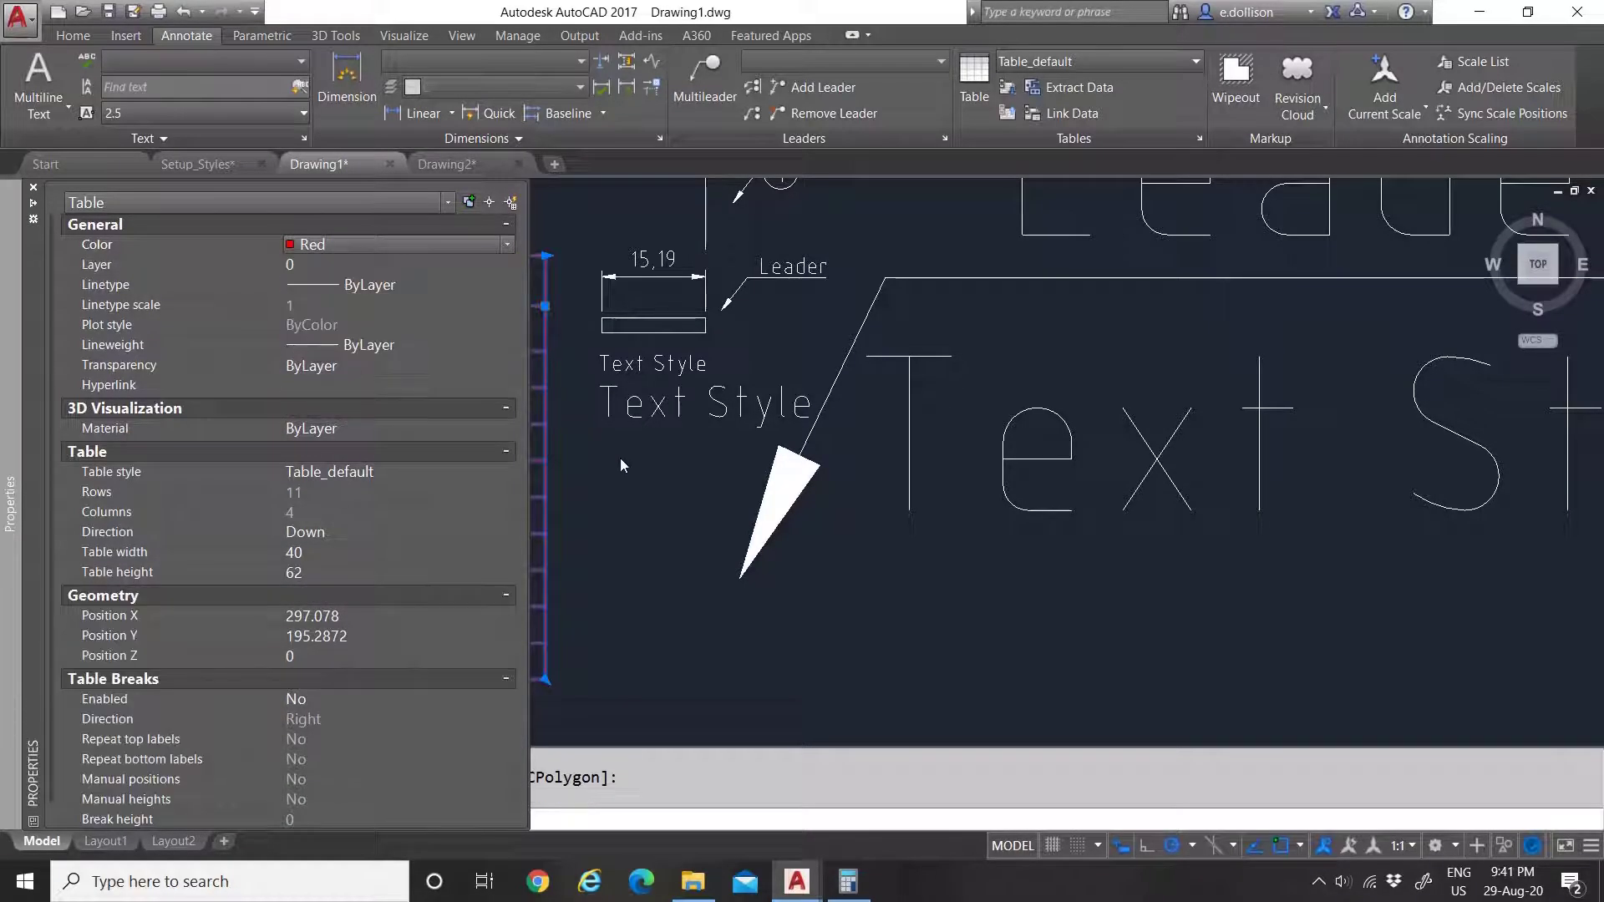
pyautogui.press('Escape')
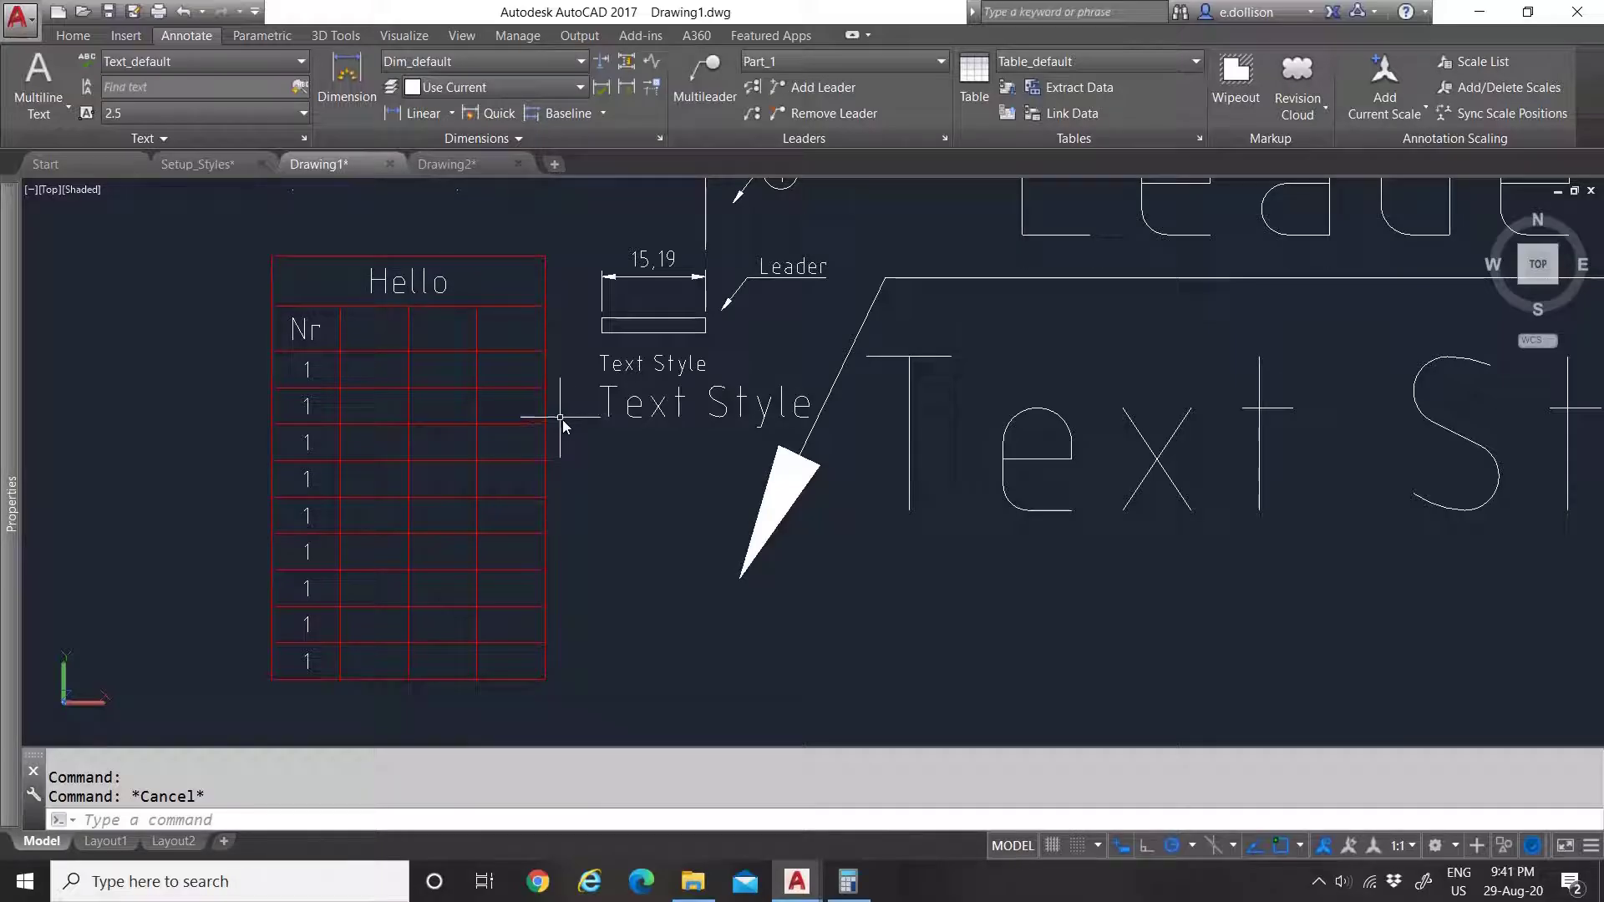
pyautogui.click(974, 83)
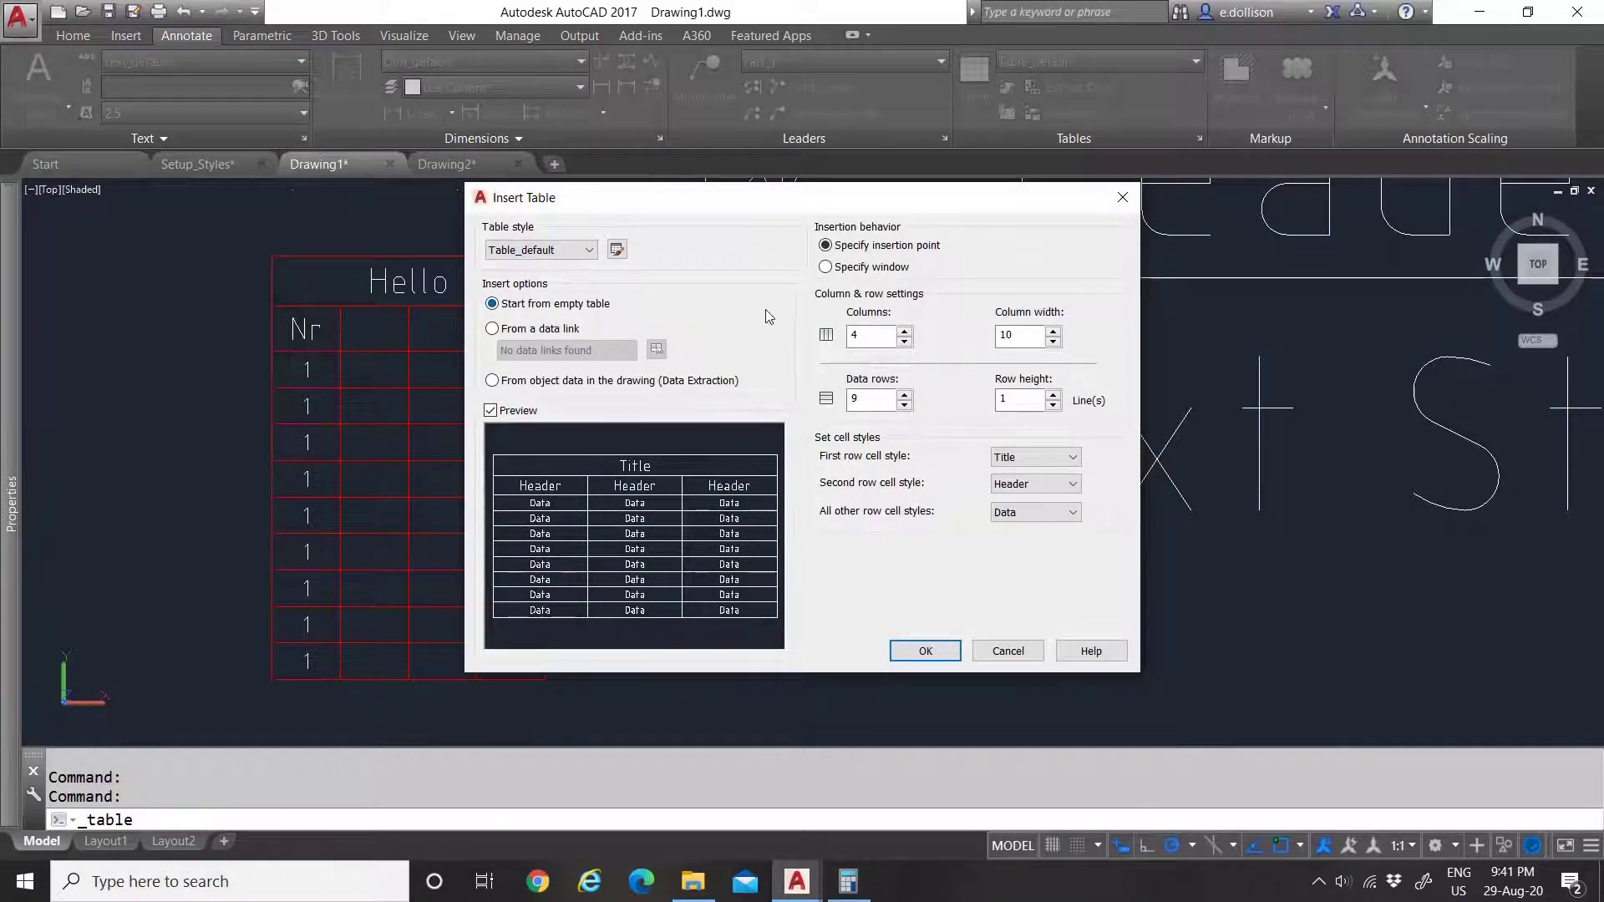
pyautogui.press('Tab')
pyautogui.press('Tab')
pyautogui.press('Tab')
# Step: Preview the Table_100 and Table_20 styles, then edit the Table_1 table style
pyautogui.click(617, 250)
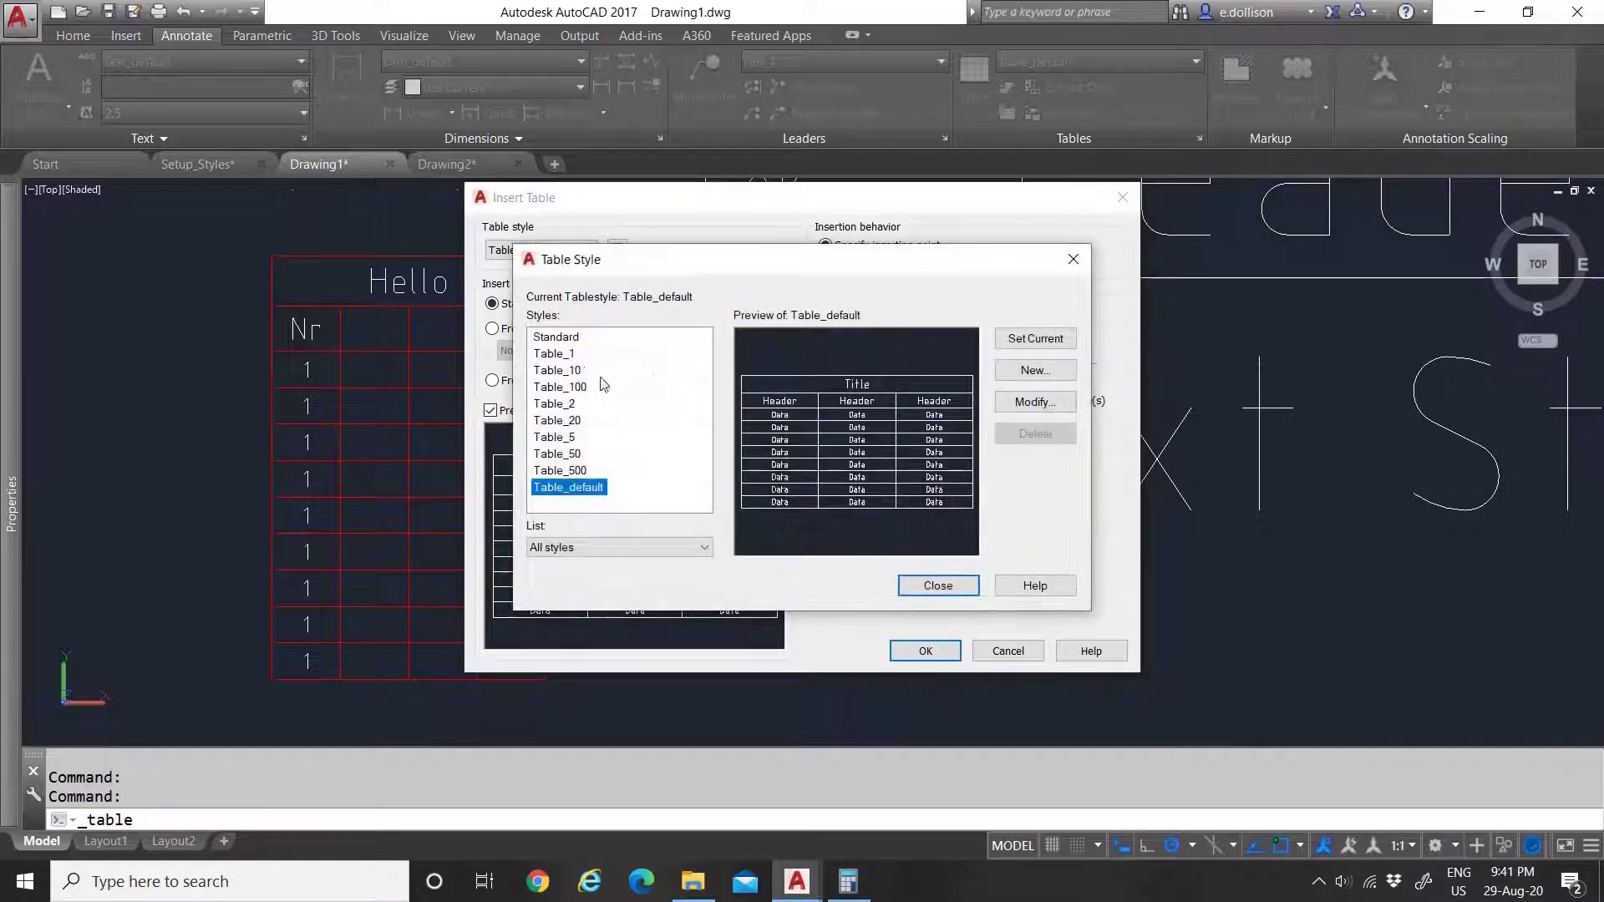
pyautogui.click(571, 361)
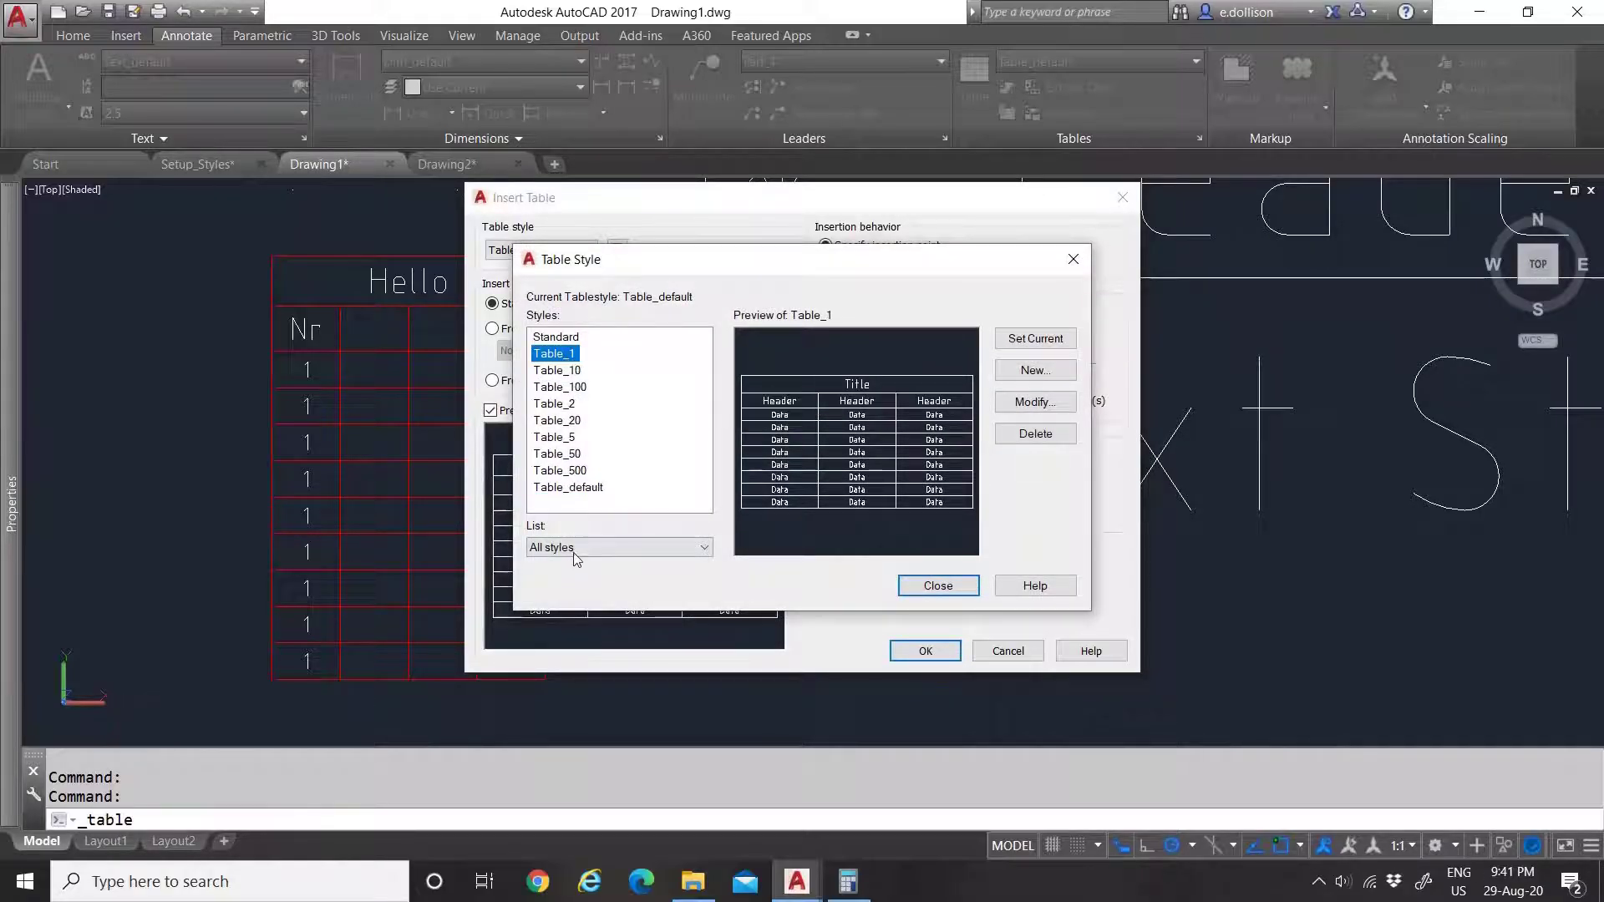
pyautogui.click(559, 387)
pyautogui.click(557, 420)
pyautogui.click(562, 359)
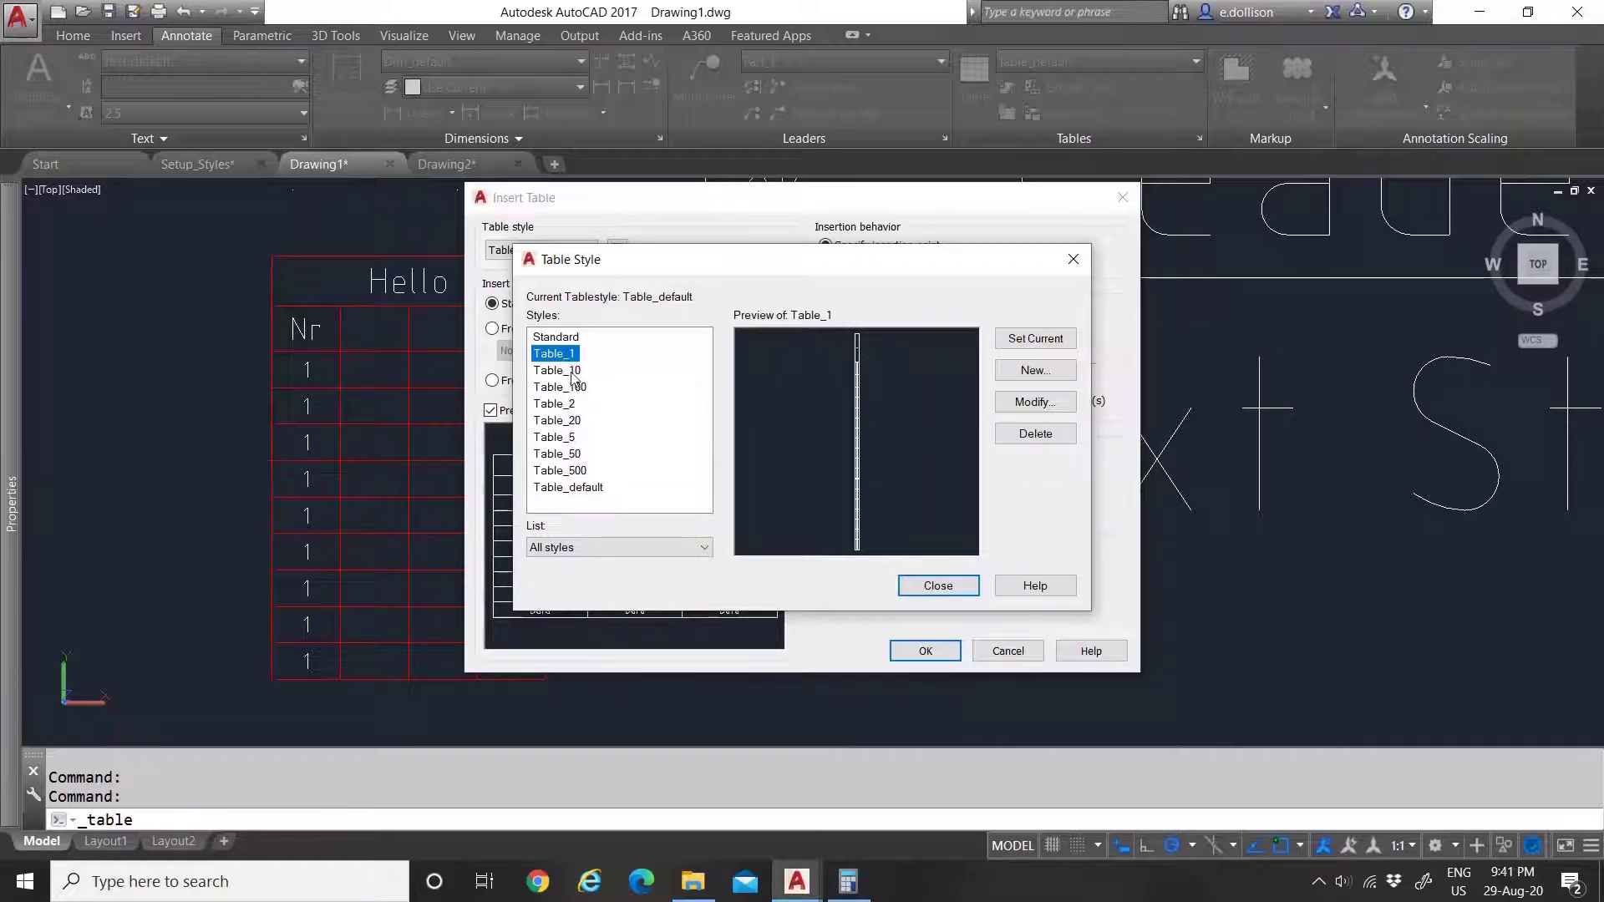
pyautogui.click(1013, 402)
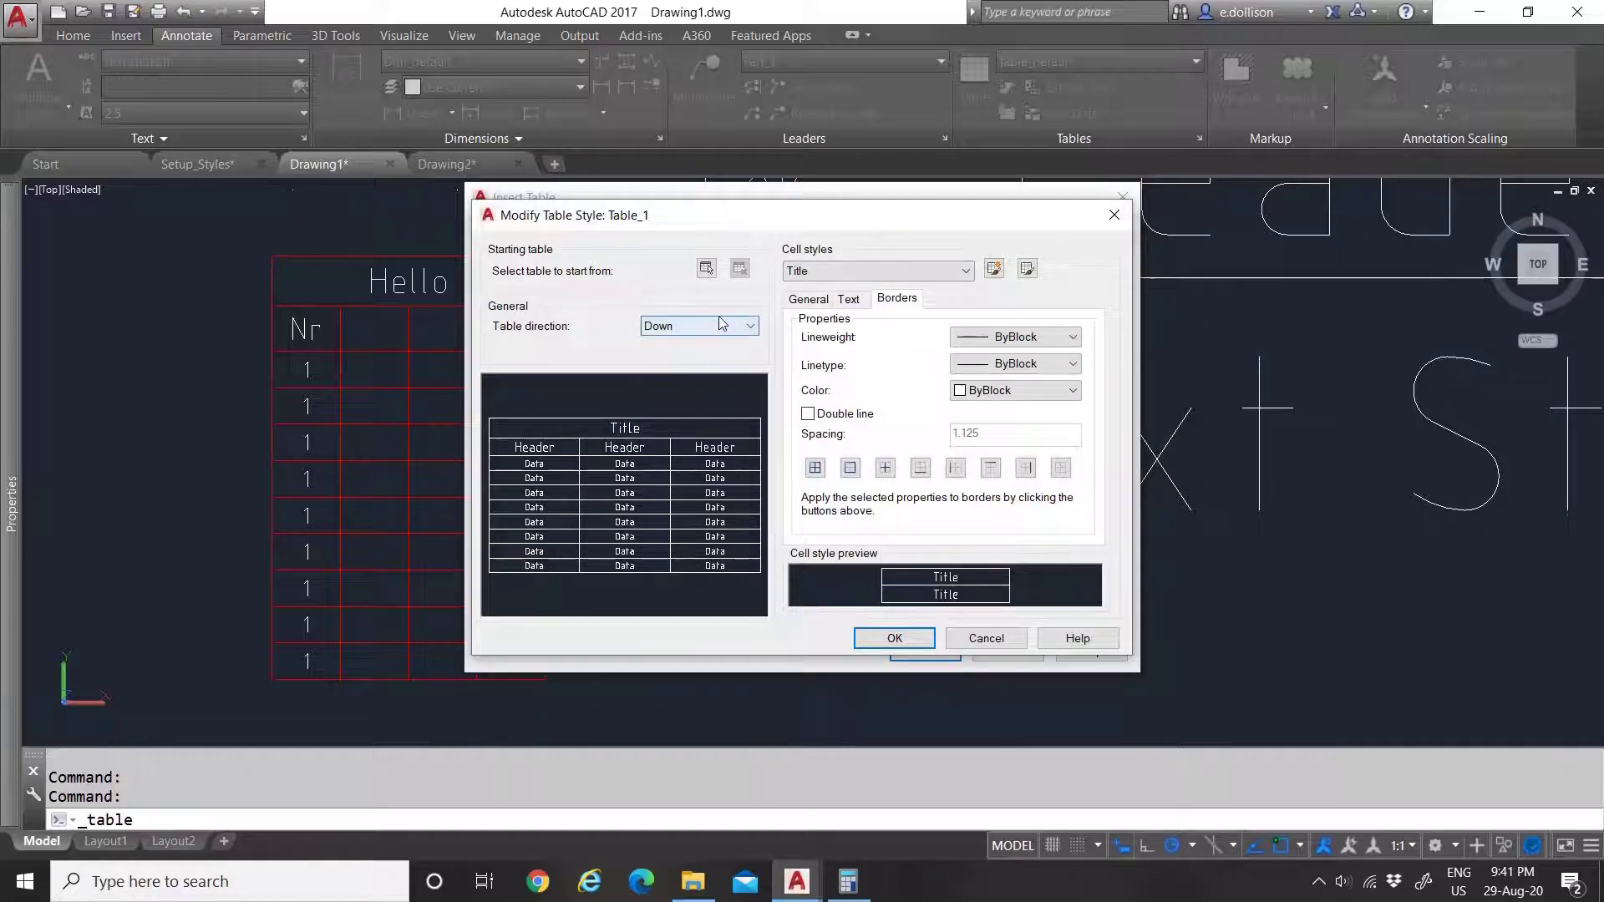
pyautogui.moveTo(865, 225); pyautogui.dragTo(871, 325)
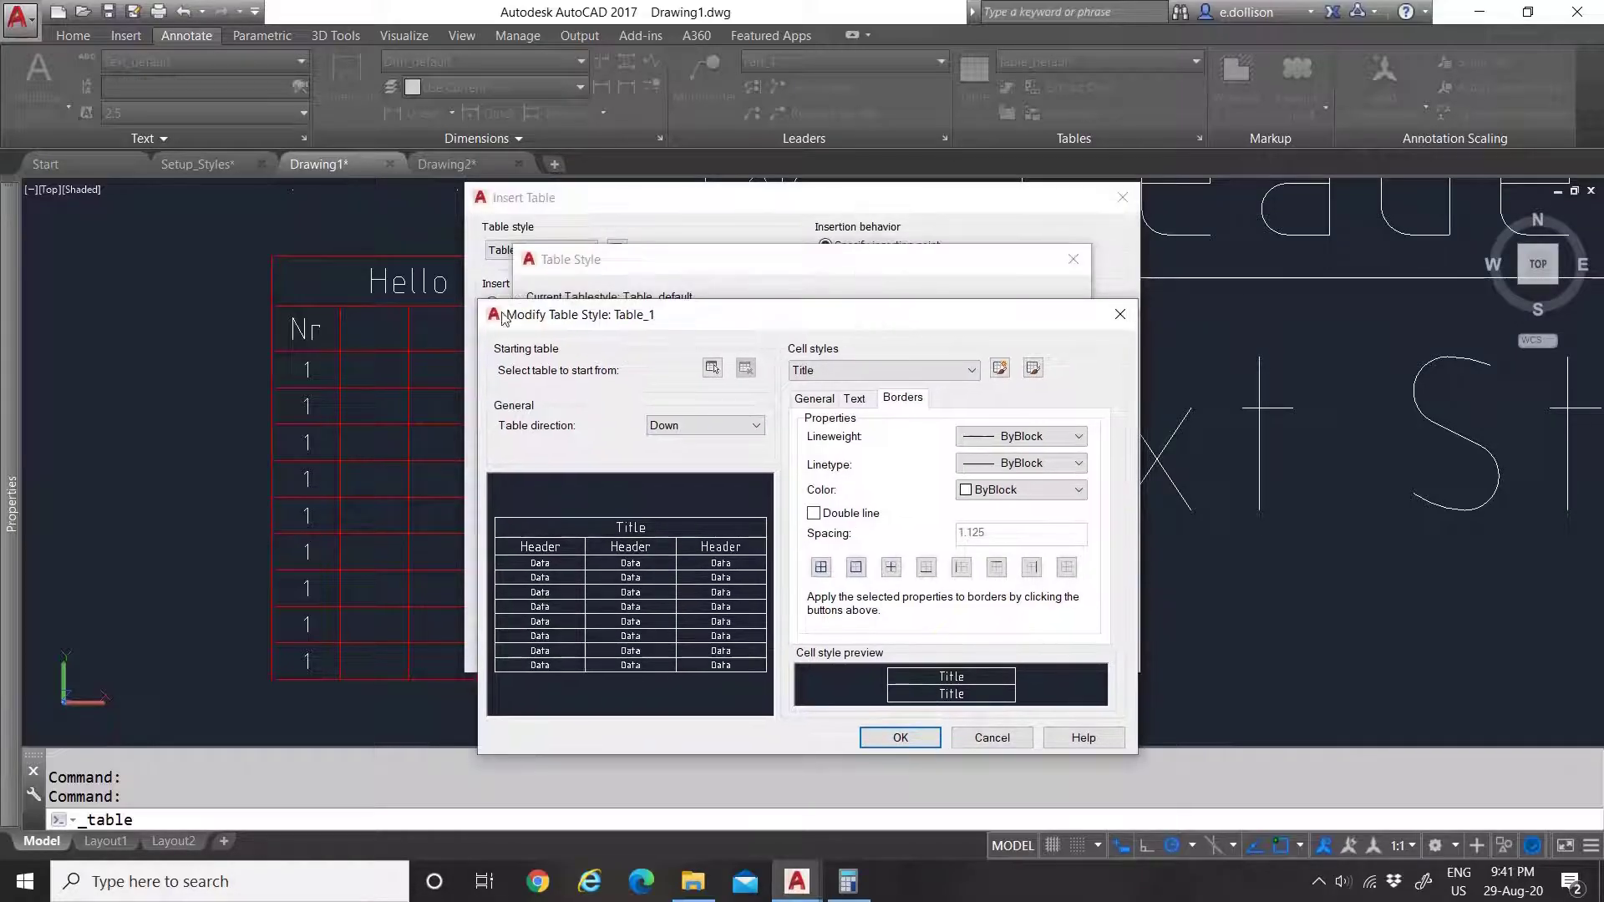
pyautogui.moveTo(601, 325); pyautogui.dragTo(615, 221)
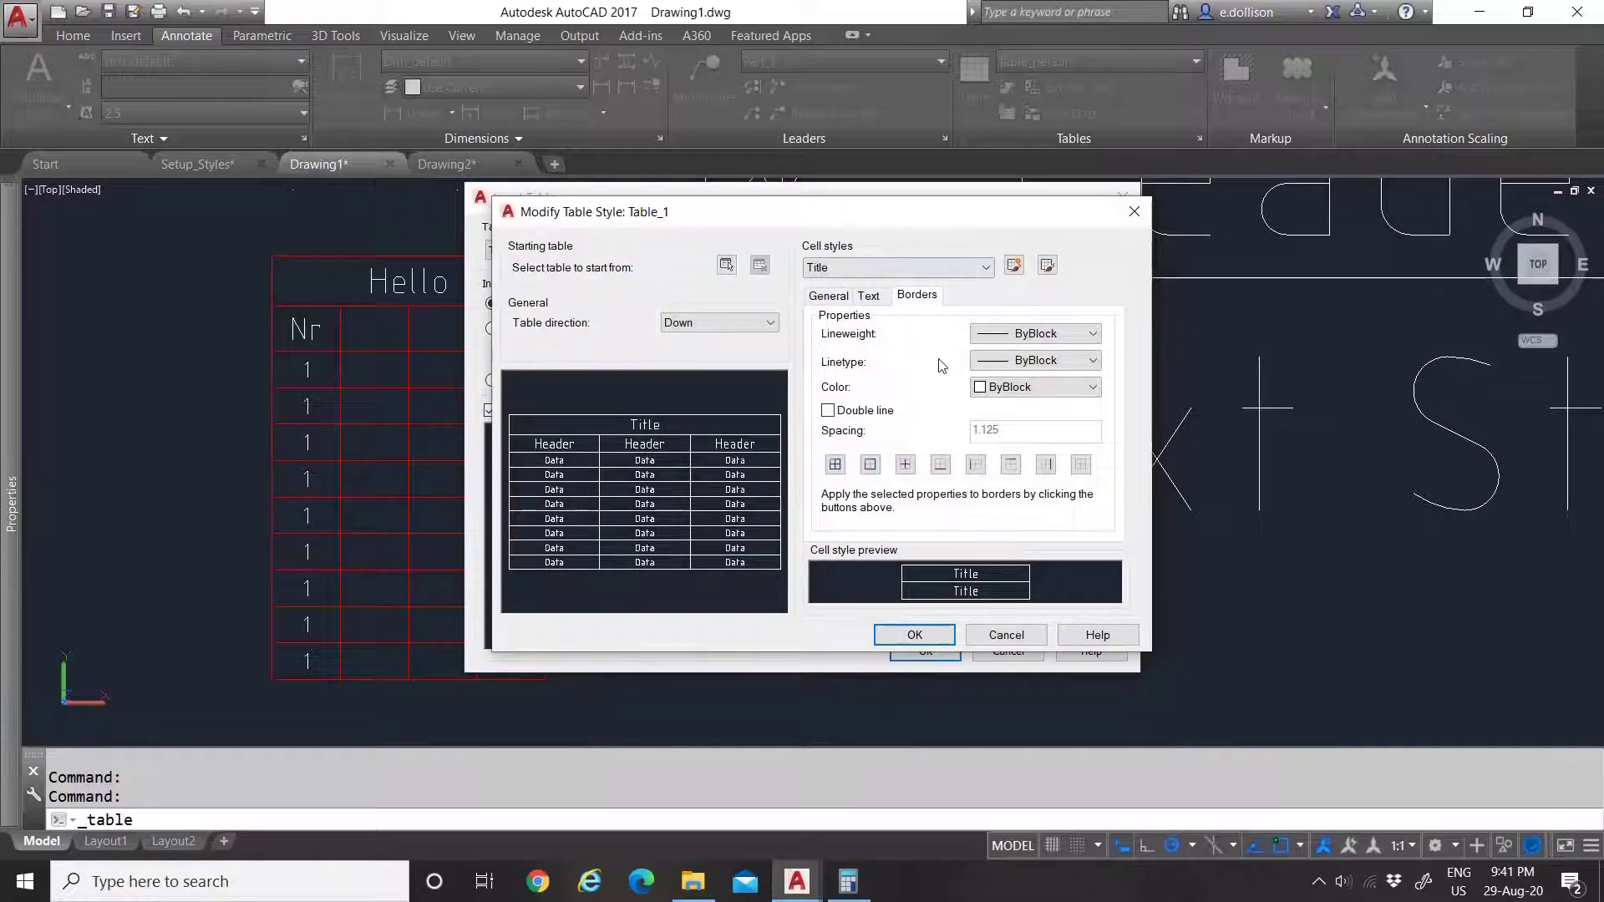
# Step: Make all Title and Header cell borders red, keeping ByBlock lineweight
pyautogui.click(1036, 339)
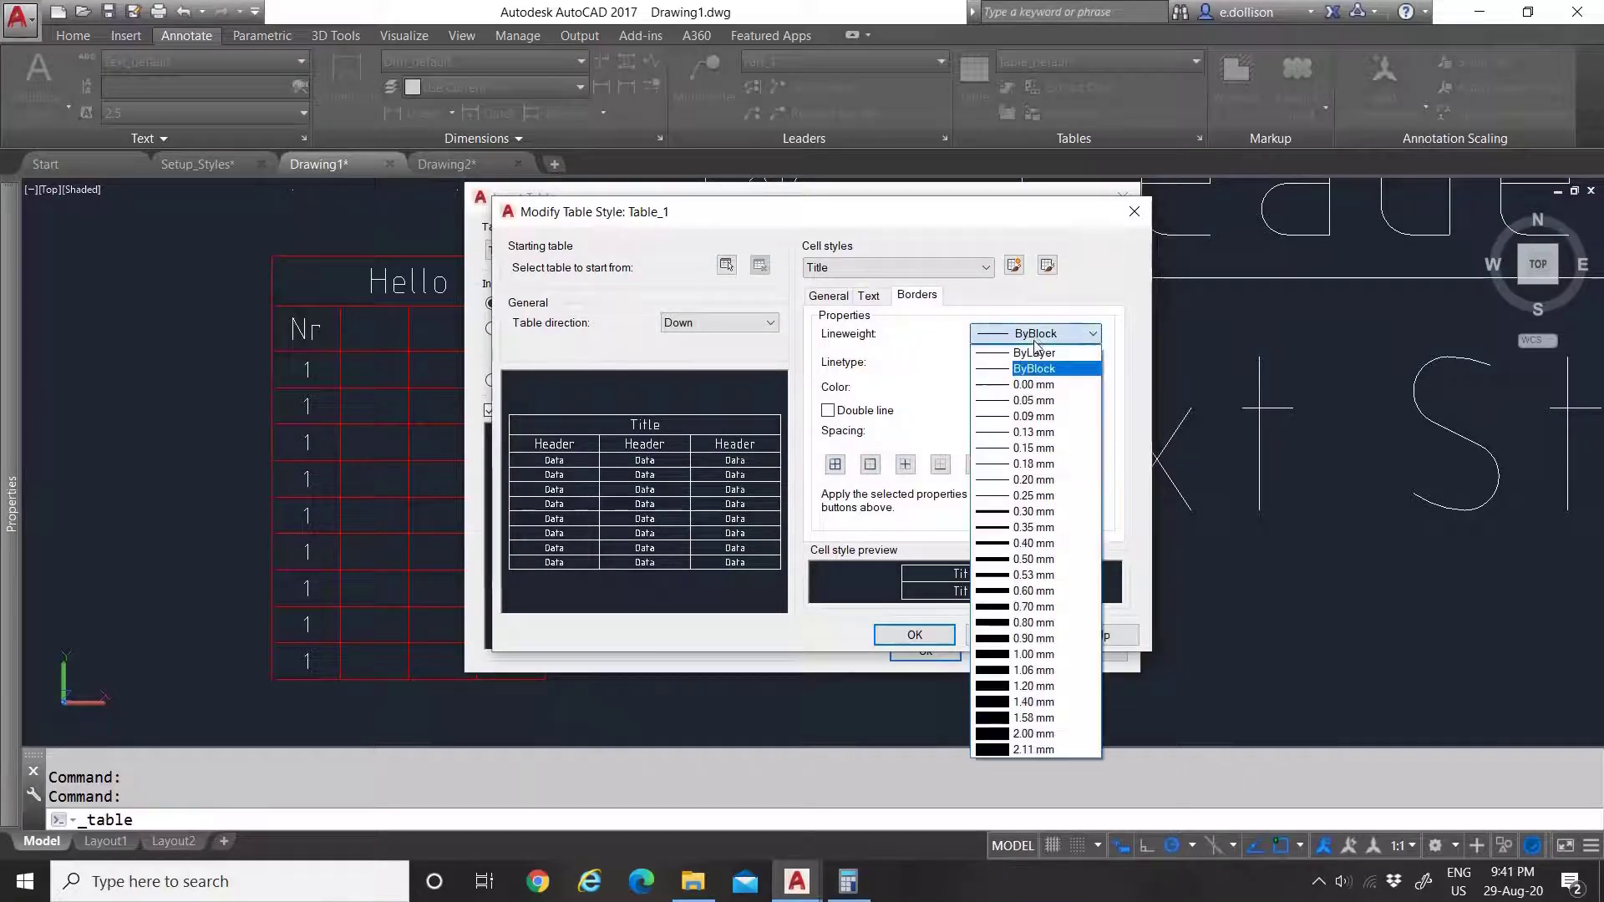
pyautogui.click(1074, 328)
pyautogui.click(1044, 391)
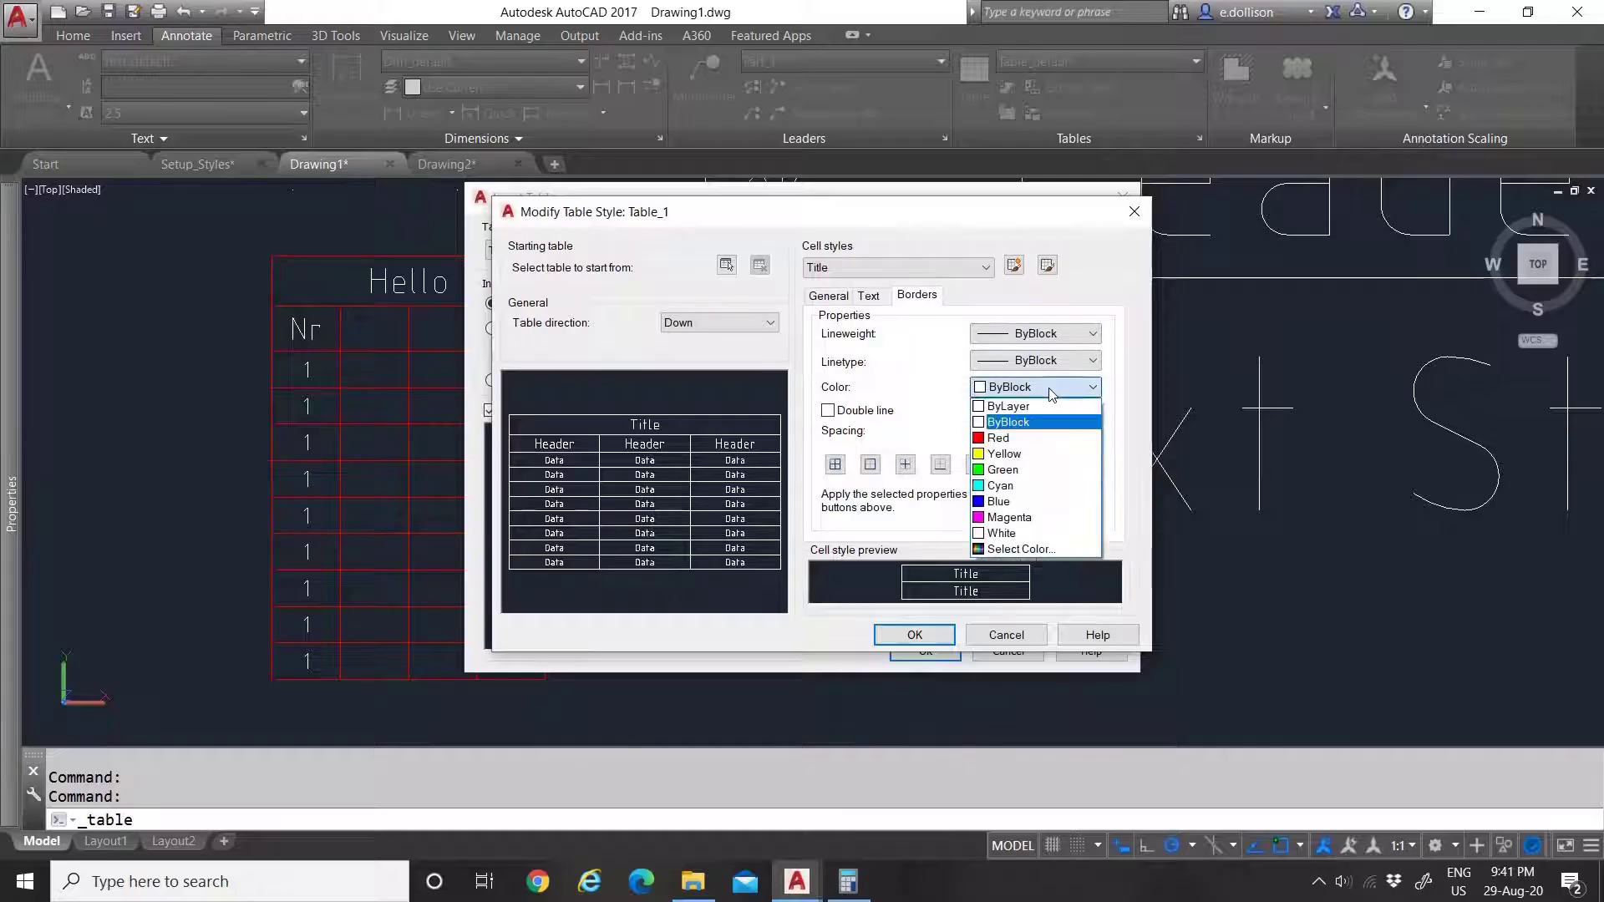
pyautogui.click(1033, 438)
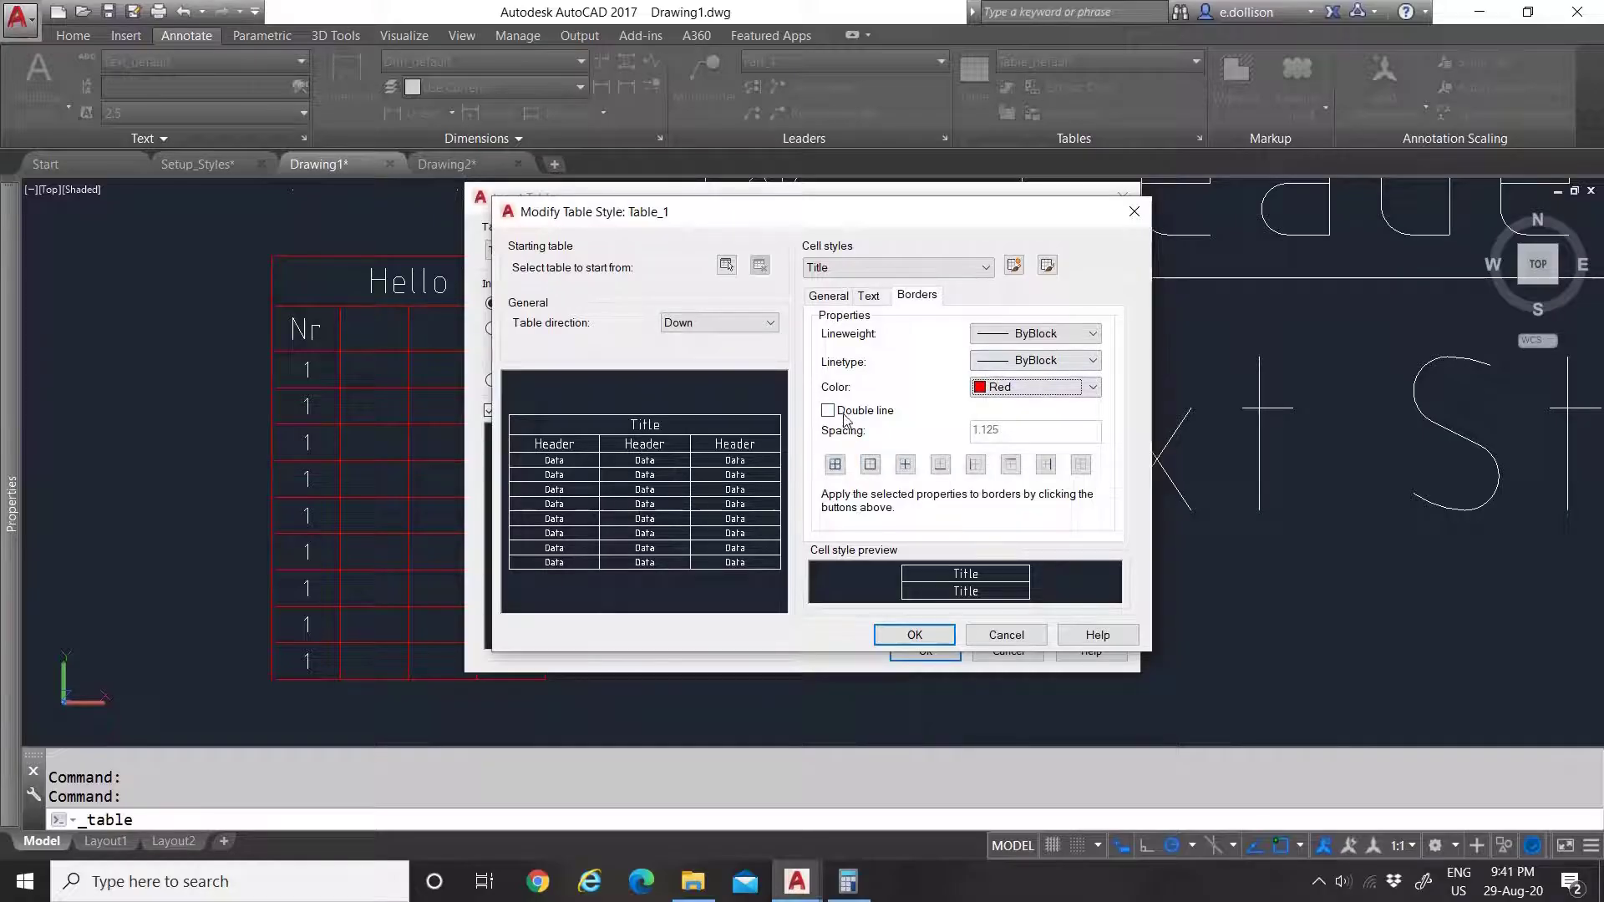
pyautogui.click(834, 465)
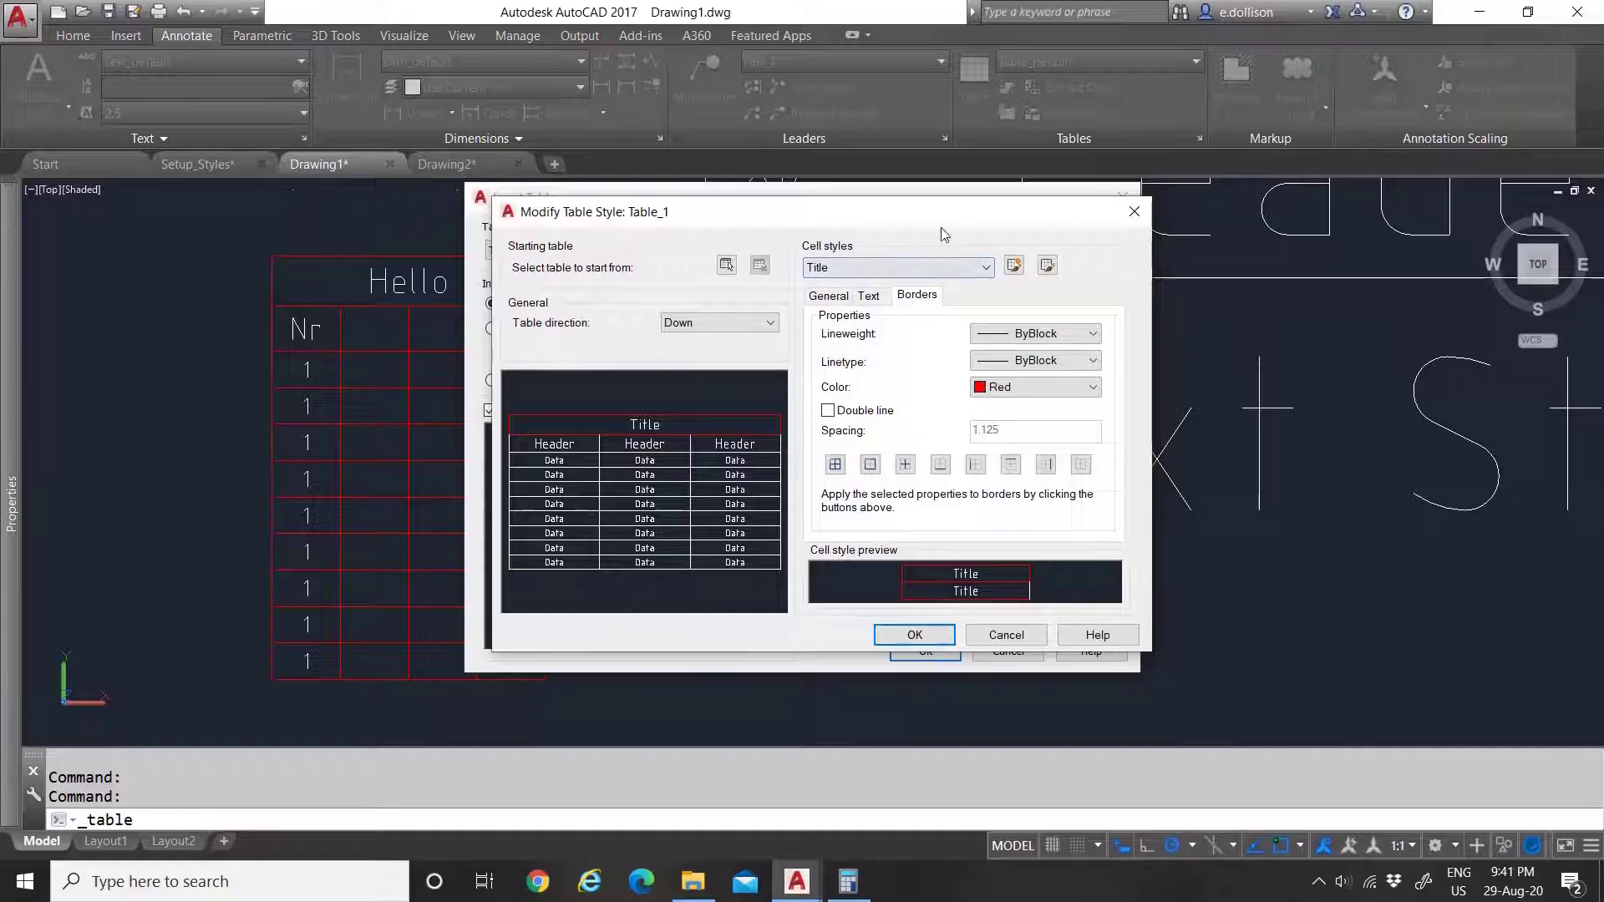
pyautogui.click(885, 268)
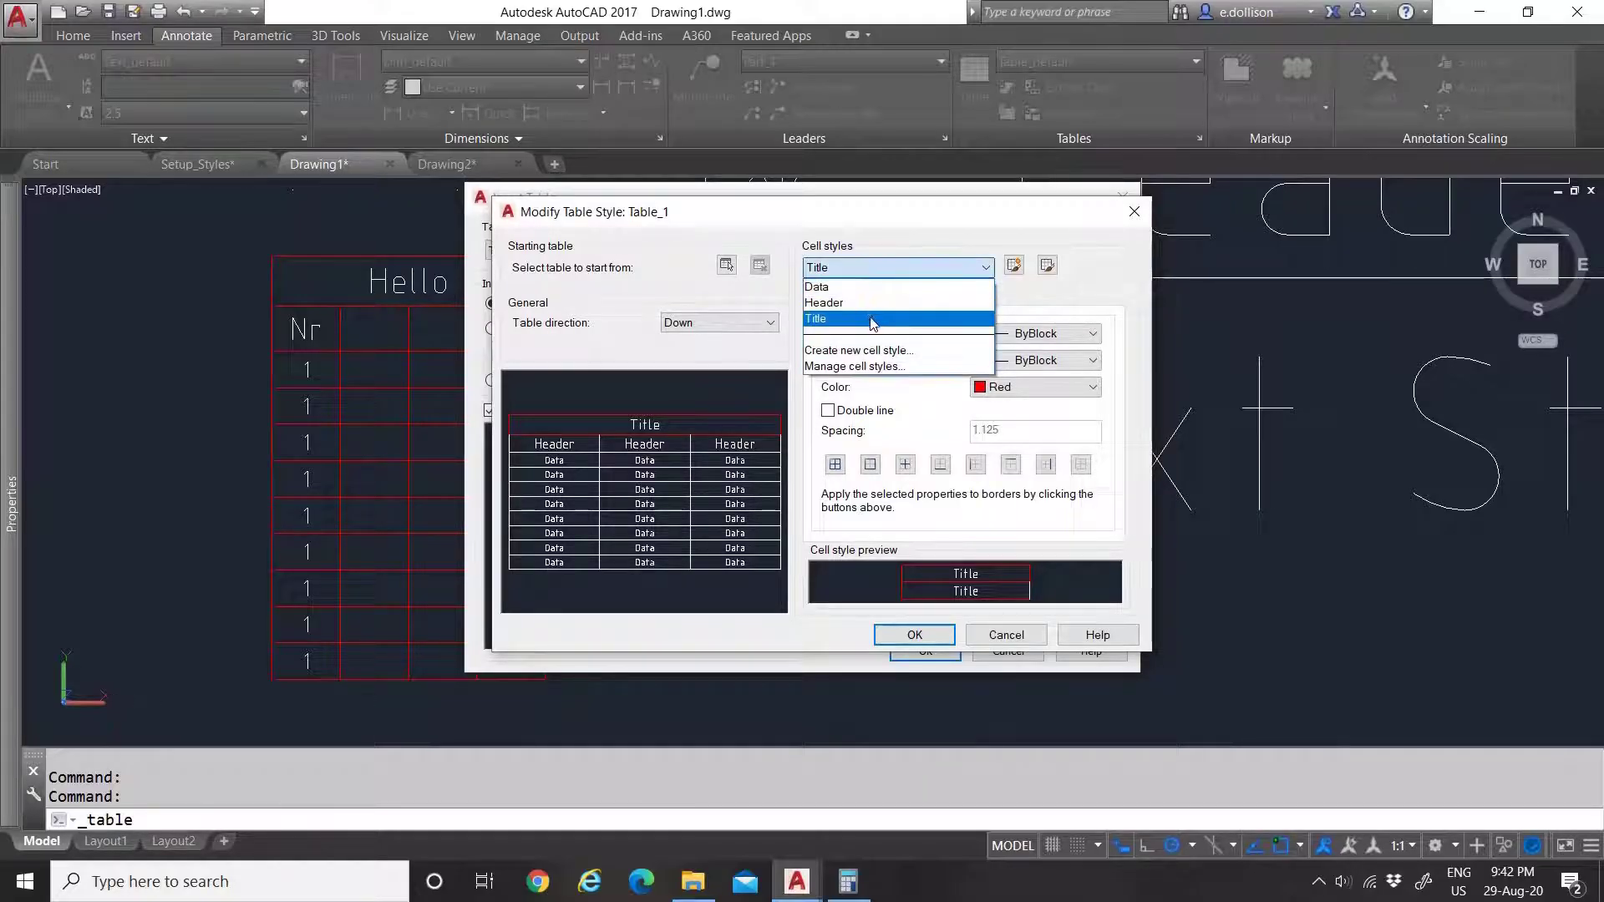
pyautogui.click(869, 303)
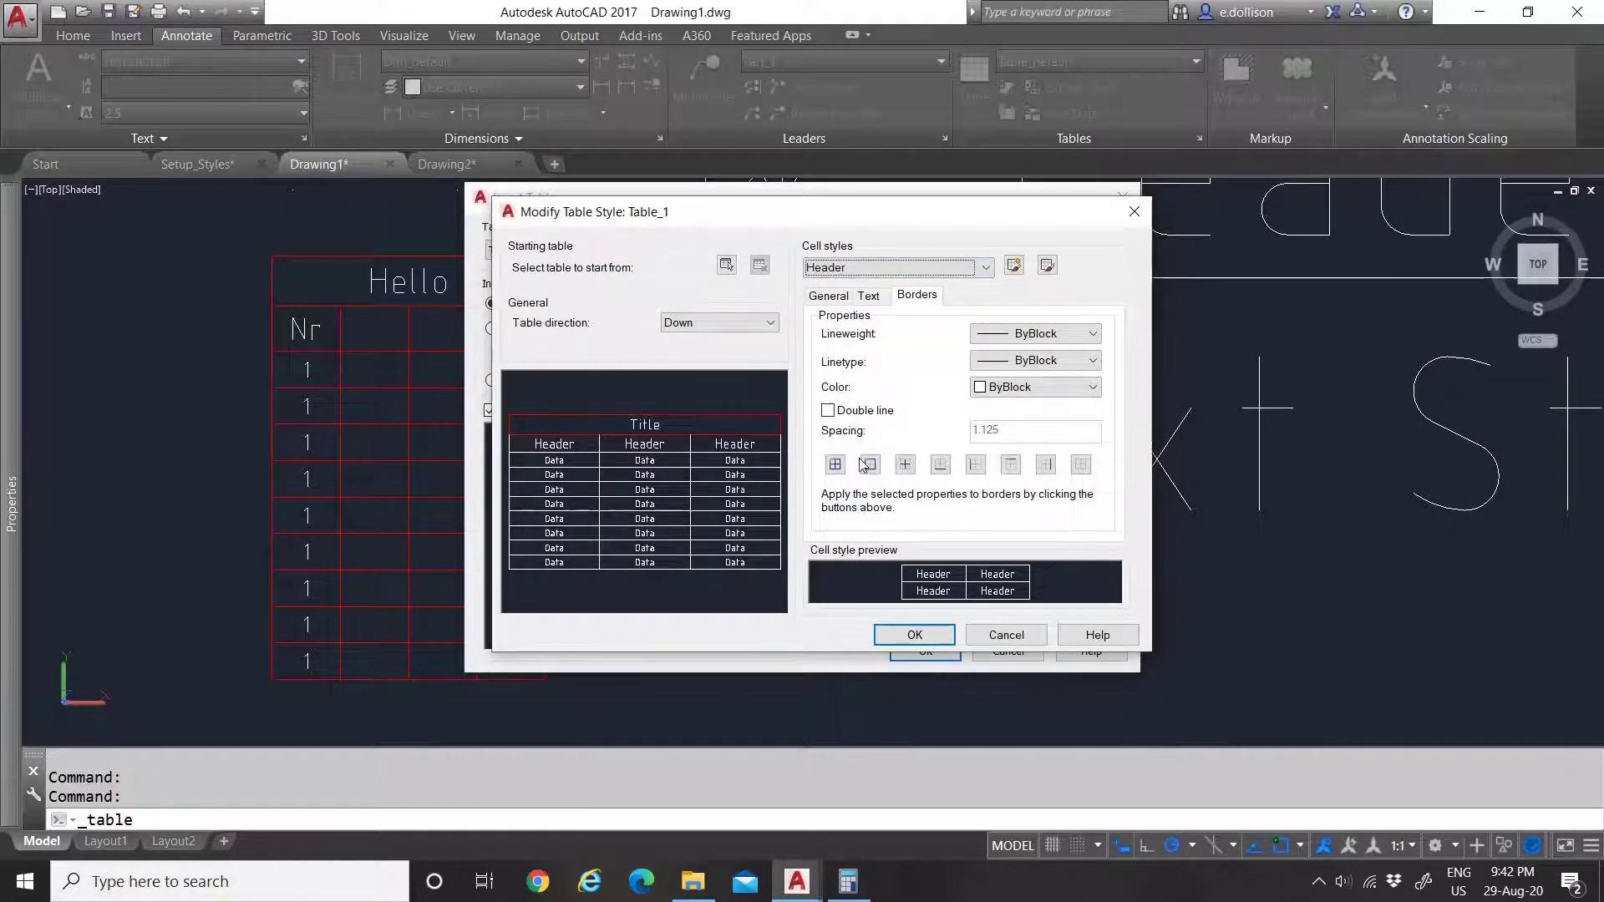
pyautogui.click(1034, 387)
pyautogui.click(1024, 439)
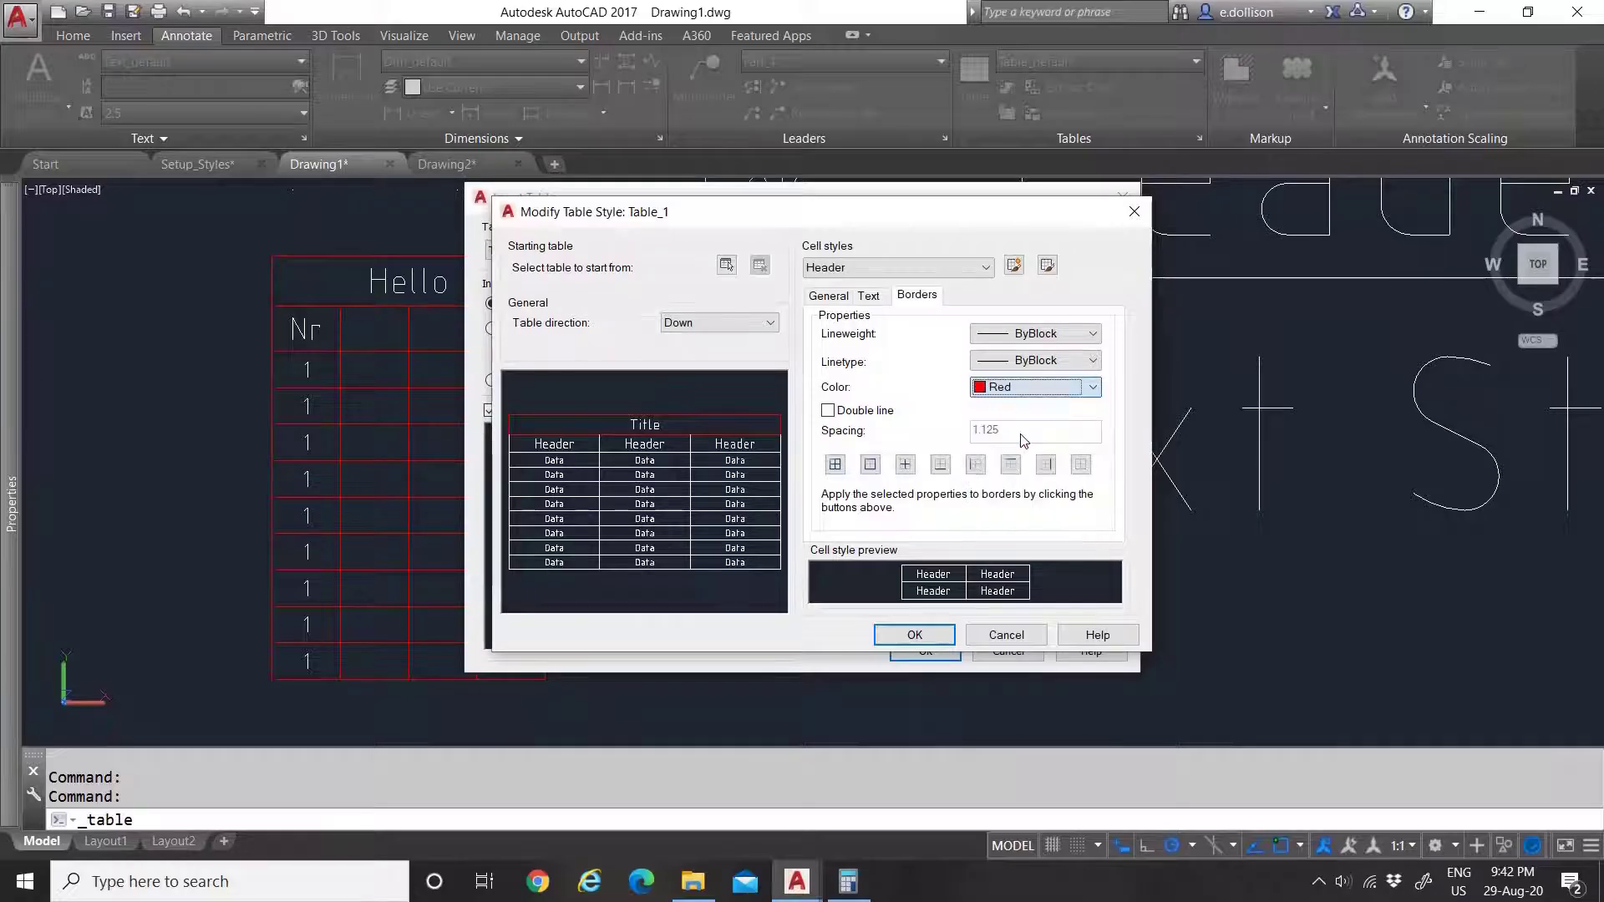
pyautogui.click(835, 465)
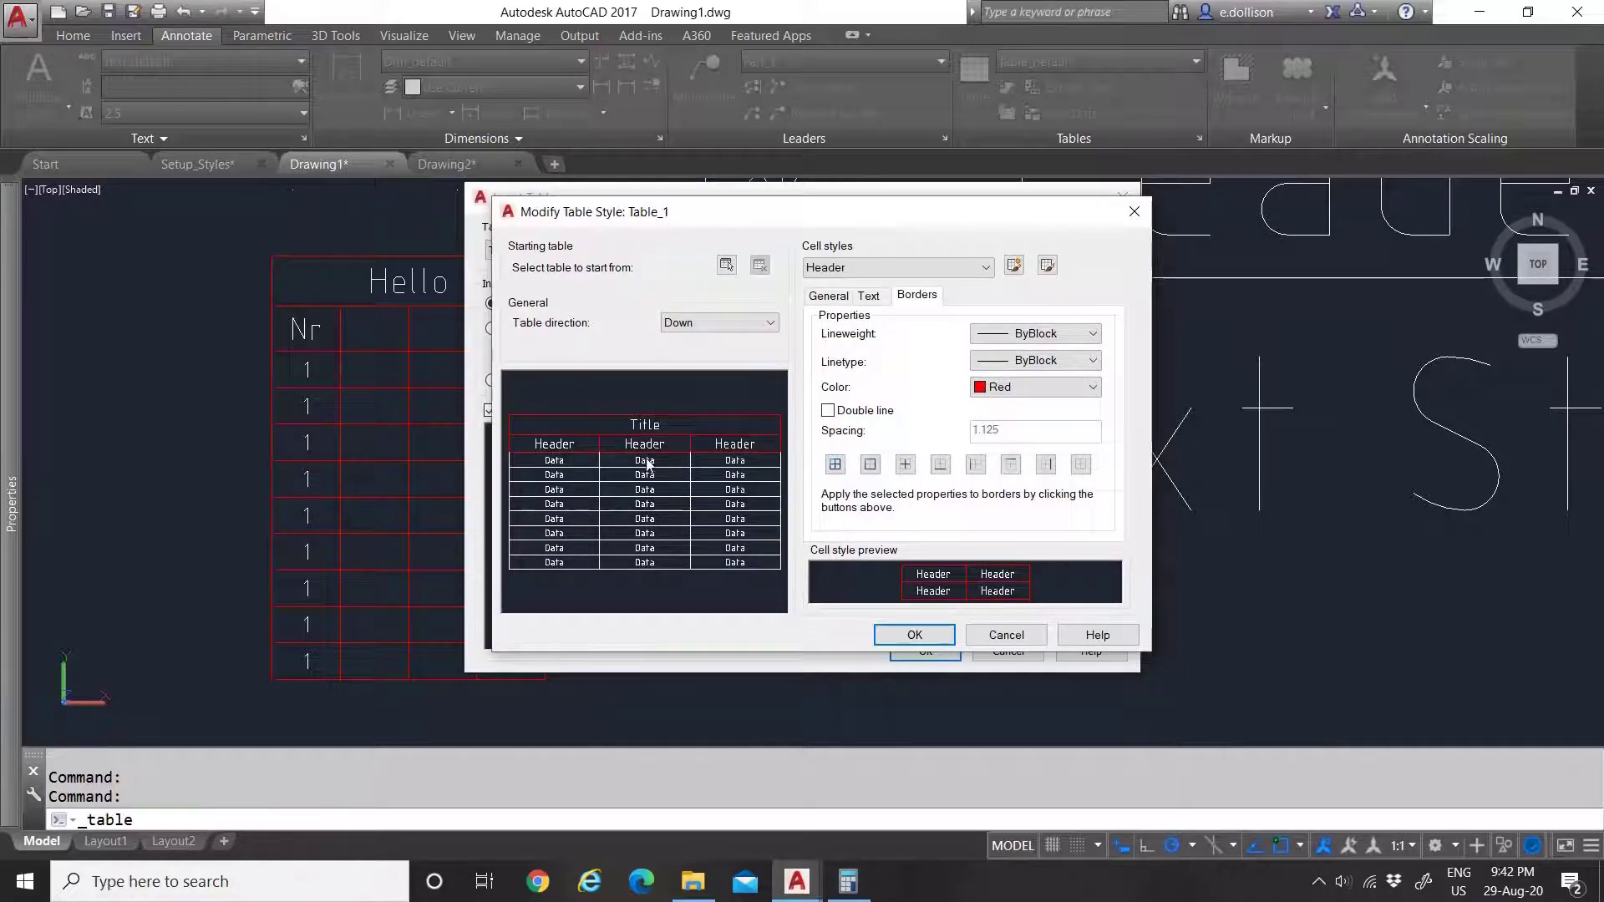
# Step: Try yellow, then red, on all Data cell borders
pyautogui.click(919, 267)
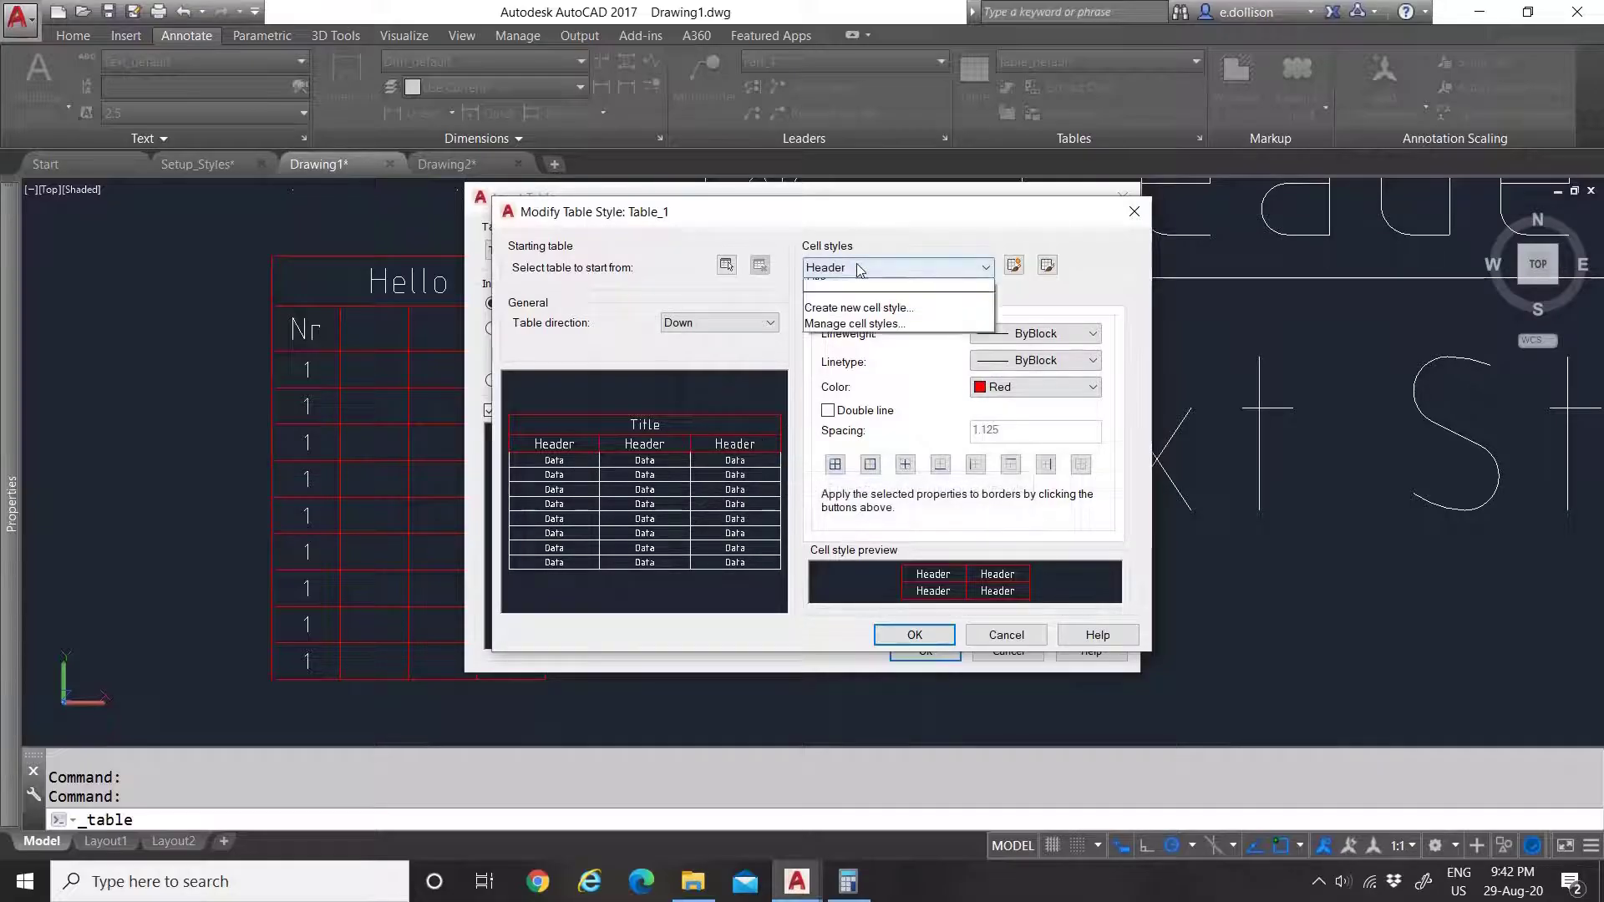
pyautogui.click(840, 287)
pyautogui.click(1021, 388)
pyautogui.click(1013, 402)
pyautogui.press('Down')
pyautogui.press('Down')
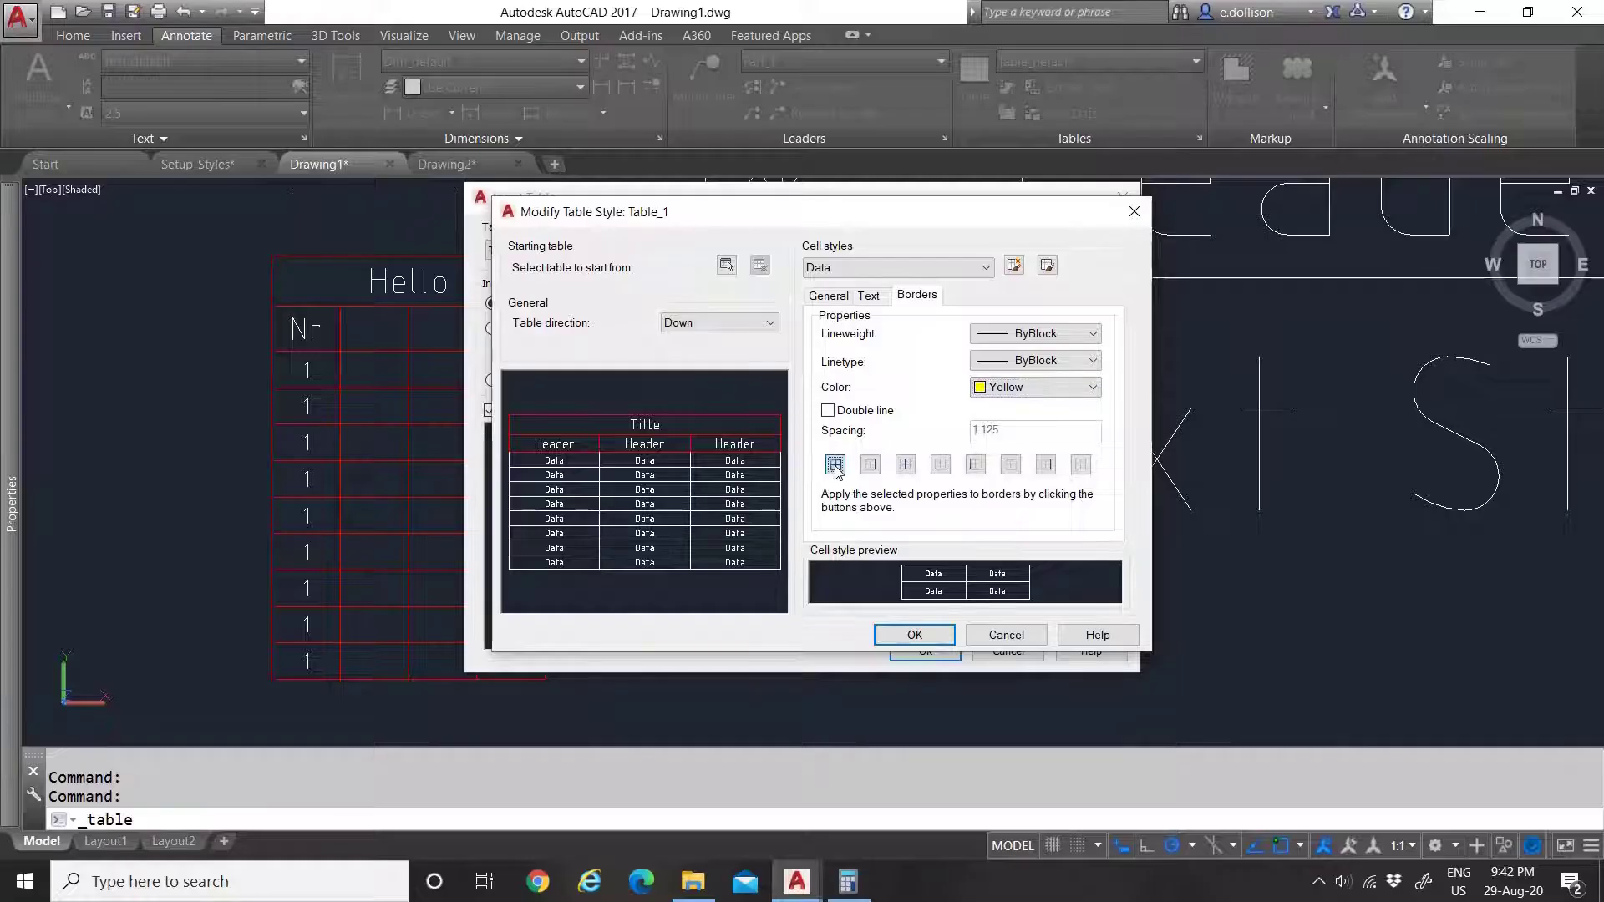
pyautogui.click(836, 465)
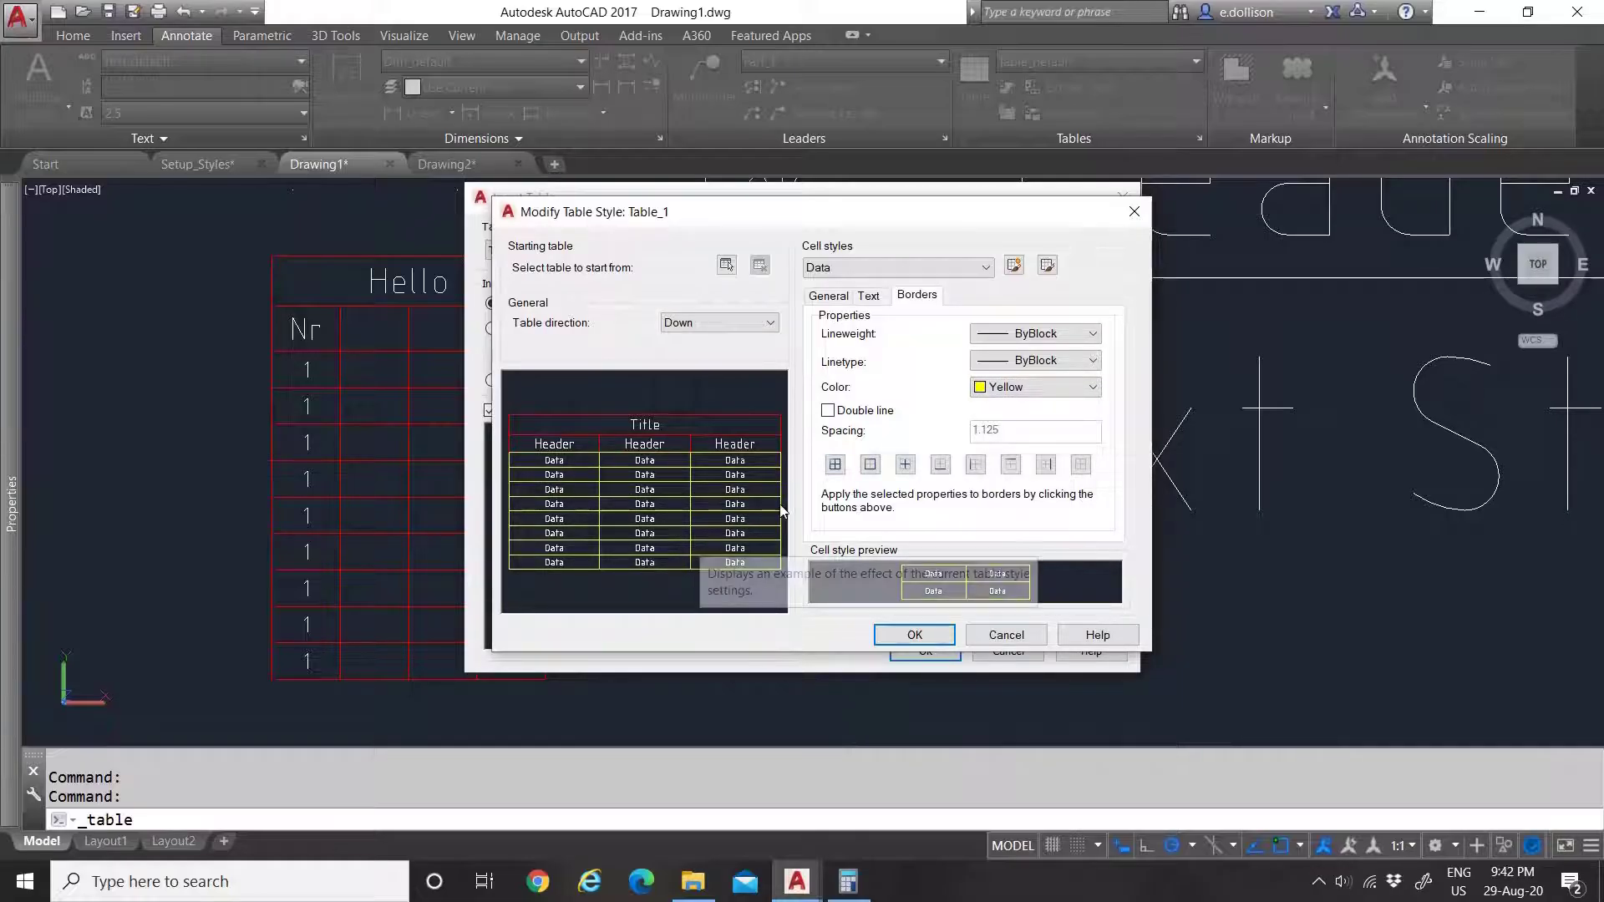
pyautogui.click(1033, 383)
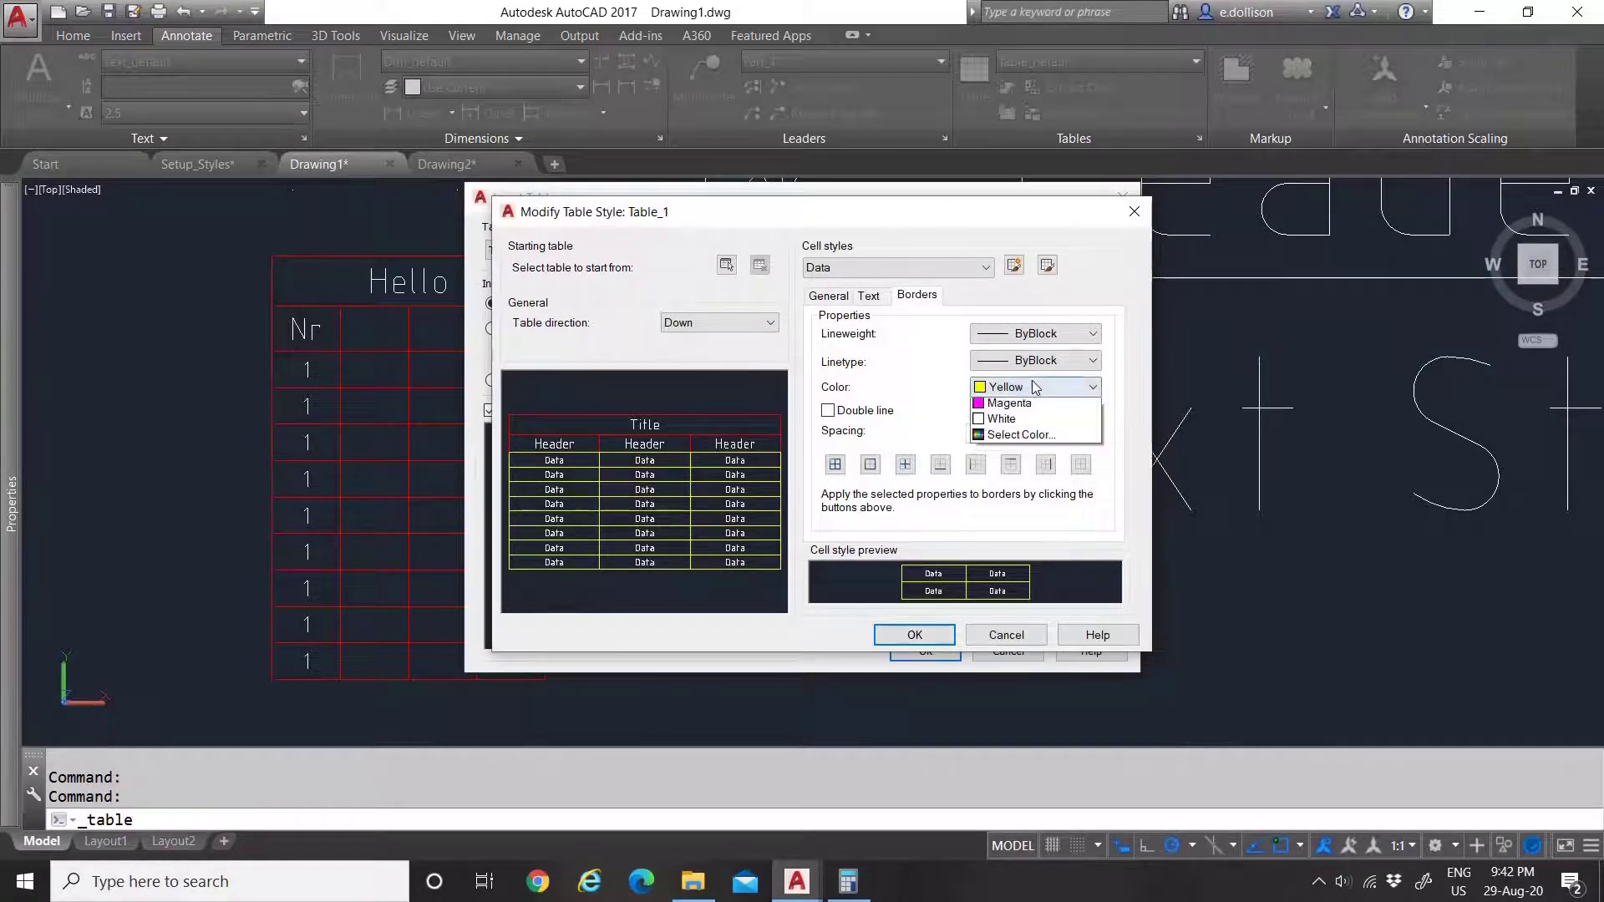
pyautogui.click(1003, 438)
pyautogui.click(835, 465)
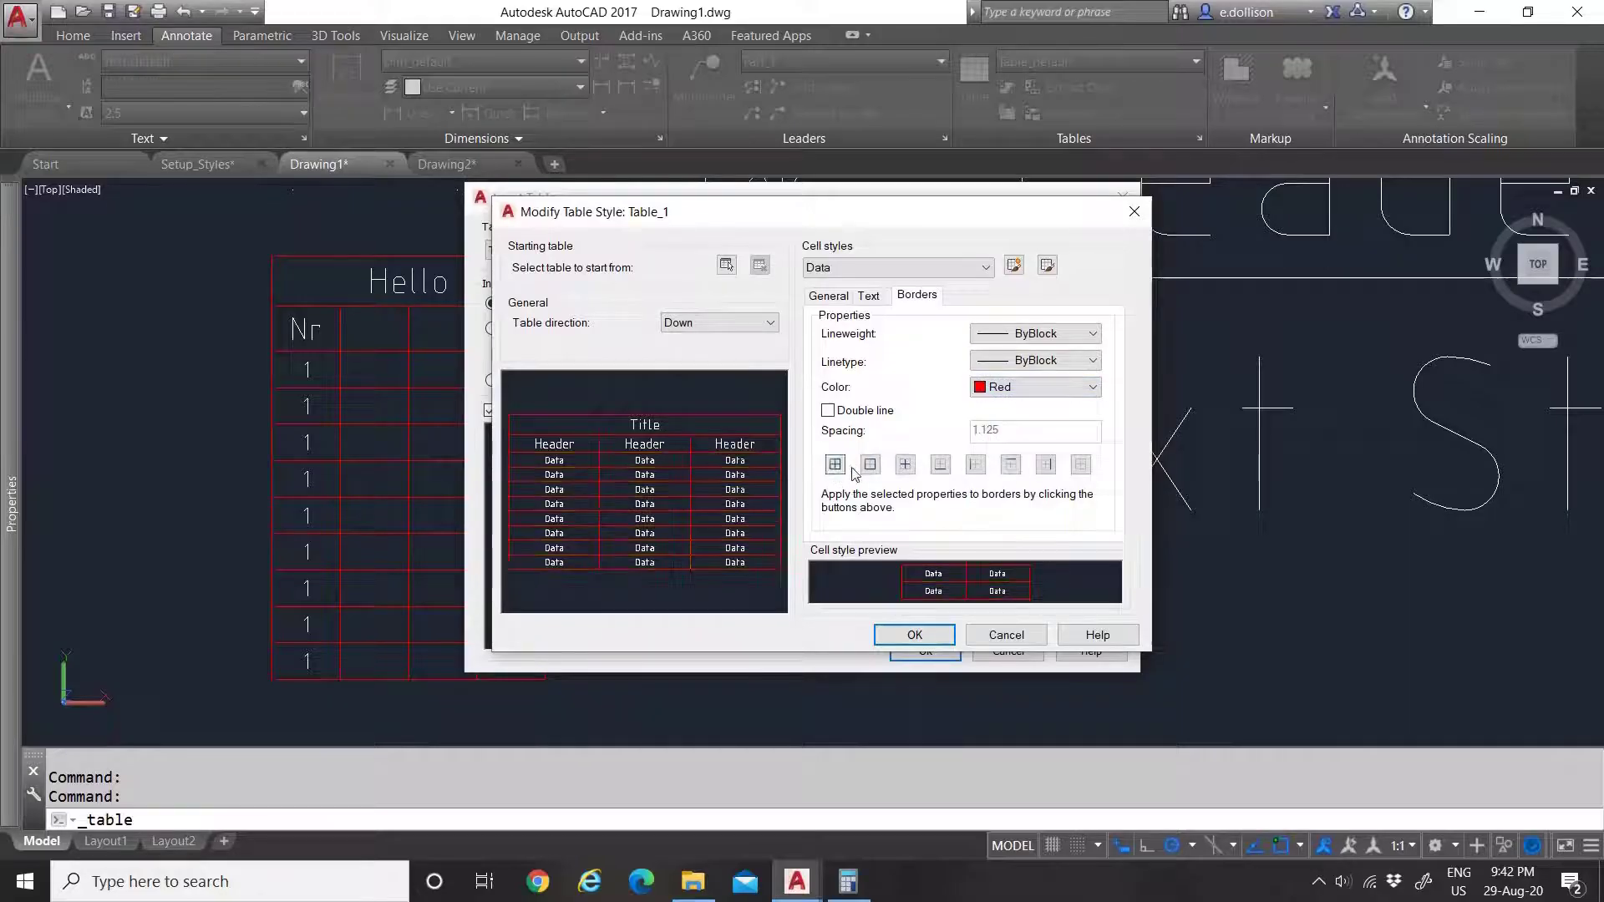
# Step: Apply yellow to the Data cells' inside, bottom, right and left borders
pyautogui.click(1036, 387)
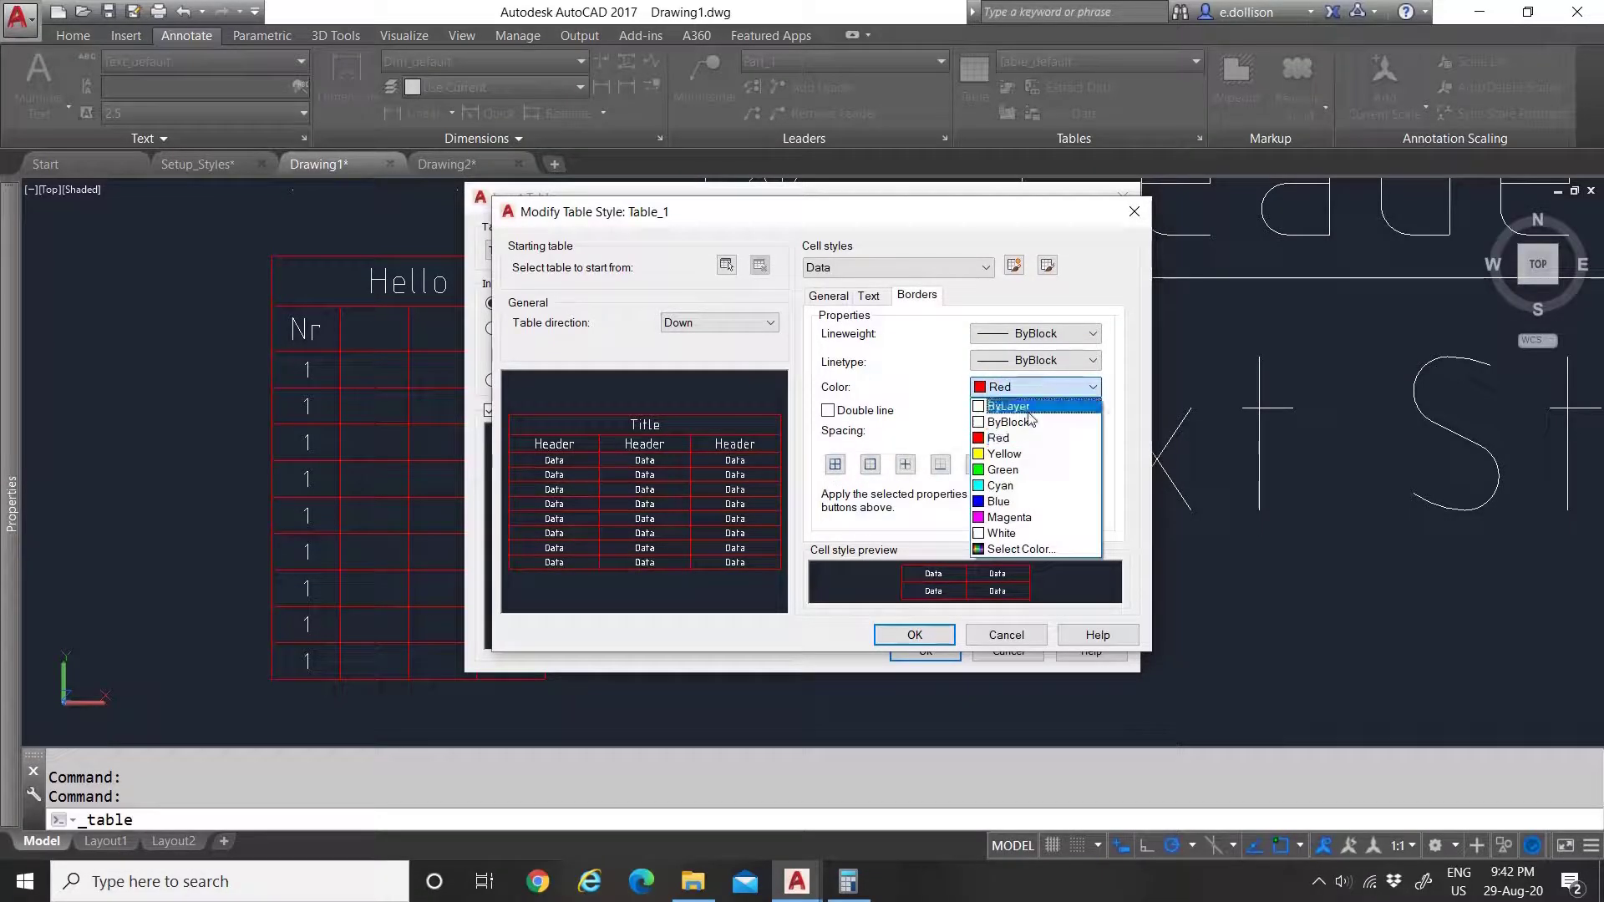
pyautogui.click(1015, 453)
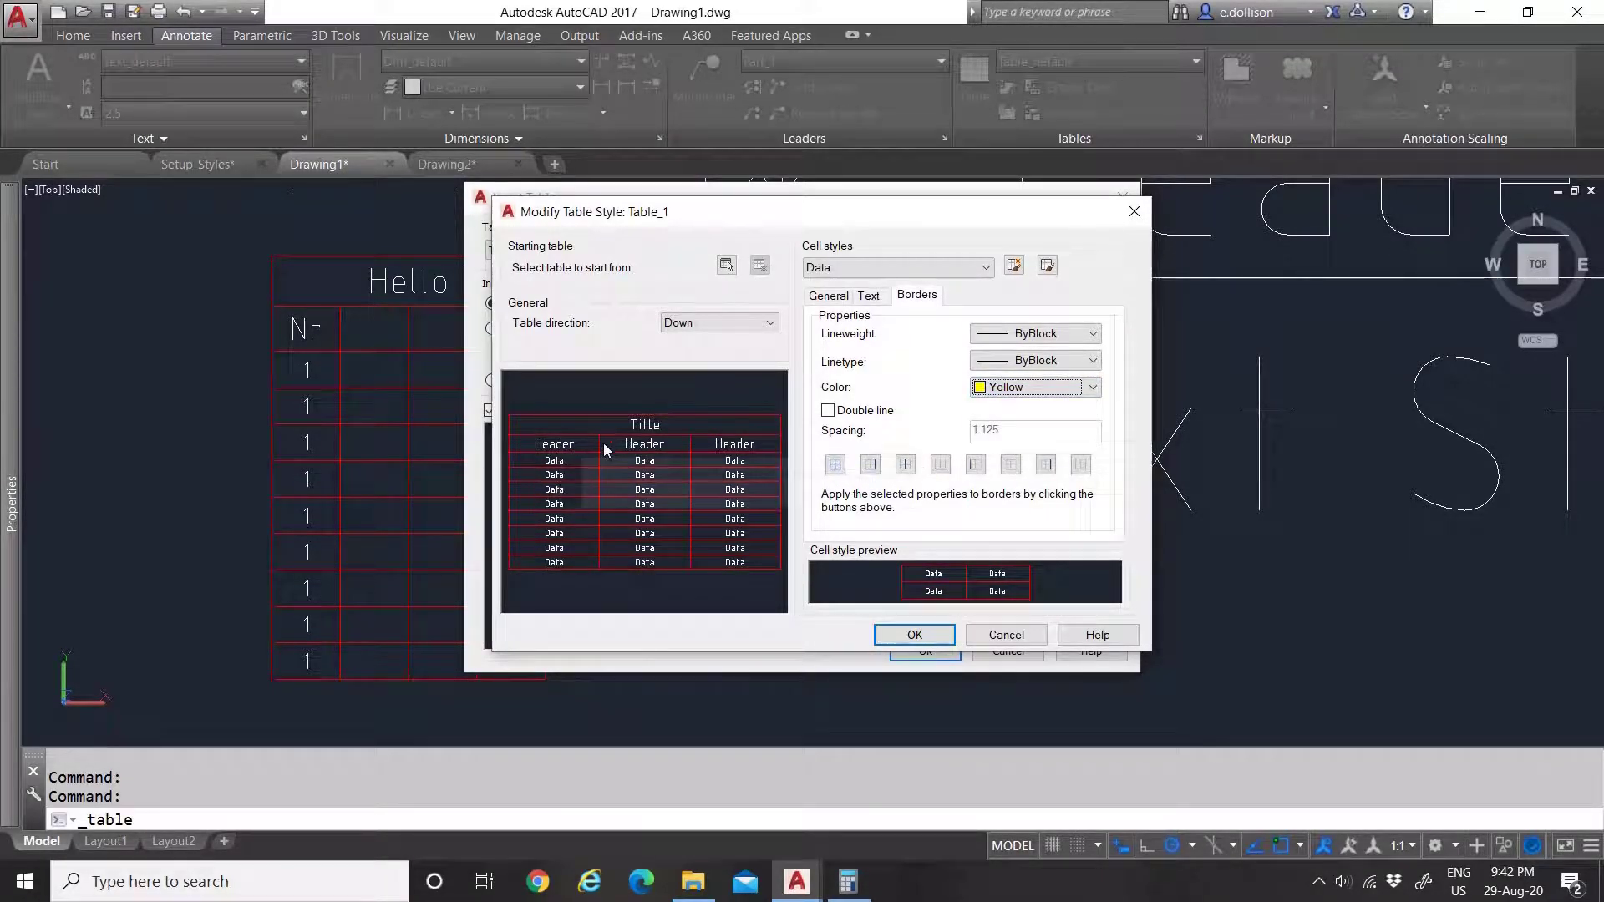
pyautogui.click(905, 468)
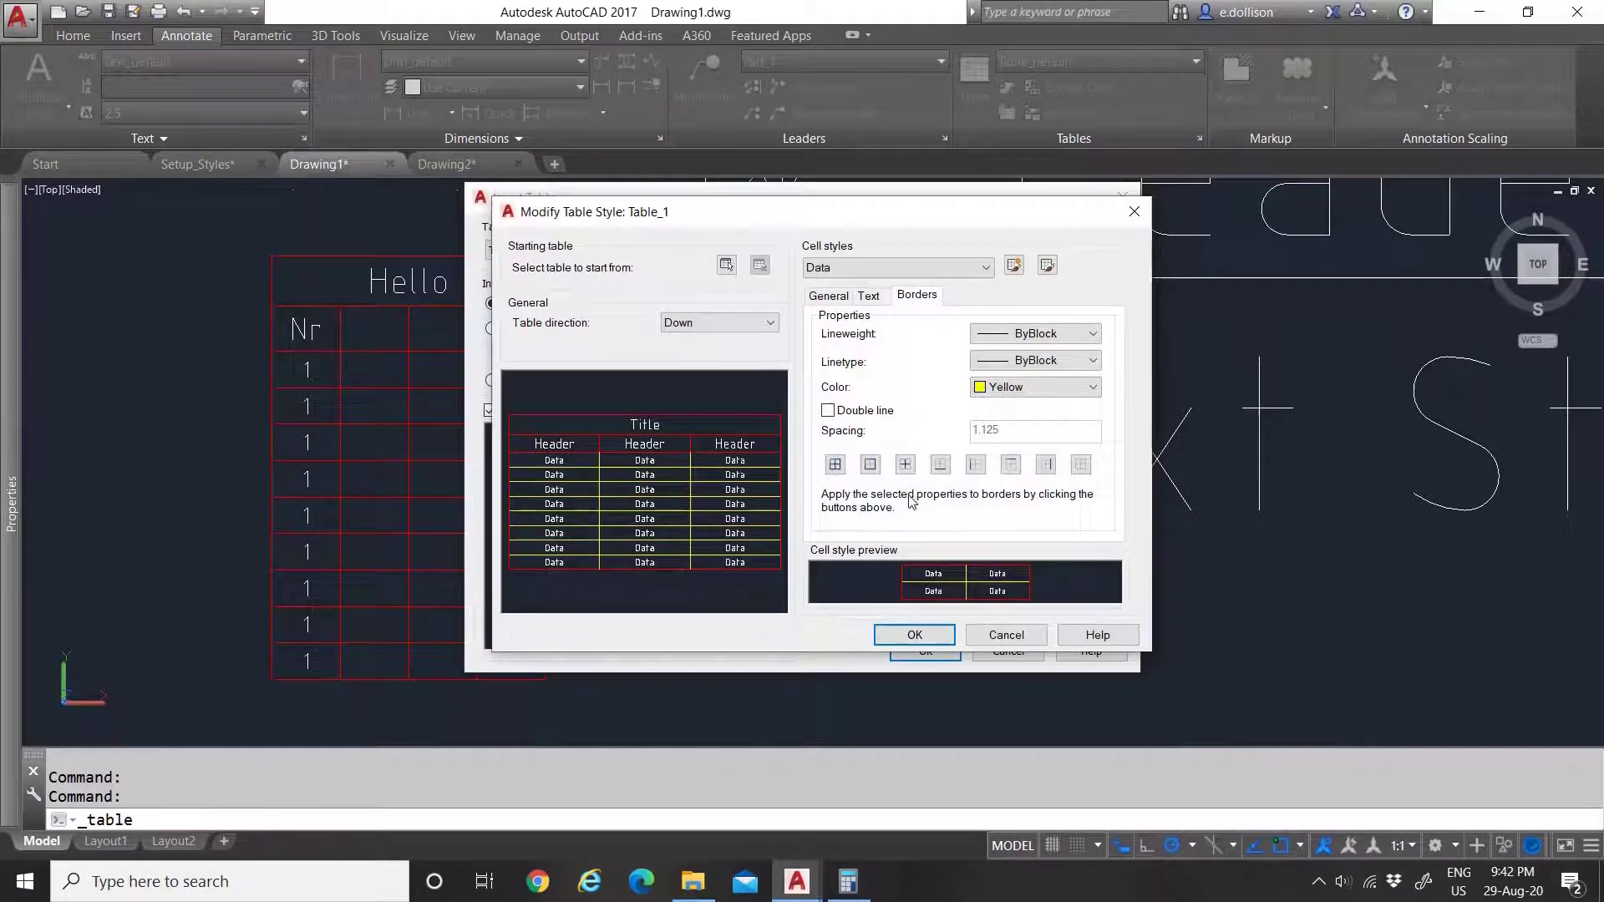
pyautogui.click(944, 470)
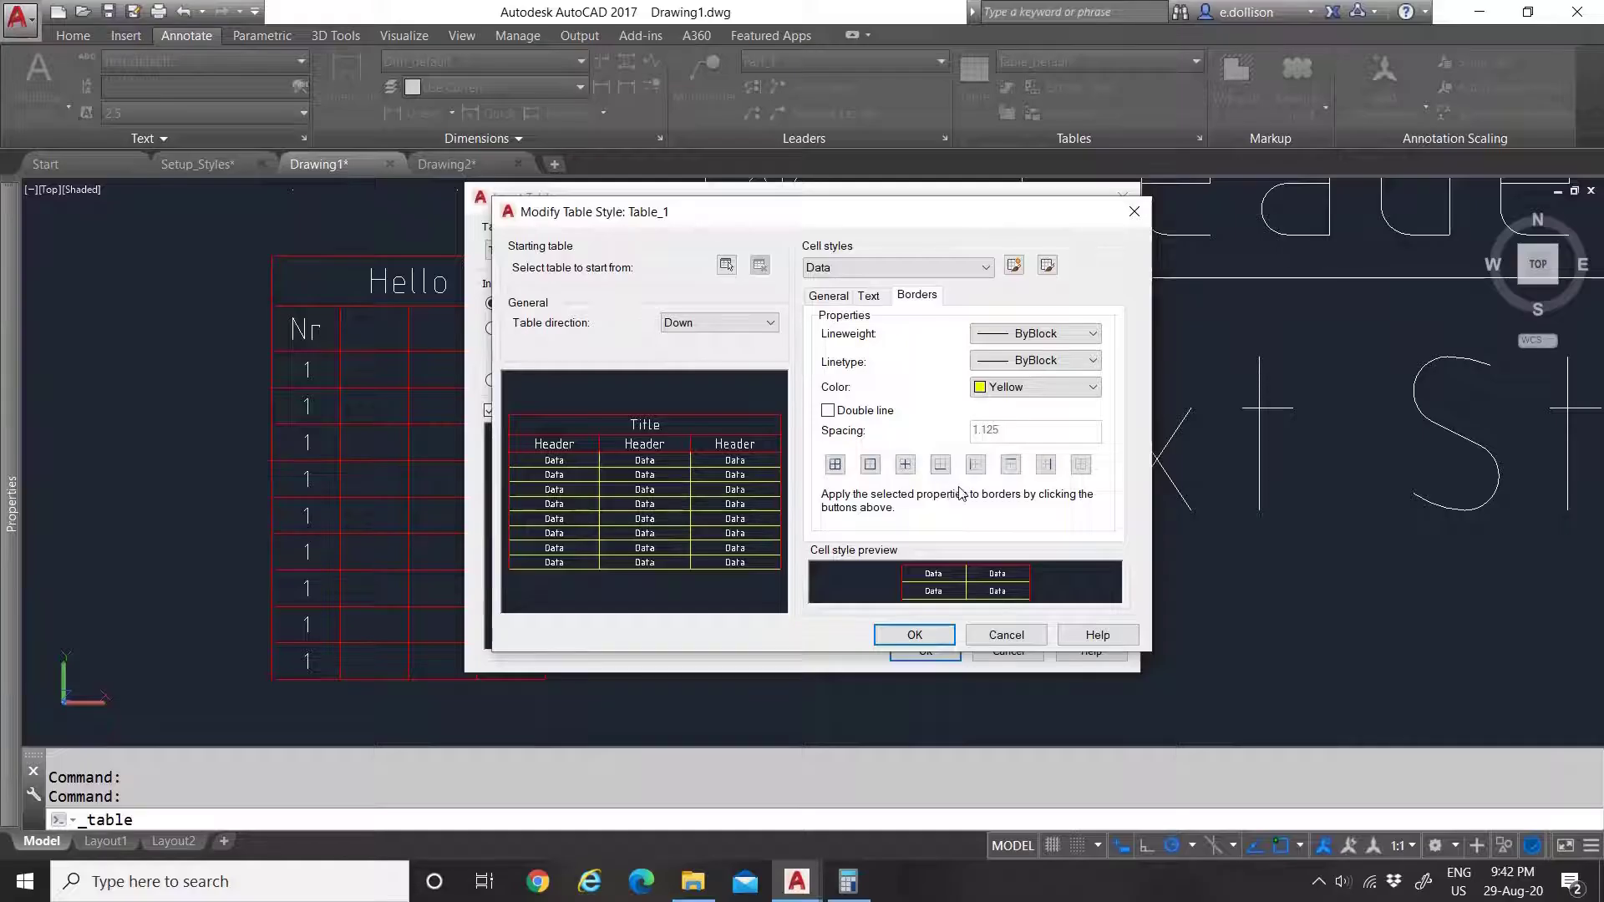
pyautogui.click(1046, 468)
pyautogui.click(976, 466)
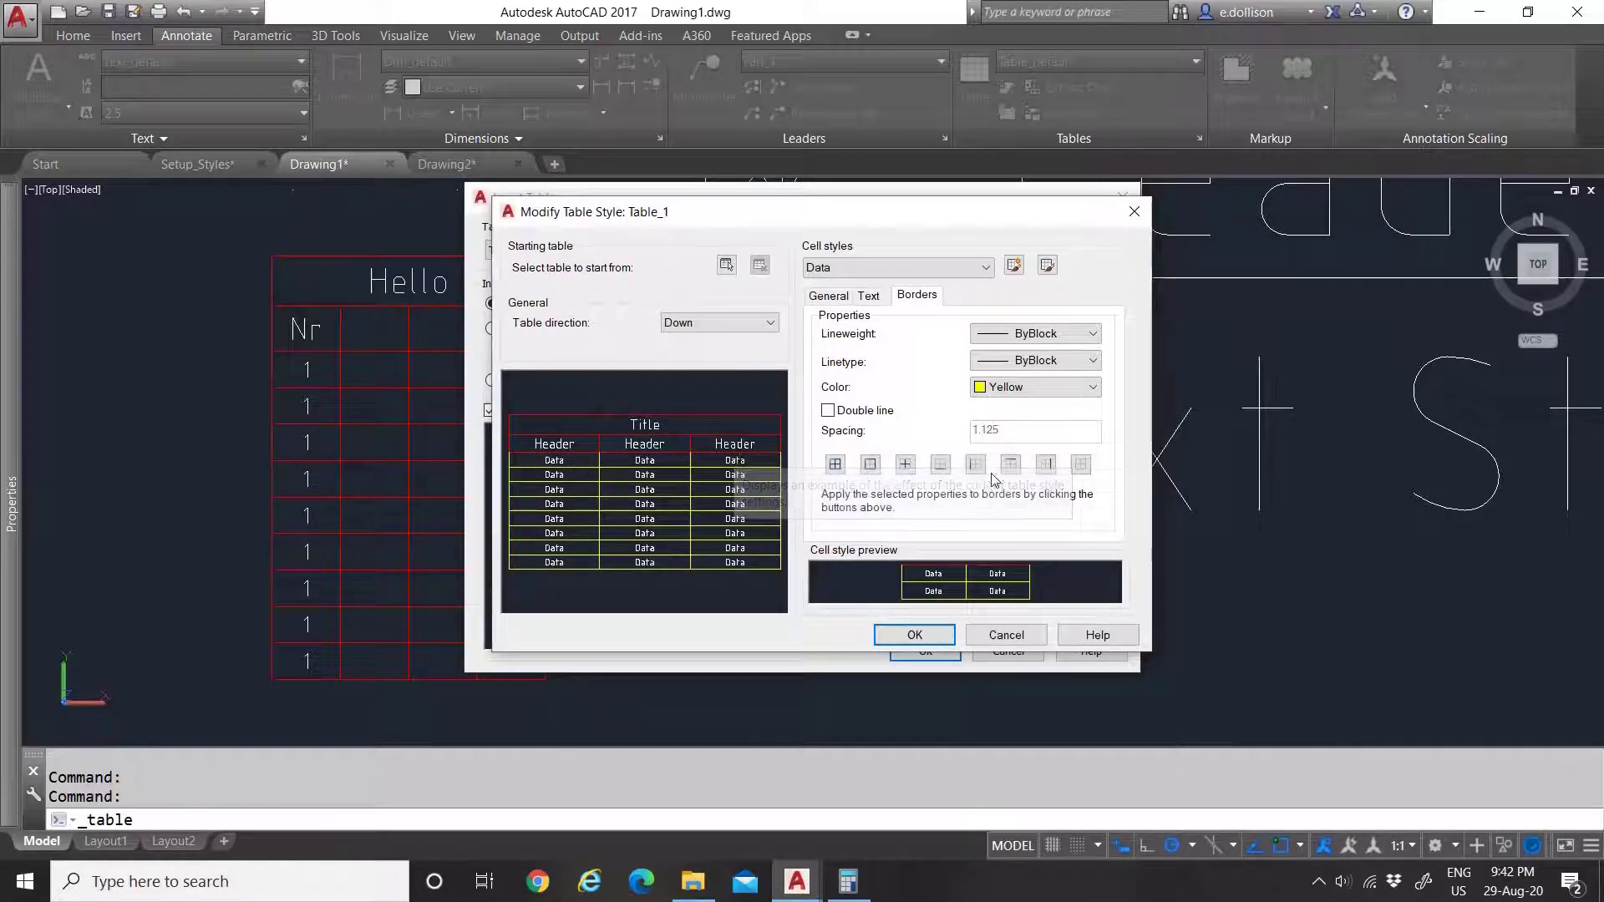
pyautogui.moveTo(700, 212); pyautogui.dragTo(748, 201)
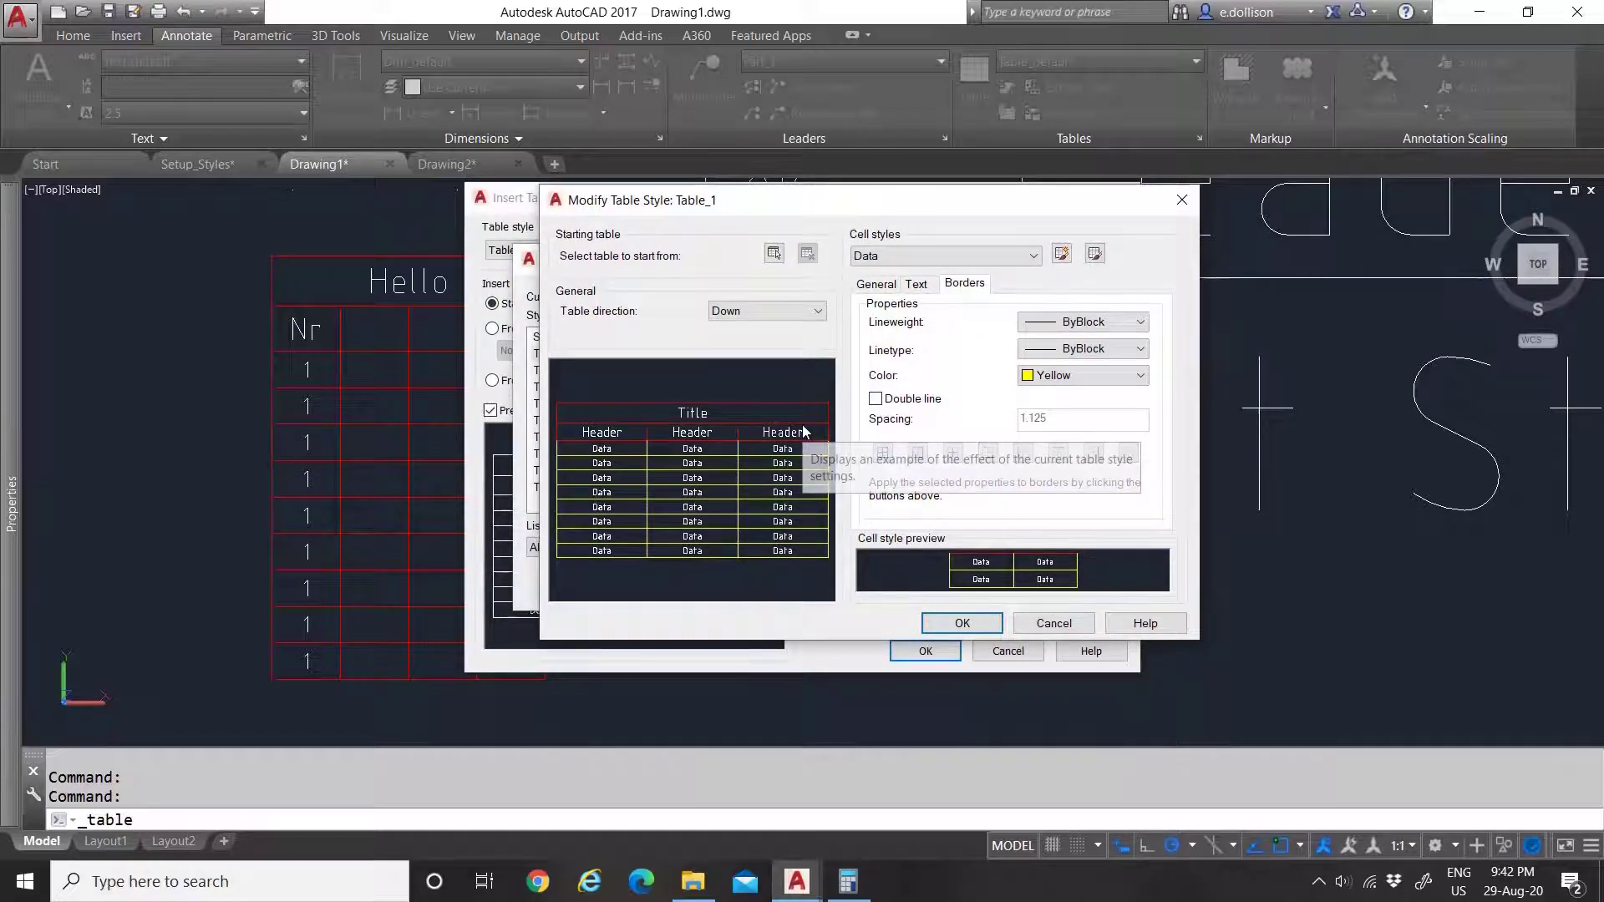
# Step: Cancel Modify Table Style, close Table Style, cancel Insert Table and zoom out
pyautogui.click(1054, 623)
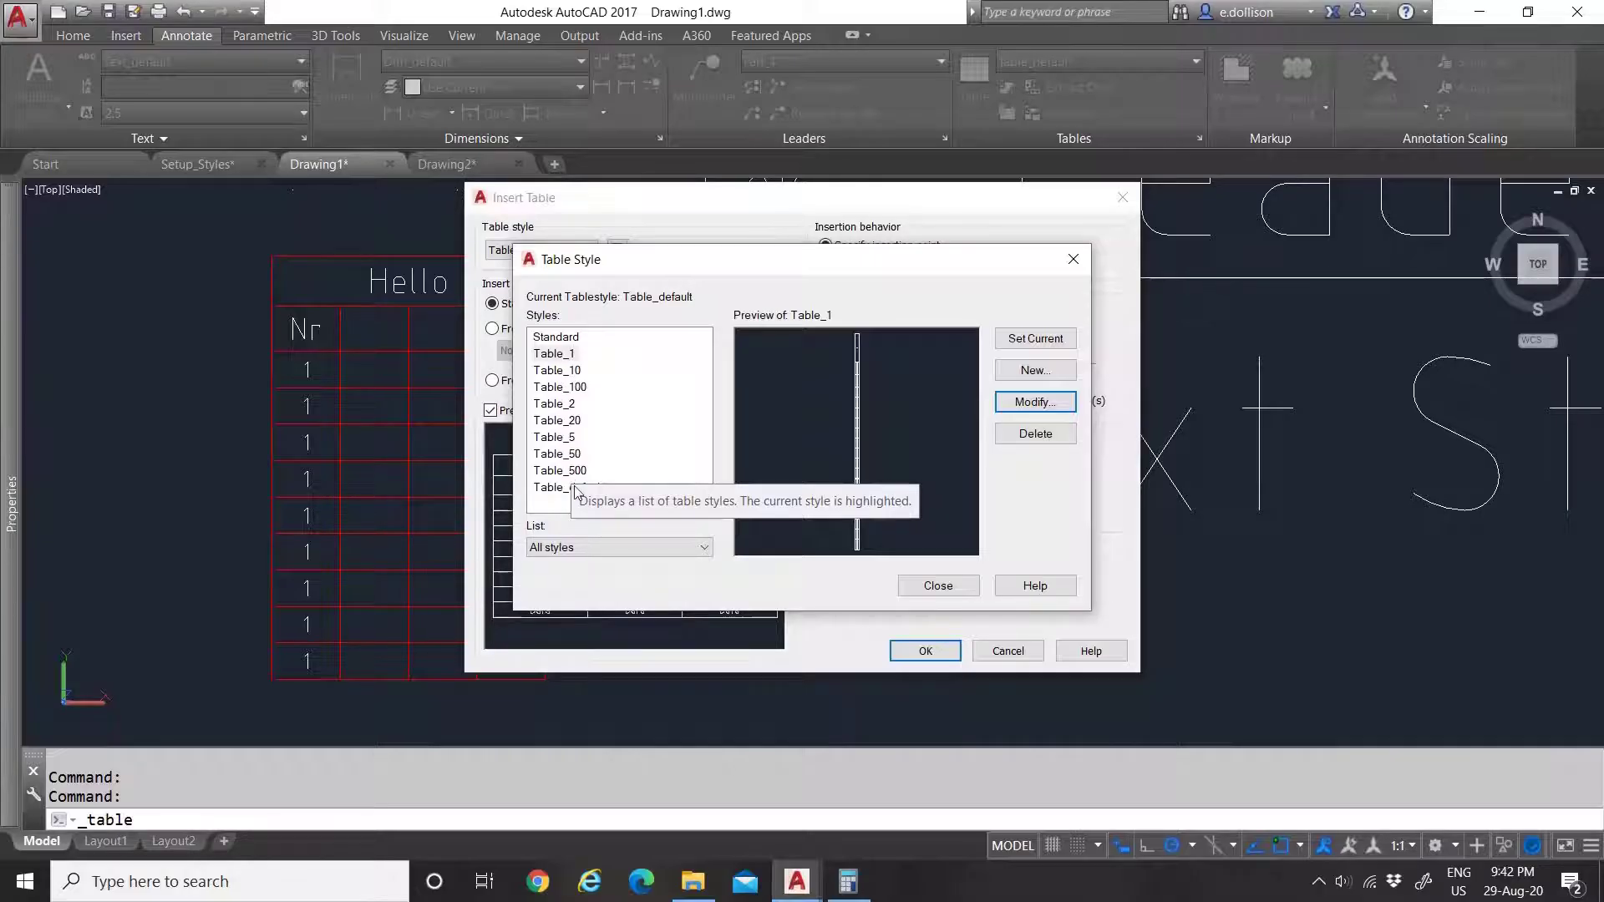
pyautogui.click(942, 586)
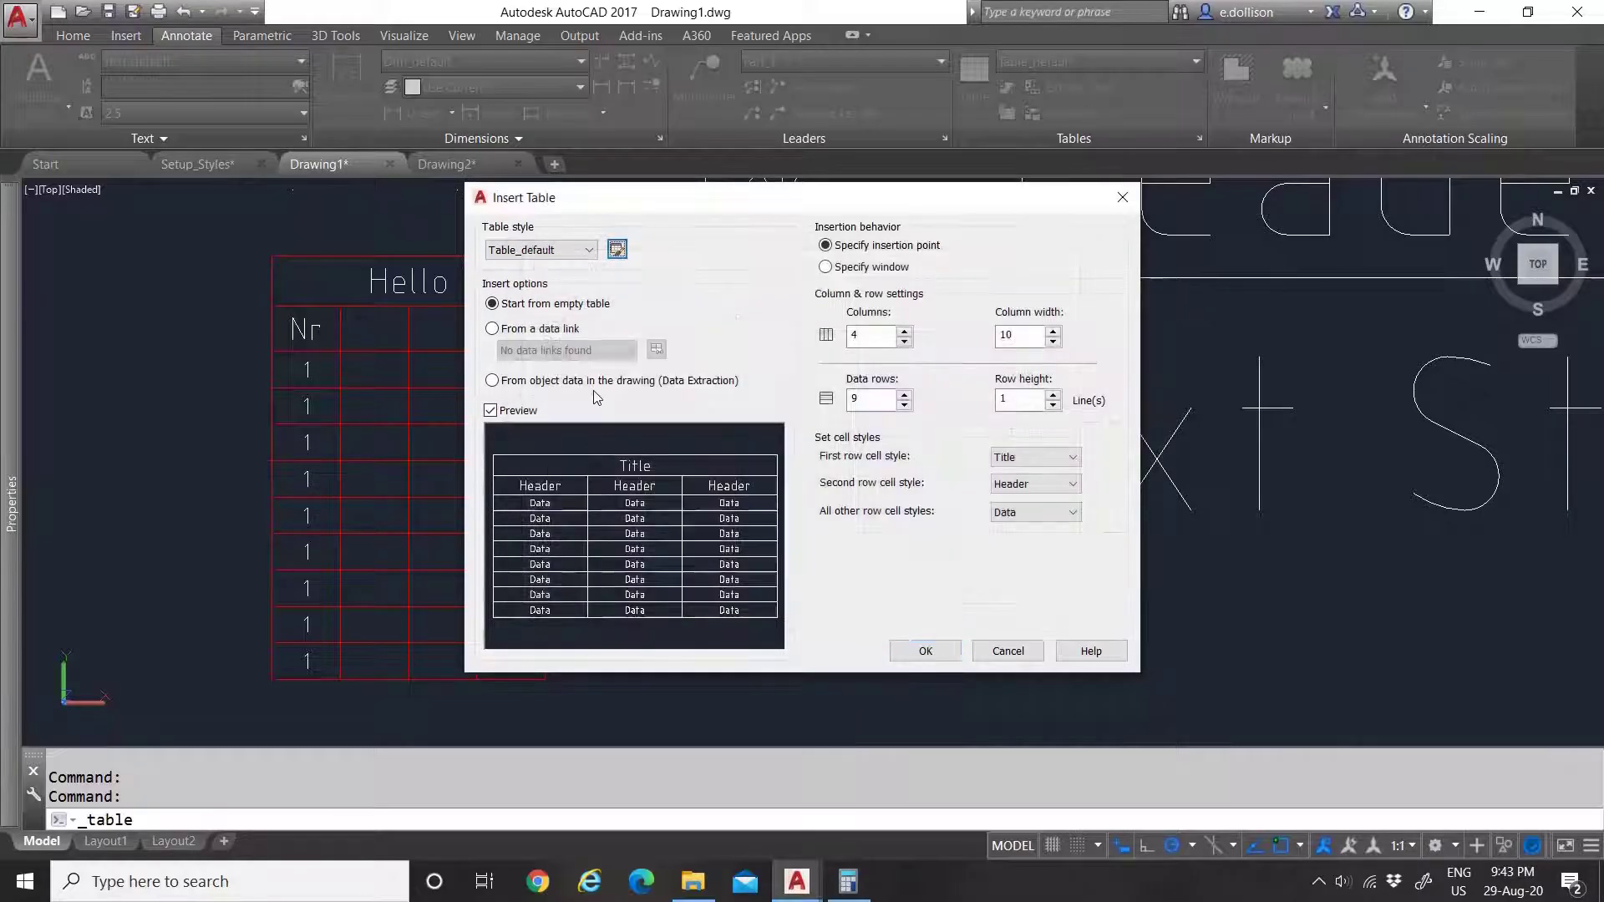
pyautogui.click(1007, 651)
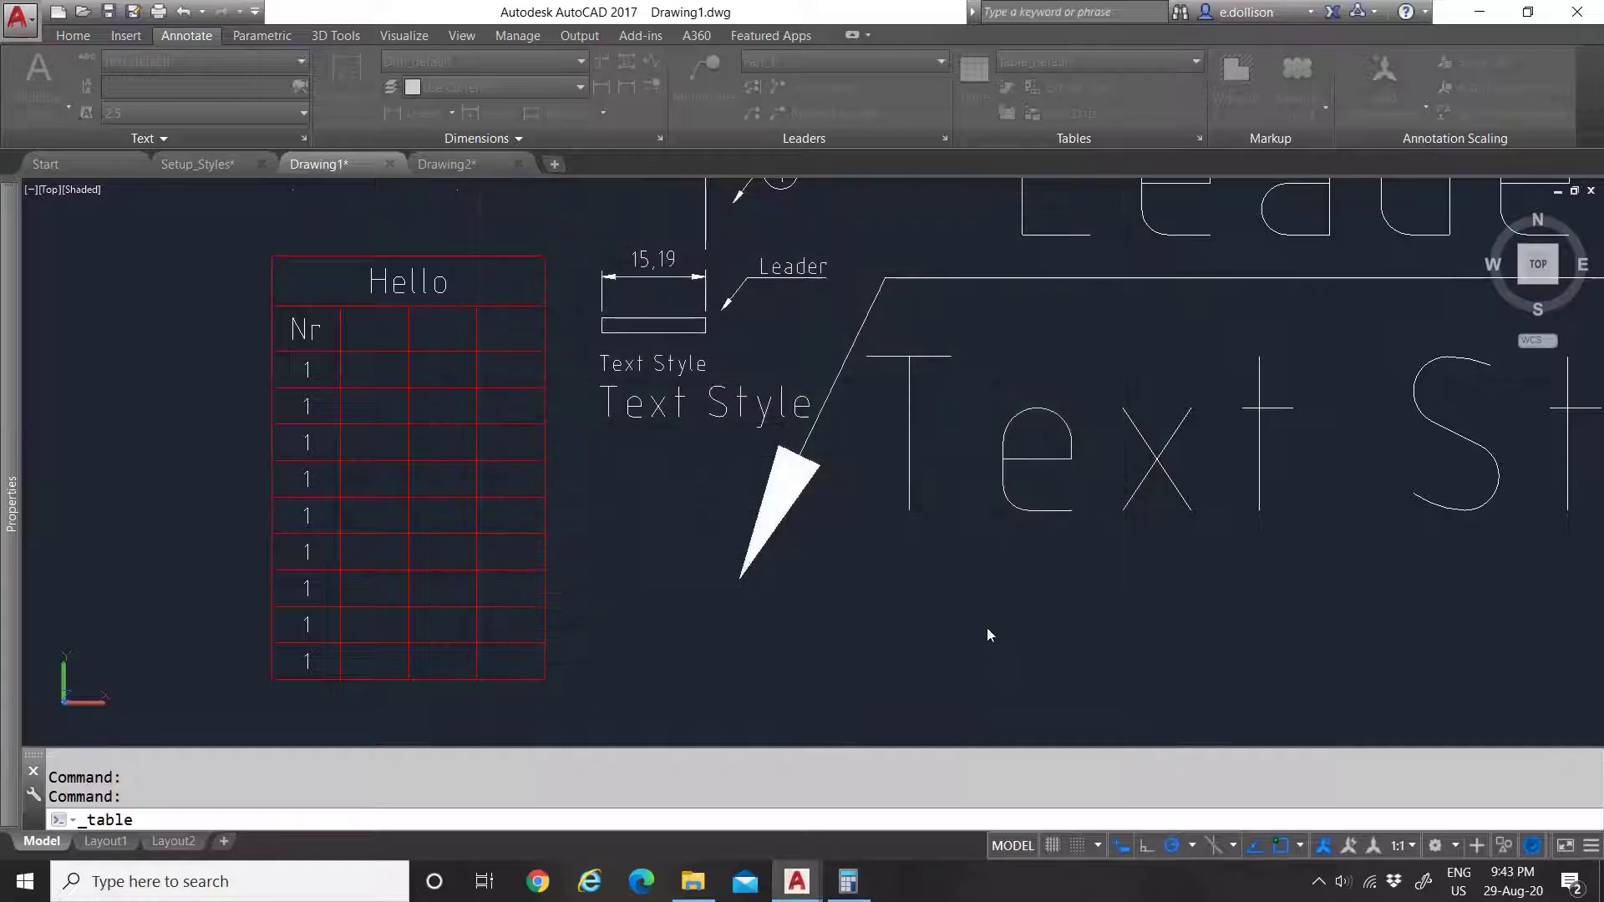
pyautogui.scroll(-3, 785, 553)
pyautogui.scroll(-4, 794, 535)
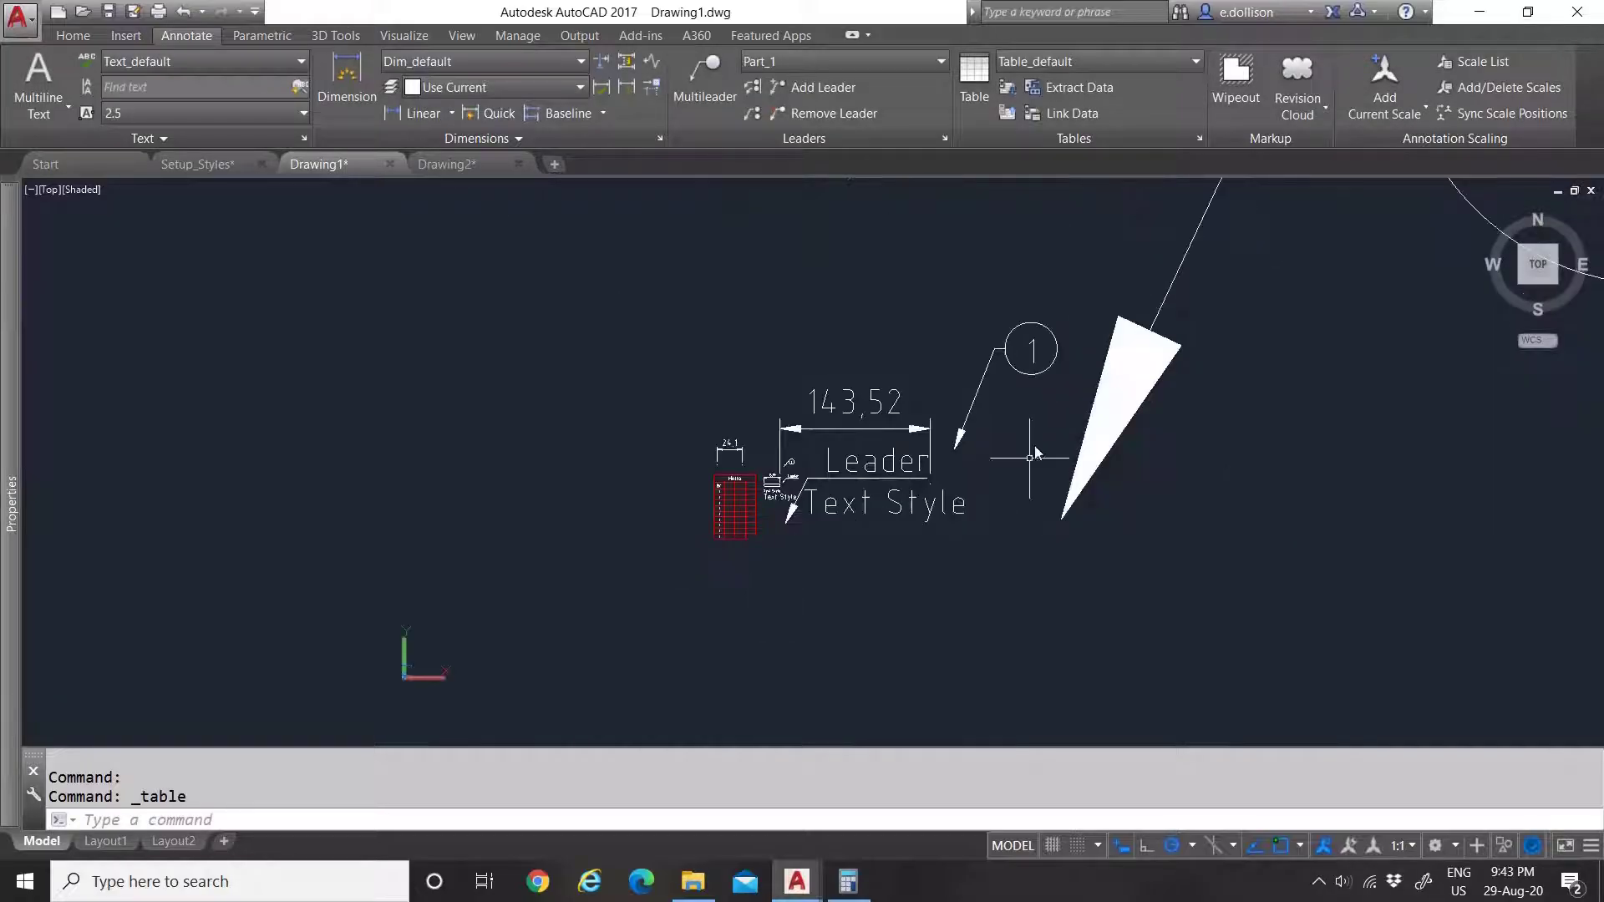
pyautogui.scroll(4, 1002, 422)
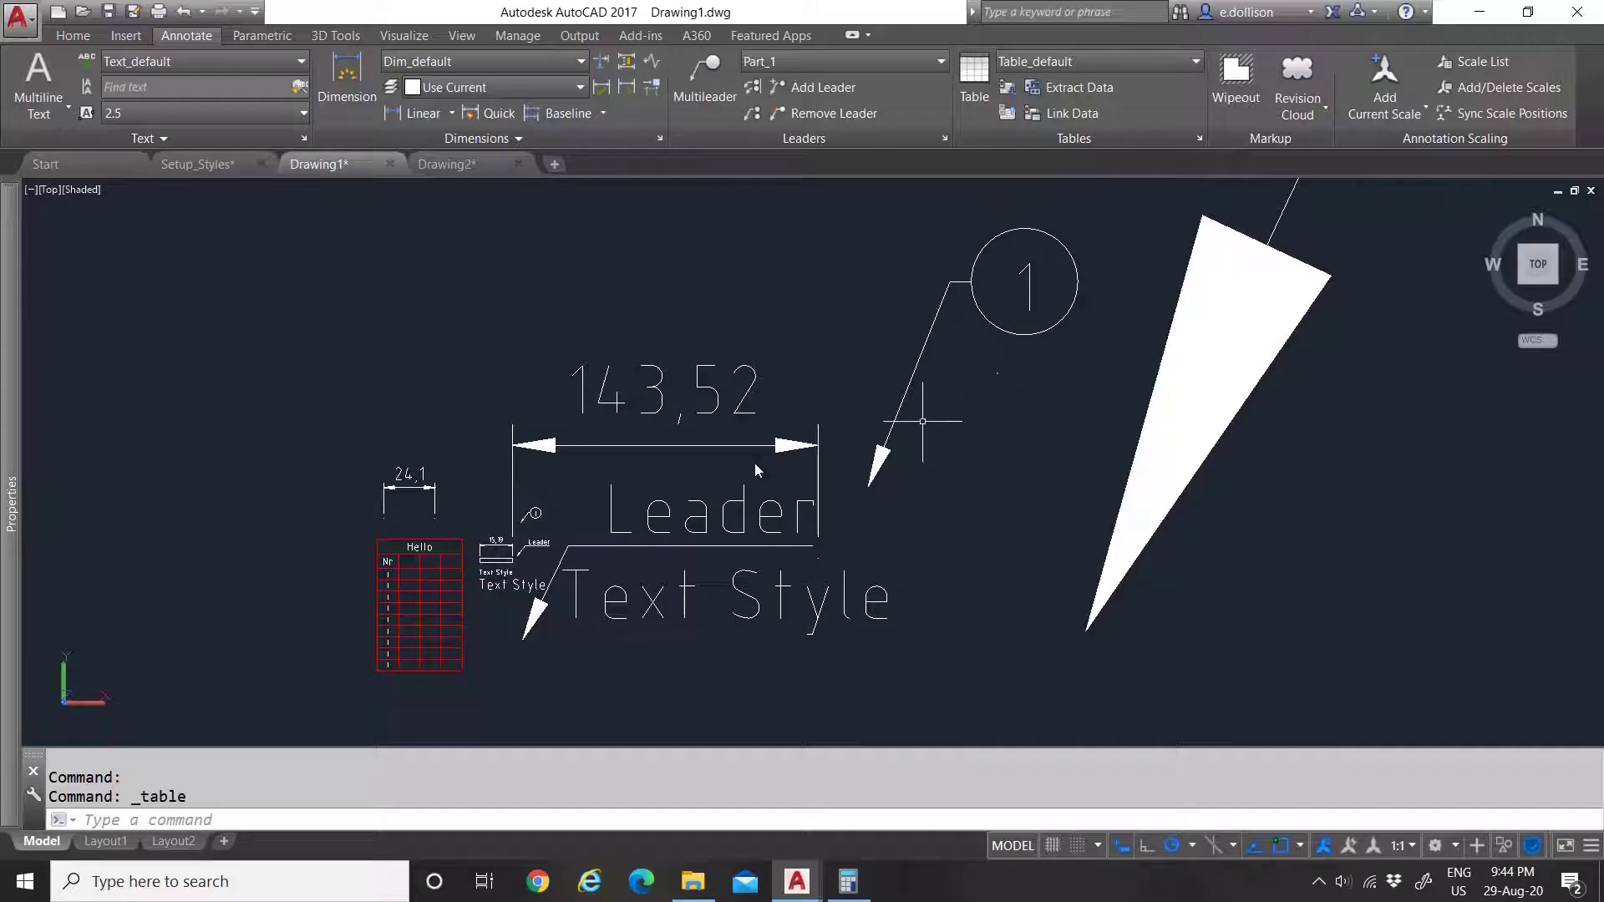
# Step: Bring up Setup_Styles and zoom in on the 3, 1, 2 and Ø0,4 dimensions around the red circle
pyautogui.click(188, 159)
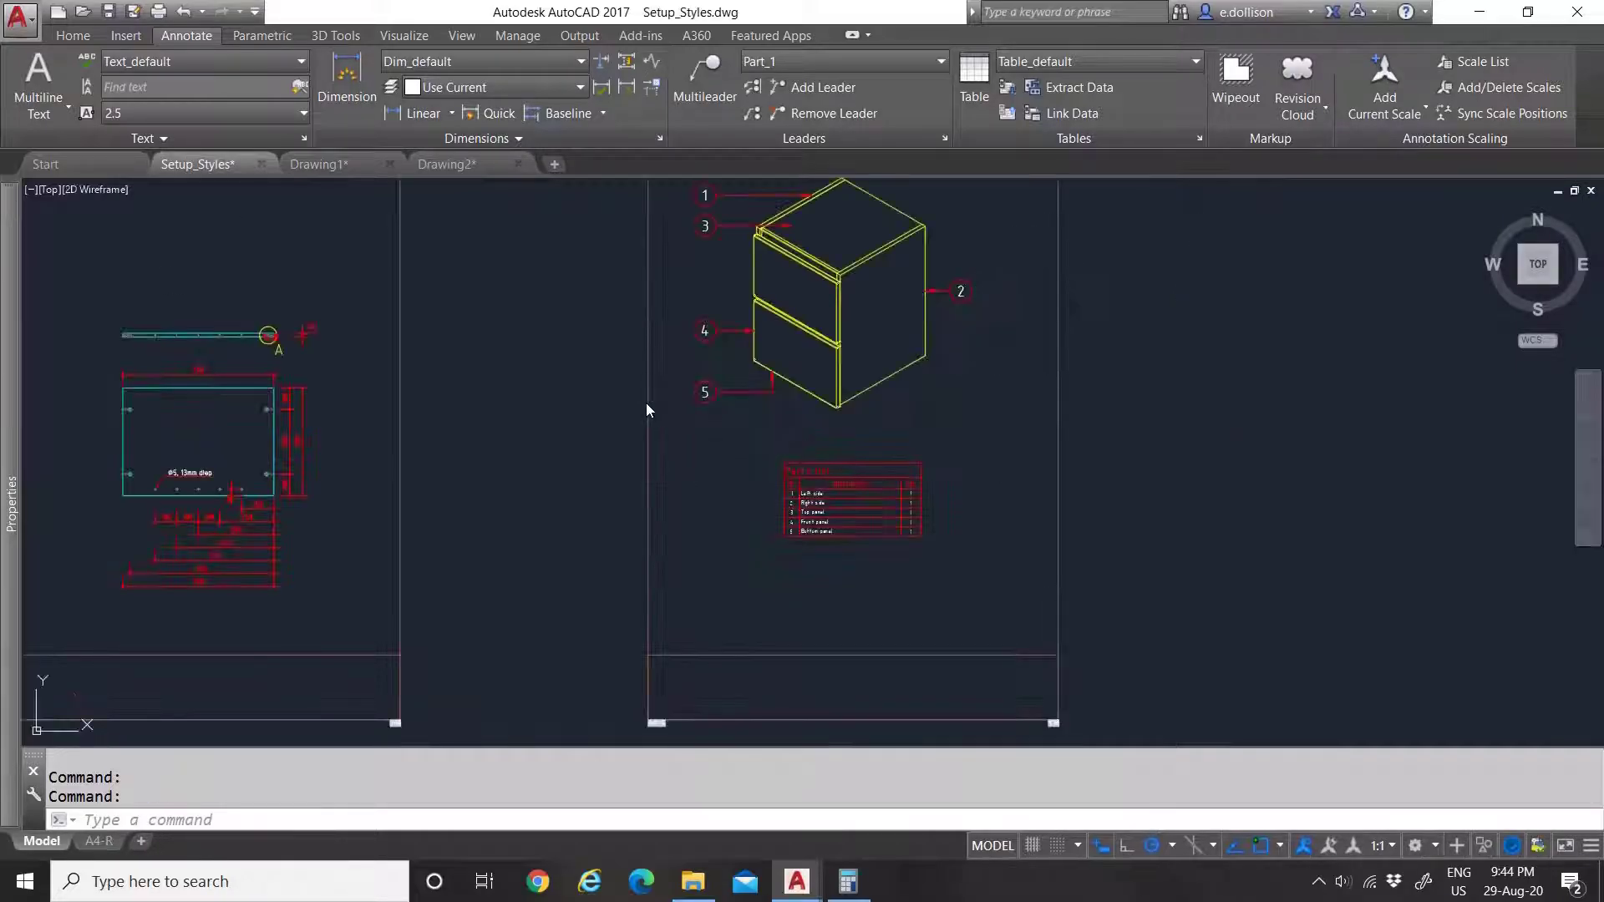
pyautogui.scroll(-5, 651, 447)
pyautogui.scroll(-2, 648, 454)
pyautogui.scroll(10, 644, 501)
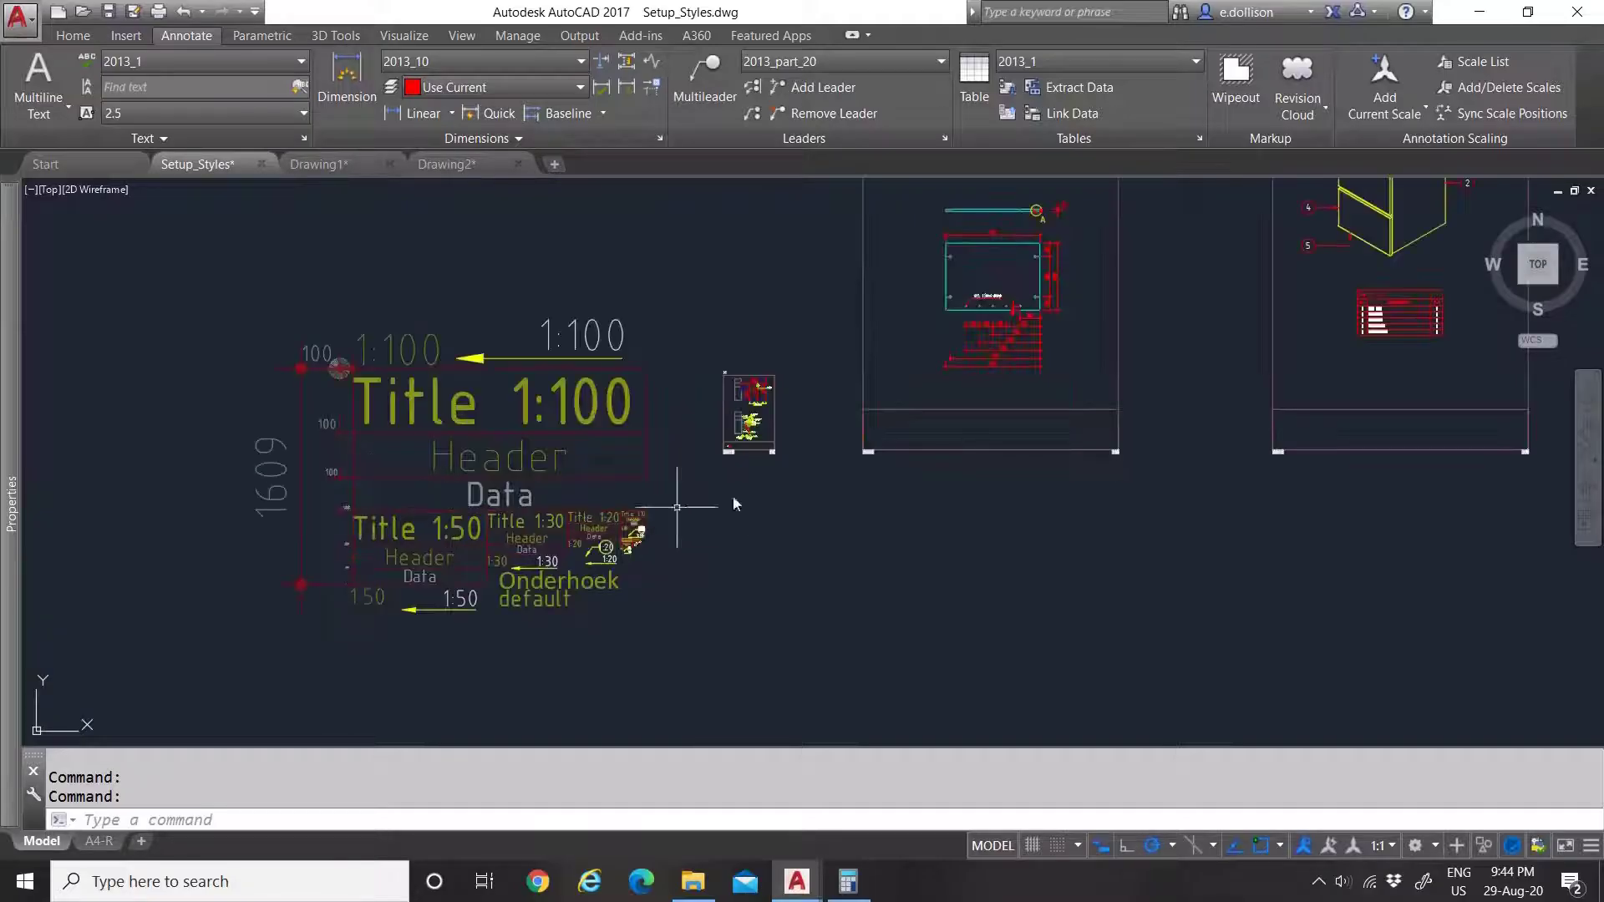
pyautogui.scroll(12, 568, 535)
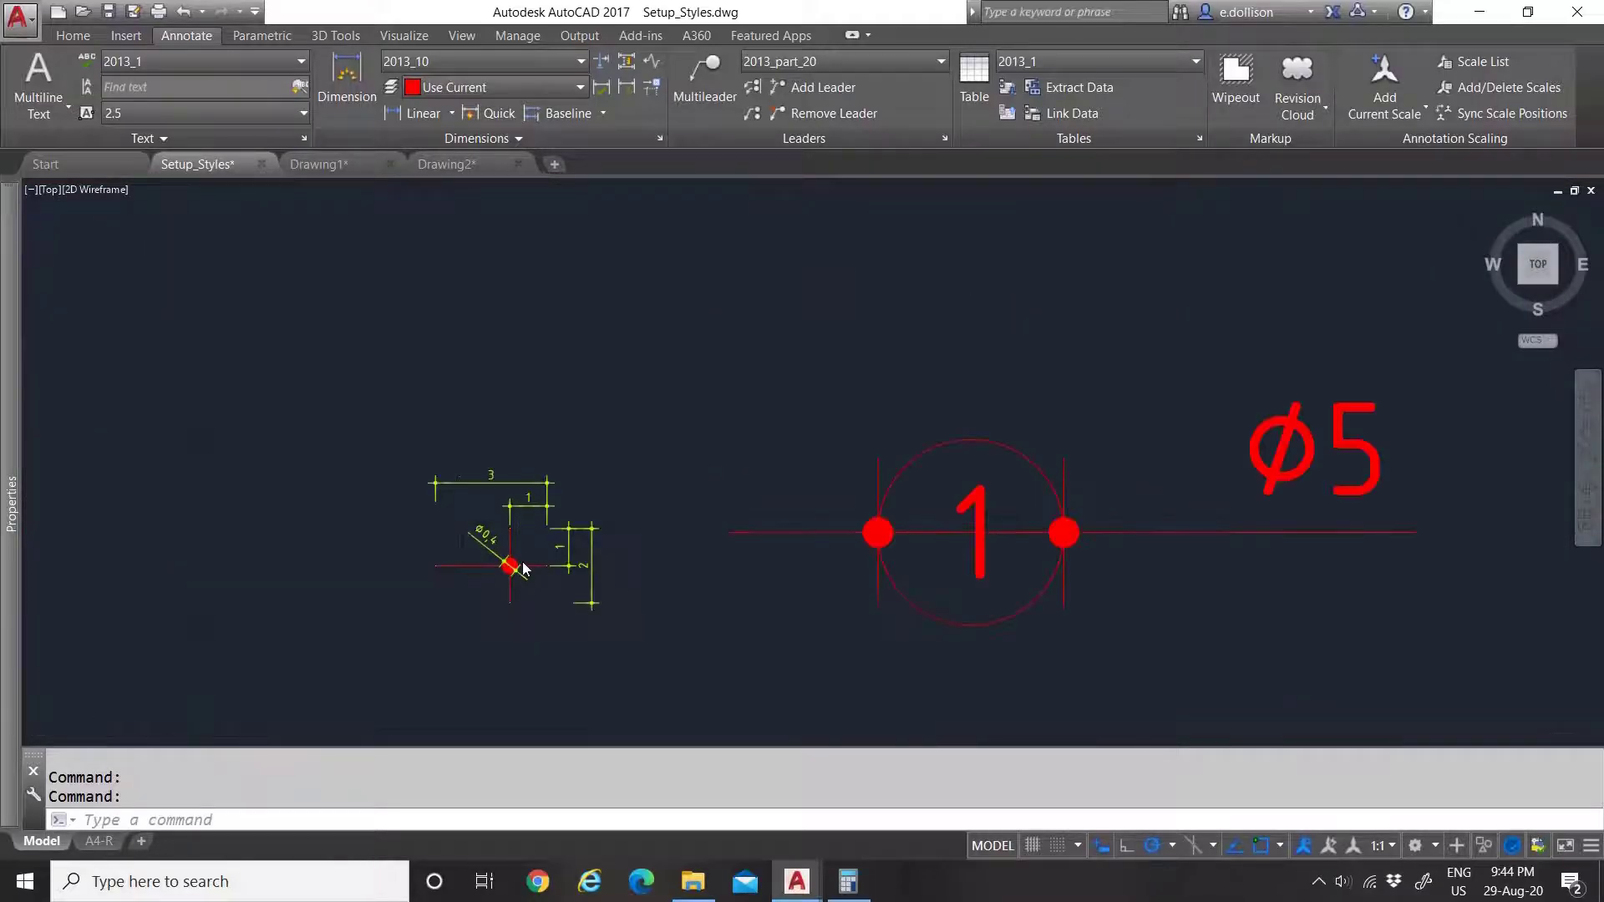
pyautogui.scroll(-4, 644, 383)
pyautogui.scroll(2, 599, 358)
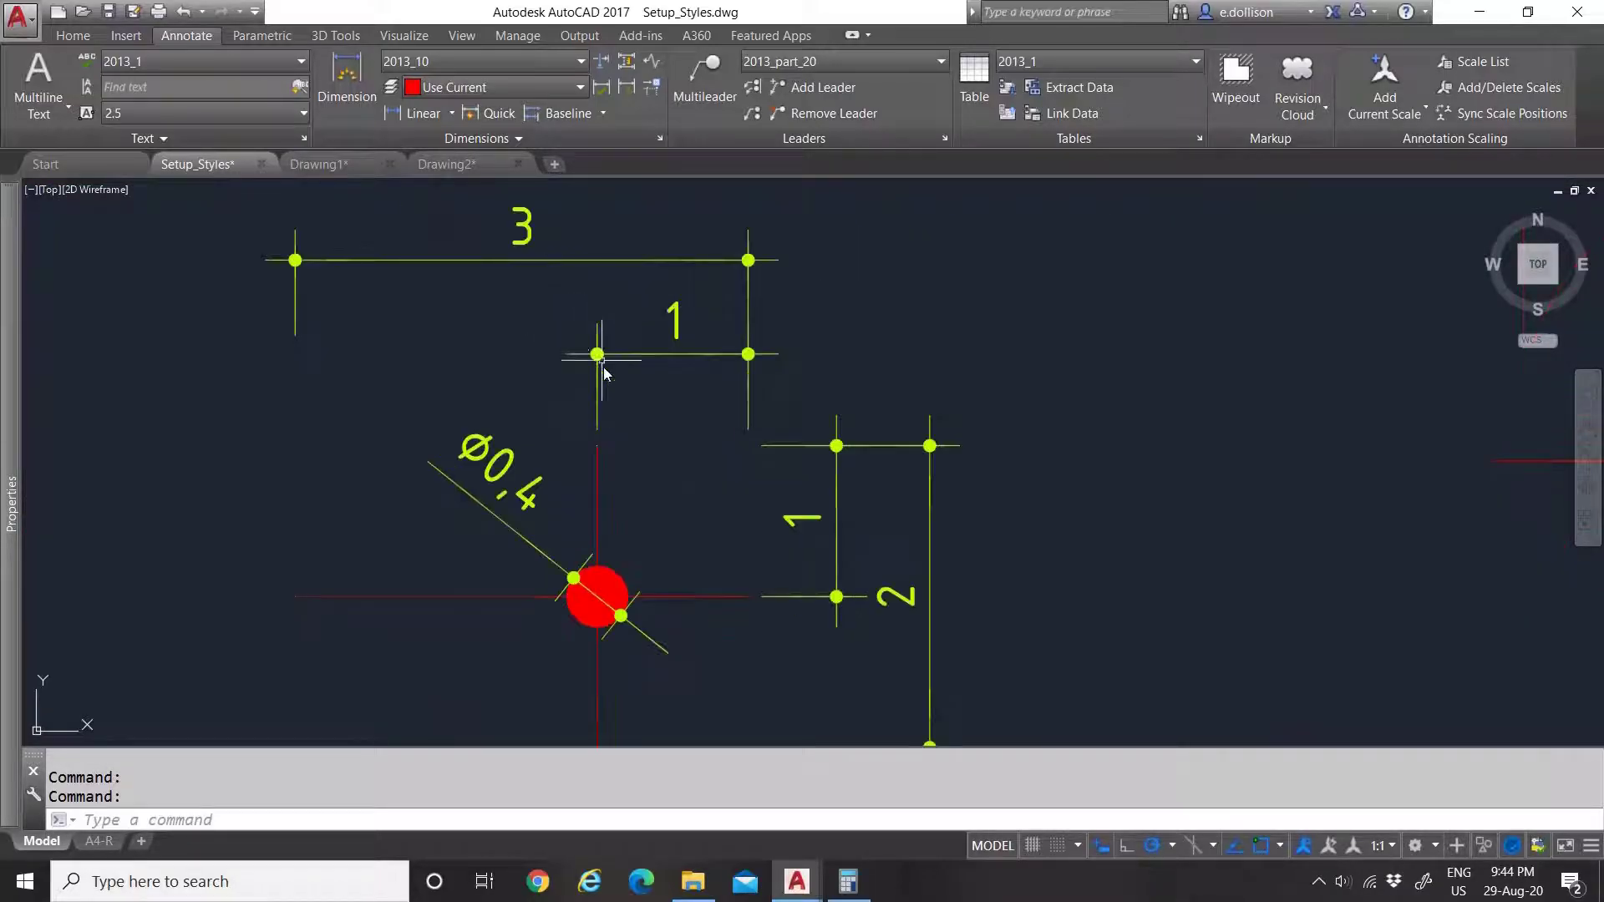
pyautogui.scroll(-2, 669, 568)
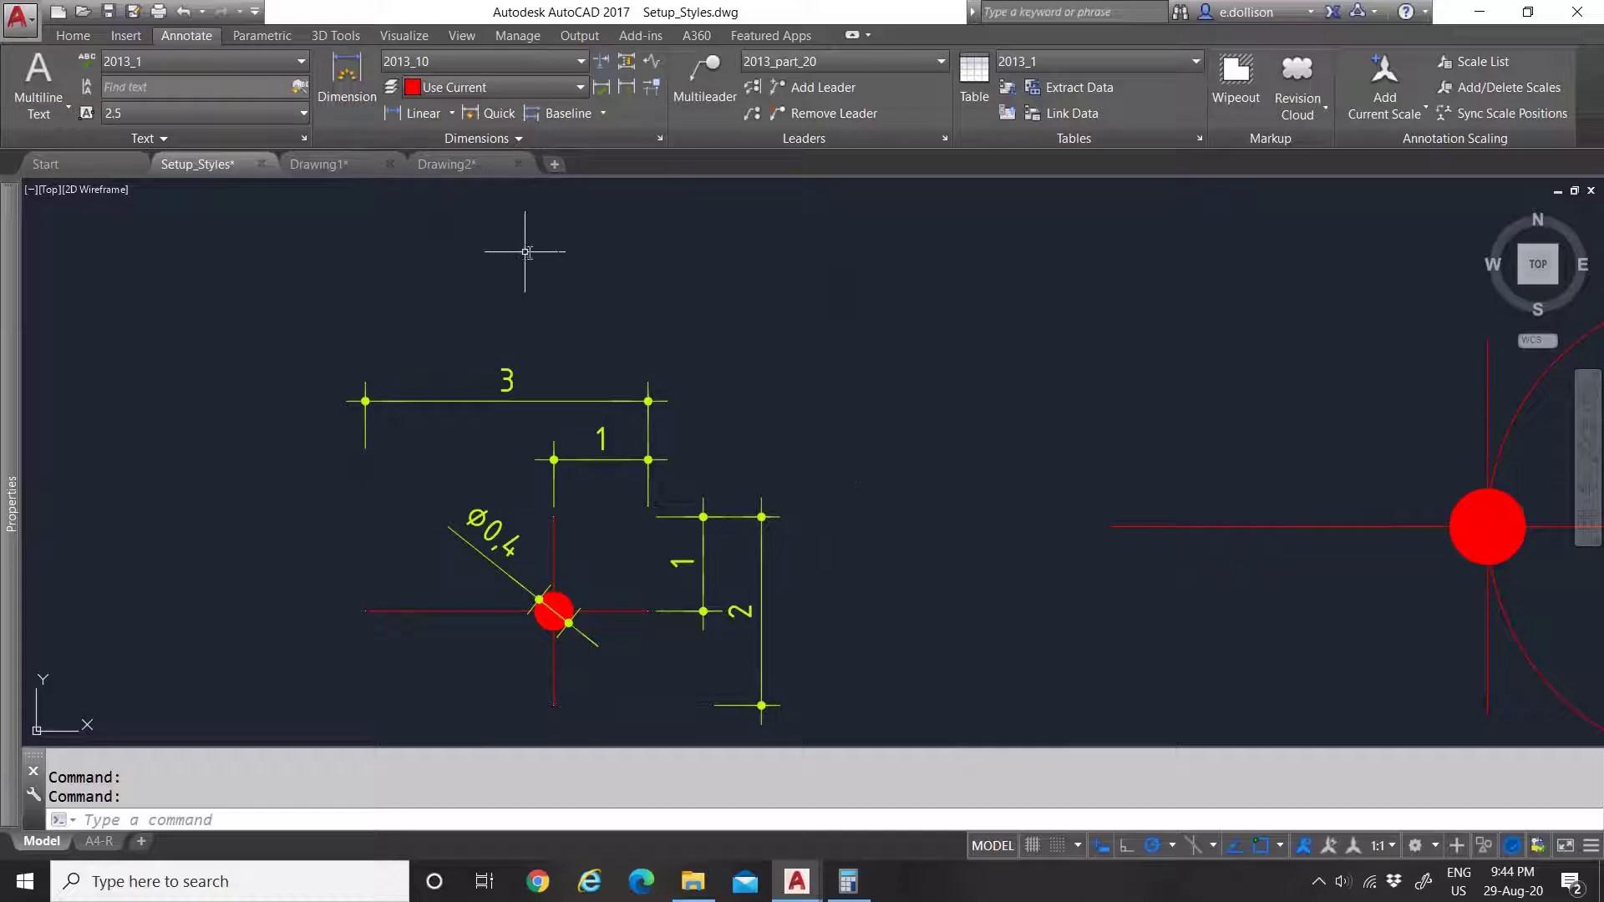
pyautogui.click(335, 167)
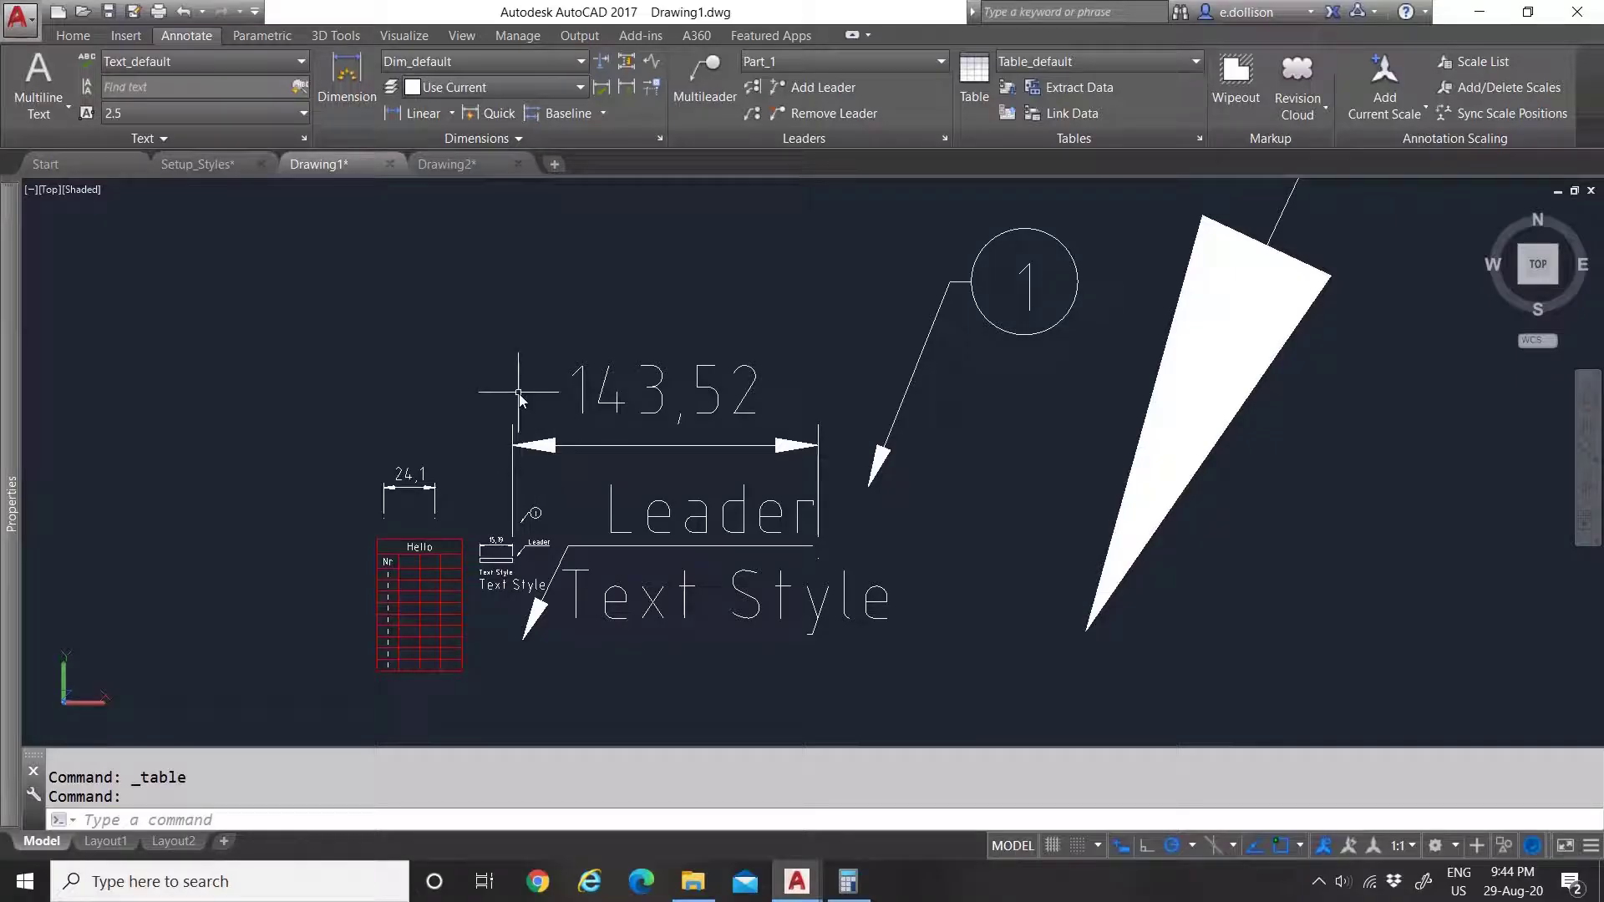
pyautogui.click(197, 165)
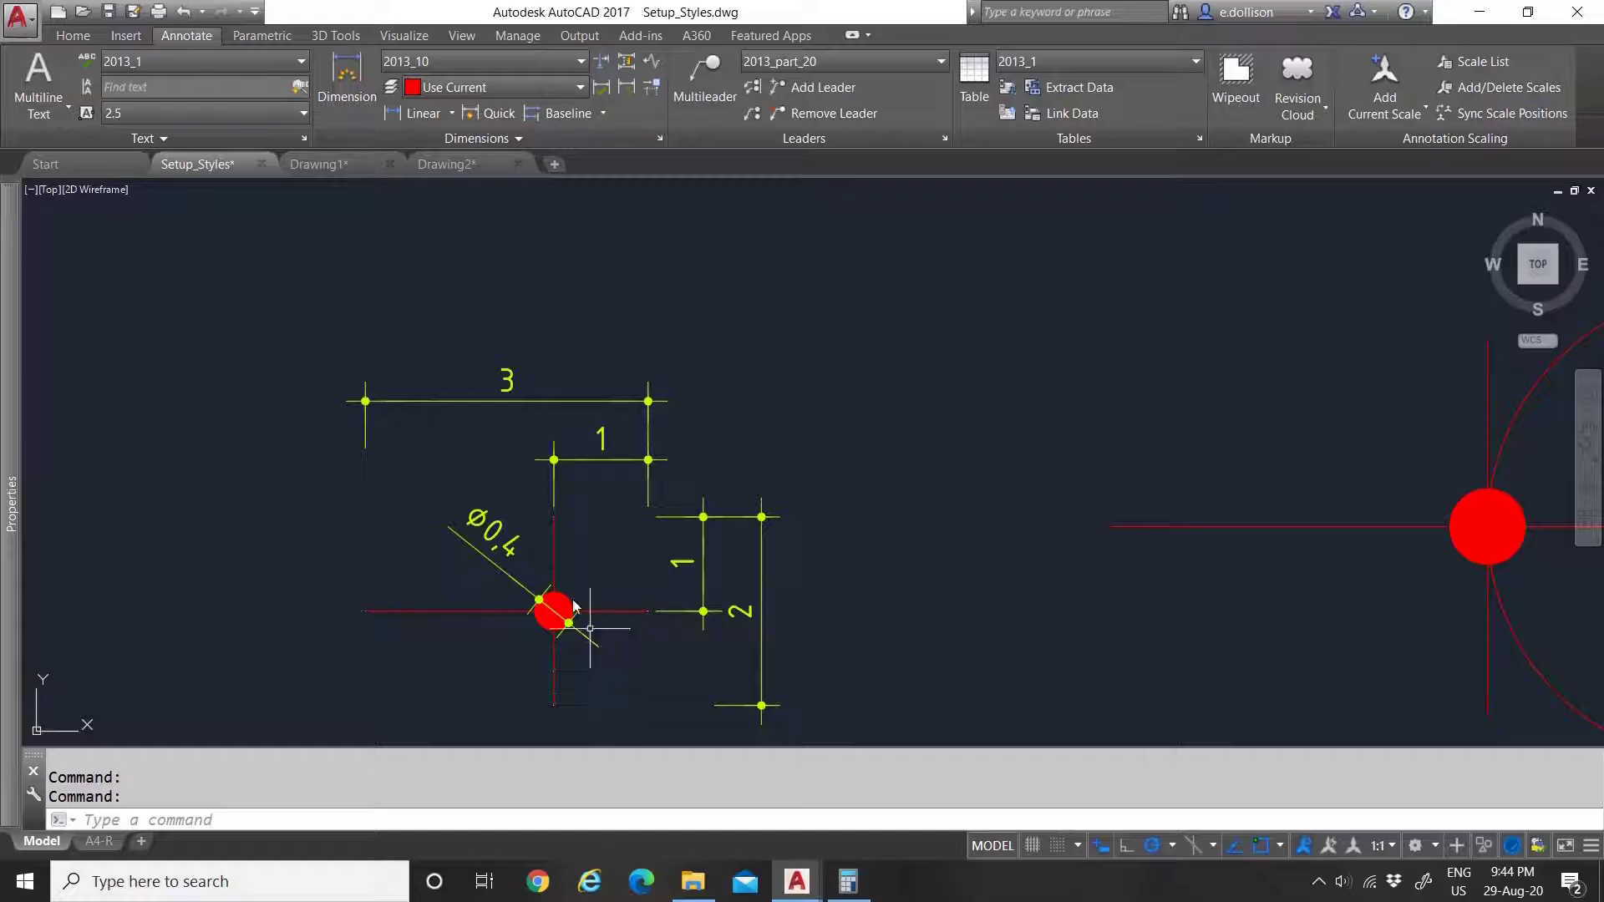
pyautogui.click(218, 71)
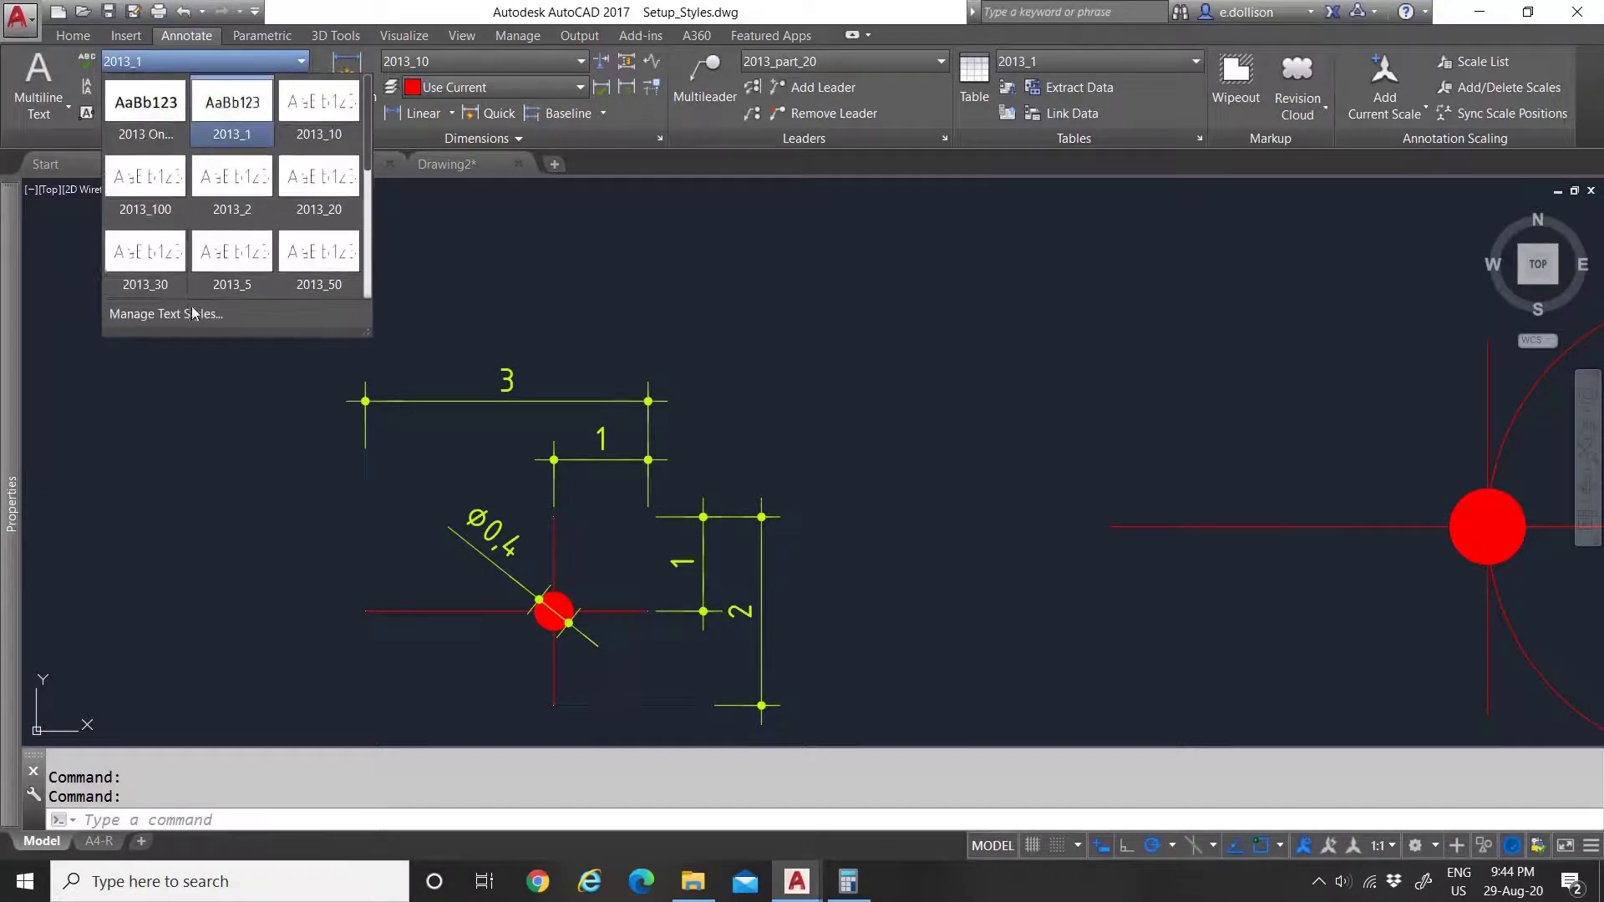
pyautogui.click(192, 308)
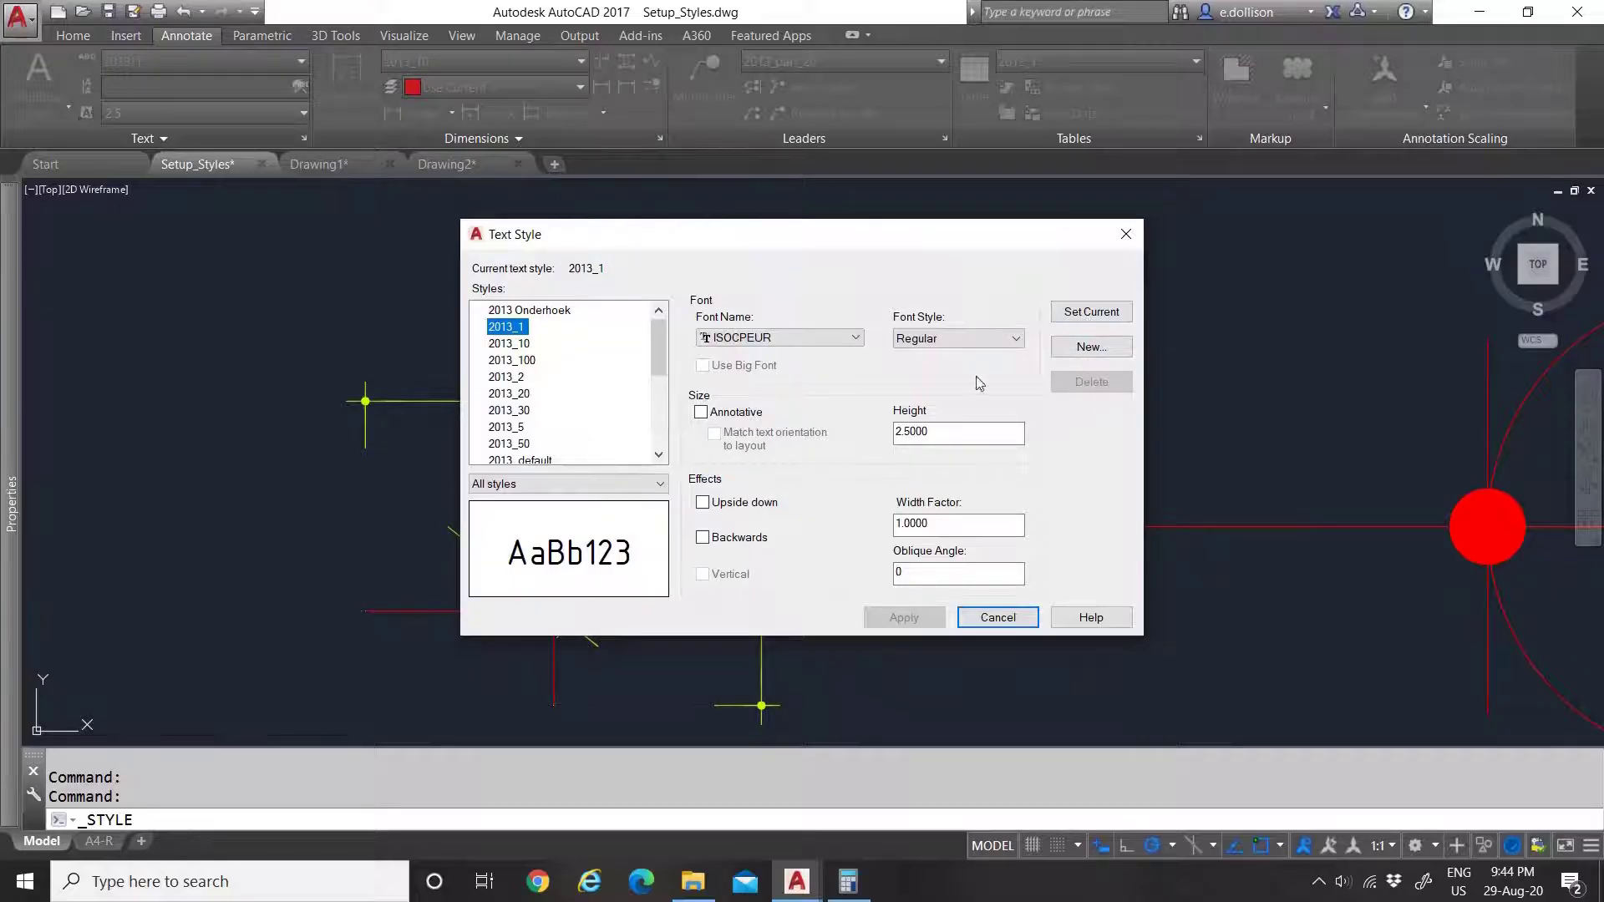
pyautogui.click(1126, 234)
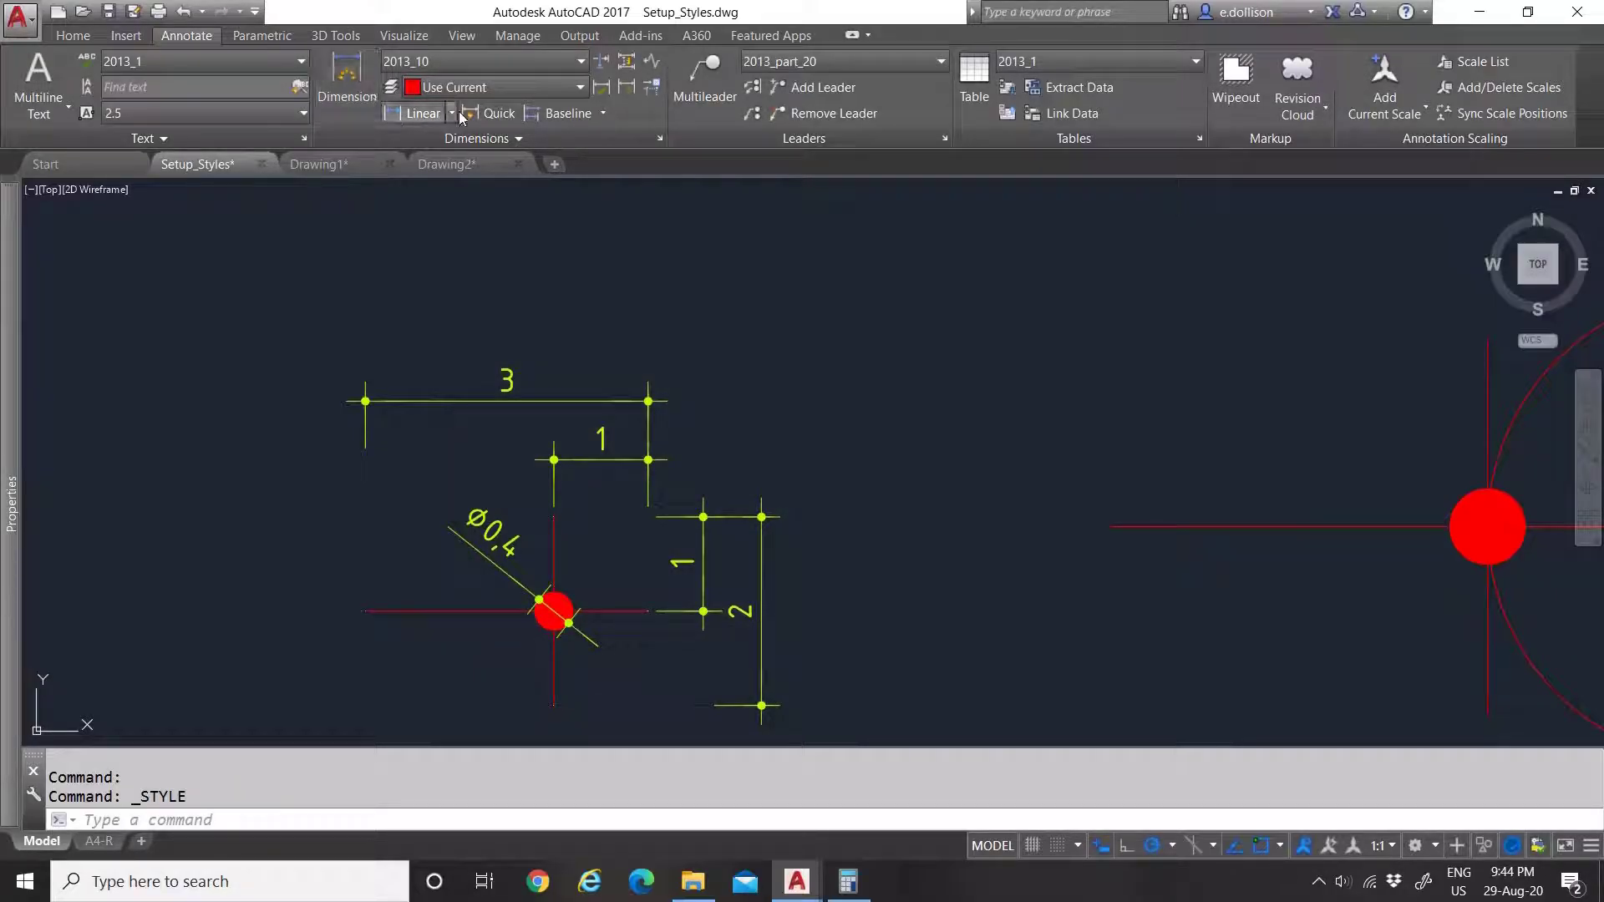
pyautogui.click(505, 61)
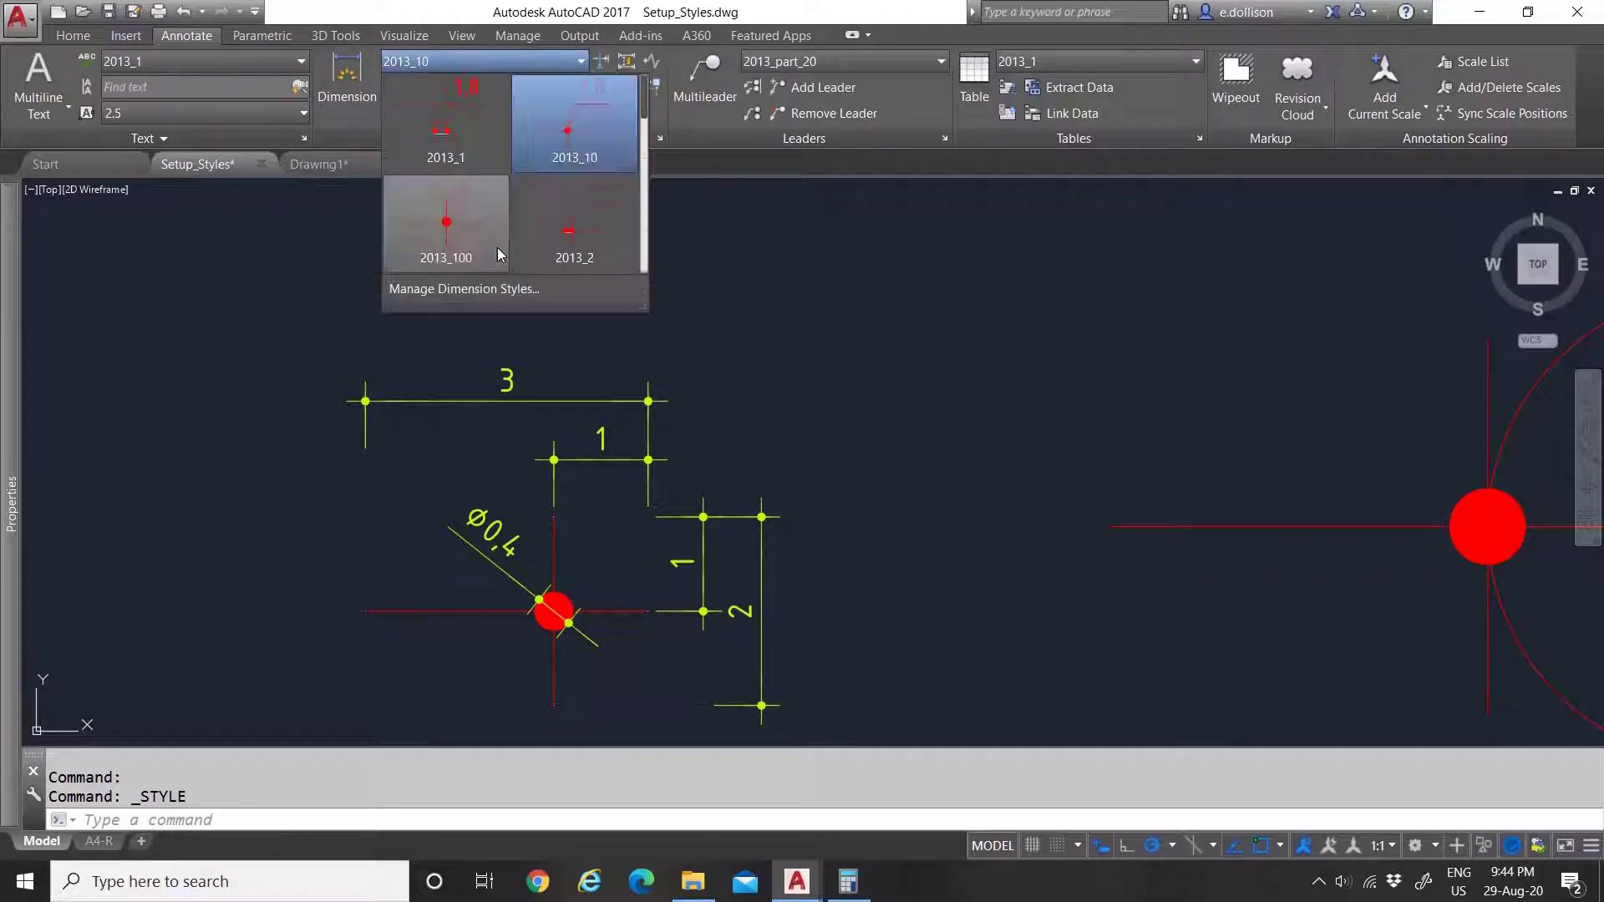
pyautogui.click(504, 291)
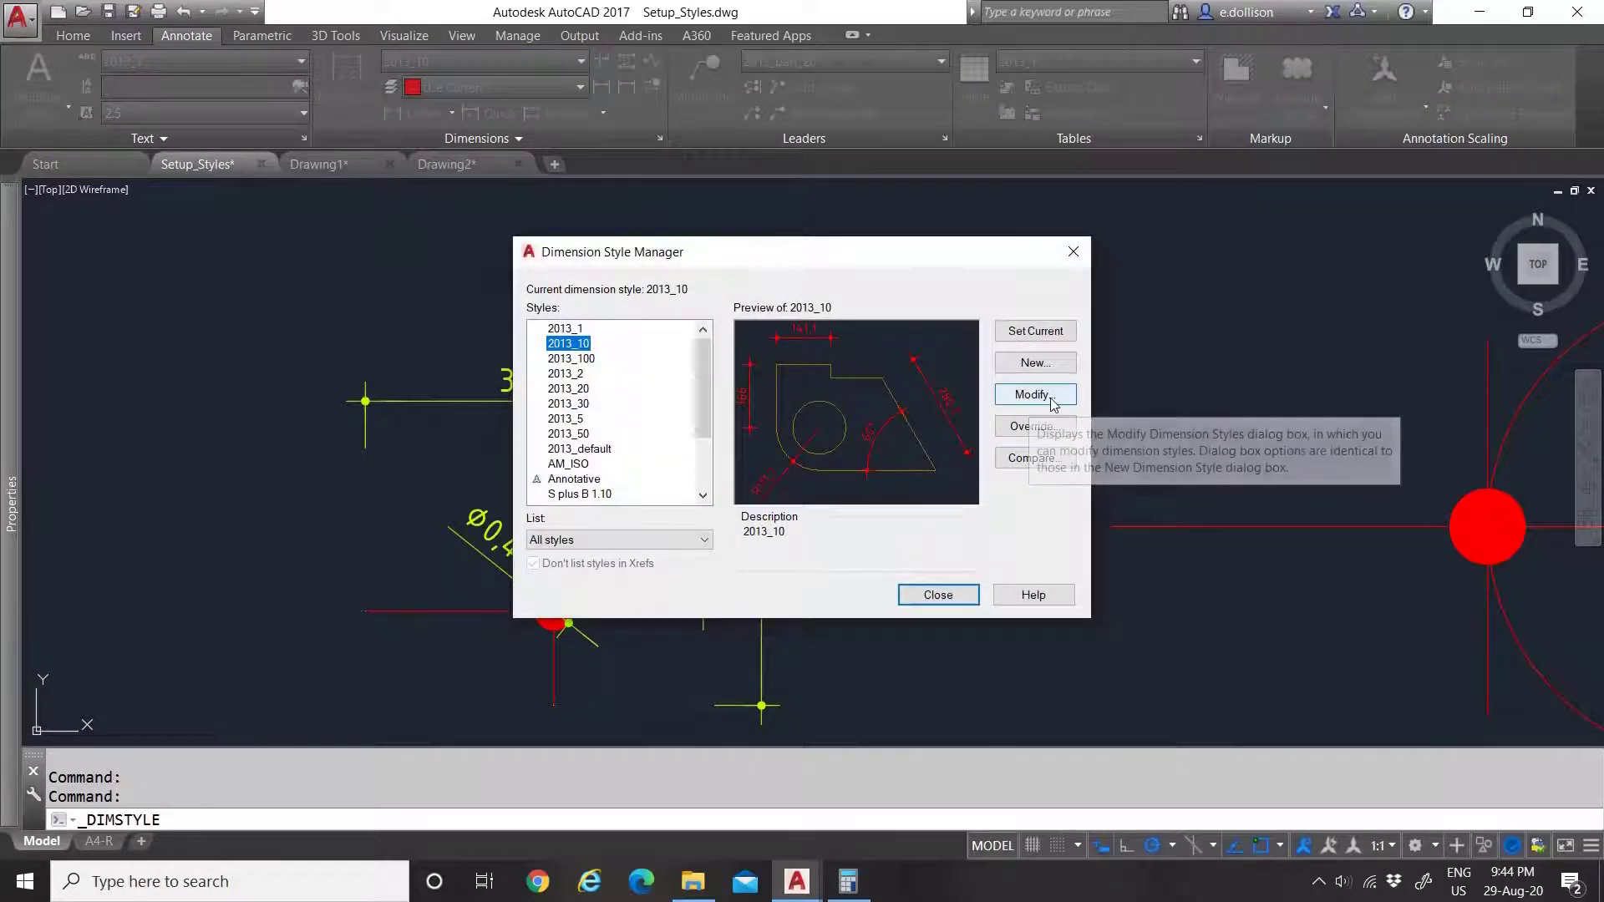
pyautogui.click(1033, 395)
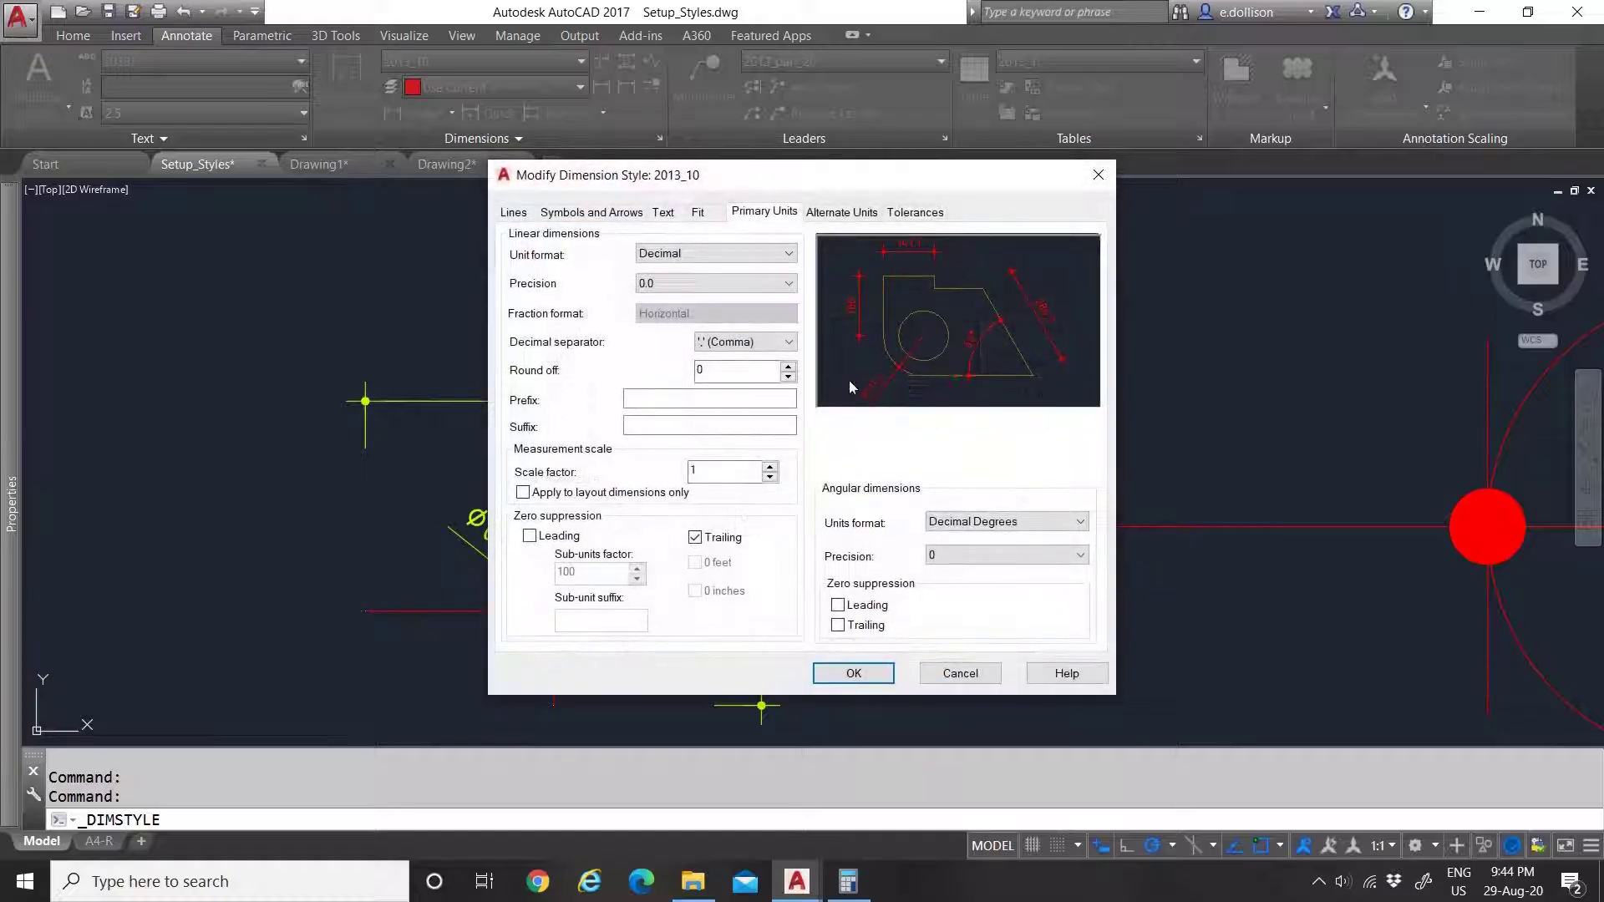
pyautogui.click(595, 217)
pyautogui.click(614, 276)
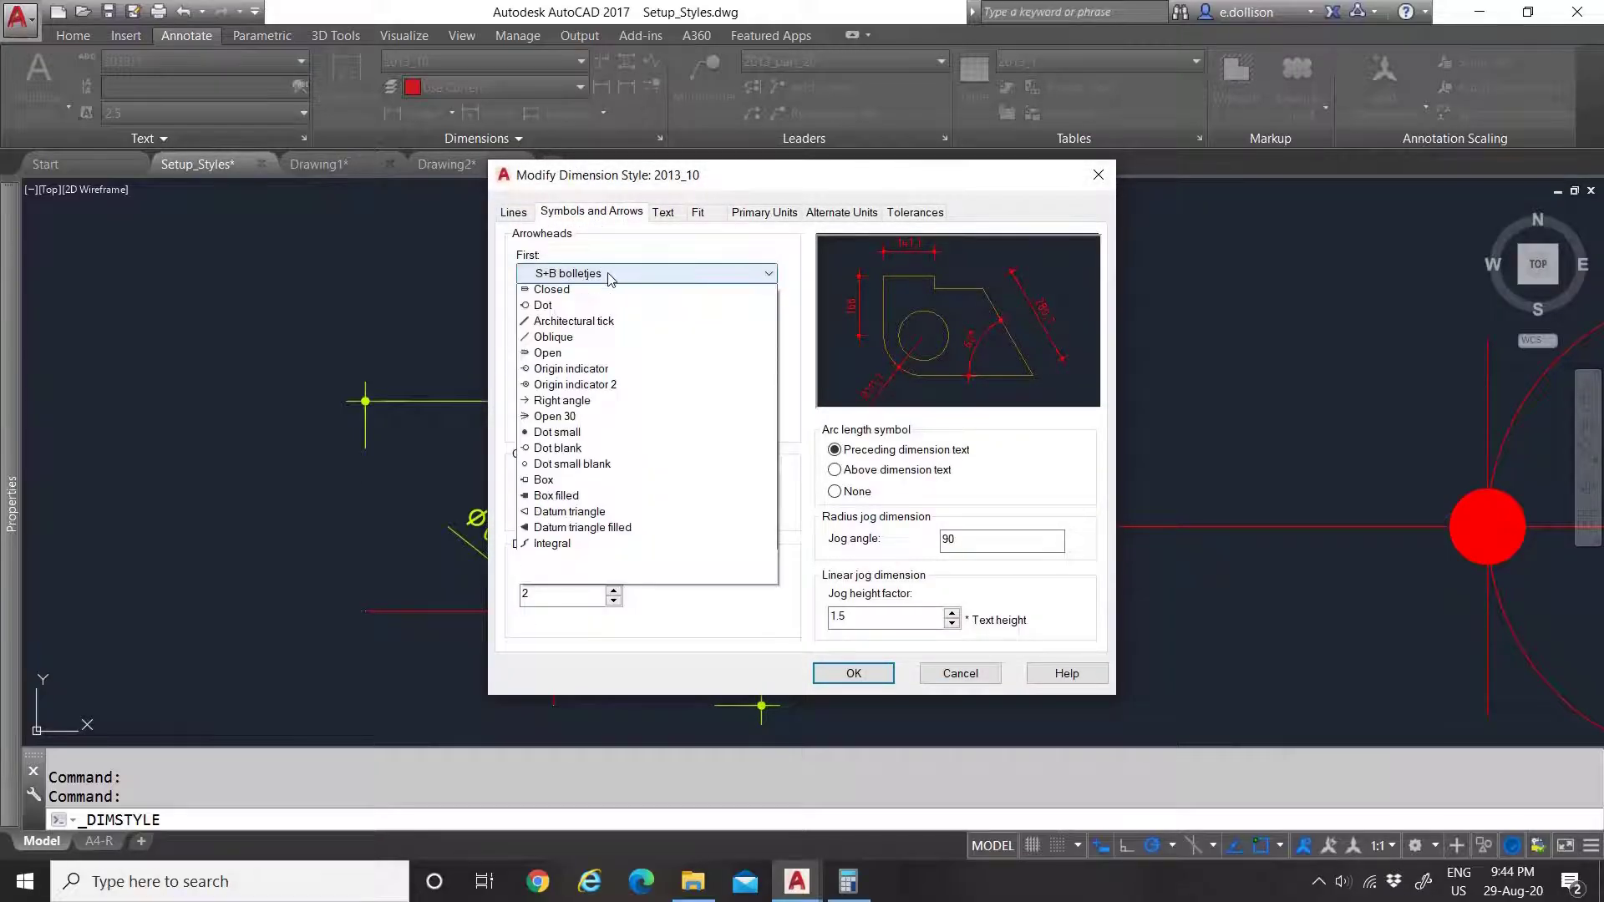
pyautogui.click(649, 278)
pyautogui.click(649, 275)
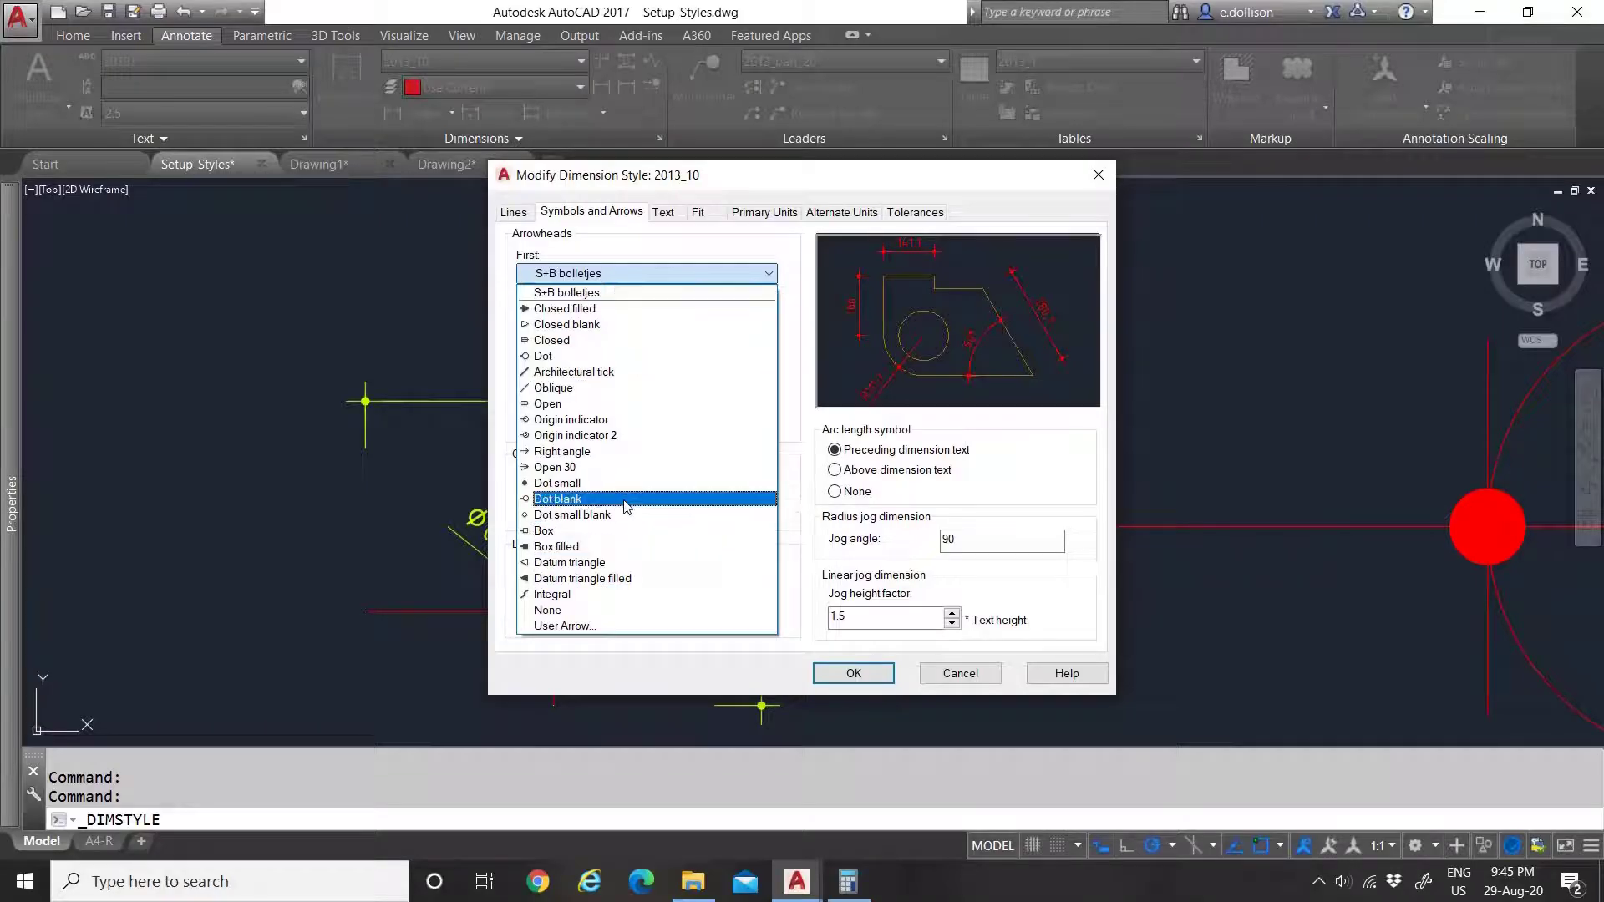
pyautogui.click(967, 668)
pyautogui.click(953, 594)
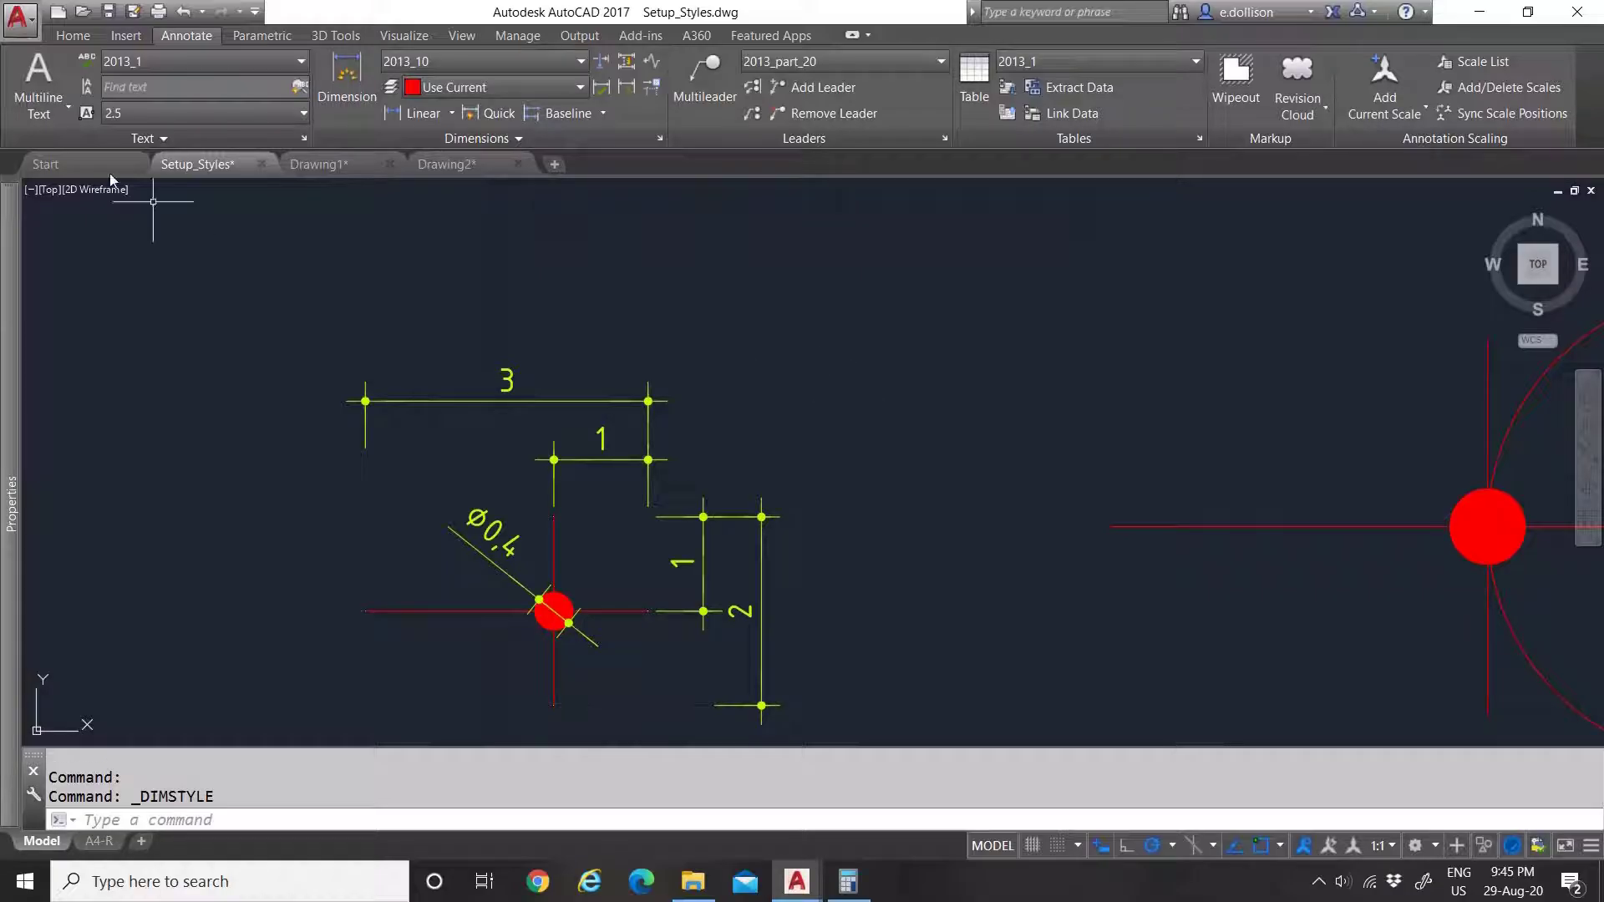
# Step: Go back to Drawing1 with the red Hello table and bring up the Home ribbon
pyautogui.click(308, 166)
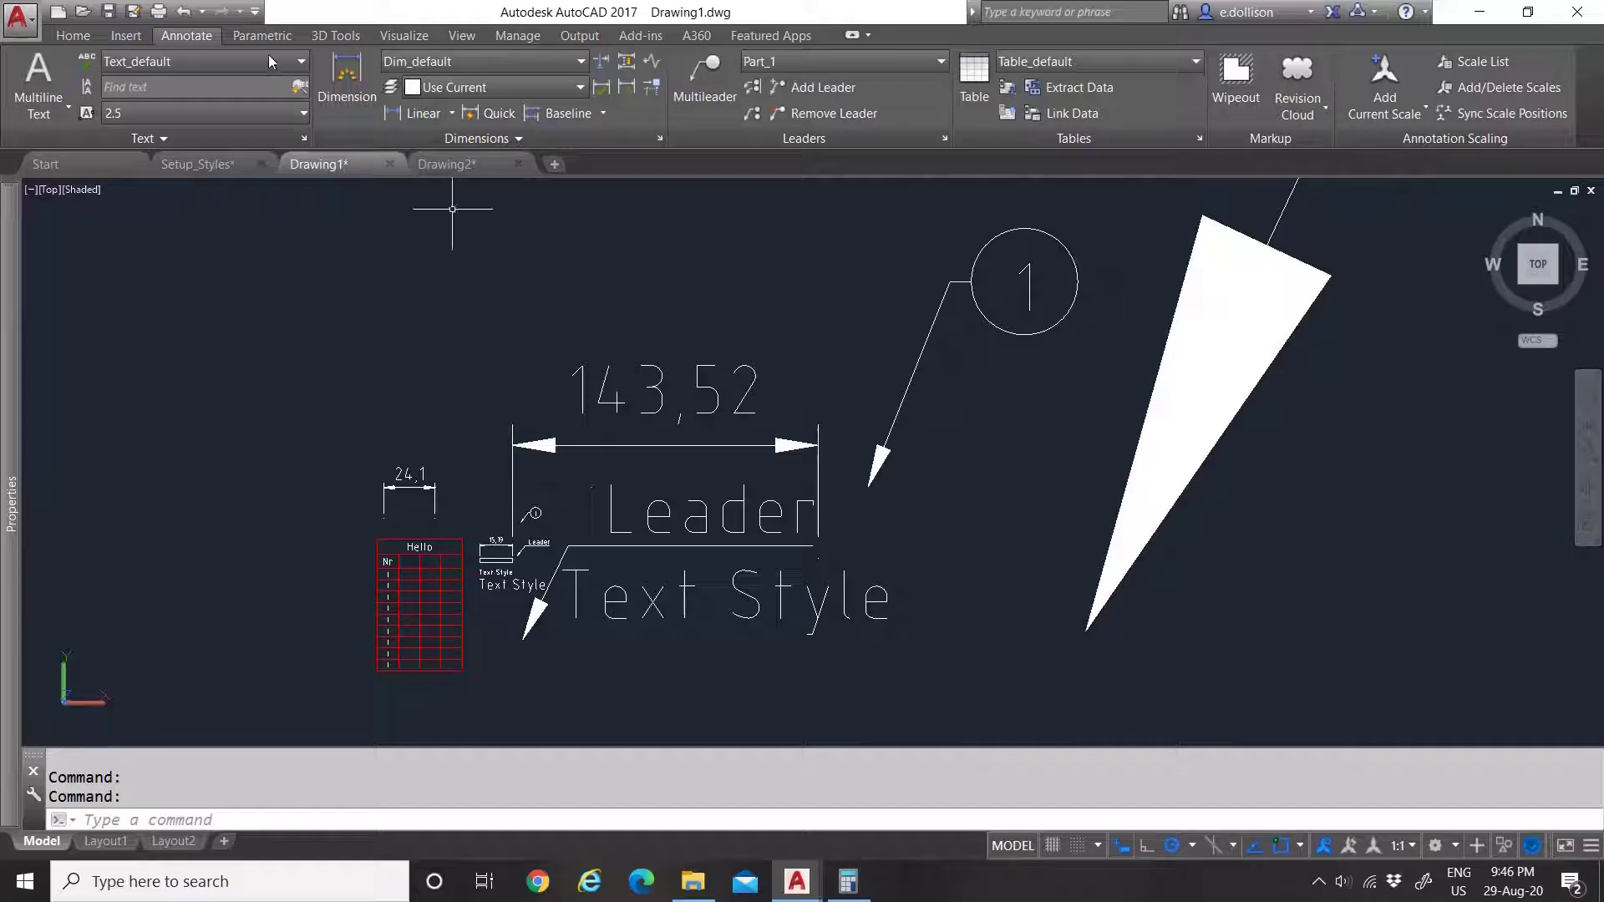
pyautogui.click(83, 37)
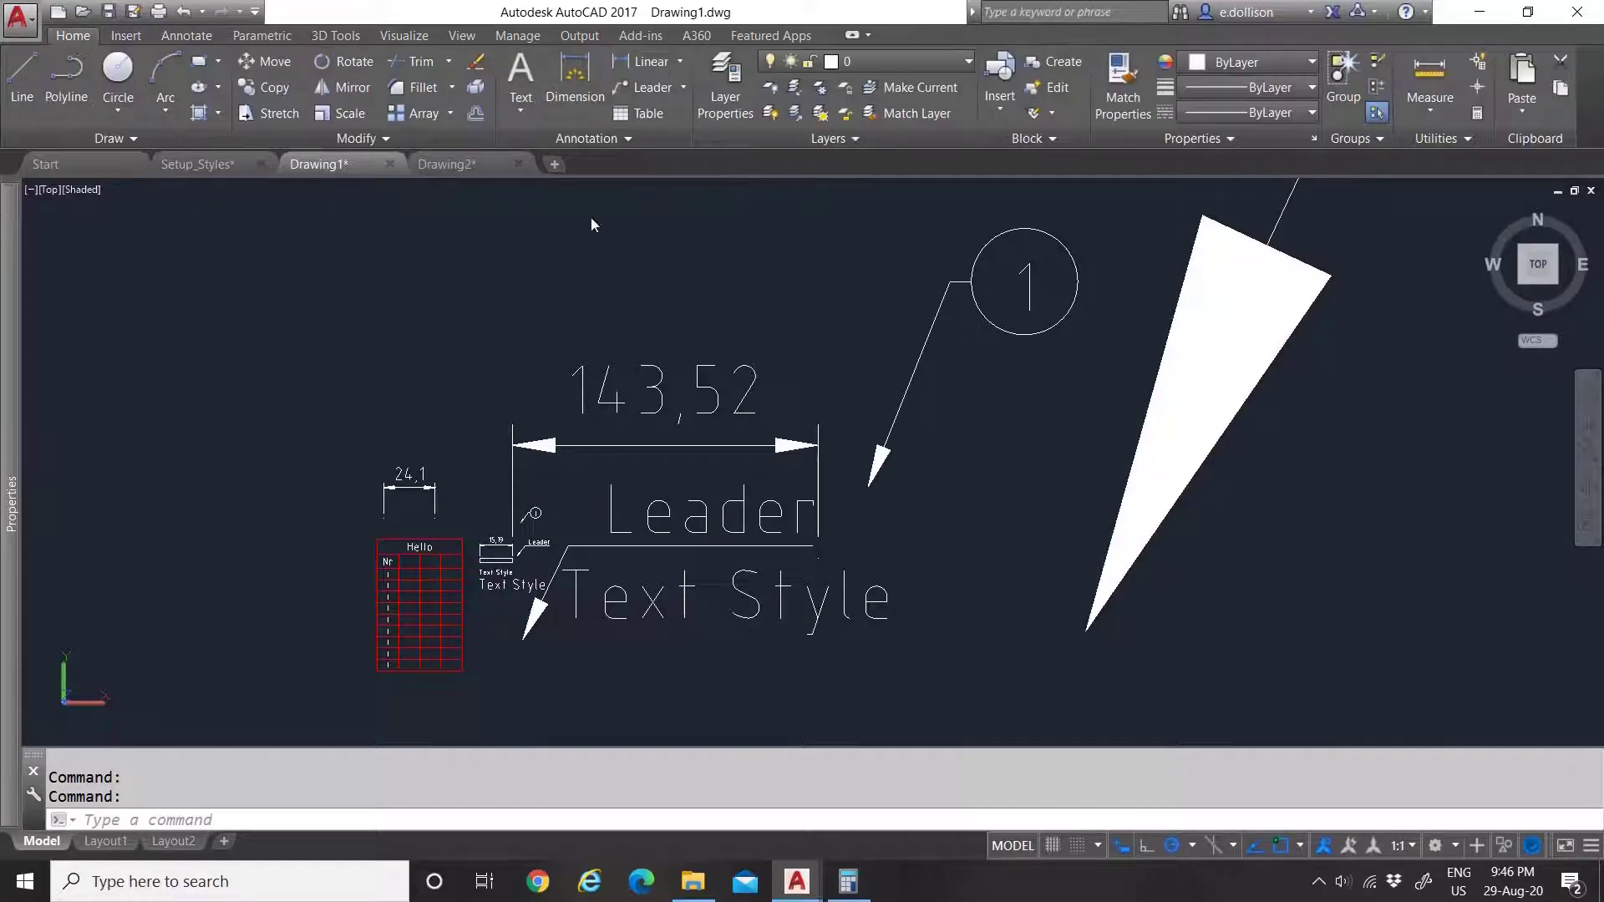